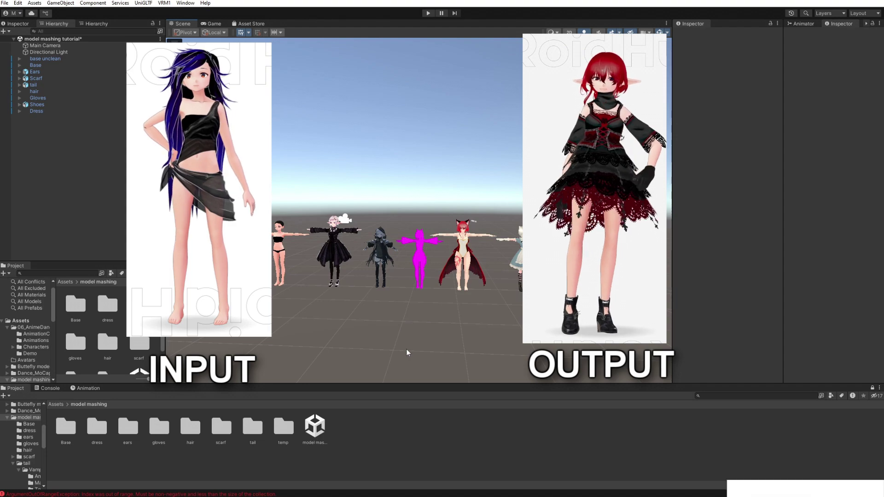
pyautogui.moveTo(405, 350); pyautogui.dragTo(401, 353, button='right')
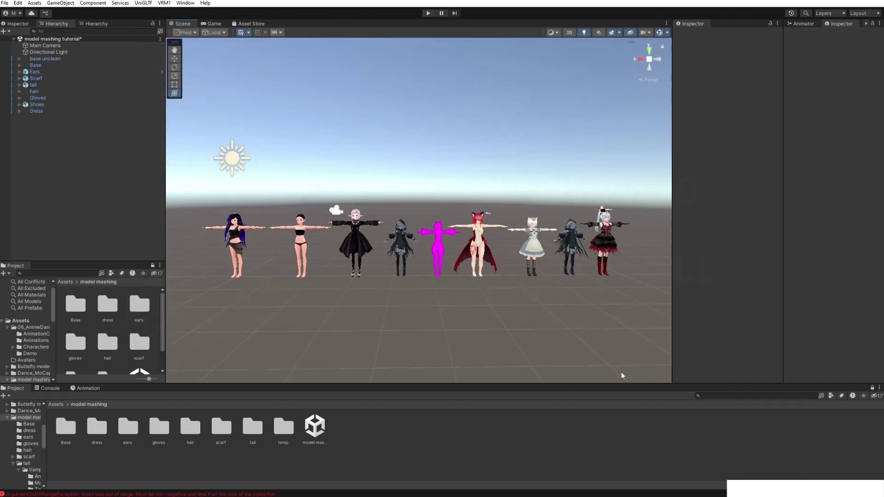
pyautogui.moveTo(622, 371); pyautogui.dragTo(607, 331, button='right')
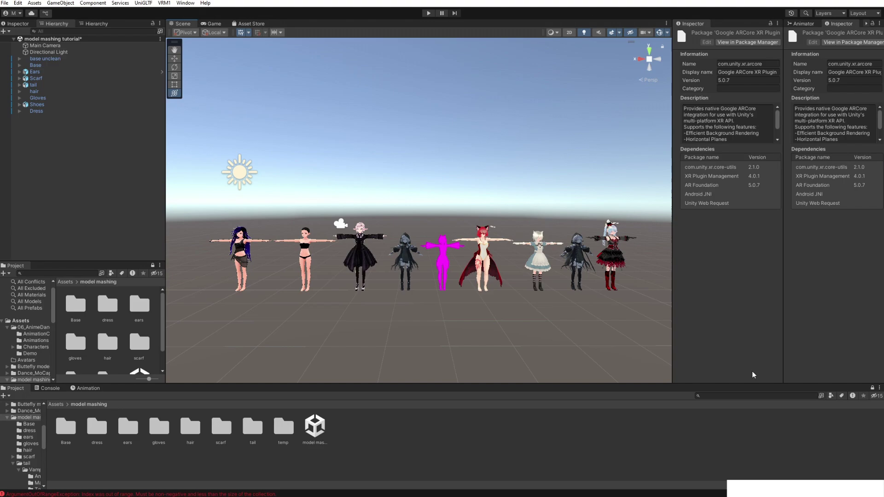
pyautogui.moveTo(543, 347); pyautogui.dragTo(549, 367, button='right')
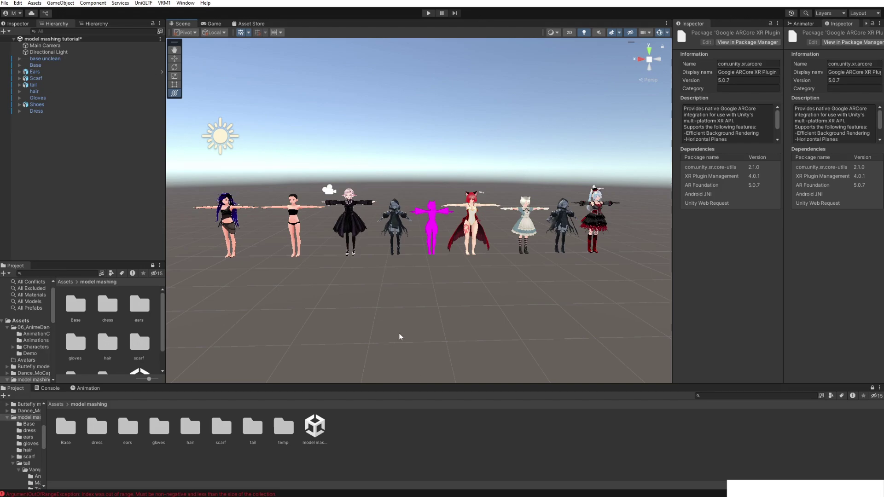
pyautogui.moveTo(404, 328); pyautogui.dragTo(402, 324, button='right')
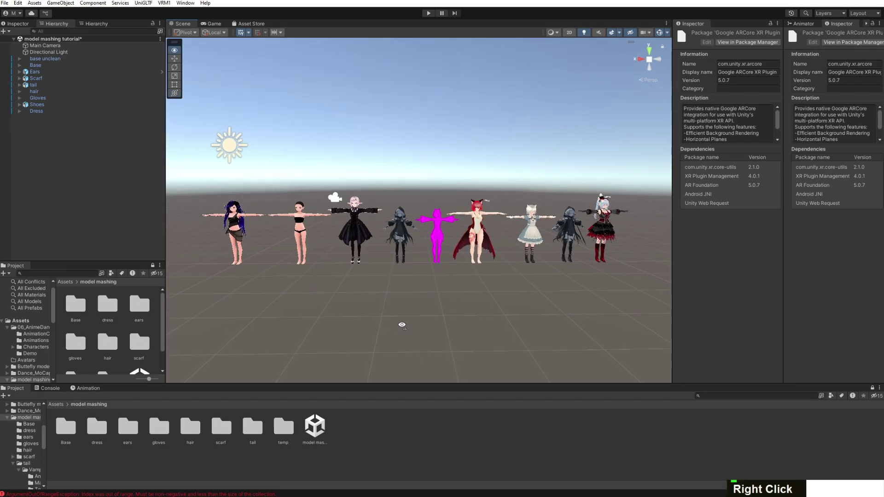
pyautogui.moveTo(402, 325); pyautogui.dragTo(319, 317, button='middle')
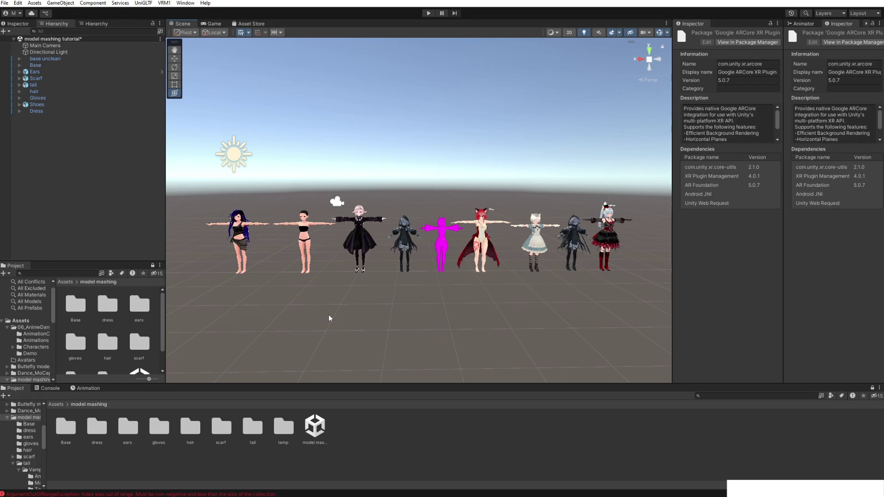
pyautogui.scroll(1, 328, 316)
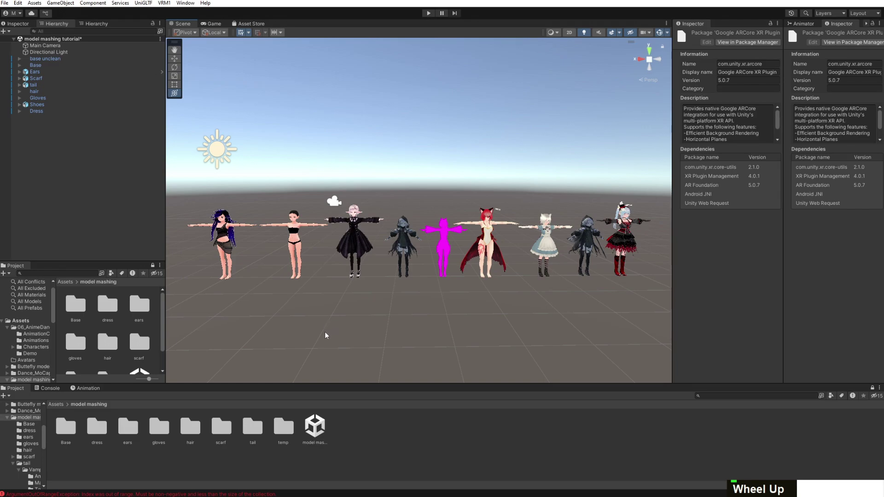
pyautogui.click(350, 354)
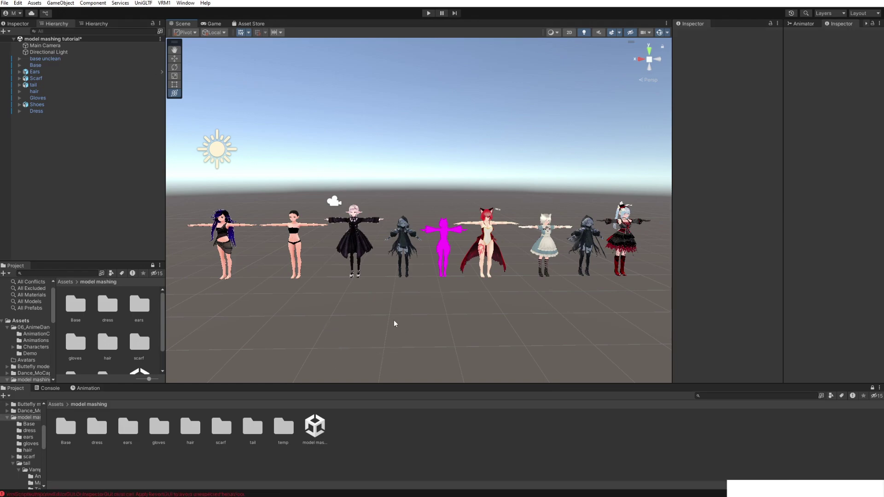
pyautogui.moveTo(394, 323); pyautogui.dragTo(395, 322, button='middle')
pyautogui.scroll(-1, 399, 322)
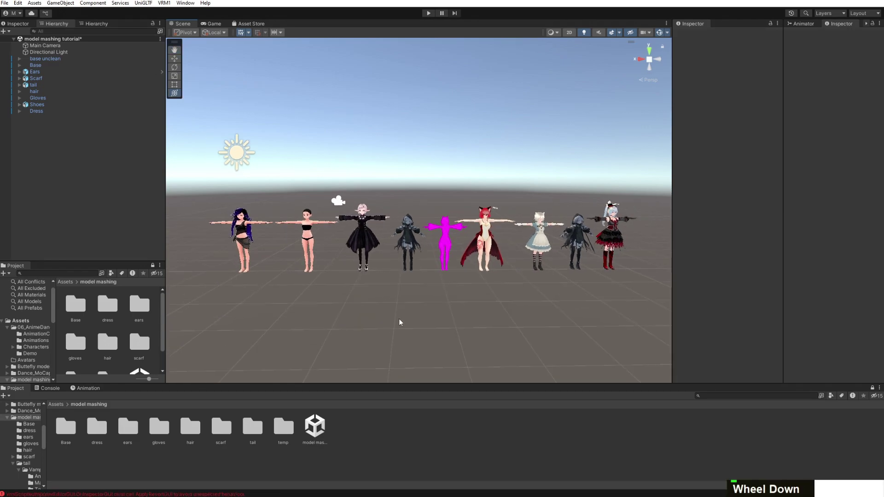
pyautogui.scroll(-1, 399, 323)
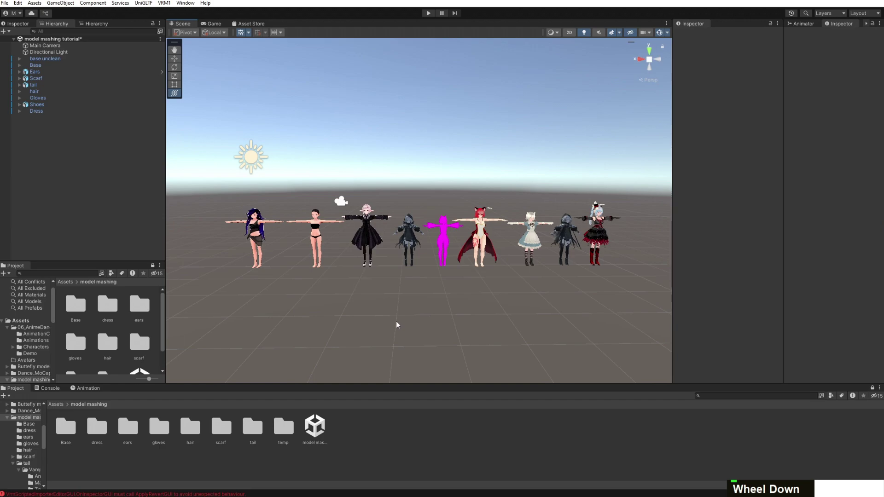
pyautogui.moveTo(396, 325); pyautogui.dragTo(399, 323, button='right')
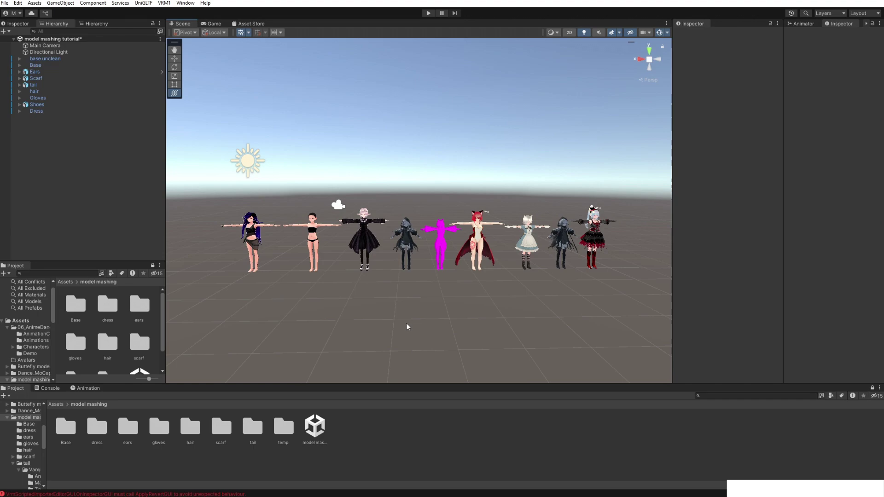
# Examine the blue-haired base unclean avatar up close and inspect its components
pyautogui.moveTo(415, 326); pyautogui.dragTo(447, 319, button='middle')
pyautogui.scroll(6, 352, 298)
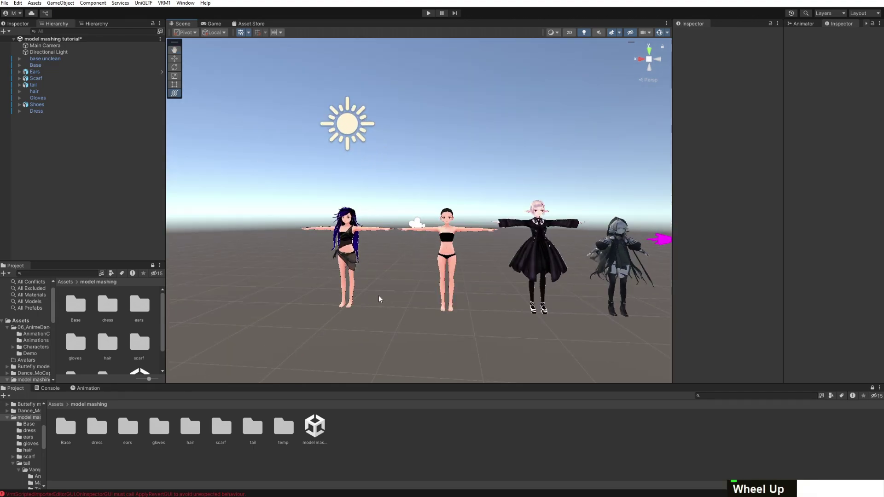
pyautogui.scroll(4, 472, 293)
pyautogui.rightClick(475, 291)
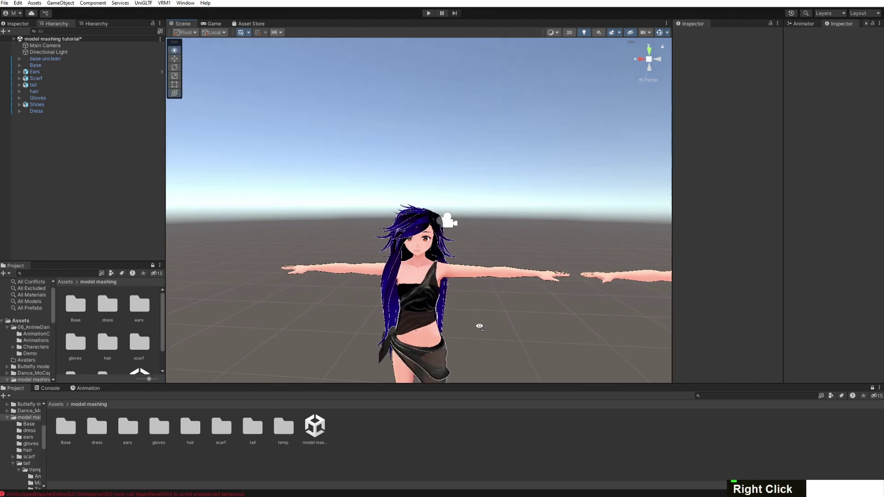
pyautogui.moveTo(474, 291); pyautogui.dragTo(501, 304, button='middle')
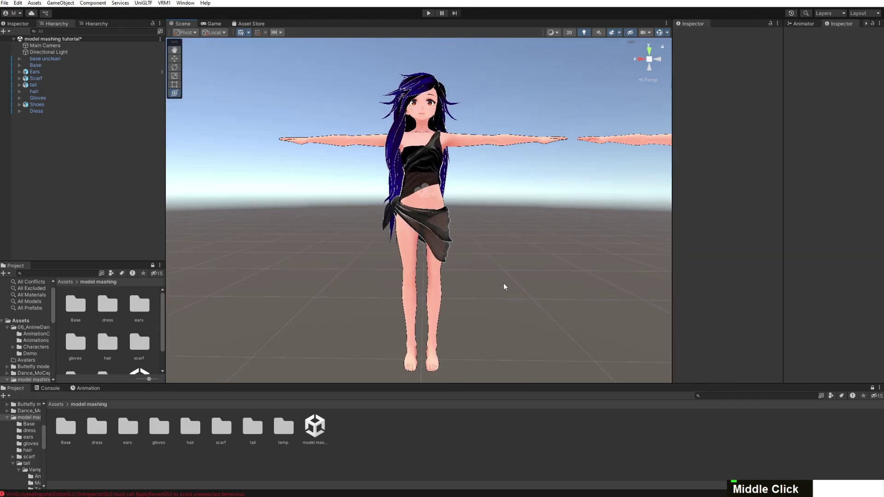
pyautogui.moveTo(507, 271); pyautogui.dragTo(572, 122, button='right')
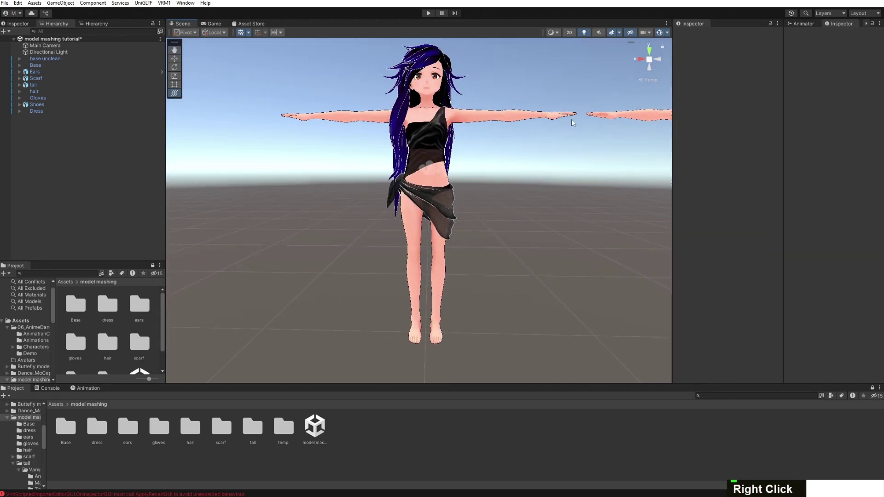
pyautogui.click(66, 59)
pyautogui.scroll(-2, 507, 157)
pyautogui.scroll(-2, 502, 154)
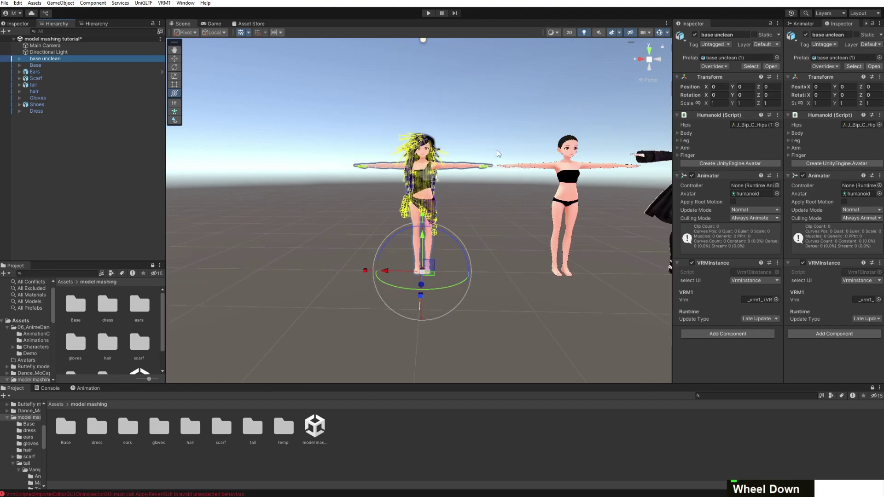
pyautogui.scroll(3, 506, 175)
pyautogui.click(513, 195)
# Examine the cleaned-up Base avatar without hair and compare it with its neighbouring models
pyautogui.moveTo(426, 75); pyautogui.dragTo(454, 139, button='right')
pyautogui.moveTo(454, 138); pyautogui.dragTo(449, 274, button='middle')
pyautogui.moveTo(574, 282); pyautogui.dragTo(513, 260, button='middle')
pyautogui.scroll(-2, 510, 105)
pyautogui.scroll(1, 465, 115)
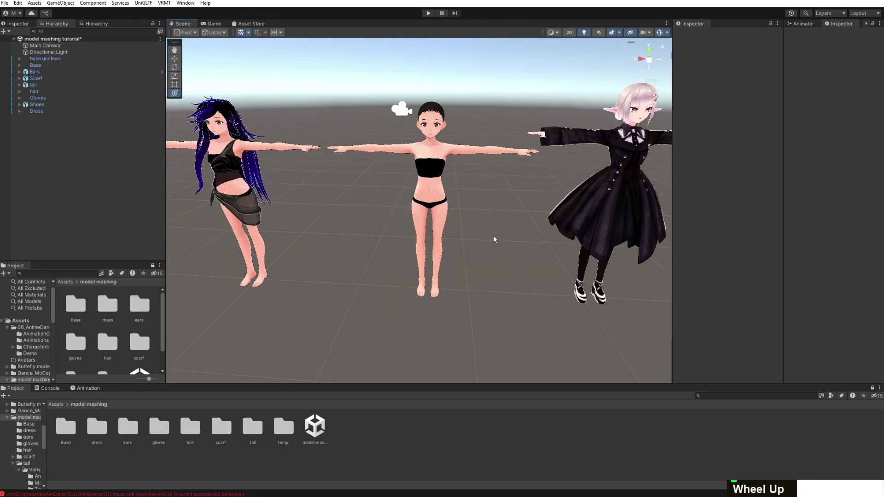
pyautogui.moveTo(493, 235); pyautogui.dragTo(495, 214, button='right')
pyautogui.scroll(-2, 490, 222)
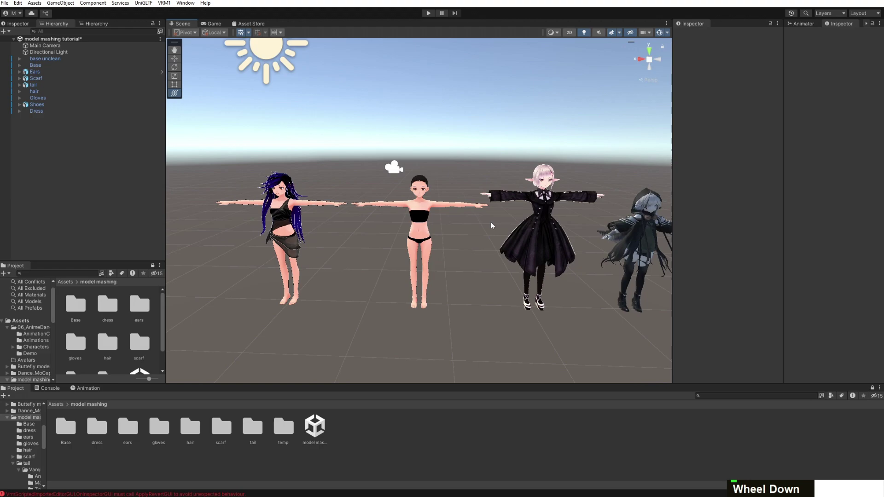
pyautogui.scroll(3, 491, 222)
pyautogui.scroll(-2, 491, 222)
pyautogui.scroll(3, 492, 221)
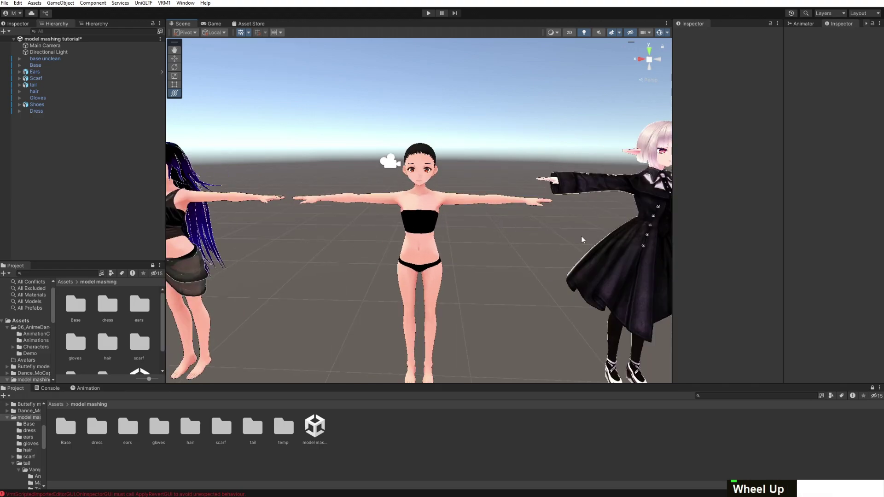
pyautogui.moveTo(582, 236); pyautogui.dragTo(585, 222, button='right')
pyautogui.click(408, 180)
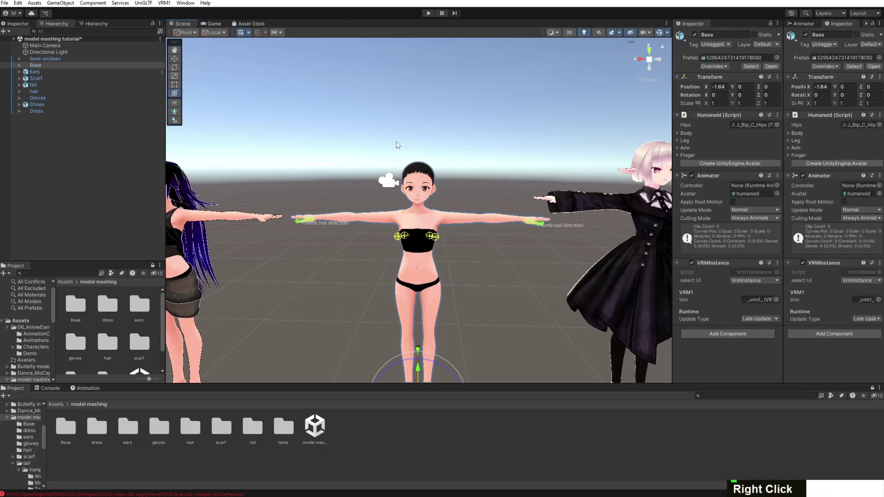
pyautogui.click(521, 272)
# Examine the Ears, Scarf and tail source models one after another in the scene
pyautogui.moveTo(575, 229); pyautogui.dragTo(359, 230, button='middle')
pyautogui.scroll(3, 507, 189)
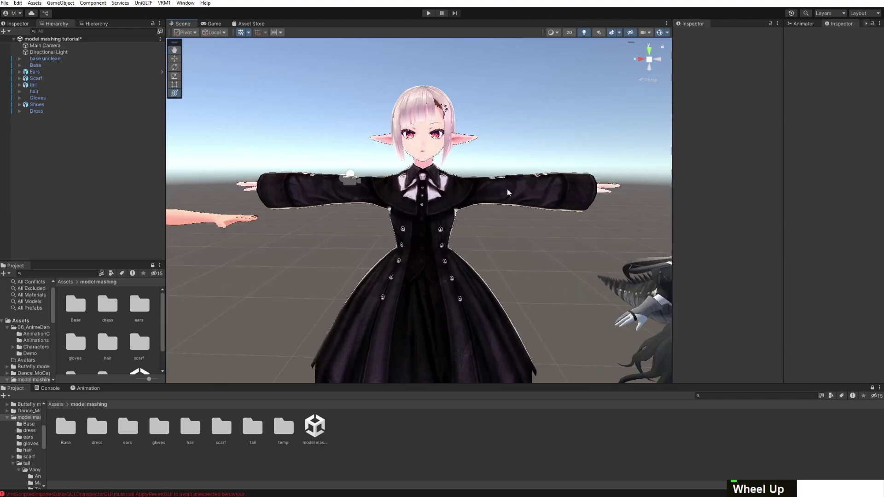
pyautogui.click(478, 145)
pyautogui.scroll(-3, 477, 146)
pyautogui.moveTo(612, 177); pyautogui.dragTo(464, 179, button='middle')
pyautogui.scroll(2, 464, 175)
pyautogui.click(440, 200)
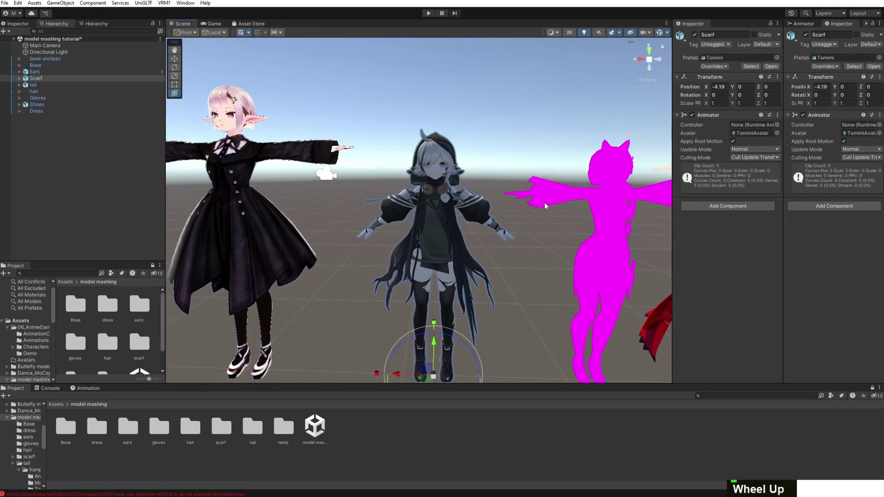
pyautogui.moveTo(544, 203); pyautogui.dragTo(496, 206, button='middle')
pyautogui.click(413, 182)
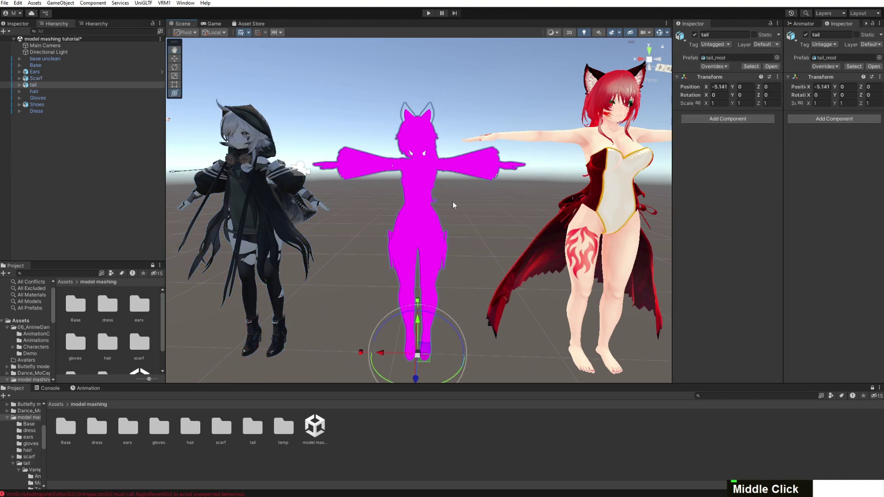
pyautogui.scroll(-2, 509, 220)
pyautogui.scroll(3, 510, 220)
pyautogui.scroll(-3, 524, 225)
# Examine the red-haired hair source model and the Gloves source model in the maid outfit
pyautogui.moveTo(524, 225); pyautogui.dragTo(229, 219, button='middle')
pyautogui.click(482, 166)
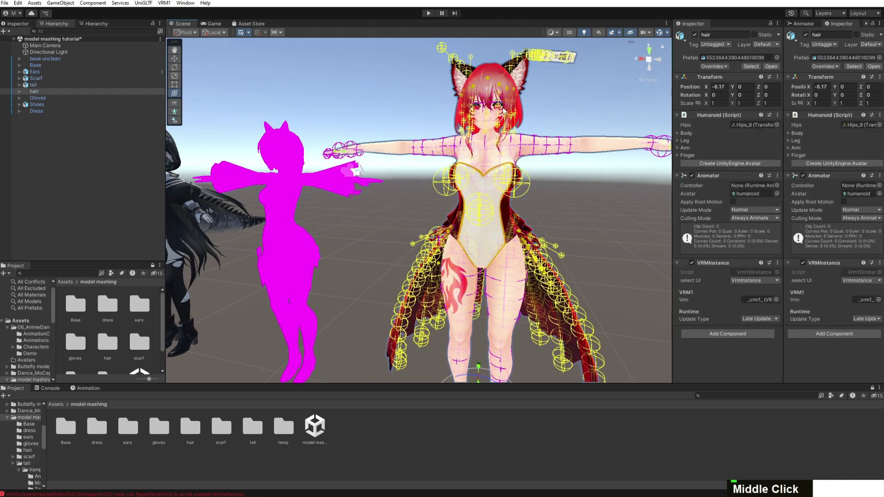
pyautogui.scroll(-2, 481, 165)
pyautogui.moveTo(481, 166); pyautogui.dragTo(550, 161, button='right')
pyautogui.moveTo(551, 162); pyautogui.dragTo(493, 160, button='middle')
pyautogui.scroll(3, 493, 160)
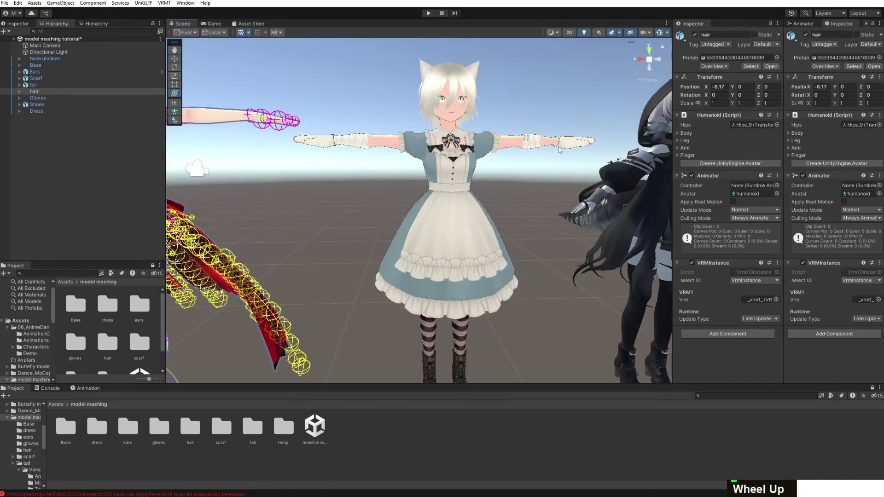
pyautogui.click(570, 145)
pyautogui.scroll(-1, 569, 144)
pyautogui.scroll(-3, 570, 145)
# Examine the Shoes source model and the Dress source model at the end of the row
pyautogui.moveTo(569, 144); pyautogui.dragTo(423, 177, button='middle')
pyautogui.click(411, 226)
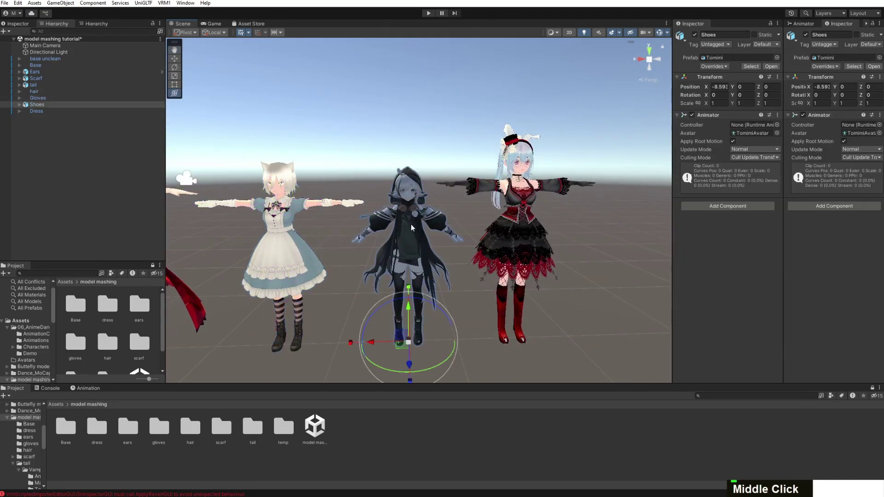
pyautogui.moveTo(515, 266); pyautogui.dragTo(416, 211, button='middle')
pyautogui.scroll(3, 420, 213)
pyautogui.moveTo(429, 177); pyautogui.dragTo(421, 230, button='middle')
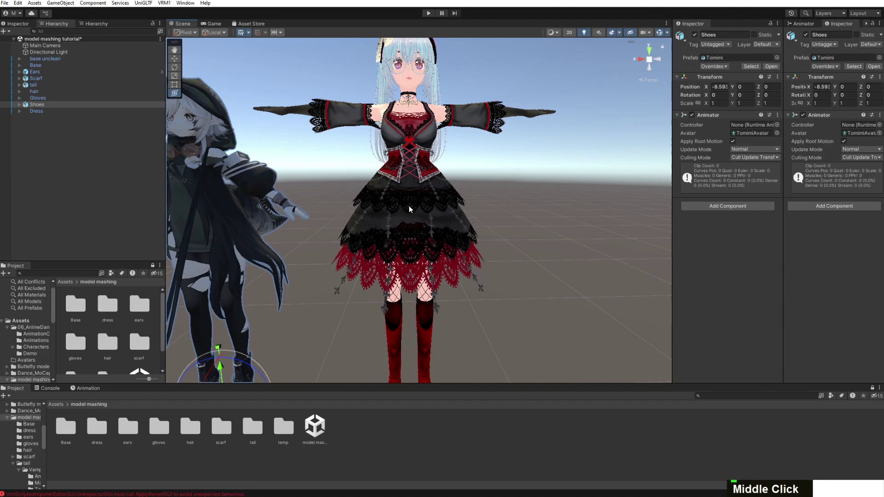
pyautogui.click(409, 205)
pyautogui.scroll(-5, 515, 225)
pyautogui.click(482, 217)
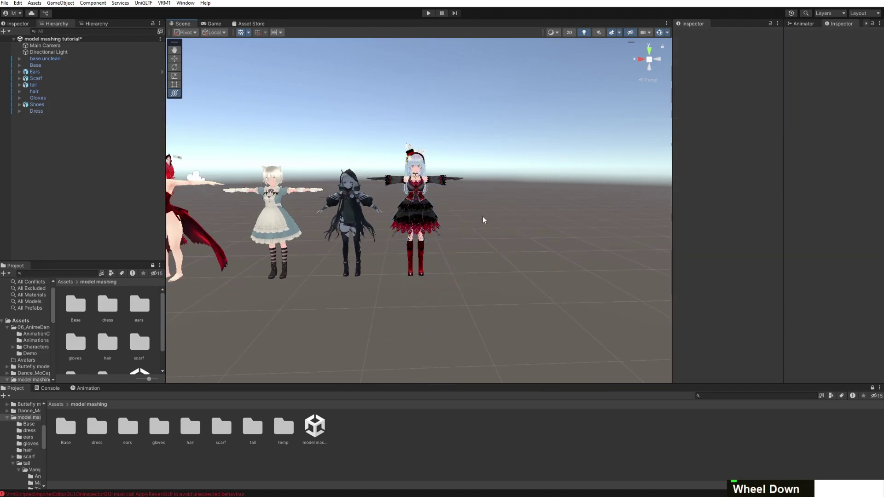
# Review the source models from the Scarf to the Dress side by side in the scene
pyautogui.moveTo(482, 217); pyautogui.dragTo(356, 213, button='middle')
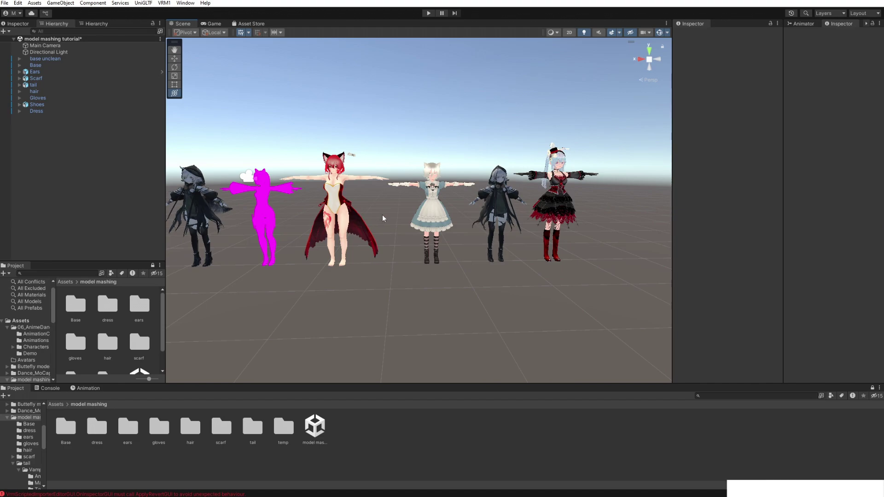
pyautogui.scroll(2, 386, 217)
pyautogui.moveTo(386, 217); pyautogui.dragTo(455, 208, button='middle')
pyautogui.scroll(-2, 523, 215)
pyautogui.click(472, 200)
pyautogui.scroll(3, 514, 215)
pyautogui.scroll(-3, 508, 214)
pyautogui.click(510, 216)
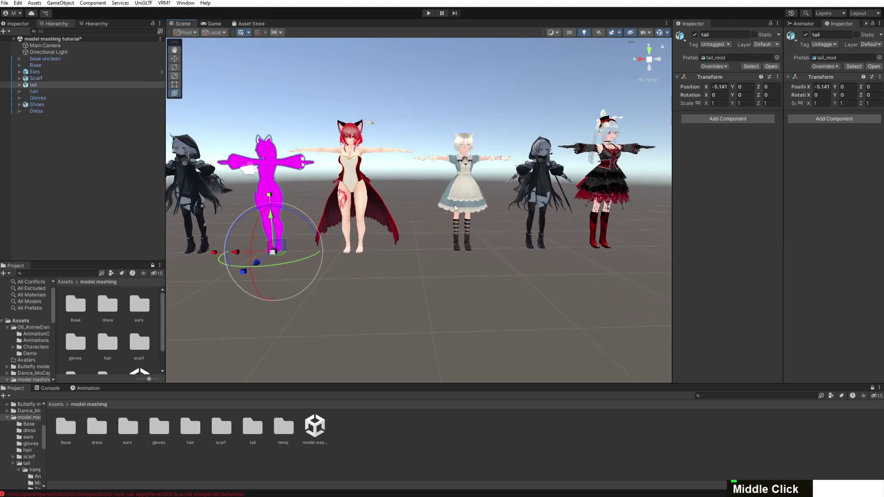
pyautogui.click(507, 205)
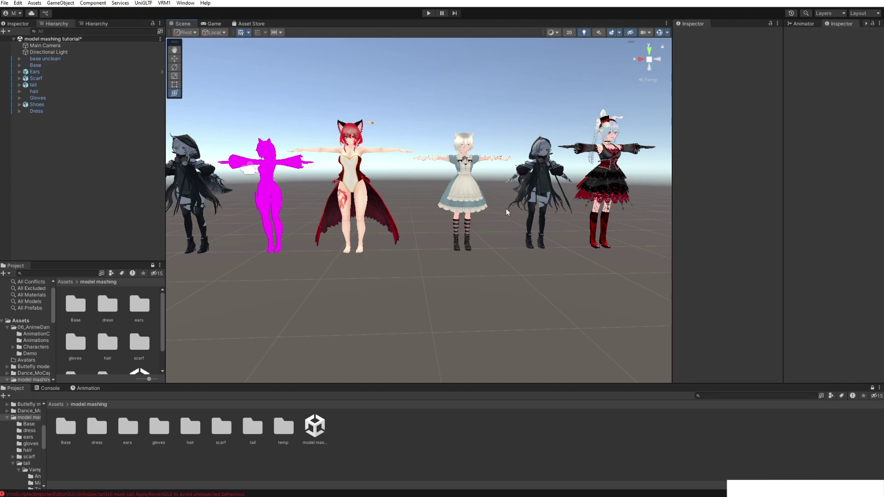
pyautogui.scroll(3, 507, 209)
pyautogui.moveTo(507, 208); pyautogui.dragTo(489, 214, button='middle')
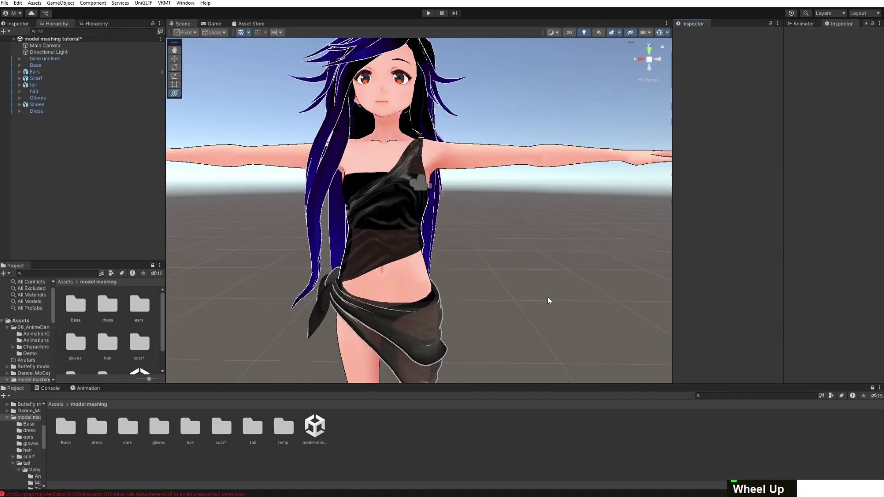
pyautogui.scroll(-2, 548, 301)
pyautogui.scroll(2, 548, 301)
pyautogui.scroll(-1, 552, 304)
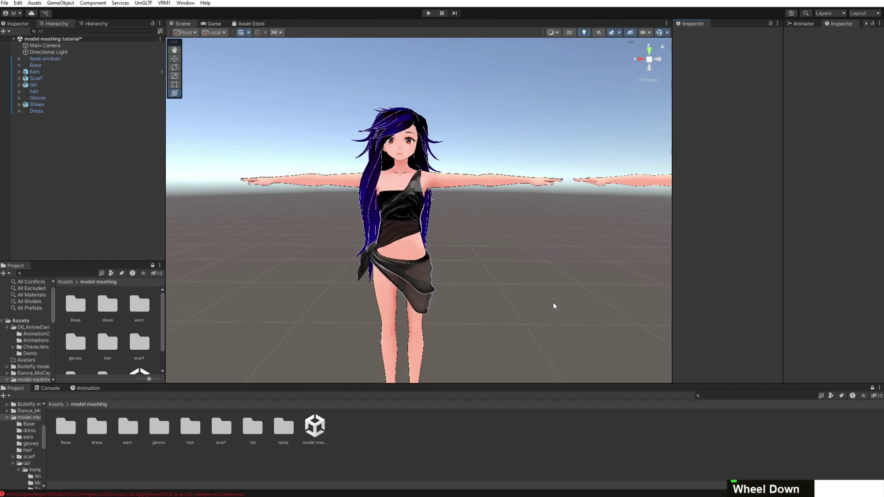
pyautogui.scroll(-2, 553, 303)
pyautogui.scroll(1, 553, 302)
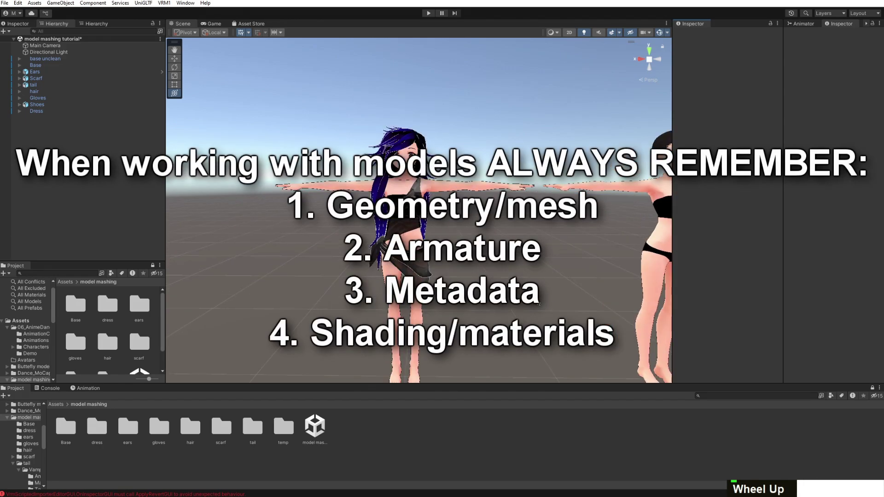
pyautogui.moveTo(554, 302); pyautogui.dragTo(522, 280, button='right')
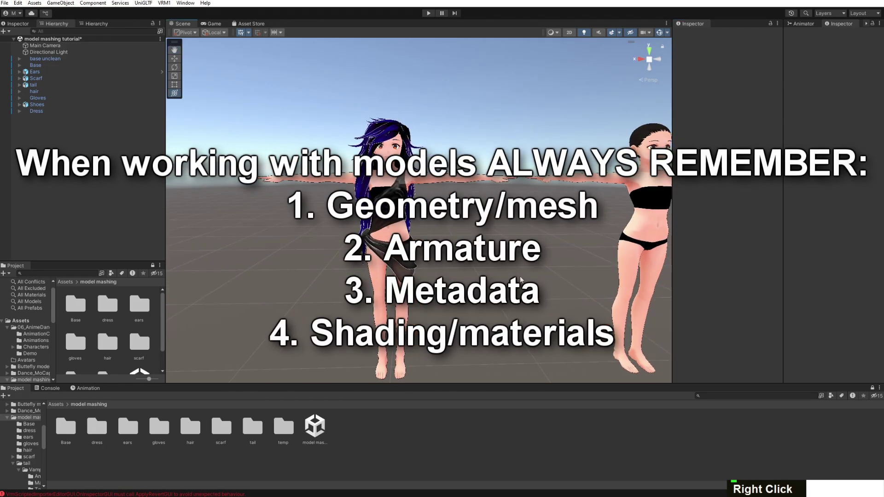
pyautogui.moveTo(522, 280); pyautogui.dragTo(524, 279, button='middle')
pyautogui.scroll(1, 526, 280)
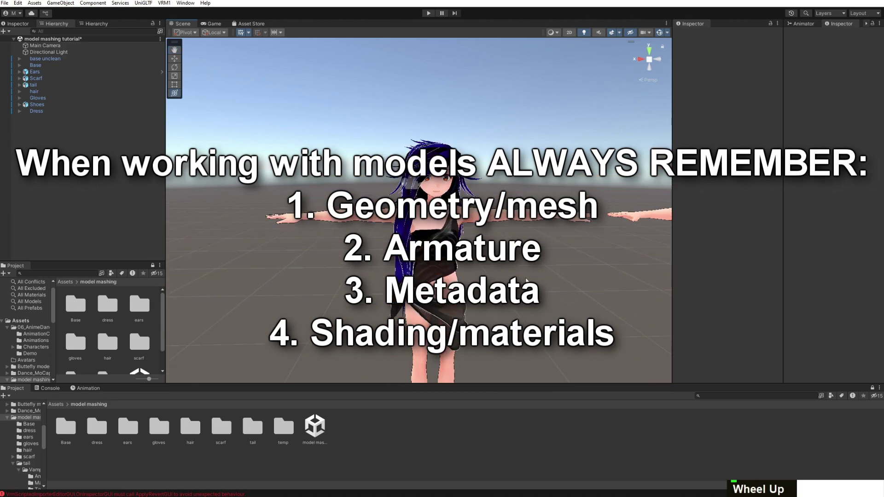
# Toggle the Body mesh of the base unclean avatar off and on to isolate its geometry
pyautogui.click(519, 221)
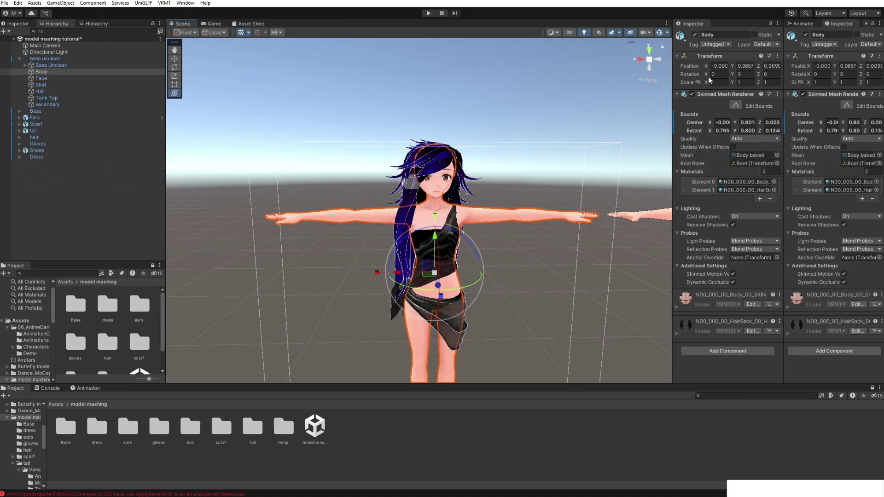
pyautogui.click(696, 34)
pyautogui.click(696, 34)
pyautogui.click(696, 34)
pyautogui.click(696, 34)
pyautogui.click(696, 34)
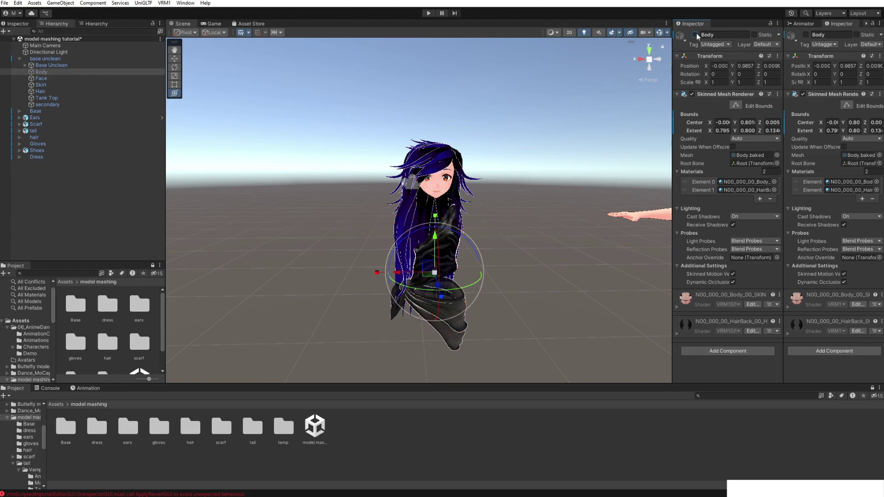
pyautogui.click(696, 34)
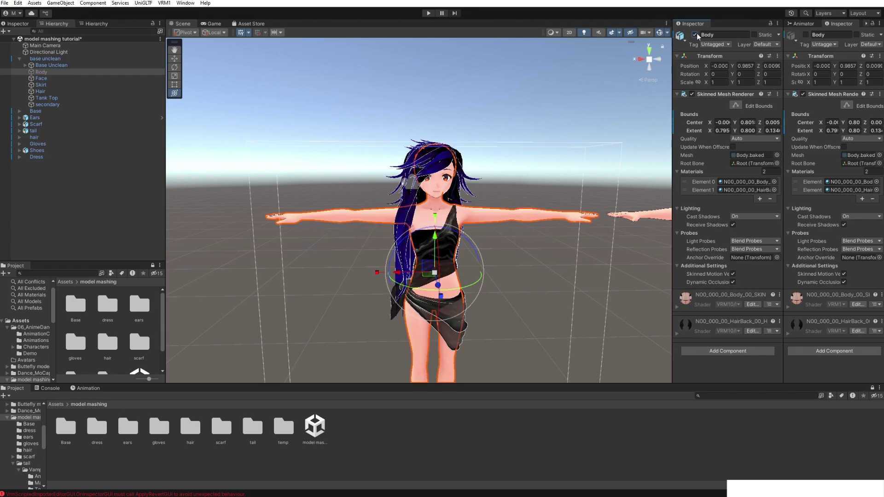
pyautogui.click(537, 111)
# Expand the base unclean armature through Root to J_Bip_C_Hips and rotate J_Bip_C_Spine to demonstrate how the bone deforms the avatar
pyautogui.click(25, 66)
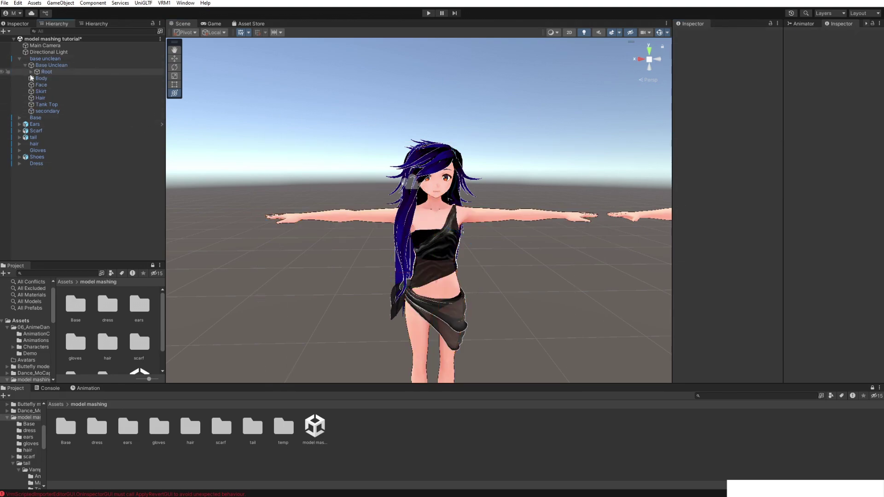
pyautogui.click(31, 72)
pyautogui.click(37, 78)
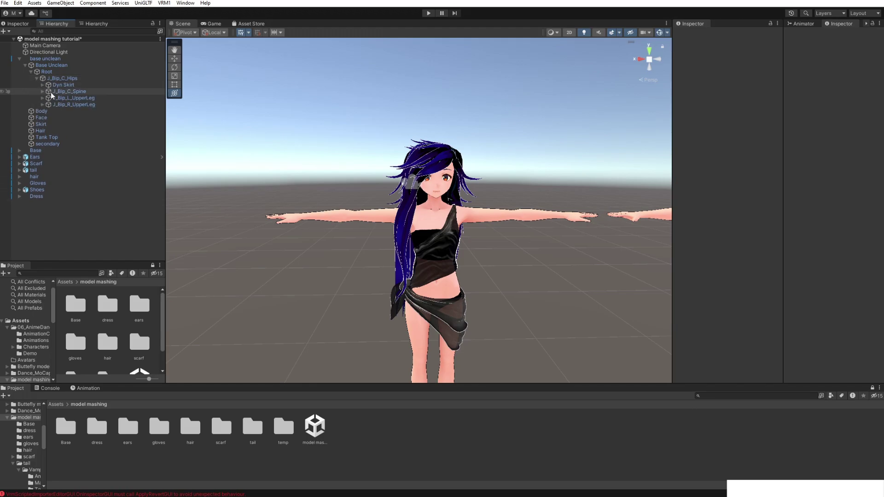
pyautogui.click(59, 93)
pyautogui.moveTo(438, 270); pyautogui.dragTo(377, 244)
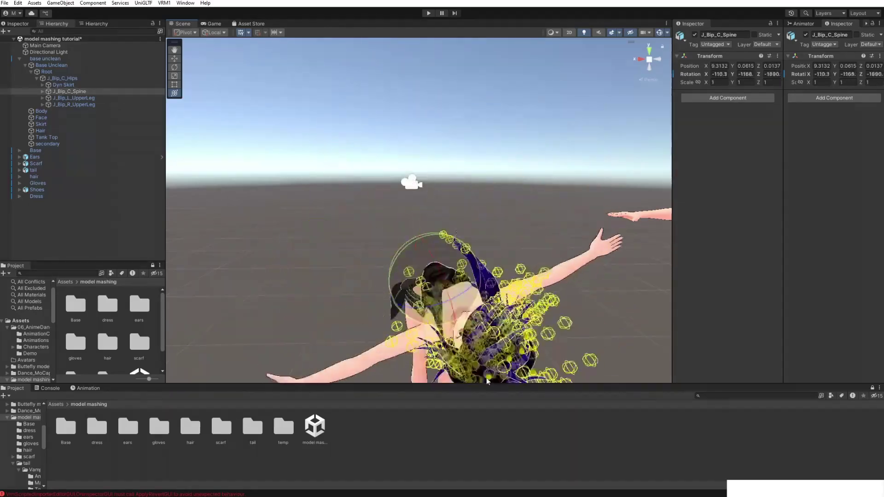
# Move the base unclean avatar to X 0.05 and rotate it during play mode to test its spring bones, and stop play mode
pyautogui.moveTo(456, 203); pyautogui.dragTo(424, 283, button='right')
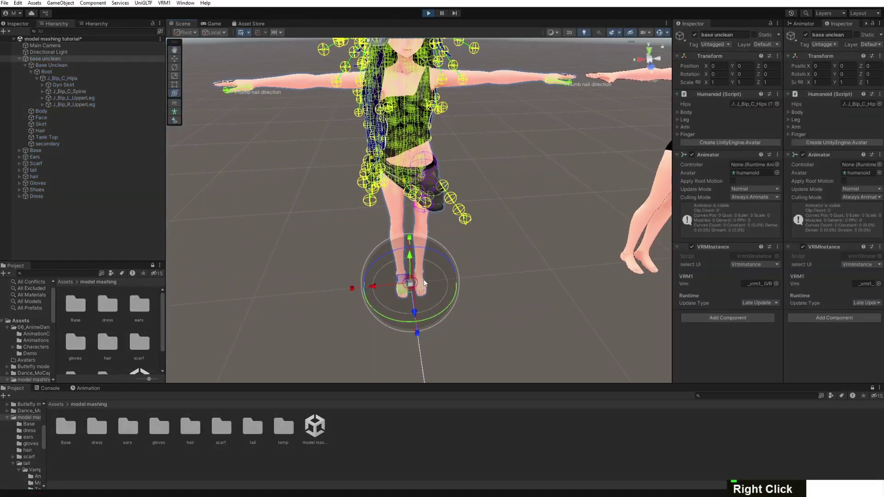
pyautogui.scroll(-3, 425, 283)
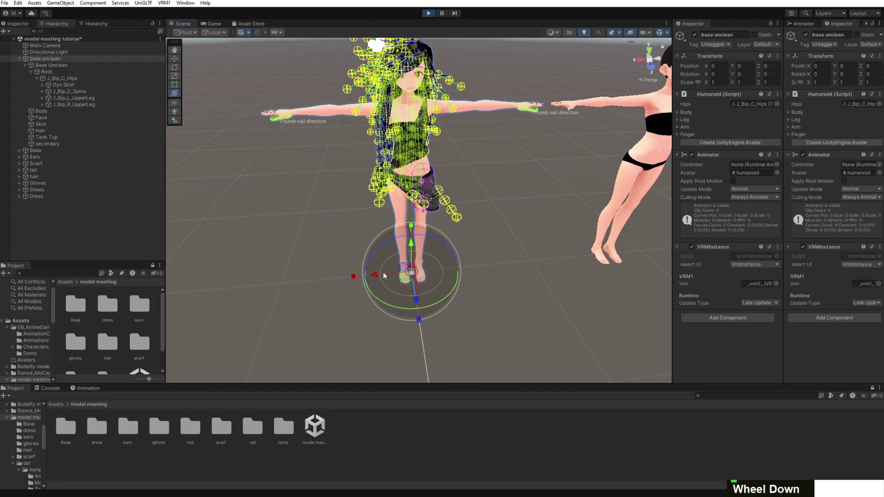
pyautogui.moveTo(377, 277); pyautogui.dragTo(382, 256)
pyautogui.moveTo(495, 277); pyautogui.dragTo(499, 322, button='right')
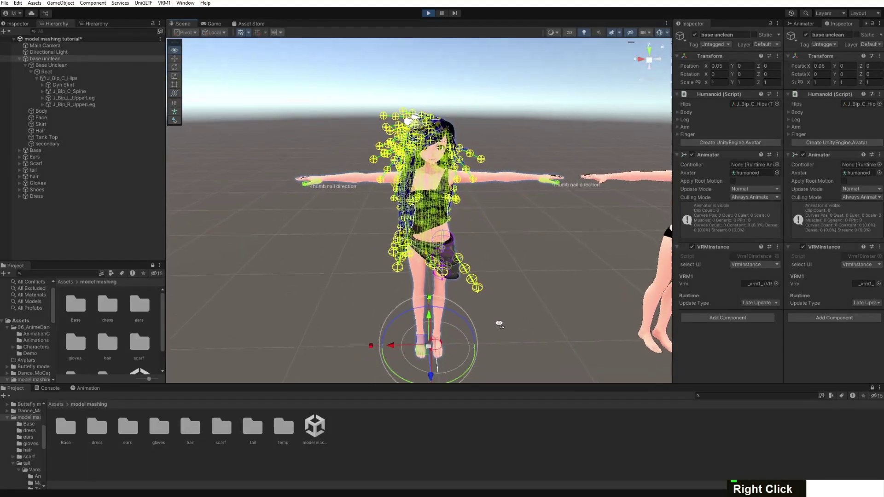
pyautogui.press('e')
pyautogui.moveTo(451, 329); pyautogui.dragTo(489, 70)
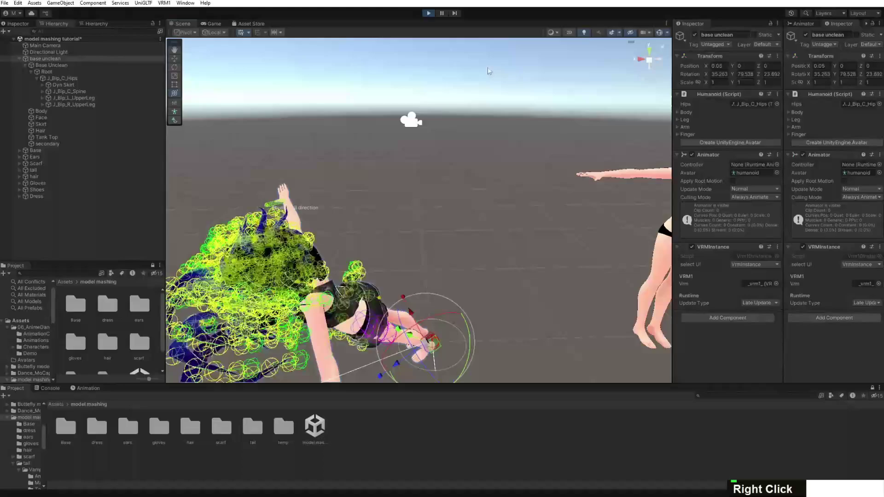
pyautogui.click(427, 14)
pyautogui.click(540, 245)
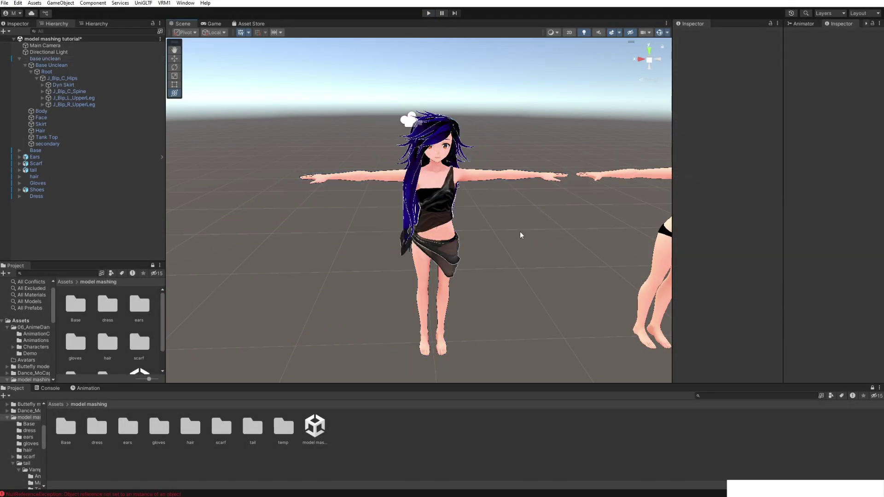
# Select the base unclean avatar's Body mesh and examine the shader settings of its N00_000_00_Body_00_SKIN material
pyautogui.scroll(5, 562, 232)
pyautogui.moveTo(563, 232); pyautogui.dragTo(574, 187, button='right')
pyautogui.scroll(-5, 573, 193)
pyautogui.moveTo(573, 193); pyautogui.dragTo(542, 173, button='middle')
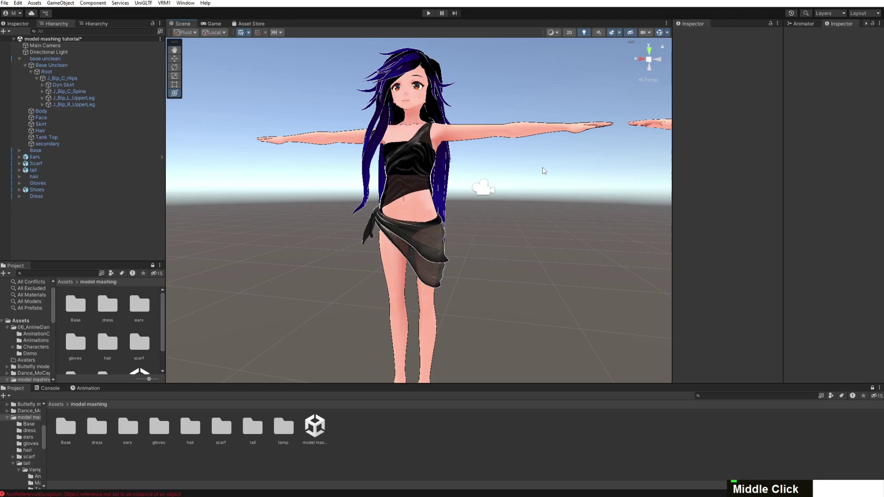
pyautogui.click(423, 207)
pyautogui.scroll(-2, 701, 220)
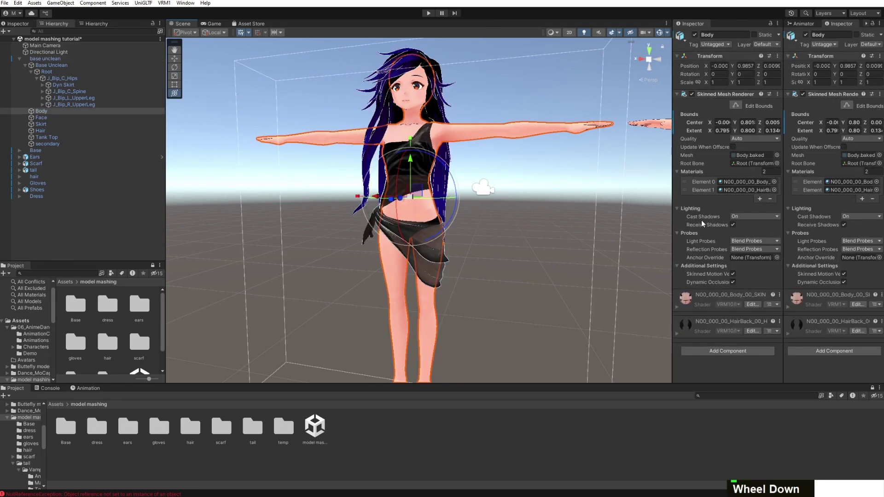
pyautogui.click(678, 307)
pyautogui.scroll(-6, 713, 285)
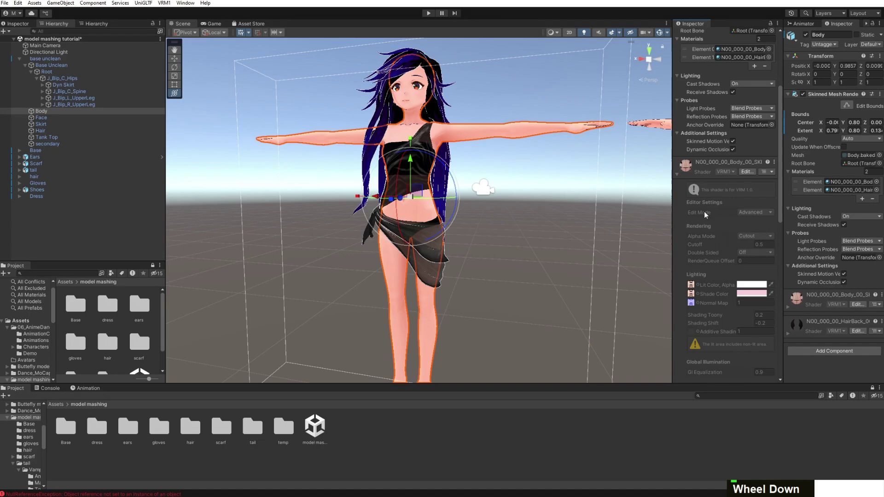
pyautogui.scroll(-15, 712, 164)
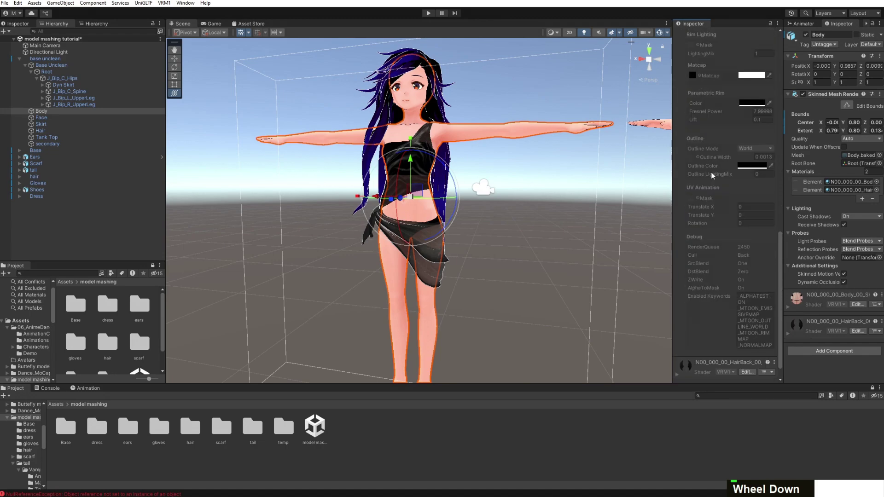
pyautogui.scroll(15, 708, 175)
pyautogui.scroll(-6, 707, 177)
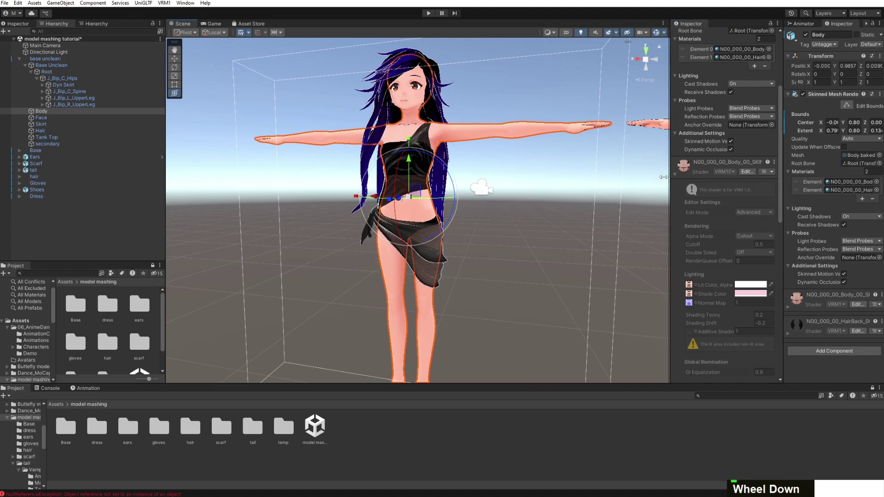
# Widen the Body mesh's property view and review the skin material's lighting, emission, rim and outline settings
pyautogui.moveTo(672, 177); pyautogui.dragTo(637, 179)
pyautogui.scroll(-5, 693, 179)
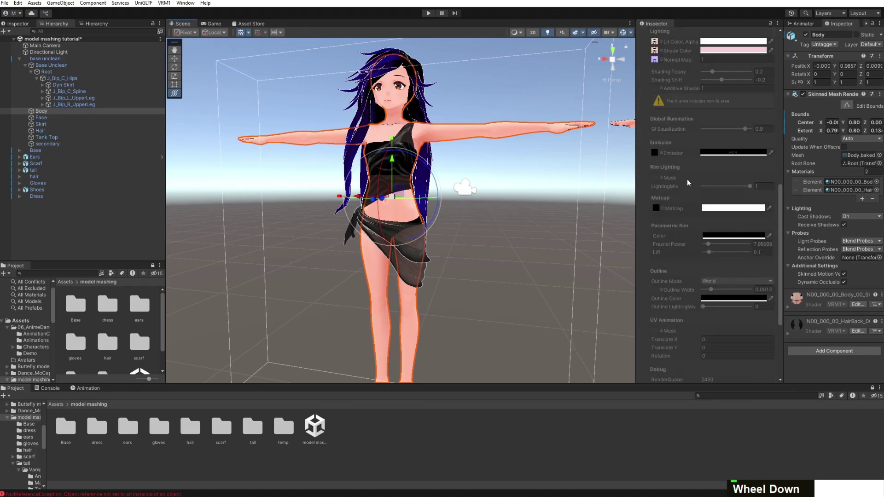
pyautogui.scroll(2, 661, 190)
pyautogui.scroll(-5, 655, 196)
pyautogui.scroll(10, 655, 197)
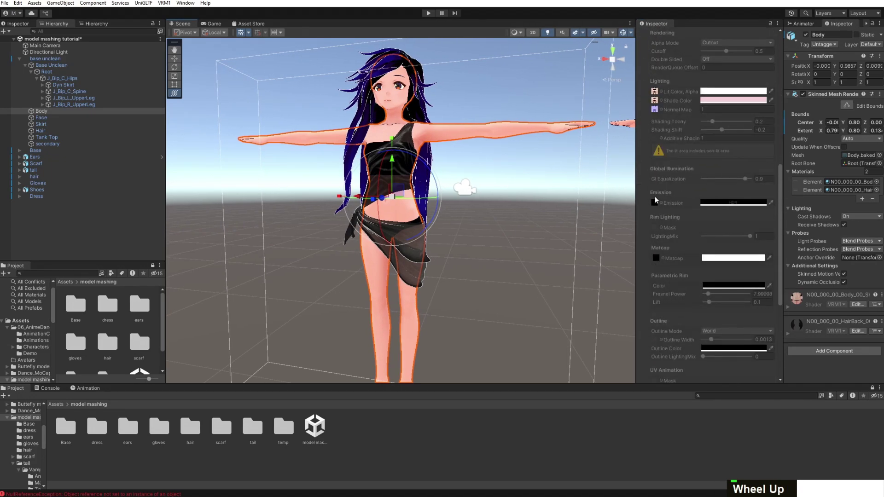
pyautogui.click(642, 225)
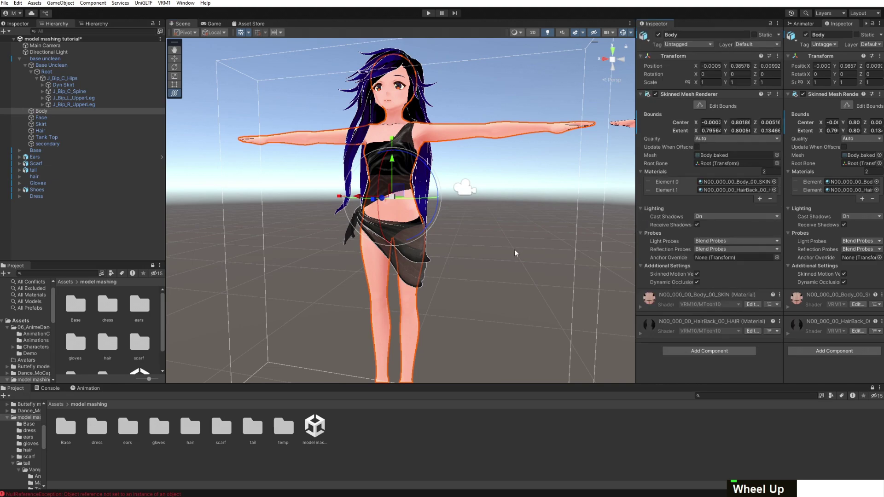
# Compare the base unclean avatar with the Base avatar standing next to it, and view its outfit up close
pyautogui.scroll(-4, 515, 250)
pyautogui.moveTo(515, 249); pyautogui.dragTo(454, 241, button='right')
pyautogui.click(438, 237)
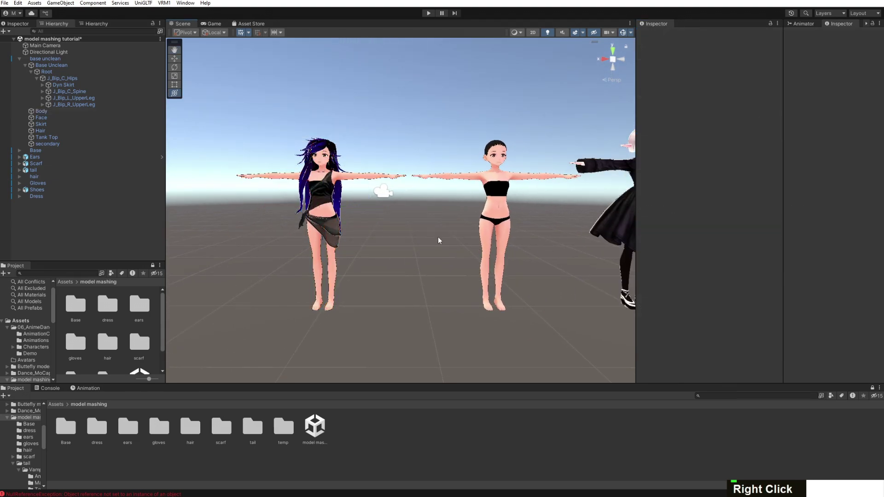
pyautogui.moveTo(444, 237)
pyautogui.mouseDown(button='middle')
pyautogui.moveTo(433, 247)
pyautogui.moveTo(395, 245)
pyautogui.moveTo(455, 247)
pyautogui.mouseUp(button='middle')
pyautogui.scroll(5, 386, 261)
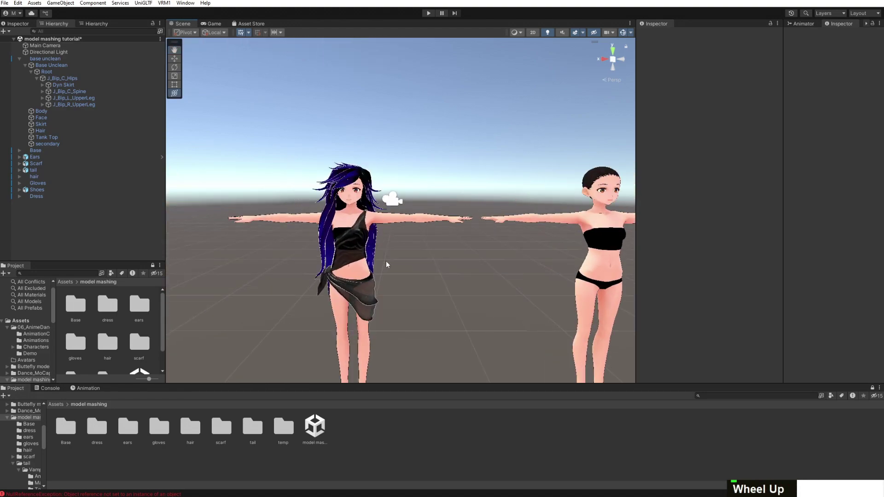
pyautogui.moveTo(396, 259); pyautogui.dragTo(433, 242, button='middle')
pyautogui.scroll(3, 516, 266)
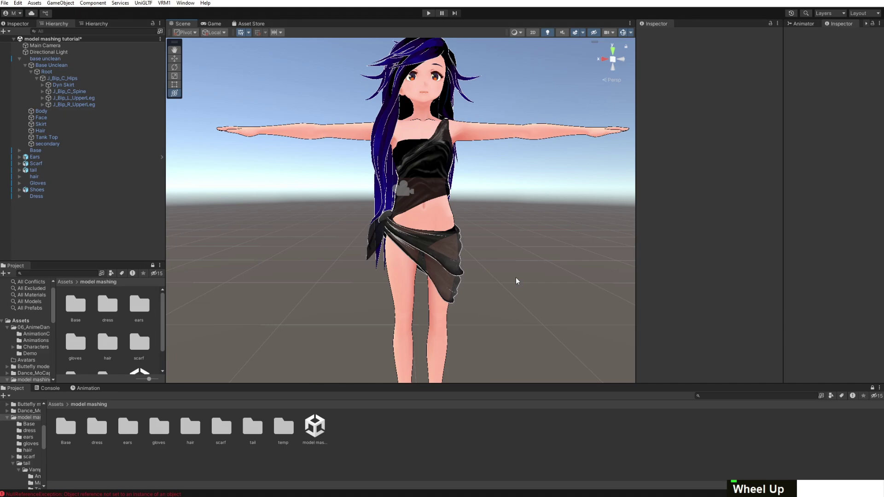
pyautogui.scroll(-2, 516, 278)
pyautogui.moveTo(557, 257)
pyautogui.mouseDown(button='middle')
pyautogui.moveTo(543, 279)
pyautogui.moveTo(539, 254)
pyautogui.moveTo(495, 256)
pyautogui.moveTo(552, 259)
pyautogui.mouseUp(button='middle')
pyautogui.scroll(3, 548, 263)
pyautogui.scroll(-2, 548, 267)
# Select the base unclean root object and examine its Humanoid, Animator and VRMInstance components
pyautogui.click(412, 222)
pyautogui.moveTo(499, 220); pyautogui.dragTo(452, 237, button='middle')
pyautogui.moveTo(352, 164); pyautogui.dragTo(347, 163, button='middle')
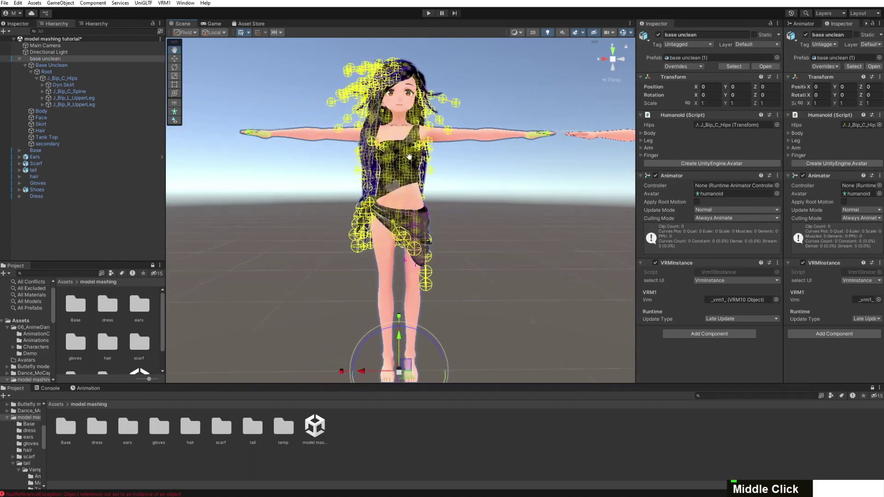
pyautogui.scroll(-5, 345, 163)
pyautogui.scroll(3, 482, 222)
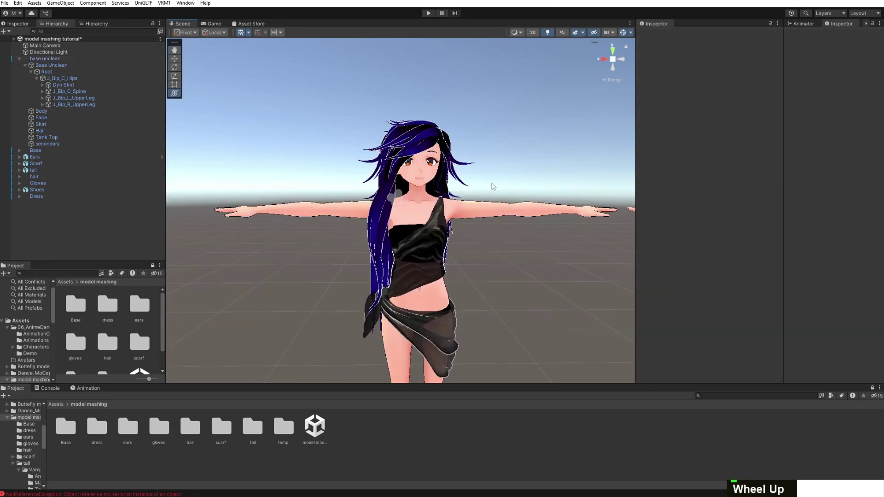
pyautogui.click(479, 206)
pyautogui.click(551, 316)
pyautogui.scroll(-3, 556, 306)
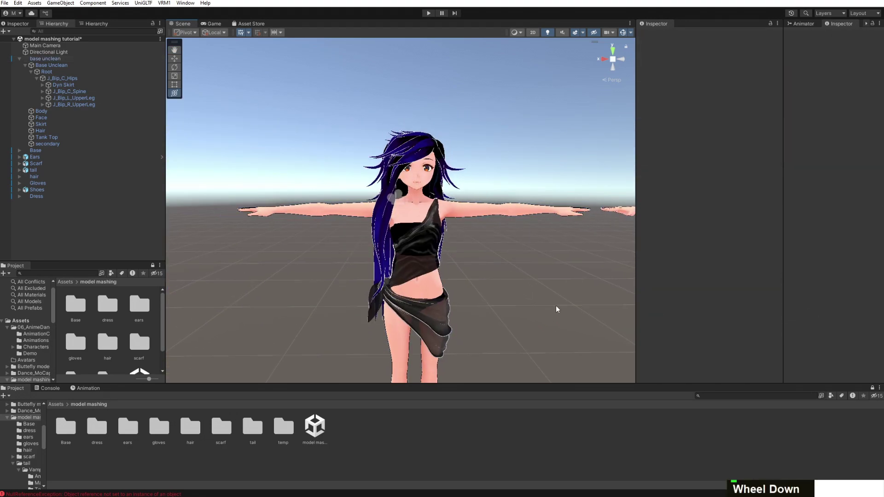
pyautogui.scroll(4, 570, 283)
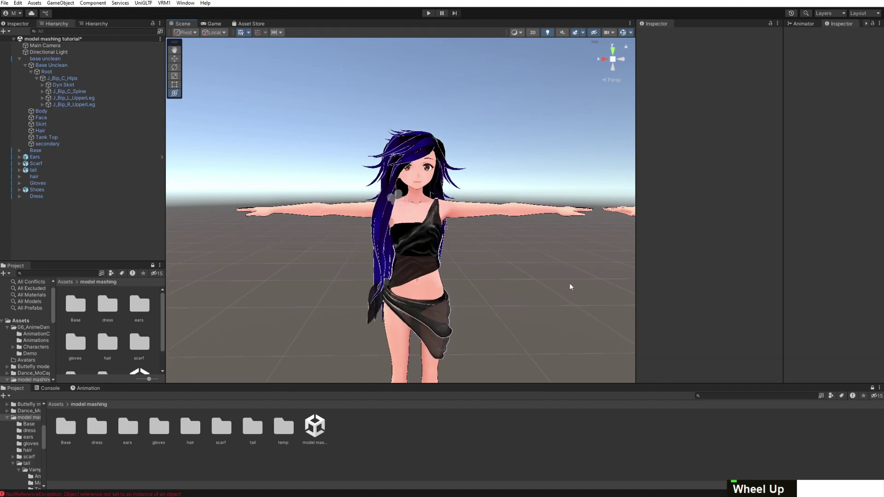
pyautogui.scroll(-1, 560, 283)
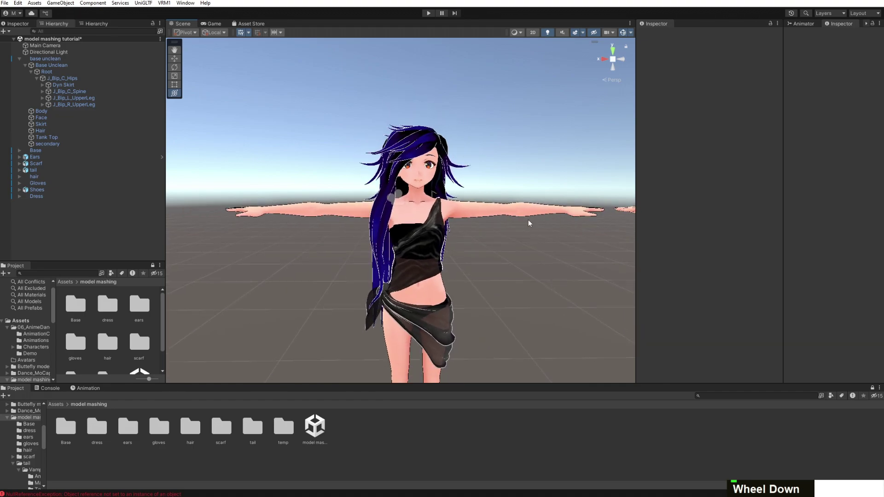
# Examine the base unclean avatar's hair together with its spring bone gizmos
pyautogui.click(410, 142)
pyautogui.doubleClick(455, 149)
pyautogui.click(431, 137)
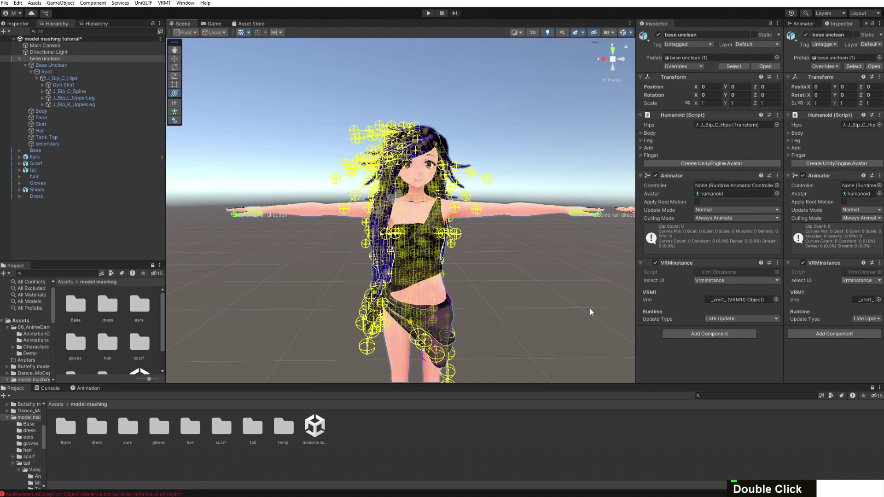
pyautogui.click(496, 260)
# Examine the Base avatar and the row of source models up to the Dress model
pyautogui.scroll(-1, 527, 249)
pyautogui.moveTo(526, 249); pyautogui.dragTo(123, 250, button='middle')
pyautogui.moveTo(429, 258); pyautogui.dragTo(672, 266, button='middle')
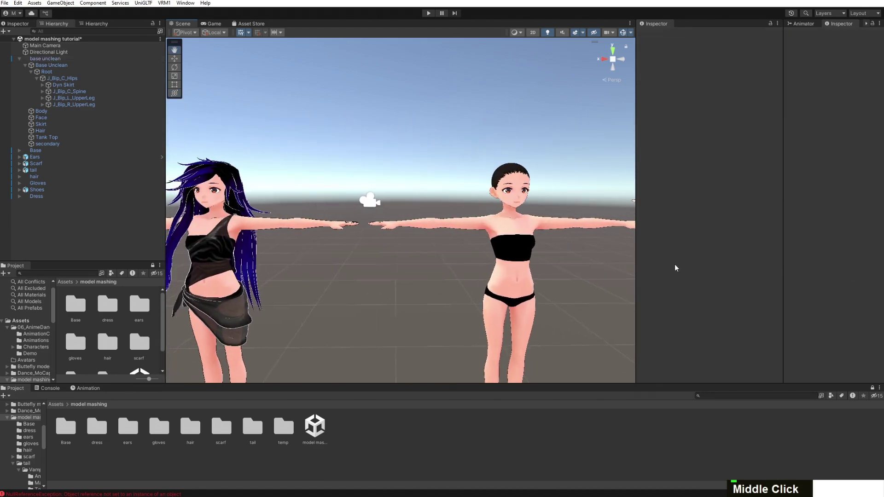
pyautogui.scroll(-1, 292, 255)
pyautogui.moveTo(292, 255); pyautogui.dragTo(188, 243, button='middle')
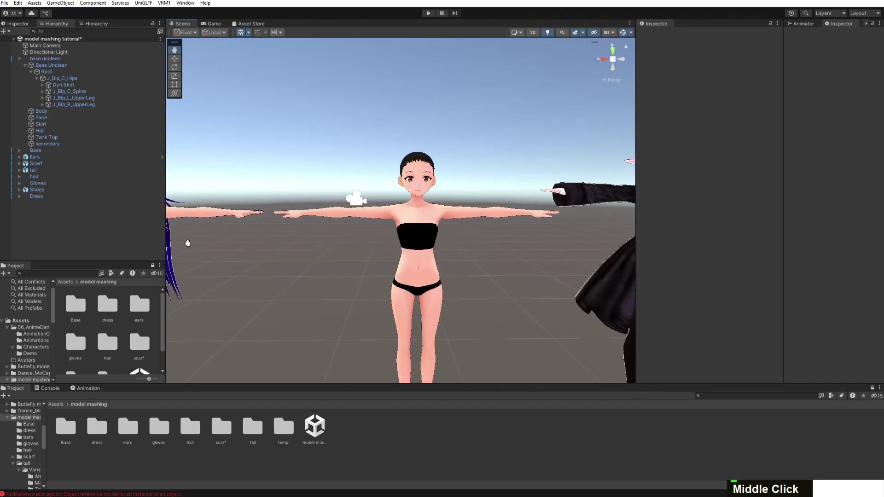
pyautogui.click(495, 211)
pyautogui.scroll(-2, 537, 256)
pyautogui.moveTo(537, 257); pyautogui.dragTo(184, 258, button='middle')
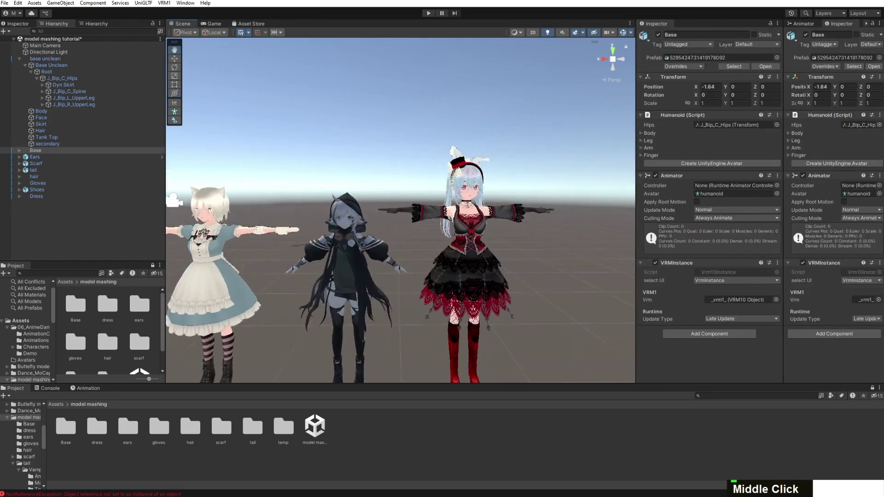
pyautogui.moveTo(428, 257); pyautogui.dragTo(497, 235, button='middle')
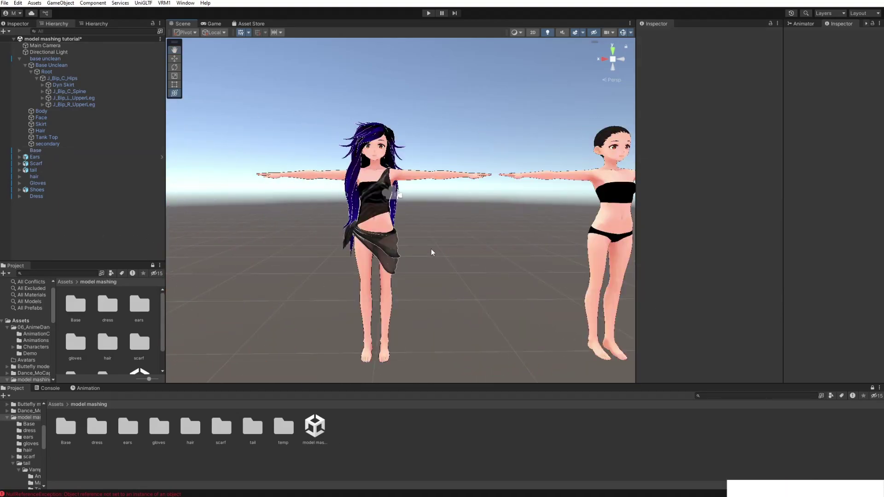
# Compare the selected base unclean avatar with the full line of source models, and inspect its torso and skirt up close
pyautogui.scroll(2, 433, 251)
pyautogui.scroll(-2, 443, 249)
pyautogui.click(385, 265)
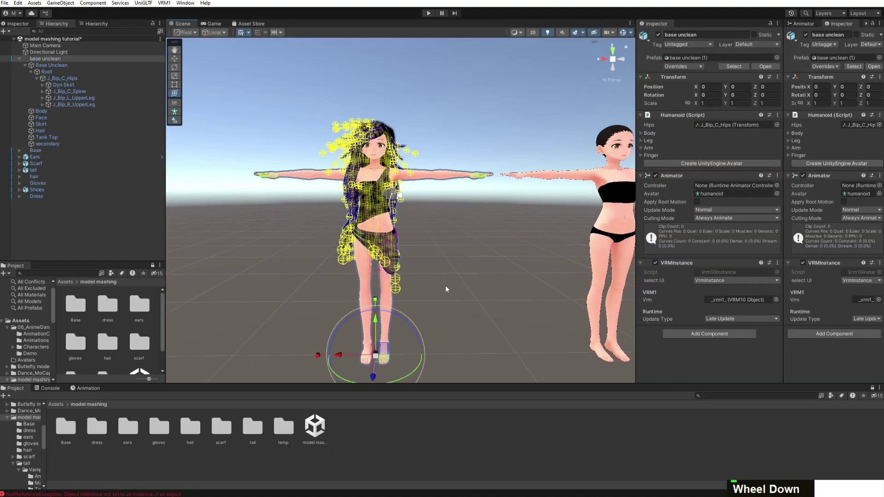
pyautogui.scroll(-1, 499, 283)
pyautogui.moveTo(527, 283); pyautogui.dragTo(582, 279, button='right')
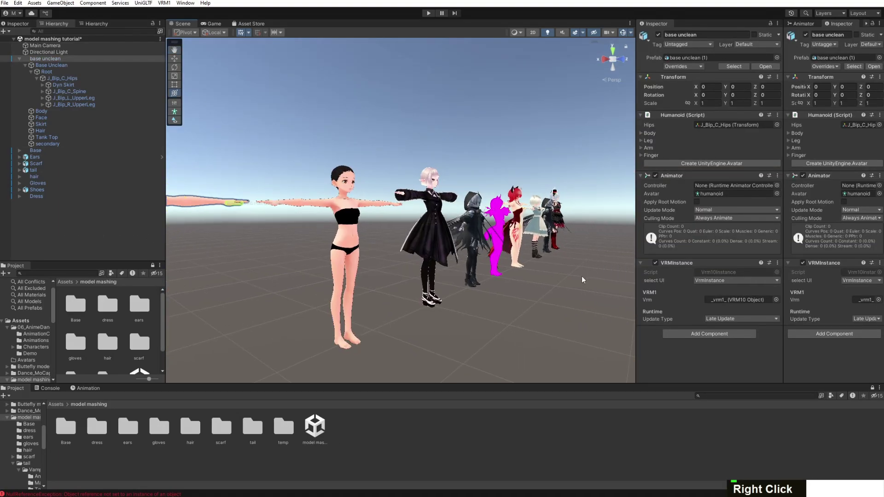
pyautogui.moveTo(581, 280); pyautogui.dragTo(594, 265, button='middle')
pyautogui.moveTo(594, 265); pyautogui.dragTo(373, 273, button='right')
pyautogui.moveTo(373, 273); pyautogui.dragTo(258, 253, button='middle')
pyautogui.scroll(3, 391, 247)
pyautogui.click(453, 237)
pyautogui.scroll(3, 450, 231)
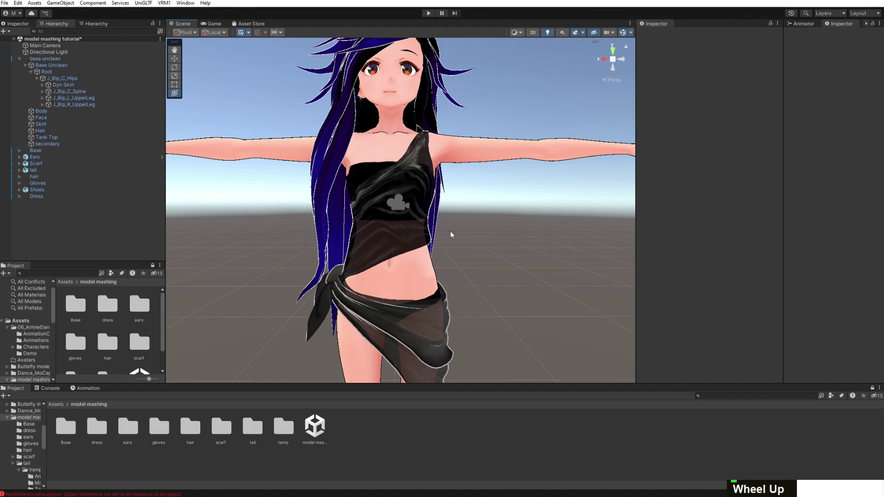
# Delete the Skirt mesh object from the base unclean avatar
pyautogui.scroll(-4, 469, 238)
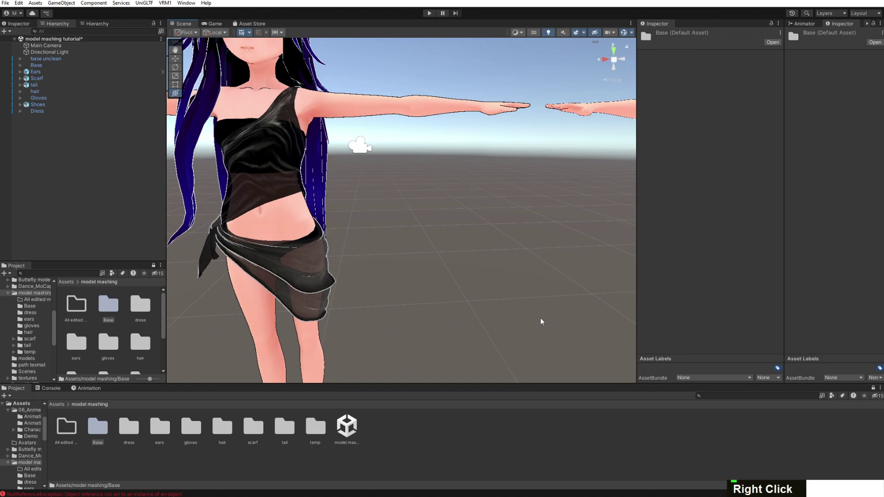
pyautogui.moveTo(540, 319); pyautogui.dragTo(513, 302, button='right')
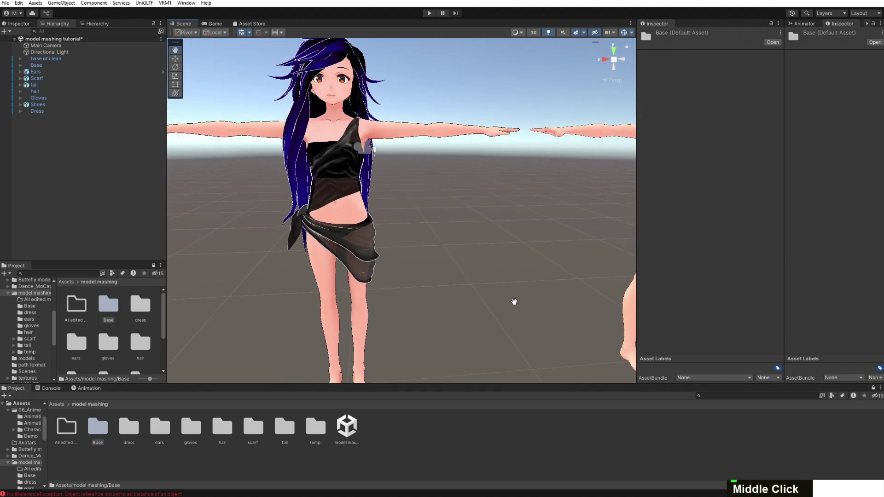
pyautogui.moveTo(513, 302); pyautogui.dragTo(479, 272, button='middle')
pyautogui.click(457, 264)
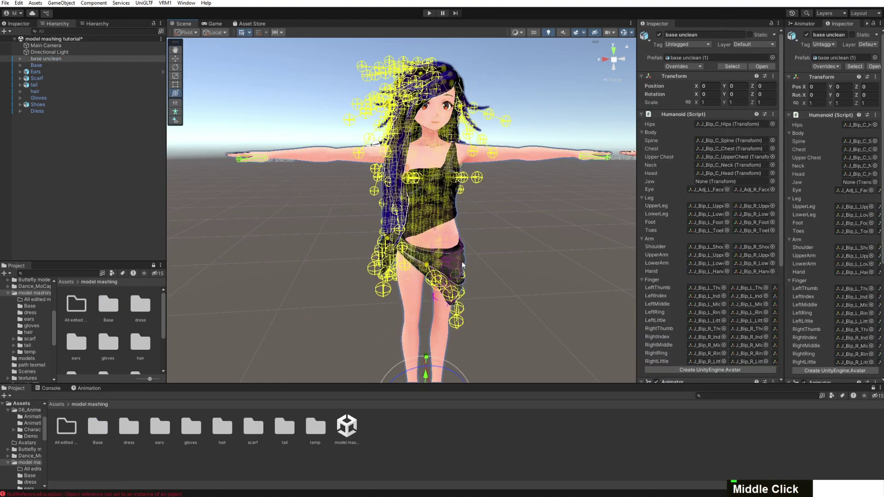
pyautogui.click(462, 265)
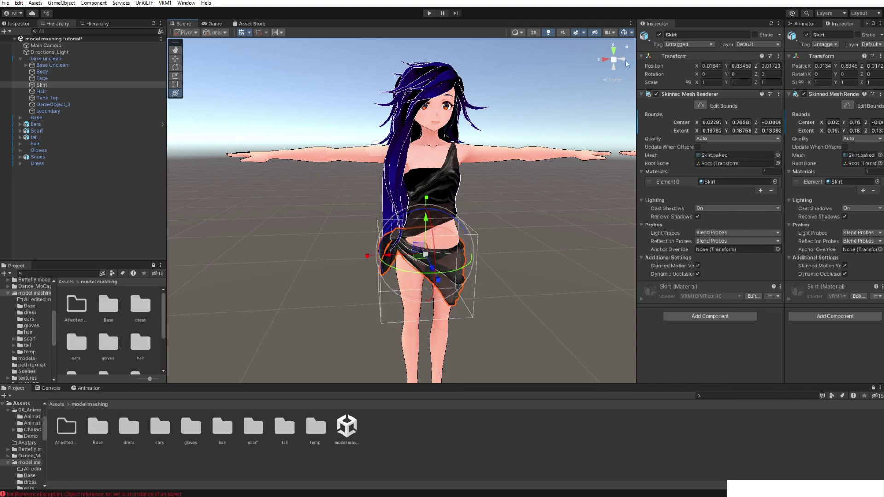
pyautogui.click(54, 79)
pyautogui.click(54, 85)
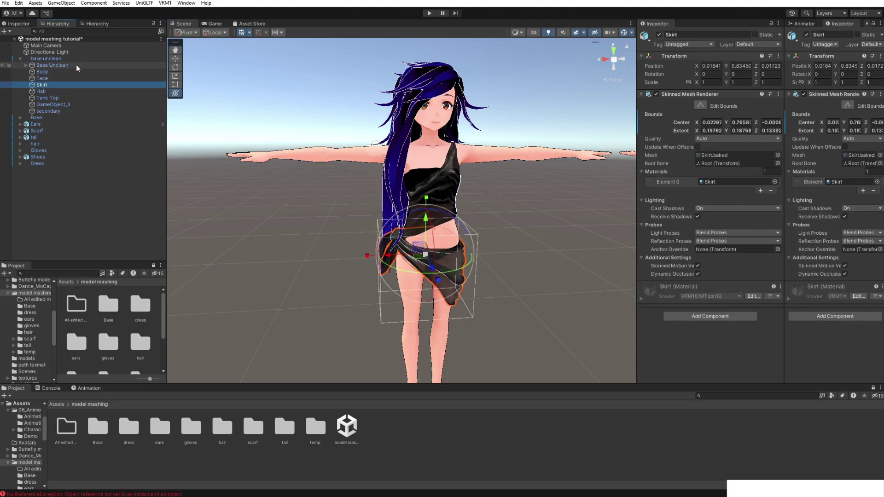
pyautogui.press('Delete')
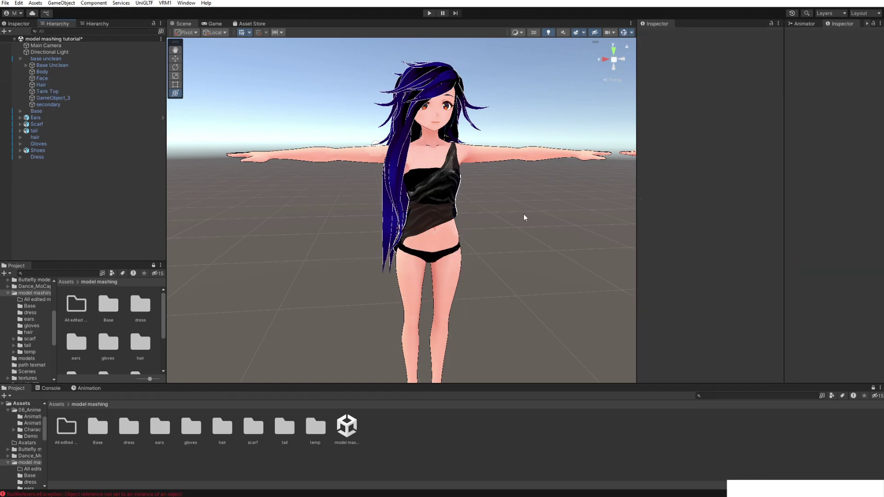
# Select the Body mesh of the Shoes model and inspect its boots up close
pyautogui.scroll(-5, 524, 213)
pyautogui.moveTo(524, 214); pyautogui.dragTo(81, 245, button='middle')
pyautogui.scroll(4, 445, 284)
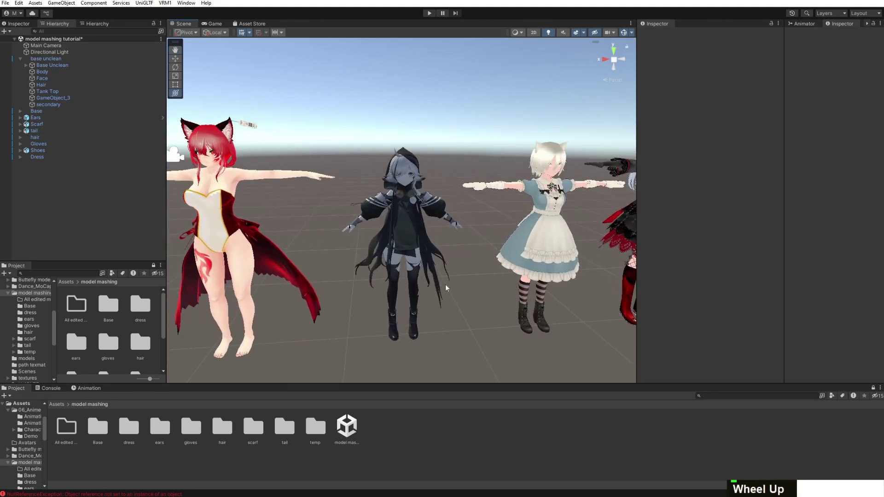
pyautogui.moveTo(449, 205); pyautogui.dragTo(466, 182, button='middle')
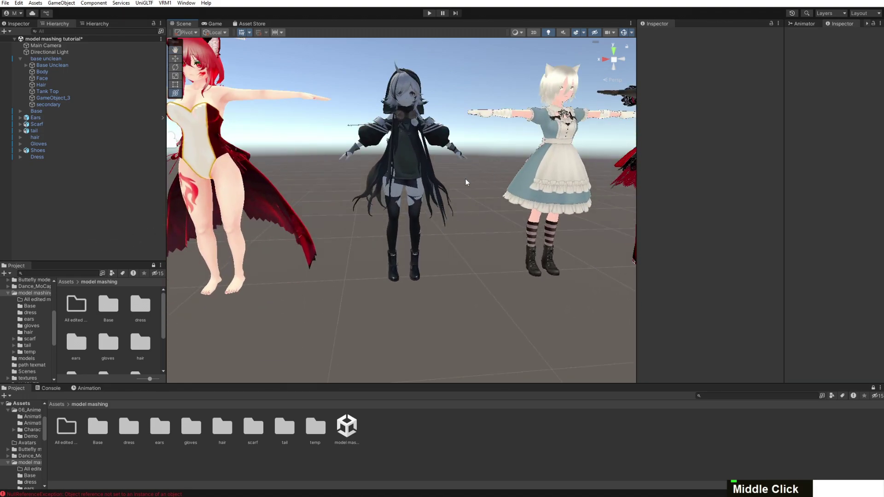
pyautogui.click(422, 254)
pyautogui.press('f')
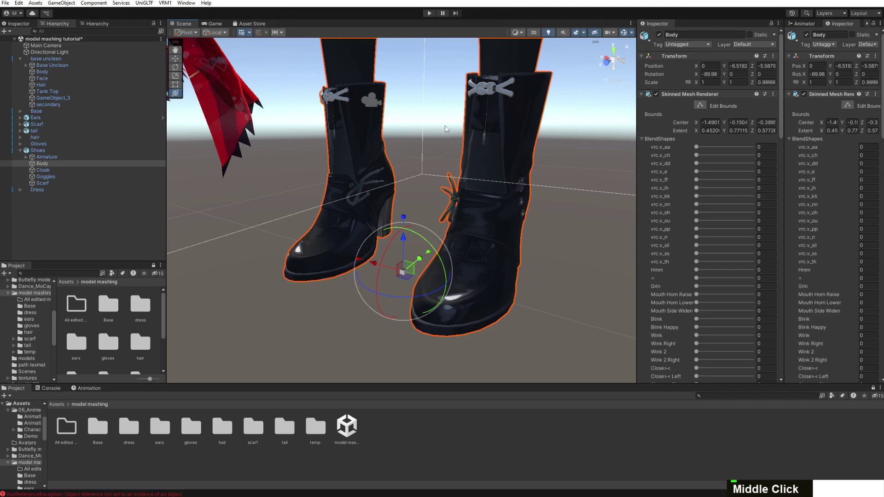
pyautogui.scroll(-3, 446, 165)
pyautogui.scroll(5, 415, 213)
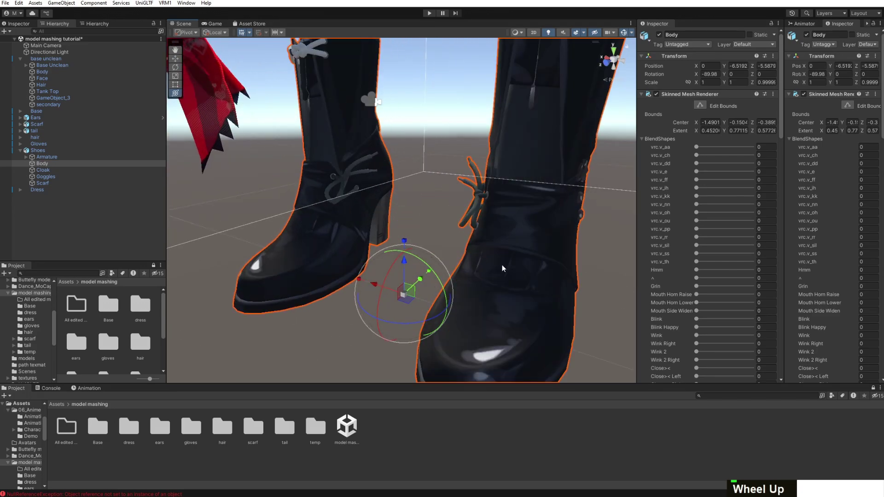
pyautogui.scroll(-5, 502, 269)
pyautogui.moveTo(460, 231); pyautogui.dragTo(460, 244, button='middle')
pyautogui.scroll(-4, 445, 156)
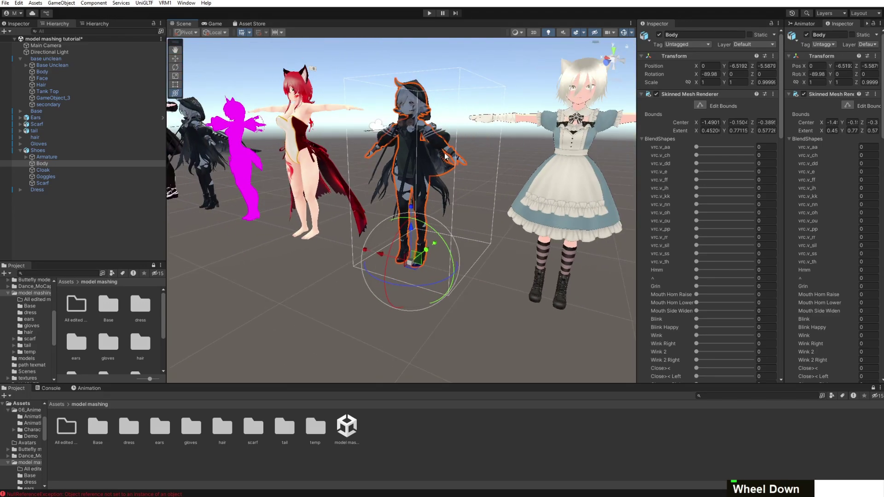
# Toggle the Shoes model's Body object off and on to check which parts belong to that mesh, leaving it active and deselected
pyautogui.click(660, 36)
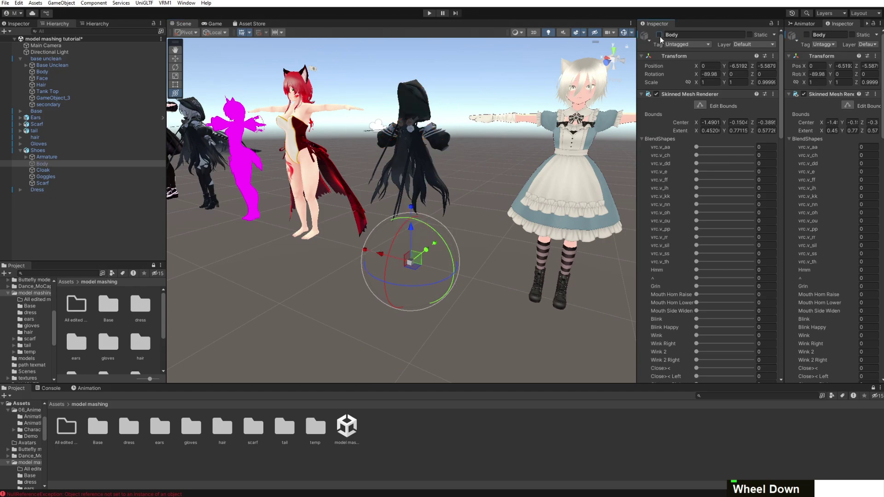
pyautogui.click(660, 35)
pyautogui.click(660, 35)
pyautogui.click(660, 36)
pyautogui.click(660, 35)
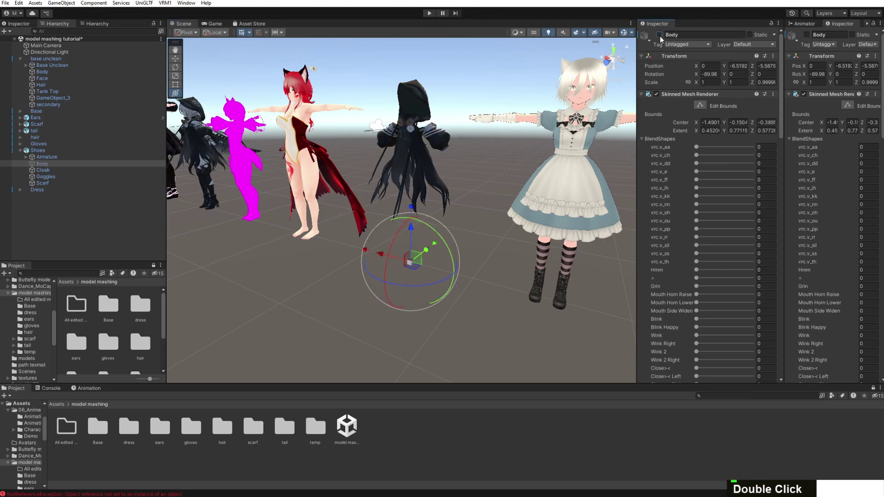
pyautogui.click(660, 35)
pyautogui.click(660, 37)
pyautogui.click(660, 37)
pyautogui.click(494, 229)
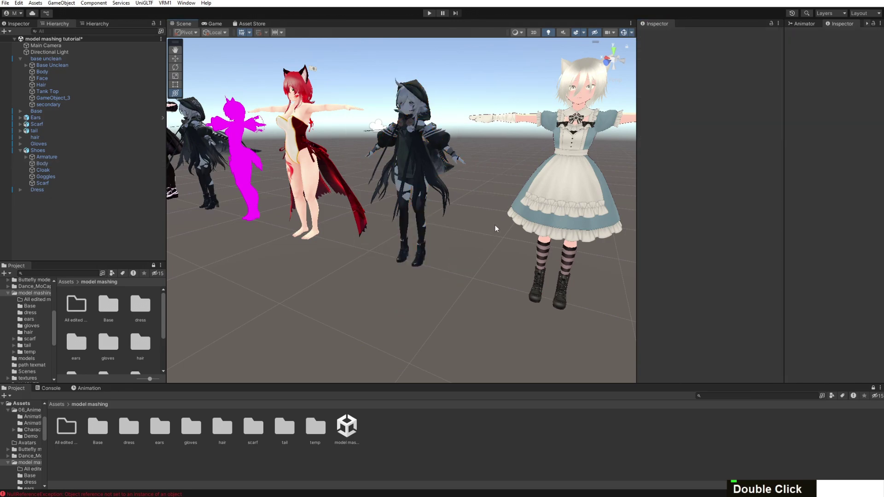
# Compare the base avatars with the lineup of source models, including the Shoes model, and inspect base unclean without its skirt
pyautogui.moveTo(495, 228); pyautogui.dragTo(612, 196, button='right')
pyautogui.scroll(-5, 612, 196)
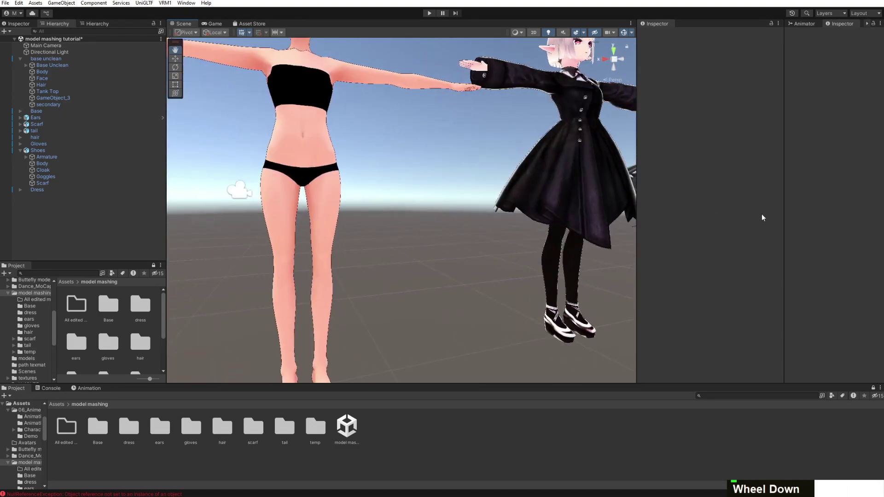
pyautogui.scroll(-5, 579, 204)
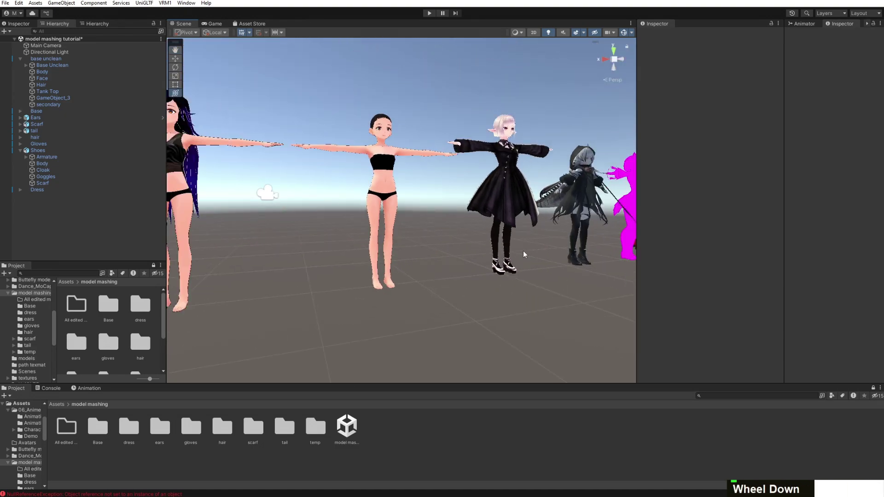
pyautogui.moveTo(523, 250); pyautogui.dragTo(343, 176, button='right')
pyautogui.scroll(-3, 343, 175)
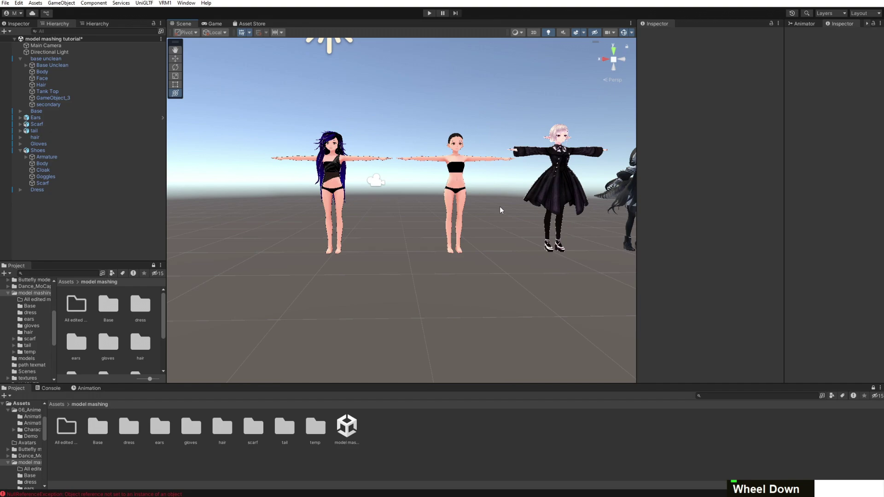
pyautogui.scroll(-1, 480, 259)
pyautogui.moveTo(525, 275); pyautogui.dragTo(342, 289, button='middle')
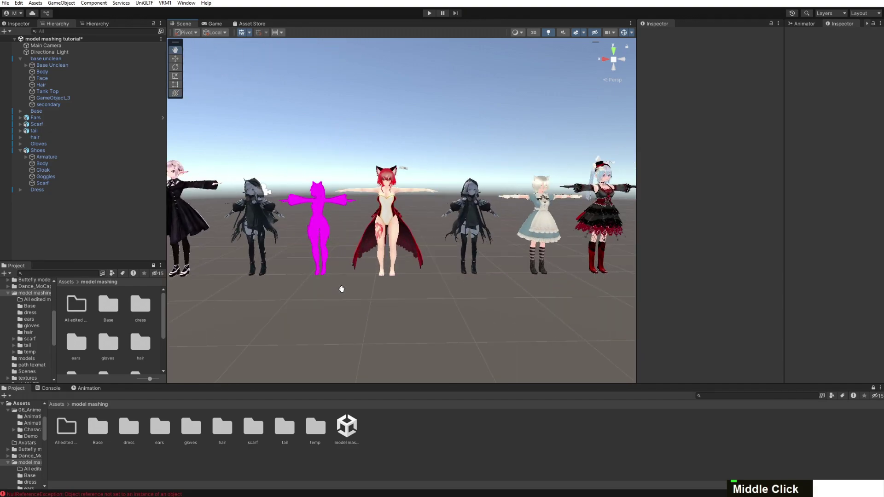
pyautogui.click(480, 228)
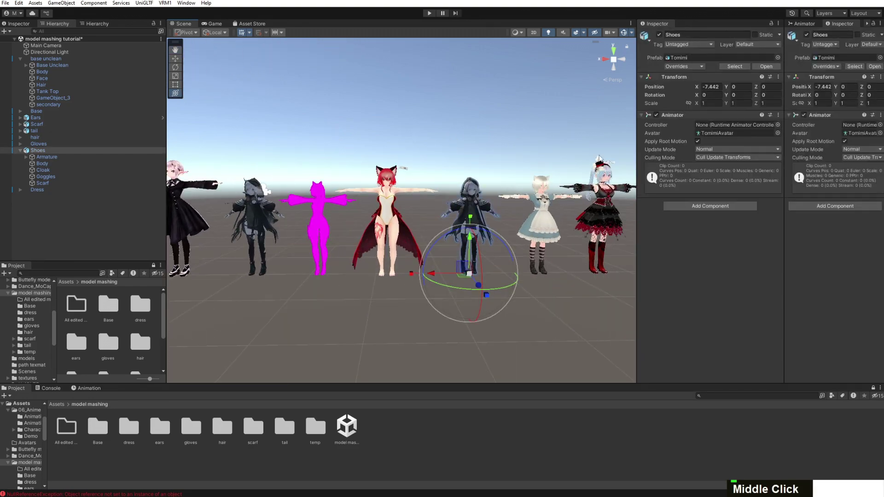
pyautogui.moveTo(444, 275); pyautogui.dragTo(504, 215, button='middle')
pyautogui.scroll(3, 504, 214)
pyautogui.scroll(4, 451, 216)
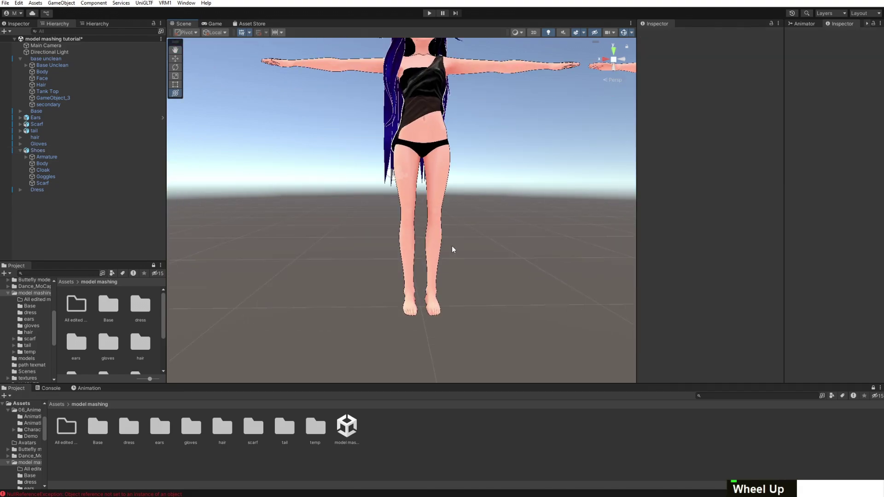
pyautogui.moveTo(454, 246); pyautogui.dragTo(489, 249, button='middle')
pyautogui.scroll(3, 489, 250)
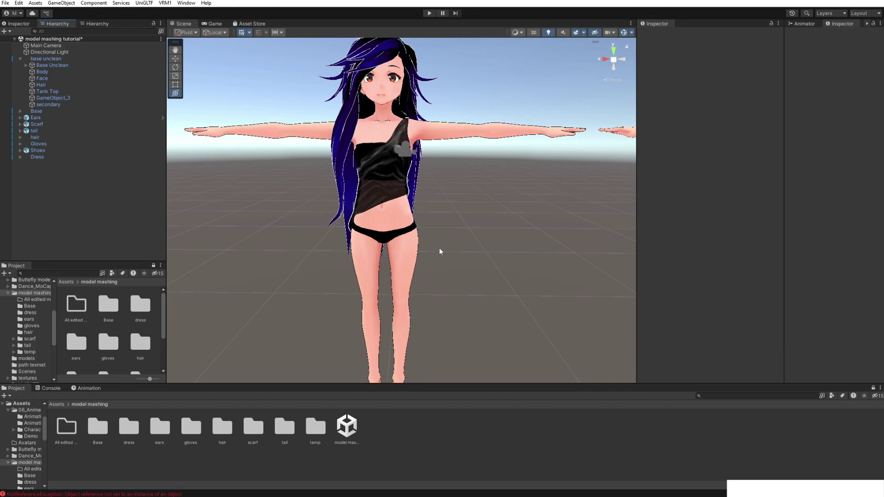
# Expand the base unclean armature through Root to J_Bip_C_Hips and select the leftover Dyn Skirt bone
pyautogui.click(43, 66)
pyautogui.click(26, 66)
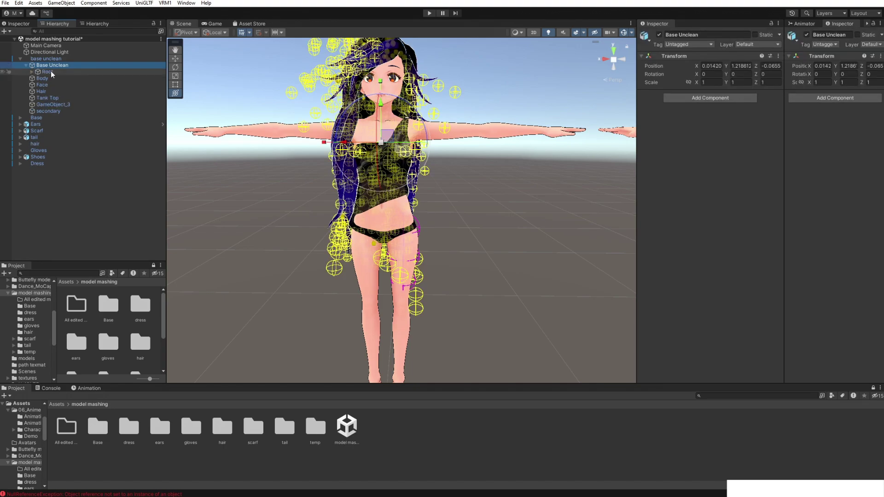
pyautogui.click(28, 72)
pyautogui.click(30, 72)
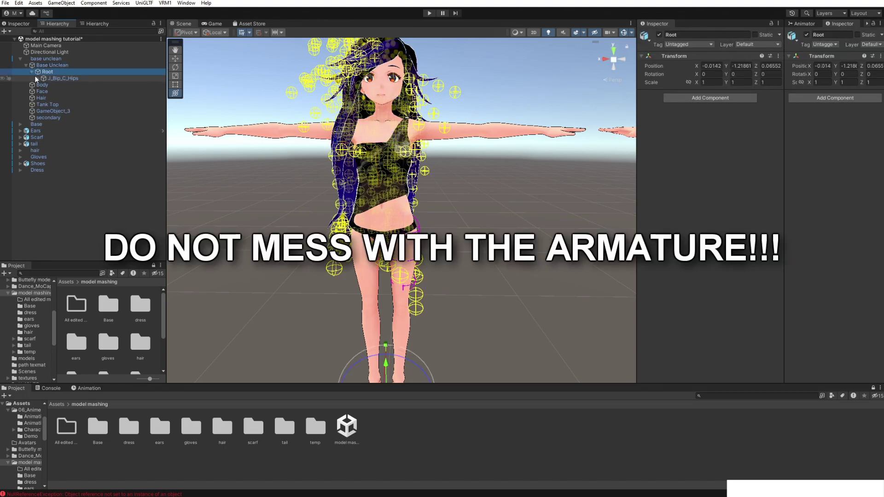
pyautogui.click(36, 77)
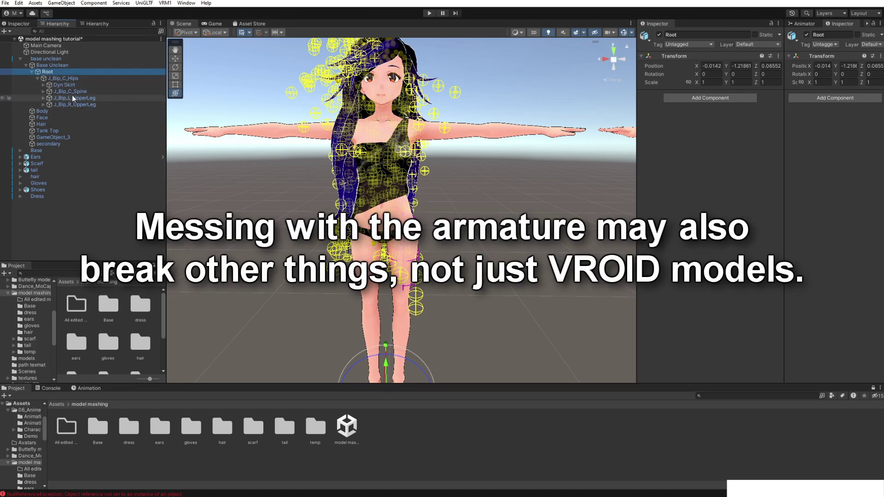
pyautogui.click(71, 85)
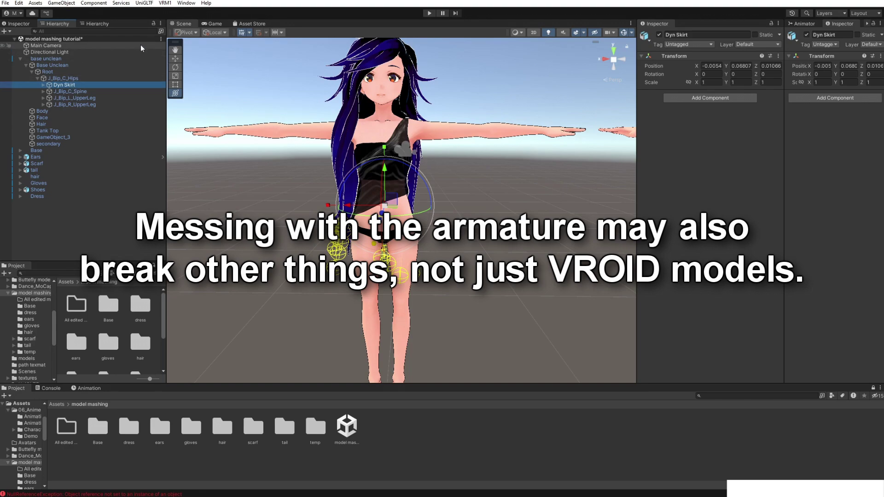
# Check the VRM 1.0 export window for the base unclean root with its armature intact, and close it without exporting
pyautogui.click(45, 59)
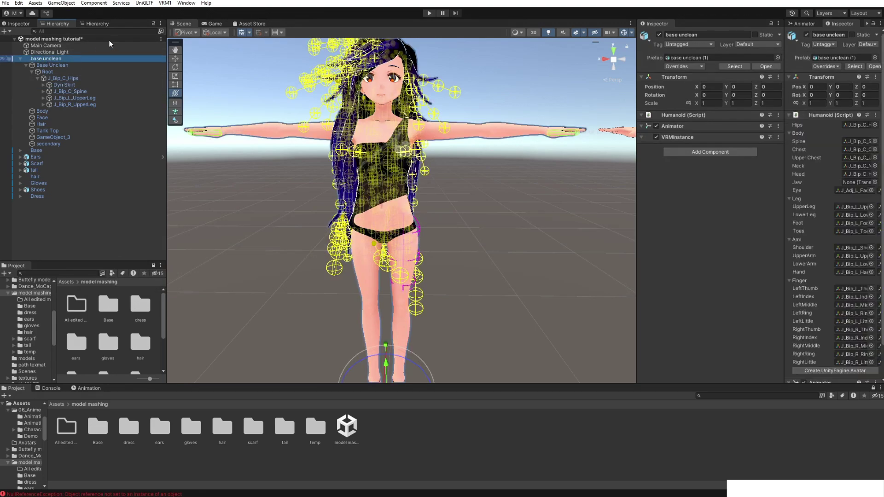
pyautogui.click(165, 3)
pyautogui.click(187, 12)
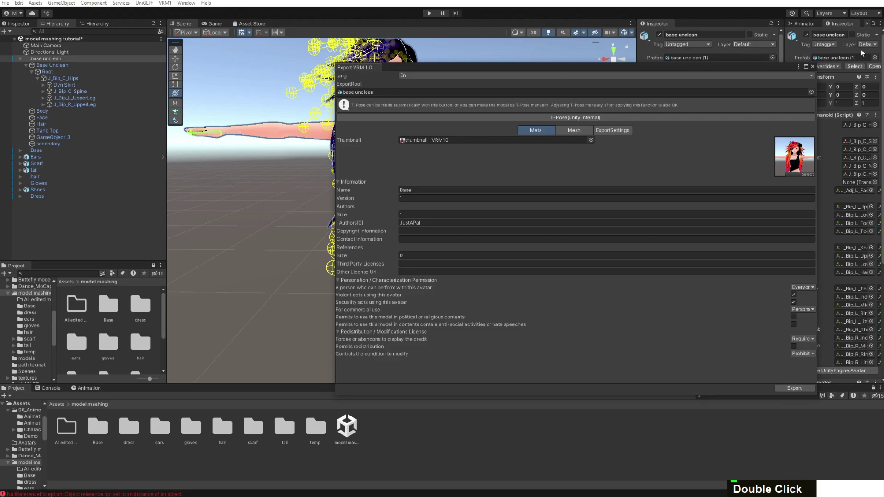
pyautogui.click(813, 67)
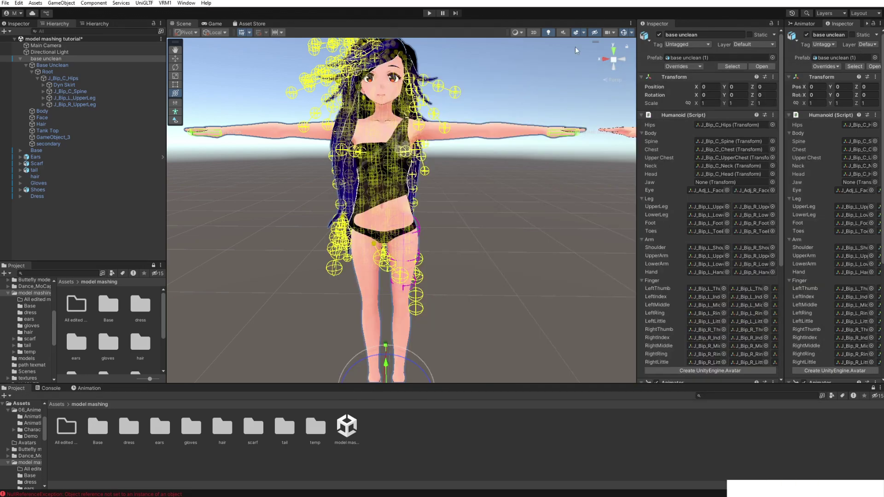
# Delete the Dyn Skirt bone from under J_Bip_C_Hips in the base unclean armature
pyautogui.click(74, 86)
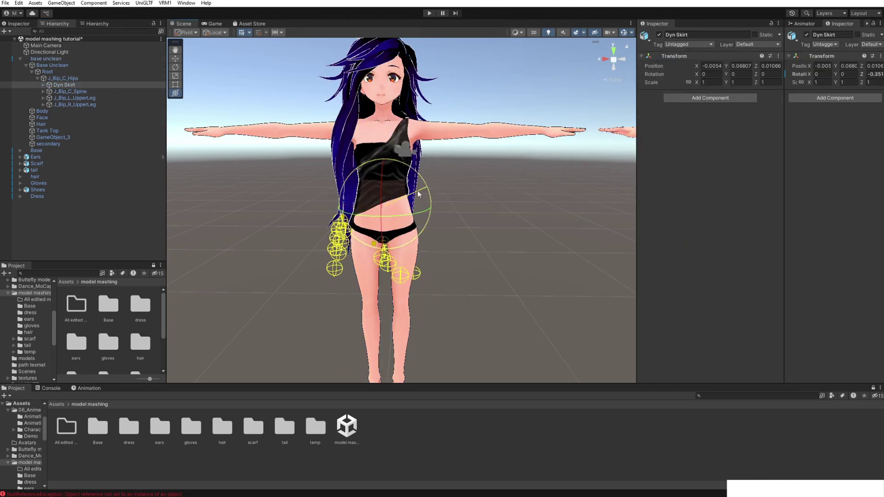
pyautogui.moveTo(418, 194)
pyautogui.mouseDown()
pyautogui.moveTo(310, 172)
pyautogui.moveTo(441, 201)
pyautogui.moveTo(381, 151)
pyautogui.moveTo(405, 204)
pyautogui.moveTo(411, 190)
pyautogui.moveTo(429, 216)
pyautogui.moveTo(428, 233)
pyautogui.moveTo(417, 202)
pyautogui.mouseUp()
pyautogui.hotkey('ctrl', 'z')
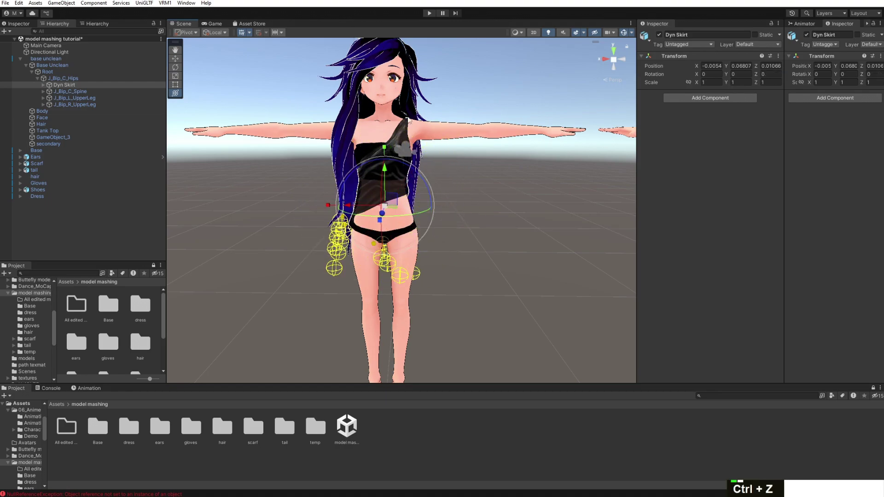
pyautogui.press('Delete')
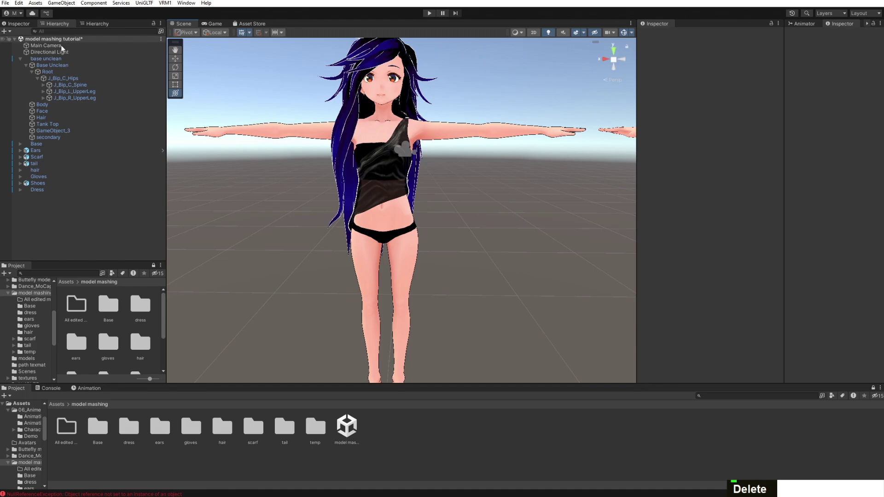
# Recheck the VRM 1.0 export window for base unclean without the Dyn Skirt bone, looking for export warnings, and close it
pyautogui.click(46, 58)
pyautogui.click(165, 3)
pyautogui.click(184, 12)
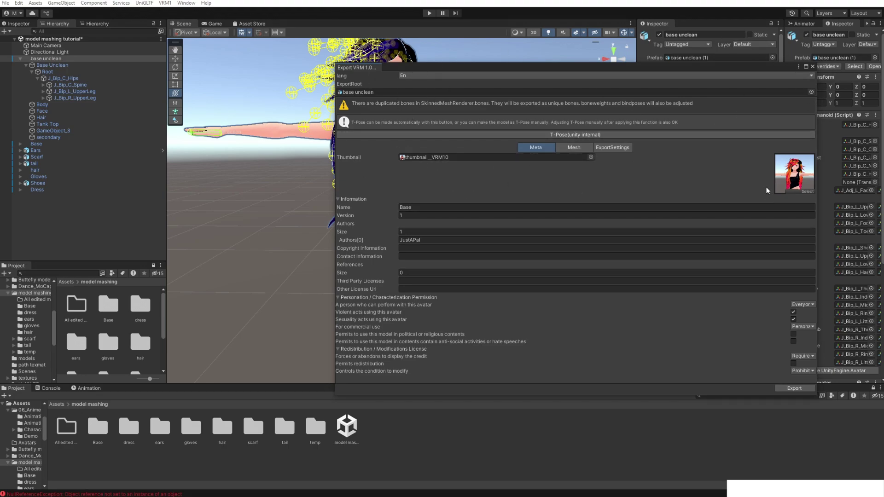
pyautogui.click(813, 66)
# Undo the deletion of the Dyn Skirt bone in the base unclean armature
pyautogui.hotkey('ctrl', 'z')
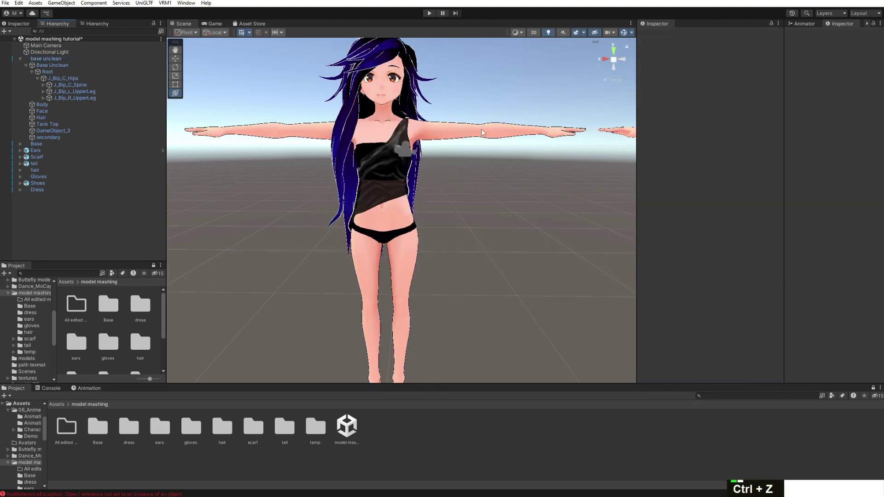
pyautogui.hotkey('ctrl', 'z')
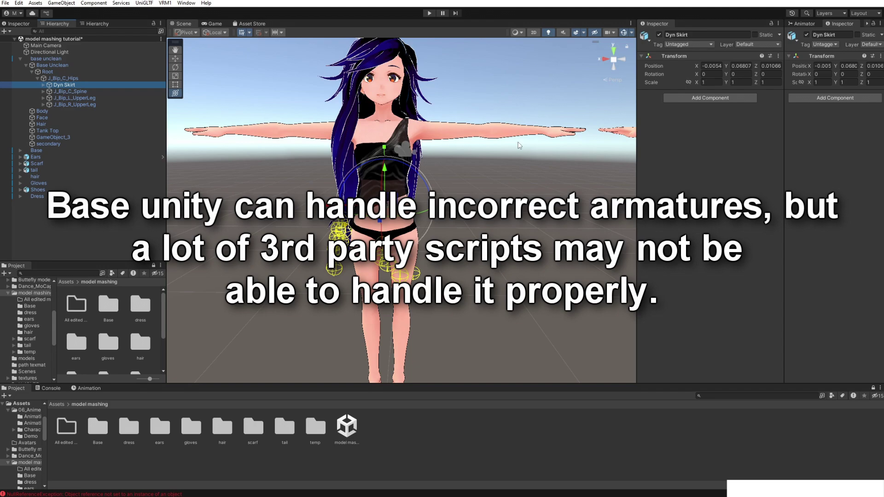
pyautogui.scroll(-1, 519, 145)
pyautogui.scroll(1, 507, 155)
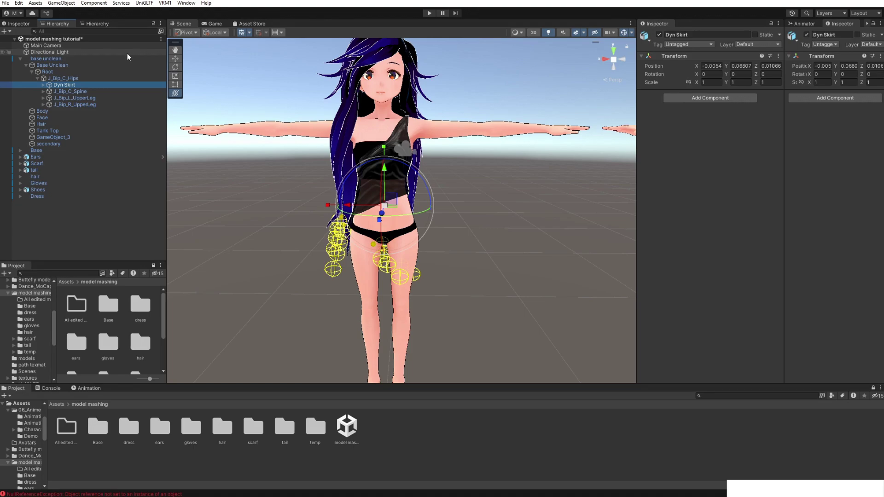
# Inspect the components on the base unclean root and locate the VRM10 object its VRMInstance references
pyautogui.click(49, 65)
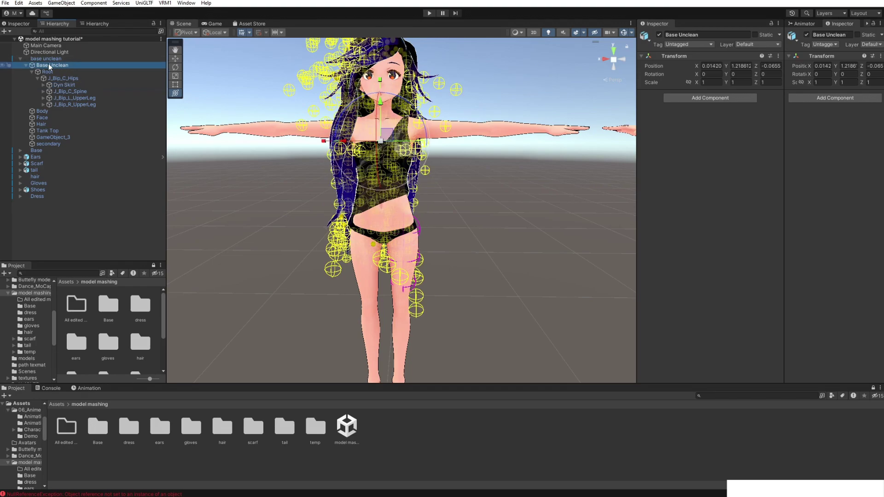
pyautogui.click(46, 58)
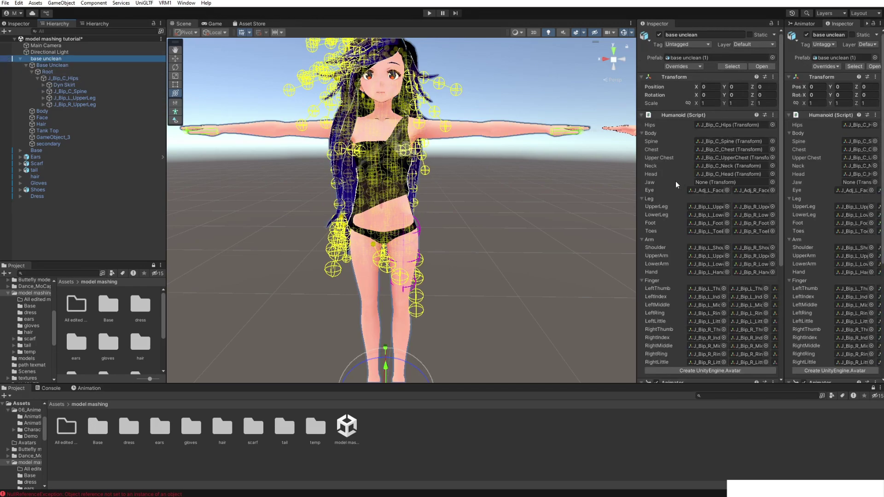
pyautogui.click(642, 116)
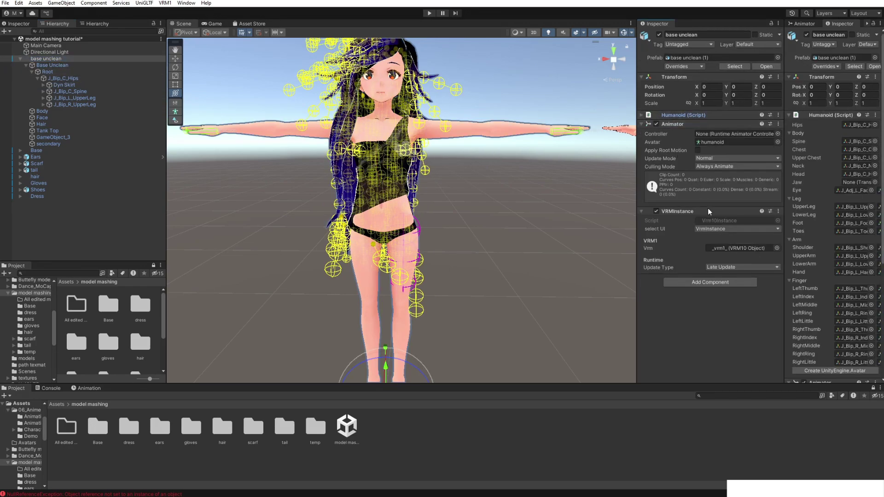
pyautogui.click(719, 247)
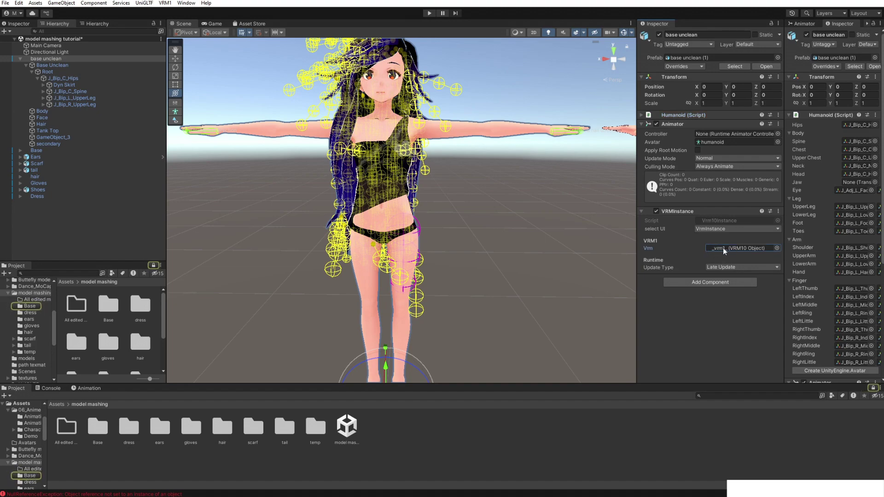
# Look through the Base folder and the sub-assets of the base unclean (1) model for the referenced _vrm1_ object
pyautogui.doubleClick(31, 308)
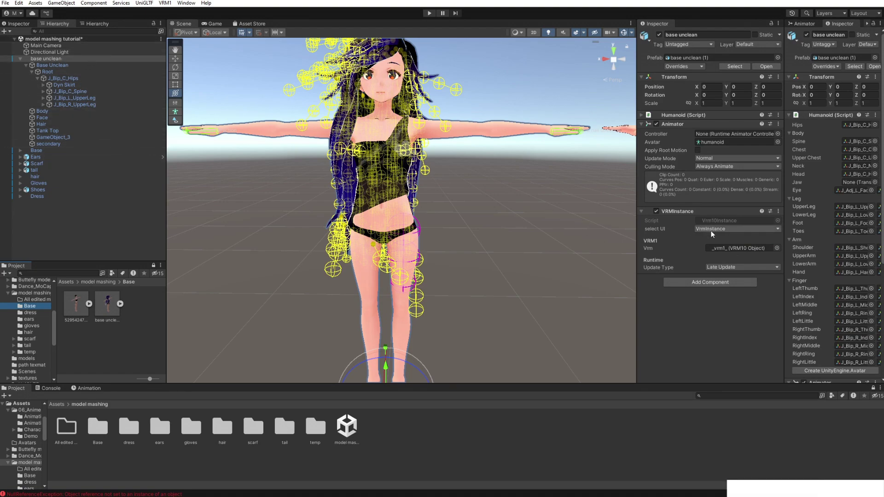
pyautogui.click(712, 247)
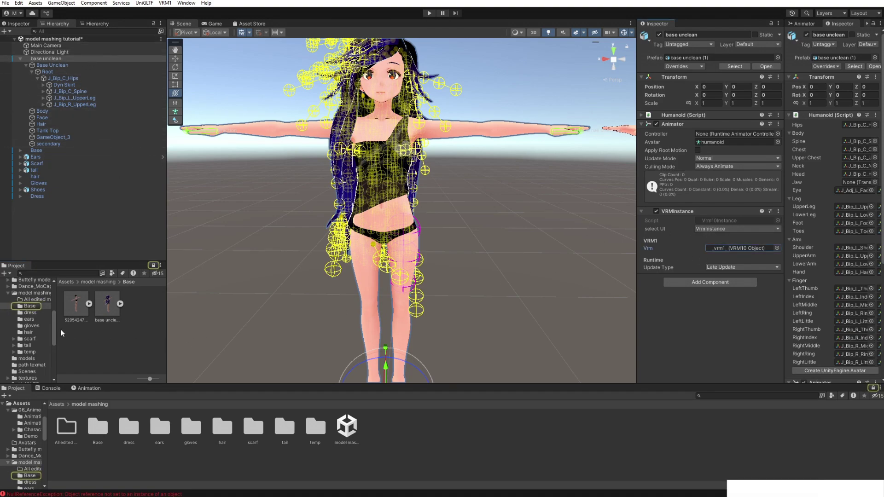
pyautogui.click(120, 305)
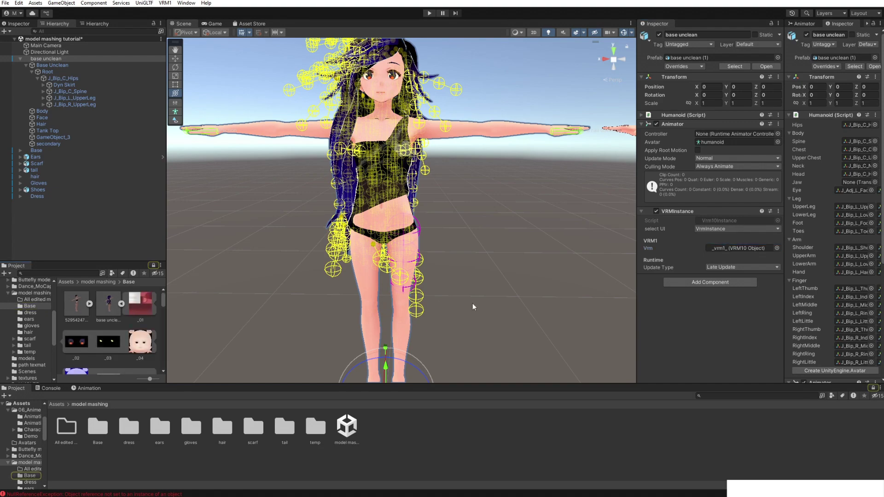
pyautogui.scroll(-2, 121, 335)
pyautogui.scroll(-3, 121, 334)
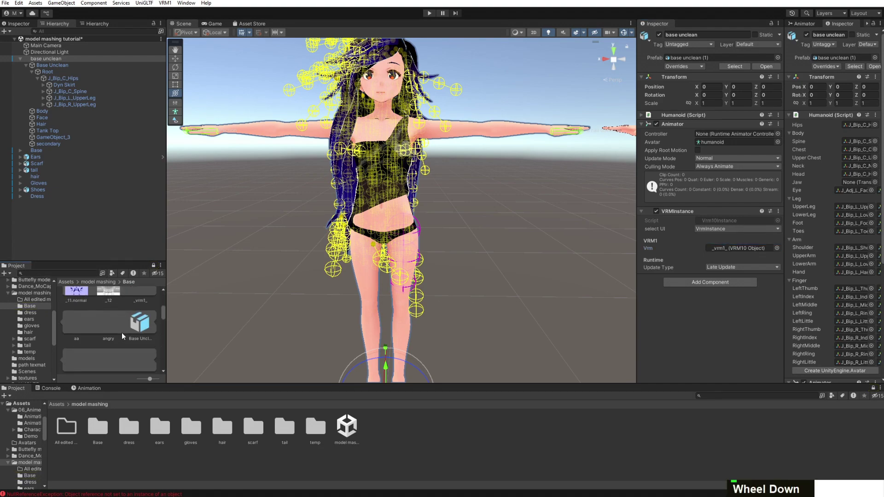
pyautogui.doubleClick(730, 252)
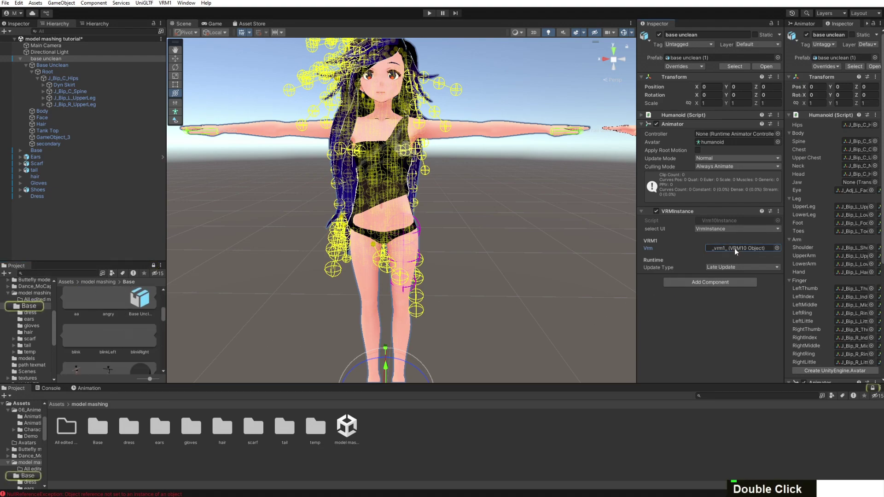
pyautogui.scroll(-2, 104, 323)
pyautogui.scroll(2, 104, 322)
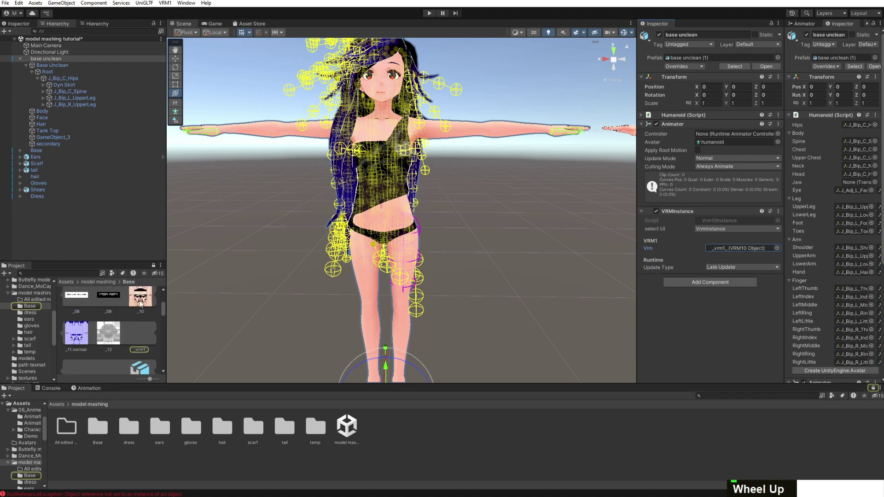
pyautogui.scroll(3, 124, 334)
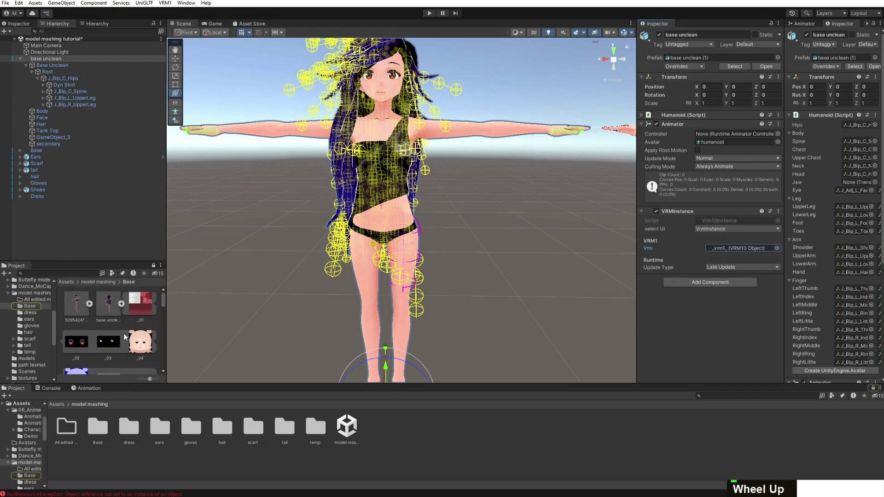
# Extract the meta and expressions of the base unclean (1) VRM model into its own folder and save the import settings
pyautogui.click(104, 305)
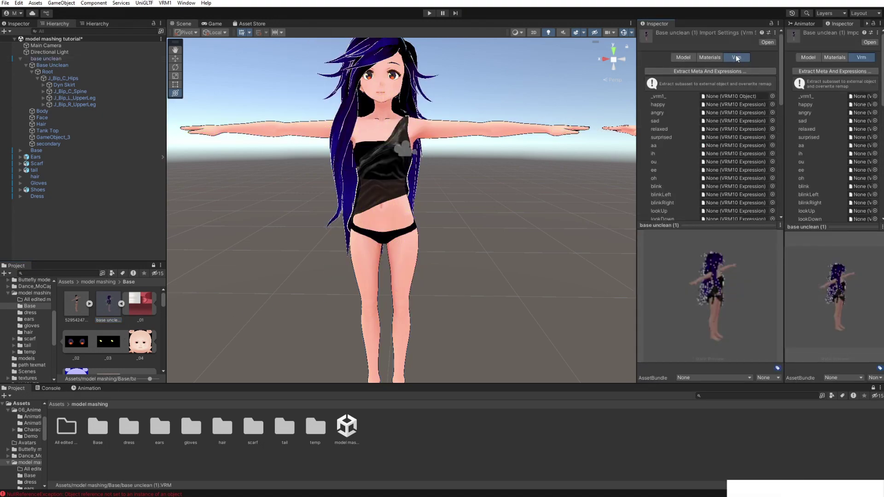
pyautogui.click(734, 72)
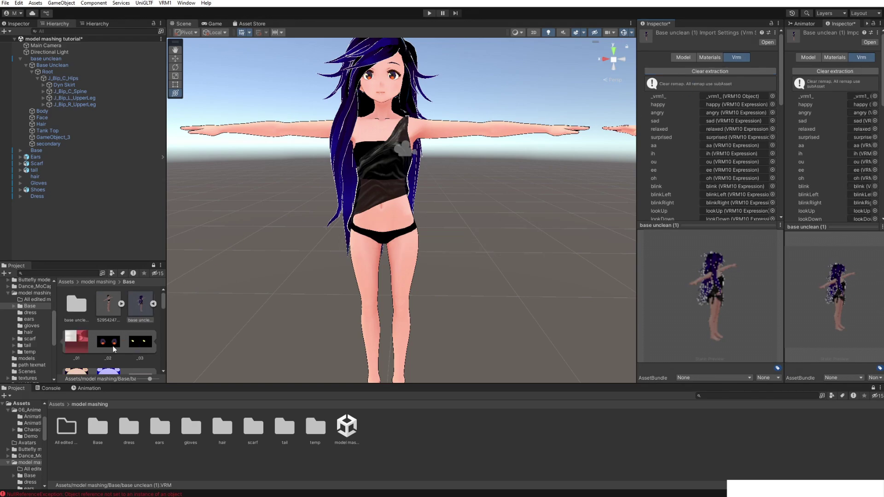
pyautogui.doubleClick(77, 305)
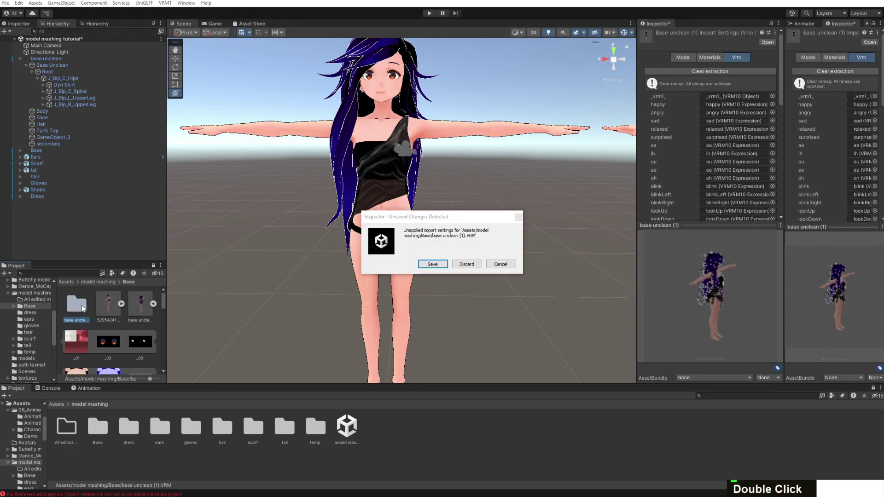
pyautogui.click(433, 265)
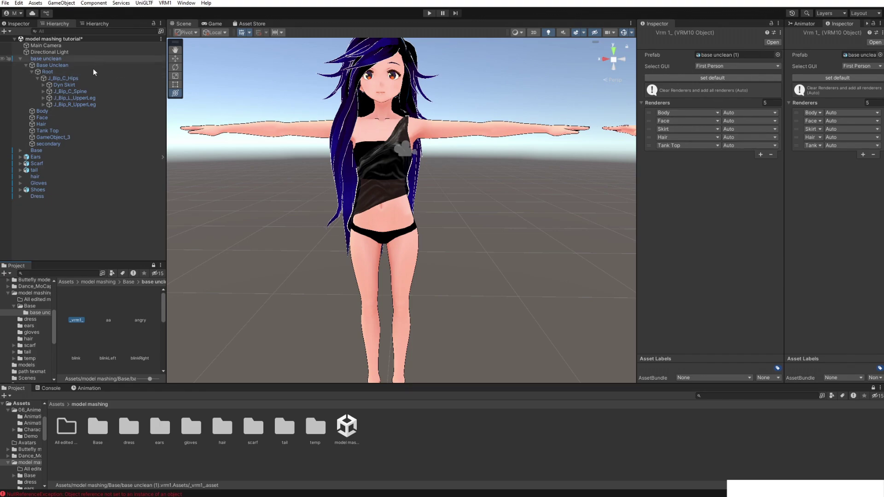
# Remove Body, Face, Skirt, Hair and Tank Top from the First Person renderers list of the extracted _vrm1_ object
pyautogui.click(768, 206)
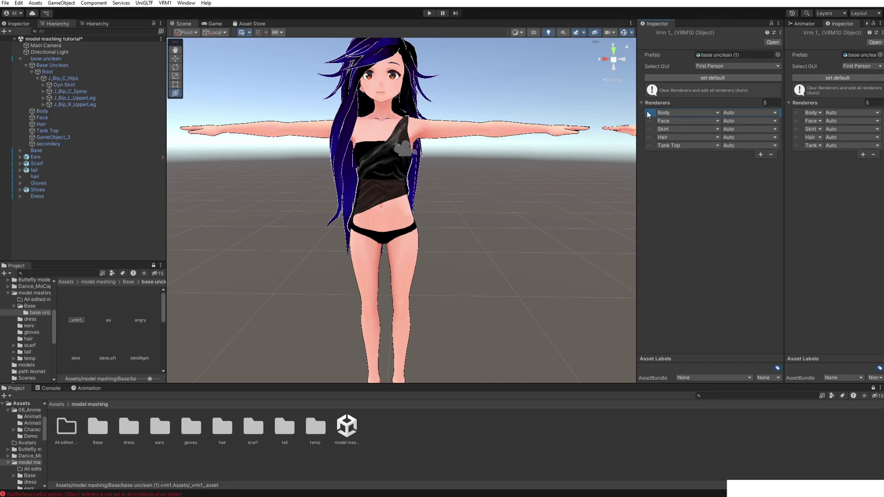
pyautogui.click(771, 155)
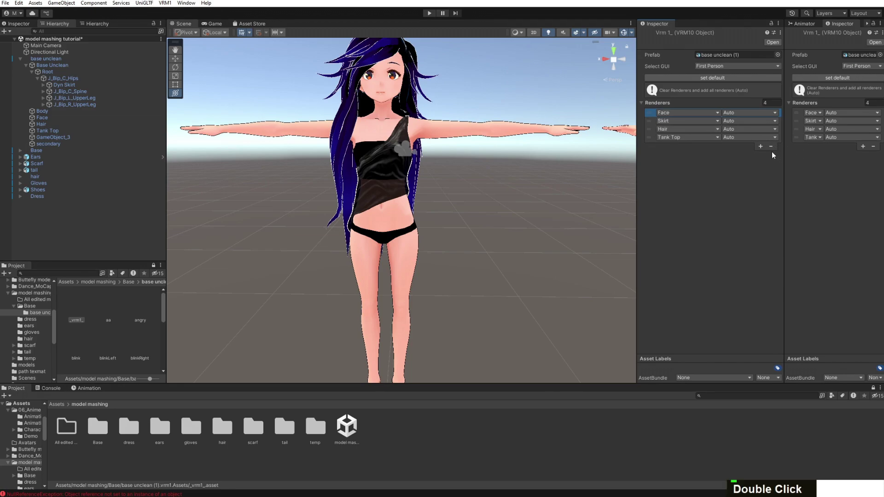
pyautogui.click(771, 146)
pyautogui.click(772, 139)
pyautogui.click(773, 130)
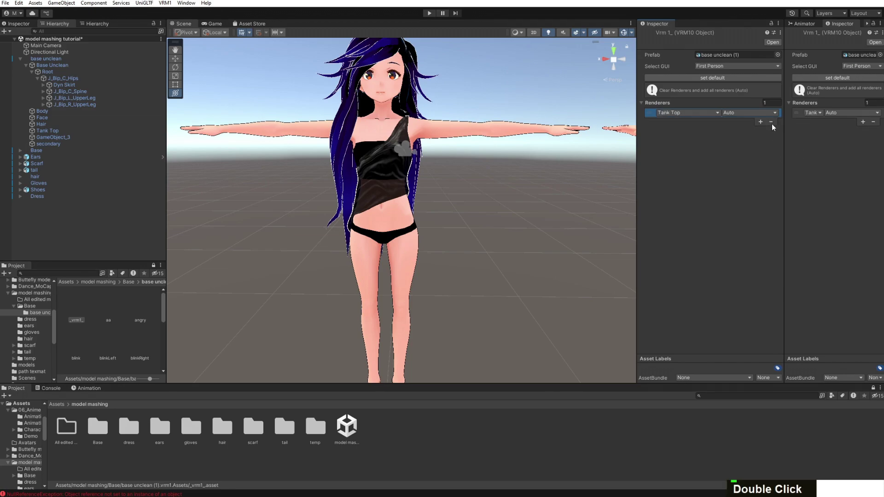
pyautogui.click(772, 122)
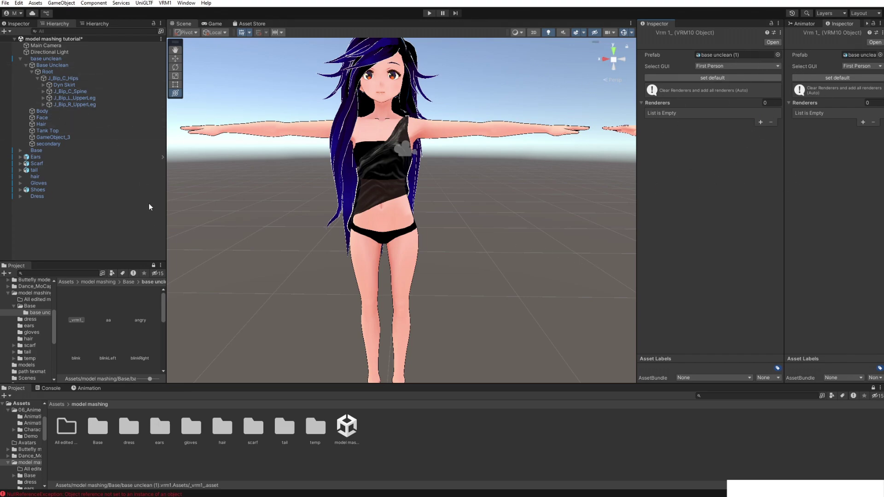
# Show the SpringBone settings of base unclean's VRMInstance and examine the joints of the first Dynamic dress spring
pyautogui.click(66, 59)
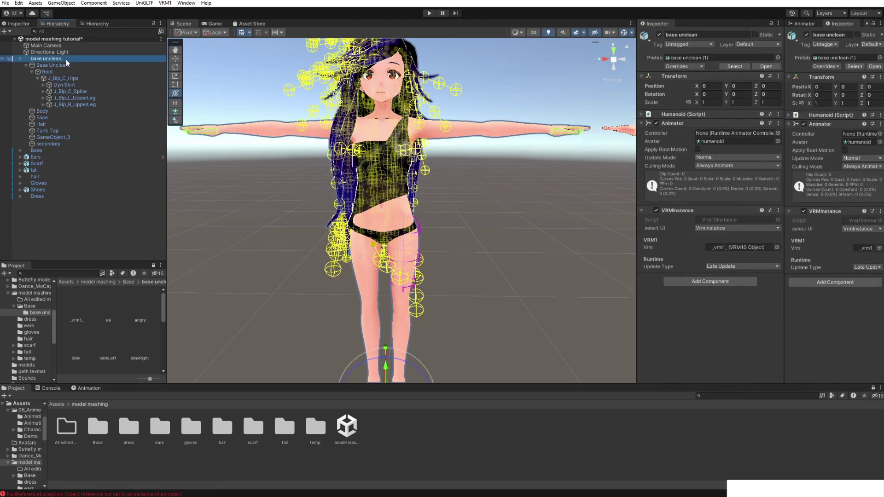
pyautogui.click(744, 228)
pyautogui.click(740, 257)
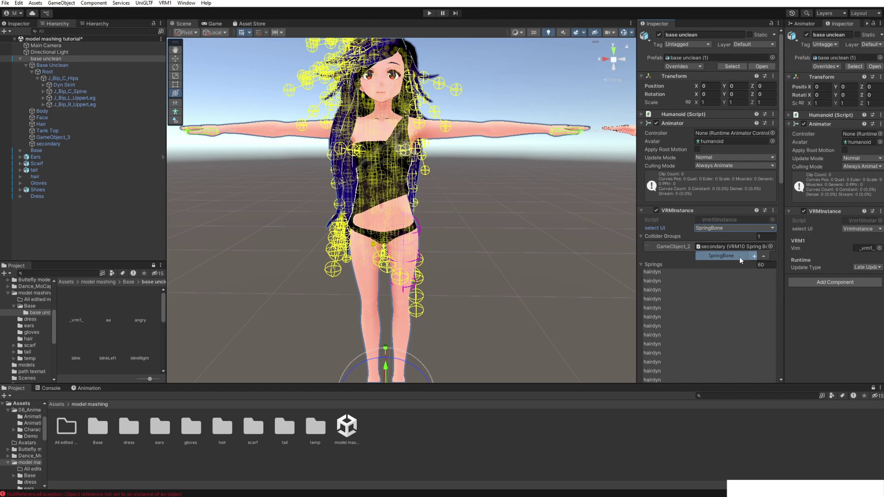
pyautogui.scroll(-10, 732, 246)
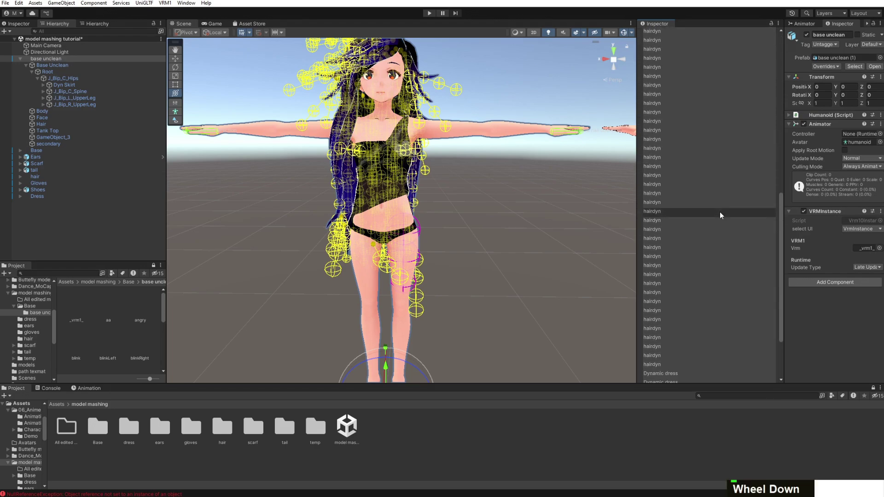
pyautogui.scroll(-3, 721, 216)
pyautogui.click(716, 291)
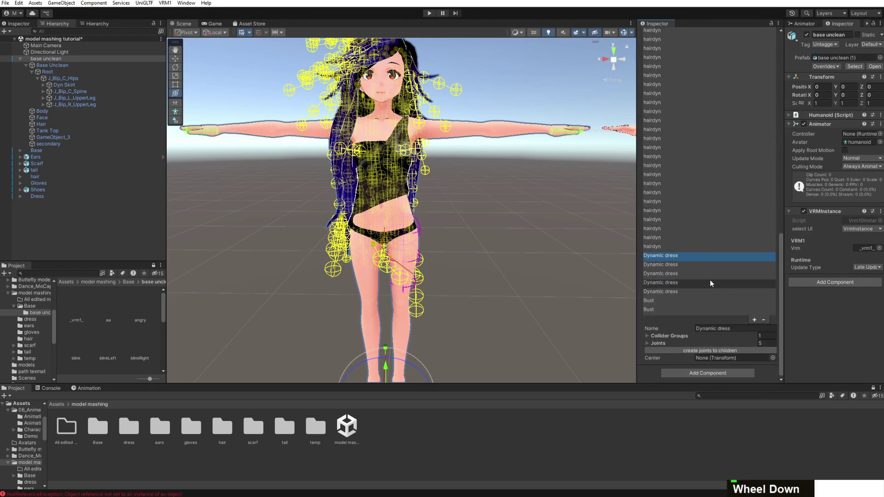
pyautogui.click(647, 344)
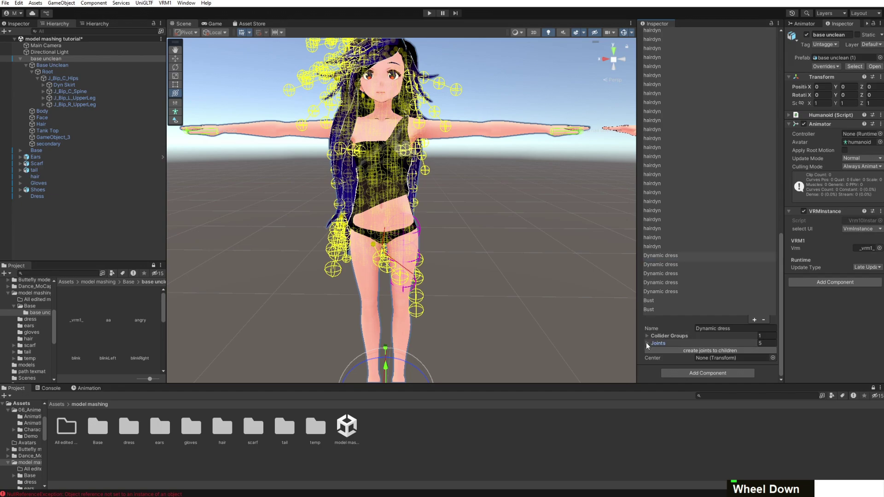
pyautogui.click(647, 345)
pyautogui.scroll(-3, 660, 333)
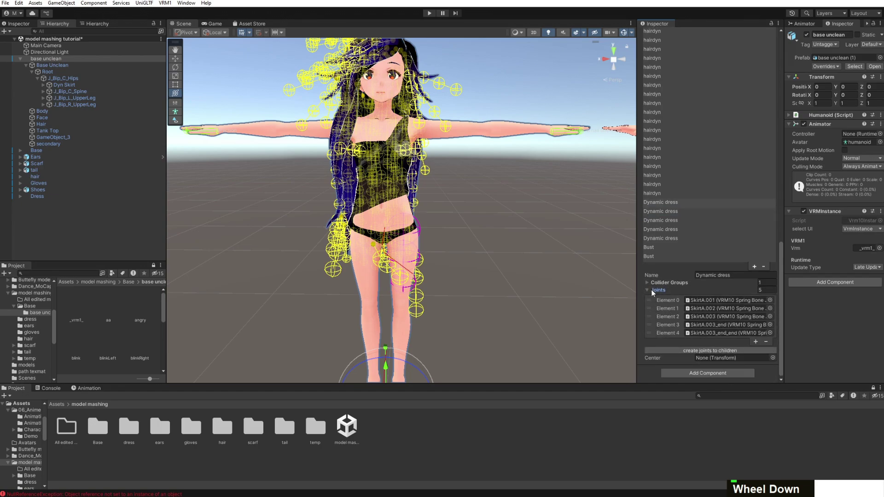
# Compare the joints of neighbouring springs, and find and select the SkirtA.001 bone used by the first Dynamic dress spring
pyautogui.click(663, 212)
pyautogui.click(665, 227)
pyautogui.click(648, 343)
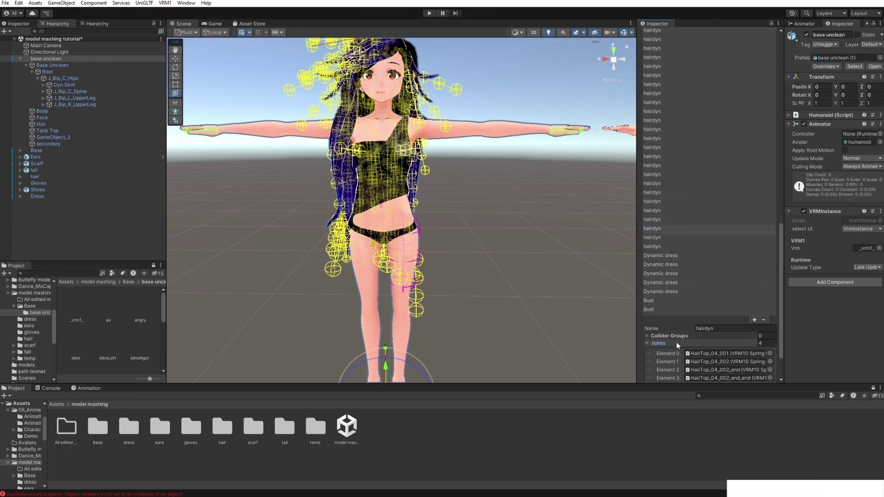
pyautogui.doubleClick(676, 341)
pyautogui.scroll(-5, 408, 116)
pyautogui.moveTo(489, 81); pyautogui.dragTo(445, 111)
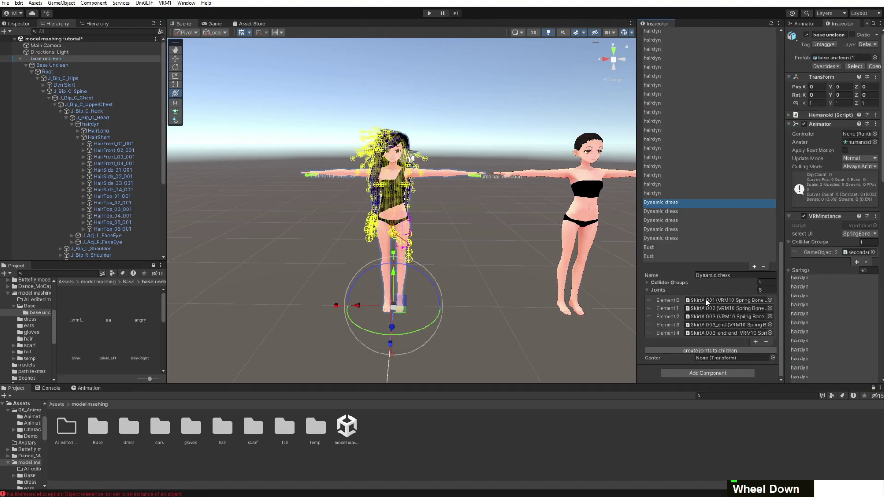
pyautogui.click(714, 299)
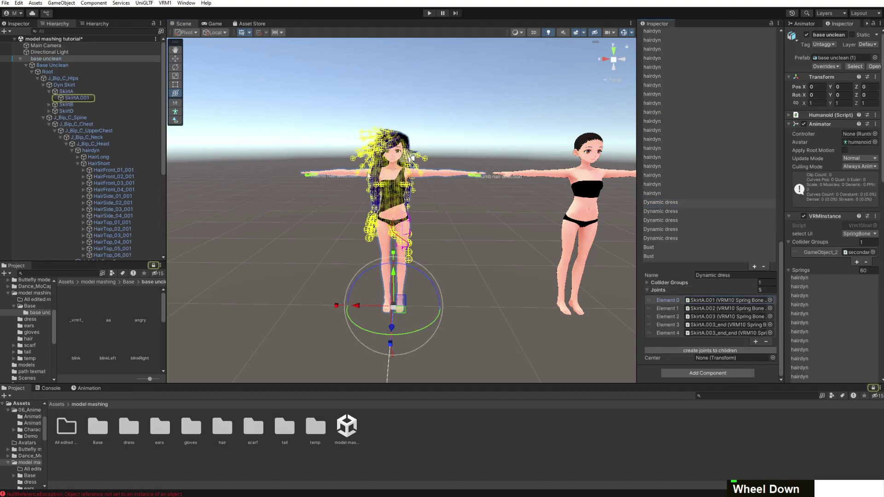
pyautogui.click(85, 98)
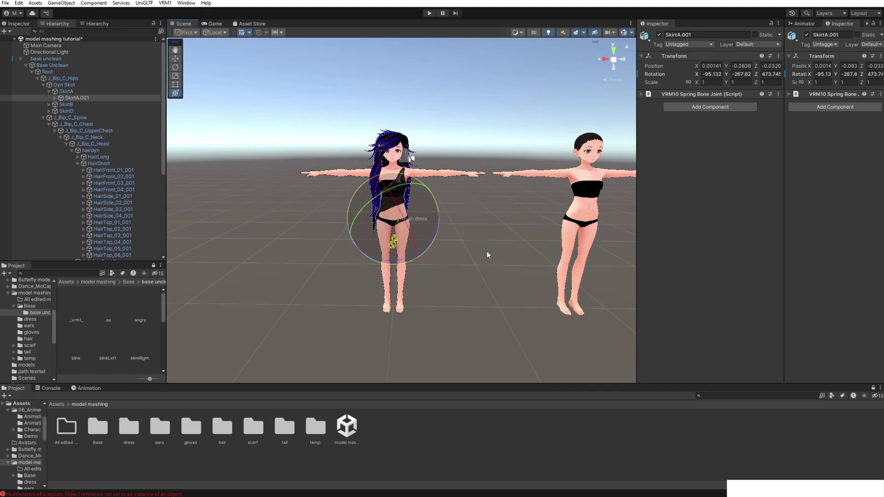
# Return to base unclean's spring list and check the joints of each Dynamic dress spring to identify the skirt bones
pyautogui.scroll(-3, 503, 148)
pyautogui.click(78, 58)
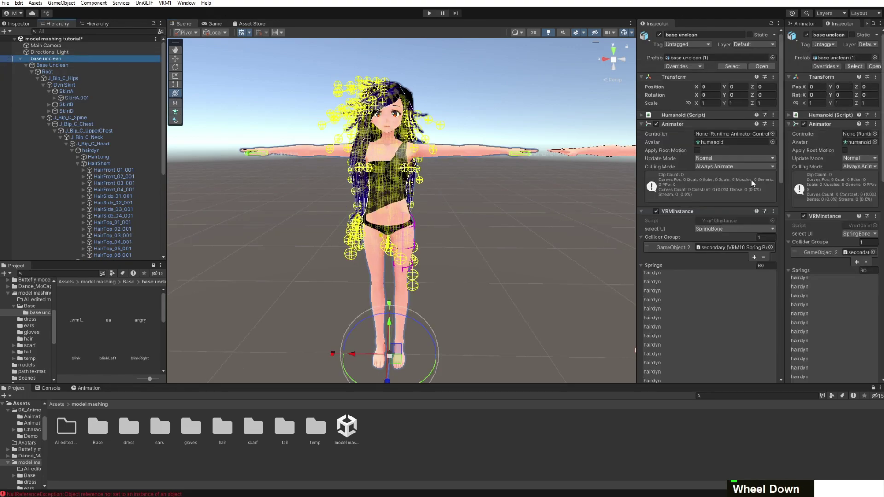
pyautogui.scroll(-20, 713, 279)
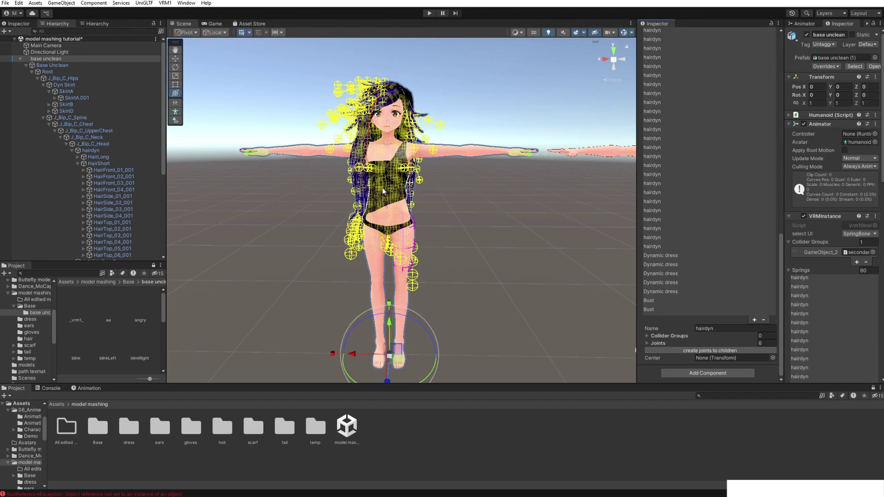
pyautogui.click(728, 276)
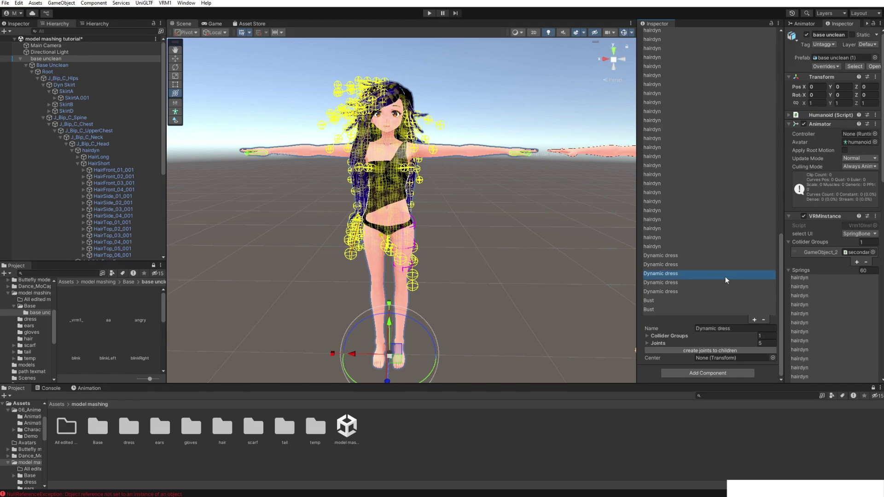
pyautogui.scroll(-2, 727, 278)
pyautogui.click(713, 294)
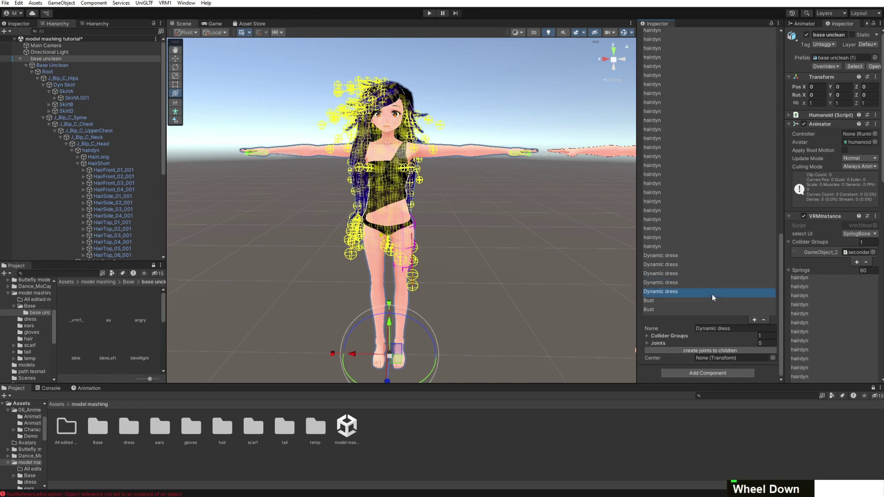
pyautogui.click(680, 283)
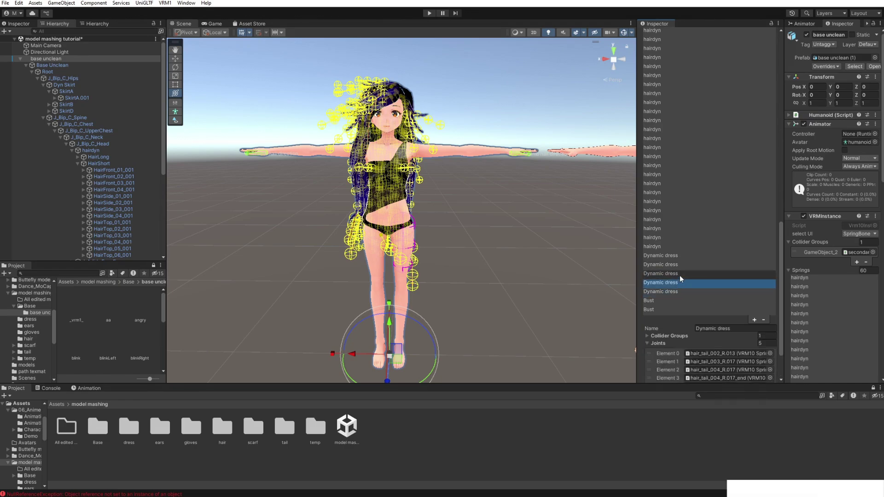
pyautogui.click(681, 273)
pyautogui.doubleClick(681, 264)
pyautogui.click(679, 256)
pyautogui.scroll(-2, 677, 295)
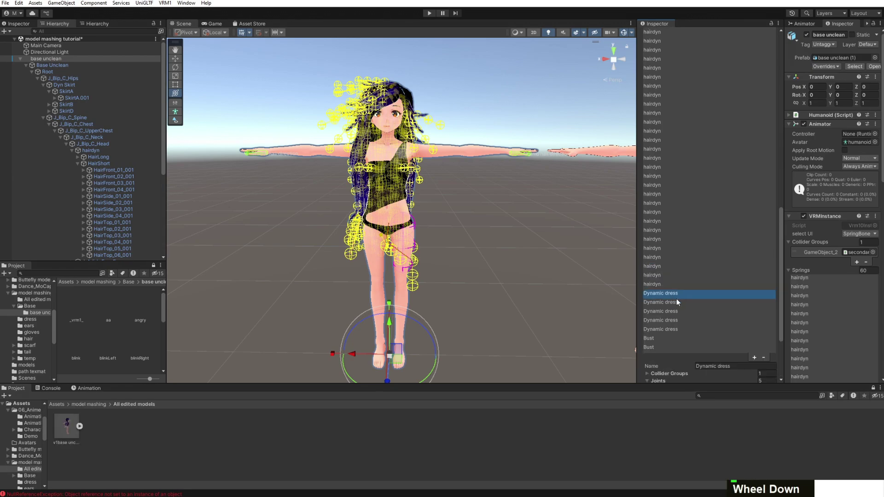
# Remove all five Dynamic dress springs from base unclean's spring list, one after another
pyautogui.click(681, 323)
pyautogui.doubleClick(676, 330)
pyautogui.scroll(-2, 684, 285)
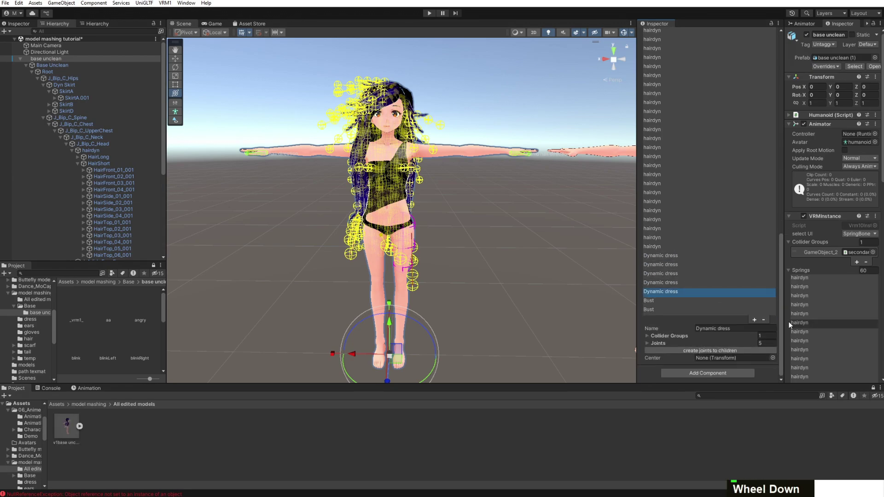
pyautogui.click(764, 320)
pyautogui.click(706, 292)
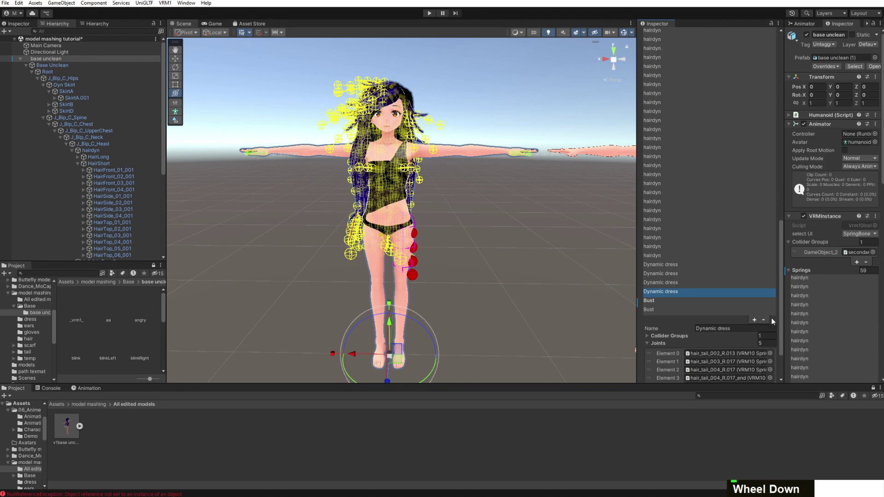
pyautogui.click(763, 320)
pyautogui.click(703, 286)
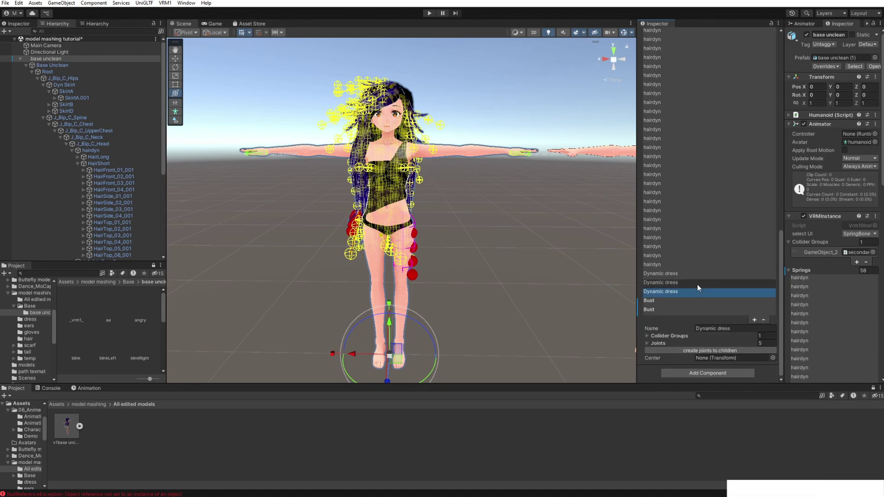
pyautogui.click(763, 320)
pyautogui.click(726, 283)
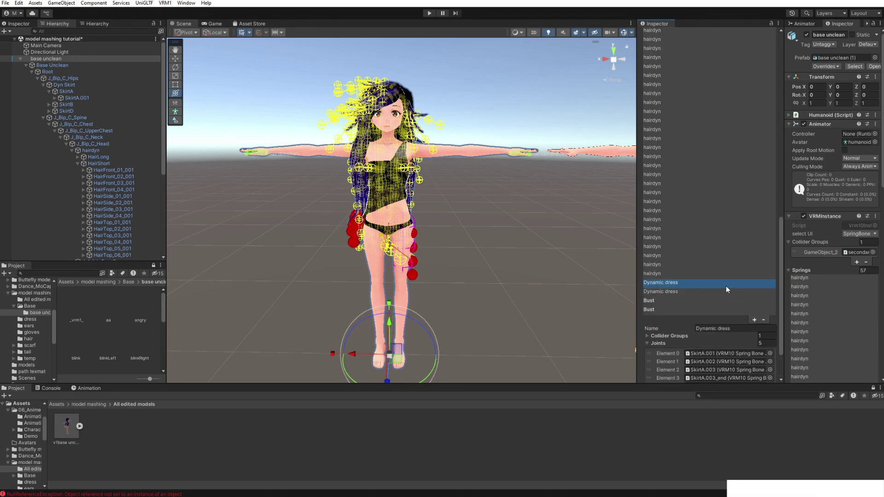
pyautogui.click(763, 320)
pyautogui.click(692, 283)
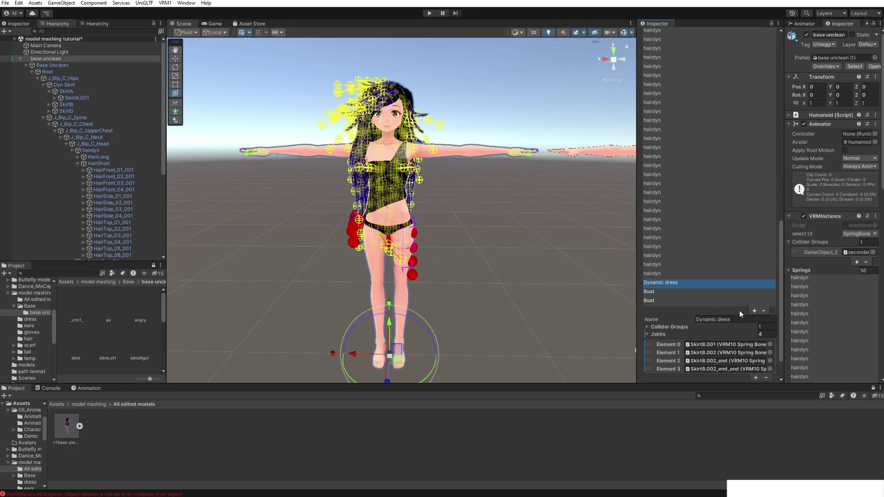
pyautogui.click(763, 311)
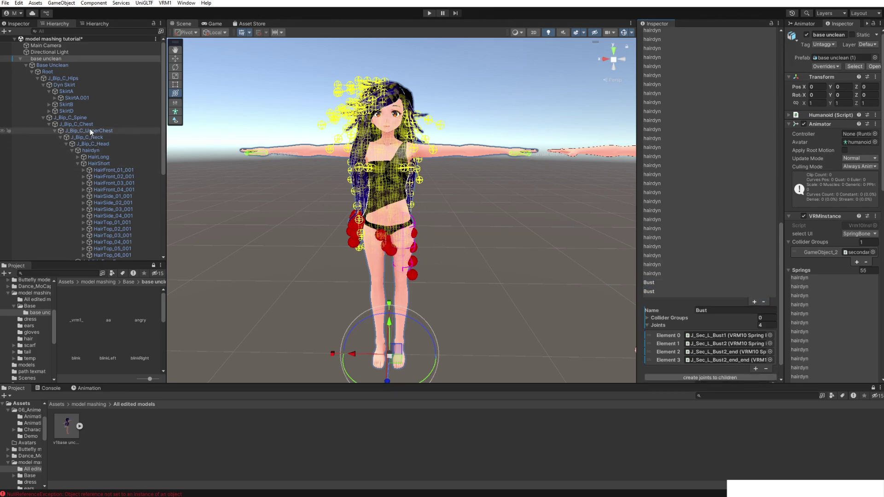
# Expand SkirtA.001 and show the VRM10 Spring Bone Joint settings of its child bone SkirtA.002
pyautogui.click(70, 98)
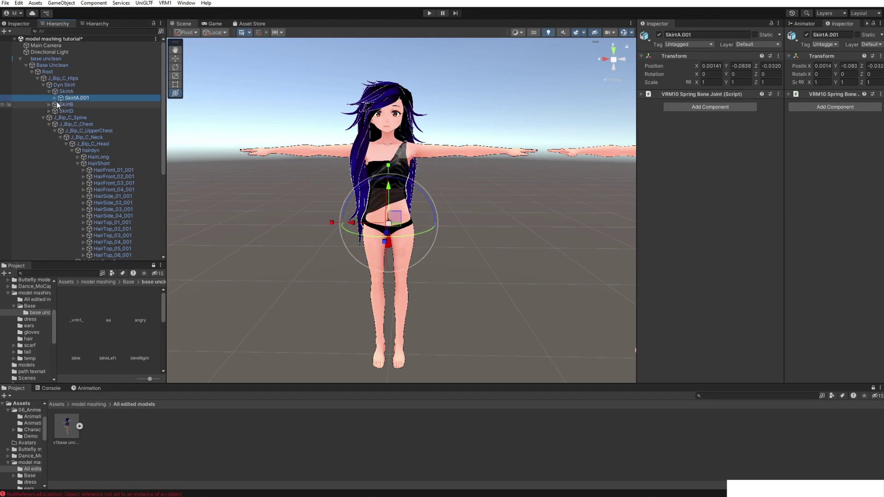
pyautogui.click(54, 97)
pyautogui.click(66, 105)
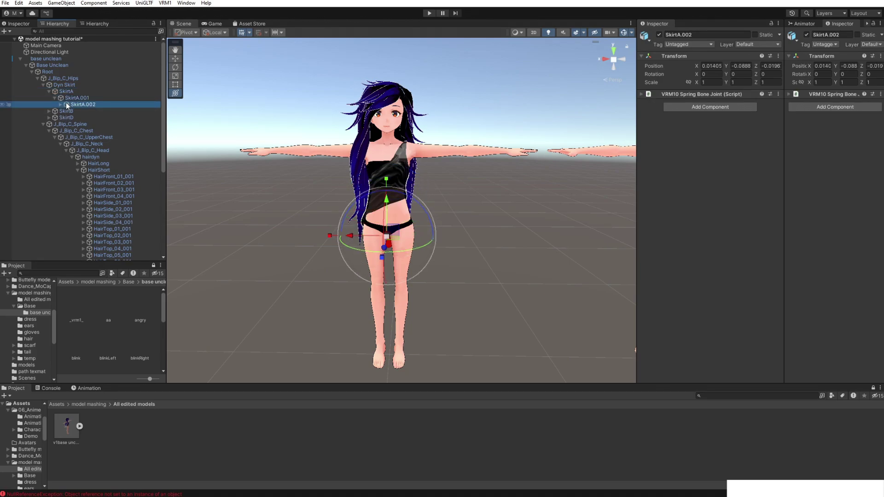
pyautogui.click(644, 95)
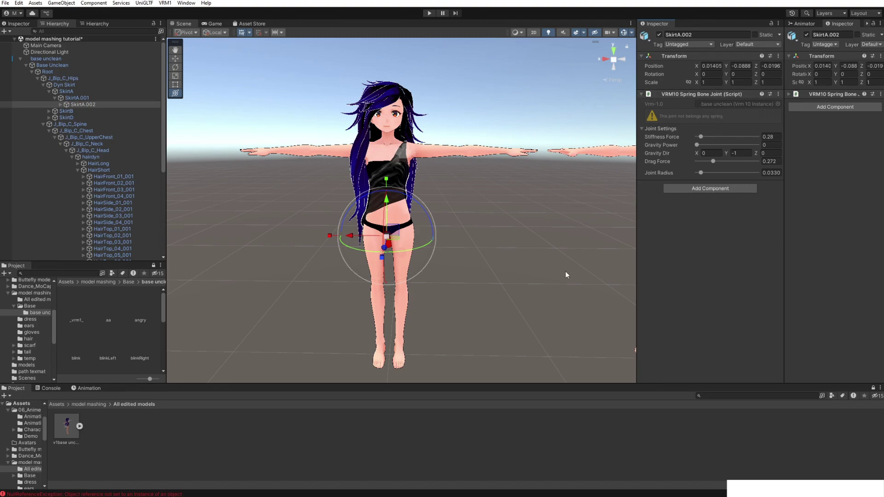
# Collapse Dyn Skirt, then review base unclean's remaining springs and the First Person renderers list of the _vrm1_ object
pyautogui.click(43, 84)
pyautogui.click(47, 59)
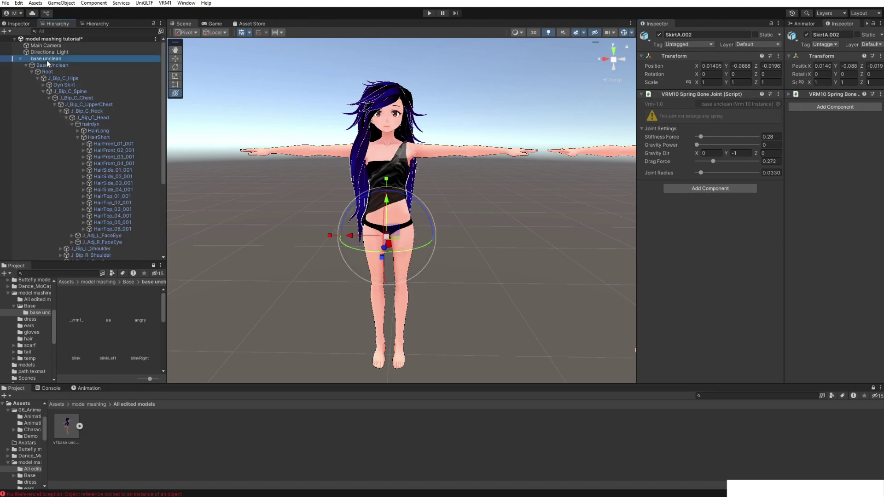
pyautogui.scroll(-5, 655, 273)
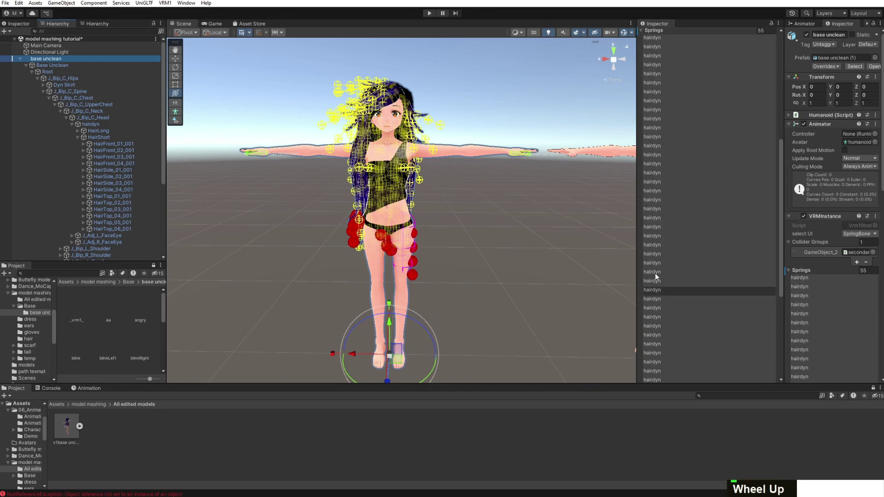
pyautogui.scroll(4, 655, 272)
pyautogui.scroll(-3, 656, 271)
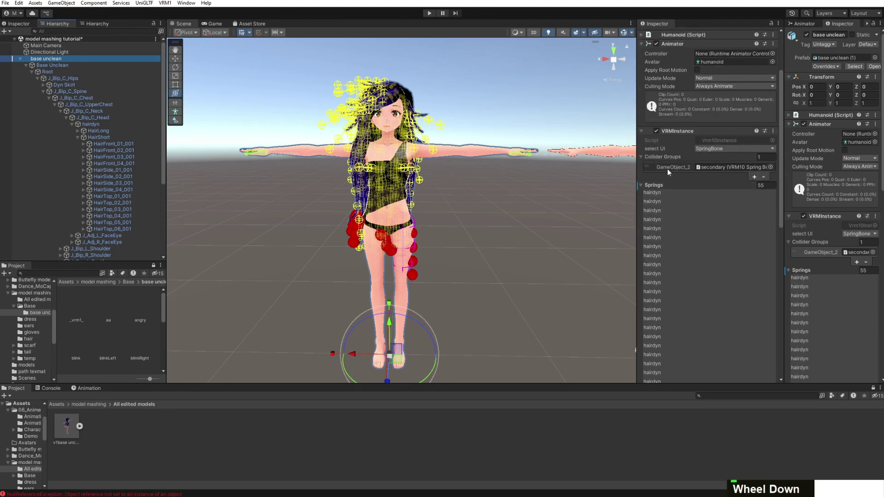
pyautogui.scroll(-15, 667, 169)
pyautogui.scroll(17, 672, 244)
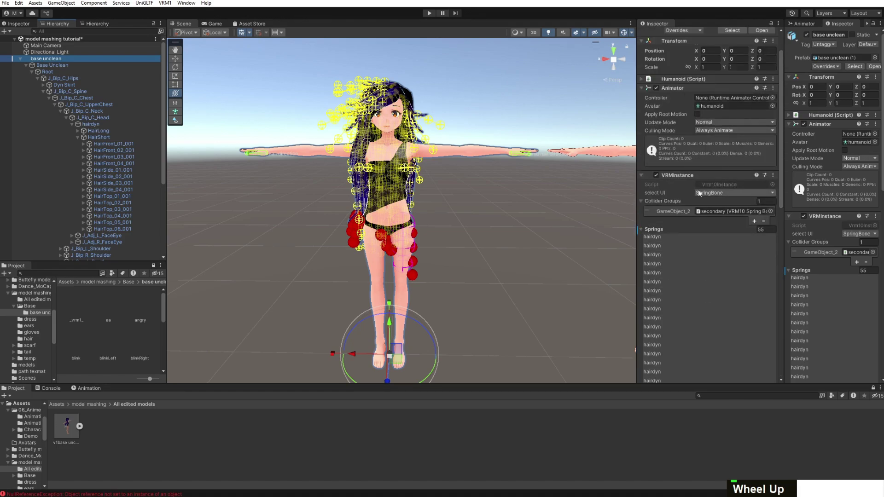
pyautogui.scroll(-5, 83, 184)
pyautogui.click(77, 320)
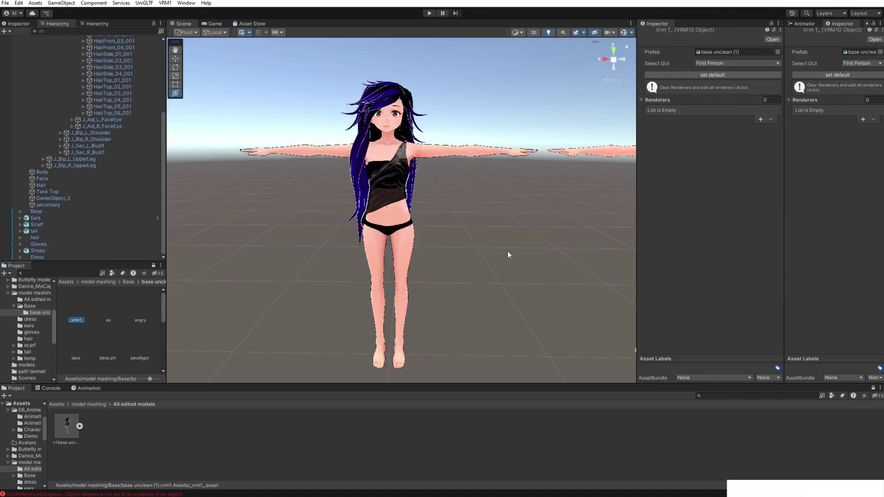
pyautogui.scroll(5, 40, 197)
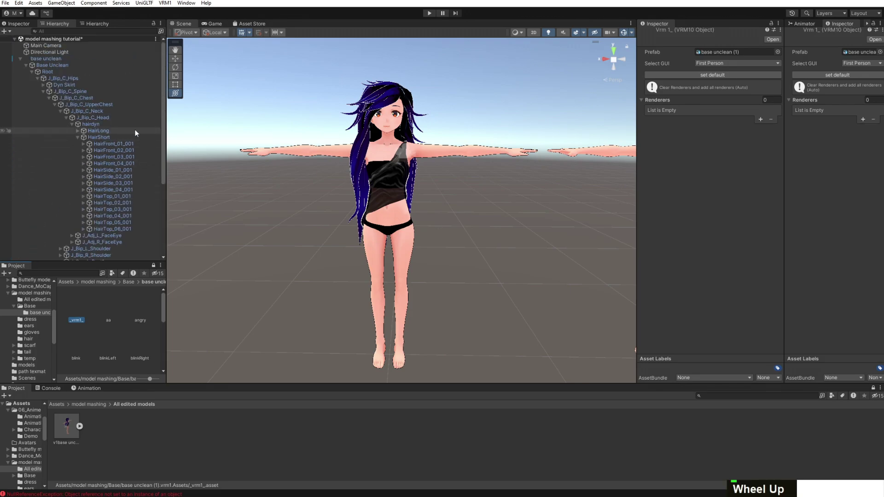
# Delete the Tank Top and Hair meshes from the base unclean avatar
pyautogui.click(395, 205)
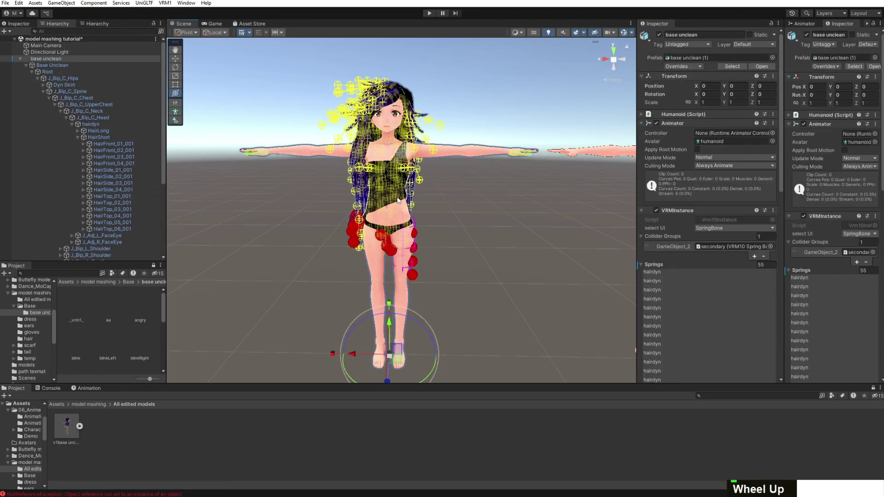
pyautogui.click(398, 201)
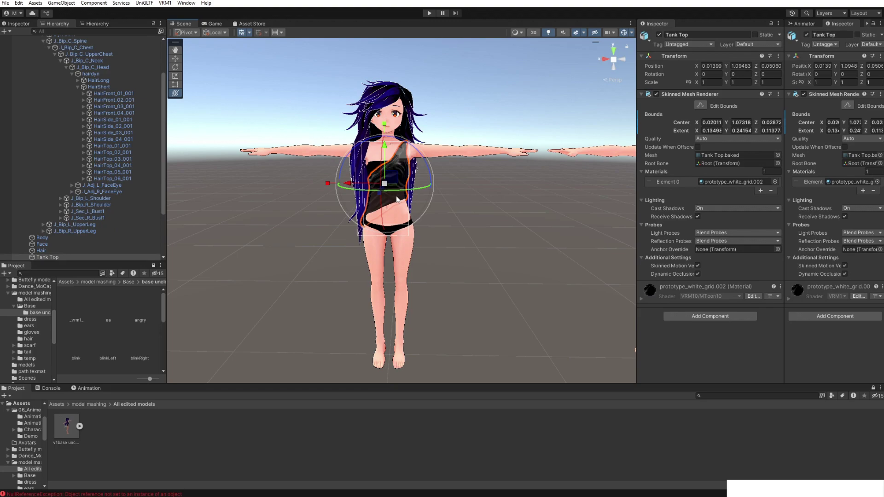
pyautogui.press('Delete')
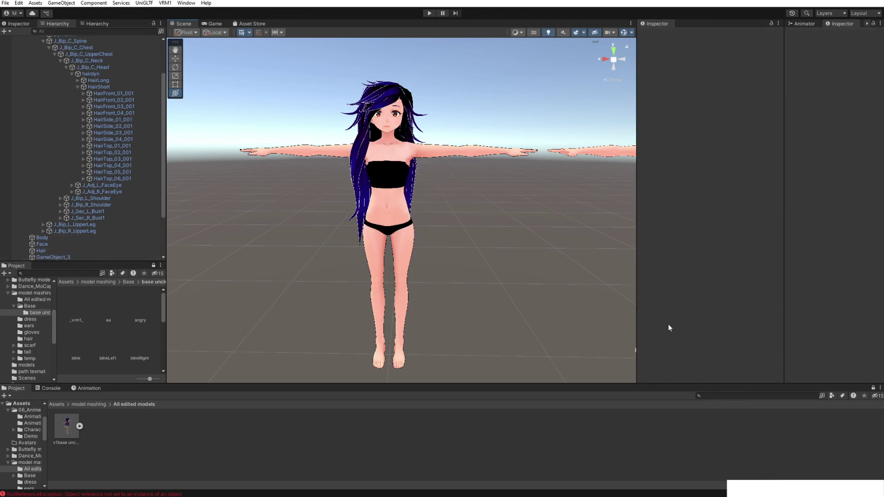
pyautogui.click(411, 99)
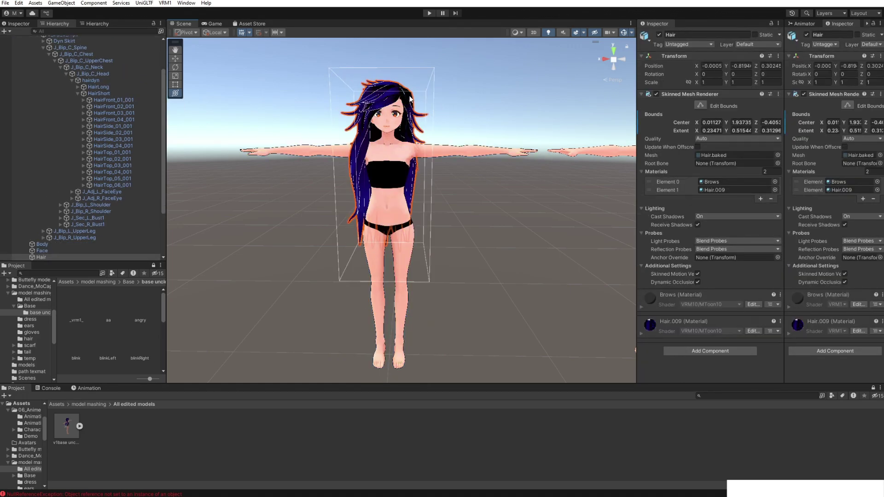
pyautogui.press('Delete')
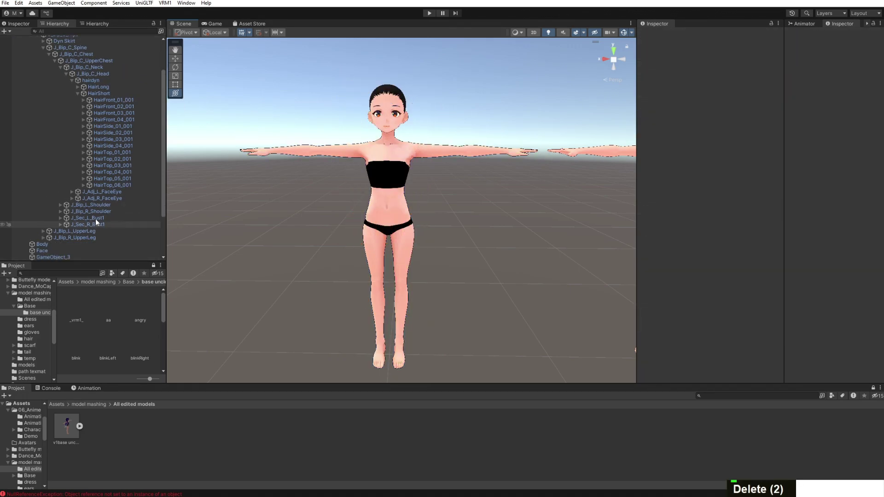
# Remove all hairdyn springs from base unclean's VRMInstance so the spring list holds only two springs named bust
pyautogui.scroll(3, 81, 137)
pyautogui.click(57, 59)
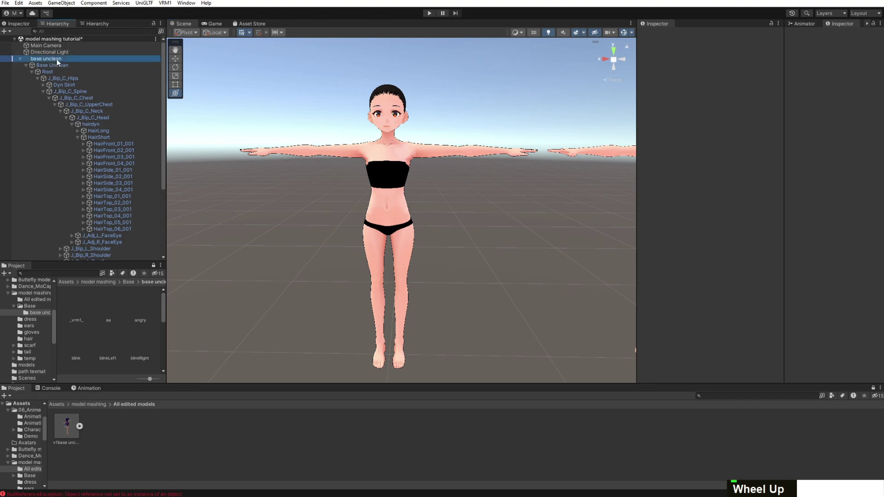
pyautogui.scroll(-3, 662, 219)
pyautogui.click(662, 210)
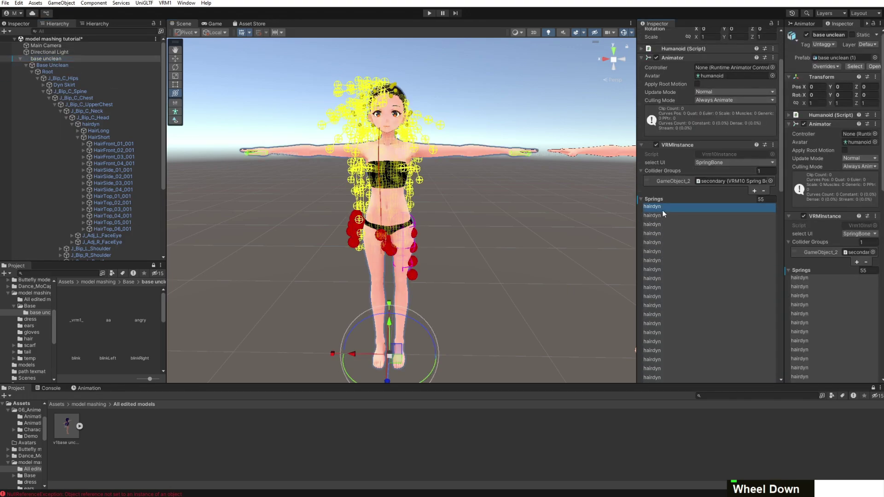
pyautogui.scroll(-5, 662, 210)
pyautogui.scroll(10, 681, 224)
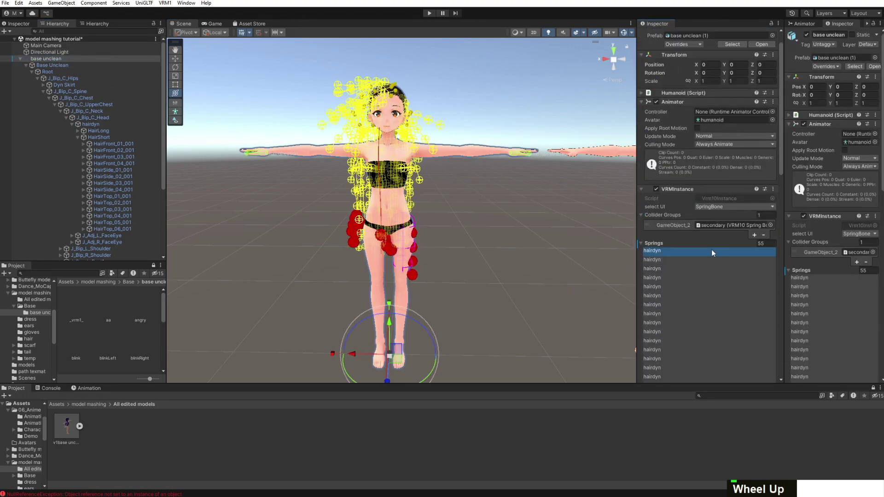
pyautogui.scroll(-10, 717, 269)
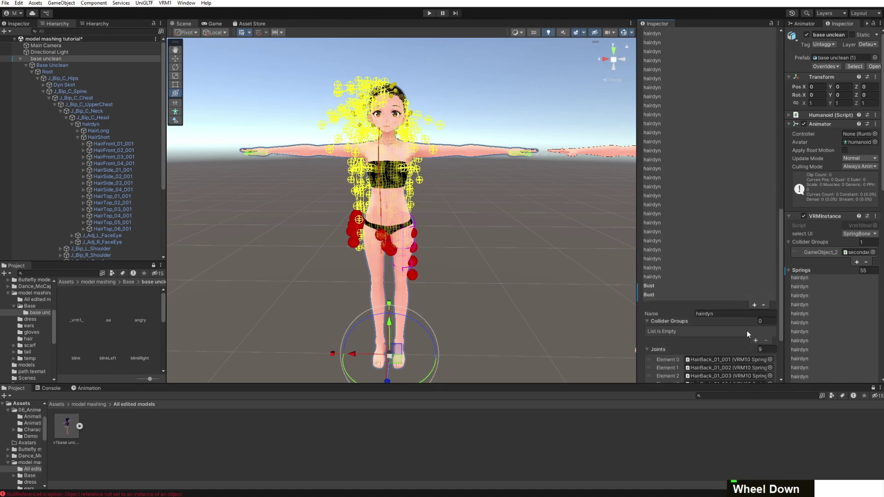
pyautogui.click(764, 305)
pyautogui.scroll(10, 759, 276)
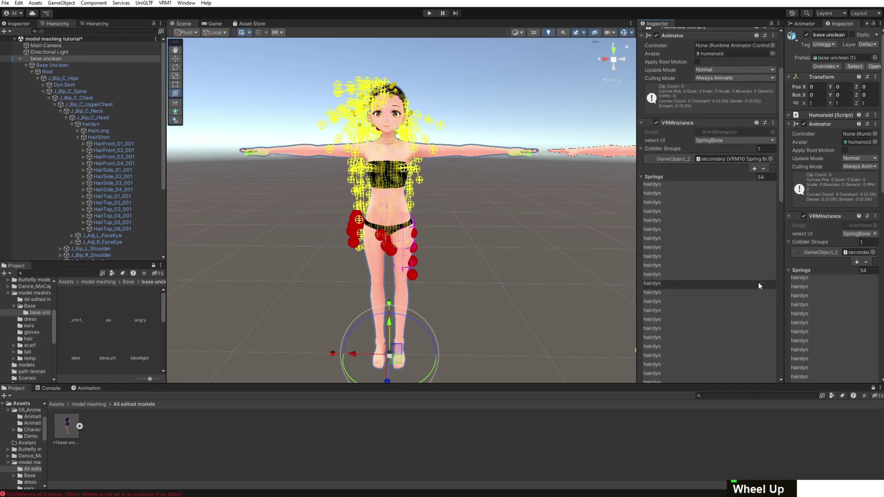
pyautogui.click(705, 208)
pyautogui.scroll(-10, 709, 230)
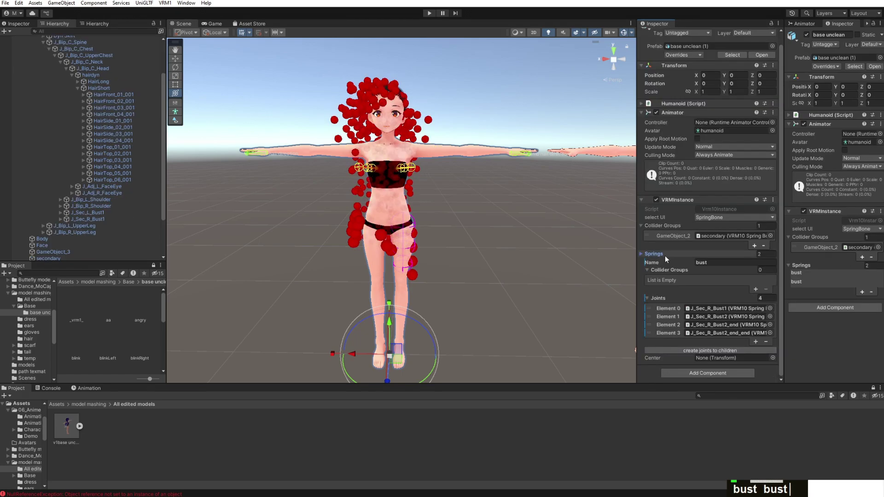
# Check the joints of the first bust spring and compare the cleaned avatar with the neighbouring base avatar in the scene
pyautogui.click(665, 256)
pyautogui.click(672, 262)
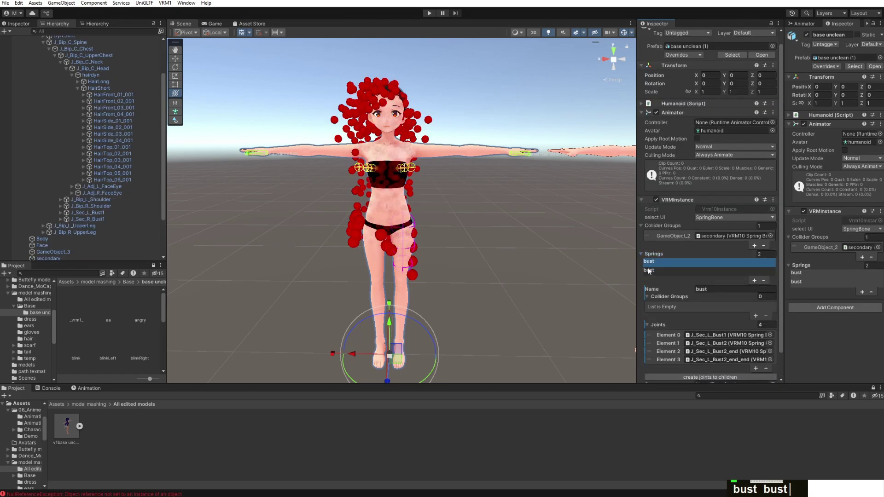
pyautogui.scroll(-2, 737, 300)
pyautogui.scroll(2, 727, 302)
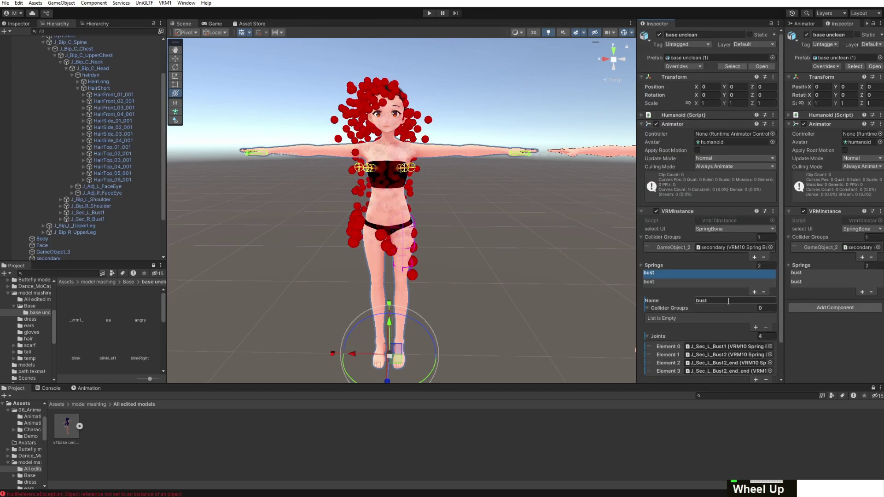
pyautogui.scroll(-2, 733, 301)
pyautogui.scroll(-2, 414, 117)
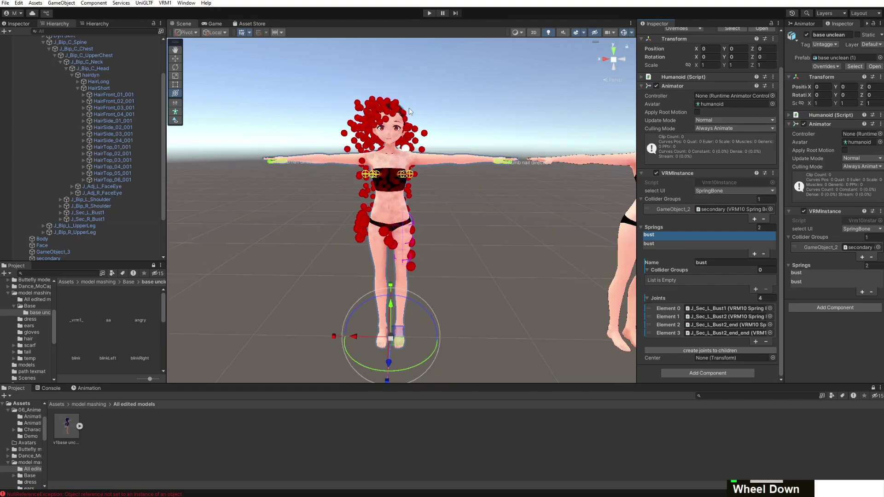
pyautogui.moveTo(409, 109); pyautogui.dragTo(408, 114, button='middle')
pyautogui.scroll(2, 409, 113)
pyautogui.scroll(-2, 409, 113)
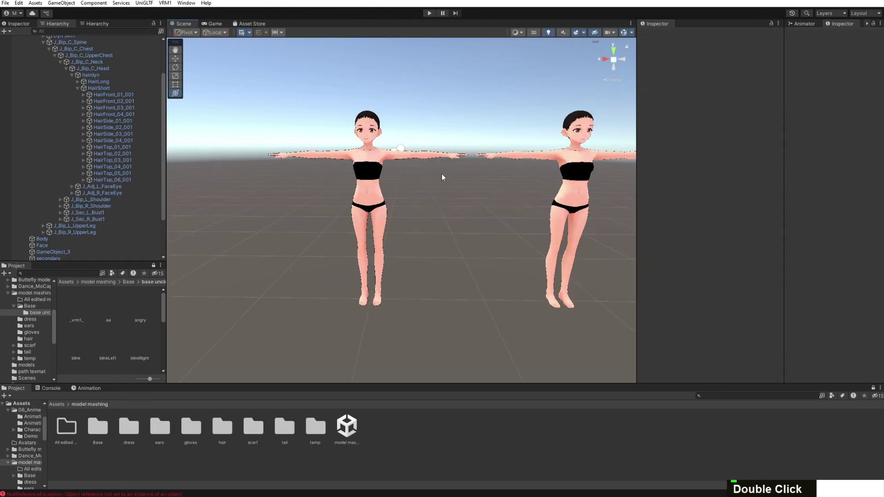
pyautogui.scroll(-2, 443, 173)
pyautogui.moveTo(447, 147)
pyautogui.mouseDown(button='middle')
pyautogui.moveTo(455, 163)
pyautogui.moveTo(428, 161)
pyautogui.moveTo(446, 148)
pyautogui.mouseUp(button='middle')
pyautogui.scroll(2, 457, 165)
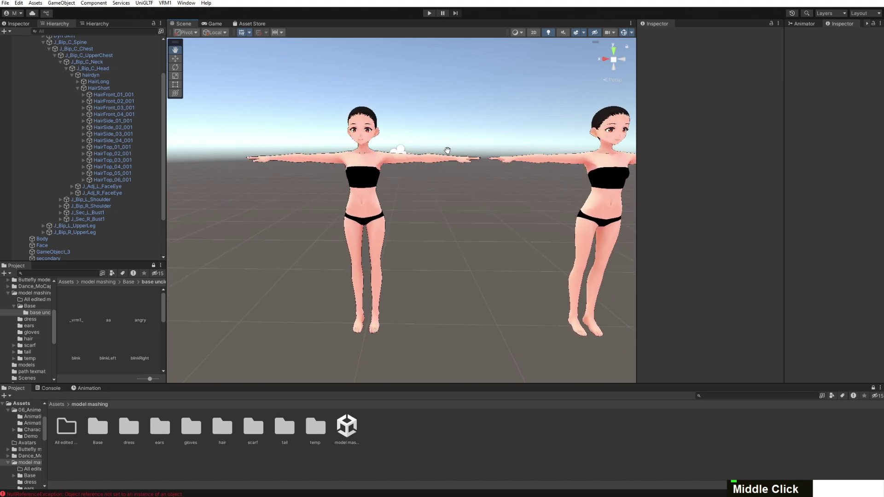
# Select base unclean, collapse its Base Unclean bone hierarchy and open the VRM 1.0 export window for it
pyautogui.click(381, 158)
pyautogui.scroll(5, 60, 57)
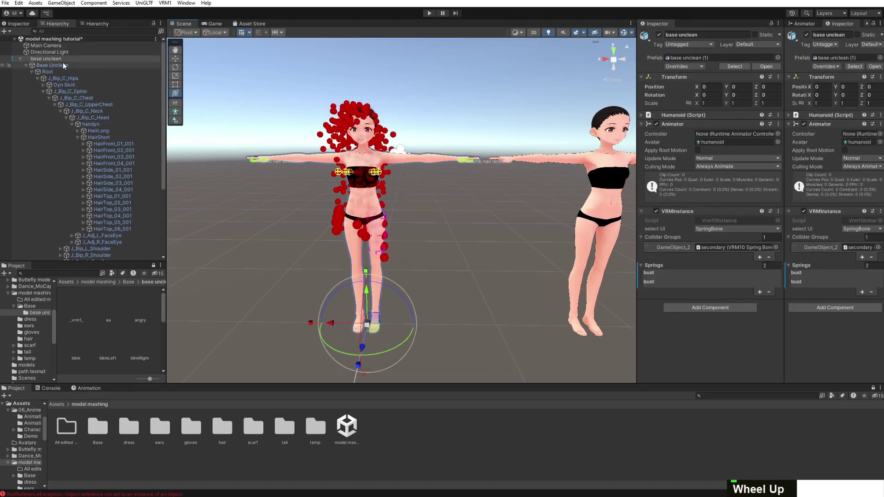
pyautogui.click(51, 58)
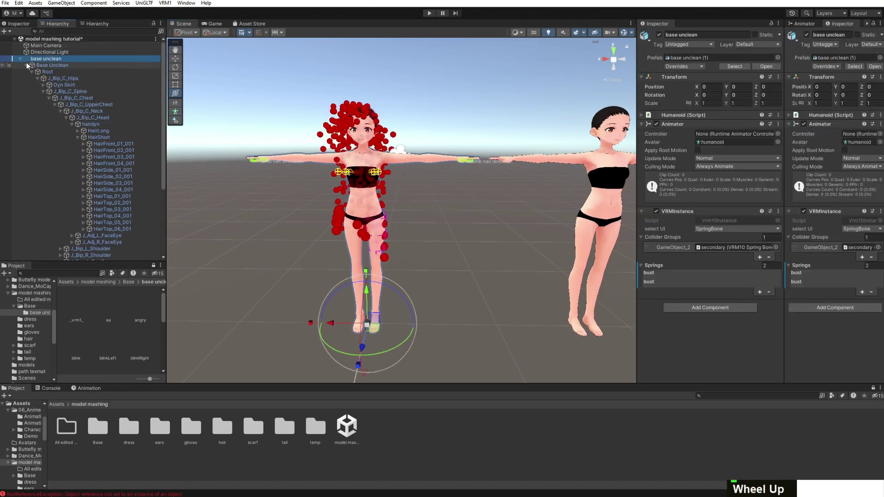
pyautogui.click(26, 65)
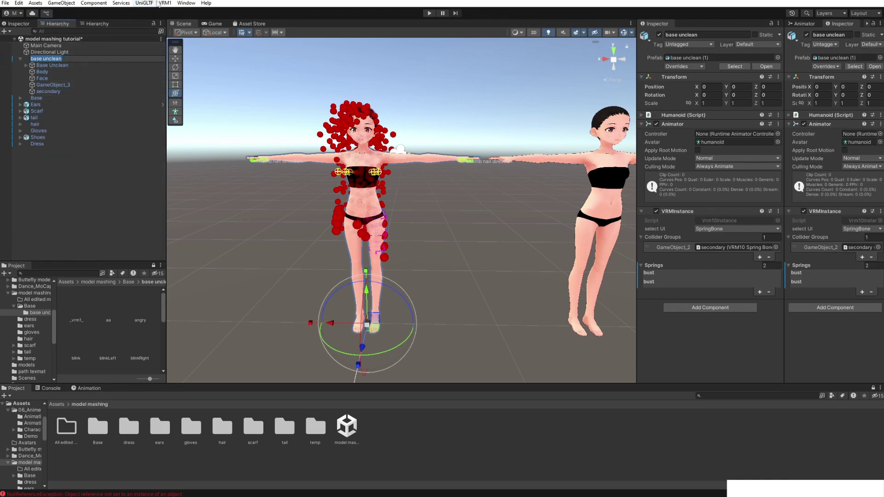
pyautogui.click(165, 3)
pyautogui.click(163, 12)
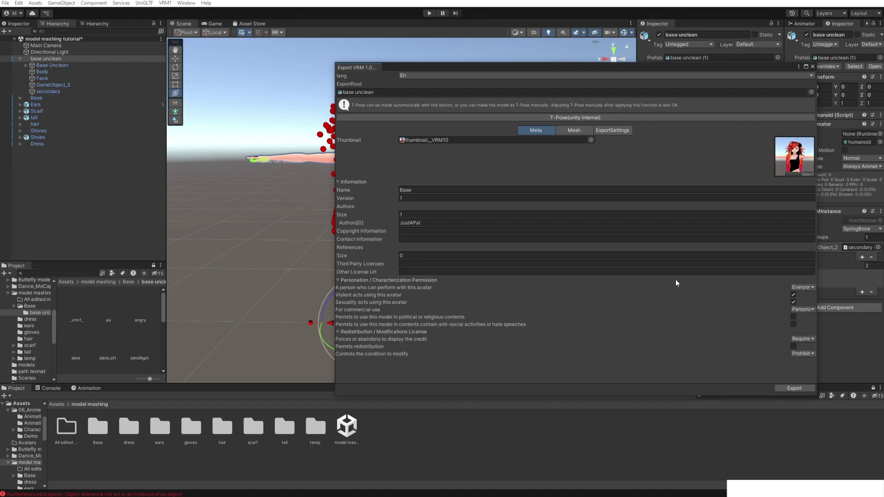
# Export the base unclean avatar as Model V1 in the All edited models folder
pyautogui.click(789, 387)
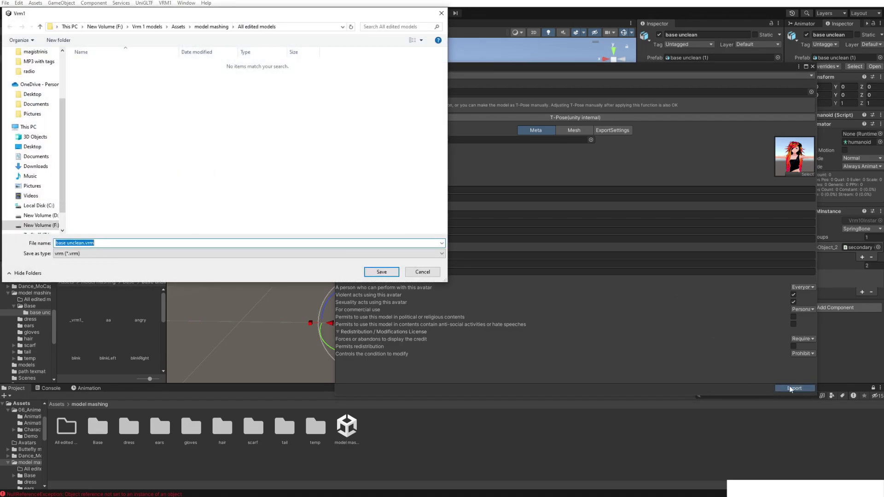
pyautogui.scroll(-1, 52, 94)
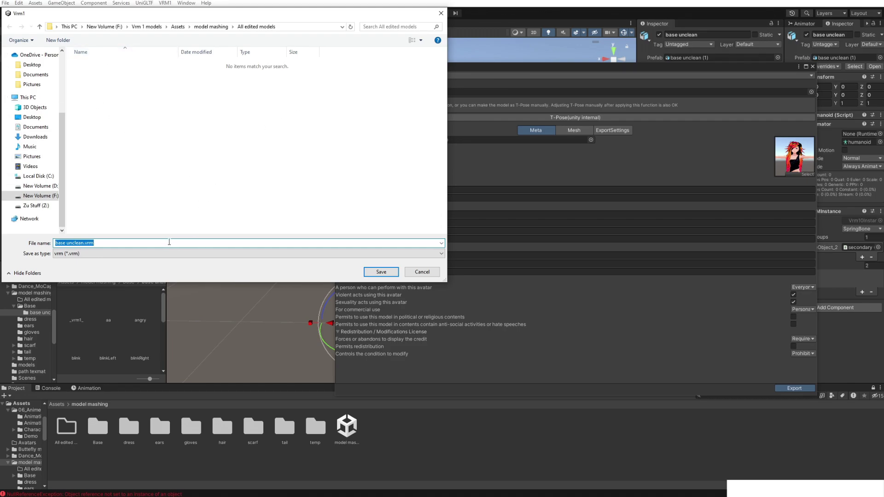
pyautogui.write('Model')
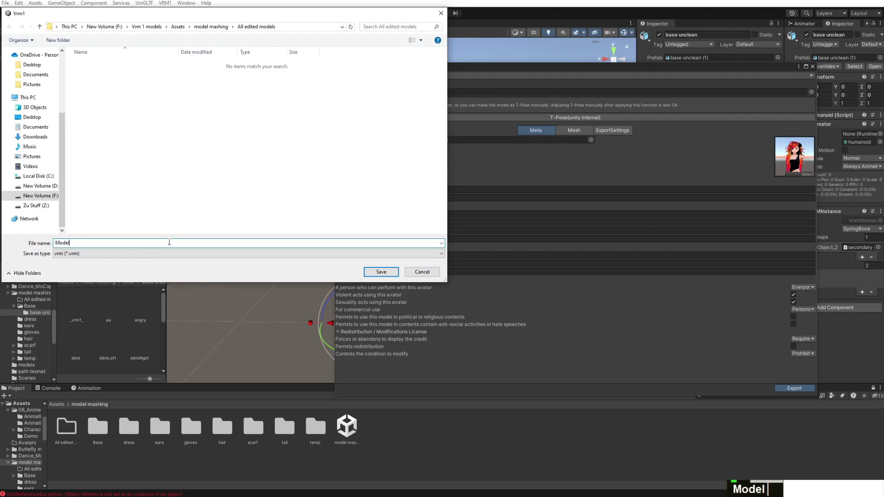
pyautogui.write(' V1')
pyautogui.press('Return')
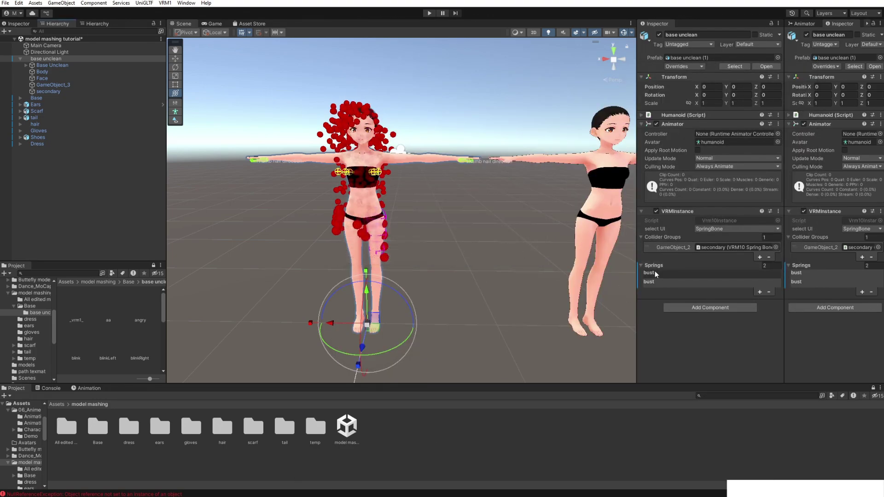
# Add a third spring to base unclean's VRMInstance and set its joint list to 5 empty elements
pyautogui.click(760, 292)
pyautogui.click(768, 345)
pyautogui.write('0')
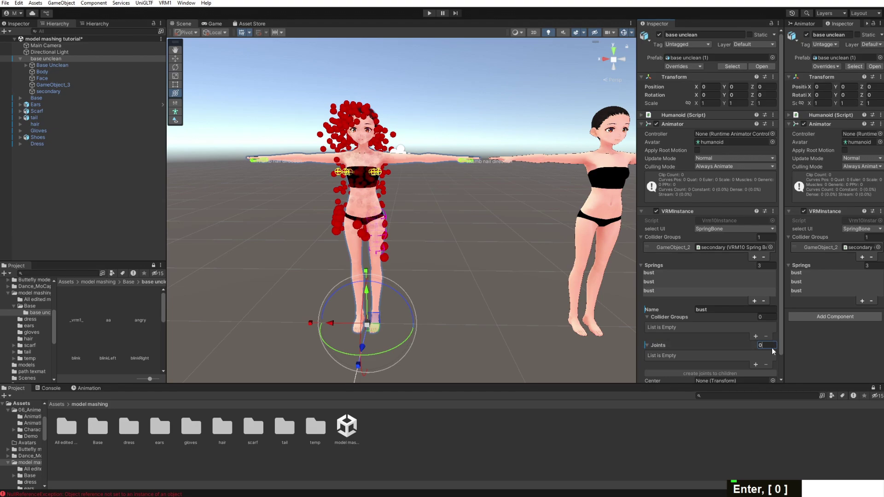
pyautogui.write('5')
pyautogui.press('Return')
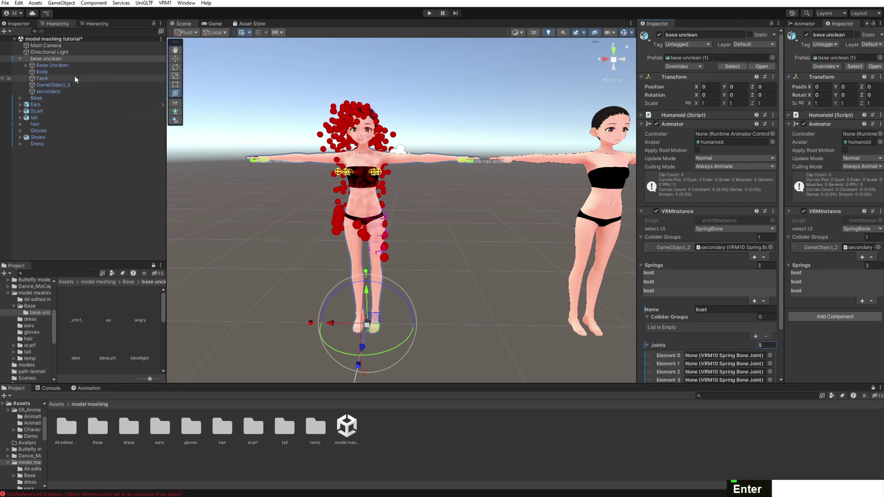
# Try to export base unclean as a second VRM file named version and check the All edited models folder for it
pyautogui.doubleClick(46, 58)
pyautogui.click(165, 3)
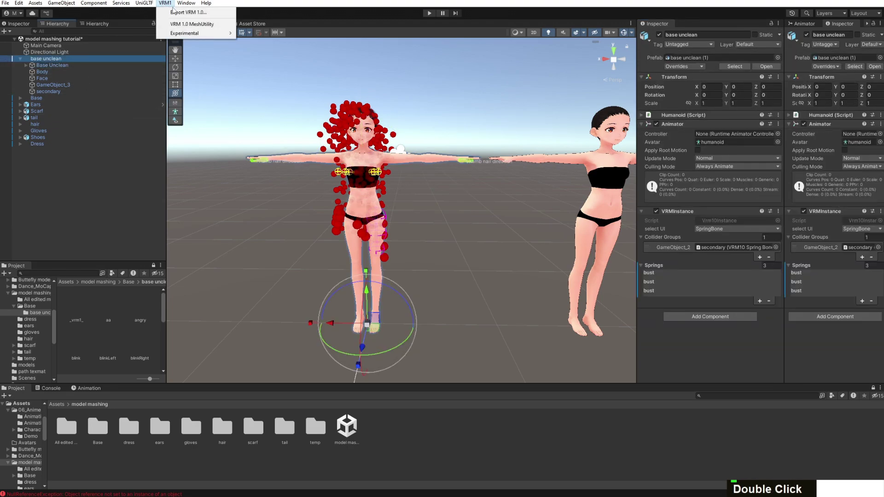
pyautogui.click(182, 14)
pyautogui.click(794, 389)
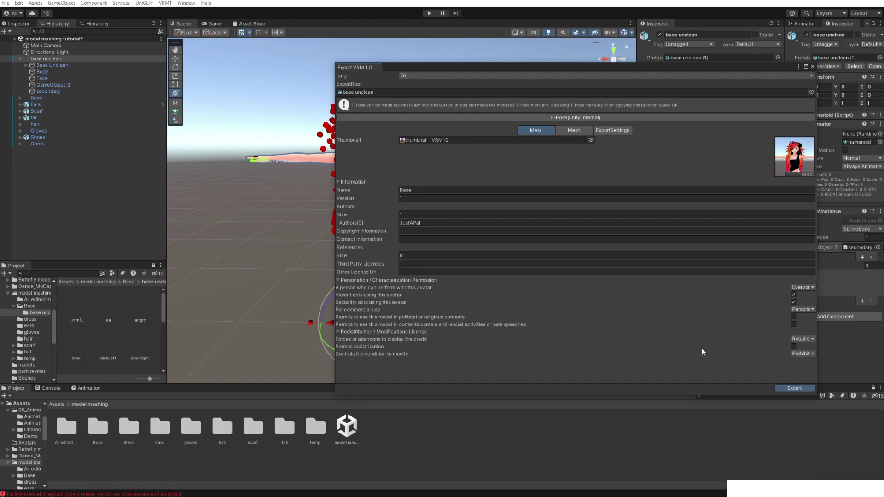
pyautogui.write('version')
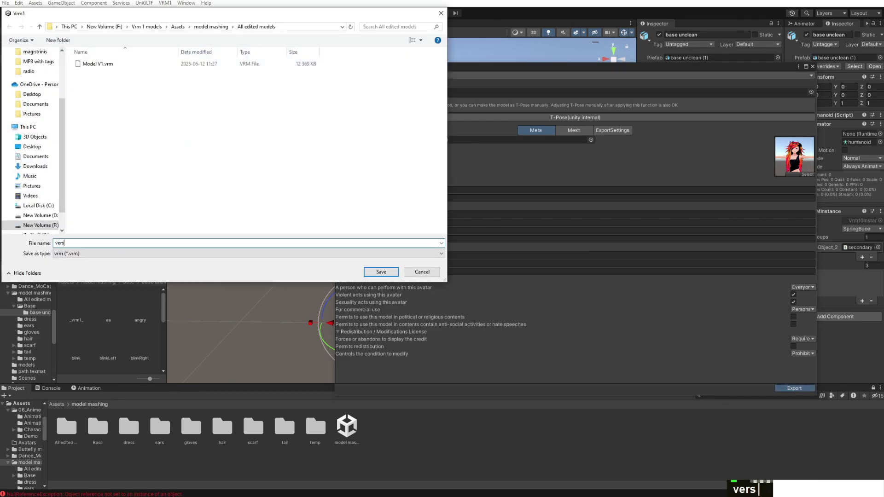
pyautogui.press('Return')
pyautogui.press('Return')
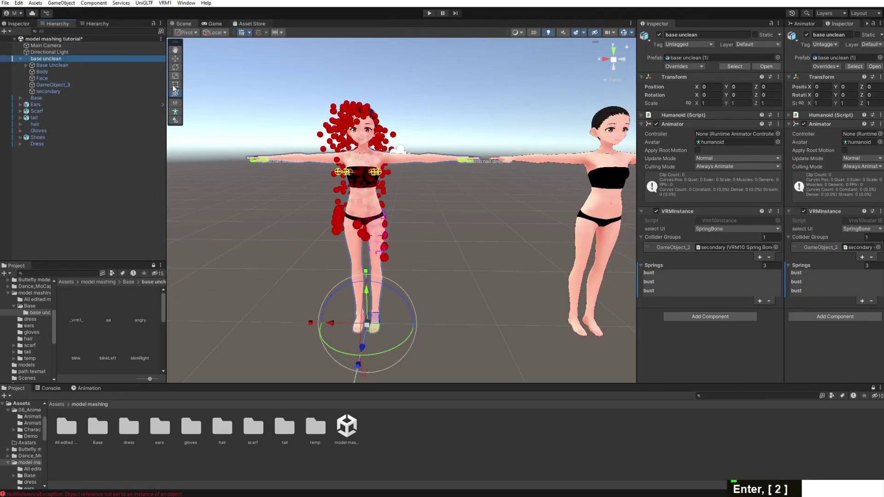
pyautogui.doubleClick(70, 433)
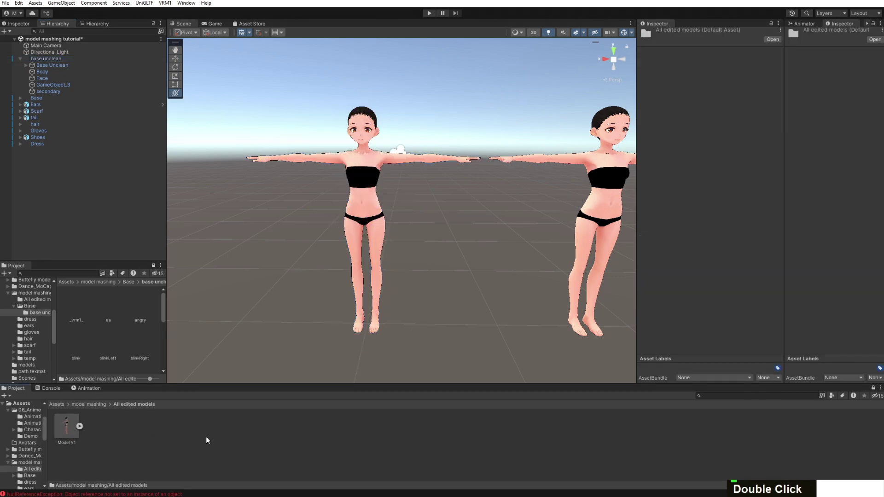
# Remove the third bust spring with the five empty joints from base unclean's VRMInstance
pyautogui.click(50, 59)
pyautogui.click(657, 289)
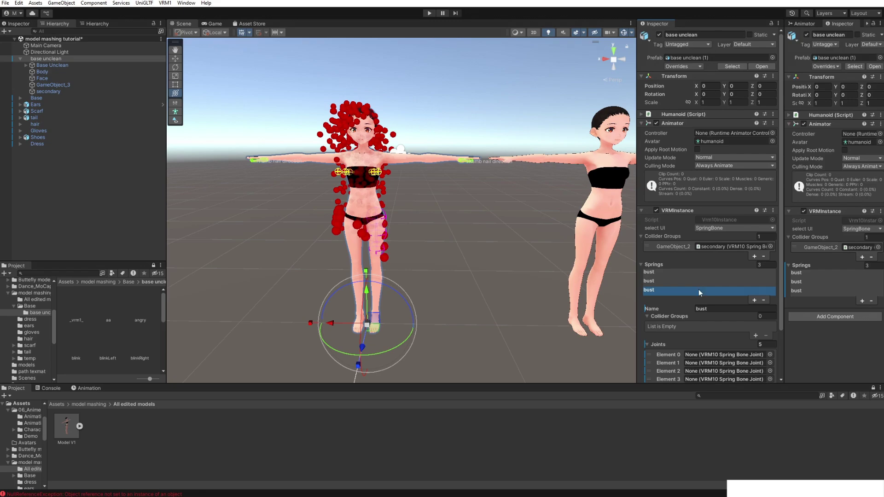
pyautogui.scroll(-2, 696, 303)
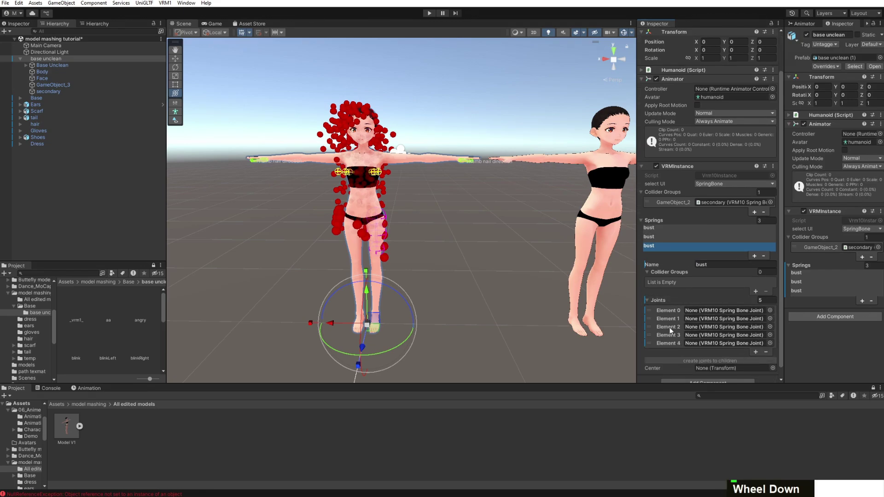
pyautogui.scroll(-1, 653, 336)
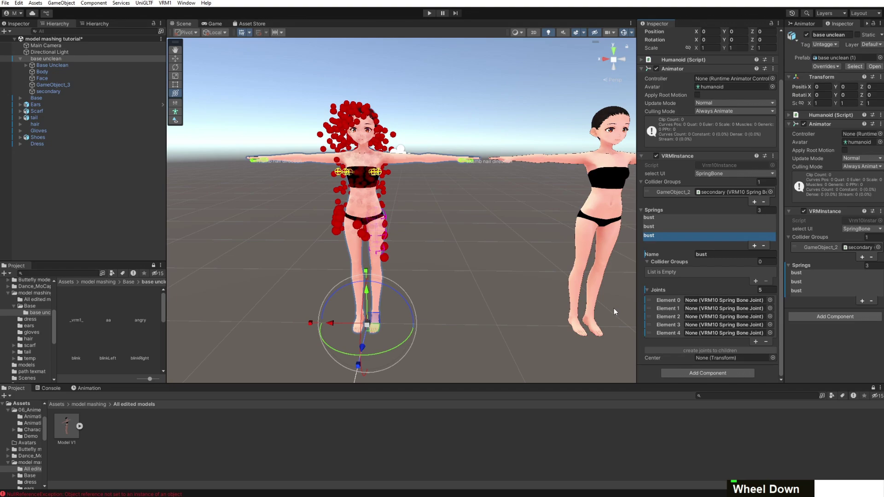
pyautogui.click(764, 245)
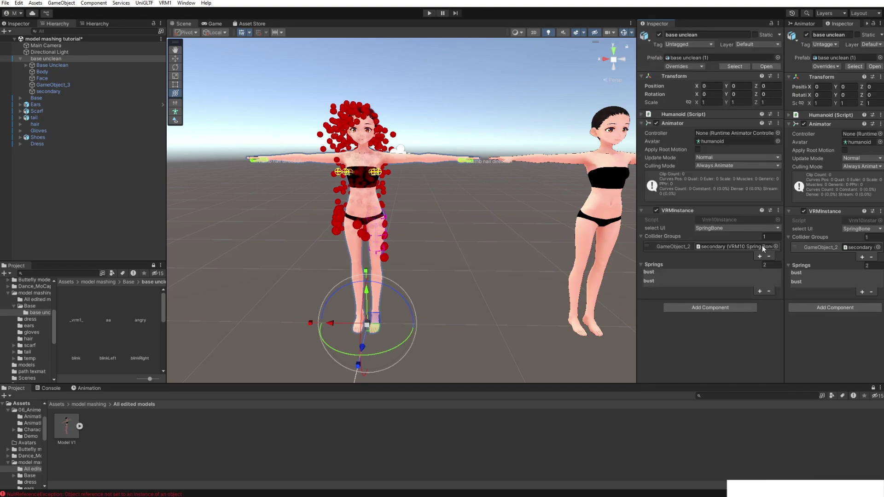
# Switch to VRoid Hub and upload Model V1.vrm as a character named rdgs
pyautogui.click(66, 427)
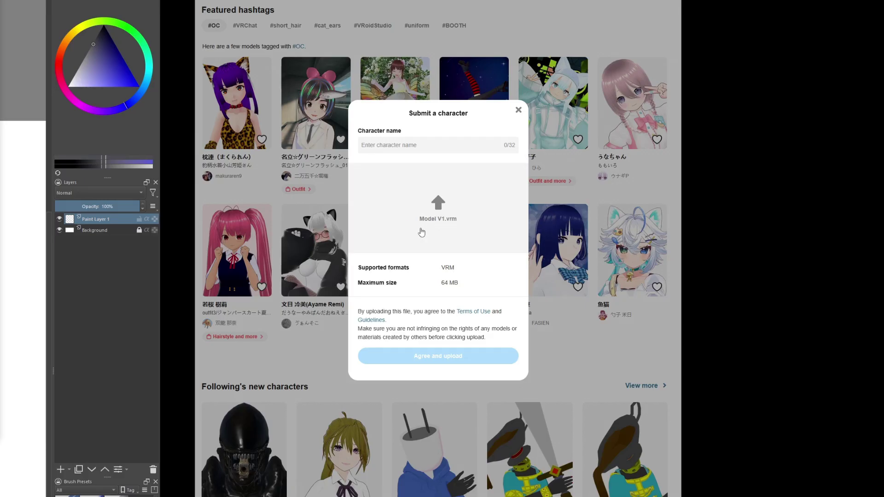
pyautogui.click(434, 148)
pyautogui.write('rd')
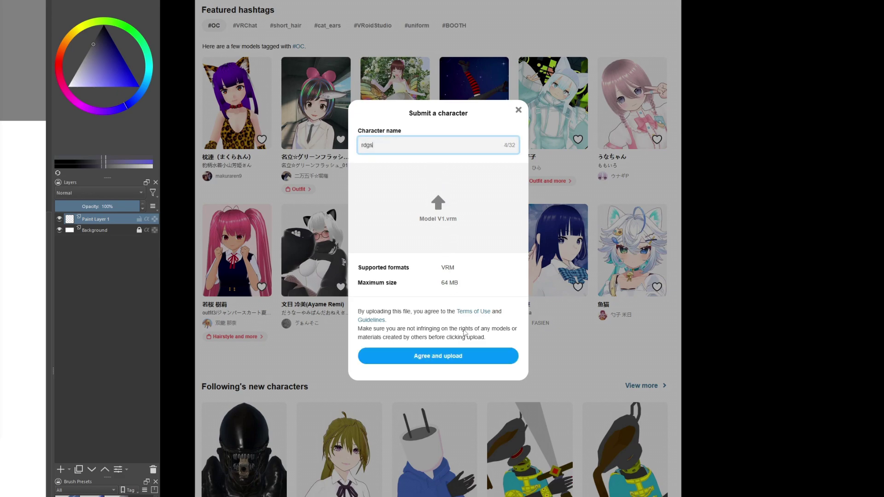
pyautogui.write('gs')
pyautogui.click(470, 362)
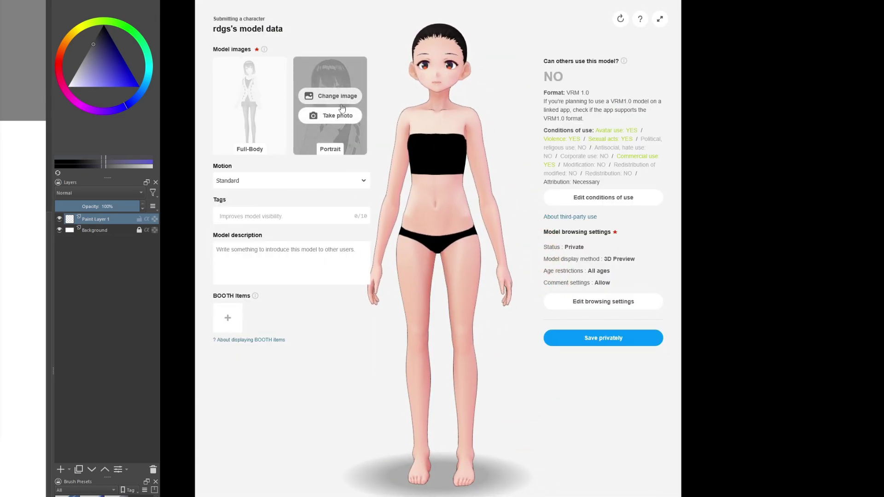
# Preview the uploaded model in the portrait photo mode, leave it without taking a photo, and try another motion
pyautogui.click(337, 116)
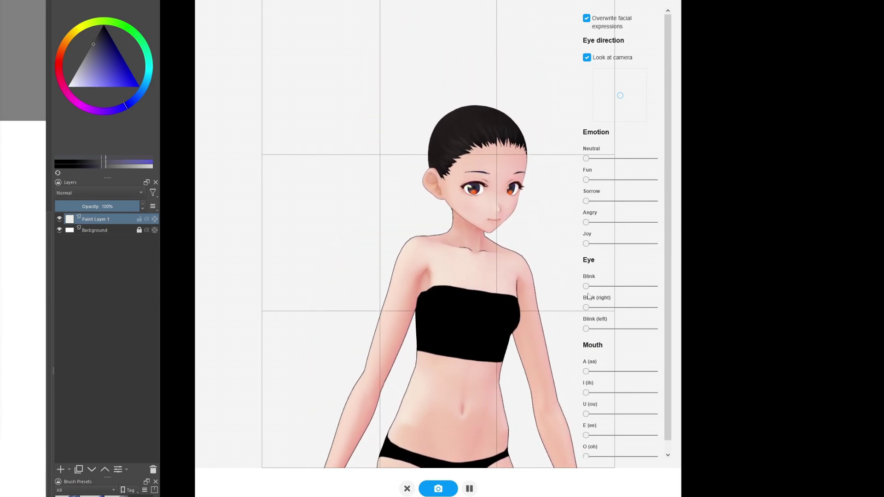
pyautogui.scroll(-1, 607, 387)
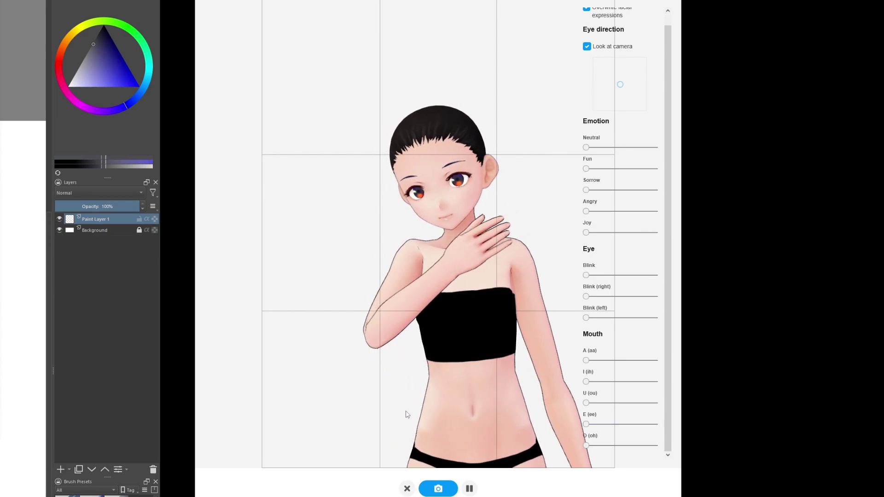
pyautogui.click(407, 489)
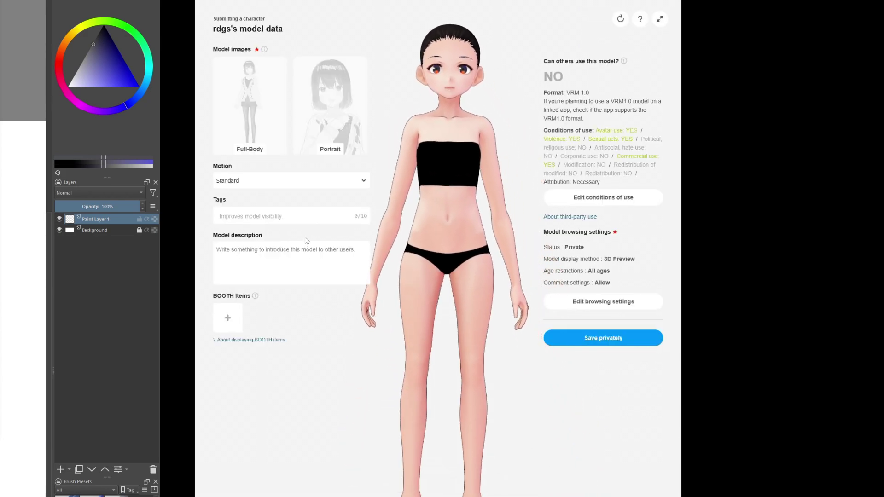
pyautogui.click(280, 182)
pyautogui.click(277, 267)
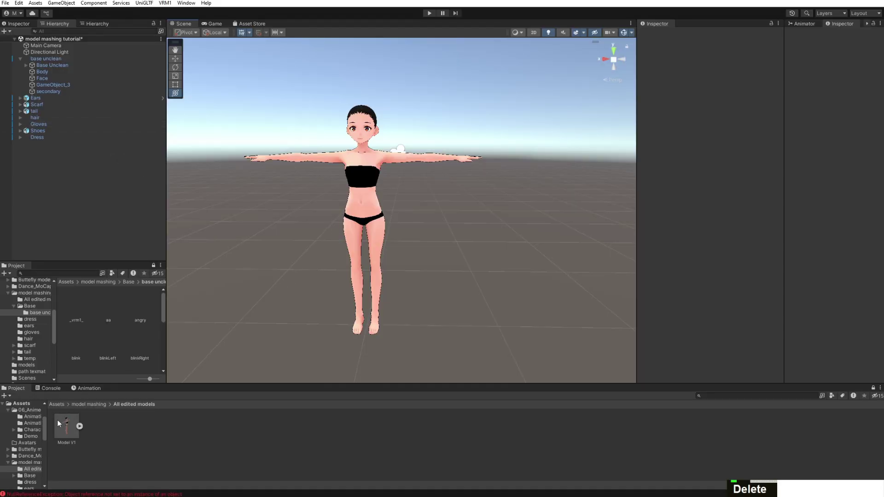
# Switch to Unity, add the exported Model V1 to the scene and deactivate the base unclean avatar
pyautogui.click(58, 423)
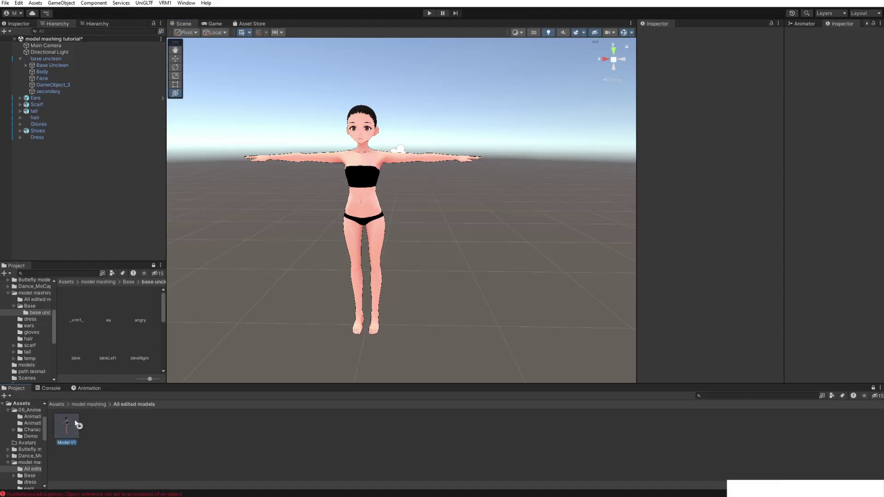
pyautogui.moveTo(70, 427); pyautogui.dragTo(90, 213)
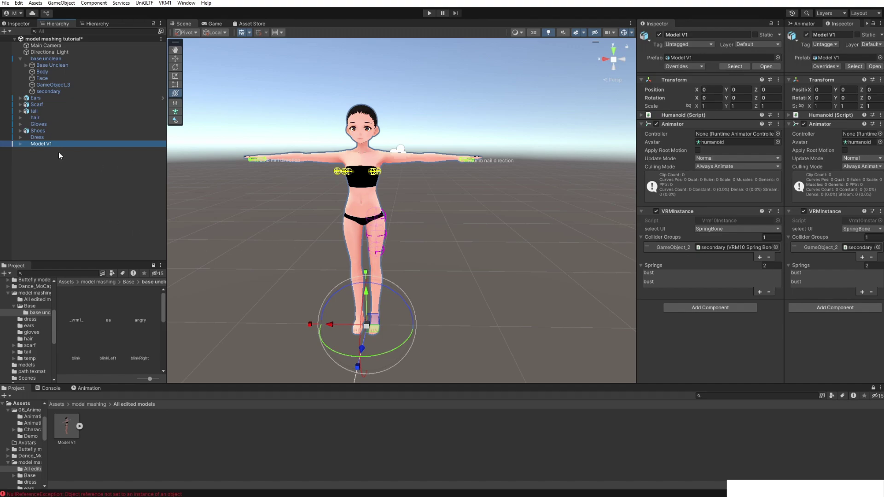
pyautogui.click(48, 58)
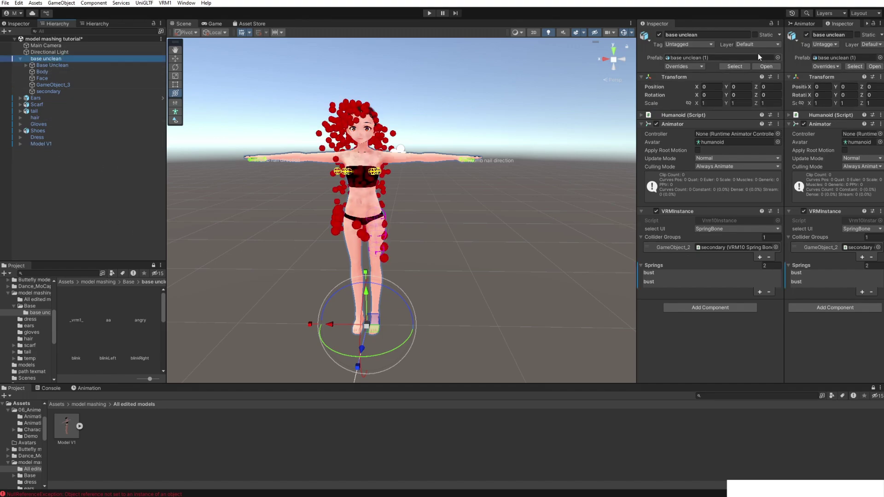
pyautogui.hotkey('ctrl', 'z')
pyautogui.hotkey('ctrl', 'z')
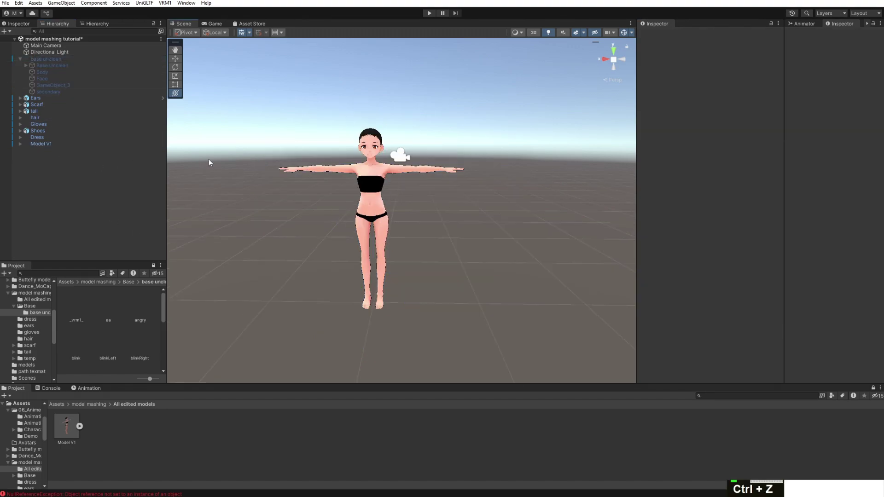
# Shift Model V1 along the X axis to about 0.074 and reset its Transform
pyautogui.click(92, 144)
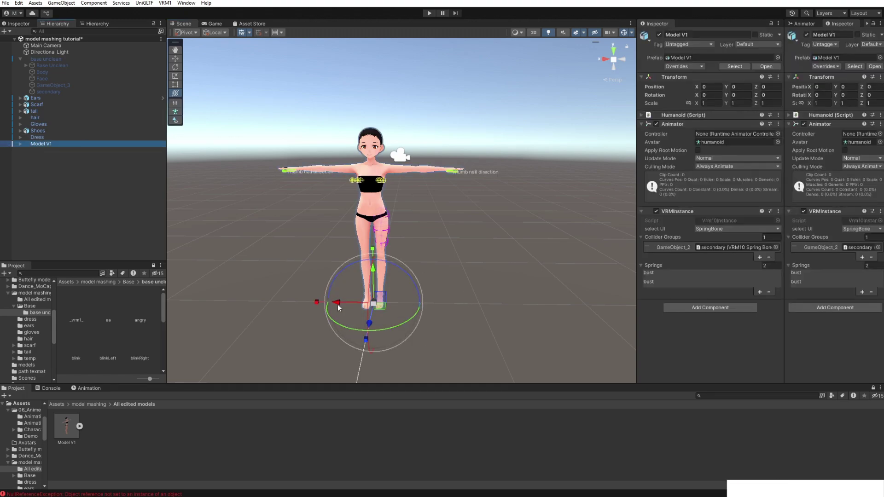
pyautogui.moveTo(348, 311)
pyautogui.mouseDown()
pyautogui.moveTo(459, 310)
pyautogui.moveTo(266, 302)
pyautogui.moveTo(592, 303)
pyautogui.moveTo(178, 303)
pyautogui.moveTo(343, 303)
pyautogui.mouseUp()
pyautogui.moveTo(335, 241); pyautogui.dragTo(335, 240)
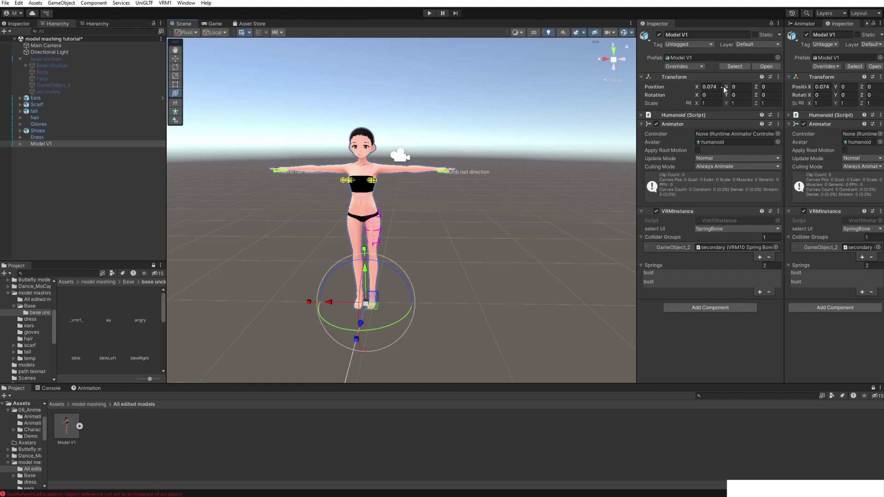
pyautogui.click(778, 77)
pyautogui.click(794, 85)
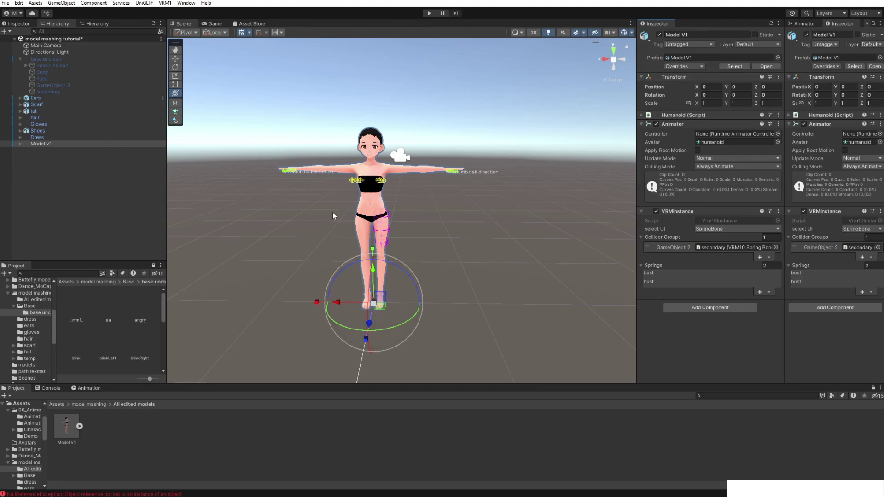
# Move the Ears avatar along the X axis to about -1.467 so it stands beside Model V1
pyautogui.moveTo(332, 212); pyautogui.dragTo(340, 251, button='right')
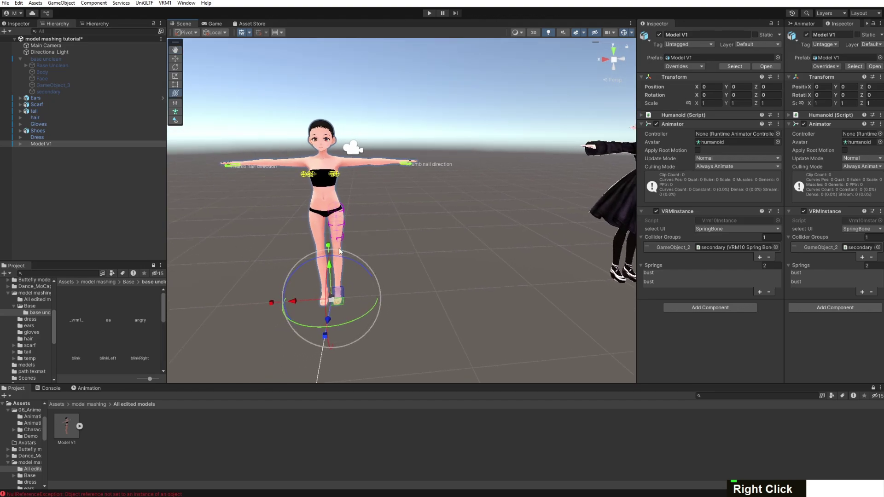
pyautogui.scroll(-5, 339, 251)
pyautogui.moveTo(490, 161); pyautogui.dragTo(479, 146, button='middle')
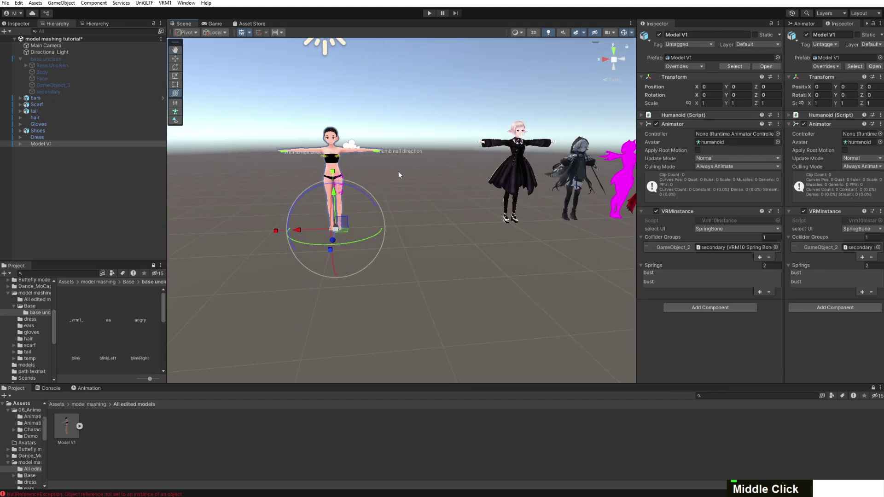
pyautogui.click(78, 99)
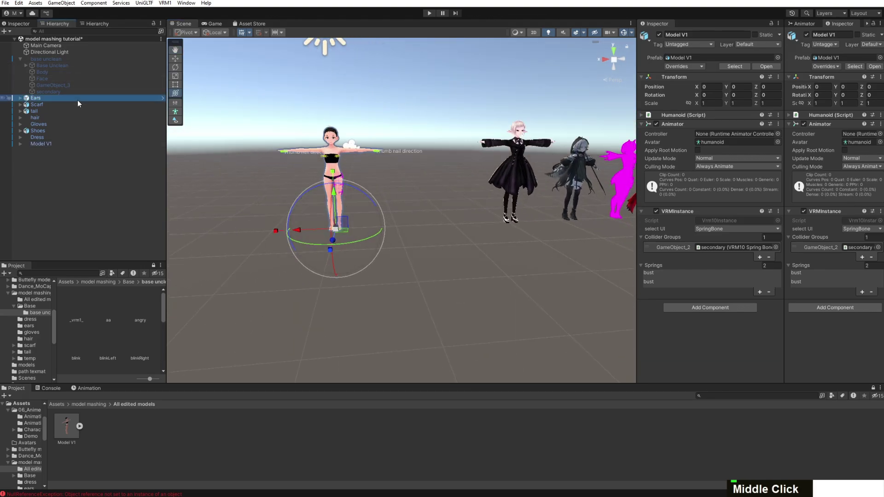
pyautogui.moveTo(474, 226); pyautogui.dragTo(389, 236)
pyautogui.scroll(3, 418, 159)
pyautogui.scroll(1, 418, 159)
pyautogui.moveTo(511, 179); pyautogui.dragTo(486, 162, button='right')
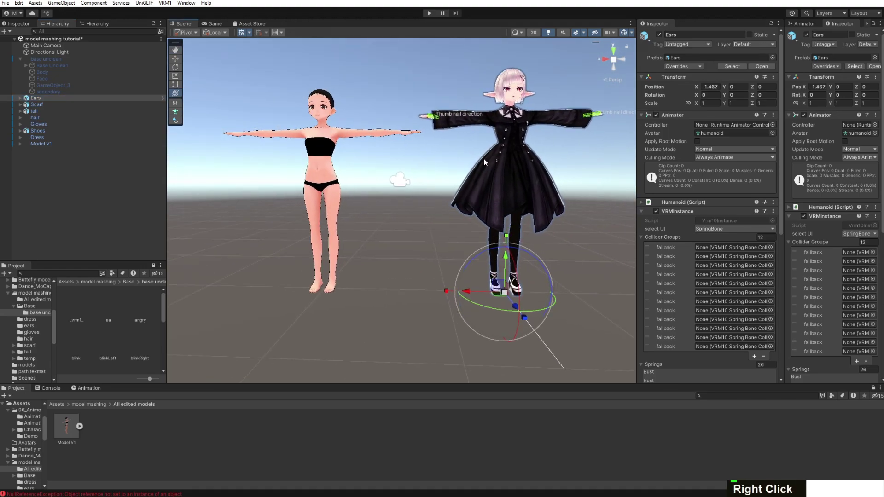
# Examine the elf ears of the Ears avatar up close and select the avatar
pyautogui.click(574, 162)
pyautogui.scroll(2, 574, 162)
pyautogui.moveTo(574, 162); pyautogui.dragTo(456, 249, button='middle')
pyautogui.scroll(2, 542, 188)
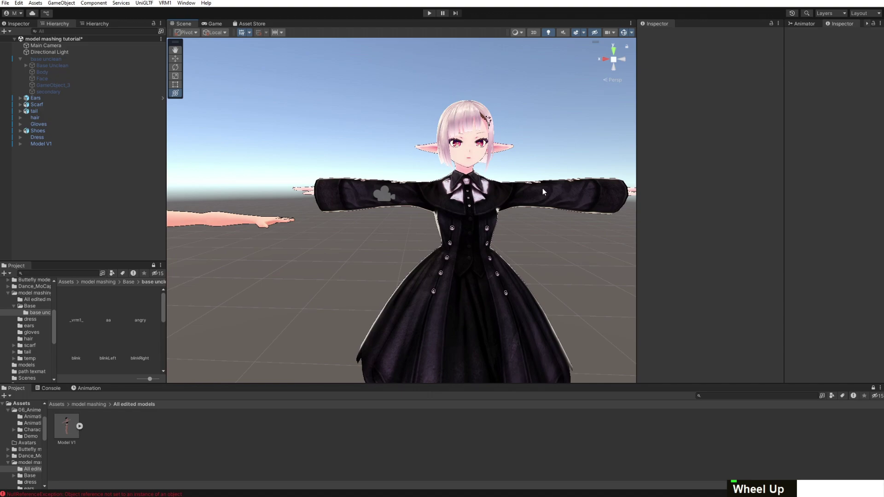
pyautogui.moveTo(543, 188)
pyautogui.mouseDown(button='middle')
pyautogui.moveTo(551, 185)
pyautogui.moveTo(527, 191)
pyautogui.mouseUp(button='middle')
pyautogui.click(499, 145)
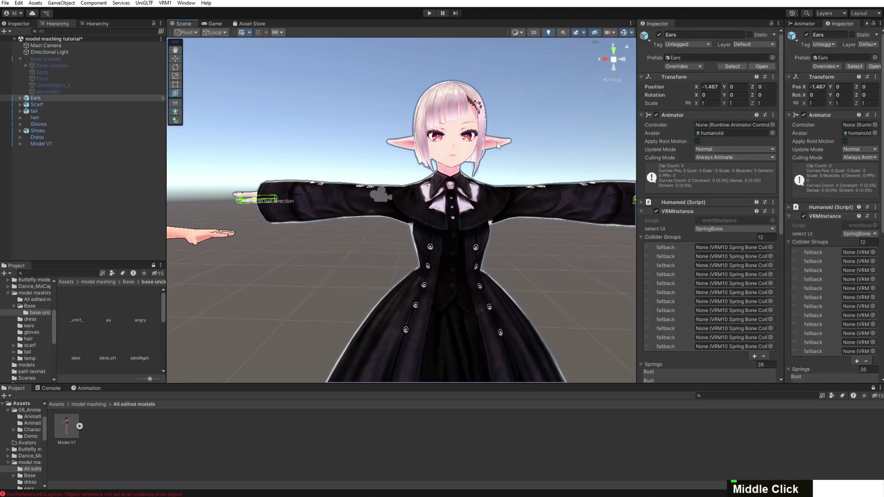
# Select the Ears mesh inside the Ears avatar, try to shift it along the X axis and undo the move
pyautogui.click(499, 145)
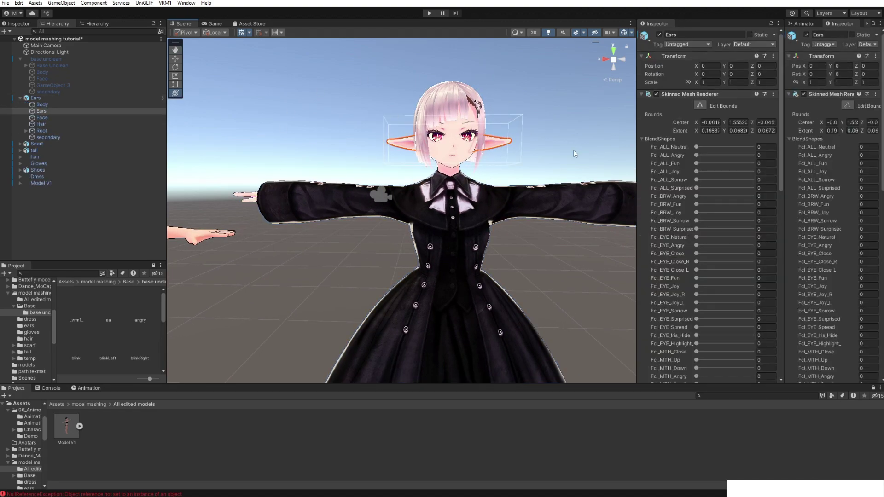
pyautogui.scroll(-5, 370, 132)
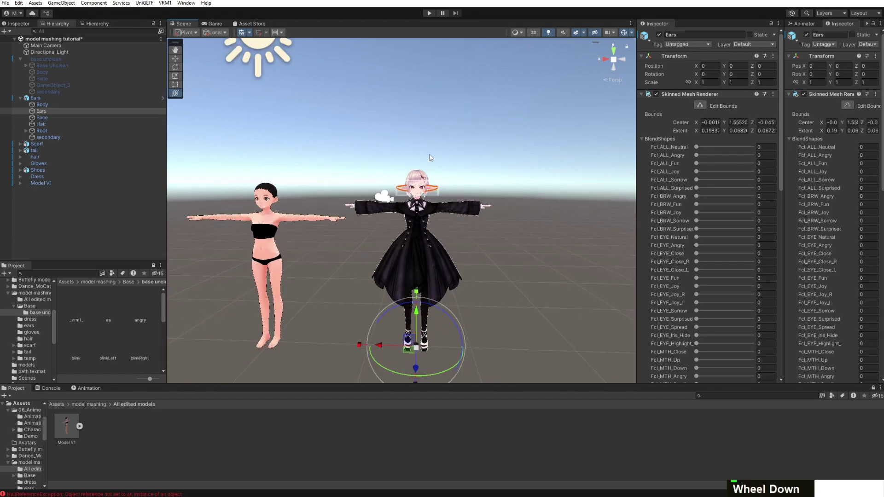
pyautogui.moveTo(382, 344); pyautogui.dragTo(553, 353)
pyautogui.hotkey('ctrl', 'z')
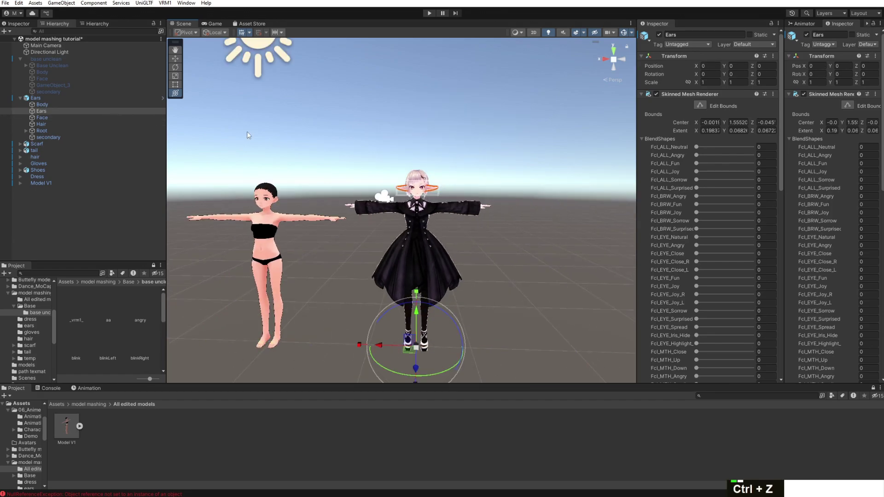
pyautogui.scroll(-3, 672, 182)
pyautogui.scroll(4, 670, 178)
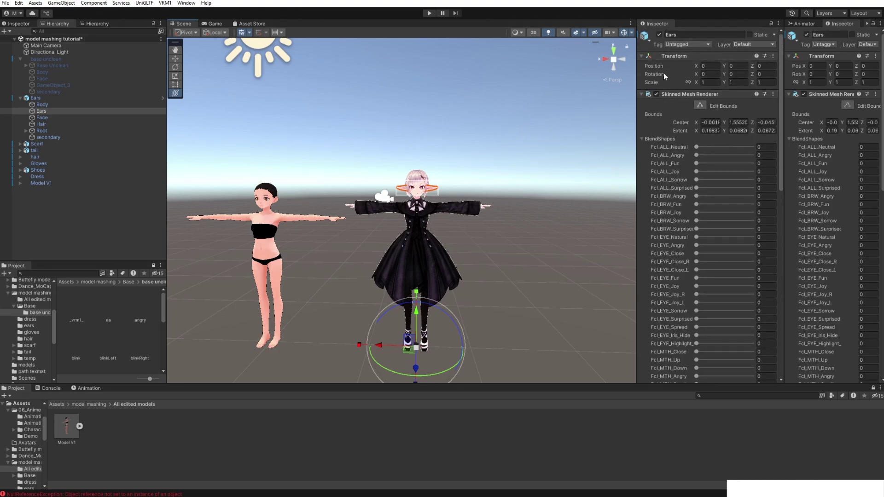
pyautogui.scroll(3, 438, 178)
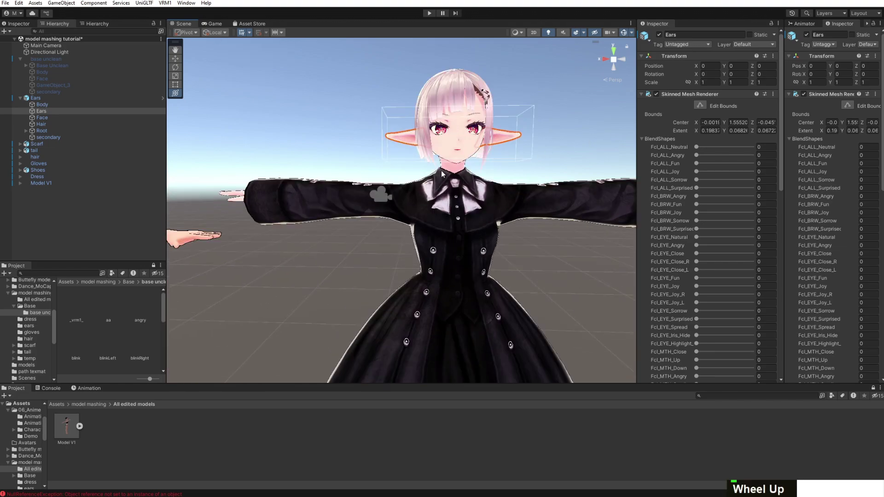
# Try adding a Mesh Renderer component to the Ears mesh and undo the addition
pyautogui.click(641, 95)
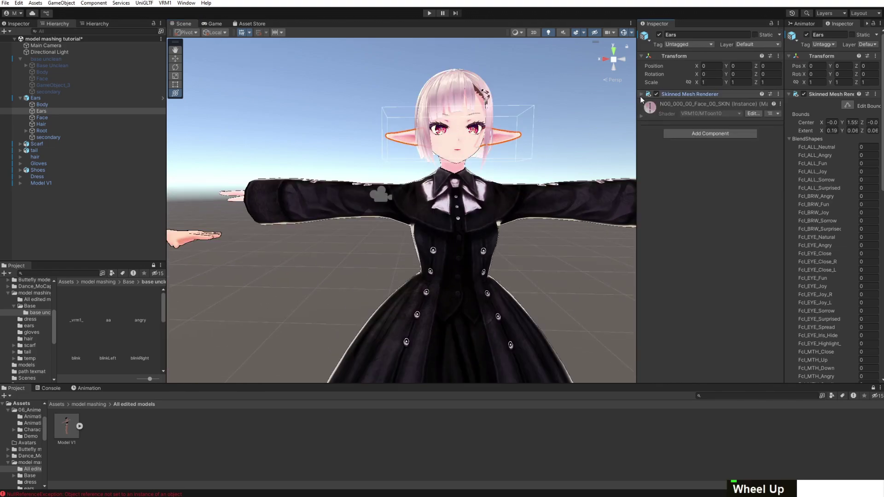
pyautogui.click(691, 134)
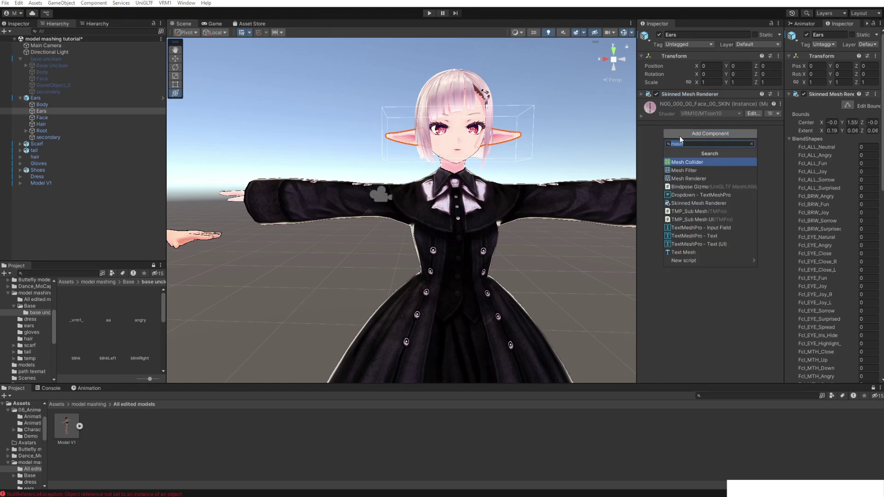
pyautogui.click(700, 178)
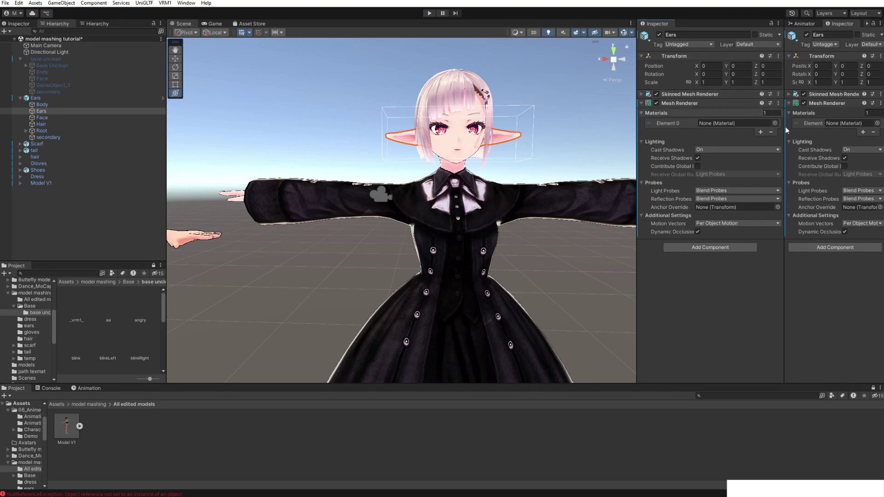
pyautogui.hotkey('ctrl', 'z')
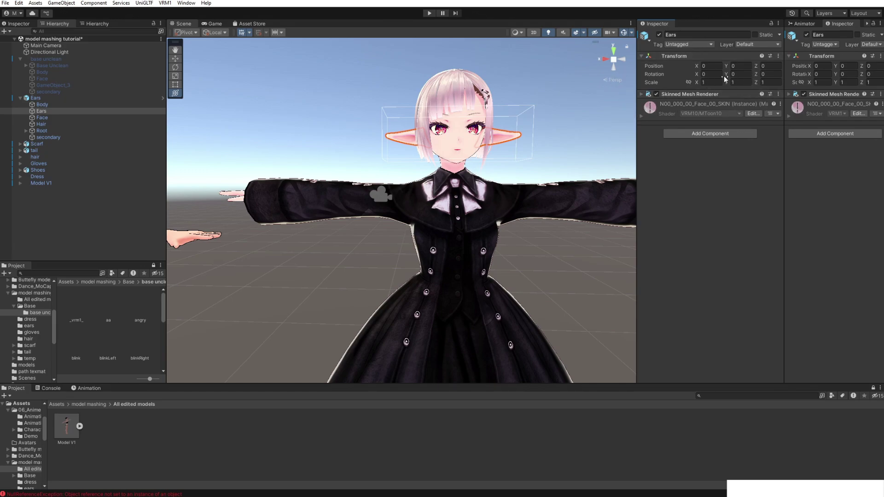
# Examine the bone hierarchy under the Ears avatar's Root, down through Root_1
pyautogui.click(45, 131)
pyautogui.click(25, 131)
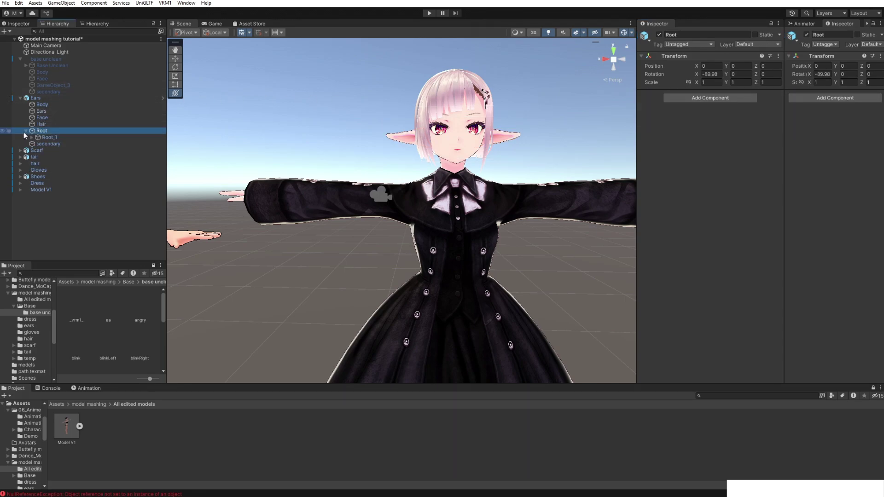
pyautogui.click(29, 137)
pyautogui.click(32, 137)
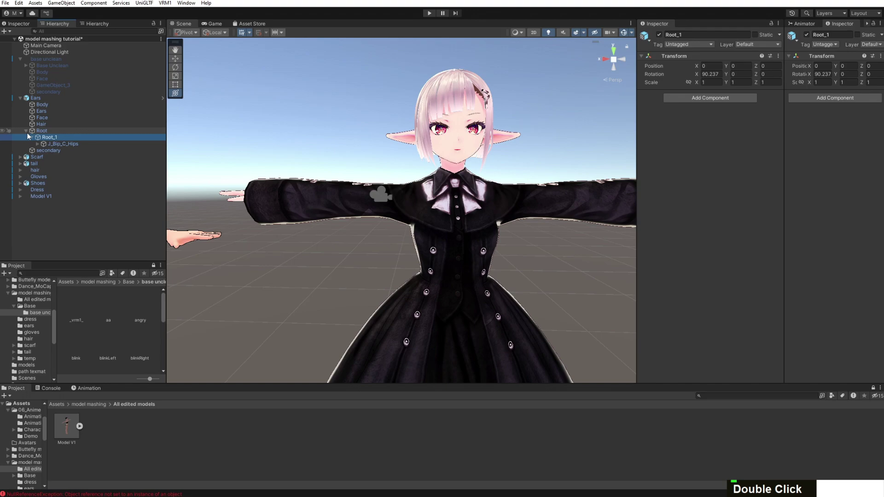
pyautogui.click(26, 131)
# Copy the Ears mesh from the Ears avatar and paste it next to Face inside Model V1
pyautogui.click(41, 110)
pyautogui.scroll(-3, 523, 158)
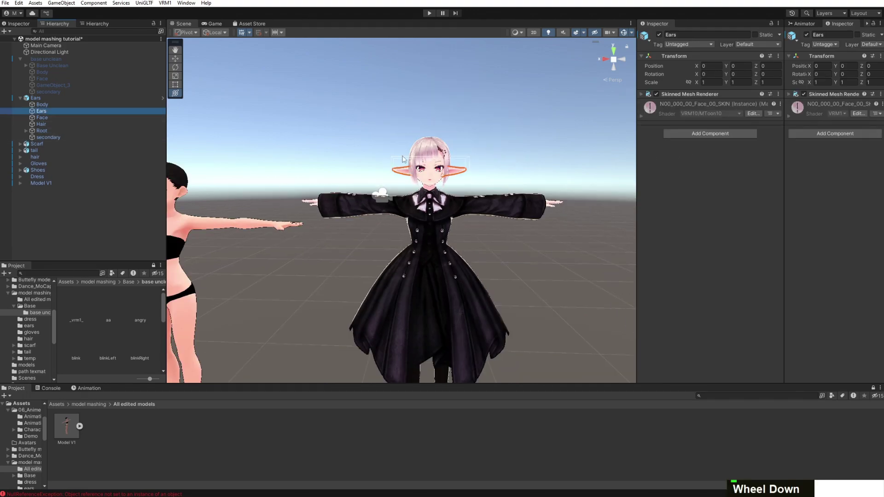
pyautogui.hotkey('ctrl', 'c')
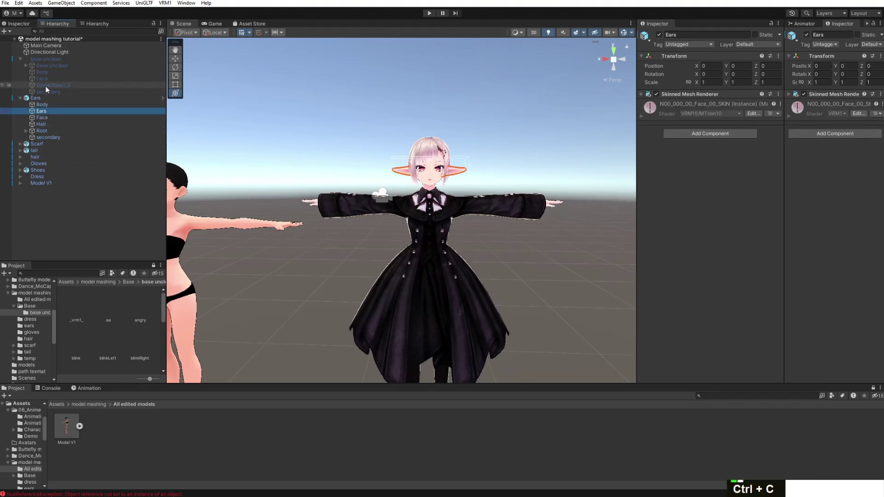
pyautogui.click(43, 182)
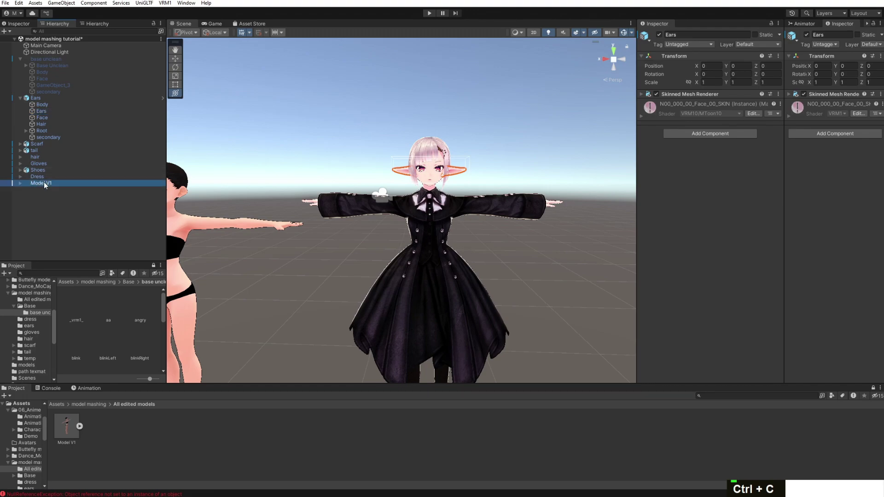
pyautogui.moveTo(230, 221); pyautogui.dragTo(396, 181, button='middle')
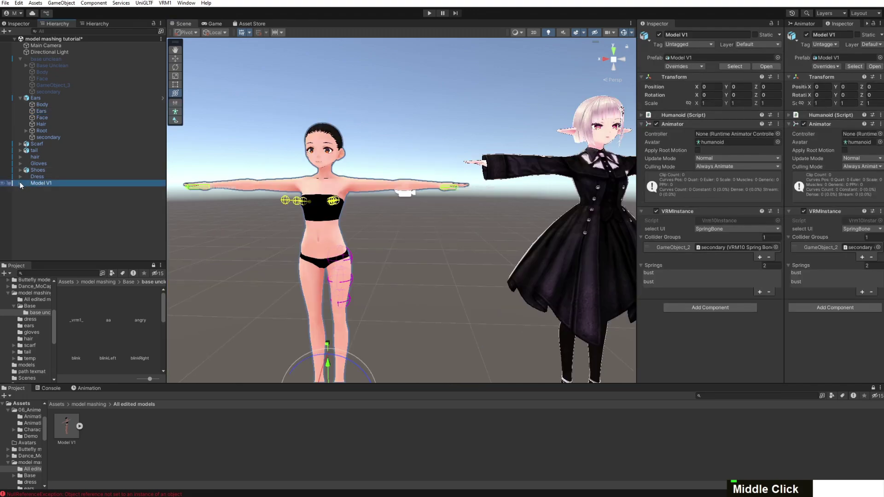
pyautogui.click(20, 183)
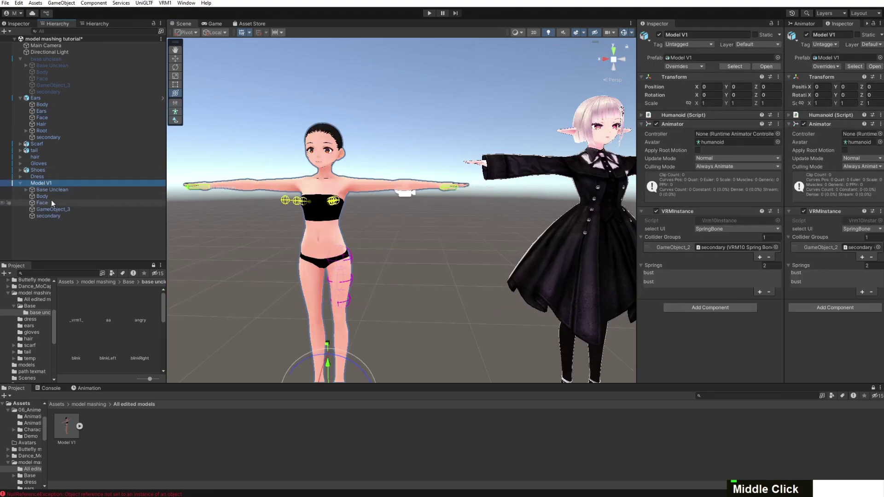
pyautogui.click(51, 202)
pyautogui.hotkey('ctrl', 'v')
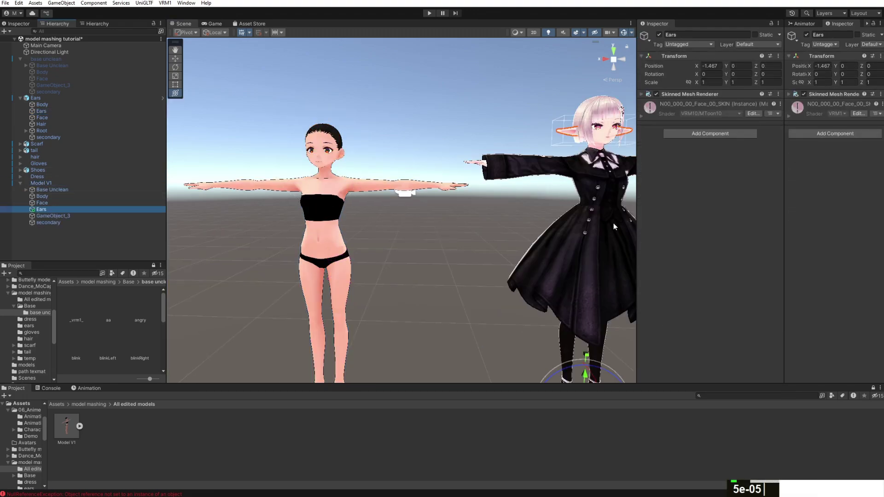
# Try to move the pasted Ears mesh along the X axis, to about -1.585
pyautogui.scroll(-5, 613, 223)
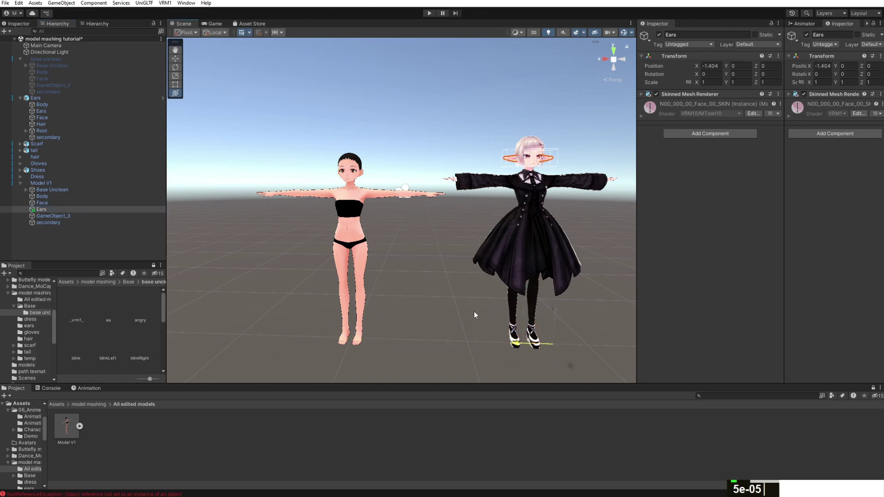
pyautogui.moveTo(474, 311); pyautogui.dragTo(496, 256)
pyautogui.moveTo(595, 236); pyautogui.dragTo(490, 245)
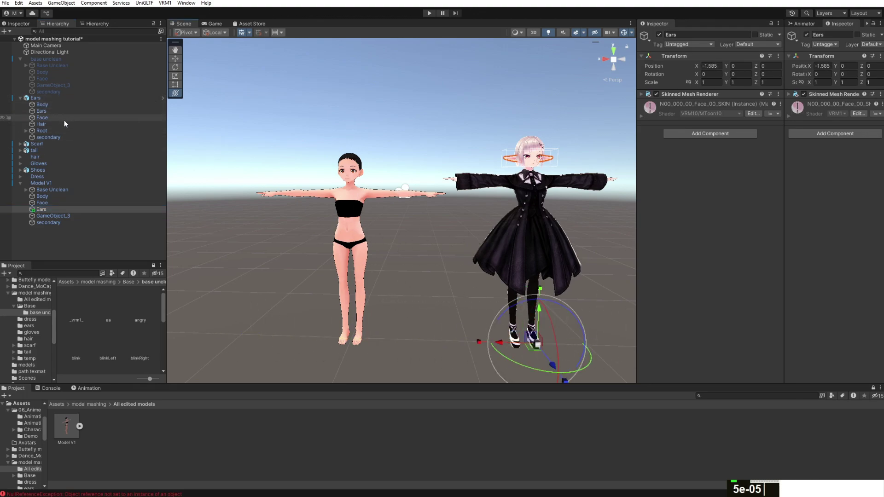
# Delete the original Ears avatar, try to shift the pasted Ears mesh toward Model V1 and undo that shift
pyautogui.click(51, 98)
pyautogui.press('Delete')
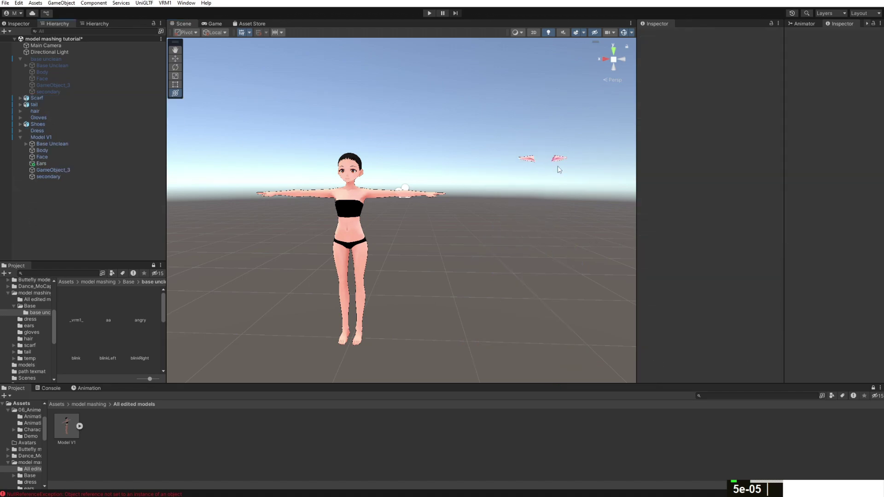
pyautogui.click(533, 161)
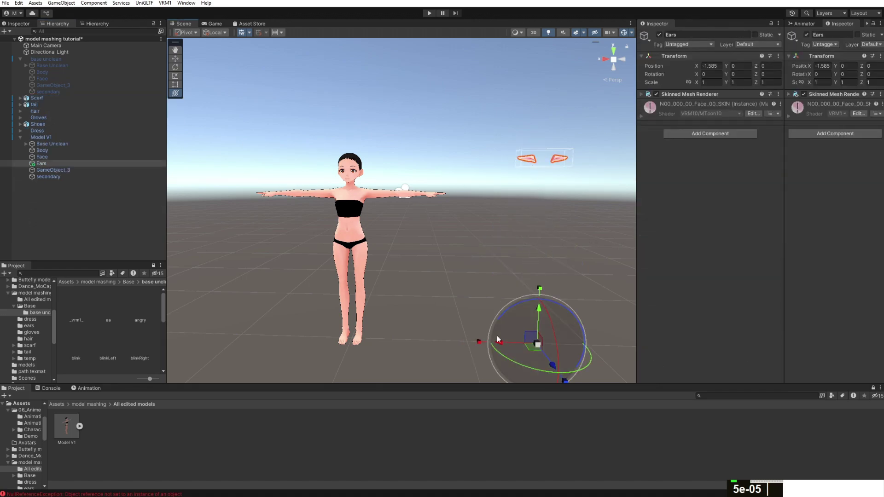
pyautogui.moveTo(502, 341); pyautogui.dragTo(385, 325)
pyautogui.click(477, 224)
pyautogui.hotkey('ctrl', 'z')
pyautogui.hotkey('ctrl', 'z')
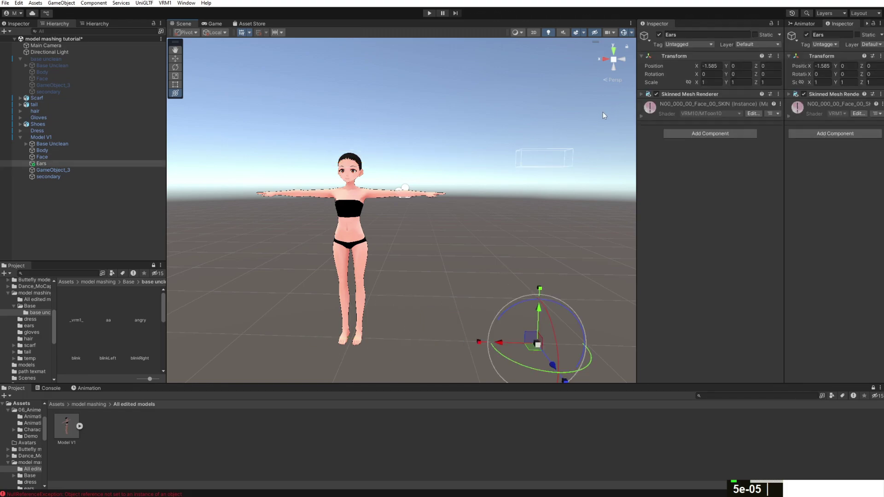
# Examine the pasted Ears mesh's Skinned Mesh Renderer settings, especially its Root Bone reference
pyautogui.click(668, 94)
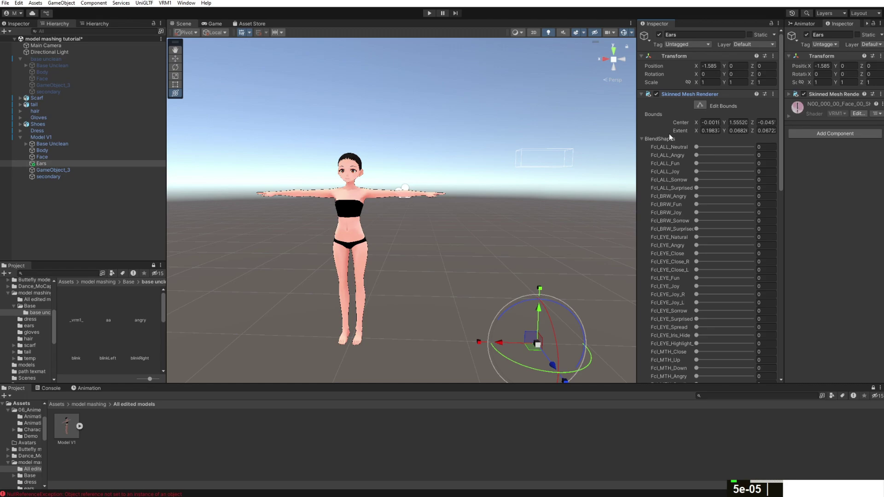
pyautogui.scroll(-10, 663, 152)
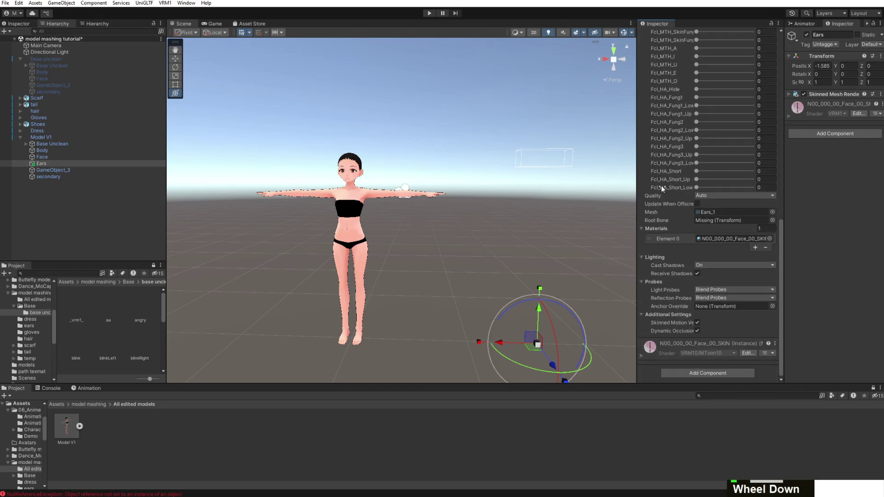
pyautogui.scroll(10, 653, 125)
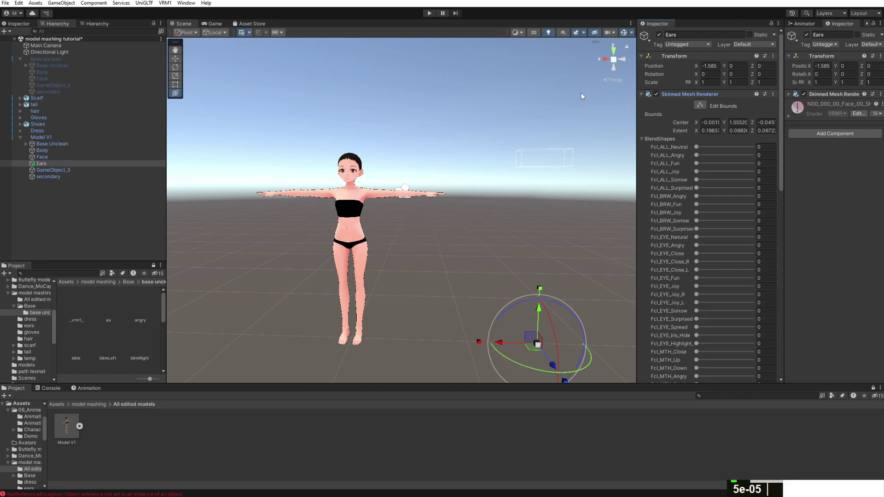
# Undo the Ears avatar's deletion and the pasting of the Ears mesh into Model V1, and clear the selection
pyautogui.hotkey('ctrl', 'z')
pyautogui.hotkey('ctrl', 'z')
pyautogui.hotkey('ctrl', 'z')
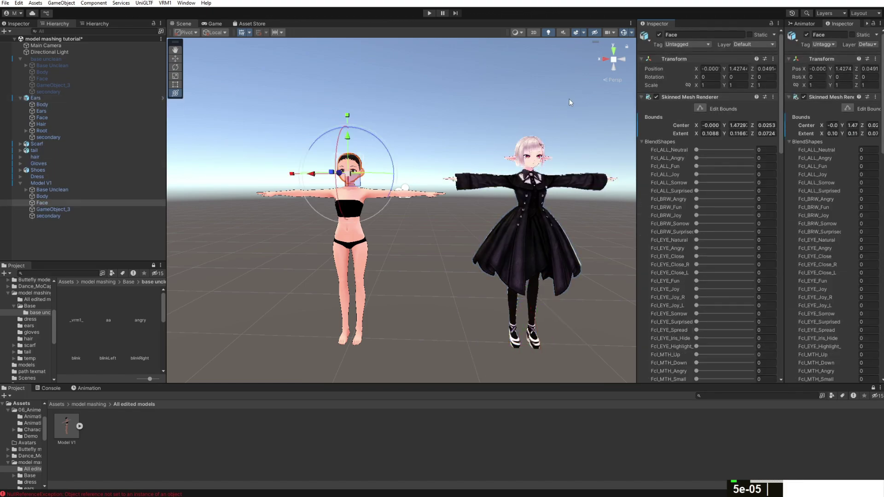
pyautogui.click(569, 99)
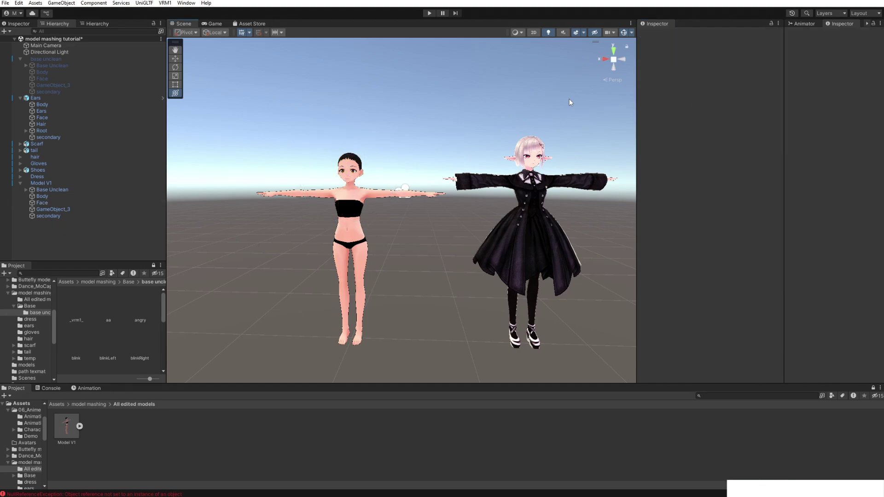
# Unpack the Ears avatar's prefab completely
pyautogui.moveTo(503, 132); pyautogui.dragTo(476, 129, button='middle')
pyautogui.scroll(6, 476, 128)
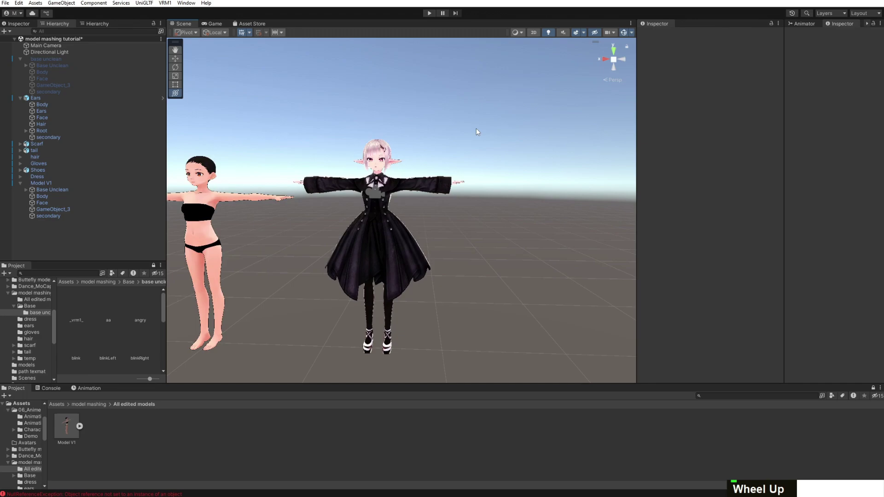
pyautogui.scroll(-3, 498, 120)
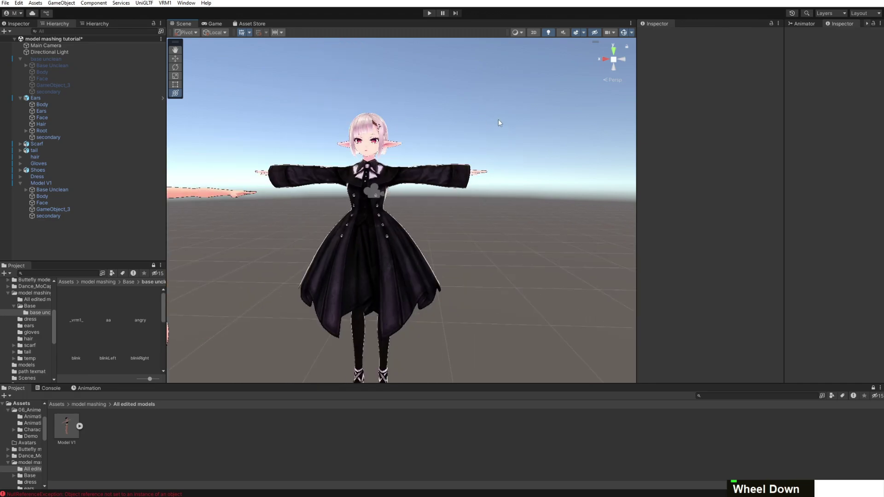
pyautogui.scroll(2, 517, 137)
pyautogui.moveTo(498, 120); pyautogui.dragTo(489, 139, button='middle')
pyautogui.scroll(5, 504, 139)
pyautogui.scroll(-6, 474, 123)
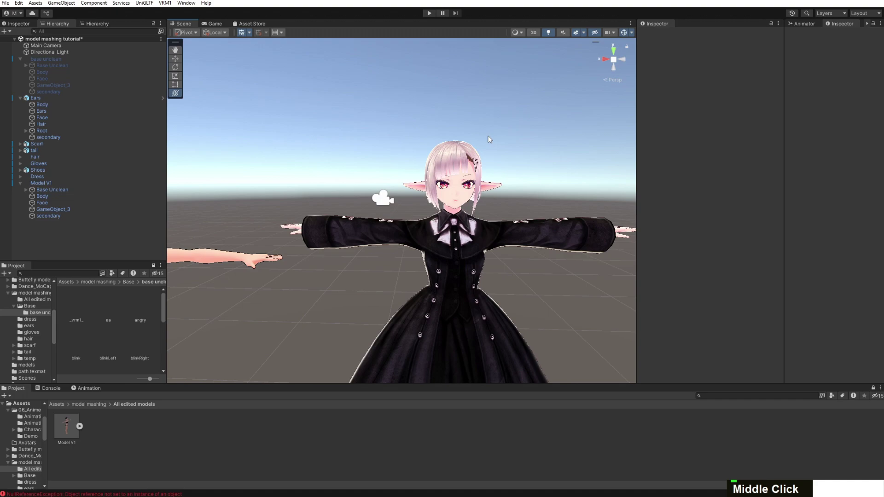
pyautogui.click(34, 98)
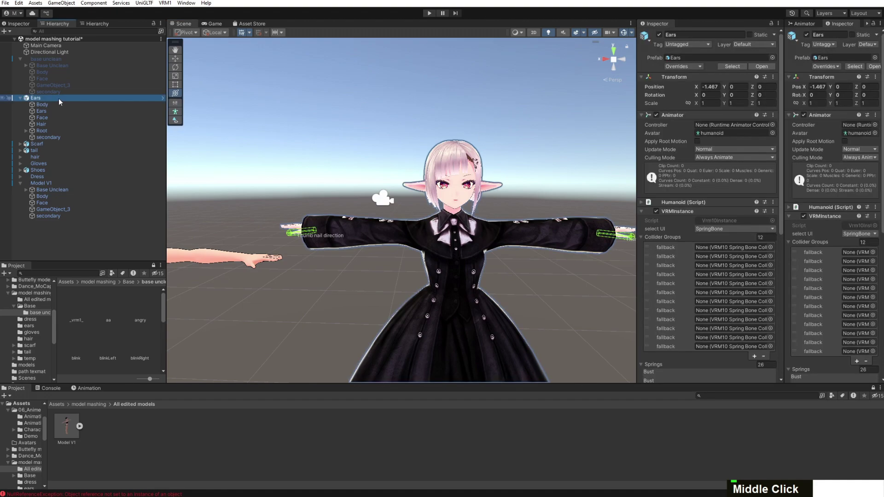
pyautogui.rightClick(30, 99)
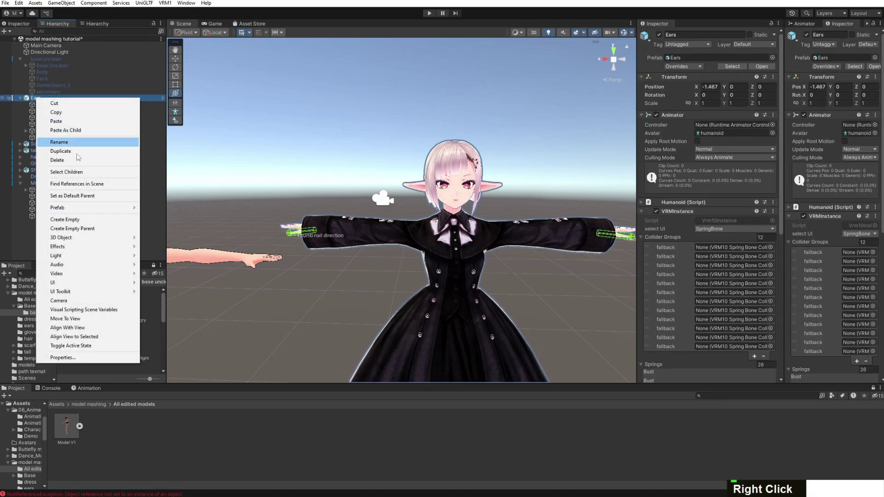
pyautogui.moveTo(93, 209)
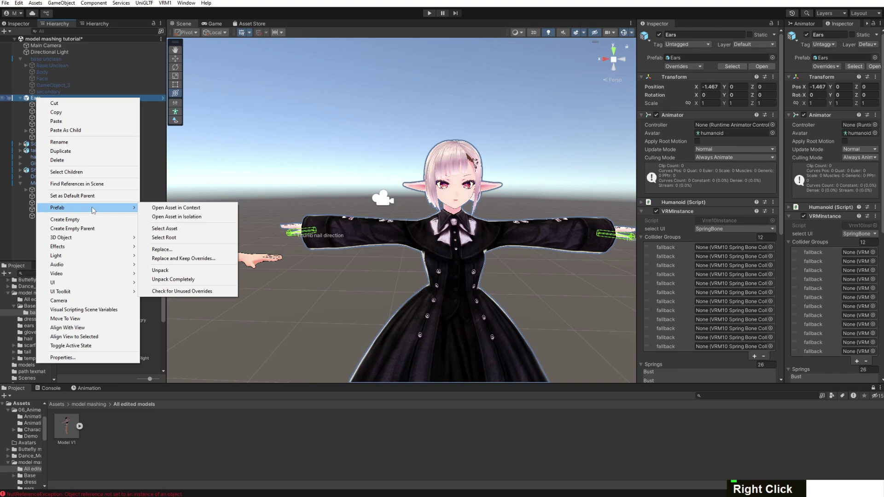
pyautogui.click(192, 280)
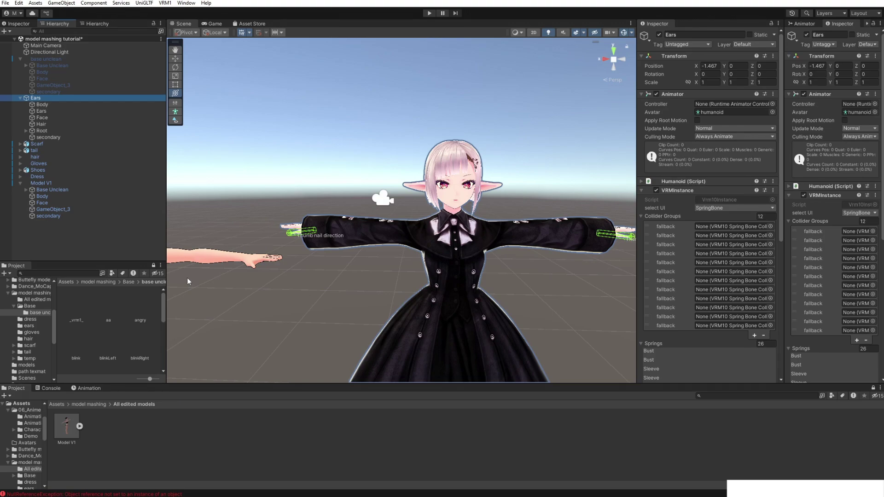
pyautogui.moveTo(199, 266); pyautogui.dragTo(511, 161, button='middle')
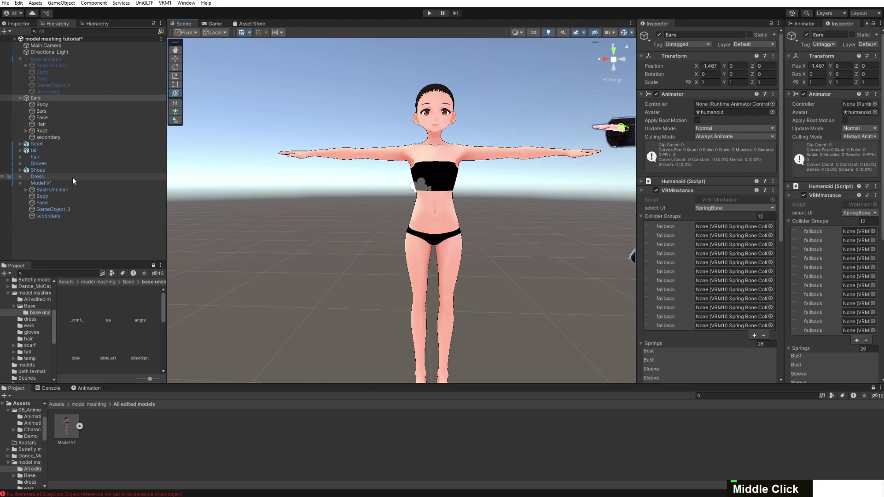
# Try to move GameObject_3 to another place within the Model V1 prefab instance
pyautogui.click(46, 183)
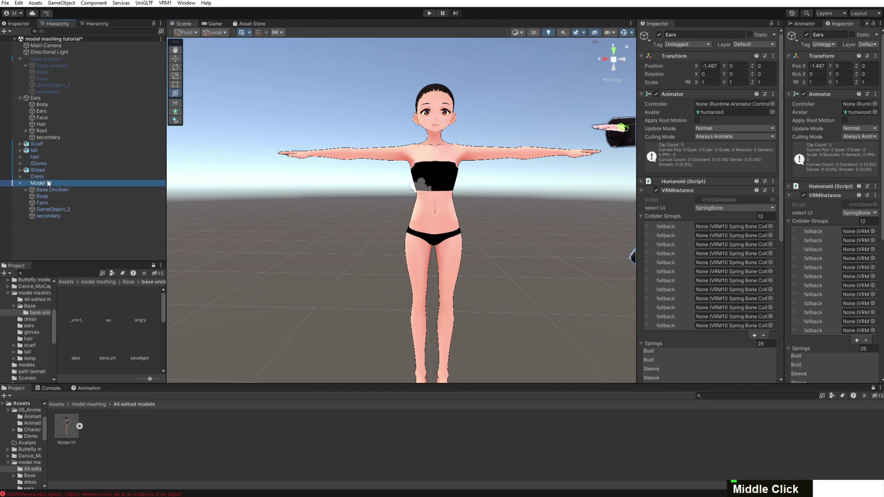
pyautogui.moveTo(54, 209); pyautogui.dragTo(141, 243)
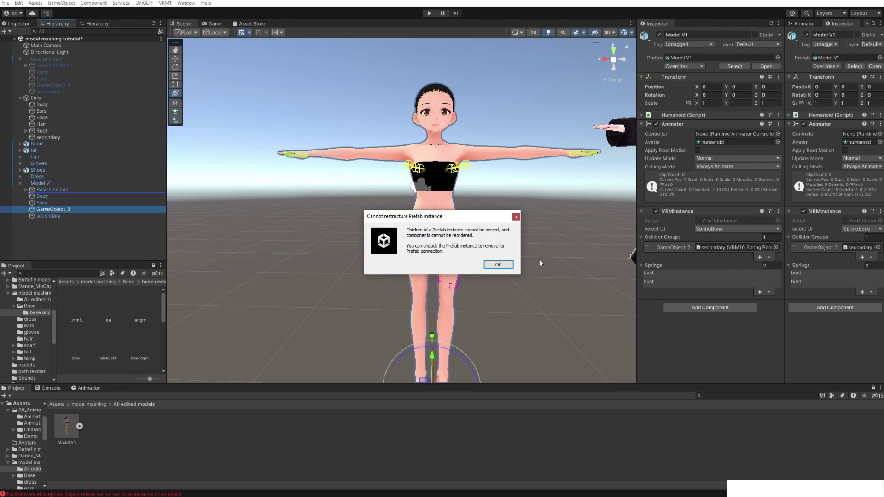
pyautogui.click(509, 267)
pyautogui.moveTo(52, 210); pyautogui.dragTo(57, 197)
pyautogui.click(505, 268)
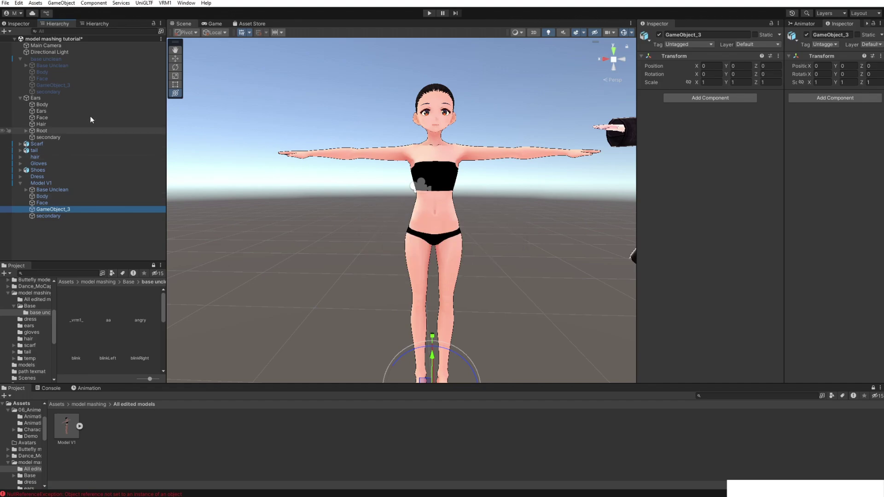
# Expand the Ears avatar's Root down to J_Bip_R_UpperLeg and reorder the leg and skirt bones beneath J_Bip_C_Hips
pyautogui.scroll(-4, 426, 184)
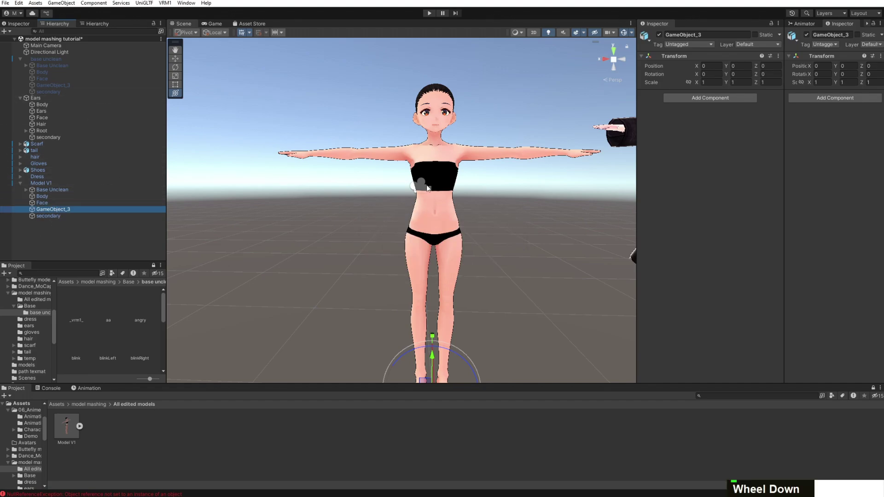
pyautogui.moveTo(427, 184); pyautogui.dragTo(193, 209, button='middle')
pyautogui.scroll(3, 276, 207)
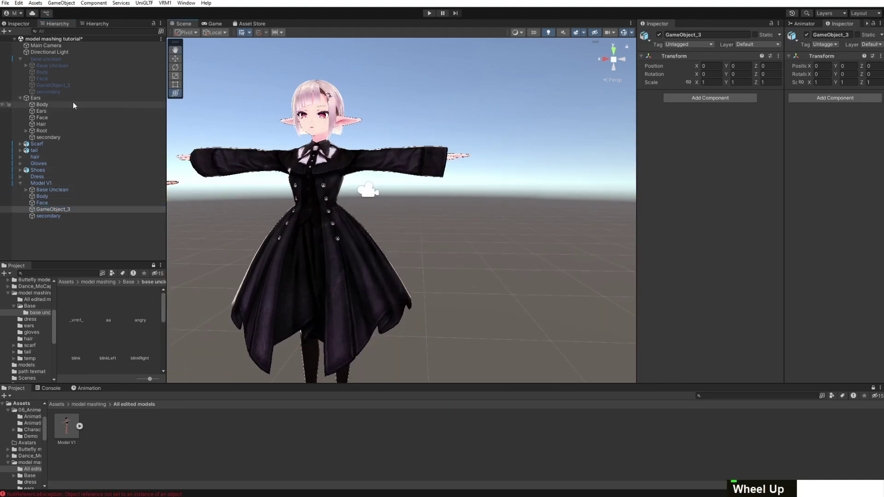
pyautogui.click(25, 131)
pyautogui.click(32, 137)
pyautogui.click(38, 144)
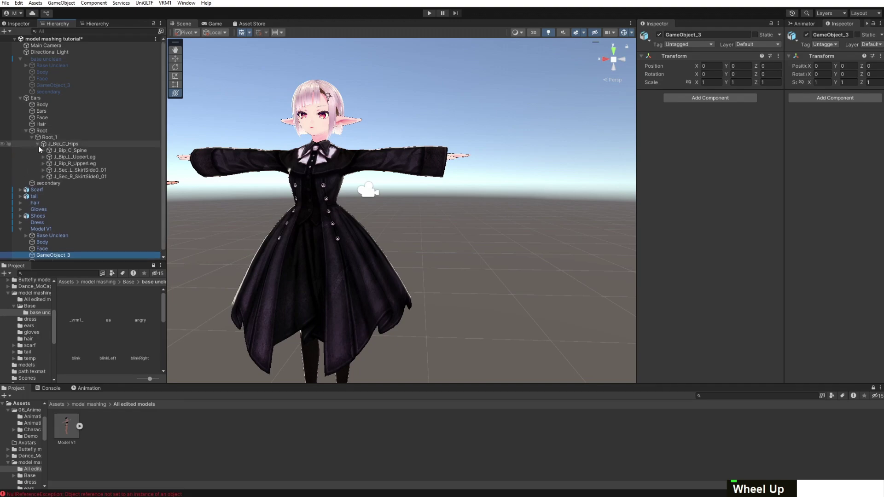
pyautogui.click(43, 163)
pyautogui.moveTo(92, 196); pyautogui.dragTo(95, 175)
pyautogui.click(97, 190)
# Run the scene in Play mode and view the whole Ears avatar
pyautogui.click(429, 13)
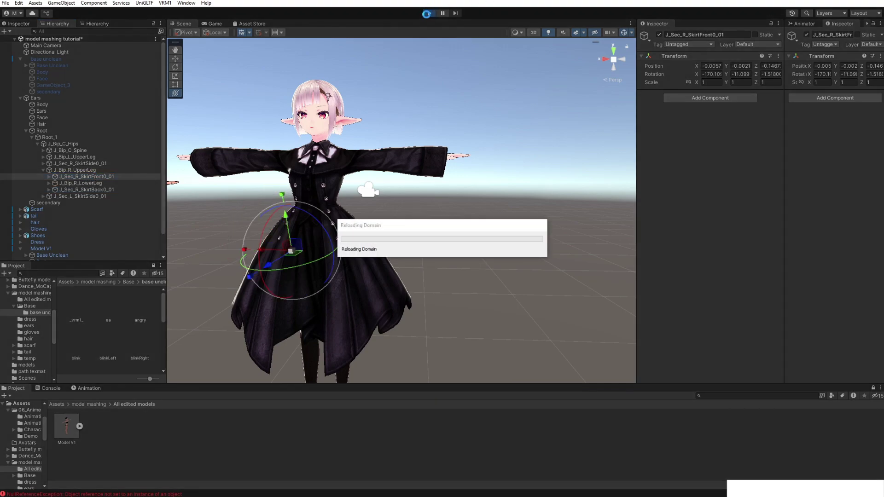
pyautogui.click(339, 279)
pyautogui.scroll(-1, 325, 278)
pyautogui.scroll(-2, 325, 280)
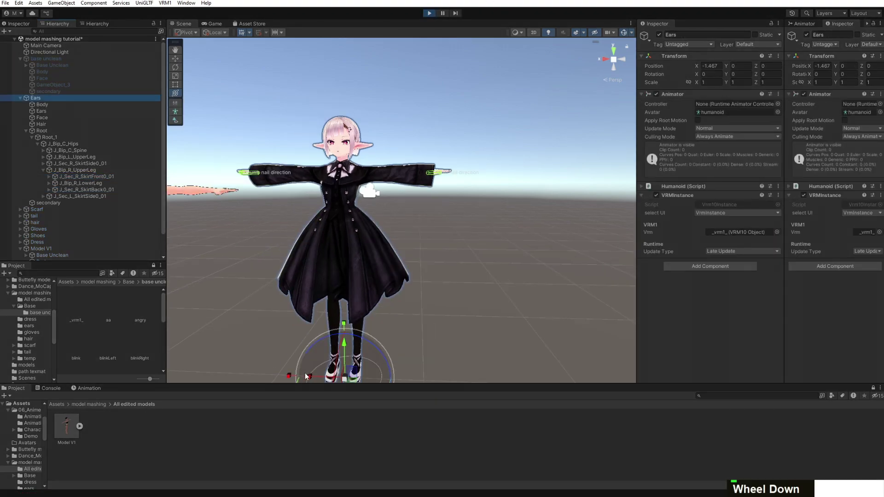
# Exit Play mode and undo the reordering of the Ears avatar's leg and skirt bones
pyautogui.hotkey('ctrl', 'z')
pyautogui.hotkey('ctrl', 'z')
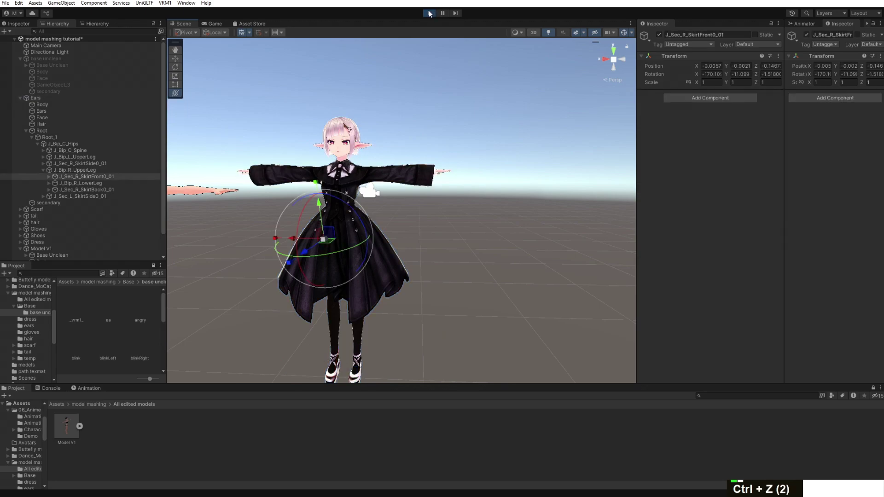
pyautogui.hotkey('ctrl', 'z')
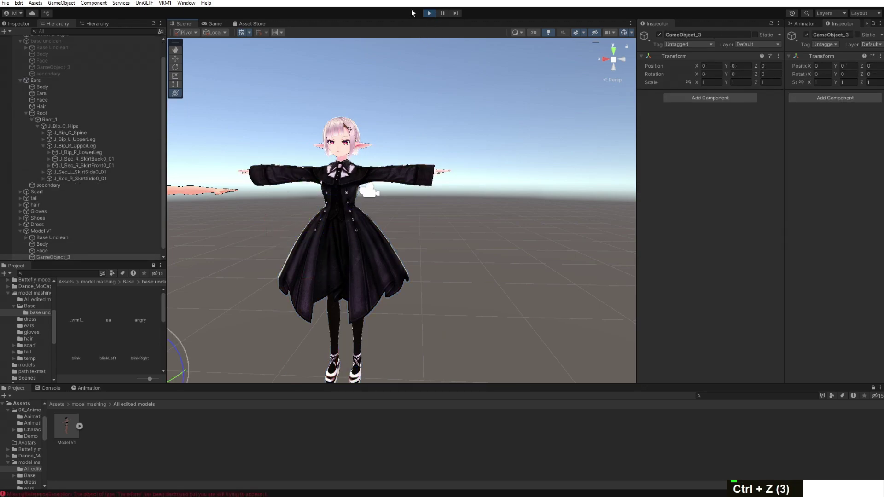
pyautogui.click(429, 13)
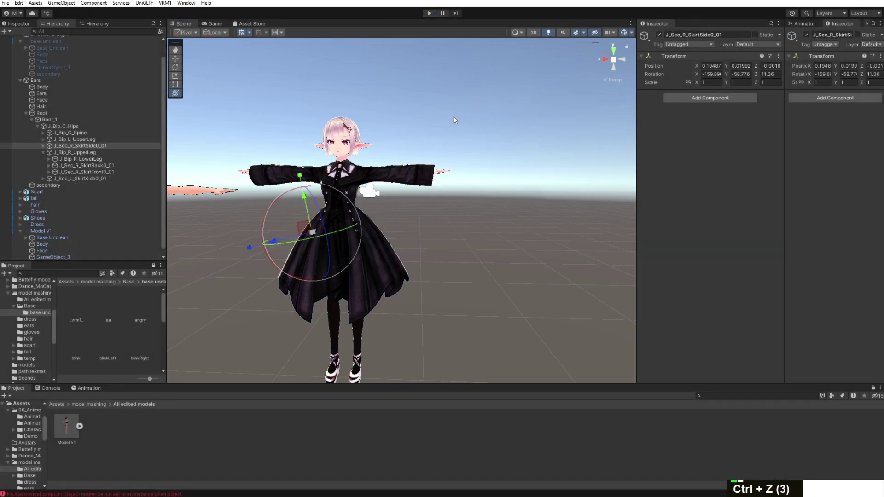
pyautogui.hotkey('ctrl', 'z')
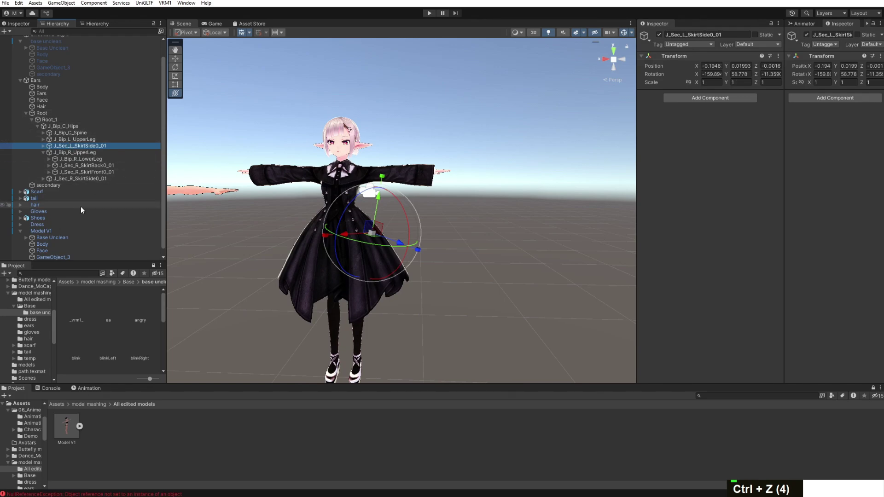
pyautogui.hotkey('ctrl', 'z')
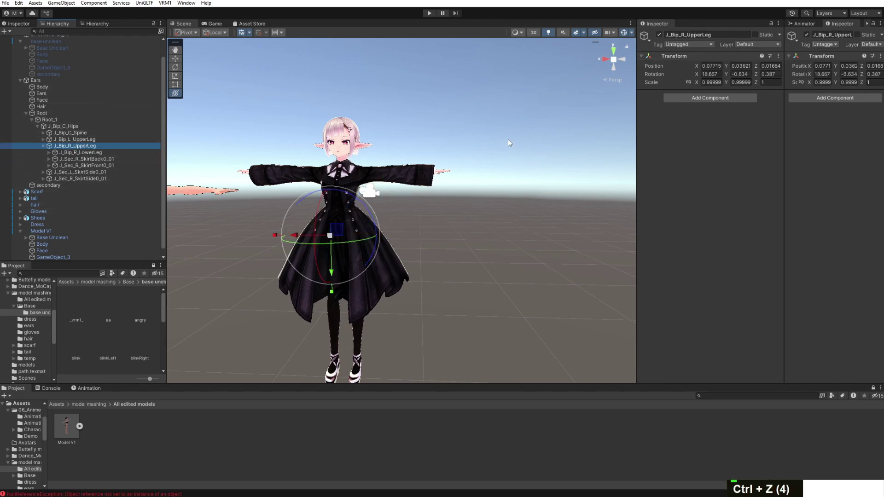
# Delete the Body, Face and Hair meshes from the Ears avatar so that only its Ears mesh is left
pyautogui.moveTo(504, 134)
pyautogui.mouseDown(button='middle')
pyautogui.moveTo(531, 127)
pyautogui.moveTo(513, 131)
pyautogui.mouseUp(button='middle')
pyautogui.scroll(5, 529, 120)
pyautogui.scroll(-3, 514, 115)
pyautogui.click(485, 174)
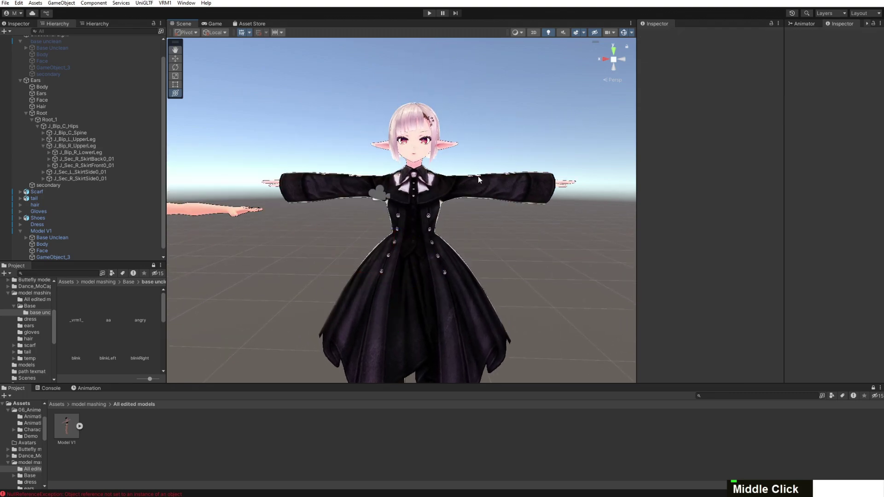
pyautogui.click(476, 177)
pyautogui.click(54, 86)
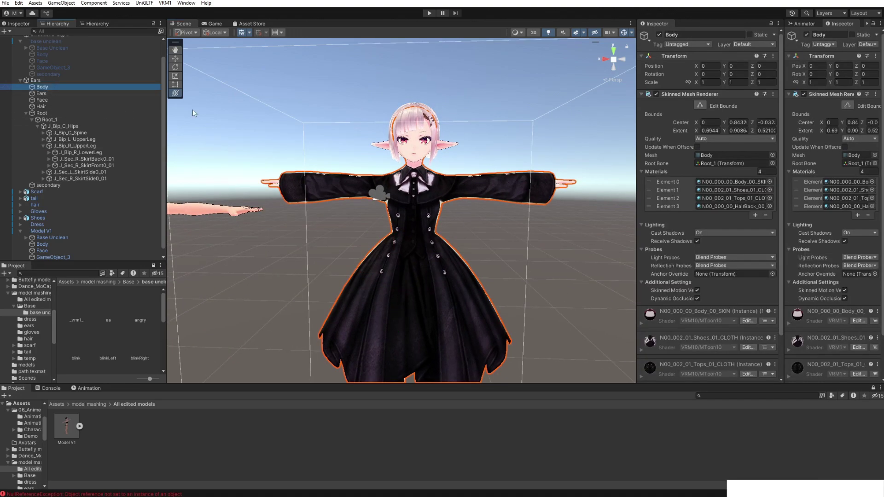
pyautogui.click(555, 198)
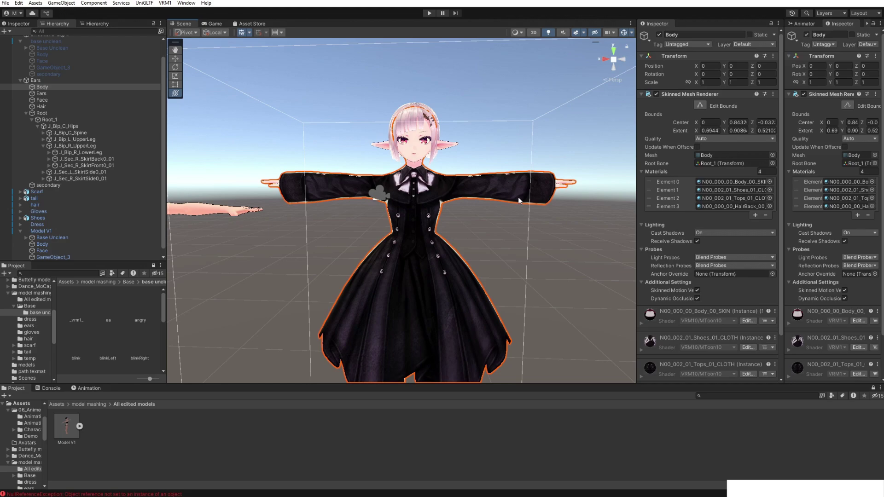
pyautogui.press('Delete')
pyautogui.click(419, 163)
pyautogui.press('Delete')
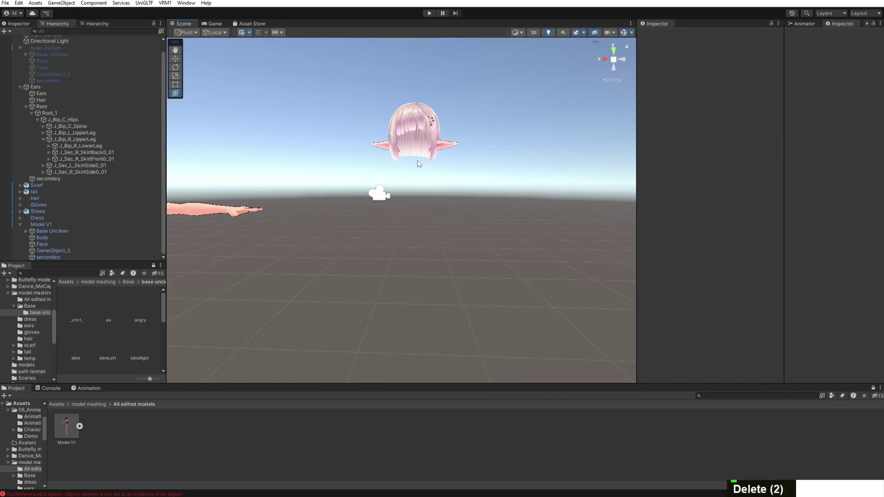
pyautogui.click(417, 122)
pyautogui.press('Delete')
pyautogui.scroll(-3, 427, 157)
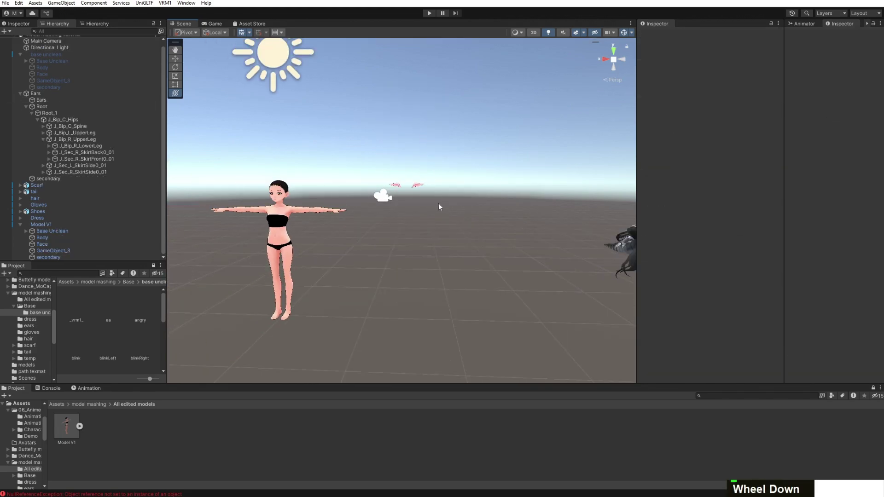
pyautogui.moveTo(439, 203); pyautogui.dragTo(420, 192, button='middle')
pyautogui.scroll(3, 424, 189)
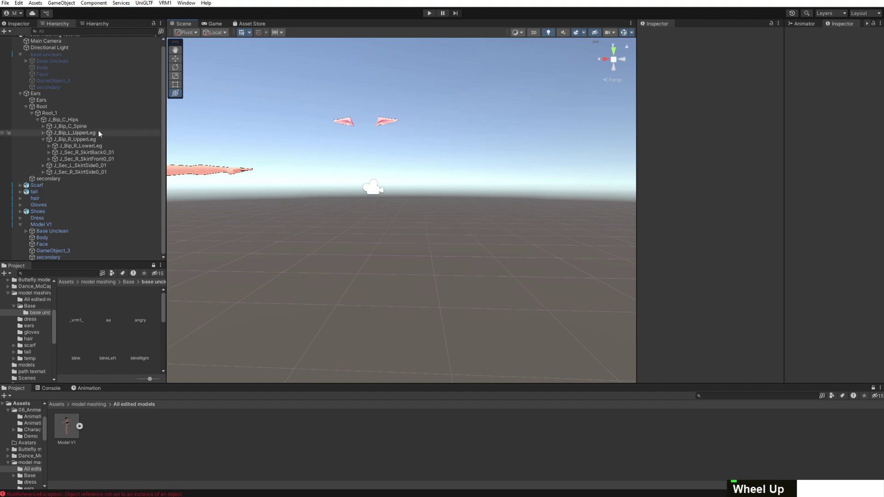
# Collapse the Ears avatar's Root and delete its secondary object containing the spring bone collider groups
pyautogui.click(25, 106)
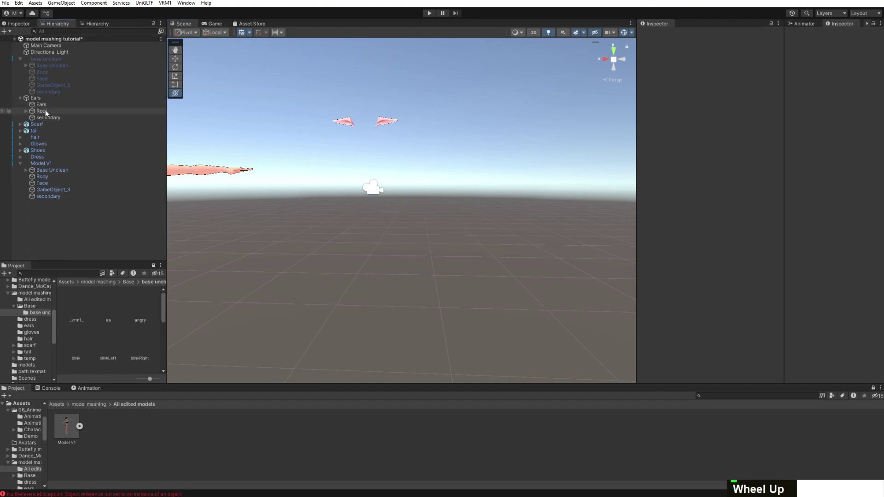
pyautogui.click(43, 104)
pyautogui.press('Down')
pyautogui.press('Down')
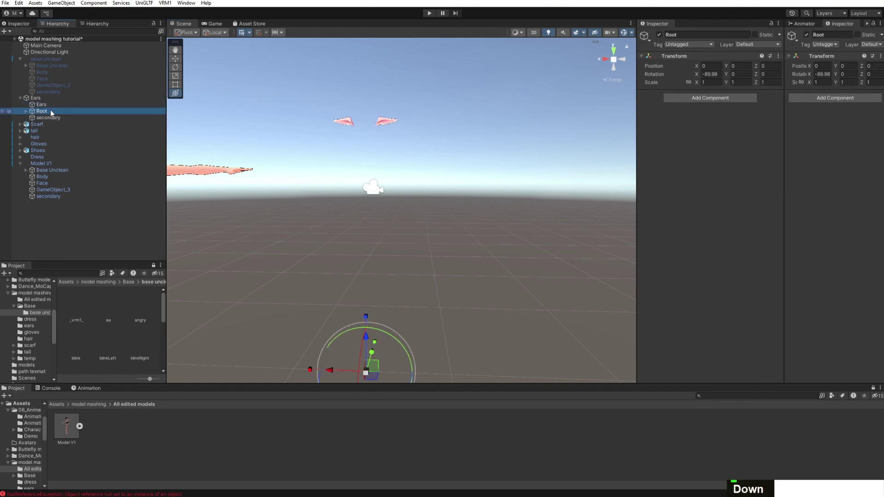
pyautogui.scroll(-1, 707, 236)
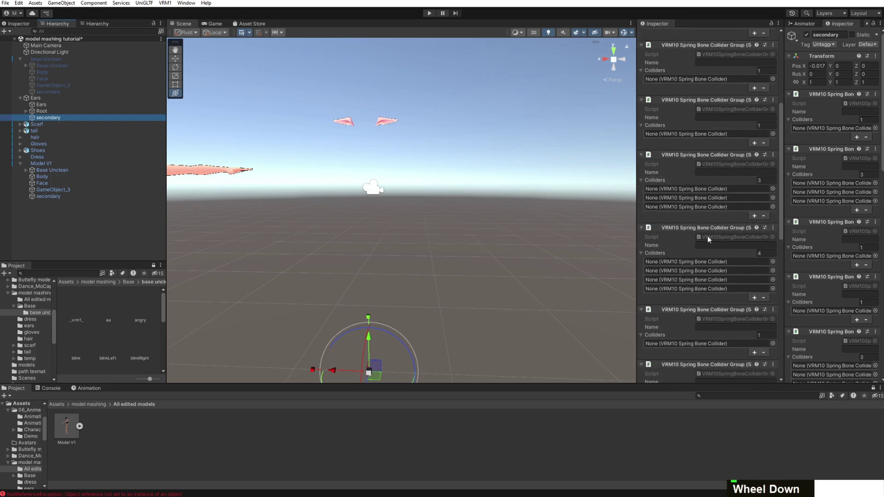
pyautogui.scroll(1, 707, 236)
pyautogui.press('Delete')
# Check the upper-leg, skirt and spine bones under the Ears Root for influence on the ears, undoing the last test change
pyautogui.click(52, 112)
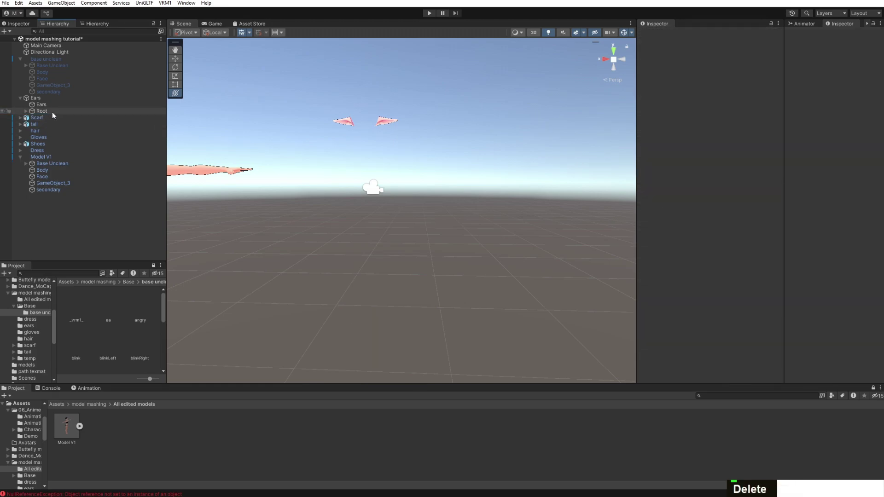
pyautogui.click(26, 111)
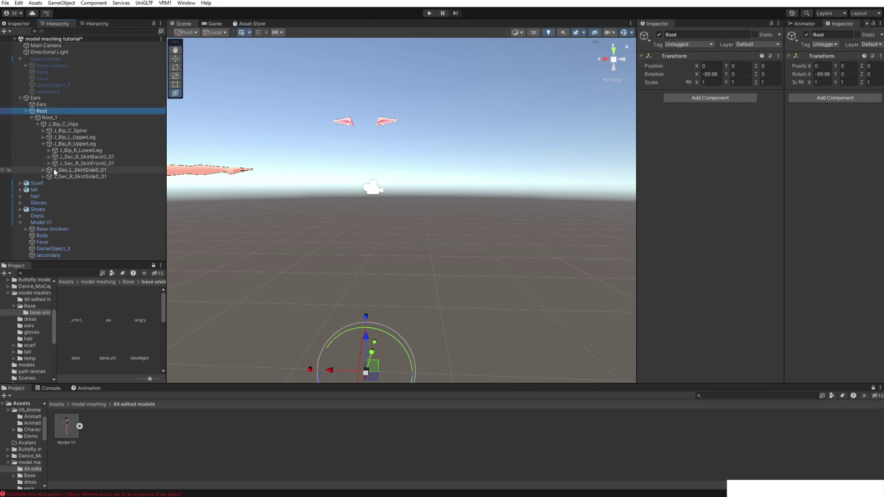
pyautogui.click(43, 138)
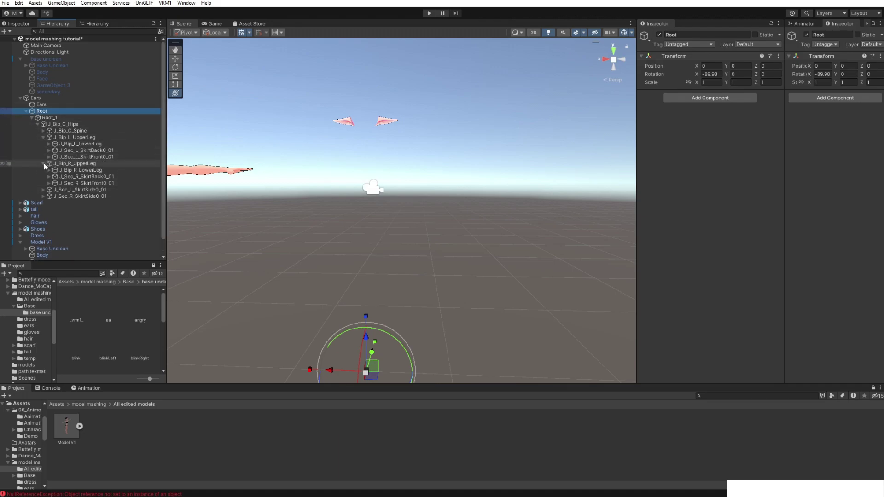
pyautogui.click(84, 137)
pyautogui.moveTo(328, 225); pyautogui.dragTo(451, 190)
pyautogui.click(99, 176)
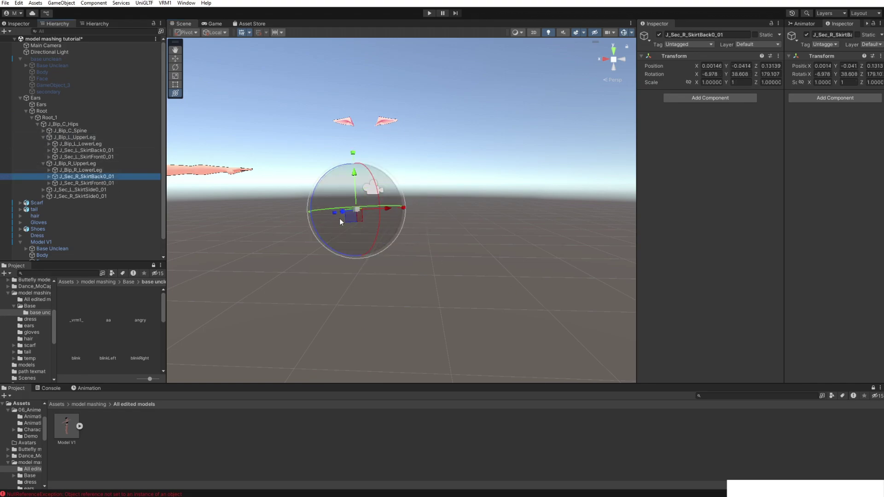
pyautogui.moveTo(339, 196); pyautogui.dragTo(415, 188)
pyautogui.click(105, 150)
pyautogui.click(92, 132)
pyautogui.hotkey('ctrl', 'z')
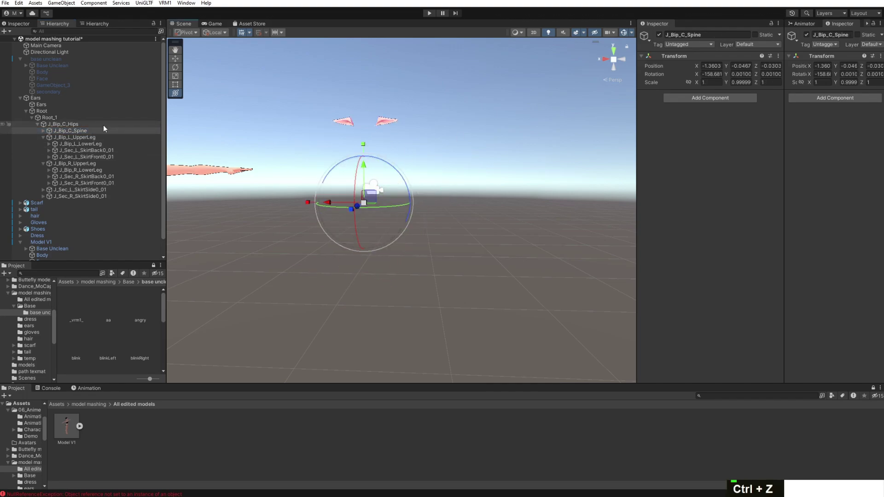
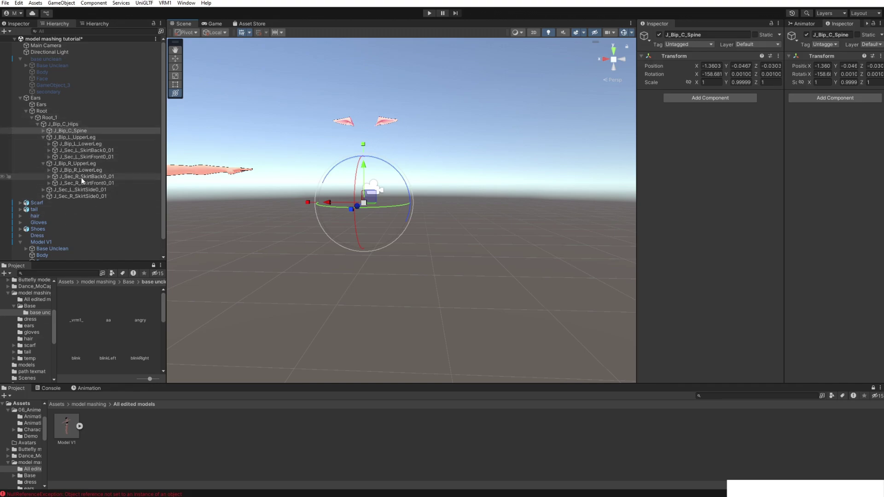
# Expand the Ears armature from J_Bip_C_Spine through the chest and neck to the children of J_Bip_C_Head
pyautogui.click(43, 131)
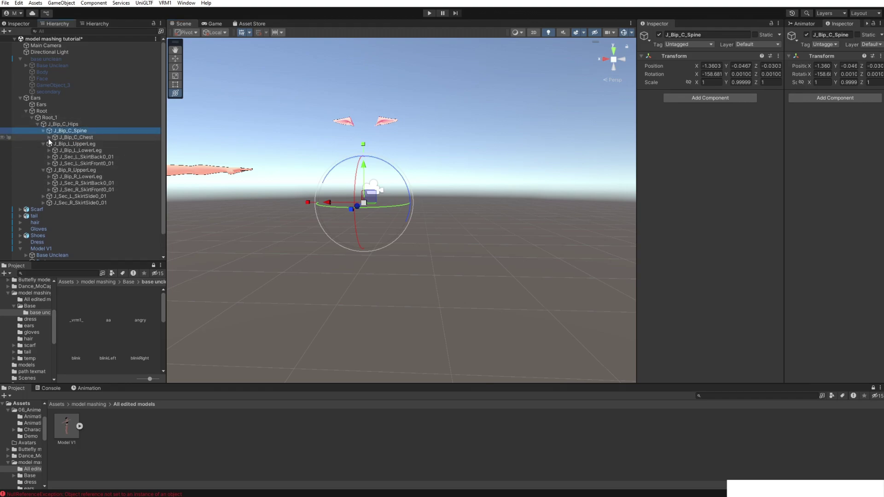
pyautogui.click(49, 138)
pyautogui.click(55, 145)
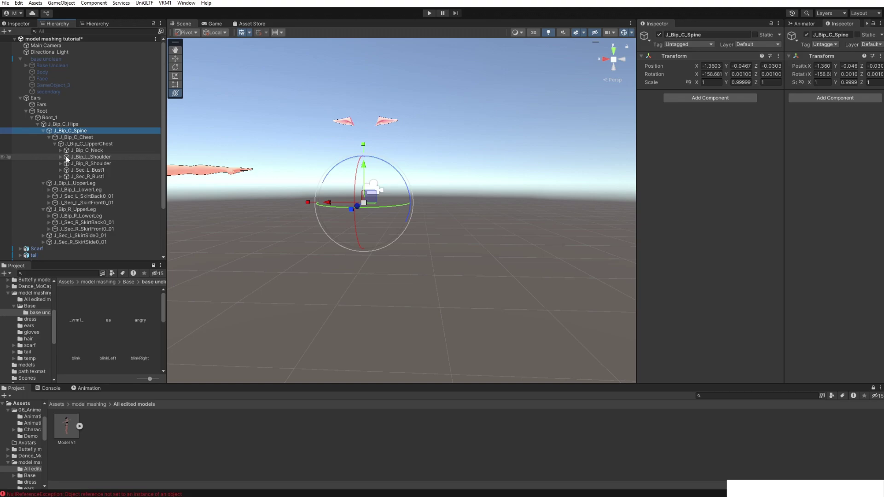
pyautogui.click(60, 150)
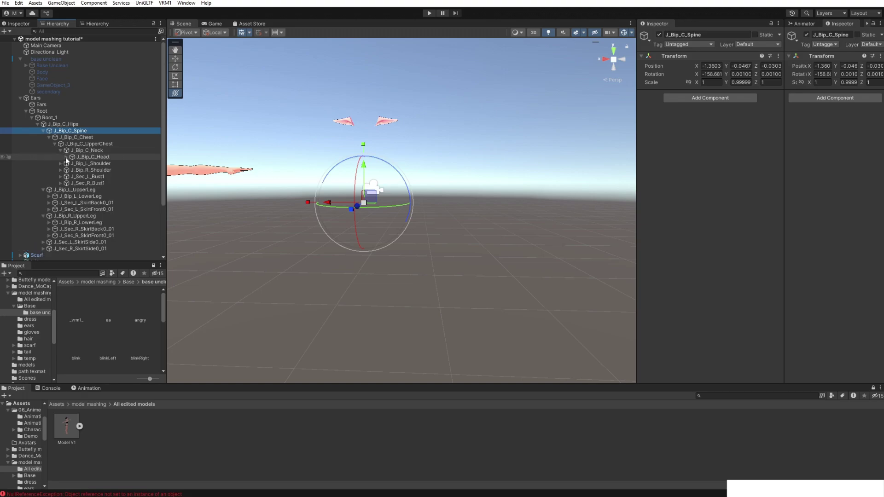
pyautogui.click(66, 157)
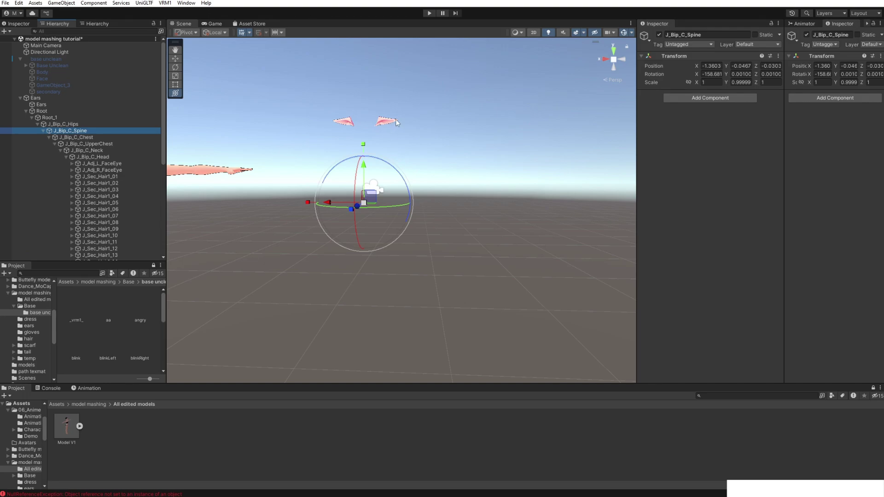
# Test-rotate J_Bip_C_Head to check its influence on the ears, and undo the rotation
pyautogui.click(106, 156)
pyautogui.moveTo(331, 96); pyautogui.dragTo(332, 124)
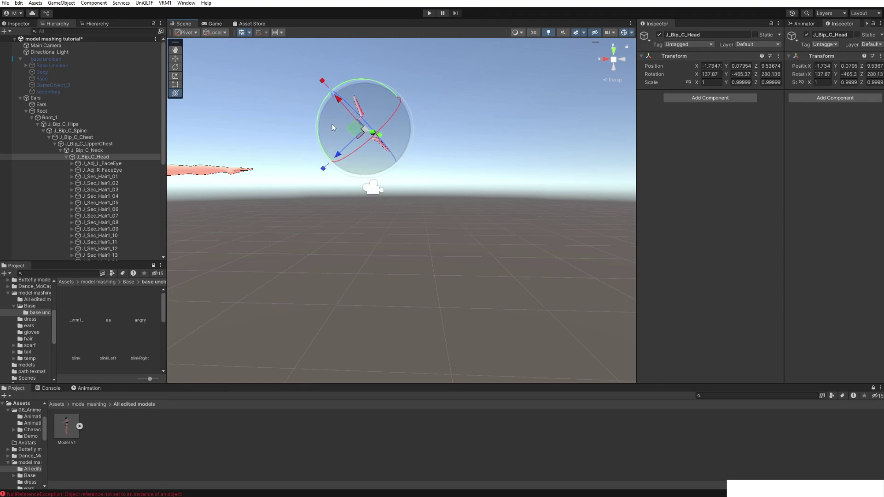
pyautogui.hotkey('ctrl', 'z')
# Test-rotate the face-eye and hair bones under J_Bip_C_Head together to check their influence on the ears
pyautogui.click(118, 165)
pyautogui.scroll(-4, 116, 167)
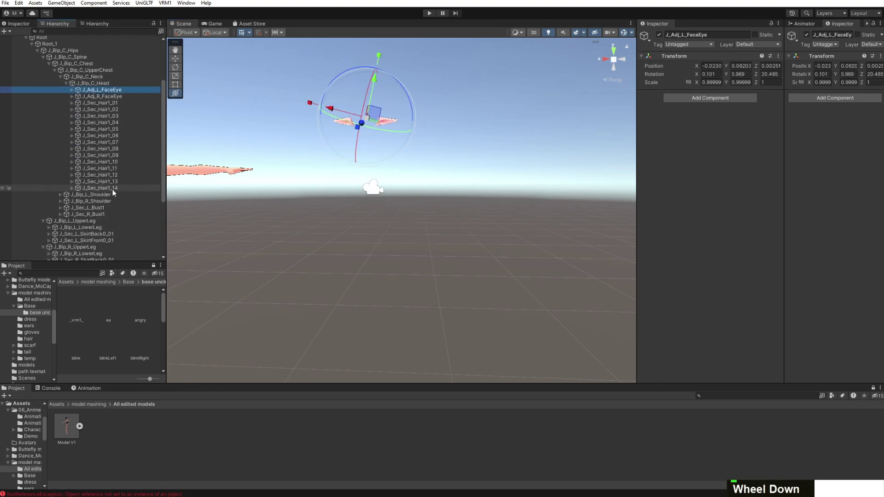
pyautogui.keyDown('shift'); pyautogui.click(113, 189); pyautogui.keyUp('shift')
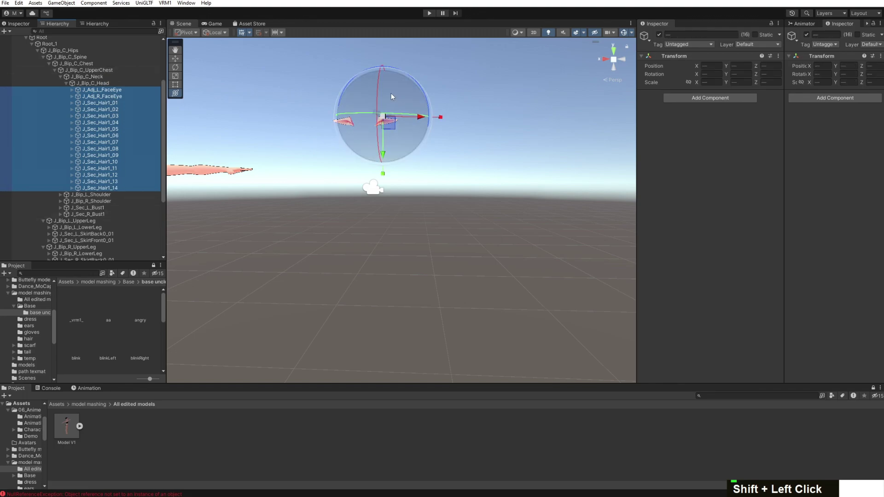
pyautogui.moveTo(391, 93); pyautogui.dragTo(463, 177)
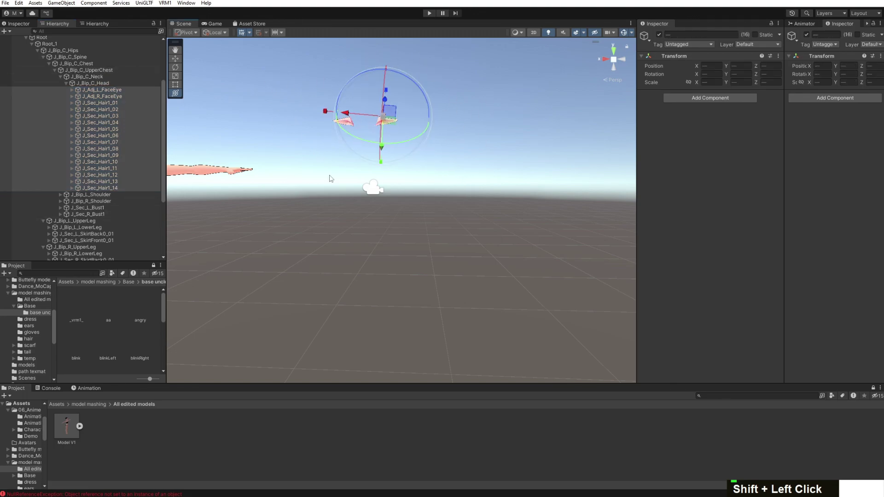
# Test-rotate J_Bip_C_Head and J_Bip_C_Neck in turn to compare their influence on the ears, undoing each rotation
pyautogui.click(102, 84)
pyautogui.moveTo(396, 65); pyautogui.dragTo(360, 148)
pyautogui.hotkey('ctrl', 'z')
pyautogui.click(98, 76)
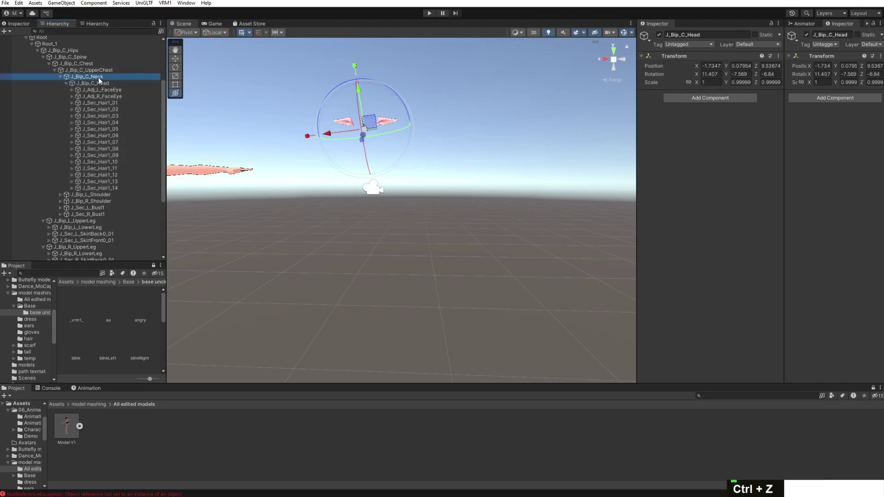
pyautogui.moveTo(403, 103); pyautogui.dragTo(344, 76)
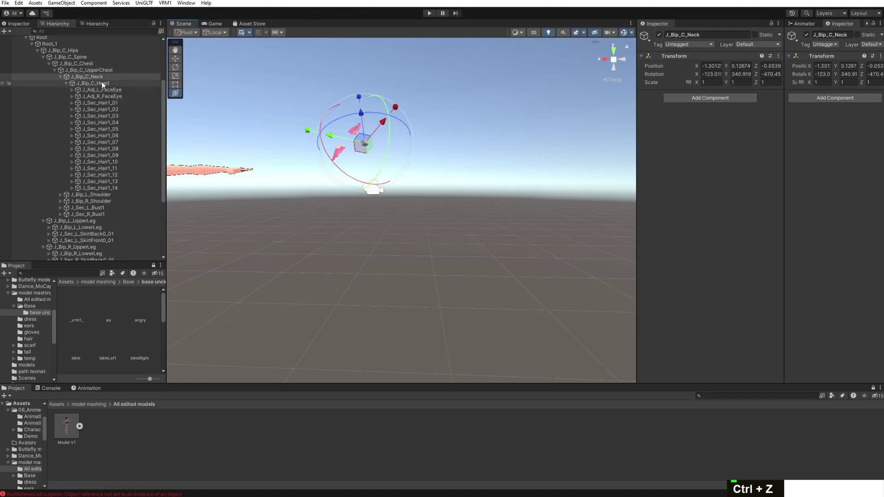
pyautogui.hotkey('ctrl', 'z')
# Delete all face-eye and J_Sec_Hair1 bones under J_Bip_C_Head
pyautogui.click(100, 90)
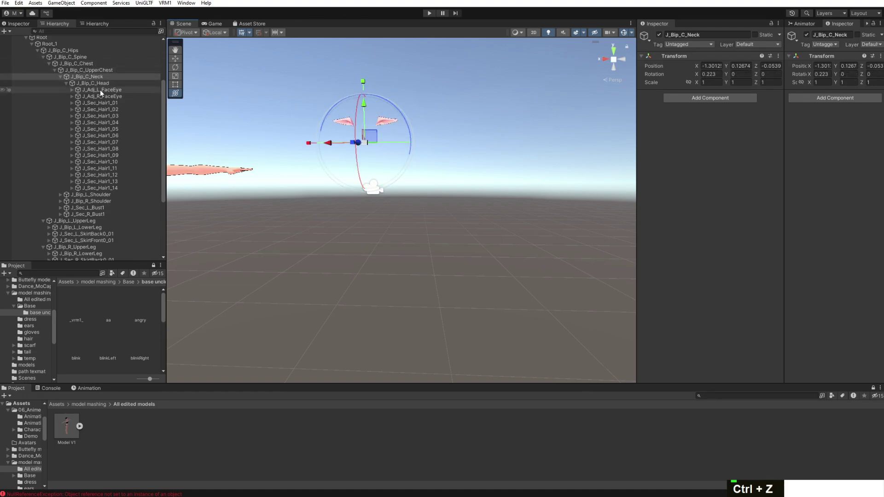
pyautogui.keyDown('shift'); pyautogui.click(110, 186); pyautogui.keyUp('shift')
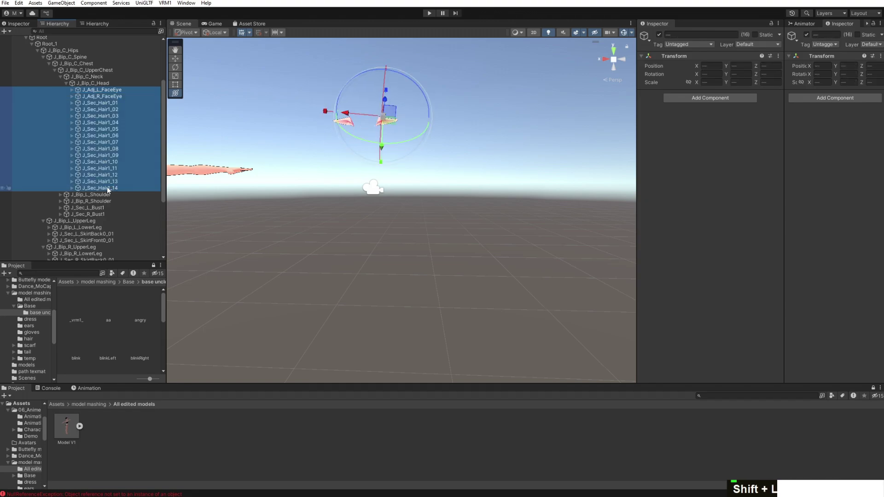
pyautogui.press('Delete')
# Move J_Bip_C_Head out of the armature to directly under the Ears parent, and undo a test rotation of it
pyautogui.scroll(3, 103, 123)
pyautogui.moveTo(102, 116); pyautogui.dragTo(58, 66)
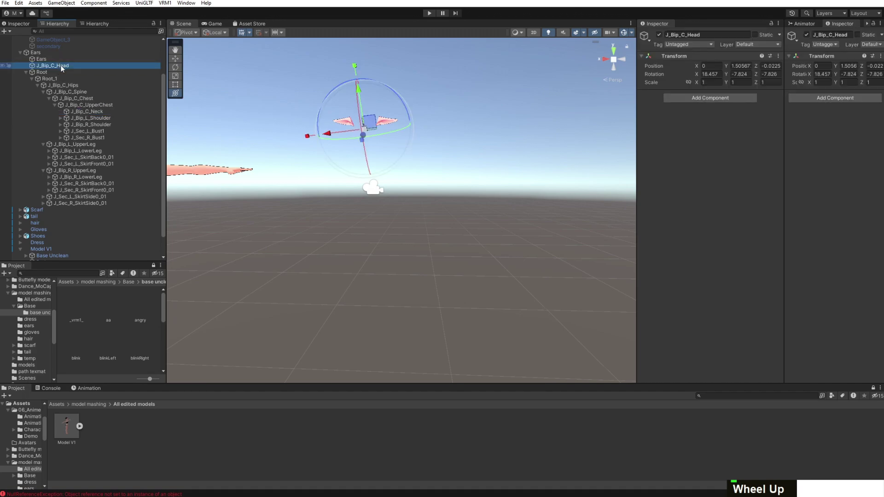
pyautogui.moveTo(396, 98); pyautogui.dragTo(416, 68)
pyautogui.hotkey('ctrl', 'z')
pyautogui.hotkey('ctrl', 'z')
# Delete the Ears avatar's Root together with all of its remaining bones
pyautogui.click(61, 71)
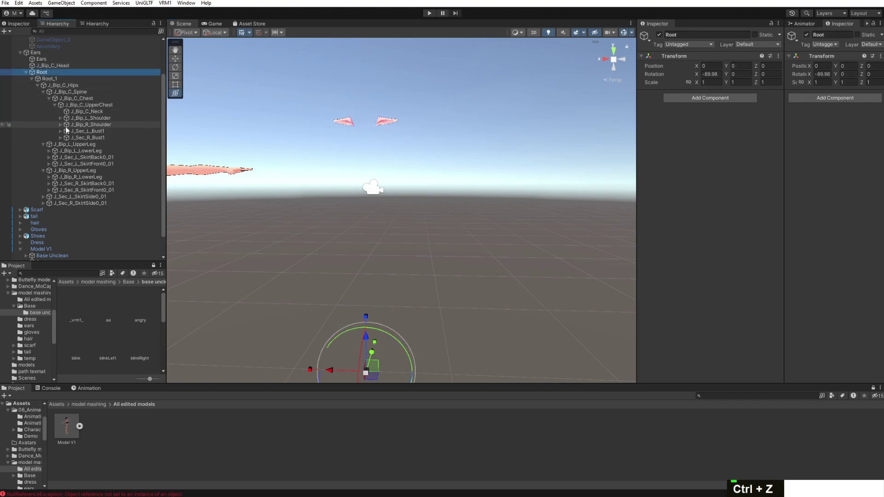
pyautogui.keyDown('shift'); pyautogui.click(65, 203); pyautogui.keyUp('shift')
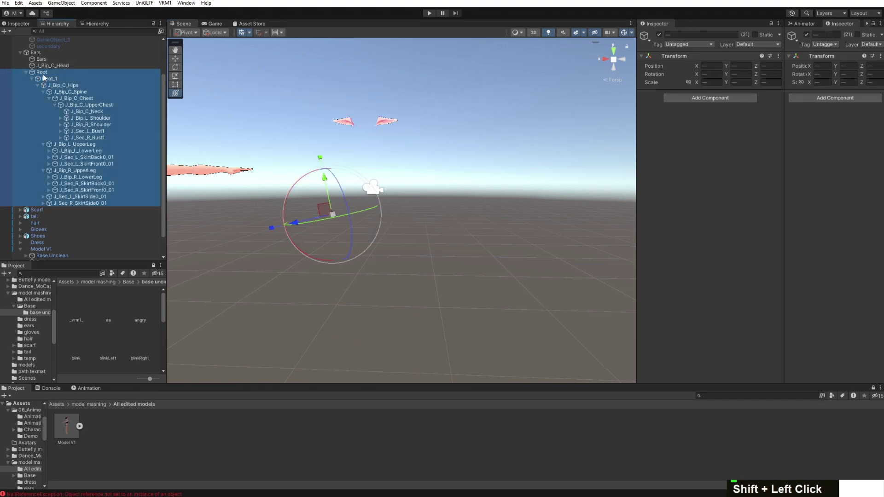
pyautogui.press('Delete')
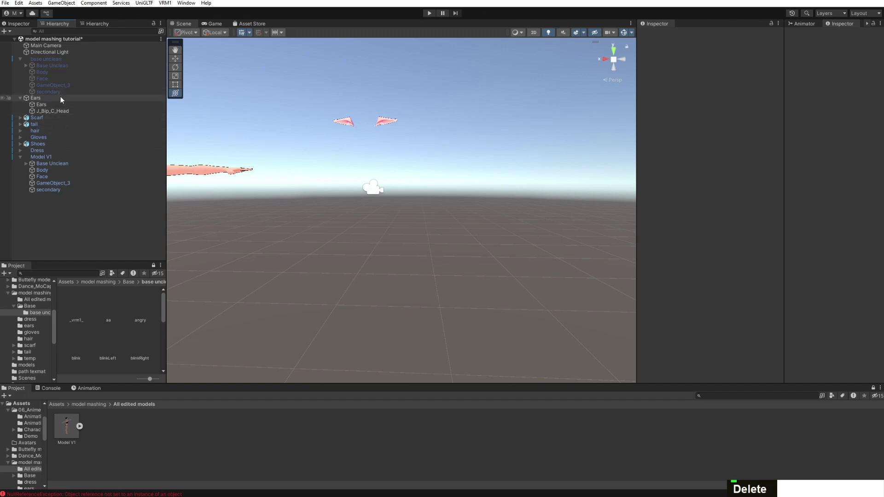
# Test-rotate the Ears mesh object and J_Bip_C_Head to check which one drives the ears, undoing the rotations
pyautogui.click(51, 106)
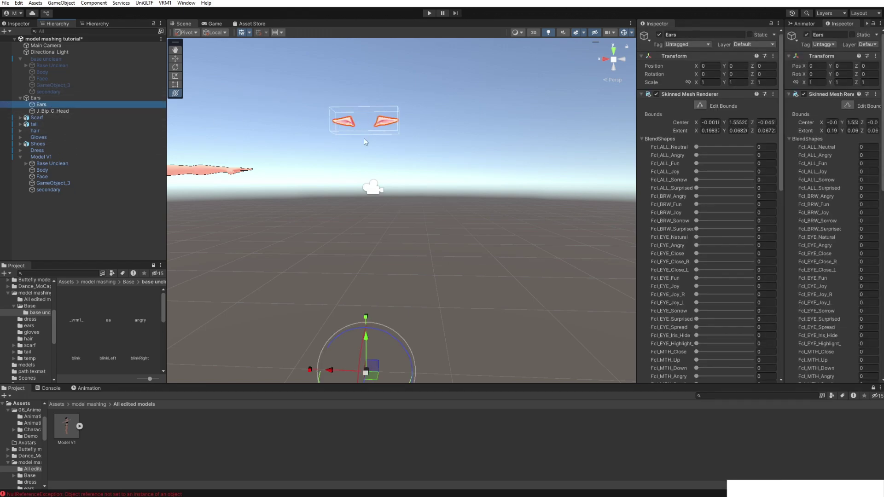
pyautogui.hotkey('ctrl', 'z')
pyautogui.hotkey('ctrl', 'z')
pyautogui.hotkey('ctrl', 'z')
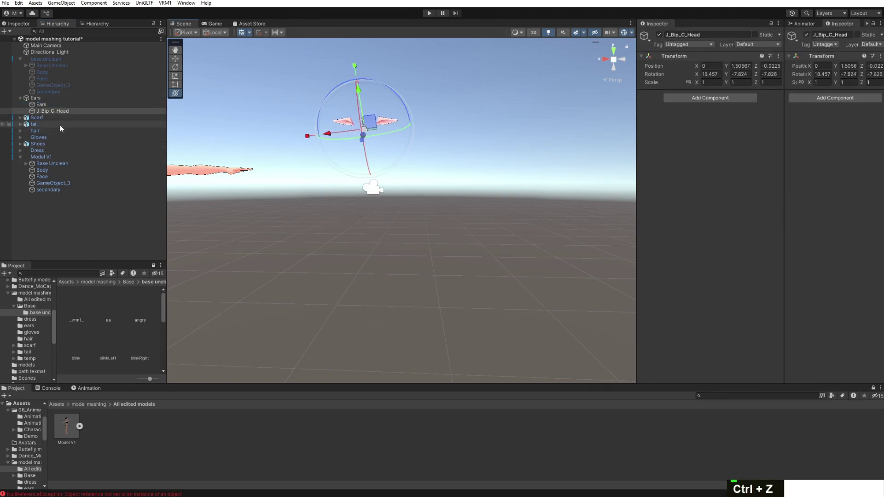
pyautogui.moveTo(394, 372); pyautogui.dragTo(348, 352)
pyautogui.hotkey('ctrl', 'z')
pyautogui.click(57, 112)
pyautogui.moveTo(355, 148); pyautogui.dragTo(474, 139)
pyautogui.hotkey('ctrl', 'z')
# Move the Ears mesh and J_Bip_C_Head out to the scene's top level and delete the emptied Ears parent
pyautogui.click(26, 99)
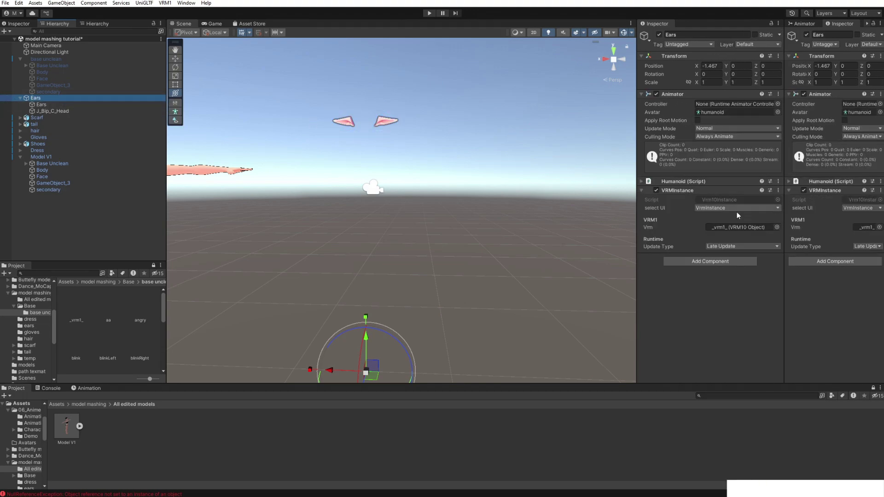
pyautogui.click(46, 105)
pyautogui.keyDown('shift'); pyautogui.click(46, 111); pyautogui.keyUp('shift')
pyautogui.moveTo(42, 107); pyautogui.dragTo(32, 55)
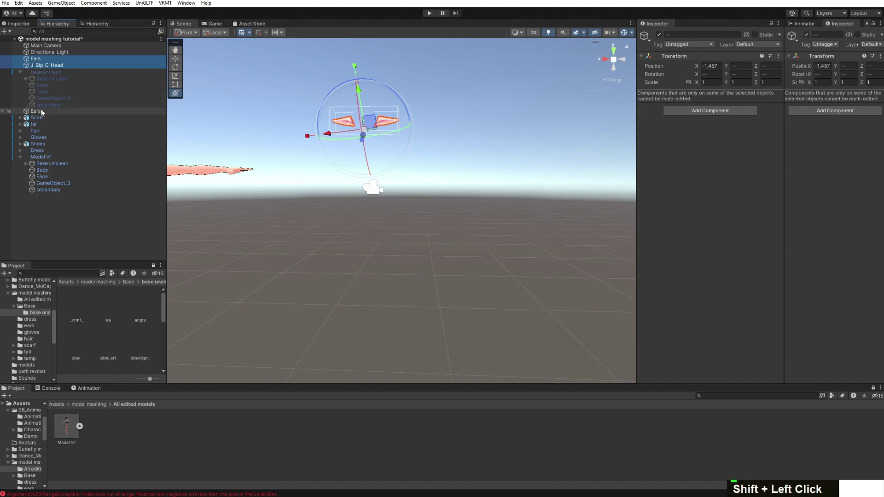
pyautogui.click(40, 111)
pyautogui.press('Delete')
# Rename the standalone J_Bip_C_Head bone as Ear armature, undoing the test rotations made on it
pyautogui.click(37, 65)
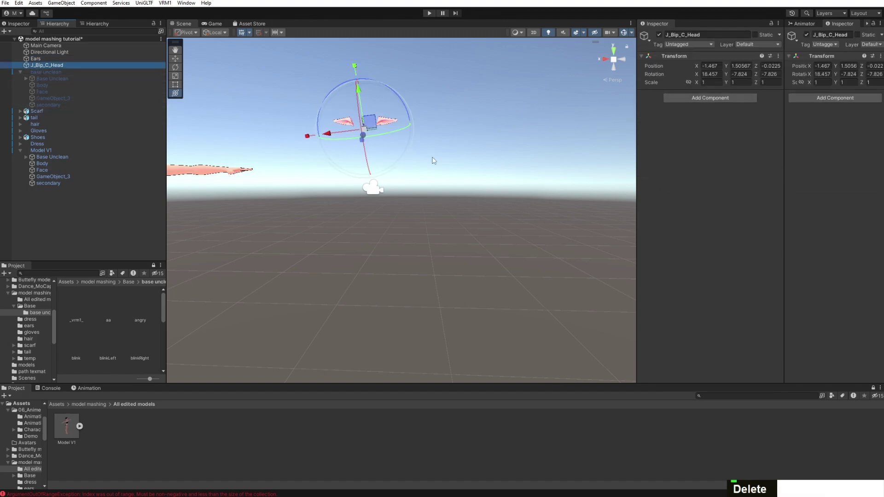
pyautogui.moveTo(396, 122)
pyautogui.mouseDown()
pyautogui.moveTo(439, 103)
pyautogui.moveTo(342, 197)
pyautogui.moveTo(388, 114)
pyautogui.mouseUp()
pyautogui.hotkey('ctrl', 'z')
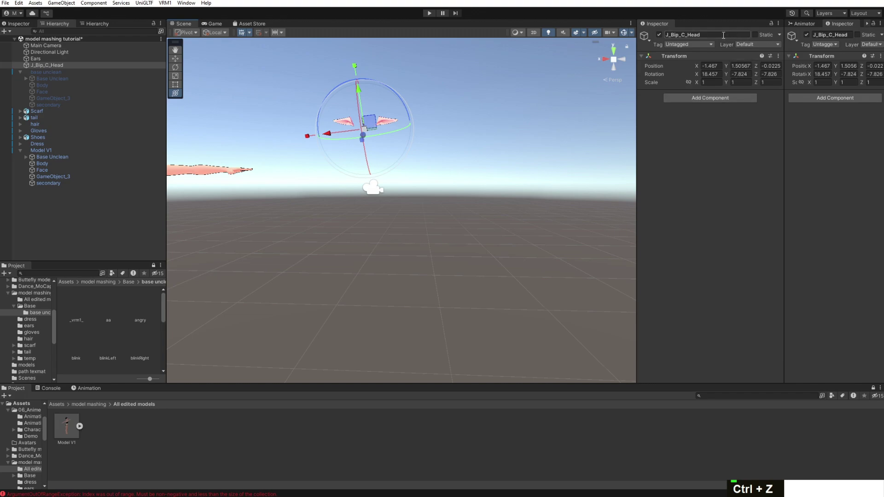
pyautogui.write('Ea')
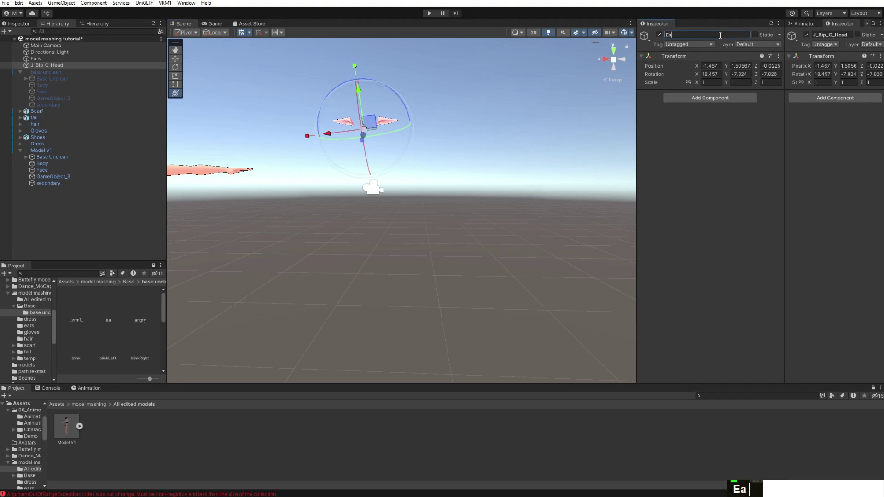
pyautogui.write('ture')
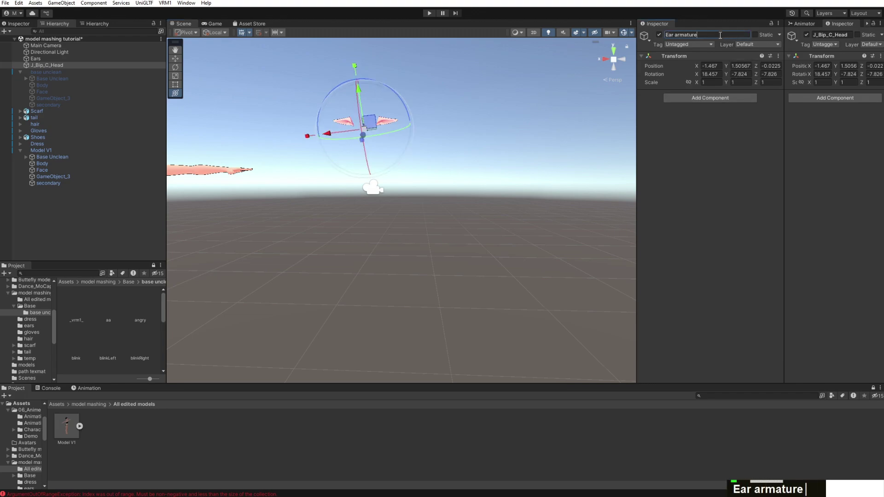
pyautogui.press('Return')
pyautogui.hotkey('ctrl', 'z')
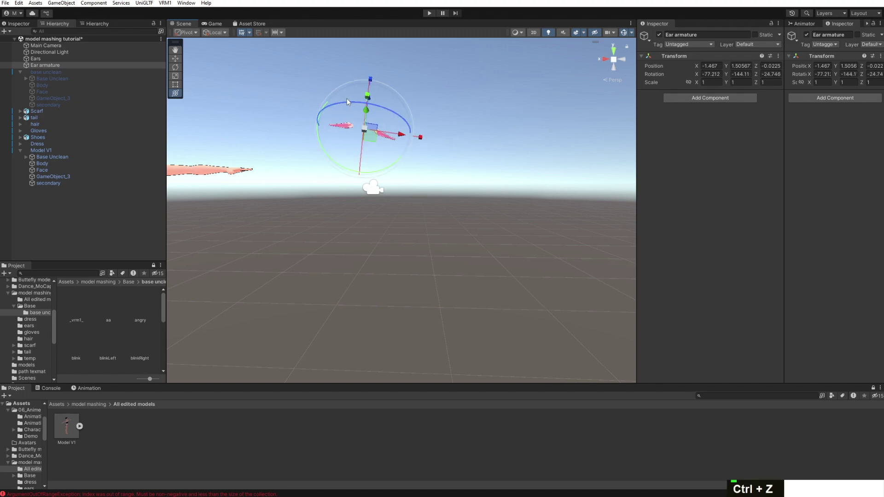
pyautogui.hotkey('ctrl', 'z')
# Try placing the Ears mesh and Ear armature directly under Model V1, and undo the move
pyautogui.click(41, 58)
pyautogui.keyDown('ctrl'); pyautogui.click(41, 65); pyautogui.keyUp('ctrl')
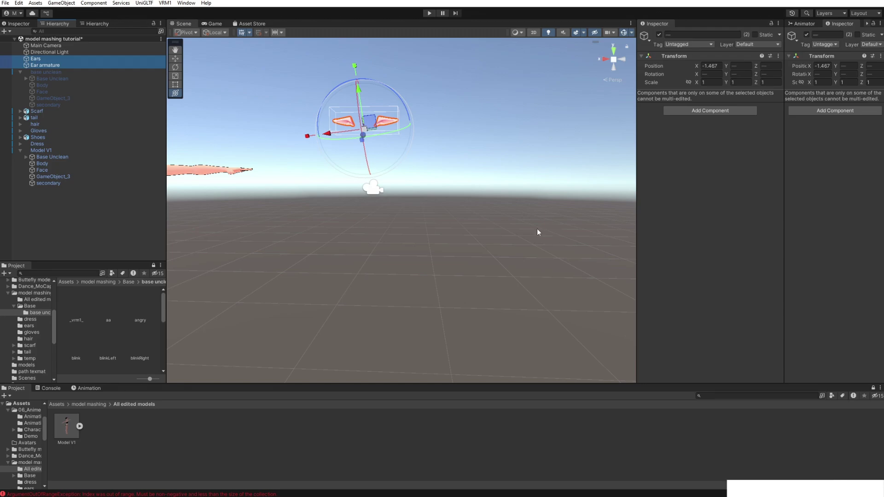
pyautogui.keyDown('ctrl'); pyautogui.click(46, 65); pyautogui.keyUp('ctrl')
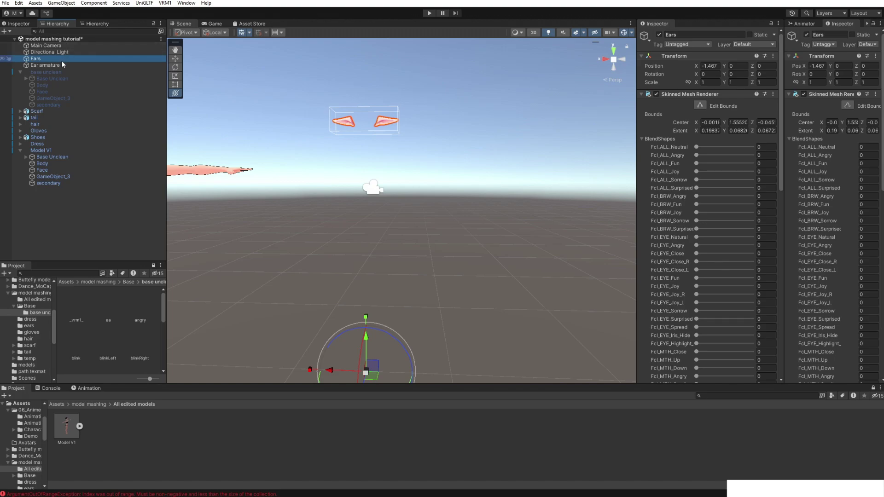
pyautogui.keyDown('ctrl'); pyautogui.click(56, 65); pyautogui.keyUp('ctrl')
pyautogui.moveTo(56, 64); pyautogui.dragTo(54, 162)
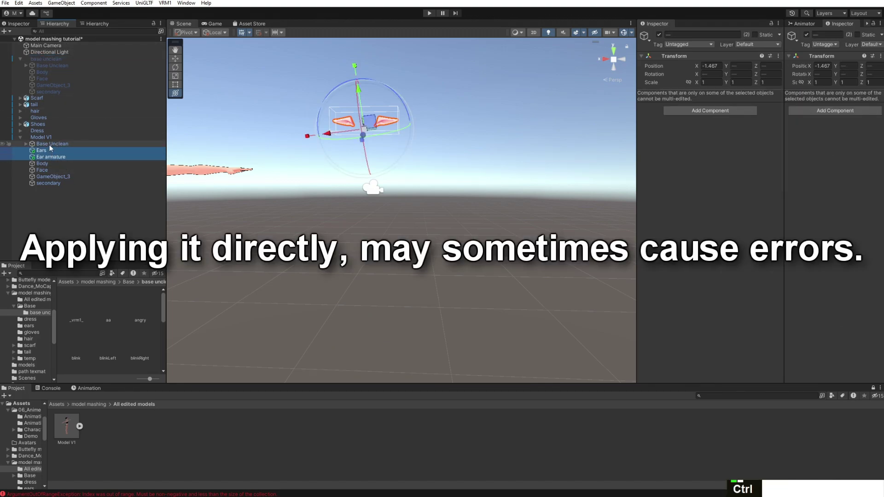
pyautogui.hotkey('ctrl', 'z')
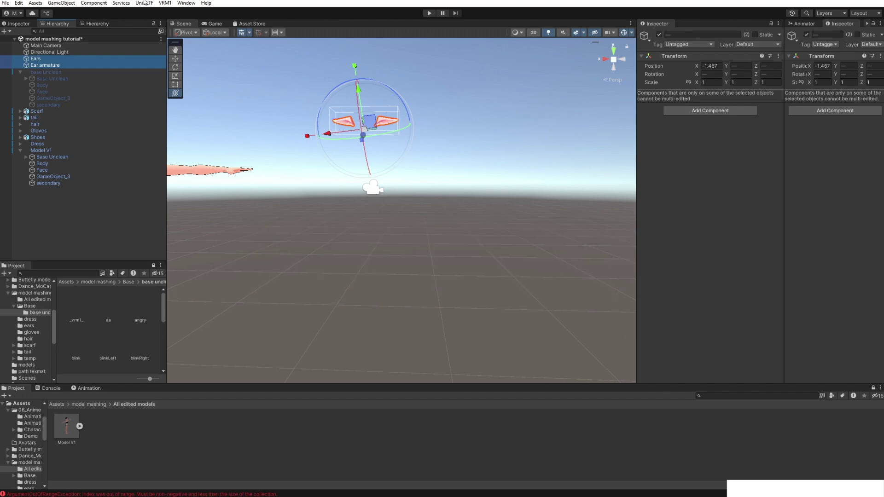
# Find the FBX Exporter package by searching the Package Manager for fbx, install version 4.2.1 and close the manager
pyautogui.click(186, 3)
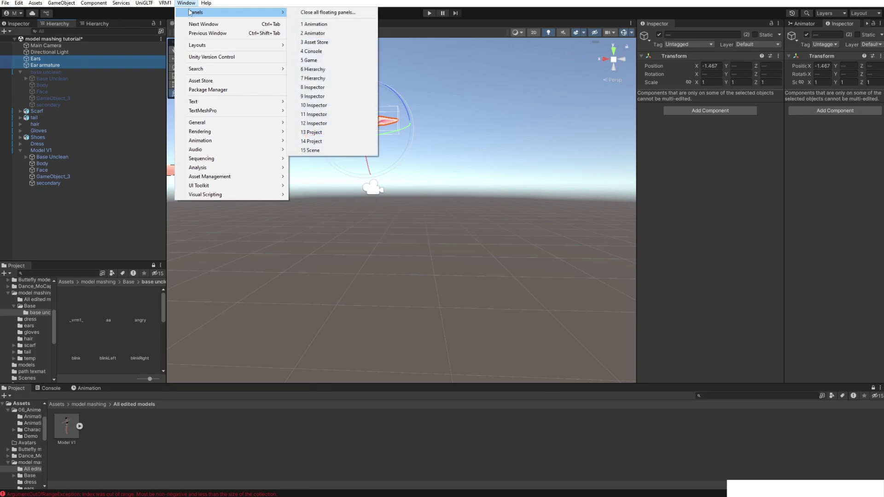
pyautogui.click(214, 89)
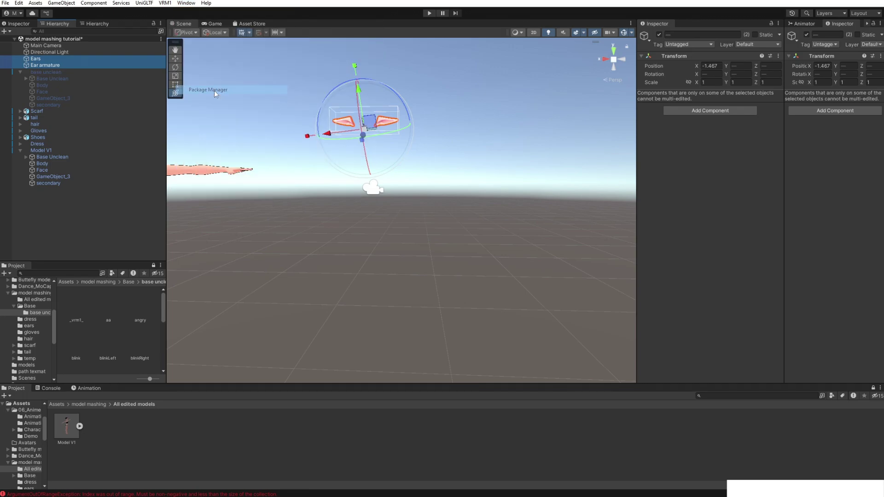
pyautogui.click(538, 122)
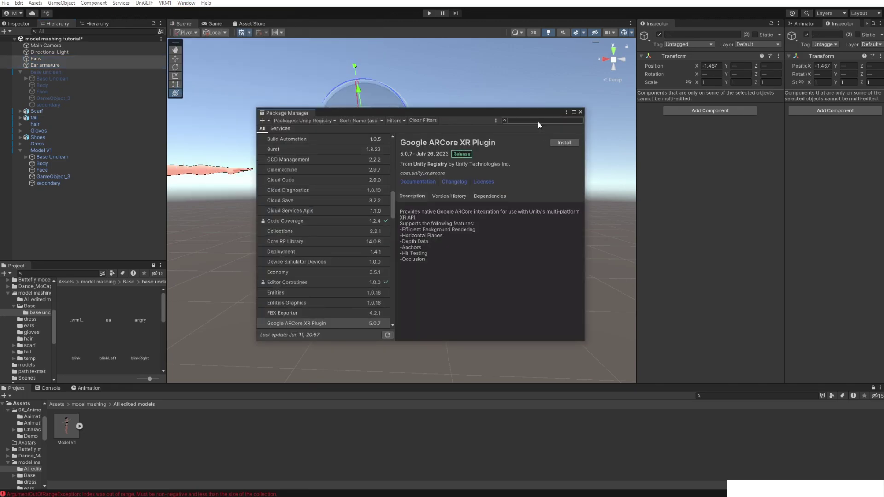
pyautogui.write('fbx')
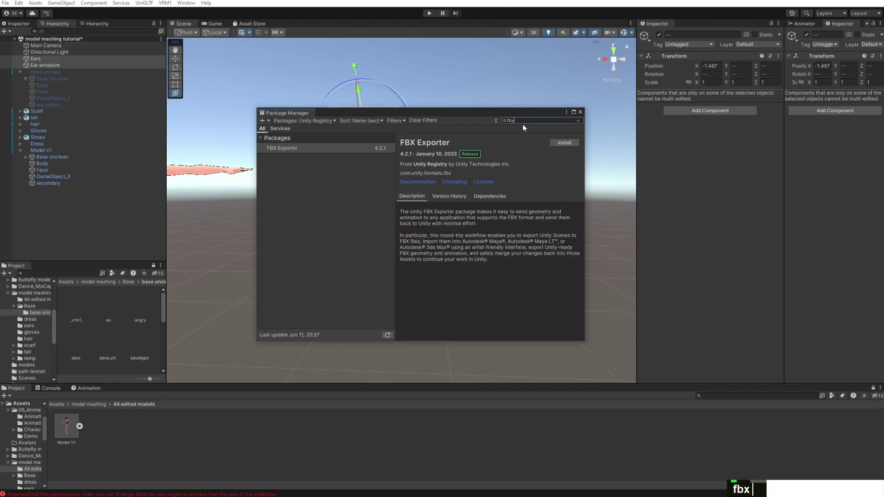
pyautogui.click(291, 149)
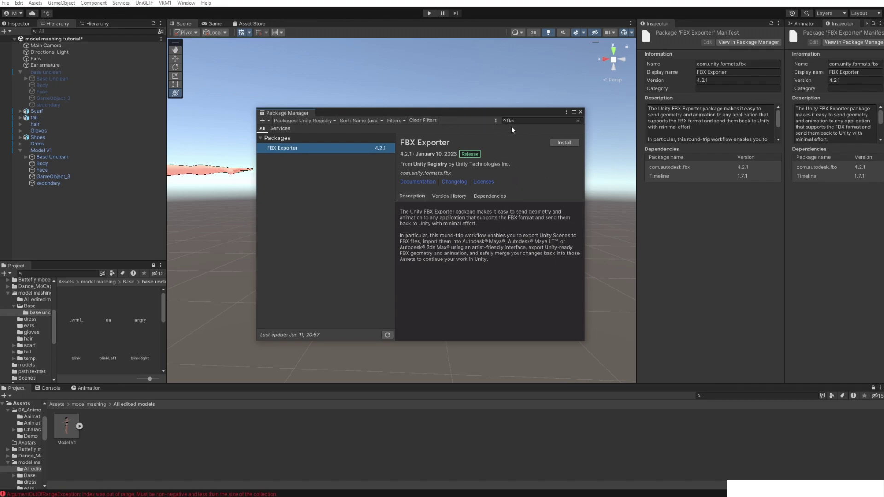
pyautogui.click(560, 144)
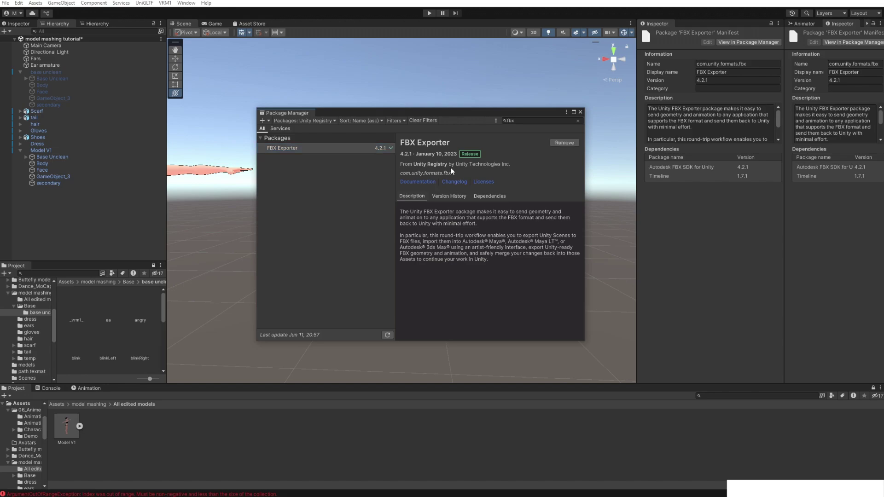
pyautogui.click(580, 112)
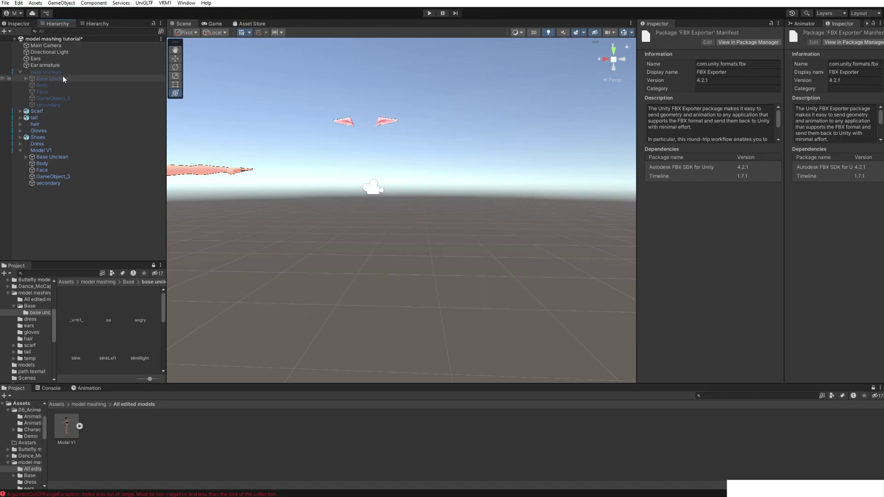
# Check where the FBX export commands are offered for Ear armature and base unclean
pyautogui.click(49, 66)
pyautogui.rightClick(47, 63)
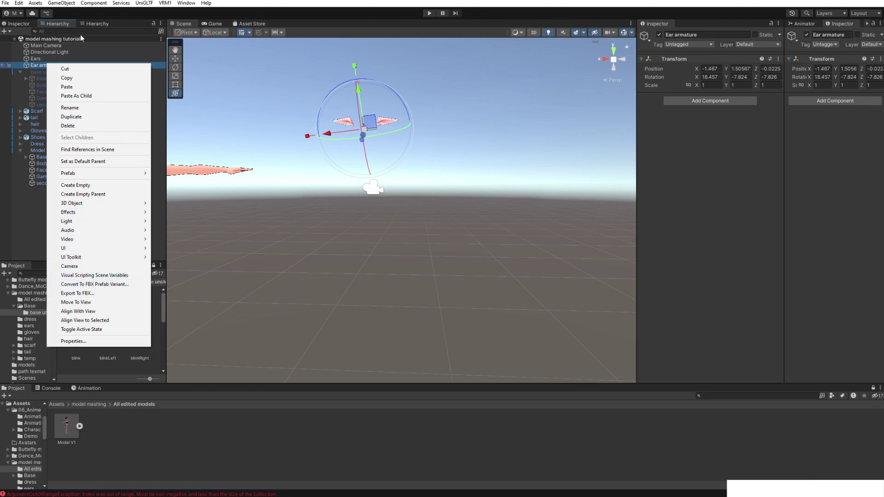
pyautogui.click(18, 224)
pyautogui.click(46, 72)
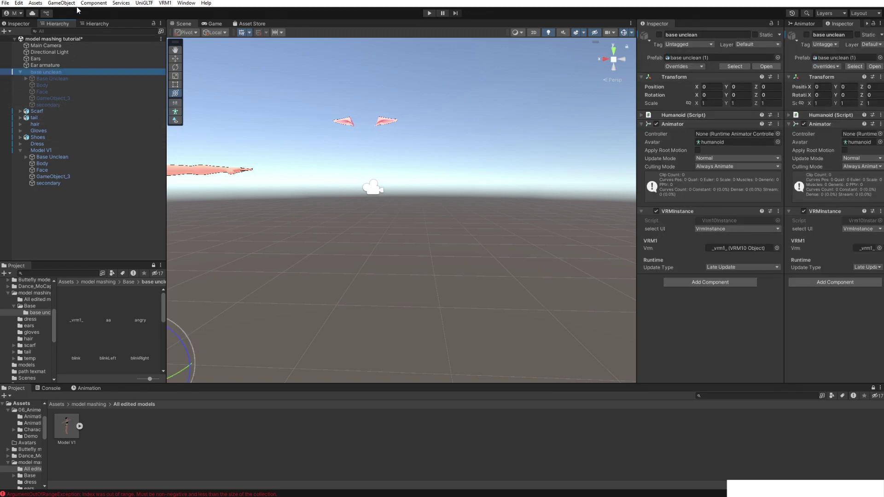
pyautogui.click(61, 3)
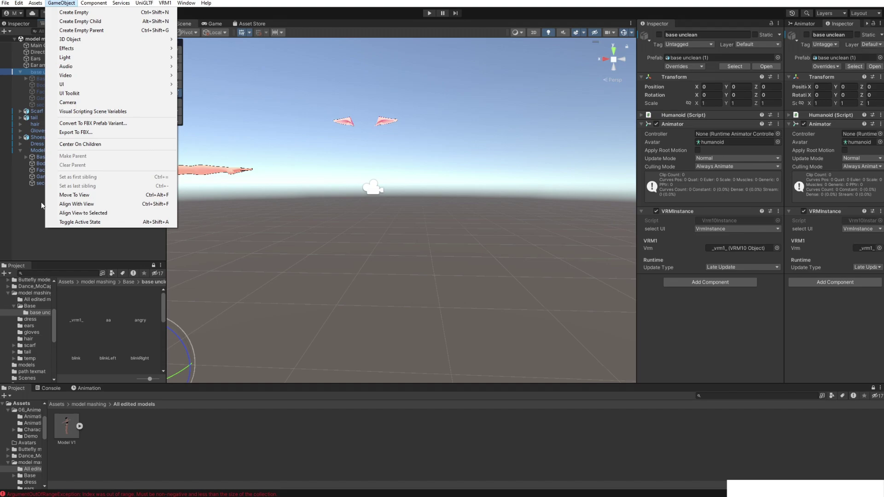
pyautogui.click(13, 242)
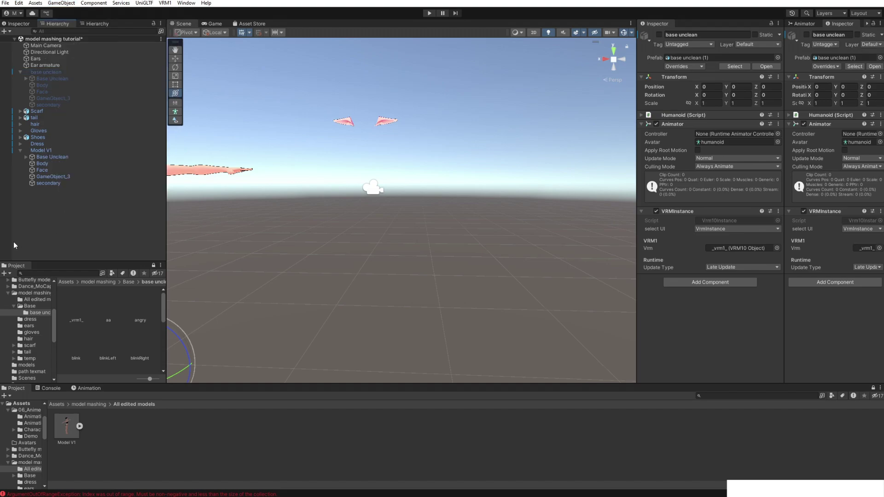
# Begin an FBX export of Ears and Ear armature named Ears to use, with model mashing/All edited models as the export path
pyautogui.click(32, 59)
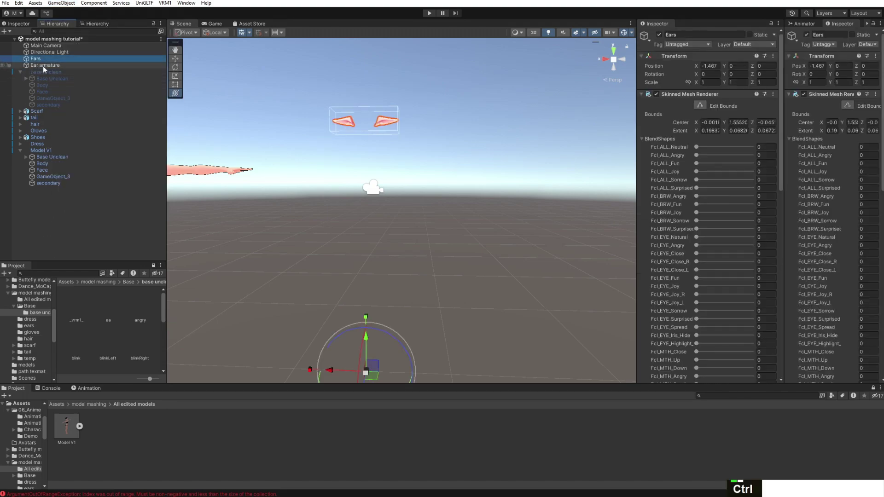
pyautogui.keyDown('ctrl'); pyautogui.click(43, 65); pyautogui.keyUp('ctrl')
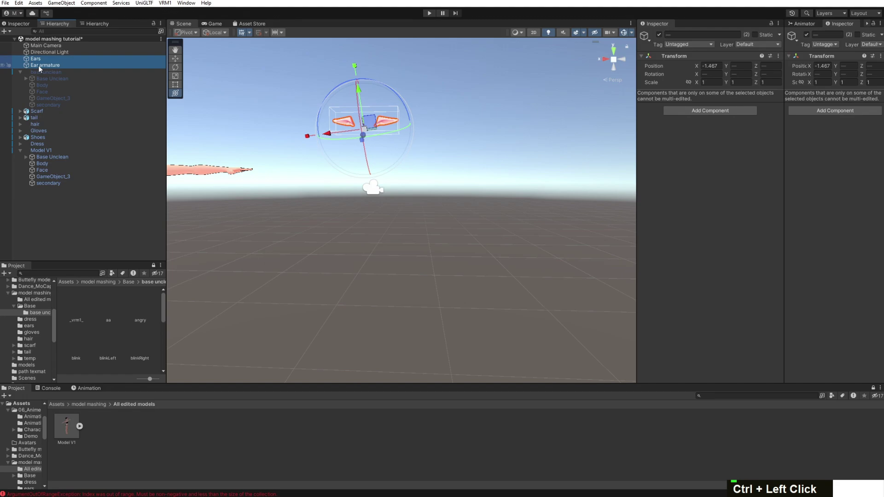
pyautogui.rightClick(39, 67)
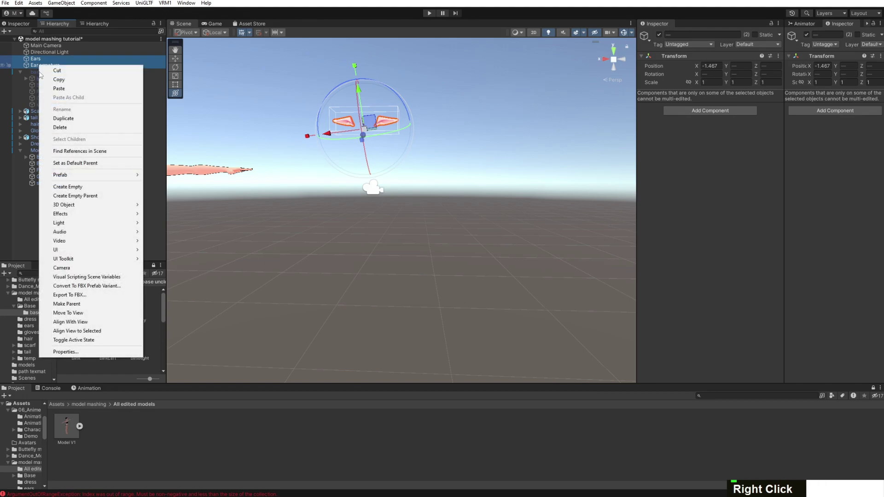
pyautogui.click(112, 295)
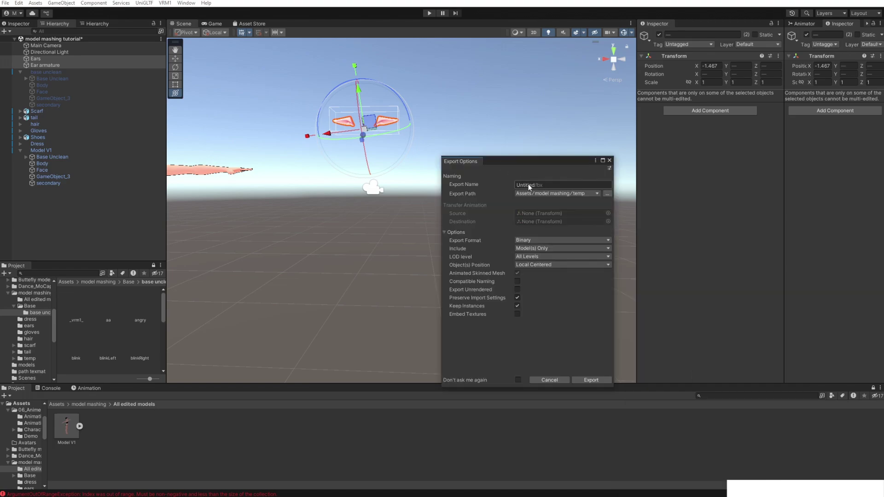
pyautogui.click(528, 184)
pyautogui.write('Ears t')
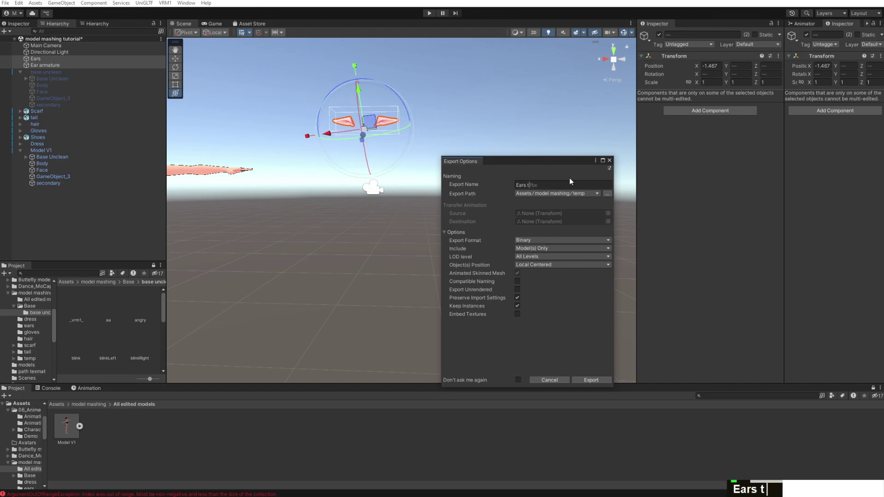
pyautogui.write('o use')
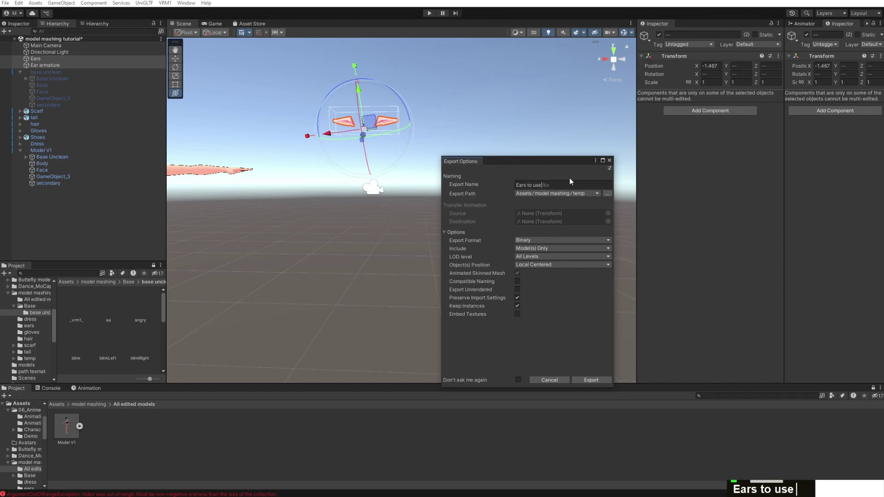
pyautogui.click(608, 194)
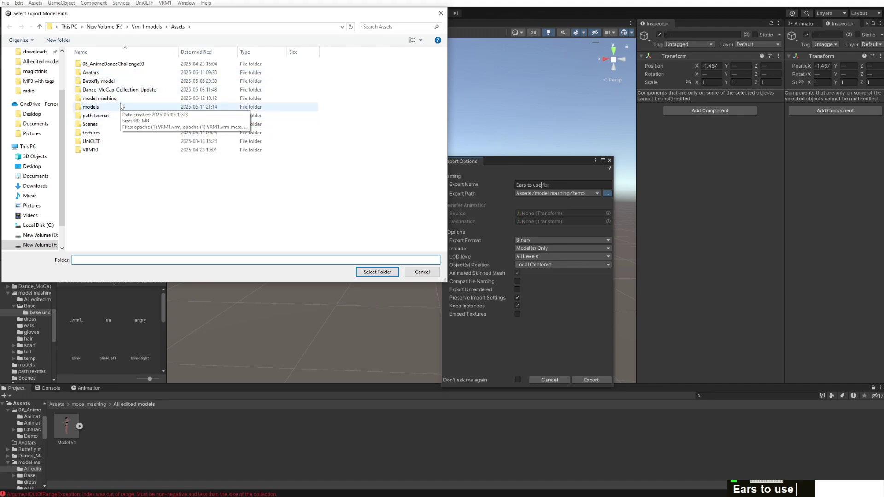
pyautogui.doubleClick(119, 98)
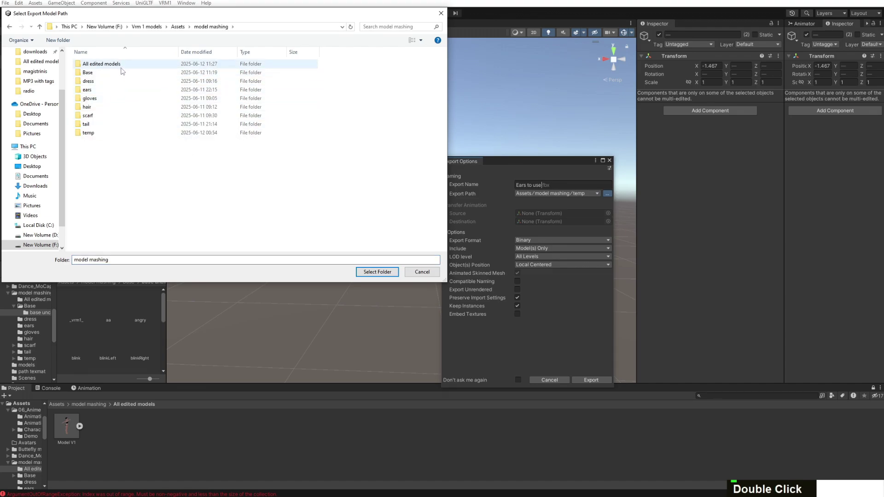
pyautogui.doubleClick(122, 68)
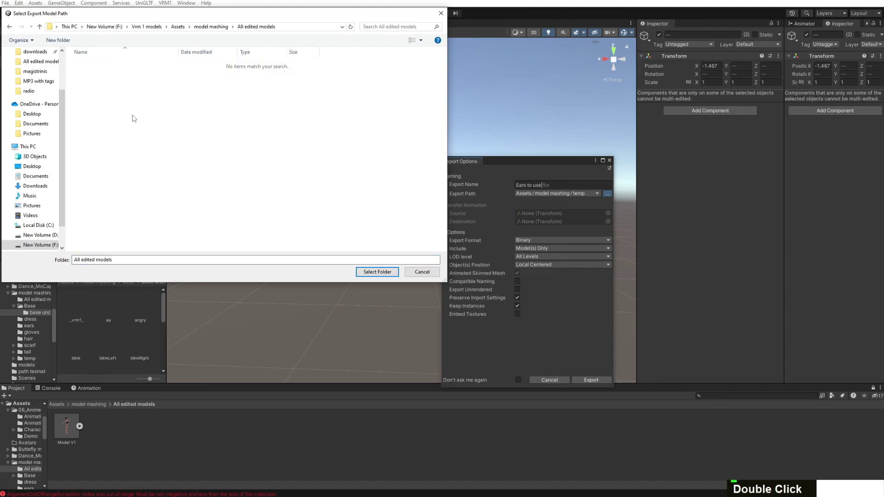
pyautogui.click(378, 273)
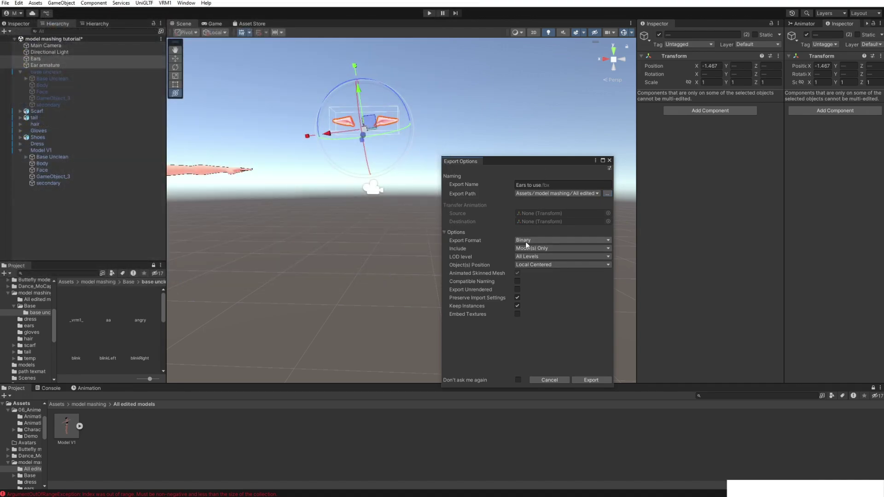
# Review the Export Format, Include and LOD level choices, keeping Binary, Model(s) Only and All Levels
pyautogui.click(526, 241)
pyautogui.click(529, 260)
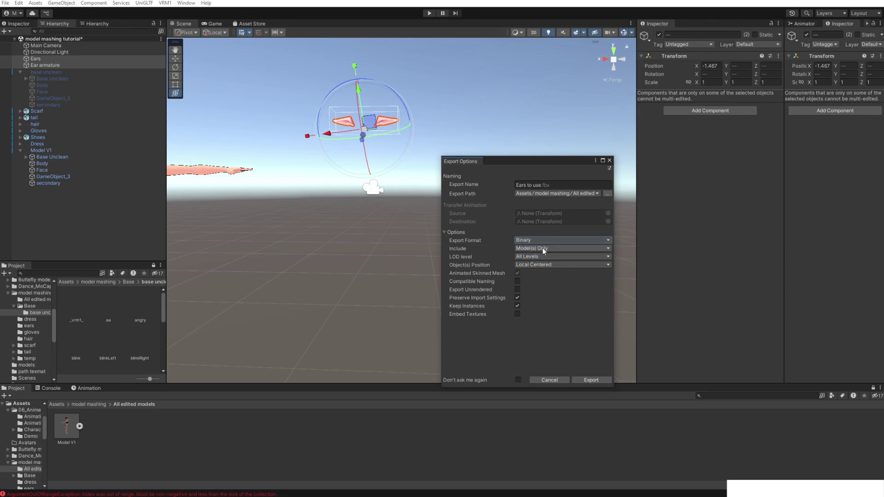
pyautogui.click(542, 248)
pyautogui.click(542, 257)
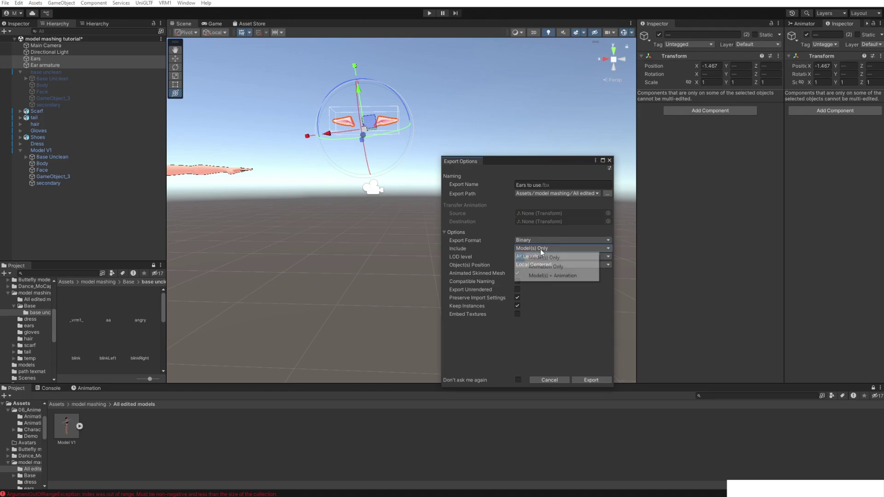
pyautogui.click(542, 249)
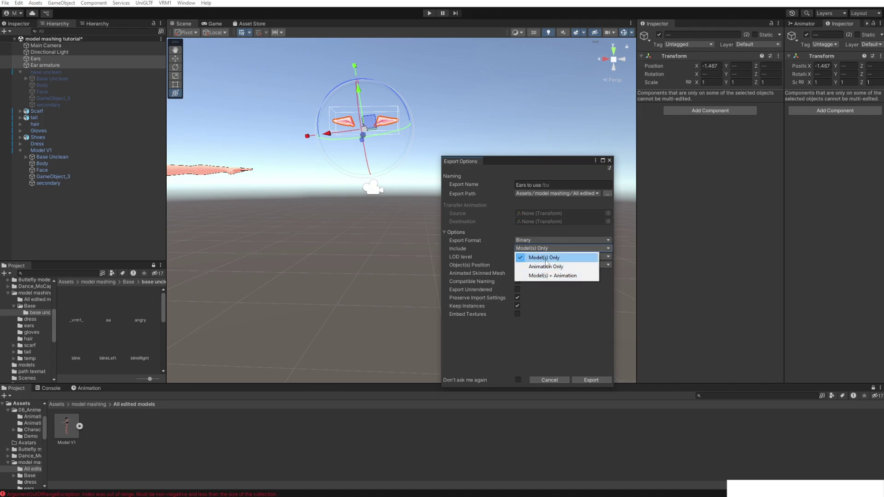
pyautogui.click(545, 259)
pyautogui.click(544, 250)
pyautogui.click(556, 250)
pyautogui.click(554, 250)
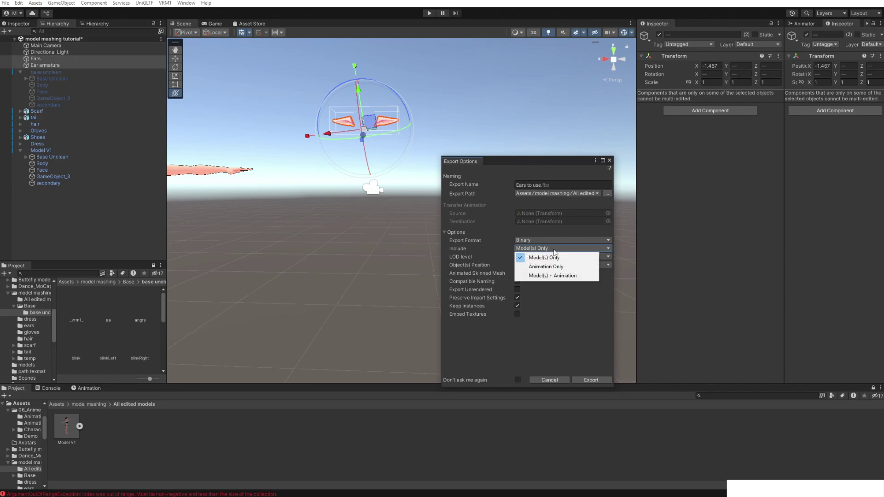
pyautogui.click(507, 231)
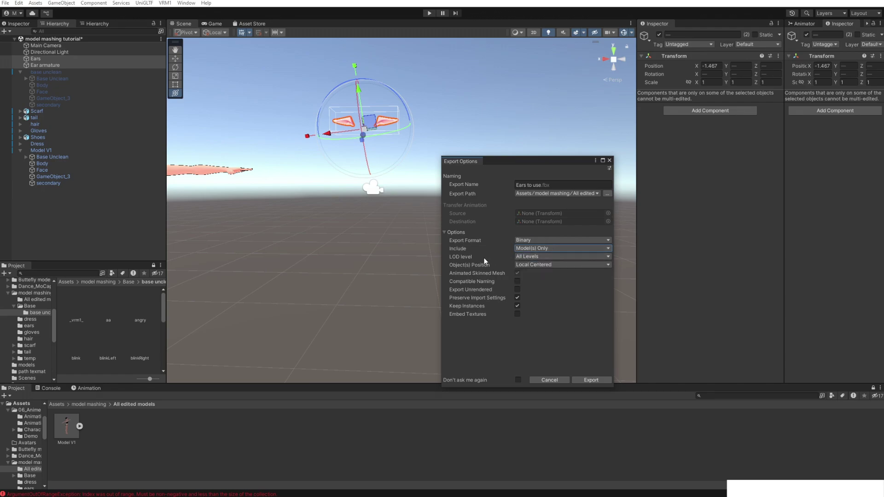
pyautogui.click(534, 256)
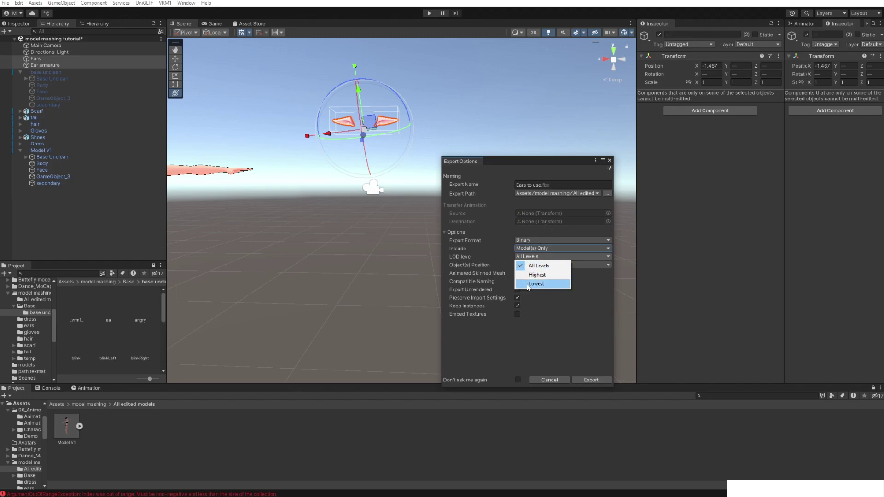
pyautogui.click(513, 230)
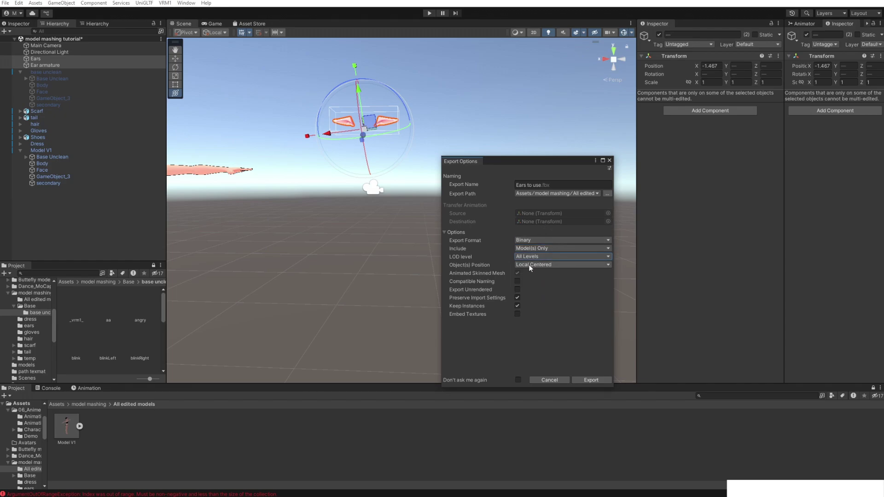
# Set the export's Object(s) Position to World Absolute and cancel the export
pyautogui.click(542, 265)
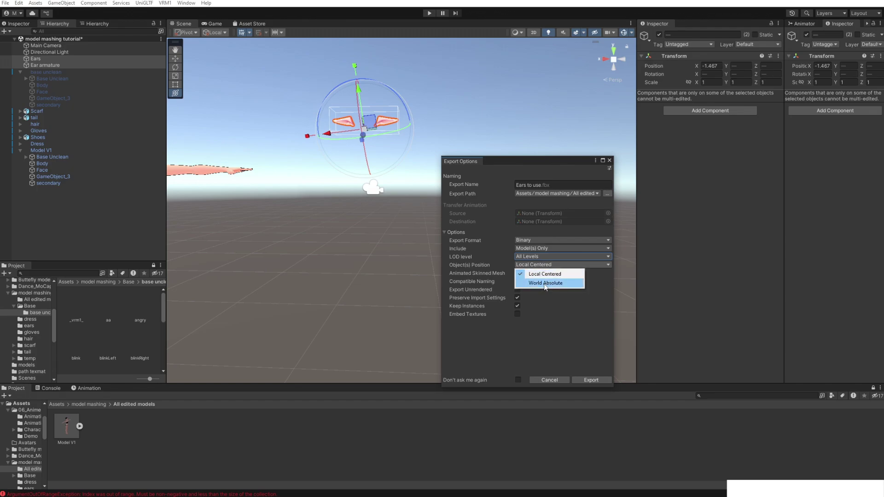
pyautogui.click(546, 283)
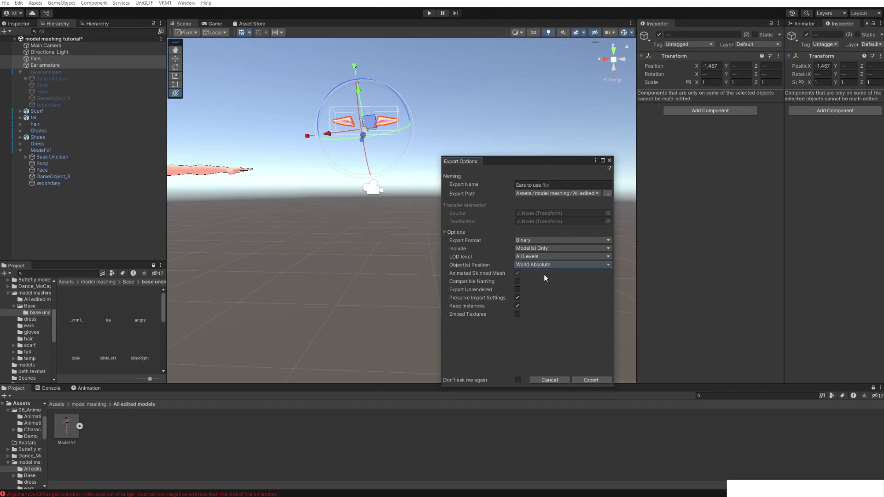
pyautogui.click(536, 380)
# Reset the Transform of Ears and Ear armature together
pyautogui.scroll(-3, 477, 187)
pyautogui.moveTo(478, 187); pyautogui.dragTo(442, 208, button='middle')
pyautogui.scroll(3, 479, 206)
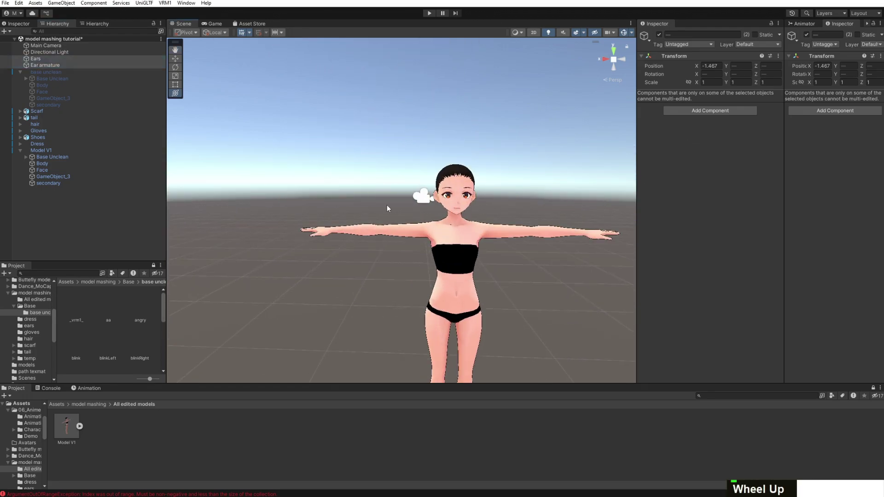
pyautogui.scroll(-3, 387, 205)
pyautogui.moveTo(387, 205); pyautogui.dragTo(244, 207, button='middle')
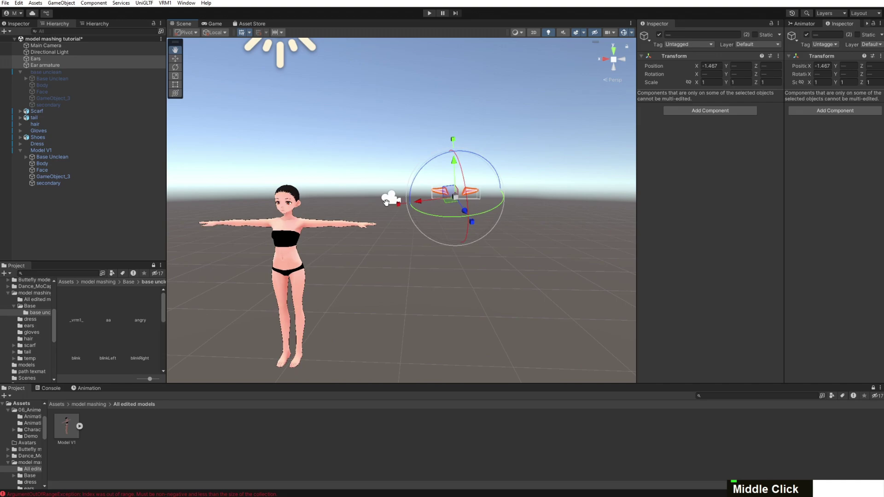
pyautogui.moveTo(244, 207); pyautogui.dragTo(234, 210, button='middle')
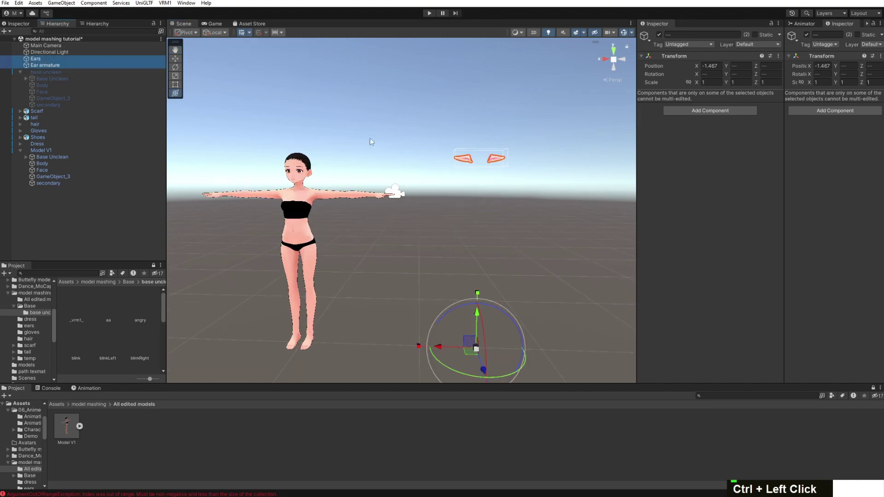
pyautogui.click(551, 200)
pyautogui.click(35, 58)
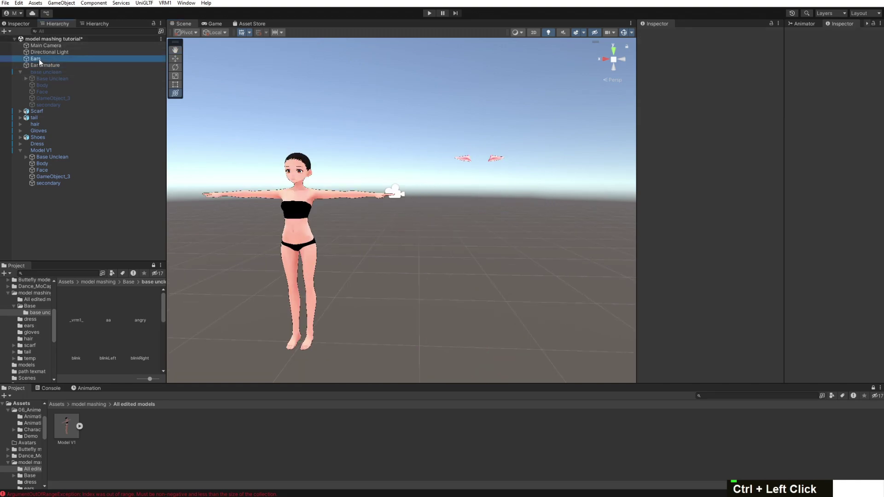
pyautogui.keyDown('ctrl'); pyautogui.click(43, 66); pyautogui.keyUp('ctrl')
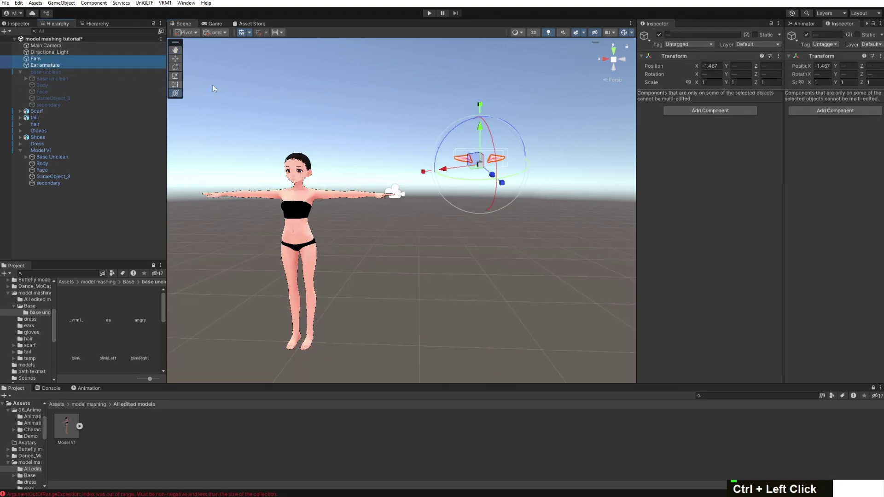
pyautogui.click(778, 56)
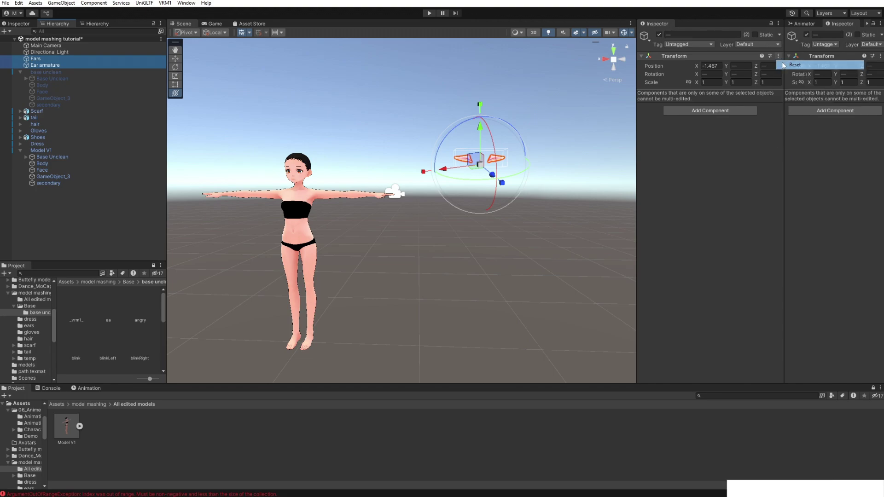
pyautogui.click(795, 65)
# Examine where the ears and their armature sit relative to the Model V1 body
pyautogui.moveTo(447, 298); pyautogui.dragTo(566, 208, button='middle')
pyautogui.scroll(3, 506, 208)
pyautogui.scroll(-4, 507, 208)
pyautogui.scroll(3, 496, 221)
pyautogui.scroll(-2, 499, 224)
pyautogui.scroll(-2, 499, 219)
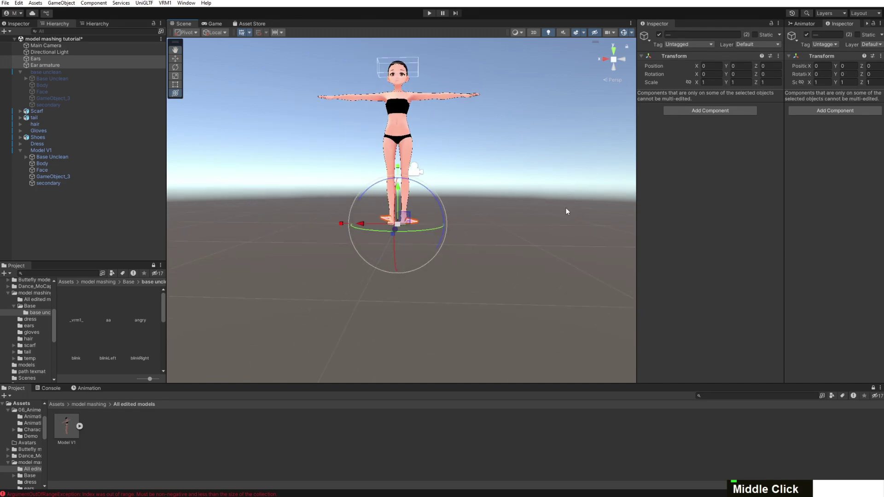
pyautogui.scroll(4, 502, 198)
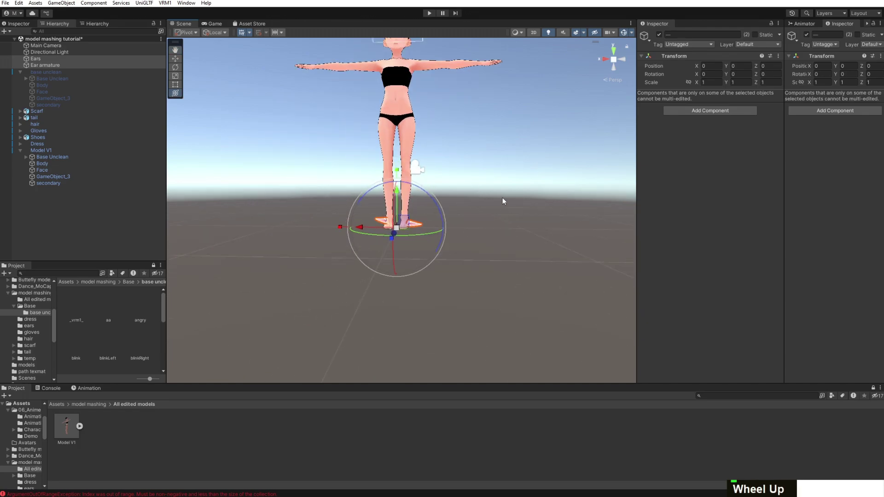
pyautogui.scroll(2, 500, 203)
pyautogui.scroll(-2, 505, 203)
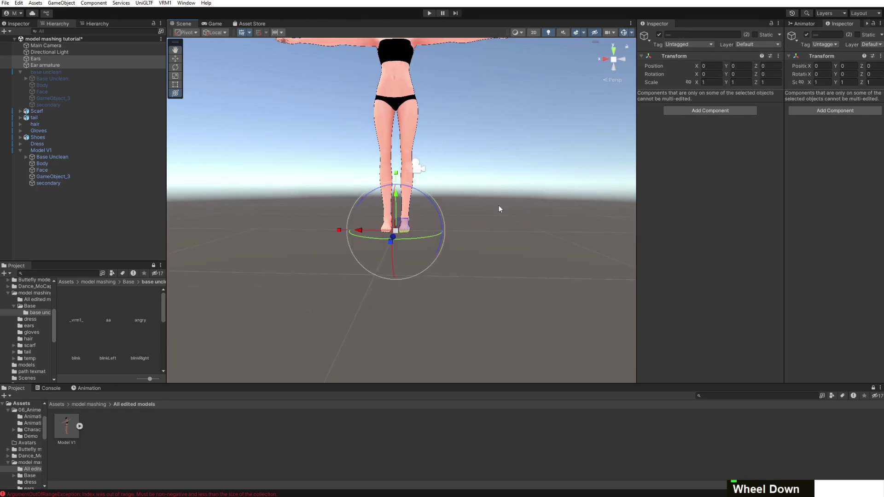
pyautogui.scroll(2, 499, 205)
pyautogui.scroll(-3, 358, 226)
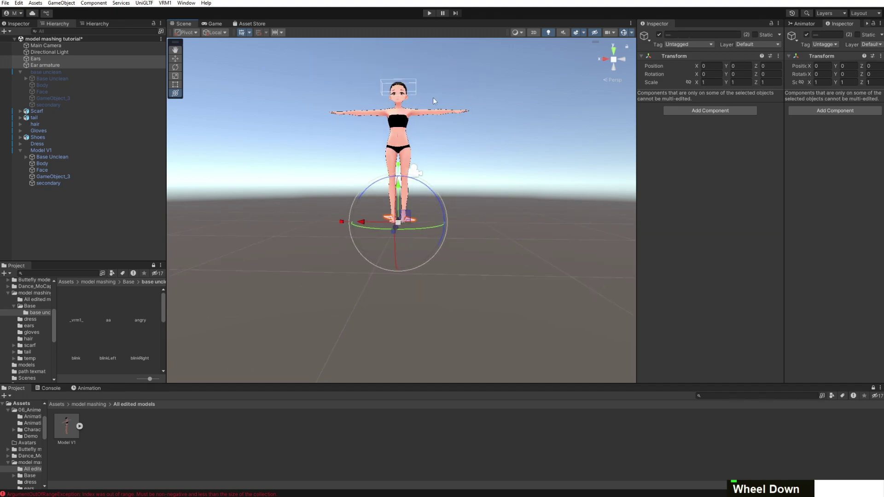
# Try to export Ears and Ear armature as the FBX file Ears to use, with Object(s) Position set to Local Centered
pyautogui.rightClick(37, 63)
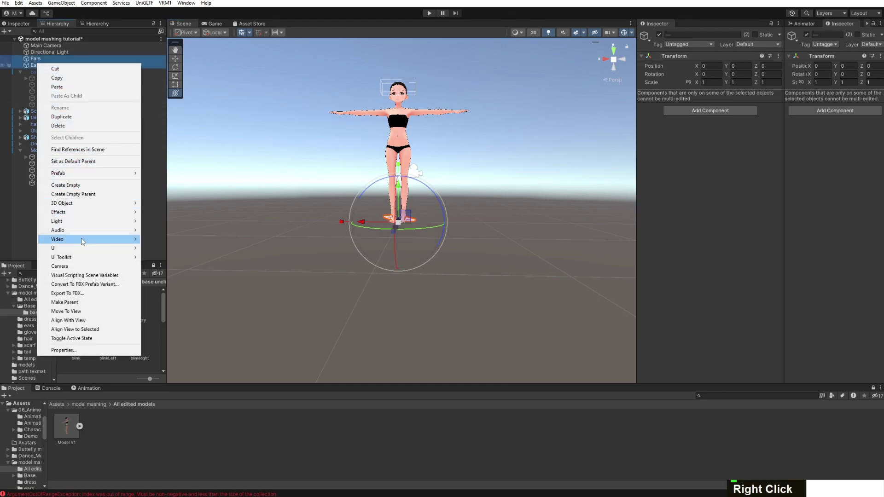
pyautogui.click(74, 294)
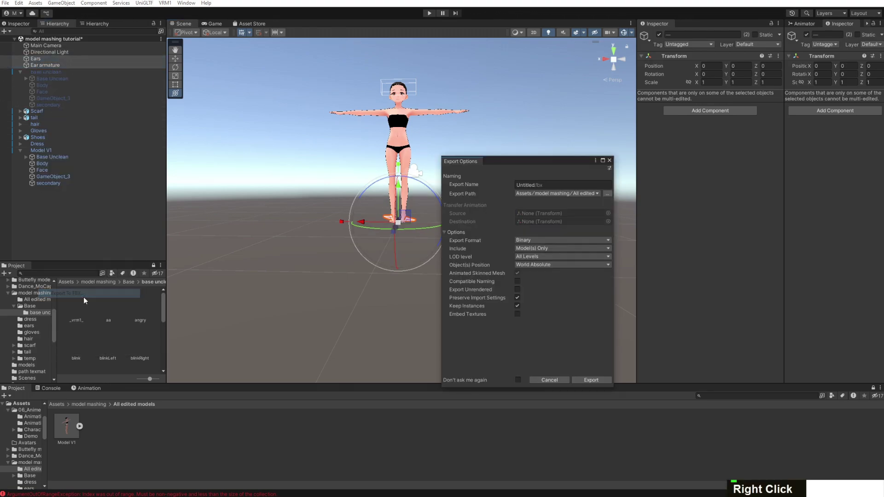
pyautogui.click(529, 263)
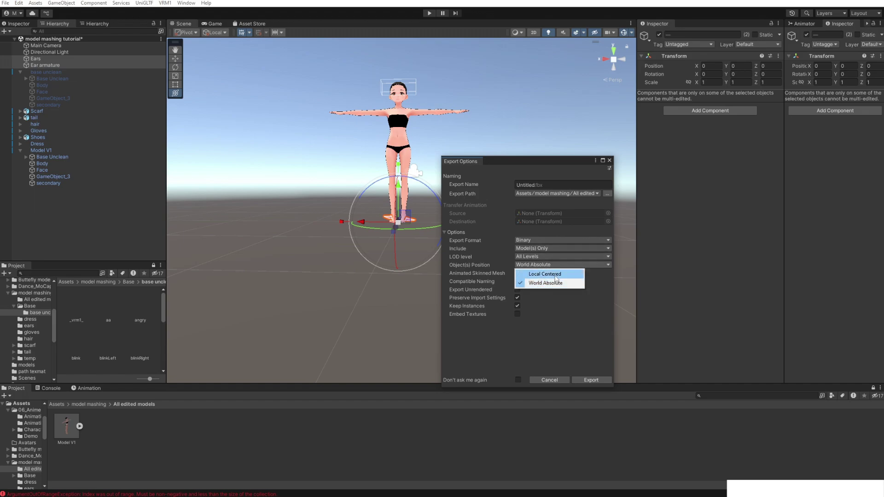
pyautogui.click(557, 274)
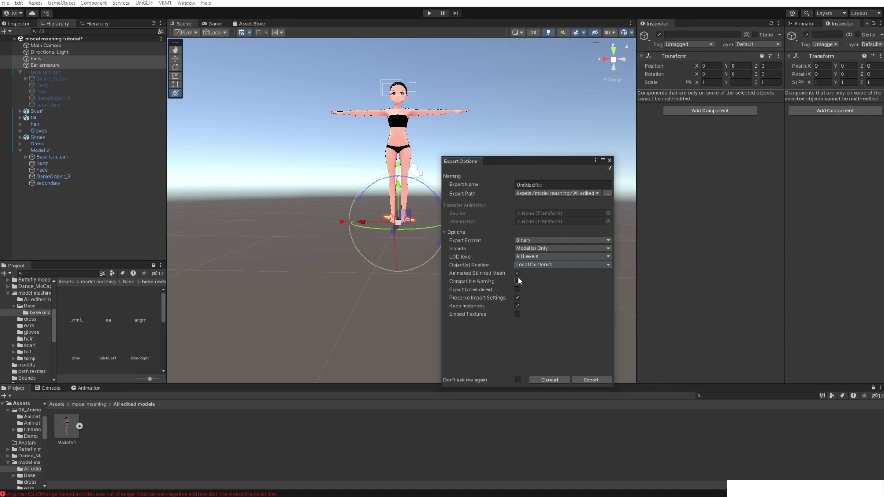
pyautogui.click(527, 185)
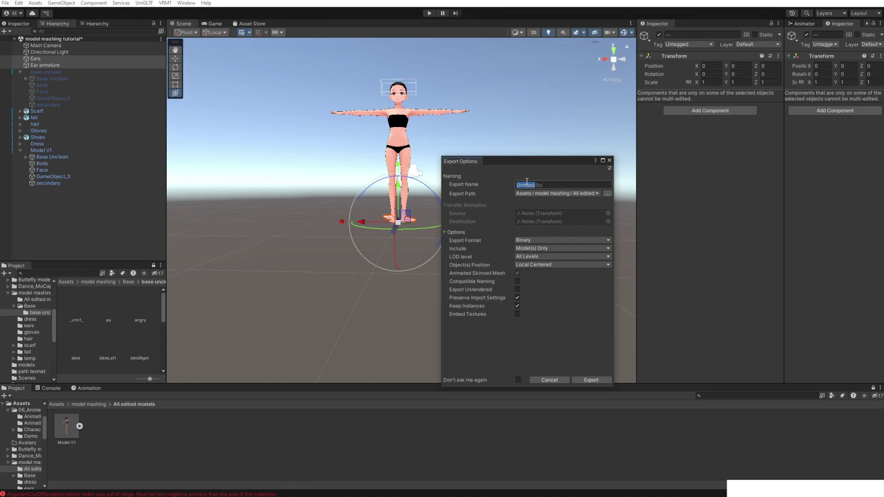
pyautogui.write('Ears to use')
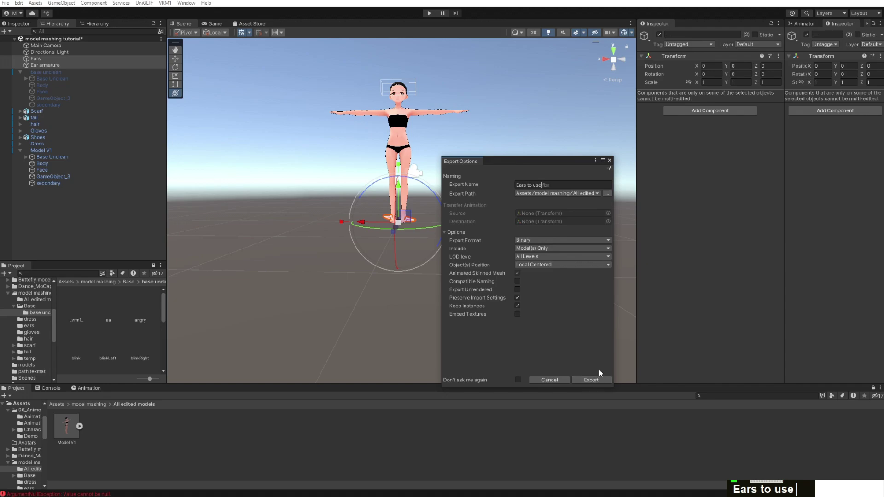
pyautogui.click(591, 380)
# Try the FBX export of the two ear objects again under the name ears to use
pyautogui.click(532, 184)
pyautogui.write('ears to use')
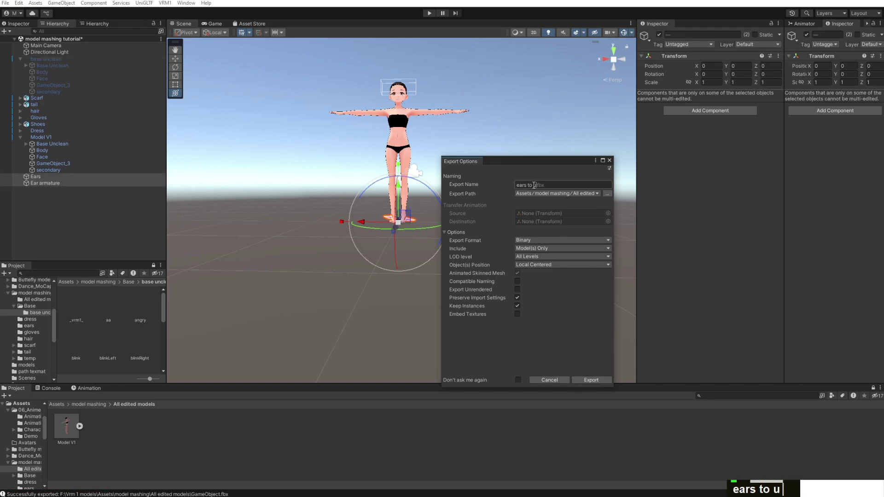
pyautogui.click(583, 380)
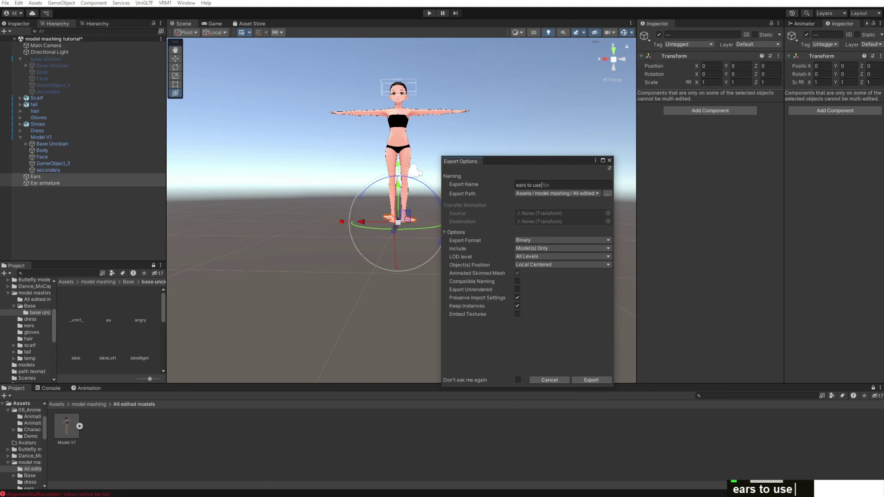
pyautogui.click(588, 379)
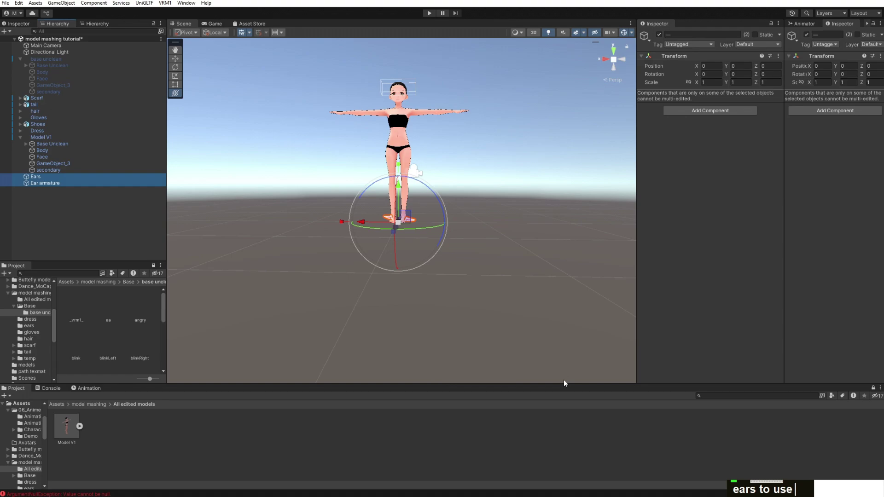
# Create an empty object at the scene's root level, keeping its default name, and reset its Transform
pyautogui.rightClick(83, 224)
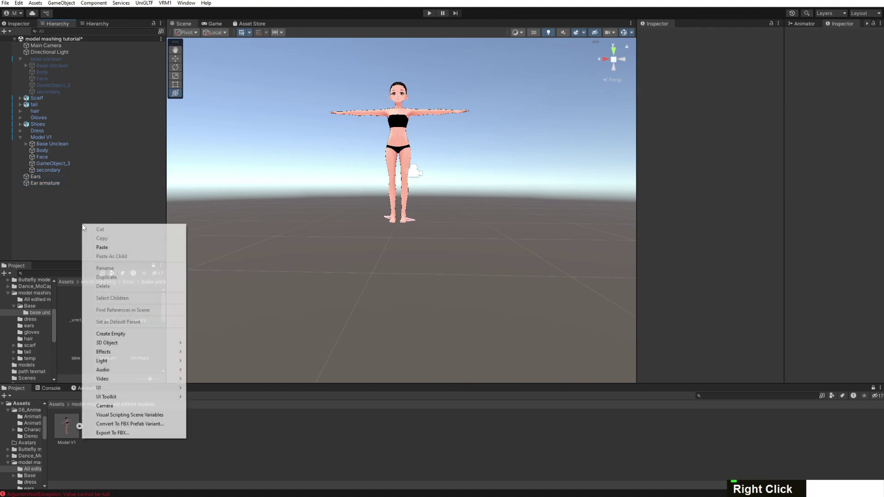
pyautogui.click(121, 334)
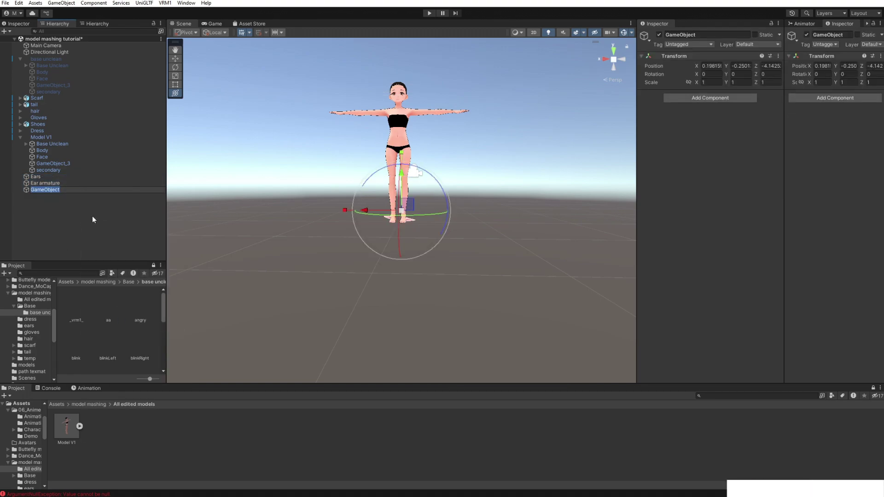
pyautogui.press('Return')
pyautogui.click(71, 195)
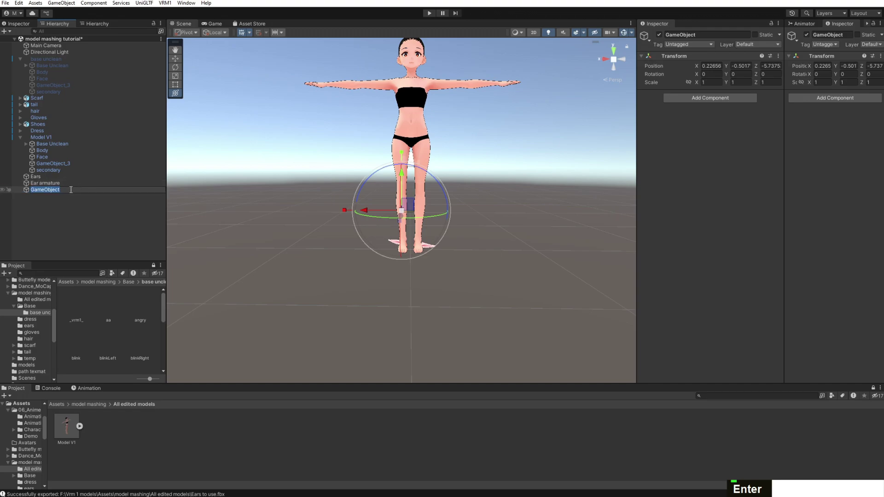
pyautogui.click(81, 190)
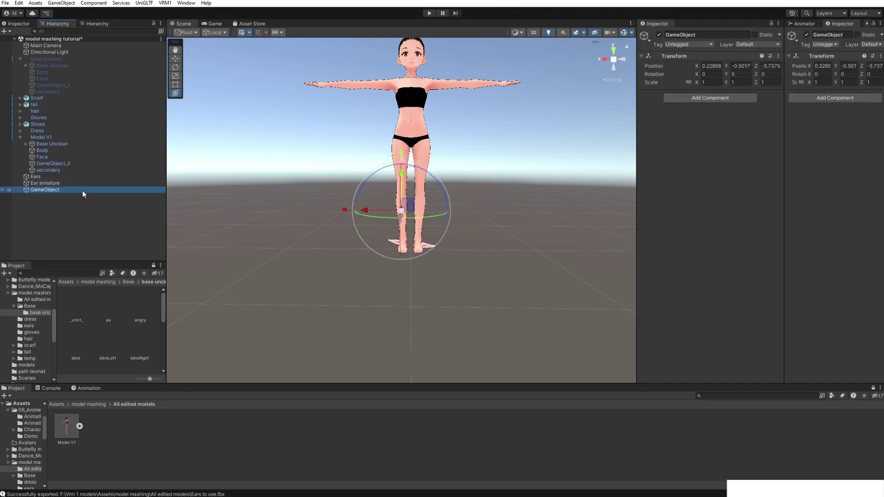
pyautogui.click(778, 56)
pyautogui.click(788, 67)
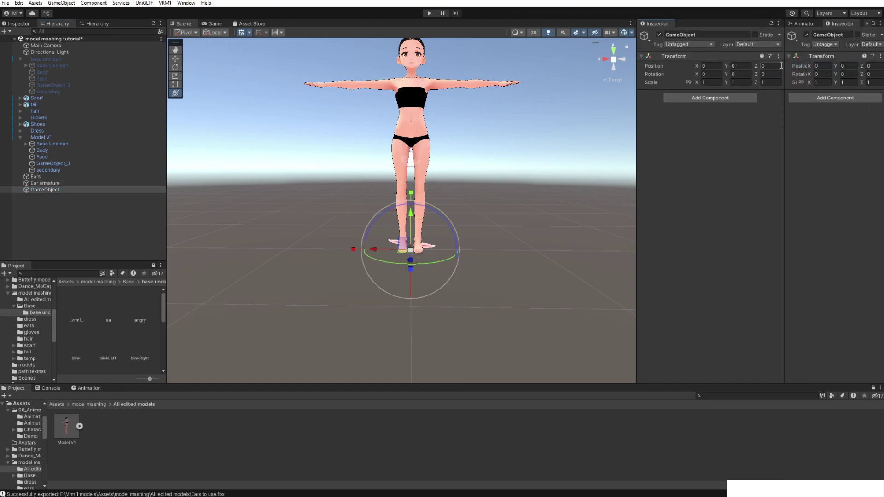
# Make Ears and Ear armature children of the empty GameObject
pyautogui.click(50, 183)
pyautogui.keyDown('ctrl'); pyautogui.click(43, 177); pyautogui.keyUp('ctrl')
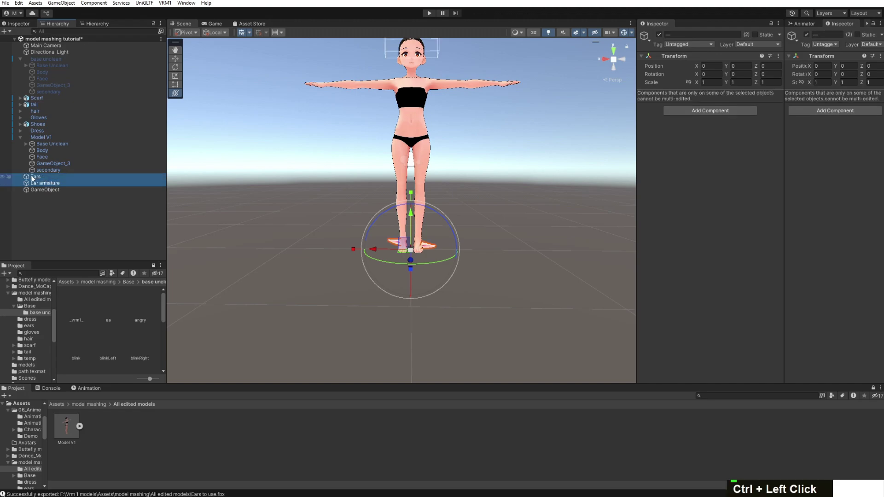
pyautogui.moveTo(42, 176); pyautogui.dragTo(41, 190)
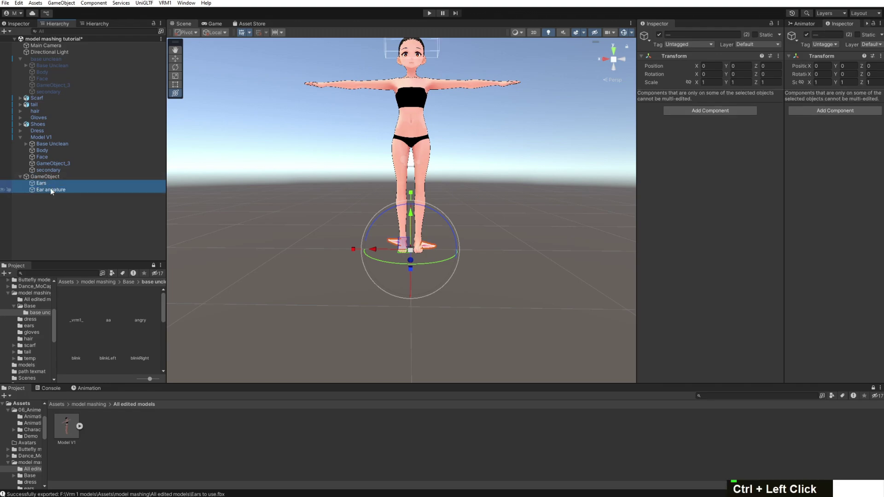
# Open the FBX export options for the GameObject that holds the ears and their armature
pyautogui.click(51, 177)
pyautogui.rightClick(47, 178)
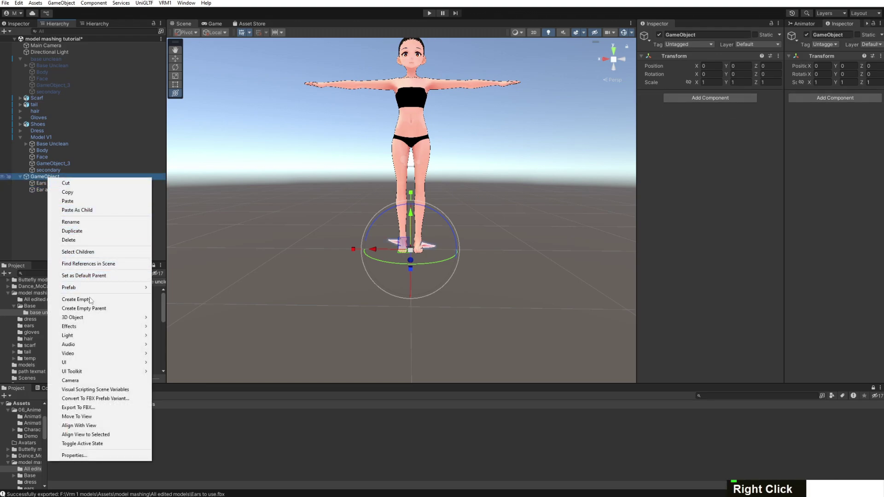
pyautogui.click(94, 408)
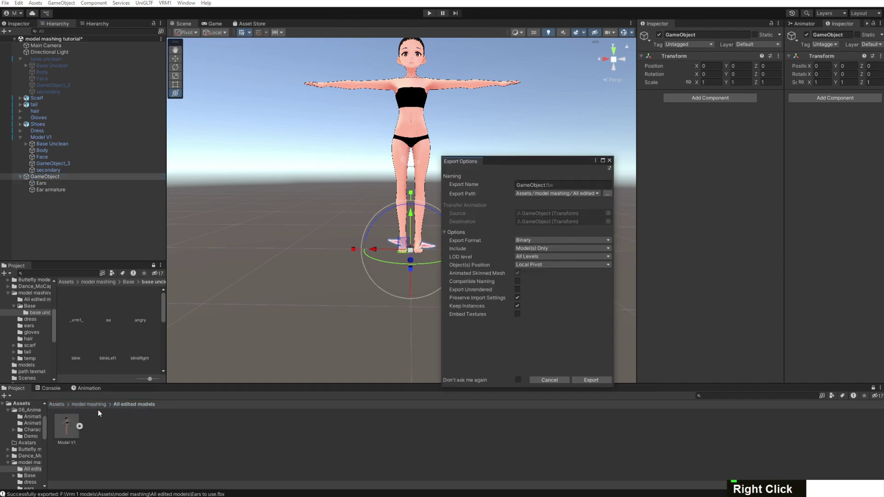
# Export the ears GameObject as an FBX named "Ears to use" and add the exported model to the scene
pyautogui.click(541, 186)
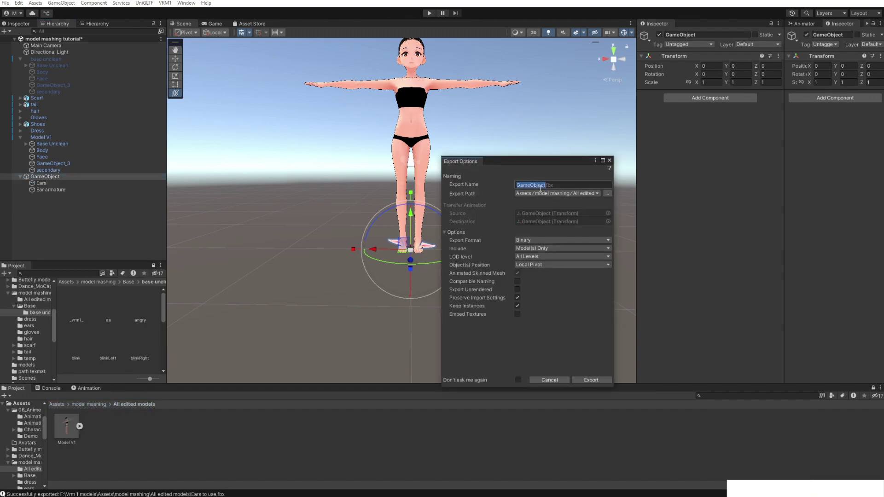
pyautogui.write('Ears')
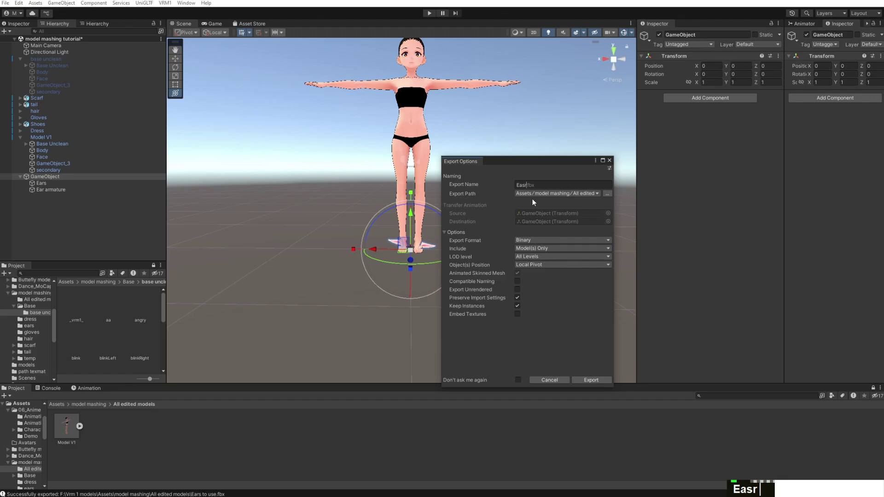
pyautogui.write(' to use')
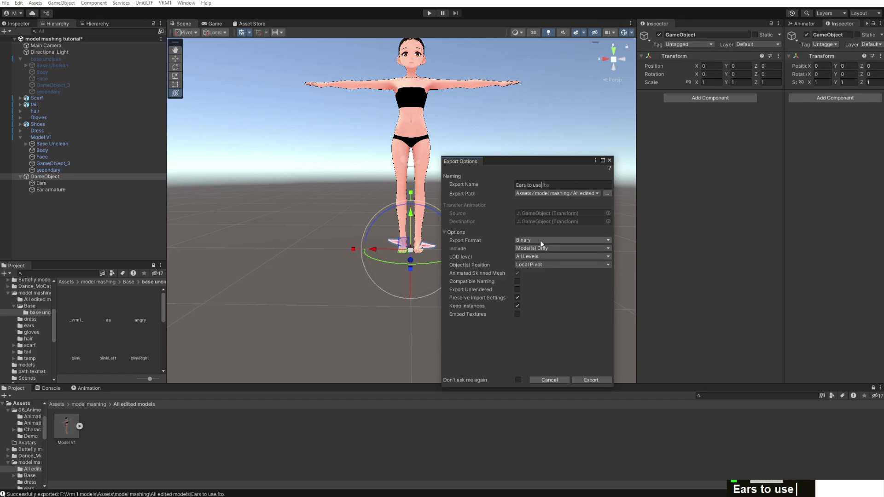
pyautogui.click(589, 381)
pyautogui.moveTo(62, 429); pyautogui.dragTo(100, 228)
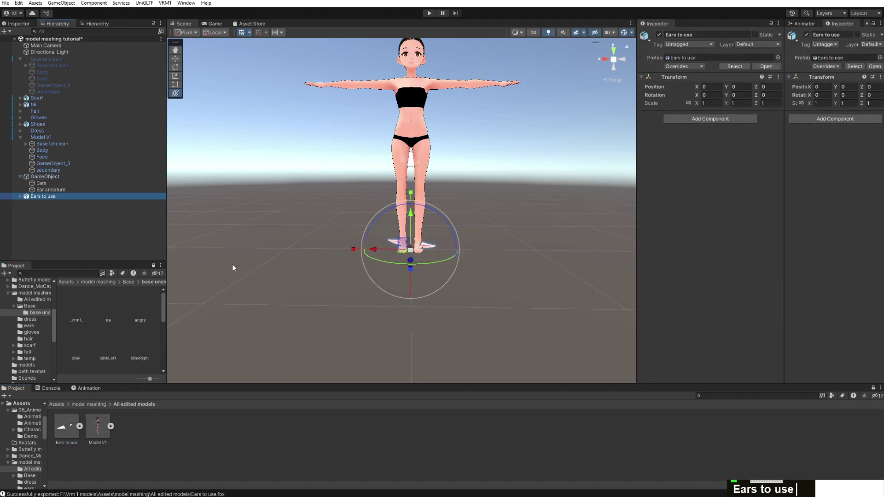
# Try deleting the original GameObject and rotating the Ears to use model
pyautogui.click(42, 178)
pyautogui.press('Delete')
pyautogui.doubleClick(41, 177)
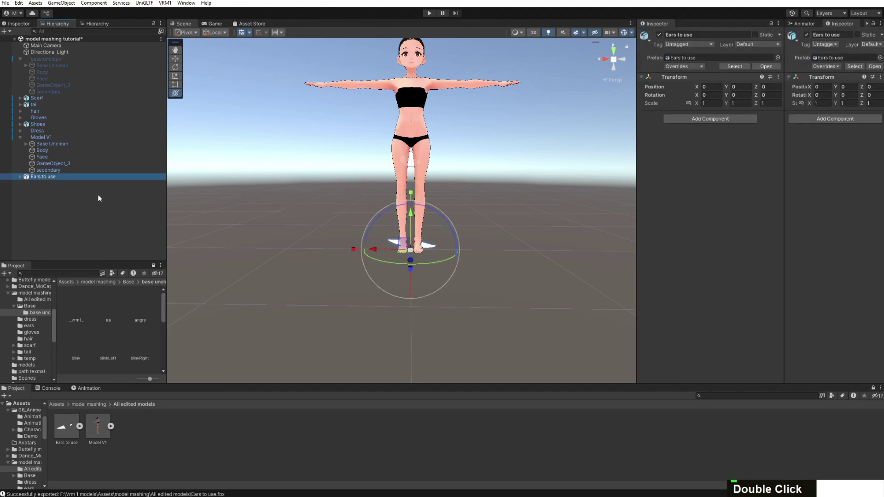
pyautogui.scroll(3, 447, 244)
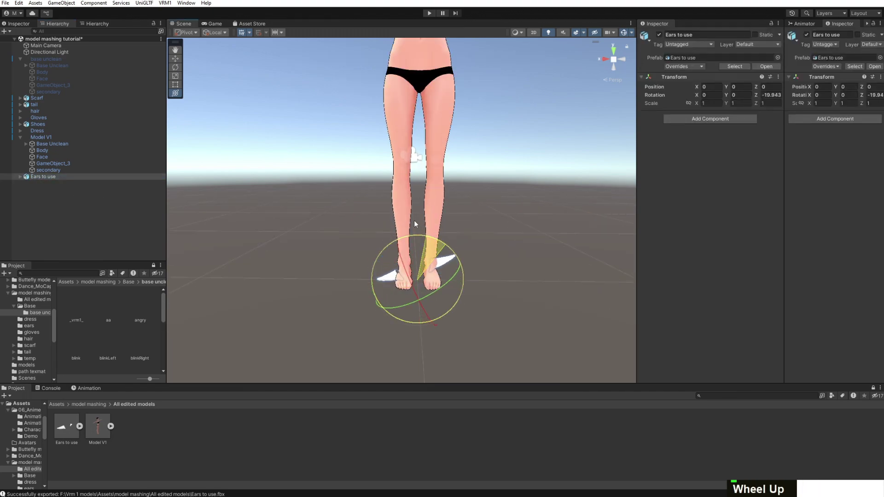
pyautogui.press('ctrl')
pyautogui.keyDown('ctrl'); pyautogui.moveTo(446, 240); pyautogui.dragTo(407, 214); pyautogui.keyUp('ctrl')
pyautogui.hotkey('ctrl', 'z')
pyautogui.hotkey('ctrl', 'z')
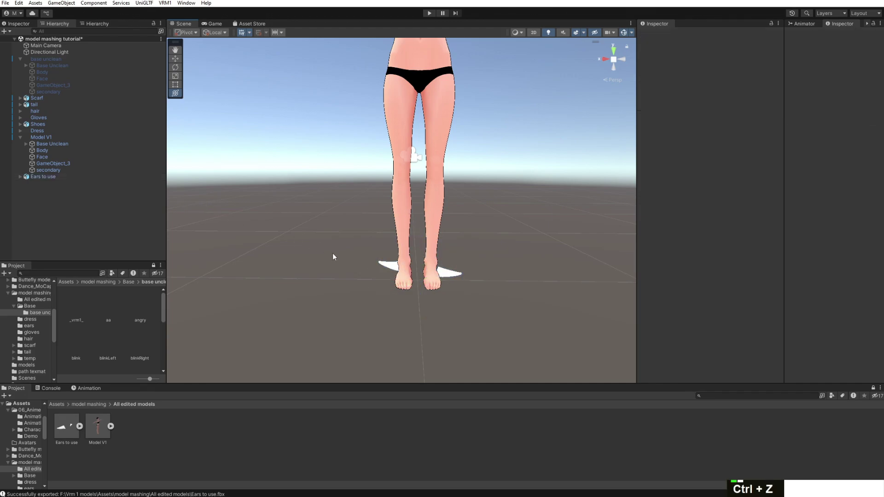
# Examine the mesh, root bone and material in the Skinned Mesh Renderer of the original GameObject's Ears
pyautogui.click(51, 189)
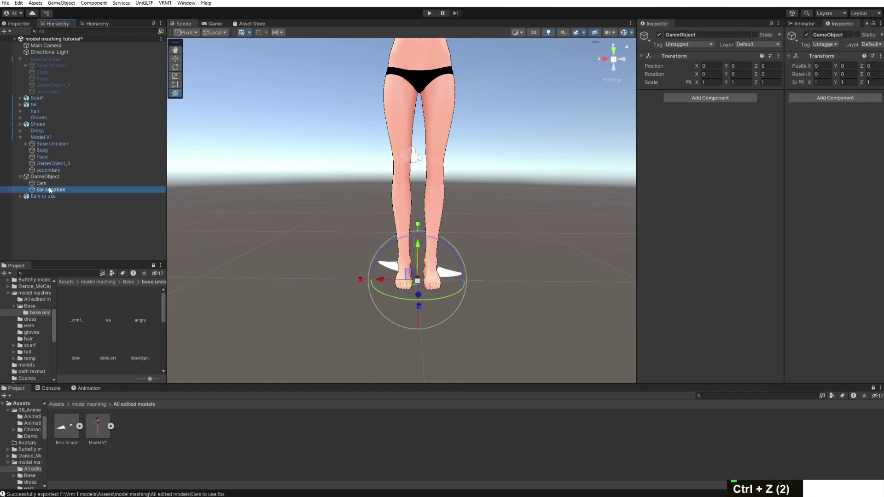
pyautogui.click(41, 183)
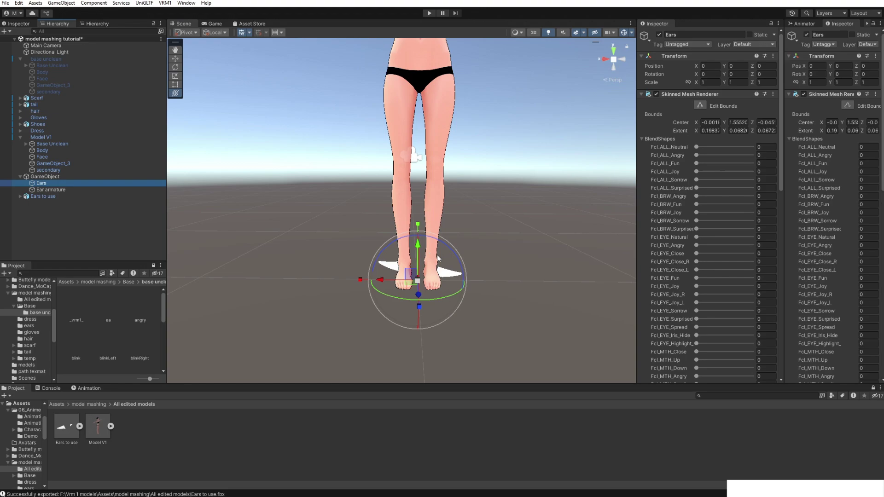
pyautogui.click(20, 197)
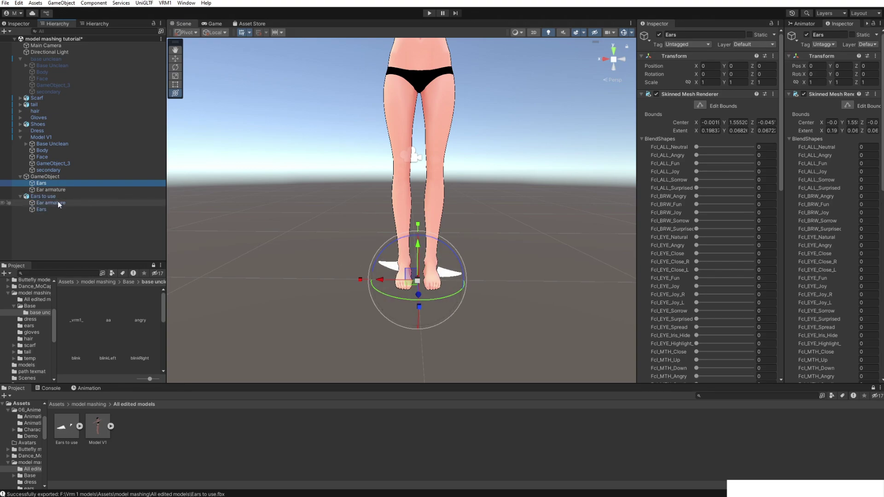
pyautogui.scroll(-10, 667, 210)
pyautogui.scroll(-3, 666, 210)
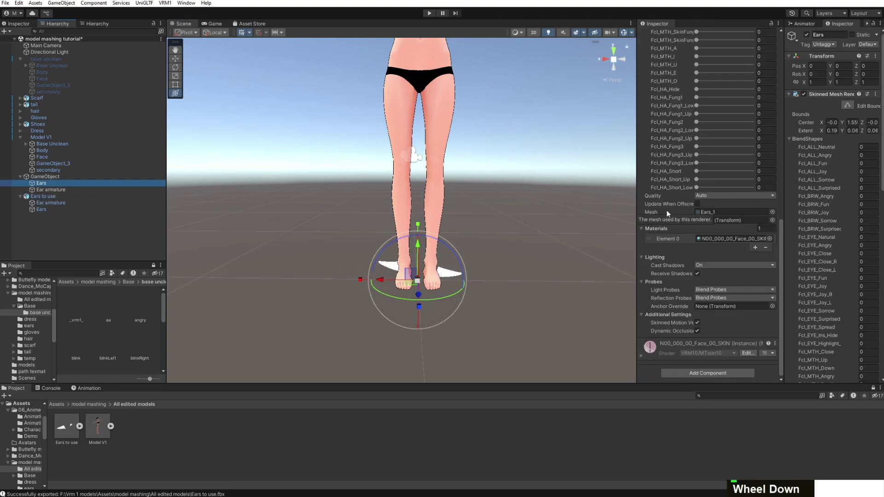
pyautogui.moveTo(639, 239); pyautogui.dragTo(581, 235)
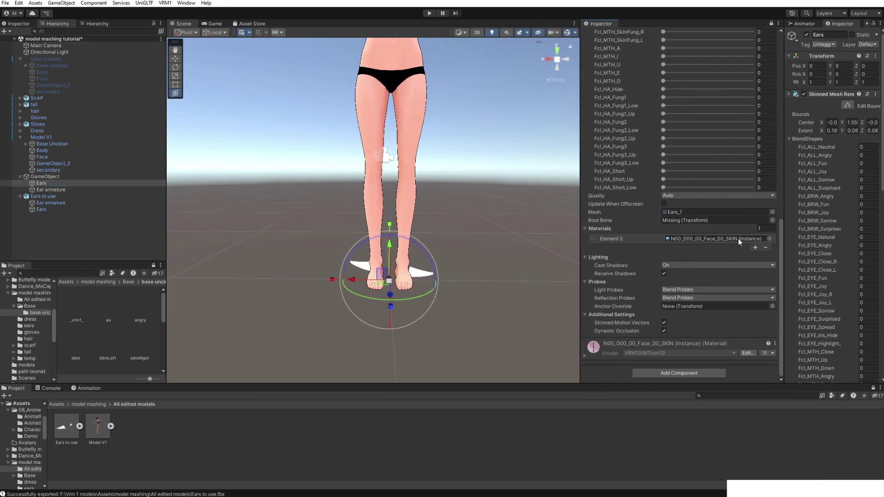
# Delete the original GameObject with its Ears and Ear armature, keeping the Ears to use model
pyautogui.click(48, 205)
pyautogui.click(48, 210)
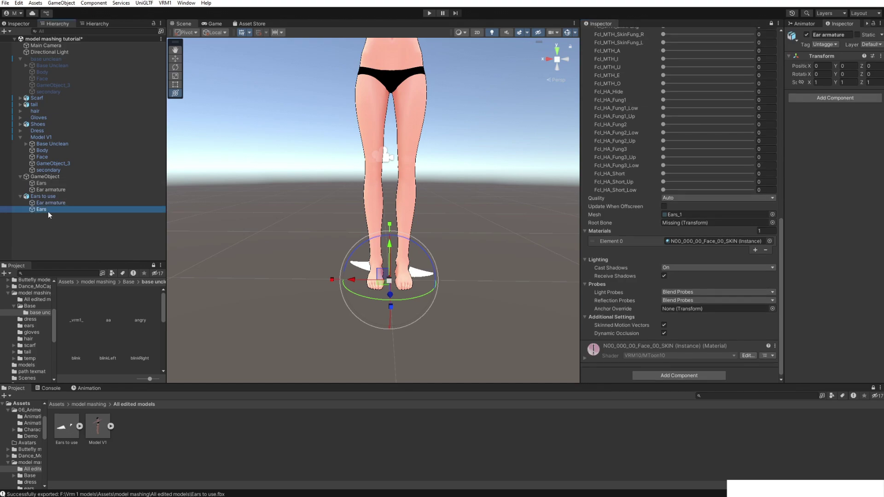
pyautogui.click(57, 176)
pyautogui.press('Delete')
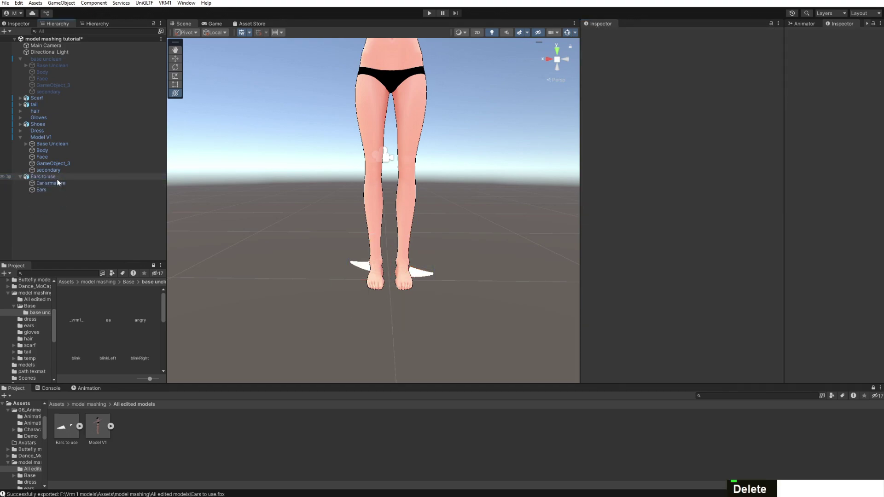
# Assign the textured N00_000_00_Face_00_SKIN (Instance) material to Element 0 of the Ears in Ears to use
pyautogui.click(60, 189)
pyautogui.scroll(-10, 636, 231)
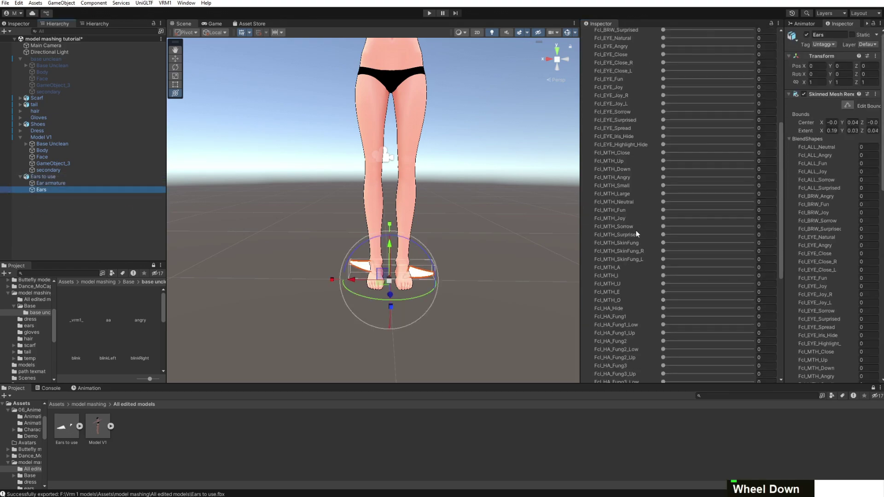
pyautogui.click(770, 239)
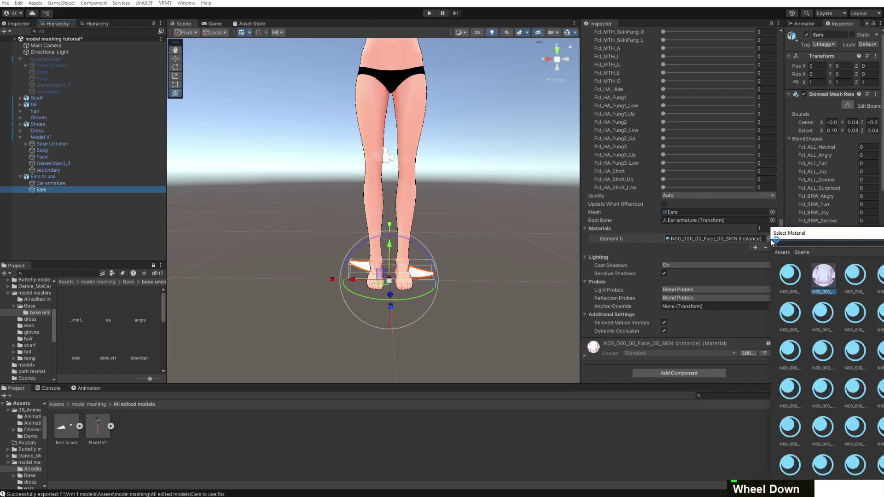
pyautogui.click(791, 286)
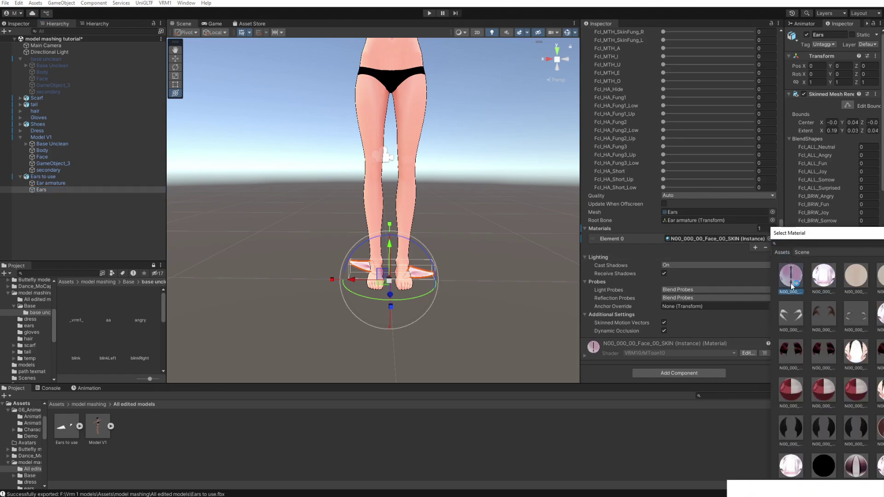
pyautogui.press('Return')
# Raise the Ears to use model to about Y 0.3235 and rotate its Ear armature about -7.164 on Z
pyautogui.scroll(3, 463, 289)
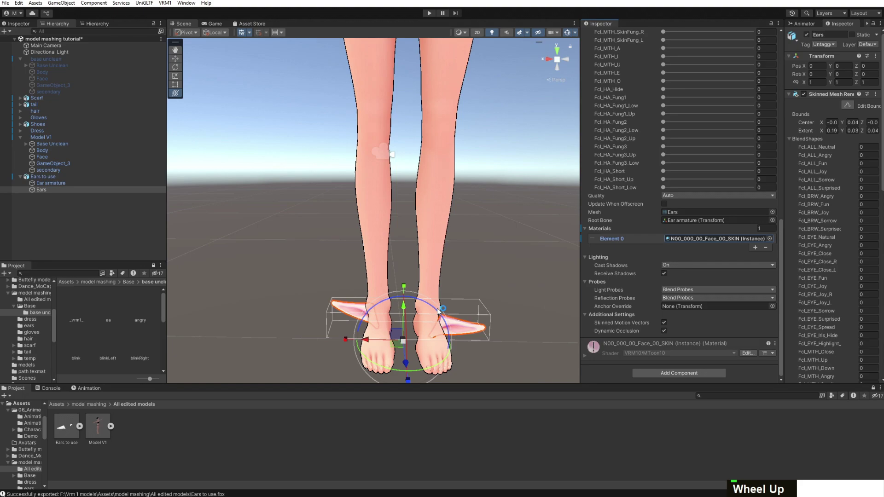
pyautogui.moveTo(439, 309); pyautogui.dragTo(455, 186)
pyautogui.hotkey('ctrl', 'z')
pyautogui.doubleClick(93, 177)
pyautogui.click(70, 182)
pyautogui.hotkey('ctrl', 'z')
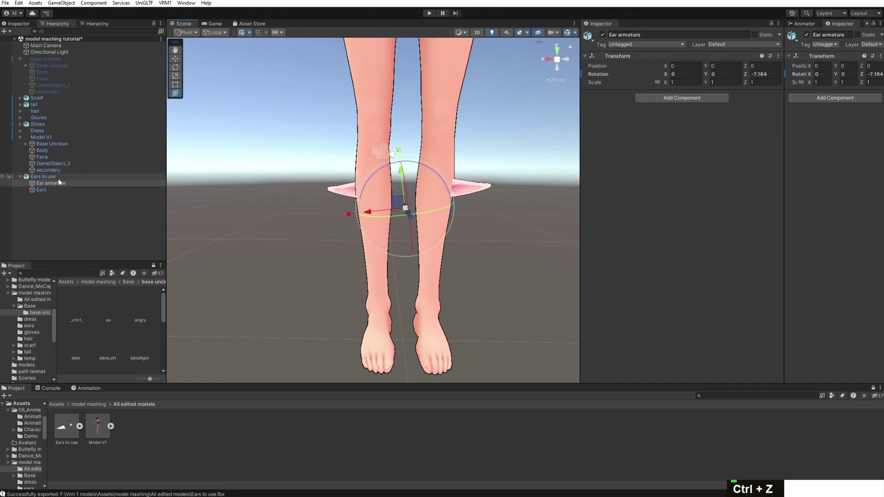
# Unpack the Ears to use prefab completely
pyautogui.click(58, 178)
pyautogui.rightClick(48, 179)
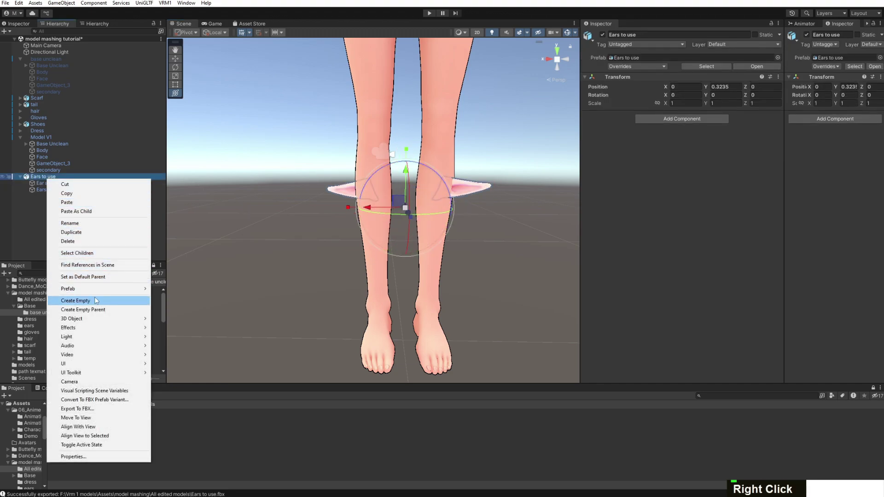
pyautogui.moveTo(97, 289)
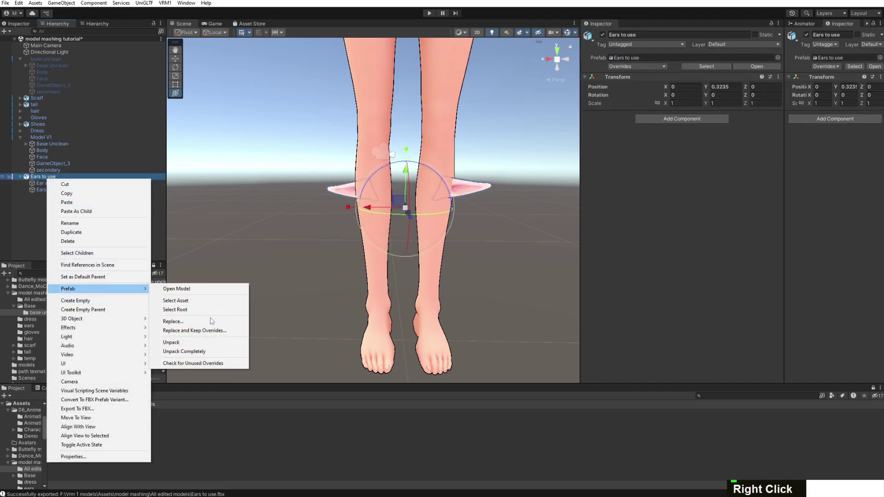
pyautogui.click(211, 351)
# Move Ear armature and Ears out of Ears to use to the scene root and delete the empty parent
pyautogui.click(40, 181)
pyautogui.keyDown('shift'); pyautogui.click(39, 191); pyautogui.keyUp('shift')
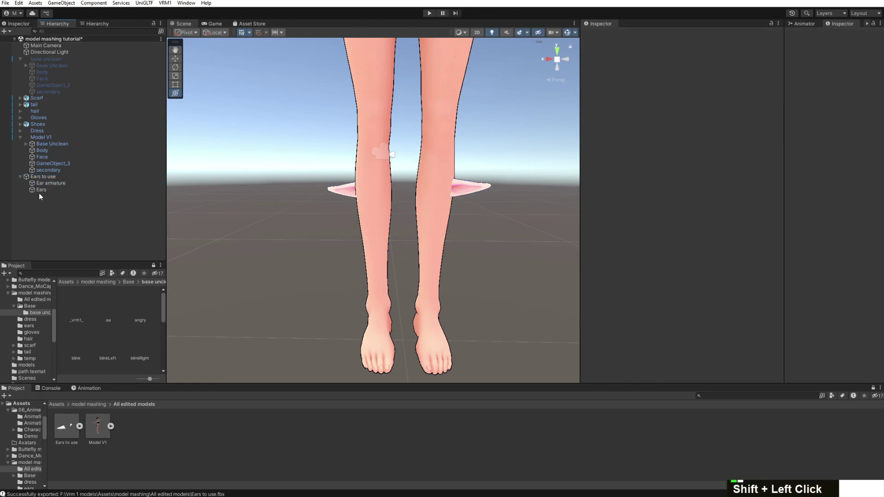
pyautogui.keyDown('shift'); pyautogui.click(41, 188); pyautogui.keyUp('shift')
pyautogui.keyDown('shift'); pyautogui.moveTo(42, 183); pyautogui.dragTo(49, 203); pyautogui.keyUp('shift')
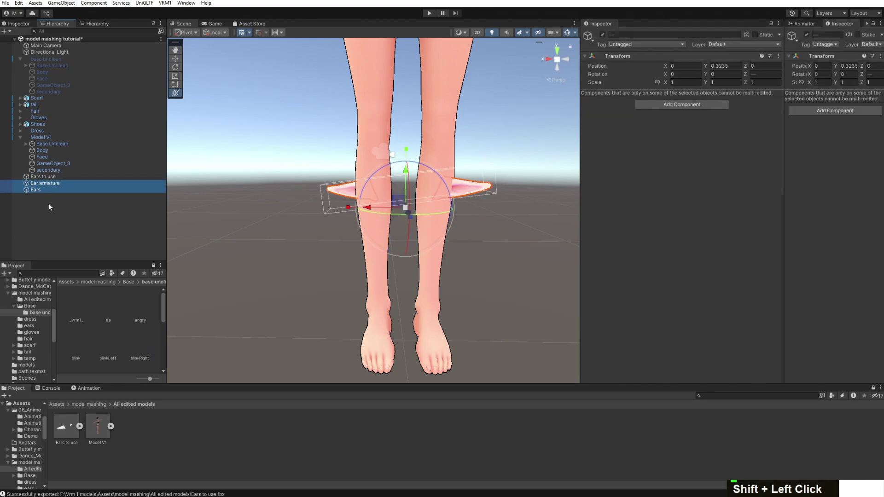
pyautogui.click(44, 177)
pyautogui.press('Delete')
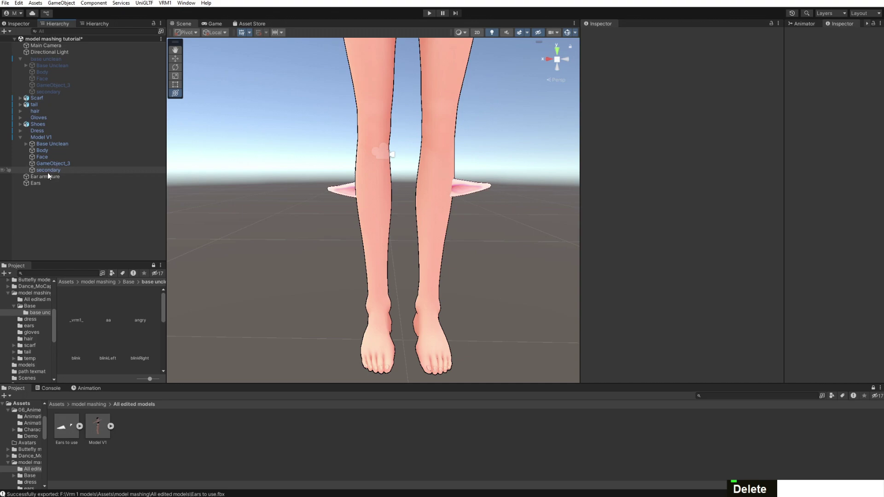
# Try moving Ear armature and Ears together, and adjusting the Ear armature on its own
pyautogui.click(46, 177)
pyautogui.keyDown('shift'); pyautogui.click(42, 183); pyautogui.keyUp('shift')
pyautogui.moveTo(407, 170); pyautogui.dragTo(405, 152)
pyautogui.hotkey('ctrl', 'z')
pyautogui.click(53, 177)
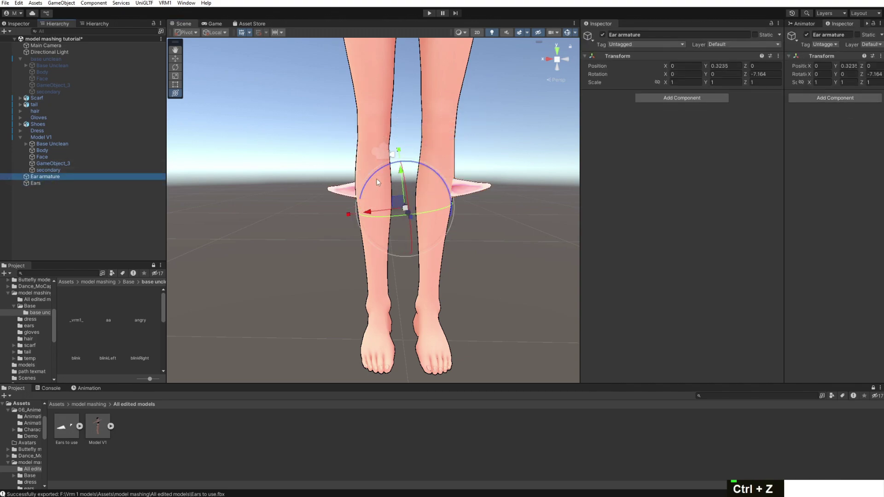
pyautogui.moveTo(436, 188); pyautogui.dragTo(474, 201)
pyautogui.hotkey('ctrl', 'z')
pyautogui.click(73, 183)
pyautogui.click(474, 202)
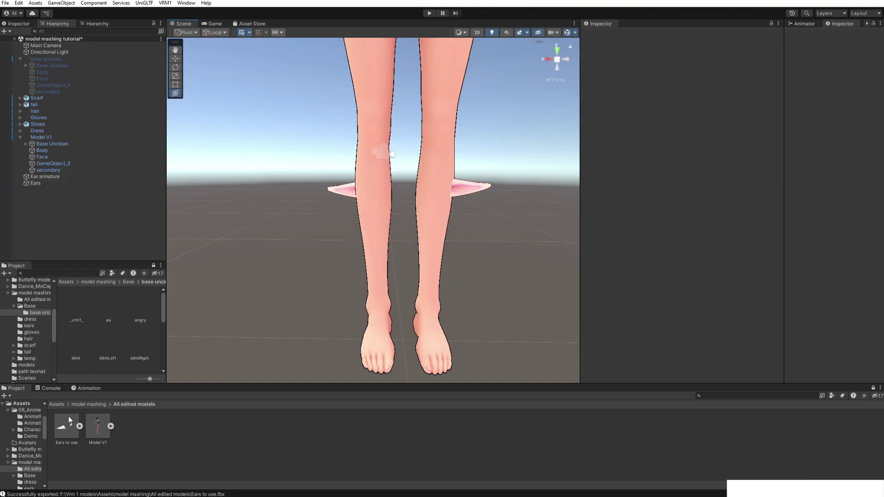
# Examine the preview of the Ears to use asset from another angle
pyautogui.click(65, 441)
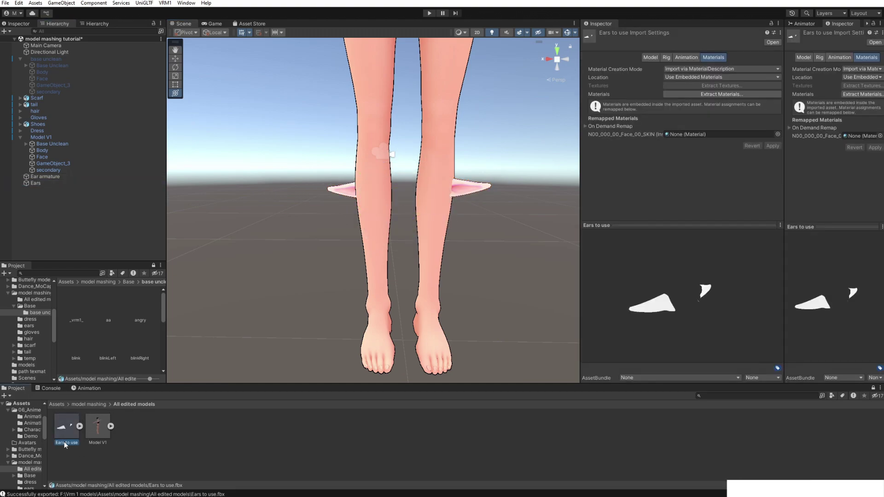
pyautogui.moveTo(708, 358); pyautogui.dragTo(541, 206)
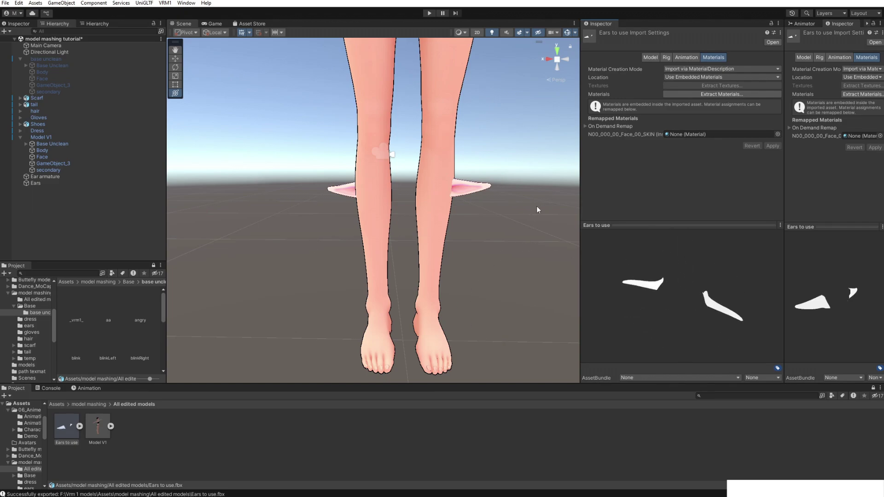
pyautogui.click(531, 216)
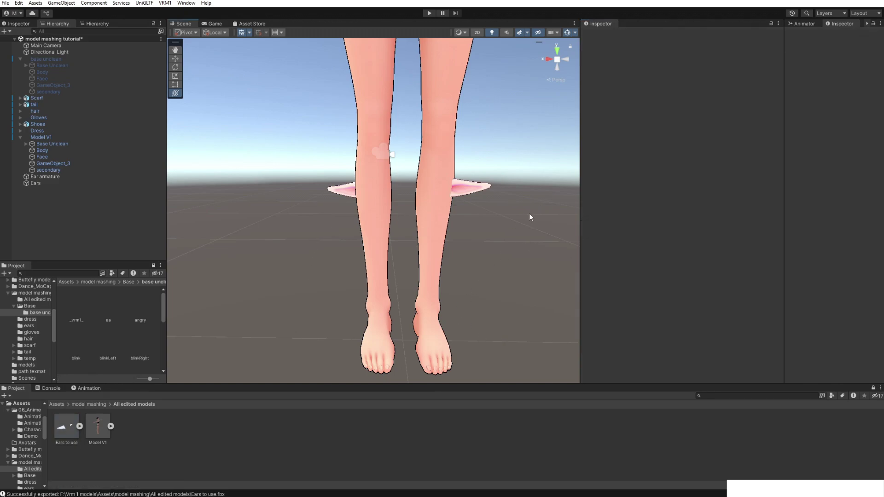
# Try replacing the scene's Ears mesh with a fresh copy of the Ears to use model
pyautogui.click(372, 192)
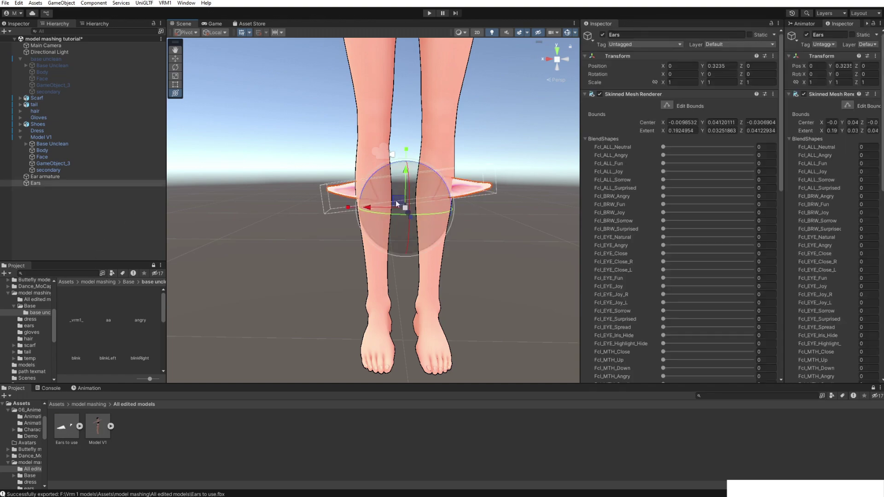
pyautogui.press('Delete')
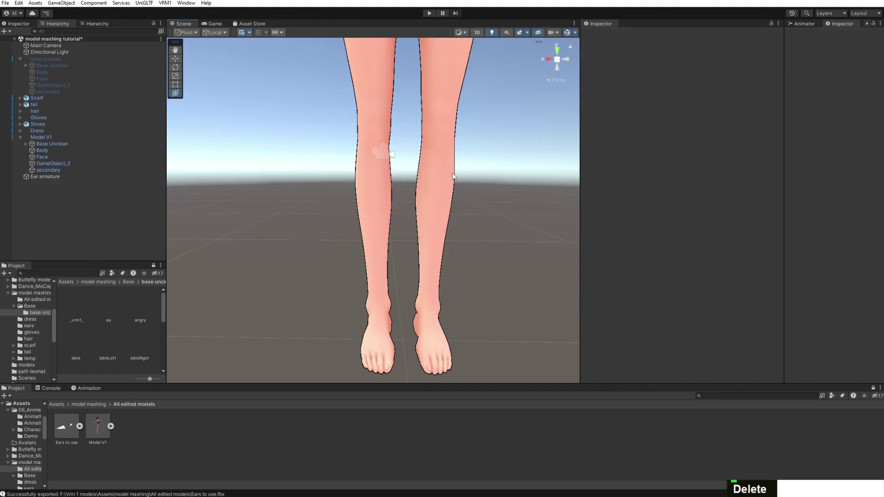
pyautogui.moveTo(96, 262); pyautogui.dragTo(76, 234)
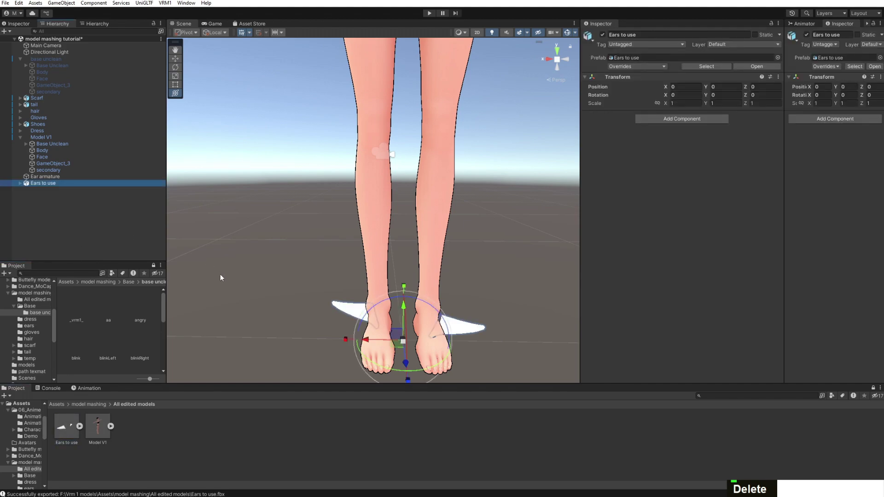
pyautogui.hotkey('ctrl', 'z')
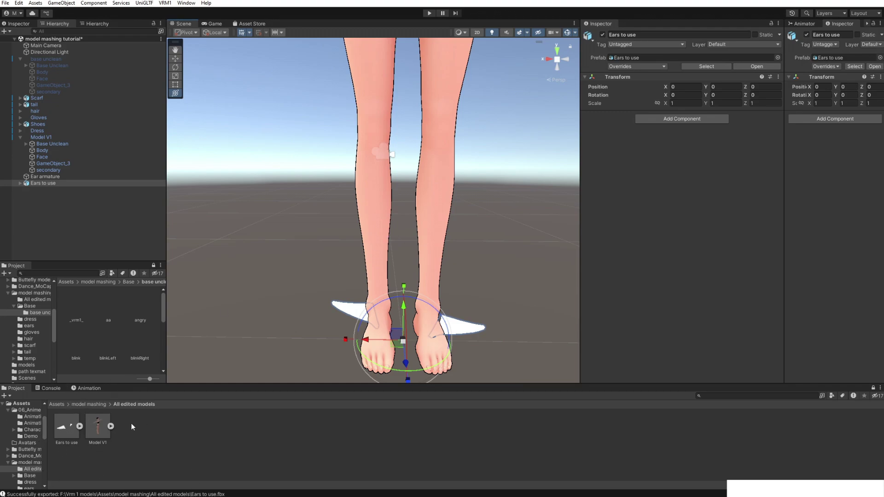
pyautogui.hotkey('ctrl', 'z')
pyautogui.hotkey('ctrl', 'z')
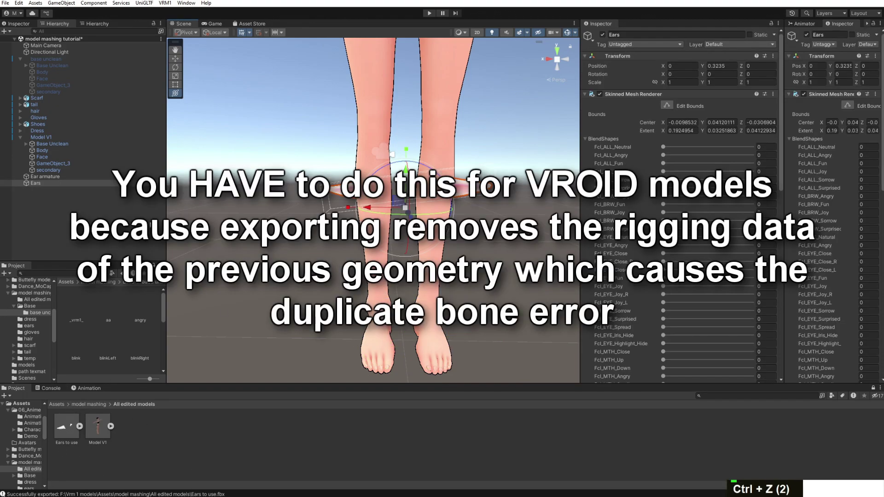
# Move the Ear armature to about X 0.0141 and Y 0.4361
pyautogui.click(46, 176)
pyautogui.scroll(1, 28, 176)
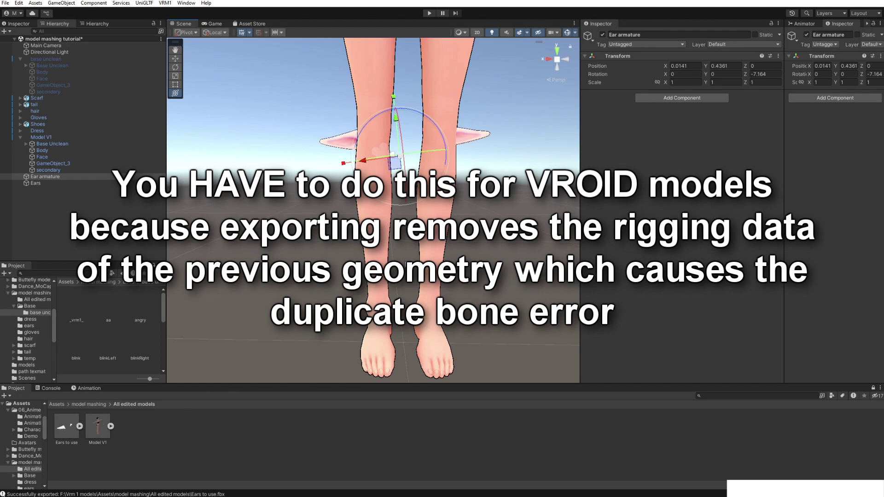
# Move the Ear armature up to the model's head, at about X -0.016 and Y 1.451
pyautogui.moveTo(461, 55); pyautogui.dragTo(428, 258, button='middle')
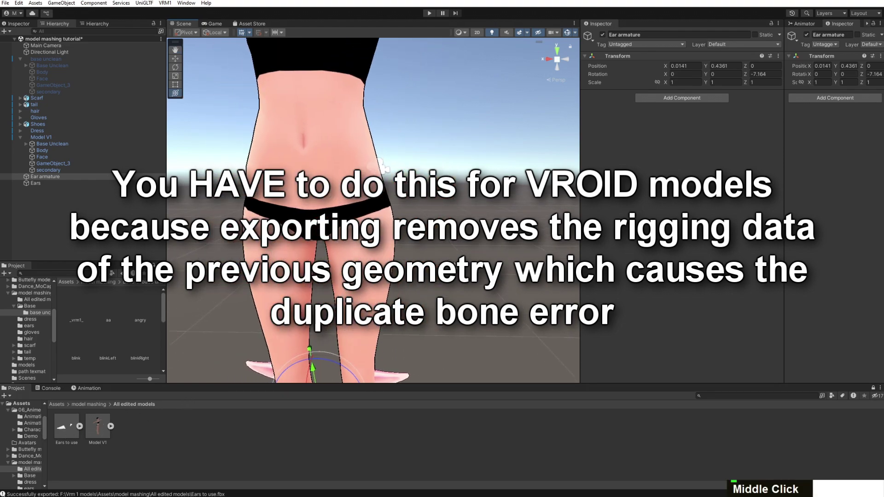
pyautogui.scroll(-3, 428, 258)
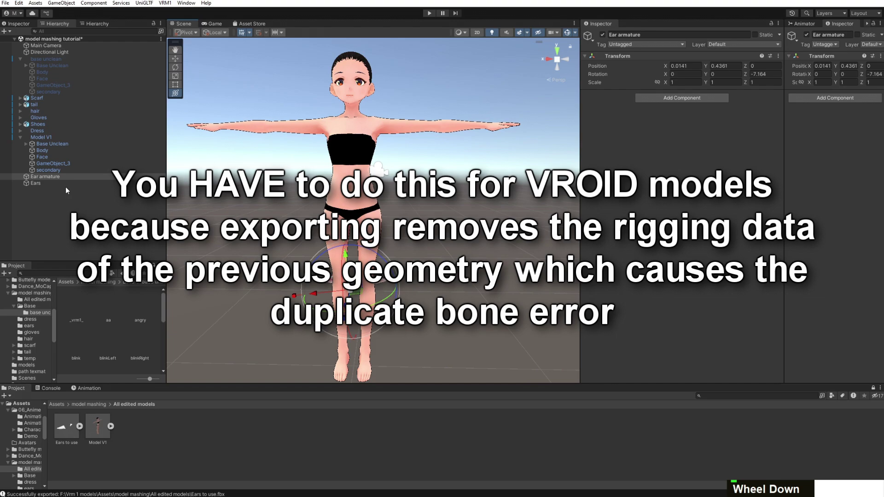
pyautogui.click(55, 176)
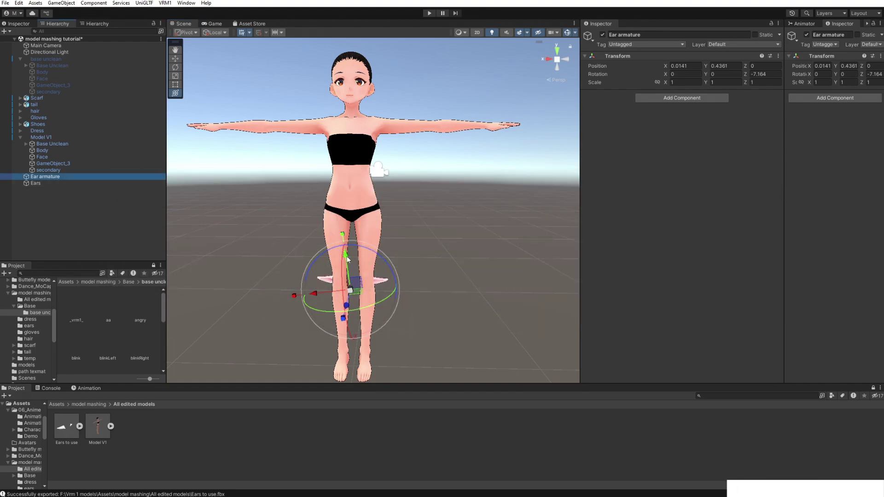
pyautogui.moveTo(354, 282); pyautogui.dragTo(329, 80)
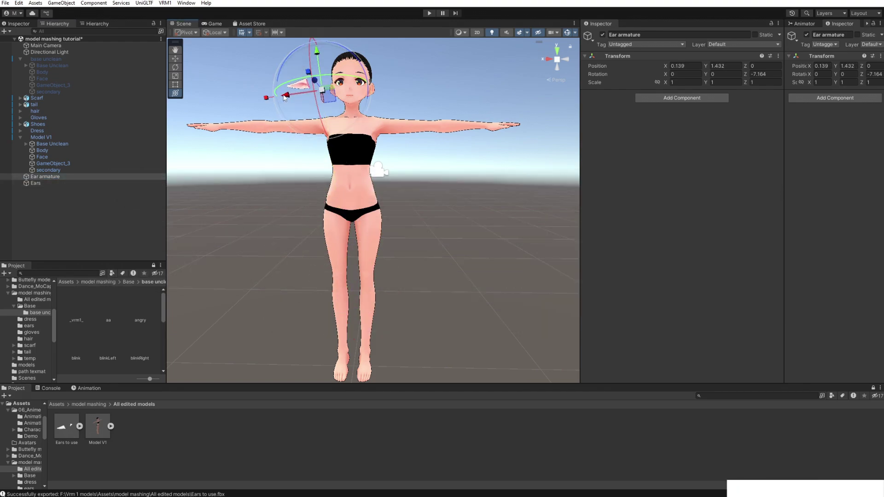
pyautogui.moveTo(284, 97); pyautogui.dragTo(322, 96)
# Rotate the Ear armature to about Z -3.574 and centre it on the head at about X -0.0038 and Y 1.3985
pyautogui.scroll(5, 446, 114)
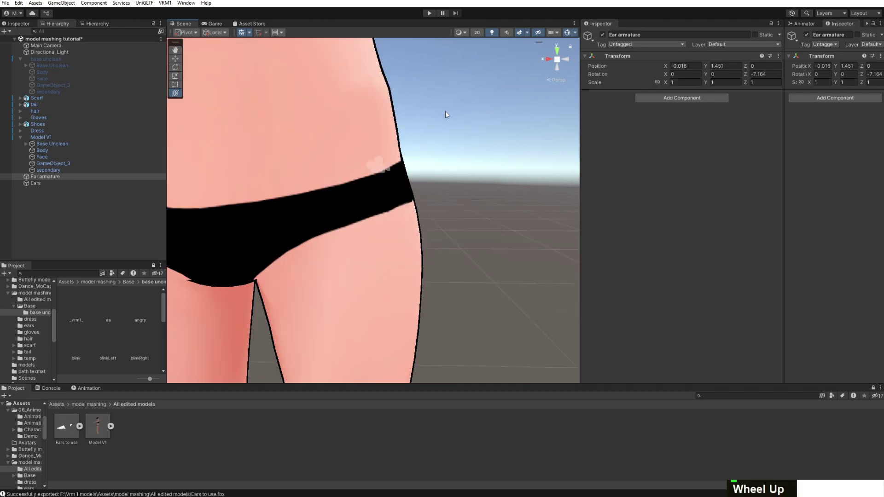
pyautogui.moveTo(446, 114); pyautogui.dragTo(319, 105, button='right')
pyautogui.scroll(-5, 320, 105)
pyautogui.moveTo(405, 109); pyautogui.dragTo(414, 155, button='middle')
pyautogui.scroll(4, 413, 155)
pyautogui.scroll(-1, 413, 154)
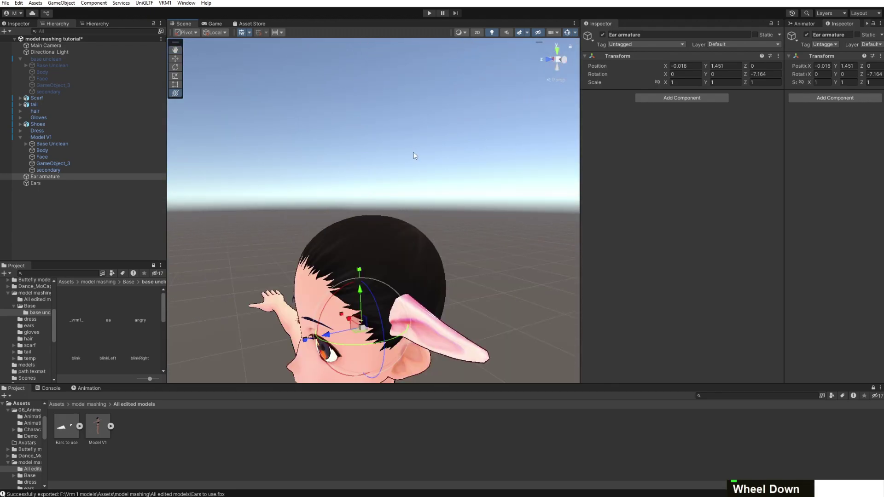
pyautogui.scroll(-2, 413, 156)
pyautogui.moveTo(414, 155); pyautogui.dragTo(447, 192, button='right')
pyautogui.scroll(3, 256, 246)
pyautogui.moveTo(255, 246); pyautogui.dragTo(488, 184, button='middle')
pyautogui.moveTo(347, 225); pyautogui.dragTo(419, 200, button='right')
pyautogui.moveTo(419, 201); pyautogui.dragTo(448, 190, button='middle')
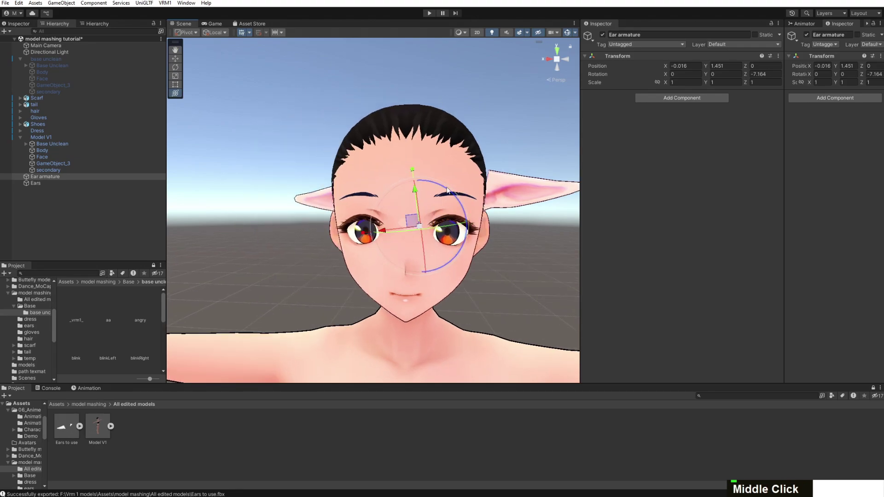
pyautogui.moveTo(448, 191); pyautogui.dragTo(443, 186)
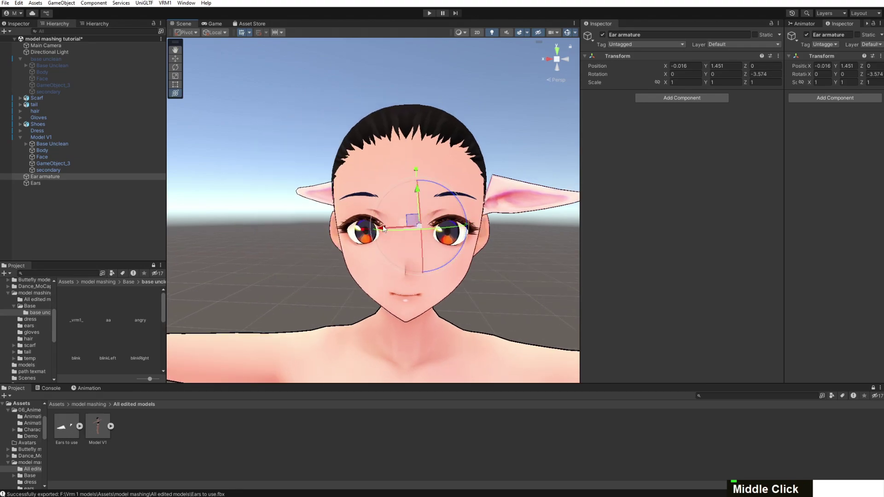
pyautogui.moveTo(384, 229); pyautogui.dragTo(374, 229)
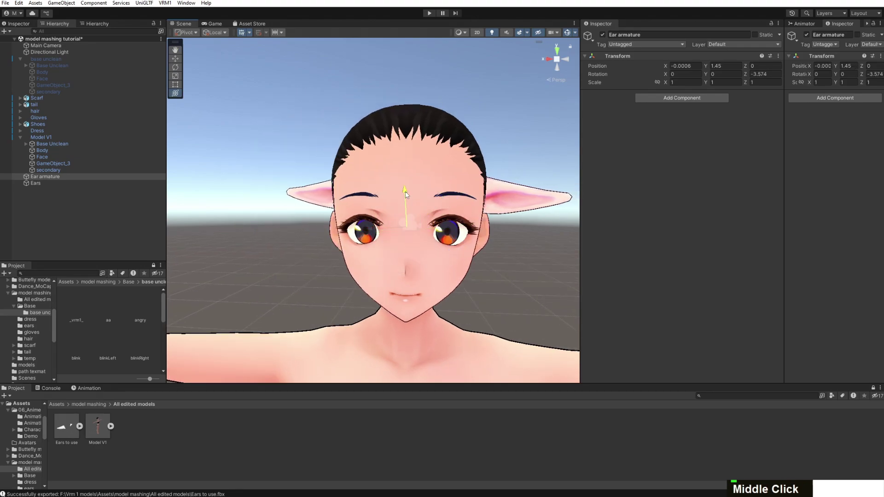
pyautogui.moveTo(406, 194); pyautogui.dragTo(402, 236)
# Rotate the Ear armature to about Y -11.067 and Z -6.712 to align both ears with the head
pyautogui.moveTo(402, 236); pyautogui.dragTo(325, 204, button='right')
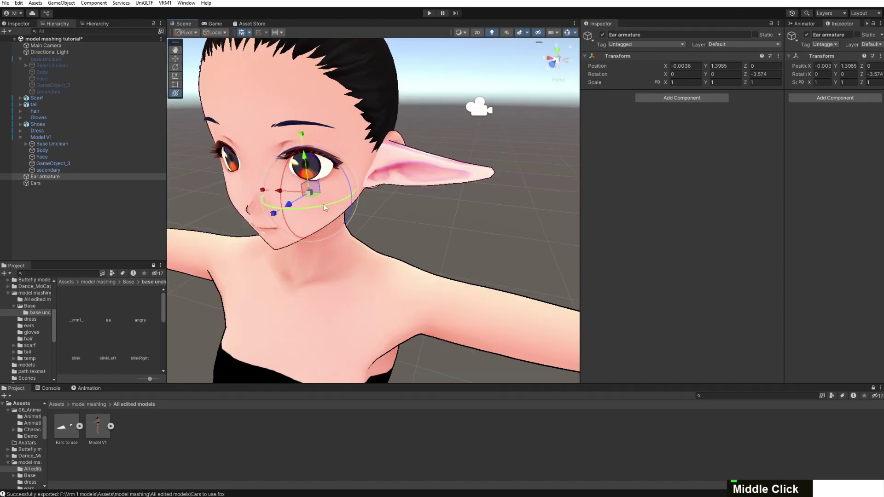
pyautogui.moveTo(325, 203); pyautogui.dragTo(333, 203)
pyautogui.moveTo(333, 204); pyautogui.dragTo(391, 239, button='right')
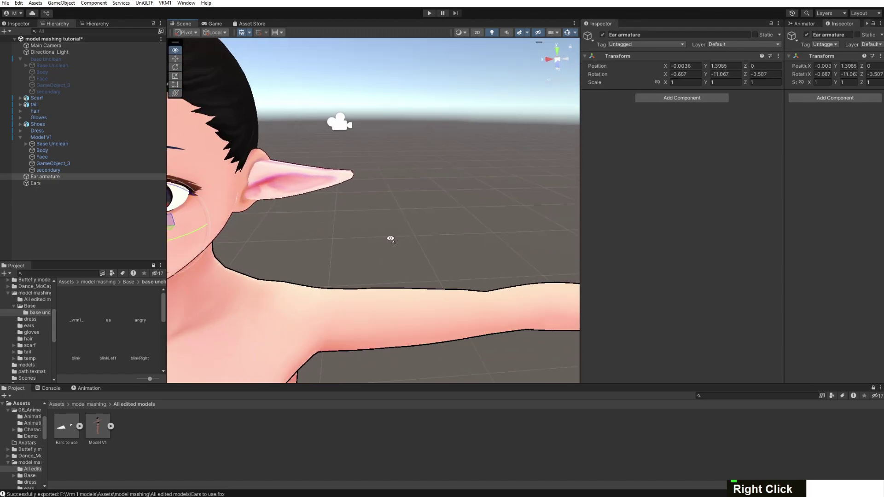
pyautogui.moveTo(391, 238); pyautogui.dragTo(405, 233, button='middle')
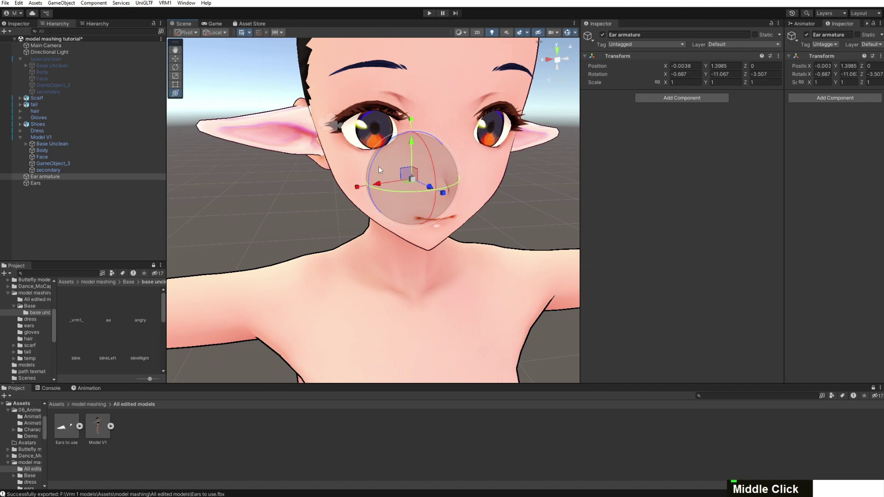
pyautogui.moveTo(372, 167); pyautogui.dragTo(371, 171)
# Nudge the Ear armature to about Z 0.0027 with a Y rotation of about -8.842, and widen its X scale to about 1.0423
pyautogui.moveTo(177, 250); pyautogui.dragTo(285, 240, button='right')
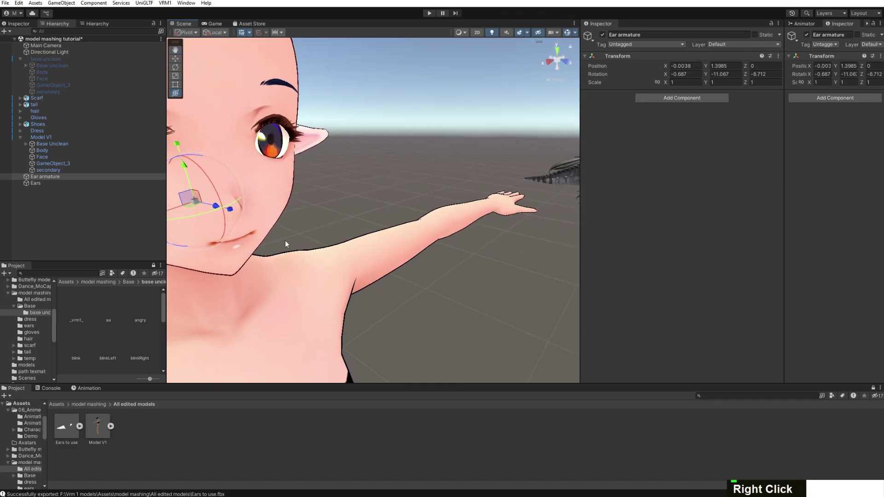
pyautogui.moveTo(286, 244); pyautogui.dragTo(374, 233, button='middle')
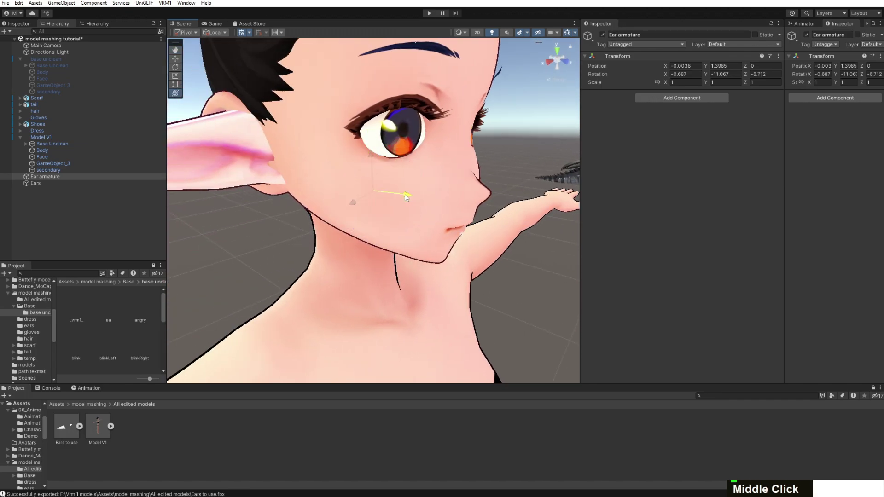
pyautogui.moveTo(406, 196); pyautogui.dragTo(400, 195, button='middle')
pyautogui.moveTo(400, 195); pyautogui.dragTo(443, 180, button='right')
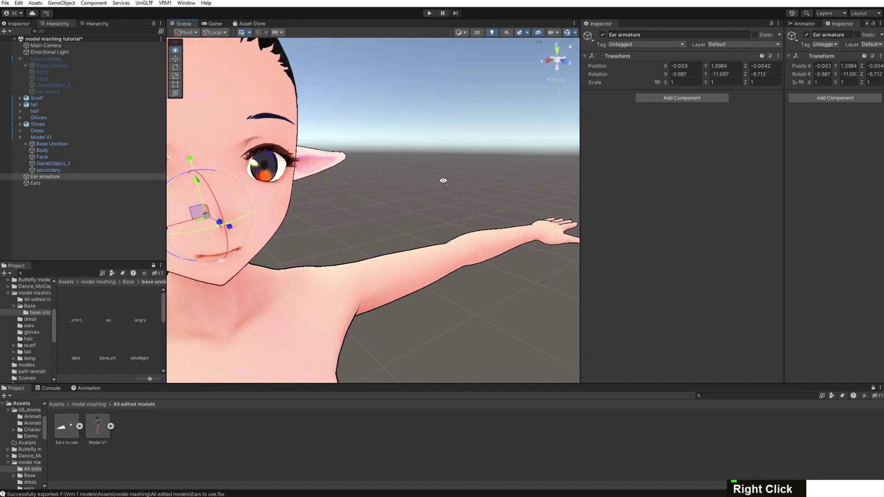
pyautogui.moveTo(443, 180); pyautogui.dragTo(366, 159, button='middle')
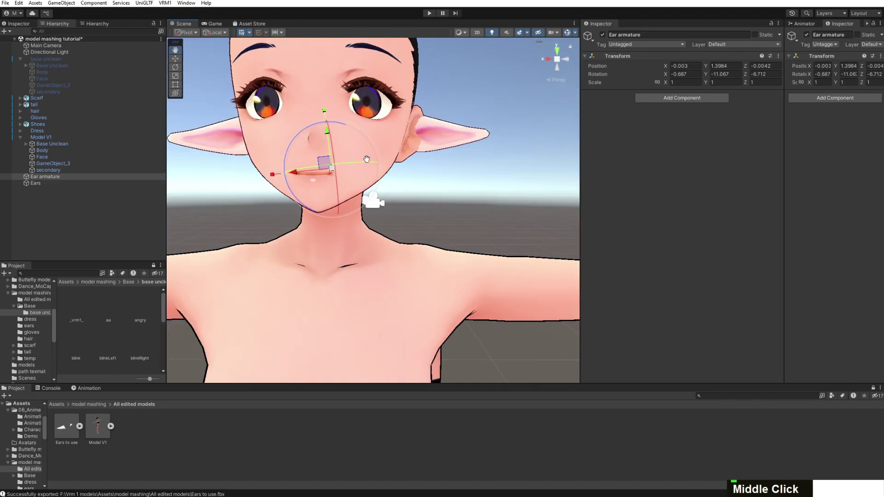
pyautogui.moveTo(366, 159); pyautogui.dragTo(372, 180, button='middle')
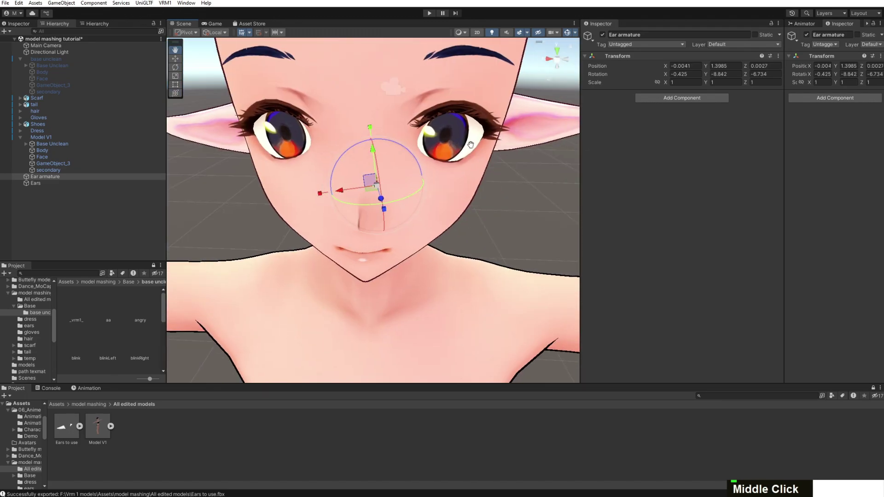
pyautogui.moveTo(495, 140); pyautogui.dragTo(455, 144, button='middle')
pyautogui.moveTo(287, 188); pyautogui.dragTo(285, 189)
# Examine the fit of the ears on the head from the sides and the front
pyautogui.scroll(-1, 431, 159)
pyautogui.moveTo(428, 167); pyautogui.dragTo(260, 239, button='middle')
pyautogui.moveTo(505, 189); pyautogui.dragTo(315, 161, button='right')
pyautogui.scroll(-1, 315, 162)
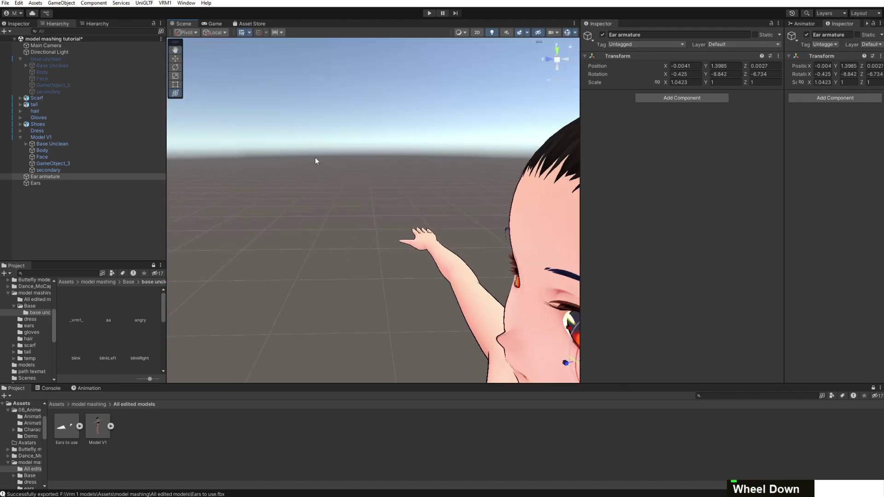
pyautogui.moveTo(315, 157); pyautogui.dragTo(179, 68, button='middle')
pyautogui.moveTo(401, 161); pyautogui.dragTo(365, 198, button='middle')
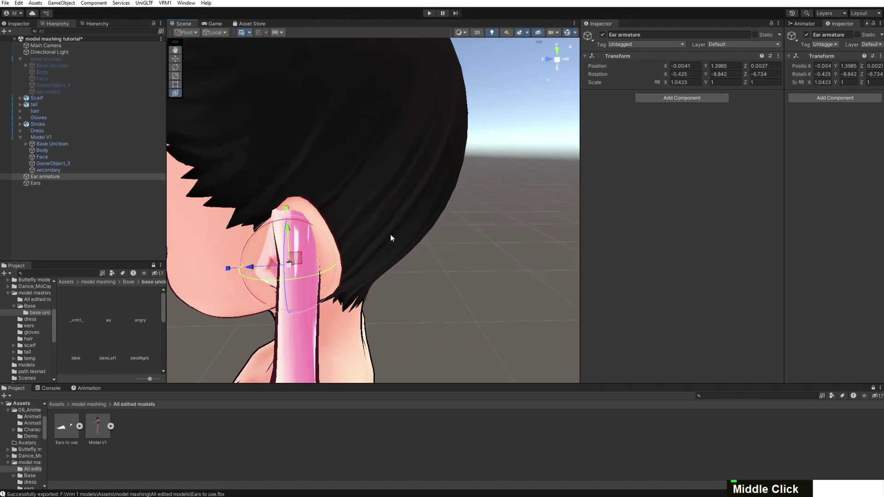
pyautogui.moveTo(390, 238); pyautogui.dragTo(359, 262, button='middle')
pyautogui.scroll(1, 413, 254)
pyautogui.moveTo(424, 247); pyautogui.dragTo(576, 216, button='middle')
pyautogui.moveTo(294, 243); pyautogui.dragTo(403, 224, button='right')
pyautogui.scroll(-1, 403, 224)
pyautogui.scroll(4, 454, 277)
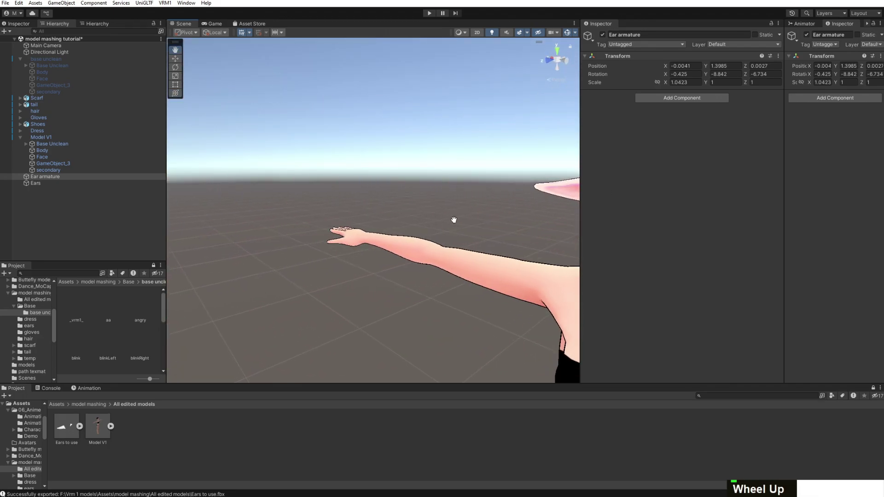
pyautogui.moveTo(432, 231); pyautogui.dragTo(466, 226, button='right')
pyautogui.moveTo(466, 226); pyautogui.dragTo(459, 166, button='middle')
pyautogui.scroll(-2, 459, 166)
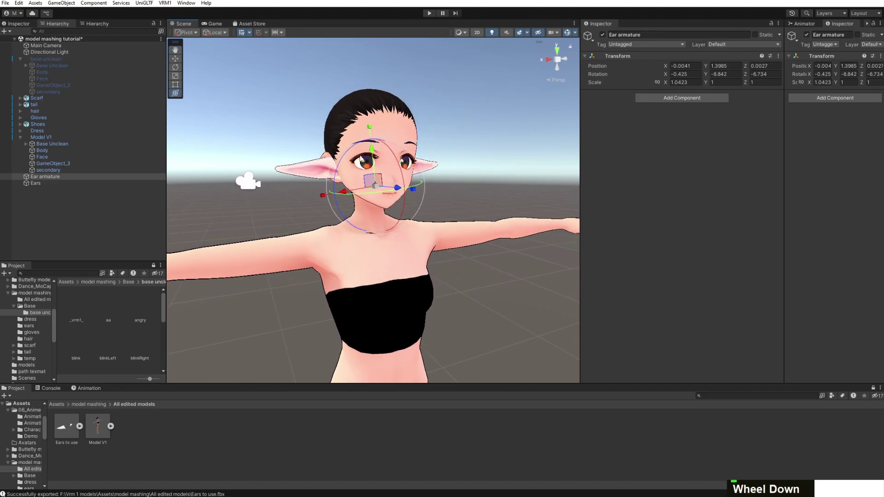
pyautogui.moveTo(411, 187); pyautogui.dragTo(377, 181, button='middle')
pyautogui.moveTo(487, 204); pyautogui.dragTo(444, 221, button='middle')
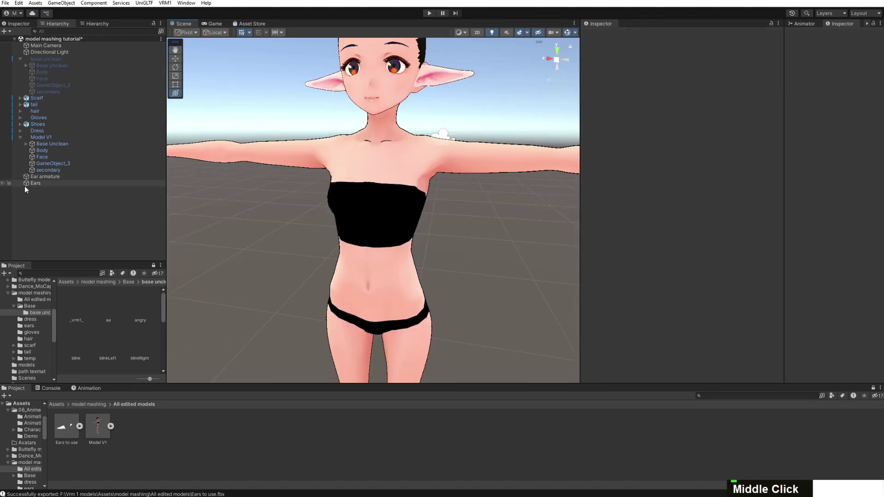
# Expand Model V1's skeleton through the hips, spine, chest and neck, and parent the Ear armature to the J_Bip_C_Head bone
pyautogui.click(32, 184)
pyautogui.click(41, 177)
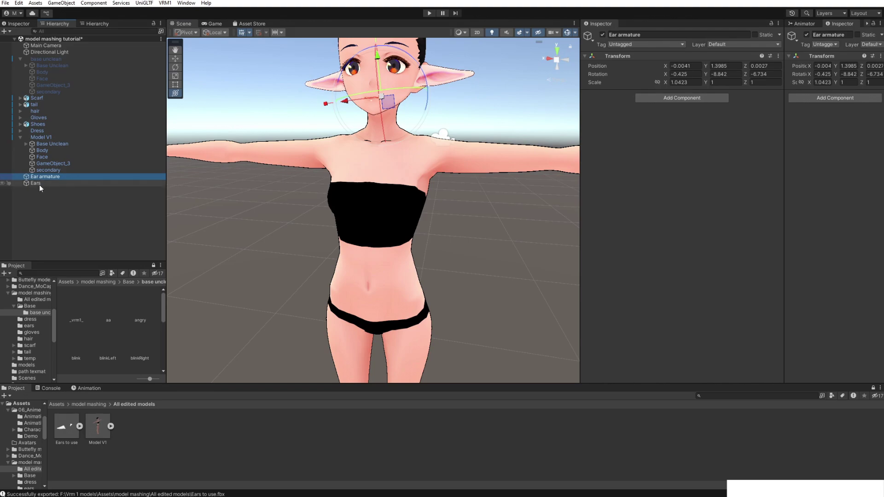
pyautogui.click(39, 184)
pyautogui.click(38, 178)
pyautogui.click(24, 143)
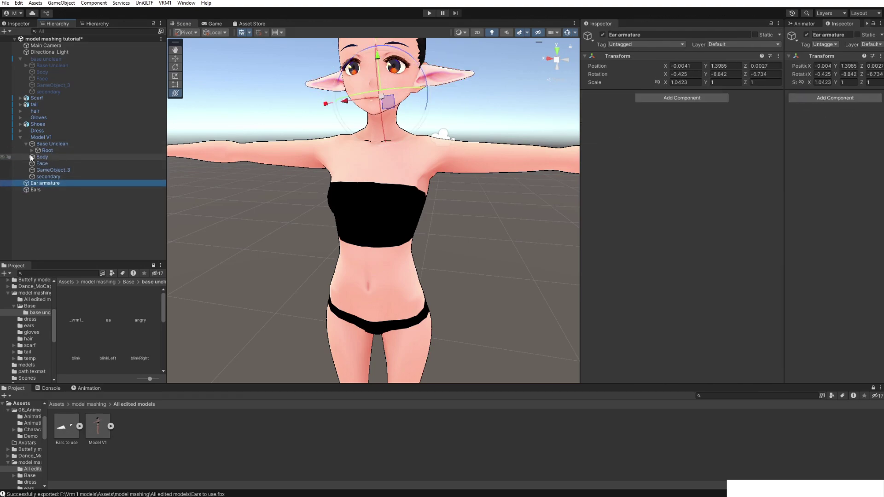
pyautogui.click(32, 150)
pyautogui.click(38, 157)
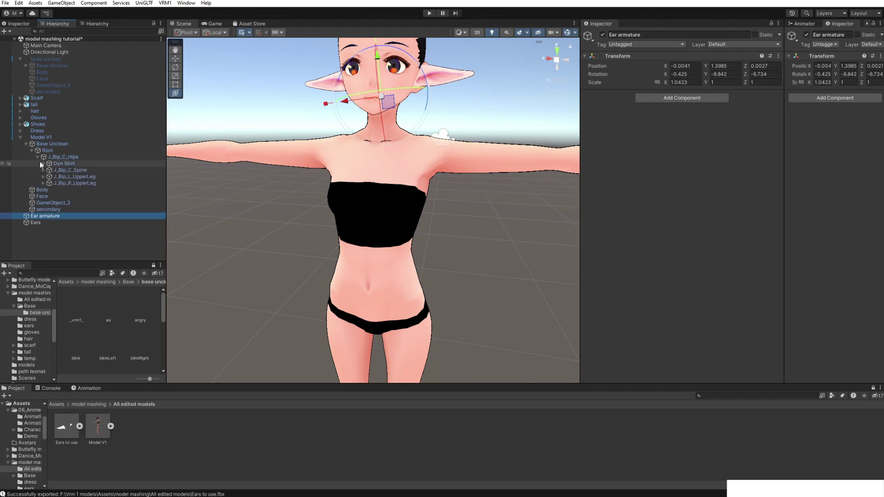
pyautogui.click(44, 171)
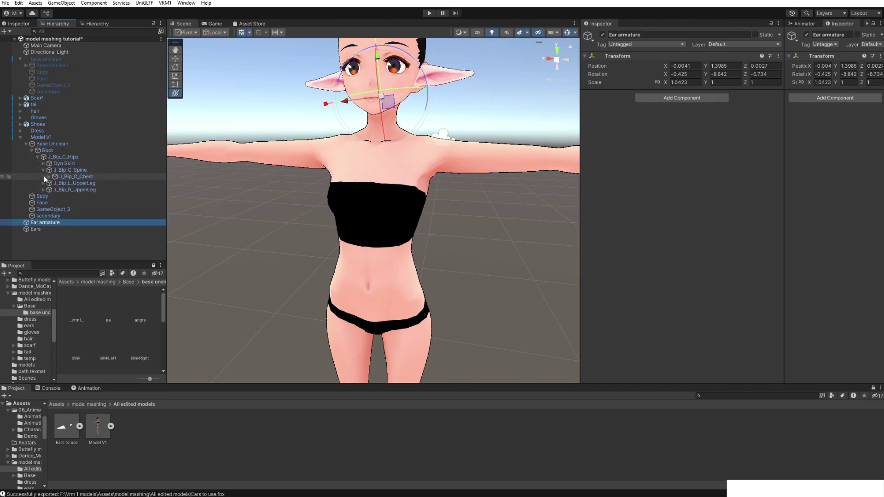
pyautogui.click(49, 177)
pyautogui.click(55, 183)
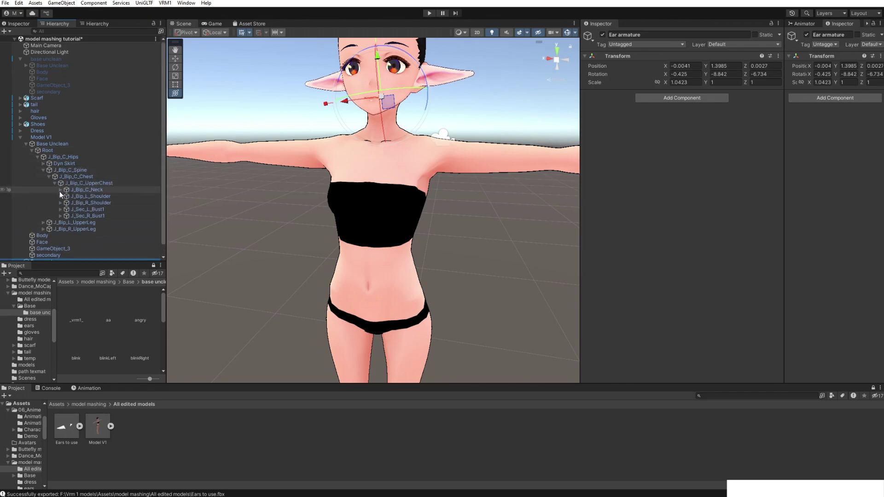
pyautogui.click(60, 190)
pyautogui.scroll(-2, 74, 197)
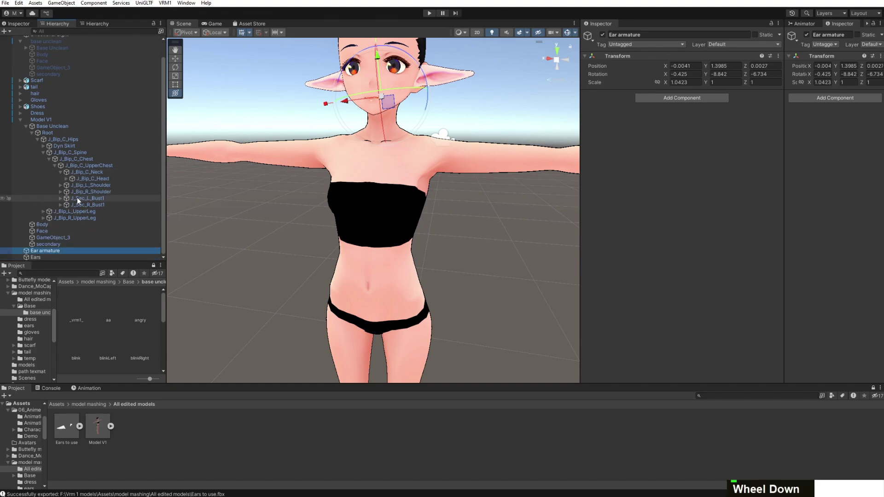
pyautogui.moveTo(56, 250); pyautogui.dragTo(96, 182)
# Try posing the J_Bip_C_Head bone to test whether the ears follow, and undo the change
pyautogui.click(93, 178)
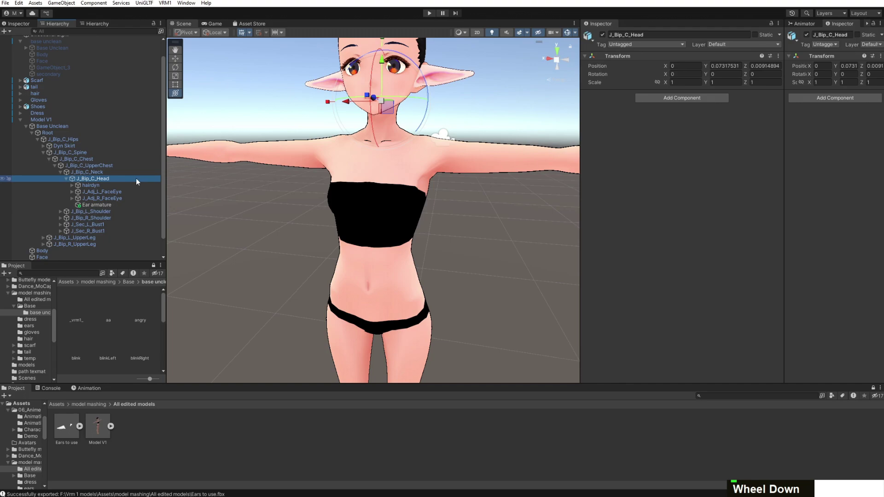
pyautogui.scroll(-3, 404, 158)
pyautogui.moveTo(389, 150)
pyautogui.mouseDown()
pyautogui.moveTo(413, 176)
pyautogui.moveTo(394, 122)
pyautogui.moveTo(430, 132)
pyautogui.moveTo(411, 91)
pyautogui.moveTo(390, 139)
pyautogui.mouseUp()
pyautogui.hotkey('ctrl', 'z')
# Move the Ears mesh into Model V1, between GameObject_3 and secondary
pyautogui.scroll(-2, 92, 230)
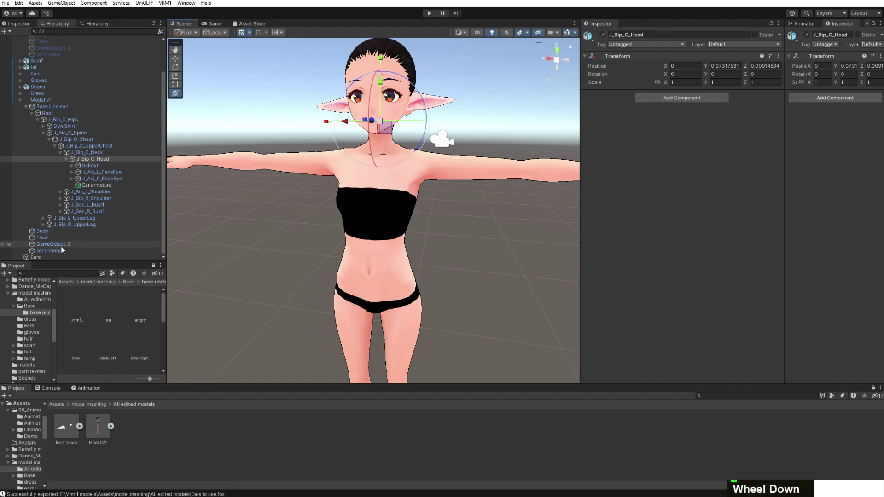
pyautogui.moveTo(46, 256)
pyautogui.mouseDown()
pyautogui.moveTo(49, 238)
pyautogui.moveTo(48, 248)
pyautogui.mouseUp()
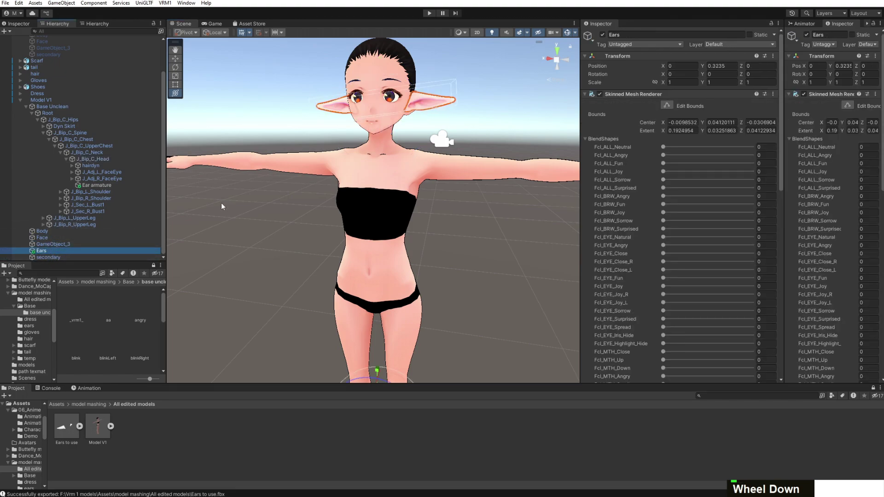
# Try rotating the J_Bip_C_Head and J_Bip_C_Neck bones with the ears attached, undoing each test
pyautogui.click(93, 159)
pyautogui.moveTo(390, 142); pyautogui.dragTo(261, 159)
pyautogui.hotkey('ctrl', 'z')
pyautogui.hotkey('ctrl', 'z')
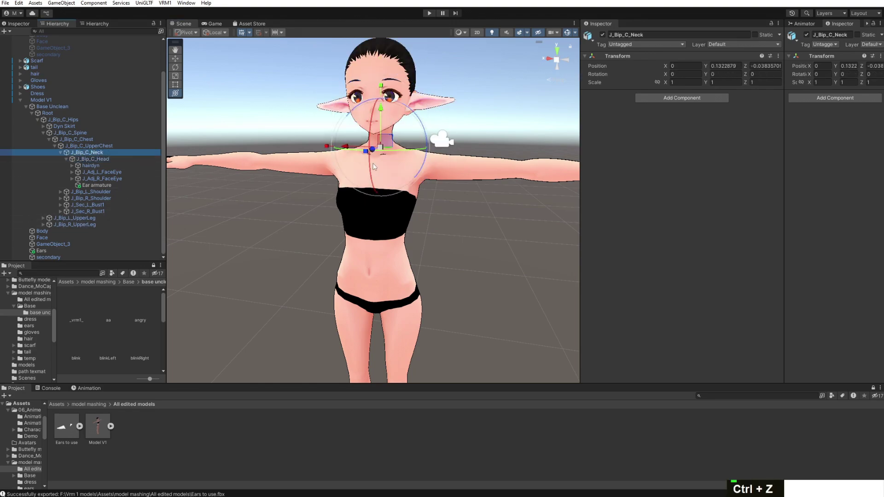
pyautogui.moveTo(363, 189); pyautogui.dragTo(345, 221)
pyautogui.hotkey('ctrl', 'z')
pyautogui.moveTo(451, 169); pyautogui.dragTo(346, 221)
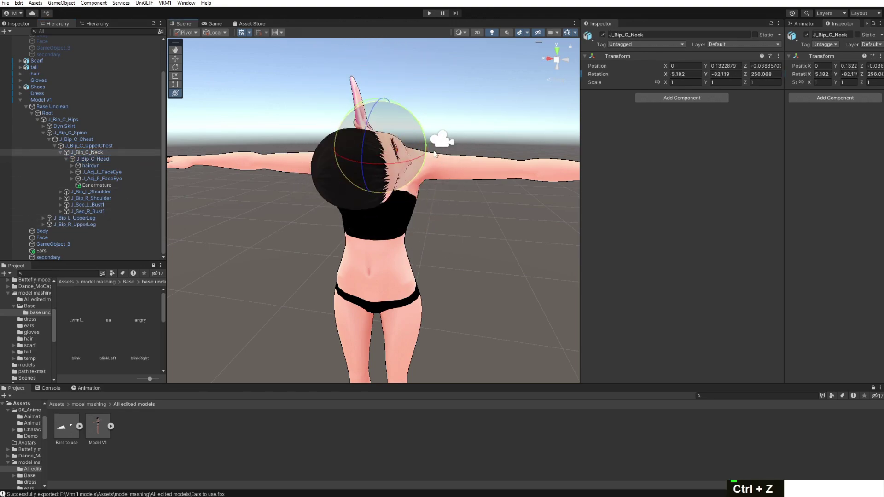
pyautogui.hotkey('ctrl', 'z')
pyautogui.moveTo(423, 235)
pyautogui.mouseDown(button='middle')
pyautogui.moveTo(411, 196)
pyautogui.moveTo(420, 228)
pyautogui.mouseUp(button='middle')
pyautogui.scroll(-3, 413, 196)
pyautogui.hotkey('ctrl', 'z')
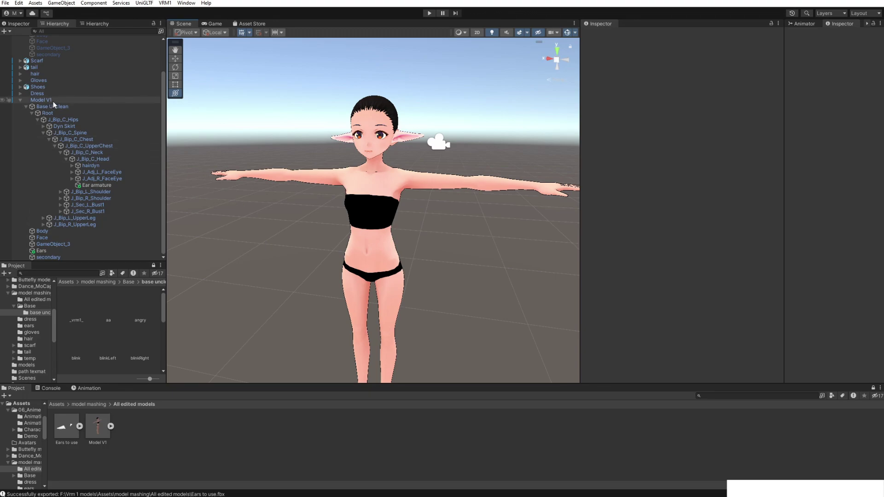
# Export Model V1 as a VRM 1.0 file named Model V2.vrm in the Assets/model mashing/All edited models folder
pyautogui.click(82, 99)
pyautogui.click(165, 2)
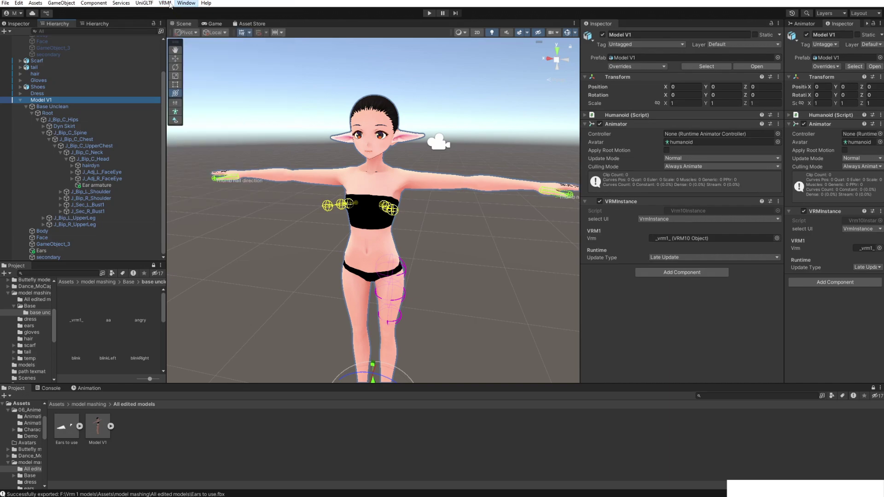
pyautogui.click(185, 12)
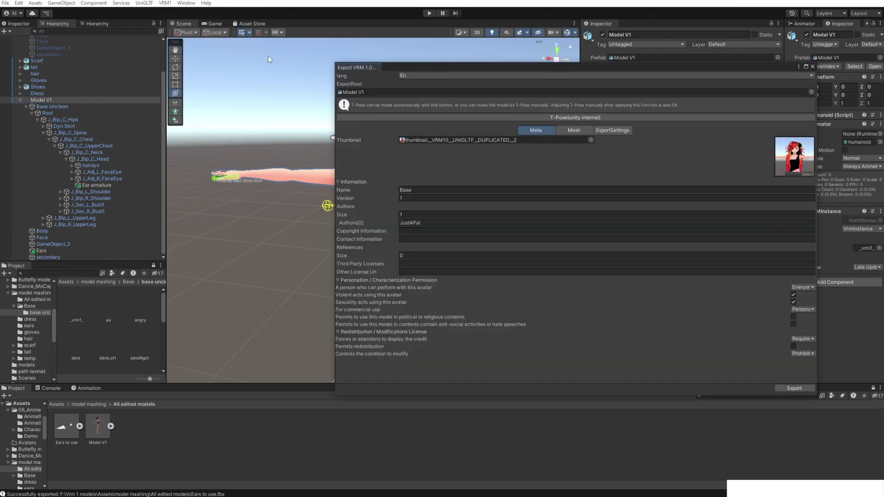
pyautogui.click(795, 391)
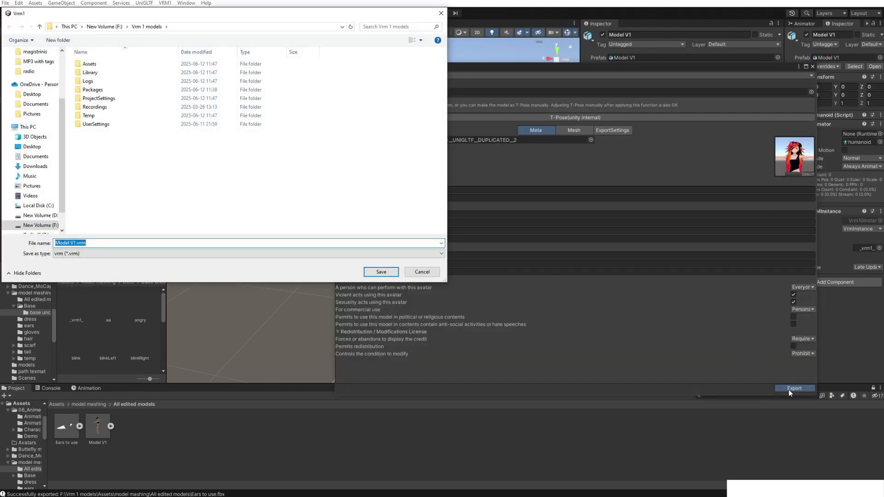
pyautogui.doubleClick(116, 64)
pyautogui.scroll(-1, 42, 105)
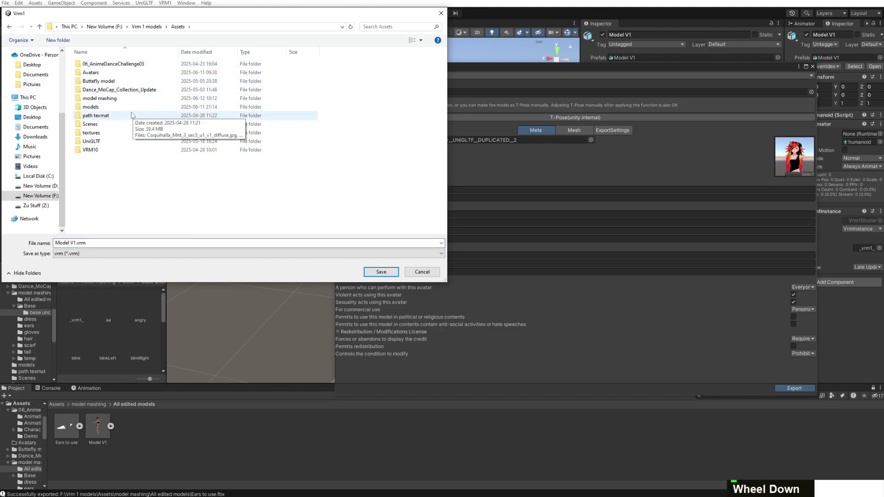
pyautogui.doubleClick(122, 98)
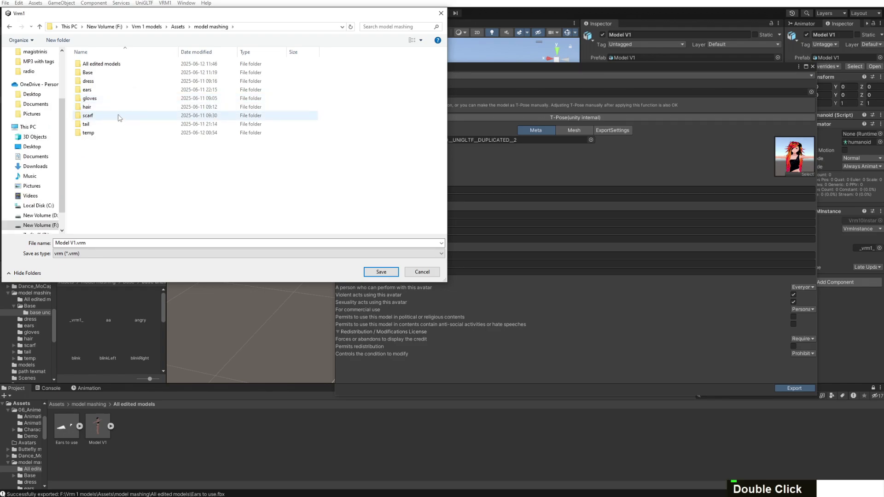
pyautogui.doubleClick(99, 64)
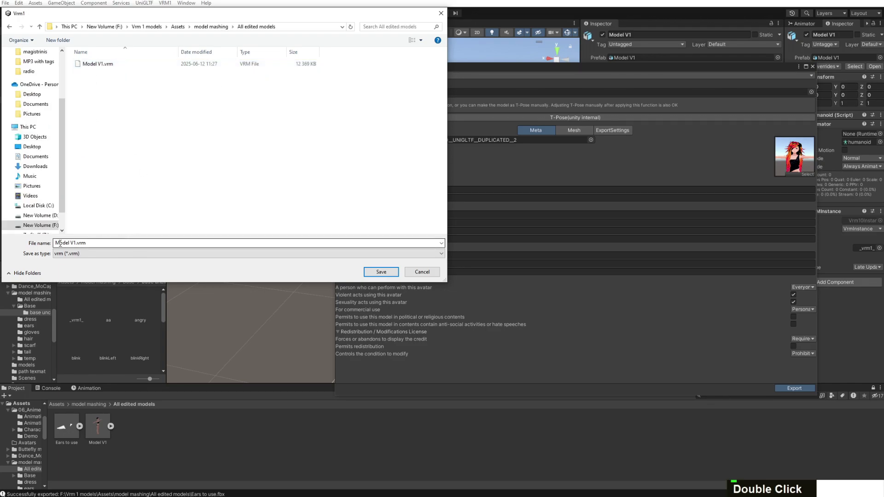
pyautogui.doubleClick(75, 243)
pyautogui.click(72, 243)
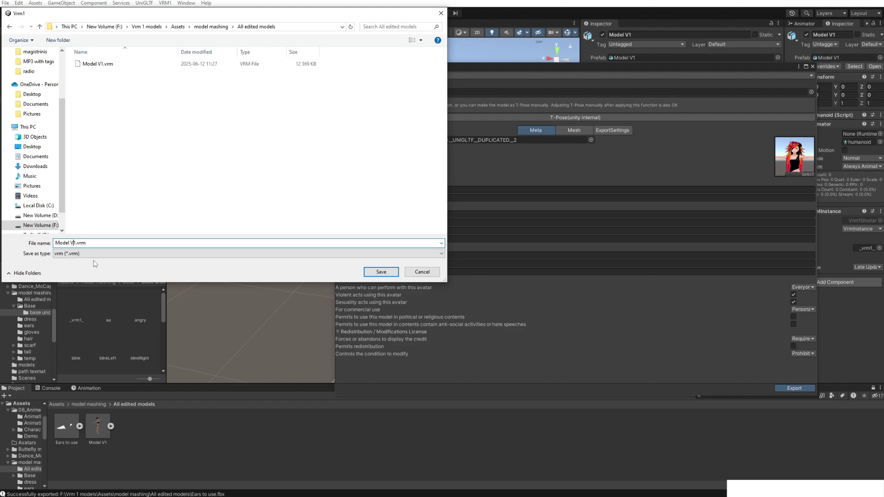
pyautogui.press('Delete')
pyautogui.write('2')
pyautogui.press('Return')
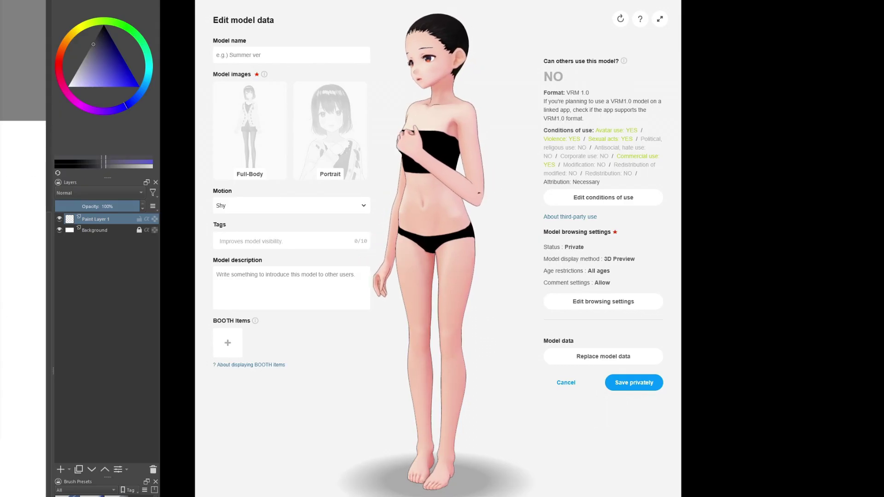
# Switch to VRoid Hub, replace the model data with Model V2.vrm, save it privately and inspect the preview
pyautogui.click(598, 356)
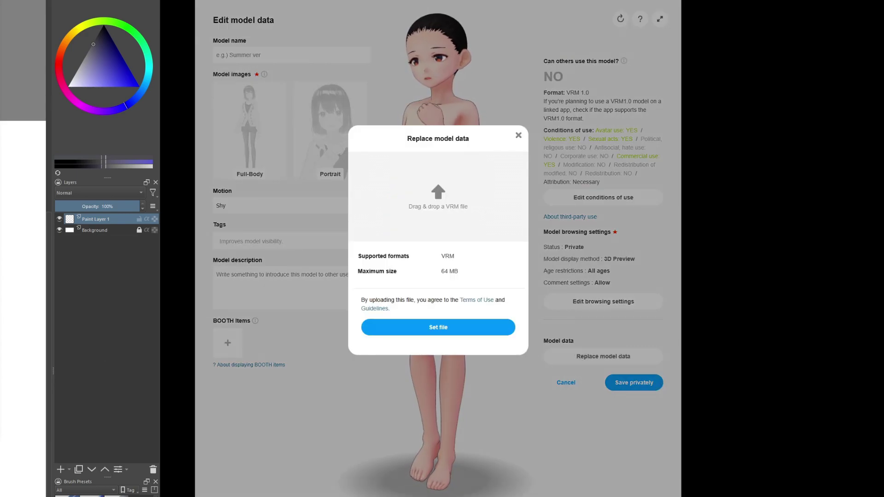
pyautogui.moveTo(2, 276); pyautogui.dragTo(438, 198)
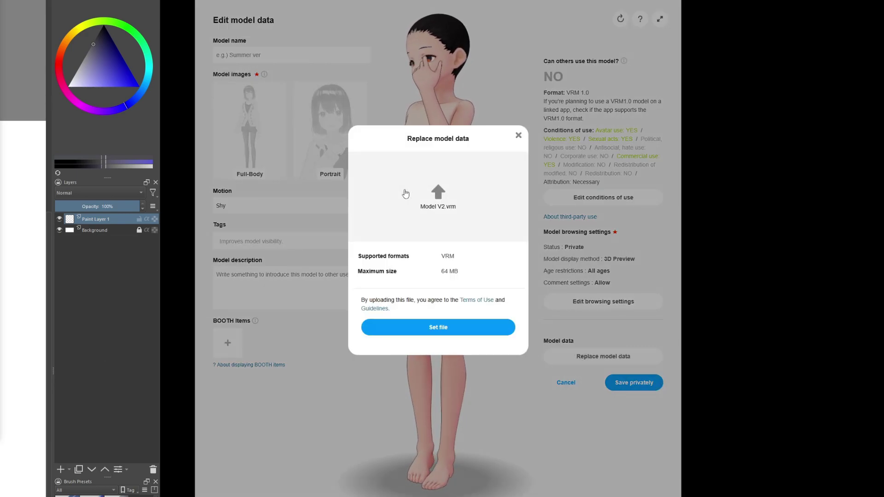
pyautogui.click(465, 327)
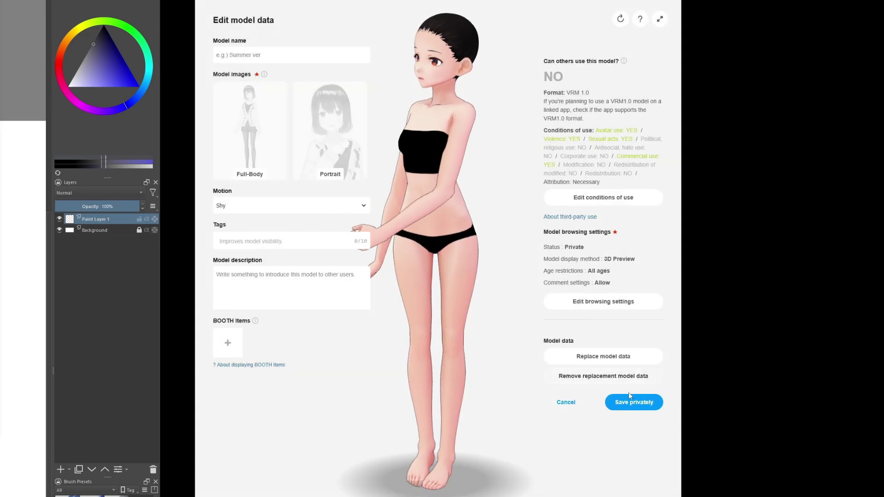
pyautogui.click(634, 407)
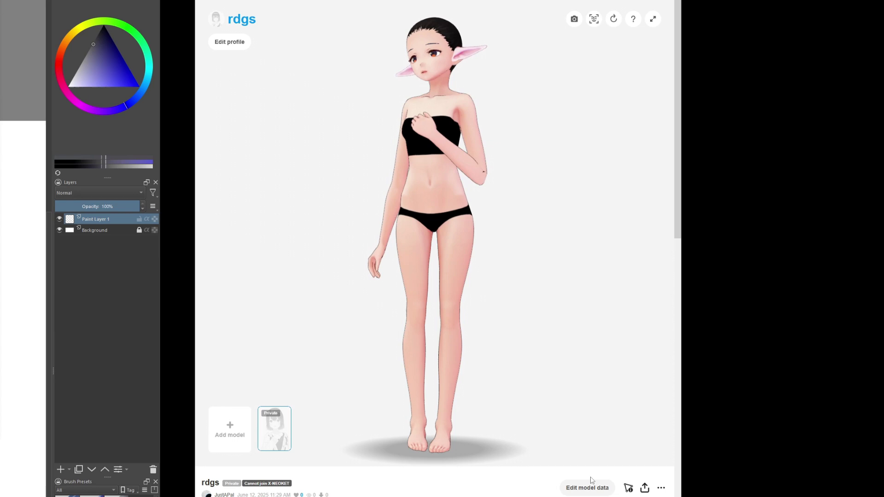
pyautogui.moveTo(505, 194); pyautogui.dragTo(513, 229)
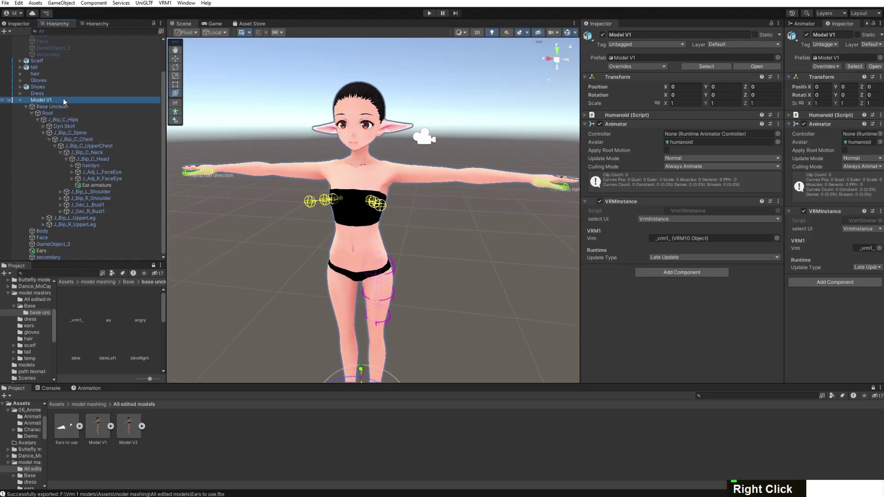
# Delete Model V1 from the scene, add the Model V2 asset in its place and expand it
pyautogui.press('Delete')
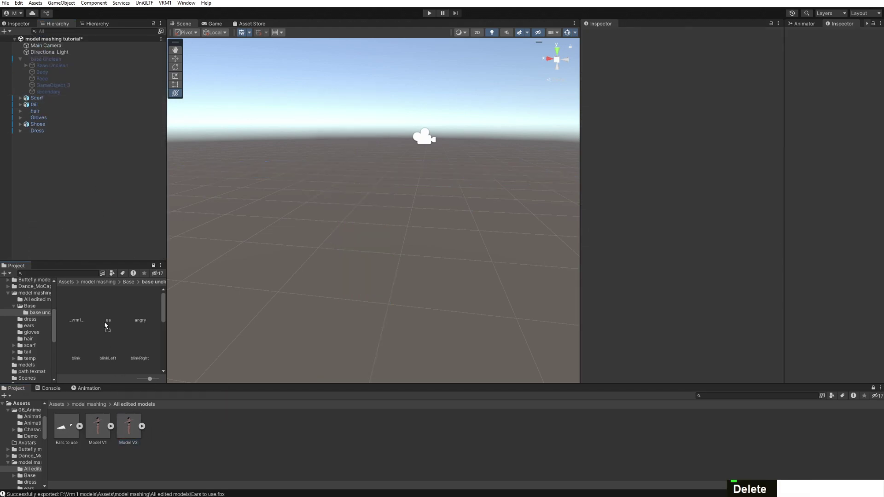
pyautogui.moveTo(61, 165); pyautogui.dragTo(59, 164)
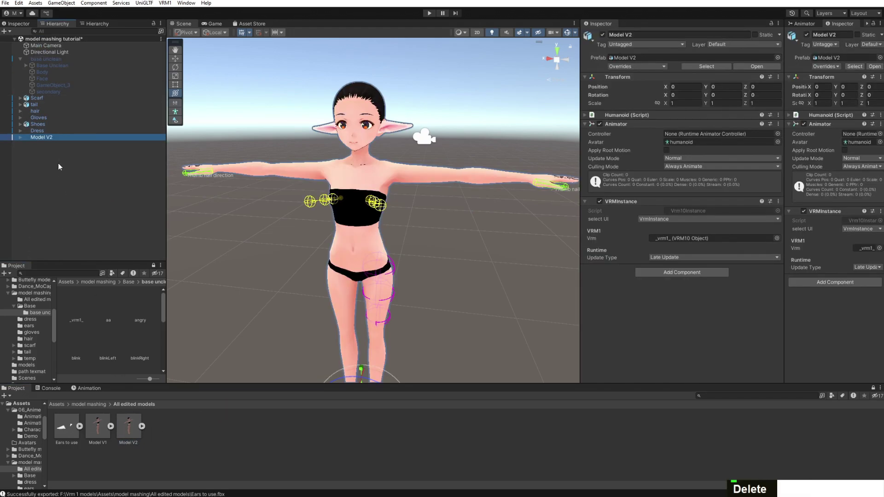
pyautogui.click(20, 137)
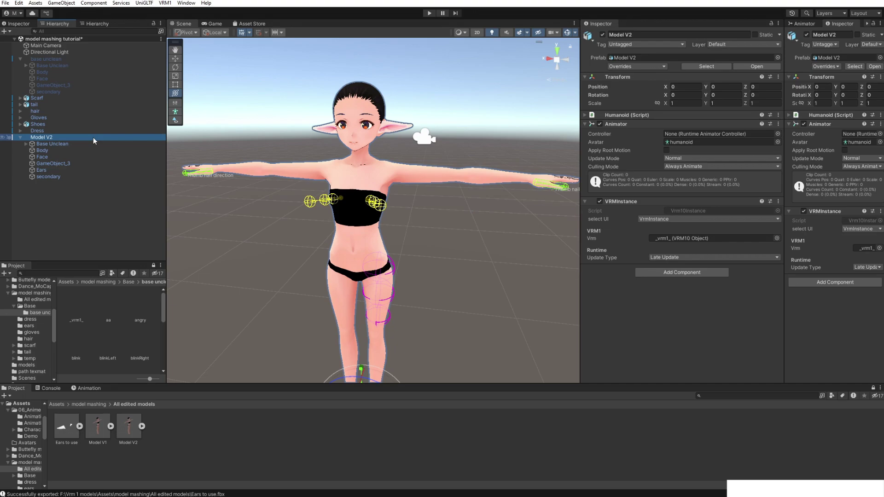
# Delete the disabled base Unclean model and move Model V2 directly below Directional Light in the scene hierarchy
pyautogui.click(41, 60)
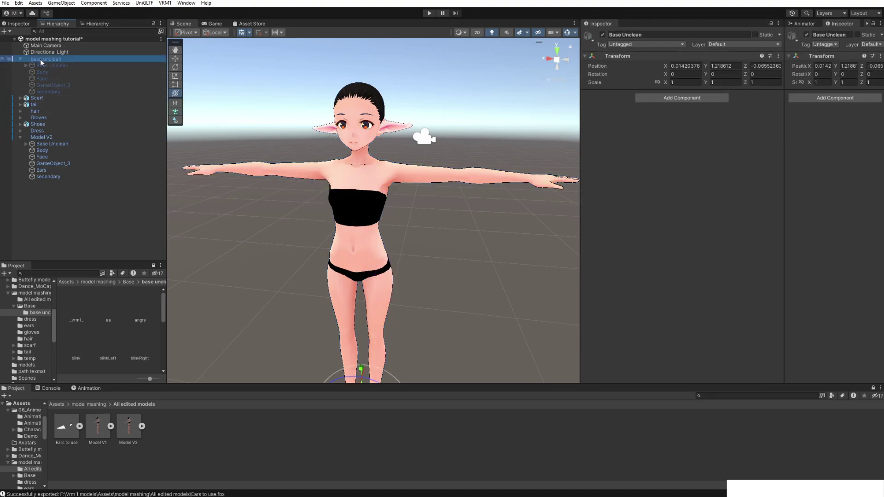
pyautogui.press('Delete')
pyautogui.press('Delete')
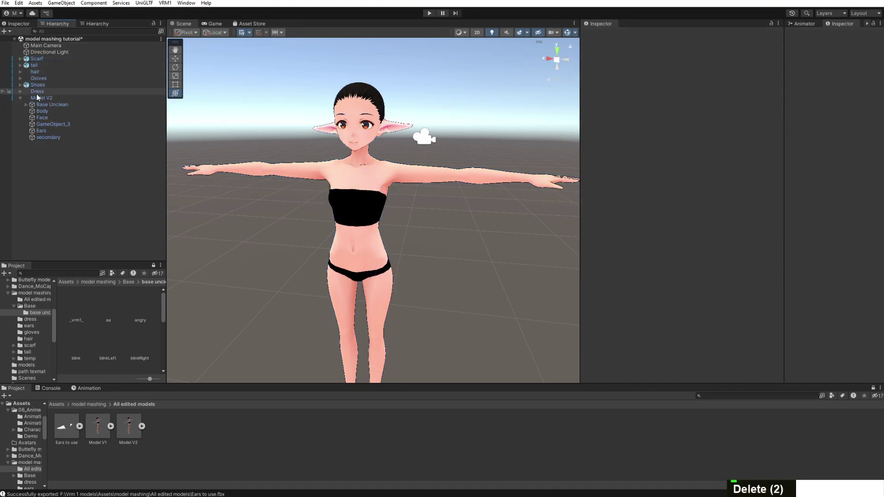
pyautogui.moveTo(35, 97); pyautogui.dragTo(47, 55)
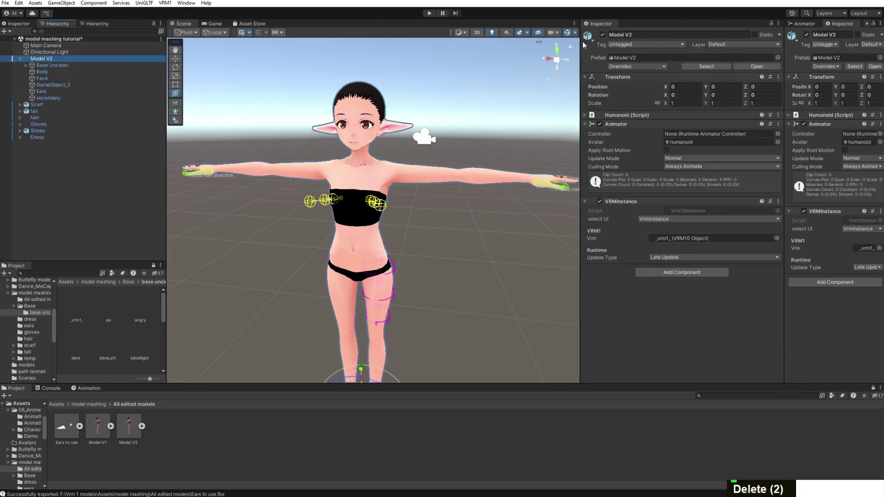
# Move the Scarf model along the X axis to about -1.12 so it stands beside Model V2
pyautogui.moveTo(534, 313)
pyautogui.mouseDown(button='right')
pyautogui.moveTo(529, 276)
pyautogui.moveTo(534, 299)
pyautogui.mouseUp(button='right')
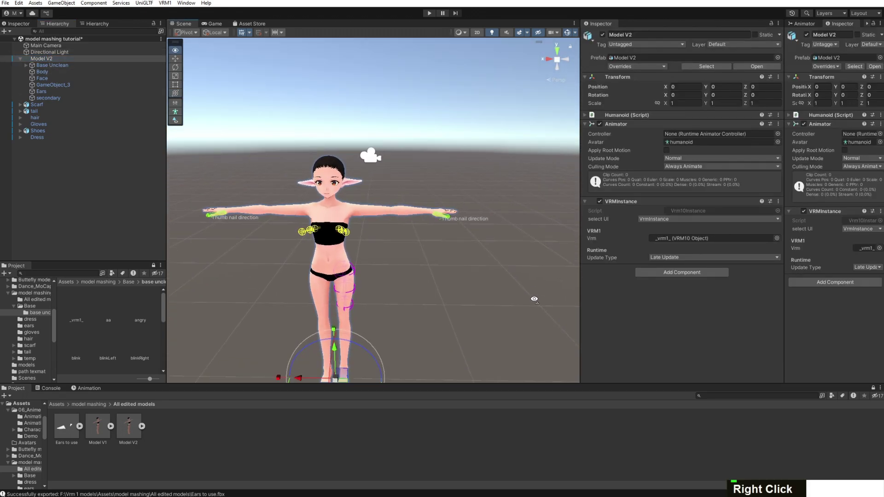
pyautogui.moveTo(532, 298); pyautogui.dragTo(168, 274, button='middle')
pyautogui.click(545, 191)
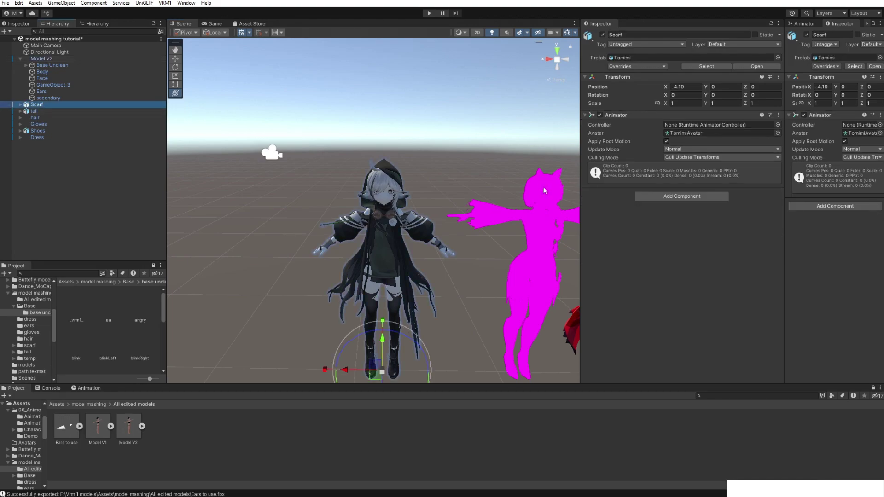
pyautogui.moveTo(341, 369); pyautogui.dragTo(118, 371)
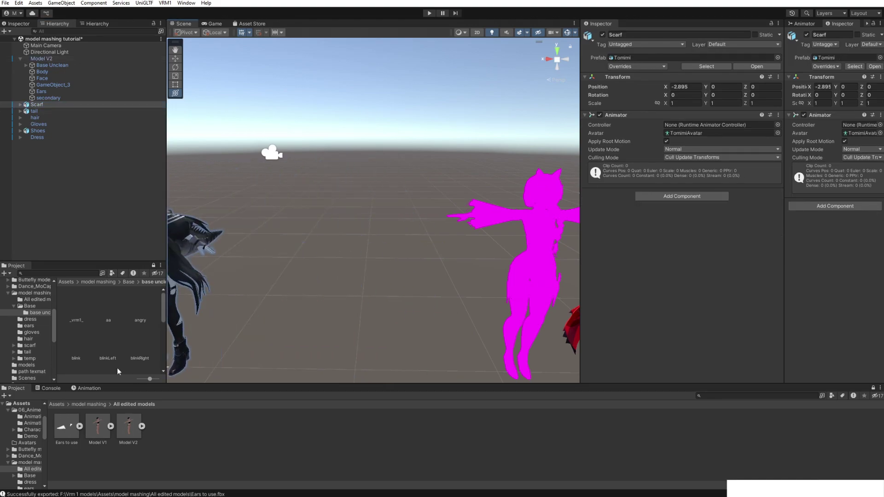
pyautogui.moveTo(269, 327); pyautogui.dragTo(400, 281, button='middle')
pyautogui.scroll(-2, 550, 317)
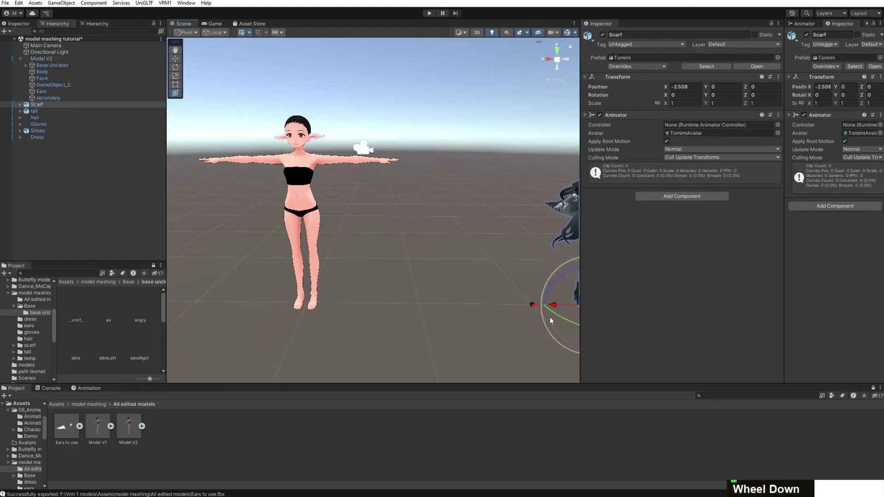
pyautogui.moveTo(559, 307); pyautogui.dragTo(425, 305)
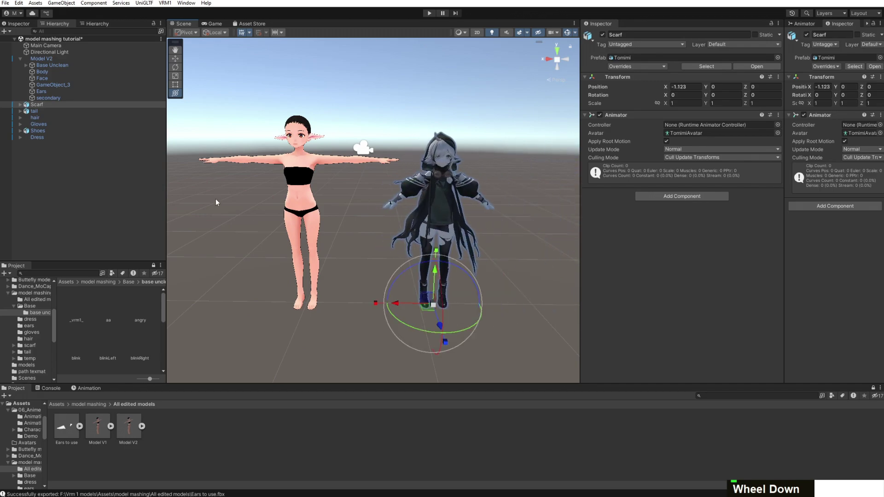
# Expand the Scarf model, select its Scarf mesh and examine the neck area from several angles
pyautogui.click(20, 105)
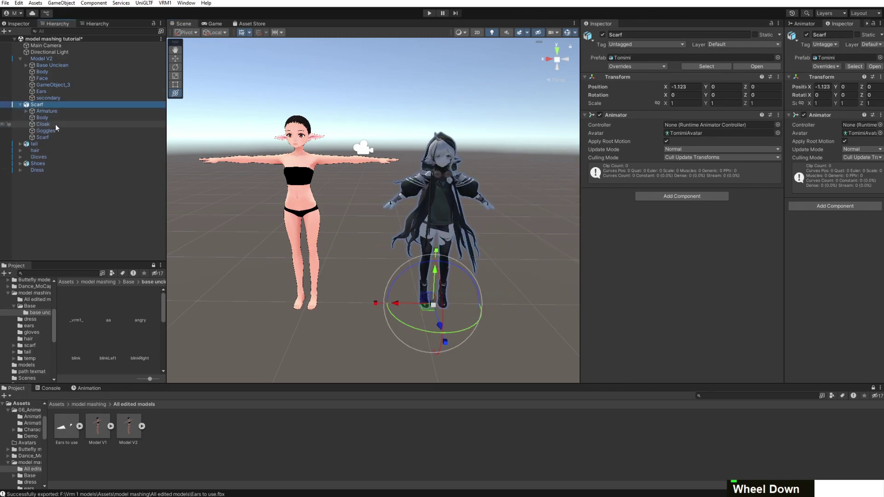
pyautogui.click(52, 136)
pyautogui.moveTo(456, 214); pyautogui.dragTo(388, 263, button='middle')
pyautogui.scroll(3, 433, 261)
pyautogui.scroll(5, 432, 261)
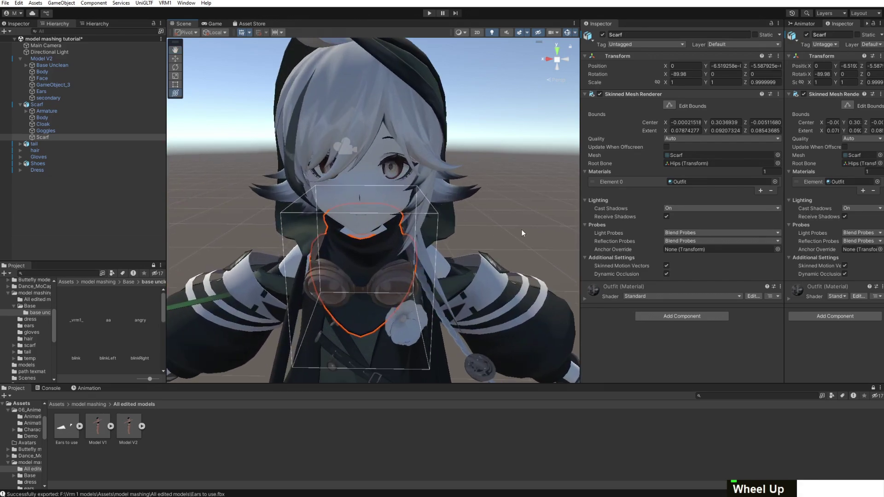
pyautogui.moveTo(521, 229); pyautogui.dragTo(369, 242, button='right')
pyautogui.moveTo(369, 242); pyautogui.dragTo(325, 186, button='middle')
pyautogui.moveTo(381, 156); pyautogui.dragTo(360, 160, button='right')
pyautogui.moveTo(360, 160); pyautogui.dragTo(286, 182, button='middle')
pyautogui.moveTo(357, 304); pyautogui.dragTo(421, 204, button='middle')
pyautogui.moveTo(379, 224); pyautogui.dragTo(232, 217, button='right')
pyautogui.keyDown('ctrl'); pyautogui.click(129, 138); pyautogui.keyUp('ctrl')
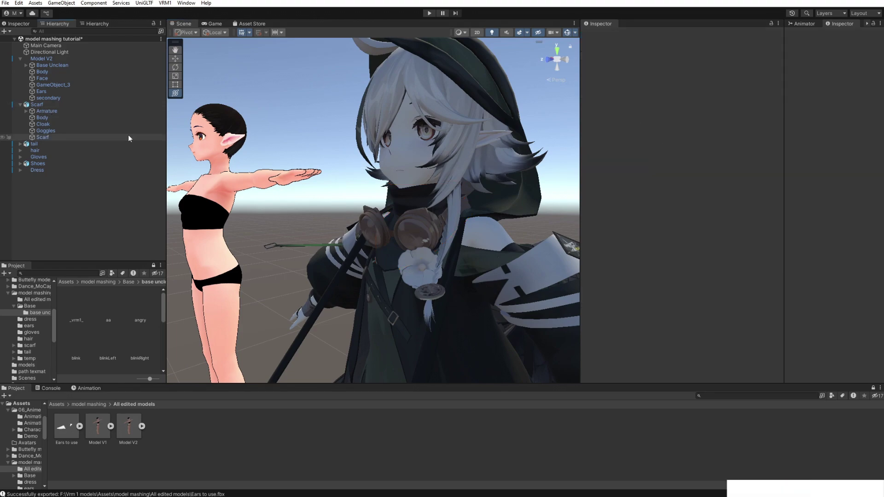
# Unpack the Scarf model's prefab completely
pyautogui.rightClick(41, 105)
pyautogui.moveTo(119, 219)
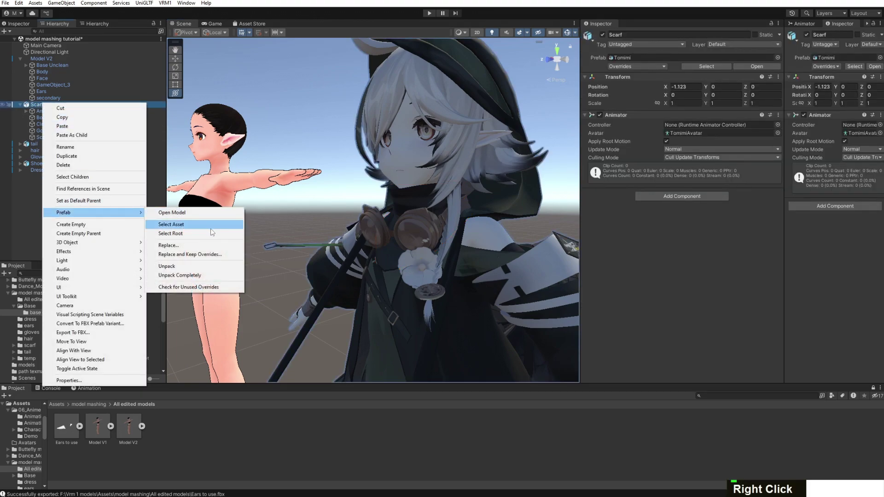
pyautogui.click(203, 276)
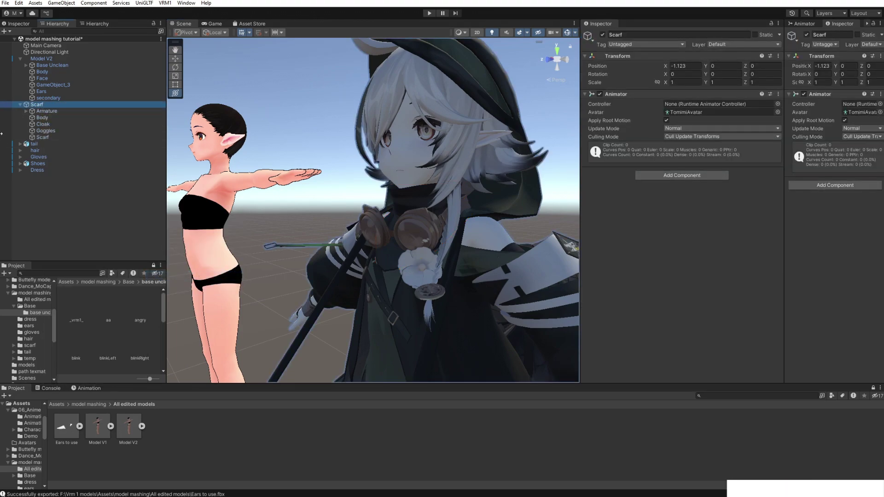
# Expand the Scarf model's armature through the Hips and Spine bones
pyautogui.click(26, 111)
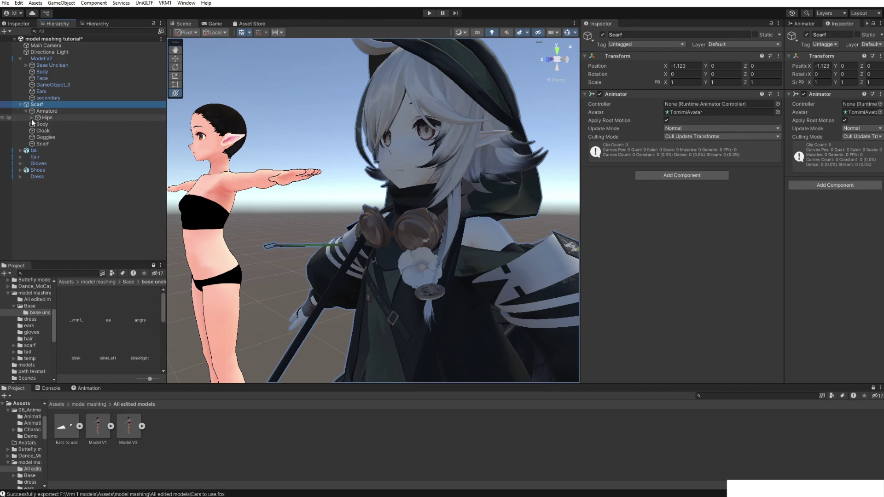
pyautogui.click(30, 119)
pyautogui.click(31, 118)
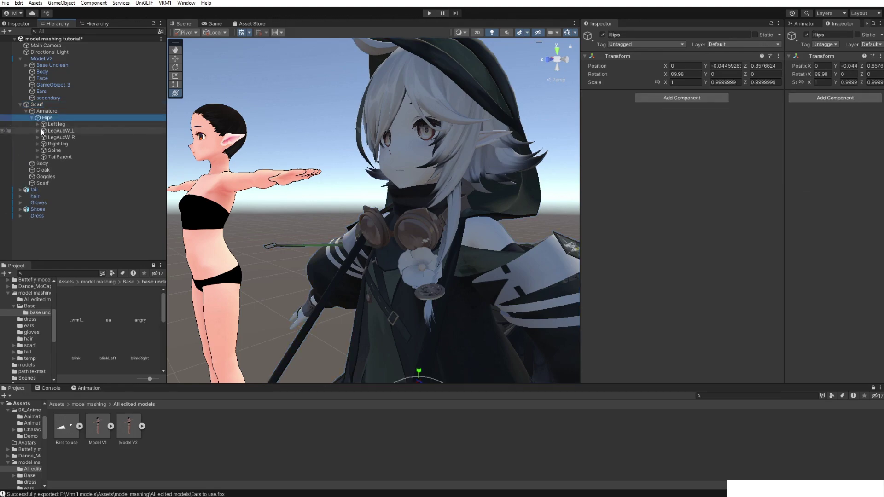
pyautogui.click(38, 150)
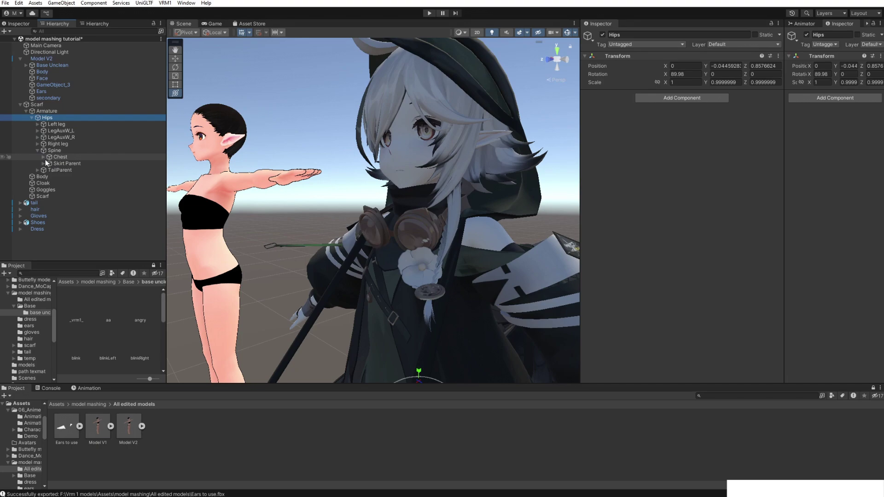
# Try posing the Scarf model's Chest bone to test what follows it, and undo the change
pyautogui.click(54, 157)
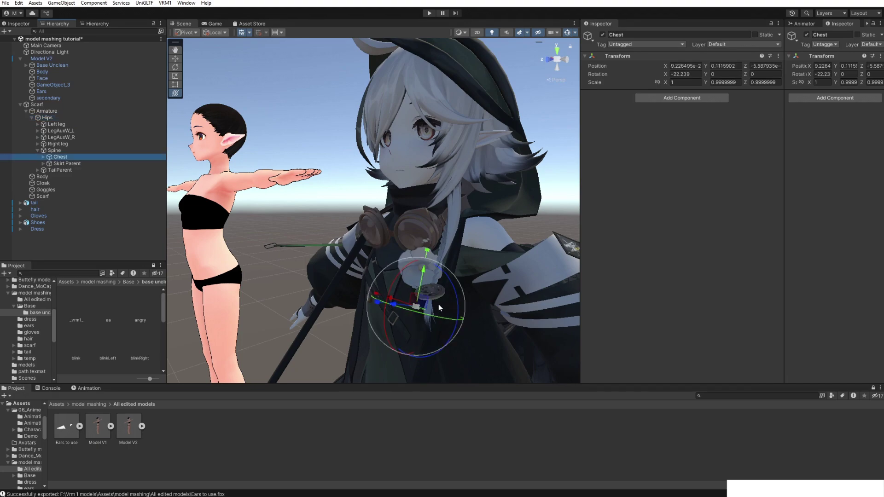
pyautogui.moveTo(438, 304); pyautogui.dragTo(344, 261)
pyautogui.hotkey('ctrl', 'z')
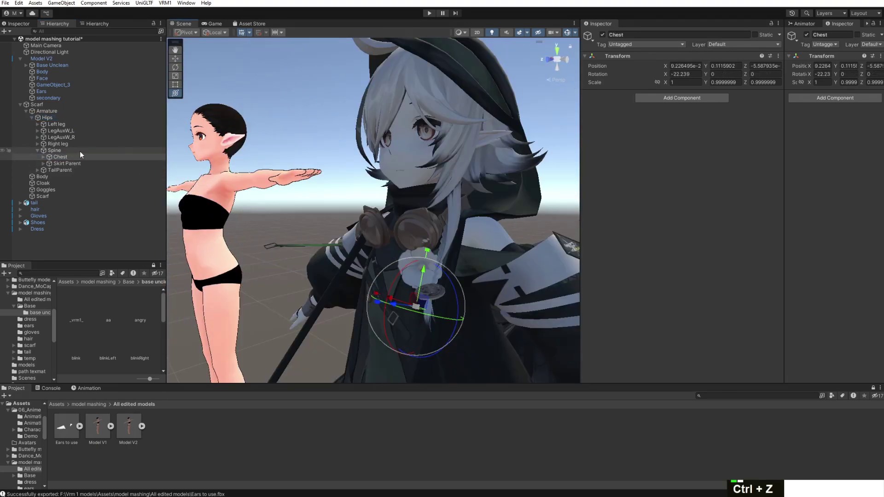
# Expand the Chest bone and try rotating its Neck bone to test what follows it, and undo the rotation
pyautogui.click(43, 157)
pyautogui.click(74, 177)
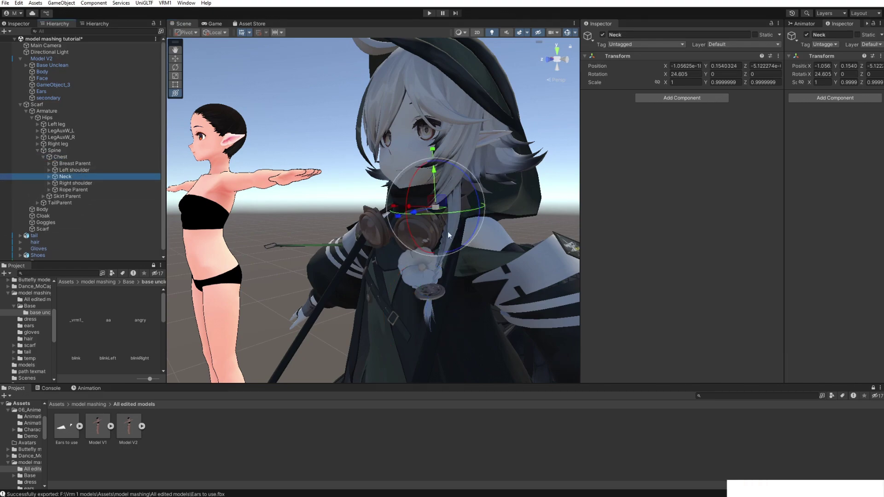
pyautogui.moveTo(448, 231); pyautogui.dragTo(414, 55)
pyautogui.hotkey('ctrl', 'z')
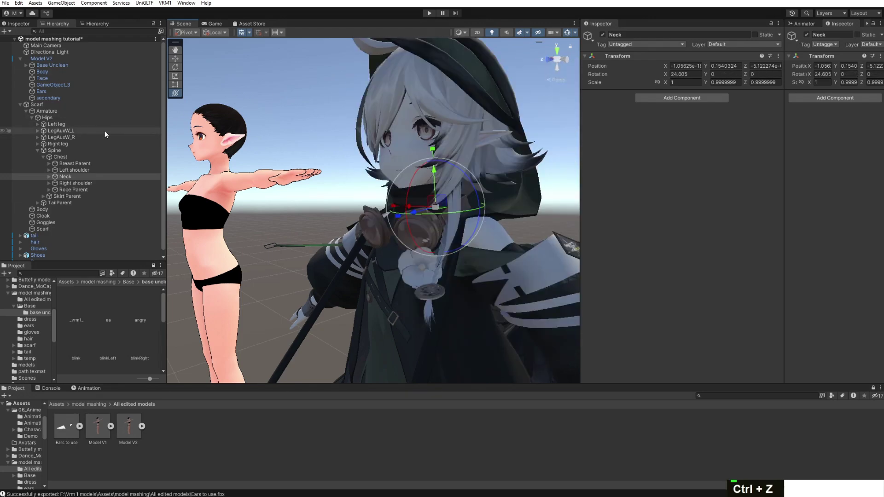
# Try rotating the Scarf model's Chest and Neck bones together, and undo the rotation
pyautogui.keyDown('ctrl'); pyautogui.click(70, 156); pyautogui.keyUp('ctrl')
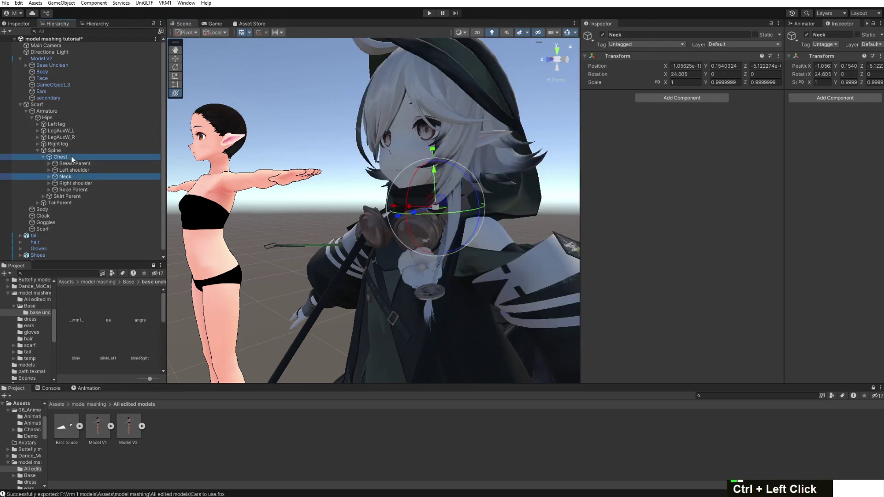
pyautogui.moveTo(428, 295); pyautogui.dragTo(377, 289)
pyautogui.hotkey('ctrl', 'z')
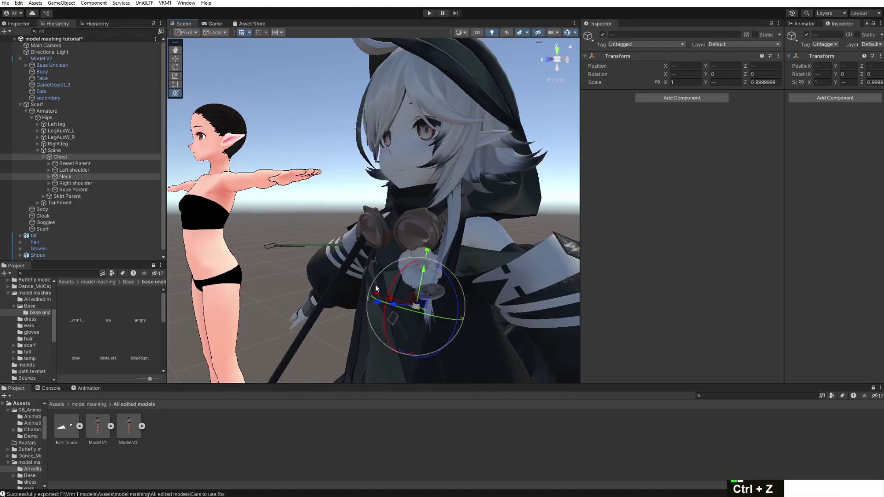
# Delete the Breast Parent and Left shoulder bones under the Scarf model's Chest bone
pyautogui.click(65, 176)
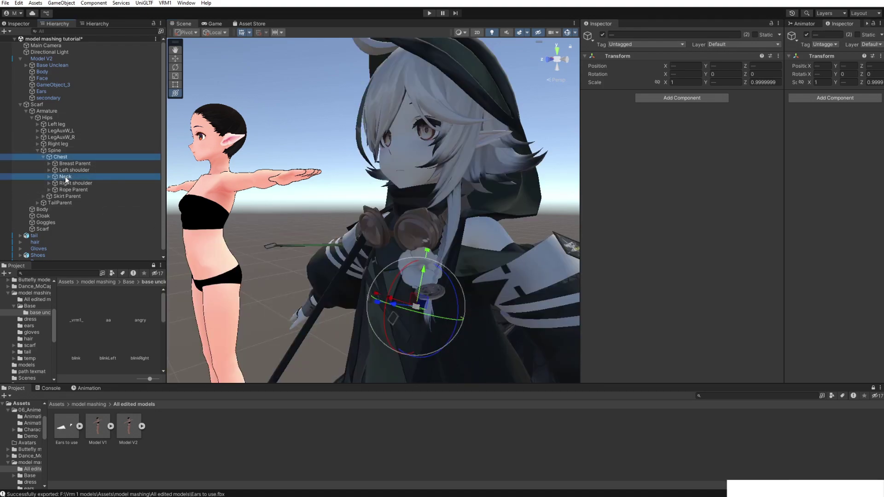
pyautogui.click(74, 170)
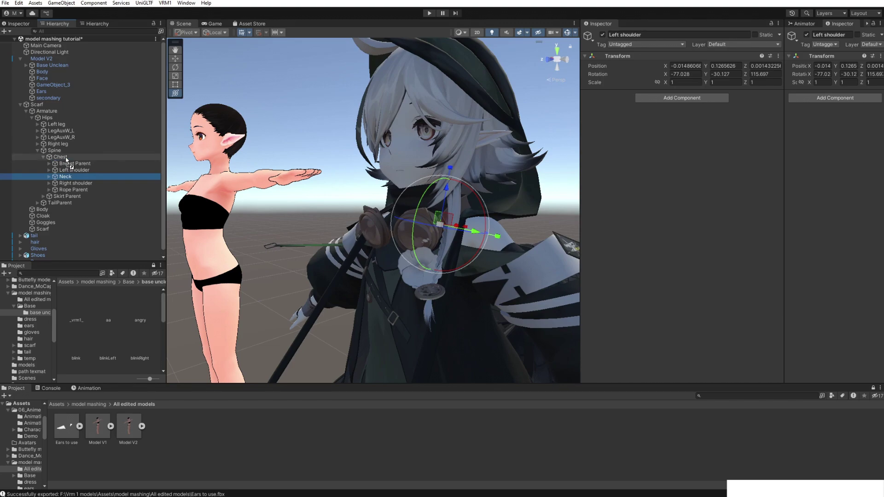
pyautogui.click(66, 177)
pyautogui.click(72, 168)
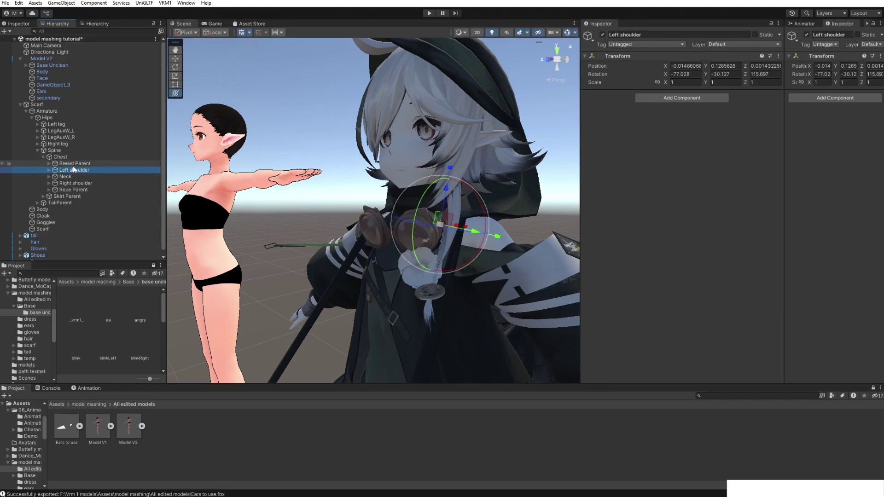
pyautogui.keyDown('shift'); pyautogui.click(73, 165); pyautogui.keyUp('shift')
pyautogui.press('Delete')
# Delete the Head bone under Neck, along with the Right shoulder, Rope Parent, Skirt Parent and TailParent bones
pyautogui.click(49, 164)
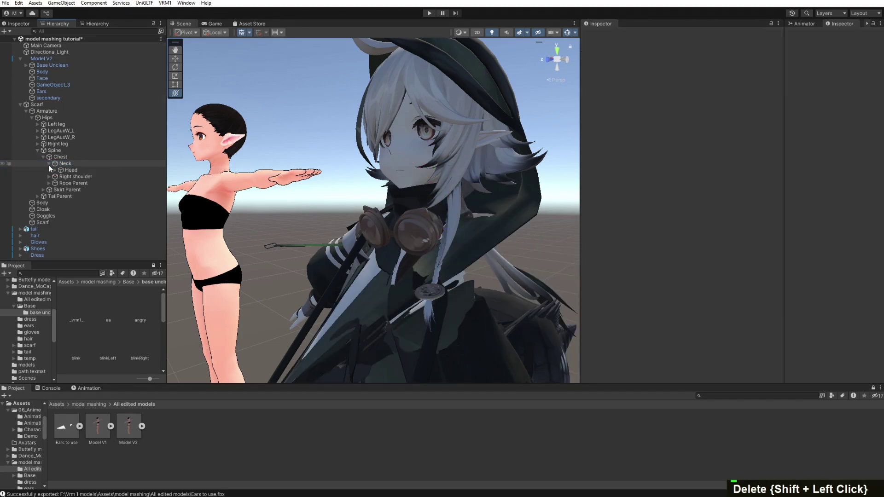
pyautogui.click(59, 170)
pyautogui.press('Delete')
pyautogui.click(70, 170)
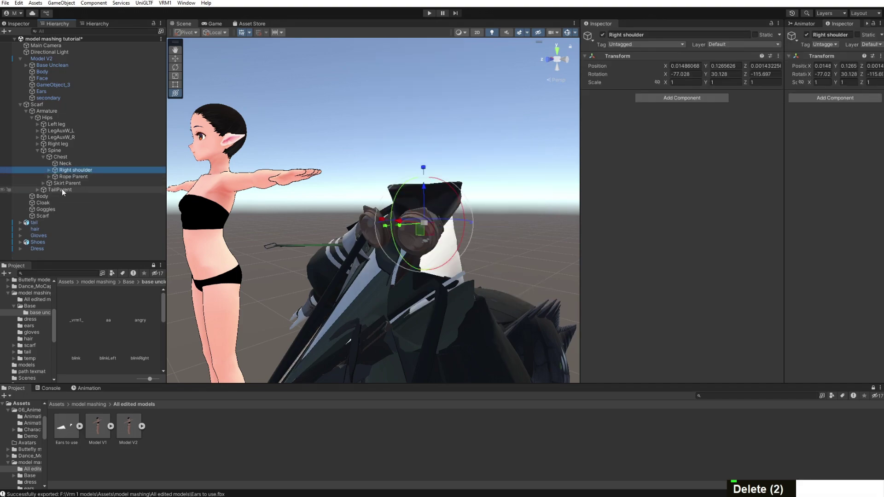
pyautogui.keyDown('shift'); pyautogui.click(62, 189); pyautogui.keyUp('shift')
pyautogui.press('Delete')
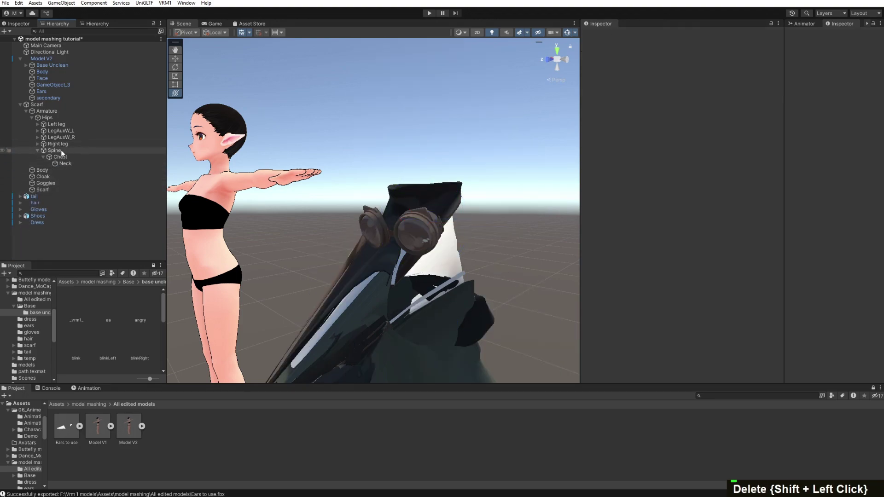
# Try deleting the Scarf model's bones from Armature through Spine, and undo the deletion
pyautogui.click(60, 150)
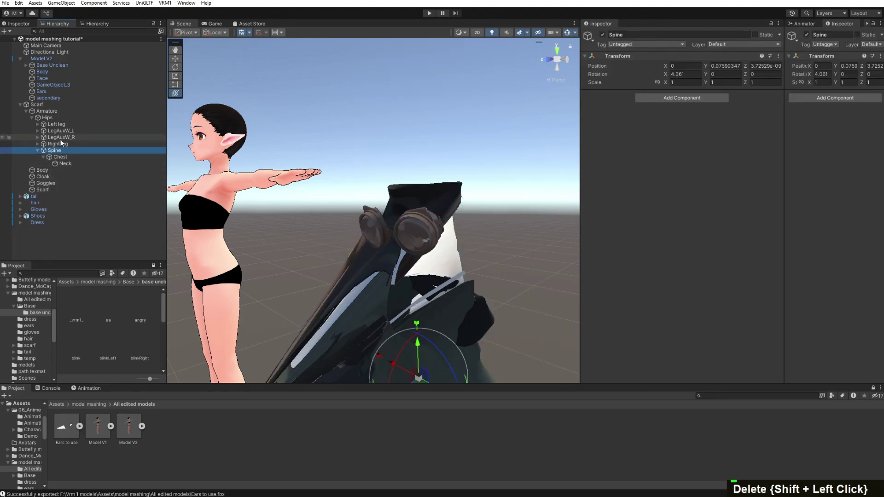
pyautogui.keyDown('shift'); pyautogui.click(51, 112); pyautogui.keyUp('shift')
pyautogui.press('Delete')
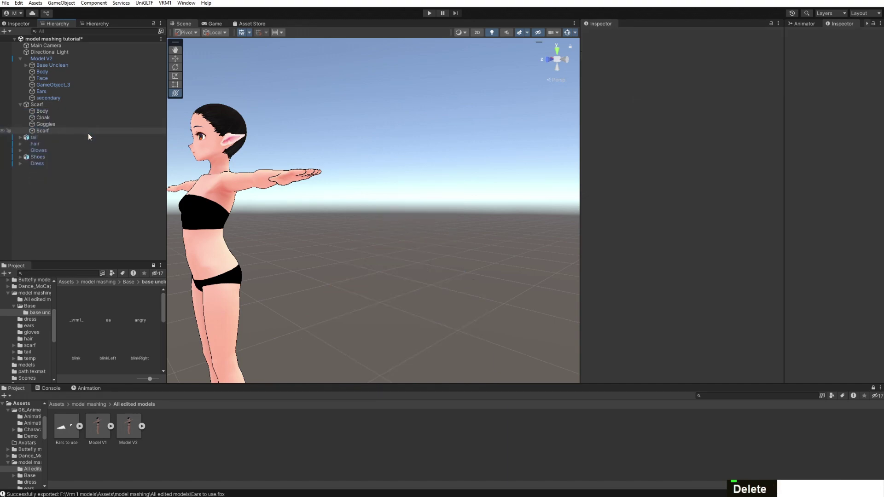
pyautogui.hotkey('ctrl', 'z')
# Move the Chest bone with its Neck child directly under the Scarf object and delete the remaining Armature
pyautogui.click(65, 157)
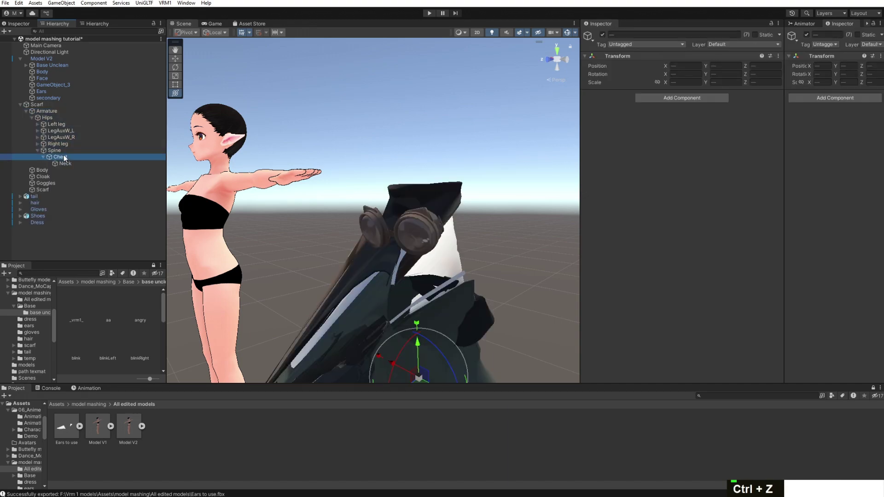
pyautogui.moveTo(53, 172); pyautogui.dragTo(53, 173)
pyautogui.moveTo(53, 175); pyautogui.dragTo(53, 175)
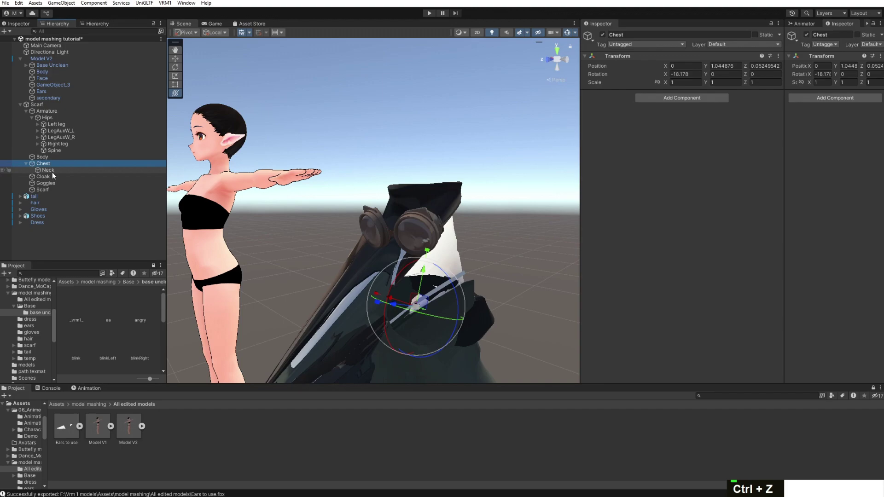
pyautogui.click(55, 150)
pyautogui.click(50, 157)
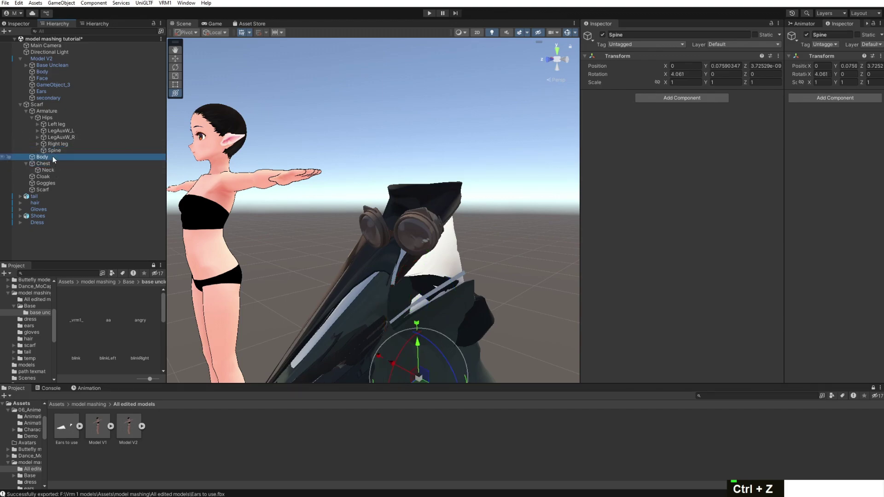
pyautogui.click(47, 112)
pyautogui.press('Delete')
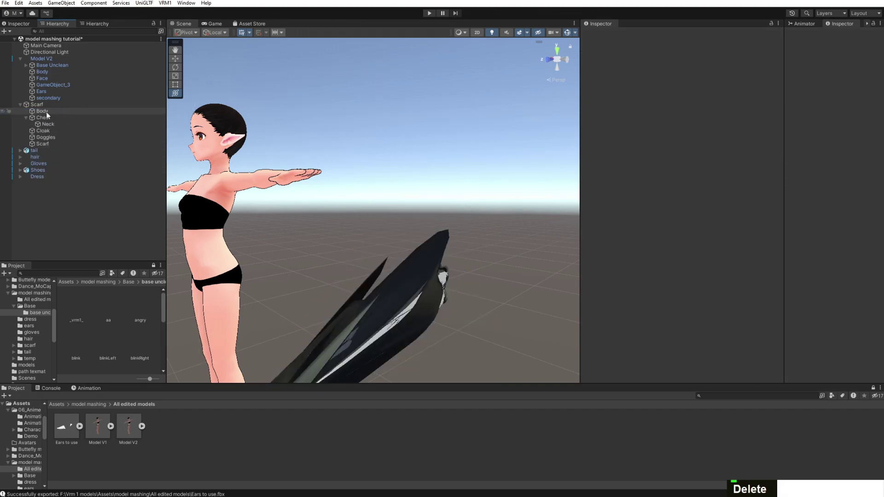
# Delete the Body, Cloak and Goggles meshes from the Scarf model
pyautogui.click(43, 111)
pyautogui.scroll(-2, 385, 216)
pyautogui.scroll(-3, 385, 216)
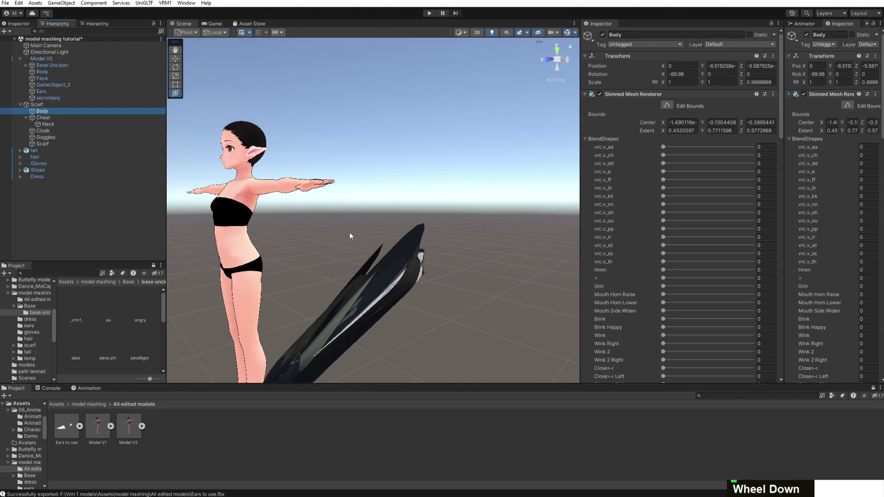
pyautogui.moveTo(343, 253); pyautogui.dragTo(411, 269, button='right')
pyautogui.moveTo(410, 268); pyautogui.dragTo(552, 243, button='middle')
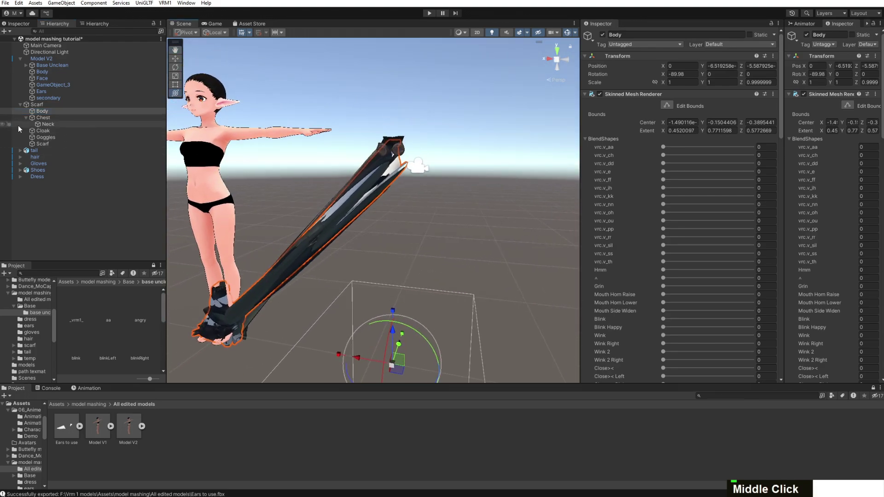
pyautogui.press('Delete')
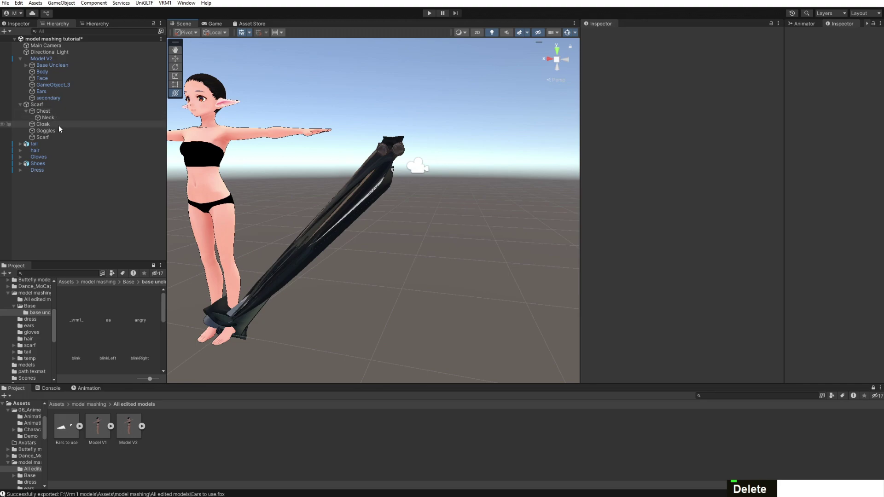
pyautogui.click(54, 125)
pyautogui.press('Delete')
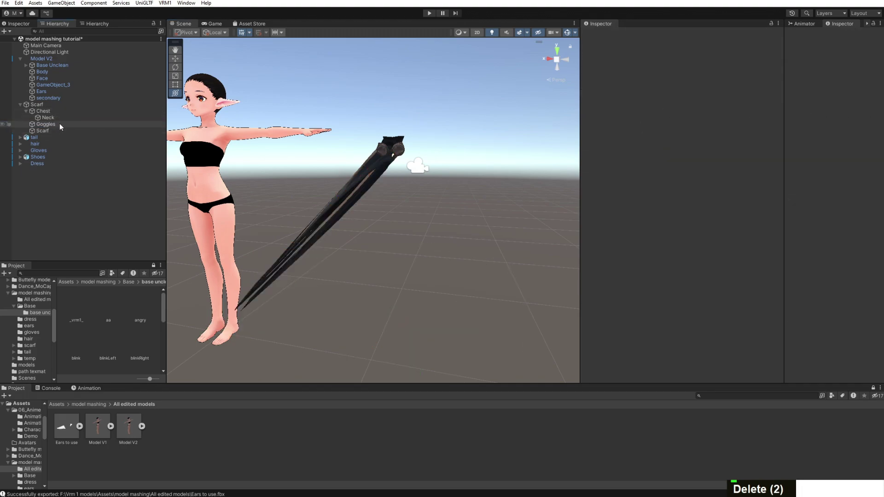
pyautogui.click(59, 124)
pyautogui.press('Delete')
# Rotate the Chest bone and the Neck bone separately to test how the stretched scarf mesh follows each one
pyautogui.scroll(2, 391, 147)
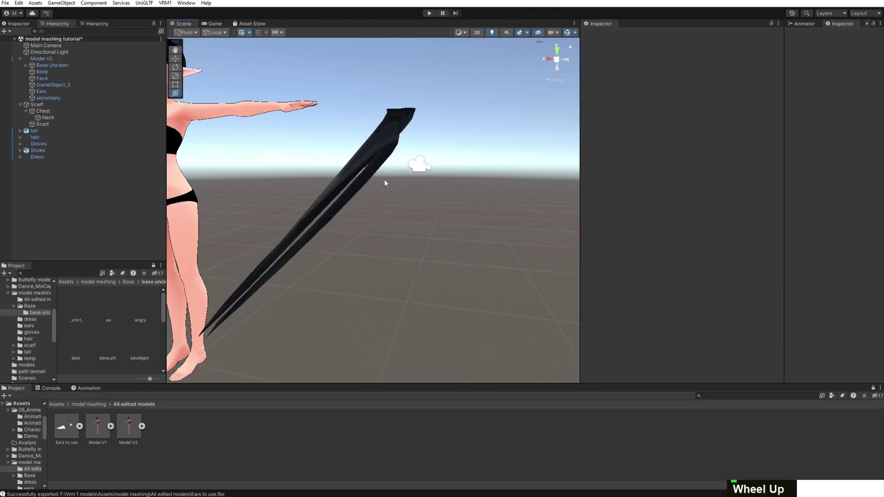
pyautogui.moveTo(346, 177); pyautogui.dragTo(424, 233, button='right')
pyautogui.moveTo(424, 233); pyautogui.dragTo(361, 310, button='middle')
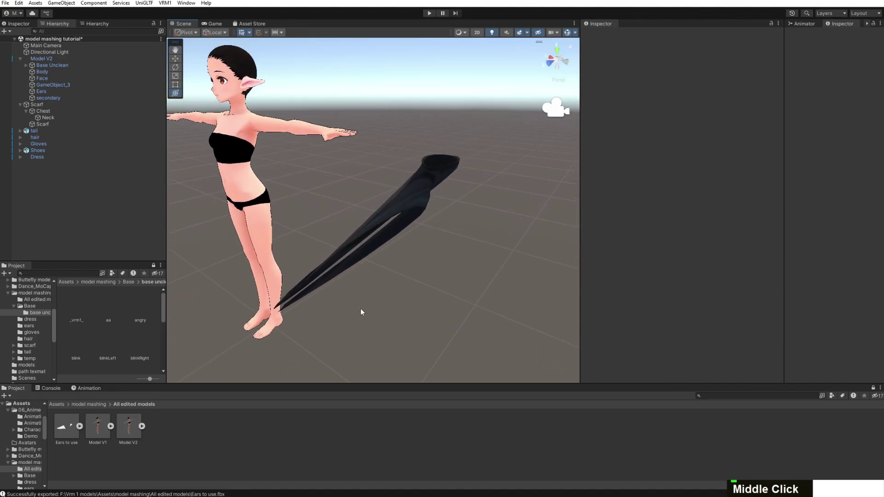
pyautogui.scroll(-2, 430, 187)
pyautogui.moveTo(430, 184); pyautogui.dragTo(394, 237, button='right')
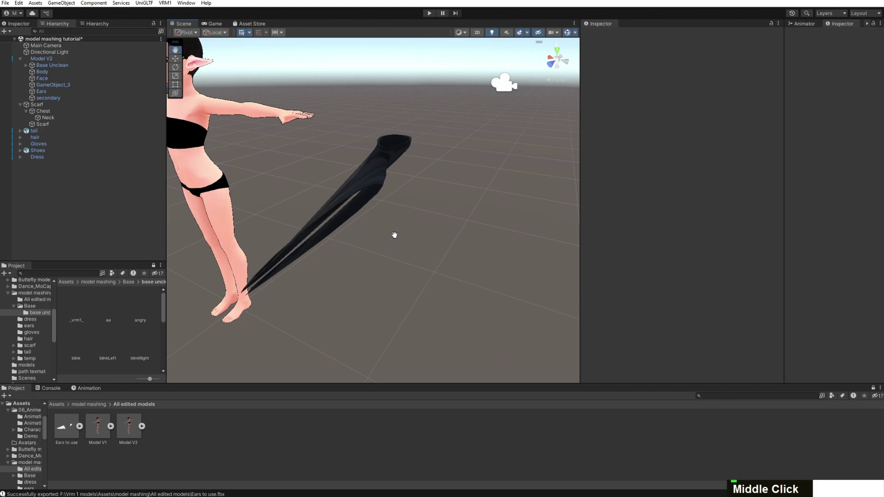
pyautogui.moveTo(394, 236); pyautogui.dragTo(234, 182, button='middle')
pyautogui.click(43, 111)
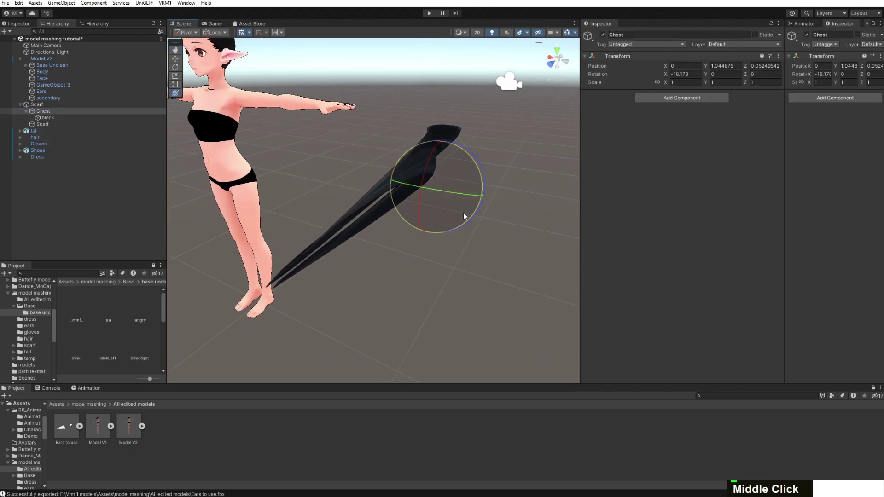
pyautogui.moveTo(463, 213); pyautogui.dragTo(493, 186)
pyautogui.moveTo(493, 187); pyautogui.dragTo(460, 168, button='middle')
pyautogui.click(48, 117)
pyautogui.hotkey('ctrl', 'z')
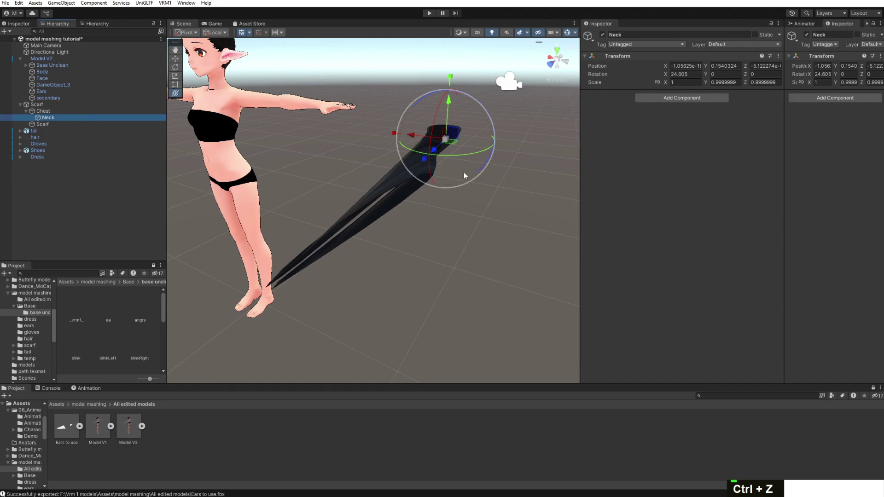
pyautogui.moveTo(464, 173); pyautogui.dragTo(456, 190)
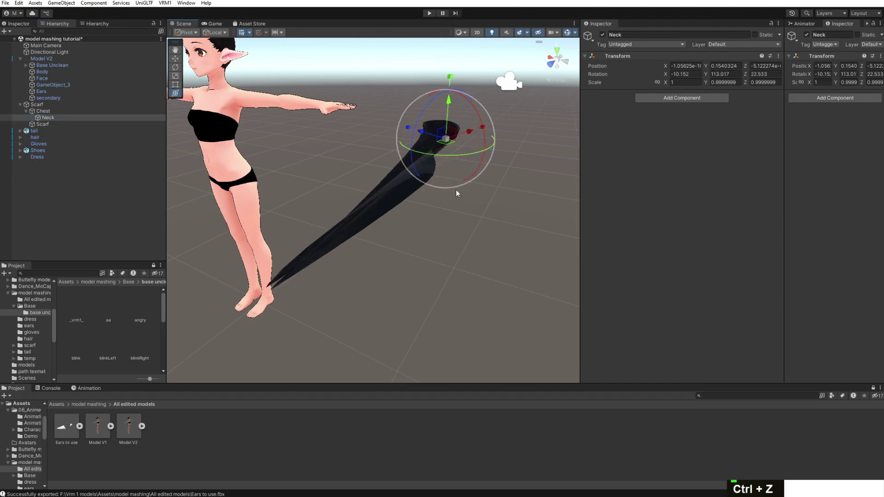
# Undo the test rotations, mesh deletions and bone removals to restore the Scarf model's full armature and meshes
pyautogui.hotkey('ctrl', 'z')
pyautogui.hotkey('ctrl', 'z')
pyautogui.hotkey('ctrl', 'z')
pyautogui.hotkey('ctrl', 'z')
pyautogui.hotkey('ctrl', 'z')
pyautogui.hotkey('ctrl', 'z')
pyautogui.hotkey('ctrl', 'z')
pyautogui.hotkey('ctrl', 'z')
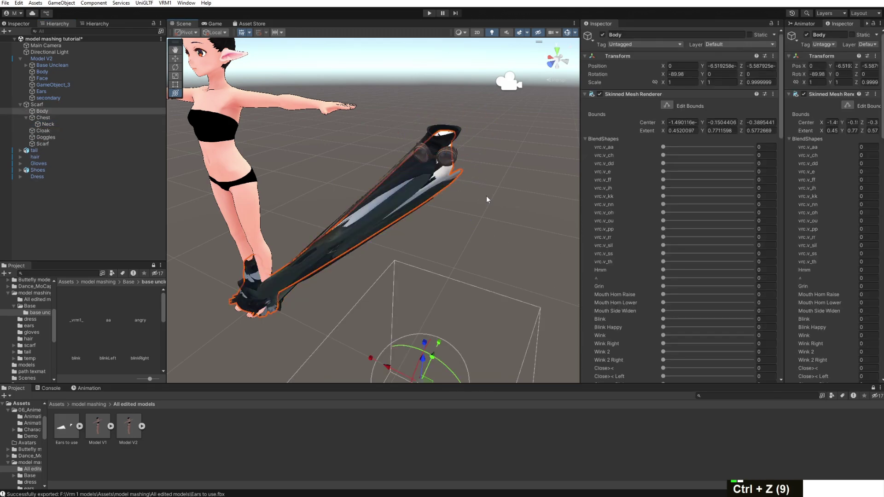
pyautogui.hotkey('ctrl', 'z')
pyautogui.hotkey('ctrl', 'z')
pyautogui.hotkey('ctrl', 'z')
pyautogui.hotkey('ctrl', 'z')
pyautogui.hotkey('ctrl', 'z')
pyautogui.hotkey('ctrl', 'z')
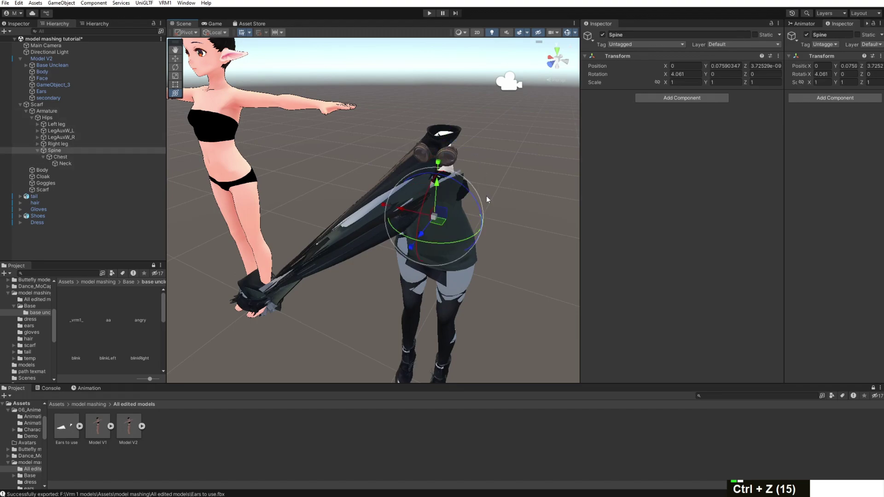
pyautogui.hotkey('ctrl', 'z')
pyautogui.hotkey('ctrl', 'z')
pyautogui.hotkey('ctrl', 'z')
pyautogui.hotkey('ctrl', 'z')
pyautogui.hotkey('ctrl', 'z')
pyautogui.hotkey('ctrl', 'z')
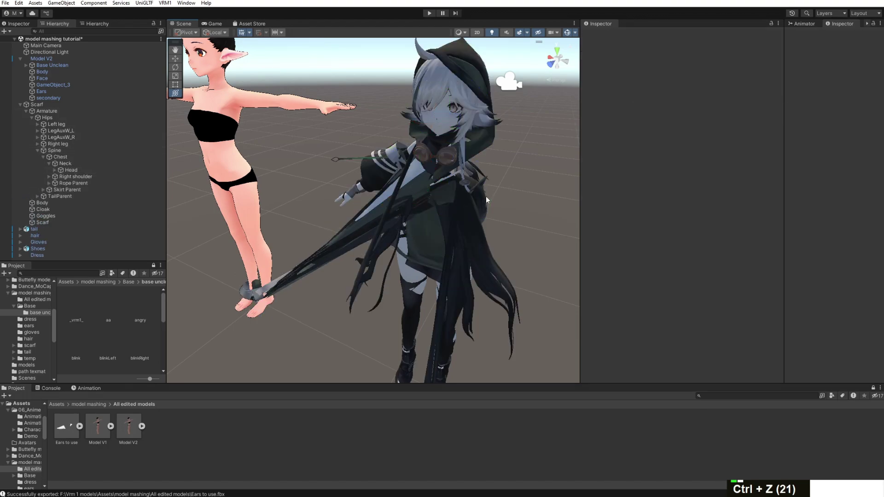
pyautogui.hotkey('ctrl', 'z')
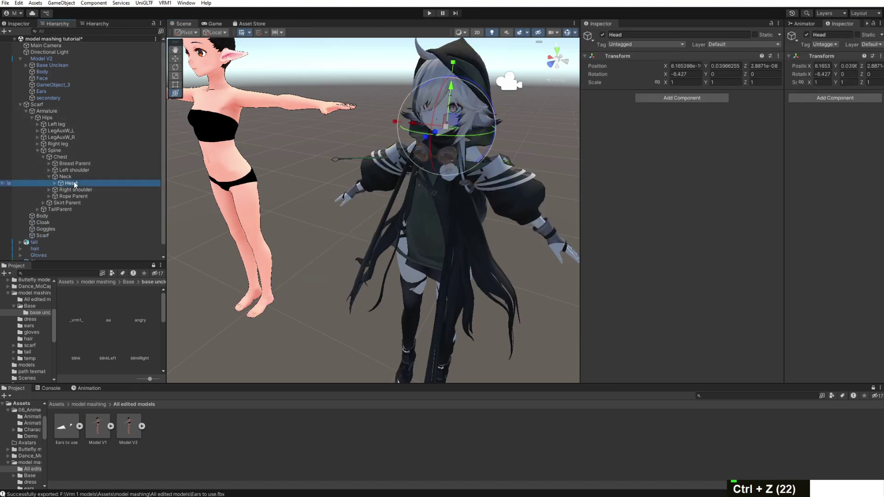
pyautogui.hotkey('ctrl', 'z')
# Remove the Scarf model's Body, Cloak and Goggles meshes, keeping its complete armature and the Scarf mesh
pyautogui.click(80, 216)
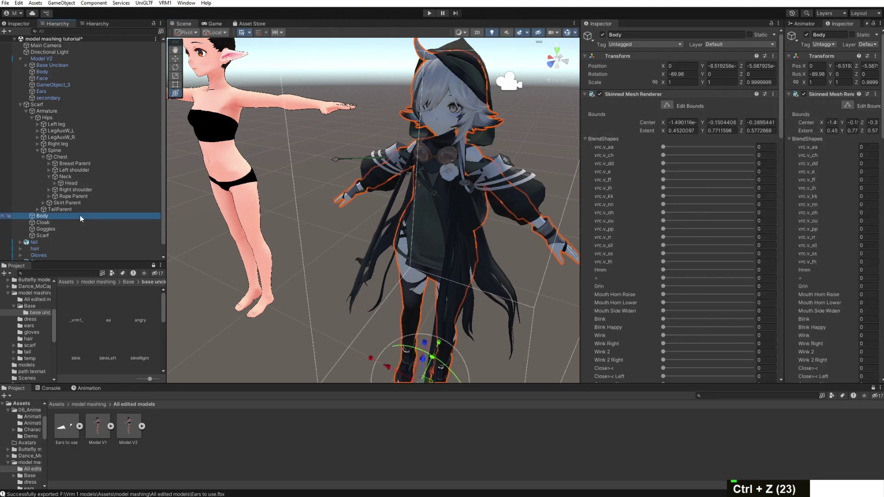
pyautogui.press('Delete')
pyautogui.click(69, 216)
pyautogui.press('Delete')
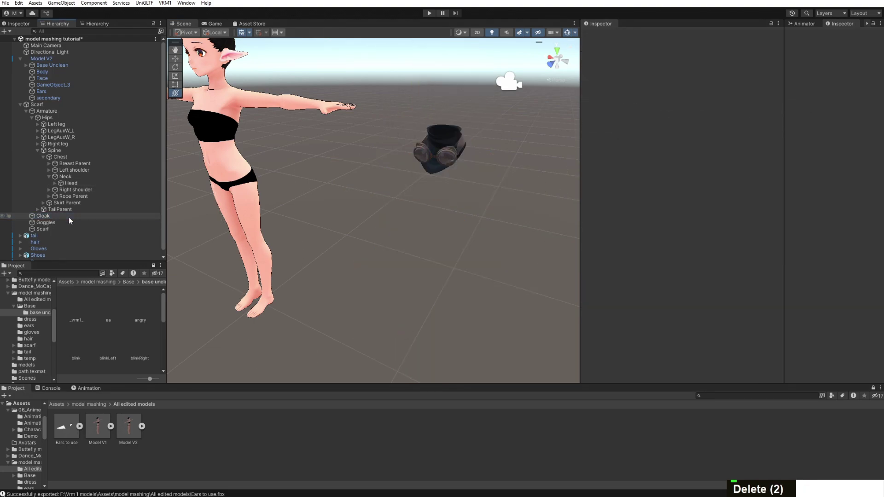
pyautogui.click(69, 216)
pyautogui.press('Delete')
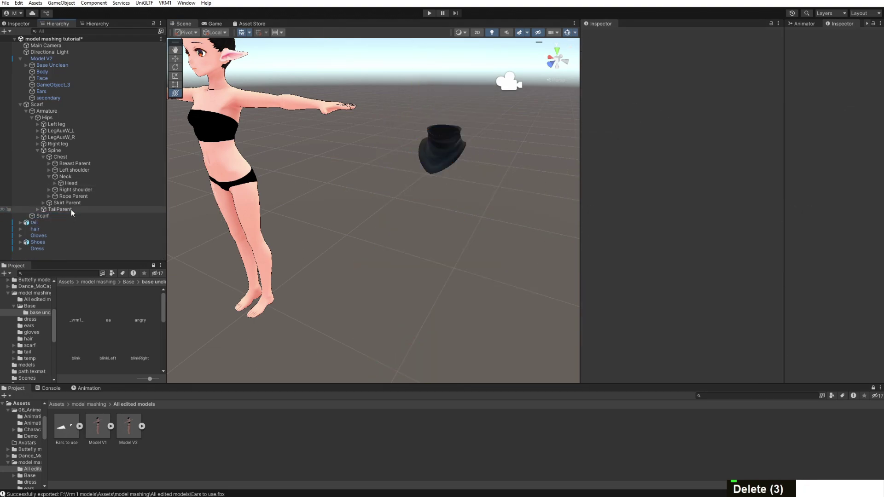
# Delete the Head bone under the scarf's Neck, then test-rotate the Neck bone and undo that rotation
pyautogui.click(91, 184)
pyautogui.press('Delete')
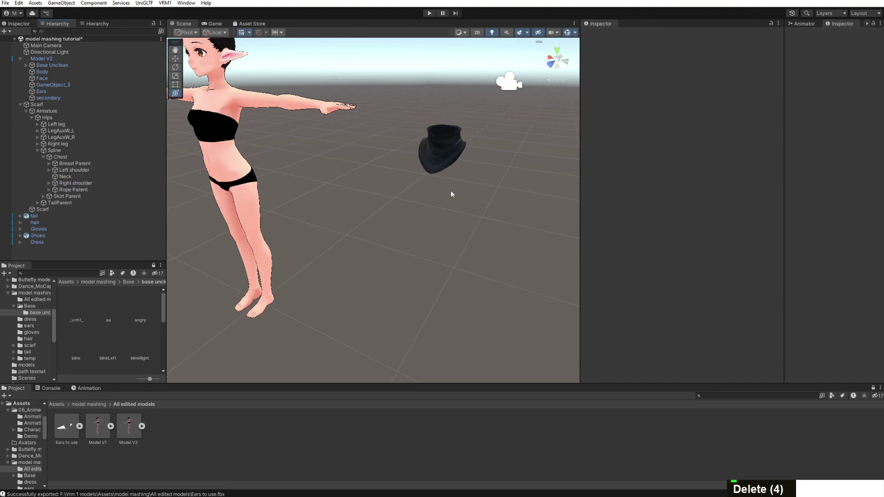
pyautogui.click(437, 166)
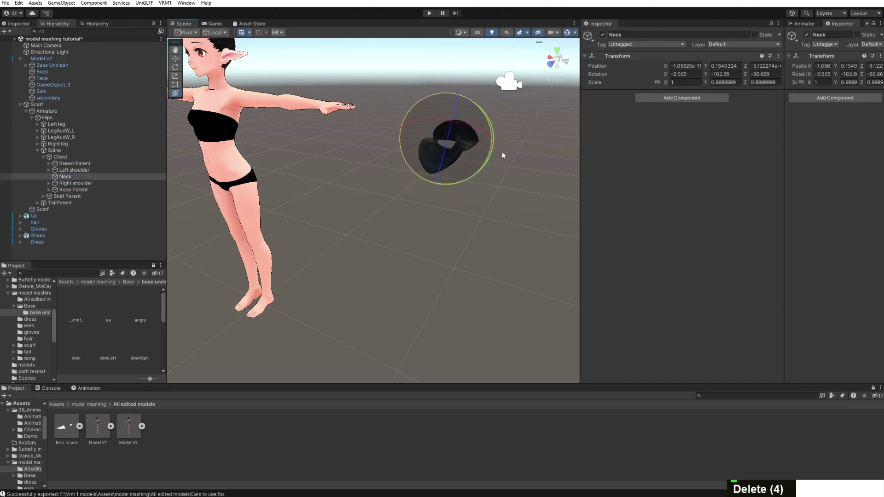
pyautogui.hotkey('ctrl', 'z')
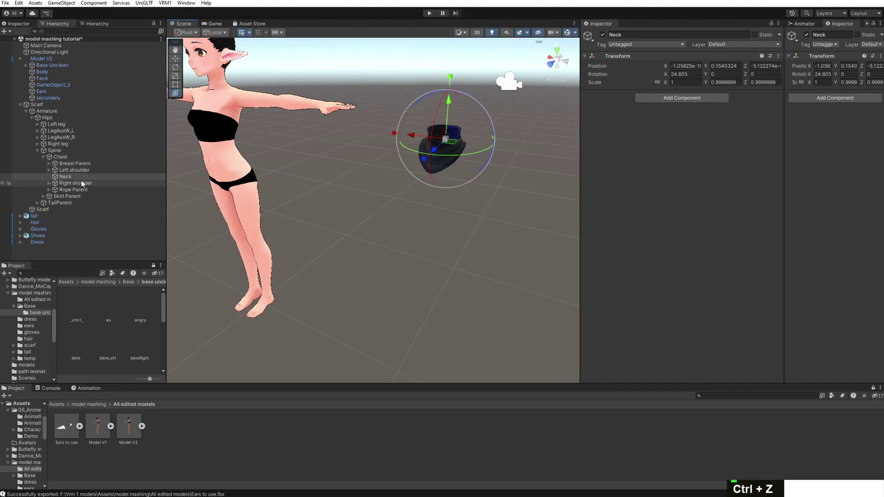
# Try deleting the Right shoulder and Rope Parent bones together from the scarf's Chest, and undo the deletion
pyautogui.click(81, 184)
pyautogui.keyDown('shift'); pyautogui.click(83, 190); pyautogui.keyUp('shift')
pyautogui.press('Delete')
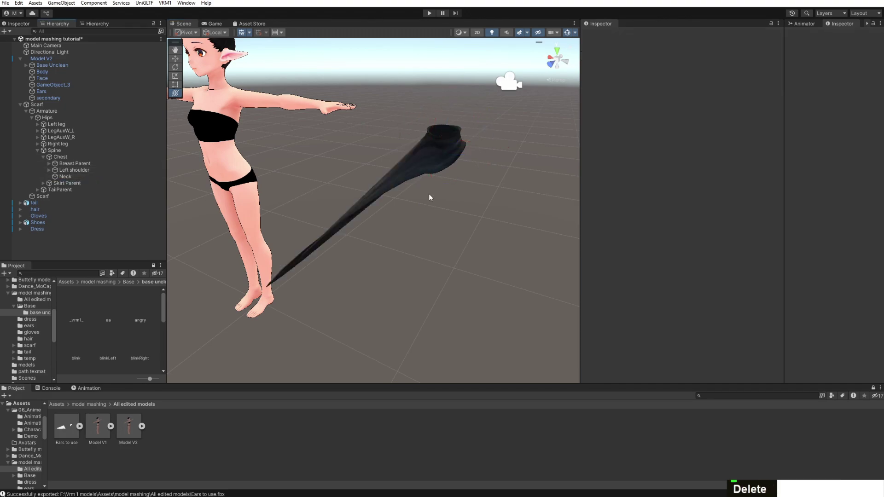
pyautogui.hotkey('ctrl', 'z')
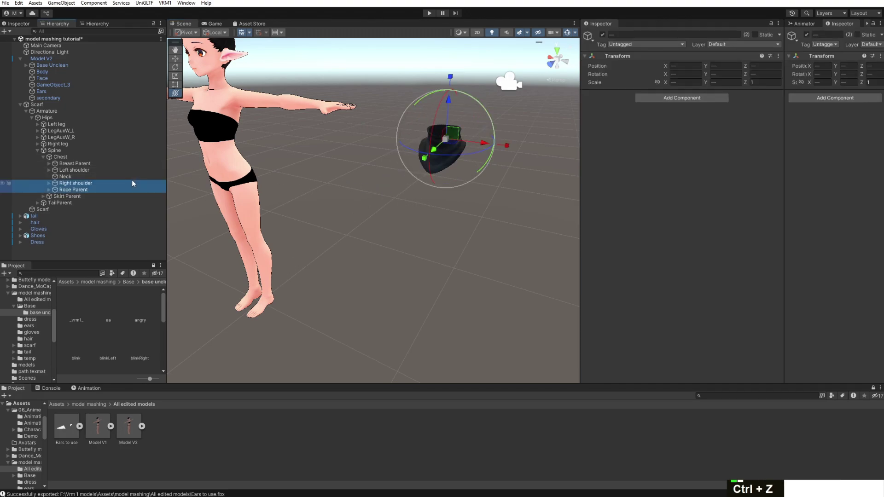
# Test-rotate the Rope Parent bone and move the Right shoulder bone to check their influence on the scarf, undoing each change
pyautogui.click(94, 189)
pyautogui.moveTo(440, 151); pyautogui.dragTo(497, 133)
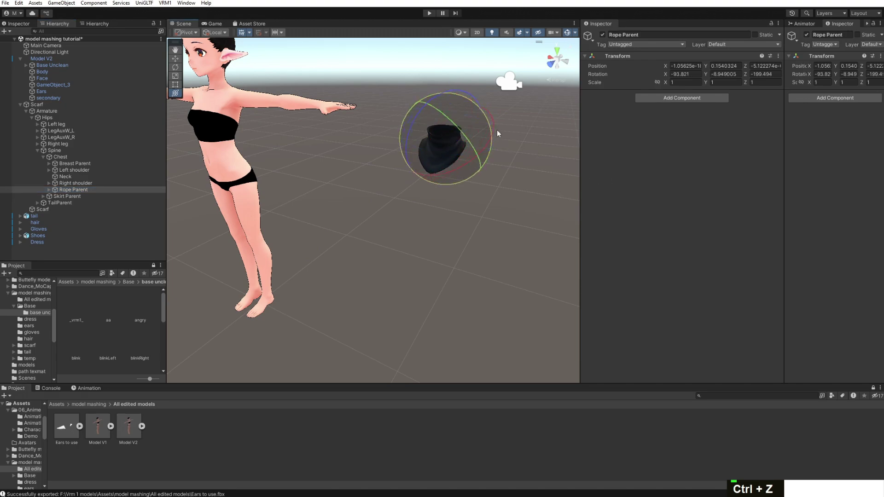
pyautogui.moveTo(427, 166); pyautogui.dragTo(479, 156)
pyautogui.hotkey('ctrl', 'z')
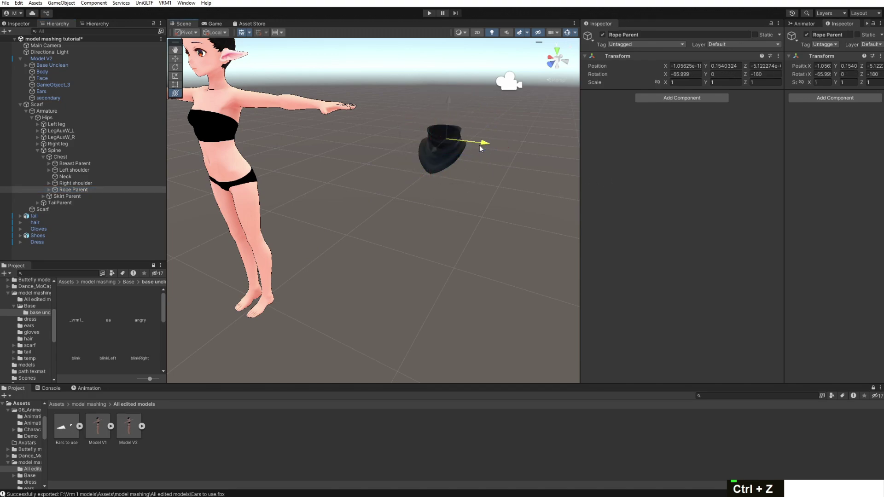
pyautogui.hotkey('ctrl', 'z')
pyautogui.click(115, 183)
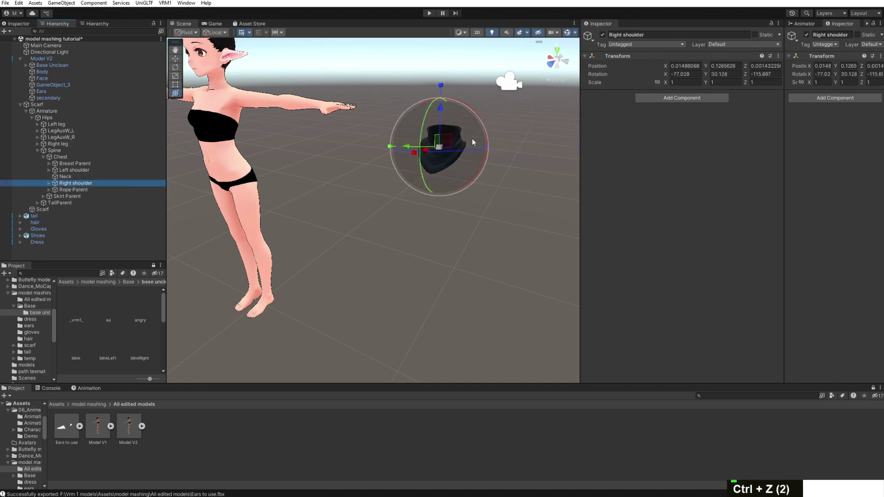
pyautogui.moveTo(412, 147); pyautogui.dragTo(316, 150)
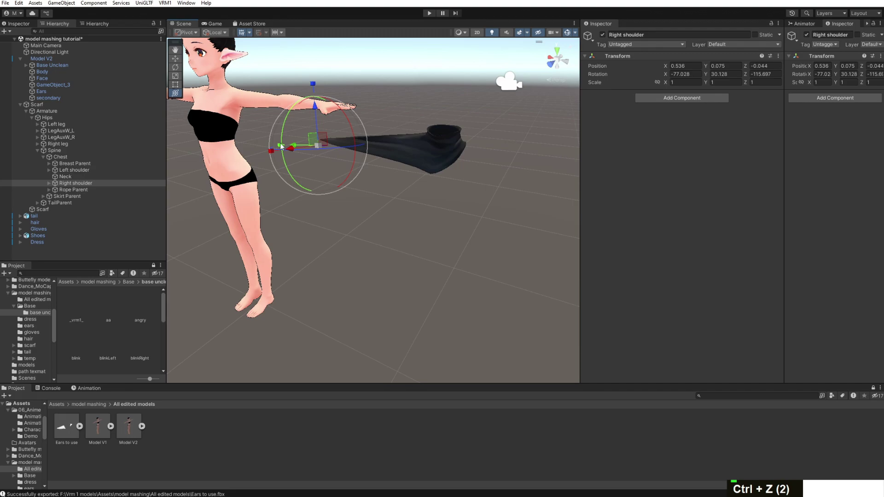
pyautogui.hotkey('ctrl', 'z')
# Delete both shoulders' child bones and the Breast Parent, Rope Parent, Skirt Parent and TailParent bones, keeping Chest, Neck and both shoulders
pyautogui.click(48, 184)
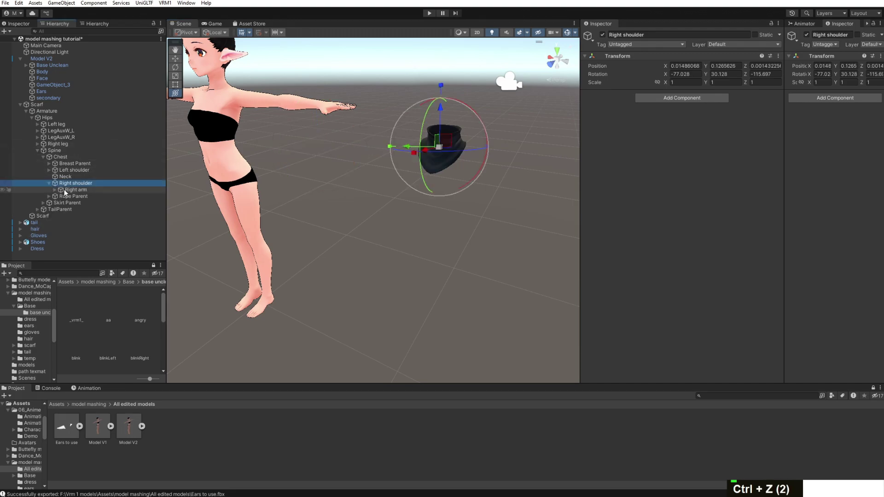
pyautogui.click(64, 189)
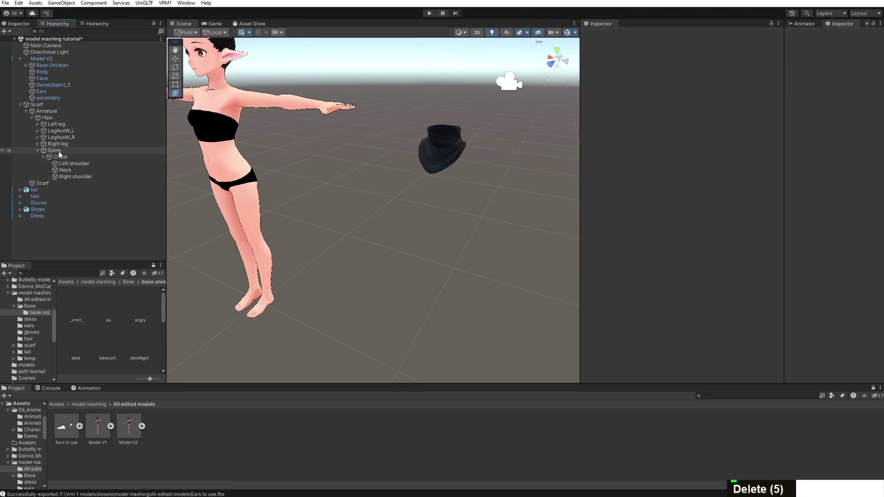
# Move the Chest bone with its children directly under the Scarf root object and delete the leftover Armature
pyautogui.moveTo(59, 154); pyautogui.dragTo(59, 183)
pyautogui.click(59, 151)
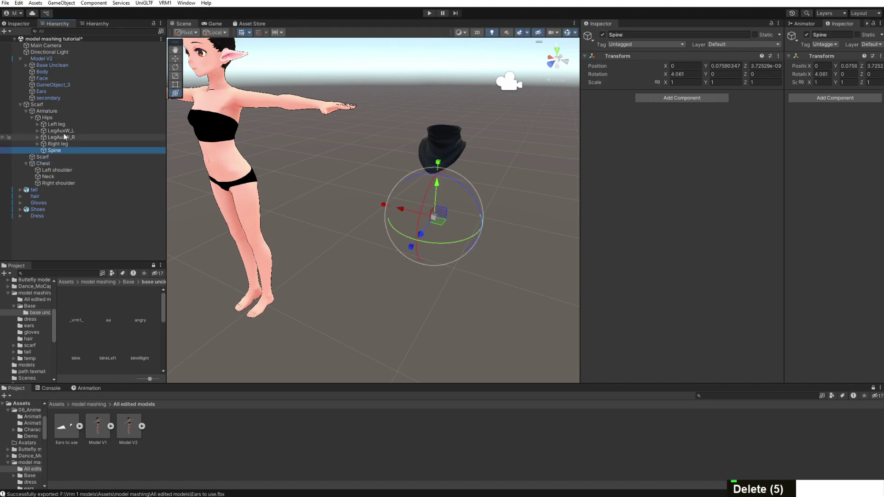
pyautogui.click(44, 110)
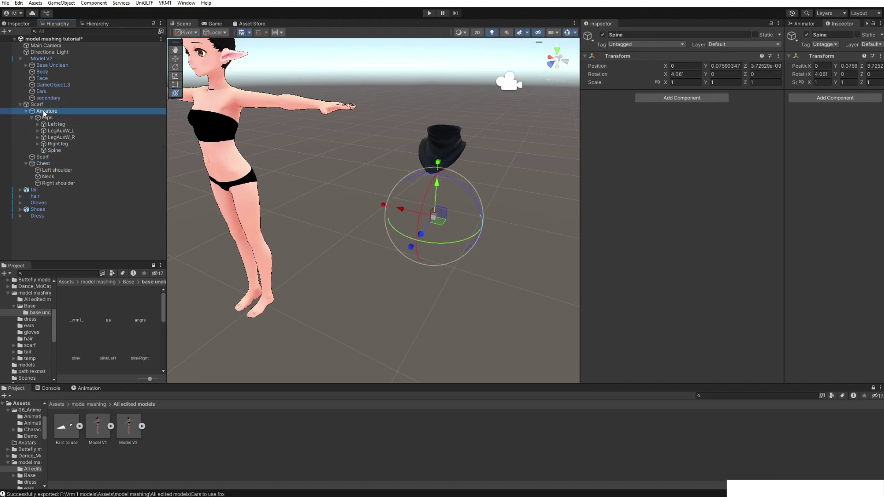
pyautogui.press('Delete')
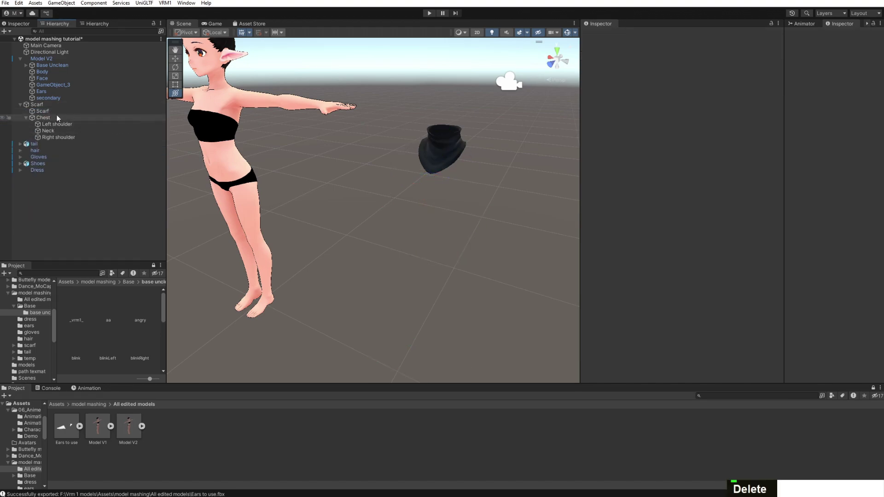
# Test how the scarf mesh follows the Chest and Right shoulder bones, undoing each test transform
pyautogui.click(55, 117)
pyautogui.moveTo(463, 166); pyautogui.dragTo(405, 168)
pyautogui.hotkey('ctrl', 'z')
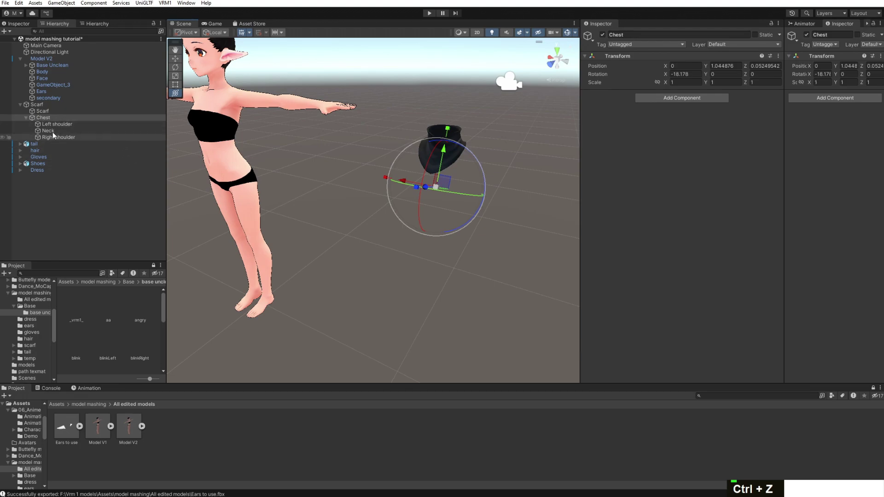
pyautogui.scroll(4, 433, 184)
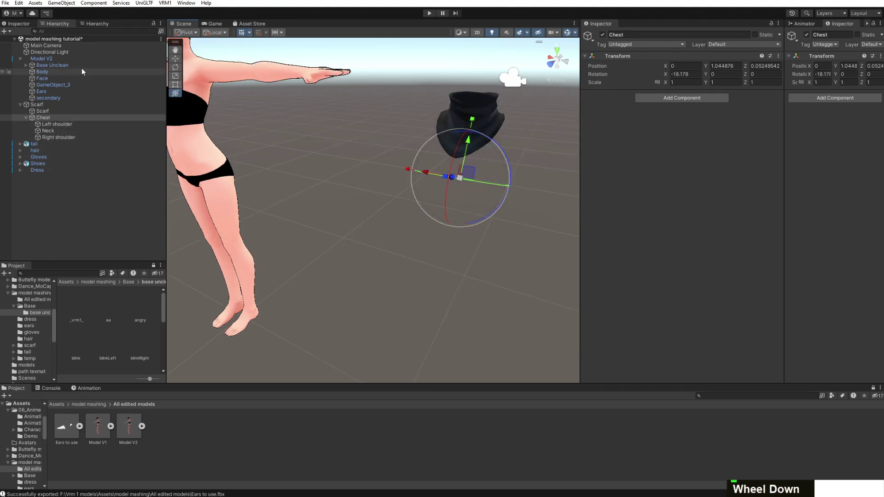
pyautogui.click(49, 119)
pyautogui.press('Down')
pyautogui.press('Down')
pyautogui.press('Down')
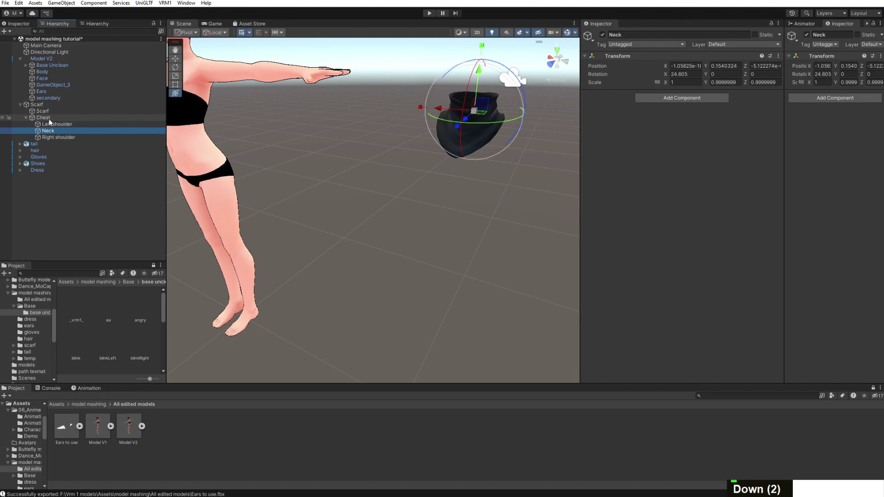
pyautogui.moveTo(526, 126)
pyautogui.mouseDown()
pyautogui.moveTo(479, 137)
pyautogui.moveTo(521, 111)
pyautogui.mouseUp()
pyautogui.hotkey('ctrl', 'z')
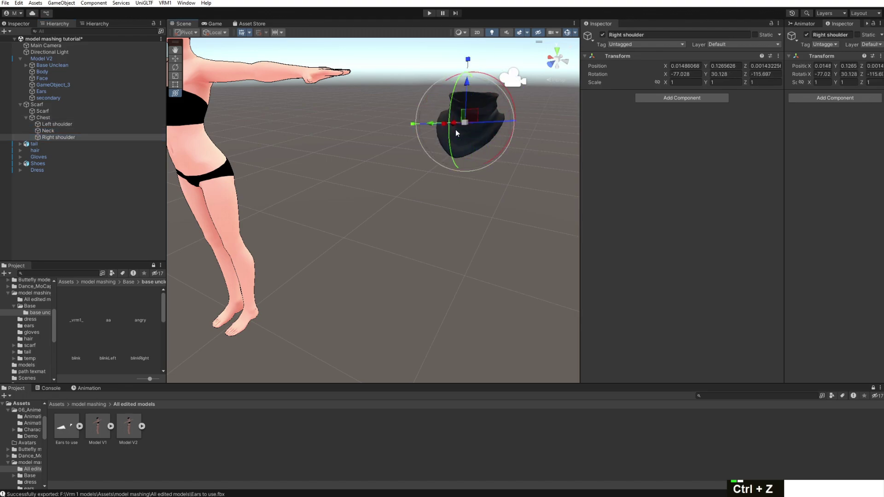
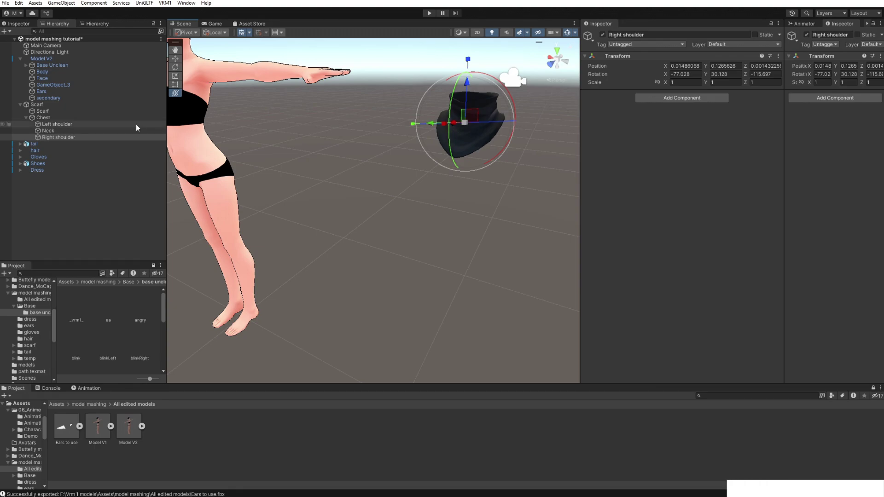
# Rename the scarf's Chest bone as "Scarf Chest"
pyautogui.click(118, 118)
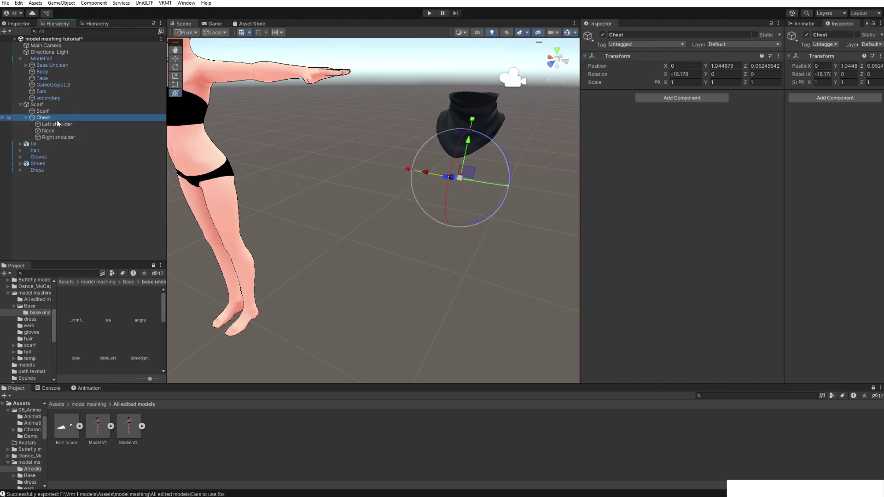
pyautogui.click(614, 34)
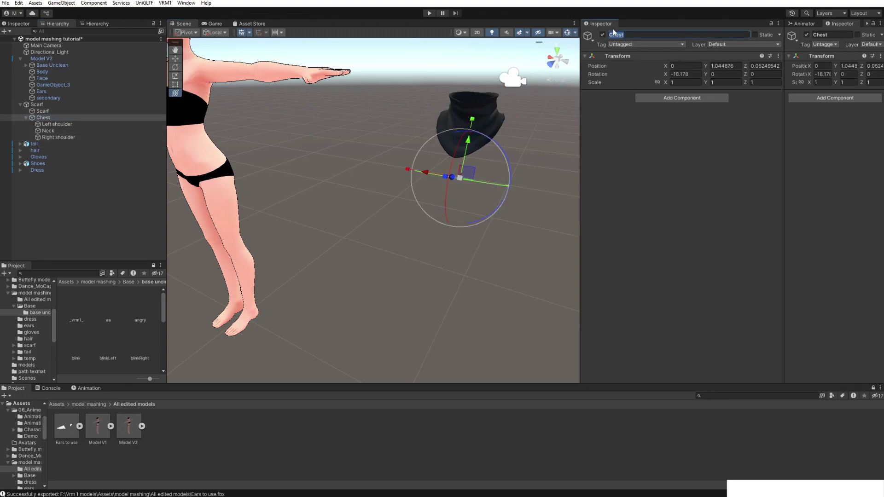
pyautogui.press('Home')
pyautogui.write('Scr')
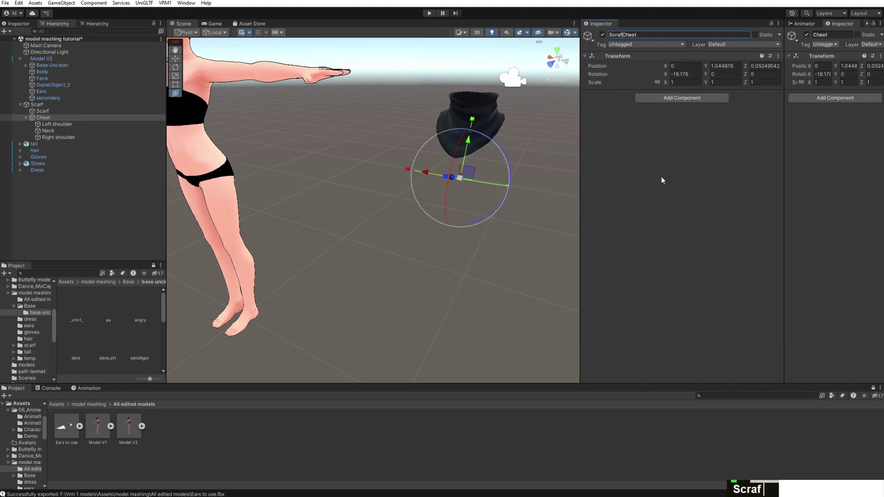
pyautogui.write('af')
pyautogui.press('BackSpace')
pyautogui.press('BackSpace')
pyautogui.press('BackSpace')
pyautogui.write('arf')
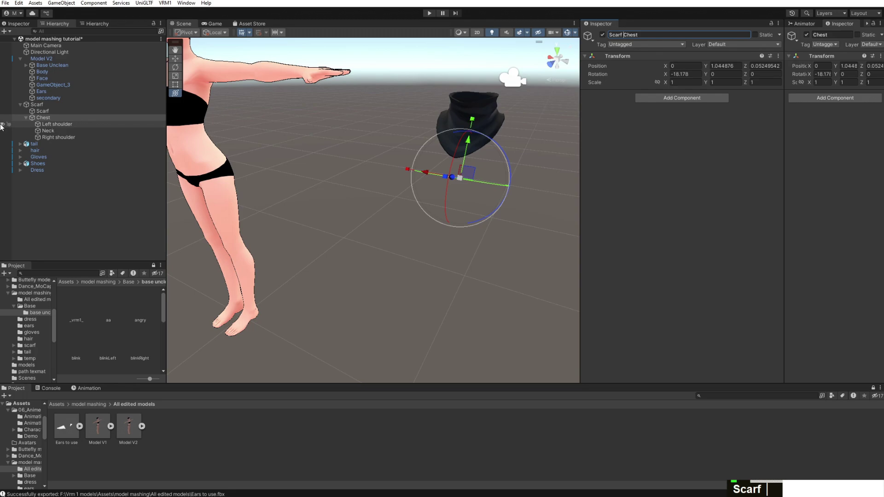
# Rename the scarf's Left shoulder bone as "Scarf Left shoulder"
pyautogui.click(42, 125)
pyautogui.click(615, 35)
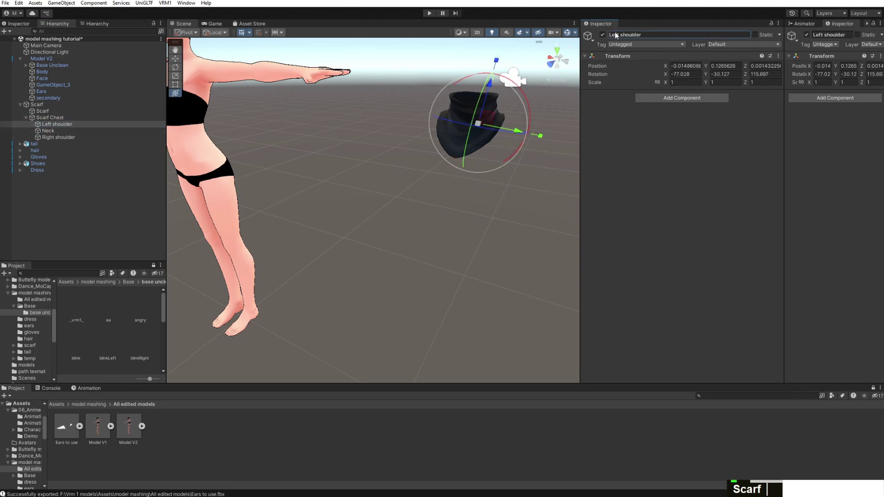
pyautogui.press('Home')
pyautogui.write('Sca')
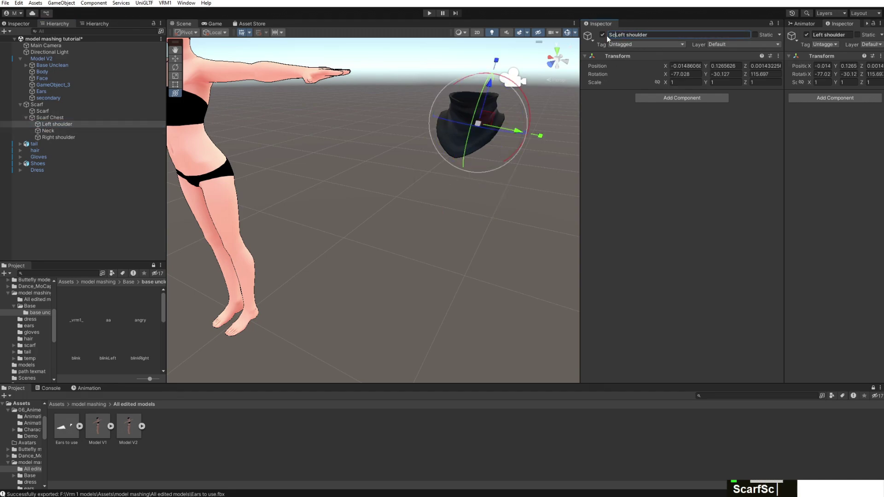
pyautogui.write('rf')
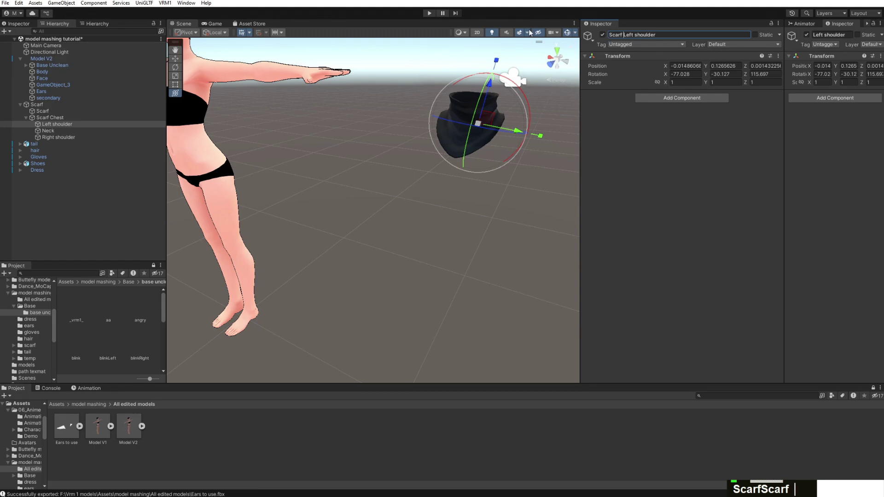
# Rename the scarf's Neck bone as "Scarf Neck"
pyautogui.click(46, 131)
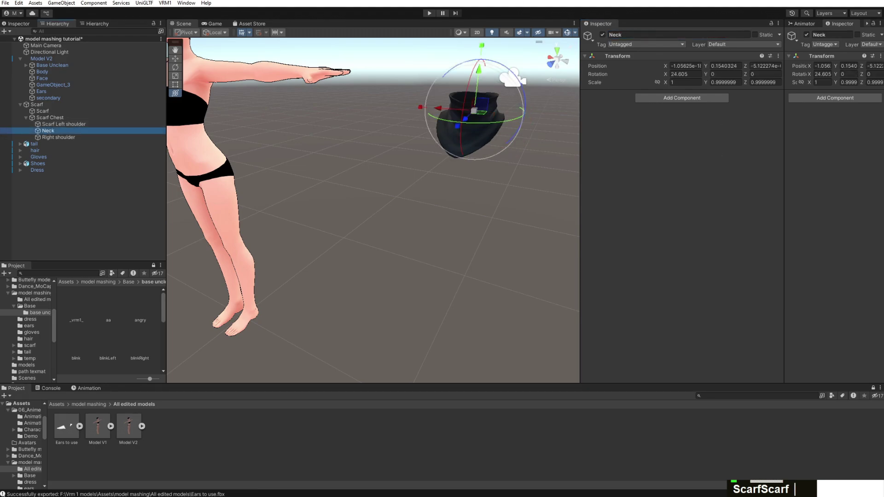
pyautogui.press('Home')
pyautogui.write('S')
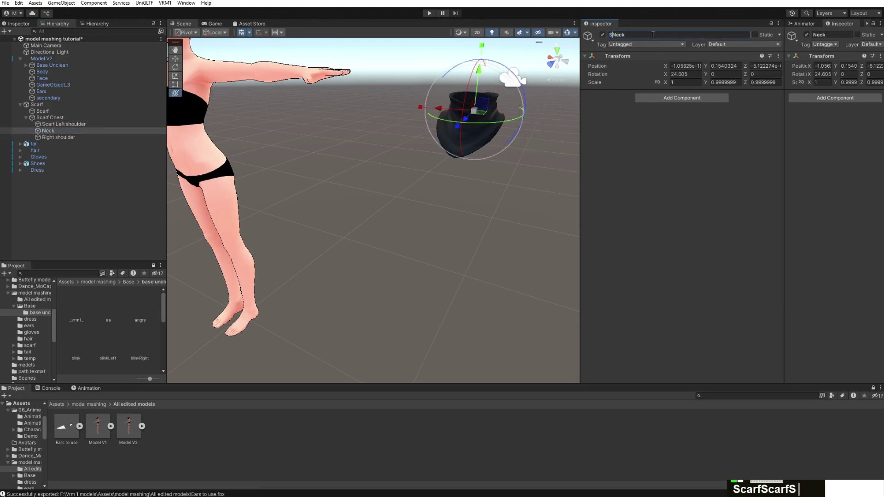
pyautogui.write('carf')
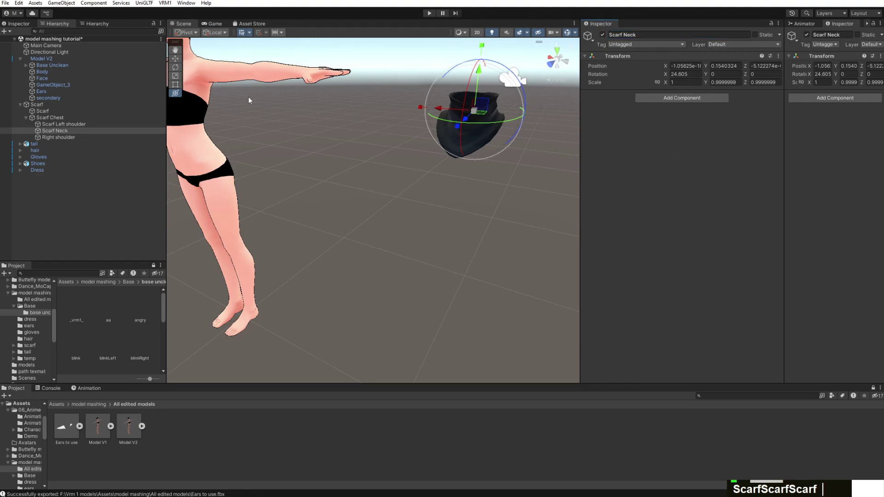
# Rename the scarf's Right shoulder bone as "Scarf Right shoulder"
pyautogui.click(95, 139)
pyautogui.click(635, 35)
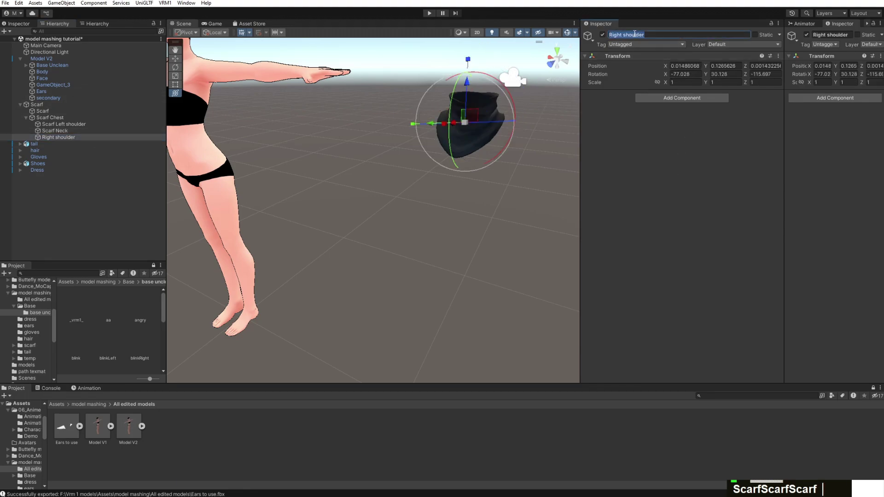
pyautogui.press('Home')
pyautogui.write('Sca')
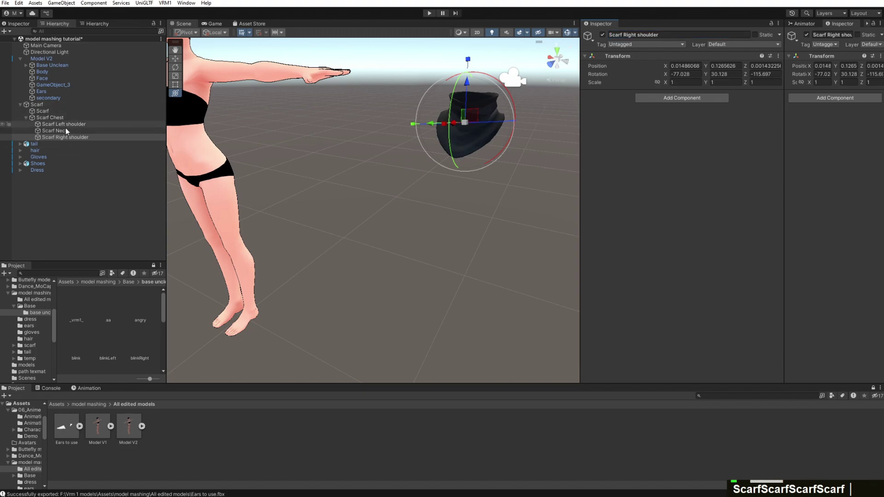
# Reset the Scarf root object's transform so its position is 0, 0, 0
pyautogui.click(39, 105)
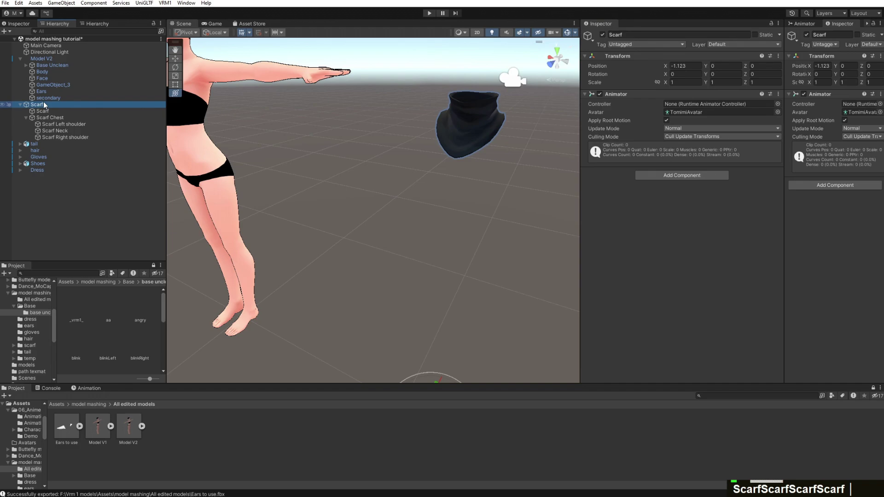
pyautogui.click(778, 56)
pyautogui.click(794, 63)
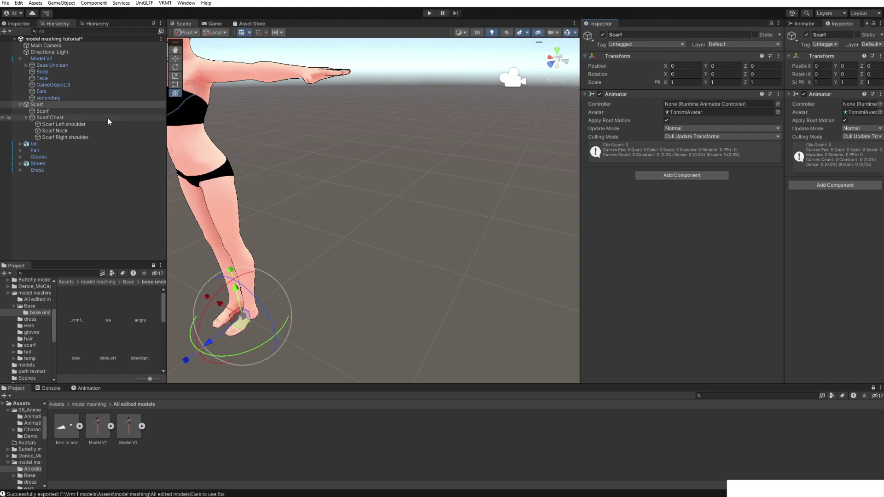
# Reset the transforms of the Scarf mesh and the Scarf Chest bone together
pyautogui.scroll(-3, 310, 150)
pyautogui.moveTo(310, 150); pyautogui.dragTo(362, 136, button='middle')
pyautogui.click(44, 111)
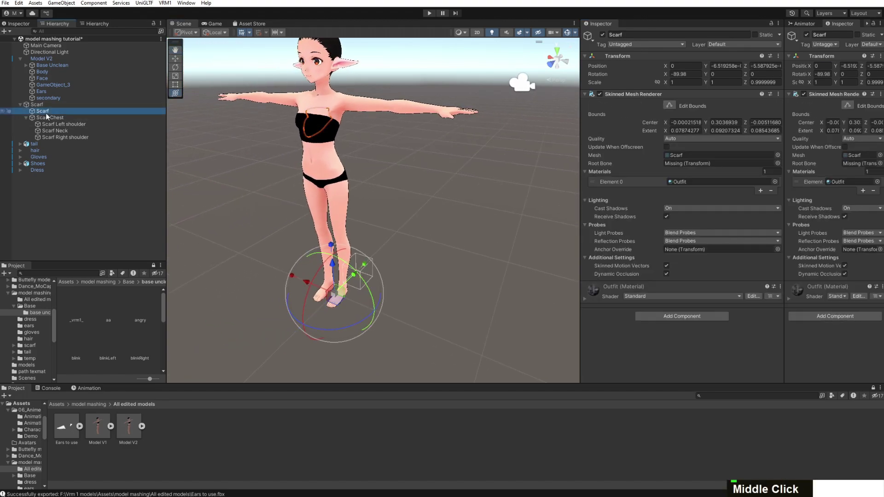
pyautogui.keyDown('shift'); pyautogui.click(51, 118); pyautogui.keyUp('shift')
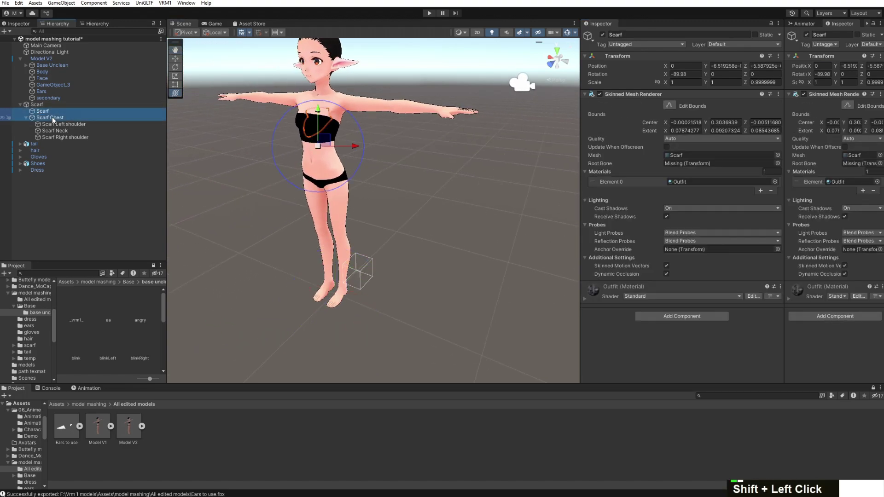
pyautogui.click(778, 55)
pyautogui.click(793, 63)
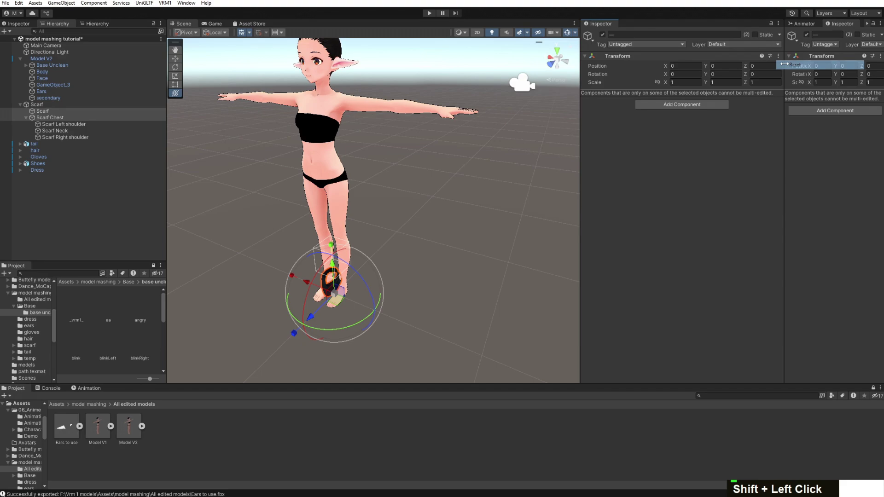
# Export the Scarf root object to the All edited models folder as an FBX named "Scarf to use"
pyautogui.click(463, 192)
pyautogui.moveTo(266, 207); pyautogui.dragTo(375, 255, button='middle')
pyautogui.scroll(3, 448, 163)
pyautogui.scroll(2, 447, 164)
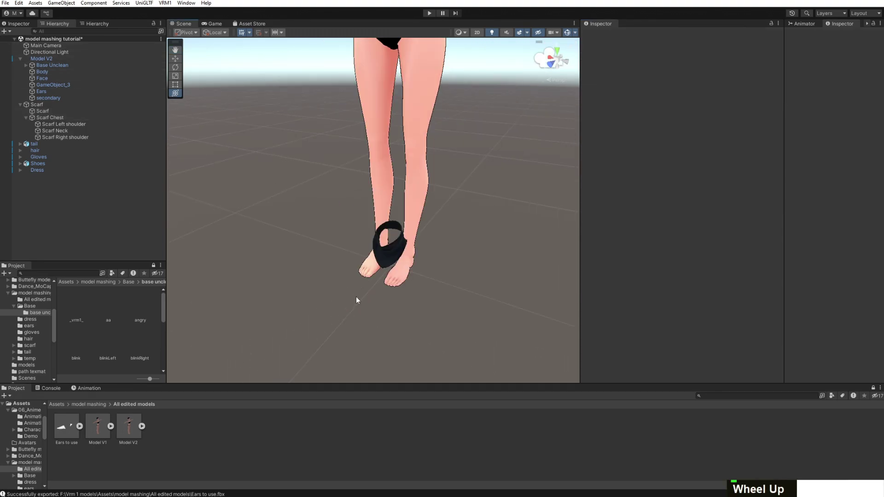
pyautogui.click(46, 104)
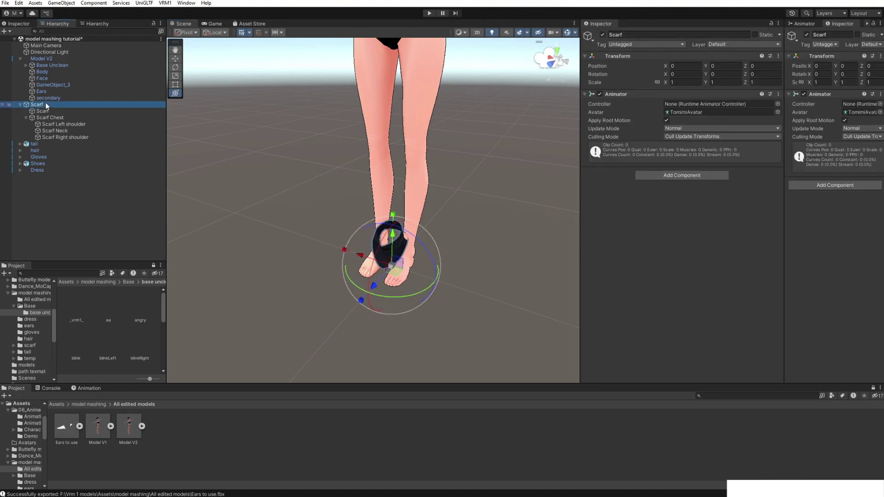
pyautogui.rightClick(47, 105)
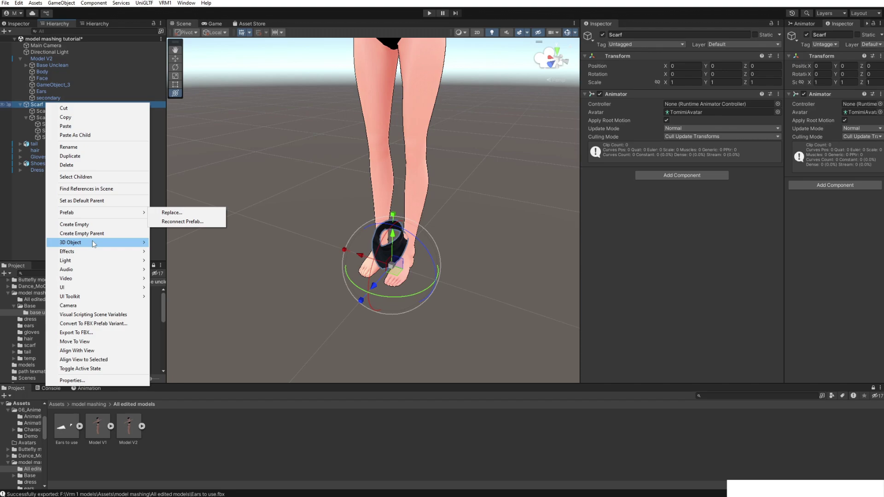
pyautogui.click(76, 333)
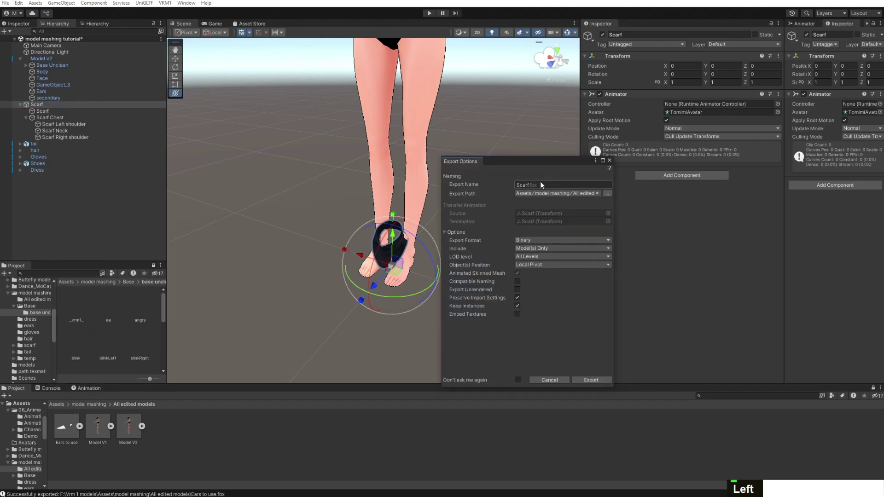
pyautogui.click(528, 186)
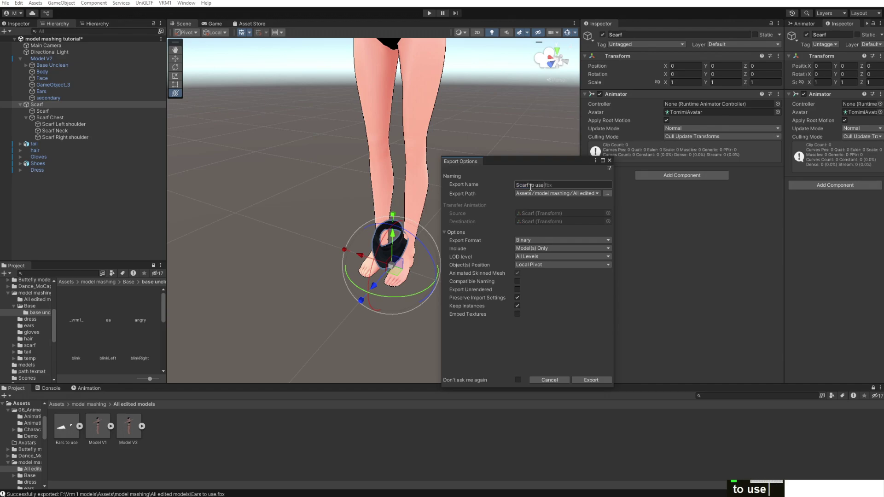
pyautogui.click(593, 380)
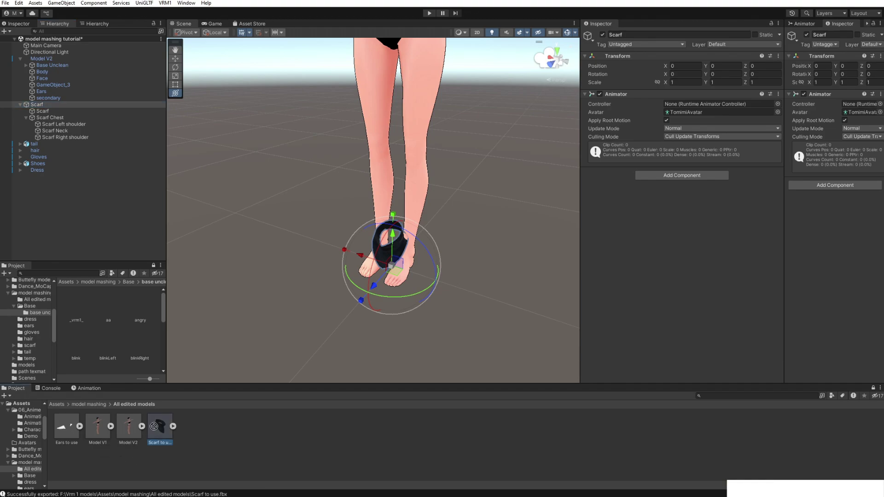
# Add the exported Scarf to use model to the scene hierarchy and delete the original Scarf object
pyautogui.moveTo(155, 426); pyautogui.dragTo(106, 203)
pyautogui.click(55, 103)
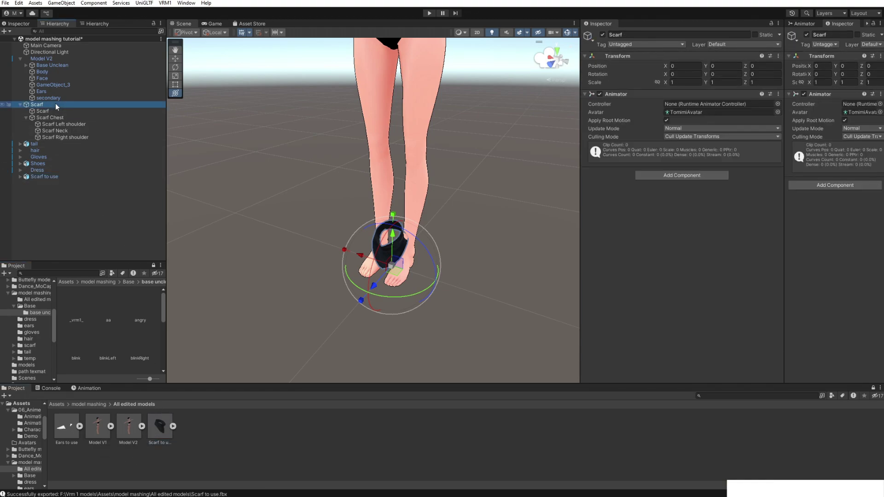
pyautogui.press('Delete')
# Expand the Scarf to use object in the hierarchy and unpack its prefab
pyautogui.click(44, 137)
pyautogui.click(20, 137)
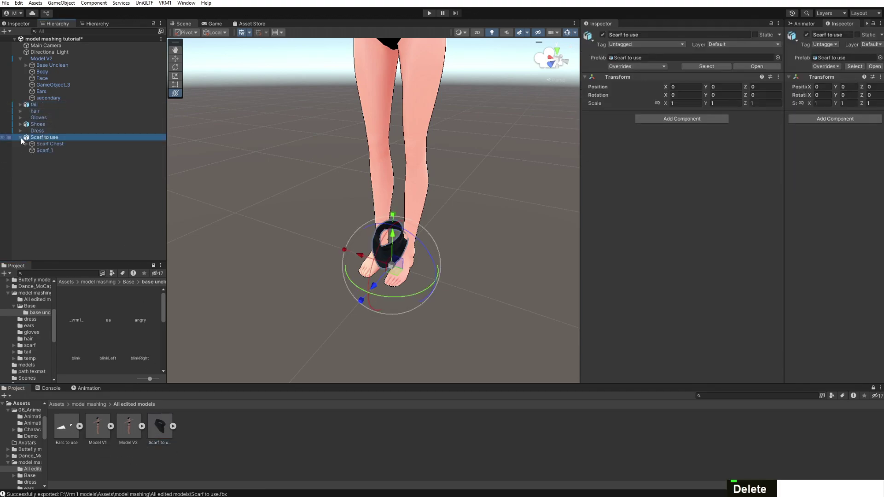
pyautogui.rightClick(51, 138)
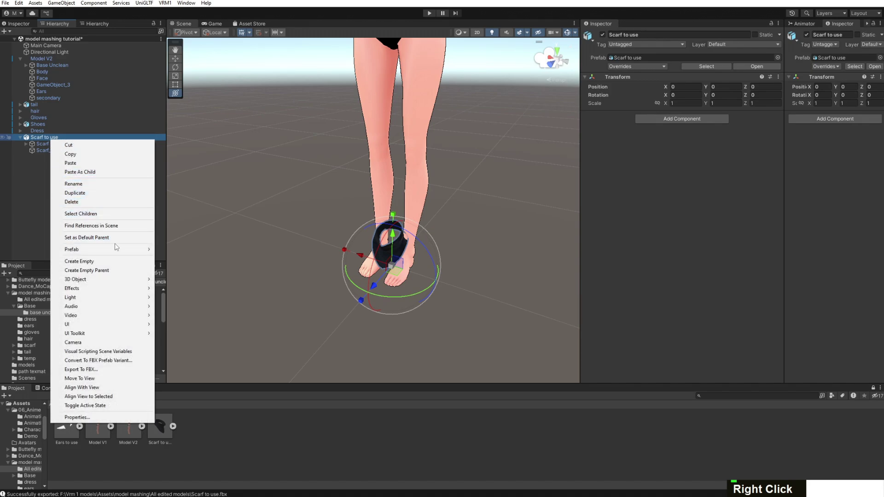
pyautogui.moveTo(116, 249)
pyautogui.click(215, 314)
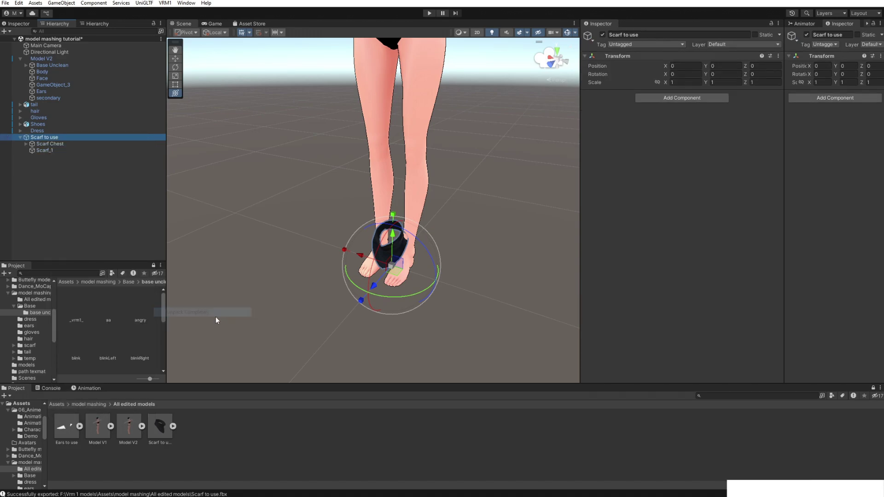
# Raise the Scarf to use object to the character's neck, at about Y 1.174
pyautogui.moveTo(391, 244); pyautogui.dragTo(391, 140)
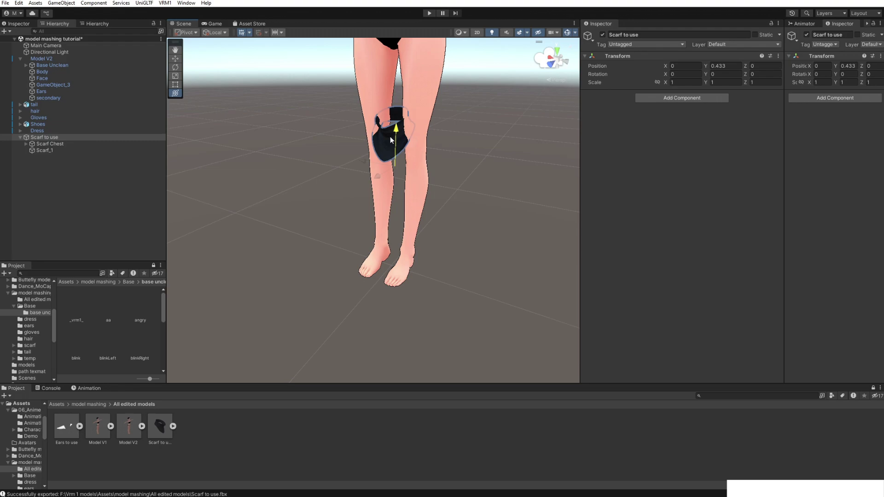
pyautogui.scroll(-8, 390, 140)
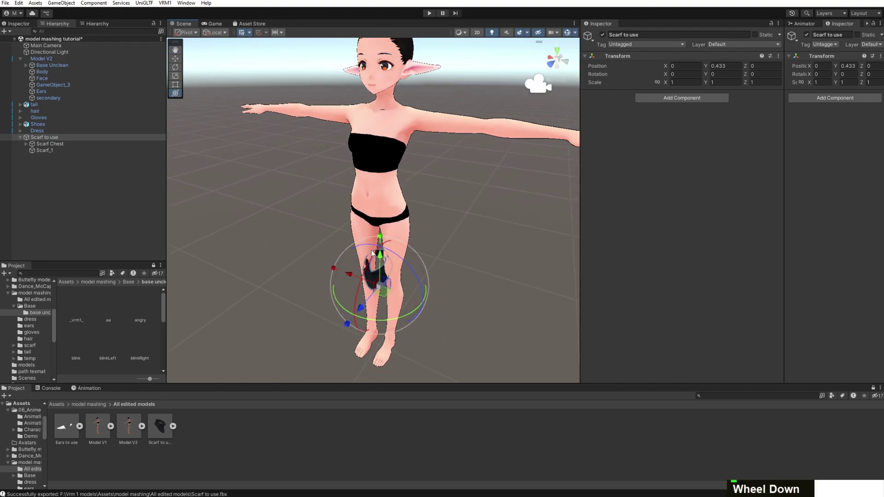
pyautogui.moveTo(378, 257); pyautogui.dragTo(384, 109)
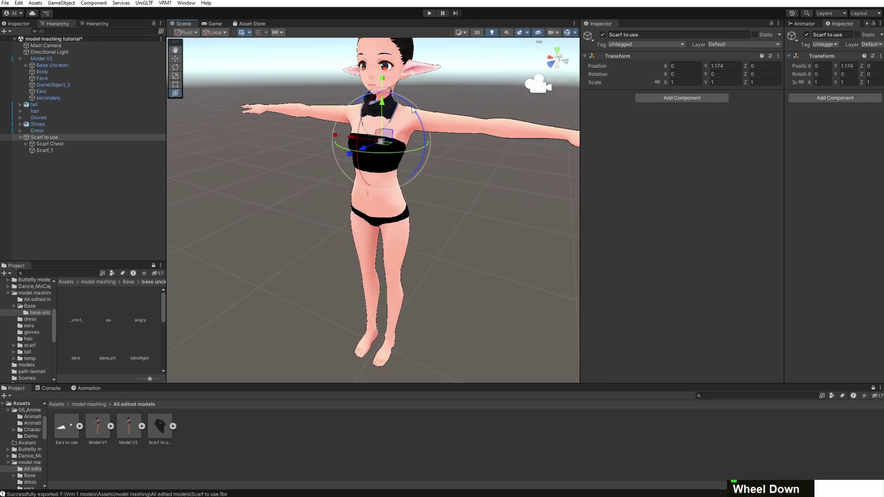
# Examine the scarf from the side and check where its Chest, Left shoulder, Neck and Right shoulder bones sit
pyautogui.scroll(4, 474, 116)
pyautogui.moveTo(475, 117); pyautogui.dragTo(369, 113, button='right')
pyautogui.moveTo(369, 112); pyautogui.dragTo(180, 269, button='middle')
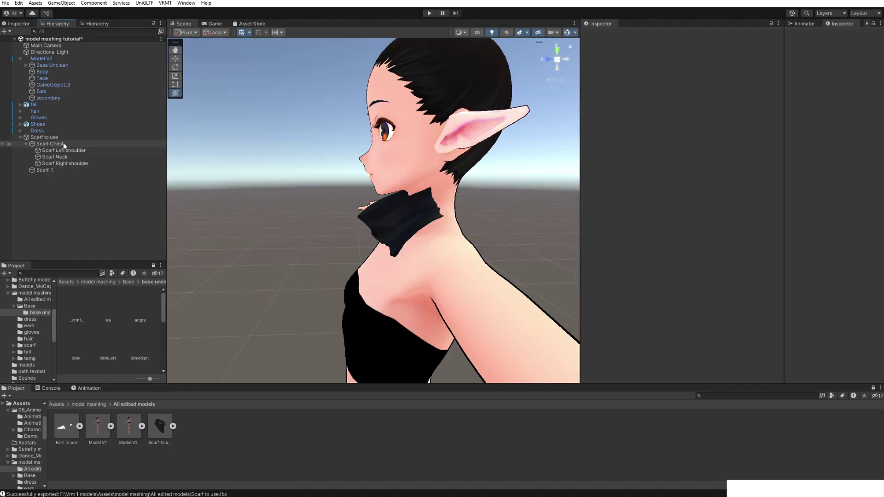
pyautogui.click(56, 144)
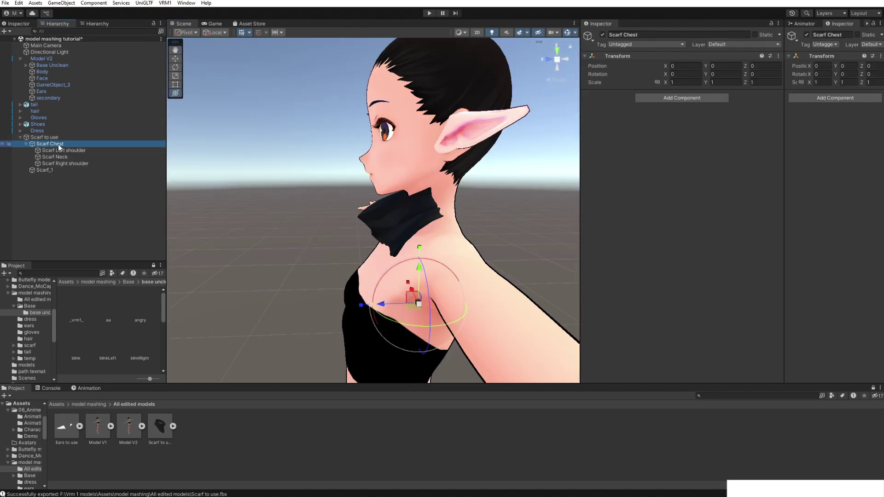
pyautogui.click(70, 151)
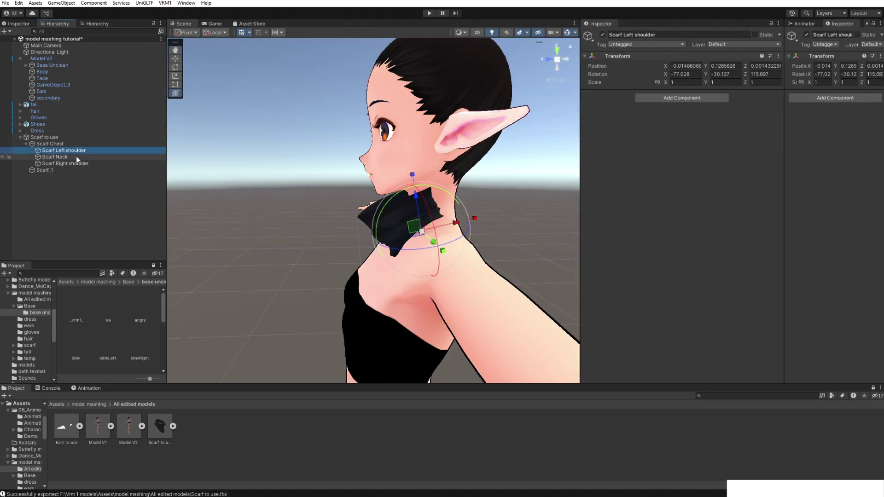
pyautogui.click(79, 157)
pyautogui.press('Down')
pyautogui.press('Up')
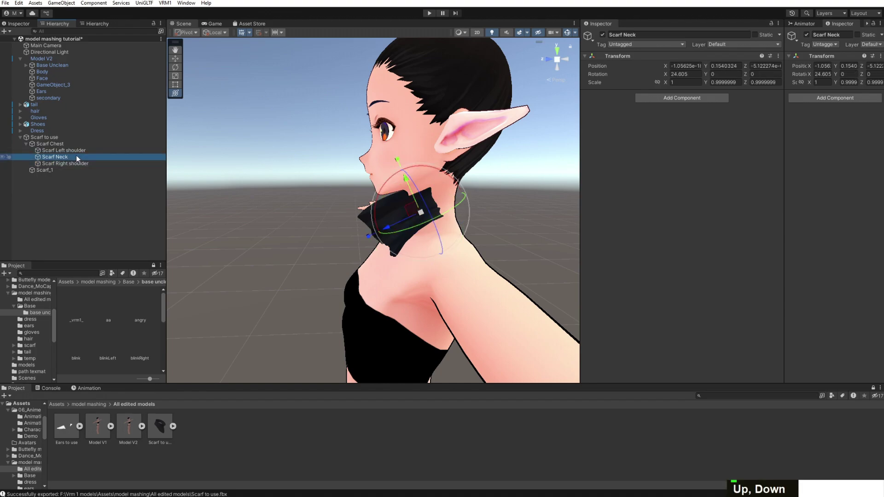
pyautogui.press('Up')
pyautogui.press('Up')
pyautogui.press('Down')
pyautogui.press('Down')
pyautogui.press('Up')
pyautogui.press('Up')
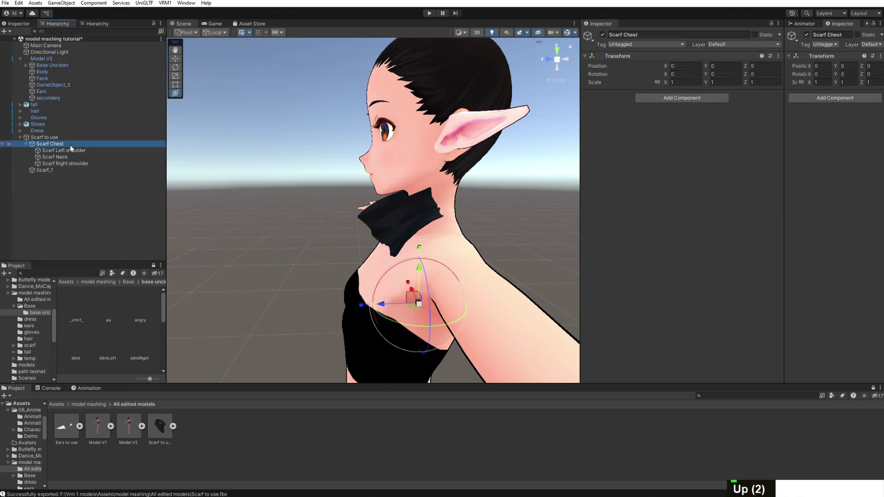
# Expand the base armature from the hips through J_Bip_C_UpperChest to the children of its neck and shoulder bones
pyautogui.click(26, 65)
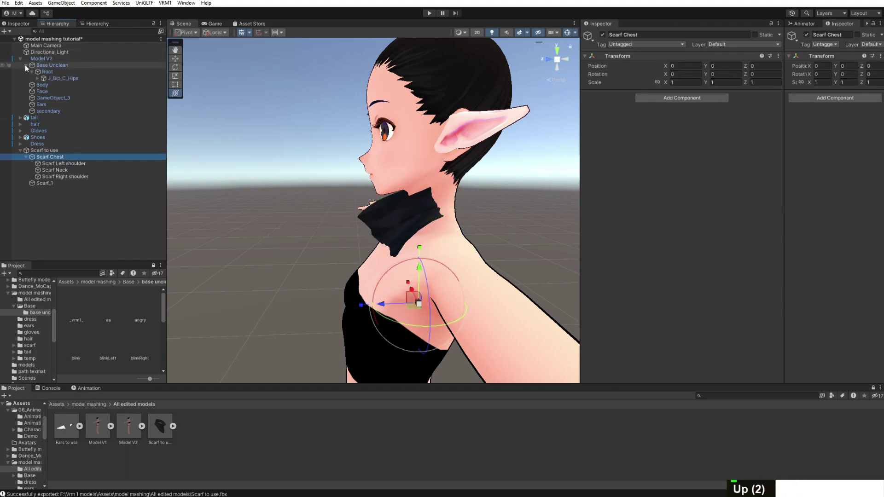
pyautogui.click(37, 79)
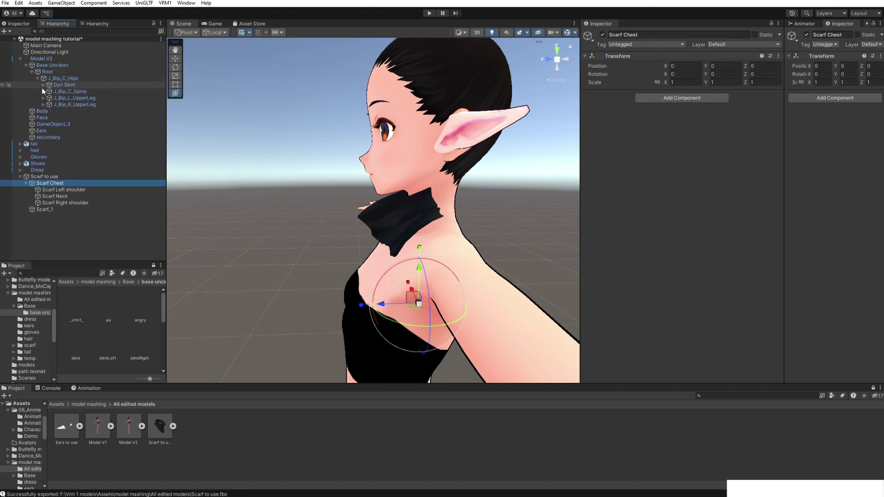
pyautogui.click(44, 91)
pyautogui.click(49, 98)
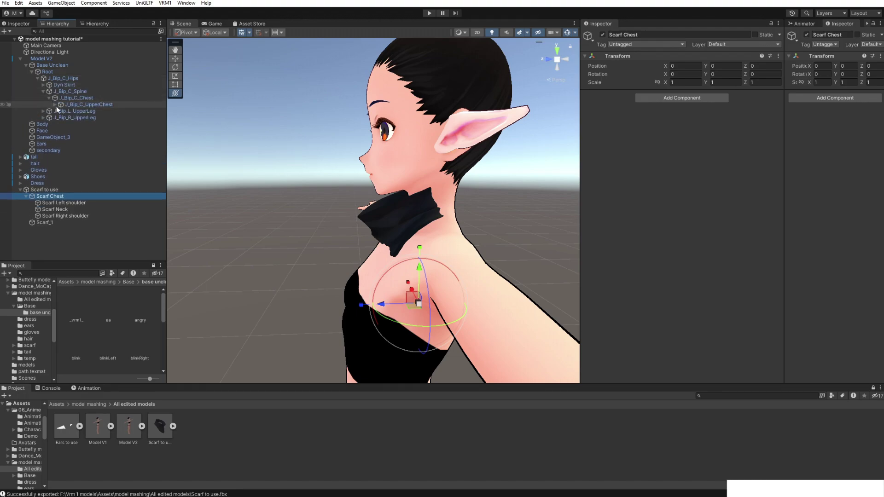
pyautogui.click(54, 105)
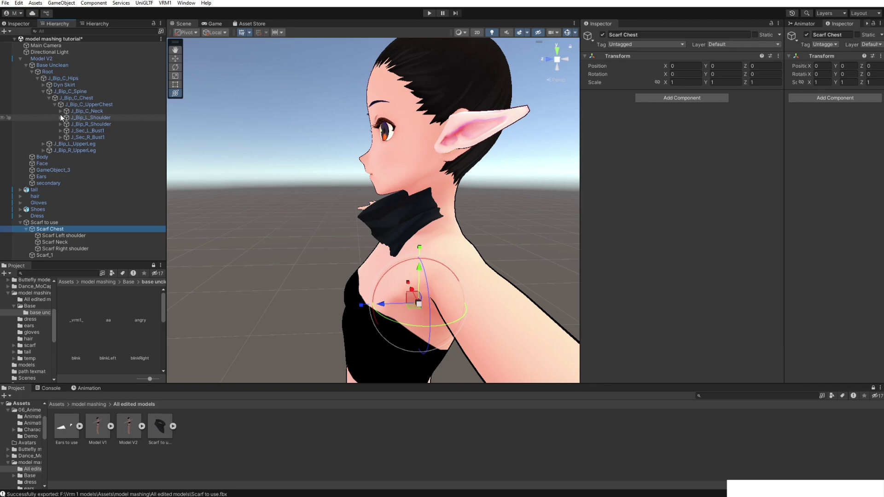
pyautogui.click(59, 123)
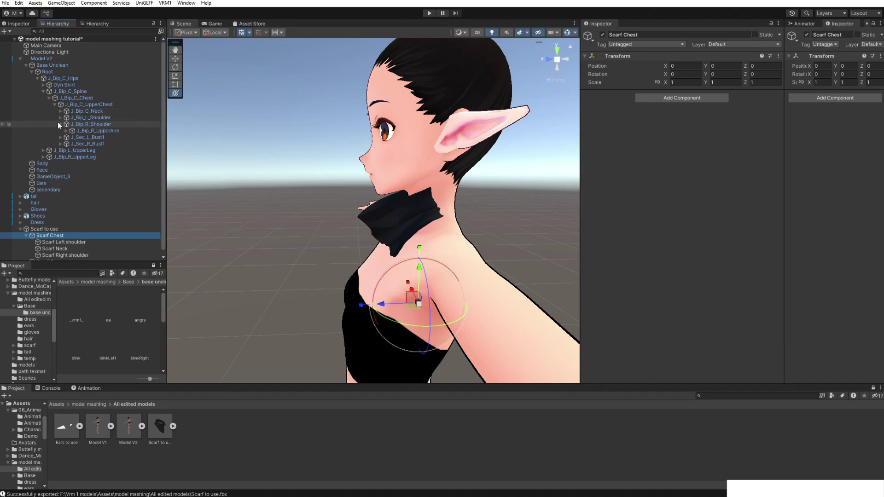
pyautogui.click(60, 117)
pyautogui.click(60, 111)
pyautogui.scroll(-2, 80, 158)
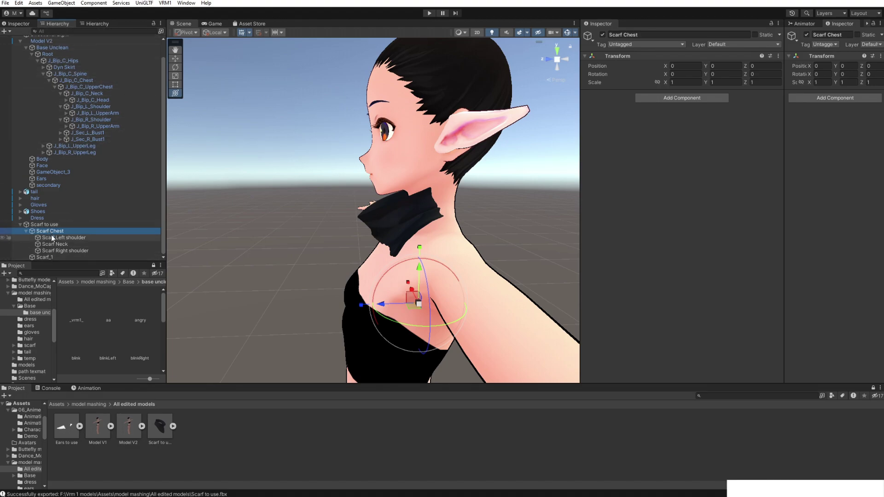
pyautogui.moveTo(66, 252); pyautogui.dragTo(62, 213)
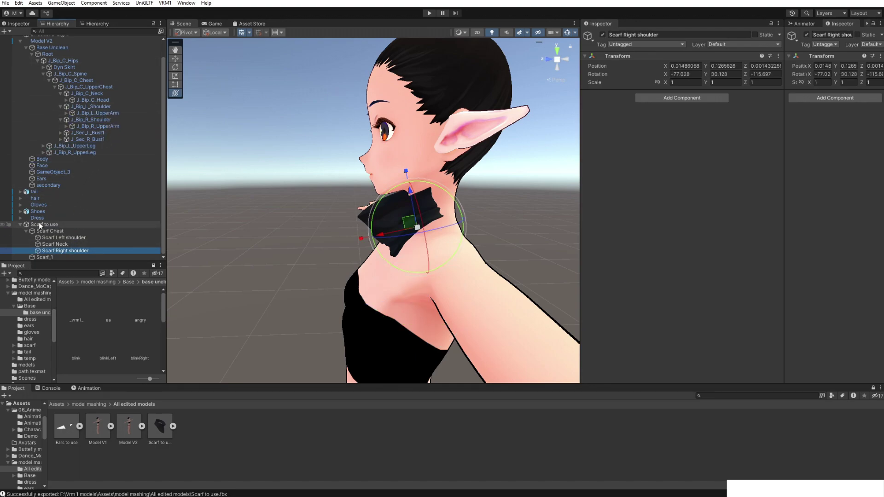
# Fit the Scarf to use object around the neck with X rotation about -11.89, Z scale about 1.242 and Y position about 1.176
pyautogui.click(45, 224)
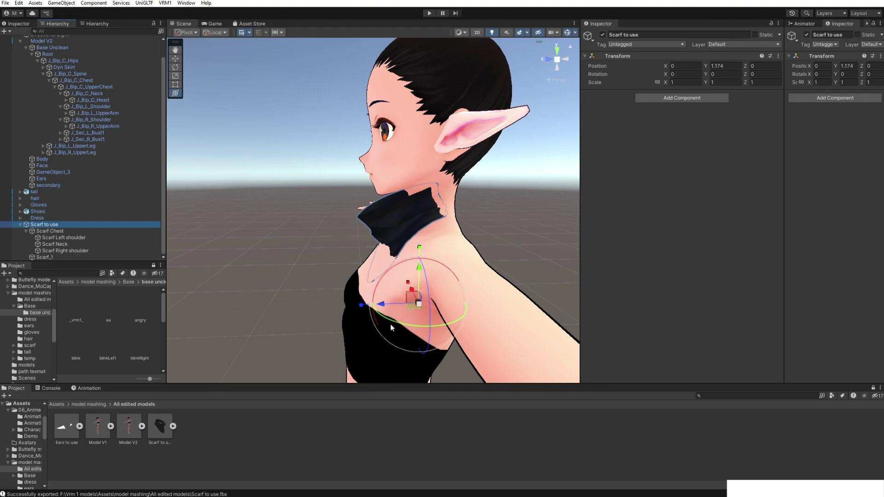
pyautogui.moveTo(377, 291); pyautogui.dragTo(429, 261)
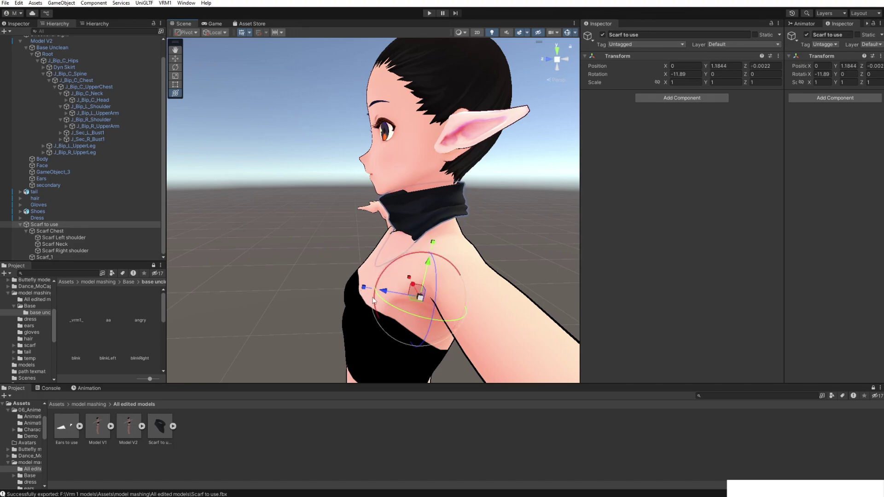
pyautogui.moveTo(363, 290)
pyautogui.mouseDown()
pyautogui.moveTo(355, 292)
pyautogui.moveTo(375, 292)
pyautogui.mouseUp()
pyautogui.moveTo(418, 265); pyautogui.dragTo(430, 271)
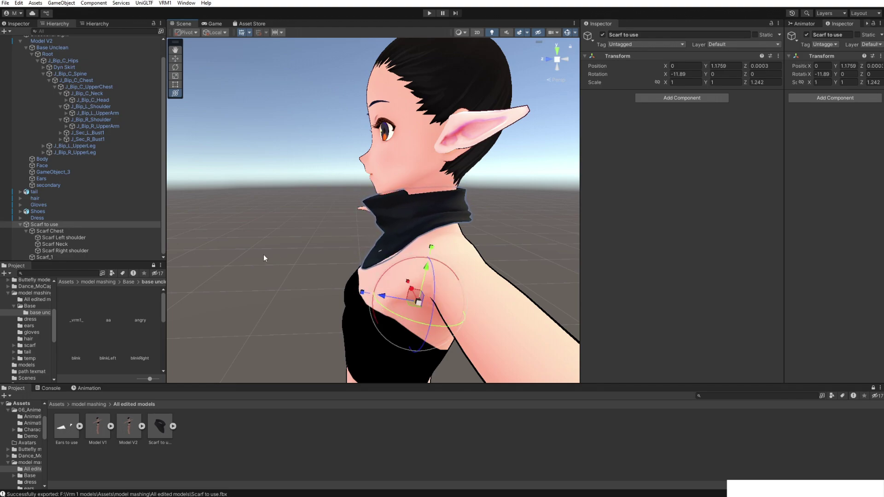
# Nudge the scarf slightly forward over the chest, to about Y 1.1766 and Z 0.0035
pyautogui.scroll(-3, 430, 271)
pyautogui.press('f')
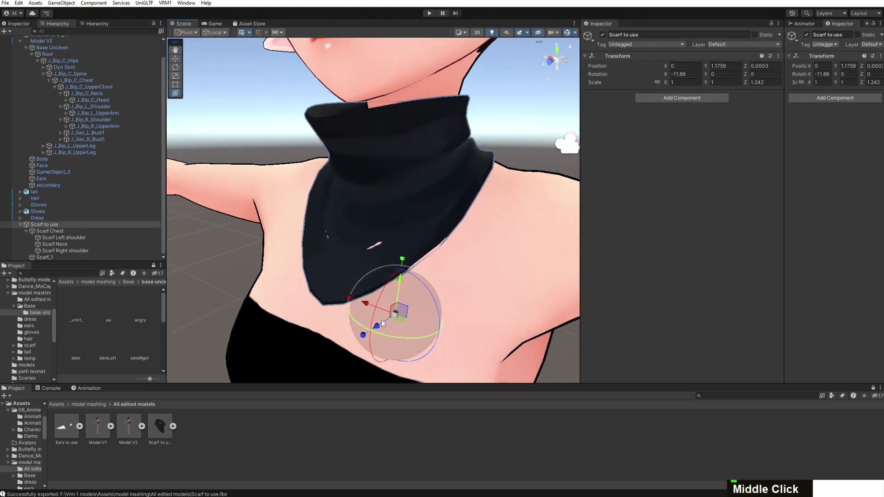
pyautogui.moveTo(377, 325); pyautogui.dragTo(375, 327, button='middle')
# Inspect the scarf's fit around the neck and shoulders from the side and the front
pyautogui.moveTo(375, 327); pyautogui.dragTo(433, 224, button='right')
pyautogui.moveTo(433, 225); pyautogui.dragTo(333, 224, button='middle')
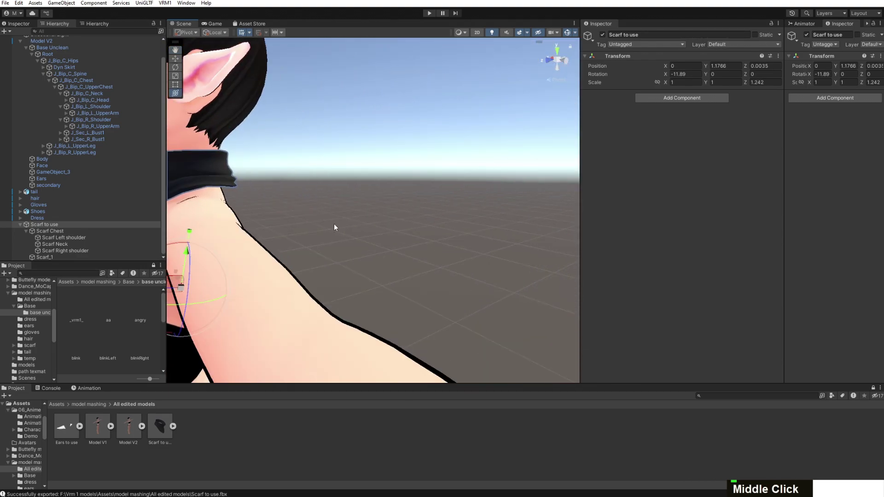
pyautogui.moveTo(333, 224); pyautogui.dragTo(283, 192, button='right')
pyautogui.moveTo(283, 192); pyautogui.dragTo(368, 201, button='middle')
pyautogui.moveTo(368, 201); pyautogui.dragTo(377, 213, button='right')
pyautogui.scroll(-3, 451, 231)
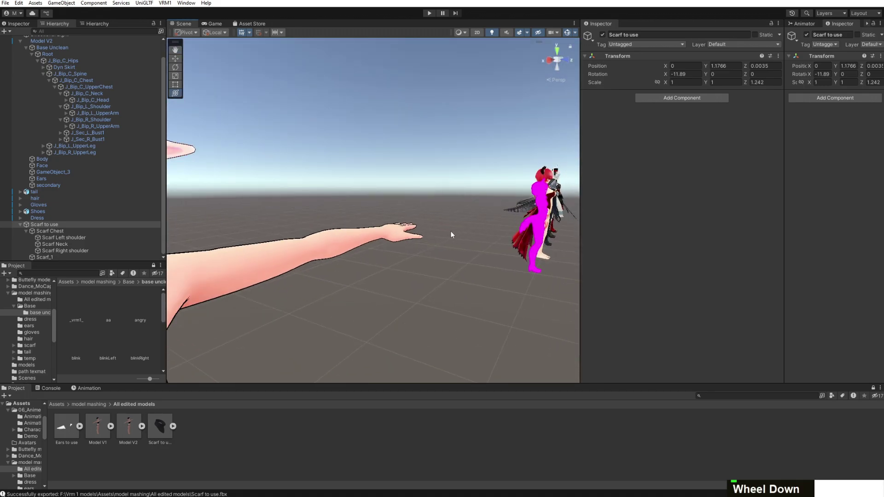
pyautogui.moveTo(450, 231); pyautogui.dragTo(401, 223, button='middle')
pyautogui.moveTo(401, 223); pyautogui.dragTo(290, 240, button='right')
pyautogui.moveTo(290, 241); pyautogui.dragTo(370, 234, button='middle')
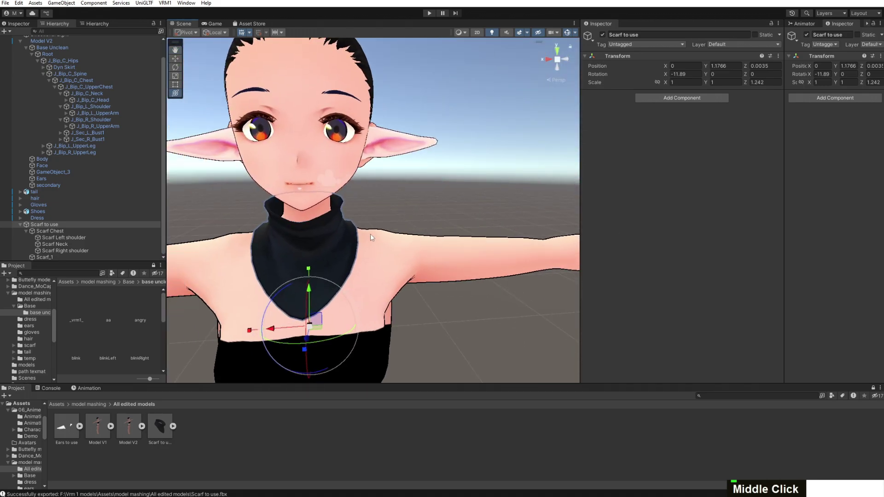
# Parent Scarf Left shoulder to the base's J_Bip_L_Shoulder bone and Scarf Right shoulder to J_Bip_R_Shoulder
pyautogui.moveTo(370, 234); pyautogui.dragTo(359, 237, button='right')
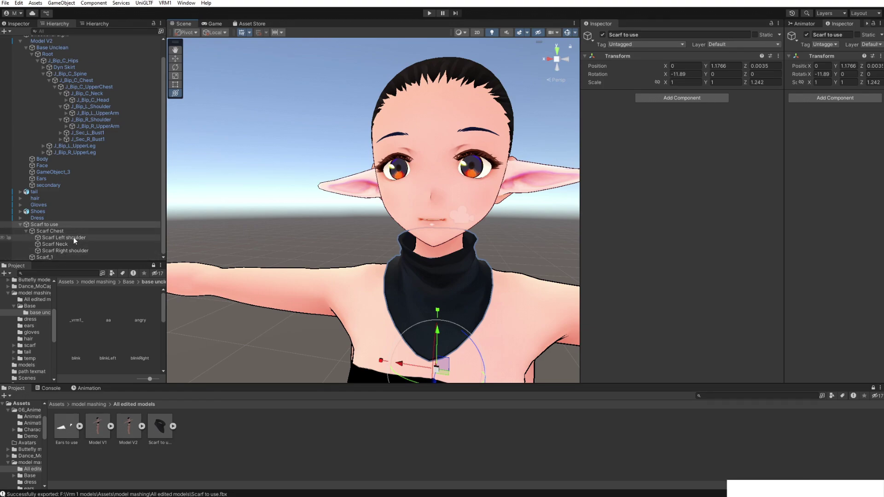
pyautogui.click(106, 109)
pyautogui.moveTo(70, 238); pyautogui.dragTo(99, 107)
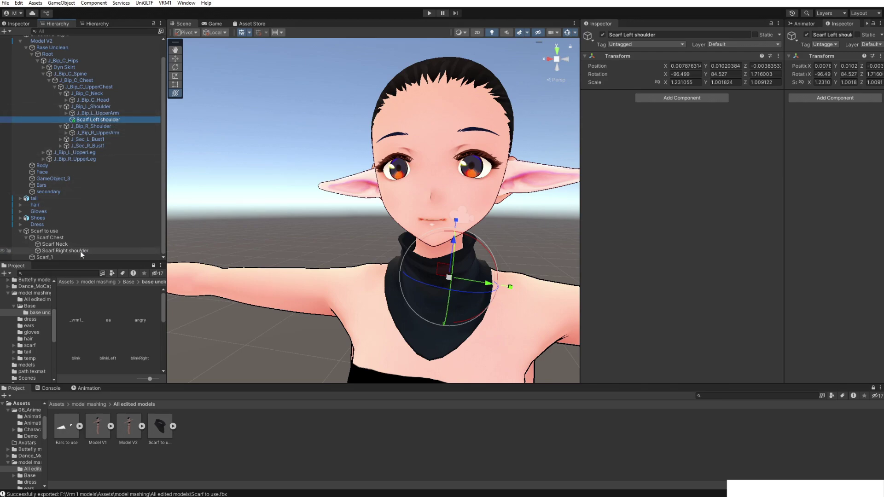
pyautogui.moveTo(69, 251); pyautogui.dragTo(103, 128)
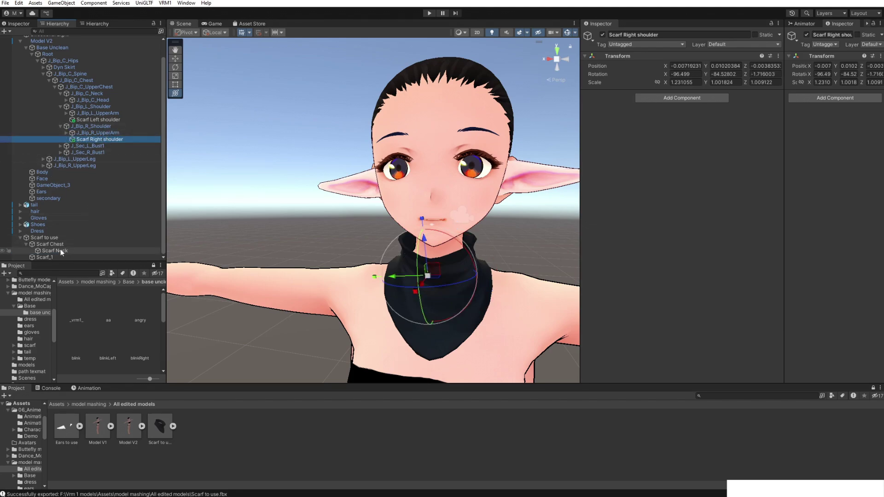
# Parent Scarf Neck to the base's J_Bip_C_Neck bone and Scarf Chest to J_Bip_C_Chest
pyautogui.moveTo(60, 250); pyautogui.dragTo(105, 161)
pyautogui.moveTo(100, 94); pyautogui.dragTo(98, 93)
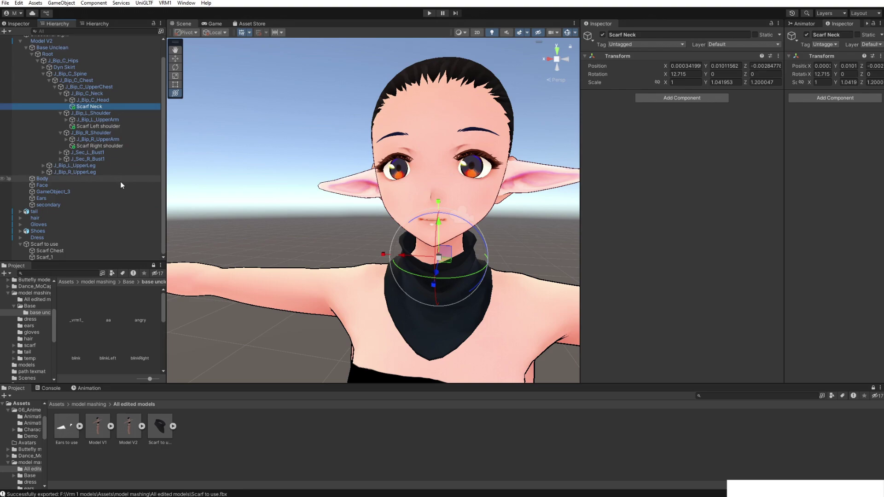
pyautogui.moveTo(54, 253); pyautogui.dragTo(105, 84)
# Move the Scarf_1 mesh into Model V2 directly below Body and delete the emptied Scarf to use object
pyautogui.doubleClick(45, 257)
pyautogui.scroll(-1, 51, 258)
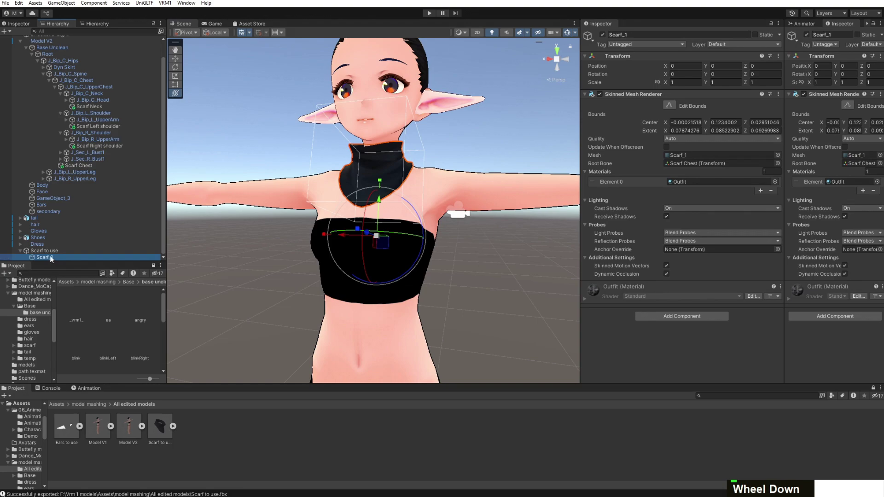
pyautogui.moveTo(49, 256); pyautogui.dragTo(51, 189)
pyautogui.click(50, 257)
pyautogui.press('Delete')
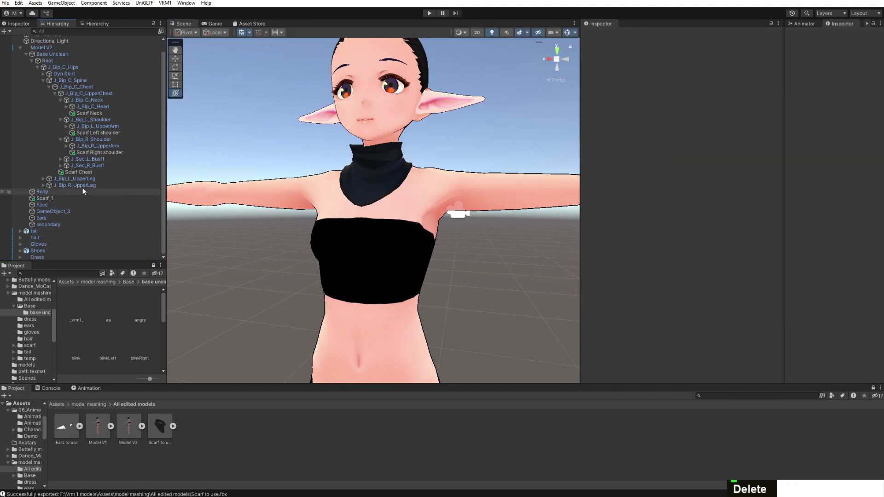
# Test how the scarf follows the body by rotating J_Bip_C_Neck, undoing each movement
pyautogui.click(93, 101)
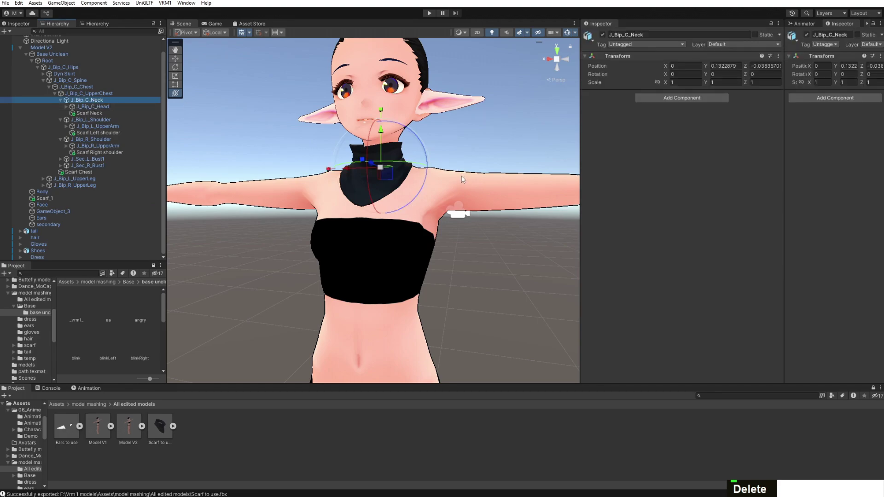
pyautogui.moveTo(461, 176); pyautogui.dragTo(433, 258)
pyautogui.hotkey('ctrl', 'z')
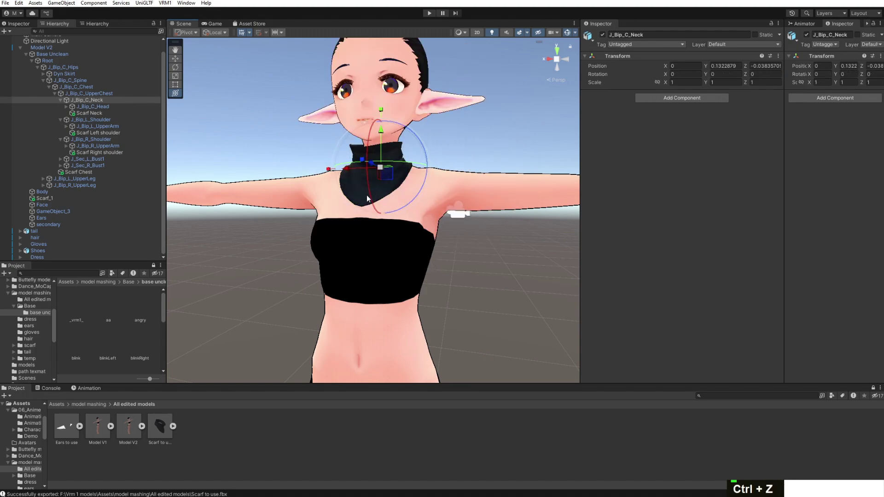
pyautogui.moveTo(374, 199); pyautogui.dragTo(420, 163)
pyautogui.hotkey('ctrl', 'z')
# Test the scarf from the side by rotating J_Bip_C_Chest and J_Bip_L_Shoulder, undoing each movement
pyautogui.moveTo(420, 163); pyautogui.dragTo(394, 138, button='right')
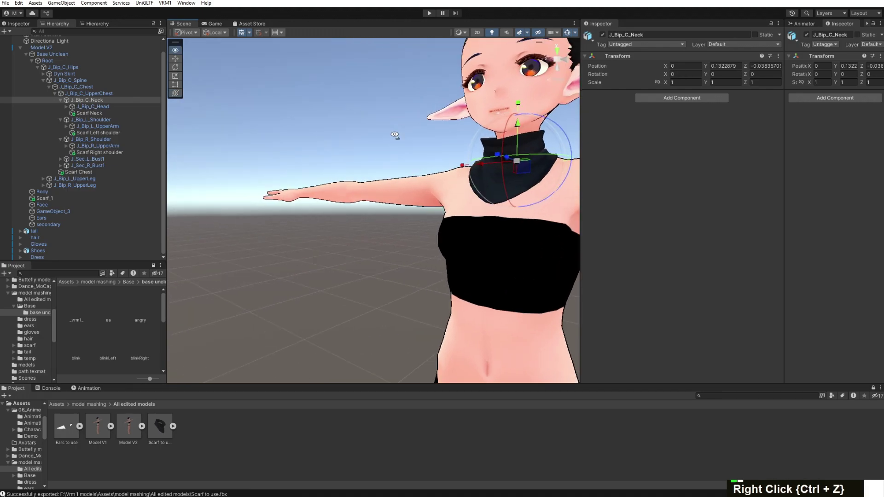
pyautogui.moveTo(395, 138); pyautogui.dragTo(251, 186, button='middle')
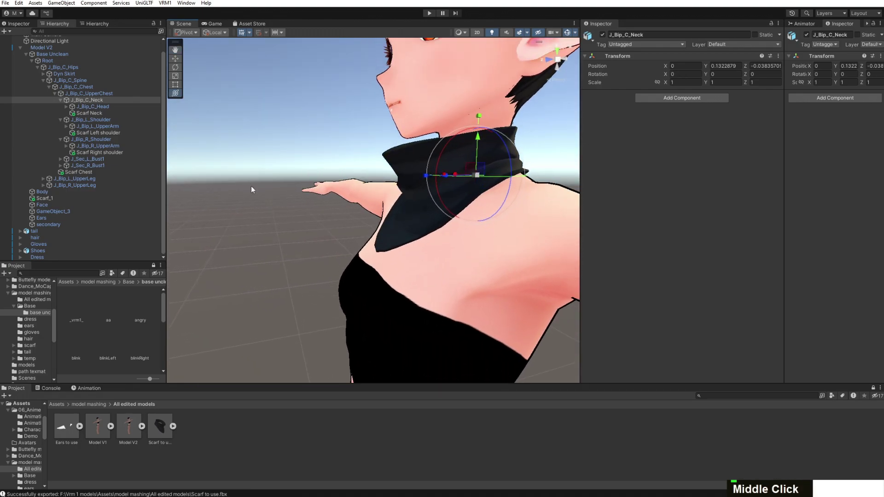
pyautogui.click(94, 86)
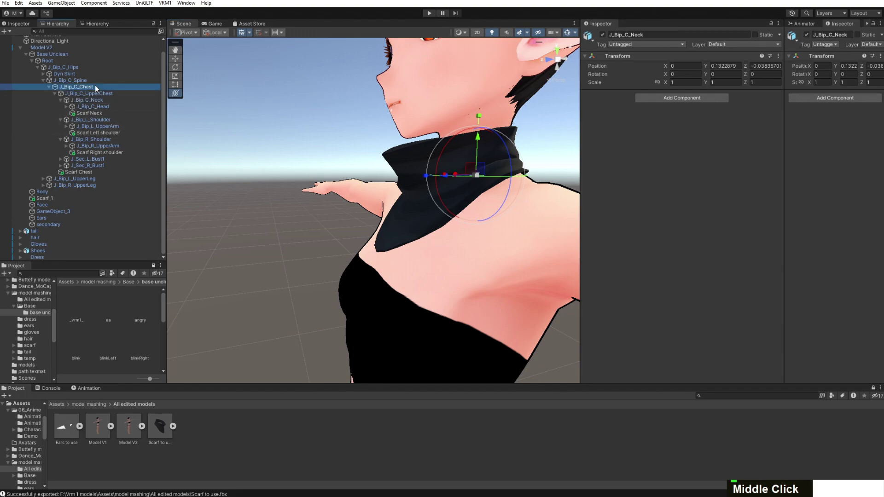
pyautogui.moveTo(422, 351); pyautogui.dragTo(417, 330)
pyautogui.hotkey('ctrl', 'z')
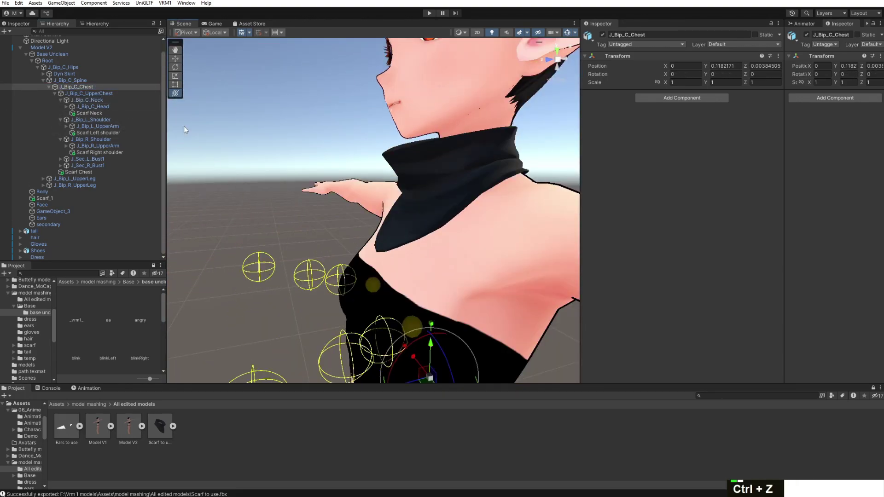
pyautogui.click(112, 119)
pyautogui.moveTo(520, 235); pyautogui.dragTo(540, 281)
pyautogui.hotkey('ctrl', 'z')
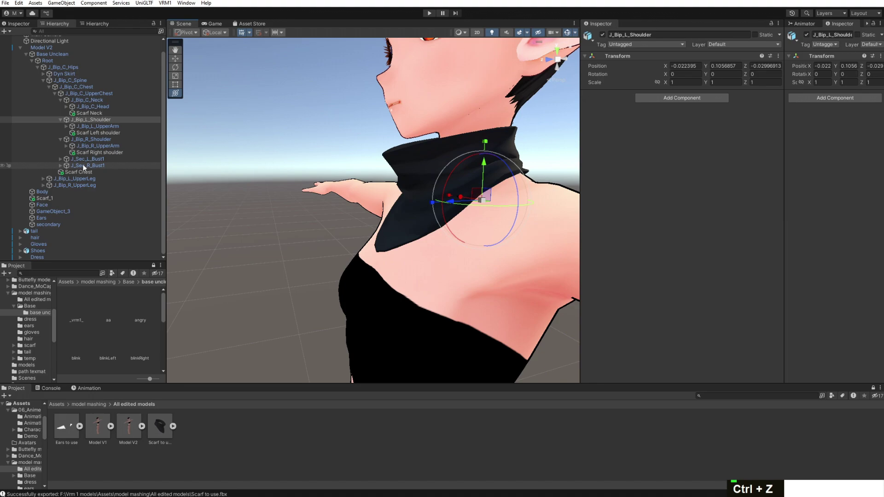
# Try to adjust the Scarf_1 mesh directly along its vertical axis, and undo the change
pyautogui.doubleClick(76, 193)
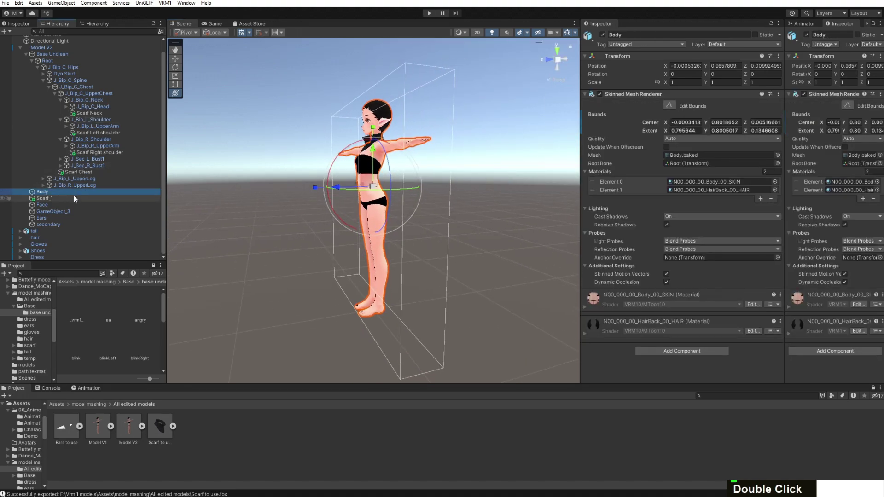
pyautogui.click(70, 199)
pyautogui.scroll(5, 408, 180)
pyautogui.moveTo(408, 184); pyautogui.dragTo(409, 314, button='middle')
pyautogui.scroll(5, 411, 220)
pyautogui.moveTo(388, 216); pyautogui.dragTo(395, 203)
pyautogui.hotkey('ctrl', 'z')
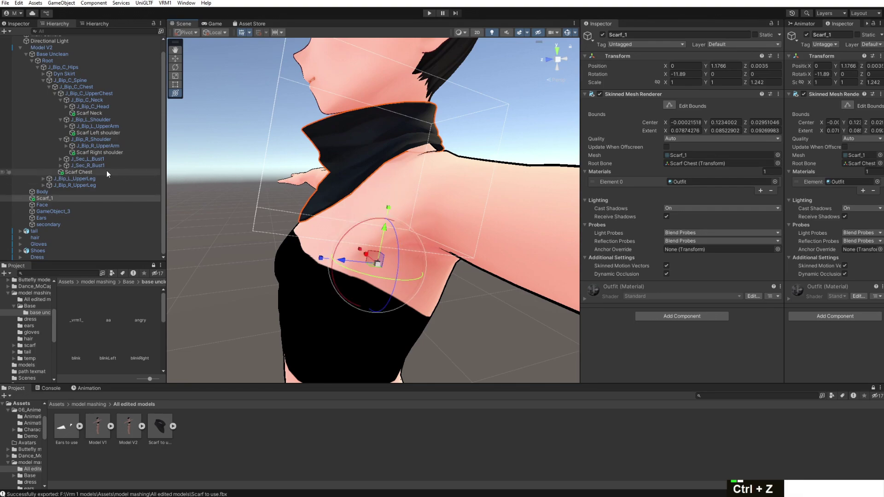
# Raise the Scarf Chest, Scarf Right shoulder, Scarf Left shoulder and Scarf Neck bones together slightly up the neck
pyautogui.click(94, 172)
pyautogui.keyDown('ctrl'); pyautogui.click(100, 152); pyautogui.keyUp('ctrl')
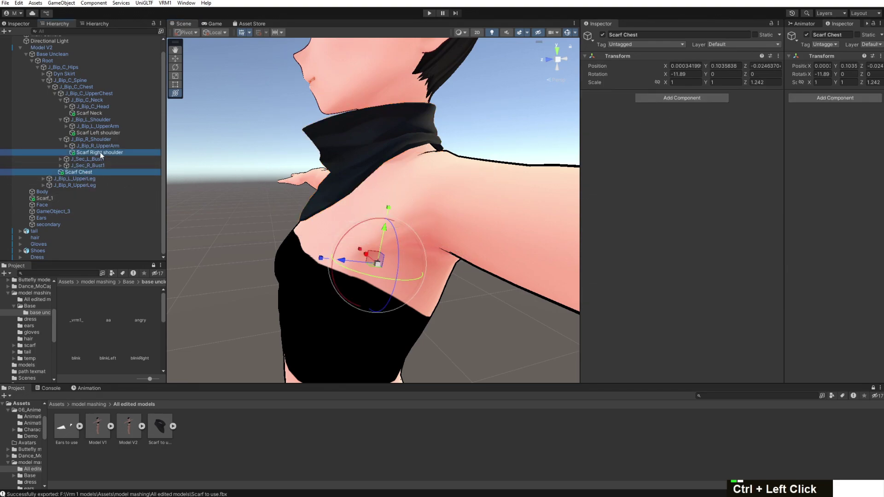
pyautogui.keyDown('ctrl'); pyautogui.click(106, 133); pyautogui.keyUp('ctrl')
pyautogui.keyDown('ctrl'); pyautogui.click(93, 112); pyautogui.keyUp('ctrl')
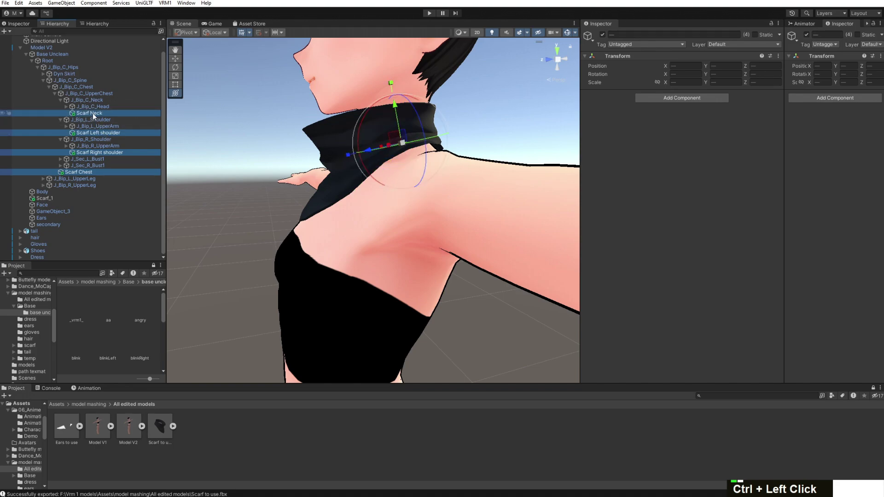
pyautogui.moveTo(401, 121); pyautogui.dragTo(396, 94)
pyautogui.moveTo(388, 74); pyautogui.dragTo(418, 185, button='middle')
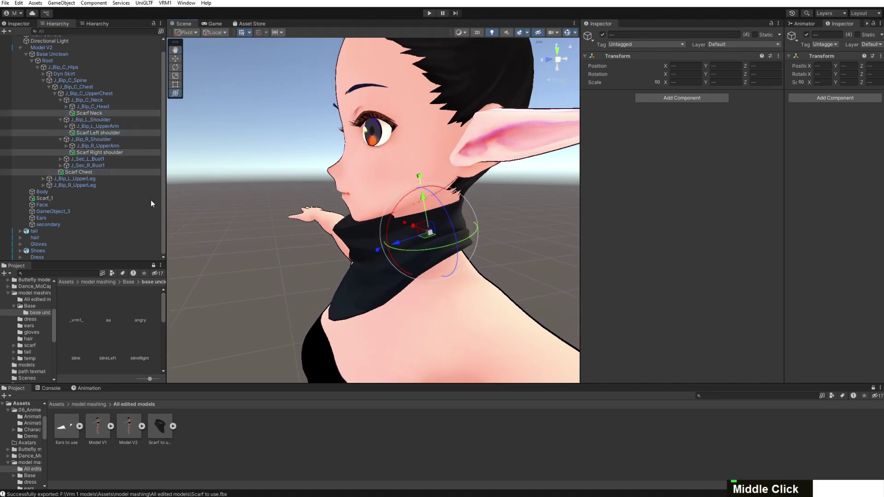
# Test the raised scarf by rotating J_Bip_C_Neck from the side and the front, undoing each movement
pyautogui.click(101, 100)
pyautogui.moveTo(430, 257); pyautogui.dragTo(316, 314)
pyautogui.hotkey('ctrl', 'z')
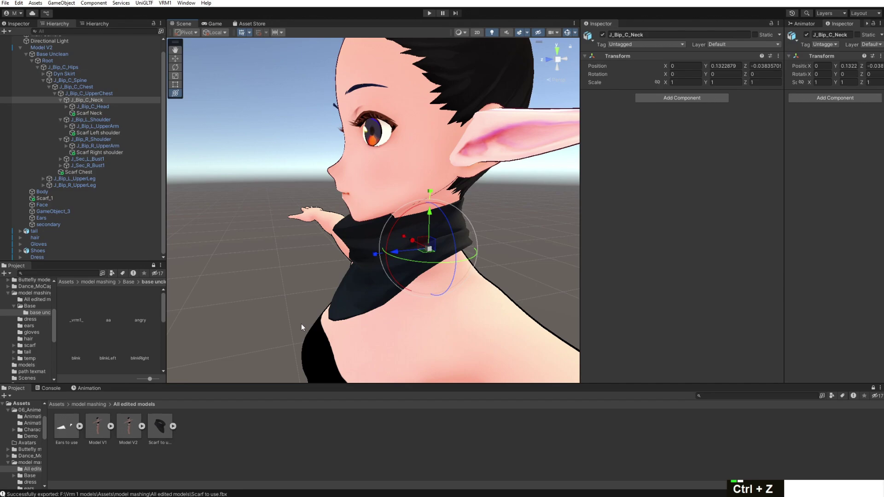
pyautogui.moveTo(301, 324); pyautogui.dragTo(562, 261, button='middle')
pyautogui.moveTo(414, 190); pyautogui.dragTo(382, 257)
pyautogui.hotkey('ctrl', 'z')
# Look over the source models lined up in the scene and pick out the dark hooded Shoes model
pyautogui.scroll(-8, 365, 295)
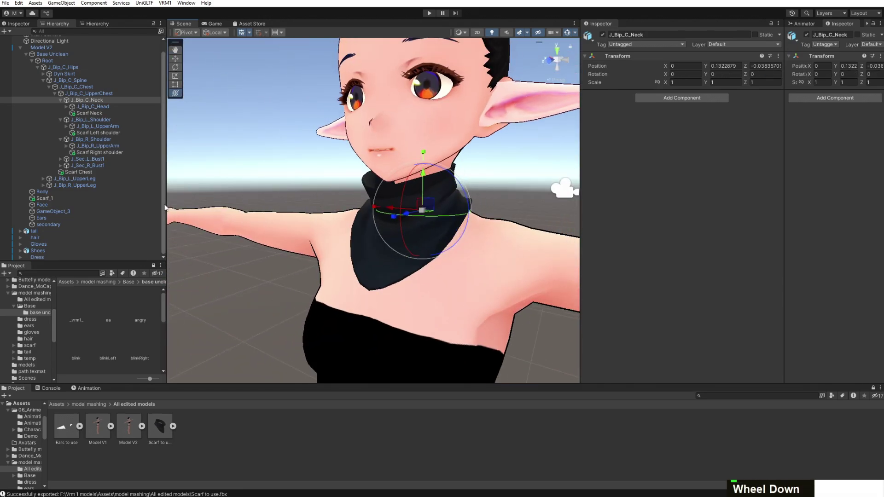
pyautogui.scroll(-5, 366, 223)
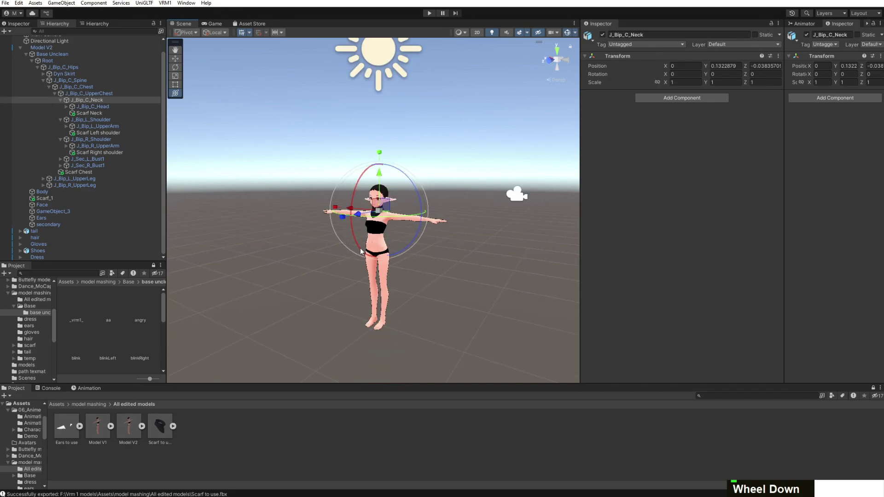
pyautogui.moveTo(335, 262); pyautogui.dragTo(381, 250, button='right')
pyautogui.click(380, 252)
pyautogui.scroll(-3, 382, 249)
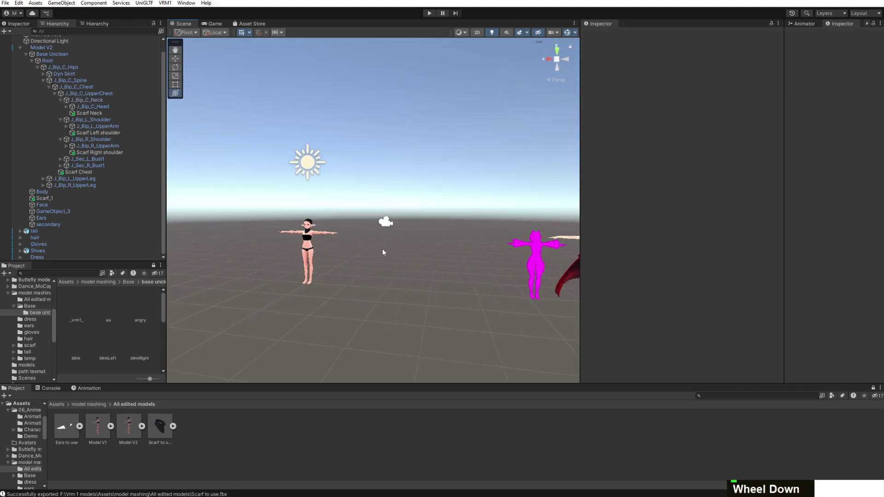
pyautogui.moveTo(382, 251); pyautogui.dragTo(285, 260, button='middle')
pyautogui.scroll(-1, 285, 260)
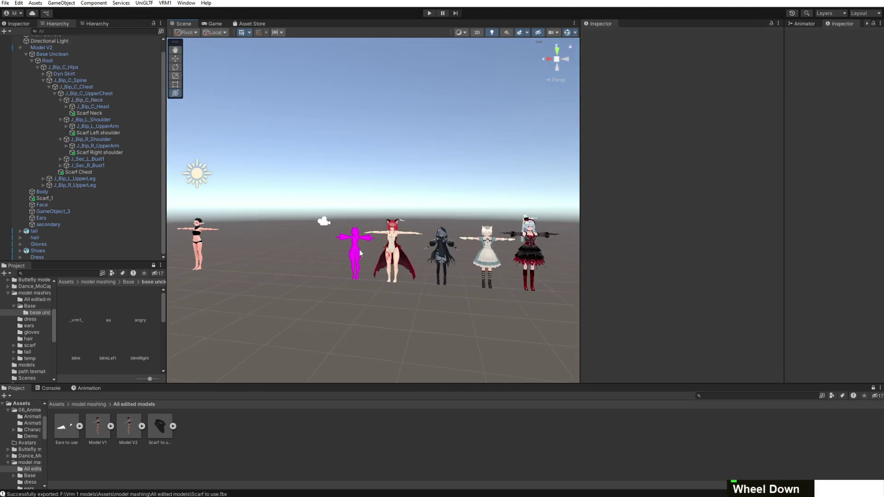
pyautogui.moveTo(360, 252); pyautogui.dragTo(383, 253, button='middle')
pyautogui.scroll(6, 382, 261)
pyautogui.scroll(-2, 369, 357)
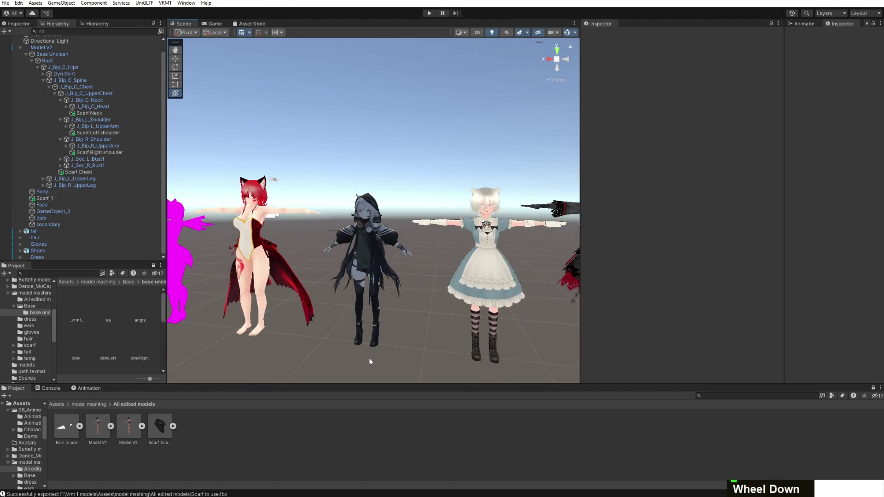
pyautogui.click(359, 341)
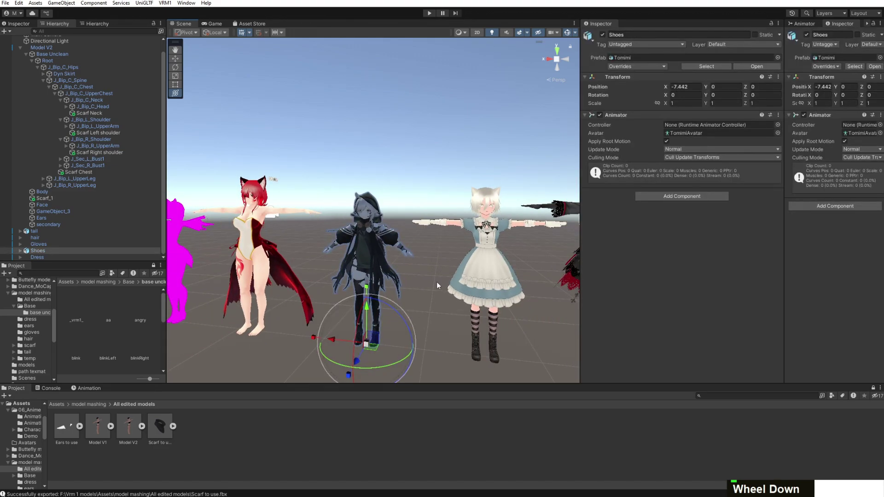
pyautogui.click(367, 162)
# Inspect the scarf on the base body and show the Outfit material settings of the Scarf_1 mesh
pyautogui.scroll(-3, 366, 162)
pyautogui.moveTo(366, 162); pyautogui.dragTo(548, 166, button='middle')
pyautogui.scroll(3, 437, 200)
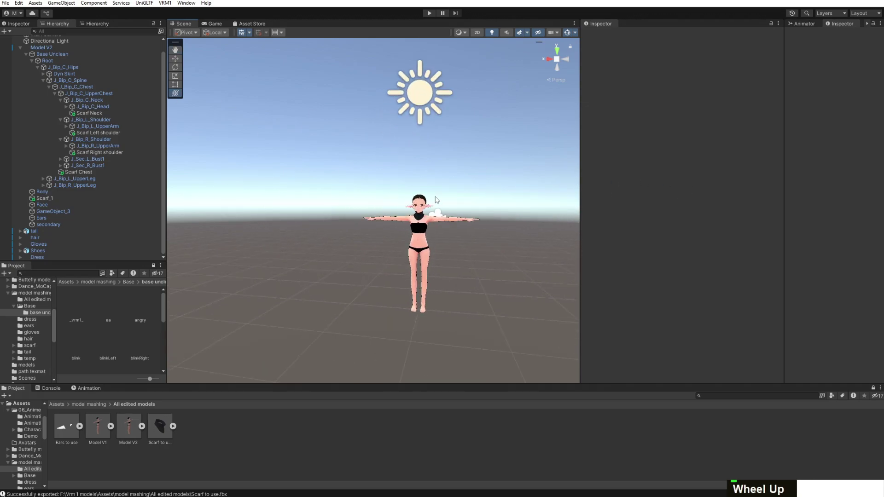
pyautogui.scroll(6, 488, 212)
pyautogui.moveTo(487, 212); pyautogui.dragTo(465, 205, button='middle')
pyautogui.scroll(3, 319, 206)
pyautogui.scroll(3, 324, 234)
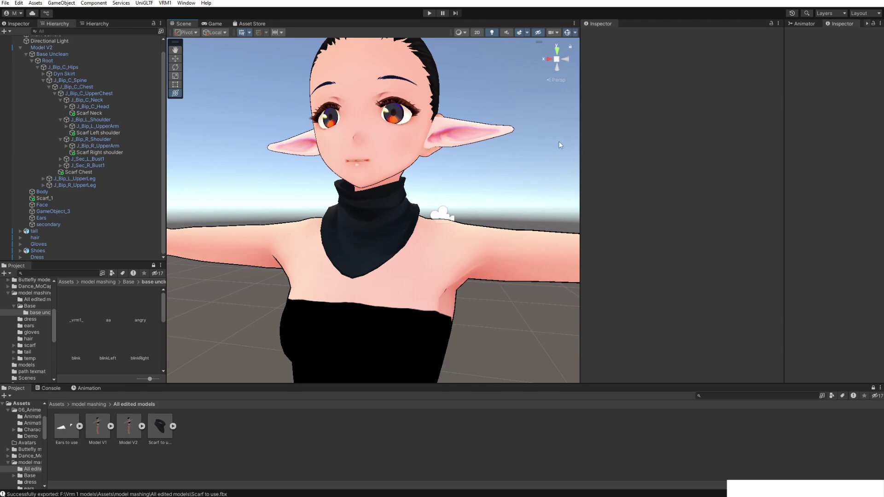
pyautogui.click(372, 212)
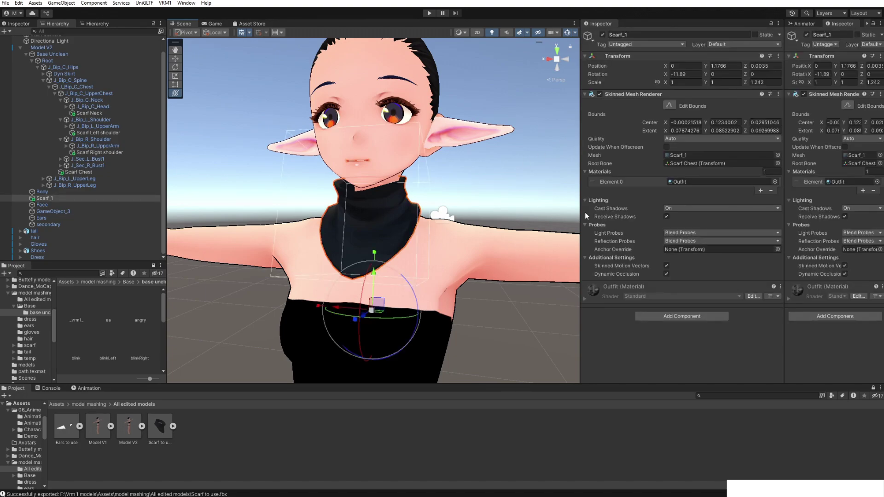
pyautogui.scroll(-5, 460, 207)
pyautogui.scroll(5, 395, 197)
pyautogui.scroll(-1, 395, 197)
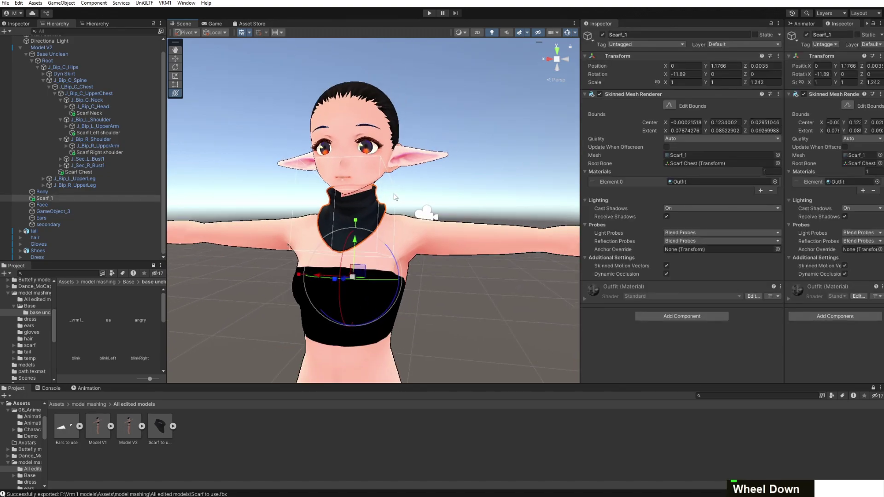
pyautogui.moveTo(394, 197); pyautogui.dragTo(402, 203, button='right')
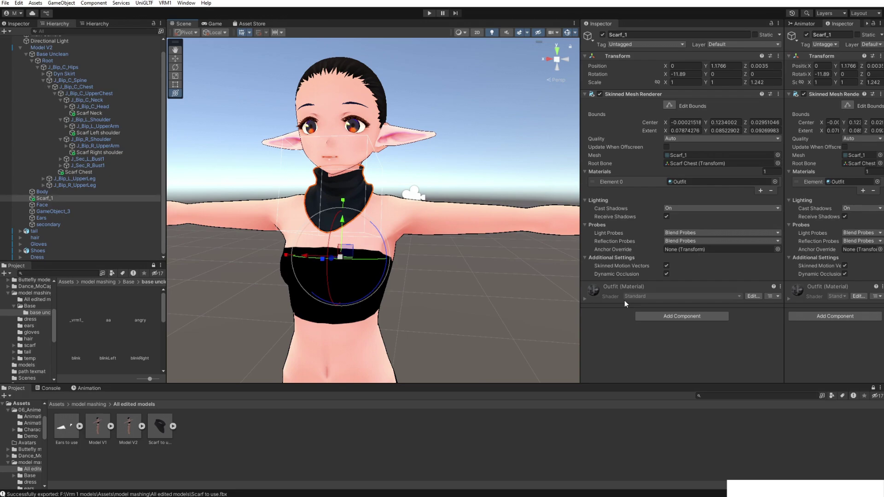
pyautogui.click(586, 299)
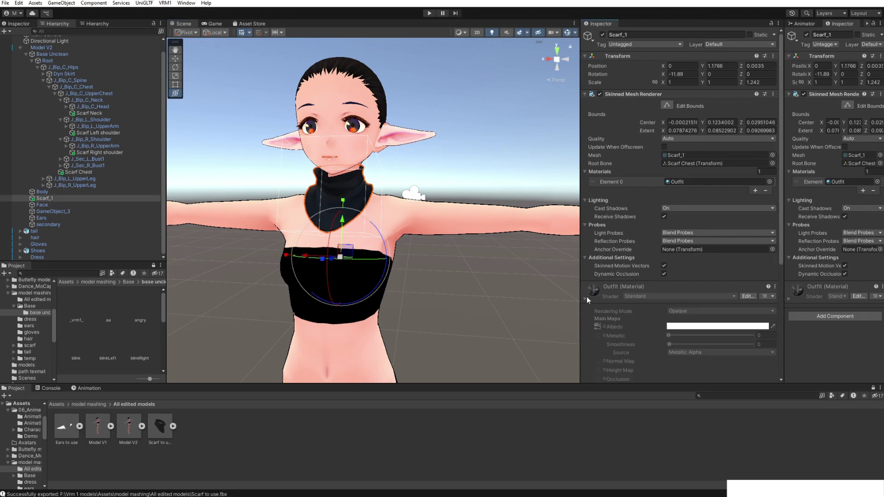
pyautogui.scroll(2, 79, 44)
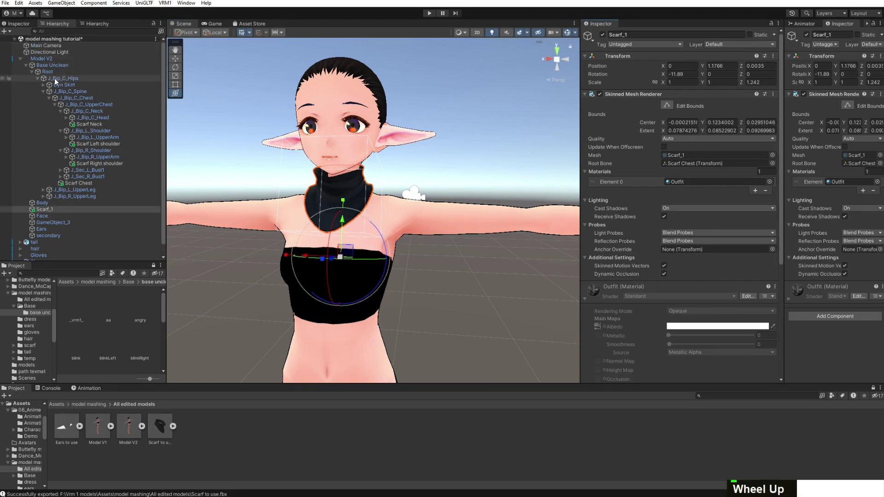
# Export Model V2 as a VRM 1.0 file named Model V3.vrm in the All edited models folder
pyautogui.click(42, 59)
pyautogui.click(164, 3)
pyautogui.doubleClick(173, 12)
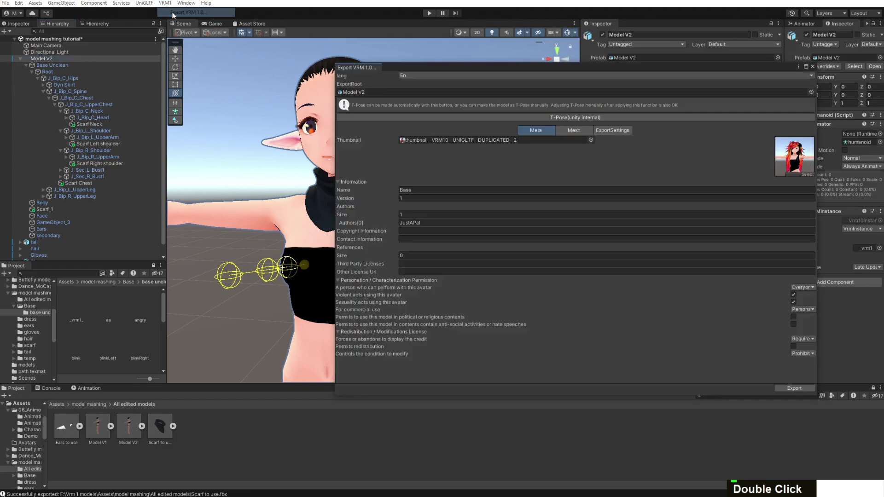
pyautogui.click(794, 388)
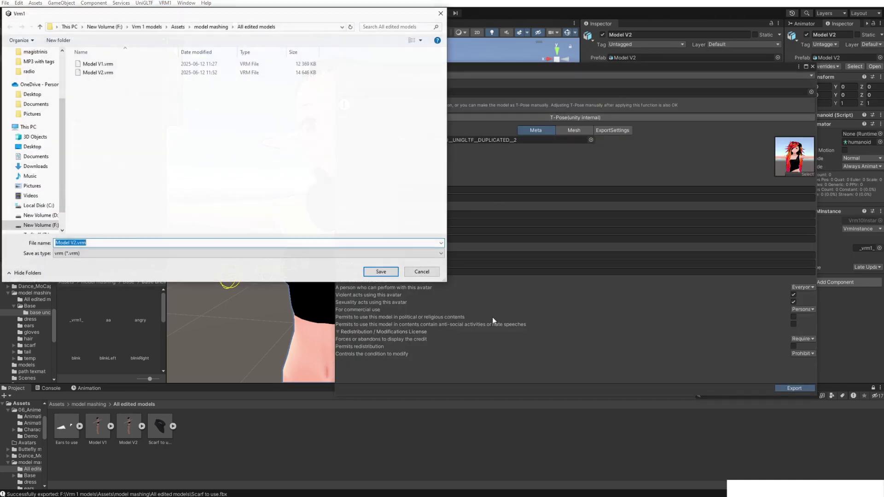
pyautogui.click(131, 73)
pyautogui.click(75, 243)
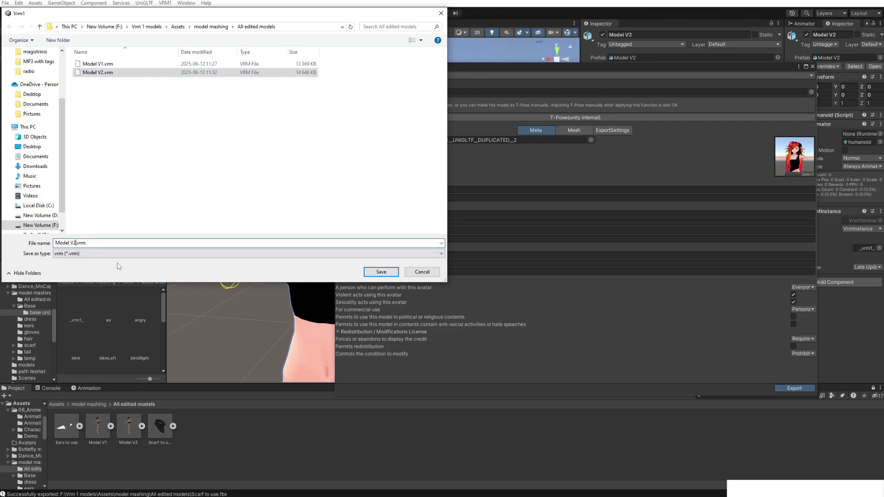
pyautogui.press('BackSpace')
pyautogui.write('3')
pyautogui.press('Return')
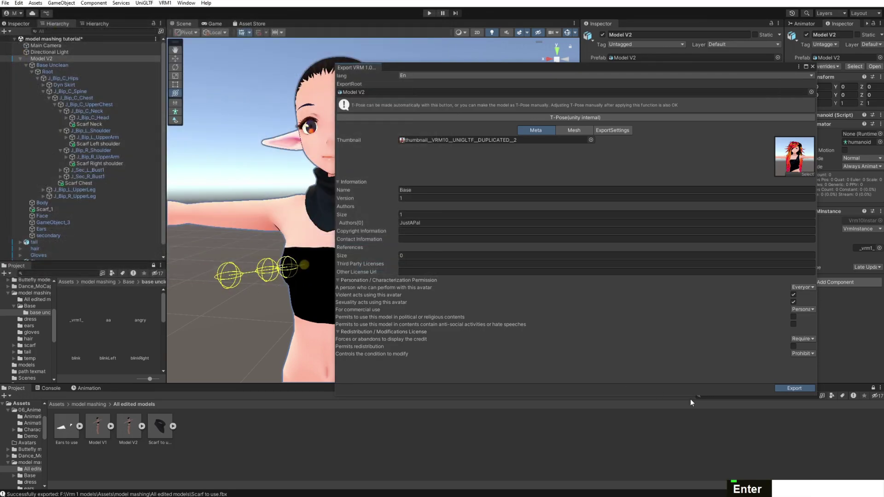
# Place the exported Model V3 in the scene, move it sideways to X -1.507 and inspect its scarf
pyautogui.scroll(-5, 412, 340)
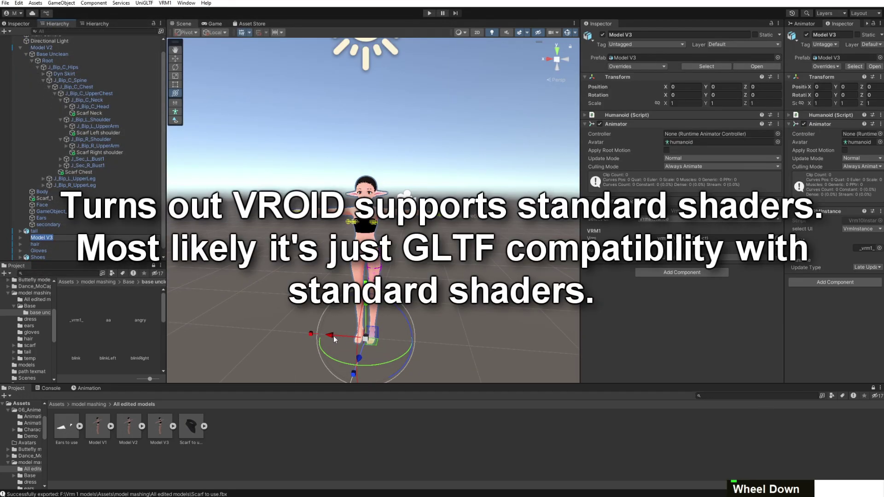
pyautogui.moveTo(335, 337); pyautogui.dragTo(491, 339)
pyautogui.scroll(5, 498, 272)
pyautogui.moveTo(497, 251); pyautogui.dragTo(388, 261, button='middle')
pyautogui.scroll(10, 390, 196)
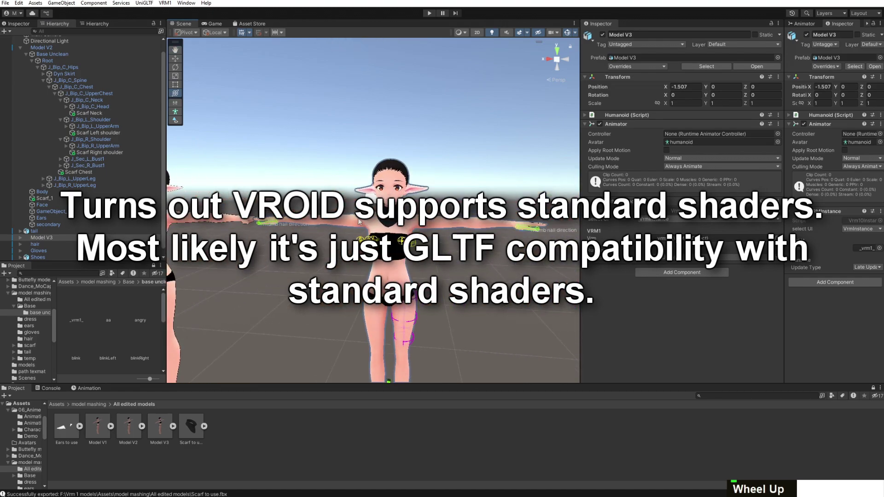
pyautogui.scroll(-2, 376, 191)
pyautogui.click(469, 244)
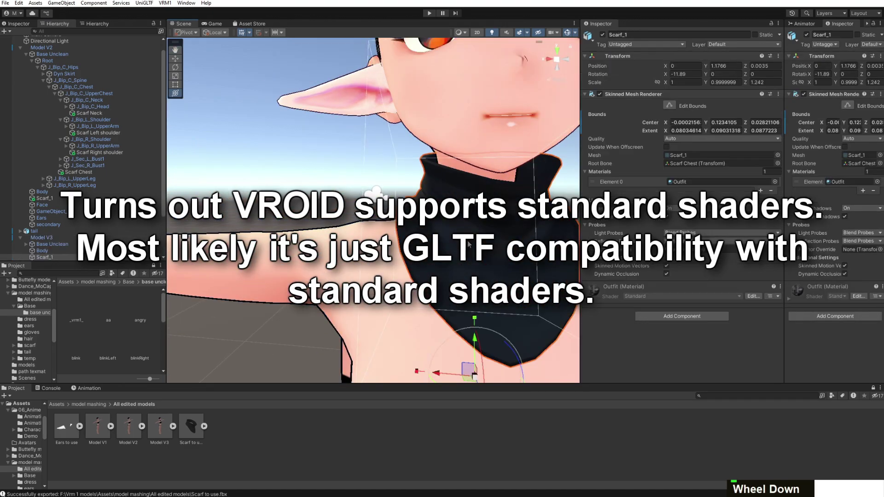
pyautogui.scroll(-5, 376, 191)
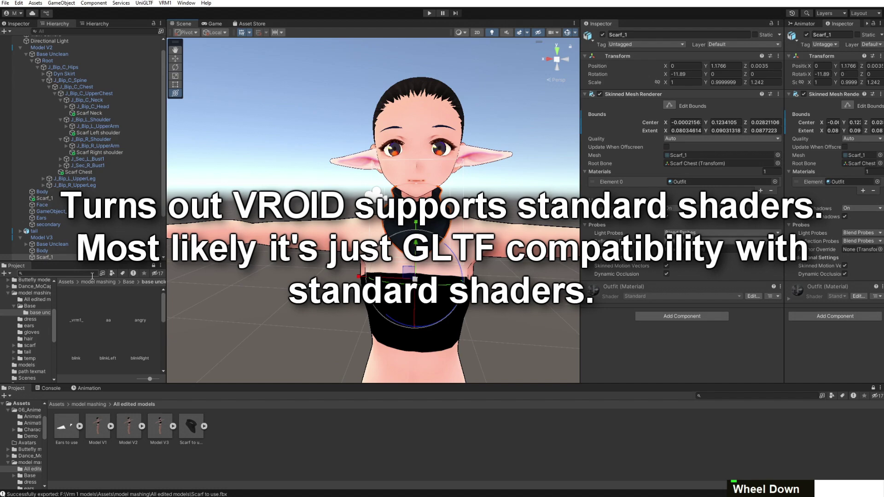
# Delete the Scarf_1 mesh of Model V3 and the whole Model V3 from the scene
pyautogui.press('Delete')
pyautogui.scroll(-2, 46, 249)
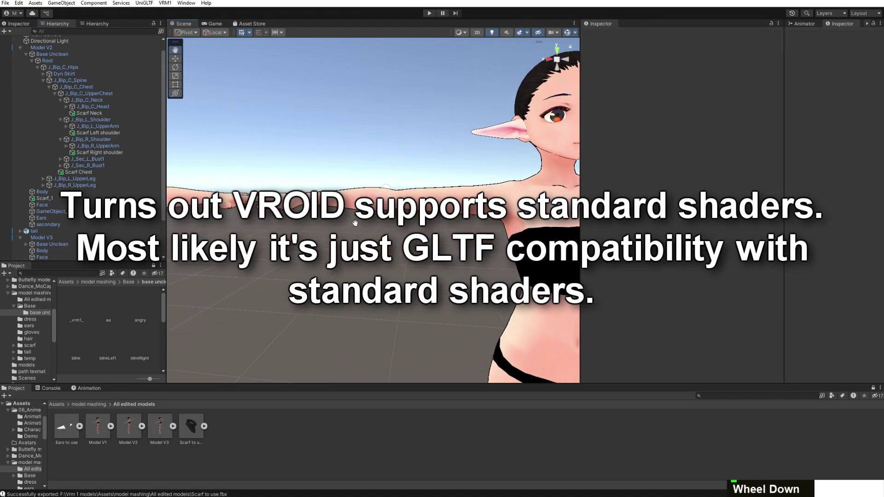
pyautogui.click(43, 237)
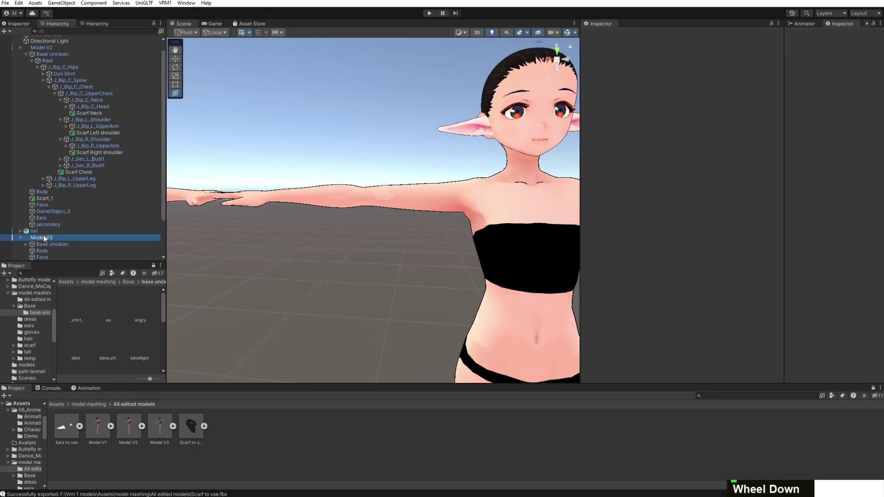
pyautogui.press('Delete')
# Select the Scarf_1 mesh on Model V2 and examine the shader and map settings of its Outfit material
pyautogui.scroll(8, 446, 231)
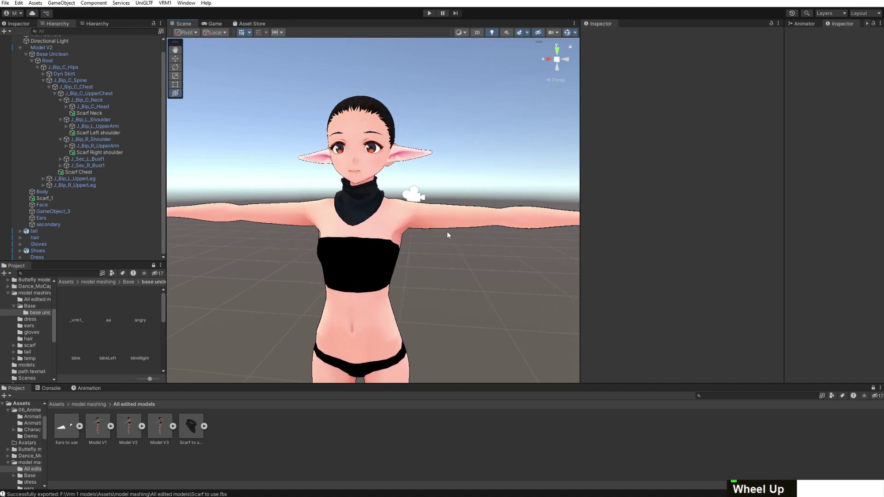
pyautogui.click(359, 189)
pyautogui.scroll(-1, 359, 190)
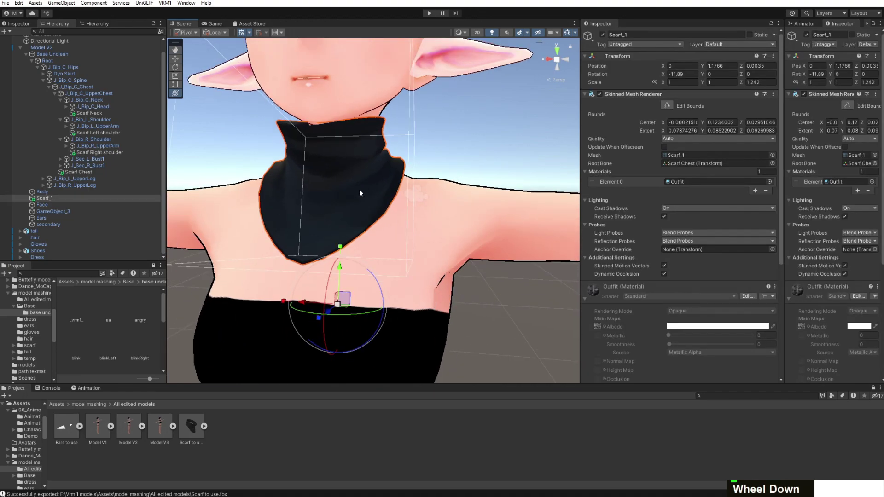
pyautogui.doubleClick(677, 182)
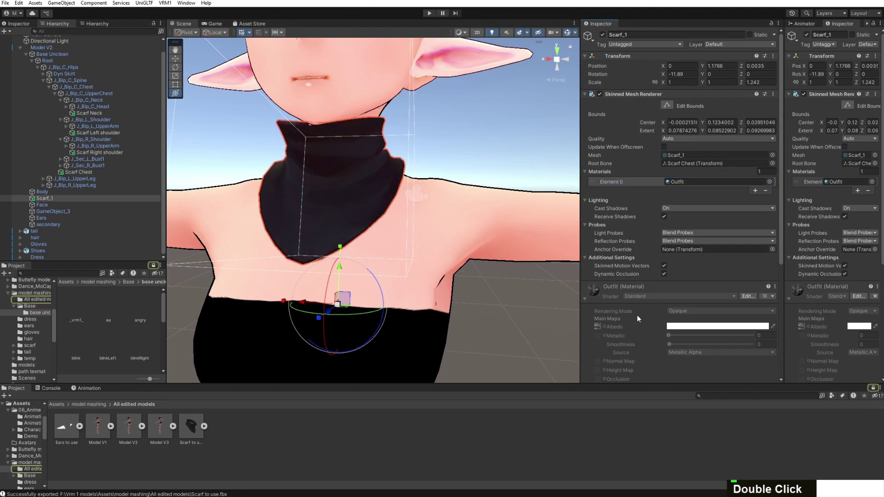
pyautogui.scroll(-5, 622, 307)
pyautogui.scroll(2, 619, 304)
pyautogui.scroll(-4, 620, 303)
pyautogui.scroll(-1, 620, 303)
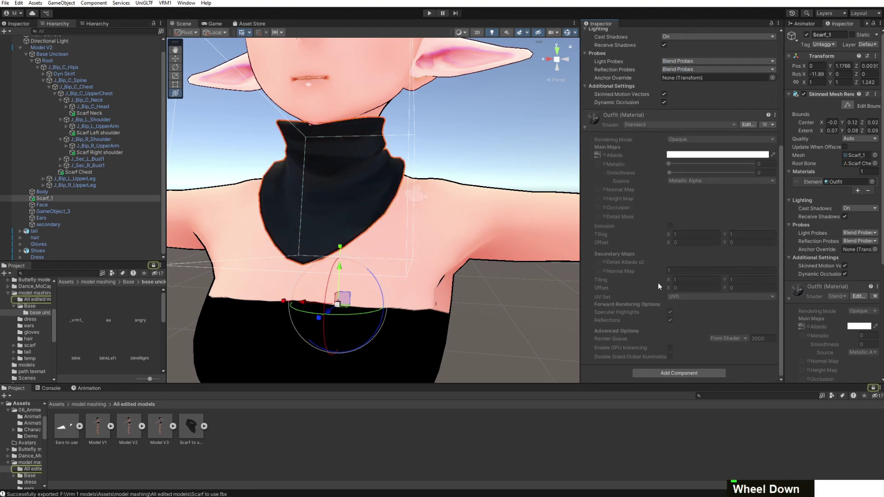
# Assign the Outfit material from the scarf model's Materials folder to Element 0 of the Scarf_1 mesh
pyautogui.click(90, 405)
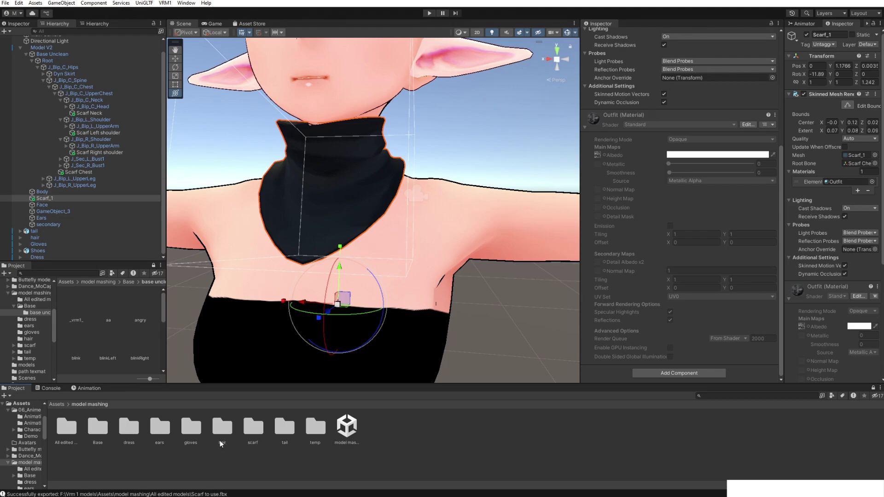
pyautogui.doubleClick(253, 427)
pyautogui.doubleClick(72, 432)
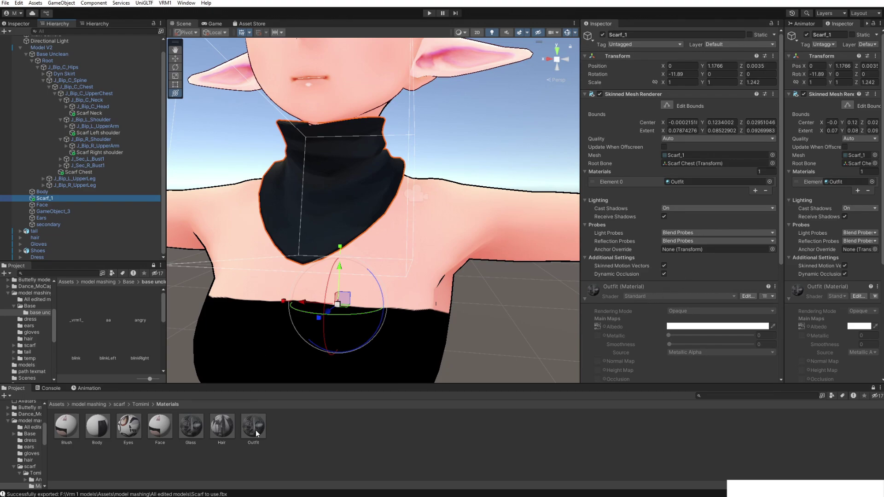
pyautogui.moveTo(255, 430); pyautogui.dragTo(640, 272)
pyautogui.moveTo(677, 188); pyautogui.dragTo(685, 184)
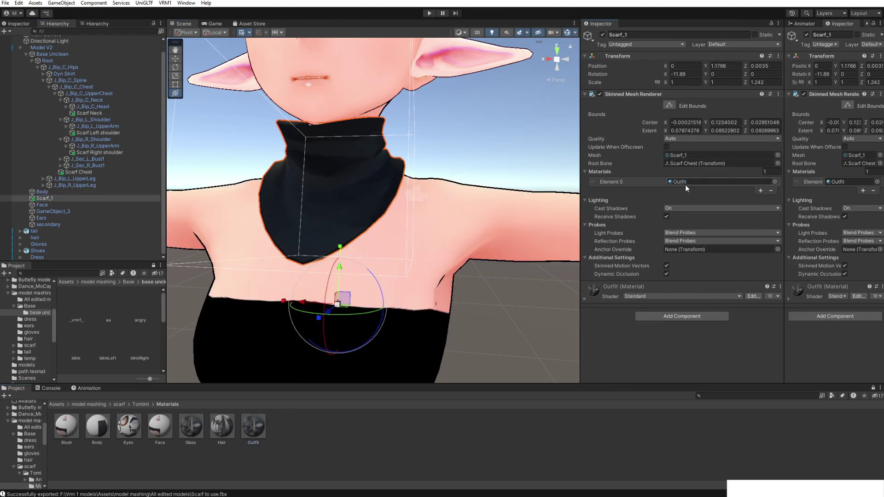
# Show the Outfit material's settings on Scarf_1 and change its shader from Standard to VRM10/MToon10
pyautogui.click(585, 298)
pyautogui.scroll(-3, 661, 240)
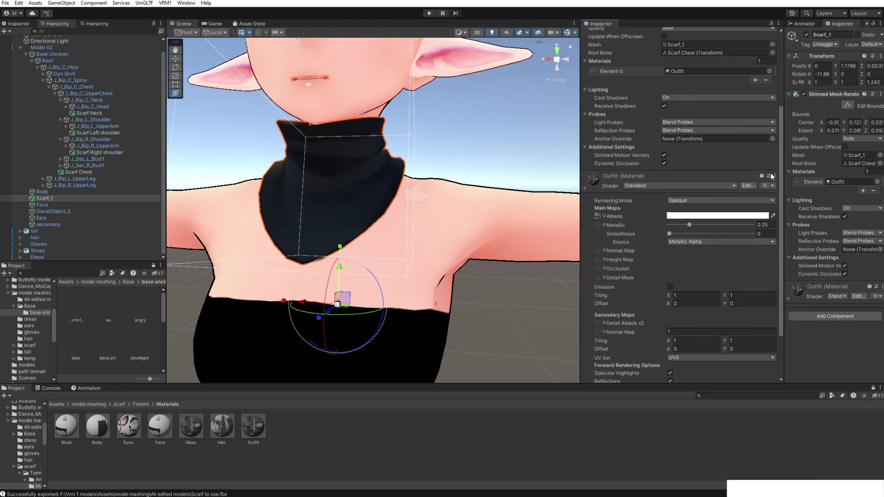
pyautogui.click(251, 427)
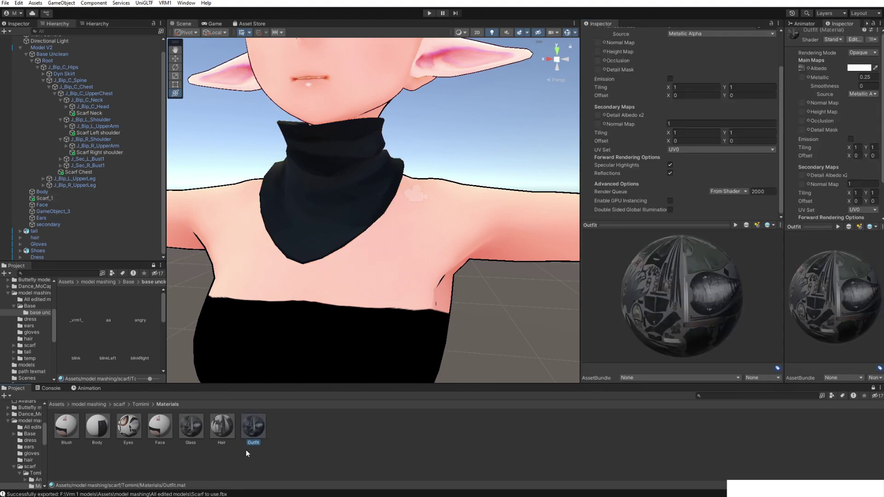
pyautogui.click(82, 198)
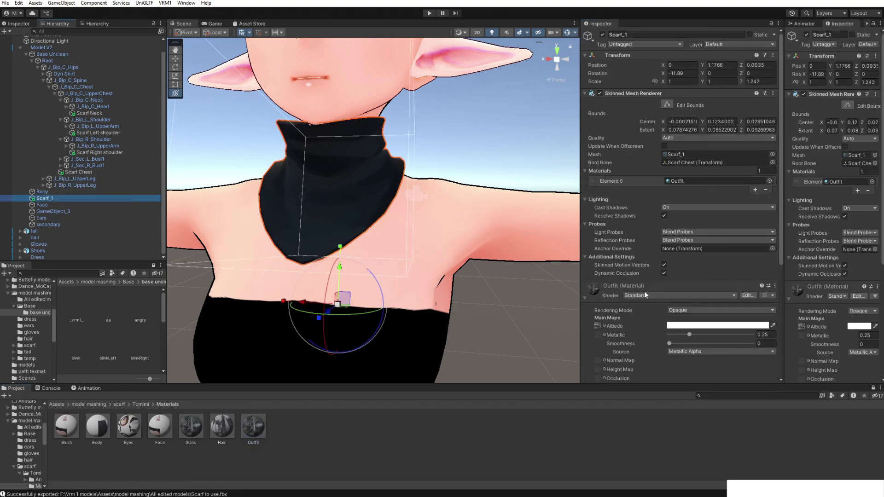
pyautogui.scroll(-5, 647, 277)
pyautogui.click(662, 140)
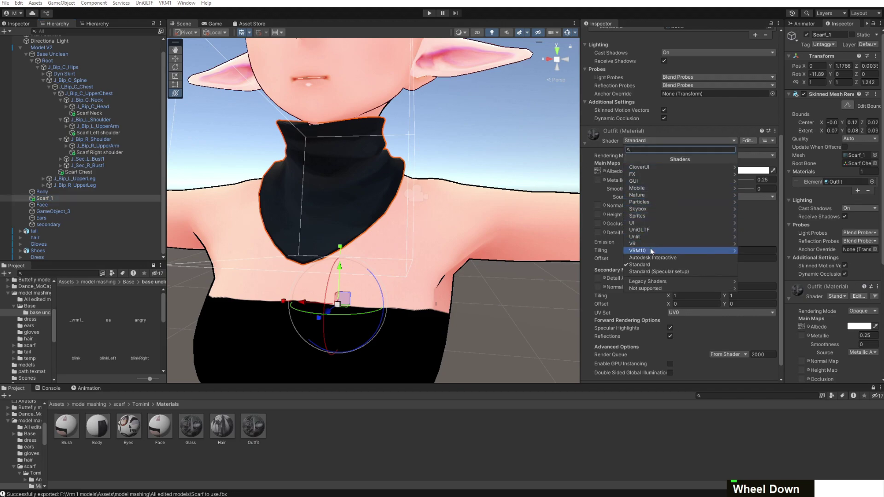
pyautogui.click(650, 250)
pyautogui.click(661, 168)
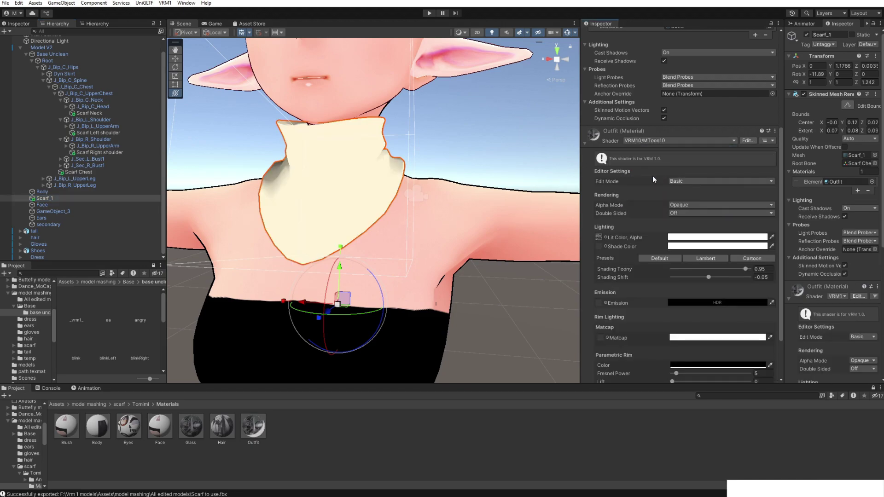
# Assign the scarf's texture from its Textures folder to the Outfit material's Lit Color and Shade Color maps
pyautogui.doubleClick(704, 246)
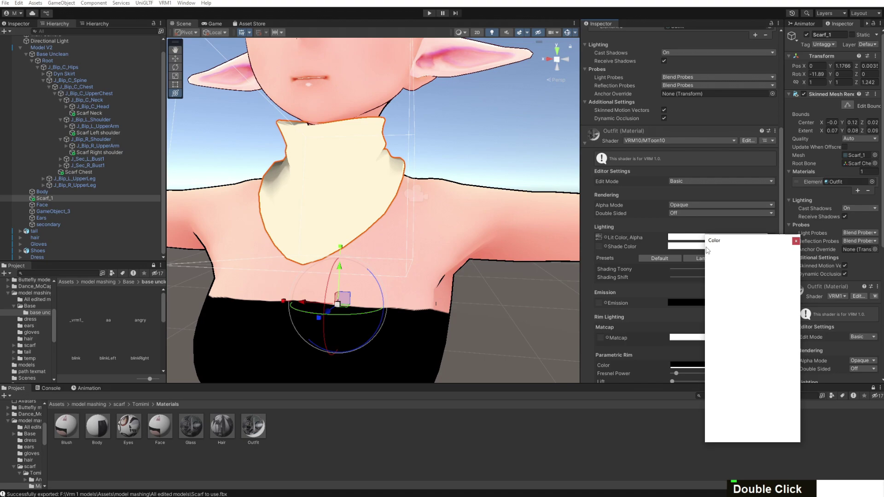
pyautogui.scroll(-3, 645, 359)
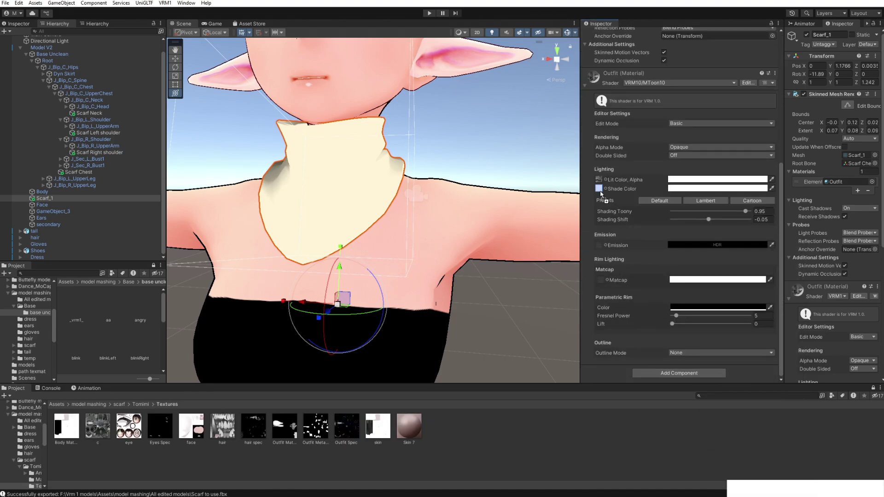
pyautogui.moveTo(601, 195); pyautogui.dragTo(601, 194)
# Inspect the textured MToon scarf on the base body from several angles and distances, without the selection outline
pyautogui.moveTo(398, 184); pyautogui.dragTo(433, 174, button='right')
pyautogui.moveTo(433, 173); pyautogui.dragTo(458, 170, button='middle')
pyautogui.scroll(2, 466, 217)
pyautogui.scroll(-4, 458, 217)
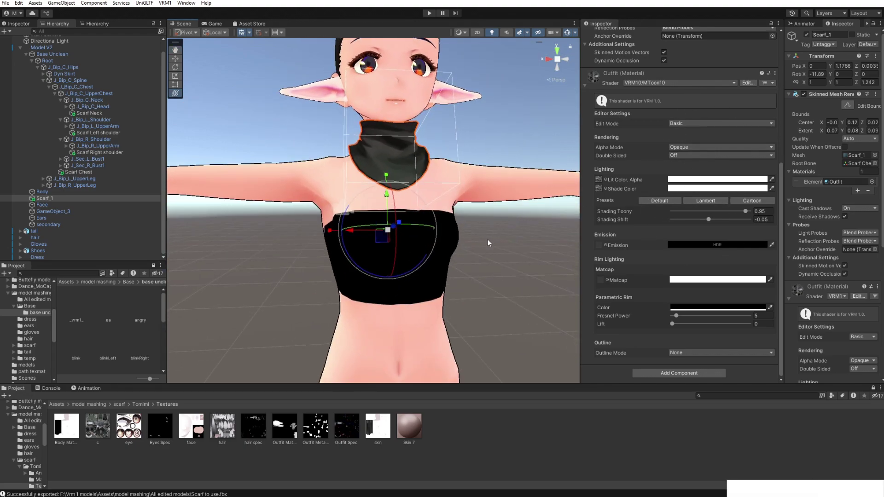
pyautogui.moveTo(448, 152); pyautogui.dragTo(447, 178, button='middle')
pyautogui.scroll(5, 448, 178)
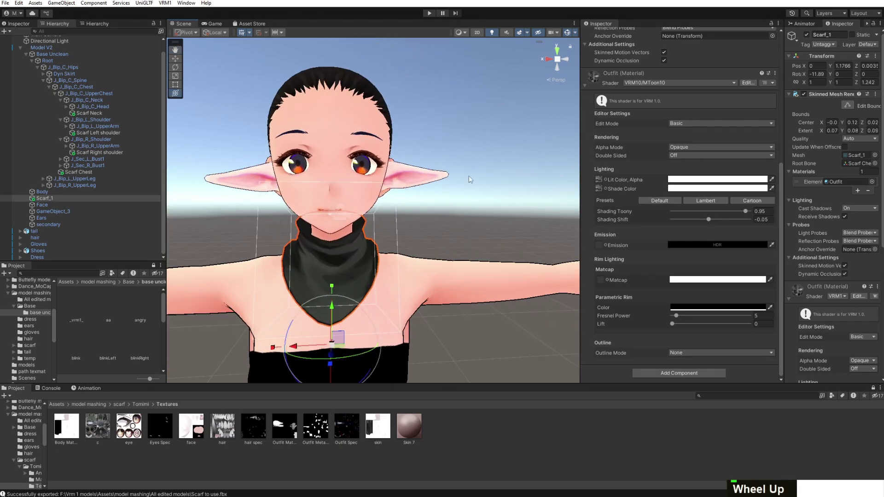
pyautogui.click(472, 181)
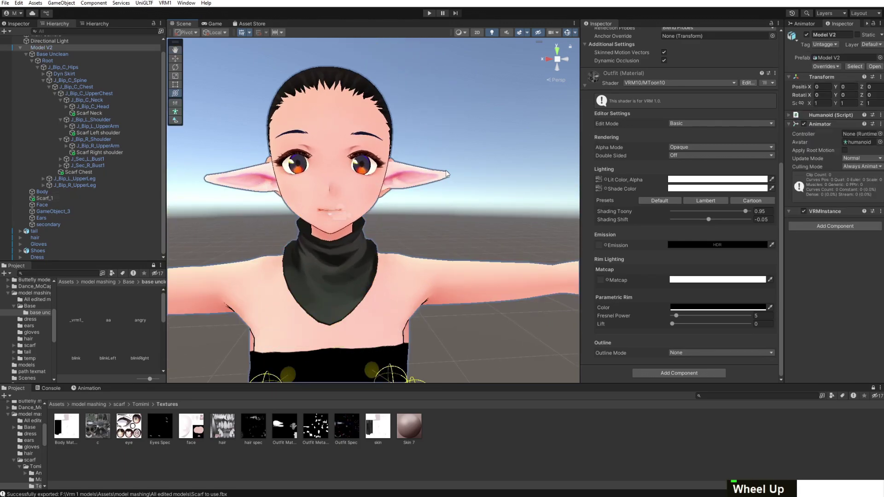
pyautogui.click(456, 223)
pyautogui.scroll(-3, 452, 224)
pyautogui.scroll(2, 424, 205)
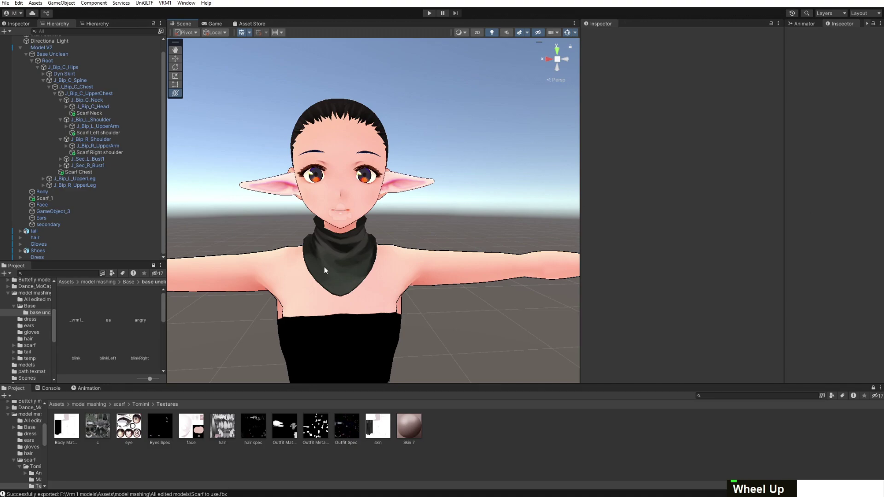
# Export Model V2 as a VRM 1.0 model again, overwriting Model V3.vrm
pyautogui.click(67, 48)
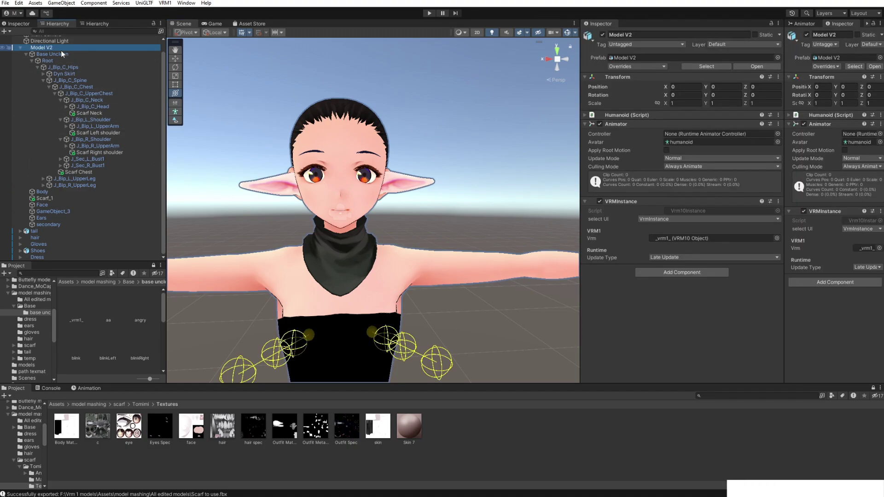
pyautogui.click(165, 3)
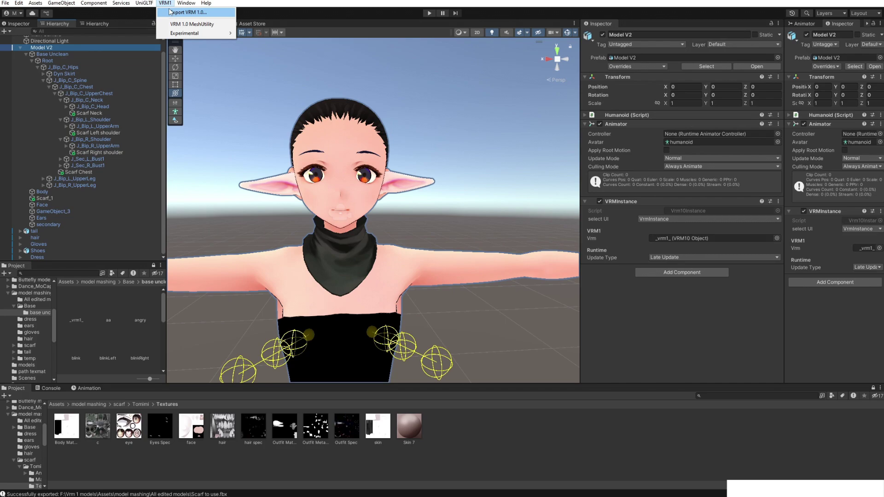
pyautogui.click(172, 10)
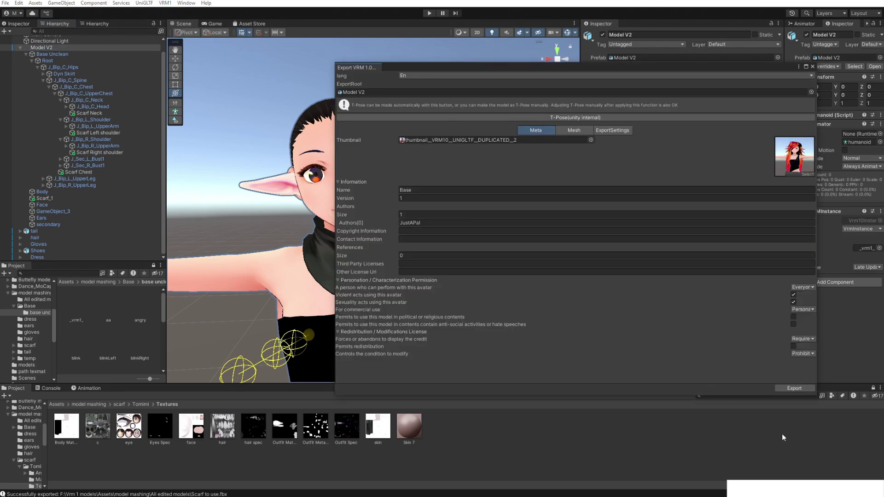
pyautogui.click(794, 388)
pyautogui.click(163, 81)
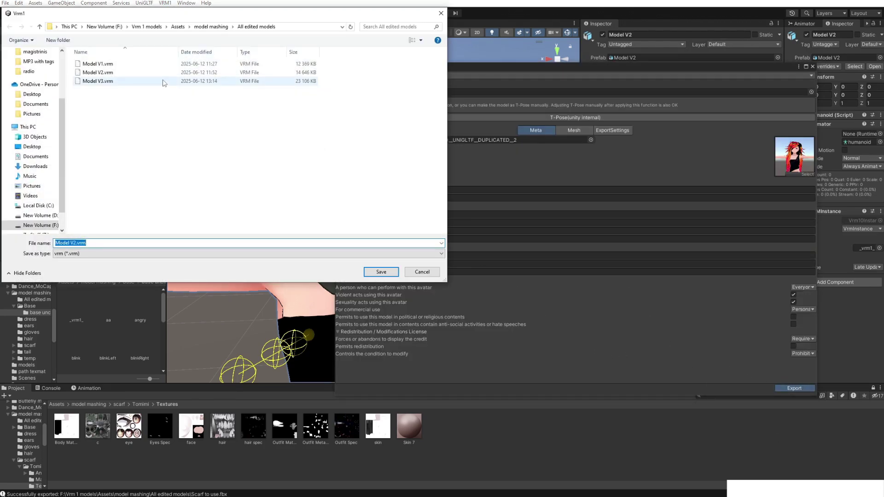
pyautogui.press('Return')
pyautogui.press('Left')
pyautogui.press('Return')
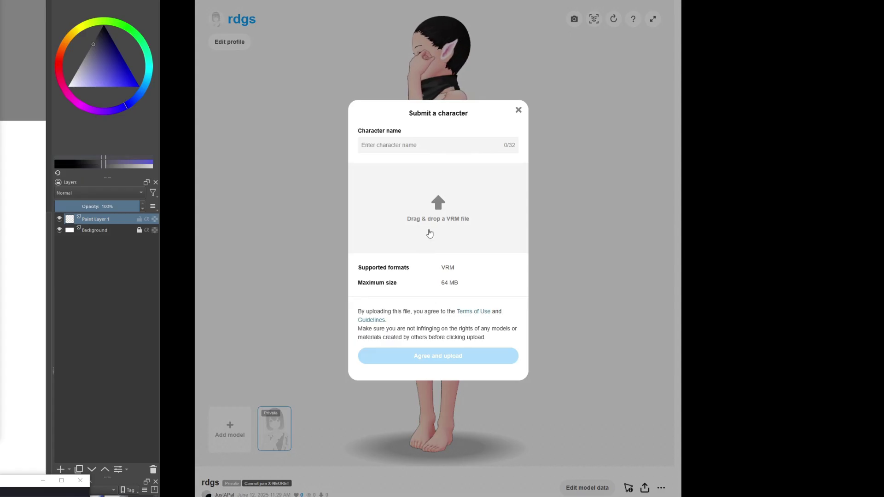
# Switch to VRoid Hub, load Model V3.vrm into the character submission form and read the full validation message
pyautogui.moveTo(430, 234); pyautogui.dragTo(429, 235)
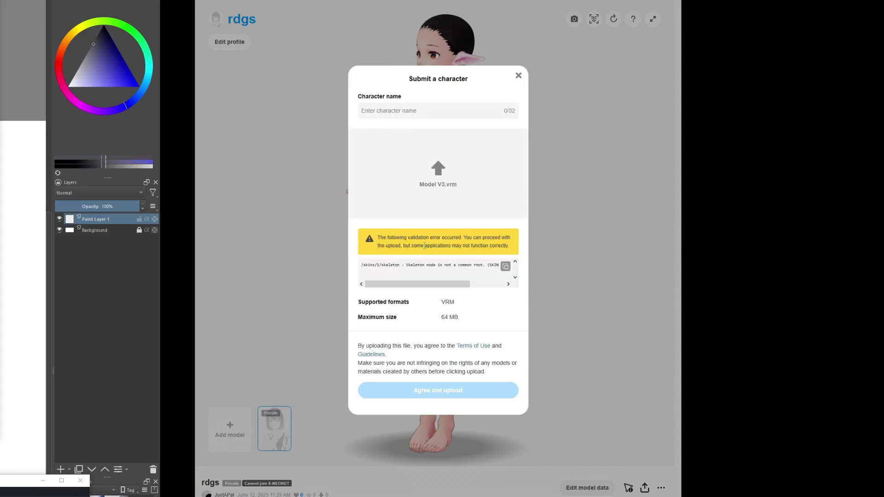
pyautogui.moveTo(399, 265); pyautogui.dragTo(528, 265)
pyautogui.click(481, 272)
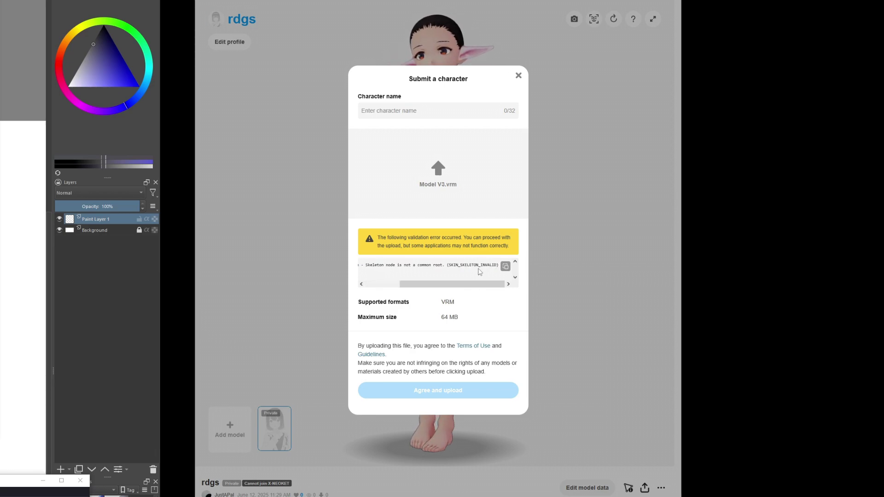
# Return to Unity and compare the Skinned Mesh Renderer settings, including Root Bone, of the Scarf_1, Face and Body meshes in Model V2
pyautogui.moveTo(460, 284)
pyautogui.mouseDown()
pyautogui.moveTo(429, 286)
pyautogui.moveTo(460, 286)
pyautogui.mouseUp()
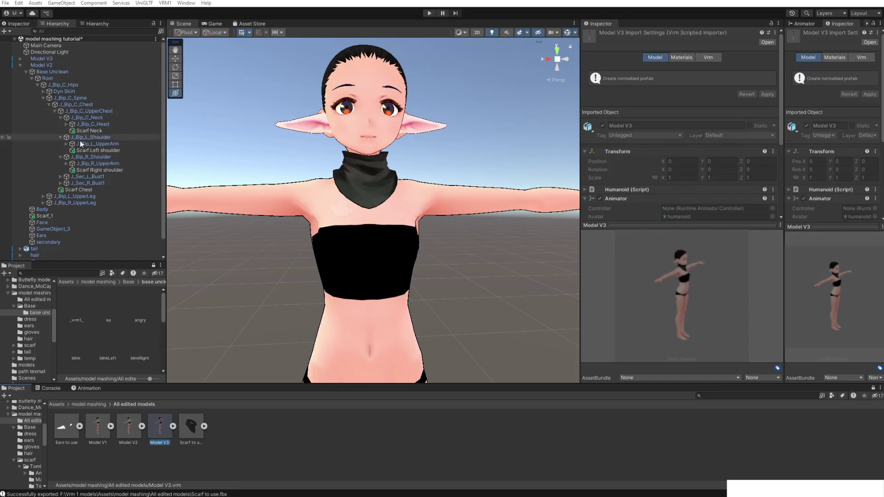
pyautogui.click(53, 216)
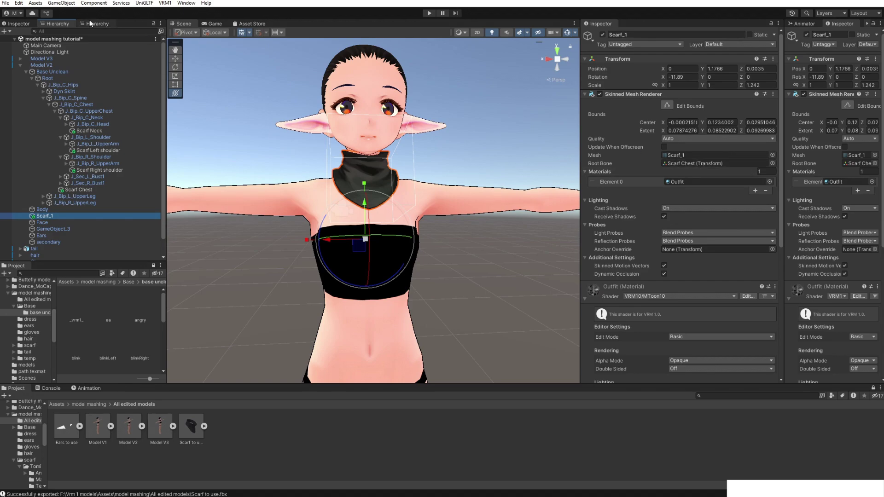
pyautogui.click(54, 224)
pyautogui.scroll(-10, 633, 157)
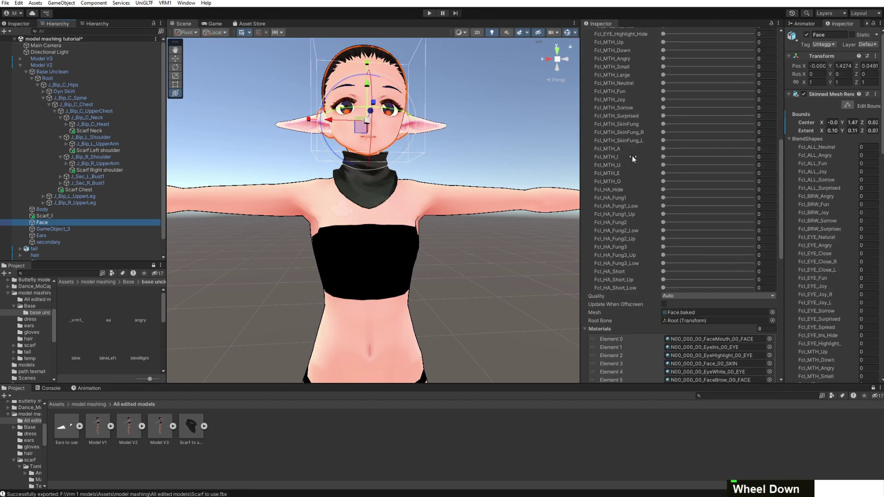
pyautogui.press('Down')
pyautogui.press('Up')
pyautogui.press('Up')
pyautogui.press('Up')
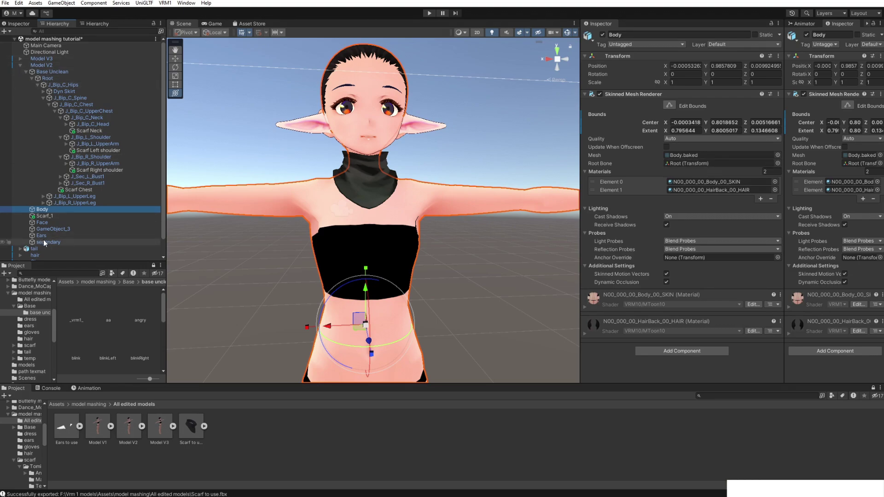
# Delete Model V3 from the scene and assign Root as the Root Bone of Model V2's Scarf_1 mesh
pyautogui.click(55, 216)
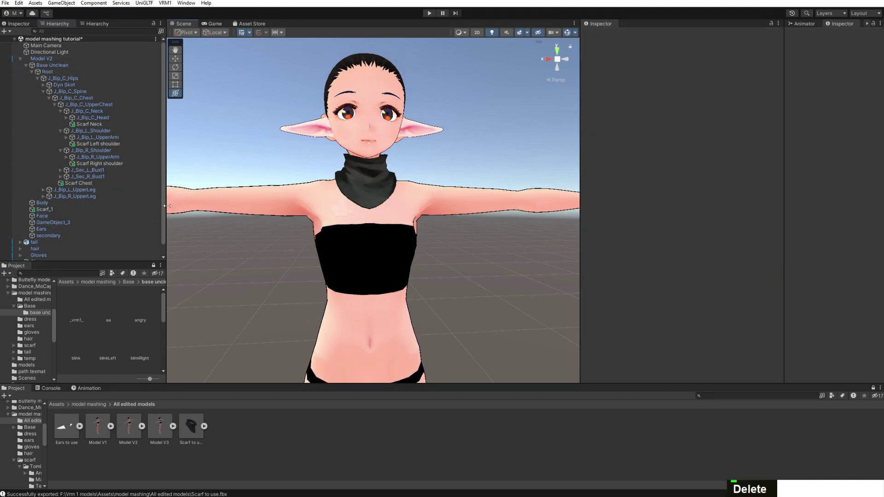
pyautogui.click(67, 210)
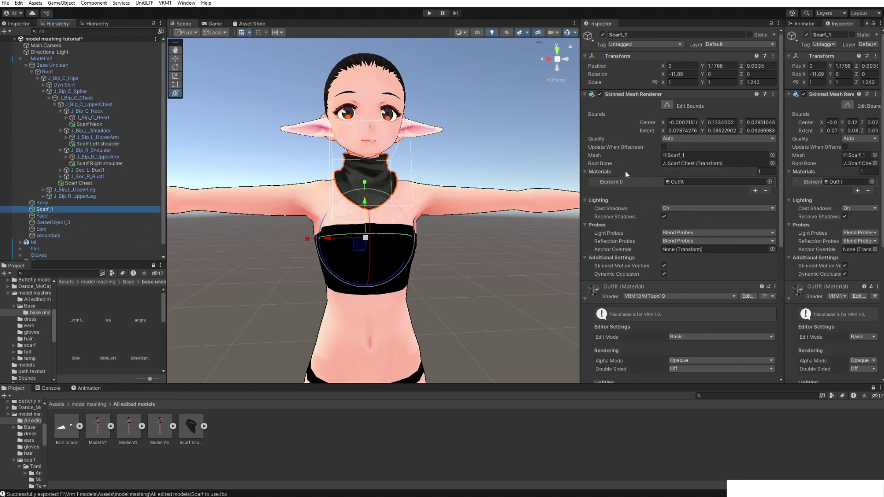
pyautogui.moveTo(41, 72); pyautogui.dragTo(691, 164)
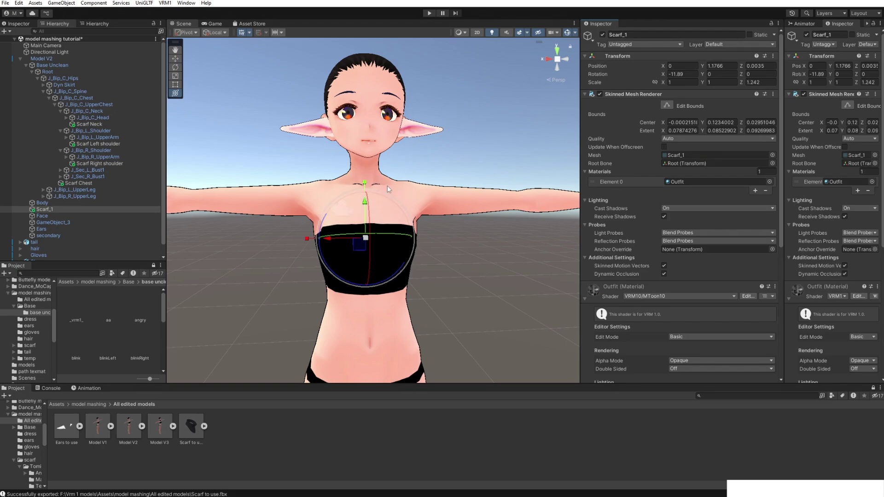
pyautogui.scroll(-5, 467, 137)
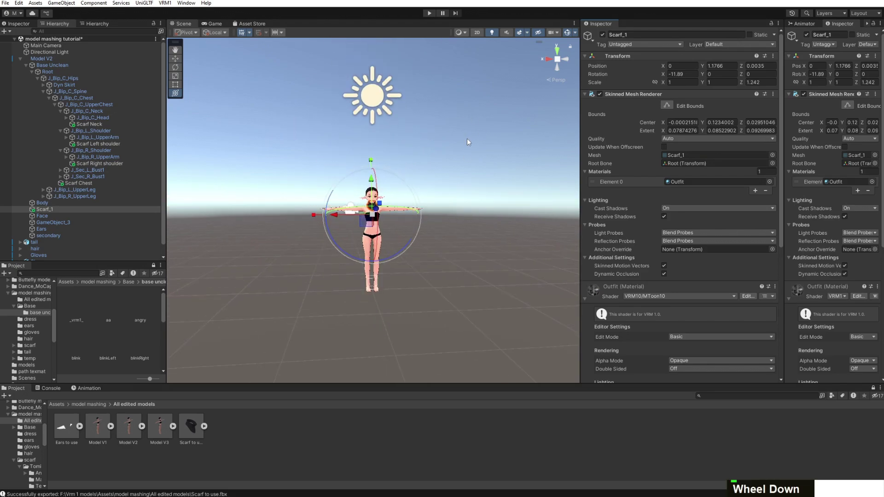
pyautogui.scroll(6, 467, 137)
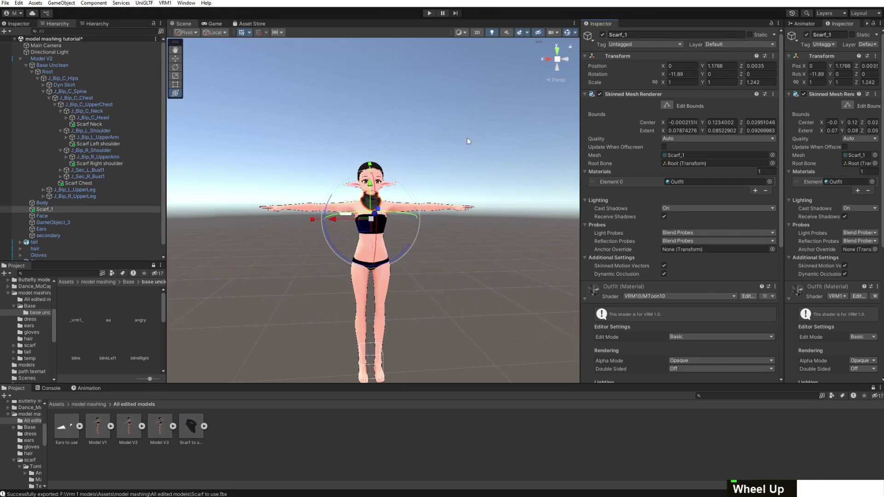
pyautogui.scroll(-4, 466, 136)
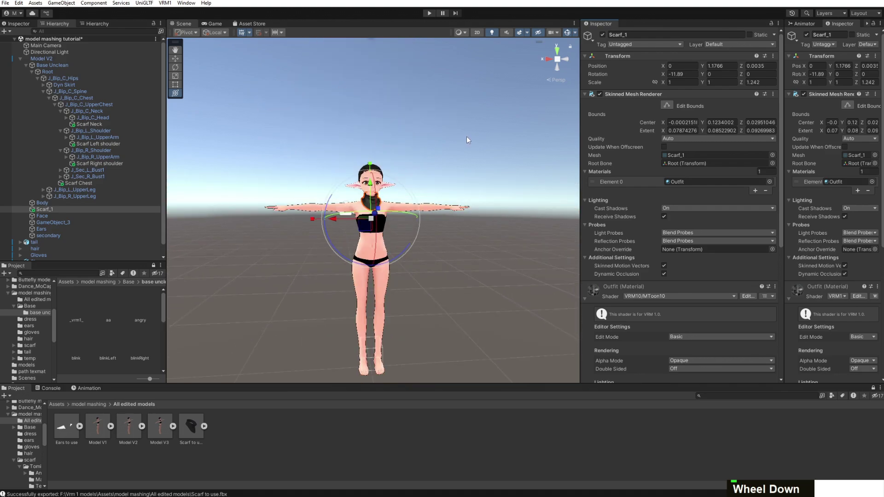
pyautogui.scroll(5, 466, 134)
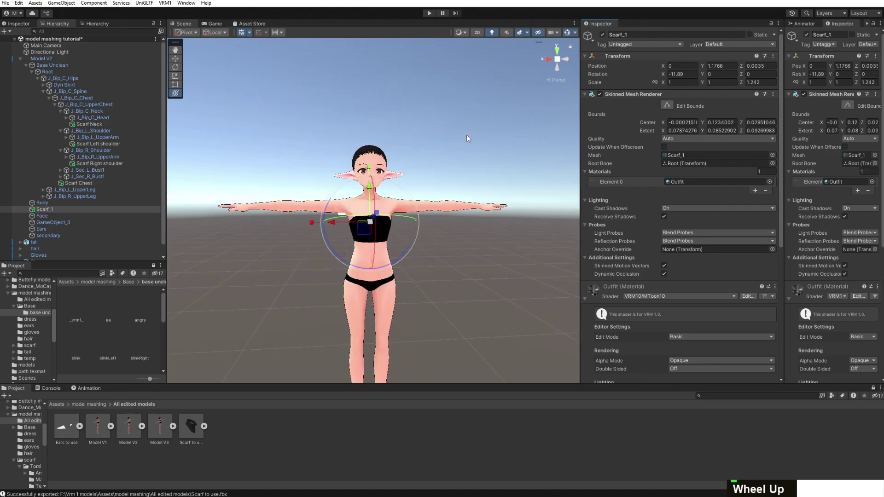
# Export Model V2 with the changed scarf root bone as VRM 1.0, replacing the existing Model V3.vrm
pyautogui.click(41, 59)
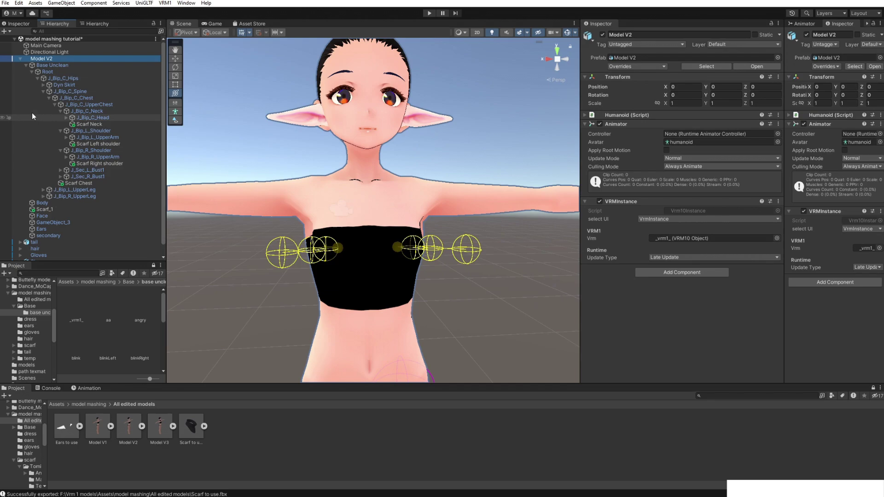
pyautogui.click(165, 3)
pyautogui.click(173, 13)
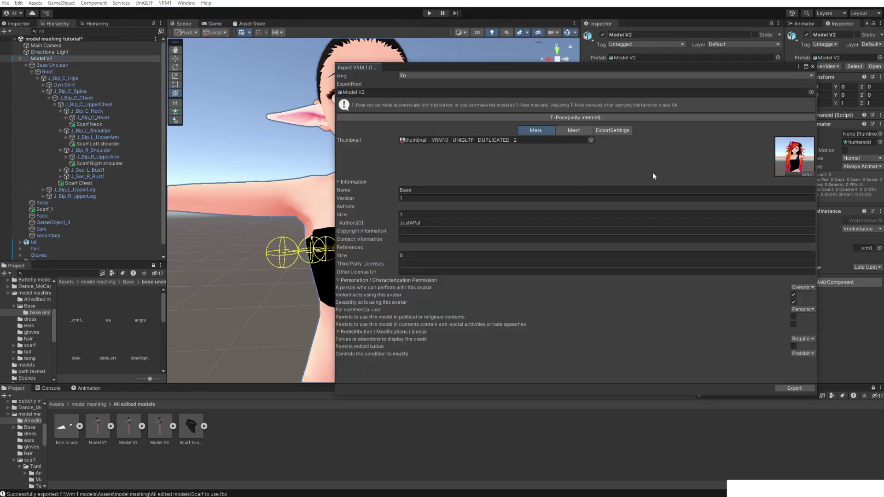
pyautogui.click(797, 388)
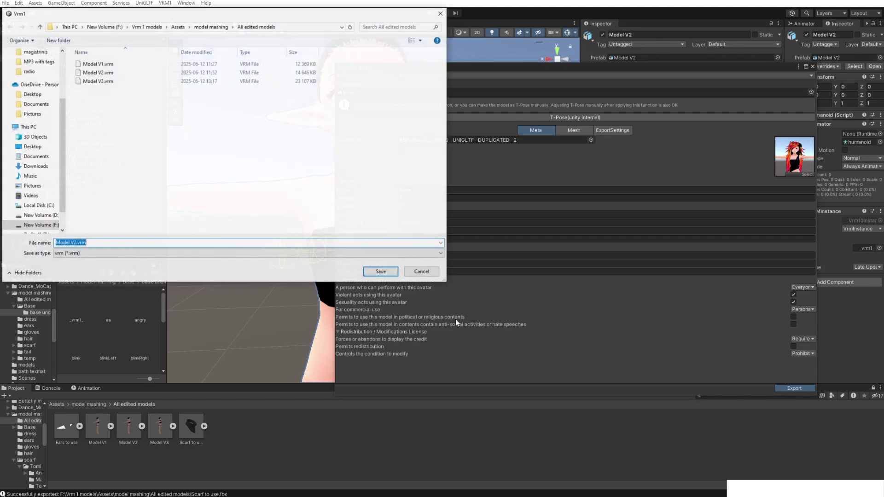
pyautogui.click(118, 82)
pyautogui.press('Return')
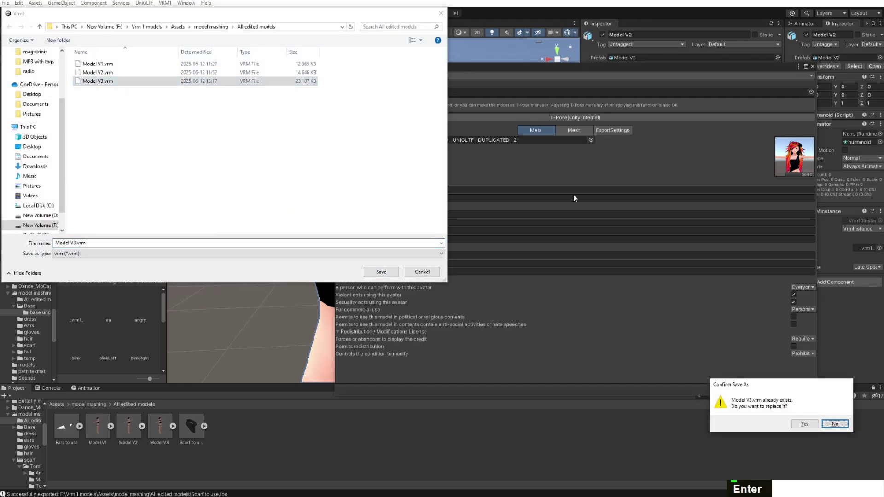
pyautogui.press('Left')
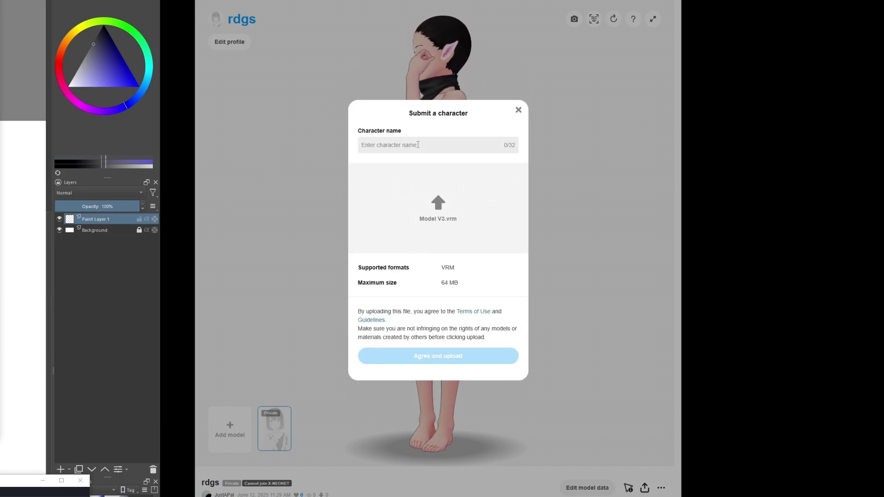
# Switch to VRoid Hub, validate Model V3.vrm in the submission form with the character name jojo, and close the form without uploading
pyautogui.write('jojo')
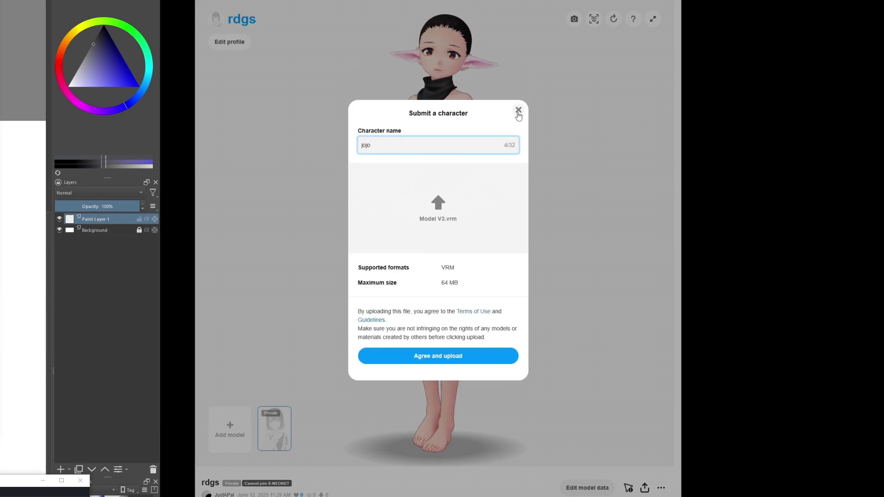
pyautogui.click(518, 111)
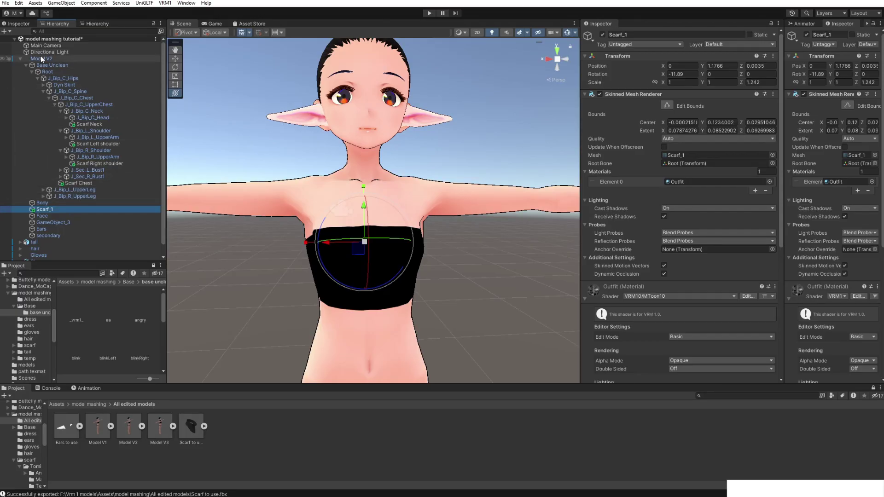
# Delete Model V2 from the scene and add the exported Model V3 from the All edited models folder in its place
pyautogui.click(41, 56)
pyautogui.press('Delete')
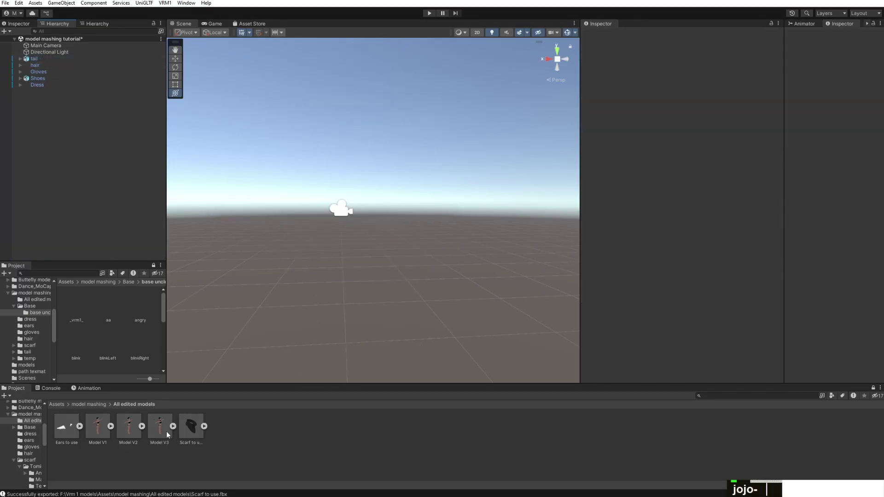
pyautogui.moveTo(167, 432); pyautogui.dragTo(57, 57)
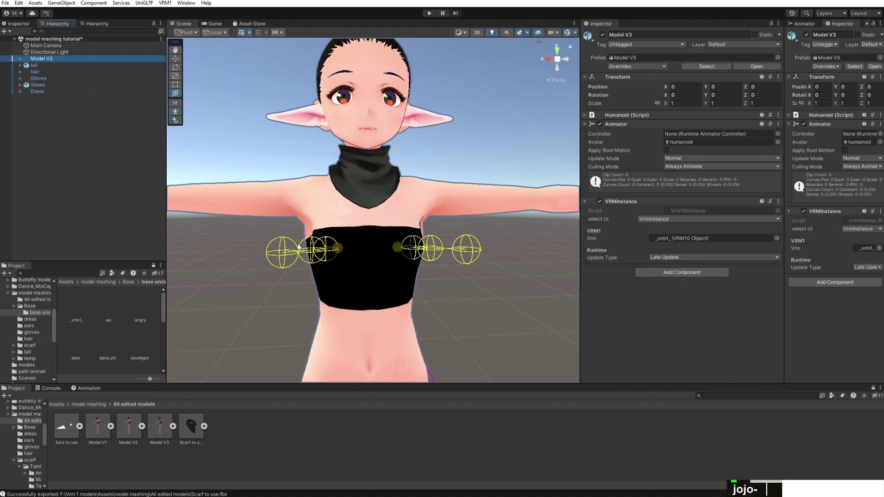
# Move the tail model along the X axis to about -1.43, beside Model V3
pyautogui.scroll(-5, 307, 243)
pyautogui.moveTo(514, 263); pyautogui.dragTo(382, 262, button='middle')
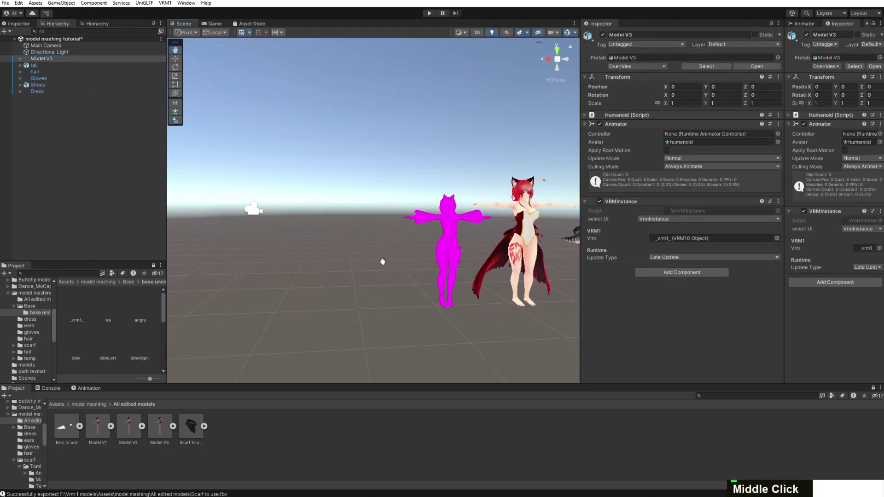
pyautogui.click(473, 224)
pyautogui.click(56, 66)
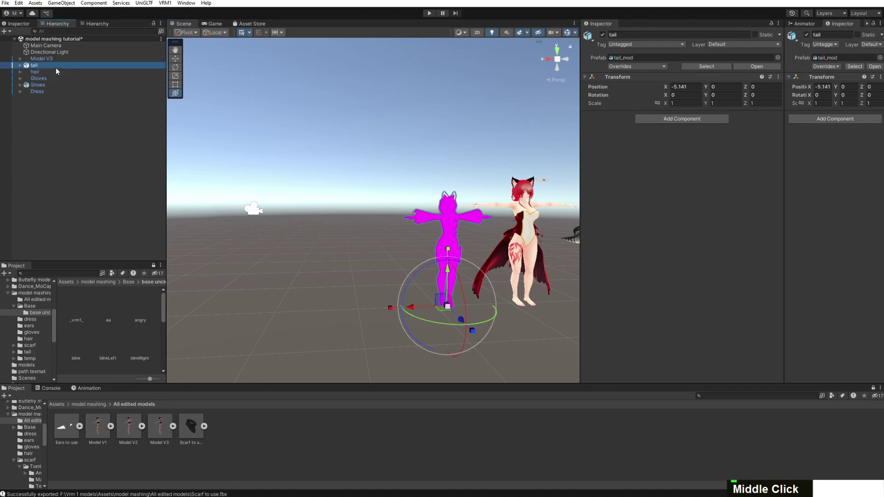
pyautogui.moveTo(405, 307); pyautogui.dragTo(154, 308)
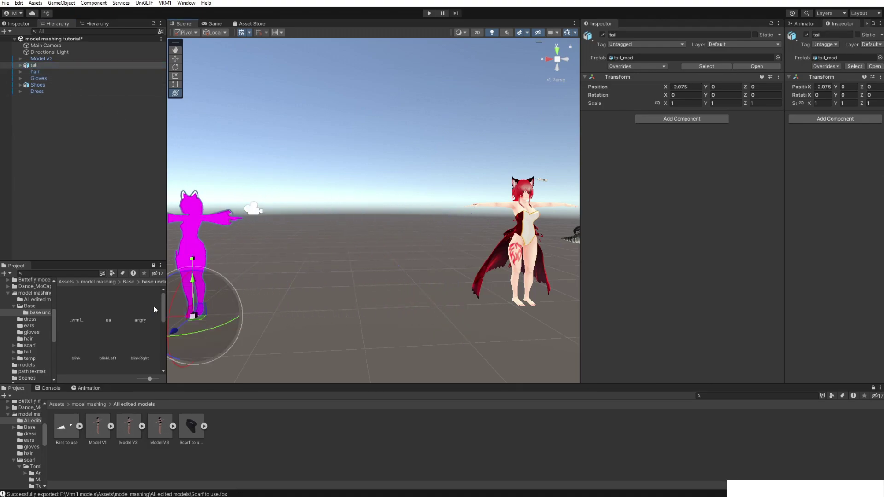
pyautogui.moveTo(282, 260); pyautogui.dragTo(541, 241, button='middle')
pyautogui.moveTo(436, 290); pyautogui.dragTo(370, 291)
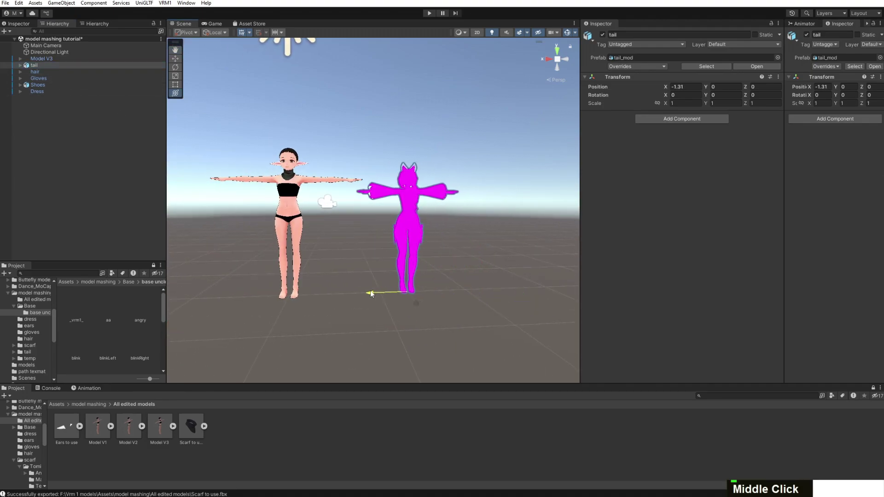
# Examine the relocated tail model from several angles and distances
pyautogui.scroll(3, 497, 219)
pyautogui.moveTo(501, 222); pyautogui.dragTo(459, 217, button='right')
pyautogui.moveTo(459, 217); pyautogui.dragTo(256, 203, button='middle')
pyautogui.scroll(3, 258, 207)
pyautogui.scroll(-2, 485, 207)
pyautogui.scroll(-3, 485, 208)
pyautogui.moveTo(485, 208); pyautogui.dragTo(452, 262, button='right')
pyautogui.scroll(-1, 452, 262)
pyautogui.moveTo(452, 263); pyautogui.dragTo(415, 253, button='middle')
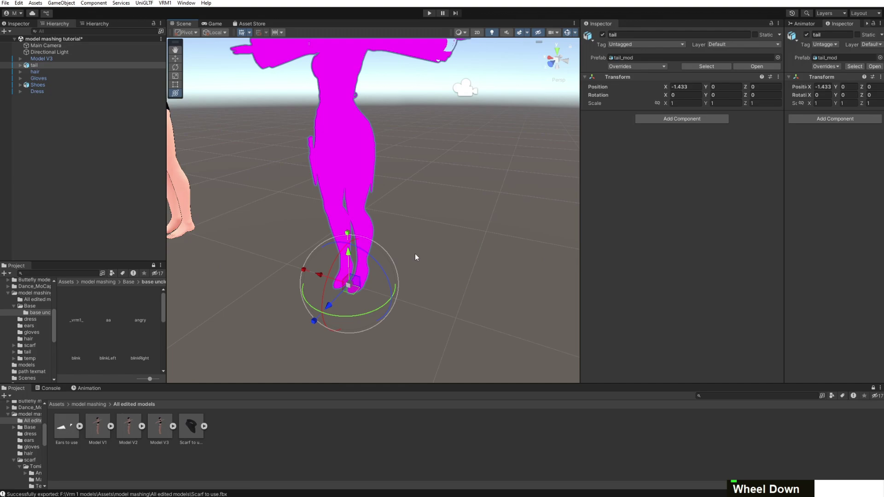
pyautogui.scroll(2, 436, 244)
pyautogui.moveTo(460, 241); pyautogui.dragTo(442, 201, button='right')
pyautogui.moveTo(442, 201); pyautogui.dragTo(251, 236, button='middle')
pyautogui.moveTo(532, 236); pyautogui.dragTo(494, 208, button='right')
pyautogui.scroll(-2, 494, 208)
pyautogui.moveTo(494, 208); pyautogui.dragTo(356, 206, button='middle')
# Review the materials and shaders of the tail model's Body mesh, and view the model next to Model V3
pyautogui.click(399, 217)
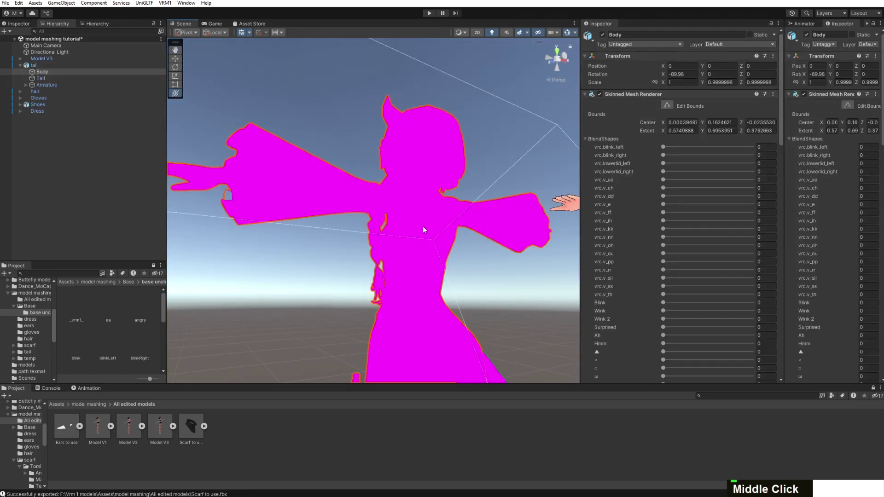
pyautogui.click(432, 216)
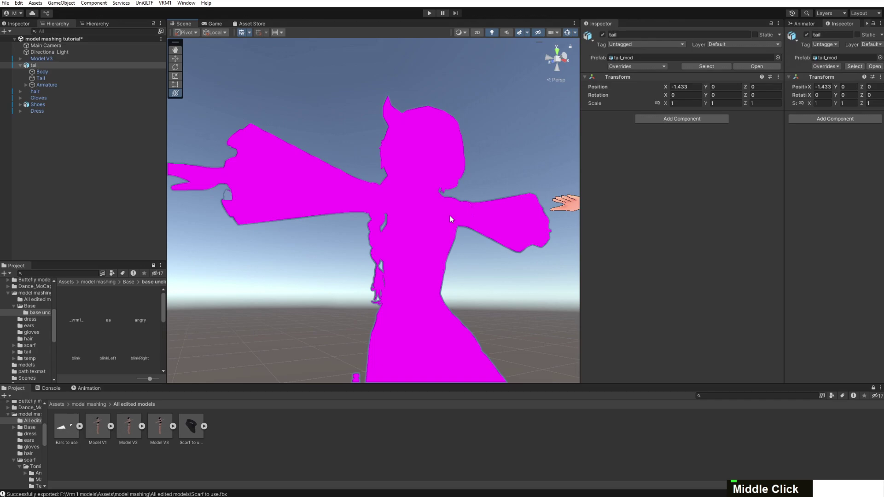
pyautogui.click(426, 159)
pyautogui.scroll(-2, 647, 217)
pyautogui.scroll(-10, 638, 223)
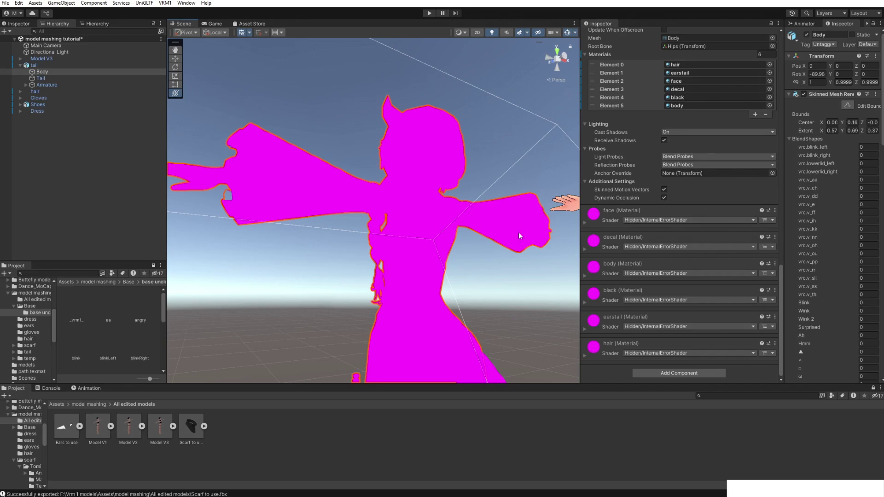
pyautogui.moveTo(520, 236); pyautogui.dragTo(502, 286, button='middle')
pyautogui.scroll(2, 499, 289)
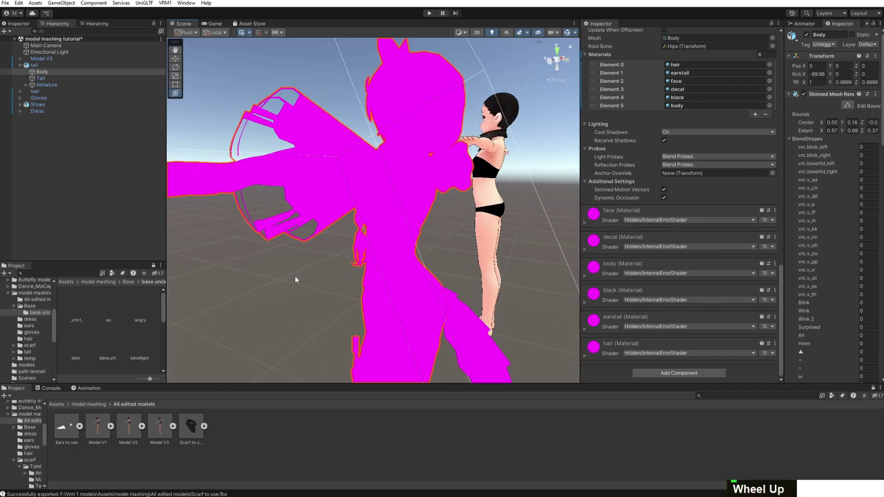
pyautogui.moveTo(296, 280); pyautogui.dragTo(348, 250, button='right')
pyautogui.moveTo(347, 251); pyautogui.dragTo(527, 251, button='middle')
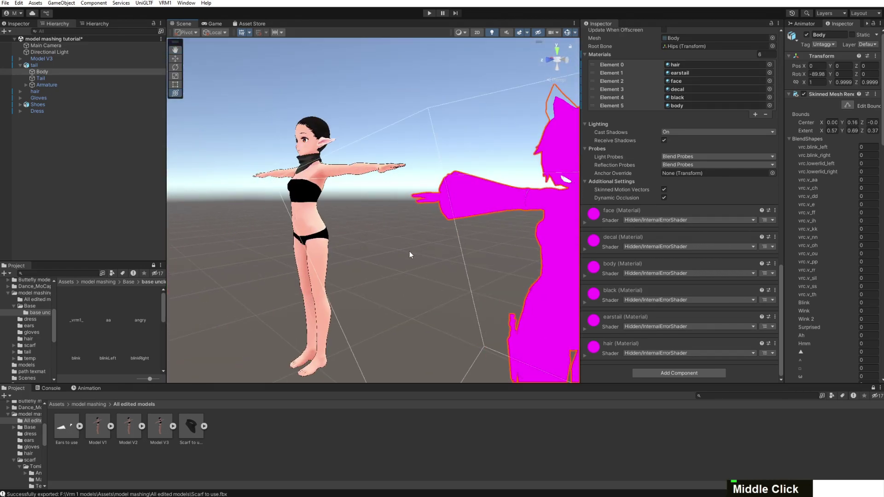
pyautogui.moveTo(411, 255); pyautogui.dragTo(362, 205, button='middle')
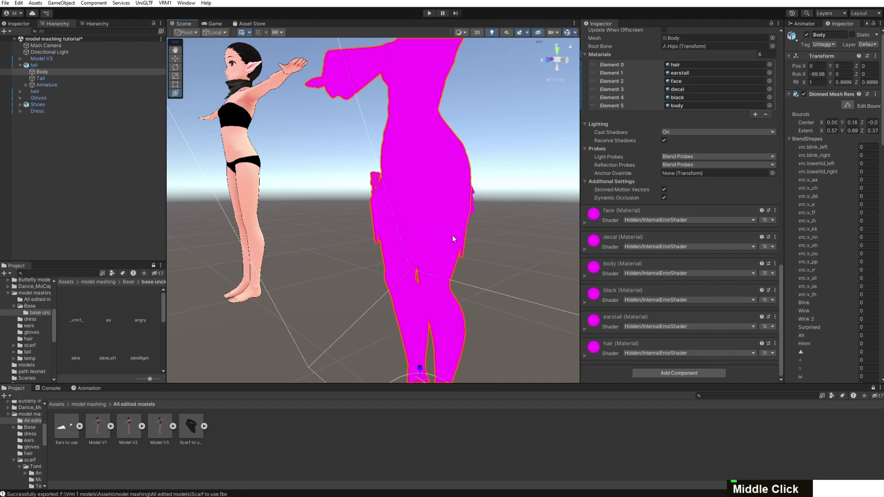
# Set the shader of the Tail mesh's earstail material to VRM10/MToon10
pyautogui.click(41, 78)
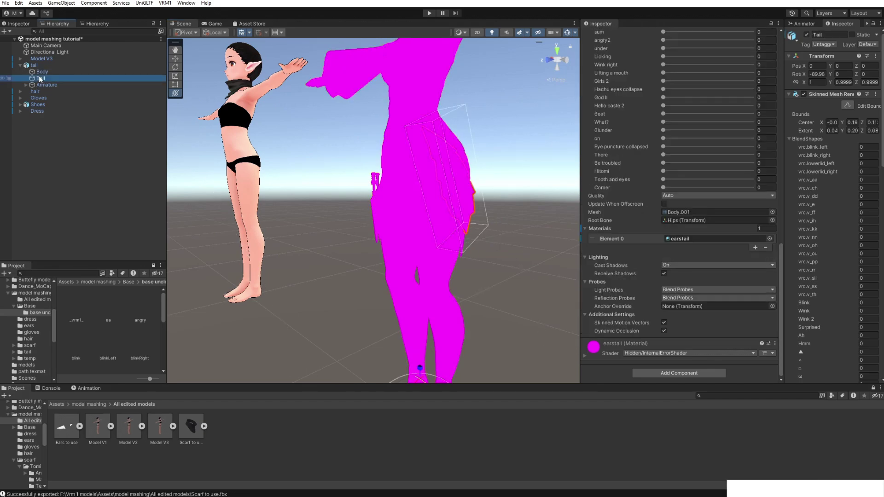
pyautogui.moveTo(507, 257); pyautogui.dragTo(446, 250, button='right')
pyautogui.moveTo(446, 249); pyautogui.dragTo(342, 129, button='middle')
pyautogui.scroll(-1, 631, 278)
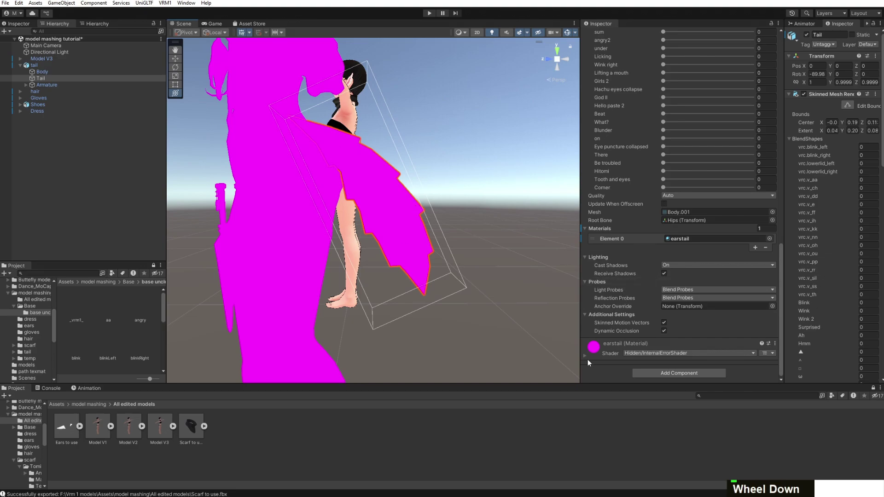
pyautogui.click(631, 352)
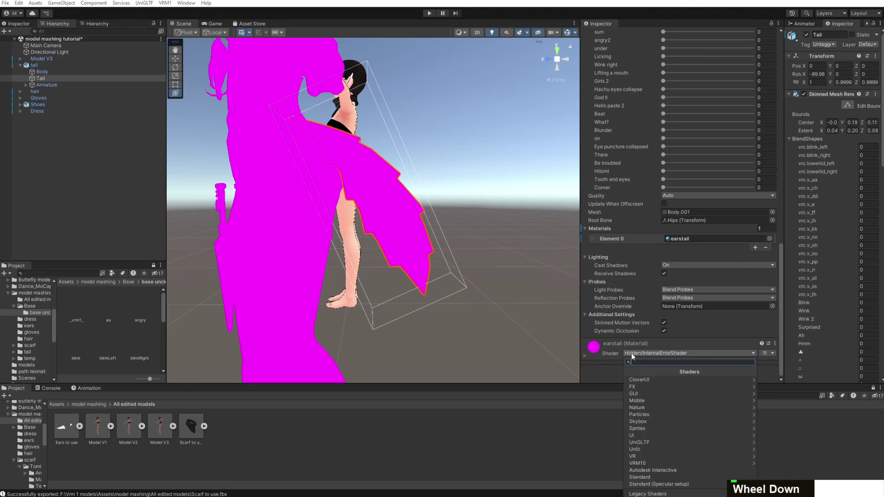
pyautogui.click(648, 463)
pyautogui.click(650, 380)
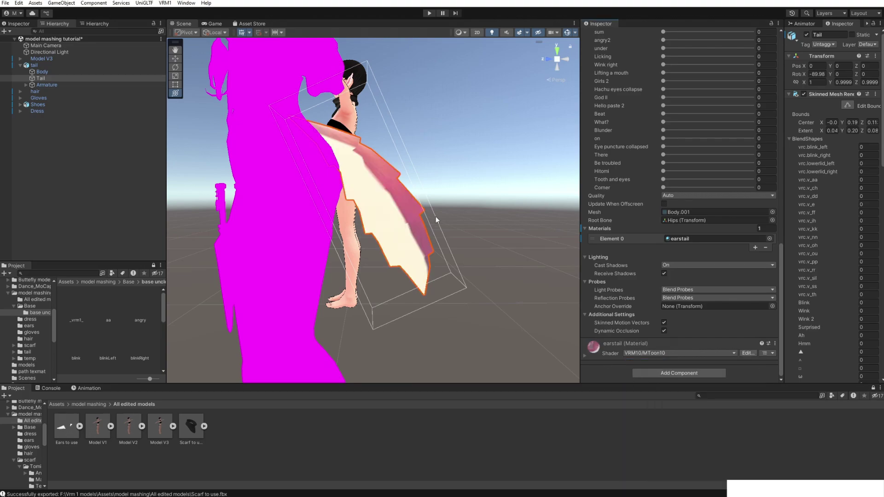
# Assign the pinkears 3 texture to the Shade Color of the Tail mesh's earstail material
pyautogui.moveTo(435, 217); pyautogui.dragTo(295, 245, button='right')
pyautogui.moveTo(295, 244); pyautogui.dragTo(392, 323, button='middle')
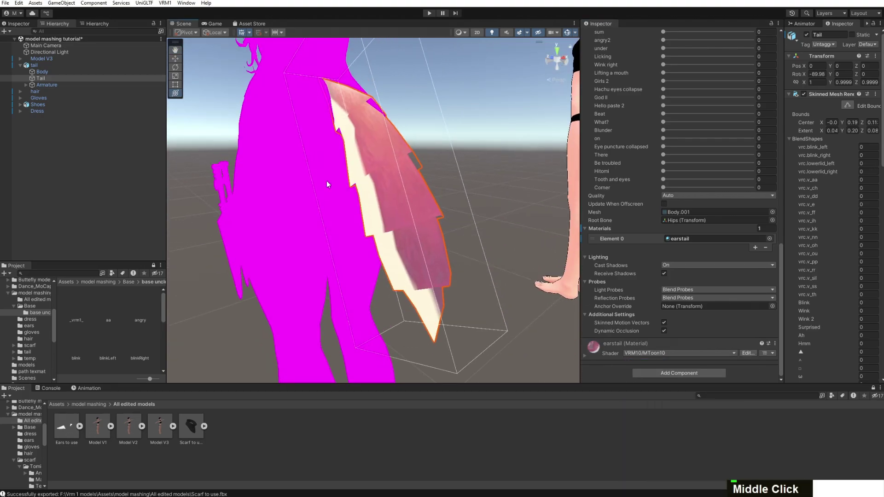
pyautogui.click(585, 356)
pyautogui.scroll(-4, 675, 287)
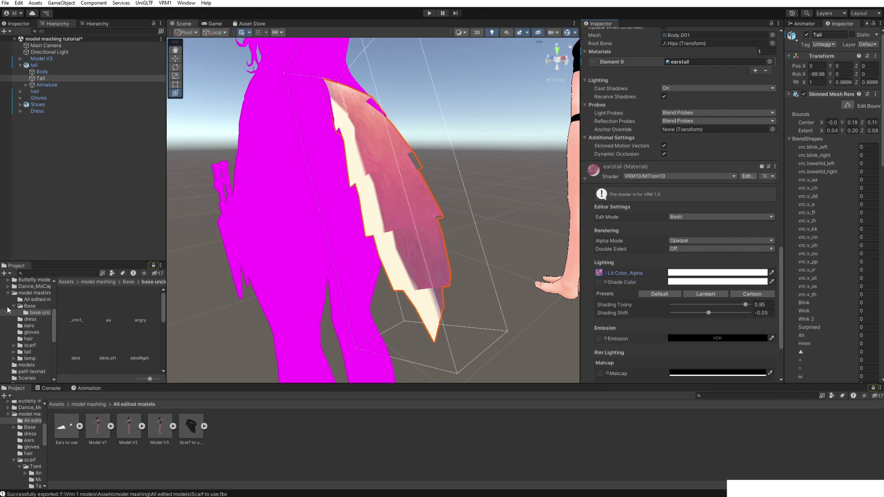
pyautogui.scroll(-2, 601, 234)
pyautogui.click(599, 233)
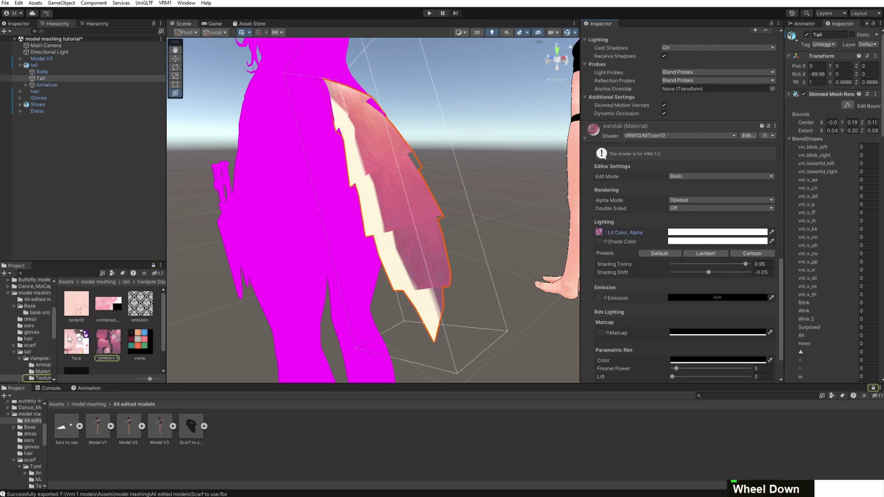
pyautogui.moveTo(100, 342); pyautogui.dragTo(599, 241)
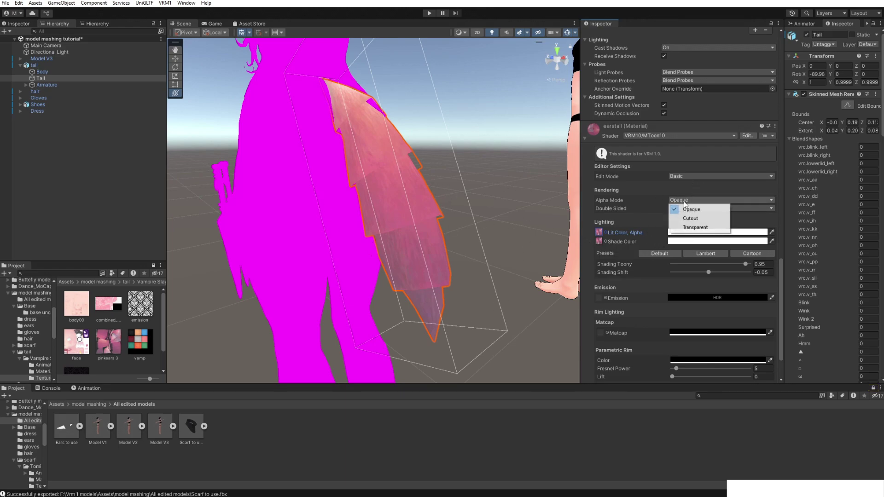
# Set the earstail material's alpha mode to Transparent, its edit mode to Advanced, and Transparent With ZWrite Mode to On
pyautogui.click(694, 227)
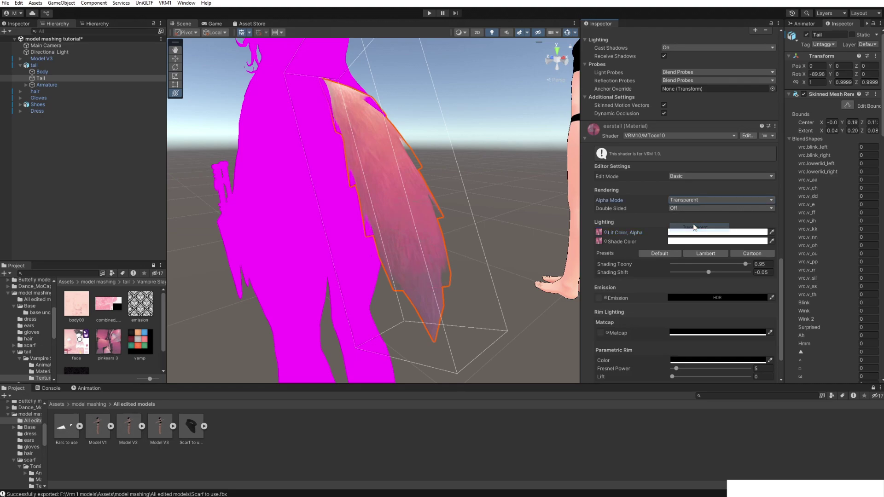
pyautogui.moveTo(445, 222); pyautogui.dragTo(486, 241, button='right')
pyautogui.moveTo(486, 241); pyautogui.dragTo(615, 259, button='middle')
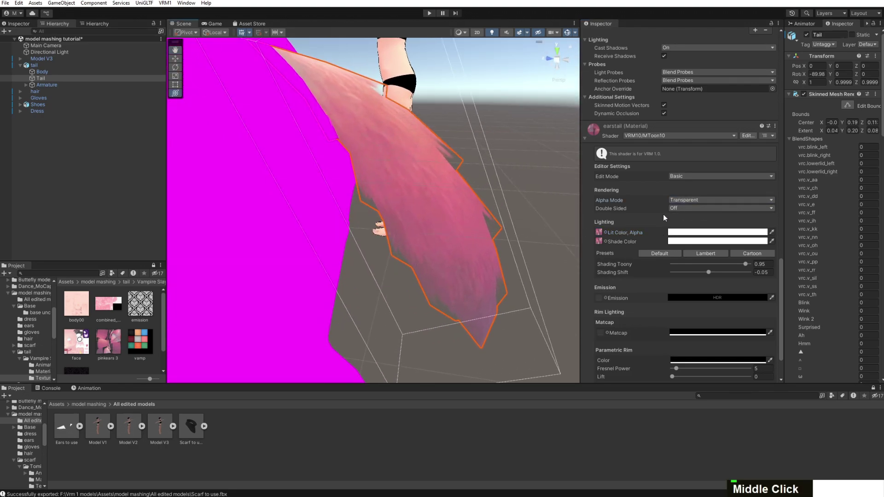
pyautogui.click(686, 176)
pyautogui.click(691, 194)
pyautogui.click(688, 210)
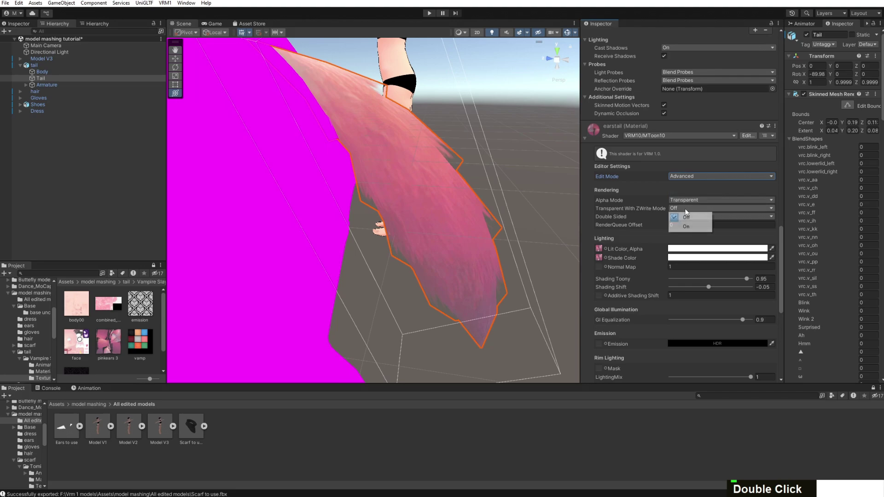
pyautogui.click(684, 225)
pyautogui.moveTo(528, 185); pyautogui.dragTo(415, 120, button='right')
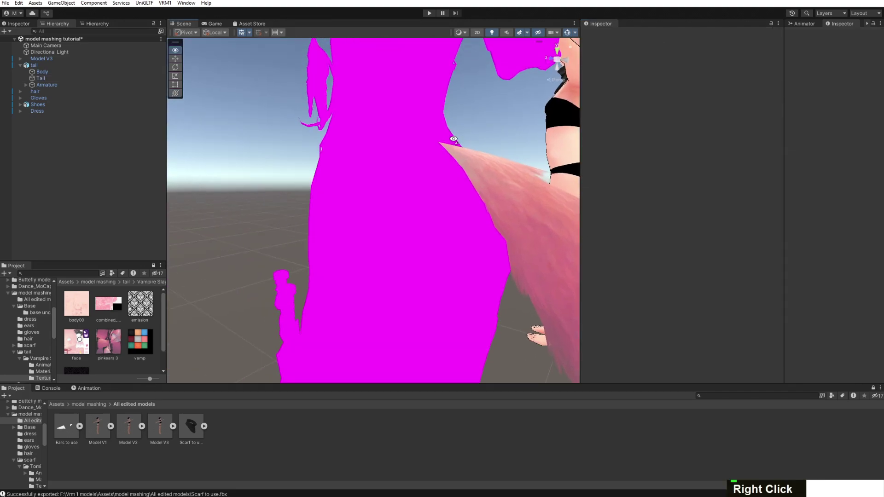
pyautogui.moveTo(415, 120); pyautogui.dragTo(375, 79, button='middle')
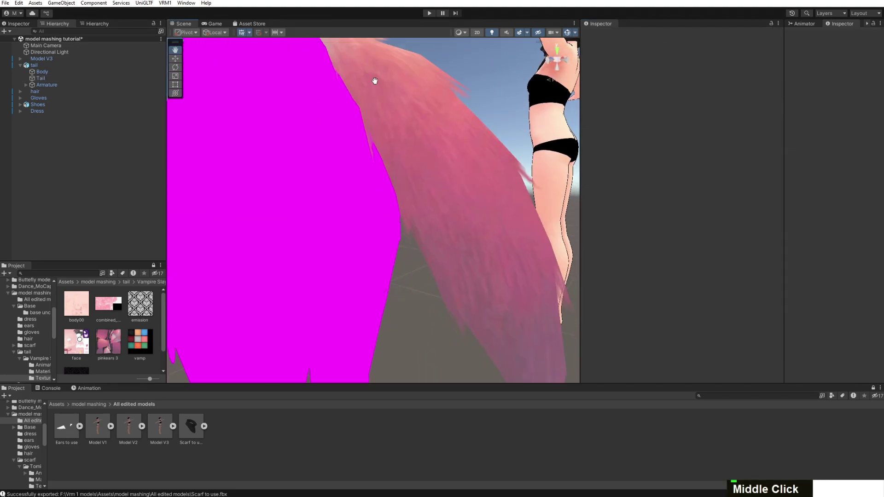
pyautogui.scroll(-4, 418, 156)
# Unpack the tail model's prefab completely
pyautogui.click(418, 155)
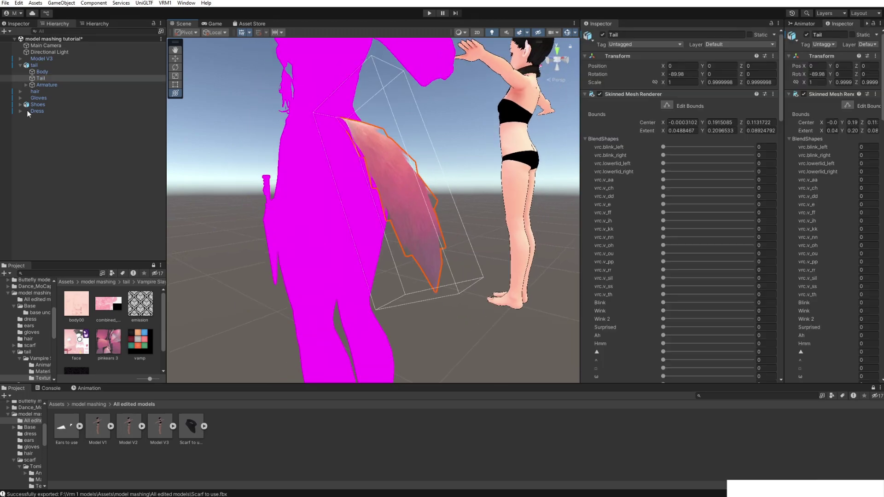
pyautogui.click(25, 85)
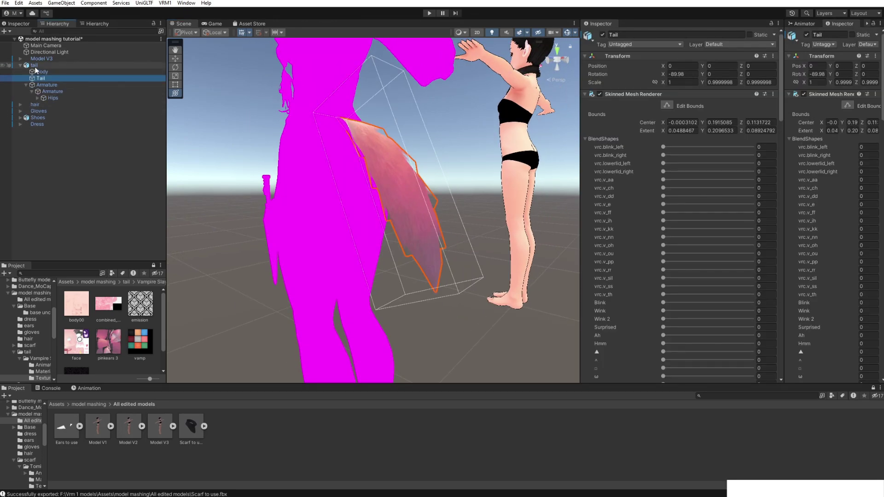
pyautogui.rightClick(34, 67)
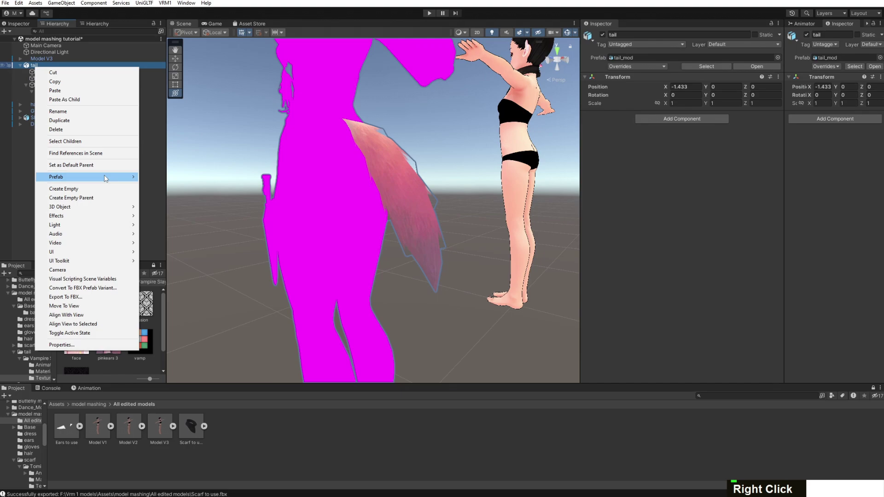
pyautogui.moveTo(105, 179)
pyautogui.click(166, 241)
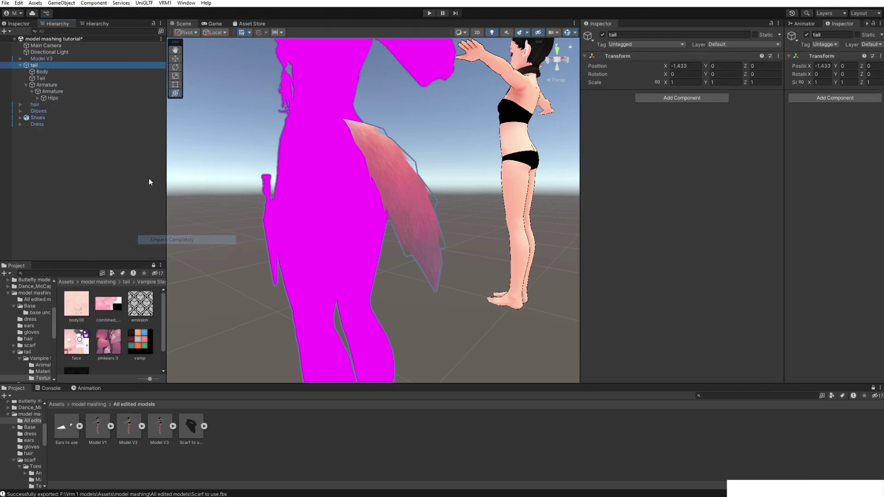
# Try rotating the Hips and Tail1 bones of the tail armature to test the tail's movement, undoing each rotation
pyautogui.click(38, 98)
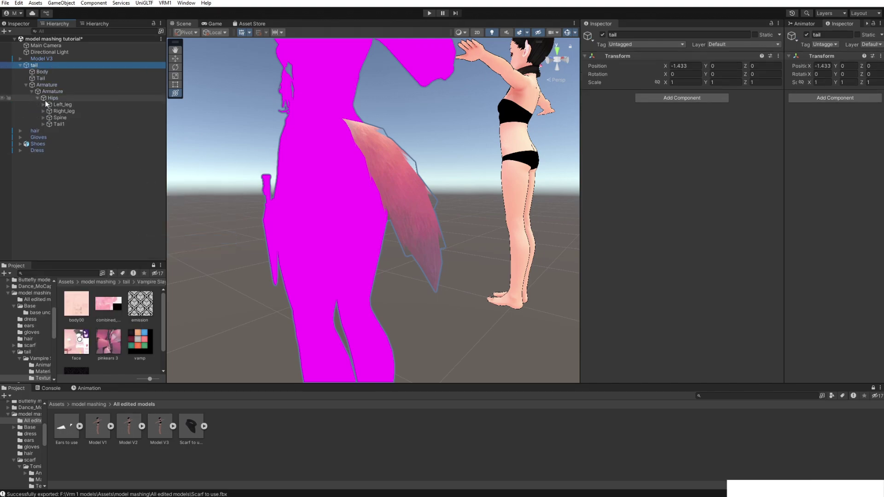
pyautogui.click(45, 100)
pyautogui.moveTo(364, 166); pyautogui.dragTo(310, 125)
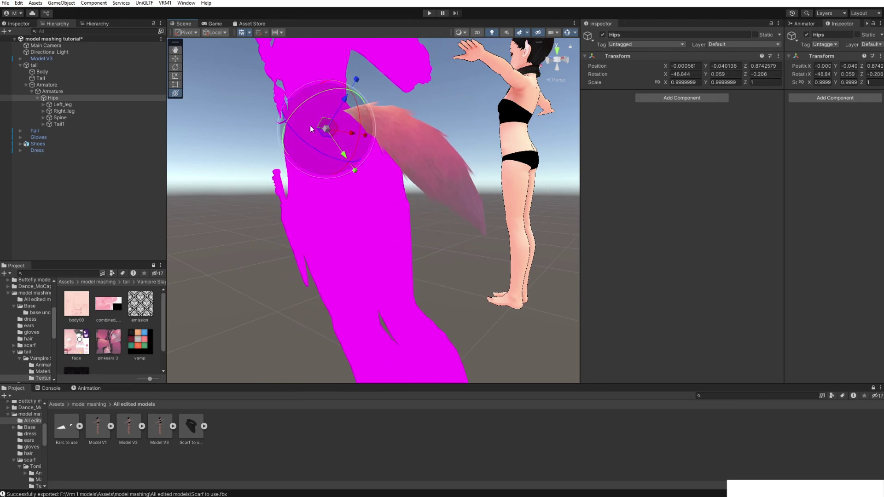
pyautogui.hotkey('ctrl', 'z')
pyautogui.click(84, 123)
pyautogui.moveTo(365, 132); pyautogui.dragTo(341, 191)
pyautogui.hotkey('ctrl', 'z')
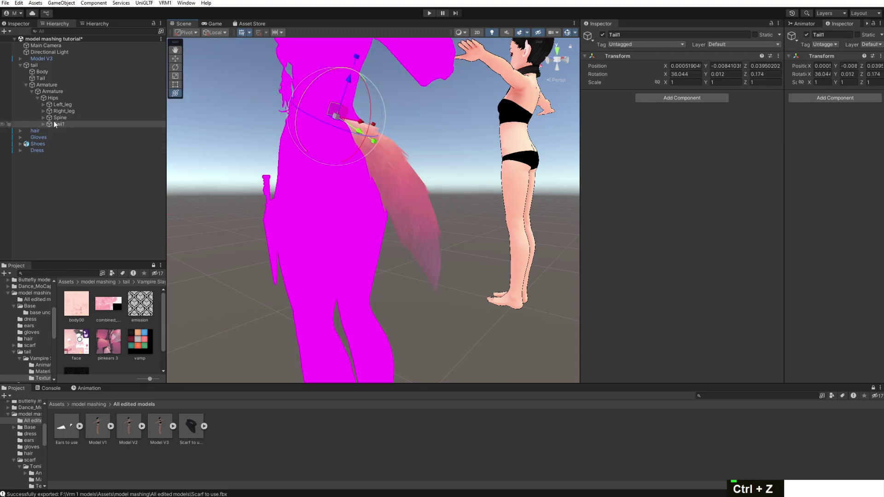
# Move the Tail1 bone and the Tail mesh out of the tail model to the scene root
pyautogui.moveTo(57, 123); pyautogui.dragTo(52, 191)
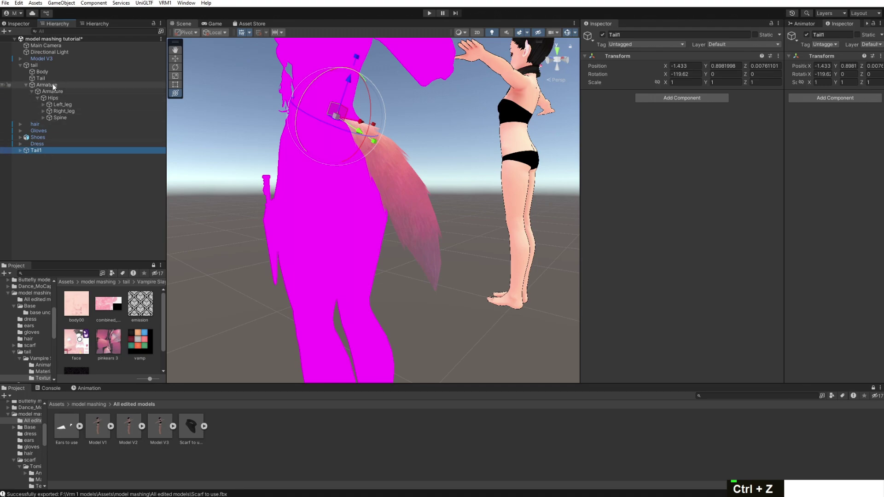
pyautogui.click(39, 79)
pyautogui.moveTo(54, 158); pyautogui.dragTo(53, 156)
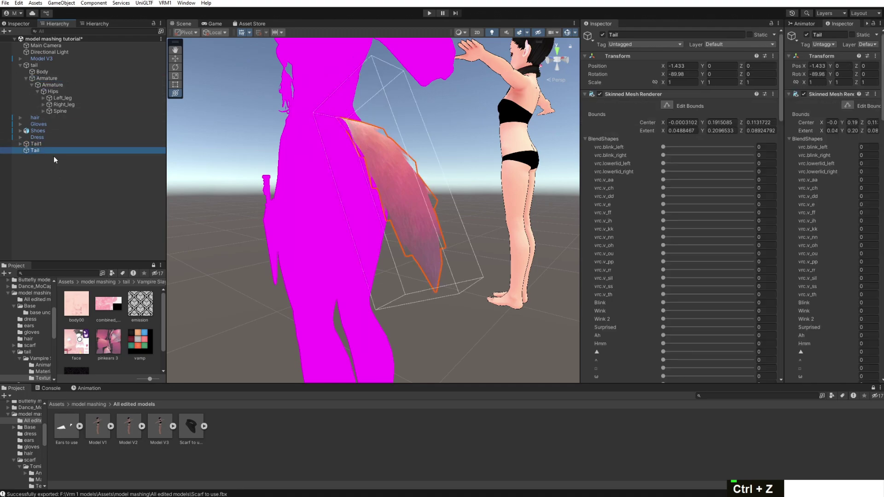
# Delete the leftover tail model with its Body mesh and armature, and check the remaining tail in the scene
pyautogui.click(41, 66)
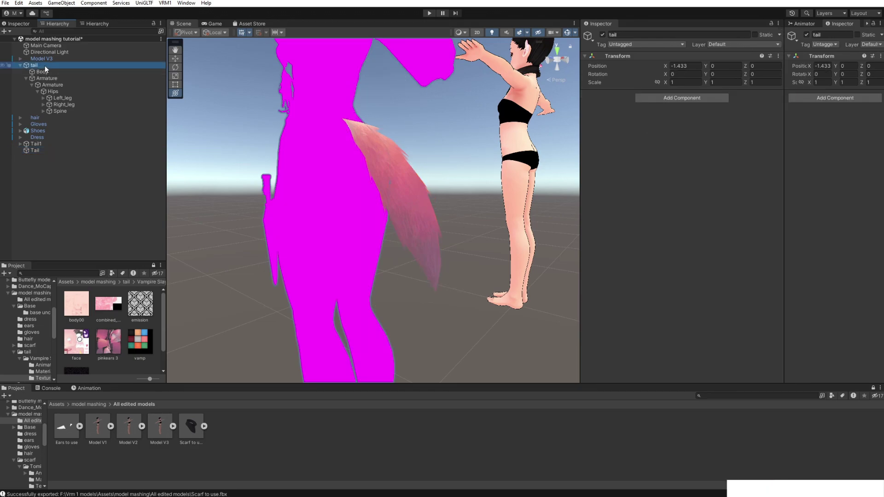
pyautogui.press('Delete')
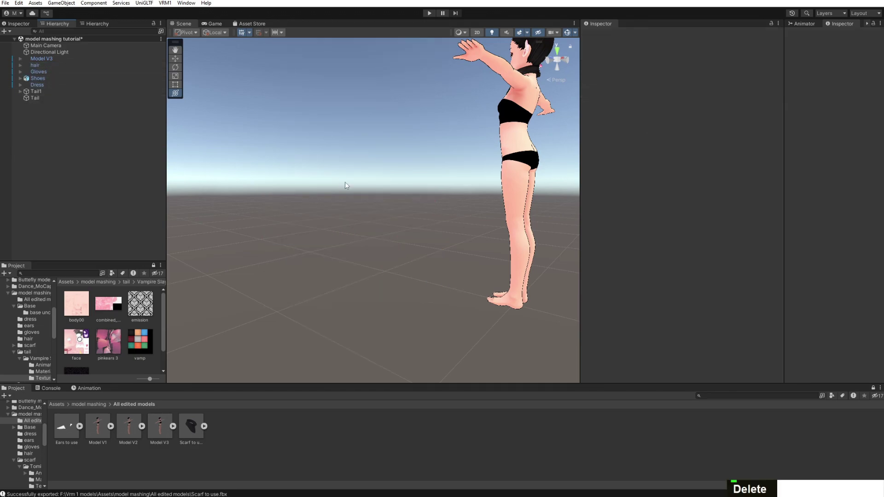
pyautogui.scroll(-2, 336, 185)
pyautogui.scroll(2, 336, 185)
pyautogui.scroll(-2, 334, 186)
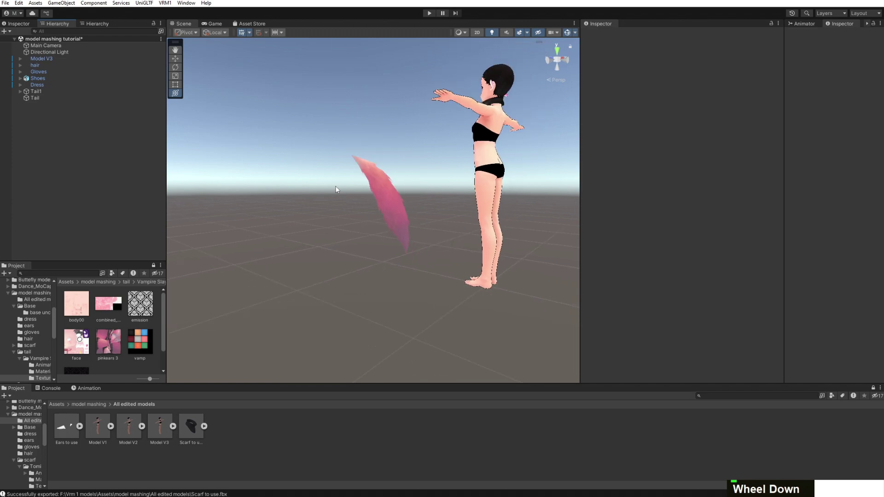
pyautogui.scroll(2, 336, 187)
pyautogui.scroll(2, 339, 186)
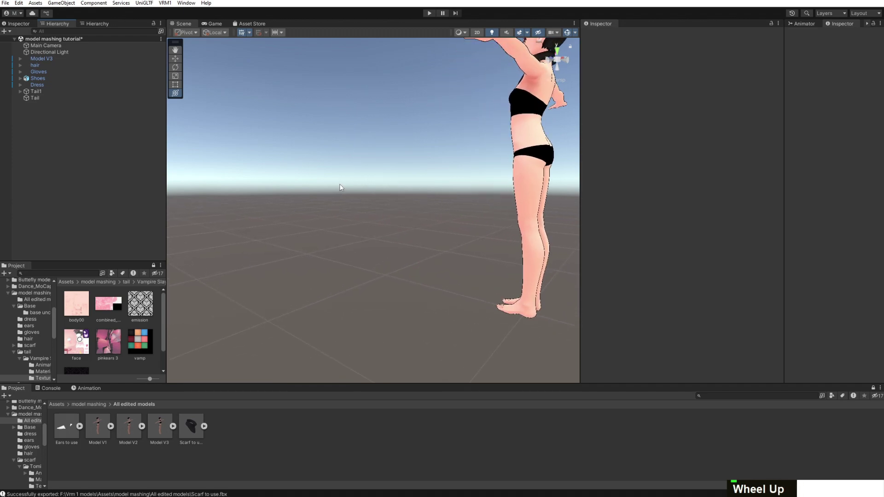
pyautogui.scroll(-2, 339, 185)
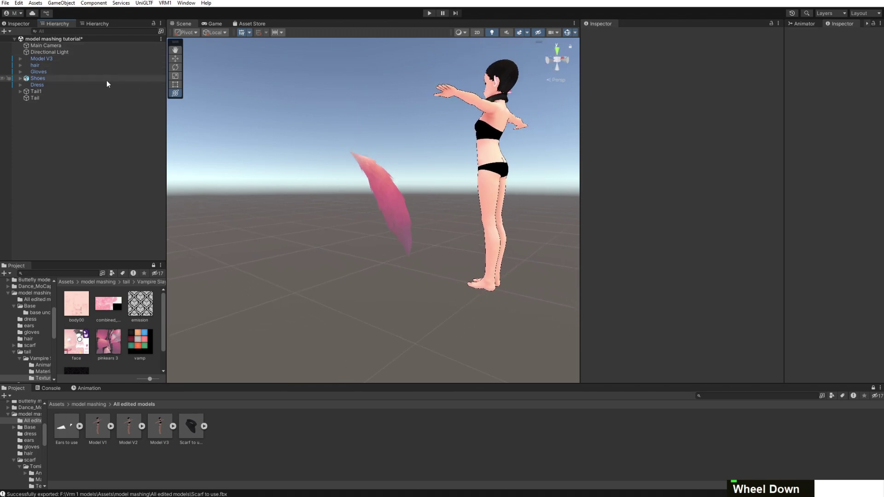
# Try rotating the separated Tail1 bone, undo the rotation, and inspect the tail in the scene
pyautogui.click(87, 91)
pyautogui.moveTo(343, 128); pyautogui.dragTo(428, 159)
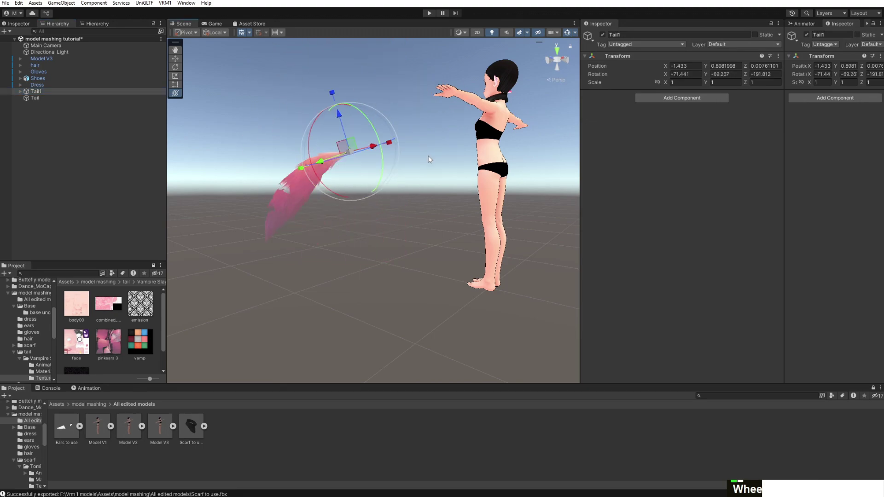
pyautogui.hotkey('ctrl', 'z')
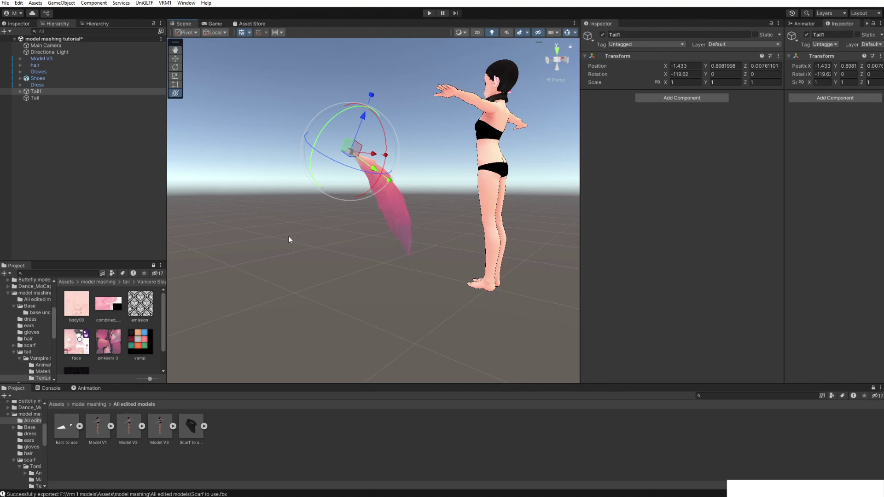
pyautogui.scroll(3, 290, 236)
pyautogui.scroll(-3, 317, 210)
pyautogui.click(343, 187)
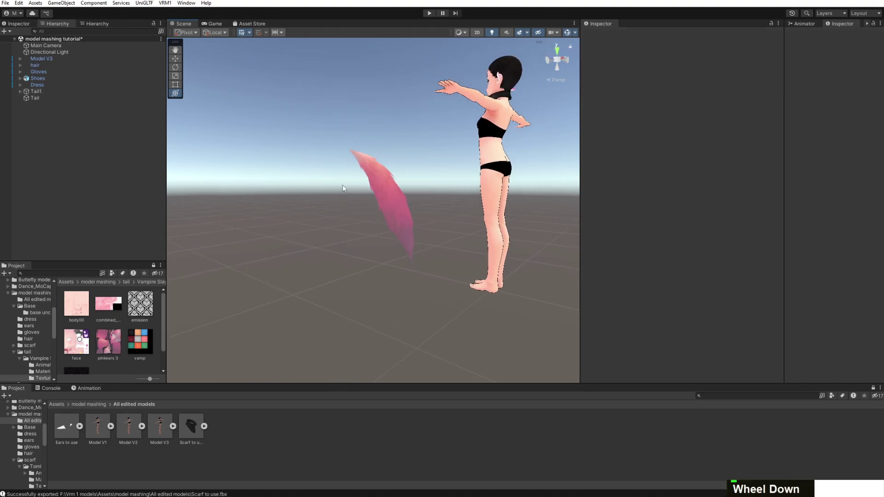
pyautogui.scroll(3, 364, 179)
pyautogui.scroll(-3, 360, 179)
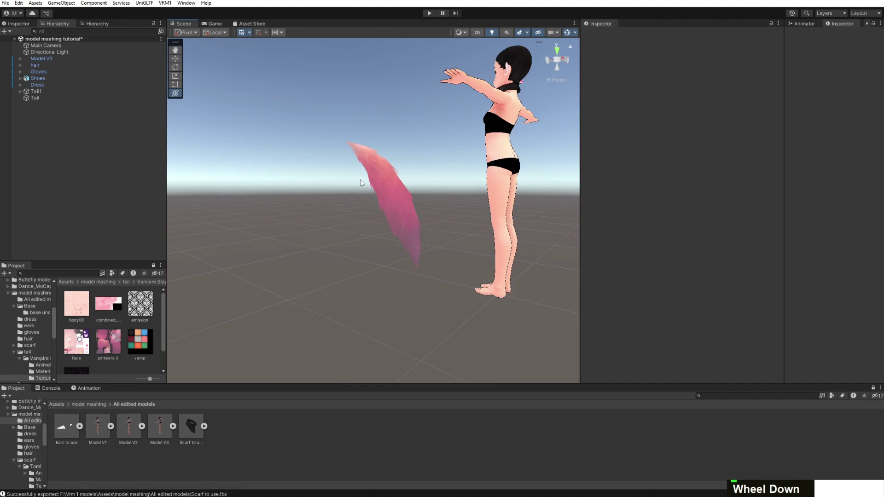
pyautogui.scroll(-2, 360, 180)
pyautogui.scroll(2, 358, 182)
pyautogui.scroll(-3, 358, 181)
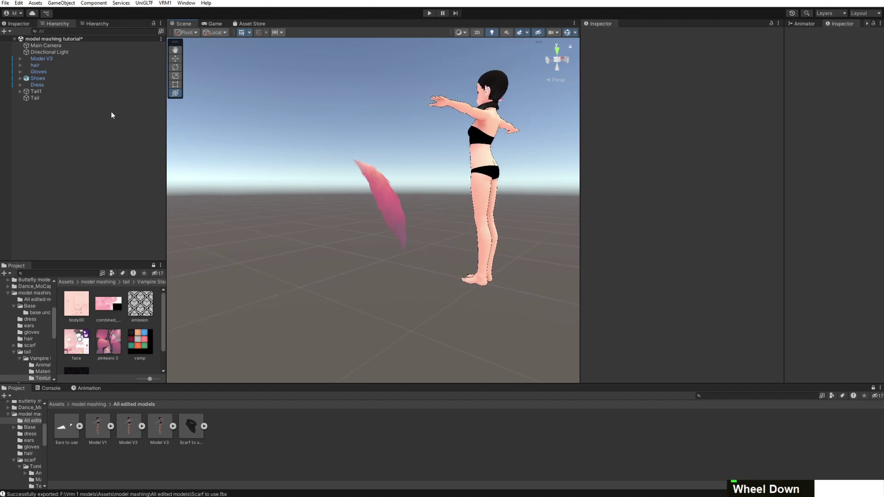
# Create an empty GameObject at the scene root with its default name
pyautogui.rightClick(88, 144)
pyautogui.click(127, 251)
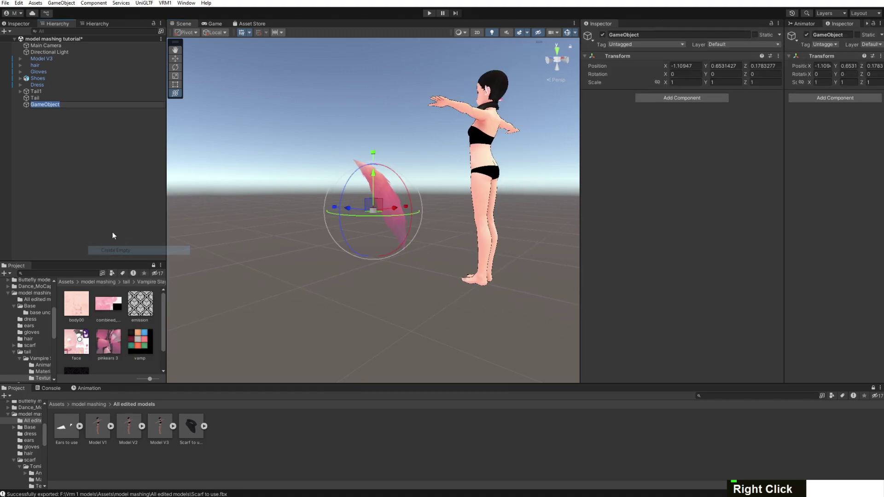
pyautogui.click(87, 164)
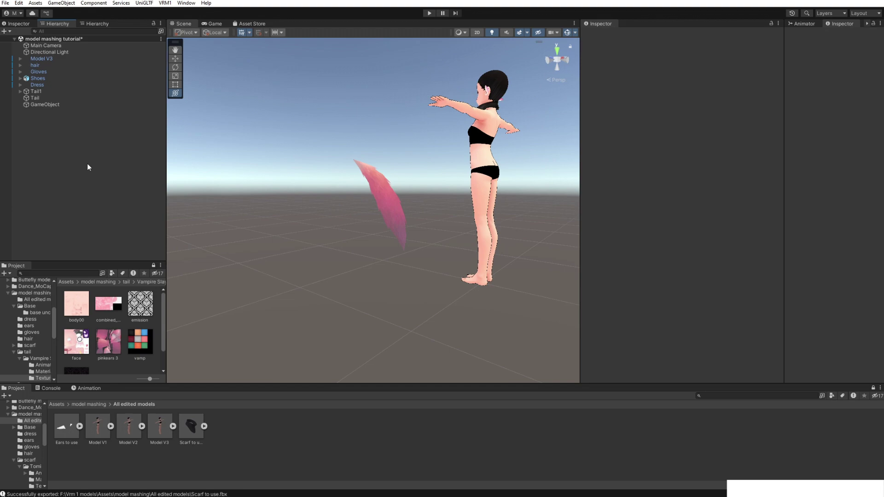
# Reset the transforms of Tail1, Tail and the empty GameObject together, and inspect the tail at the model's feet
pyautogui.click(65, 104)
pyautogui.keyDown('shift'); pyautogui.click(43, 92); pyautogui.keyUp('shift')
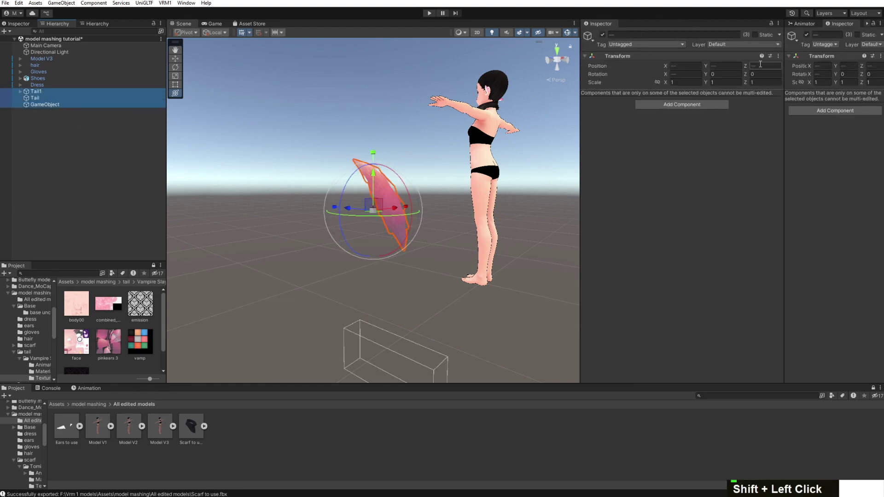
pyautogui.click(779, 56)
pyautogui.click(795, 65)
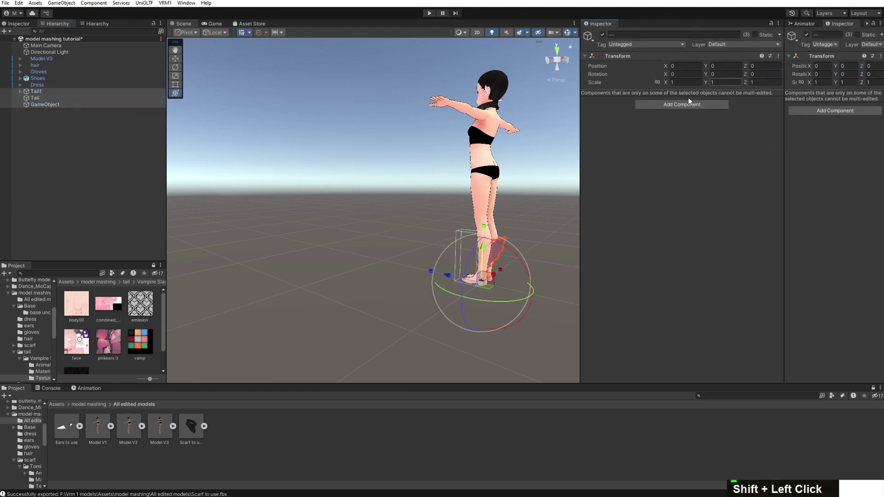
pyautogui.scroll(6, 416, 192)
pyautogui.click(451, 295)
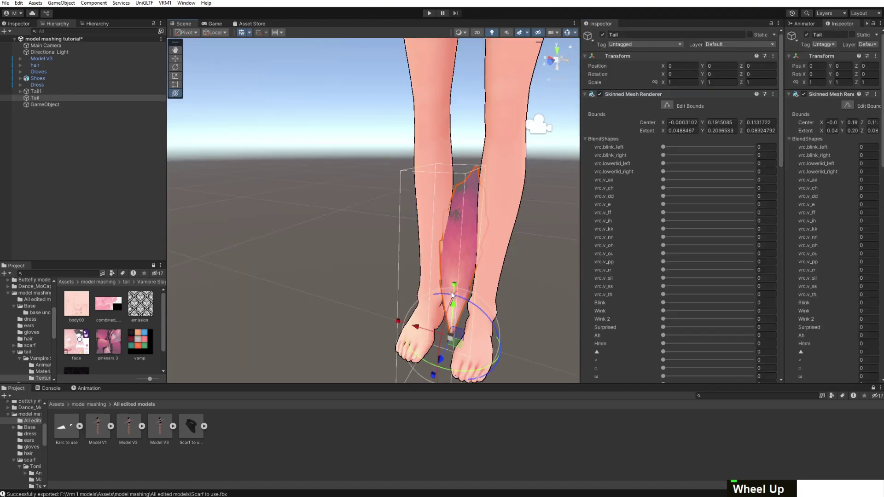
pyautogui.moveTo(507, 261); pyautogui.dragTo(488, 190, button='middle')
pyautogui.scroll(2, 488, 190)
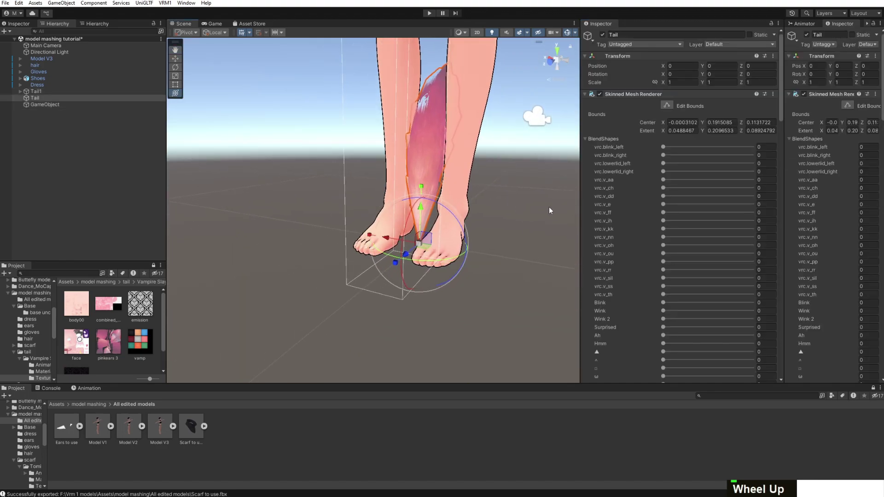
pyautogui.click(549, 207)
pyautogui.moveTo(549, 206); pyautogui.dragTo(525, 222, button='middle')
pyautogui.scroll(-3, 525, 222)
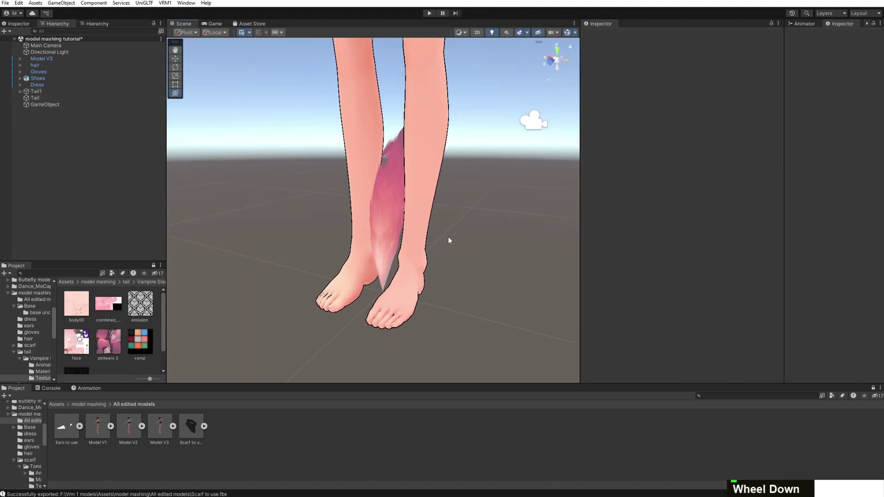
# Parent Tail1 and Tail to the empty GameObject and export it as an FBX named "Tail to use"
pyautogui.click(54, 91)
pyautogui.keyDown('shift'); pyautogui.moveTo(35, 97); pyautogui.dragTo(44, 108); pyautogui.keyUp('shift')
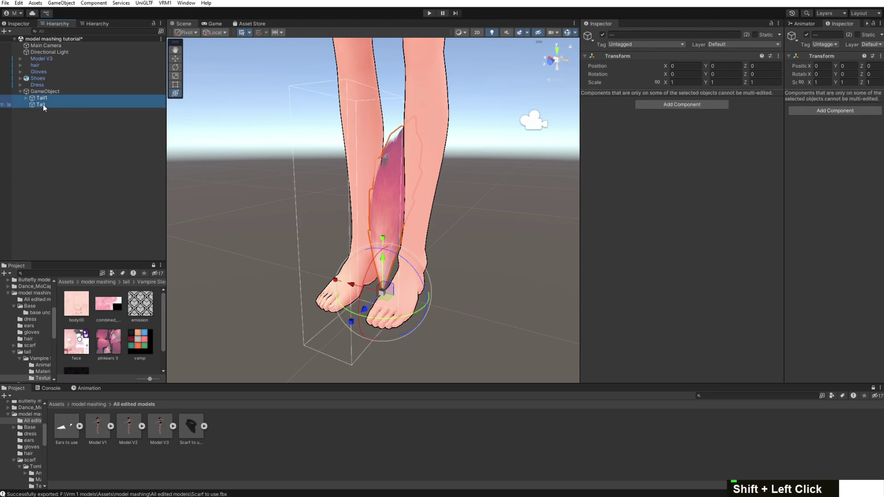
pyautogui.click(40, 93)
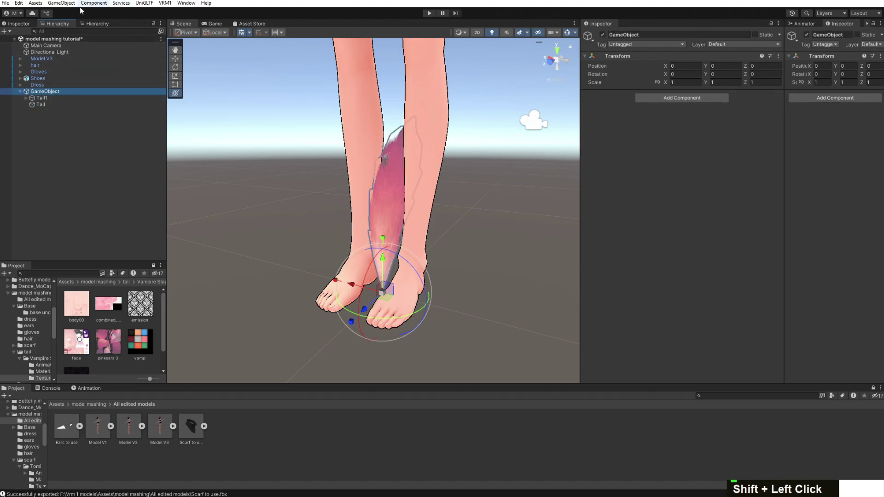
pyautogui.rightClick(41, 93)
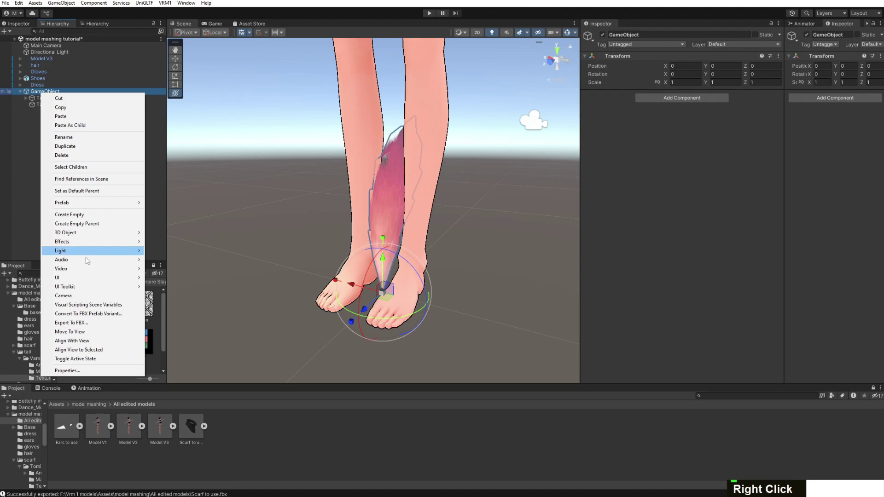
pyautogui.click(72, 322)
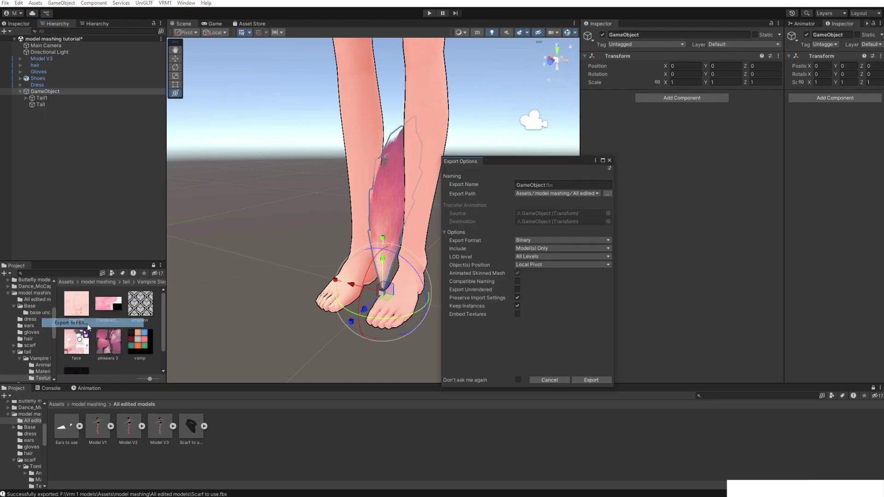
pyautogui.click(542, 185)
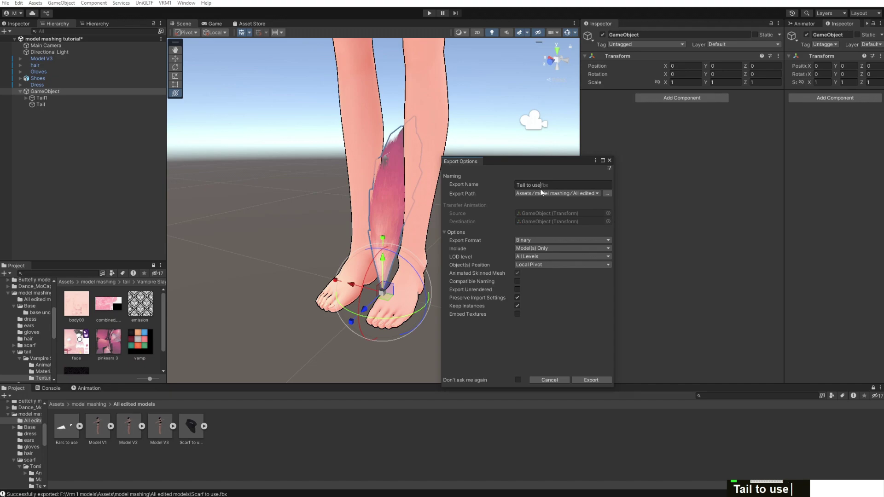
pyautogui.click(591, 381)
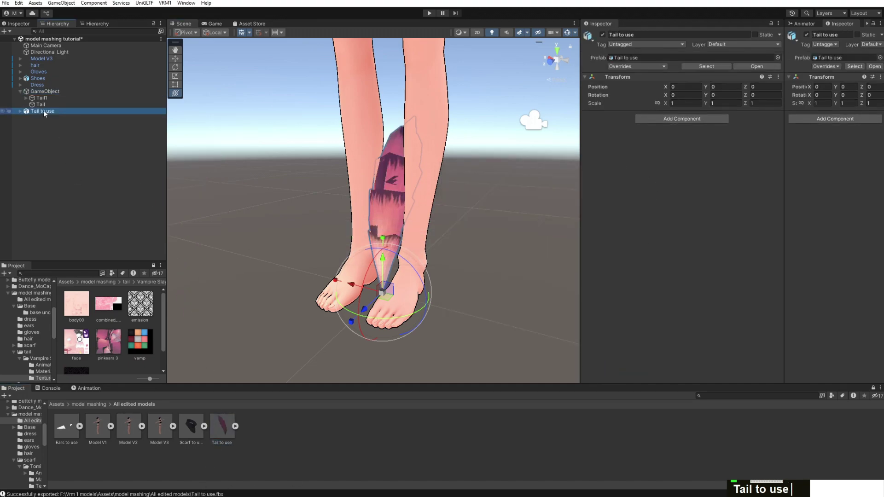
# Replace the old GameObject in the scene with the exported "Tail to use" model and unpack its prefab completely
pyautogui.rightClick(45, 92)
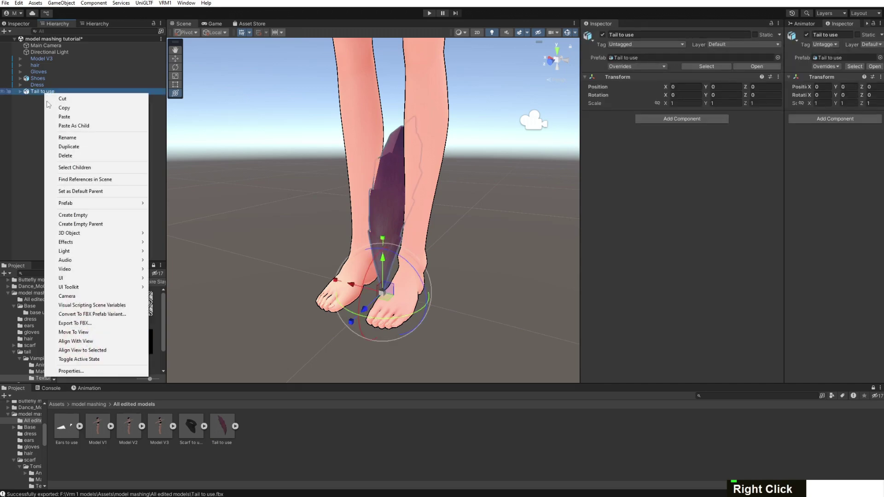
pyautogui.moveTo(108, 205)
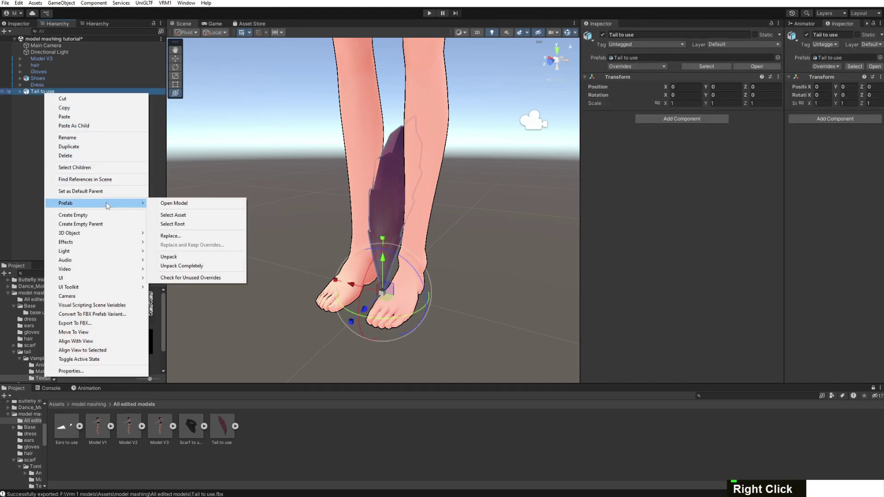
pyautogui.click(182, 266)
# Move Tail and Tail1 out of "Tail to use" to the scene root and delete the emptied parent
pyautogui.click(20, 96)
pyautogui.click(20, 92)
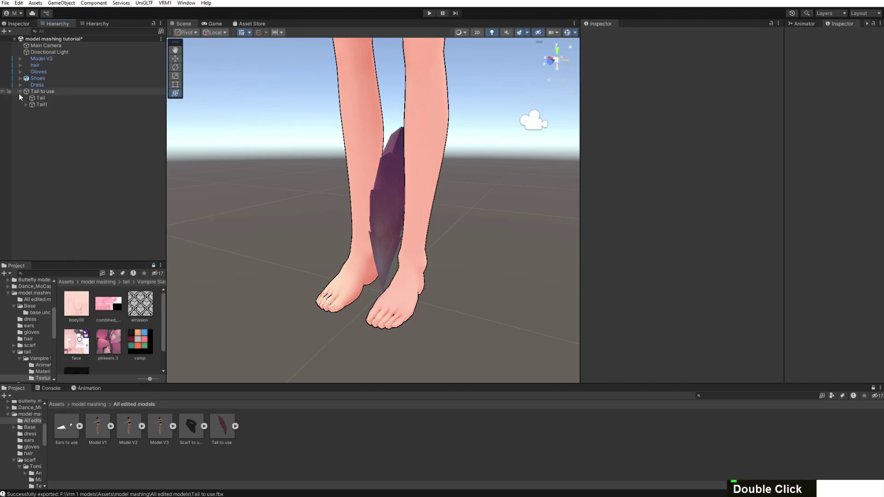
pyautogui.click(40, 98)
pyautogui.keyDown('shift'); pyautogui.click(46, 105); pyautogui.keyUp('shift')
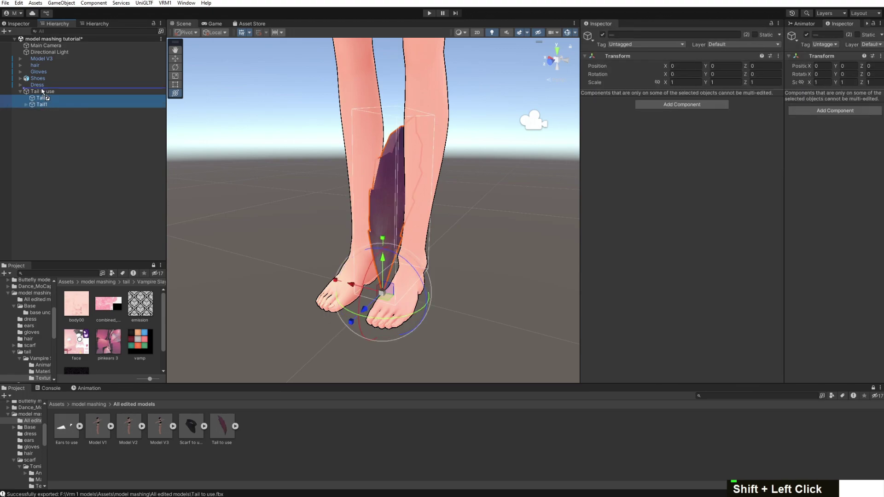
pyautogui.moveTo(42, 91); pyautogui.dragTo(42, 91)
pyautogui.click(33, 105)
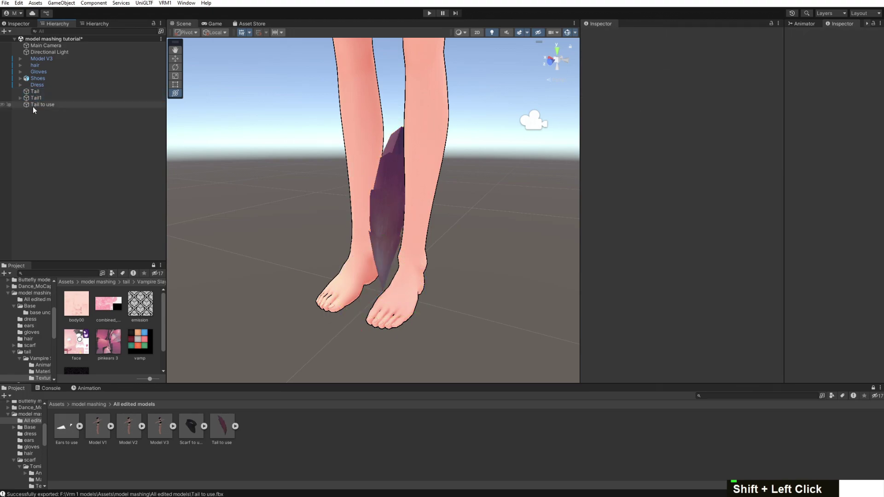
pyautogui.press('Delete')
# Try rotating the exported tail's Tail1 bone about its X axis and undo the rotation
pyautogui.doubleClick(36, 98)
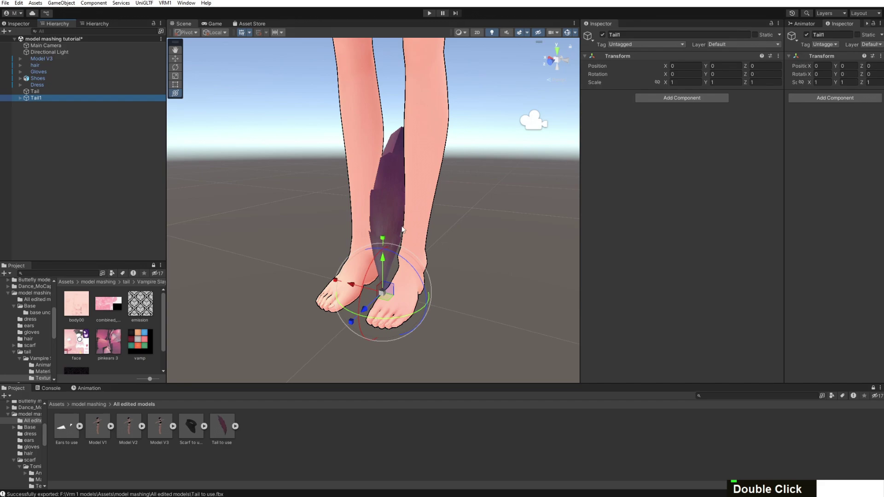
pyautogui.moveTo(451, 196); pyautogui.dragTo(441, 215)
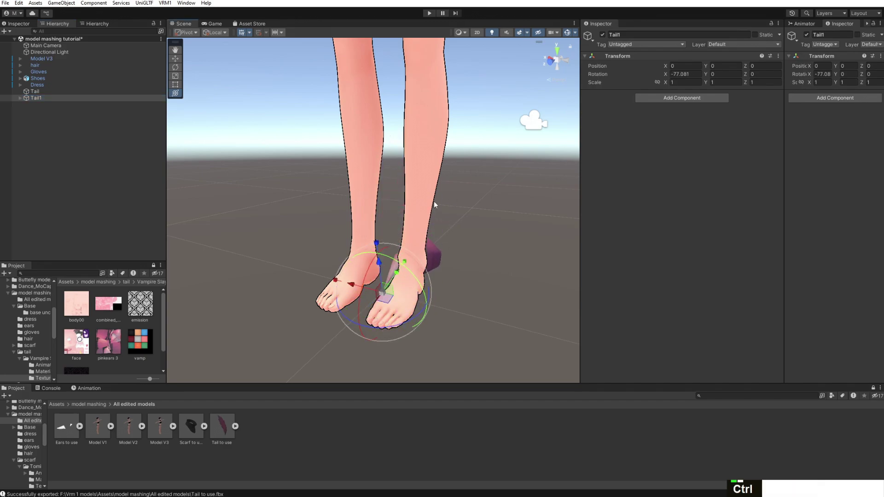
pyautogui.hotkey('ctrl', 'z')
# Raise the Tail1 bone vertically from the model's feet toward its hips
pyautogui.scroll(-5, 424, 231)
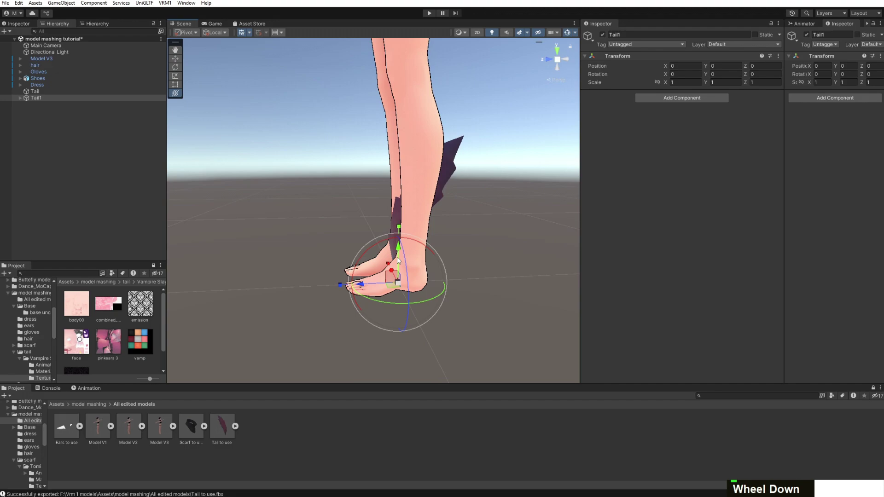
pyautogui.moveTo(398, 260); pyautogui.dragTo(416, 73)
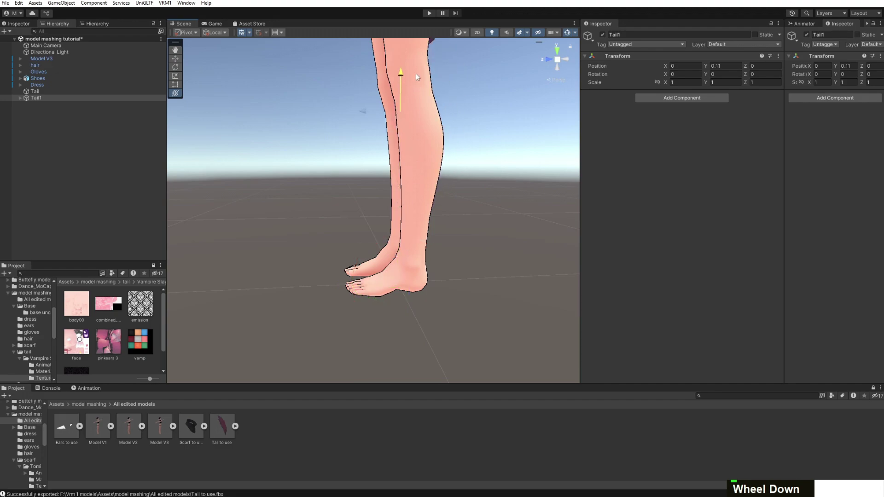
pyautogui.scroll(-3, 415, 73)
pyautogui.moveTo(493, 142); pyautogui.dragTo(432, 239, button='middle')
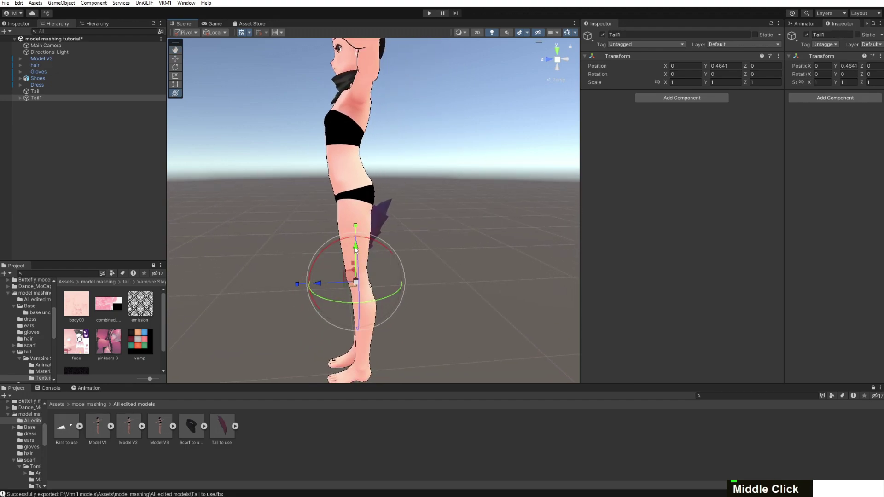
pyautogui.moveTo(355, 249); pyautogui.dragTo(355, 161)
# Tilt Tail1 backward to about -65° on X and position it at the lower back, about Y 0.92 and Z 0.03
pyautogui.moveTo(322, 190); pyautogui.dragTo(493, 162)
pyautogui.moveTo(493, 162); pyautogui.dragTo(331, 195, button='right')
pyautogui.moveTo(332, 195); pyautogui.dragTo(188, 201, button='middle')
pyautogui.moveTo(391, 136); pyautogui.dragTo(397, 108)
pyautogui.moveTo(343, 157); pyautogui.dragTo(461, 152, button='right')
pyautogui.moveTo(285, 163); pyautogui.dragTo(465, 158, button='middle')
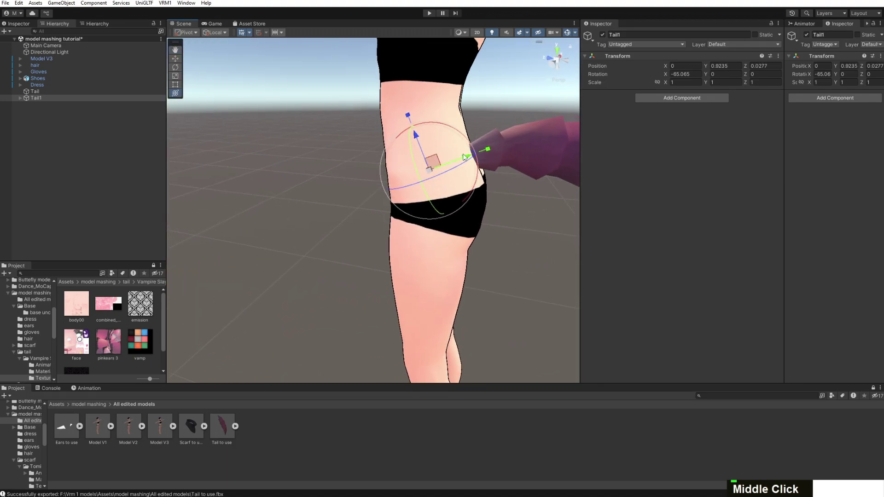
# Shift Tail1 backward to about Y 0.94 and Z -0.005, and rotate it so the tail hangs diagonally behind the hips
pyautogui.click(467, 158)
pyautogui.moveTo(467, 158); pyautogui.dragTo(505, 171)
pyautogui.moveTo(477, 194); pyautogui.dragTo(405, 190, button='middle')
pyautogui.moveTo(405, 191); pyautogui.dragTo(263, 198, button='right')
pyautogui.scroll(-2, 263, 198)
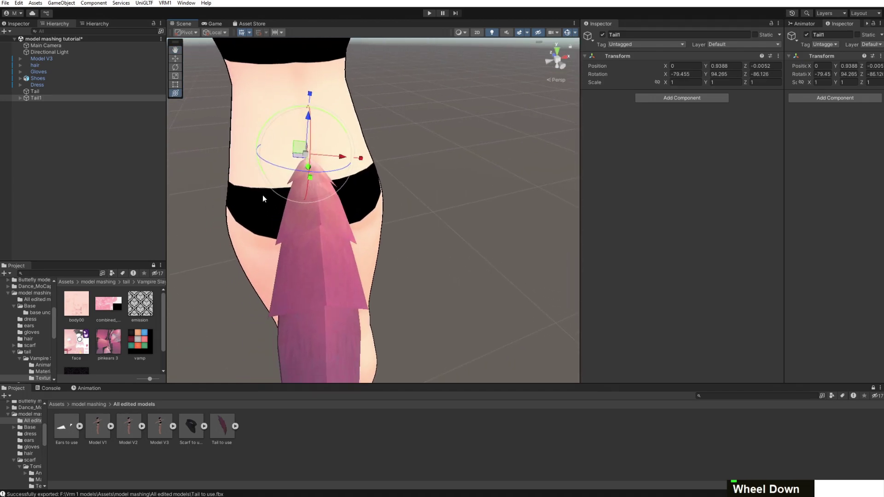
pyautogui.moveTo(289, 172); pyautogui.dragTo(311, 170)
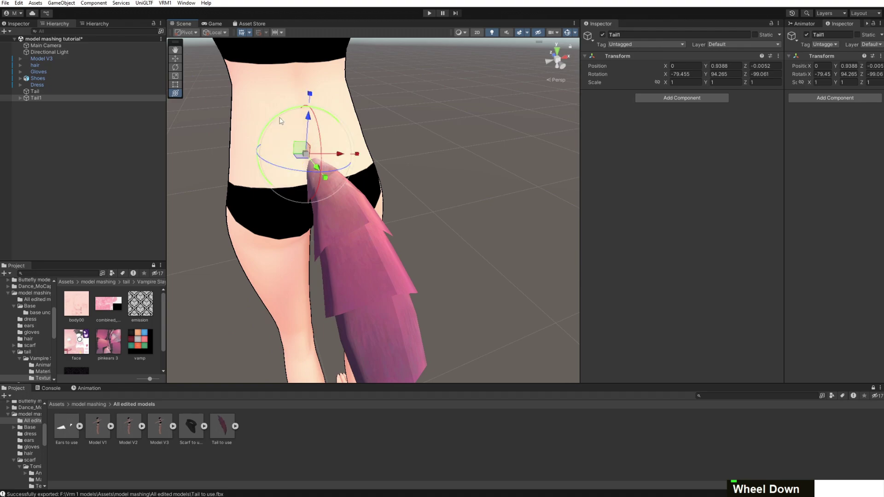
# Assign the earstail material that uses the VRM10/MToon10 shader to the Tail mesh's Element 0, and review its shader settings
pyautogui.moveTo(276, 132); pyautogui.dragTo(269, 123)
pyautogui.moveTo(269, 123); pyautogui.dragTo(436, 191, button='right')
pyautogui.scroll(3, 436, 191)
pyautogui.click(391, 202)
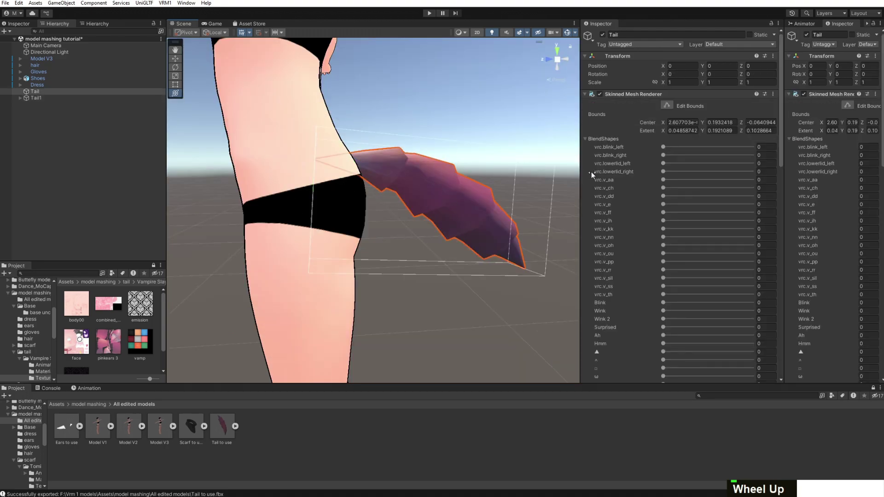
pyautogui.scroll(-10, 594, 180)
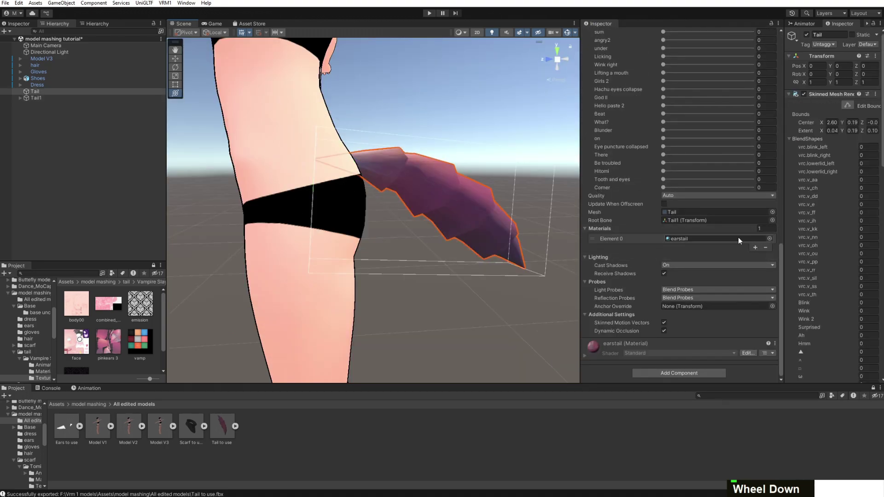
pyautogui.click(769, 239)
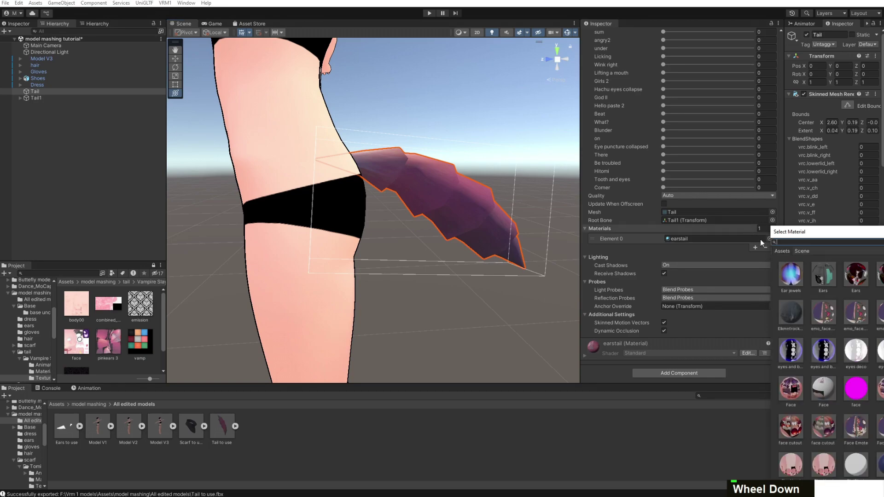
pyautogui.press('Return')
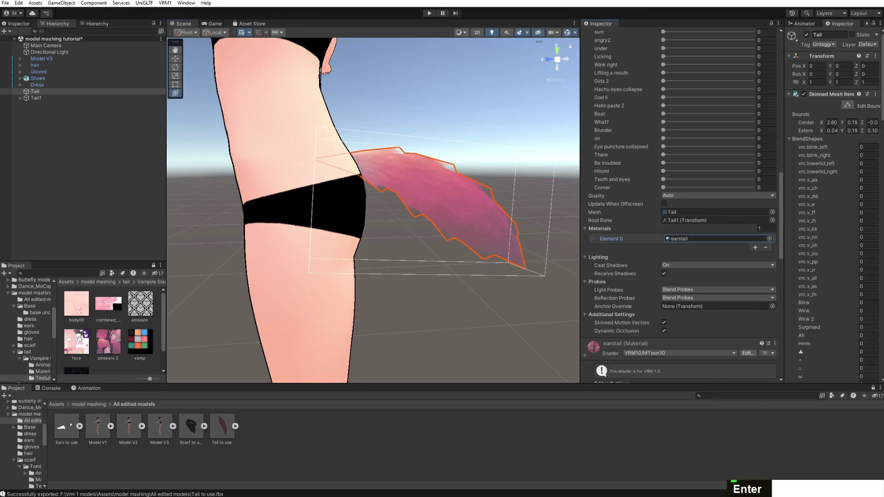
pyautogui.scroll(-5, 651, 306)
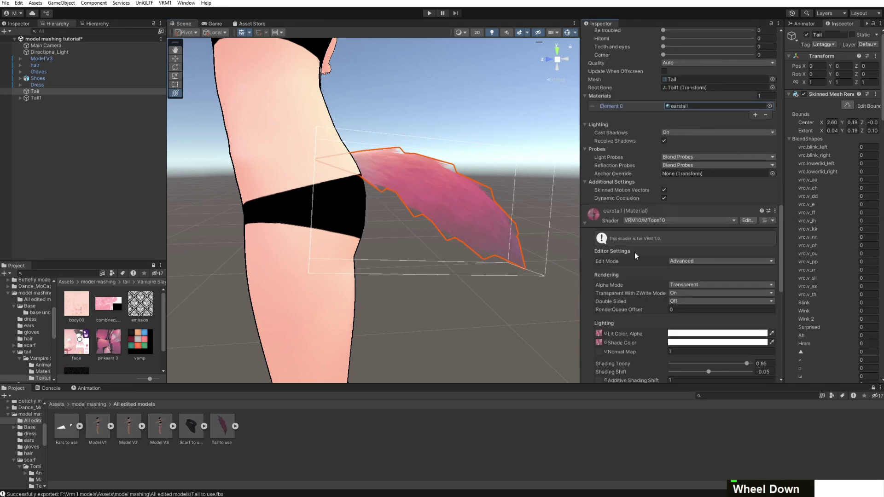
pyautogui.scroll(-8, 635, 253)
pyautogui.scroll(2, 648, 214)
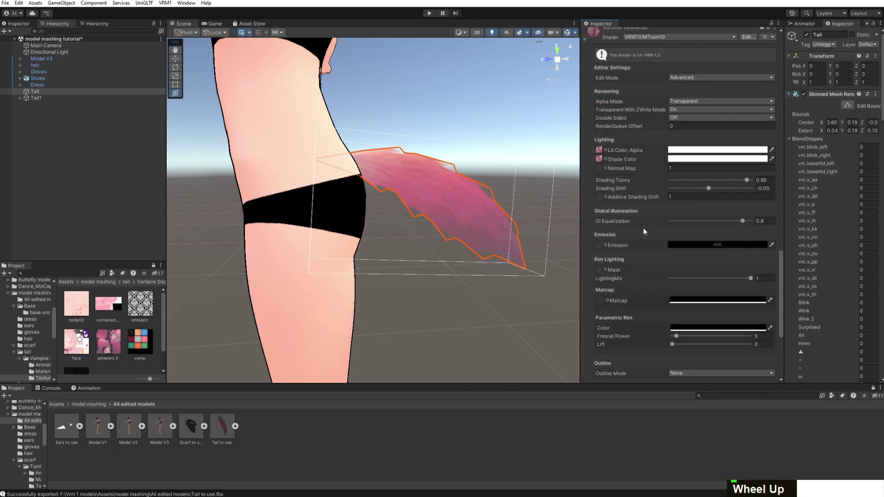
pyautogui.scroll(6, 629, 232)
# Make the Tail1 bone a child of J_Bip_C_Hips in Model V3's Base Unclean armature
pyautogui.moveTo(324, 208); pyautogui.dragTo(410, 219, button='right')
pyautogui.scroll(-4, 410, 220)
pyautogui.click(410, 220)
pyautogui.moveTo(388, 184); pyautogui.dragTo(410, 210, button='middle')
pyautogui.scroll(-3, 424, 236)
pyautogui.scroll(5, 410, 248)
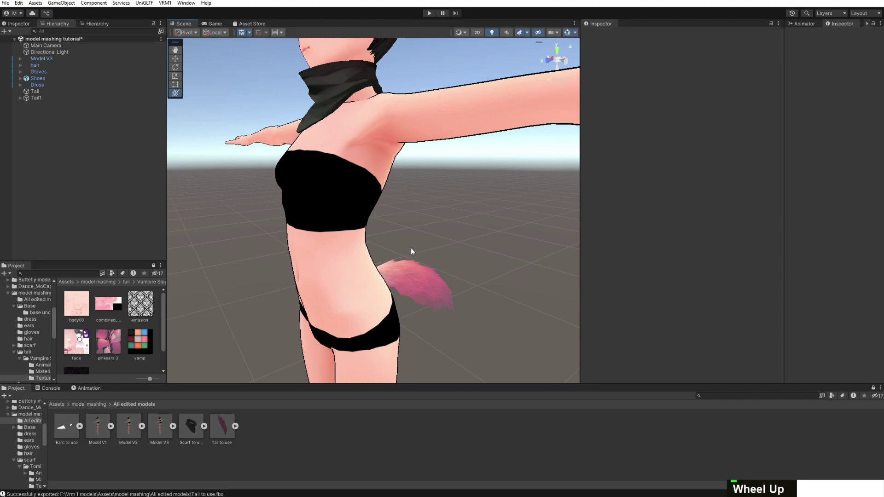
pyautogui.click(20, 58)
pyautogui.click(25, 65)
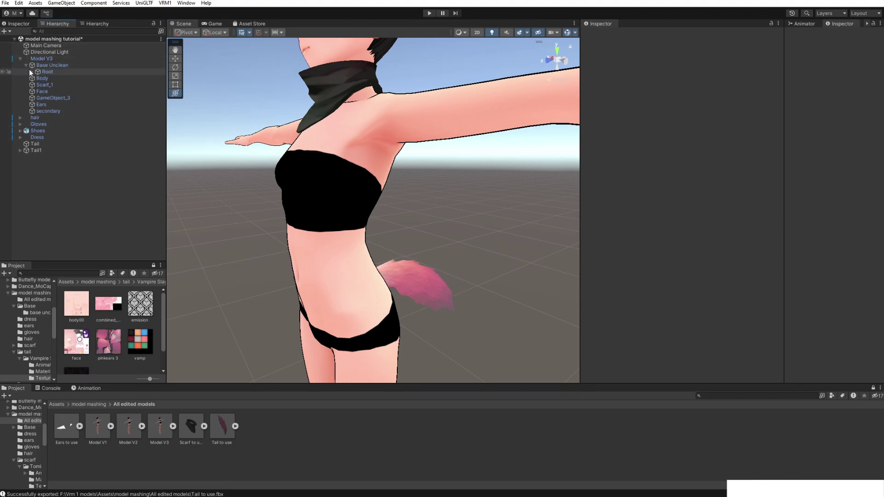
pyautogui.click(31, 72)
pyautogui.click(38, 79)
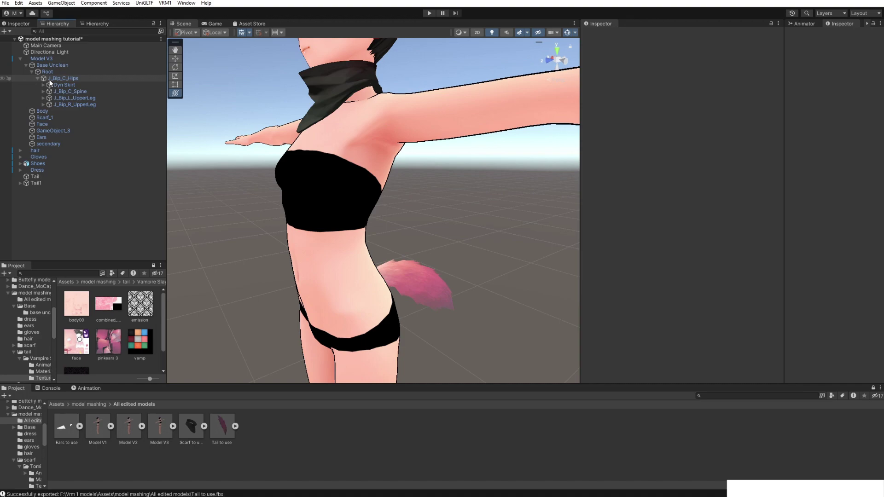
pyautogui.moveTo(35, 183); pyautogui.dragTo(73, 81)
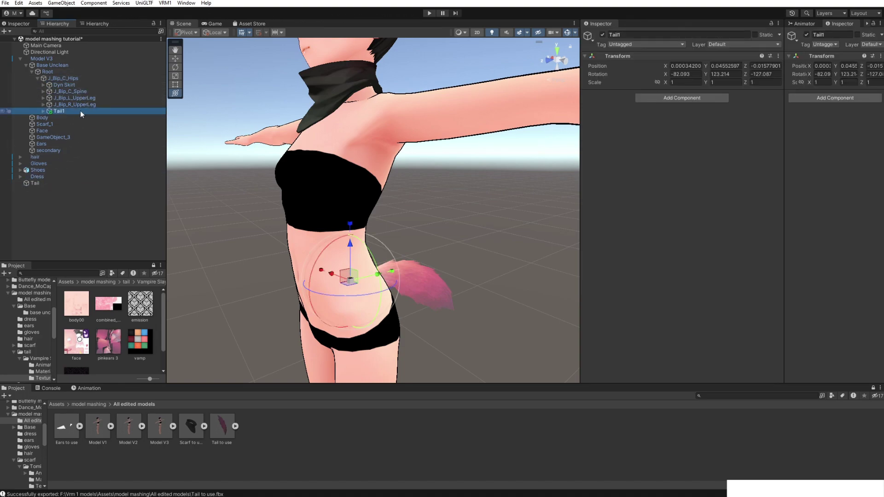
# Try moving the J_Bip_C_Hips bone as a test of the tail attachment, and undo the change
pyautogui.click(65, 78)
pyautogui.moveTo(322, 273); pyautogui.dragTo(294, 254)
pyautogui.hotkey('ctrl', 'z')
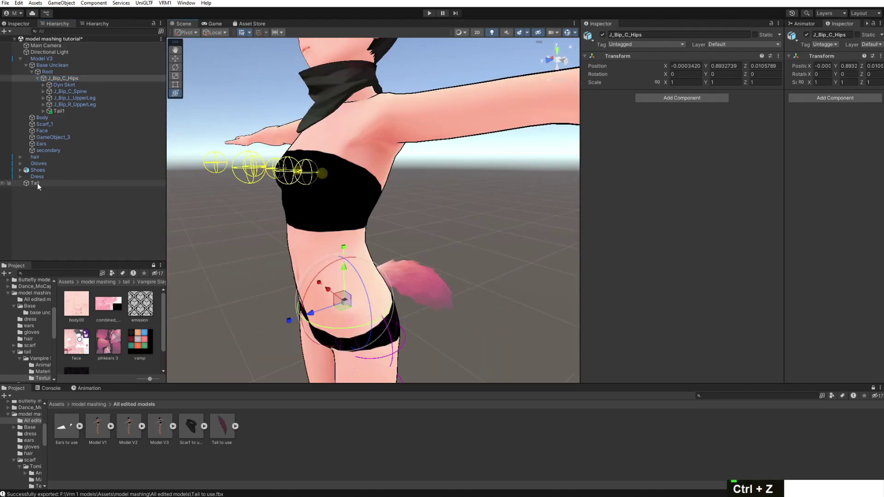
# Place the Tail mesh inside Model V3 directly below Scarf_1 and set its root bone to Root
pyautogui.moveTo(36, 183); pyautogui.dragTo(59, 133)
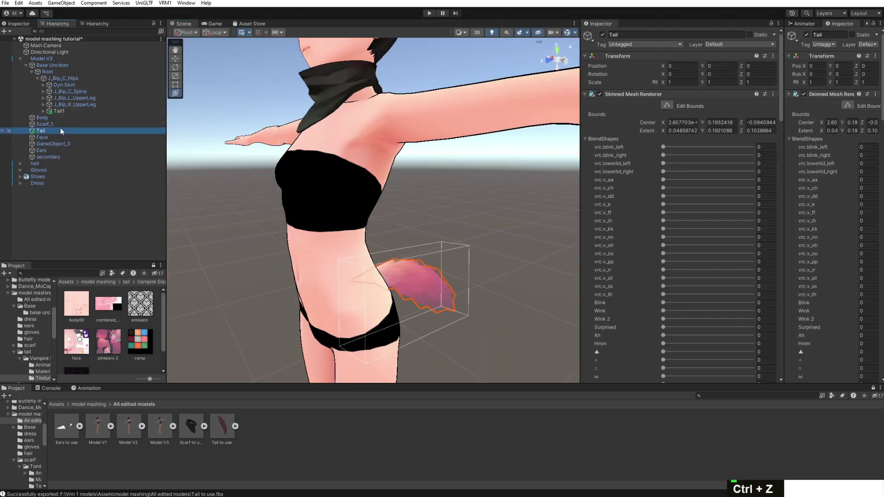
pyautogui.click(75, 112)
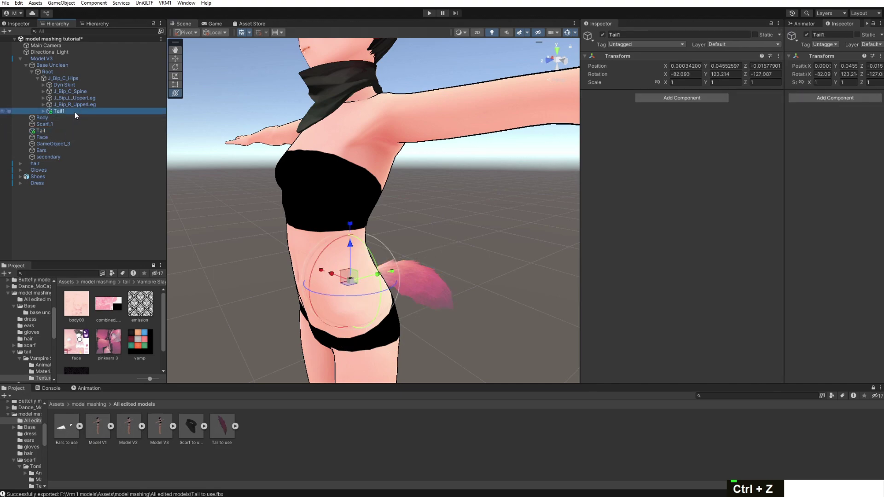
pyautogui.click(58, 130)
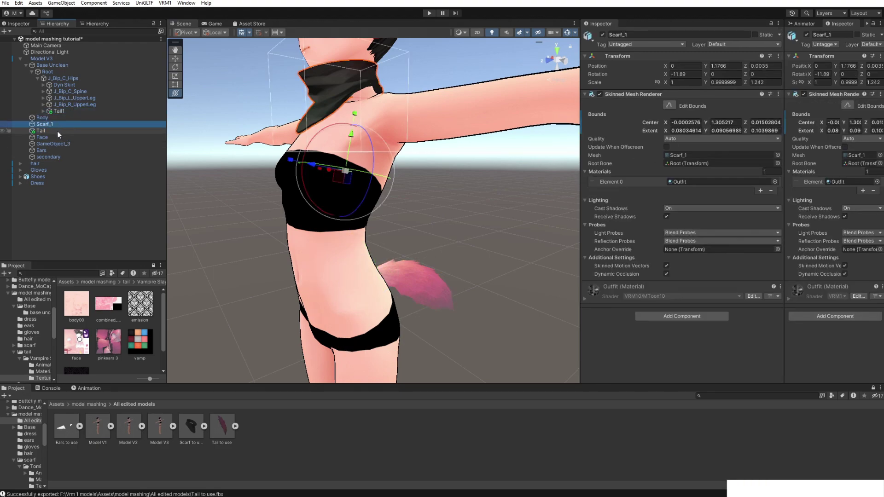
pyautogui.scroll(-3, 620, 145)
pyautogui.scroll(-10, 620, 145)
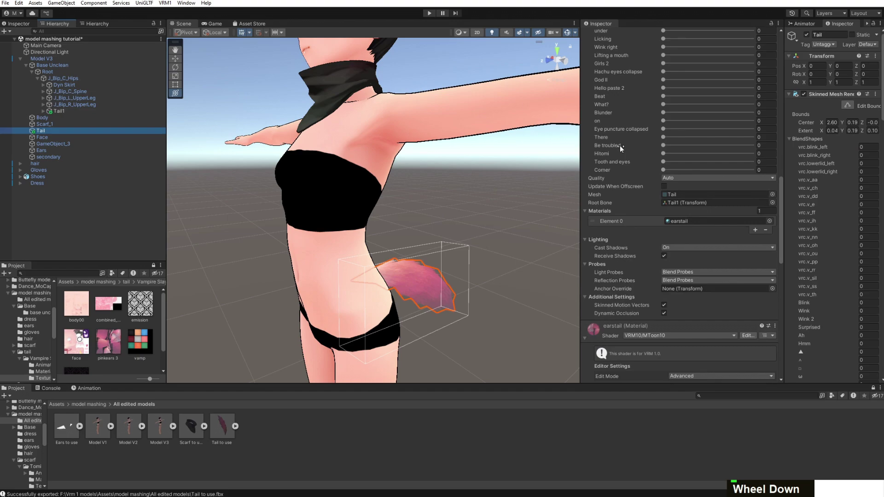
pyautogui.scroll(2, 628, 98)
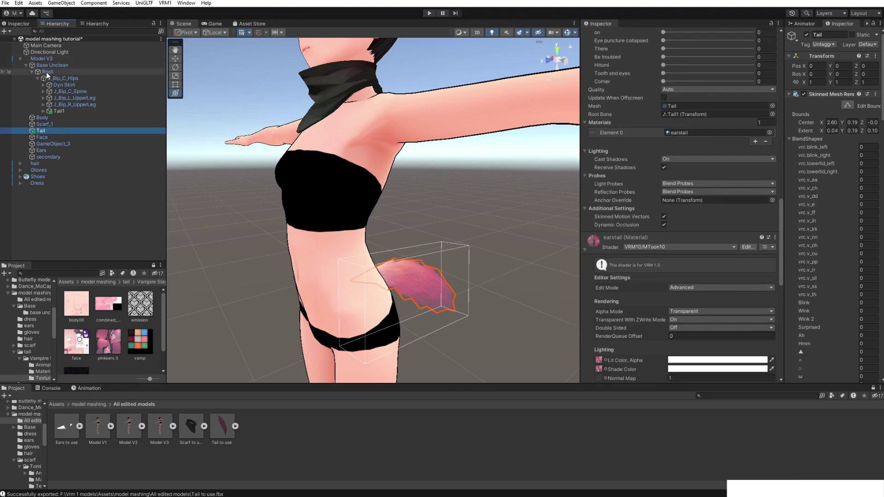
pyautogui.moveTo(46, 72); pyautogui.dragTo(689, 117)
pyautogui.scroll(-5, 402, 283)
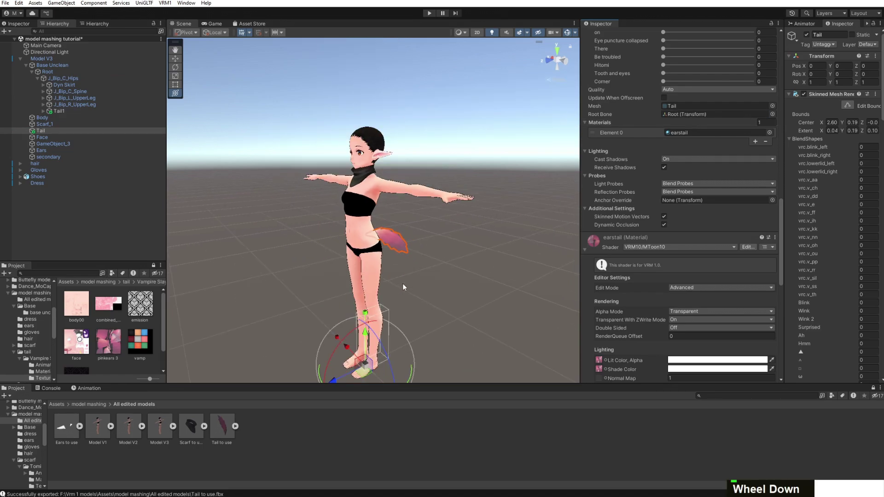
pyautogui.scroll(5, 401, 283)
pyautogui.scroll(-4, 399, 283)
pyautogui.scroll(-1, 399, 283)
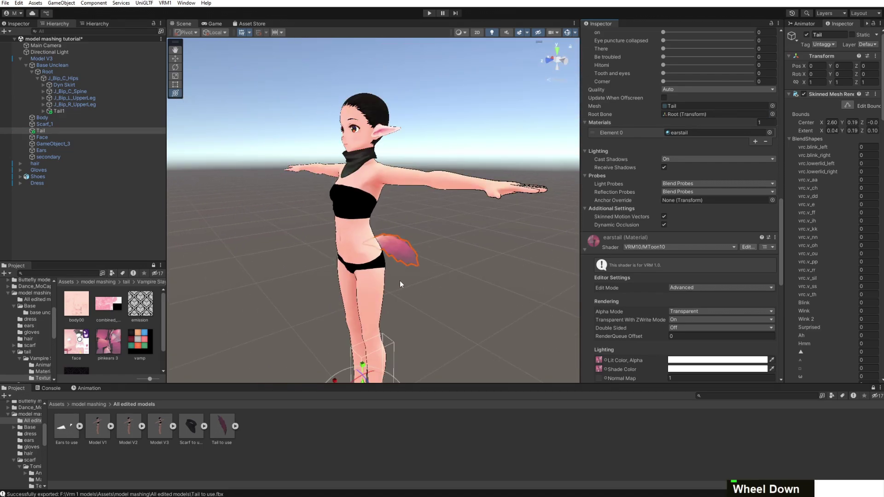
# Export Model V3 as a VRM 1.0 file named Model V4.vrm in the All edited models folder
pyautogui.click(61, 59)
pyautogui.click(165, 3)
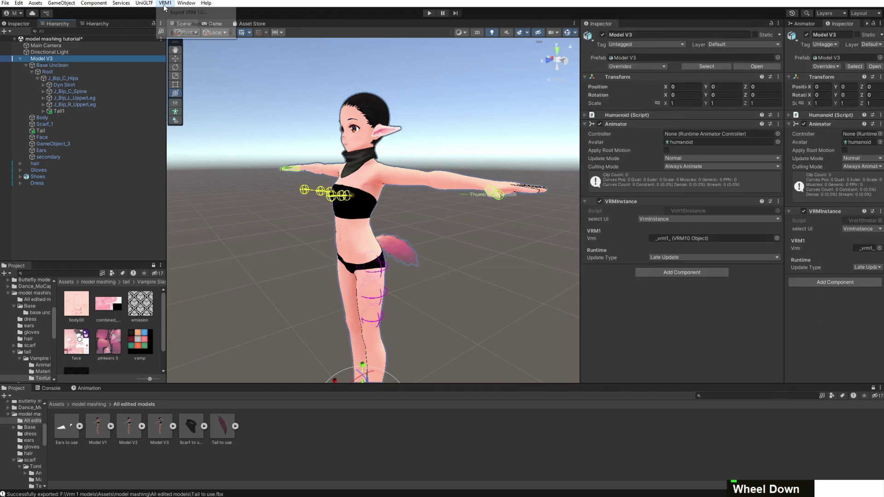
pyautogui.click(170, 14)
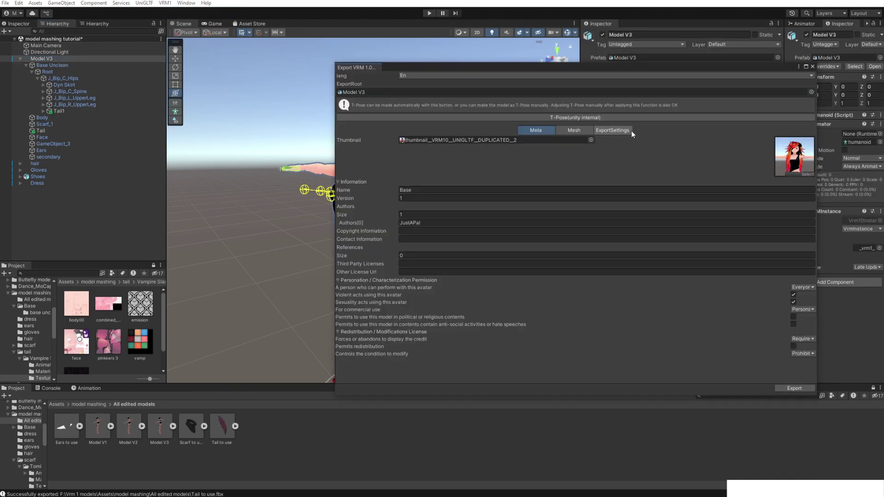
pyautogui.click(805, 388)
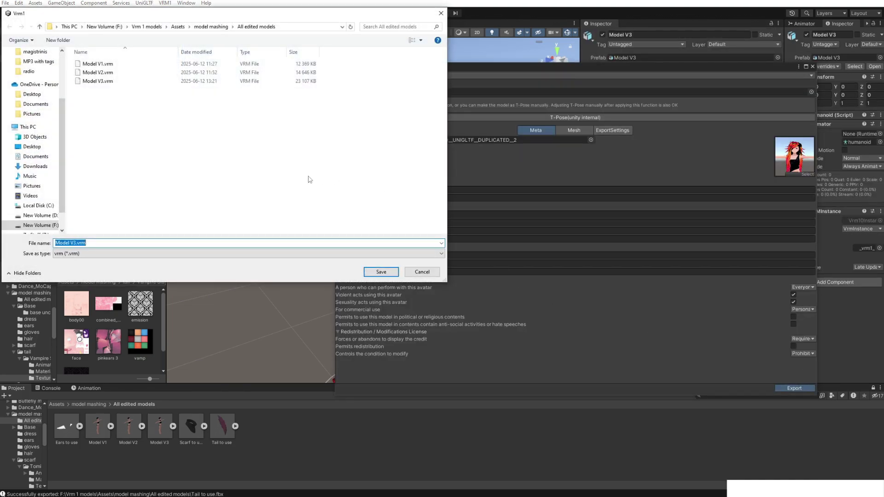
pyautogui.press('Right')
pyautogui.press('Left')
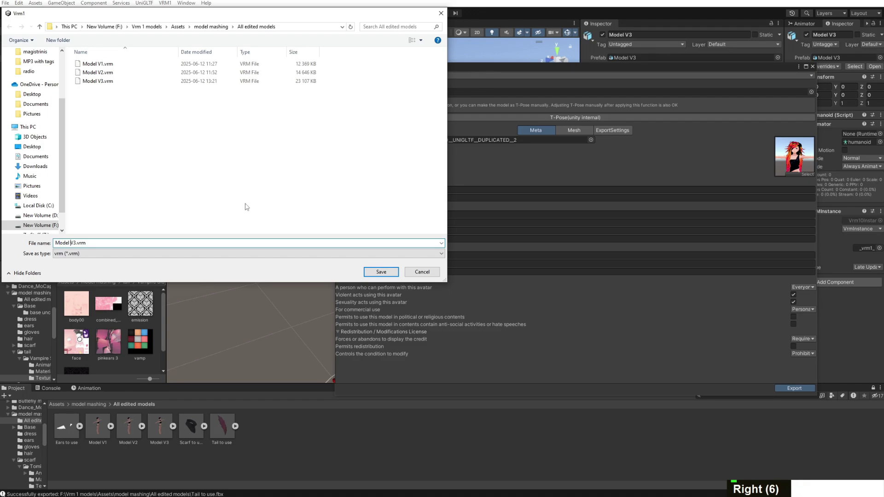
pyautogui.write('4')
pyautogui.press('Return')
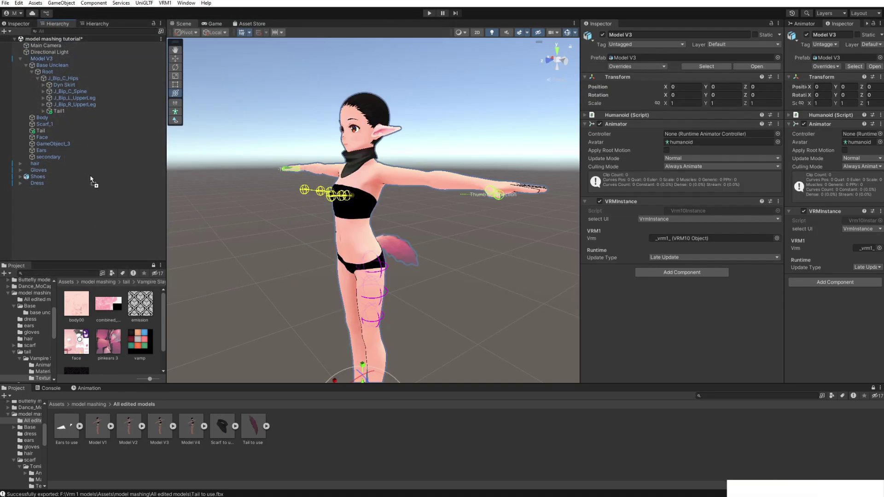
# Switch to the web model viewer and inspect the uploaded model's tail up close from behind
pyautogui.moveTo(95, 183); pyautogui.dragTo(73, 256)
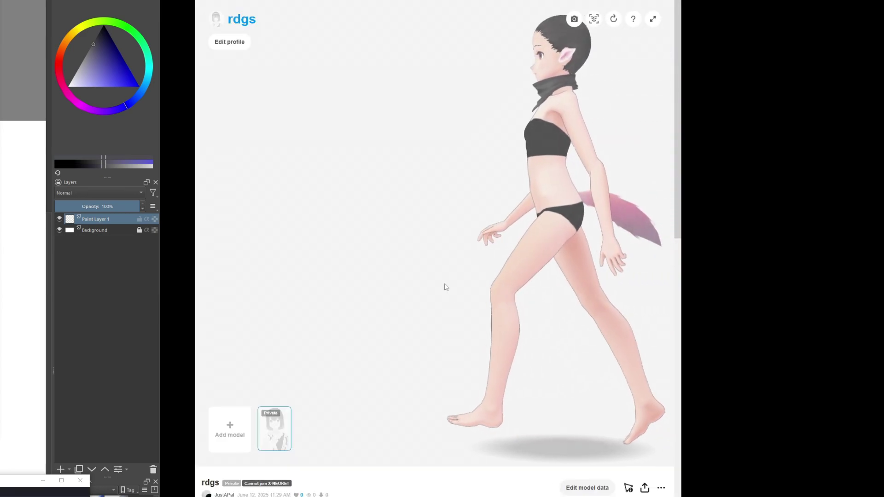
pyautogui.moveTo(367, 279); pyautogui.dragTo(195, 332)
pyautogui.scroll(5, 367, 229)
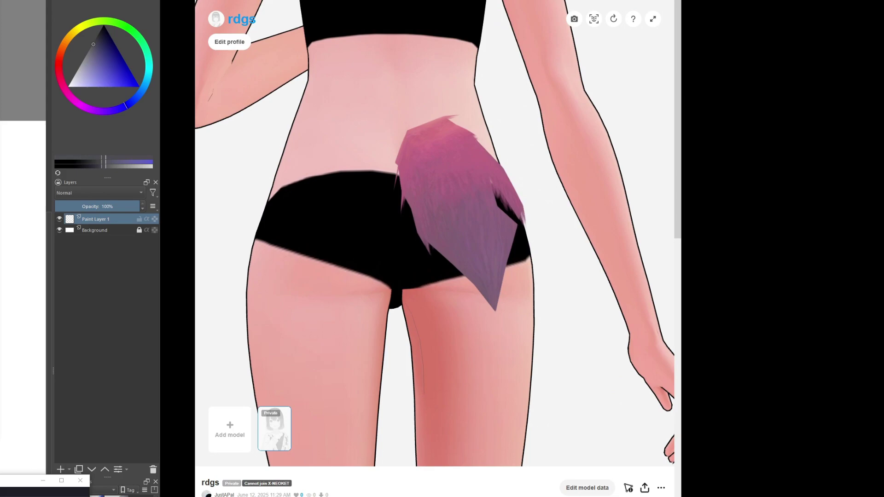
# Switch back to Unity and examine the tail's attachment to the body from the front and the side
pyautogui.scroll(-2, 463, 164)
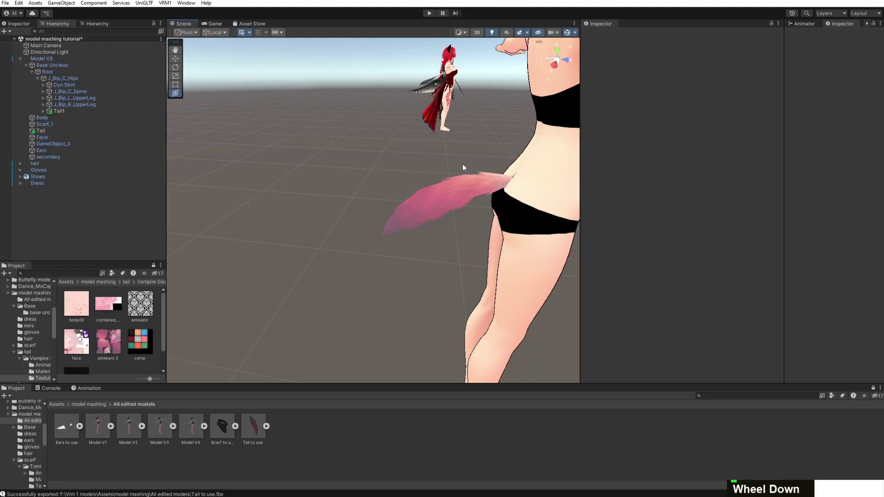
pyautogui.moveTo(462, 163); pyautogui.dragTo(383, 194, button='middle')
pyautogui.moveTo(383, 194); pyautogui.dragTo(394, 180, button='right')
pyautogui.scroll(-2, 395, 178)
pyautogui.moveTo(395, 178); pyautogui.dragTo(355, 154, button='middle')
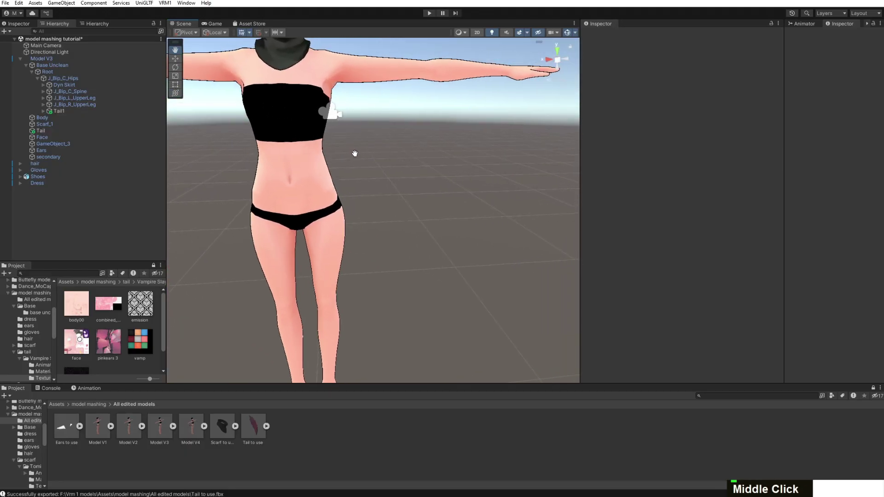
pyautogui.scroll(2, 492, 209)
pyautogui.moveTo(491, 209); pyautogui.dragTo(355, 251, button='right')
pyautogui.moveTo(355, 251); pyautogui.dragTo(386, 214, button='middle')
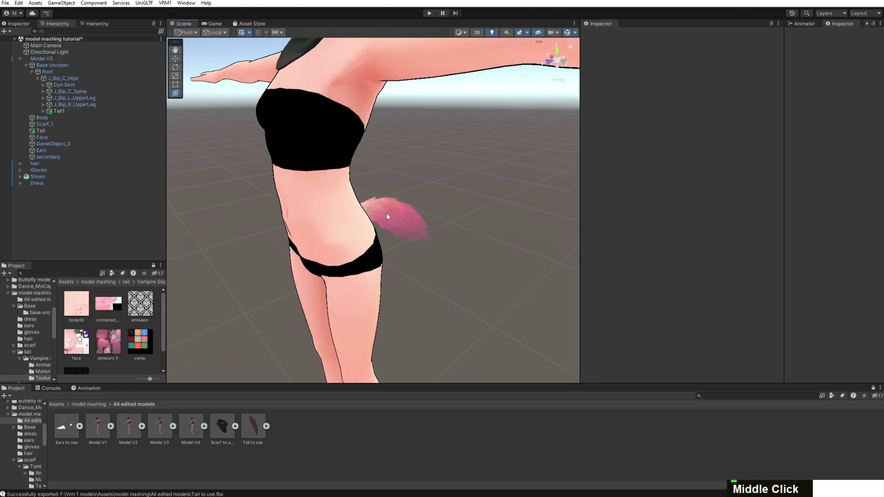
pyautogui.moveTo(386, 214); pyautogui.dragTo(365, 215, button='right')
pyautogui.moveTo(366, 214); pyautogui.dragTo(310, 215, button='middle')
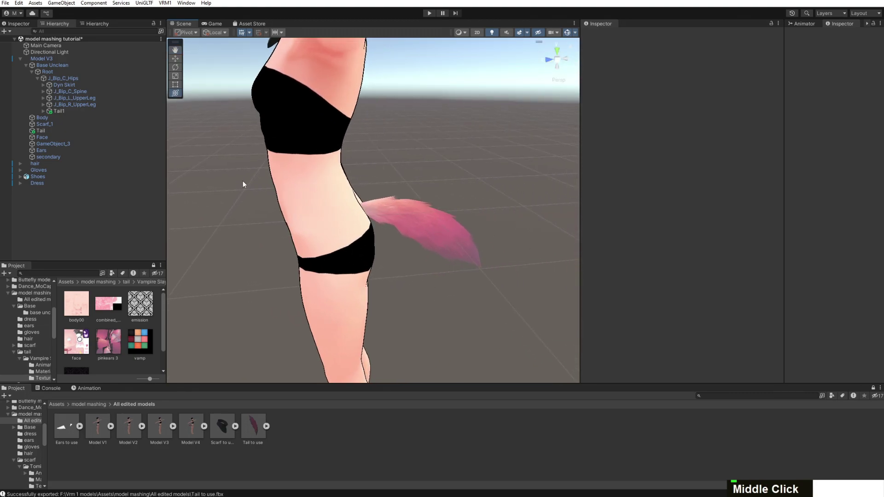
# Copy the VRM10 Spring Bone Joint component from the J_Sec_L_Bust1 bone under J_Bip_C_UpperChest
pyautogui.click(61, 110)
pyautogui.click(44, 111)
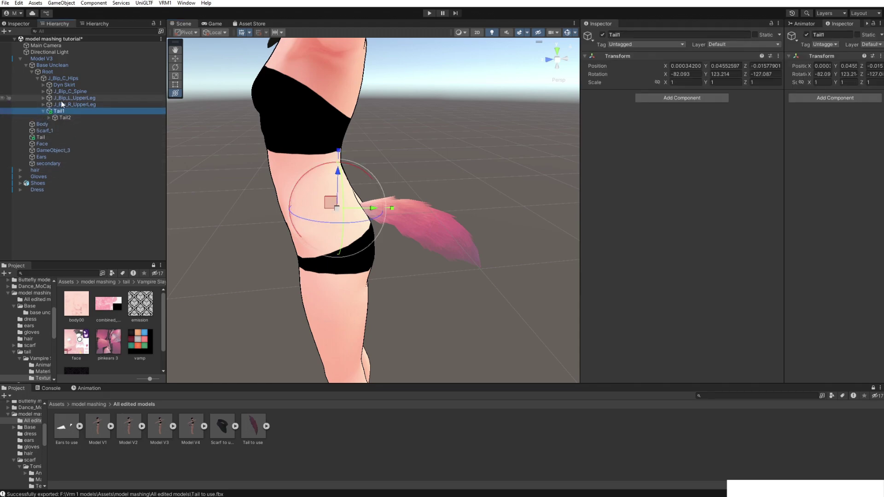
pyautogui.click(45, 92)
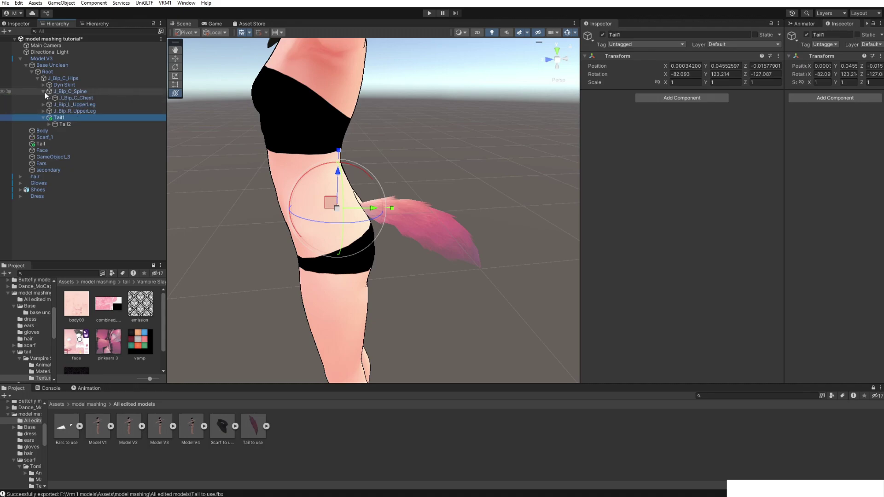
pyautogui.click(49, 97)
pyautogui.click(54, 104)
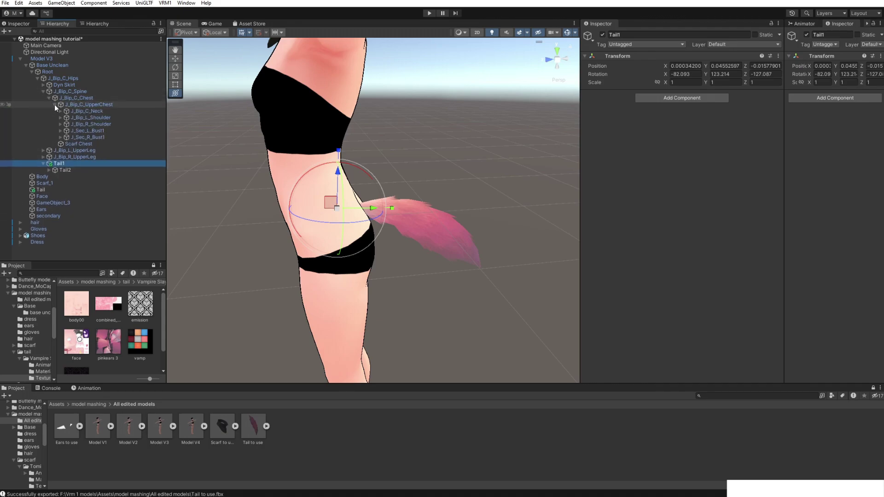
pyautogui.click(94, 132)
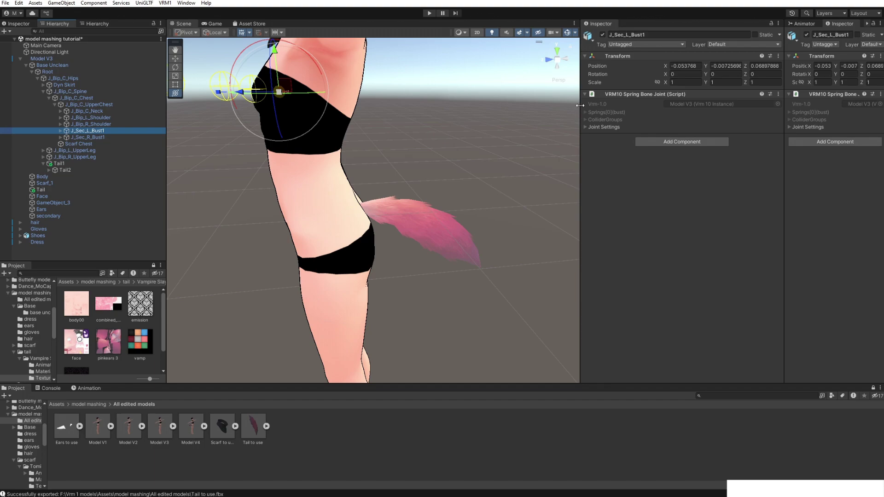
pyautogui.doubleClick(585, 128)
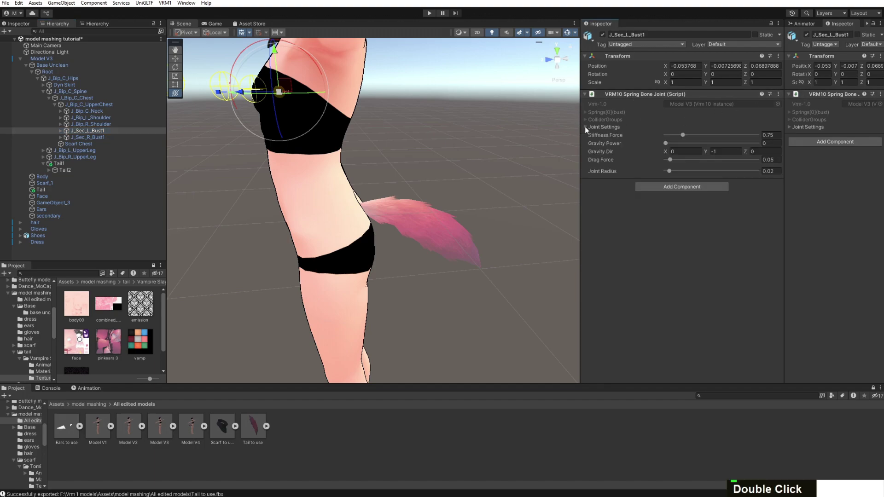
pyautogui.click(779, 95)
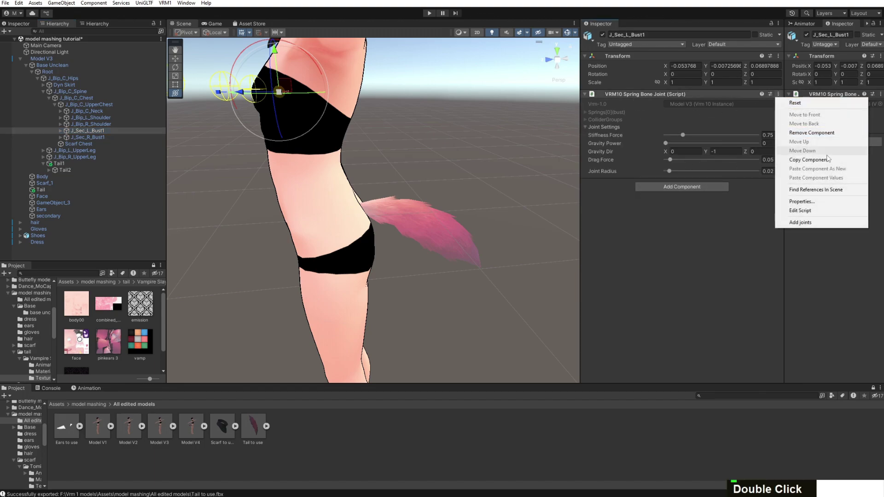
pyautogui.click(828, 160)
# Paste the copied VRM10 Spring Bone Joint as a new component on the Tail1 bone
pyautogui.click(112, 165)
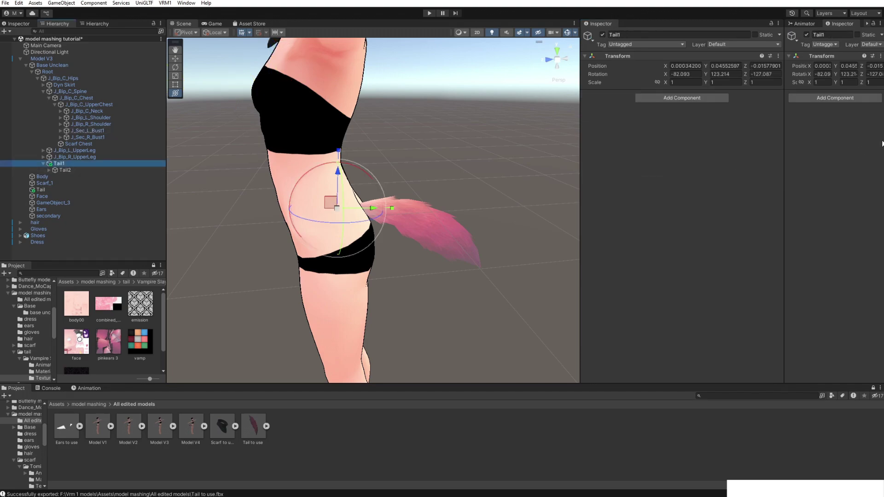
pyautogui.click(779, 56)
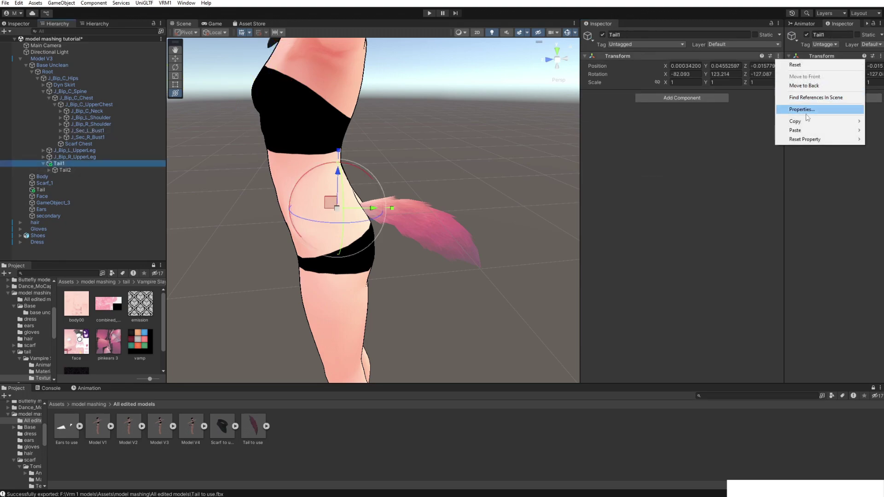
pyautogui.moveTo(814, 133)
pyautogui.click(875, 172)
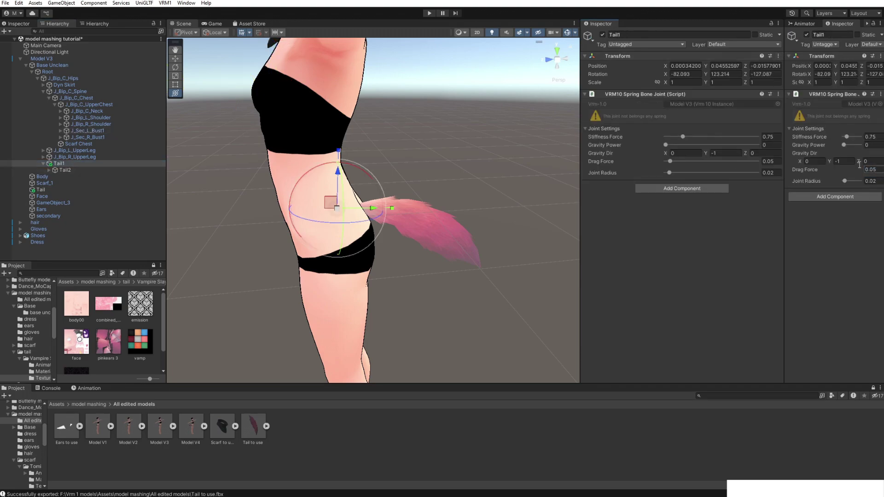
# Show the SpringBone settings of Model V3's VRMInstance and add a new spring named Tail
pyautogui.click(43, 58)
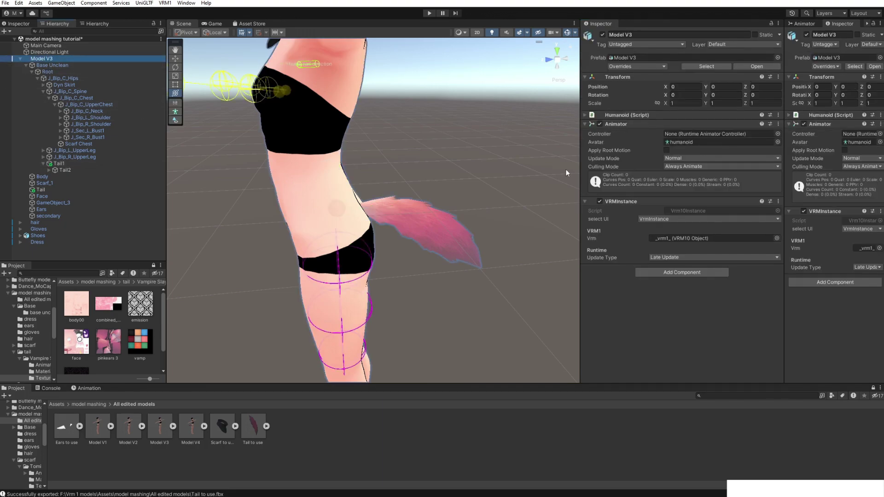
pyautogui.click(700, 220)
pyautogui.click(685, 250)
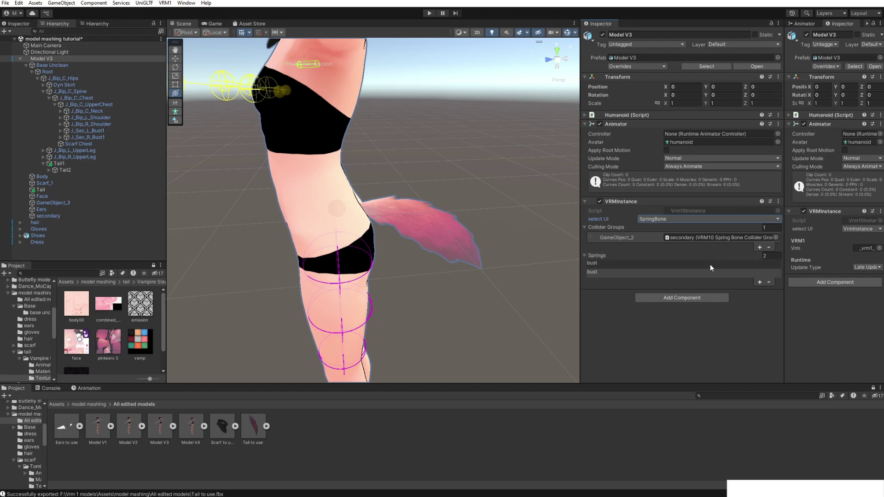
pyautogui.doubleClick(760, 282)
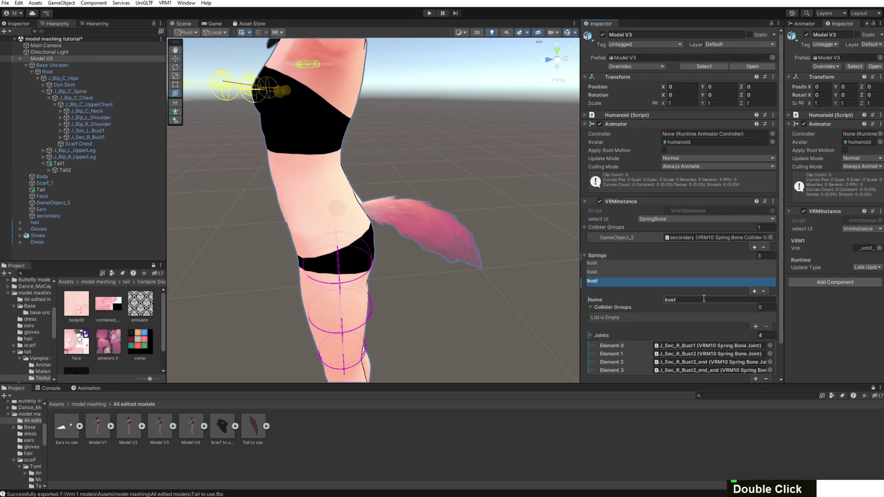
pyautogui.click(704, 299)
pyautogui.write('Tail')
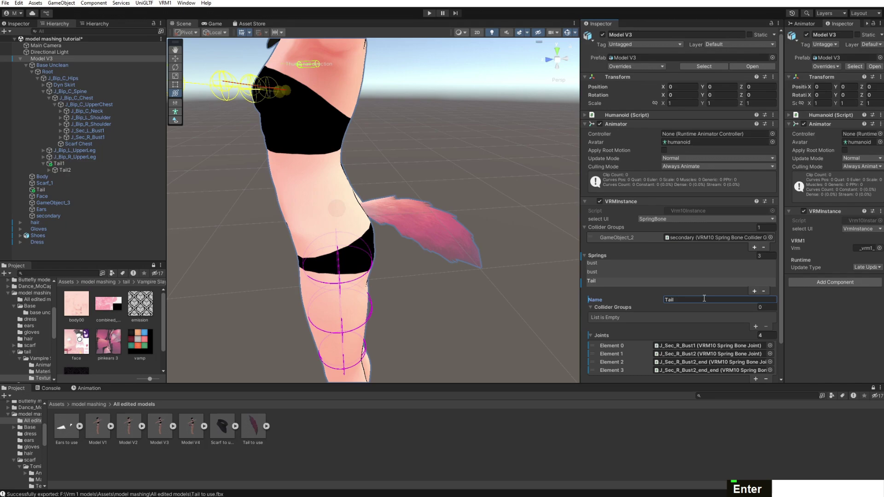
# Assign Tail1 as Element 0 of the Tail spring's joints and create joints for all its children
pyautogui.scroll(-2, 696, 292)
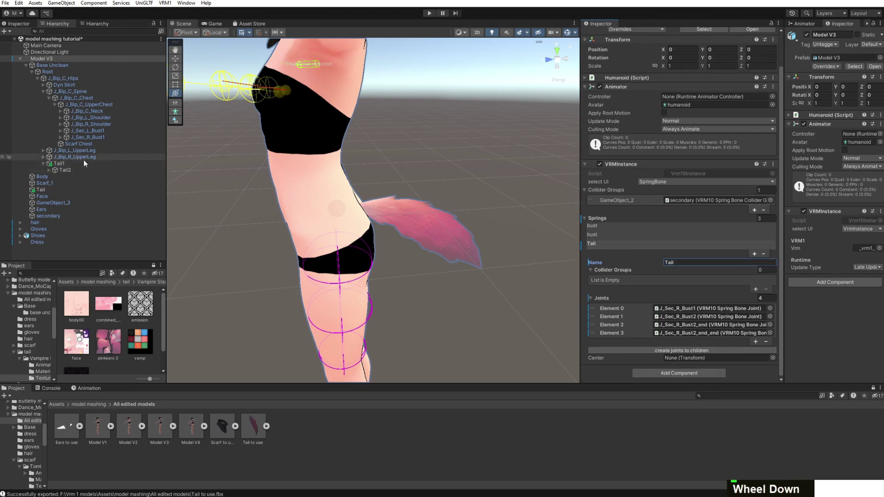
pyautogui.moveTo(65, 161); pyautogui.dragTo(696, 311)
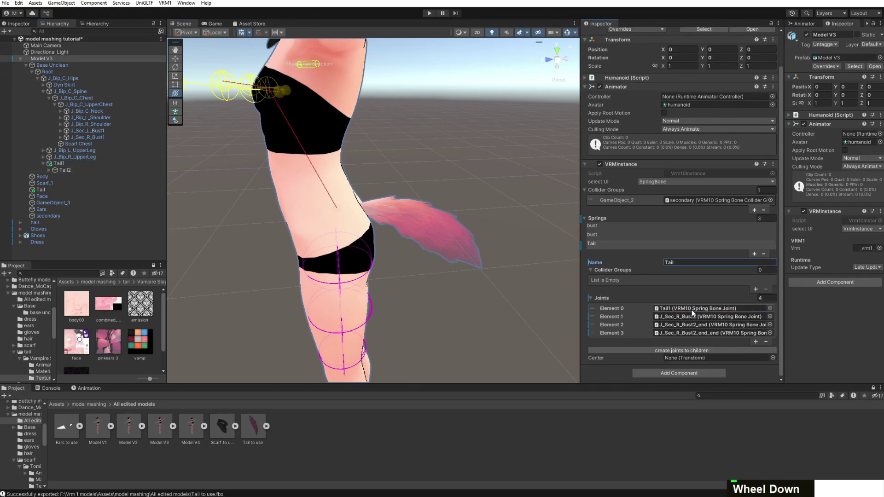
pyautogui.click(671, 352)
pyautogui.press('Return')
# Run the scene and move Model V3 sideways and back and forth to test how the tail sways
pyautogui.scroll(-2, 639, 339)
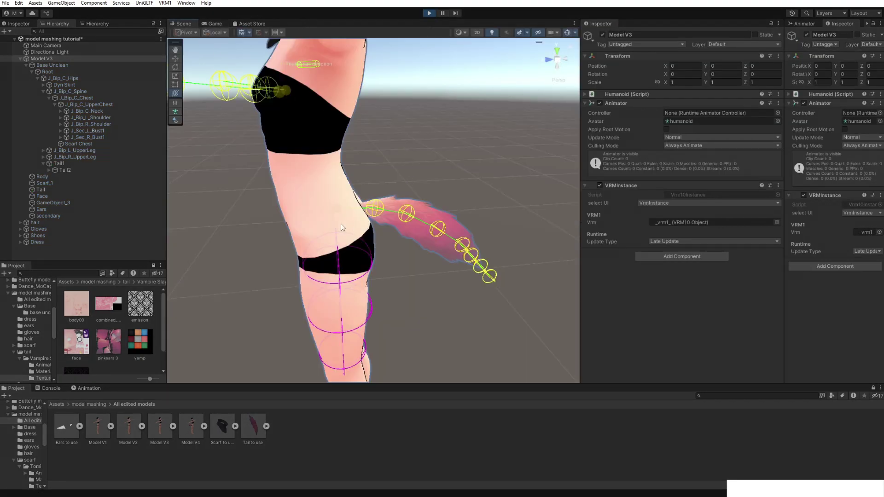
pyautogui.moveTo(339, 226); pyautogui.dragTo(496, 232, button='right')
pyautogui.moveTo(258, 212); pyautogui.dragTo(456, 180, button='middle')
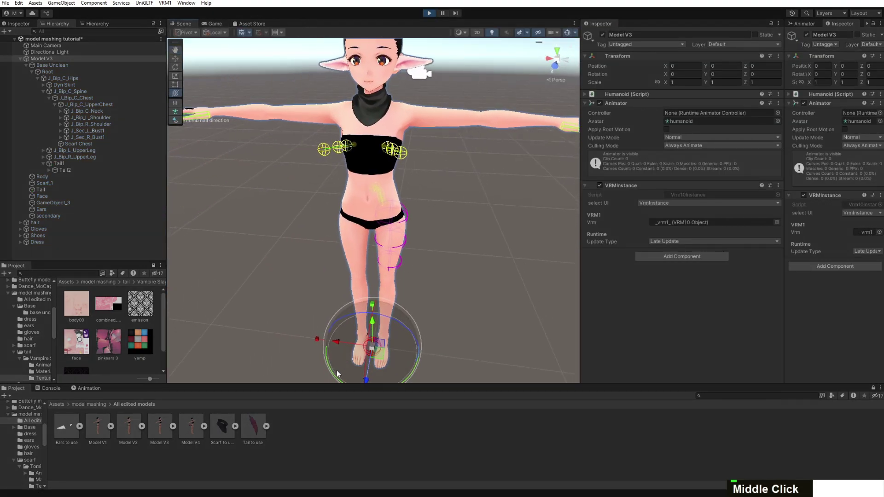
pyautogui.moveTo(335, 340)
pyautogui.mouseDown()
pyautogui.moveTo(317, 337)
pyautogui.moveTo(350, 338)
pyautogui.moveTo(320, 339)
pyautogui.mouseUp()
pyautogui.moveTo(476, 278); pyautogui.dragTo(415, 267, button='right')
pyautogui.moveTo(415, 267); pyautogui.dragTo(385, 340, button='middle')
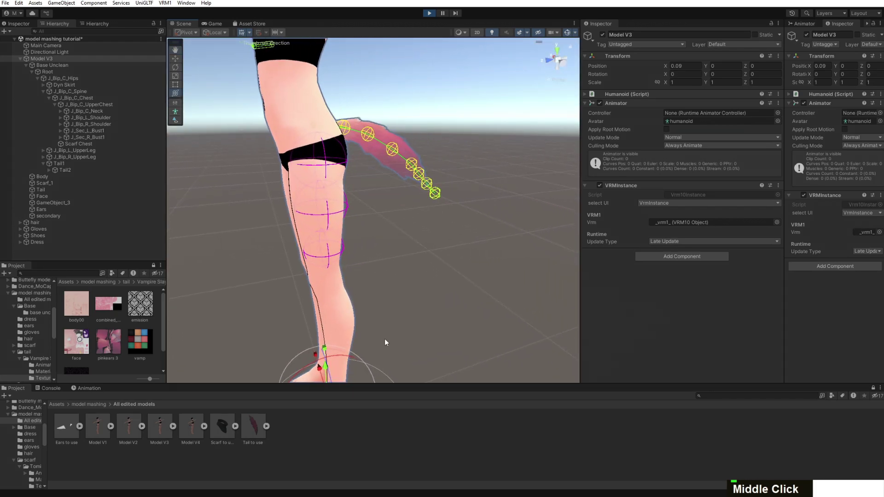
pyautogui.scroll(-5, 305, 358)
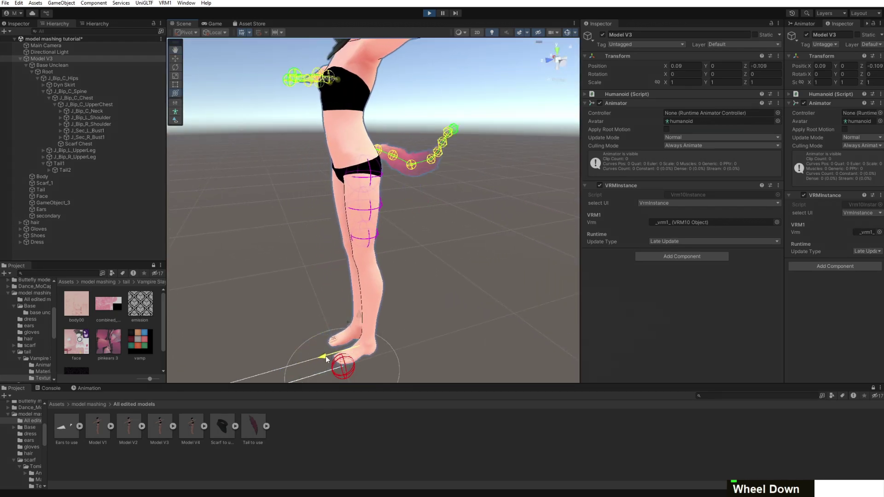
pyautogui.moveTo(295, 363); pyautogui.dragTo(308, 348)
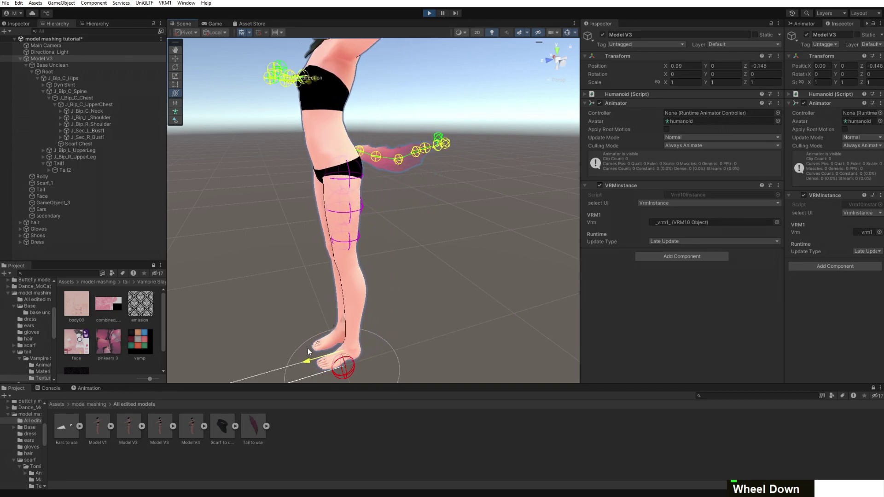
# Set Tail1's Stiffness Force to about 0.157 and copy its VRM10 Spring Bone Joint component
pyautogui.doubleClick(75, 163)
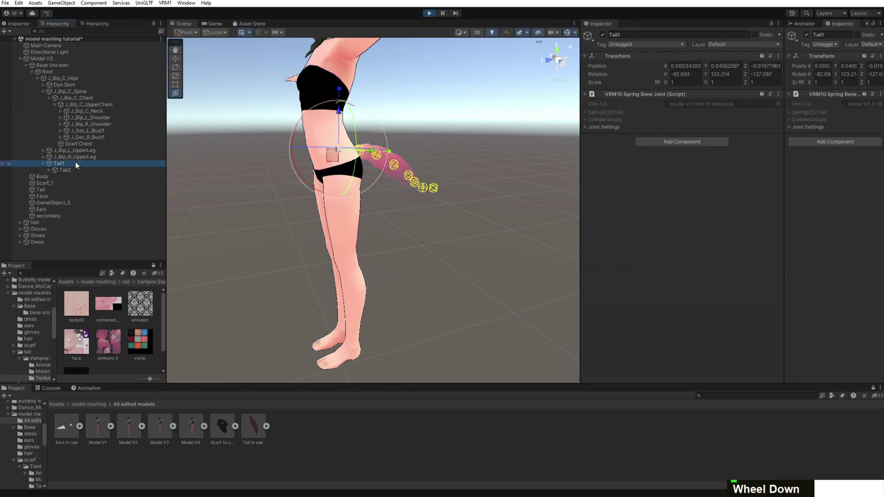
pyautogui.click(585, 127)
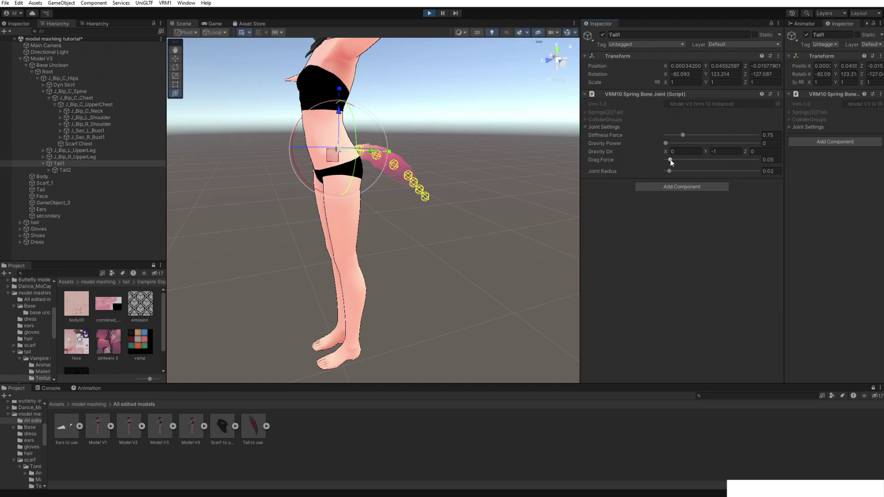
pyautogui.moveTo(678, 137); pyautogui.dragTo(671, 139)
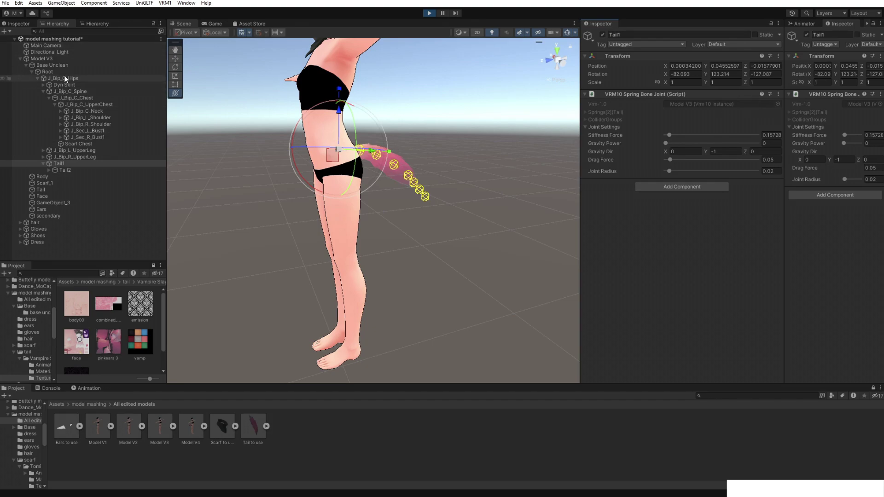
pyautogui.click(778, 94)
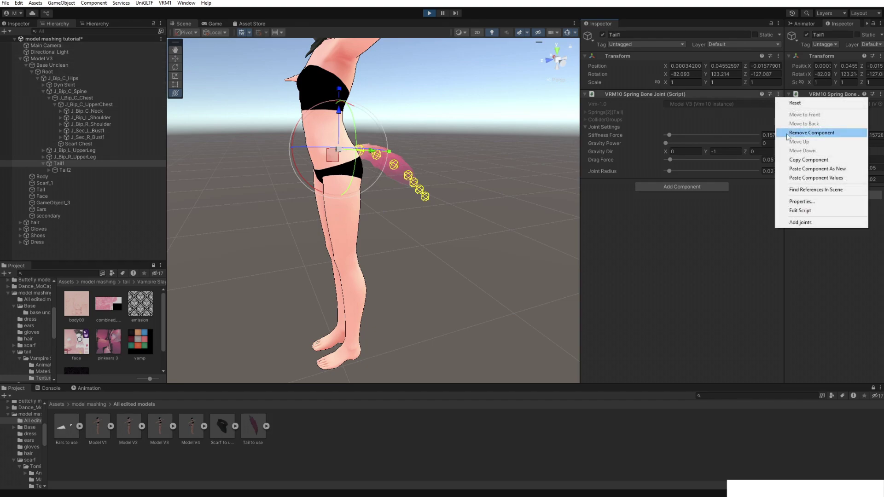
pyautogui.click(811, 157)
# Recreate the Tail spring's child joints during play and move Model V3 to test the tail's sway, ending play mode when done
pyautogui.click(98, 60)
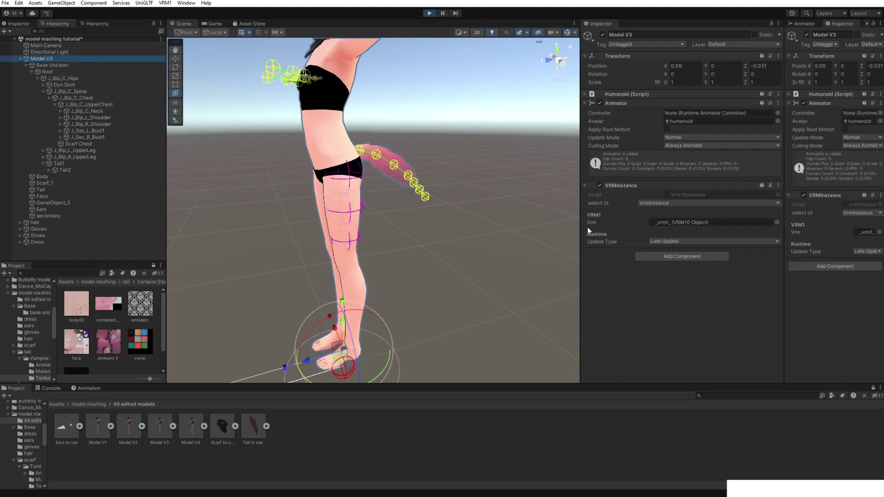
pyautogui.click(669, 205)
pyautogui.click(675, 235)
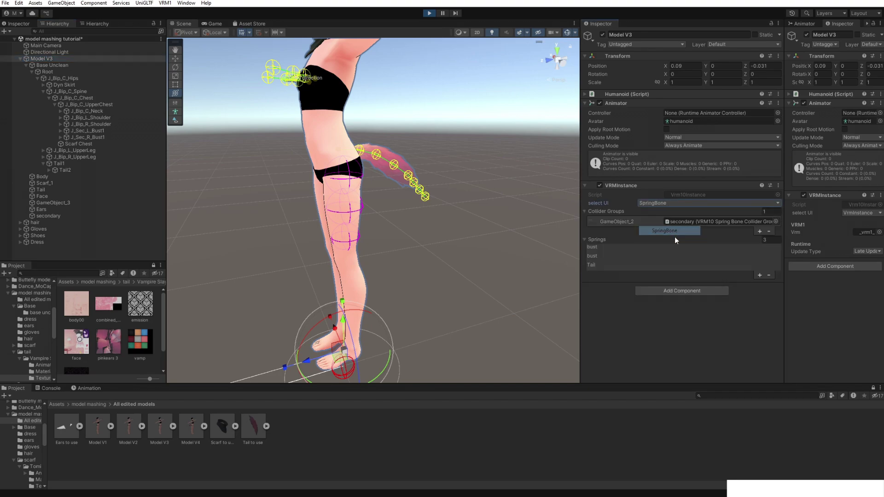
pyautogui.click(649, 266)
pyautogui.scroll(-3, 703, 319)
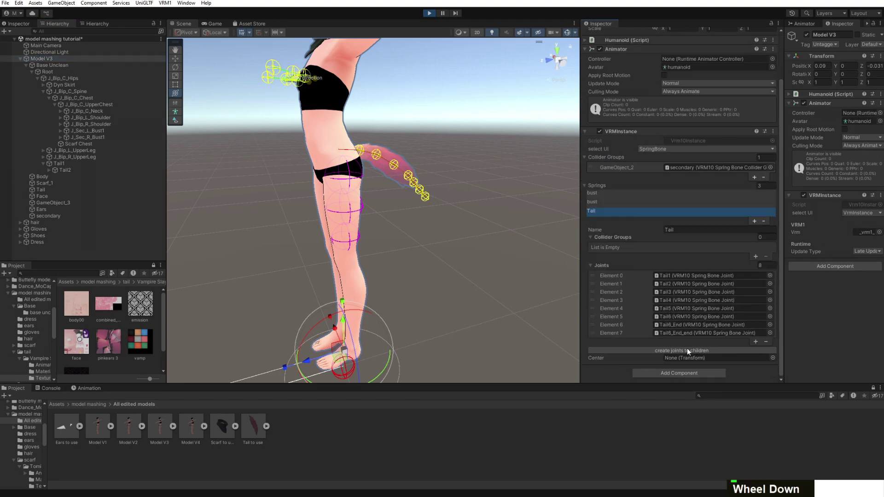
pyautogui.click(689, 351)
pyautogui.click(466, 265)
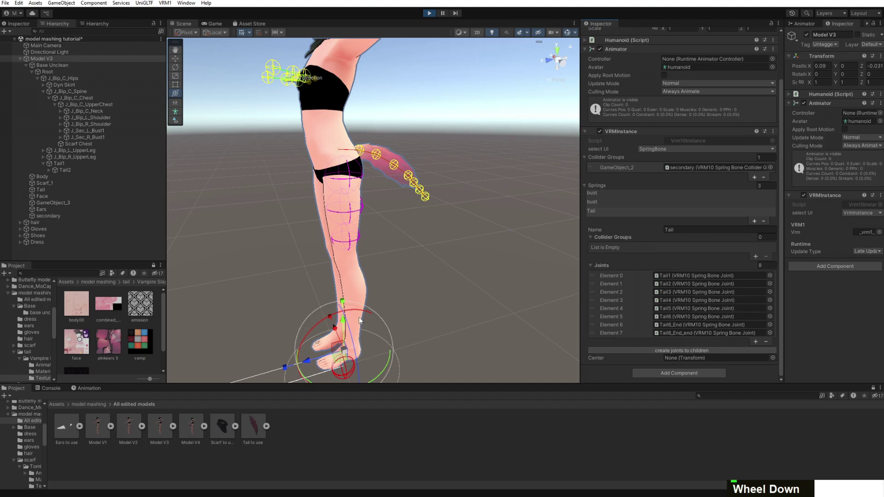
pyautogui.moveTo(305, 360); pyautogui.dragTo(330, 349)
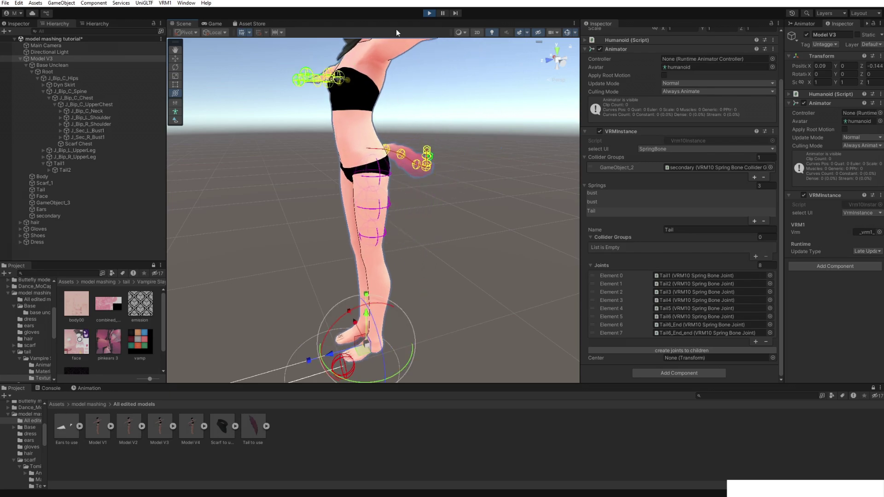
pyautogui.click(429, 14)
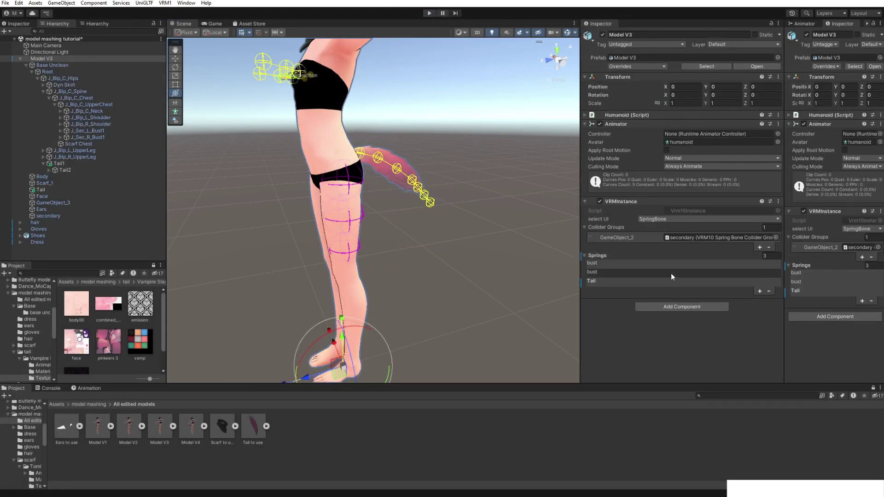
# Paste the copied component values onto Tail1's spring bone joint and set its Drag Force to 0.169
pyautogui.click(672, 281)
pyautogui.click(79, 162)
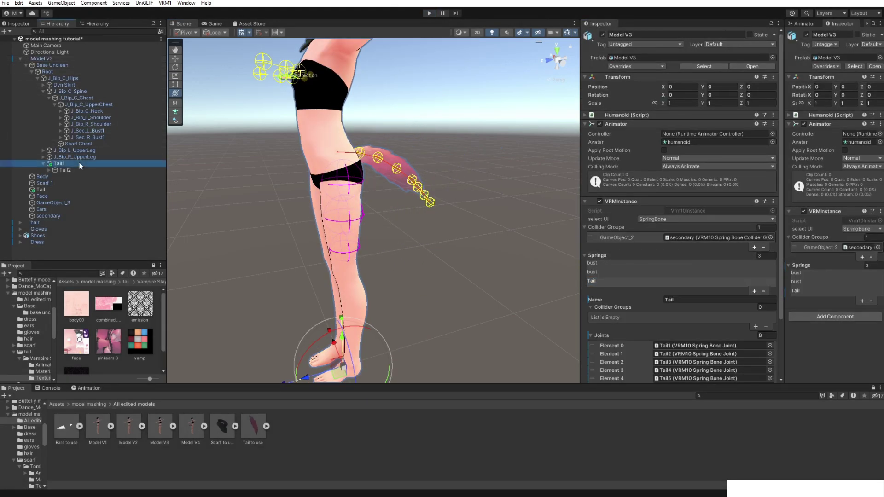
pyautogui.click(778, 95)
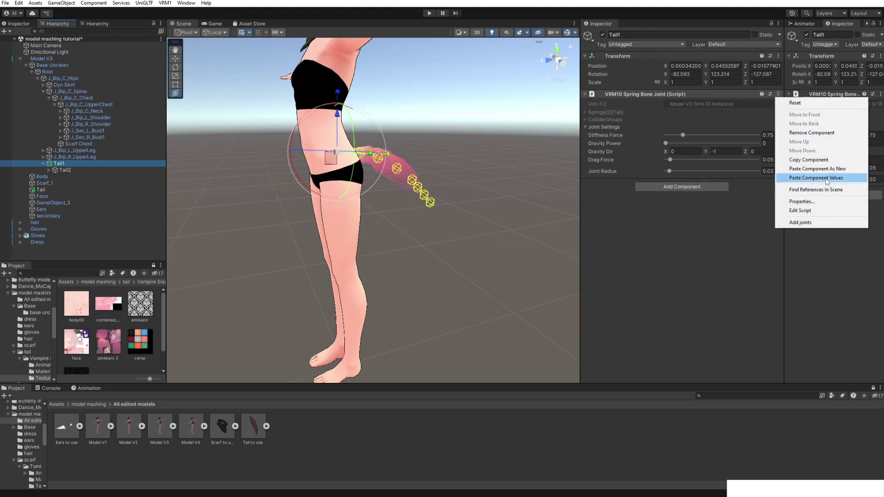
pyautogui.click(801, 178)
pyautogui.moveTo(667, 163); pyautogui.dragTo(682, 165)
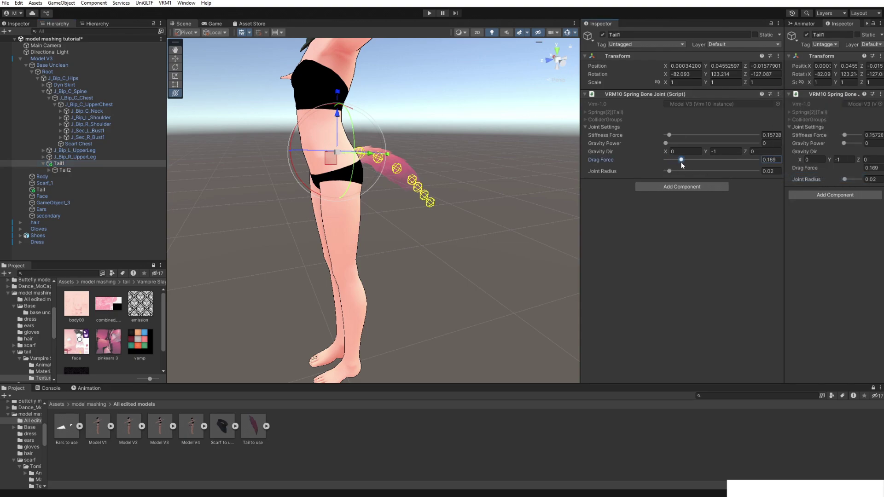
# Recreate the joints to children for Model V3's Tail spring and accept overwriting the existing joint list
pyautogui.click(47, 58)
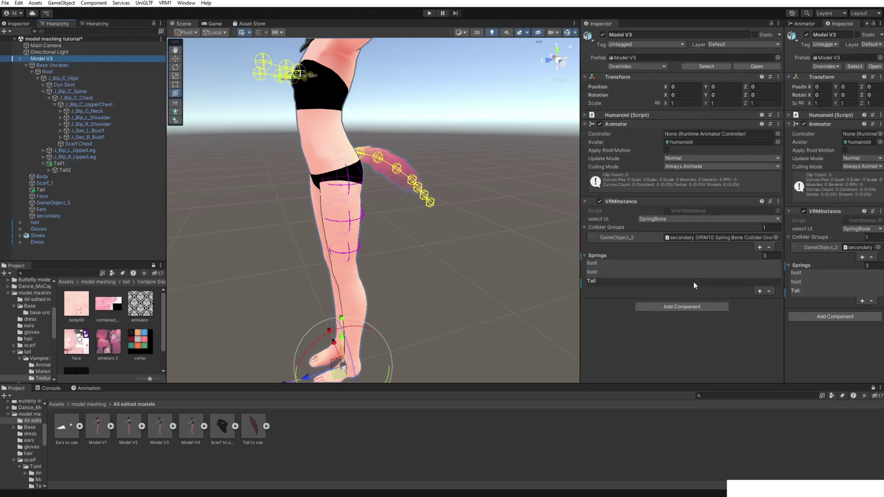
pyautogui.click(622, 283)
pyautogui.scroll(-3, 634, 302)
pyautogui.click(702, 350)
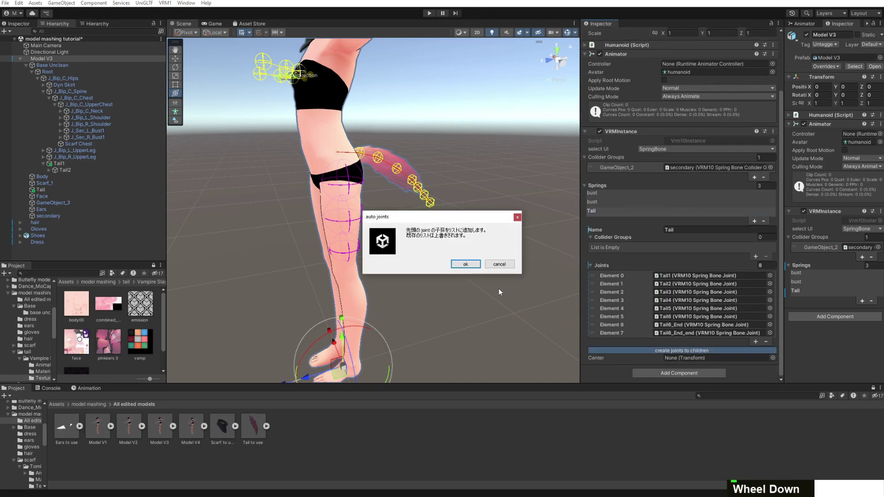
pyautogui.doubleClick(464, 265)
# Run the scene, move Model V3 back and forth to test the tail's sway, and end play mode
pyautogui.click(432, 12)
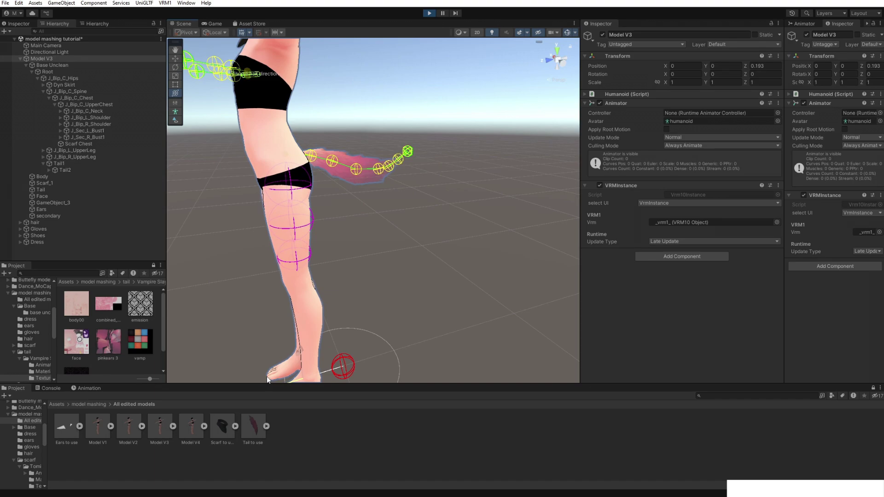
pyautogui.moveTo(277, 382); pyautogui.dragTo(324, 318)
pyautogui.click(430, 13)
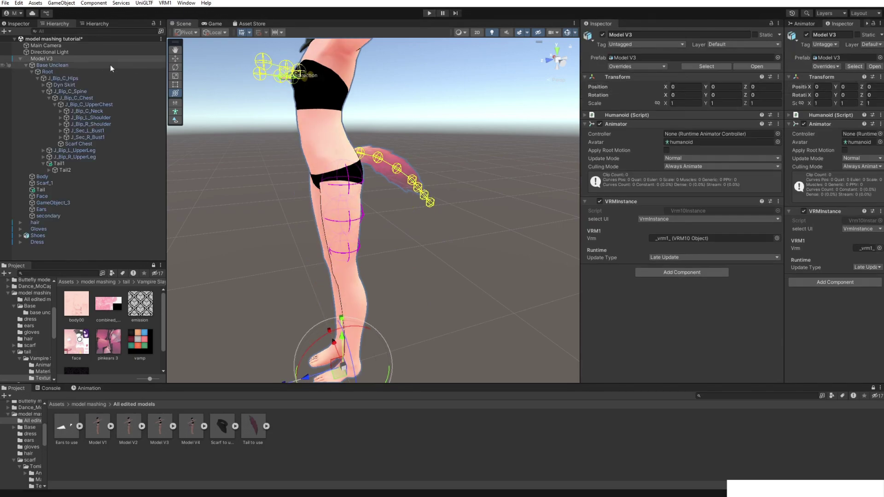
# Export Model V3 as a VRM 1.0 file, browsing into the project's Assets folder for the save location
pyautogui.click(103, 59)
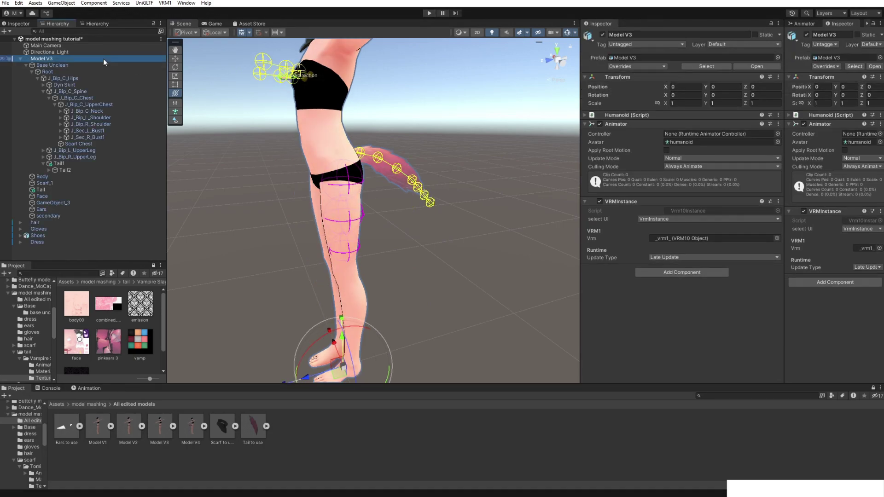
pyautogui.click(165, 3)
pyautogui.click(198, 12)
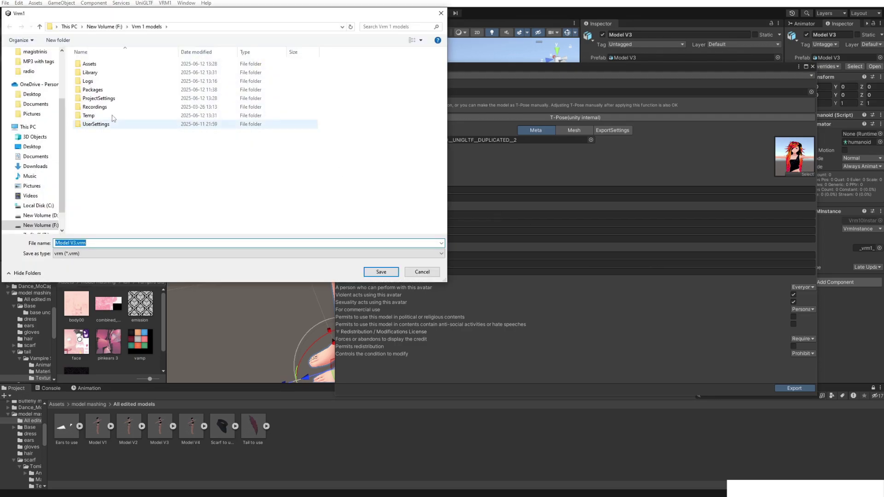
pyautogui.doubleClick(116, 69)
pyautogui.scroll(-3, 33, 184)
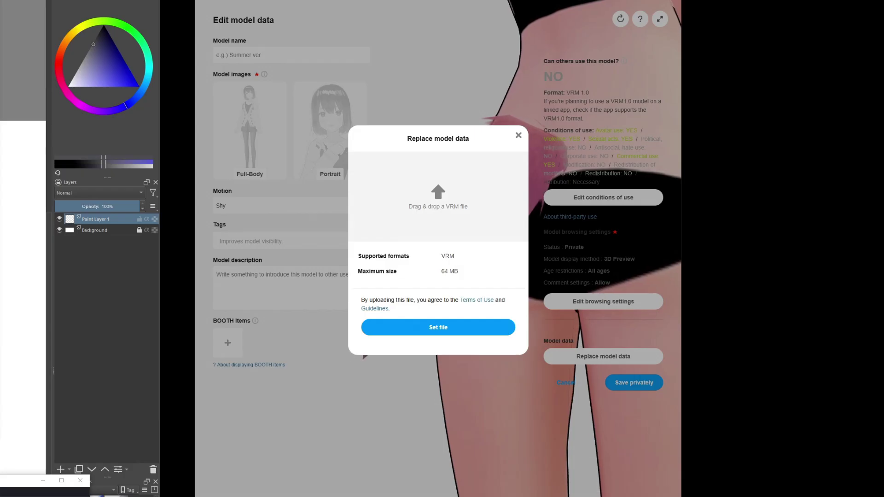
# Switch to VRoid Hub, set a VRM file as the replacement model data, and examine the tail's movement from several angles
pyautogui.click(474, 328)
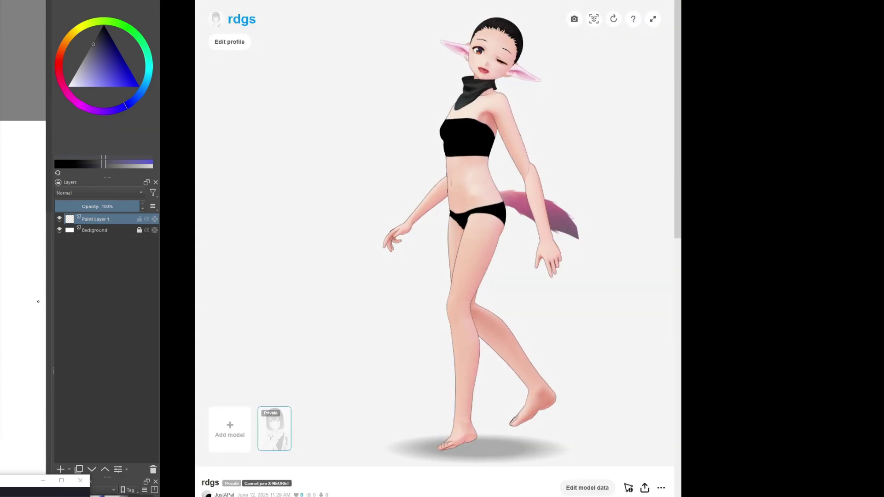
pyautogui.moveTo(532, 300); pyautogui.dragTo(286, 321)
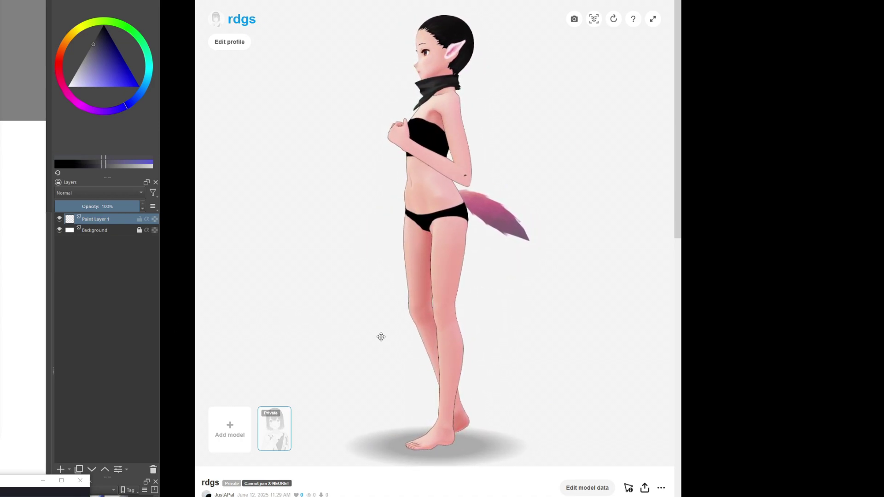
pyautogui.scroll(8, 385, 252)
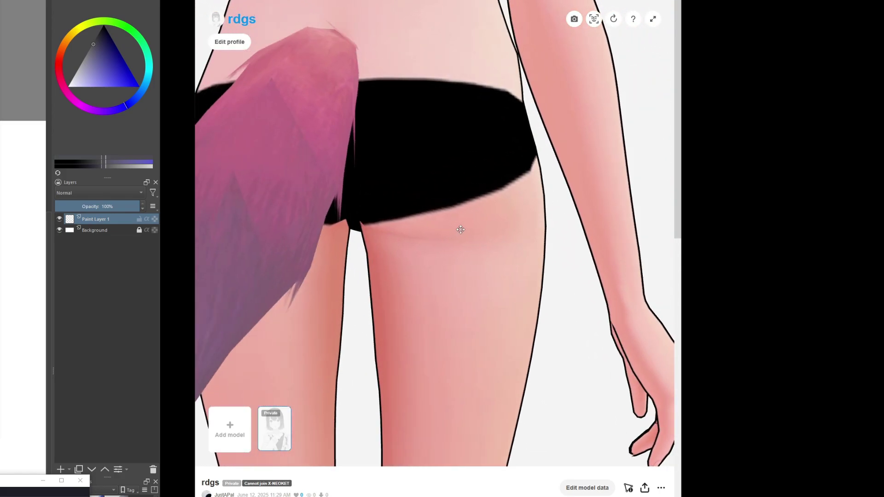
pyautogui.scroll(-5, 502, 208)
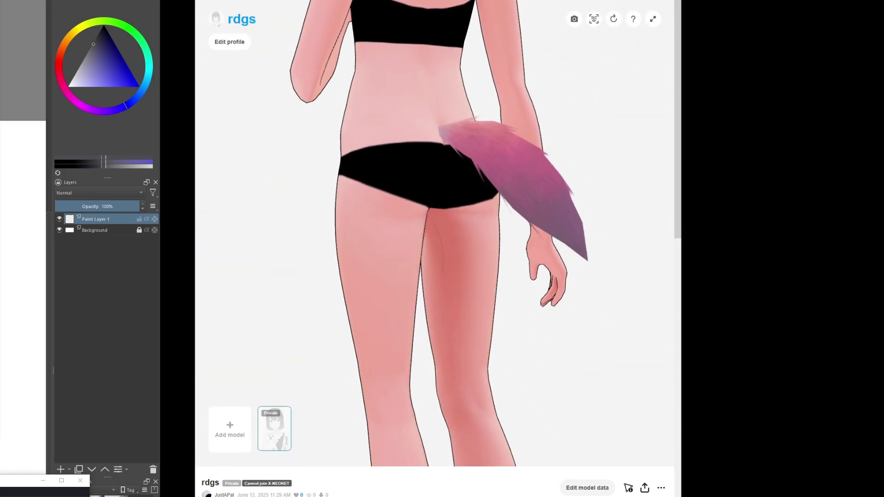
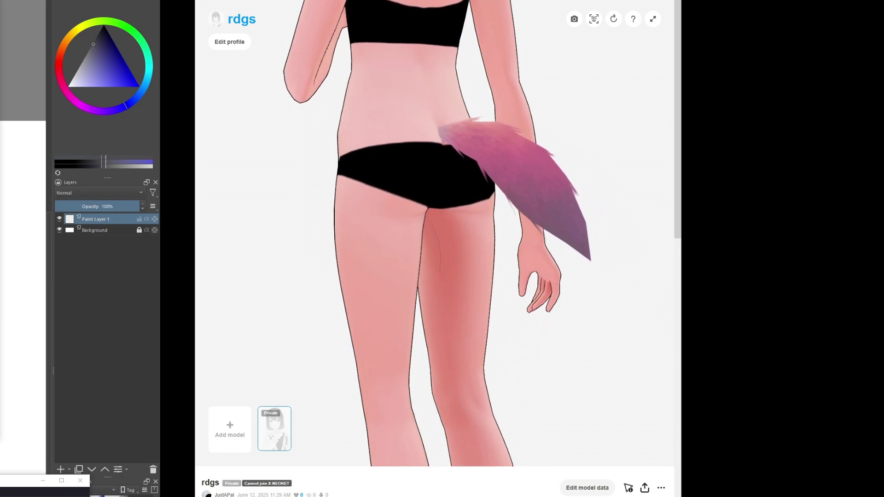
pyautogui.moveTo(445, 174); pyautogui.dragTo(413, 106)
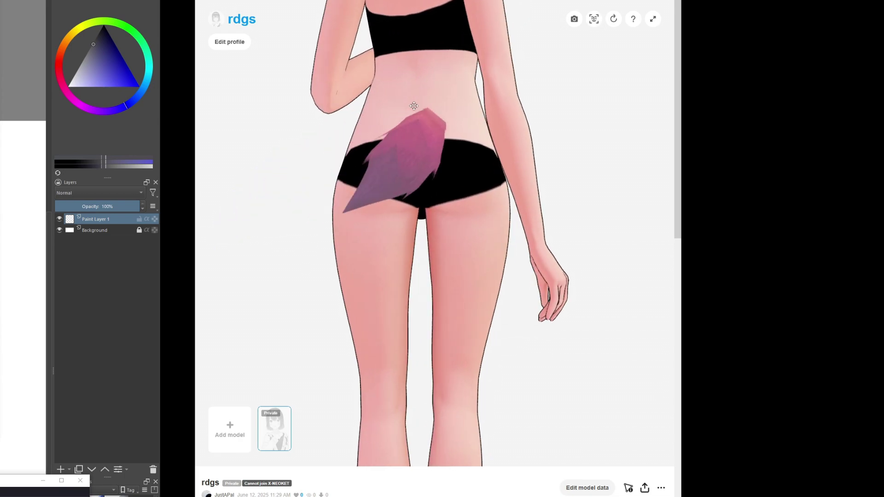
pyautogui.moveTo(399, 47); pyautogui.dragTo(430, 37)
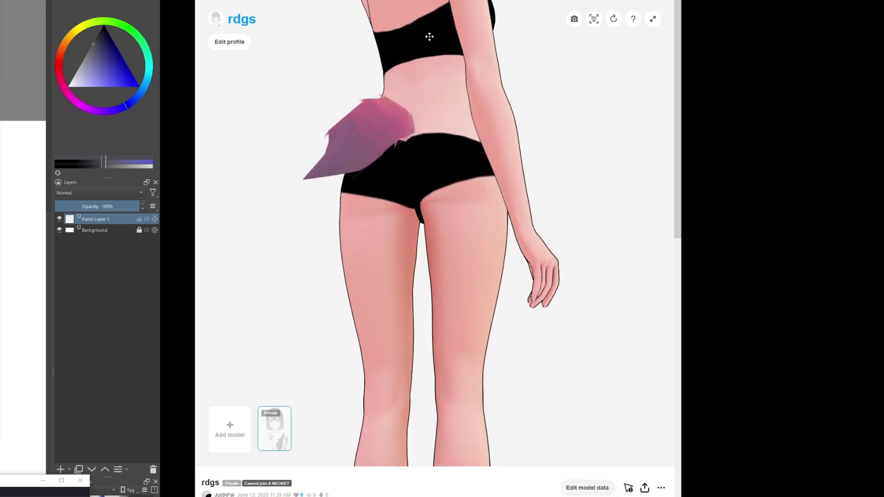
pyautogui.scroll(-5, 309, 162)
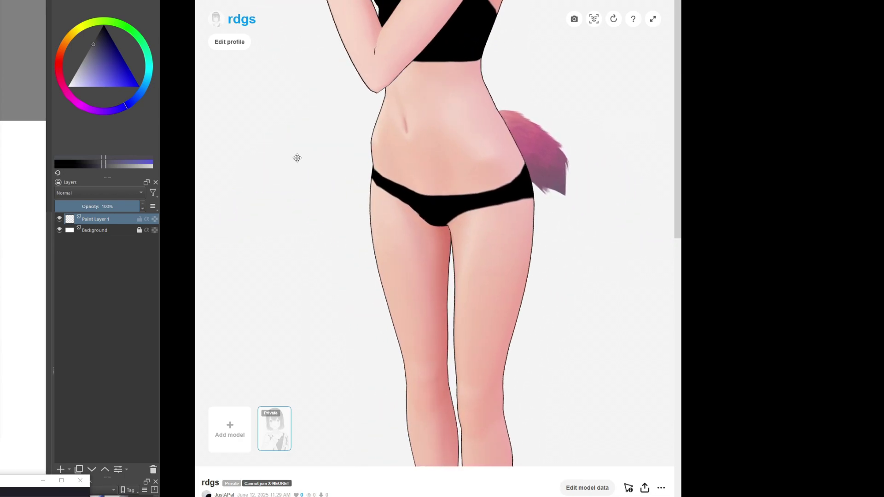
pyautogui.scroll(8, 433, 172)
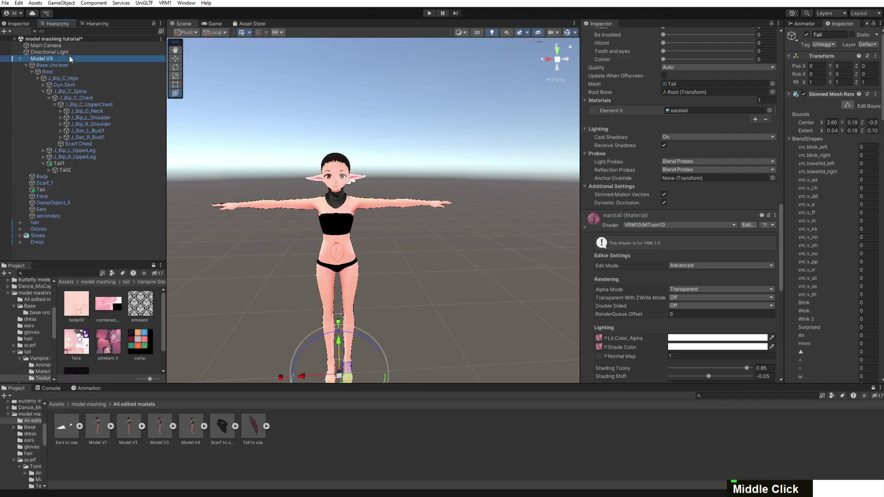
# Delete Model V3 from the scene and place the Model V4 prefab at the head of the avatar list
pyautogui.click(69, 57)
pyautogui.press('Delete')
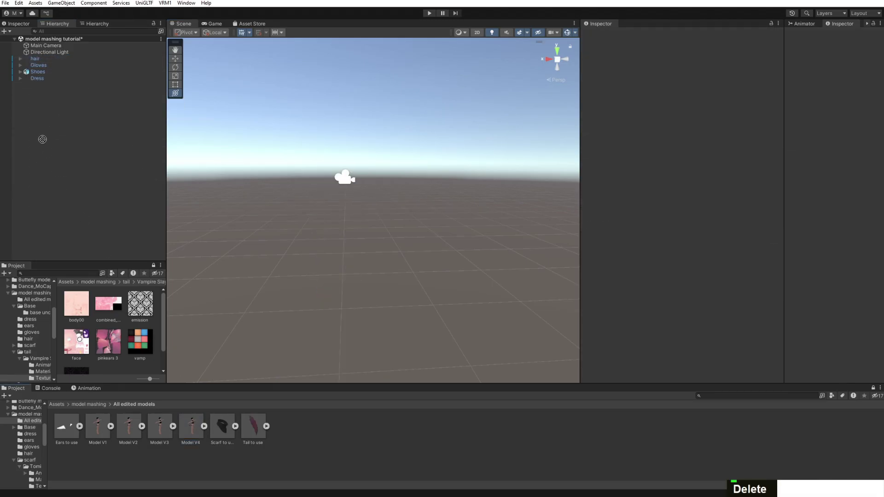
pyautogui.moveTo(43, 139); pyautogui.dragTo(48, 56)
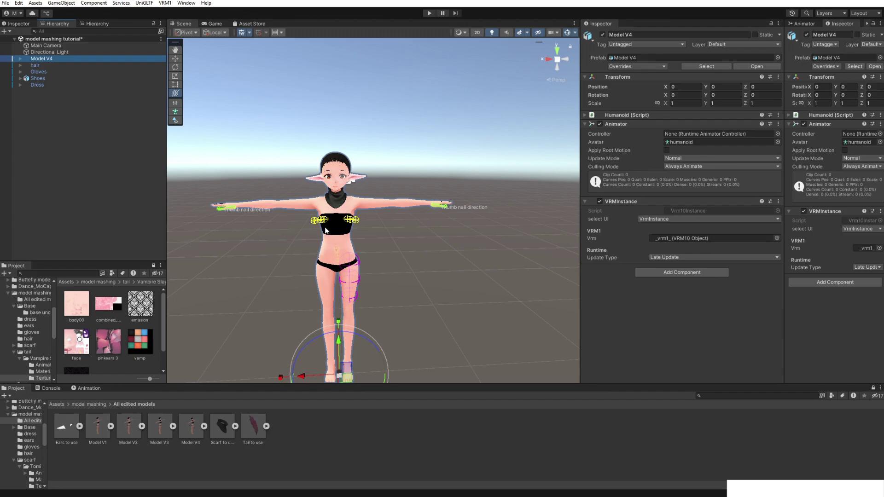
# Move the hair avatar along X to -1.335 so it stands beside Model V4
pyautogui.scroll(-5, 326, 230)
pyautogui.moveTo(515, 219); pyautogui.dragTo(410, 195, button='middle')
pyautogui.click(399, 196)
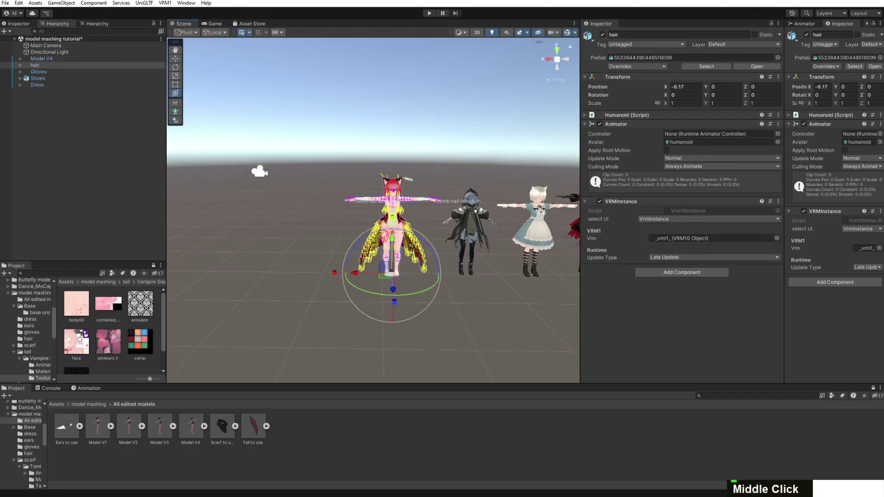
pyautogui.click(62, 65)
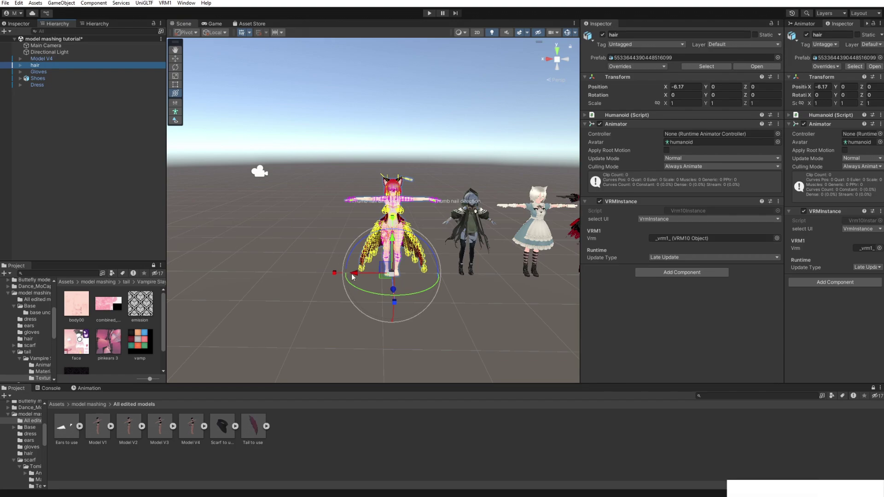
pyautogui.moveTo(352, 276); pyautogui.dragTo(154, 271)
pyautogui.scroll(-2, 284, 256)
pyautogui.moveTo(284, 258); pyautogui.dragTo(418, 280, button='middle')
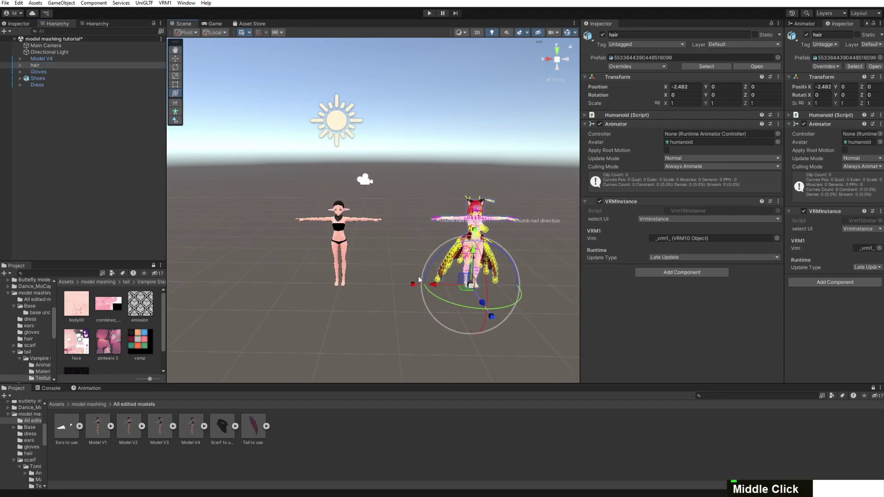
pyautogui.moveTo(432, 286); pyautogui.dragTo(388, 285)
# Examine the hair avatar's hair strands, cat ears and spring bones up close
pyautogui.scroll(5, 393, 235)
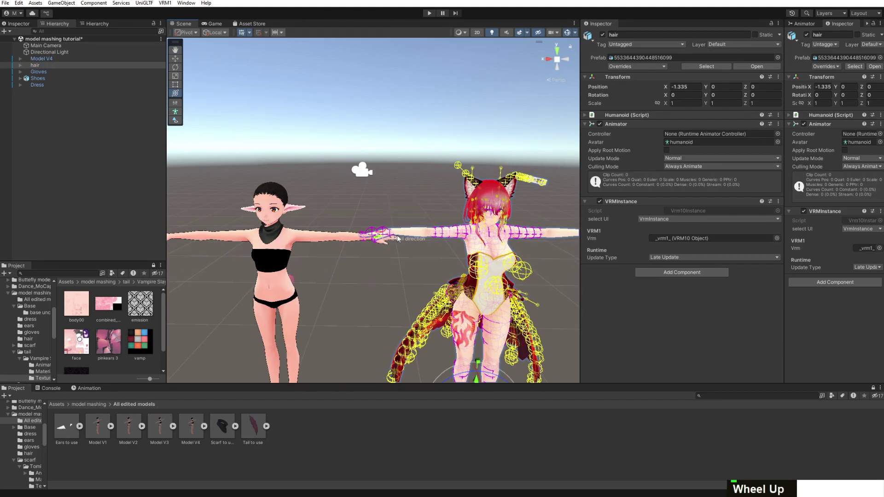
pyautogui.moveTo(396, 237); pyautogui.dragTo(431, 247, button='right')
pyautogui.scroll(5, 432, 245)
pyautogui.scroll(-4, 432, 244)
pyautogui.moveTo(460, 258); pyautogui.dragTo(431, 240, button='middle')
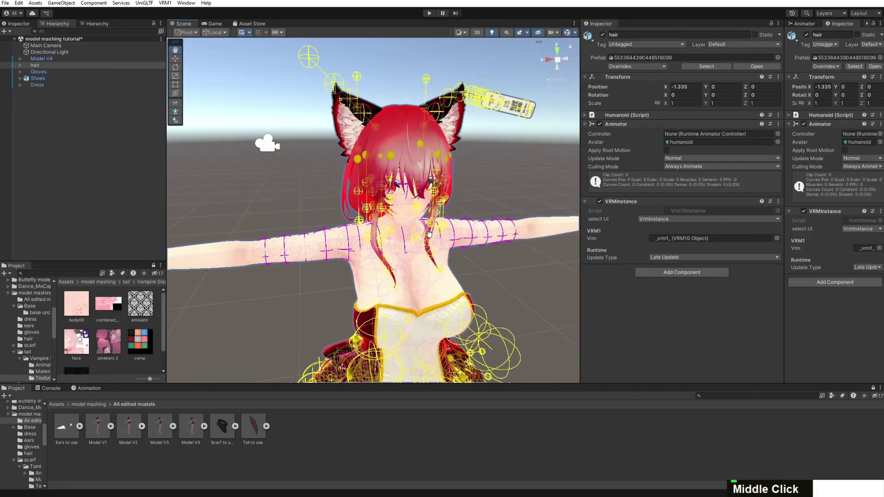
pyautogui.scroll(4, 431, 238)
pyautogui.moveTo(430, 238); pyautogui.dragTo(406, 212, button='right')
pyautogui.scroll(-3, 398, 199)
pyautogui.moveTo(397, 199); pyautogui.dragTo(392, 192, button='middle')
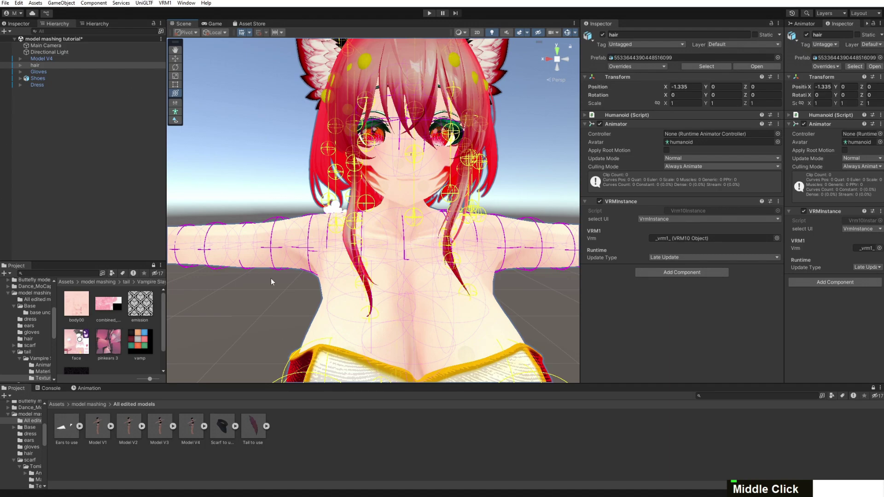
pyautogui.scroll(-4, 311, 154)
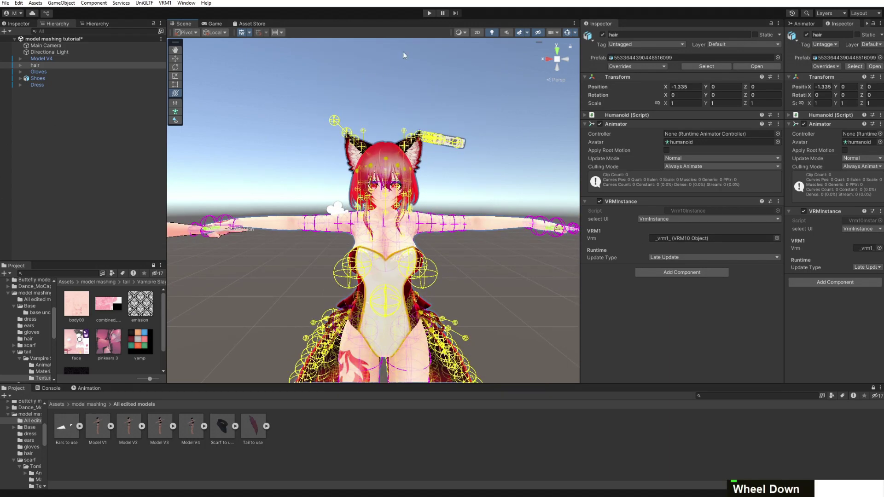
# Run the scene, move the hair avatar around to watch its hair and ear physics, and end play mode
pyautogui.click(429, 13)
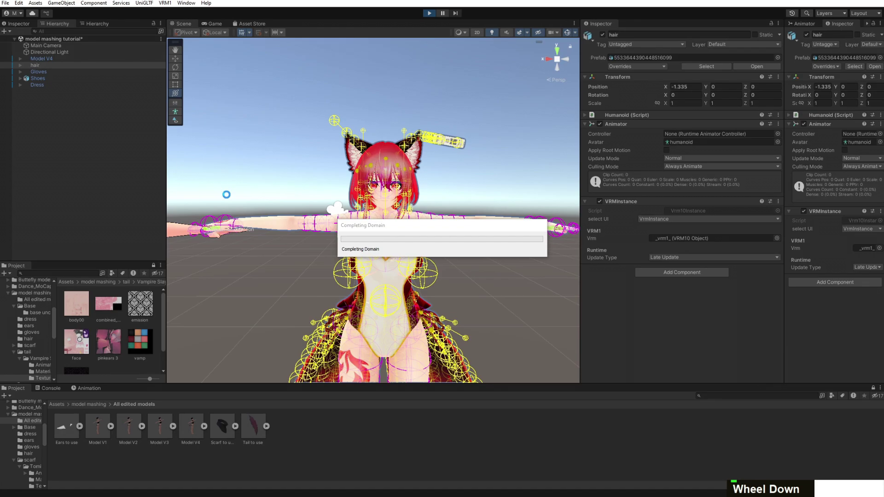
pyautogui.scroll(-3, 327, 264)
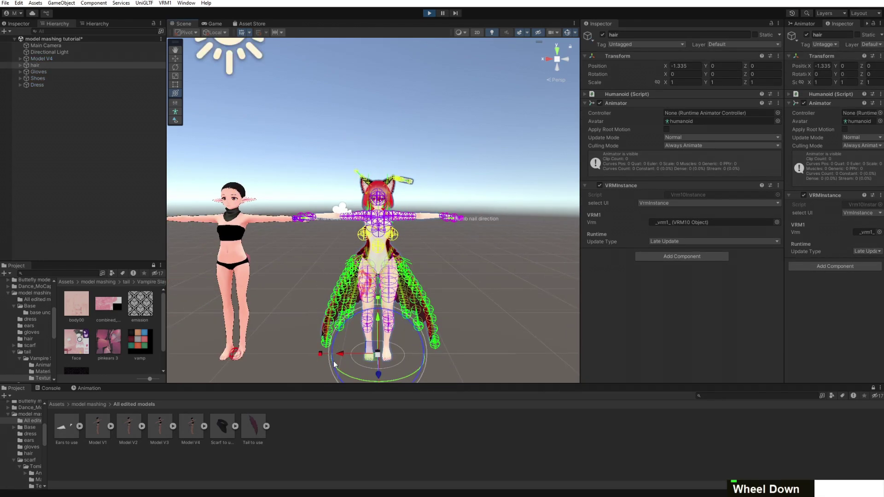
pyautogui.moveTo(335, 364); pyautogui.dragTo(330, 342)
pyautogui.scroll(5, 331, 342)
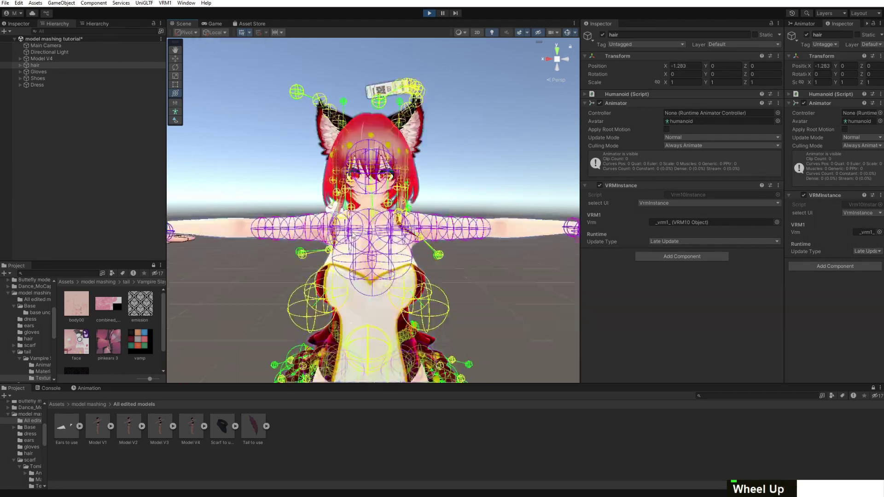
pyautogui.scroll(-4, 330, 342)
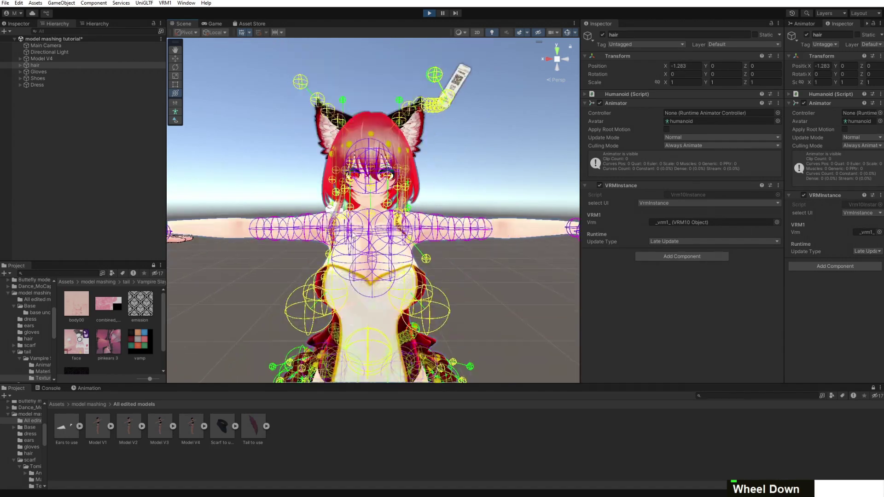
pyautogui.click(432, 13)
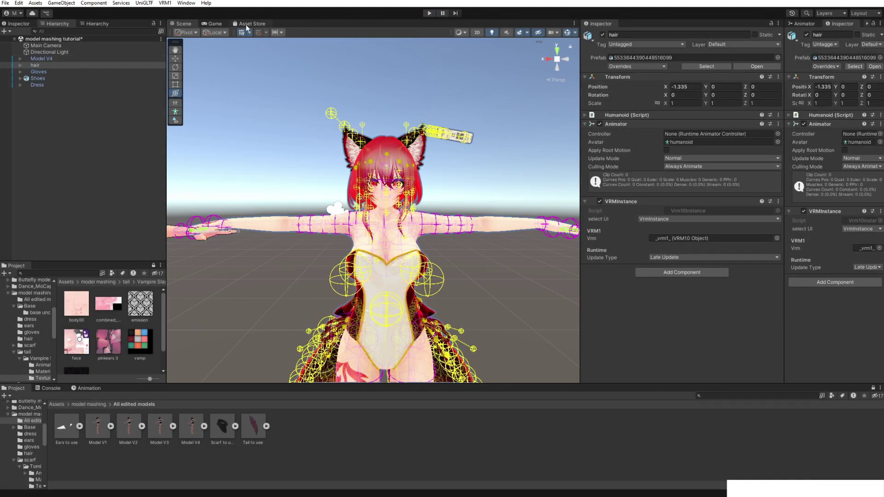
# Expand the hair avatar's armature through Hips_9, Spine_9, Chest_9 and Neck_9 down to the bones under Head_10
pyautogui.click(20, 65)
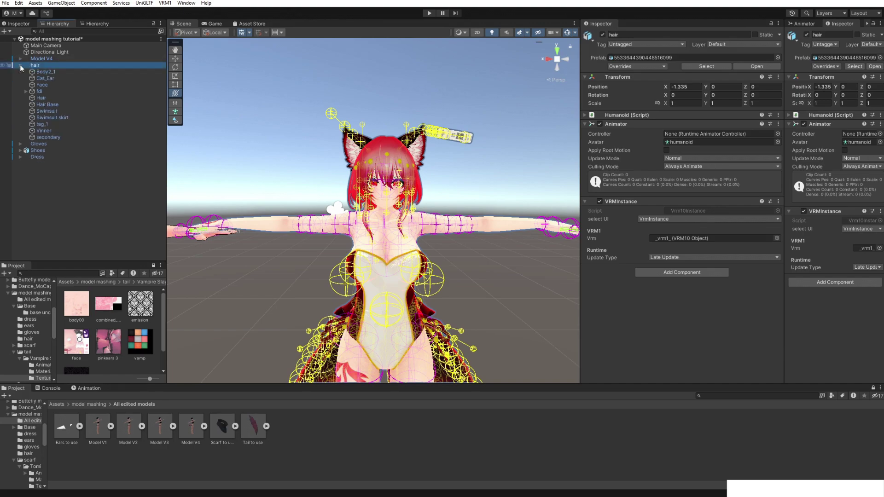
pyautogui.click(26, 91)
pyautogui.click(32, 98)
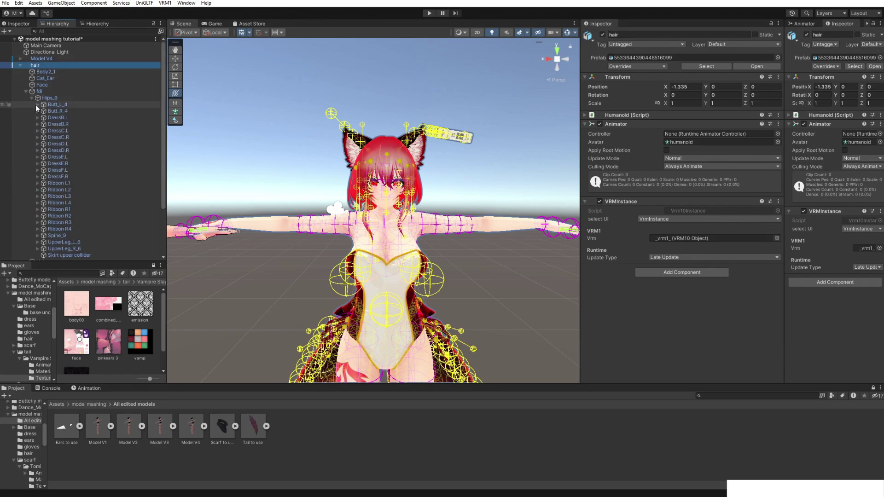
pyautogui.click(37, 235)
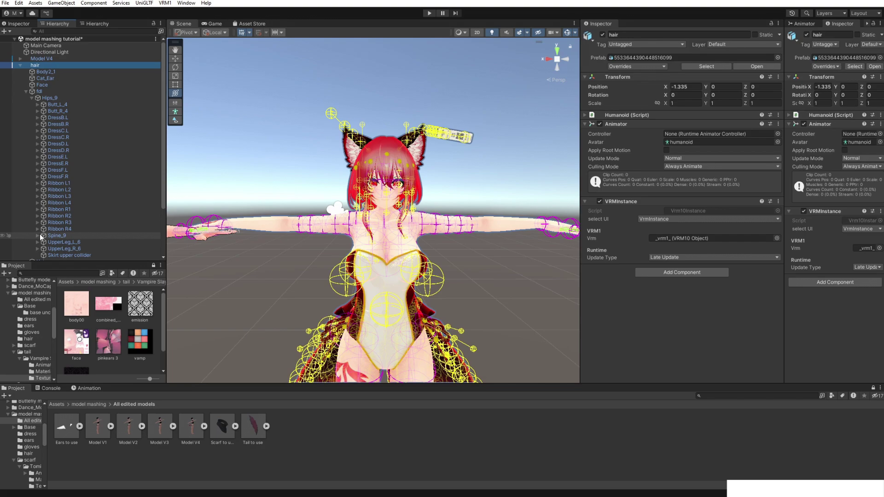
pyautogui.scroll(-4, 38, 234)
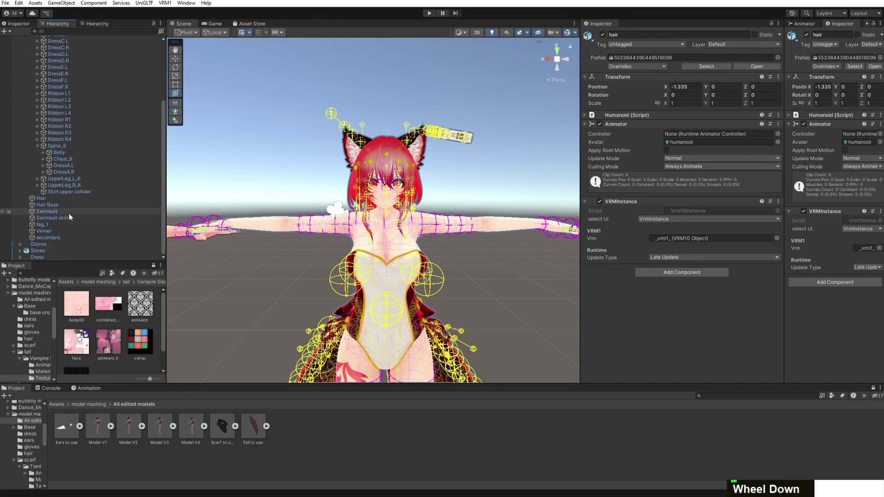
pyautogui.click(43, 159)
pyautogui.click(49, 178)
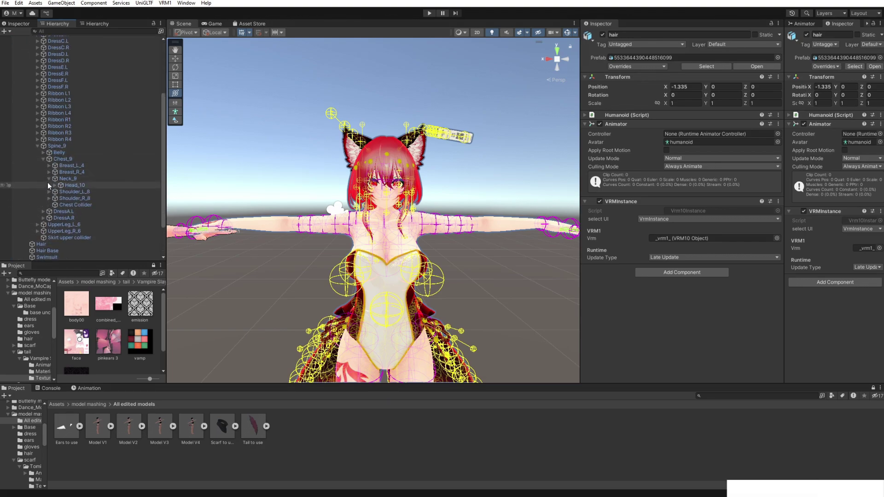
pyautogui.click(55, 185)
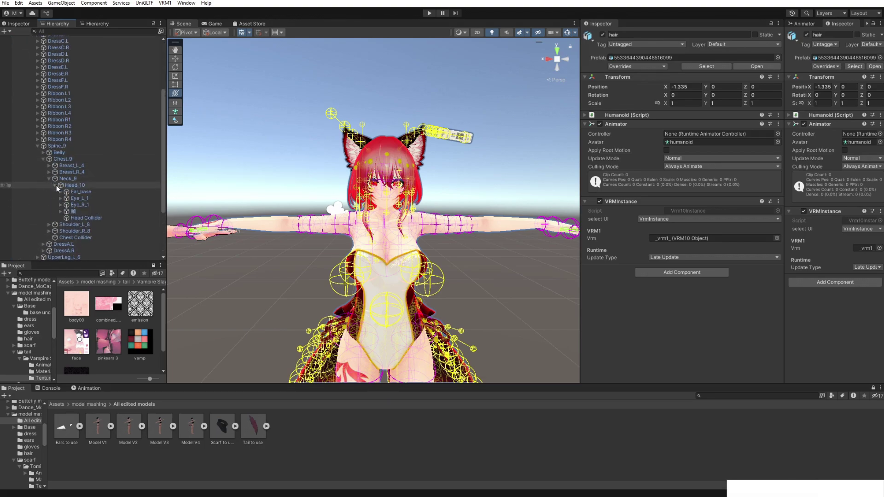
# Try rotating the hair root bone under Head_10 to see which strands it drives, and undo the rotation
pyautogui.click(82, 211)
pyautogui.moveTo(350, 210); pyautogui.dragTo(426, 184)
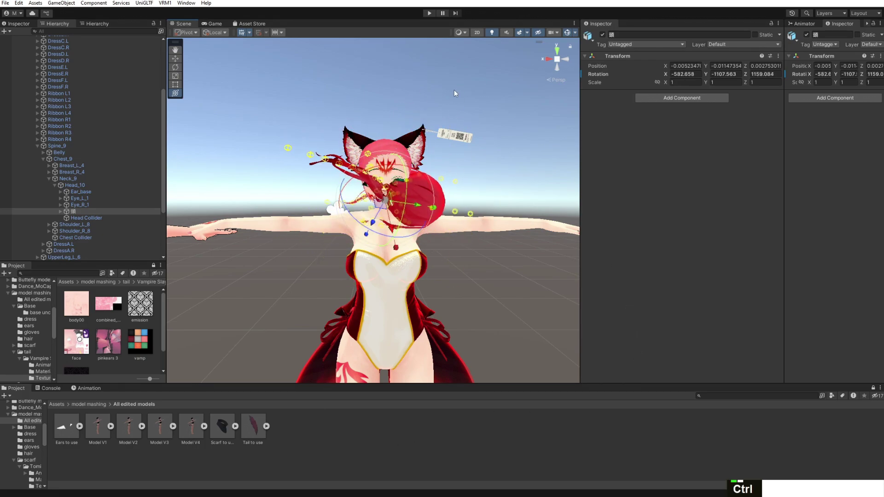
pyautogui.hotkey('ctrl', 'z')
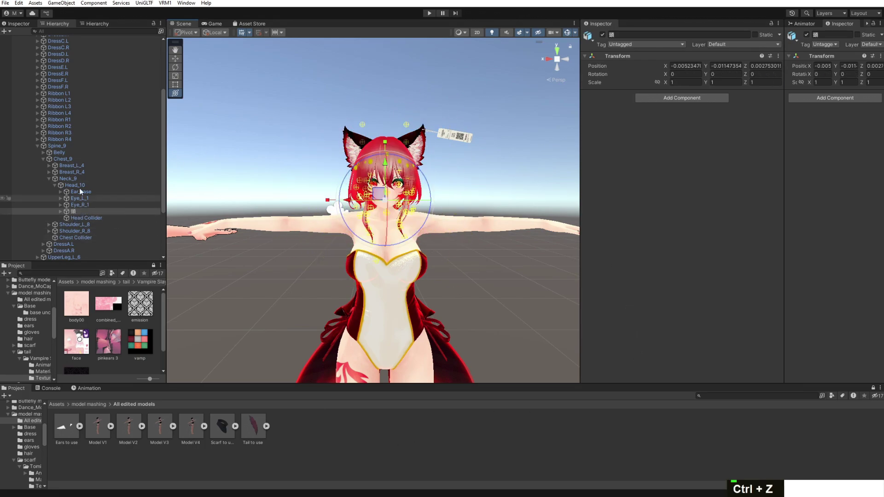
# Unpack the hair avatar's prefab completely
pyautogui.scroll(4, 56, 99)
pyautogui.rightClick(37, 66)
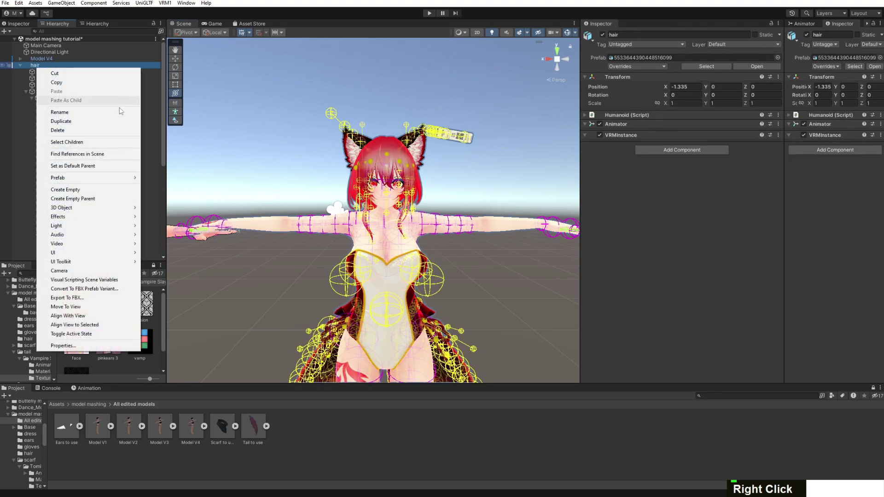
pyautogui.moveTo(80, 181)
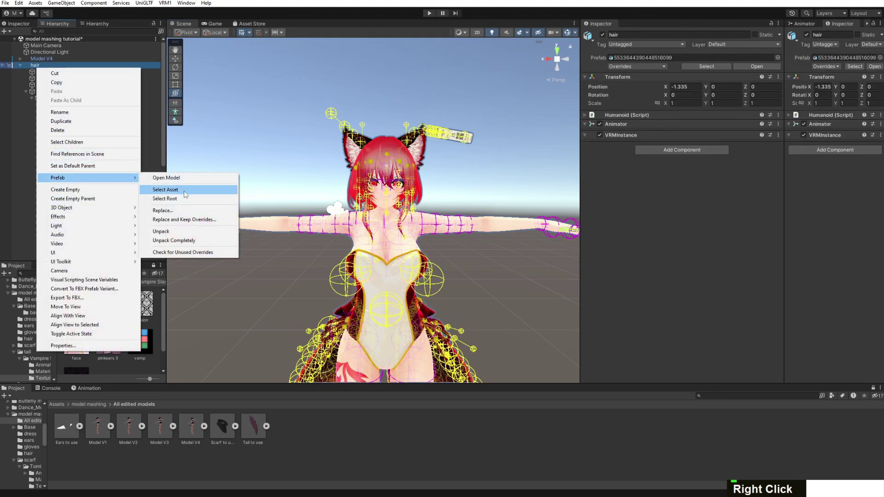
pyautogui.click(176, 239)
# Move the hair root bone from under Head_10 out to the scene root above Model V4
pyautogui.scroll(-6, 48, 100)
pyautogui.scroll(2, 111, 115)
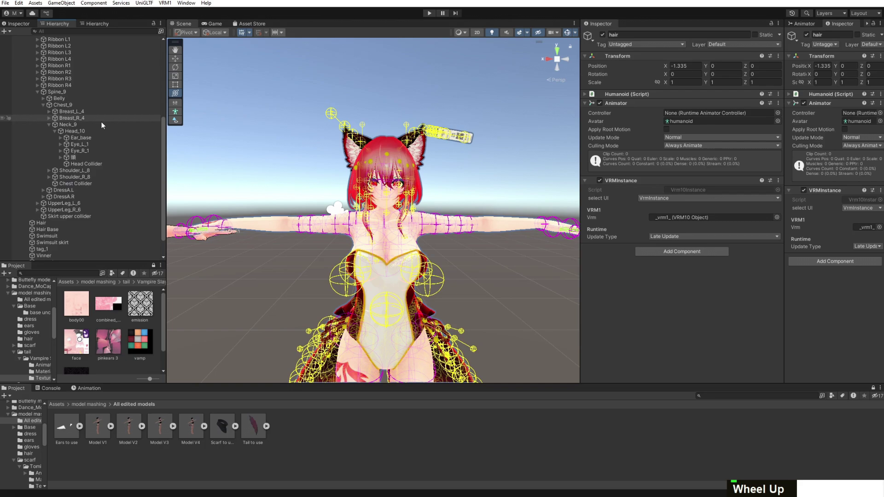
pyautogui.moveTo(70, 158); pyautogui.dragTo(62, 54)
# Inspect the Hair and Hair Base meshes of the hair avatar and their renderer settings
pyautogui.scroll(-2, 46, 242)
pyautogui.scroll(-8, 54, 104)
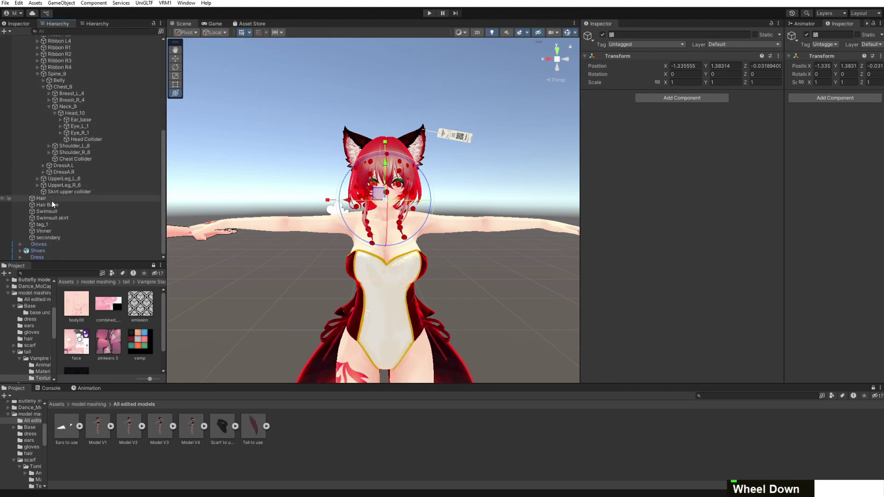
pyautogui.click(48, 201)
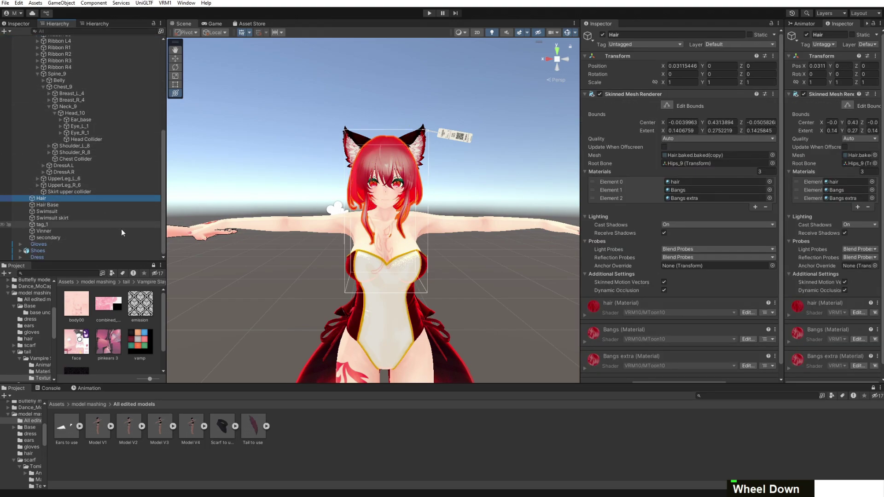
pyautogui.scroll(-5, 255, 129)
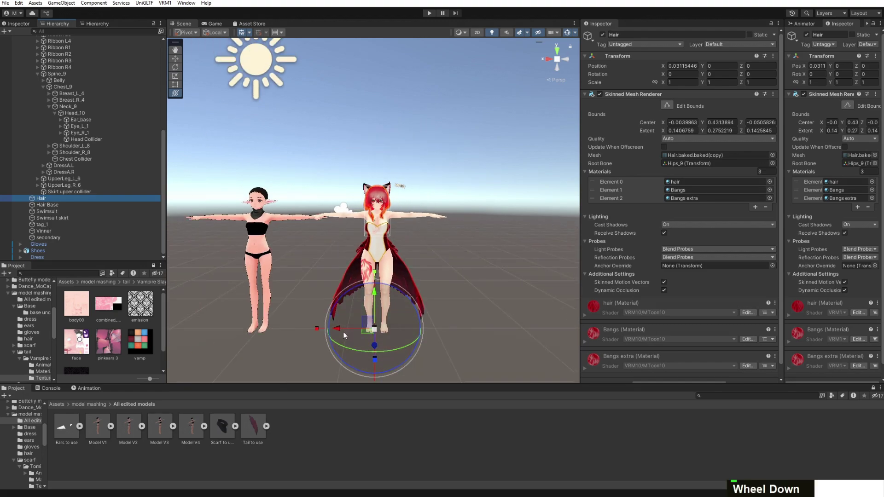
pyautogui.scroll(-2, 637, 255)
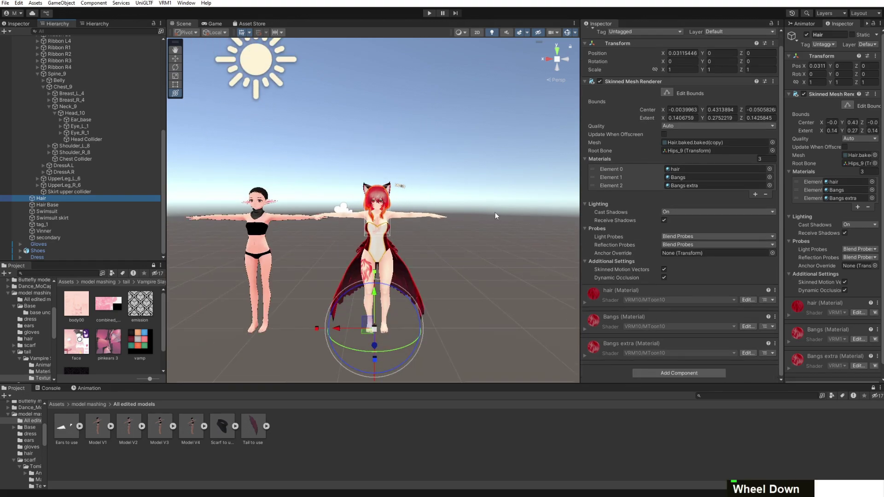
pyautogui.click(50, 204)
pyautogui.scroll(5, 400, 172)
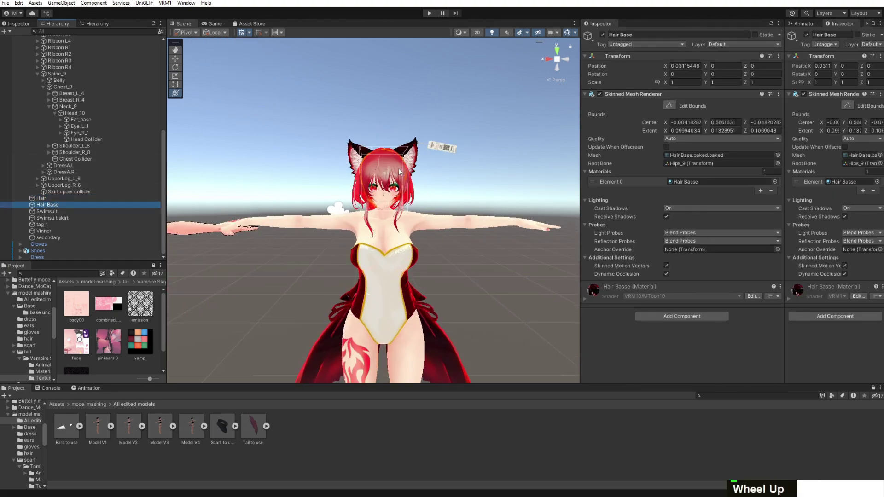
# Toggle the Hair and Hair Base objects inactive in turn to see which part of the hairstyle each one makes up
pyautogui.click(63, 197)
pyautogui.click(603, 35)
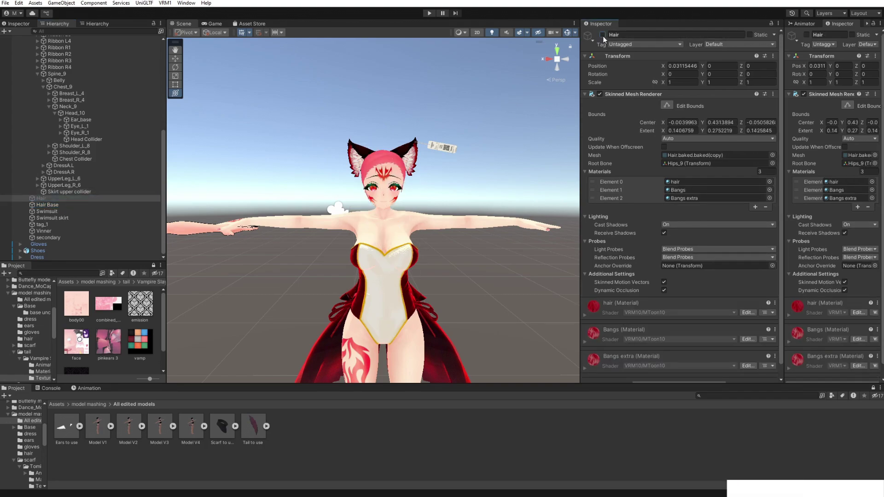
pyautogui.click(603, 36)
pyautogui.click(604, 36)
pyautogui.click(110, 205)
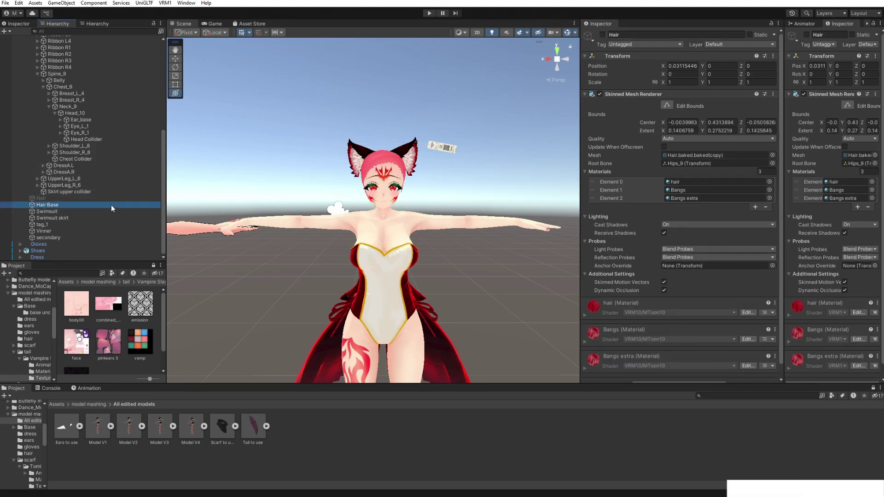
pyautogui.click(605, 34)
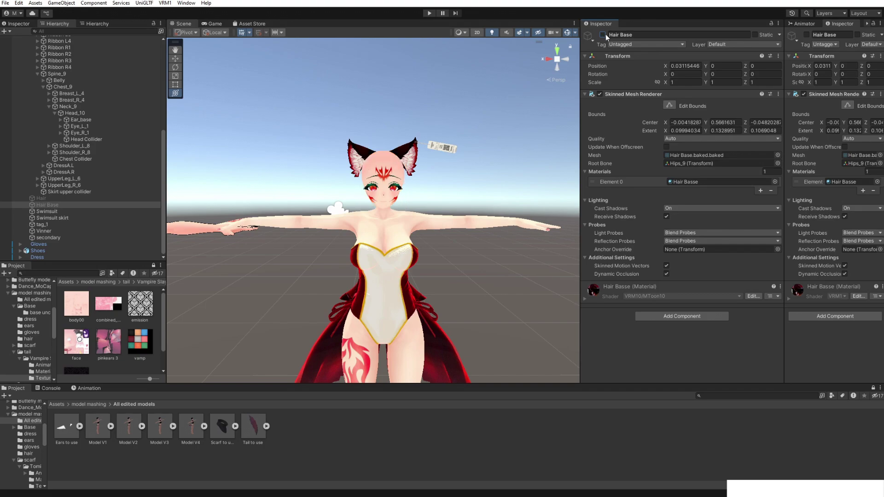
pyautogui.doubleClick(605, 34)
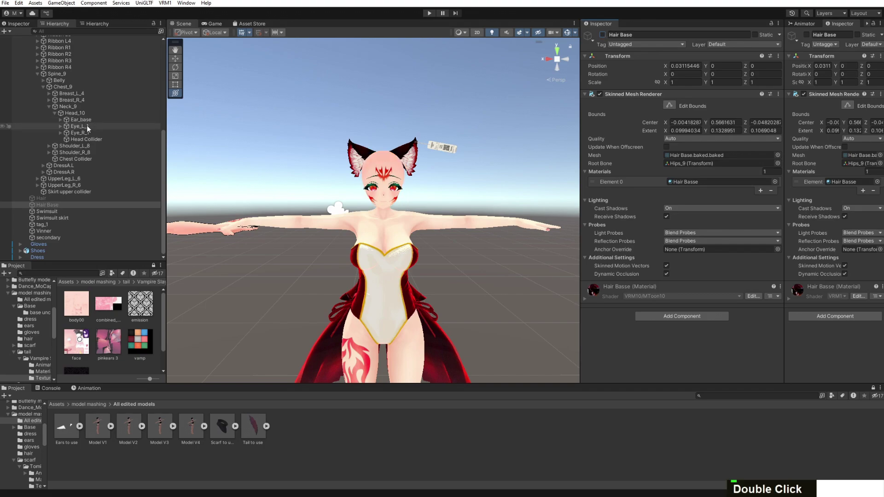
# Reactivate the Hair mesh and move it out of the hair avatar to the scene root, beneath the hair root bone
pyautogui.click(51, 197)
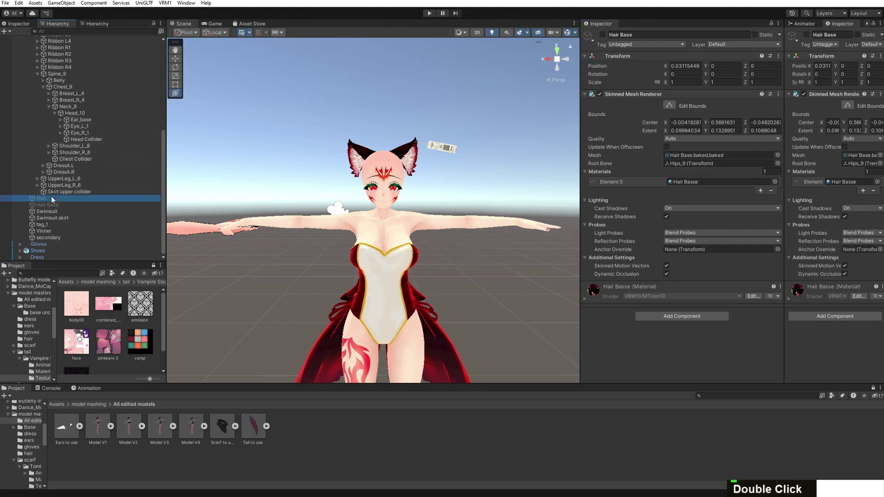
pyautogui.click(602, 35)
pyautogui.scroll(2, 71, 213)
pyautogui.moveTo(50, 222); pyautogui.dragTo(64, 59)
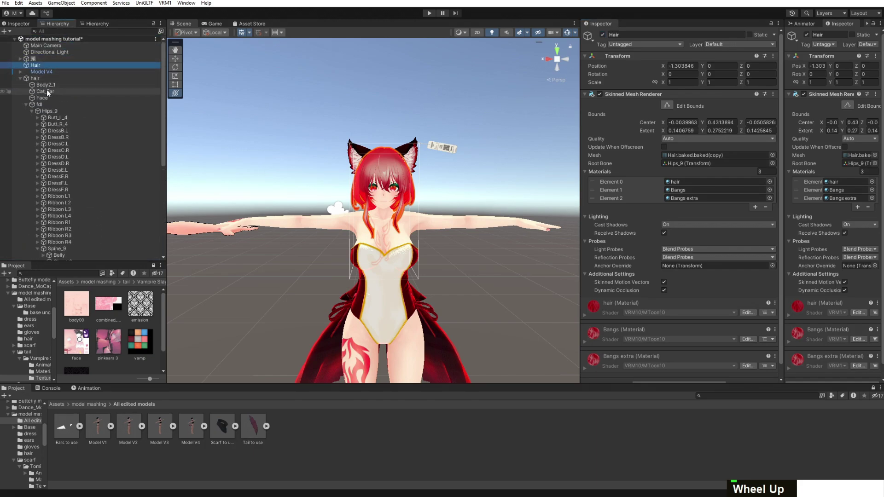
# Delete the remaining hair avatar from the scene
pyautogui.click(37, 79)
pyautogui.press('Delete')
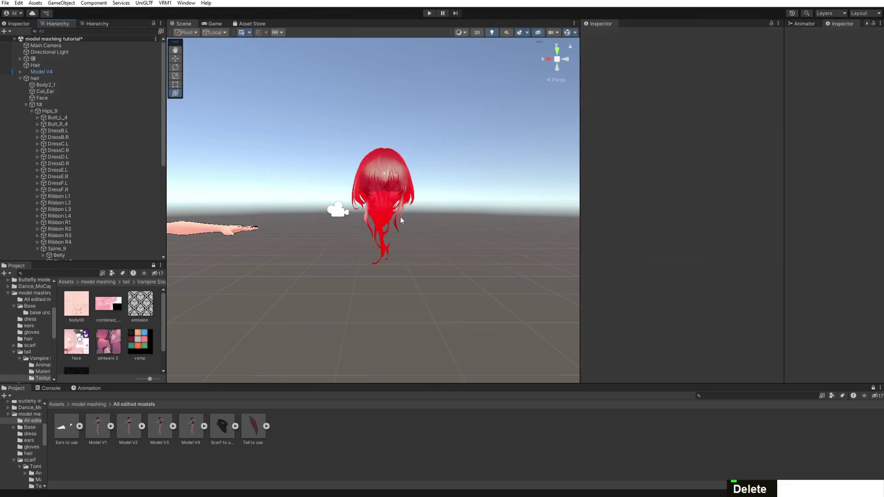
# Rotate the detached hair root bone to test that the Hair mesh follows it, and undo each rotation
pyautogui.click(38, 59)
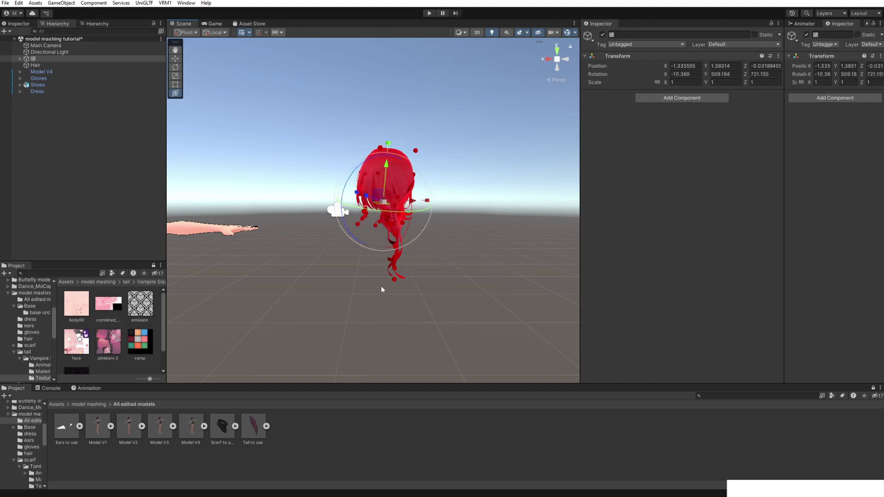
pyautogui.hotkey('ctrl', 'z')
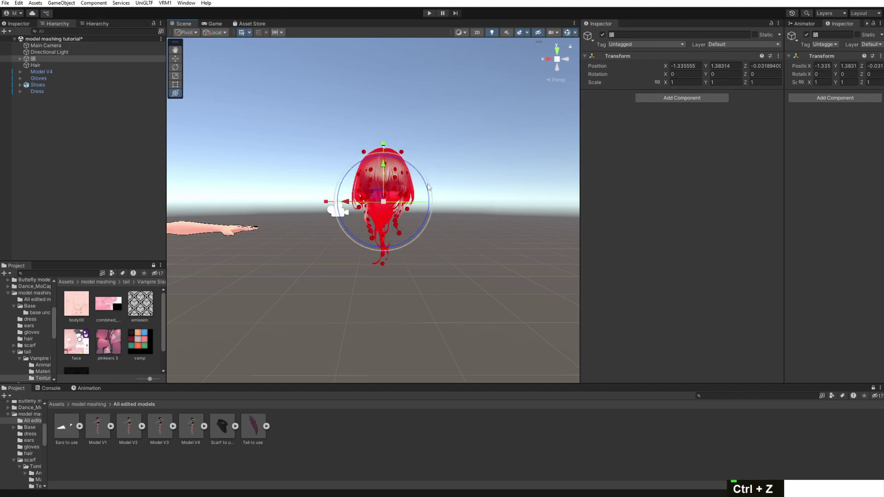
pyautogui.moveTo(428, 187); pyautogui.dragTo(399, 173)
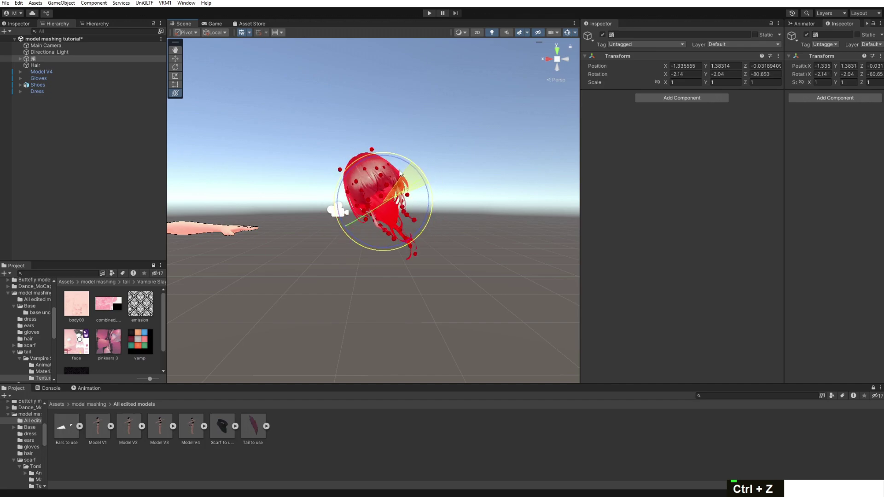
pyautogui.hotkey('ctrl', 'z')
# Create an empty object at the scene root, keeping the default name GameObject
pyautogui.rightClick(85, 136)
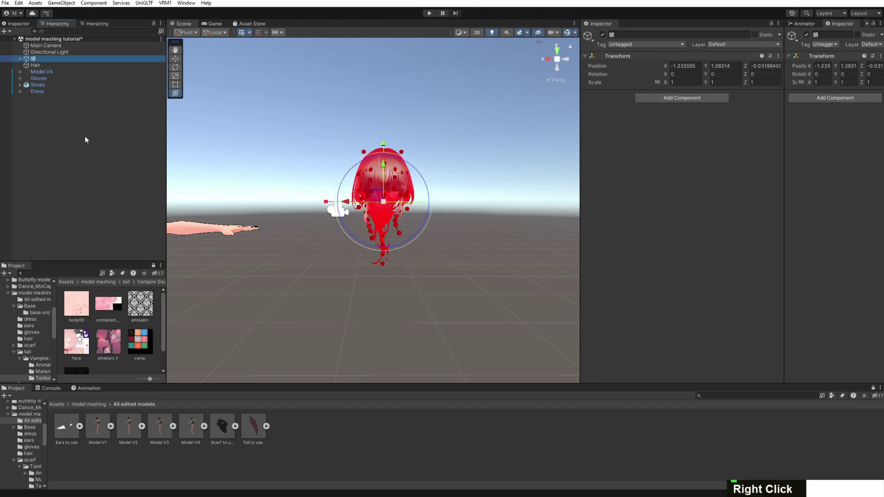
pyautogui.click(162, 246)
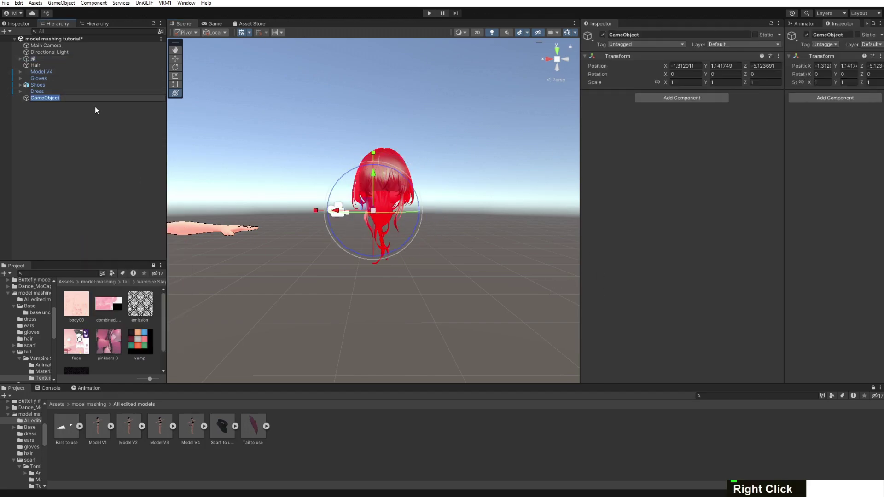
pyautogui.press('Return')
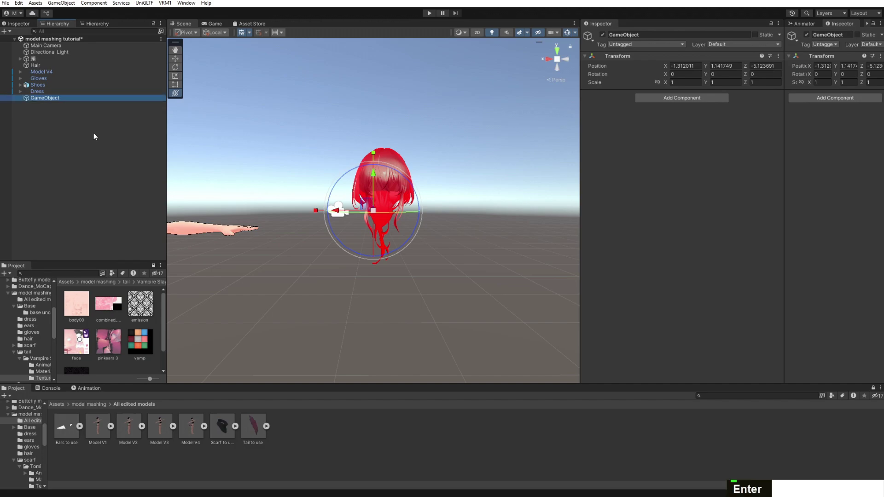
# Parent the hair root bone and the Hair mesh together under the empty GameObject
pyautogui.click(49, 64)
pyautogui.keyDown('ctrl'); pyautogui.moveTo(36, 59); pyautogui.dragTo(46, 99); pyautogui.keyUp('ctrl')
pyautogui.click(46, 85)
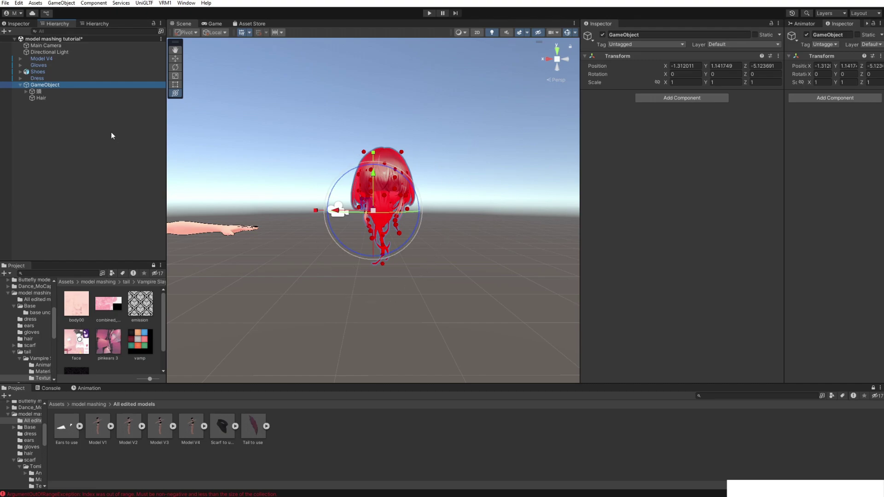
# Check the transforms of the Hair mesh and hair root bone, and duplicate the GameObject that holds them
pyautogui.click(90, 98)
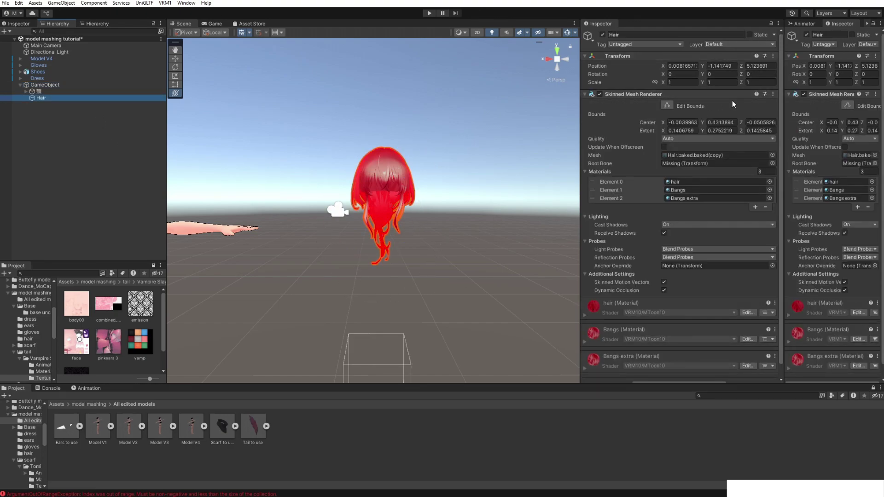
pyautogui.click(92, 92)
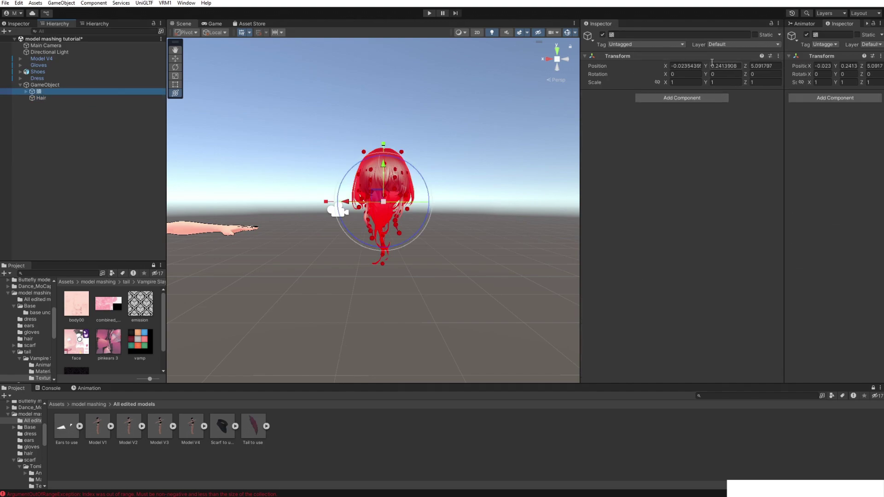
pyautogui.click(49, 98)
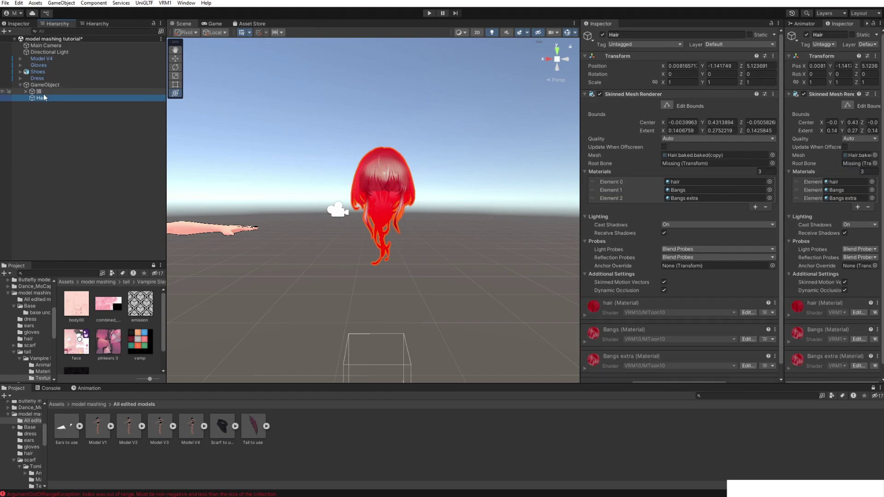
pyautogui.click(43, 92)
pyautogui.click(57, 86)
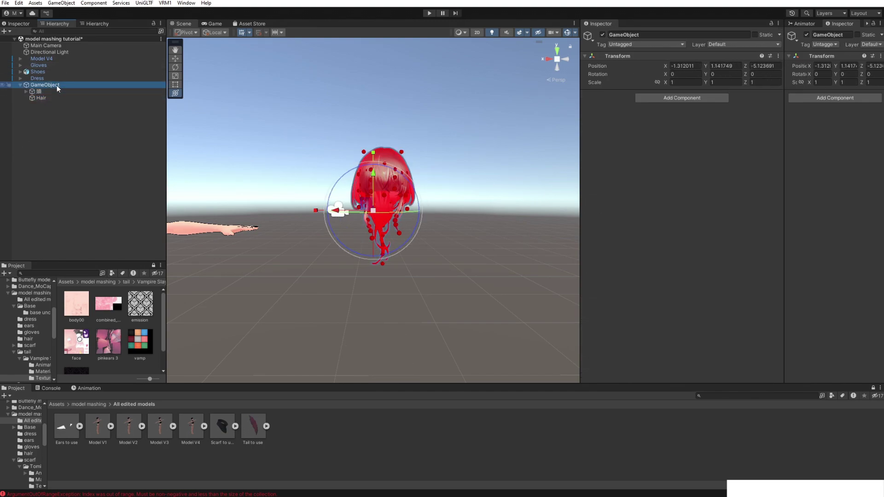
pyautogui.hotkey('ctrl', 'd')
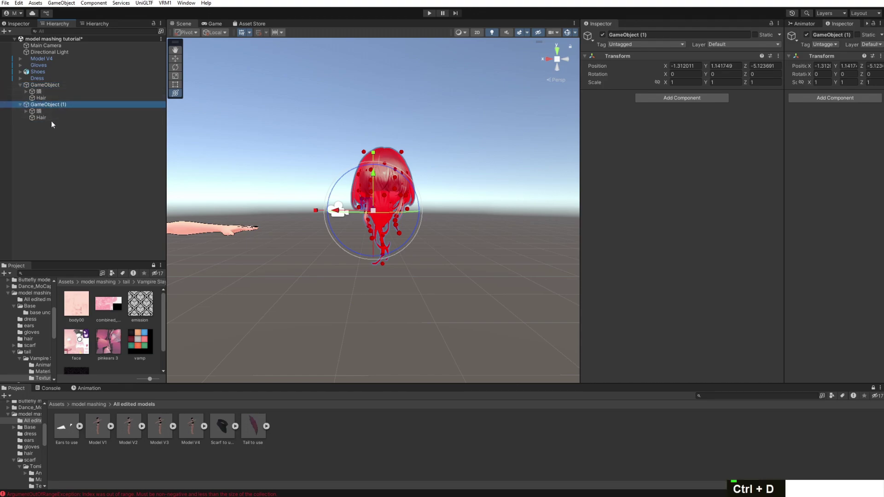
# Reset the positions of GameObject (1), its hair root bone and its Hair mesh to 0, 0, 0
pyautogui.click(48, 117)
pyautogui.keyDown('shift'); pyautogui.click(52, 106); pyautogui.keyUp('shift')
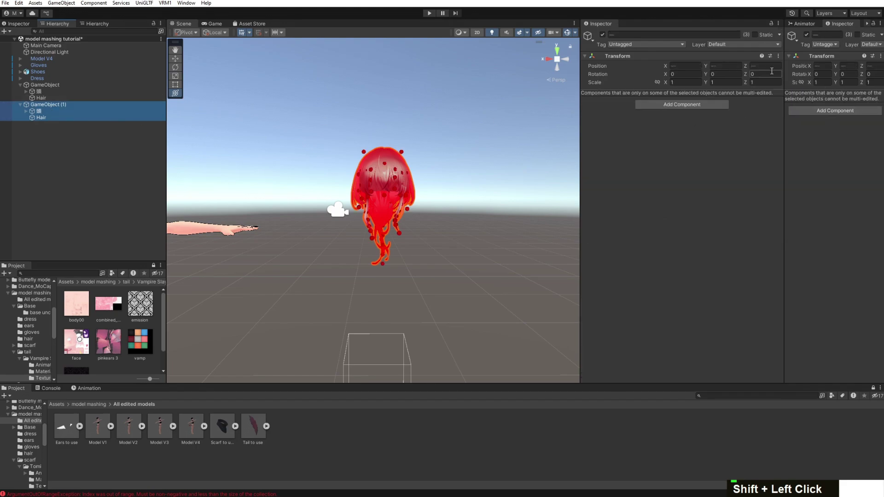
pyautogui.click(779, 56)
pyautogui.click(801, 66)
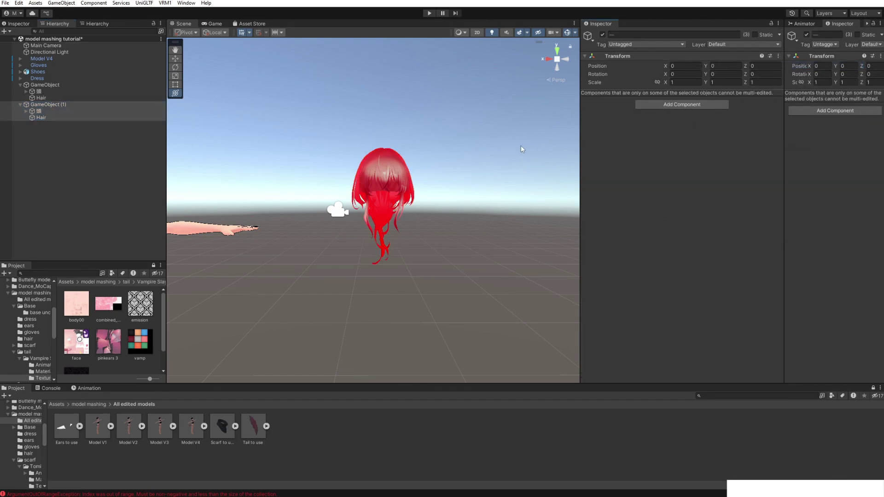
pyautogui.scroll(-5, 350, 180)
pyautogui.moveTo(348, 180); pyautogui.dragTo(378, 149, button='middle')
pyautogui.scroll(4, 402, 126)
pyautogui.scroll(-3, 388, 138)
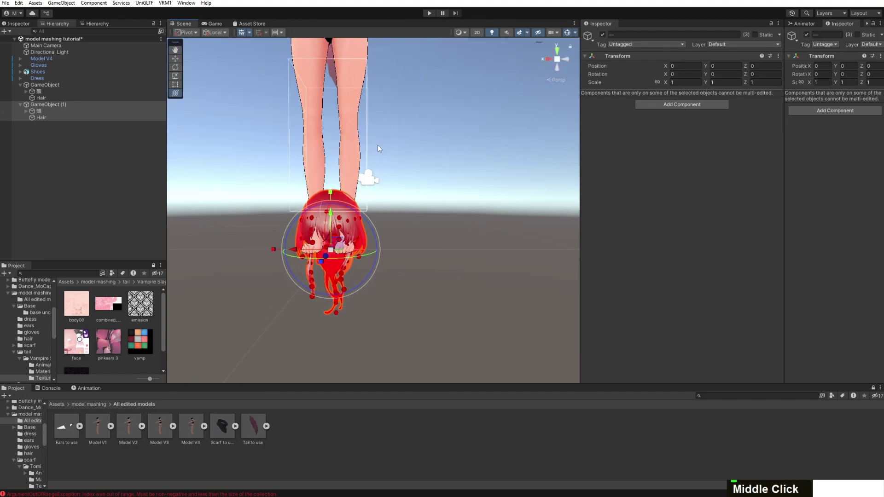
# Export GameObject (1) as an FBX named "Hair to use (no spring bones)" into the All edited models folder
pyautogui.click(80, 105)
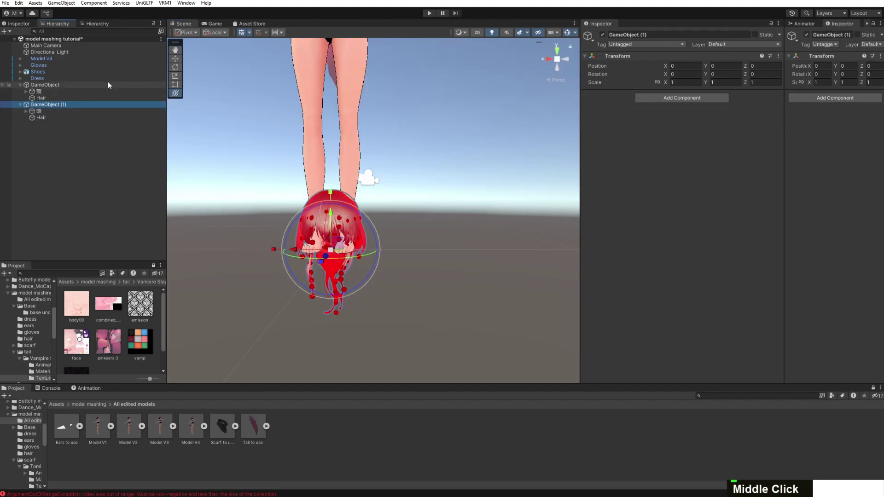
pyautogui.rightClick(76, 106)
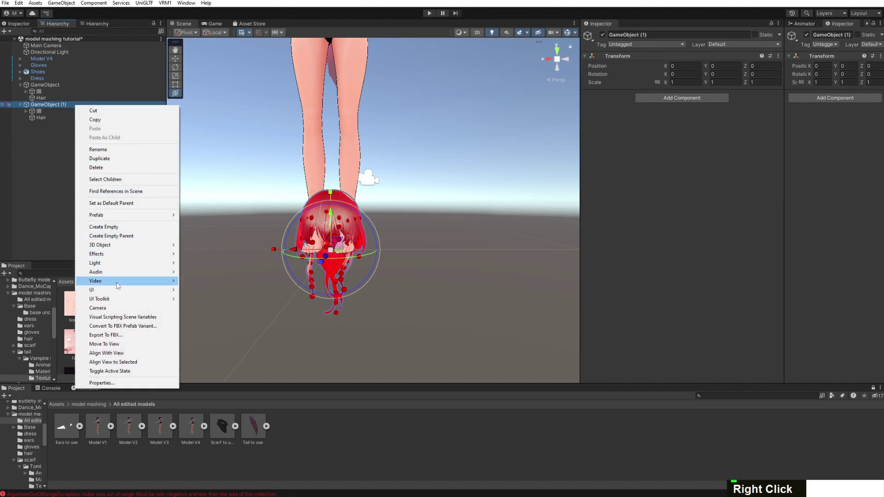
pyautogui.click(129, 335)
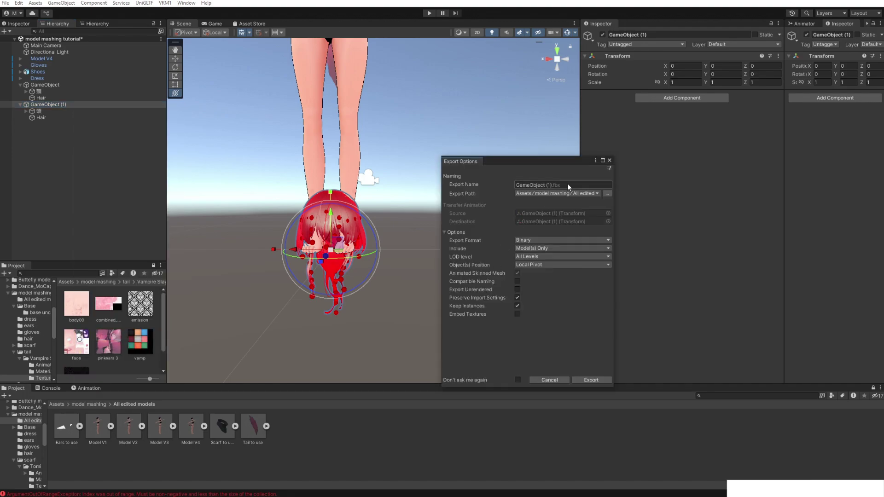
pyautogui.write('H')
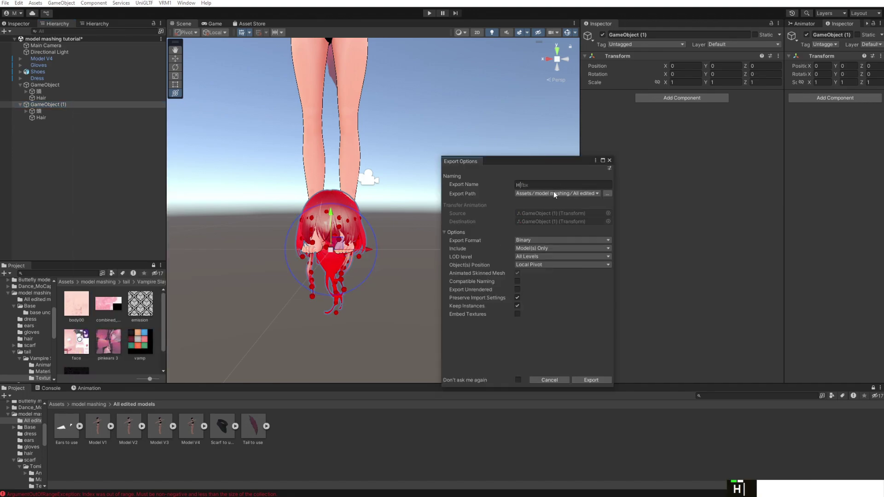
pyautogui.write('air to use (')
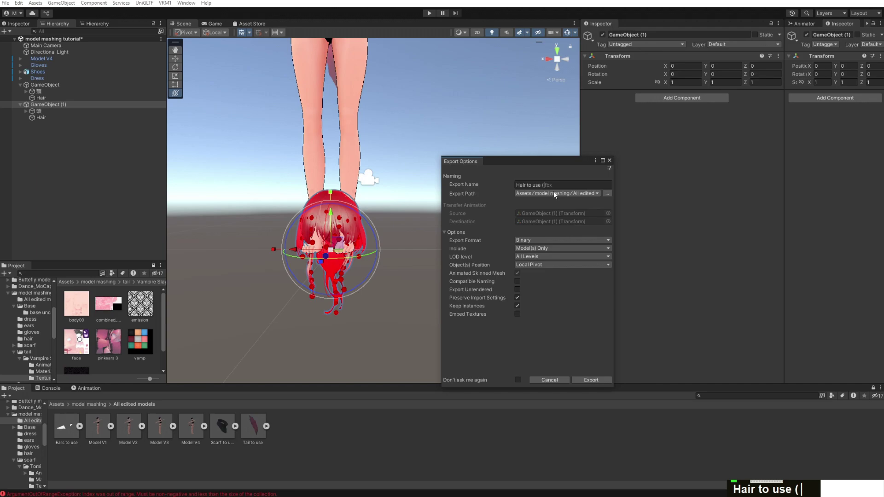
pyautogui.write('no spring ')
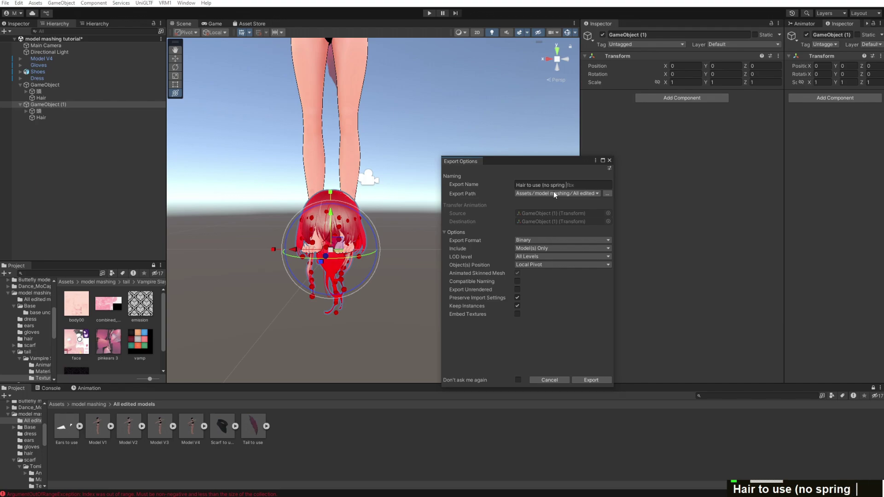
pyautogui.write('bones)')
pyautogui.press('Return')
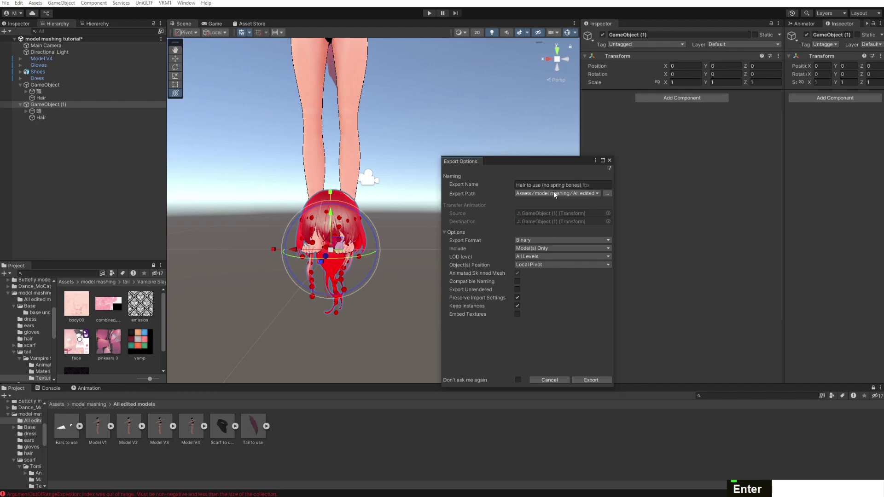
pyautogui.click(605, 382)
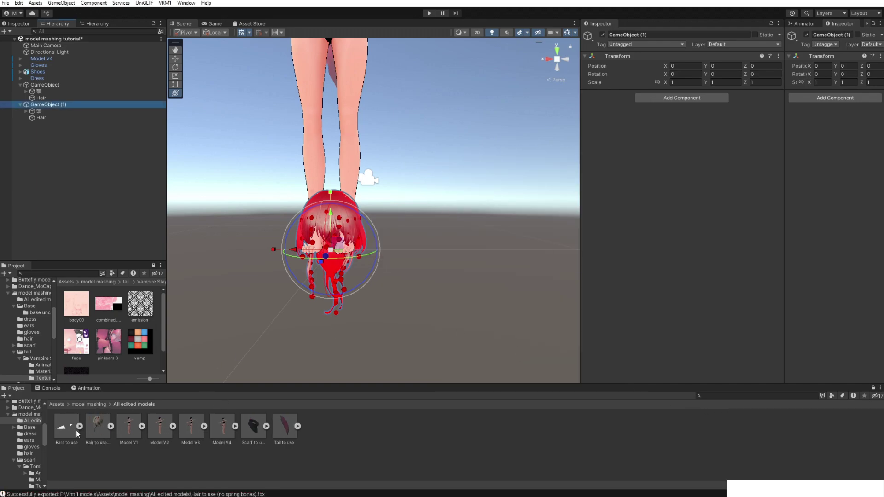
# Place the exported hair model in the scene, raise it to Y 1.538 and shift it to X -0.342 beside Model V4's head
pyautogui.moveTo(117, 225); pyautogui.dragTo(119, 226)
pyautogui.scroll(-5, 451, 221)
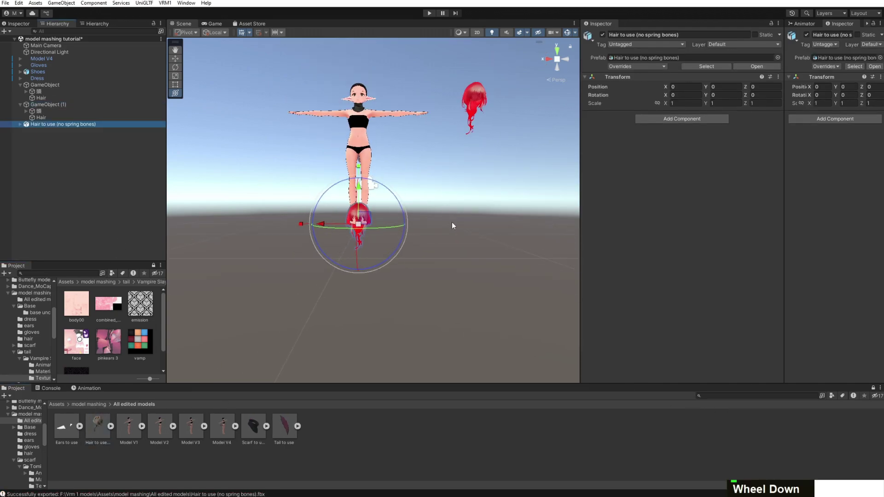
pyautogui.moveTo(363, 192); pyautogui.dragTo(377, 52)
pyautogui.scroll(4, 377, 52)
pyautogui.moveTo(394, 127); pyautogui.dragTo(406, 240, button='middle')
pyautogui.moveTo(391, 92); pyautogui.dragTo(404, 234, button='middle')
pyautogui.scroll(8, 404, 250)
pyautogui.scroll(5, 404, 250)
pyautogui.scroll(-6, 405, 245)
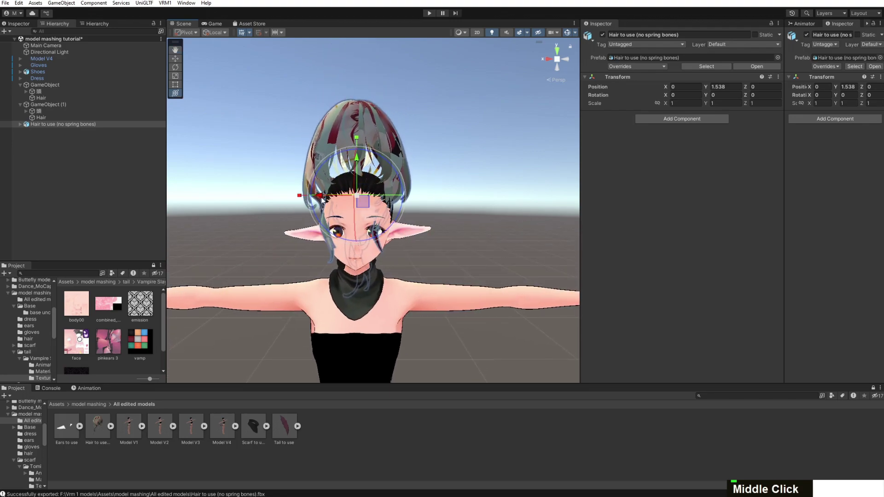
pyautogui.moveTo(318, 192); pyautogui.dragTo(495, 197)
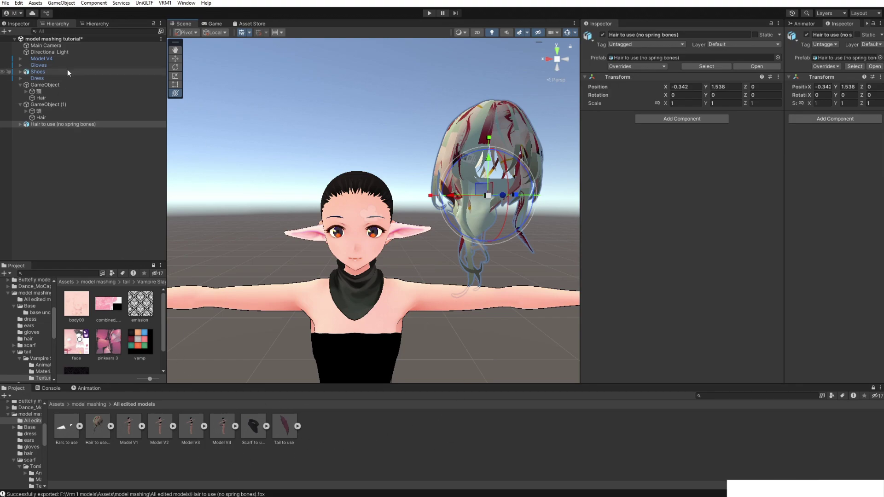
# Delete GameObject (1) and the Hair to use (no spring bones) model from the scene
pyautogui.click(54, 119)
pyautogui.click(55, 124)
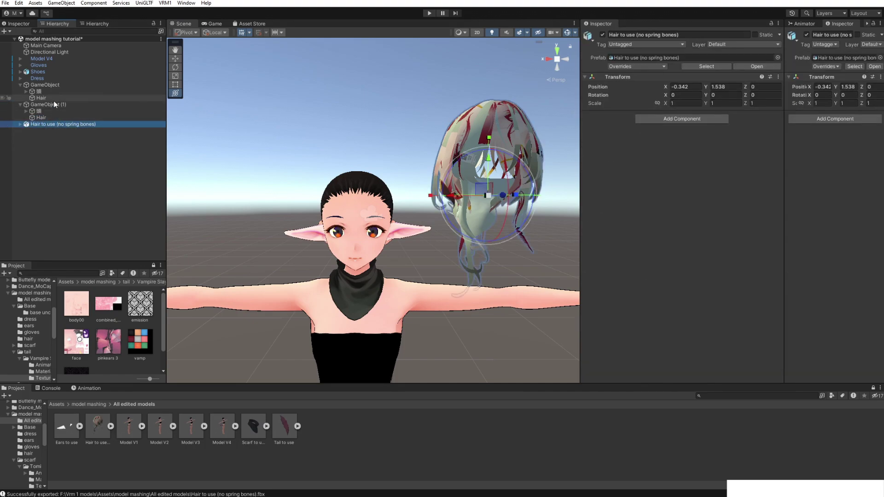
pyautogui.keyDown('shift'); pyautogui.click(54, 104); pyautogui.keyUp('shift')
pyautogui.press('Delete')
# Move the hair root bone and Hair mesh out of GameObject to the scene root, and delete the emptied GameObject
pyautogui.click(43, 90)
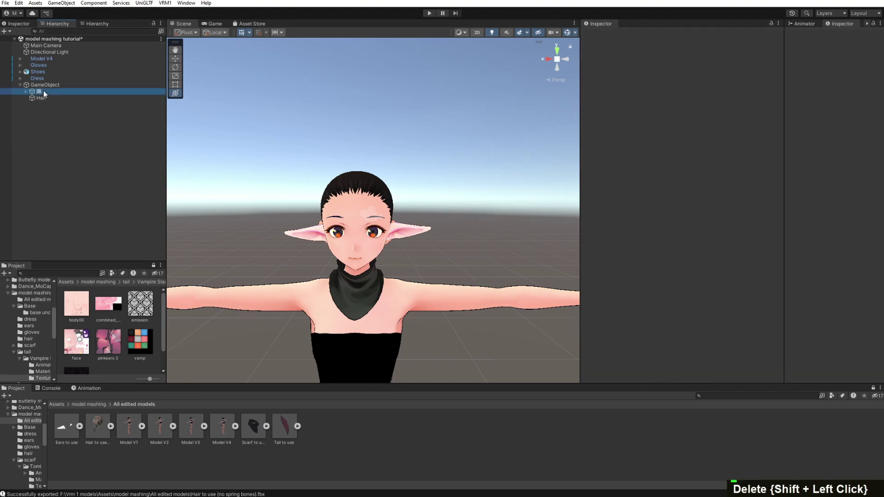
pyautogui.scroll(-5, 517, 184)
pyautogui.moveTo(517, 185); pyautogui.dragTo(386, 180, button='middle')
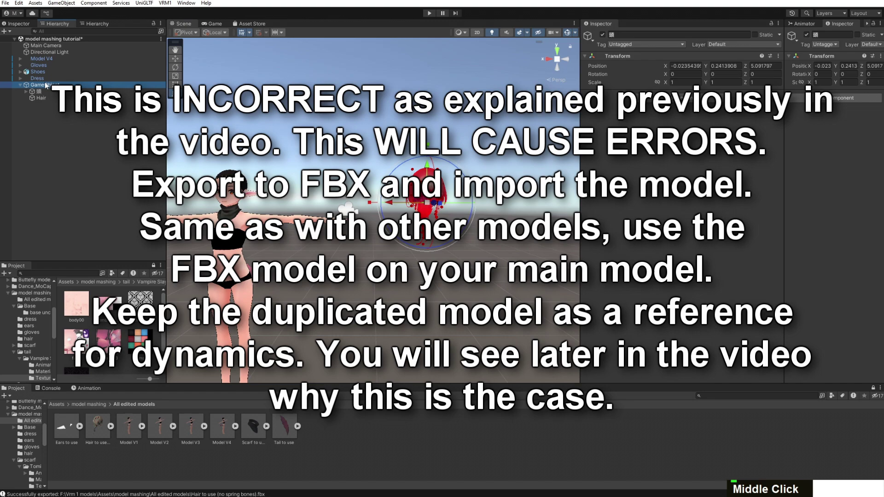
pyautogui.click(39, 92)
pyautogui.keyDown('shift'); pyautogui.click(40, 98); pyautogui.keyUp('shift')
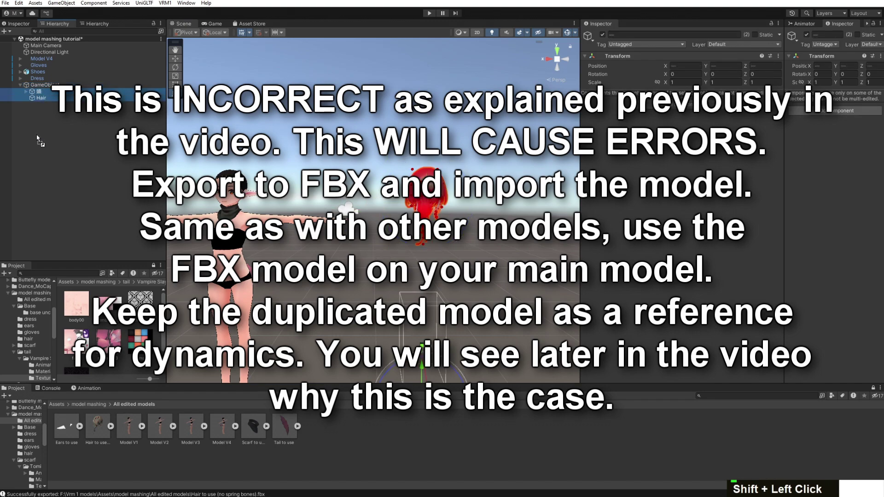
pyautogui.moveTo(39, 139); pyautogui.dragTo(38, 139)
pyautogui.press('Delete')
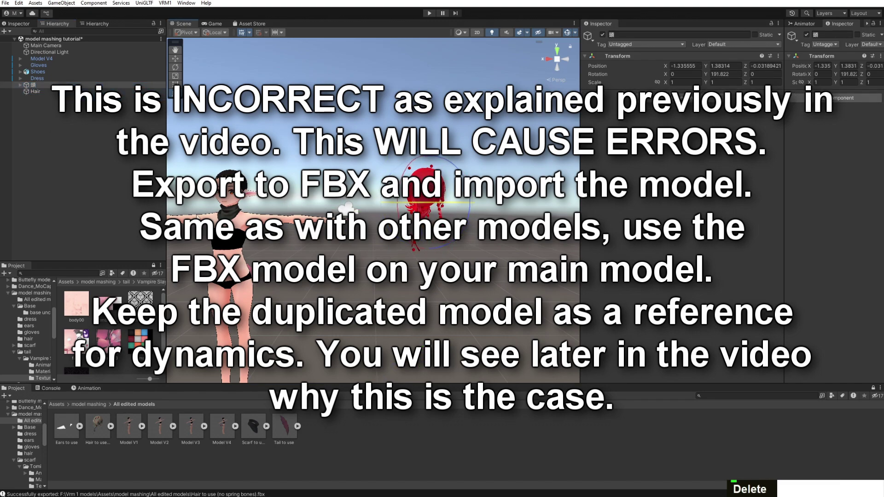
# Undo the accidental rotation of the hair root bone and move it to X -0.0047, onto Model V4's head
pyautogui.hotkey('ctrl', 'z')
pyautogui.hotkey('ctrl', 'z')
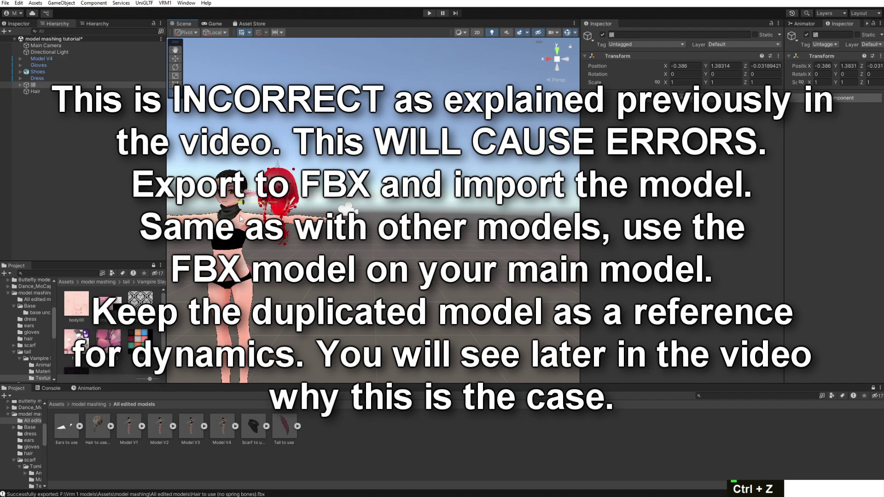
pyautogui.scroll(2, 393, 204)
pyautogui.scroll(-2, 393, 203)
pyautogui.scroll(-1, 393, 204)
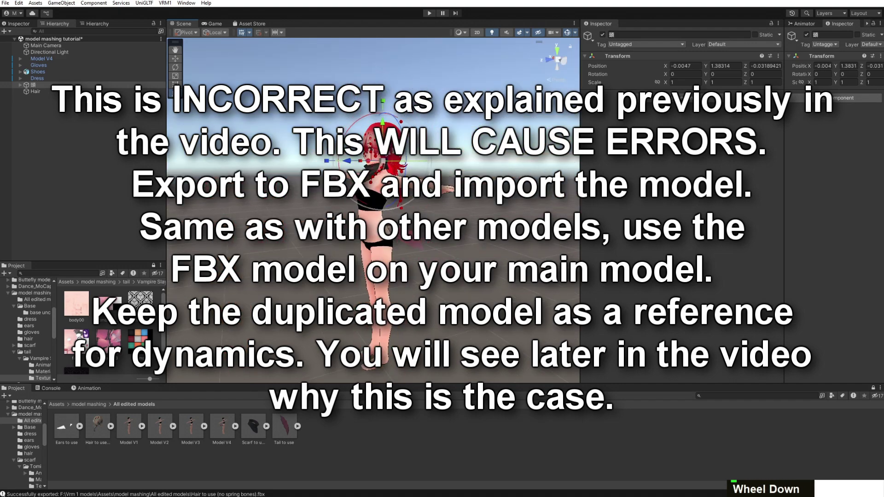
# Examine how the hair sits on Model V4's head from the side and front at several distances
pyautogui.scroll(1, 392, 204)
pyautogui.scroll(-1, 393, 203)
pyautogui.scroll(2, 393, 204)
pyautogui.scroll(-2, 393, 204)
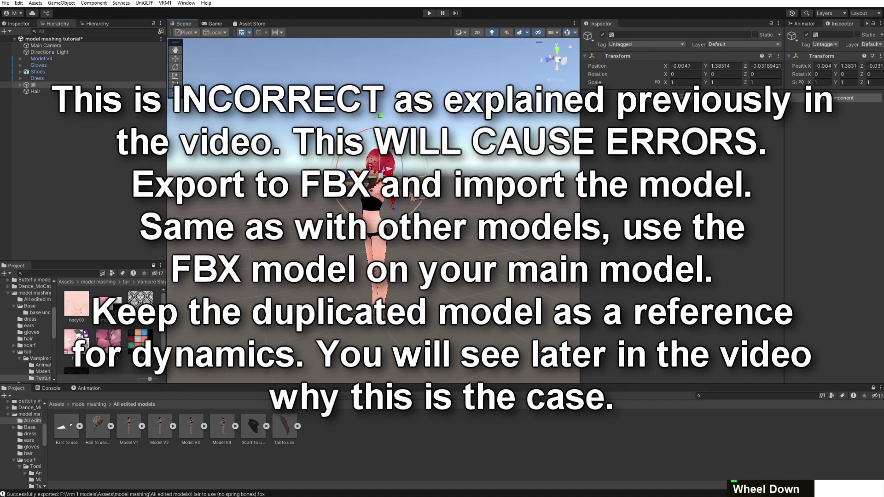
pyautogui.scroll(3, 393, 204)
pyautogui.scroll(-1, 438, 212)
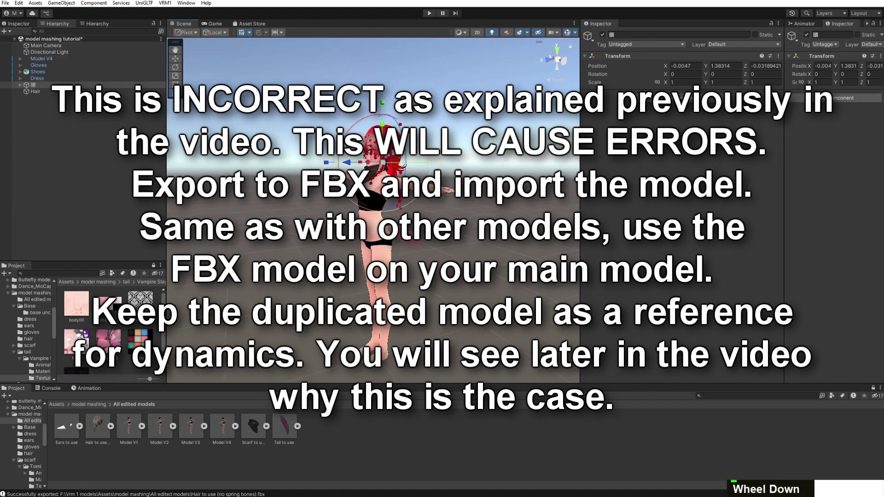
pyautogui.scroll(1, 437, 212)
pyautogui.scroll(-1, 438, 212)
pyautogui.moveTo(467, 205); pyautogui.dragTo(437, 212, button='middle')
pyautogui.scroll(1, 438, 212)
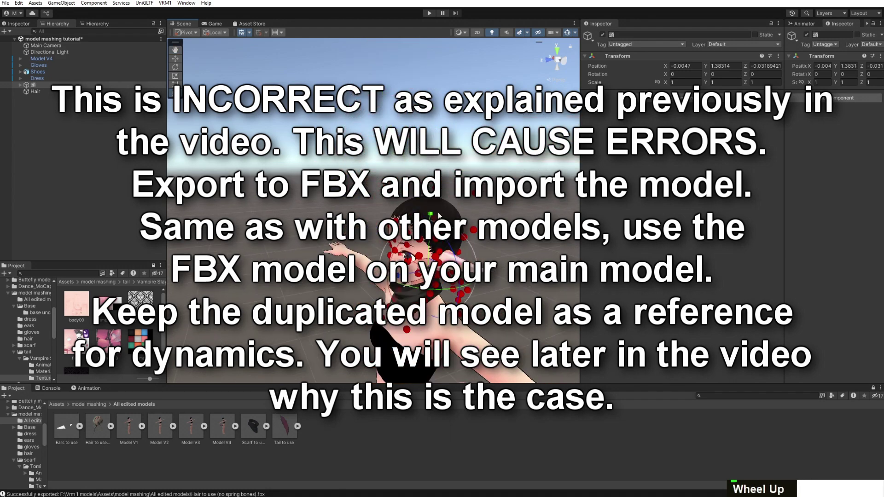
pyautogui.scroll(-2, 437, 213)
pyautogui.scroll(1, 439, 214)
pyautogui.scroll(-2, 437, 211)
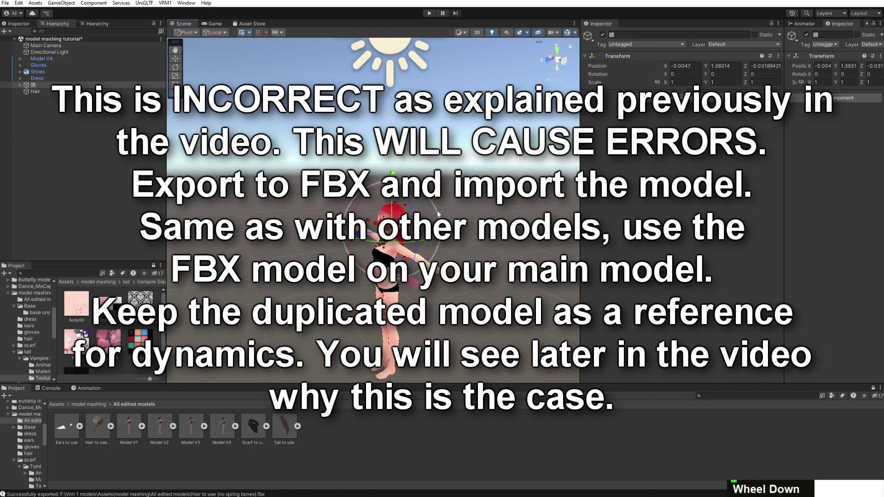
pyautogui.scroll(3, 436, 209)
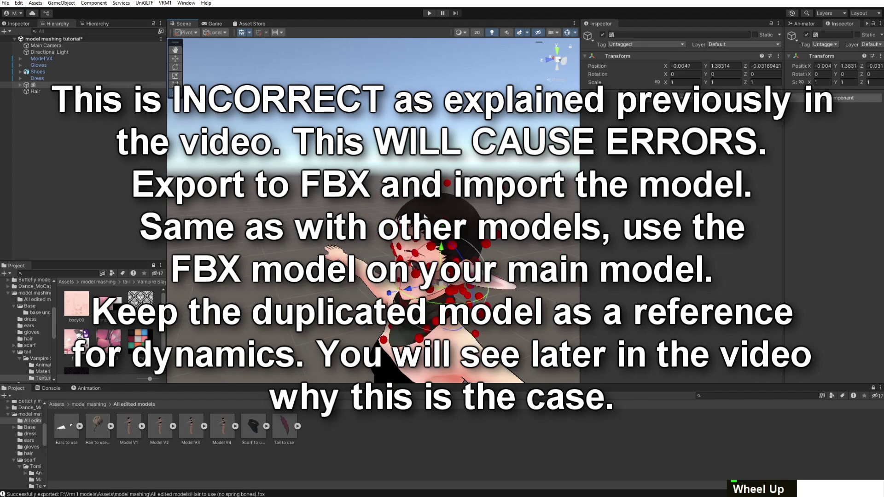
pyautogui.scroll(-1, 426, 215)
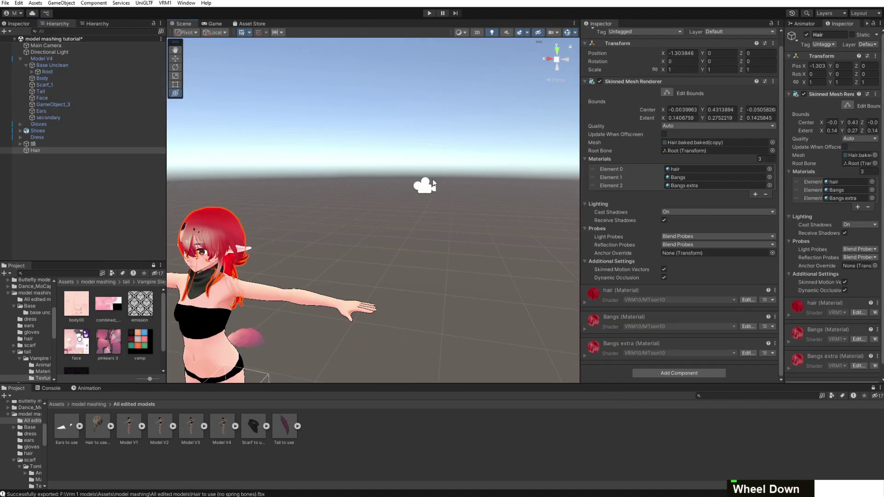
# Edit the Hair mesh's bounds to surround the hair on the head, with center Y 1.364174 and Y extent about 0.267
pyautogui.moveTo(432, 183); pyautogui.dragTo(471, 178, button='middle')
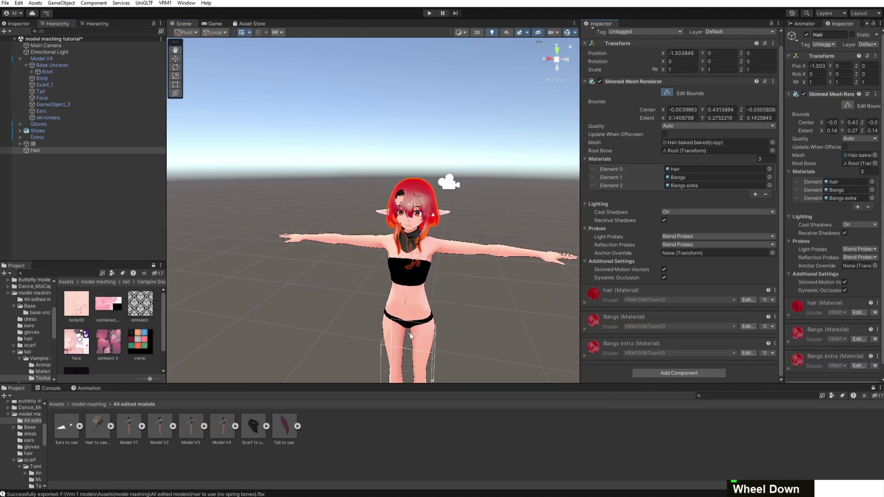
pyautogui.scroll(-2, 432, 177)
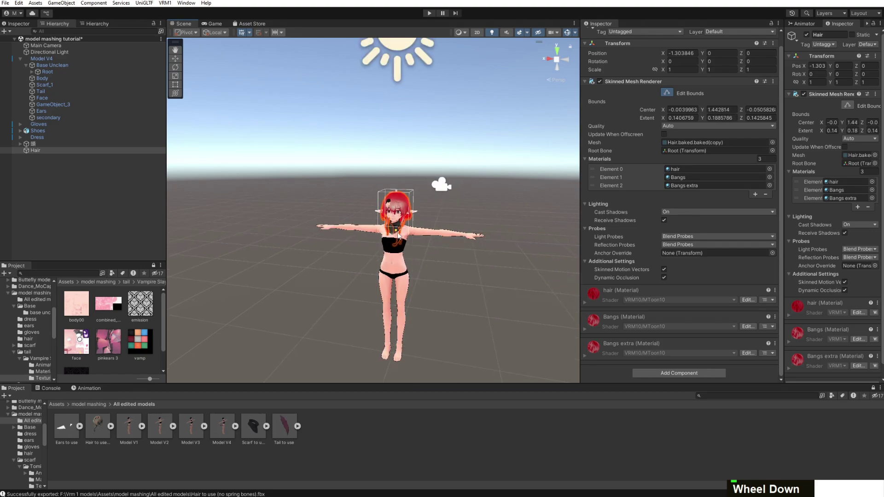
pyautogui.scroll(4, 435, 247)
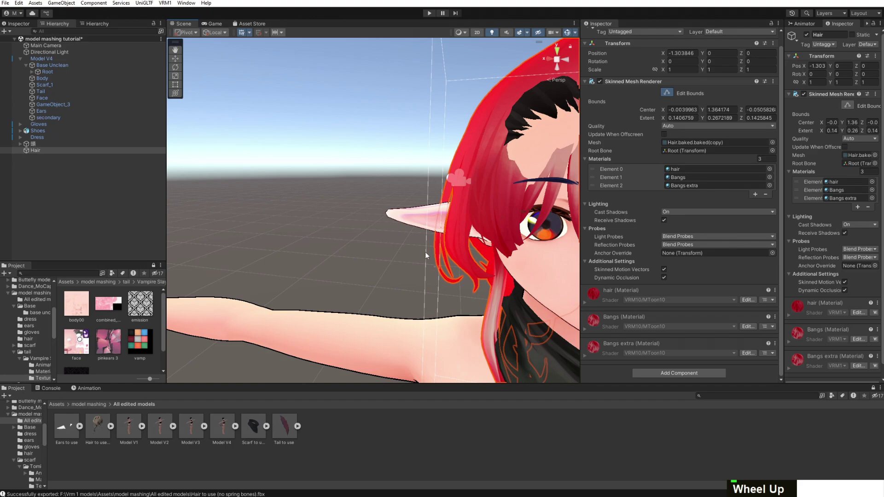
# Inspect the bounds and fit of the Hair mesh around Model V4's head from different angles
pyautogui.scroll(-2, 425, 254)
pyautogui.scroll(2, 426, 254)
pyautogui.scroll(-2, 426, 255)
pyautogui.scroll(2, 426, 255)
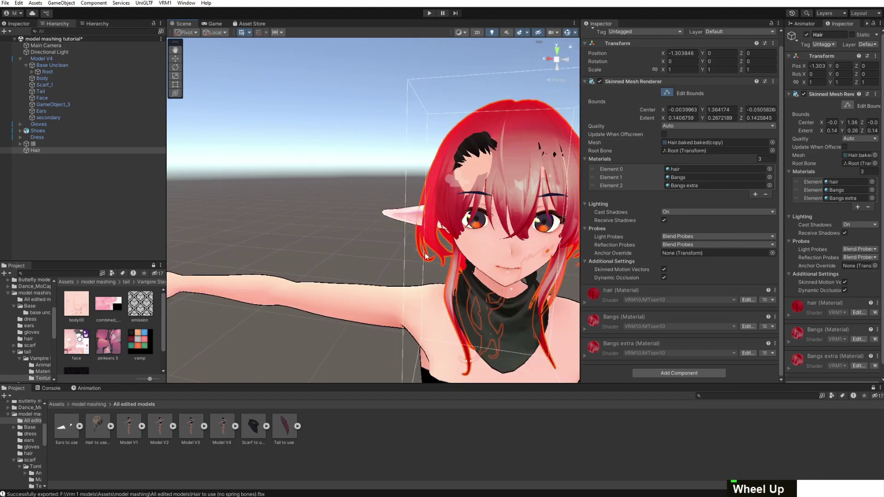
pyautogui.scroll(-2, 426, 254)
pyautogui.scroll(2, 427, 258)
pyautogui.moveTo(426, 258); pyautogui.dragTo(457, 248, button='right')
pyautogui.scroll(-2, 458, 249)
pyautogui.moveTo(457, 249); pyautogui.dragTo(436, 252, button='middle')
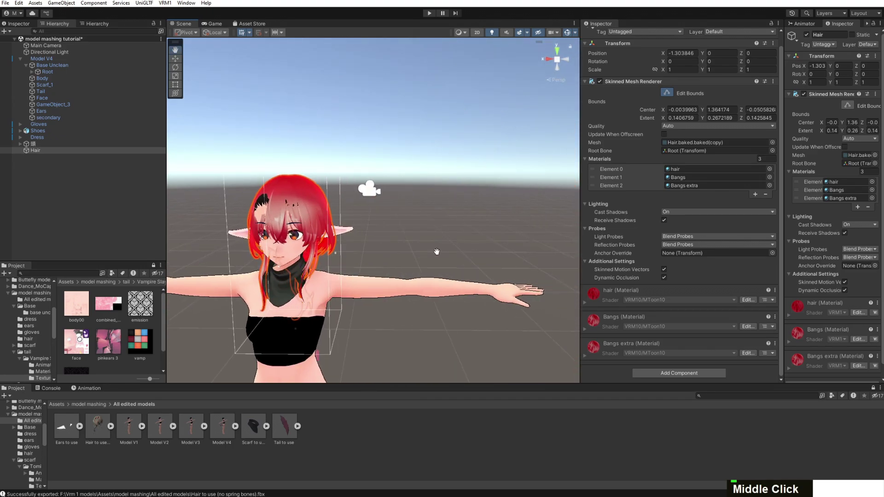
pyautogui.scroll(3, 447, 247)
pyautogui.moveTo(446, 247); pyautogui.dragTo(321, 169, button='right')
pyautogui.scroll(-2, 321, 170)
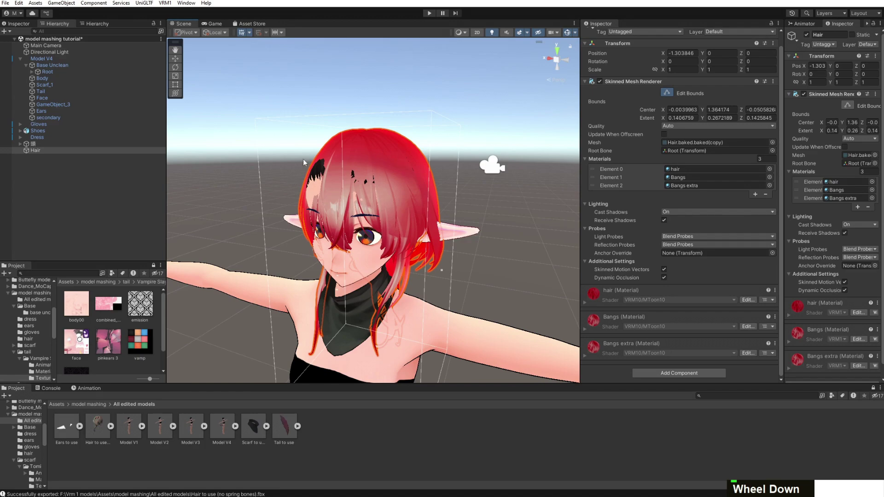
# Move the hair root bone to X 0.0067 and Z -0.0158 to adjust the hair on Model V4's head
pyautogui.click(65, 144)
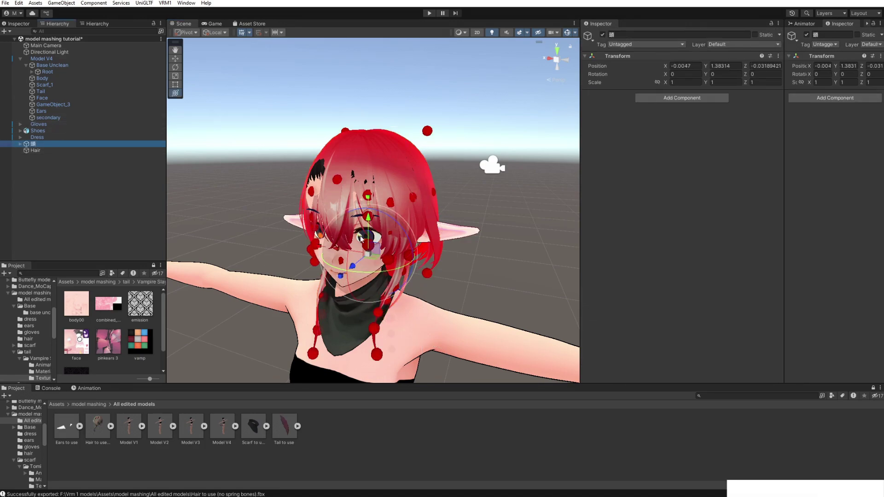
pyautogui.moveTo(362, 239); pyautogui.dragTo(340, 254)
pyautogui.moveTo(340, 253); pyautogui.dragTo(381, 271, button='right')
pyautogui.moveTo(382, 271); pyautogui.dragTo(375, 279, button='middle')
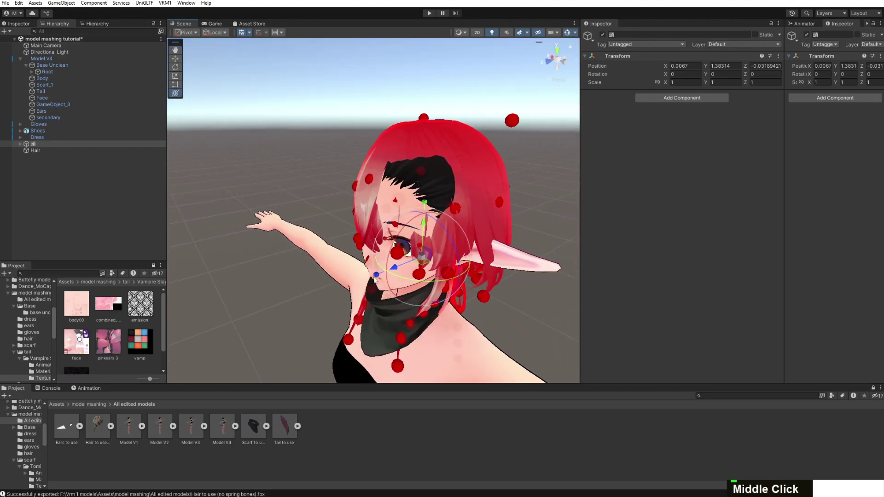
pyautogui.moveTo(397, 269); pyautogui.dragTo(390, 270)
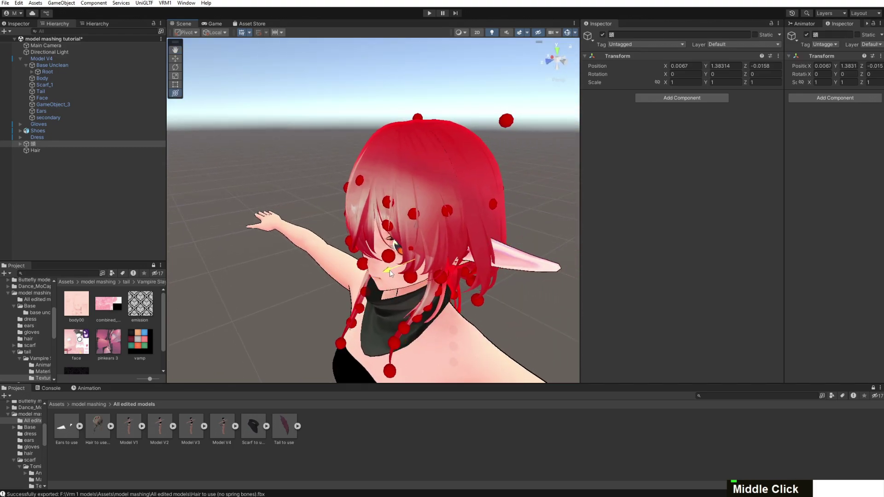
pyautogui.moveTo(390, 269); pyautogui.dragTo(405, 175, button='right')
pyautogui.moveTo(406, 175); pyautogui.dragTo(444, 139, button='middle')
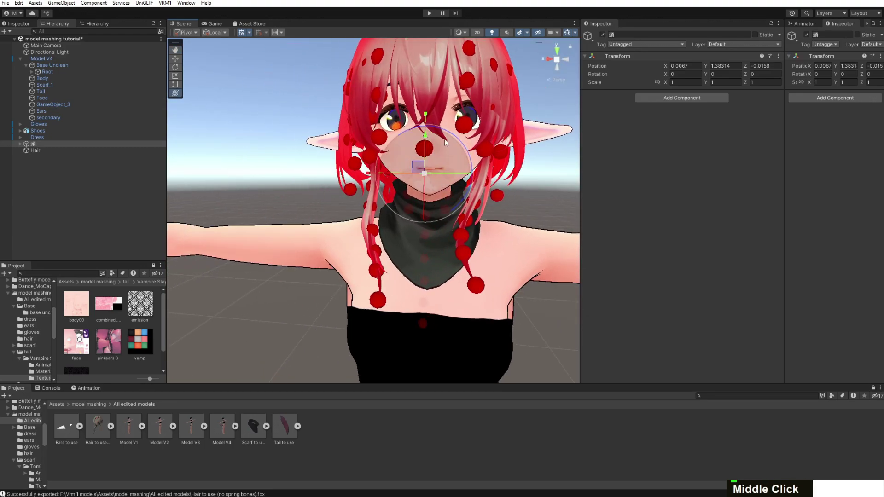
# Move the hair root bone to X -0.0044 and Y 1.3783, undoing the stray adjustments
pyautogui.moveTo(428, 137); pyautogui.dragTo(430, 139)
pyautogui.moveTo(386, 179); pyautogui.dragTo(392, 181)
pyautogui.hotkey('ctrl', 'z')
pyautogui.hotkey('ctrl', 'z')
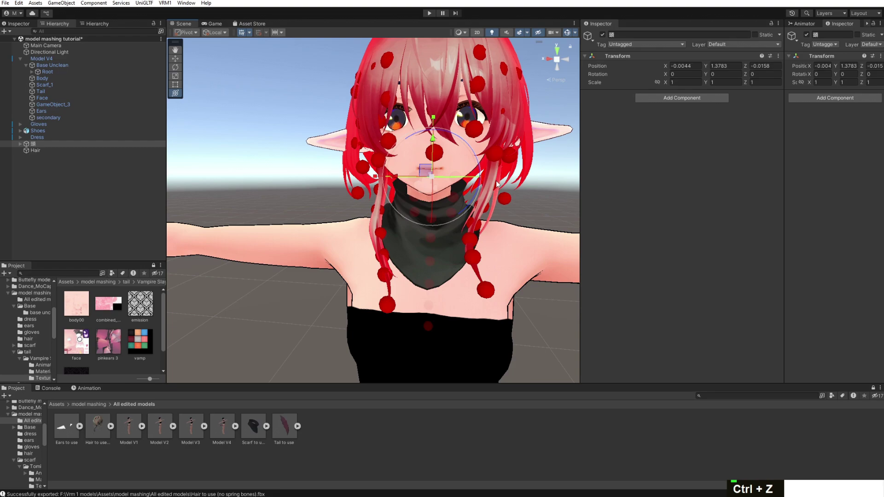
# Shift the hair root bone to X 0.0012 and Z -0.0114, checking the fit from the side and front
pyautogui.moveTo(345, 221); pyautogui.dragTo(396, 192, button='middle')
pyautogui.moveTo(405, 183); pyautogui.dragTo(328, 183, button='right')
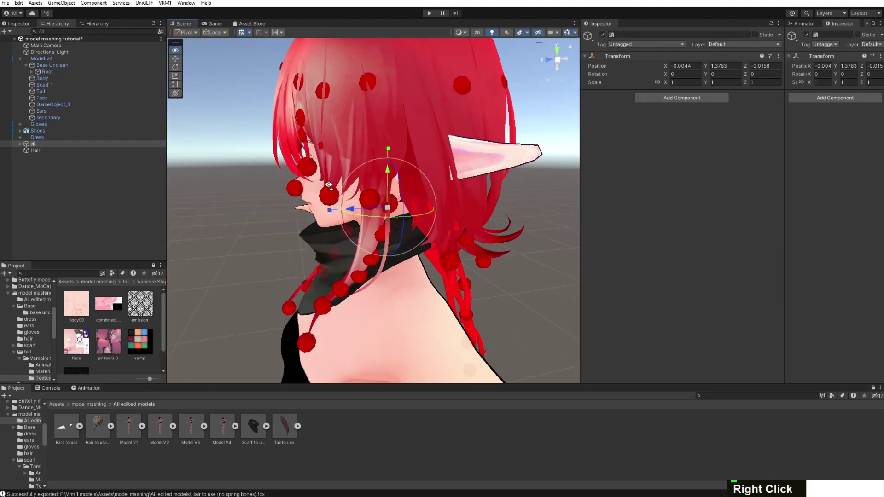
pyautogui.moveTo(328, 183); pyautogui.dragTo(327, 183, button='middle')
pyautogui.scroll(-3, 368, 184)
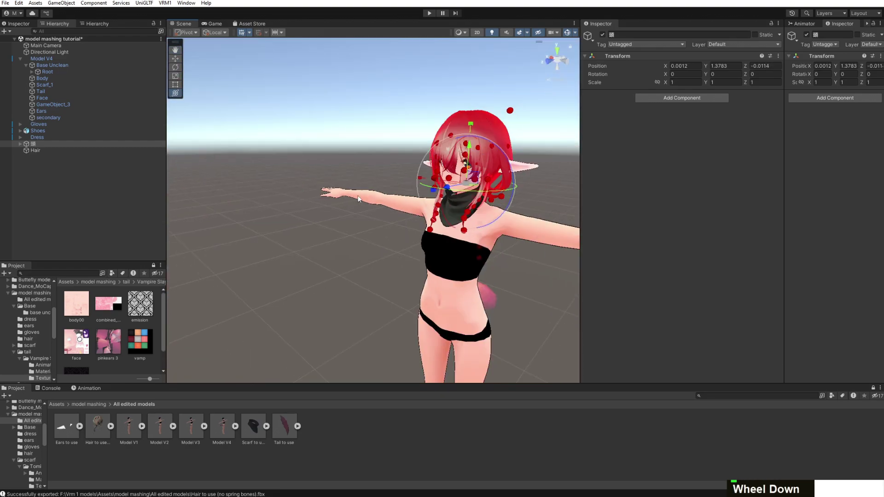
pyautogui.moveTo(364, 188); pyautogui.dragTo(444, 182, button='right')
pyautogui.scroll(-3, 415, 182)
pyautogui.moveTo(415, 182); pyautogui.dragTo(311, 223, button='middle')
pyautogui.scroll(3, 439, 169)
pyautogui.scroll(2, 439, 169)
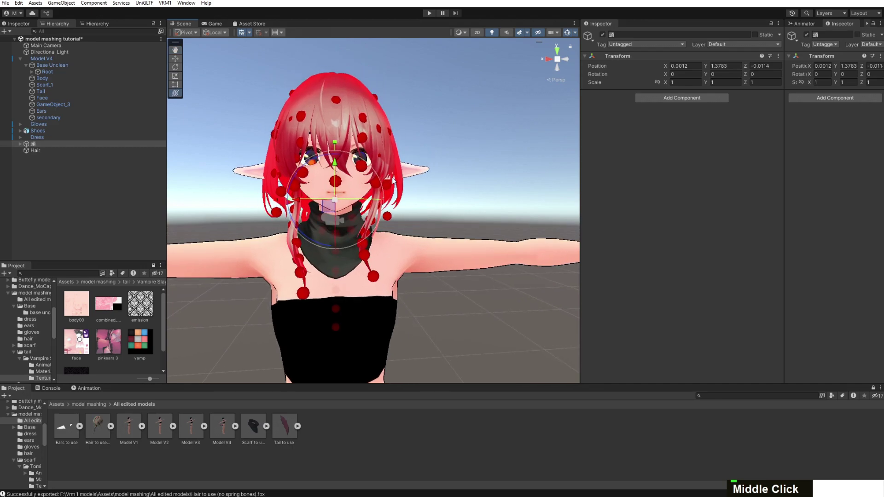
# Expand Model V4's skeleton to the children of J_Bip_C_Hips and rename the hair root bone to Hair
pyautogui.click(32, 72)
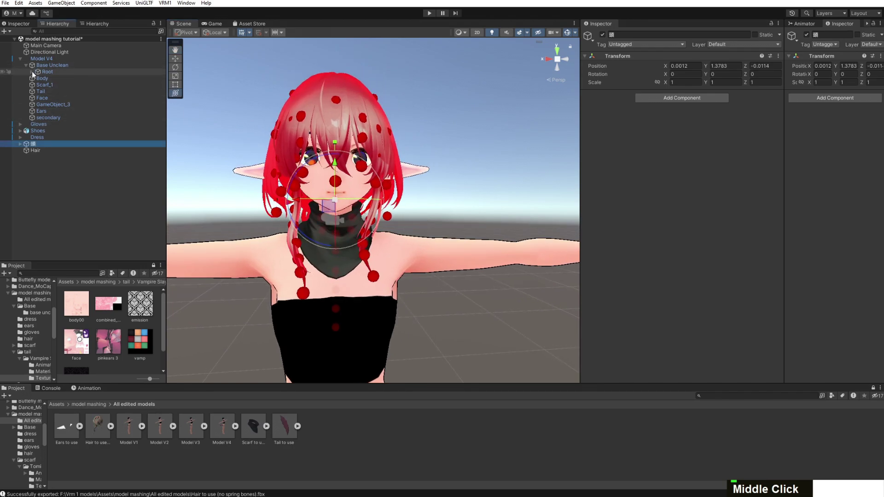
pyautogui.click(37, 79)
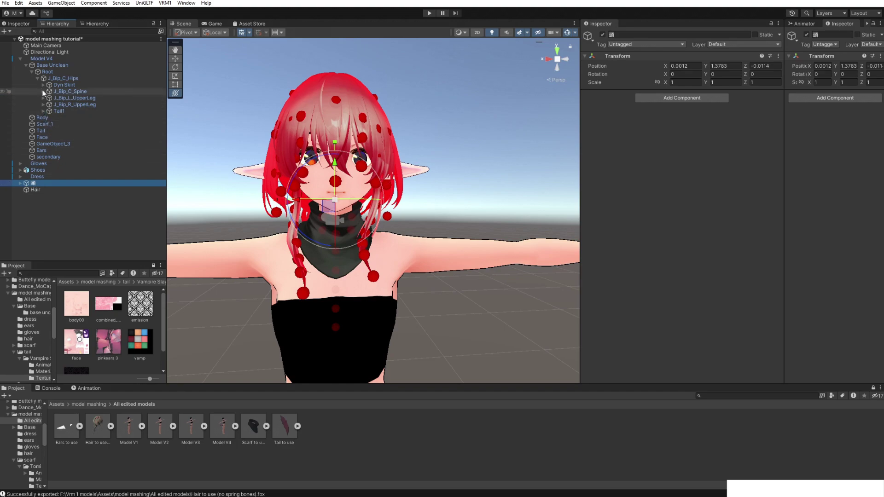
pyautogui.click(637, 33)
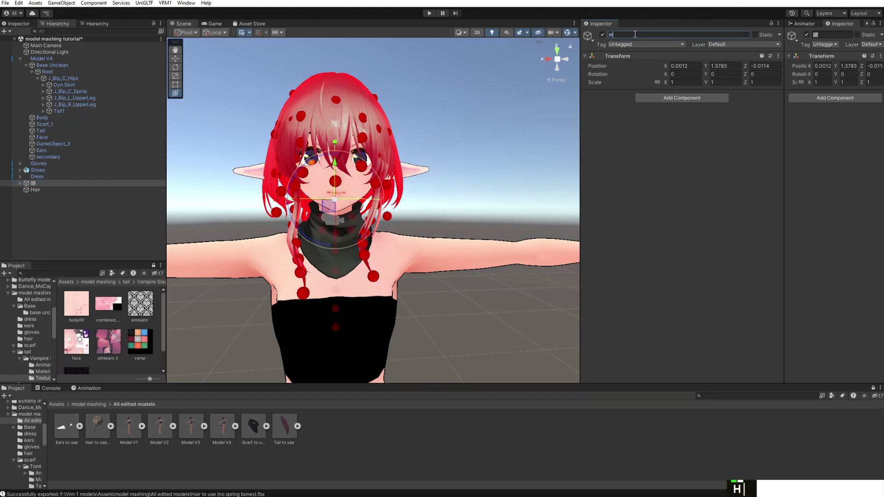
pyautogui.write('H')
pyautogui.press('BackSpace')
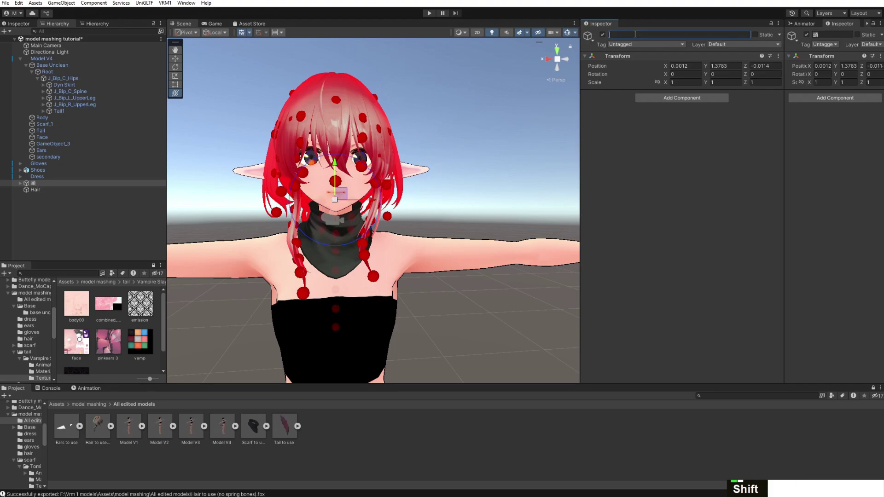
pyautogui.write('Hair')
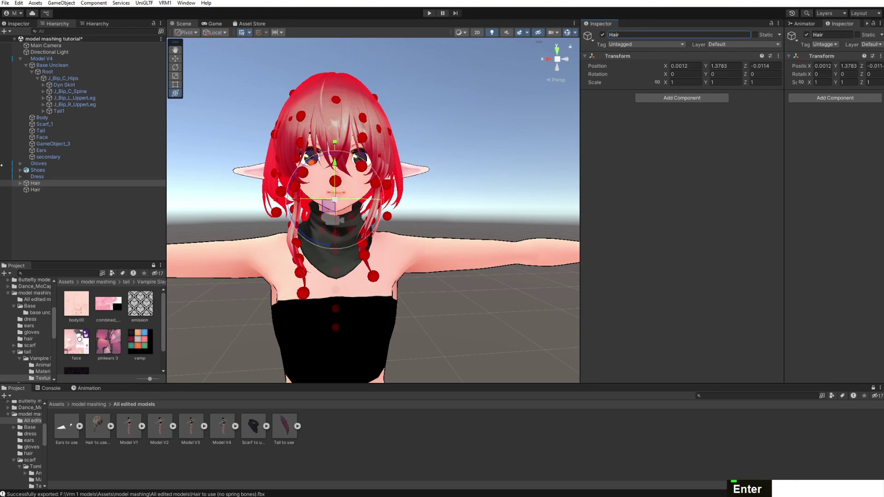
# Parent the Hair root bone under J_Bip_C_Head and place the Hair mesh inside Base Unclean, directly below Body
pyautogui.click(43, 91)
pyautogui.click(49, 98)
pyautogui.click(50, 98)
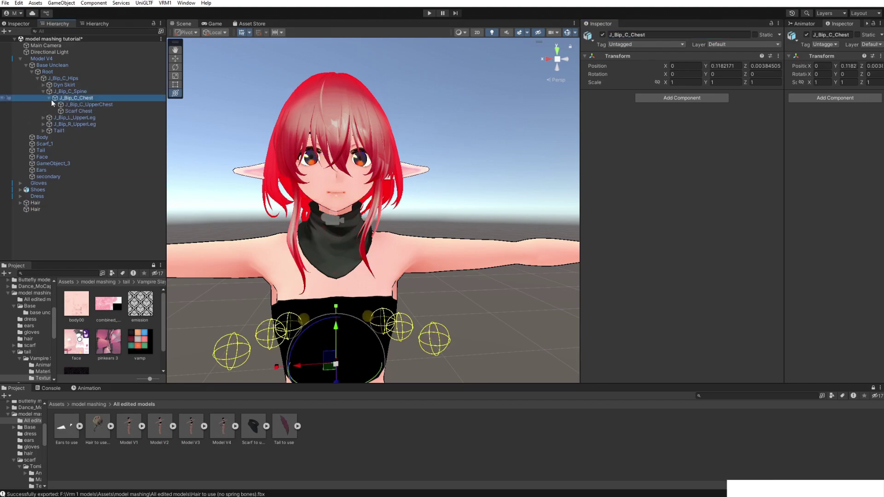
pyautogui.click(55, 104)
pyautogui.doubleClick(56, 111)
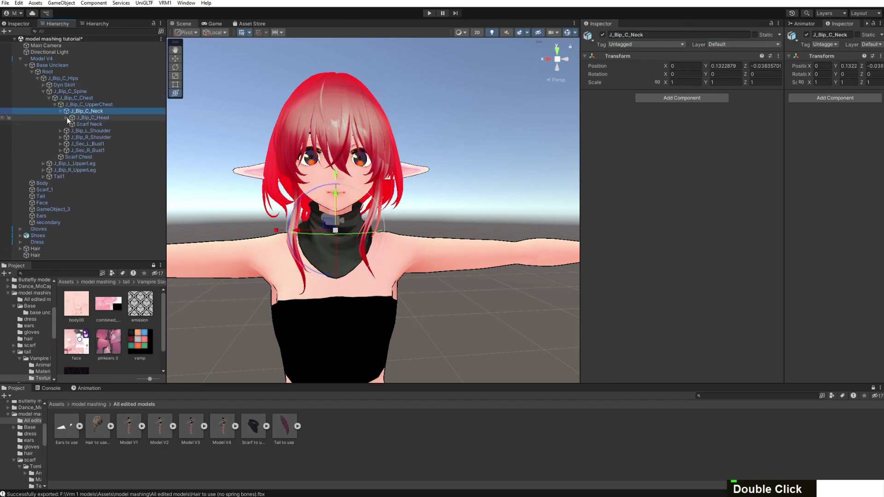
pyautogui.click(65, 118)
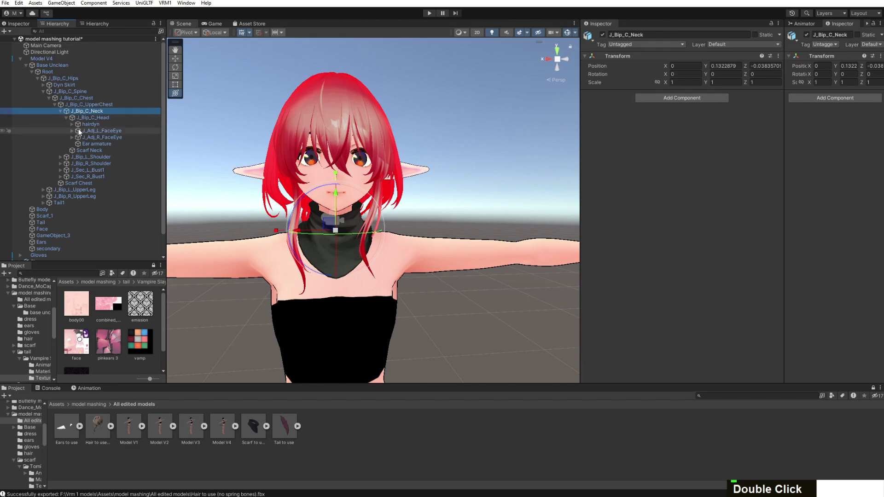
pyautogui.click(87, 124)
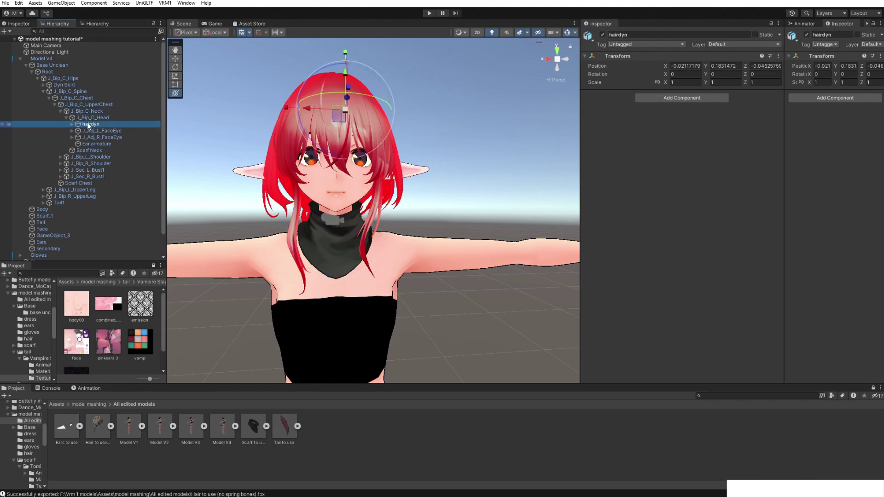
pyautogui.scroll(-1, 65, 218)
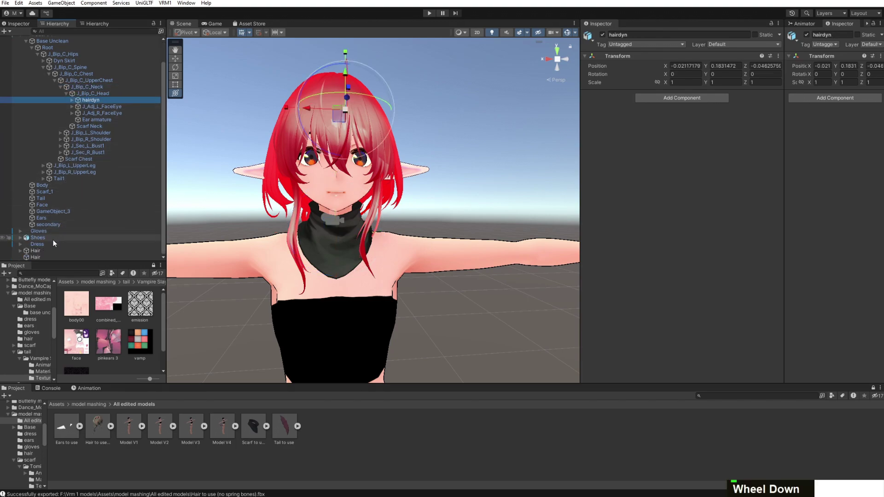
pyautogui.moveTo(37, 251); pyautogui.dragTo(98, 104)
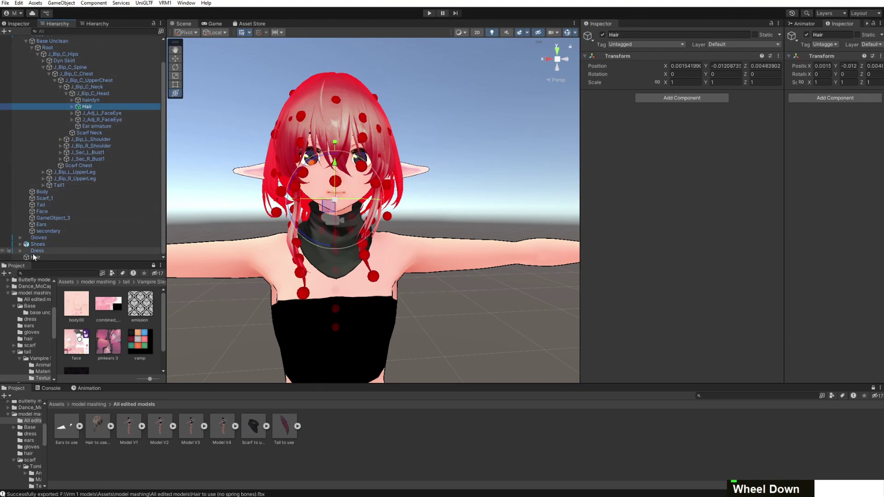
pyautogui.moveTo(33, 255); pyautogui.dragTo(46, 202)
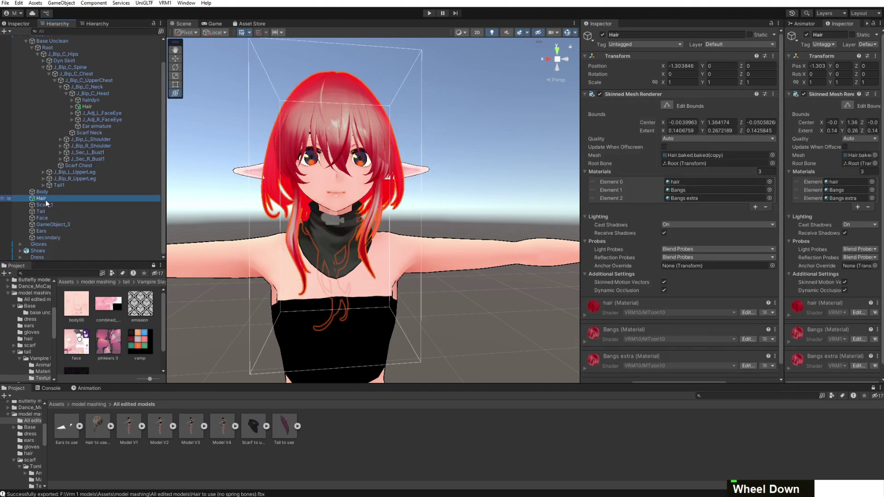
pyautogui.click(91, 107)
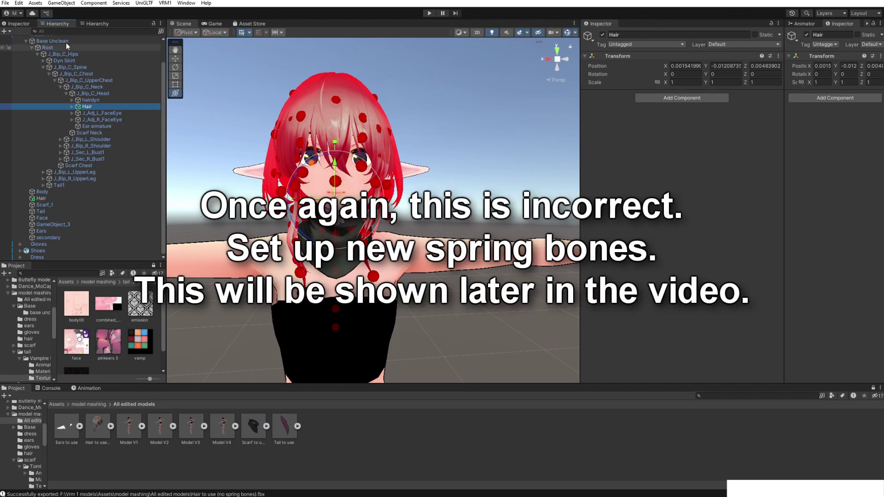
# Show the SpringBone settings of Model V4's VRMInstance and add a fourth spring
pyautogui.scroll(2, 70, 54)
pyautogui.click(67, 57)
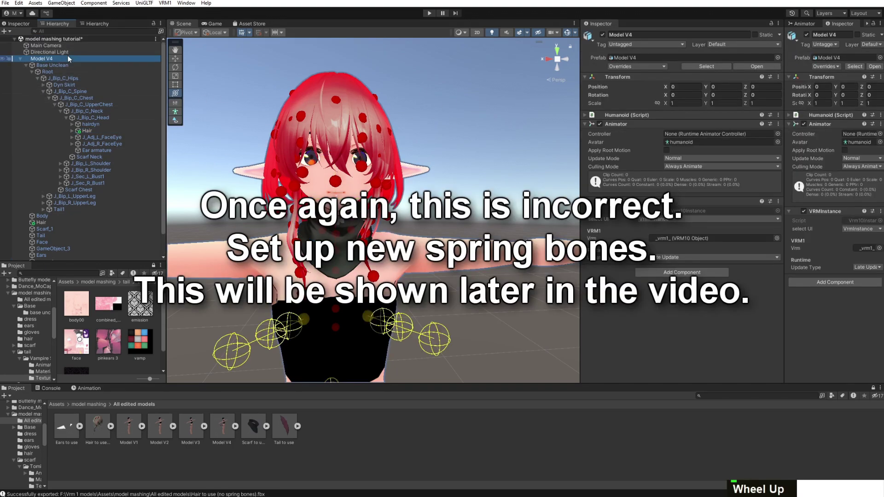
pyautogui.click(662, 221)
pyautogui.click(668, 247)
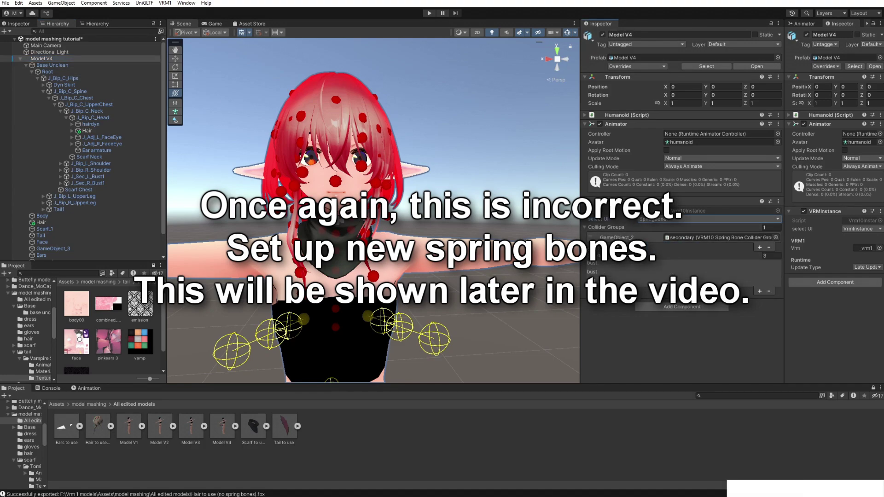
pyautogui.click(760, 291)
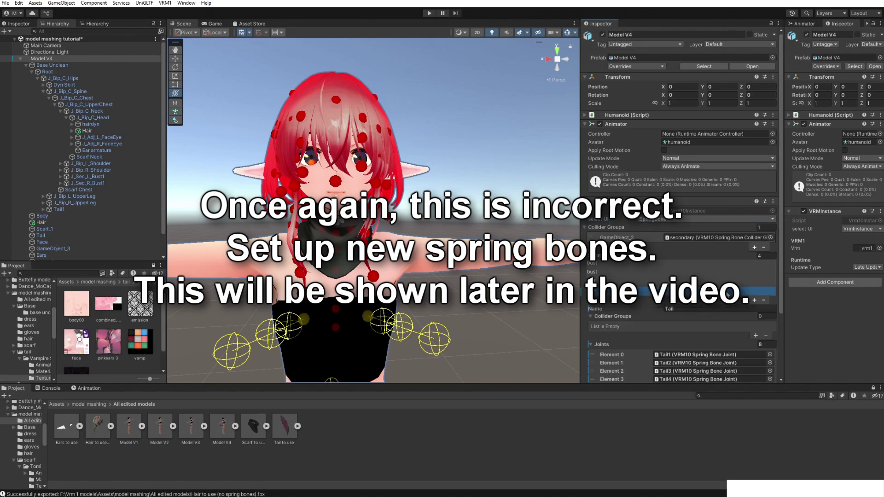
pyautogui.scroll(-3, 669, 274)
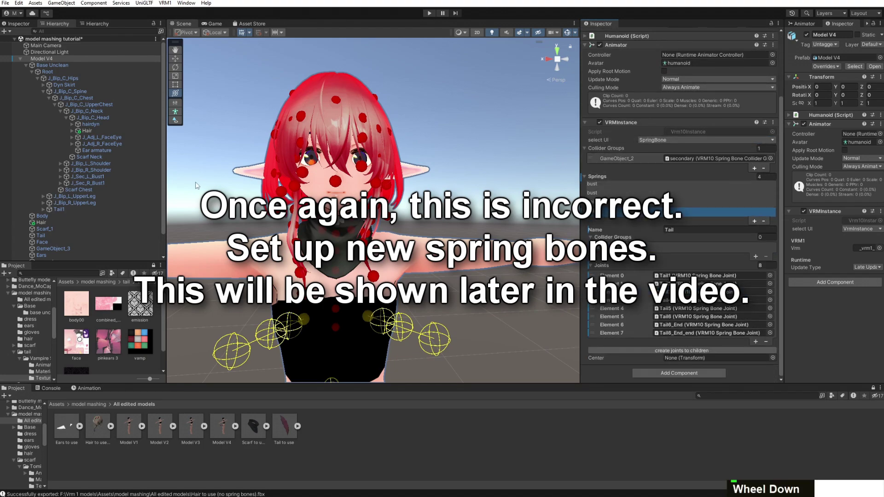
# Set Bone_Hair001_L as the new spring's first joint and create joints for all its child bones
pyautogui.click(72, 131)
pyautogui.scroll(-1, 594, 250)
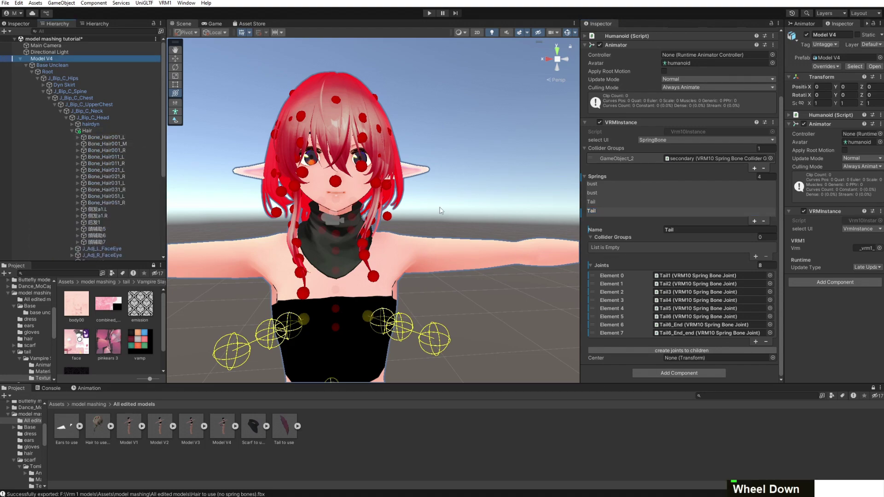
pyautogui.moveTo(104, 136); pyautogui.dragTo(705, 276)
pyautogui.click(657, 349)
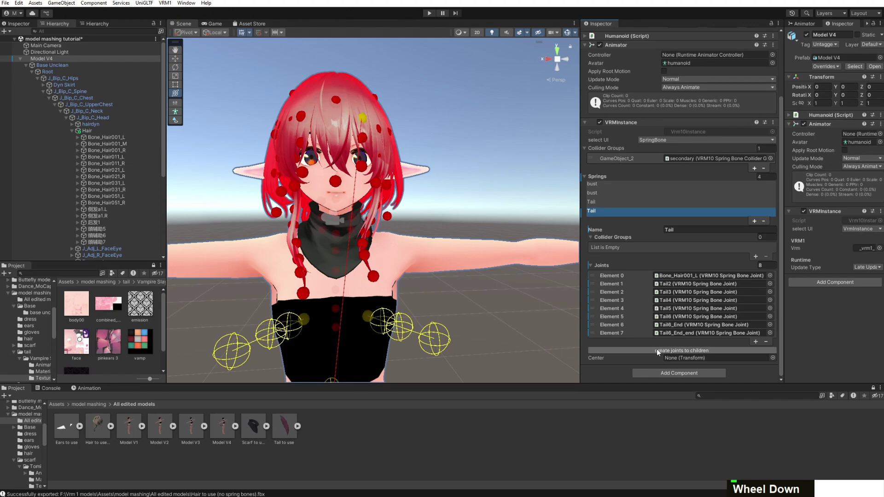
pyautogui.click(466, 264)
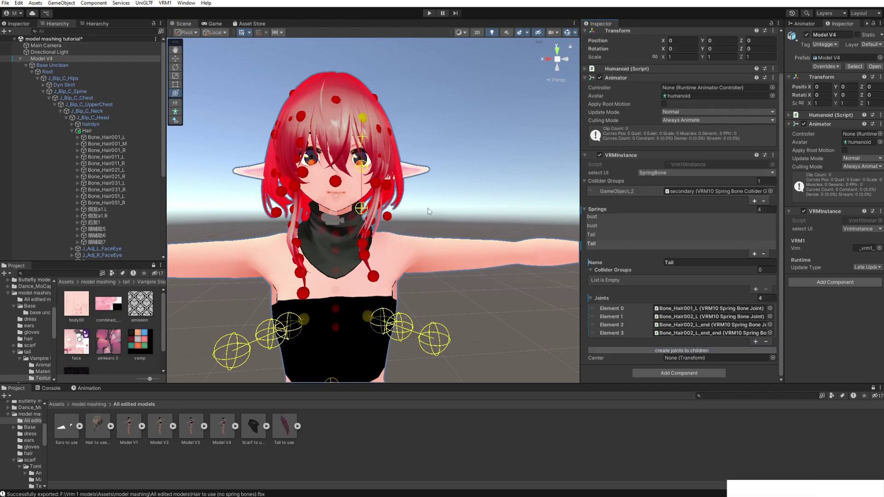
pyautogui.moveTo(484, 192); pyautogui.dragTo(442, 187, button='right')
pyautogui.moveTo(479, 189); pyautogui.dragTo(433, 185, button='middle')
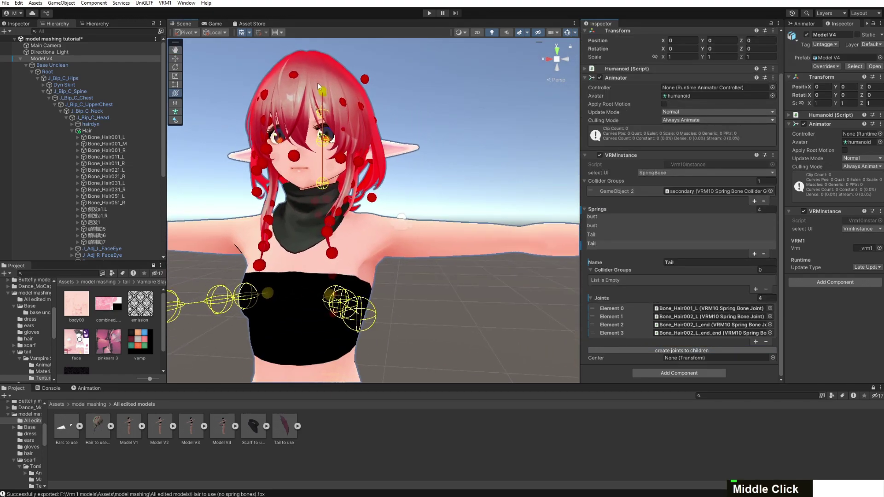
# Assign Bone_Hair002_L, Bone_Hair002_L_end and Bone_Hair002_L_end_end to joint elements 1 to 3 of the new spring
pyautogui.click(78, 137)
pyautogui.click(83, 143)
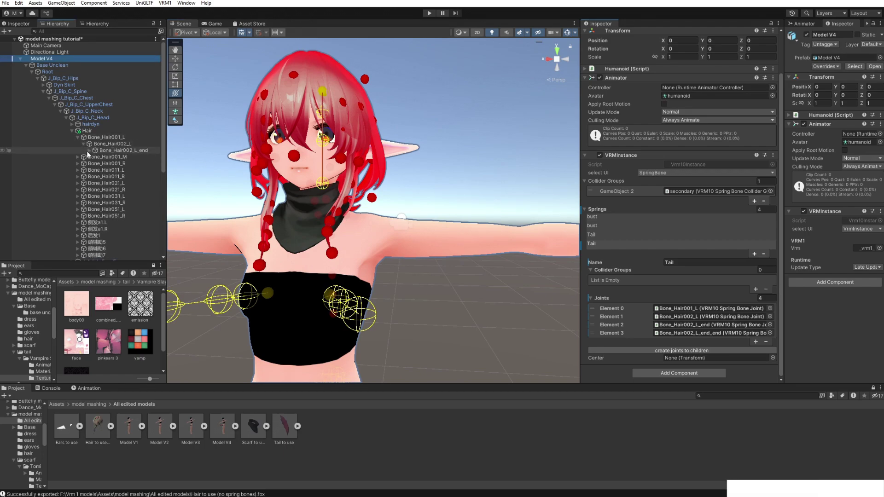
pyautogui.click(89, 151)
pyautogui.moveTo(552, 291); pyautogui.dragTo(679, 317)
pyautogui.moveTo(126, 150); pyautogui.dragTo(690, 325)
pyautogui.moveTo(138, 157); pyautogui.dragTo(689, 332)
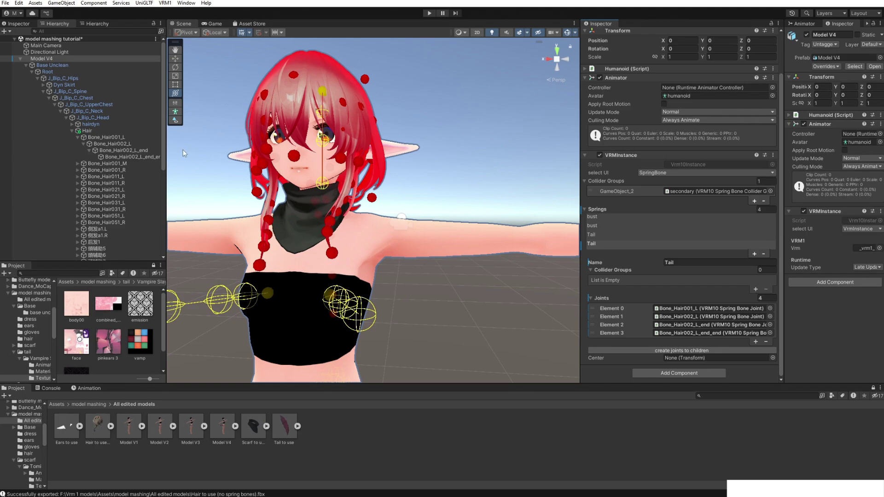
pyautogui.click(77, 137)
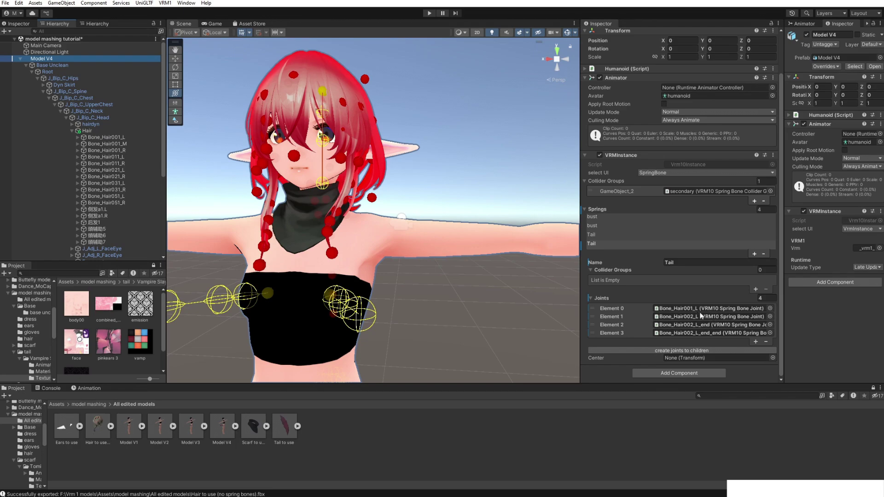
# Select Bone_Hair001_M and expand its bone chain down to the last end bone
pyautogui.click(107, 143)
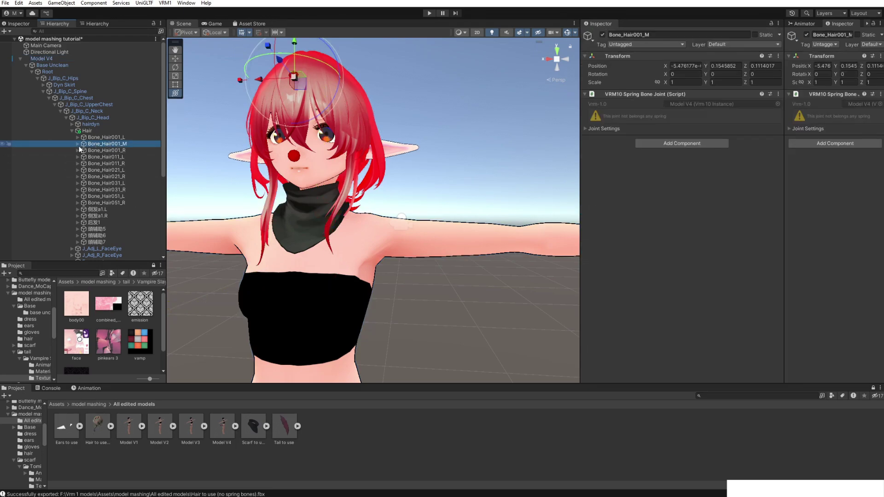
pyautogui.click(77, 144)
pyautogui.click(84, 150)
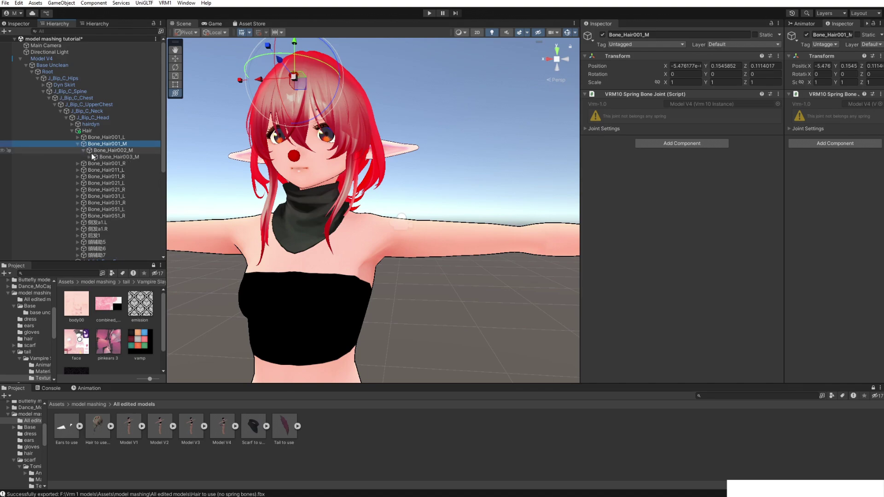
pyautogui.click(89, 157)
pyautogui.click(95, 163)
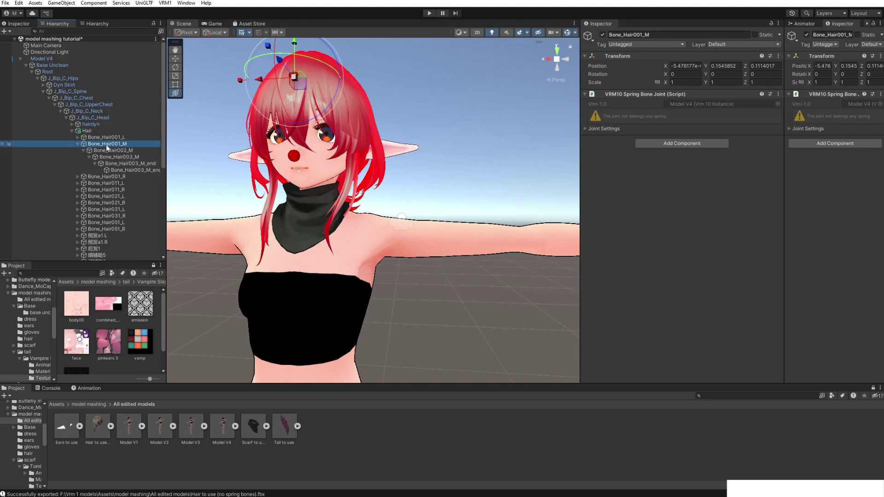
# Compare the spring bone joint settings of Bone_Hair001_M and each bone in its chain down to Bone_Hair003_M_end_end
pyautogui.click(585, 128)
pyautogui.click(133, 150)
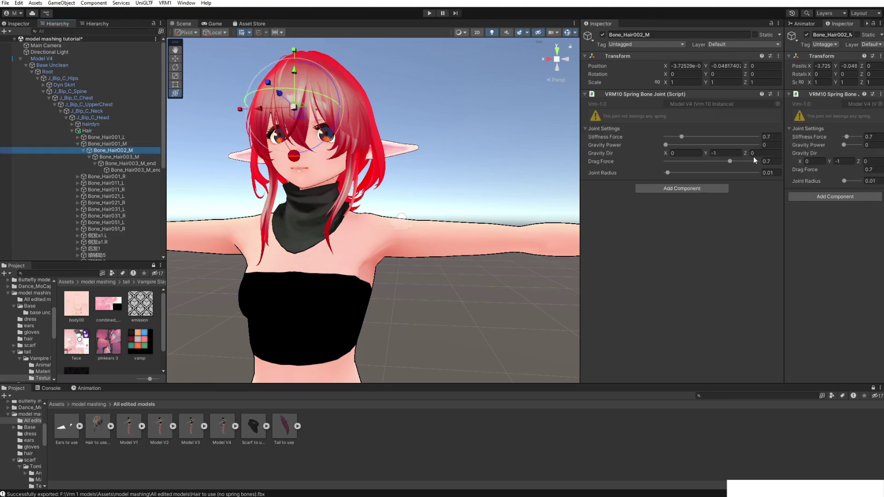
pyautogui.click(123, 157)
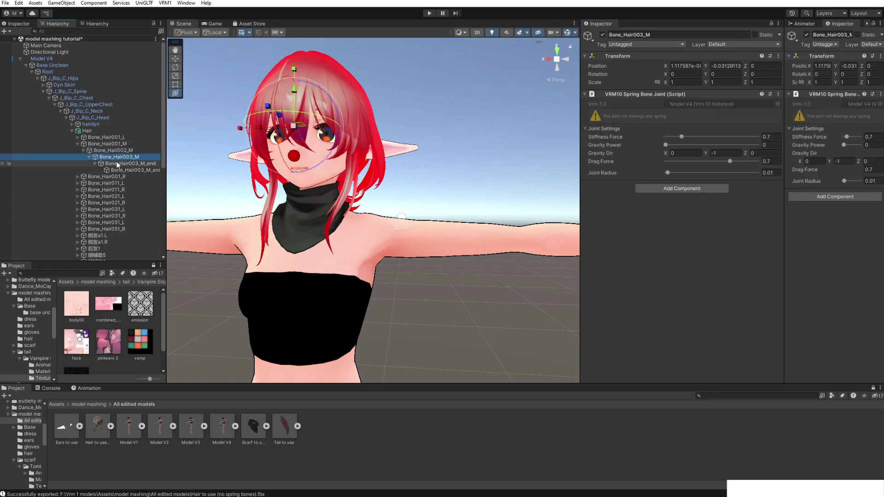
pyautogui.press('Down')
pyautogui.press('Down')
pyautogui.press('Up')
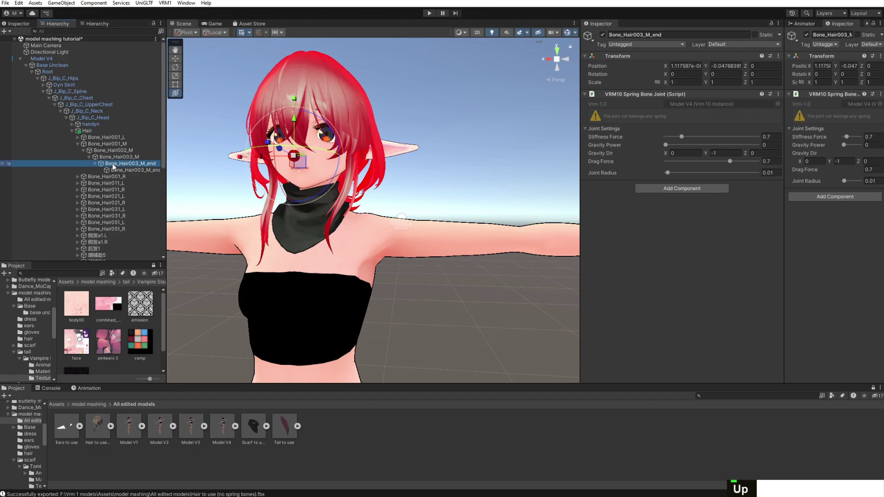
pyautogui.press('Down')
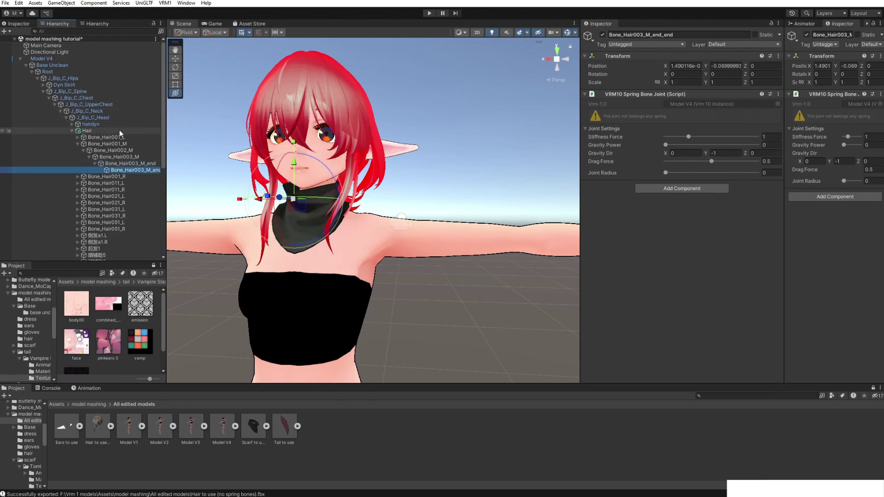
pyautogui.press('Up')
pyautogui.press('Down')
pyautogui.press('Up')
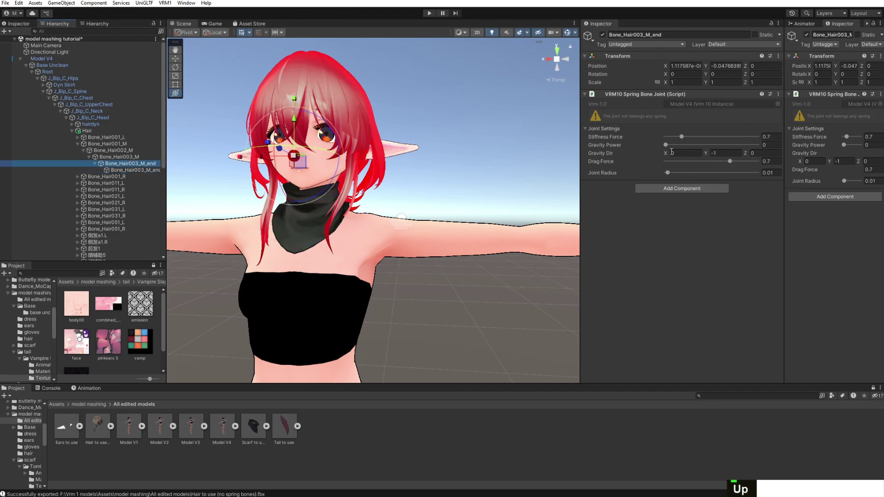
pyautogui.press('Down')
pyautogui.press('Up')
pyautogui.press('Down')
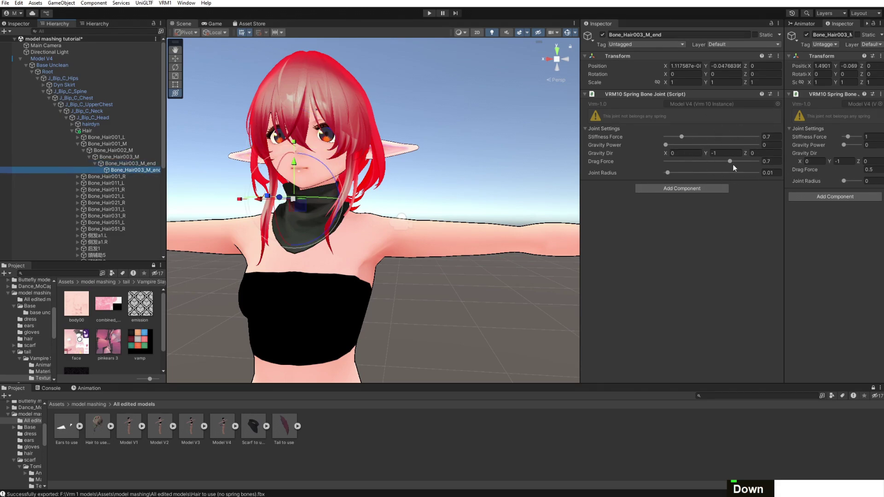
pyautogui.press('Up')
pyautogui.press('Up')
pyautogui.press('Up')
pyautogui.press('Up')
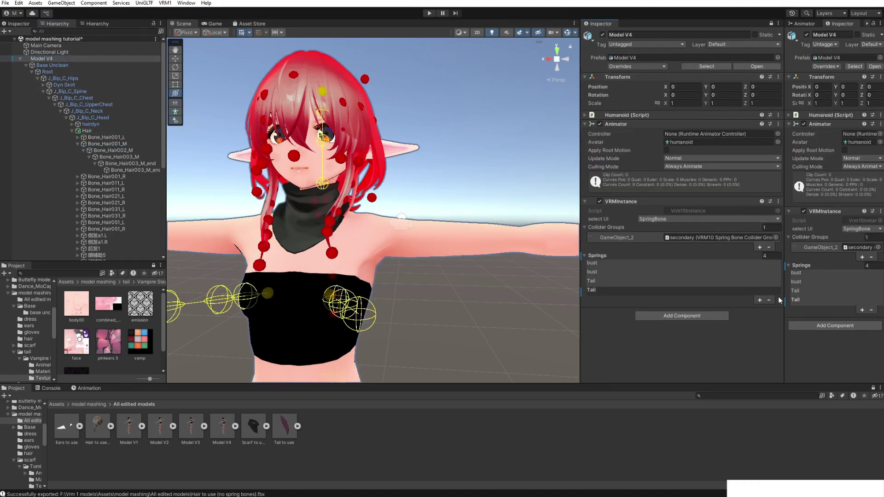
# Rename Model V4's fourth spring as Hair and add a fifth spring
pyautogui.click(728, 291)
pyautogui.click(720, 309)
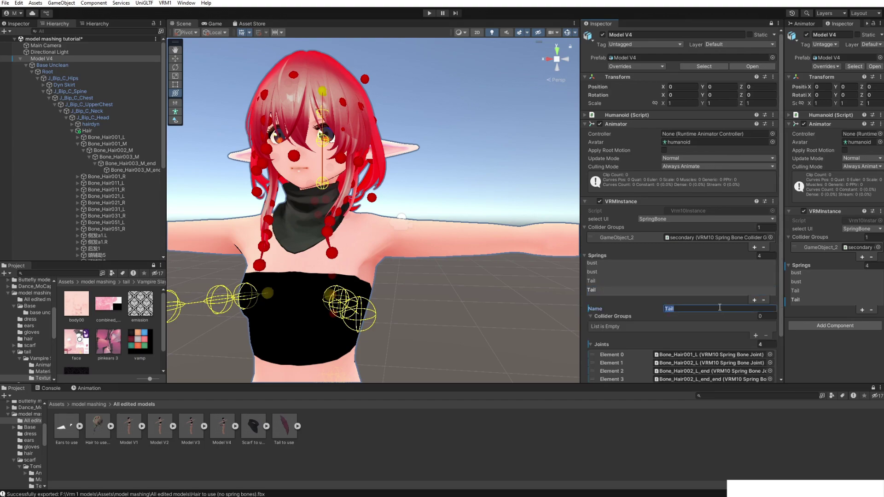
pyautogui.write('Hair')
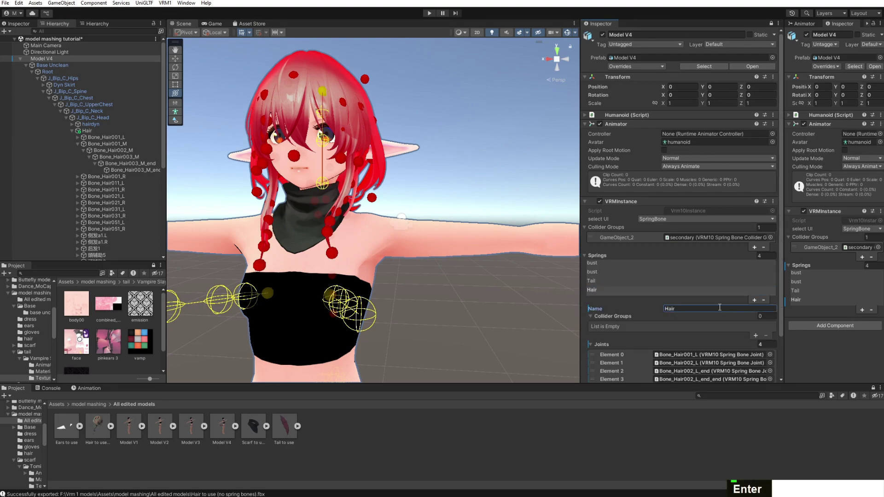
pyautogui.scroll(-1, 786, 278)
pyautogui.click(754, 300)
pyautogui.scroll(-3, 725, 290)
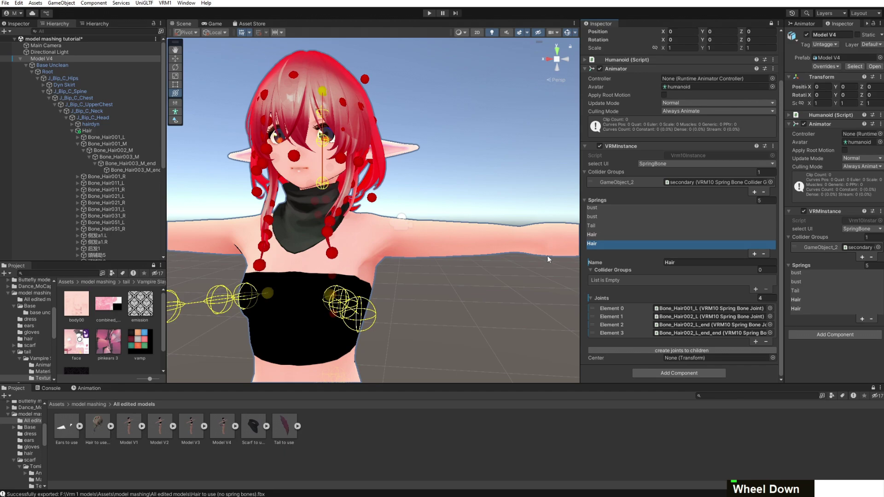
# Assign the chain from Bone_Hair001_M to Bone_Hair003_M_end_end to joint elements 0 to 4 of the fifth spring, and add another spring
pyautogui.moveTo(102, 145); pyautogui.dragTo(707, 308)
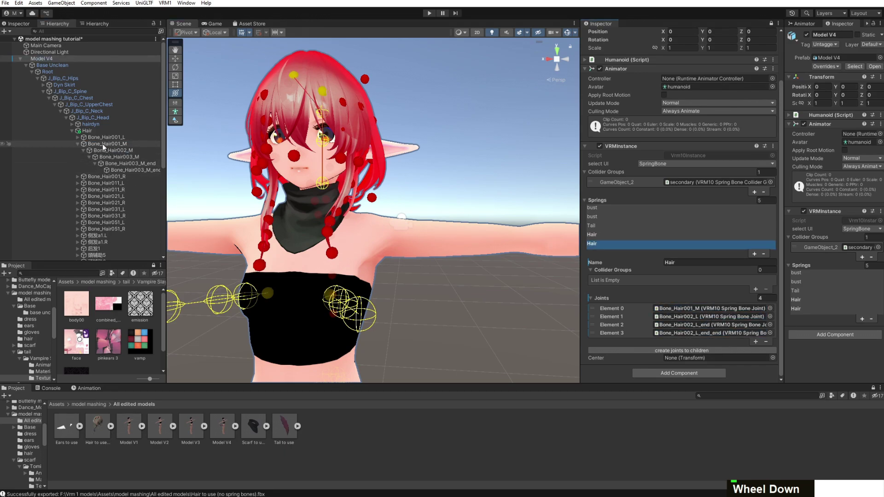
pyautogui.moveTo(101, 143); pyautogui.dragTo(206, 163)
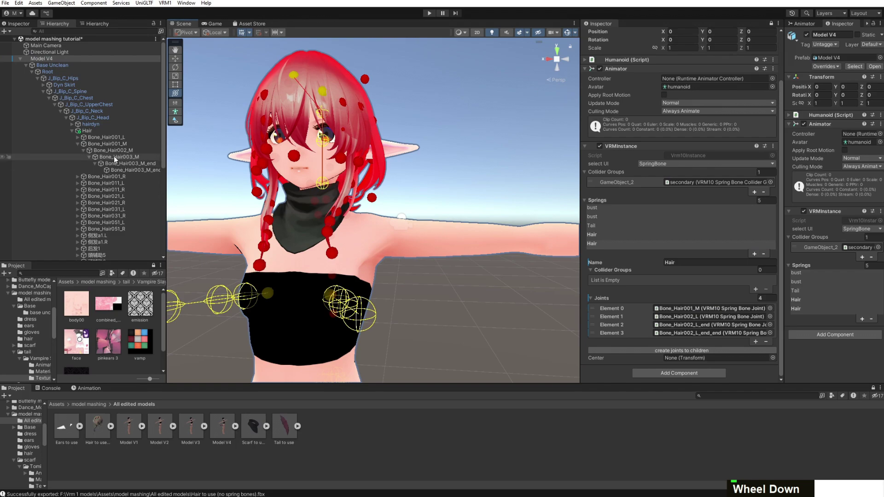
pyautogui.moveTo(113, 151); pyautogui.dragTo(665, 319)
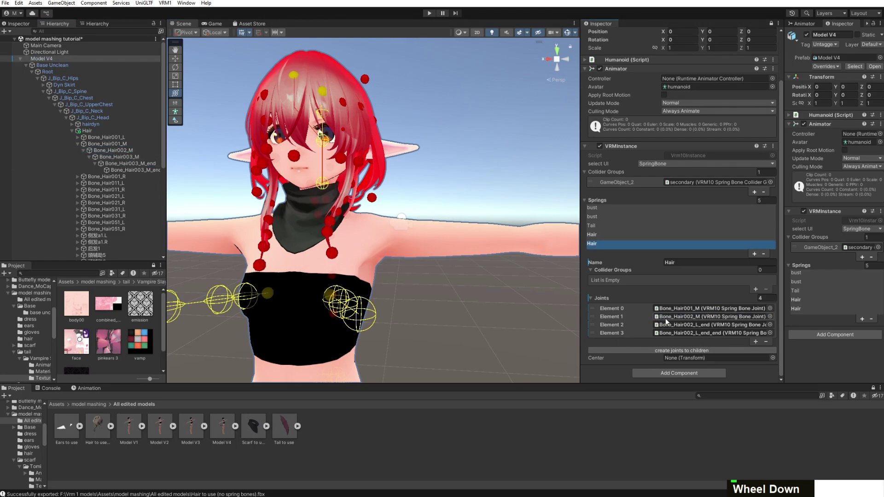
pyautogui.moveTo(115, 157); pyautogui.dragTo(689, 326)
pyautogui.moveTo(121, 163); pyautogui.dragTo(681, 334)
pyautogui.click(755, 342)
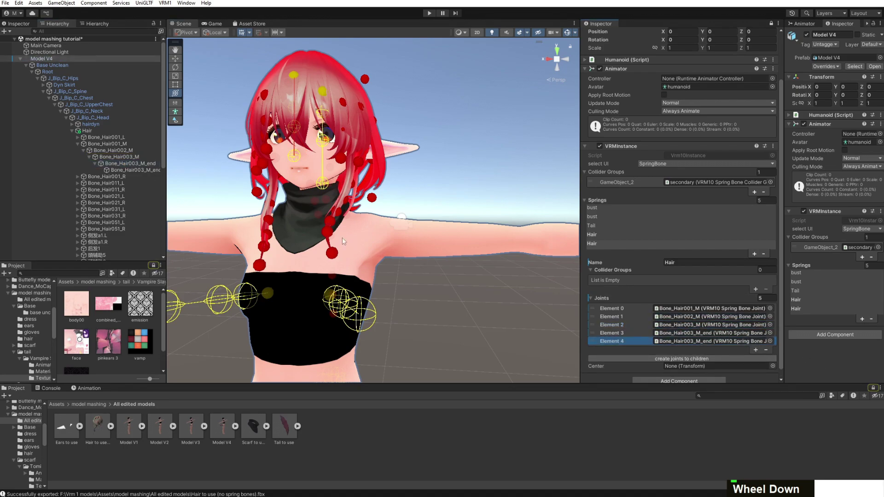
pyautogui.moveTo(146, 170); pyautogui.dragTo(675, 342)
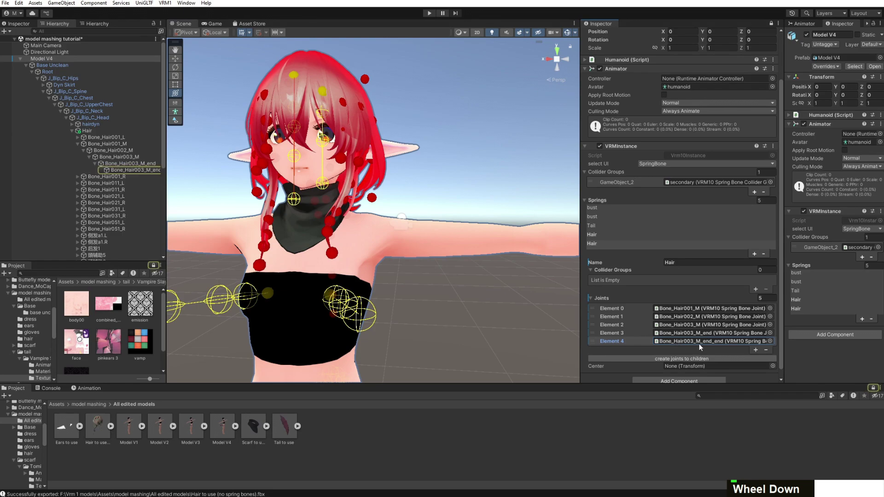
pyautogui.click(754, 254)
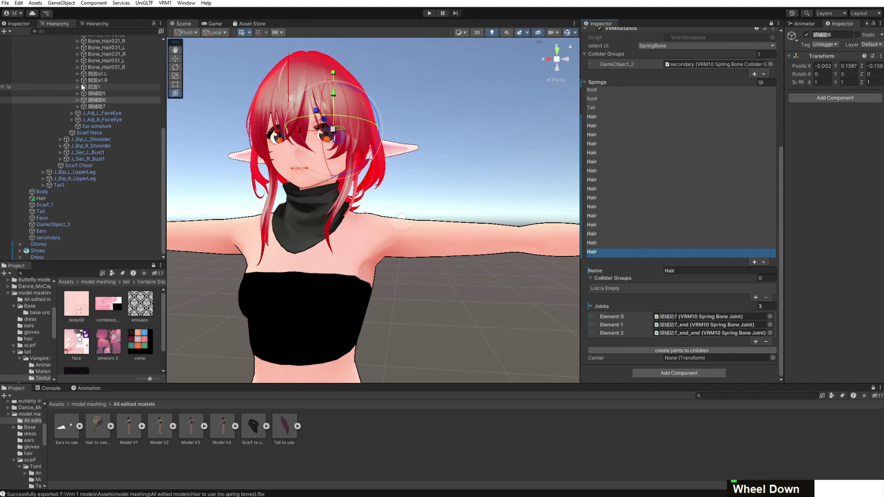
# Select Model V4 and examine its hair spring joints in the scene from the back and the front
pyautogui.scroll(3, 104, 84)
pyautogui.click(61, 59)
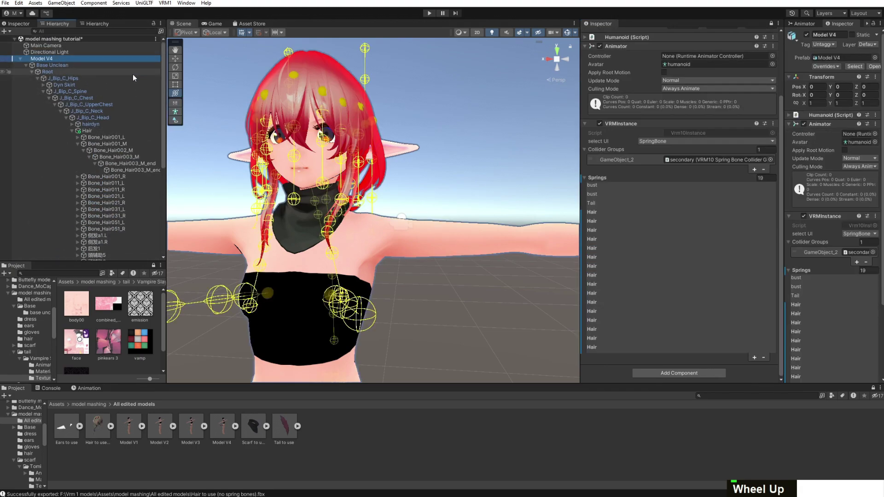
pyautogui.moveTo(457, 152); pyautogui.dragTo(336, 217, button='right')
pyautogui.scroll(-3, 415, 203)
pyautogui.scroll(5, 410, 203)
pyautogui.scroll(-4, 336, 218)
pyautogui.moveTo(336, 217); pyautogui.dragTo(221, 134, button='middle')
pyautogui.scroll(4, 480, 202)
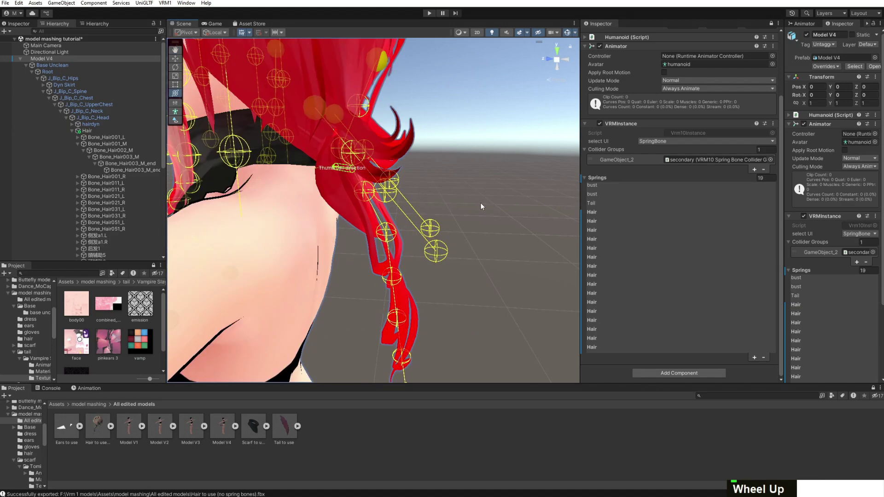
pyautogui.moveTo(480, 203); pyautogui.dragTo(394, 185, button='right')
pyautogui.moveTo(393, 185); pyautogui.dragTo(427, 207, button='middle')
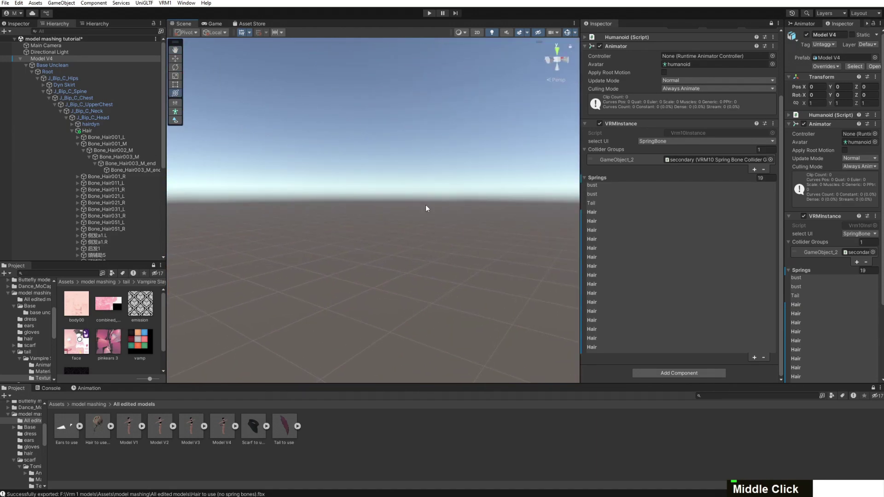
pyautogui.moveTo(427, 207); pyautogui.dragTo(466, 198, button='right')
pyautogui.moveTo(466, 198); pyautogui.dragTo(433, 151, button='middle')
pyautogui.moveTo(433, 152); pyautogui.dragTo(426, 41, button='right')
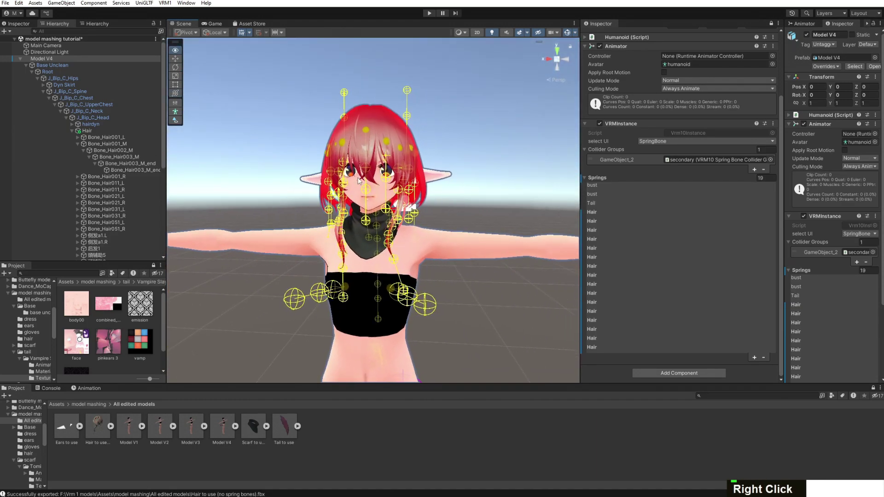
pyautogui.scroll(-1, 425, 40)
# Run the scene, move and rotate Model V4 to test how its hair springs react, and stop the run
pyautogui.click(429, 13)
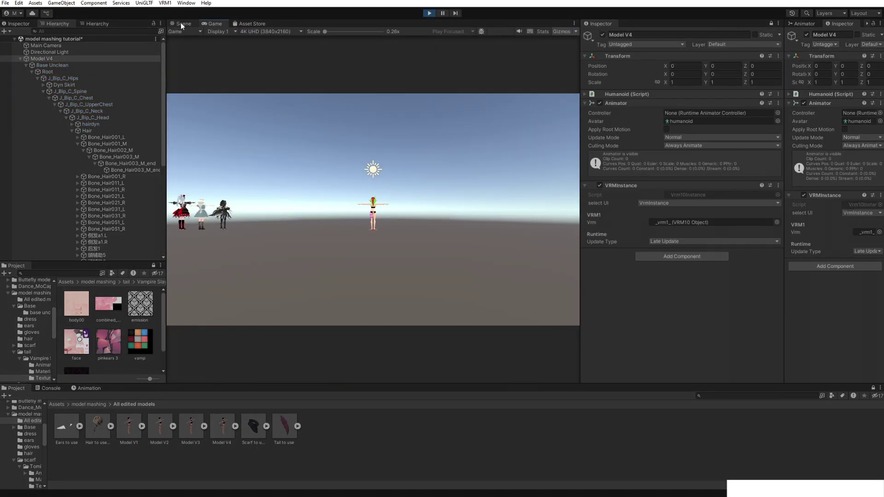
pyautogui.scroll(-2, 341, 267)
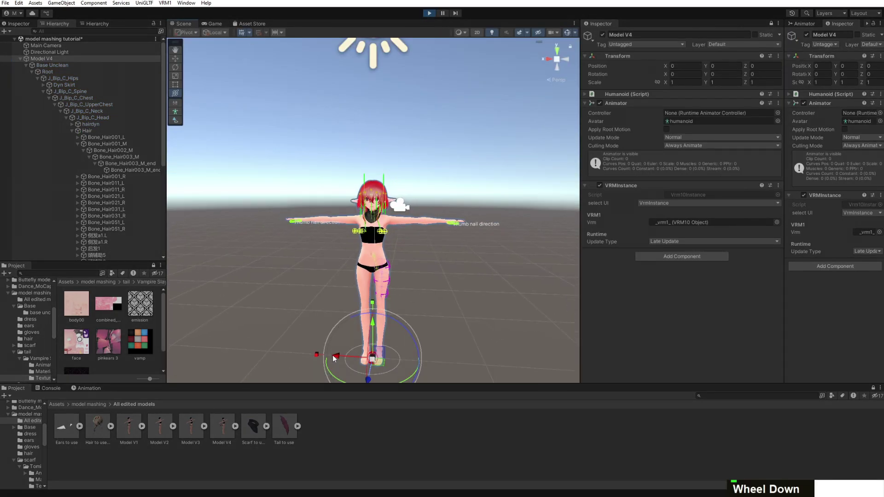
pyautogui.moveTo(333, 355); pyautogui.dragTo(325, 355)
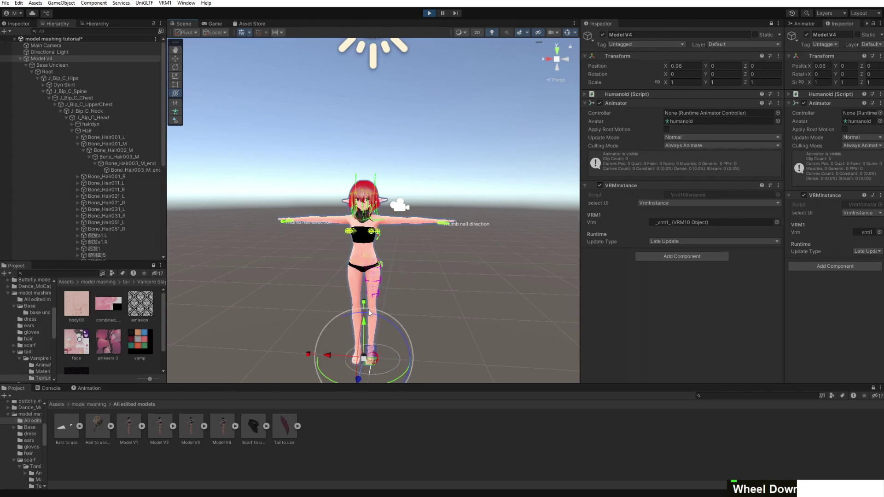
pyautogui.scroll(3, 463, 280)
pyautogui.moveTo(462, 279); pyautogui.dragTo(386, 360, button='right')
pyautogui.moveTo(386, 361)
pyautogui.mouseDown(button='middle')
pyautogui.moveTo(378, 323)
pyautogui.moveTo(373, 365)
pyautogui.mouseUp(button='middle')
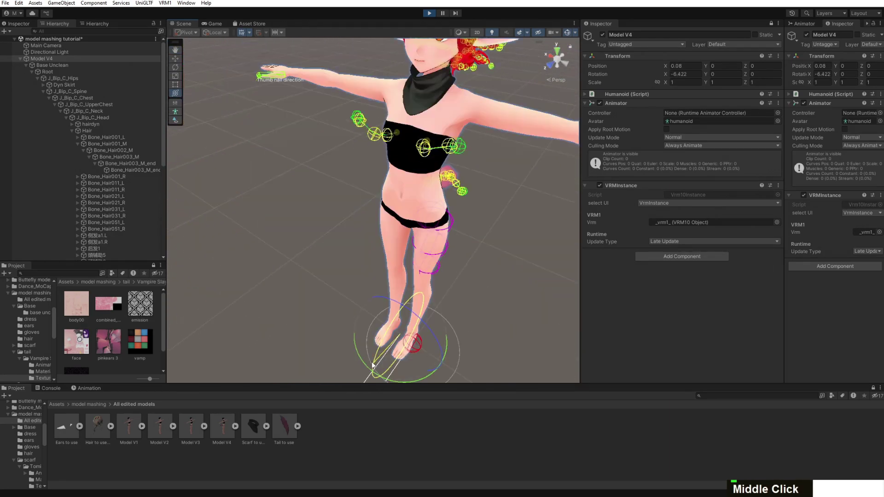
pyautogui.moveTo(373, 365); pyautogui.dragTo(363, 368)
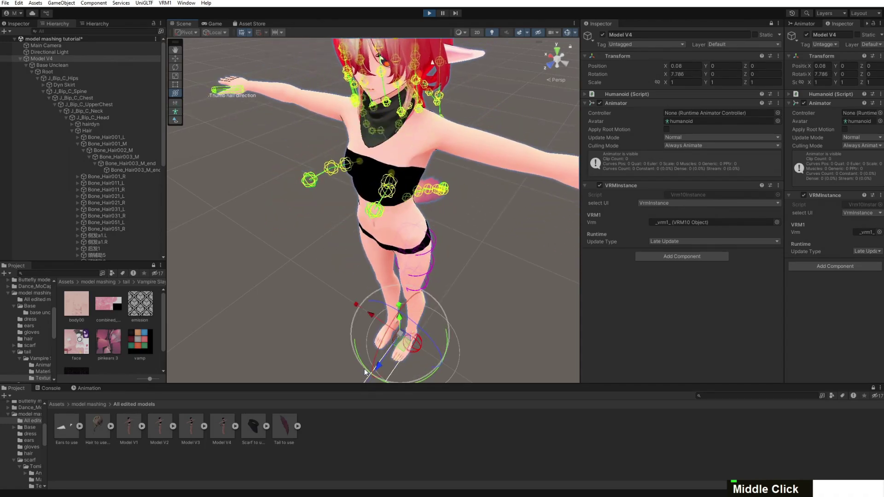
pyautogui.moveTo(427, 376); pyautogui.dragTo(241, 249)
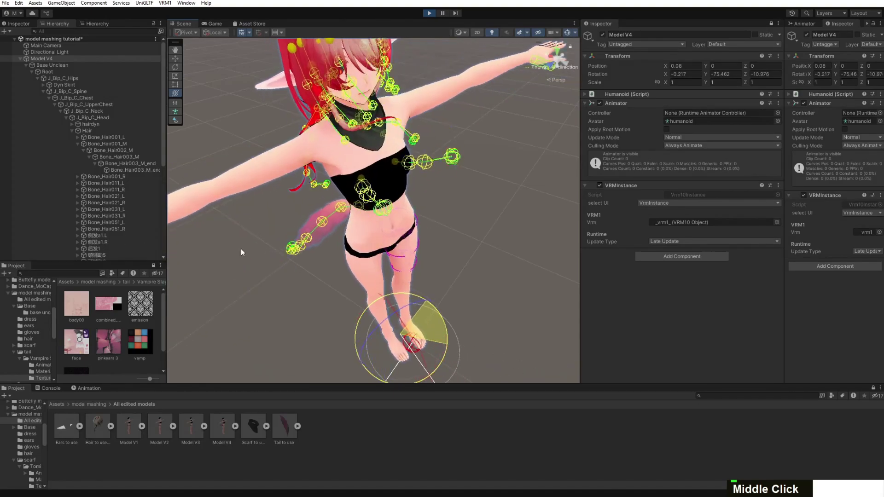
pyautogui.click(427, 14)
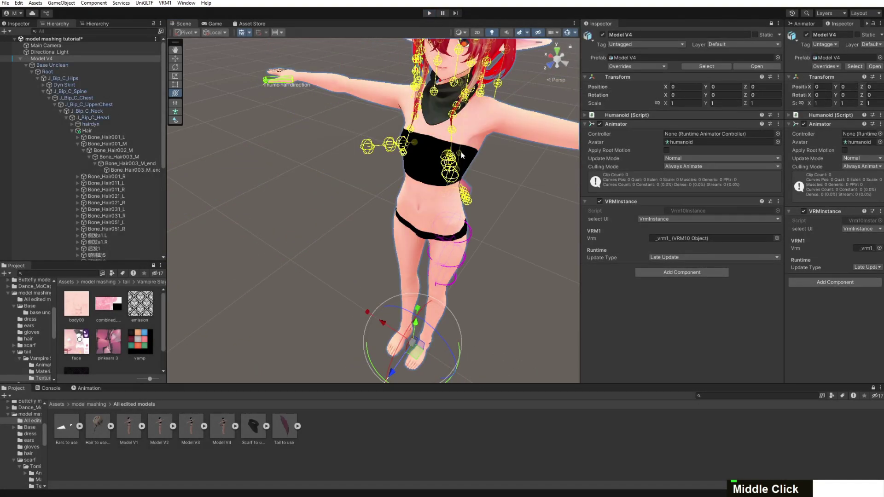
# Create an empty child object under J_Bip_C_Chest and name it Chest Collider
pyautogui.moveTo(461, 151); pyautogui.dragTo(389, 126, button='right')
pyautogui.moveTo(389, 126); pyautogui.dragTo(364, 135, button='middle')
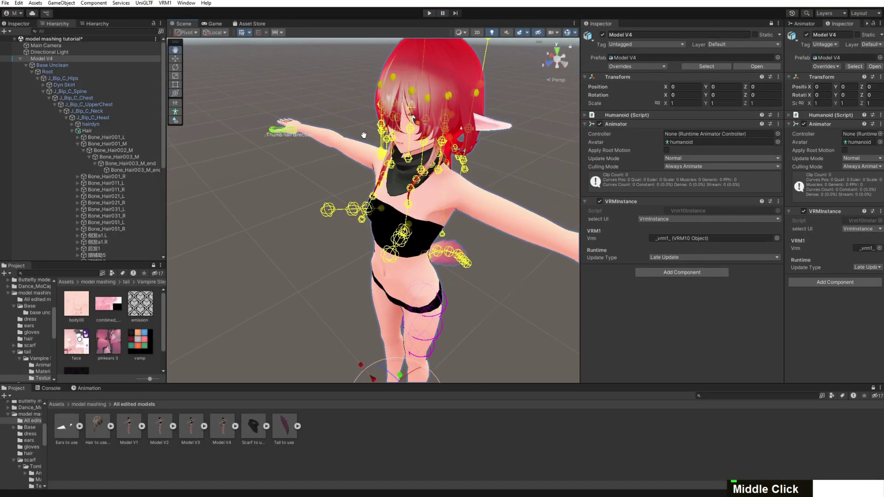
pyautogui.click(72, 131)
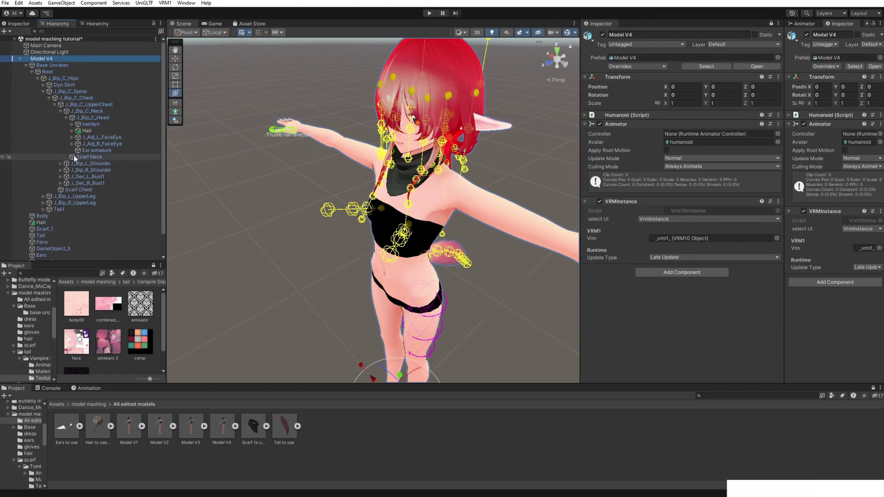
pyautogui.rightClick(88, 98)
pyautogui.click(130, 217)
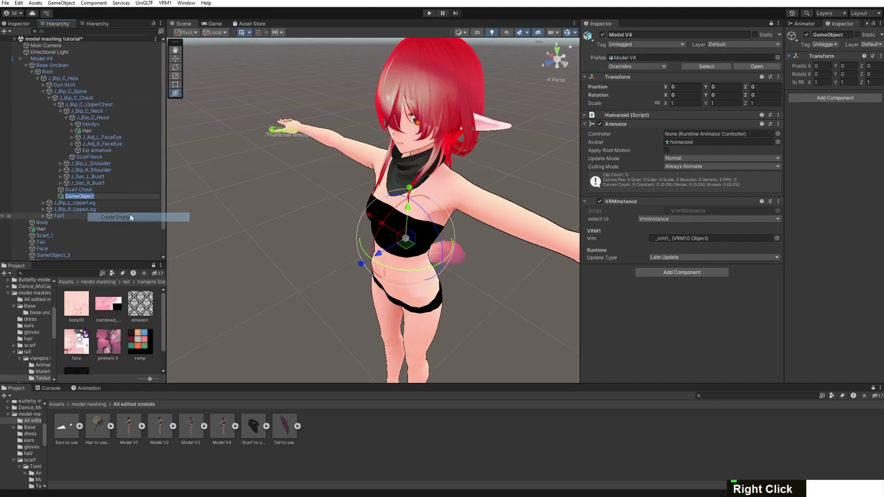
pyautogui.click(713, 35)
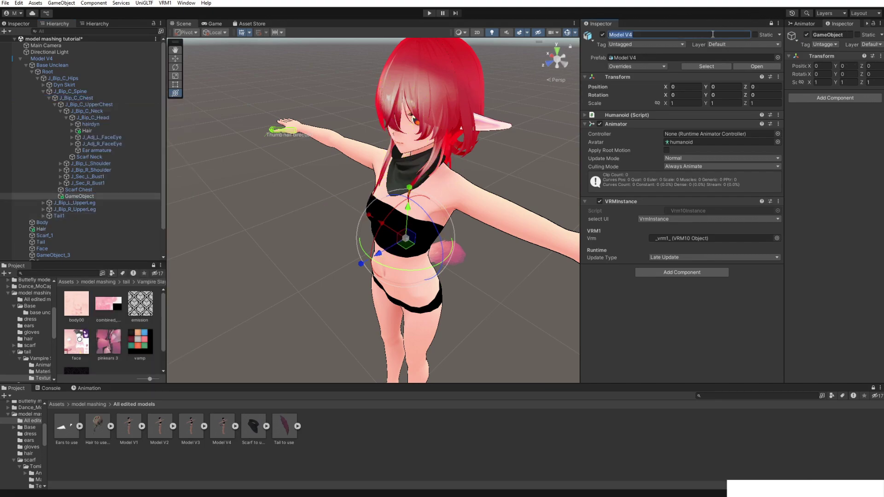
pyautogui.click(829, 35)
pyautogui.write('Chest')
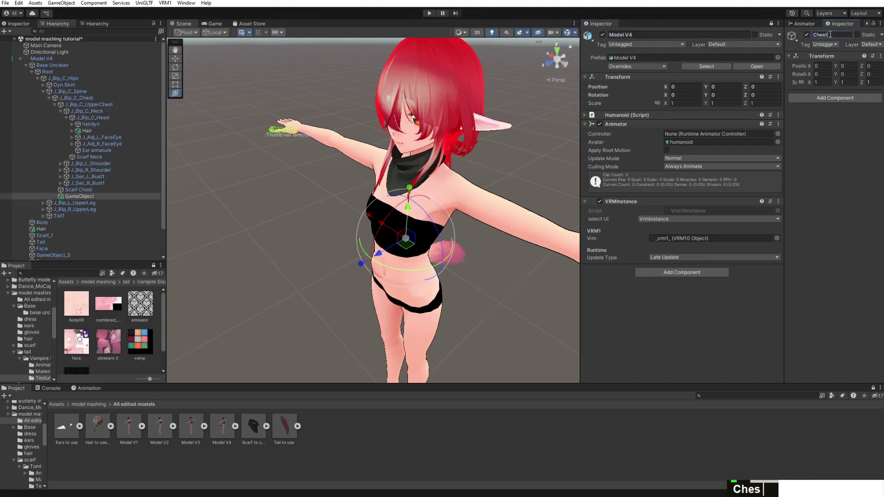
pyautogui.write(' Collider')
pyautogui.press('Return')
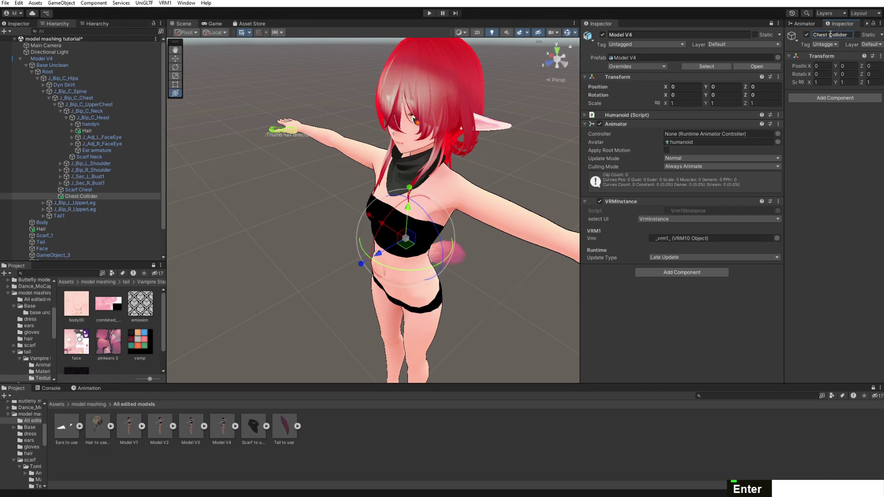
# Add a VRM10 Spring Bone Collider component to the Chest Collider object
pyautogui.click(686, 97)
pyautogui.write('collid')
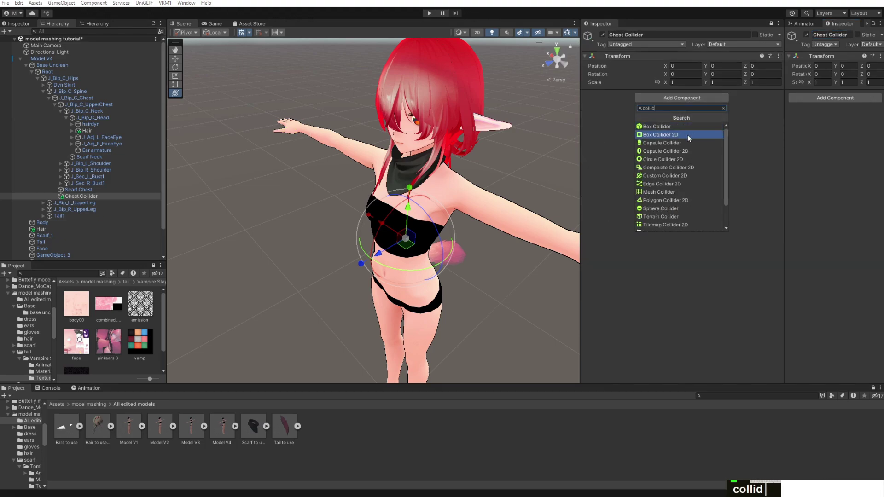
pyautogui.scroll(-3, 695, 168)
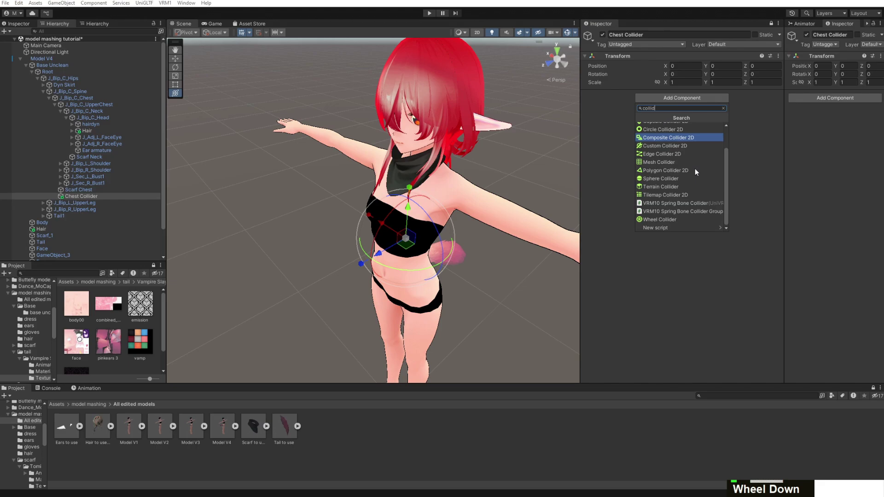
pyautogui.click(681, 203)
# Set Chest Collider's collider type to Capsule with an X offset of 0.12 and a radius of 0.085
pyautogui.scroll(5, 428, 222)
pyautogui.scroll(-5, 428, 222)
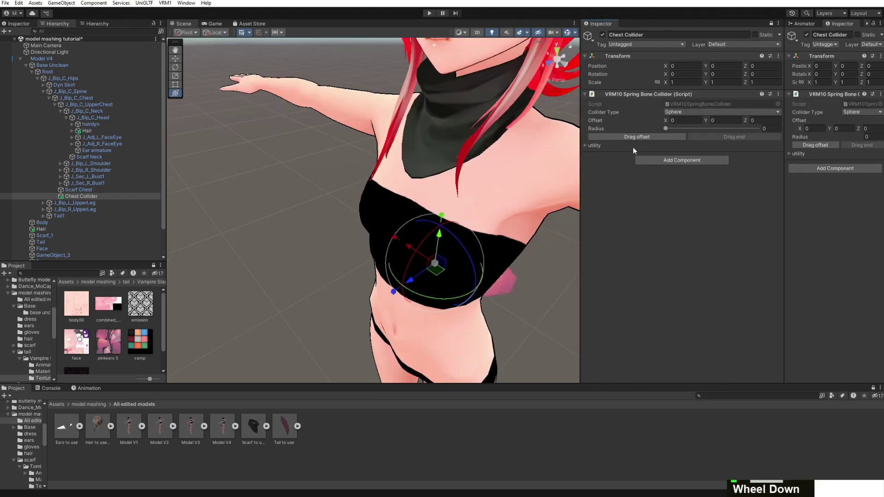
pyautogui.click(671, 112)
pyautogui.click(676, 126)
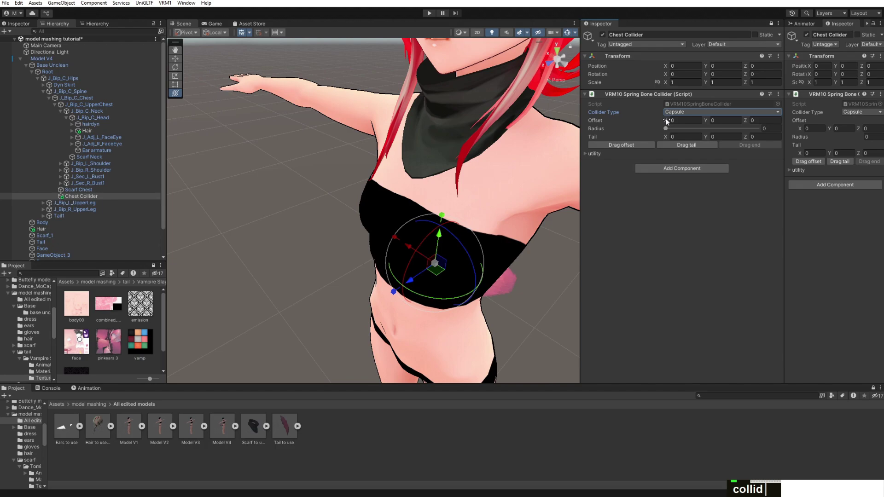
pyautogui.moveTo(667, 122); pyautogui.dragTo(675, 128)
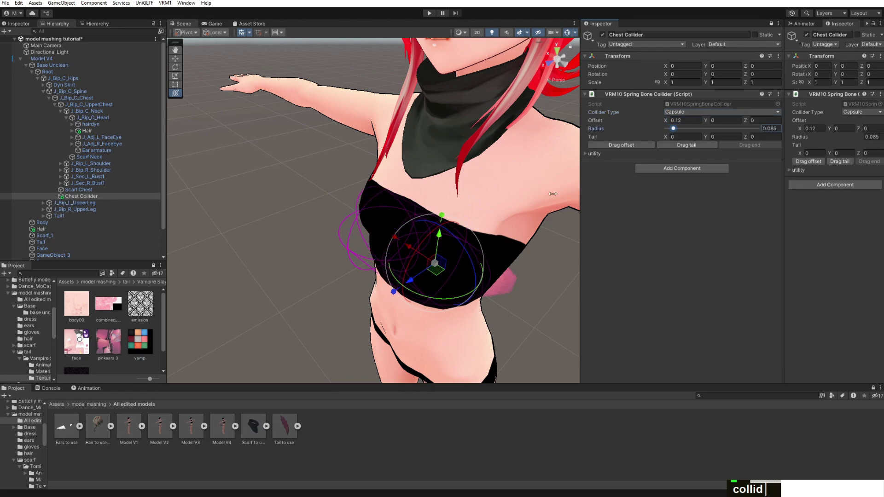
# Move Chest Collider up into the upper chest, to about X -0.0625, Y 0.1554, Z -0.0316
pyautogui.moveTo(439, 239); pyautogui.dragTo(447, 184)
pyautogui.moveTo(447, 184); pyautogui.dragTo(438, 180, button='right')
pyautogui.moveTo(438, 180); pyautogui.dragTo(352, 115, button='middle')
pyautogui.moveTo(352, 114); pyautogui.dragTo(404, 131)
pyautogui.moveTo(404, 131); pyautogui.dragTo(328, 257, button='right')
pyautogui.scroll(-3, 329, 257)
pyautogui.scroll(-2, 329, 257)
pyautogui.moveTo(328, 257); pyautogui.dragTo(380, 236, button='middle')
pyautogui.moveTo(380, 236); pyautogui.dragTo(433, 240, button='right')
pyautogui.moveTo(433, 239); pyautogui.dragTo(394, 237, button='middle')
pyautogui.scroll(-4, 409, 235)
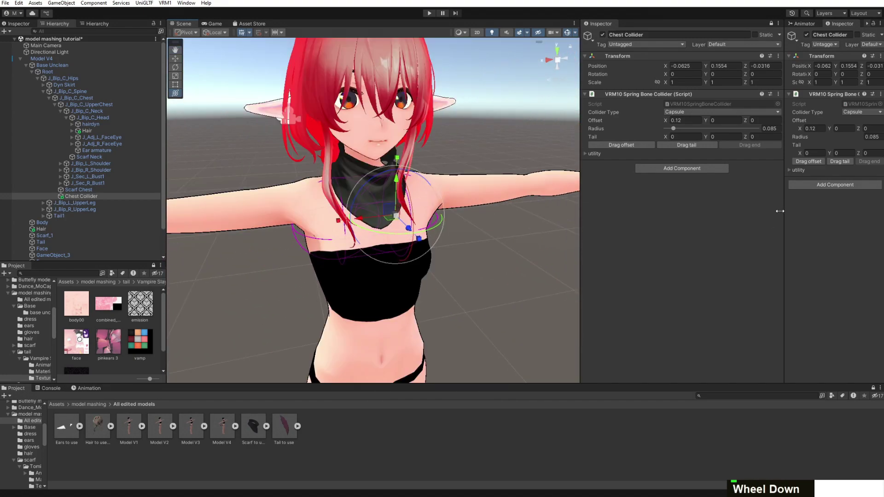
pyautogui.click(693, 170)
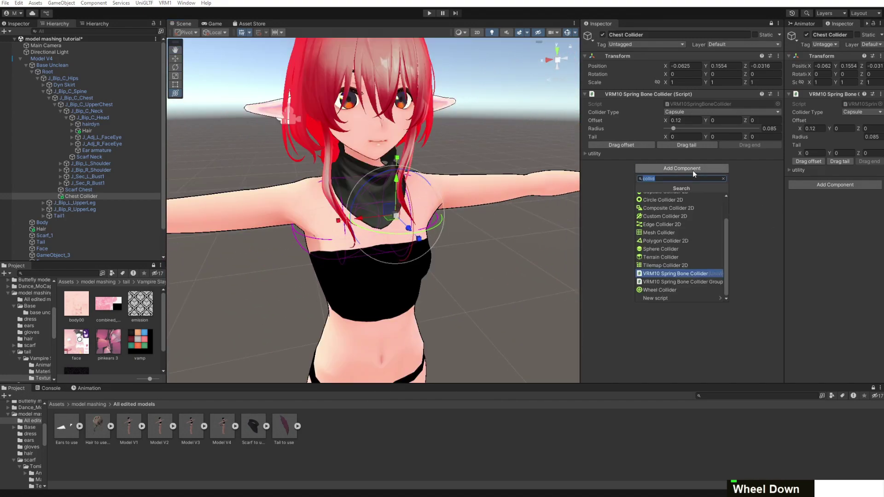
pyautogui.click(700, 281)
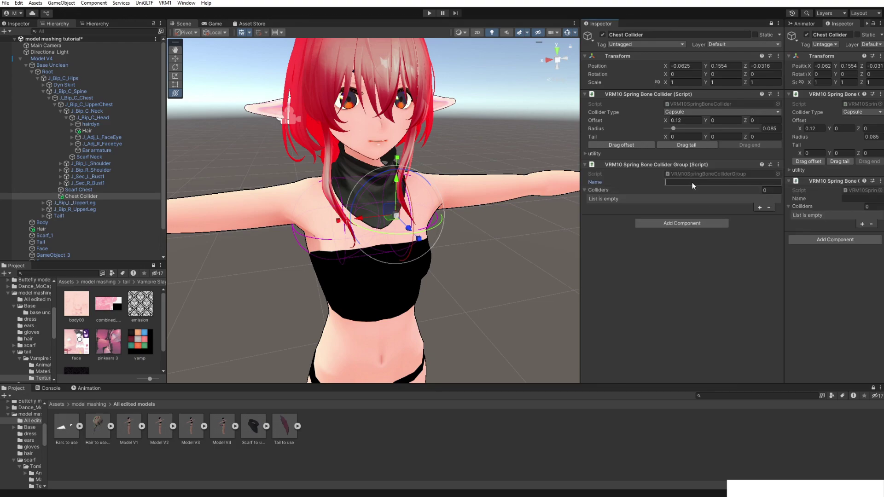
pyautogui.write('chest co')
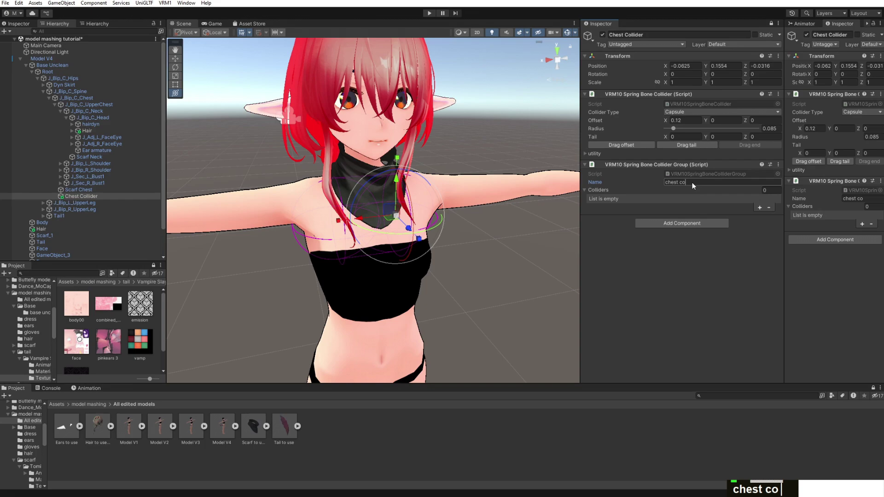
pyautogui.write('llider')
pyautogui.press('Return')
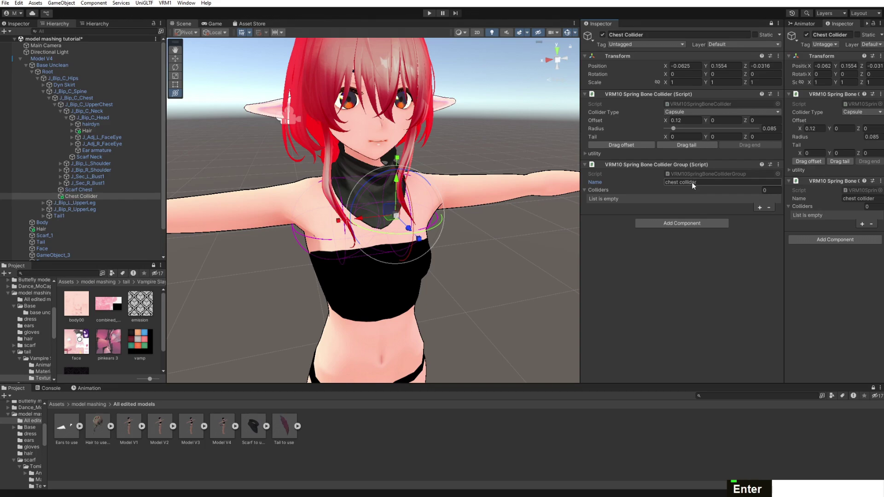
pyautogui.click(759, 208)
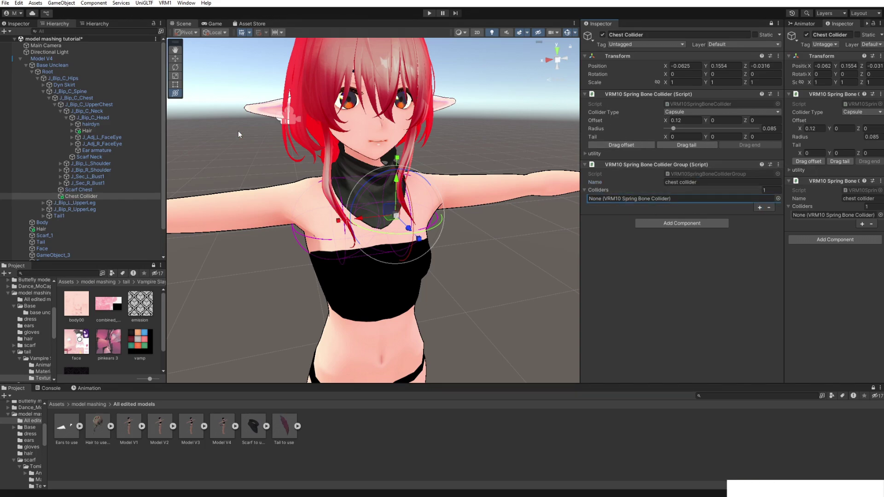
pyautogui.click(779, 164)
pyautogui.click(805, 206)
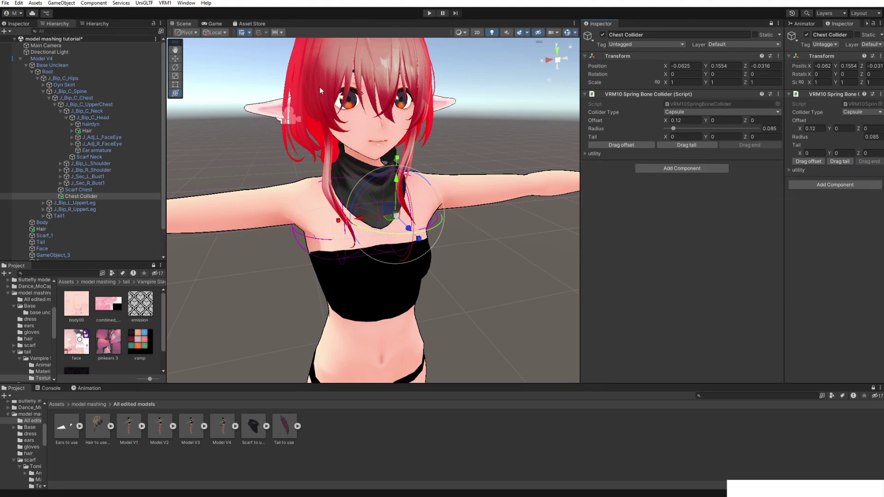
# Duplicate Chest Collider, unlock the inspector from the original, and rename the copy Chest Collider group
pyautogui.click(76, 196)
pyautogui.hotkey('ctrl', 'd')
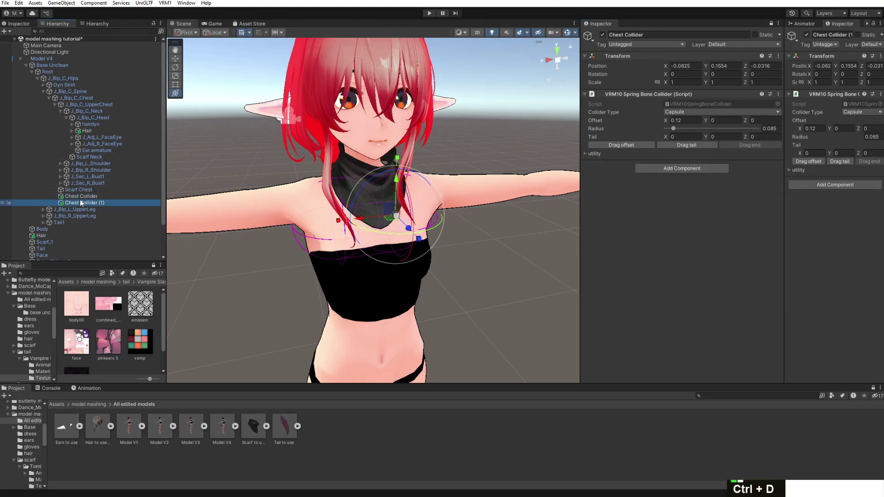
pyautogui.click(661, 35)
pyautogui.press('BackSpace')
pyautogui.press('BackSpace')
pyautogui.press('BackSpace')
pyautogui.press('BackSpace')
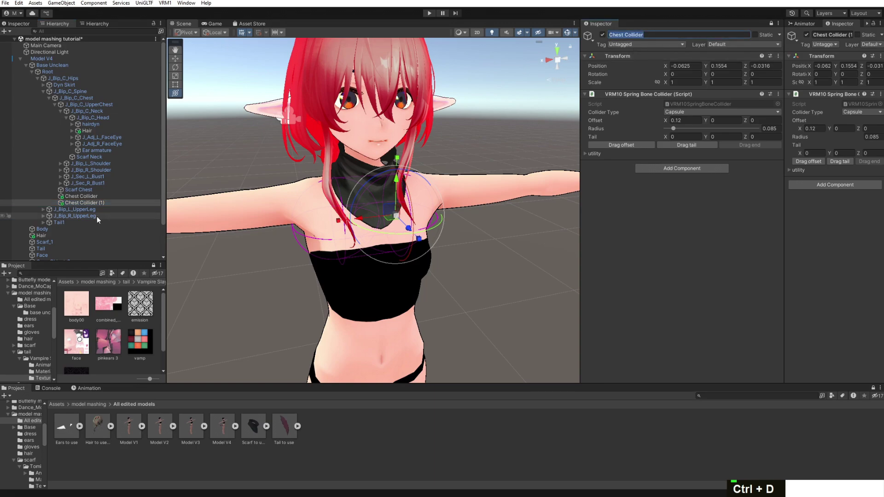
pyautogui.doubleClick(93, 201)
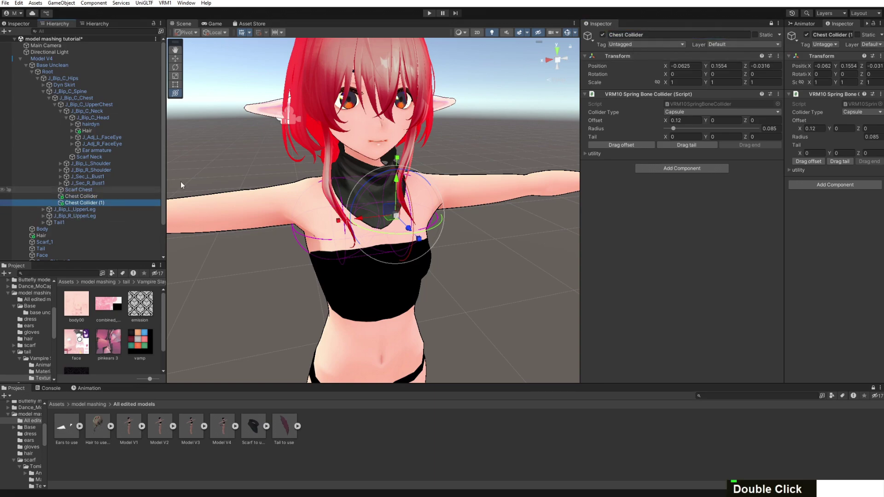
pyautogui.click(765, 24)
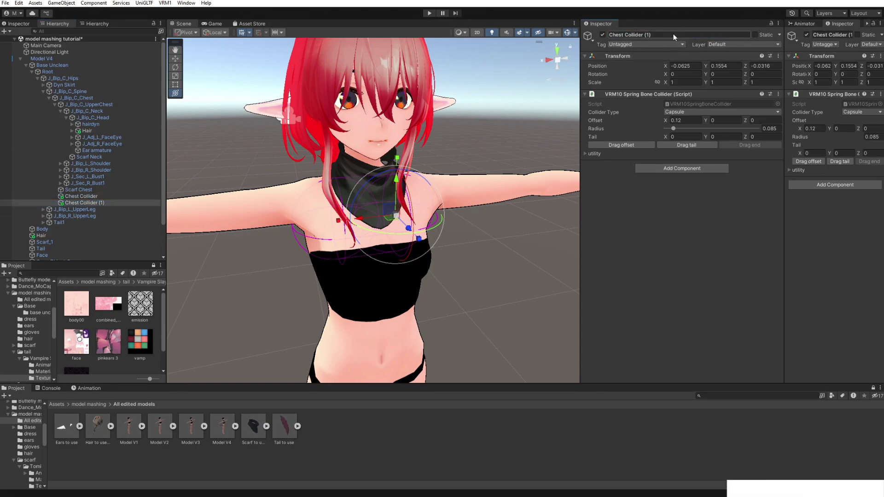
pyautogui.write('group')
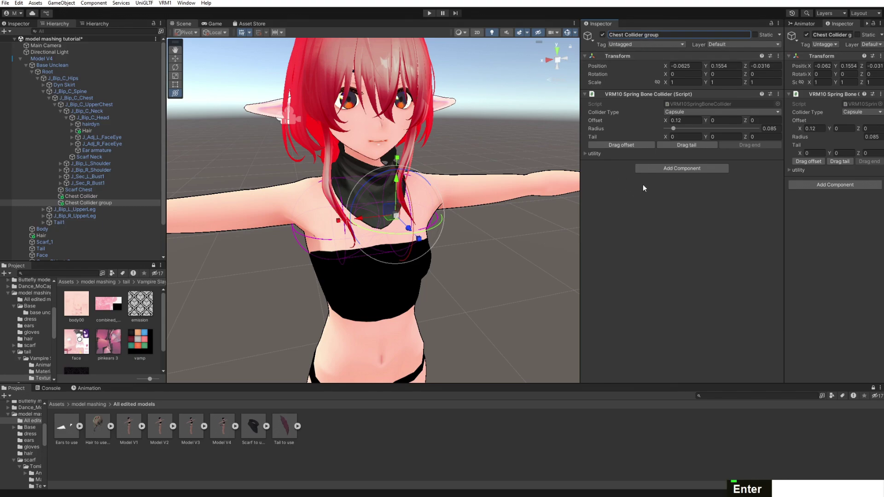
# Add a VRM10 Spring Bone Collider Group component to Chest Collider group and remove its Spring Bone Collider component
pyautogui.click(651, 169)
pyautogui.click(676, 282)
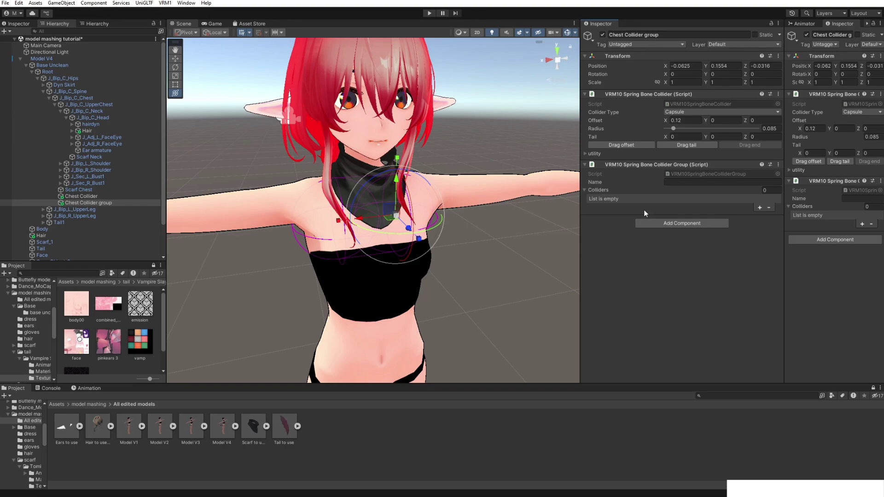
pyautogui.click(778, 94)
pyautogui.click(801, 133)
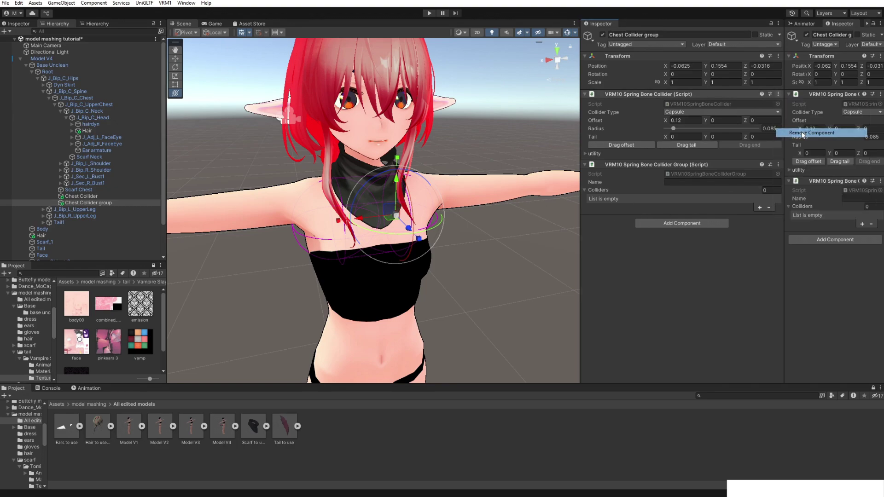
# Add Chest Collider as a collider entry in the collider group component and name the group Chest Collider
pyautogui.moveTo(81, 196); pyautogui.dragTo(707, 128)
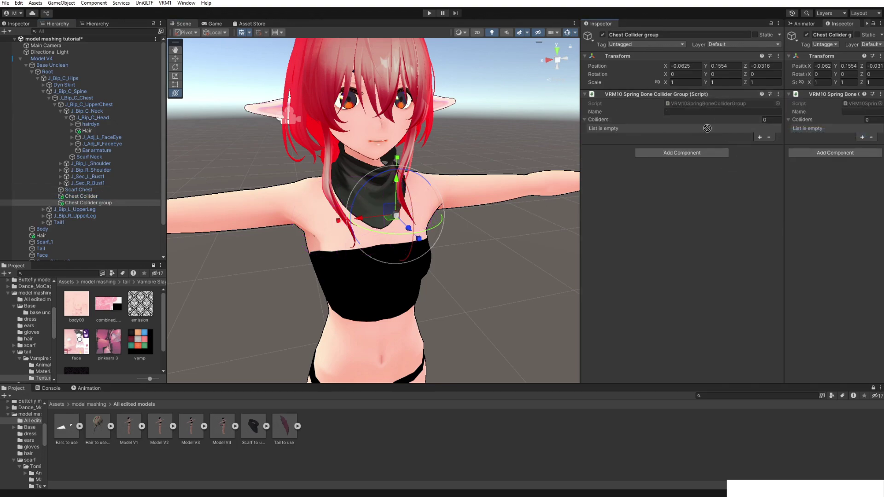
pyautogui.click(760, 137)
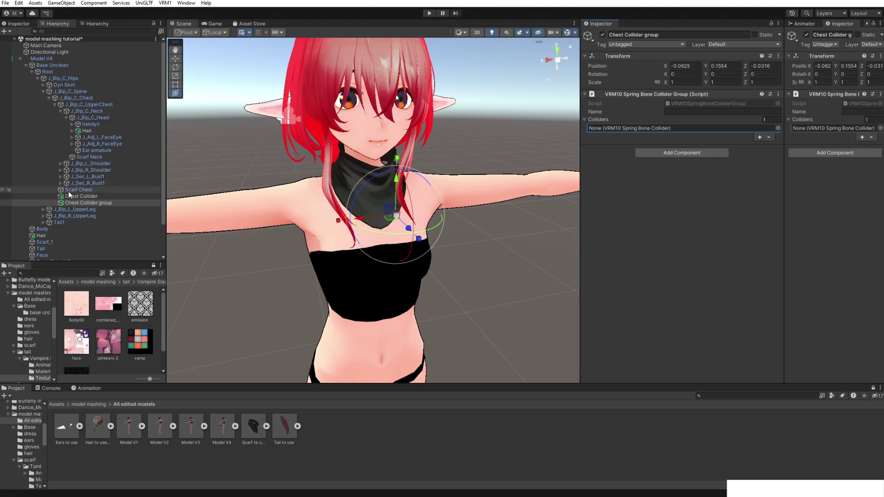
pyautogui.moveTo(71, 193); pyautogui.dragTo(591, 186)
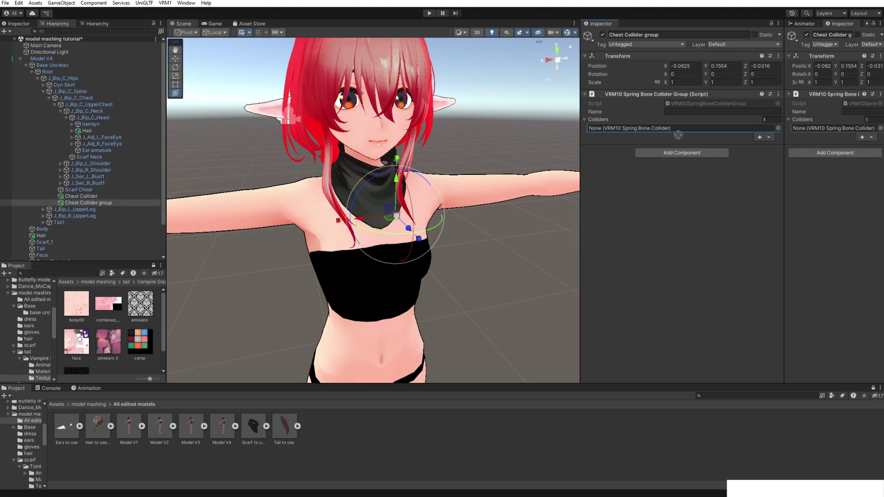
pyautogui.moveTo(678, 135); pyautogui.dragTo(677, 130)
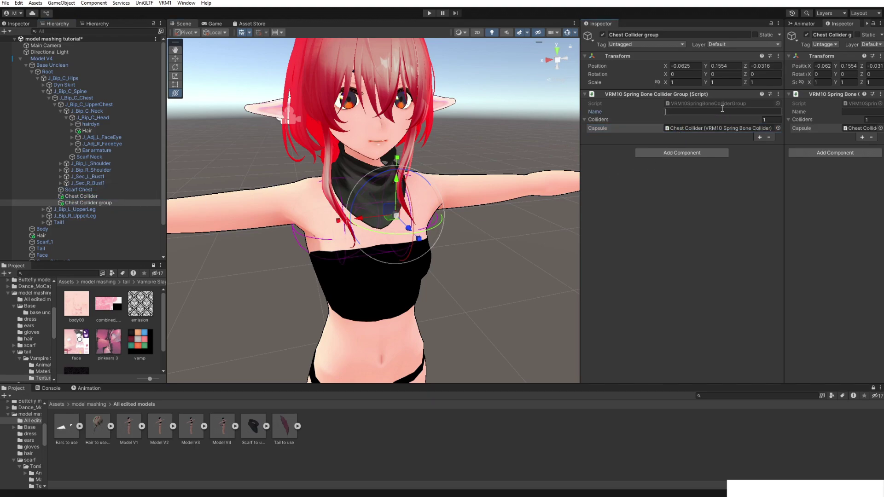
pyautogui.write('Chest Collider')
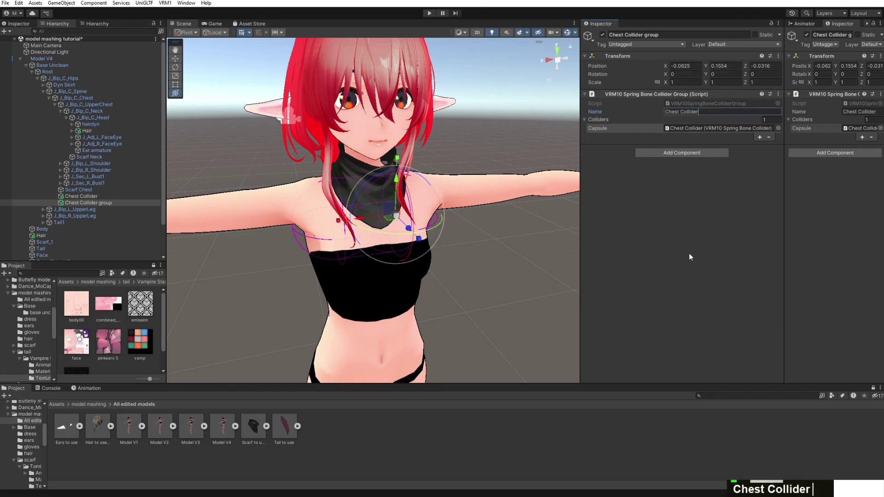
# In Model V4's SpringBone settings, add a second collider group entry and assign Chest Collider group to it
pyautogui.click(63, 58)
pyautogui.click(676, 223)
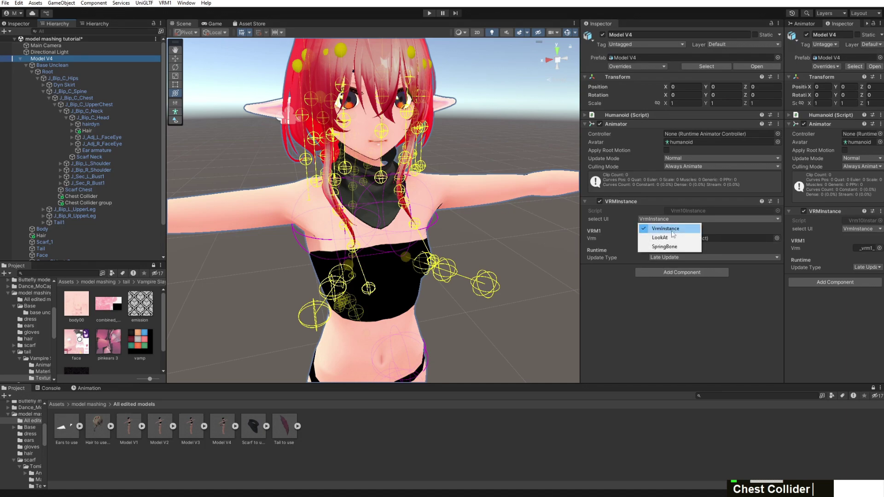
pyautogui.click(677, 249)
pyautogui.scroll(-3, 686, 237)
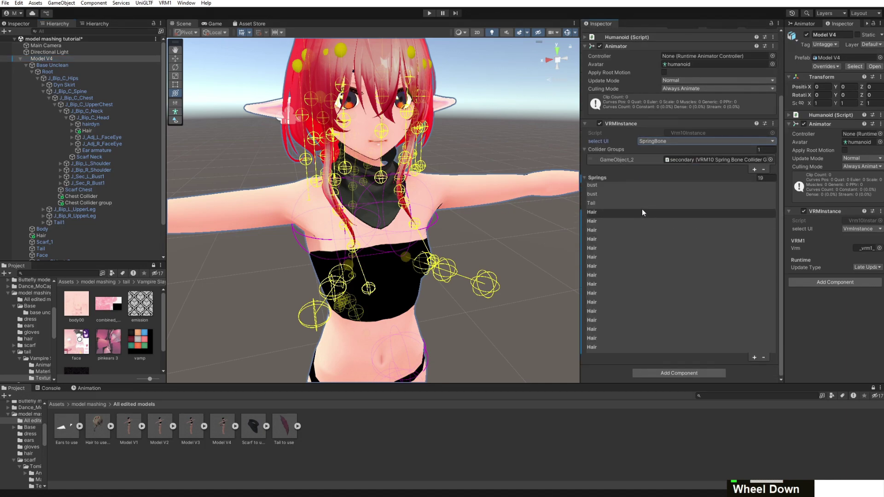
pyautogui.click(607, 349)
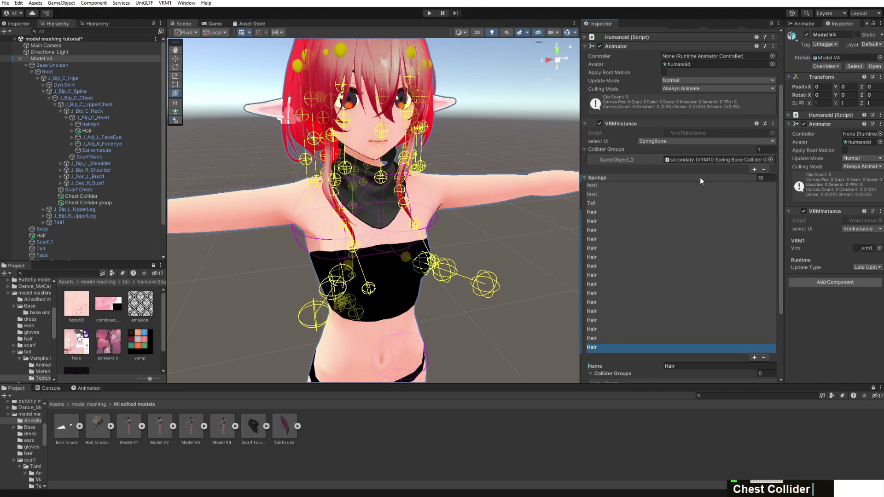
pyautogui.click(754, 169)
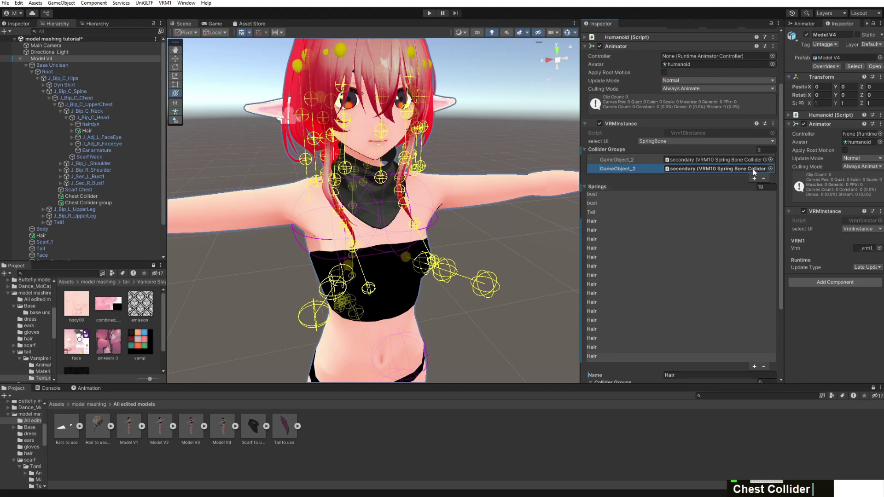
pyautogui.moveTo(99, 205); pyautogui.dragTo(695, 168)
# Add a collider group entry to the last Hair spring and assign Chest Collider group to it
pyautogui.scroll(-3, 646, 215)
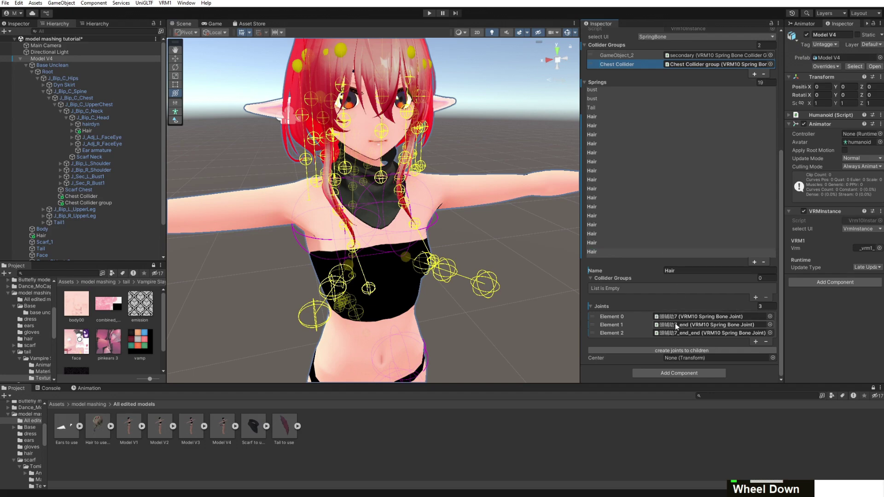
pyautogui.click(755, 297)
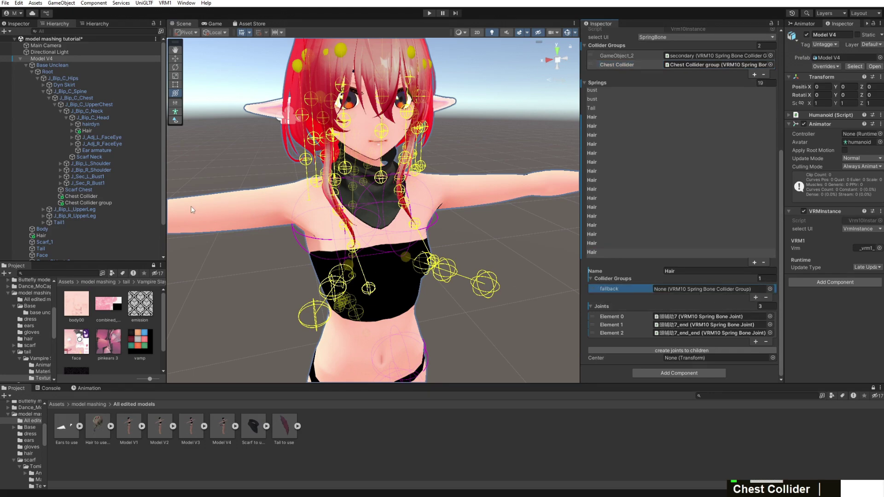
pyautogui.moveTo(115, 203); pyautogui.dragTo(738, 292)
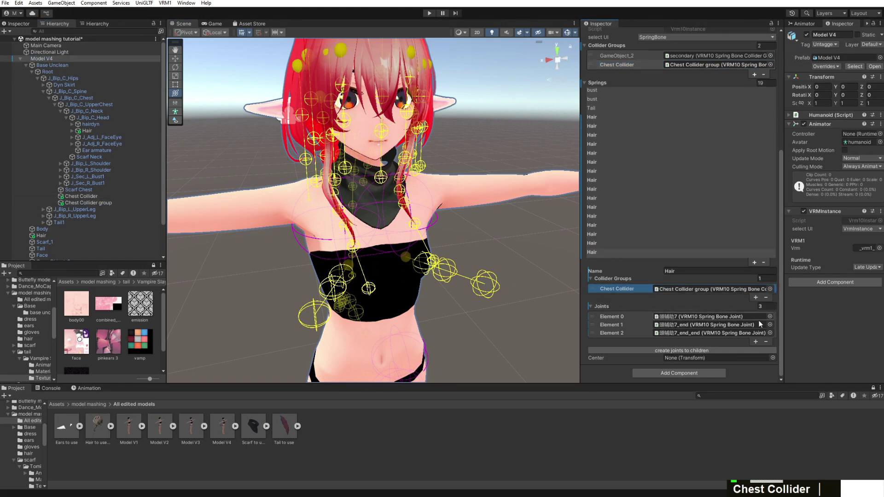
# Run the scene to test how Model V4's hair reacts to the chest collider
pyautogui.scroll(-2, 661, 297)
pyautogui.scroll(5, 658, 300)
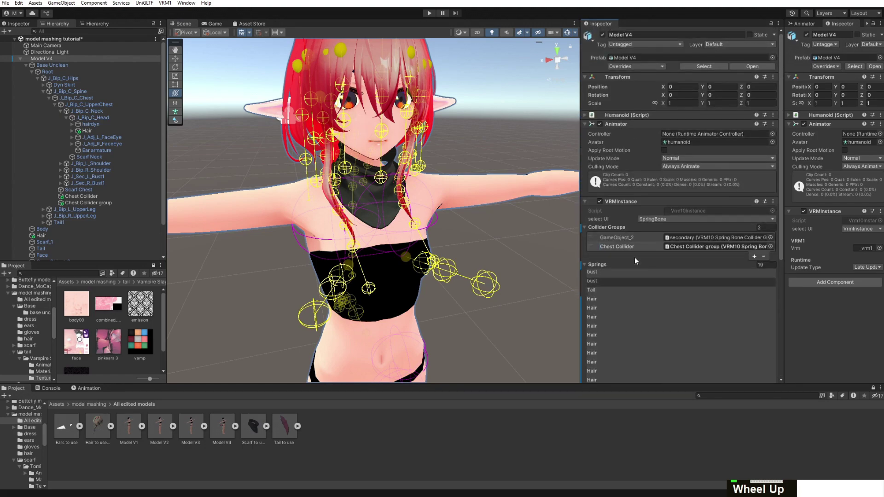
pyautogui.click(430, 13)
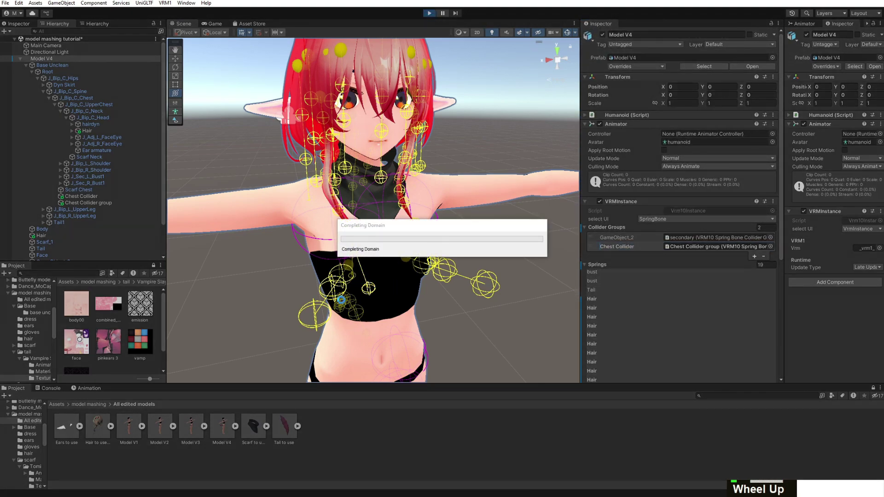
# In Model V4's first Hair spring, add a collider group entry and assign Chest Collider group to it
pyautogui.scroll(-3, 621, 341)
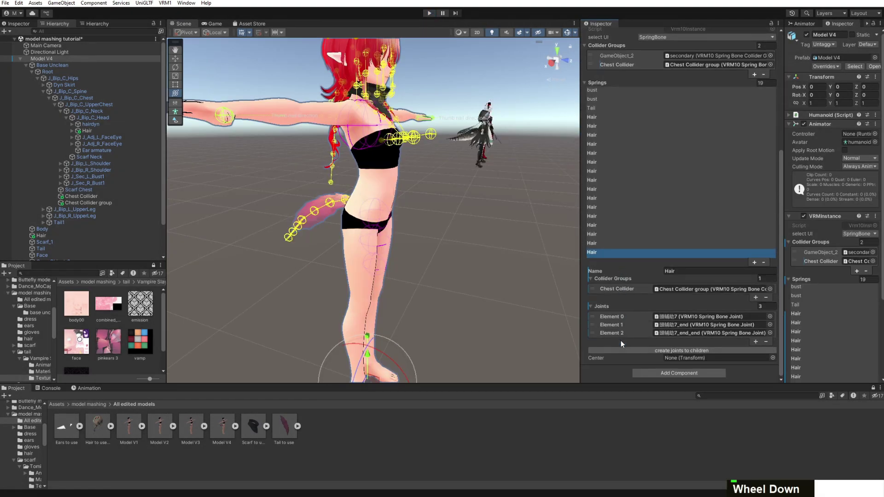
pyautogui.press('Up')
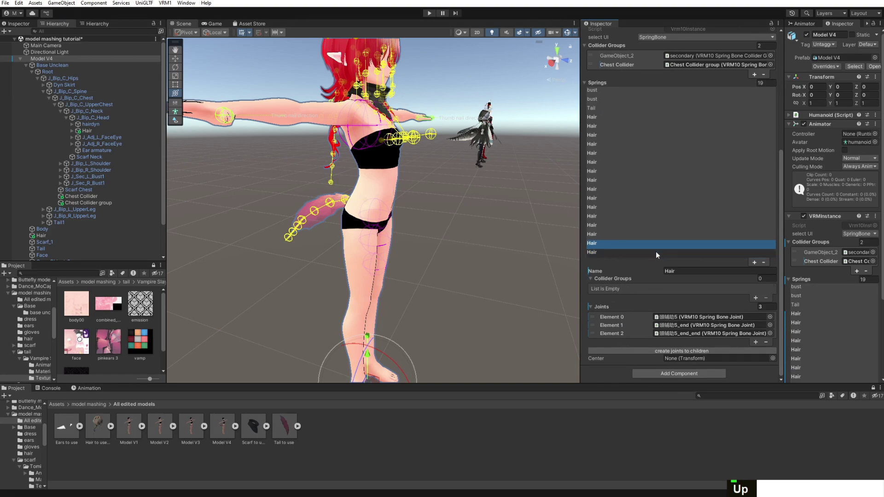
pyautogui.press('Down')
pyautogui.press('Up')
pyautogui.click(640, 118)
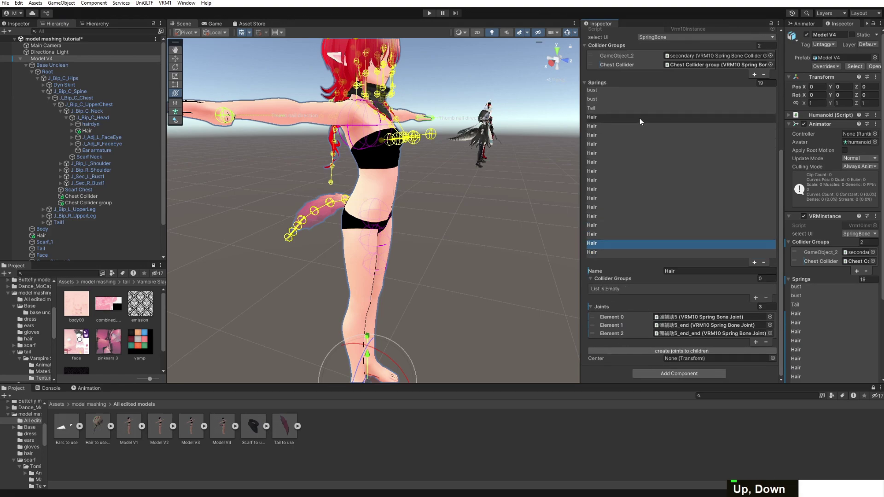
pyautogui.click(755, 298)
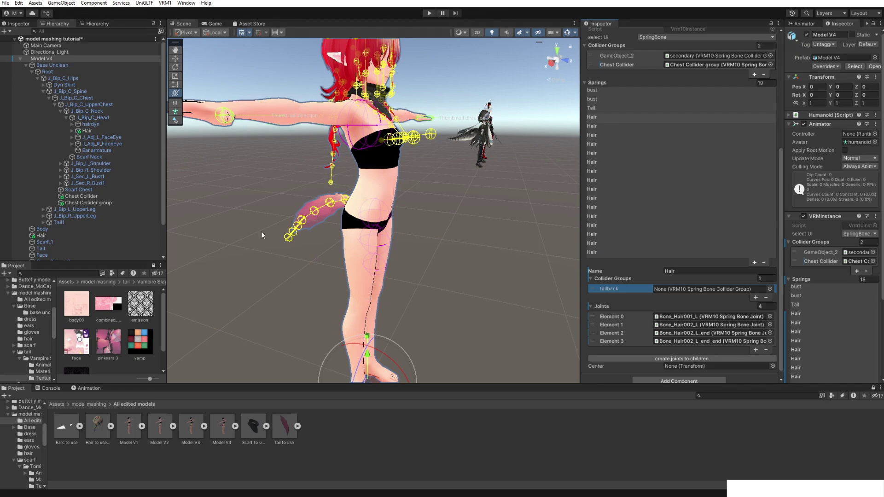
pyautogui.click(82, 205)
pyautogui.moveTo(81, 204); pyautogui.dragTo(691, 289)
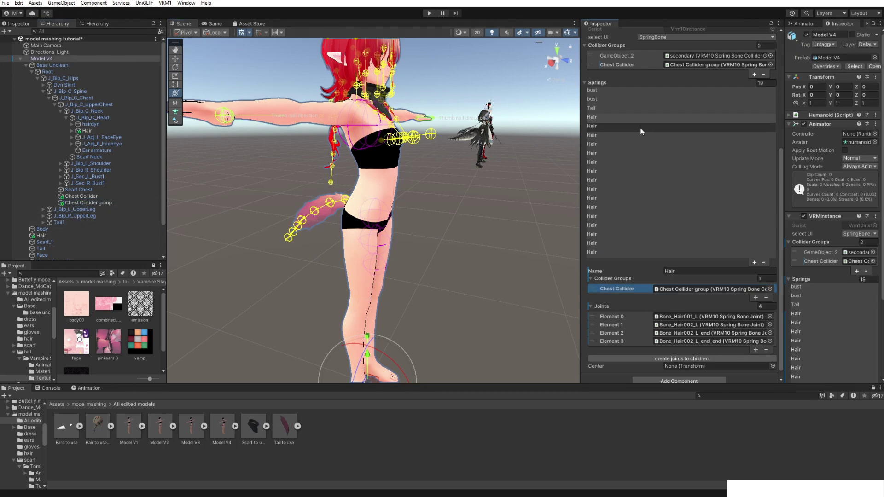
# Add a Chest Collider group entry to the second and following Hair springs, down to the fourth-last one
pyautogui.click(626, 117)
pyautogui.press('Down')
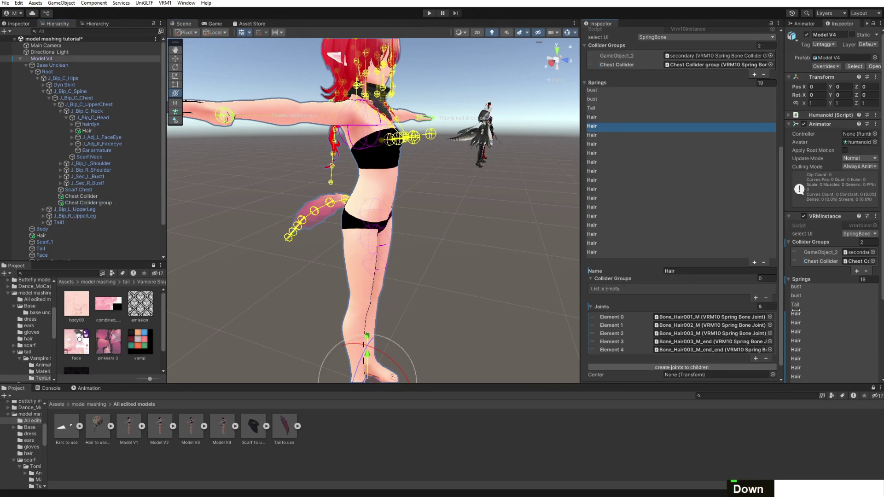
pyautogui.click(755, 298)
pyautogui.moveTo(82, 203); pyautogui.dragTo(669, 289)
pyautogui.click(604, 143)
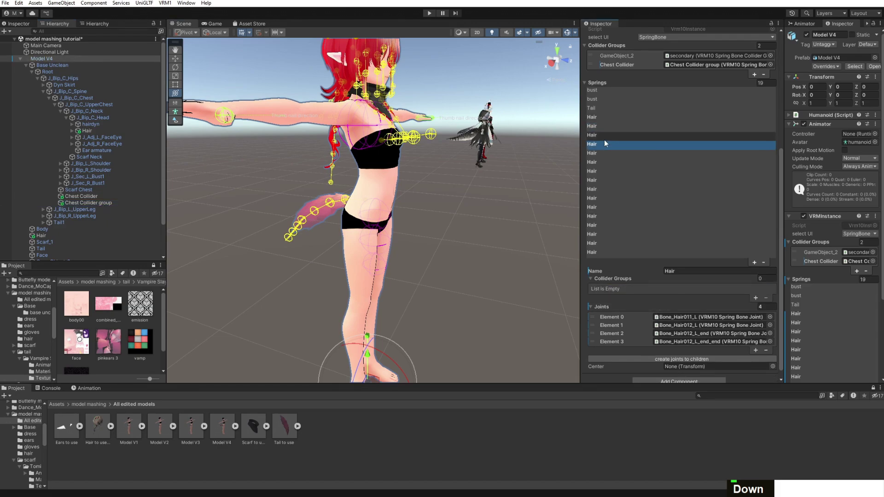
pyautogui.click(604, 140)
pyautogui.click(757, 298)
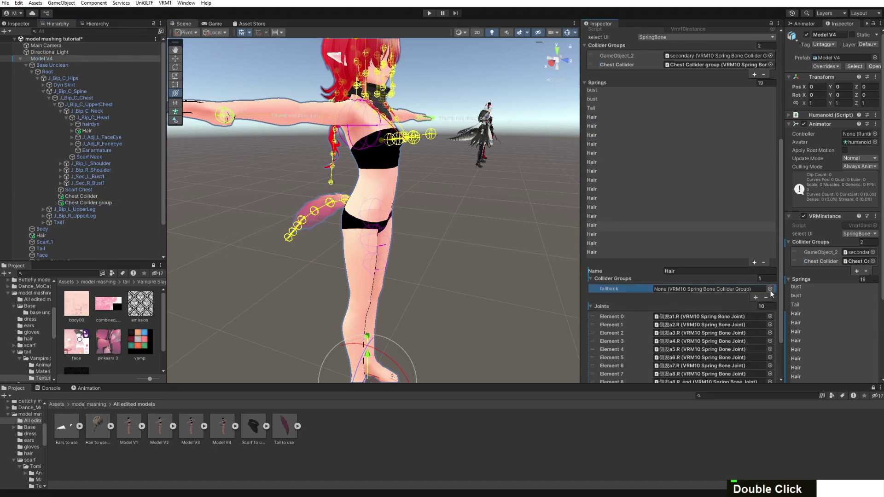
pyautogui.press('Return')
# Add a collider group entry with Chest Collider group to the third-last and second-last Hair springs
pyautogui.click(720, 235)
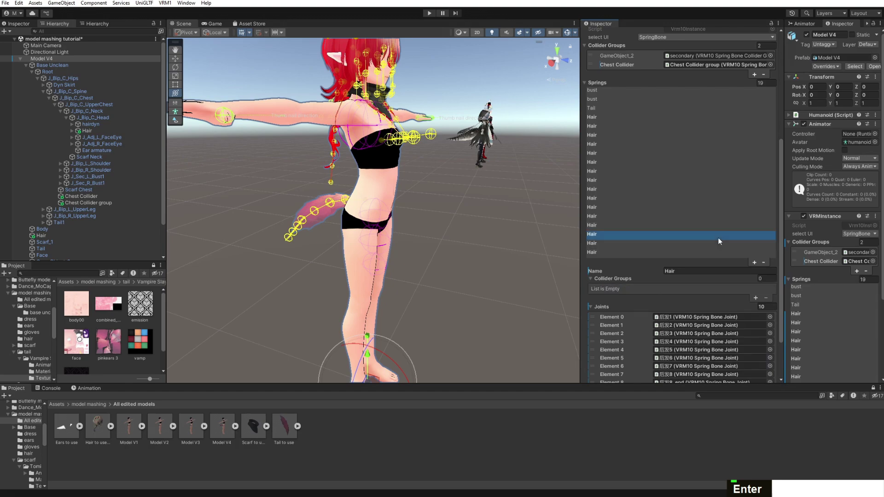
pyautogui.click(754, 297)
pyautogui.click(770, 289)
pyautogui.press('Return')
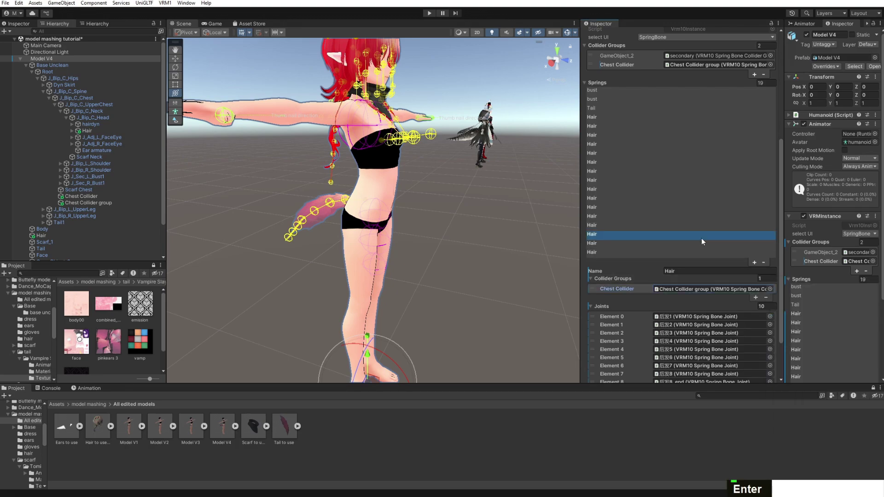
pyautogui.click(702, 243)
pyautogui.click(770, 289)
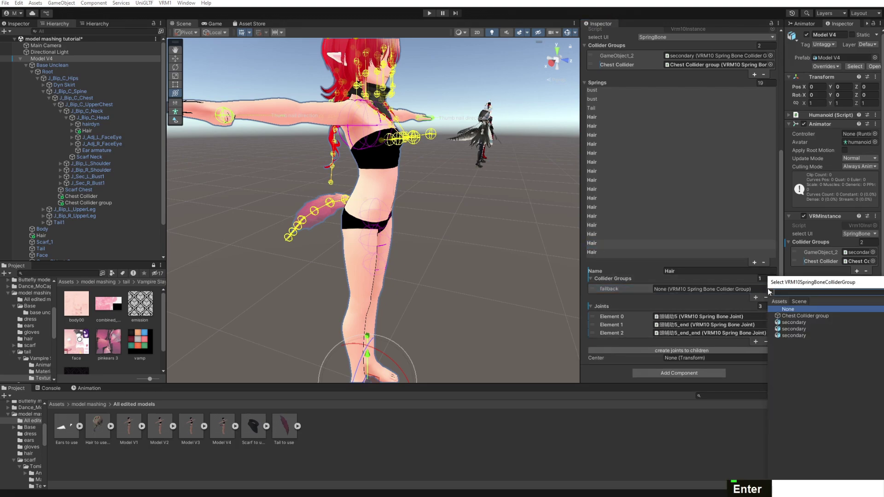
pyautogui.press('Down')
pyautogui.press('Return')
# Check the last Hair springs for missing collider groups and assign Chest Collider group to the fifth-last one
pyautogui.click(698, 252)
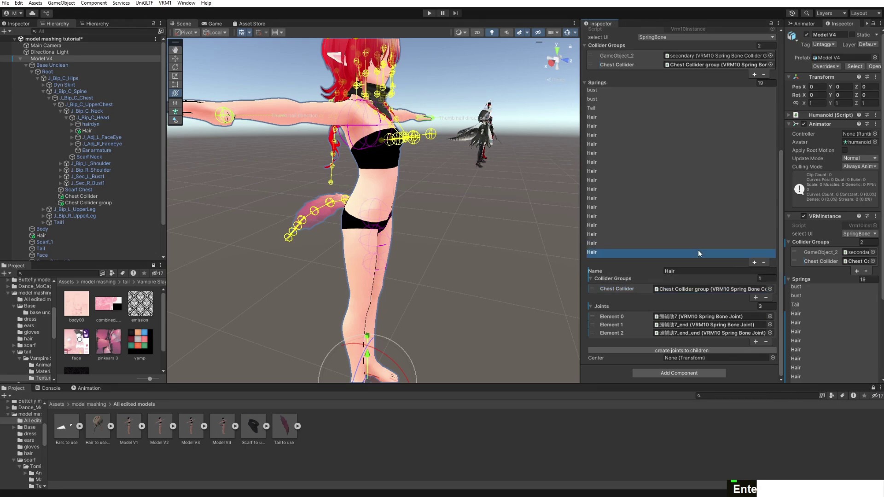
pyautogui.press('Up')
pyautogui.press('Up')
pyautogui.press('Up')
pyautogui.press('Up')
pyautogui.press('Up')
pyautogui.press('Up')
pyautogui.press('Down')
pyautogui.press('Down')
pyautogui.press('Up')
pyautogui.press('Down')
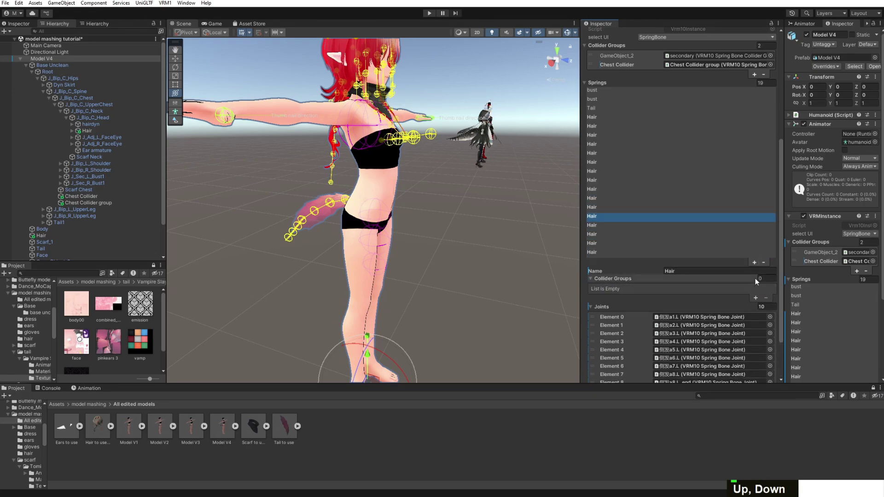
pyautogui.click(755, 298)
pyautogui.click(770, 289)
pyautogui.press('Down')
pyautogui.press('Return')
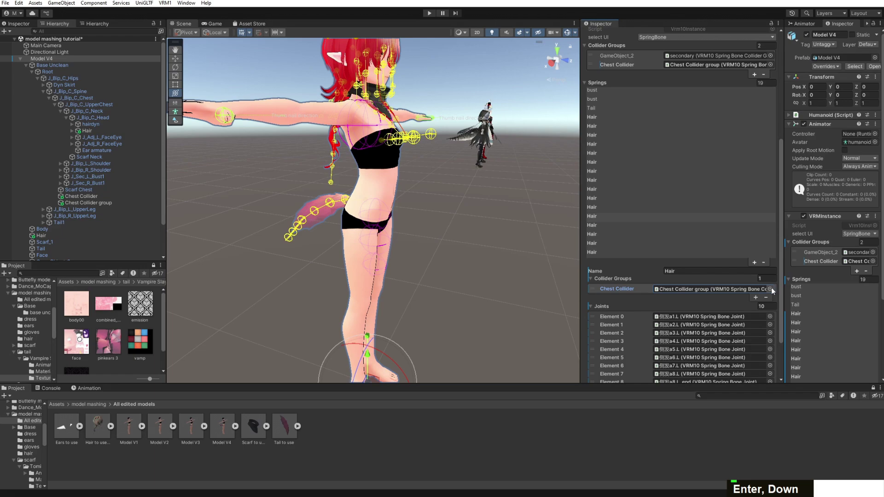
# Go back through the Hair springs and check that each has a collider group assigned
pyautogui.press('Up')
pyautogui.press('Up')
pyautogui.press('Up')
pyautogui.press('Up')
pyautogui.press('Up')
pyautogui.press('Up')
pyautogui.press('Up')
pyautogui.press('Up')
pyautogui.press('Up')
pyautogui.press('Up')
pyautogui.press('Up')
pyautogui.press('Up')
pyautogui.press('Up')
pyautogui.press('Up')
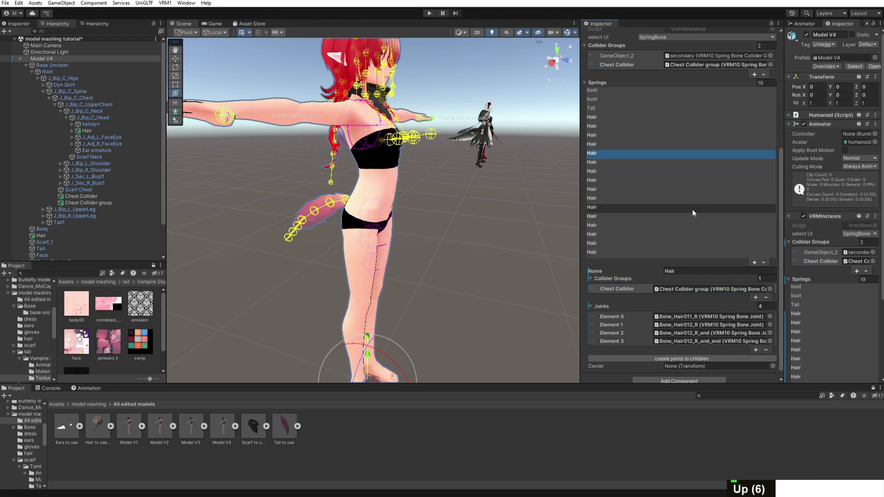
pyautogui.press('Down')
pyautogui.press('Down')
pyautogui.press('Down')
pyautogui.press('Down')
pyautogui.press('Down')
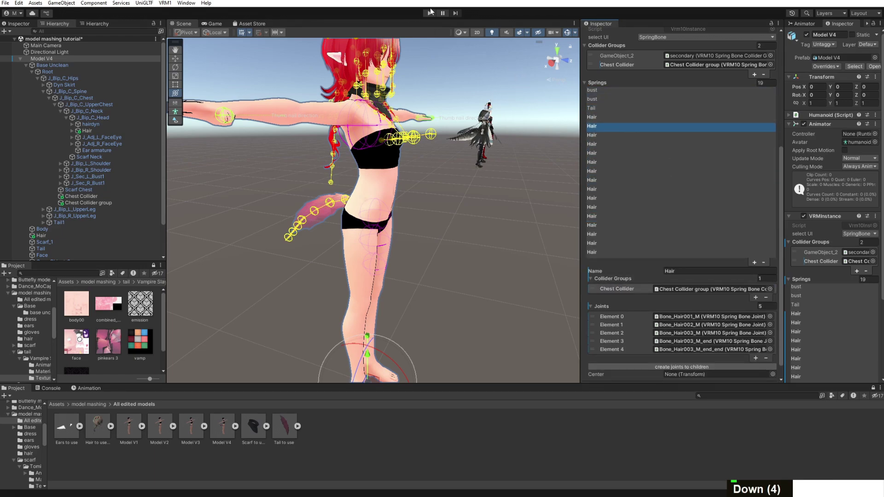
# Run the scene, rotate Model V4 to test the hair against the chest collider, and stop the scene
pyautogui.click(429, 14)
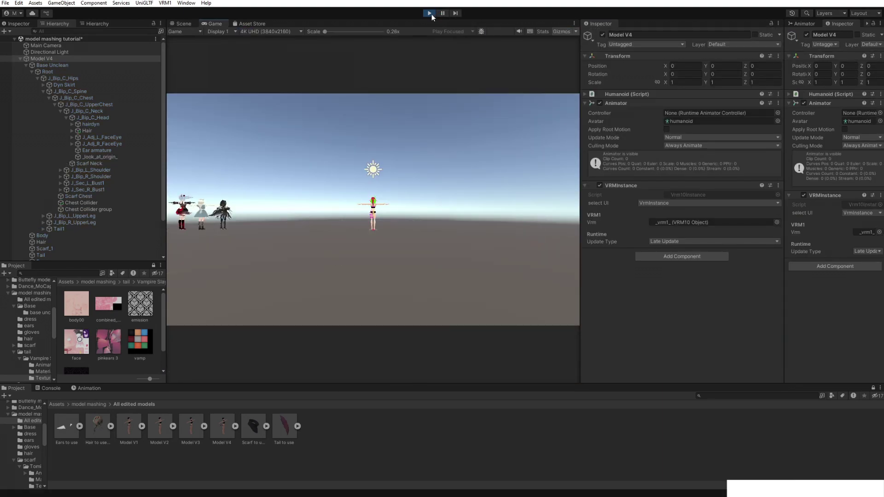
pyautogui.click(186, 22)
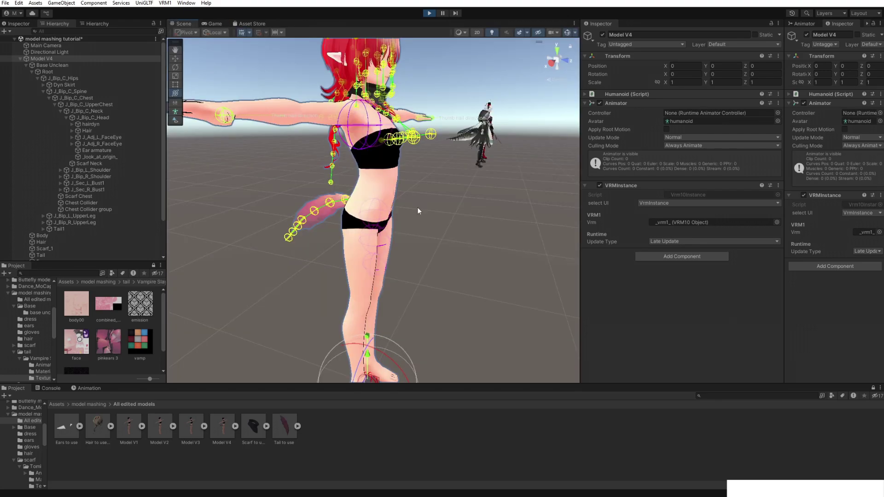
pyautogui.moveTo(393, 380); pyautogui.dragTo(506, 300)
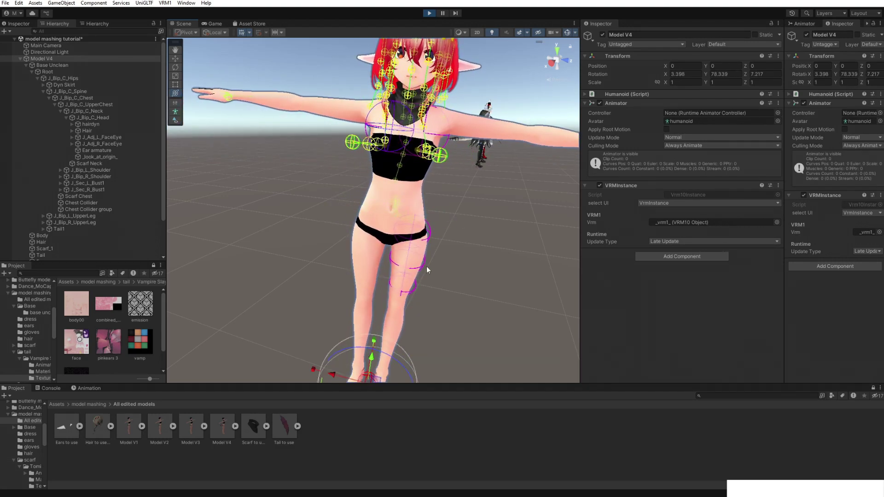
pyautogui.scroll(-4, 348, 332)
pyautogui.moveTo(366, 333); pyautogui.dragTo(369, 342)
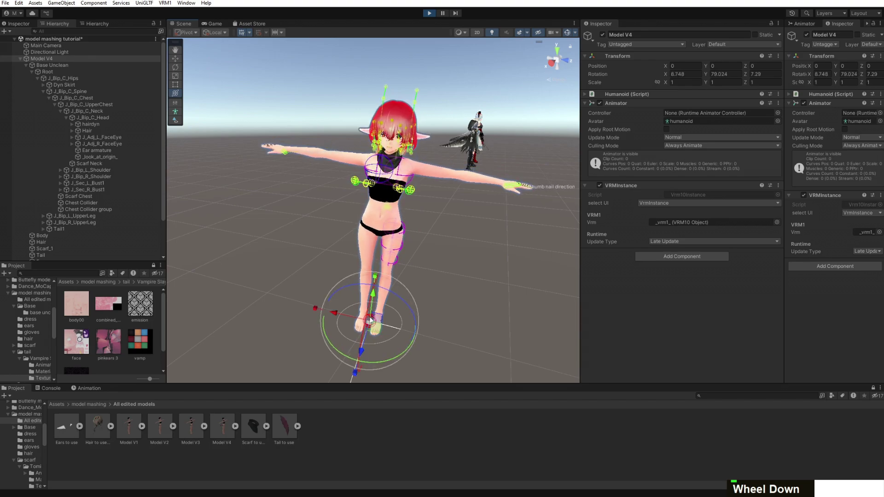
pyautogui.click(429, 13)
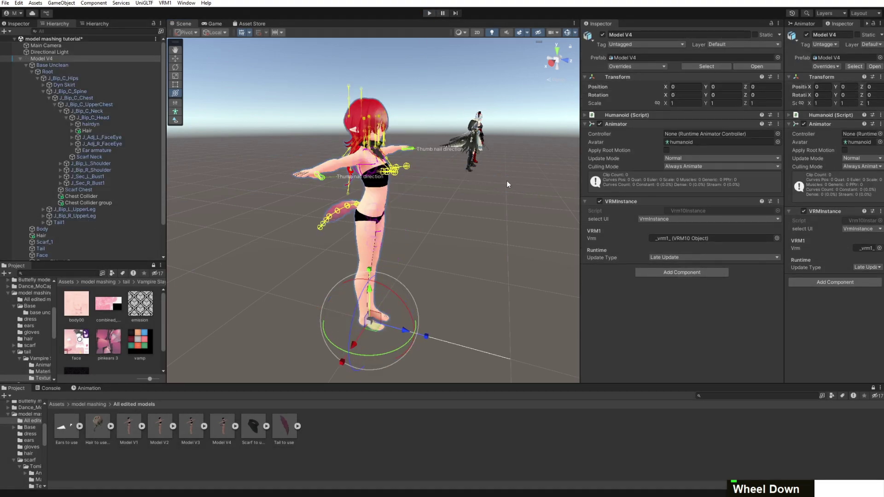
# Export Model V4 as a VRM 1.0 model named Model V5 into the All edited models folder
pyautogui.moveTo(507, 184); pyautogui.dragTo(359, 118, button='right')
pyautogui.moveTo(359, 119); pyautogui.dragTo(316, 95, button='middle')
pyautogui.scroll(-3, 329, 174)
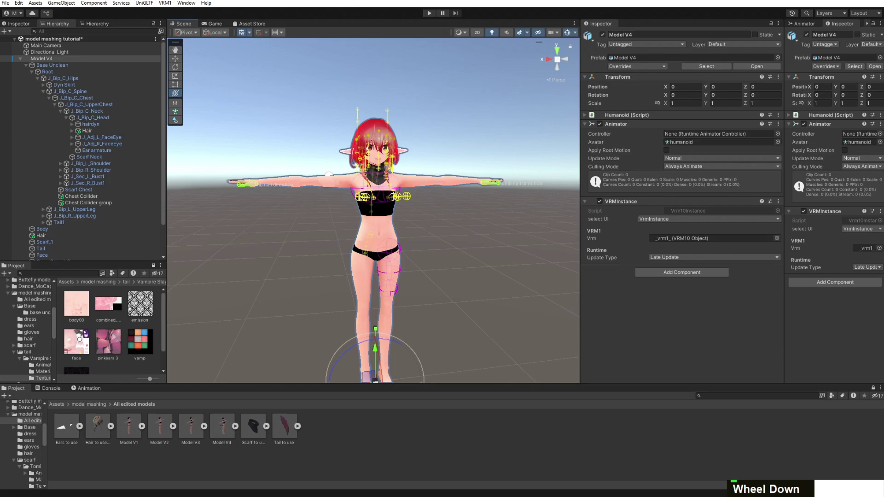
pyautogui.click(56, 58)
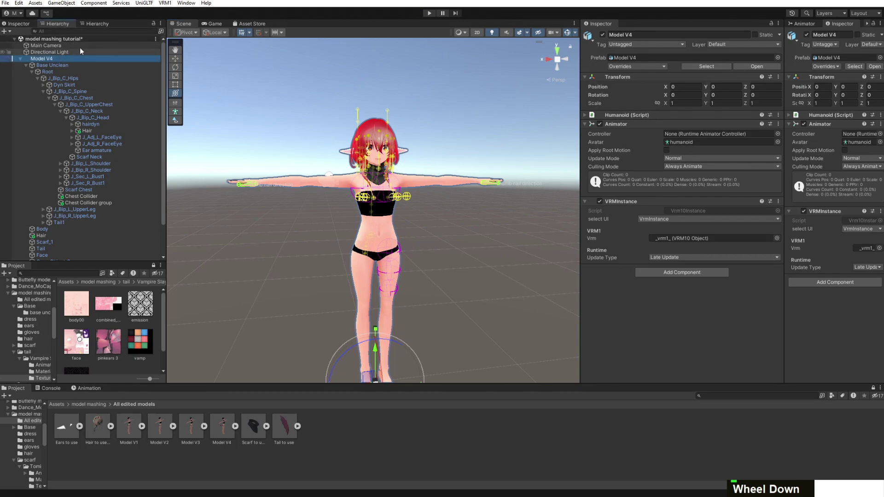
pyautogui.click(165, 2)
pyautogui.click(188, 12)
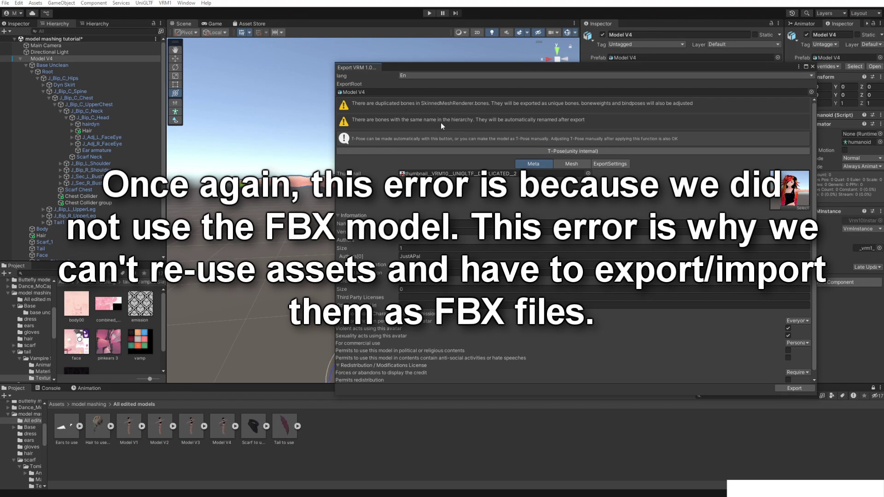
pyautogui.click(813, 66)
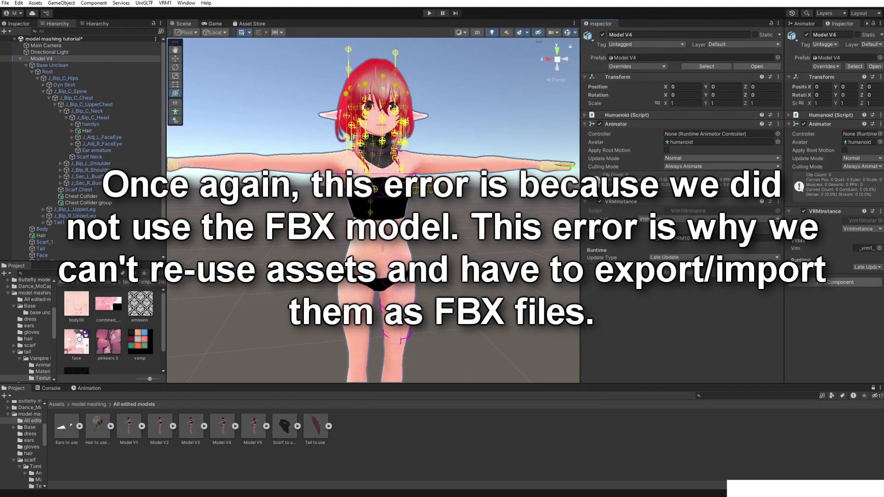
# Inspect Model V4's Hair mesh and add Hair to use (no spring bones) from All edited models to the scene
pyautogui.scroll(-1, 829, 322)
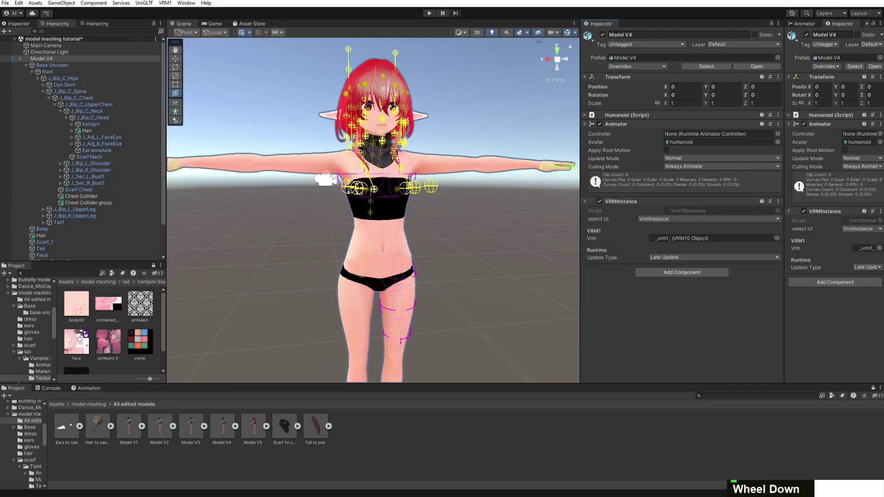
pyautogui.doubleClick(41, 236)
pyautogui.scroll(-2, 59, 186)
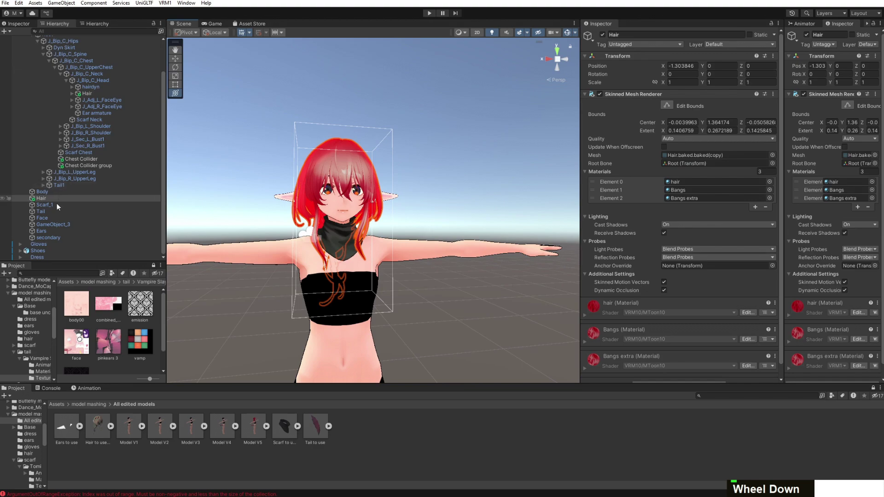
pyautogui.click(342, 454)
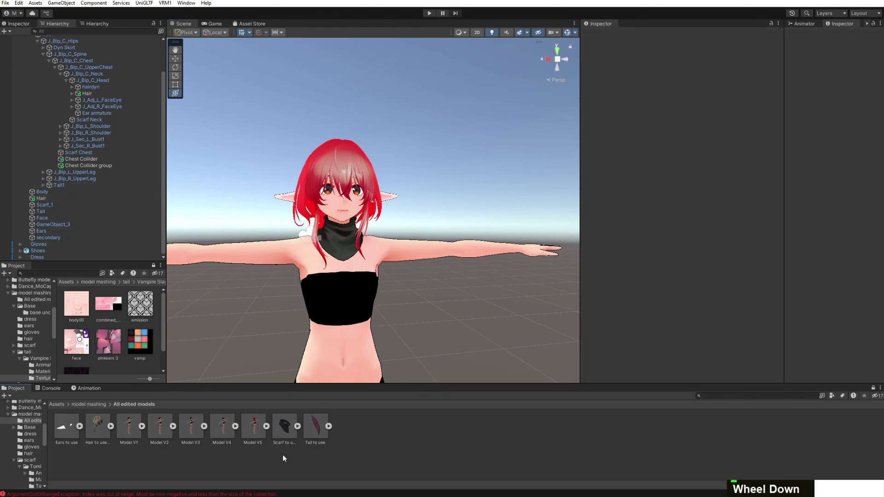
pyautogui.moveTo(100, 430); pyautogui.dragTo(56, 59)
pyautogui.scroll(-3, 313, 247)
pyautogui.moveTo(313, 247); pyautogui.dragTo(318, 202, button='middle')
pyautogui.scroll(2, 401, 276)
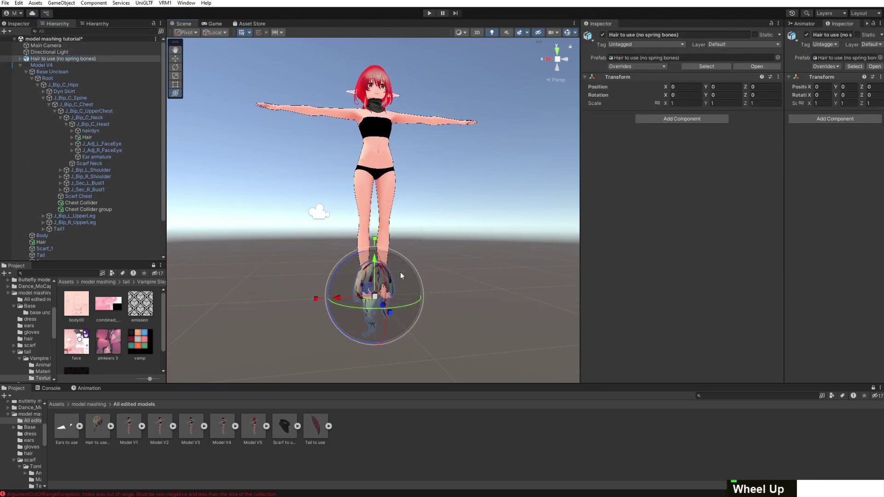
# Raise Hair to use (no spring bones) to Model V4's head, at about Y 1.365
pyautogui.moveTo(375, 259); pyautogui.dragTo(424, 45)
pyautogui.moveTo(424, 45); pyautogui.dragTo(426, 101, button='middle')
pyautogui.scroll(5, 435, 159)
pyautogui.moveTo(436, 159); pyautogui.dragTo(438, 211, button='middle')
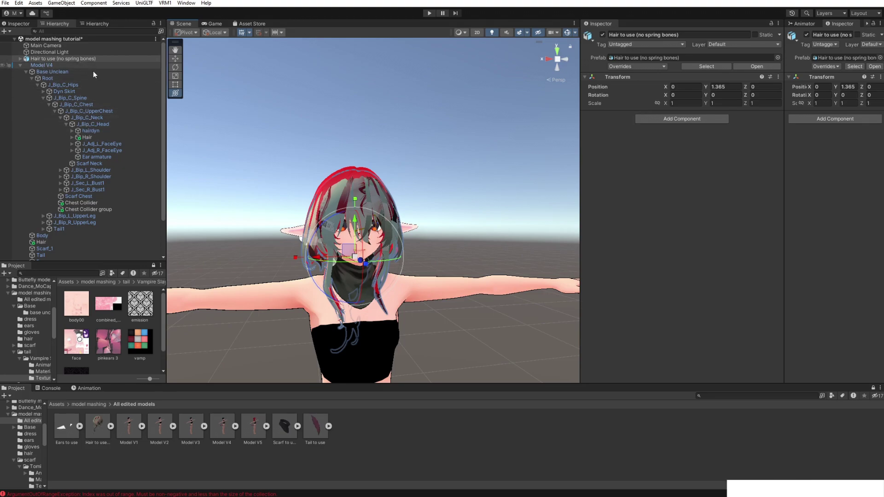
# Try copying the transform values of Model V4's Hair mesh onto Hair to use (no spring bones), and undo the paste
pyautogui.click(87, 138)
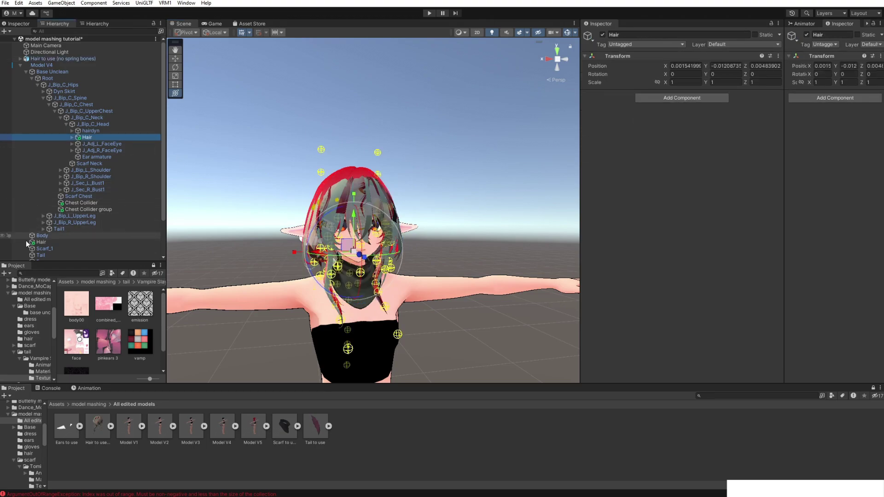
pyautogui.click(41, 242)
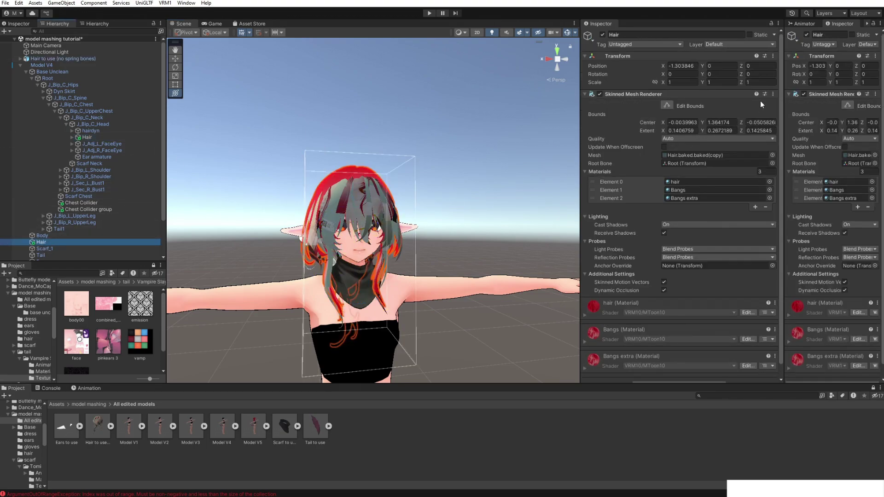
pyautogui.click(773, 56)
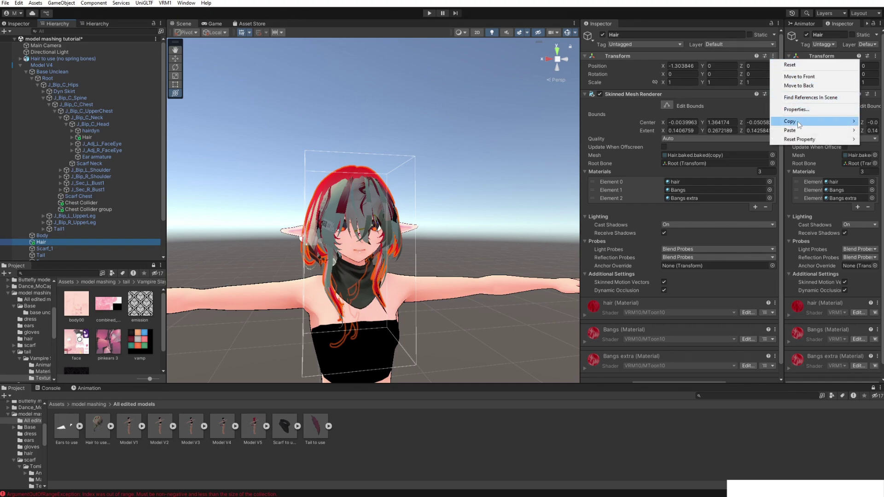
pyautogui.moveTo(805, 128)
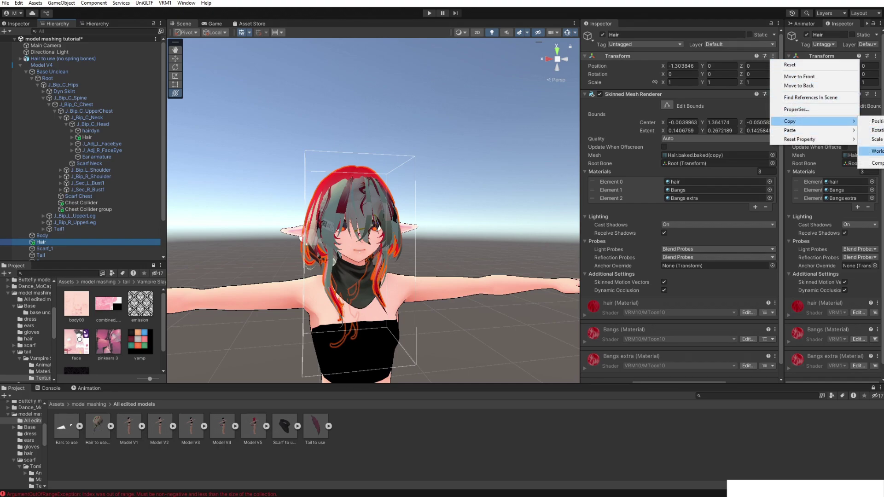
pyautogui.click(875, 163)
pyautogui.click(88, 59)
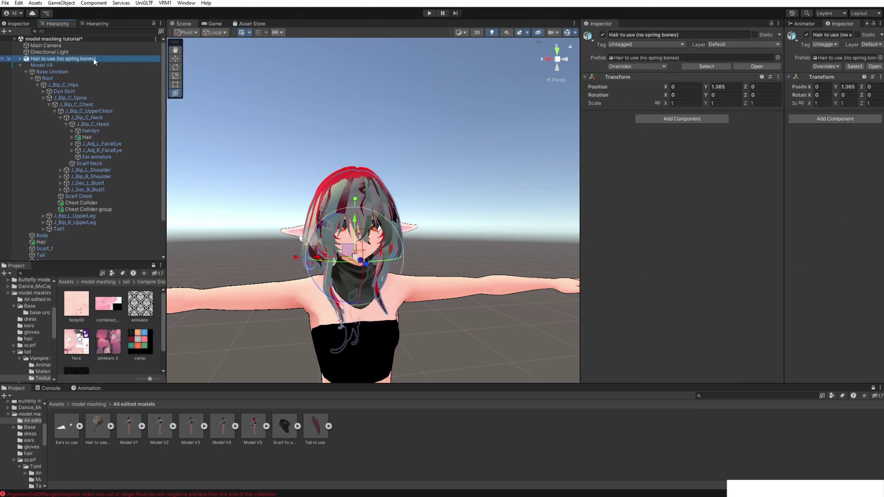
pyautogui.click(779, 77)
pyautogui.moveTo(822, 152)
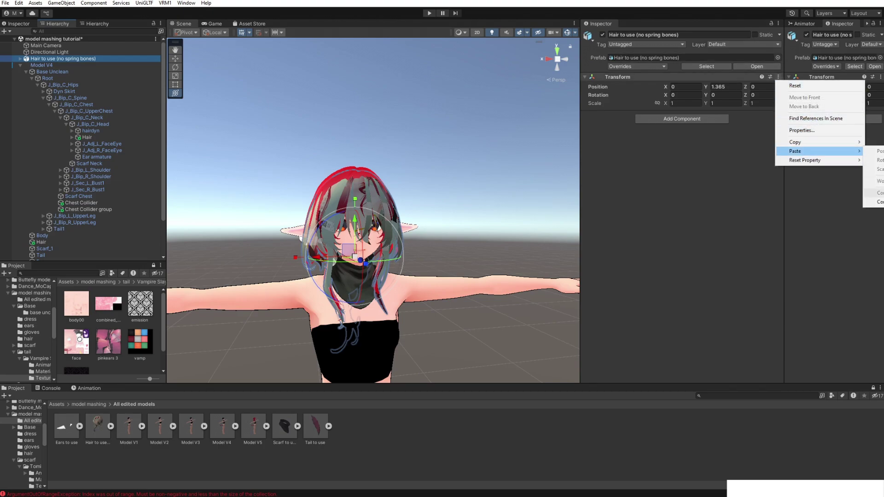
pyautogui.click(877, 201)
pyautogui.scroll(-5, 414, 222)
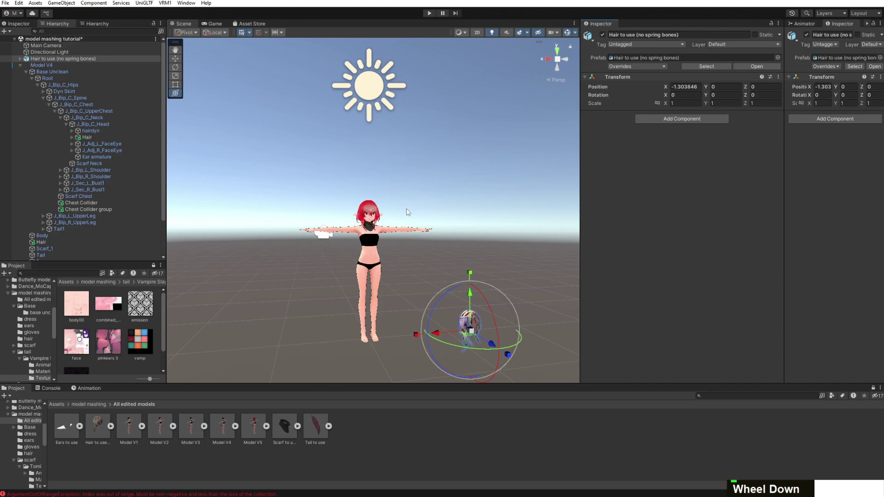
pyautogui.hotkey('ctrl', 'z')
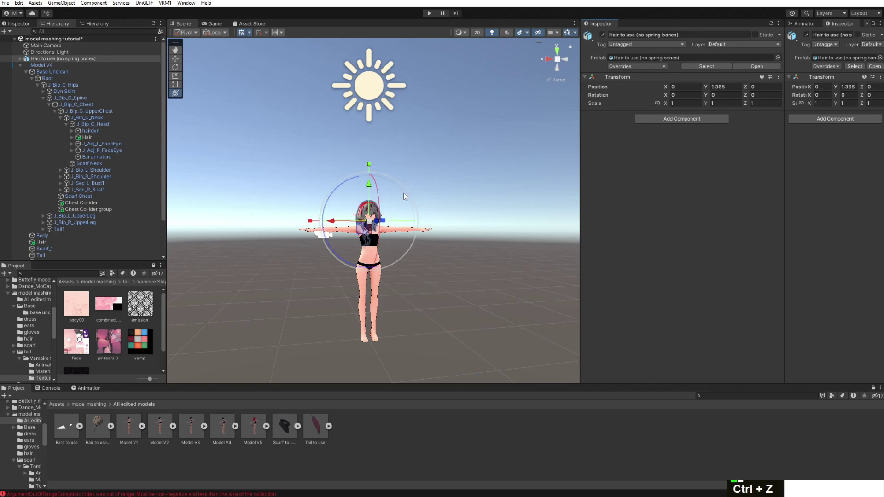
# Copy the transform of the Hair bone under J_Bip_C_Head and reset the transform of Hair to use (no spring bones)
pyautogui.scroll(5, 375, 194)
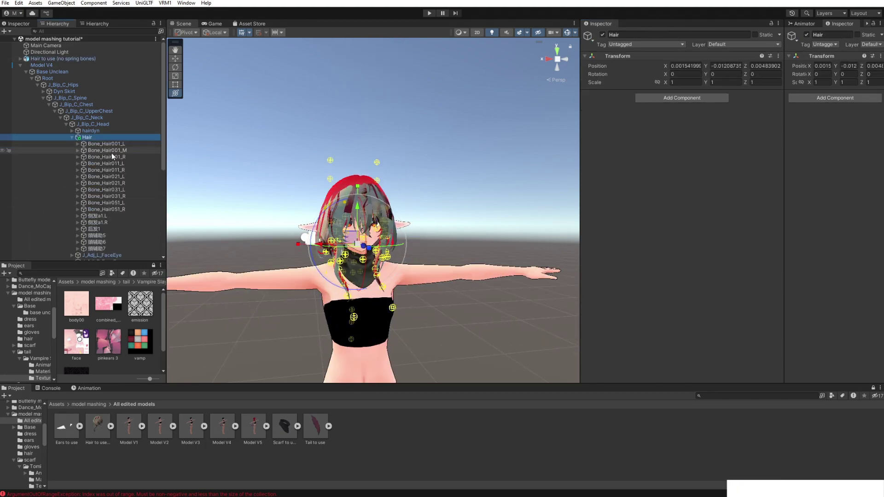
pyautogui.click(779, 55)
pyautogui.moveTo(816, 123)
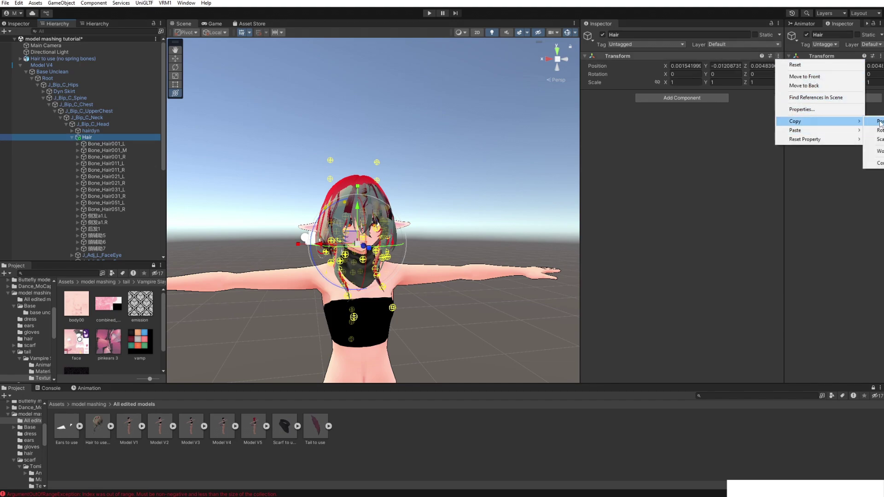
pyautogui.click(875, 163)
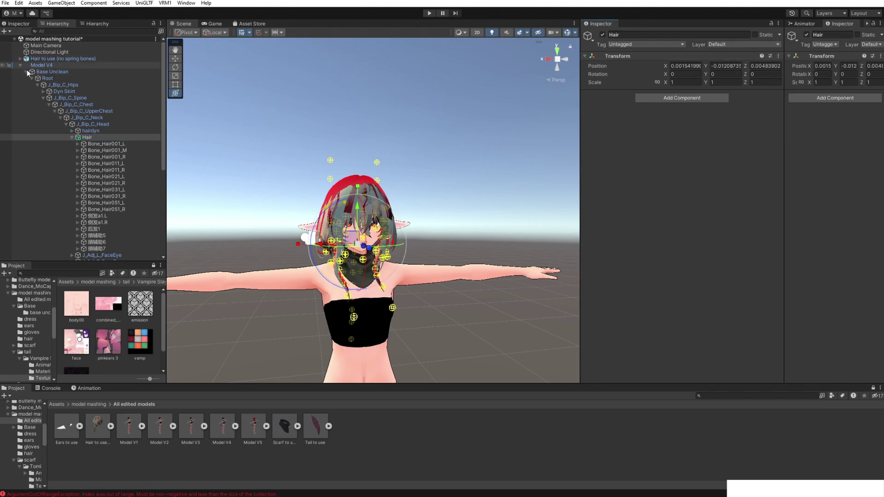
pyautogui.click(63, 58)
pyautogui.click(779, 77)
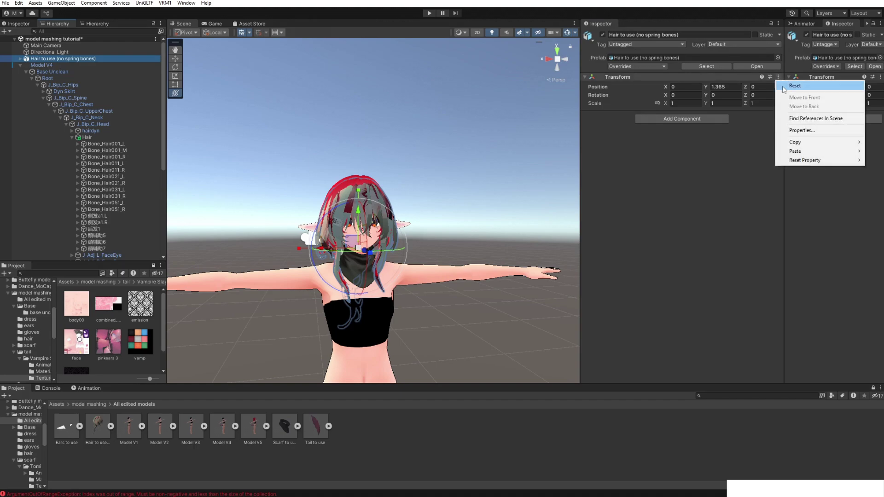
pyautogui.click(785, 88)
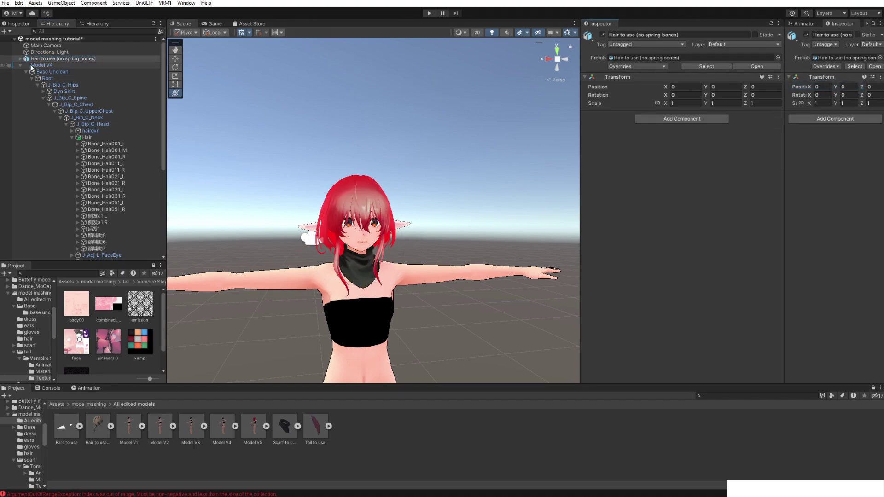
# Try pasting the copied transform values onto the 頭 bone of Hair to use (no spring bones), and undo the paste
pyautogui.click(20, 58)
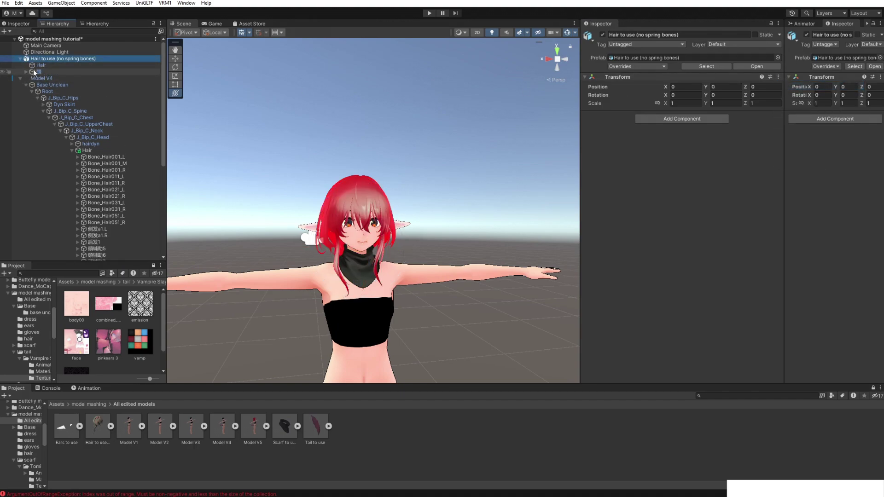
pyautogui.click(37, 72)
pyautogui.click(778, 56)
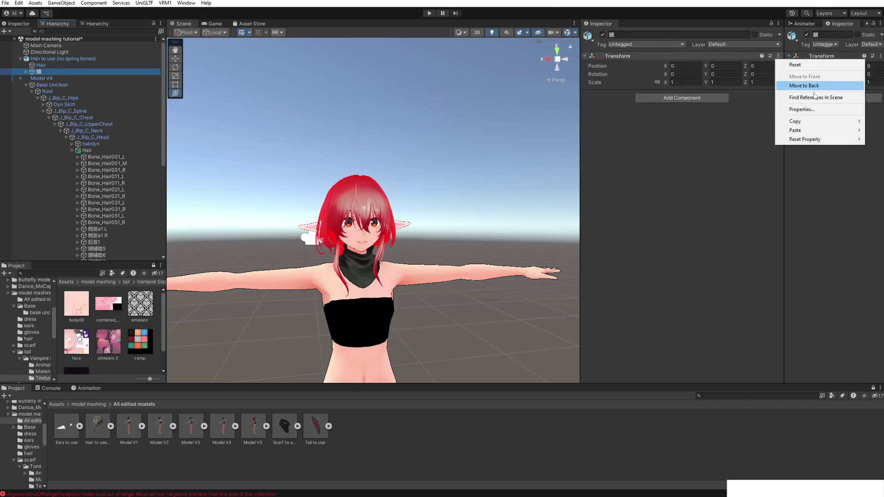
pyautogui.moveTo(828, 131)
pyautogui.click(874, 181)
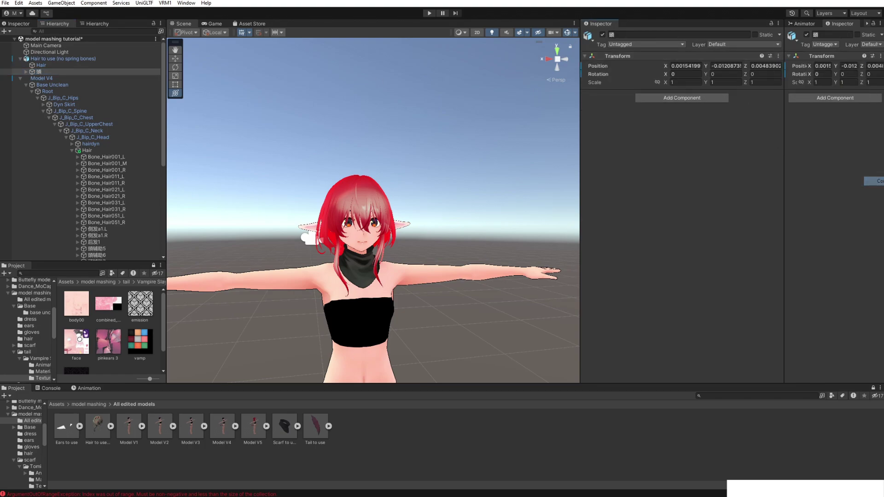
pyautogui.scroll(-5, 445, 179)
pyautogui.moveTo(434, 164); pyautogui.dragTo(443, 182, button='middle')
pyautogui.hotkey('ctrl', 'z')
# Raise the 頭 bone of Hair to use (no spring bones) to Model V4's head and align it with the original hair
pyautogui.moveTo(353, 251); pyautogui.dragTo(360, 130)
pyautogui.scroll(6, 364, 120)
pyautogui.moveTo(365, 119); pyautogui.dragTo(363, 211, button='middle')
pyautogui.moveTo(330, 326); pyautogui.dragTo(327, 322)
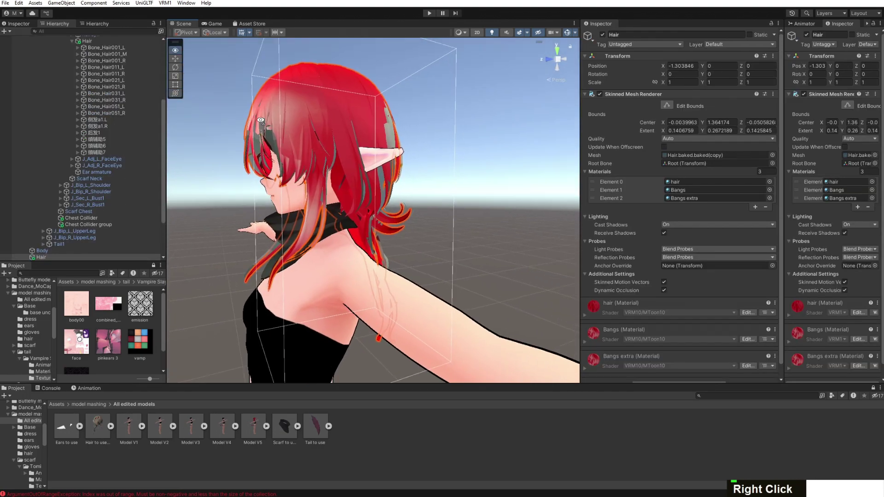
# Check the new hair's alignment against the original from several angles and delete Model V4's original Hair mesh
pyautogui.moveTo(318, 113); pyautogui.dragTo(298, 128, button='right')
pyautogui.scroll(-4, 297, 128)
pyautogui.moveTo(298, 128); pyautogui.dragTo(318, 126, button='middle')
pyautogui.scroll(2, 315, 129)
pyautogui.moveTo(314, 131); pyautogui.dragTo(361, 170, button='right')
pyautogui.scroll(5, 321, 206)
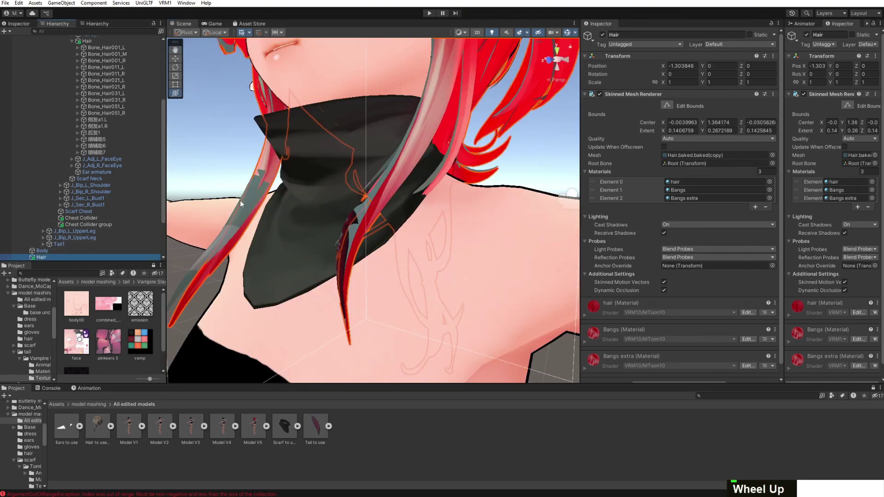
pyautogui.scroll(-5, 240, 201)
pyautogui.moveTo(240, 200); pyautogui.dragTo(258, 198, button='middle')
pyautogui.press('Delete')
pyautogui.moveTo(332, 194); pyautogui.dragTo(410, 174, button='right')
pyautogui.moveTo(410, 174); pyautogui.dragTo(446, 172, button='middle')
pyautogui.hotkey('ctrl', 'z')
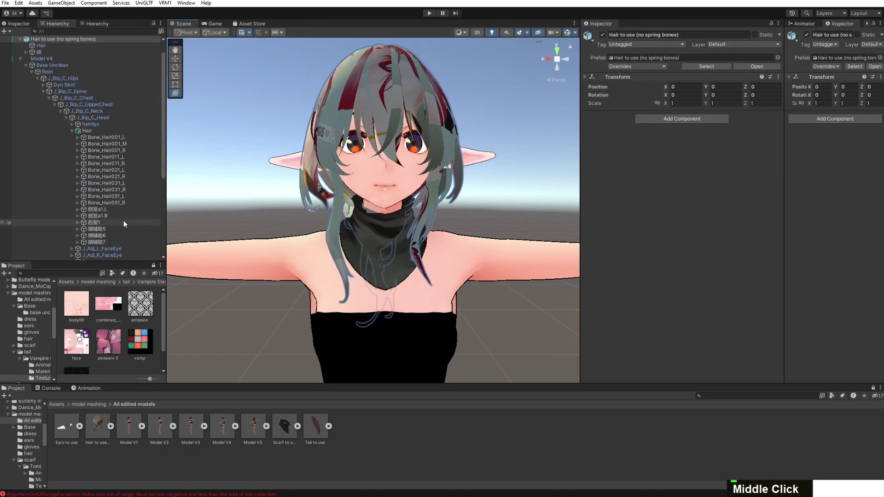
# Assign the red MToon10 materials hair, Bangs and Bangs extra to Elements 0, 1 and 2 of the new Hair mesh
pyautogui.scroll(-3, 118, 217)
pyautogui.scroll(6, 113, 210)
pyautogui.click(39, 72)
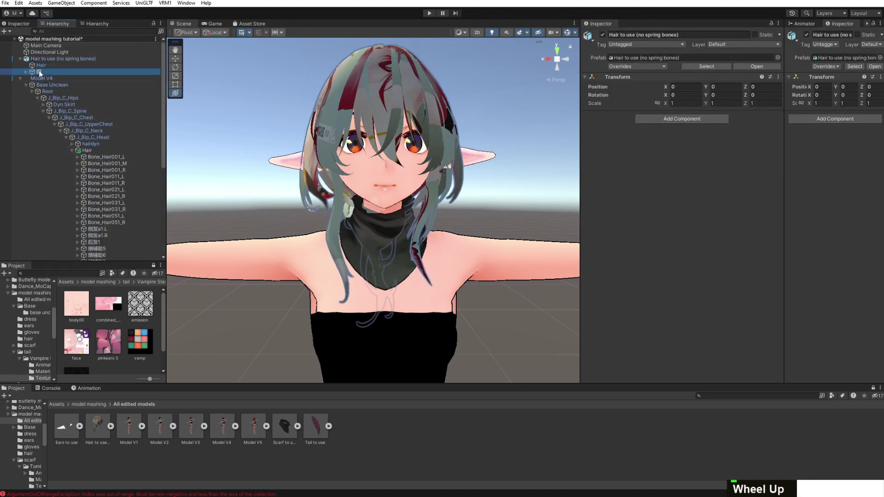
pyautogui.doubleClick(43, 65)
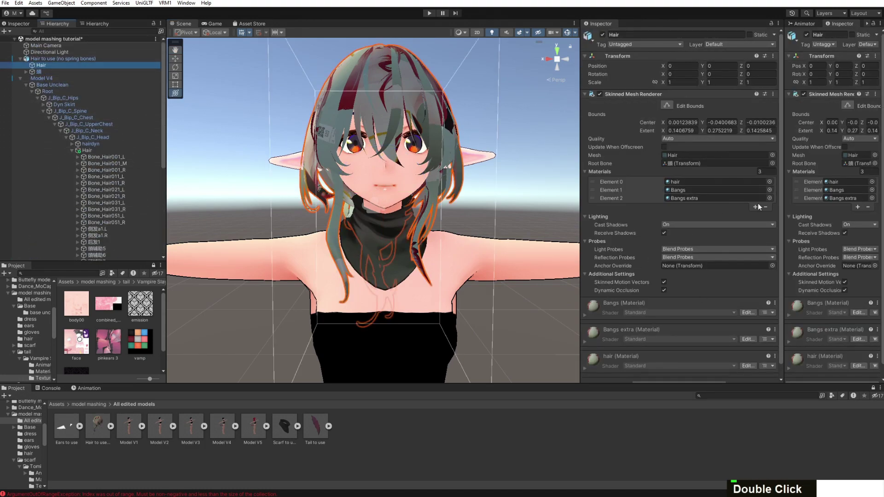
pyautogui.click(770, 182)
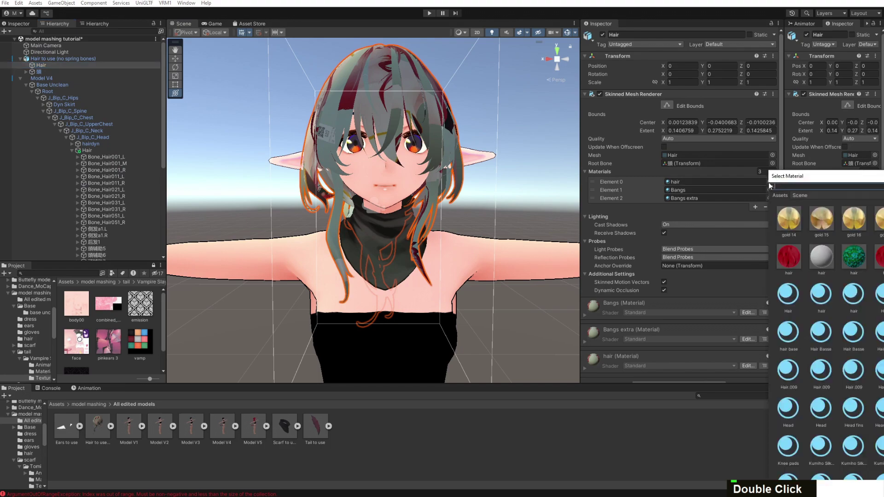
pyautogui.click(795, 255)
pyautogui.press('Return')
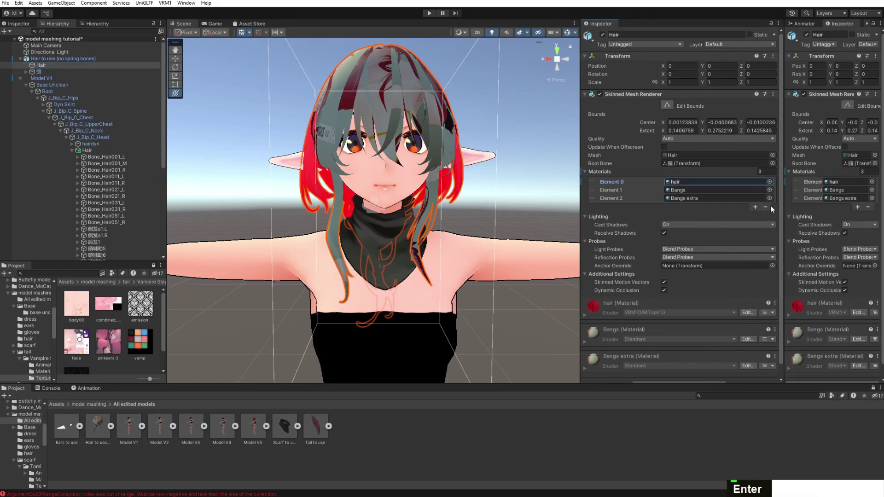
pyautogui.click(770, 190)
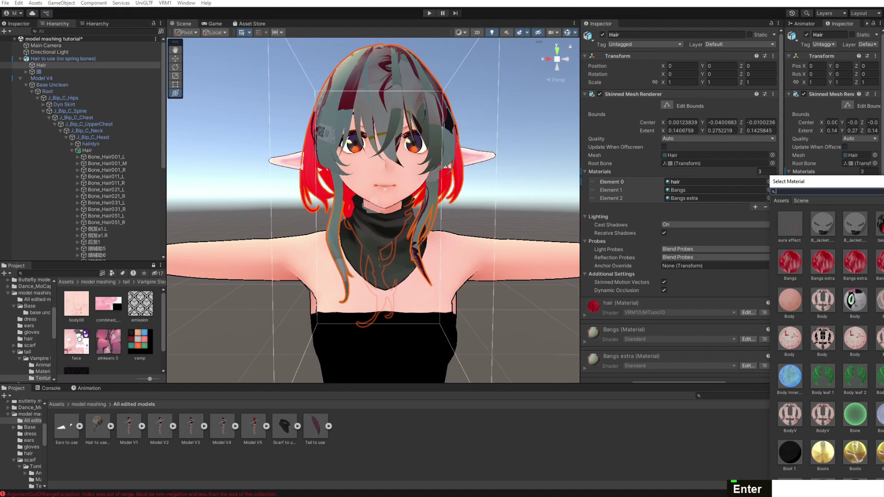
pyautogui.press('Return')
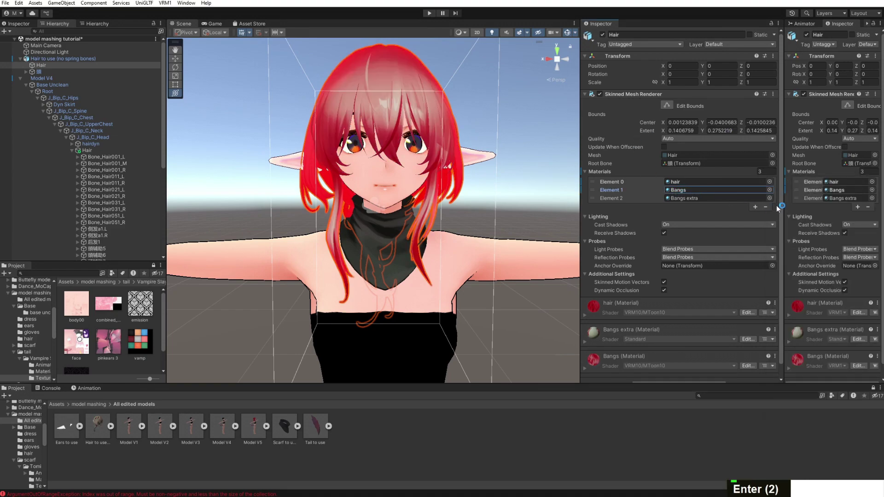
pyautogui.click(770, 198)
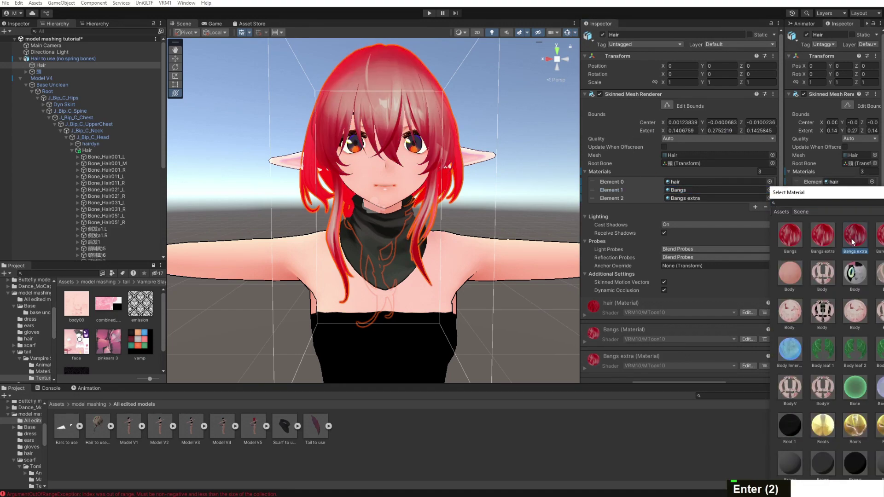
pyautogui.press('Return')
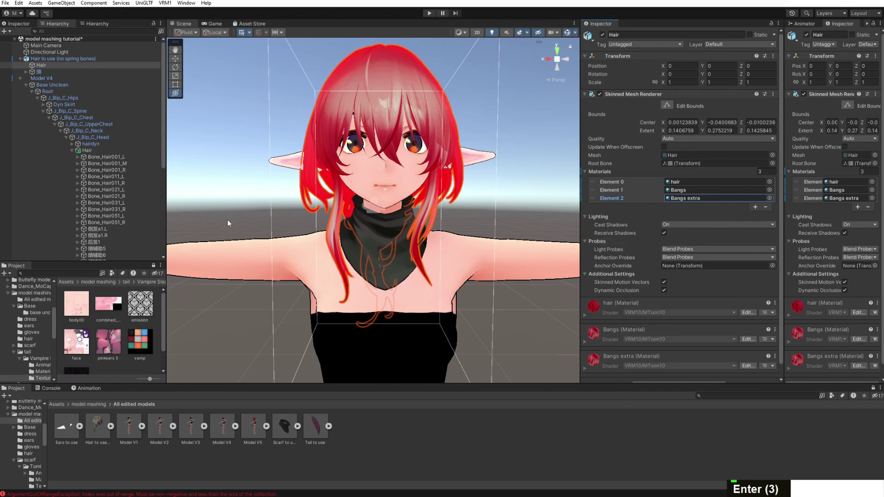
# Unpack Hair to use (no spring bones) completely and move its 頭 bone under Model V4's J_Bip_C_Head
pyautogui.rightClick(48, 59)
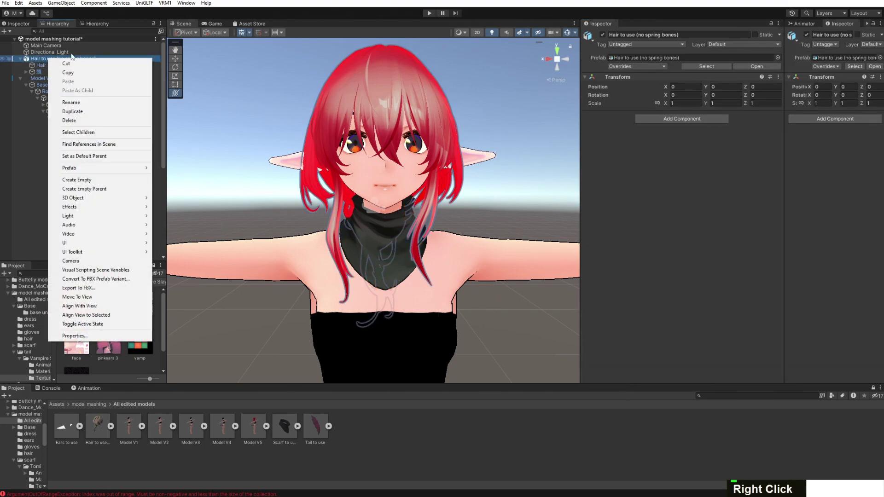
pyautogui.moveTo(82, 166)
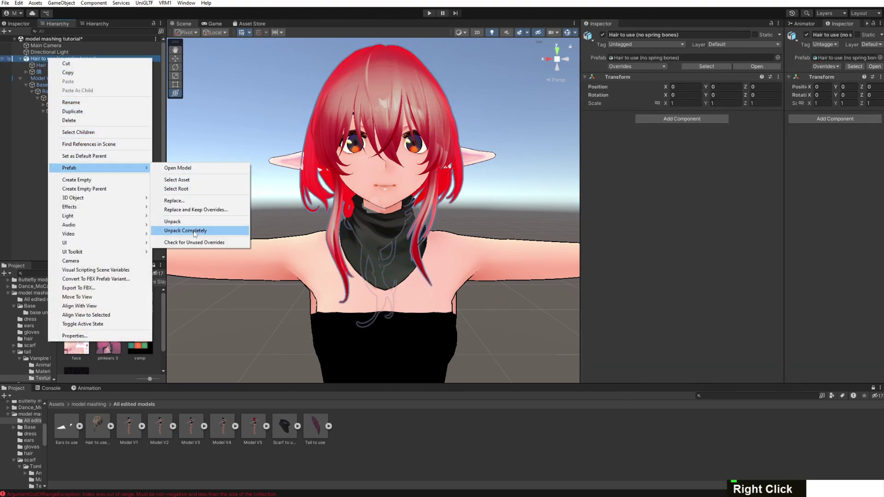
pyautogui.click(193, 231)
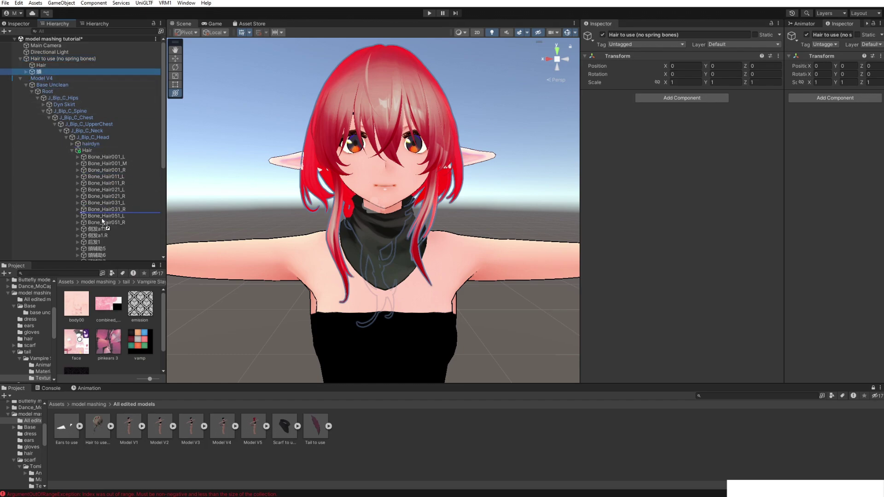
pyautogui.moveTo(102, 221); pyautogui.dragTo(91, 147)
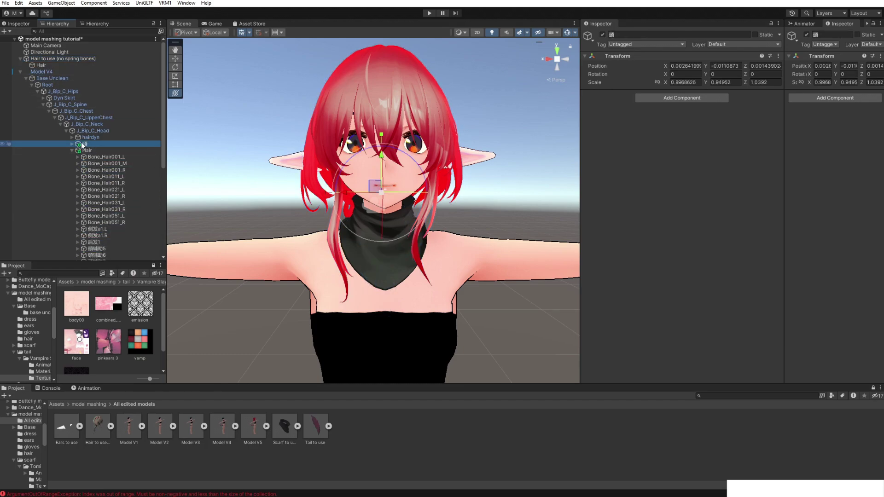
pyautogui.click(73, 150)
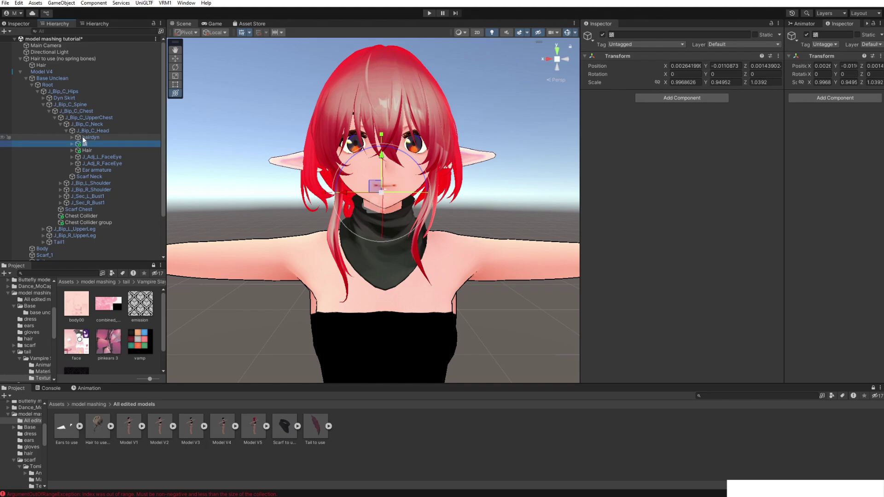
# Move the new Hair mesh into Model V4's Base Unclean, between Tail and Face
pyautogui.click(37, 65)
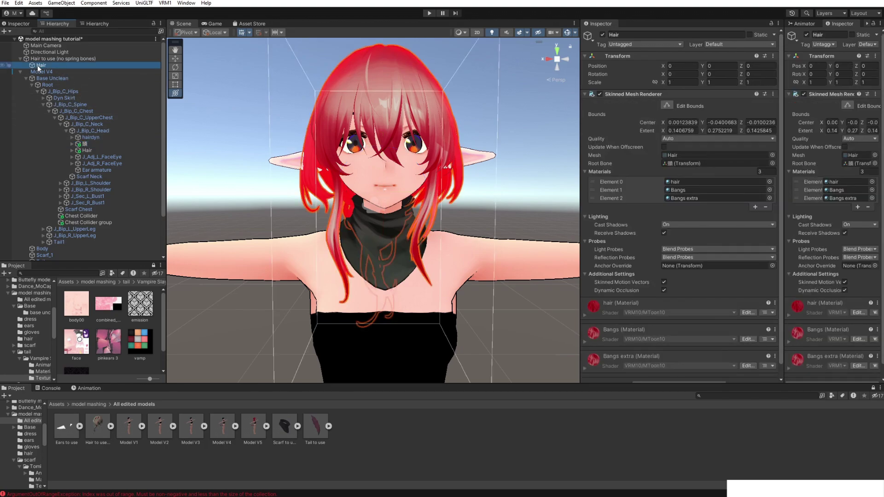
pyautogui.moveTo(37, 65); pyautogui.dragTo(43, 216)
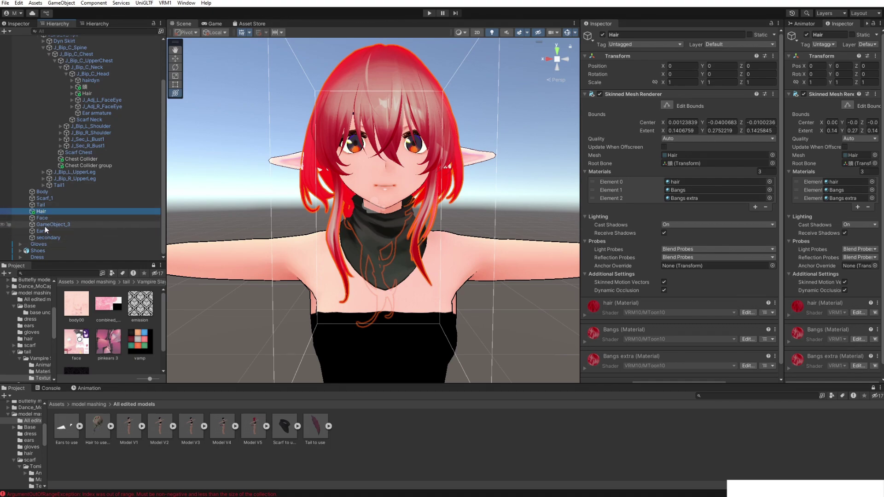
pyautogui.scroll(5, 49, 210)
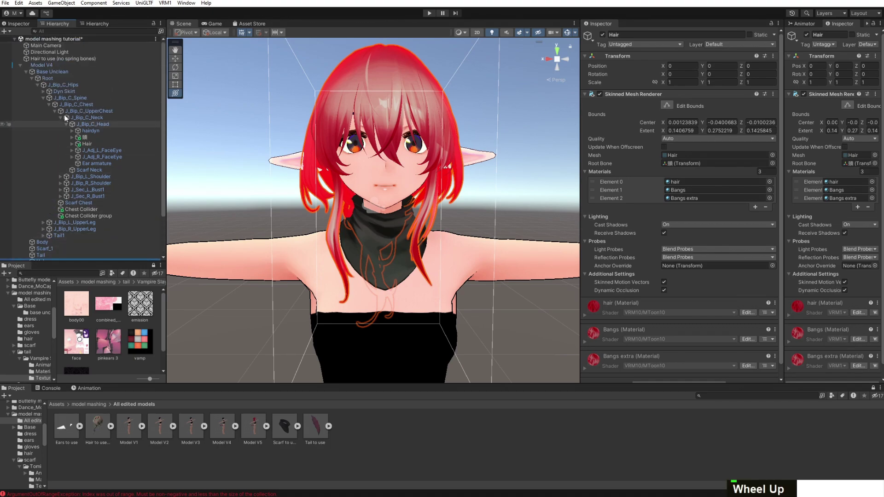
# Delete the leftover Hair to use (no spring bones) object and check the new Hair mesh under Base Unclean
pyautogui.press('Delete')
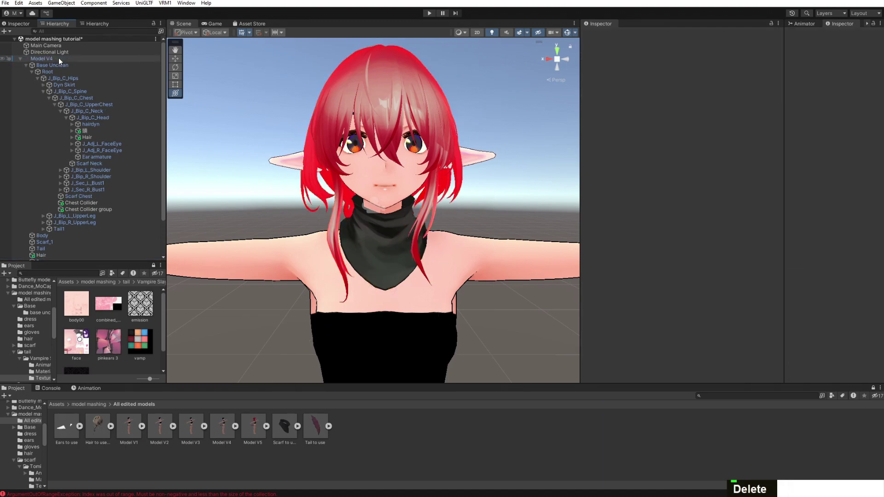
pyautogui.scroll(-3, 64, 207)
pyautogui.click(58, 211)
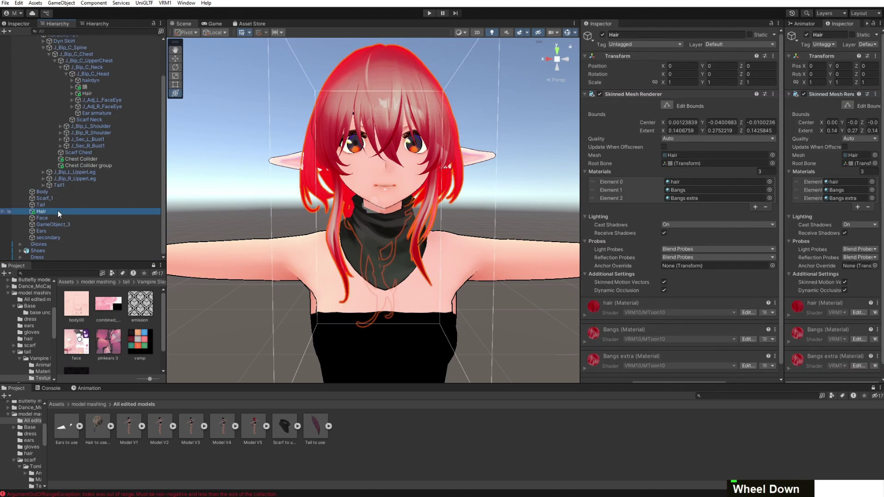
pyautogui.scroll(-4, 323, 201)
pyautogui.scroll(3, 338, 199)
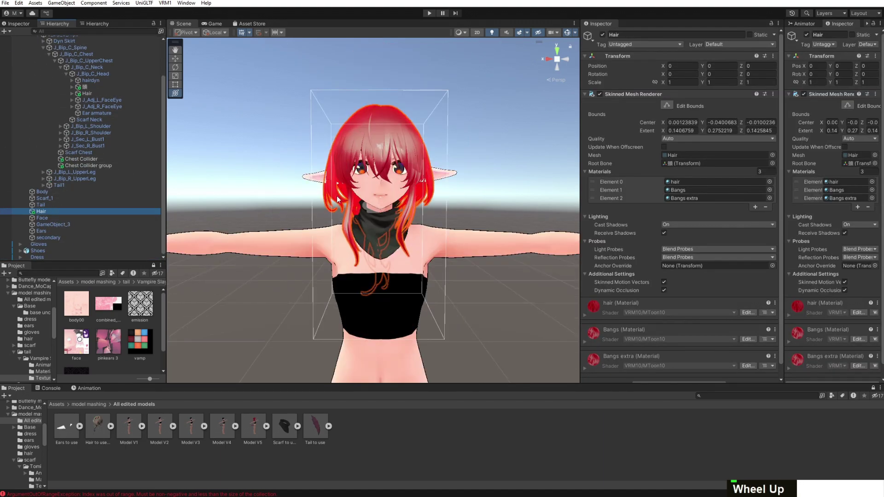
# Expand the new 頭 bone under J_Bip_C_Head and examine the components on its individual hair bones
pyautogui.click(88, 94)
pyautogui.doubleClick(108, 87)
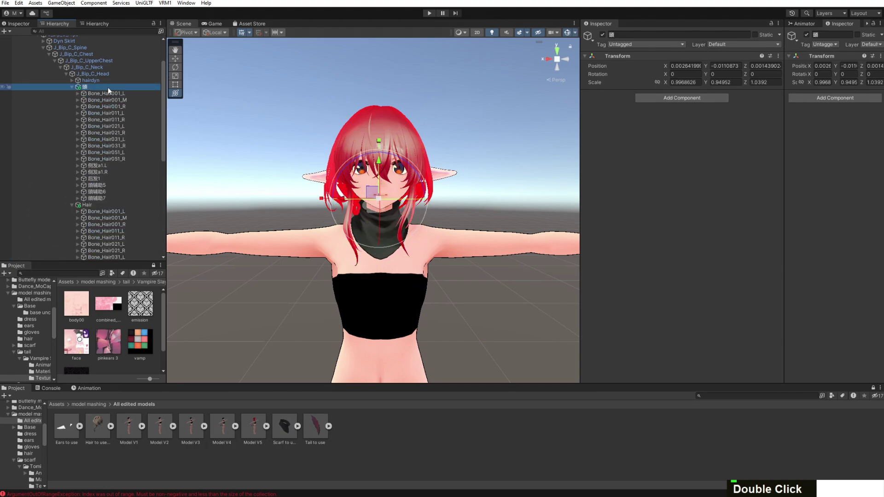
pyautogui.click(120, 93)
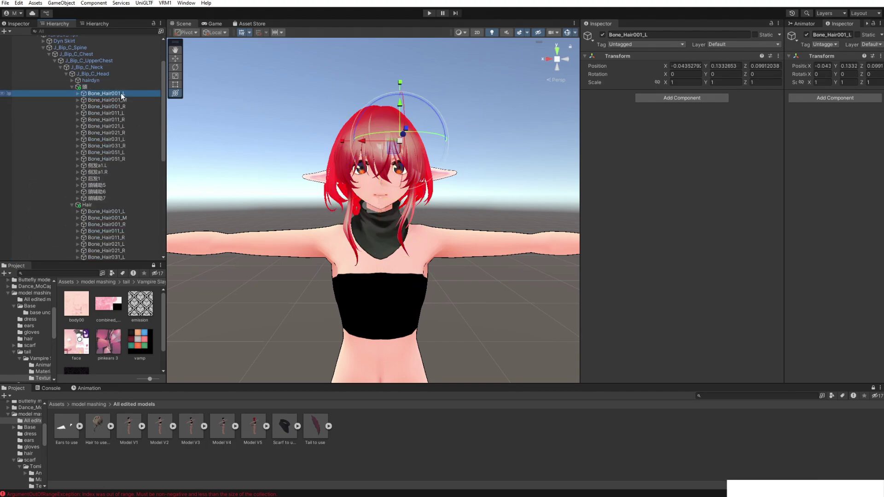
pyautogui.press('Down')
pyautogui.press('Down')
pyautogui.press('Down')
pyautogui.press('Down')
pyautogui.press('Down')
pyautogui.press('Down')
pyautogui.press('Down')
pyautogui.press('Up')
pyautogui.press('Up')
pyautogui.press('Up')
pyautogui.press('Up')
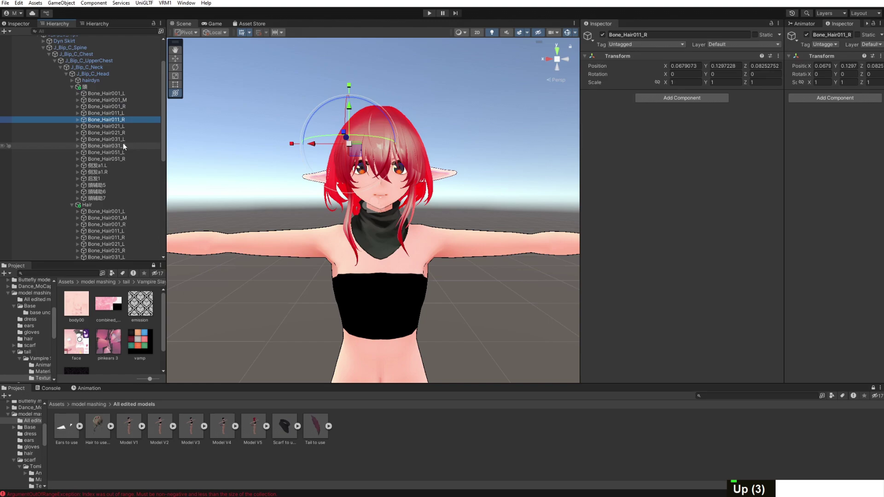
pyautogui.scroll(-2, 109, 173)
# Copy the VRM10 Spring Bone Joint component from Bone_Hair001_L in the original Hair armature and expand its Joint Settings
pyautogui.keyDown('alt'); pyautogui.click(77, 162); pyautogui.keyUp('alt')
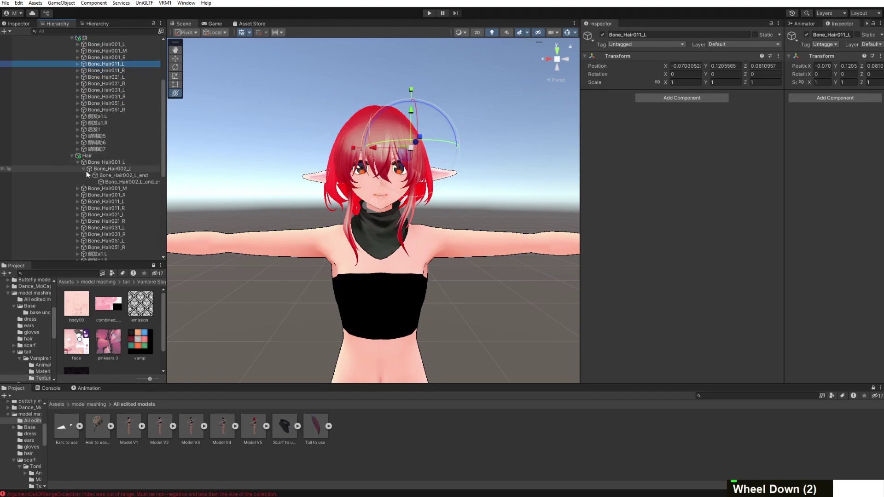
pyautogui.click(104, 162)
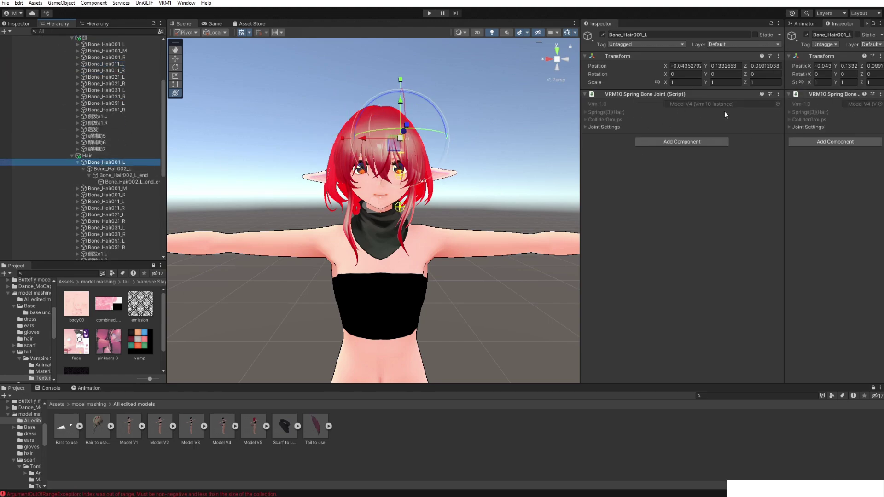
pyautogui.click(777, 94)
pyautogui.click(804, 160)
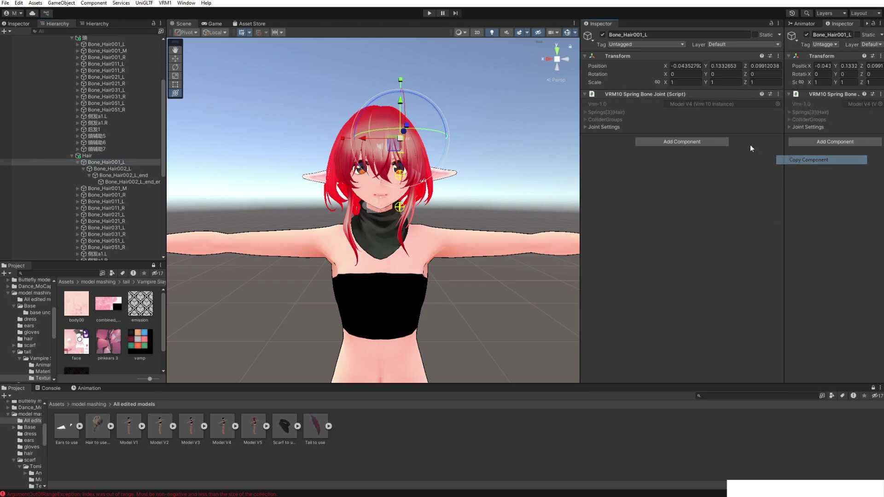
pyautogui.click(590, 127)
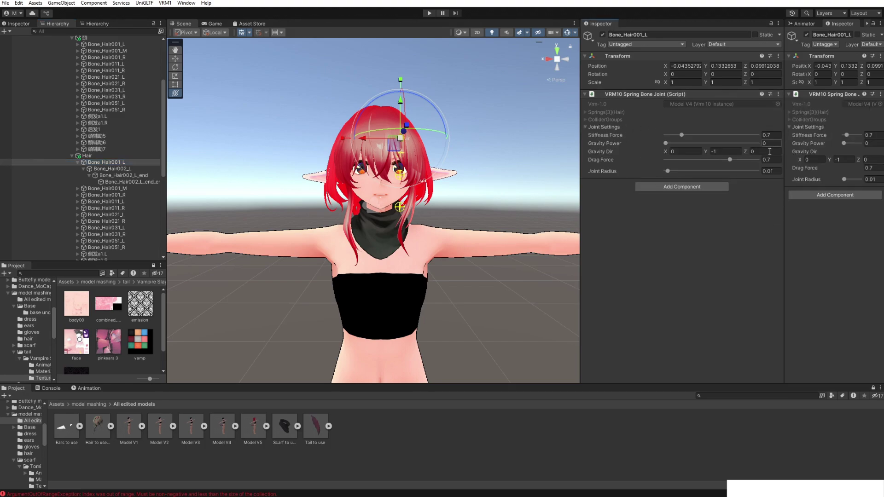
# Expand the Bone_Hair001_L chain under 頭 and paste the copied spring bone joint onto Bone_Hair001_L as a new component
pyautogui.scroll(5, 90, 172)
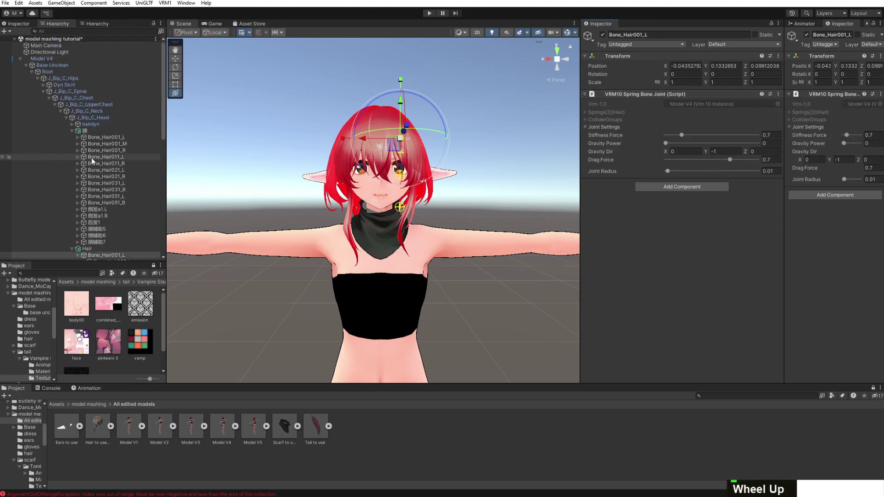
pyautogui.click(99, 137)
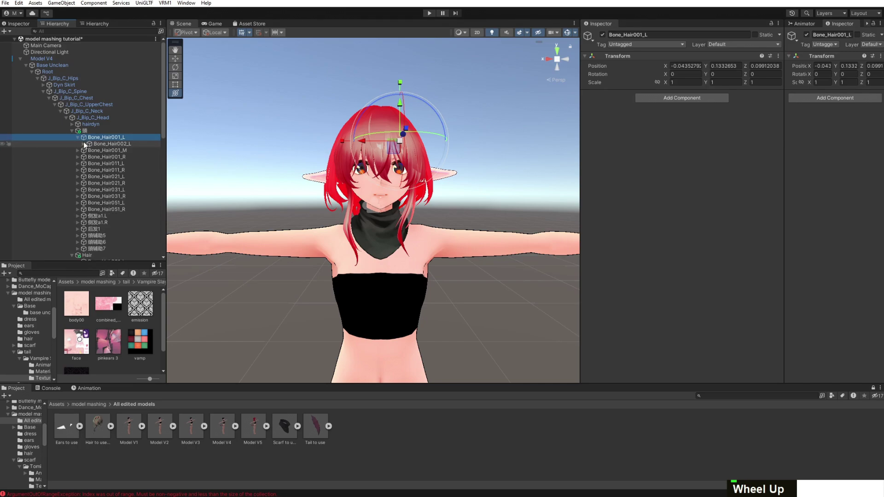
pyautogui.click(89, 150)
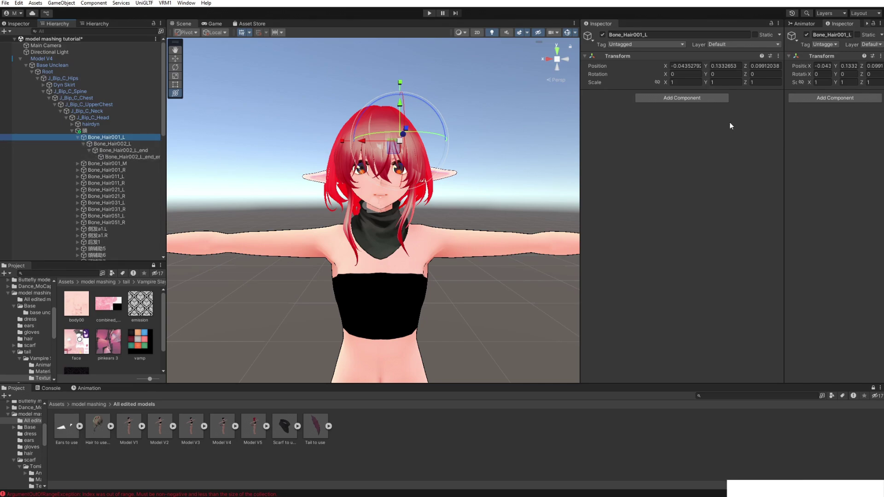
pyautogui.click(778, 56)
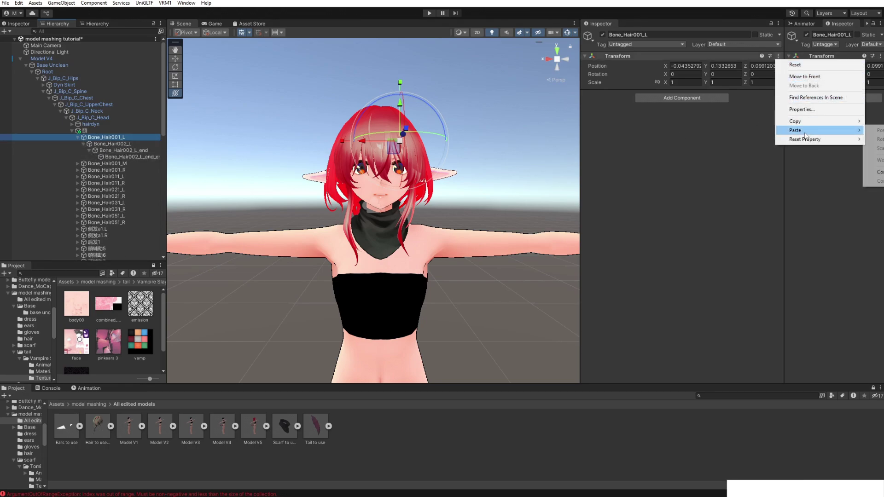
pyautogui.click(878, 172)
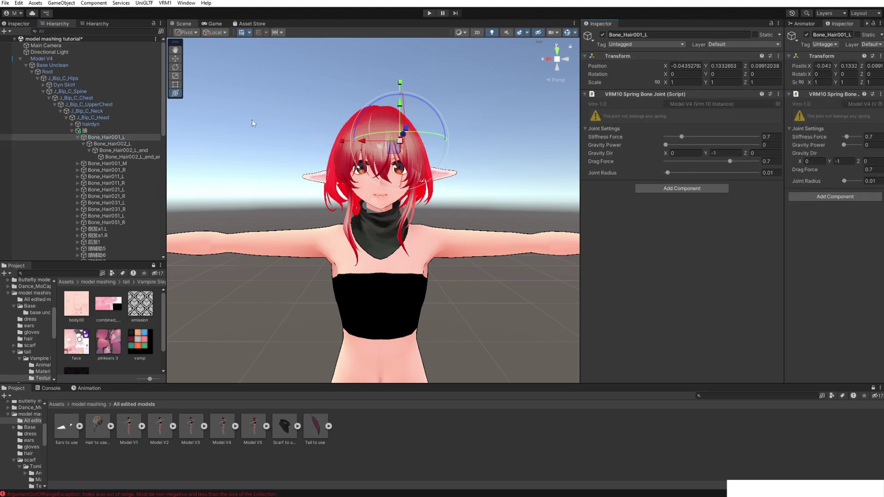
# Paste the spring bone joint as a new component onto Bone_Hair002_L, Bone_Hair002_L_end and Bone_Hair002_L_end_end
pyautogui.click(136, 144)
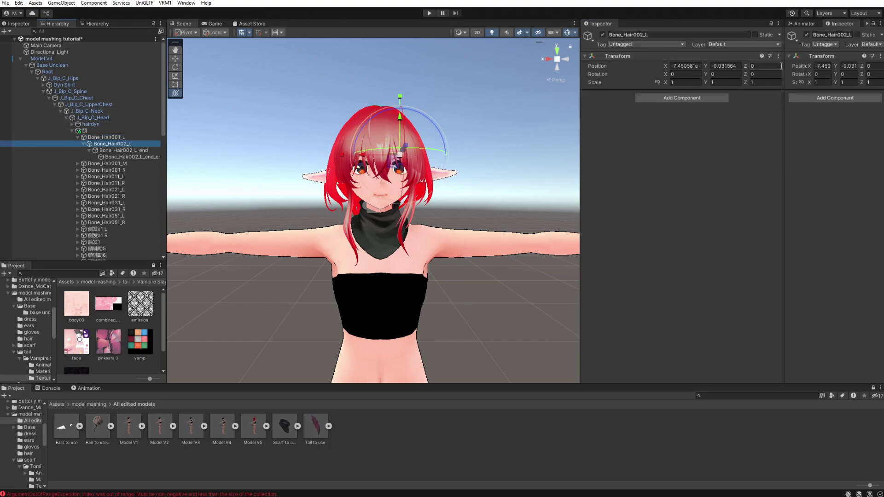
pyautogui.click(778, 56)
pyautogui.moveTo(820, 131)
pyautogui.click(878, 172)
pyautogui.click(122, 151)
pyautogui.click(778, 56)
pyautogui.click(878, 172)
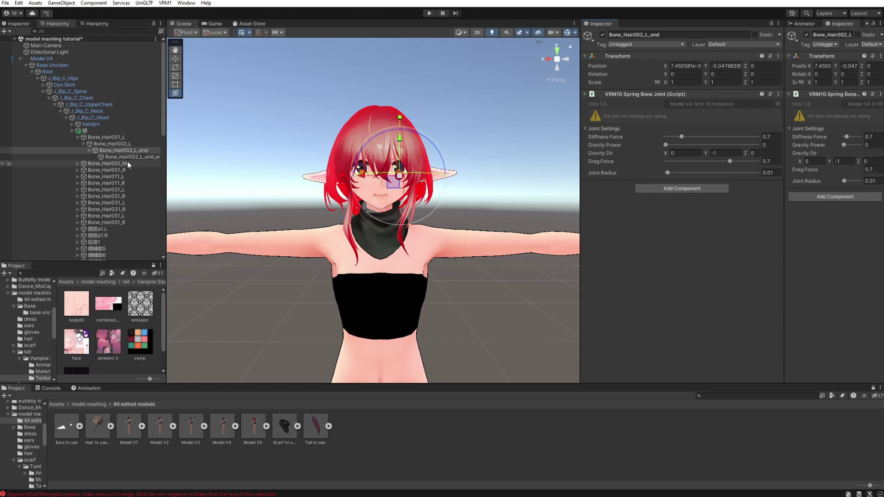
pyautogui.click(121, 157)
pyautogui.click(779, 57)
pyautogui.click(877, 171)
# Expand the Bone_Hair001_M chain and paste the spring bone joint as new onto Bone_Hair001_M, Bone_Hair002_M and Bone_Hair003_M
pyautogui.click(79, 164)
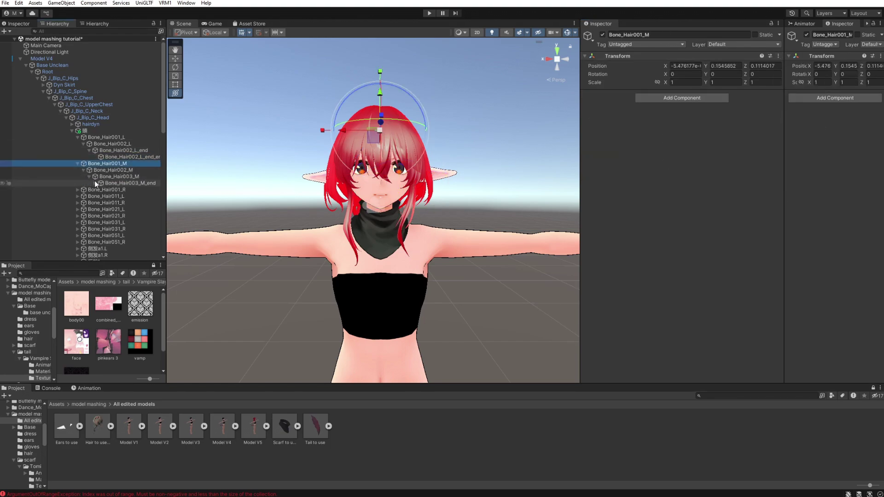
pyautogui.click(778, 56)
pyautogui.click(878, 172)
pyautogui.click(113, 170)
pyautogui.click(778, 57)
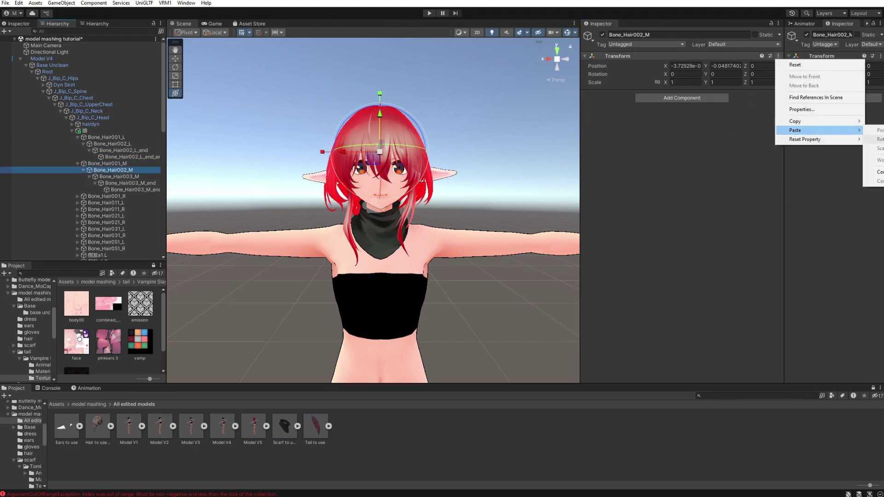
pyautogui.click(878, 172)
pyautogui.click(114, 176)
pyautogui.click(778, 57)
pyautogui.click(878, 172)
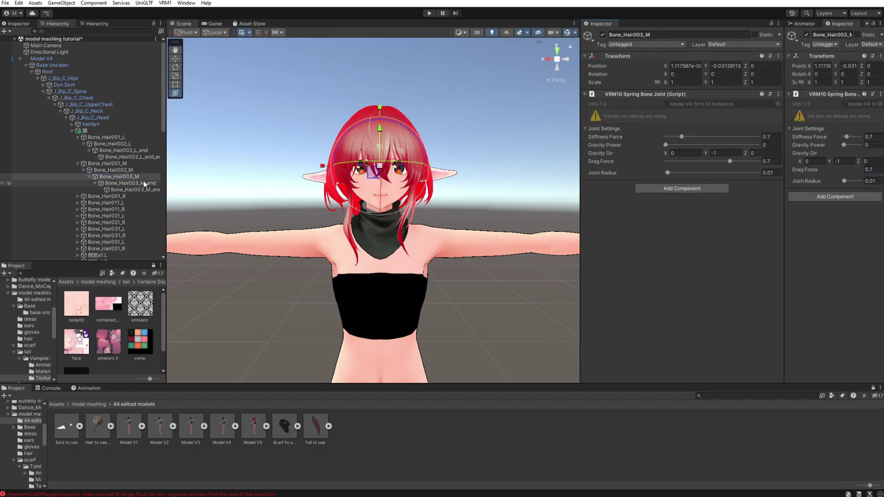
# Paste the spring bone joint as a new component onto Bone_Hair003_M_end and Bone_Hair003_M_end_end
pyautogui.click(121, 183)
pyautogui.click(779, 56)
pyautogui.click(877, 172)
pyautogui.click(122, 189)
pyautogui.click(778, 56)
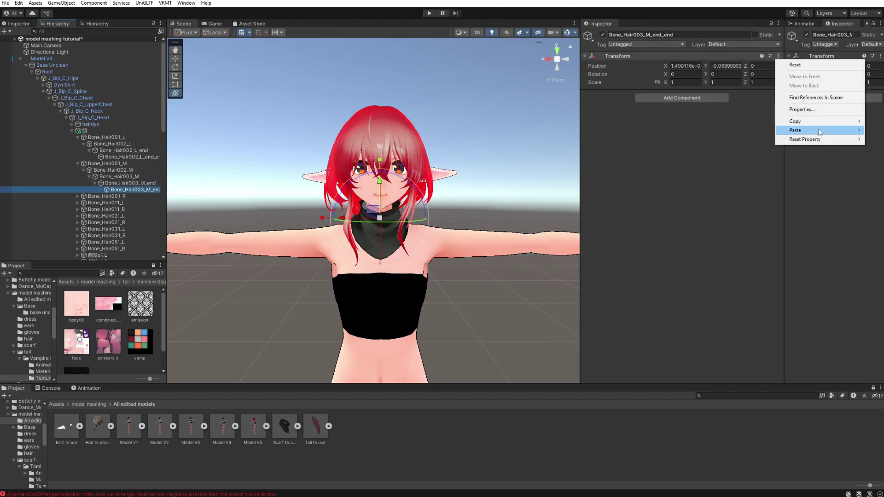
pyautogui.click(878, 172)
# Expand the Bone_Hair001_R chain and paste the spring bone joint as a new component onto Bone_Hair001_R and Bone_Hair002_R
pyautogui.click(100, 195)
pyautogui.click(78, 196)
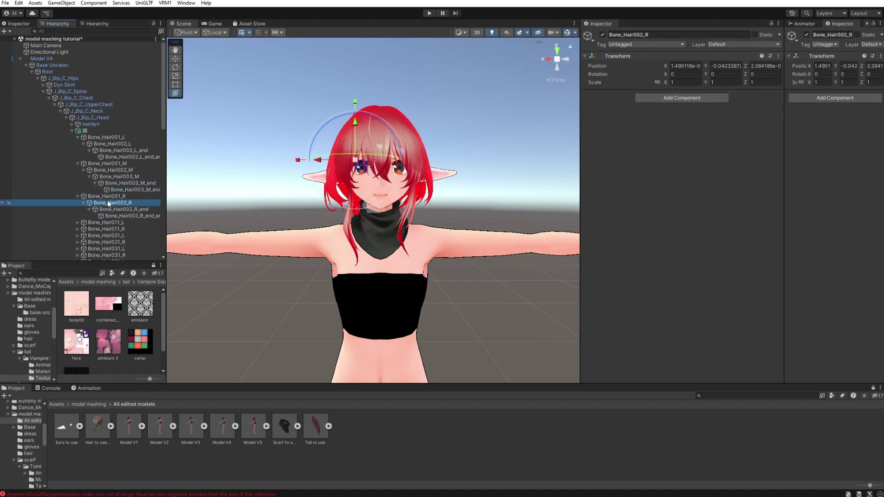
pyautogui.click(778, 56)
pyautogui.moveTo(816, 131)
pyautogui.click(878, 172)
pyautogui.click(122, 203)
pyautogui.click(779, 56)
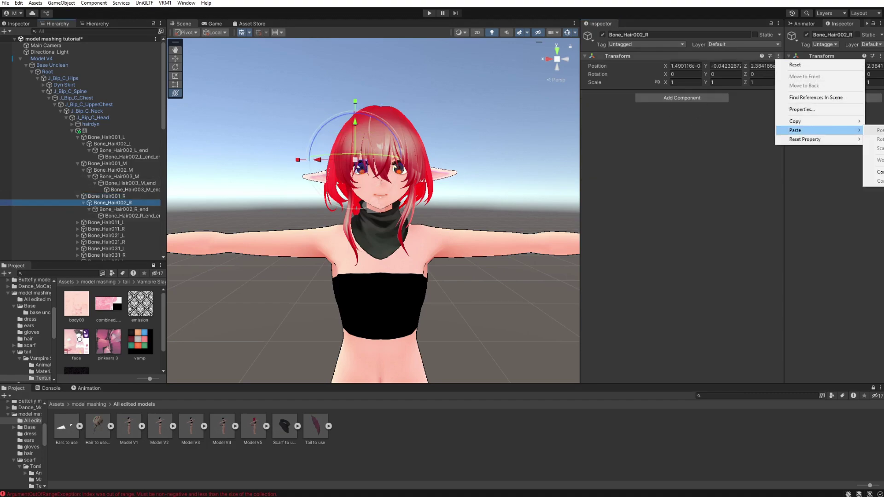
pyautogui.click(877, 171)
# Paste the spring bone joint as a new component onto Bone_Hair002_R_end and Bone_Hair002_R_end_end
pyautogui.click(122, 209)
pyautogui.click(778, 56)
pyautogui.click(877, 171)
pyautogui.click(124, 216)
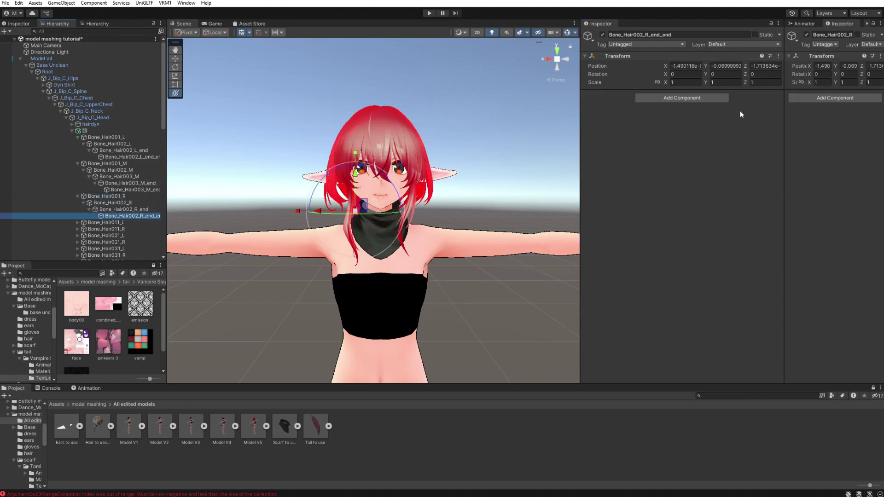
pyautogui.click(778, 56)
pyautogui.click(878, 172)
# Expand the Bone_Hair011_L chain and paste the spring bone joint as a new component onto Bone_Hair011_L and Bone_Hair012_L
pyautogui.scroll(-5, 92, 138)
pyautogui.click(102, 99)
pyautogui.click(78, 99)
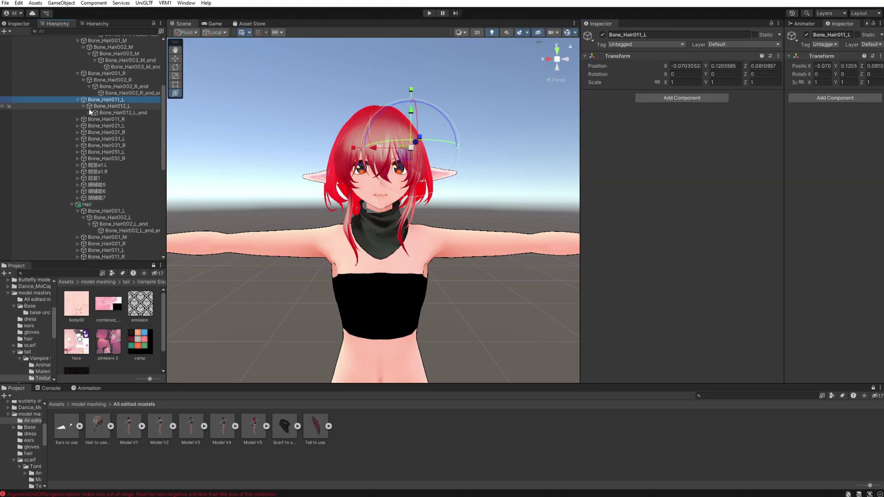
pyautogui.click(778, 56)
pyautogui.click(779, 56)
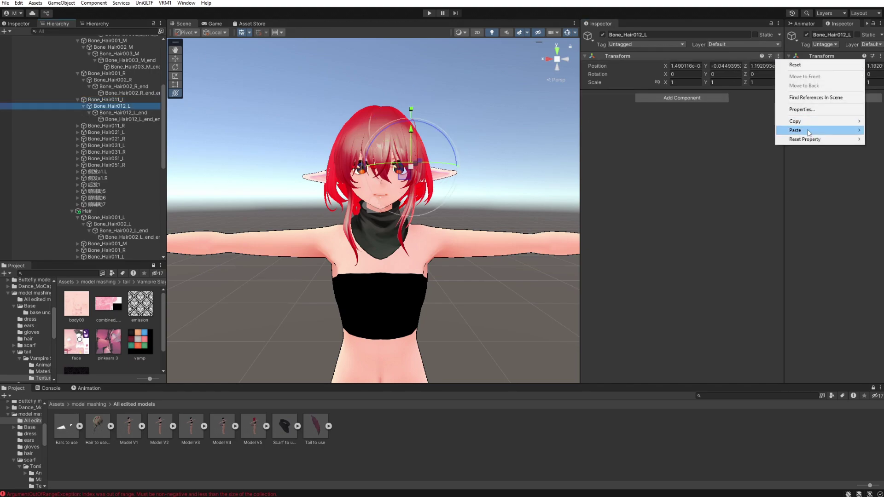
pyautogui.click(878, 172)
pyautogui.click(122, 106)
# Paste the spring bone joint as a new component onto Bone_Hair012_L_end and Bone_Hair012_L_end_end
pyautogui.click(123, 112)
pyautogui.click(778, 56)
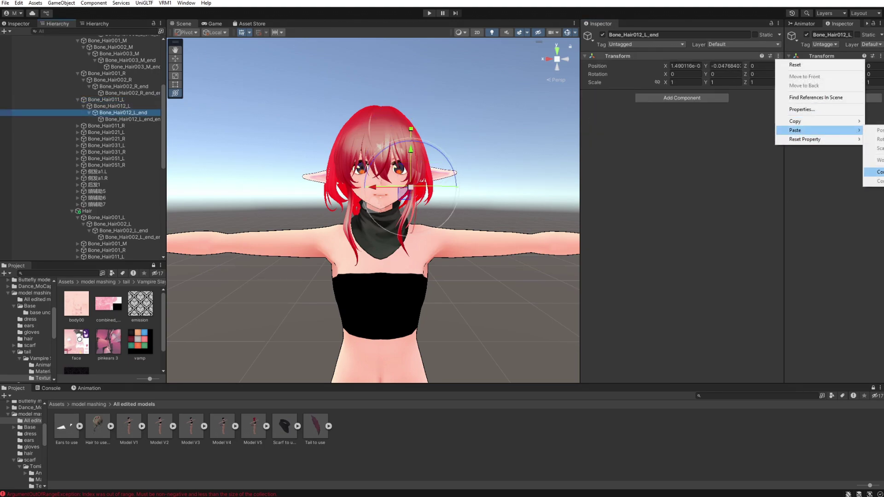
pyautogui.click(878, 172)
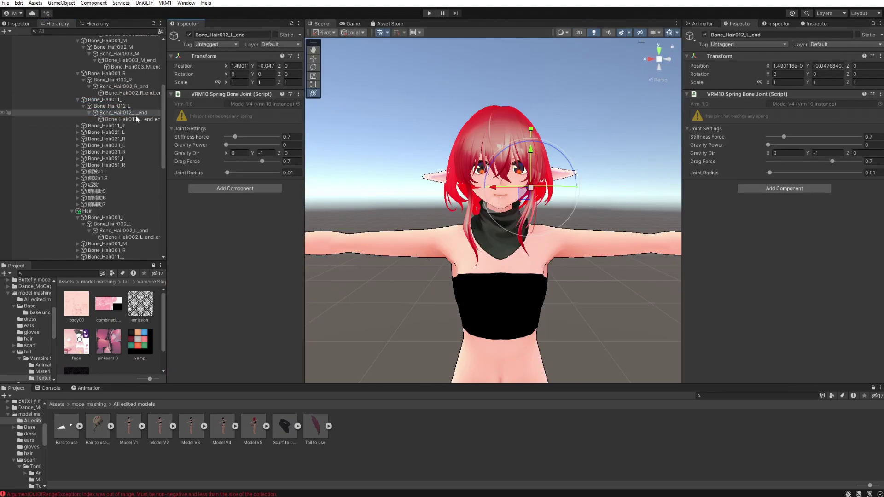
pyautogui.click(134, 119)
pyautogui.click(299, 56)
pyautogui.moveTo(341, 131)
pyautogui.click(396, 172)
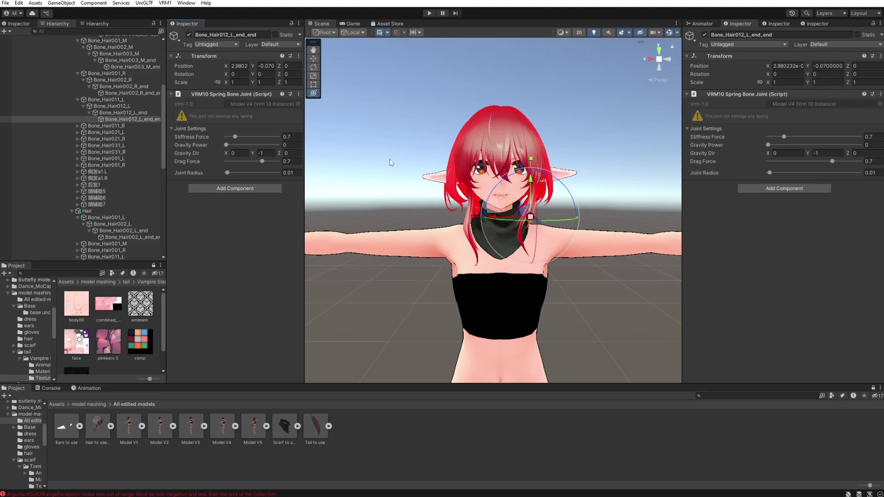
# Expand the Bone_Hair011_R chain and paste the spring bone joint as a new component onto Bone_Hair011_R and Bone_Hair012_R
pyautogui.click(106, 126)
pyautogui.click(78, 125)
pyautogui.click(299, 55)
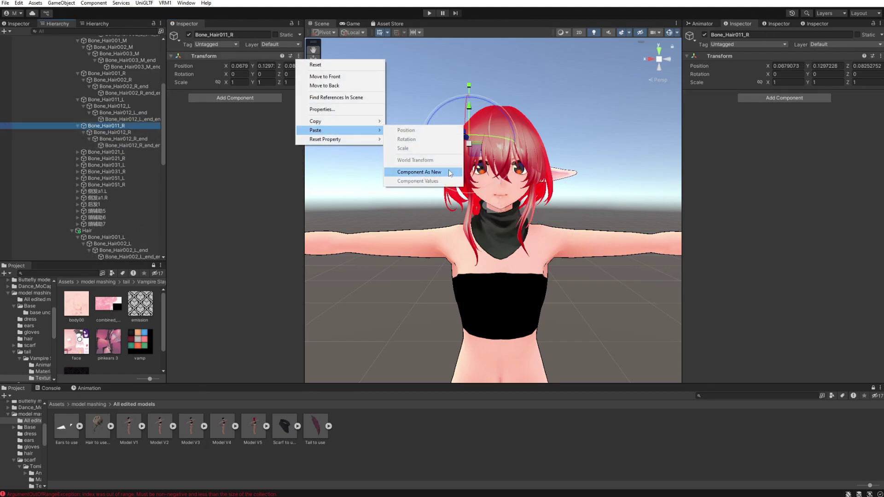
pyautogui.click(419, 172)
pyautogui.click(112, 132)
pyautogui.click(299, 56)
pyautogui.click(419, 172)
# Paste the spring bone joint as a new component onto Bone_Hair012_R_end and Bone_Hair012_R_end_end
pyautogui.click(123, 138)
pyautogui.click(299, 56)
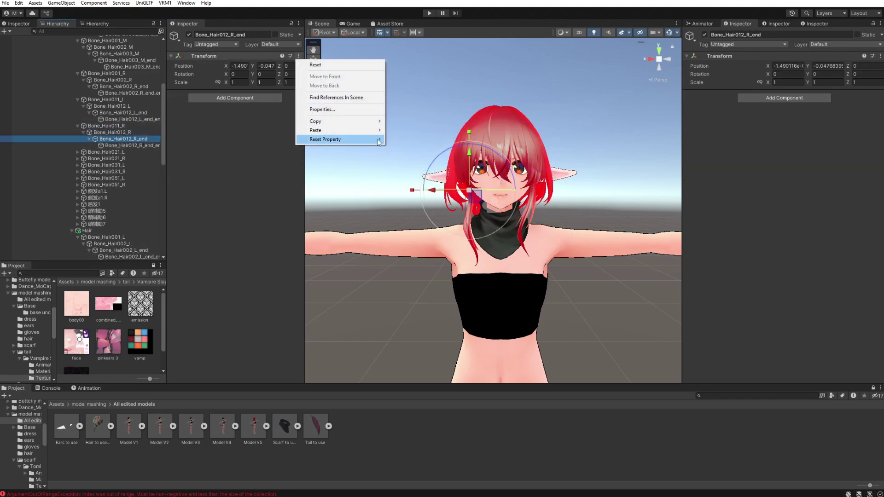
pyautogui.click(419, 171)
pyautogui.click(123, 145)
pyautogui.click(298, 56)
# Select the new 頭 bone and review the spring bone joints across its entire expanded hair hierarchy
pyautogui.scroll(5, 106, 138)
pyautogui.click(85, 106)
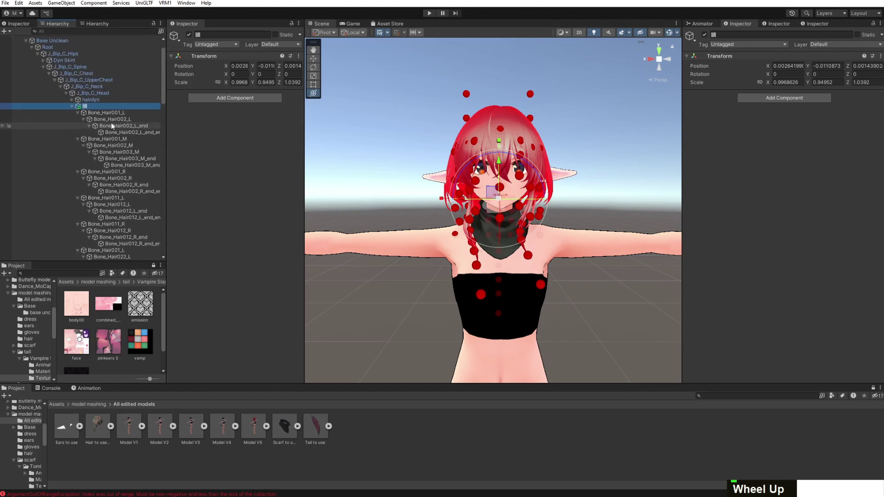
pyautogui.scroll(-15, 112, 122)
pyautogui.scroll(3, 111, 123)
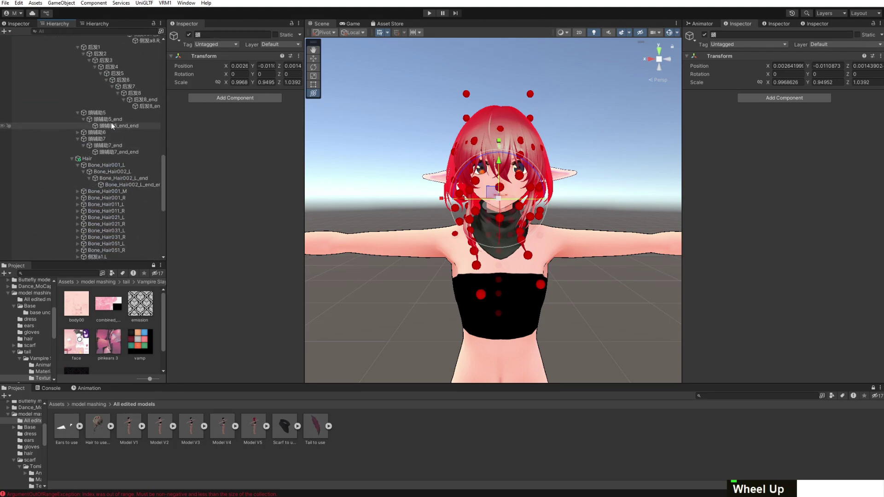
pyautogui.scroll(15, 106, 133)
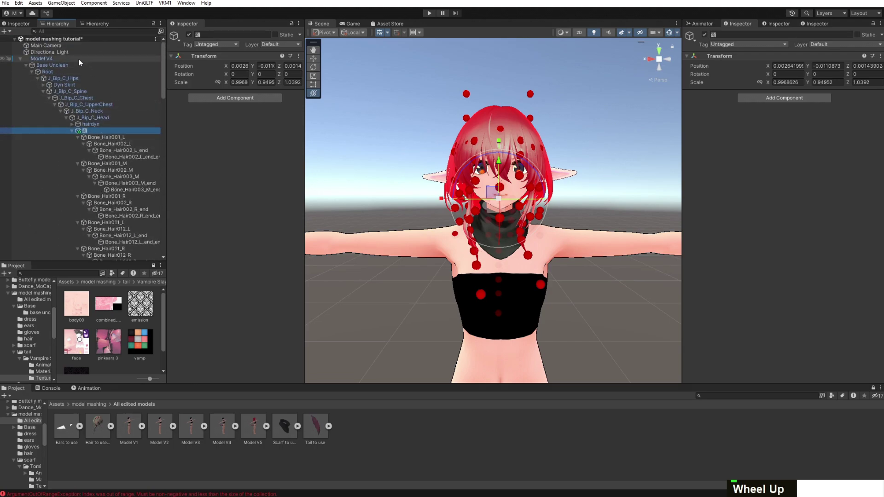
# Show Model V4's SpringBone settings and assign Bone_Hair001_L from the new hair armature as the first Hair spring's root joint
pyautogui.click(78, 59)
pyautogui.click(767, 220)
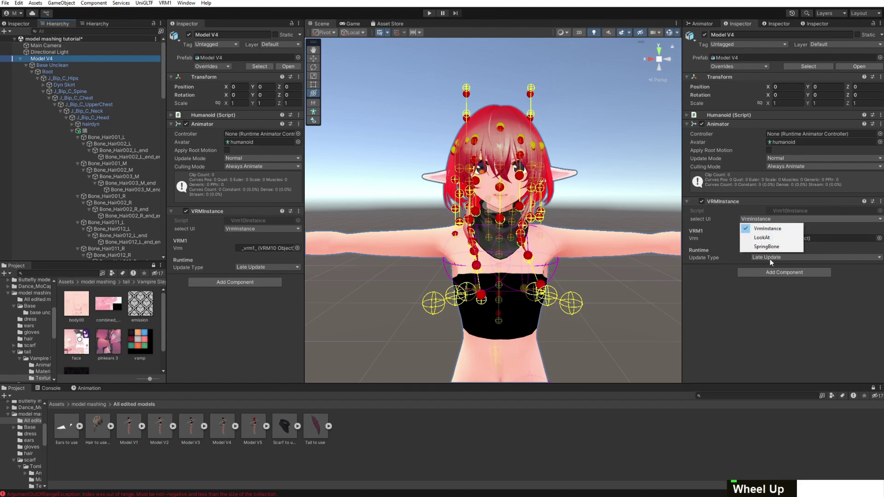
pyautogui.click(783, 248)
pyautogui.scroll(-3, 732, 210)
pyautogui.click(732, 212)
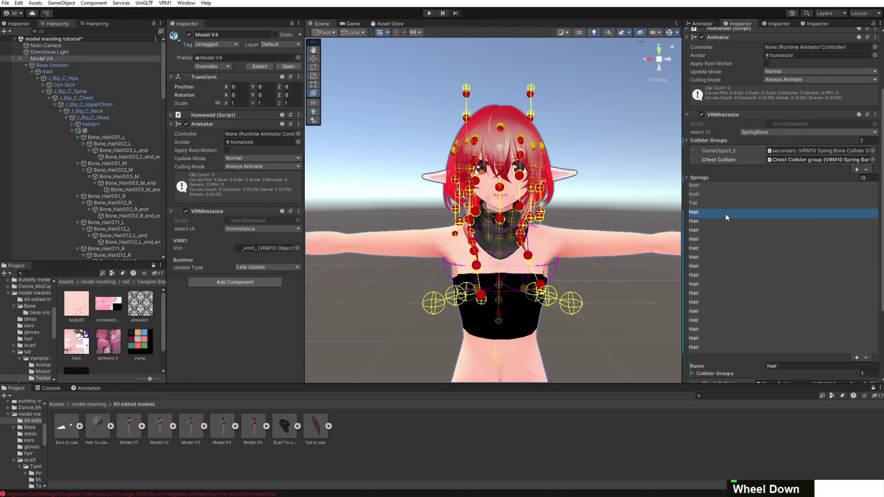
pyautogui.scroll(-3, 726, 215)
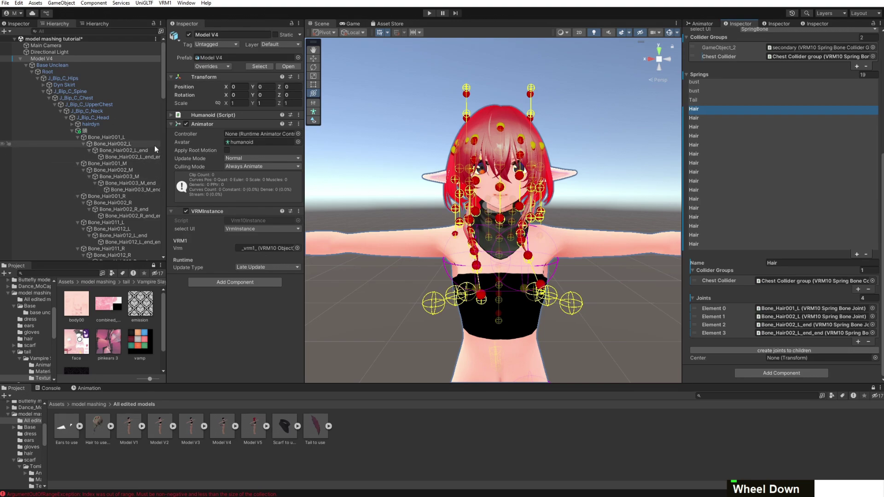
pyautogui.click(78, 137)
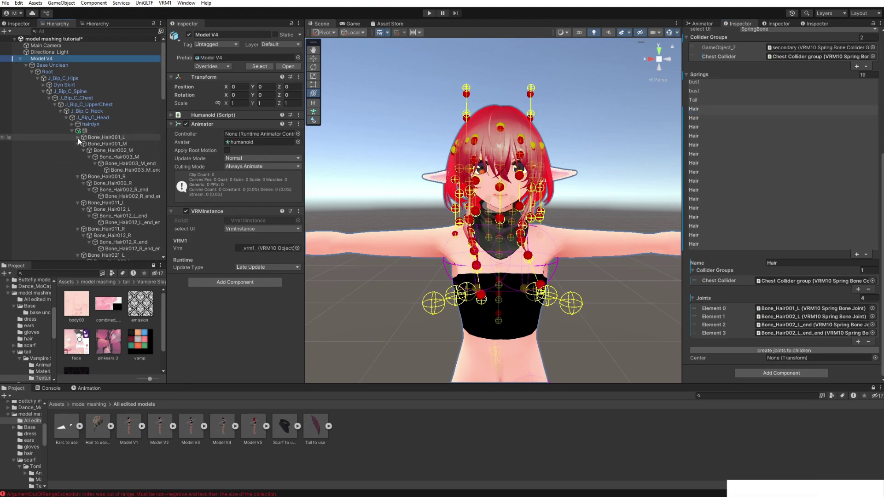
pyautogui.moveTo(82, 137); pyautogui.dragTo(805, 317)
pyautogui.moveTo(805, 318); pyautogui.dragTo(808, 314)
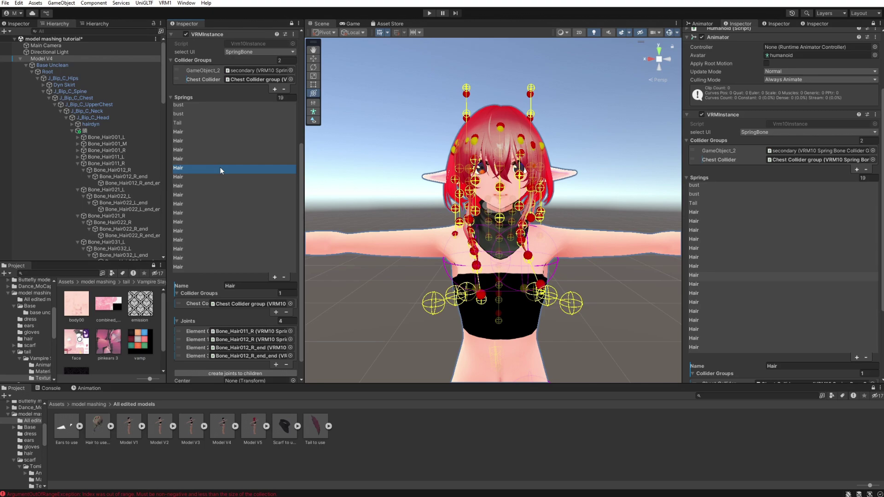
# Rebuild the joint chains of the fifth and sixth Hair springs from Bone_Hair011_R and Bone_Hair021_L using create joints to children
pyautogui.moveTo(237, 328); pyautogui.dragTo(238, 331)
pyautogui.click(237, 373)
pyautogui.click(465, 265)
pyautogui.click(78, 163)
pyautogui.click(247, 178)
pyautogui.moveTo(115, 170); pyautogui.dragTo(237, 332)
pyautogui.click(240, 373)
pyautogui.click(465, 264)
# Reassign the seventh and eighth Hair springs to Bone_Hair021_R and Bone_Hair031_L and regenerate their child joints
pyautogui.click(78, 170)
pyautogui.click(244, 186)
pyautogui.moveTo(106, 177); pyautogui.dragTo(237, 331)
pyautogui.click(240, 373)
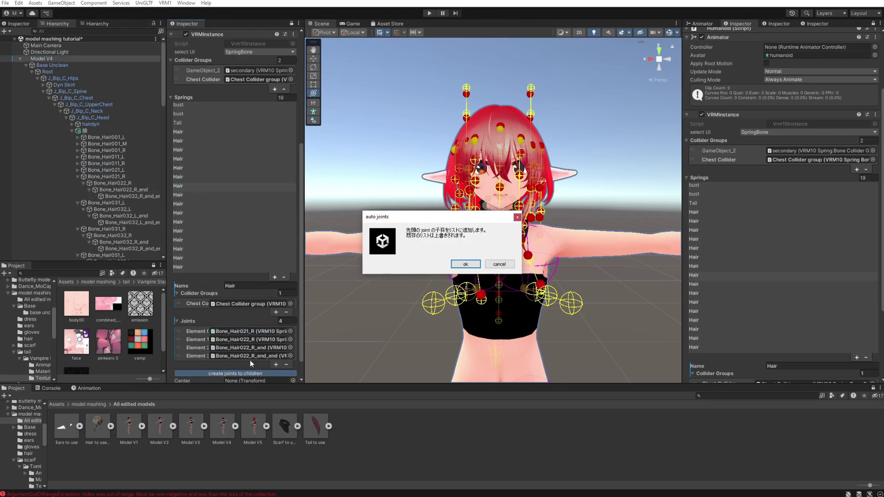
pyautogui.click(466, 264)
pyautogui.click(244, 196)
pyautogui.click(77, 177)
pyautogui.click(187, 204)
pyautogui.click(78, 183)
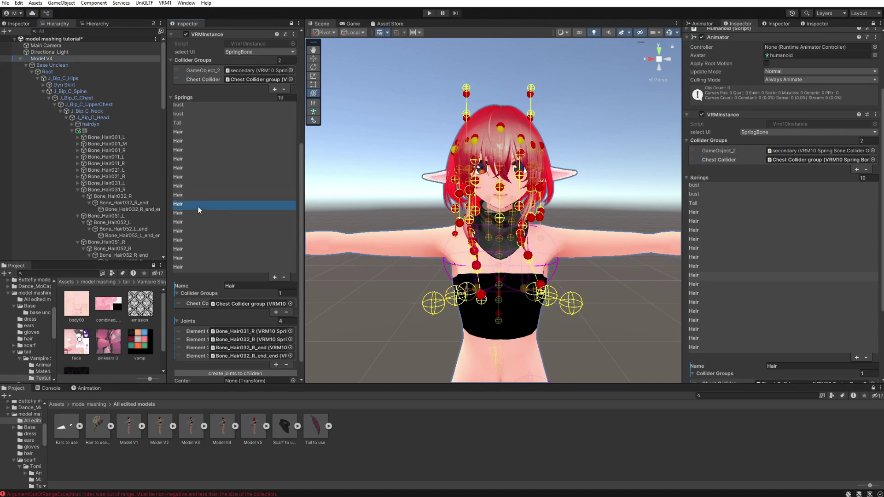
# Set Bone_Hair031_R and Bone_Hair051_L as roots of the ninth and tenth Hair springs and create their joints to children
pyautogui.moveTo(106, 189); pyautogui.dragTo(238, 332)
pyautogui.click(239, 374)
pyautogui.click(466, 264)
pyautogui.click(244, 212)
pyautogui.click(77, 189)
pyautogui.moveTo(106, 196); pyautogui.dragTo(237, 331)
pyautogui.click(244, 374)
# Reassign the next two Hair springs to Bone_Hair051_R and 侧发a1.L and generate their joints down to the child bones
pyautogui.click(244, 222)
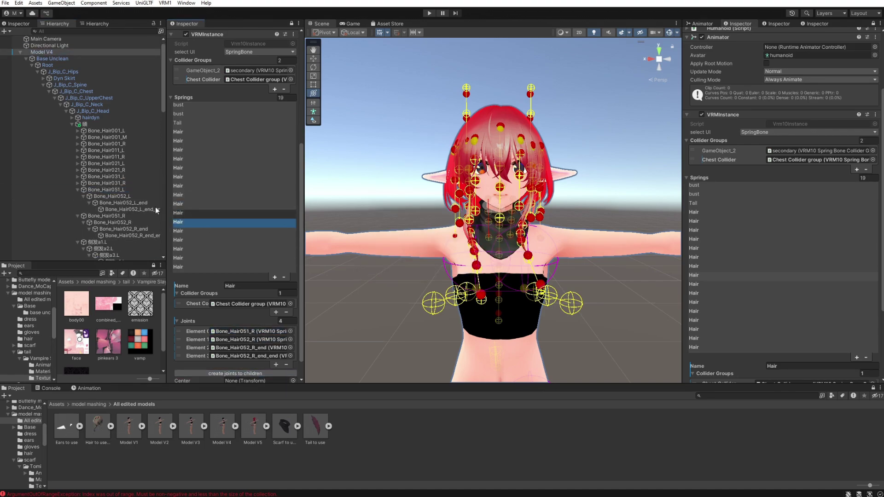
pyautogui.click(78, 190)
pyautogui.moveTo(106, 196); pyautogui.dragTo(242, 293)
pyautogui.click(212, 231)
pyautogui.click(77, 197)
pyautogui.moveTo(95, 203); pyautogui.dragTo(240, 332)
pyautogui.scroll(-3, 248, 339)
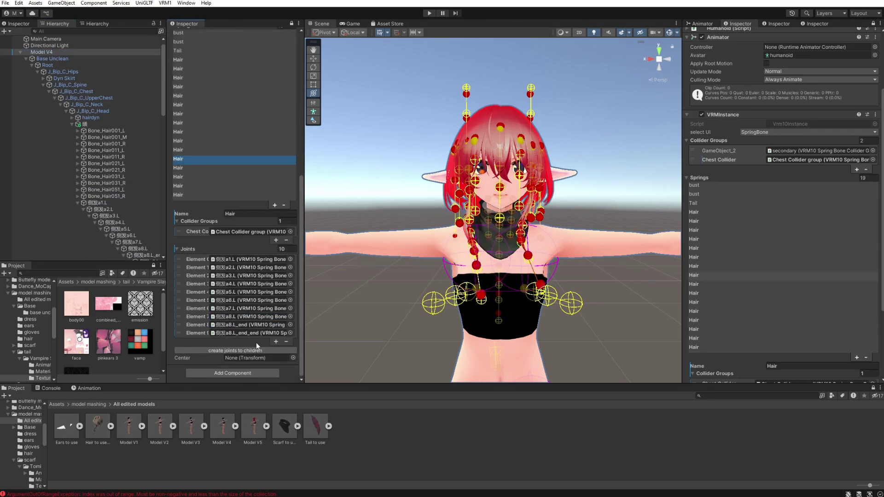
pyautogui.click(256, 349)
pyautogui.click(466, 264)
# Rebuild the joints of the remaining Hair springs from 侧发a1.R, 后发1, 頭辅助5 and 頭辅助7
pyautogui.click(74, 203)
pyautogui.click(78, 203)
pyautogui.click(221, 302)
pyautogui.scroll(-5, 221, 281)
pyautogui.click(219, 219)
pyautogui.click(217, 200)
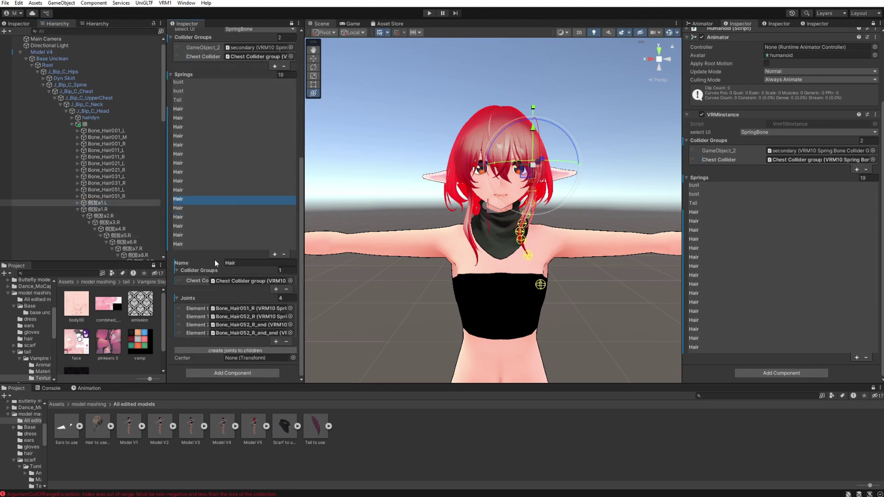
pyautogui.click(214, 210)
pyautogui.click(212, 219)
pyautogui.scroll(-3, 252, 328)
pyautogui.click(212, 195)
pyautogui.click(229, 317)
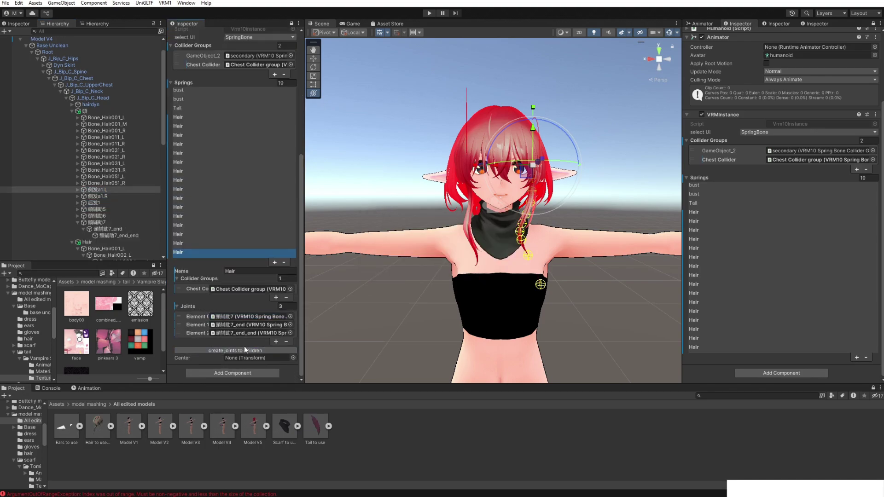
pyautogui.click(230, 350)
pyautogui.press('Return')
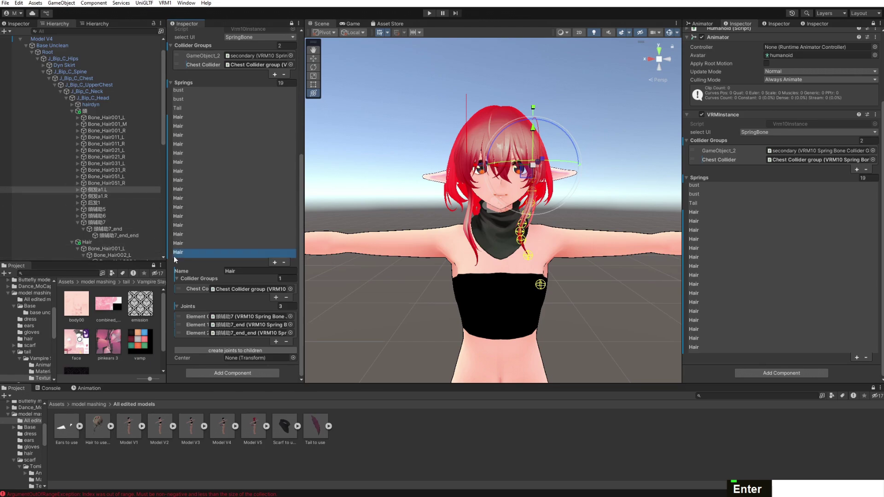
# Delete the old duplicate Hair bone group under J_Bip_C_Head
pyautogui.click(112, 241)
pyautogui.scroll(-3, 101, 239)
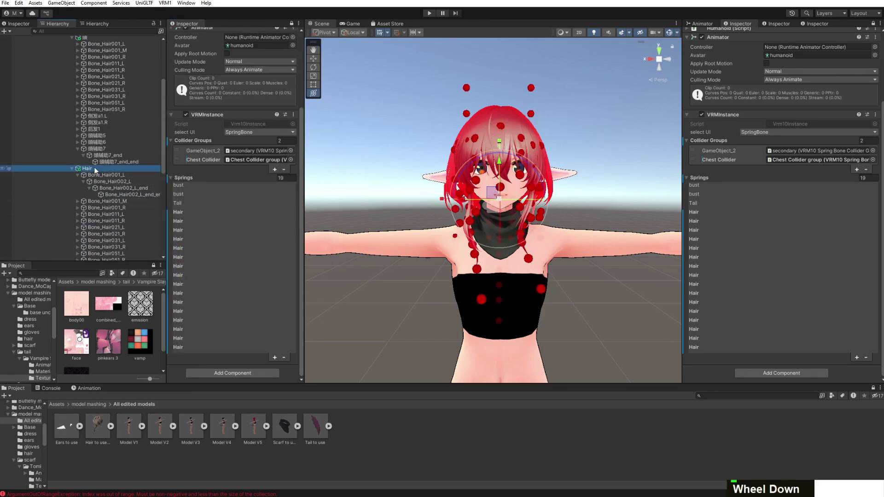
pyautogui.press('Delete')
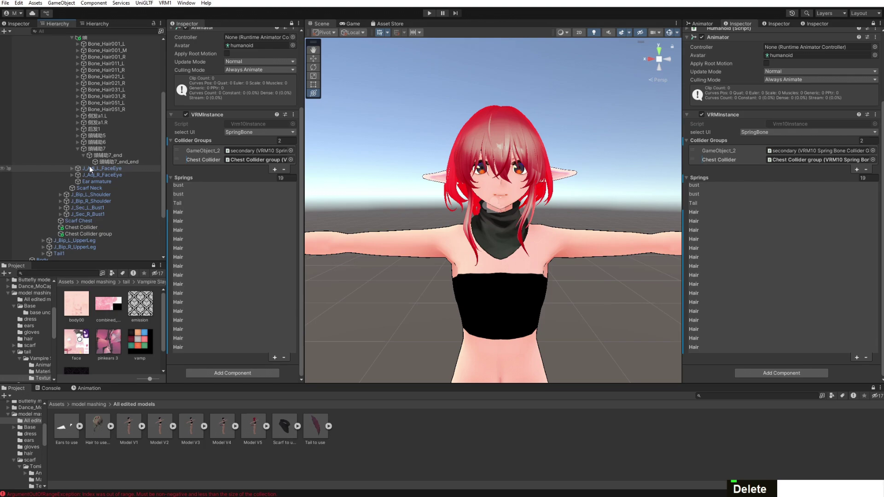
# Review every Hair spring in the Springs list, checking that its joints still reference the remaining hair bones
pyautogui.scroll(5, 117, 110)
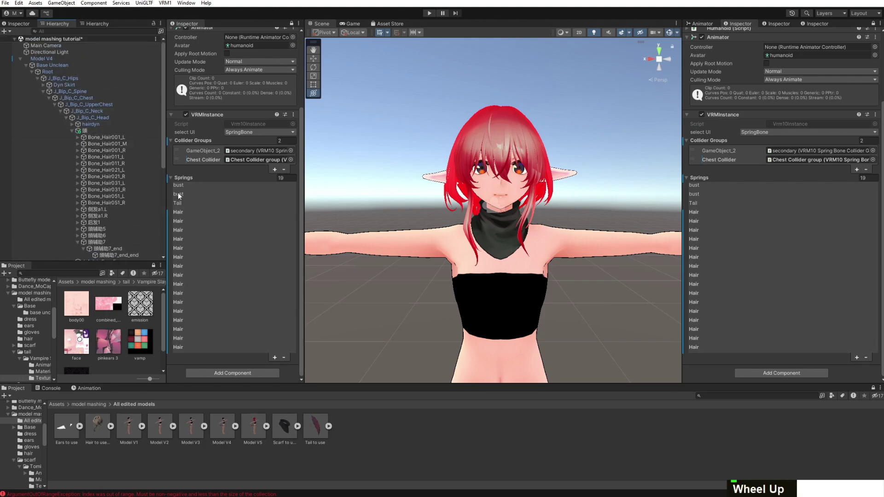
pyautogui.click(216, 208)
pyautogui.scroll(-2, 216, 207)
pyautogui.press('Down')
pyautogui.press('Down')
pyautogui.press('Down')
pyautogui.press('Down')
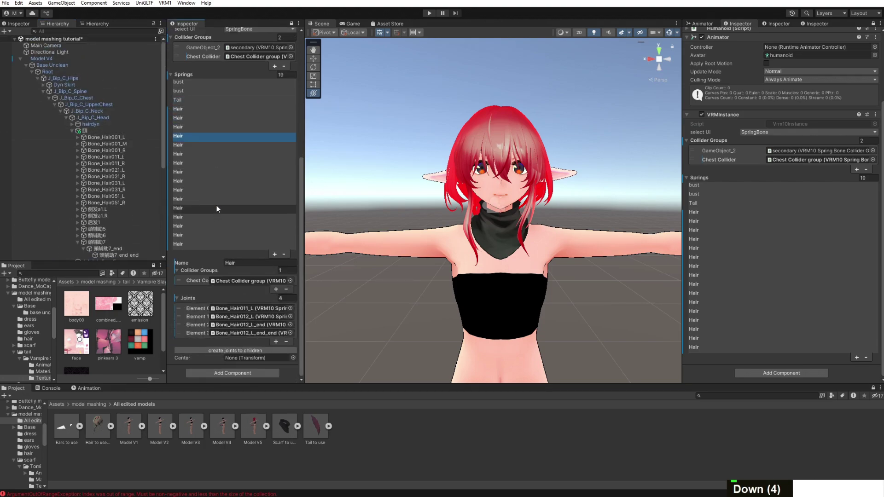
pyautogui.press('Down')
pyautogui.press('Down')
pyautogui.press('Down')
pyautogui.press('Down')
pyautogui.press('Down')
pyautogui.press('Down')
pyautogui.press('Down')
pyautogui.press('Down')
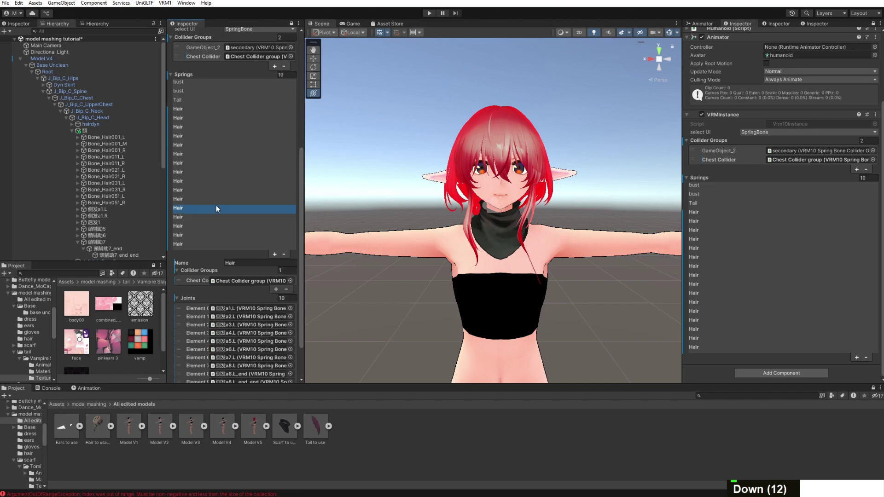
pyautogui.press('Down')
pyautogui.press('Down')
pyautogui.press('Down')
pyautogui.press('Up')
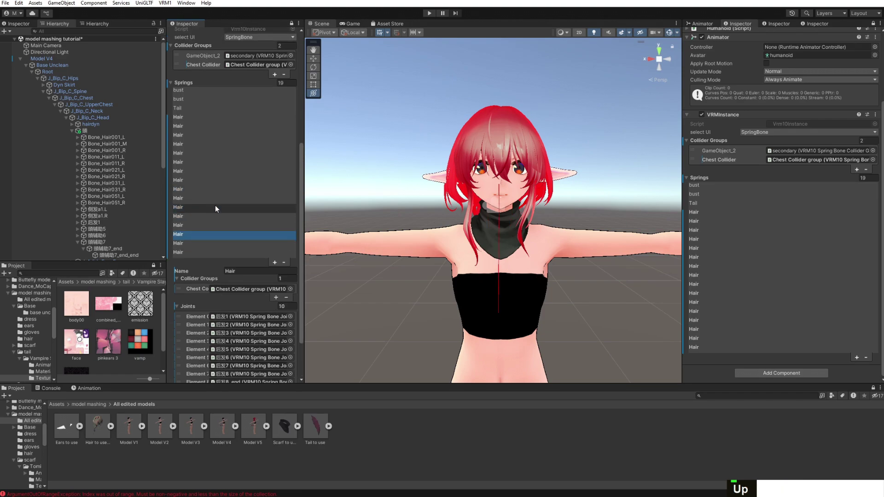
pyautogui.press('Down')
pyautogui.press('Down')
pyautogui.press('Up')
pyautogui.press('Up')
pyautogui.press('Up')
pyautogui.press('Up')
pyautogui.press('Up')
pyautogui.press('Up')
pyautogui.press('Up')
pyautogui.press('Up')
pyautogui.press('Up')
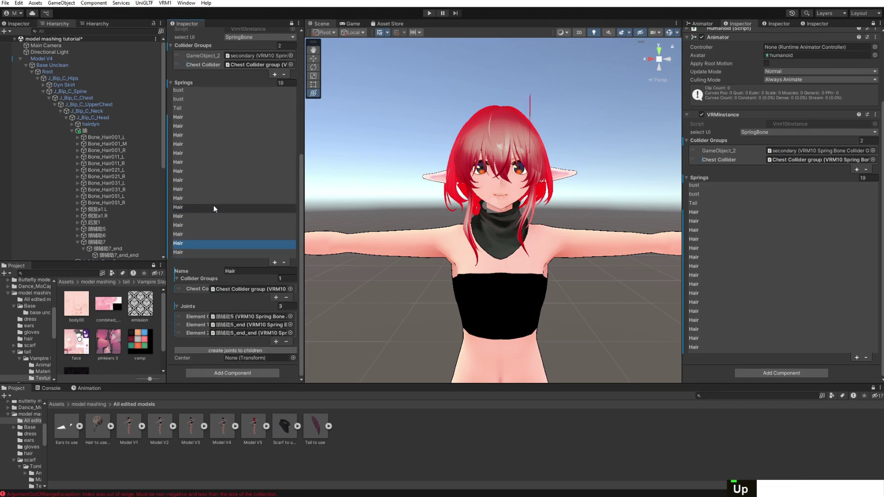
pyautogui.press('Up')
pyautogui.press('Up')
pyautogui.press('Up')
pyautogui.press('Up')
pyautogui.press('Up')
pyautogui.press('Up')
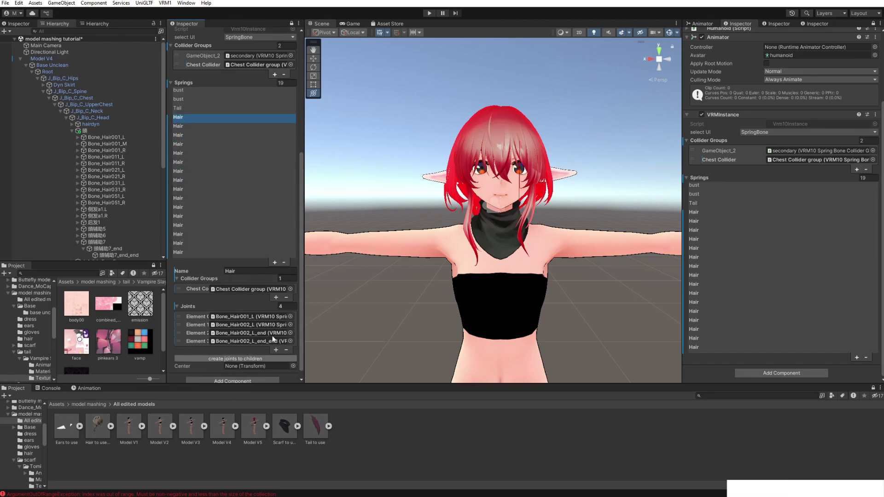
pyautogui.click(199, 189)
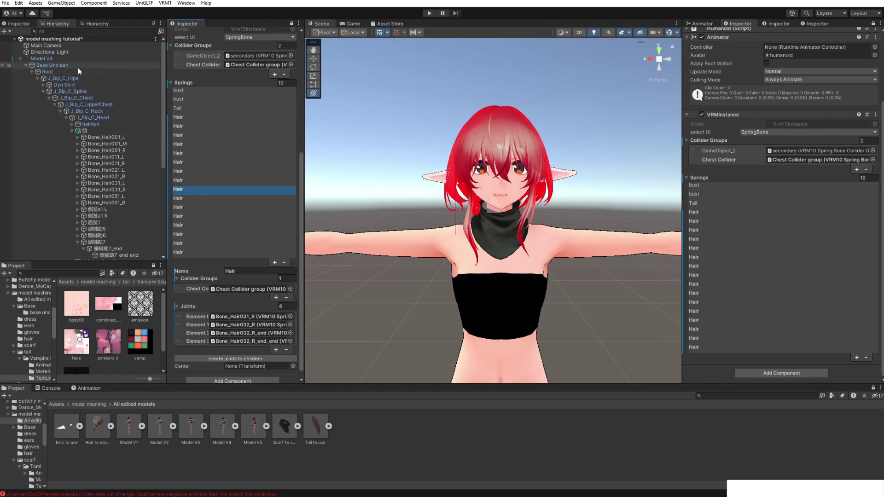
# Run the scene and move Model V4 around to test its hair and tail physics, and stop play mode
pyautogui.click(100, 59)
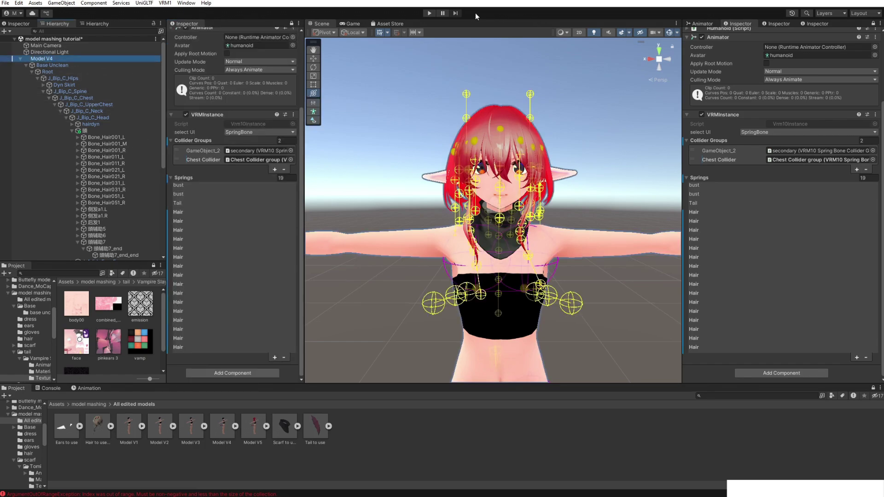
pyautogui.click(431, 13)
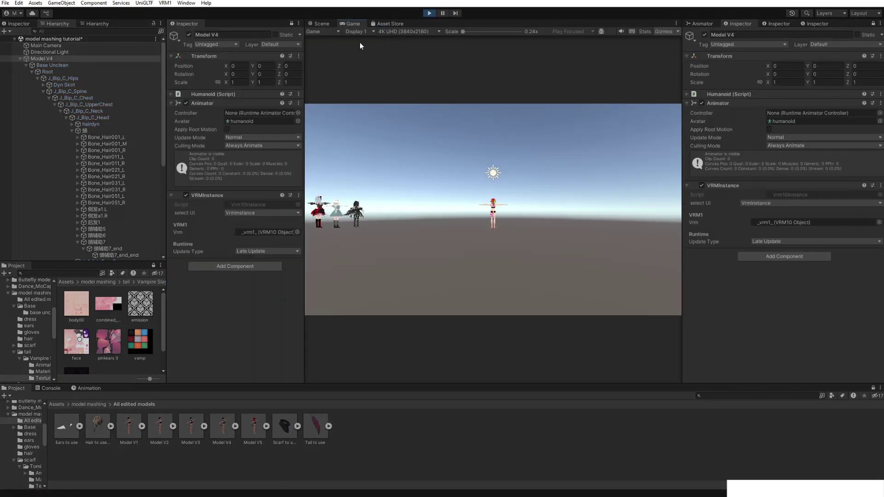
pyautogui.click(328, 22)
pyautogui.moveTo(579, 308); pyautogui.dragTo(461, 360, button='right')
pyautogui.moveTo(461, 364); pyautogui.dragTo(411, 308, button='middle')
pyautogui.scroll(-3, 419, 297)
pyautogui.scroll(-5, 462, 305)
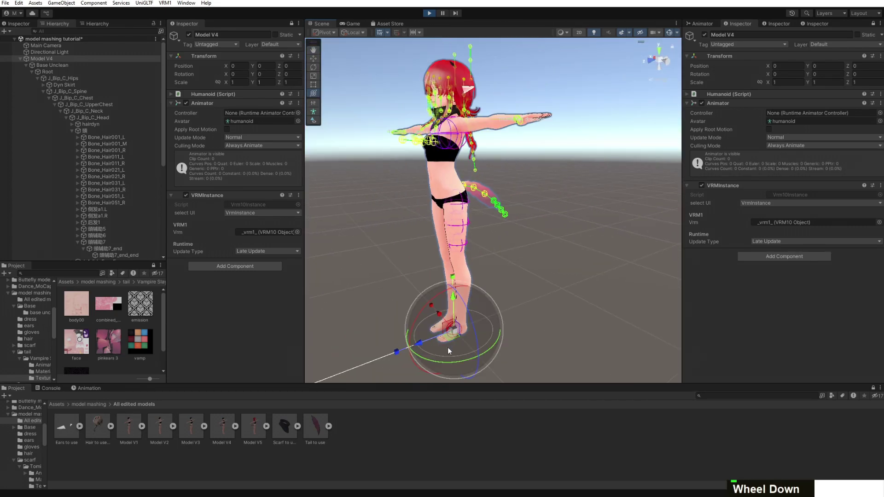
pyautogui.moveTo(421, 342); pyautogui.dragTo(409, 379)
pyautogui.moveTo(373, 186); pyautogui.dragTo(425, 177, button='right')
pyautogui.scroll(-3, 425, 177)
pyautogui.click(429, 13)
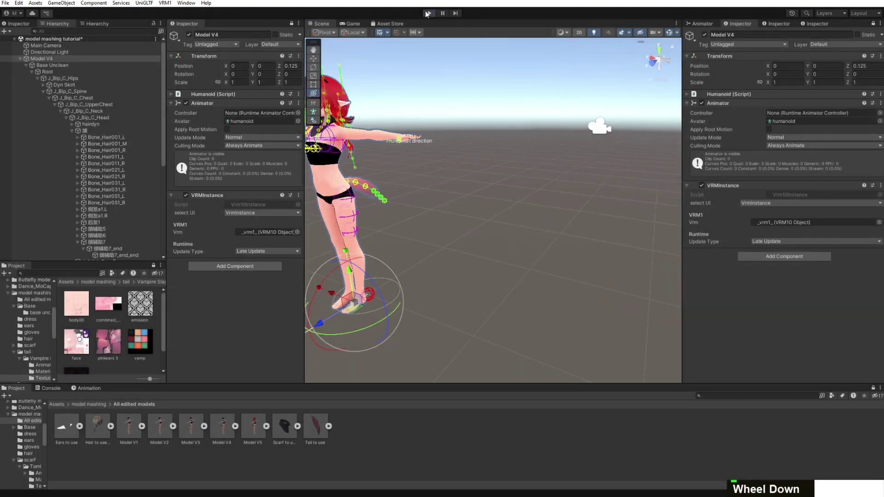
# Export Model V4 as VRM 1.0 into the All edited models folder, overwriting Model V5.vrm
pyautogui.click(165, 3)
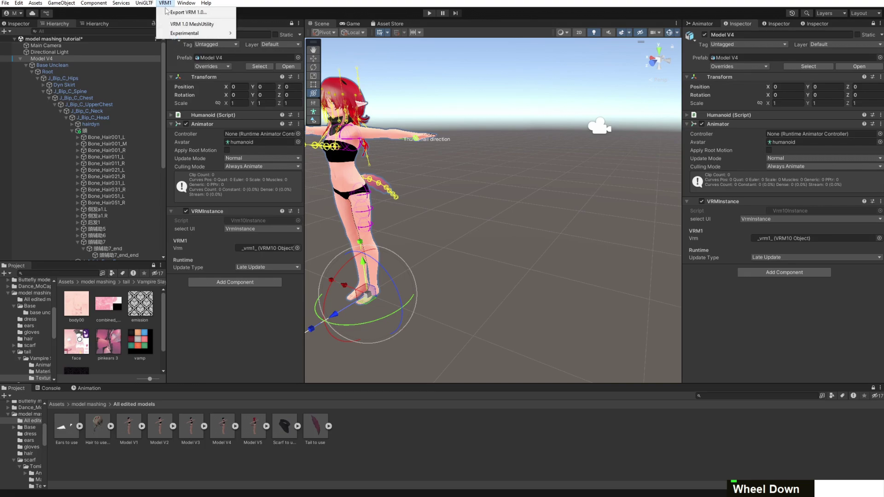
pyautogui.click(170, 13)
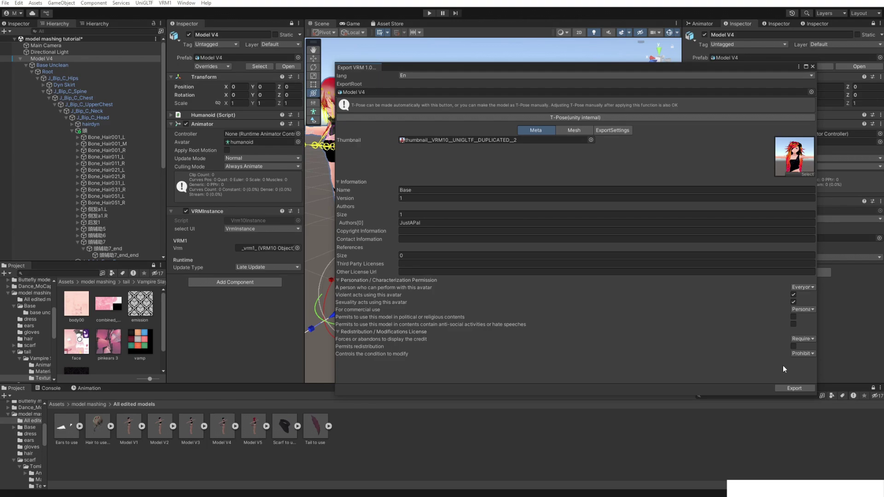
pyautogui.click(804, 390)
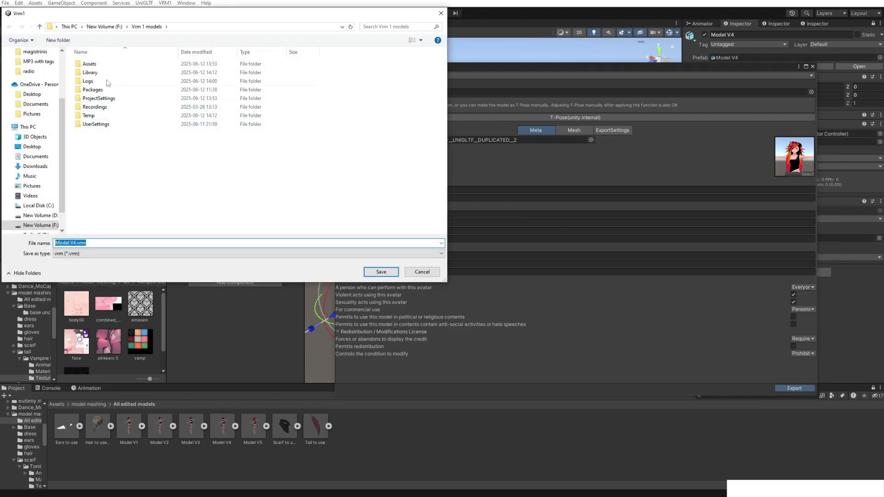
pyautogui.click(103, 64)
pyautogui.doubleClick(102, 63)
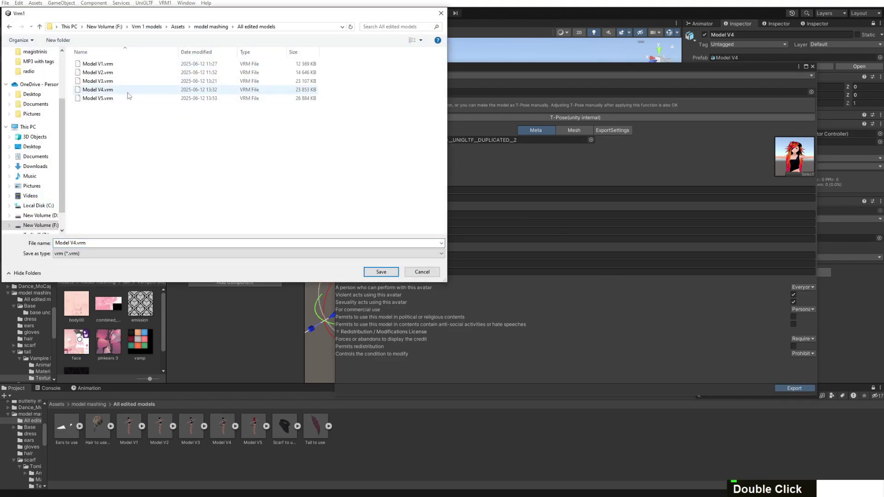
pyautogui.click(128, 97)
pyautogui.click(382, 275)
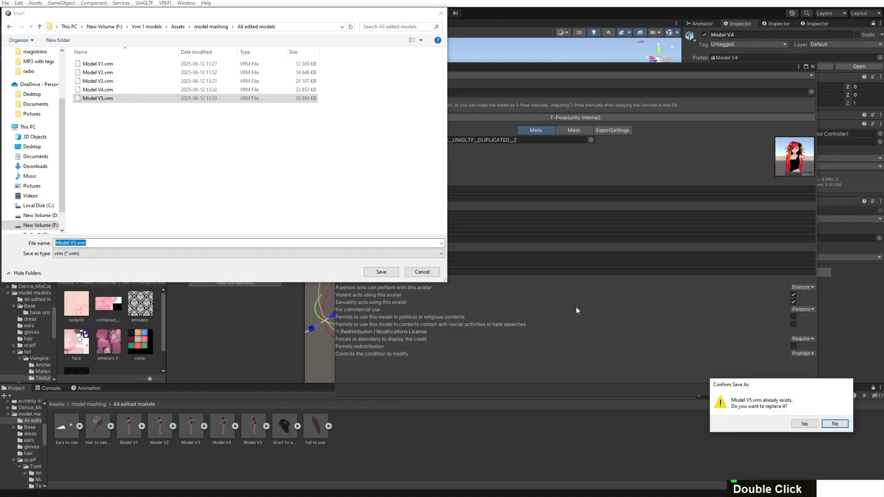
pyautogui.click(804, 424)
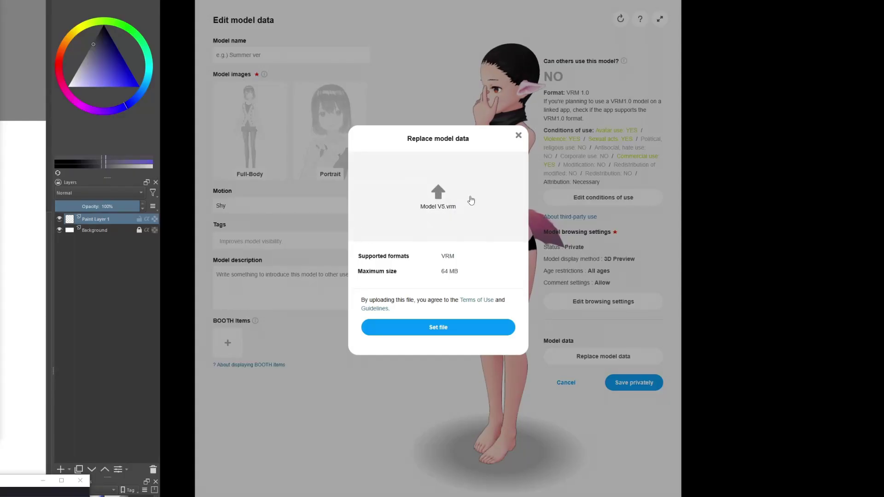
# Switch to VRoid Hub and submit Model V5.vrm as the replacement model data
pyautogui.click(479, 332)
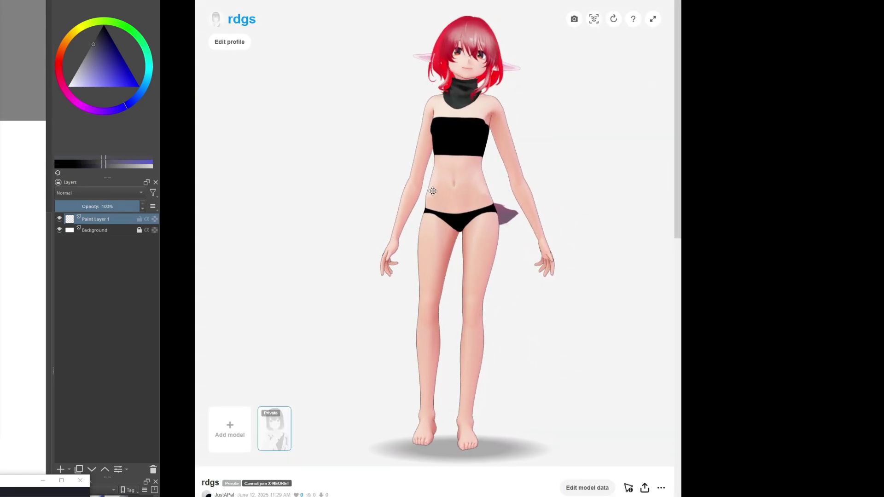
# Examine the uploaded model from the side and from above, checking the top of the hair for head texture showing through
pyautogui.moveTo(424, 196); pyautogui.dragTo(576, 183)
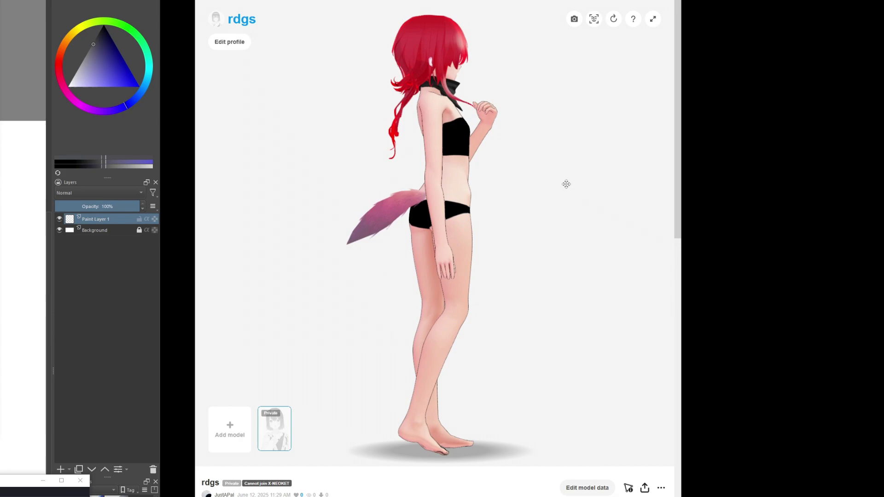
pyautogui.moveTo(567, 183); pyautogui.dragTo(338, 295)
pyautogui.moveTo(394, 83); pyautogui.dragTo(401, 285, button='right')
pyautogui.scroll(8, 412, 193)
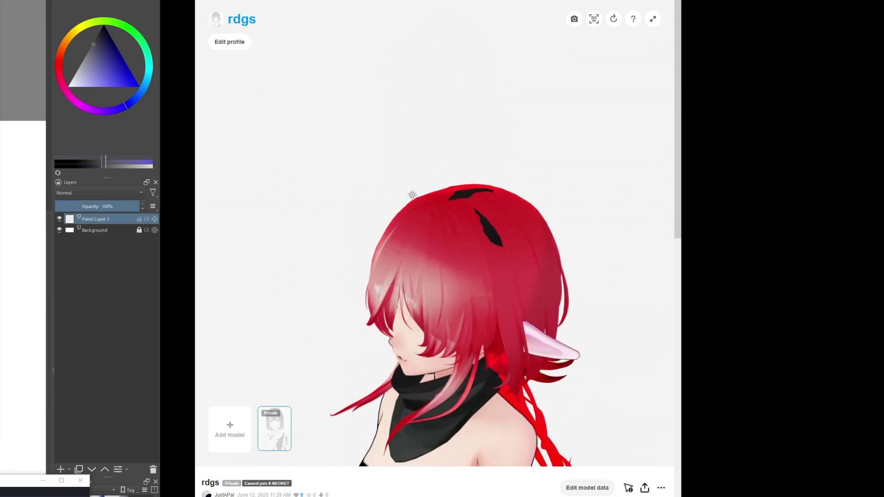
pyautogui.moveTo(413, 193); pyautogui.dragTo(413, 221, button='right')
pyautogui.scroll(3, 413, 221)
pyautogui.moveTo(413, 221); pyautogui.dragTo(365, 253)
pyautogui.scroll(5, 442, 263)
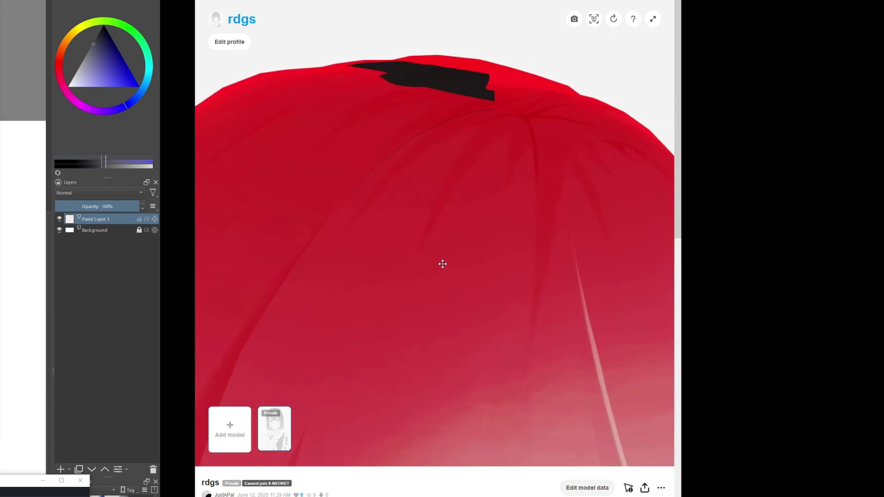
# View the whole uploaded avatar from a distance and turn it to check the hair from another angle
pyautogui.moveTo(441, 268); pyautogui.dragTo(464, 236)
pyautogui.scroll(-10, 463, 237)
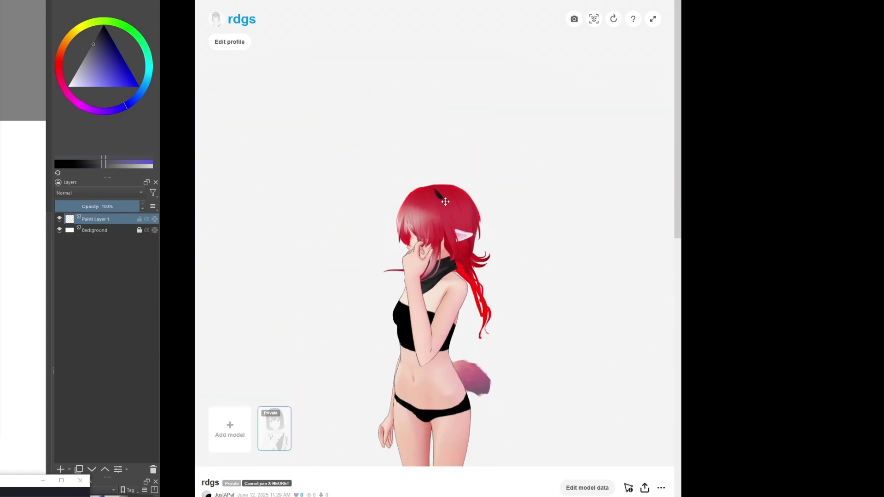
pyautogui.moveTo(513, 216); pyautogui.dragTo(497, 418)
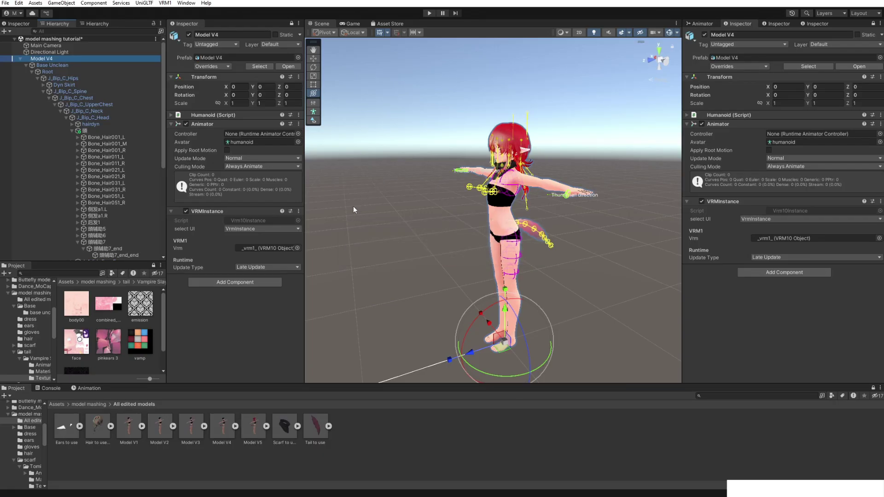
# Switch to Unity, delete Model V4 from the scene and add Model V5 from the All edited models folder
pyautogui.click(74, 71)
pyautogui.doubleClick(72, 59)
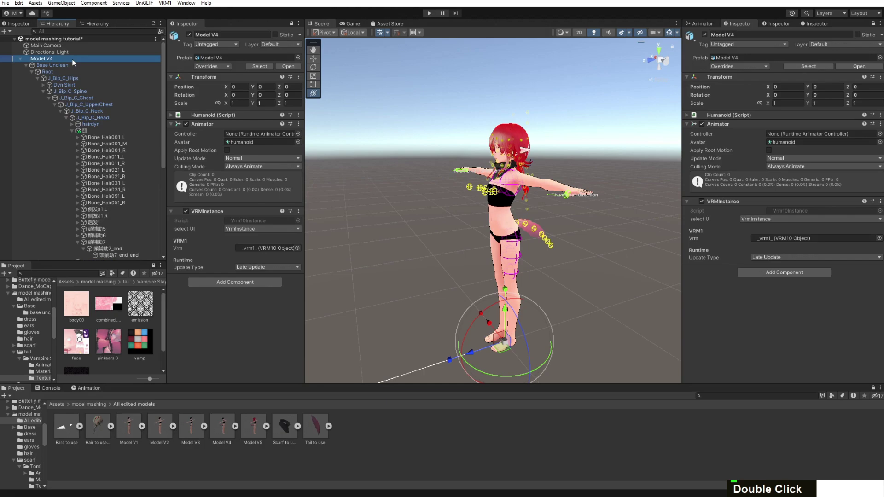
pyautogui.press('Delete')
pyautogui.moveTo(269, 430); pyautogui.dragTo(71, 57)
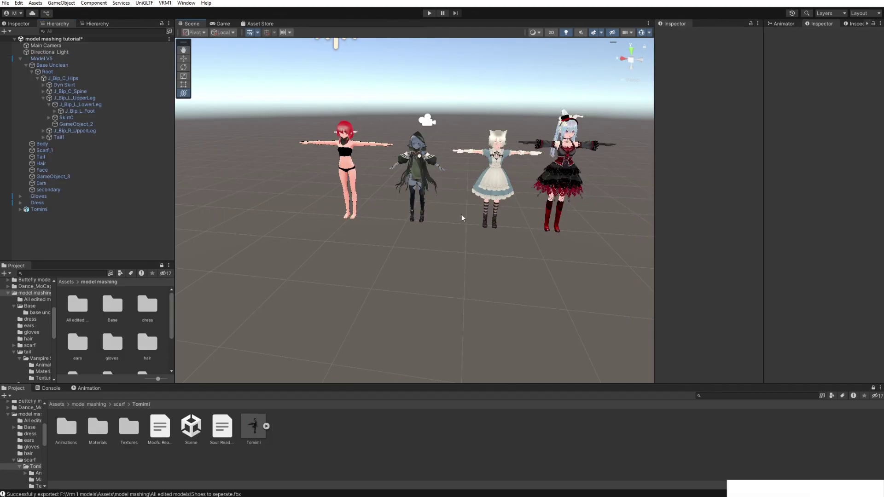
# Examine the black boots on the Tomimi model beside Model V5's bare feet
pyautogui.scroll(8, 476, 205)
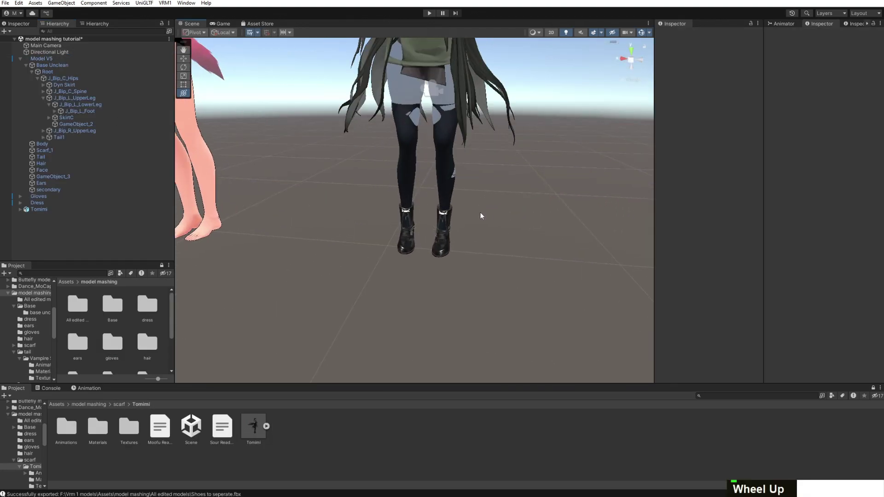
pyautogui.scroll(-5, 481, 216)
pyautogui.scroll(8, 488, 211)
pyautogui.moveTo(489, 210); pyautogui.dragTo(367, 190, button='right')
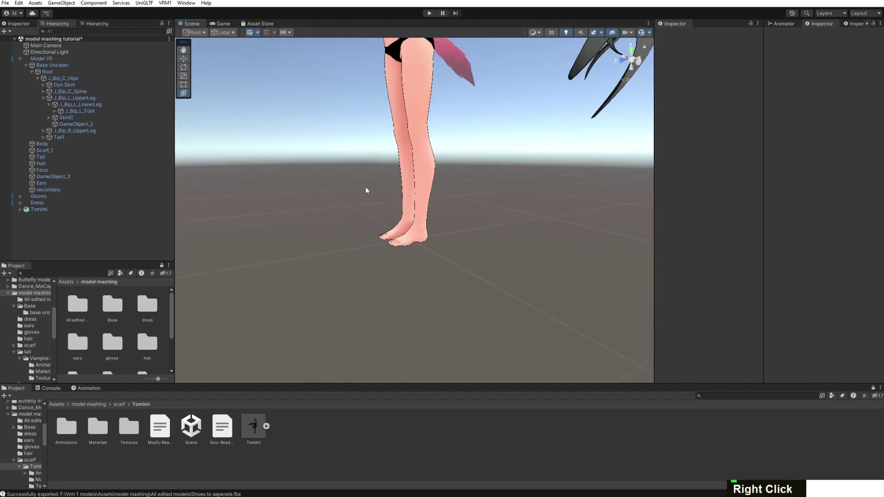
pyautogui.moveTo(366, 190); pyautogui.dragTo(234, 152, button='middle')
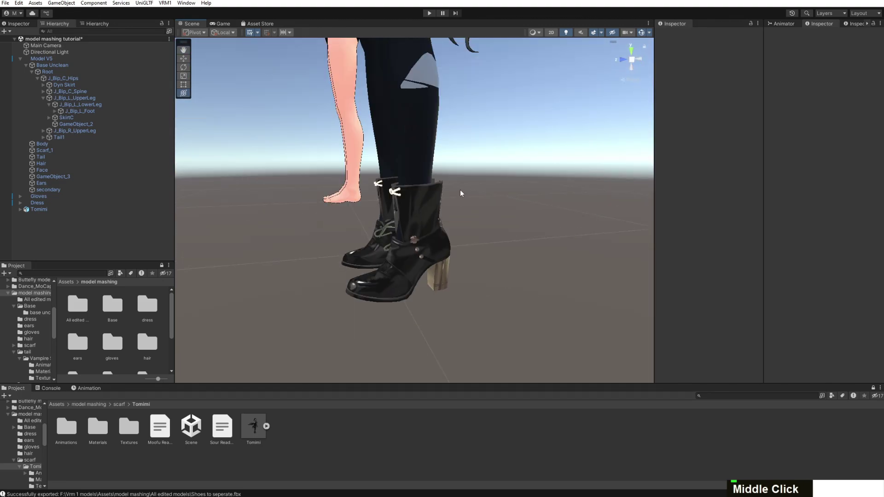
pyautogui.scroll(3, 460, 190)
pyautogui.scroll(-3, 451, 182)
# Select the boots in the scene to check which Tomimi mesh they belong to, viewing the Body mesh close up and from afar
pyautogui.click(432, 226)
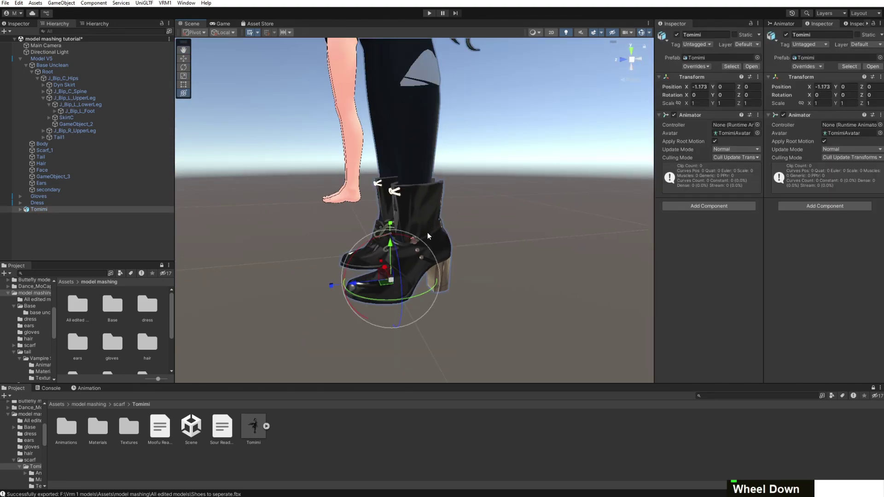
pyautogui.click(428, 232)
pyautogui.click(293, 147)
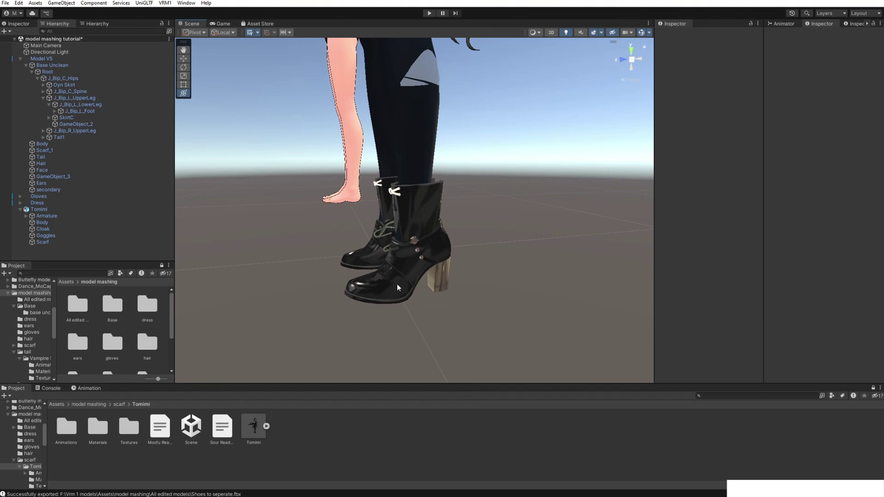
pyautogui.click(441, 246)
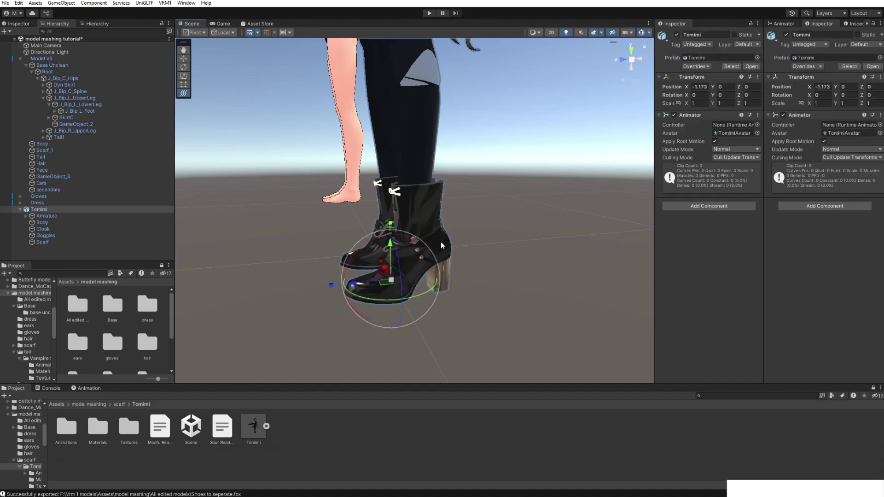
pyautogui.click(441, 242)
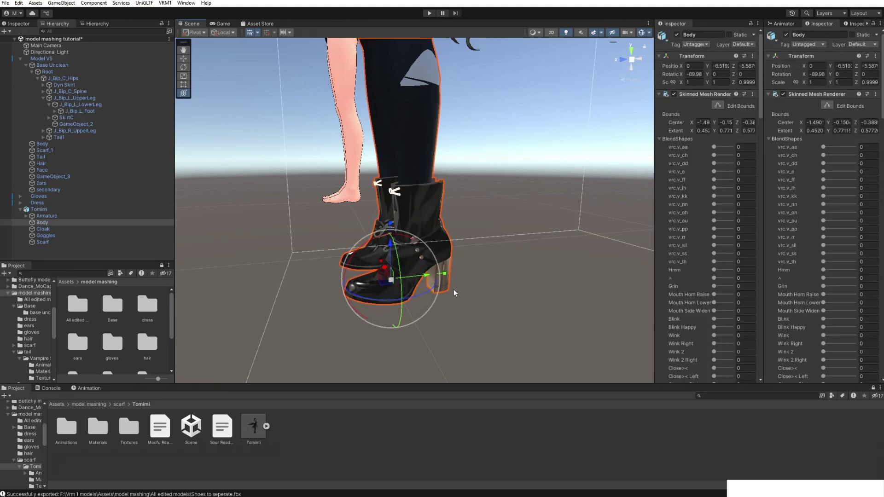
pyautogui.scroll(-6, 425, 257)
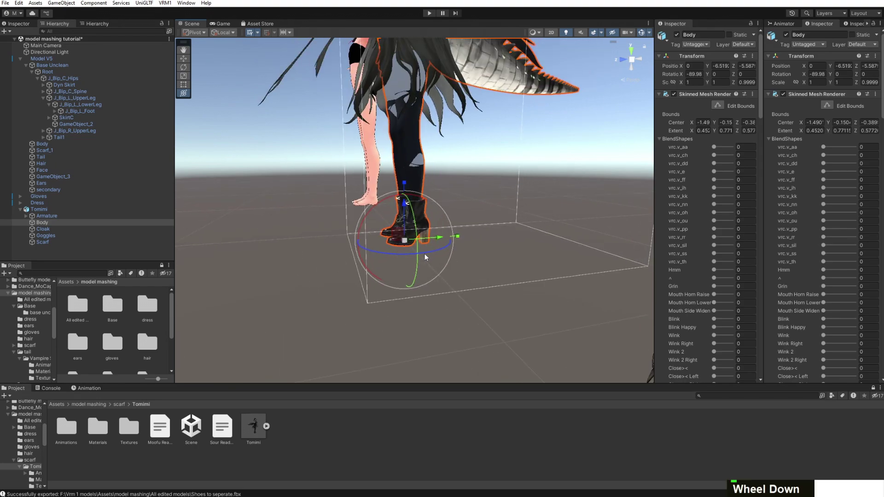
pyautogui.scroll(2, 418, 234)
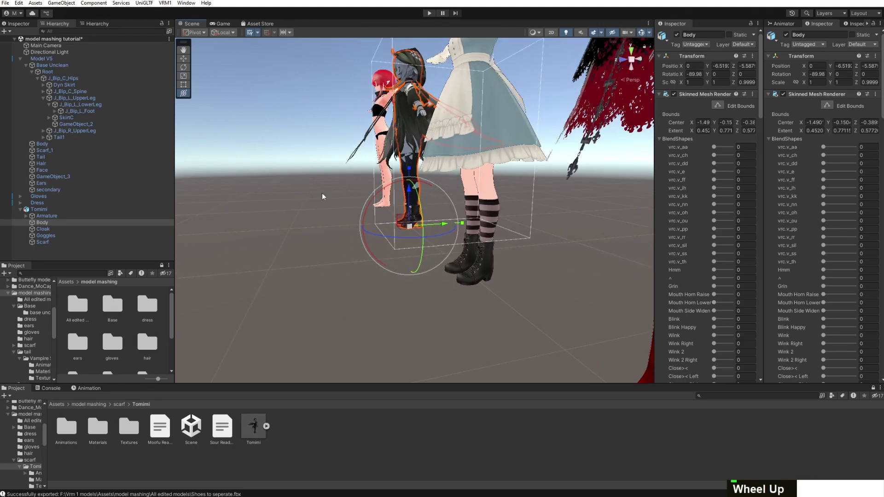
pyautogui.scroll(4, 484, 166)
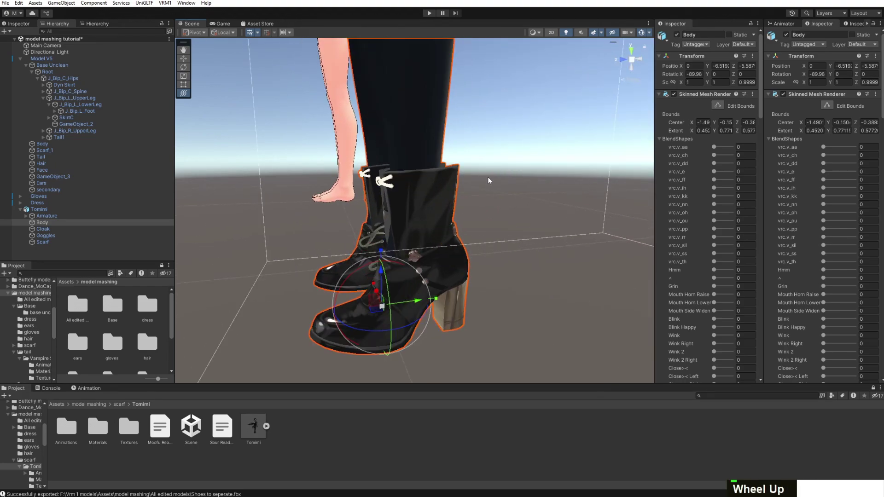
pyautogui.scroll(-3, 488, 177)
pyautogui.scroll(5, 489, 184)
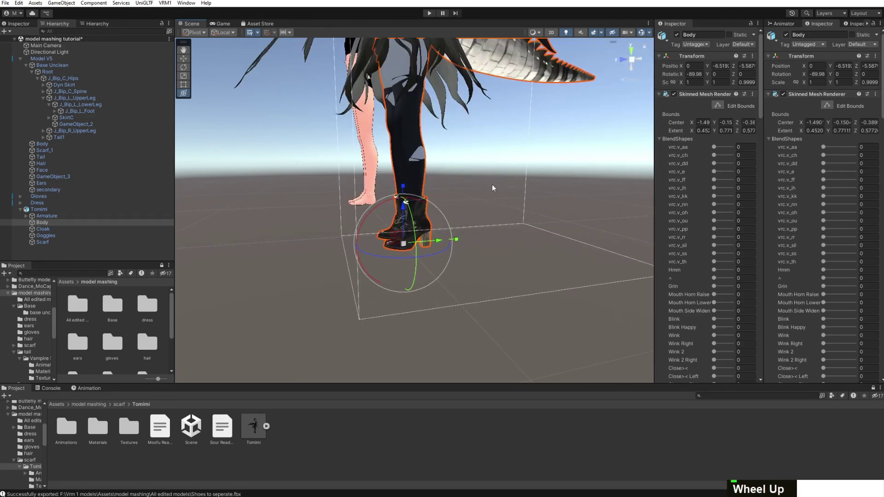
pyautogui.scroll(-6, 446, 260)
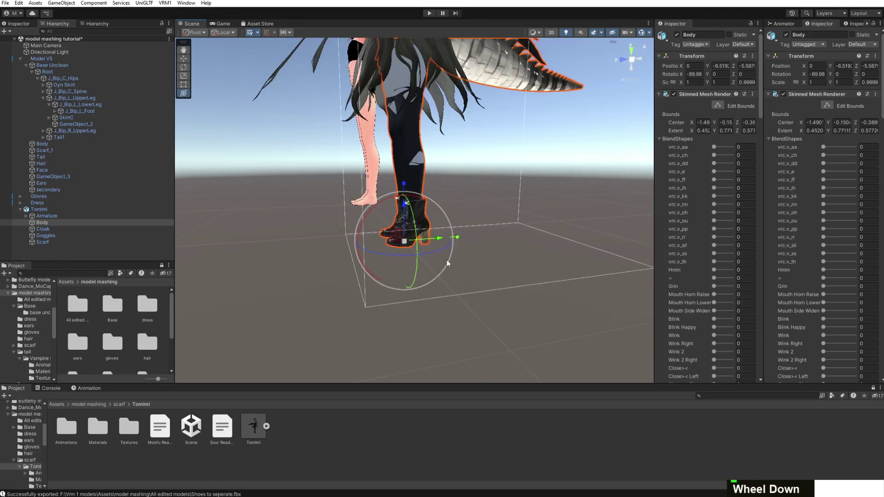
pyautogui.scroll(5, 447, 194)
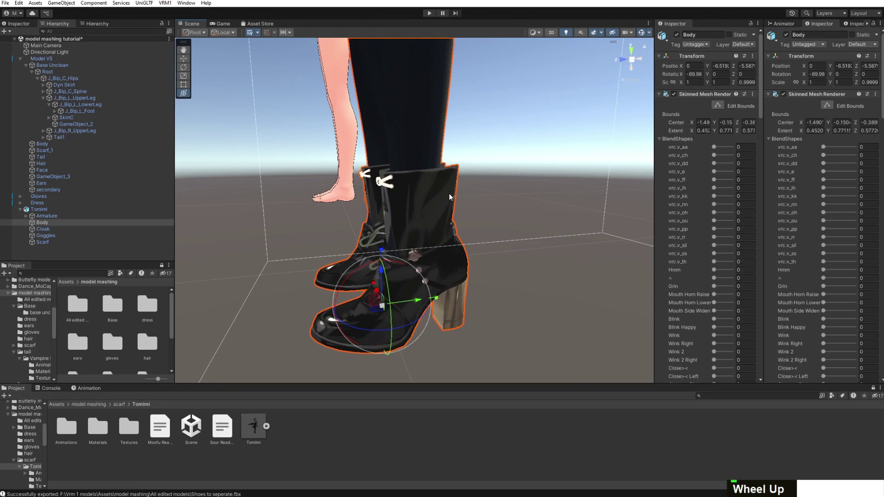
# Compare the side profile of Tomimi's heeled boots with Model V5's flat feet, and view both full models from the front
pyautogui.click(501, 232)
pyautogui.moveTo(501, 234); pyautogui.dragTo(444, 186, button='right')
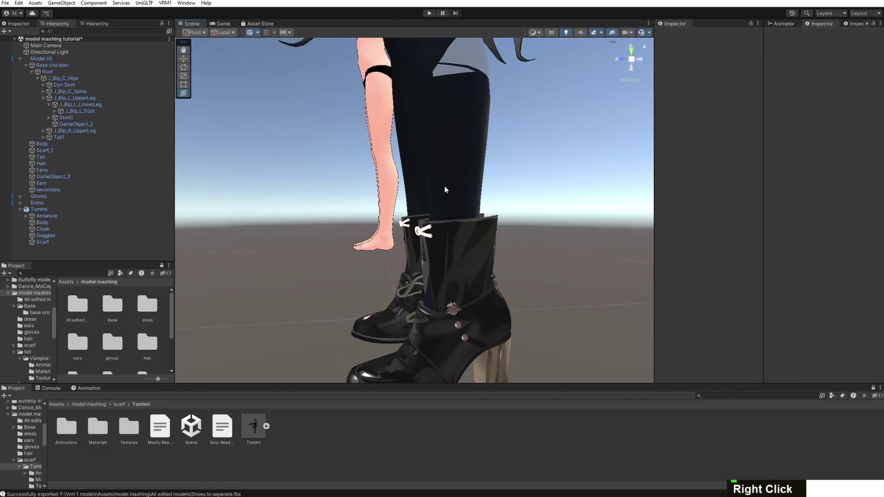
pyautogui.moveTo(444, 186); pyautogui.dragTo(459, 202, button='middle')
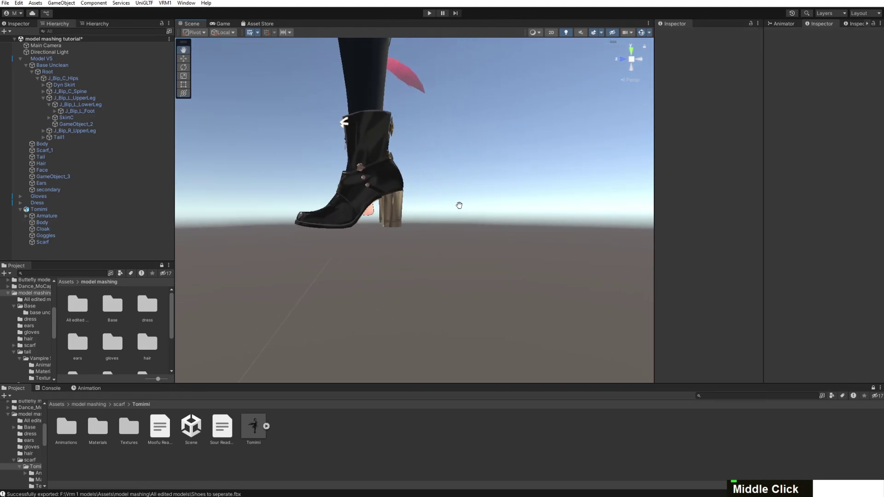
pyautogui.moveTo(458, 203); pyautogui.dragTo(434, 193, button='right')
pyautogui.scroll(3, 435, 193)
pyautogui.scroll(2, 435, 193)
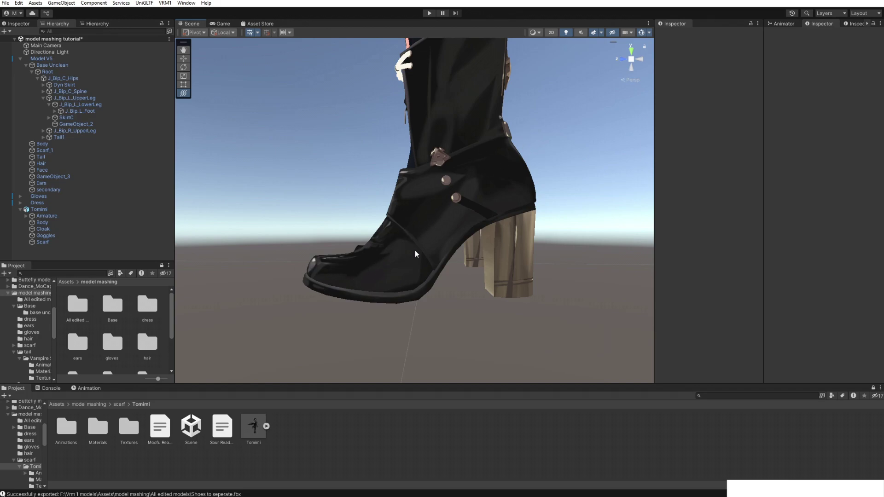
pyautogui.scroll(3, 496, 215)
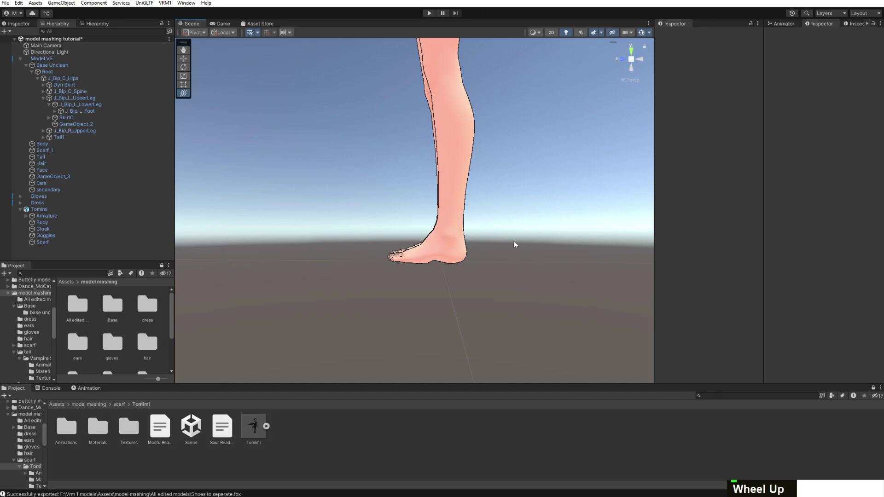
pyautogui.scroll(-3, 512, 240)
pyautogui.moveTo(485, 234); pyautogui.dragTo(512, 232, button='right')
pyautogui.scroll(-2, 512, 233)
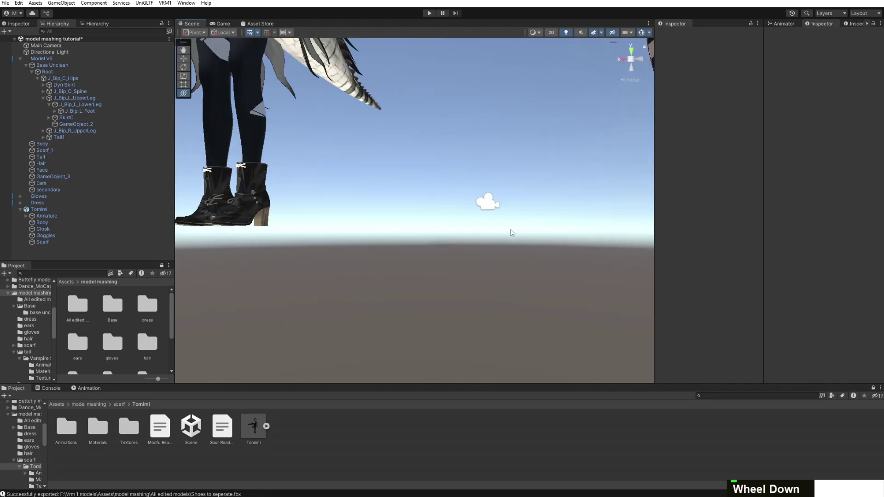
pyautogui.moveTo(511, 232); pyautogui.dragTo(510, 253, button='middle')
pyautogui.scroll(-4, 509, 256)
pyautogui.moveTo(509, 256); pyautogui.dragTo(485, 311, button='right')
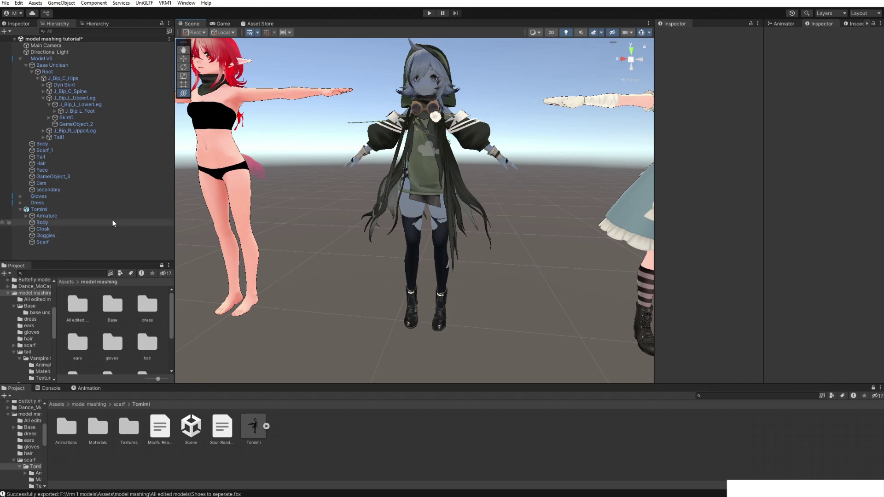
# Rename the Tomimi object in the hierarchy as Shoes and unpack its prefab completely
pyautogui.click(79, 209)
pyautogui.rightClick(56, 208)
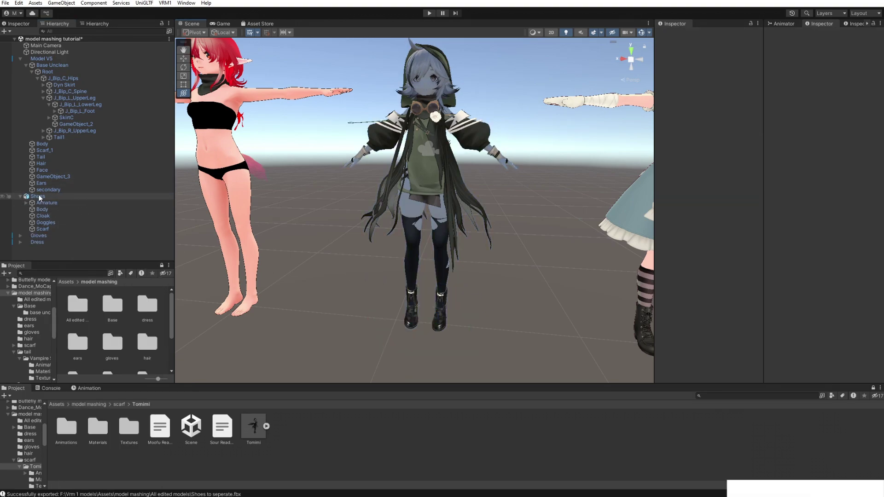
pyautogui.click(39, 197)
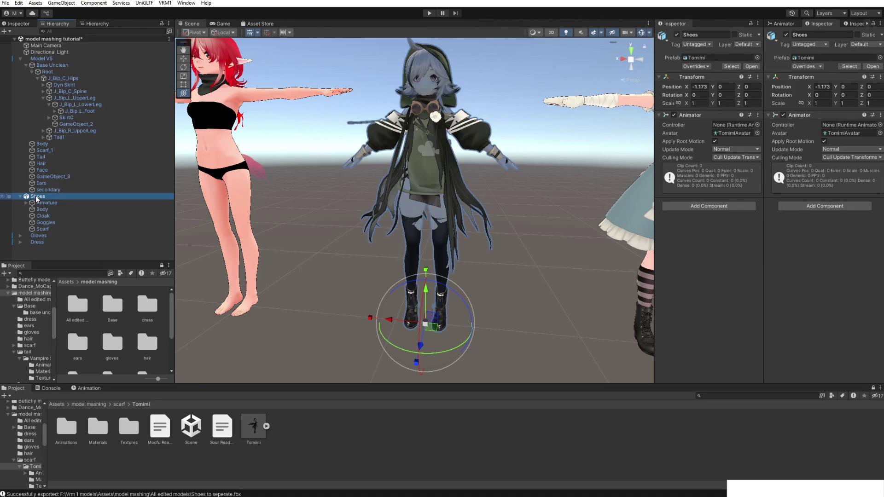
pyautogui.rightClick(39, 197)
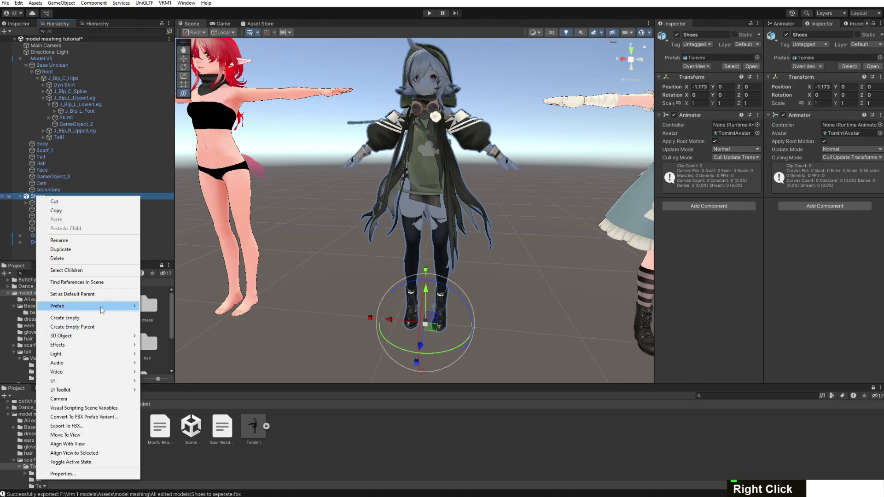
pyautogui.moveTo(101, 305)
pyautogui.click(200, 368)
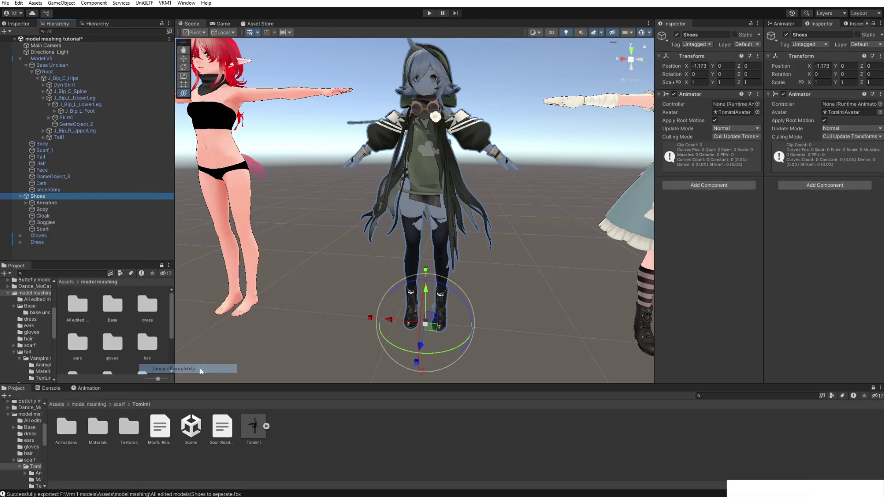
# Delete the Cloak, Goggles and Scarf meshes from the Shoes object
pyautogui.click(57, 202)
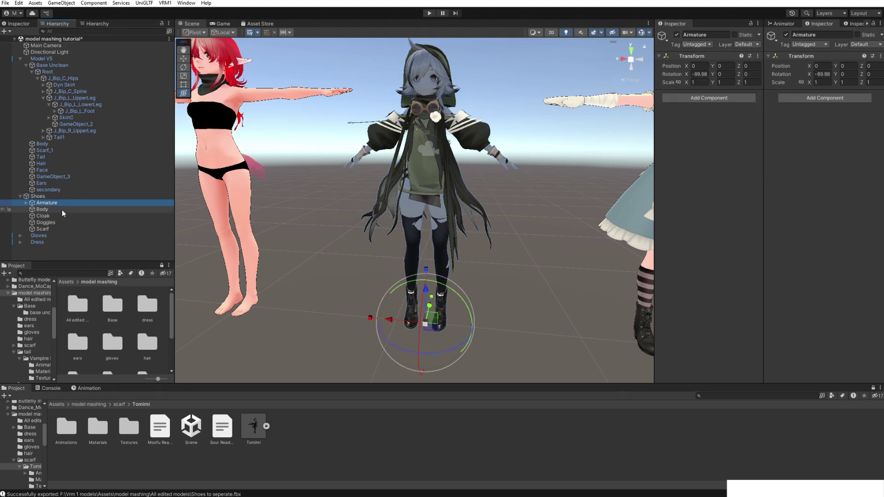
pyautogui.press('Down')
pyautogui.press('Down')
pyautogui.press('Delete')
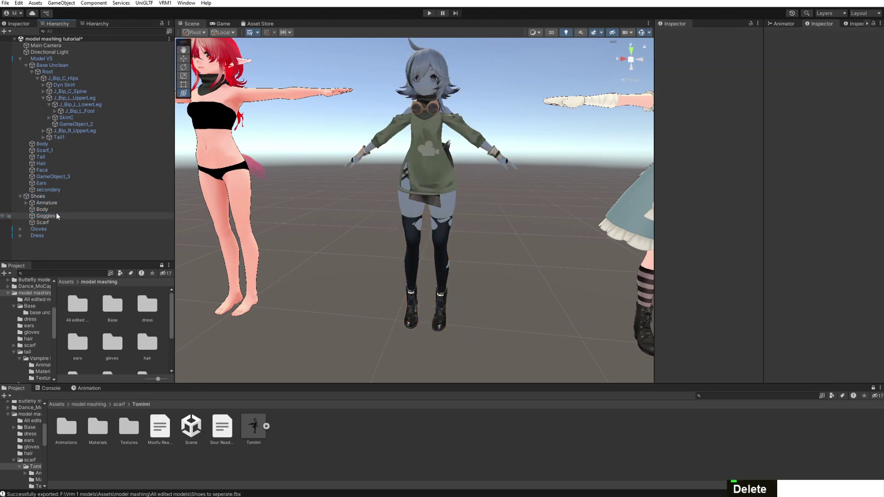
pyautogui.click(56, 213)
pyautogui.press('Delete')
pyautogui.click(56, 217)
pyautogui.press('Delete')
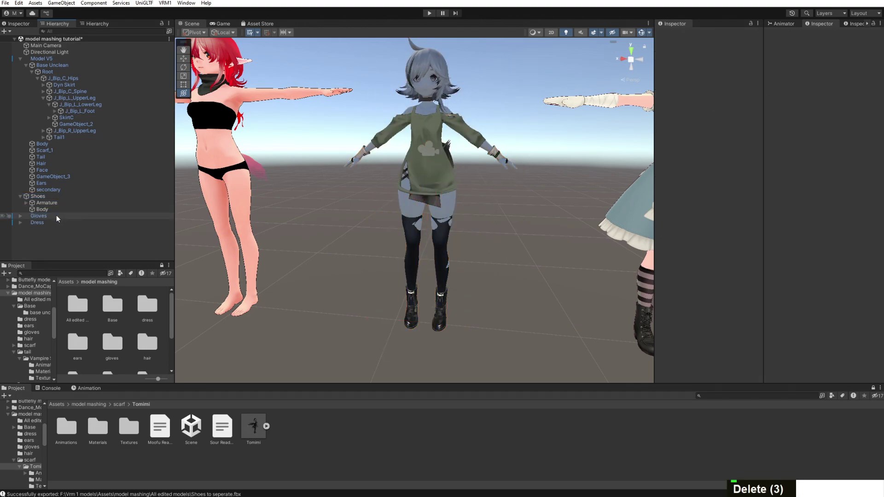
# Expand the Shoes armature down to the Hips children and delete the Spine bone with everything under it
pyautogui.click(54, 204)
pyautogui.click(27, 202)
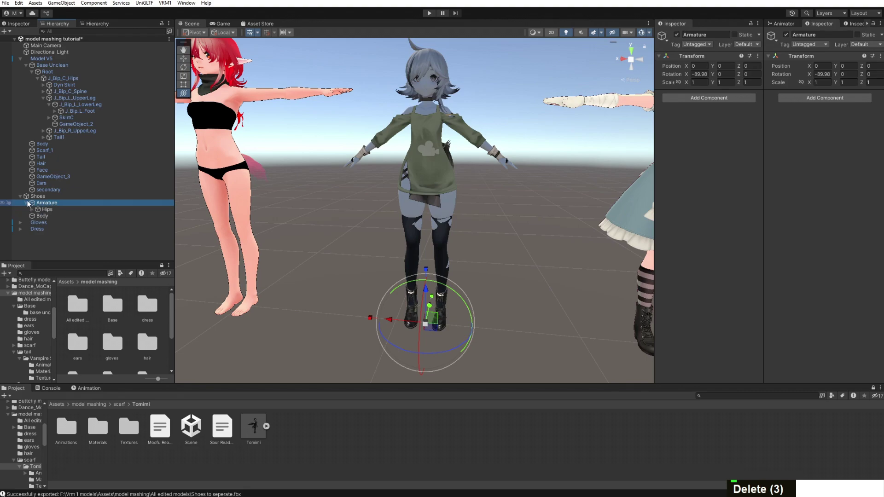
pyautogui.click(35, 210)
pyautogui.click(32, 210)
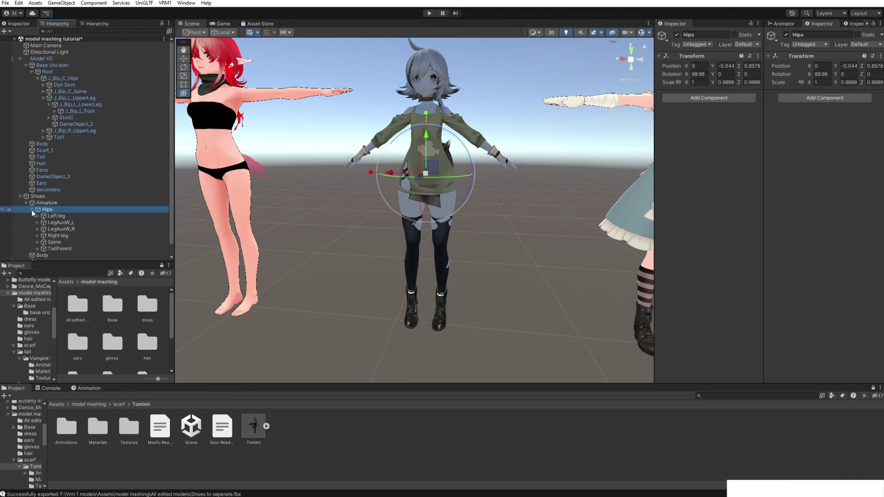
pyautogui.click(60, 216)
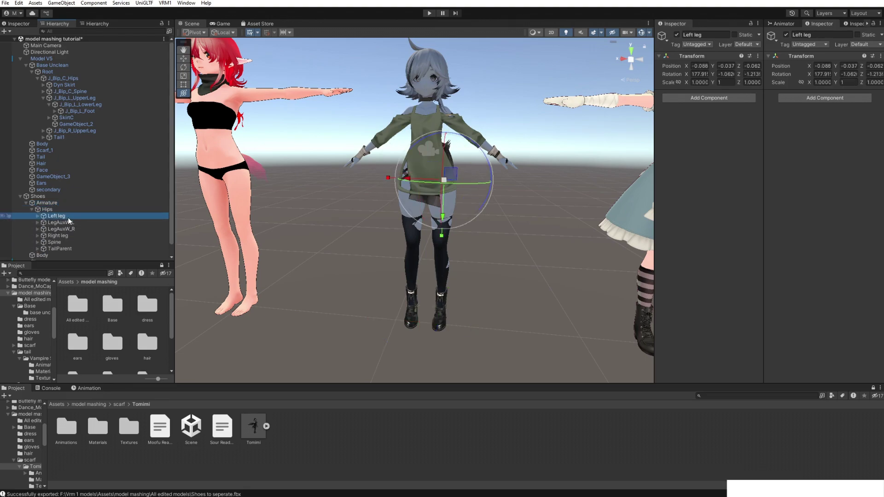
pyautogui.click(66, 242)
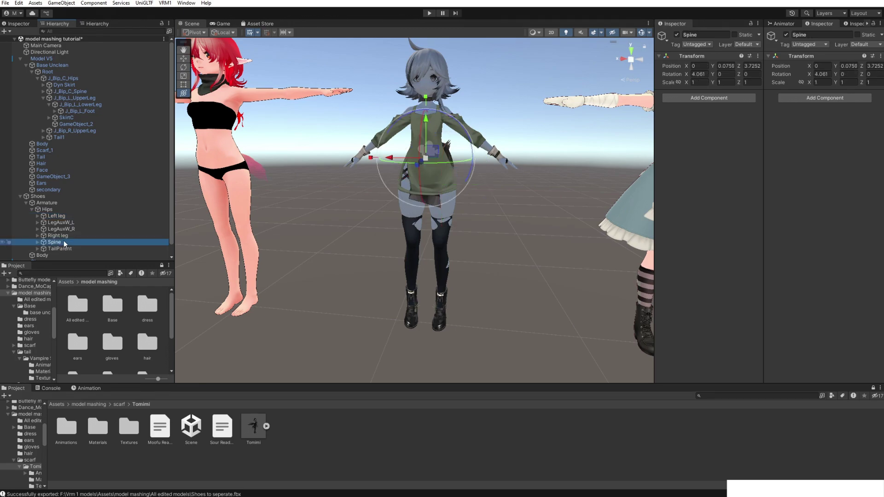
pyautogui.press('Delete')
pyautogui.press('Delete')
pyautogui.press('Delete')
pyautogui.press('Delete')
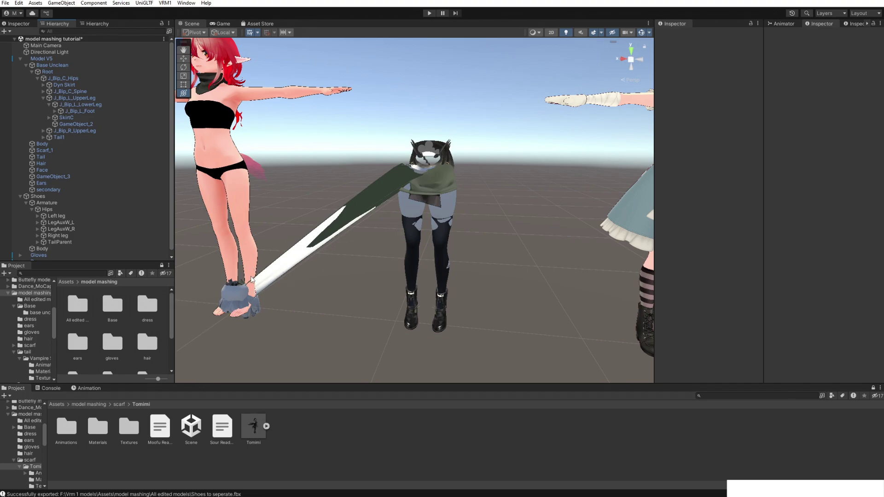
# Undo the deletion of the Spine bone and collapse the Hips branch of the Shoes armature
pyautogui.hotkey('ctrl', 'z')
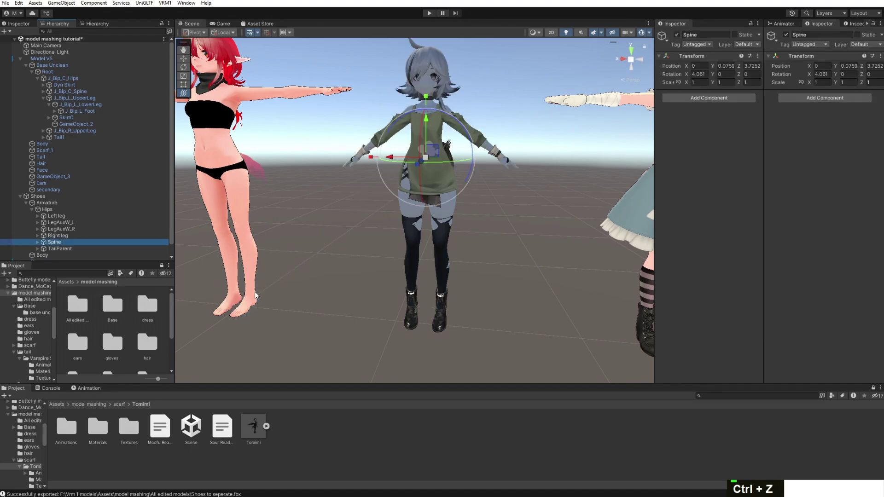
pyautogui.scroll(-1, 80, 216)
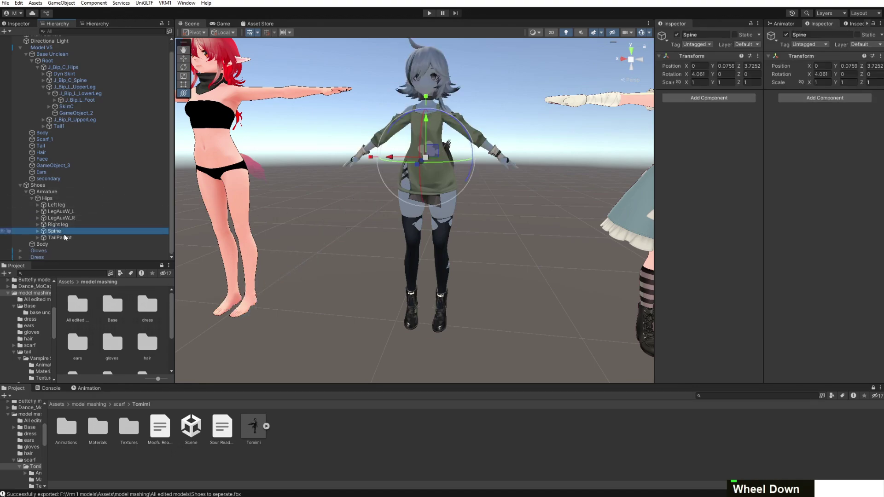
pyautogui.click(45, 198)
pyautogui.click(32, 198)
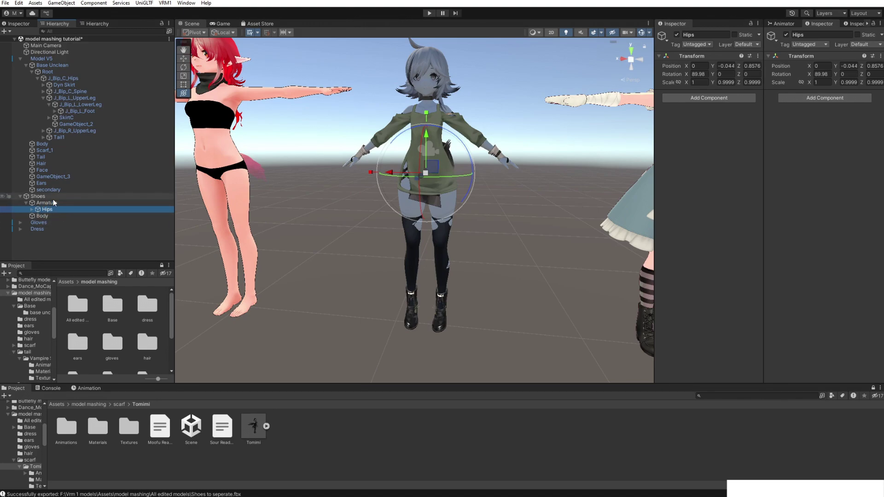
# Export the Shoes object as an FBX named "Shoes to be detached" in the All edited models folder
pyautogui.doubleClick(37, 198)
pyautogui.rightClick(37, 198)
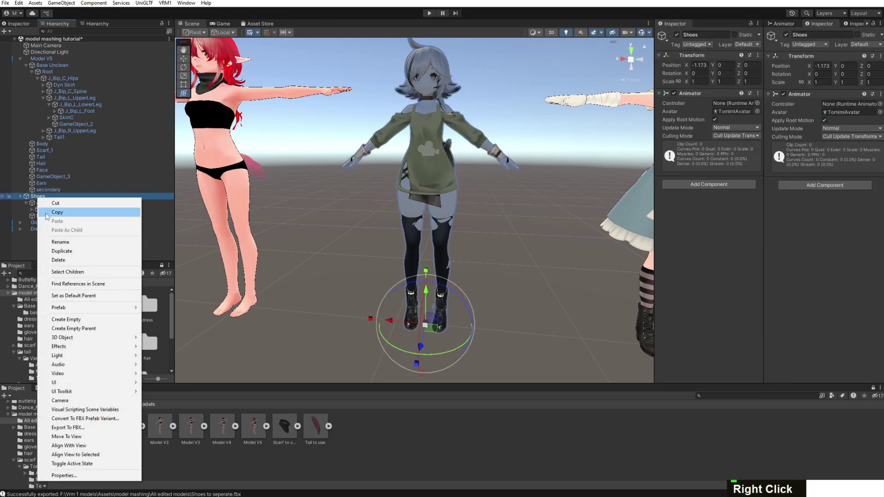
pyautogui.click(79, 428)
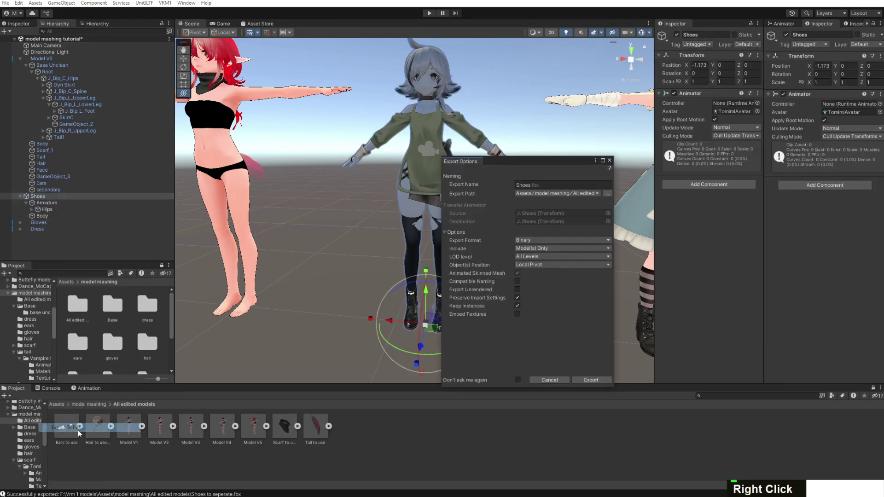
pyautogui.doubleClick(529, 184)
pyautogui.press('Right')
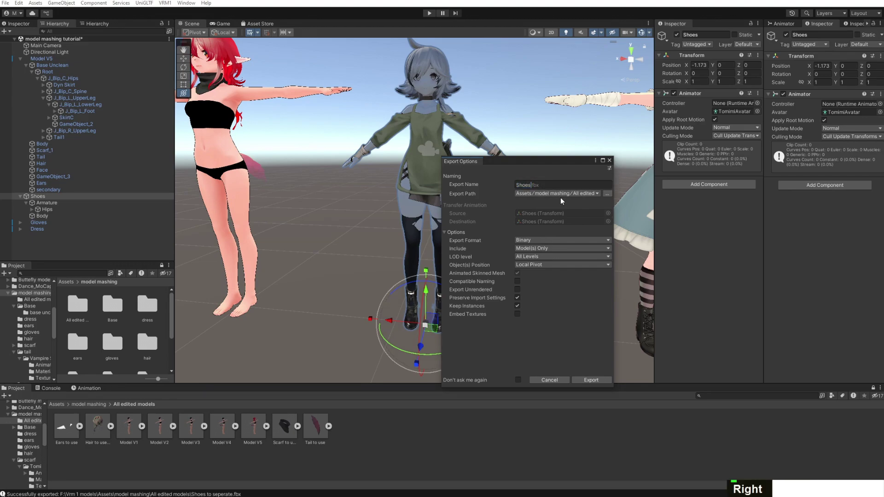
pyautogui.write('to')
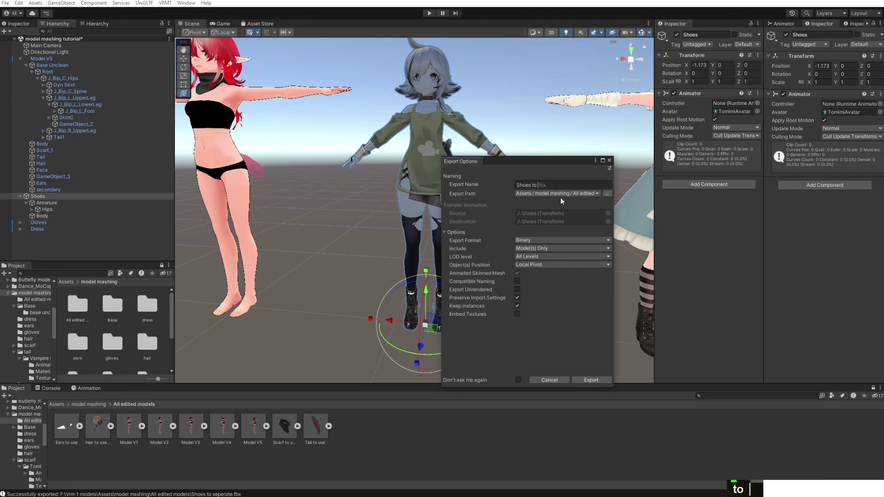
pyautogui.write(' be detache')
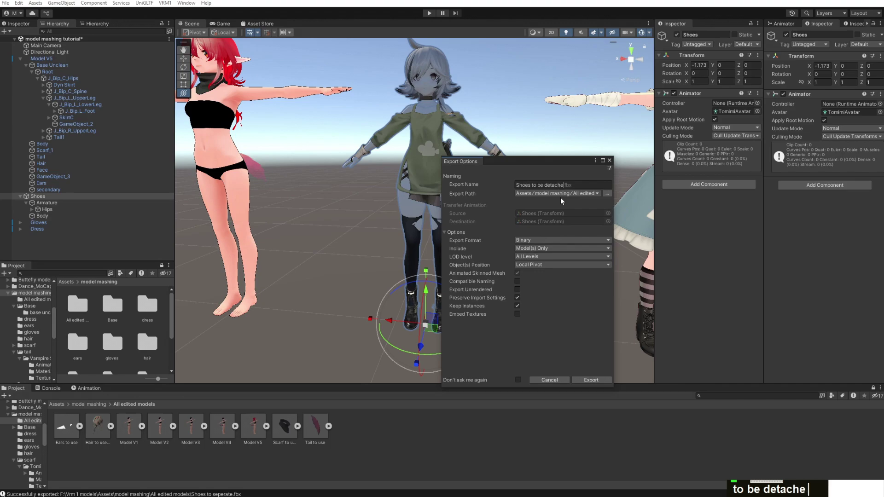
pyautogui.write('d')
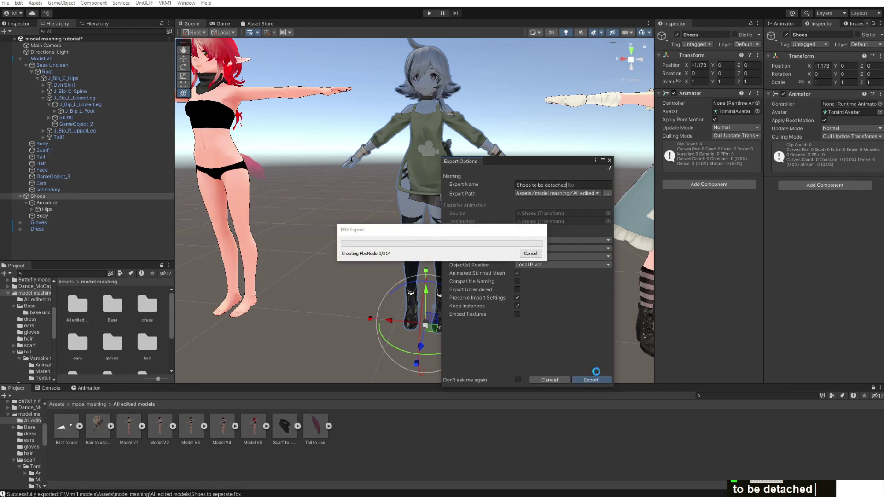
pyautogui.click(307, 430)
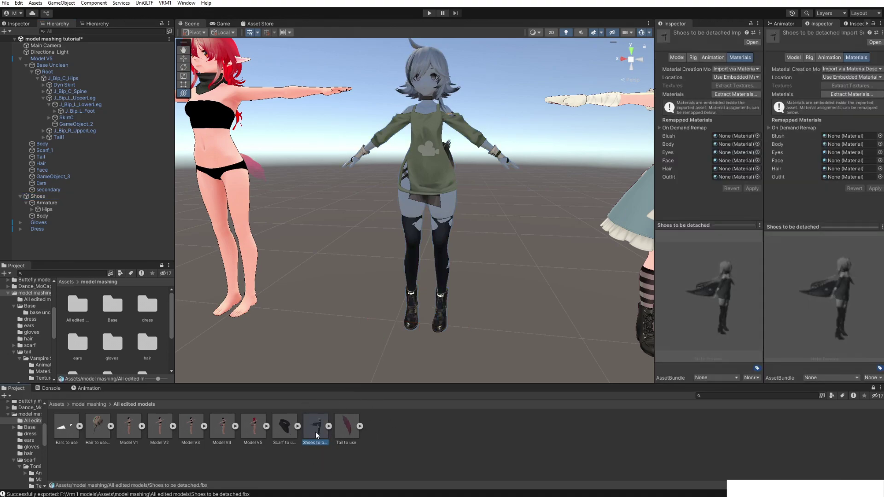
pyautogui.click(435, 307)
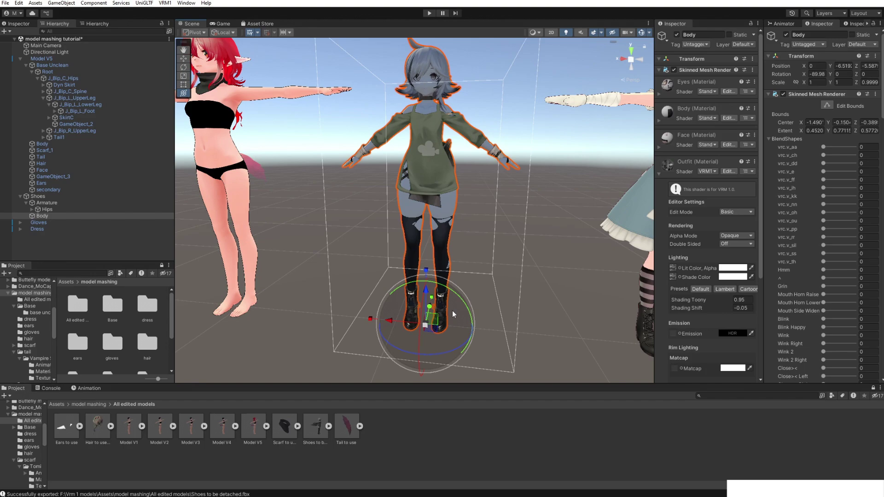
# Switch to Blender and delete the default Camera, Cube and Light from the scene
pyautogui.click(533, 355)
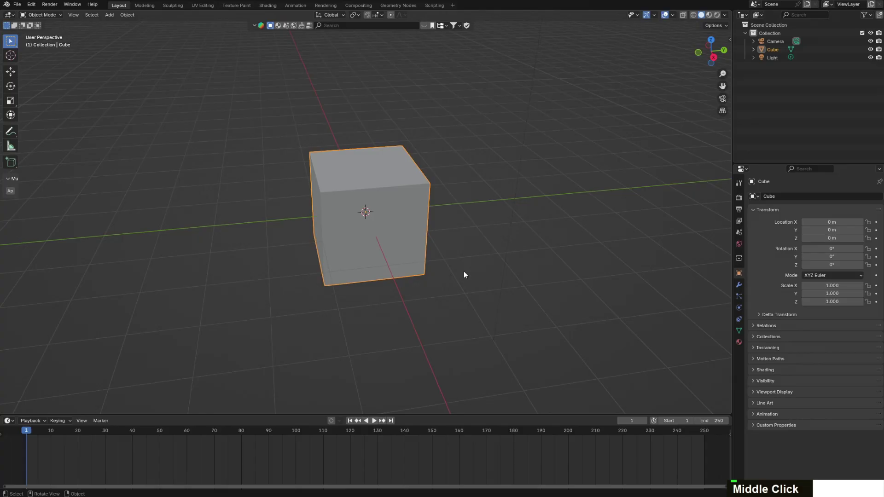
pyautogui.moveTo(473, 270); pyautogui.dragTo(499, 258, button='middle')
pyautogui.scroll(-2, 500, 256)
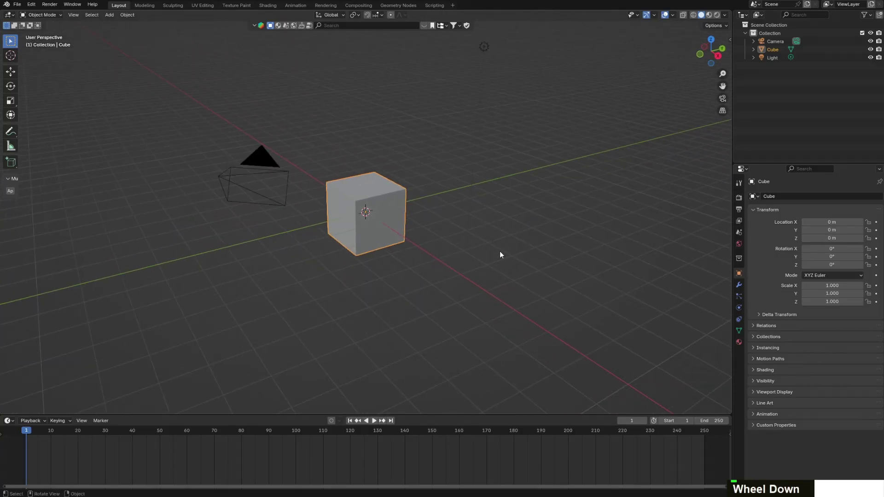
pyautogui.scroll(2, 501, 255)
pyautogui.moveTo(502, 253); pyautogui.dragTo(558, 208, button='middle')
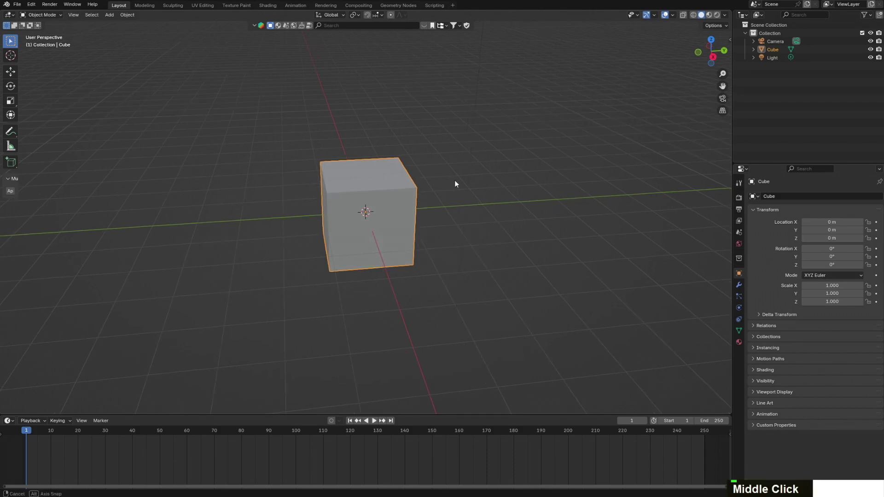
pyautogui.moveTo(456, 186)
pyautogui.mouseDown(button='middle')
pyautogui.moveTo(480, 190)
pyautogui.moveTo(473, 185)
pyautogui.mouseUp(button='middle')
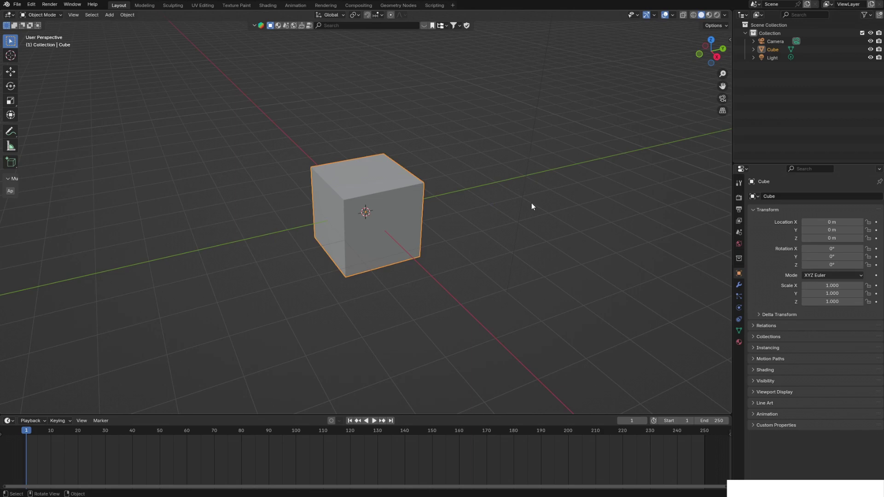
pyautogui.moveTo(532, 203); pyautogui.dragTo(583, 145, button='middle')
pyautogui.scroll(-2, 583, 147)
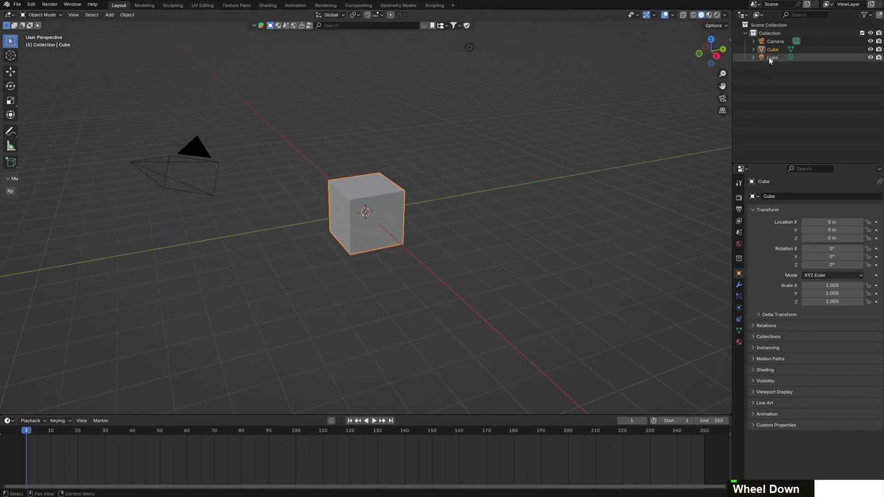
pyautogui.click(770, 57)
pyautogui.keyDown('shift'); pyautogui.click(777, 40); pyautogui.keyUp('shift')
pyautogui.press('Delete')
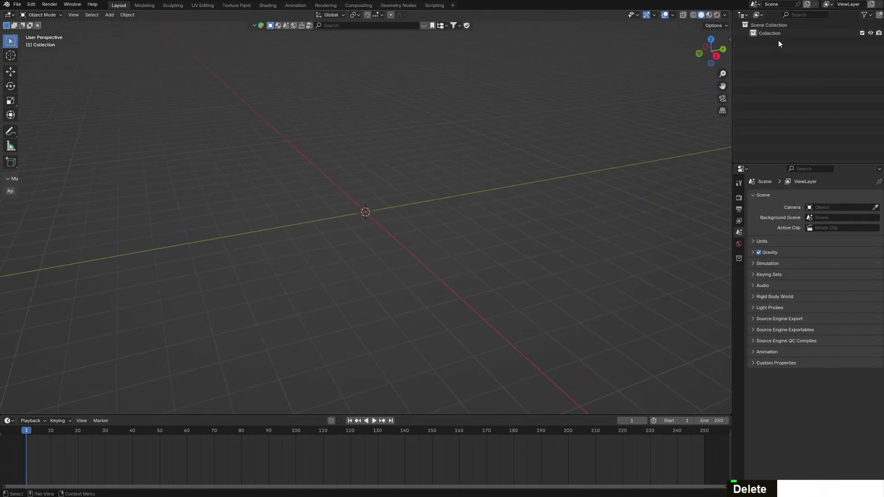
# Try to import "Shoes to be detached.fbx" with the standard FBX importer
pyautogui.scroll(1, 384, 192)
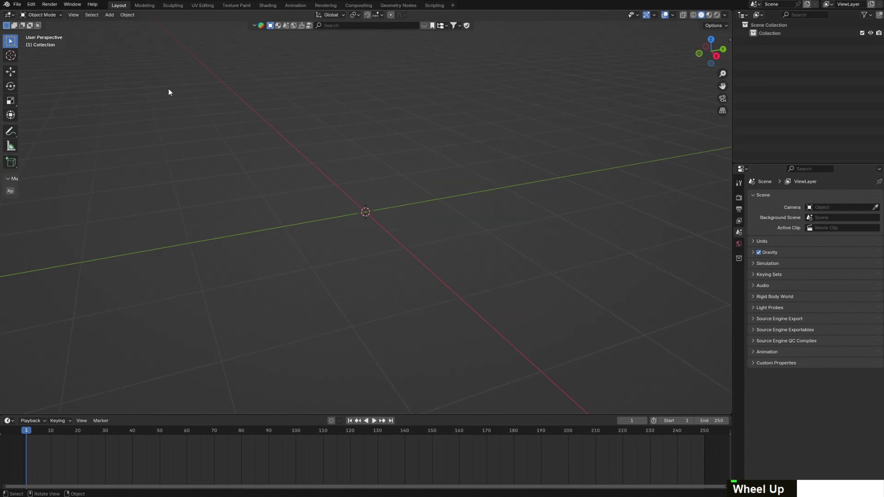
pyautogui.click(17, 4)
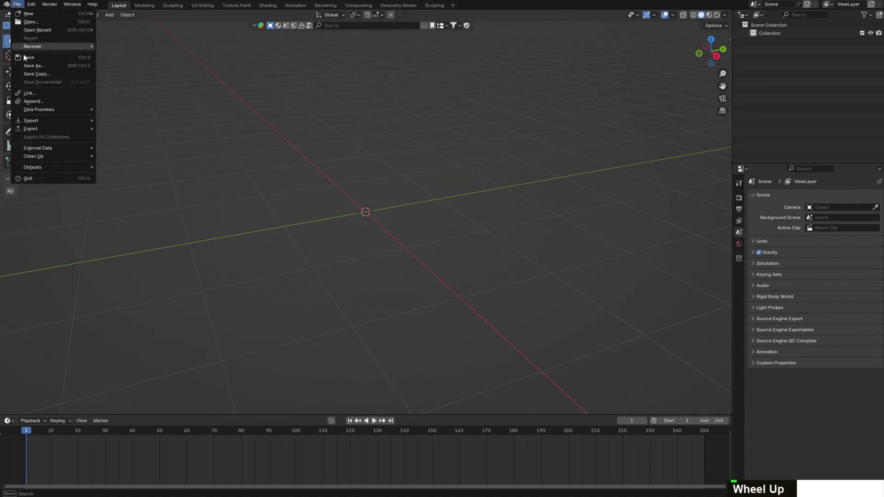
pyautogui.moveTo(45, 118)
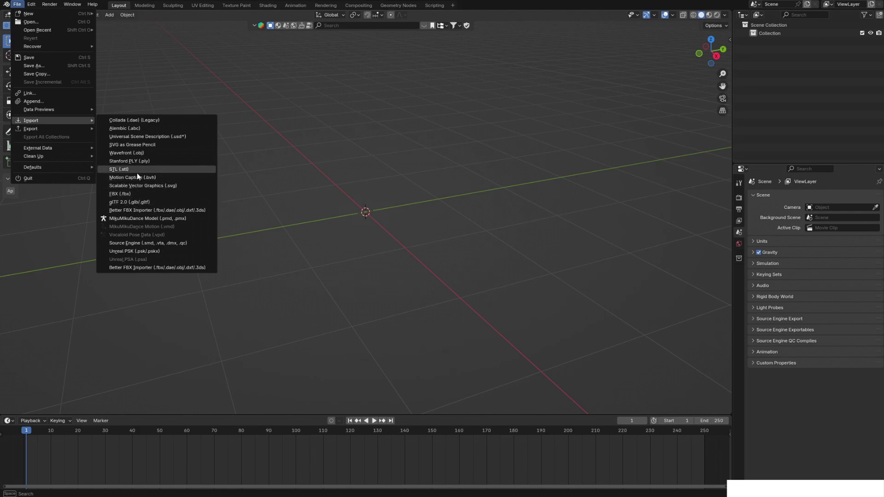
pyautogui.click(144, 194)
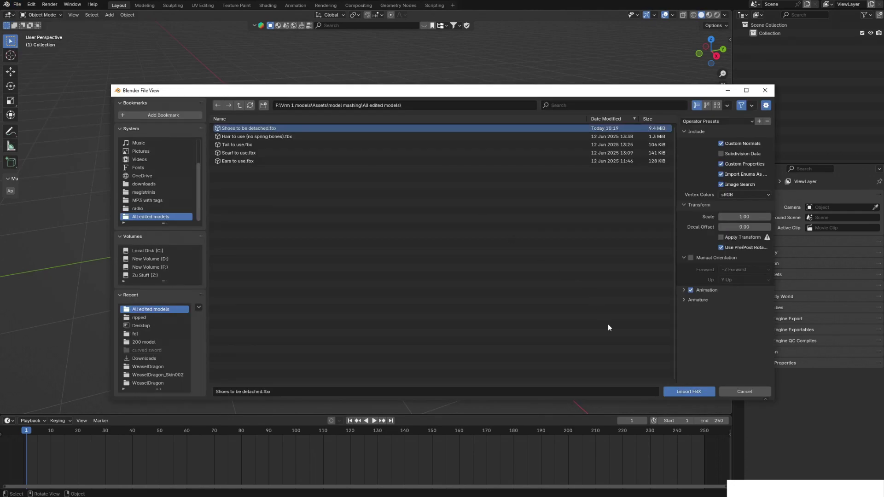
pyautogui.click(686, 391)
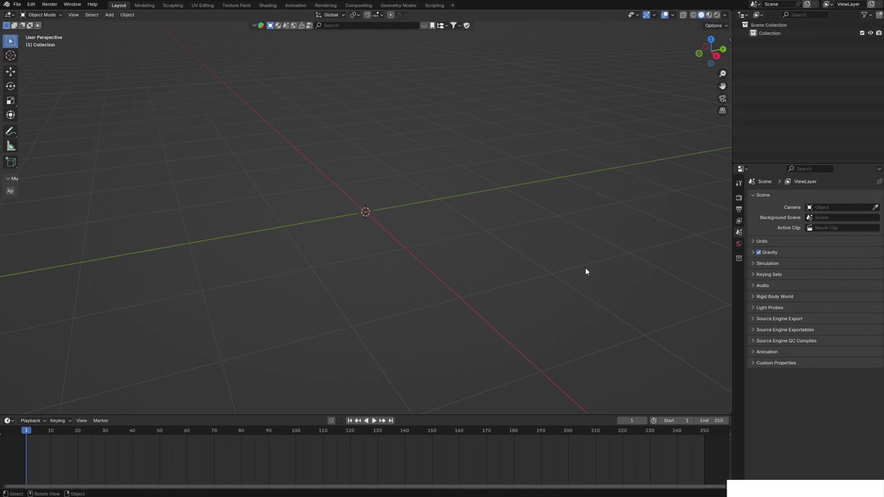
# Examine from several sides how the imported Shoes mesh lines up with its armature
pyautogui.scroll(3, 531, 234)
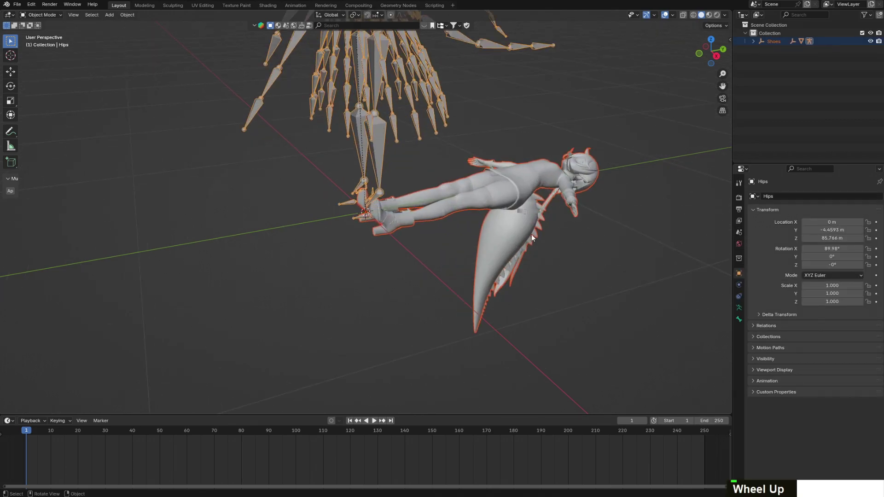
pyautogui.scroll(-1, 532, 237)
pyautogui.rightClick(394, 290)
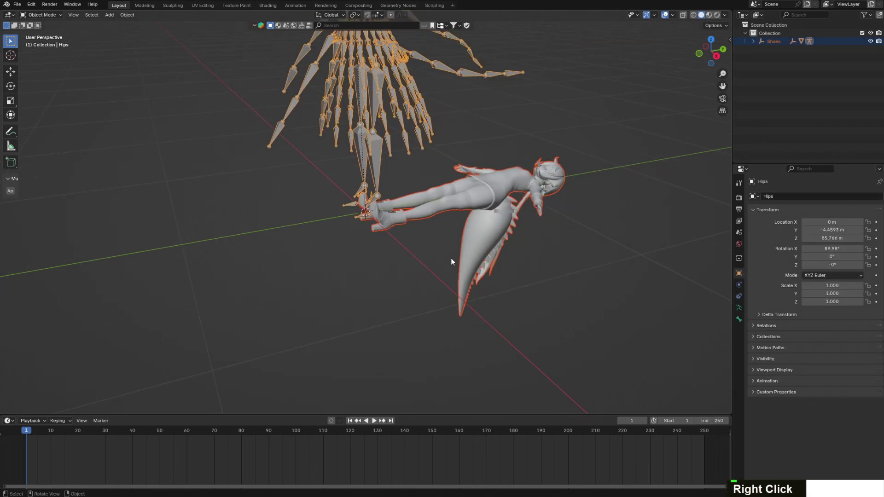
pyautogui.moveTo(451, 258); pyautogui.dragTo(590, 245, button='middle')
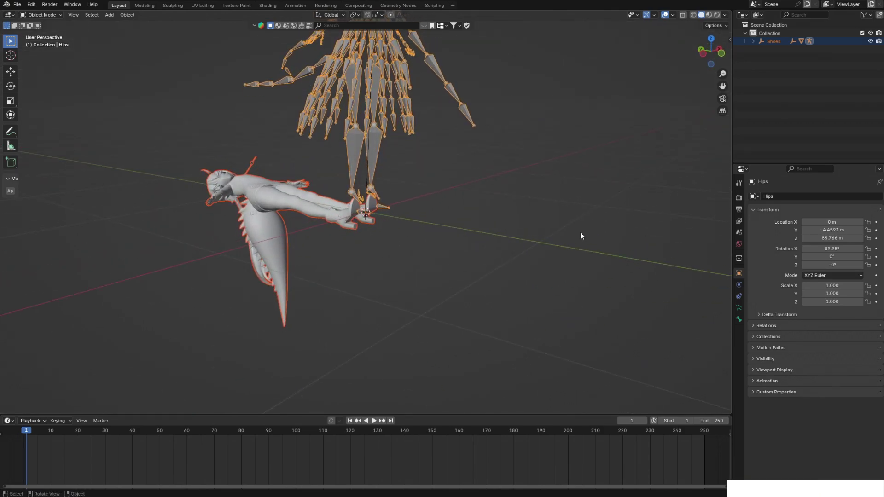
pyautogui.scroll(-2, 543, 242)
pyautogui.moveTo(514, 246)
pyautogui.mouseDown(button='middle')
pyautogui.moveTo(470, 291)
pyautogui.moveTo(439, 295)
pyautogui.moveTo(513, 223)
pyautogui.moveTo(511, 237)
pyautogui.mouseUp(button='middle')
pyautogui.scroll(3, 439, 295)
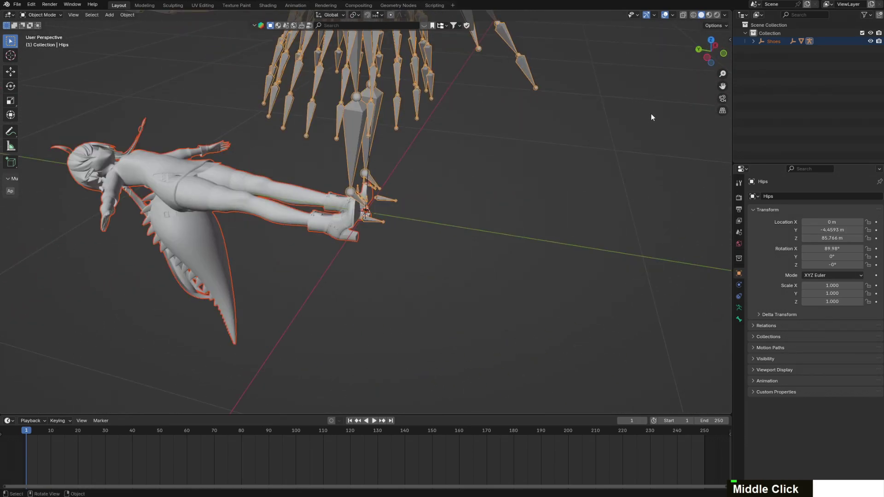
pyautogui.moveTo(664, 126); pyautogui.dragTo(592, 148, button='middle')
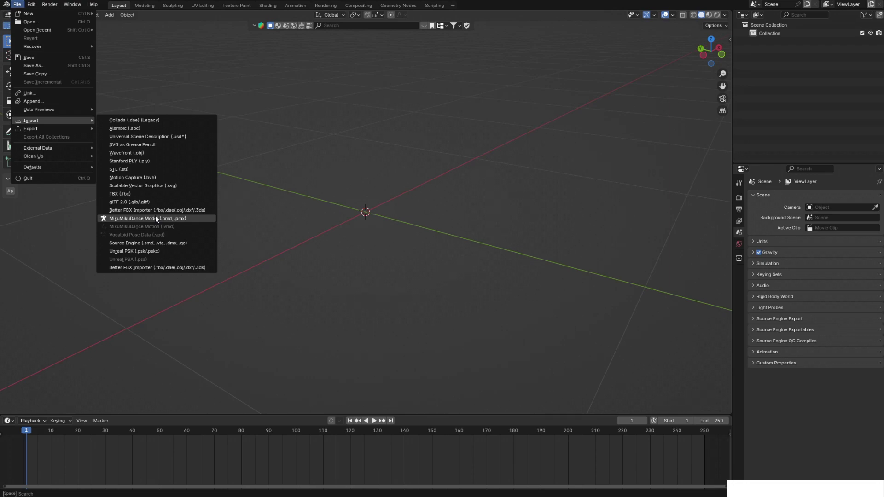
# Try importing another FBX model with the standard importer, compare its mesh with its bones, and undo the import
pyautogui.moveTo(51, 121)
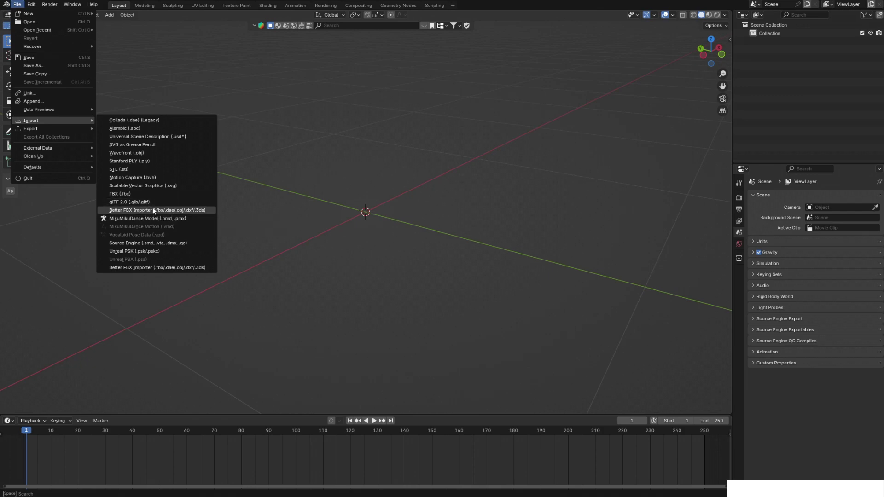
pyautogui.click(126, 194)
pyautogui.click(687, 390)
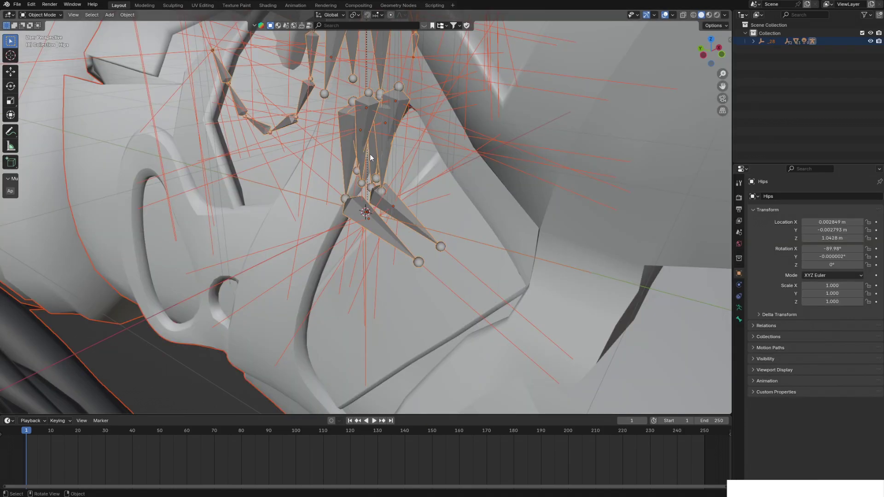
pyautogui.scroll(-5, 371, 157)
pyautogui.moveTo(327, 174); pyautogui.dragTo(391, 148, button='middle')
pyautogui.hotkey('ctrl', 'z')
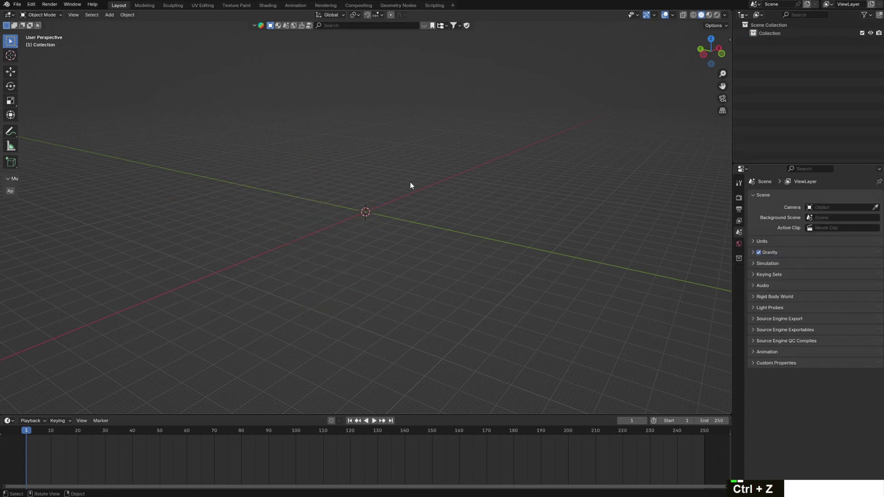
# Import "Shoes to be detached.fbx" with the Better FBX Importer and check the boots against the leg bones
pyautogui.scroll(1, 398, 198)
pyautogui.scroll(-1, 400, 194)
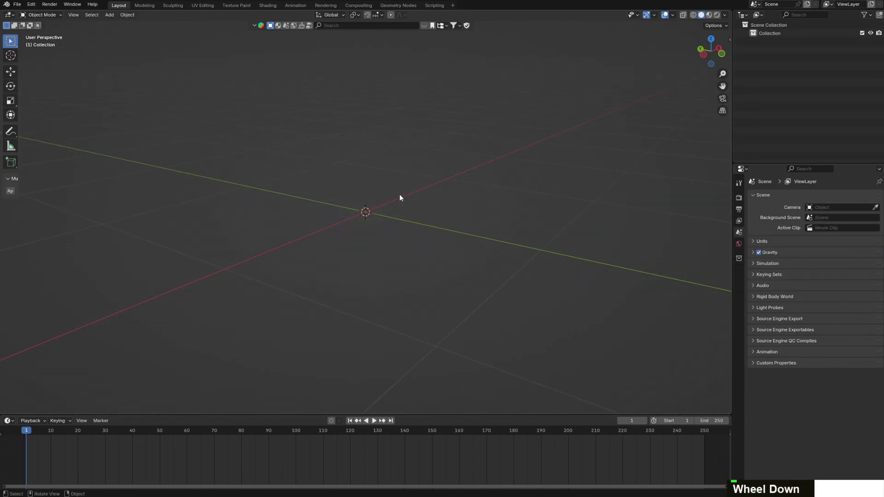
pyautogui.click(18, 5)
pyautogui.click(273, 128)
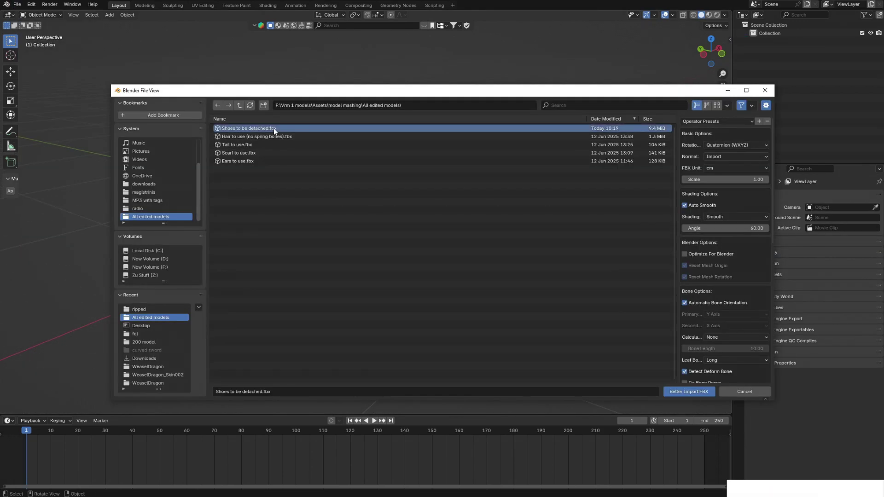
pyautogui.click(693, 392)
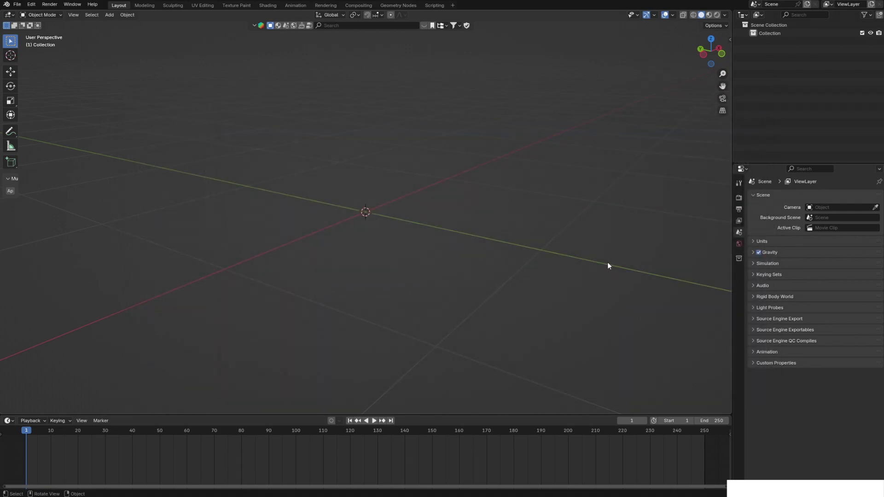
pyautogui.moveTo(500, 186); pyautogui.dragTo(405, 167, button='middle')
pyautogui.scroll(5, 429, 146)
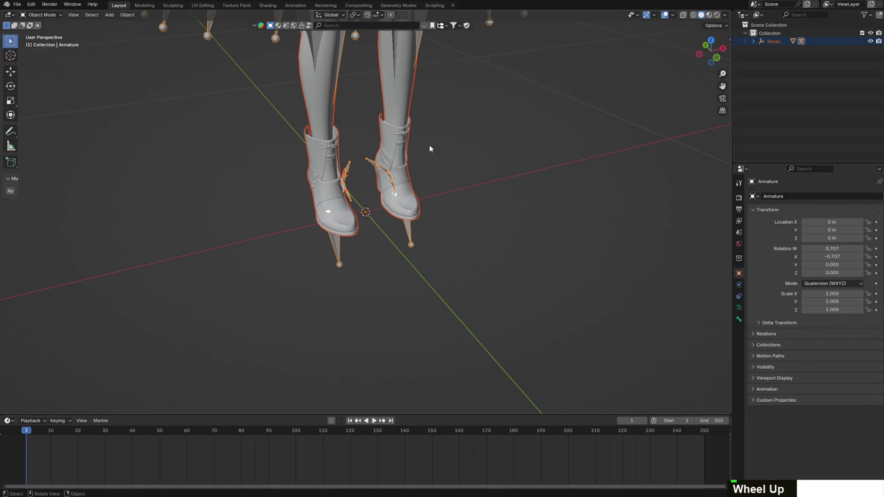
pyautogui.scroll(-5, 468, 136)
pyautogui.moveTo(474, 134)
pyautogui.mouseDown(button='middle')
pyautogui.moveTo(495, 132)
pyautogui.moveTo(487, 135)
pyautogui.mouseUp(button='middle')
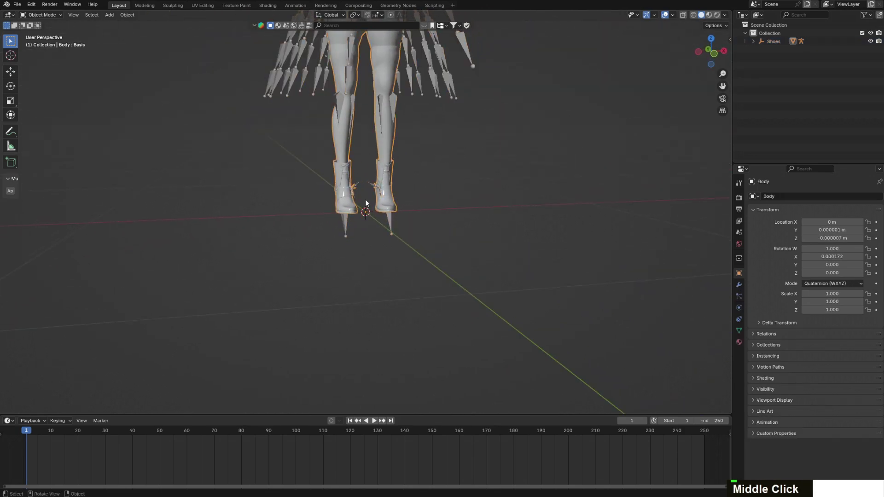
# Put the Body mesh into Edit Mode and expand the Shoes hierarchy to show the Armature's child objects
pyautogui.scroll(-5, 364, 175)
pyautogui.click(361, 152)
pyautogui.scroll(10, 364, 104)
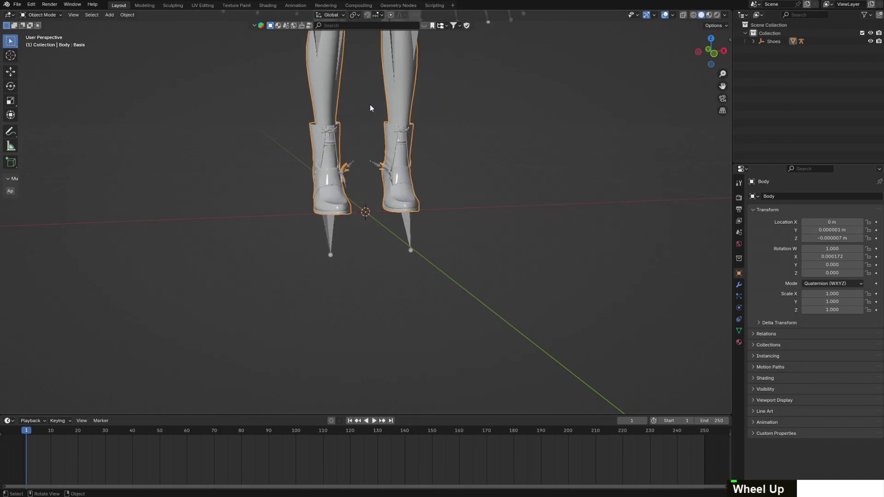
pyautogui.scroll(-2, 372, 162)
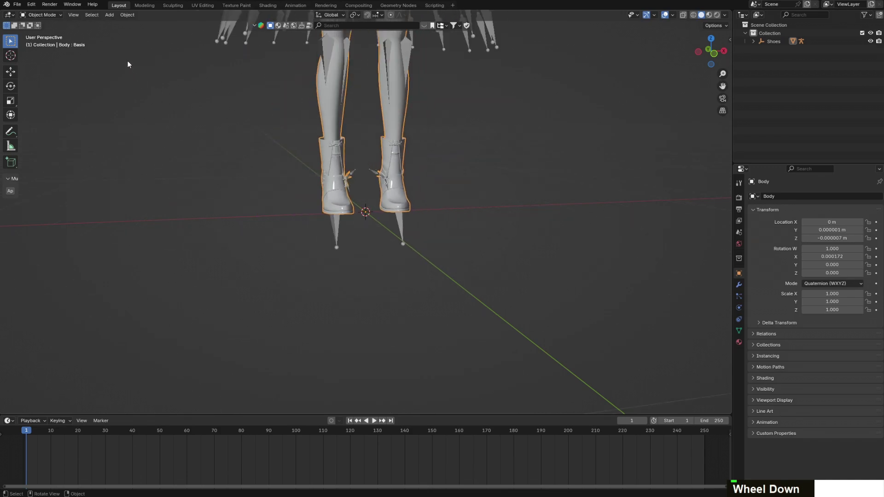
pyautogui.click(52, 14)
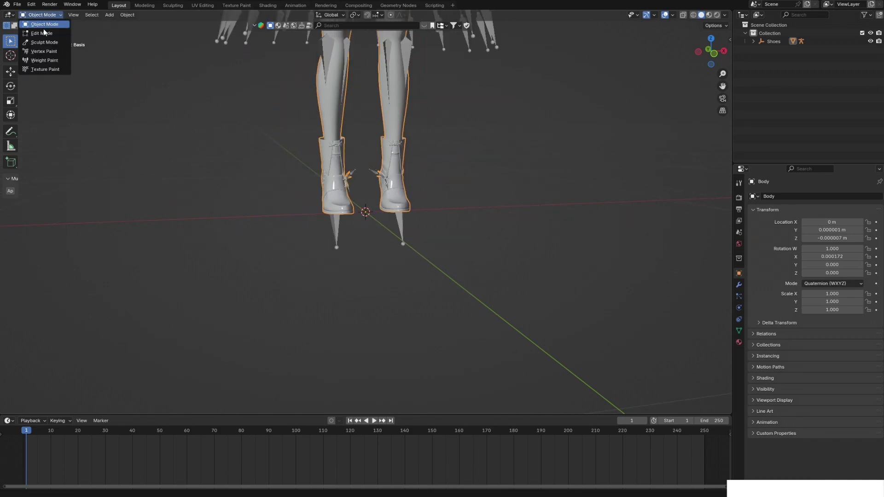
pyautogui.click(42, 34)
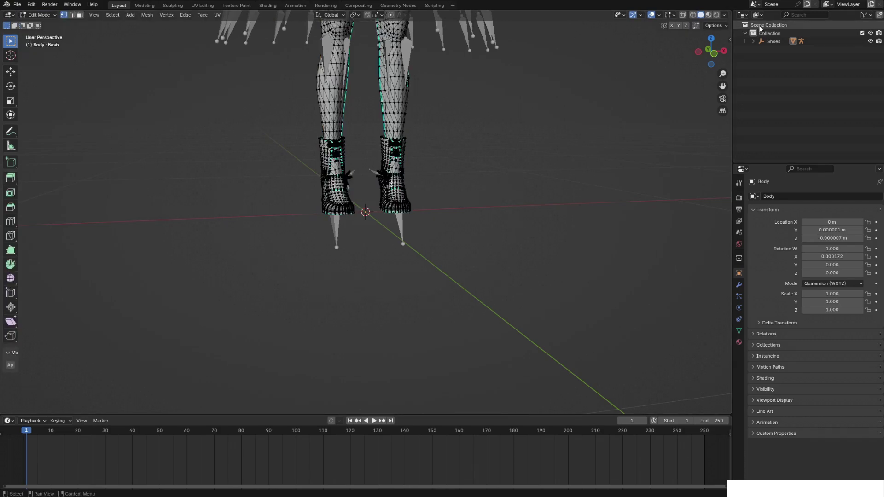
pyautogui.click(752, 41)
pyautogui.click(762, 50)
pyautogui.click(758, 74)
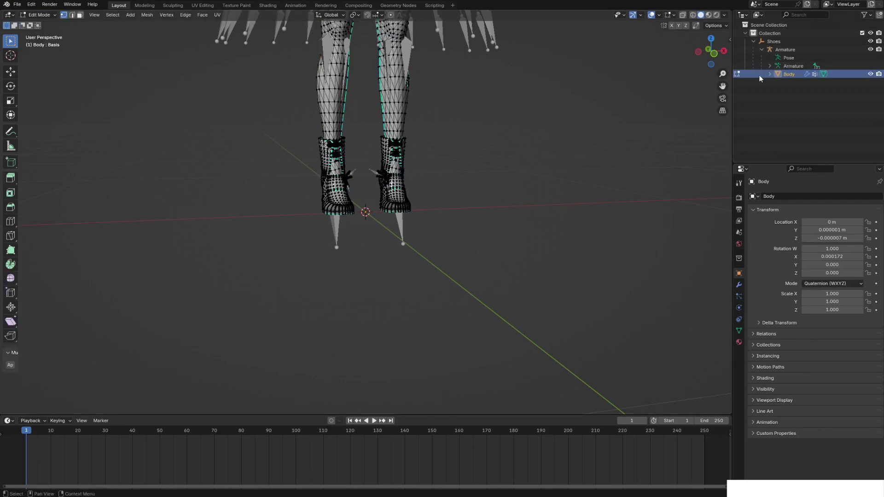
# Select vertices on the toes and sides of both boots, grow the selection over the lower boot shells, and separate it into its own object
pyautogui.moveTo(350, 138); pyautogui.dragTo(457, 194, button='middle')
pyautogui.scroll(5, 395, 134)
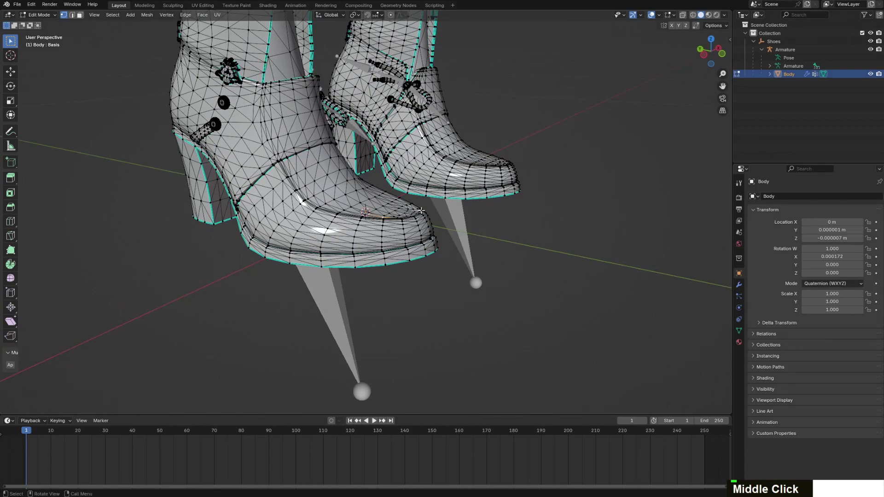
pyautogui.keyDown('shift'); pyautogui.click(447, 168); pyautogui.keyUp('shift')
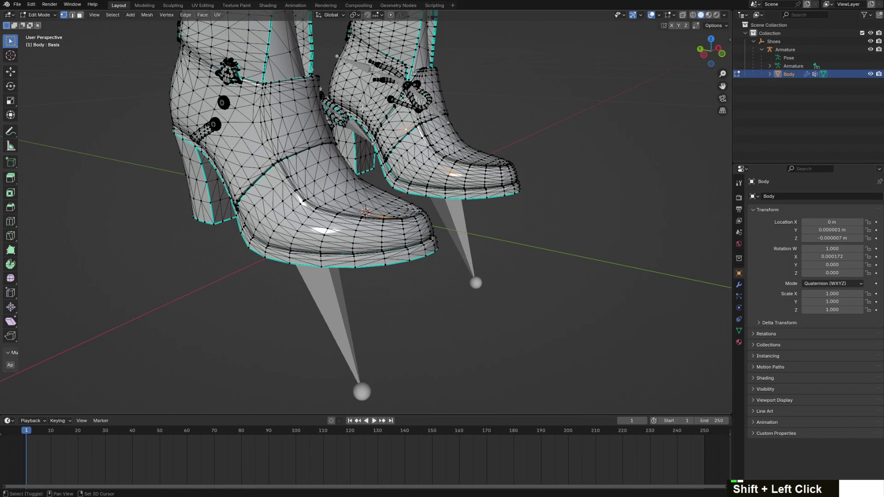
pyautogui.keyDown('shift'); pyautogui.click(229, 147); pyautogui.keyUp('shift')
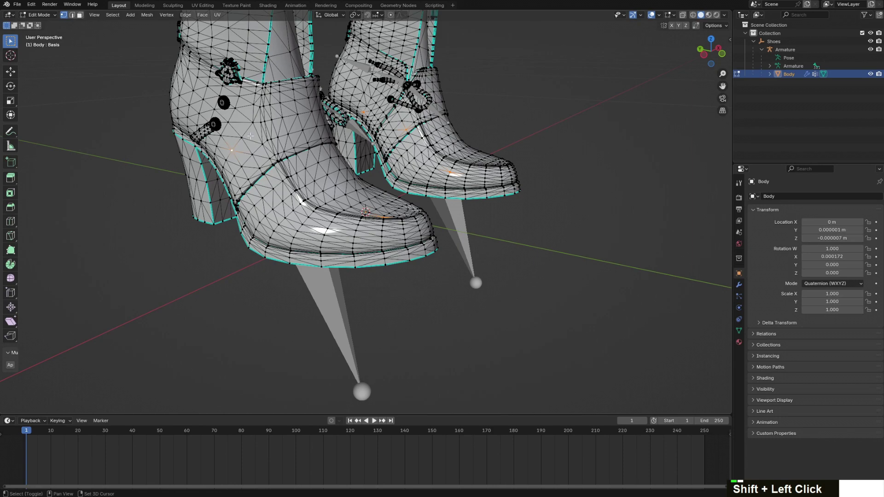
pyautogui.keyDown('shift'); pyautogui.click(202, 104); pyautogui.keyUp('shift')
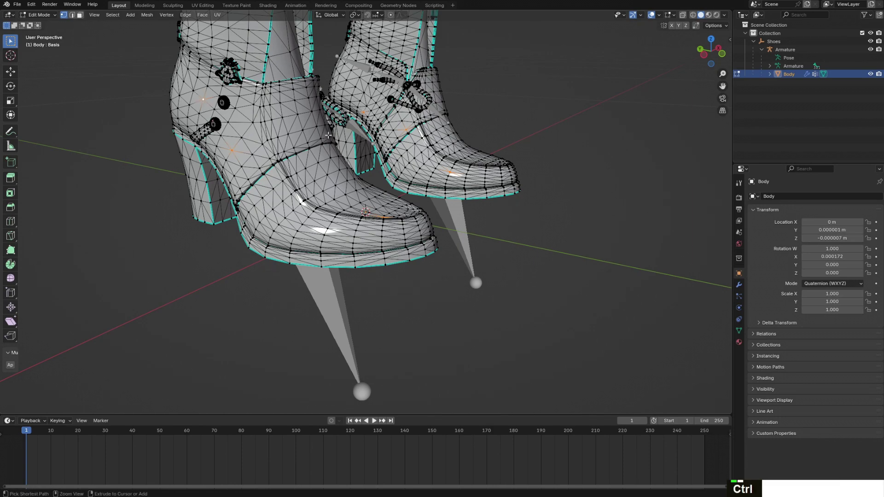
pyautogui.press('ctrl+KP_Add')
pyautogui.press('ctrl+KP_Add')
pyautogui.press('ctrl+KP_Add')
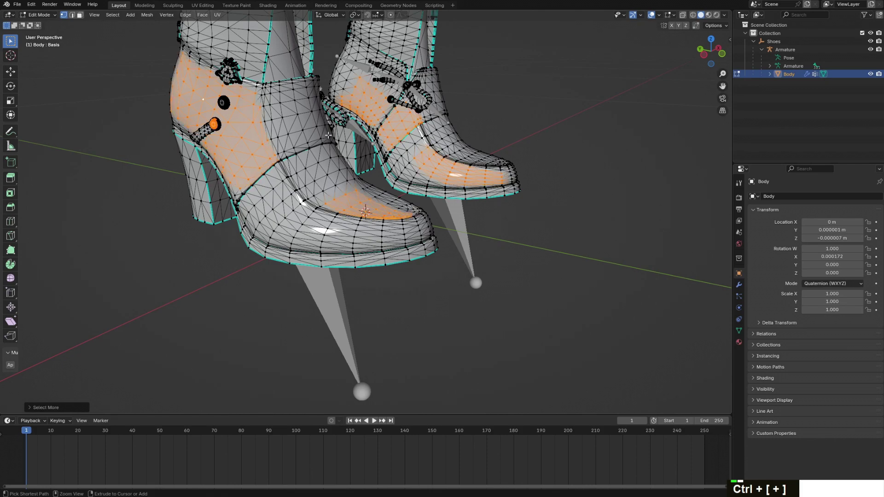
pyautogui.press('ctrl+KP_Add')
pyautogui.press('ctrl+KP_Add')
pyautogui.press('ctrl+KP_Add')
pyautogui.press('ctrl+KP_Add')
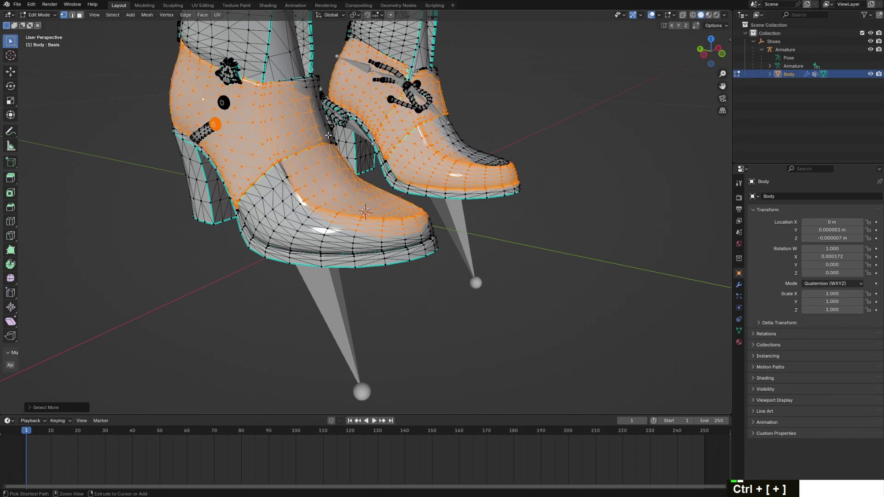
pyautogui.press('ctrl+KP_Add')
pyautogui.press('ctrl+KP_Add')
pyautogui.press('ctrl+KP_Add')
pyautogui.press('ctrl+KP_Add')
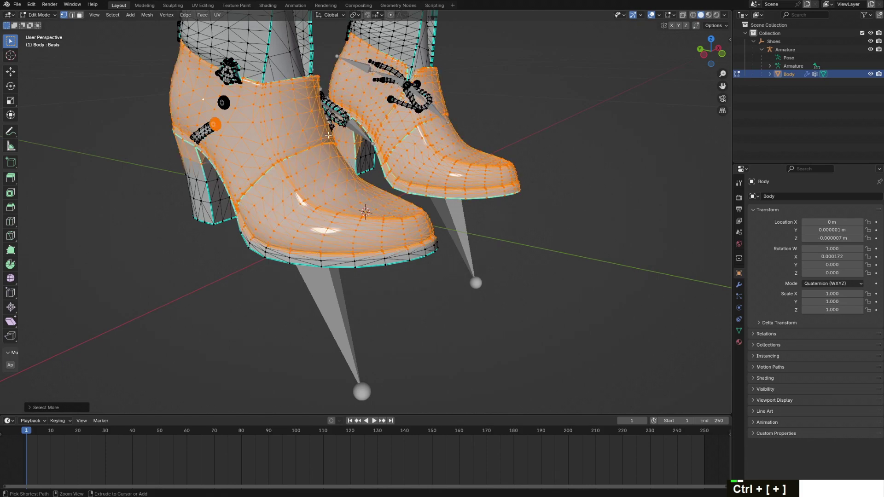
pyautogui.press('ctrl+KP_Add')
pyautogui.press('ctrl+KP_Add')
pyautogui.press('ctrl+KP_Add')
pyautogui.press('ctrl+KP_Add')
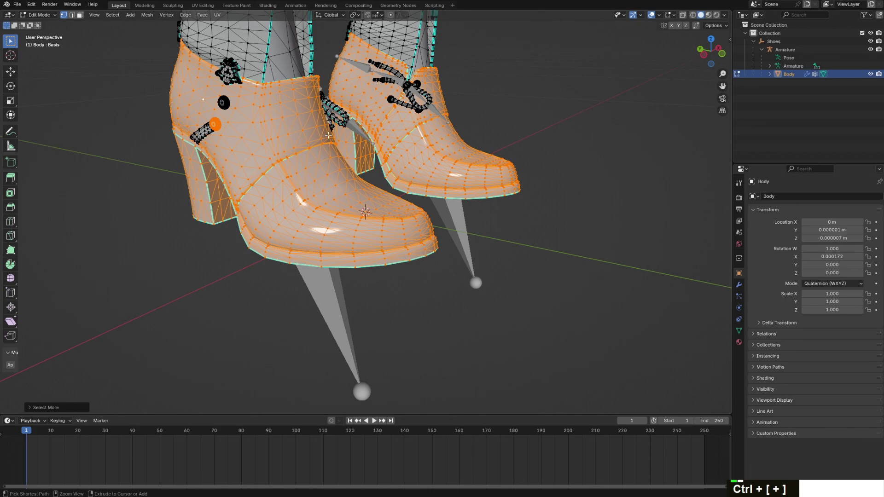
pyautogui.scroll(-2, 535, 231)
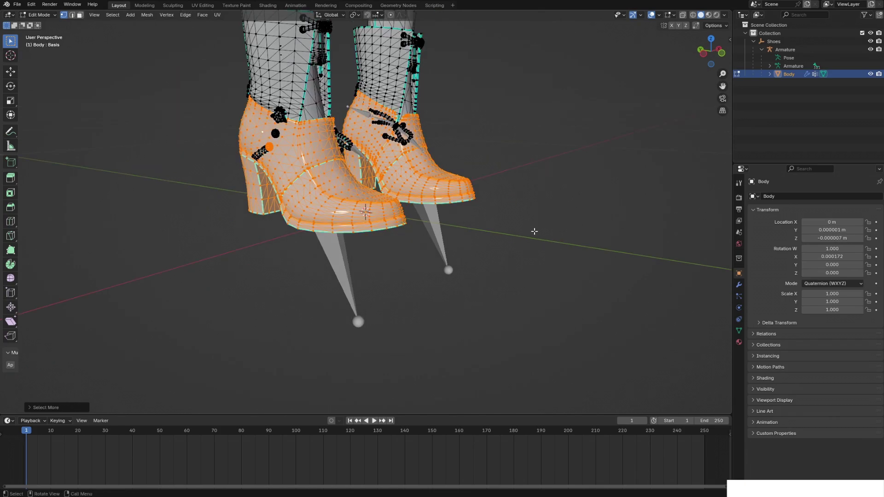
pyautogui.moveTo(424, 96)
pyautogui.mouseDown(button='middle')
pyautogui.moveTo(446, 94)
pyautogui.moveTo(433, 102)
pyautogui.mouseUp(button='middle')
pyautogui.rightClick(431, 182)
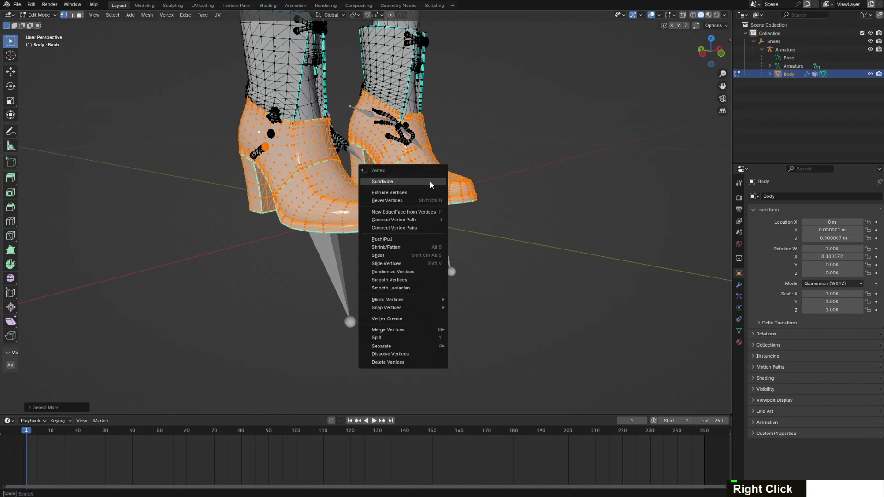
pyautogui.moveTo(401, 347)
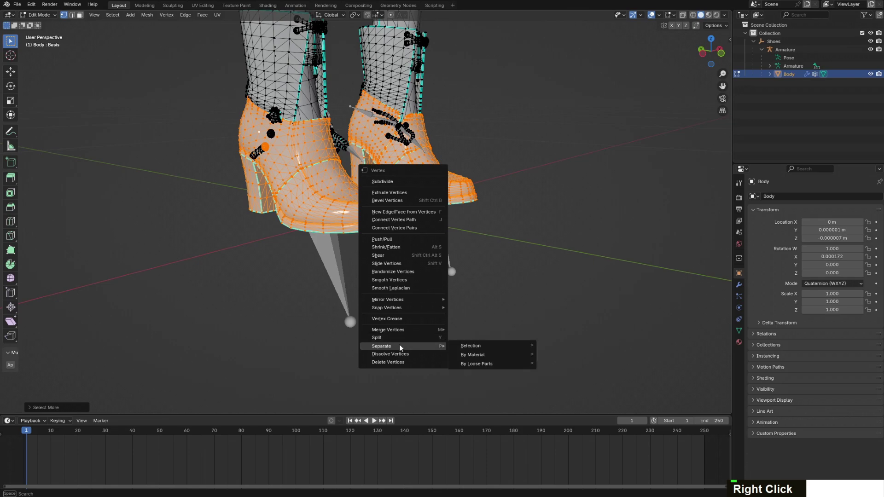
pyautogui.click(474, 345)
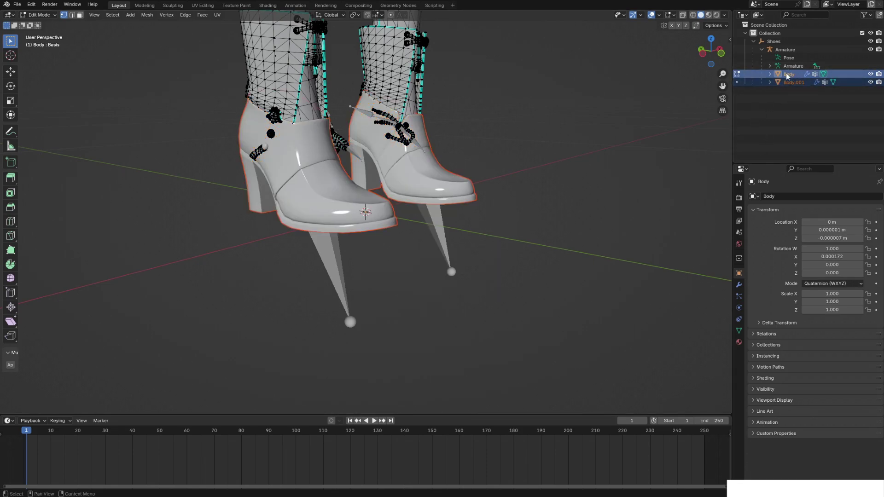
# Hide the separated Body.001 boot shells and examine the remaining shafts, straps and leg mesh from several sides
pyautogui.click(870, 82)
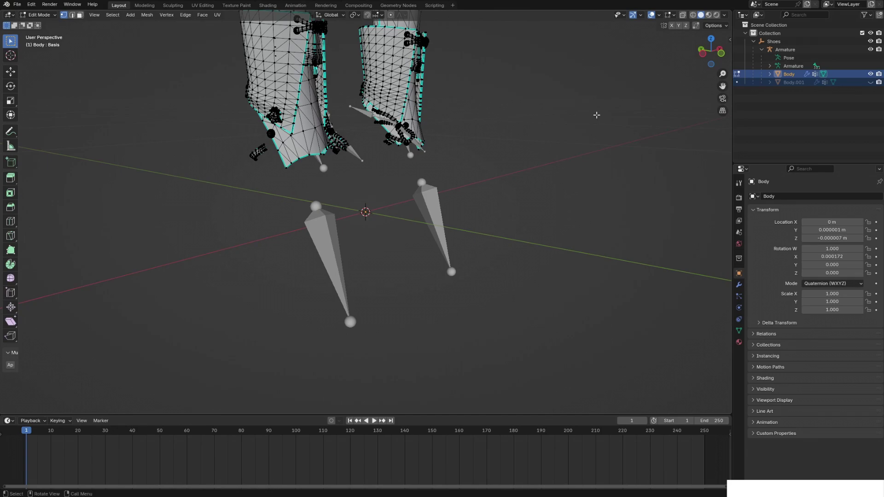
pyautogui.moveTo(513, 115); pyautogui.dragTo(386, 133, button='middle')
pyautogui.scroll(5, 422, 136)
pyautogui.scroll(-3, 440, 125)
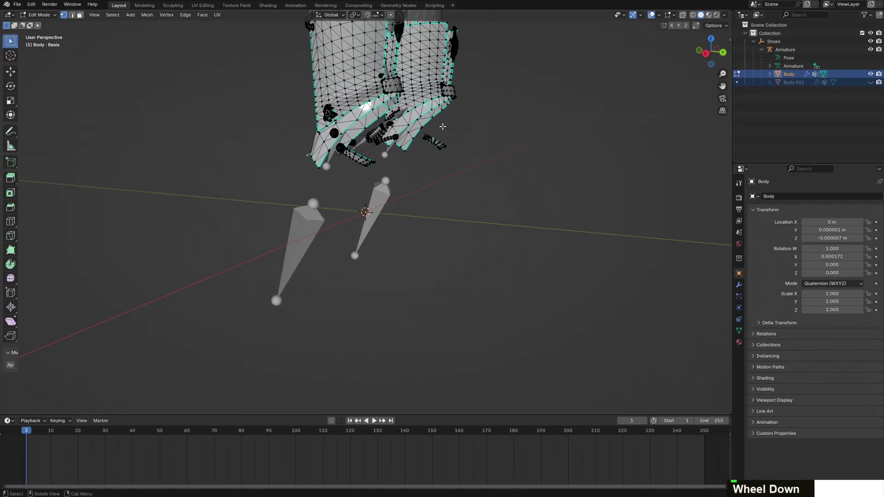
pyautogui.moveTo(463, 118); pyautogui.dragTo(458, 132, button='middle')
pyautogui.keyDown('shift'); pyautogui.scroll(-2, 444, 213); pyautogui.keyUp('shift')
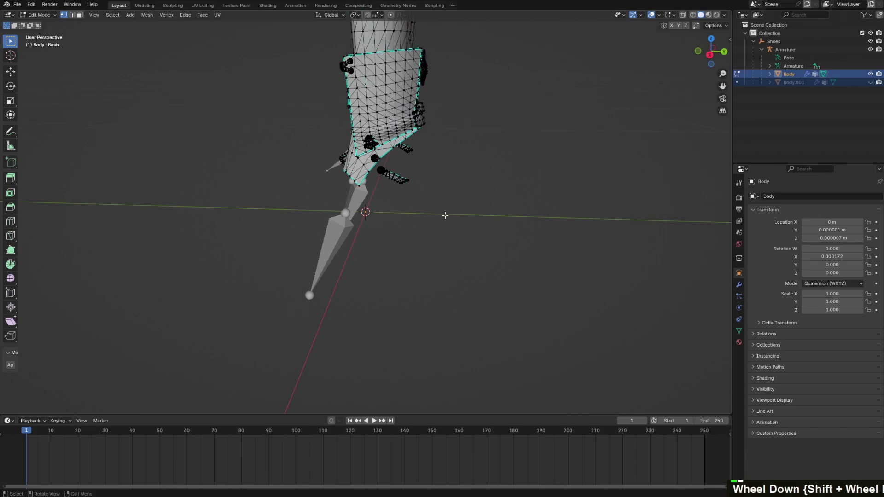
pyautogui.moveTo(444, 214); pyautogui.dragTo(539, 189, button='middle')
pyautogui.scroll(-5, 528, 188)
pyautogui.scroll(5, 480, 203)
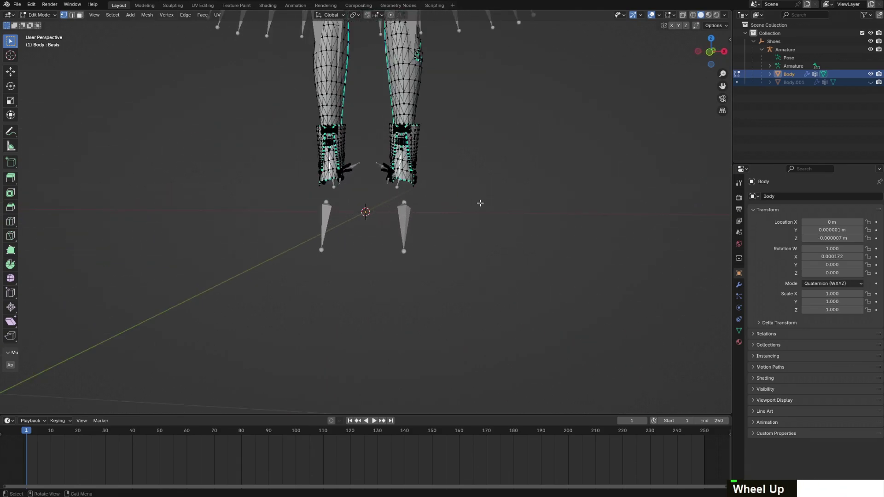
pyautogui.scroll(-2, 417, 174)
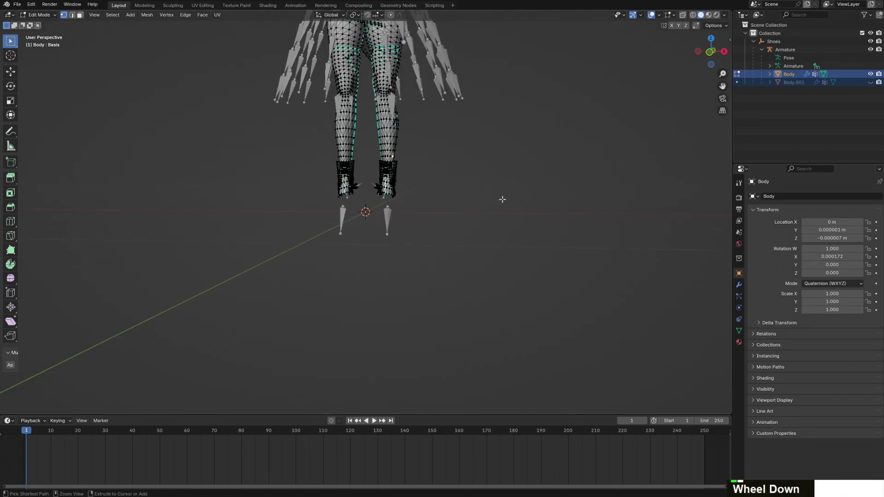
pyautogui.press('ctrl+KP_Add')
pyautogui.press('ctrl+KP_Add')
pyautogui.press('ctrl+KP_Add')
pyautogui.press('ctrl+KP_Add')
pyautogui.press('ctrl+KP_Add')
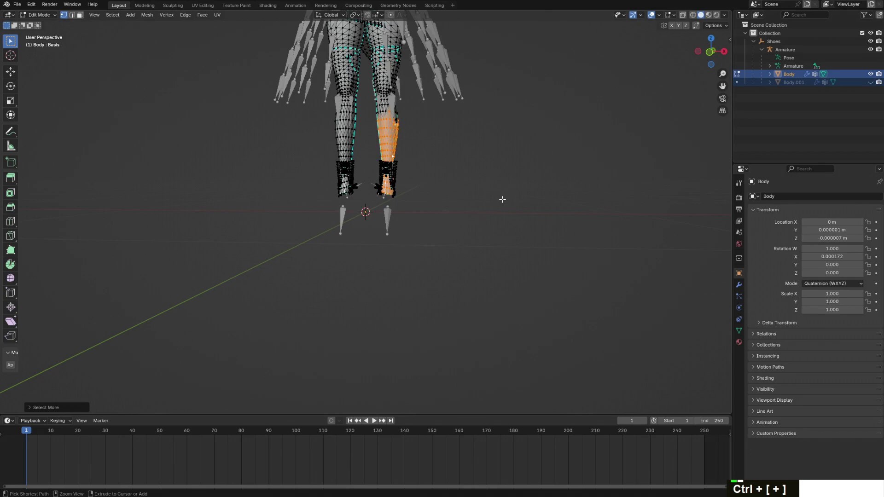
pyautogui.scroll(-5, 513, 188)
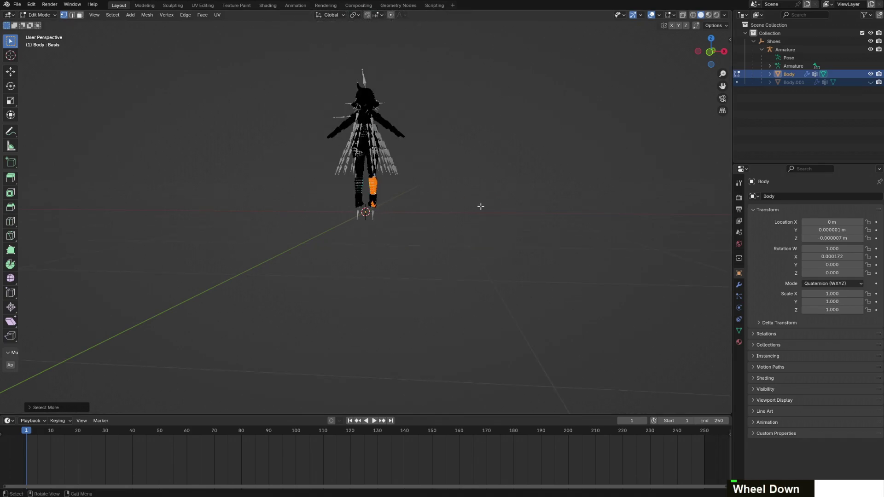
pyautogui.scroll(6, 513, 184)
pyautogui.moveTo(523, 183); pyautogui.dragTo(442, 198, button='middle')
pyautogui.click(445, 199)
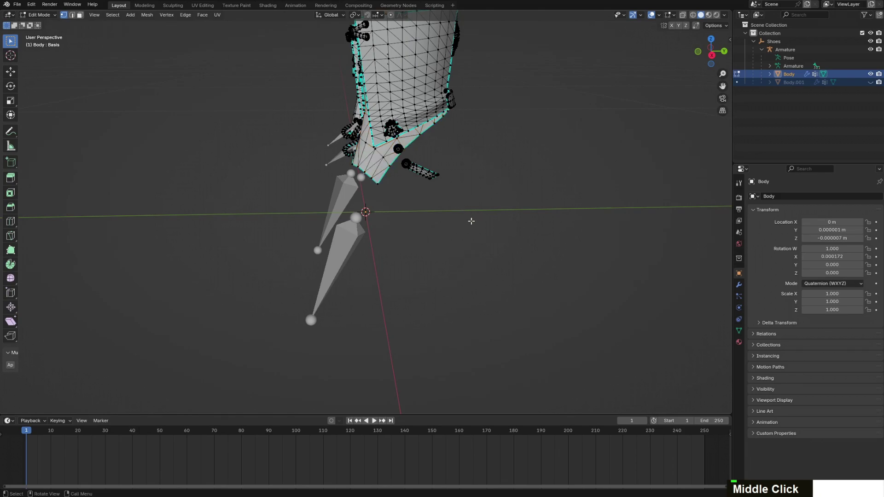
# Select vertices on the nearer boot's loose strap and on the lower and upper parts of its shaft, and grow the selection
pyautogui.scroll(-1, 488, 211)
pyautogui.click(413, 85)
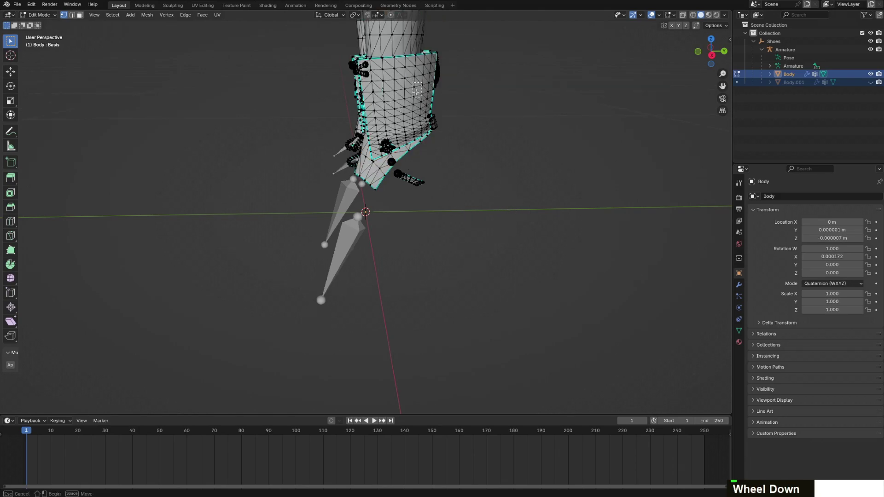
pyautogui.moveTo(11, 44)
pyautogui.mouseDown()
pyautogui.moveTo(38, 66)
pyautogui.moveTo(51, 94)
pyautogui.mouseUp()
pyautogui.moveTo(422, 82); pyautogui.dragTo(405, 99)
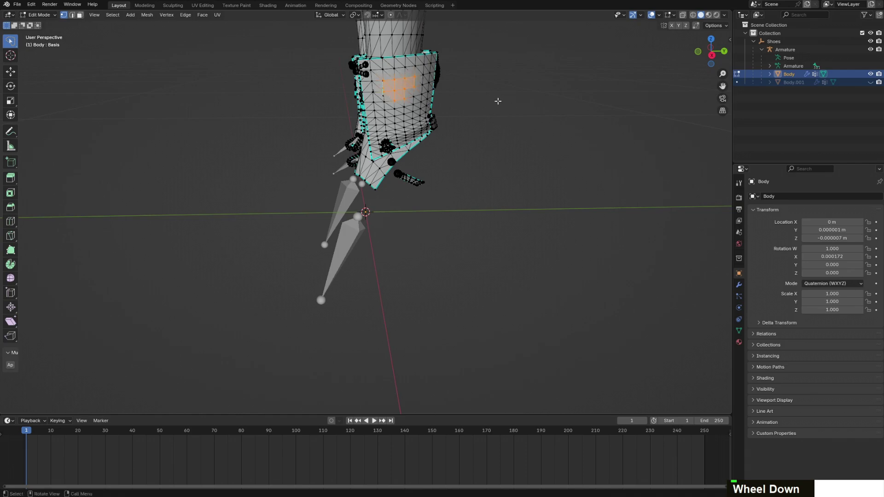
pyautogui.scroll(-2, 502, 177)
pyautogui.keyDown('shift'); pyautogui.click(405, 160); pyautogui.keyUp('shift')
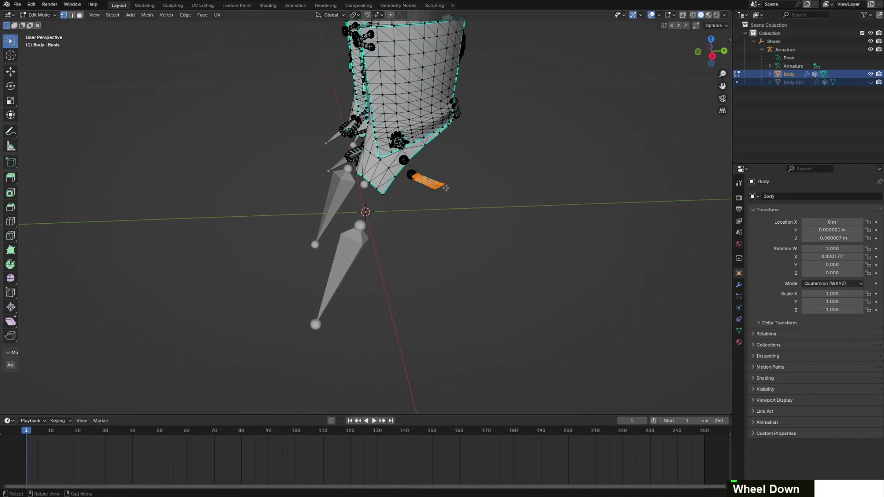
pyautogui.keyDown('shift'); pyautogui.click(417, 121); pyautogui.keyUp('shift')
pyautogui.moveTo(406, 134)
pyautogui.keyDown('shift'); pyautogui.mouseDown()
pyautogui.moveTo(399, 142)
pyautogui.moveTo(406, 130)
pyautogui.mouseUp(); pyautogui.keyUp('shift')
pyautogui.keyDown('shift'); pyautogui.click(377, 42); pyautogui.keyUp('shift')
pyautogui.press('ctrl+KP_Add')
pyautogui.press('ctrl+KP_Add')
pyautogui.press('ctrl+KP_Add')
pyautogui.press('ctrl+KP_Add')
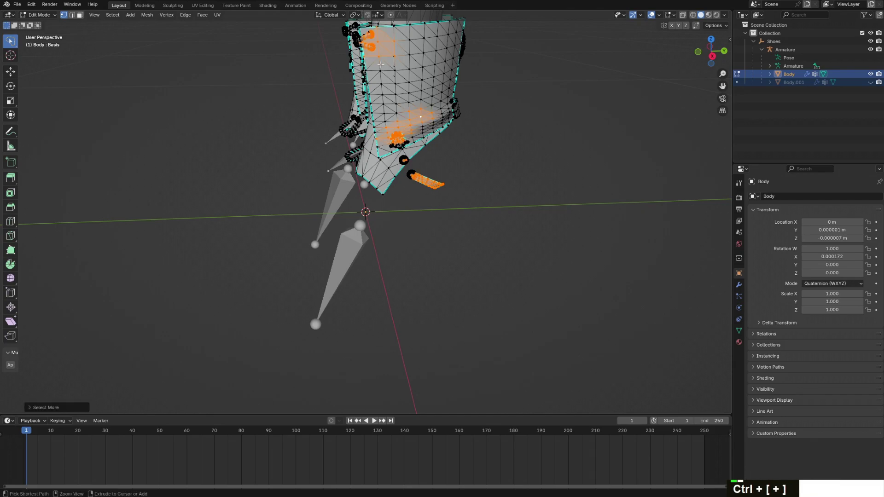
pyautogui.press('ctrl+KP_Add')
pyautogui.press('ctrl+KP_Add')
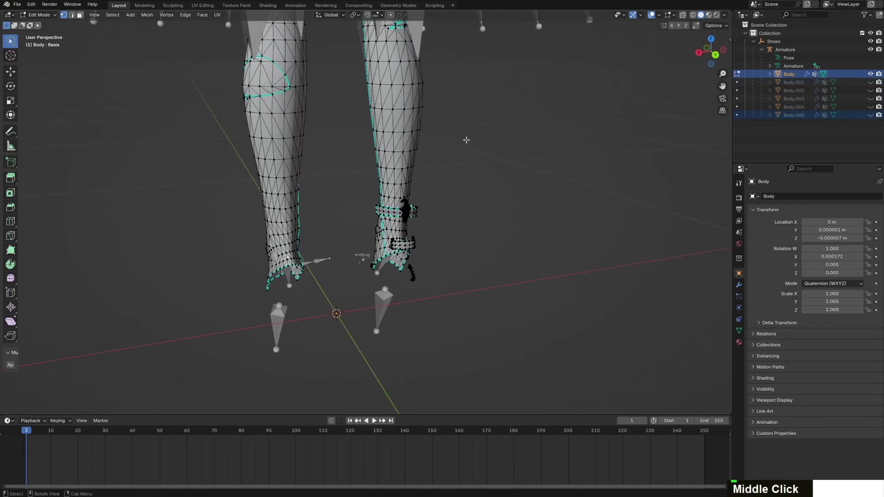
# Select patches on both calves, grow the selection over the complete leg surfaces, and delete the selected vertices
pyautogui.keyDown('shift'); pyautogui.click(286, 139); pyautogui.keyUp('shift')
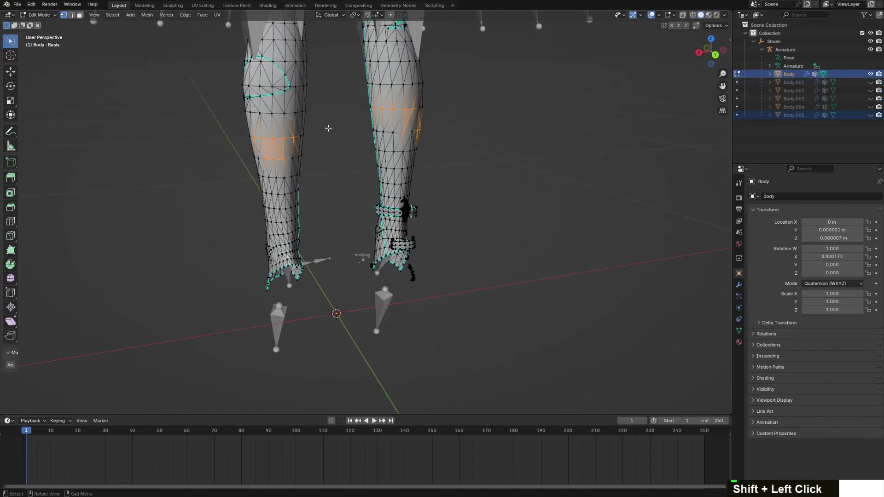
pyautogui.press('ctrl+KP_Add')
pyautogui.press('ctrl+KP_Add')
pyautogui.press('ctrl+KP_Add')
pyautogui.press('ctrl+KP_Add')
pyautogui.press('ctrl+KP_Add')
pyautogui.press('ctrl+KP_Add')
pyautogui.press('ctrl+KP_Add')
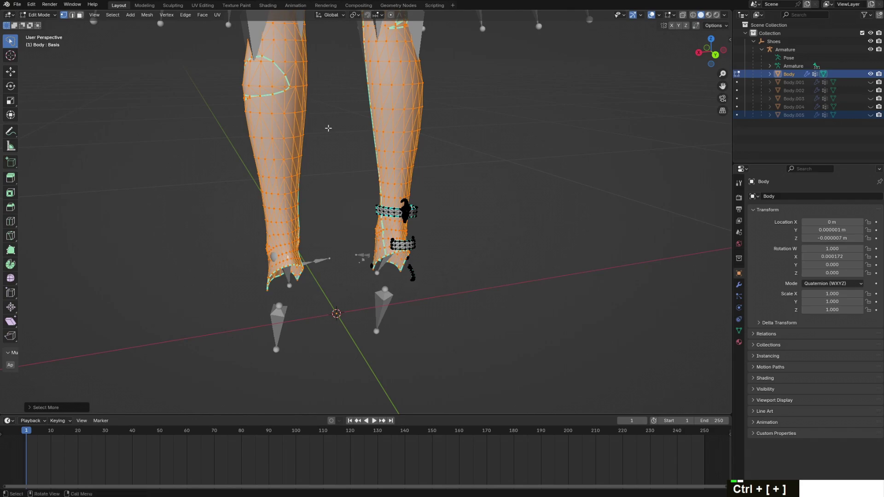
pyautogui.press('Delete')
pyautogui.click(328, 128)
# Select all the remaining ankle strap and buckle vertices, grow the selection, separate it into its own object, and hide that object
pyautogui.scroll(2, 459, 179)
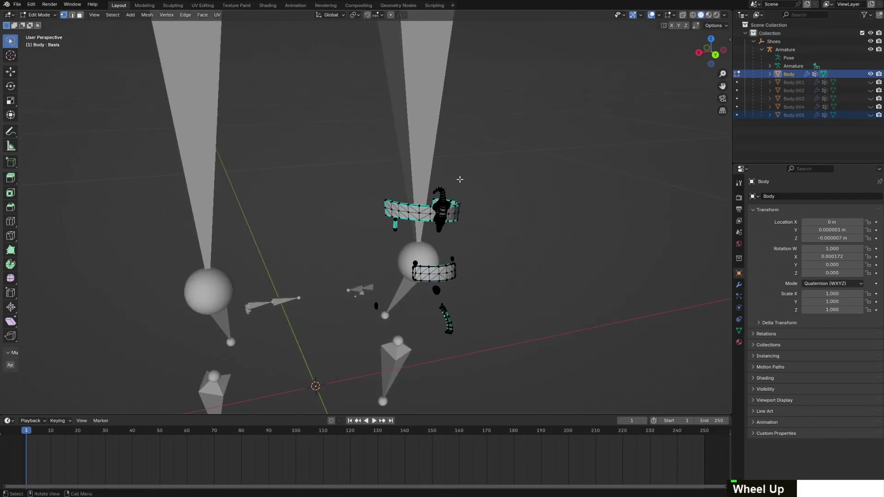
pyautogui.moveTo(319, 187); pyautogui.dragTo(460, 172, button='middle')
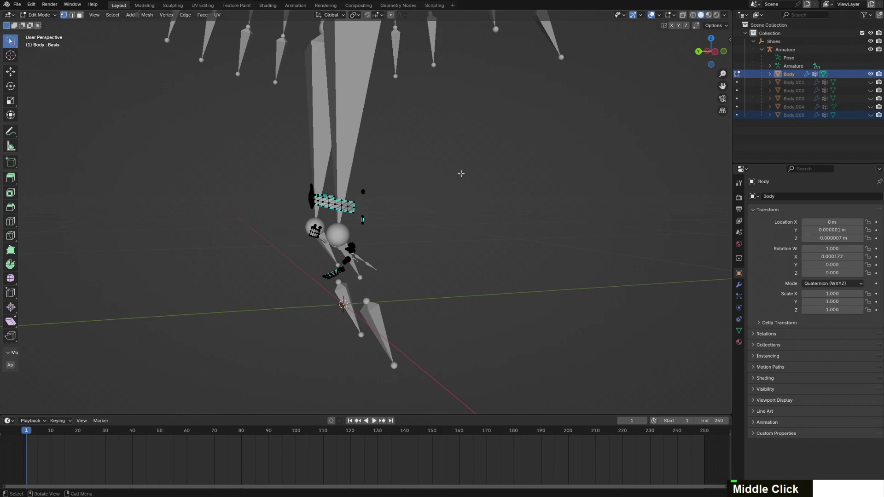
pyautogui.moveTo(470, 161)
pyautogui.keyDown('ctrl'); pyautogui.mouseDown(button='right')
pyautogui.moveTo(489, 252)
pyautogui.moveTo(463, 223)
pyautogui.mouseUp(button='right'); pyautogui.keyUp('ctrl')
pyautogui.press('ctrl+KP_Add')
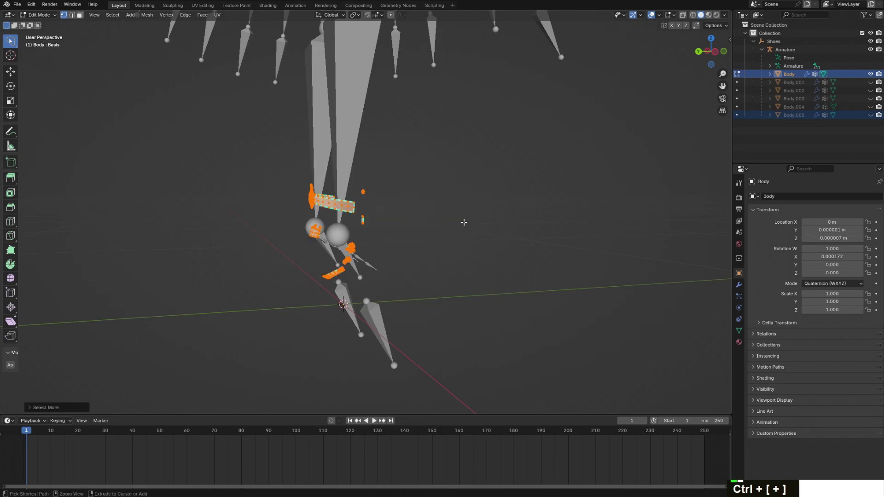
pyautogui.moveTo(464, 223); pyautogui.dragTo(252, 237, button='middle')
pyautogui.scroll(-3, 253, 236)
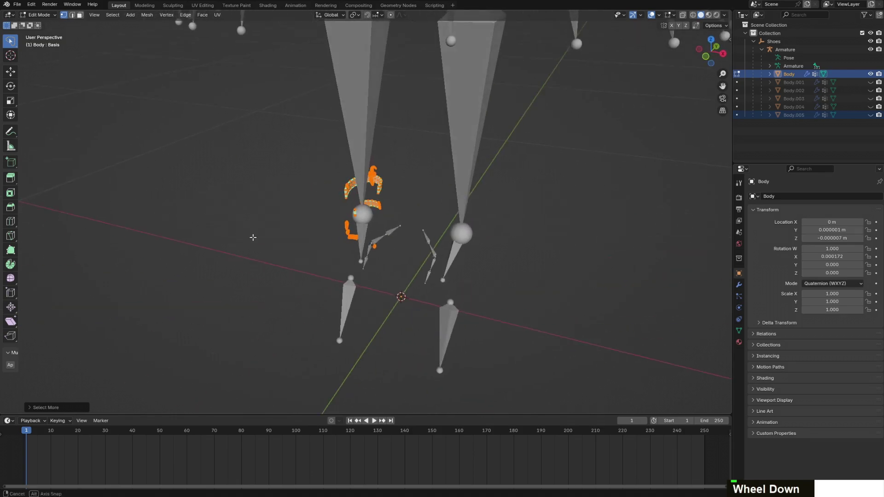
pyautogui.scroll(2, 540, 283)
pyautogui.rightClick(477, 275)
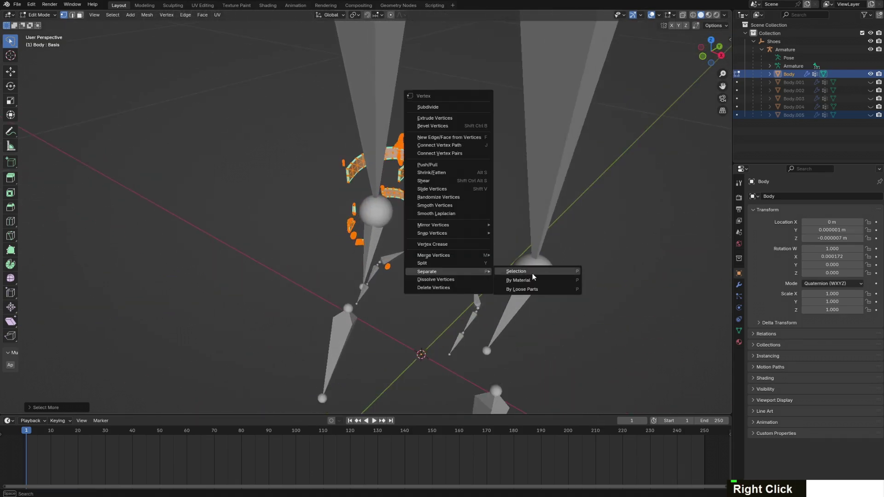
pyautogui.click(499, 275)
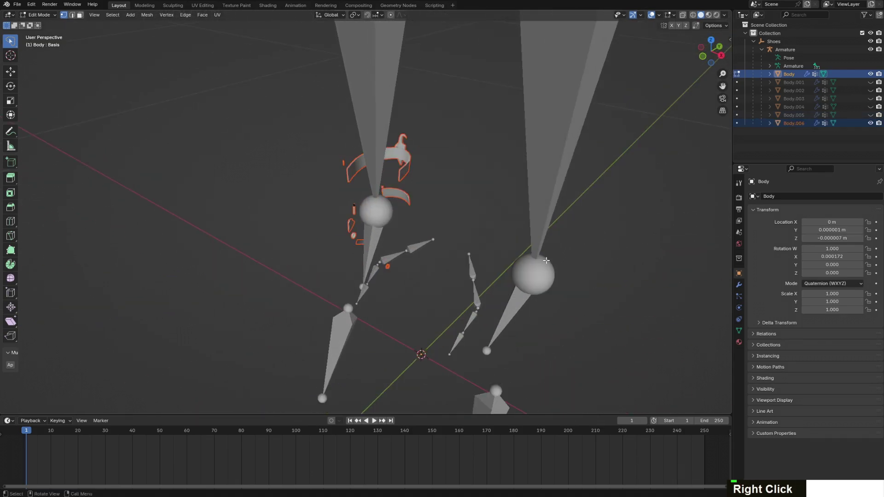
pyautogui.click(871, 123)
# Hide the armature temporarily and examine the rest of the Body mesh for leftover shoe parts around the legs
pyautogui.click(871, 49)
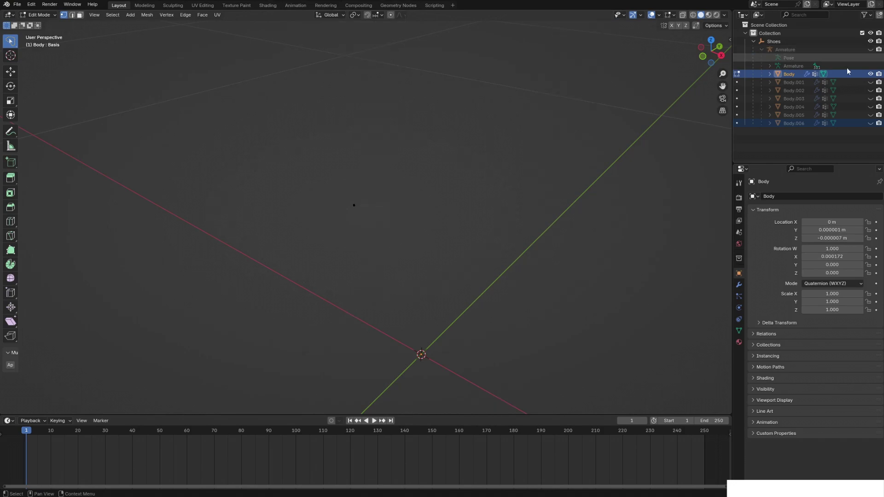
pyautogui.scroll(-1, 528, 183)
pyautogui.scroll(1, 528, 183)
pyautogui.click(871, 50)
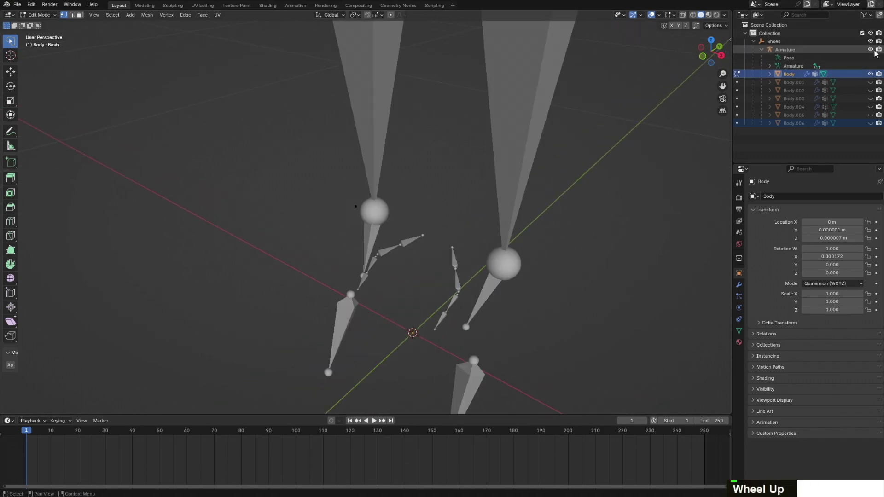
pyautogui.scroll(-3, 533, 245)
pyautogui.scroll(2, 532, 245)
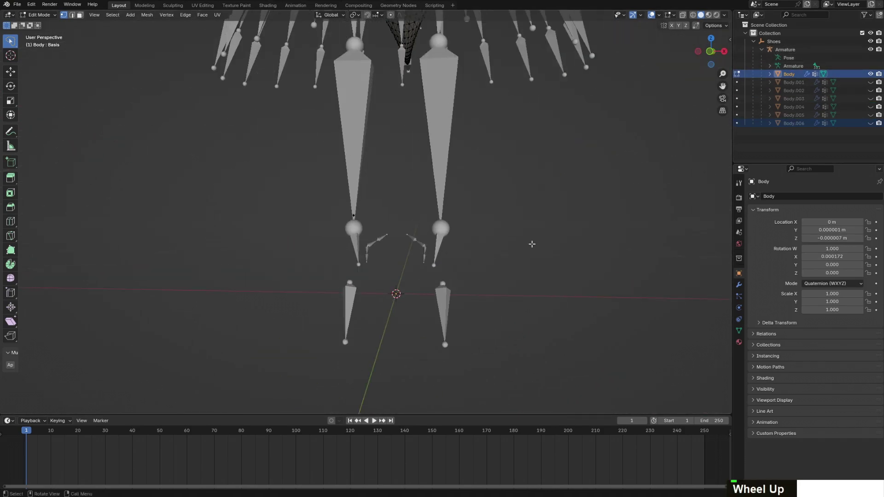
pyautogui.scroll(-3, 378, 230)
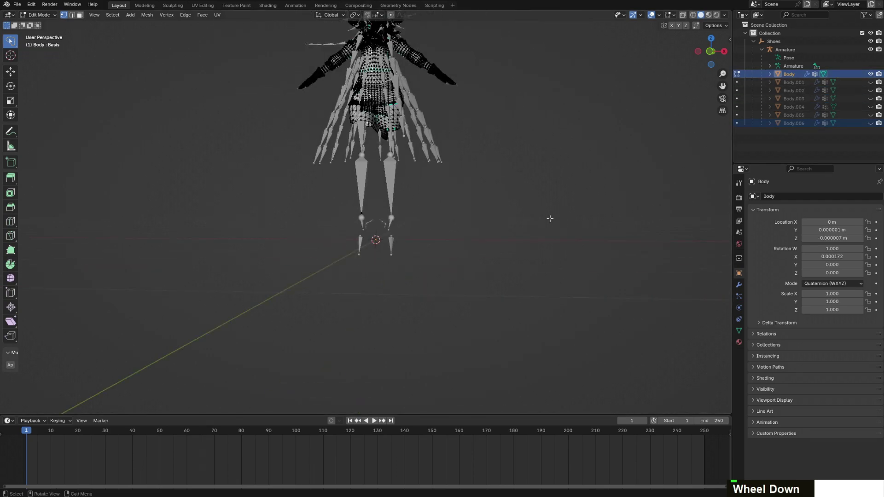
pyautogui.scroll(2, 73, 25)
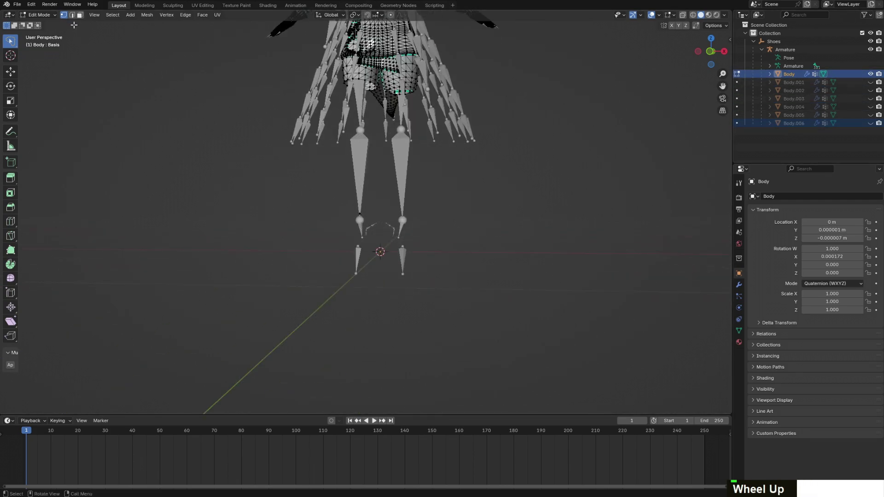
# Return to Object Mode and delete the leftover Body object, keeping the separated boot parts
pyautogui.click(39, 15)
pyautogui.click(38, 29)
pyautogui.scroll(2, 549, 154)
pyautogui.scroll(-2, 634, 124)
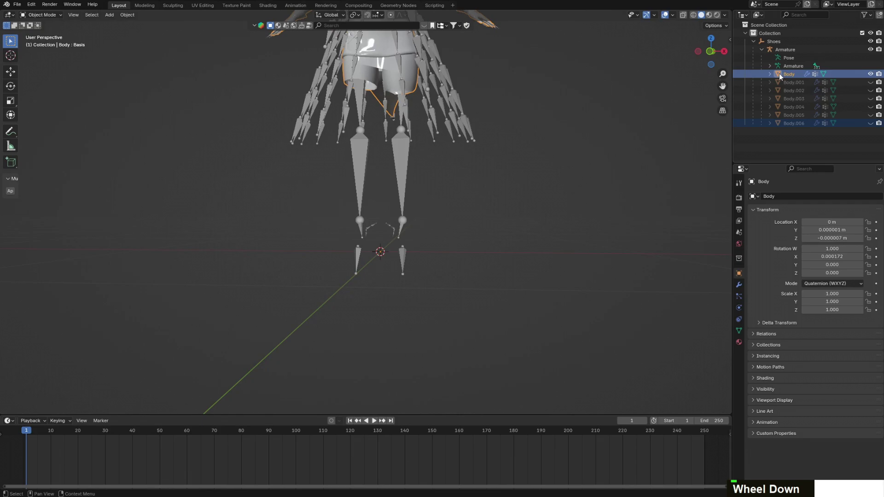
pyautogui.scroll(-4, 465, 81)
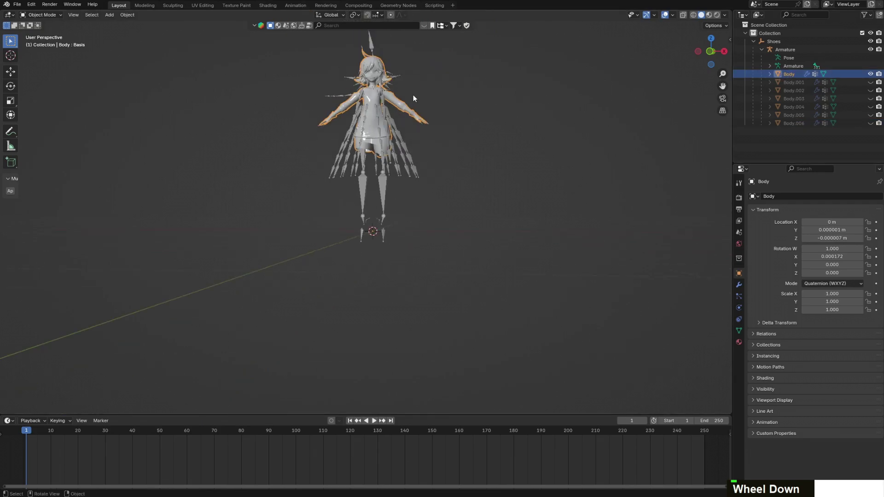
pyautogui.press('Delete')
pyautogui.scroll(3, 413, 73)
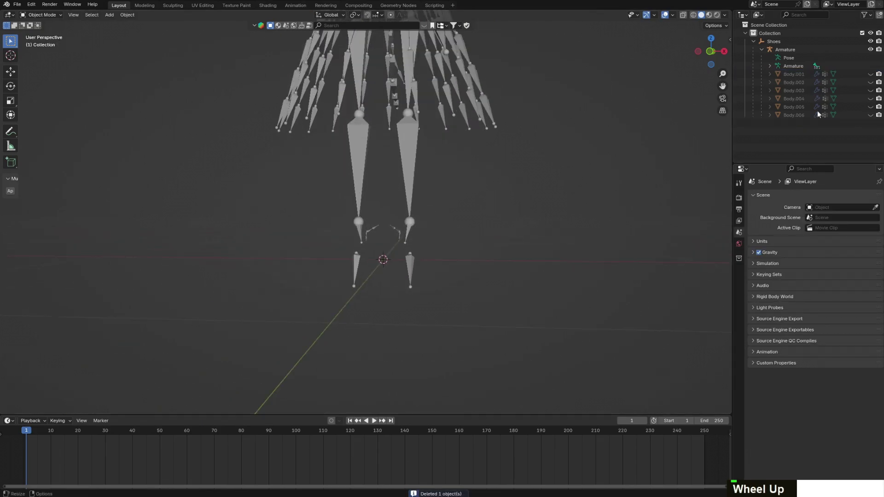
# Unhide Body.001 through Body.006 and go through them one by one to check each boot part
pyautogui.moveTo(872, 76); pyautogui.dragTo(873, 128)
pyautogui.click(795, 75)
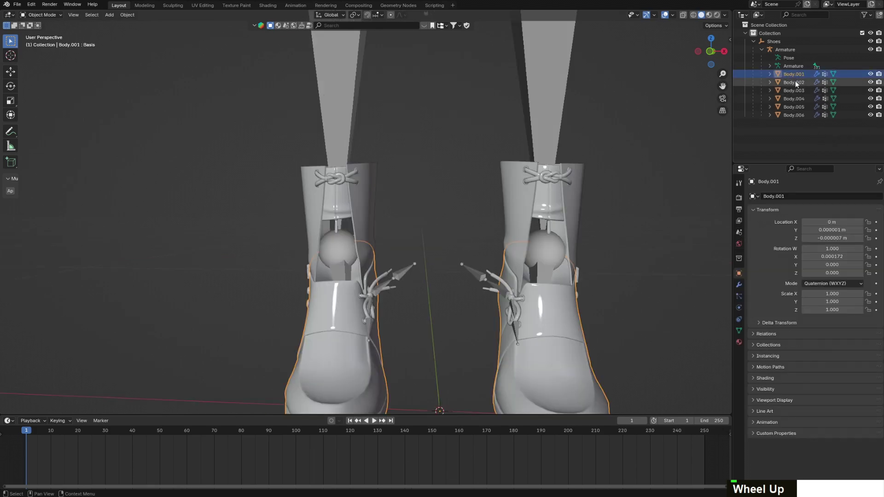
pyautogui.press('Down')
pyautogui.press('Down')
pyautogui.press('Down')
pyautogui.press('Down')
pyautogui.press('Down')
pyautogui.press('Down')
pyautogui.press('Down')
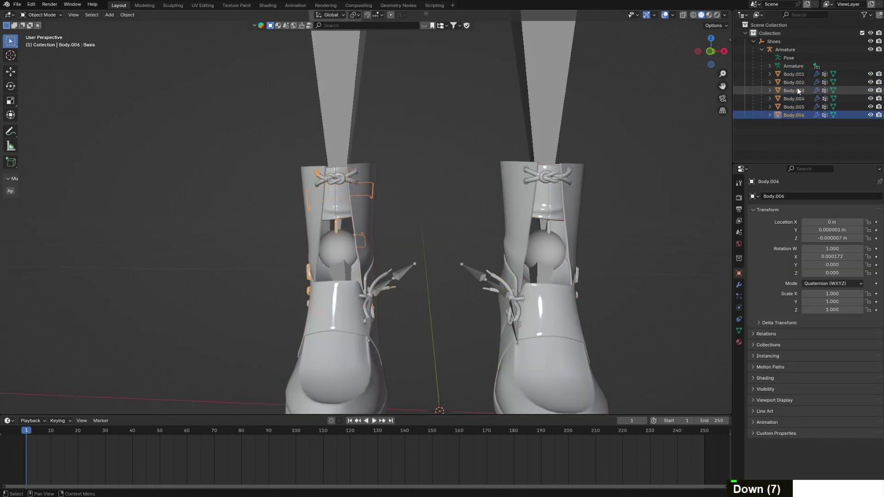
# Select Body.001 through Body.006 with Body.001 as the active object and join them into one mesh
pyautogui.press('Up')
pyautogui.press('Up')
pyautogui.press('Up')
pyautogui.press('Up')
pyautogui.press('Up')
pyautogui.keyDown('shift'); pyautogui.click(796, 115); pyautogui.keyUp('shift')
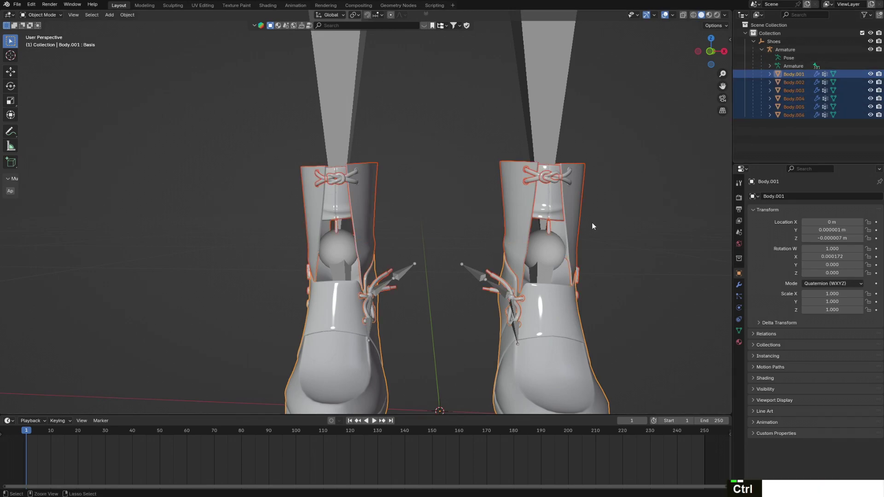
pyautogui.hotkey('ctrl', 'j')
pyautogui.scroll(-3, 596, 231)
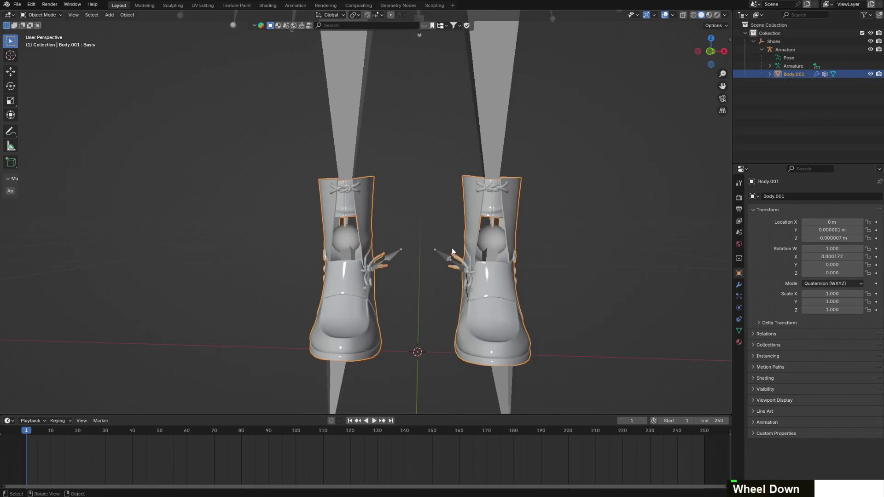
# Examine the joined boots and the armature from the side and the front, and deselect the mesh
pyautogui.moveTo(595, 231); pyautogui.dragTo(413, 254, button='middle')
pyautogui.scroll(3, 443, 204)
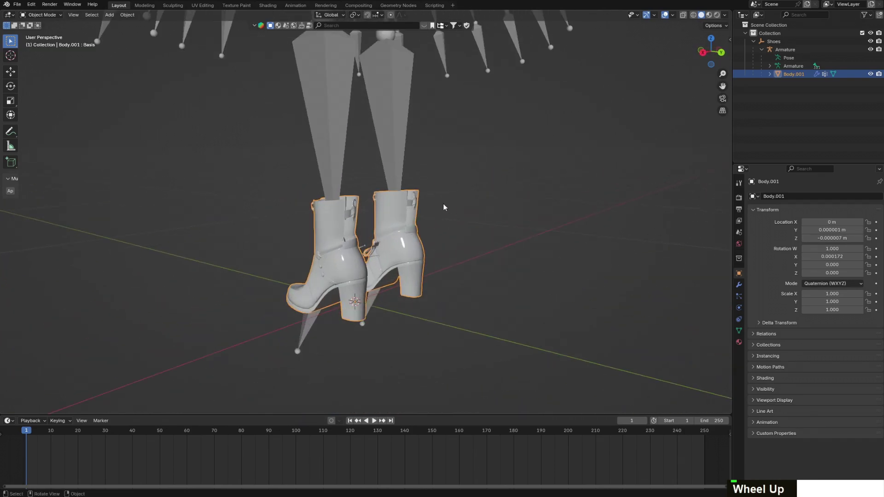
pyautogui.scroll(-4, 430, 204)
pyautogui.scroll(3, 430, 203)
pyautogui.scroll(-3, 474, 202)
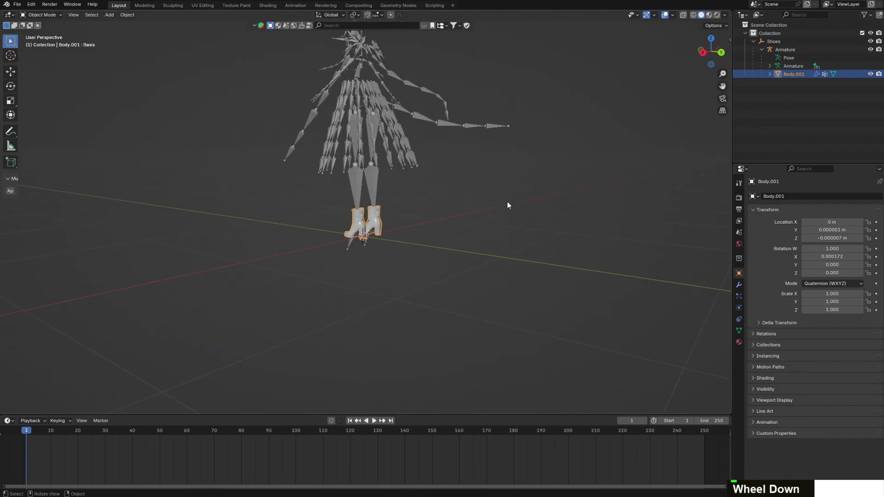
pyautogui.moveTo(509, 203); pyautogui.dragTo(580, 96, button='middle')
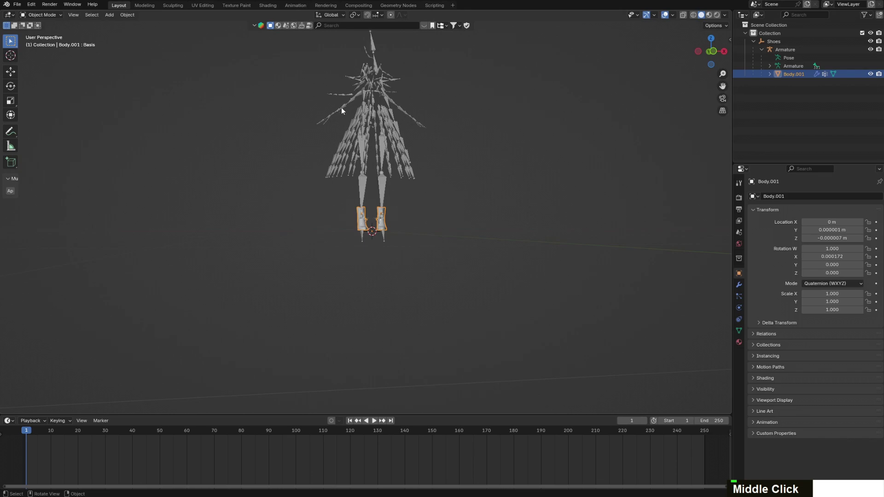
pyautogui.scroll(4, 411, 159)
pyautogui.click(521, 177)
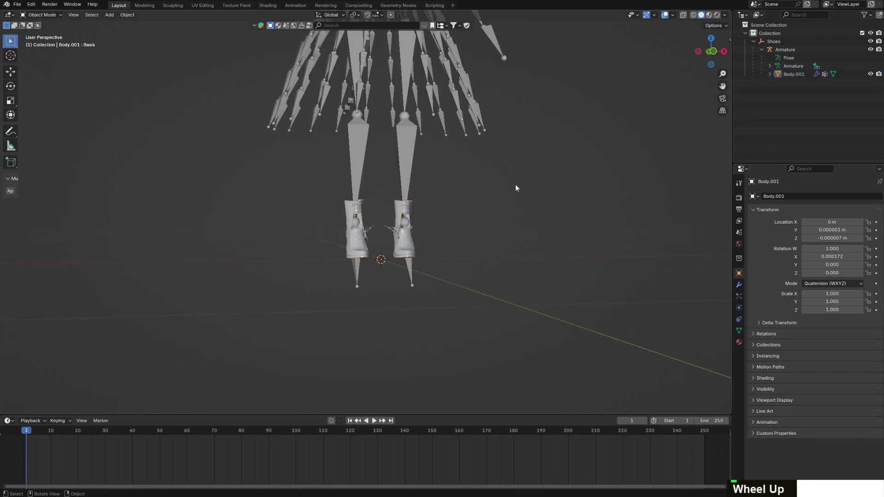
pyautogui.scroll(-4, 513, 188)
pyautogui.scroll(5, 600, 268)
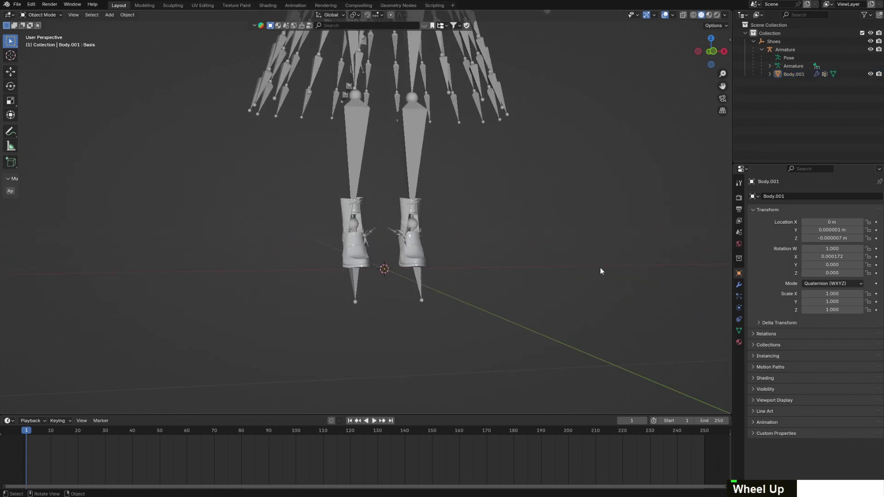
# Show the joined boots' mesh data, start an FBX export, and turn off Apply Modifiers in its geometry settings
pyautogui.click(739, 331)
pyautogui.click(17, 4)
pyautogui.moveTo(30, 129)
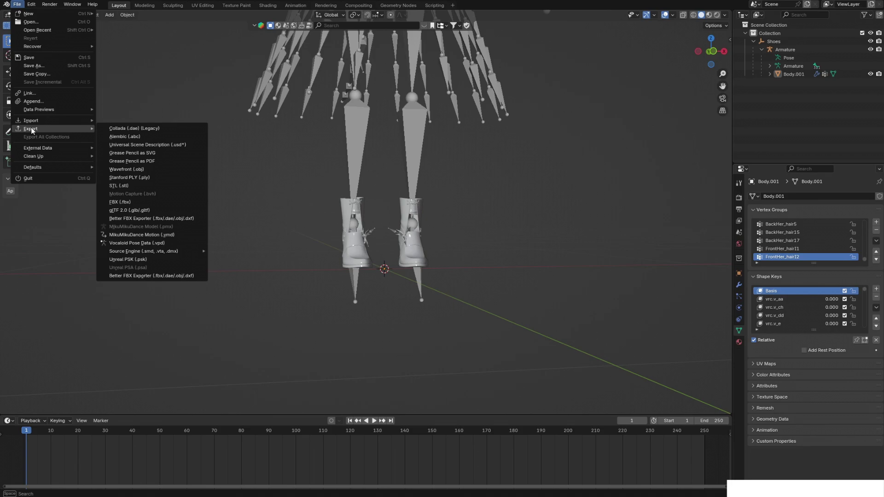
pyautogui.click(124, 203)
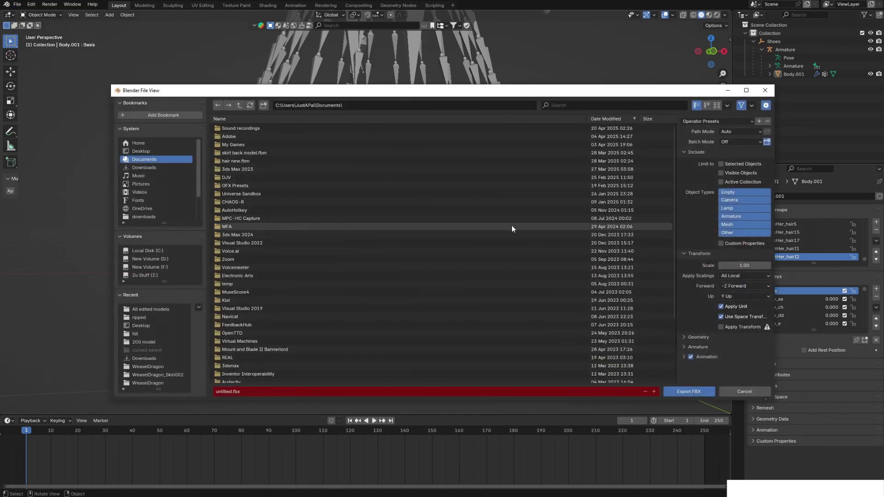
pyautogui.click(686, 346)
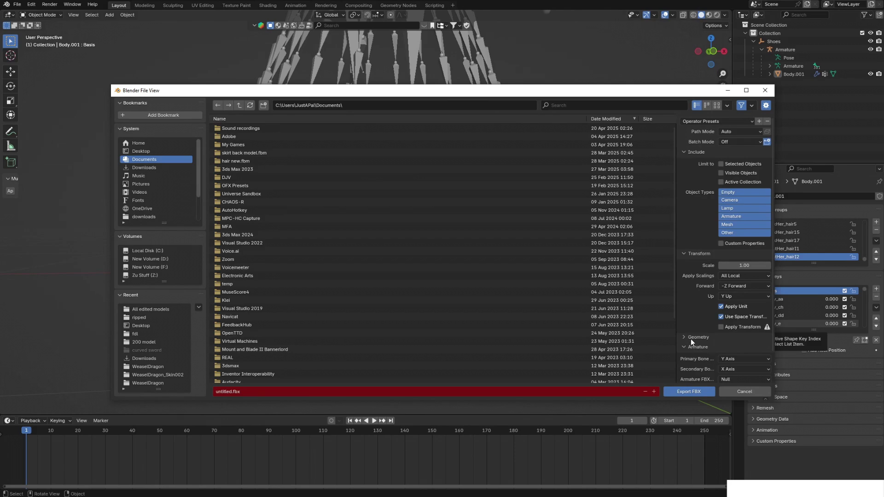
pyautogui.scroll(-2, 691, 338)
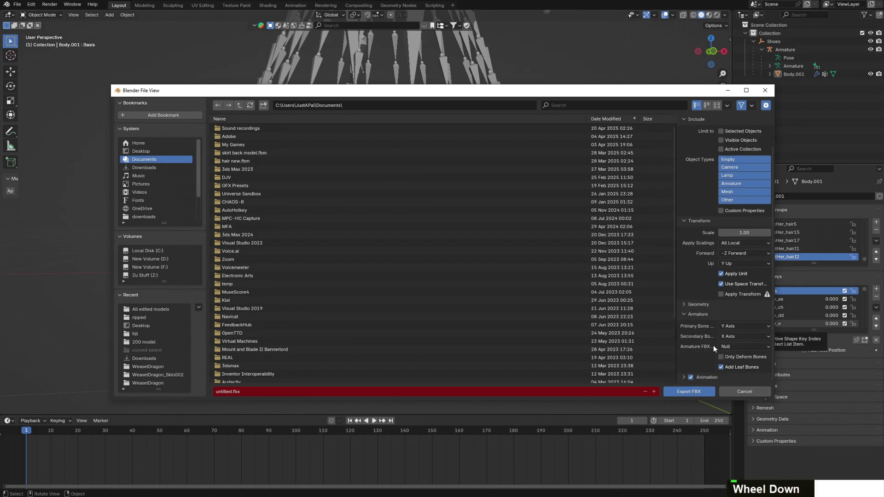
pyautogui.click(683, 305)
pyautogui.scroll(-4, 700, 307)
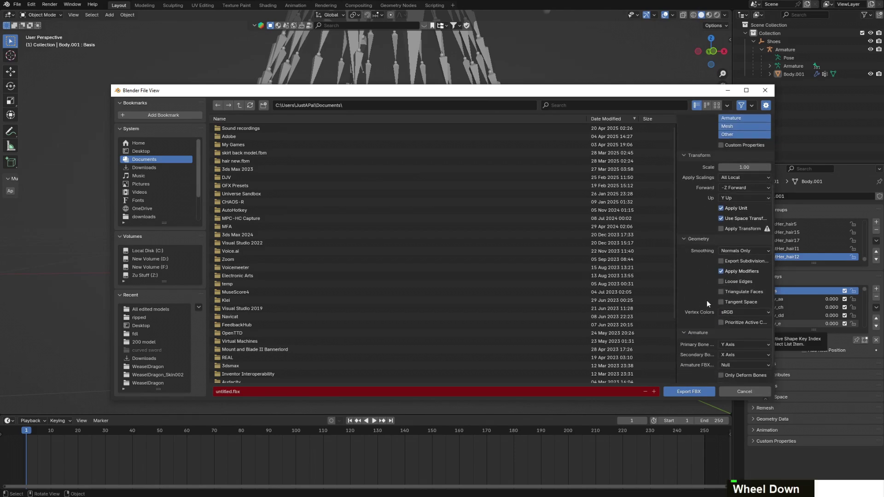
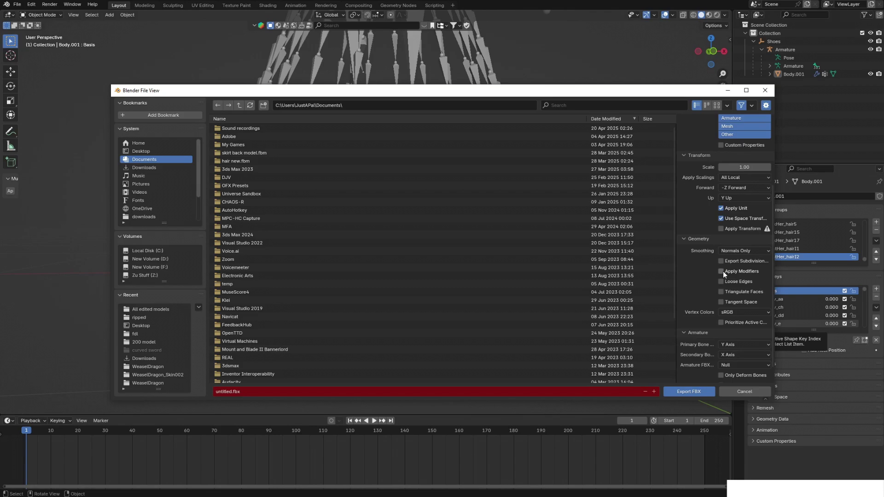
# Export the boots as an FBX file named "Shoes to use" into the All edited models folder
pyautogui.click(177, 309)
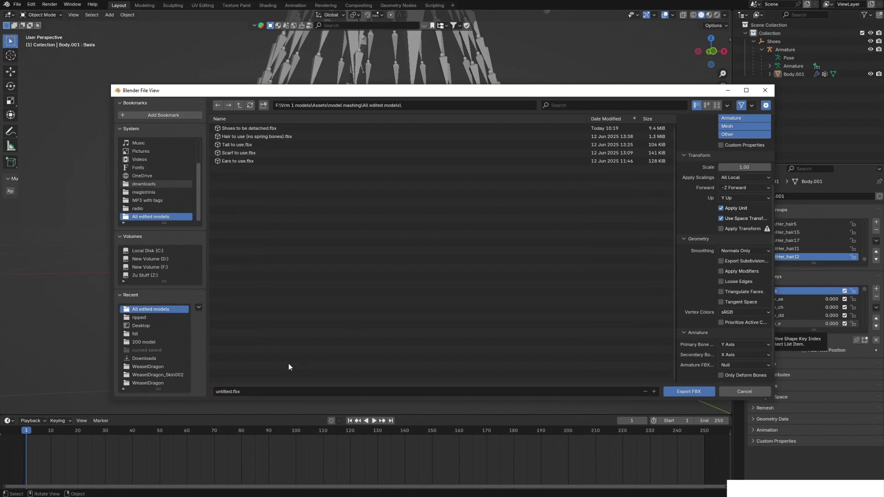
pyautogui.click(263, 390)
pyautogui.write('Sho')
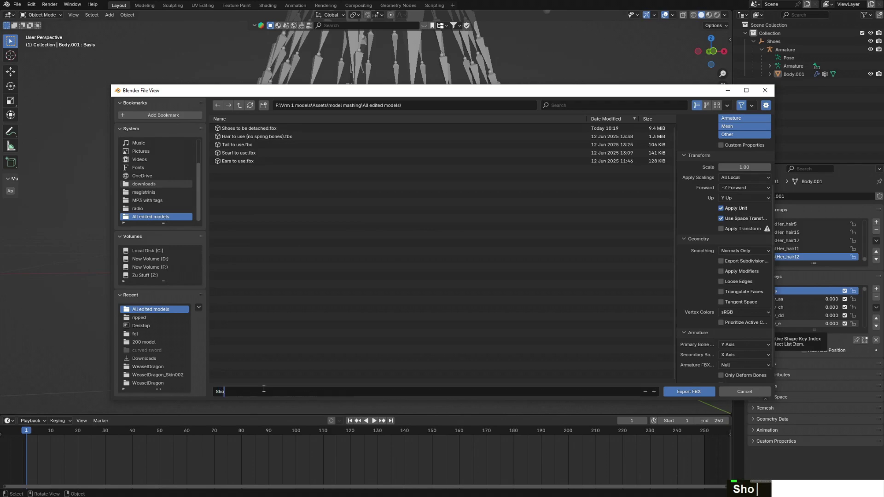
pyautogui.write('es to use')
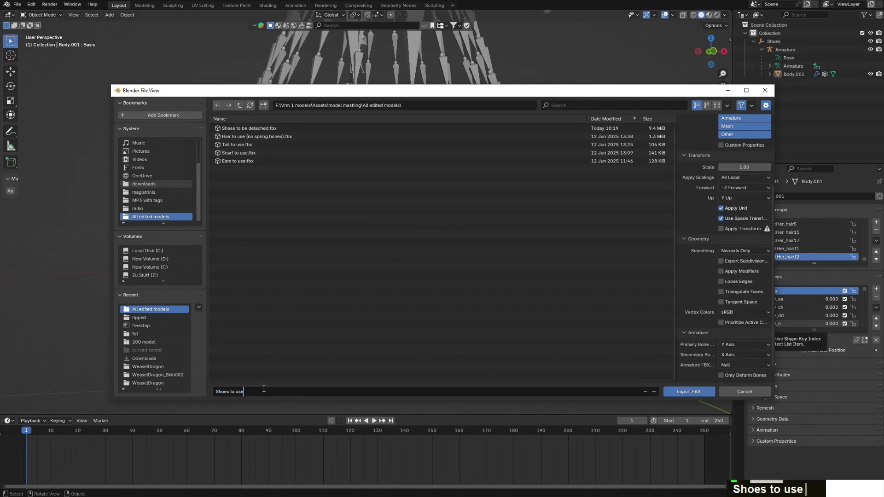
pyautogui.press('Return')
pyautogui.click(705, 390)
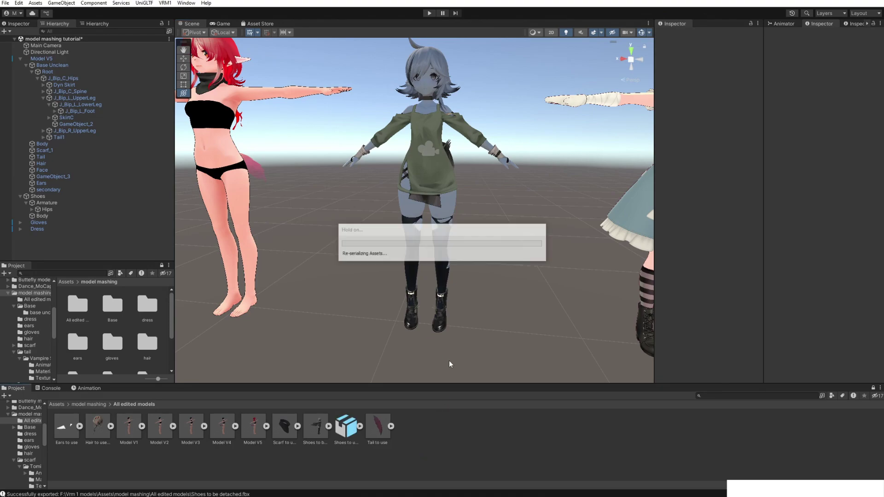
# Switch to Unity and add the exported Shoes to use model from All edited models to the scene hierarchy
pyautogui.moveTo(350, 430); pyautogui.dragTo(141, 255)
pyautogui.scroll(-3, 352, 301)
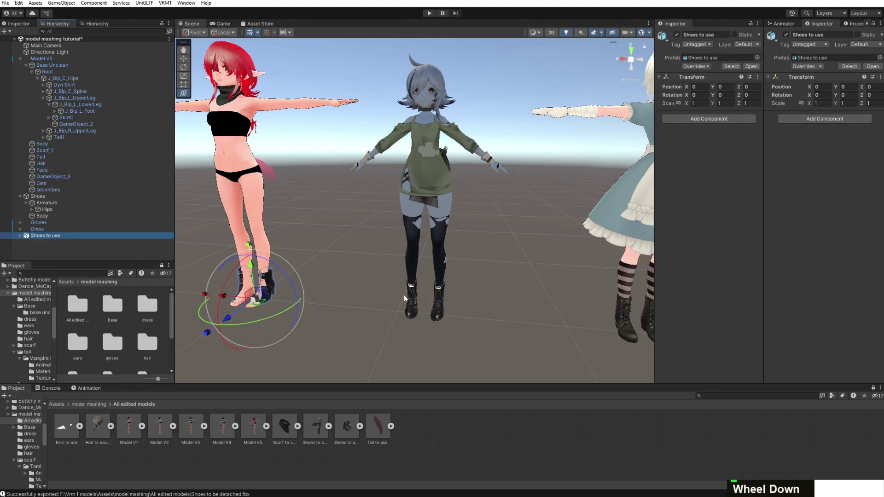
pyautogui.moveTo(536, 239); pyautogui.dragTo(500, 254, button='middle')
pyautogui.scroll(6, 502, 249)
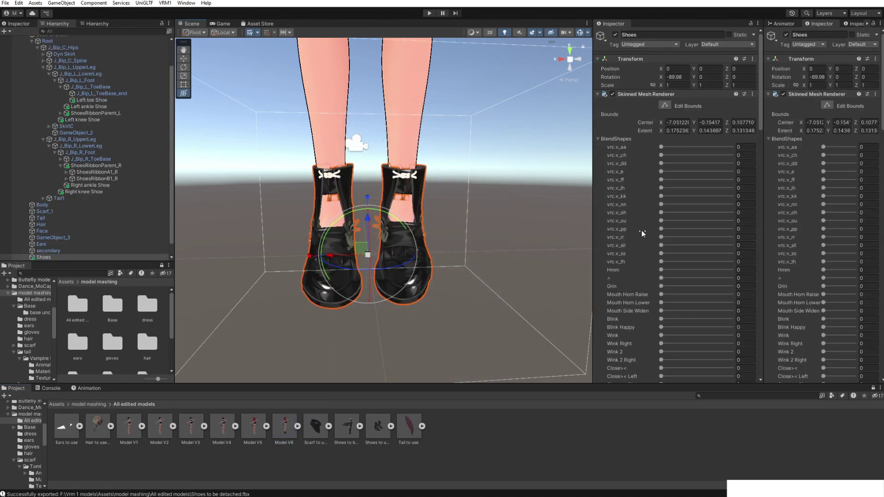
# Examine the blend shapes in the Shoes object's Skinned Mesh Renderer
pyautogui.scroll(-10, 654, 223)
pyautogui.scroll(10, 652, 226)
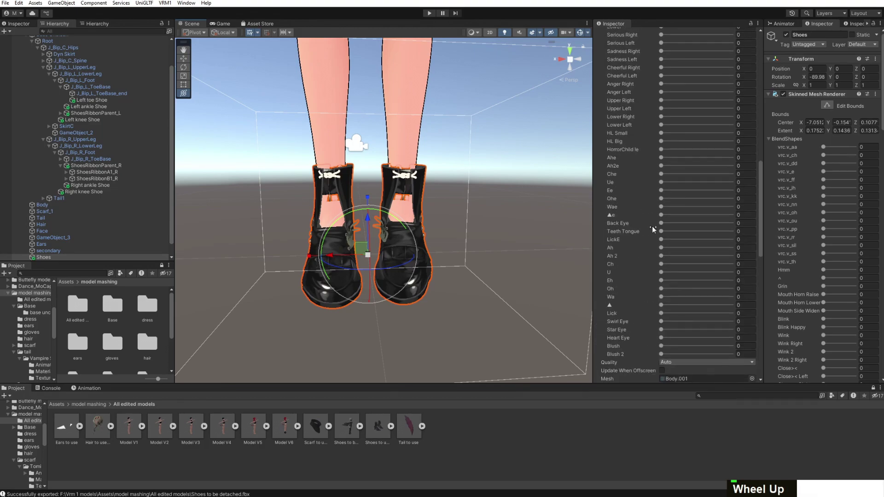
pyautogui.moveTo(661, 189)
pyautogui.mouseDown()
pyautogui.moveTo(771, 192)
pyautogui.moveTo(662, 192)
pyautogui.mouseUp()
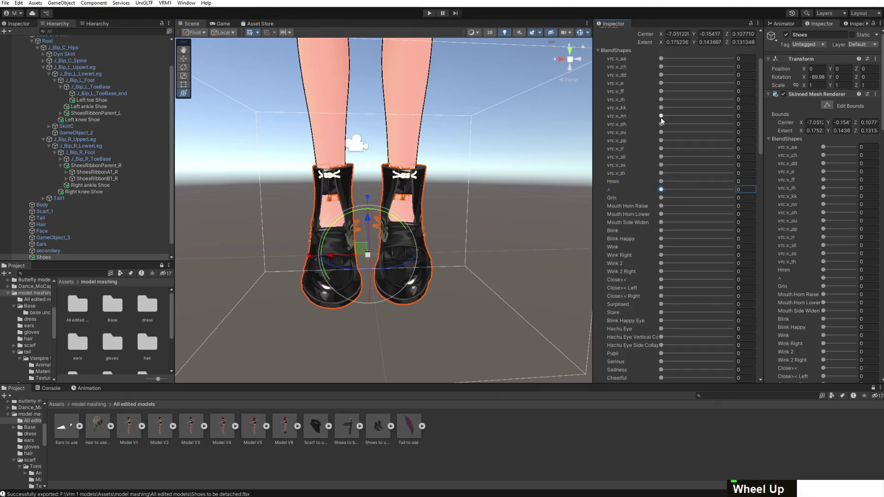
pyautogui.moveTo(661, 117); pyautogui.dragTo(630, 118)
pyautogui.moveTo(813, 124); pyautogui.dragTo(613, 118)
pyautogui.scroll(-10, 681, 138)
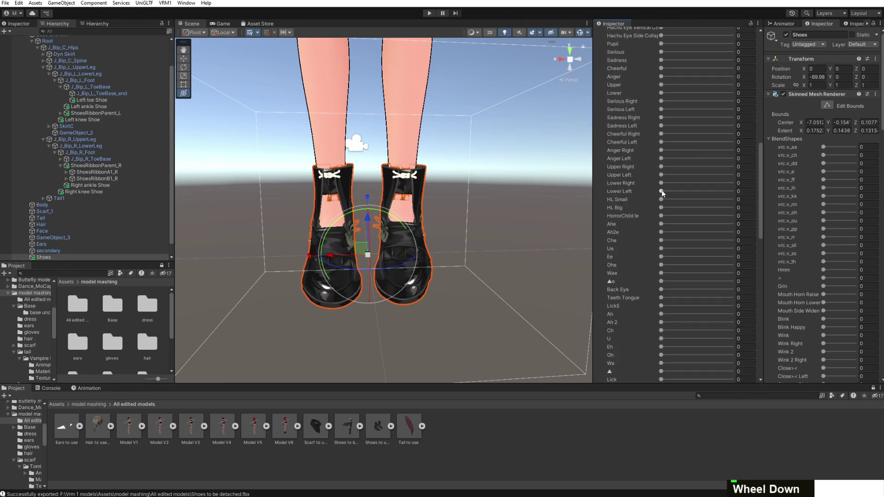
pyautogui.moveTo(662, 191); pyautogui.dragTo(882, 204)
pyautogui.scroll(-5, 626, 242)
pyautogui.scroll(-3, 625, 240)
pyautogui.scroll(2, 69, 138)
# Review the VRM 1.0 export settings for Model V5 and close the export window without exporting
pyautogui.click(42, 59)
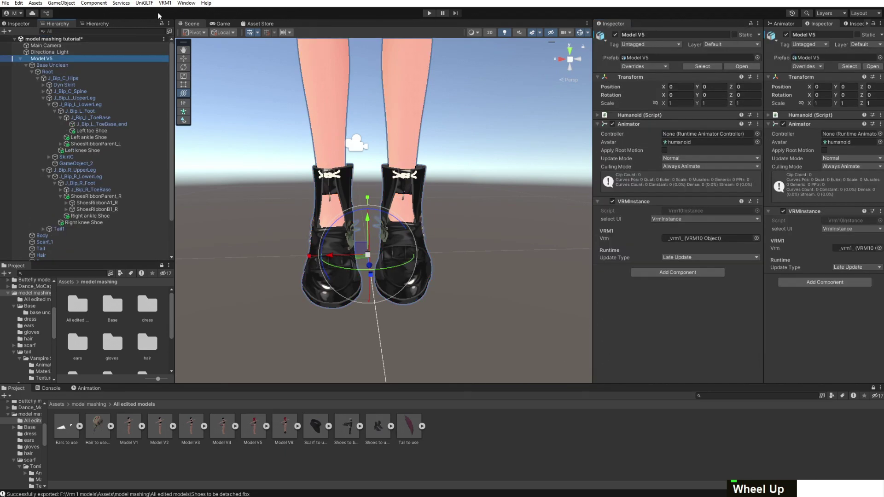
pyautogui.click(165, 3)
pyautogui.click(168, 13)
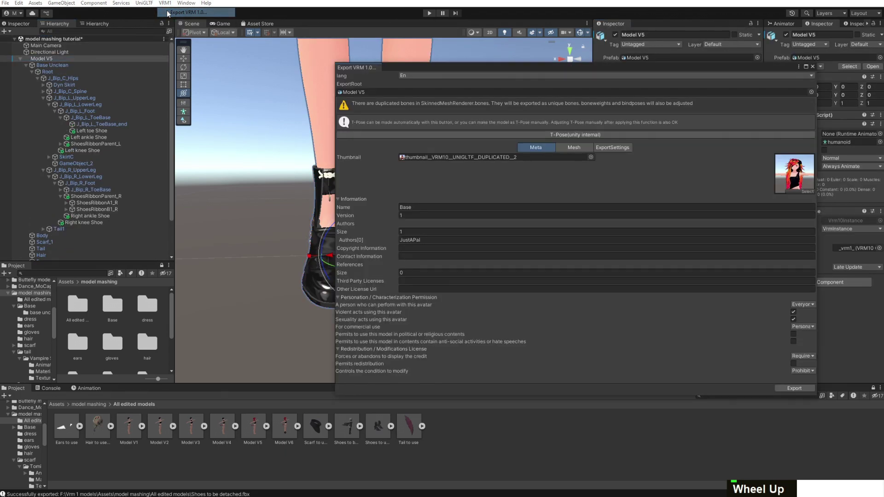
pyautogui.click(617, 147)
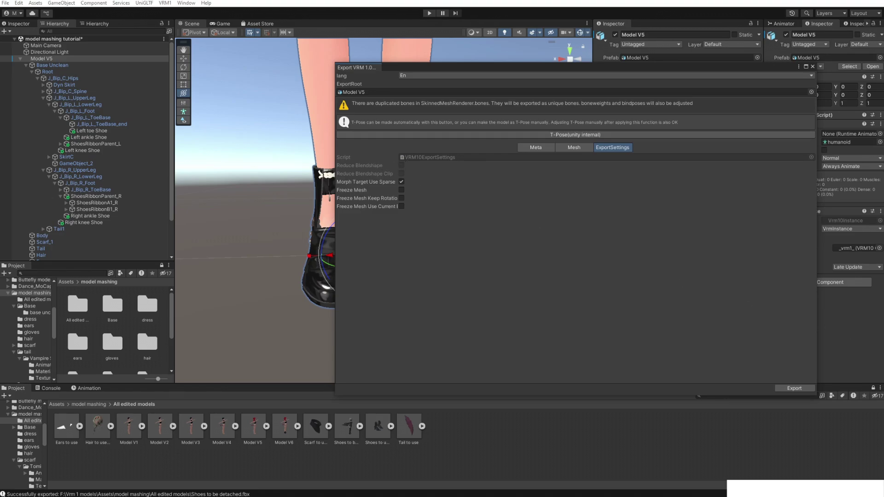
pyautogui.click(813, 67)
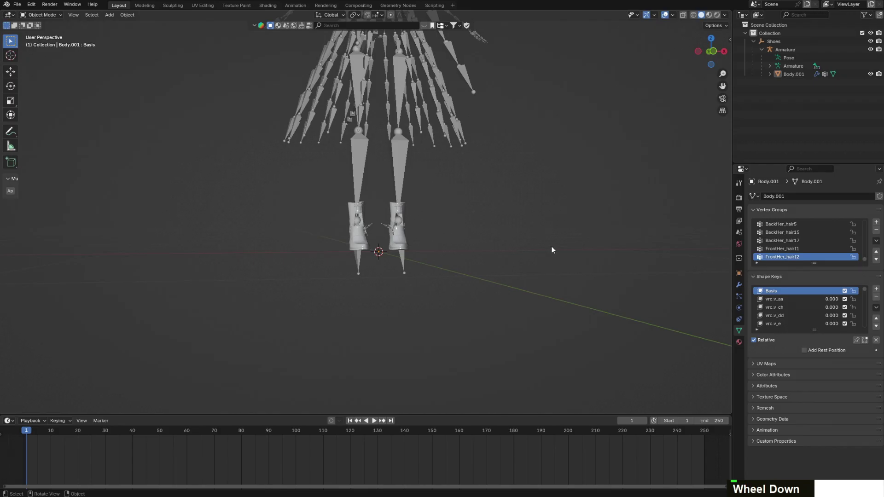
# Switch to Blender and delete all shape keys from the boots' Body.001 mesh, starting with Blush 2 and ending with Basis
pyautogui.scroll(4, 551, 244)
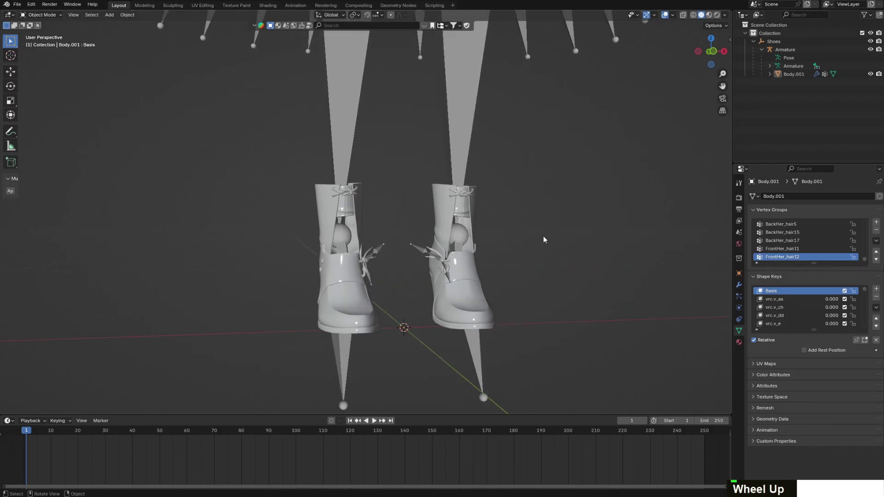
pyautogui.scroll(-3, 543, 236)
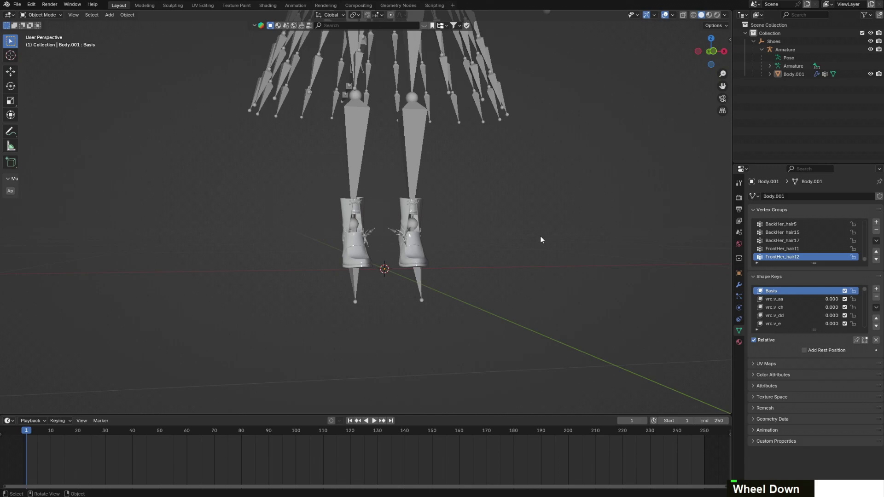
pyautogui.scroll(2, 385, 225)
pyautogui.scroll(-3, 415, 219)
pyautogui.scroll(4, 461, 235)
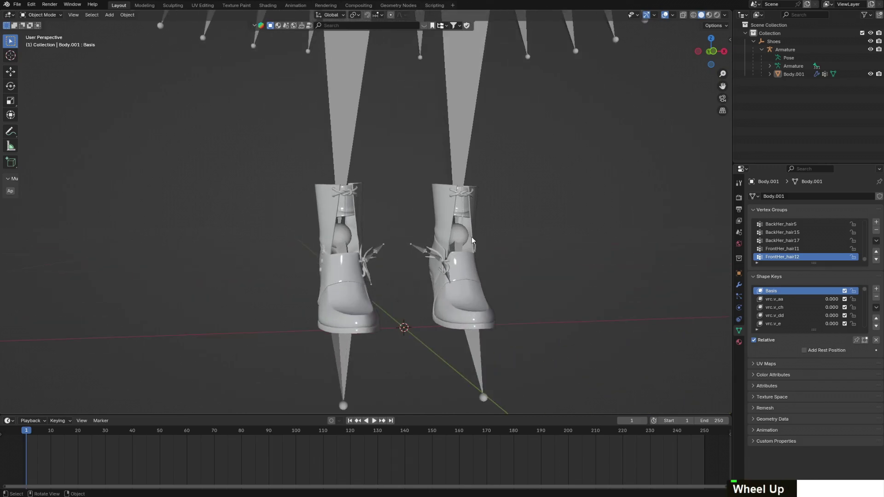
pyautogui.scroll(-5, 785, 299)
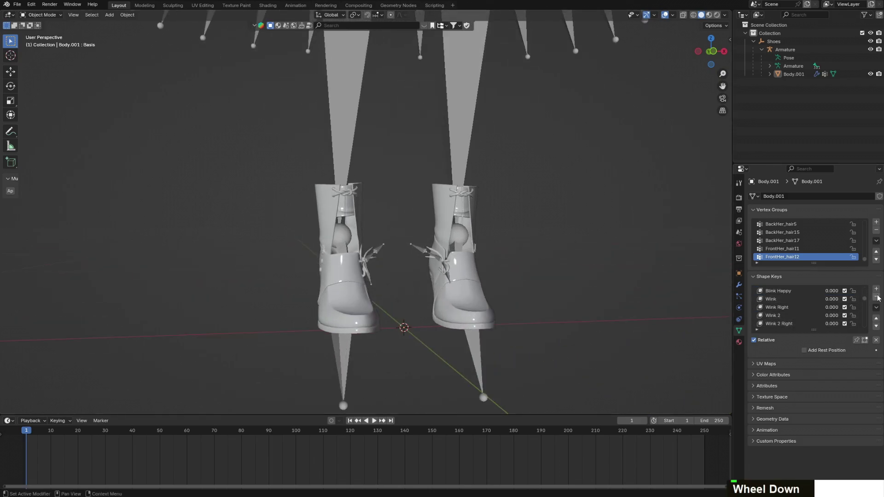
pyautogui.scroll(-4, 867, 301)
pyautogui.scroll(-6, 821, 297)
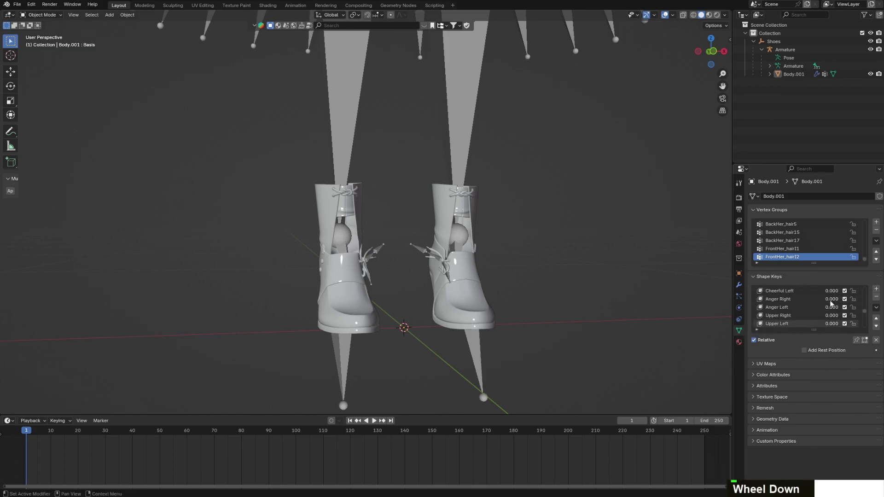
pyautogui.click(801, 324)
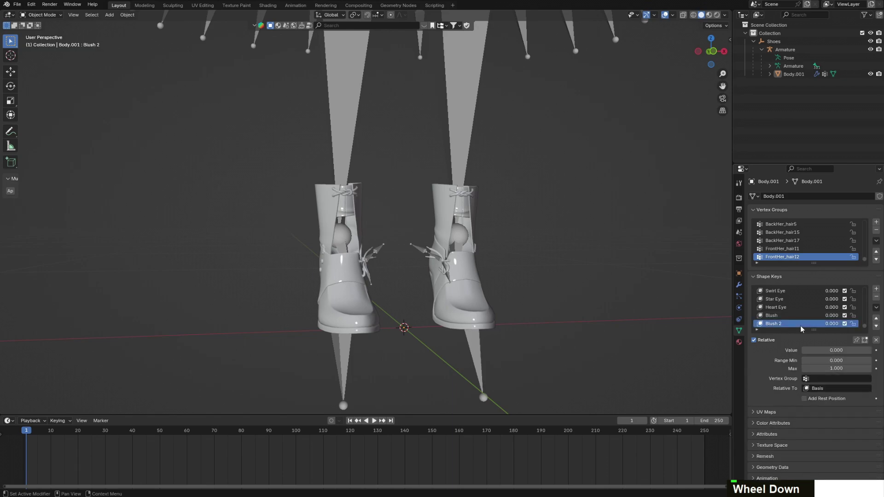
pyautogui.doubleClick(875, 298)
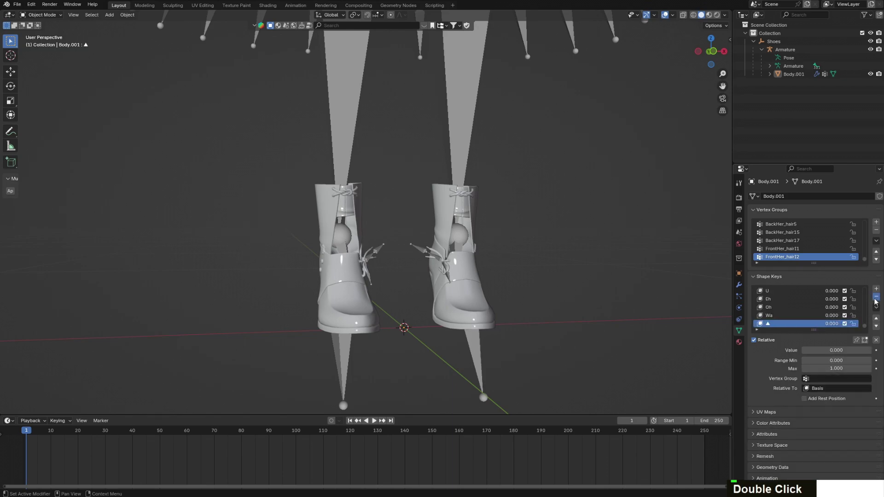
pyautogui.click(875, 299)
pyautogui.click(875, 299)
pyautogui.click(875, 299)
pyautogui.click(875, 299)
pyautogui.click(875, 299)
pyautogui.click(875, 299)
pyautogui.click(875, 299)
pyautogui.click(875, 298)
pyautogui.click(876, 299)
pyautogui.click(876, 299)
pyautogui.click(876, 299)
pyautogui.click(876, 300)
pyautogui.click(875, 299)
pyautogui.click(876, 299)
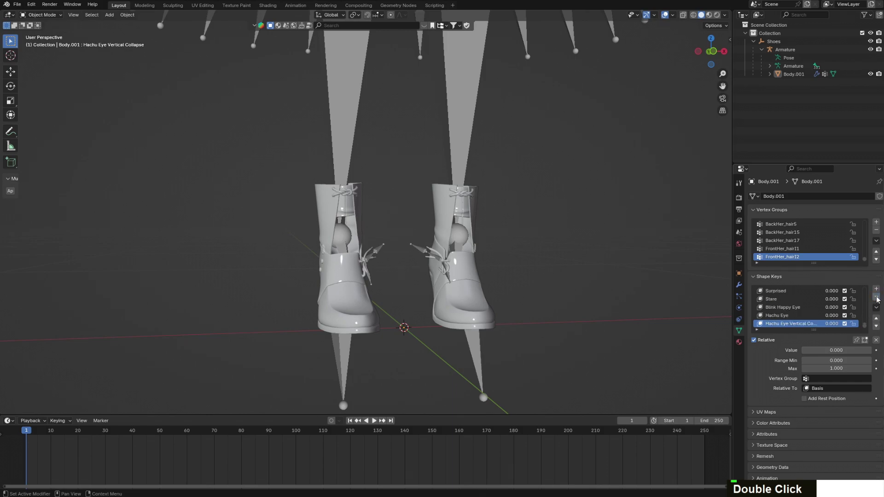
pyautogui.click(876, 300)
pyautogui.click(876, 299)
pyautogui.click(876, 298)
pyautogui.click(876, 298)
pyautogui.click(876, 299)
pyautogui.click(876, 298)
pyautogui.click(876, 298)
pyautogui.click(876, 298)
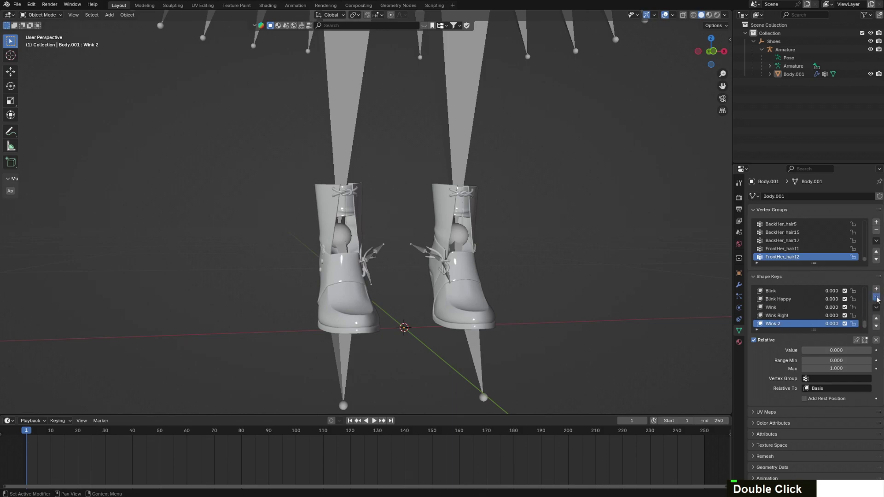
pyautogui.click(877, 299)
pyautogui.click(877, 298)
pyautogui.click(876, 299)
pyautogui.click(876, 298)
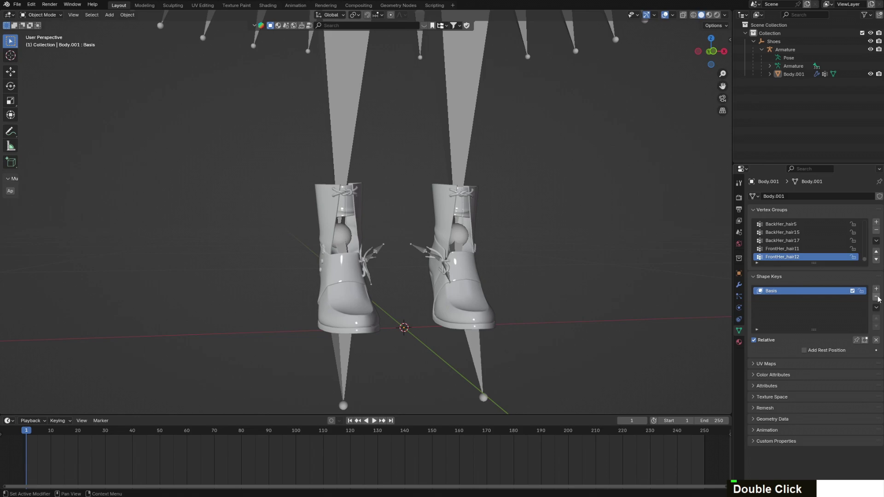
pyautogui.click(876, 299)
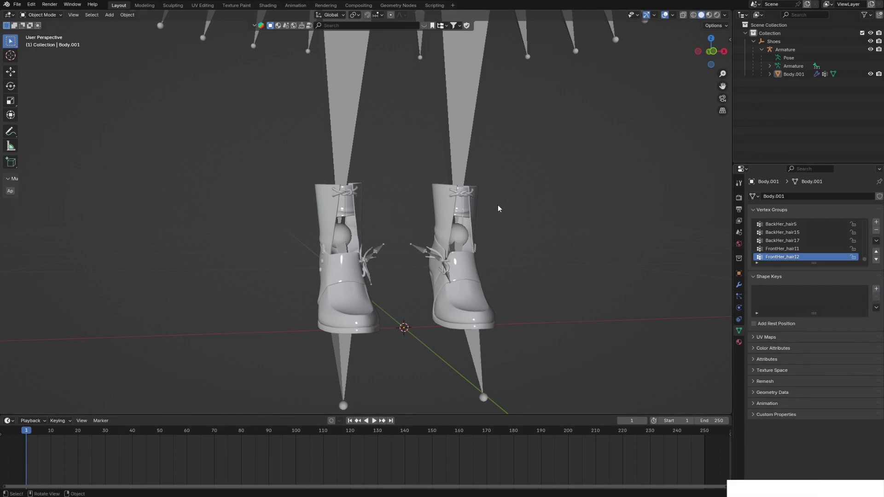
# Export the boots and their armature again in FBX format
pyautogui.click(17, 5)
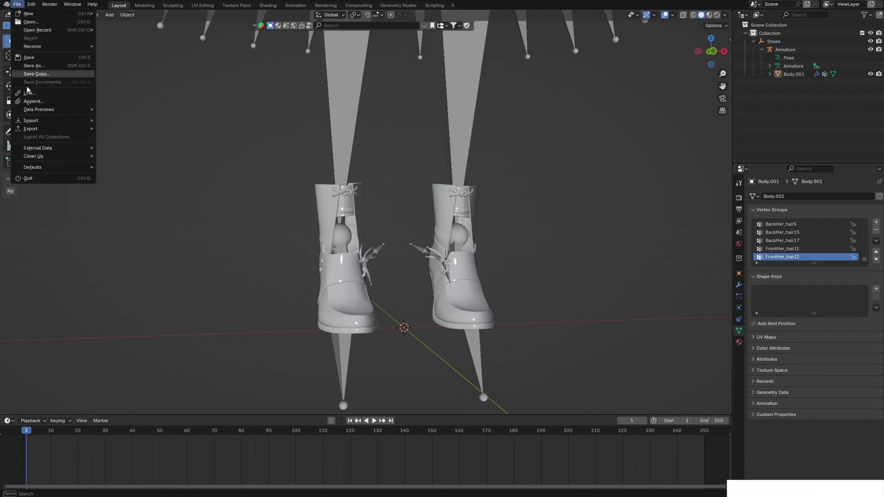
pyautogui.moveTo(32, 128)
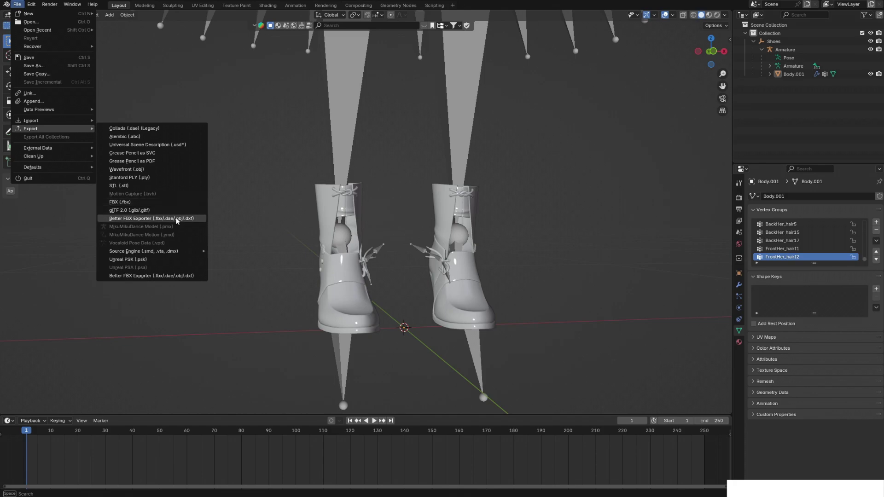
pyautogui.click(166, 202)
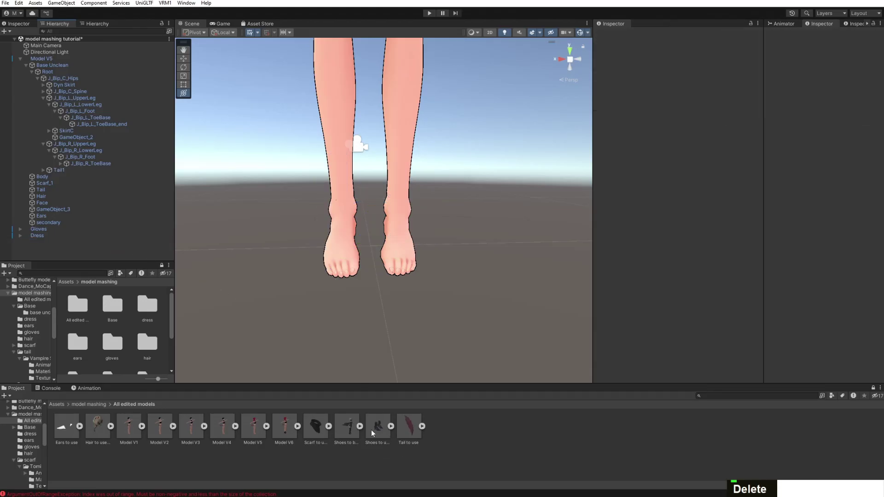
# Switch to Unity and add the Shoes to use model from All edited models to the scene hierarchy
pyautogui.moveTo(168, 291); pyautogui.dragTo(112, 247)
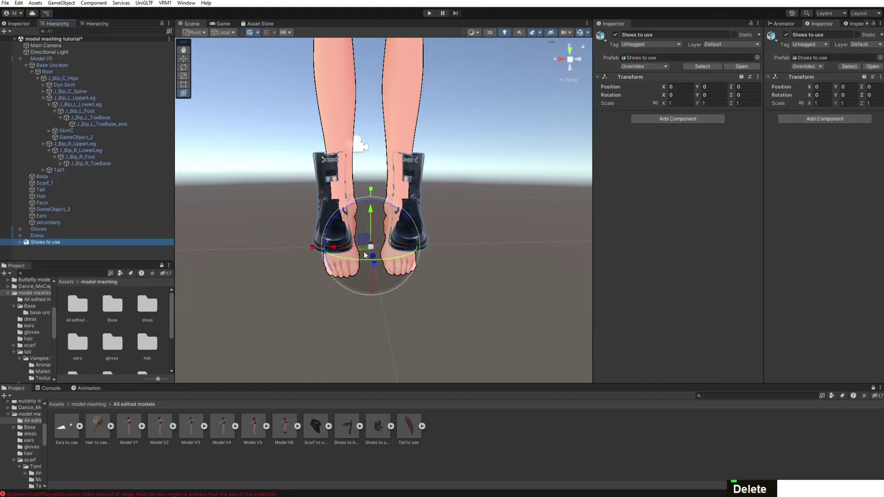
pyautogui.scroll(2, 377, 251)
pyautogui.scroll(1, 377, 251)
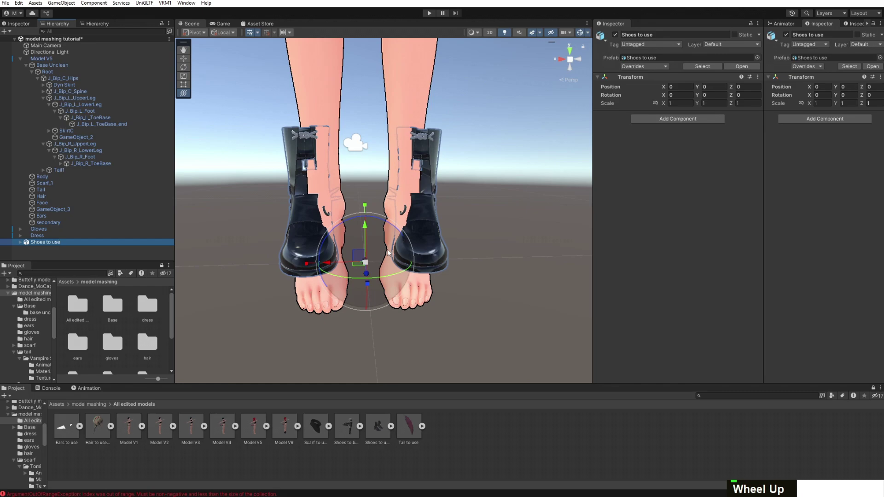
# Expand the Shoes to use object in the hierarchy and unpack its prefab completely
pyautogui.click(20, 243)
pyautogui.scroll(-1, 32, 248)
pyautogui.rightClick(35, 241)
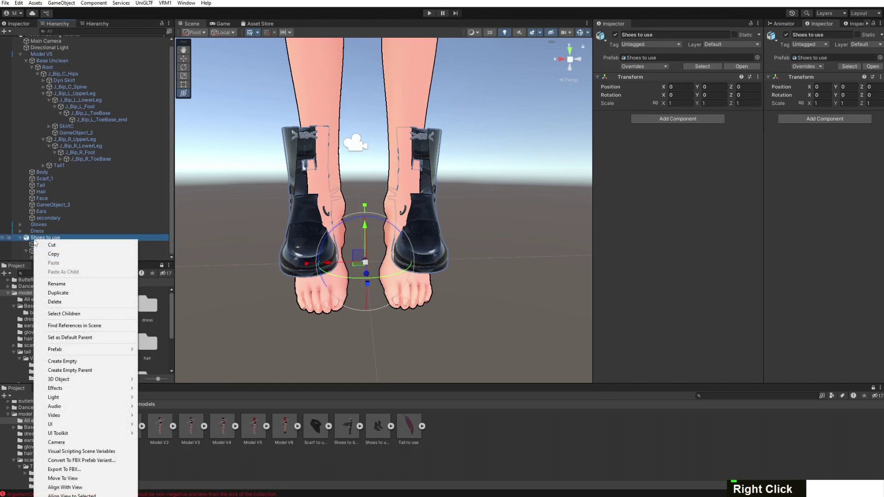
pyautogui.moveTo(95, 350)
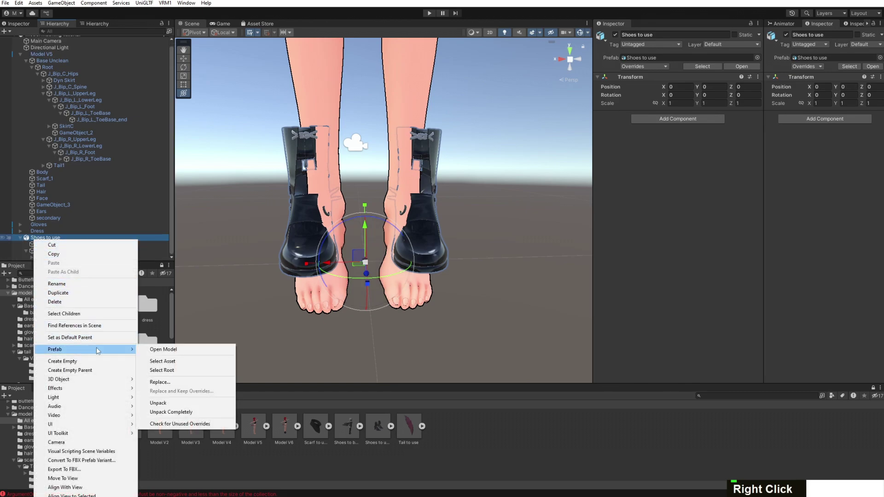
pyautogui.click(193, 412)
pyautogui.scroll(-1, 50, 255)
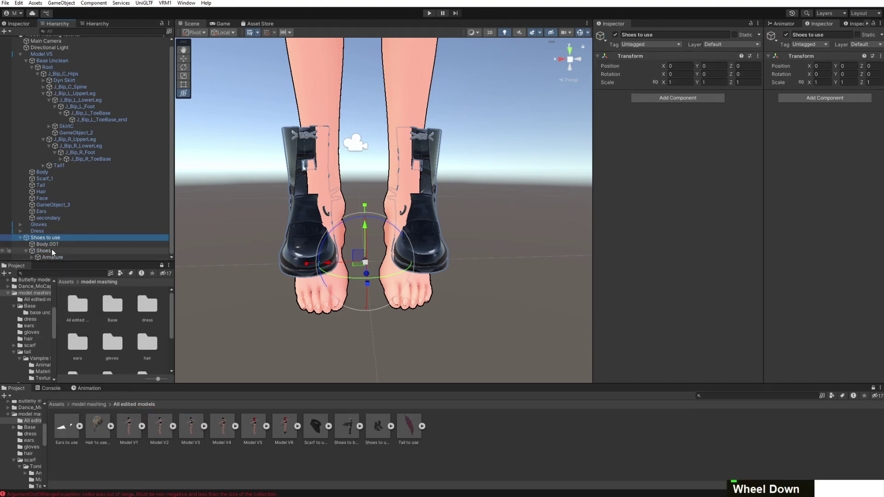
# Rename the Body.001 mesh object under Shoes to use as Shoes
pyautogui.click(52, 245)
pyautogui.click(654, 32)
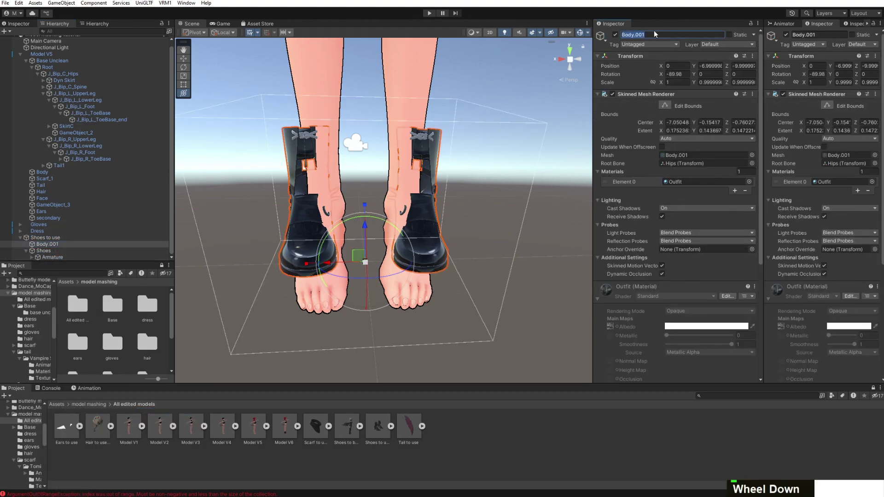
pyautogui.write('Shoes')
pyautogui.press('Return')
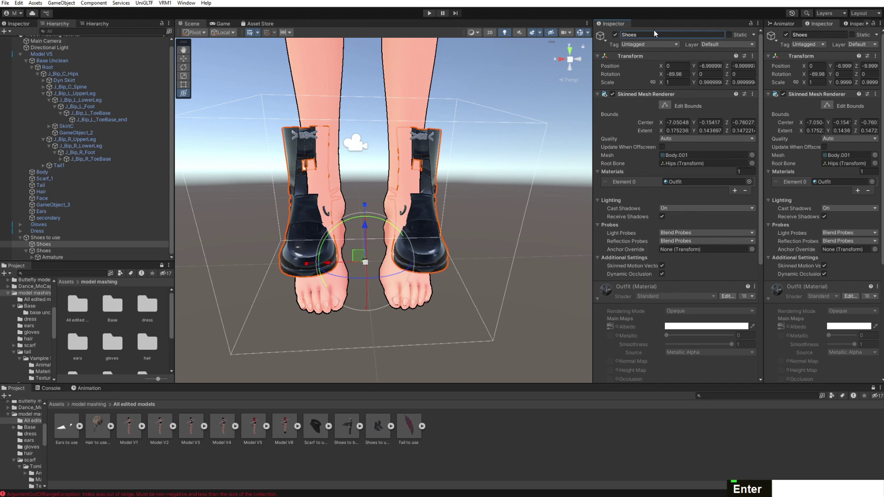
# Expand the boots' armature in the hierarchy through Hips and Right leg to reveal the Right knee bone
pyautogui.scroll(-1, 32, 239)
pyautogui.click(45, 250)
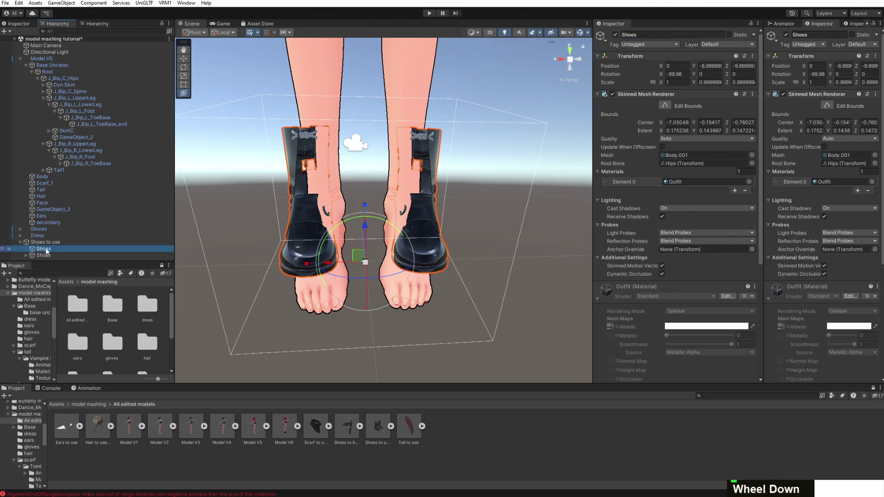
pyautogui.click(25, 255)
pyautogui.scroll(-1, 33, 253)
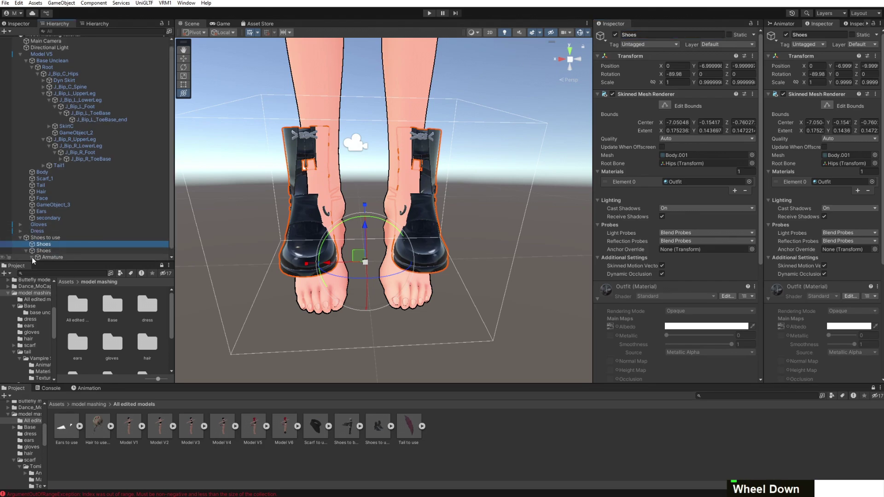
pyautogui.click(32, 257)
pyautogui.scroll(-1, 32, 257)
pyautogui.click(38, 257)
pyautogui.scroll(-3, 46, 254)
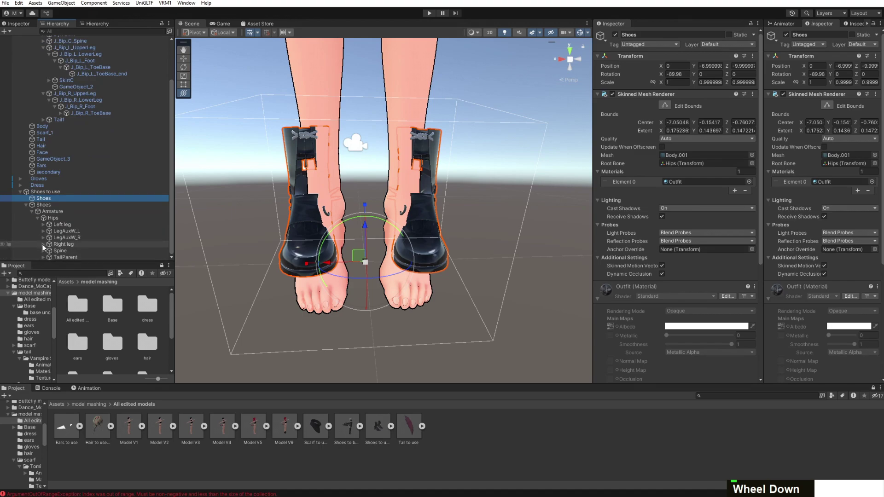
pyautogui.click(43, 244)
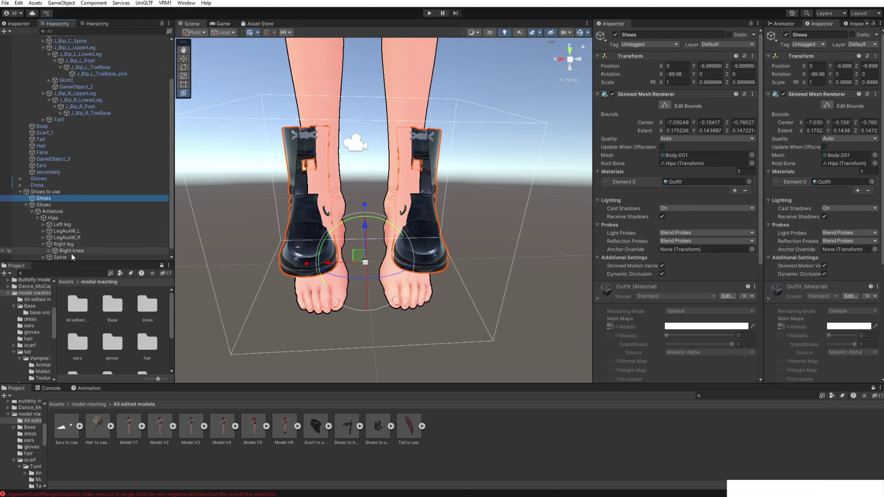
# Rotate the boots' Right knee bone freely to test how the boot follows it
pyautogui.click(71, 251)
pyautogui.scroll(-1, 53, 220)
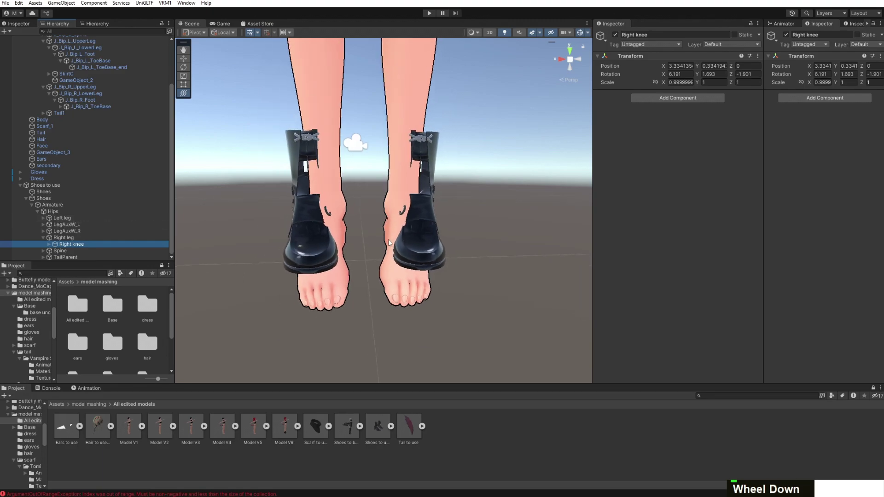
pyautogui.scroll(-3, 391, 238)
pyautogui.scroll(-5, 396, 236)
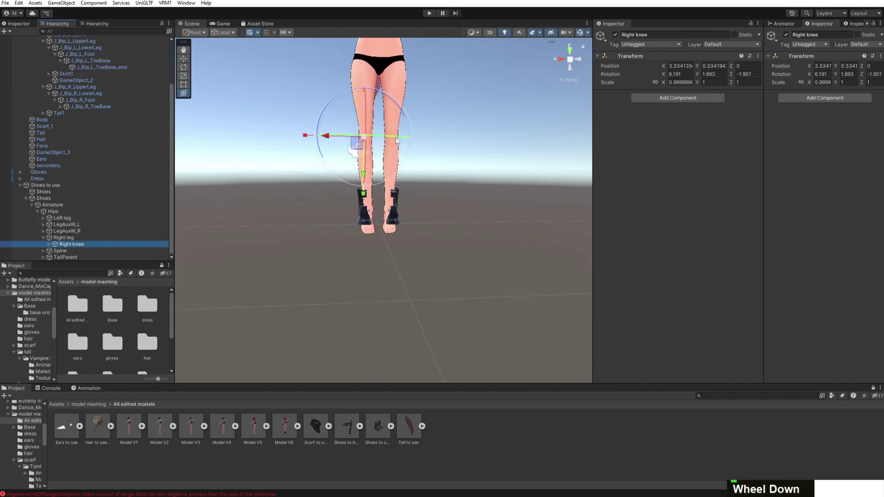
pyautogui.moveTo(380, 135); pyautogui.dragTo(330, 192)
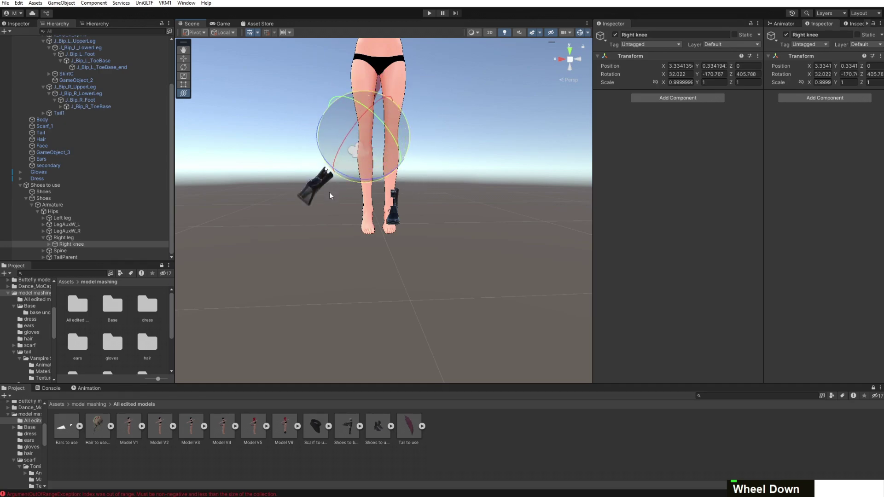
# Undo the knee rotation and try rotating the boots' Right ankle bone to test how the boot follows it
pyautogui.hotkey('ctrl', 'z')
pyautogui.click(49, 244)
pyautogui.click(73, 250)
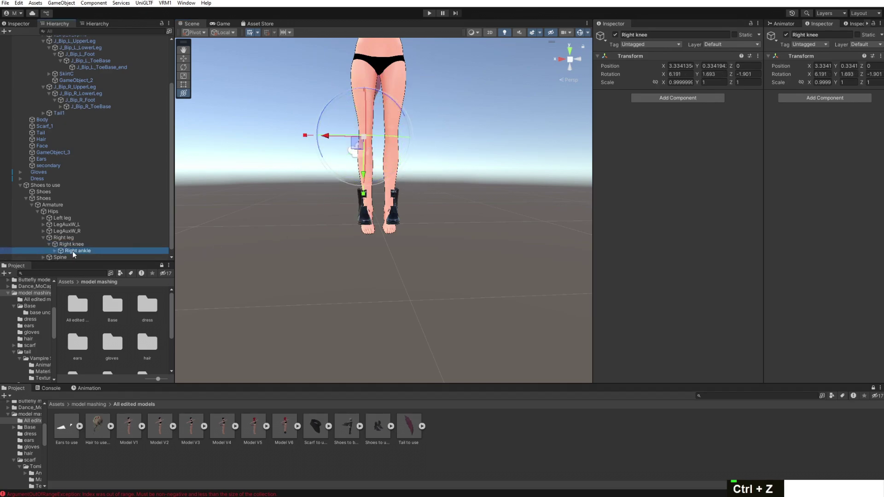
pyautogui.moveTo(371, 207)
pyautogui.mouseDown()
pyautogui.moveTo(429, 194)
pyautogui.moveTo(361, 317)
pyautogui.moveTo(501, 346)
pyautogui.moveTo(375, 217)
pyautogui.mouseUp()
pyautogui.hotkey('ctrl', 'z')
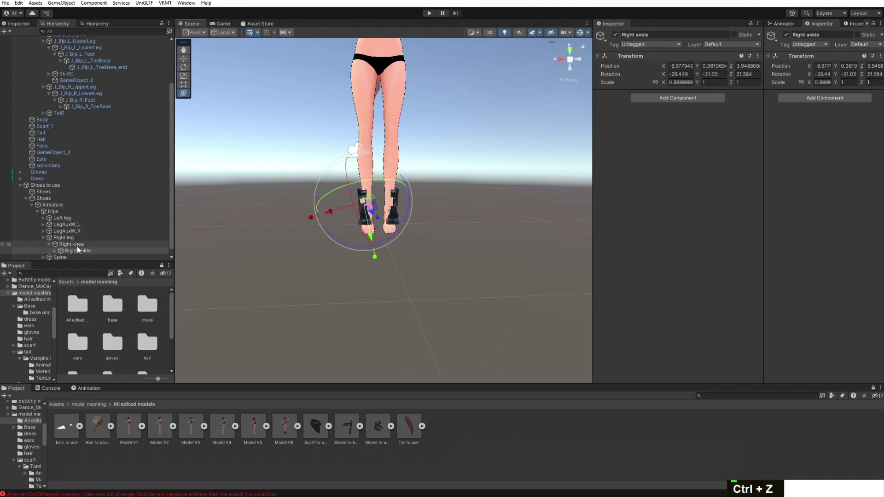
# Move the boots' Right knee and Left knee bones out of the armature to the scene's root level
pyautogui.moveTo(74, 245); pyautogui.dragTo(50, 185)
pyautogui.scroll(-1, 73, 247)
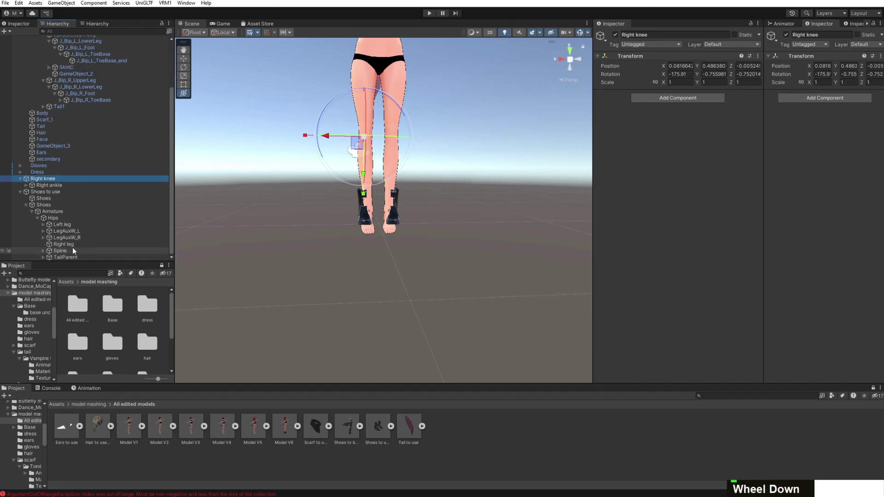
pyautogui.click(44, 224)
pyautogui.moveTo(51, 230); pyautogui.dragTo(44, 177)
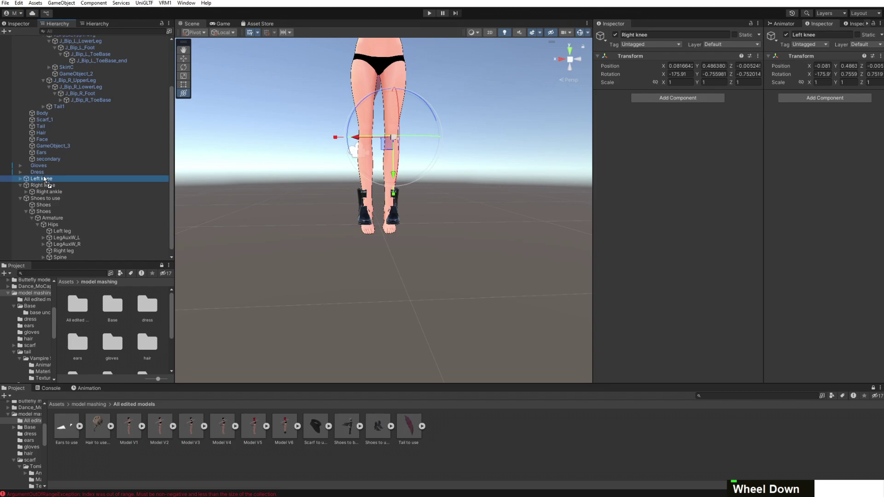
# Delete the Shoes object holding the leftover armature and parent the Left knee and Right knee bones to Shoes to use
pyautogui.click(54, 211)
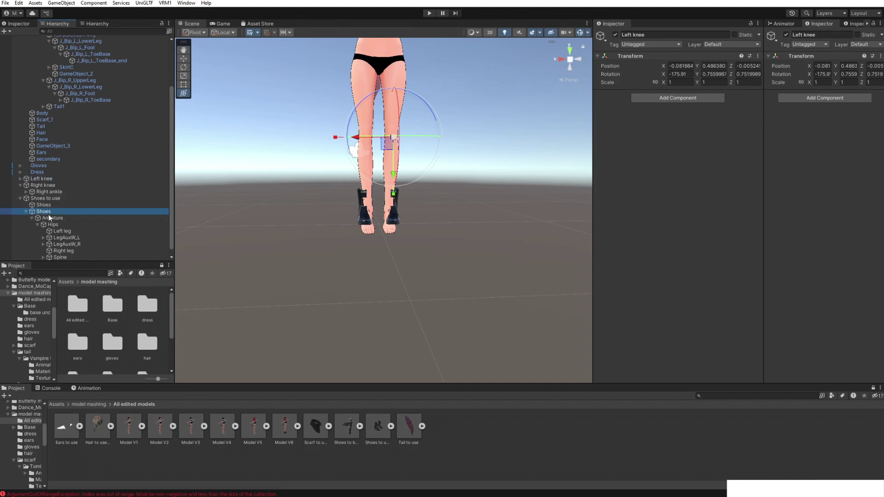
pyautogui.scroll(-1, 73, 239)
pyautogui.press('Delete')
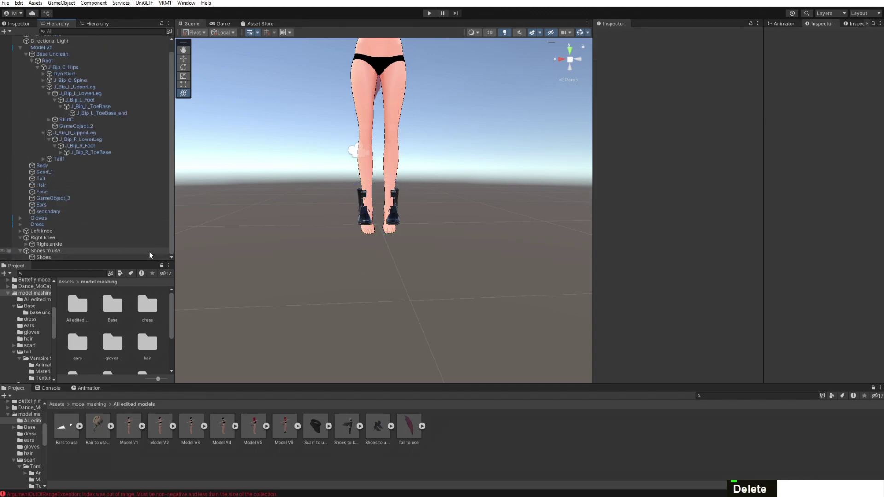
pyautogui.moveTo(44, 239); pyautogui.dragTo(27, 243)
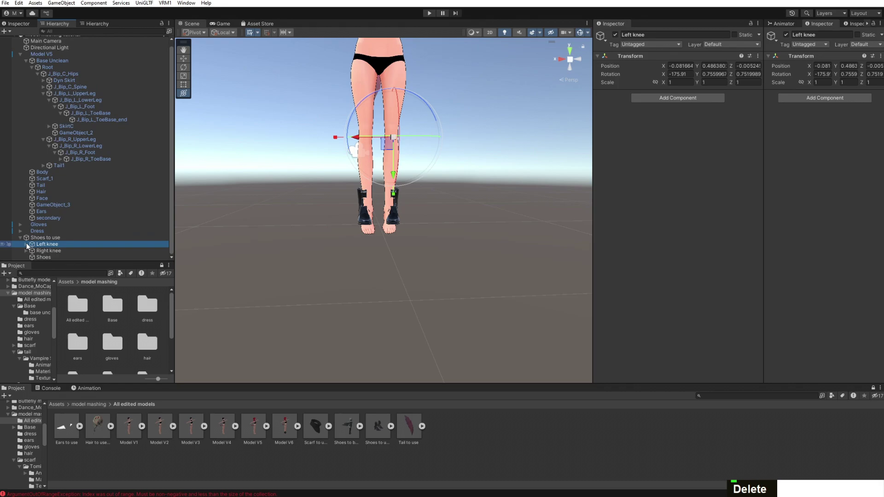
# Export Shoes to use as an FBX named Shoes to use Final in the All edited models folder
pyautogui.click(44, 238)
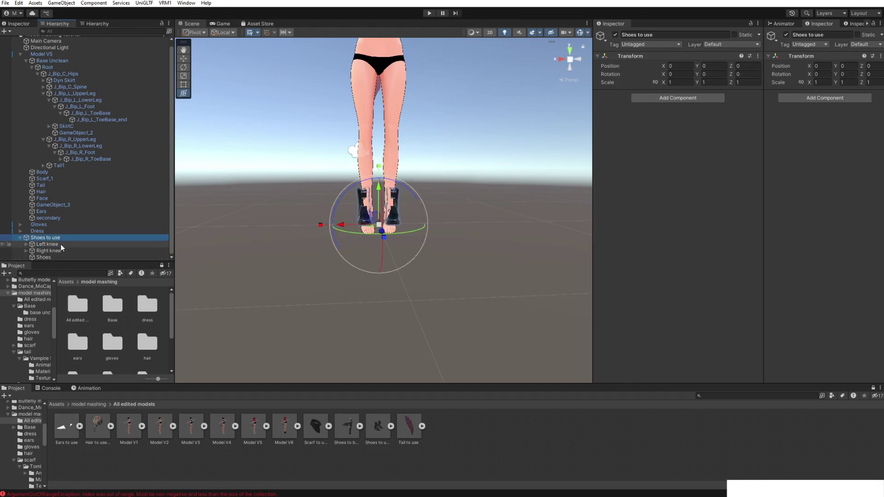
pyautogui.rightClick(36, 239)
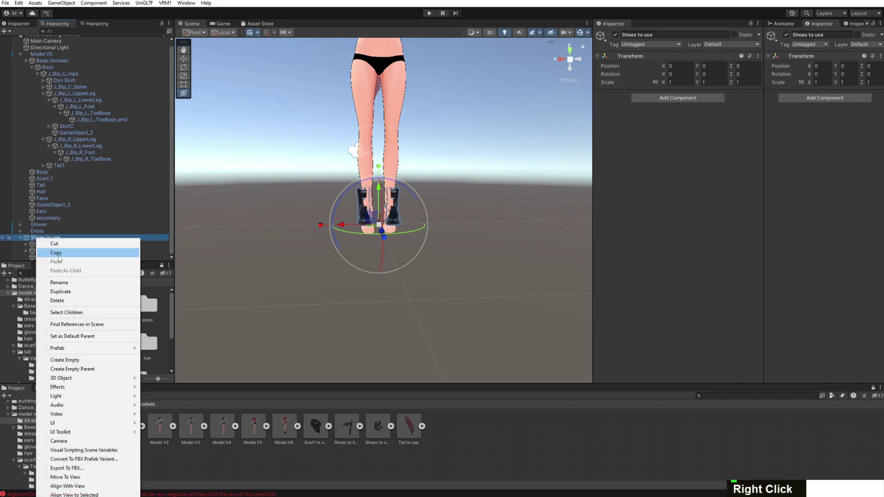
pyautogui.click(92, 468)
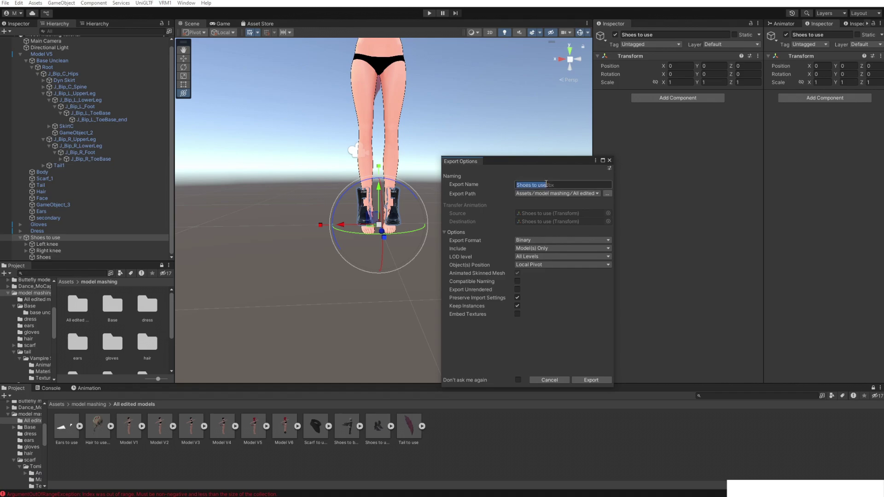
pyautogui.press('Right')
pyautogui.write('Final')
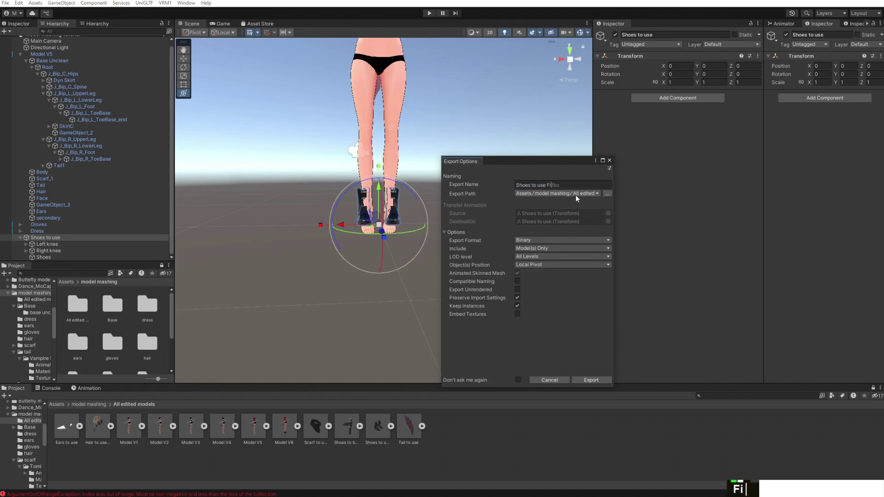
pyautogui.click(591, 381)
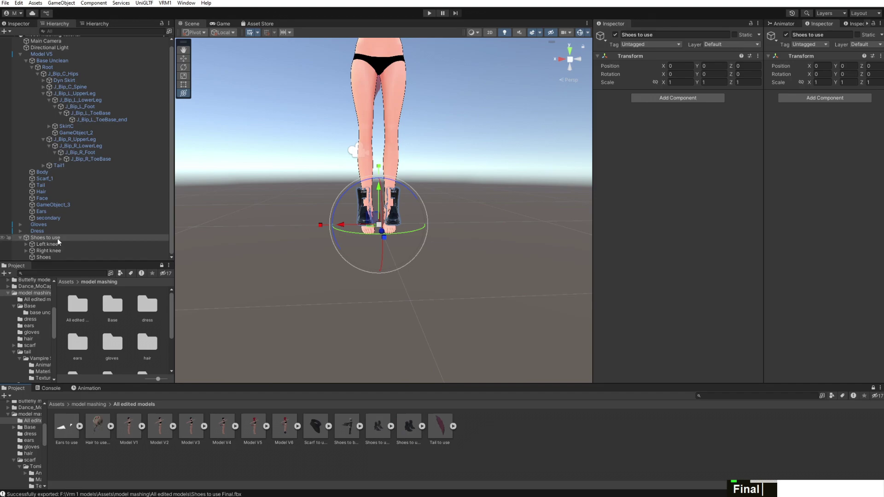
# Replace Shoes to use in the scene with the exported Shoes to use Final model and expand it
pyautogui.press('Delete')
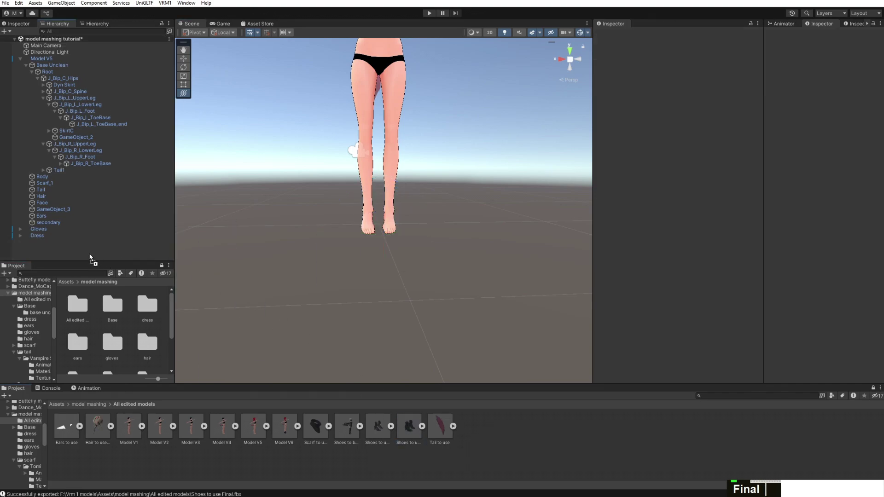
pyautogui.moveTo(91, 258); pyautogui.dragTo(92, 251)
pyautogui.scroll(5, 361, 247)
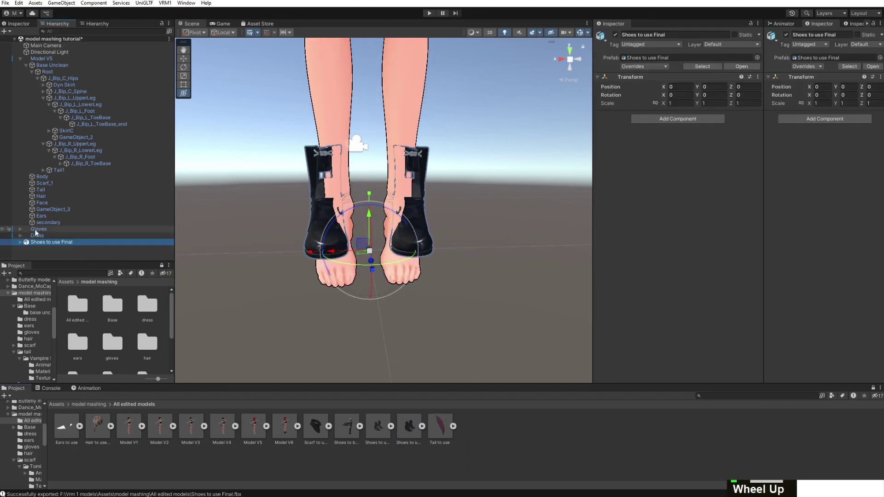
pyautogui.doubleClick(18, 242)
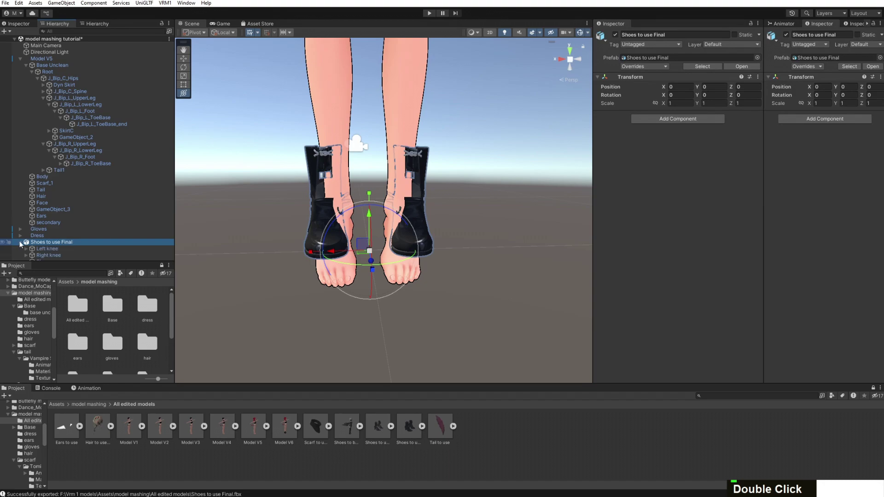
pyautogui.rightClick(39, 242)
# Undo placing Shoes to use Final and deleting Shoes to use
pyautogui.hotkey('ctrl', 'z')
pyautogui.hotkey('ctrl', 'z')
pyautogui.hotkey('ctrl', 'z')
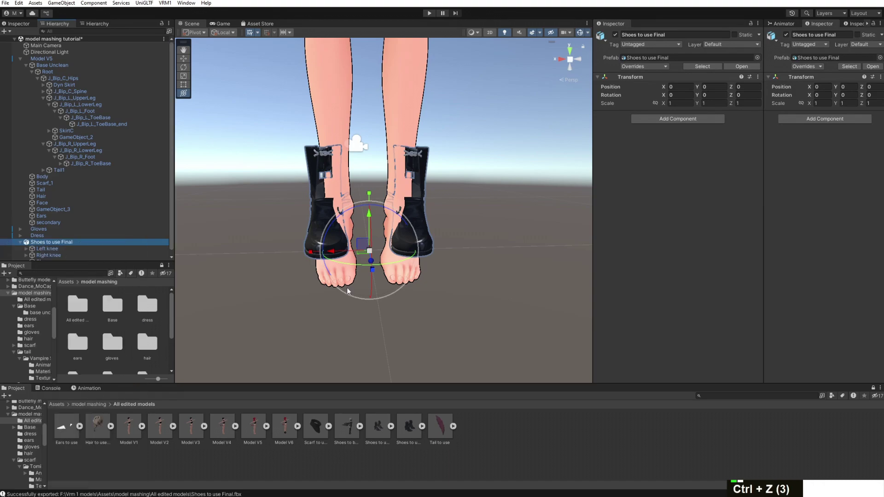
pyautogui.hotkey('ctrl', 'z')
pyautogui.hotkey('ctrl', 'z')
pyautogui.scroll(-1, 52, 244)
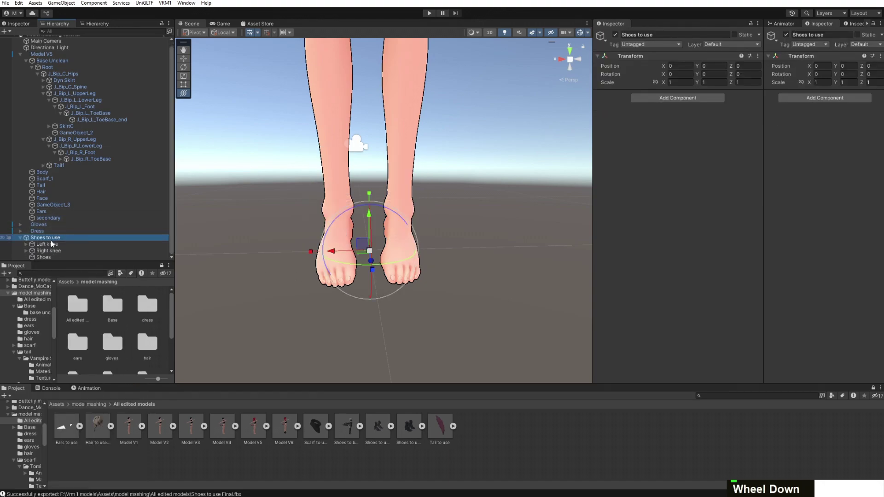
# Add the Shoes to use Final model to the scene beside Shoes to use and unpack its prefab completely
pyautogui.scroll(-2, 323, 313)
pyautogui.moveTo(411, 430)
pyautogui.mouseDown()
pyautogui.moveTo(207, 300)
pyautogui.moveTo(57, 237)
pyautogui.mouseUp()
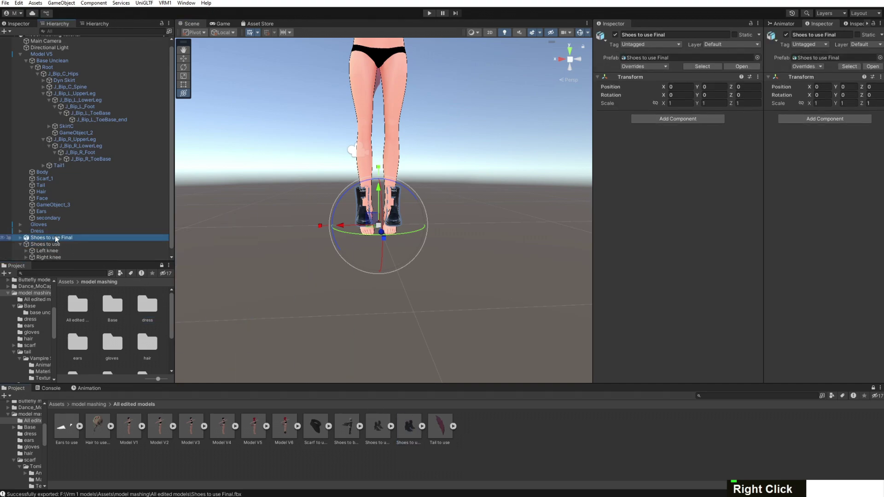
pyautogui.rightClick(55, 239)
pyautogui.moveTo(126, 348)
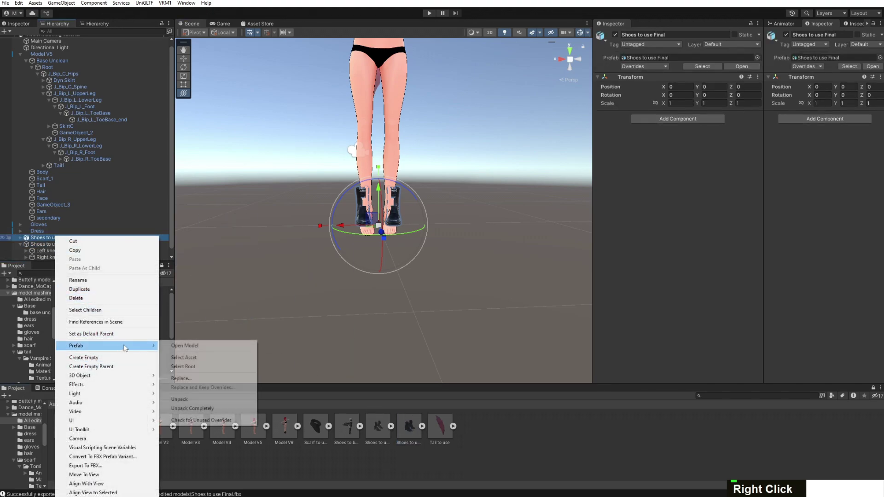
pyautogui.click(208, 409)
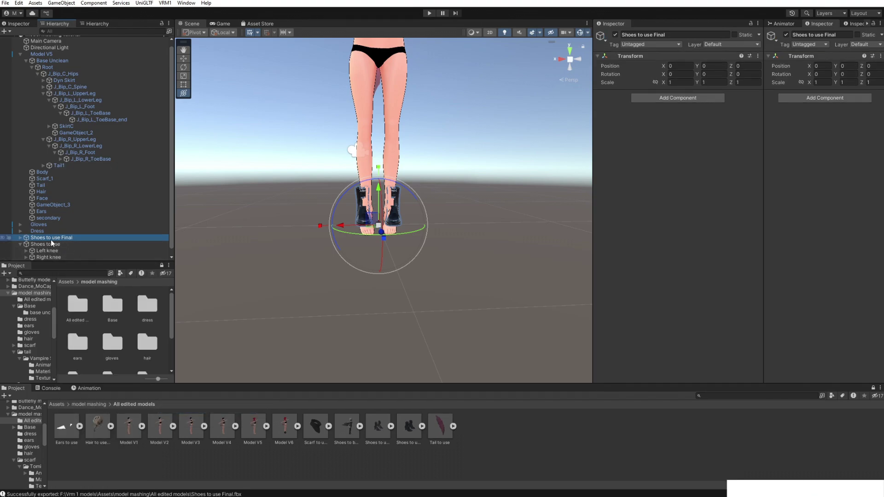
# Move the Left knee, Right knee and Shoes objects from Shoes to use Final into Model V5
pyautogui.click(20, 238)
pyautogui.scroll(-2, 55, 237)
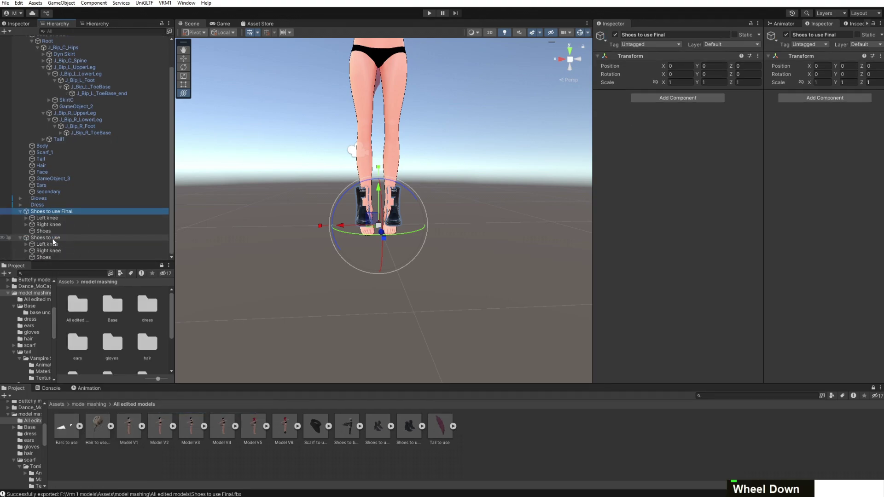
pyautogui.click(46, 218)
pyautogui.keyDown('shift'); pyautogui.click(41, 232); pyautogui.keyUp('shift')
pyautogui.moveTo(40, 231); pyautogui.dragTo(62, 155)
pyautogui.scroll(3, 49, 54)
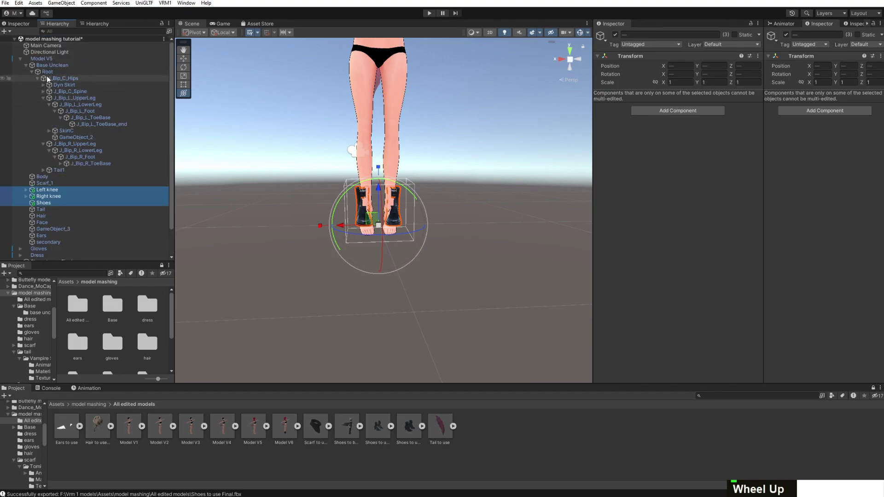
# Check Model V5 with the exported shoes in the VRM 1.0 export dialog for bone warnings, without exporting
pyautogui.doubleClick(49, 59)
pyautogui.click(165, 3)
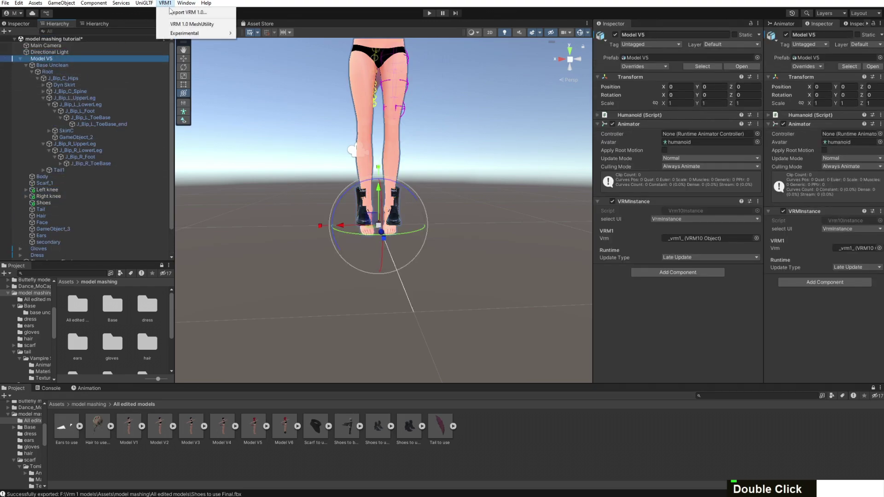
pyautogui.click(171, 13)
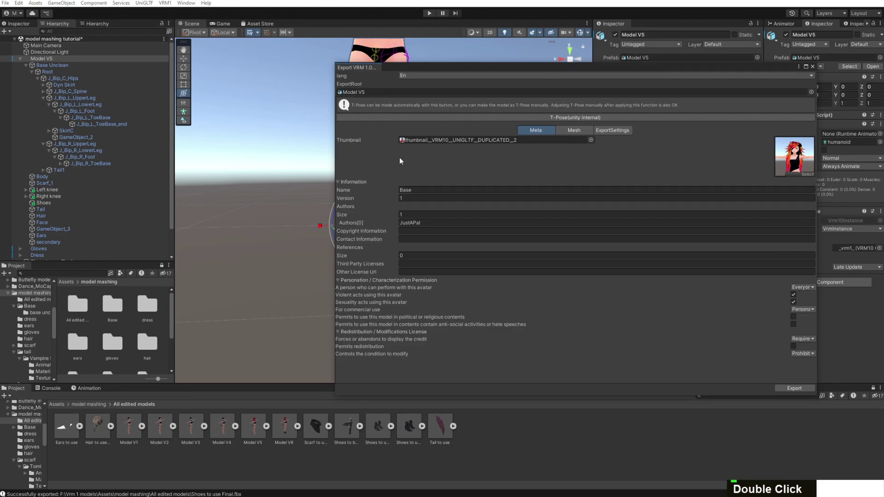
pyautogui.click(812, 65)
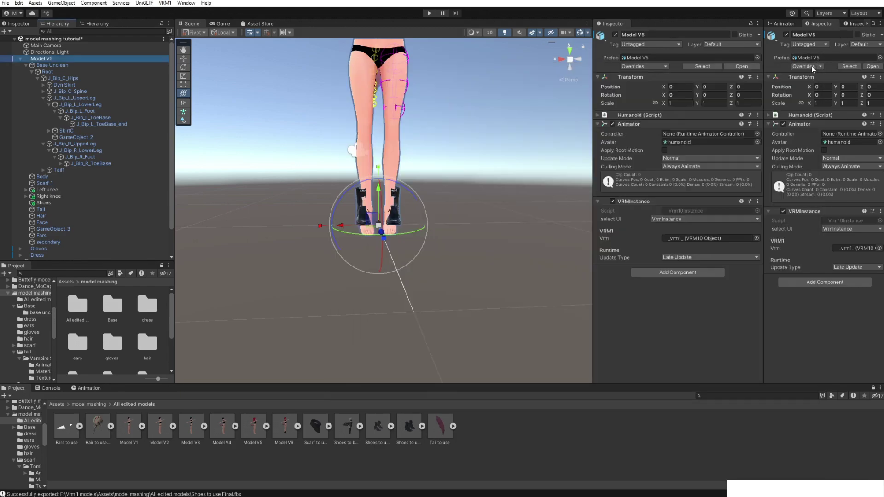
# Undo moving the Shoes to use Final parts into Model V5
pyautogui.hotkey('ctrl', 'z')
pyautogui.hotkey('ctrl', 'z')
pyautogui.hotkey('ctrl', 'z')
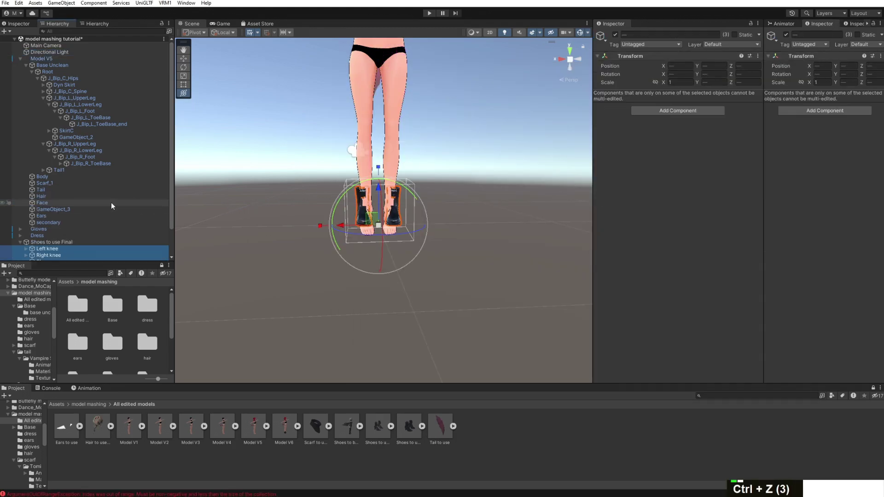
# Move the Left knee, Right knee and Shoes objects from the original Shoes to use into Model V5 for comparison
pyautogui.scroll(-2, 112, 203)
pyautogui.doubleClick(70, 243)
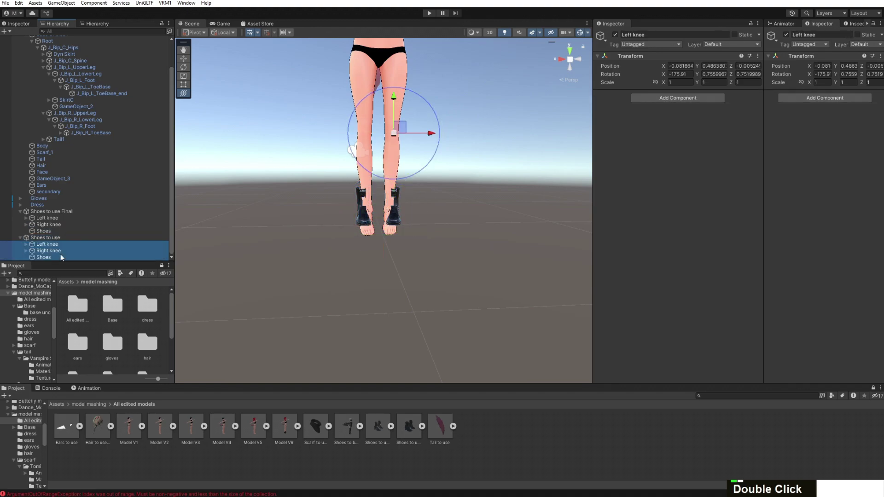
pyautogui.keyDown('shift'); pyautogui.click(55, 251); pyautogui.keyUp('shift')
pyautogui.moveTo(67, 162); pyautogui.dragTo(66, 162)
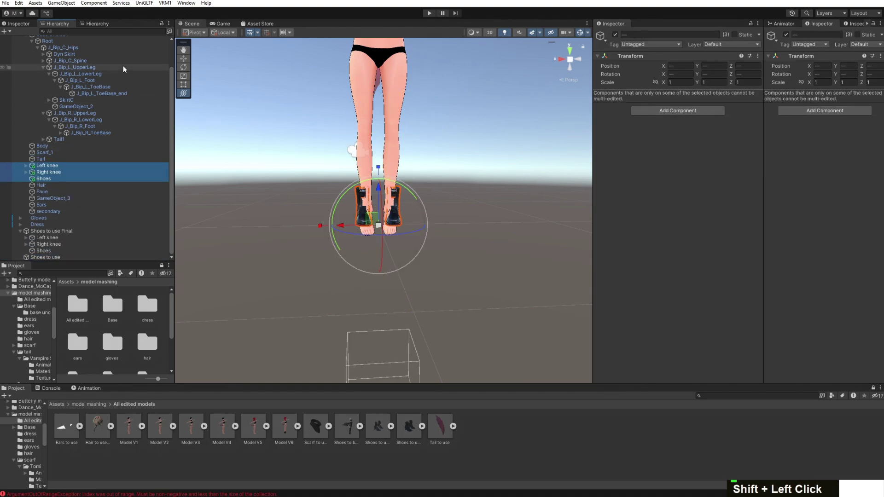
# Check Model V5 with the original shoes in the VRM 1.0 export dialog for duplicated-bone warnings, without exporting
pyautogui.scroll(2, 58, 88)
pyautogui.click(42, 59)
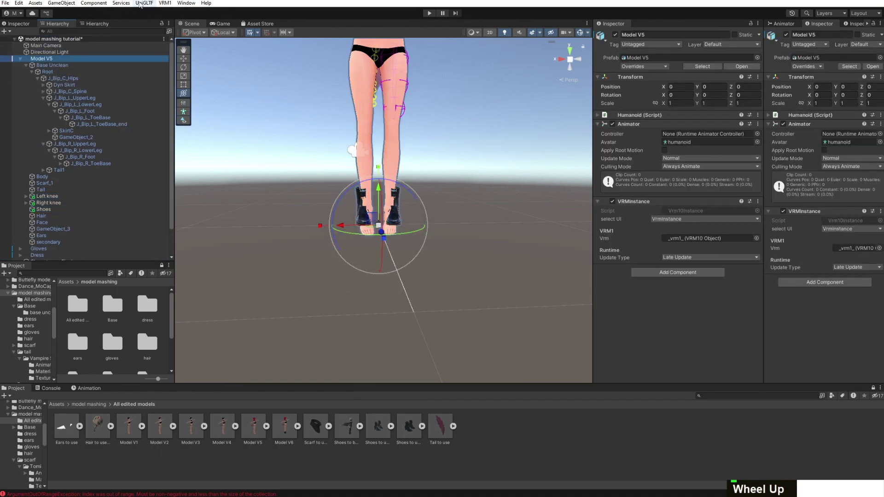
pyautogui.click(162, 4)
pyautogui.click(169, 13)
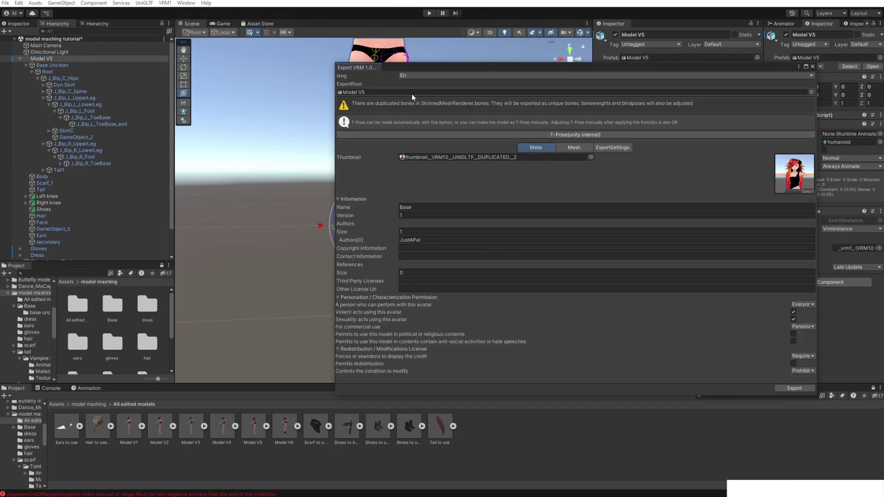
pyautogui.click(814, 68)
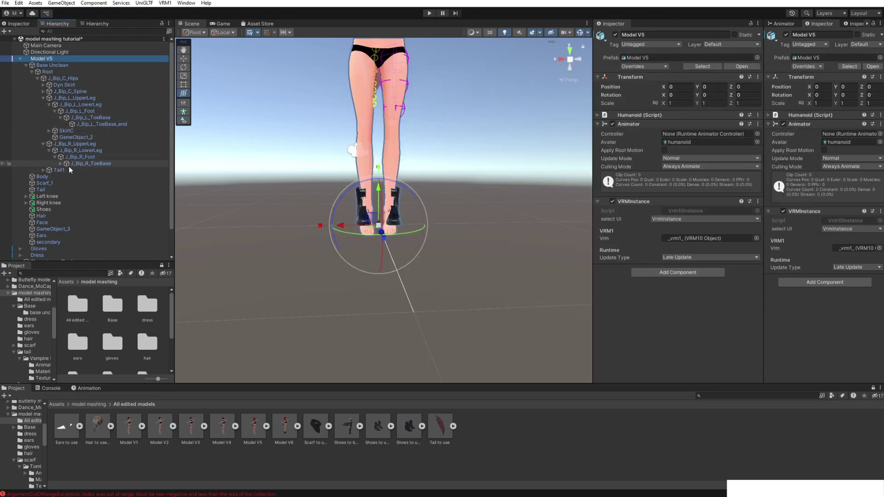
# Undo moving the original shoe parts into Model V5 and delete the Shoes to use object from the scene
pyautogui.scroll(-3, 87, 171)
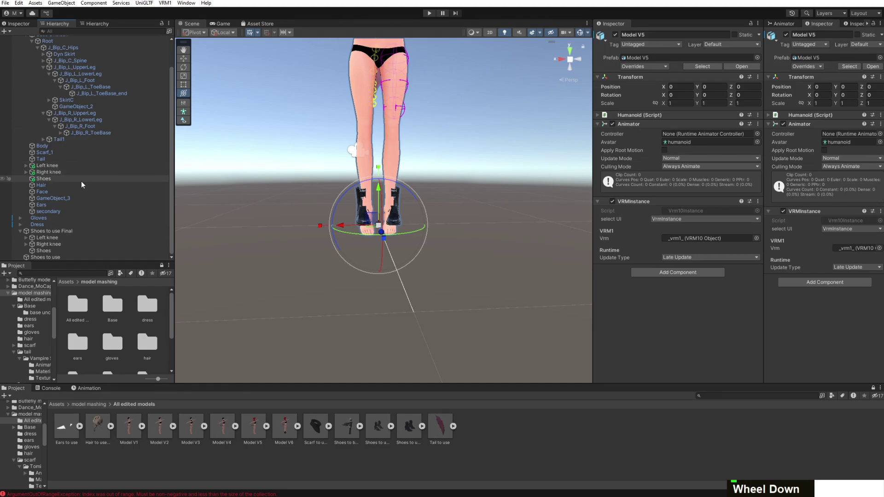
pyautogui.hotkey('ctrl', 'z')
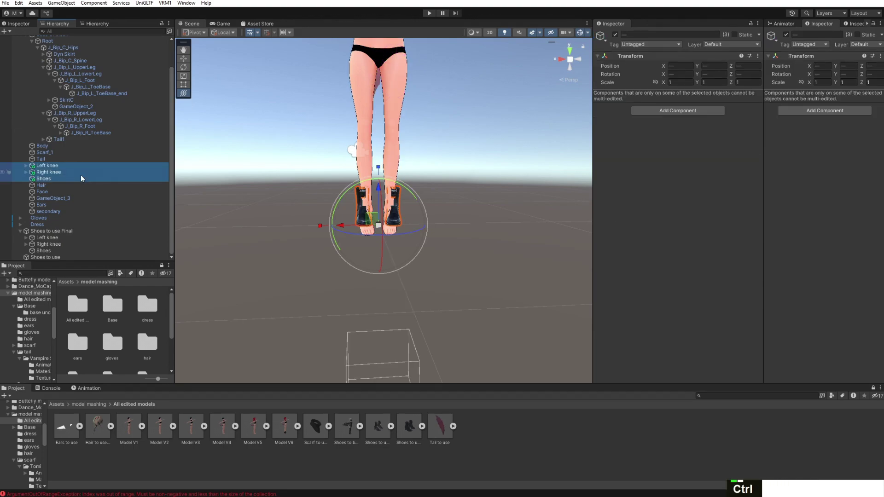
pyautogui.hotkey('ctrl', 'z')
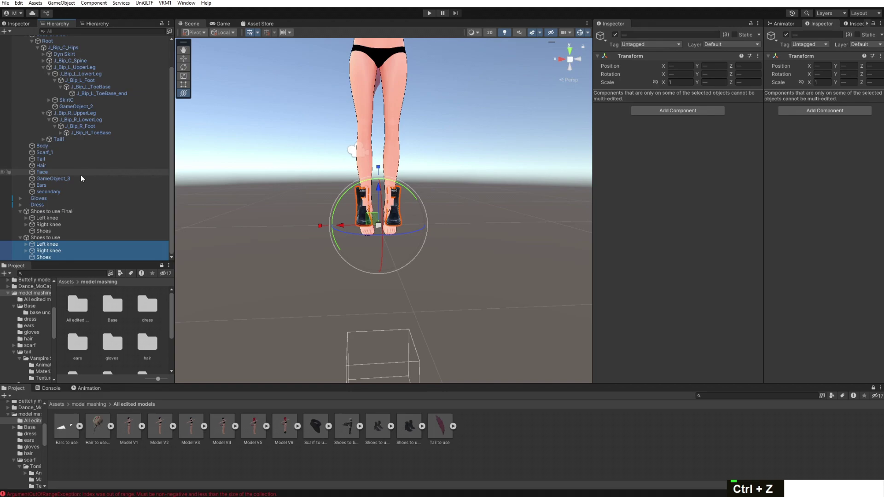
pyautogui.click(60, 238)
pyautogui.press('Delete')
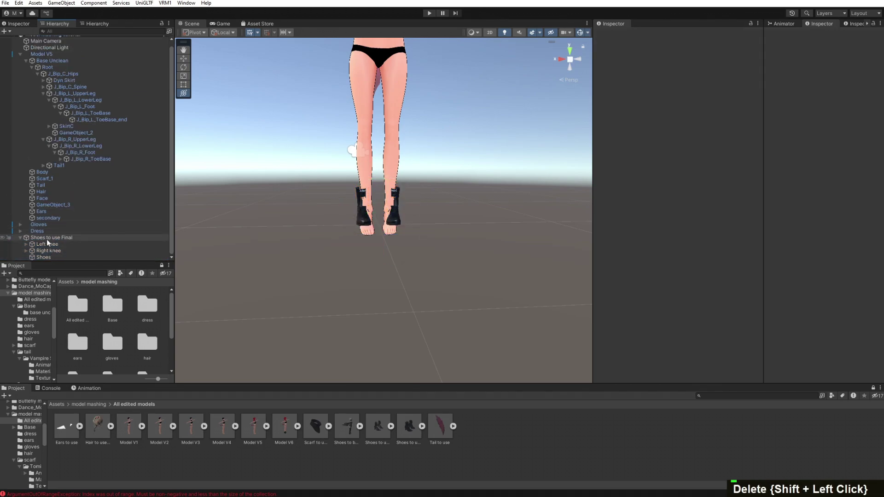
# Test how J_Bip_L_LowerLeg and the Left knee of Shoes to use Final respond to being transformed, undoing each change
pyautogui.click(46, 238)
pyautogui.scroll(10, 364, 243)
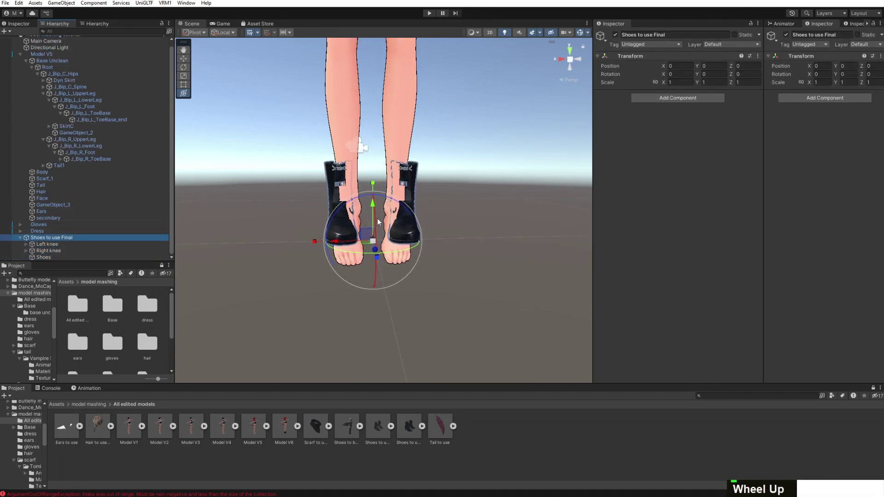
pyautogui.scroll(-2, 377, 219)
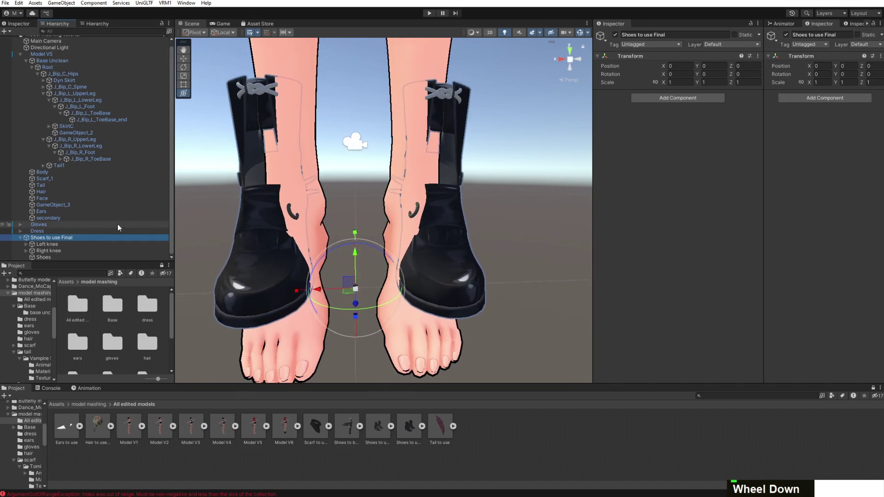
pyautogui.scroll(1, 87, 175)
pyautogui.moveTo(453, 225); pyautogui.dragTo(300, 217, button='right')
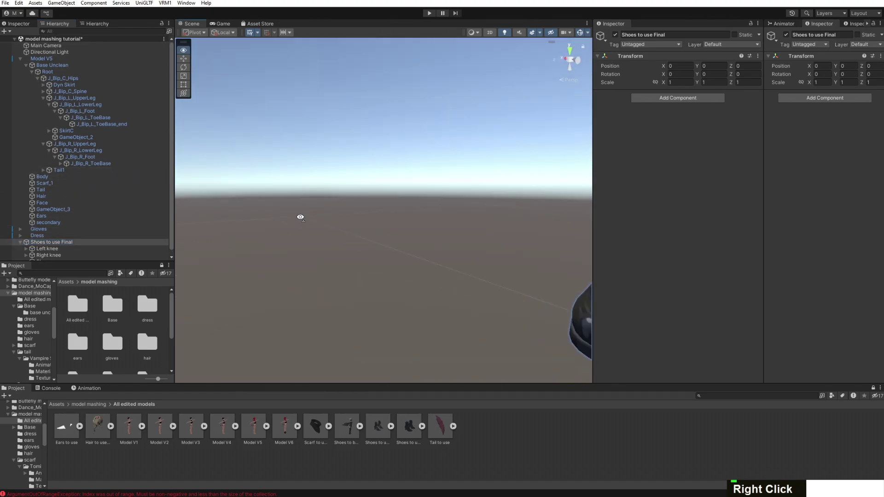
pyautogui.doubleClick(96, 104)
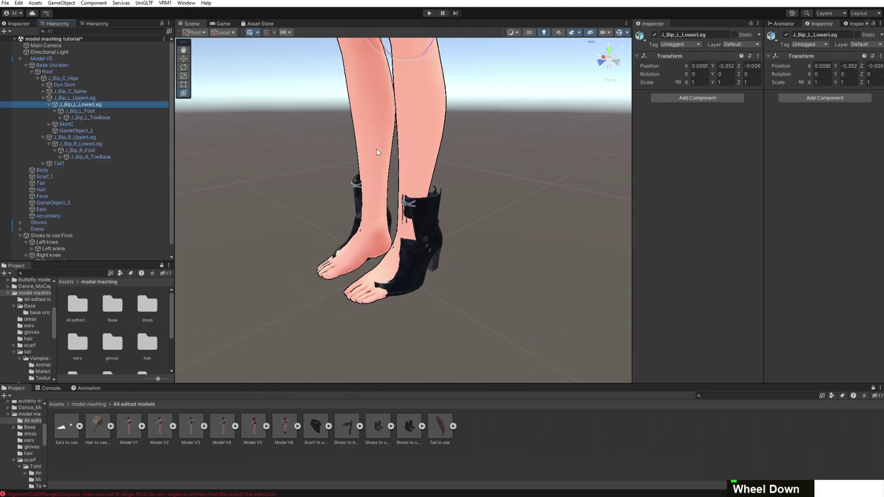
pyautogui.scroll(-3, 403, 99)
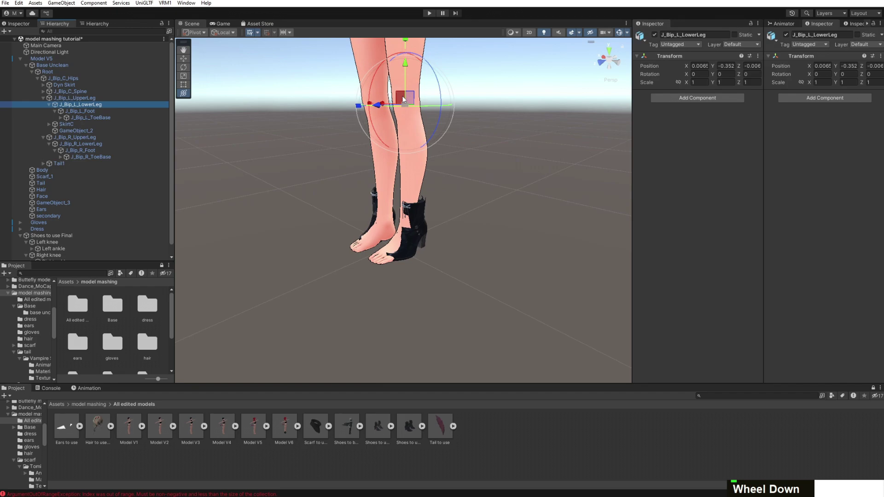
pyautogui.moveTo(403, 99); pyautogui.dragTo(383, 137)
pyautogui.hotkey('ctrl', 'z')
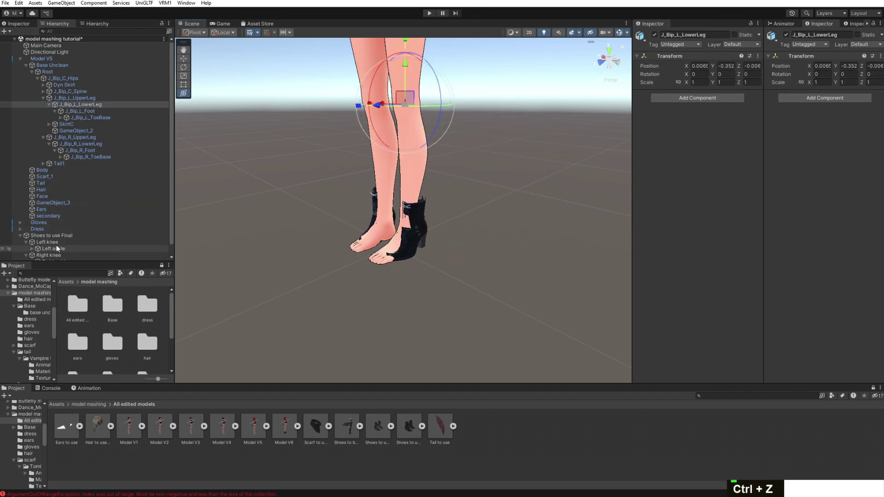
pyautogui.click(63, 242)
pyautogui.moveTo(455, 132); pyautogui.dragTo(294, 142)
pyautogui.hotkey('ctrl', 'z')
# Test how J_Bip_L_Foot and the boots' Left ankle respond to being rotated, undoing each rotation
pyautogui.click(81, 111)
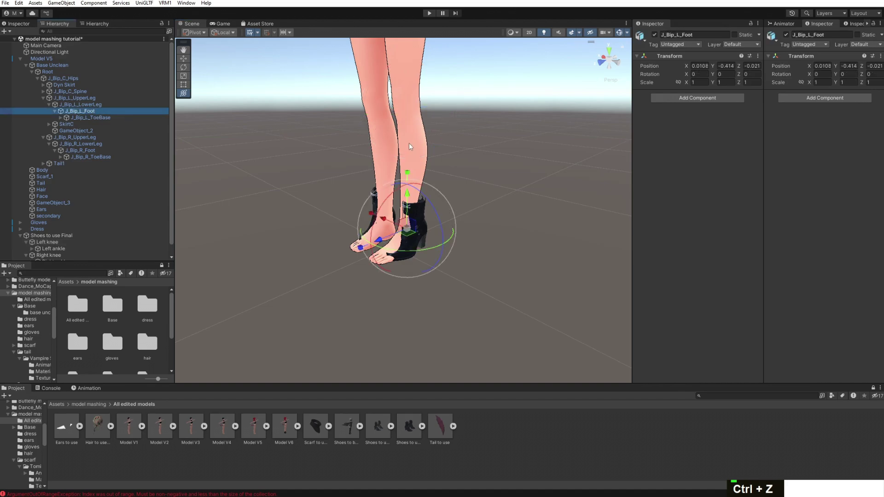
pyautogui.moveTo(425, 224); pyautogui.dragTo(467, 176)
pyautogui.hotkey('ctrl', 'z')
pyautogui.click(62, 250)
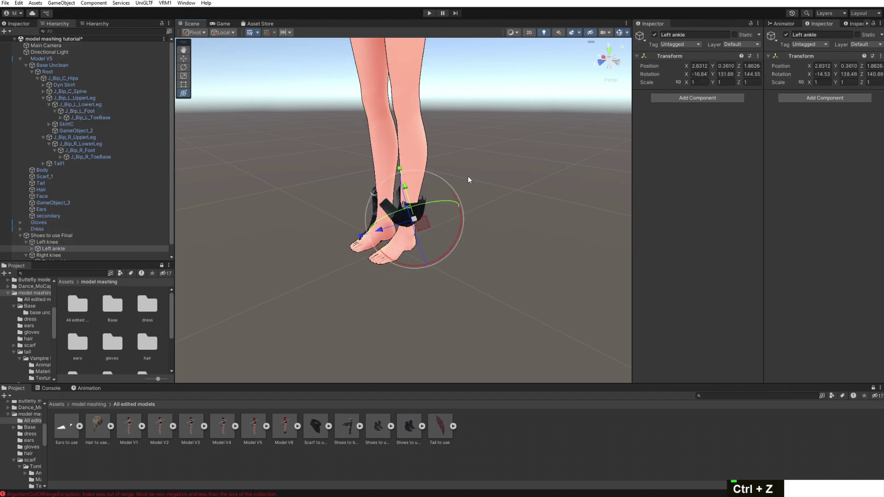
pyautogui.hotkey('ctrl', 'z')
# Examine from the front and side how the boots' heel and arch line up with Model V5's flat feet
pyautogui.scroll(5, 480, 228)
pyautogui.moveTo(480, 229); pyautogui.dragTo(499, 199, button='right')
pyautogui.moveTo(500, 198); pyautogui.dragTo(556, 201, button='middle')
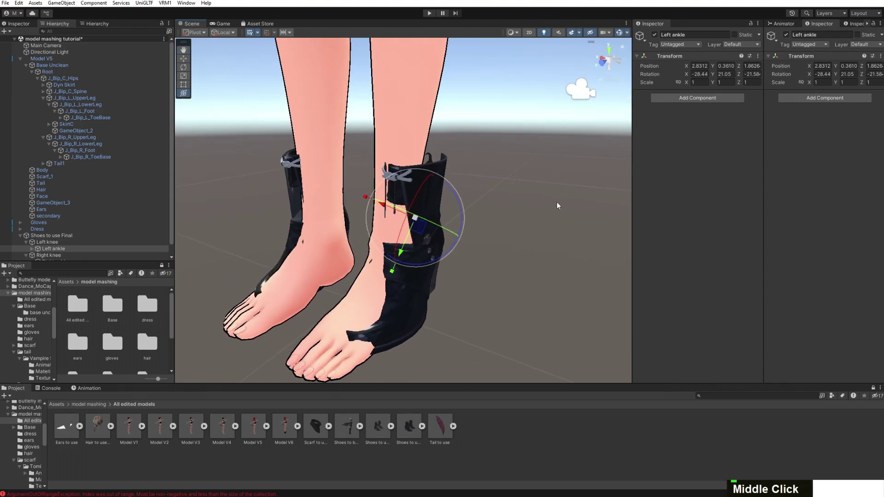
pyautogui.scroll(3, 556, 202)
pyautogui.scroll(-3, 556, 201)
pyautogui.scroll(3, 555, 204)
pyautogui.moveTo(554, 203); pyautogui.dragTo(479, 203, button='right')
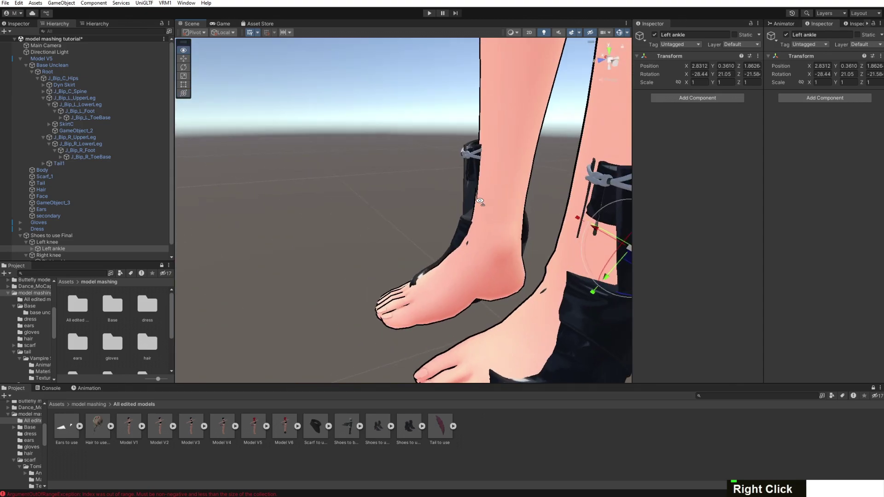
pyautogui.moveTo(479, 203); pyautogui.dragTo(355, 122, button='middle')
pyautogui.moveTo(480, 235); pyautogui.dragTo(516, 213, button='middle')
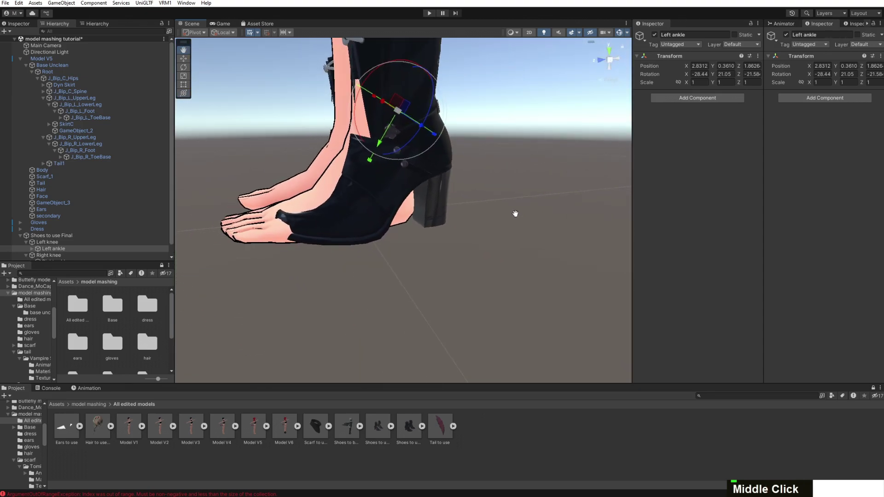
pyautogui.scroll(2, 518, 215)
pyautogui.moveTo(545, 233); pyautogui.dragTo(477, 196, button='right')
pyautogui.moveTo(478, 197); pyautogui.dragTo(409, 111, button='middle')
pyautogui.moveTo(443, 149); pyautogui.dragTo(467, 180, button='middle')
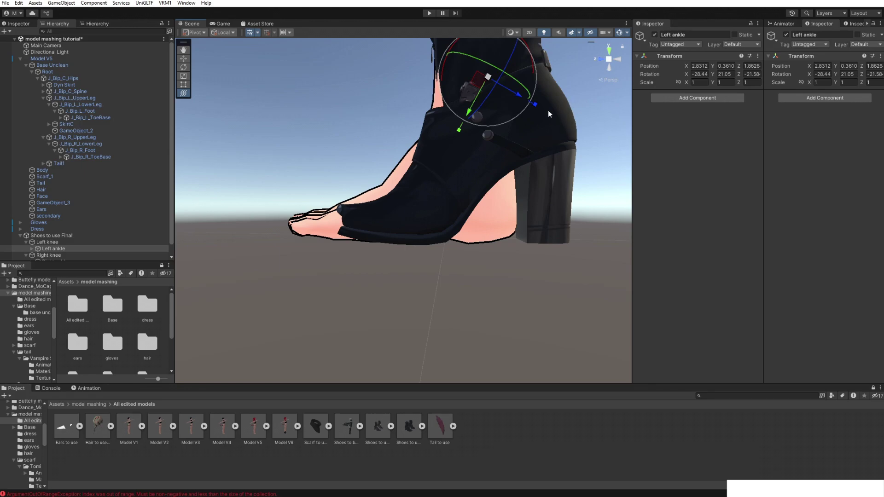
# Rotate J_Bip_L_Foot and J_Bip_R_Foot together to about 32° on X so the feet tilt downward
pyautogui.click(87, 151)
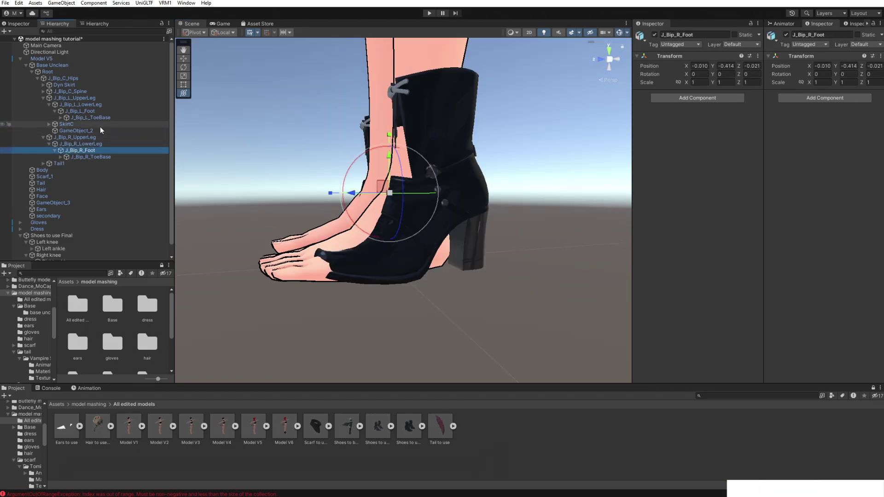
pyautogui.keyDown('ctrl'); pyautogui.click(92, 110); pyautogui.keyUp('ctrl')
pyautogui.scroll(-6, 378, 124)
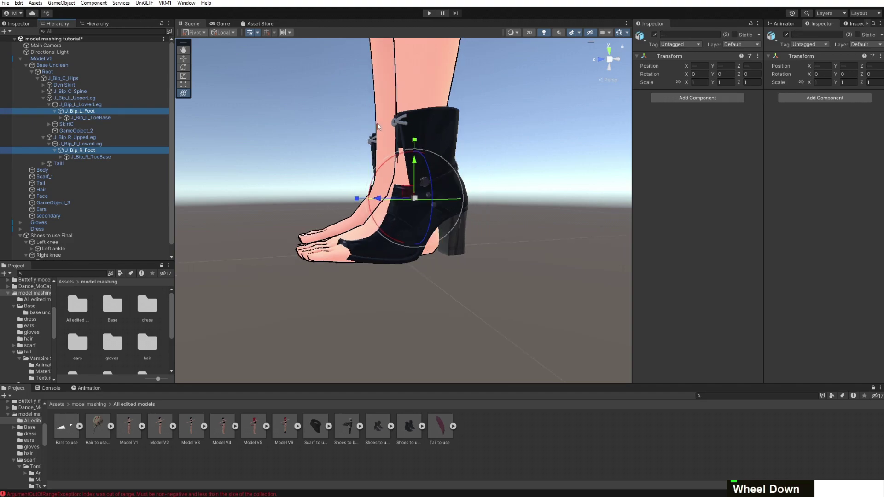
pyautogui.scroll(6, 383, 169)
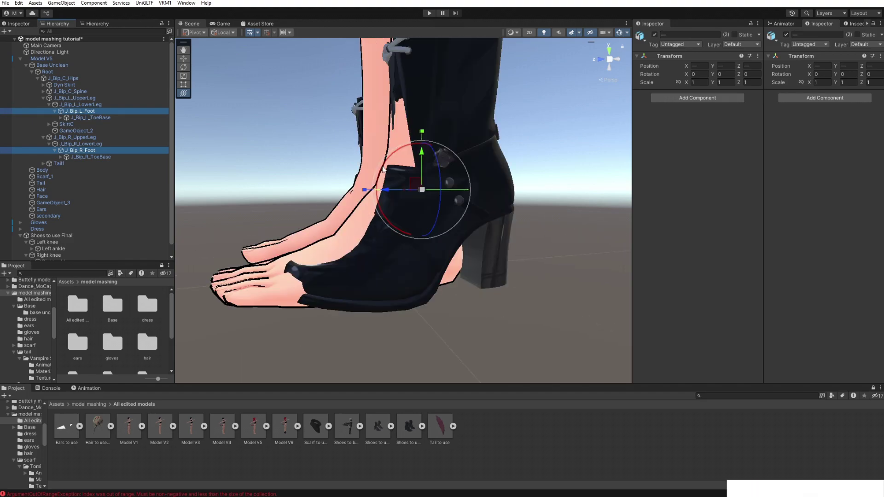
pyautogui.moveTo(383, 171); pyautogui.dragTo(383, 212)
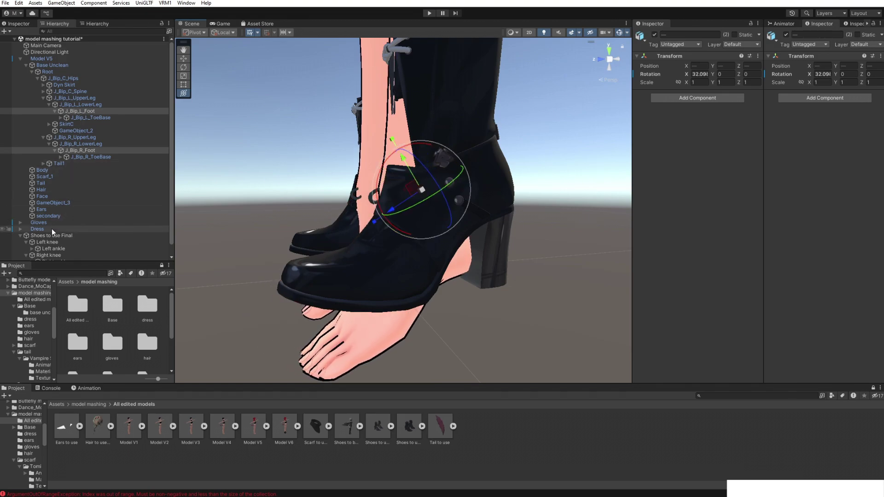
# Move Shoes to use Final forward to about Z 0.148, clear of the feet, for a side-by-side comparison
pyautogui.click(69, 235)
pyautogui.moveTo(343, 275); pyautogui.dragTo(216, 285)
pyautogui.moveTo(463, 271); pyautogui.dragTo(419, 242, button='right')
pyautogui.scroll(-3, 419, 243)
pyautogui.moveTo(418, 242); pyautogui.dragTo(378, 192, button='middle')
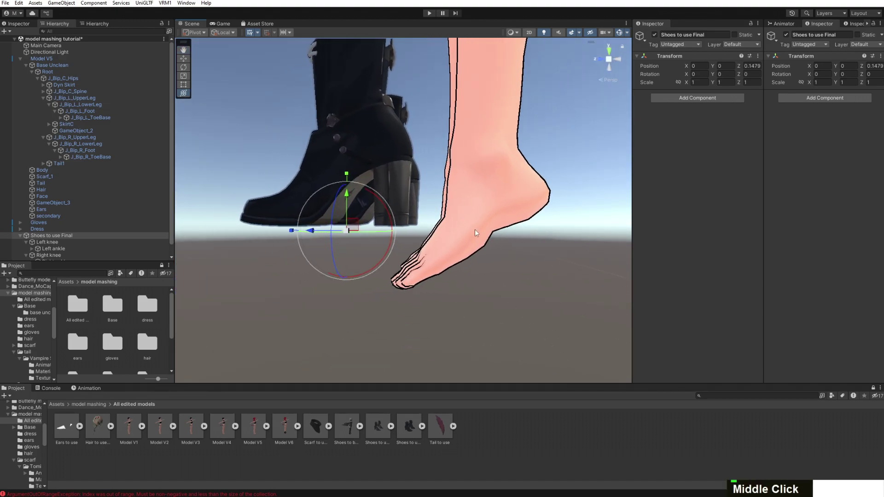
# Rotate both foot bones further to about 43° on X and scale them to about 0.86 on Z
pyautogui.click(93, 150)
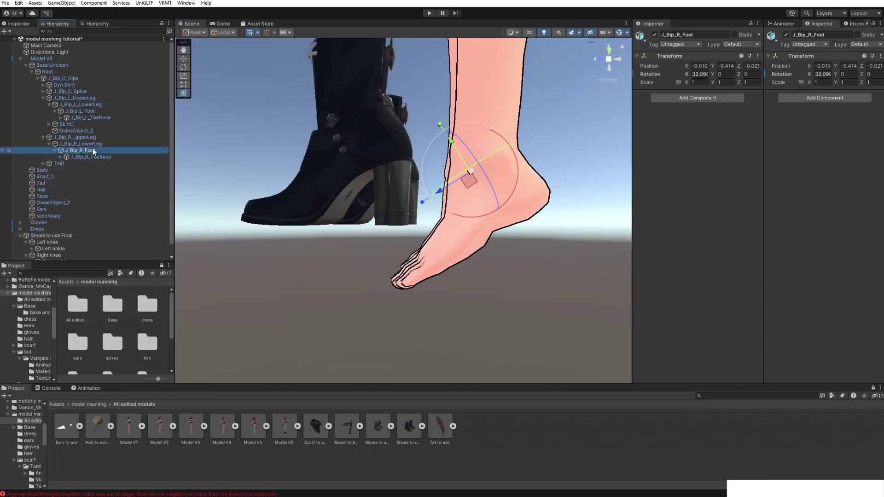
pyautogui.keyDown('ctrl'); pyautogui.click(101, 112); pyautogui.keyUp('ctrl')
pyautogui.moveTo(453, 185); pyautogui.dragTo(466, 215)
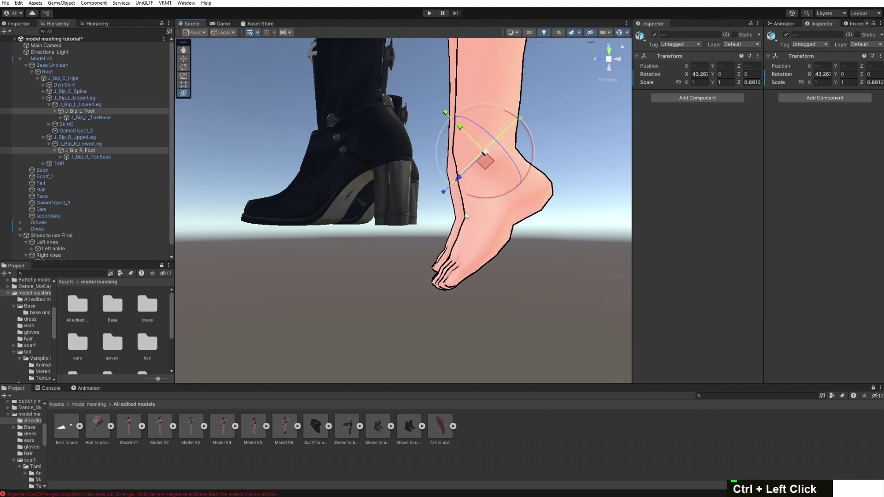
# Rotate J_Bip_L_ToeBase and J_Bip_R_ToeBase together to about -37° on X, levelling the toes, and undo the extra position adjustment
pyautogui.click(96, 156)
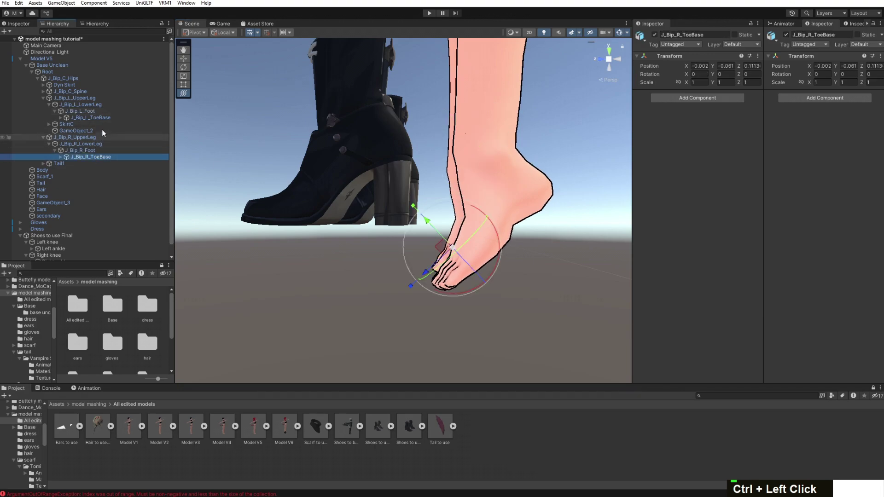
pyautogui.keyDown('ctrl'); pyautogui.click(97, 118); pyautogui.keyUp('ctrl')
pyautogui.moveTo(472, 214); pyautogui.dragTo(503, 259)
pyautogui.moveTo(449, 224); pyautogui.dragTo(475, 239)
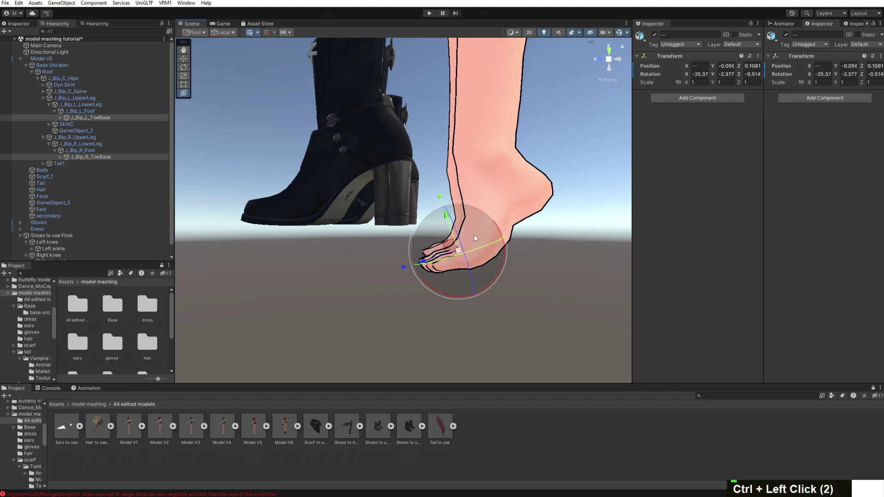
pyautogui.moveTo(425, 262); pyautogui.dragTo(428, 261)
pyautogui.moveTo(489, 219); pyautogui.dragTo(498, 233)
pyautogui.moveTo(573, 226); pyautogui.dragTo(511, 244, button='right')
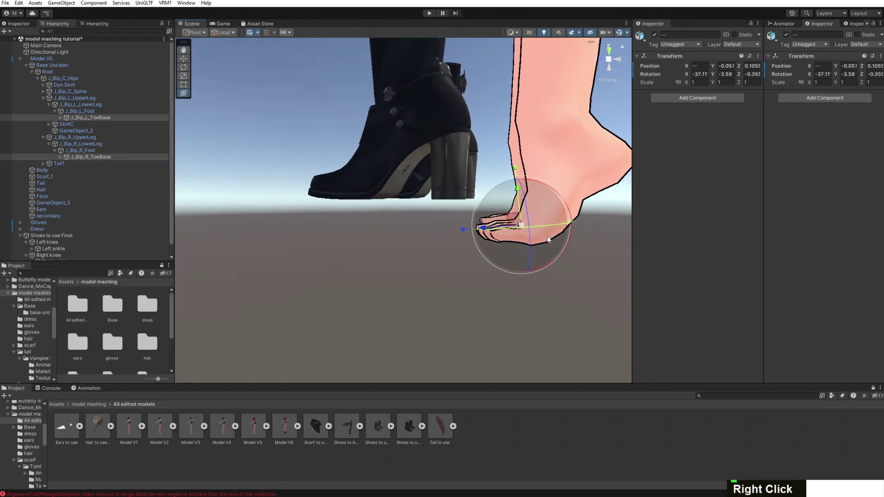
pyautogui.moveTo(511, 244)
pyautogui.mouseDown(button='middle')
pyautogui.moveTo(522, 253)
pyautogui.moveTo(522, 245)
pyautogui.mouseUp(button='middle')
pyautogui.scroll(-2, 507, 243)
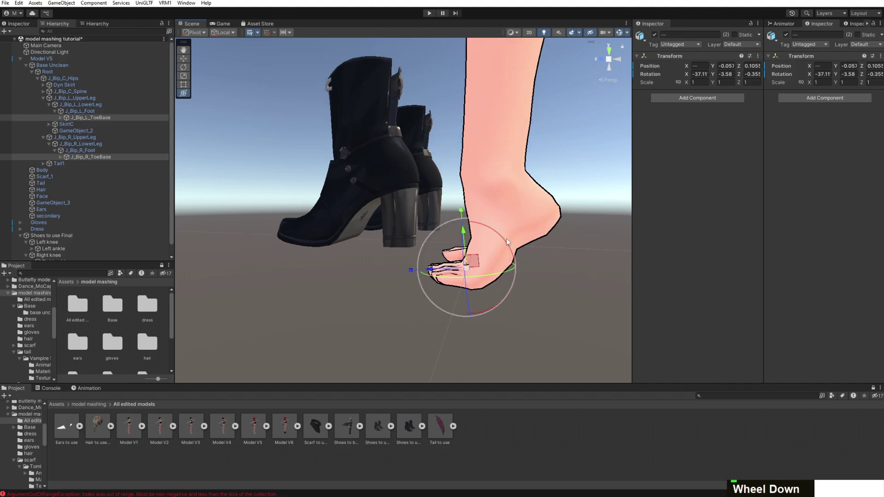
pyautogui.scroll(2, 509, 240)
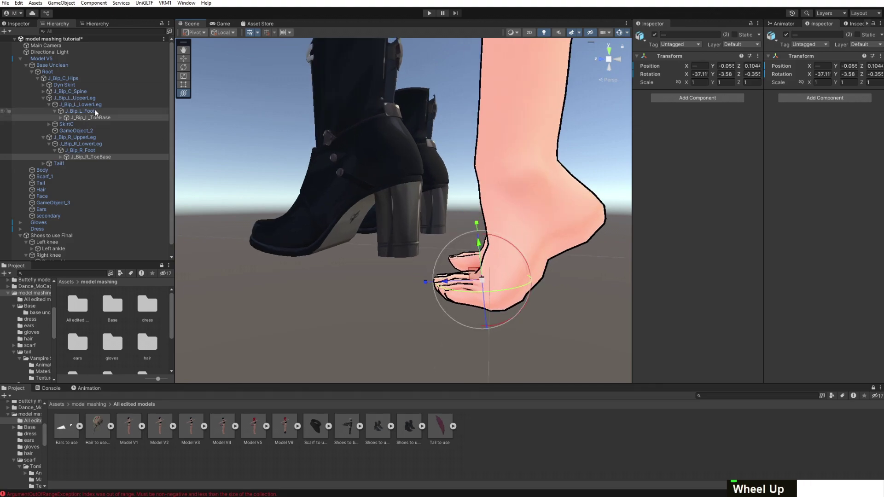
pyautogui.hotkey('ctrl', 'z')
# Reduce the downward tilt of both foot bones and rotate both toe base bones to about -11° on X
pyautogui.keyDown('ctrl'); pyautogui.click(96, 152); pyautogui.keyUp('ctrl')
pyautogui.keyDown('ctrl'); pyautogui.moveTo(563, 162); pyautogui.dragTo(553, 189); pyautogui.keyUp('ctrl')
pyautogui.click(108, 157)
pyautogui.keyDown('ctrl'); pyautogui.click(118, 118); pyautogui.keyUp('ctrl')
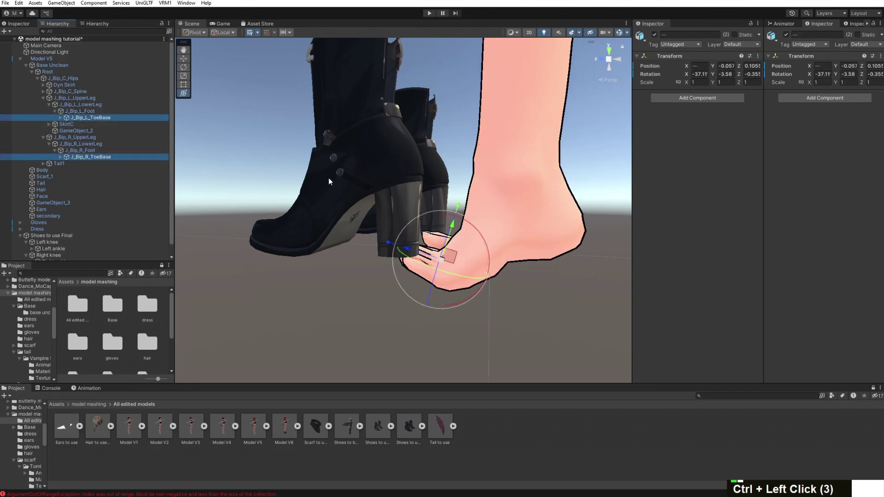
pyautogui.moveTo(480, 235); pyautogui.dragTo(465, 212)
# Compare the adjusted foot's arch and toe angle with the high-heeled boots in side view
pyautogui.moveTo(466, 198); pyautogui.dragTo(471, 168, button='middle')
pyautogui.scroll(-3, 471, 168)
pyautogui.scroll(3, 471, 168)
pyautogui.scroll(-1, 484, 175)
pyautogui.moveTo(485, 176); pyautogui.dragTo(535, 182, button='right')
pyautogui.moveTo(535, 181); pyautogui.dragTo(556, 189, button='middle')
pyautogui.scroll(-3, 529, 185)
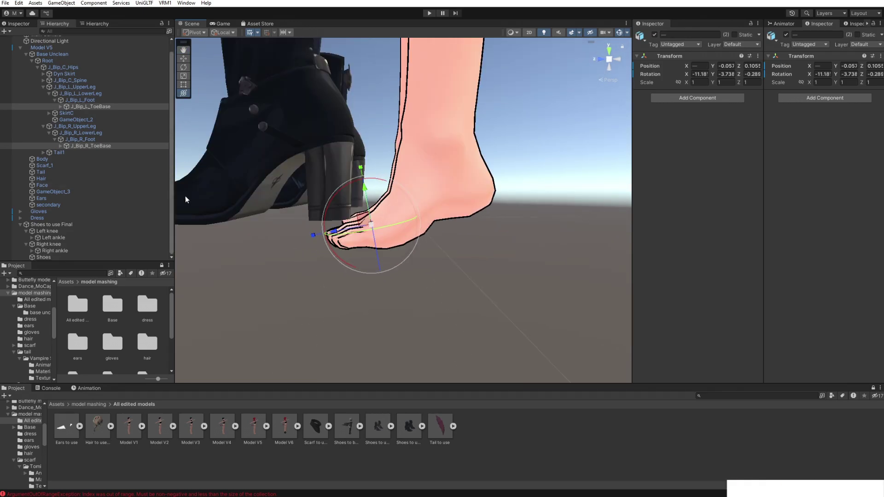
pyautogui.scroll(-5, 357, 188)
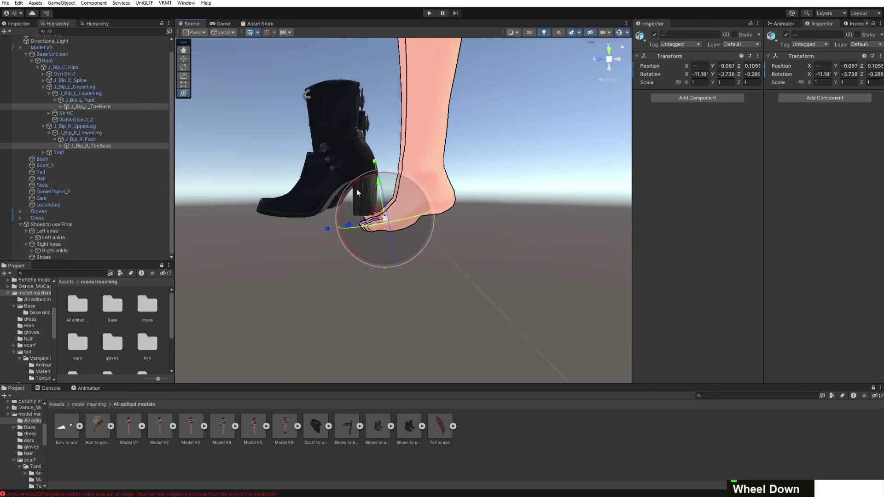
pyautogui.scroll(-3, 357, 189)
pyautogui.scroll(4, 330, 177)
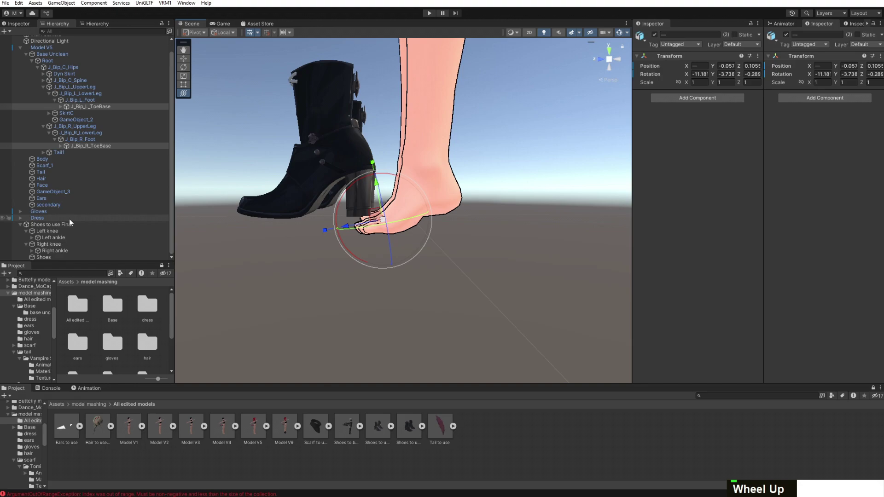
# Move Shoes to use Final back over the feet to about Z 0.021 and check the fit from the front
pyautogui.click(50, 224)
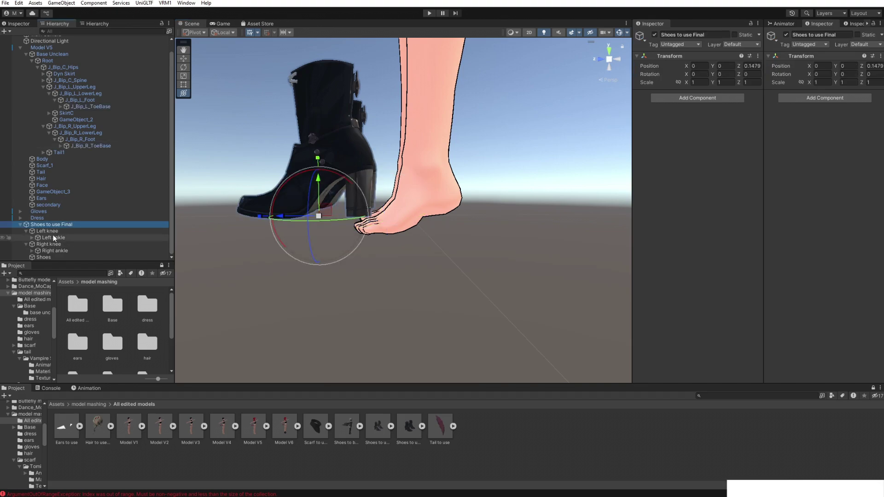
pyautogui.moveTo(275, 216); pyautogui.dragTo(354, 217)
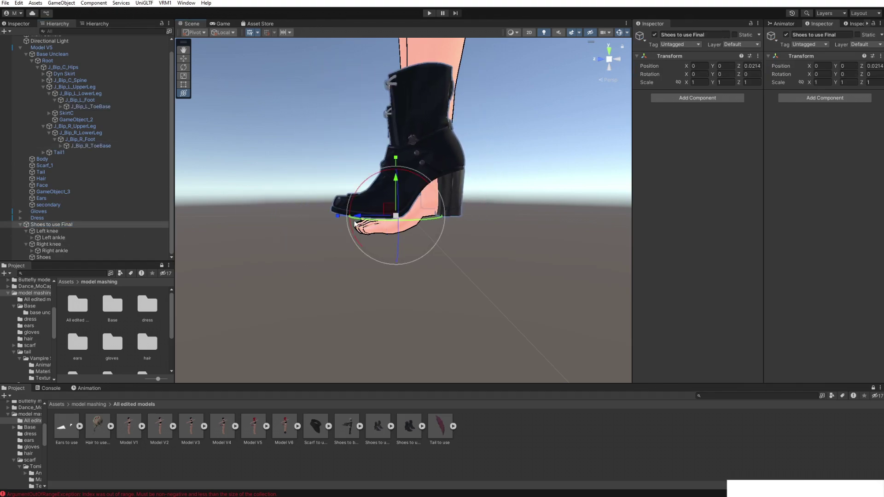
pyautogui.moveTo(354, 216); pyautogui.dragTo(465, 244, button='right')
pyautogui.moveTo(465, 244); pyautogui.dragTo(573, 249, button='middle')
pyautogui.scroll(3, 568, 258)
pyautogui.moveTo(563, 267); pyautogui.dragTo(498, 280, button='right')
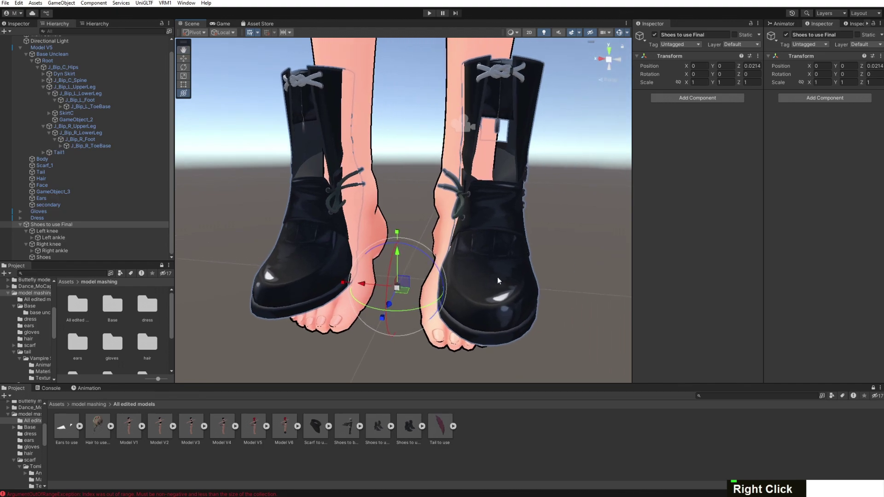
# Lower the Left knee of Shoes to use Final and shift it outward to about X -0.225, Y 0.45
pyautogui.click(63, 231)
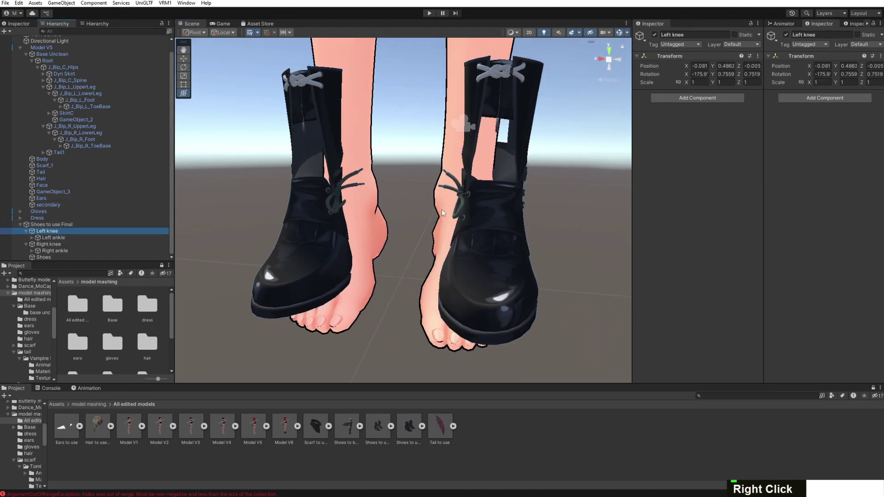
pyautogui.scroll(-4, 442, 194)
pyautogui.scroll(-2, 444, 179)
pyautogui.moveTo(397, 72); pyautogui.dragTo(388, 72)
pyautogui.scroll(2, 526, 150)
pyautogui.keyDown('alt'); pyautogui.moveTo(527, 150); pyautogui.dragTo(410, 142); pyautogui.keyUp('alt')
pyautogui.moveTo(399, 78); pyautogui.dragTo(402, 95)
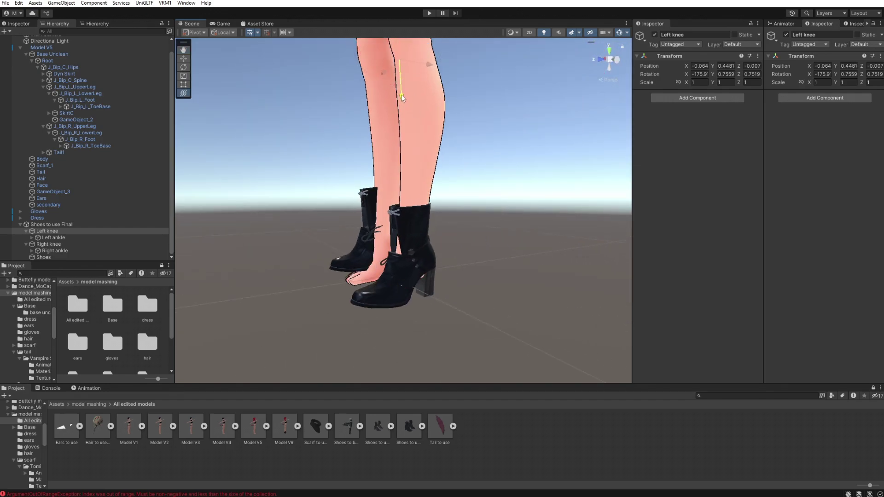
pyautogui.keyDown('alt'); pyautogui.moveTo(442, 175); pyautogui.dragTo(605, 225); pyautogui.keyUp('alt')
pyautogui.scroll(3, 605, 225)
pyautogui.scroll(-3, 605, 225)
pyautogui.scroll(5, 409, 190)
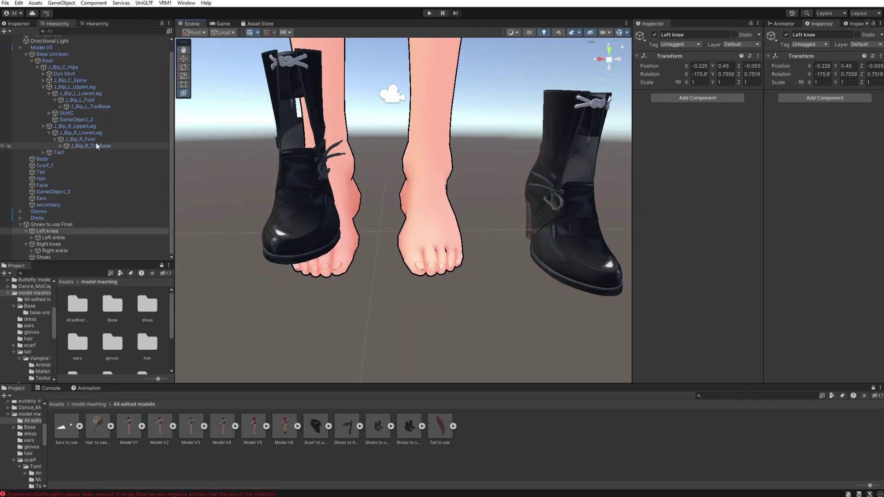
# Try adjusting Model V5's J_Bip_R_Foot bone and undo the change
pyautogui.click(119, 132)
pyautogui.click(111, 140)
pyautogui.moveTo(377, 147)
pyautogui.mouseDown()
pyautogui.moveTo(377, 158)
pyautogui.moveTo(386, 147)
pyautogui.mouseUp()
pyautogui.hotkey('ctrl', 'z')
# Move the Left knee of Shoes to use Final back onto the left leg at about X -0.067, Y 0.448
pyautogui.click(107, 100)
pyautogui.click(106, 232)
pyautogui.scroll(-4, 444, 183)
pyautogui.moveTo(423, 76); pyautogui.dragTo(376, 76)
pyautogui.scroll(5, 536, 212)
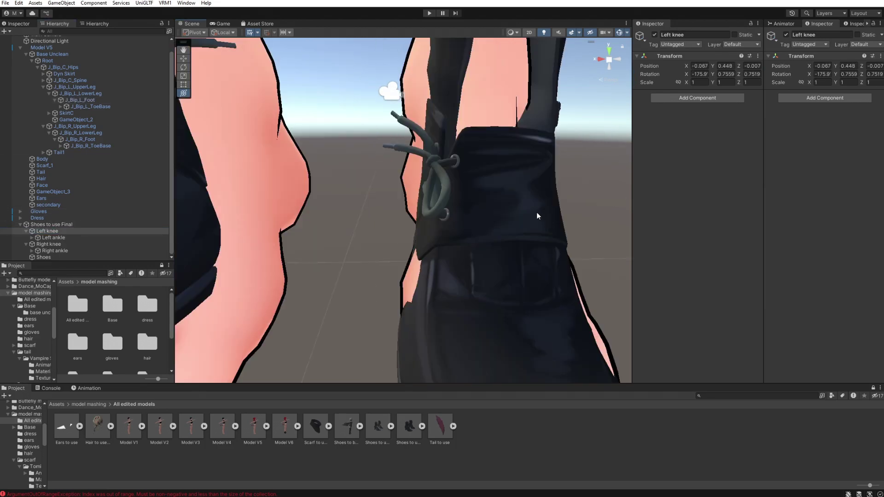
# Shift the Left knee of Shoes to use Final inward to about X -0.057 and check the boot's fit
pyautogui.scroll(-2, 537, 211)
pyautogui.keyDown('alt'); pyautogui.moveTo(537, 212); pyautogui.dragTo(221, 223); pyautogui.keyUp('alt')
pyautogui.scroll(-4, 350, 221)
pyautogui.keyDown('alt'); pyautogui.moveTo(497, 202); pyautogui.dragTo(411, 195); pyautogui.keyUp('alt')
pyautogui.scroll(-1, 411, 196)
pyautogui.moveTo(409, 48); pyautogui.dragTo(421, 48)
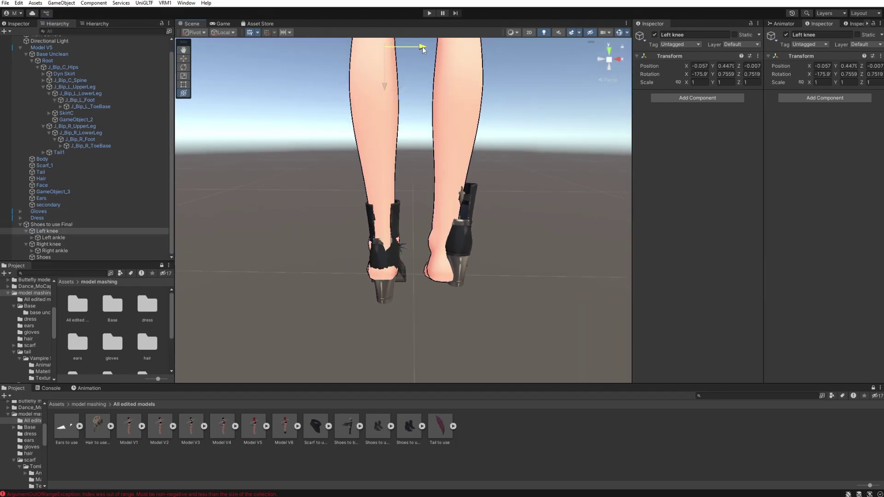
pyautogui.scroll(5, 415, 245)
pyautogui.keyDown('alt'); pyautogui.moveTo(442, 251); pyautogui.dragTo(294, 246); pyautogui.keyUp('alt')
pyautogui.scroll(-5, 475, 192)
pyautogui.keyDown('alt'); pyautogui.moveTo(474, 192); pyautogui.dragTo(411, 215); pyautogui.keyUp('alt')
pyautogui.scroll(-3, 415, 203)
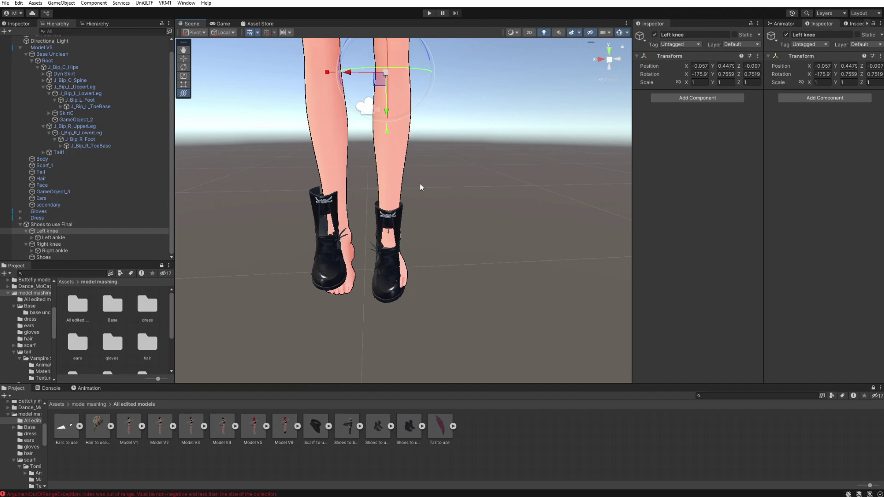
# Rotate the Left knee of Shoes to use Final to about Y -4.351, Z 1.94
pyautogui.moveTo(420, 184); pyautogui.dragTo(411, 273, button='middle')
pyautogui.moveTo(404, 170); pyautogui.dragTo(412, 133)
pyautogui.doubleClick(53, 237)
pyautogui.keyDown('alt'); pyautogui.moveTo(481, 261); pyautogui.dragTo(413, 145); pyautogui.keyUp('alt')
pyautogui.scroll(-2, 461, 180)
pyautogui.moveTo(508, 186); pyautogui.dragTo(515, 210, button='middle')
# Detach Left ankle from Left knee, placing it directly under Shoes to use Final
pyautogui.moveTo(54, 238); pyautogui.dragTo(54, 228)
pyautogui.click(51, 238)
pyautogui.scroll(-8, 391, 148)
pyautogui.moveTo(430, 81); pyautogui.dragTo(431, 81)
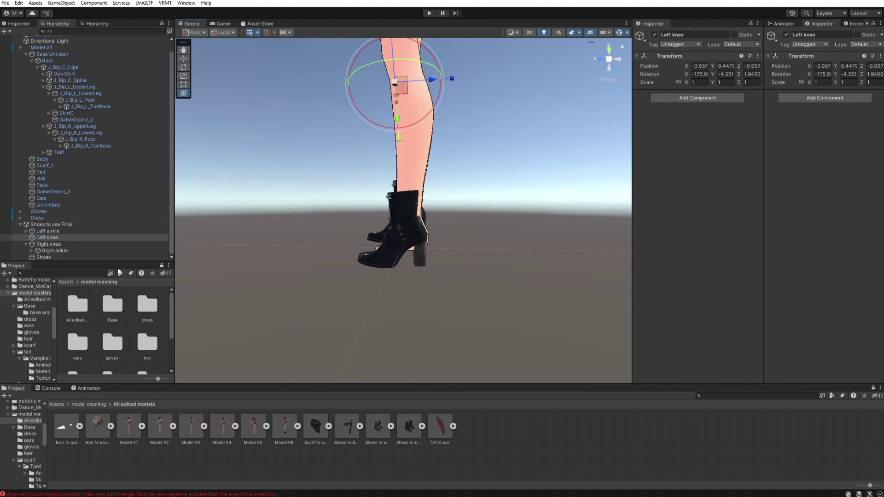
# Move Left knee and Left ankle together, bringing Left knee to about X -0.053, Y 0.443, Z -0.017
pyautogui.keyDown('ctrl'); pyautogui.click(58, 233); pyautogui.keyUp('ctrl')
pyautogui.moveTo(435, 231); pyautogui.dragTo(444, 233)
pyautogui.scroll(7, 443, 233)
pyautogui.keyDown('alt'); pyautogui.moveTo(258, 237); pyautogui.dragTo(452, 209); pyautogui.keyUp('alt')
pyautogui.moveTo(452, 209); pyautogui.dragTo(525, 295, button='middle')
pyautogui.click(51, 238)
pyautogui.scroll(-5, 300, 197)
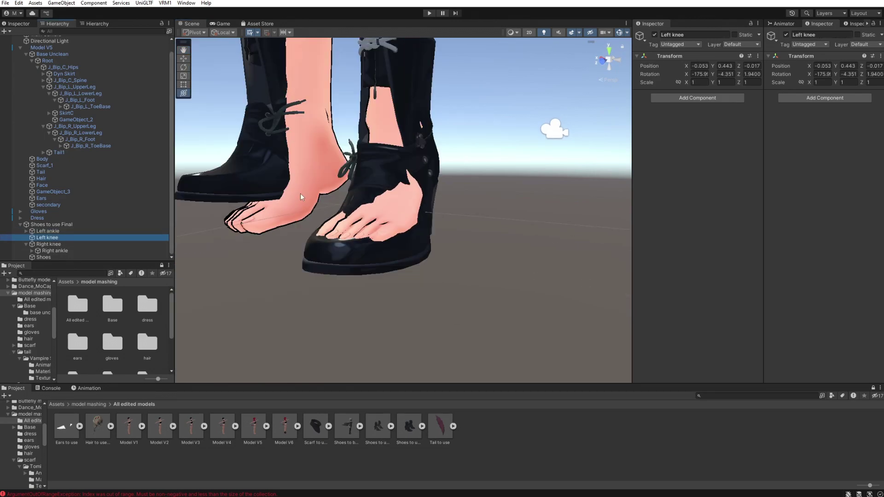
# Try adjusting the detached Left ankle along its own axes and undo both changes
pyautogui.moveTo(402, 141); pyautogui.dragTo(401, 130)
pyautogui.moveTo(405, 138); pyautogui.dragTo(295, 157, button='right')
pyautogui.moveTo(442, 174); pyautogui.dragTo(92, 211, button='middle')
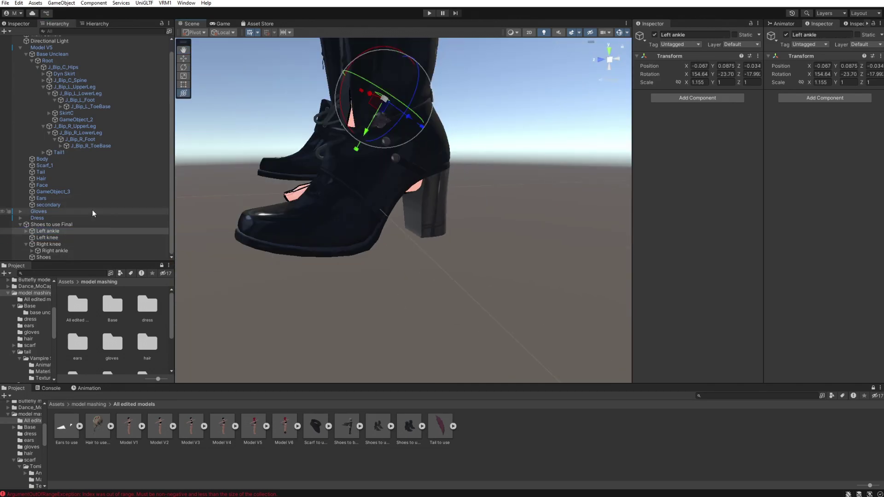
pyautogui.moveTo(357, 148); pyautogui.dragTo(354, 155)
pyautogui.hotkey('ctrl', 'z')
pyautogui.moveTo(422, 126); pyautogui.dragTo(432, 132)
pyautogui.hotkey('ctrl', 'z')
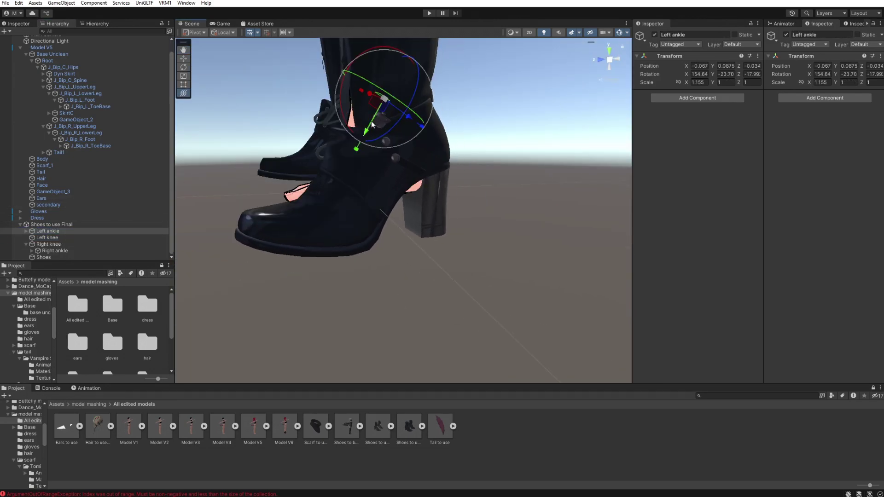
# Put Left ankle back under Left knee, and adjust the knee to about Y 0.435 with X scale 1.04
pyautogui.click(48, 238)
pyautogui.scroll(-5, 404, 54)
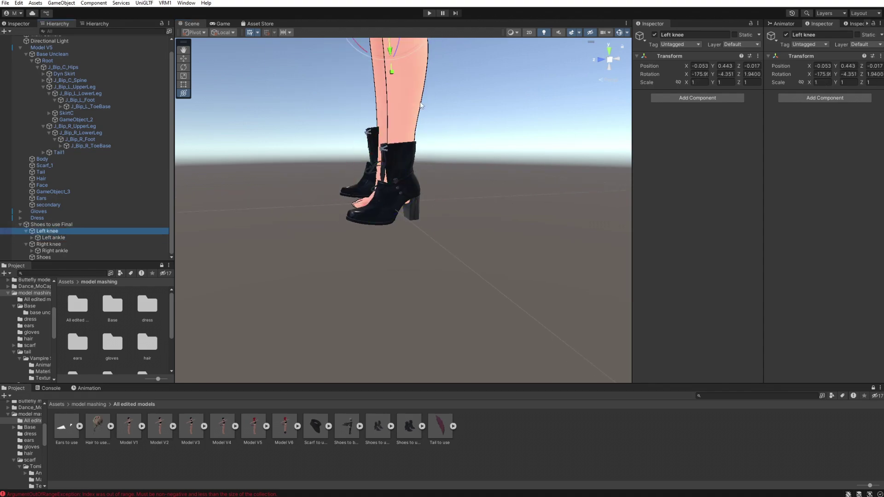
pyautogui.keyDown('alt'); pyautogui.moveTo(391, 55); pyautogui.dragTo(389, 105); pyautogui.keyUp('alt')
# Try widening Left ankle to an X scale of about 1.288
pyautogui.click(53, 237)
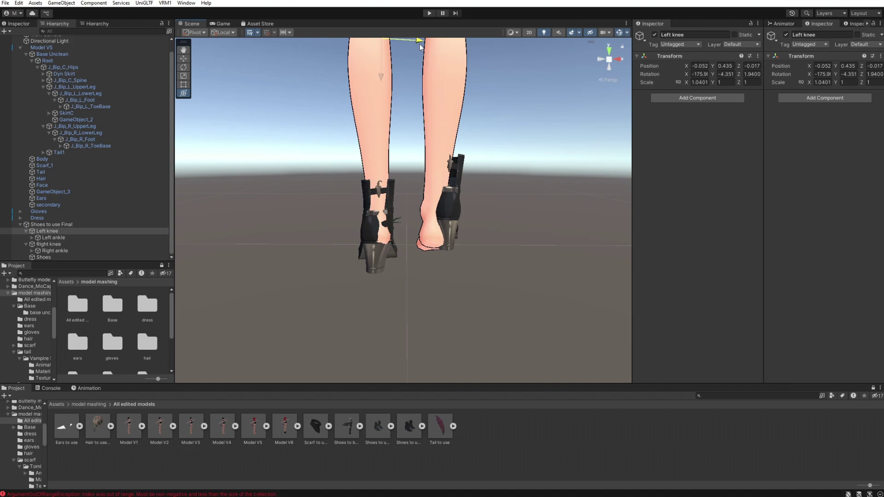
pyautogui.press('f')
pyautogui.moveTo(408, 196); pyautogui.dragTo(570, 257)
pyautogui.keyDown('alt'); pyautogui.moveTo(449, 163); pyautogui.dragTo(401, 224); pyautogui.keyUp('alt')
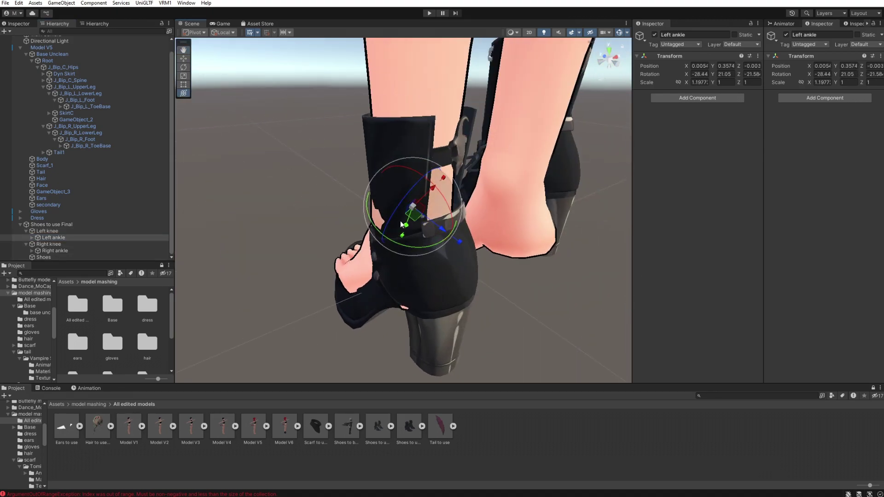
pyautogui.moveTo(444, 182); pyautogui.dragTo(540, 175)
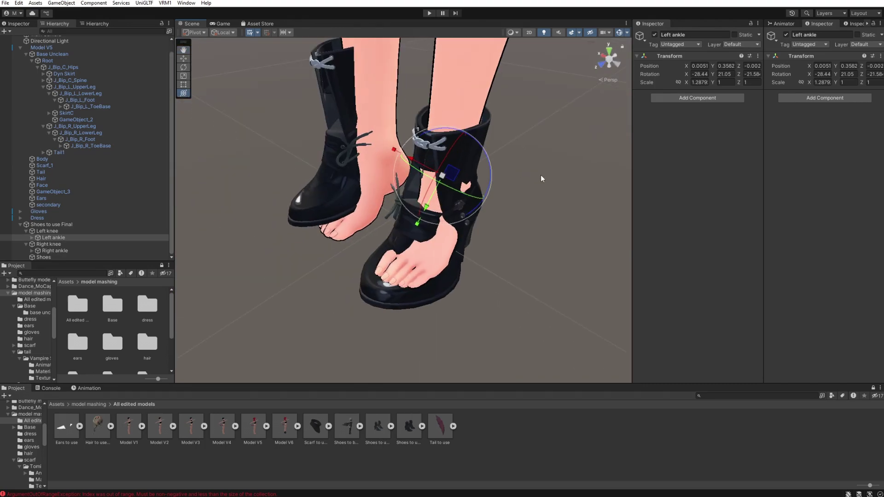
# Try enlarging Left ankle to a Z scale of about 1.1 and repositioning it to about X 0.0035, Y 0.3522, Z -0.008
pyautogui.scroll(3, 504, 165)
pyautogui.moveTo(469, 87); pyautogui.dragTo(444, 160)
pyautogui.scroll(3, 444, 161)
pyautogui.moveTo(322, 140); pyautogui.dragTo(333, 143)
pyautogui.keyDown('alt'); pyautogui.moveTo(333, 143); pyautogui.dragTo(470, 187); pyautogui.keyUp('alt')
pyautogui.scroll(2, 419, 202)
pyautogui.keyDown('alt'); pyautogui.moveTo(419, 202); pyautogui.dragTo(389, 227); pyautogui.keyUp('alt')
pyautogui.scroll(3, 377, 193)
# Try repositioning Left toe to about X -0.023, Y 0.1026, Z 0.0045 to cover the exposed toes
pyautogui.click(477, 226)
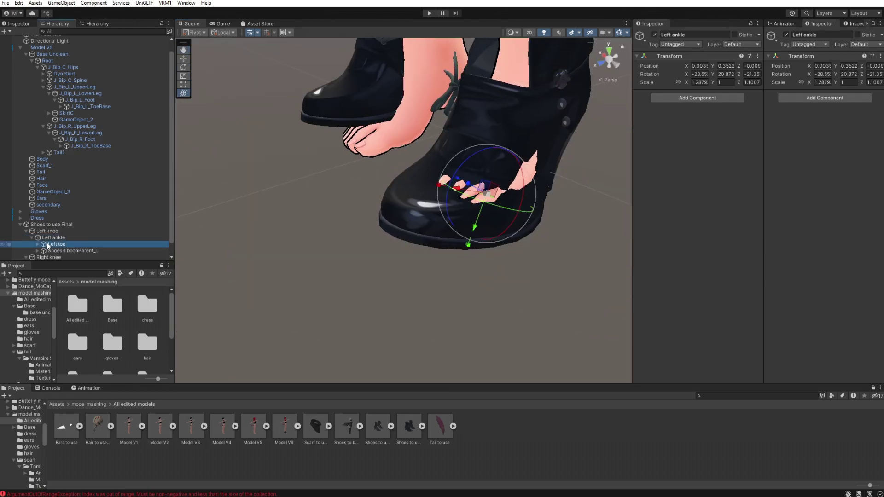
pyautogui.keyDown('alt'); pyautogui.moveTo(477, 226); pyautogui.dragTo(467, 170); pyautogui.keyUp('alt')
pyautogui.click(439, 160)
pyautogui.doubleClick(47, 230)
pyautogui.keyDown('alt'); pyautogui.moveTo(380, 236); pyautogui.dragTo(418, 217); pyautogui.keyUp('alt')
pyautogui.scroll(3, 437, 217)
pyautogui.click(415, 151)
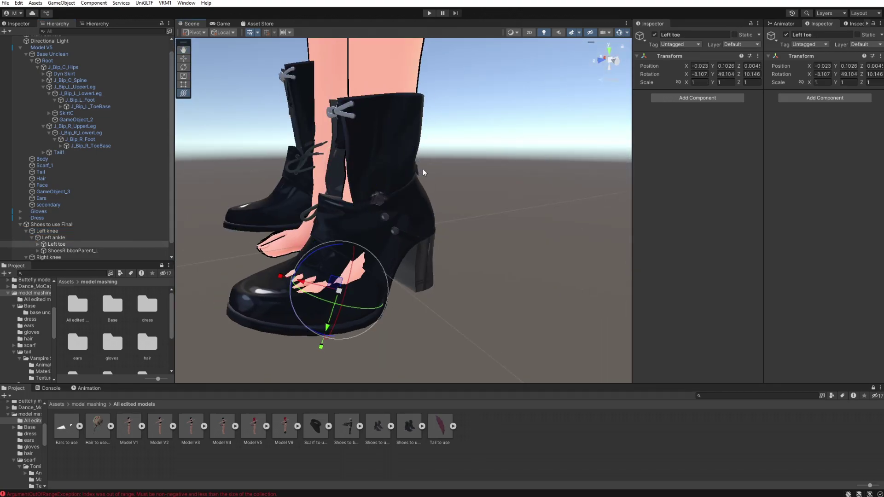
# Shrink Model V5's J_Bip_L_Foot bone to a scale of about 0.717, 0.717, 0.618 to fit the foot inside the boot
pyautogui.moveTo(258, 192); pyautogui.dragTo(342, 190, button='right')
pyautogui.press('a')
pyautogui.moveTo(433, 161); pyautogui.dragTo(436, 202)
pyautogui.click(88, 231)
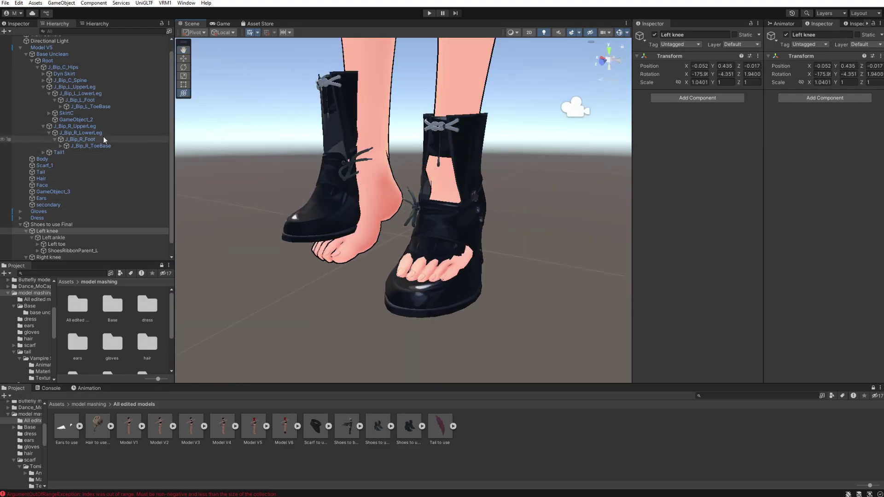
pyautogui.click(81, 139)
pyautogui.click(426, 179)
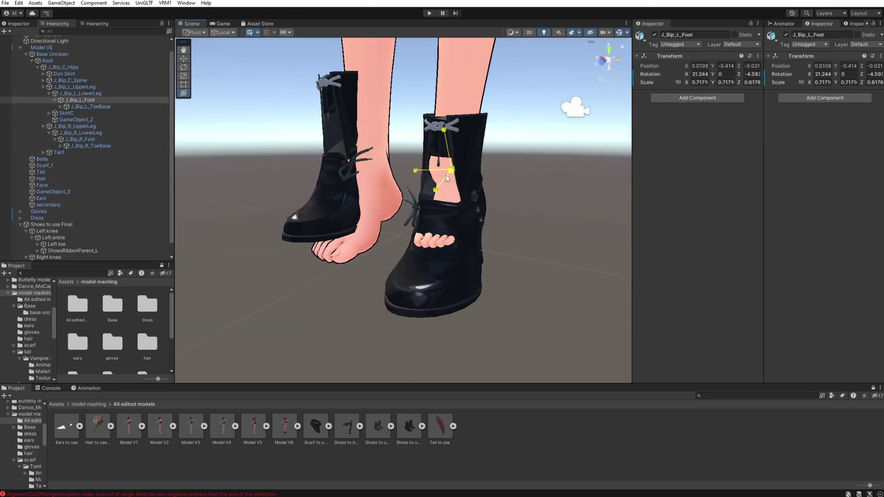
pyautogui.click(425, 237)
pyautogui.click(425, 237)
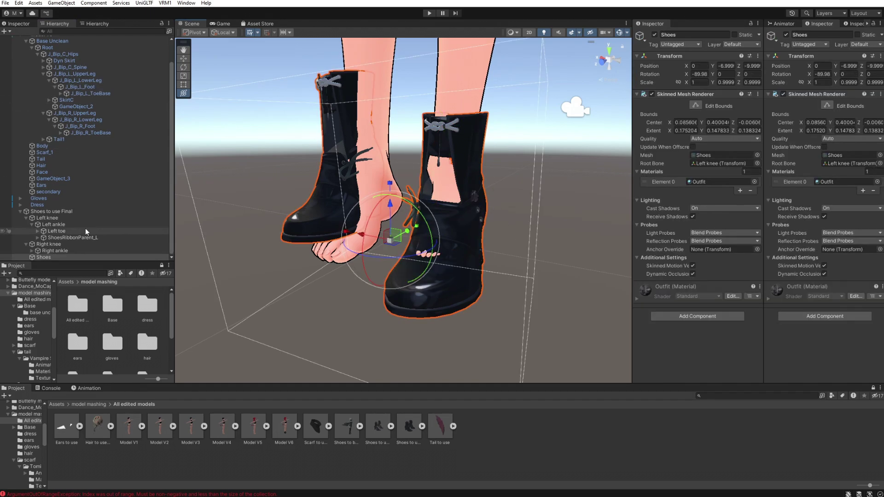
# Move Left ankle to about X -0.005, Y 0.3506, Z -0.010 to centre the boot on the foot
pyautogui.click(52, 212)
pyautogui.doubleClick(57, 218)
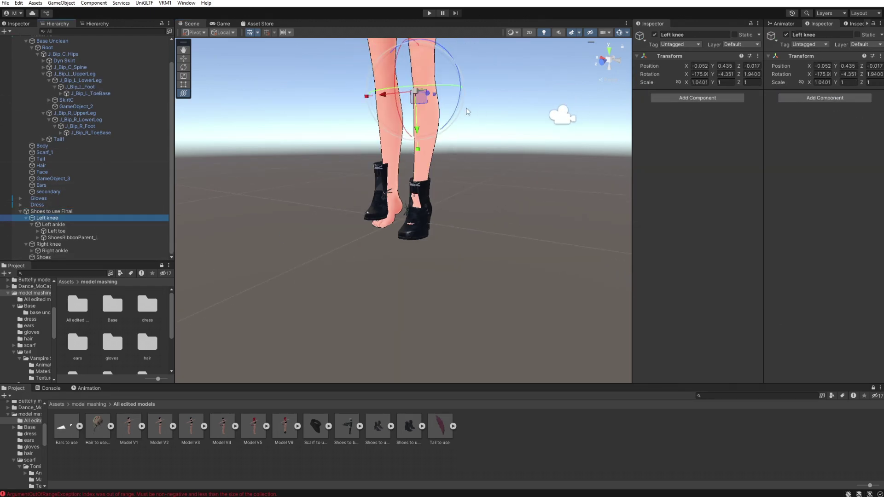
pyautogui.scroll(5, 464, 133)
pyautogui.click(53, 225)
pyautogui.keyDown('alt'); pyautogui.moveTo(506, 177); pyautogui.dragTo(135, 186); pyautogui.keyUp('alt')
pyautogui.scroll(3, 370, 170)
pyautogui.scroll(-3, 371, 171)
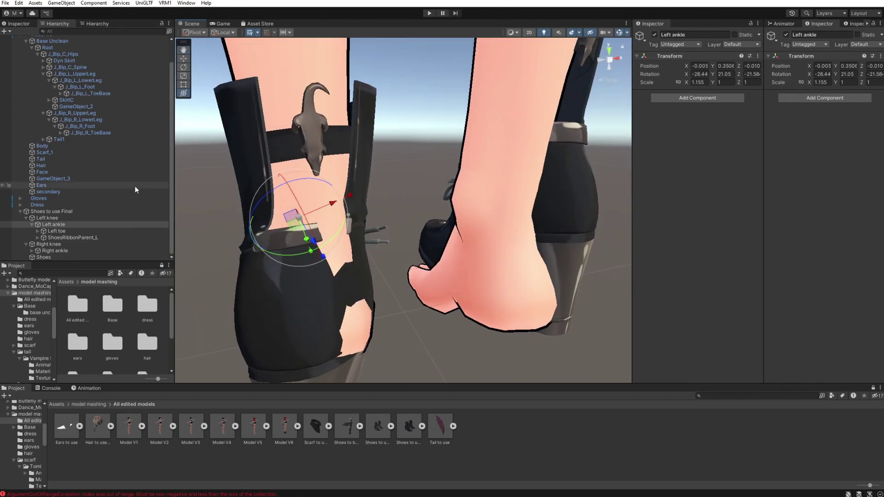
# Rotate Left knee to about Y -0.47, Z 1.665 and move it to about Z -0.023
pyautogui.click(134, 218)
pyautogui.scroll(-3, 319, 136)
pyautogui.scroll(6, 399, 88)
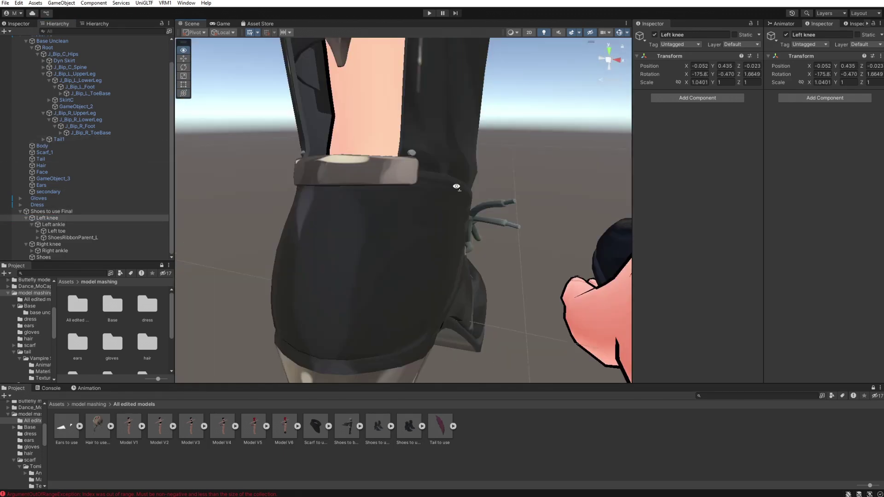
pyautogui.keyDown('alt'); pyautogui.moveTo(399, 88); pyautogui.dragTo(446, 206); pyautogui.keyUp('alt')
pyautogui.scroll(5, 446, 206)
# Rotate Model V5's J_Bip_L_ToeBase to about X -1.1, Y -3.8 and check that the toes stay inside the left boot
pyautogui.click(103, 94)
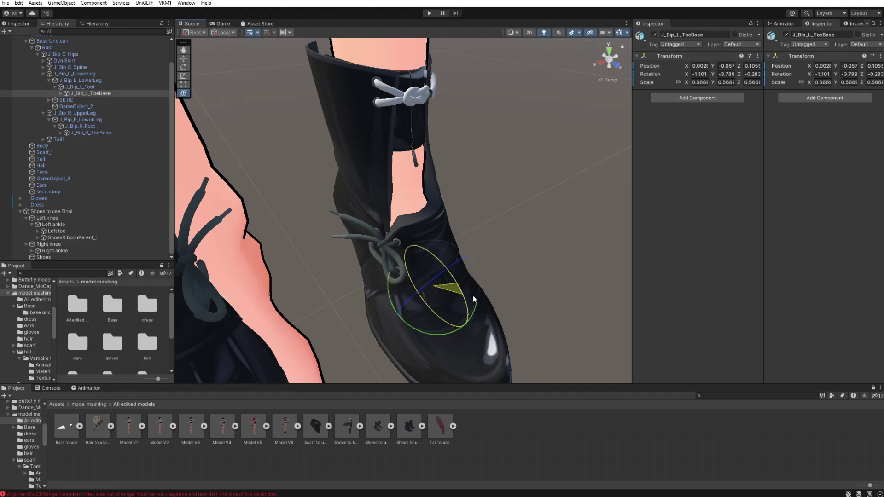
pyautogui.keyDown('alt'); pyautogui.moveTo(473, 295); pyautogui.dragTo(469, 226); pyautogui.keyUp('alt')
pyautogui.scroll(3, 469, 226)
pyautogui.click(500, 218)
pyautogui.moveTo(501, 221); pyautogui.dragTo(414, 182, button='right')
pyautogui.moveTo(415, 181); pyautogui.dragTo(395, 173, button='middle')
pyautogui.scroll(2, 395, 173)
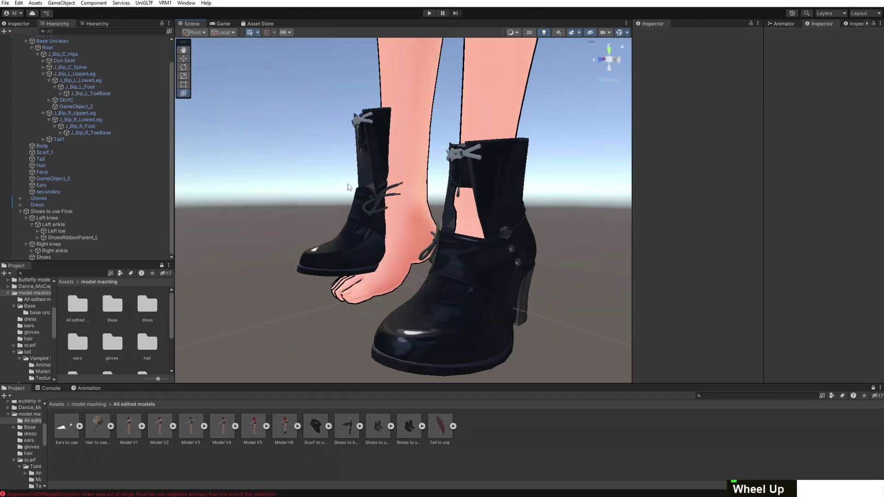
pyautogui.moveTo(395, 173); pyautogui.dragTo(397, 201, button='right')
pyautogui.moveTo(365, 188); pyautogui.dragTo(426, 195, button='middle')
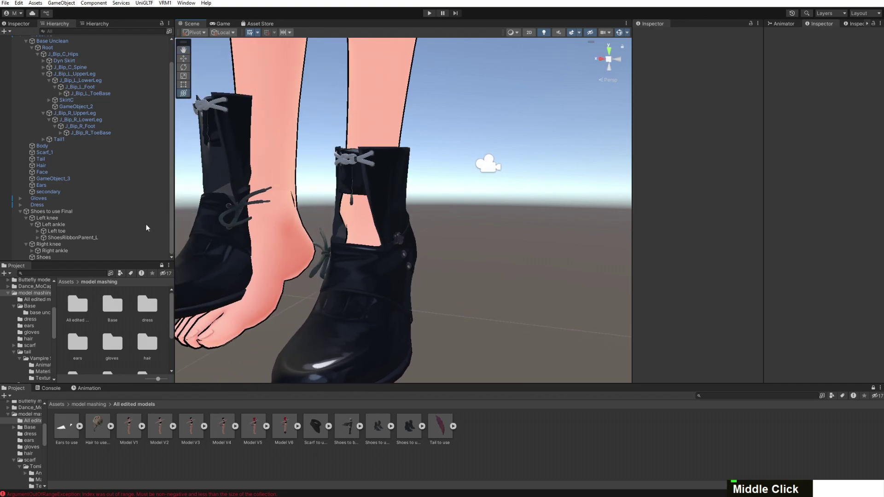
# Parent Left knee to Model V5's J_Bip_L_LowerLeg, and Left ankle and ShoesRibbonParent_L to J_Bip_L_Foot
pyautogui.click(66, 218)
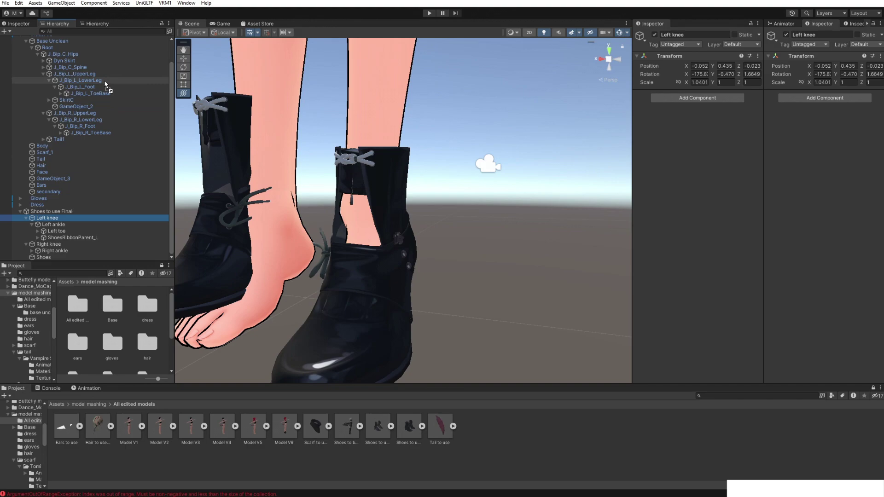
pyautogui.moveTo(106, 86); pyautogui.dragTo(106, 84)
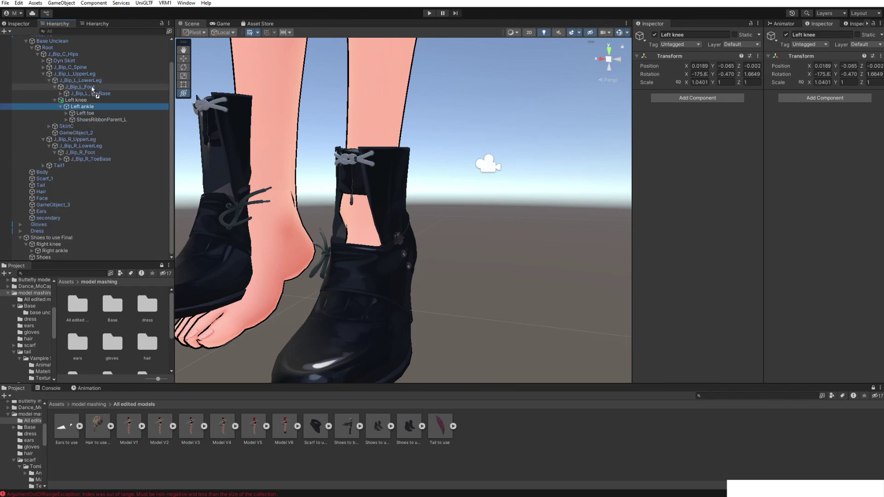
pyautogui.moveTo(92, 88); pyautogui.dragTo(92, 88)
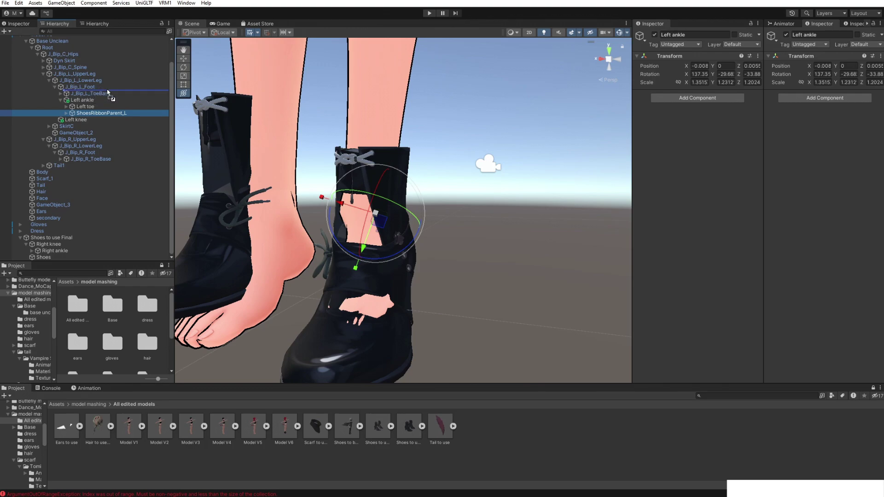
pyautogui.moveTo(102, 88); pyautogui.dragTo(103, 90)
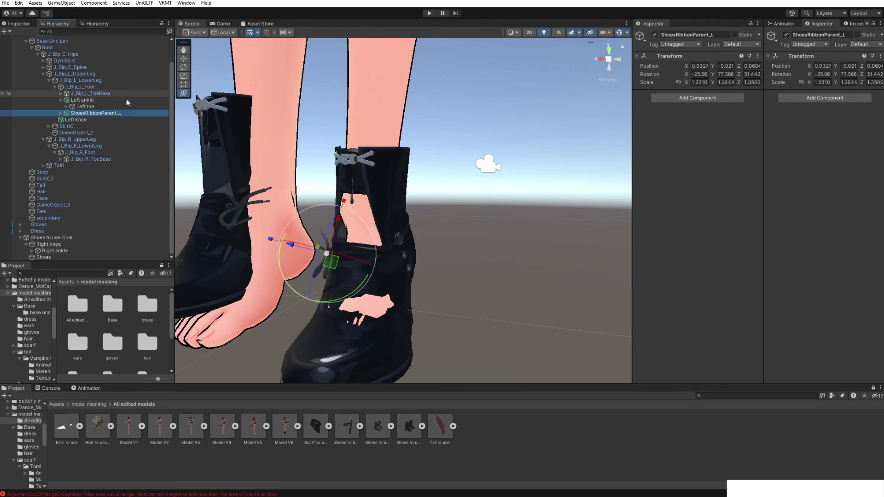
# Try rotating ShoesRibbonParent_L on the left boot and undo the rotation
pyautogui.moveTo(432, 281); pyautogui.dragTo(537, 258, button='right')
pyautogui.moveTo(537, 258); pyautogui.dragTo(503, 256, button='middle')
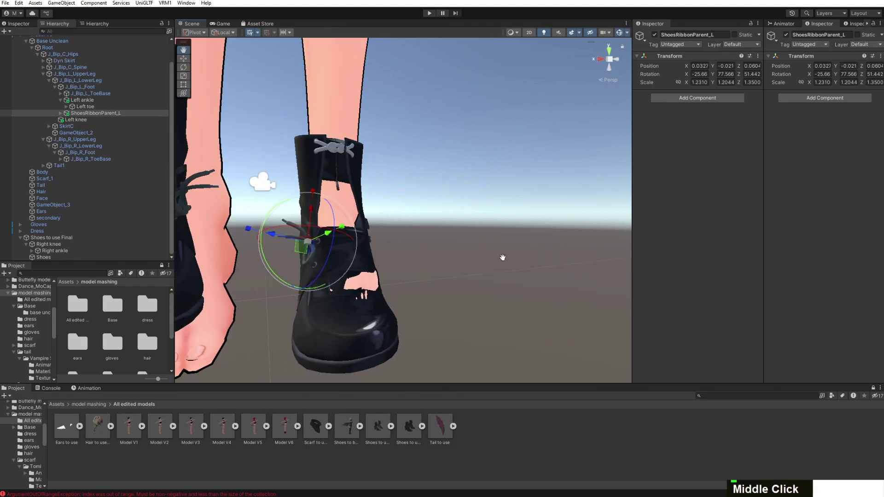
pyautogui.scroll(3, 494, 264)
pyautogui.scroll(-3, 491, 303)
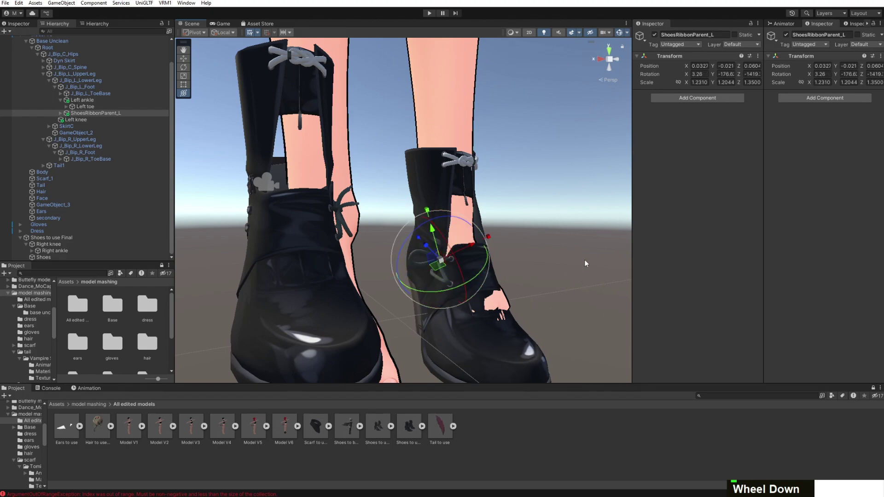
pyautogui.hotkey('ctrl', 'z')
pyautogui.moveTo(585, 260); pyautogui.dragTo(538, 250, button='middle')
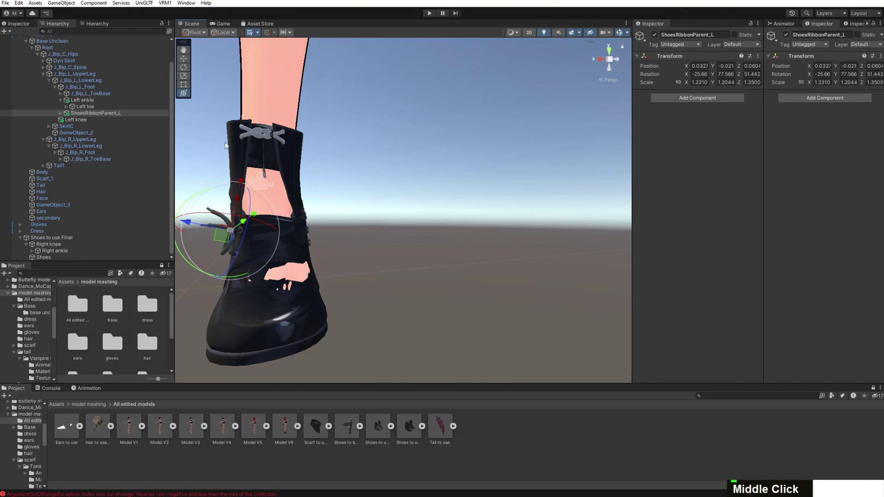
# Parent Left toe to Model V5's J_Bip_L_ToeBase and inspect both boots
pyautogui.click(120, 107)
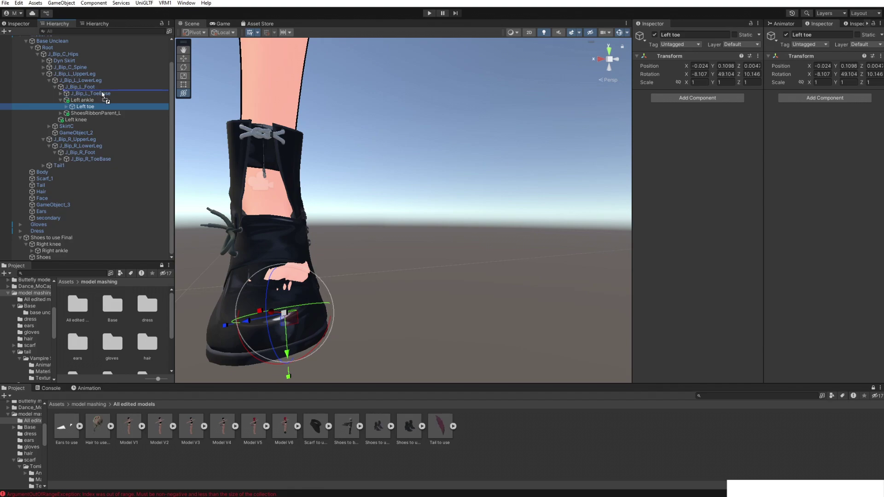
pyautogui.moveTo(102, 94); pyautogui.dragTo(103, 95)
pyautogui.moveTo(465, 240); pyautogui.dragTo(365, 239, button='right')
pyautogui.moveTo(366, 239); pyautogui.dragTo(348, 237, button='middle')
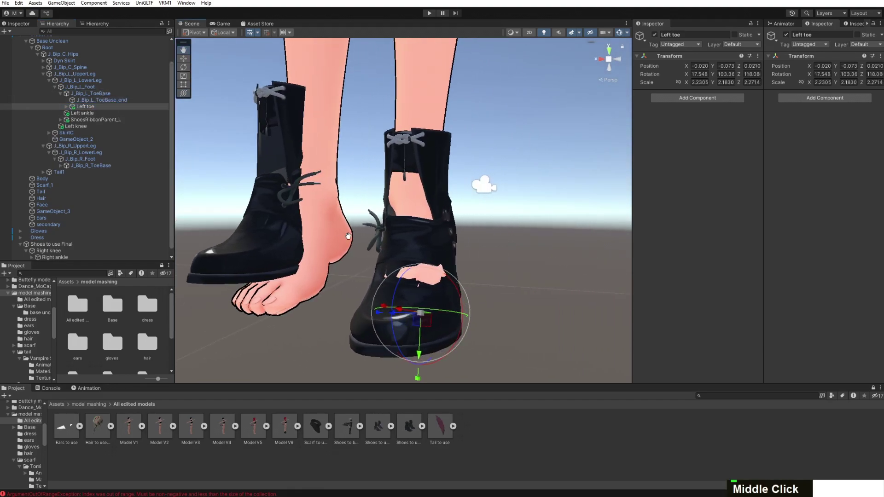
# Try moving Left ankle to about X -0.010, Y 0.0037, Z 0.009 to cover the exposed skin, and undo the move
pyautogui.click(436, 246)
pyautogui.scroll(5, 436, 246)
pyautogui.moveTo(436, 246); pyautogui.dragTo(383, 262, button='right')
pyautogui.scroll(-3, 352, 258)
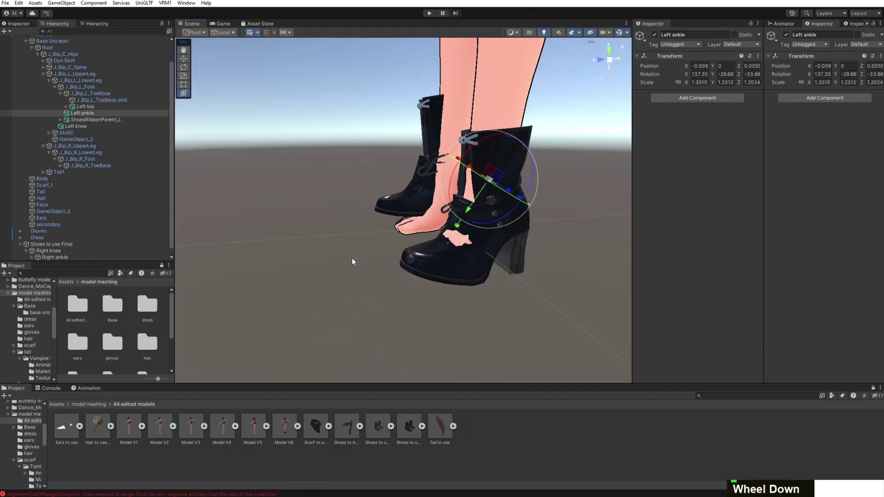
pyautogui.moveTo(352, 258); pyautogui.dragTo(346, 255, button='middle')
pyautogui.scroll(3, 485, 182)
pyautogui.scroll(3, 496, 165)
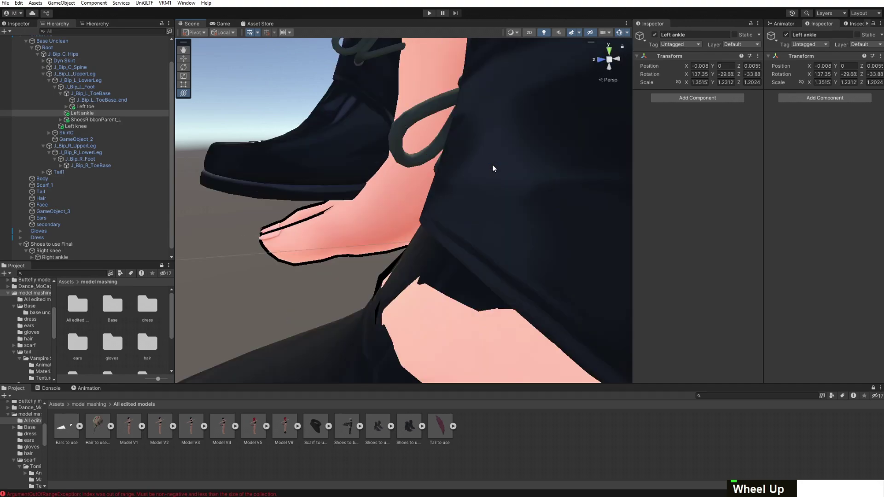
pyautogui.scroll(-2, 493, 165)
pyautogui.moveTo(540, 115); pyautogui.dragTo(529, 103)
pyautogui.moveTo(541, 128); pyautogui.dragTo(490, 150, button='middle')
pyautogui.moveTo(489, 151); pyautogui.dragTo(460, 157, button='right')
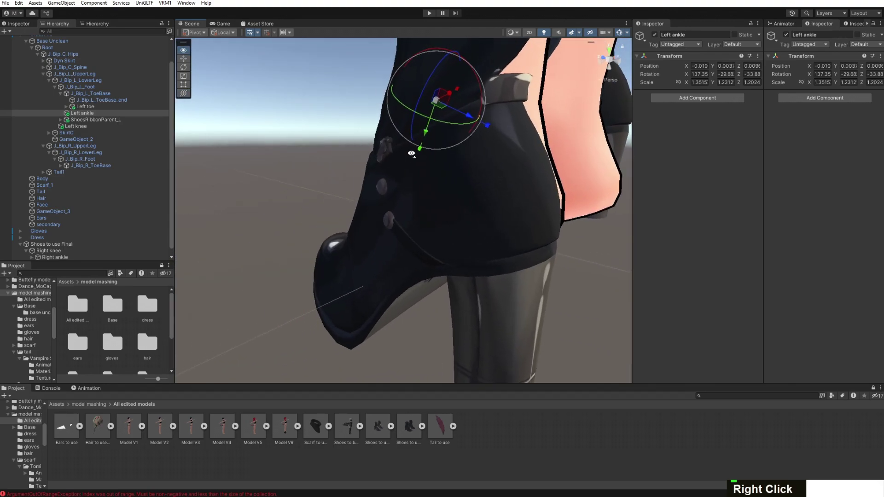
pyautogui.moveTo(460, 156); pyautogui.dragTo(411, 165, button='middle')
pyautogui.hotkey('ctrl', 'z')
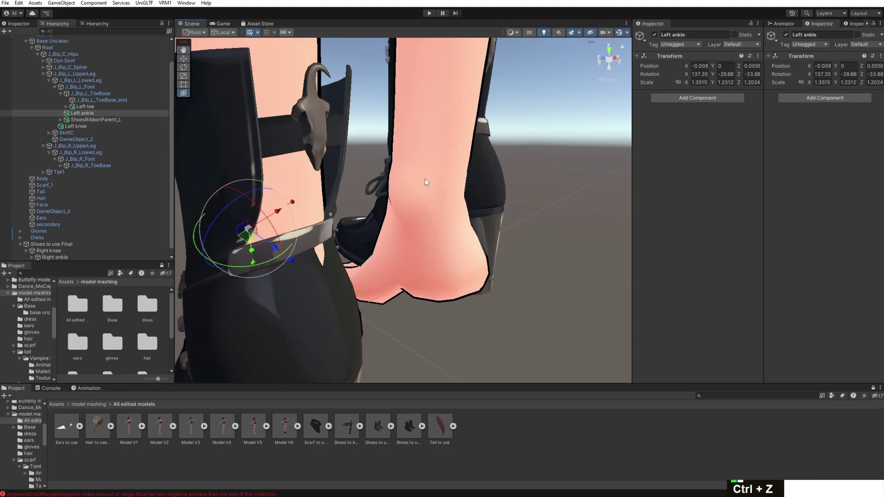
# Move Left ankle to about X -0.003, Y 0.0023, Z 0.0061 to recentre the boot around the heel
pyautogui.moveTo(422, 172); pyautogui.dragTo(423, 178, button='right')
pyautogui.moveTo(423, 179); pyautogui.dragTo(422, 183, button='middle')
pyautogui.moveTo(423, 183); pyautogui.dragTo(423, 187, button='right')
pyautogui.moveTo(422, 187); pyautogui.dragTo(405, 175, button='middle')
pyautogui.moveTo(411, 161); pyautogui.dragTo(460, 216, button='right')
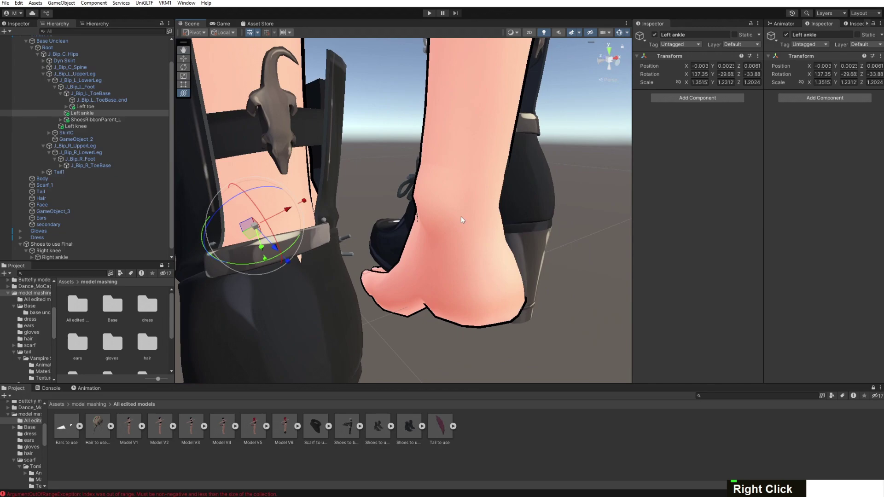
# Move Left ankle to about X -0.002, Y 0.0007, Z 0.004 to refine the left boot's fit around the heel
pyautogui.moveTo(461, 217); pyautogui.dragTo(501, 192, button='middle')
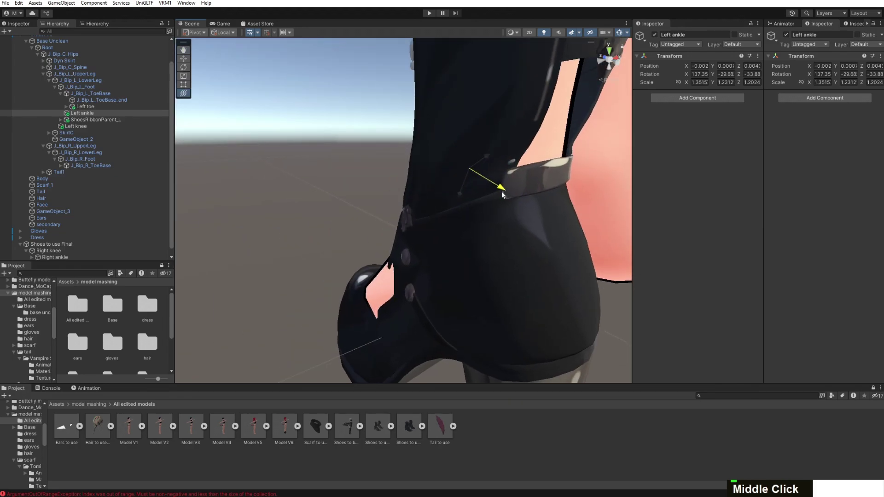
pyautogui.moveTo(502, 192); pyautogui.dragTo(506, 212, button='right')
pyautogui.moveTo(506, 212); pyautogui.dragTo(539, 233, button='middle')
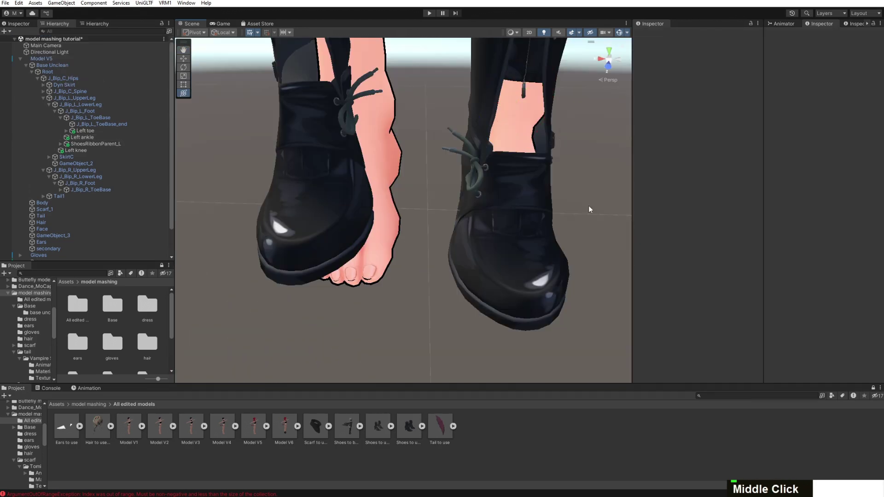
# Examine the left boot from the front and side for skin showing through around the ankle
pyautogui.moveTo(589, 205); pyautogui.dragTo(579, 165, button='right')
pyautogui.moveTo(579, 165); pyautogui.dragTo(563, 157, button='middle')
pyautogui.scroll(5, 562, 157)
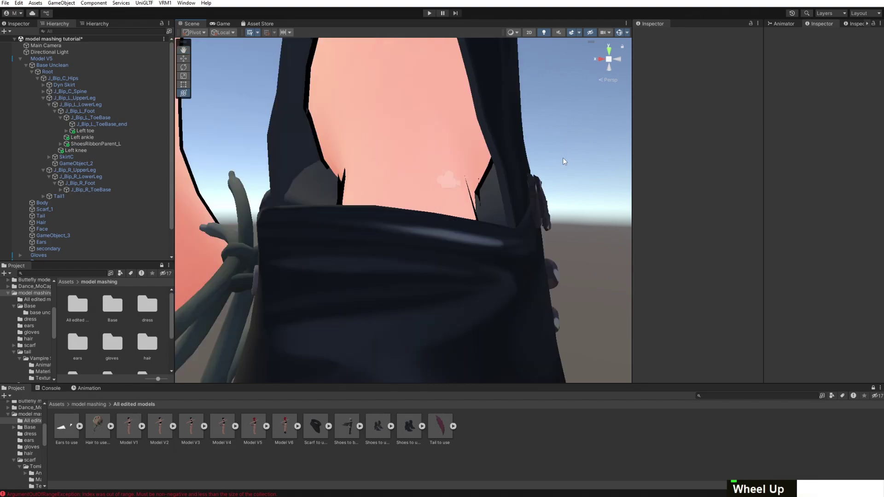
pyautogui.scroll(-5, 578, 168)
pyautogui.moveTo(577, 167); pyautogui.dragTo(517, 169, button='right')
pyautogui.moveTo(519, 173); pyautogui.dragTo(477, 168, button='middle')
pyautogui.scroll(5, 548, 173)
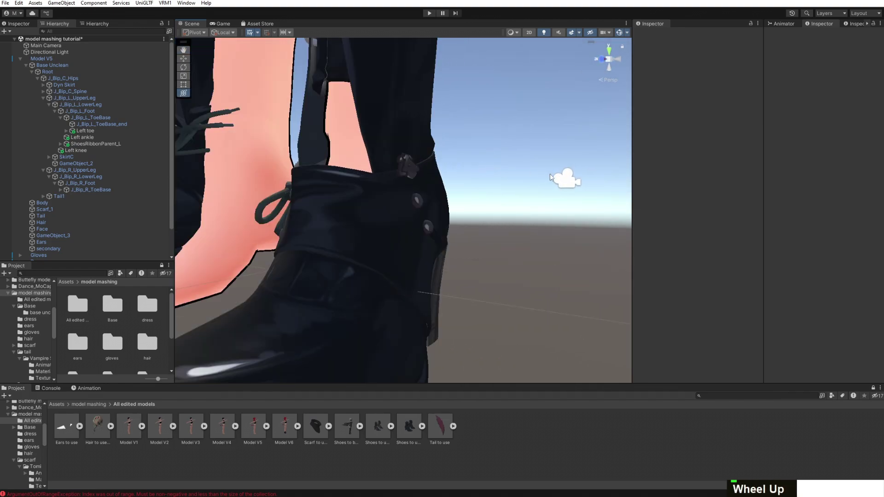
pyautogui.scroll(-6, 551, 173)
pyautogui.moveTo(558, 173); pyautogui.dragTo(502, 171, button='right')
pyautogui.moveTo(502, 171); pyautogui.dragTo(476, 187, button='middle')
pyautogui.scroll(5, 554, 197)
pyautogui.scroll(-5, 537, 197)
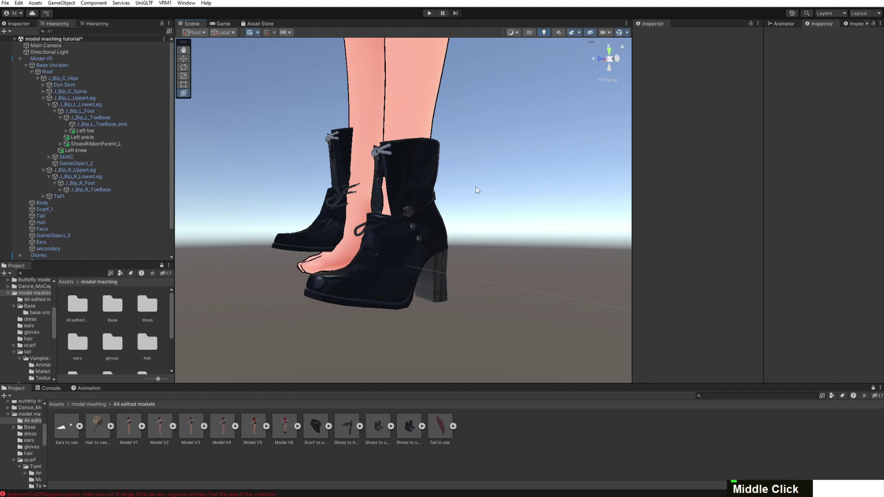
# Test the left boot's deformation by rotating J_Bip_L_Foot and J_Bip_L_ToeBase, undoing each rotation
pyautogui.click(93, 110)
pyautogui.scroll(-4, 380, 128)
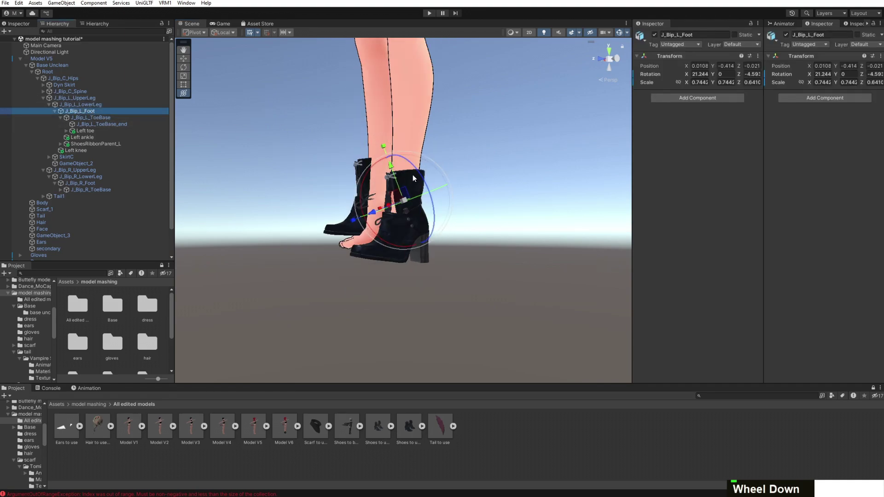
pyautogui.moveTo(413, 175); pyautogui.dragTo(308, 201)
pyautogui.hotkey('ctrl', 'z')
pyautogui.click(92, 117)
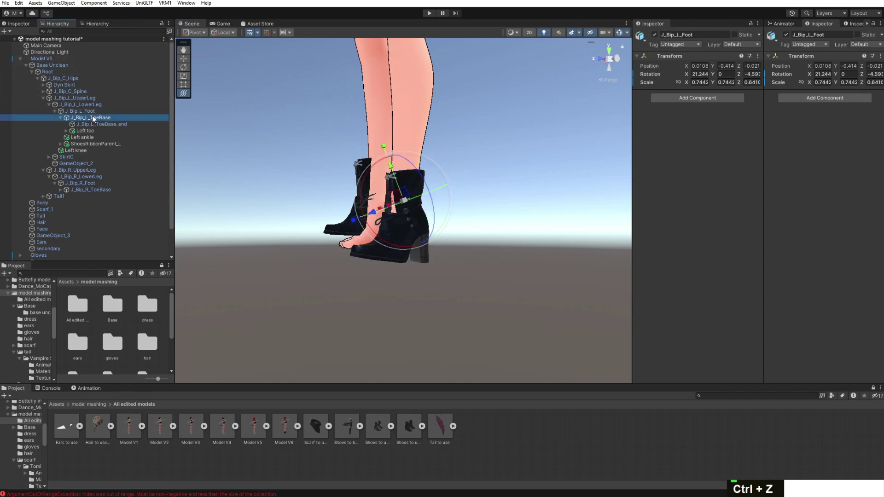
pyautogui.moveTo(414, 274); pyautogui.dragTo(355, 203)
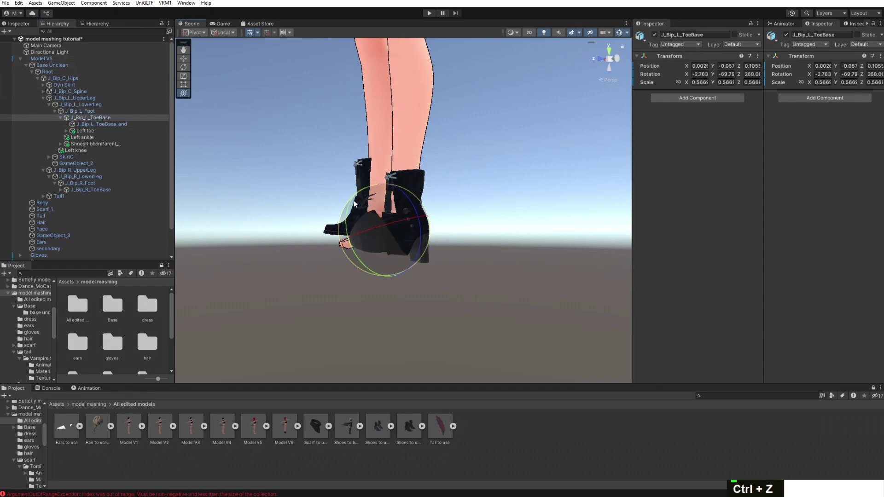
pyautogui.moveTo(376, 299); pyautogui.dragTo(377, 299)
pyautogui.hotkey('ctrl', 'z')
# Inspect the left boot up close, try another adjustment of J_Bip_L_ToeBase and undo it
pyautogui.scroll(8, 400, 239)
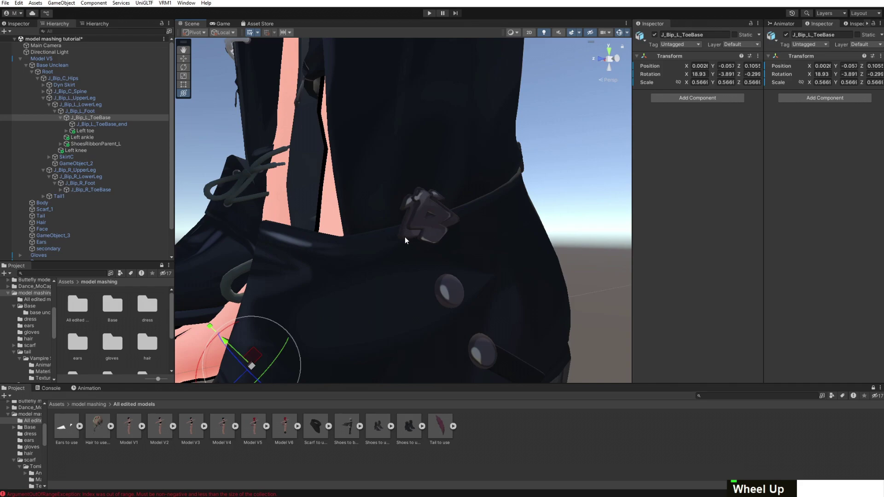
pyautogui.scroll(-4, 405, 237)
pyautogui.moveTo(359, 237); pyautogui.dragTo(501, 240, button='middle')
pyautogui.scroll(4, 585, 288)
pyautogui.scroll(-4, 584, 289)
pyautogui.moveTo(584, 288); pyautogui.dragTo(479, 229, button='middle')
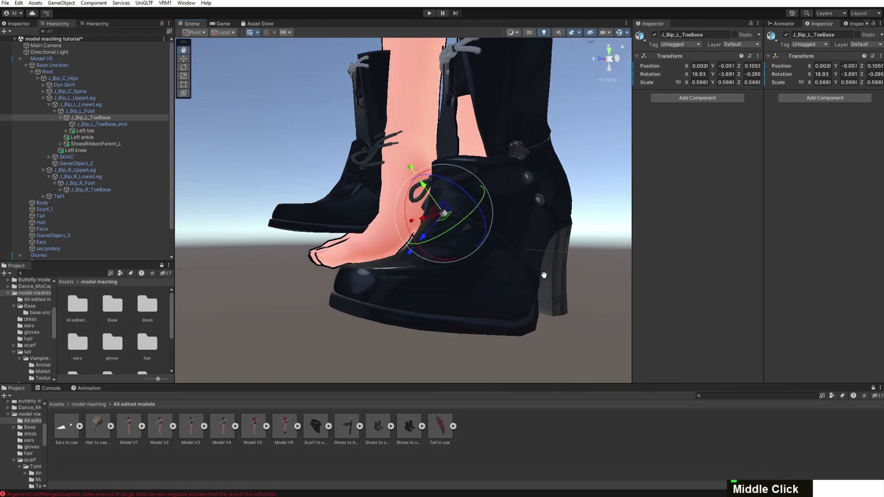
pyautogui.scroll(4, 478, 228)
pyautogui.moveTo(541, 220); pyautogui.dragTo(599, 272)
pyautogui.scroll(-2, 571, 267)
pyautogui.hotkey('ctrl', 'z')
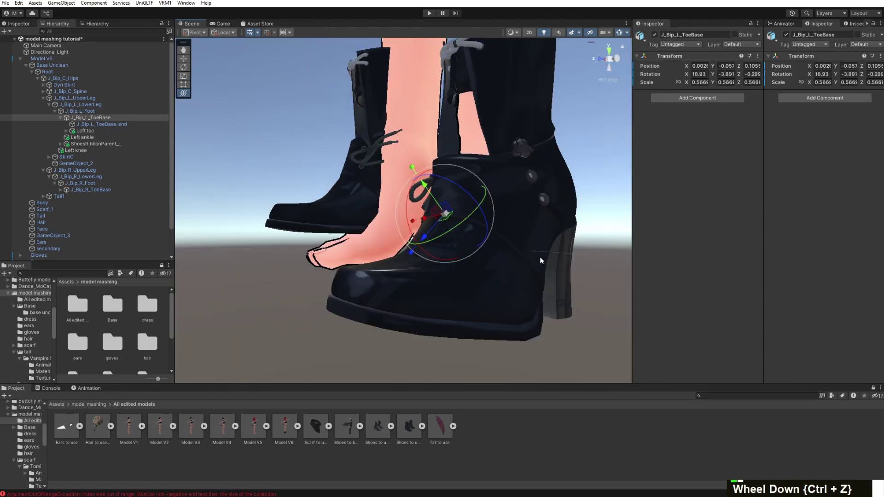
# Detach Left toe, move J_Bip_L_ToeBase to about X 0.001, Y -0.093, Z 0.129, and parent Left toe back to it
pyautogui.moveTo(117, 130); pyautogui.dragTo(84, 164)
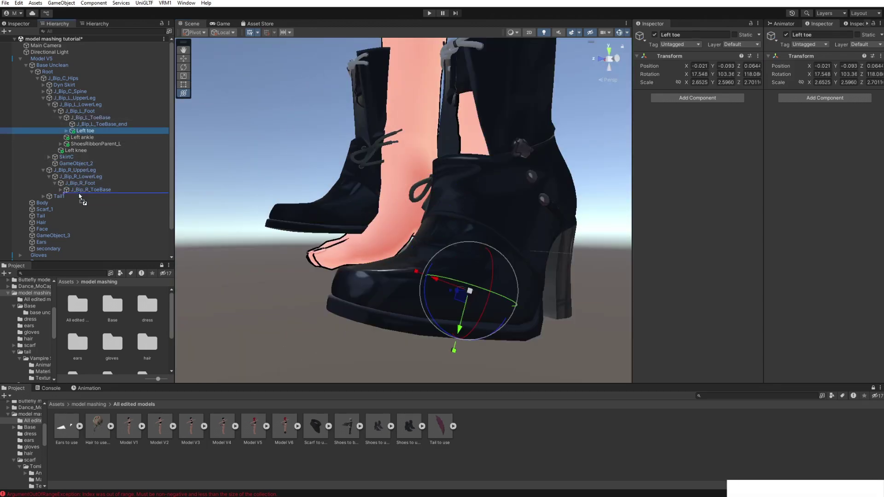
pyautogui.moveTo(74, 204); pyautogui.dragTo(74, 202)
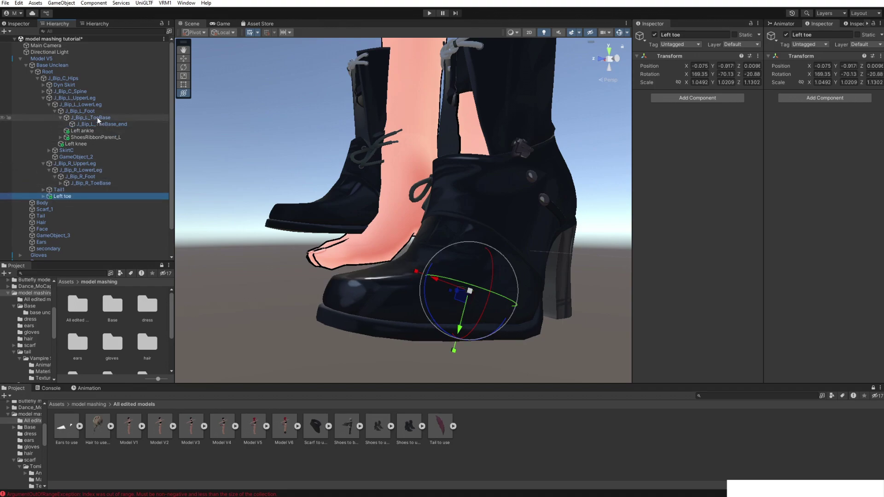
pyautogui.click(97, 117)
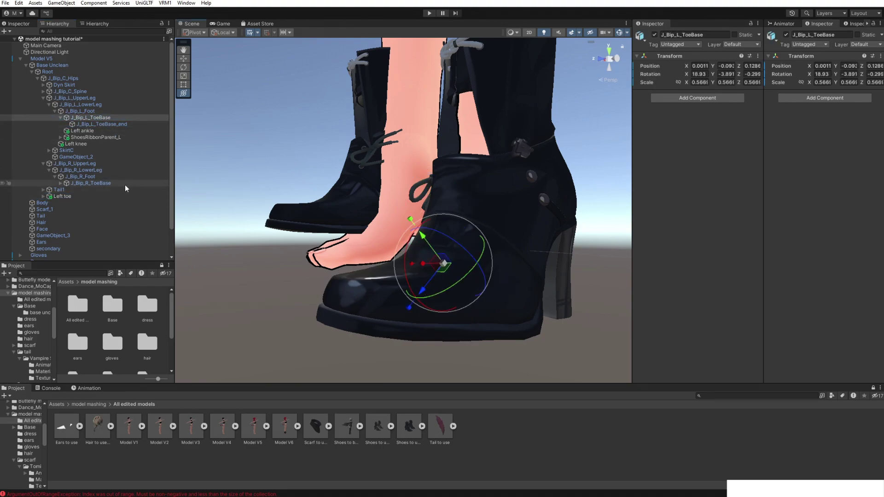
pyautogui.moveTo(94, 119); pyautogui.dragTo(94, 118)
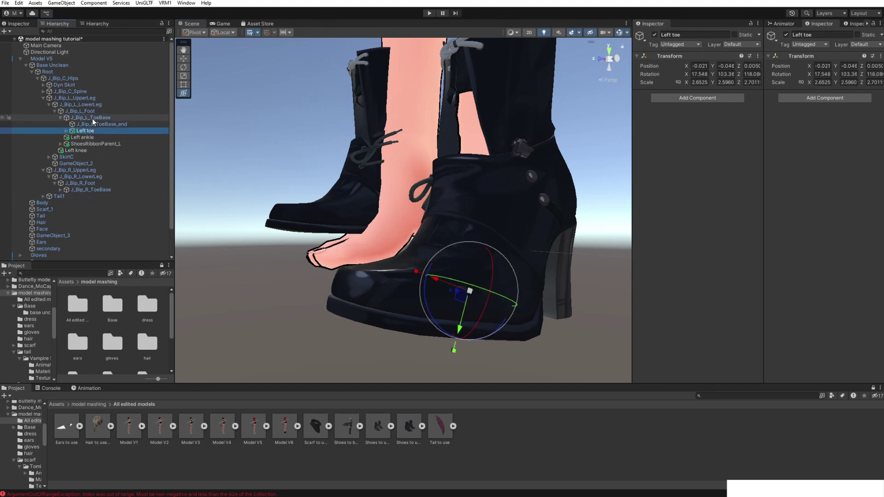
# Try bending the left boot's toe with the repositioned J_Bip_L_ToeBase and undo the bend
pyautogui.moveTo(474, 268); pyautogui.dragTo(554, 306)
pyautogui.hotkey('ctrl', 'z')
pyautogui.scroll(-5, 471, 188)
pyautogui.moveTo(373, 115); pyautogui.dragTo(368, 173, button='middle')
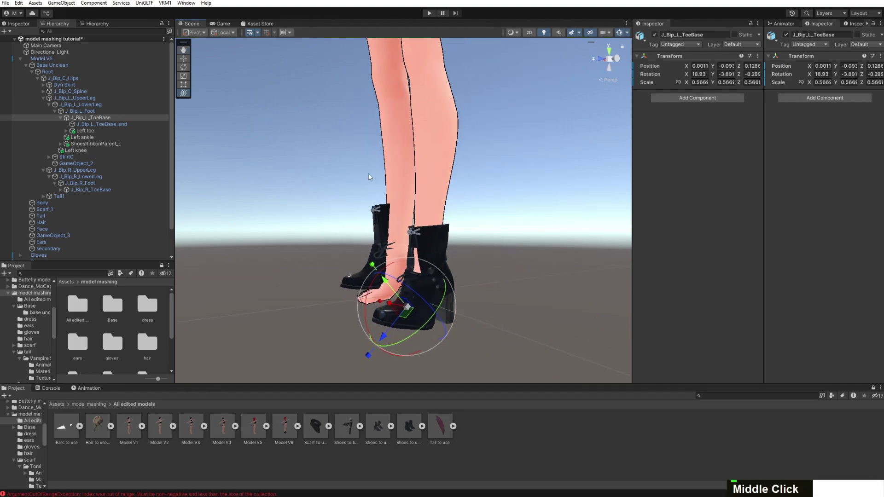
# Try rotating J_Bip_L_LowerLeg to test how the left boot follows the leg, and undo the rotation
pyautogui.click(95, 111)
pyautogui.scroll(-2, 433, 137)
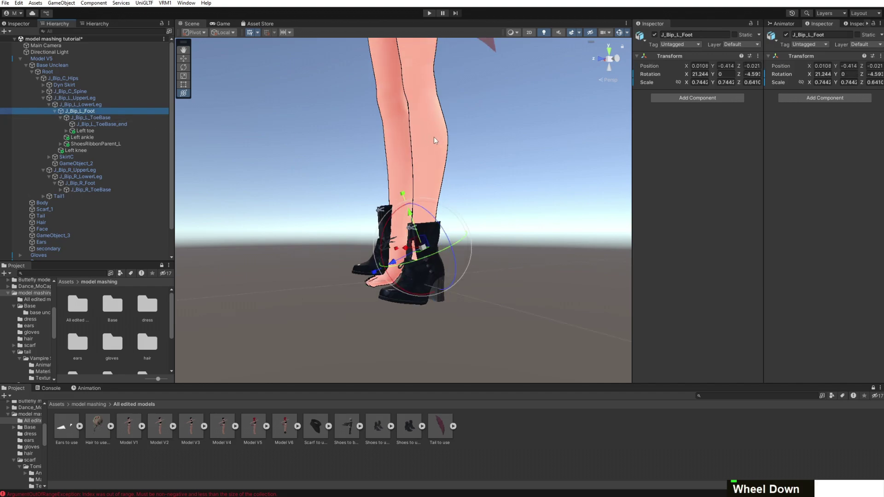
pyautogui.click(91, 105)
pyautogui.moveTo(438, 121); pyautogui.dragTo(397, 137)
pyautogui.hotkey('ctrl', 'z')
pyautogui.scroll(3, 513, 236)
pyautogui.scroll(-3, 513, 234)
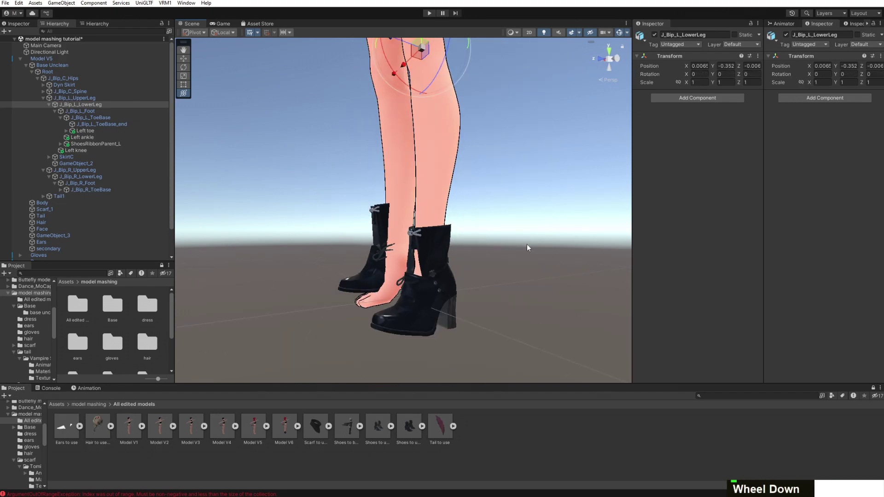
# Rotate J_Bip_L_ToeBase to about X 28.96 and shift it to about Y -0.096, Z 0.1345 to flatten the boot's toe
pyautogui.moveTo(527, 244); pyautogui.dragTo(425, 229, button='middle')
pyautogui.scroll(3, 520, 237)
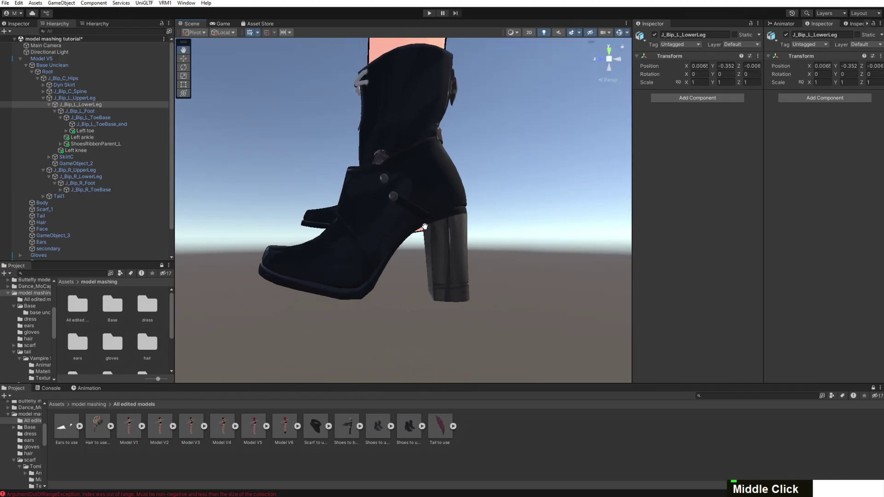
pyautogui.scroll(-3, 442, 229)
pyautogui.scroll(4, 444, 231)
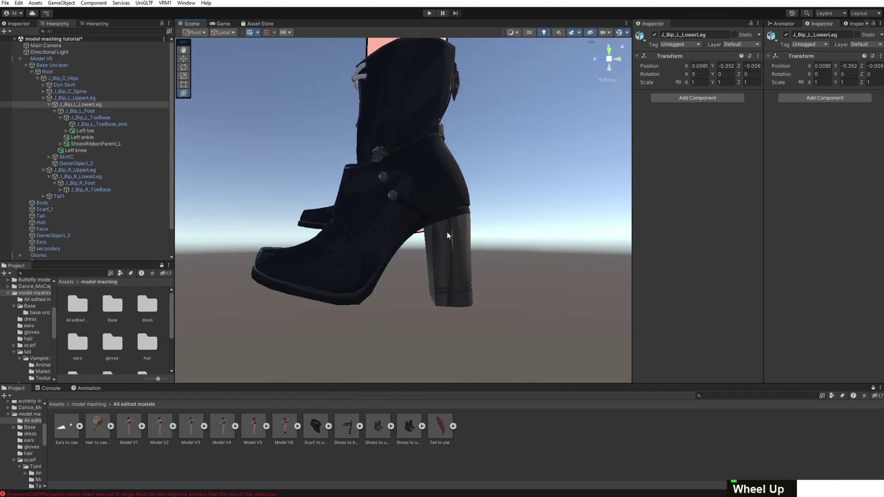
pyautogui.scroll(-2, 449, 235)
pyautogui.scroll(3, 441, 239)
pyautogui.moveTo(442, 239)
pyautogui.mouseDown(button='middle')
pyautogui.moveTo(460, 255)
pyautogui.moveTo(446, 248)
pyautogui.mouseUp(button='middle')
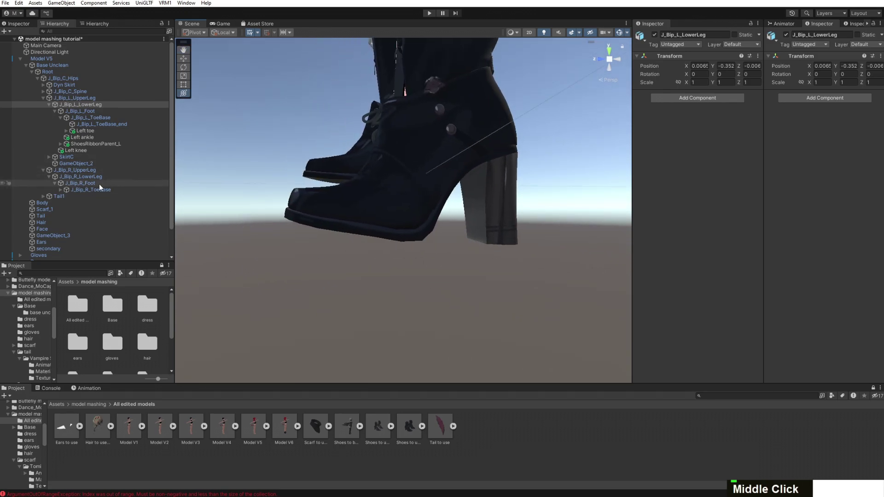
pyautogui.click(110, 118)
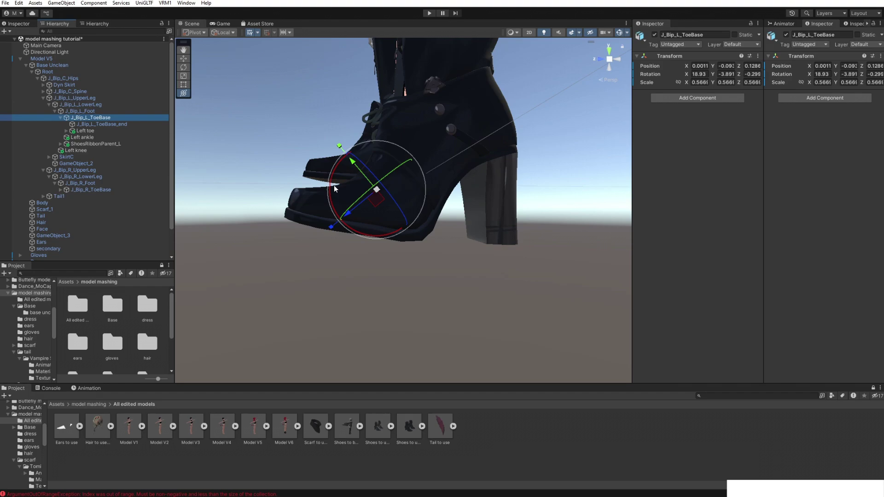
pyautogui.moveTo(331, 191); pyautogui.dragTo(333, 198)
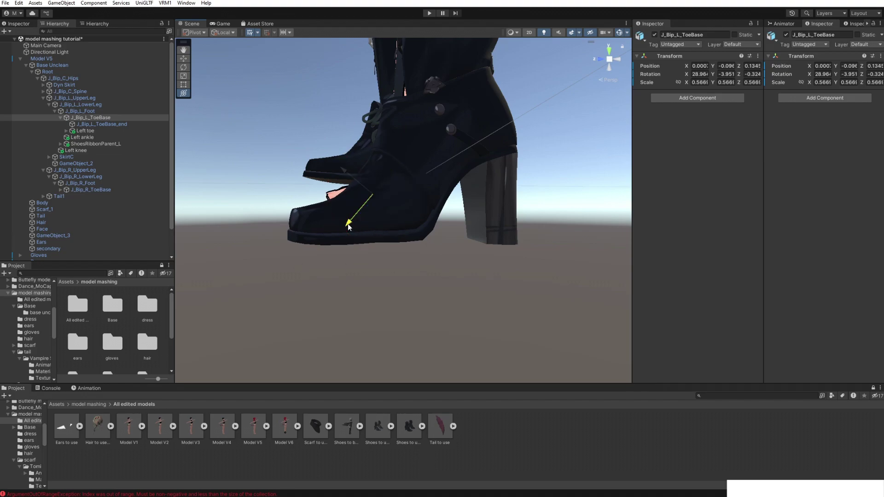
pyautogui.click(433, 275)
# Take Right knee out of Shoes to use Final, place Shoes under Right knee, and delete the leftover Shoes to use Final object
pyautogui.moveTo(433, 275); pyautogui.dragTo(480, 253, button='middle')
pyautogui.scroll(3, 363, 271)
pyautogui.scroll(-3, 469, 266)
pyautogui.scroll(3, 474, 245)
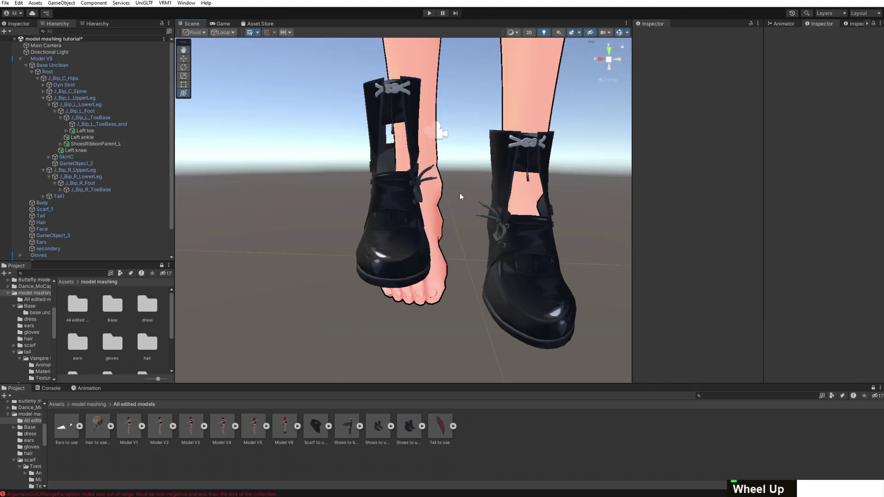
pyautogui.scroll(-2, 92, 198)
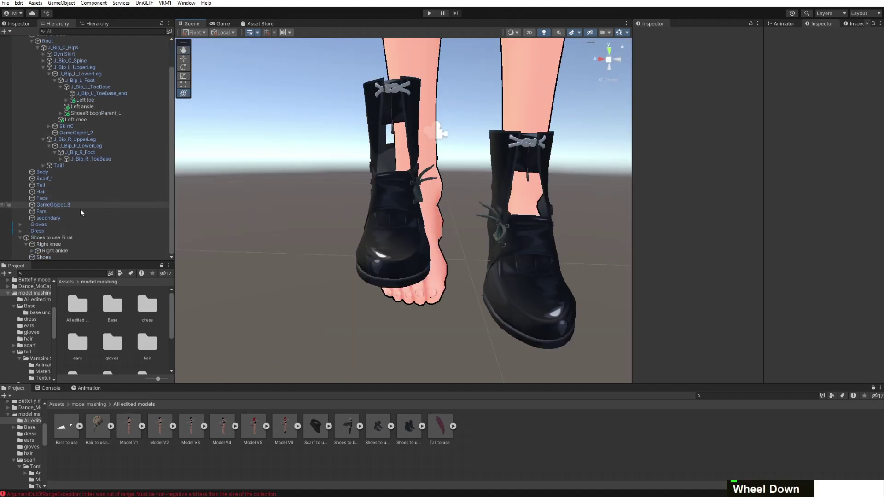
pyautogui.click(49, 244)
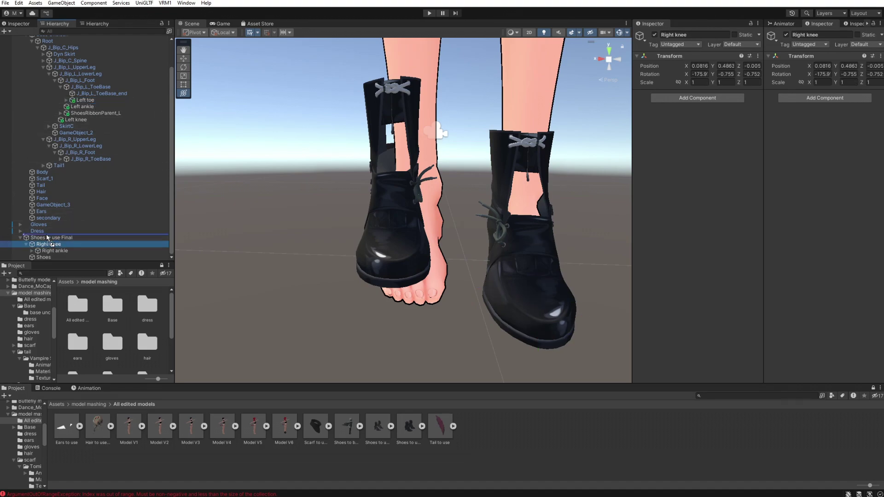
pyautogui.moveTo(46, 238); pyautogui.dragTo(46, 236)
pyautogui.moveTo(44, 257); pyautogui.dragTo(45, 248)
pyautogui.click(52, 251)
pyautogui.press('Delete')
# Scale J_Bip_R_Foot down to about 0.858 on X and 0.74 on Z
pyautogui.click(43, 244)
pyautogui.click(49, 251)
pyautogui.click(80, 159)
pyautogui.moveTo(416, 185); pyautogui.dragTo(405, 189)
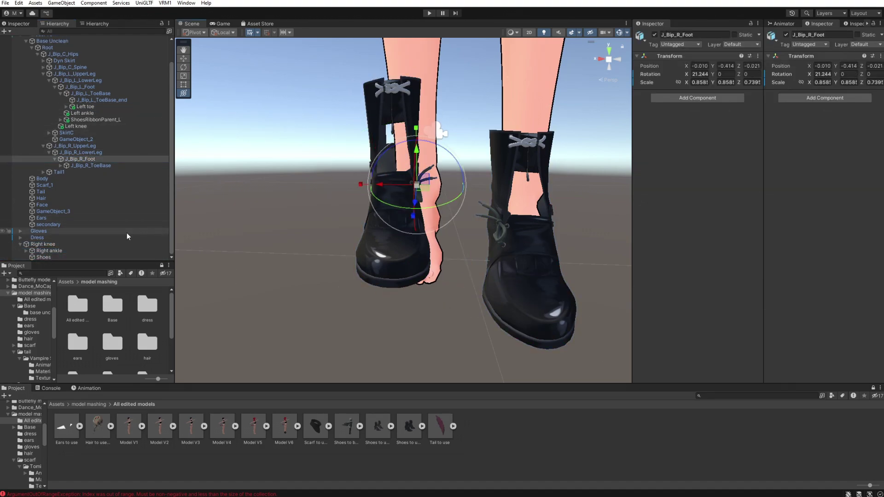
# Fit the right boot by moving Right knee to about X 0.058, Y 0.440, Z 0.005, rotating it to Y 4.9 and scaling X to 1.133
pyautogui.click(43, 244)
pyautogui.scroll(-5, 405, 185)
pyautogui.moveTo(382, 100); pyautogui.dragTo(375, 101)
pyautogui.scroll(4, 415, 184)
pyautogui.moveTo(414, 184); pyautogui.dragTo(428, 225, button='right')
pyautogui.scroll(-3, 460, 111)
pyautogui.keyDown('alt'); pyautogui.moveTo(459, 110); pyautogui.dragTo(502, 115); pyautogui.keyUp('alt')
pyautogui.moveTo(461, 75); pyautogui.dragTo(465, 77)
pyautogui.keyDown('alt'); pyautogui.moveTo(322, 83); pyautogui.dragTo(399, 107); pyautogui.keyUp('alt')
pyautogui.moveTo(304, 48); pyautogui.dragTo(299, 49)
pyautogui.moveTo(342, 50); pyautogui.dragTo(332, 52)
pyautogui.keyDown('alt'); pyautogui.moveTo(478, 202); pyautogui.dragTo(396, 198); pyautogui.keyUp('alt')
pyautogui.scroll(-5, 454, 154)
pyautogui.scroll(-2, 454, 154)
pyautogui.moveTo(380, 156); pyautogui.dragTo(381, 164)
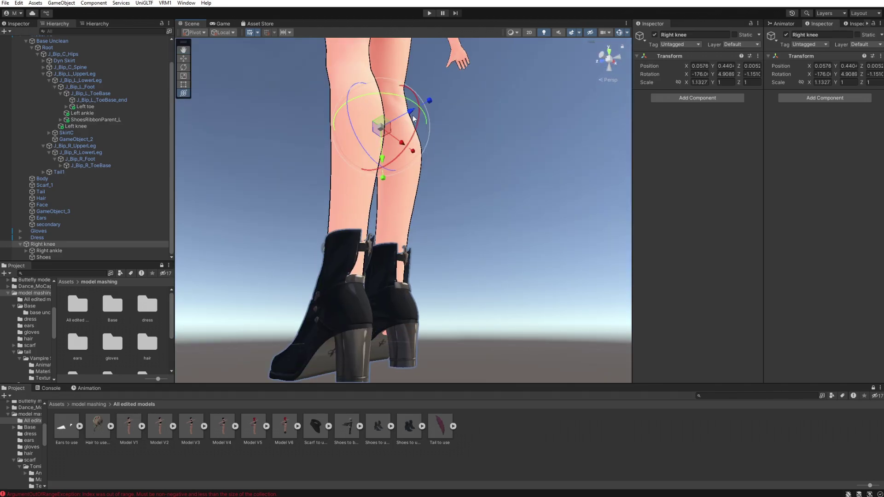
# Move Right knee to about Y 0.448, Z 0.006 and scale it to about 1.013 on Y
pyautogui.scroll(4, 422, 270)
pyautogui.keyDown('alt'); pyautogui.moveTo(359, 249); pyautogui.dragTo(421, 270); pyautogui.keyUp('alt')
pyautogui.scroll(-5, 422, 269)
pyautogui.moveTo(381, 65); pyautogui.dragTo(384, 63)
pyautogui.scroll(6, 460, 193)
pyautogui.keyDown('alt'); pyautogui.moveTo(460, 193); pyautogui.dragTo(479, 148); pyautogui.keyUp('alt')
pyautogui.scroll(-6, 460, 139)
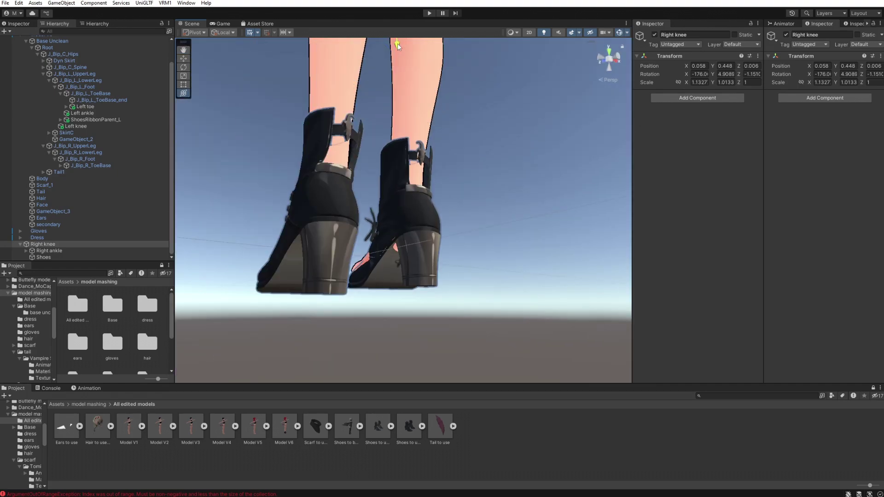
pyautogui.scroll(6, 397, 129)
pyautogui.keyDown('alt'); pyautogui.moveTo(397, 133); pyautogui.dragTo(525, 240); pyautogui.keyUp('alt')
# Scale J_Bip_R_Foot to about 0.744 on X and 0.64 on Z to match J_Bip_L_Foot
pyautogui.click(112, 87)
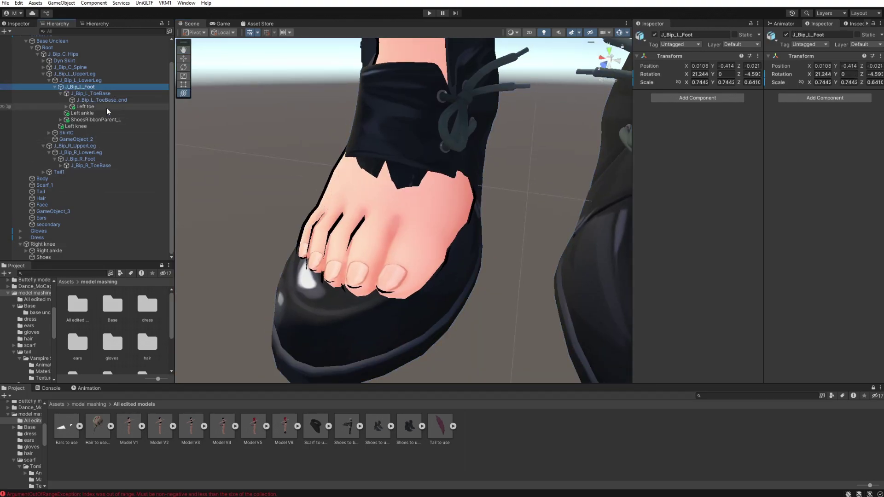
pyautogui.doubleClick(80, 159)
pyautogui.moveTo(448, 120); pyautogui.dragTo(433, 138)
pyautogui.doubleClick(90, 165)
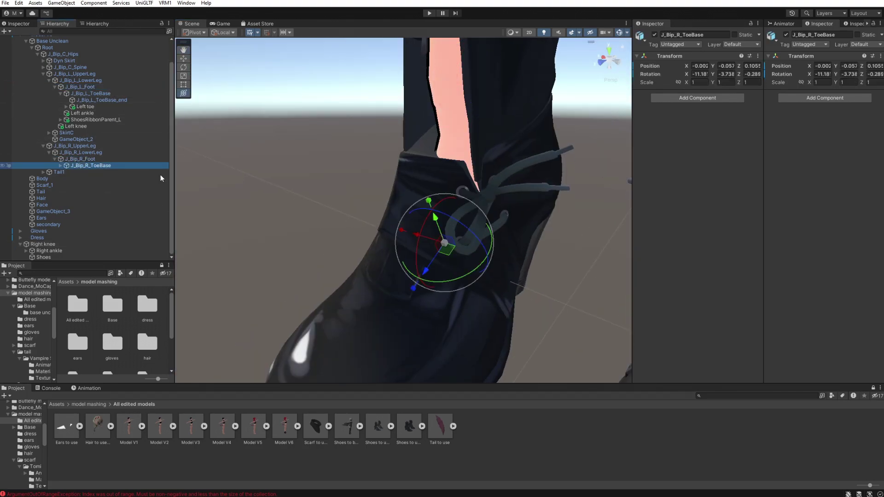
# Parent Right knee to J_Bip_R_LowerLeg, Right ankle to J_Bip_R_Foot and Right toe to J_Bip_R_ToeBase, with Shoes under Model V5
pyautogui.scroll(-5, 359, 200)
pyautogui.click(60, 165)
pyautogui.scroll(-2, 92, 139)
pyautogui.click(87, 153)
pyautogui.moveTo(49, 245); pyautogui.dragTo(115, 147)
pyautogui.moveTo(44, 263); pyautogui.dragTo(85, 127)
# Detach Right ankle and Right toe, rotate J_Bip_R_Foot to about X 38.7 and scale it to about 0.58 on Y
pyautogui.click(81, 133)
pyautogui.press('f')
pyautogui.keyDown('alt'); pyautogui.moveTo(457, 243); pyautogui.dragTo(499, 137); pyautogui.keyUp('alt')
pyautogui.click(83, 166)
pyautogui.moveTo(84, 166); pyautogui.dragTo(83, 203)
pyautogui.click(430, 154)
pyautogui.press('f')
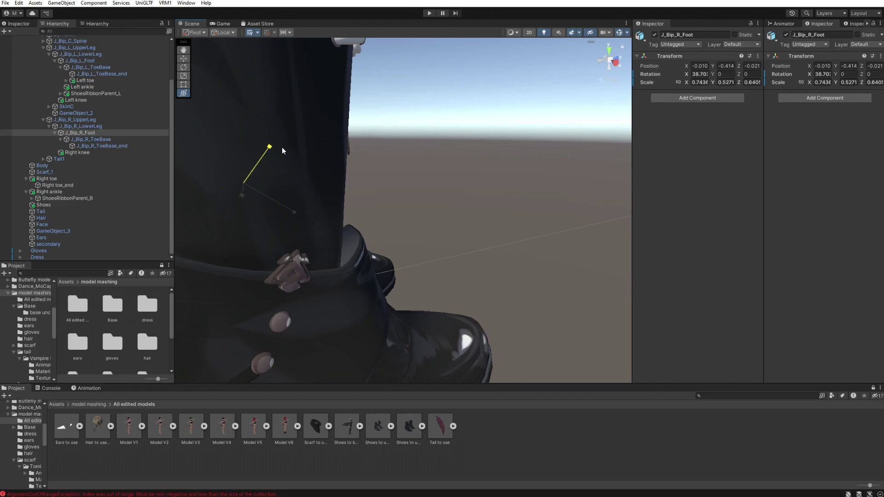
pyautogui.keyDown('alt'); pyautogui.moveTo(282, 148); pyautogui.dragTo(361, 178); pyautogui.keyUp('alt')
# Try rotating J_Bip_R_Foot with the right boot bones attached and undo the test edits
pyautogui.hotkey('ctrl', 'z')
pyautogui.hotkey('ctrl', 'z')
pyautogui.scroll(-3, 449, 174)
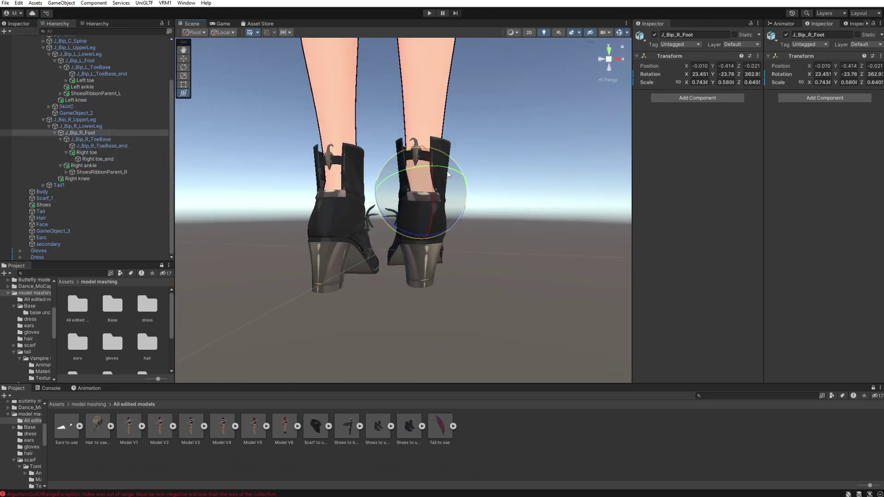
pyautogui.scroll(3, 449, 174)
pyautogui.hotkey('ctrl', 'z')
pyautogui.hotkey('ctrl', 'z')
pyautogui.scroll(2, 505, 240)
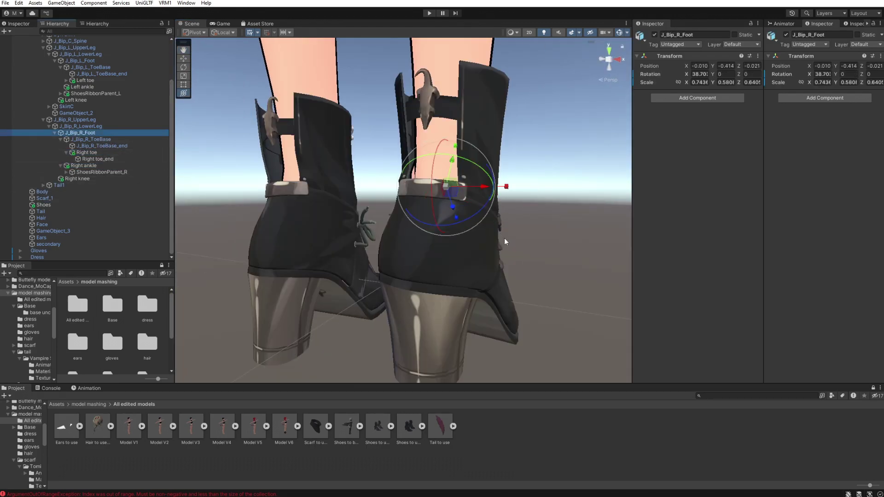
# Detach Right ankle and Right toe again and move J_Bip_R_Foot to about Y -0.427, Z -0.031
pyautogui.hotkey('ctrl', 'y')
pyautogui.hotkey('ctrl', 'y')
pyautogui.moveTo(423, 199); pyautogui.dragTo(443, 199, button='middle')
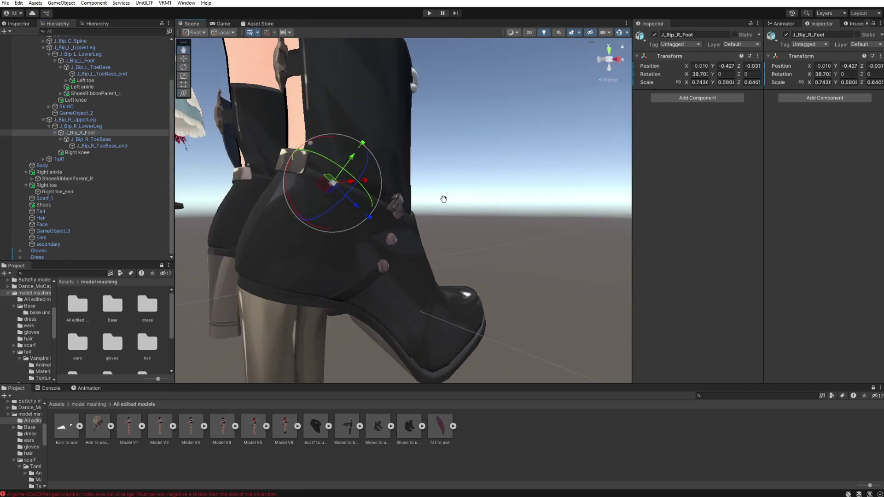
# Parent Right toe back under J_Bip_R_ToeBase and Right ankle back under J_Bip_R_Foot
pyautogui.keyDown('alt'); pyautogui.moveTo(443, 199); pyautogui.dragTo(363, 217); pyautogui.keyUp('alt')
pyautogui.click(50, 185)
pyautogui.hotkey('ctrl', 'z')
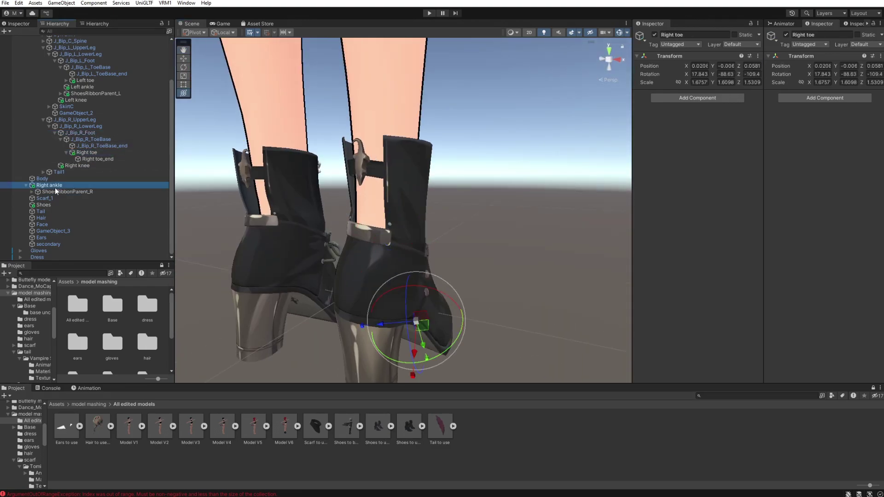
pyautogui.hotkey('ctrl', 'z')
pyautogui.keyDown('alt'); pyautogui.moveTo(414, 262); pyautogui.dragTo(498, 262); pyautogui.keyUp('alt')
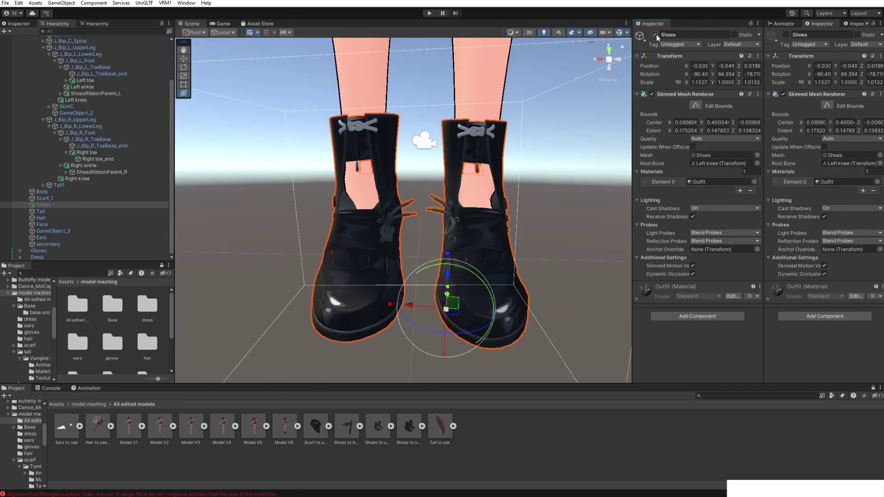
# Examine how both boots fit the feet and line up with each other from the front and the side
pyautogui.click(540, 233)
pyautogui.scroll(-5, 543, 229)
pyautogui.keyDown('alt'); pyautogui.moveTo(543, 229); pyautogui.dragTo(549, 230, button='right'); pyautogui.keyUp('alt')
pyautogui.moveTo(548, 230); pyautogui.dragTo(350, 217, button='middle')
pyautogui.keyDown('alt'); pyautogui.moveTo(522, 217); pyautogui.dragTo(424, 212, button='right'); pyautogui.keyUp('alt')
pyautogui.moveTo(425, 212); pyautogui.dragTo(406, 199, button='middle')
pyautogui.moveTo(498, 254); pyautogui.dragTo(497, 252, button='middle')
pyautogui.scroll(-5, 434, 263)
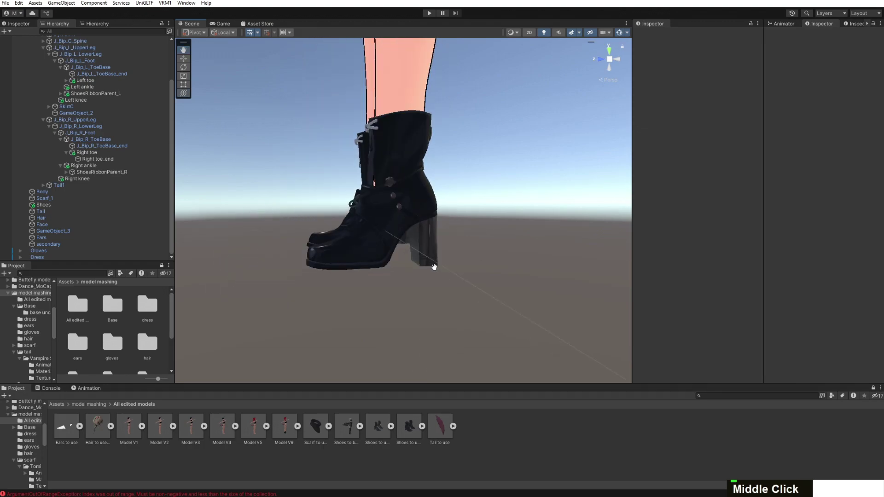
pyautogui.moveTo(435, 274); pyautogui.dragTo(404, 269, button='middle')
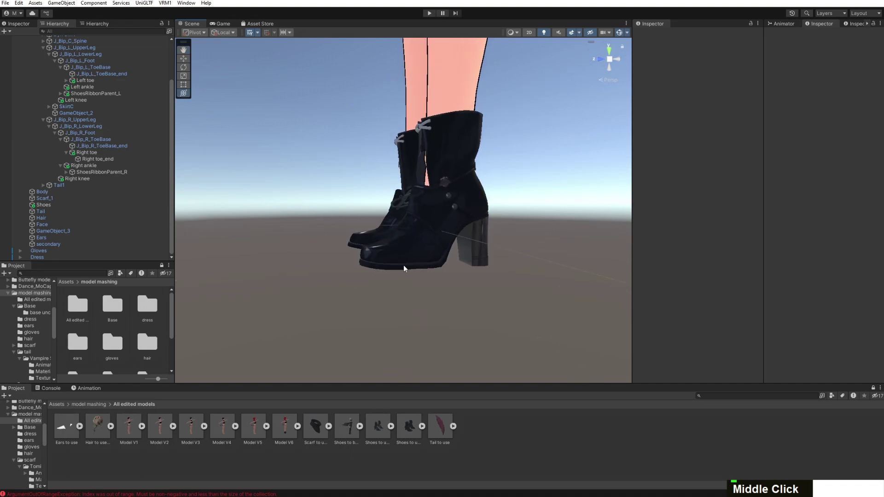
pyautogui.moveTo(381, 194); pyautogui.dragTo(470, 194, button='middle')
pyautogui.scroll(4, 119, 92)
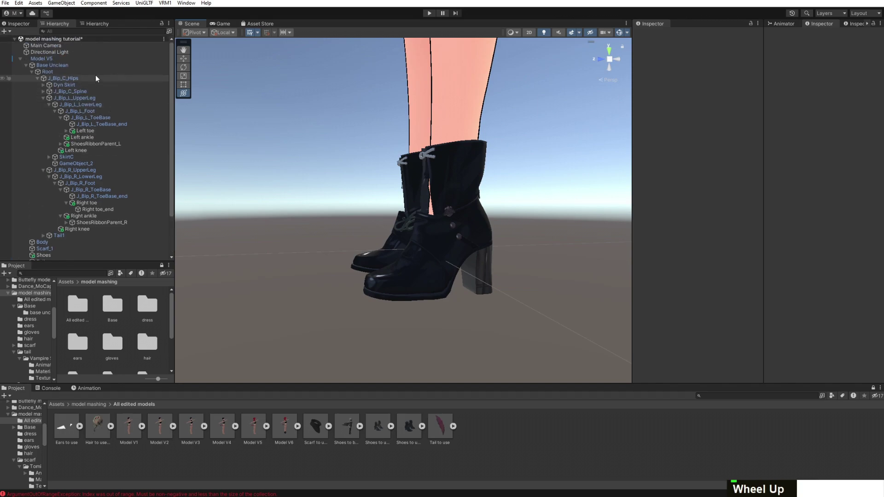
# Raise the whole Model V5 to about Y 0.042 to compensate for the boot heels
pyautogui.click(92, 60)
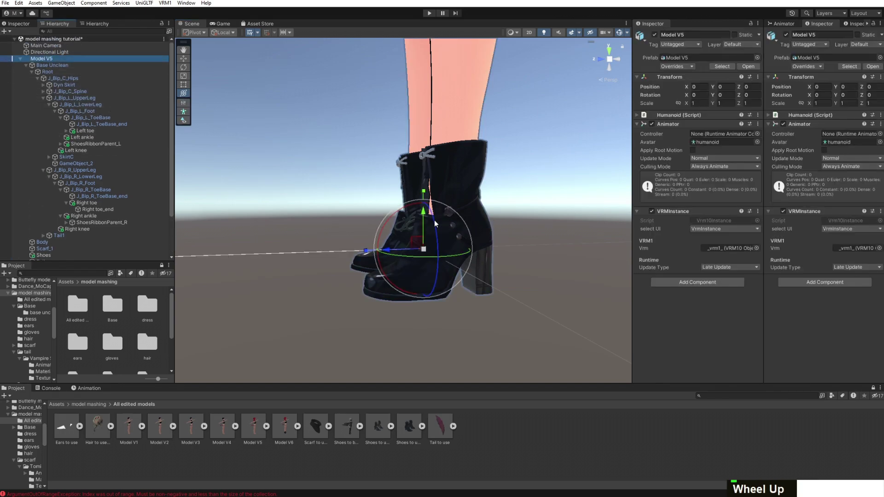
pyautogui.moveTo(425, 214); pyautogui.dragTo(431, 185)
pyautogui.moveTo(530, 260); pyautogui.dragTo(506, 247, button='right')
pyautogui.moveTo(506, 246); pyautogui.dragTo(469, 214, button='middle')
# Rotate the Right toe bone slightly to adjust the tilt of the right boot's toe
pyautogui.scroll(5, 372, 254)
pyautogui.moveTo(375, 256); pyautogui.dragTo(416, 264, button='right')
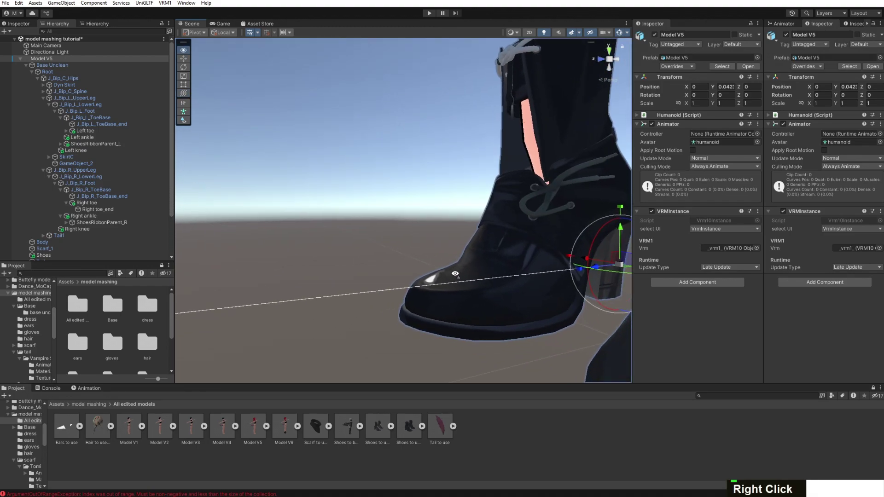
pyautogui.moveTo(456, 275); pyautogui.dragTo(437, 272, button='middle')
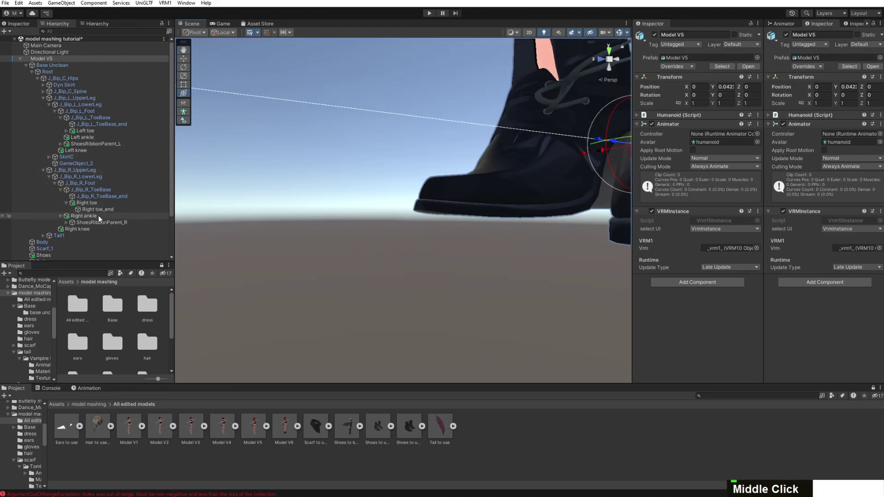
pyautogui.click(98, 203)
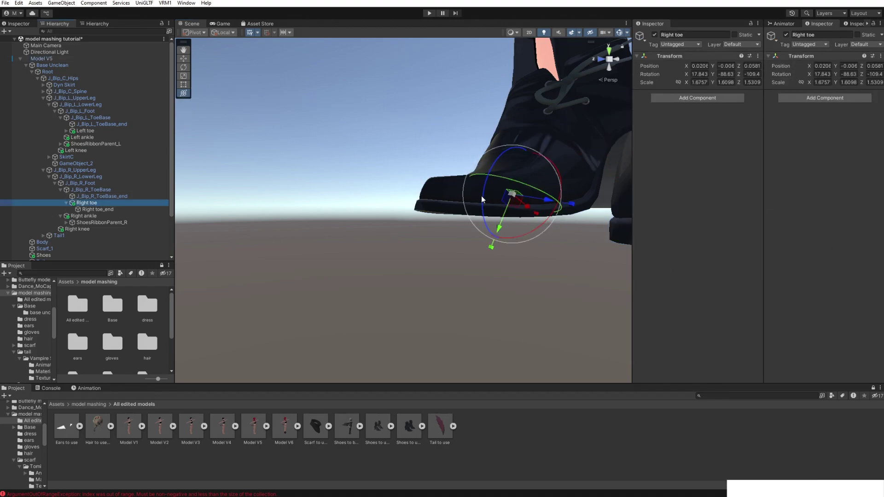
pyautogui.moveTo(481, 196); pyautogui.dragTo(482, 202)
pyautogui.click(416, 236)
# Inspect the fitted boots from the side and behind, checking the heels, ankles and toes
pyautogui.scroll(-5, 447, 248)
pyautogui.middleClick(478, 262)
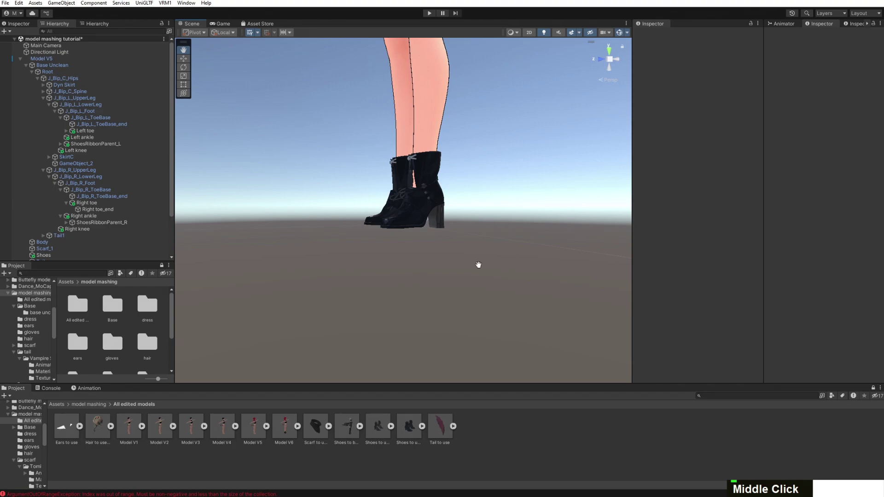
pyautogui.scroll(5, 487, 273)
pyautogui.moveTo(488, 273); pyautogui.dragTo(461, 272, button='right')
pyautogui.moveTo(461, 272); pyautogui.dragTo(414, 268, button='middle')
pyautogui.moveTo(414, 268); pyautogui.dragTo(383, 265, button='right')
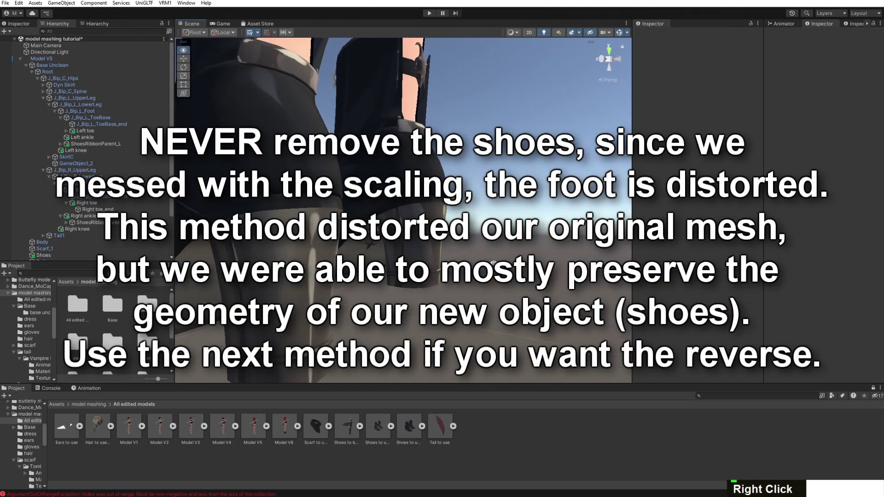
pyautogui.moveTo(382, 265); pyautogui.dragTo(355, 264, button='middle')
pyautogui.scroll(-3, 355, 263)
pyautogui.scroll(1, 355, 264)
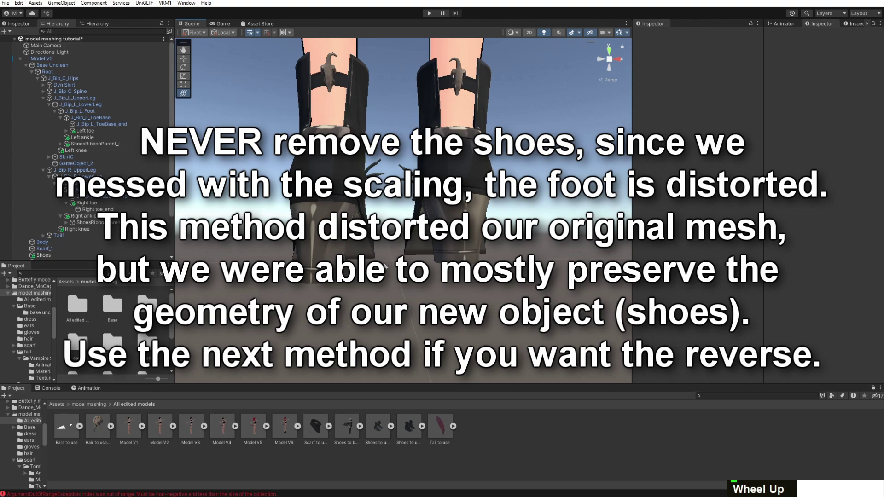
pyautogui.moveTo(386, 266); pyautogui.dragTo(530, 272, button='middle')
pyautogui.scroll(3, 553, 274)
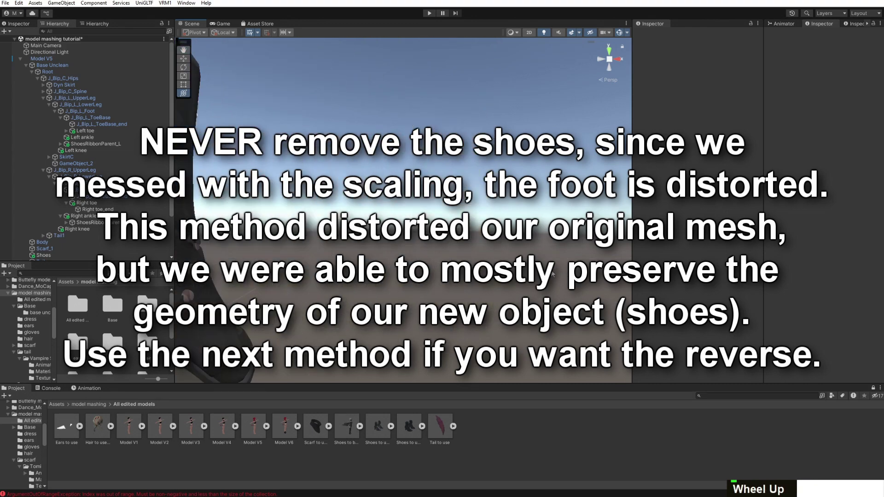
# Examine the boots and the distorted feet inside them from the front, side and close up
pyautogui.moveTo(553, 274); pyautogui.dragTo(507, 270, button='right')
pyautogui.moveTo(506, 269); pyautogui.dragTo(432, 256, button='middle')
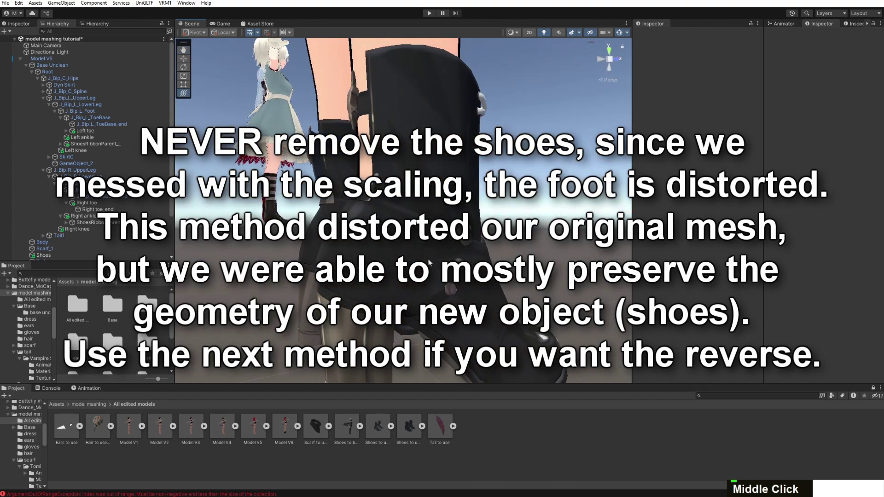
pyautogui.moveTo(432, 256); pyautogui.dragTo(414, 257, button='right')
pyautogui.scroll(-3, 415, 258)
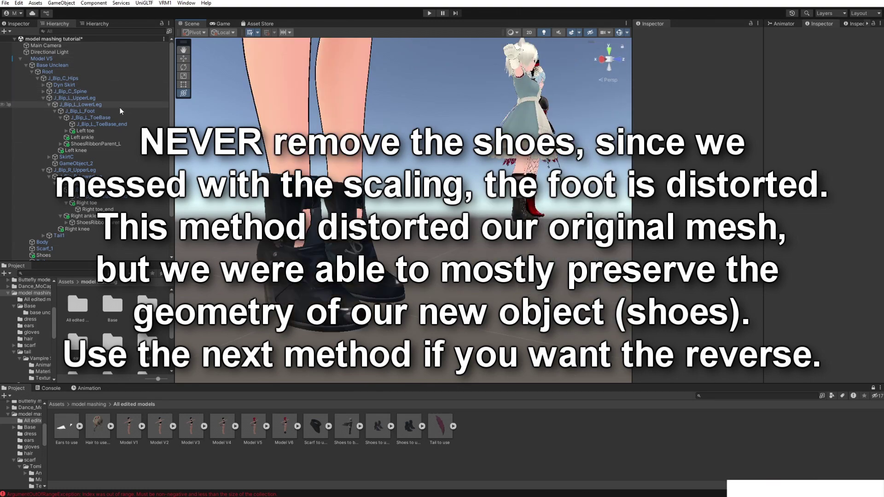
pyautogui.scroll(5, 481, 200)
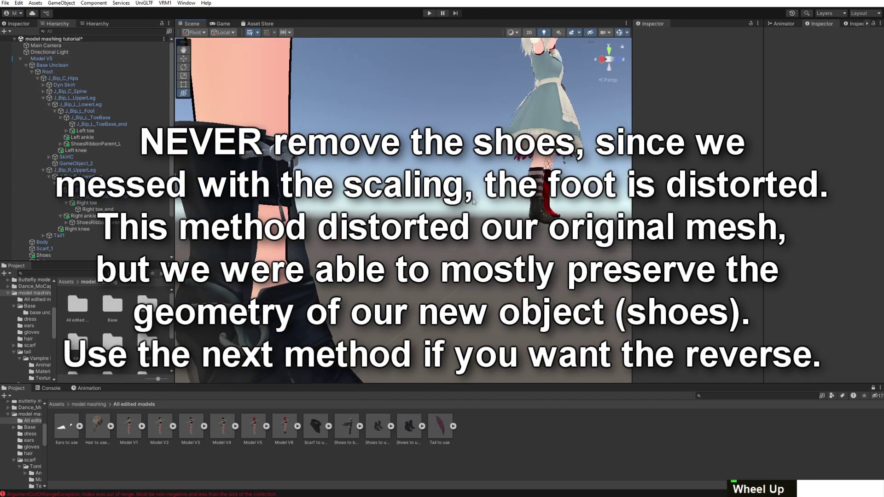
pyautogui.moveTo(476, 202); pyautogui.dragTo(321, 218, button='right')
pyautogui.scroll(-3, 347, 213)
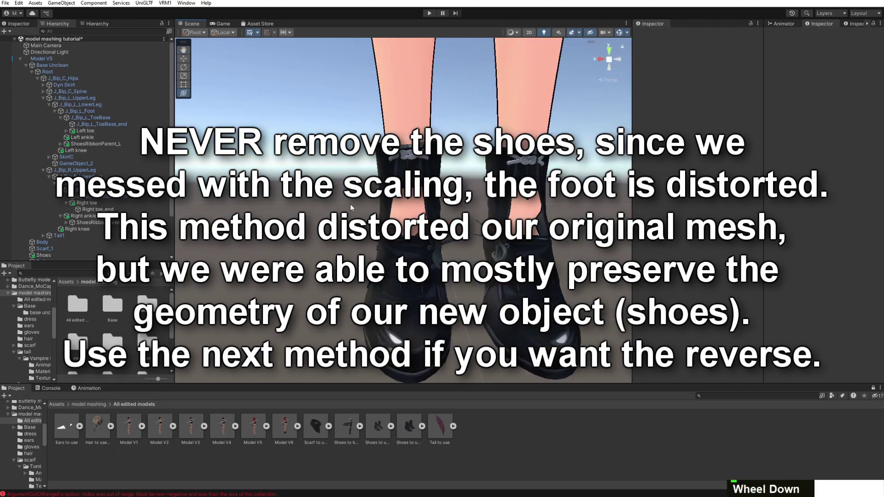
pyautogui.scroll(-3, 351, 204)
pyautogui.moveTo(351, 203); pyautogui.dragTo(288, 147, button='middle')
pyautogui.scroll(3, 287, 148)
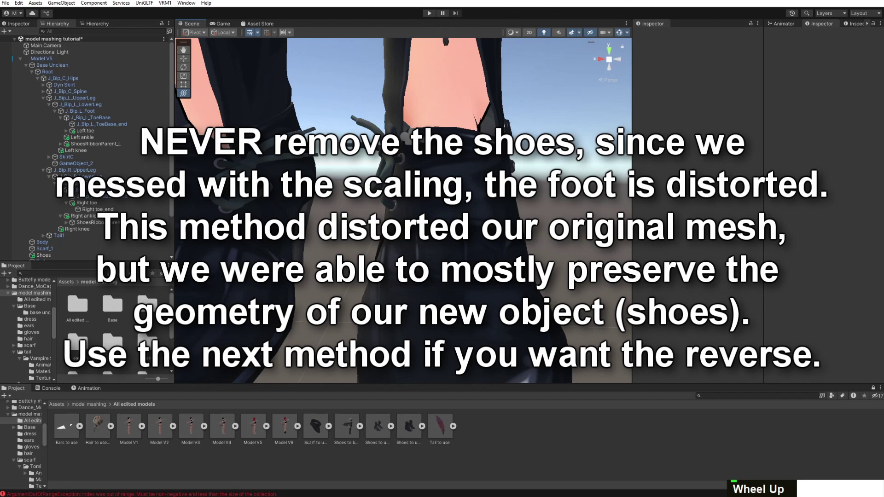
pyautogui.scroll(-2, 288, 147)
pyautogui.moveTo(376, 172); pyautogui.dragTo(381, 171, button='middle')
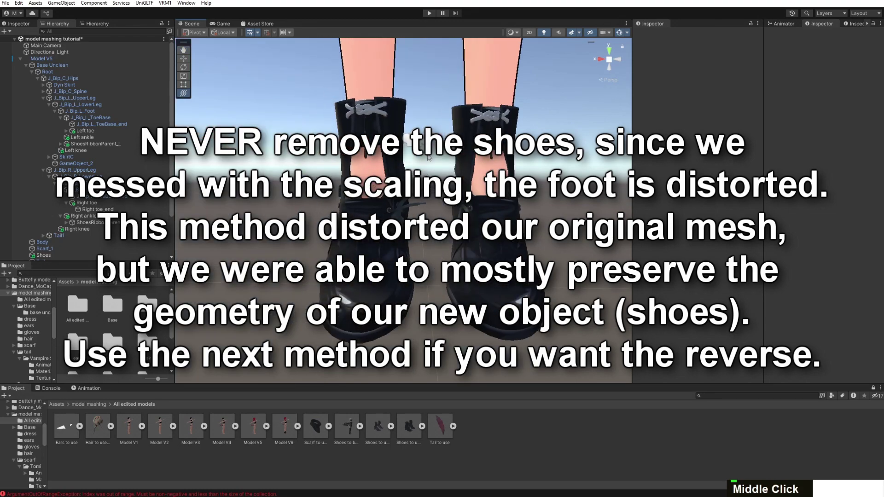
pyautogui.moveTo(429, 157); pyautogui.dragTo(412, 152, button='middle')
pyautogui.scroll(3, 385, 140)
pyautogui.scroll(-3, 384, 147)
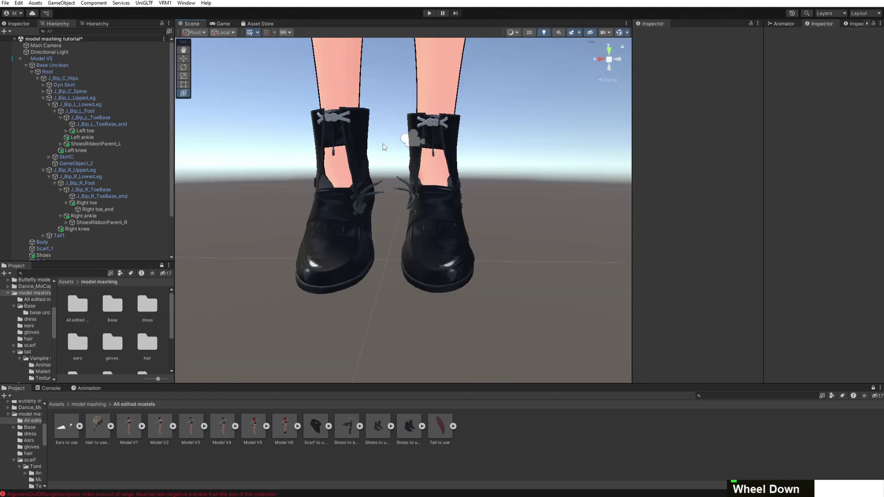
pyautogui.moveTo(385, 147)
pyautogui.mouseDown(button='right')
pyautogui.moveTo(388, 118)
pyautogui.moveTo(570, 59)
pyautogui.moveTo(550, 95)
pyautogui.moveTo(313, 121)
pyautogui.moveTo(375, 133)
pyautogui.mouseUp(button='right')
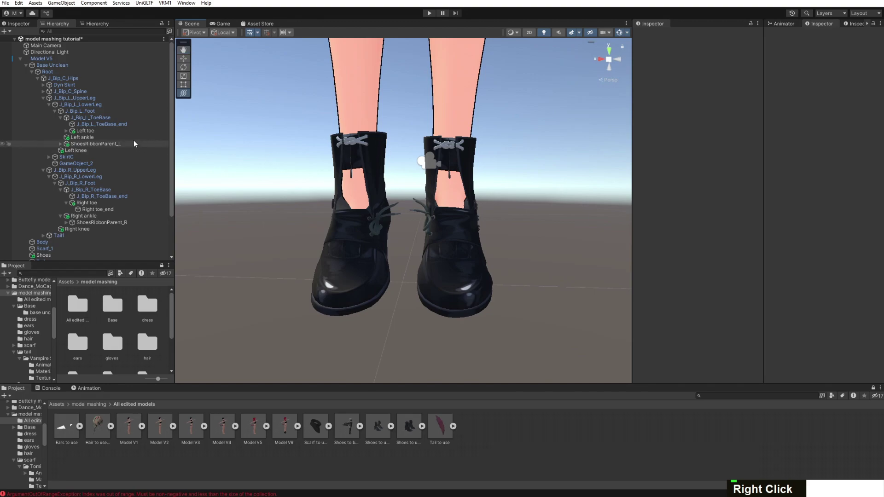
# Export Model V5 in VRM 1.0 format as Model V6.vrm in the All edited models folder, replacing the existing file
pyautogui.click(59, 57)
pyautogui.click(165, 3)
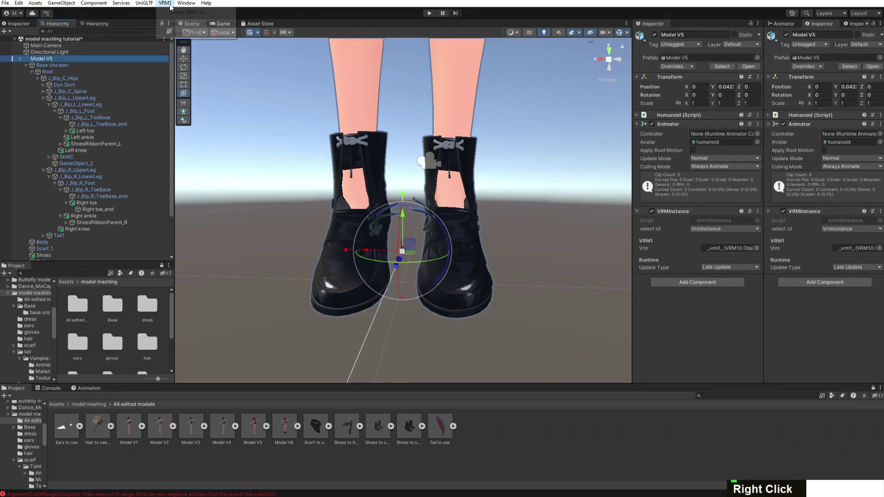
pyautogui.click(177, 12)
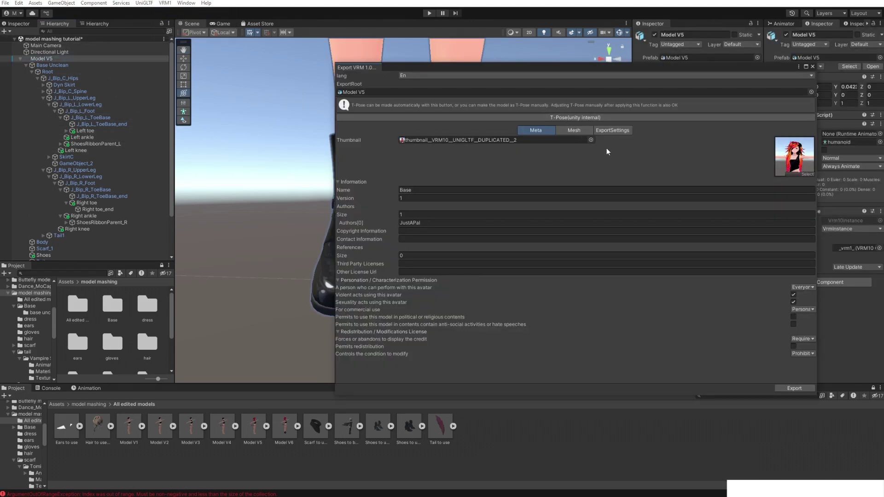
pyautogui.click(802, 390)
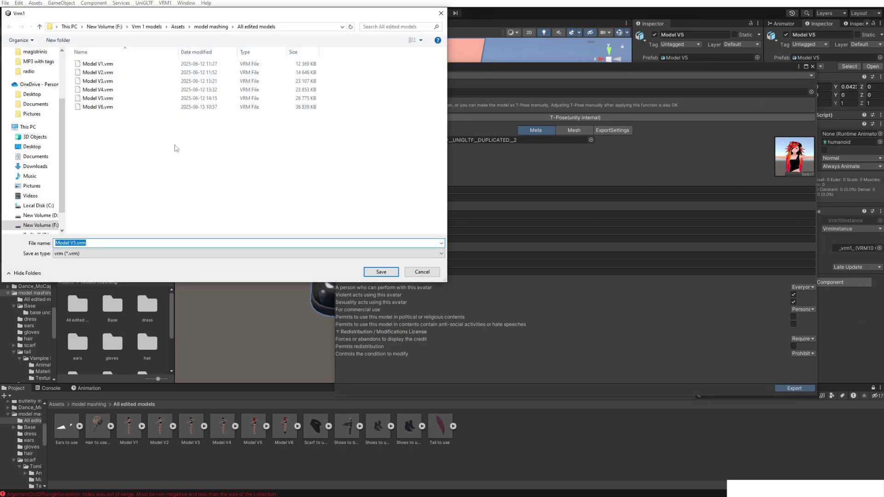
pyautogui.press('Return')
pyautogui.press('Left')
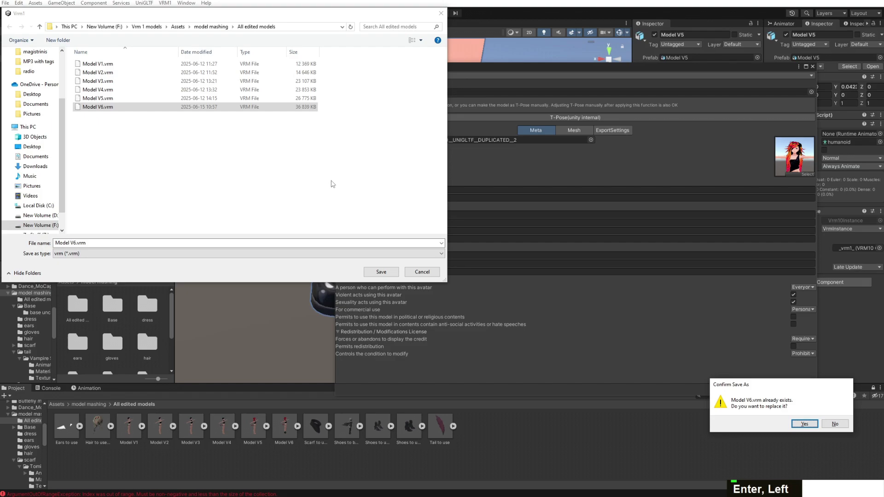
pyautogui.press('Return')
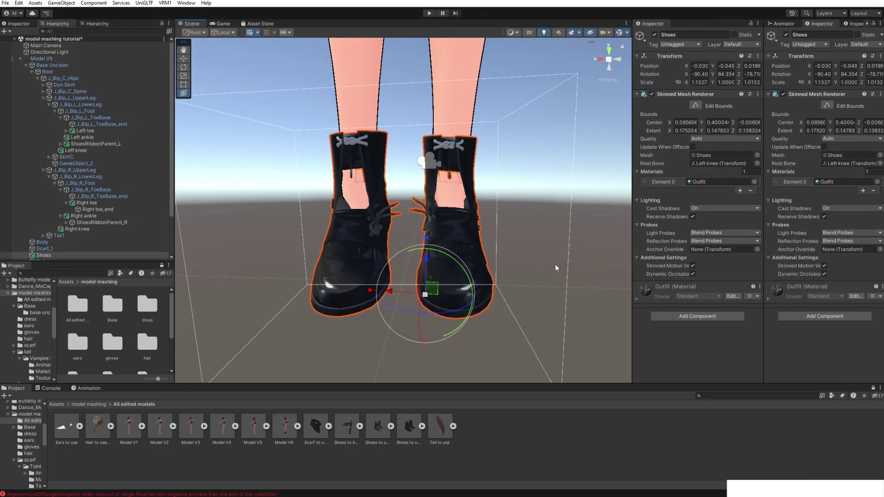
# Assign the Outfit material that uses the VRM10 MToon shader to the Shoes mesh
pyautogui.click(555, 264)
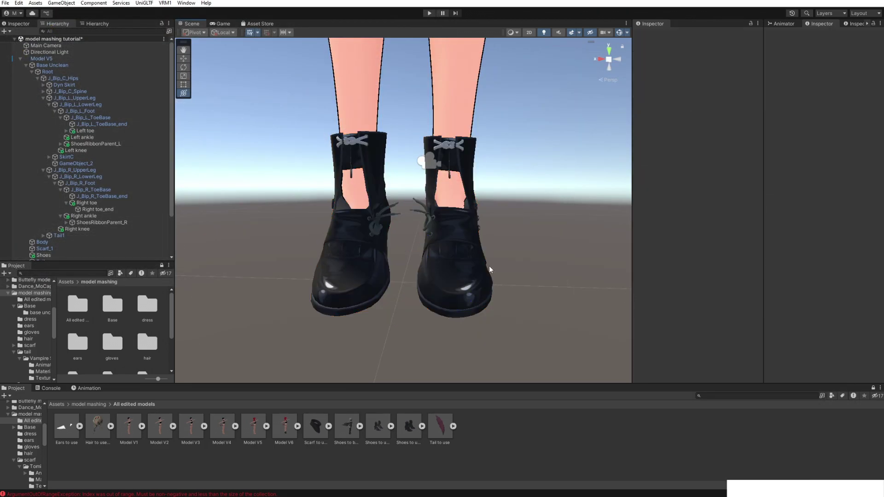
pyautogui.click(482, 269)
pyautogui.click(637, 299)
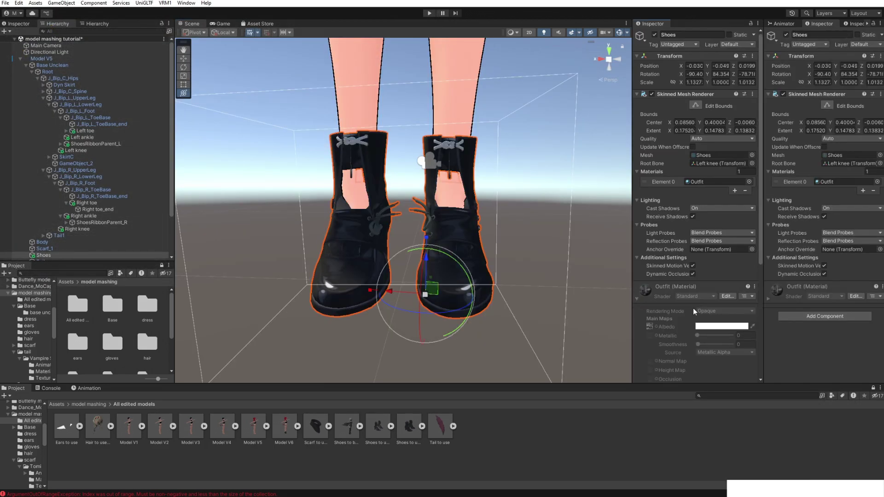
pyautogui.click(750, 182)
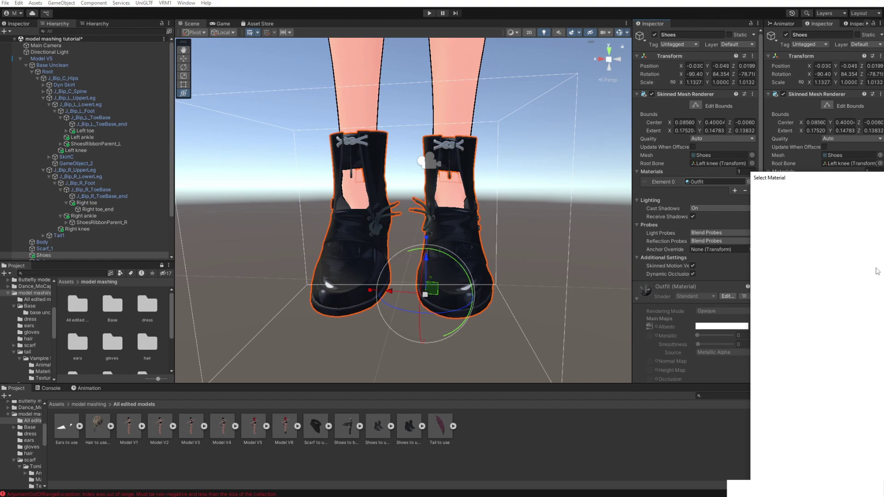
pyautogui.click(875, 233)
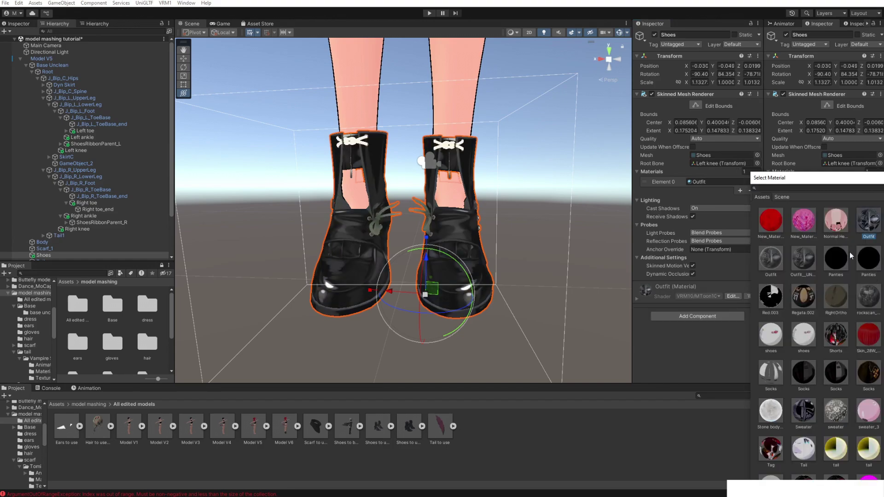
pyautogui.click(652, 300)
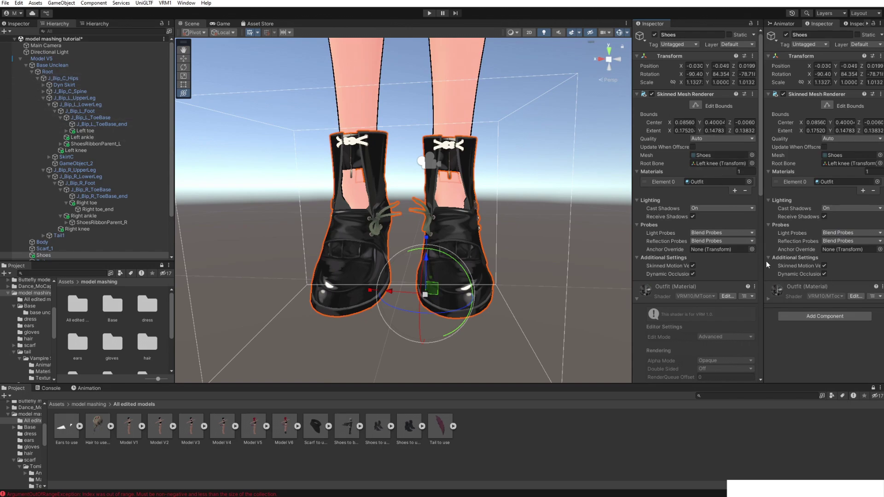
pyautogui.click(750, 182)
# Export Model V5 again in VRM 1.0 format with the updated shoe material
pyautogui.click(41, 58)
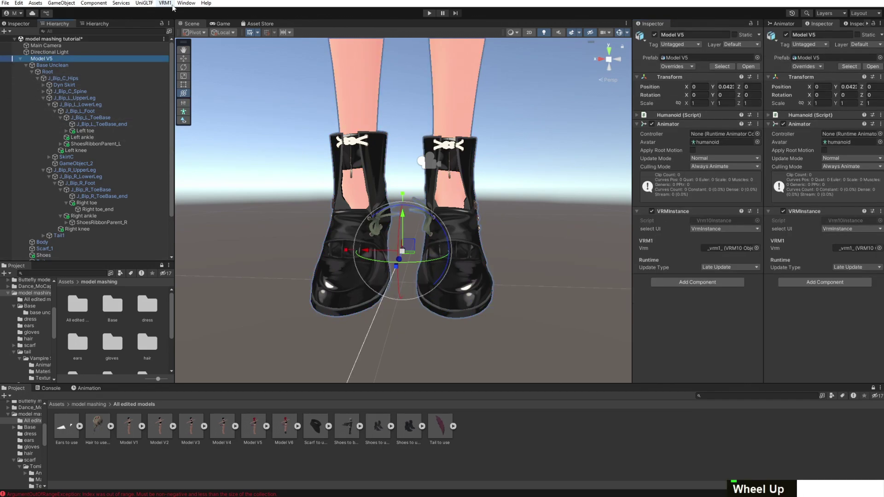
pyautogui.click(165, 3)
pyautogui.click(174, 13)
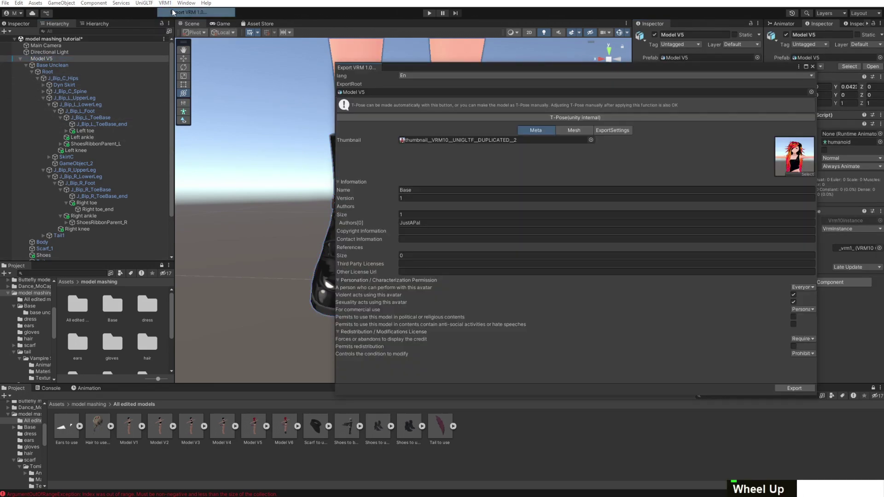
pyautogui.click(617, 131)
pyautogui.click(794, 388)
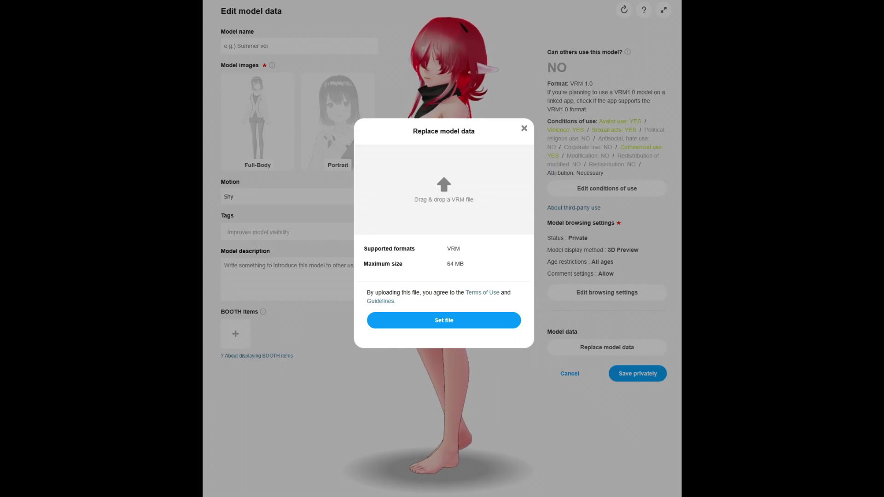
# Switch to VRoid Hub, replace the model data with the exported VRM file and save it privately
pyautogui.moveTo(883, 207); pyautogui.dragTo(458, 203)
pyautogui.click(471, 318)
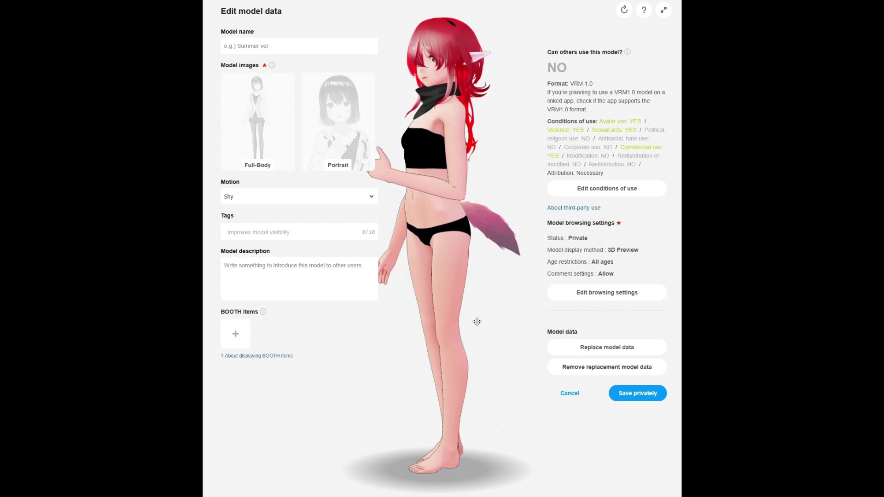
pyautogui.click(637, 392)
# Inspect the uploaded model's boots up close from the front and the back
pyautogui.moveTo(477, 374); pyautogui.dragTo(519, 311, button='right')
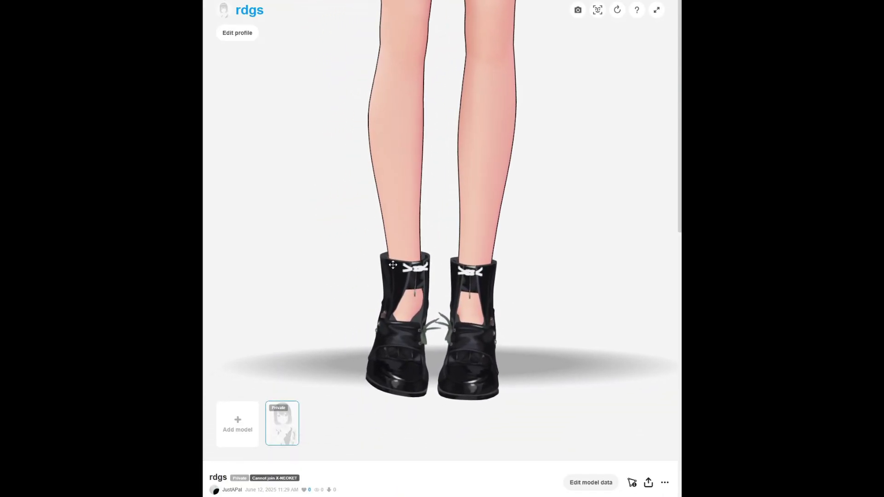
pyautogui.scroll(5, 438, 258)
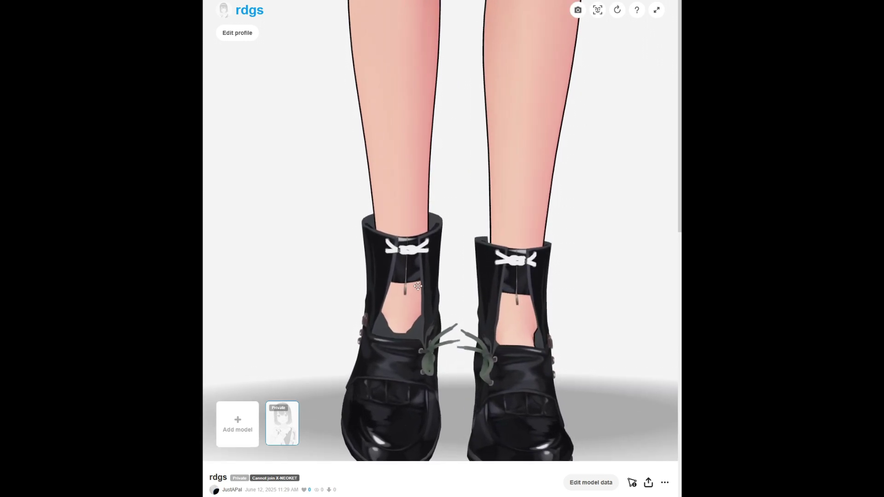
pyautogui.moveTo(422, 283); pyautogui.dragTo(402, 281)
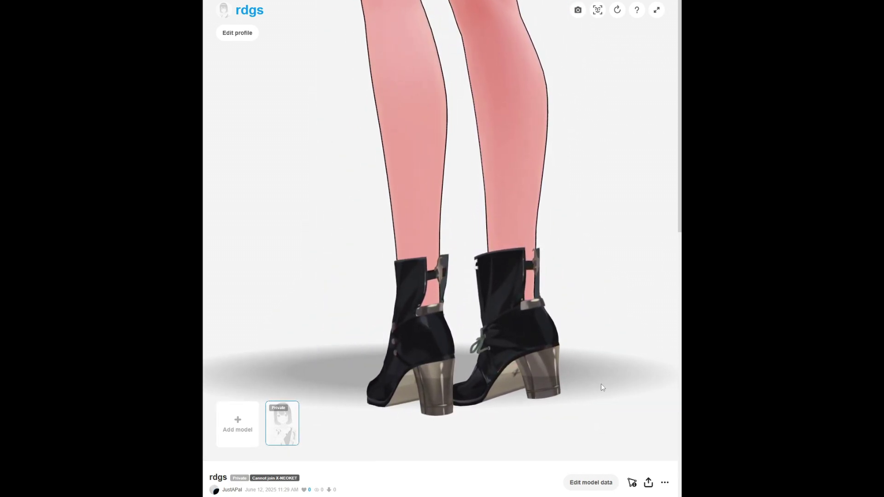
# Preview the model's facial expressions in the portrait photo mode and leave it without taking a photo
pyautogui.click(579, 484)
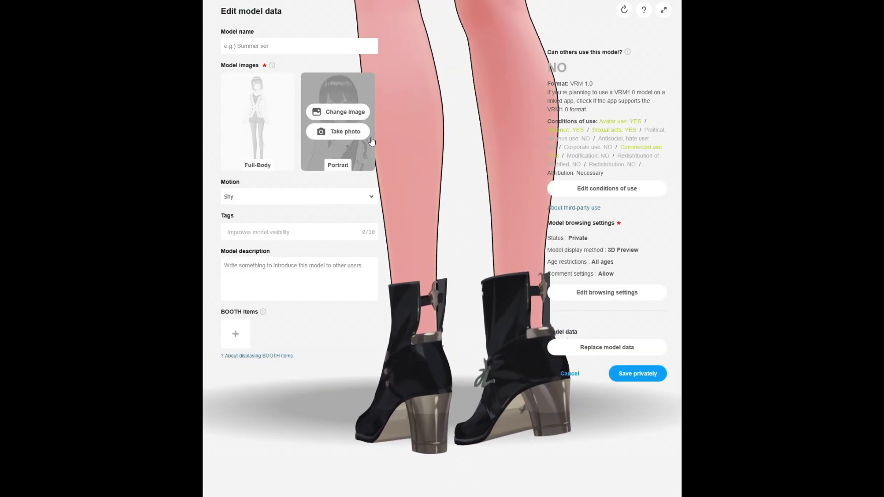
pyautogui.click(358, 134)
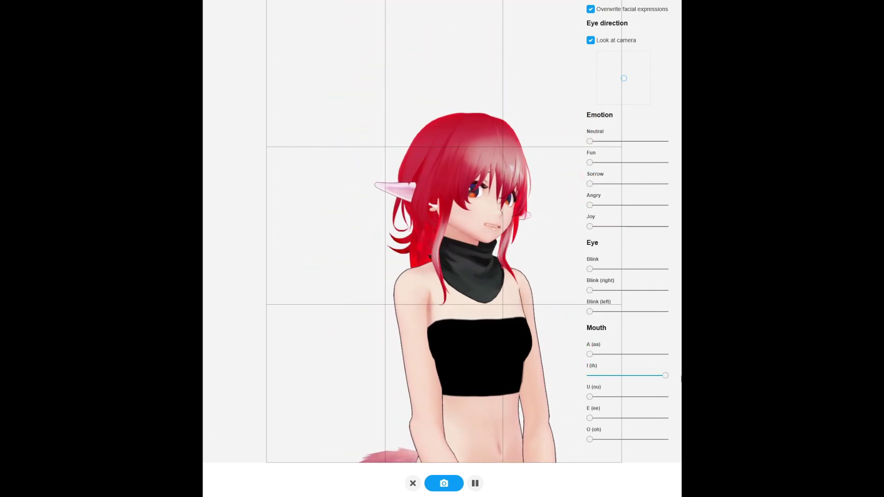
pyautogui.click(413, 483)
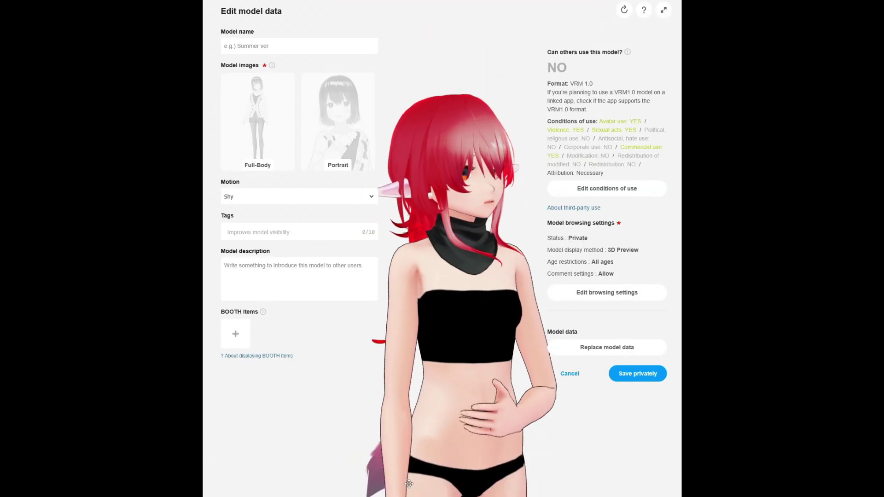
pyautogui.scroll(5, 437, 403)
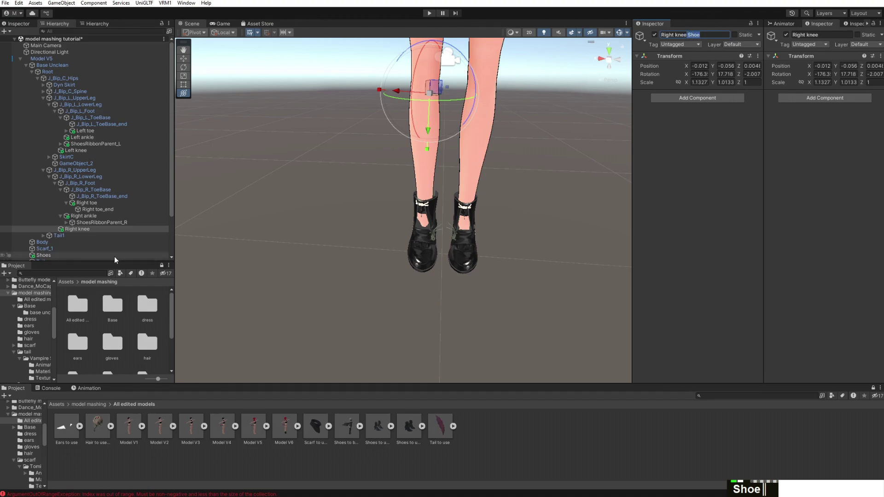
# In Unity, append "Shoe" to the Right knee, Right ankle and Right toe names, and parent ShoesRibbonParent_R to J_Bip_R_Foot
pyautogui.click(101, 223)
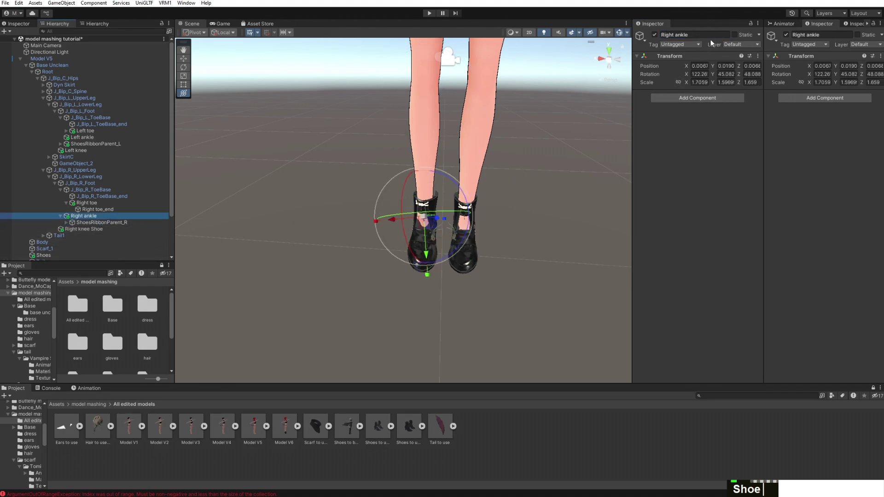
pyautogui.click(87, 209)
pyautogui.click(112, 204)
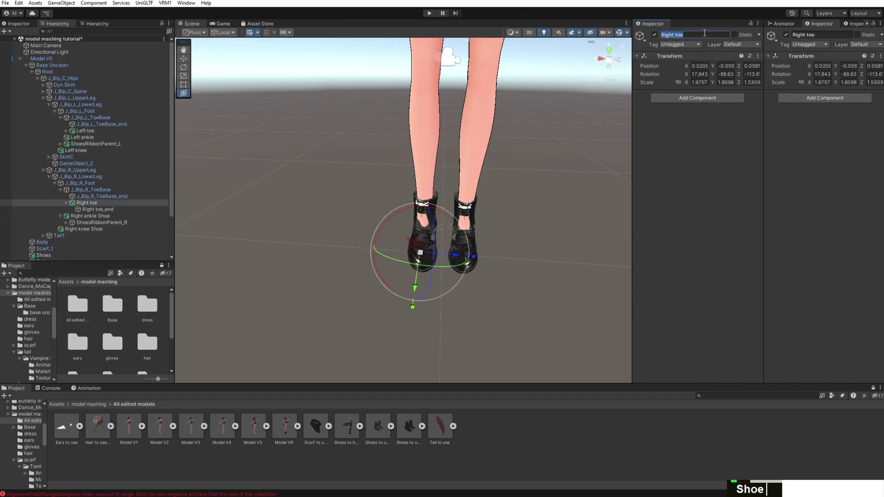
pyautogui.click(105, 150)
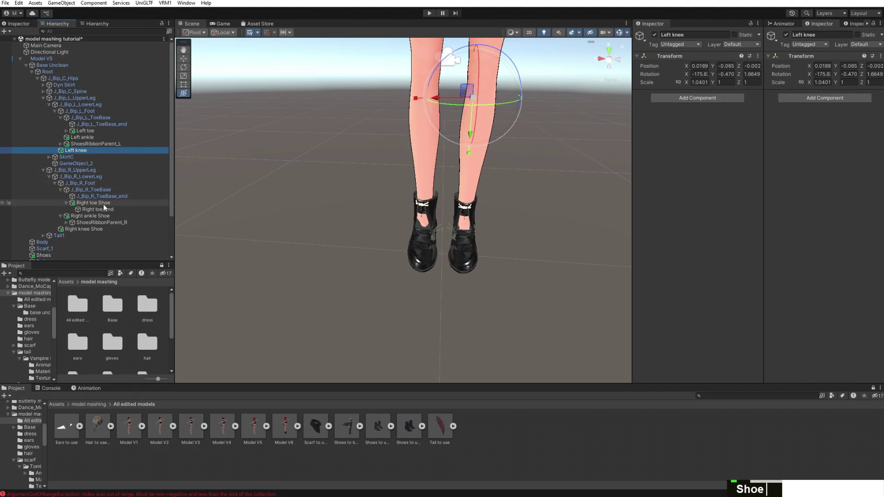
pyautogui.moveTo(98, 222); pyautogui.dragTo(91, 184)
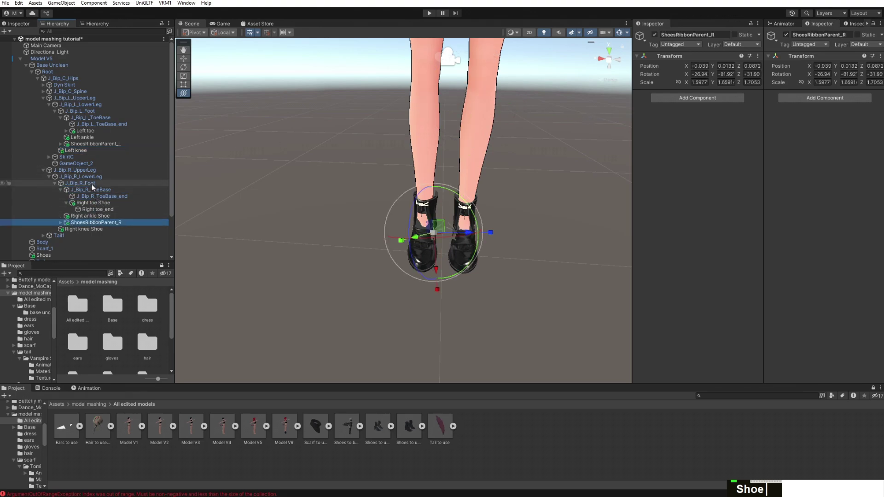
# Append "Shoe" to the Left ankle bone's name
pyautogui.click(96, 137)
pyautogui.doubleClick(717, 34)
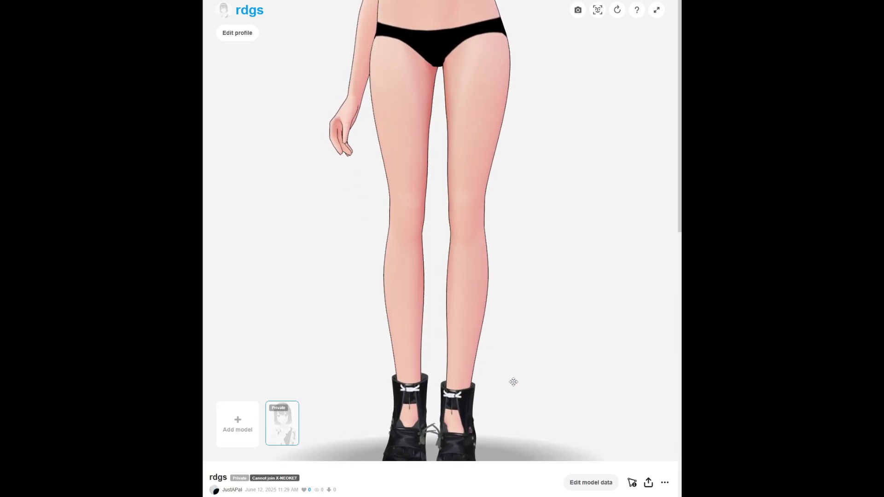
# View the model's legs and boots in VRoid Hub from another angle
pyautogui.moveTo(513, 381); pyautogui.dragTo(451, 295)
pyautogui.scroll(-5, 451, 296)
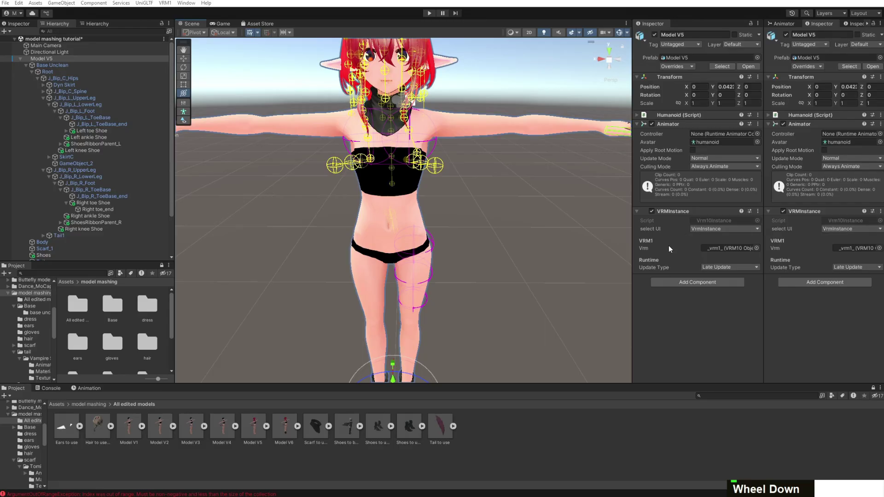
# Delete Model V5 from the scene and add Model V6 to the hierarchy in its place
pyautogui.click(533, 277)
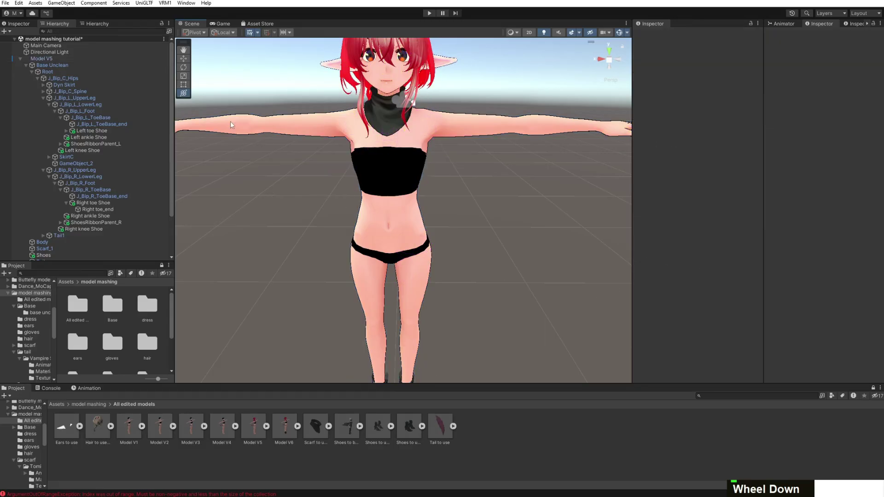
pyautogui.click(107, 59)
pyautogui.press('Delete')
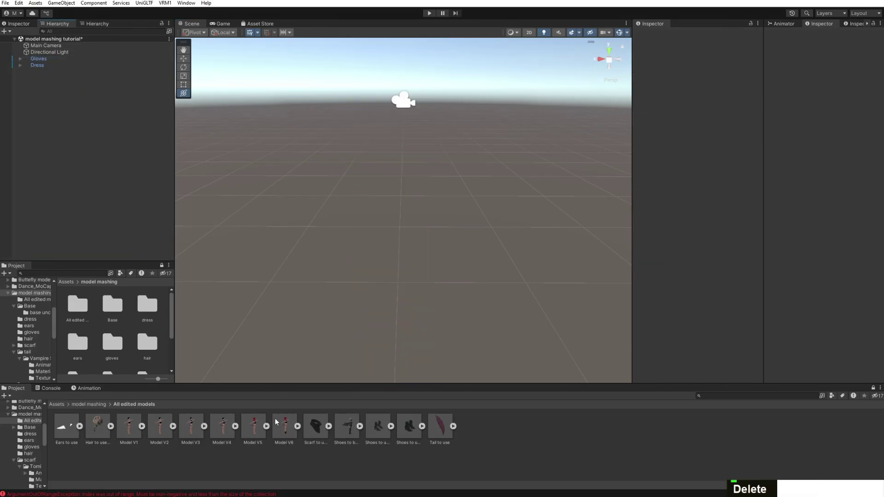
pyautogui.moveTo(47, 55); pyautogui.dragTo(48, 59)
pyautogui.scroll(-3, 535, 198)
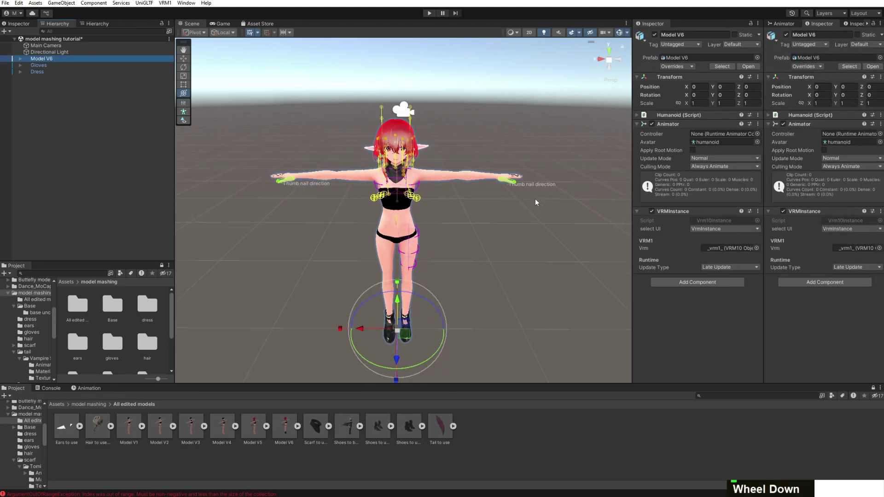
# Move the Gloves model along the X axis until it stands close beside Model V6
pyautogui.moveTo(535, 198); pyautogui.dragTo(408, 176, button='middle')
pyautogui.click(87, 66)
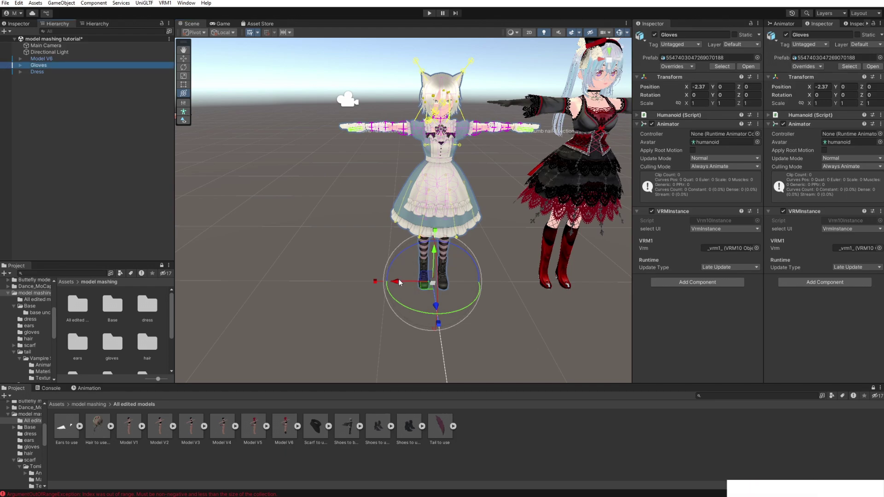
pyautogui.moveTo(395, 282); pyautogui.dragTo(217, 293)
pyautogui.click(357, 250)
pyautogui.moveTo(358, 250); pyautogui.dragTo(497, 262, button='right')
pyautogui.moveTo(568, 249); pyautogui.dragTo(576, 214, button='right')
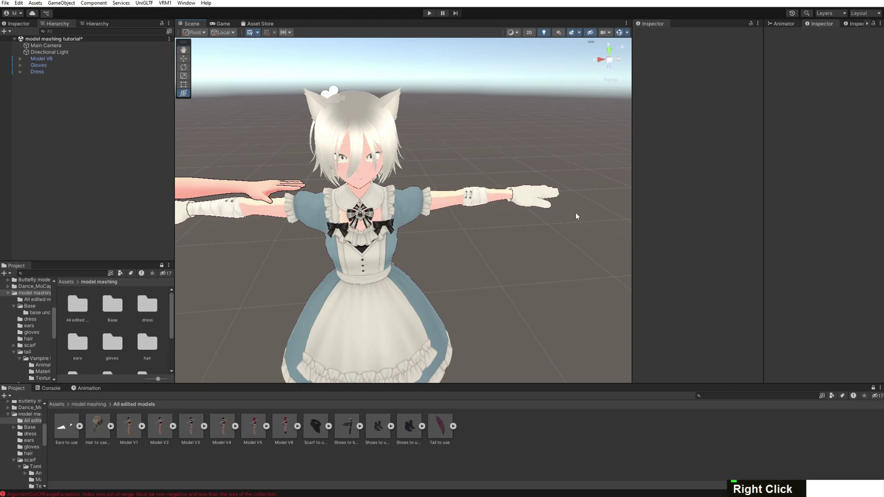
# Select the Gloves model's Body mesh and examine the glove and bandage on its outstretched arm
pyautogui.click(548, 202)
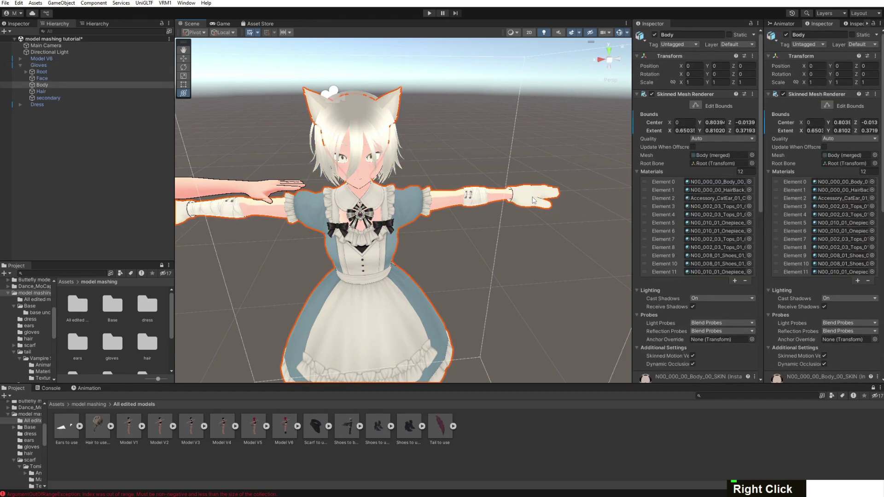
pyautogui.scroll(3, 609, 171)
pyautogui.scroll(5, 579, 182)
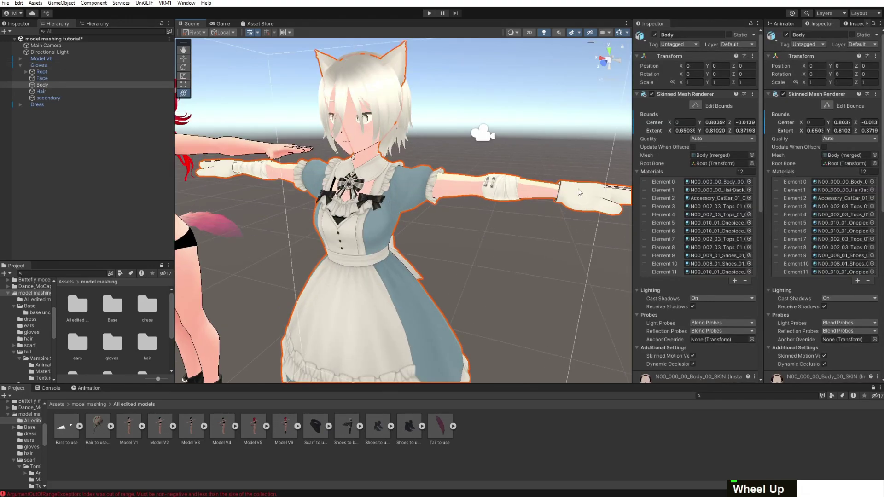
pyautogui.moveTo(576, 185); pyautogui.dragTo(507, 202, button='right')
pyautogui.moveTo(506, 203)
pyautogui.mouseDown(button='middle')
pyautogui.moveTo(483, 206)
pyautogui.moveTo(494, 206)
pyautogui.mouseUp(button='middle')
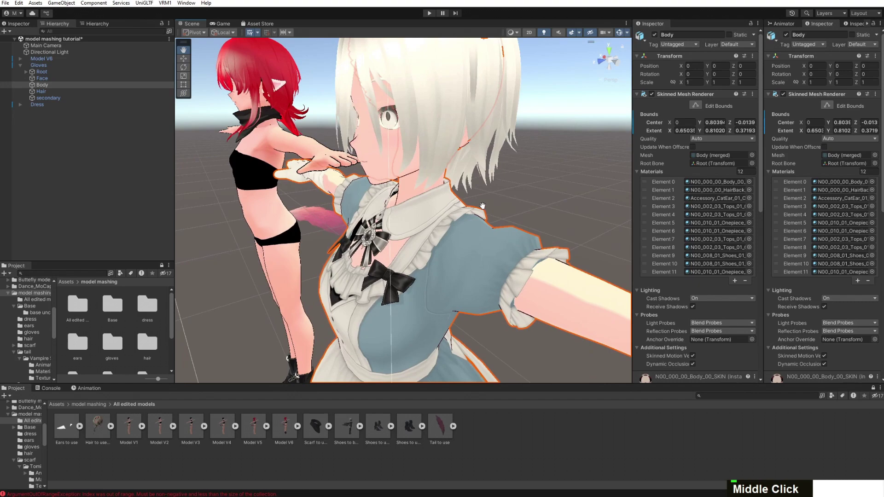
pyautogui.moveTo(494, 205); pyautogui.dragTo(547, 201, button='right')
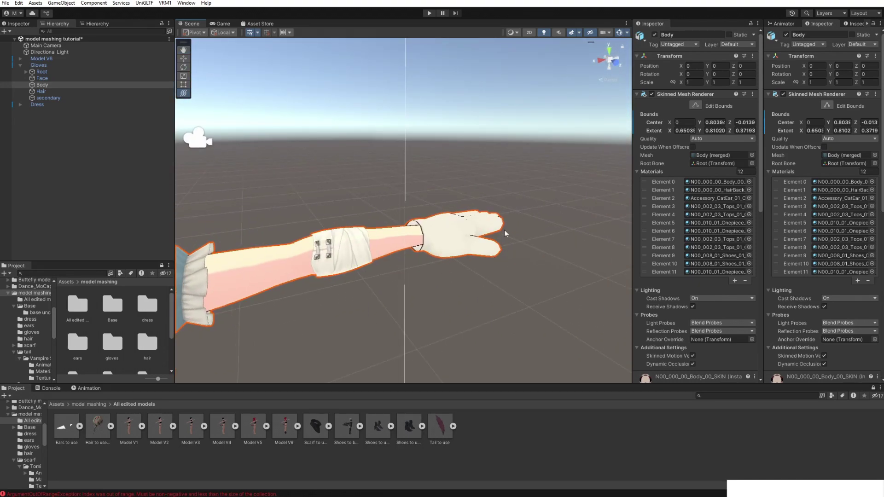
pyautogui.moveTo(432, 256)
pyautogui.mouseDown(button='middle')
pyautogui.moveTo(449, 235)
pyautogui.moveTo(434, 253)
pyautogui.mouseUp(button='middle')
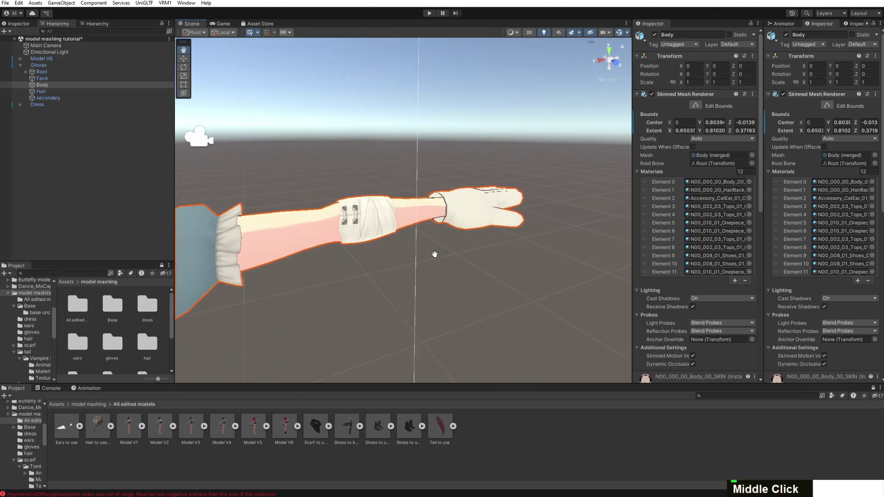
pyautogui.scroll(3, 523, 253)
pyautogui.scroll(-3, 517, 261)
pyautogui.scroll(-3, 517, 261)
pyautogui.moveTo(517, 260); pyautogui.dragTo(441, 274, button='right')
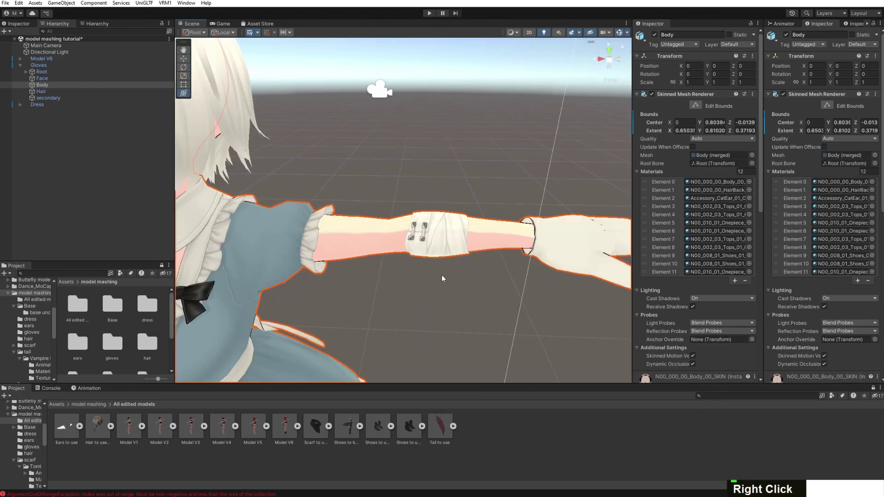
pyautogui.moveTo(441, 275); pyautogui.dragTo(456, 234, button='middle')
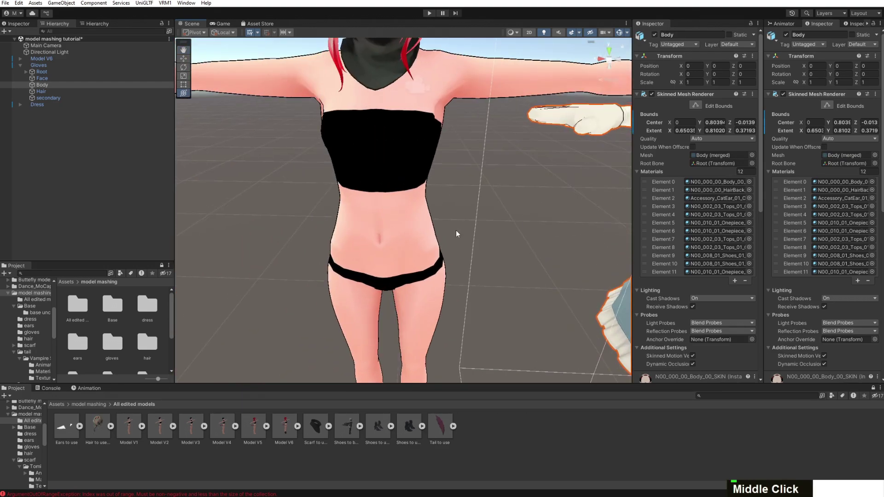
# Inspect the glove's cuff and hand surface up close, and look over Model V6's boots
pyautogui.scroll(-3, 507, 253)
pyautogui.moveTo(507, 253); pyautogui.dragTo(295, 226, button='middle')
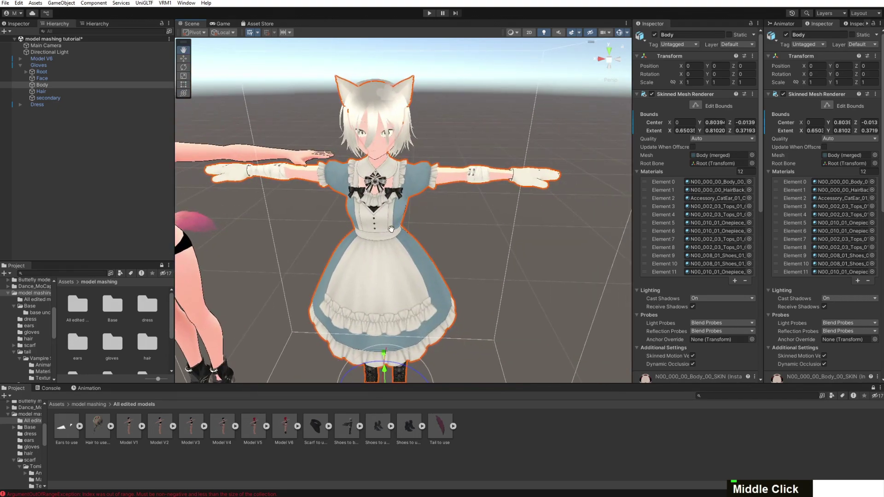
pyautogui.scroll(3, 573, 209)
pyautogui.moveTo(574, 209); pyautogui.dragTo(538, 230, button='middle')
pyautogui.scroll(3, 535, 229)
pyautogui.moveTo(529, 230); pyautogui.dragTo(507, 258, button='right')
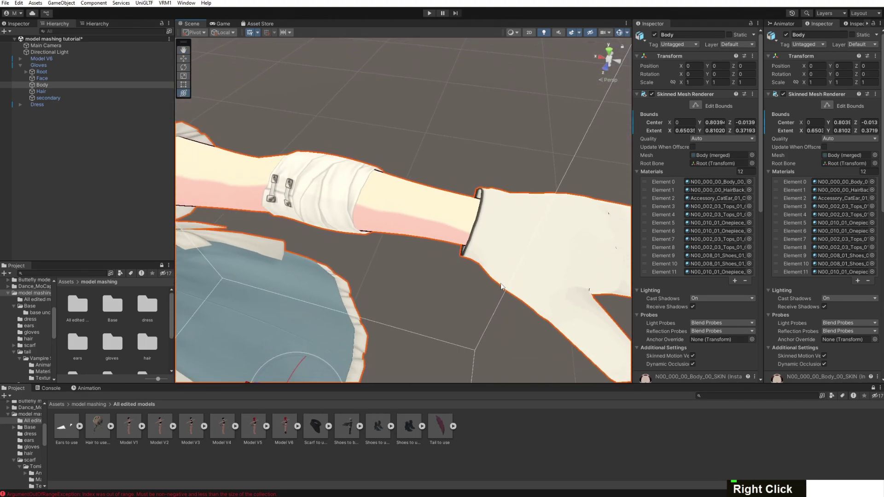
pyautogui.moveTo(507, 258); pyautogui.dragTo(487, 281, button='middle')
pyautogui.moveTo(488, 281); pyautogui.dragTo(459, 282, button='right')
pyautogui.scroll(3, 460, 282)
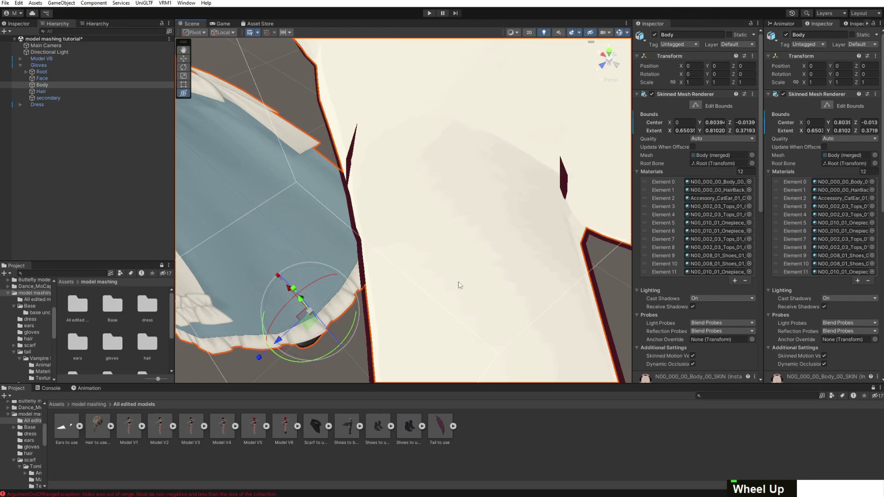
pyautogui.scroll(-3, 460, 281)
pyautogui.moveTo(460, 280); pyautogui.dragTo(483, 222, button='middle')
pyautogui.scroll(5, 484, 223)
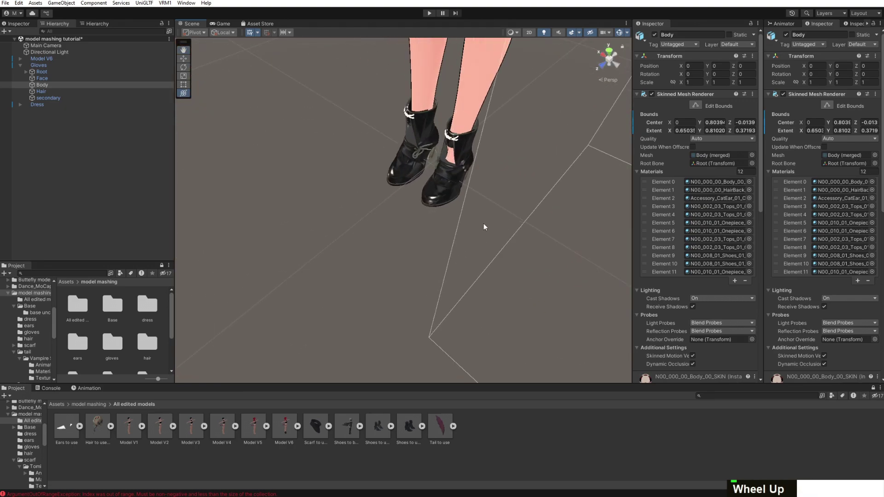
pyautogui.scroll(-3, 491, 202)
pyautogui.moveTo(490, 201); pyautogui.dragTo(501, 161, button='right')
pyautogui.scroll(-2, 501, 160)
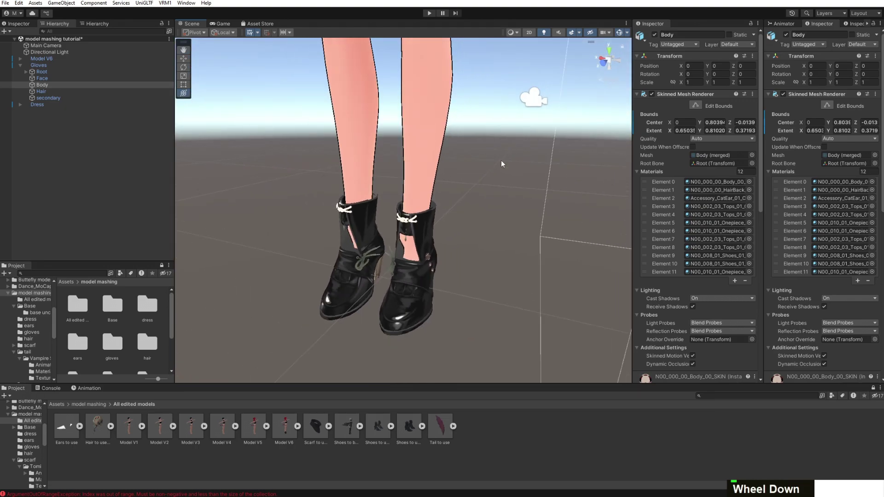
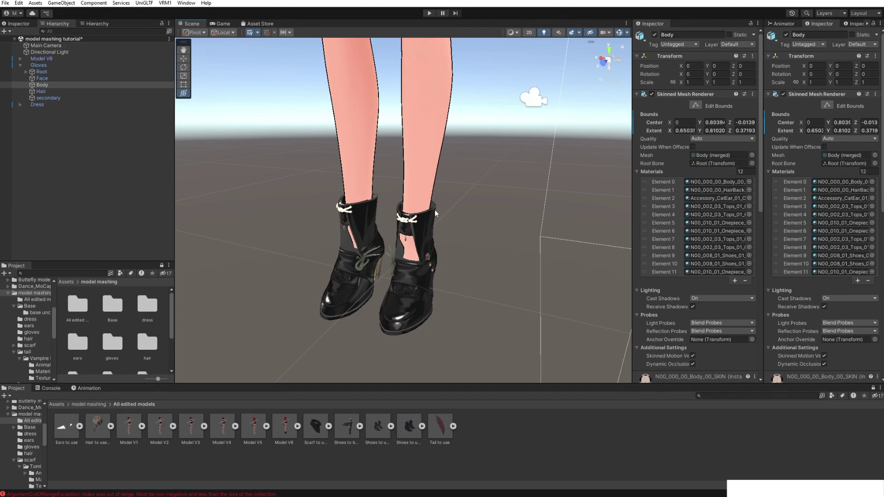
# Examine the gloved hand, wrist opening and arm bandage from above
pyautogui.moveTo(435, 240); pyautogui.dragTo(436, 237, button='right')
pyautogui.scroll(-3, 435, 237)
pyautogui.moveTo(465, 193); pyautogui.dragTo(466, 278, button='middle')
pyautogui.moveTo(465, 278); pyautogui.dragTo(437, 379, button='right')
pyautogui.scroll(5, 421, 334)
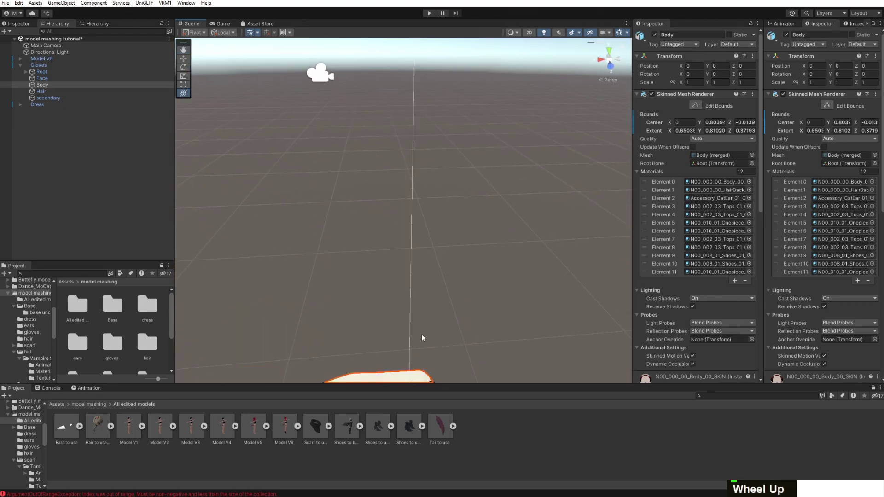
pyautogui.moveTo(421, 335); pyautogui.dragTo(395, 377, button='right')
pyautogui.scroll(-3, 528, 219)
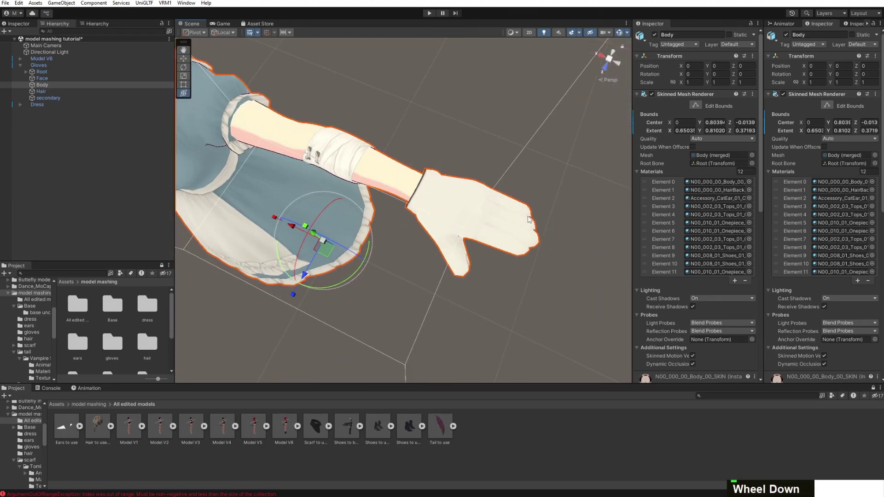
pyautogui.scroll(-2, 525, 218)
pyautogui.scroll(3, 518, 215)
pyautogui.rightClick(347, 230)
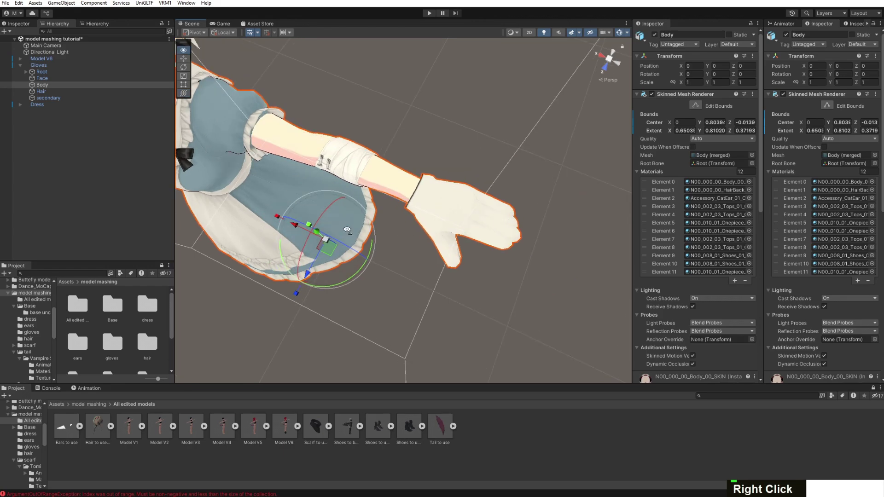
pyautogui.moveTo(348, 230); pyautogui.dragTo(394, 236, button='right')
pyautogui.scroll(2, 396, 226)
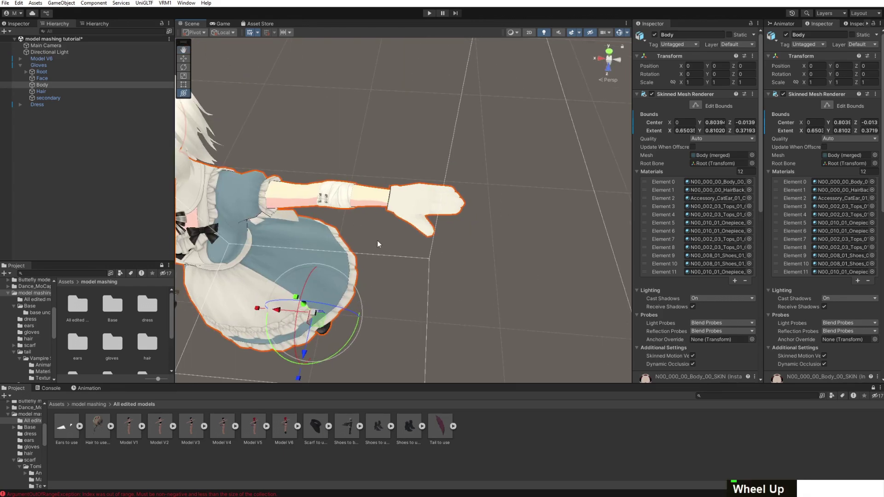
# Compare Model V6's bare hand and forearm with the bandaged, gloved arm behind it
pyautogui.moveTo(377, 240); pyautogui.dragTo(432, 201, button='middle')
pyautogui.moveTo(272, 263); pyautogui.dragTo(575, 189, button='middle')
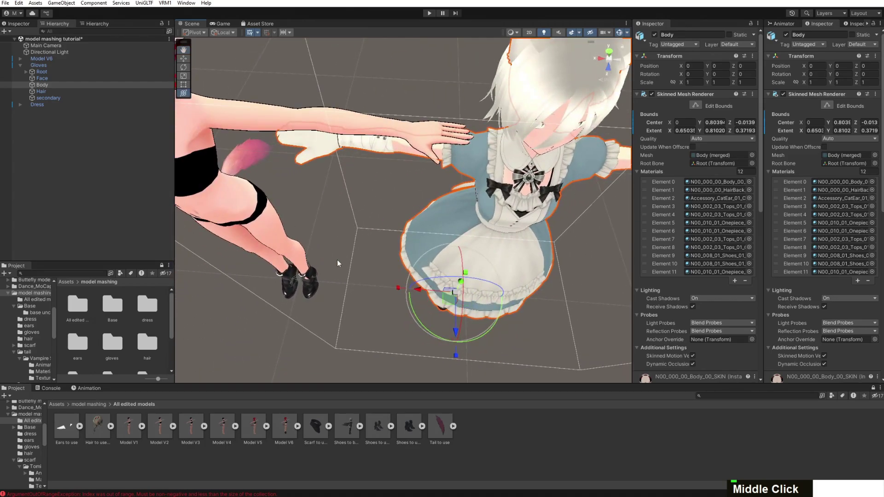
pyautogui.moveTo(409, 235); pyautogui.dragTo(471, 212, button='middle')
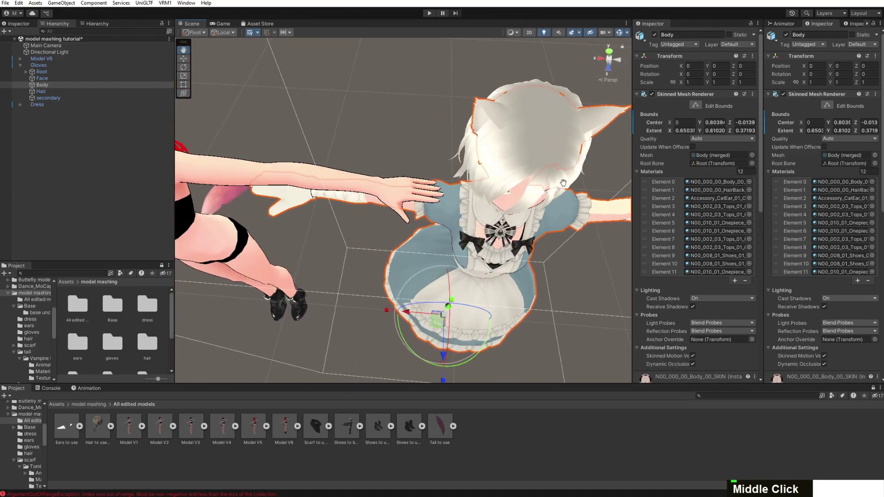
pyautogui.scroll(2, 472, 212)
pyautogui.scroll(2, 472, 213)
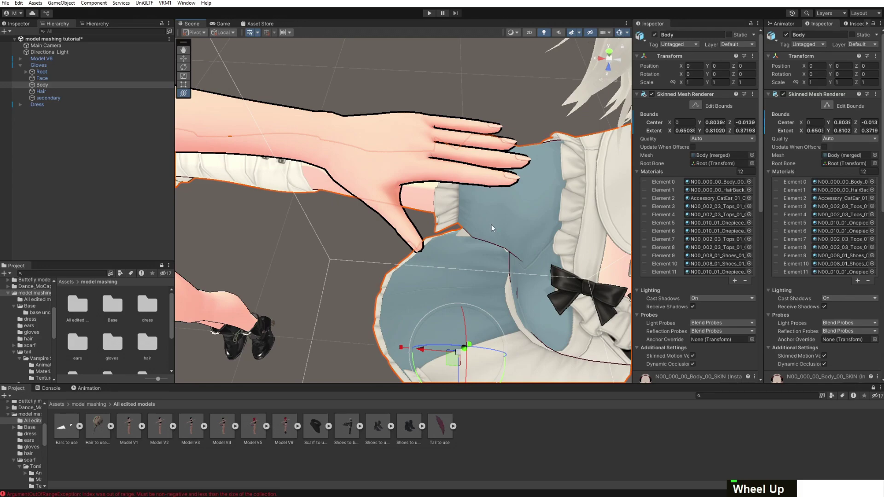
pyautogui.moveTo(522, 258); pyautogui.dragTo(415, 184, button='right')
pyautogui.moveTo(414, 185); pyautogui.dragTo(537, 164, button='middle')
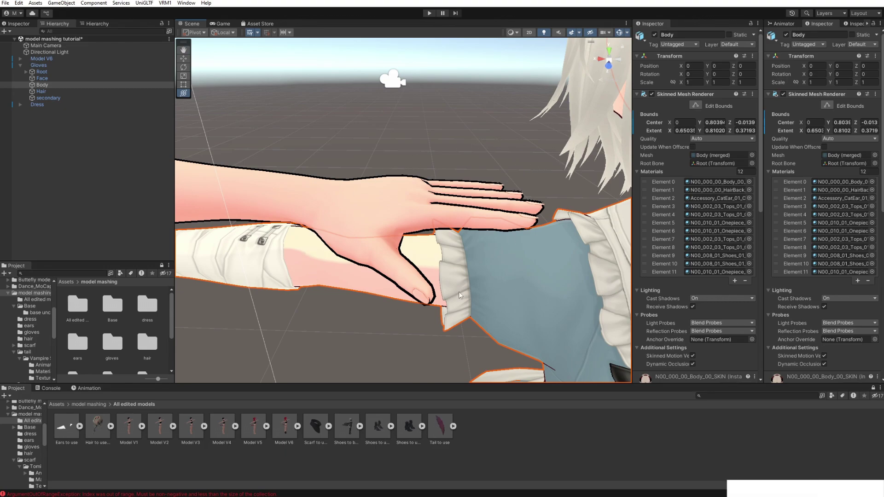
# Deselect the Body mesh and review both of the Gloves model's arms and both models' footwear
pyautogui.click(407, 192)
pyautogui.scroll(-5, 407, 193)
pyautogui.click(432, 178)
pyautogui.scroll(2, 432, 178)
pyautogui.moveTo(432, 178); pyautogui.dragTo(440, 189, button='middle')
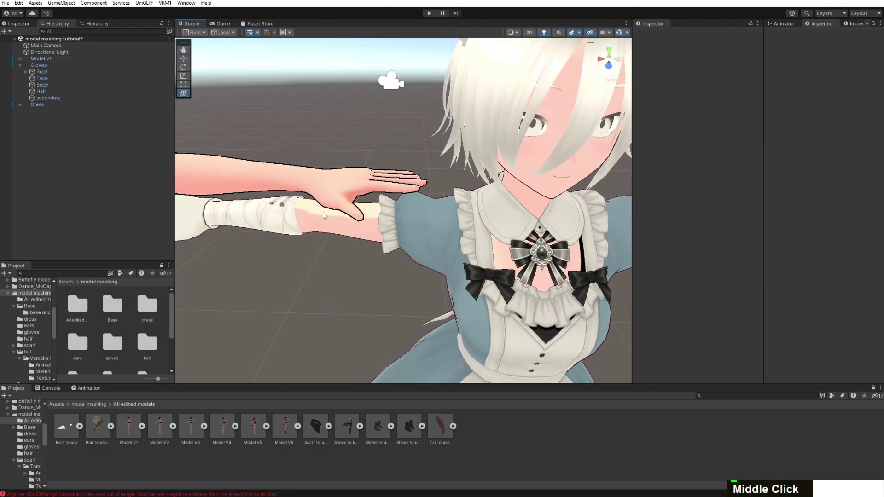
pyautogui.moveTo(326, 148); pyautogui.dragTo(277, 196, button='middle')
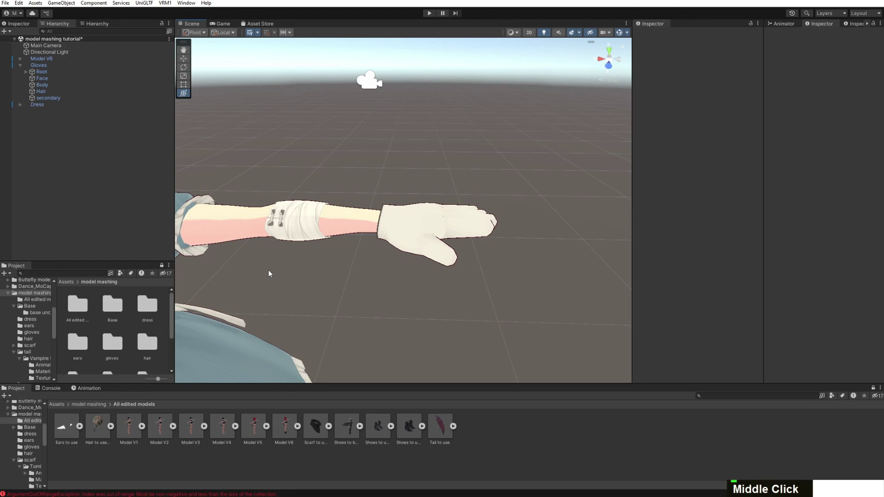
pyautogui.moveTo(269, 270); pyautogui.dragTo(416, 262, button='middle')
pyautogui.scroll(-1, 481, 126)
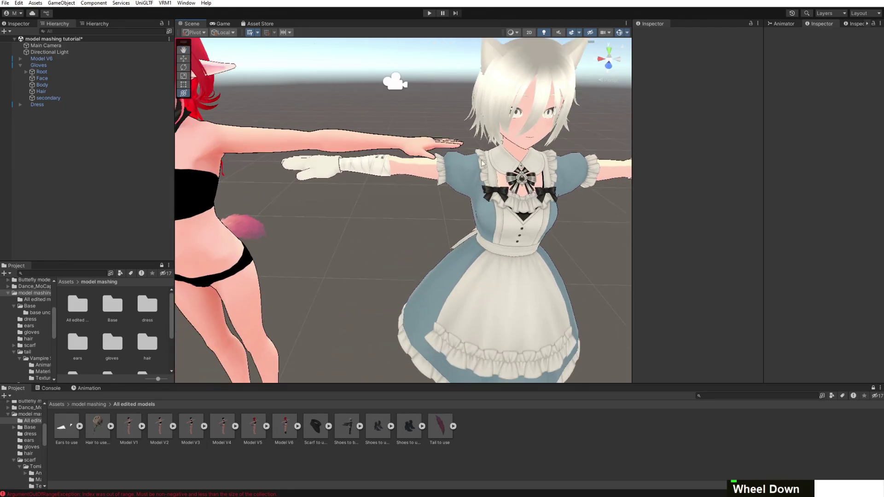
pyautogui.moveTo(418, 162); pyautogui.dragTo(424, 247, button='middle')
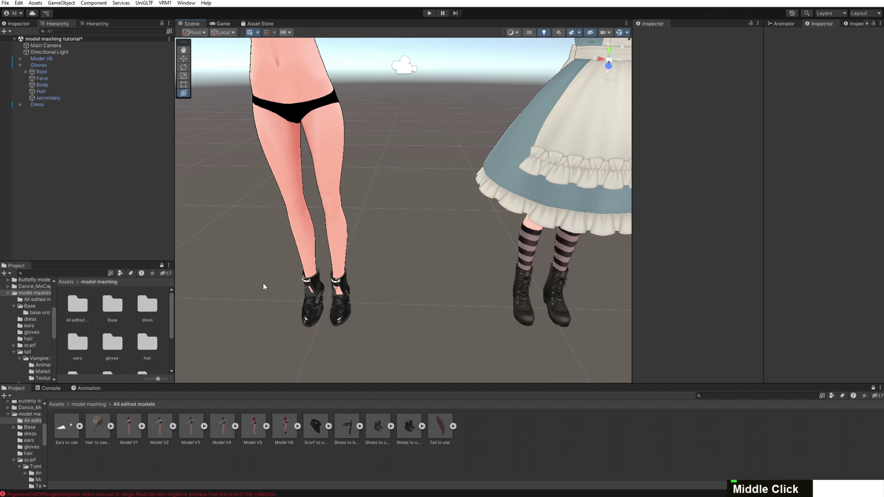
pyautogui.moveTo(429, 254); pyautogui.dragTo(355, 357, button='middle')
pyautogui.scroll(2, 354, 357)
# Expand the Dress model in the hierarchy and unpack its prefab completely
pyautogui.click(55, 105)
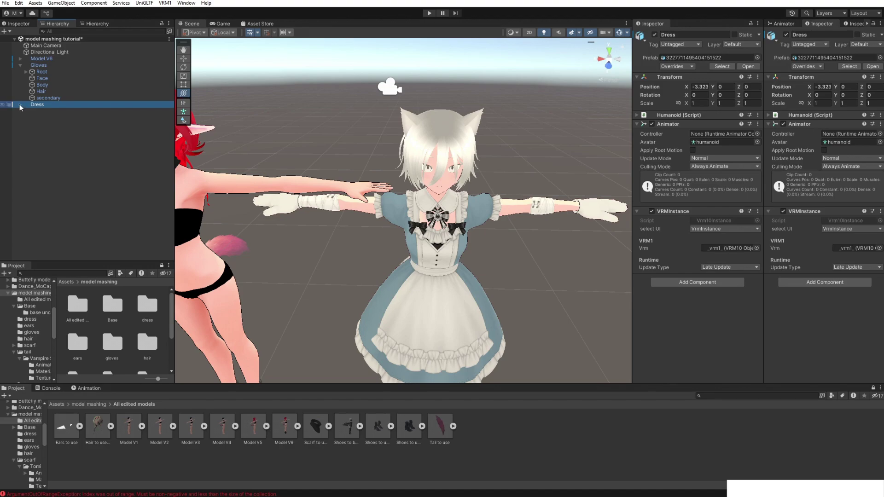
pyautogui.click(20, 105)
pyautogui.rightClick(52, 106)
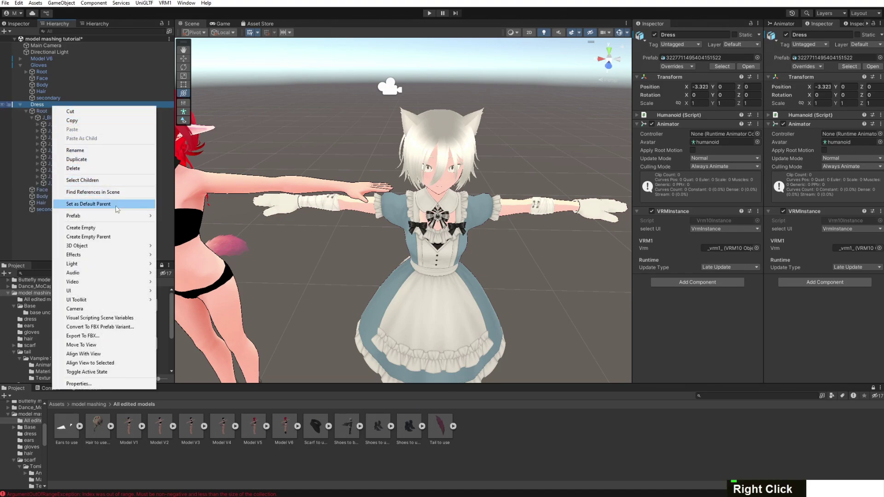
pyautogui.moveTo(110, 216)
pyautogui.click(198, 279)
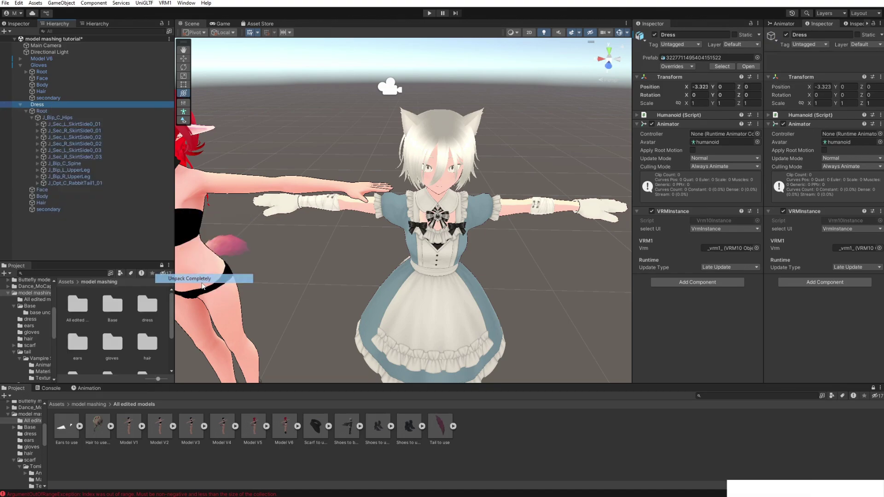
pyautogui.click(32, 118)
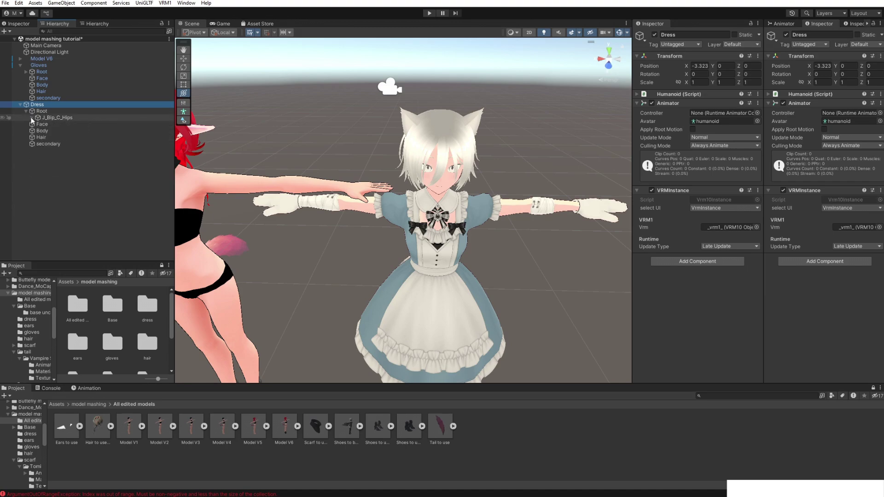
pyautogui.click(82, 126)
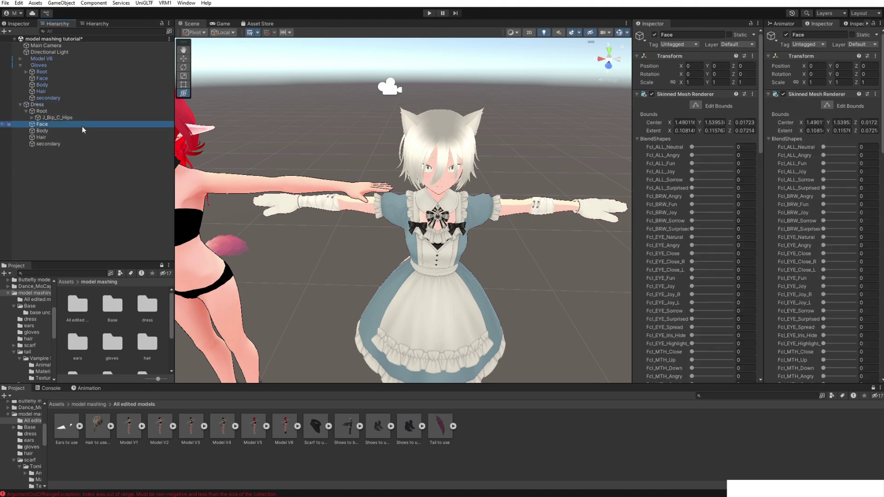
pyautogui.press('Down')
pyautogui.press('Up')
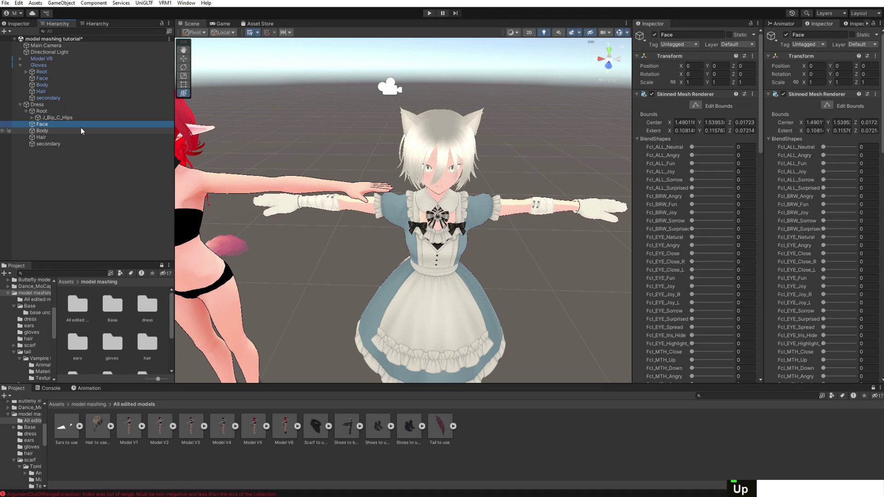
pyautogui.click(81, 128)
pyautogui.click(73, 123)
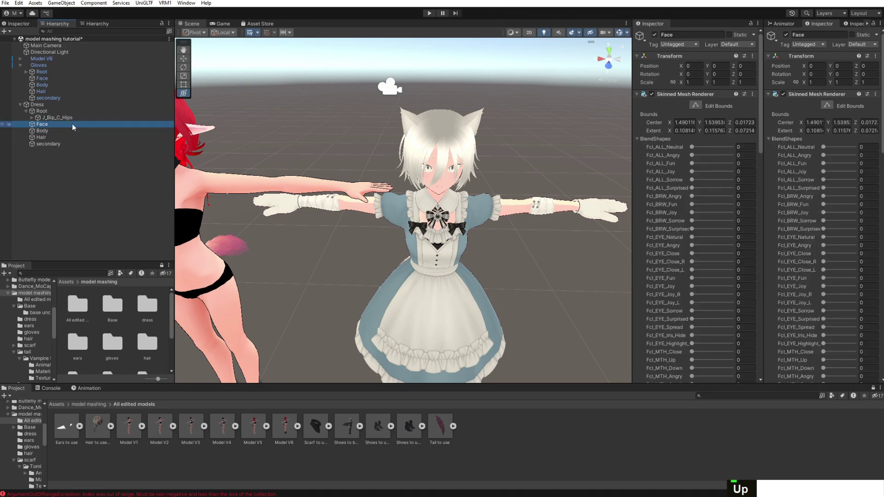
# Undo the complete unpacking of the Dress prefab and collapse the Dress model in the hierarchy
pyautogui.hotkey('ctrl', 'z')
pyautogui.hotkey('ctrl', 'z')
pyautogui.hotkey('ctrl', 'z')
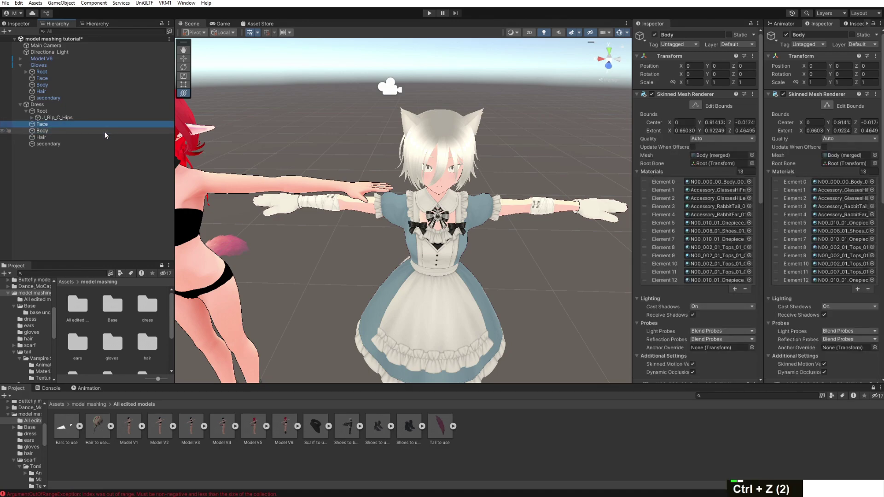
pyautogui.hotkey('ctrl', 'z')
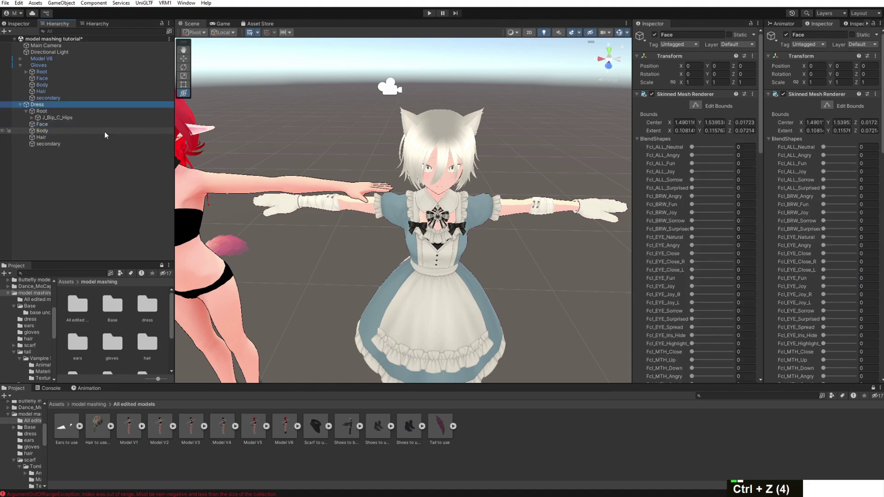
pyautogui.hotkey('ctrl', 'z')
pyautogui.click(20, 105)
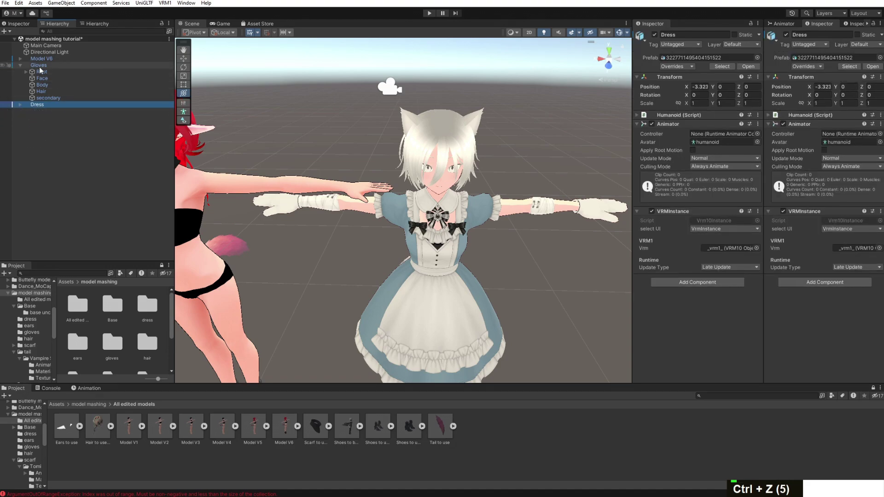
# Unpack the Gloves model's prefab completely
pyautogui.rightClick(39, 67)
pyautogui.moveTo(94, 177)
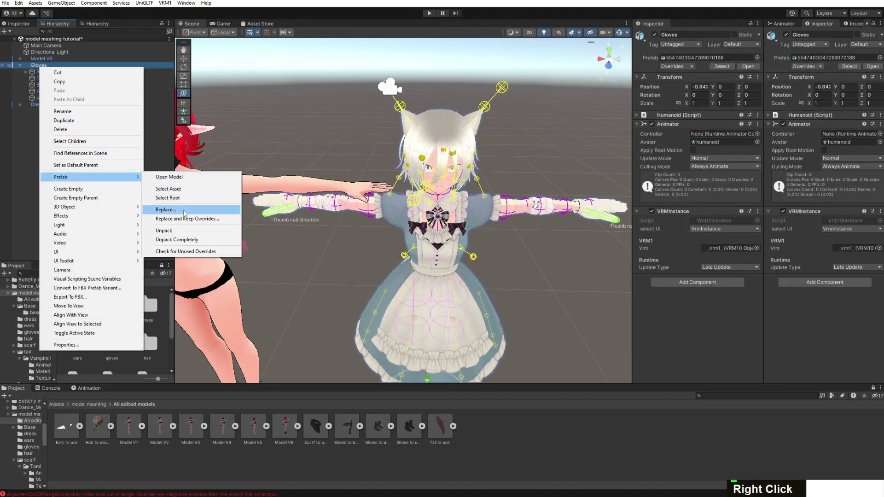
pyautogui.click(192, 234)
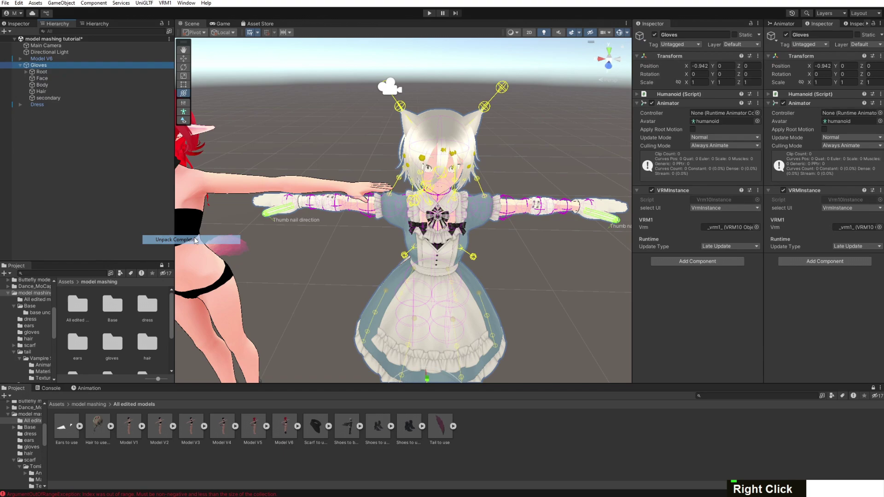
# Delete the Face, Hair and secondary objects from the Gloves model and check the bones under its Root
pyautogui.click(58, 71)
pyautogui.press('Down')
pyautogui.press('Delete')
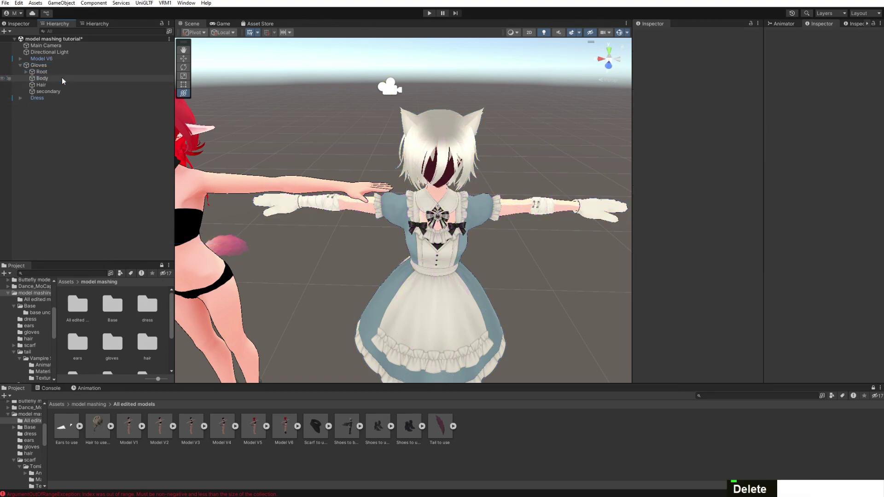
pyautogui.click(62, 77)
pyautogui.press('Down')
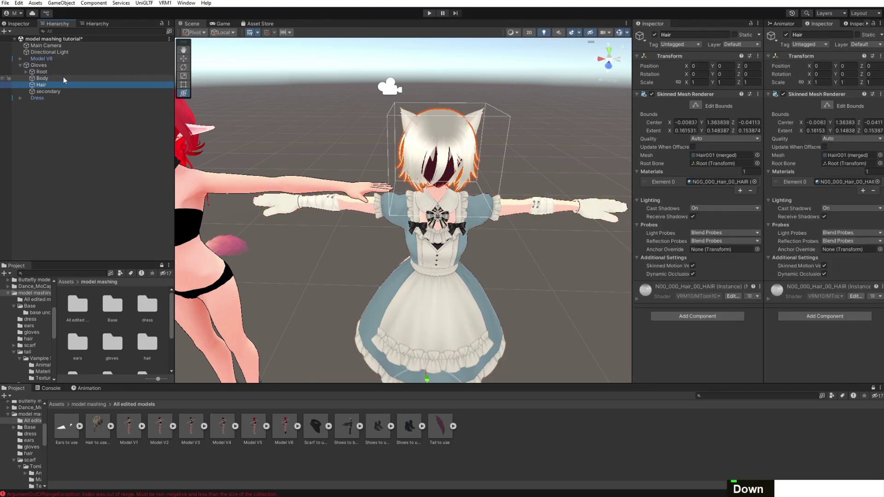
pyautogui.press('Delete')
pyautogui.click(60, 85)
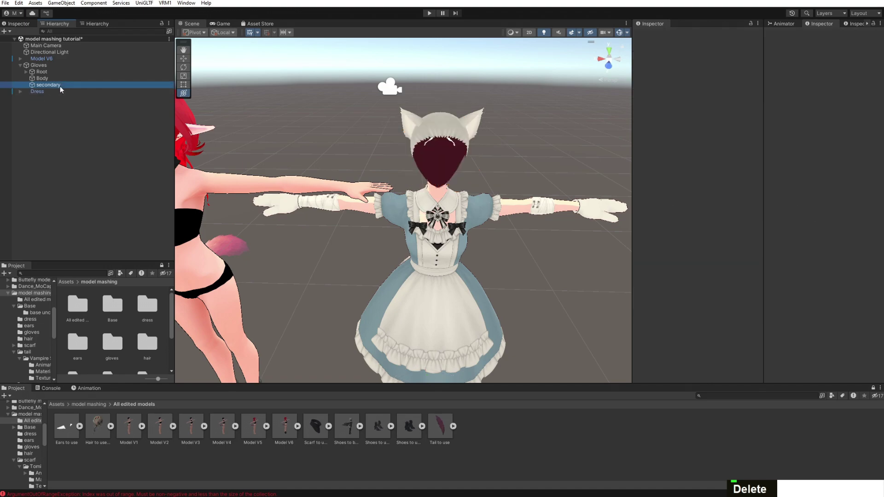
pyautogui.press('Delete')
pyautogui.click(50, 74)
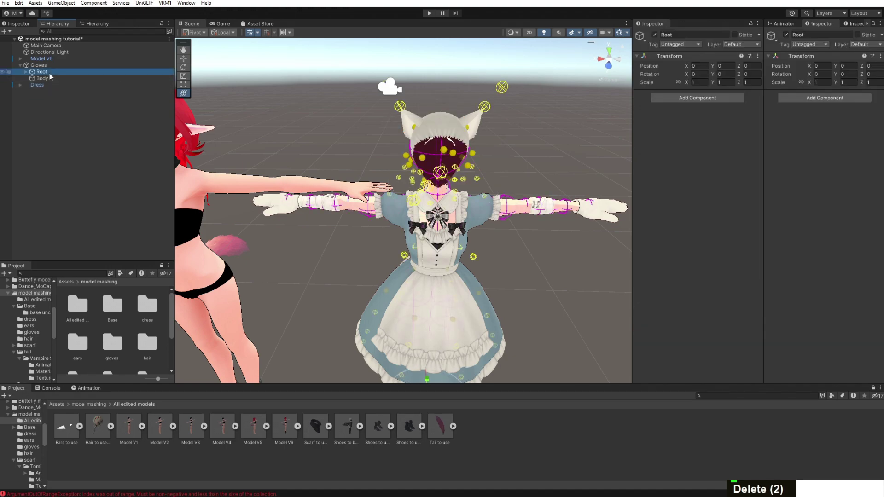
pyautogui.click(26, 72)
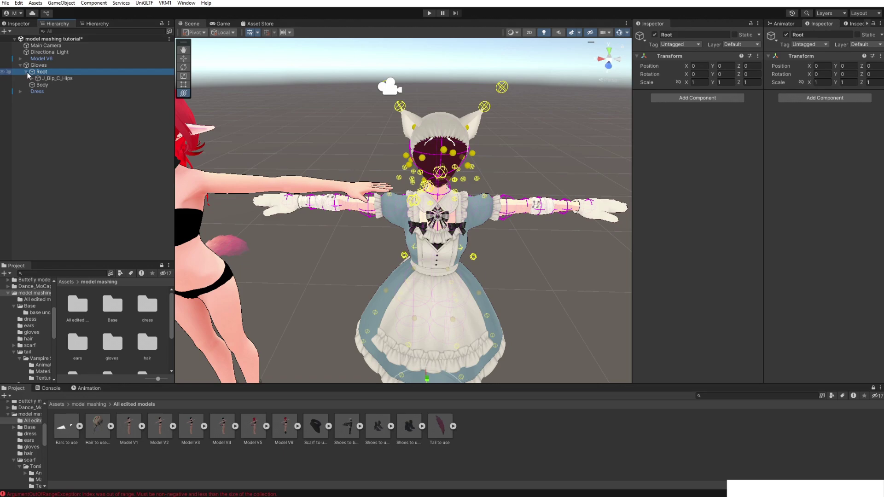
pyautogui.click(32, 78)
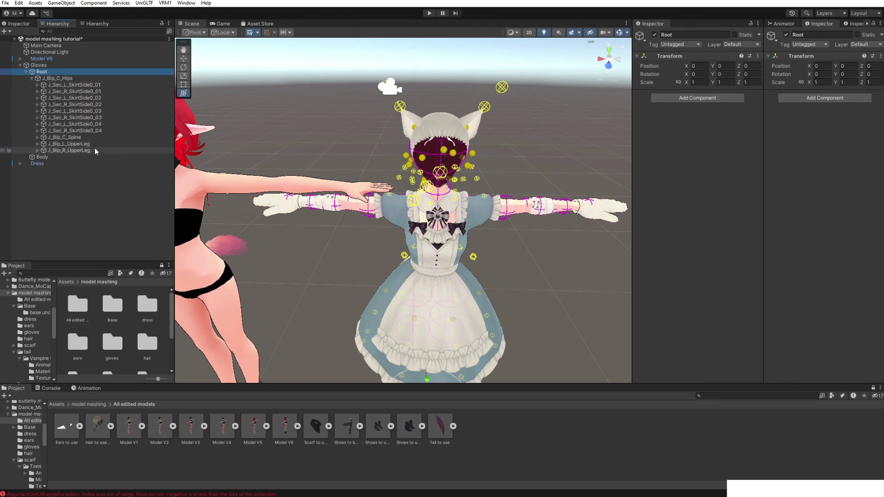
pyautogui.click(27, 71)
# Export the Gloves model to the All edited models folder as an FBX named "Gloves to be seperated"
pyautogui.click(46, 65)
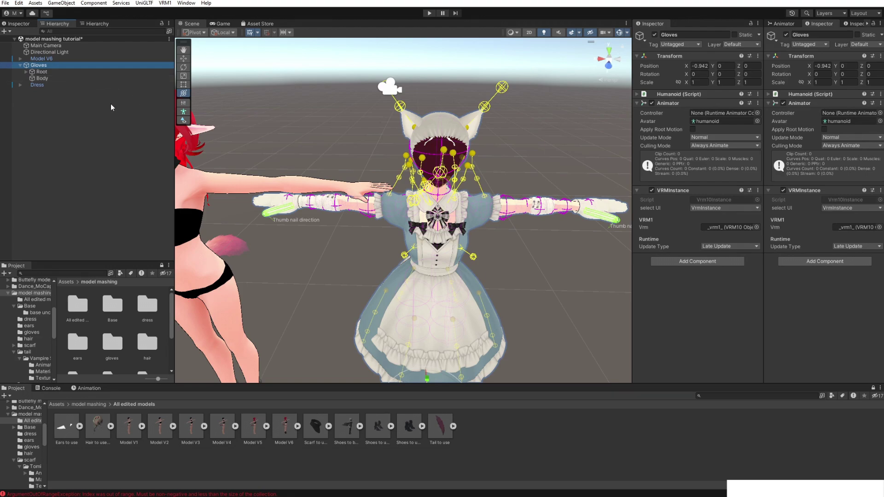
pyautogui.rightClick(39, 68)
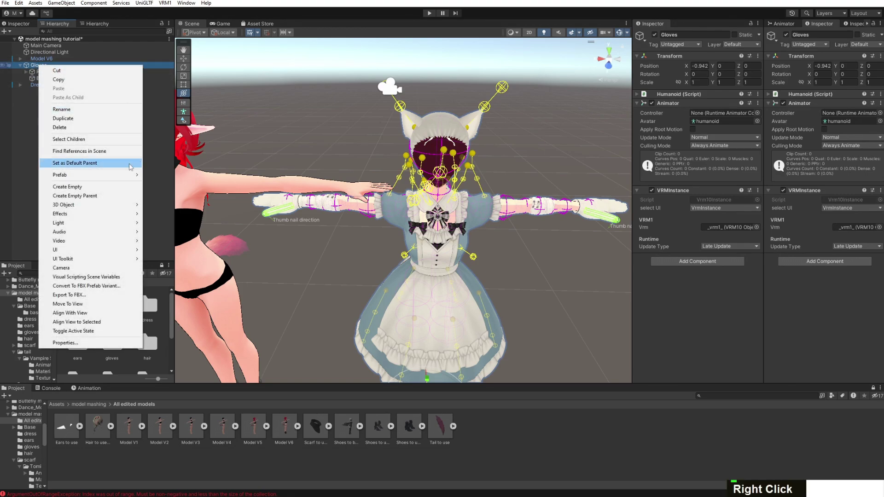
pyautogui.click(131, 295)
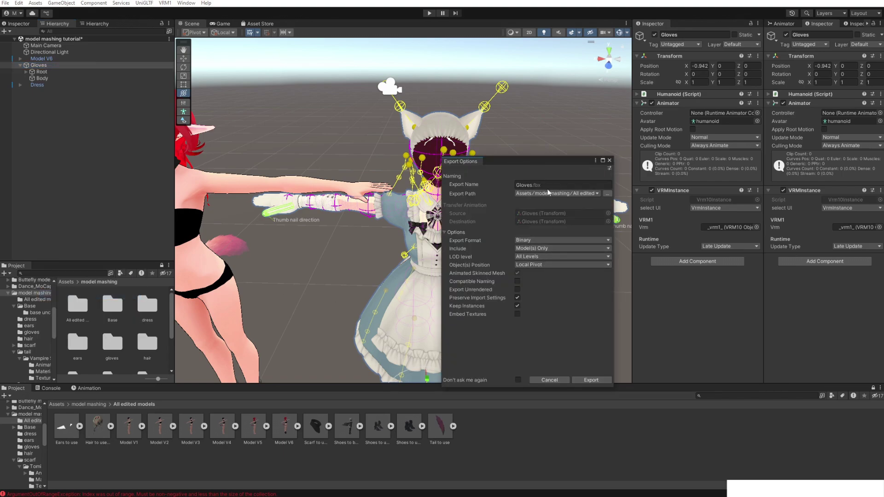
pyautogui.doubleClick(523, 185)
pyautogui.press('Right')
pyautogui.press('Right')
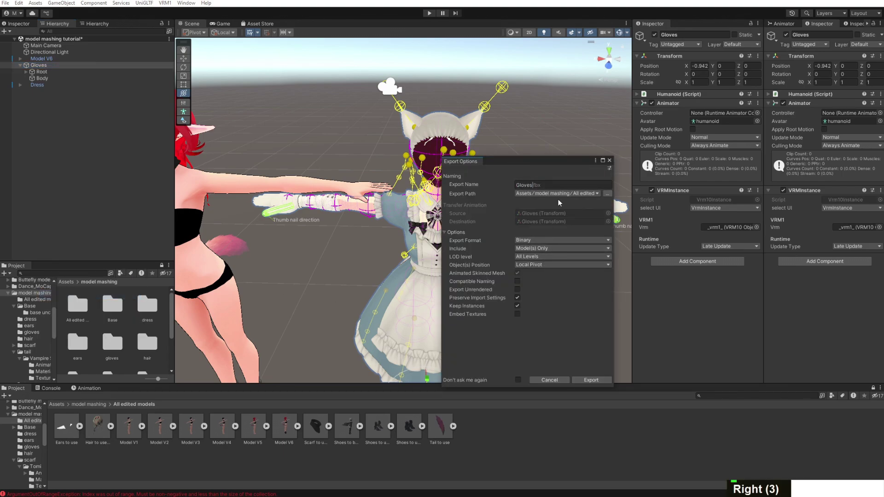
pyautogui.write('to')
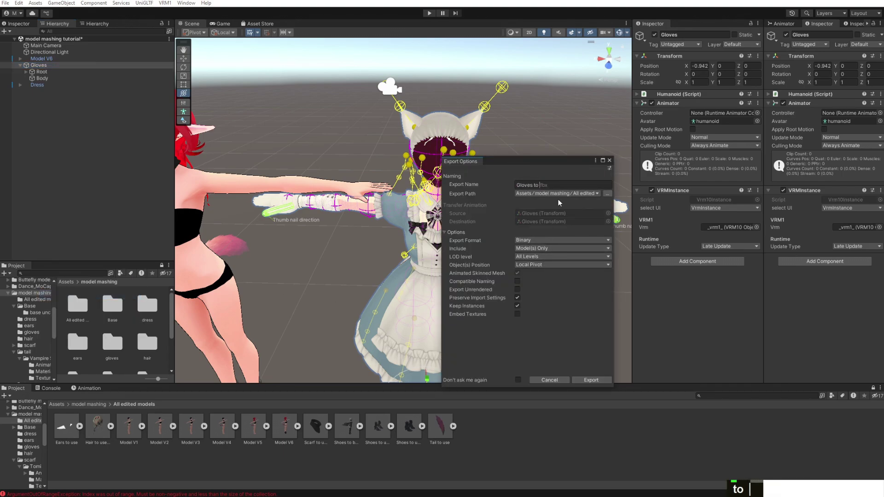
pyautogui.write(' be seperated')
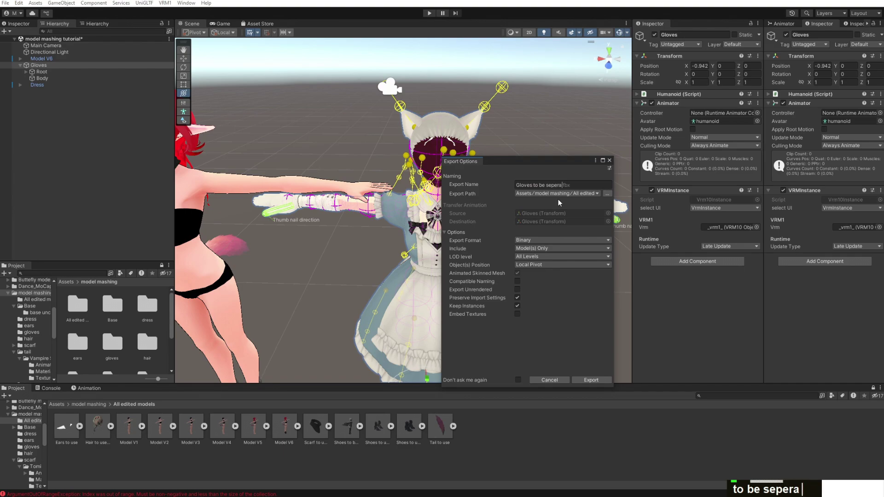
pyautogui.click(601, 380)
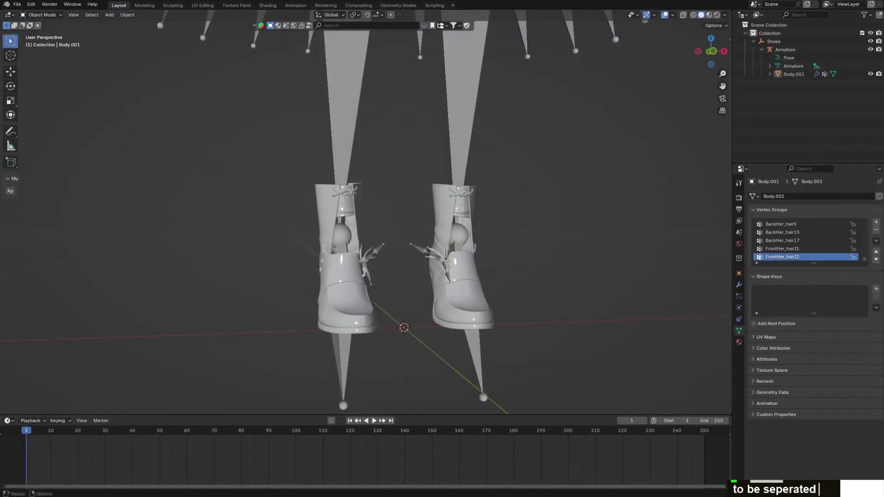
# Switch to Blender and start a new file without saving the changes to the Shoes scene
pyautogui.scroll(-6, 609, 308)
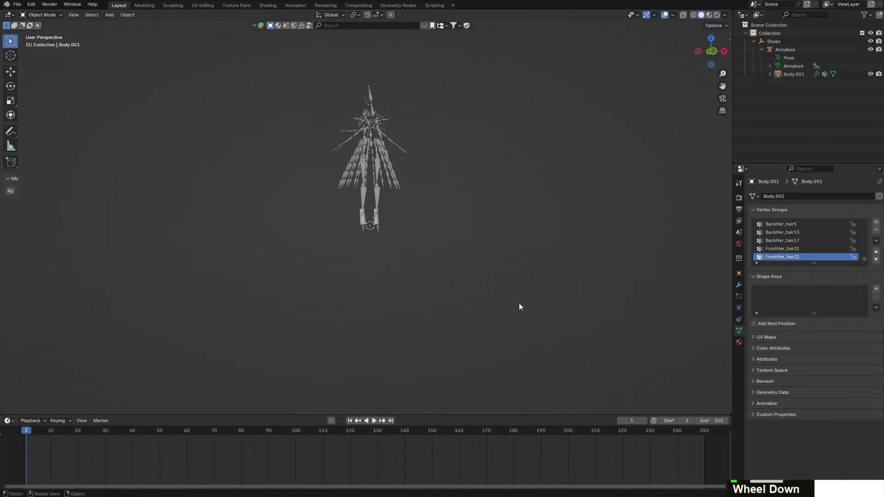
pyautogui.moveTo(520, 307); pyautogui.dragTo(437, 310, button='middle')
pyautogui.click(17, 4)
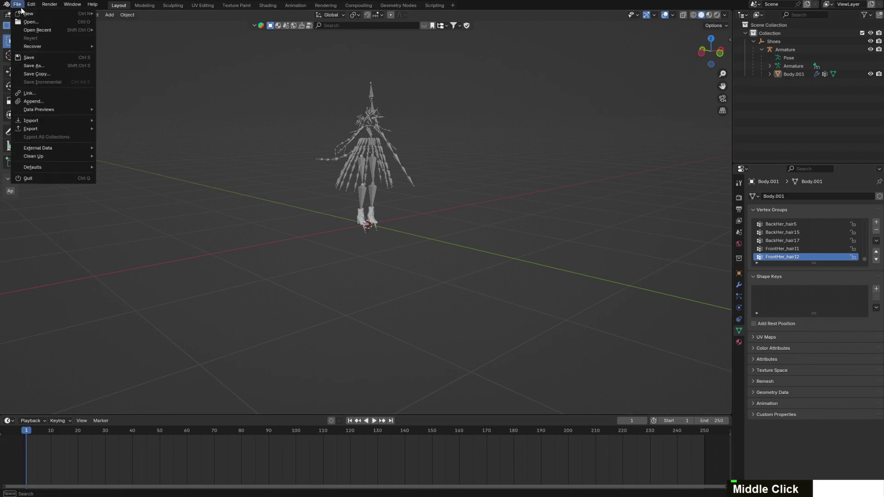
pyautogui.moveTo(46, 13)
pyautogui.click(146, 12)
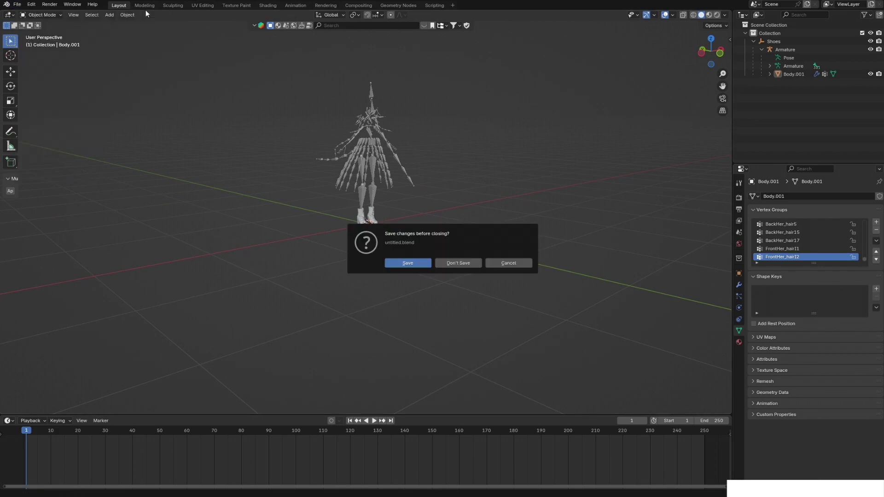
pyautogui.click(476, 265)
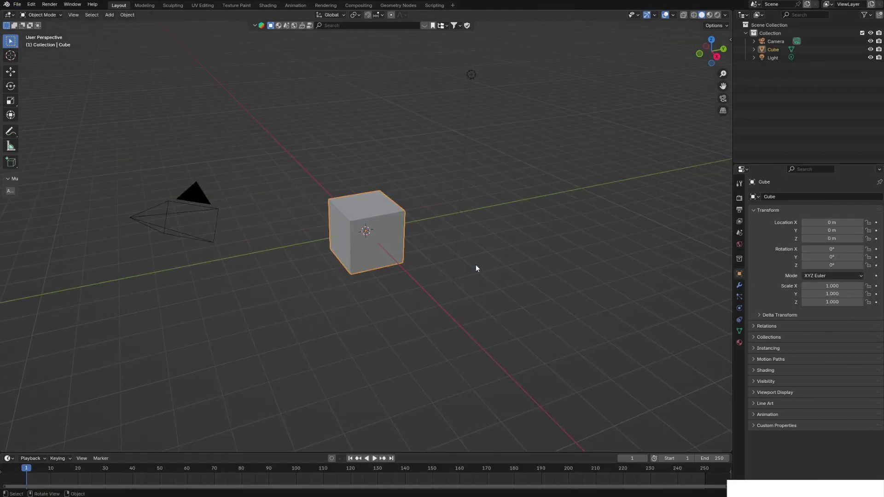
# Delete the default camera, cube and light from the new scene
pyautogui.click(774, 58)
pyautogui.keyDown('shift'); pyautogui.click(776, 41); pyautogui.keyUp('shift')
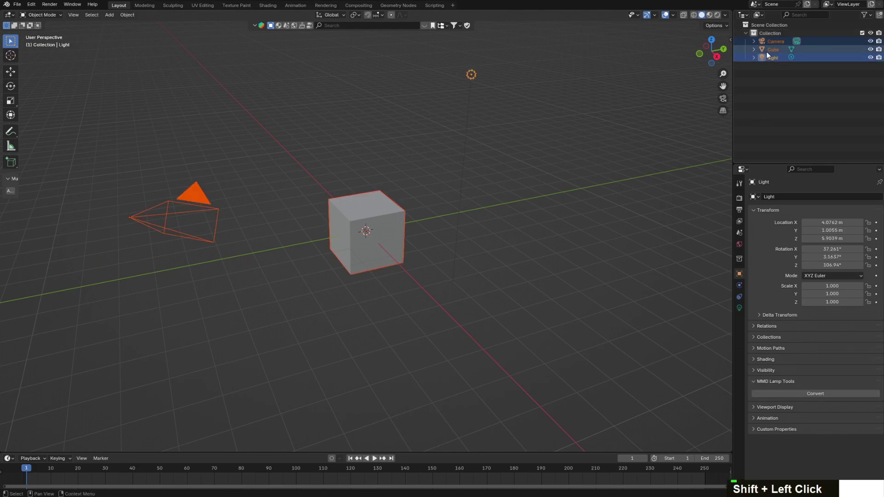
pyautogui.press('Delete')
# Import "Gloves to be seperated.fbx" from the All edited models folder using Better Import FBX
pyautogui.click(19, 5)
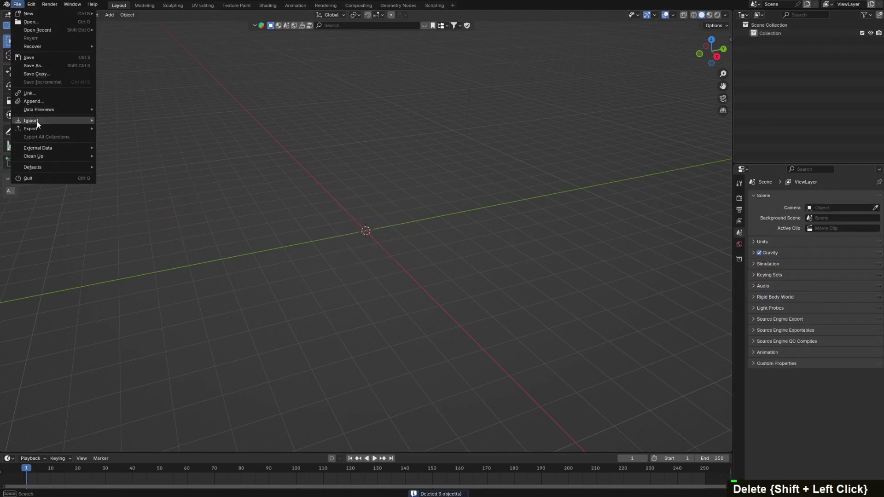
pyautogui.moveTo(37, 121)
pyautogui.click(155, 210)
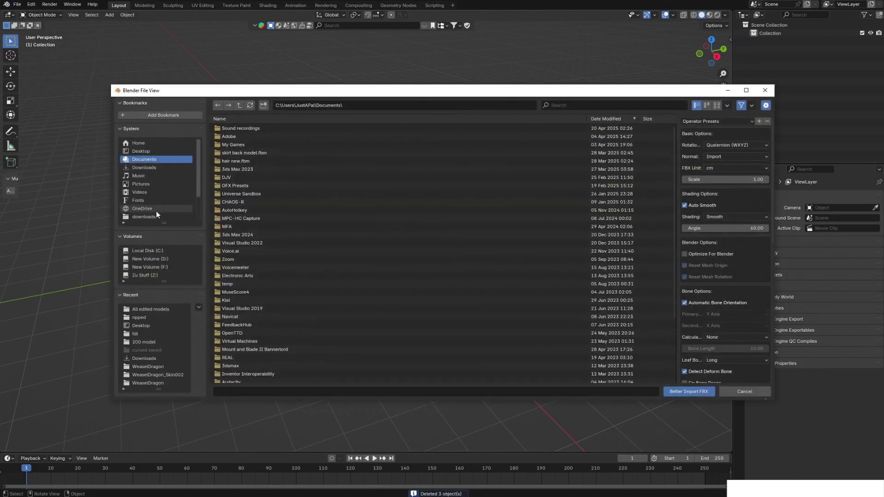
pyautogui.click(152, 308)
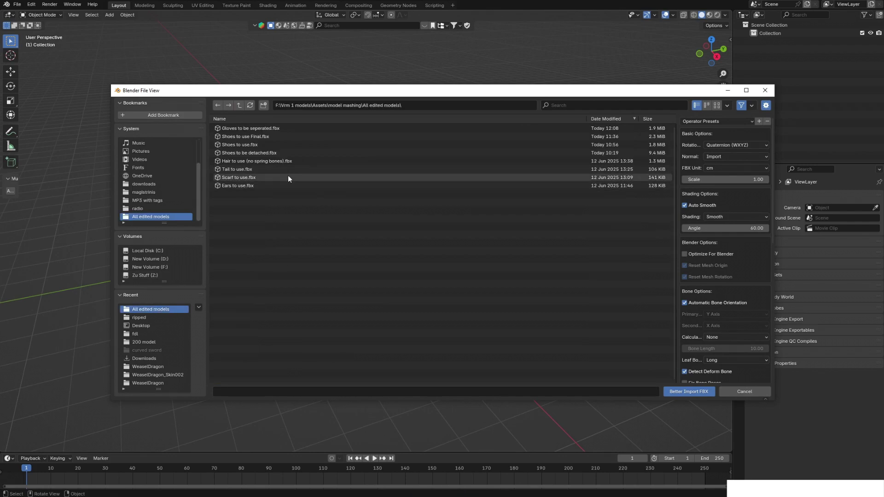
pyautogui.click(258, 128)
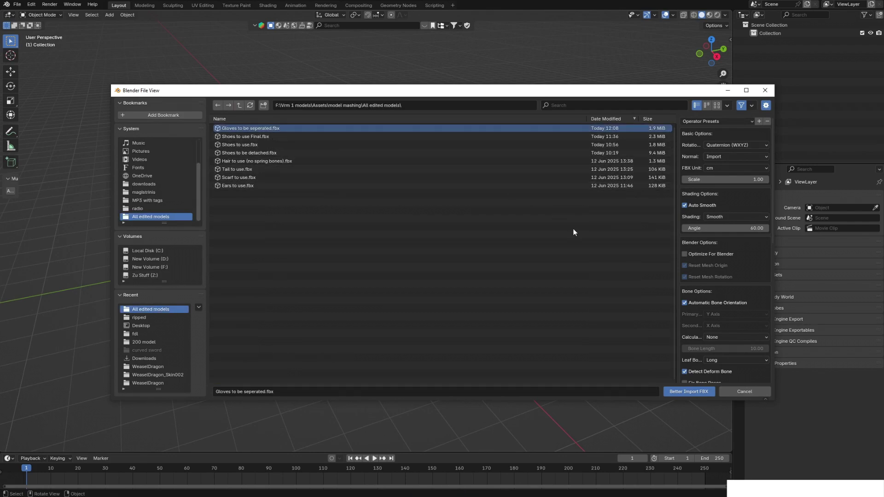
pyautogui.click(699, 391)
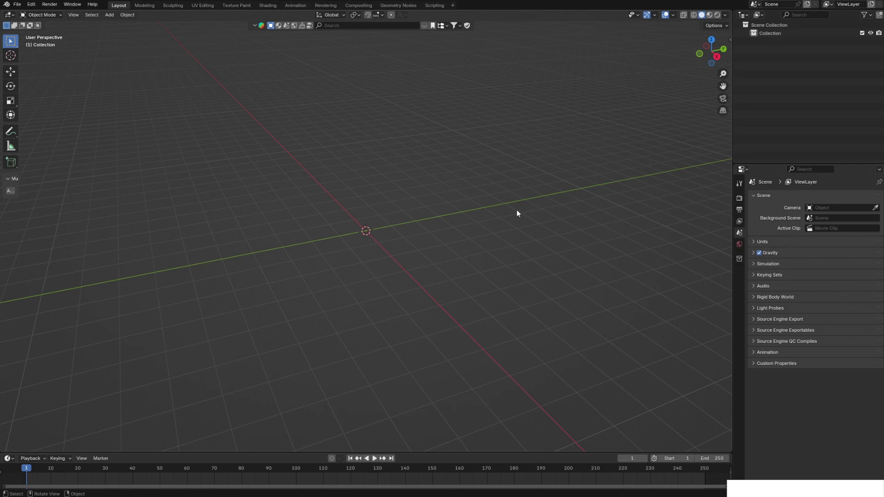
# Examine the imported Gloves model from the front, then its gloved hand and forearm up close
pyautogui.scroll(3, 502, 206)
pyautogui.moveTo(502, 206); pyautogui.dragTo(461, 180, button='middle')
pyautogui.keyDown('shift'); pyautogui.moveTo(462, 180); pyautogui.dragTo(468, 222, button='middle'); pyautogui.keyUp('shift')
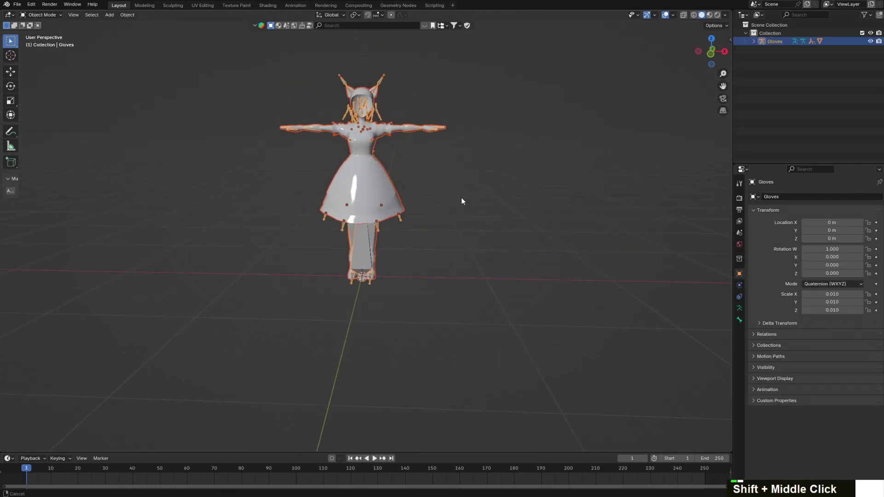
pyautogui.scroll(4, 474, 202)
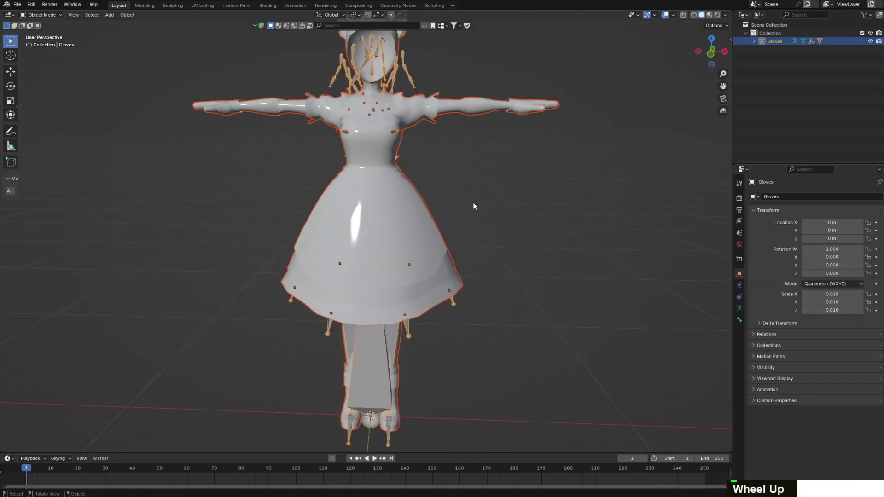
pyautogui.scroll(2, 474, 206)
pyautogui.moveTo(479, 178); pyautogui.dragTo(436, 218, button='middle')
pyautogui.scroll(5, 506, 211)
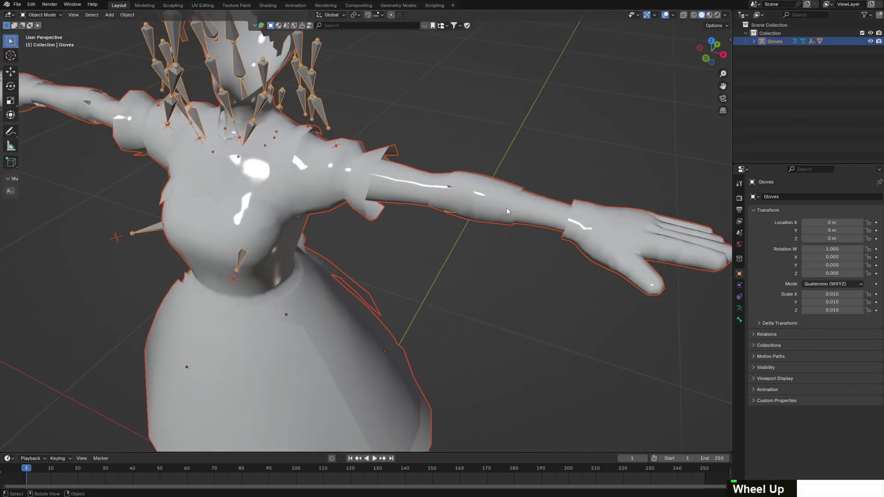
# Select the Body mesh inside the Gloves armature hierarchy and enter Edit Mode on it
pyautogui.scroll(2, 509, 208)
pyautogui.moveTo(513, 206); pyautogui.dragTo(501, 213, button='middle')
pyautogui.scroll(-4, 484, 225)
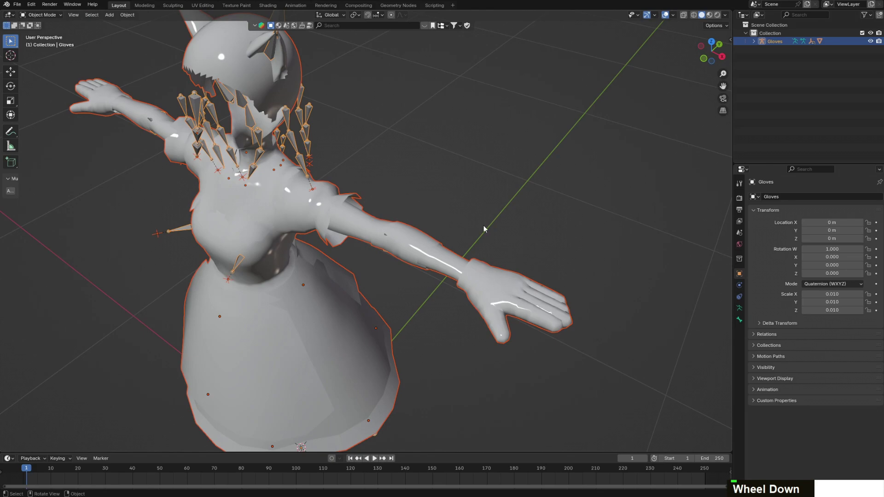
pyautogui.click(428, 251)
pyautogui.click(512, 161)
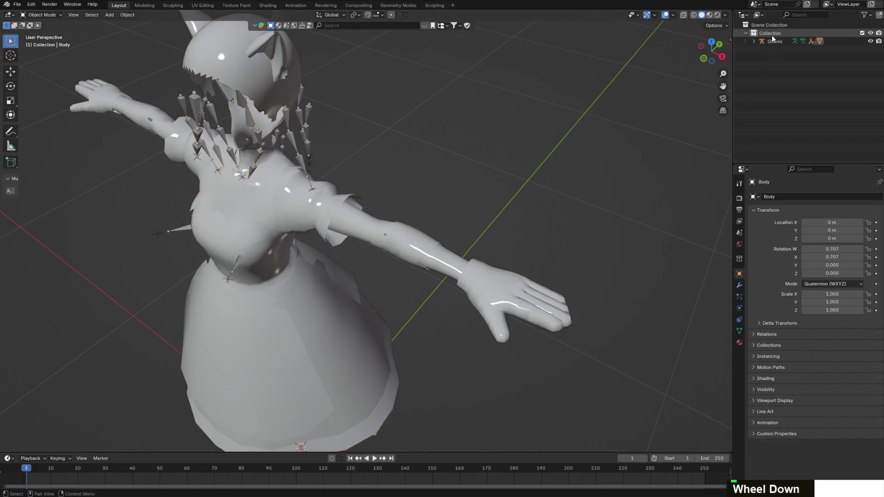
pyautogui.click(754, 41)
pyautogui.click(781, 65)
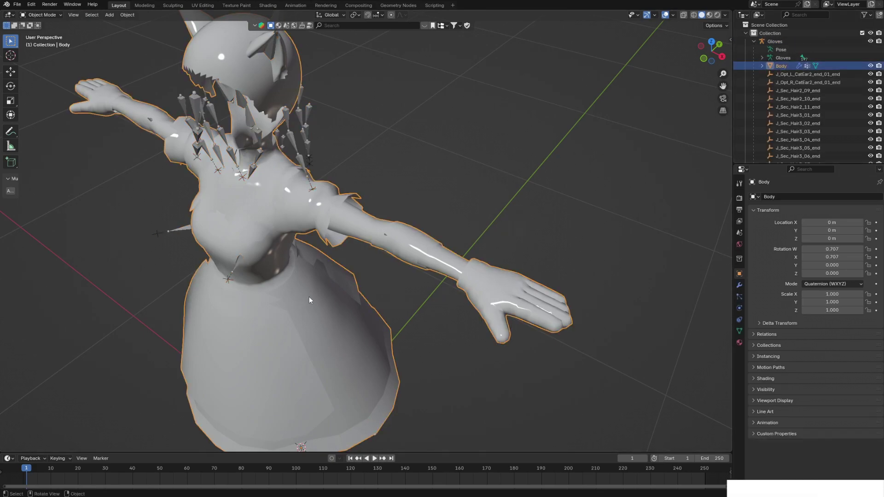
pyautogui.doubleClick(425, 257)
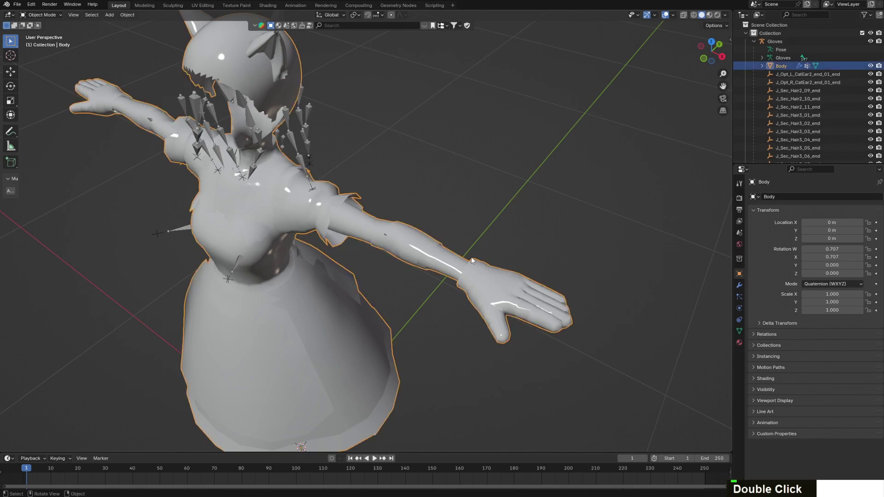
pyautogui.click(40, 15)
pyautogui.click(45, 32)
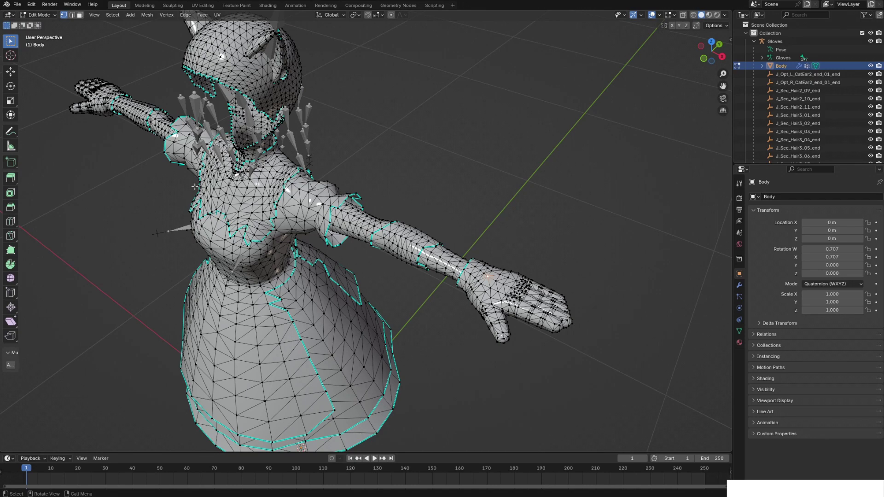
# Select a vertex on each gloved hand and grow the selection until both gloves are fully covered
pyautogui.keyDown('shift'); pyautogui.click(101, 96); pyautogui.keyUp('shift')
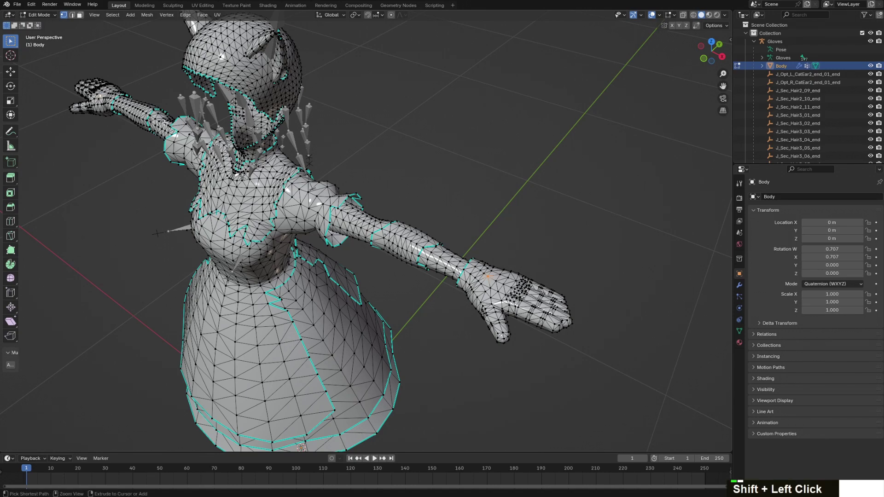
pyautogui.press('ctrl+KP_Add')
pyautogui.press('ctrl+KP_Add')
pyautogui.press('ctrl+KP_Add')
pyautogui.press('ctrl+KP_Add')
pyautogui.press('ctrl+KP_Add')
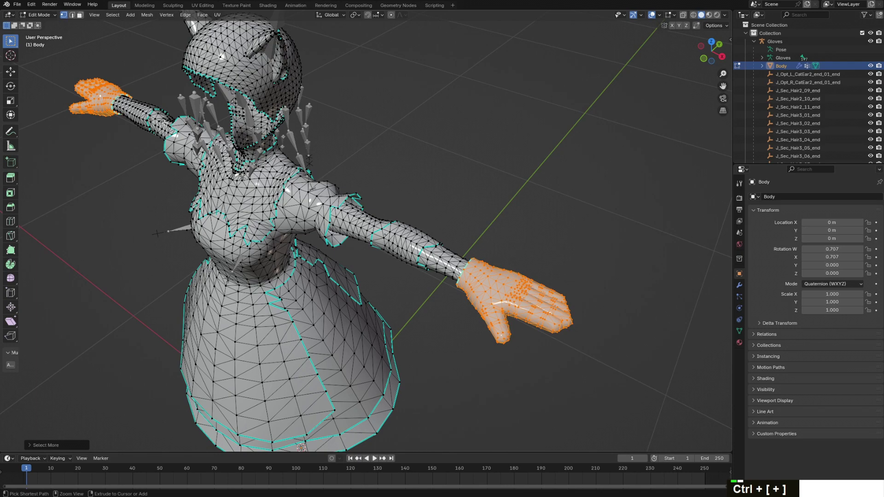
# Separate the selected gloves into their own object and return to Object Mode
pyautogui.rightClick(477, 158)
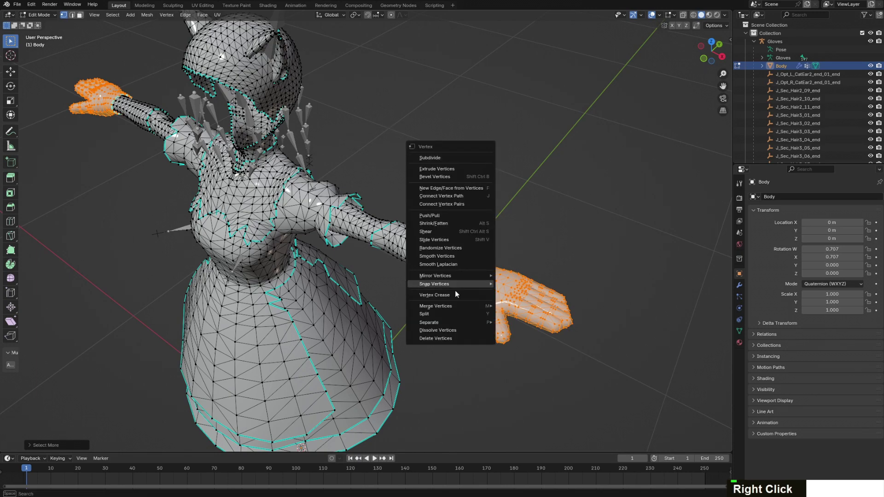
pyautogui.moveTo(461, 323)
pyautogui.click(529, 323)
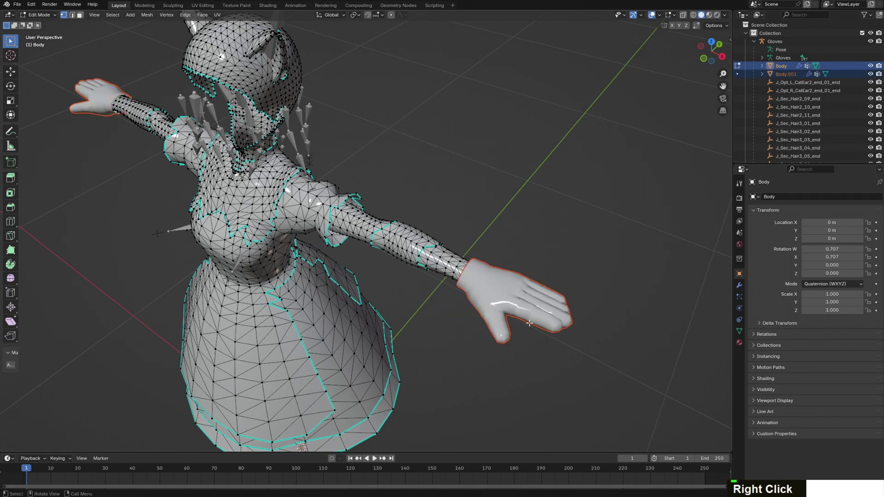
pyautogui.click(41, 14)
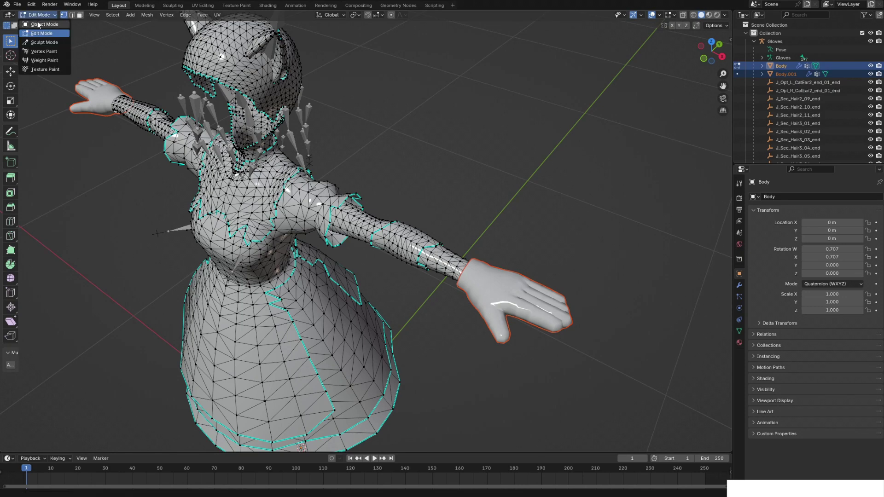
pyautogui.click(37, 21)
# Delete the remaining Body mesh, keeping only the separated gloves and the armature
pyautogui.click(482, 165)
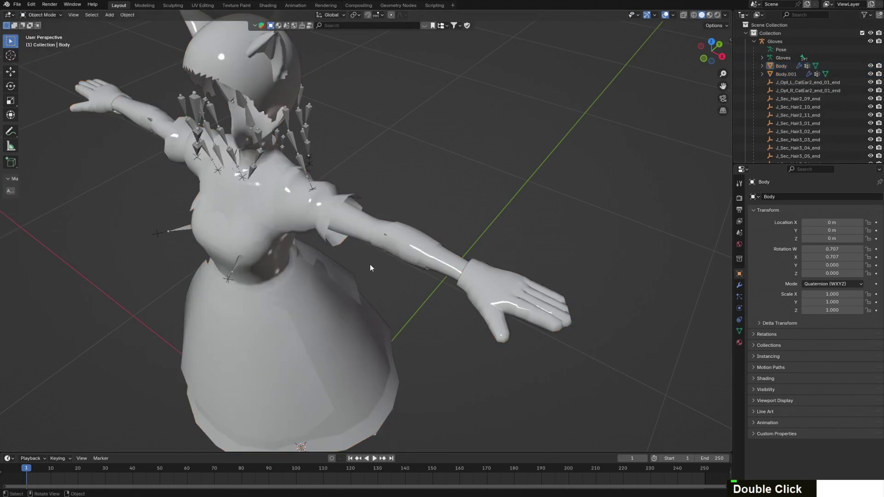
pyautogui.click(386, 248)
pyautogui.press('Delete')
pyautogui.moveTo(479, 219); pyautogui.dragTo(341, 297, button='middle')
pyautogui.scroll(5, 408, 275)
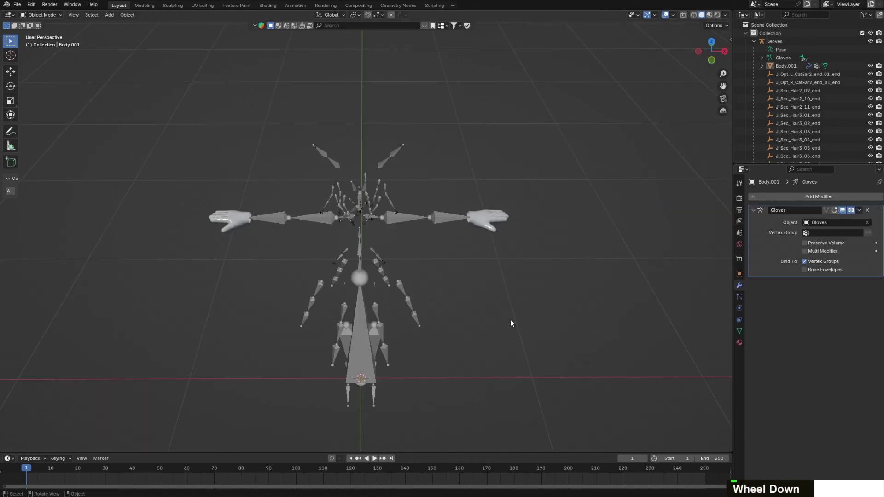
pyautogui.scroll(3, 510, 321)
pyautogui.scroll(-2, 510, 321)
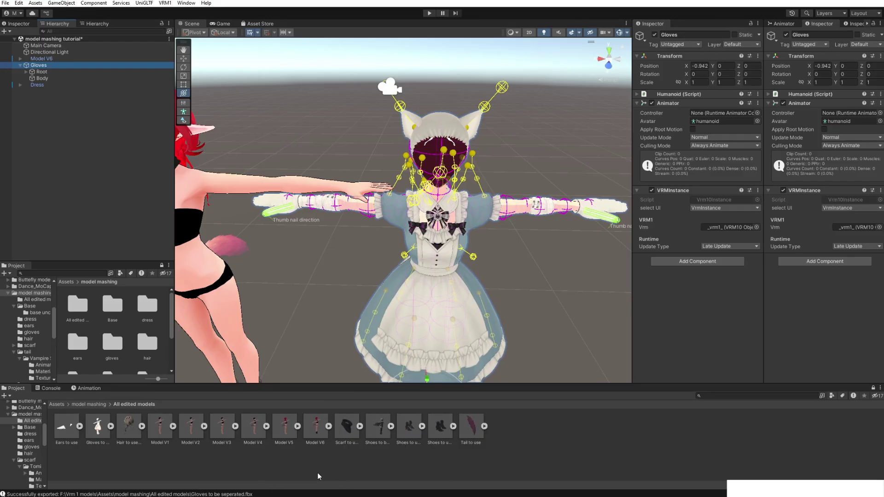
# Switch to Unity and reveal the Model V6 asset from All edited models in File Explorer
pyautogui.click(317, 430)
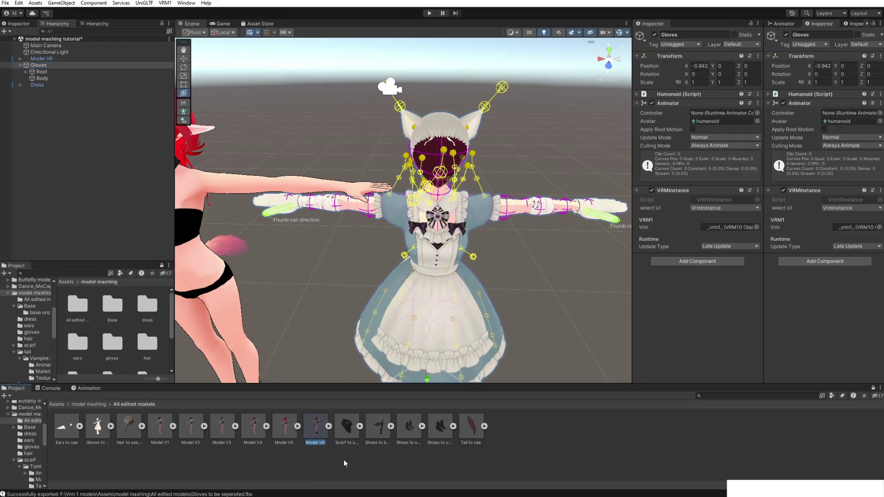
pyautogui.rightClick(316, 429)
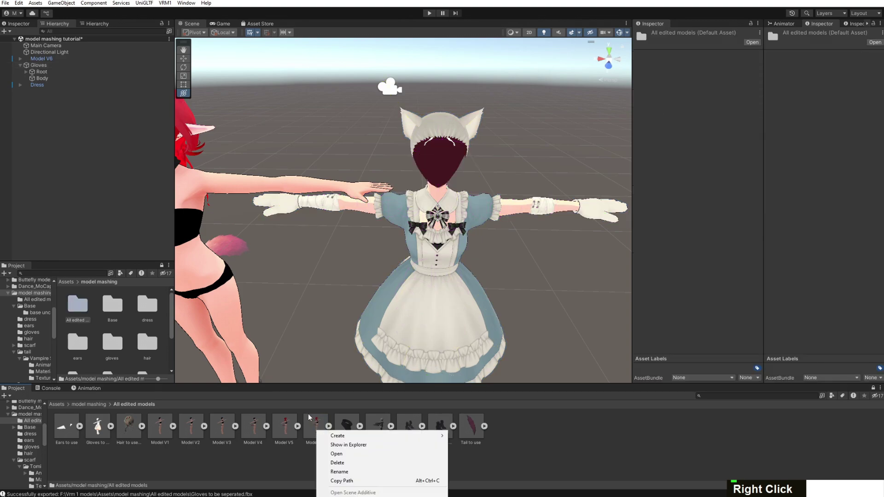
pyautogui.click(313, 422)
pyautogui.rightClick(314, 424)
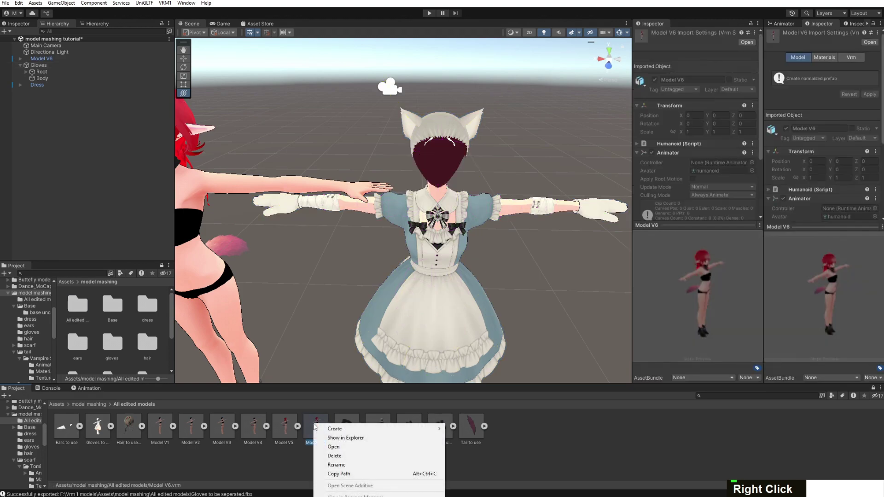
pyautogui.click(380, 439)
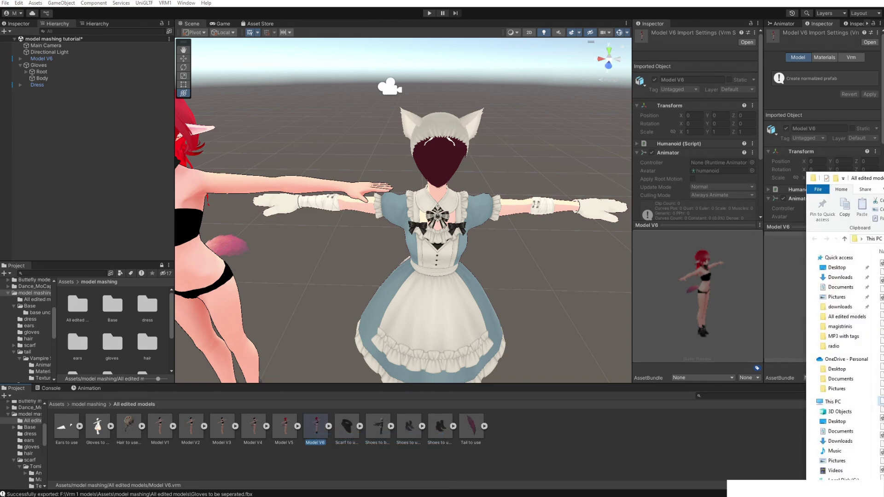
# Duplicate Model V6.vrm within the All edited models folder
pyautogui.moveTo(828, 180); pyautogui.dragTo(286, 49)
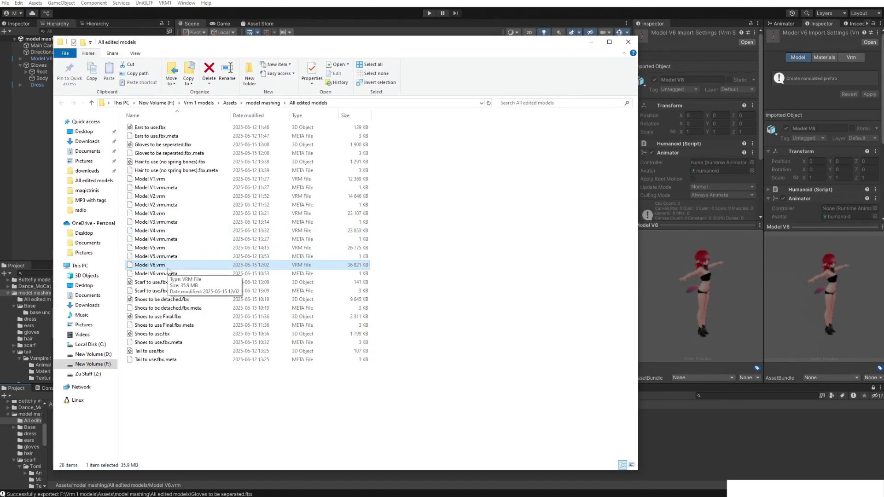
pyautogui.hotkey('ctrl', 'c')
pyautogui.hotkey('ctrl', 'v')
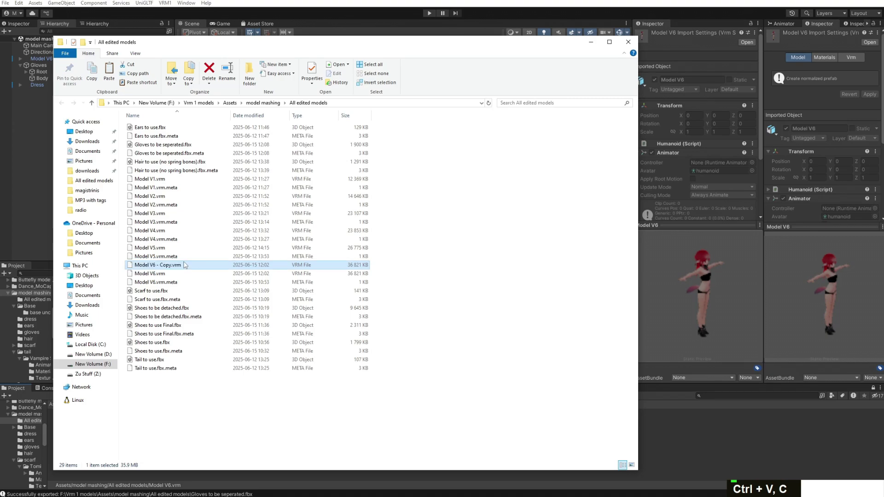
# Rename the duplicated file to "Model V6 - Copy.glb", accepting the file extension change
pyautogui.click(187, 264)
pyautogui.click(186, 263)
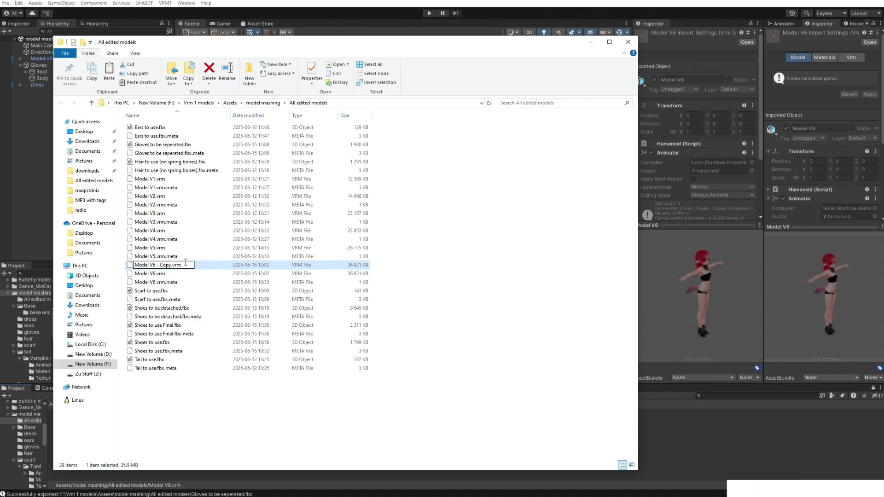
pyautogui.press('BackSpace')
pyautogui.press('BackSpace')
pyautogui.press('BackSpace')
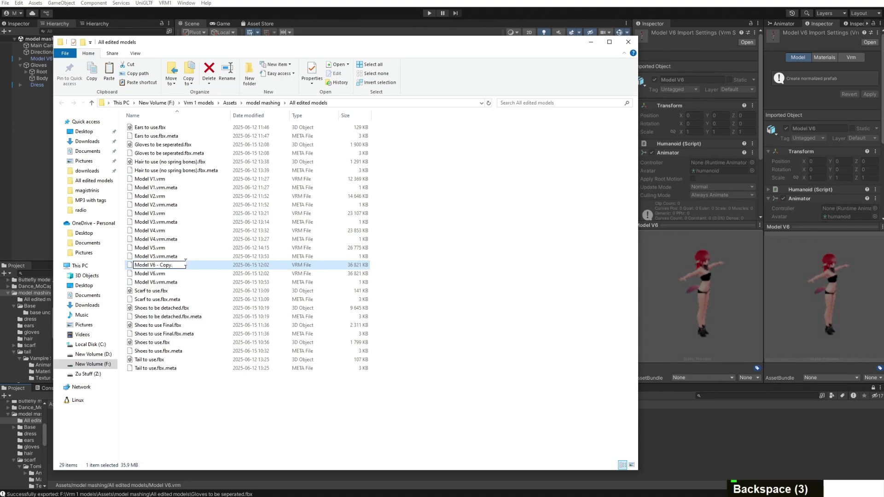
pyautogui.write('glb')
pyautogui.press('Return')
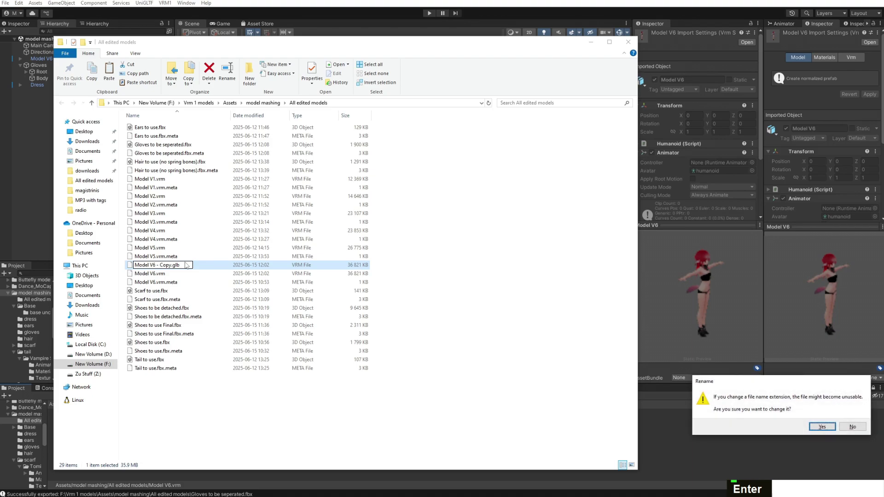
pyautogui.press('Return')
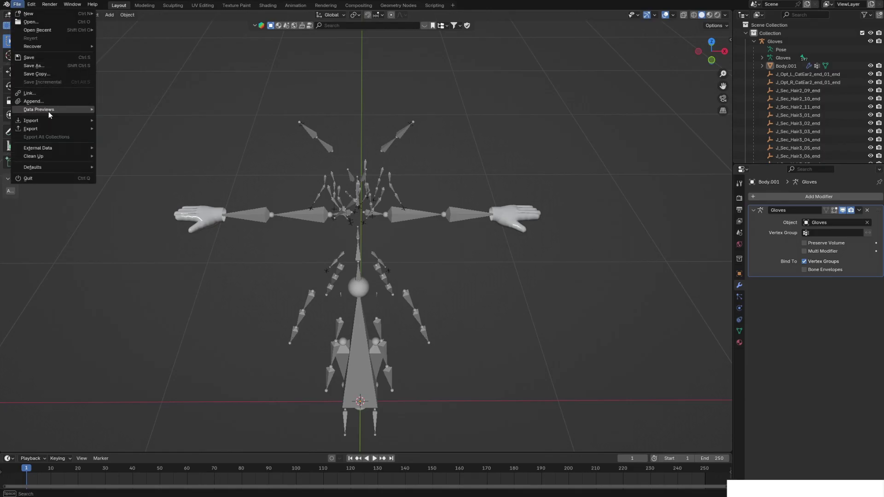
# Switch to Blender and import "Model V6 - Copy.glb" from the All edited models folder as glTF 2.0
pyautogui.moveTo(48, 120)
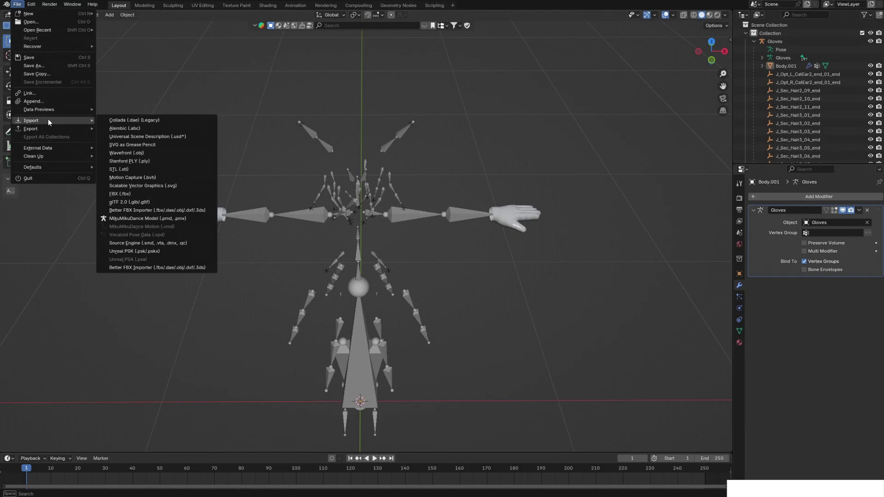
pyautogui.click(144, 204)
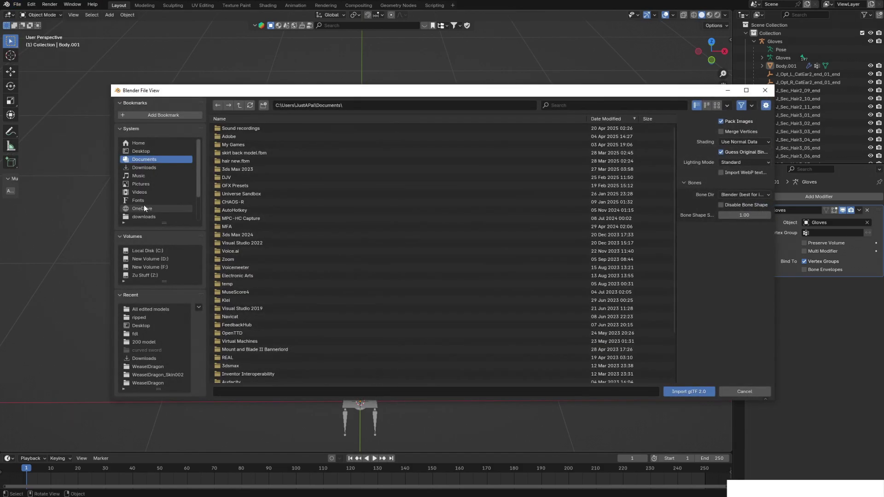
pyautogui.click(155, 309)
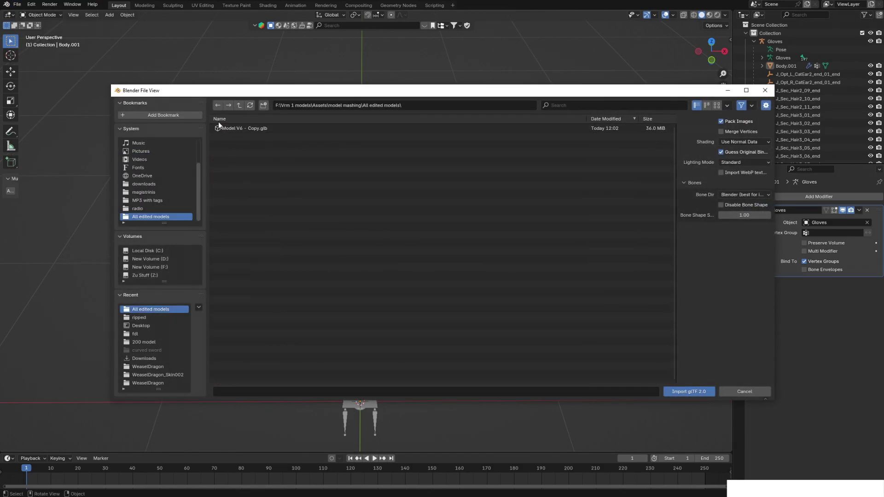
pyautogui.click(239, 129)
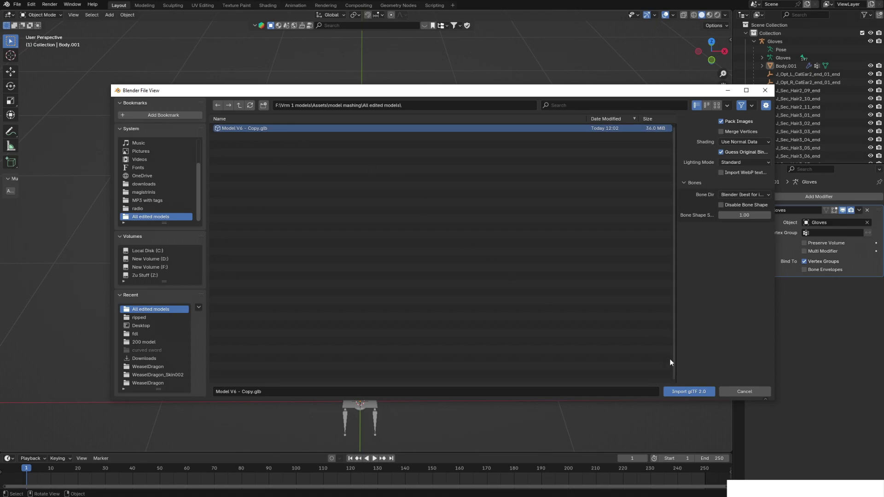
pyautogui.click(709, 395)
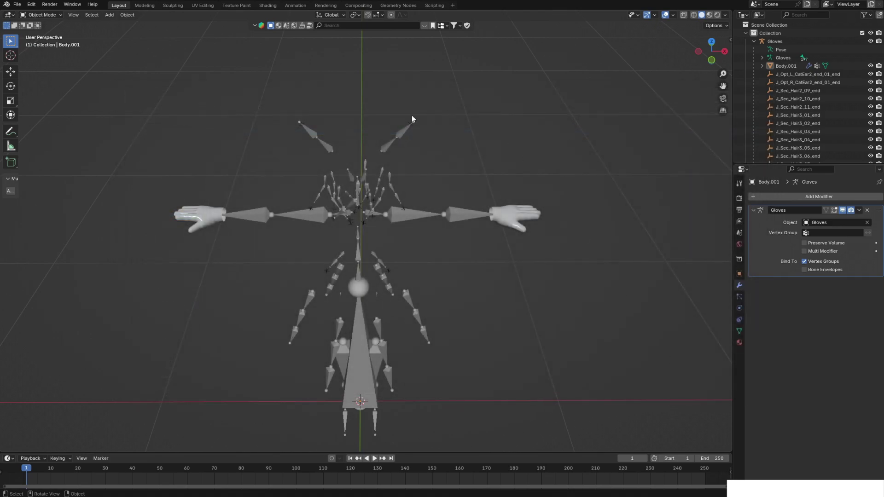
# Hide the Base Unclean armature of the imported Model V6, leaving its meshes shown
pyautogui.scroll(3, 507, 231)
pyautogui.scroll(-1, 507, 231)
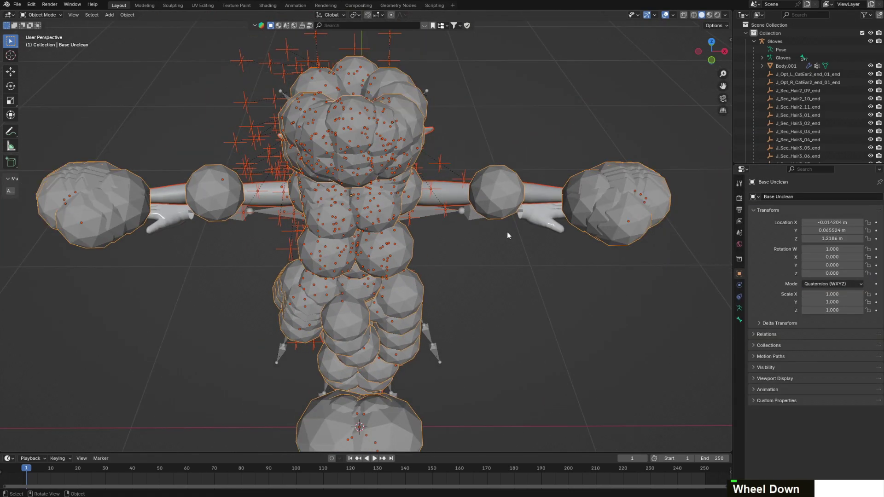
pyautogui.moveTo(507, 231); pyautogui.dragTo(494, 202, button='middle')
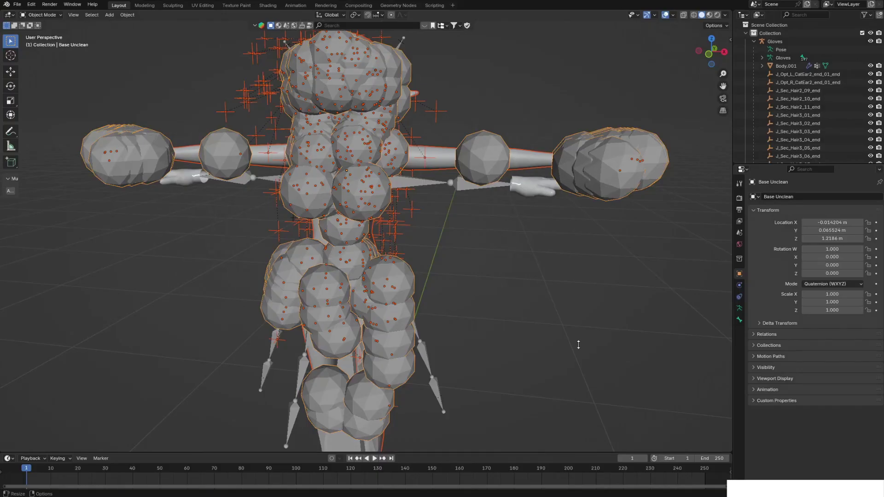
pyautogui.scroll(-4, 769, 124)
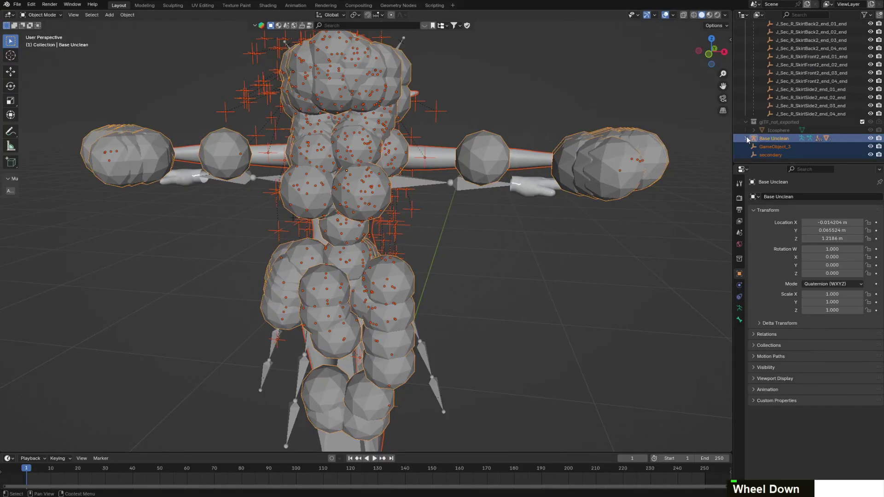
pyautogui.scroll(-5, 769, 124)
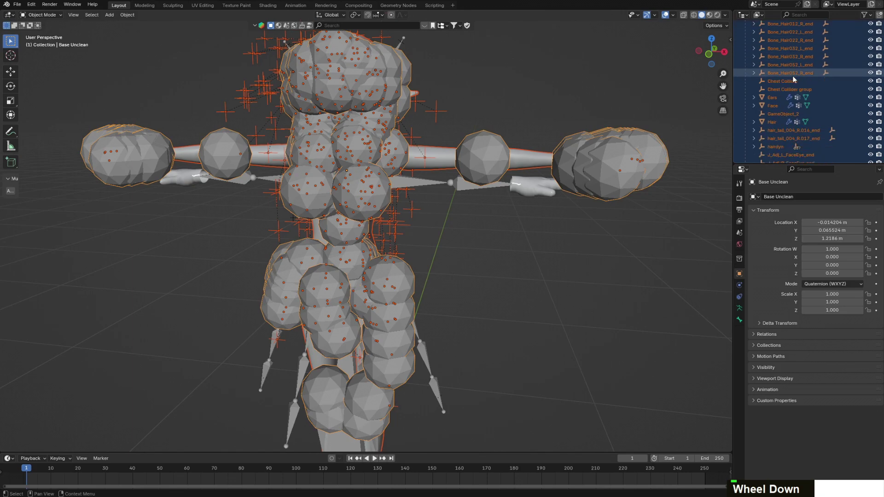
pyautogui.scroll(7, 783, 115)
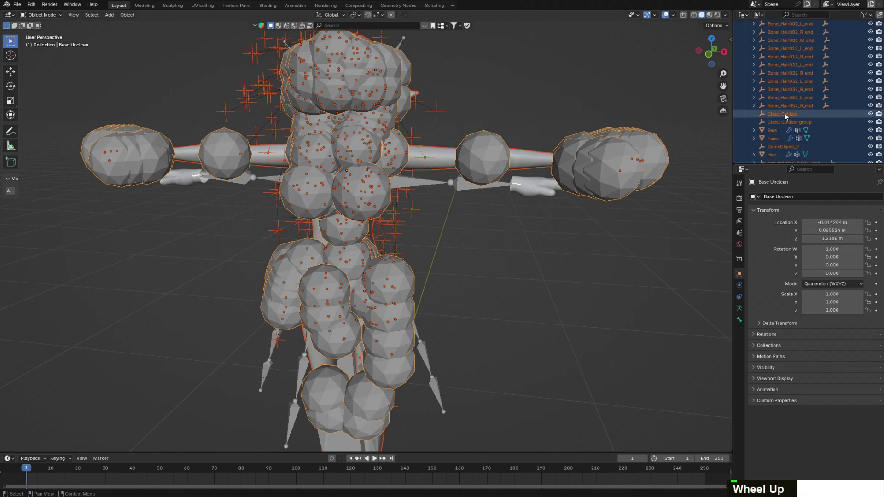
pyautogui.click(790, 97)
pyautogui.scroll(-8, 776, 101)
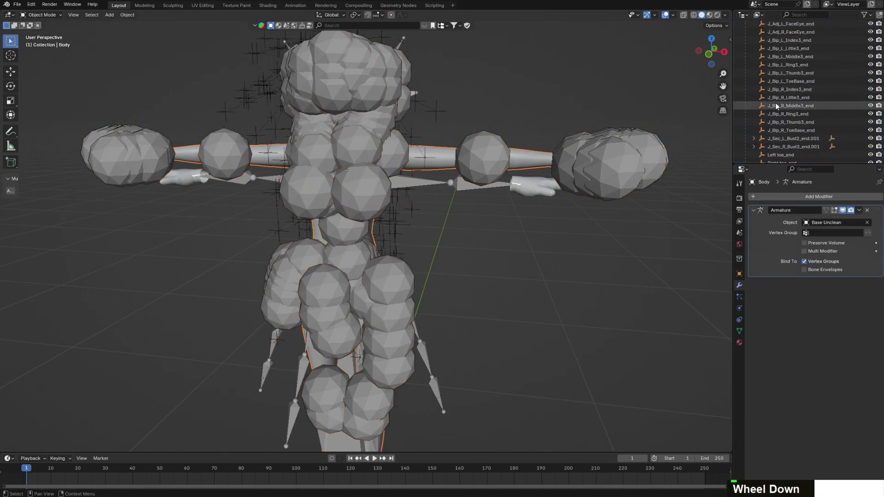
pyautogui.scroll(10, 792, 108)
pyautogui.click(785, 58)
pyautogui.click(871, 58)
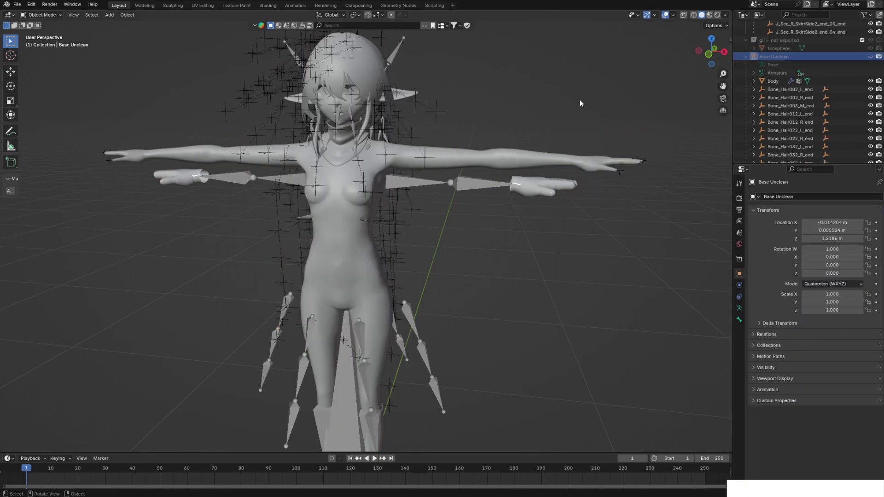
# Select the Gloves armature, switch it to Pose Mode and activate the Transform tool
pyautogui.keyDown('shift'); pyautogui.moveTo(546, 127); pyautogui.dragTo(451, 214, button='middle'); pyautogui.keyUp('shift')
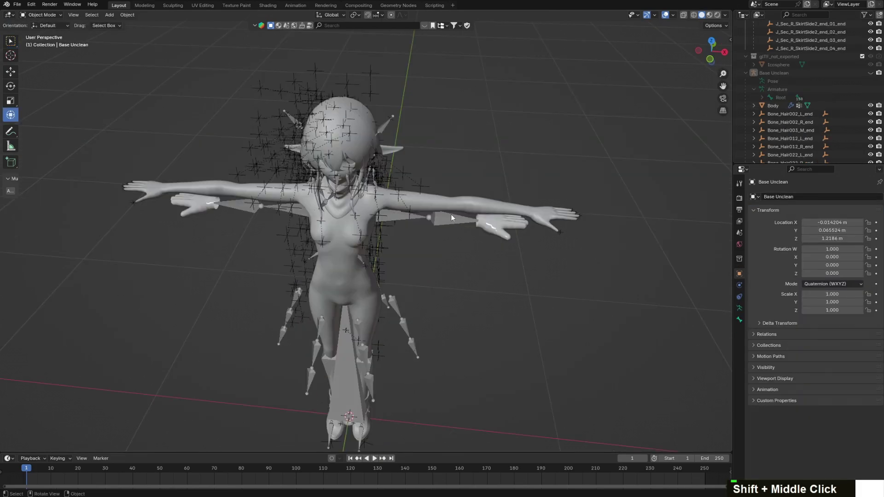
pyautogui.click(447, 218)
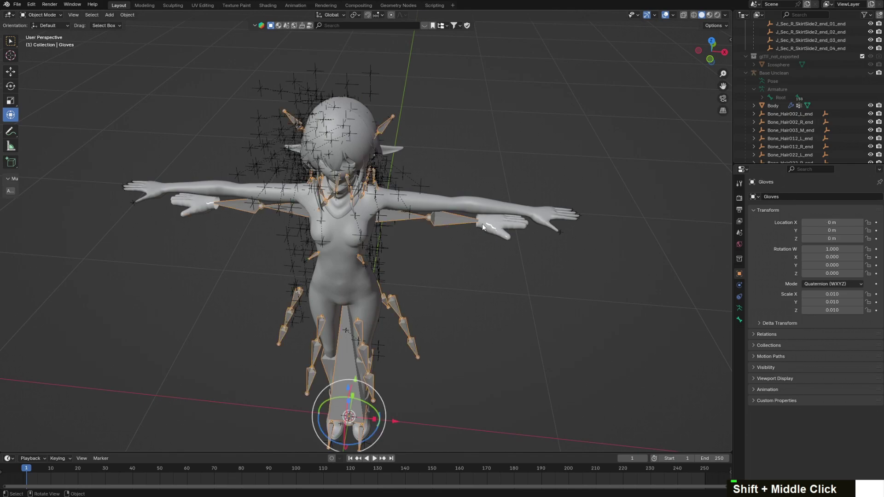
pyautogui.scroll(1, 548, 250)
pyautogui.scroll(10, 795, 72)
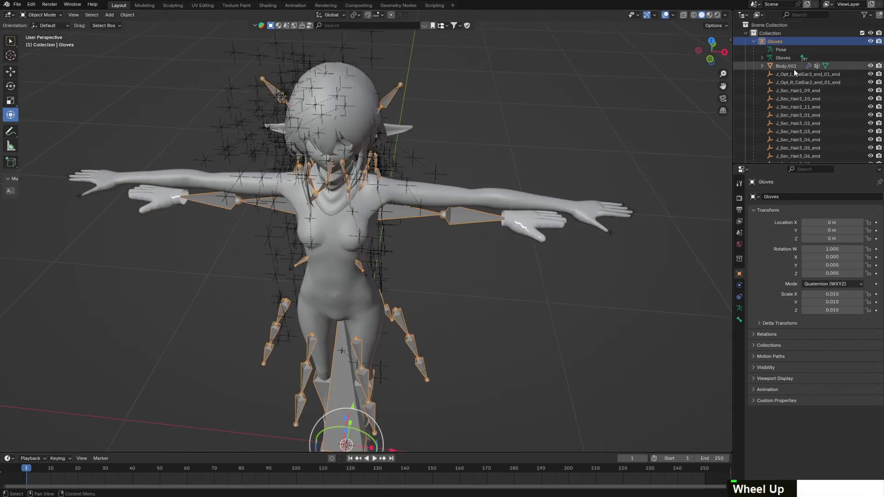
pyautogui.moveTo(778, 163); pyautogui.dragTo(762, 273)
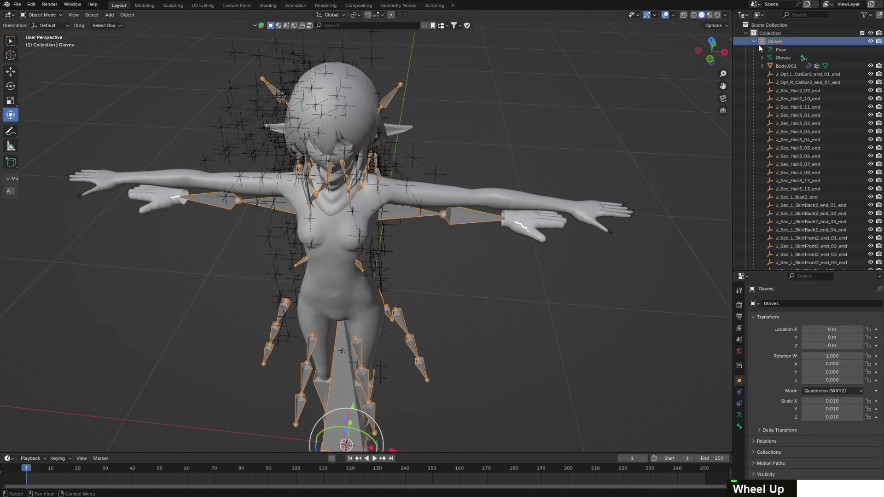
pyautogui.click(41, 14)
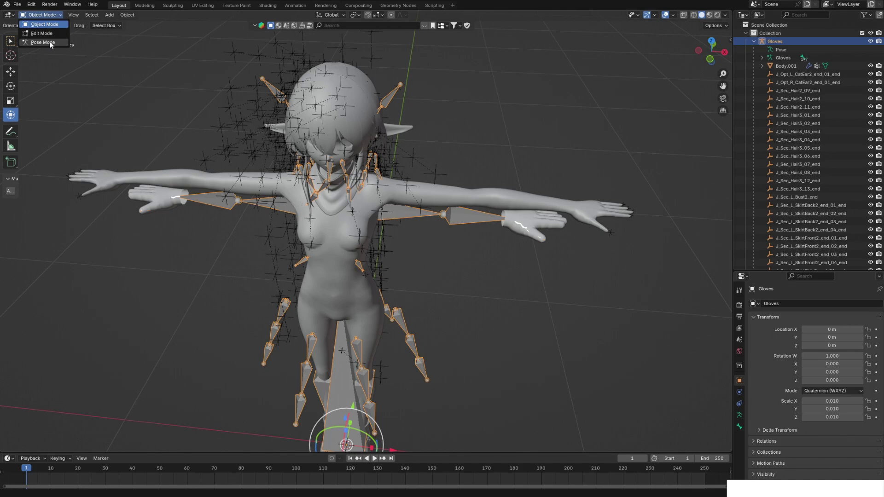
pyautogui.click(43, 42)
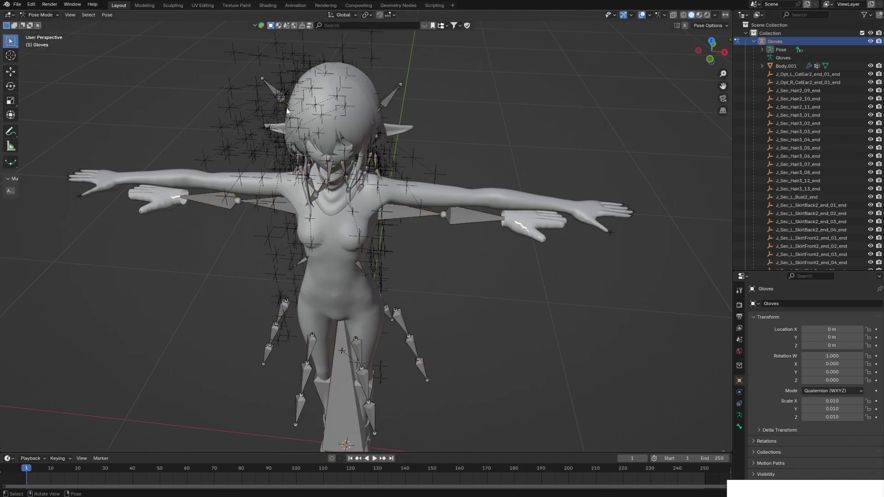
pyautogui.click(468, 216)
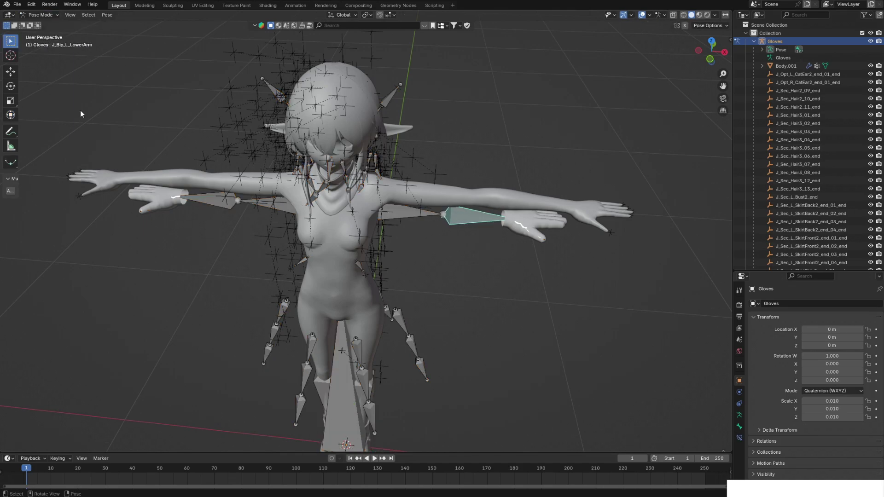
pyautogui.hotkey('shift', 'space')
pyautogui.press('t')
pyautogui.moveTo(470, 198); pyautogui.dragTo(486, 249)
pyautogui.hotkey('ctrl', 'z')
pyautogui.click(380, 224)
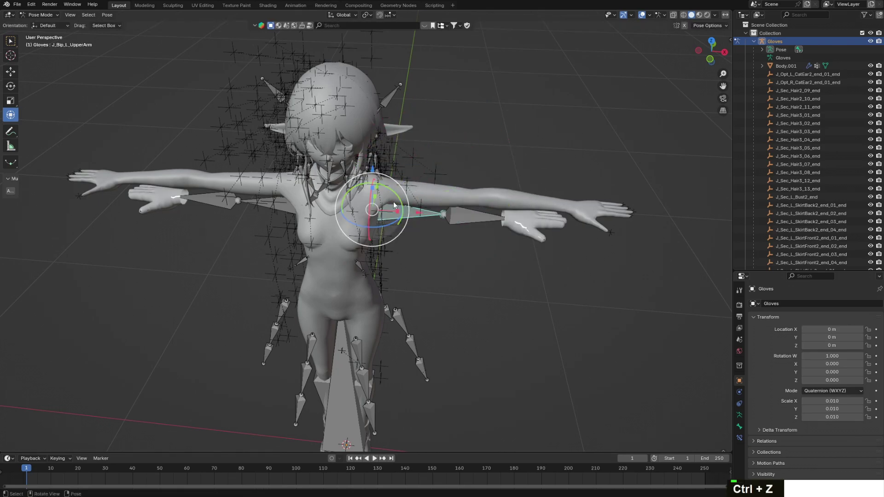
pyautogui.moveTo(380, 225); pyautogui.dragTo(400, 258)
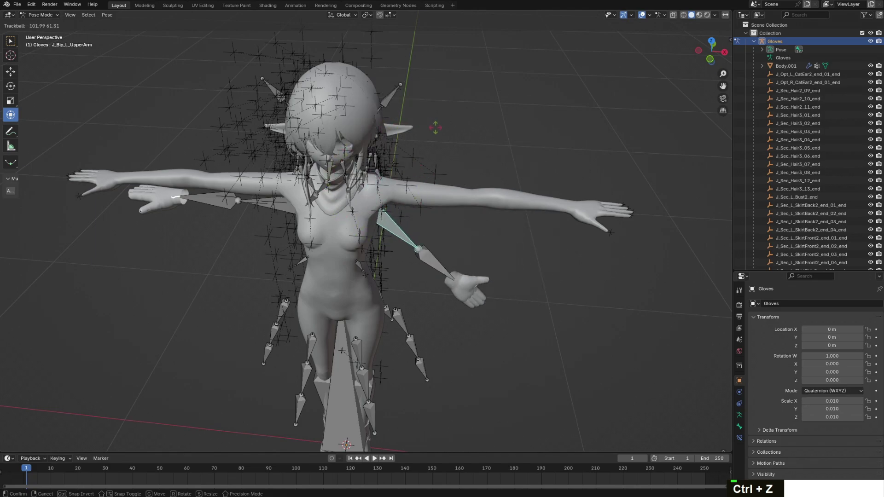
pyautogui.rightClick(566, 173)
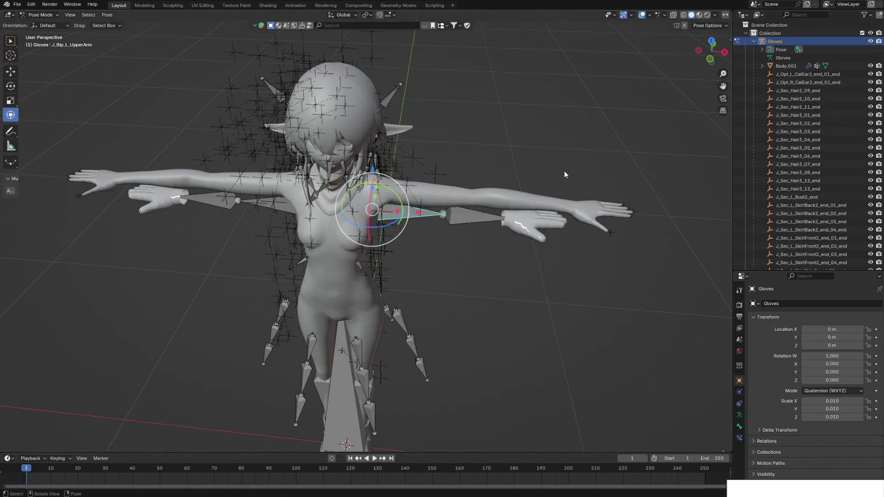
# Select all bones of the Gloves armature and raise them to bring the gloves level with the body's arms
pyautogui.press('a')
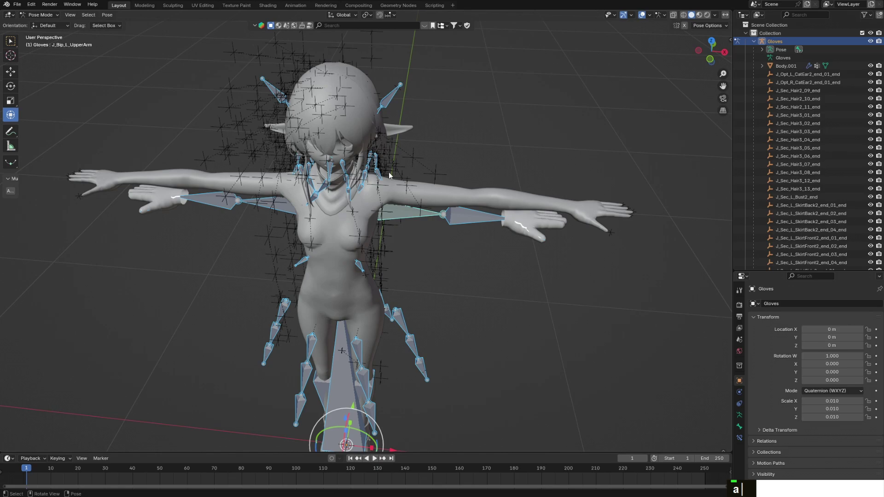
pyautogui.scroll(-3, 389, 173)
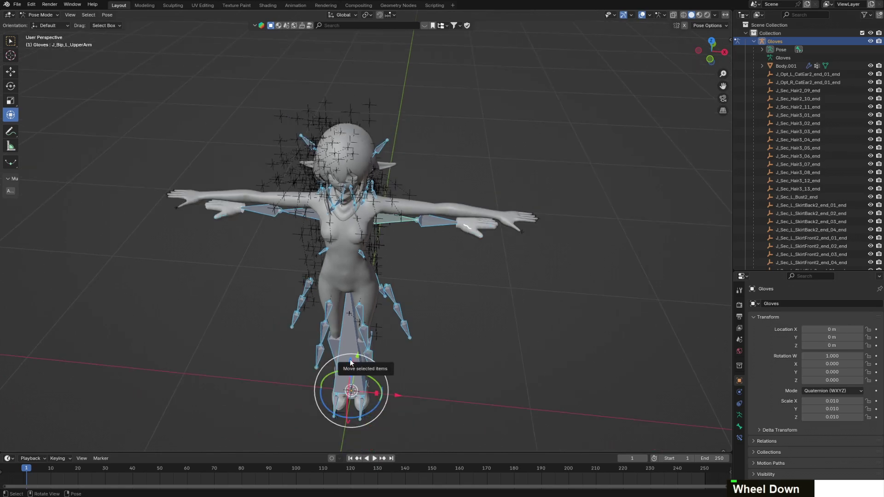
pyautogui.moveTo(350, 364); pyautogui.dragTo(350, 351)
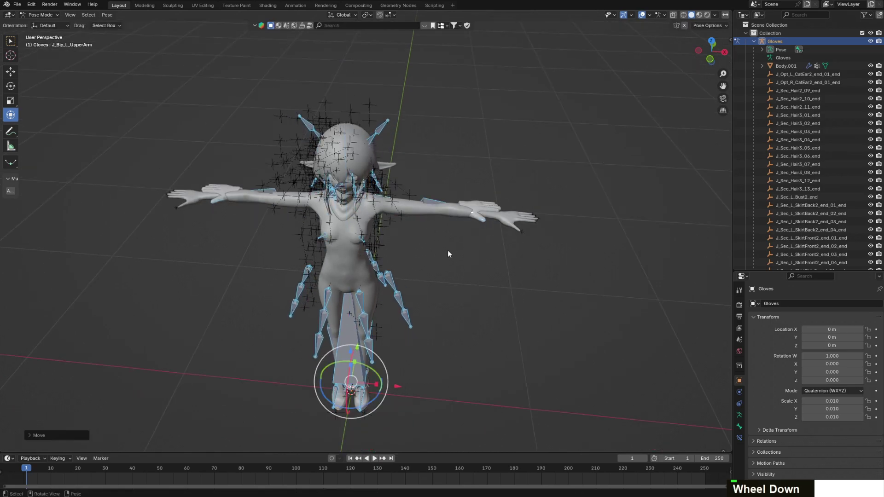
pyautogui.scroll(2, 448, 250)
pyautogui.rightClick(447, 250)
pyautogui.moveTo(394, 156); pyautogui.dragTo(410, 215, button='middle')
pyautogui.scroll(-2, 365, 344)
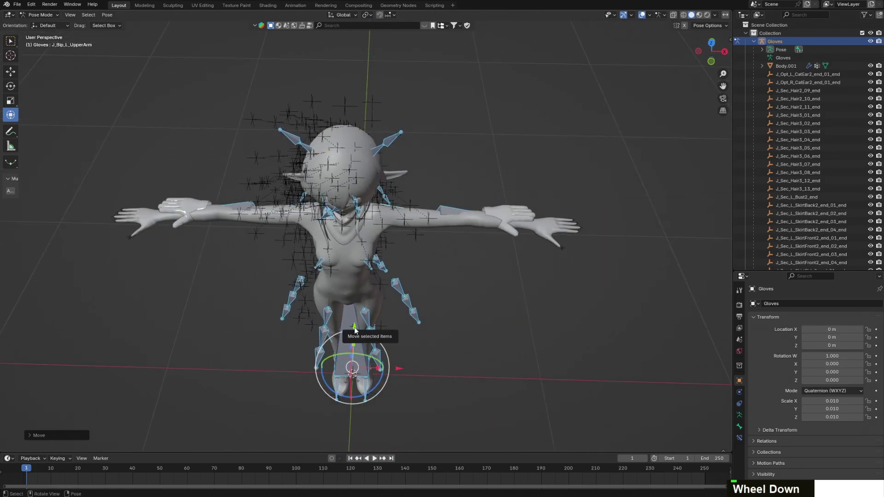
# Shift all the glove bones slightly along Y, resize them along X and fine-tune their height to match the body's arms
pyautogui.moveTo(355, 330); pyautogui.dragTo(360, 332)
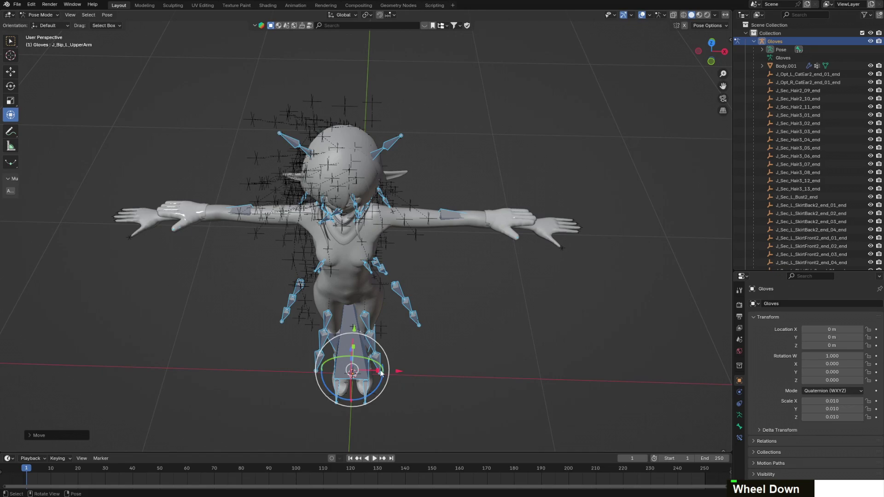
pyautogui.click(380, 370)
pyautogui.moveTo(465, 262); pyautogui.dragTo(496, 246, button='middle')
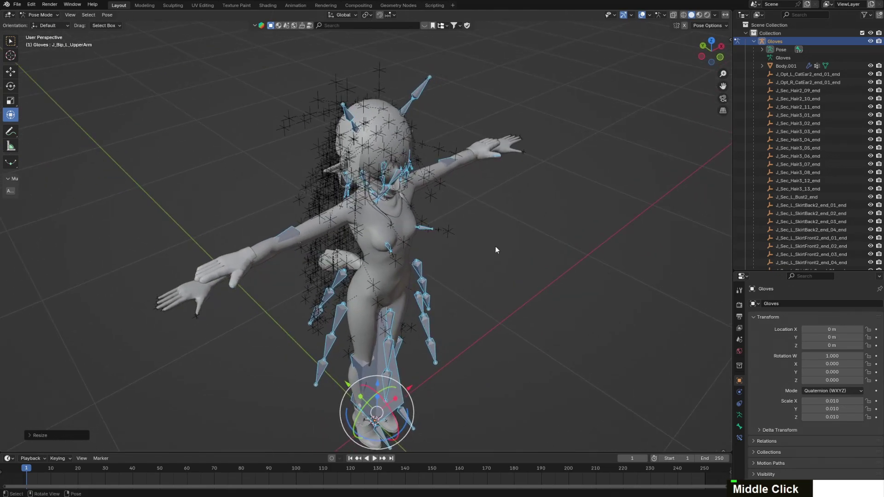
pyautogui.moveTo(378, 385); pyautogui.dragTo(377, 389)
pyautogui.moveTo(377, 389); pyautogui.dragTo(464, 267, button='middle')
pyautogui.scroll(4, 473, 248)
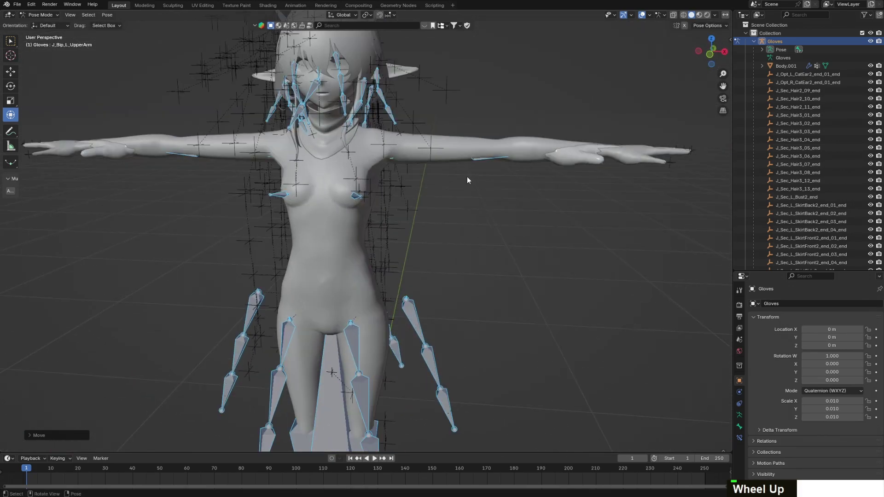
# Move the left lower-arm bone J_Bip_L_LowerArm outward along X to bring the glove over the body's left hand
pyautogui.click(473, 157)
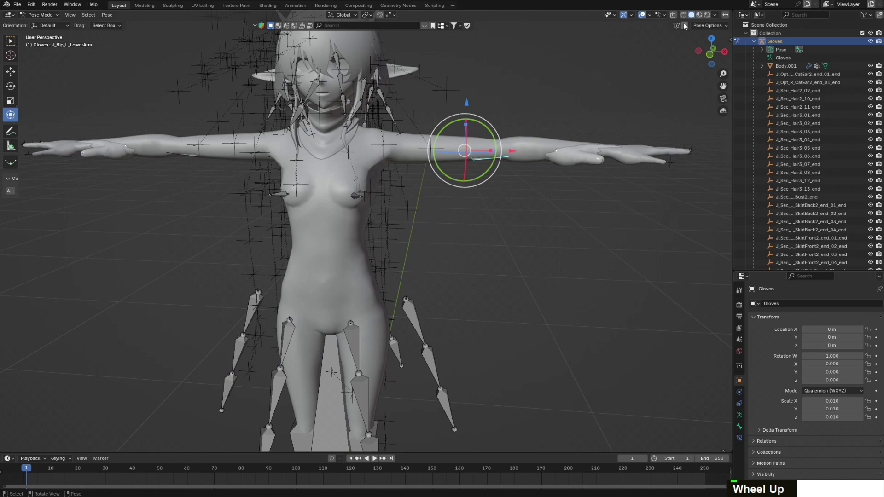
pyautogui.moveTo(511, 151); pyautogui.dragTo(582, 148)
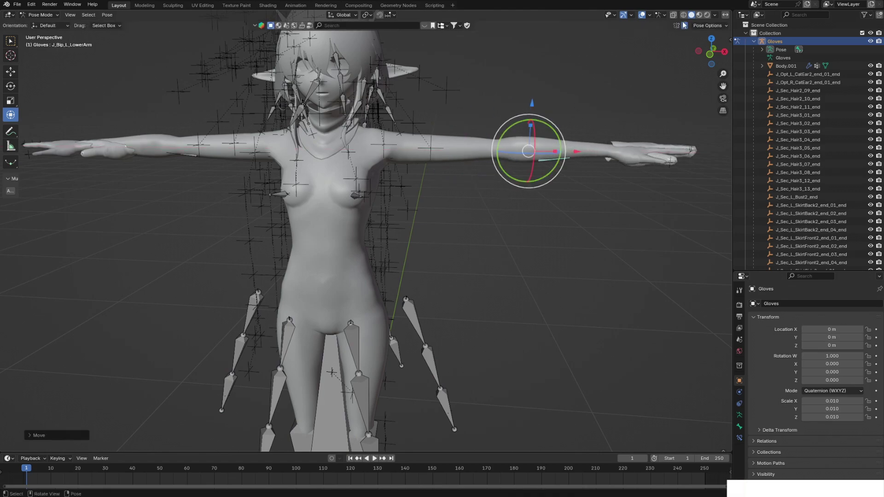
pyautogui.moveTo(676, 48); pyautogui.dragTo(599, 170, button='middle')
pyautogui.scroll(4, 608, 157)
pyautogui.scroll(-3, 612, 152)
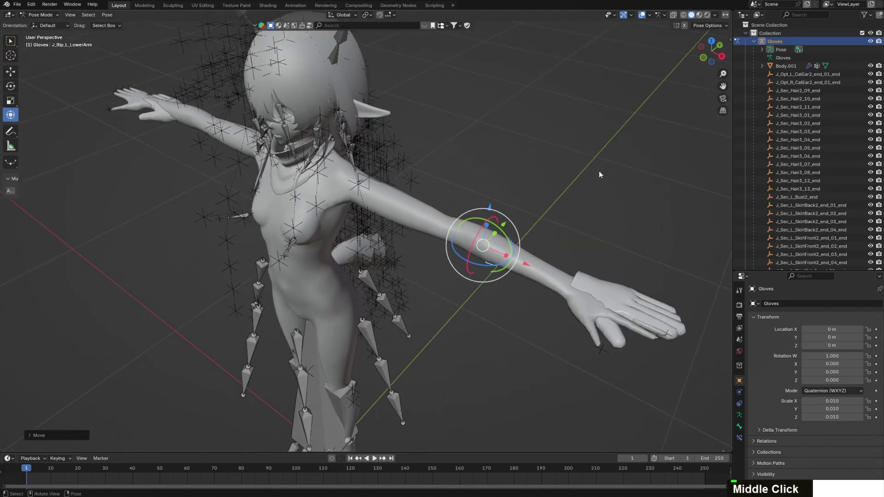
# Fine-tune the left lower-arm bone's position so the glove sits around the body's left hand and wrist
pyautogui.scroll(5, 441, 160)
pyautogui.moveTo(441, 160); pyautogui.dragTo(413, 204)
pyautogui.moveTo(572, 251); pyautogui.dragTo(456, 267, button='middle')
pyautogui.keyDown('shift'); pyautogui.moveTo(198, 239); pyautogui.dragTo(364, 221, button='middle'); pyautogui.keyUp('shift')
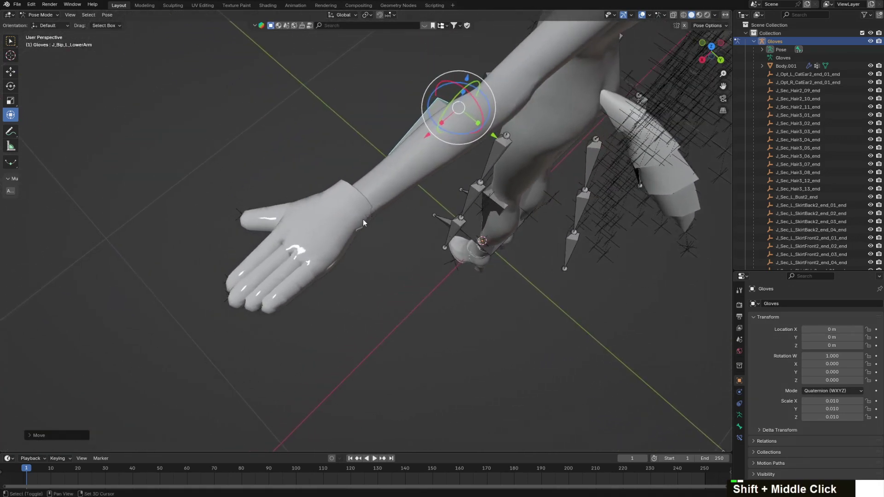
pyautogui.scroll(3, 388, 216)
pyautogui.scroll(-4, 388, 216)
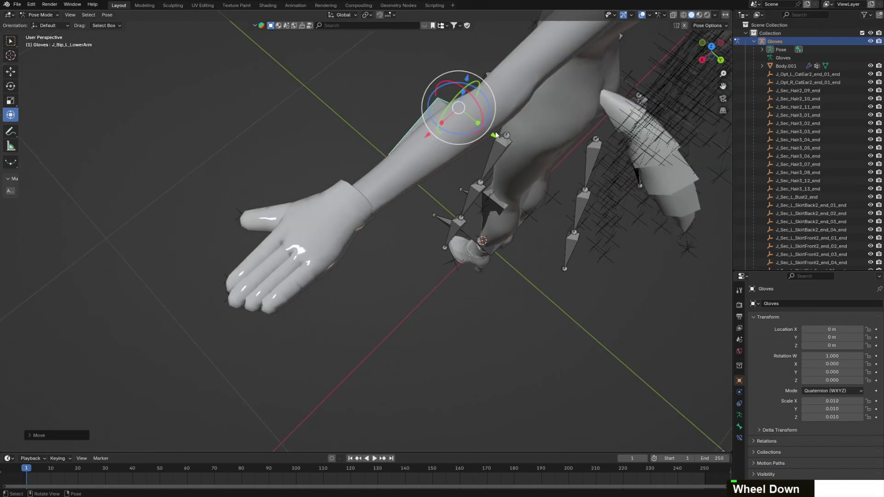
pyautogui.moveTo(496, 134); pyautogui.dragTo(470, 145)
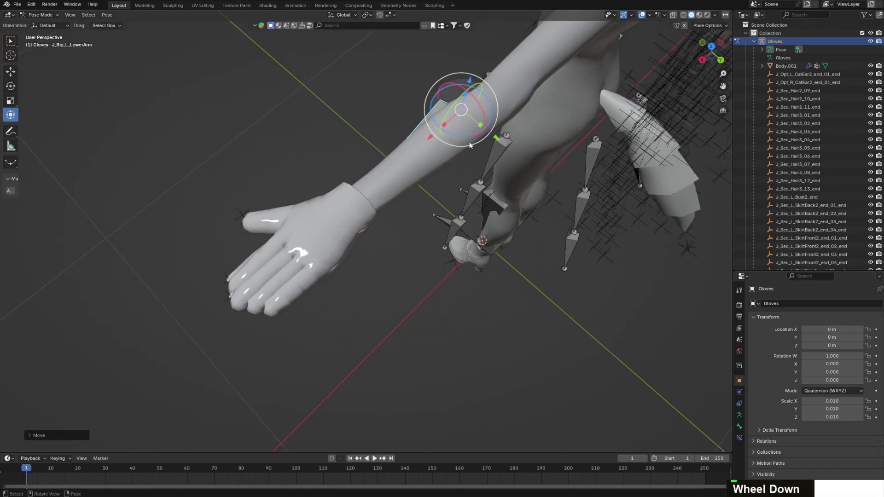
pyautogui.doubleClick(416, 131)
# Enable In Front in the Gloves armature's viewport display settings
pyautogui.click(739, 415)
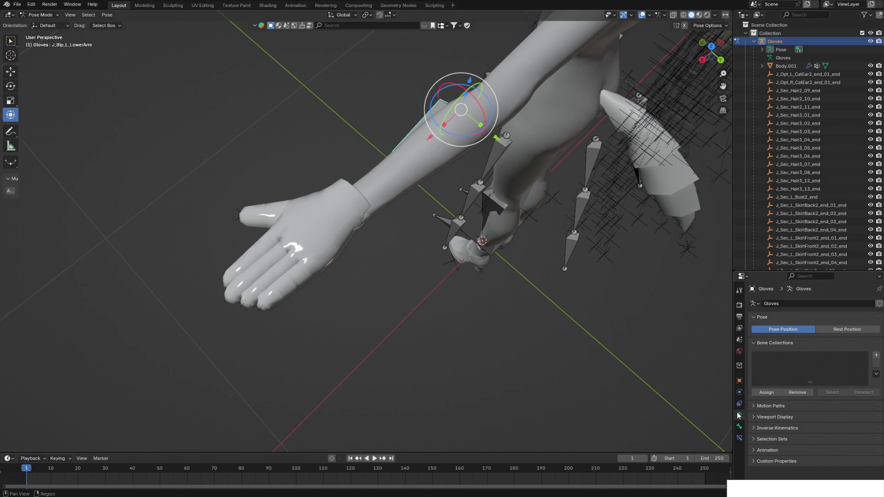
pyautogui.click(755, 417)
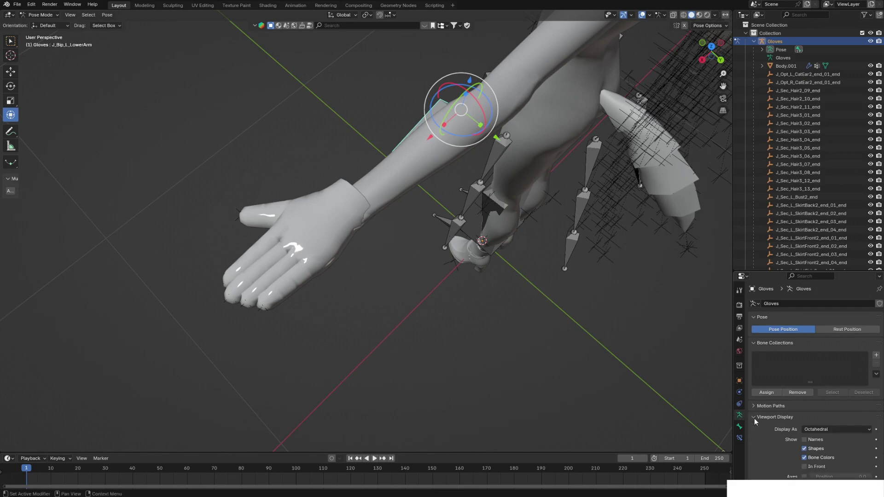
pyautogui.scroll(-1, 797, 436)
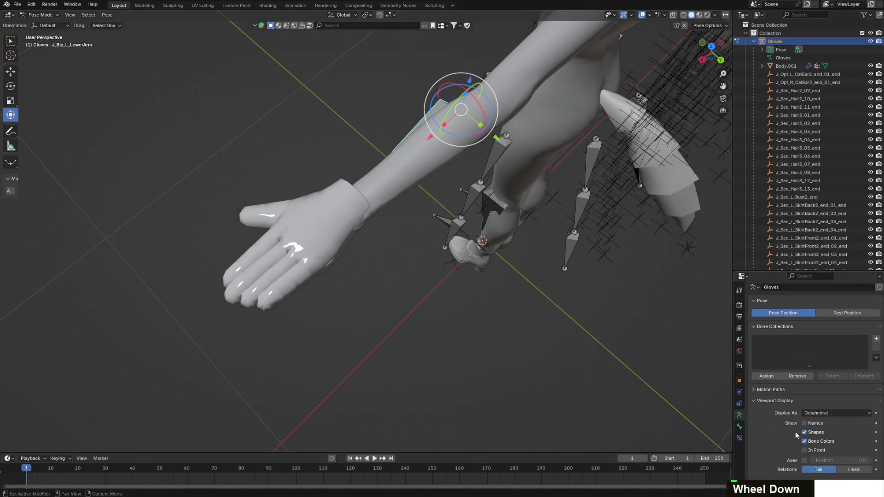
pyautogui.click(805, 450)
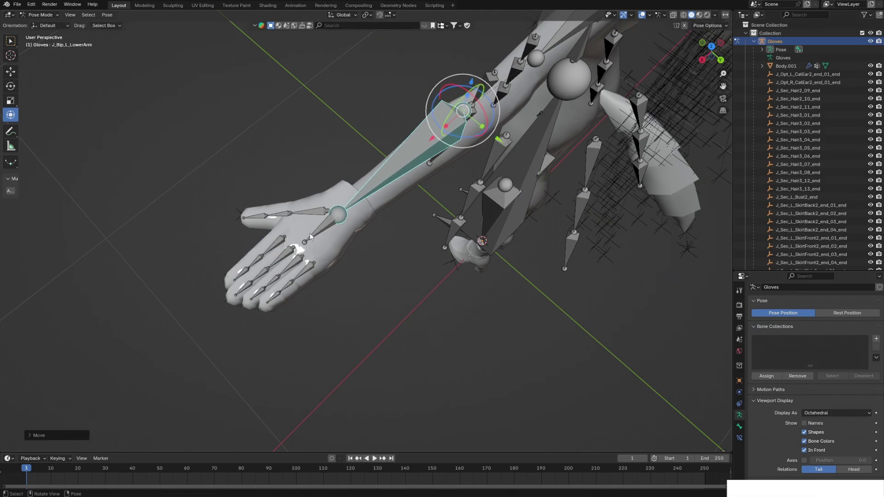
# Adjust the left glove by moving J_Bip_L_Hand along Y and rotating J_Bip_L_LowerArm to align with the body's hand
pyautogui.click(344, 238)
pyautogui.press('g')
pyautogui.press('y')
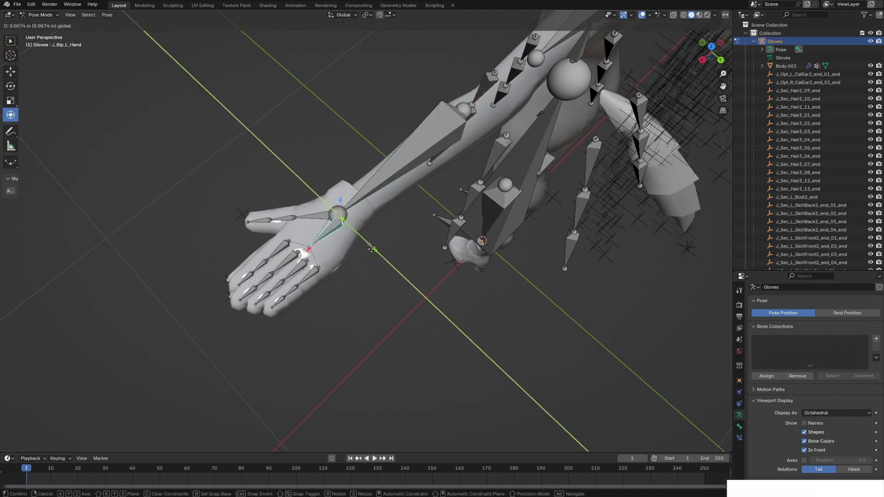
pyautogui.moveTo(363, 249); pyautogui.dragTo(362, 246)
pyautogui.scroll(4, 361, 234)
pyautogui.scroll(-3, 279, 236)
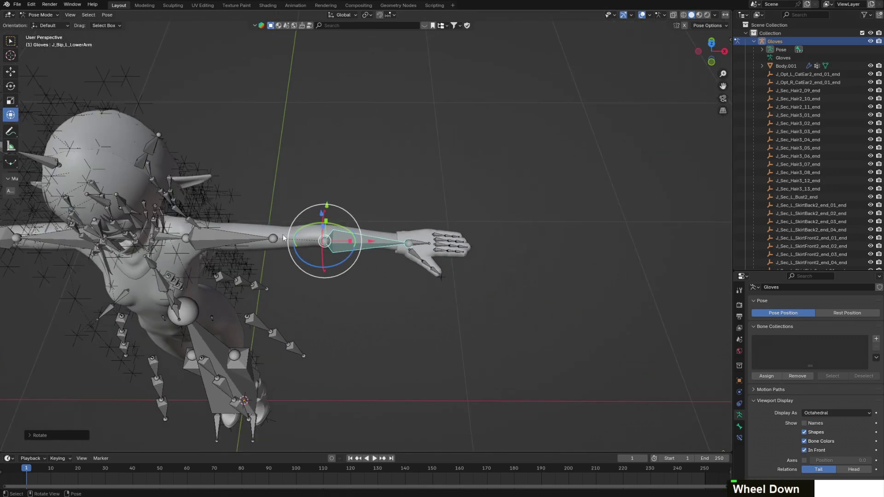
# Move J_Bip_R_LowerArm outward along X and rotate it so the right glove covers the body's right hand
pyautogui.moveTo(271, 238); pyautogui.dragTo(276, 217, button='middle')
pyautogui.moveTo(271, 209); pyautogui.dragTo(396, 199, button='middle')
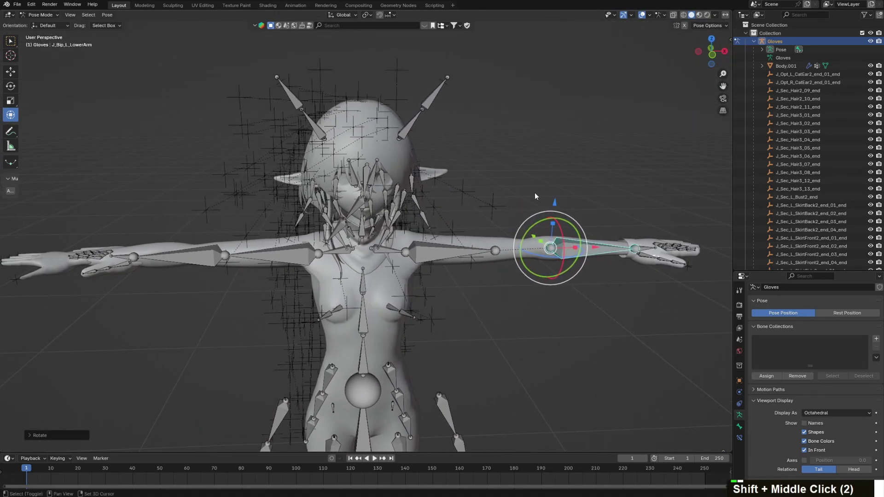
pyautogui.keyDown('shift'); pyautogui.moveTo(197, 211); pyautogui.dragTo(448, 204, button='middle'); pyautogui.keyUp('shift')
pyautogui.scroll(4, 432, 216)
pyautogui.scroll(-2, 443, 255)
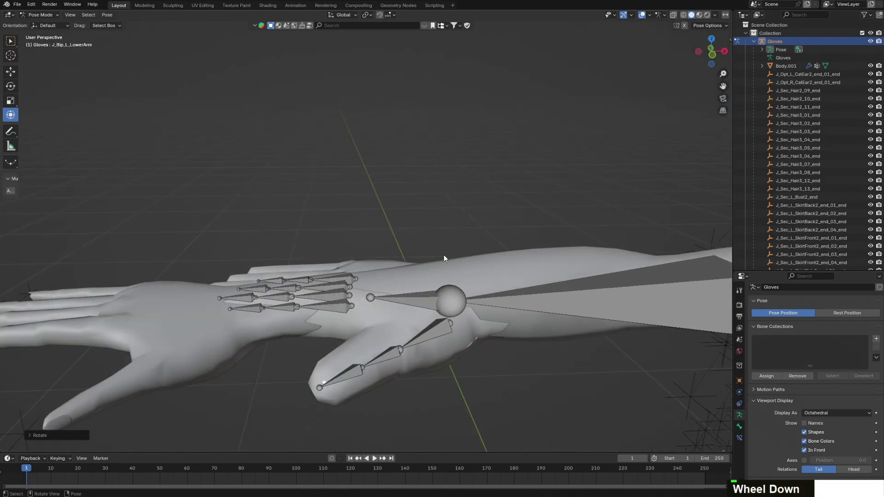
pyautogui.moveTo(443, 255); pyautogui.dragTo(479, 286, button='middle')
pyautogui.click(481, 284)
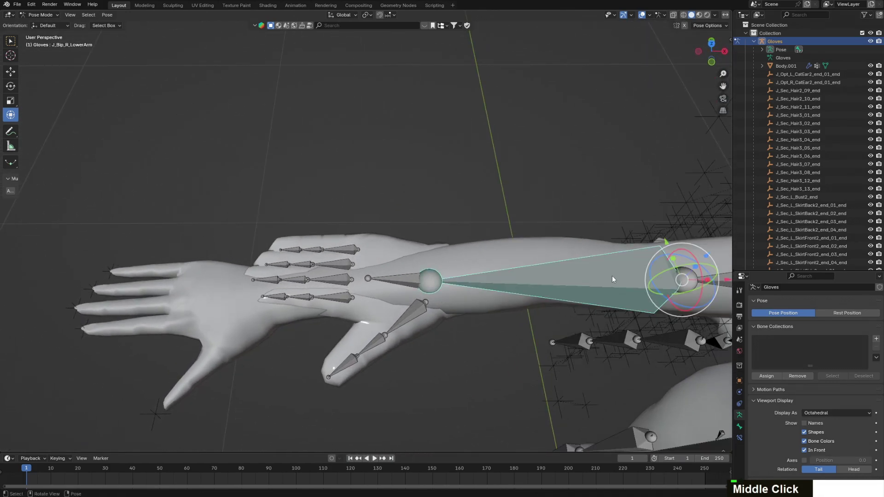
pyautogui.press('g')
pyautogui.press('x')
pyautogui.press('Escape')
pyautogui.moveTo(682, 286); pyautogui.dragTo(411, 231, button='middle')
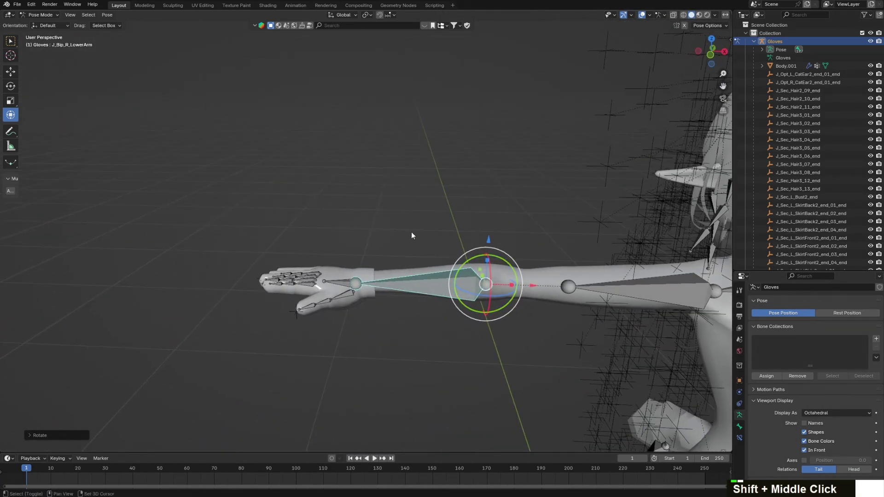
# Return to Object Mode and clear the glove mesh's parent while keeping its transformation
pyautogui.scroll(-3, 442, 231)
pyautogui.keyDown('shift'); pyautogui.moveTo(476, 231); pyautogui.dragTo(396, 198, button='middle'); pyautogui.keyUp('shift')
pyautogui.scroll(-3, 422, 225)
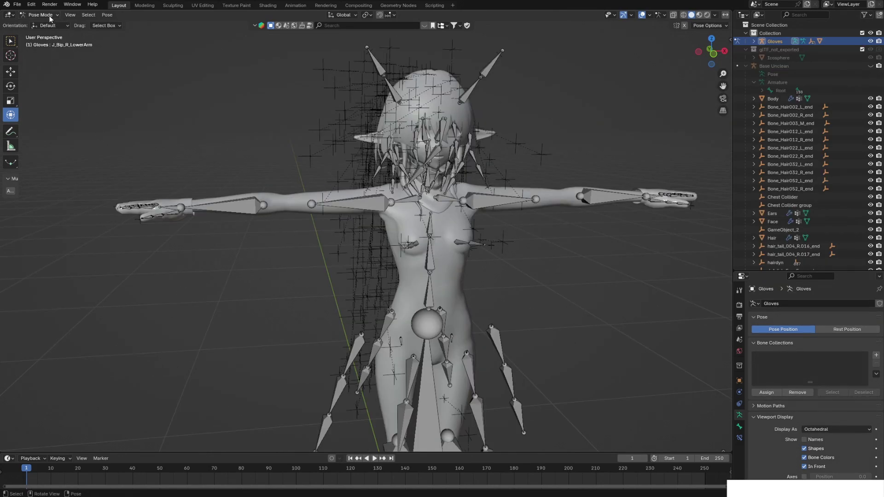
pyautogui.click(49, 15)
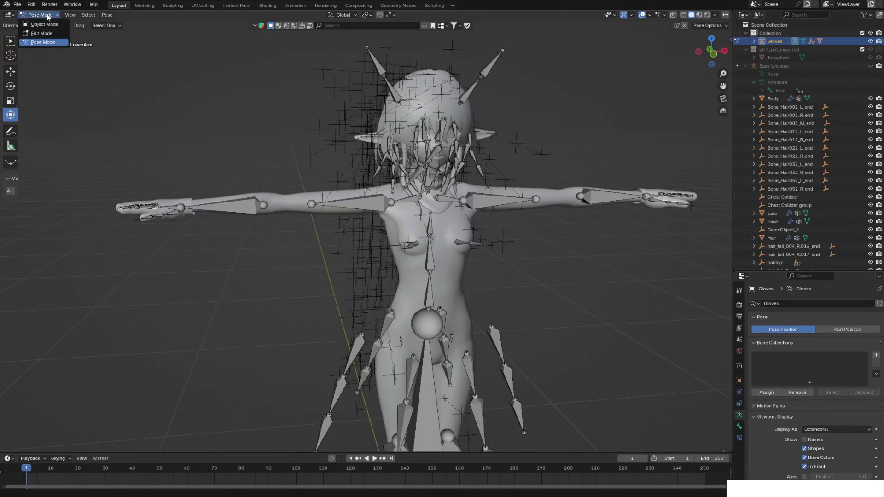
pyautogui.click(46, 27)
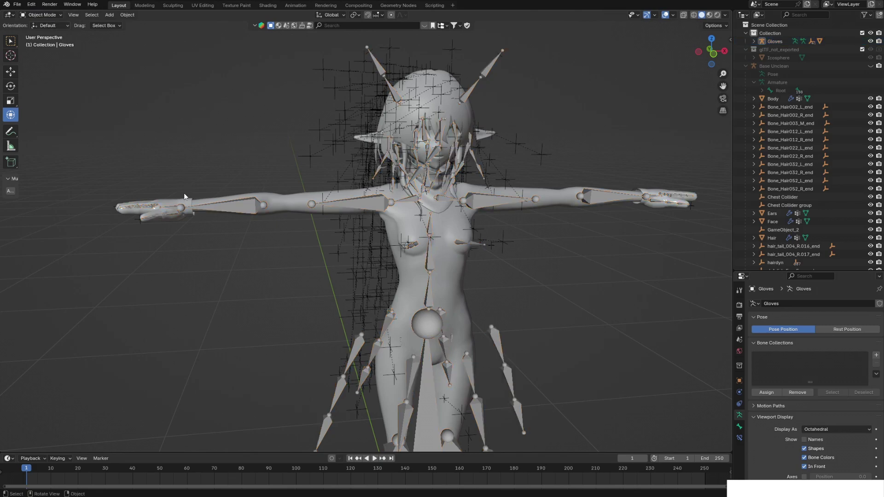
pyautogui.click(191, 203)
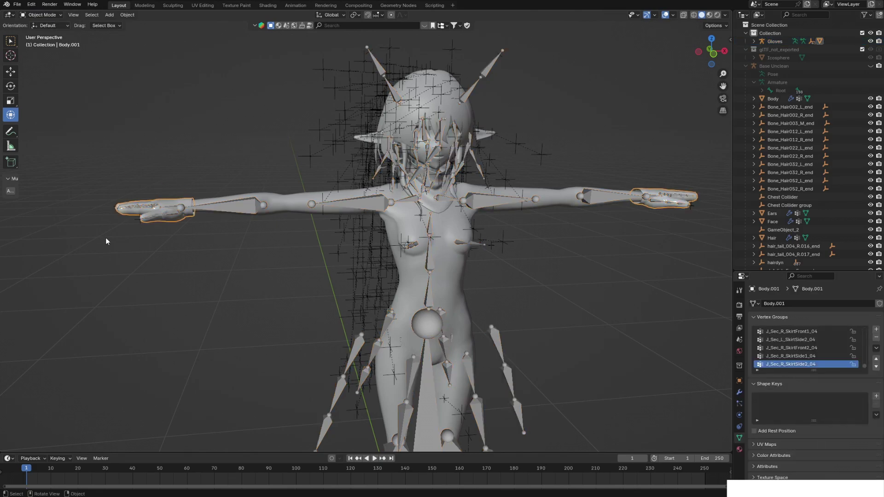
pyautogui.rightClick(227, 138)
pyautogui.moveTo(227, 138)
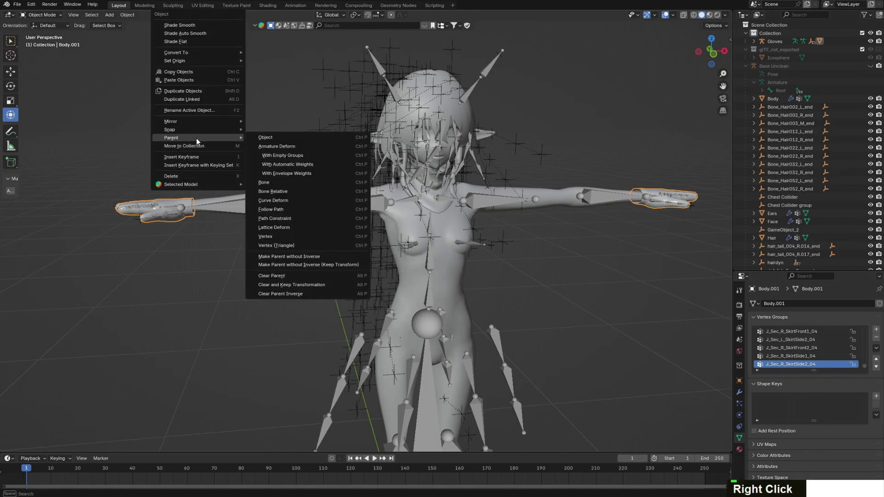
pyautogui.click(284, 285)
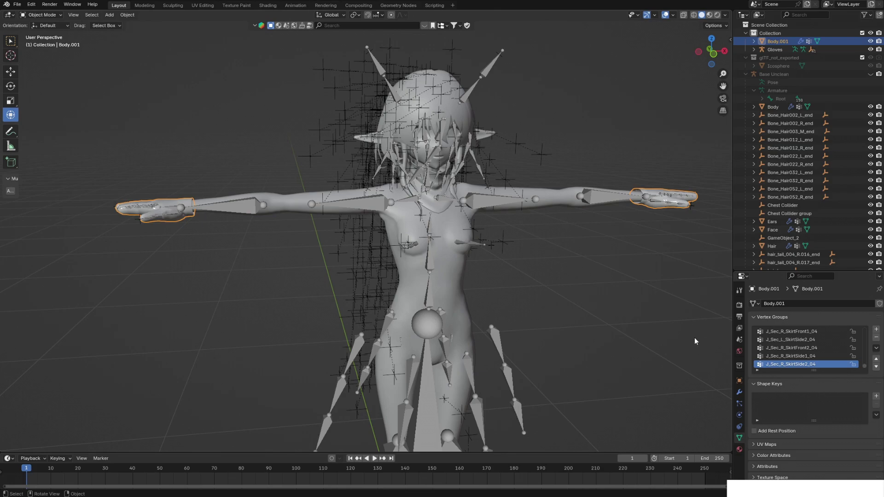
# Apply the Gloves armature modifier on the Body.001 glove mesh
pyautogui.click(739, 393)
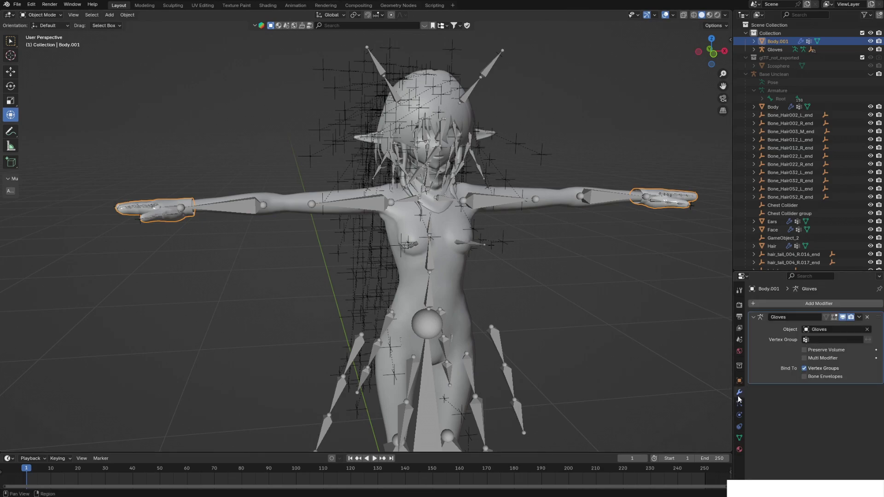
pyautogui.click(859, 317)
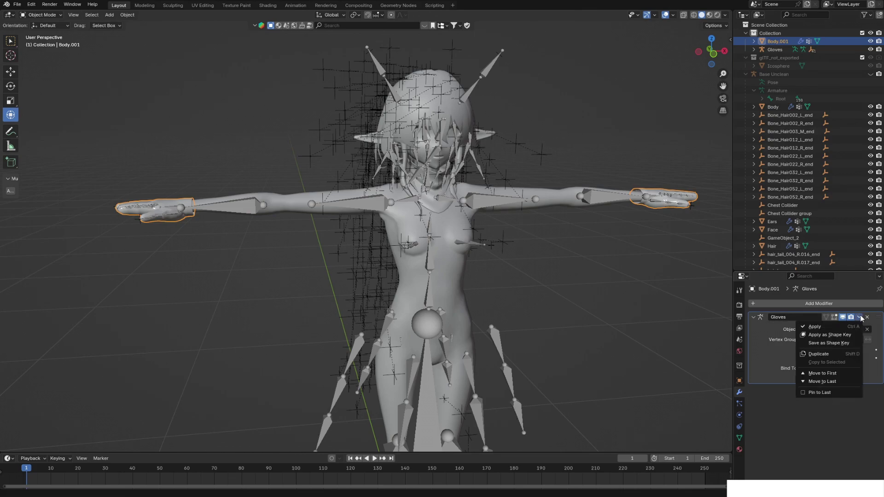
pyautogui.click(826, 324)
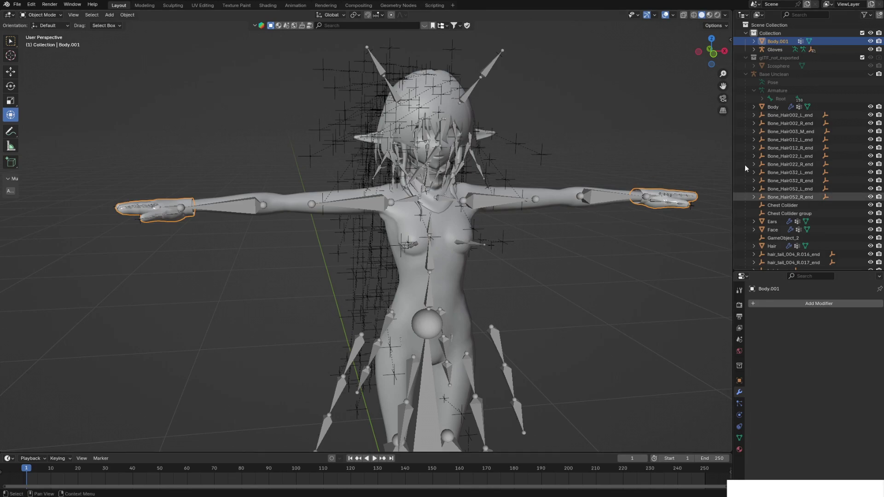
# Try to apply an Armature modifier targeting Base Unclean on the glove mesh while it has shape keys, and undo it
pyautogui.click(739, 437)
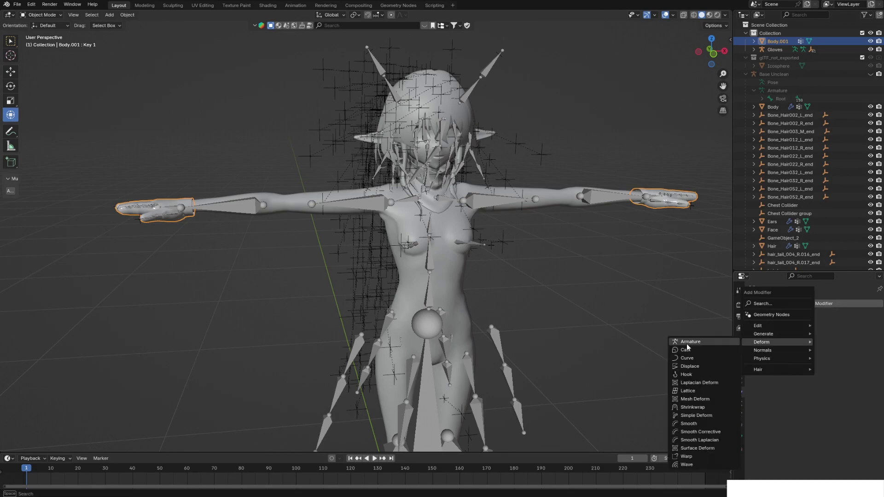
pyautogui.click(690, 341)
pyautogui.click(829, 329)
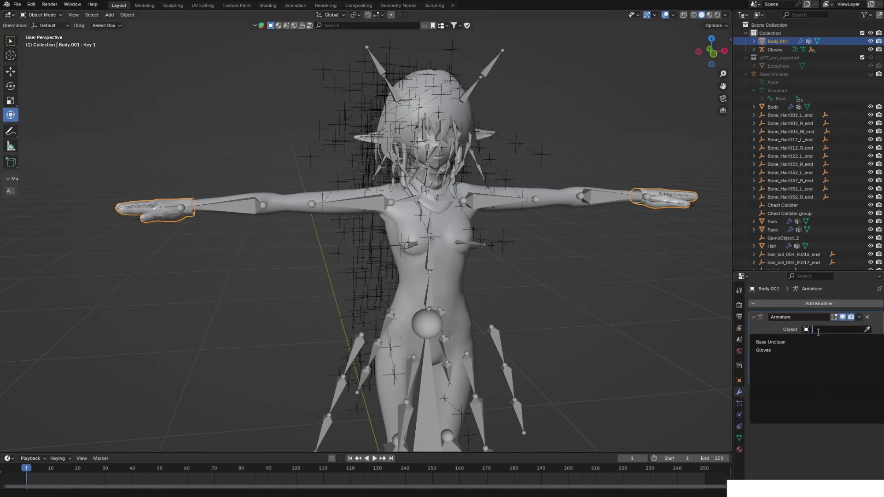
pyautogui.click(834, 350)
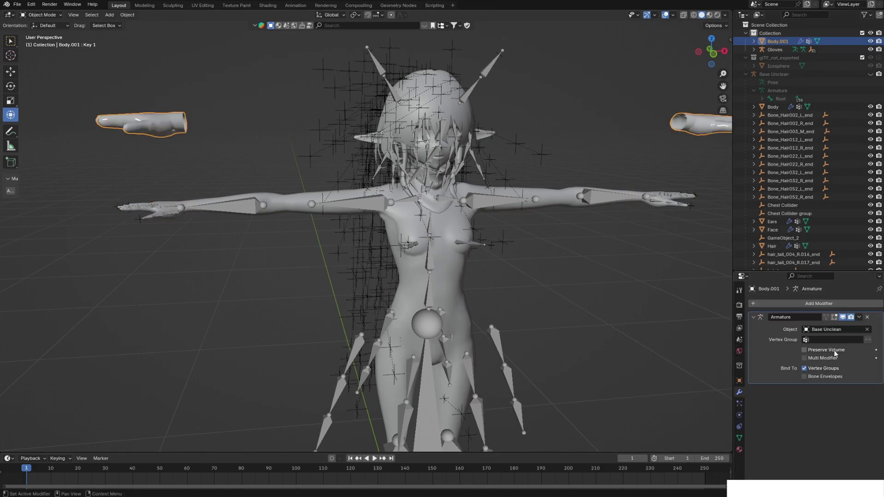
pyautogui.click(859, 318)
pyautogui.click(814, 328)
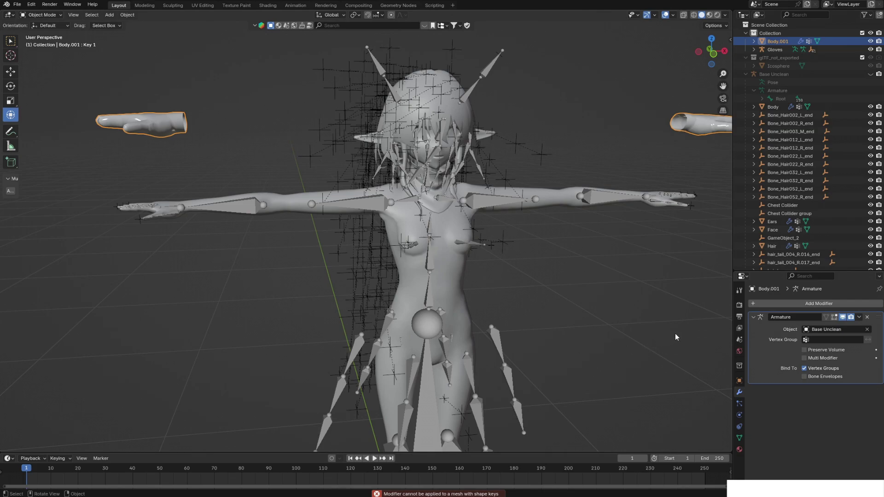
pyautogui.hotkey('ctrl', 'z')
pyautogui.hotkey('ctrl', 'z')
pyautogui.hotkey('ctrl', 'z')
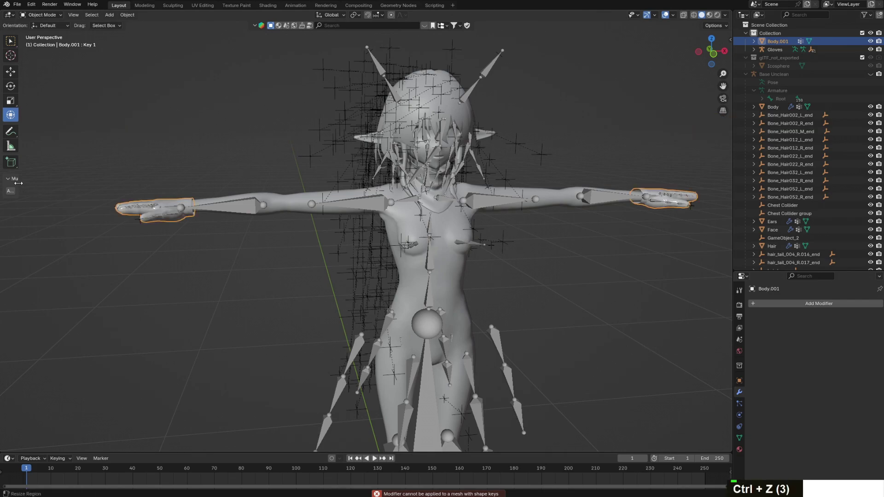
# Open the Multi Shape Keys add-on's dialog for applying modifiers to objects with shape keys and cancel it
pyautogui.moveTo(23, 182); pyautogui.dragTo(48, 184)
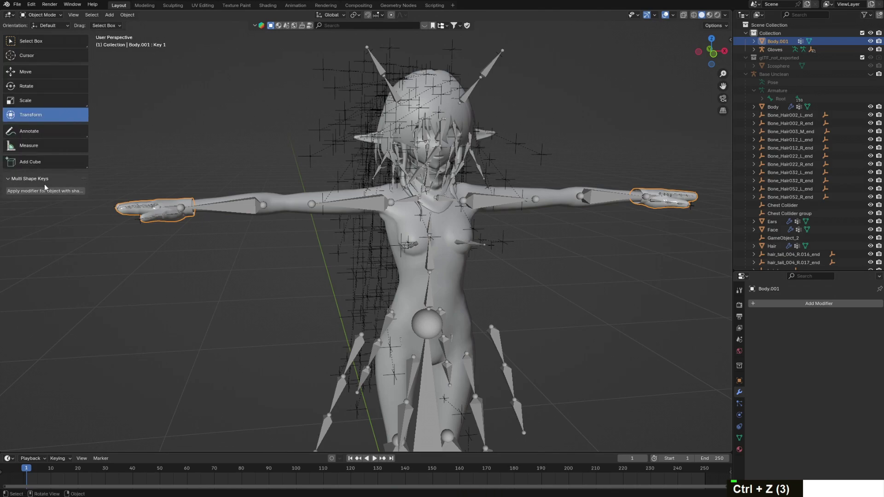
pyautogui.click(45, 191)
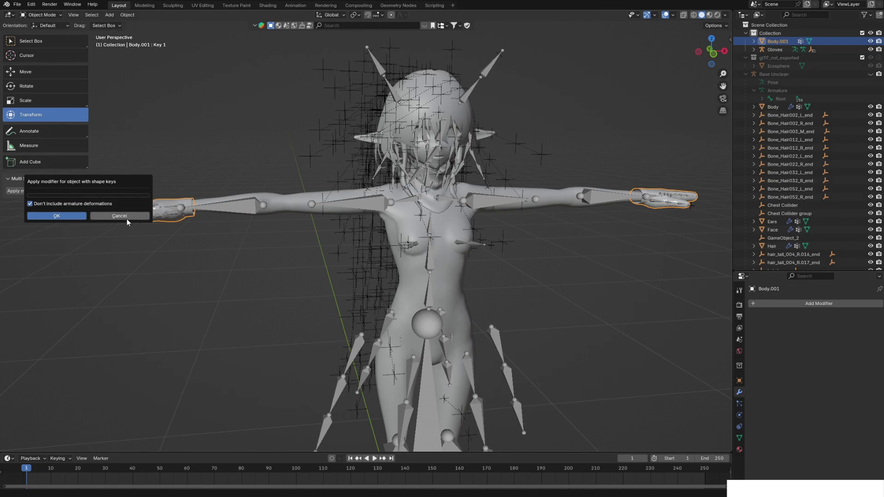
pyautogui.moveTo(128, 220); pyautogui.dragTo(496, 232, button='middle')
pyautogui.moveTo(398, 115); pyautogui.dragTo(284, 161, button='middle')
pyautogui.scroll(-2, 239, 163)
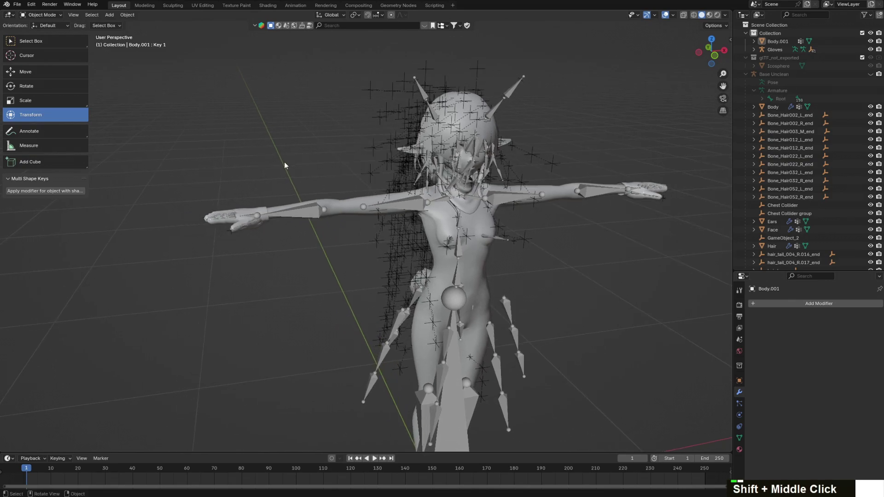
# Delete the Key 1 and Basis shape keys from the Body.001 glove mesh
pyautogui.scroll(2, 232, 173)
pyautogui.click(187, 199)
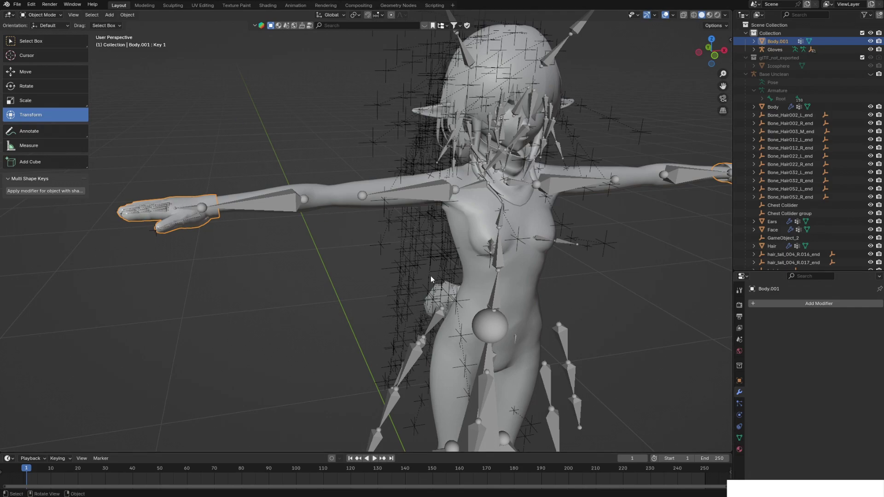
pyautogui.click(740, 438)
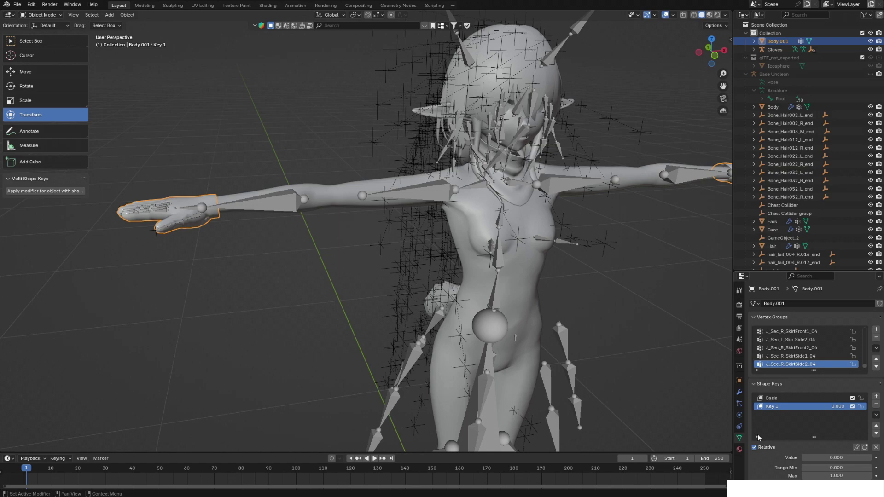
pyautogui.doubleClick(876, 404)
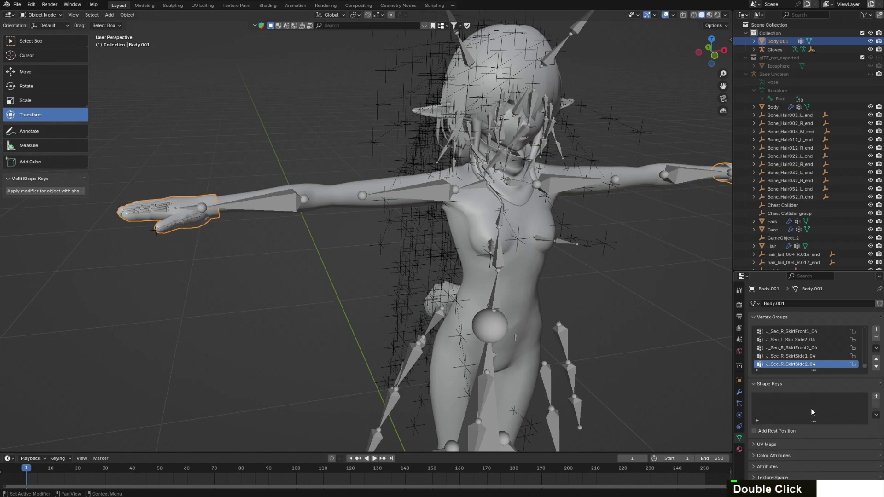
# Remove all vertex groups from the Body.001 glove mesh
pyautogui.scroll(-2, 825, 343)
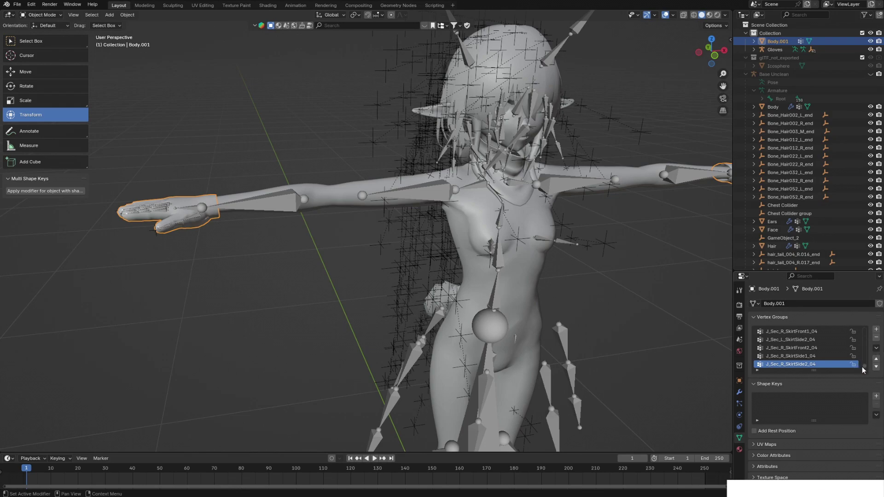
pyautogui.moveTo(864, 367)
pyautogui.mouseDown()
pyautogui.moveTo(868, 325)
pyautogui.moveTo(863, 378)
pyautogui.mouseUp()
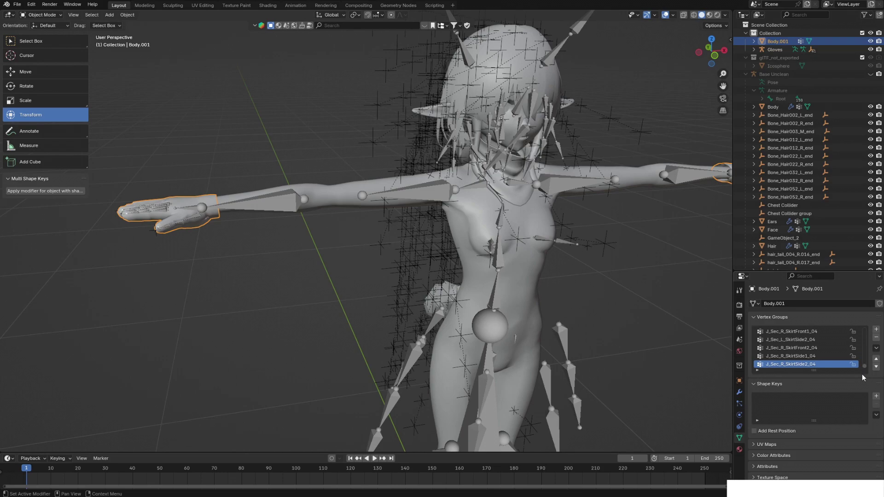
pyautogui.doubleClick(876, 337)
pyautogui.doubleClick(877, 338)
pyautogui.doubleClick(877, 338)
pyautogui.doubleClick(876, 338)
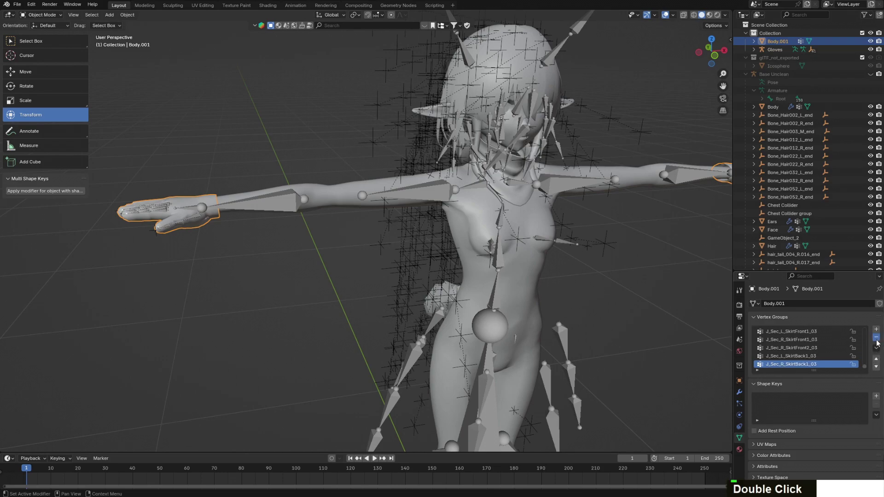
pyautogui.doubleClick(877, 337)
pyautogui.doubleClick(877, 338)
pyautogui.doubleClick(877, 338)
pyautogui.doubleClick(876, 338)
pyautogui.doubleClick(876, 339)
pyautogui.keyDown('shift'); pyautogui.click(876, 338); pyautogui.keyUp('shift')
pyautogui.doubleClick(877, 338)
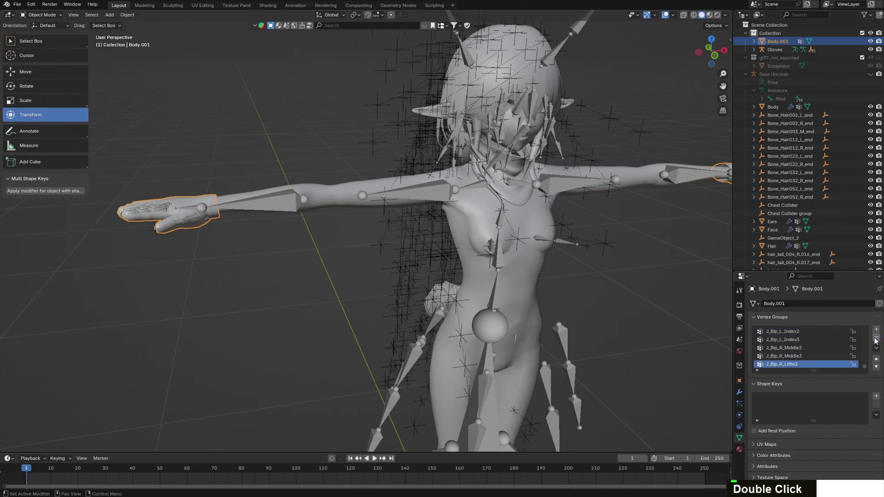
pyautogui.doubleClick(877, 338)
pyautogui.doubleClick(877, 339)
pyautogui.doubleClick(877, 339)
pyautogui.doubleClick(876, 339)
pyautogui.doubleClick(876, 338)
pyautogui.doubleClick(876, 339)
pyautogui.click(876, 338)
pyautogui.doubleClick(877, 339)
pyautogui.doubleClick(876, 339)
pyautogui.doubleClick(877, 338)
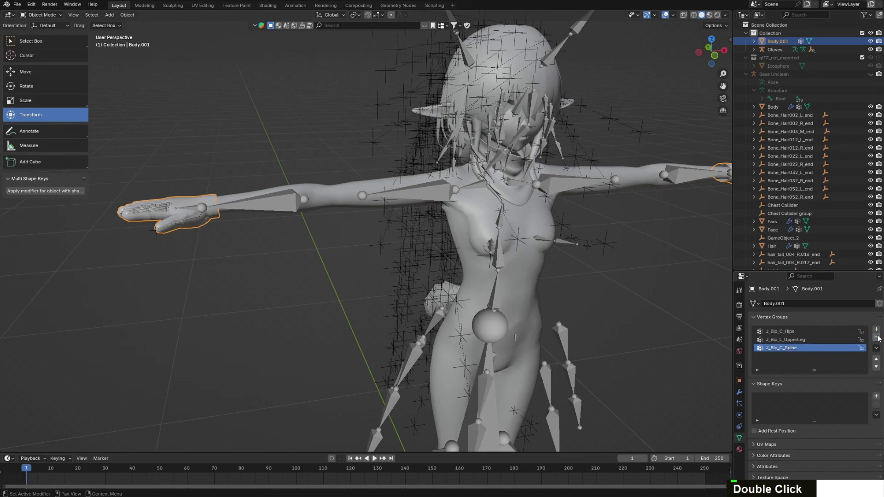
pyautogui.doubleClick(876, 338)
# Try to delete the Gloves armature on its own, without its child objects
pyautogui.moveTo(321, 220); pyautogui.dragTo(234, 103, button='middle')
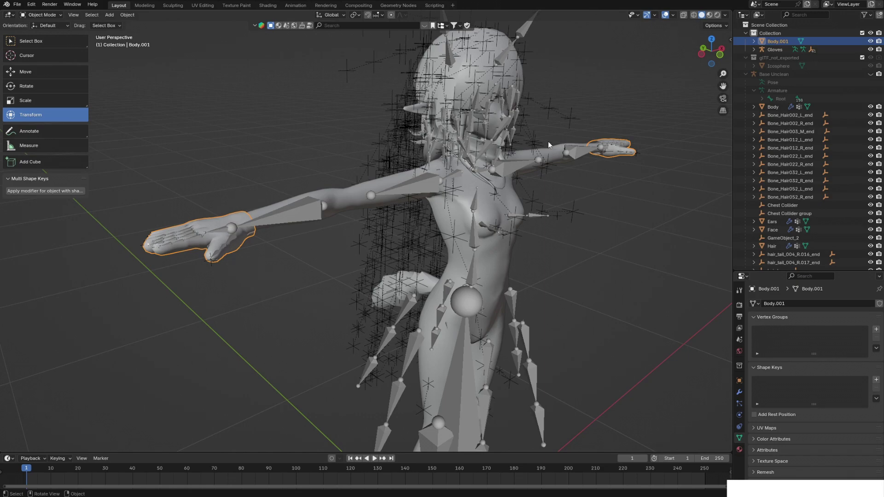
pyautogui.click(783, 49)
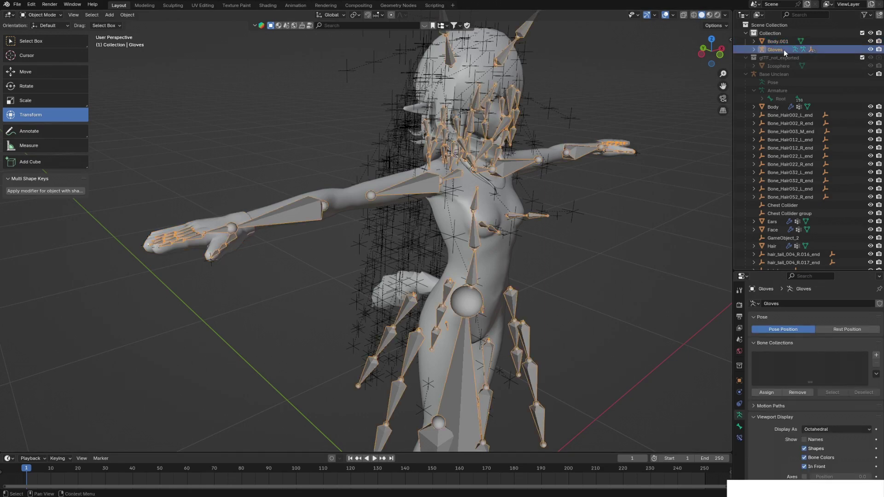
pyautogui.press('Delete')
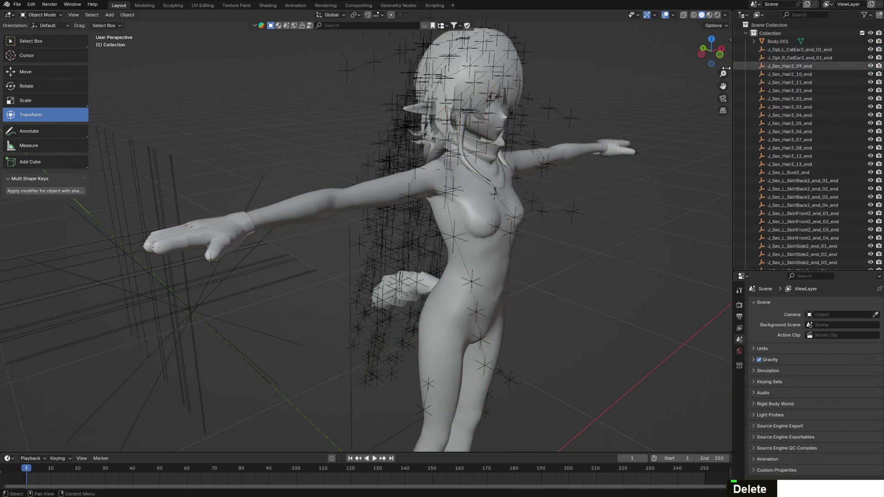
pyautogui.click(797, 52)
# Select all child objects of the Gloves armature with Select Grouped and delete them
pyautogui.scroll(-4, 797, 53)
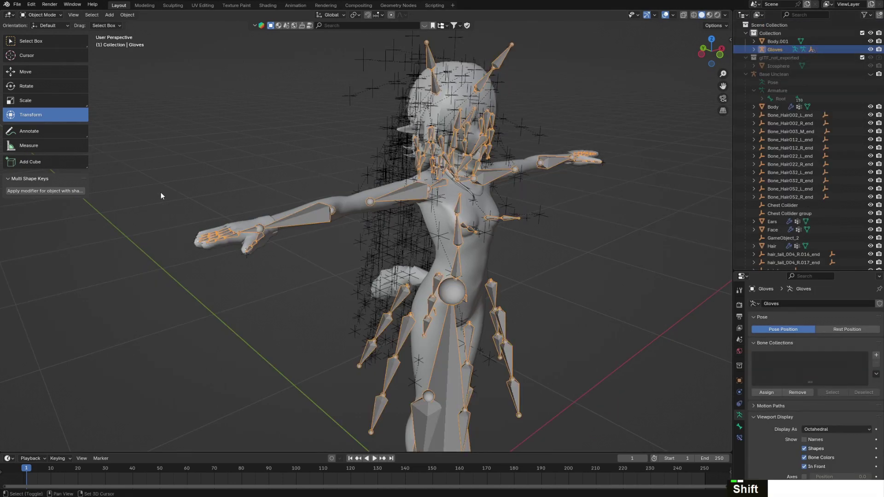
pyautogui.hotkey('shift', 'g')
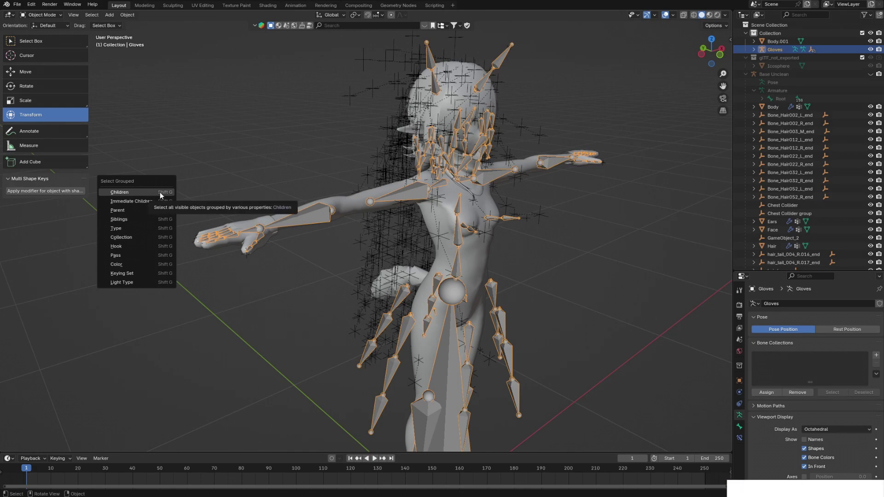
pyautogui.click(161, 193)
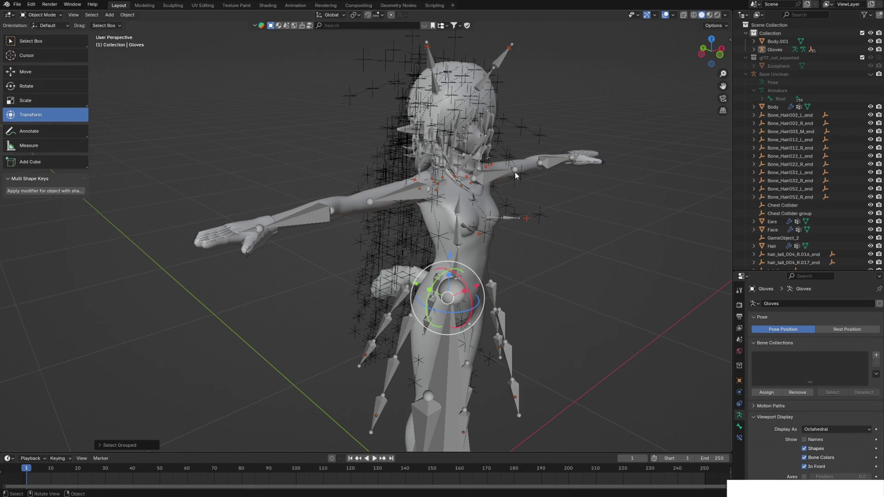
pyautogui.press('Delete')
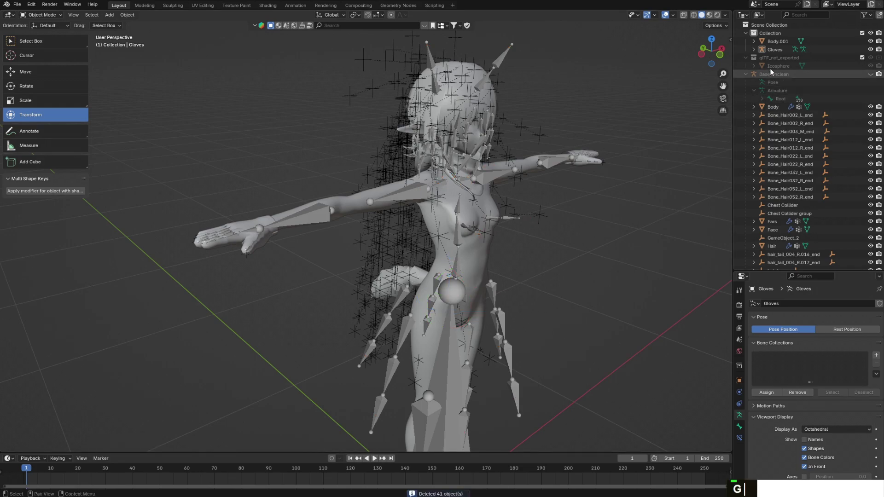
# Delete the Gloves armature, keeping only the Body.001 glove mesh, and check the gloves on the body
pyautogui.click(784, 48)
pyautogui.press('Delete')
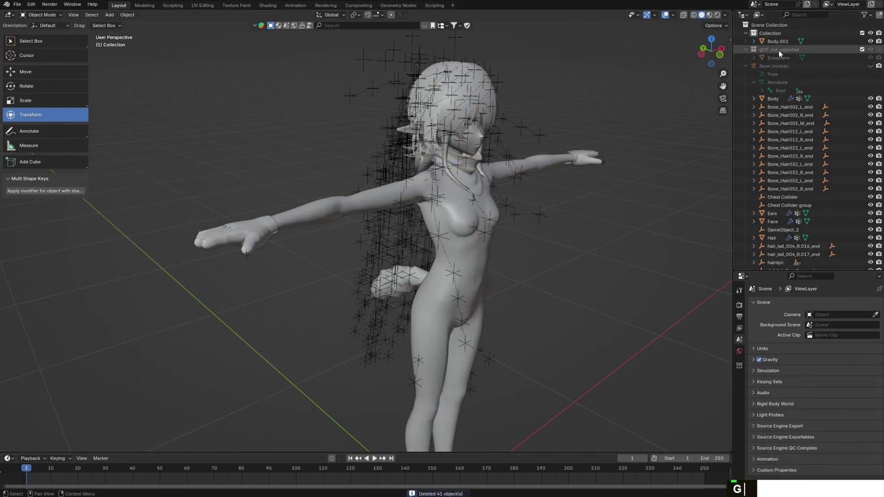
pyautogui.scroll(2, 623, 168)
pyautogui.scroll(-1, 623, 168)
pyautogui.scroll(4, 588, 163)
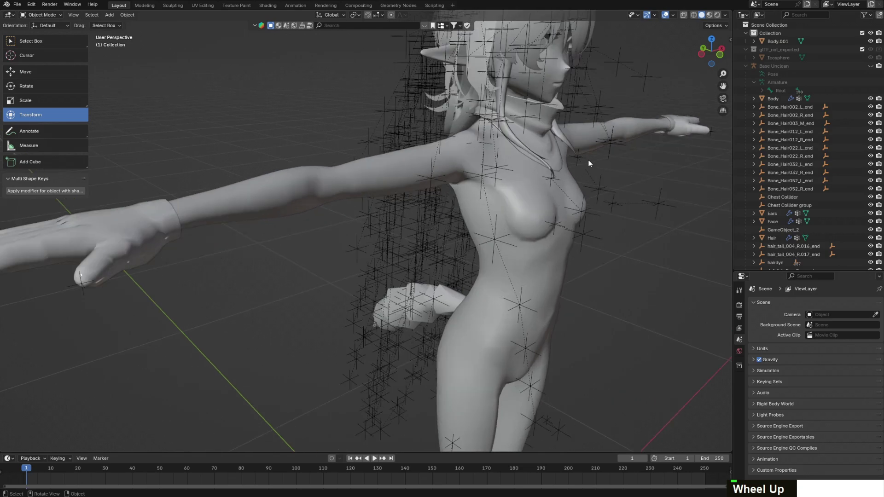
pyautogui.scroll(-2, 467, 199)
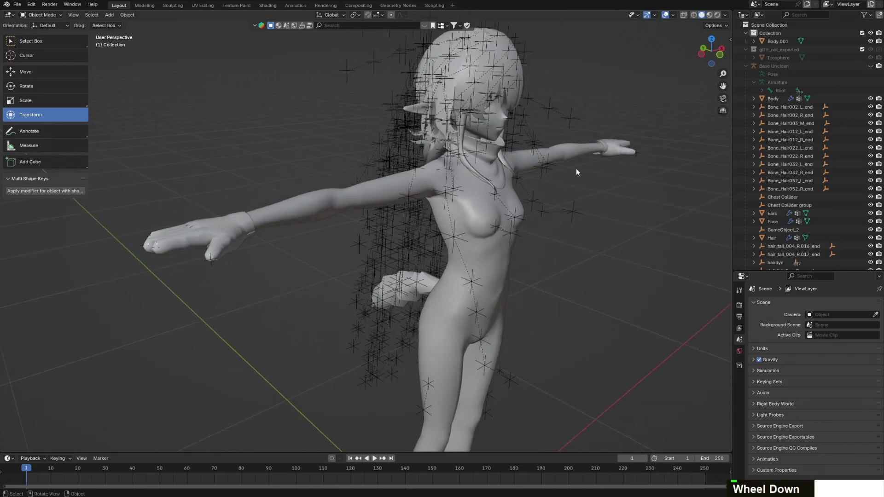
# Select the Body mesh and add the Body.001 glove mesh to the selection as the active object
pyautogui.click(544, 168)
pyautogui.click(762, 90)
pyautogui.click(774, 65)
pyautogui.moveTo(444, 223); pyautogui.dragTo(373, 229, button='middle')
pyautogui.scroll(3, 275, 248)
pyautogui.scroll(-1, 271, 219)
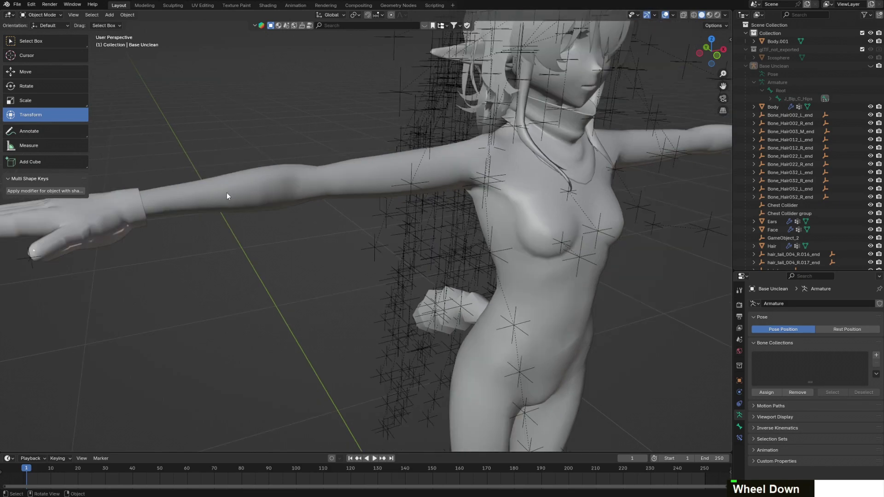
pyautogui.click(192, 190)
pyautogui.scroll(-4, 277, 189)
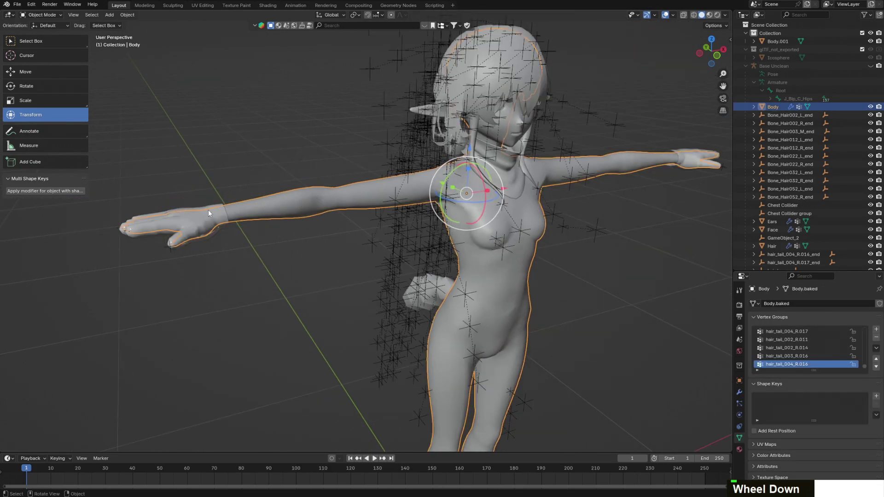
pyautogui.click(209, 209)
pyautogui.keyDown('shift'); pyautogui.click(305, 201); pyautogui.keyUp('shift')
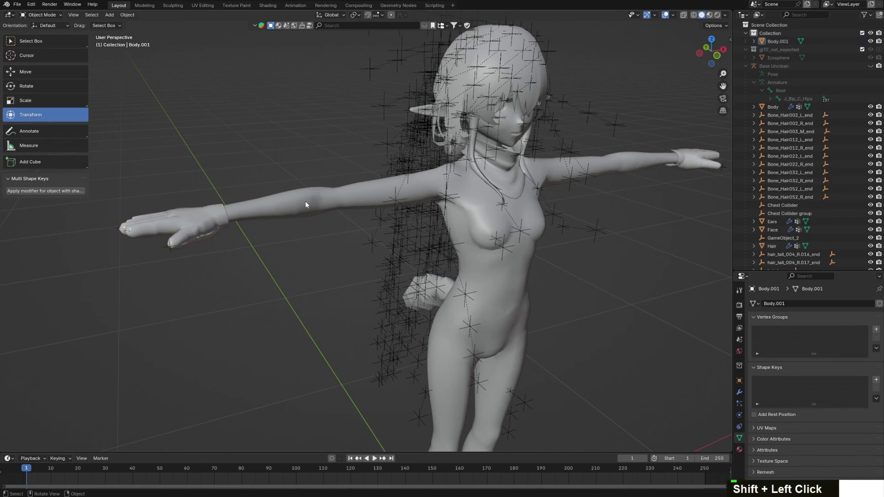
pyautogui.doubleClick(305, 188)
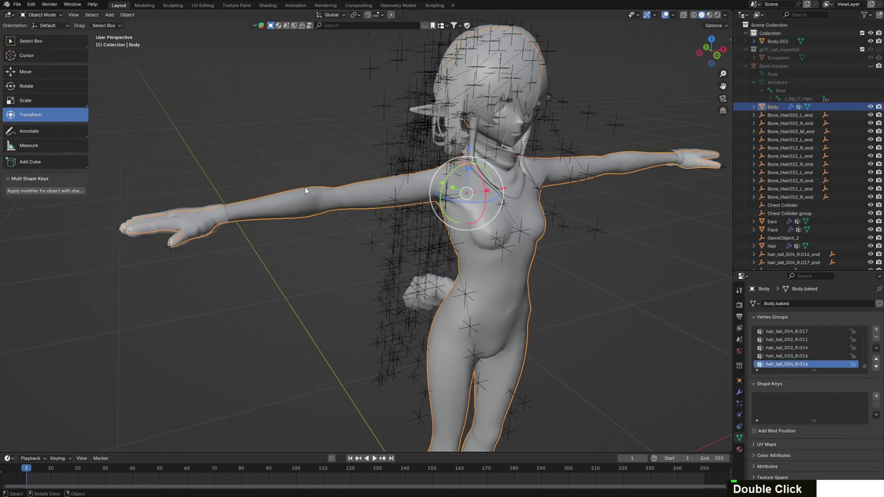
pyautogui.keyDown('shift'); pyautogui.click(201, 210); pyautogui.keyUp('shift')
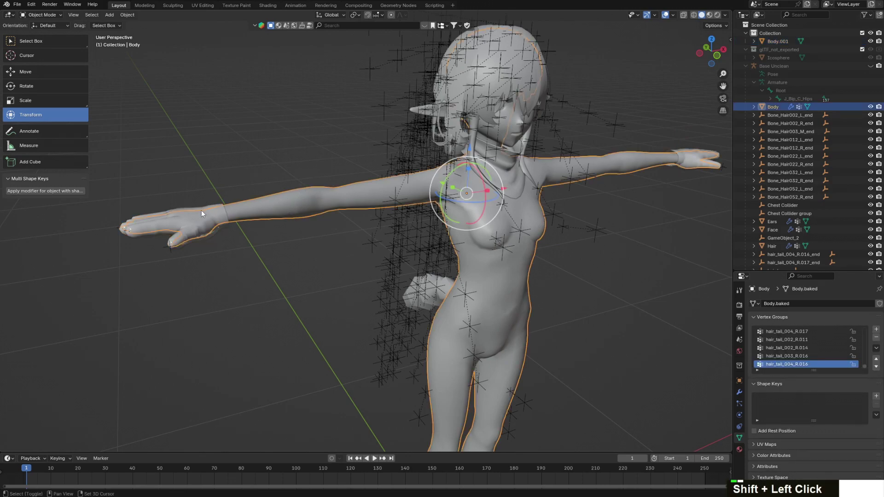
# Switch the gloves to Weight Paint mode and run Transfer Weights from the Body mesh
pyautogui.click(48, 17)
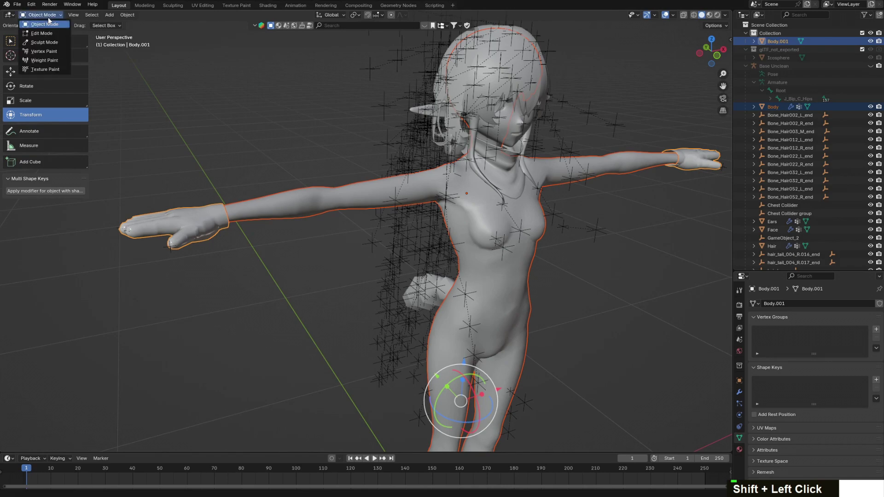
pyautogui.click(52, 65)
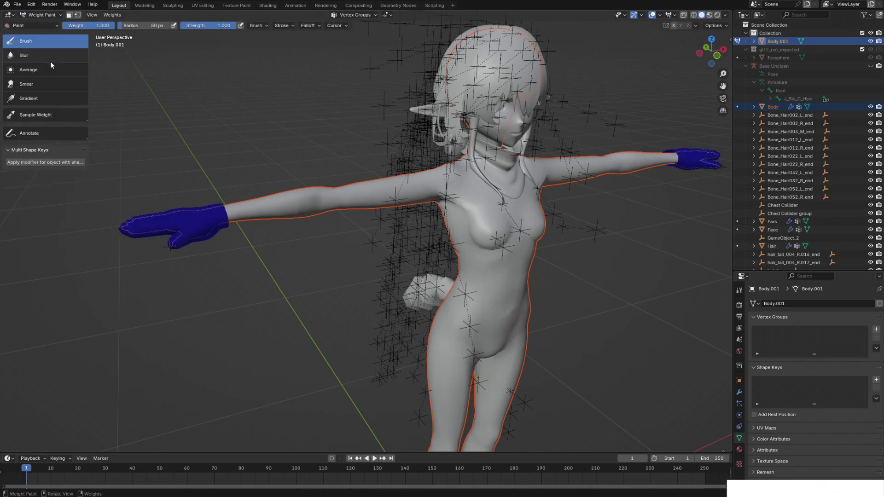
pyautogui.click(116, 17)
pyautogui.click(136, 113)
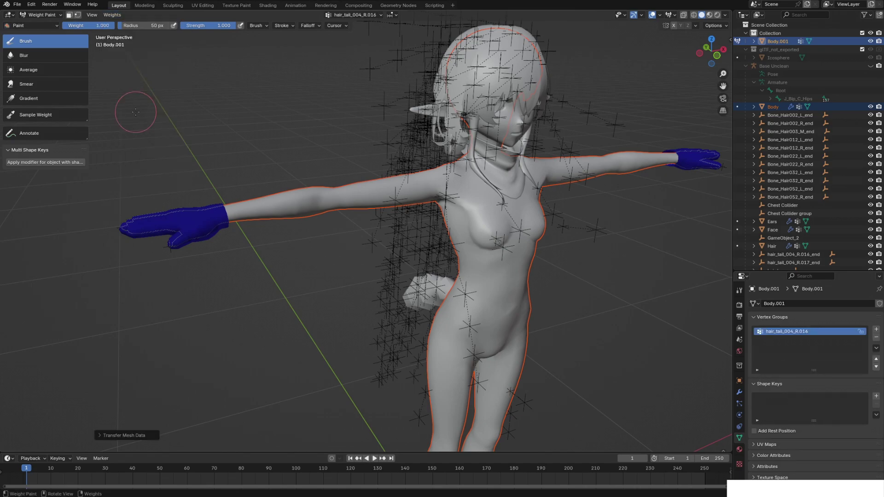
# Set the weight transfer's source layers selection to By Name and its ray radius to 2 m
pyautogui.click(101, 435)
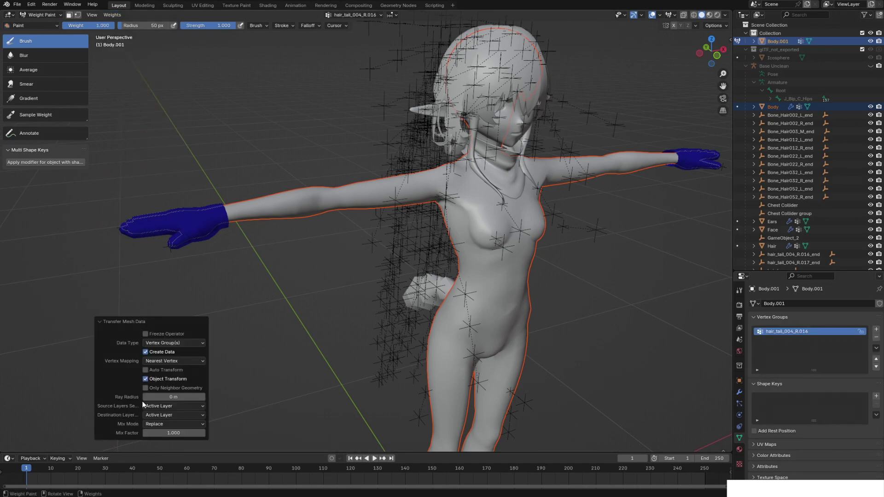
pyautogui.click(186, 344)
pyautogui.click(186, 344)
pyautogui.click(174, 405)
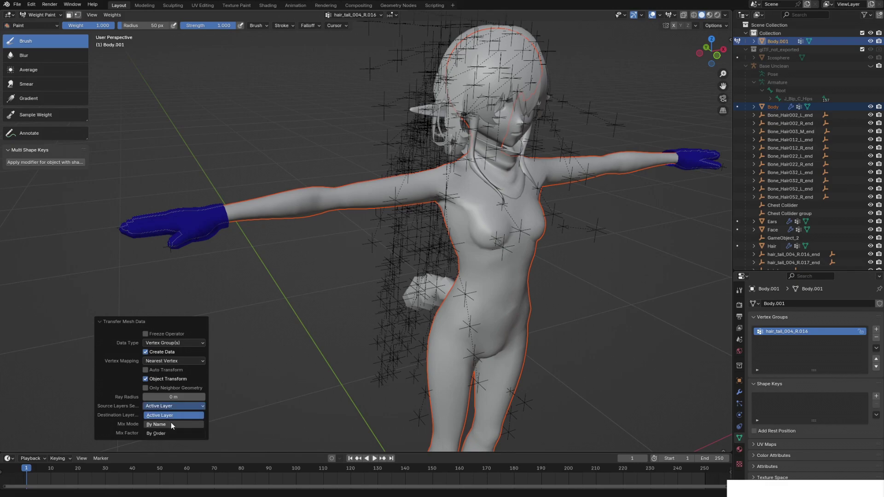
pyautogui.click(170, 422)
pyautogui.click(173, 397)
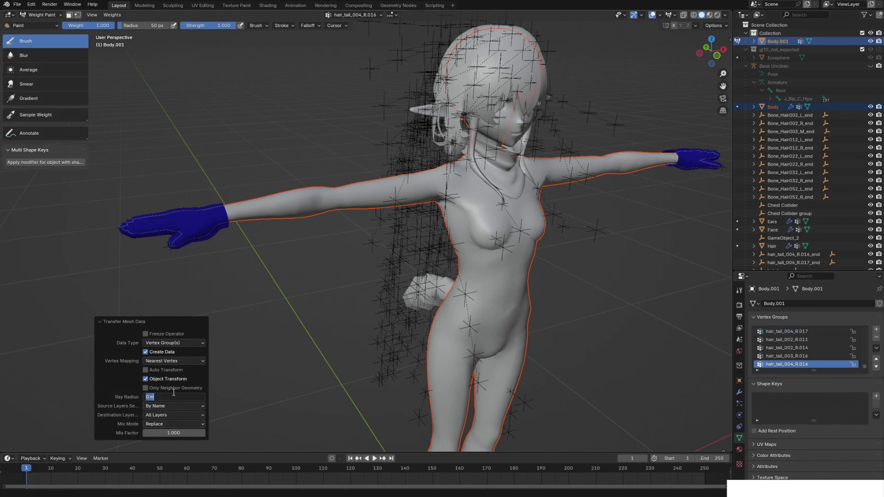
pyautogui.write('2')
pyautogui.press('Return')
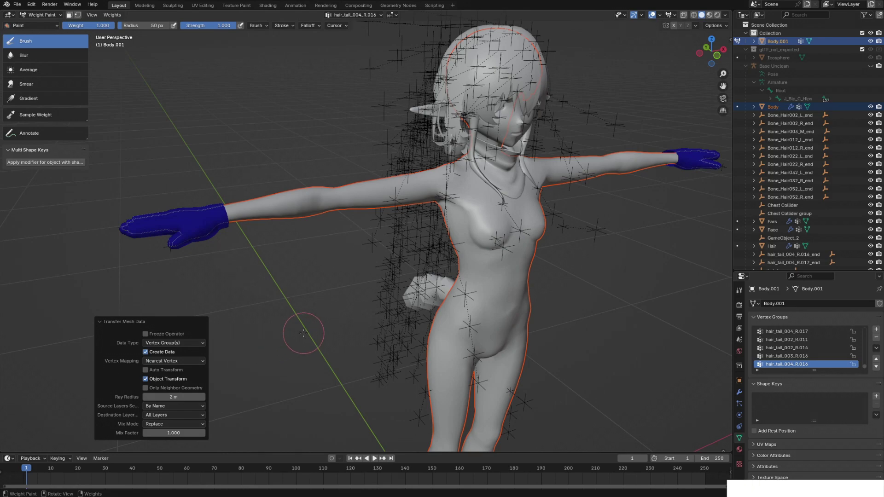
# Step through the gloves' transferred vertex groups from Root and inspect the left finger weights
pyautogui.scroll(5, 797, 355)
pyautogui.scroll(10, 799, 355)
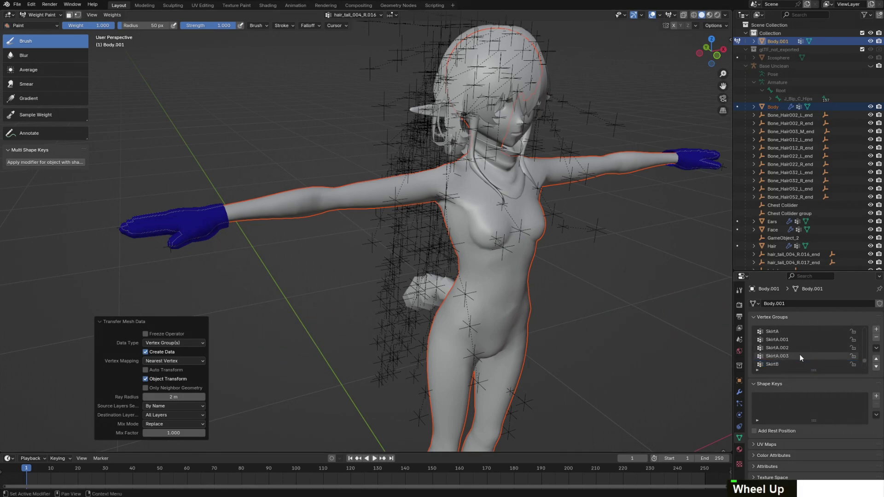
pyautogui.scroll(10, 801, 352)
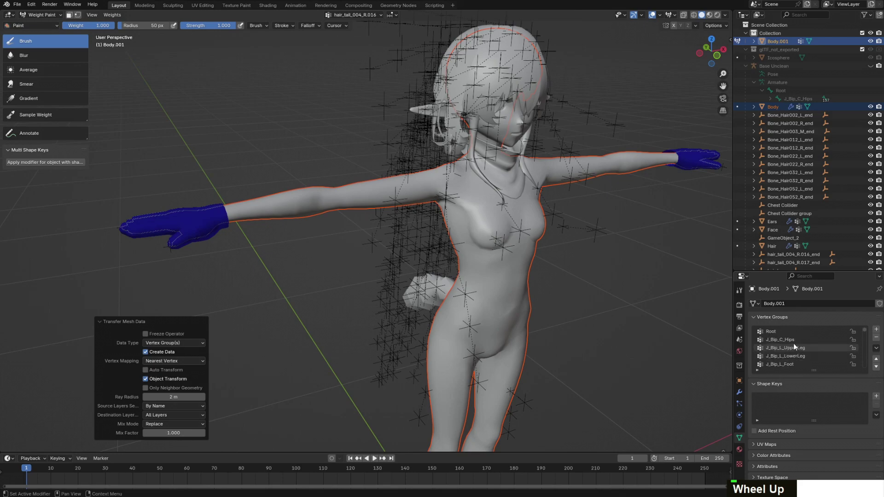
pyautogui.click(786, 332)
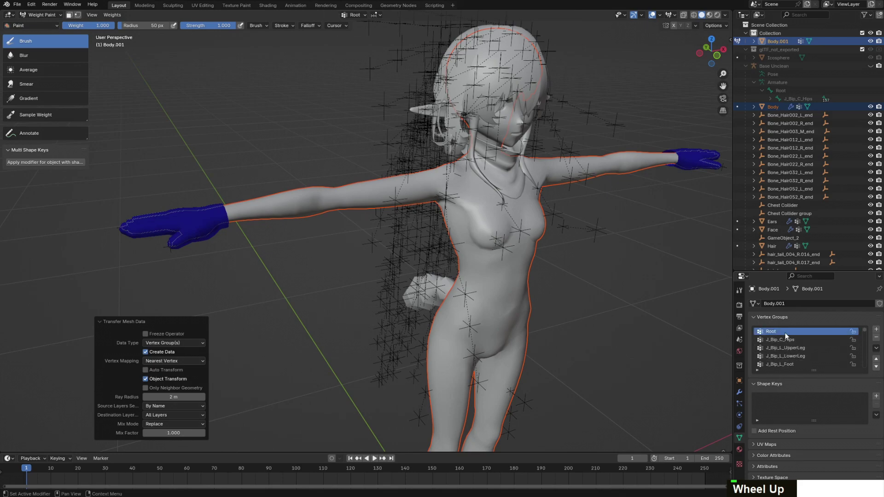
pyautogui.press('Down')
pyautogui.press('Down')
pyautogui.press('Down')
pyautogui.press('Down')
pyautogui.press('Down')
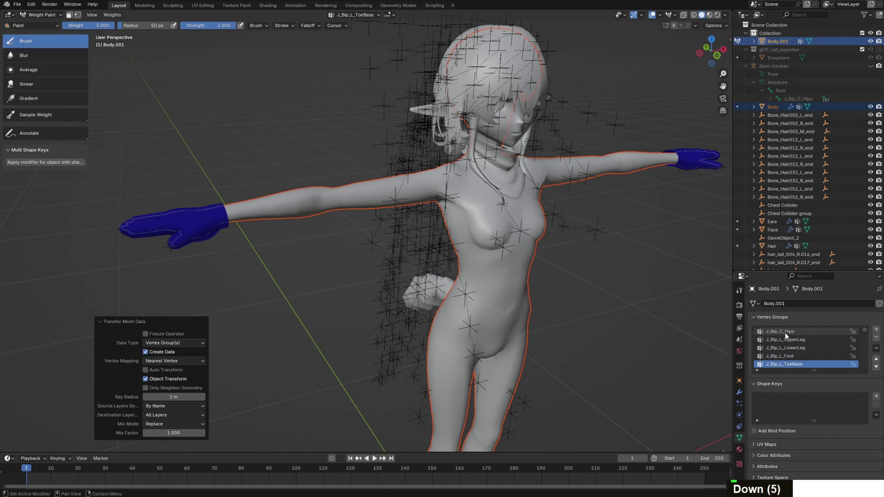
pyautogui.press('Up')
pyautogui.press('Down')
pyautogui.press('Up')
pyautogui.press('Up')
pyautogui.press('Up')
pyautogui.press('Up')
pyautogui.press('Up')
pyautogui.press('Up')
pyautogui.press('Up')
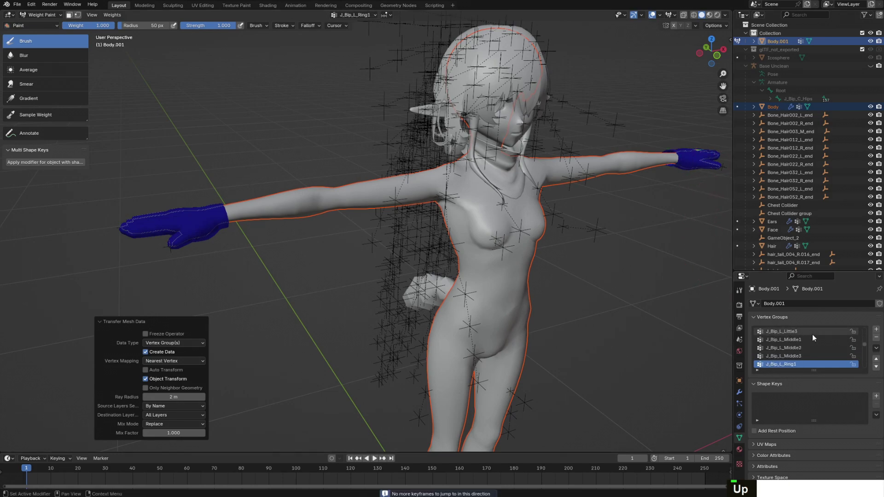
pyautogui.press('Up')
pyautogui.press('Up')
pyautogui.press('Up')
pyautogui.press('Up')
pyautogui.press('Up')
pyautogui.press('Up')
pyautogui.press('Up')
pyautogui.press('Up')
pyautogui.press('Up')
pyautogui.press('Up')
pyautogui.press('Up')
pyautogui.press('Up')
pyautogui.press('Up')
pyautogui.press('Up')
pyautogui.press('Up')
pyautogui.press('Up')
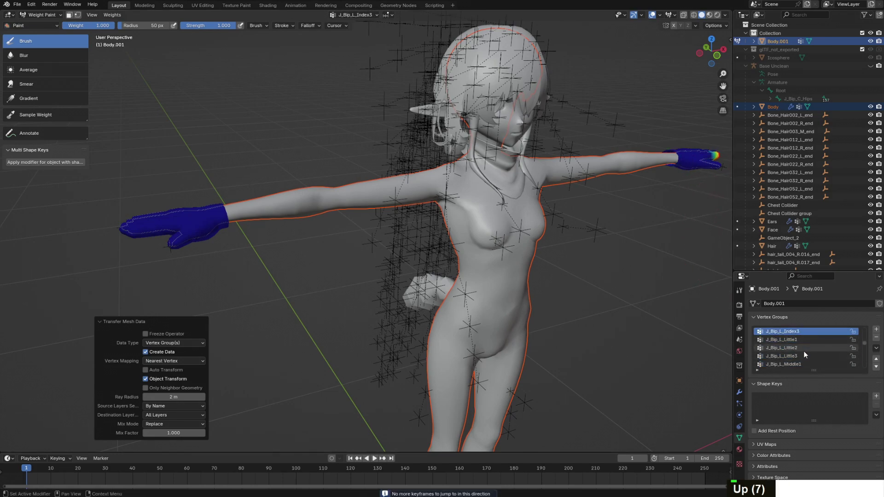
# Examine the transferred weights of the right hand and right index finger groups on the glove up close
pyautogui.press('Down')
pyautogui.press('Down')
pyautogui.press('Down')
pyautogui.press('Down')
pyautogui.press('Down')
pyautogui.press('Down')
pyautogui.press('Down')
pyautogui.press('Down')
pyautogui.press('Down')
pyautogui.press('Down')
pyautogui.press('Down')
pyautogui.press('Down')
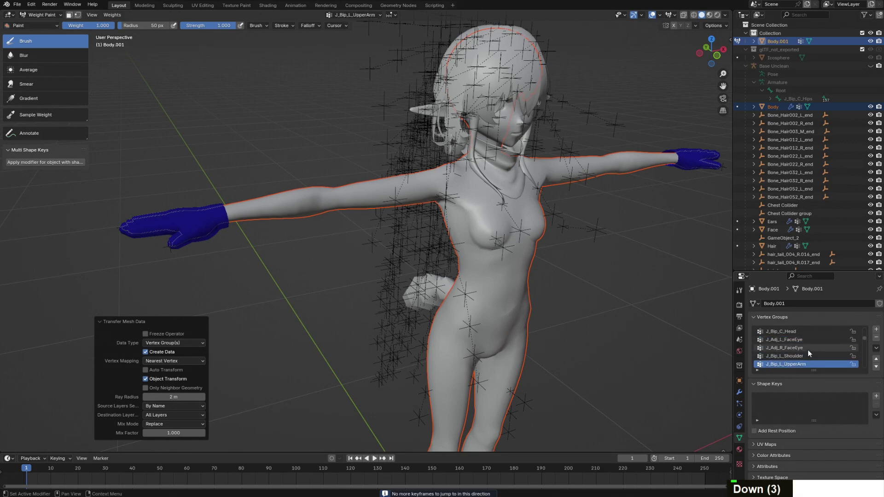
pyautogui.press('Down')
pyautogui.press('Down')
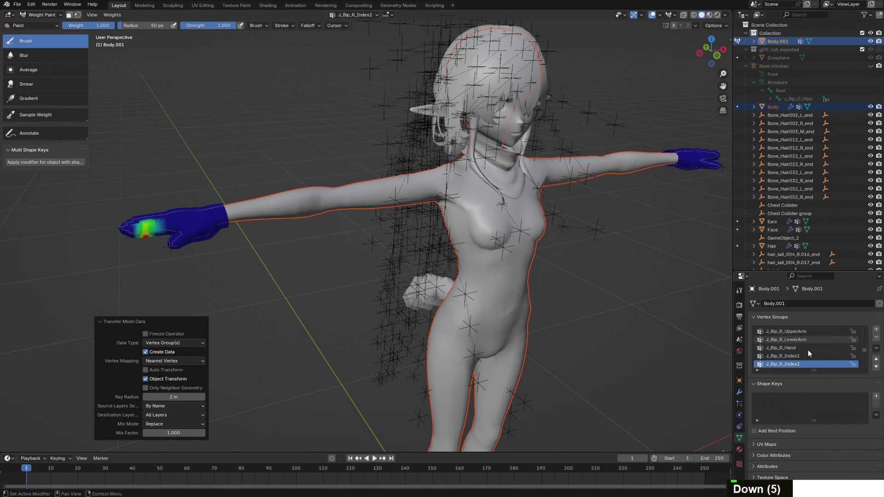
pyautogui.press('Up')
pyautogui.press('Down')
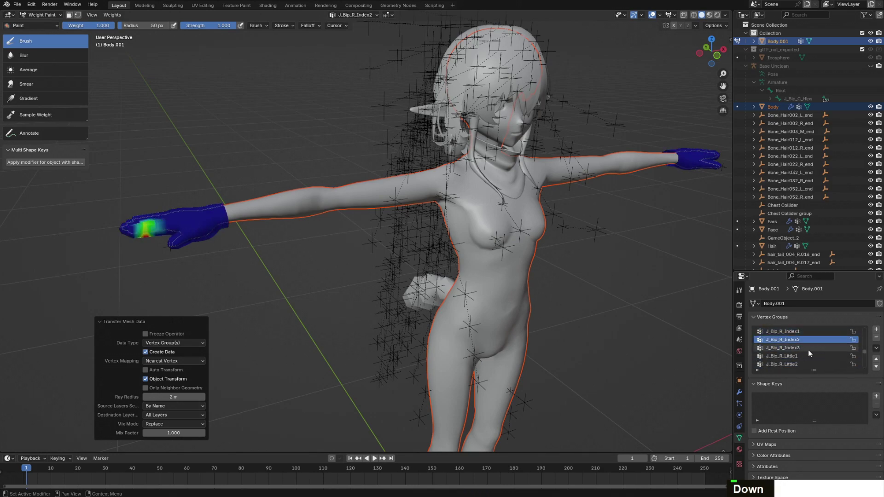
pyautogui.press('Down')
pyautogui.press('Down')
pyautogui.press('Up')
pyautogui.press('Up')
pyautogui.press('Up')
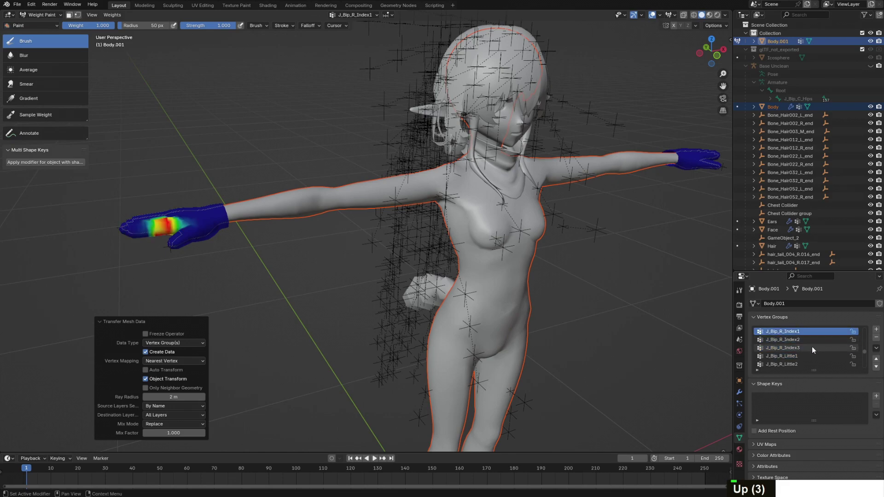
pyautogui.press('Up')
pyautogui.moveTo(529, 267)
pyautogui.mouseDown(button='middle')
pyautogui.moveTo(433, 262)
pyautogui.moveTo(444, 275)
pyautogui.mouseUp(button='middle')
pyautogui.scroll(3, 433, 262)
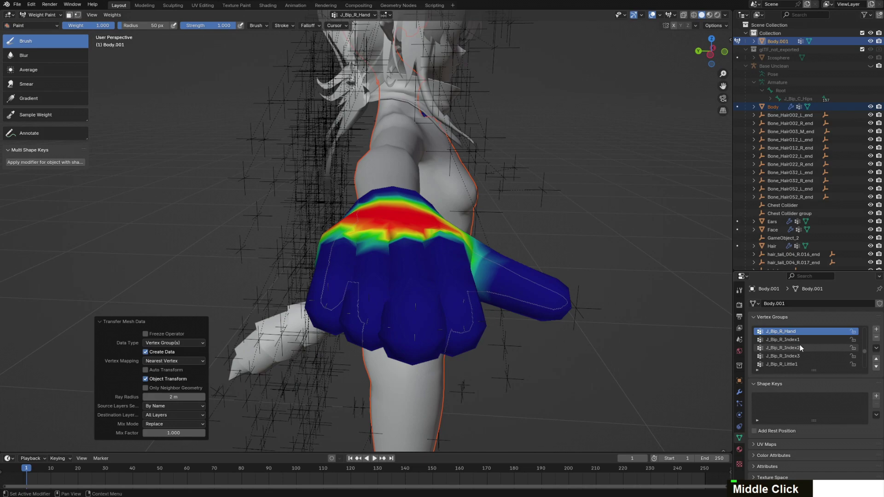
pyautogui.press('Down')
pyautogui.scroll(3, 525, 252)
pyautogui.moveTo(525, 252)
pyautogui.mouseDown(button='middle')
pyautogui.moveTo(504, 265)
pyautogui.moveTo(478, 258)
pyautogui.moveTo(512, 260)
pyautogui.mouseUp(button='middle')
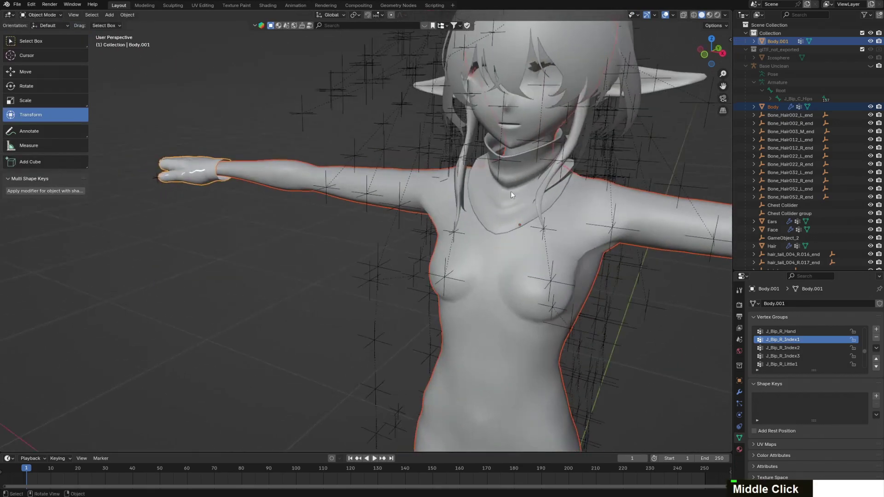
# Return to Object Mode and deselect the body and glove meshes
pyautogui.moveTo(510, 191); pyautogui.dragTo(559, 183, button='middle')
pyautogui.scroll(-2, 518, 194)
pyautogui.scroll(5, 482, 184)
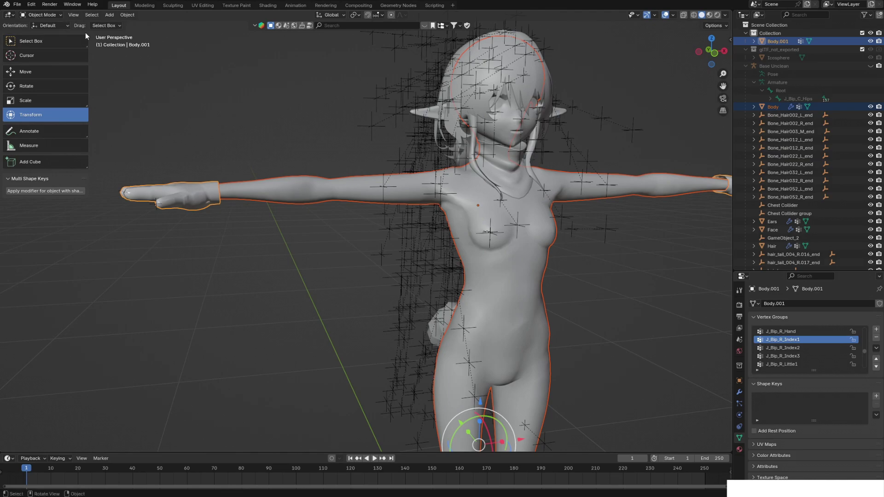
pyautogui.click(219, 223)
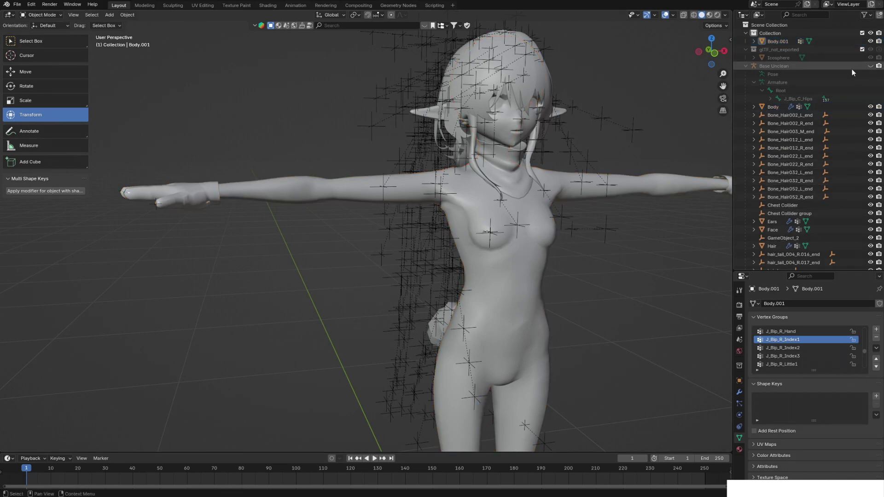
# Unhide the Base Unclean armature and open it in Edit Mode
pyautogui.click(870, 66)
pyautogui.click(779, 66)
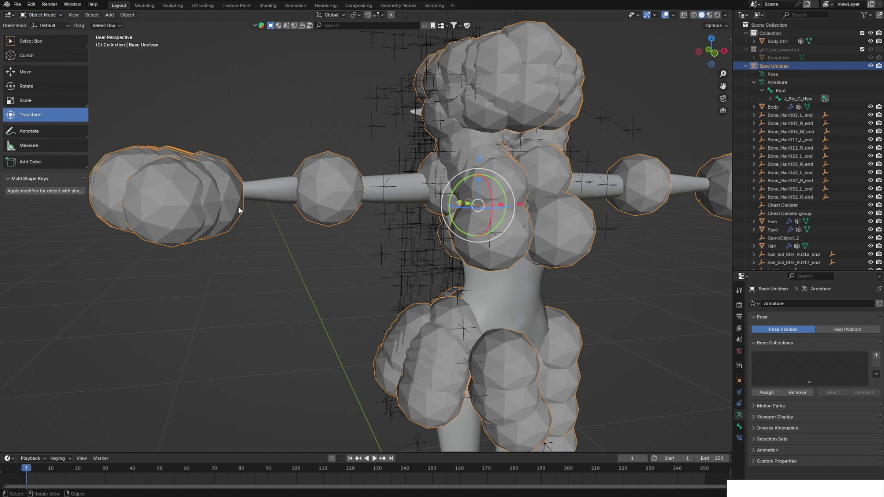
pyautogui.click(35, 16)
pyautogui.click(39, 33)
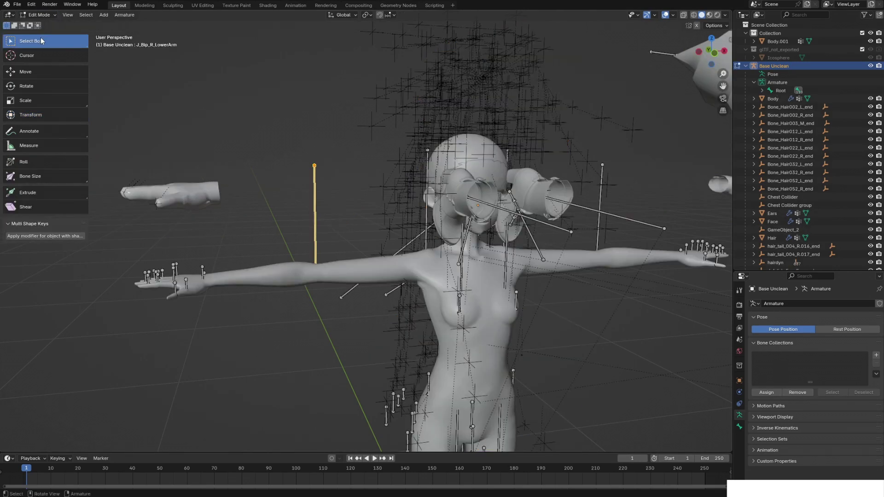
pyautogui.moveTo(388, 160)
pyautogui.mouseDown(button='middle')
pyautogui.moveTo(404, 159)
pyautogui.moveTo(393, 175)
pyautogui.mouseUp(button='middle')
pyautogui.scroll(-3, 405, 159)
pyautogui.scroll(6, 401, 163)
pyautogui.keyDown('shift'); pyautogui.moveTo(389, 225); pyautogui.dragTo(434, 169, button='middle'); pyautogui.keyUp('shift')
pyautogui.scroll(-2, 396, 152)
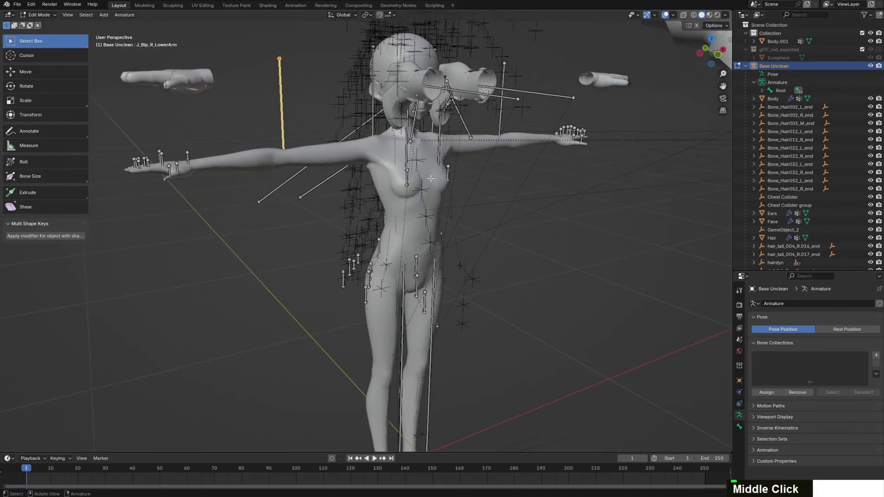
pyautogui.scroll(-2, 360, 122)
# Expand the Base Unclean bone hierarchy from Root through J_Bip_C_UpperChest to the children of both shoulder bones
pyautogui.click(762, 90)
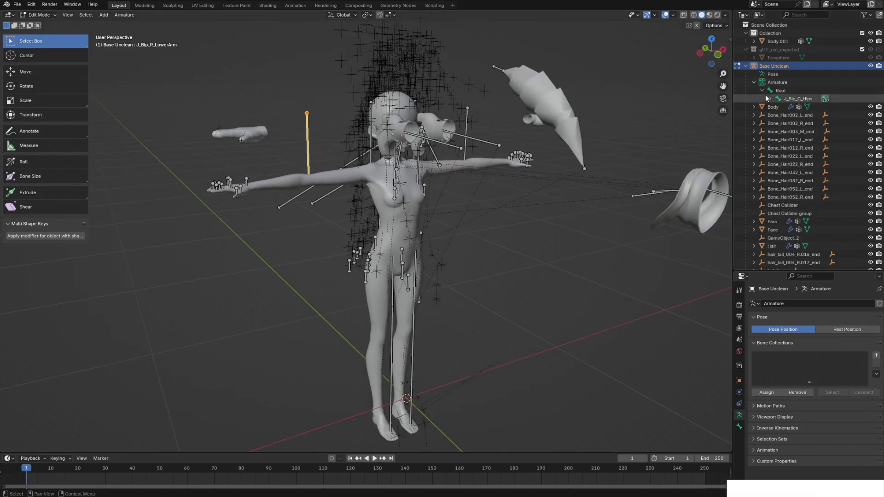
pyautogui.click(771, 99)
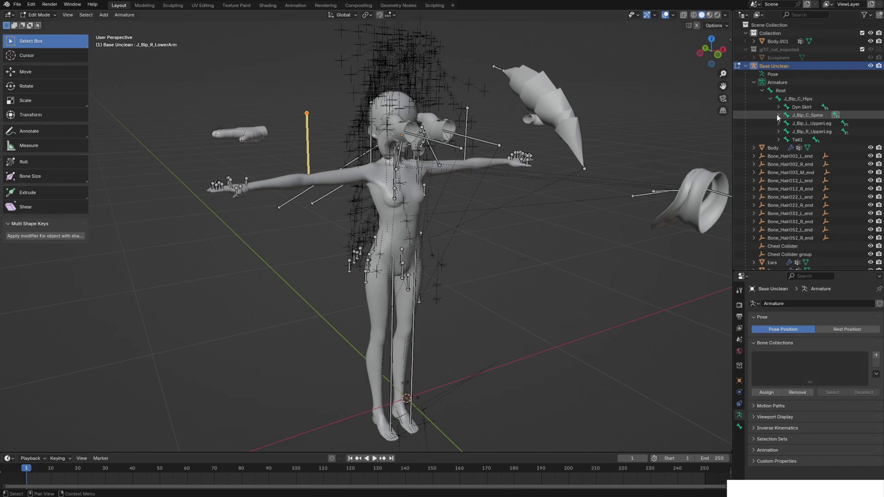
pyautogui.click(778, 115)
pyautogui.click(787, 124)
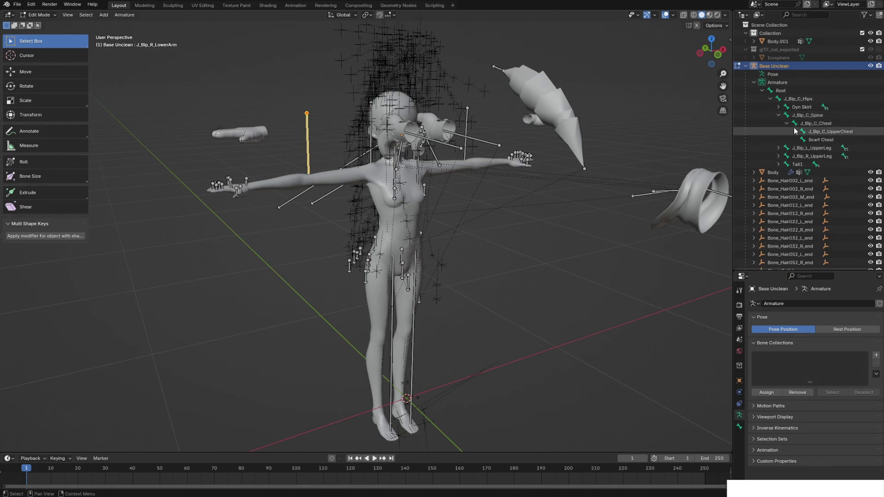
pyautogui.click(795, 132)
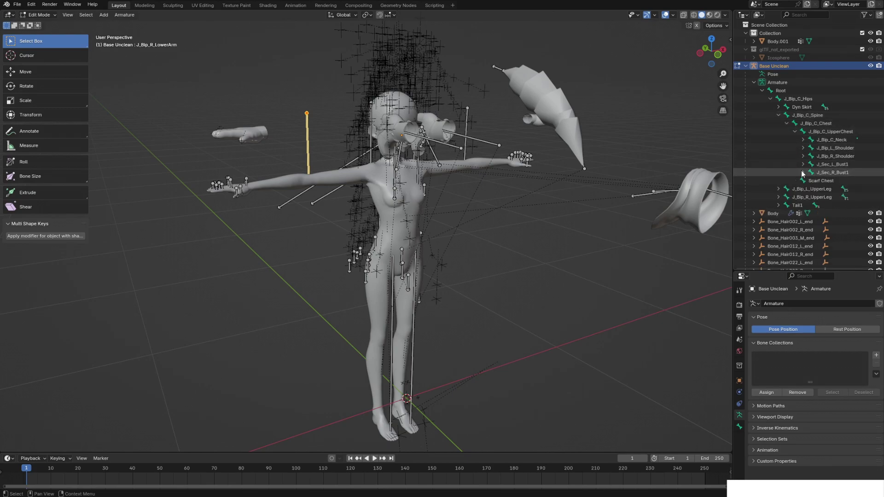
pyautogui.click(804, 148)
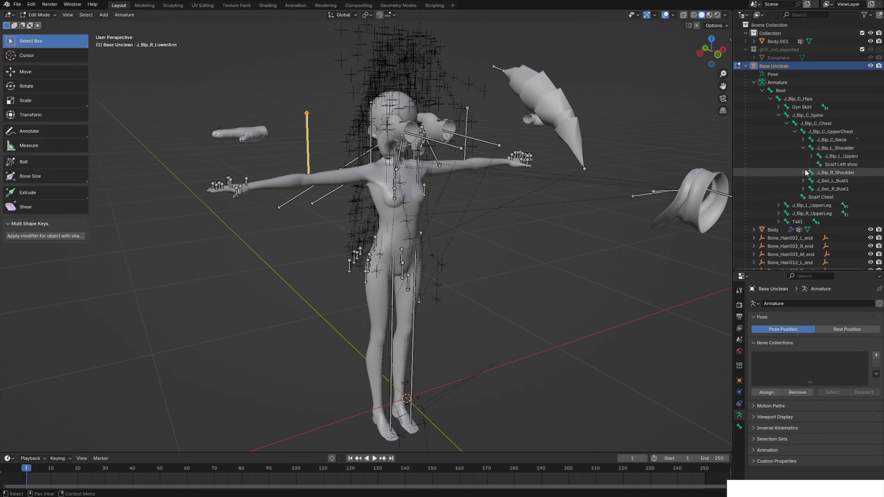
pyautogui.click(803, 173)
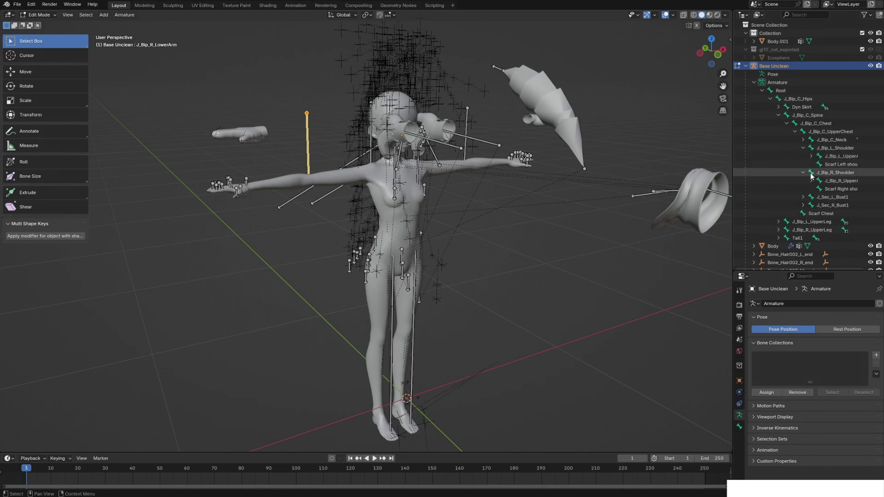
# Try rotating the J_Bip_L_UpperArm bone with the Transform tool, and undo the rotation
pyautogui.click(838, 156)
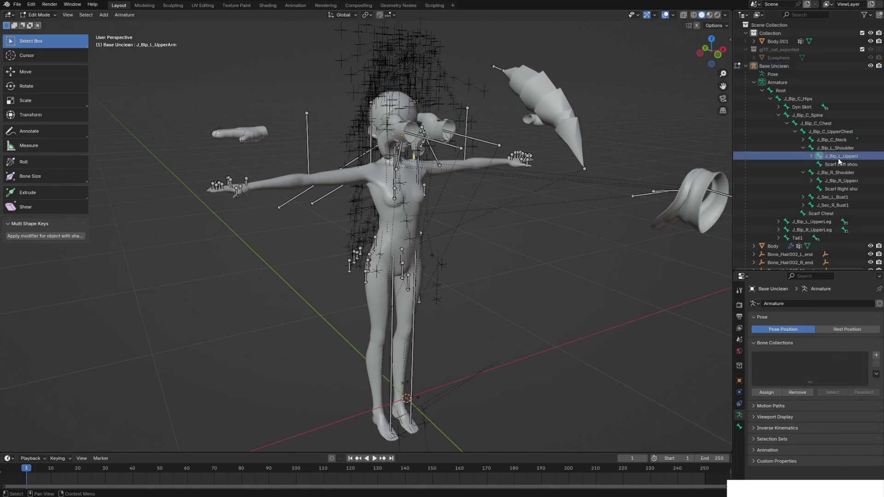
pyautogui.click(44, 115)
pyautogui.moveTo(405, 147); pyautogui.dragTo(418, 162)
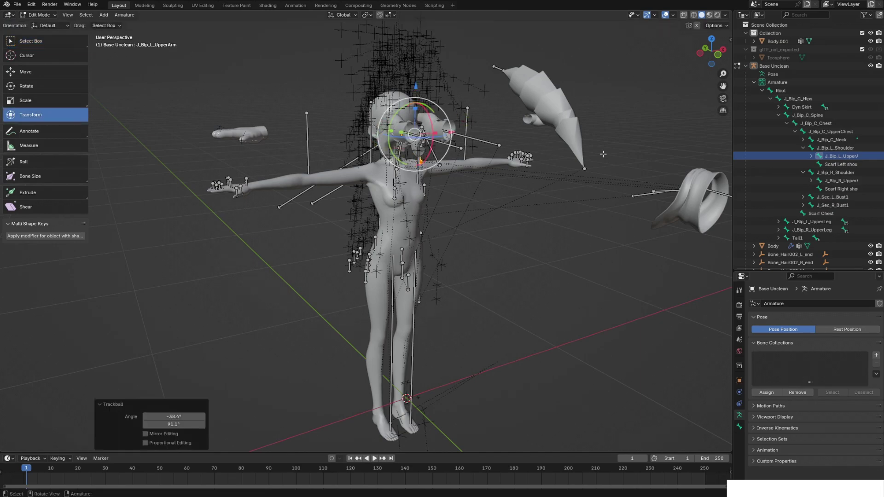
pyautogui.hotkey('ctrl', 'z')
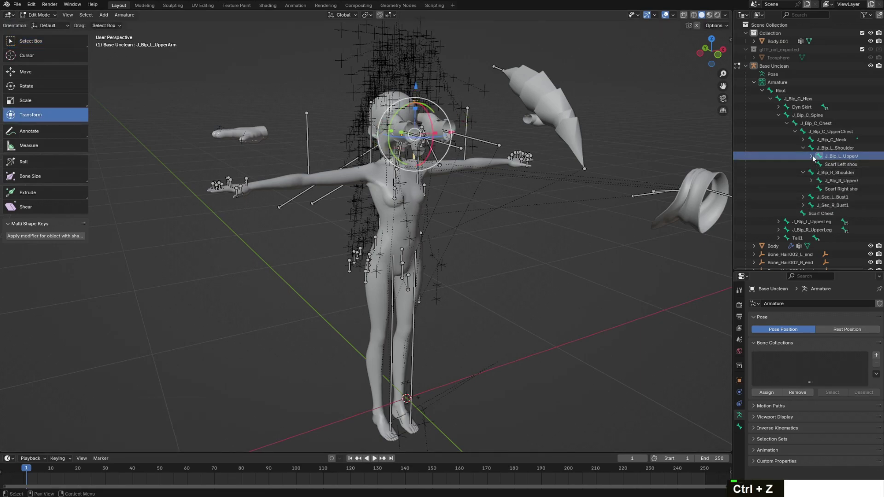
# Select the J_Bip_L_LowerArm bone under the left upper arm and widen the outliner to show full bone names
pyautogui.click(811, 156)
pyautogui.click(846, 165)
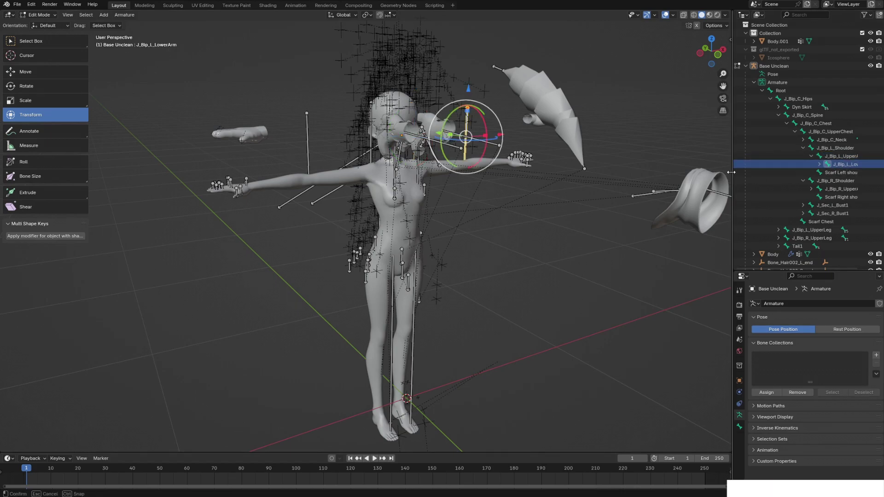
pyautogui.moveTo(733, 173); pyautogui.dragTo(641, 175)
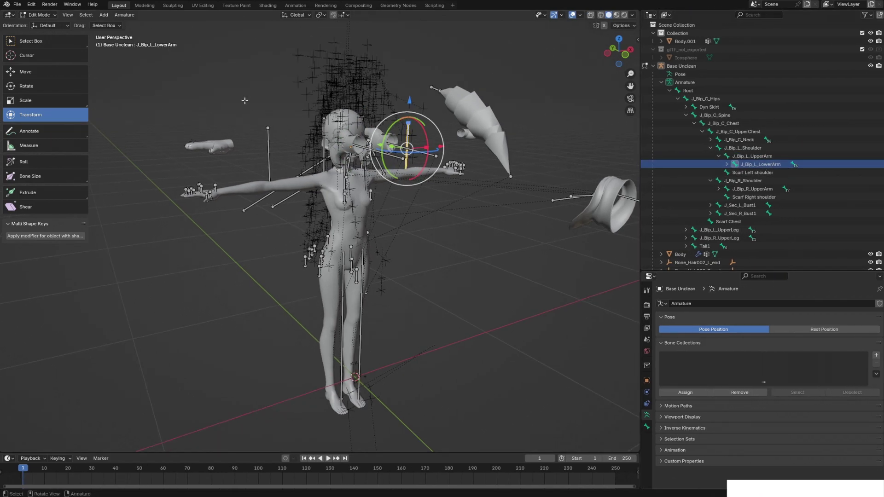
# Test-rotate the left lower arm bone in Pose Mode, undo the rotation and return to Edit Mode
pyautogui.click(46, 16)
pyautogui.click(49, 42)
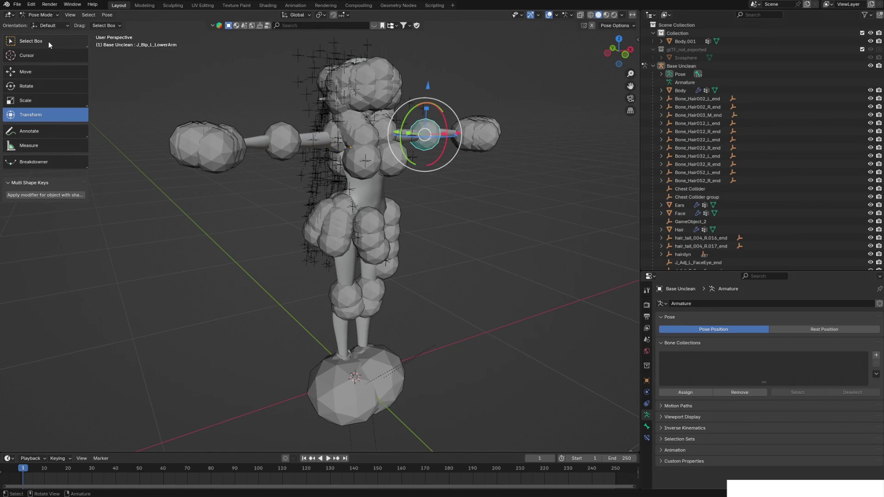
pyautogui.moveTo(433, 118); pyautogui.dragTo(474, 138)
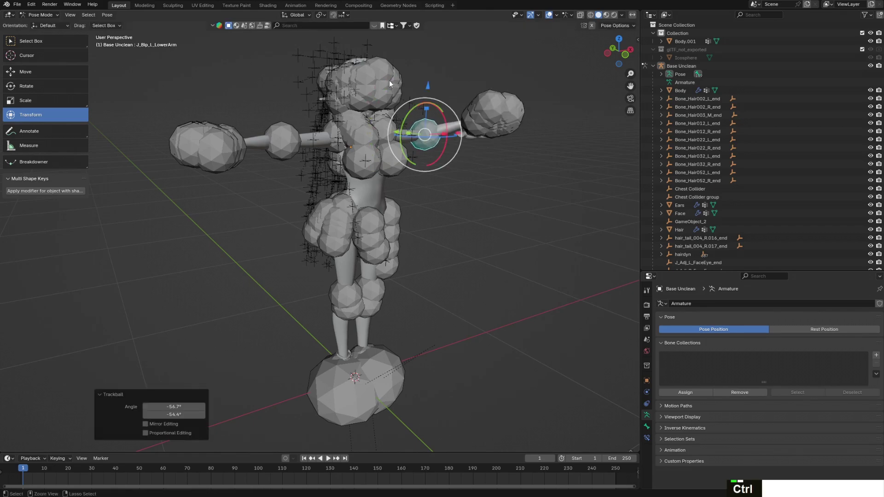
pyautogui.hotkey('ctrl', 'z')
pyautogui.click(40, 15)
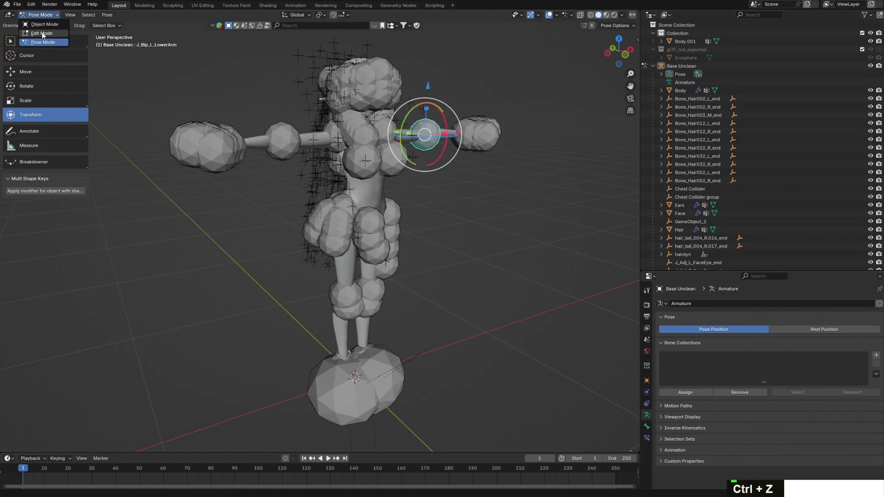
pyautogui.click(41, 33)
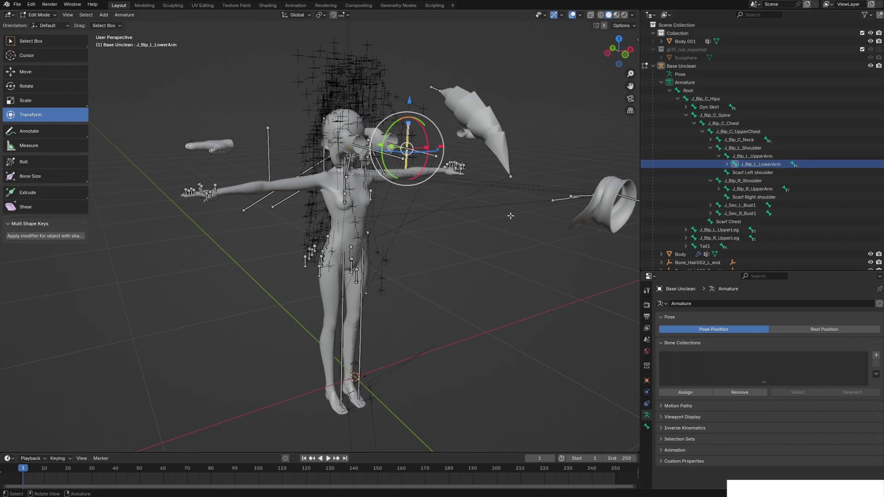
# Extend the selection to all children of the J_Bip_L_LowerArm bone
pyautogui.press('shift')
pyautogui.hotkey('shift', 'g')
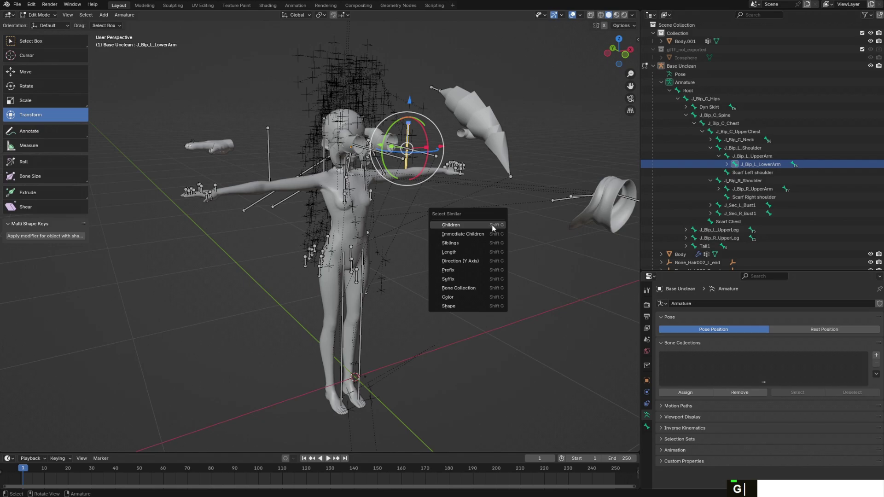
pyautogui.click(492, 225)
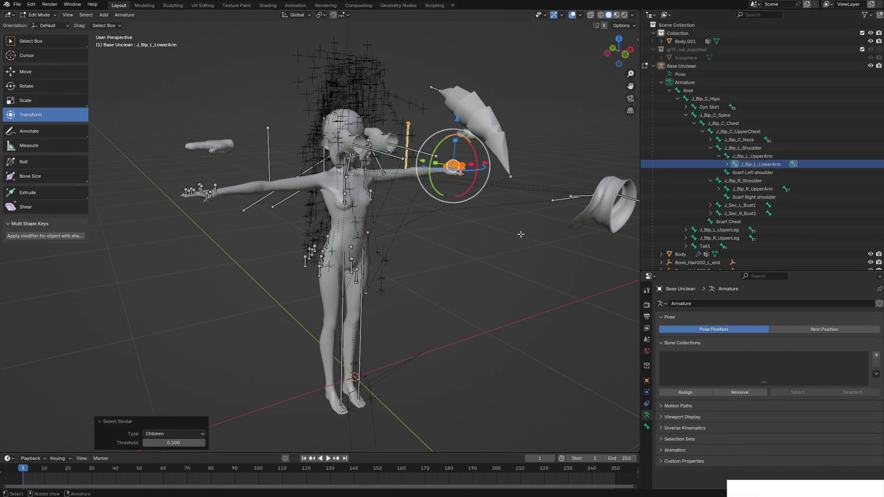
# Add the J_Bip_R_LowerArm bone and all of its children to the selection
pyautogui.press('ctrl')
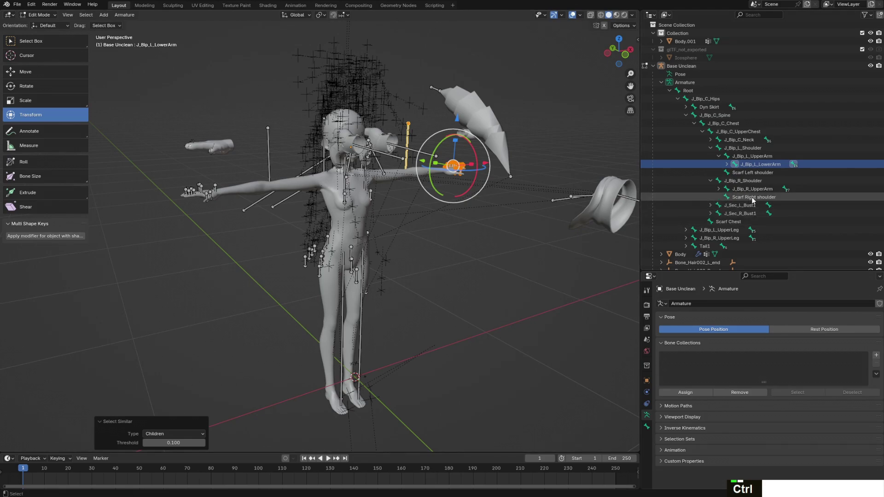
pyautogui.keyDown('ctrl'); pyautogui.click(719, 188); pyautogui.keyUp('ctrl')
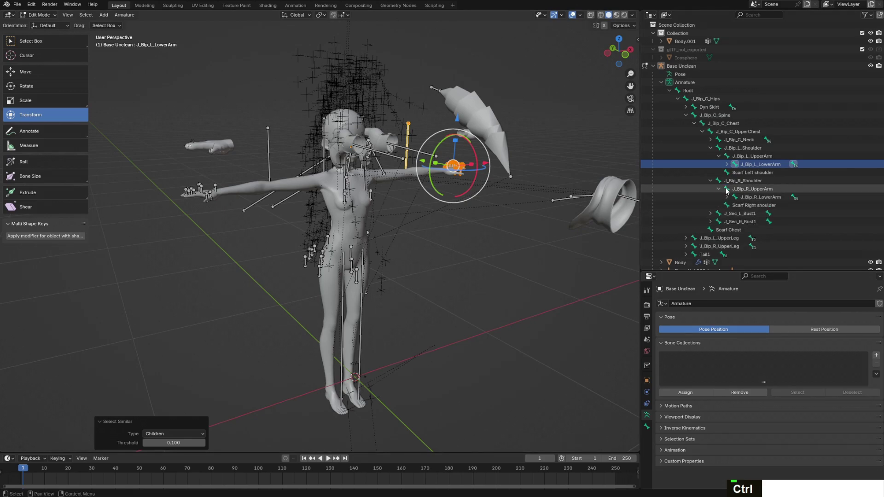
pyautogui.keyDown('ctrl'); pyautogui.click(766, 198); pyautogui.keyUp('ctrl')
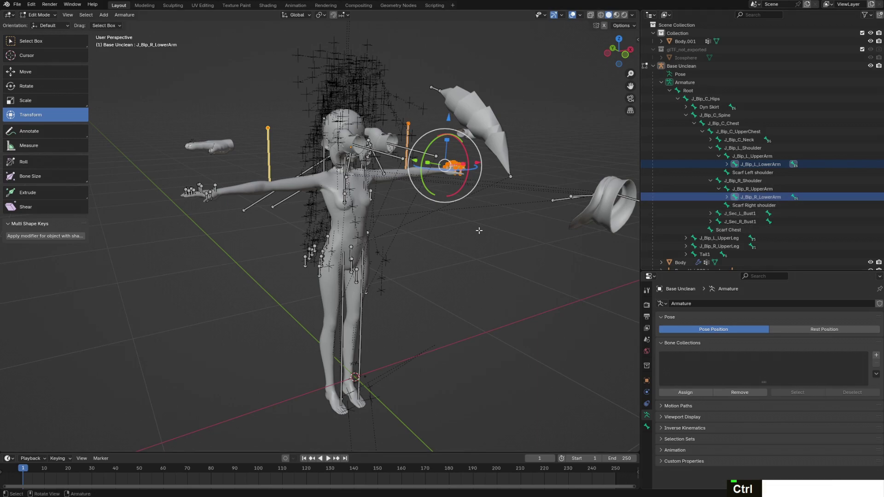
pyautogui.hotkey('shift', 'g')
pyautogui.click(535, 249)
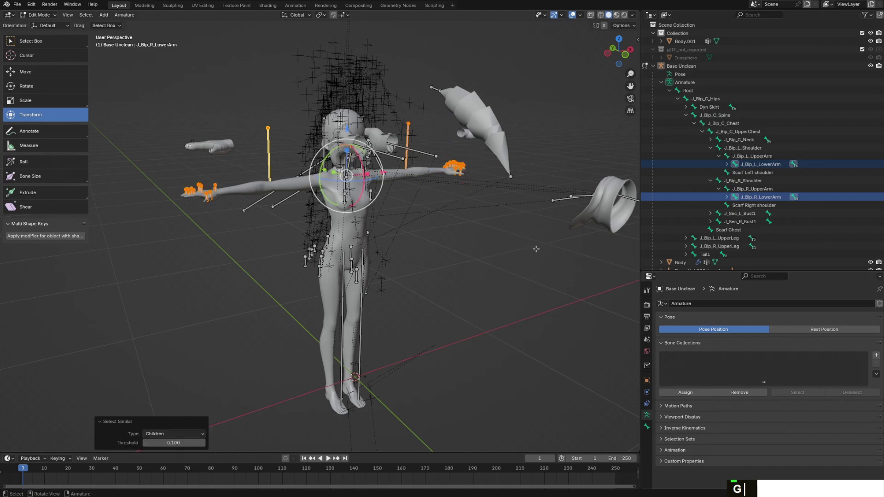
# Separate the selected lower arm and hand bones into their own armature and return to Object Mode
pyautogui.rightClick(420, 208)
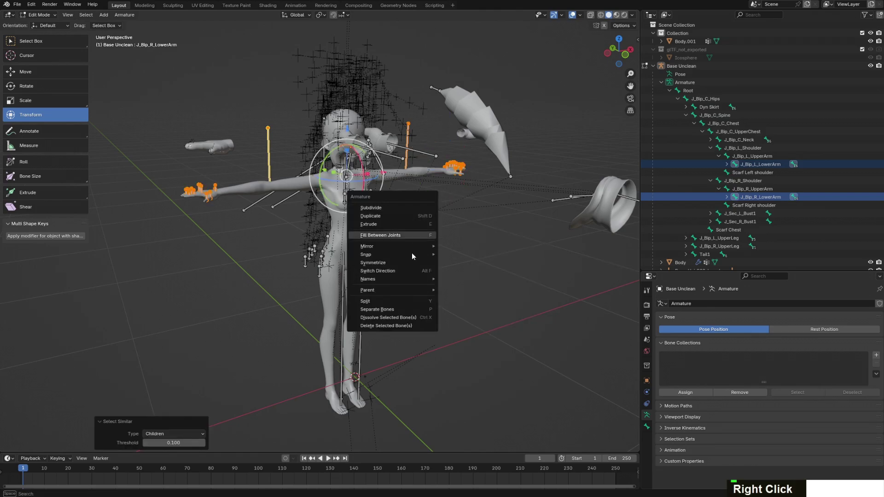
pyautogui.click(403, 309)
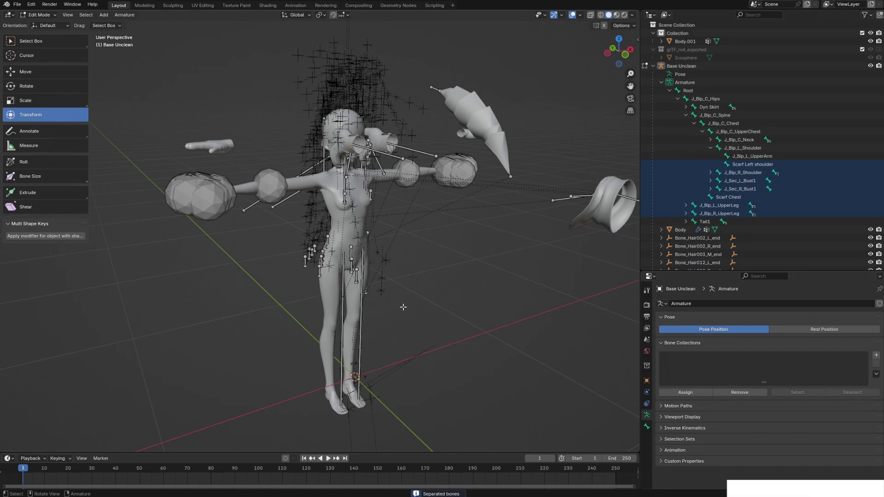
pyautogui.click(44, 16)
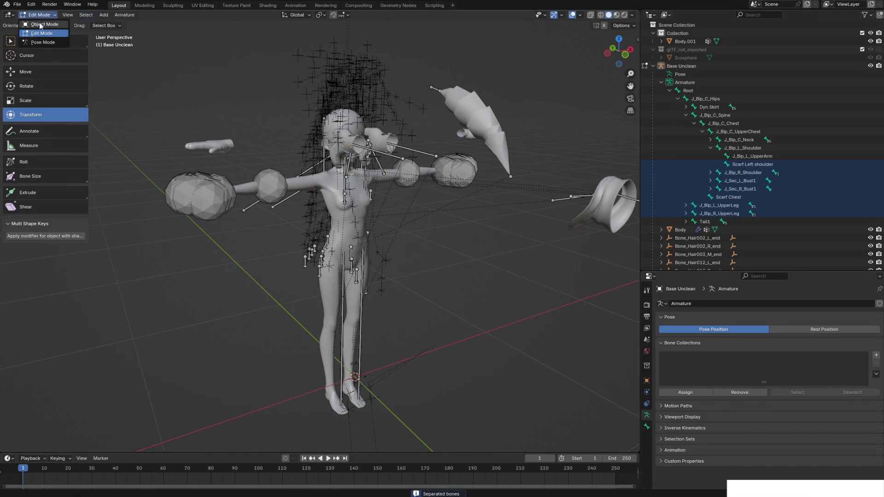
pyautogui.click(39, 23)
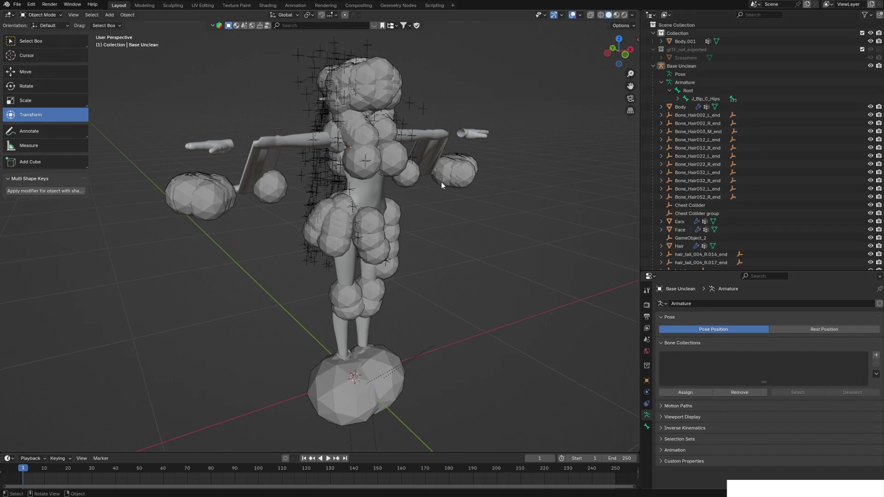
# Select the separated lower arm and hand armature and locate it in the scene hierarchy
pyautogui.click(272, 193)
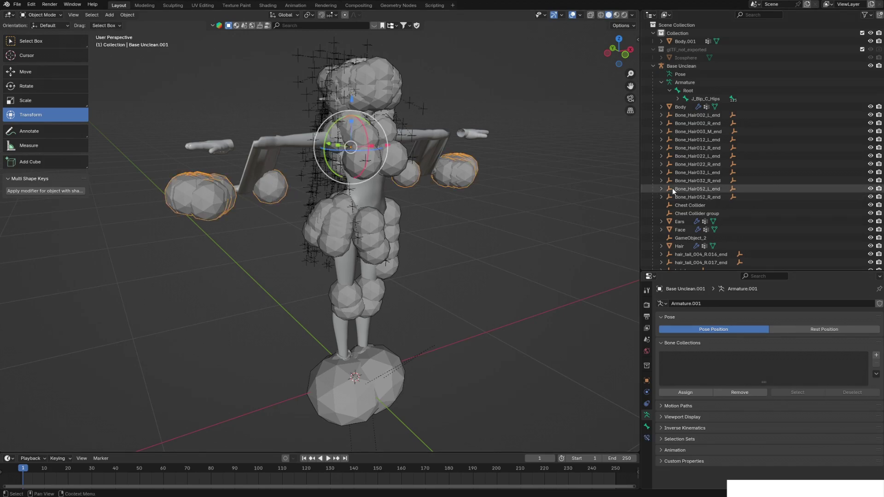
pyautogui.scroll(-12, 714, 187)
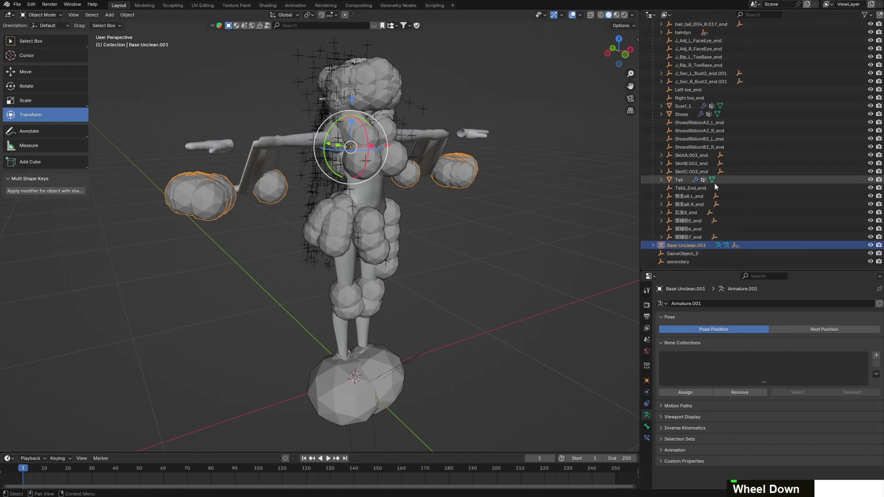
pyautogui.click(682, 253)
pyautogui.keyDown('ctrl'); pyautogui.click(689, 245); pyautogui.keyUp('ctrl')
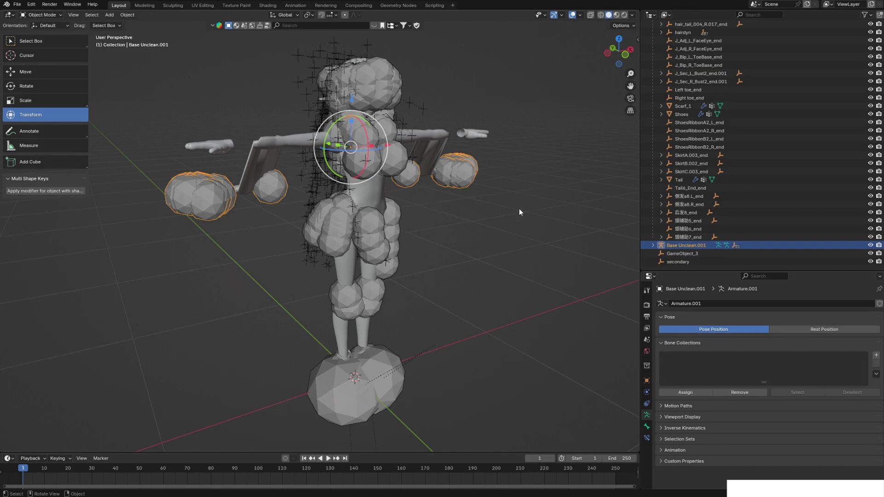
# Delete all child objects of the original Base Unclean armature, along with the armature itself
pyautogui.scroll(10, 697, 232)
pyautogui.click(659, 68)
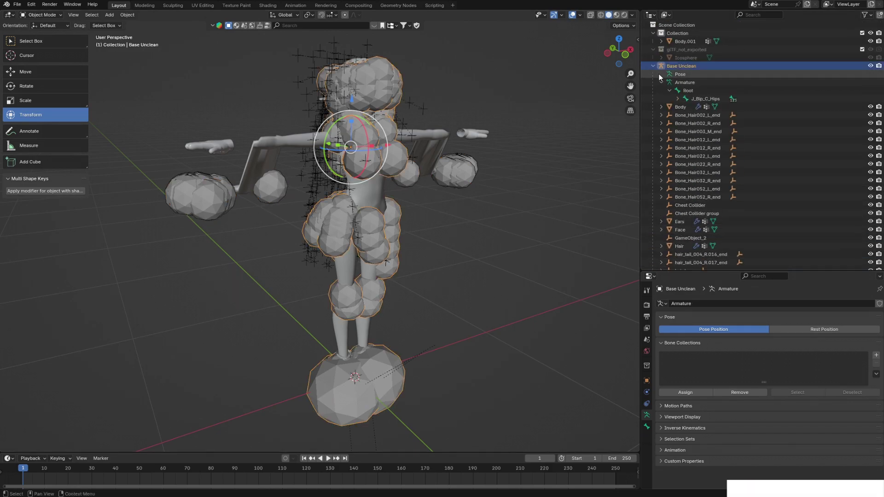
pyautogui.hotkey('shift', 'g')
pyautogui.click(491, 164)
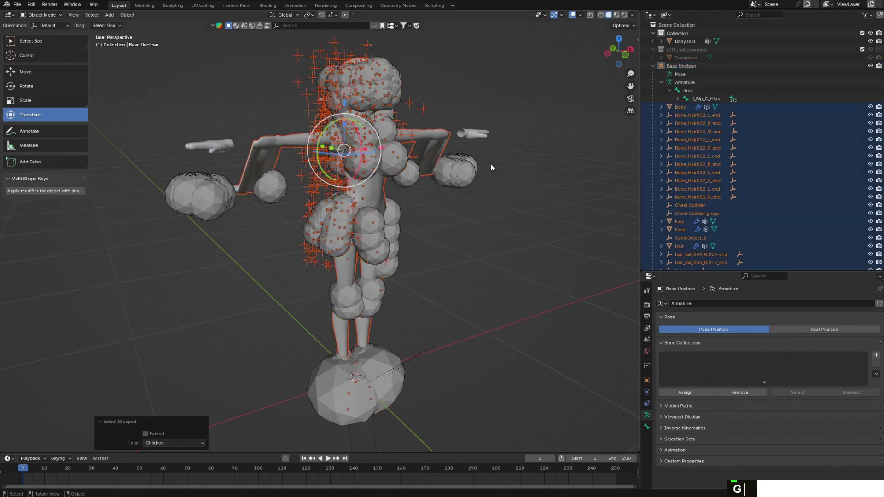
pyautogui.press('Delete')
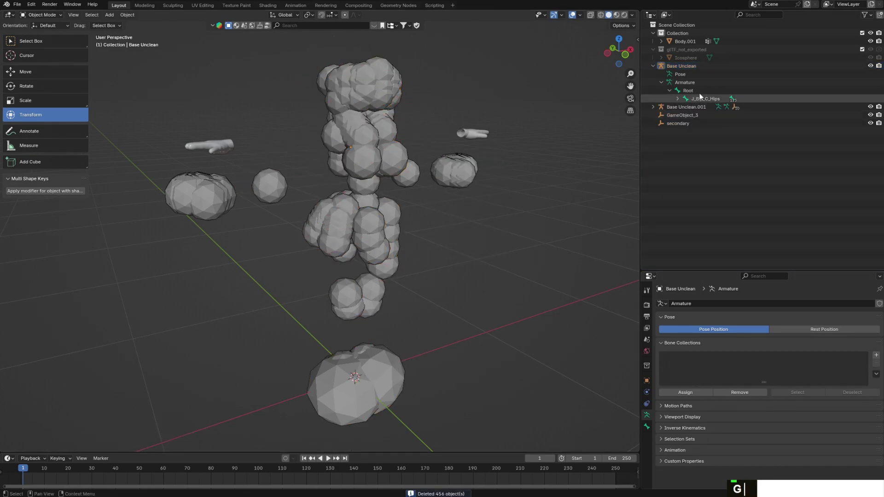
pyautogui.click(687, 67)
pyautogui.press('Delete')
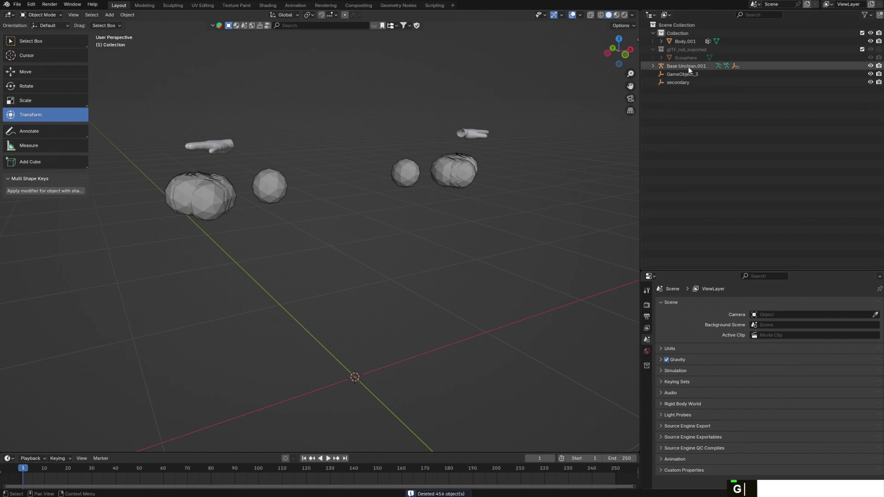
# Delete the GameObject_3 and secondary empties and the glTF_not_exported collection
pyautogui.click(689, 67)
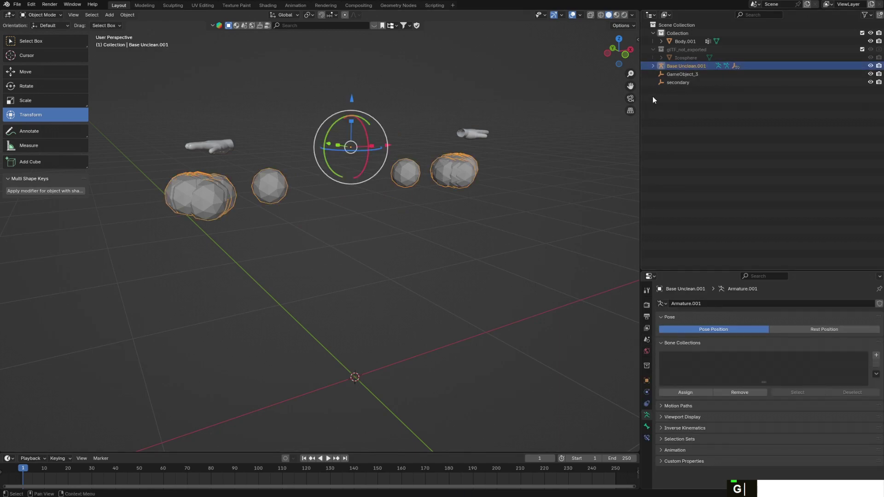
pyautogui.click(682, 76)
pyautogui.keyDown('ctrl'); pyautogui.click(687, 82); pyautogui.keyUp('ctrl')
pyautogui.press('Delete')
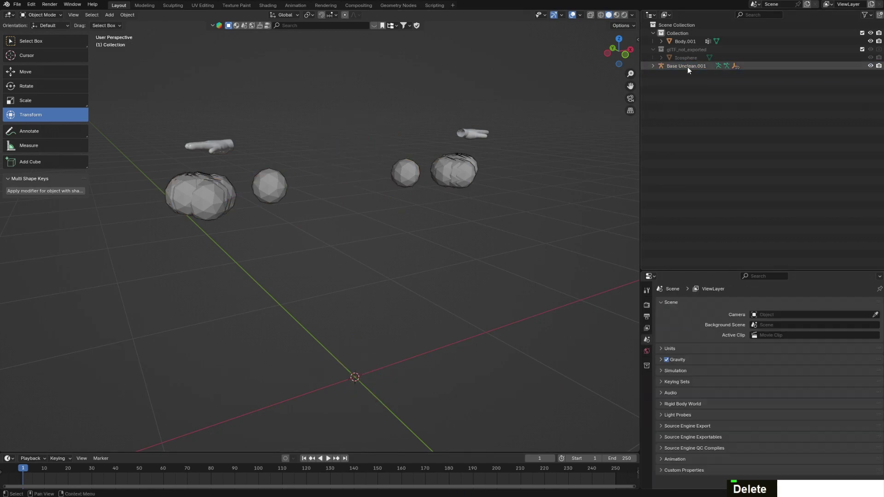
pyautogui.click(689, 49)
pyautogui.press('Delete')
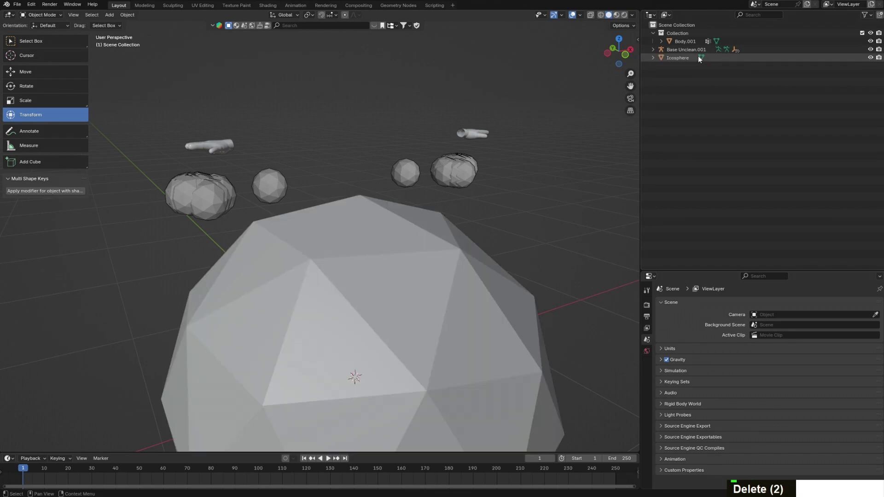
# Delete the large Icosphere object from the scene
pyautogui.scroll(-3, 364, 307)
pyautogui.click(364, 306)
pyautogui.press('Delete')
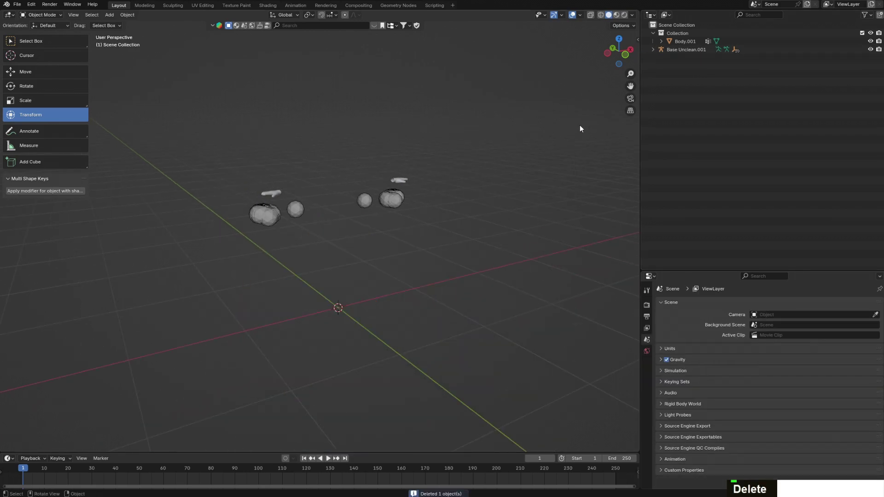
pyautogui.scroll(4, 562, 129)
pyautogui.scroll(-2, 461, 169)
pyautogui.scroll(2, 620, 83)
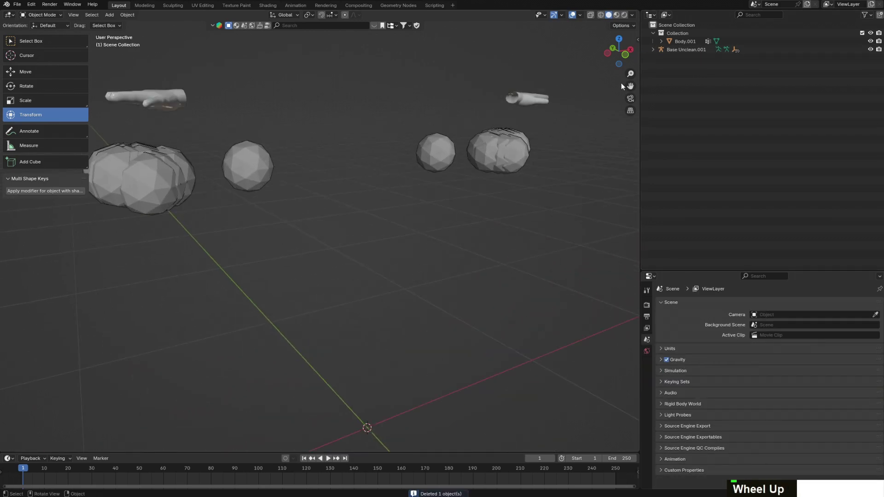
# Raise the Base Unclean.001 armature by 0.21449 m along Z and expand its Viewport Display settings
pyautogui.click(680, 50)
pyautogui.moveTo(366, 64); pyautogui.dragTo(358, 426)
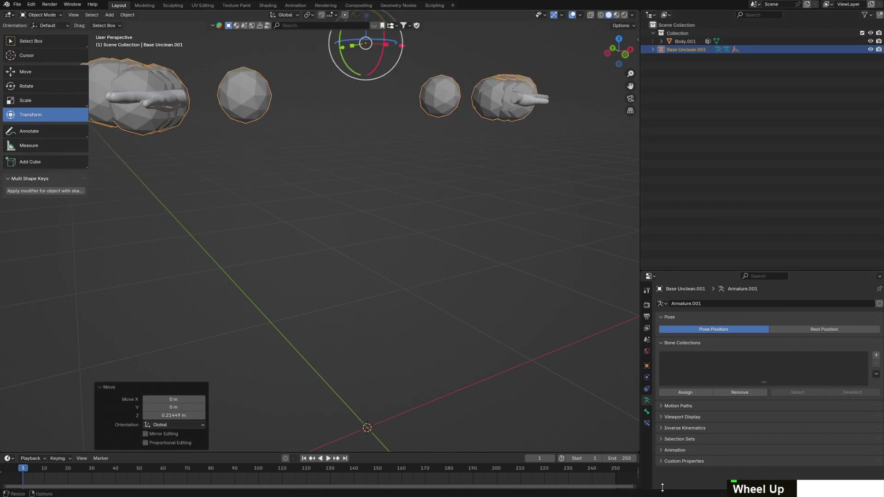
pyautogui.click(656, 416)
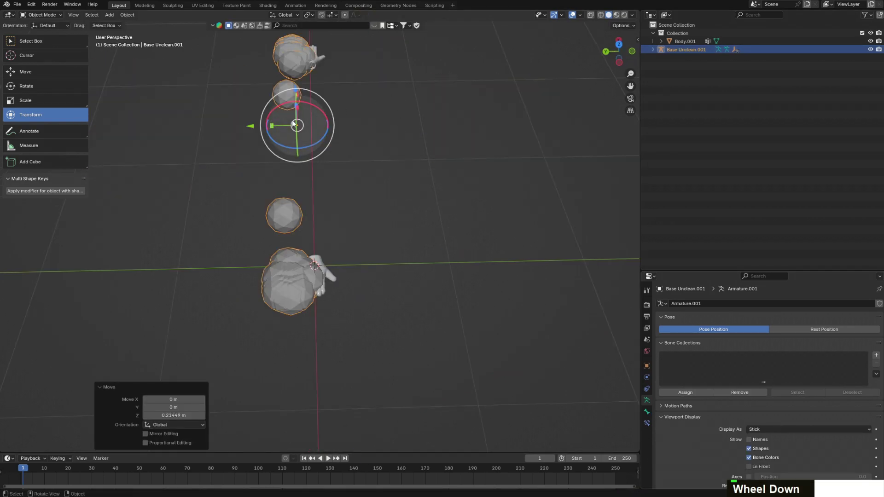
pyautogui.scroll(2, 462, 131)
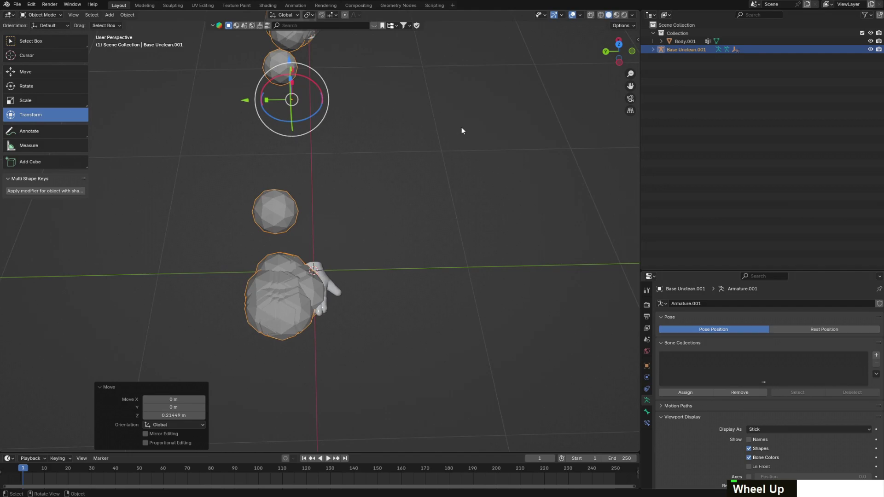
# Shift the Base Unclean.001 armature along Y to line it up with the gloves, undoing the last extra adjustment
pyautogui.moveTo(245, 99); pyautogui.dragTo(276, 101)
pyautogui.moveTo(276, 101); pyautogui.dragTo(405, 154, button='middle')
pyautogui.scroll(2, 408, 175)
pyautogui.moveTo(410, 190); pyautogui.dragTo(393, 154, button='middle')
pyautogui.moveTo(379, 111); pyautogui.dragTo(440, 142)
pyautogui.hotkey('ctrl', 'z')
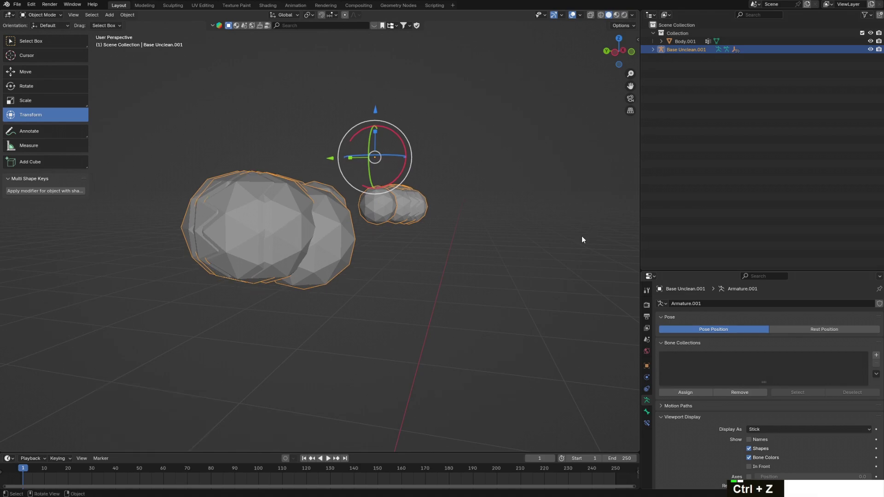
# Parent the Body.001 glove mesh to the Base Unclean.001 armature using the Object parent type
pyautogui.moveTo(581, 236); pyautogui.dragTo(529, 255, button='middle')
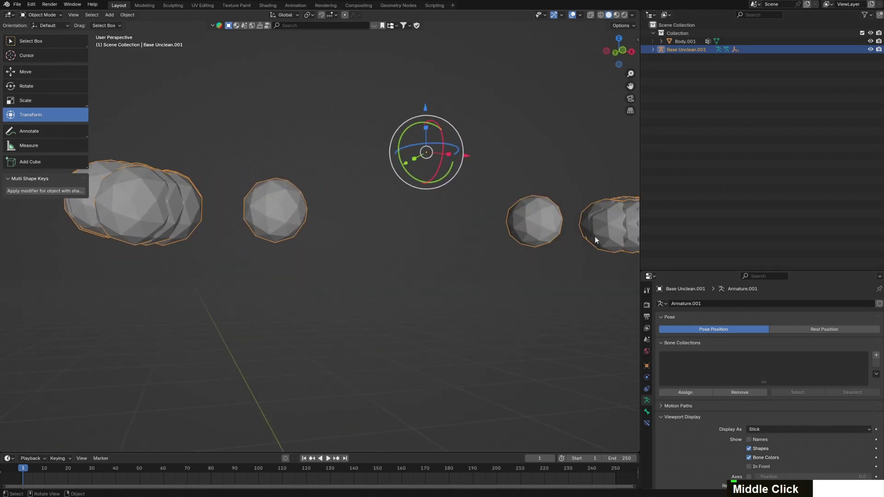
pyautogui.click(681, 41)
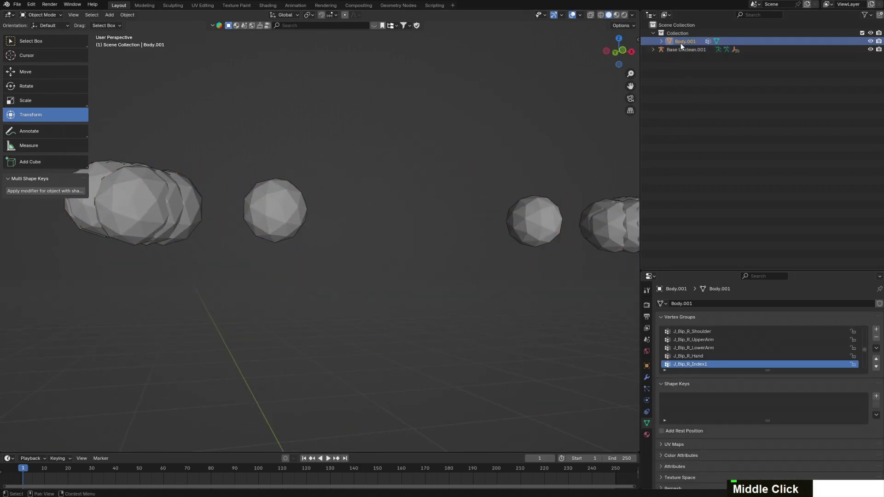
pyautogui.keyDown('ctrl'); pyautogui.click(681, 50); pyautogui.keyUp('ctrl')
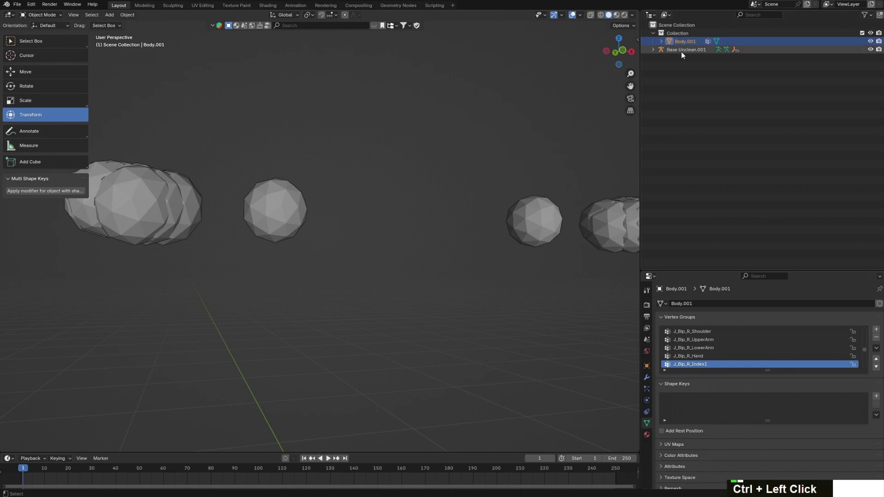
pyautogui.rightClick(431, 199)
pyautogui.click(479, 200)
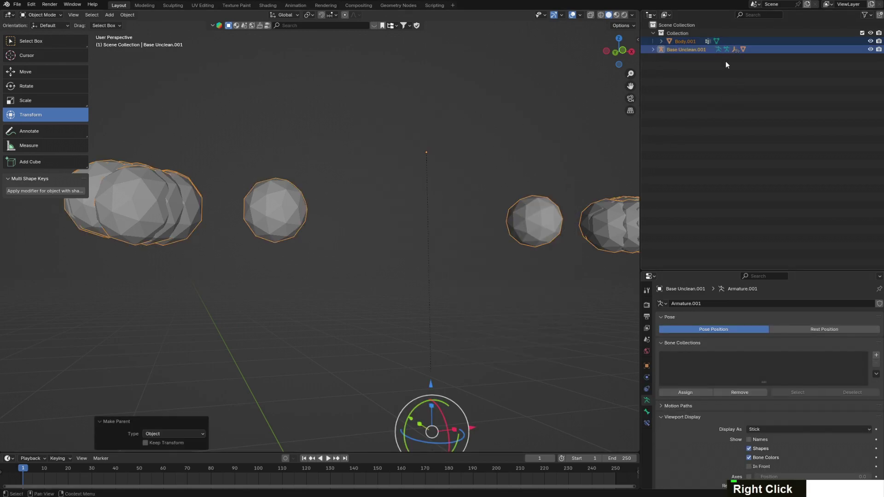
# Move Body.001 out of Collection under the armature and delete the empties from J_Bip_L_Index3_end to J_Bip_R_Thumb3_end
pyautogui.click(653, 49)
pyautogui.click(677, 42)
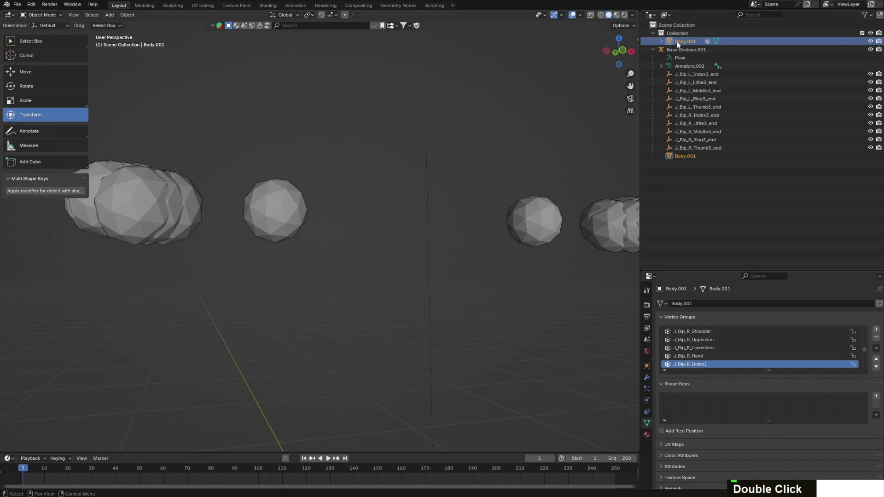
pyautogui.moveTo(677, 42); pyautogui.dragTo(707, 159)
pyautogui.click(715, 73)
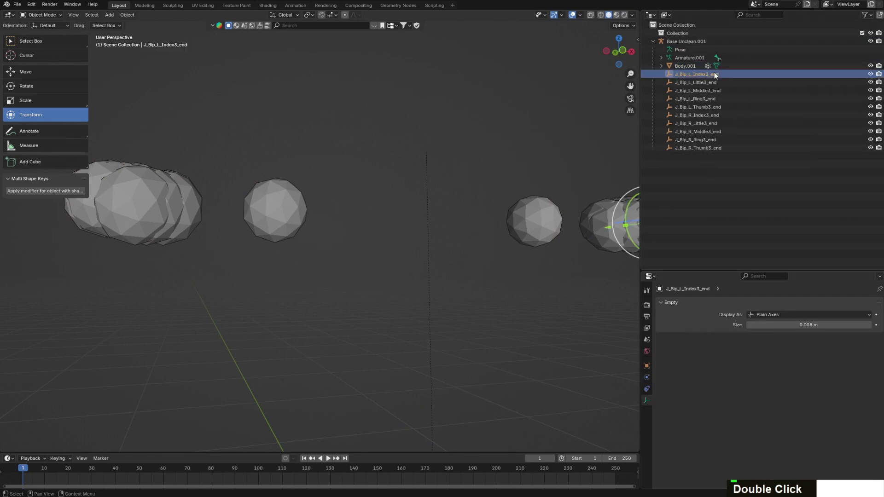
pyautogui.keyDown('shift'); pyautogui.click(701, 148); pyautogui.keyUp('shift')
pyautogui.press('Delete')
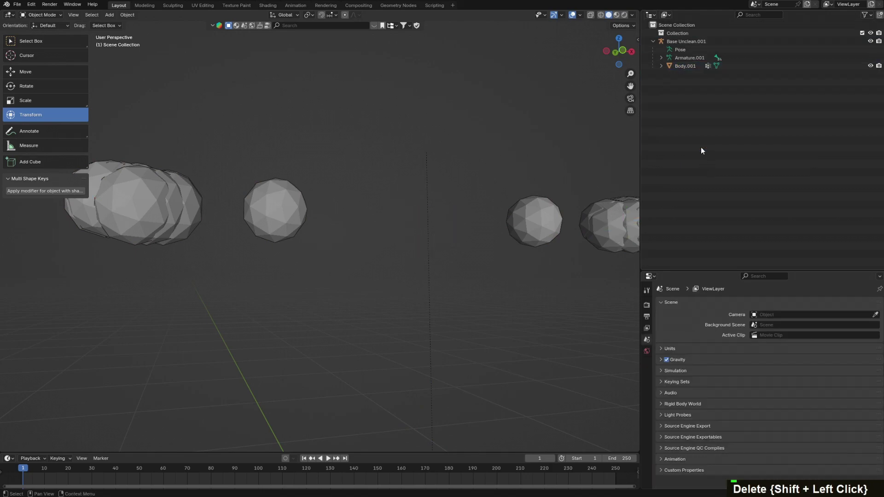
# Add an Armature modifier to Body.001 with Base Unclean.001 as its target object
pyautogui.click(692, 65)
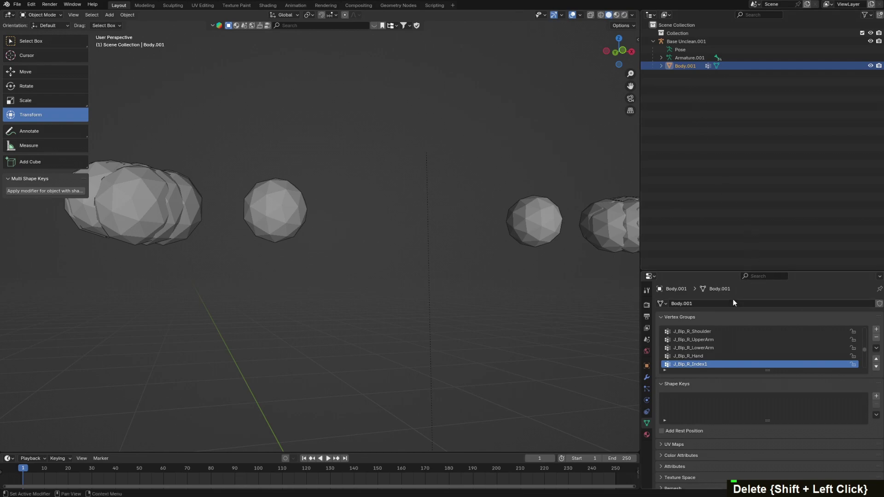
pyautogui.click(562, 170)
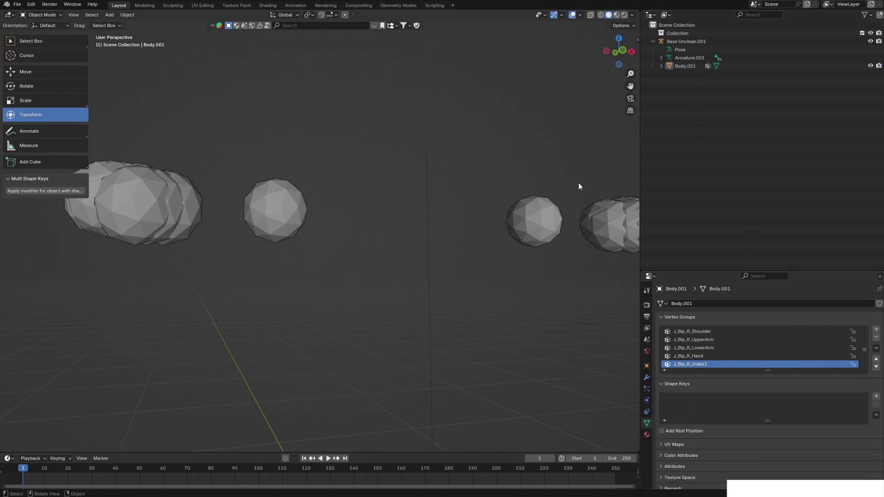
pyautogui.scroll(3, 552, 193)
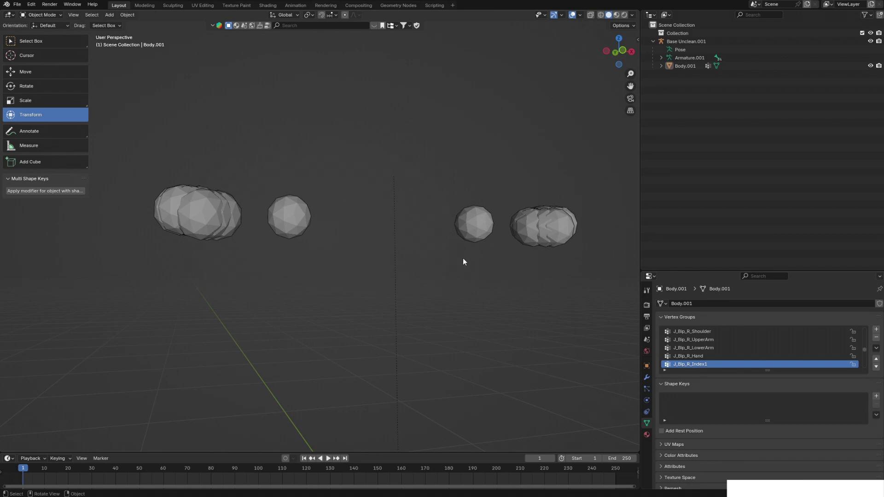
pyautogui.click(560, 217)
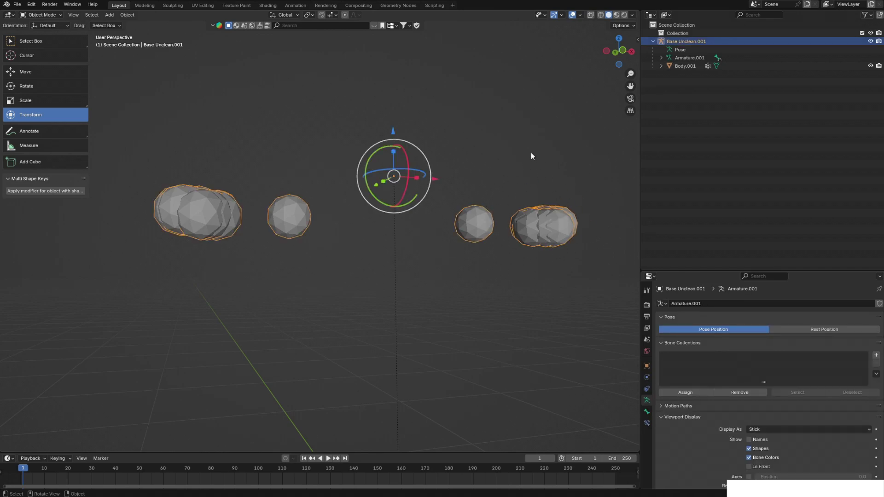
pyautogui.click(682, 66)
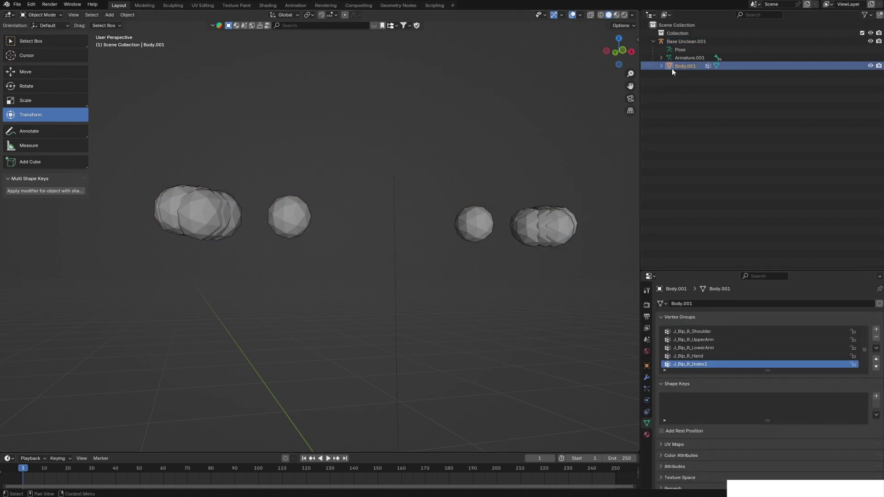
pyautogui.click(647, 378)
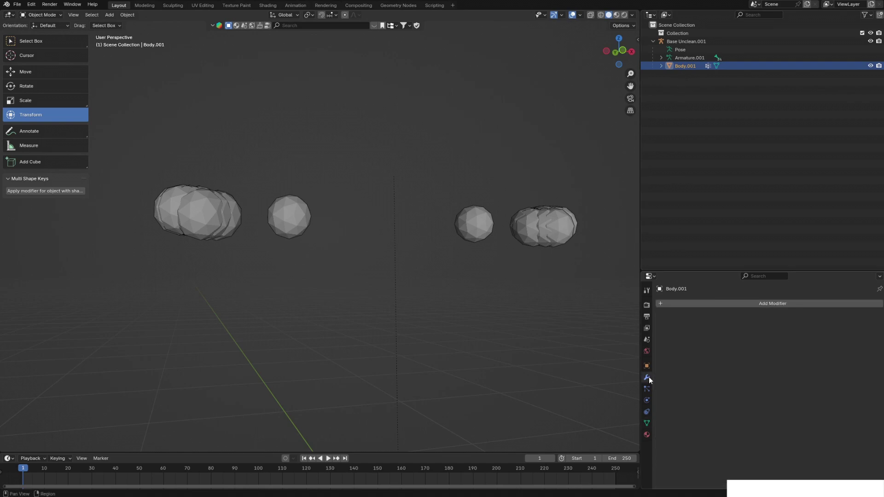
pyautogui.click(760, 305)
pyautogui.moveTo(761, 308)
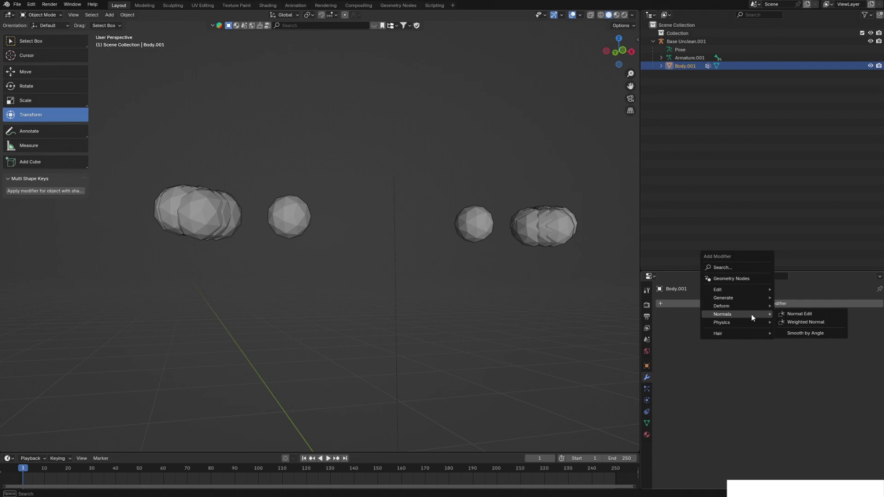
pyautogui.click(799, 306)
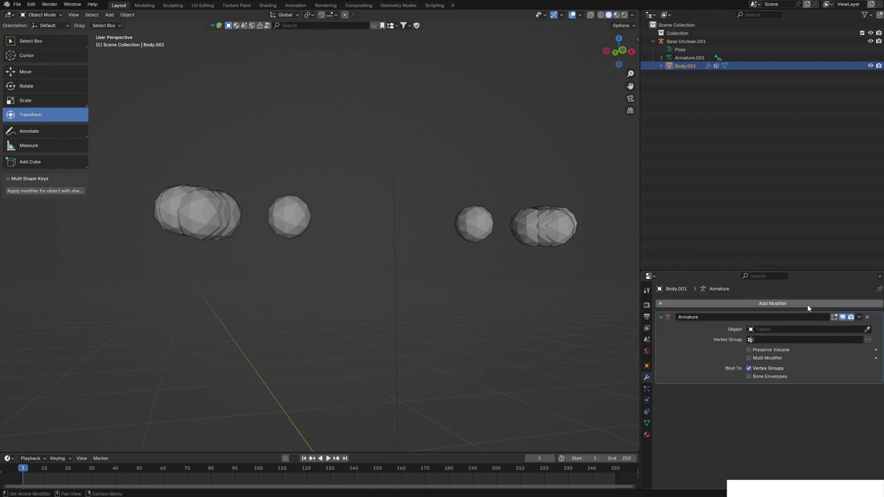
pyautogui.click(765, 329)
pyautogui.click(770, 344)
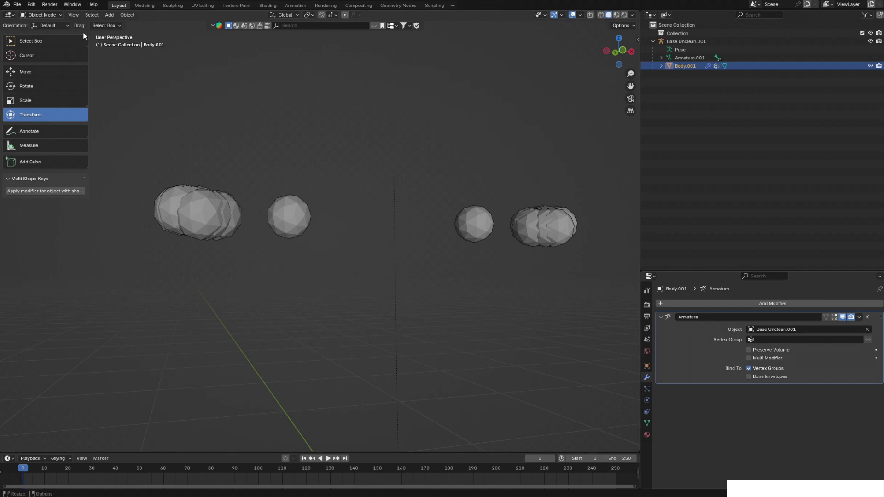
# Switch the Base Unclean.001 armature to Pose Mode and select the J_Bip_L_Thumb3 bone
pyautogui.click(287, 210)
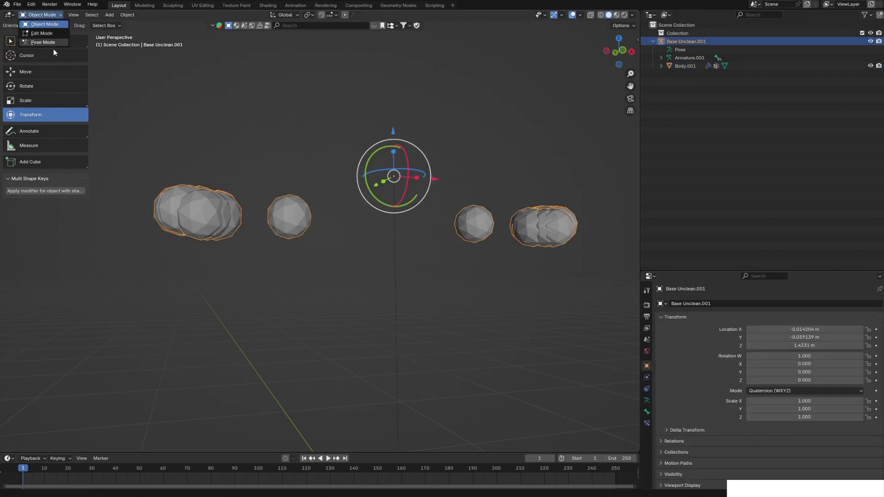
pyautogui.click(53, 44)
pyautogui.click(552, 212)
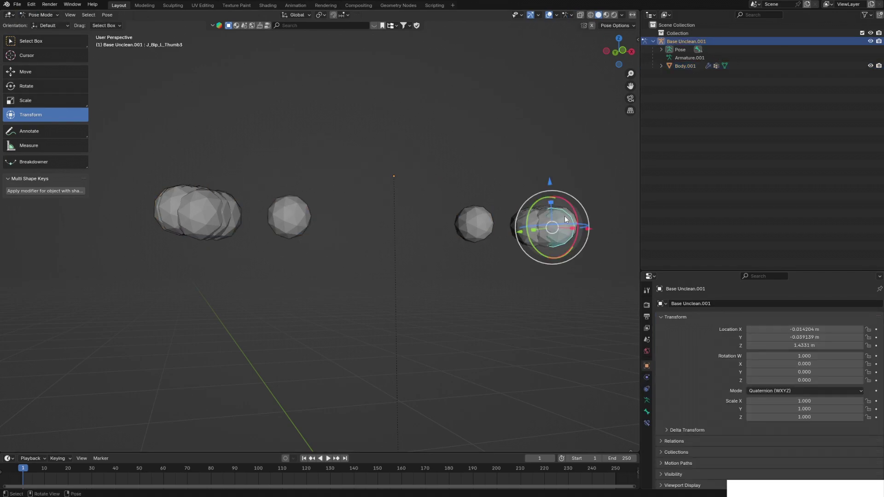
# Test posing the J_Bip_L_Thumb3 bone with a trackball rotation and a free transform, undoing each change
pyautogui.press('r')
pyautogui.press('r')
pyautogui.moveTo(479, 305); pyautogui.dragTo(482, 301)
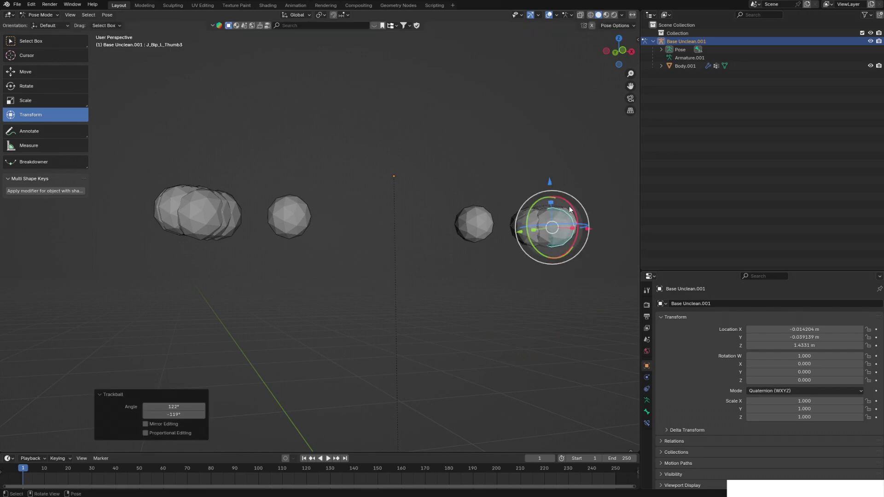
pyautogui.hotkey('ctrl', 'z')
pyautogui.moveTo(544, 222); pyautogui.dragTo(638, 150)
pyautogui.hotkey('ctrl', 'z')
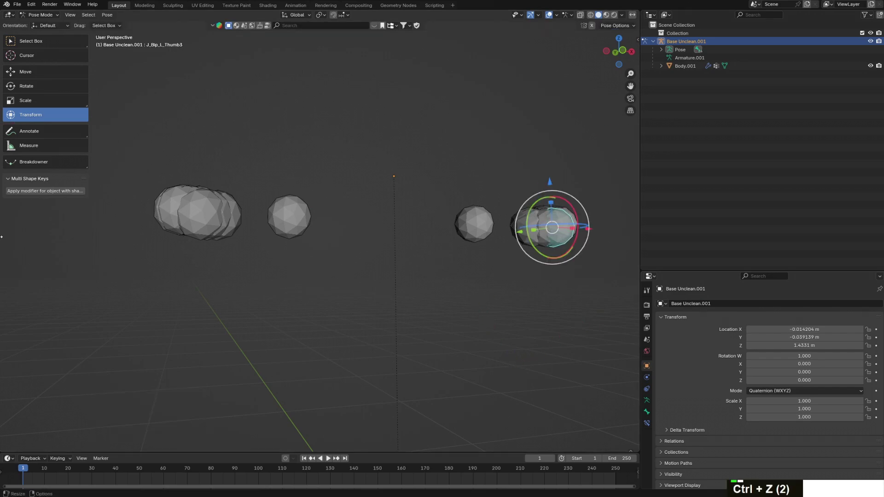
# Select the J_Bip_L_LowerArm bone, inspect it up close and show its custom shape settings
pyautogui.click(488, 217)
pyautogui.moveTo(456, 195); pyautogui.dragTo(532, 353)
pyautogui.scroll(3, 579, 283)
pyautogui.scroll(-2, 579, 283)
pyautogui.moveTo(545, 258); pyautogui.dragTo(480, 281, button='middle')
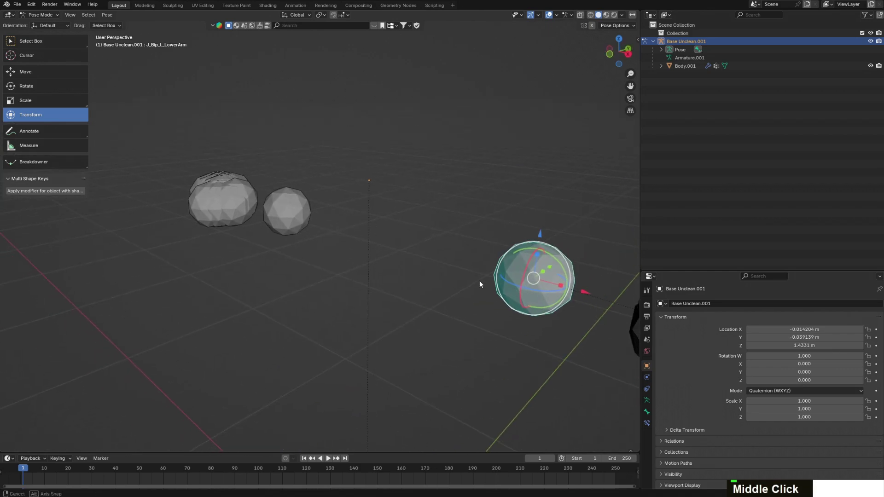
pyautogui.scroll(-2, 479, 277)
pyautogui.press('shift')
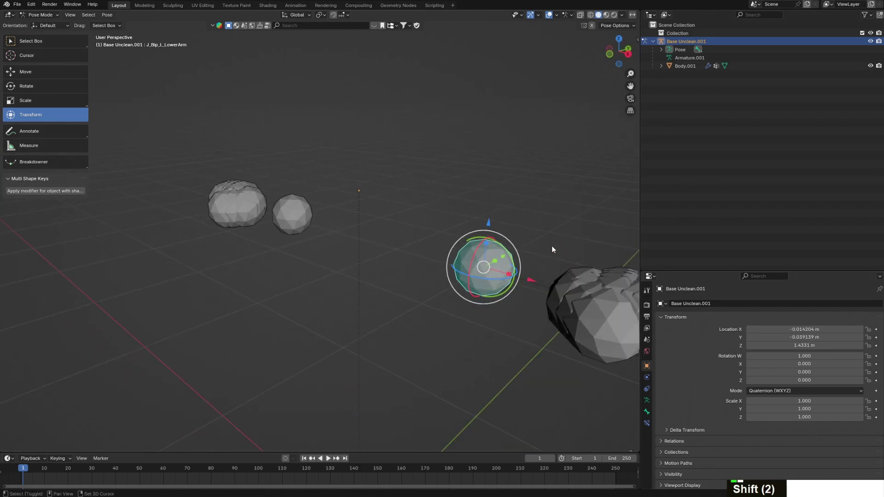
pyautogui.keyDown('shift'); pyautogui.moveTo(552, 250); pyautogui.dragTo(473, 211, button='middle'); pyautogui.keyUp('shift')
pyautogui.scroll(2, 504, 214)
pyautogui.hotkey('ctrl', 'z')
pyautogui.scroll(2, 521, 278)
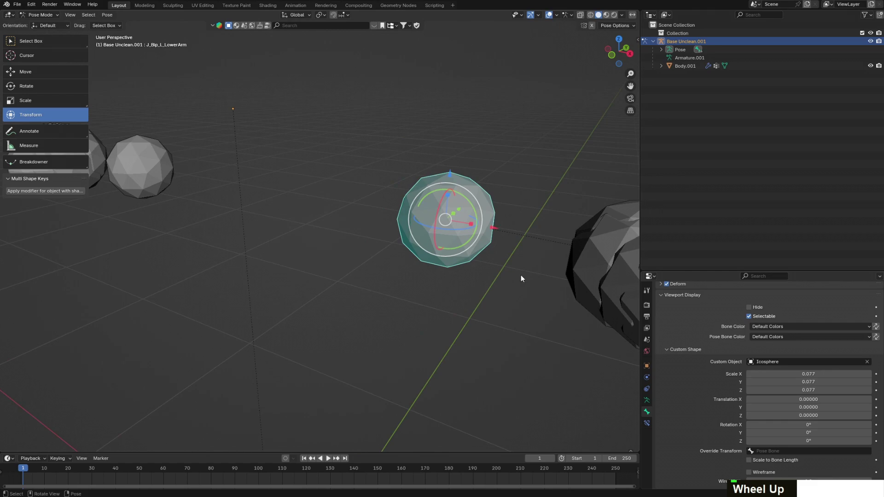
pyautogui.scroll(-2, 521, 278)
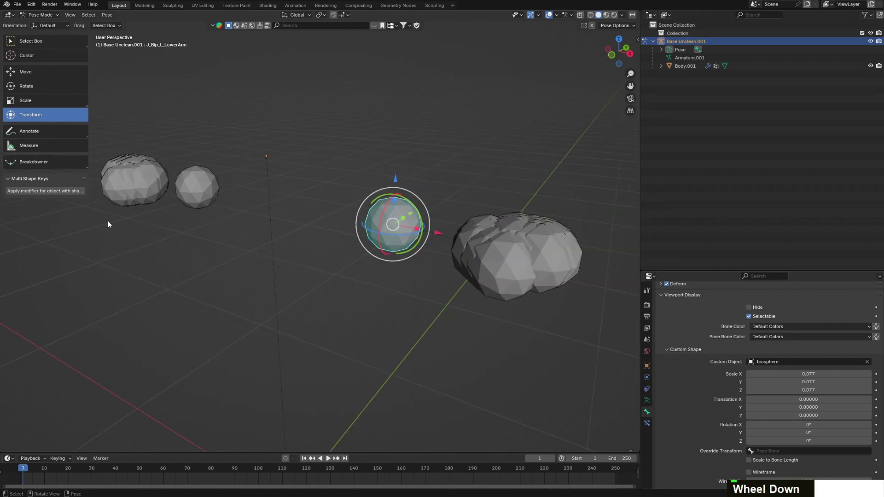
# Select all bones in the armature and clear the Icosphere custom object from the active J_Bip_L_LowerArm bone
pyautogui.press('a')
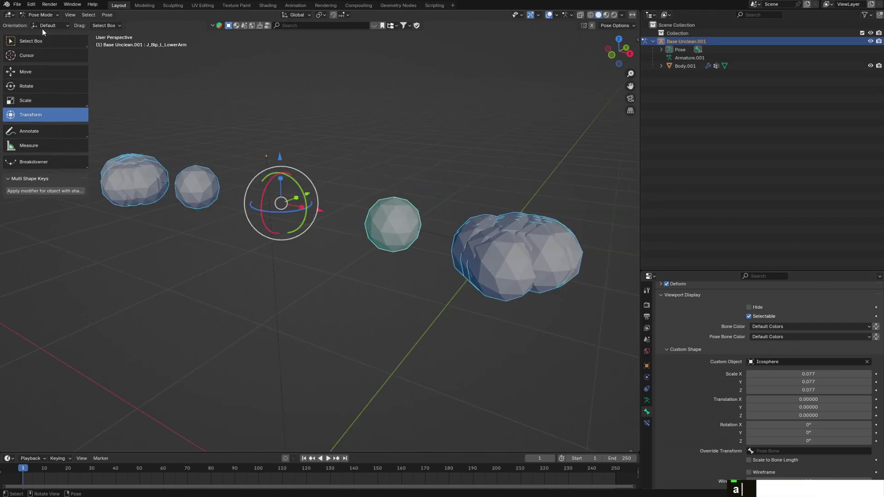
pyautogui.click(601, 272)
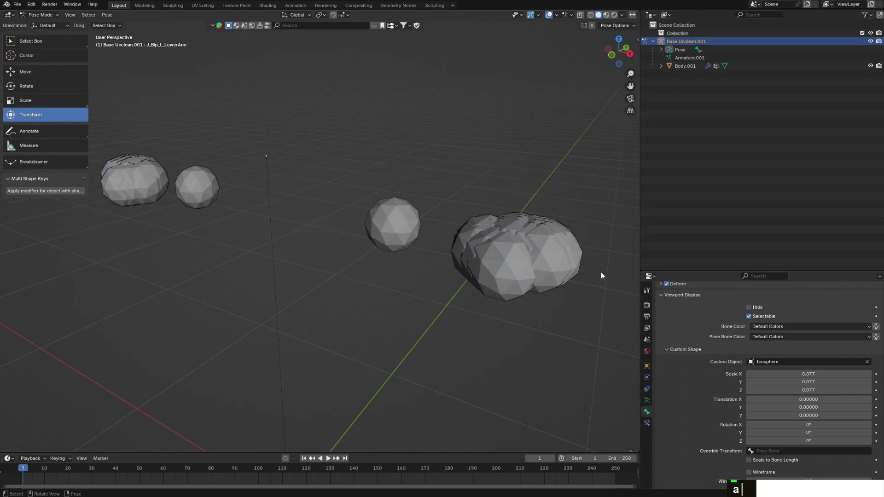
pyautogui.press('a')
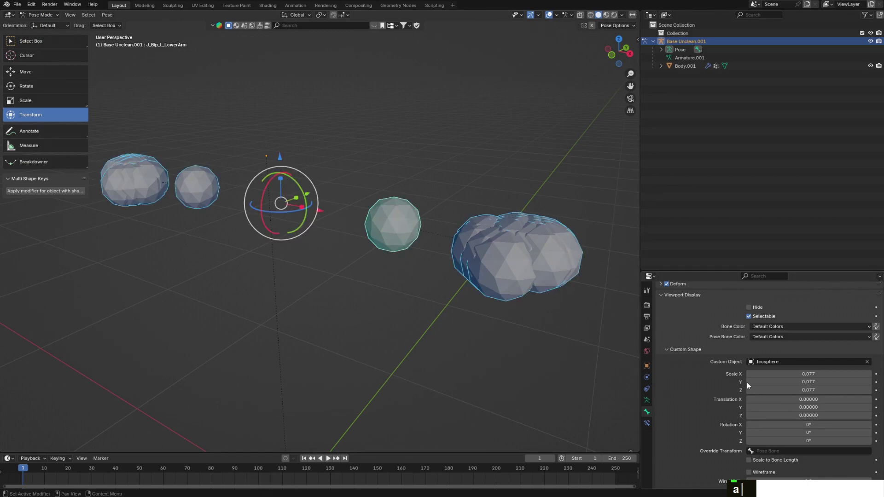
pyautogui.doubleClick(645, 412)
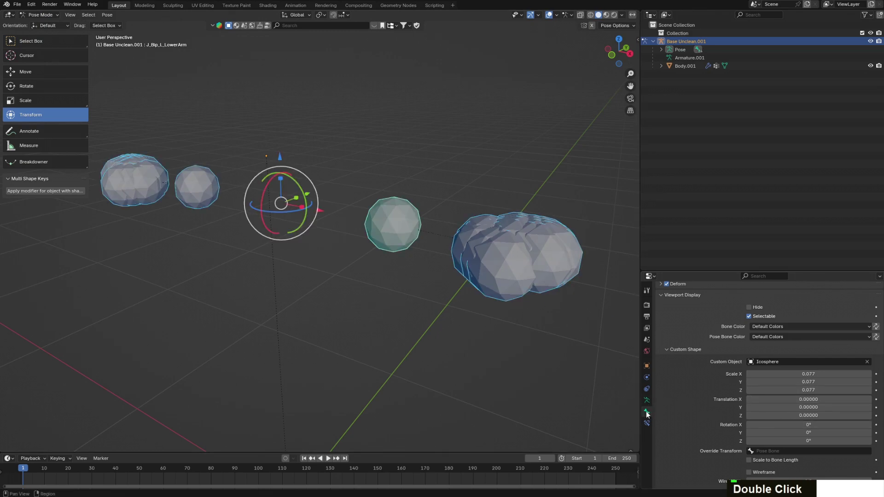
pyautogui.click(868, 362)
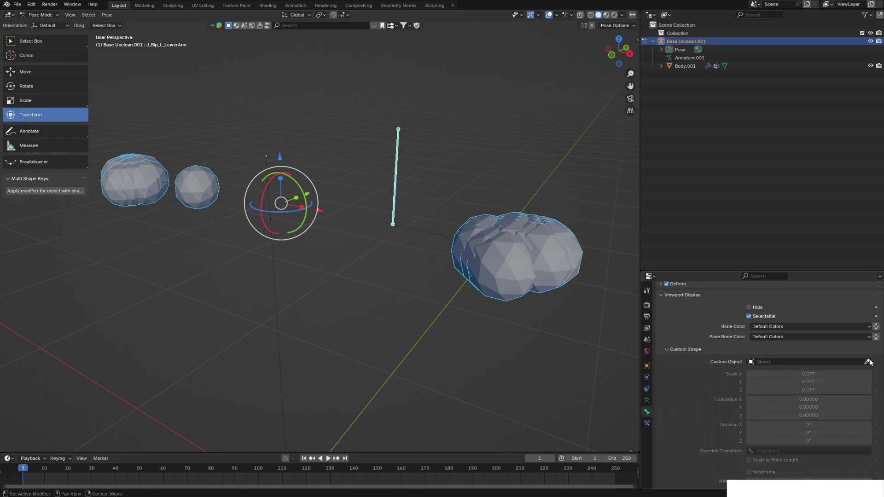
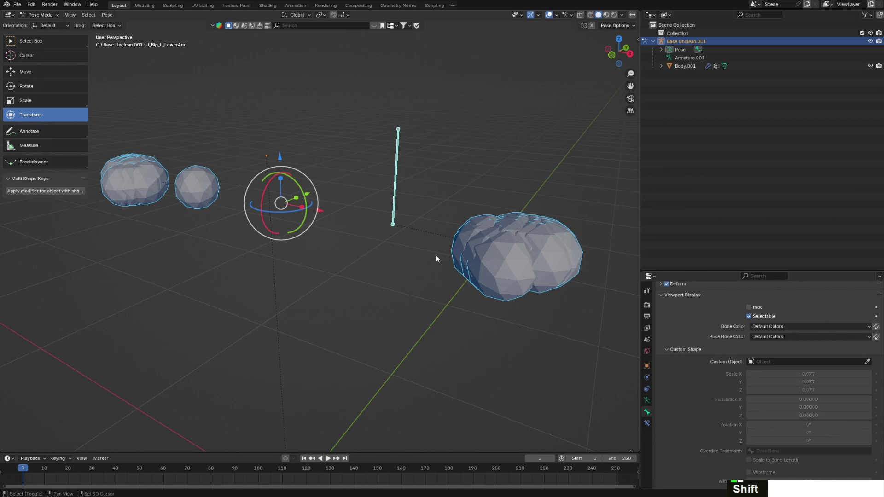
# Clear the Icosphere custom object from the remaining left hand and finger bones, selecting them one by one
pyautogui.hotkey('shift', 'g')
pyautogui.click(436, 256)
pyautogui.click(868, 362)
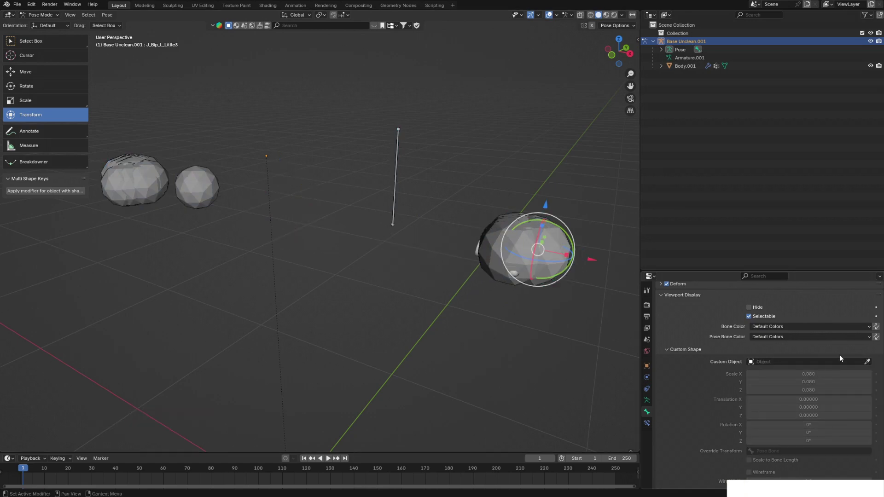
pyautogui.click(543, 256)
pyautogui.click(867, 363)
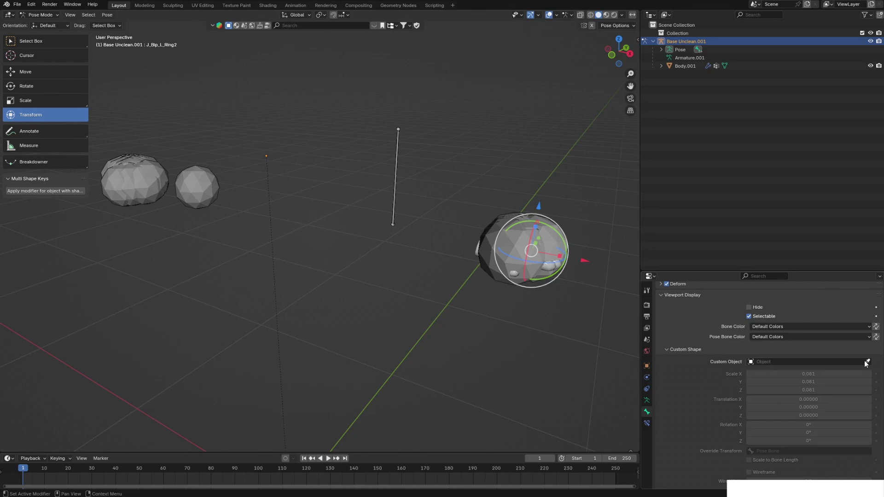
pyautogui.click(504, 259)
pyautogui.click(868, 362)
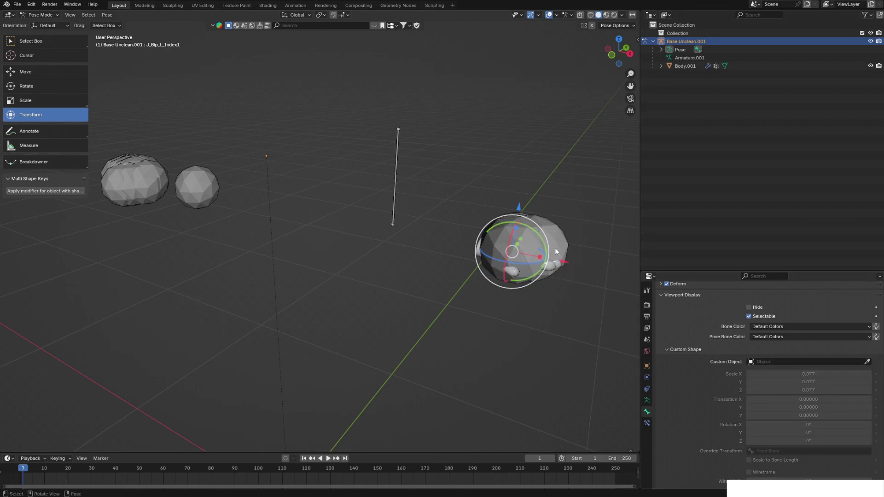
pyautogui.click(530, 249)
pyautogui.click(867, 362)
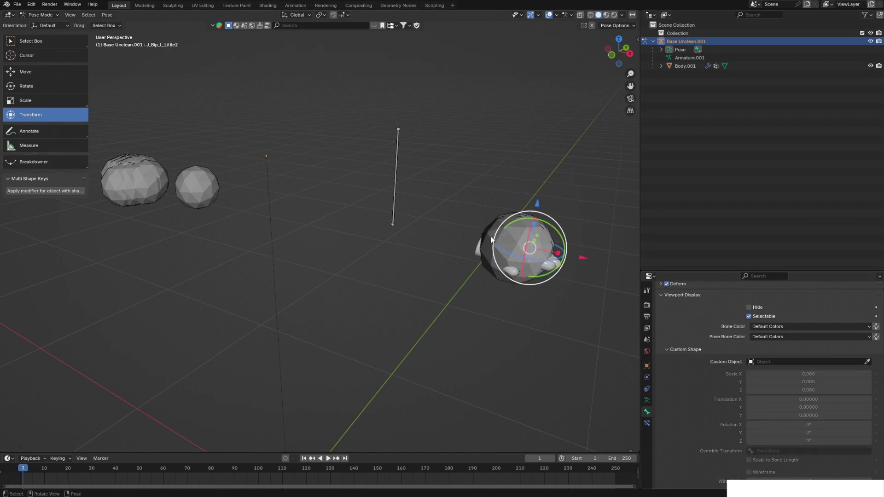
pyautogui.click(511, 251)
pyautogui.click(867, 363)
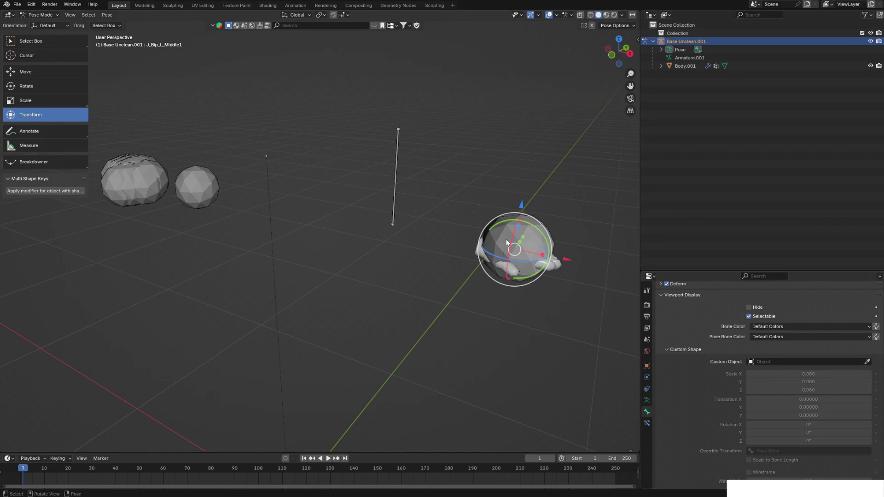
pyautogui.click(506, 239)
pyautogui.click(867, 363)
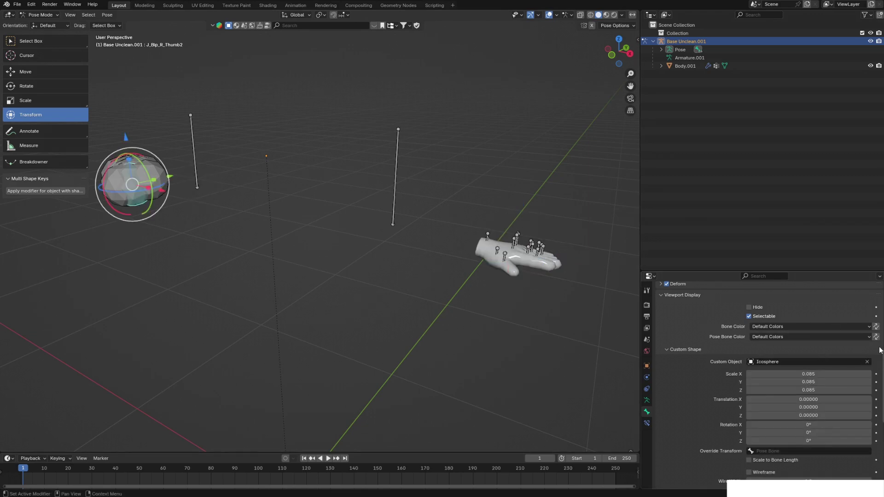
# Clear the Icosphere custom object from the right thumb, hand and finger bones, selecting them one by one
pyautogui.click(867, 363)
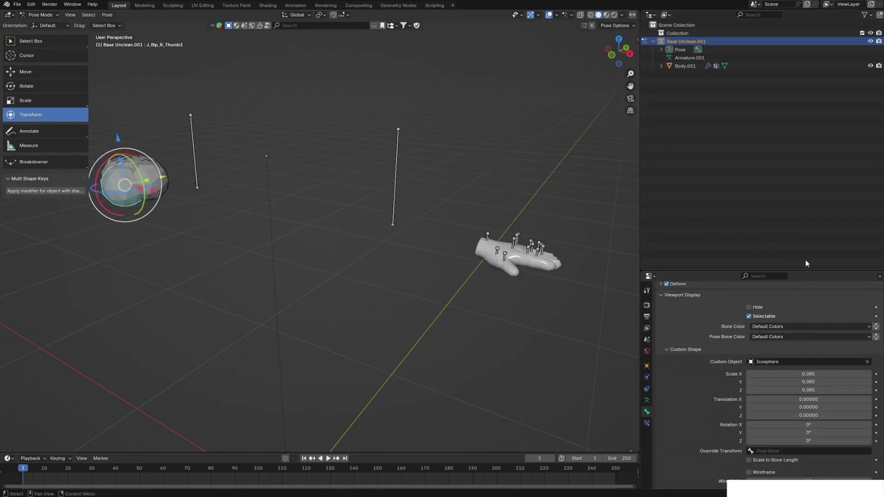
pyautogui.click(869, 362)
pyautogui.click(169, 169)
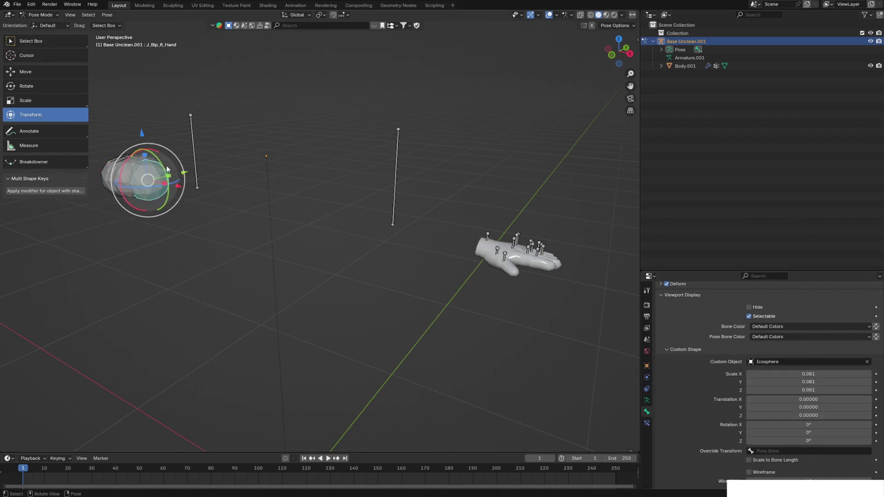
pyautogui.click(868, 362)
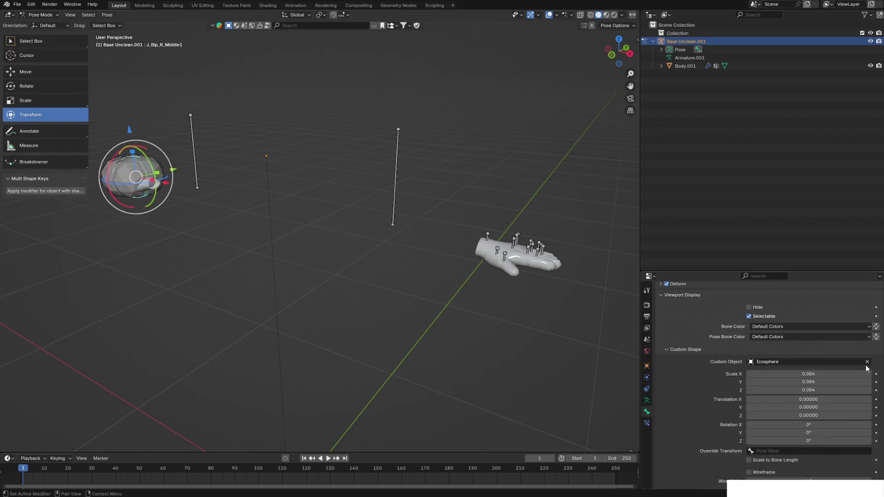
pyautogui.click(868, 362)
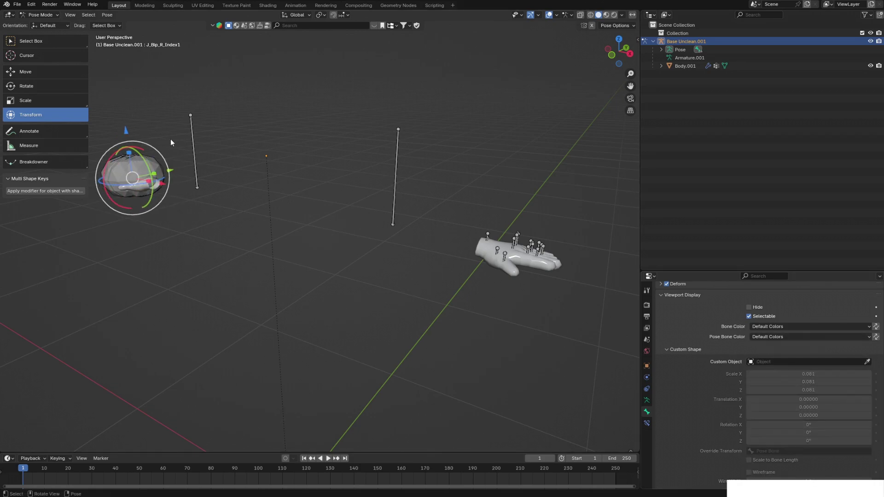
pyautogui.click(139, 154)
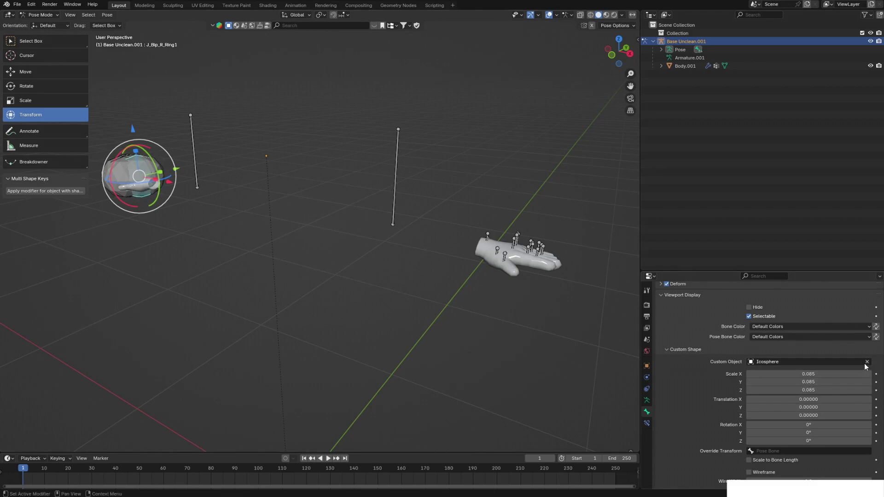
pyautogui.click(868, 362)
pyautogui.click(127, 156)
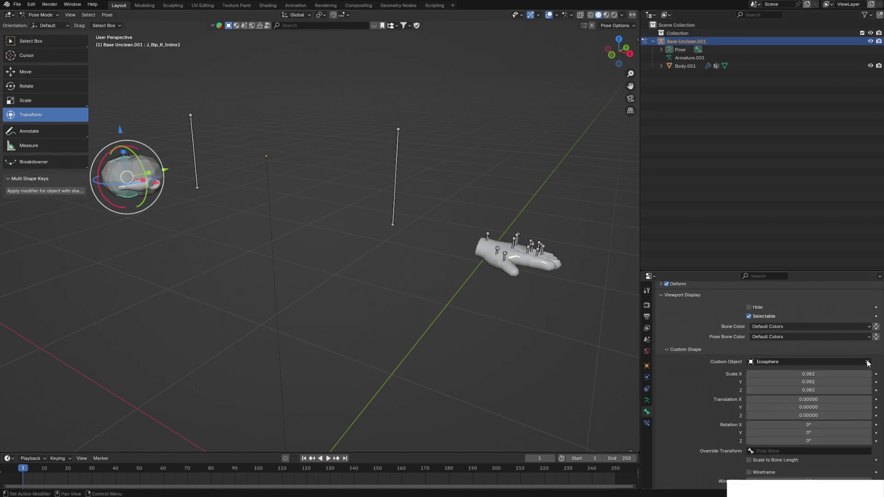
pyautogui.click(868, 362)
pyautogui.click(133, 183)
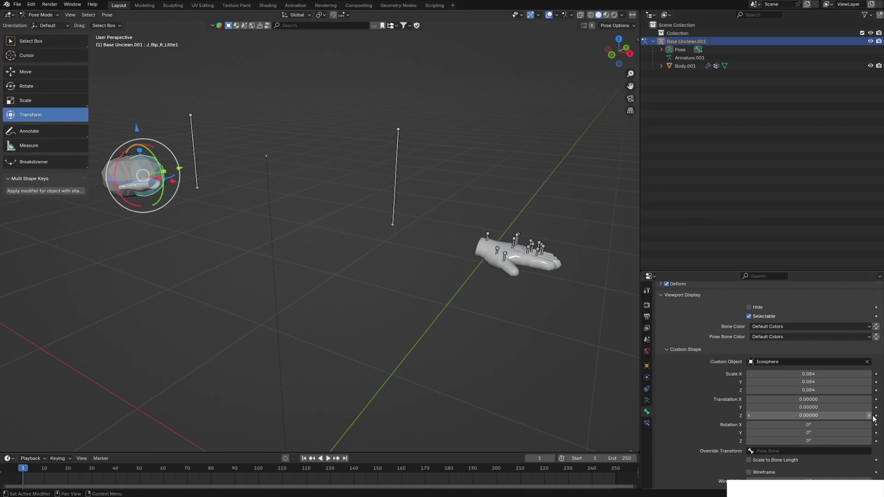
pyautogui.click(867, 362)
pyautogui.click(485, 253)
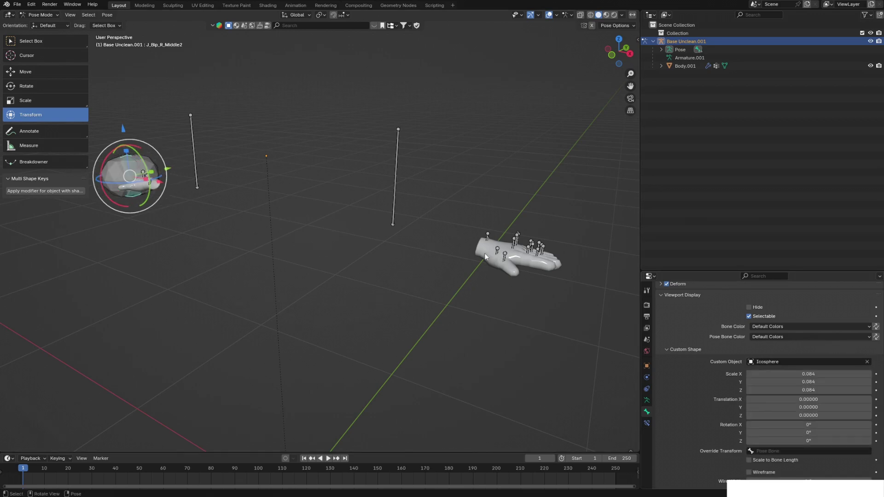
pyautogui.click(868, 362)
pyautogui.click(147, 177)
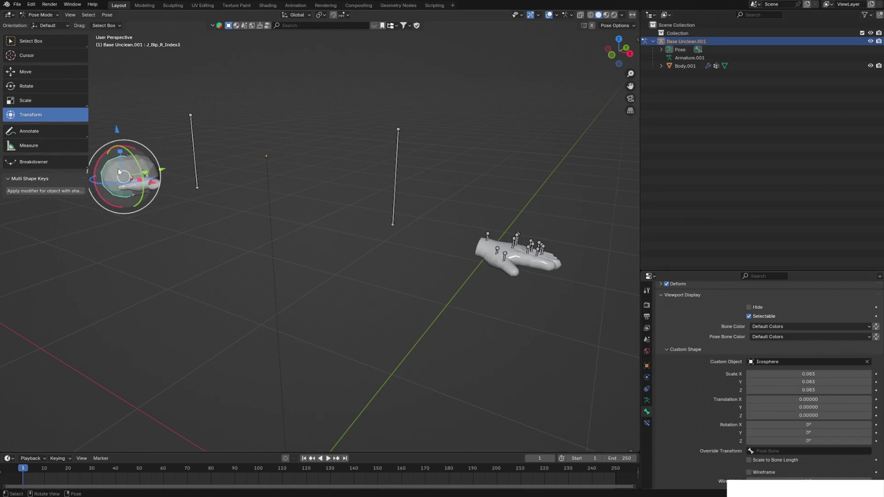
pyautogui.click(867, 362)
pyautogui.click(476, 234)
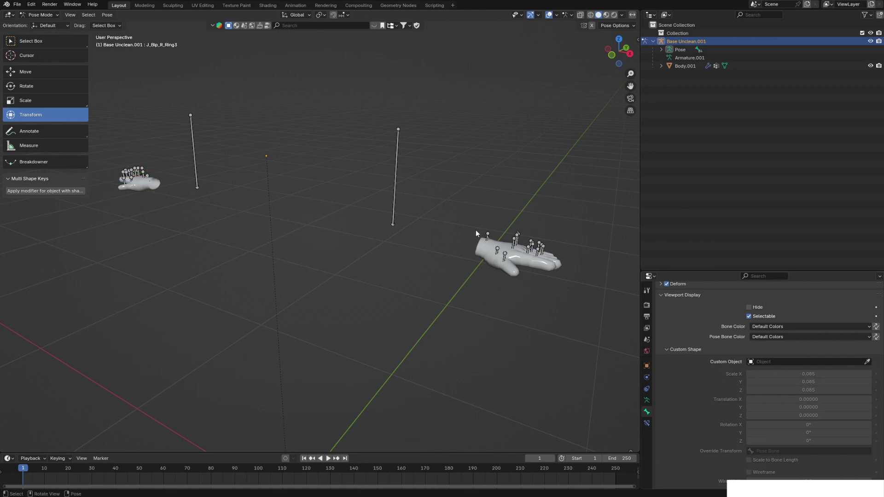
# Test a trackball rotation on the J_Bip_L_Middle1 bone and undo it
pyautogui.click(521, 239)
pyautogui.press('r')
pyautogui.press('r')
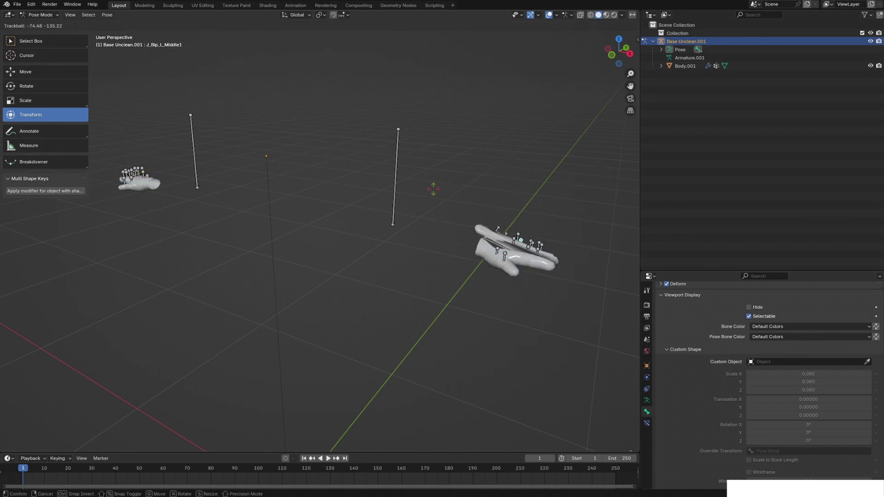
pyautogui.click(562, 243)
pyautogui.hotkey('ctrl', 'z')
# Try posing the J_Bip_L_Middle2 bone up close on the left hand, undoing the change
pyautogui.moveTo(610, 200); pyautogui.dragTo(554, 199, button='middle')
pyautogui.scroll(3, 553, 199)
pyautogui.scroll(1, 553, 199)
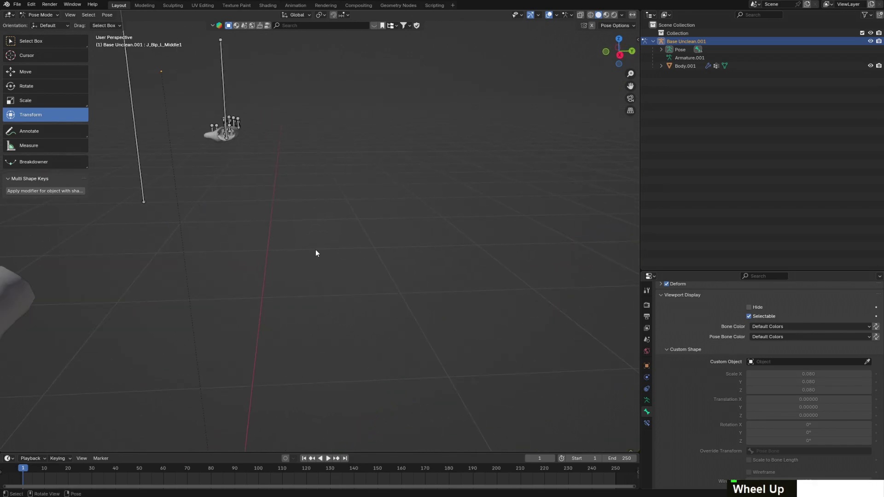
pyautogui.moveTo(316, 251); pyautogui.dragTo(411, 275, button='middle')
pyautogui.scroll(2, 284, 275)
pyautogui.keyDown('shift'); pyautogui.moveTo(284, 275); pyautogui.dragTo(404, 335, button='middle'); pyautogui.keyUp('shift')
pyautogui.scroll(2, 396, 322)
pyautogui.click(388, 313)
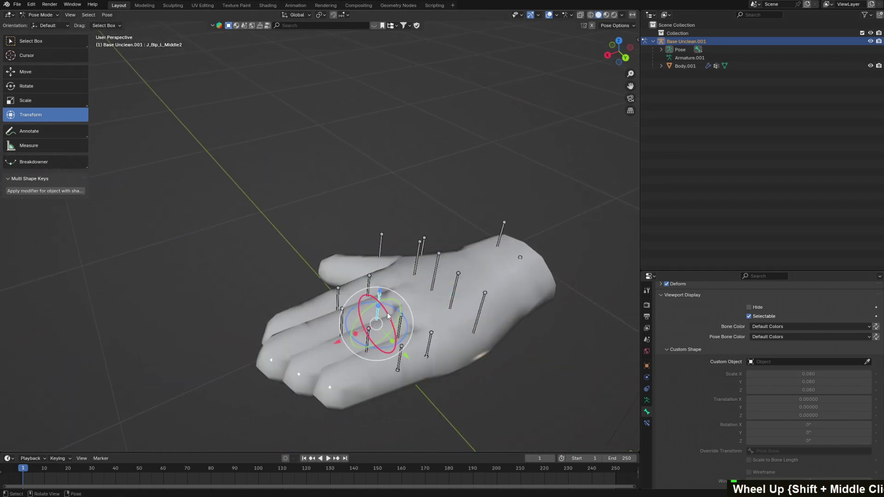
pyautogui.moveTo(400, 322); pyautogui.dragTo(473, 216)
pyautogui.rightClick(433, 302)
pyautogui.hotkey('ctrl', 'z')
pyautogui.rightClick(473, 217)
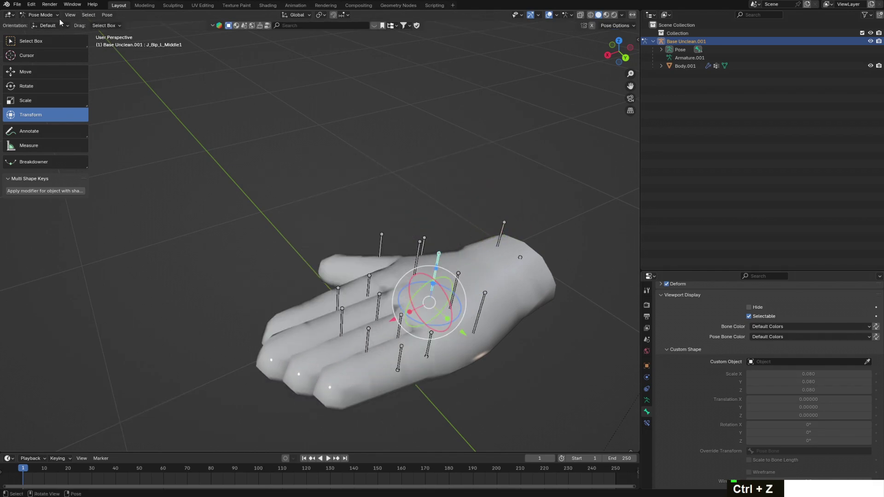
# Leave Pose Mode for Object Mode, select the Body.001 glove mesh and switch it to Weight Paint mode
pyautogui.click(41, 15)
pyautogui.click(43, 26)
pyautogui.click(480, 290)
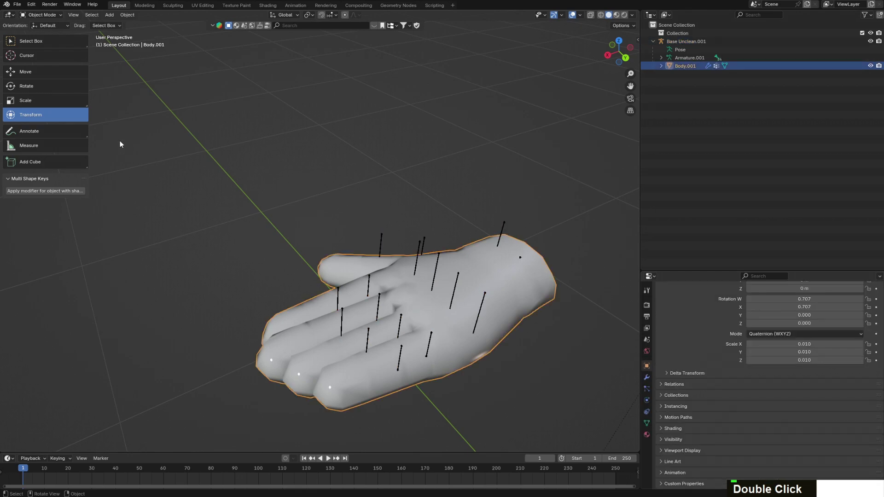
pyautogui.click(42, 15)
pyautogui.click(42, 55)
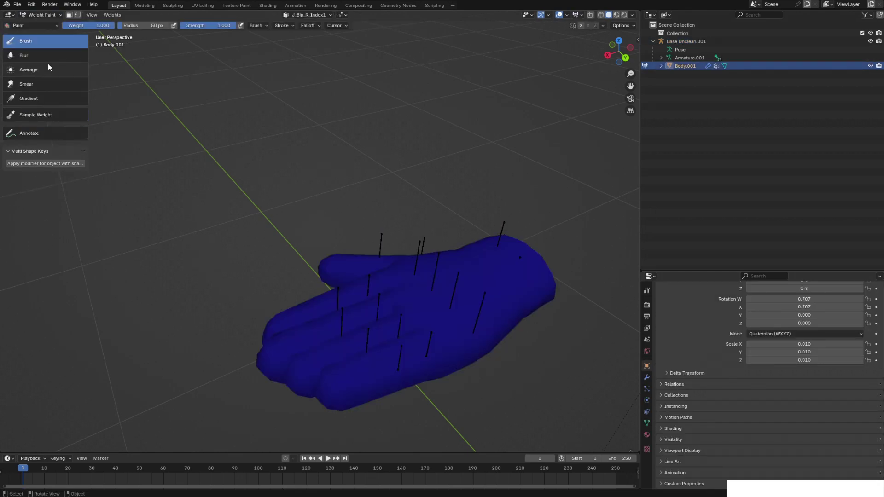
# Examine the left glove's weight display from several angles with the J_Bip_R_Index1 group active
pyautogui.moveTo(388, 230); pyautogui.dragTo(474, 254, button='middle')
pyautogui.scroll(3, 438, 320)
pyautogui.moveTo(474, 254)
pyautogui.keyDown('shift'); pyautogui.mouseDown(button='middle')
pyautogui.moveTo(438, 320)
pyautogui.moveTo(408, 290)
pyautogui.moveTo(409, 265)
pyautogui.moveTo(412, 279)
pyautogui.moveTo(350, 169)
pyautogui.mouseUp(button='middle'); pyautogui.keyUp('shift')
pyautogui.scroll(2, 409, 265)
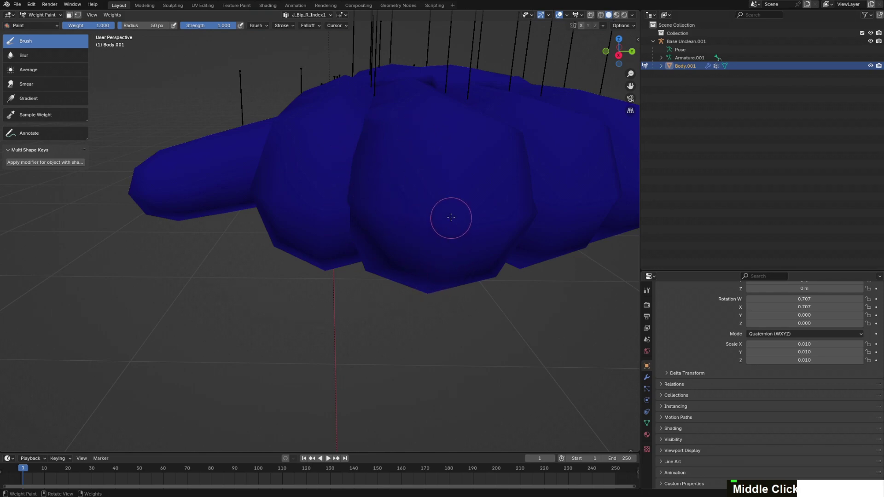
pyautogui.moveTo(451, 217)
pyautogui.mouseDown(button='middle')
pyautogui.moveTo(440, 222)
pyautogui.moveTo(453, 197)
pyautogui.moveTo(436, 189)
pyautogui.moveTo(374, 219)
pyautogui.moveTo(474, 197)
pyautogui.moveTo(465, 211)
pyautogui.mouseUp(button='middle')
pyautogui.scroll(4, 438, 223)
pyautogui.scroll(-2, 446, 203)
pyautogui.scroll(3, 450, 198)
pyautogui.scroll(-5, 436, 190)
pyautogui.scroll(-2, 473, 197)
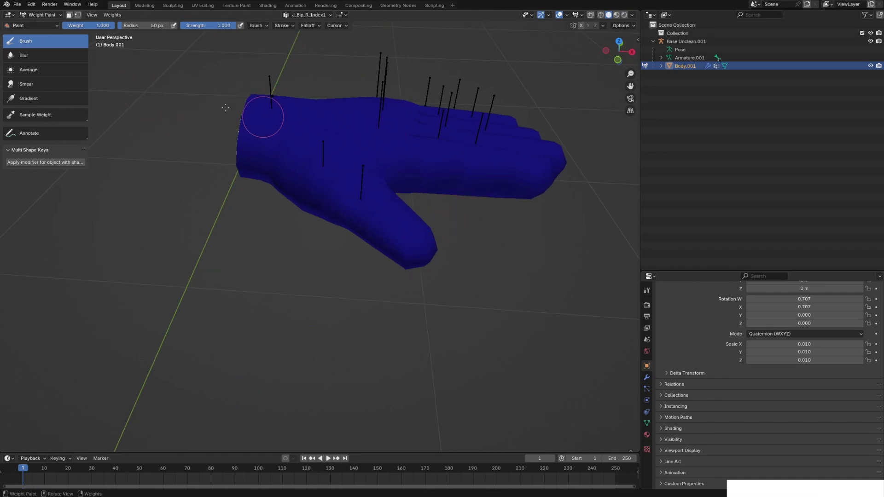
pyautogui.click(48, 15)
pyautogui.click(46, 26)
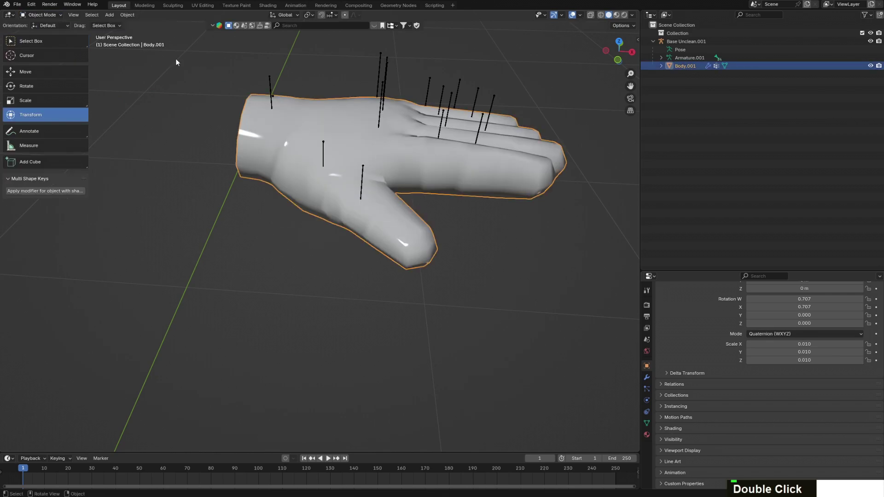
pyautogui.click(42, 15)
pyautogui.click(47, 60)
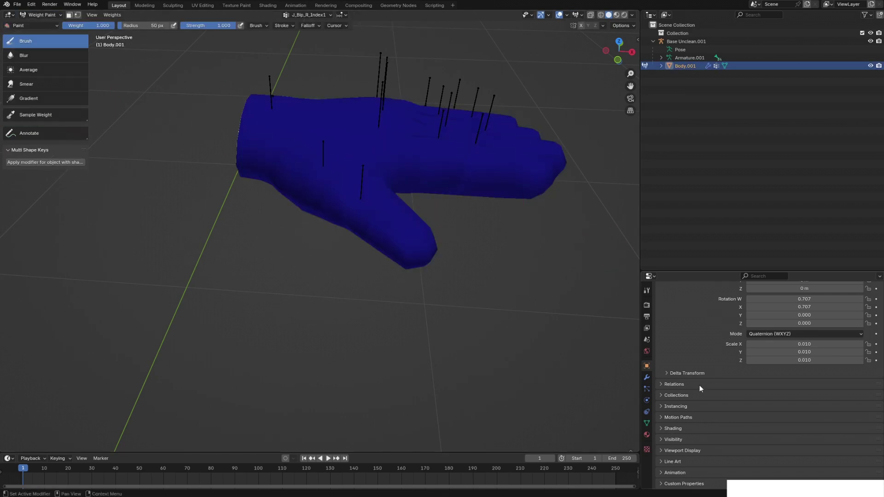
# Show the vertex groups of Body.001 and select the Root group at the start of the list
pyautogui.click(647, 422)
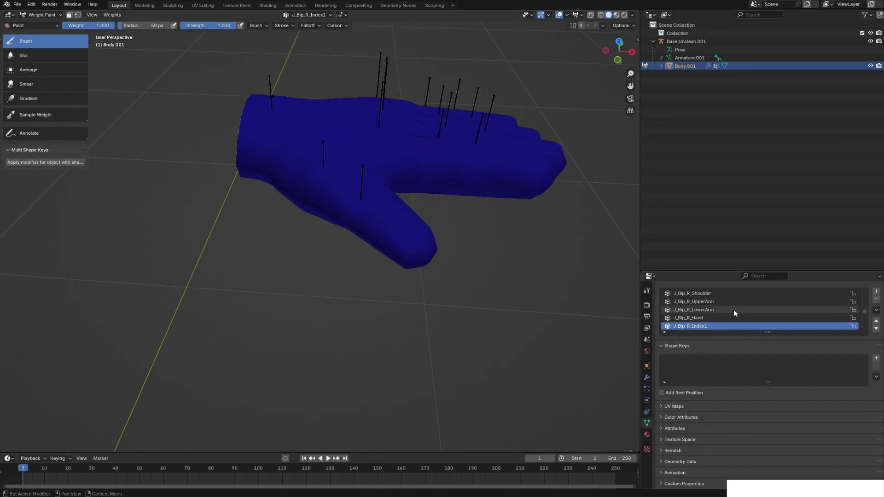
pyautogui.scroll(5, 731, 315)
pyautogui.scroll(10, 730, 313)
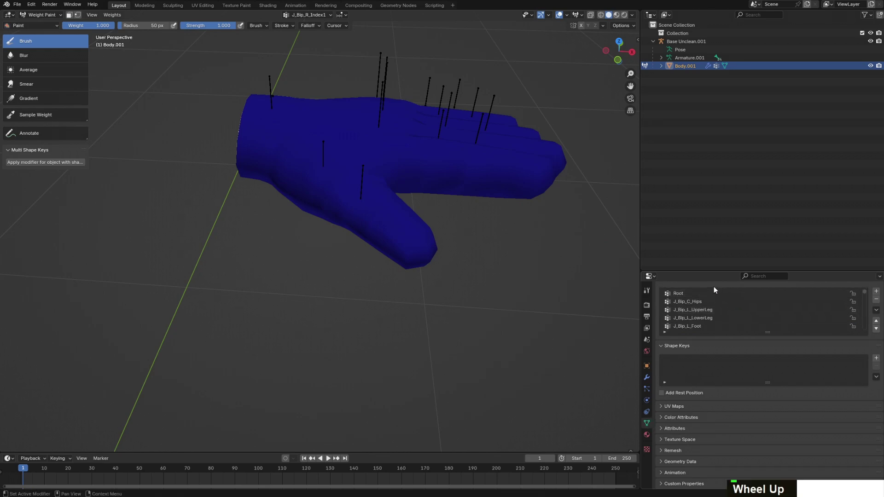
pyautogui.click(713, 294)
# Step through the vertex groups from Root to the left finger groups, examining each group's weights on the glove
pyautogui.press('Down')
pyautogui.press('Down')
pyautogui.press('Down')
pyautogui.press('Down')
pyautogui.press('Down')
pyautogui.press('Down')
pyautogui.press('Down')
pyautogui.press('Down')
pyautogui.press('Down')
pyautogui.press('Down')
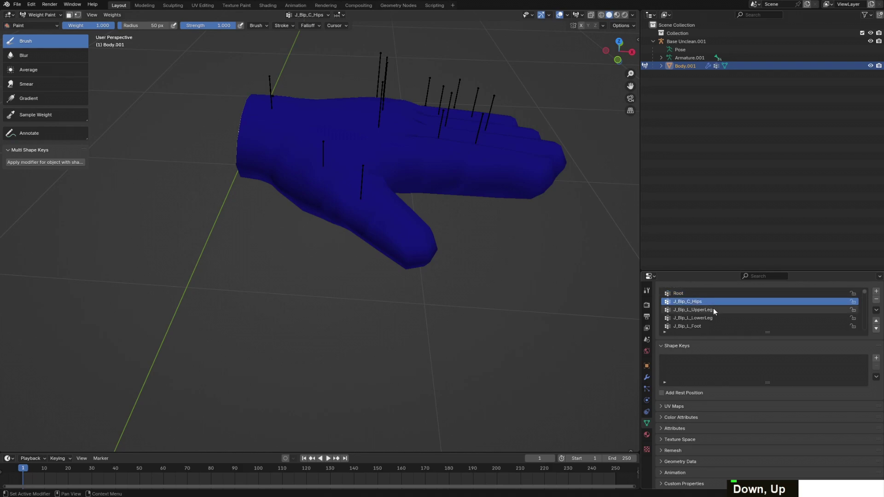
pyautogui.press('Down')
pyautogui.press('Down')
pyautogui.press('Down')
pyautogui.press('Down')
pyautogui.press('Down')
pyautogui.press('Down')
pyautogui.press('Down')
pyautogui.press('Down')
pyautogui.press('Down')
pyautogui.press('Down')
pyautogui.press('Down')
pyautogui.press('Down')
pyautogui.press('Down')
pyautogui.press('Down')
pyautogui.press('Down')
pyautogui.press('Down')
pyautogui.press('Down')
pyautogui.press('Down')
pyautogui.press('Down')
pyautogui.press('Down')
pyautogui.press('Up')
pyautogui.press('Up')
pyautogui.press('Up')
pyautogui.press('Up')
pyautogui.press('Up')
pyautogui.press('Up')
pyautogui.press('Up')
pyautogui.press('Up')
pyautogui.press('Up')
pyautogui.press('Up')
pyautogui.press('Up')
pyautogui.press('Up')
pyautogui.press('Up')
pyautogui.press('Up')
pyautogui.press('Up')
pyautogui.press('Up')
pyautogui.press('Up')
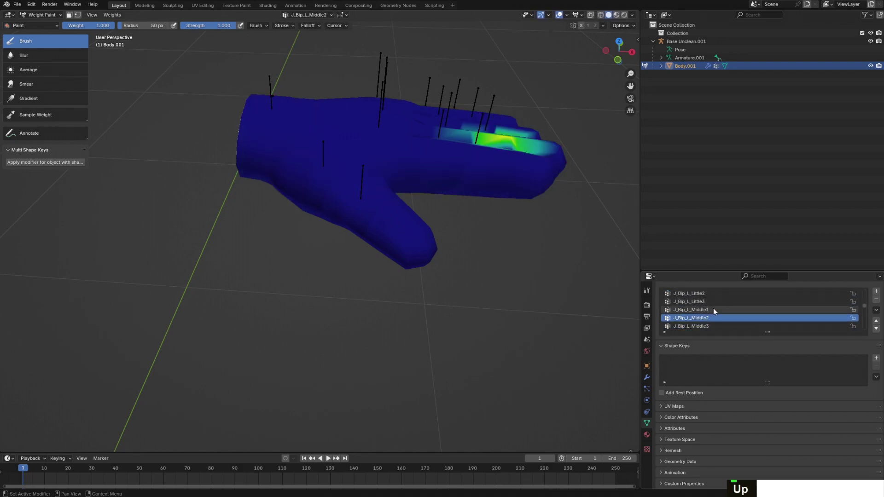
# Make J_Bip_L_LowerArm the active vertex group of the glove mesh
pyautogui.press('Down')
pyautogui.press('Down')
pyautogui.press('Down')
pyautogui.press('Down')
pyautogui.press('Down')
pyautogui.press('Down')
pyautogui.press('Down')
pyautogui.press('Down')
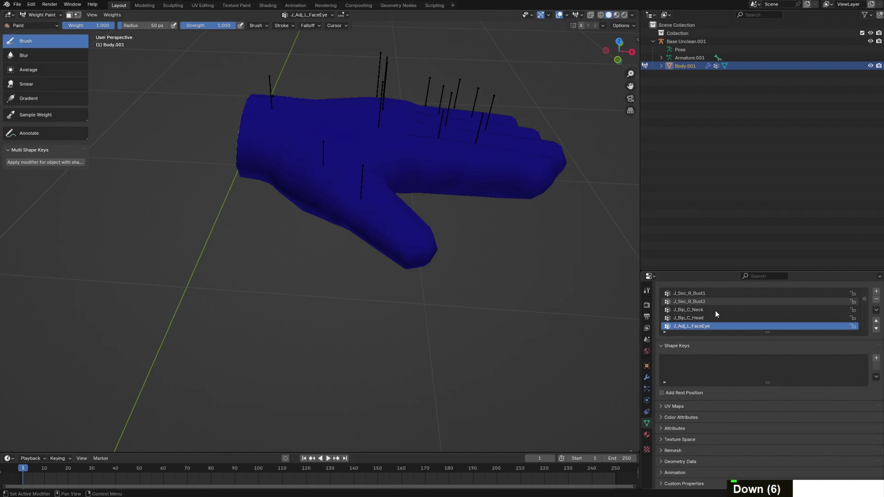
pyautogui.press('Down')
pyautogui.press('Down')
pyautogui.press('Up')
pyautogui.press('Up')
pyautogui.press('Down')
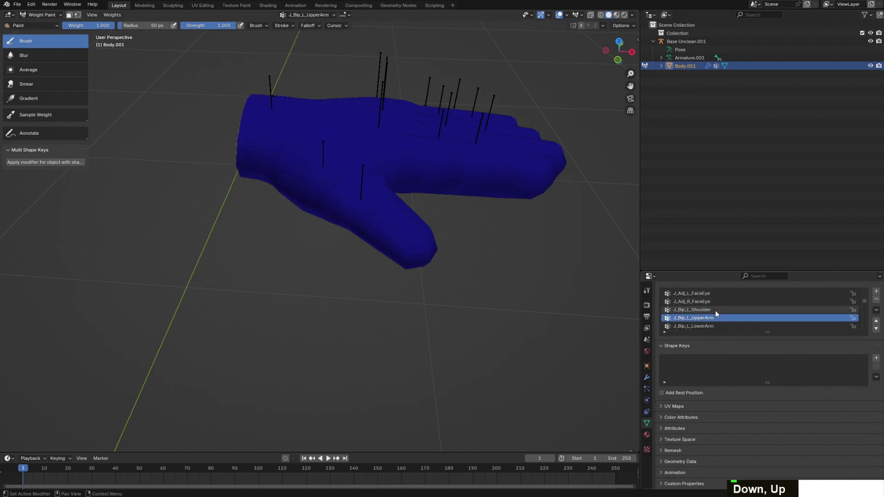
pyautogui.press('Down')
# Choose the Blur weight brush for the left glove's wrist and set its radius to 159 px
pyautogui.scroll(-4, 474, 210)
pyautogui.moveTo(387, 254); pyautogui.dragTo(544, 180, button='middle')
pyautogui.scroll(4, 389, 204)
pyautogui.scroll(-1, 389, 204)
pyautogui.scroll(-3, 544, 180)
pyautogui.moveTo(485, 244); pyautogui.dragTo(394, 186, button='middle')
pyautogui.click(46, 56)
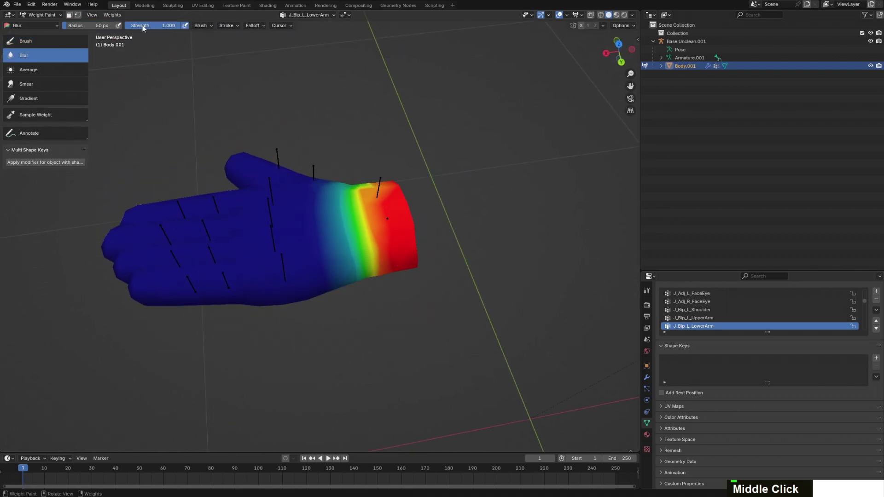
pyautogui.moveTo(73, 25); pyautogui.dragTo(99, 26)
pyautogui.scroll(2, 336, 153)
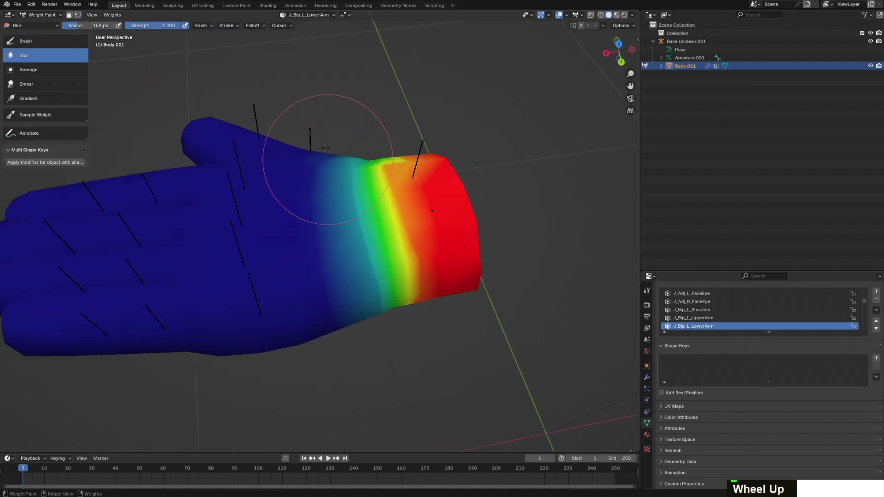
# Blur the J_Bip_L_LowerArm weights across the left glove's wrist to soften the transition into the hand
pyautogui.moveTo(335, 153)
pyautogui.mouseDown()
pyautogui.moveTo(355, 316)
pyautogui.moveTo(362, 259)
pyautogui.mouseUp()
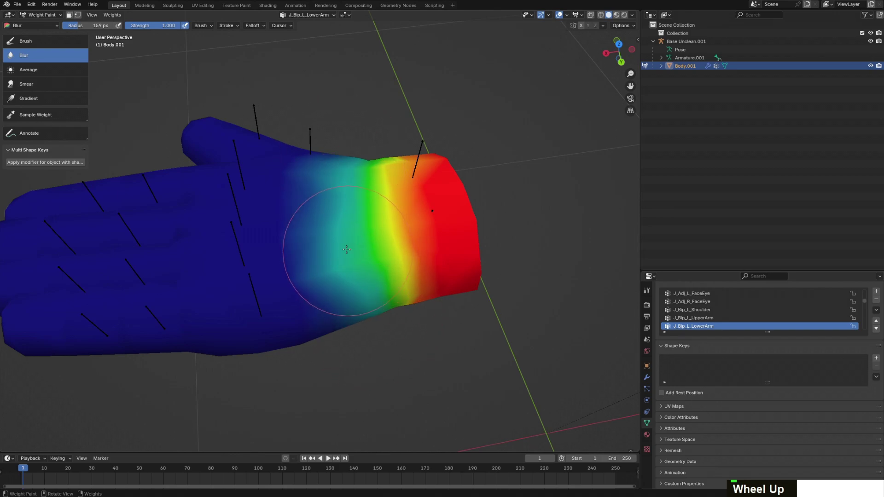
pyautogui.moveTo(347, 249)
pyautogui.mouseDown(button='middle')
pyautogui.moveTo(331, 36)
pyautogui.moveTo(336, 292)
pyautogui.moveTo(382, 258)
pyautogui.mouseUp(button='middle')
pyautogui.moveTo(368, 310); pyautogui.dragTo(355, 158, button='middle')
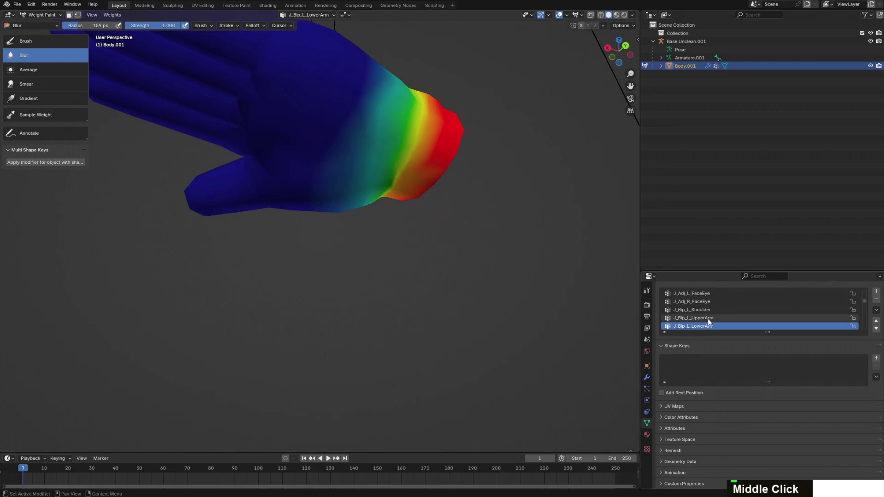
# Make J_Bip_L_Hand the active vertex group and blur its weights across the palm, from the thumb base to the outer edge
pyautogui.scroll(-1, 712, 316)
pyautogui.press('Down')
pyautogui.moveTo(603, 276); pyautogui.dragTo(296, 168, button='middle')
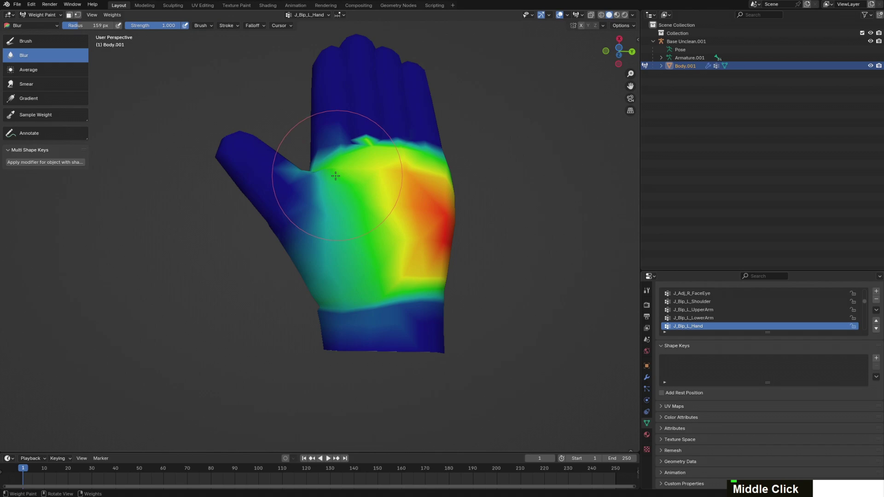
pyautogui.moveTo(310, 162)
pyautogui.mouseDown()
pyautogui.moveTo(438, 213)
pyautogui.moveTo(468, 270)
pyautogui.mouseUp()
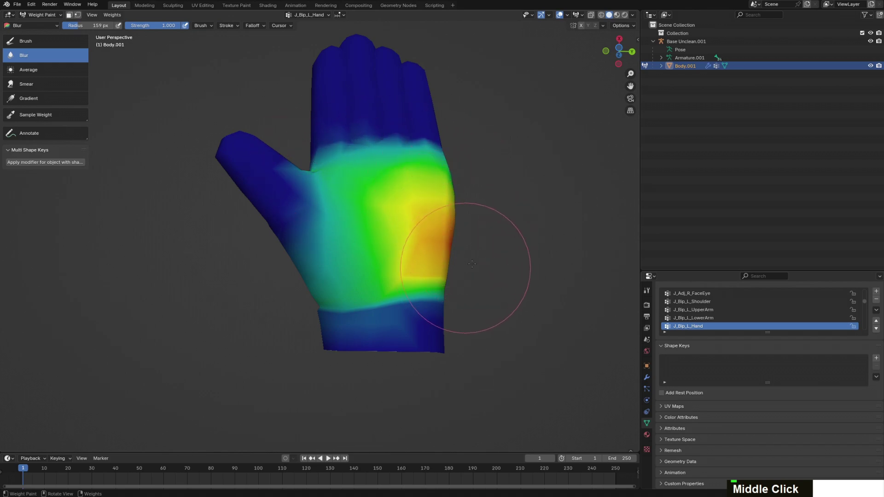
# Blur the J_Bip_L_Hand weights on the back of the glove, around the knuckles, thumb base and outer edge
pyautogui.moveTo(467, 270)
pyautogui.mouseDown(button='middle')
pyautogui.moveTo(402, 307)
pyautogui.moveTo(406, 322)
pyautogui.mouseUp(button='middle')
pyautogui.moveTo(402, 240); pyautogui.dragTo(412, 290, button='middle')
pyautogui.moveTo(410, 194); pyautogui.dragTo(427, 253, button='middle')
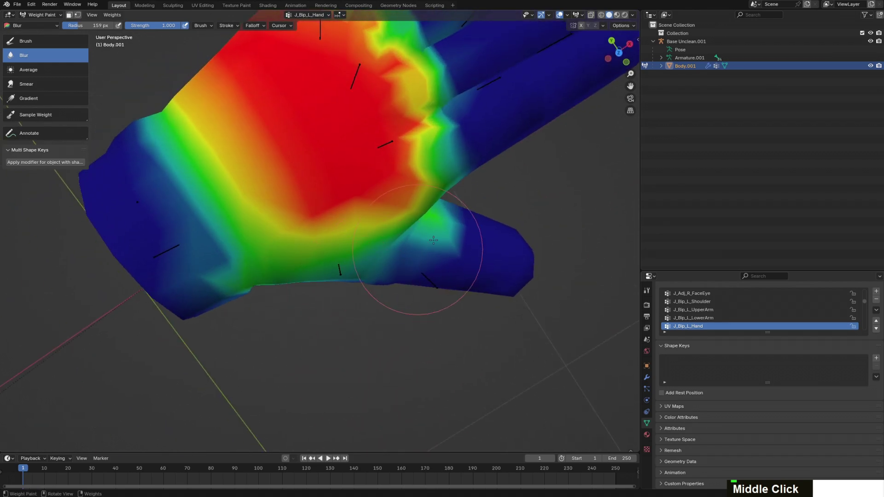
pyautogui.moveTo(440, 215); pyautogui.dragTo(465, 234, button='middle')
pyautogui.scroll(-3, 465, 234)
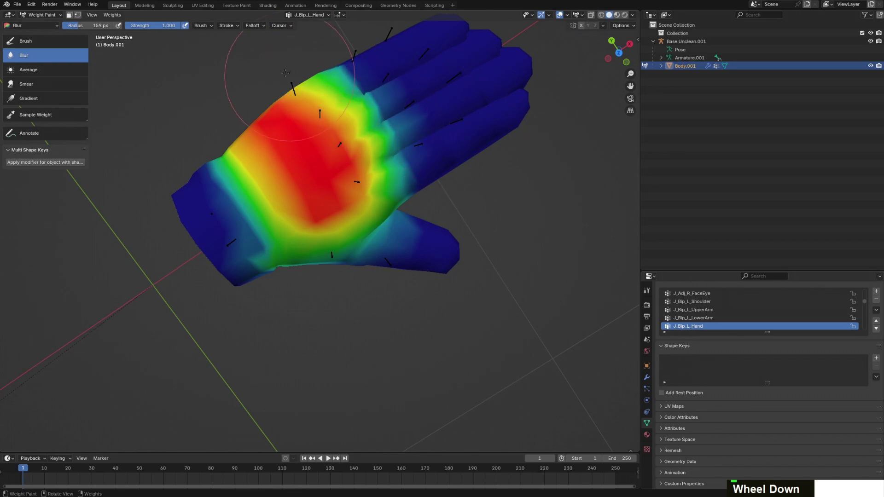
pyautogui.scroll(-2, 428, 287)
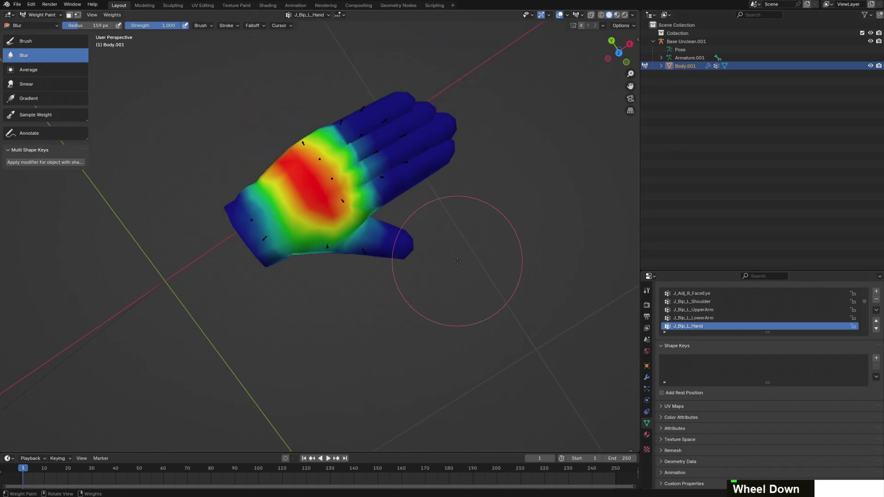
pyautogui.moveTo(428, 287); pyautogui.dragTo(286, 69, button='middle')
pyautogui.scroll(-2, 371, 162)
# Make J_Bip_L_Index1 the active vertex group and examine its weights around the index finger's base
pyautogui.moveTo(371, 161); pyautogui.dragTo(694, 286, button='middle')
pyautogui.press('Down')
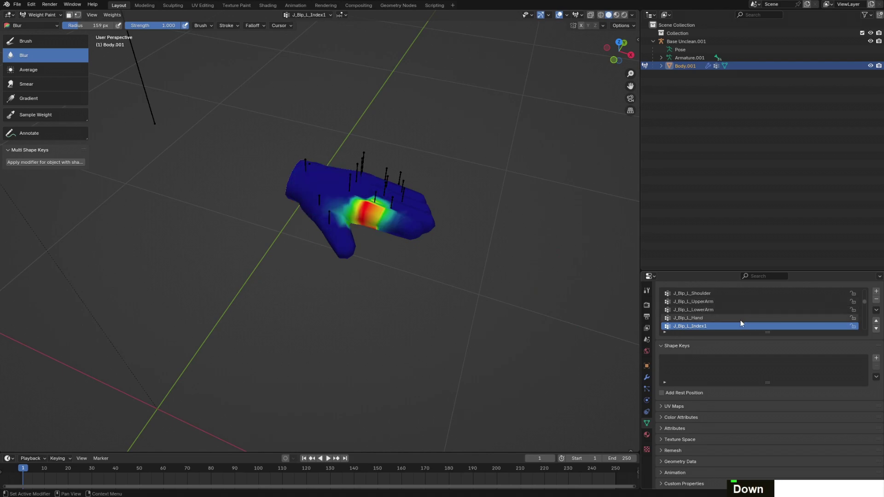
pyautogui.scroll(3, 460, 259)
pyautogui.moveTo(461, 259); pyautogui.dragTo(402, 256, button='middle')
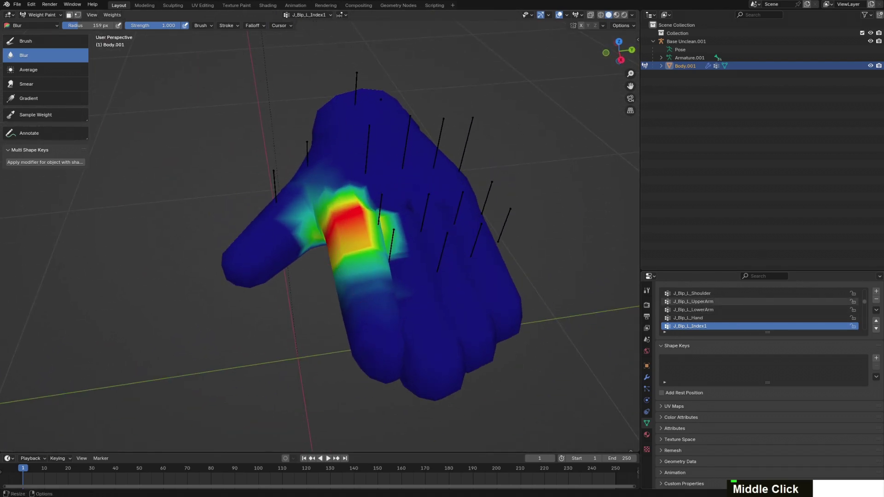
# Leave weight painting, select the glove's armature Base Unclean.001 and put it in Pose Mode
pyautogui.click(39, 15)
pyautogui.click(37, 21)
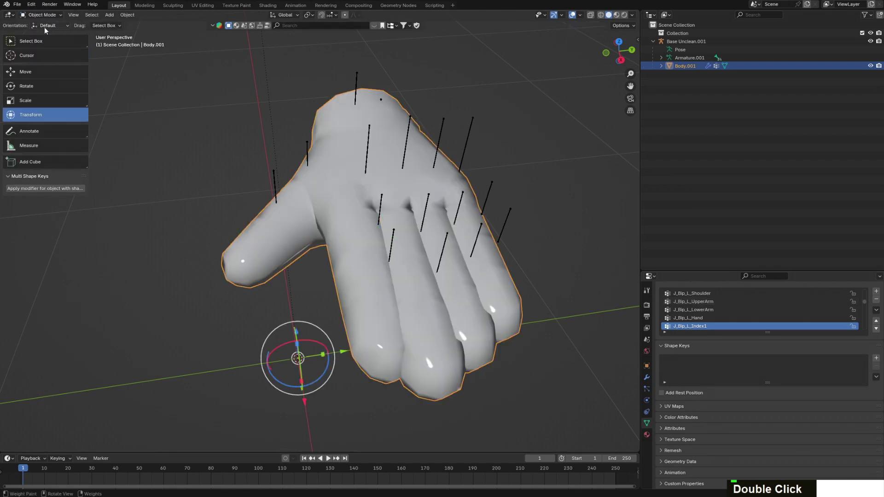
pyautogui.doubleClick(378, 208)
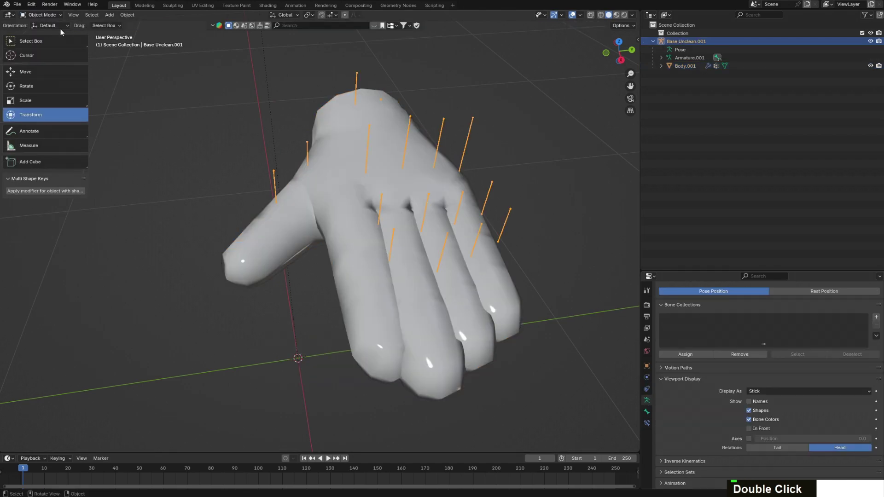
pyautogui.click(42, 14)
pyautogui.click(53, 42)
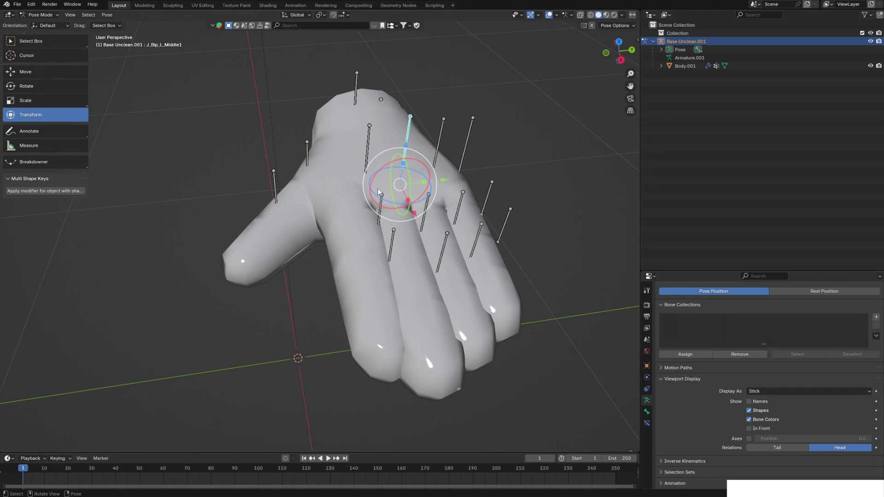
# Rotate the J_Bip_L_Index1 bone about -41.9° around global Z and swing it upward to test the index finger's deformation
pyautogui.click(367, 156)
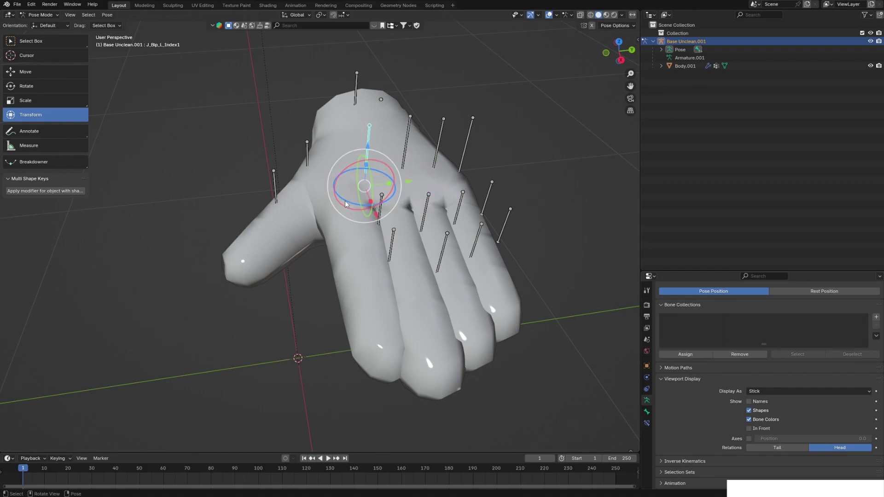
pyautogui.moveTo(344, 201); pyautogui.dragTo(275, 180)
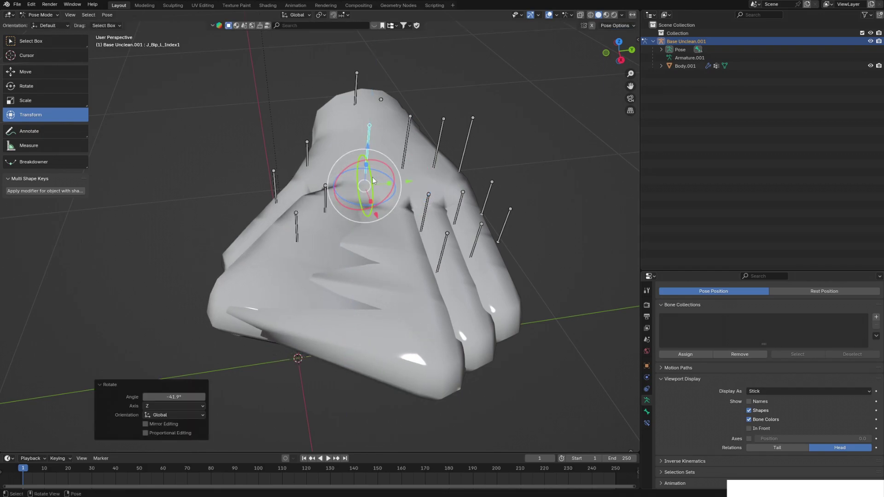
pyautogui.moveTo(374, 180); pyautogui.dragTo(368, 97)
# Rotate the J_Bip_L_Middle1 bone about -27.9° around global Z and tilt it further to test the middle finger's deformation
pyautogui.click(407, 157)
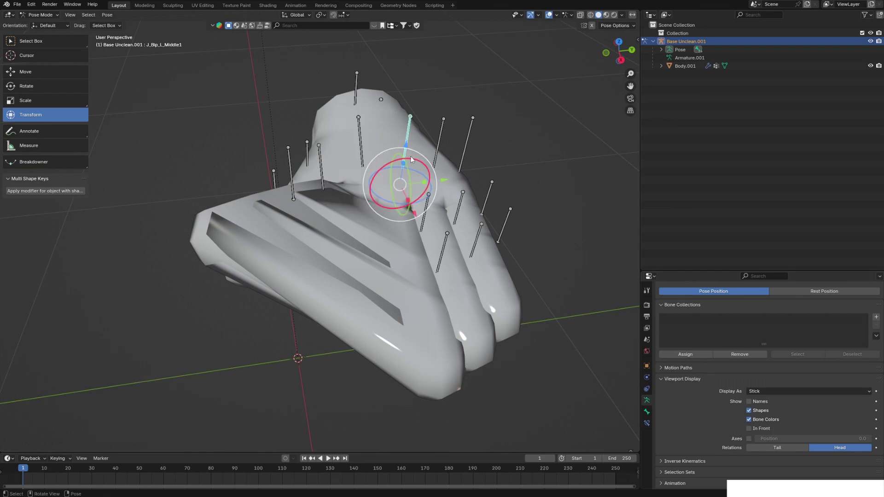
pyautogui.moveTo(404, 168); pyautogui.dragTo(406, 163)
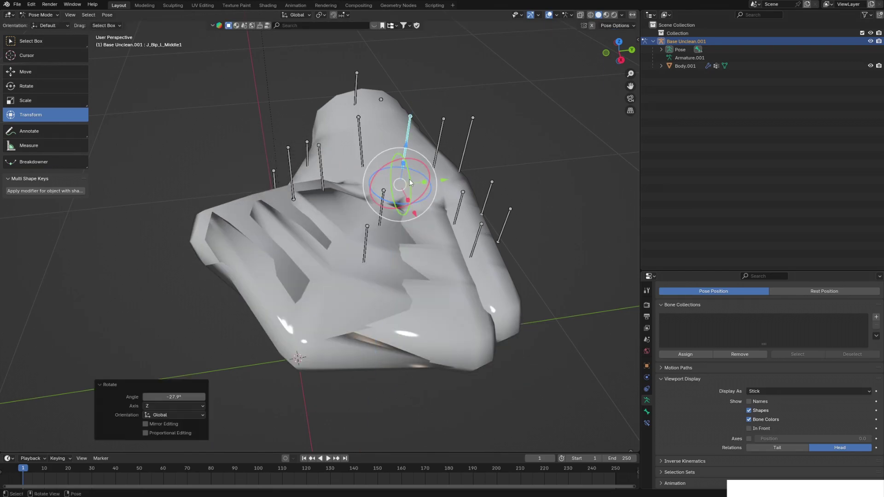
pyautogui.moveTo(405, 163); pyautogui.dragTo(402, 142, button='middle')
pyautogui.moveTo(384, 175); pyautogui.dragTo(453, 171)
# Swing the J_Bip_L_Ring1 bone upward and rotate J_Bip_L_Little2 around global Z to test both fingers' deformation
pyautogui.click(428, 112)
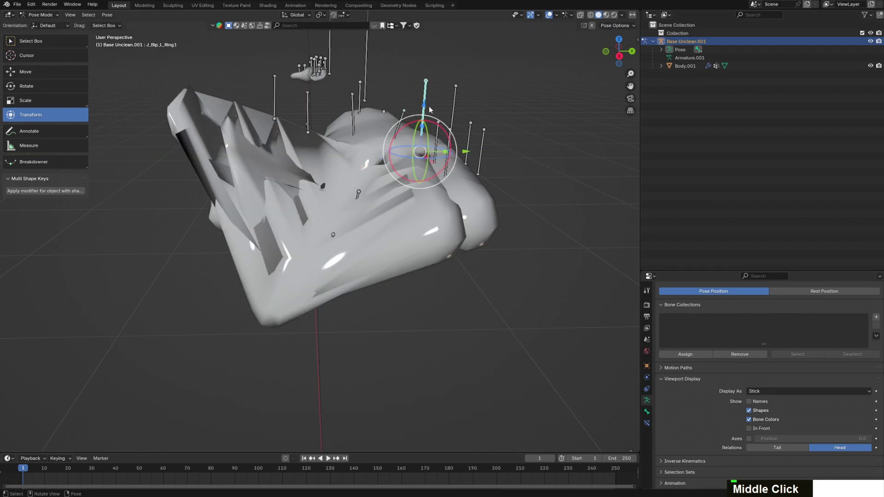
pyautogui.moveTo(430, 136); pyautogui.dragTo(432, 80)
pyautogui.moveTo(444, 133); pyautogui.dragTo(425, 248, button='middle')
pyautogui.click(418, 252)
pyautogui.press('r')
pyautogui.press('z')
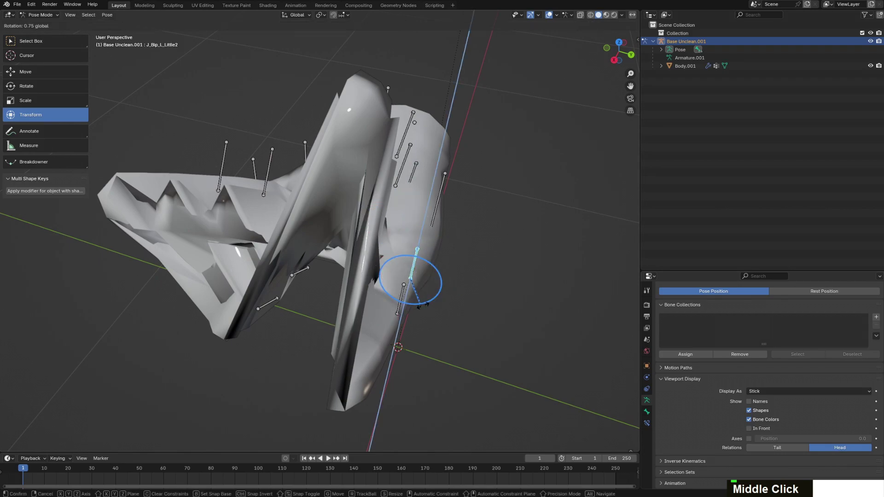
pyautogui.click(445, 261)
# Trackball-rotate the J_Bip_L_Thumb2 bone by about 27.5° and -101° to test the thumb's deformation
pyautogui.moveTo(425, 273)
pyautogui.mouseDown(button='middle')
pyautogui.moveTo(464, 278)
pyautogui.moveTo(442, 269)
pyautogui.mouseUp(button='middle')
pyautogui.click(327, 198)
pyautogui.moveTo(338, 234); pyautogui.dragTo(266, 253)
# Return to Object Mode, select the glove mesh Body.001 and open the choice of its interaction mode
pyautogui.click(43, 15)
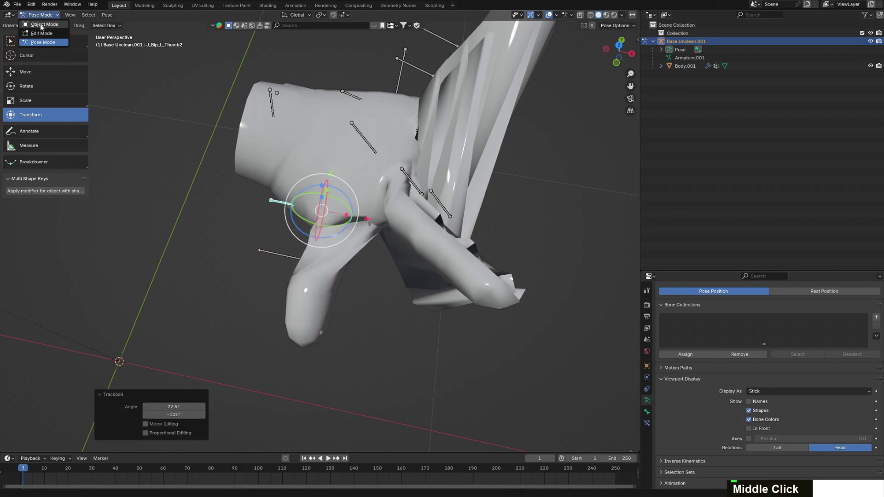
pyautogui.click(44, 24)
pyautogui.click(367, 169)
pyautogui.click(41, 15)
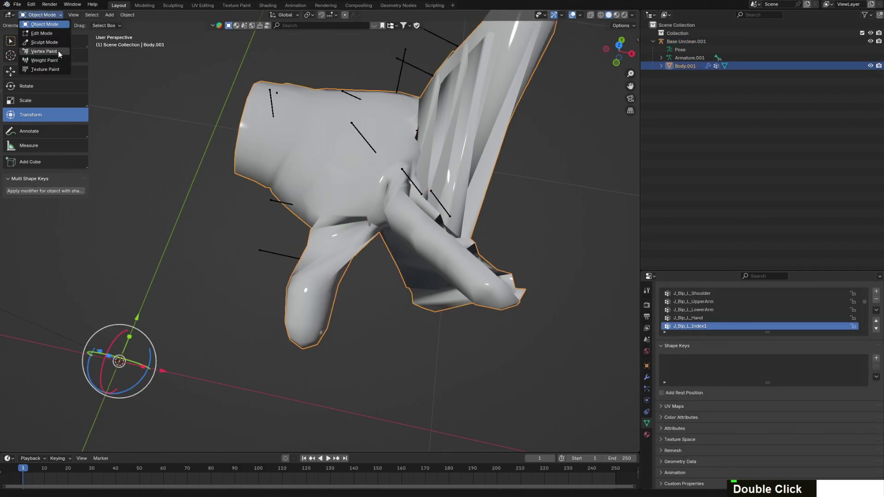
# Enter Weight Paint mode on the hand mesh and erase stray J_Bip_L_Index1 weights beside the thumb using the Brush at weight 0
pyautogui.click(44, 60)
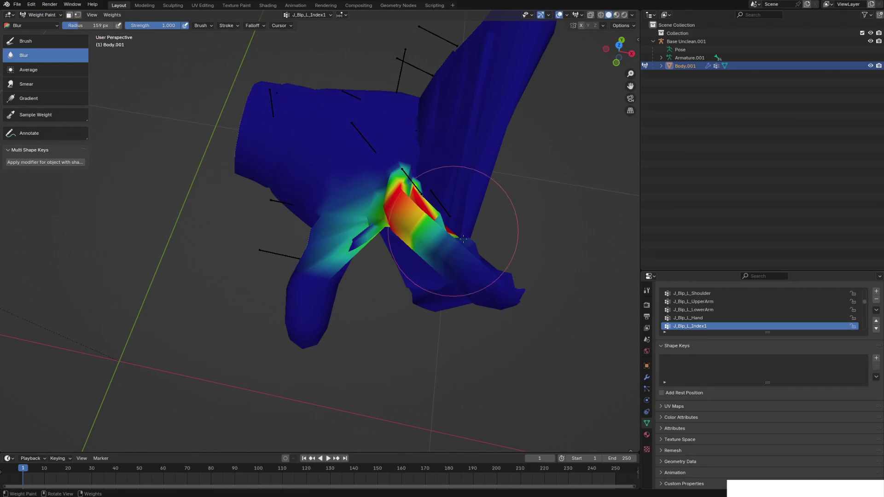
pyautogui.moveTo(493, 217)
pyautogui.mouseDown(button='middle')
pyautogui.moveTo(469, 230)
pyautogui.moveTo(428, 191)
pyautogui.moveTo(412, 202)
pyautogui.moveTo(417, 221)
pyautogui.mouseUp(button='middle')
pyautogui.scroll(3, 422, 186)
pyautogui.scroll(-2, 405, 216)
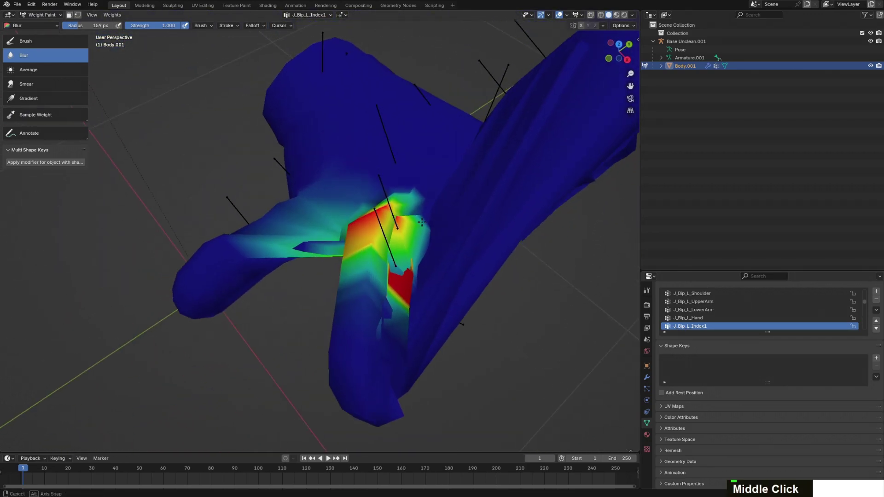
pyautogui.scroll(2, 422, 222)
pyautogui.scroll(3, 328, 248)
pyautogui.moveTo(326, 248); pyautogui.dragTo(377, 221, button='middle')
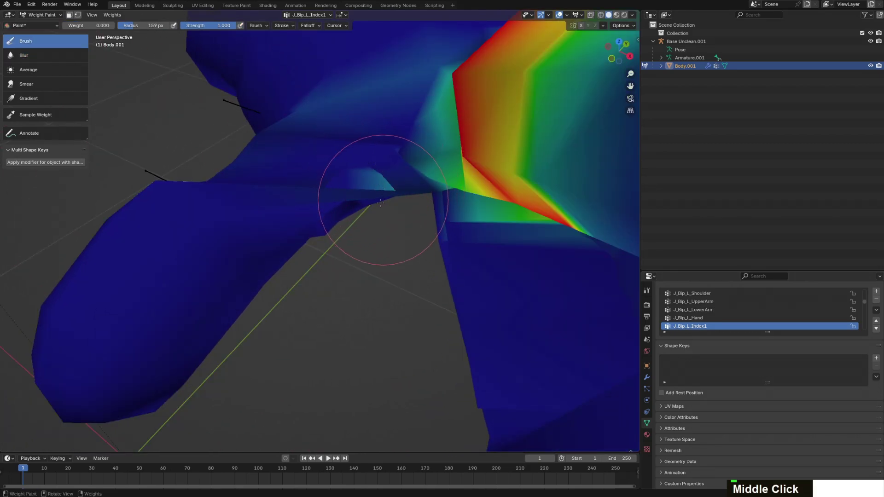
pyautogui.moveTo(387, 190); pyautogui.dragTo(420, 236, button='middle')
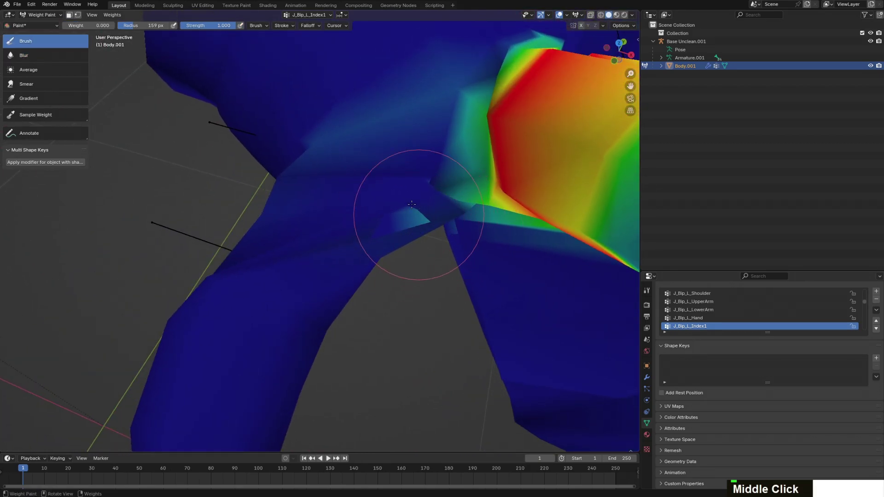
pyautogui.click(305, 26)
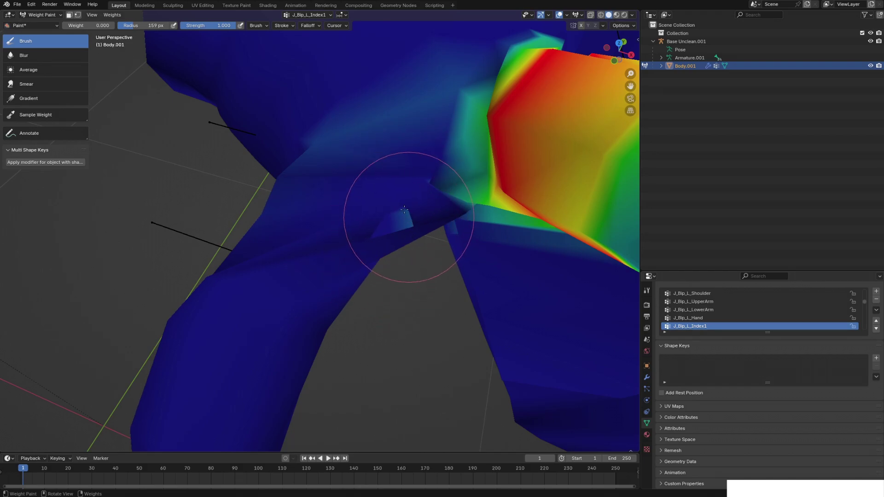
# Paint away the J_Bip_L_Index1 weights on the underside of the hand between the neighbouring fingers with the weight 0 Brush
pyautogui.moveTo(417, 173); pyautogui.dragTo(439, 208, button='middle')
pyautogui.scroll(-4, 463, 201)
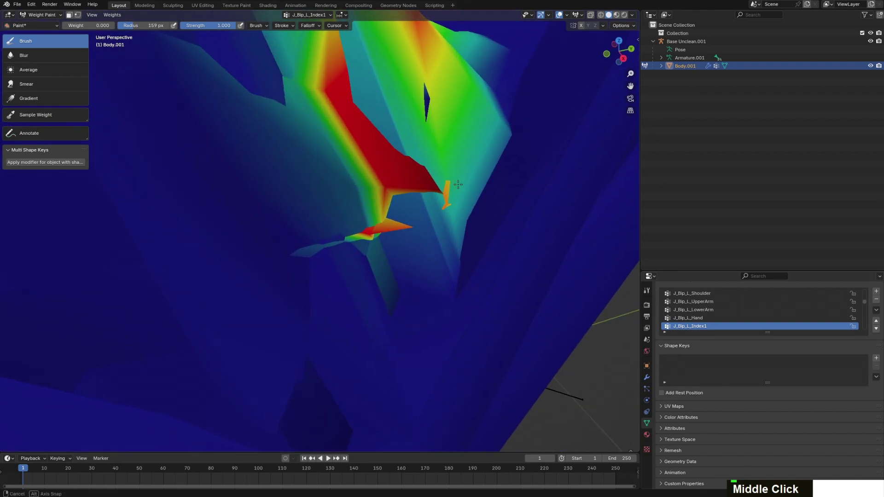
pyautogui.scroll(-5, 463, 201)
pyautogui.moveTo(401, 231); pyautogui.dragTo(365, 286)
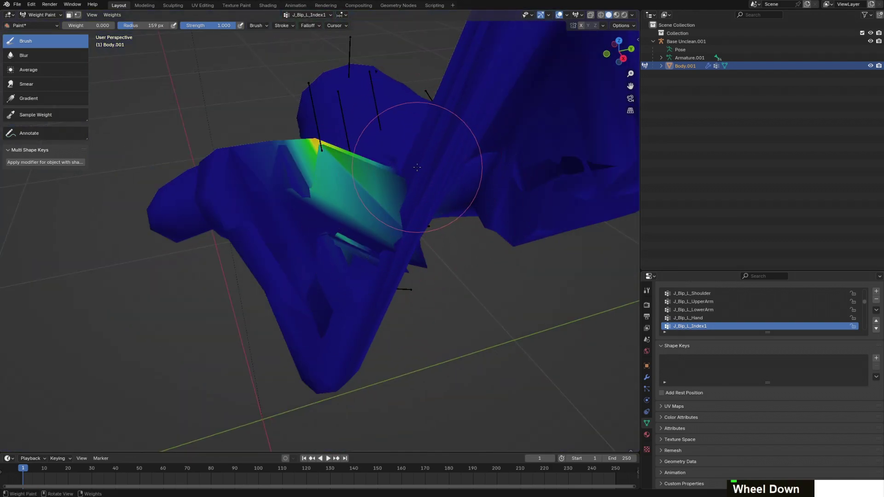
pyautogui.moveTo(394, 208); pyautogui.dragTo(420, 207, button='middle')
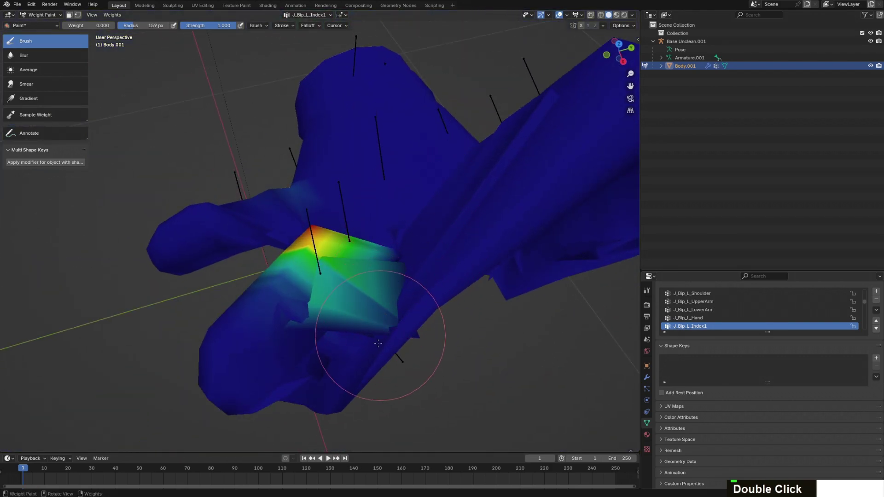
pyautogui.moveTo(366, 344); pyautogui.dragTo(383, 312, button='middle')
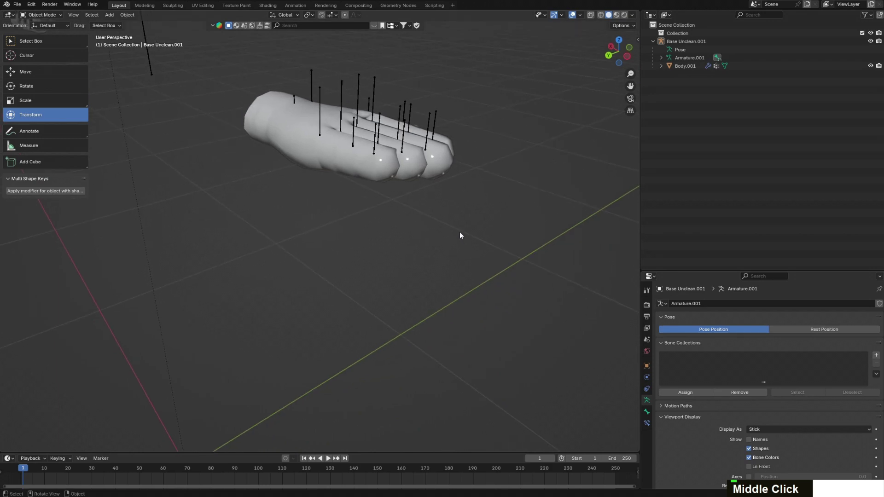
# Select the right hand's Body.001 mesh and put it in Weight Paint mode
pyautogui.moveTo(460, 231)
pyautogui.keyDown('shift'); pyautogui.mouseDown(button='middle')
pyautogui.moveTo(436, 213)
pyautogui.moveTo(451, 330)
pyautogui.mouseUp(button='middle'); pyautogui.keyUp('shift')
pyautogui.scroll(2, 477, 277)
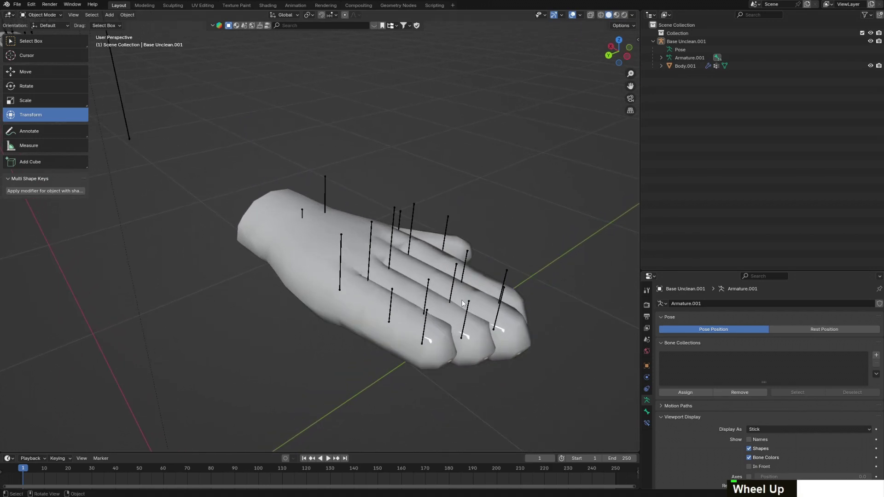
pyautogui.scroll(-3, 482, 283)
pyautogui.scroll(3, 483, 284)
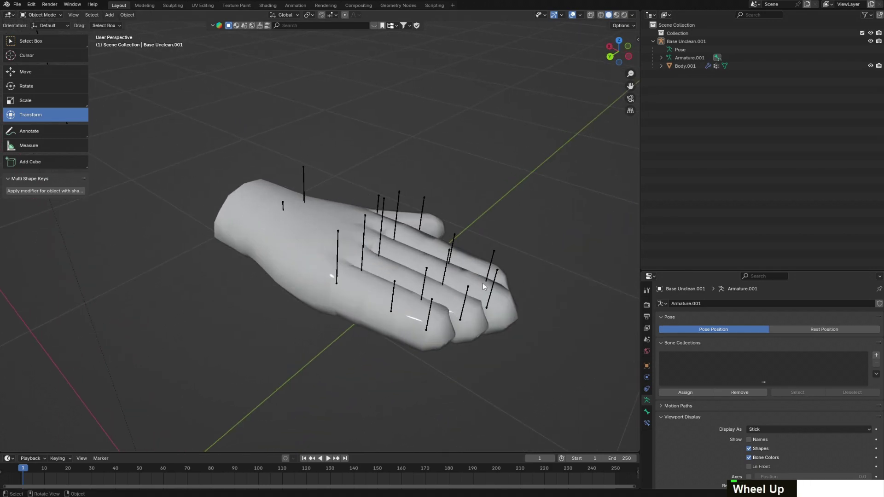
pyautogui.scroll(-1, 483, 283)
pyautogui.scroll(-1, 484, 281)
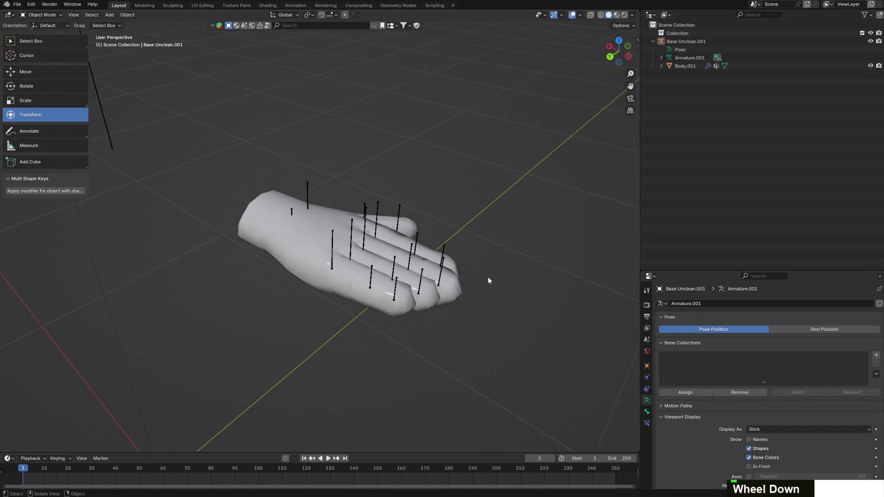
pyautogui.click(349, 287)
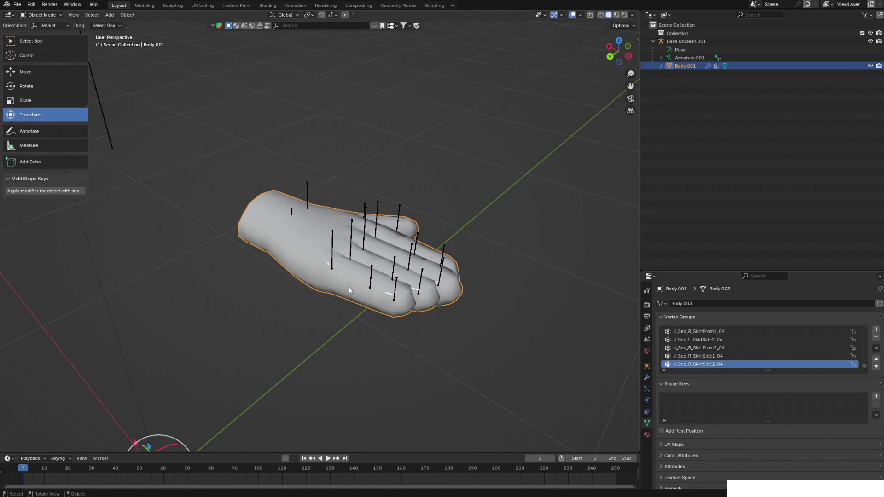
pyautogui.click(49, 15)
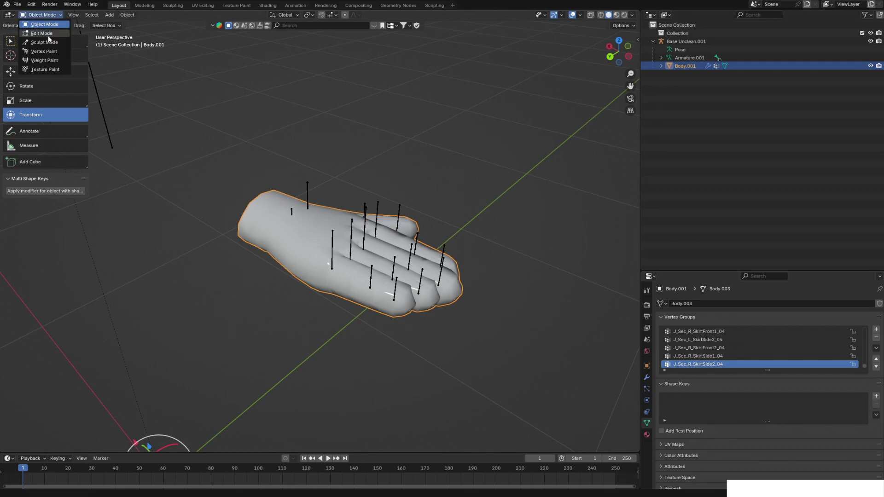
pyautogui.click(45, 60)
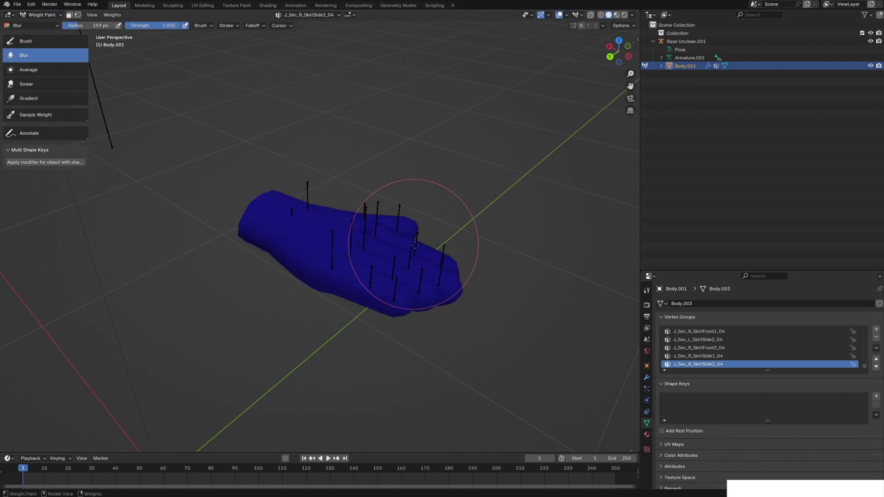
# Go back through the vertex groups to the right-hand finger groups and display the J_Bip_R_Little3 weights
pyautogui.scroll(1, 598, 322)
pyautogui.press('Up')
pyautogui.press('Up')
pyautogui.press('Up')
pyautogui.press('Up')
pyautogui.press('Up')
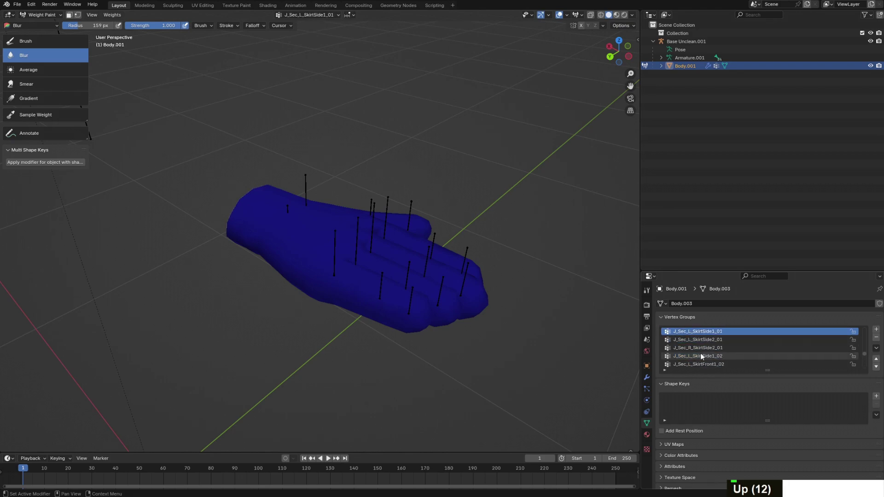
pyautogui.press('Up')
pyautogui.press('Down')
pyautogui.press('Down')
pyautogui.press('Down')
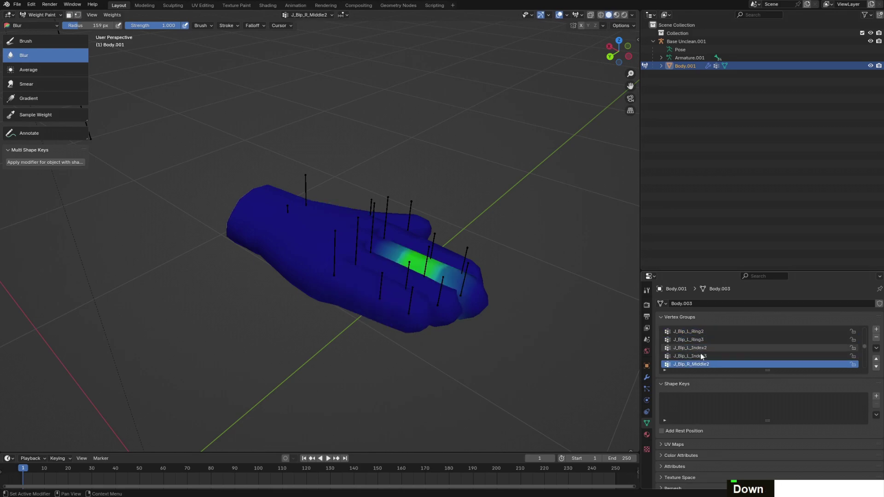
pyautogui.scroll(3, 459, 301)
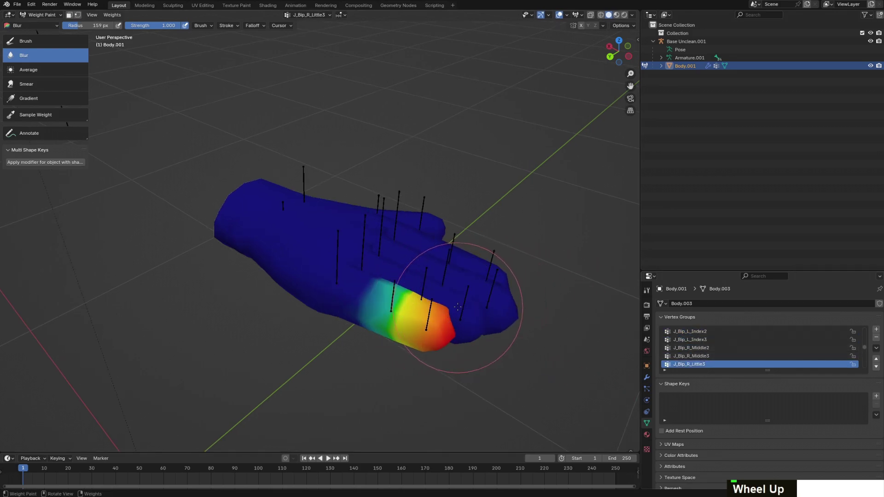
# Examine the J_Bip_R_Little3 weights from the side of the hand, followed by the J_Bip_R_Middle3 weights
pyautogui.moveTo(459, 301)
pyautogui.mouseDown(button='middle')
pyautogui.moveTo(415, 233)
pyautogui.moveTo(475, 252)
pyautogui.mouseUp(button='middle')
pyautogui.keyDown('shift'); pyautogui.moveTo(537, 336); pyautogui.dragTo(457, 227, button='middle'); pyautogui.keyUp('shift')
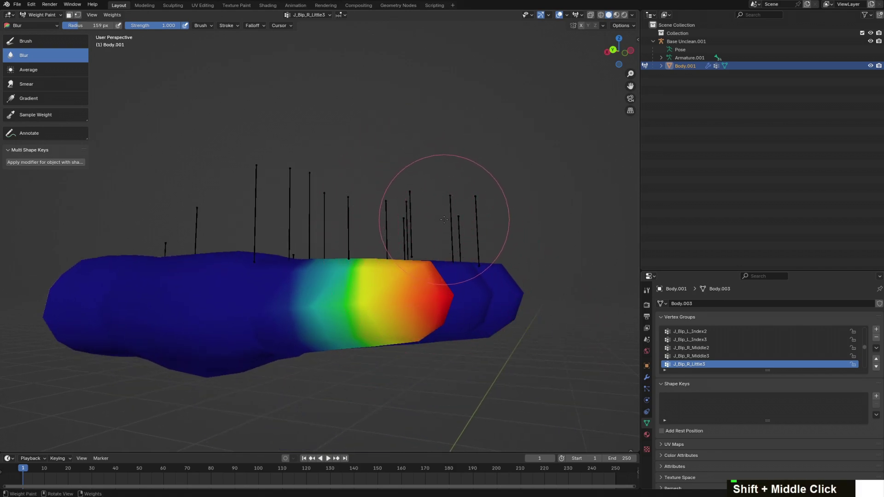
pyautogui.scroll(2, 438, 230)
pyautogui.moveTo(573, 316); pyautogui.dragTo(415, 295, button='middle')
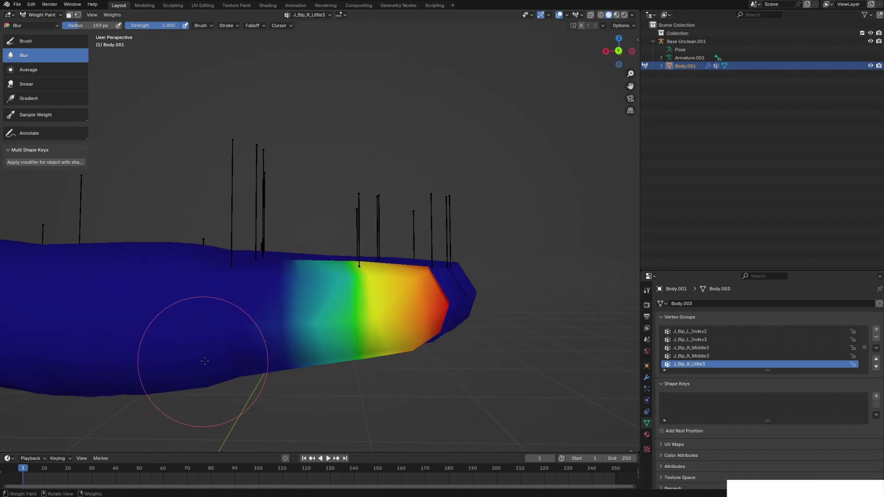
pyautogui.scroll(-2, 523, 316)
pyautogui.moveTo(523, 316); pyautogui.dragTo(545, 359, button='middle')
pyautogui.press('Up')
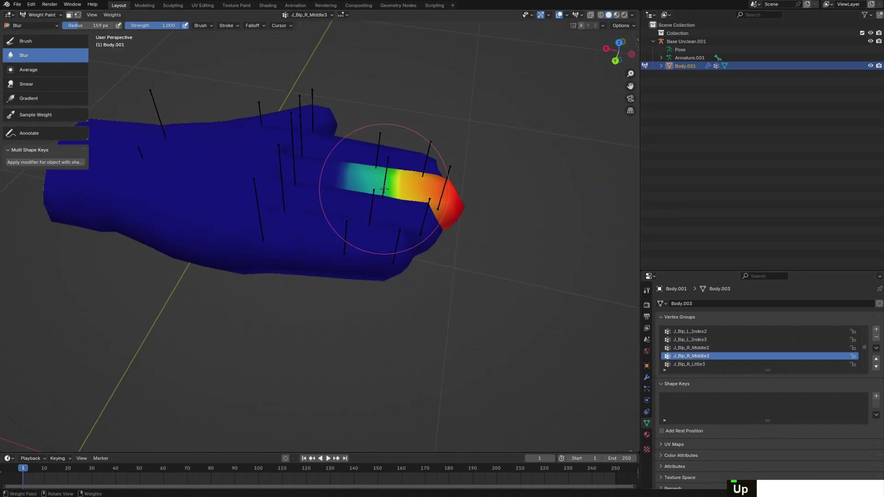
pyautogui.moveTo(306, 198); pyautogui.dragTo(460, 221, button='middle')
# Move up the vertex groups to J_Bip_R_Little2 and examine its weights on the little finger
pyautogui.press('Up')
pyautogui.press('Up')
pyautogui.press('Up')
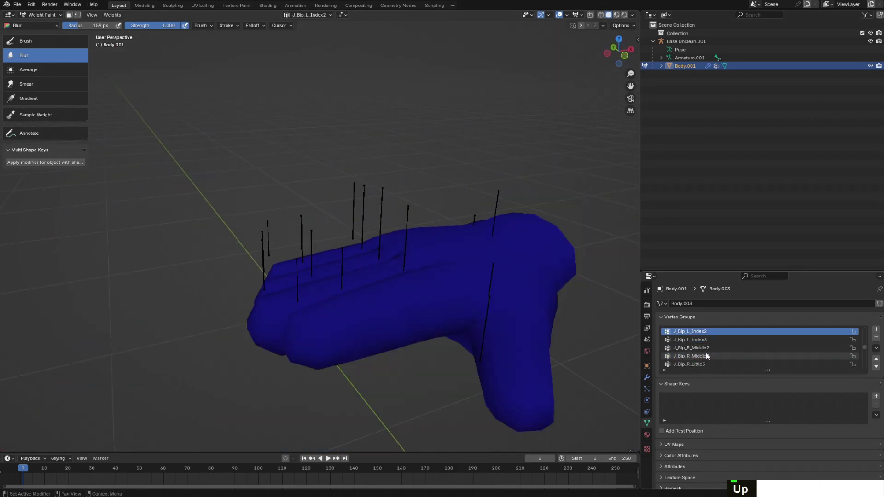
pyautogui.press('Up')
pyautogui.press('Up')
pyautogui.press('Up')
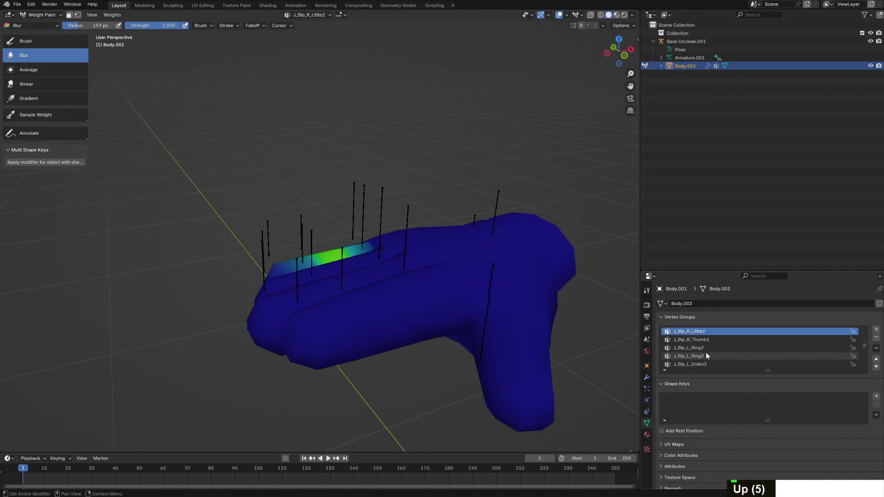
pyautogui.moveTo(428, 295); pyautogui.dragTo(571, 286, button='middle')
pyautogui.scroll(4, 571, 287)
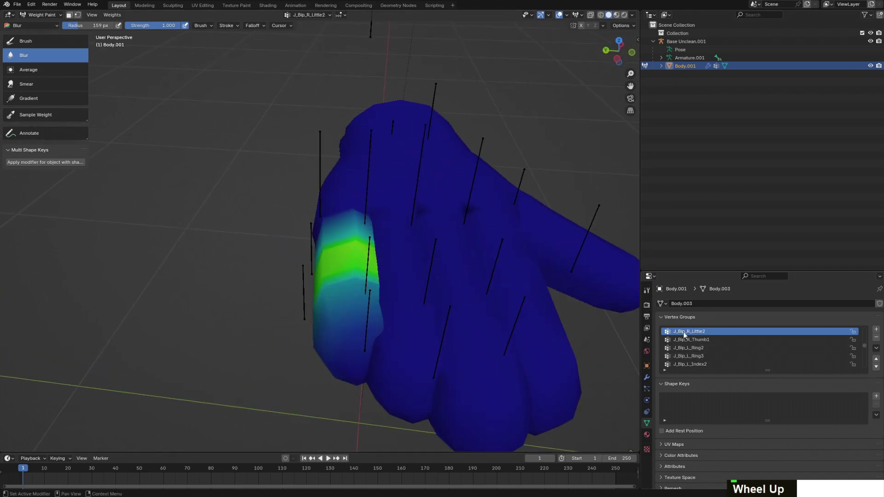
# Examine the weights of J_Bip_R_Index1, J_Bip_R_Index2 and J_Bip_R_Little1, and continue up to the J_Bip_R_Ring3 group
pyautogui.press('Up')
pyautogui.moveTo(484, 175); pyautogui.dragTo(395, 257, button='middle')
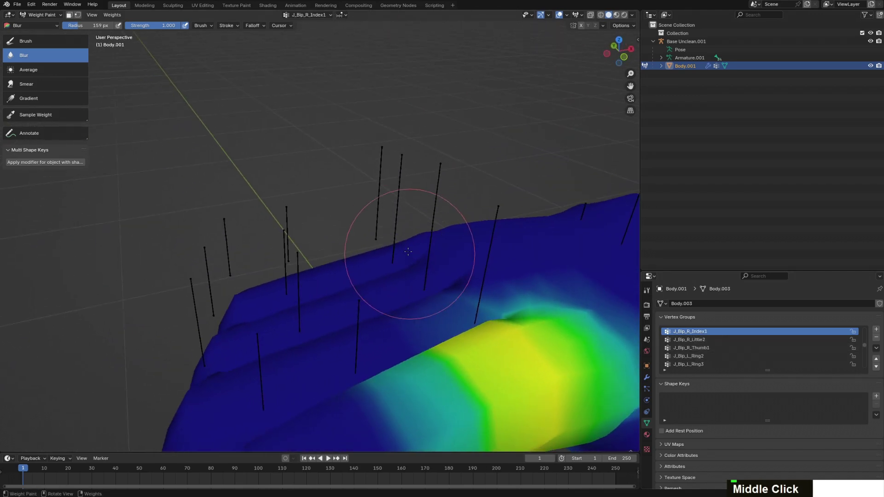
pyautogui.scroll(-1, 241, 140)
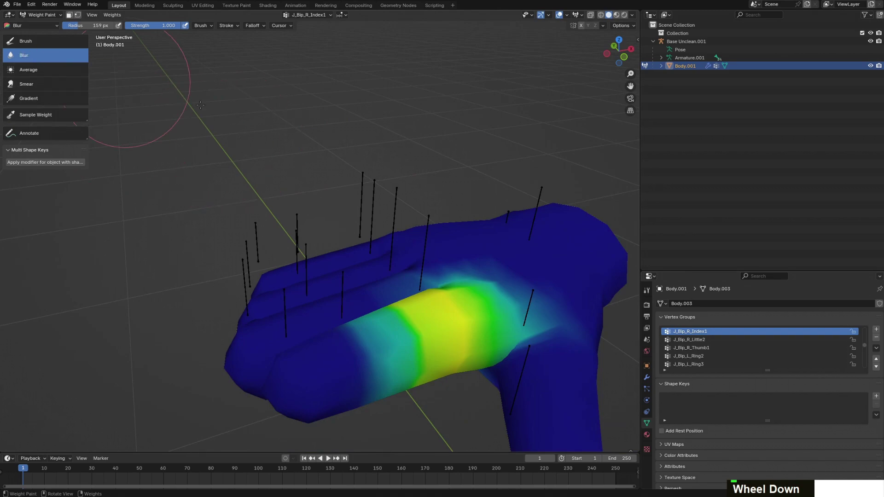
pyautogui.press('Up')
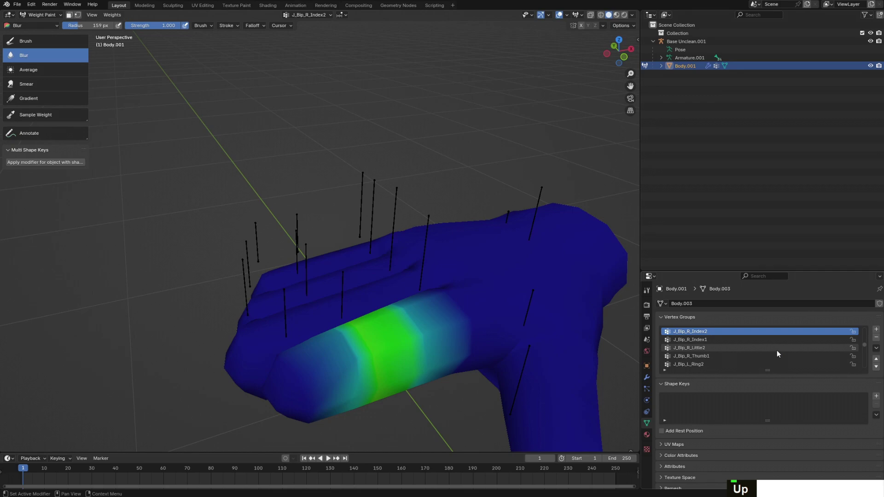
pyautogui.press('Up')
pyautogui.moveTo(391, 276); pyautogui.dragTo(352, 293, button='middle')
pyautogui.scroll(3, 352, 294)
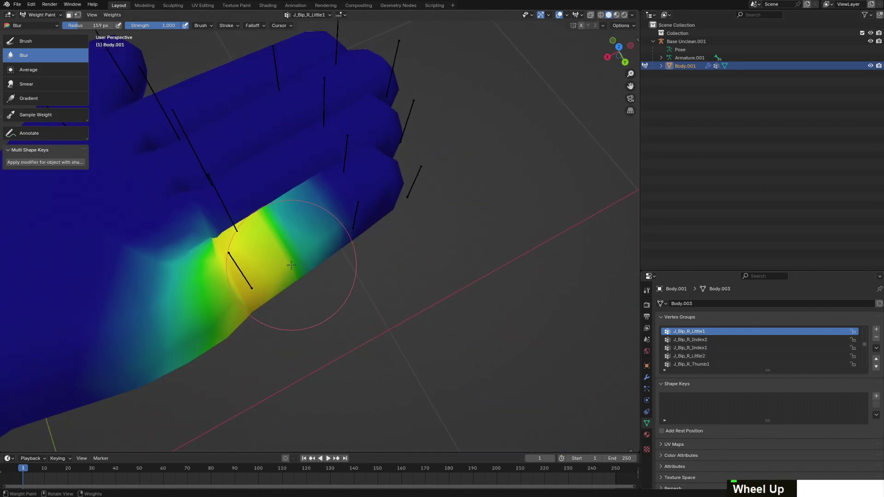
pyautogui.press('Up')
pyautogui.press('Up')
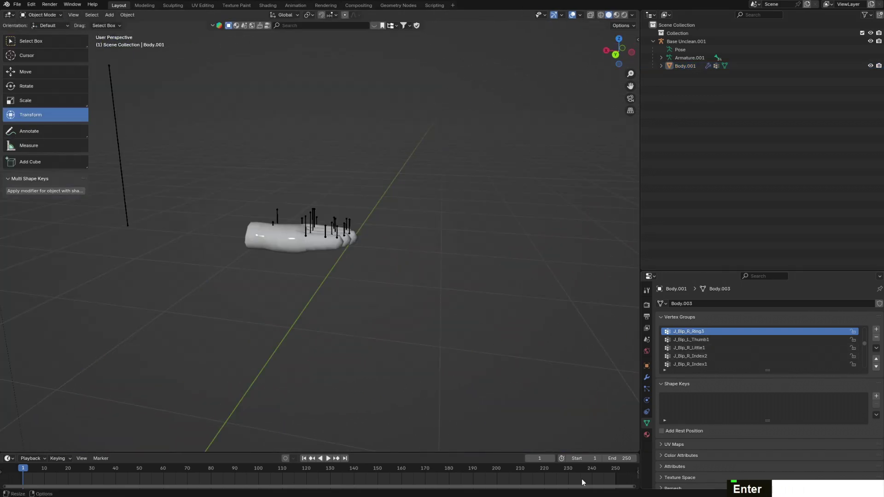
# Export the Base Unclean.001 armature with its glove mesh as an FBX named gloves to use in the All edited models folder
pyautogui.moveTo(411, 171)
pyautogui.mouseDown(button='middle')
pyautogui.moveTo(444, 172)
pyautogui.moveTo(403, 179)
pyautogui.mouseUp(button='middle')
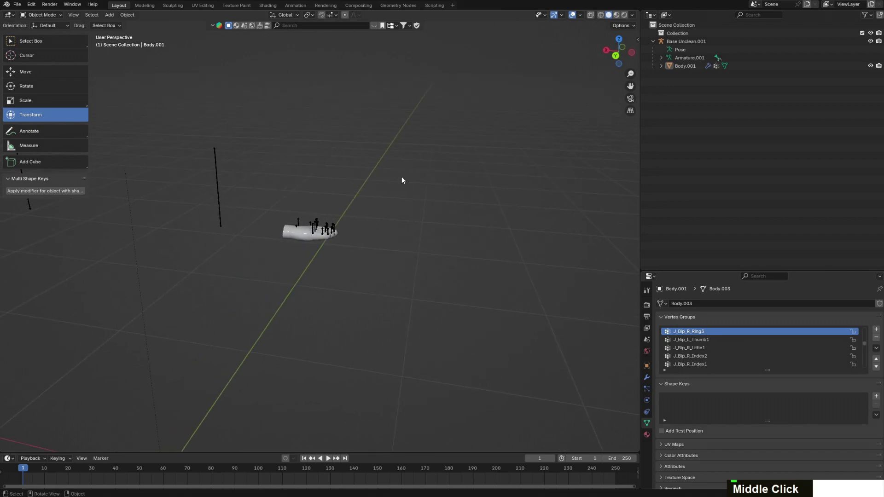
pyautogui.keyDown('shift'); pyautogui.moveTo(324, 188); pyautogui.dragTo(634, 161, button='middle'); pyautogui.keyUp('shift')
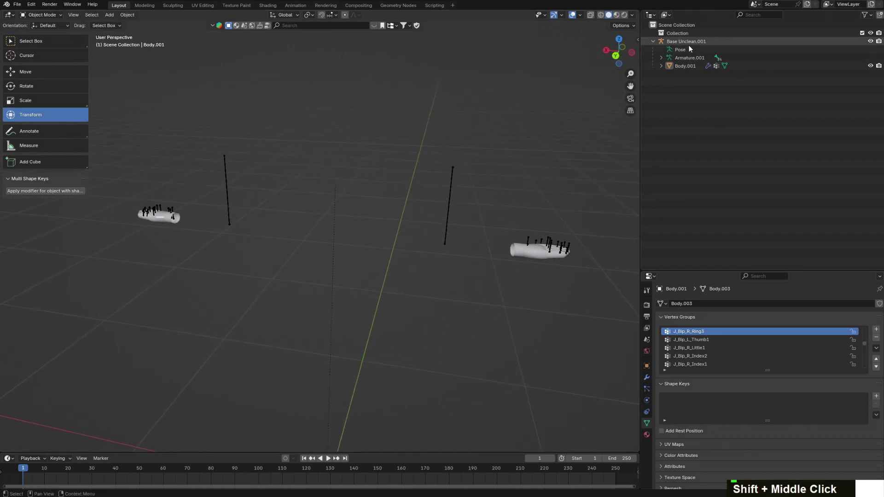
pyautogui.click(18, 5)
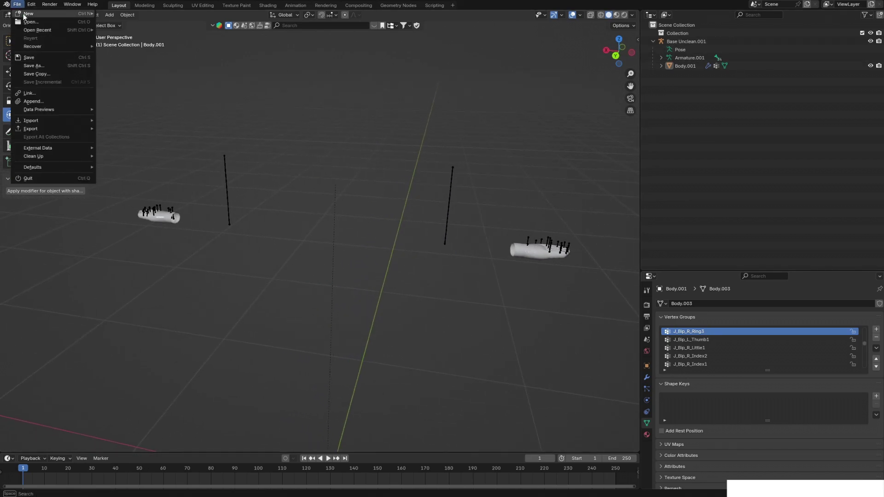
pyautogui.click(687, 41)
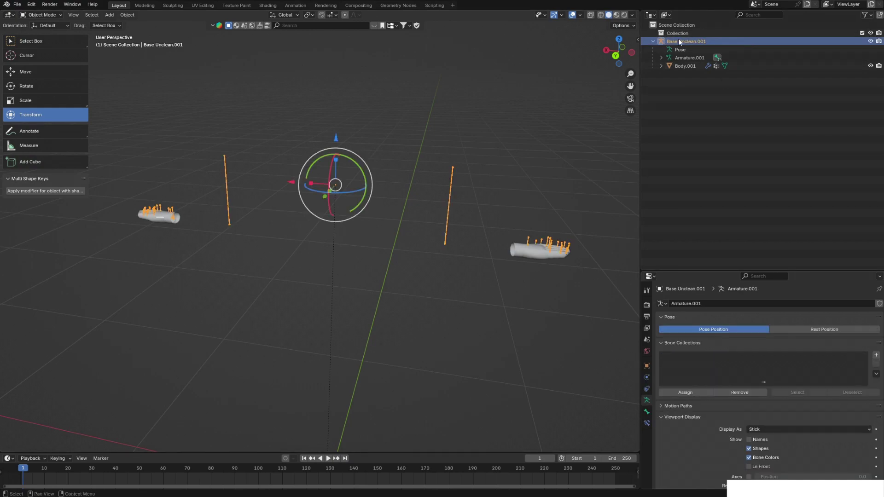
pyautogui.click(16, 5)
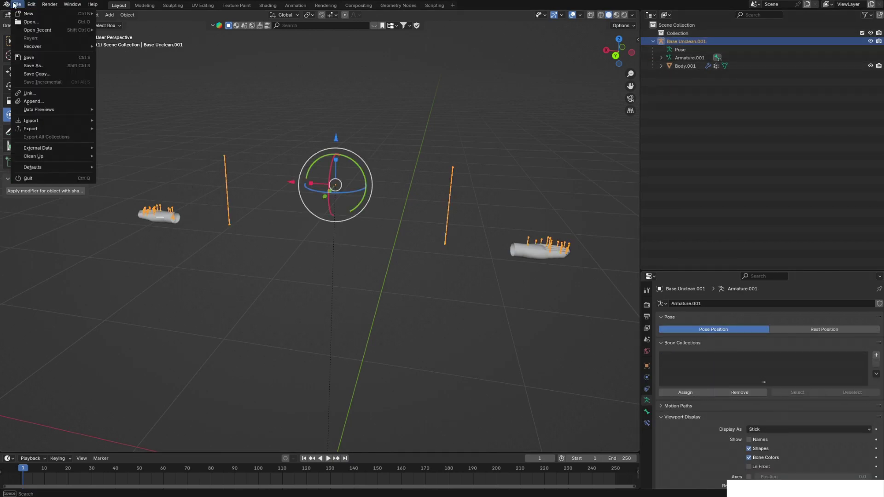
pyautogui.moveTo(45, 129)
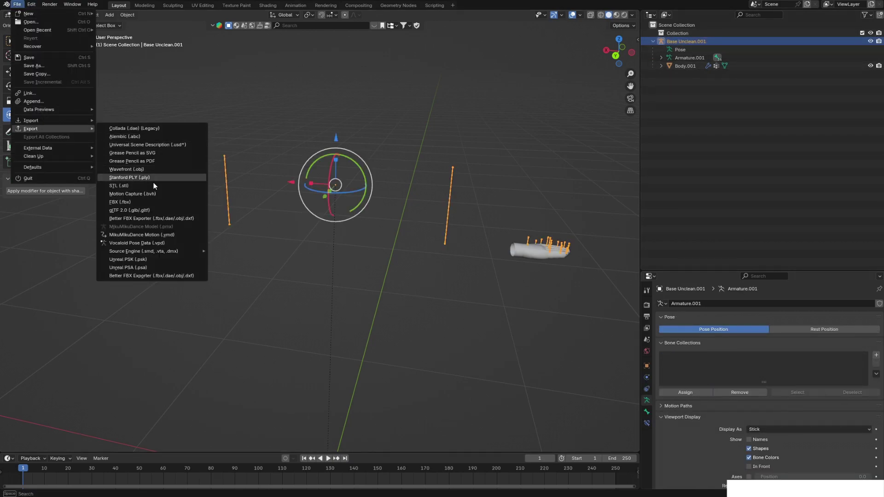
pyautogui.click(148, 203)
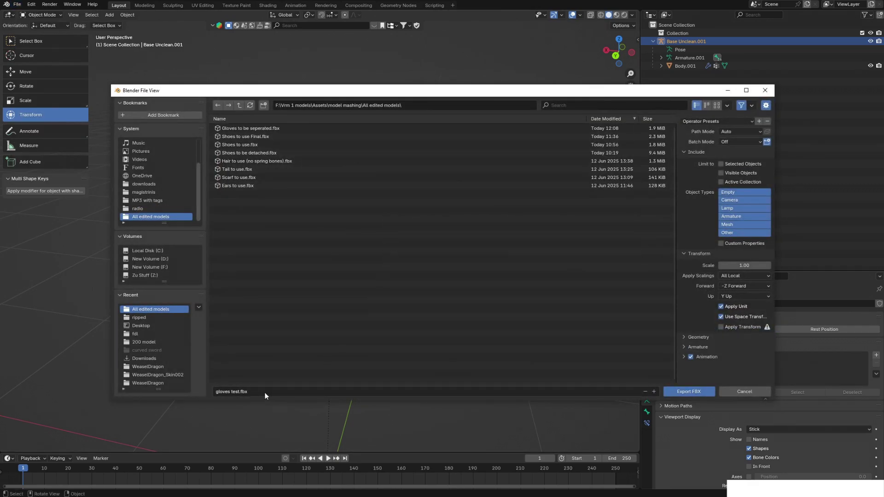
pyautogui.click(266, 393)
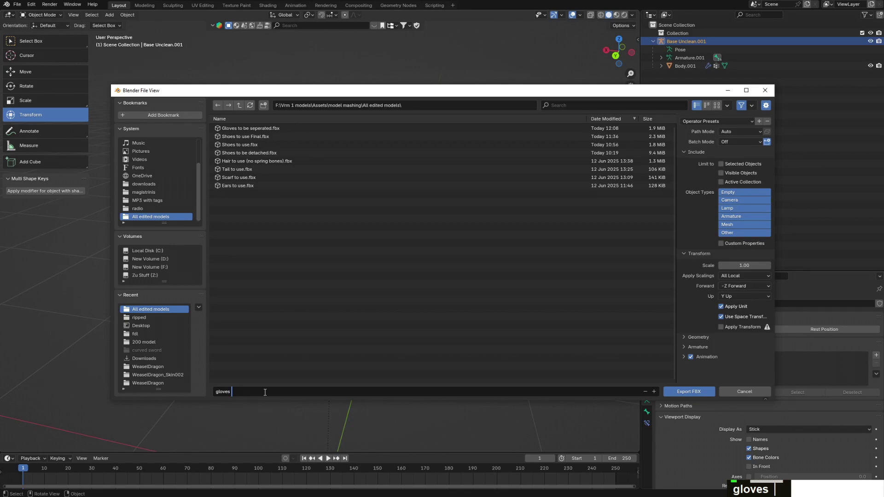
pyautogui.press('Return')
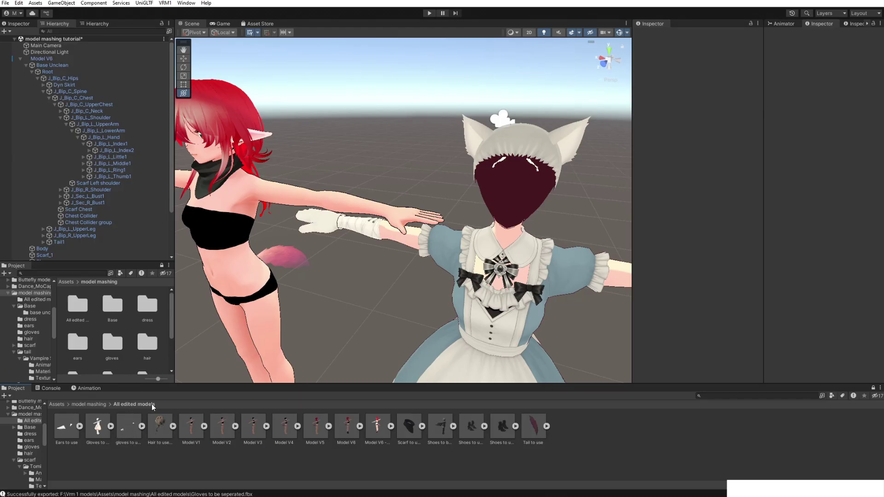
# In Unity, add the gloves to use model from the All edited models folder to the scene root above Model V6 and frame it
pyautogui.scroll(-1, 110, 230)
pyautogui.scroll(1, 108, 233)
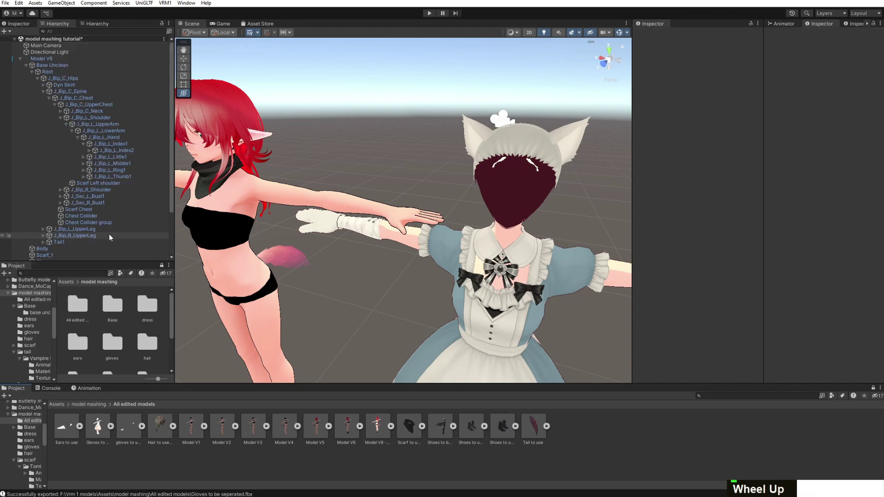
pyautogui.moveTo(126, 440); pyautogui.dragTo(56, 47)
pyautogui.press('f')
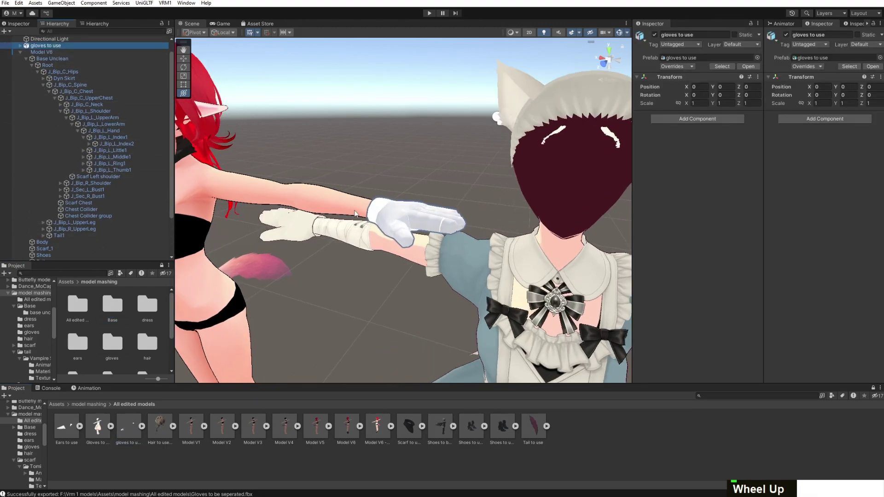
# Examine how the imported white gloves fit the red-haired model's hands from several angles around the overlapping characters
pyautogui.moveTo(362, 213); pyautogui.dragTo(314, 197, button='right')
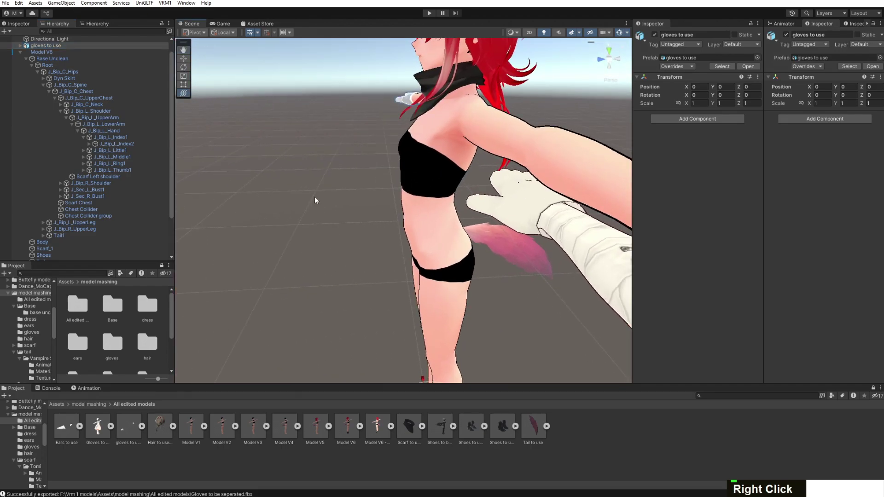
pyautogui.moveTo(314, 197); pyautogui.dragTo(267, 141, button='middle')
pyautogui.moveTo(496, 145); pyautogui.dragTo(340, 124, button='right')
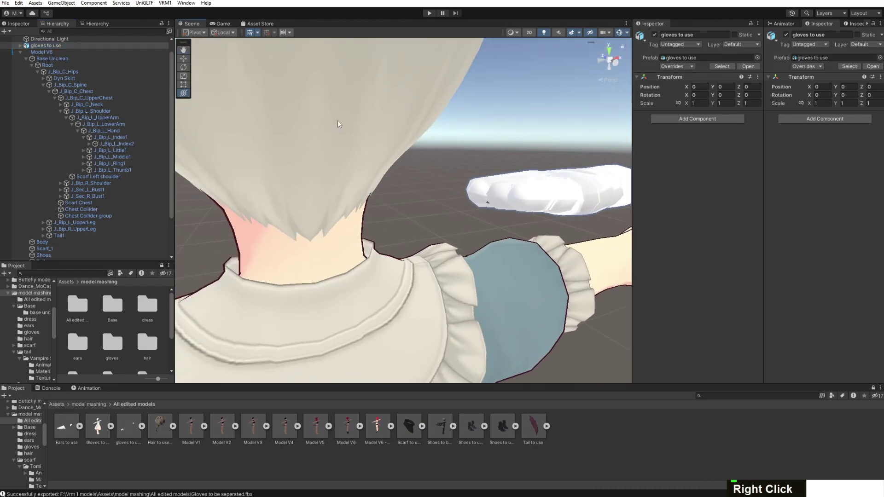
pyautogui.moveTo(522, 159); pyautogui.dragTo(386, 244, button='middle')
pyautogui.scroll(2, 403, 207)
pyautogui.moveTo(501, 198); pyautogui.dragTo(414, 161, button='right')
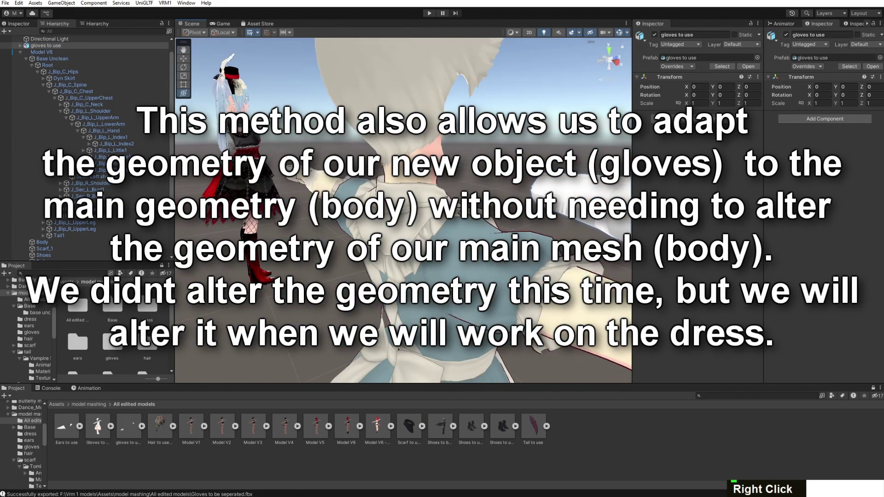
pyautogui.moveTo(414, 162); pyautogui.dragTo(201, 81, button='middle')
pyautogui.scroll(-2, 415, 184)
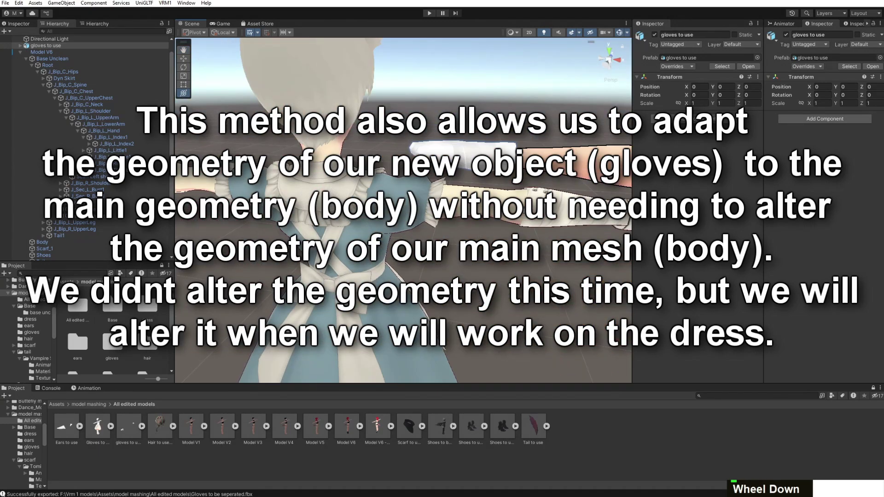
pyautogui.scroll(2, 461, 207)
pyautogui.moveTo(483, 217); pyautogui.dragTo(538, 224, button='middle')
pyautogui.scroll(2, 538, 225)
pyautogui.moveTo(538, 225); pyautogui.dragTo(452, 244, button='right')
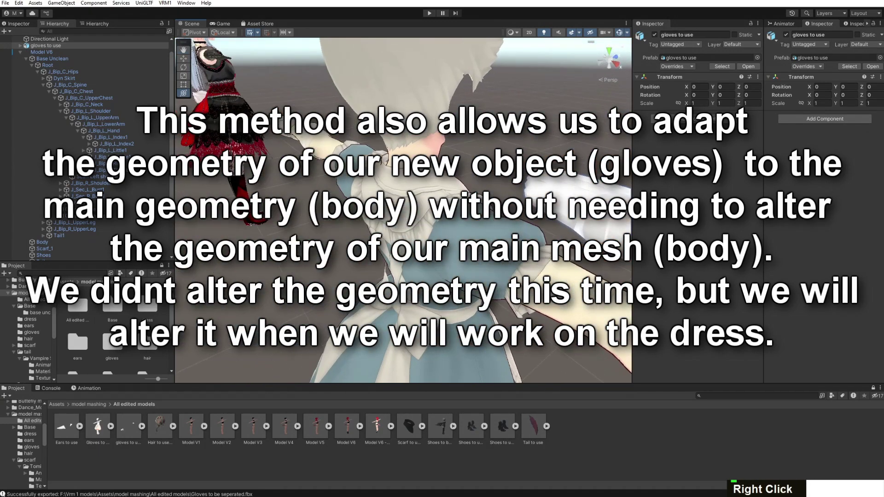
pyautogui.moveTo(452, 244); pyautogui.dragTo(355, 202, button='middle')
pyautogui.scroll(3, 355, 203)
pyautogui.scroll(-3, 391, 221)
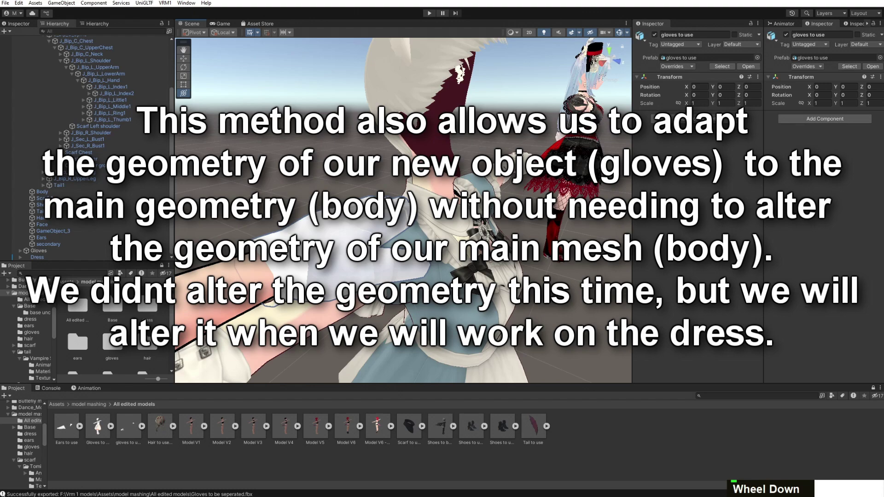
pyautogui.moveTo(391, 221); pyautogui.dragTo(484, 264, button='right')
pyautogui.scroll(-1, 414, 261)
pyautogui.scroll(2, 416, 261)
pyautogui.scroll(-2, 481, 266)
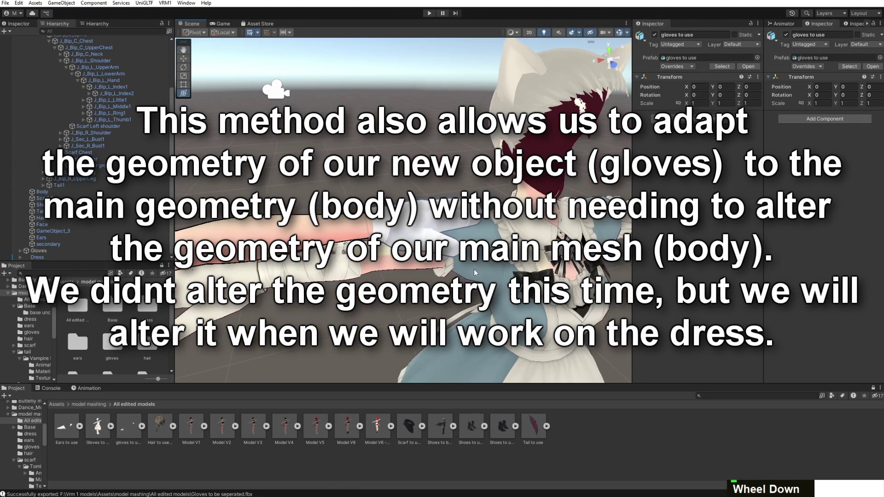
pyautogui.scroll(2, 411, 270)
pyautogui.moveTo(411, 270); pyautogui.dragTo(393, 272, button='right')
pyautogui.scroll(-3, 467, 272)
pyautogui.scroll(1, 466, 271)
pyautogui.scroll(4, 464, 281)
pyautogui.scroll(-1, 393, 272)
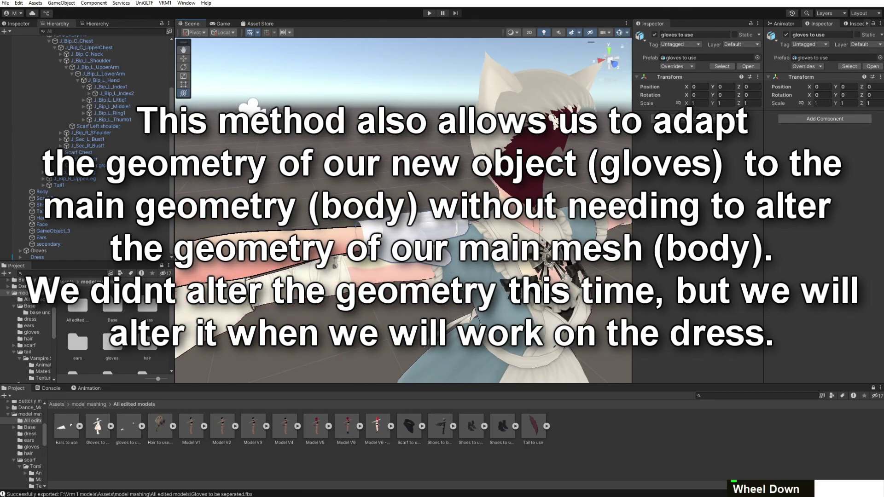
pyautogui.scroll(-2, 396, 272)
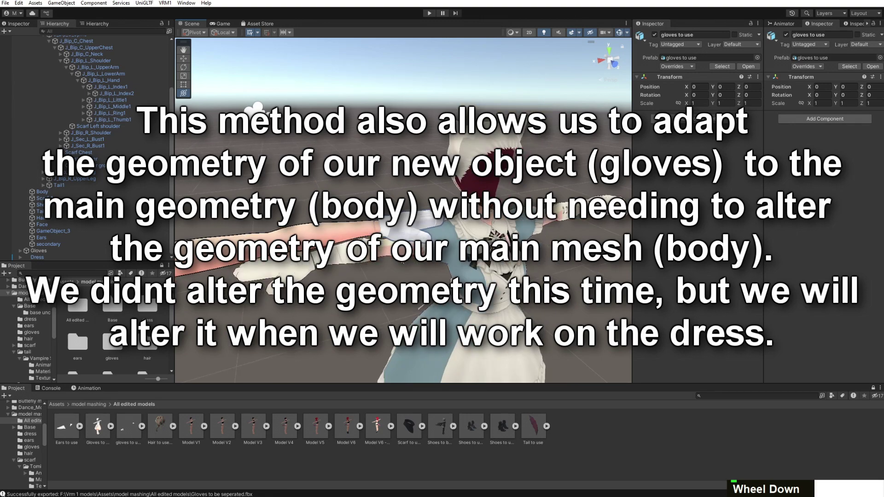
pyautogui.scroll(2, 400, 261)
pyautogui.moveTo(401, 261); pyautogui.dragTo(515, 239, button='right')
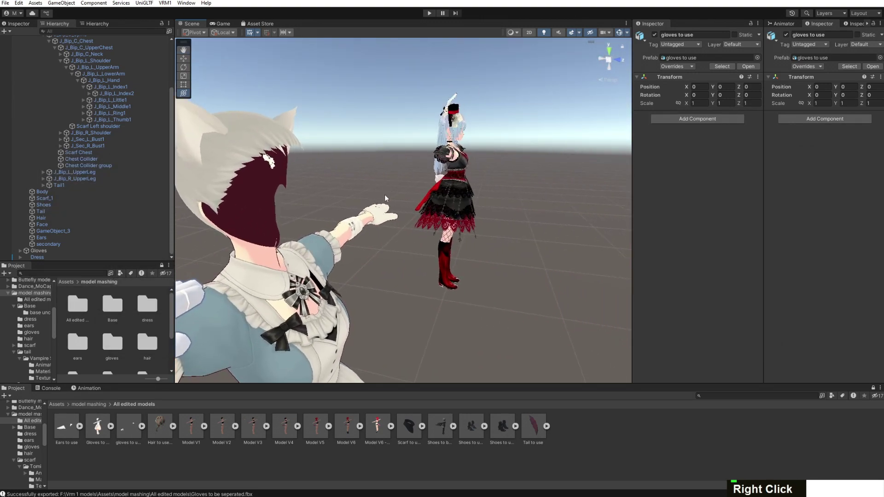
pyautogui.moveTo(538, 236); pyautogui.dragTo(381, 260, button='right')
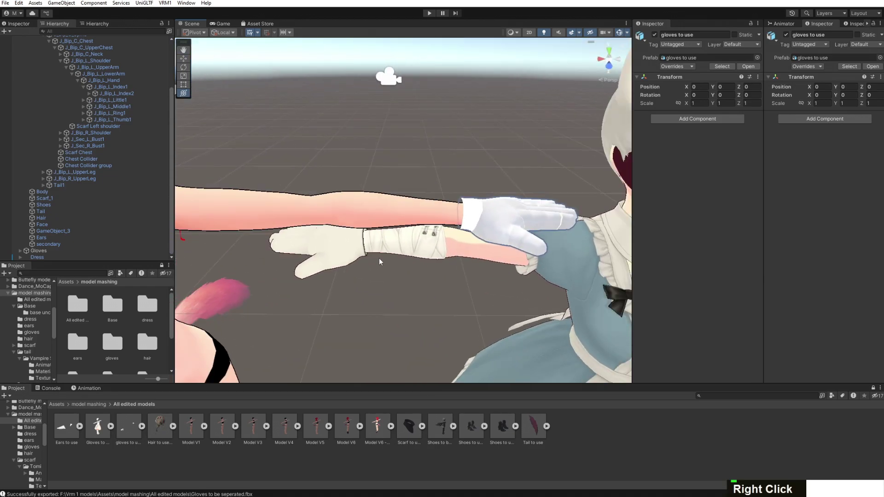
# Delete the old Gloves character from the scene
pyautogui.scroll(-3, 380, 259)
pyautogui.click(47, 251)
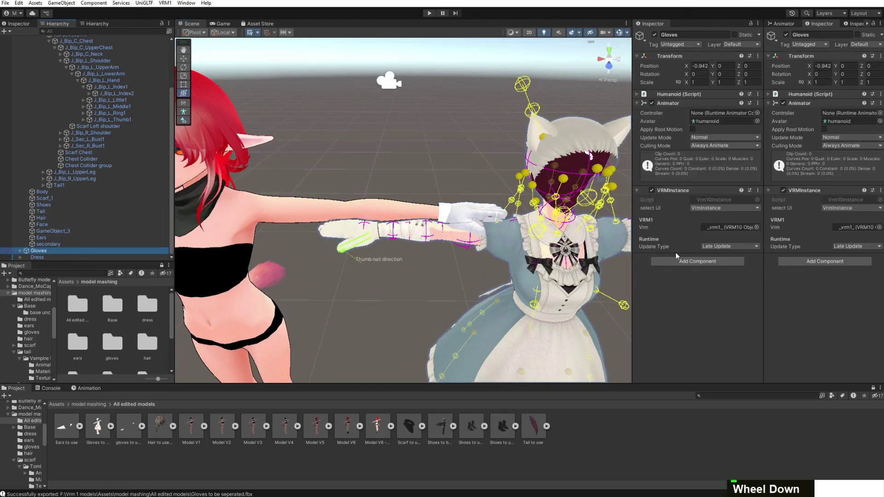
pyautogui.press('Delete')
pyautogui.scroll(4, 514, 208)
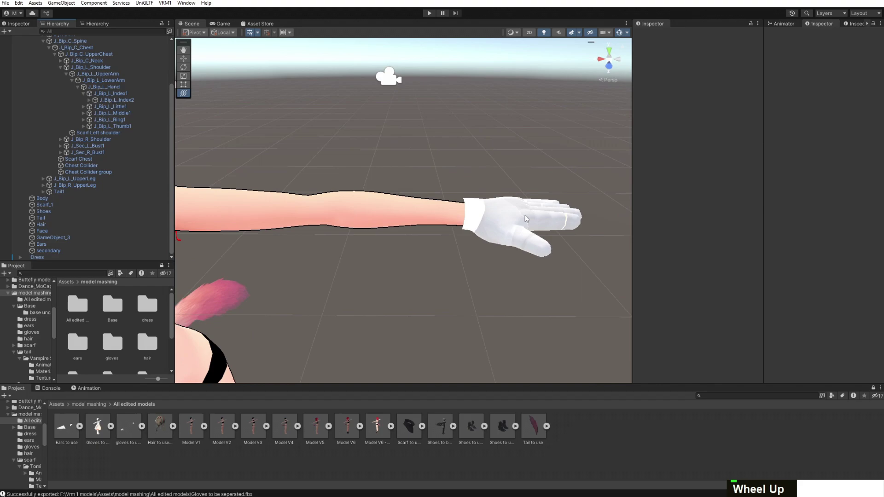
pyautogui.scroll(1, 140, 167)
pyautogui.scroll(-1, 142, 164)
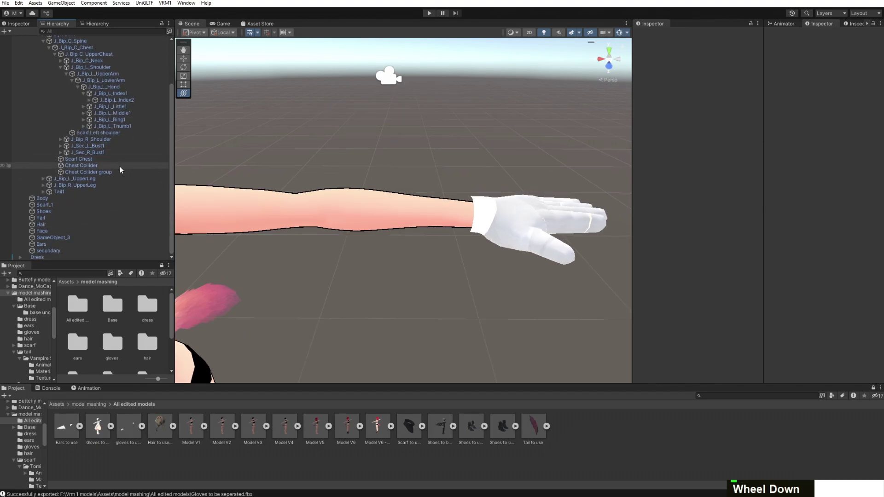
# Completely unpack the gloves to use prefab and expand its hierarchy
pyautogui.scroll(3, 54, 58)
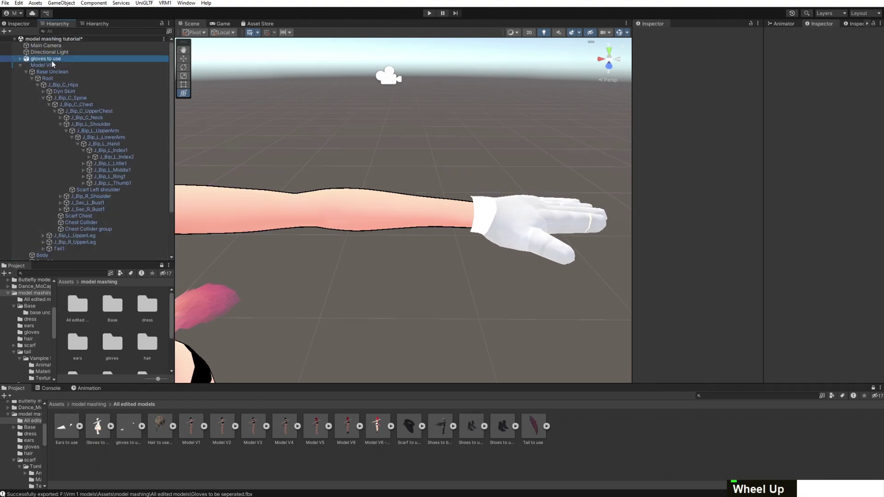
pyautogui.rightClick(51, 61)
pyautogui.moveTo(118, 170)
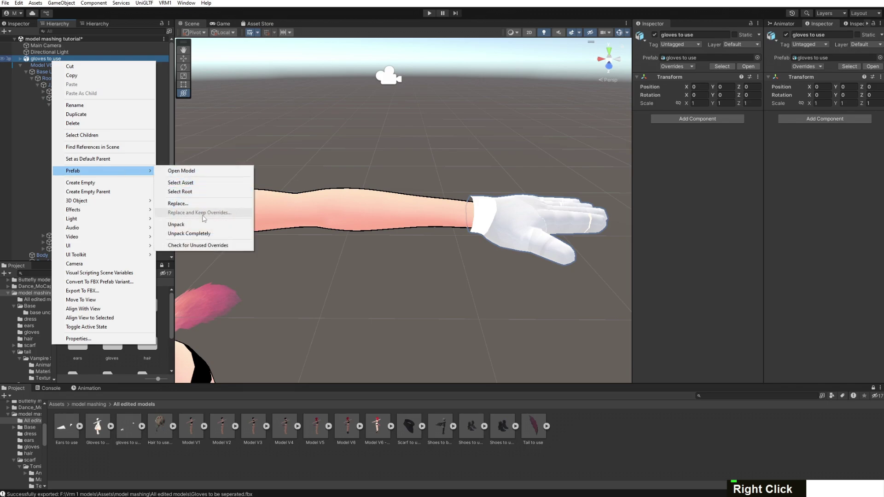
pyautogui.click(204, 233)
pyautogui.click(20, 59)
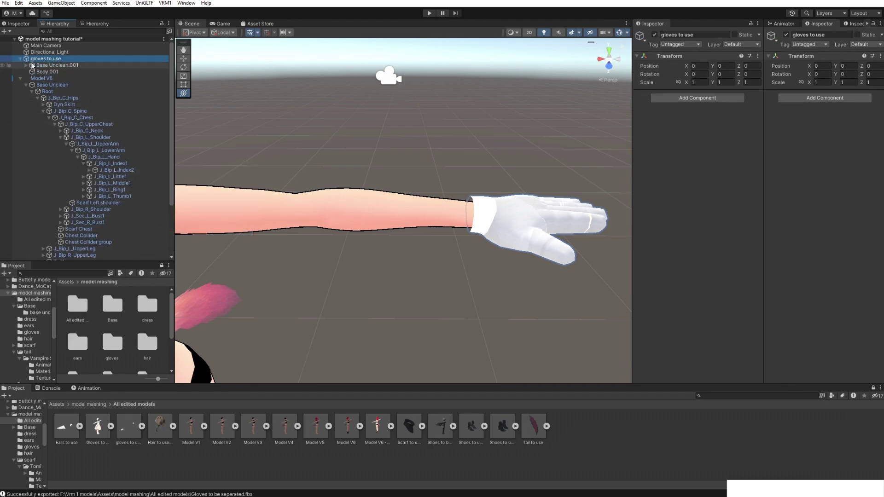
# Rename the two lower arm bones under Base Unclean.001 to J_Bip_L_LowerArmGloves and J_Bip_R_LowerArmGloves
pyautogui.click(32, 66)
pyautogui.click(27, 65)
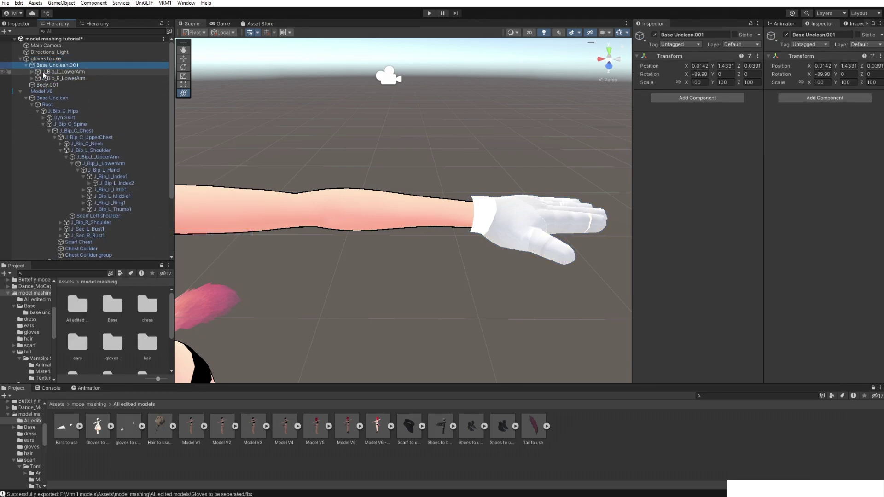
pyautogui.click(59, 73)
pyautogui.click(721, 33)
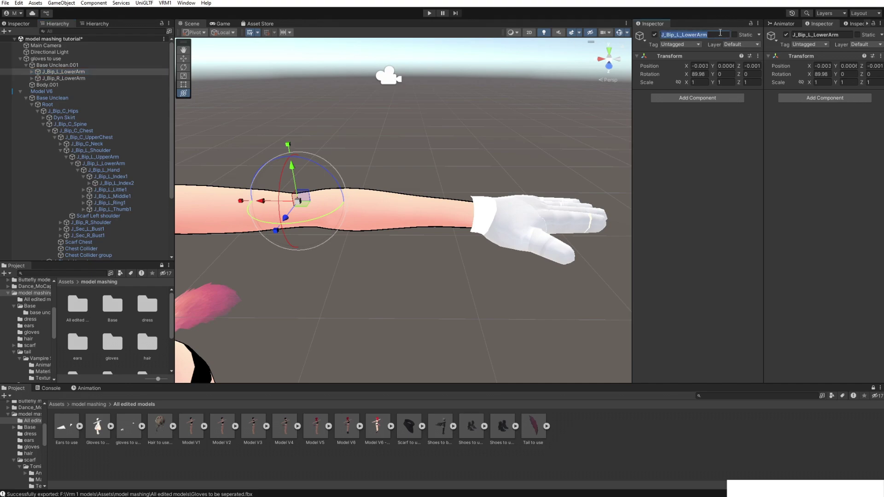
pyautogui.write('Gloves')
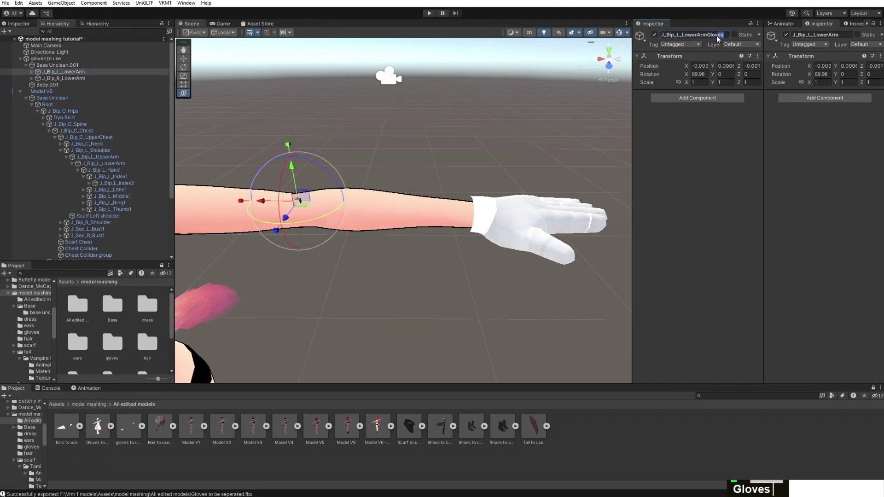
pyautogui.click(66, 79)
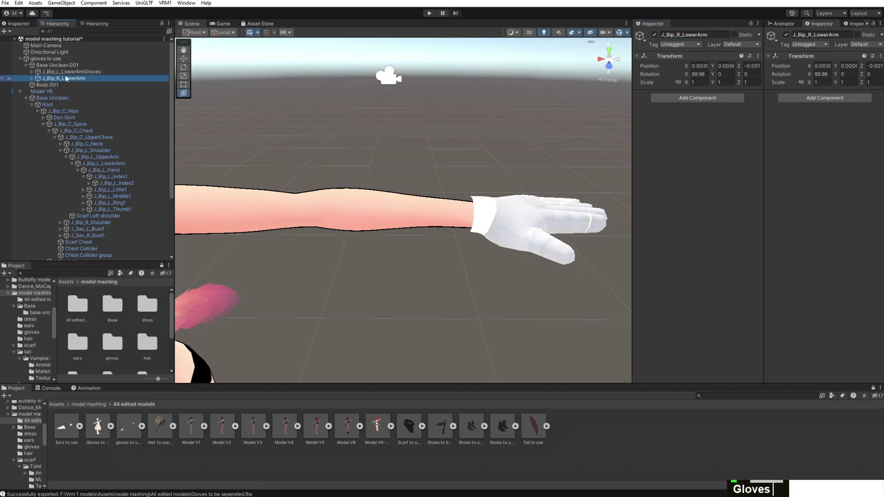
pyautogui.doubleClick(719, 32)
pyautogui.write('Gloves')
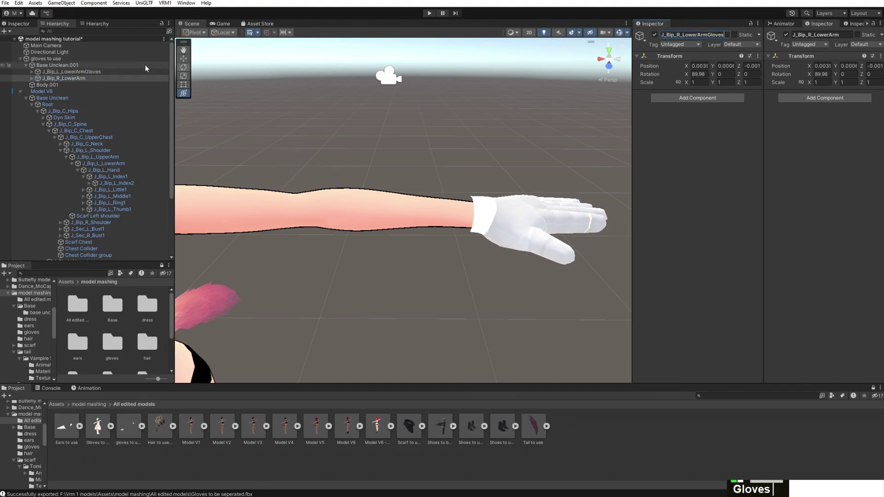
# Expand both glove lower arm bones and rename the left hand bone to J_Bip_L_HandGloves
pyautogui.click(32, 77)
pyautogui.click(32, 72)
pyautogui.click(63, 78)
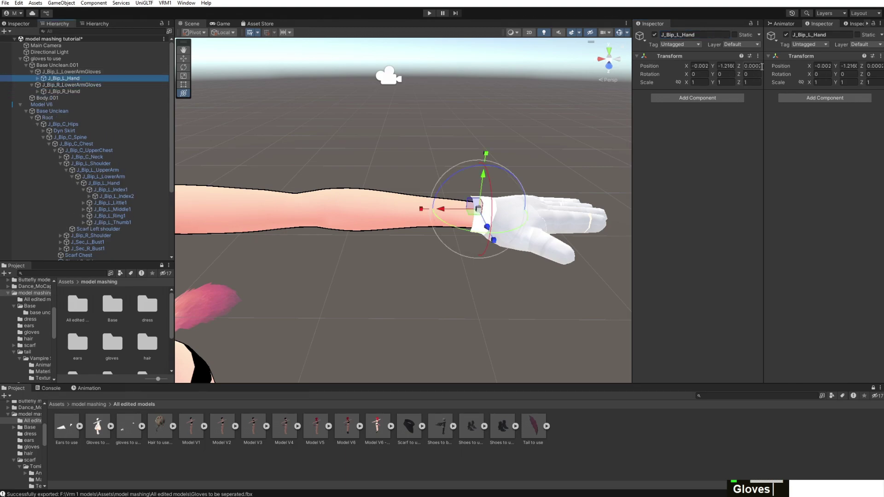
pyautogui.click(728, 34)
pyautogui.write('Gloves')
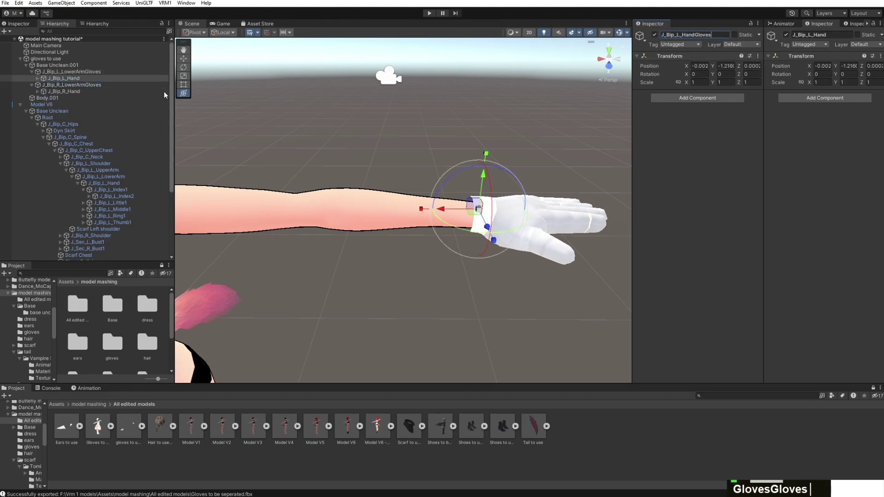
# Rename the right hand bone under J_Bip_R_LowerArmGloves to J_Bip_R_HandGloves
pyautogui.click(90, 97)
pyautogui.click(95, 91)
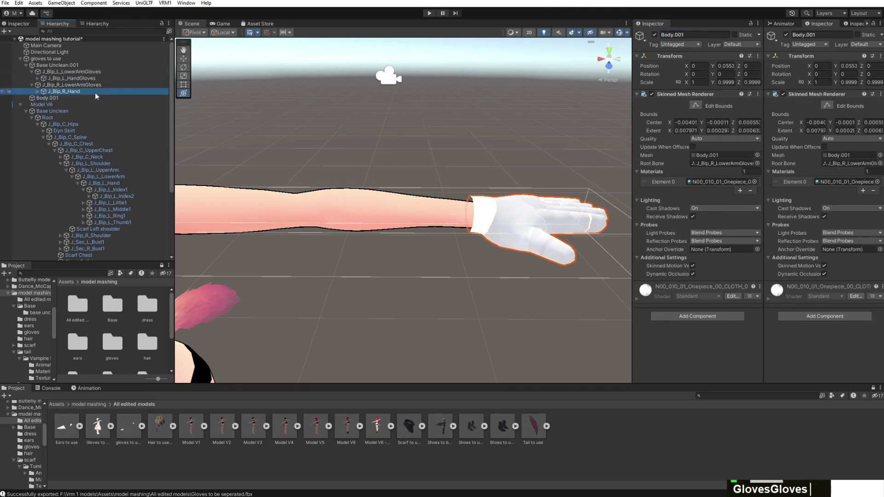
pyautogui.click(710, 35)
pyautogui.write('Gloves')
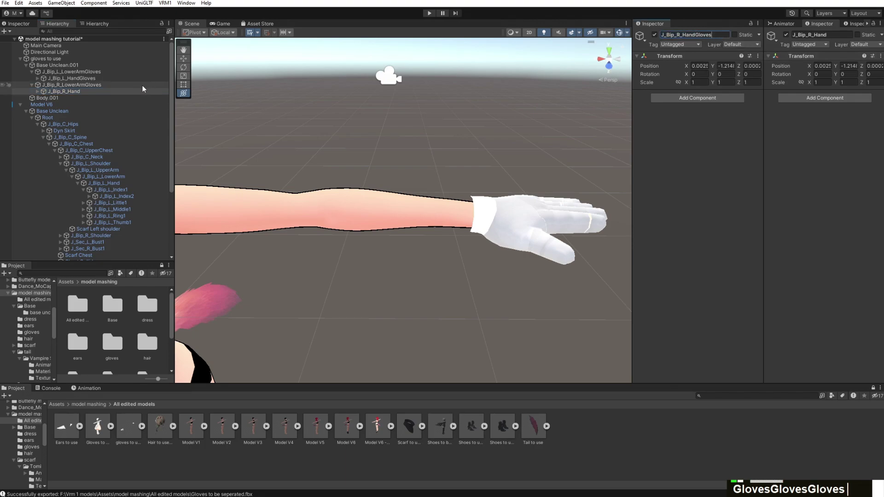
# Expand the glove's left hand bone and rename its first index finger bone to J_Bip_L_Index1Gloves
pyautogui.click(42, 91)
pyautogui.click(37, 78)
pyautogui.click(85, 86)
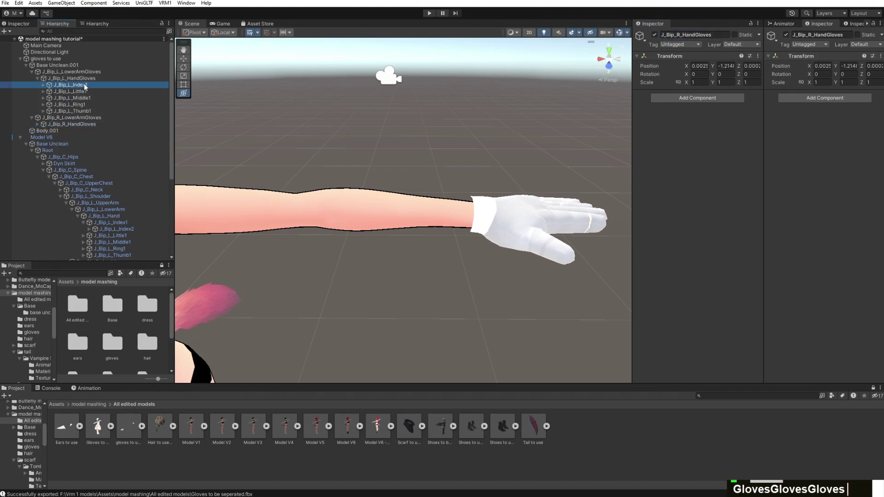
pyautogui.click(717, 36)
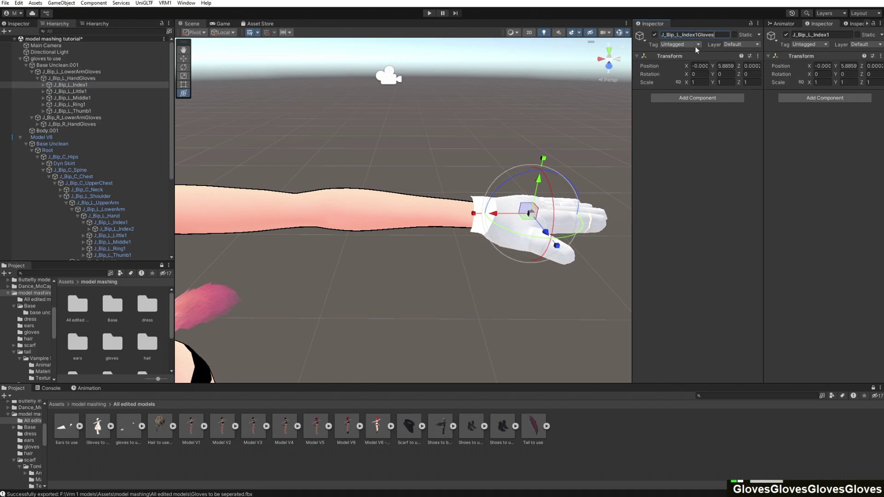
pyautogui.click(43, 97)
pyautogui.click(43, 92)
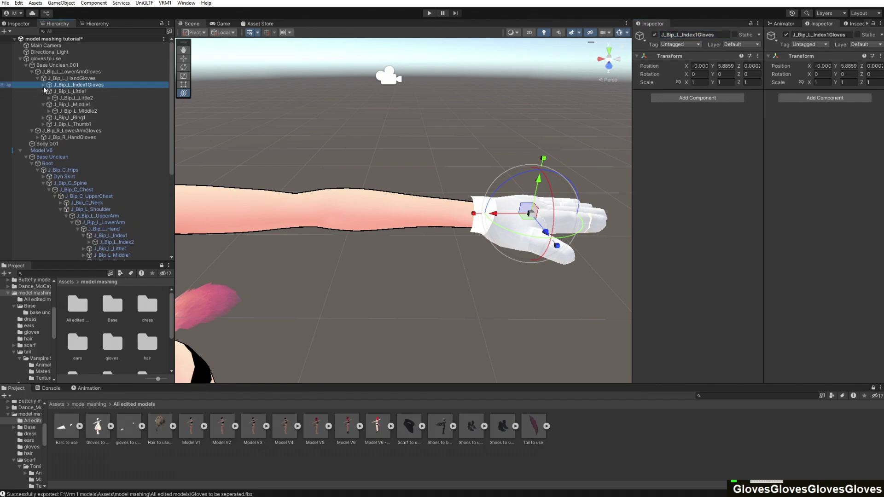
# Rename the remaining left index bones to J_Bip_L_Index2Gloves and J_Bip_L_Index3Gloves, and delete the end bone beneath them
pyautogui.click(44, 85)
pyautogui.click(50, 91)
pyautogui.click(76, 91)
pyautogui.click(729, 36)
pyautogui.write('Gloves')
pyautogui.click(50, 99)
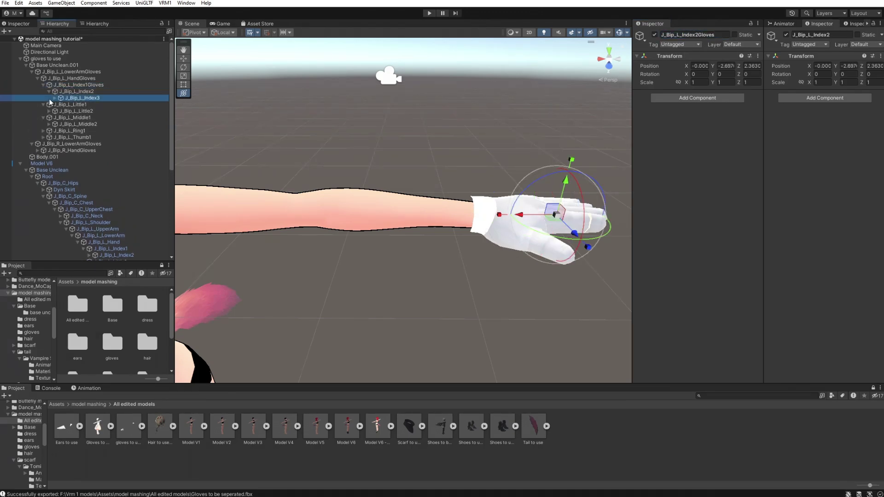
pyautogui.click(55, 98)
pyautogui.click(106, 107)
pyautogui.press('Delete')
# Rename the first two left little finger bones to J_Bip_L_Little1Gloves and J_Bip_L_Little2Gloves
pyautogui.click(83, 111)
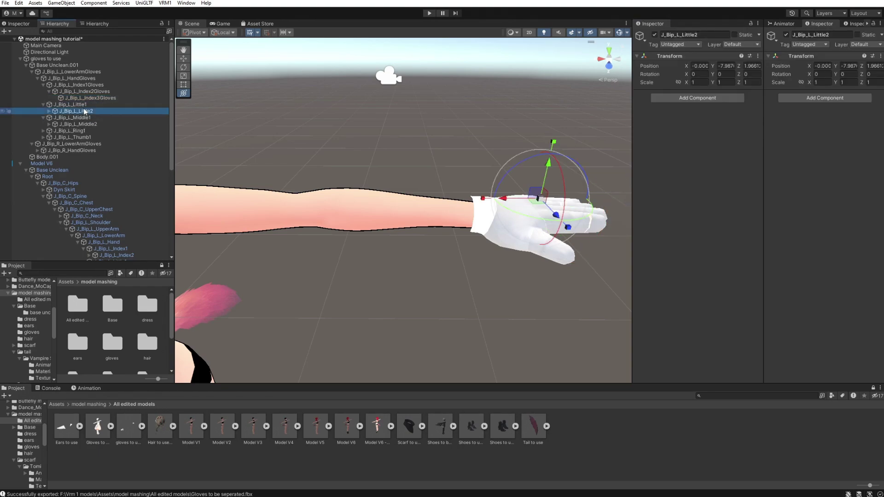
pyautogui.click(82, 105)
pyautogui.click(718, 35)
pyautogui.click(719, 35)
pyautogui.write('Gloves')
pyautogui.click(91, 99)
pyautogui.click(73, 112)
pyautogui.click(49, 111)
pyautogui.click(728, 36)
pyautogui.write('Gloves')
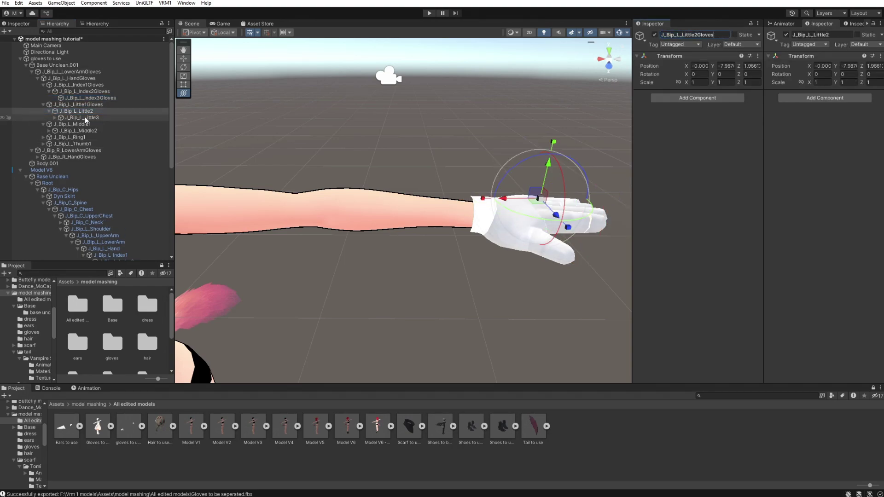
# Rename the third left little finger bone to J_Bip_L_Little3Gloves and delete its end bone
pyautogui.click(84, 119)
pyautogui.click(55, 118)
pyautogui.click(82, 124)
pyautogui.press('Delete')
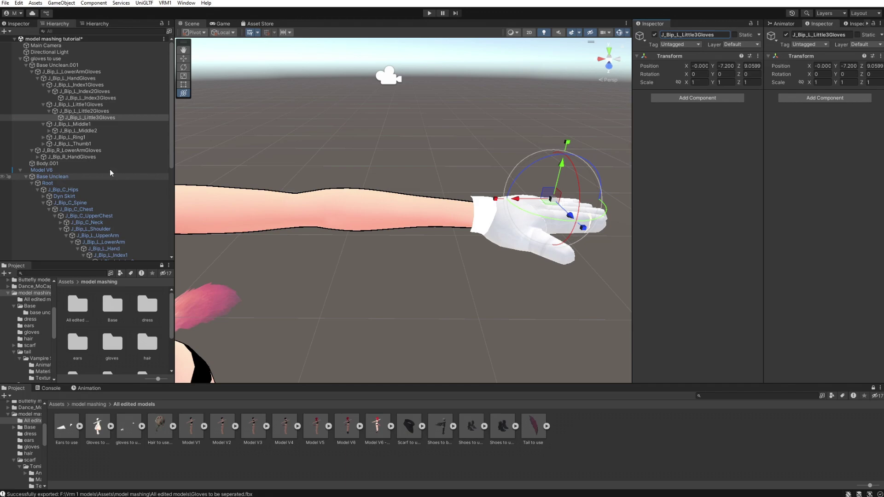
# Rename the left middle finger bones to J_Bip_L_Middle1Gloves, J_Bip_L_Middle2Gloves and J_Bip_L_Middle3Gloves, and delete J_Bip_L_Middle3_end
pyautogui.click(49, 131)
pyautogui.click(55, 138)
pyautogui.click(73, 124)
pyautogui.click(719, 35)
pyautogui.click(719, 35)
pyautogui.write('Gloves')
pyautogui.click(81, 131)
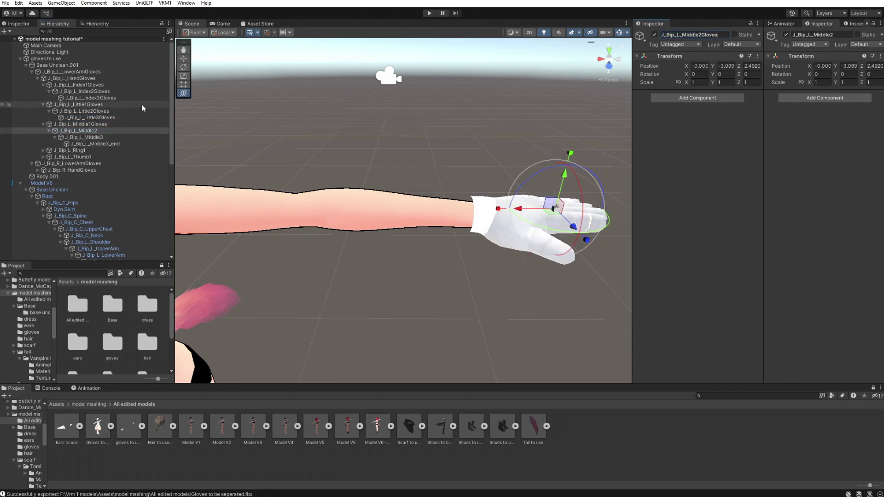
pyautogui.click(85, 137)
pyautogui.click(722, 35)
pyautogui.write('Gloves')
pyautogui.click(106, 143)
pyautogui.press('Delete')
# Rename the left ring finger bones to J_Bip_L_Ring1Gloves, J_Bip_L_Ring2Gloves and J_Bip_L_Ring3Gloves, and delete J_Bip_L_Ring3_end
pyautogui.click(43, 145)
pyautogui.click(49, 151)
pyautogui.click(55, 157)
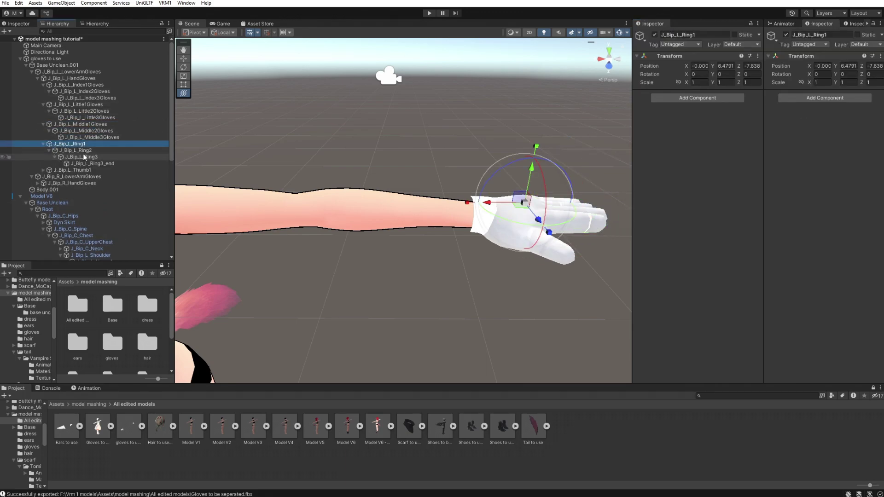
pyautogui.click(720, 35)
pyautogui.write('Gloves')
pyautogui.click(91, 151)
pyautogui.click(81, 157)
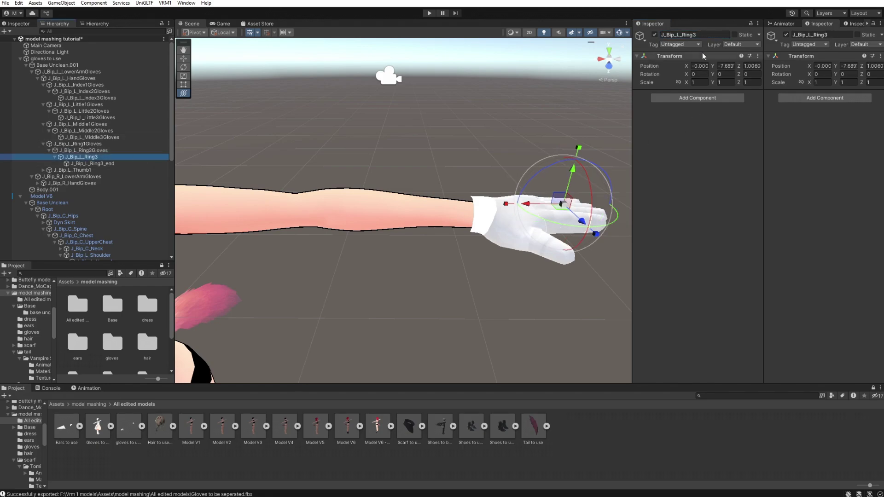
pyautogui.click(92, 164)
pyautogui.press('Delete')
# Rename the left thumb bones to J_Bip_L_Thumb1Gloves, J_Bip_L_Thumb2Gloves and J_Bip_L_Thumb3Gloves, and delete J_Bip_L_Thumb3_end
pyautogui.click(43, 164)
pyautogui.click(48, 170)
pyautogui.click(55, 176)
pyautogui.click(74, 164)
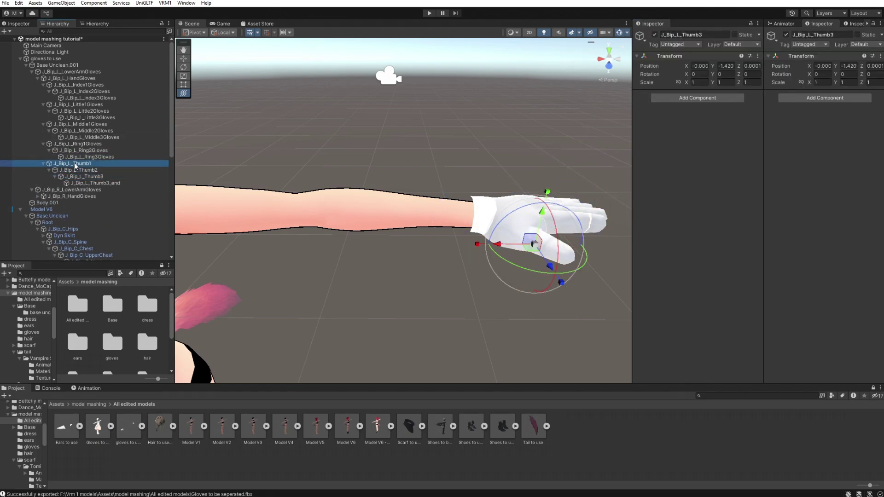
pyautogui.click(716, 35)
pyautogui.write('Gloves')
pyautogui.click(78, 170)
pyautogui.click(84, 177)
pyautogui.click(715, 36)
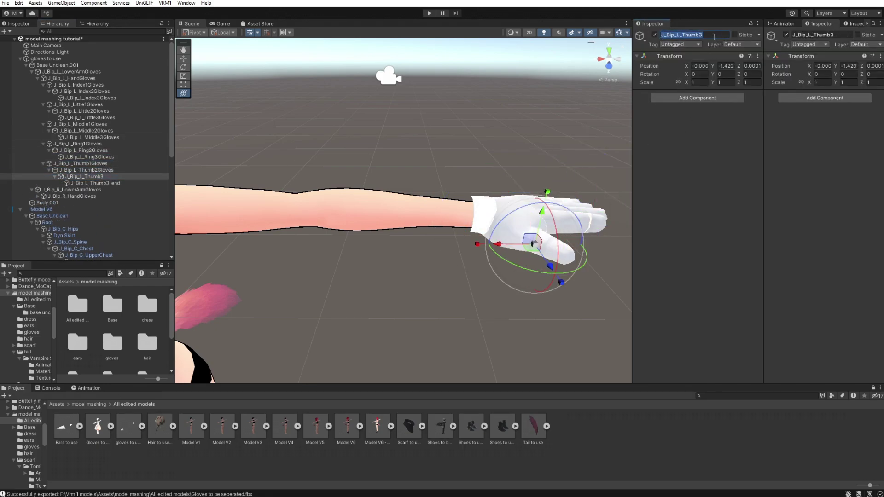
pyautogui.click(98, 184)
pyautogui.press('Delete')
# Rename the glove's right index bones to J_Bip_R_Index1Gloves, J_Bip_R_Index2Gloves and J_Bip_R_Index3Gloves, and delete J_Bip_R_Index3_end
pyautogui.click(38, 184)
pyautogui.click(37, 190)
pyautogui.click(62, 197)
pyautogui.click(43, 197)
pyautogui.click(49, 203)
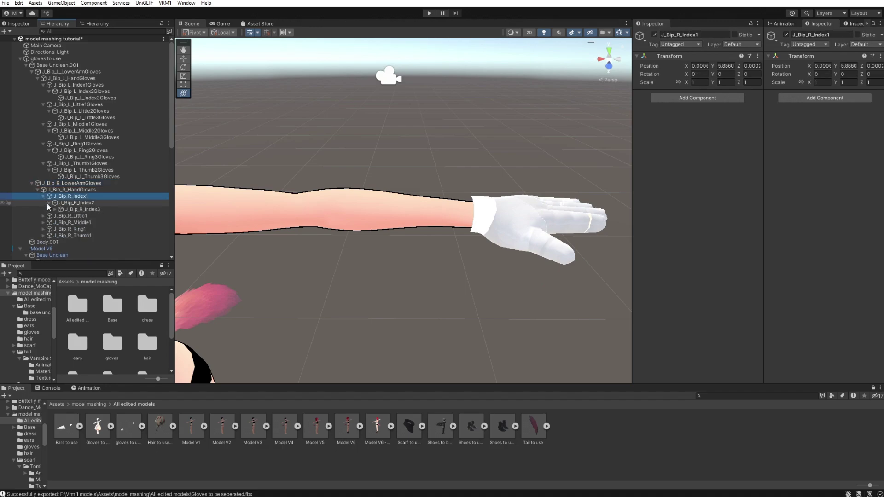
pyautogui.click(74, 203)
pyautogui.click(717, 34)
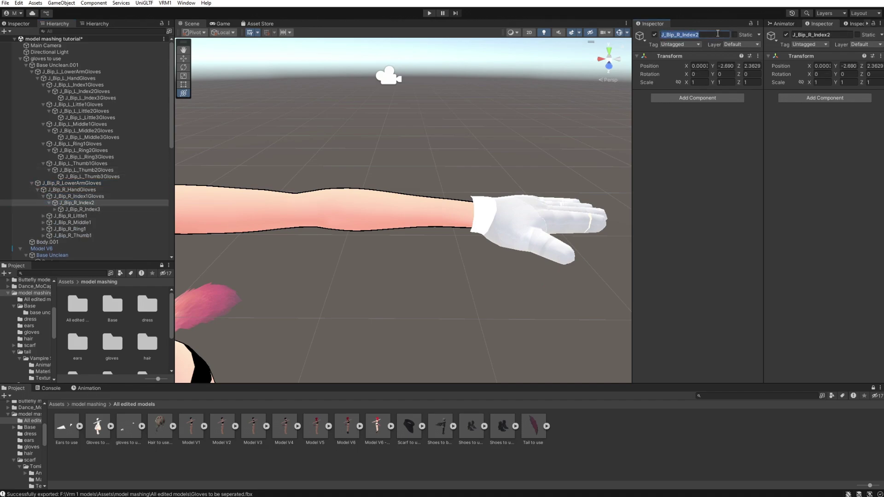
pyautogui.click(54, 210)
pyautogui.click(74, 210)
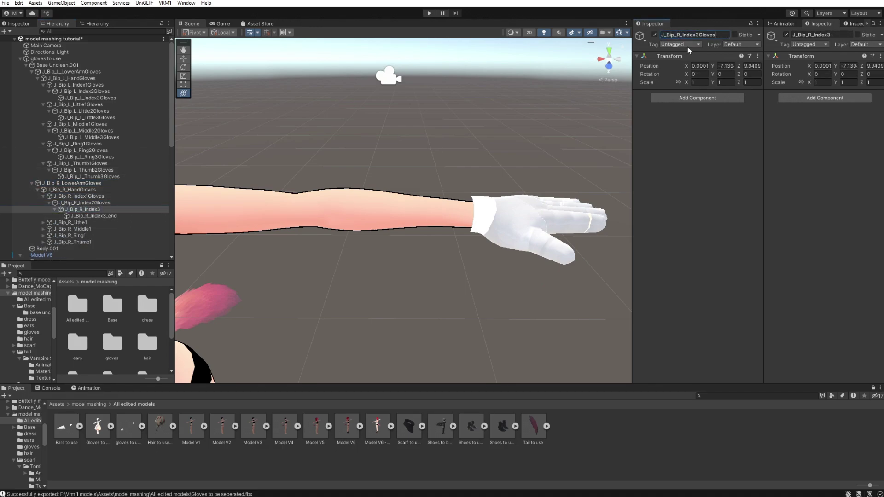
pyautogui.click(87, 217)
pyautogui.press('Delete')
# Rename the right little finger bones to J_Bip_R_Little1Gloves, J_Bip_R_Little2Gloves and J_Bip_R_Little3Gloves, and delete J_Bip_R_Little3_end
pyautogui.click(60, 217)
pyautogui.click(44, 216)
pyautogui.click(55, 223)
pyautogui.click(49, 223)
pyautogui.click(54, 230)
pyautogui.click(86, 217)
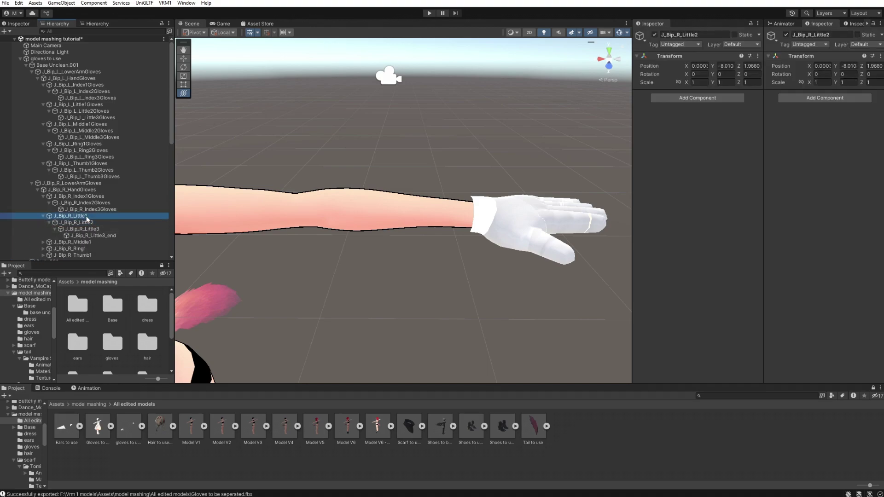
pyautogui.click(76, 223)
pyautogui.click(97, 229)
pyautogui.click(711, 35)
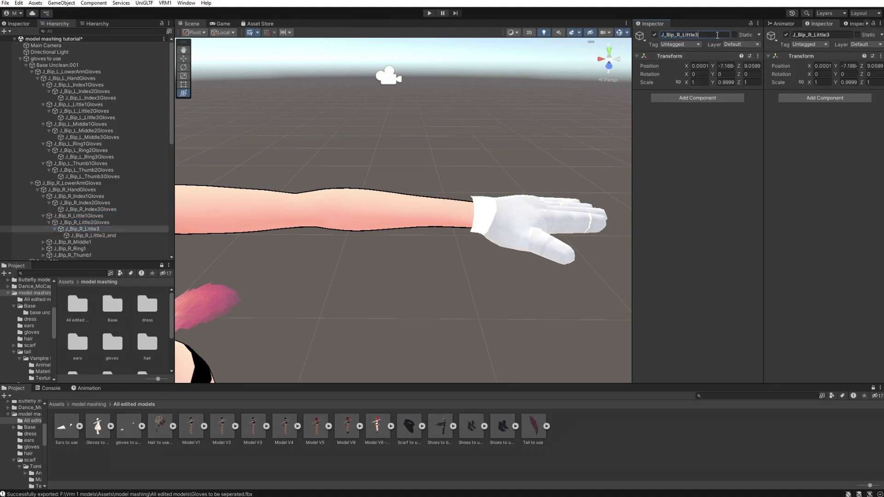
pyautogui.write('Gloves')
pyautogui.click(101, 236)
pyautogui.press('Delete')
# Rename the right middle finger bones to J_Bip_R_Middle1Gloves, J_Bip_R_Middle2Gloves and J_Bip_R_Middle3Gloves, and delete J_Bip_R_Middle3_end
pyautogui.click(74, 236)
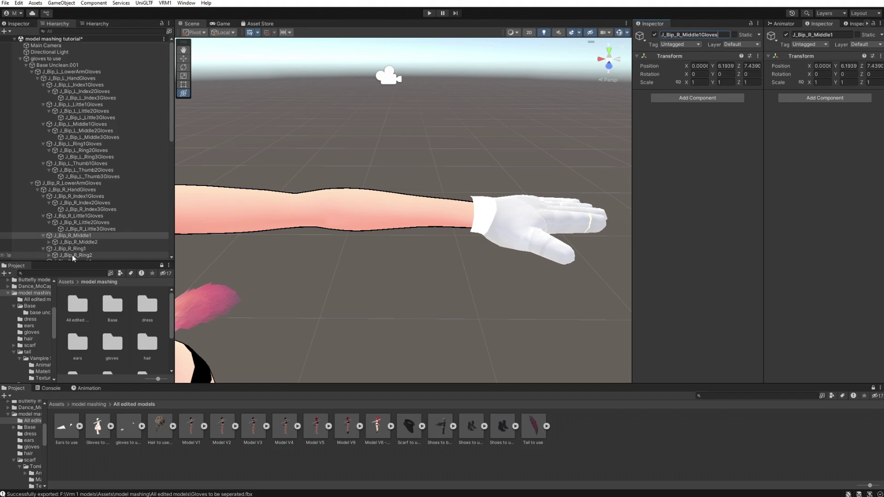
pyautogui.click(76, 242)
pyautogui.click(49, 242)
pyautogui.click(92, 250)
pyautogui.click(706, 36)
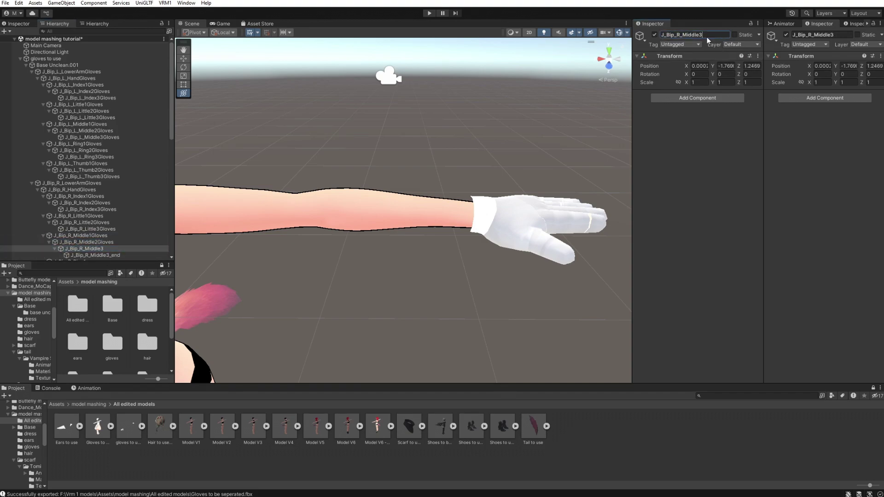
pyautogui.write('Gloves')
pyautogui.click(115, 256)
pyautogui.press('Delete')
# Rename the right ring finger bones to J_Bip_R_Ring1Gloves, J_Bip_R_Ring2Gloves and J_Bip_R_Ring3Gloves, and delete J_Bip_R_Ring3_end
pyautogui.scroll(-3, 97, 231)
pyautogui.click(49, 188)
pyautogui.click(60, 196)
pyautogui.click(74, 181)
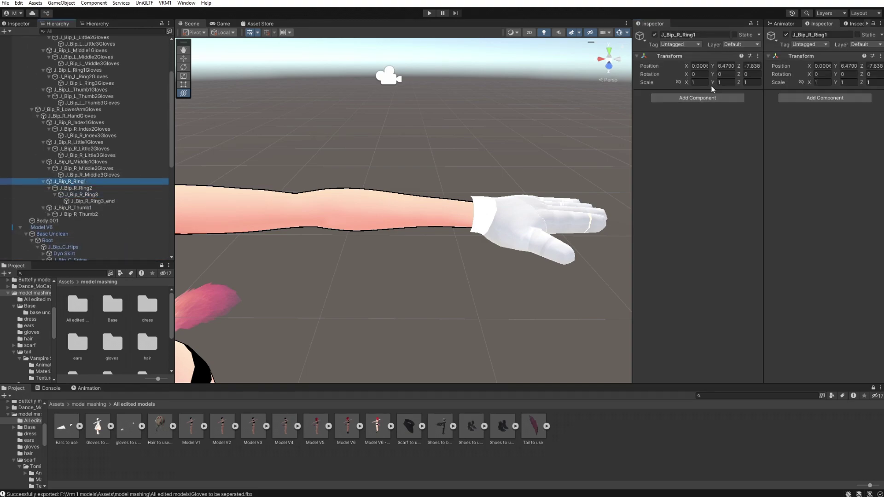
pyautogui.write('Gloves')
pyautogui.click(76, 188)
pyautogui.click(709, 36)
pyautogui.click(708, 36)
pyautogui.write('Gloves')
pyautogui.click(83, 195)
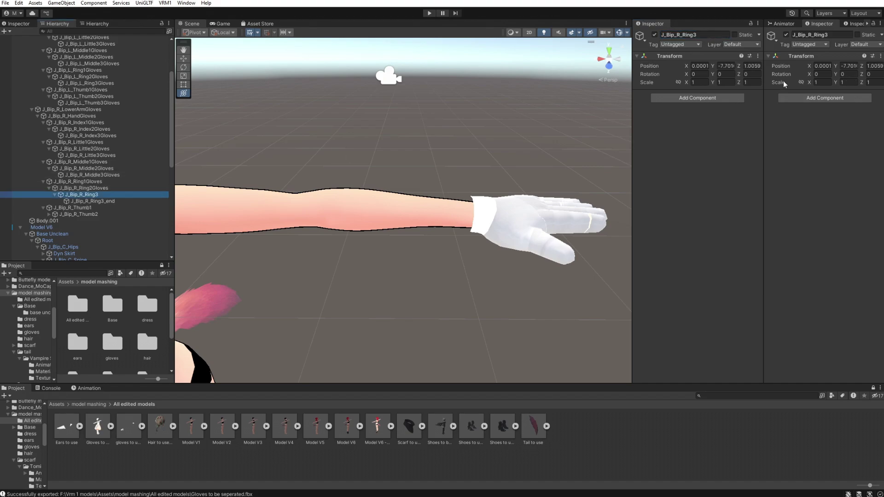
pyautogui.click(92, 201)
pyautogui.press('Delete')
# Rename the right thumb bones to J_Bip_R_Thumb1Gloves, J_Bip_R_Thumb2Gloves and J_Bip_R_Thumb3Gloves, and delete the end bone beneath them
pyautogui.click(74, 202)
pyautogui.click(49, 208)
pyautogui.click(717, 36)
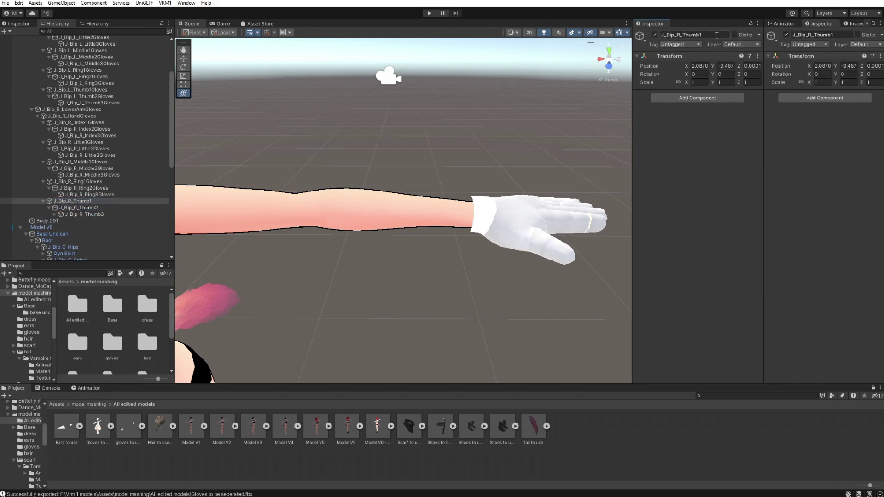
pyautogui.click(93, 208)
pyautogui.click(717, 35)
pyautogui.write('Gloves')
pyautogui.click(87, 215)
pyautogui.click(55, 215)
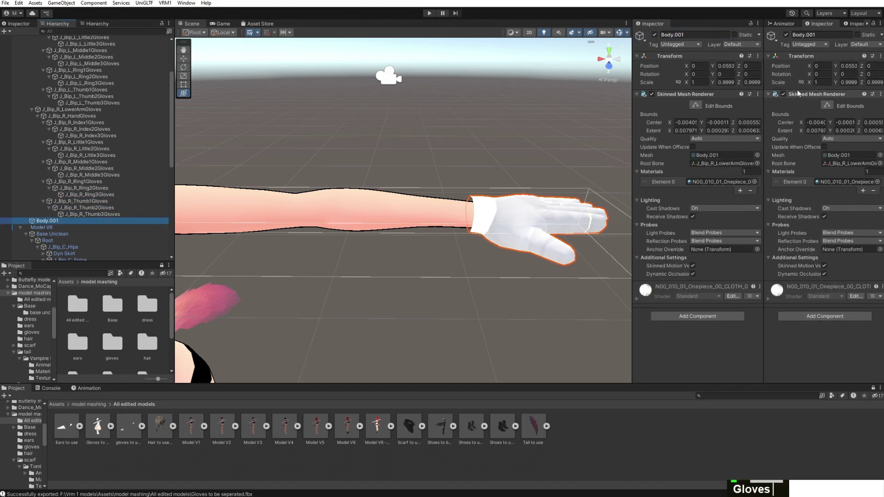
# Rename the glove mesh object Body.001 to Gloves
pyautogui.click(700, 32)
pyautogui.write('Gloves')
pyautogui.press('Return')
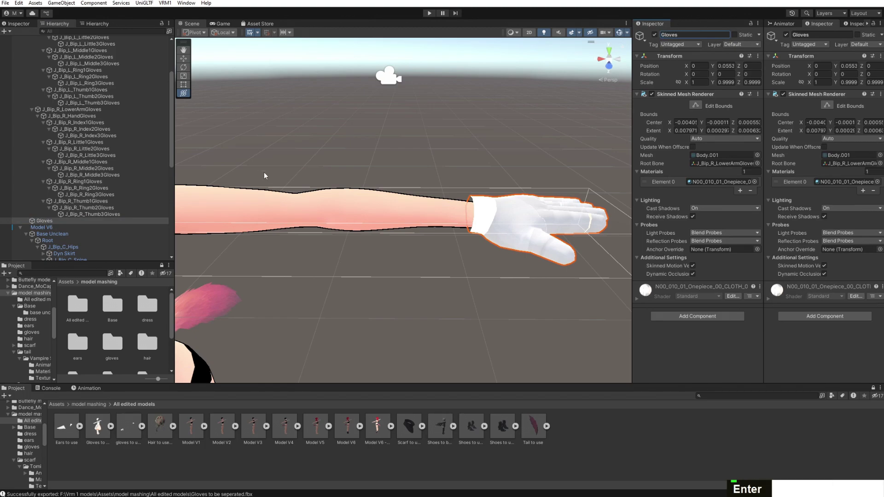
# Expand Model V6's left index finger chain down to J_Bip_L_Index3_end and enlarge the hierarchy area
pyautogui.scroll(-4, 111, 159)
pyautogui.scroll(8, 133, 133)
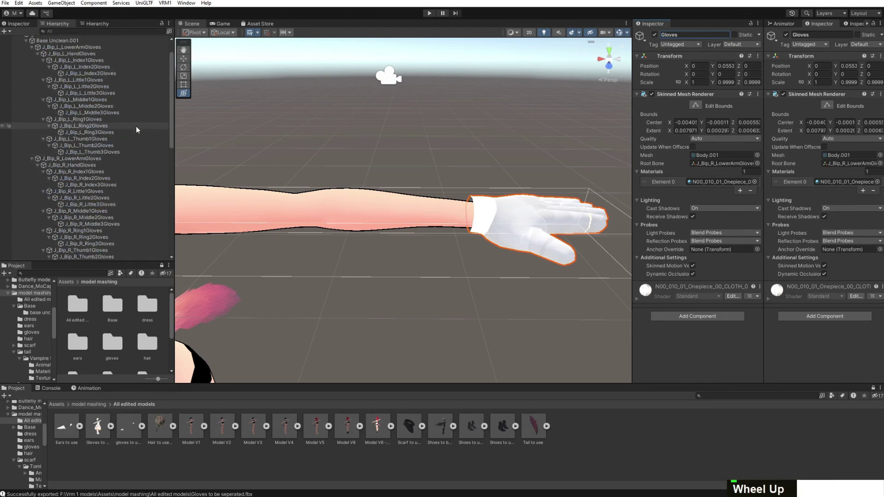
pyautogui.click(53, 59)
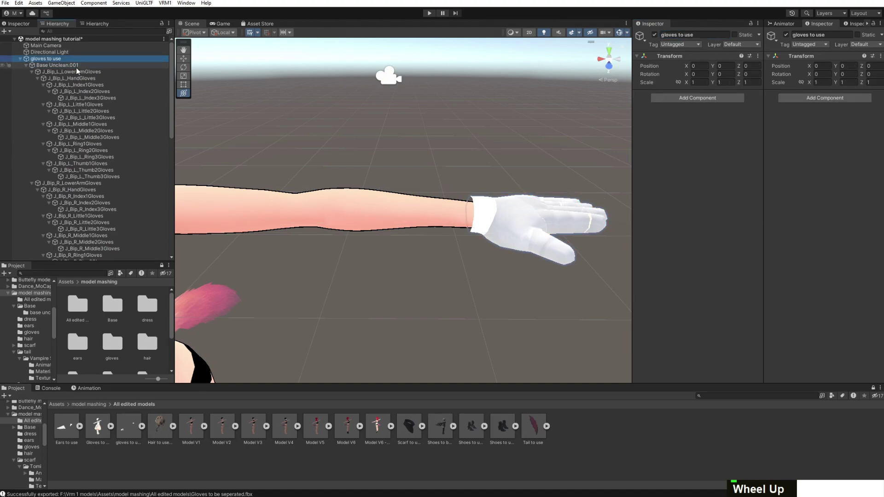
pyautogui.click(76, 68)
pyautogui.scroll(-10, 76, 93)
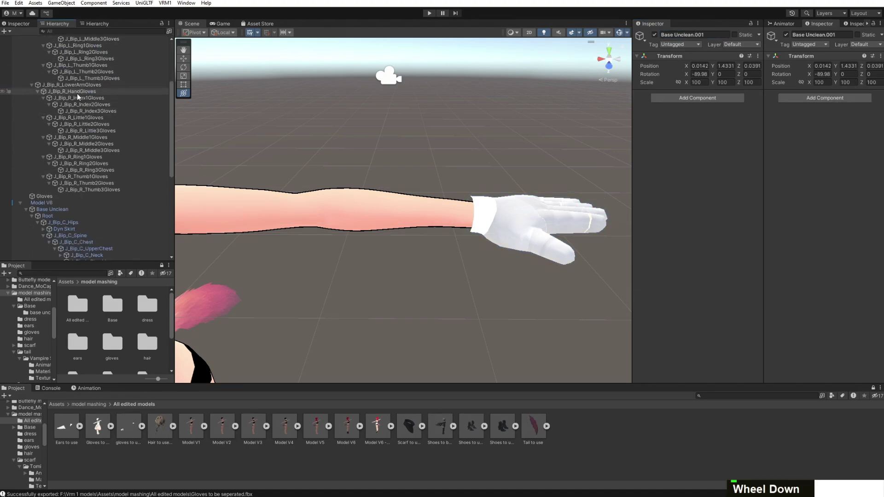
pyautogui.scroll(5, 81, 116)
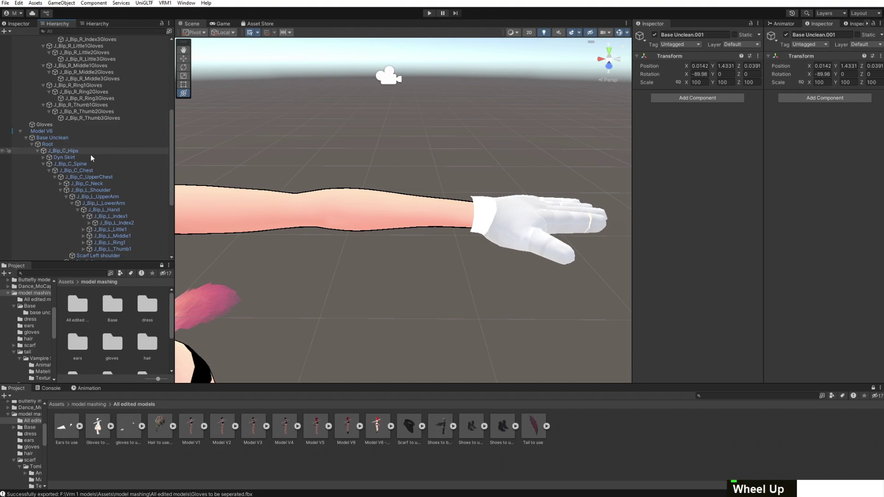
pyautogui.scroll(-1, 90, 158)
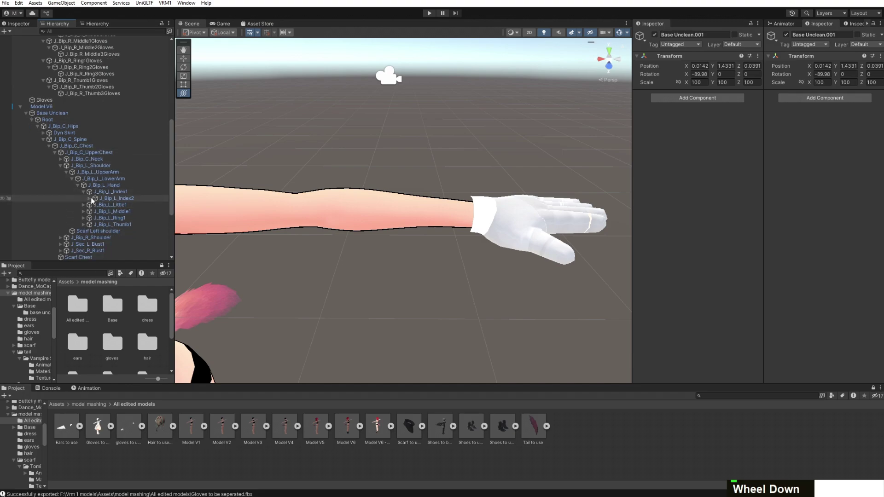
pyautogui.click(89, 198)
pyautogui.click(95, 205)
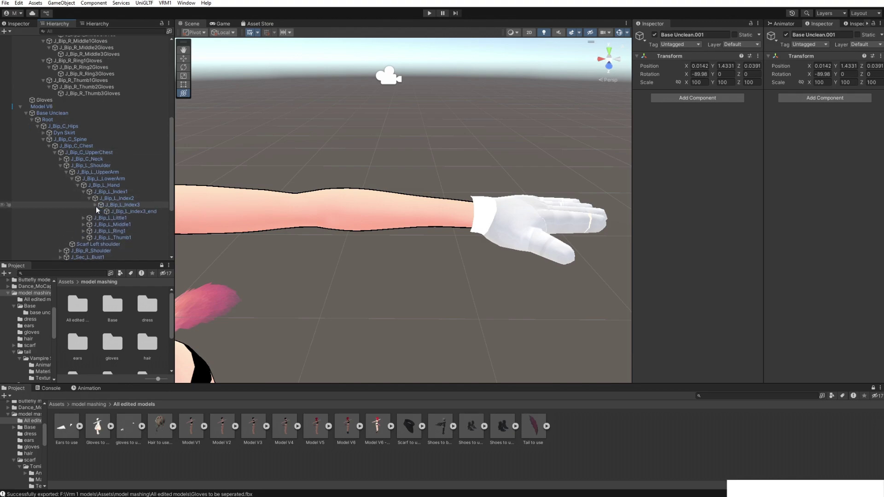
pyautogui.moveTo(147, 263); pyautogui.dragTo(149, 281)
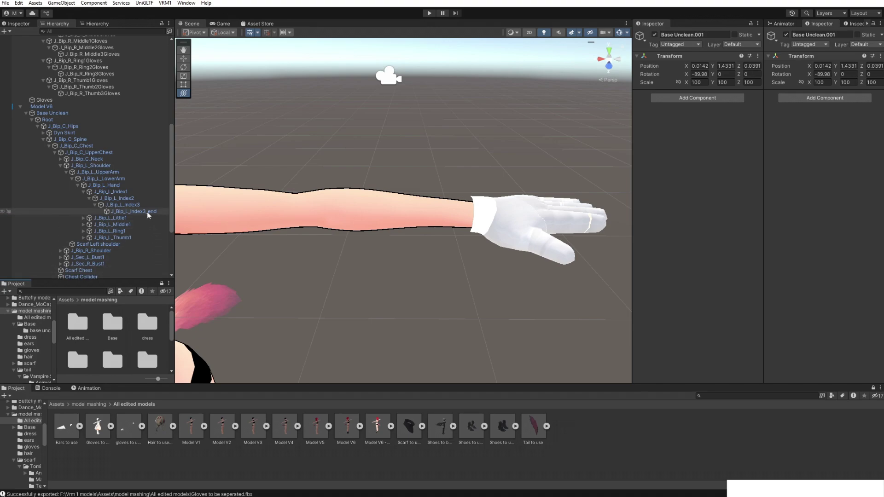
# Parent J_Bip_R_Thumb3Gloves to Model V6's J_Bip_R_Thumb3 and J_Bip_R_Thumb2Gloves to its J_Bip_R_Thumb2
pyautogui.moveTo(87, 93); pyautogui.dragTo(142, 236)
pyautogui.moveTo(110, 87); pyautogui.dragTo(105, 96)
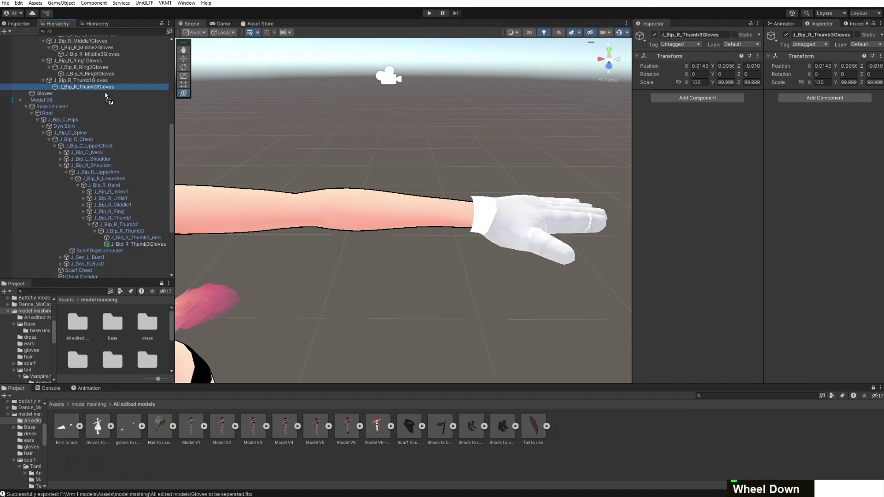
pyautogui.moveTo(137, 240); pyautogui.dragTo(129, 227)
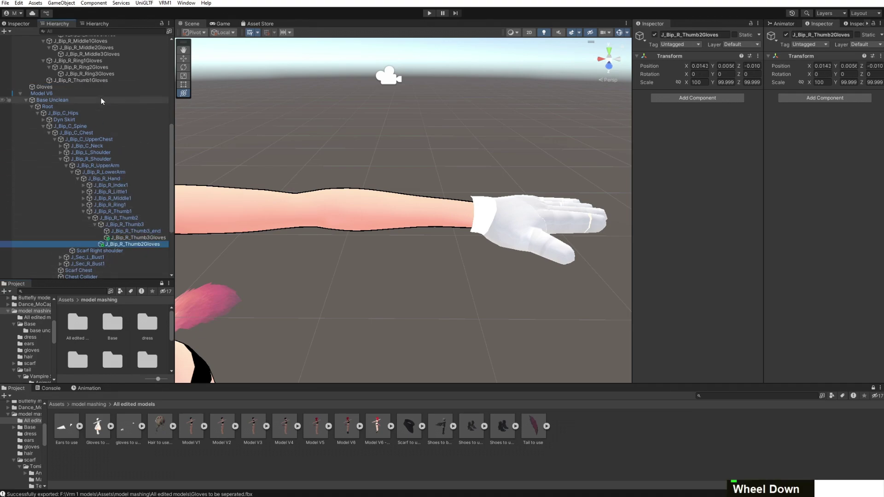
# Parent J_Bip_R_Thumb1Gloves to Model V6's J_Bip_R_Thumb1
pyautogui.click(96, 80)
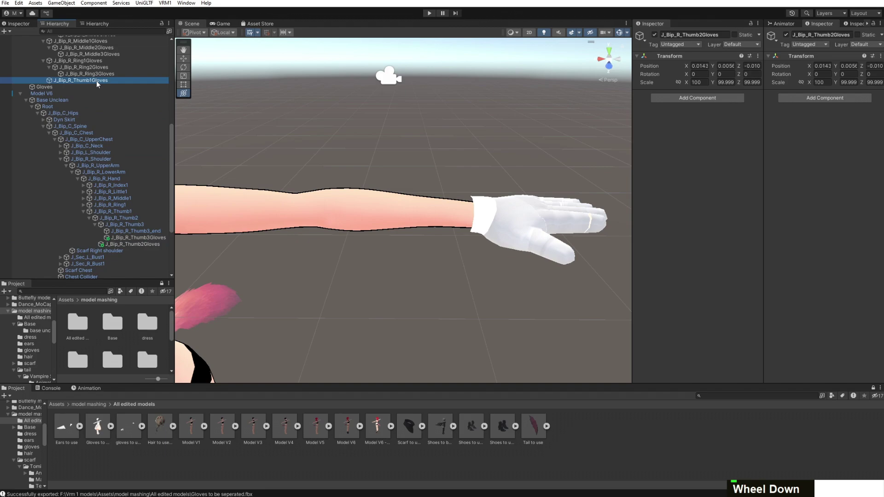
pyautogui.moveTo(130, 214); pyautogui.dragTo(128, 212)
# Try rotating Model V6's J_Bip_R_Thumb1 to test how the glove follows the hand, and undo the rotation
pyautogui.click(125, 205)
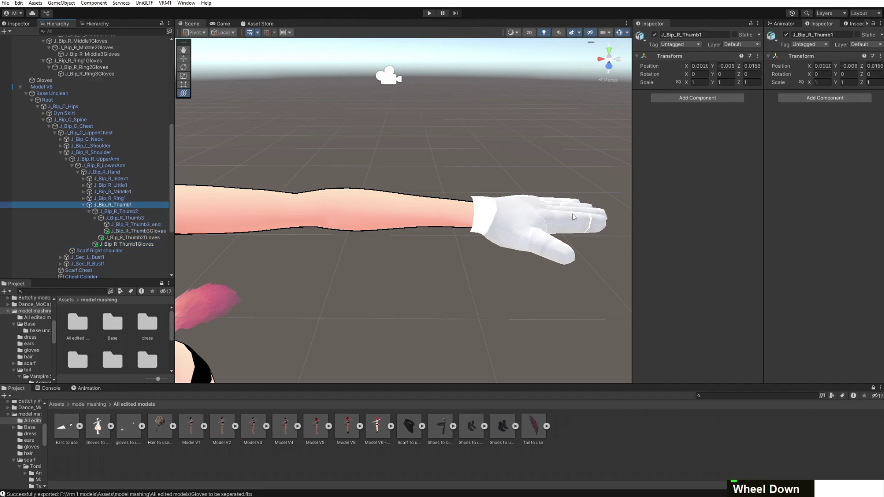
pyautogui.scroll(-3, 314, 153)
pyautogui.moveTo(314, 153); pyautogui.dragTo(530, 160, button='middle')
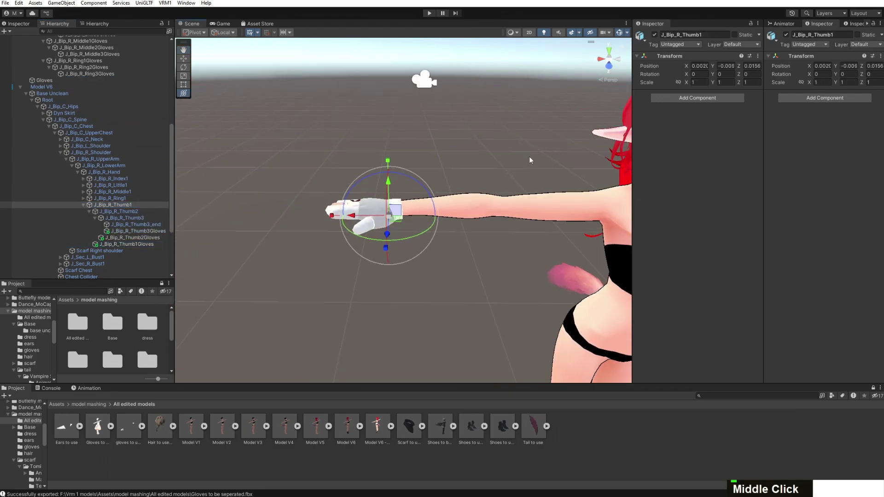
pyautogui.scroll(3, 424, 207)
pyautogui.moveTo(424, 207); pyautogui.dragTo(402, 201)
pyautogui.scroll(2, 402, 202)
pyautogui.hotkey('ctrl', 'z')
pyautogui.hotkey('ctrl', 'z')
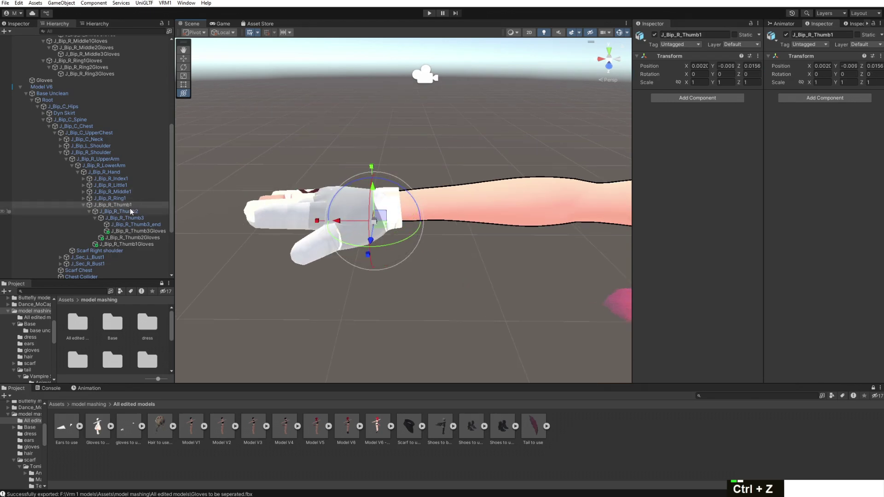
# Try rotating Model V6's J_Bip_R_Thumb2 to test the glove's thumb, and undo the rotation
pyautogui.moveTo(318, 220); pyautogui.dragTo(334, 258)
pyautogui.scroll(4, 338, 252)
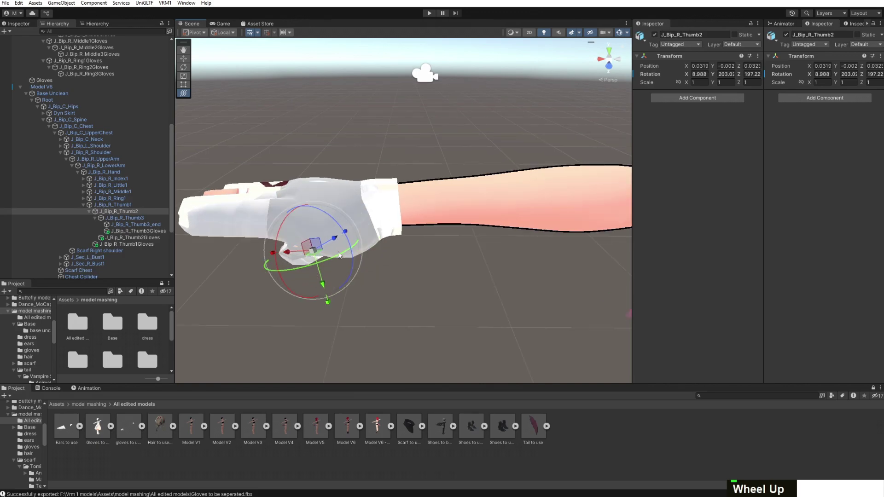
pyautogui.hotkey('ctrl', 'z')
pyautogui.hotkey('ctrl', 'z')
pyautogui.hotkey('ctrl', 'z')
pyautogui.hotkey('ctrl', 'z')
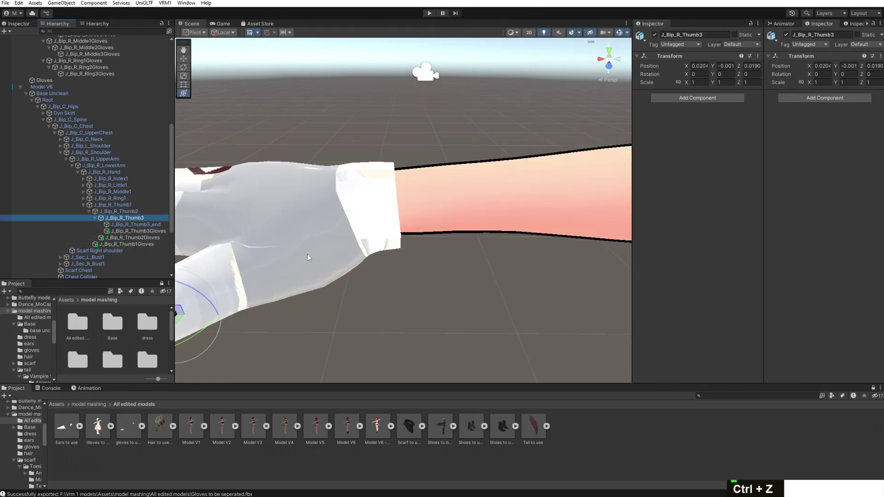
# Try rotating J_Bip_R_Thumb3 to test the glove's thumb tip, and undo the rotation
pyautogui.moveTo(308, 254); pyautogui.dragTo(433, 225, button='middle')
pyautogui.moveTo(323, 258); pyautogui.dragTo(353, 259)
pyautogui.hotkey('ctrl', 'z')
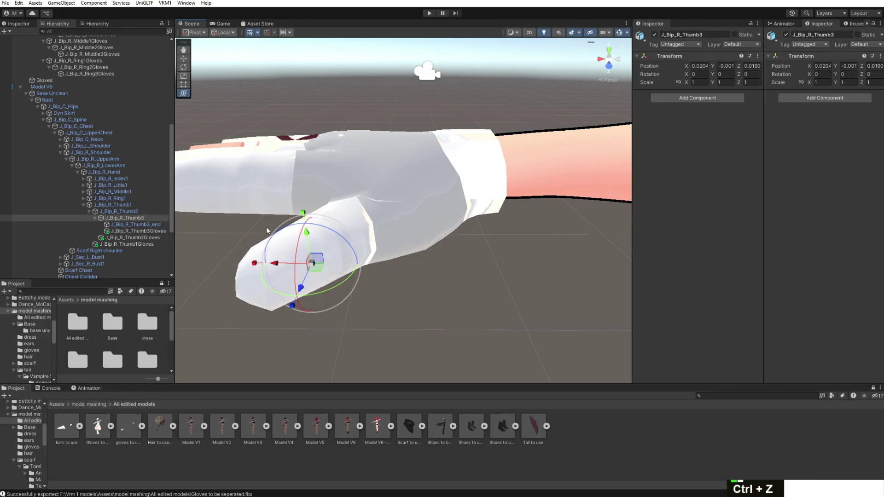
# Test-rotate J_Bip_R_Thumb2 once more with the glove's thumb in close view, and undo the rotation
pyautogui.click(128, 212)
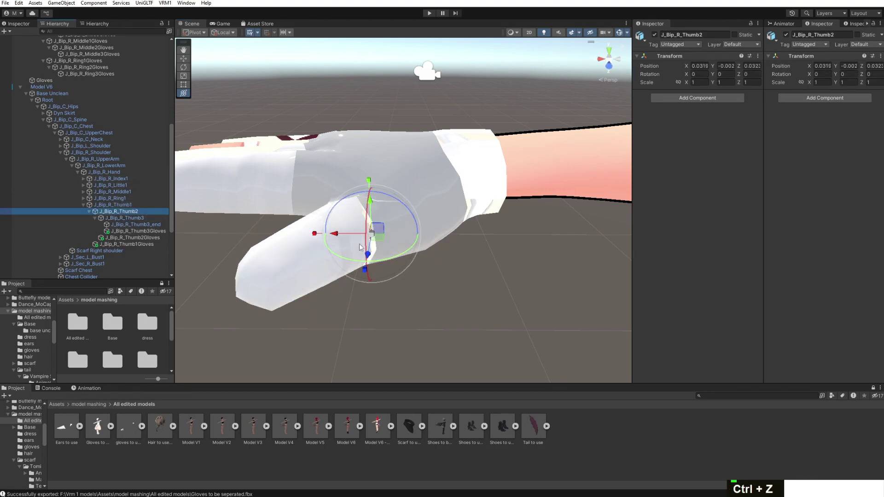
pyautogui.moveTo(369, 236); pyautogui.dragTo(500, 178)
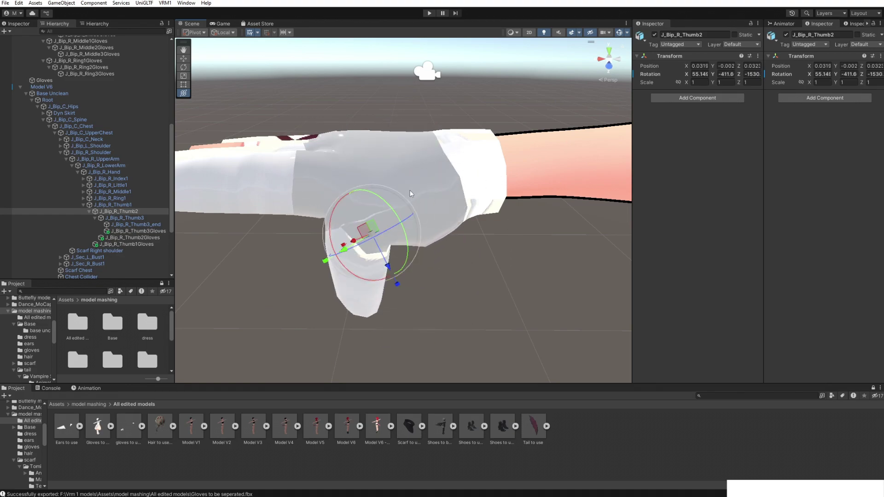
pyautogui.hotkey('ctrl', 'z')
pyautogui.hotkey('ctrl', 'z')
pyautogui.hotkey('ctrl', 'z')
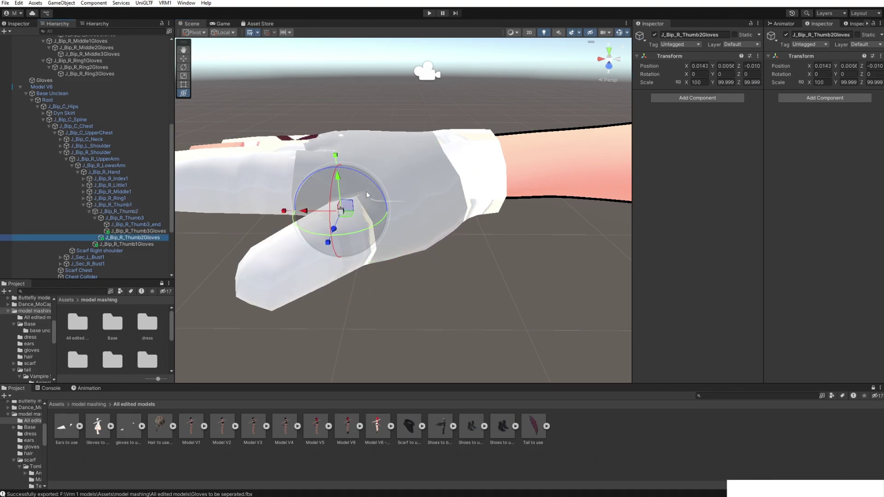
# Try scaling J_Bip_R_Thumb2Gloves and J_Bip_R_Thumb1Gloves to see which glove areas they affect, undo both changes, and check J_Bip_R_Thumb3Gloves
pyautogui.moveTo(345, 207); pyautogui.dragTo(343, 210)
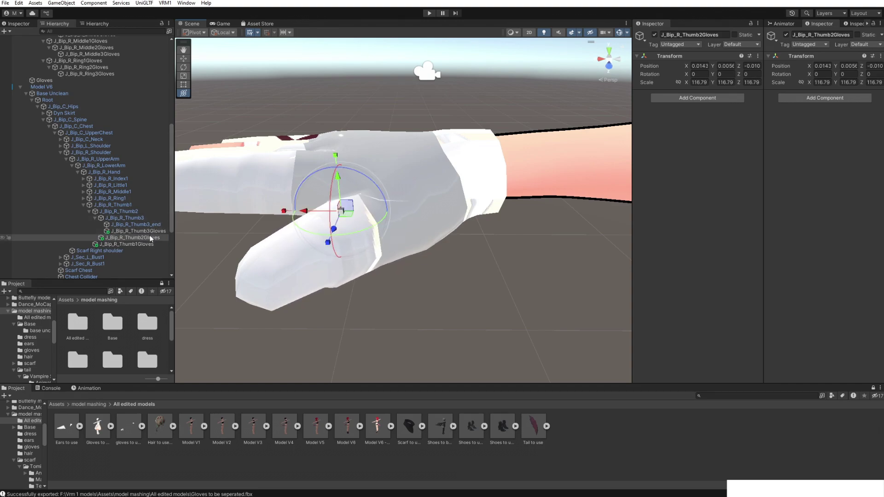
pyautogui.click(138, 244)
pyautogui.moveTo(408, 182)
pyautogui.mouseDown()
pyautogui.moveTo(419, 173)
pyautogui.moveTo(413, 179)
pyautogui.mouseUp()
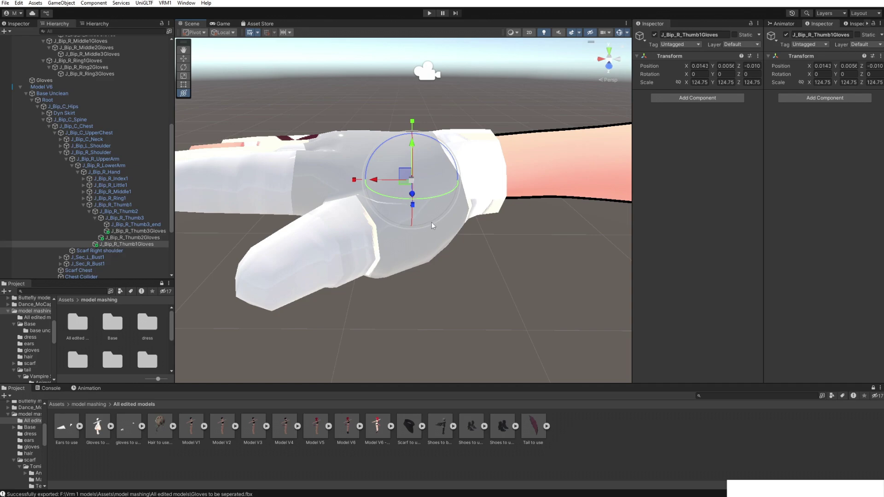
pyautogui.hotkey('ctrl', 'z')
pyautogui.hotkey('ctrl', 'z')
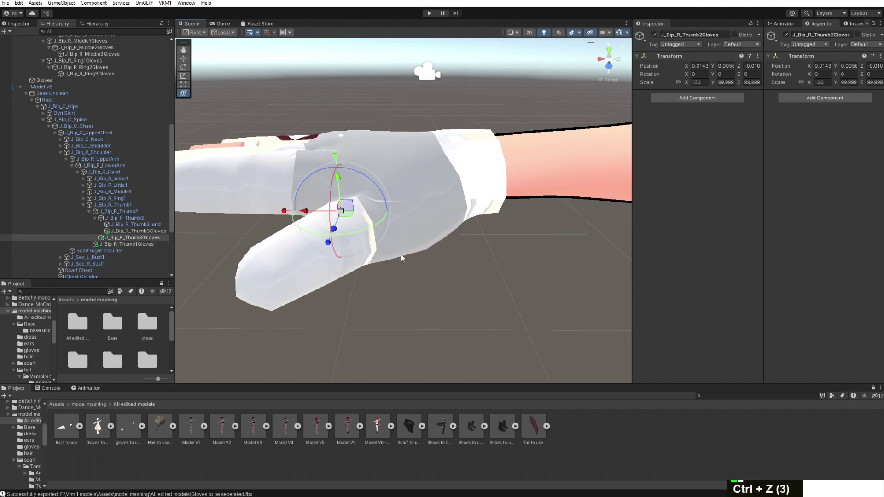
pyautogui.click(143, 232)
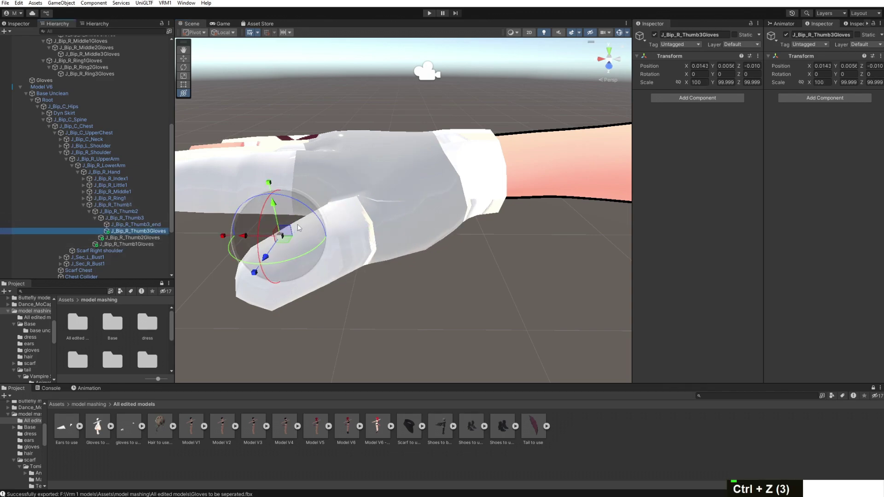
pyautogui.moveTo(318, 221); pyautogui.dragTo(181, 224)
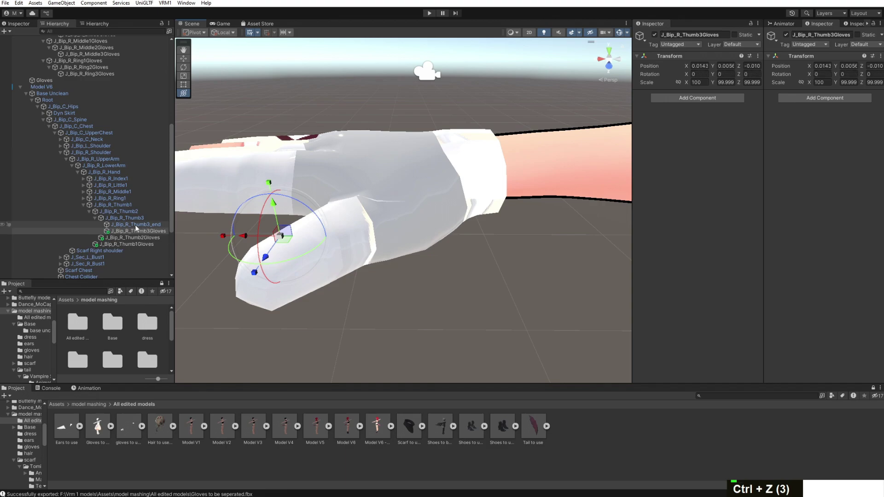
# Parent J_Bip_R_Ring3Gloves, J_Bip_R_Ring2Gloves and J_Bip_R_Ring1Gloves to Model V6's matching right ring finger bones
pyautogui.scroll(-10, 477, 187)
pyautogui.moveTo(484, 183); pyautogui.dragTo(174, 214, button='middle')
pyautogui.click(94, 218)
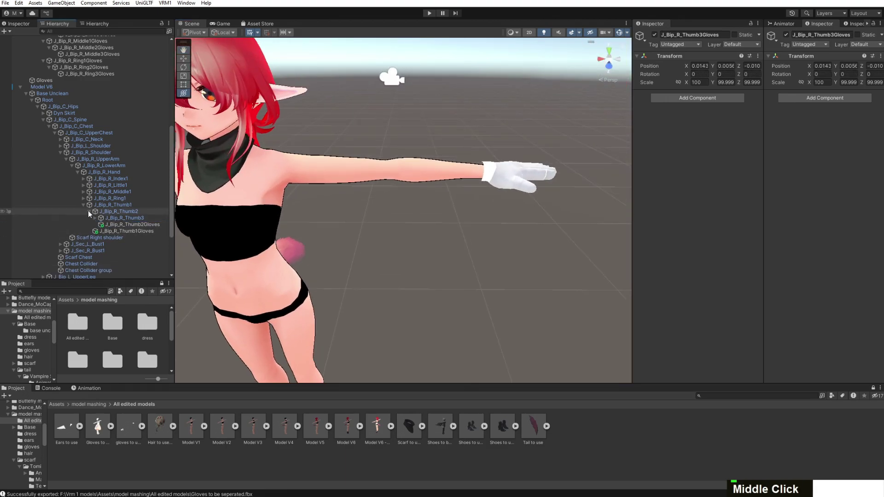
pyautogui.click(89, 211)
pyautogui.click(83, 205)
pyautogui.click(84, 198)
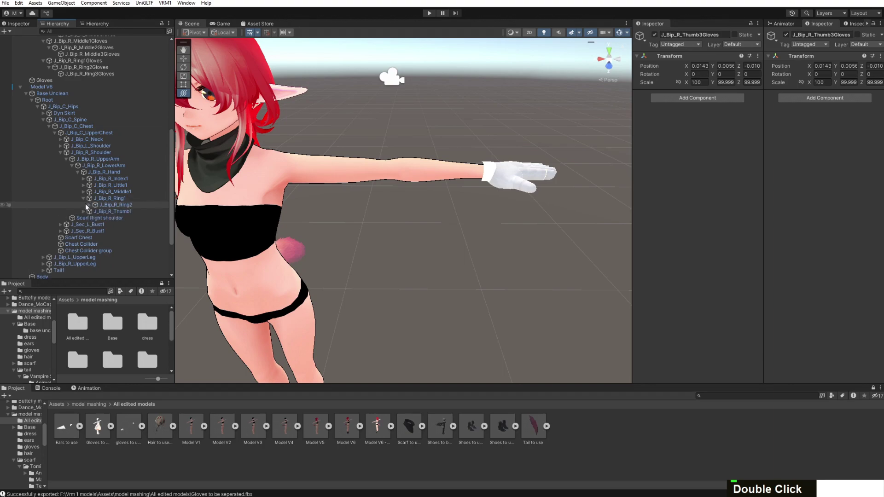
pyautogui.click(88, 205)
pyautogui.click(94, 211)
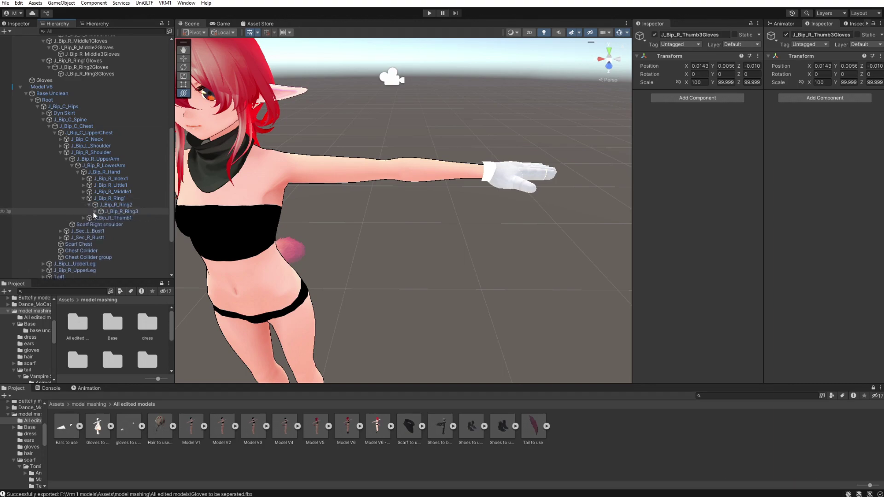
pyautogui.moveTo(88, 74); pyautogui.dragTo(122, 211)
pyautogui.moveTo(85, 66); pyautogui.dragTo(142, 217)
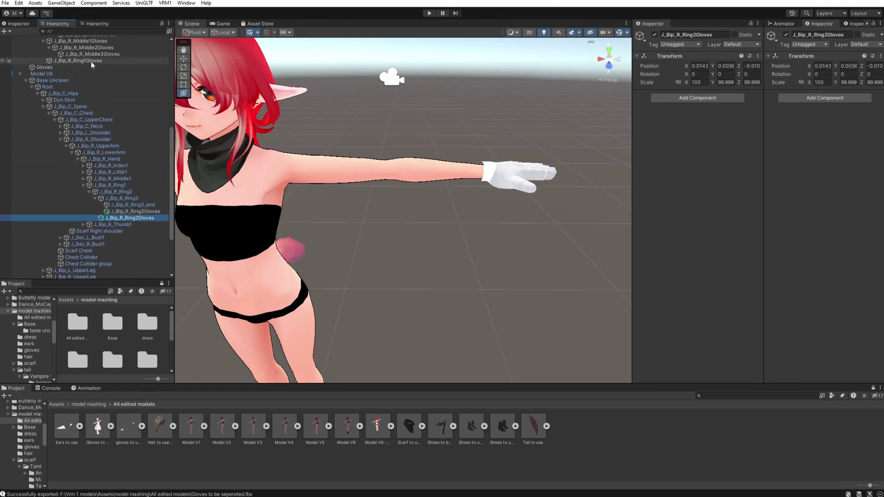
pyautogui.moveTo(91, 62); pyautogui.dragTo(88, 221)
# Parent the J_Bip_R_Middle3Gloves, J_Bip_R_Middle2Gloves and J_Bip_R_Middle1Gloves bones to Model V6's matching right middle finger bones
pyautogui.click(84, 179)
pyautogui.click(84, 172)
pyautogui.click(89, 178)
pyautogui.scroll(2, 94, 144)
pyautogui.moveTo(90, 90); pyautogui.dragTo(125, 234)
# Parent J_Bip_R_Little3Gloves, J_Bip_R_Little2Gloves and J_Bip_R_Little1Gloves to Model V6's matching right little finger bones
pyautogui.click(83, 201)
pyautogui.click(83, 195)
pyautogui.click(89, 202)
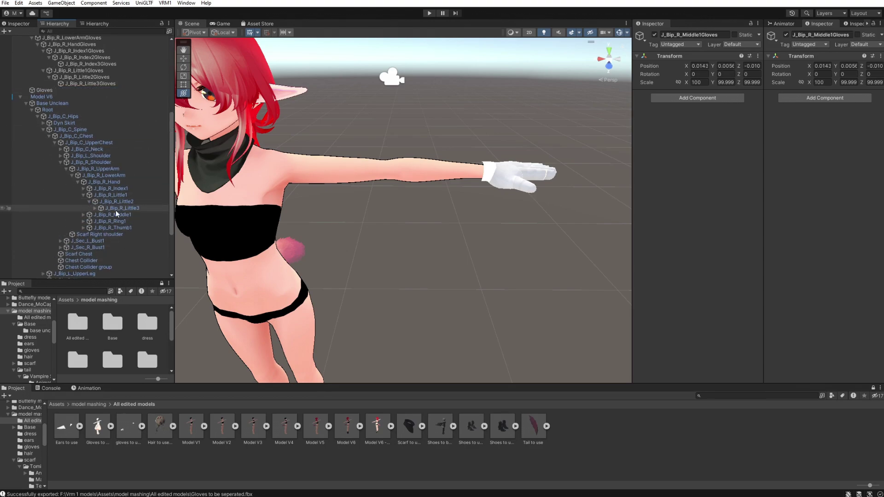
pyautogui.moveTo(91, 84); pyautogui.dragTo(131, 210)
pyautogui.moveTo(91, 77); pyautogui.dragTo(135, 183)
# Parent J_Bip_R_Index3Gloves, J_Bip_R_Index2Gloves and J_Bip_R_Index1Gloves to Model V6's matching right index finger bones
pyautogui.click(83, 176)
pyautogui.click(84, 169)
pyautogui.click(89, 175)
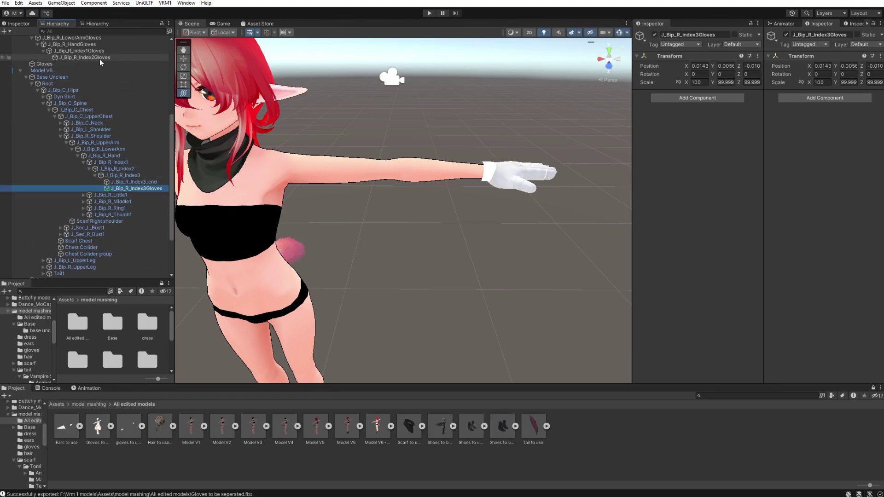
pyautogui.moveTo(95, 57); pyautogui.dragTo(106, 156)
pyautogui.click(84, 149)
# Parent J_Bip_R_HandGloves to Model V6's J_Bip_R_Hand and J_Bip_R_LowerArmGloves to its J_Bip_R_LowerArm
pyautogui.click(77, 143)
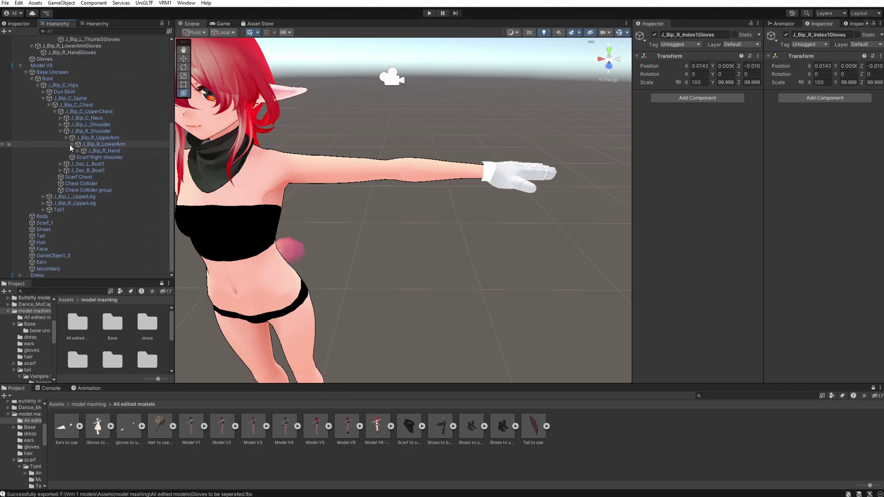
pyautogui.click(71, 143)
pyautogui.scroll(3, 75, 134)
pyautogui.click(72, 226)
pyautogui.moveTo(85, 133); pyautogui.dragTo(110, 231)
pyautogui.moveTo(71, 126); pyautogui.dragTo(70, 212)
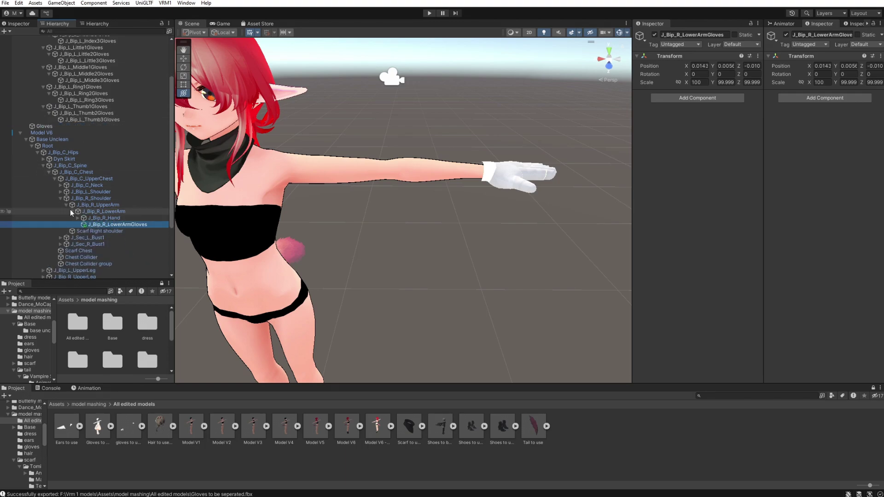
# Parent the three left thumb Gloves bones to Model V6's matching J_Bip_L_Thumb bones and collapse the thumb chain
pyautogui.click(60, 200)
pyautogui.click(60, 192)
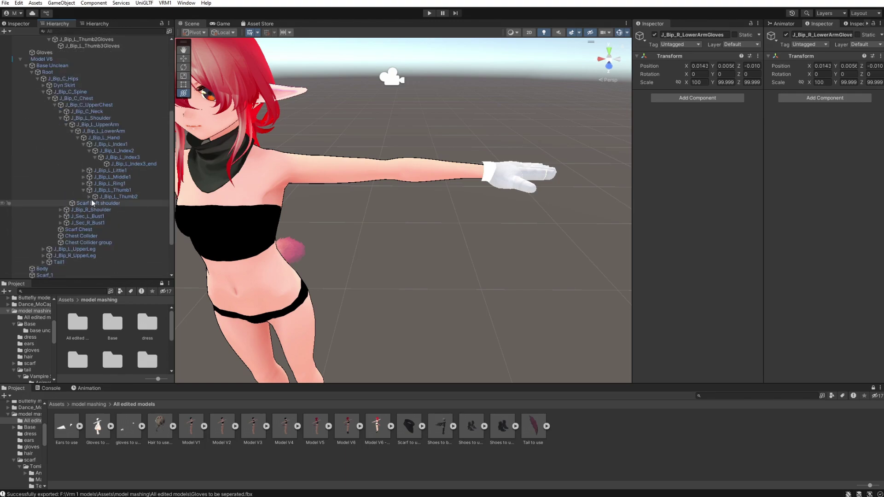
pyautogui.moveTo(99, 119); pyautogui.dragTo(128, 219)
pyautogui.moveTo(104, 79); pyautogui.dragTo(110, 216)
pyautogui.click(95, 223)
pyautogui.click(89, 217)
pyautogui.click(83, 210)
# Parent J_Bip_L_Ring3Gloves, J_Bip_L_Ring2Gloves and J_Bip_L_Ring1Gloves to Model V6's matching left ring finger bones
pyautogui.click(82, 203)
pyautogui.press('Right')
pyautogui.press('Right')
pyautogui.press('Right')
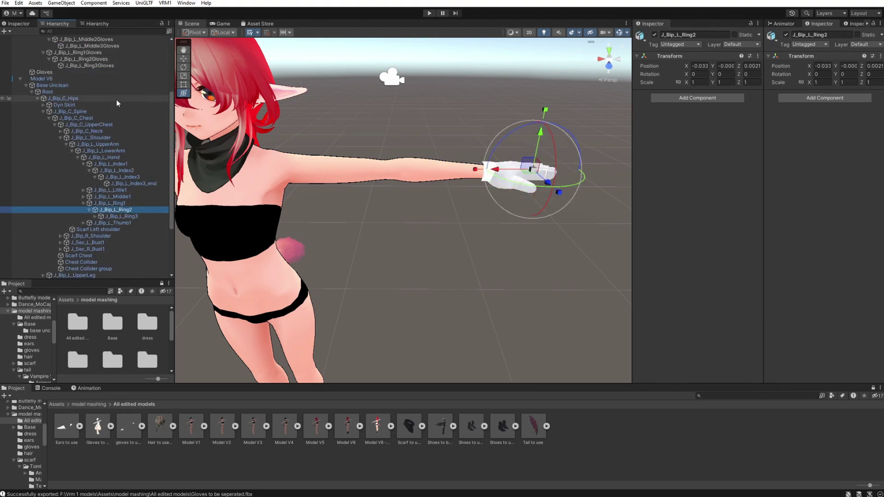
pyautogui.moveTo(103, 65); pyautogui.dragTo(121, 217)
pyautogui.moveTo(99, 59); pyautogui.dragTo(123, 203)
pyautogui.moveTo(92, 53); pyautogui.dragTo(127, 190)
# Parent J_Bip_L_Middle3Gloves, J_Bip_L_Middle2Gloves and J_Bip_L_Middle1Gloves to Model V6's matching left middle finger bones
pyautogui.click(84, 183)
pyautogui.click(84, 177)
pyautogui.click(90, 183)
pyautogui.scroll(2, 124, 170)
pyautogui.moveTo(97, 88); pyautogui.dragTo(122, 226)
pyautogui.moveTo(94, 82); pyautogui.dragTo(119, 214)
# Parent J_Bip_L_Little3Gloves, J_Bip_L_Little2Gloves and J_Bip_L_Little1Gloves to Model V6's matching left little finger bones
pyautogui.click(84, 207)
pyautogui.click(84, 201)
pyautogui.click(89, 206)
pyautogui.moveTo(94, 75); pyautogui.dragTo(126, 213)
pyautogui.moveTo(98, 68); pyautogui.dragTo(139, 198)
pyautogui.click(84, 181)
# Parent the three left index finger Gloves bones to Model V6's matching J_Bip_L_Index bones and collapse the index chain
pyautogui.scroll(1, 115, 172)
pyautogui.moveTo(95, 74); pyautogui.dragTo(124, 173)
pyautogui.moveTo(138, 192); pyautogui.dragTo(134, 179)
pyautogui.moveTo(92, 67); pyautogui.dragTo(120, 163)
pyautogui.moveTo(118, 160); pyautogui.dragTo(116, 166)
pyautogui.click(83, 159)
# Parent J_Bip_L_HandGloves to Model V6's J_Bip_L_Hand and J_Bip_L_LowerArmGloves to its J_Bip_L_LowerArm
pyautogui.moveTo(89, 62); pyautogui.dragTo(117, 140)
pyautogui.scroll(1, 110, 139)
pyautogui.click(77, 139)
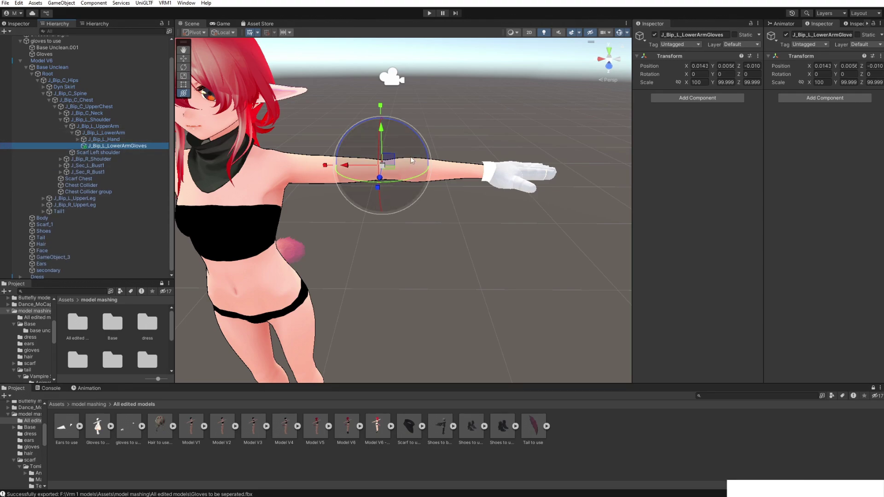
# Try rotating J_Bip_L_LowerArm and J_Bip_L_Hand to test that the glove follows the arm, and undo each rotation
pyautogui.click(107, 133)
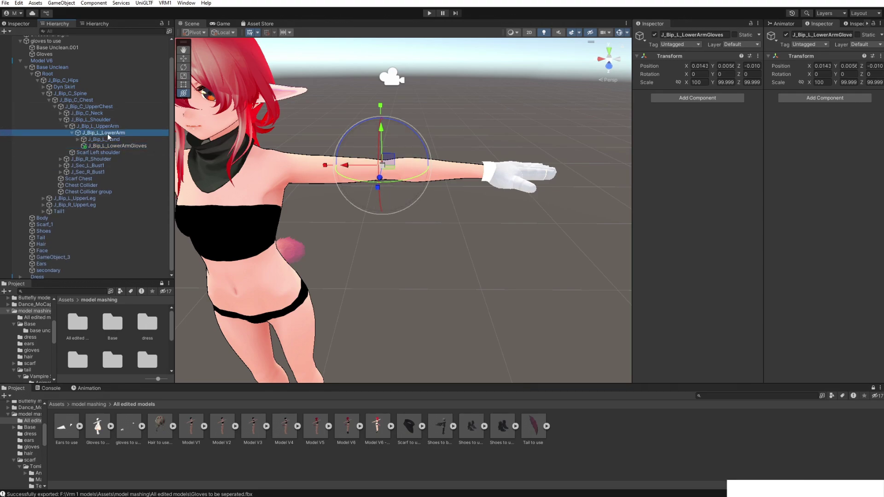
pyautogui.moveTo(405, 169); pyautogui.dragTo(156, 141)
pyautogui.hotkey('ctrl', 'z')
pyautogui.click(119, 137)
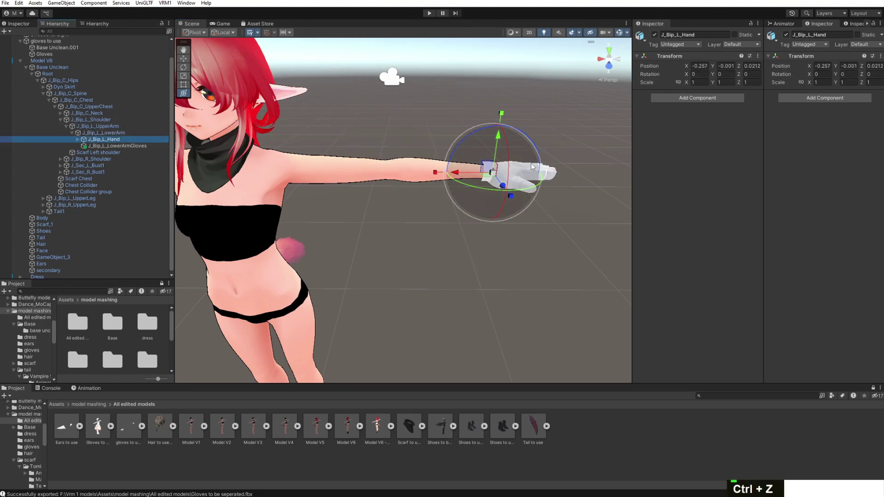
pyautogui.moveTo(505, 179); pyautogui.dragTo(610, 204)
pyautogui.hotkey('ctrl', 'z')
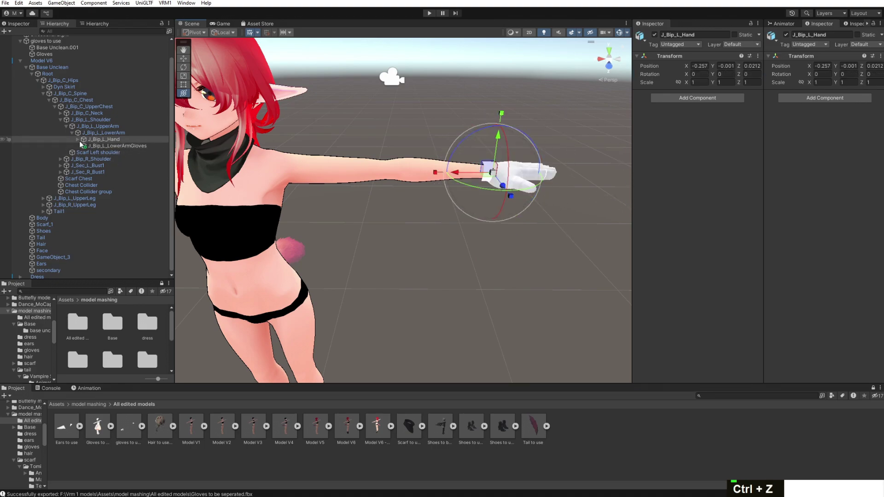
# Try rotating J_Bip_L_Little1 to test the glove's little finger, and undo the rotation
pyautogui.click(79, 140)
pyautogui.click(112, 152)
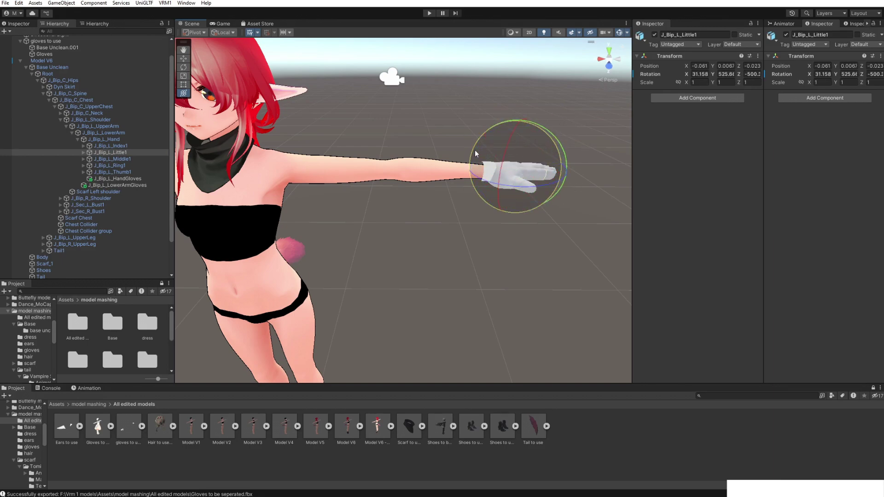
pyautogui.moveTo(475, 153); pyautogui.dragTo(644, 183)
pyautogui.hotkey('ctrl', 'z')
# Search the materials for "onep" and assign the MToon10 N00_010_01_Onepiece_00_CLOTH material to the Gloves mesh
pyautogui.scroll(-3, 528, 217)
pyautogui.click(424, 267)
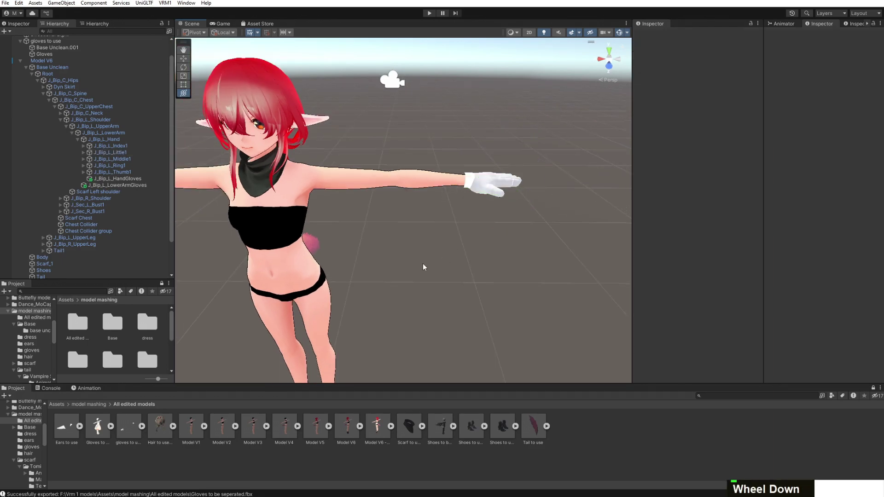
pyautogui.scroll(-2, 433, 245)
pyautogui.doubleClick(459, 192)
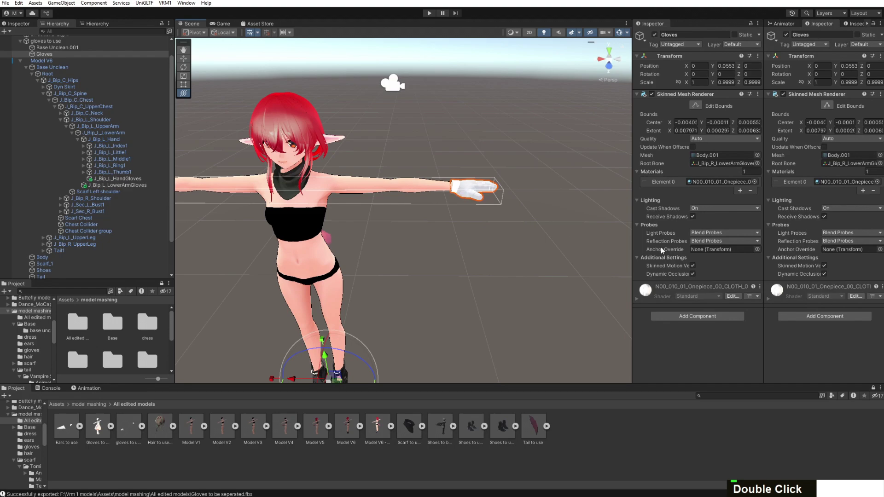
pyautogui.click(755, 182)
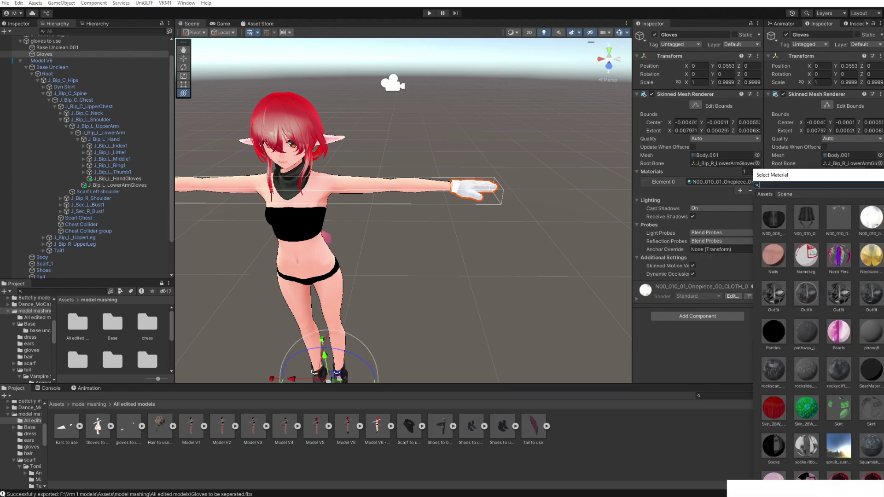
pyautogui.moveTo(389, 208); pyautogui.dragTo(253, 182, button='middle')
pyautogui.scroll(-7, 394, 209)
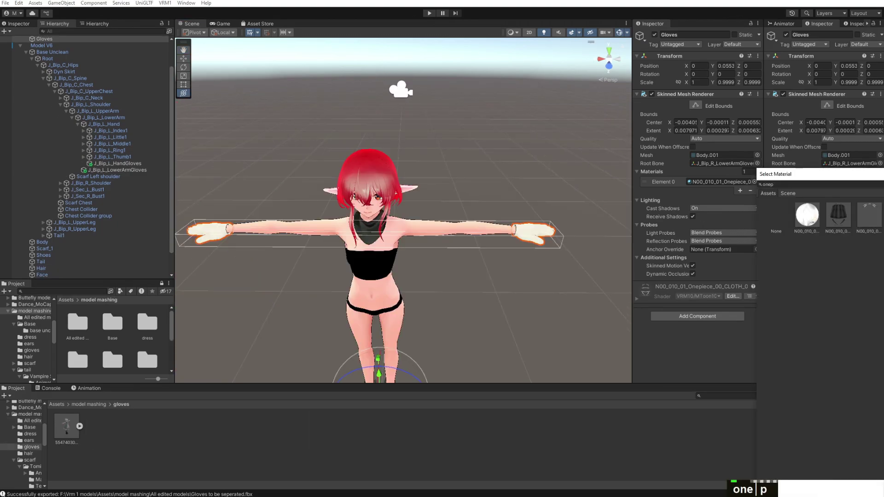
pyautogui.press('Return')
pyautogui.scroll(7, 469, 224)
pyautogui.scroll(3, 578, 254)
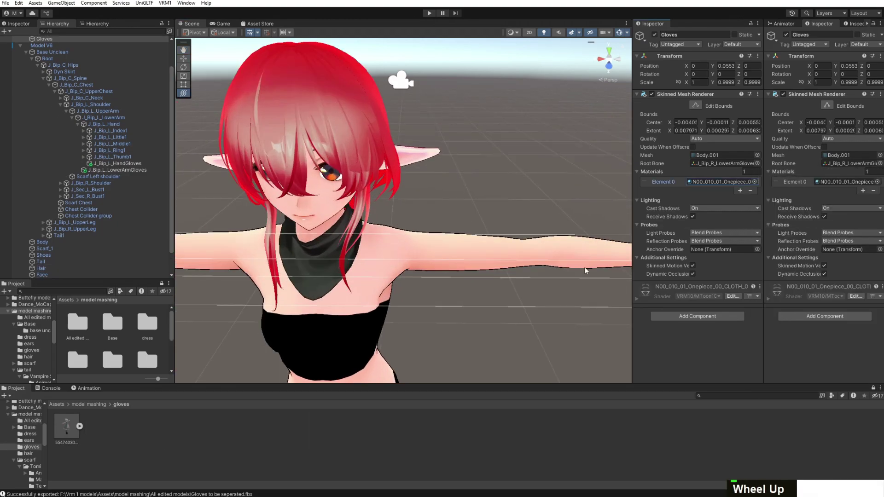
# Examine the Gloves mesh with its new material on Model V6 up close and from several angles
pyautogui.moveTo(497, 280); pyautogui.dragTo(375, 270, button='middle')
pyautogui.scroll(5, 428, 270)
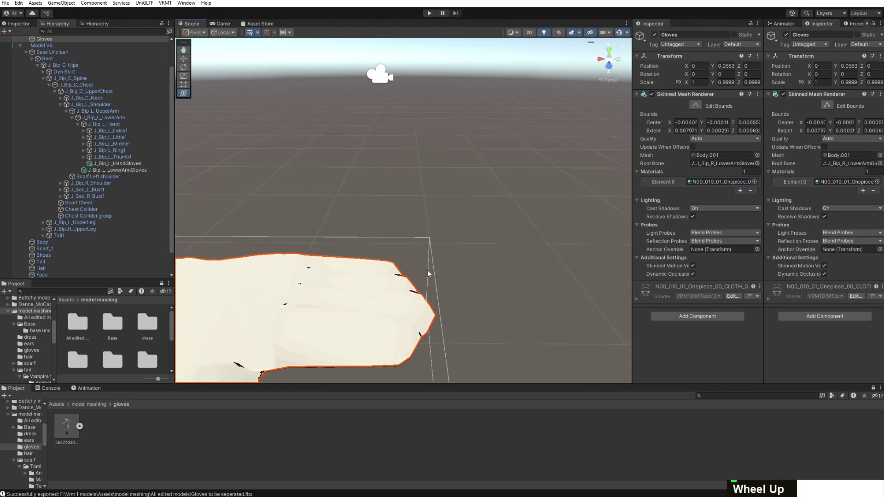
pyautogui.moveTo(428, 270); pyautogui.dragTo(386, 309, button='right')
pyautogui.scroll(-5, 378, 308)
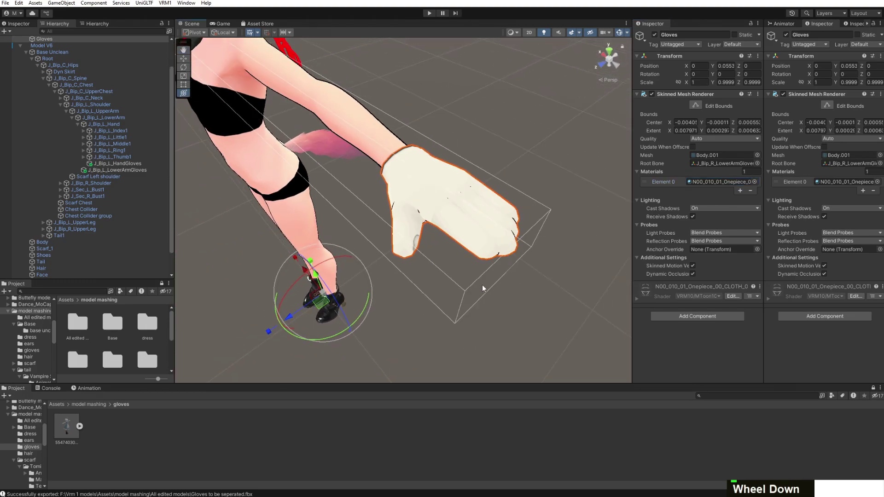
pyautogui.moveTo(483, 284); pyautogui.dragTo(435, 222, button='middle')
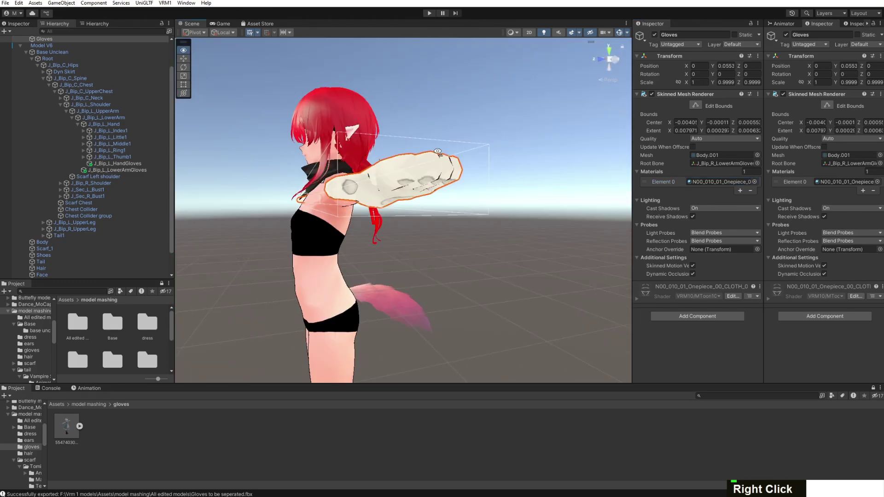
pyautogui.moveTo(417, 276); pyautogui.dragTo(417, 236, button='right')
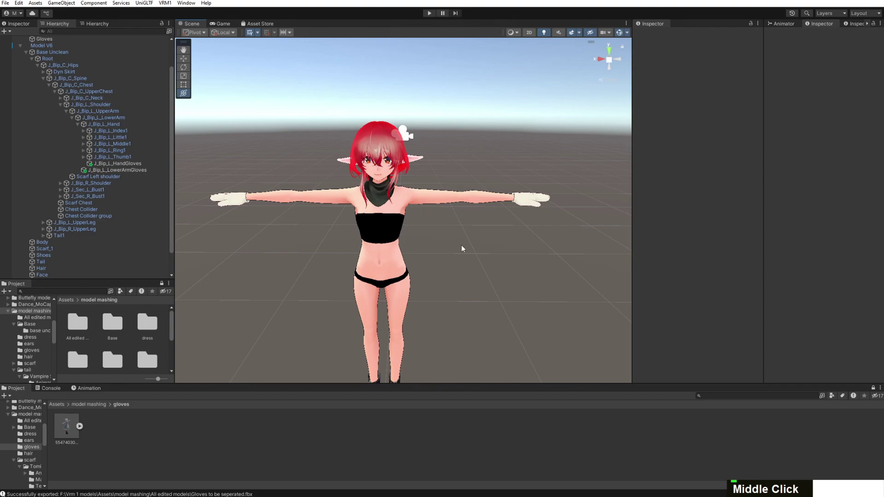
pyautogui.moveTo(461, 245); pyautogui.dragTo(437, 266, button='middle')
pyautogui.scroll(-2, 433, 271)
pyautogui.scroll(2, 422, 264)
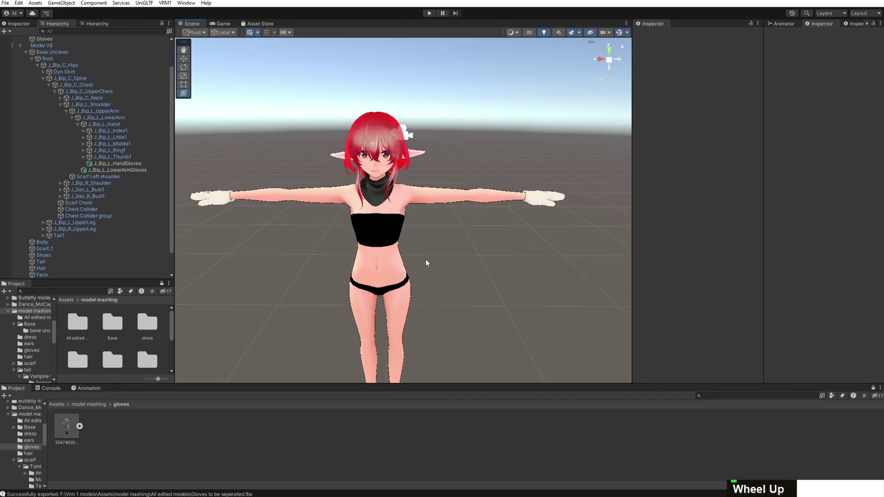
# Place the original avatar from the gloves folder in the scene and move it sideways along X, next to Model V6
pyautogui.moveTo(66, 427); pyautogui.dragTo(70, 275)
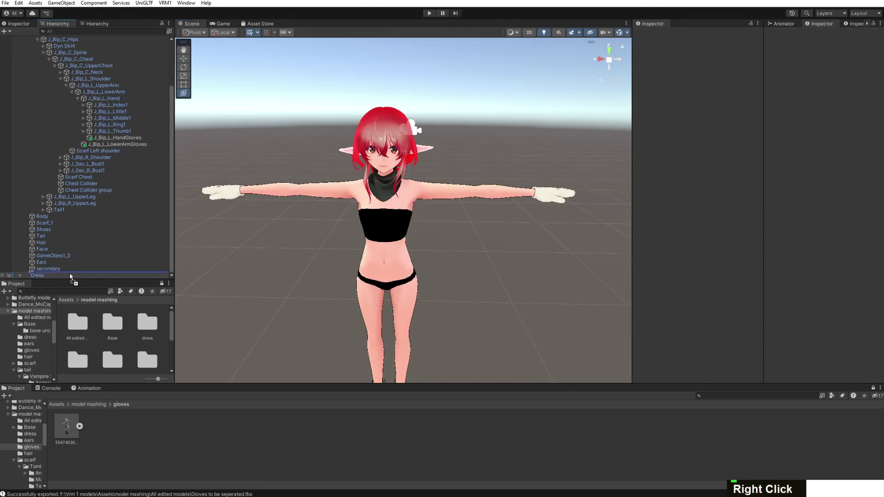
pyautogui.scroll(-5, 542, 287)
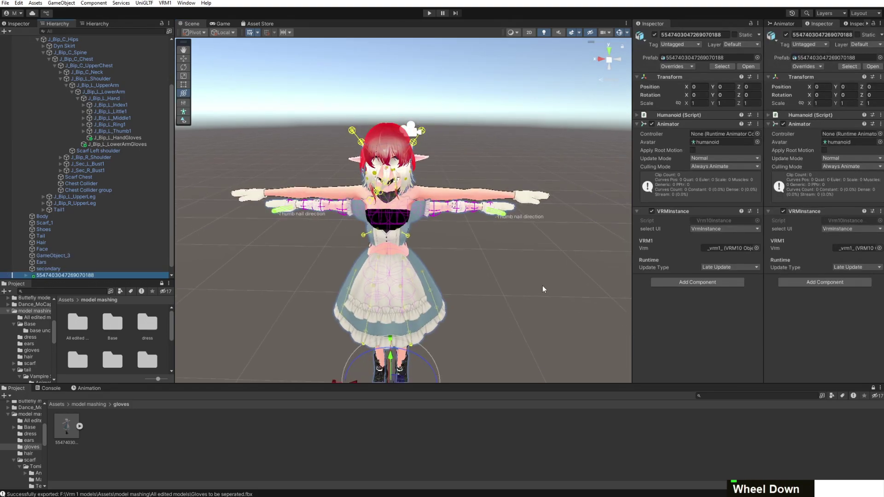
pyautogui.moveTo(355, 349); pyautogui.dragTo(537, 344)
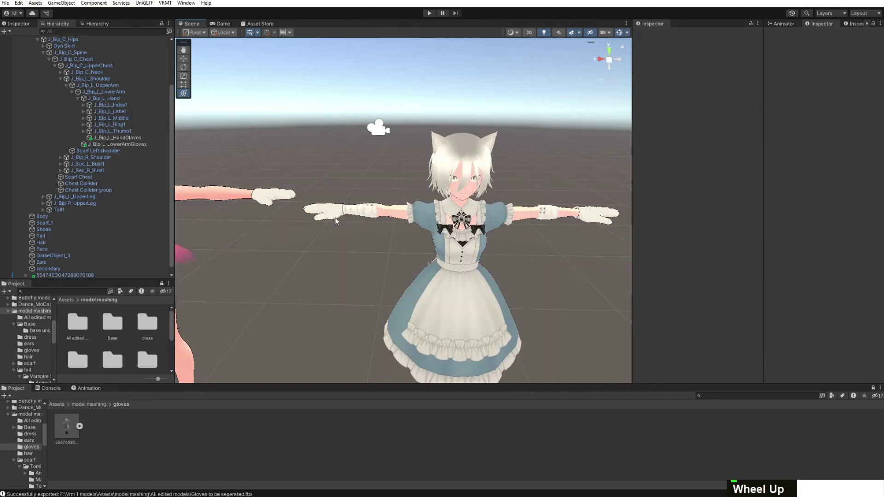
pyautogui.click(335, 221)
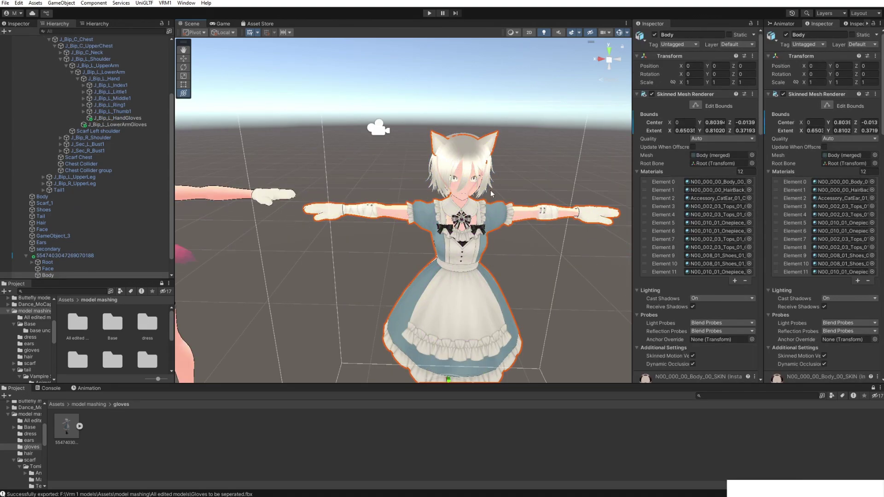
pyautogui.click(356, 264)
pyautogui.scroll(-3, 341, 254)
pyautogui.moveTo(341, 254); pyautogui.dragTo(515, 255, button='middle')
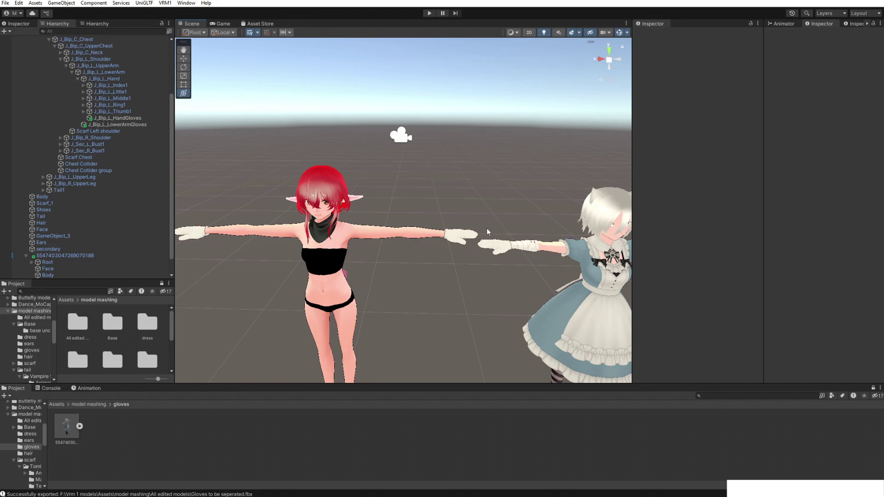
# Compare the Gloves mesh on Model V6's hand with the gloves and lower arms of the original avatar
pyautogui.click(425, 233)
pyautogui.scroll(3, 428, 237)
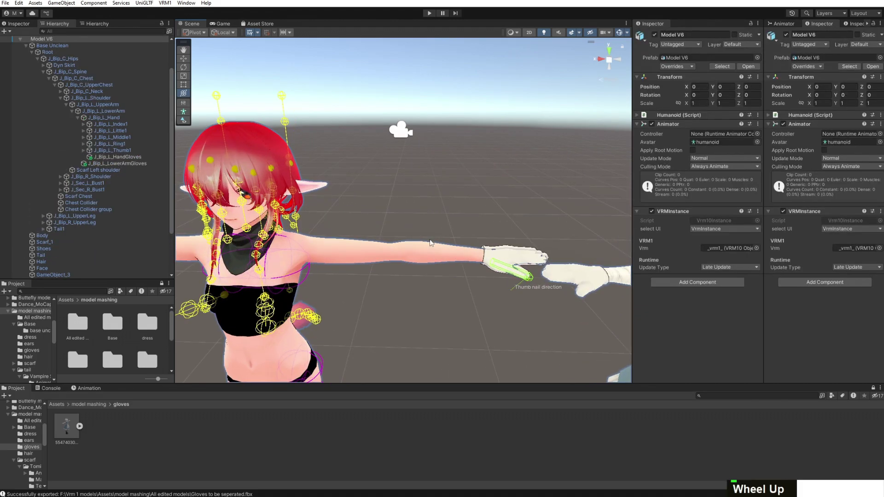
pyautogui.click(433, 247)
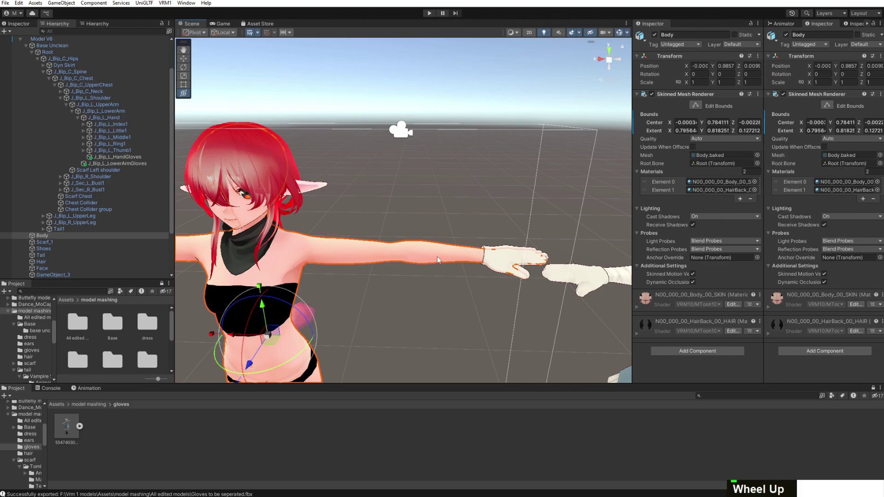
pyautogui.click(519, 254)
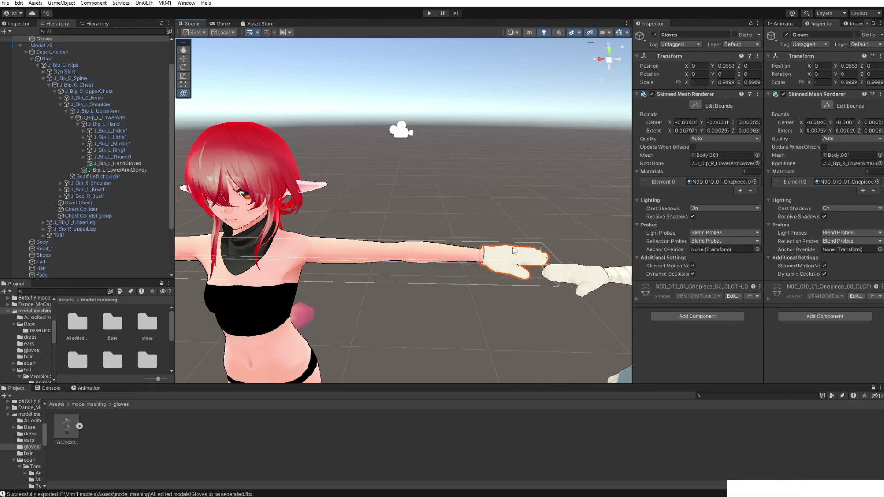
pyautogui.click(464, 253)
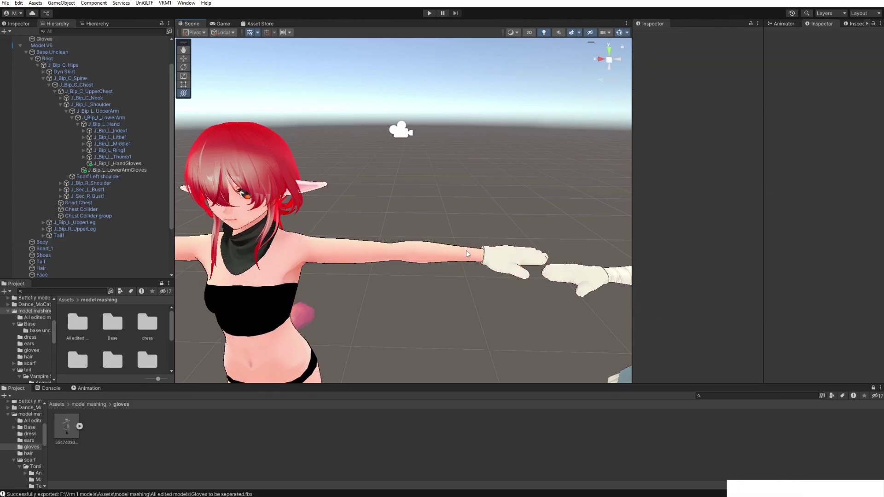
pyautogui.click(513, 255)
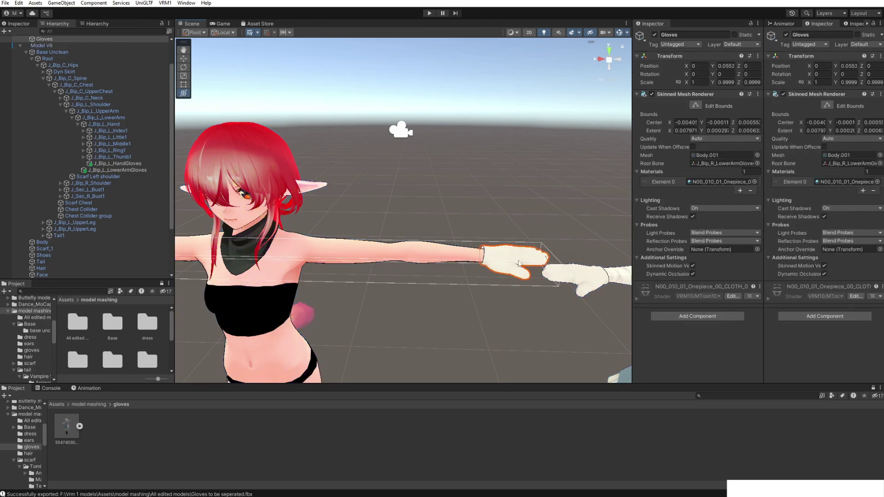
pyautogui.click(615, 212)
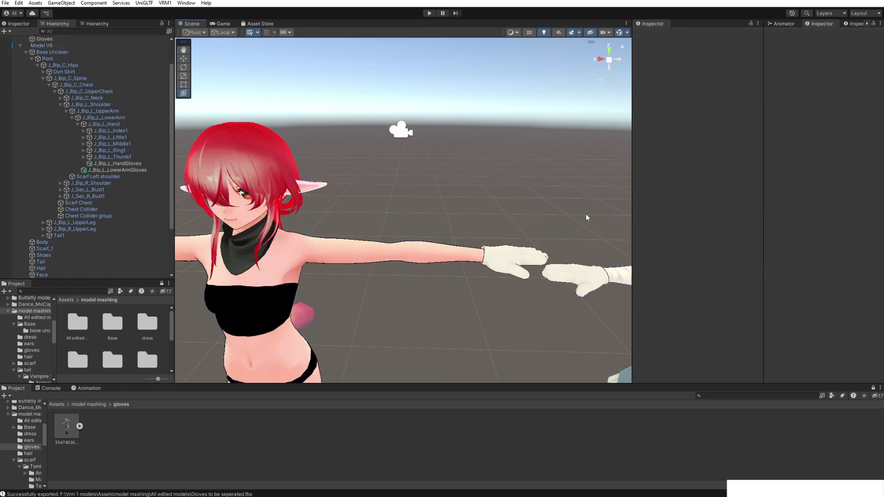
pyautogui.click(510, 254)
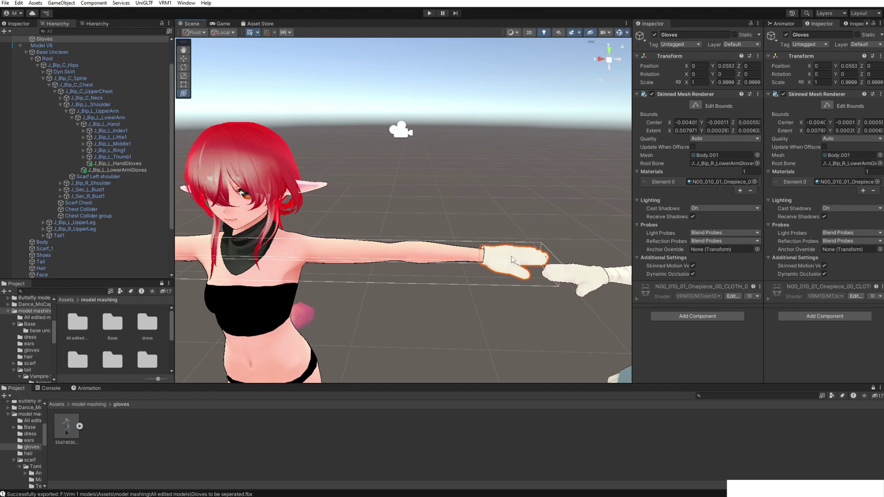
pyautogui.click(434, 255)
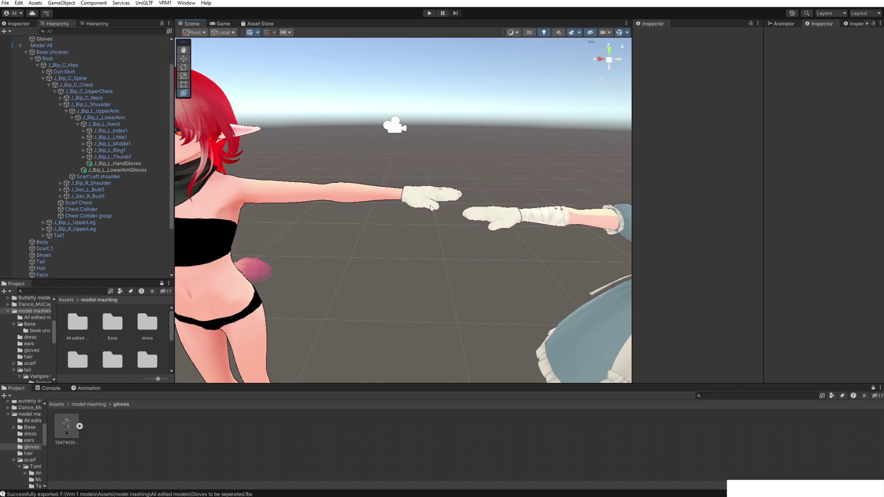
# Deactivate the Gloves object to inspect Model V6's bare hand, and activate it again
pyautogui.scroll(-5, 430, 206)
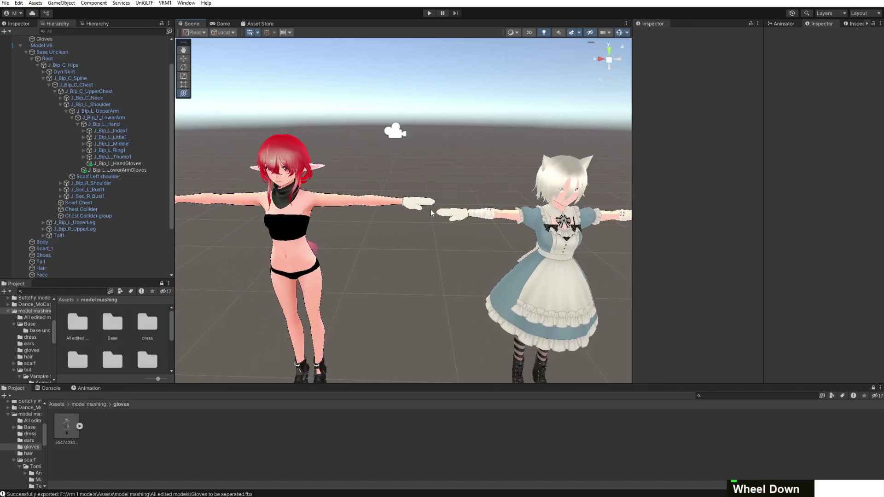
pyautogui.scroll(8, 432, 213)
pyautogui.click(449, 152)
pyautogui.scroll(-3, 451, 152)
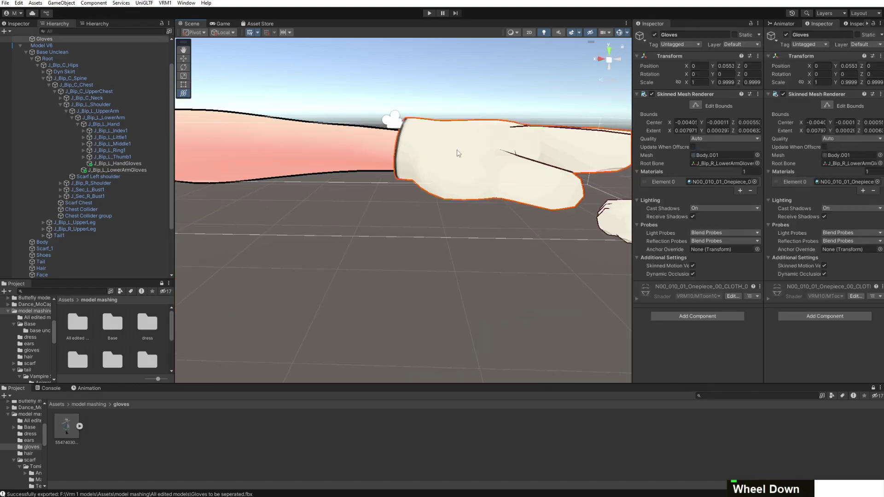
pyautogui.scroll(-4, 456, 150)
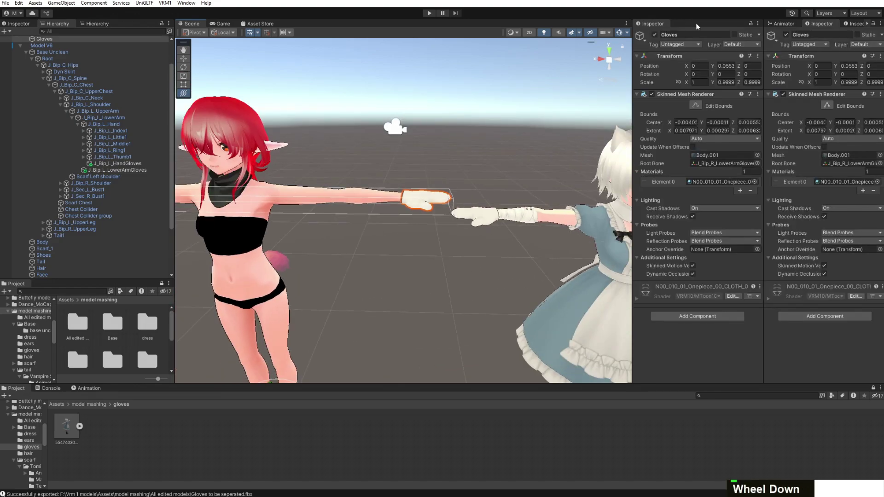
pyautogui.click(654, 35)
pyautogui.scroll(6, 489, 145)
pyautogui.moveTo(493, 140); pyautogui.dragTo(420, 182, button='right')
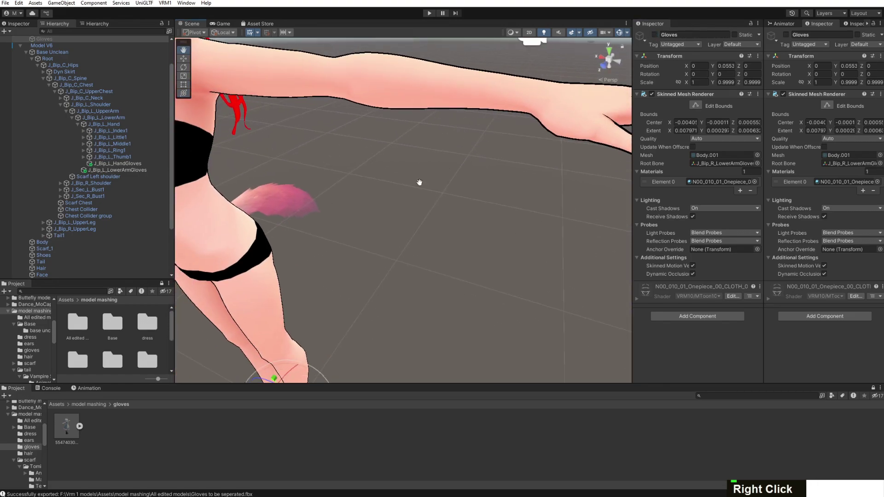
pyautogui.moveTo(419, 183); pyautogui.dragTo(442, 179, button='middle')
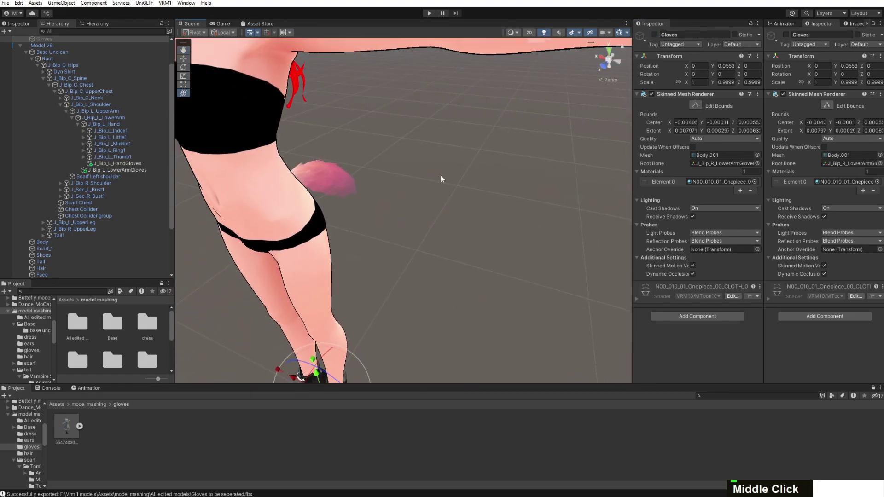
pyautogui.scroll(-3, 441, 176)
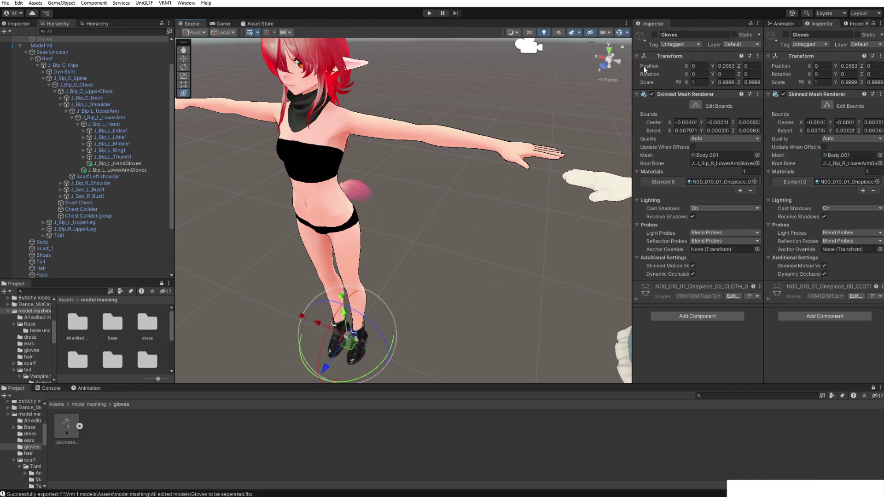
pyautogui.click(655, 34)
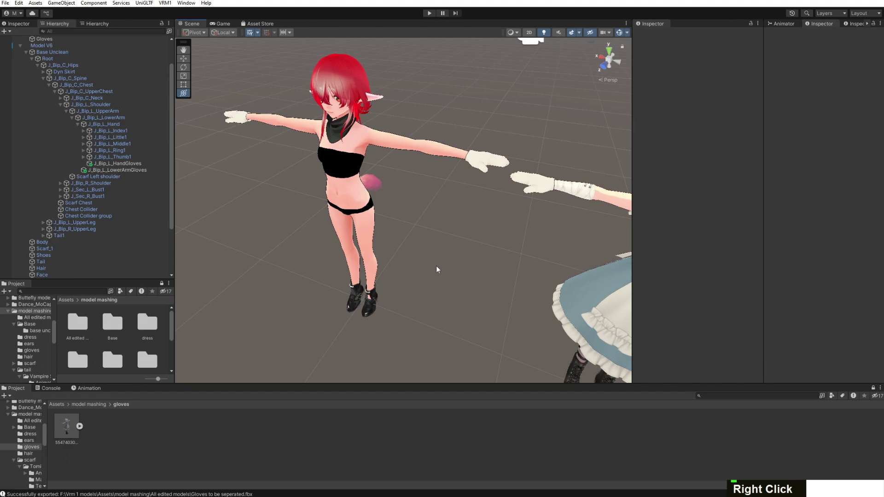
# Delete the original gloves avatar from the scene
pyautogui.scroll(-3, 437, 269)
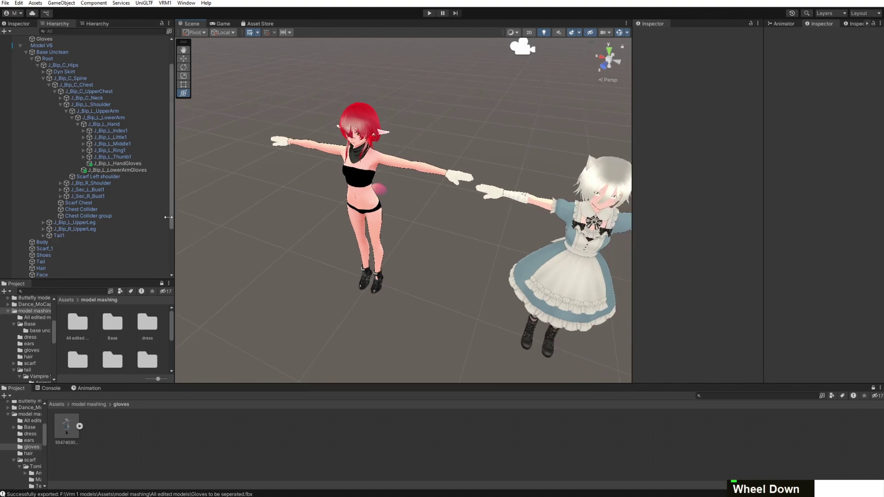
pyautogui.scroll(-3, 98, 222)
pyautogui.scroll(2, 91, 239)
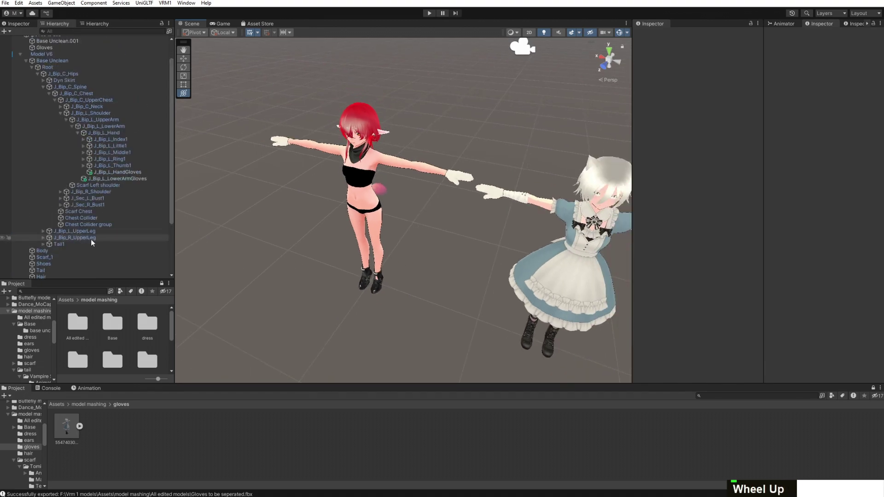
pyautogui.scroll(-4, 85, 240)
pyautogui.click(73, 230)
pyautogui.click(70, 235)
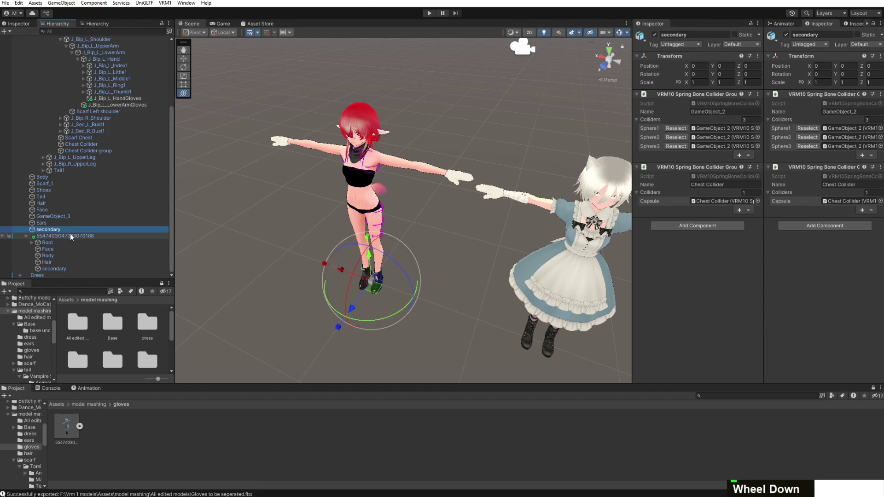
pyautogui.press('Delete')
# Move the Dress model closer to Model V6, to about X -1.402
pyautogui.moveTo(416, 219); pyautogui.dragTo(595, 205, button='right')
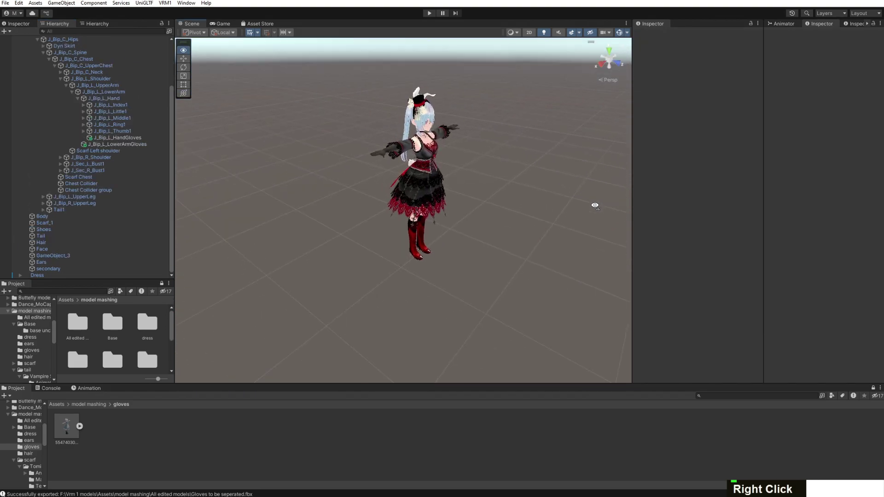
pyautogui.scroll(2, 480, 173)
pyautogui.scroll(-6, 482, 172)
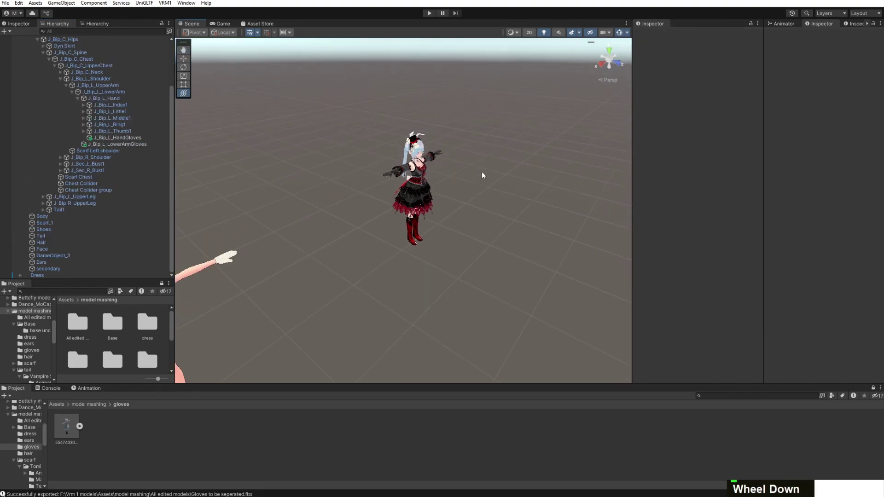
pyautogui.scroll(4, 360, 136)
pyautogui.scroll(-3, 429, 153)
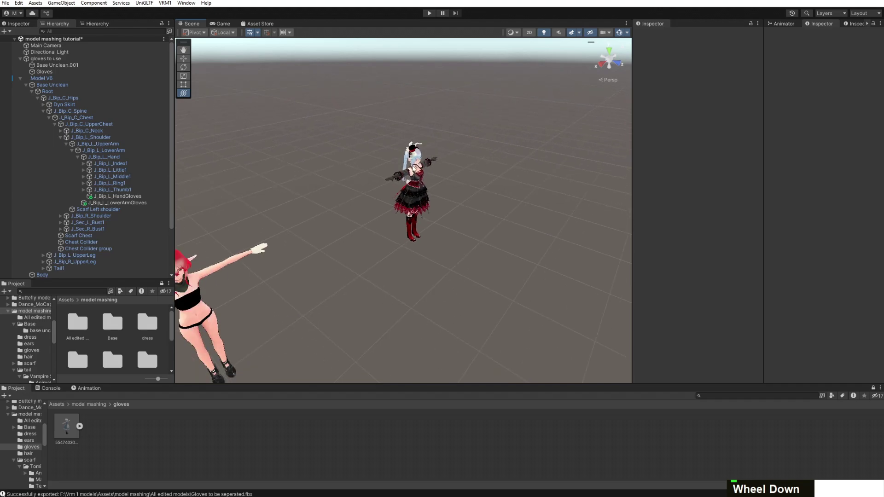
pyautogui.click(415, 198)
pyautogui.moveTo(389, 255); pyautogui.dragTo(358, 268)
pyautogui.moveTo(357, 268); pyautogui.dragTo(471, 198, button='middle')
pyautogui.moveTo(471, 198); pyautogui.dragTo(326, 198, button='right')
pyautogui.scroll(-3, 326, 198)
pyautogui.moveTo(433, 192); pyautogui.dragTo(295, 193, button='middle')
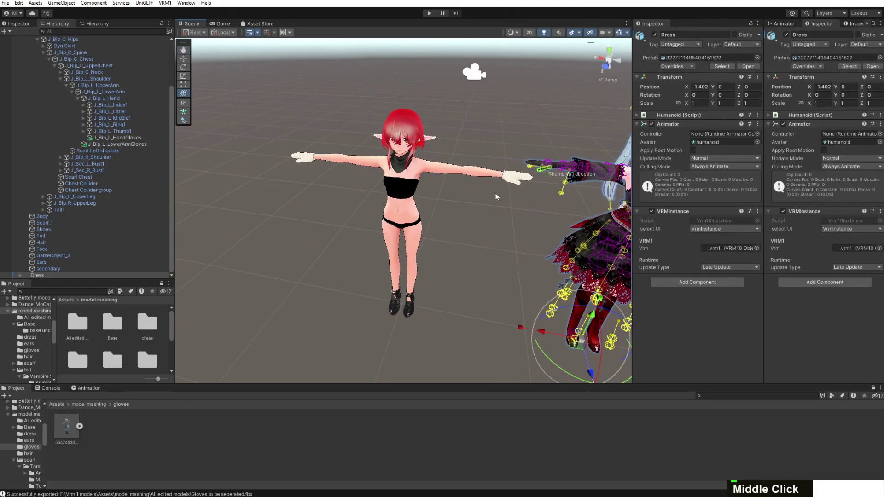
pyautogui.click(495, 193)
pyautogui.scroll(2, 183, 115)
pyautogui.scroll(5, 60, 92)
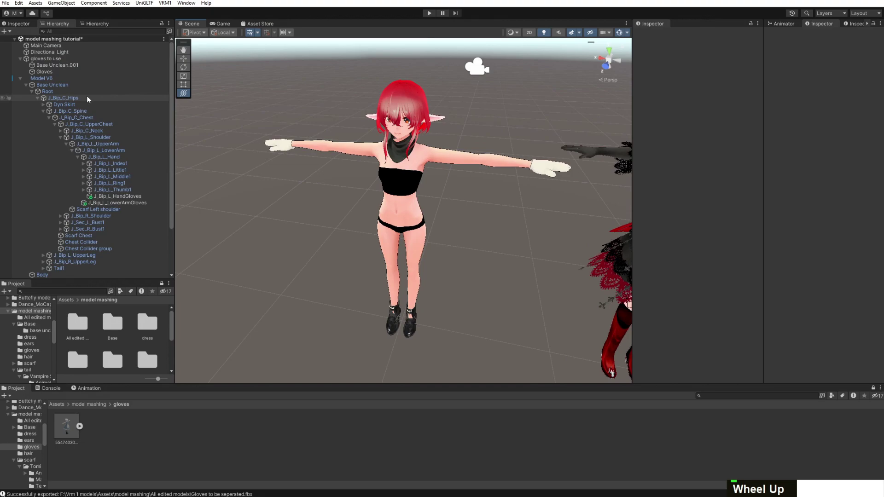
# Export Model V6 as VRM 1.0 into the All edited models folder under the file name Model V7.vrm
pyautogui.click(56, 80)
pyautogui.click(166, 3)
pyautogui.doubleClick(184, 10)
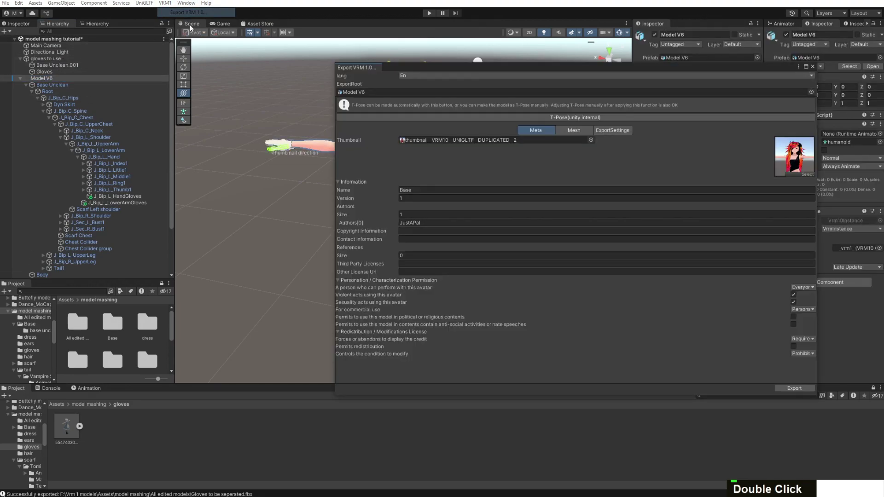
pyautogui.click(799, 389)
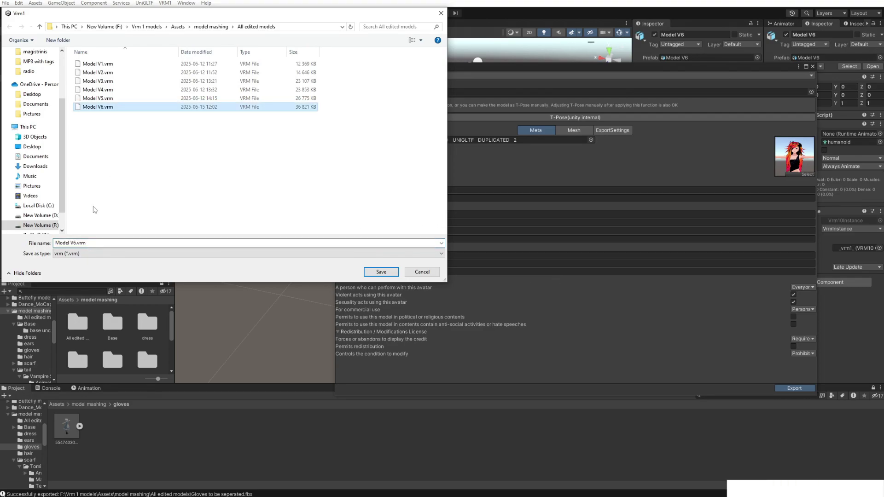
pyautogui.click(74, 243)
pyautogui.press('Delete')
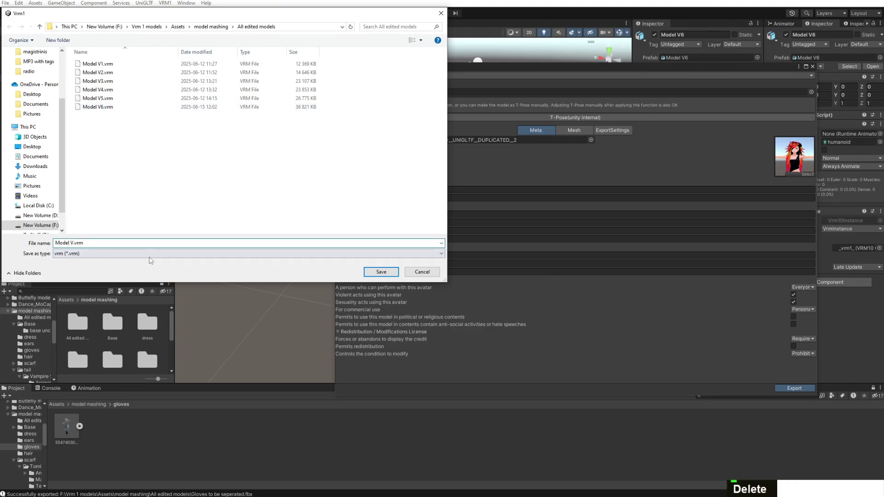
pyautogui.write('7')
pyautogui.press('Return')
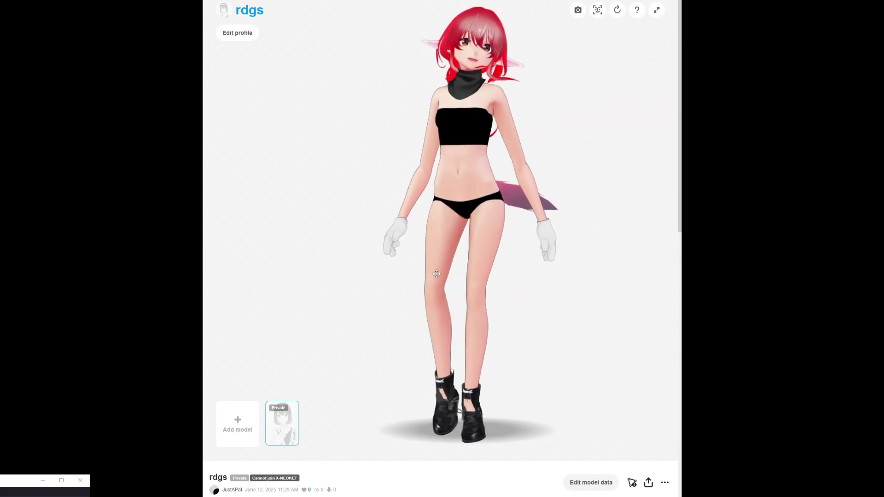
# Switch to the online model viewer and examine the avatar's white gloves and arms in motion from several angles
pyautogui.scroll(5, 490, 281)
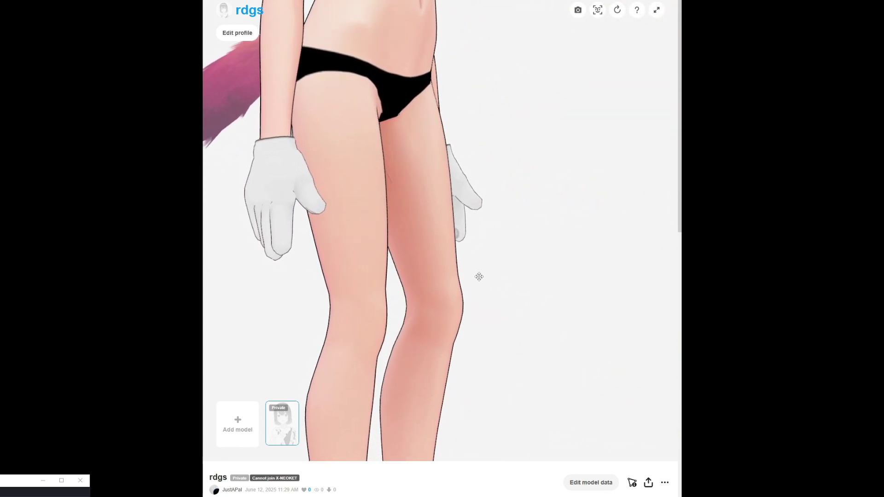
pyautogui.moveTo(422, 122); pyautogui.dragTo(432, 320, button='right')
pyautogui.moveTo(432, 320); pyautogui.dragTo(558, 267)
pyautogui.rightClick(558, 324)
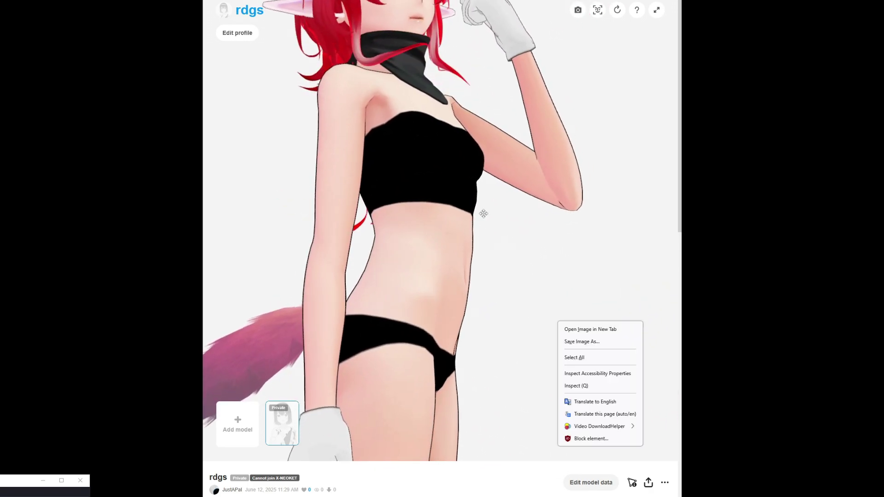
pyautogui.moveTo(482, 213); pyautogui.dragTo(402, 303)
pyautogui.moveTo(403, 303); pyautogui.dragTo(371, 301, button='right')
pyautogui.scroll(-5, 370, 301)
pyautogui.moveTo(370, 300); pyautogui.dragTo(406, 332)
pyautogui.scroll(4, 405, 332)
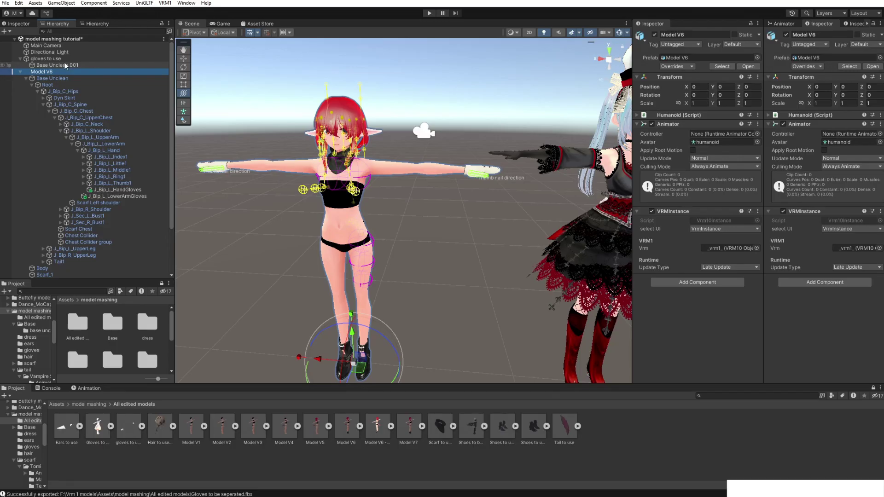
# Delete the gloves to use object and Model V6 from the scene
pyautogui.click(63, 57)
pyautogui.press('Delete')
pyautogui.click(54, 58)
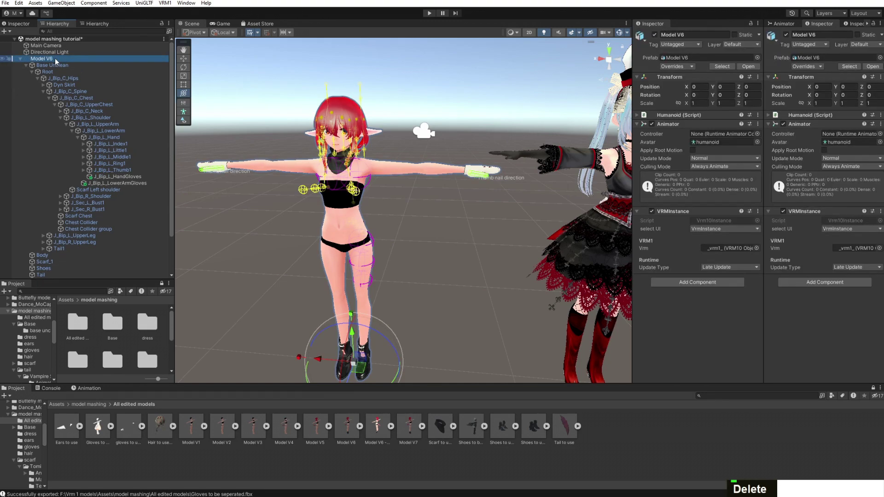
pyautogui.press('Delete')
# Add the Model V7 asset to the scene, directly above the Dress object in the hierarchy
pyautogui.moveTo(418, 430); pyautogui.dragTo(129, 88)
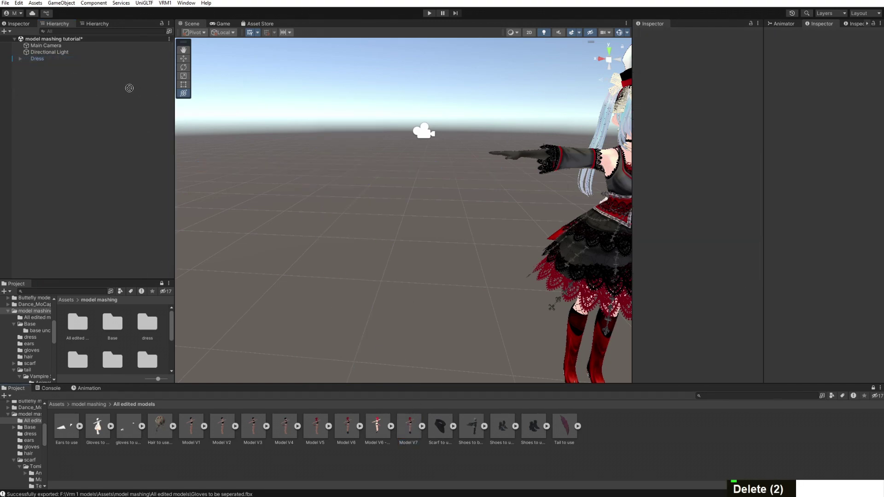
pyautogui.moveTo(59, 61); pyautogui.dragTo(58, 60)
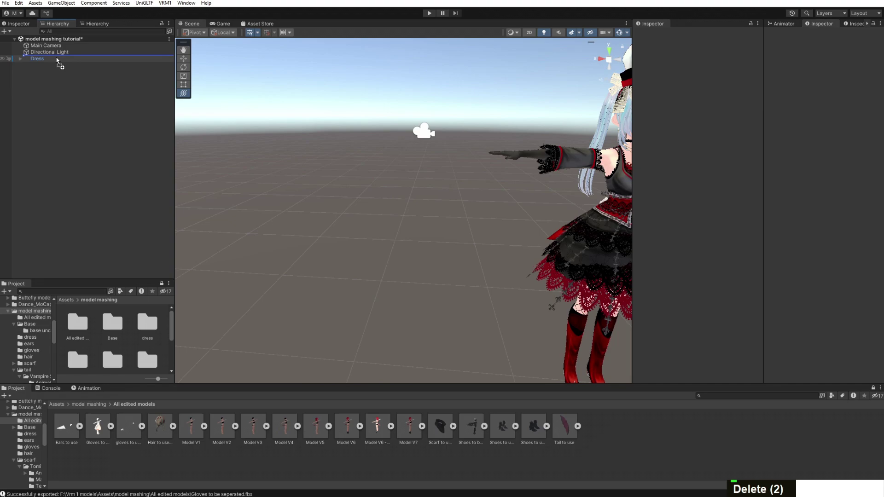
pyautogui.scroll(-3, 379, 205)
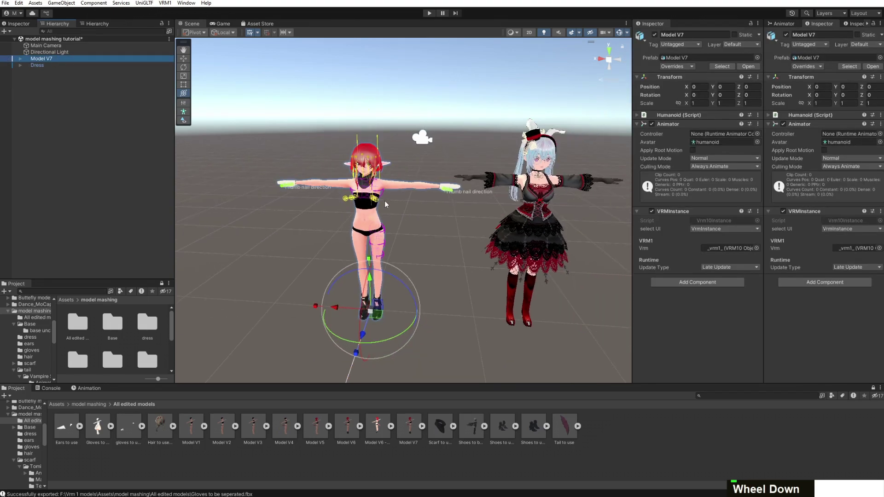
# Examine the Dress avatar's outfit next to Model V7, from the full figure to a close view of the upper body
pyautogui.scroll(5, 385, 200)
pyautogui.scroll(-2, 430, 209)
pyautogui.scroll(-3, 430, 209)
pyautogui.scroll(3, 429, 209)
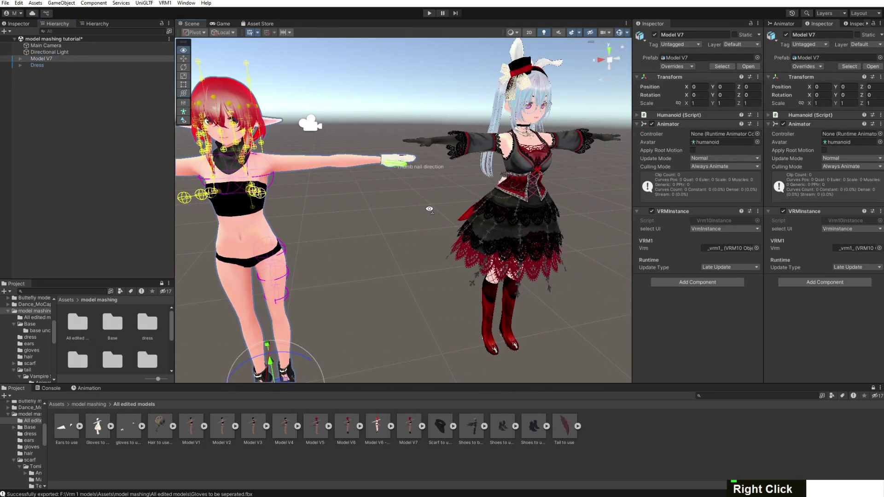
pyautogui.moveTo(429, 209); pyautogui.dragTo(402, 211, button='right')
pyautogui.scroll(2, 402, 211)
pyautogui.scroll(-2, 418, 203)
pyautogui.moveTo(392, 195); pyautogui.dragTo(285, 199, button='middle')
pyautogui.scroll(2, 515, 218)
pyautogui.scroll(1, 515, 218)
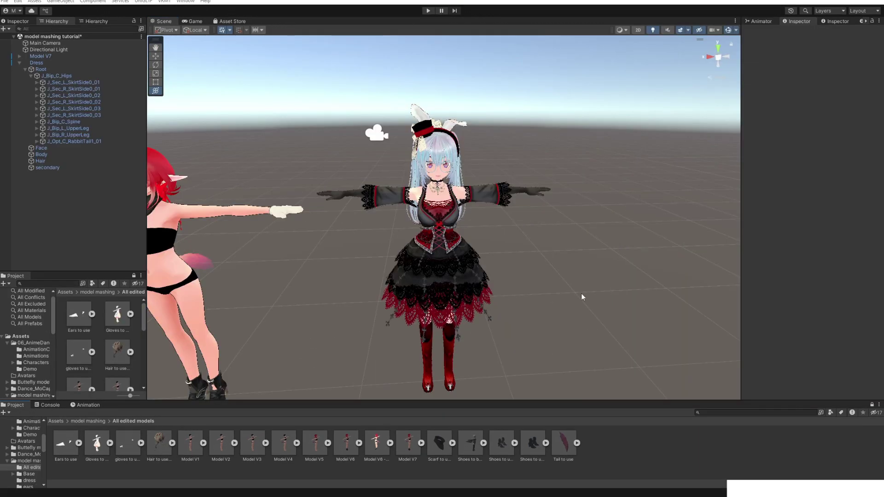
pyautogui.moveTo(582, 296); pyautogui.dragTo(598, 285, button='middle')
pyautogui.scroll(2, 598, 285)
pyautogui.scroll(1, 600, 283)
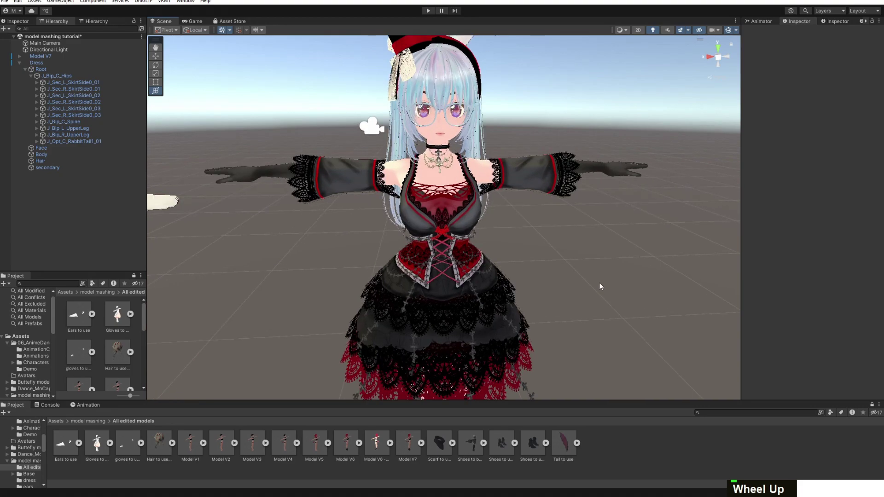
pyautogui.scroll(-4, 600, 282)
pyautogui.moveTo(596, 288)
pyautogui.mouseDown(button='middle')
pyautogui.moveTo(578, 298)
pyautogui.moveTo(697, 292)
pyautogui.moveTo(585, 297)
pyautogui.moveTo(598, 296)
pyautogui.mouseUp(button='middle')
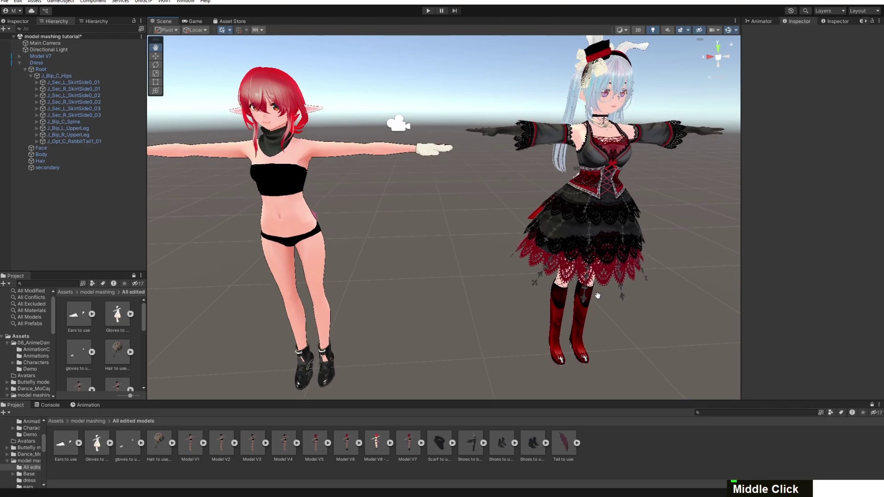
# Compare Model V7's body and arms with the Dress avatar's sleeves and skirt from several angles
pyautogui.scroll(2, 366, 238)
pyautogui.moveTo(377, 222); pyautogui.dragTo(410, 230, button='middle')
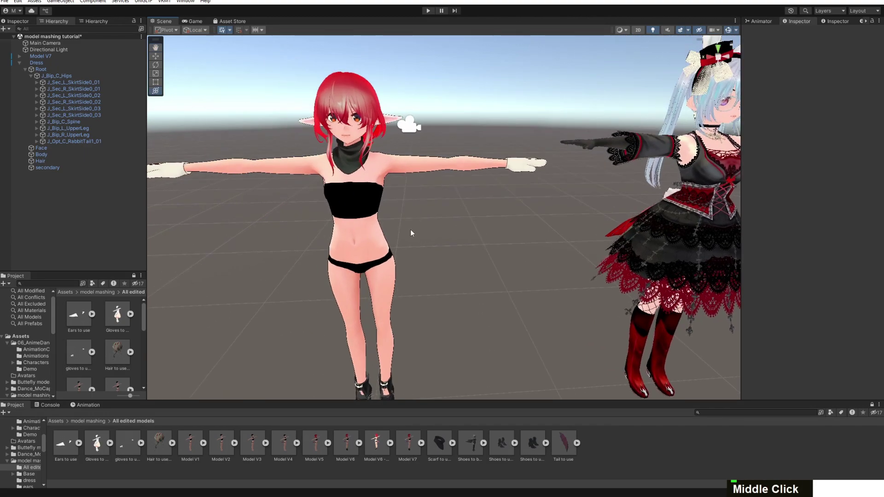
pyautogui.moveTo(449, 190); pyautogui.dragTo(525, 140, button='middle')
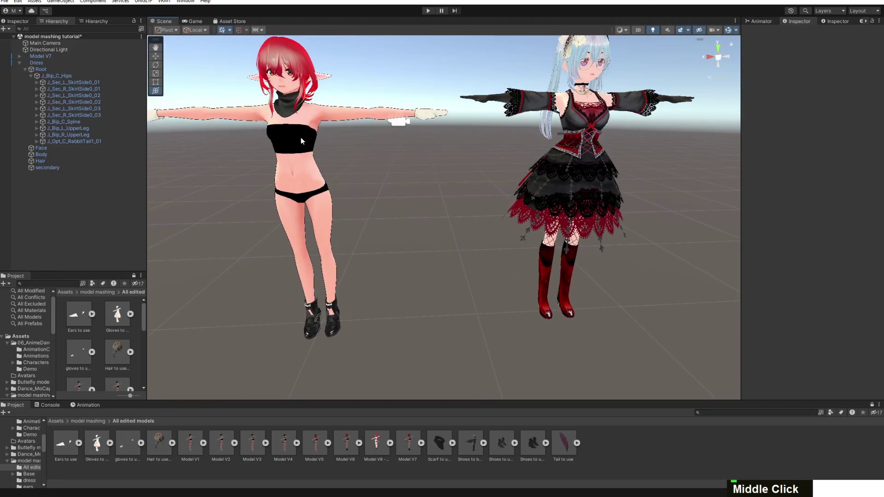
pyautogui.scroll(-2, 531, 189)
pyautogui.moveTo(530, 189); pyautogui.dragTo(492, 229, button='middle')
pyautogui.scroll(3, 491, 229)
pyautogui.moveTo(492, 229); pyautogui.dragTo(322, 270, button='right')
pyautogui.scroll(-4, 322, 271)
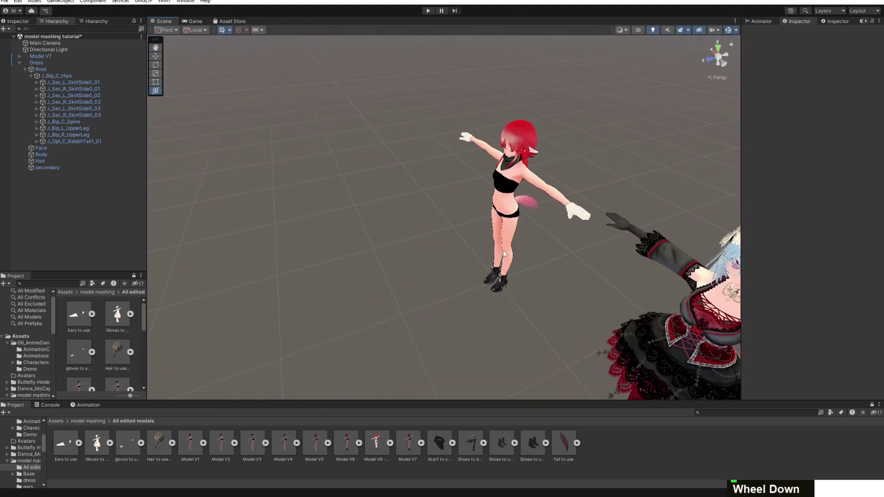
pyautogui.moveTo(612, 318); pyautogui.dragTo(426, 209, button='middle')
pyautogui.scroll(3, 548, 230)
pyautogui.moveTo(564, 245); pyautogui.dragTo(469, 187, button='right')
pyautogui.moveTo(468, 187); pyautogui.dragTo(450, 243, button='middle')
pyautogui.moveTo(450, 243); pyautogui.dragTo(650, 242, button='right')
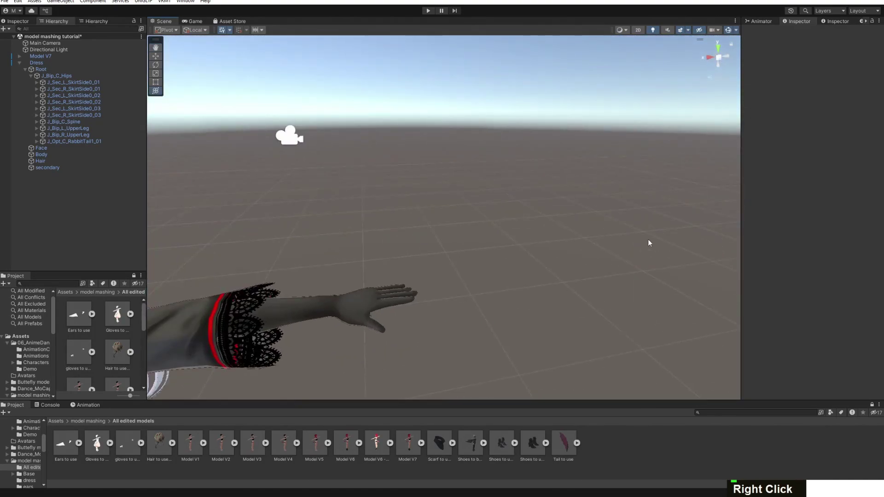
pyautogui.moveTo(649, 243); pyautogui.dragTo(617, 212, button='middle')
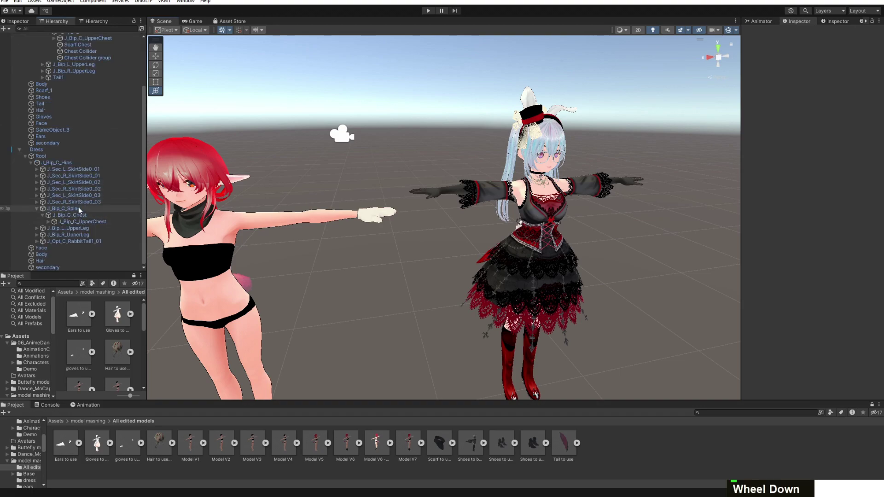
# Compare the spine, chest and upper chest bones in the Dress armature with the matching bones of Model V7
pyautogui.click(77, 202)
pyautogui.click(79, 209)
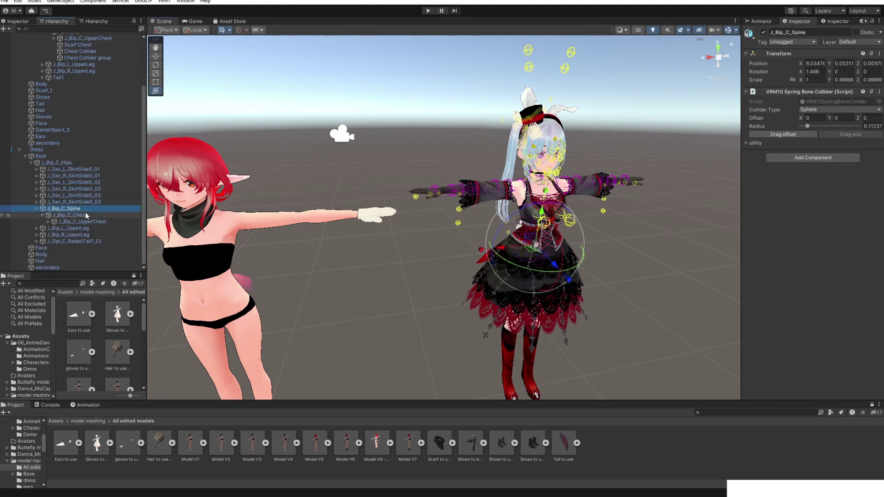
pyautogui.press('Right')
pyautogui.press('Right')
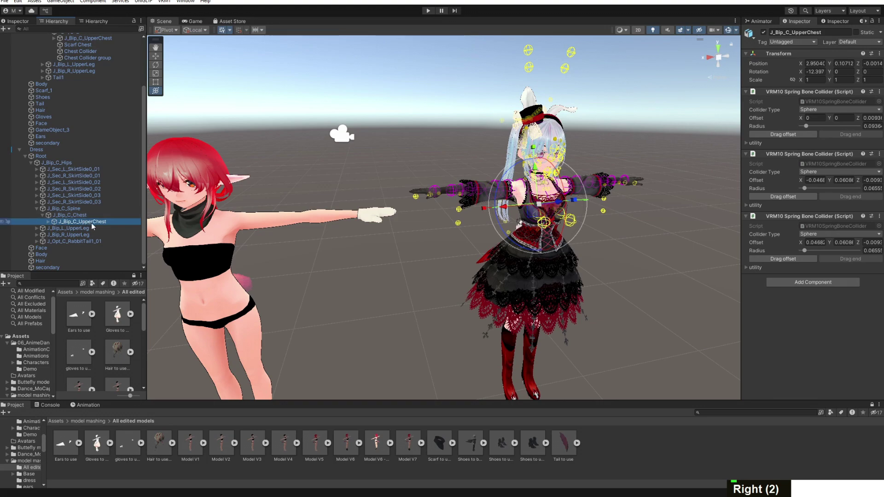
pyautogui.press('Left')
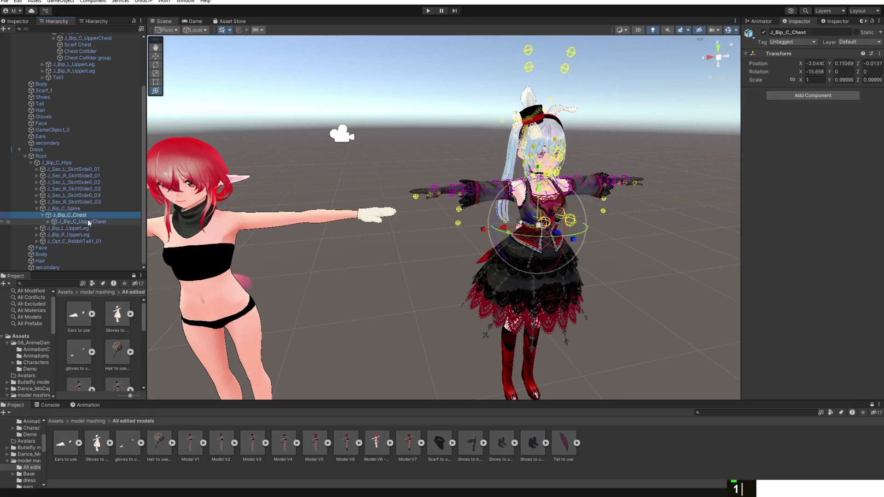
pyautogui.scroll(3, 86, 201)
pyautogui.click(81, 102)
pyautogui.press('Down')
pyautogui.press('Up')
pyautogui.press('Up')
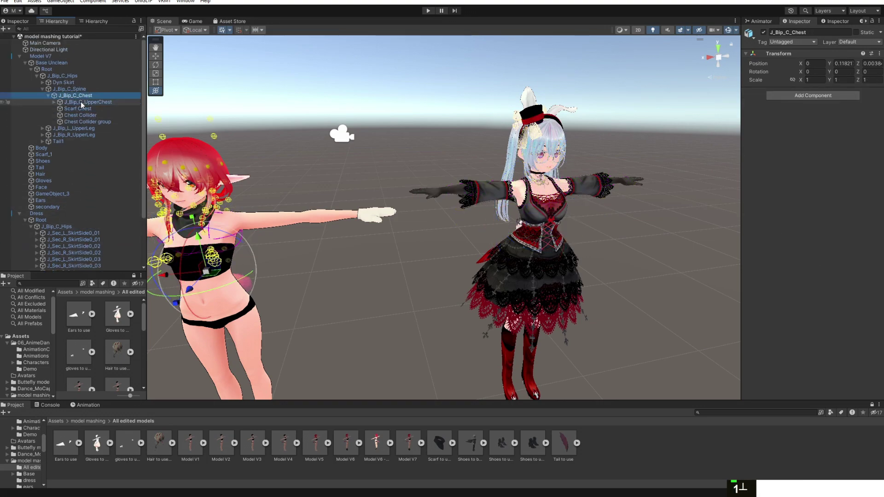
pyautogui.press('Down')
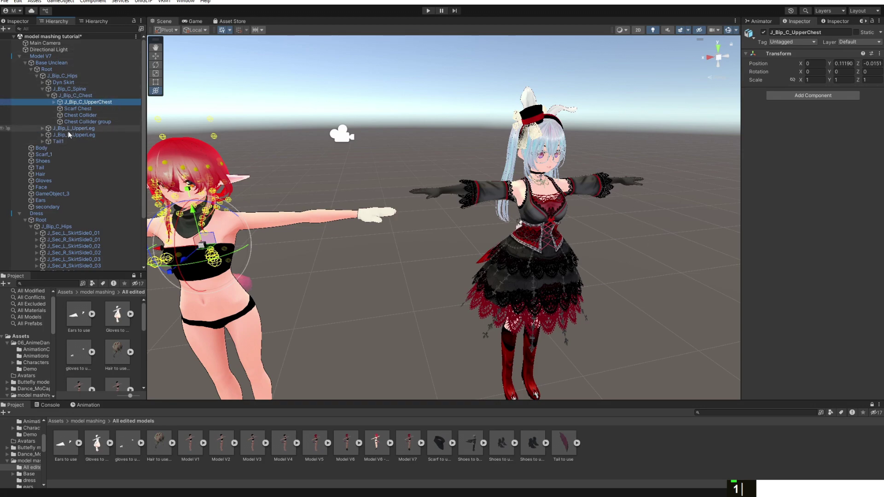
# Collapse the Base Unclean hierarchy of Model V7 and the Root hierarchy of Dress
pyautogui.click(25, 63)
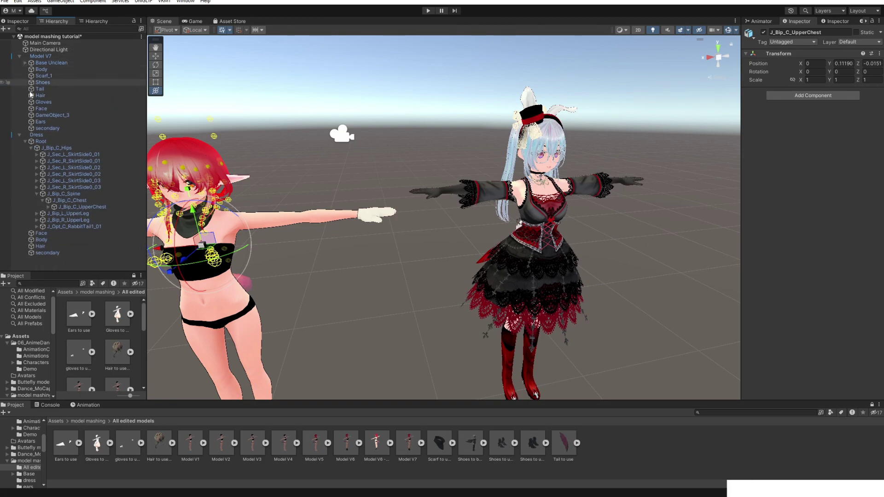
pyautogui.click(26, 141)
pyautogui.scroll(3, 350, 185)
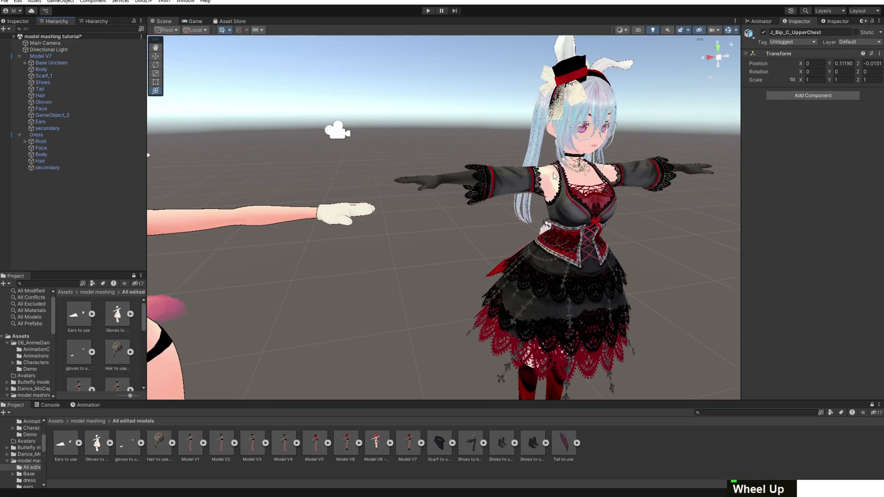
pyautogui.scroll(-3, 350, 184)
# Run the scene in play mode to check the Dress avatar's spring bones, and clear the selection
pyautogui.click(63, 134)
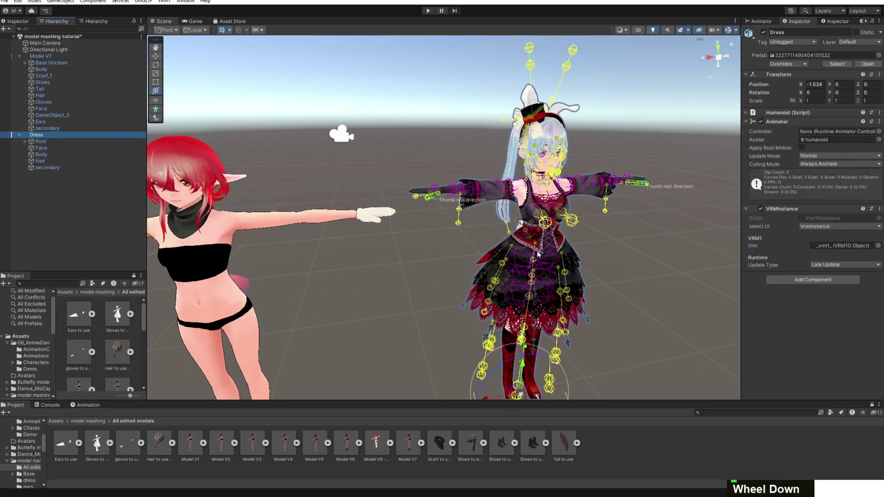
pyautogui.moveTo(622, 258)
pyautogui.mouseDown(button='middle')
pyautogui.moveTo(604, 227)
pyautogui.moveTo(621, 273)
pyautogui.mouseUp(button='middle')
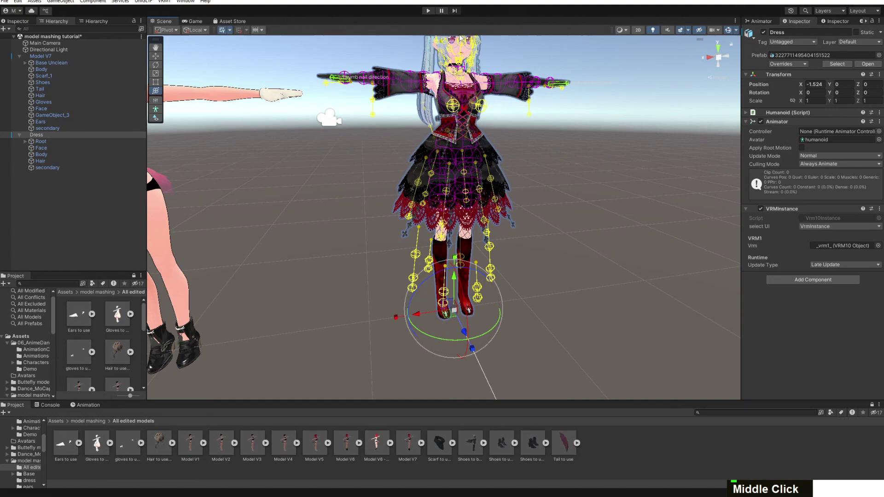
pyautogui.click(427, 12)
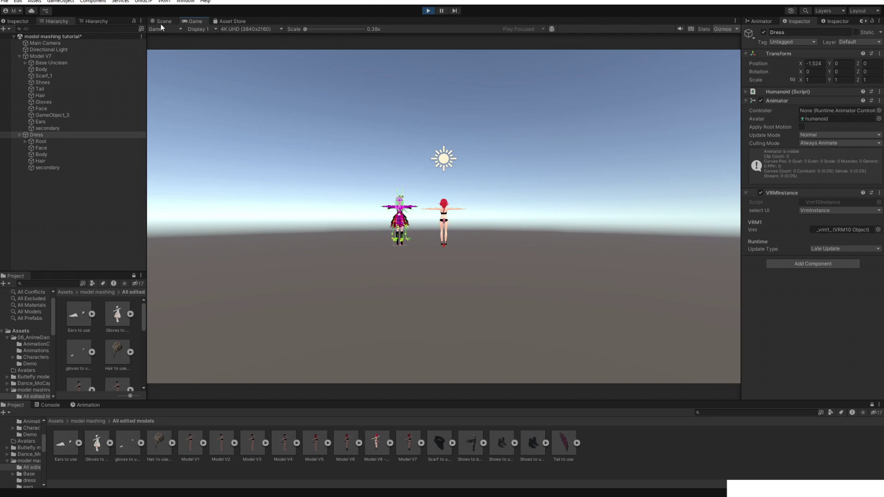
pyautogui.click(162, 22)
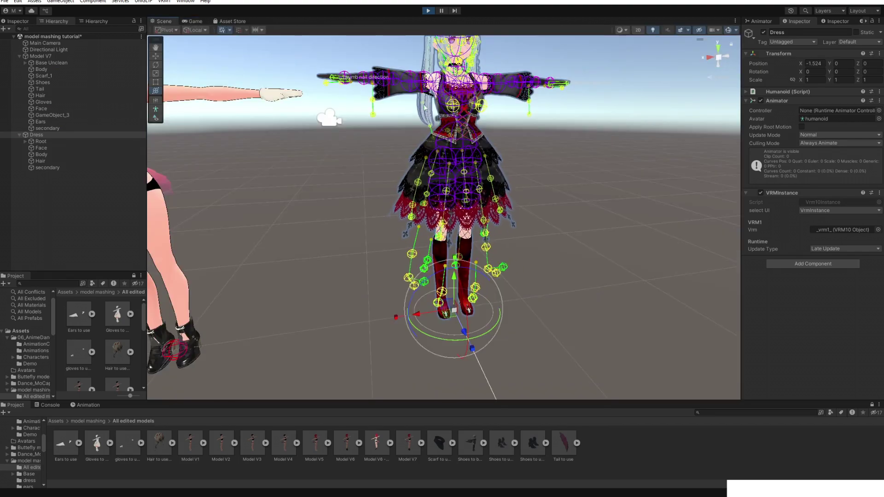
pyautogui.scroll(-3, 573, 186)
pyautogui.moveTo(573, 187); pyautogui.dragTo(576, 205, button='middle')
pyautogui.scroll(5, 576, 206)
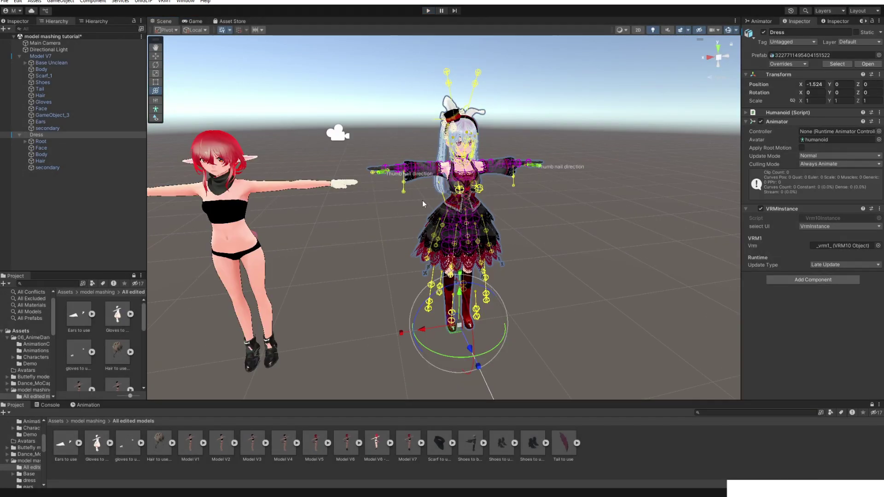
pyautogui.scroll(5, 500, 249)
pyautogui.scroll(-4, 494, 250)
pyautogui.click(556, 253)
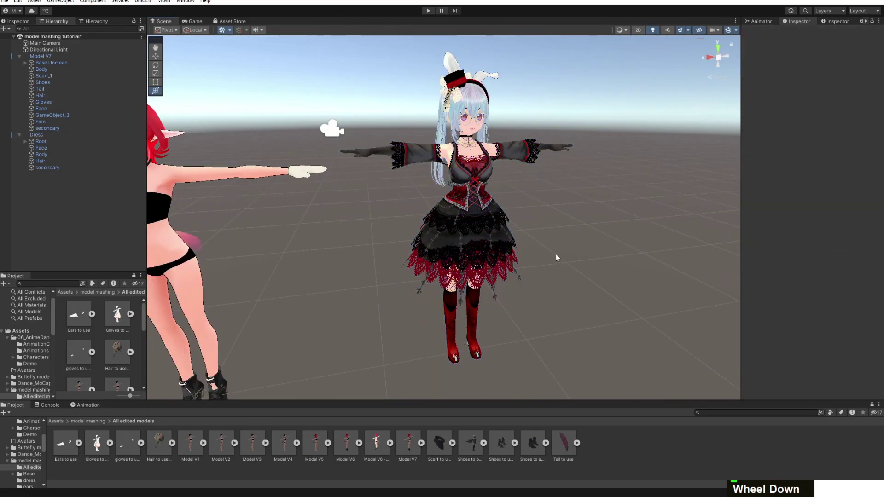
# Completely unpack the Dress avatar's prefab in the scene
pyautogui.moveTo(556, 254); pyautogui.dragTo(530, 251, button='right')
pyautogui.moveTo(529, 251); pyautogui.dragTo(487, 250, button='middle')
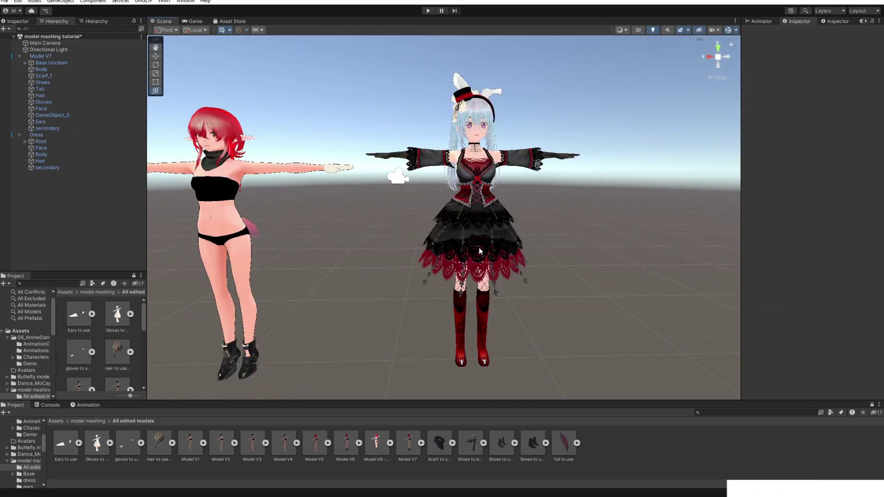
pyautogui.rightClick(48, 134)
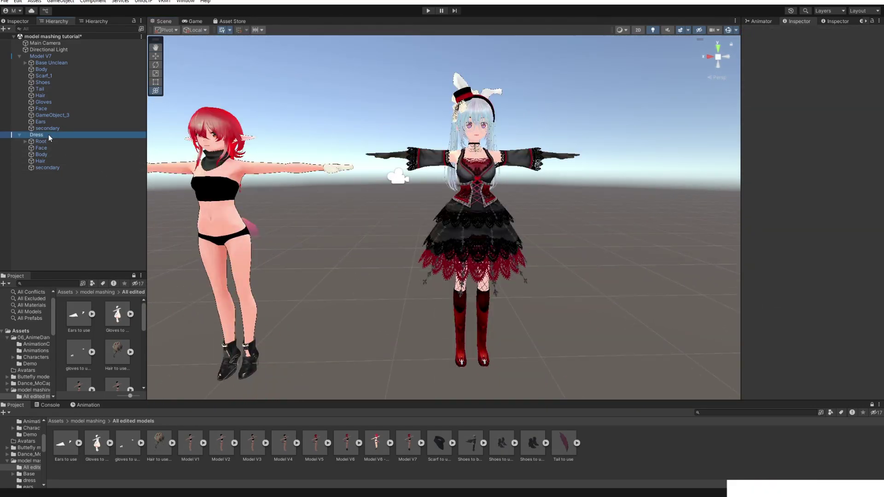
pyautogui.moveTo(104, 244)
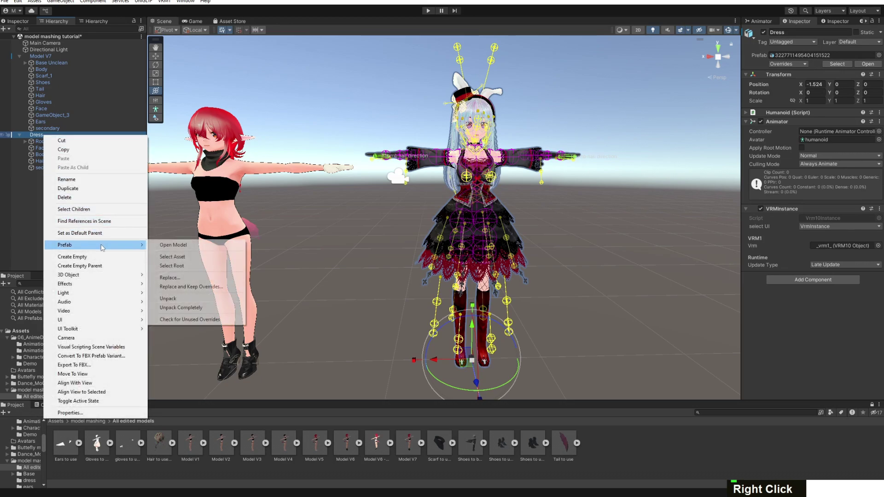
pyautogui.click(172, 307)
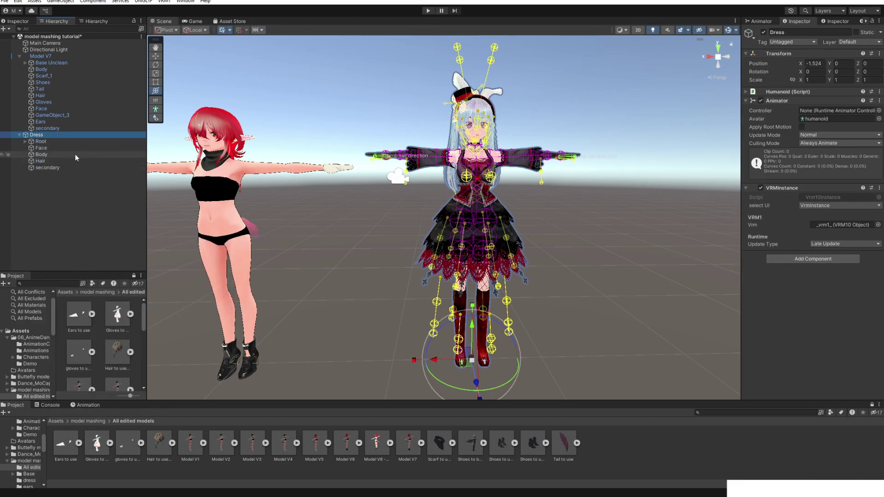
# Delete the secondary, Hair and Face objects from the Dress avatar, keeping its Root and Body
pyautogui.click(73, 169)
pyautogui.press('Delete')
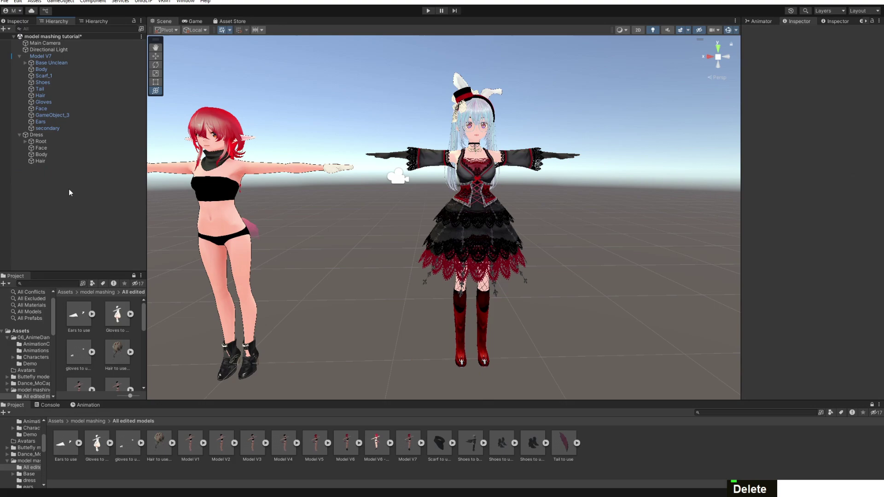
pyautogui.click(56, 161)
pyautogui.press('Delete')
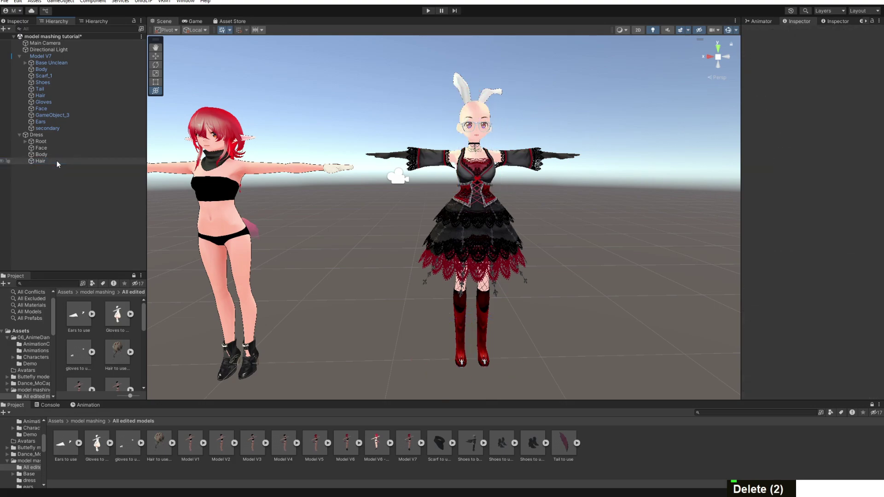
pyautogui.click(55, 153)
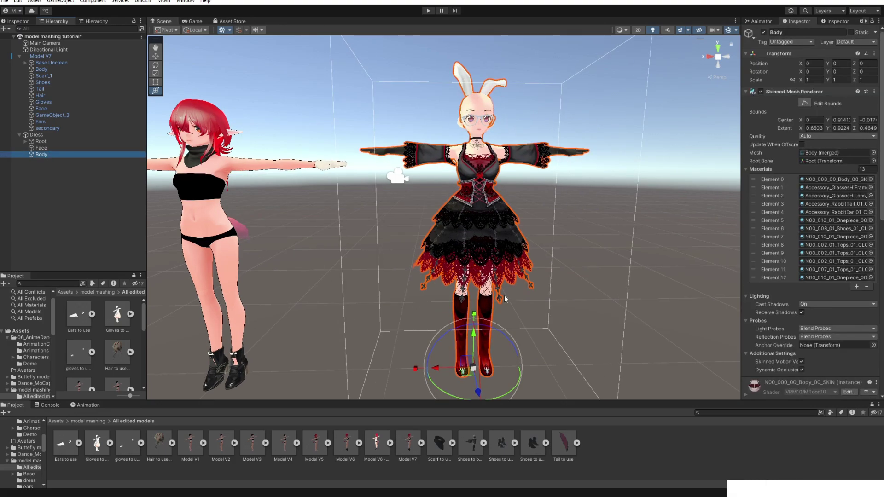
pyautogui.scroll(1, 560, 157)
pyautogui.scroll(-1, 556, 166)
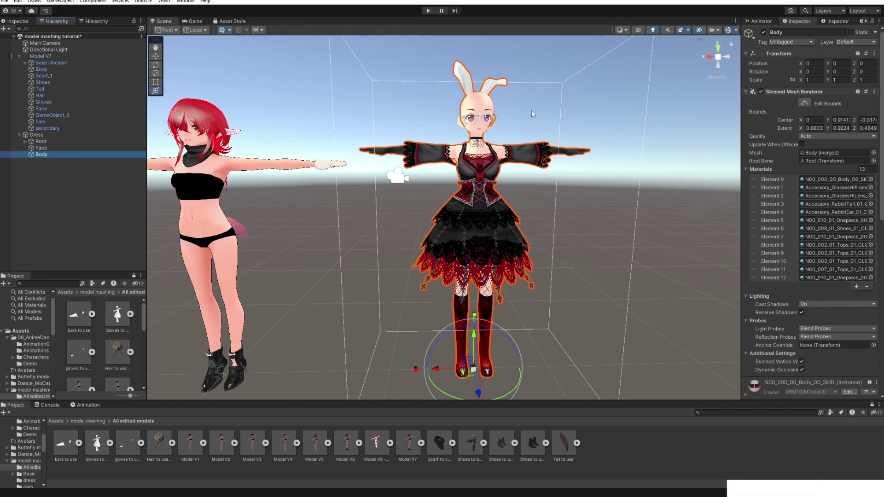
pyautogui.click(69, 148)
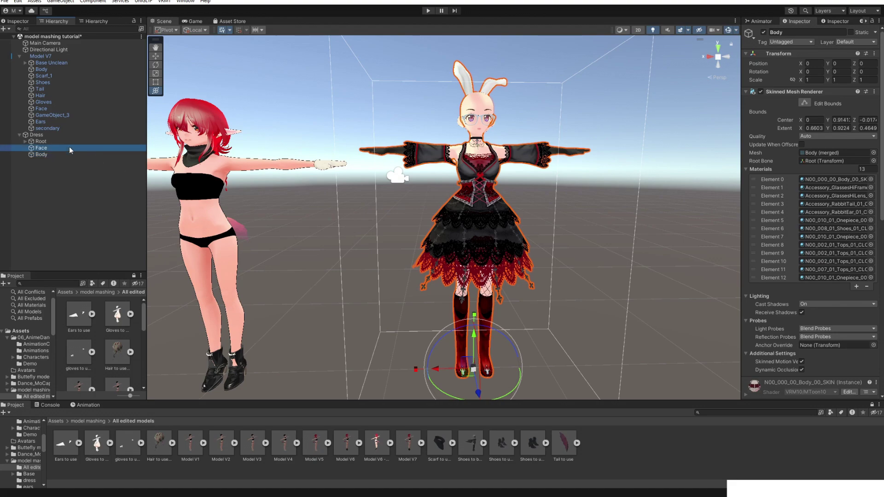
pyautogui.press('Delete')
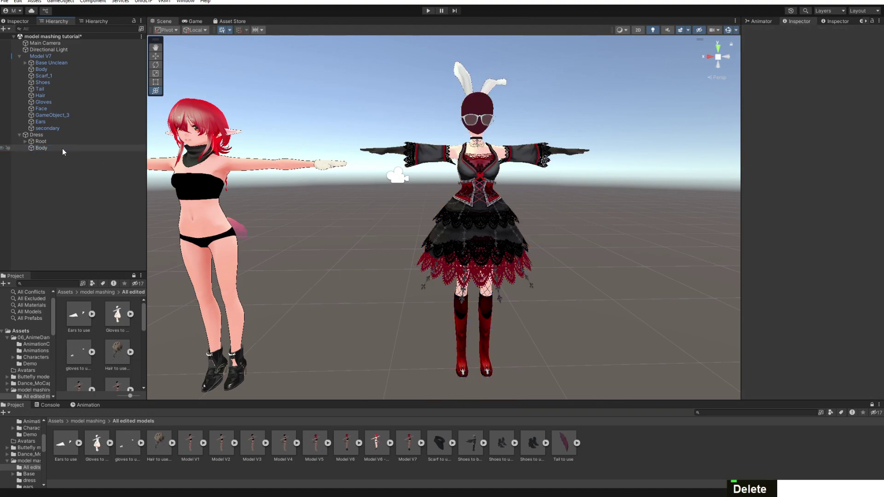
# Export the Dress avatar to FBX in the Assets folder under the name "Dress to be seperated"
pyautogui.click(47, 135)
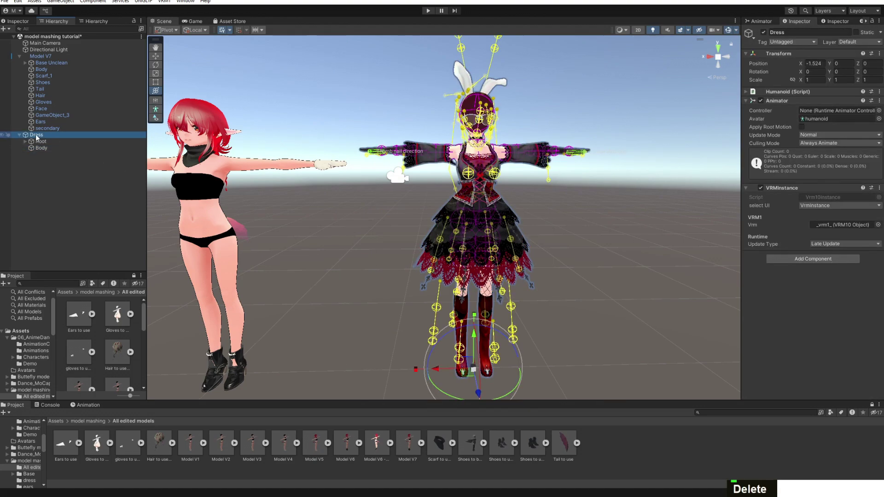
pyautogui.rightClick(37, 135)
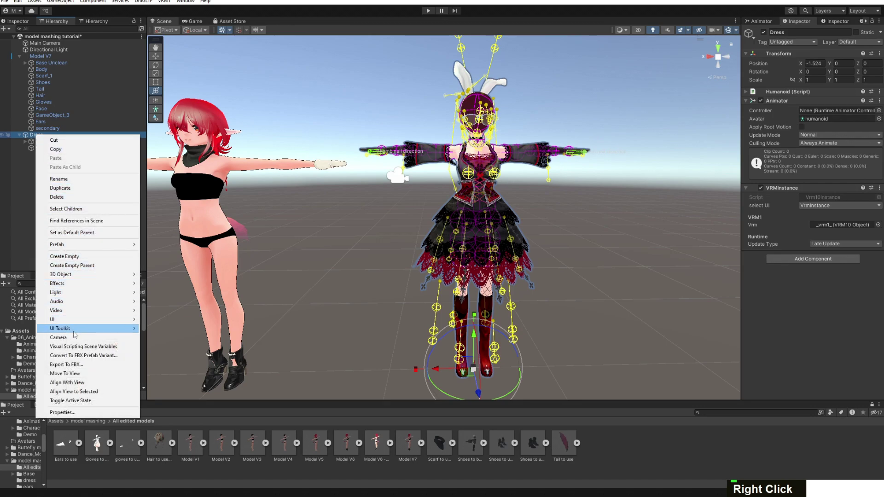
pyautogui.click(72, 365)
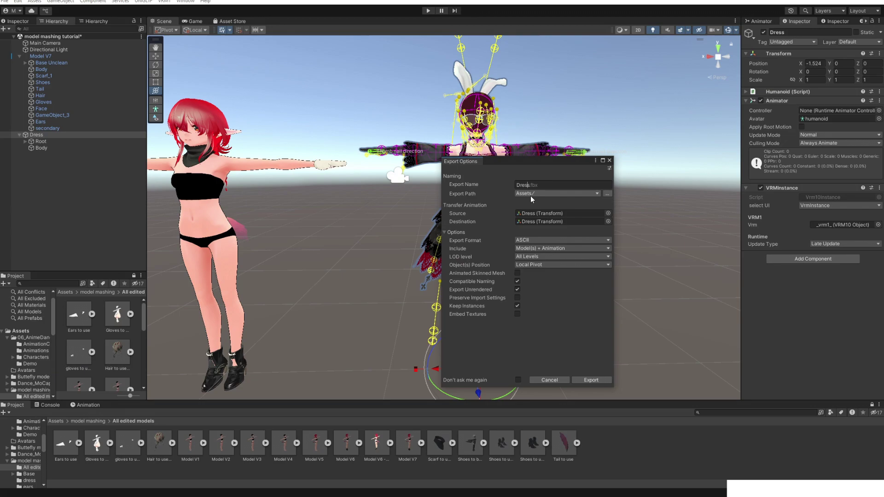
pyautogui.press('Right')
pyautogui.write('to be ')
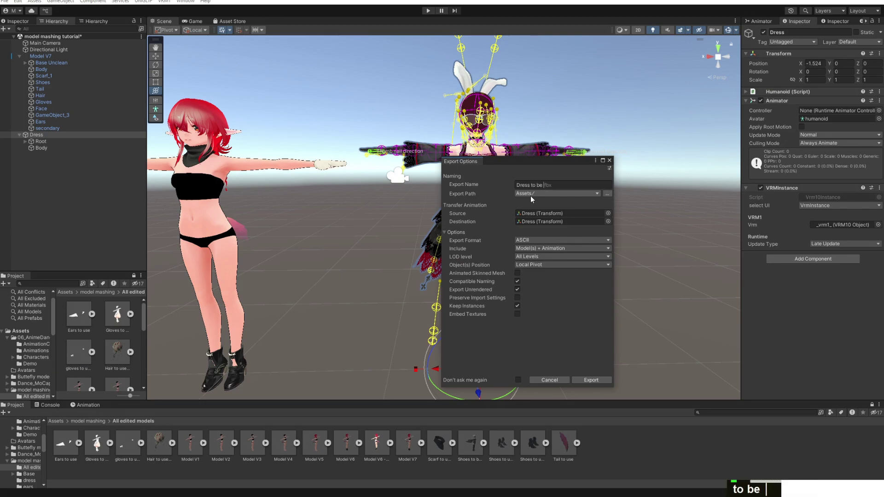
pyautogui.write('seperated')
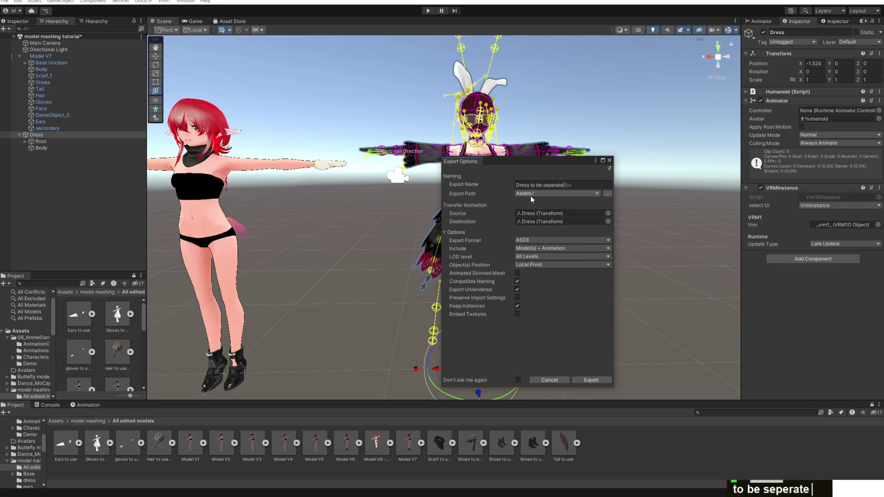
pyautogui.press('Return')
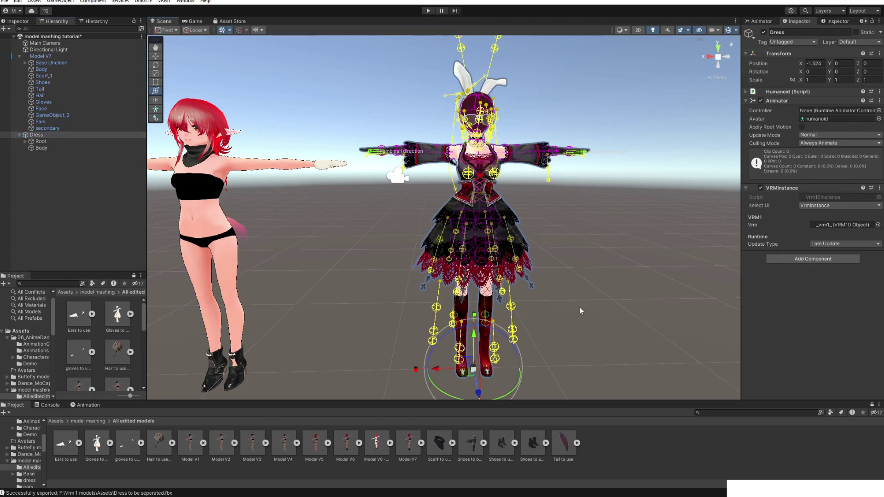
# Compare Model V7 with the stripped Dress avatar from several angles, and select the Dress body mesh
pyautogui.scroll(-2, 578, 308)
pyautogui.scroll(4, 578, 311)
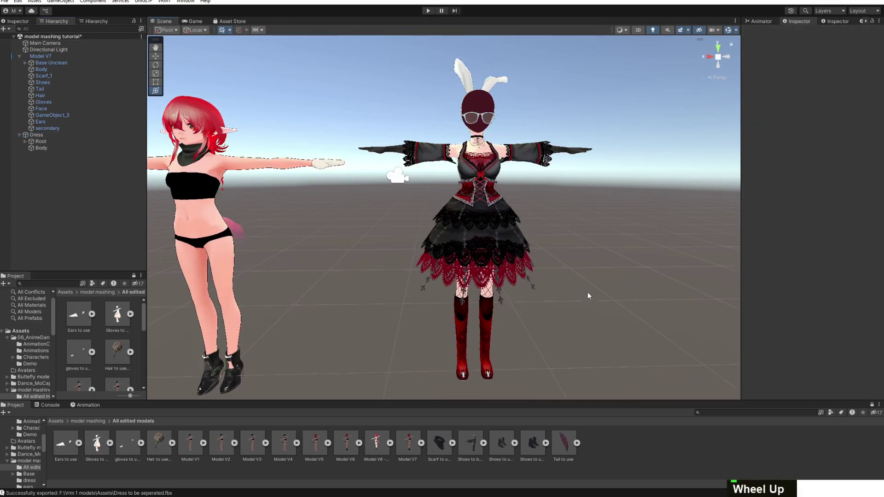
pyautogui.moveTo(587, 296); pyautogui.dragTo(513, 300, button='right')
pyautogui.moveTo(513, 300); pyautogui.dragTo(651, 125, button='middle')
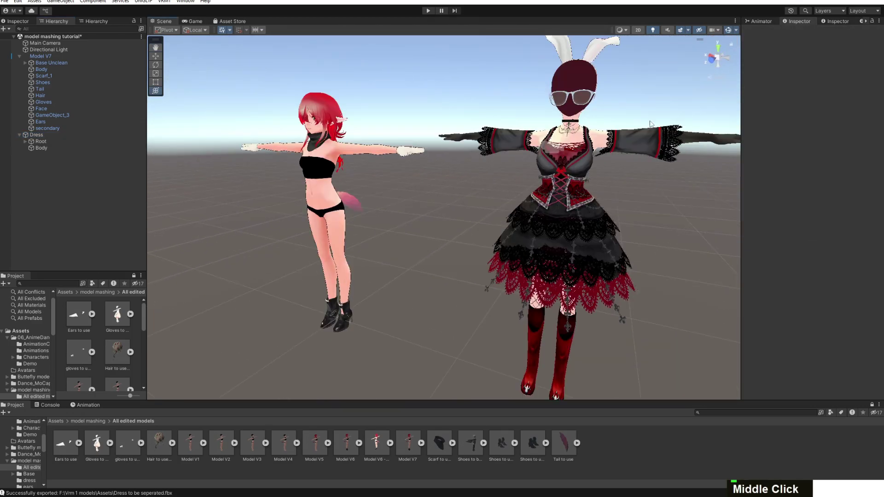
pyautogui.moveTo(651, 124); pyautogui.dragTo(633, 140, button='right')
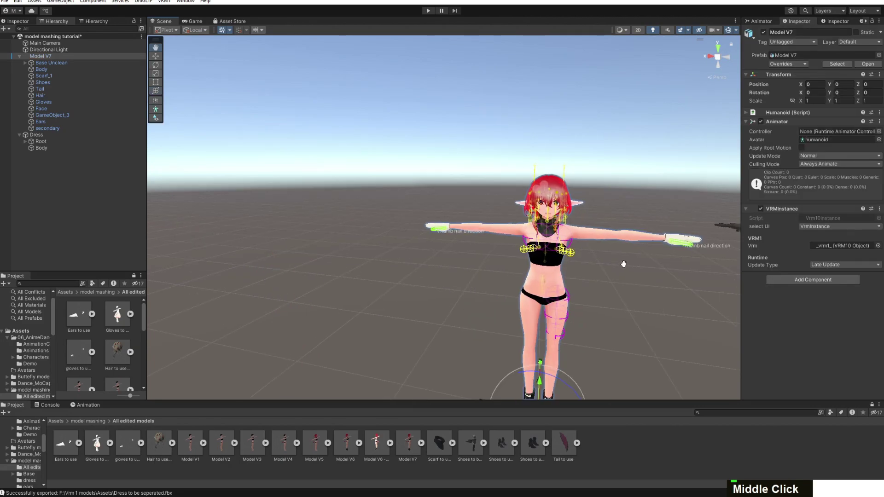
pyautogui.scroll(3, 595, 244)
pyautogui.moveTo(623, 262); pyautogui.dragTo(490, 243, button='middle')
pyautogui.scroll(-3, 538, 235)
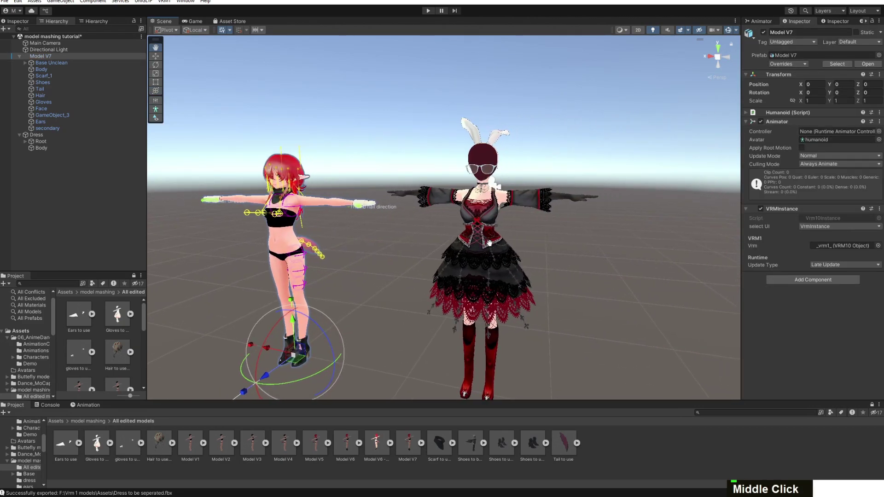
pyautogui.scroll(2, 556, 258)
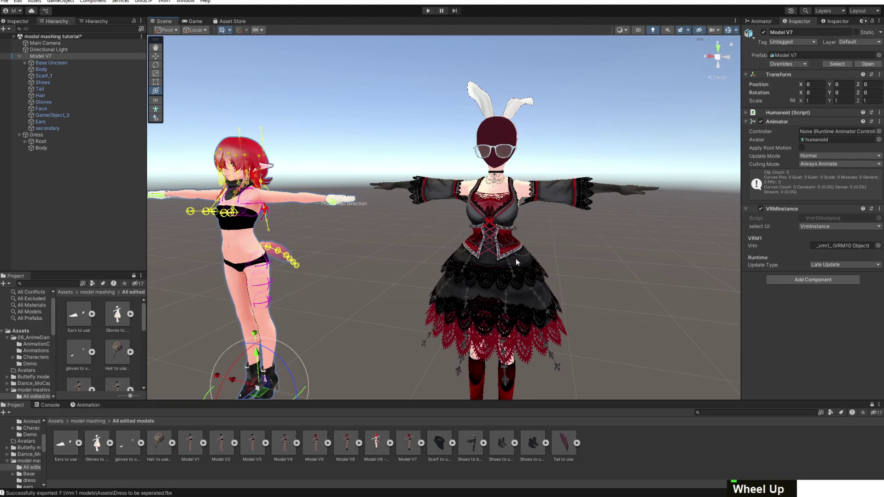
pyautogui.click(540, 290)
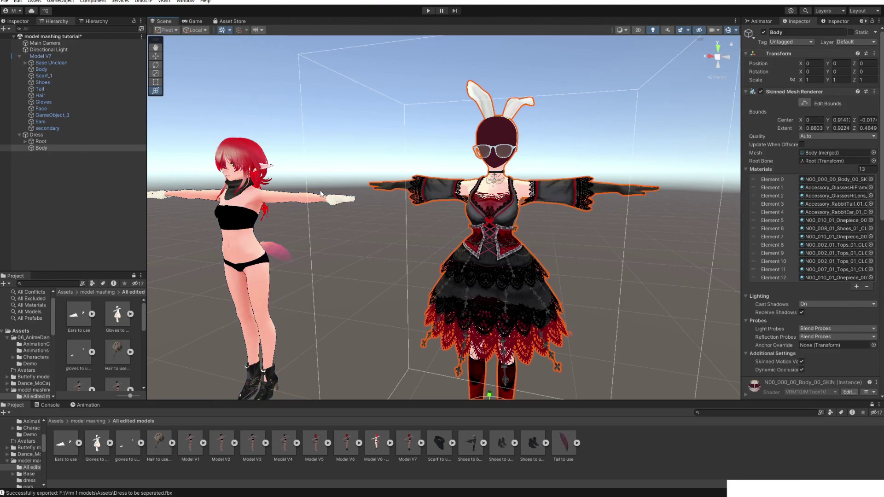
# Select the Dress avatar and examine its spring bones around the skirt, legs, chest and sleeves up close
pyautogui.click(76, 134)
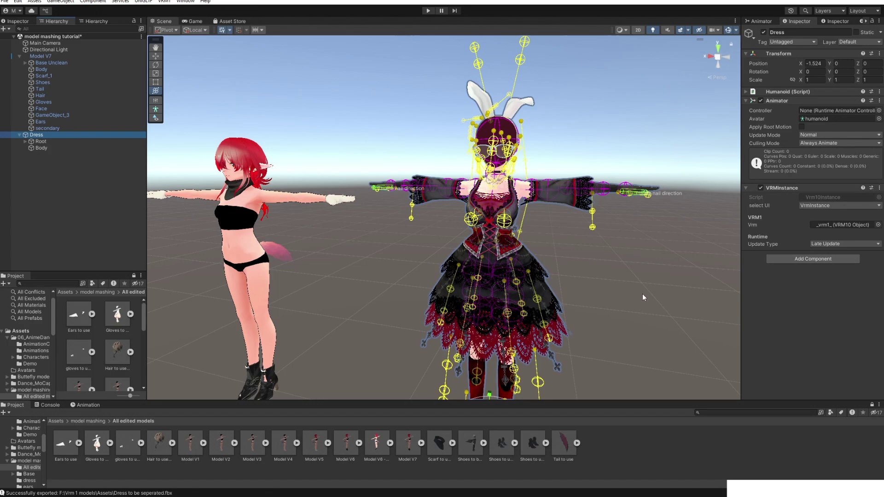
pyautogui.moveTo(643, 297); pyautogui.dragTo(640, 176, button='middle')
pyautogui.scroll(3, 560, 248)
pyautogui.scroll(2, 579, 237)
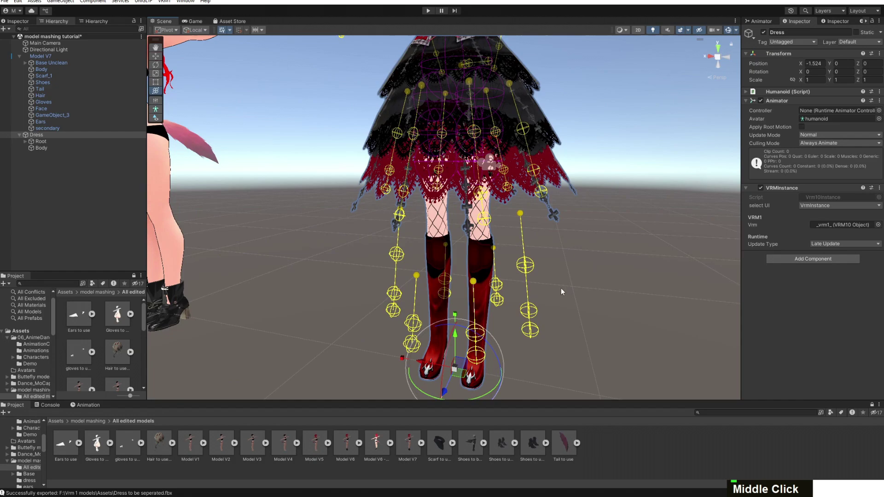
pyautogui.moveTo(561, 288); pyautogui.dragTo(593, 294, button='middle')
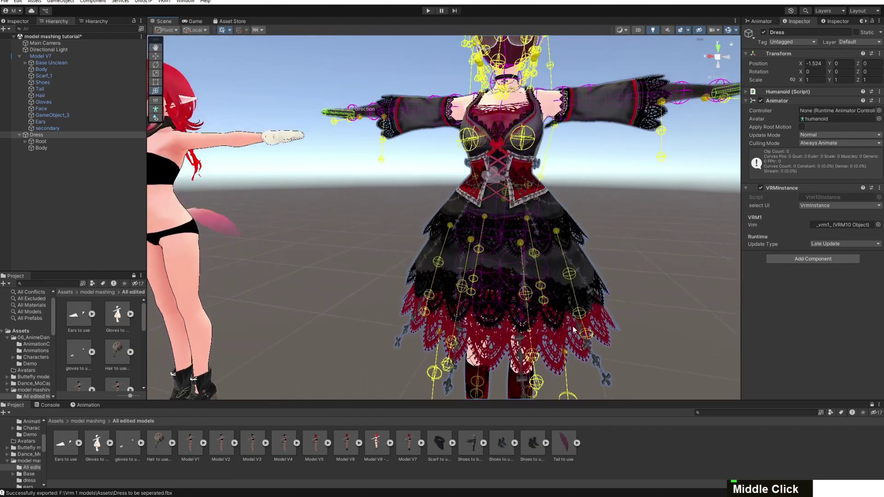
pyautogui.scroll(3, 593, 293)
pyautogui.scroll(-4, 593, 293)
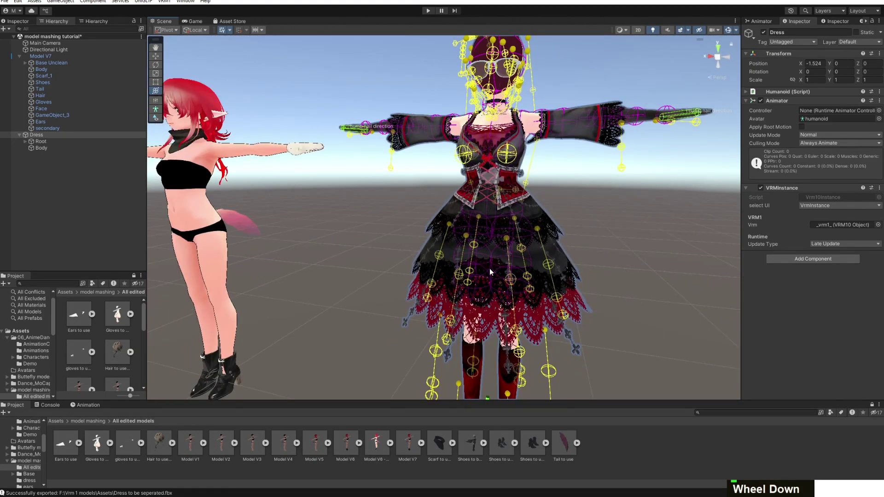
pyautogui.moveTo(490, 272); pyautogui.dragTo(562, 220, button='middle')
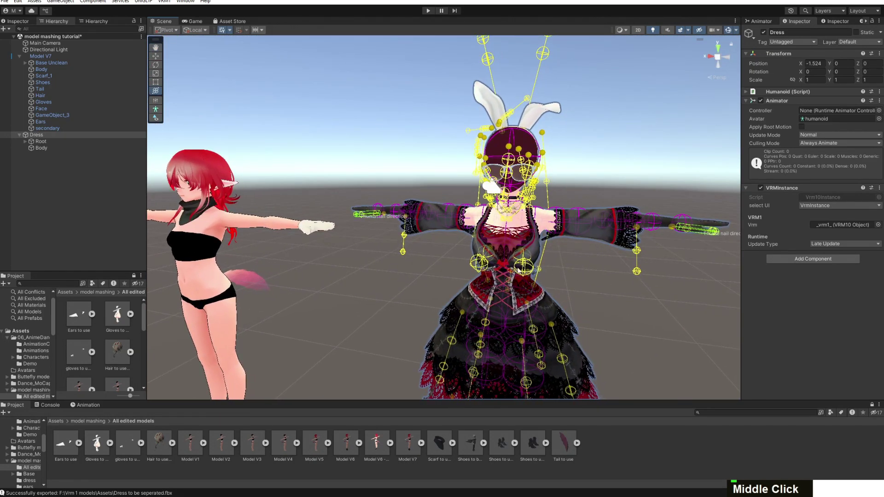
pyautogui.scroll(3, 400, 244)
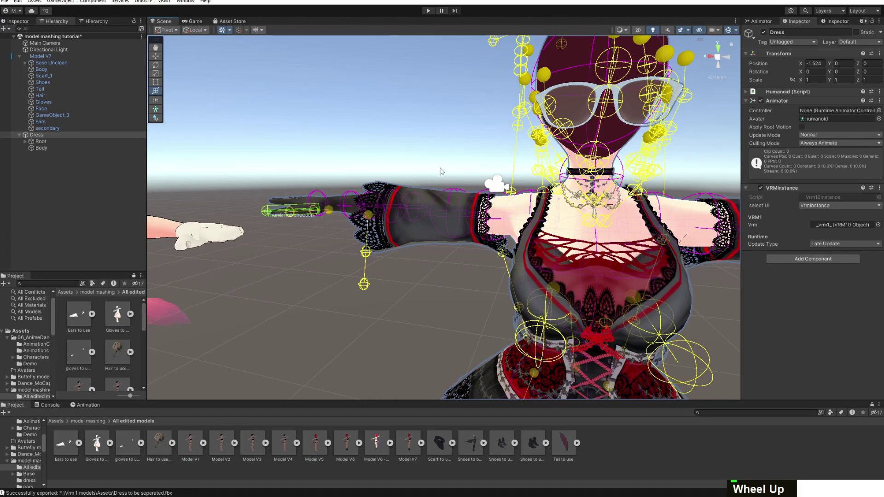
pyautogui.middleClick(499, 209)
pyautogui.moveTo(424, 264); pyautogui.dragTo(445, 240, button='middle')
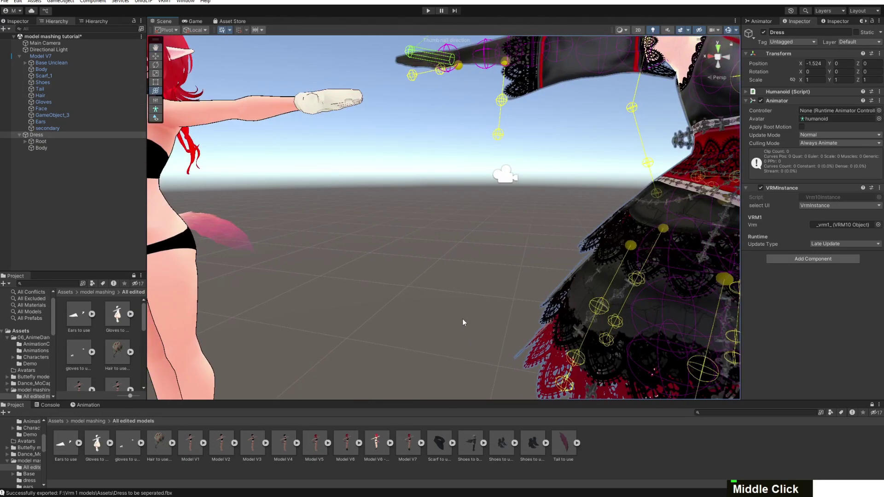
pyautogui.moveTo(593, 204); pyautogui.dragTo(556, 303, button='middle')
pyautogui.scroll(-3, 505, 269)
pyautogui.scroll(-3, 505, 268)
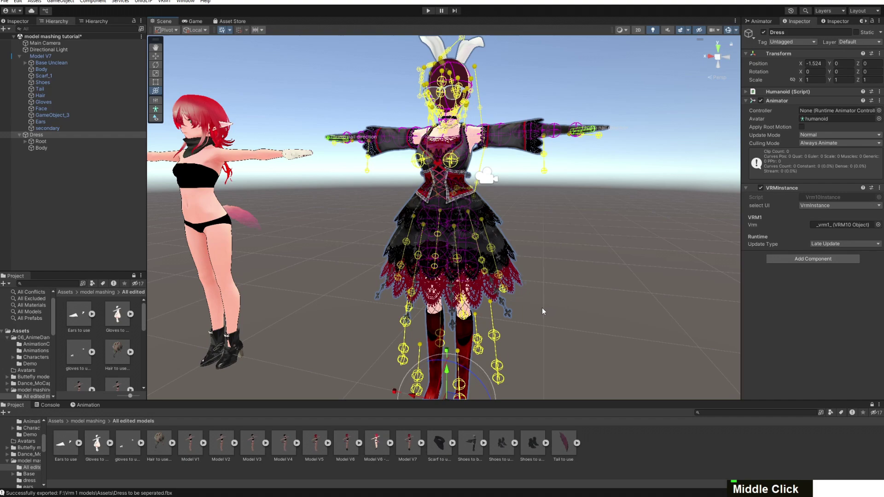
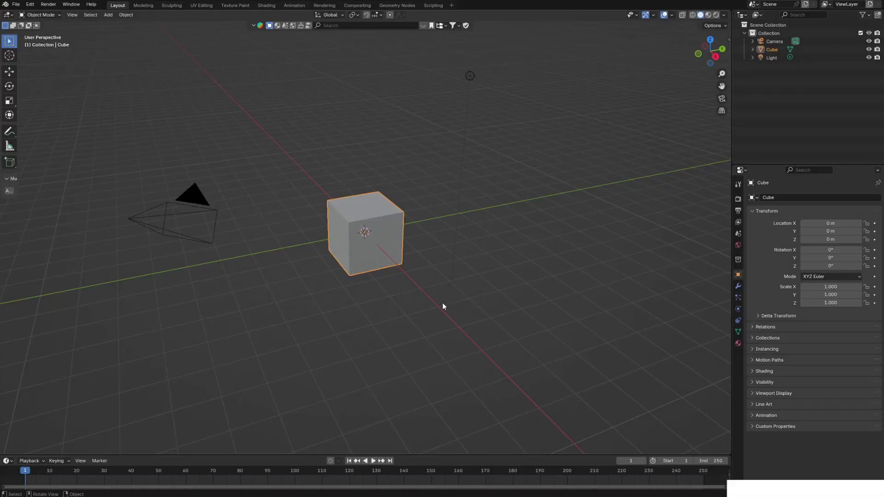
# Switch to Blender and delete the default collection with its camera, cube and light
pyautogui.click(776, 55)
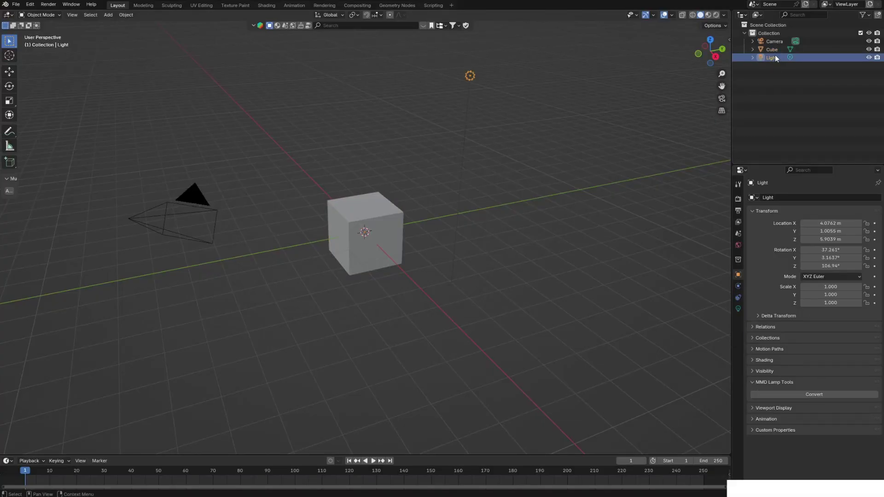
pyautogui.keyDown('shift'); pyautogui.click(767, 49); pyautogui.keyUp('shift')
pyautogui.keyDown('shift'); pyautogui.click(769, 40); pyautogui.keyUp('shift')
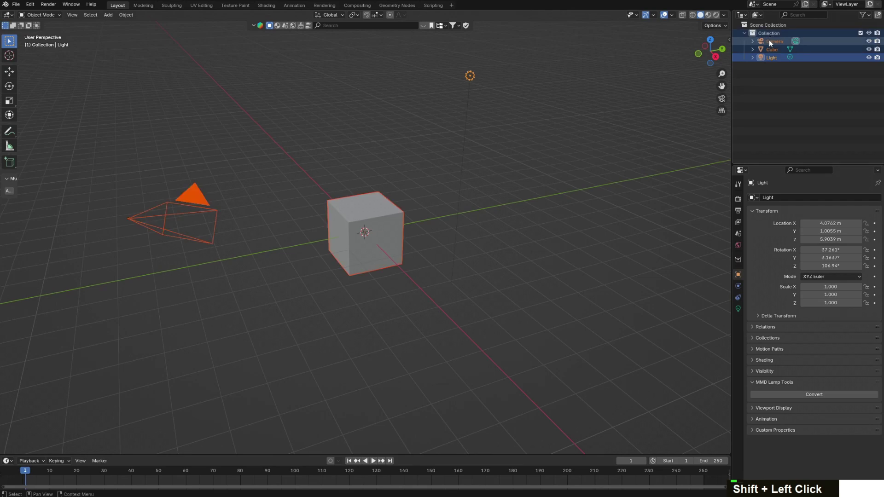
pyautogui.press('Delete')
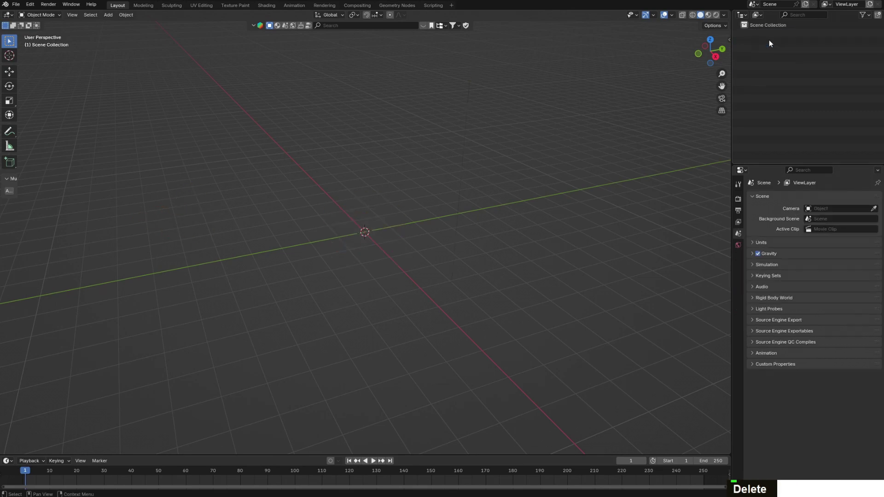
# Import "Dress to be detached.fbx" from the All edited models folder using the Better FBX Importer
pyautogui.click(15, 5)
pyautogui.moveTo(49, 119)
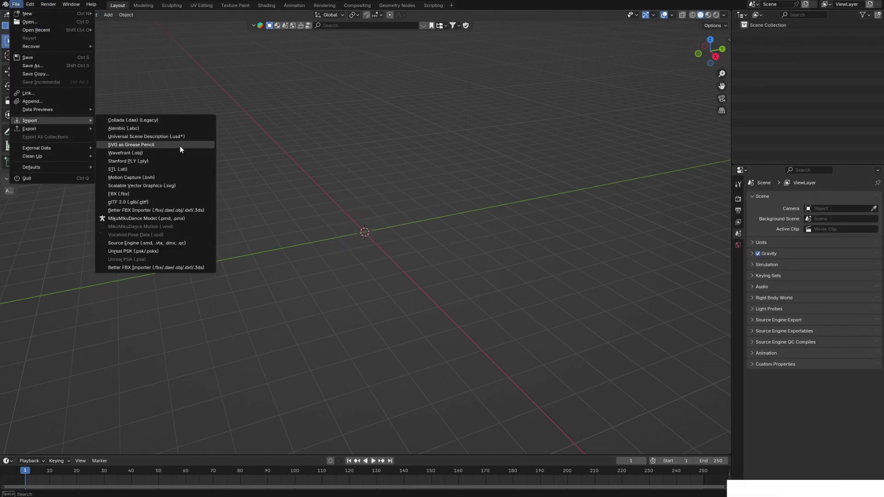
pyautogui.click(168, 210)
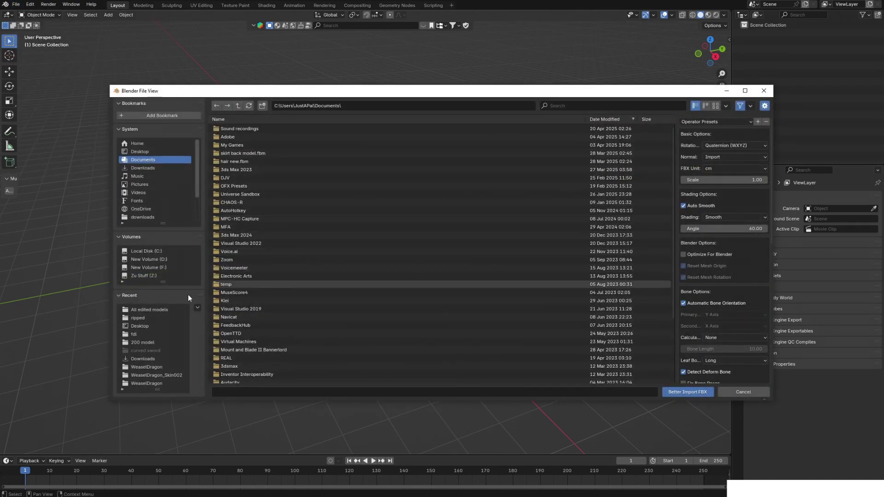
pyautogui.doubleClick(153, 309)
pyautogui.click(269, 130)
pyautogui.press('Return')
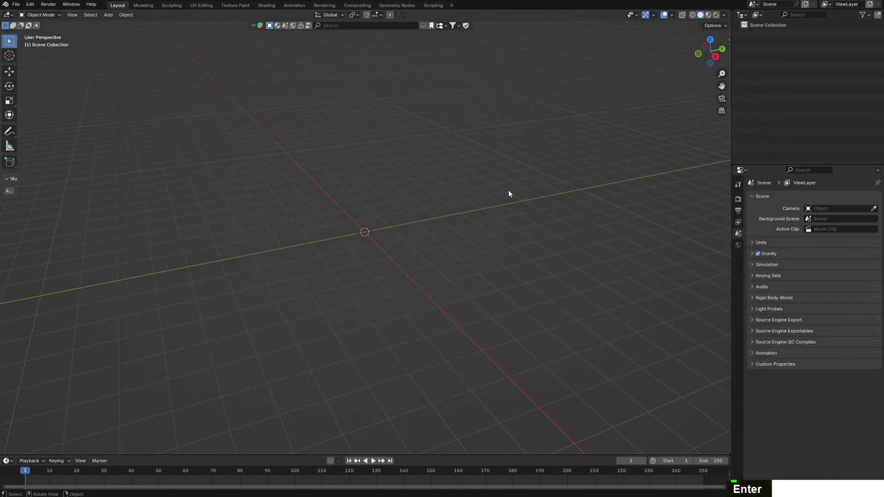
pyautogui.scroll(8, 421, 184)
pyautogui.scroll(-5, 421, 188)
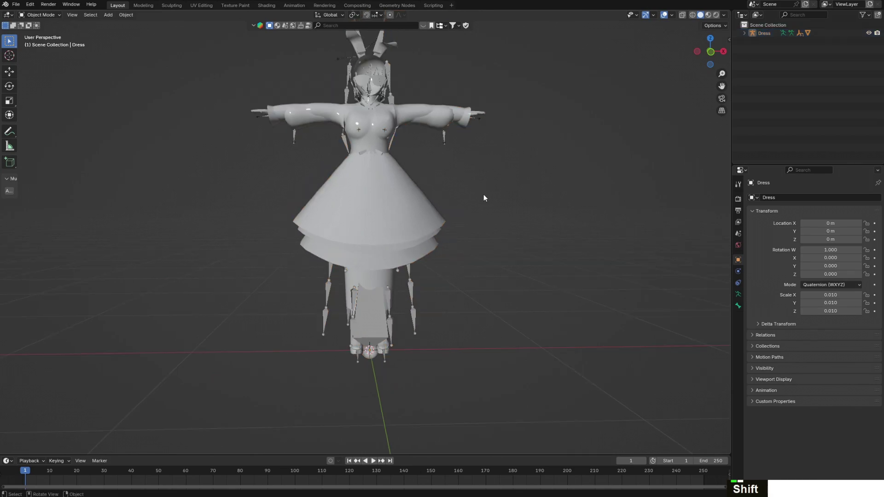
pyautogui.scroll(2, 479, 175)
pyautogui.keyDown('shift'); pyautogui.moveTo(462, 153); pyautogui.dragTo(456, 233, button='middle'); pyautogui.keyUp('shift')
pyautogui.scroll(2, 470, 199)
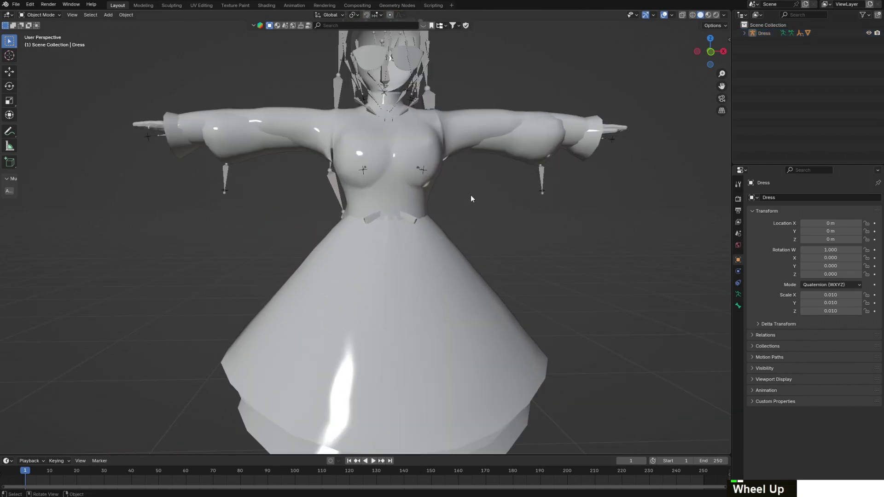
# Edit the Body mesh and delete the head, rabbit ears, glasses, hands and feet, growing the selection to cover each part
pyautogui.click(521, 142)
pyautogui.scroll(-4, 508, 175)
pyautogui.moveTo(510, 203); pyautogui.dragTo(144, 220, button='middle')
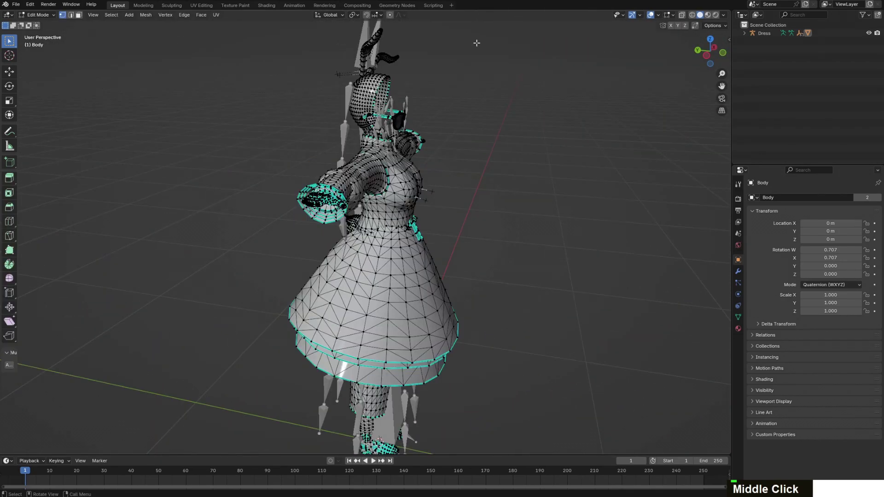
pyautogui.moveTo(479, 42); pyautogui.dragTo(291, 98)
pyautogui.moveTo(6, 46)
pyautogui.mouseDown()
pyautogui.moveTo(27, 44)
pyautogui.moveTo(53, 98)
pyautogui.mouseUp()
pyautogui.press('ctrl+KP_Add')
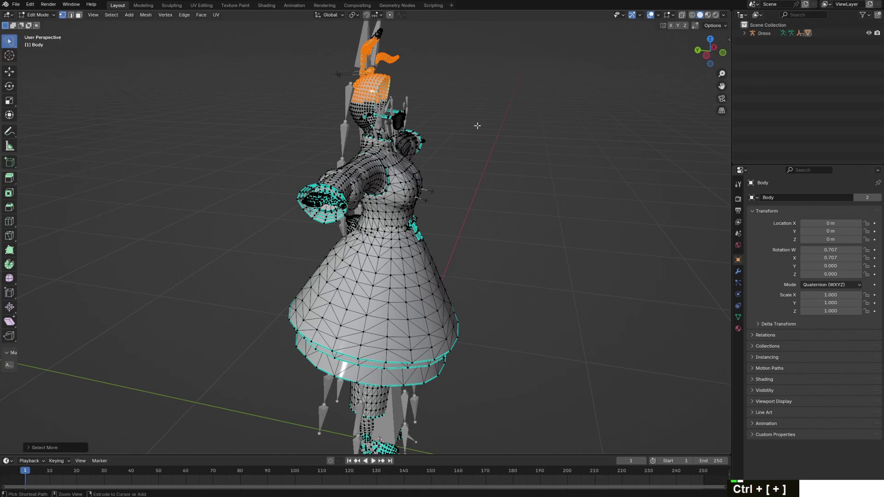
pyautogui.press('ctrl+KP_Add')
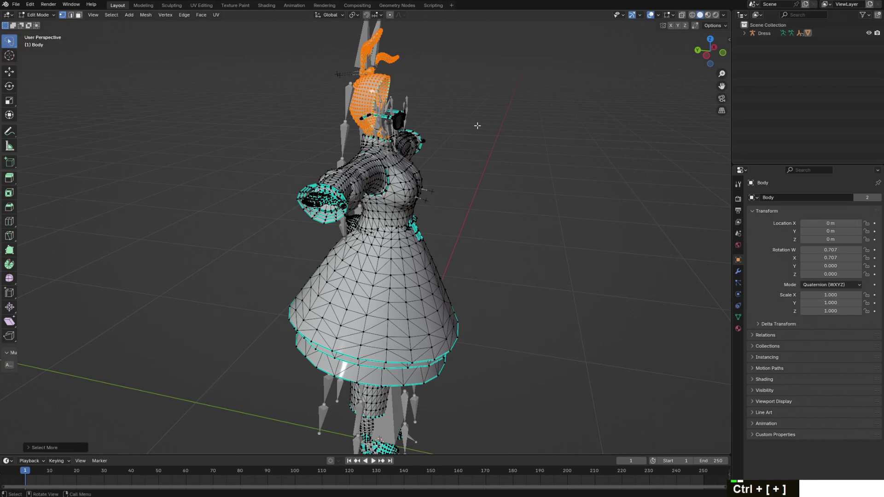
pyautogui.keyDown('shift'); pyautogui.click(398, 117); pyautogui.keyUp('shift')
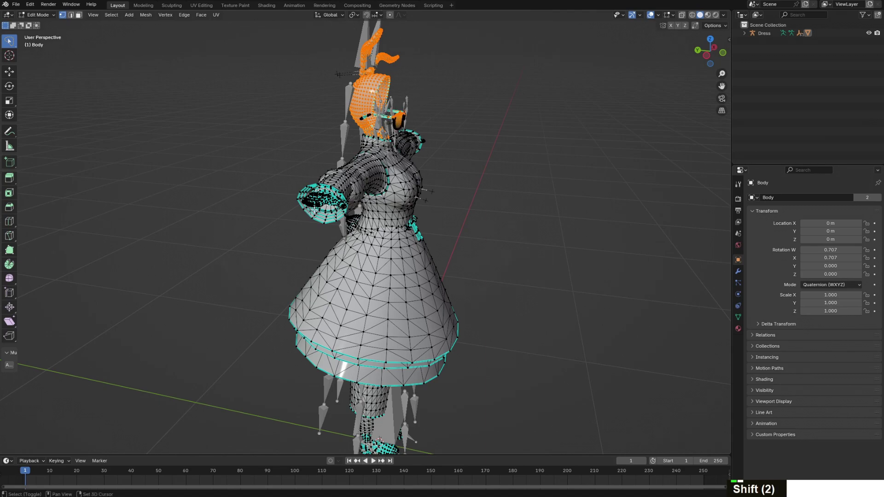
pyautogui.moveTo(333, 208); pyautogui.dragTo(482, 333, button='middle')
pyautogui.scroll(-4, 482, 333)
pyautogui.moveTo(495, 424); pyautogui.dragTo(457, 272, button='middle')
pyautogui.scroll(3, 456, 272)
pyautogui.moveTo(453, 310)
pyautogui.keyDown('shift'); pyautogui.mouseDown()
pyautogui.moveTo(217, 400)
pyautogui.moveTo(462, 335)
pyautogui.mouseUp(); pyautogui.keyUp('shift')
pyautogui.scroll(-5, 480, 237)
pyautogui.press('ctrl+KP_Add')
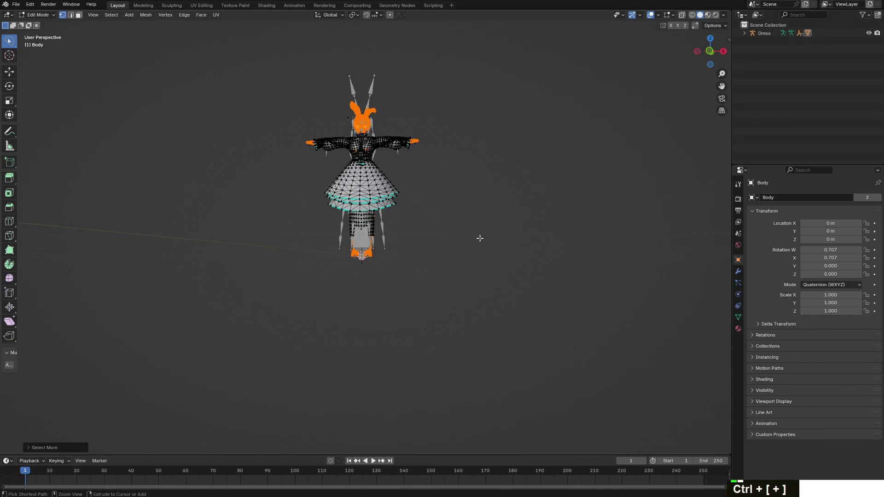
pyautogui.scroll(10, 420, 144)
pyautogui.press('Delete')
pyautogui.click(421, 144)
# Hide the Dress armature and inspect the inside of the skirt and legs from below
pyautogui.scroll(-4, 417, 167)
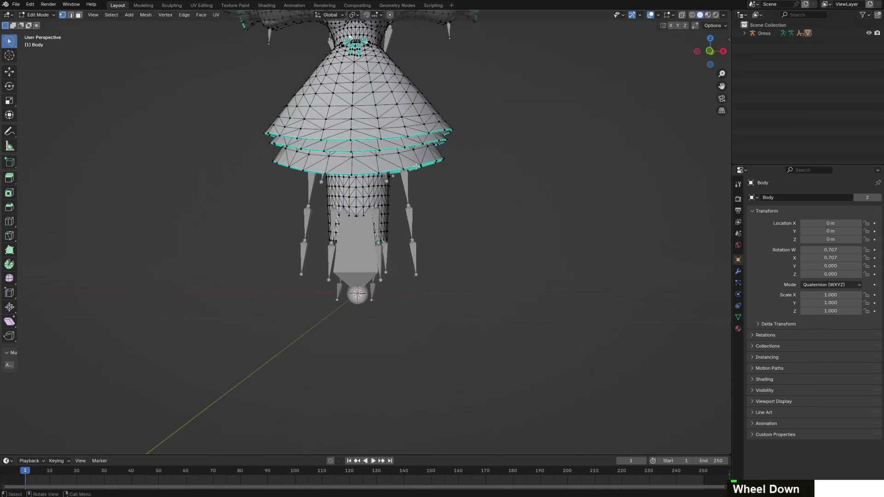
pyautogui.moveTo(417, 167); pyautogui.dragTo(433, 200, button='middle')
pyautogui.scroll(4, 433, 201)
pyautogui.scroll(-3, 533, 176)
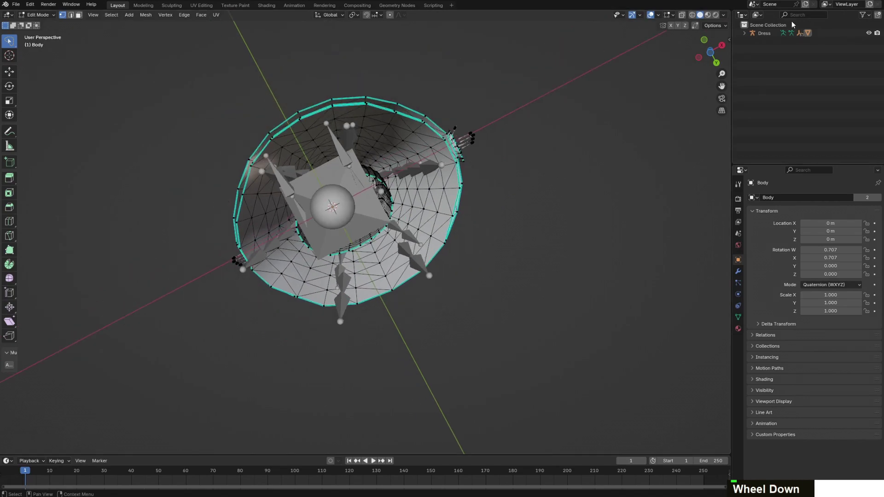
pyautogui.click(744, 33)
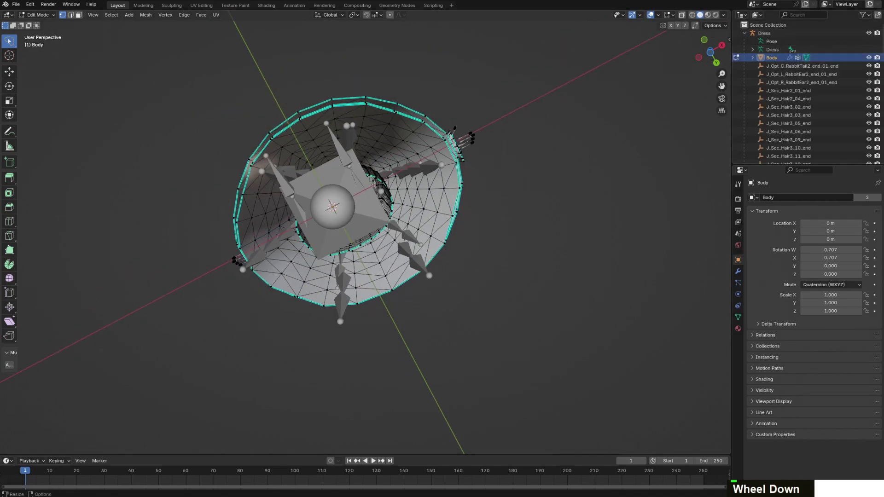
pyautogui.click(869, 33)
pyautogui.scroll(8, 430, 208)
pyautogui.scroll(1, 438, 220)
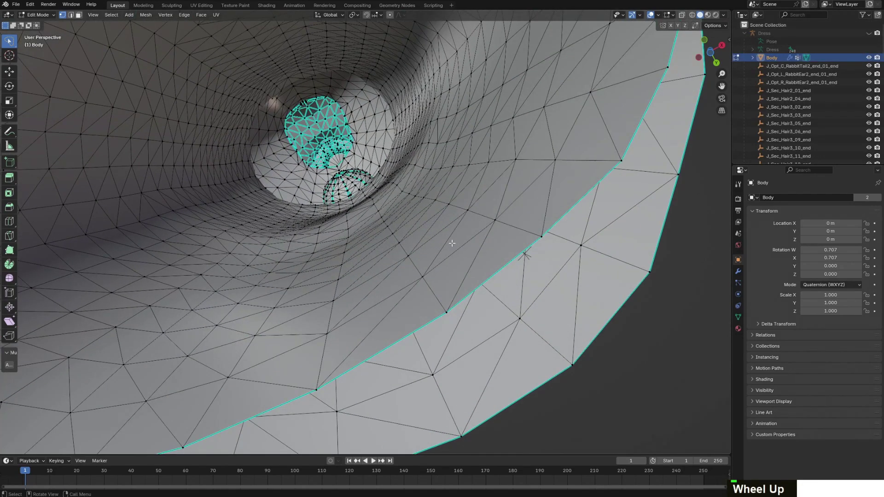
pyautogui.scroll(-2, 452, 244)
pyautogui.moveTo(452, 243); pyautogui.dragTo(400, 249, button='middle')
pyautogui.scroll(-3, 401, 249)
pyautogui.scroll(-5, 424, 226)
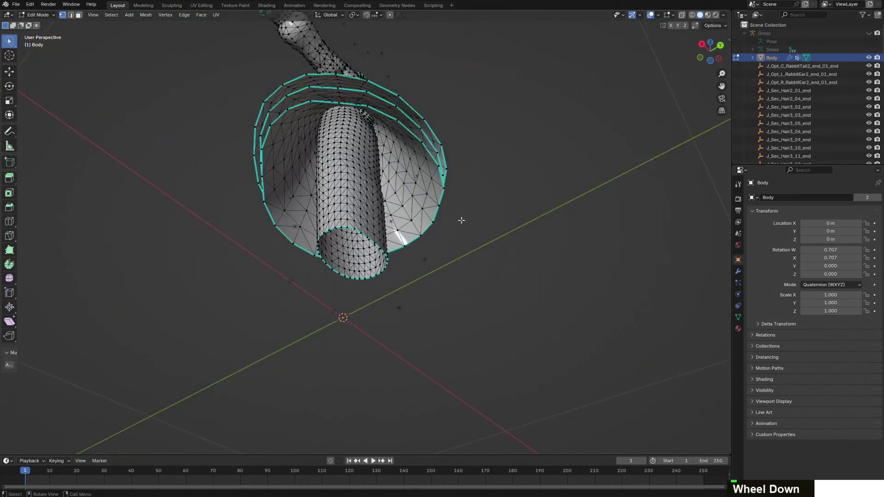
# Select the rabbit tail at the back of the waist, grow the selection and delete it
pyautogui.moveTo(446, 181); pyautogui.dragTo(454, 263, button='middle')
pyautogui.keyDown('shift'); pyautogui.scroll(-5, 454, 262); pyautogui.keyUp('shift')
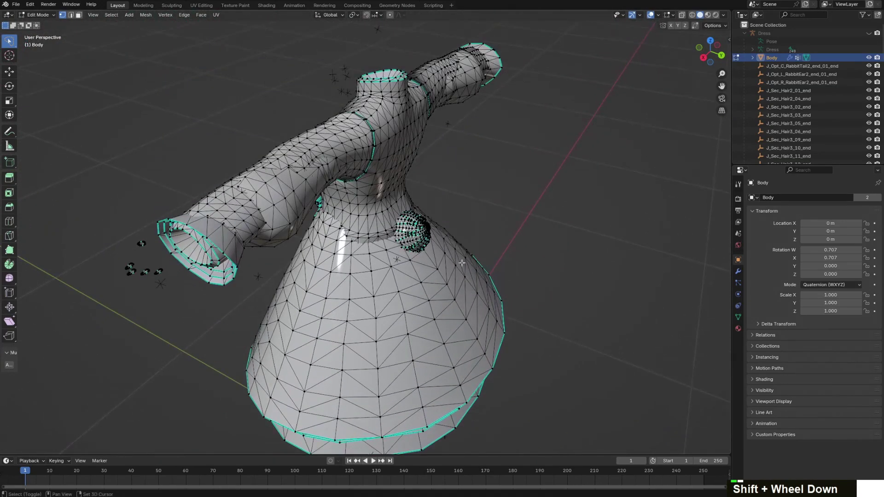
pyautogui.scroll(3, 559, 215)
pyautogui.scroll(-1, 559, 214)
pyautogui.moveTo(613, 167); pyautogui.dragTo(639, 144, button='middle')
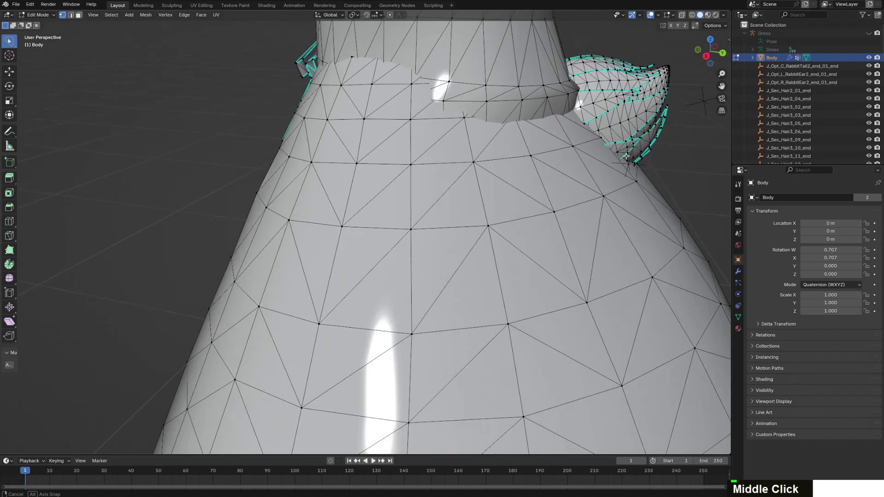
pyautogui.moveTo(690, 124)
pyautogui.mouseDown()
pyautogui.moveTo(681, 136)
pyautogui.moveTo(638, 44)
pyautogui.moveTo(660, 72)
pyautogui.mouseUp()
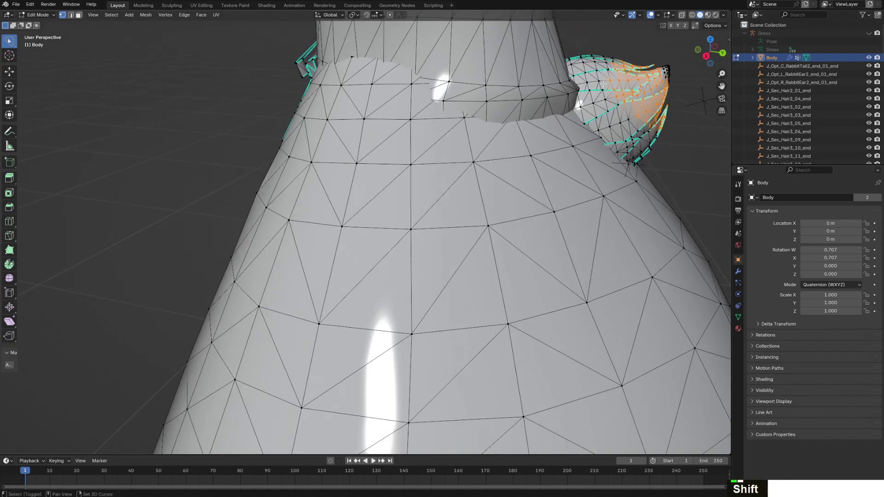
pyautogui.keyDown('shift'); pyautogui.click(667, 142); pyautogui.keyUp('shift')
pyautogui.press('ctrl+KP_Add')
pyautogui.press('ctrl+KP_Add')
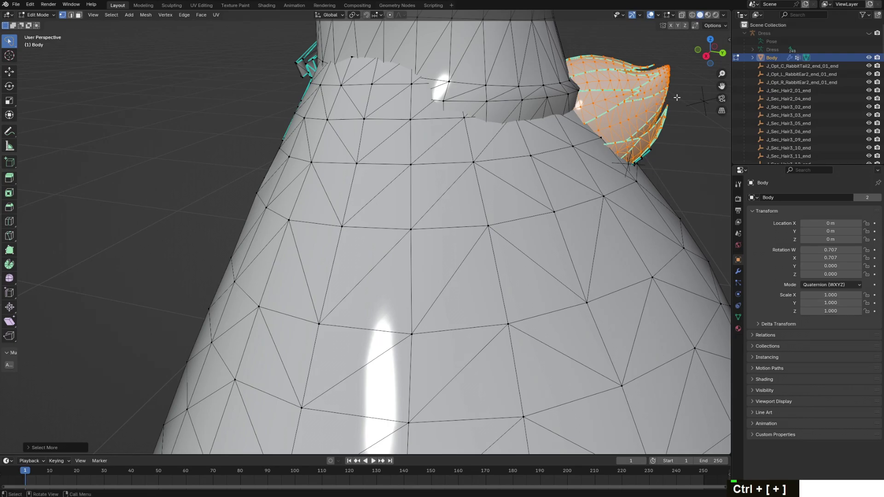
pyautogui.press('Delete')
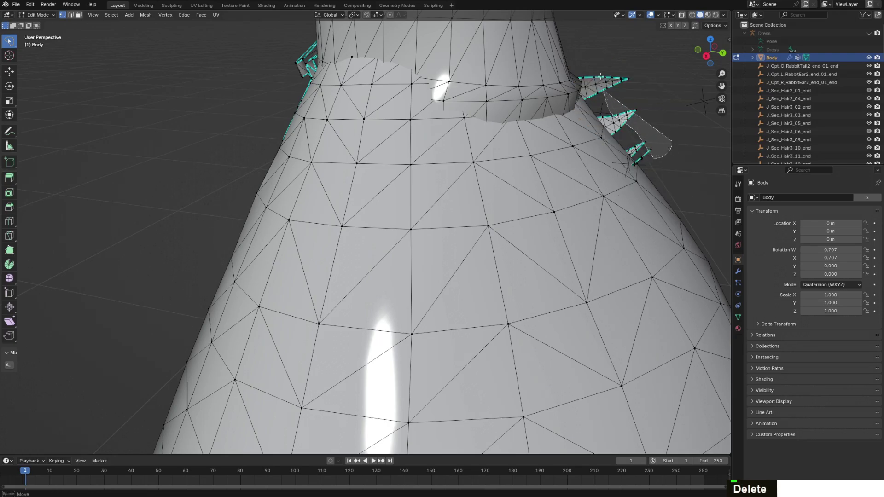
# Delete the loose fingernails floating beyond both sleeve openings
pyautogui.moveTo(654, 158)
pyautogui.mouseDown(button='middle')
pyautogui.moveTo(535, 203)
pyautogui.moveTo(460, 186)
pyautogui.moveTo(594, 136)
pyautogui.mouseUp(button='middle')
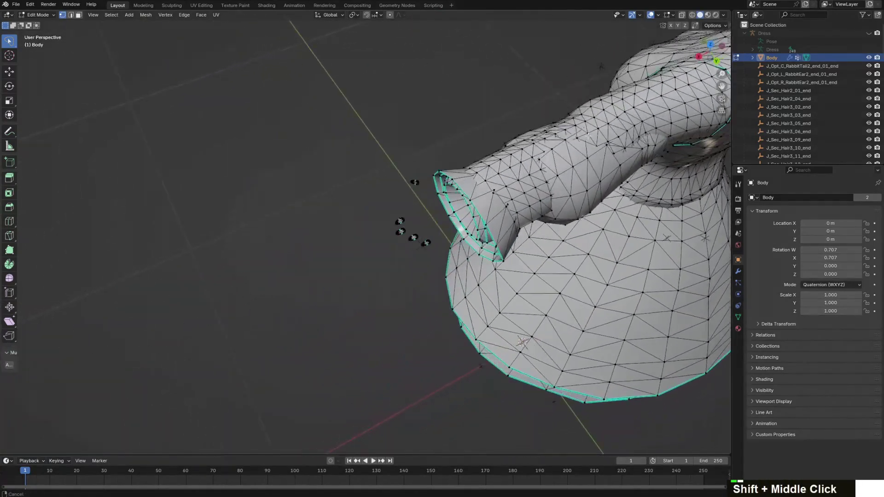
pyautogui.scroll(1, 441, 172)
pyautogui.moveTo(444, 140)
pyautogui.mouseDown()
pyautogui.moveTo(461, 202)
pyautogui.moveTo(320, 154)
pyautogui.moveTo(323, 143)
pyautogui.mouseUp()
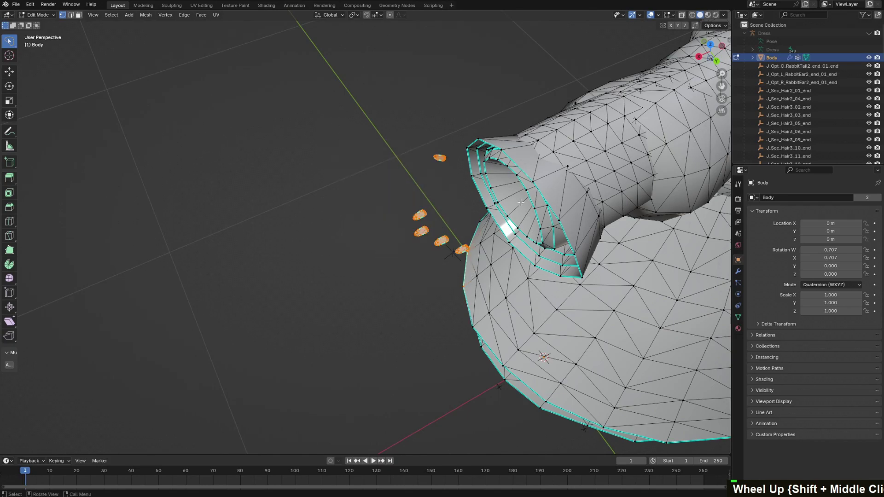
pyautogui.scroll(-2, 420, 274)
pyautogui.doubleClick(437, 265)
pyautogui.moveTo(437, 266)
pyautogui.mouseDown()
pyautogui.moveTo(426, 193)
pyautogui.moveTo(394, 281)
pyautogui.mouseUp()
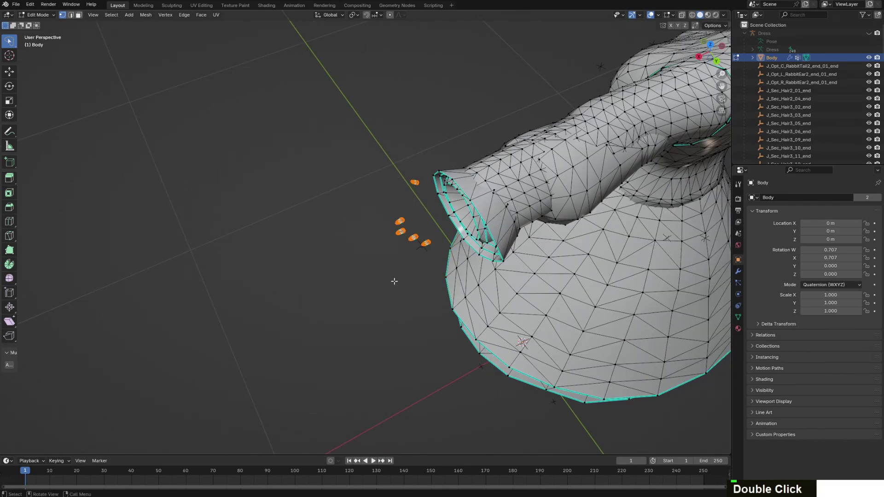
pyautogui.moveTo(624, 204); pyautogui.dragTo(590, 236, button='middle')
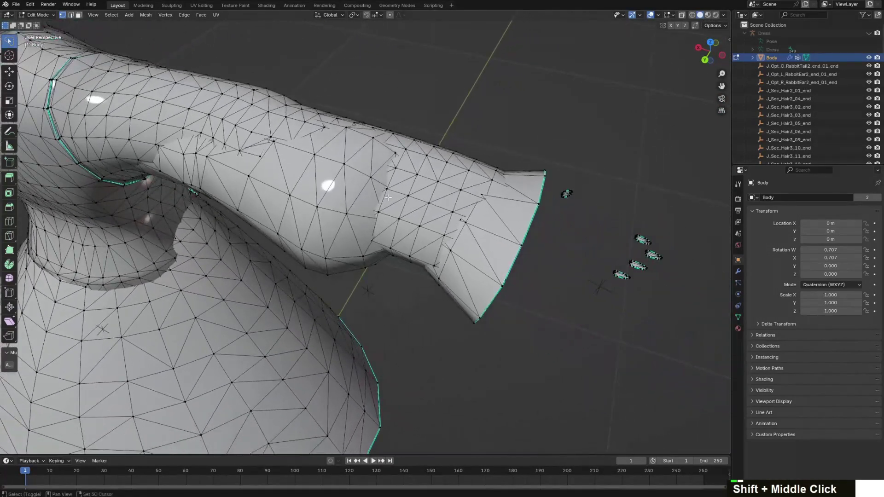
pyautogui.scroll(-2, 590, 236)
pyautogui.scroll(2, 590, 236)
pyautogui.moveTo(497, 198)
pyautogui.keyDown('shift'); pyautogui.mouseDown()
pyautogui.moveTo(513, 270)
pyautogui.moveTo(553, 191)
pyautogui.mouseUp(); pyautogui.keyUp('shift')
pyautogui.press('ctrl+KP_Add')
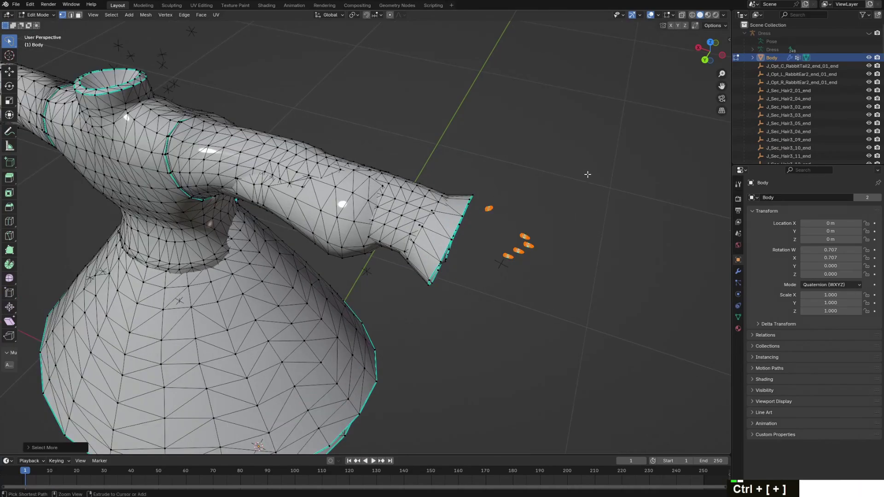
pyautogui.press('Delete')
pyautogui.click(588, 175)
# Switch to Unity and back to Blender to compare the outfit's neck, shoulders and sleeves with the textured Dress avatar
pyautogui.moveTo(582, 174); pyautogui.dragTo(447, 255, button='middle')
pyautogui.scroll(5, 527, 286)
pyautogui.scroll(-2, 442, 258)
pyautogui.moveTo(215, 154)
pyautogui.mouseDown()
pyautogui.moveTo(146, 290)
pyautogui.moveTo(245, 229)
pyautogui.mouseUp()
pyautogui.hotkey('alt', 'Tab')
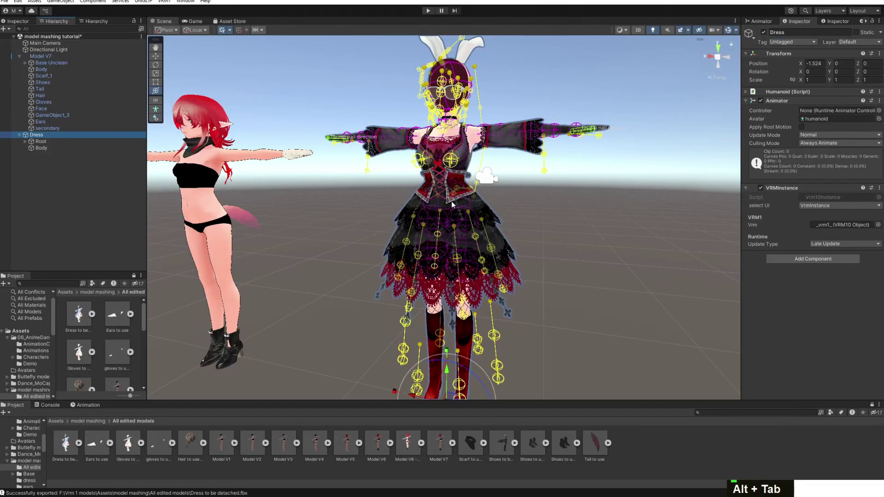
pyautogui.scroll(5, 451, 203)
pyautogui.moveTo(451, 202); pyautogui.dragTo(447, 278, button='middle')
pyautogui.scroll(2, 469, 320)
pyautogui.scroll(-1, 469, 321)
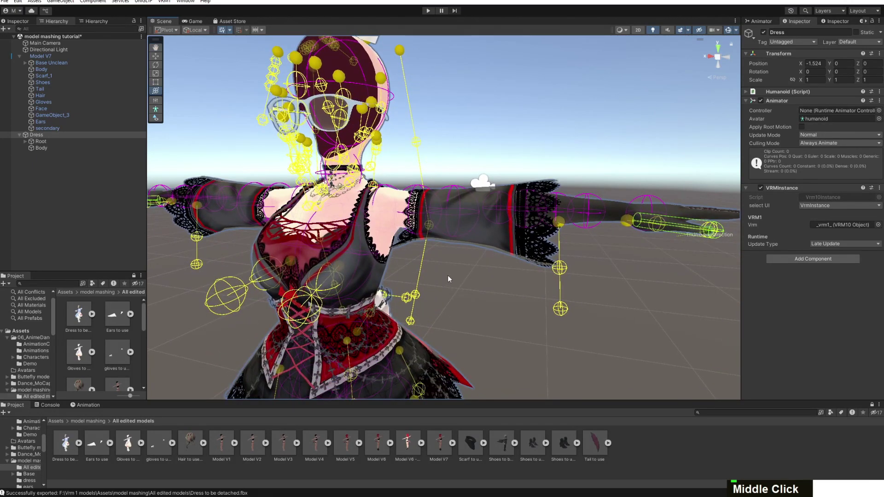
pyautogui.hotkey('alt', 'Tab')
pyautogui.click(432, 146)
pyautogui.moveTo(431, 145)
pyautogui.mouseDown()
pyautogui.moveTo(406, 168)
pyautogui.moveTo(386, 118)
pyautogui.moveTo(412, 117)
pyautogui.mouseUp()
pyautogui.doubleClick(411, 117)
pyautogui.scroll(-3, 411, 117)
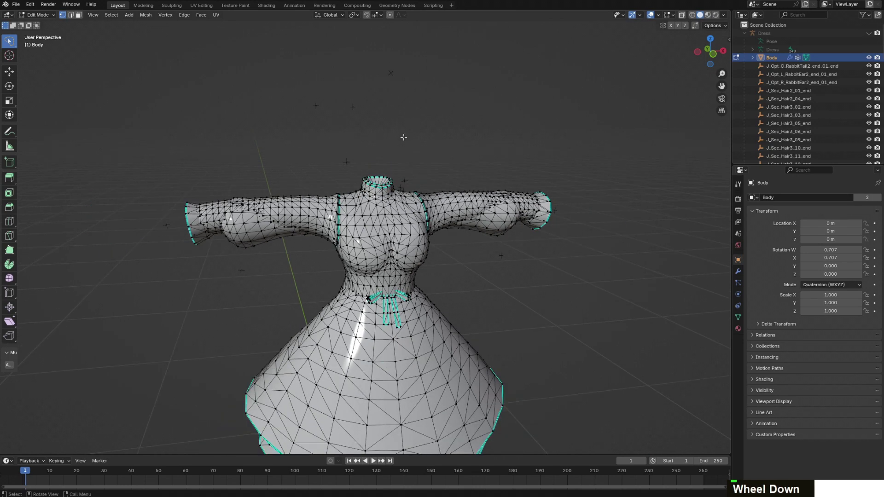
pyautogui.moveTo(411, 117); pyautogui.dragTo(347, 112, button='middle')
# Examine the Dress avatar's shoulder straps, choker and necklaces up close in Unity and return to Blender
pyautogui.hotkey('alt', 'Tab')
pyautogui.scroll(3, 367, 139)
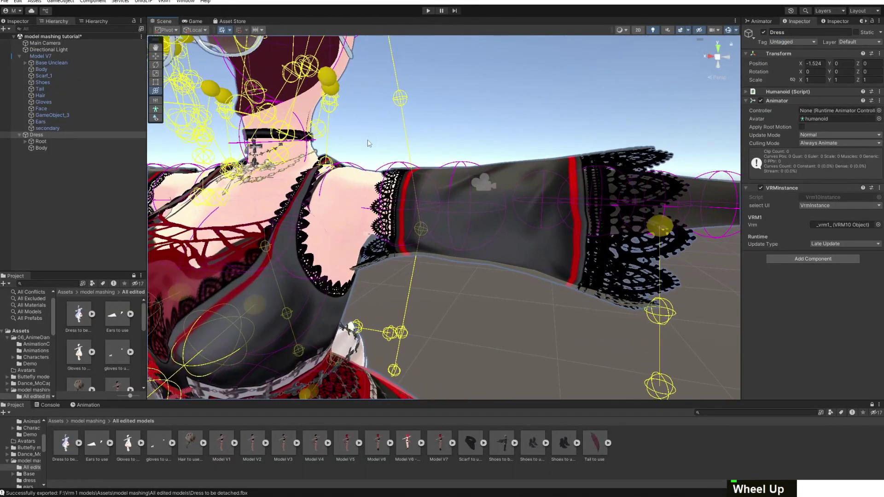
pyautogui.moveTo(368, 139); pyautogui.dragTo(404, 231, button='middle')
pyautogui.moveTo(404, 231); pyautogui.dragTo(217, 271, button='right')
pyautogui.scroll(-2, 504, 177)
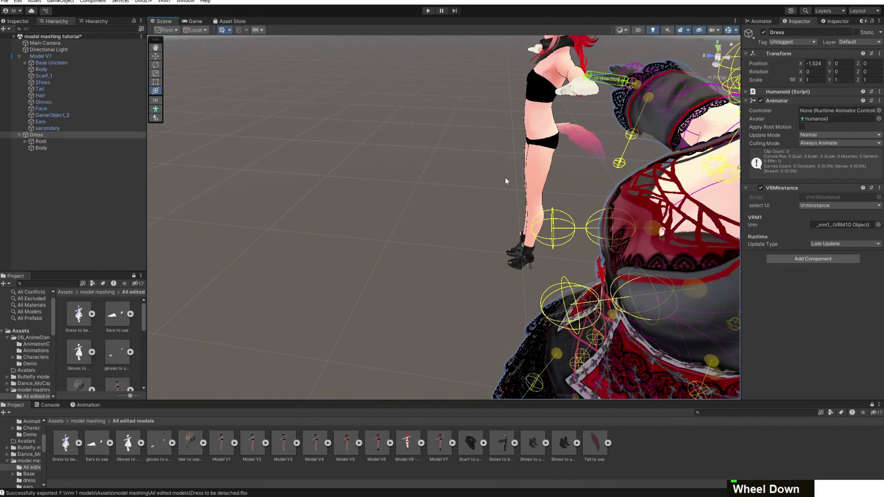
pyautogui.moveTo(504, 178); pyautogui.dragTo(380, 250, button='middle')
pyautogui.scroll(4, 380, 249)
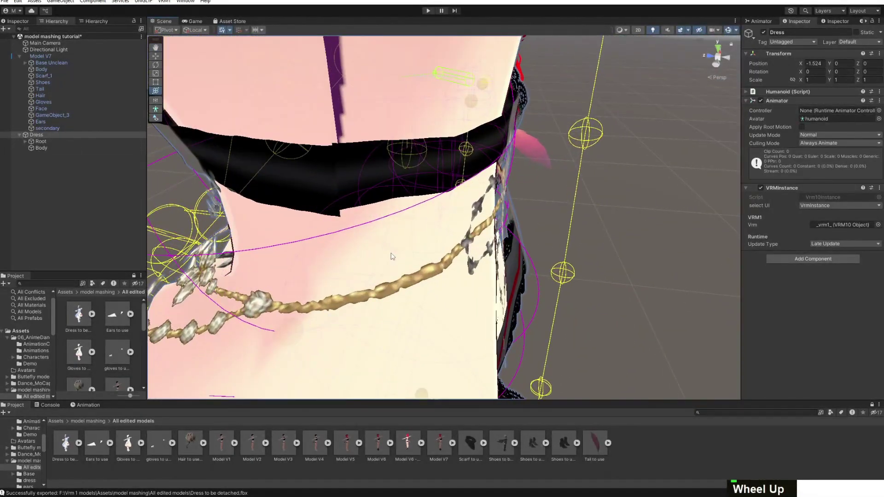
pyautogui.moveTo(436, 272); pyautogui.dragTo(471, 181, button='middle')
pyautogui.scroll(2, 466, 251)
pyautogui.scroll(3, 472, 181)
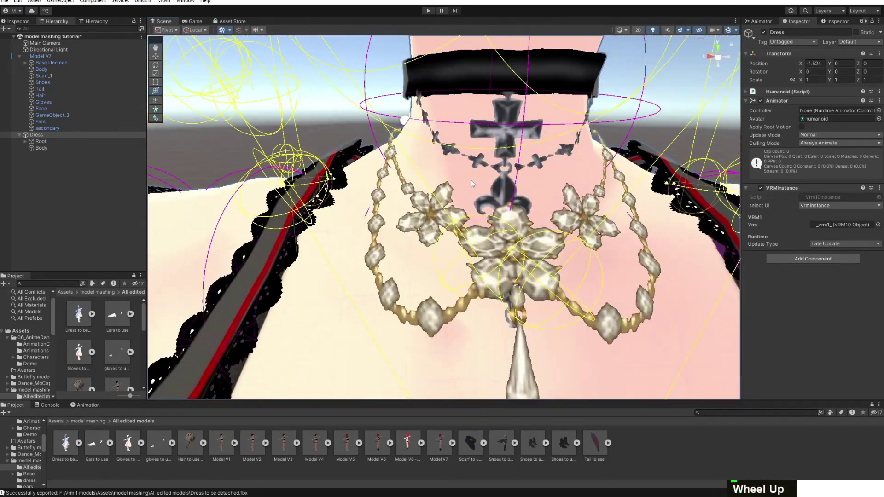
pyautogui.scroll(-1, 471, 180)
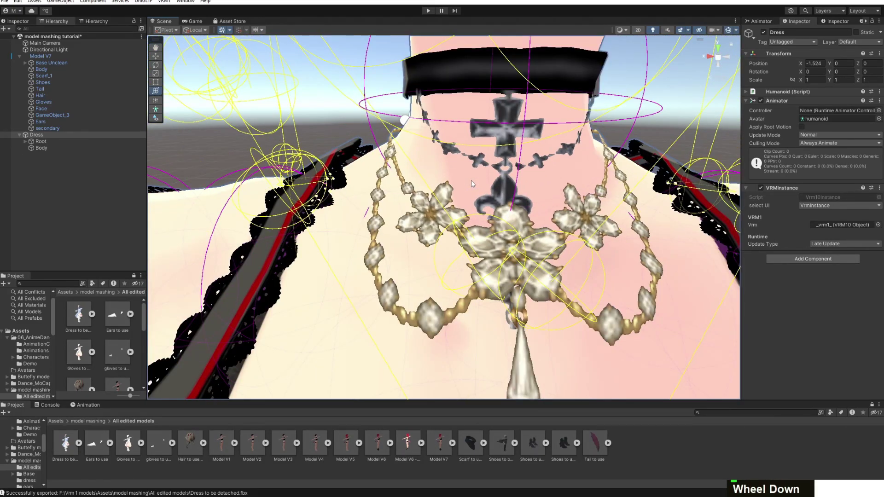
pyautogui.moveTo(472, 180); pyautogui.dragTo(321, 226, button='middle')
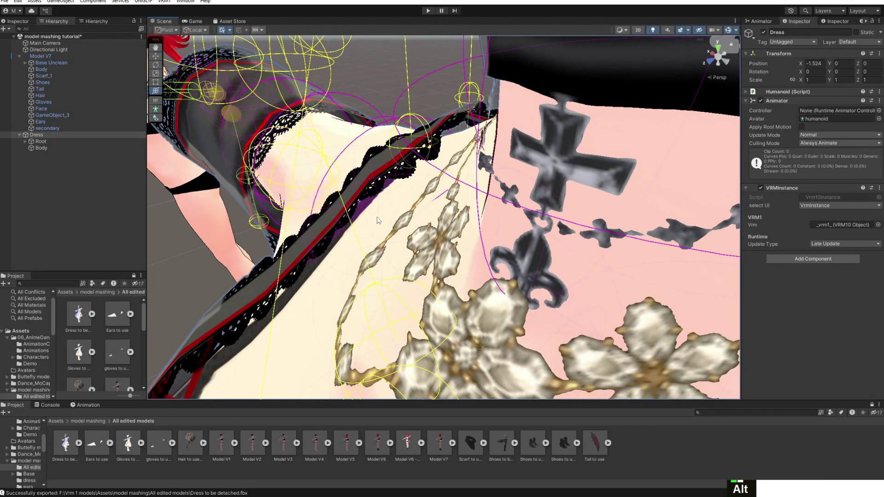
pyautogui.hotkey('alt', 'Tab')
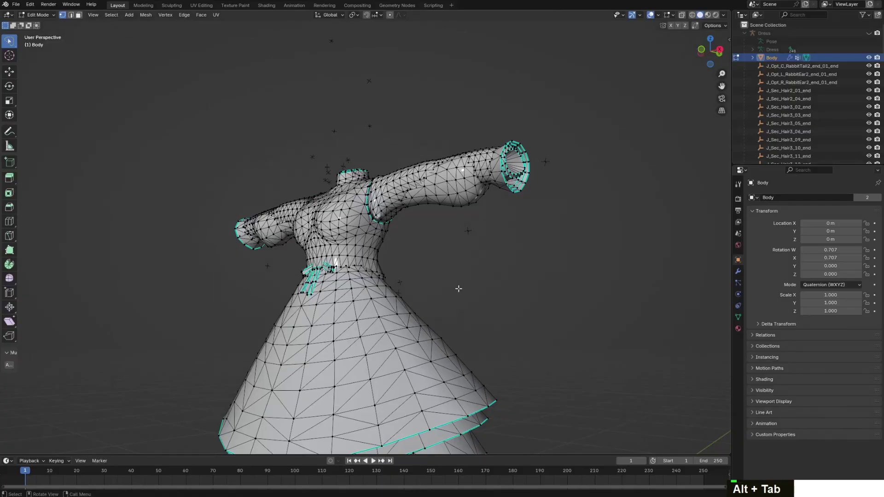
# Examine the stripped outfit mesh from the front and browse the Body object's material slots, including the RabbitTail and RabbitEar cloth materials
pyautogui.scroll(2, 459, 289)
pyautogui.moveTo(459, 289); pyautogui.dragTo(477, 264, button='middle')
pyautogui.scroll(-2, 478, 265)
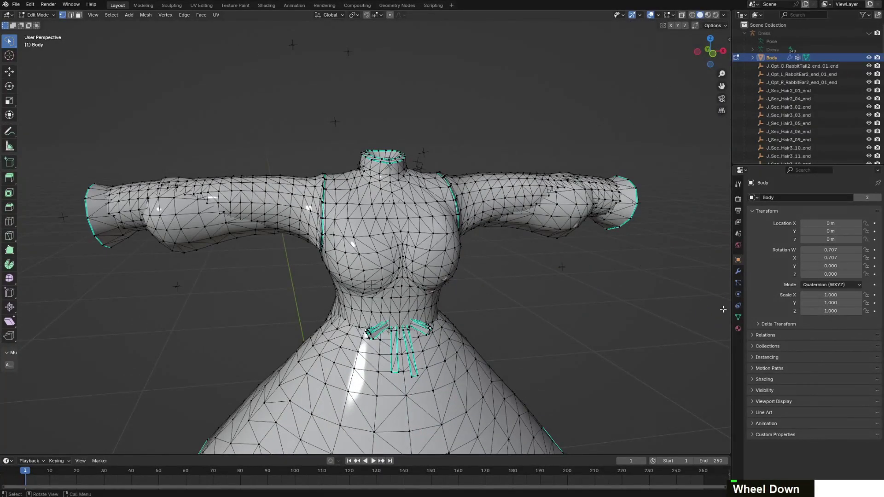
pyautogui.click(738, 329)
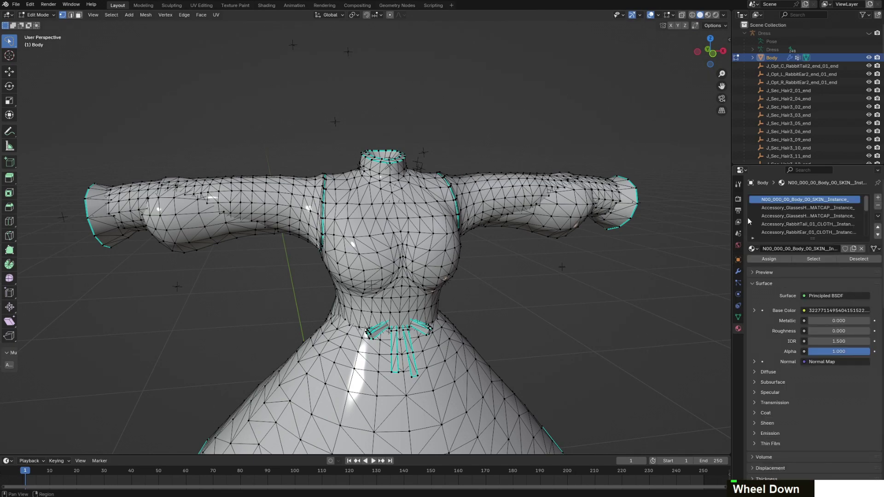
pyautogui.middleClick(529, 208)
pyautogui.scroll(-1, 499, 292)
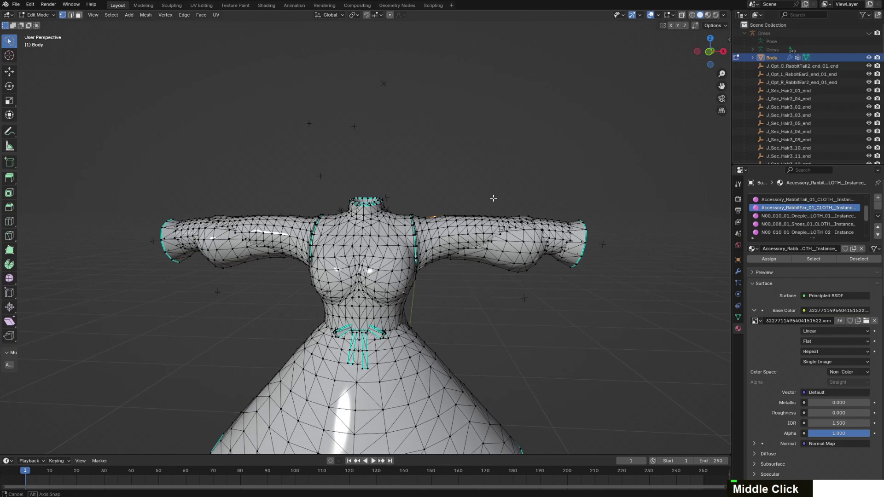
pyautogui.moveTo(493, 198); pyautogui.dragTo(271, 214, button='middle')
pyautogui.scroll(4, 526, 264)
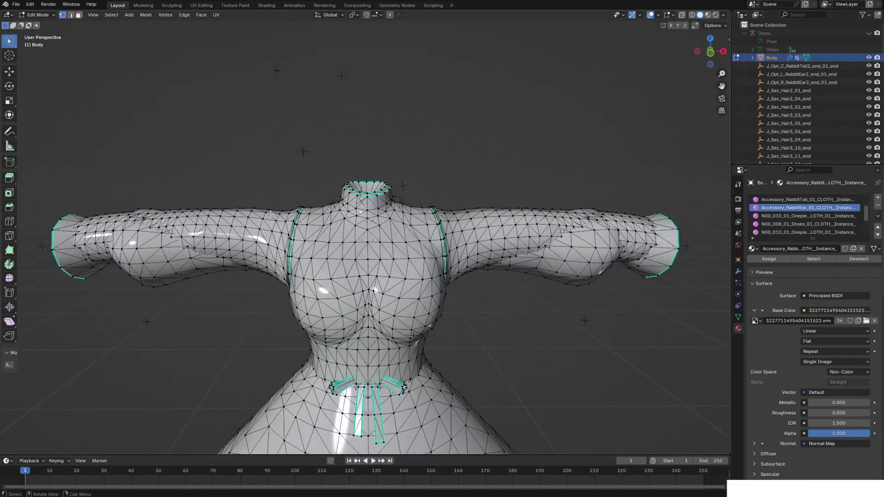
# Return to Object Mode and delete all the bone-end empties from J_Opt_C_RabbitTail2_end_01_end through J_Sec_R_TipSleeve_end_03_end
pyautogui.click(37, 15)
pyautogui.click(39, 29)
pyautogui.scroll(-6, 403, 106)
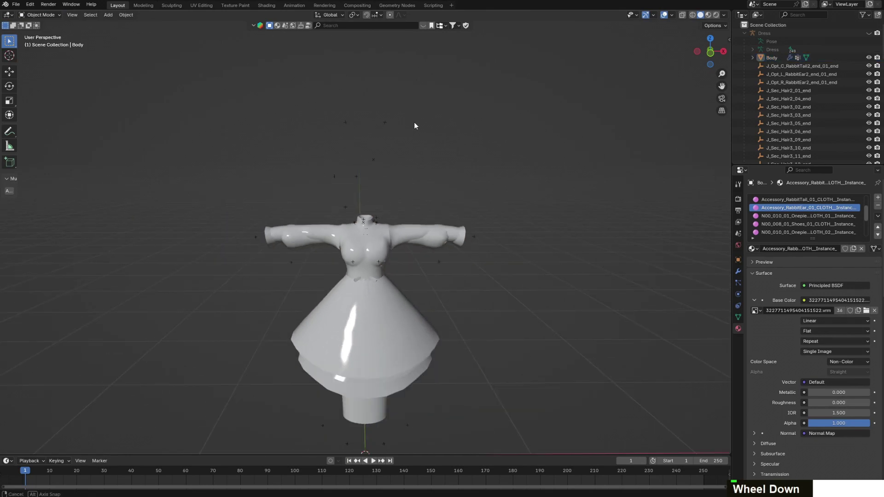
pyautogui.moveTo(413, 122); pyautogui.dragTo(445, 119, button='middle')
pyautogui.scroll(4, 445, 150)
pyautogui.scroll(-2, 441, 148)
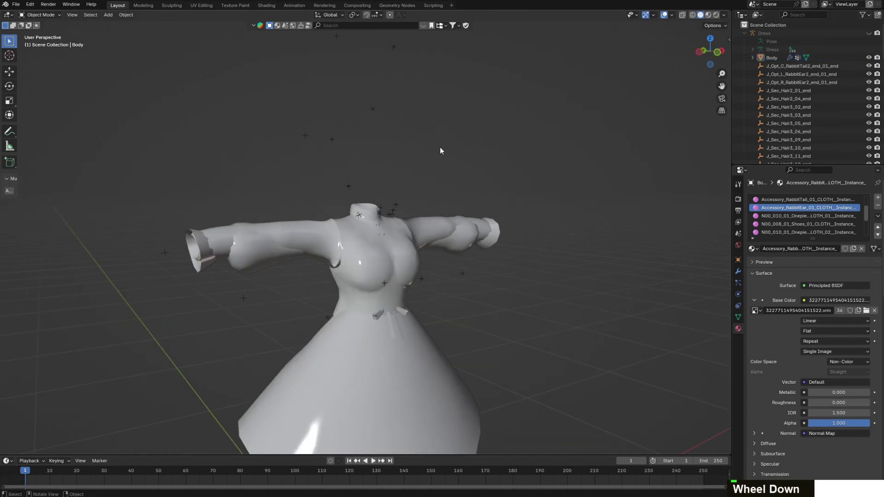
pyautogui.click(782, 66)
pyautogui.scroll(-8, 792, 85)
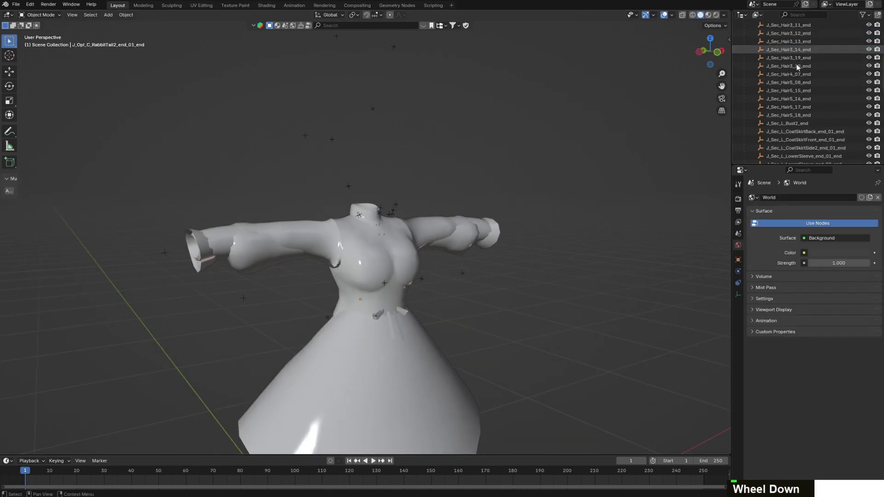
pyautogui.scroll(-5, 794, 84)
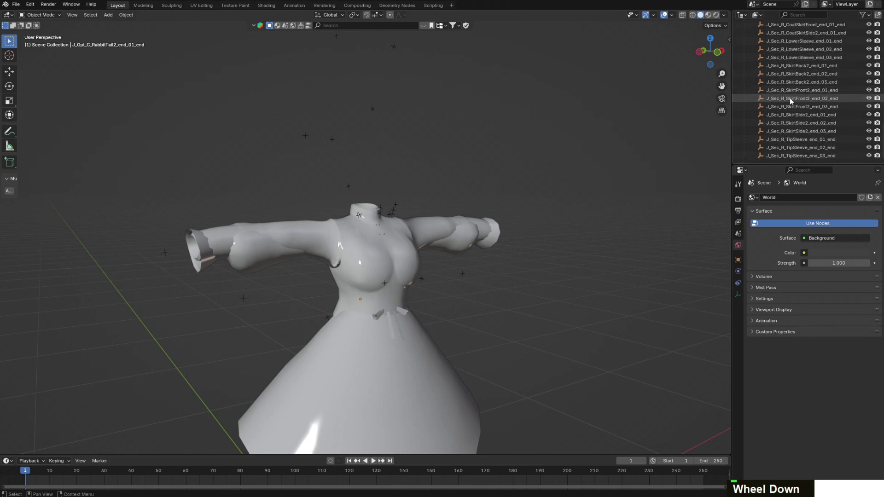
pyautogui.keyDown('shift'); pyautogui.click(801, 156); pyautogui.keyUp('shift')
pyautogui.press('Delete')
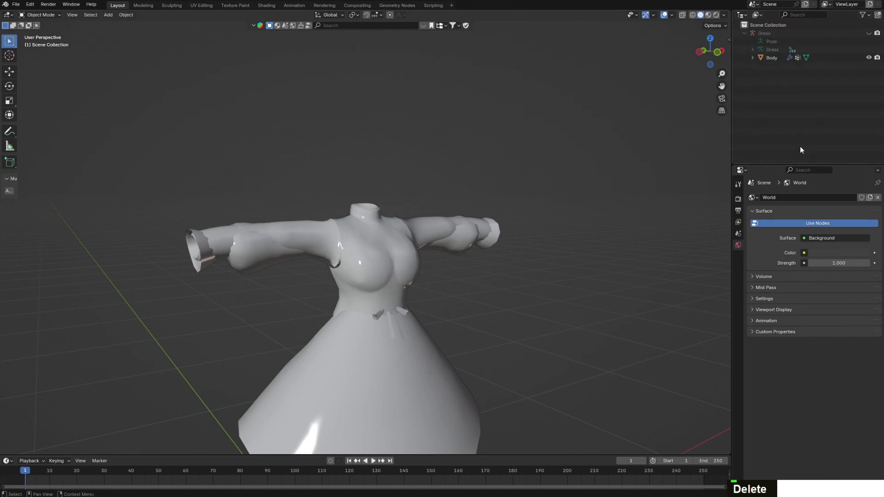
# Select the Body mesh, check the outfit's overall shape and switch it to Weight Paint mode
pyautogui.click(772, 58)
pyautogui.scroll(5, 570, 267)
pyautogui.moveTo(540, 269); pyautogui.dragTo(507, 53, button='middle')
pyautogui.scroll(-5, 543, 106)
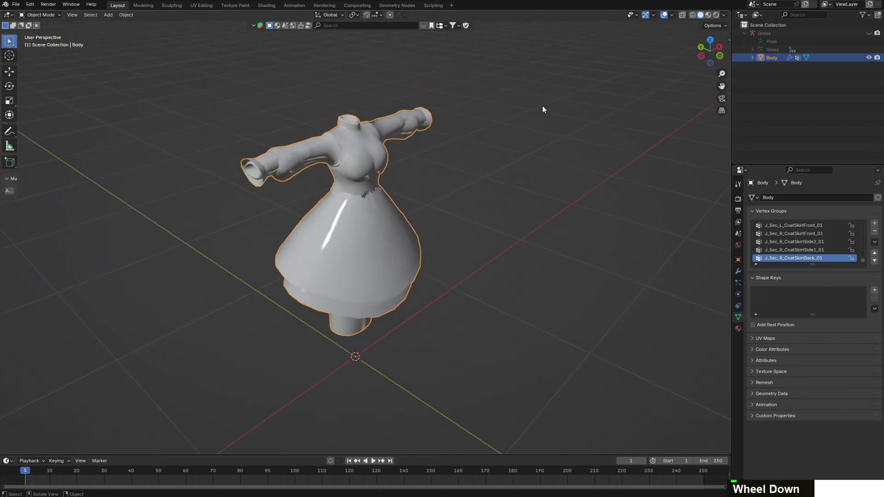
pyautogui.scroll(2, 559, 118)
pyautogui.moveTo(568, 129); pyautogui.dragTo(525, 251, button='middle')
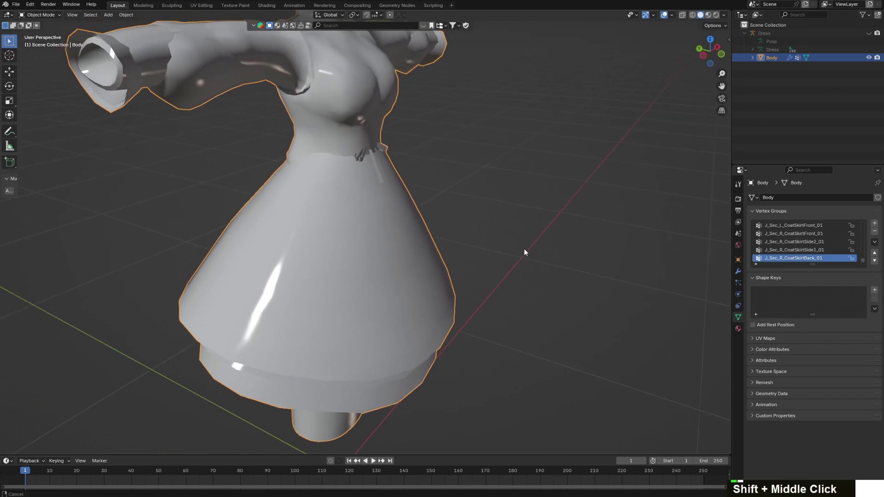
pyautogui.scroll(2, 545, 199)
pyautogui.scroll(-2, 545, 198)
pyautogui.scroll(-3, 545, 198)
pyautogui.click(407, 140)
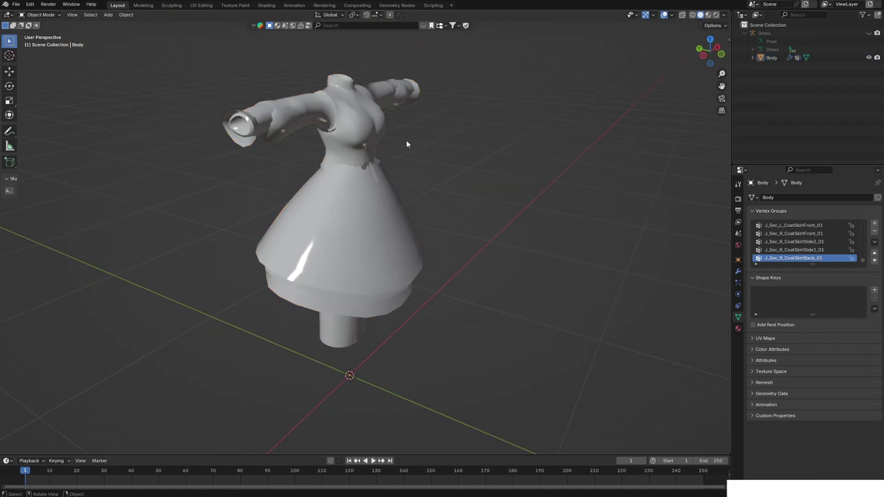
pyautogui.click(377, 143)
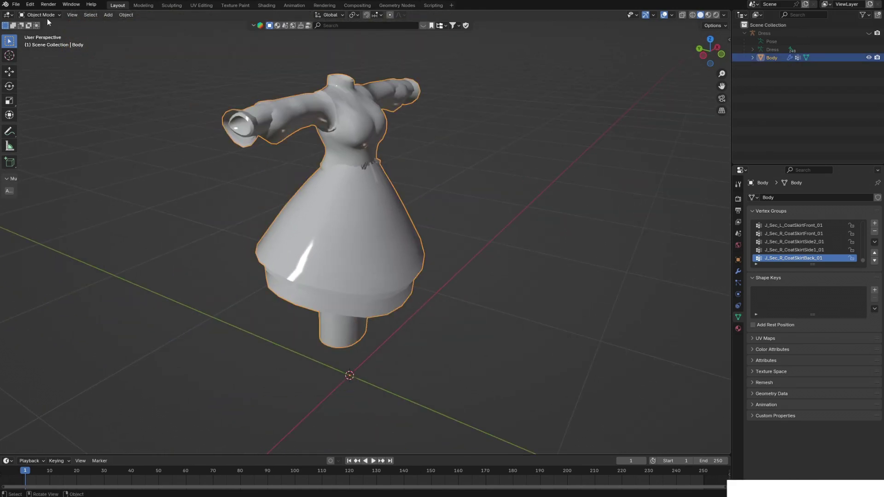
pyautogui.click(47, 18)
pyautogui.click(51, 60)
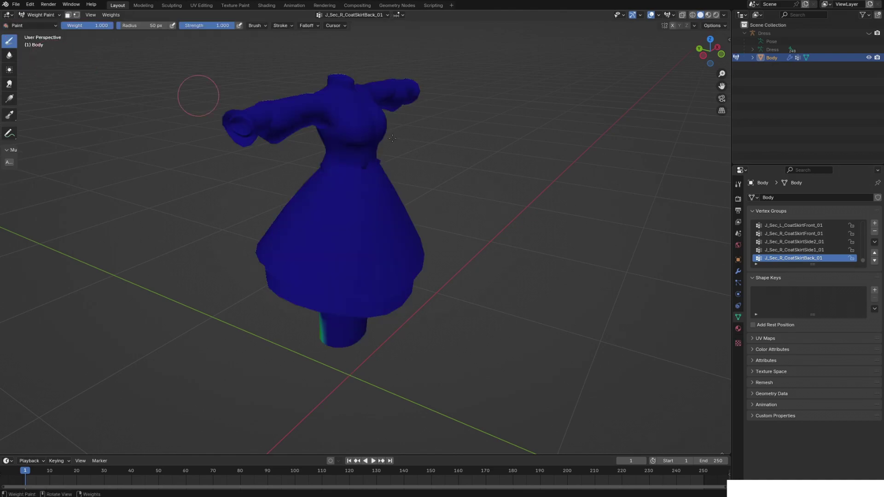
# Examine the J_Sec_R_CoatSkirtBack_01 weights on the tube beneath the skirt from behind and below
pyautogui.scroll(-2, 388, 276)
pyautogui.moveTo(389, 277); pyautogui.dragTo(437, 267, button='middle')
pyautogui.keyDown('shift'); pyautogui.moveTo(442, 305); pyautogui.dragTo(511, 187, button='middle'); pyautogui.keyUp('shift')
pyautogui.scroll(3, 489, 217)
pyautogui.scroll(-1, 544, 231)
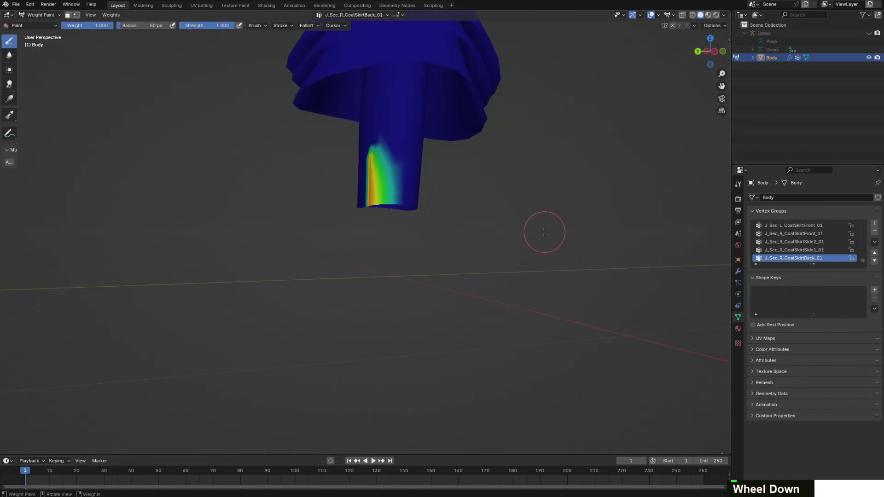
pyautogui.scroll(-2, 544, 232)
pyautogui.moveTo(544, 231); pyautogui.dragTo(631, 334, button='middle')
pyautogui.scroll(2, 539, 256)
pyautogui.moveTo(538, 254); pyautogui.dragTo(517, 236, button='middle')
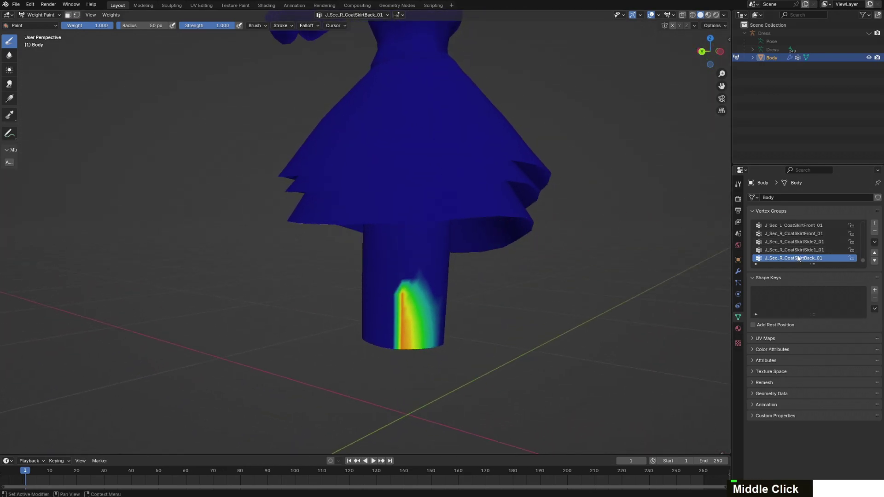
# Step back through the coat skirt vertex groups to J_Sec_R_TipSleeve_03, checking each group's weights on the outfit
pyautogui.press('Up')
pyautogui.moveTo(564, 263); pyautogui.dragTo(295, 258, button='middle')
pyautogui.press('Up')
pyautogui.press('Up')
pyautogui.press('Up')
pyautogui.press('Up')
pyautogui.press('Up')
pyautogui.press('Up')
pyautogui.press('Up')
pyautogui.scroll(-3, 464, 286)
pyautogui.moveTo(464, 286); pyautogui.dragTo(425, 254, button='middle')
pyautogui.press('Up')
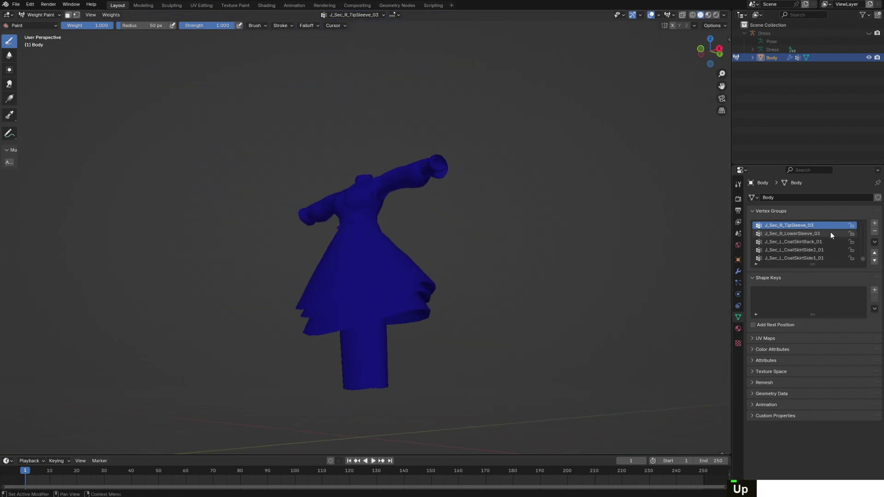
# Check the weights of the sleeve and skirt vertex groups from J_Sec_L_LowerSleeve_03 to J_Sec_R_SkirtFront1_03
pyautogui.scroll(4, 455, 267)
pyautogui.press('Up')
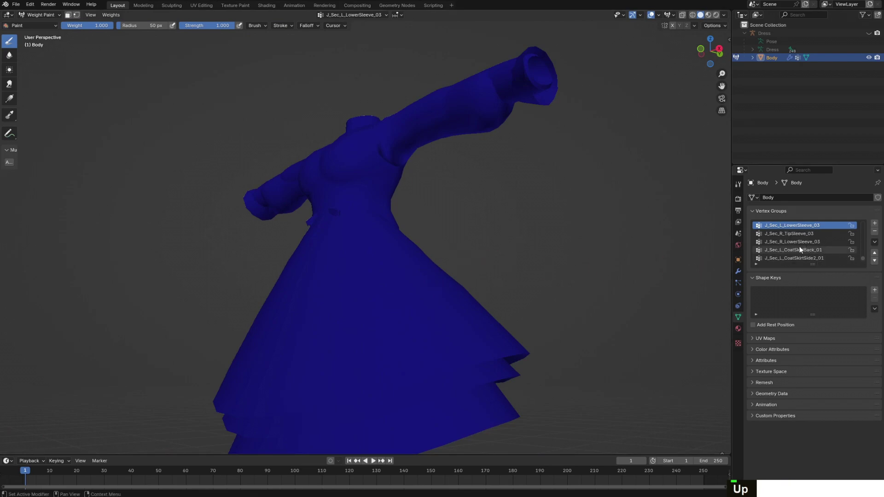
pyautogui.moveTo(588, 221)
pyautogui.mouseDown(button='middle')
pyautogui.moveTo(454, 292)
pyautogui.moveTo(504, 282)
pyautogui.mouseUp(button='middle')
pyautogui.press('Up')
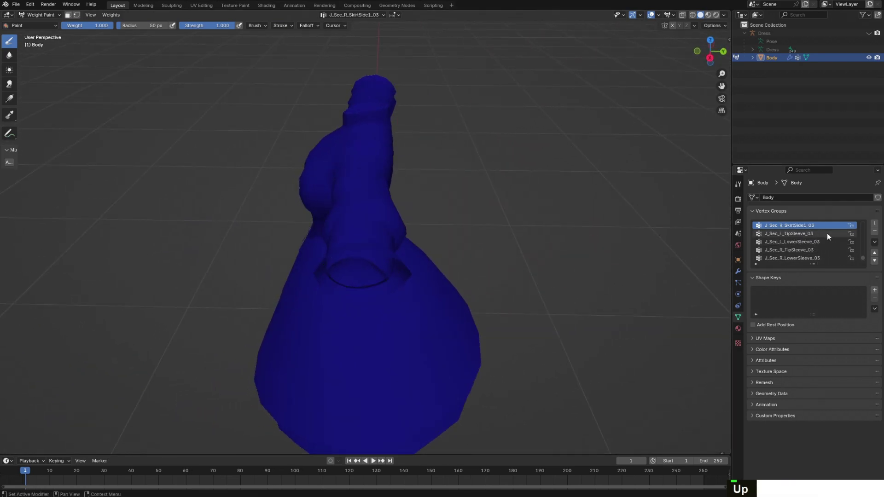
pyautogui.scroll(-4, 418, 292)
pyautogui.moveTo(418, 292); pyautogui.dragTo(588, 217, button='middle')
pyautogui.press('Up')
pyautogui.press('Up')
pyautogui.press('Up')
pyautogui.press('Up')
pyautogui.press('Up')
pyautogui.press('Up')
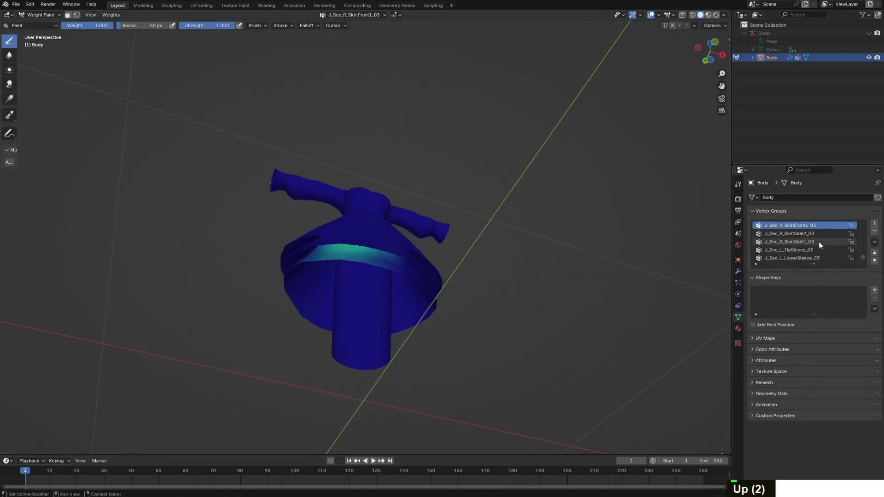
# Go through the remaining vertex groups past the finger bones and view the J_Bip_R_LowerArm weights on the sleeve
pyautogui.press('Up')
pyautogui.press('Up')
pyautogui.press('Up')
pyautogui.press('Up')
pyautogui.press('Up')
pyautogui.press('Up')
pyautogui.press('Up')
pyautogui.press('Up')
pyautogui.press('Up')
pyautogui.press('Up')
pyautogui.press('Up')
pyautogui.press('Up')
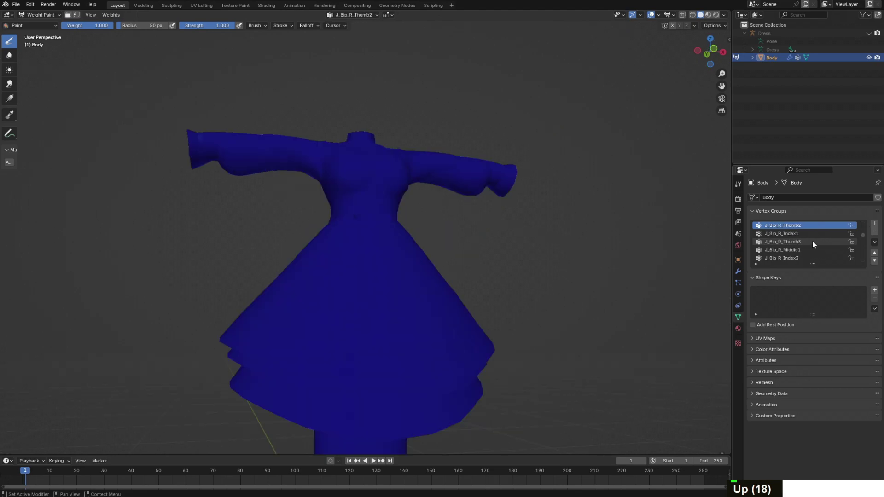
pyautogui.press('Up')
pyautogui.press('Up')
pyautogui.press('Up')
pyautogui.press('Up')
pyautogui.press('Down')
pyautogui.press('Down')
pyautogui.press('Down')
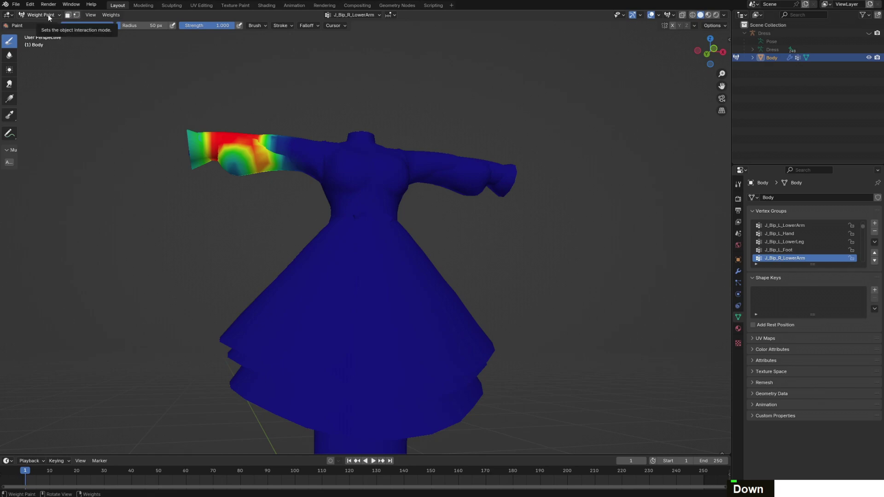
# Return to Object Mode, unhide the Dress armature and set its bones to display In Front of the mesh
pyautogui.scroll(-2, 524, 220)
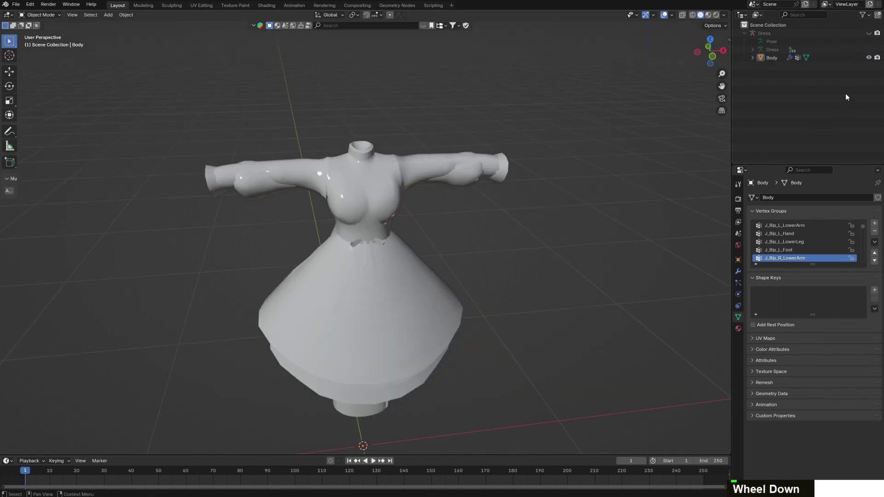
pyautogui.click(869, 34)
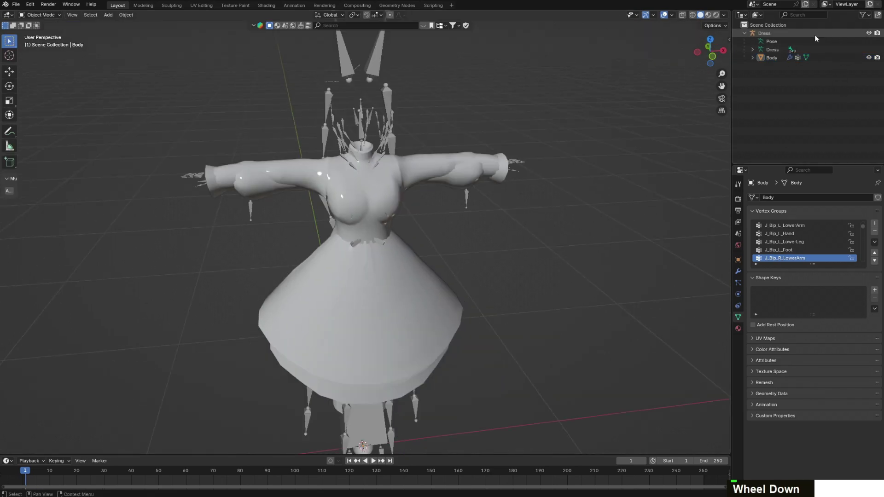
pyautogui.click(767, 35)
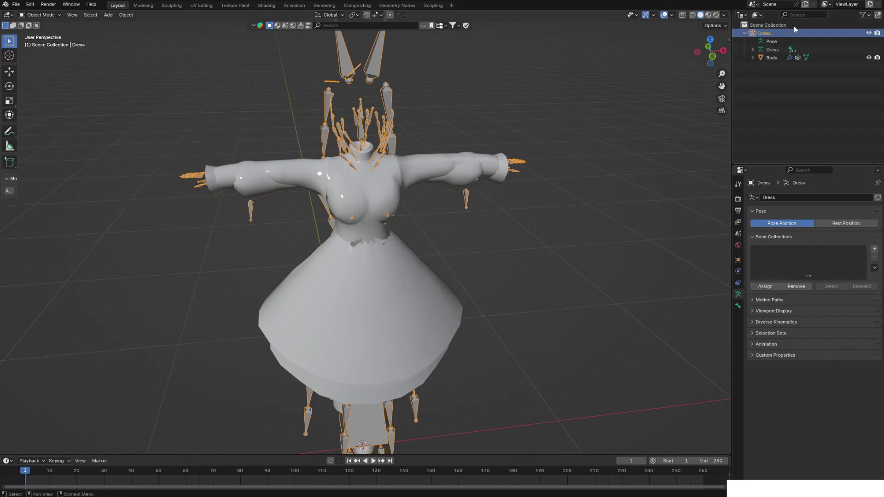
pyautogui.click(753, 312)
pyautogui.click(803, 360)
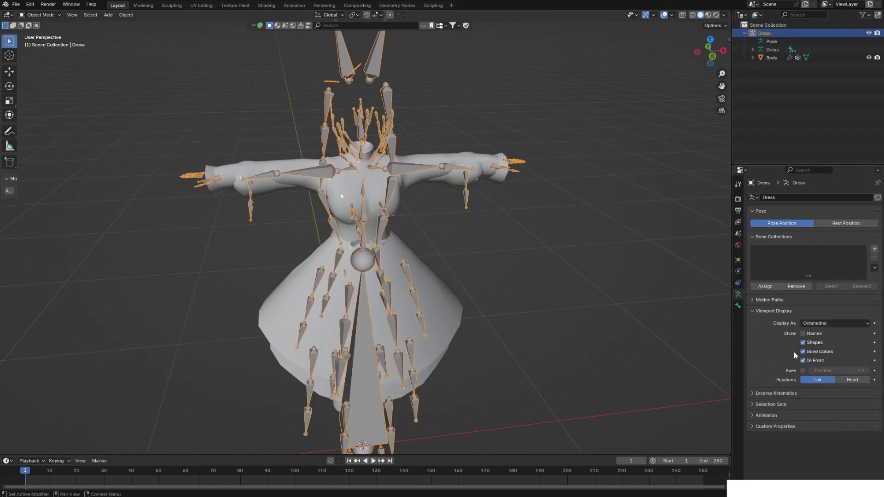
pyautogui.scroll(2, 379, 145)
pyautogui.scroll(1, 379, 146)
pyautogui.scroll(-3, 363, 99)
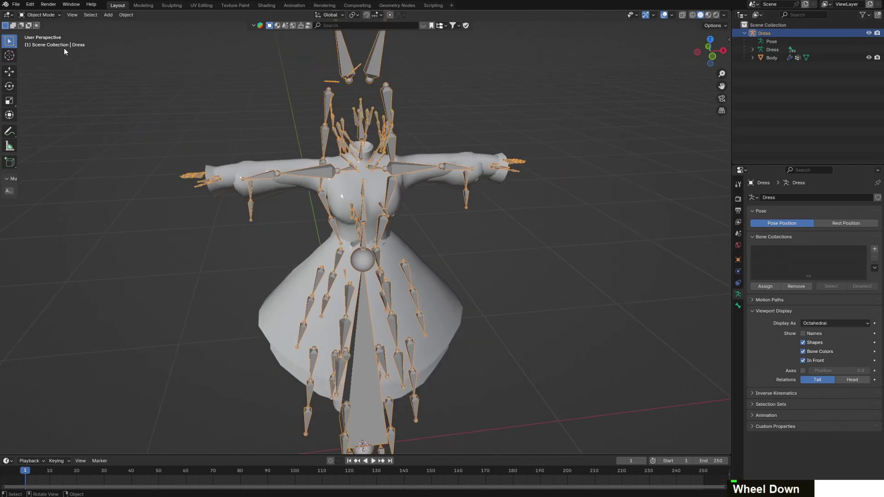
# Put the Dress armature into Pose Mode and pick a bone at the neck
pyautogui.click(40, 15)
pyautogui.click(41, 43)
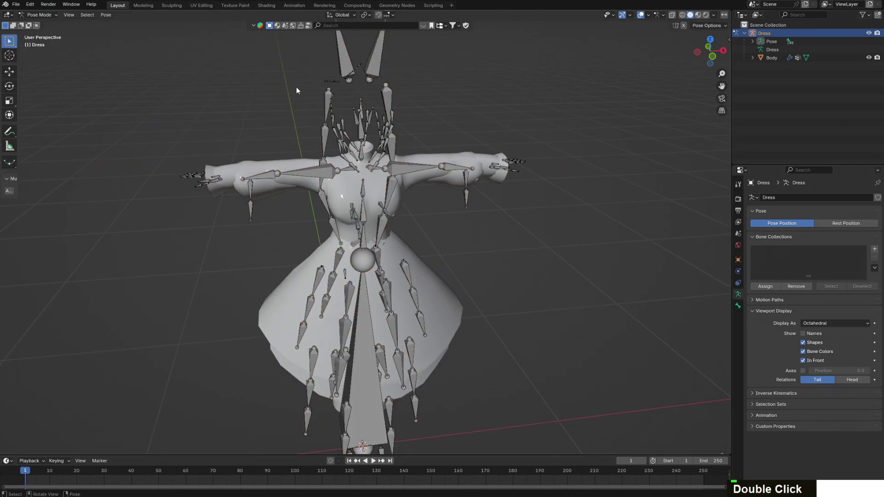
pyautogui.click(362, 152)
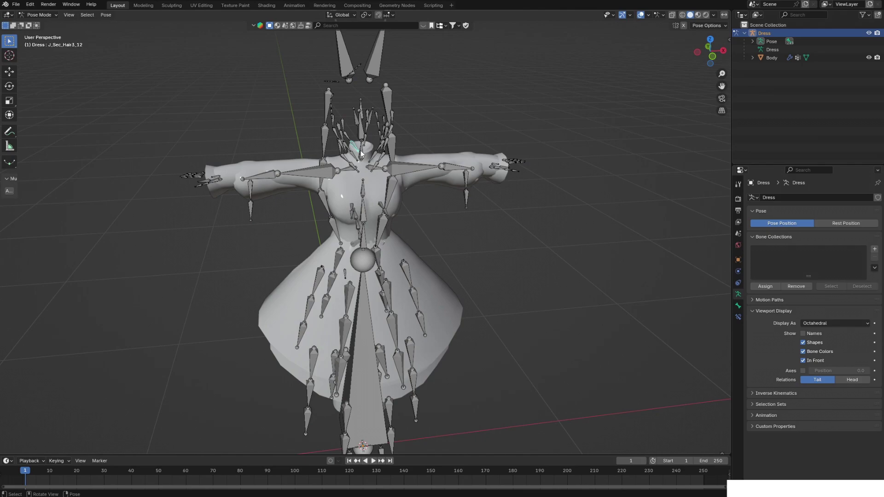
# Try a free trackball rotation of the J_Bip_C_Neck bone and undo it
pyautogui.press('r')
pyautogui.press('r')
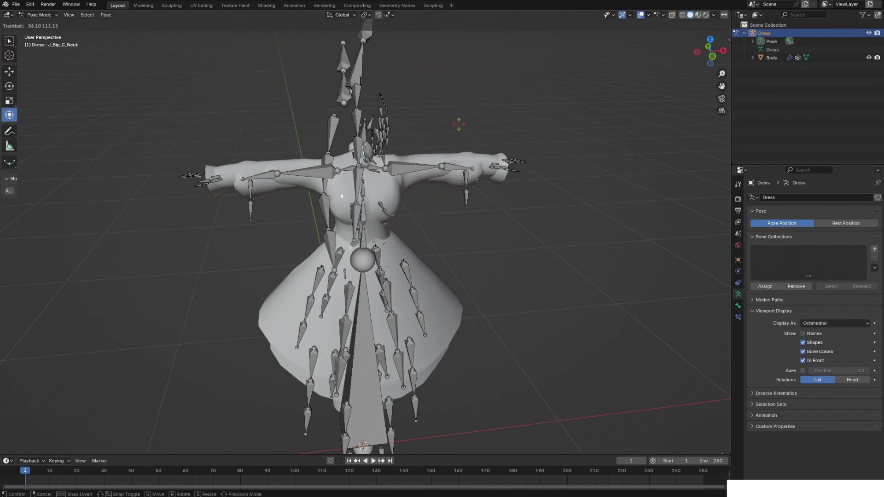
pyautogui.click(229, 169)
pyautogui.moveTo(475, 164); pyautogui.dragTo(410, 155, button='middle')
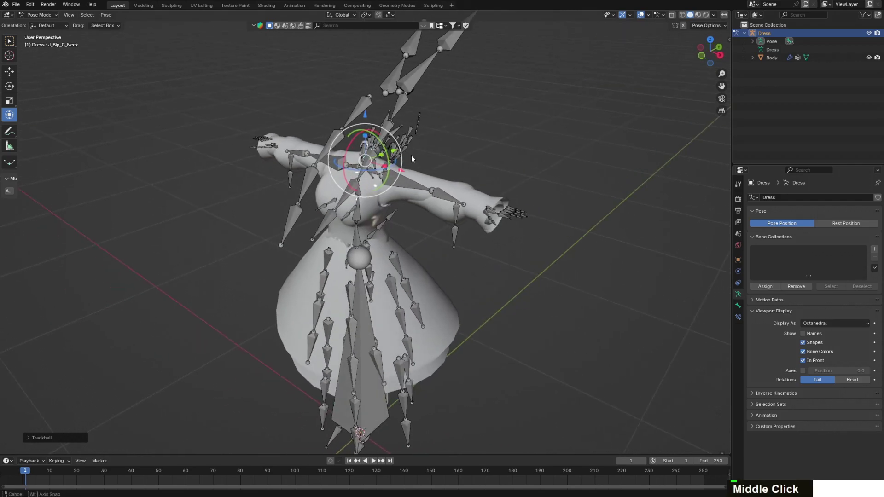
pyautogui.hotkey('ctrl', 'z')
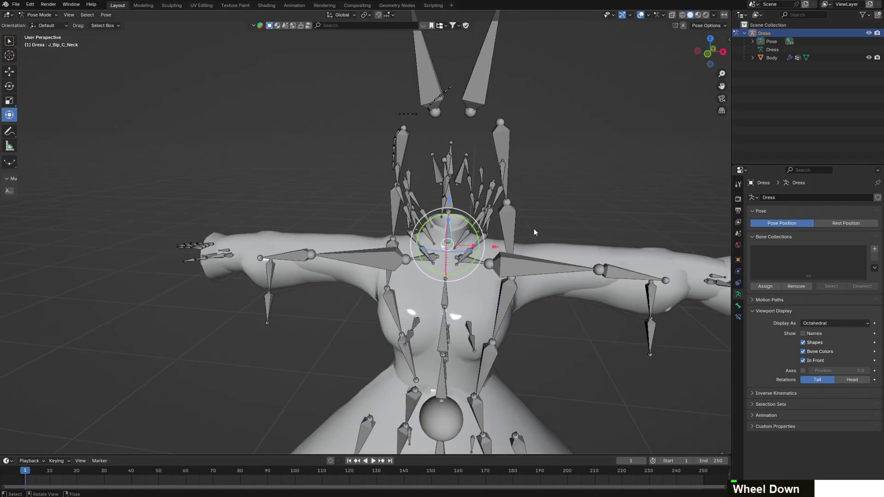
# Try another free rotation of the J_Bip_C_Neck bone in Pose Mode and revert it
pyautogui.moveTo(534, 228); pyautogui.dragTo(493, 219, button='middle')
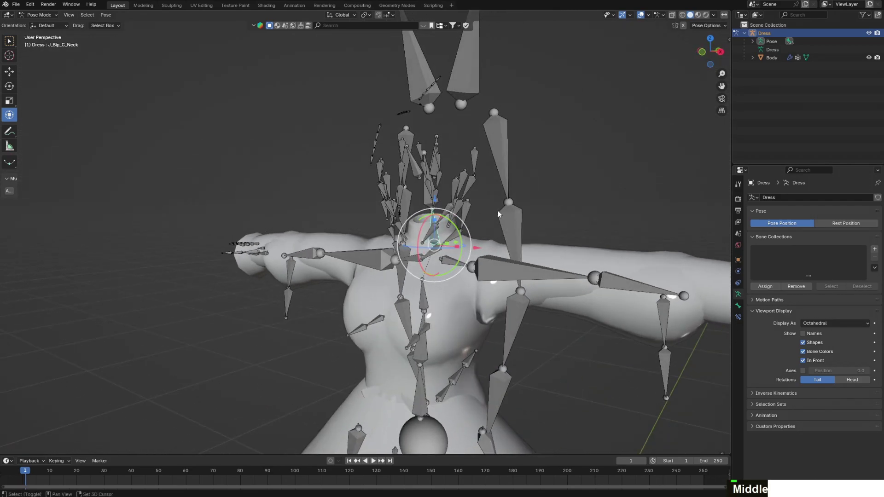
pyautogui.hotkey('shift', 'g')
pyautogui.click(40, 15)
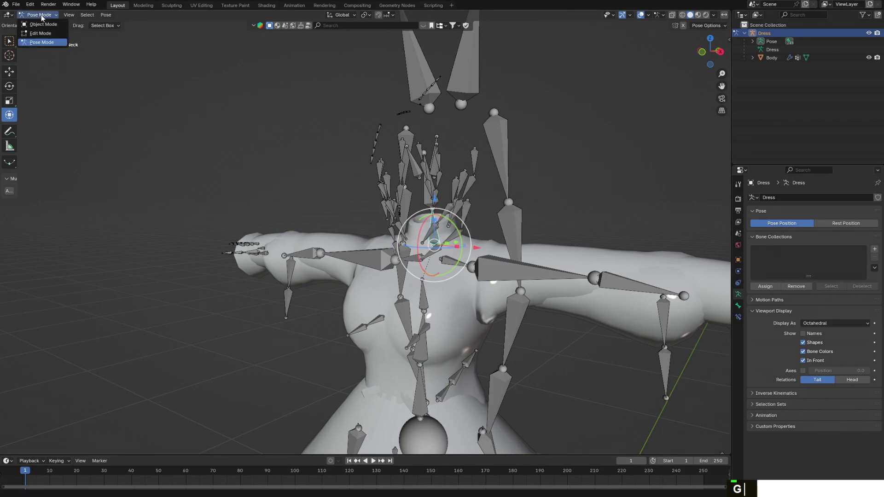
pyautogui.click(52, 44)
pyautogui.press('r')
pyautogui.press('r')
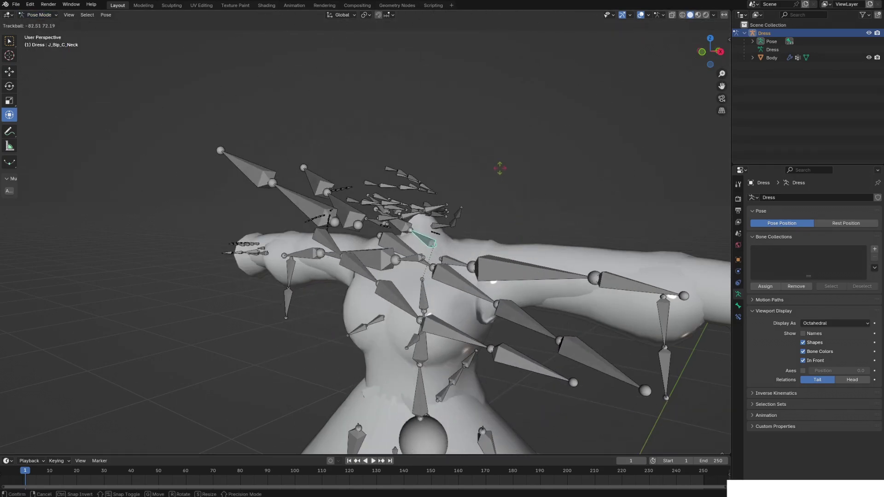
pyautogui.press('Escape')
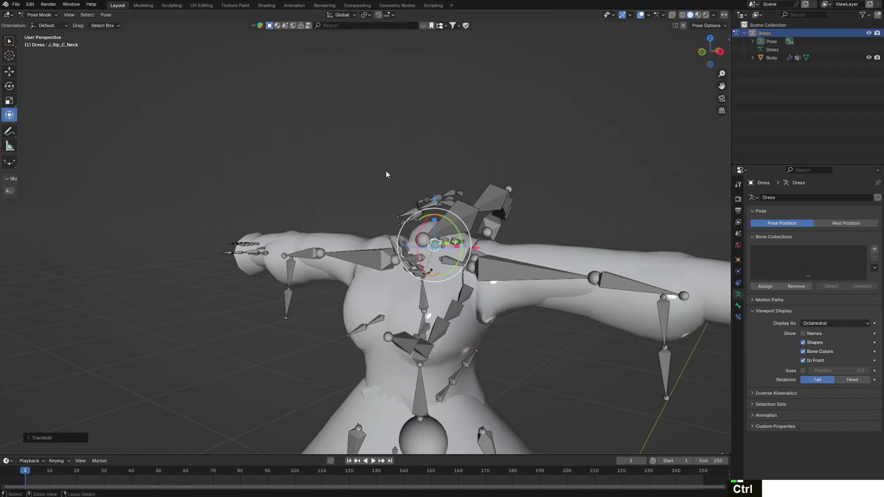
# Put the Dress armature in Edit Mode and delete the J_Bip_C_Neck bone together with all its children
pyautogui.click(47, 16)
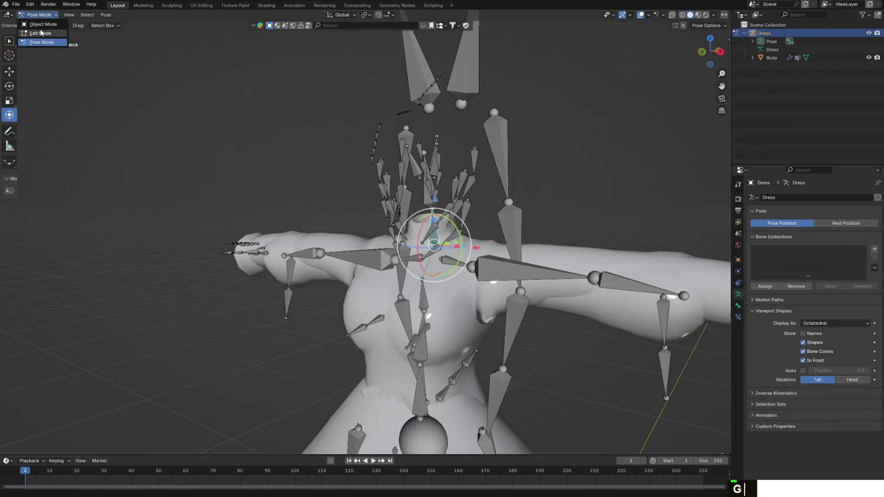
pyautogui.click(41, 33)
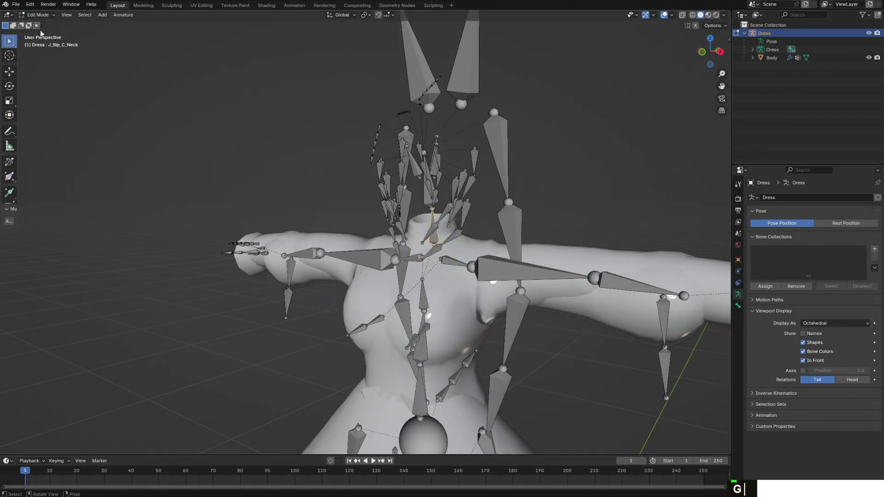
pyautogui.hotkey('shift', 'g')
pyautogui.click(469, 220)
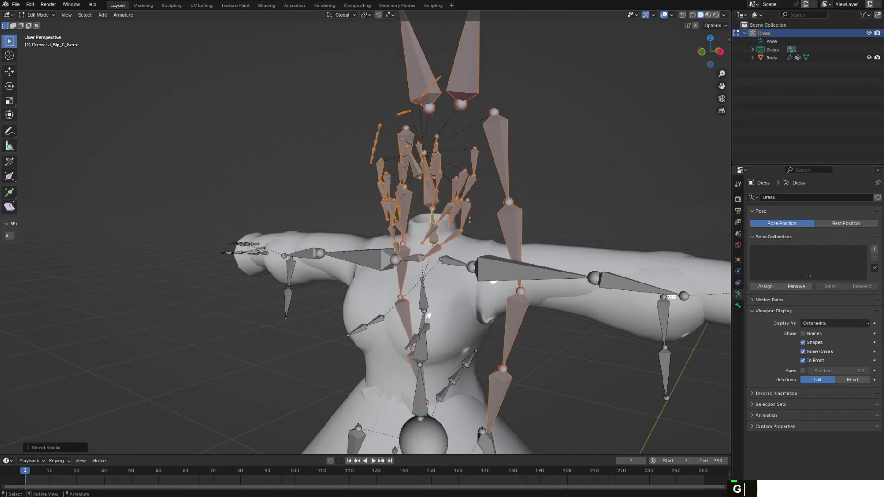
pyautogui.press('x')
pyautogui.click(517, 229)
# Delete the J_Bip_L_Shoulder bone and all its child bones down through the left arm and hand
pyautogui.scroll(-3, 518, 230)
pyautogui.moveTo(517, 230); pyautogui.dragTo(498, 223, button='middle')
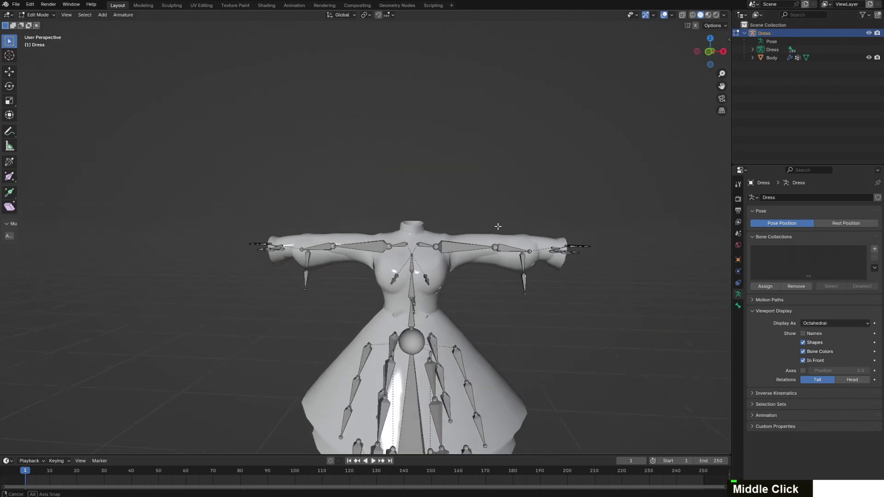
pyautogui.keyDown('shift'); pyautogui.moveTo(475, 259); pyautogui.dragTo(462, 221, button='middle'); pyautogui.keyUp('shift')
pyautogui.scroll(3, 459, 189)
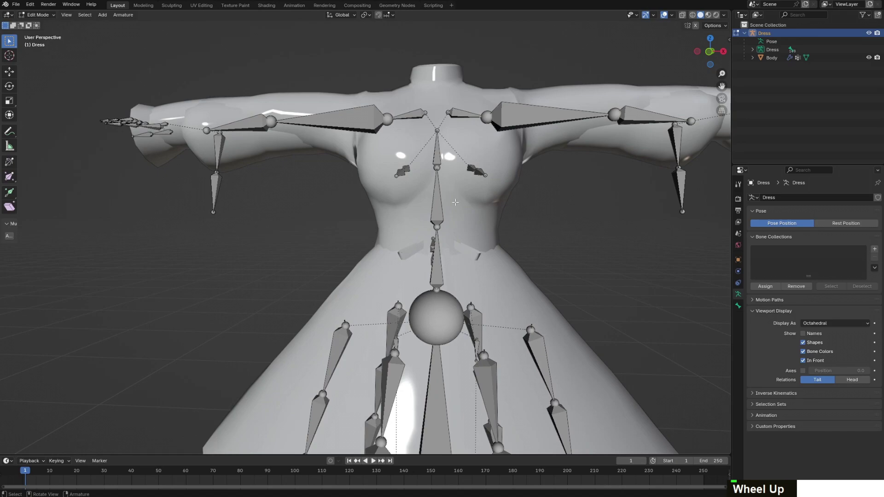
pyautogui.scroll(-2, 455, 202)
pyautogui.keyDown('shift'); pyautogui.moveTo(518, 204); pyautogui.dragTo(450, 198, button='middle'); pyautogui.keyUp('shift')
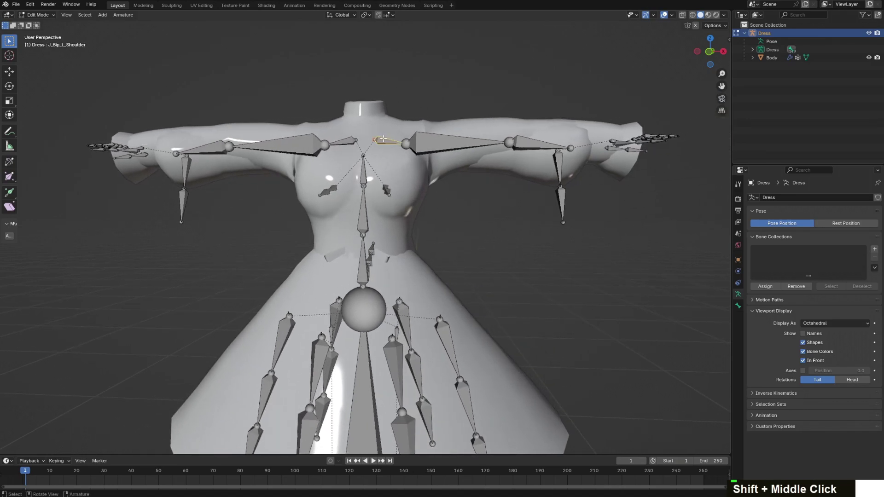
pyautogui.hotkey('shift', 'g')
pyautogui.click(392, 143)
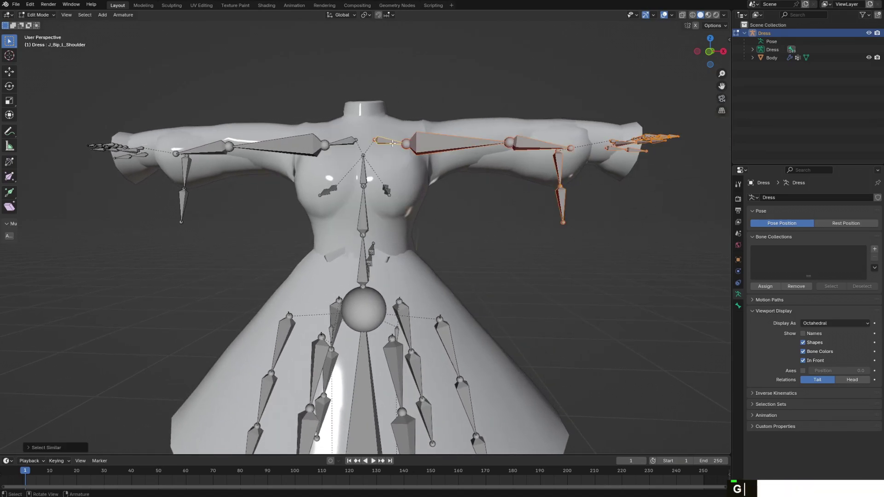
pyautogui.press('x')
pyautogui.click(392, 144)
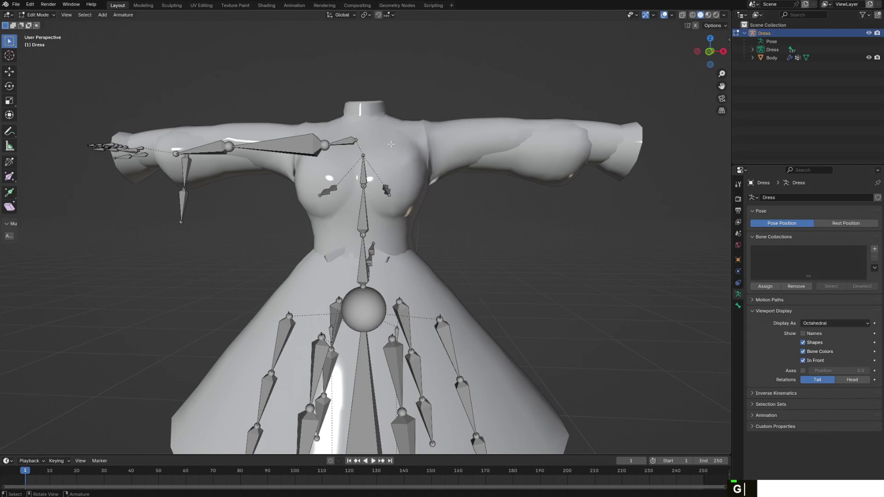
# Delete the opposite shoulder bone with all its children along the right arm and hand
pyautogui.hotkey('shift', 'g')
pyautogui.click(351, 142)
pyautogui.press('x')
pyautogui.click(351, 142)
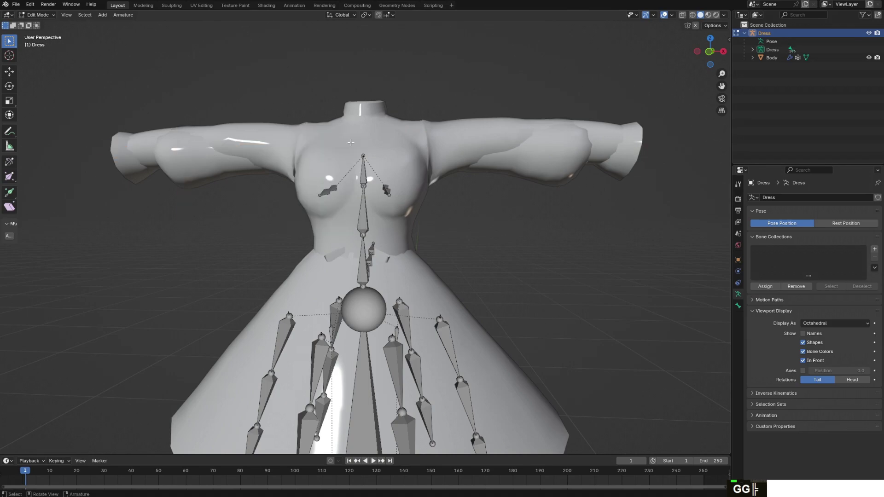
# Delete the spine bone just above the hips together with J_Opt_C_RabbitTail1_01 and the rest of the tail chain
pyautogui.moveTo(431, 206); pyautogui.dragTo(414, 197, button='middle')
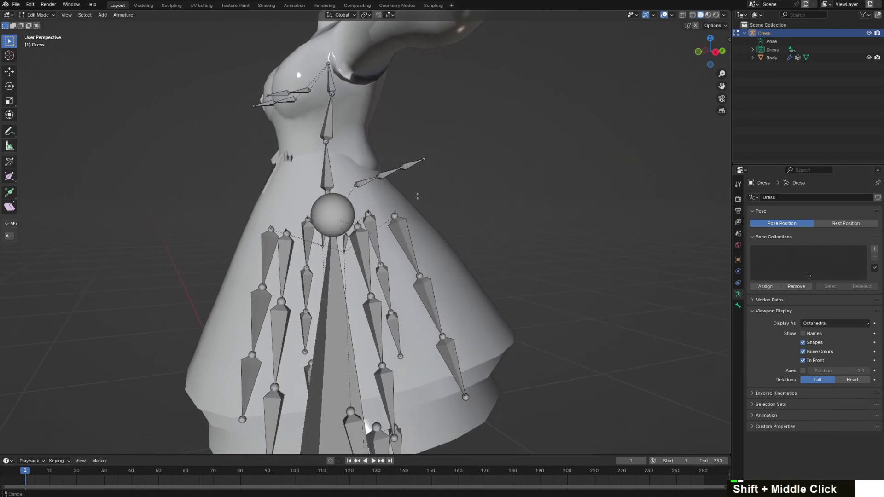
pyautogui.scroll(3, 379, 184)
pyautogui.moveTo(330, 143); pyautogui.dragTo(357, 138, button='middle')
pyautogui.keyDown('shift'); pyautogui.click(357, 137); pyautogui.keyUp('shift')
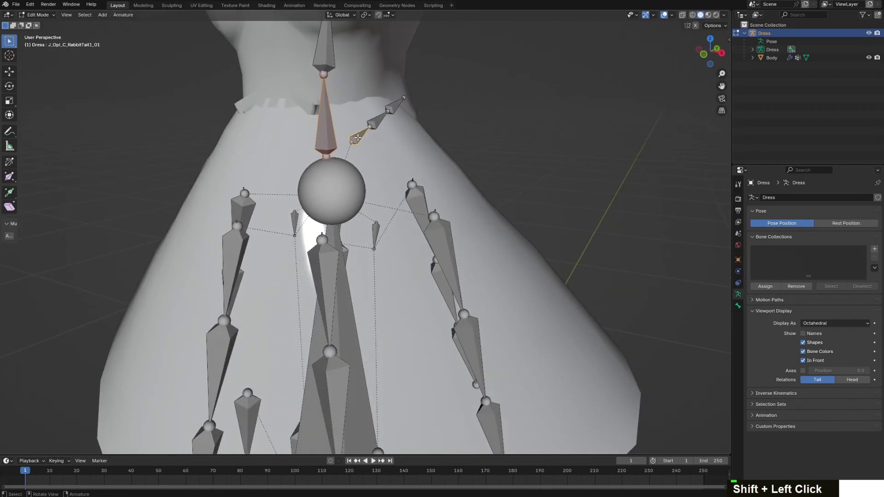
pyautogui.hotkey('shift', 'g')
pyautogui.click(358, 138)
pyautogui.scroll(-2, 418, 145)
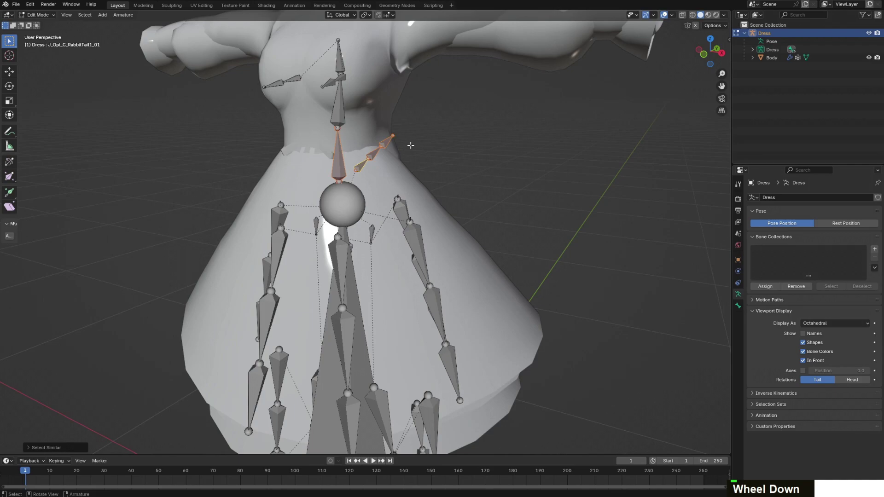
pyautogui.press('x')
pyautogui.click(408, 145)
# Delete the J_Bip_C_Chest bone together with all its children
pyautogui.hotkey('shift', 'g')
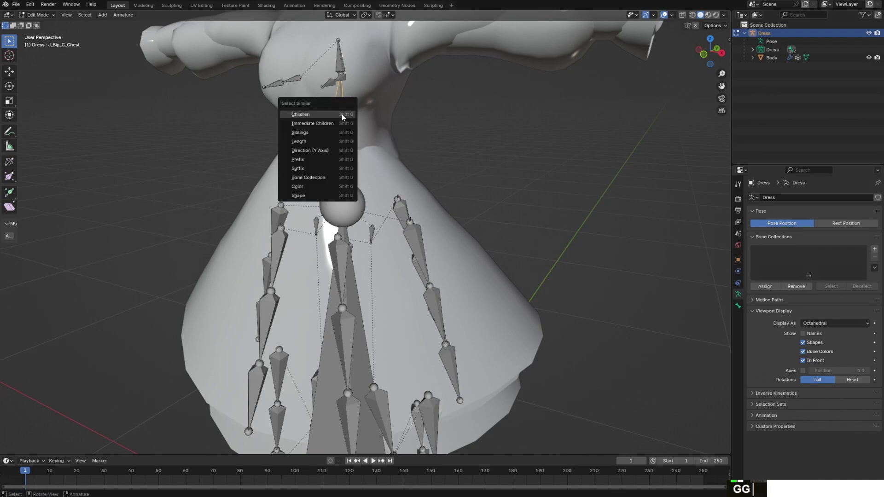
pyautogui.click(342, 119)
pyautogui.press('x')
pyautogui.click(343, 115)
# Delete the large root bone that runs from the floor origin up to the hips
pyautogui.scroll(-3, 397, 193)
pyautogui.moveTo(397, 194); pyautogui.dragTo(356, 282, button='middle')
pyautogui.scroll(-2, 356, 282)
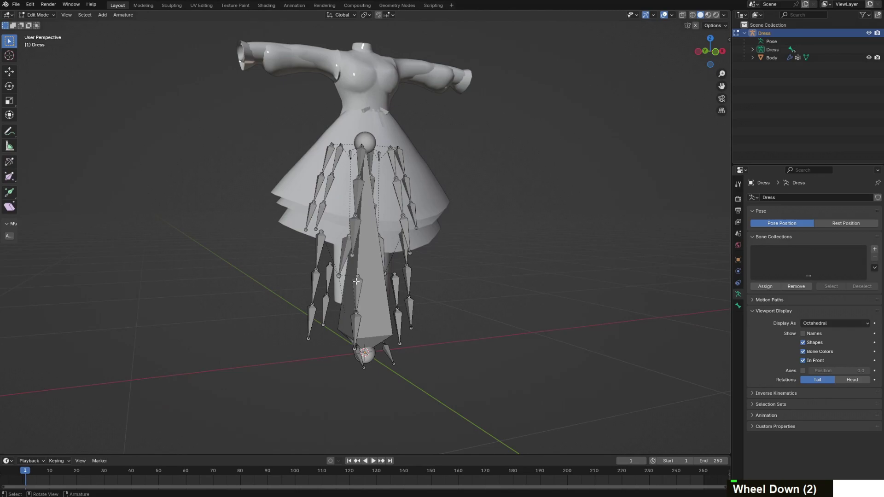
pyautogui.click(382, 284)
pyautogui.scroll(3, 382, 283)
pyautogui.press('x')
pyautogui.click(451, 218)
# Try deleting the J_Bip_L_LowerLeg bone with all the coat skirt and foot bones parented to it
pyautogui.moveTo(452, 218); pyautogui.dragTo(396, 211, button='middle')
pyautogui.scroll(2, 386, 209)
pyautogui.click(389, 187)
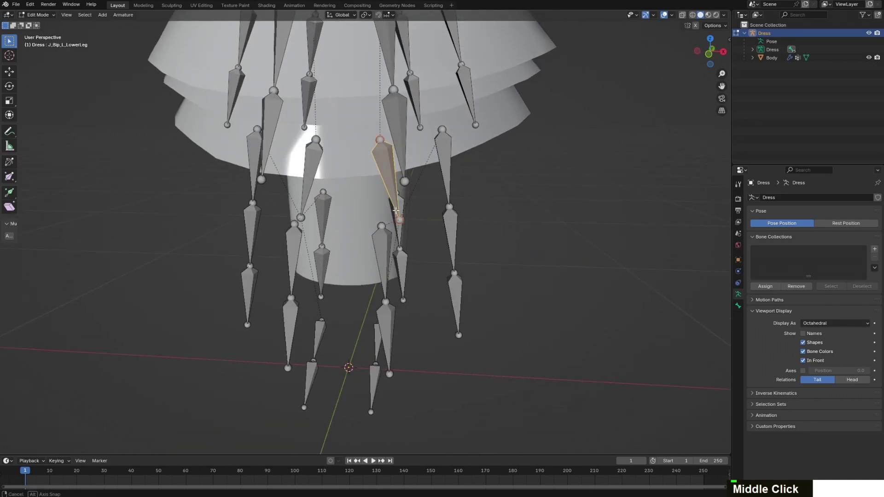
pyautogui.hotkey('shift', 'g')
pyautogui.click(348, 182)
pyautogui.press('x')
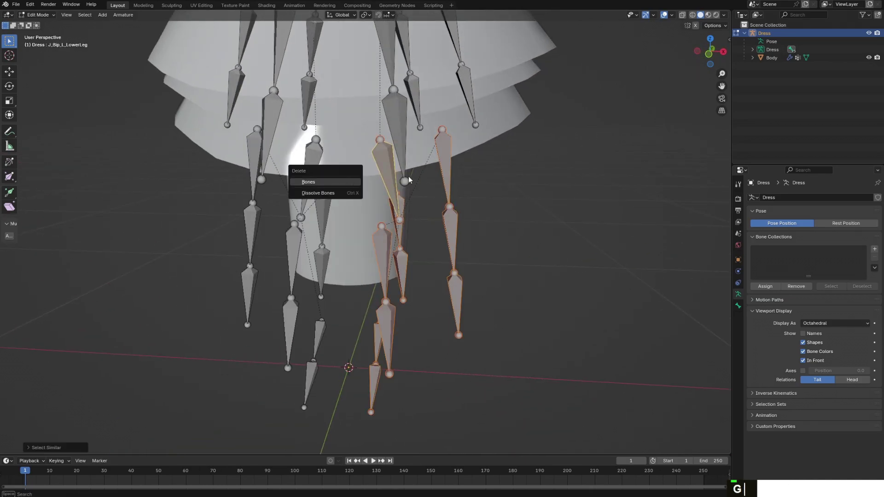
pyautogui.press('Return')
# Test-rotate the J_Sec_L_CoatSkirtSide1_01 bone in Pose Mode to check its effect on the mesh, and undo the rotation
pyautogui.moveTo(409, 180); pyautogui.dragTo(548, 182, button='middle')
pyautogui.click(278, 164)
pyautogui.click(384, 186)
pyautogui.moveTo(385, 186); pyautogui.dragTo(406, 203, button='middle')
pyautogui.click(421, 178)
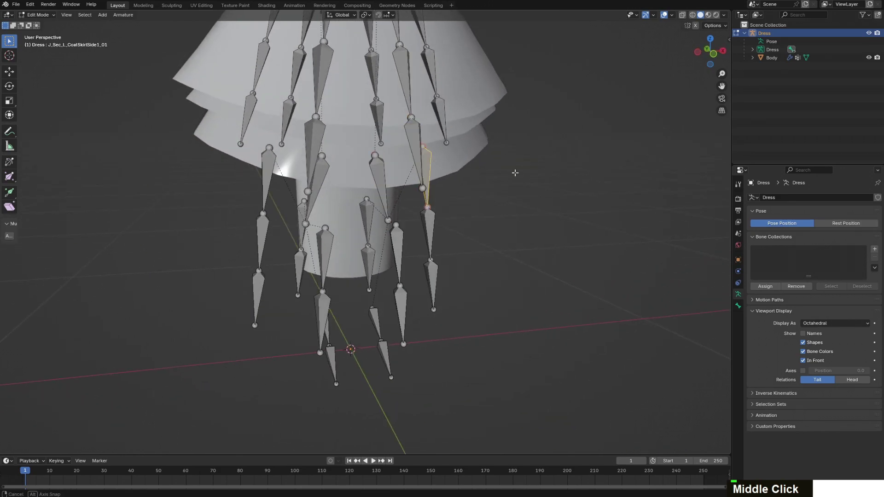
pyautogui.moveTo(514, 173); pyautogui.dragTo(454, 140, button='middle')
pyautogui.click(54, 15)
pyautogui.click(59, 46)
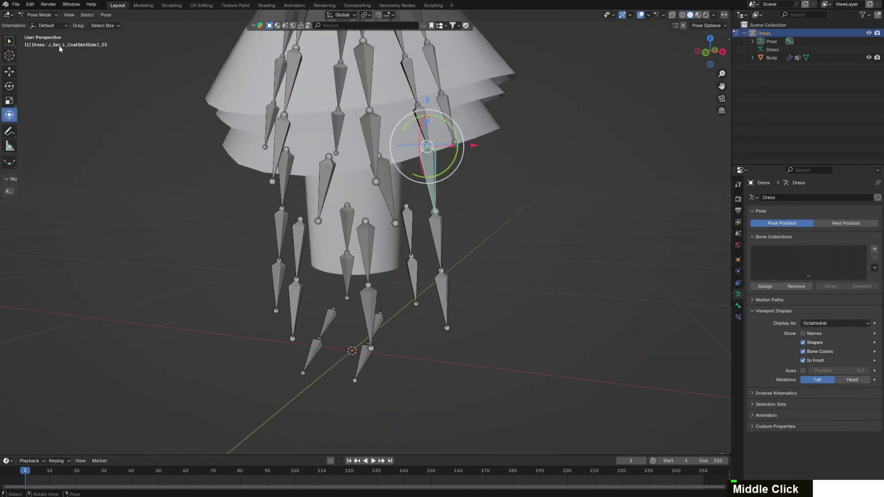
pyautogui.press('r')
pyautogui.press('r')
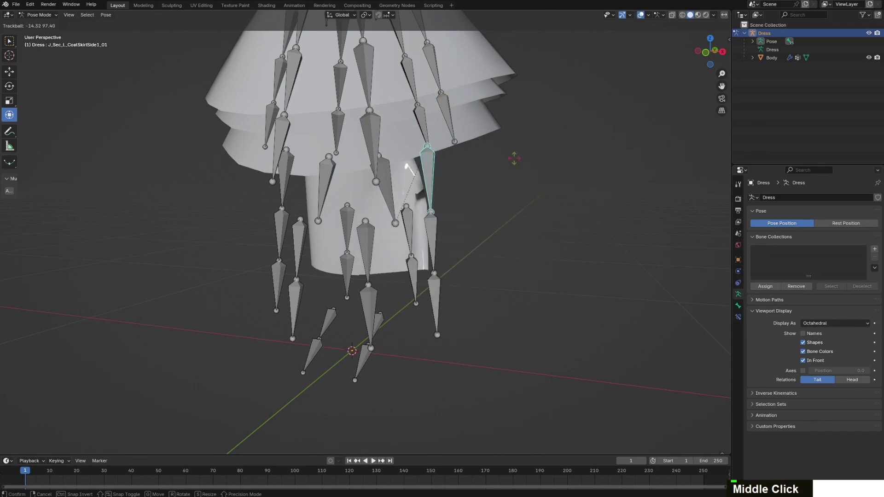
pyautogui.click(514, 175)
pyautogui.hotkey('ctrl', 'c')
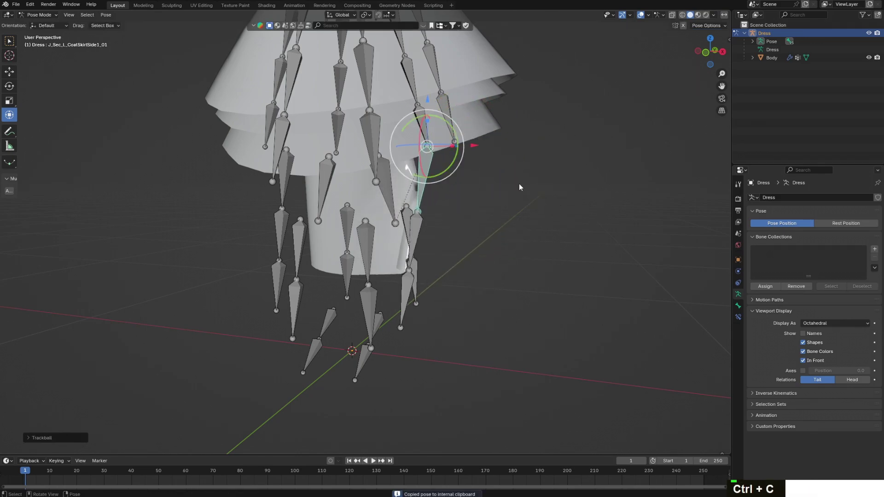
pyautogui.hotkey('ctrl', 'z')
# Switch to Unity and examine the spring bone gizmos around the Dress avatar's skirt, legs and boots
pyautogui.hotkey('alt', 'Tab')
pyautogui.scroll(-6, 518, 184)
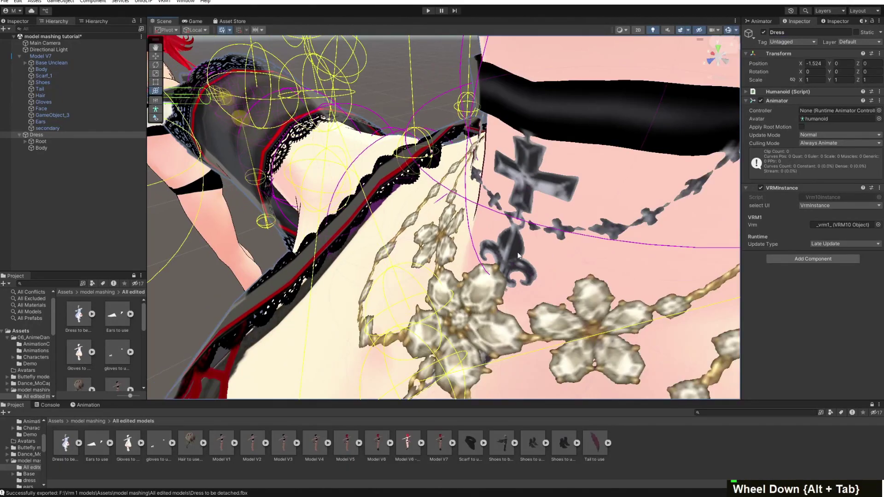
pyautogui.moveTo(428, 313); pyautogui.dragTo(442, 203, button='middle')
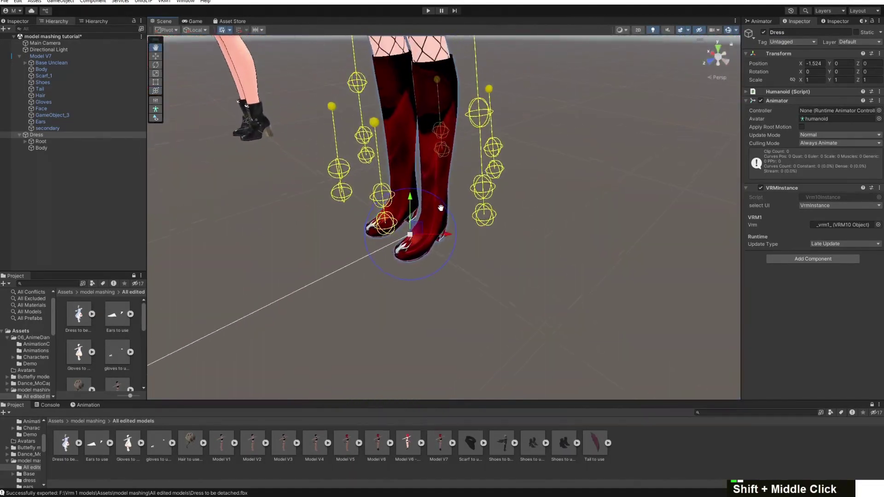
pyautogui.scroll(2, 442, 203)
pyautogui.moveTo(442, 203); pyautogui.dragTo(525, 87, button='right')
pyautogui.moveTo(411, 177); pyautogui.dragTo(645, 124, button='middle')
pyautogui.scroll(-2, 538, 210)
pyautogui.scroll(2, 511, 229)
pyautogui.scroll(-2, 512, 221)
pyautogui.scroll(2, 581, 171)
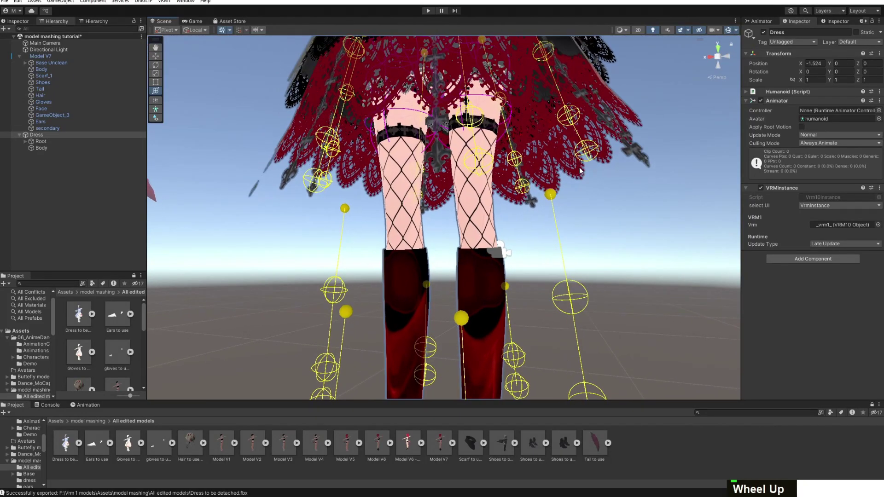
# Switch back to Blender and delete the J_Bip_L_LowerLeg bone with all its children in Edit Mode
pyautogui.hotkey('alt', 'Tab')
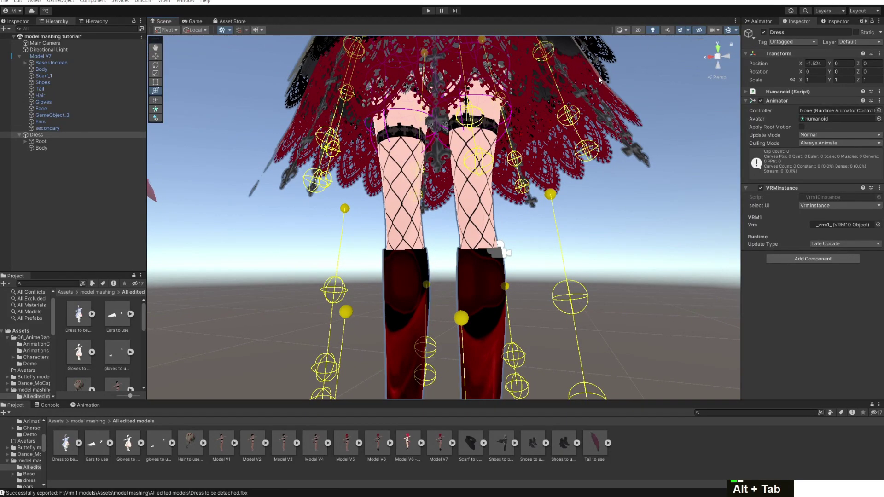
pyautogui.moveTo(502, 168); pyautogui.dragTo(394, 190, button='middle')
pyautogui.click(387, 190)
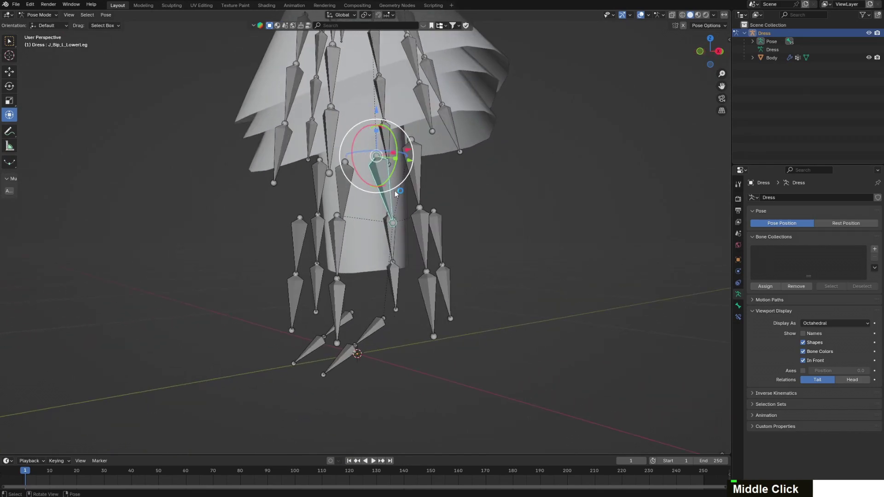
pyautogui.hotkey('shift', 'g')
pyautogui.click(40, 15)
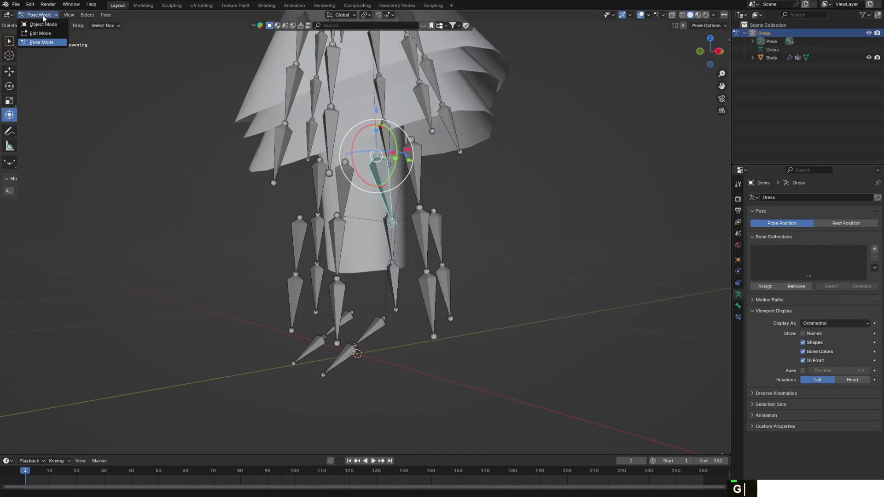
pyautogui.click(41, 33)
pyautogui.hotkey('shift', 'g')
pyautogui.click(402, 192)
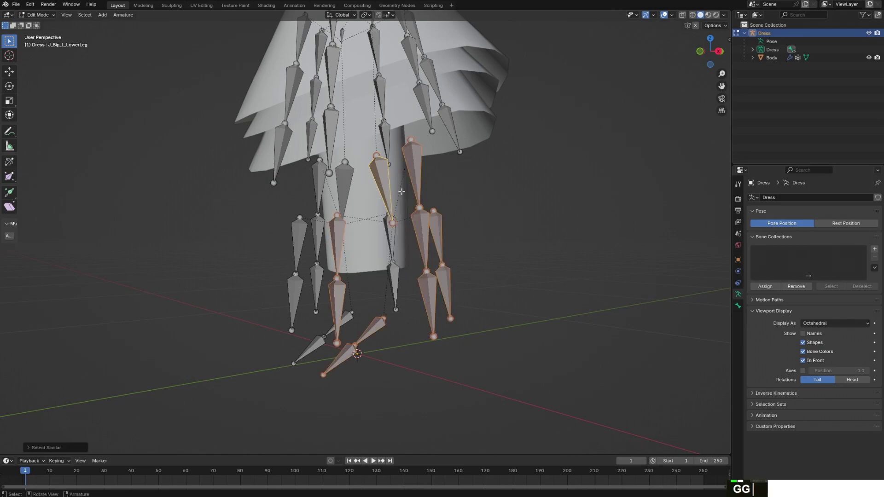
pyautogui.press('x')
pyautogui.click(401, 192)
# Delete the J_Bip_R_LowerLeg bone with all its children
pyautogui.moveTo(429, 194); pyautogui.dragTo(332, 192, button='middle')
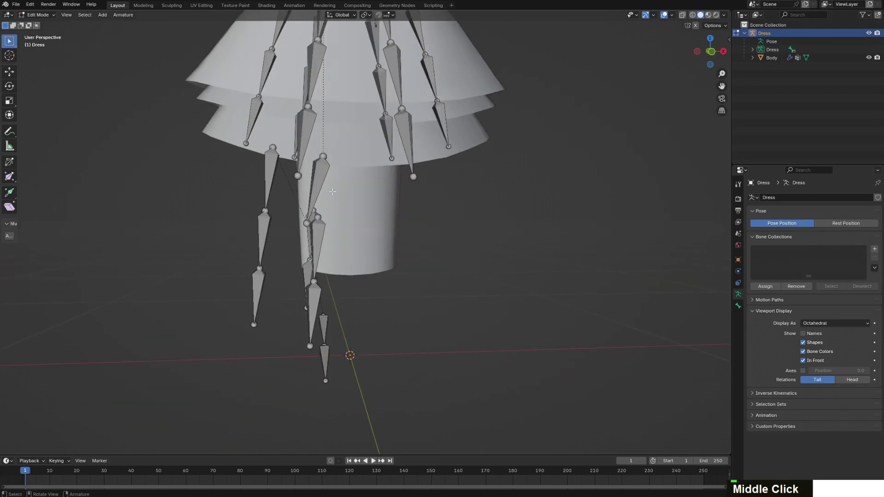
pyautogui.hotkey('shift', 'g')
pyautogui.click(391, 199)
pyautogui.press('x')
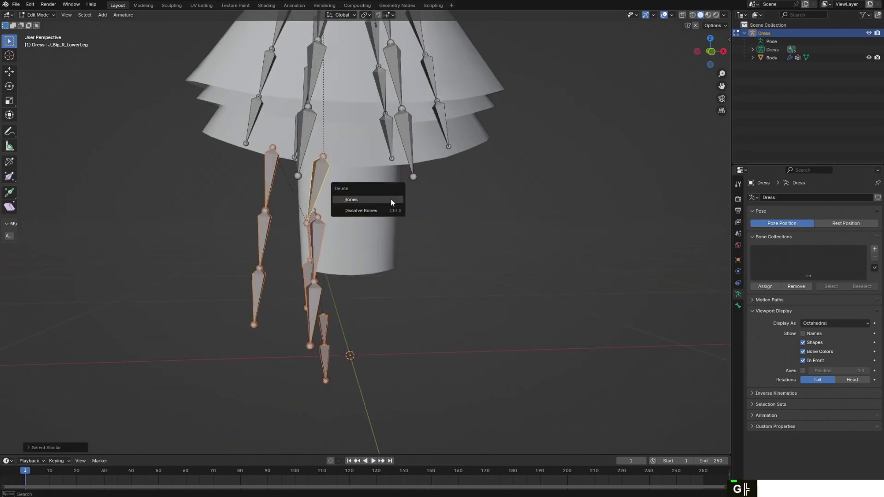
pyautogui.click(392, 199)
# Expand the Dress armature's bone hierarchy and delete only the J_Bip_C_Hips bone
pyautogui.scroll(-3, 392, 198)
pyautogui.moveTo(392, 199); pyautogui.dragTo(394, 241, button='middle')
pyautogui.scroll(5, 371, 248)
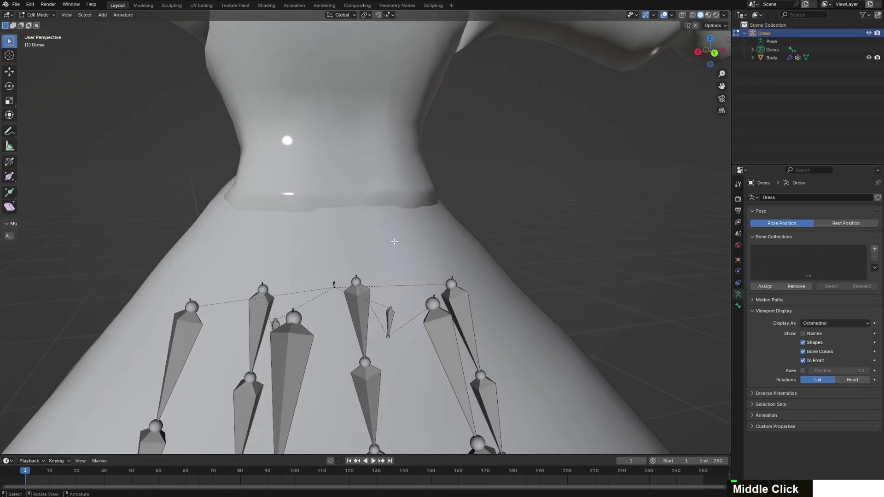
pyautogui.click(752, 49)
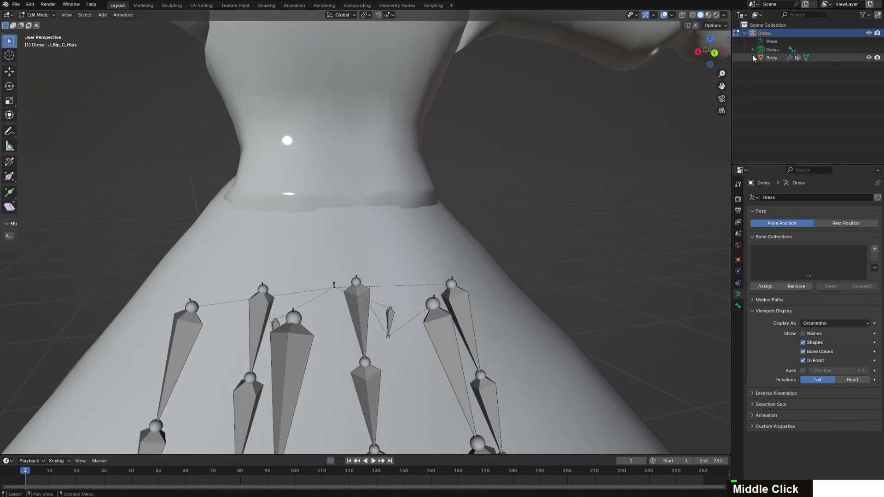
pyautogui.click(761, 58)
pyautogui.scroll(-5, 494, 175)
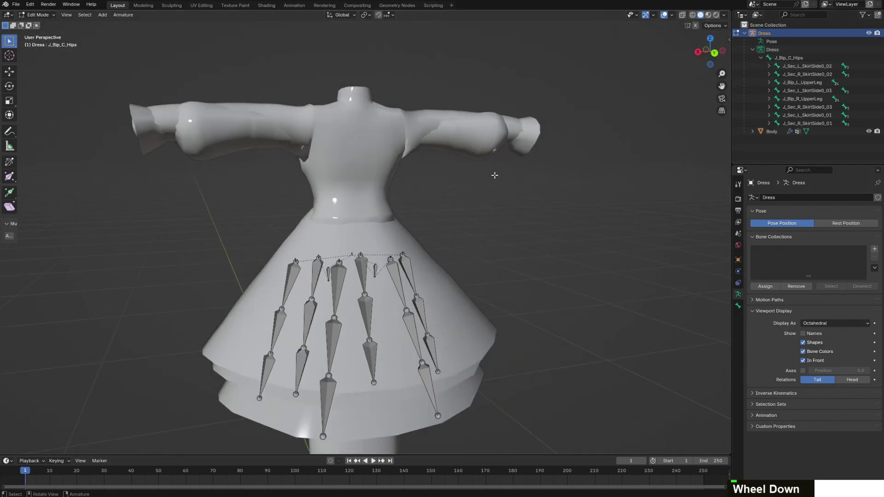
pyautogui.moveTo(493, 175); pyautogui.dragTo(433, 124, button='middle')
pyautogui.scroll(5, 543, 173)
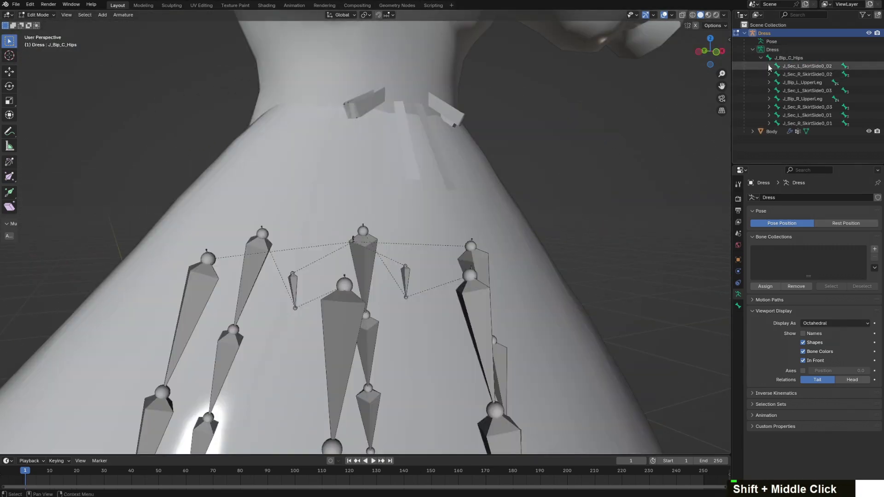
pyautogui.click(799, 56)
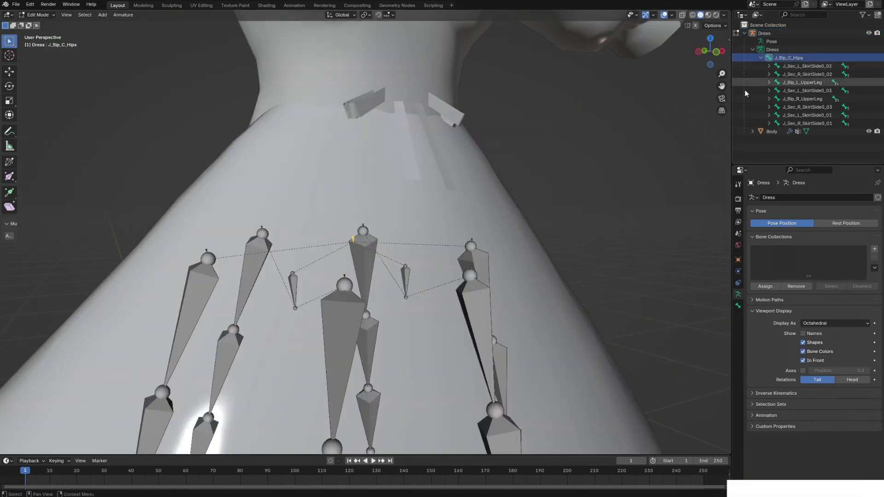
pyautogui.press('Delete')
pyautogui.click(482, 191)
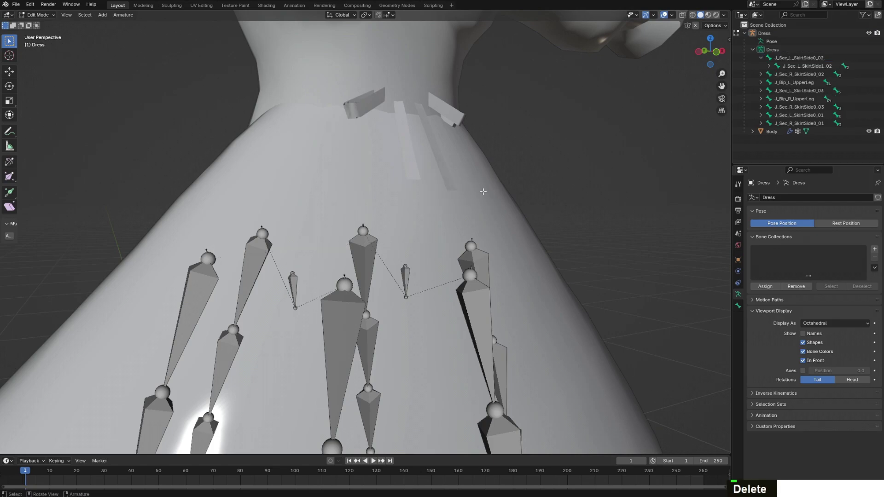
# Delete the J_Bip_L_UpperLeg and J_Bip_R_UpperLeg bones, keeping the skirt bone chains attached to them
pyautogui.click(408, 274)
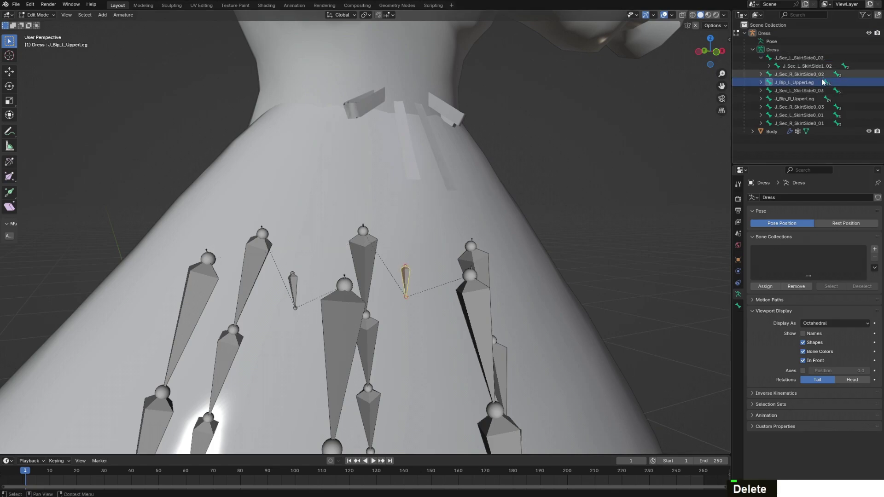
pyautogui.press('Delete')
pyautogui.click(402, 248)
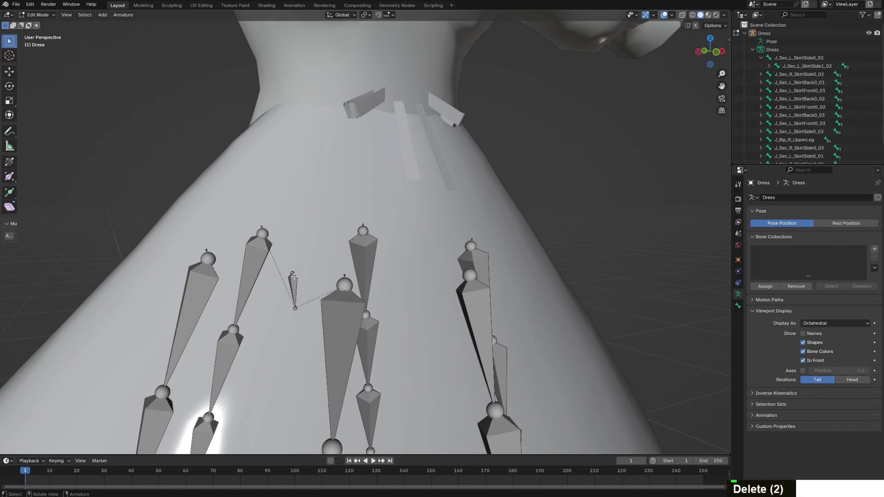
pyautogui.click(294, 294)
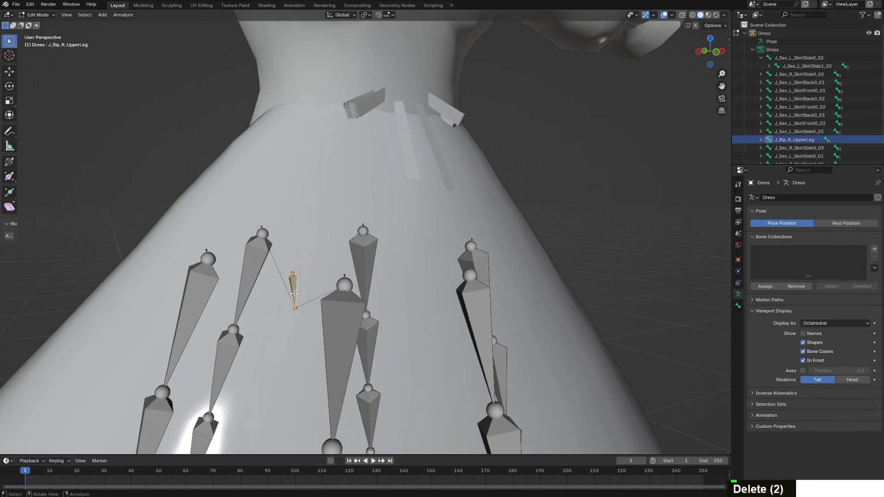
pyautogui.press('Delete')
pyautogui.click(549, 197)
# Collapse the J_Sec_L_SkirtSide0_02 branch and inspect the remaining skirt bone chains around the dress
pyautogui.scroll(-3, 805, 158)
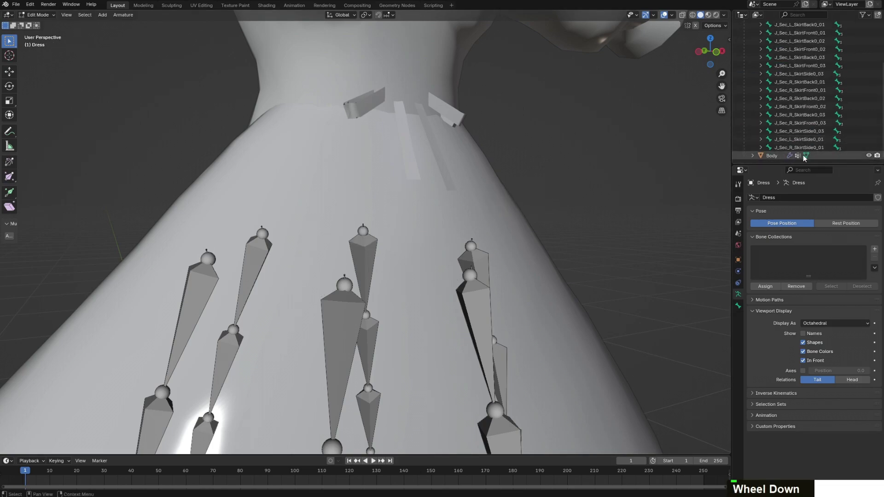
pyautogui.click(792, 147)
pyautogui.scroll(5, 792, 134)
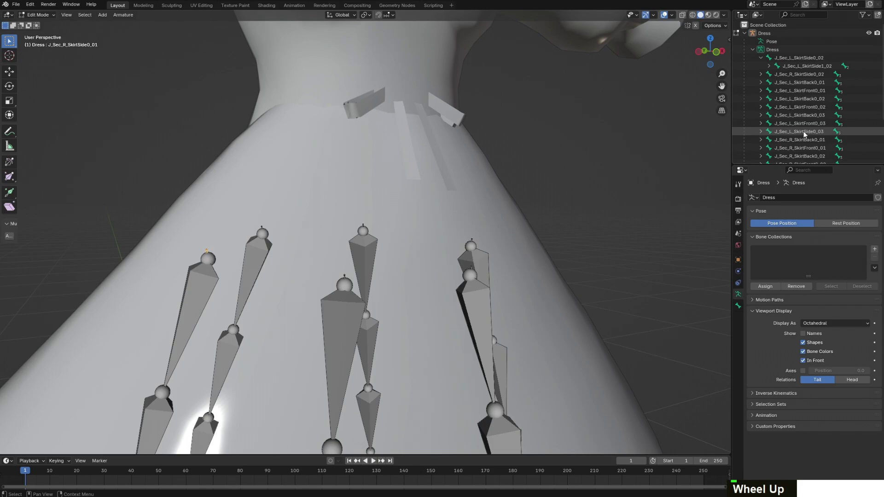
pyautogui.click(762, 58)
pyautogui.scroll(-2, 792, 101)
pyautogui.scroll(2, 792, 101)
pyautogui.scroll(-4, 511, 197)
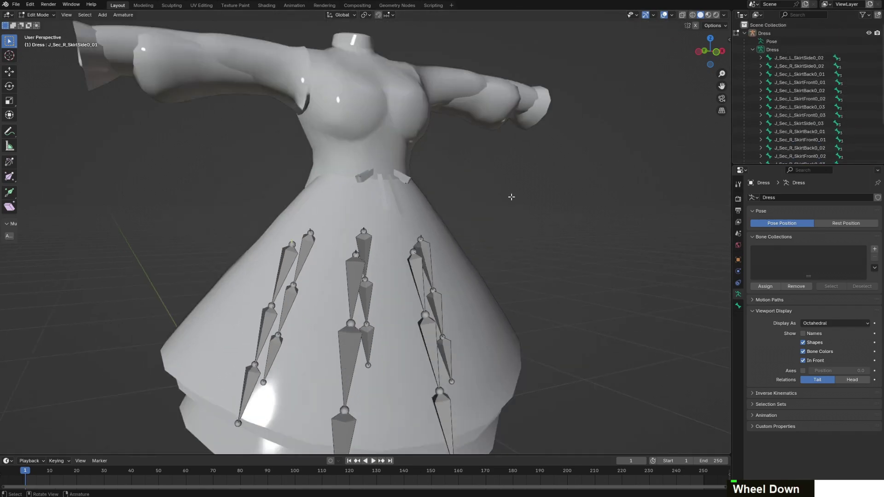
pyautogui.moveTo(511, 197); pyautogui.dragTo(438, 118, button='middle')
pyautogui.scroll(4, 438, 118)
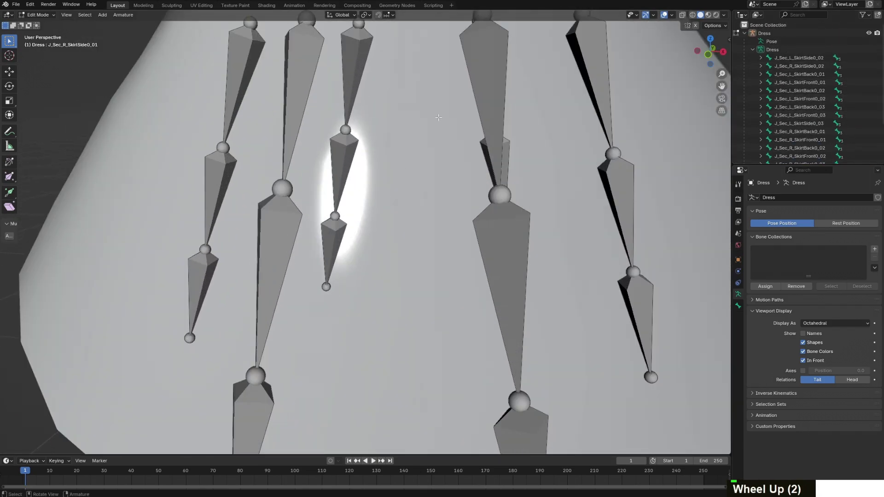
pyautogui.scroll(-4, 439, 117)
# Go through the root skirt bones one by one and enlarge the Outliner to show the full bone list
pyautogui.click(801, 90)
pyautogui.scroll(4, 802, 103)
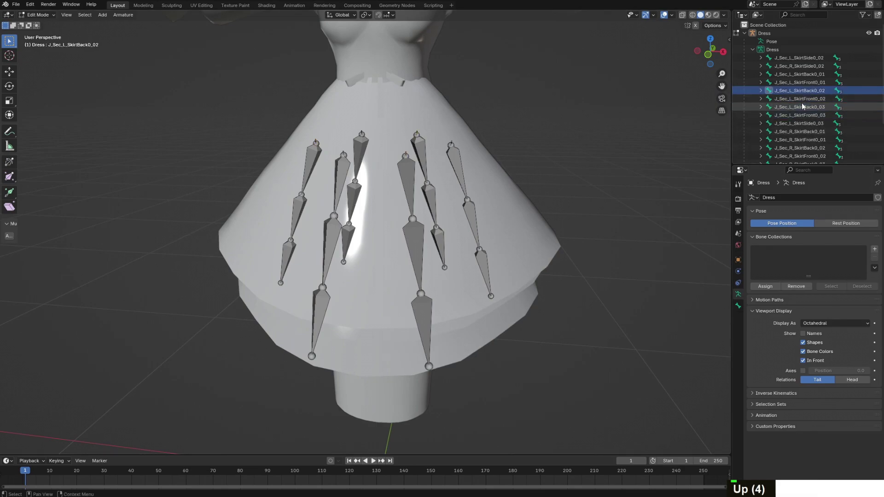
pyautogui.press('Up')
pyautogui.press('Up')
pyautogui.press('Up')
pyautogui.press('Down')
pyautogui.press('Up')
pyautogui.press('Down')
pyautogui.press('Down')
pyautogui.press('Down')
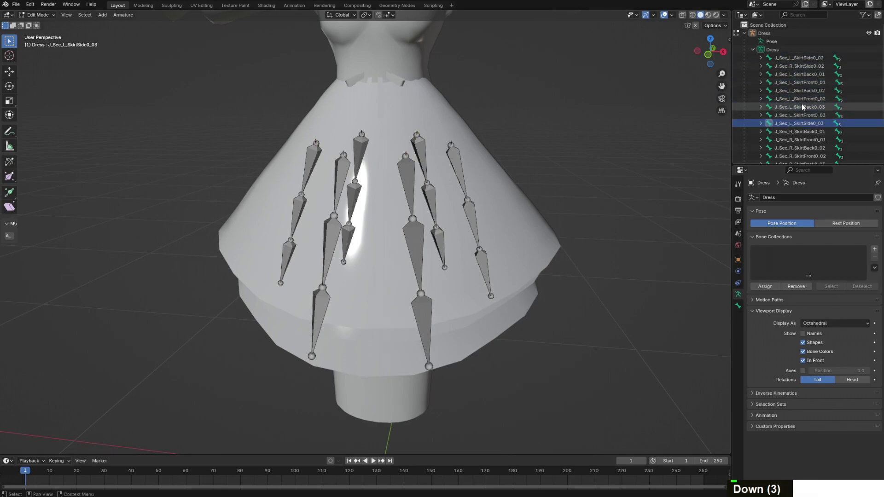
pyautogui.press('Down')
pyautogui.press('Down')
pyautogui.press('Down')
pyautogui.press('Down')
pyautogui.press('Down')
pyautogui.press('Down')
pyautogui.press('Down')
pyautogui.press('Down')
pyautogui.press('Down')
pyautogui.press('Down')
pyautogui.press('Up')
pyautogui.press('Up')
pyautogui.press('Up')
pyautogui.moveTo(824, 165); pyautogui.dragTo(824, 308)
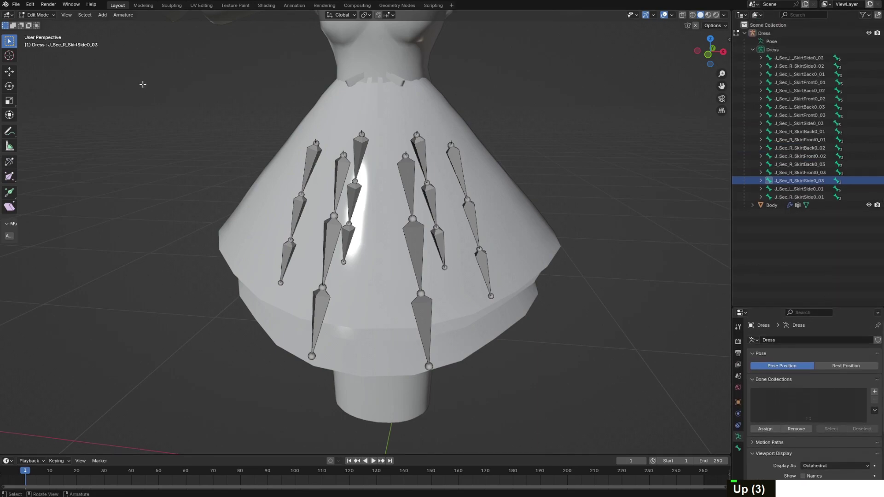
# Leave Edit Mode for Object Mode, select the Body mesh, and switch it to Weight Paint mode
pyautogui.click(38, 15)
pyautogui.click(43, 25)
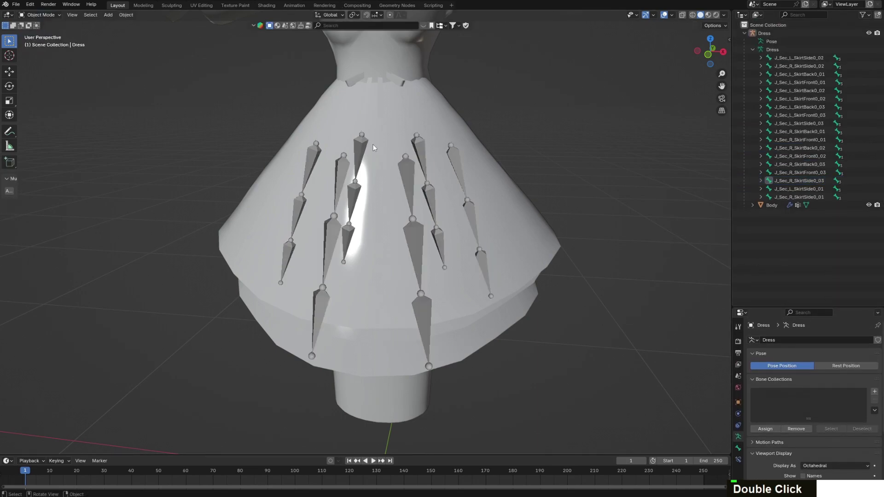
pyautogui.click(373, 147)
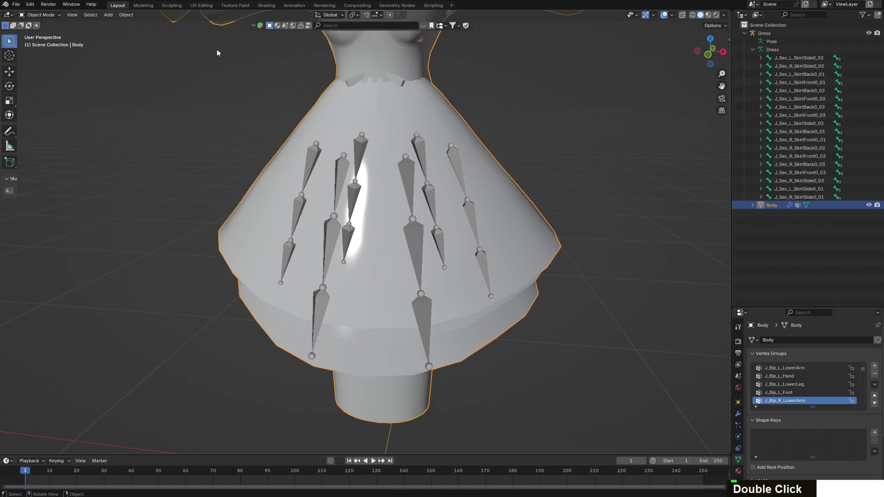
pyautogui.scroll(-5, 804, 373)
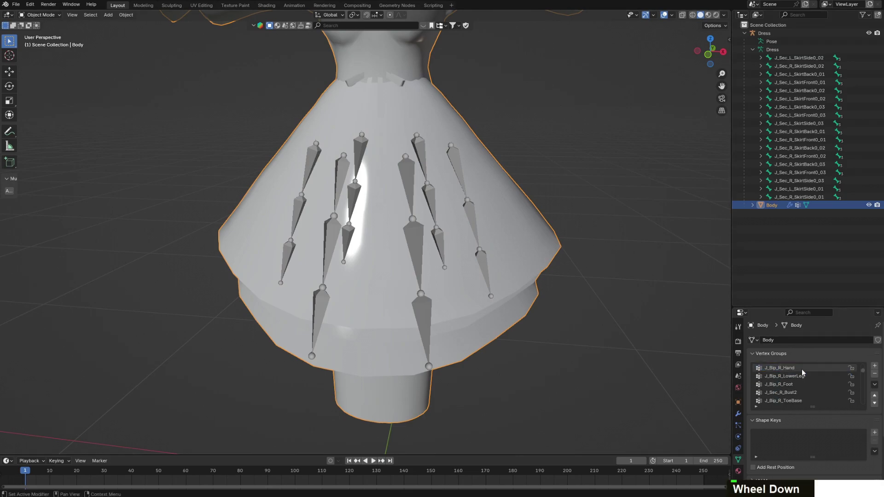
pyautogui.click(40, 14)
pyautogui.click(47, 60)
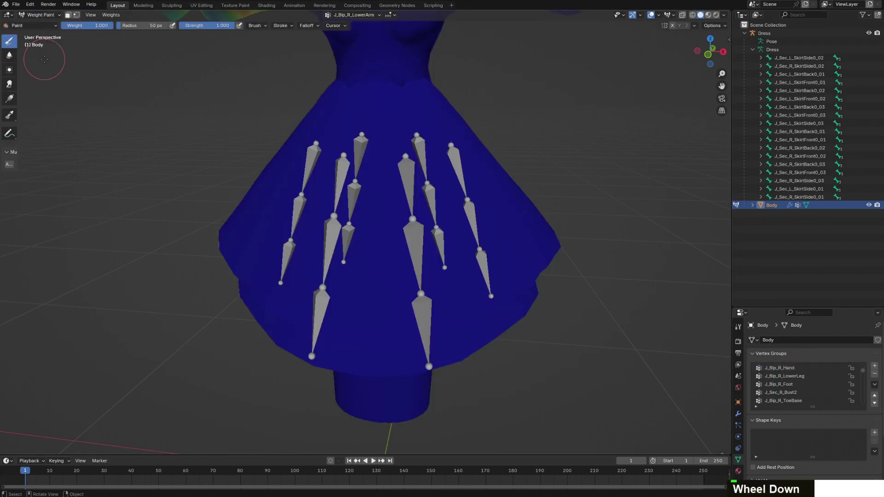
# Display the weights of the J_Sec_L_SkirtFront1_02 and J_Sec_R_SkirtFront2_02 vertex groups on the skirt
pyautogui.scroll(-8, 800, 377)
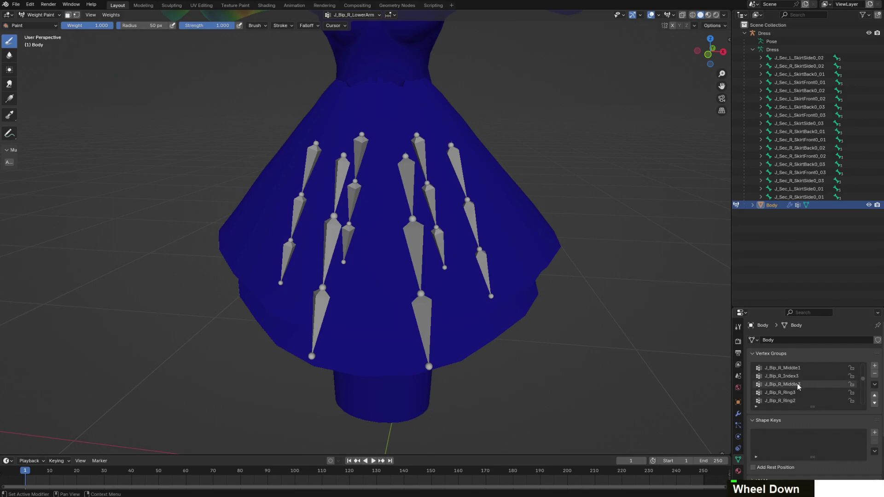
pyautogui.scroll(-3, 802, 396)
pyautogui.click(802, 396)
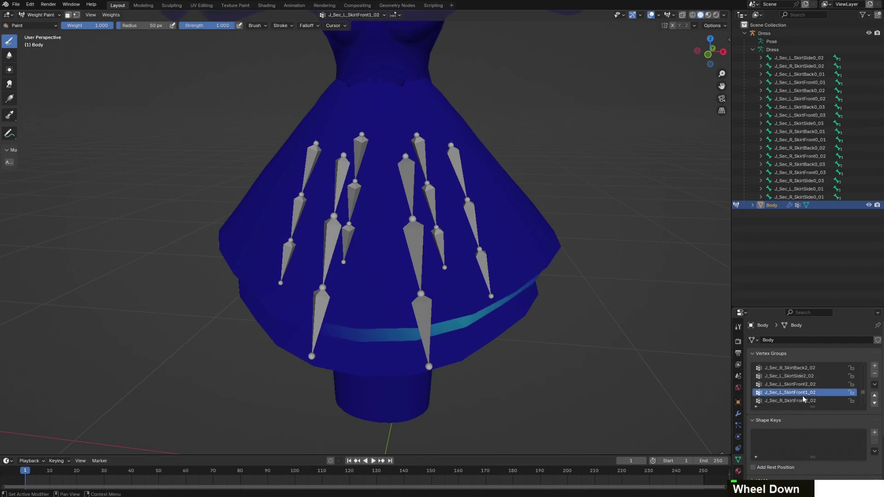
pyautogui.click(803, 402)
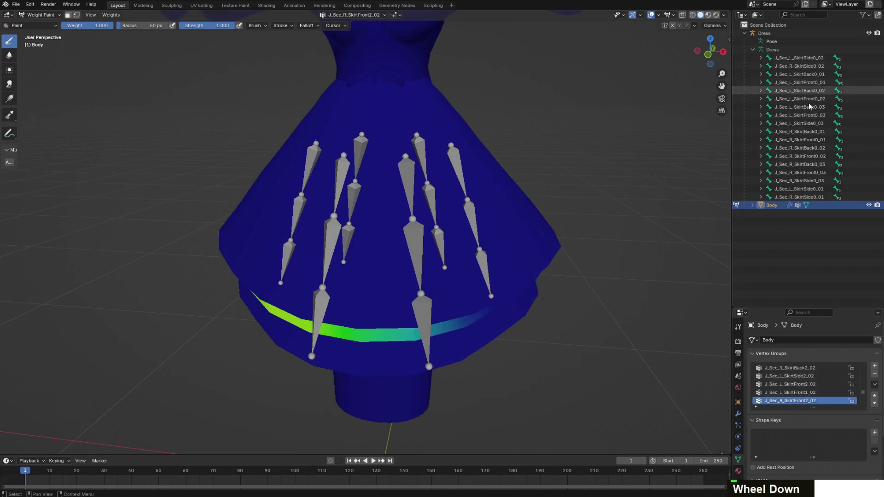
# Expand the J_Sec_R_SkirtSide0_01 bone chain, look through the Body's vertex groups, and display the J_Bip_C_Hips weights
pyautogui.click(760, 196)
pyautogui.click(768, 206)
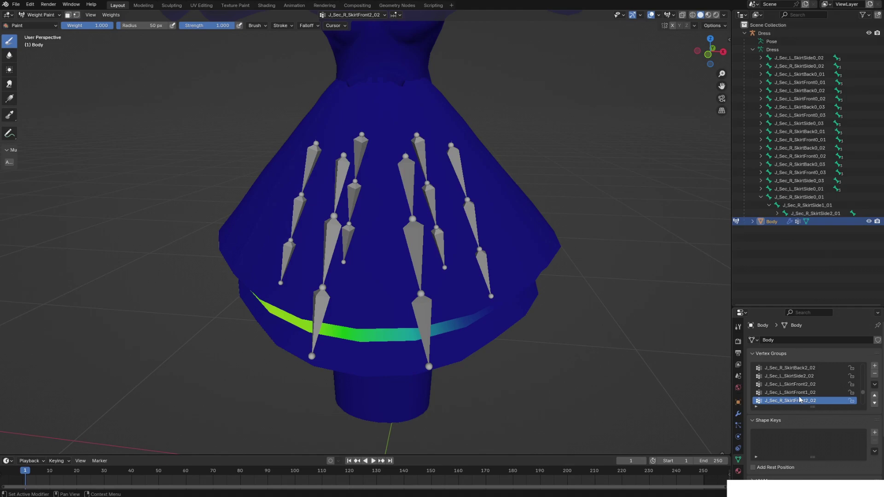
pyautogui.scroll(-5, 824, 389)
pyautogui.scroll(-5, 833, 392)
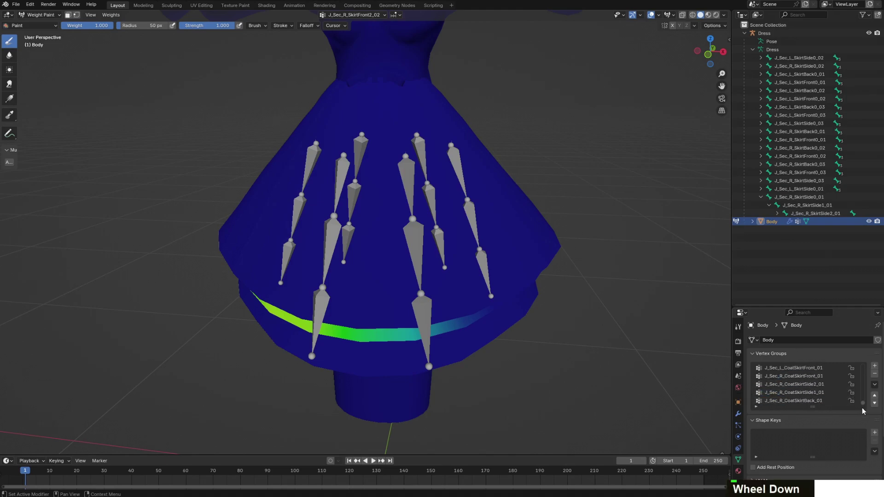
pyautogui.moveTo(862, 404); pyautogui.dragTo(869, 340)
pyautogui.click(824, 368)
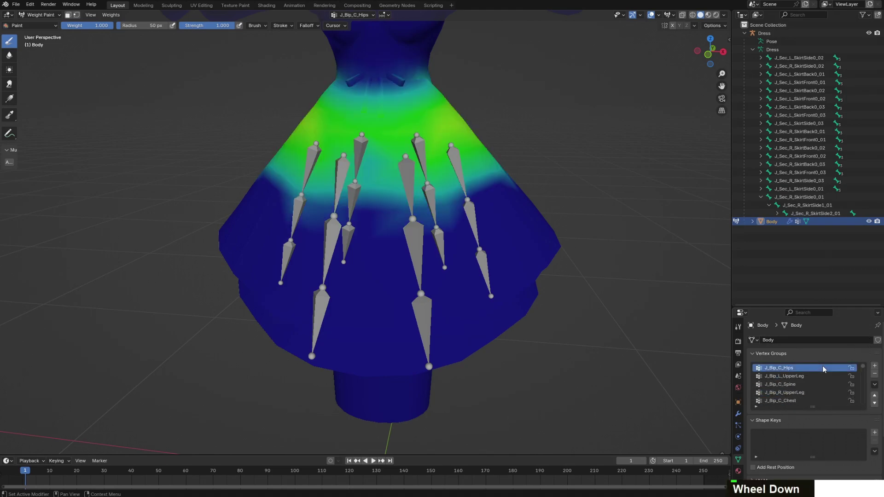
# Delete Body's vertex groups from J_Bip_C_Hips through J_Bip_C_UpperChest, and collapse the J_Sec_R_SkirtSide0_01 bone hierarchy
pyautogui.click(875, 374)
pyautogui.click(875, 374)
pyautogui.doubleClick(875, 374)
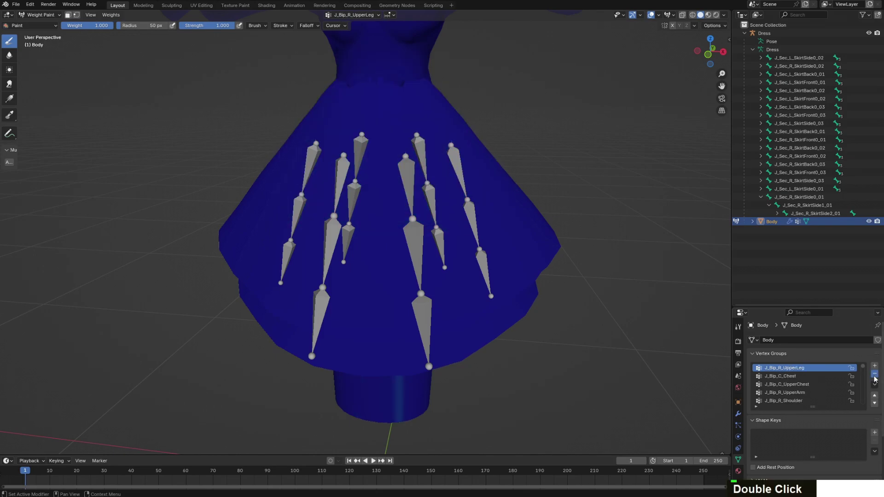
pyautogui.click(875, 374)
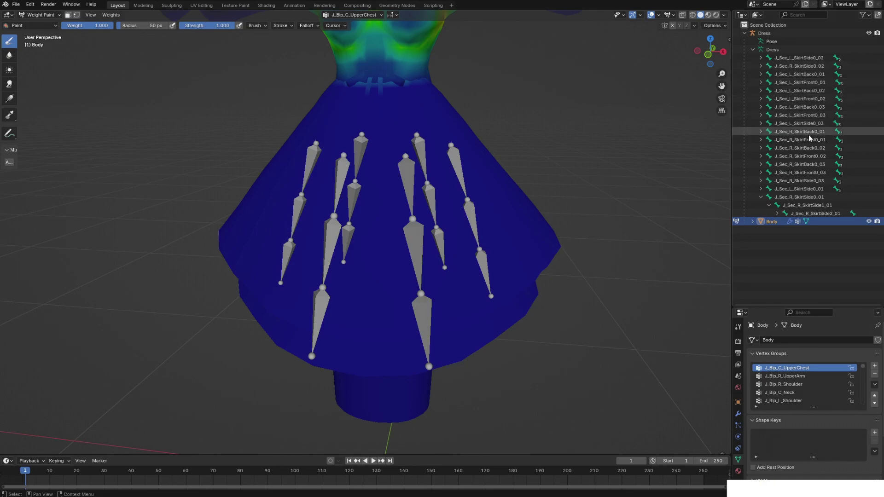
pyautogui.click(761, 197)
pyautogui.click(875, 374)
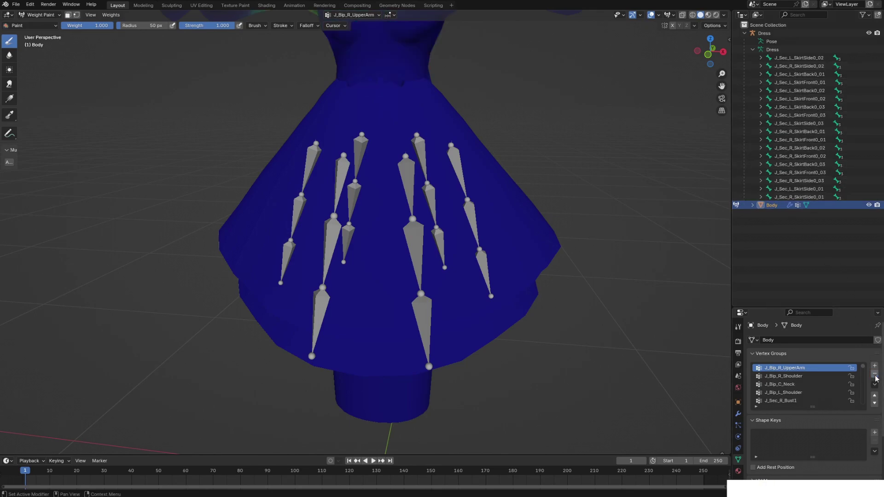
# Delete the vertex groups from J_Bip_R_UpperArm up to but not including J_Sec_L_SkirtBack1_01, undoing any excess deletion
pyautogui.click(874, 374)
pyautogui.doubleClick(875, 374)
pyautogui.click(875, 375)
pyautogui.doubleClick(874, 374)
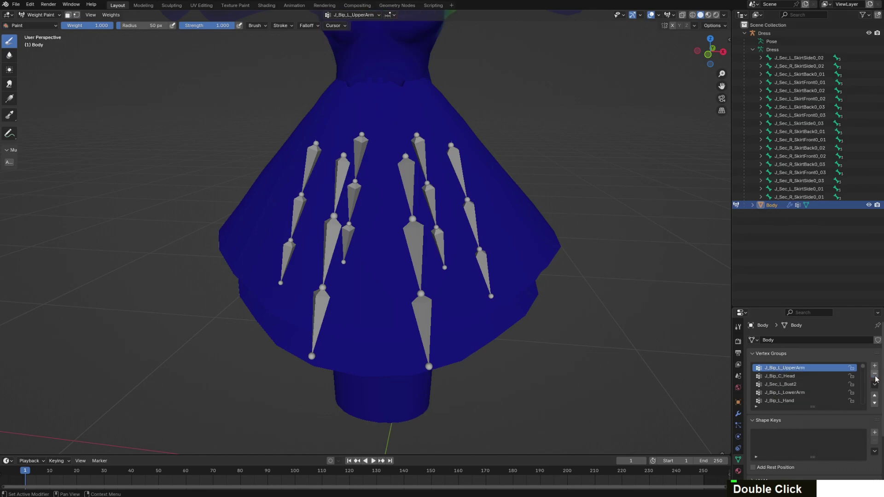
pyautogui.doubleClick(874, 374)
pyautogui.doubleClick(874, 375)
pyautogui.doubleClick(874, 374)
pyautogui.doubleClick(874, 375)
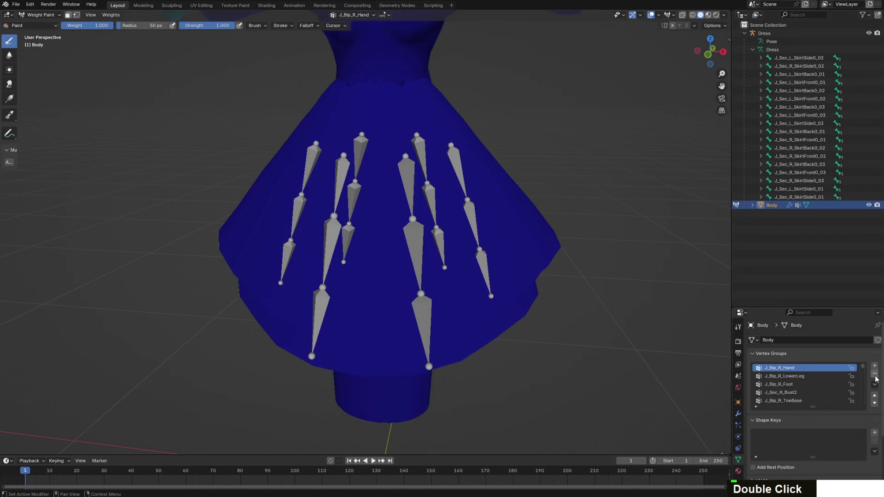
pyautogui.hotkey('ctrl', 'z')
pyautogui.click(874, 374)
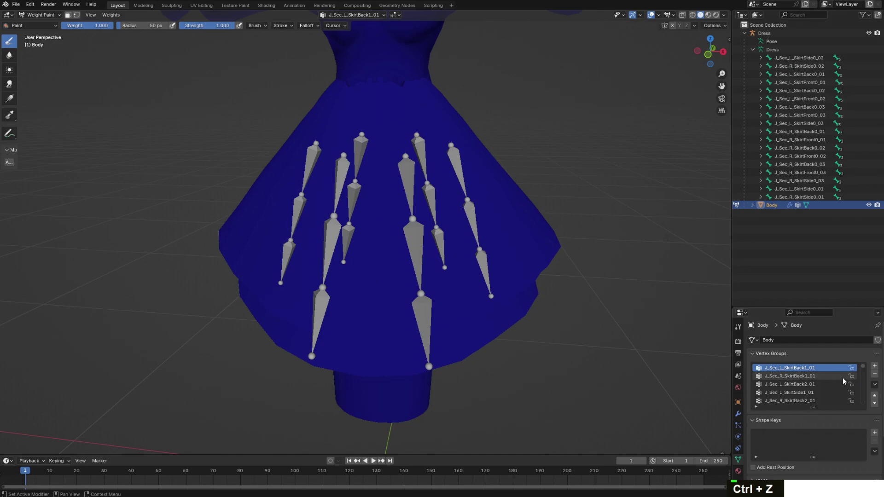
# Delete the left sleeve vertex groups J_Sec_L_TipSleeve_01 and J_Sec_L_LowerSleeve_01, keeping the skirt groups
pyautogui.scroll(-4, 834, 379)
pyautogui.scroll(-4, 819, 384)
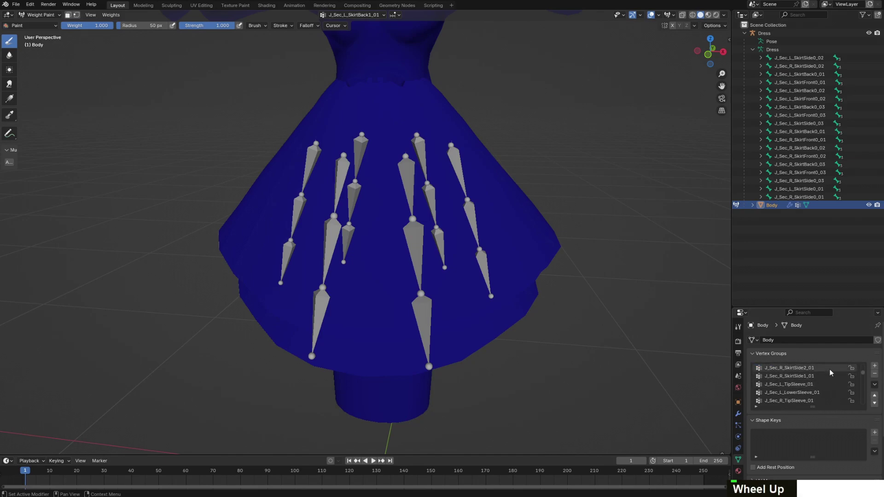
pyautogui.click(813, 383)
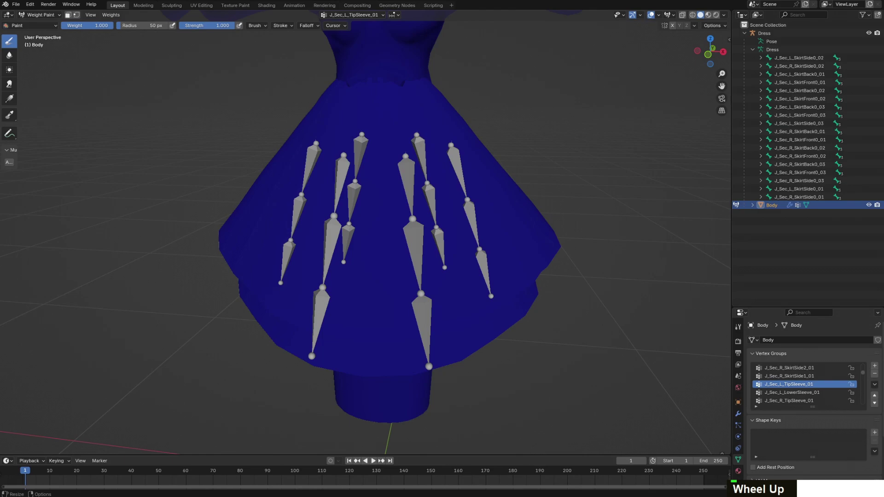
pyautogui.click(875, 375)
pyautogui.click(821, 384)
pyautogui.scroll(-1, 824, 386)
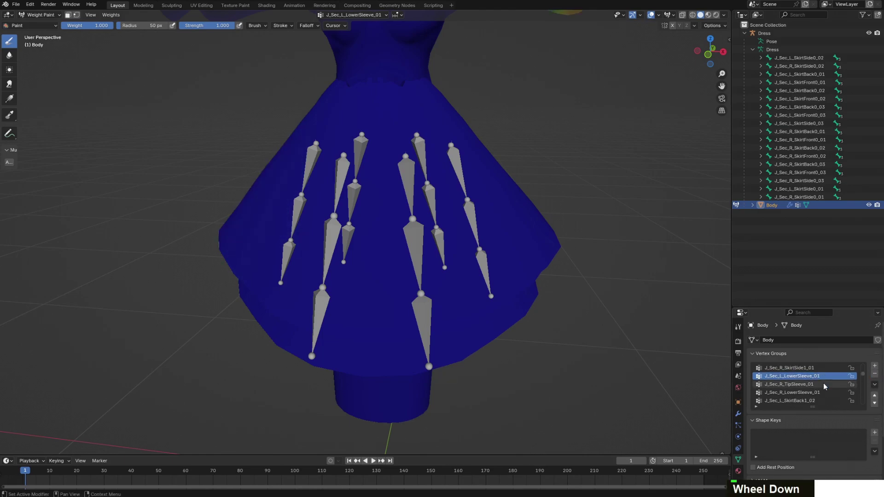
pyautogui.click(875, 373)
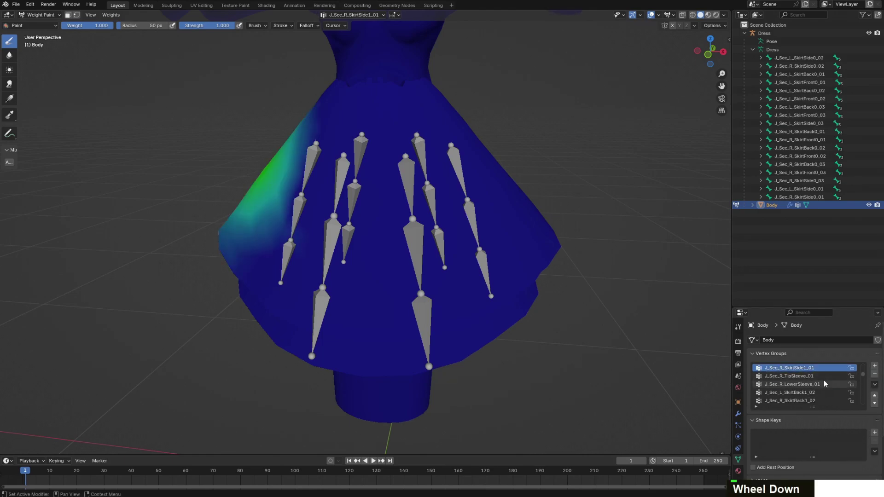
# Delete the right sleeve vertex groups J_Sec_R_TipSleeve_01 and J_Sec_R_LowerSleeve_01
pyautogui.click(823, 378)
pyautogui.click(875, 374)
pyautogui.click(825, 377)
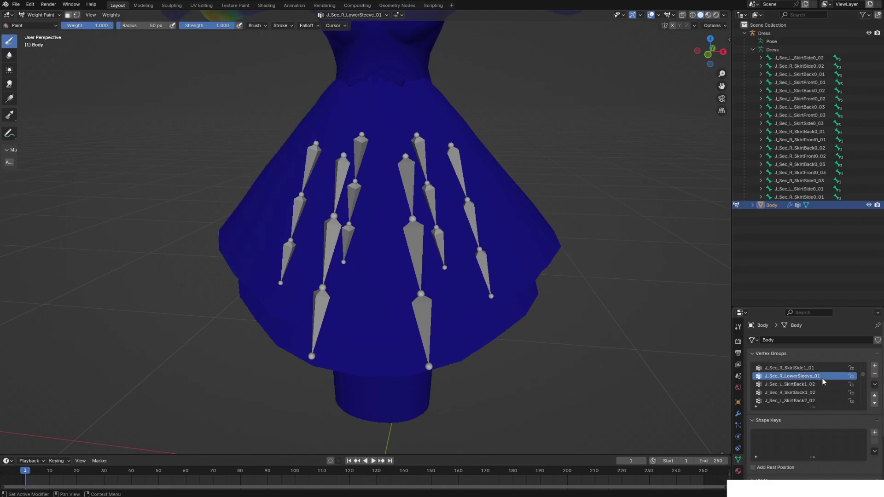
pyautogui.click(875, 374)
# Delete the left sleeve vertex groups J_Sec_L_TipSleeve_02 and J_Sec_L_LowerSleeve_02
pyautogui.click(818, 375)
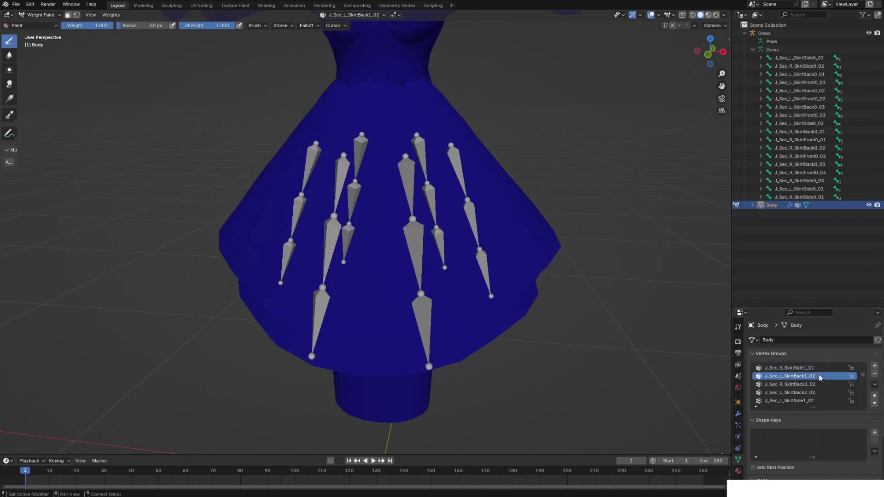
pyautogui.scroll(-3, 819, 374)
pyautogui.scroll(-2, 819, 376)
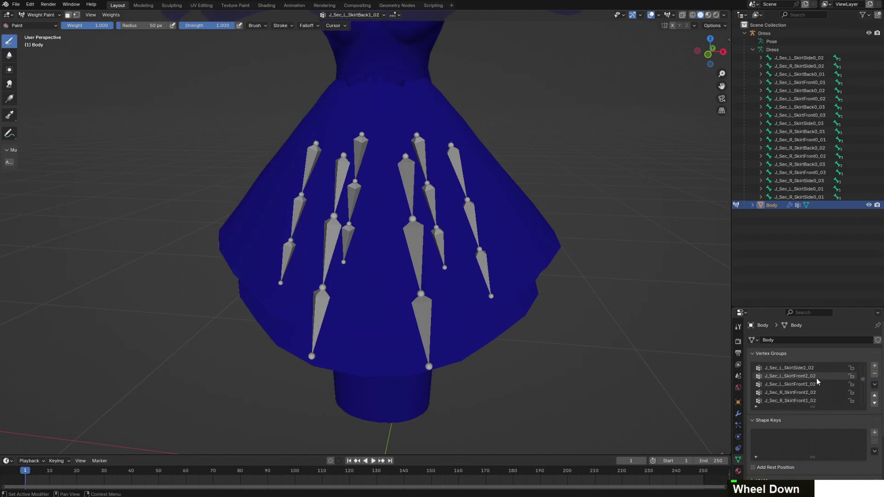
pyautogui.scroll(-4, 817, 379)
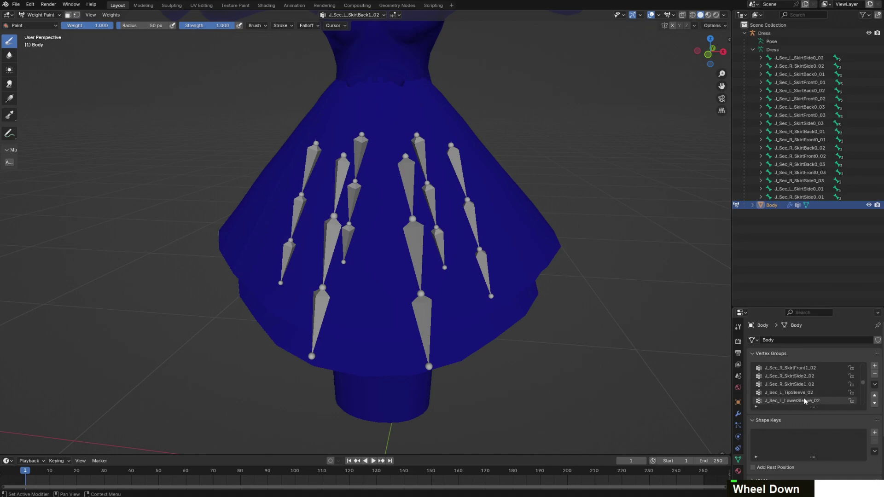
pyautogui.click(816, 393)
pyautogui.click(875, 374)
pyautogui.click(828, 391)
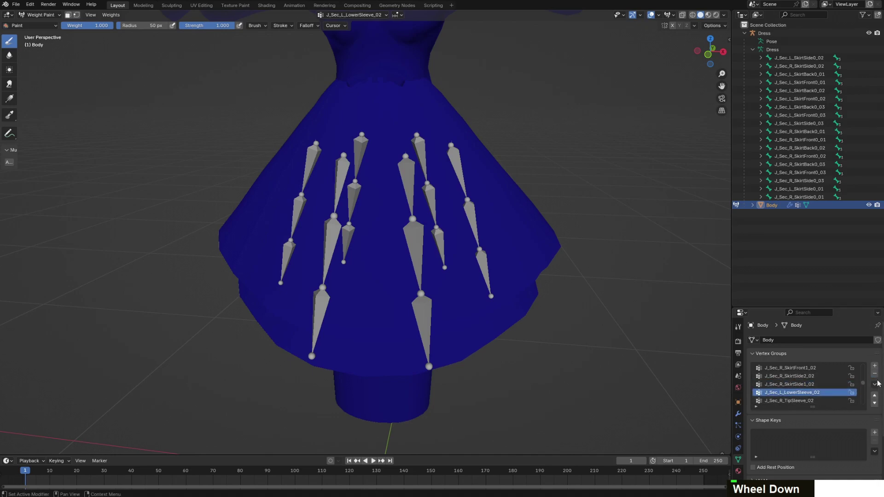
pyautogui.click(875, 374)
# Delete the right sleeve vertex groups J_Sec_R_TipSleeve_02 and J_Sec_R_LowerSleeve_02
pyautogui.click(828, 392)
pyautogui.click(874, 374)
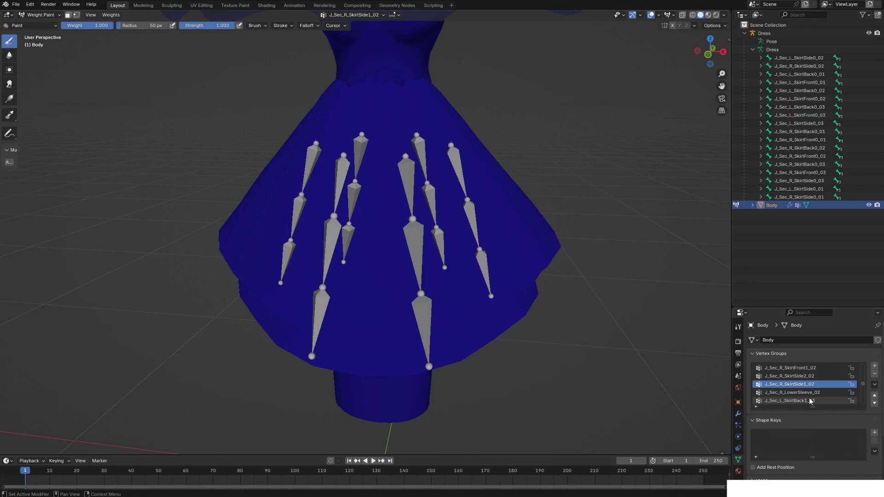
pyautogui.click(804, 394)
pyautogui.click(875, 373)
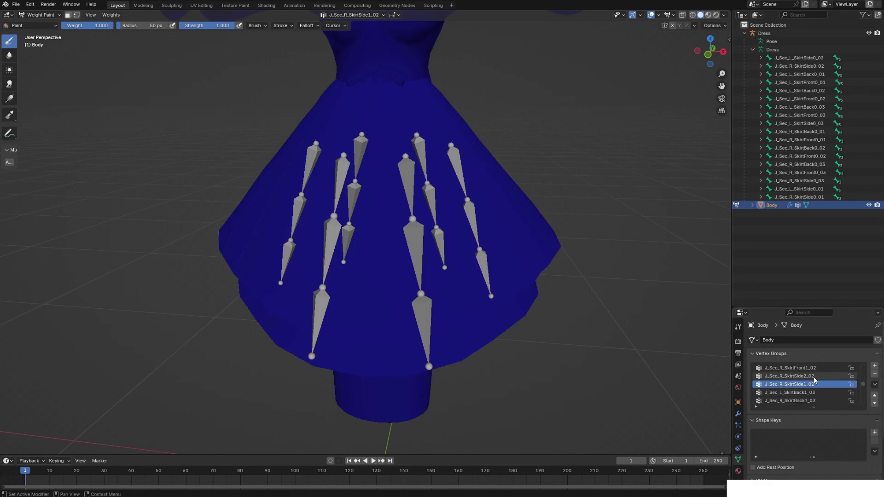
# Delete the left sleeve vertex groups J_Sec_L_TipSleeve_03 and J_Sec_L_LowerSleeve_03
pyautogui.click(804, 393)
pyautogui.scroll(-4, 812, 387)
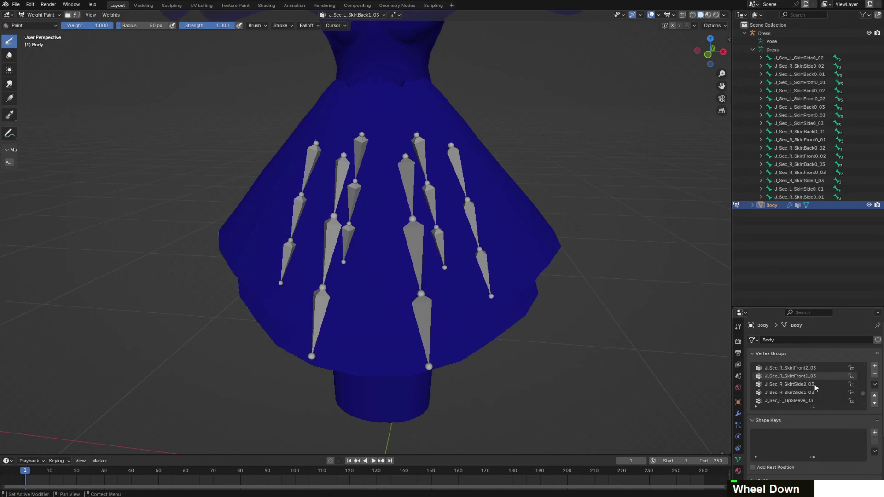
pyautogui.scroll(-3, 814, 385)
pyautogui.click(807, 393)
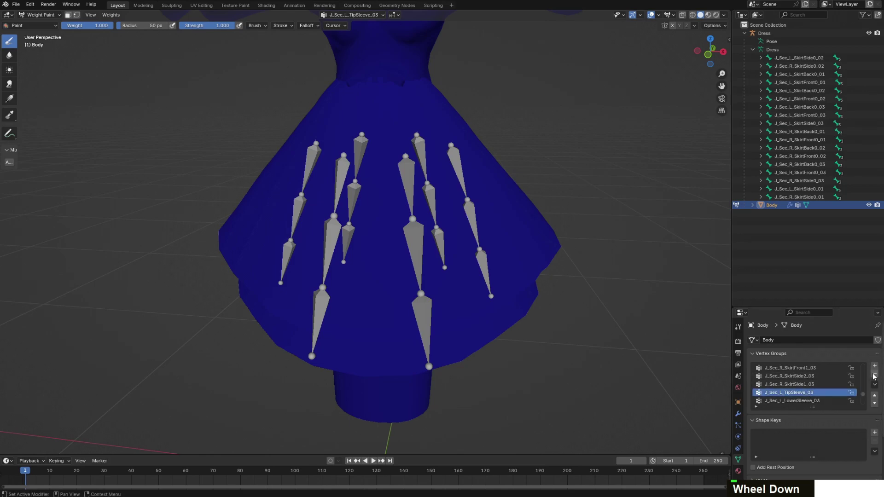
pyautogui.click(875, 374)
pyautogui.click(825, 392)
pyautogui.click(875, 374)
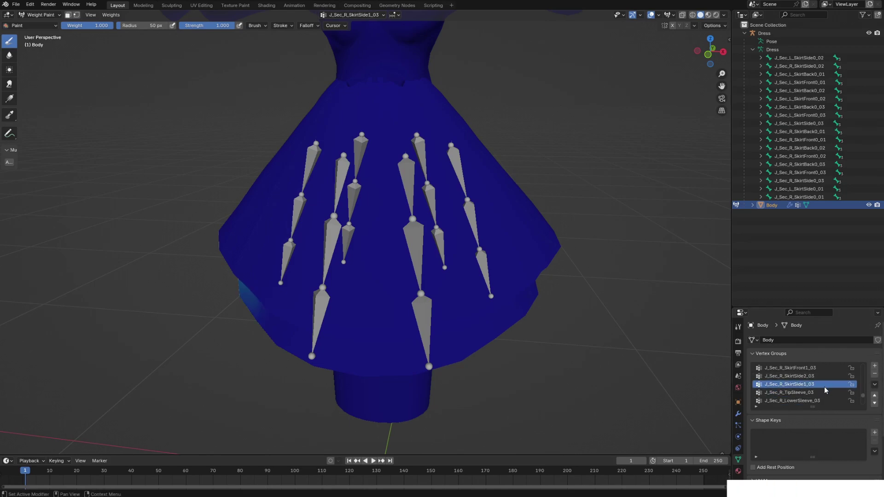
# Delete the right sleeve vertex groups J_Sec_R_TipSleeve_03 and J_Sec_R_LowerSleeve_03
pyautogui.click(824, 392)
pyautogui.click(875, 374)
pyautogui.click(824, 392)
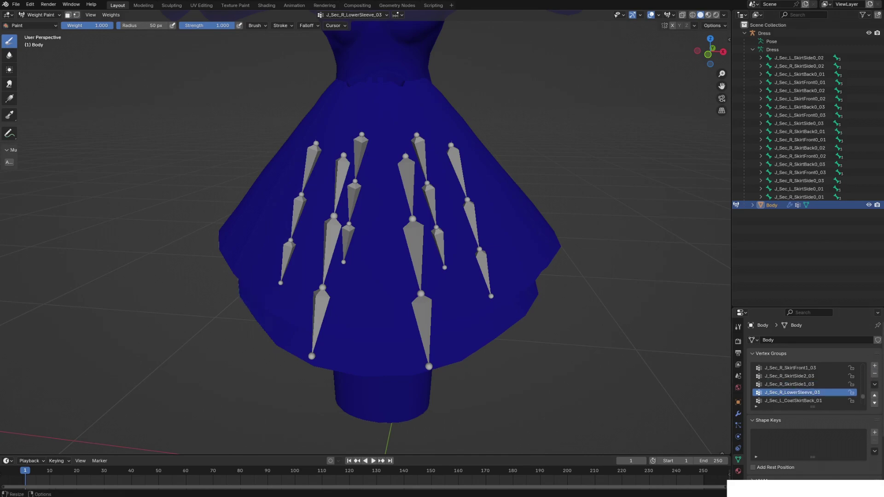
pyautogui.click(875, 374)
# Delete all left and right J_Sec CoatSkirt vertex groups: Back_01, Side1_01, Side2_01 and Front_01
pyautogui.scroll(-2, 821, 378)
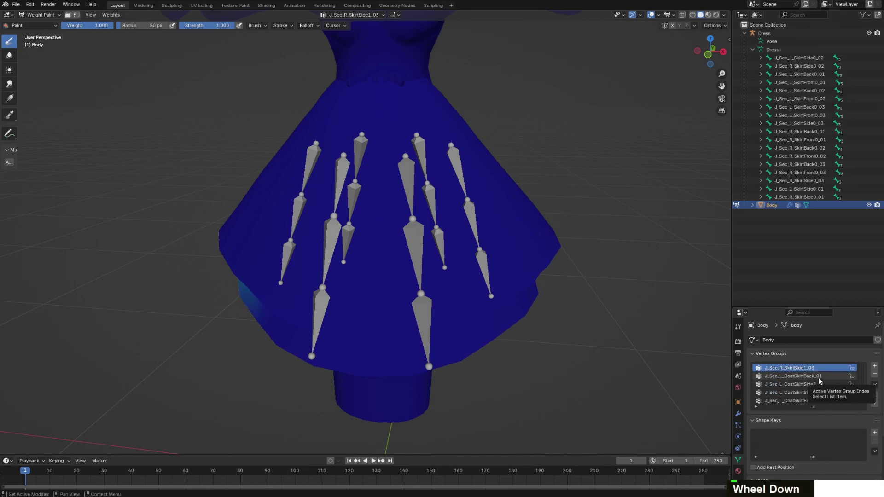
pyautogui.click(820, 376)
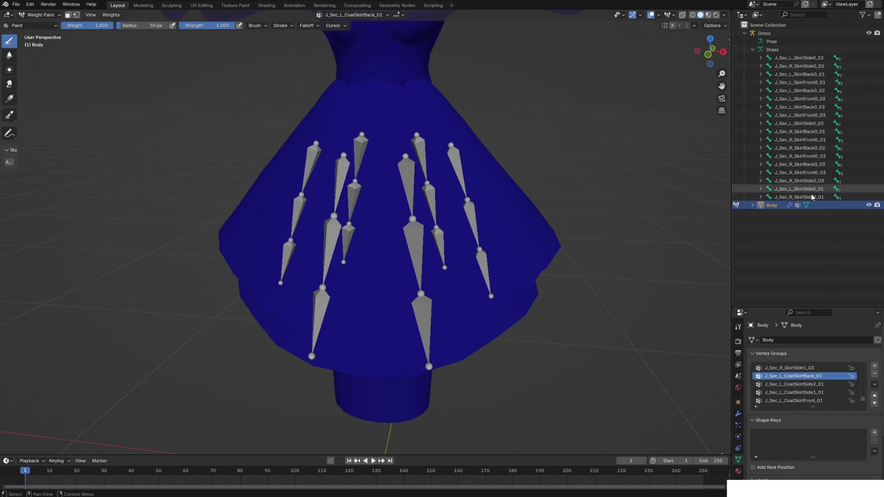
pyautogui.click(874, 376)
pyautogui.scroll(-3, 816, 400)
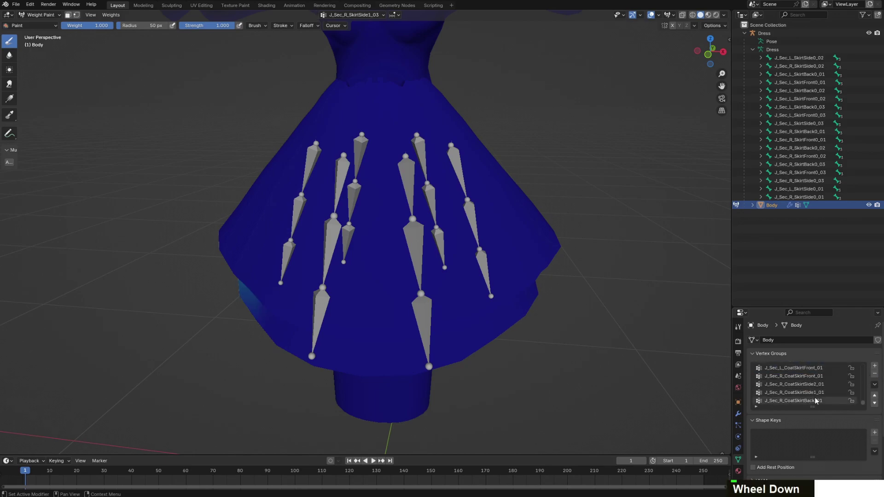
pyautogui.click(828, 404)
pyautogui.doubleClick(874, 375)
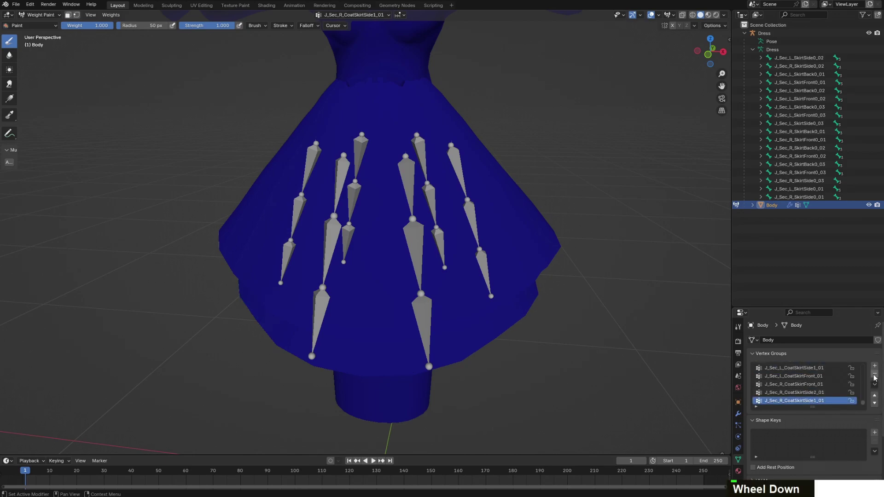
pyautogui.click(874, 376)
pyautogui.click(874, 377)
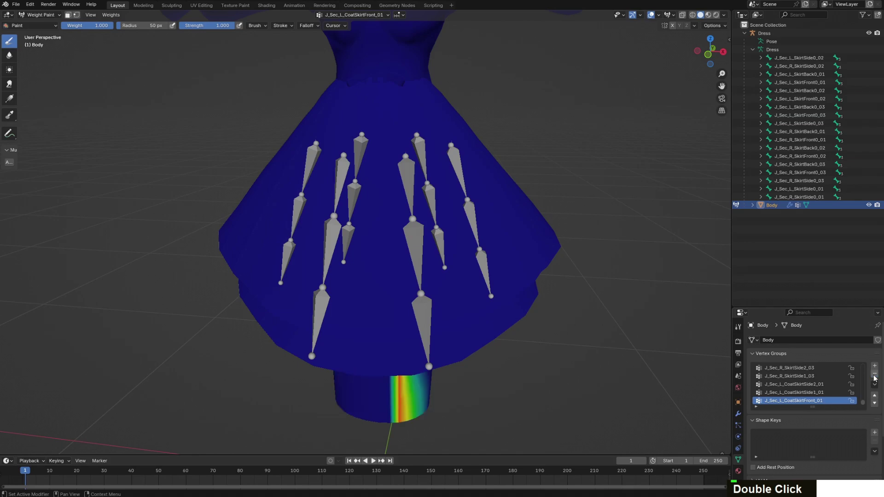
pyautogui.click(874, 377)
pyautogui.click(875, 377)
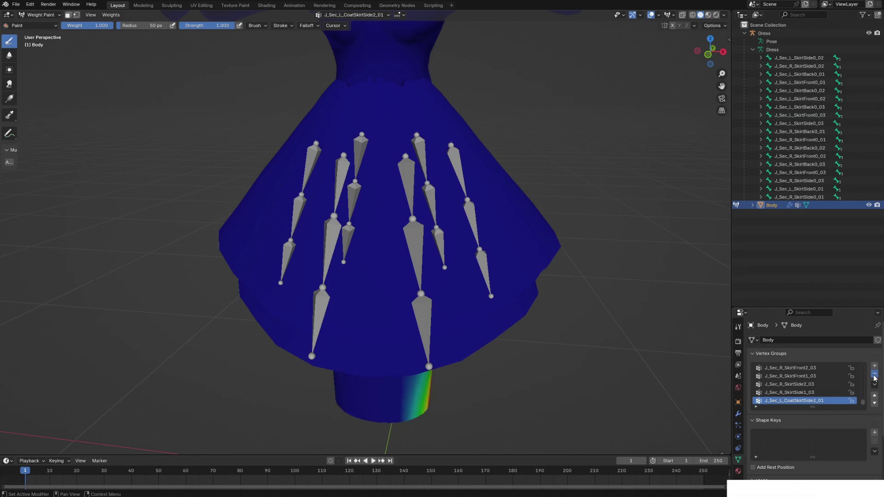
pyautogui.click(875, 377)
# Show the weights of J_Sec_R_SkirtSide2_03 and review the remaining skirt vertex groups in the list
pyautogui.click(800, 394)
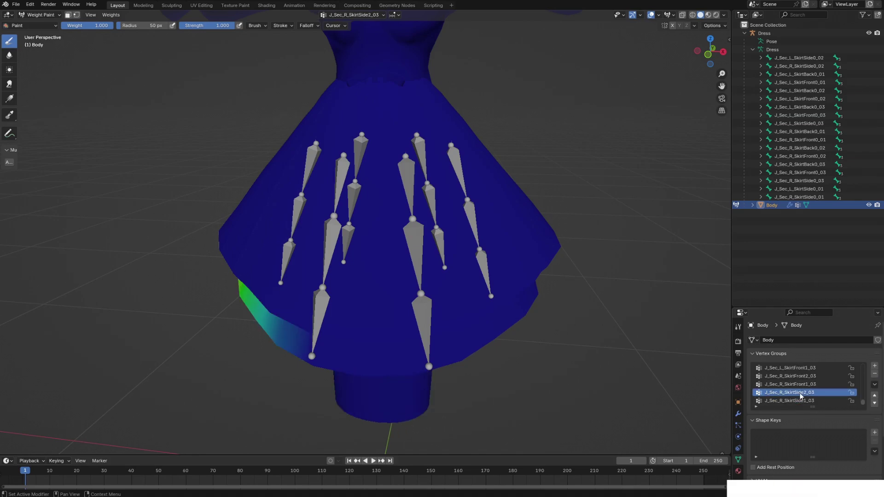
pyautogui.scroll(3, 803, 393)
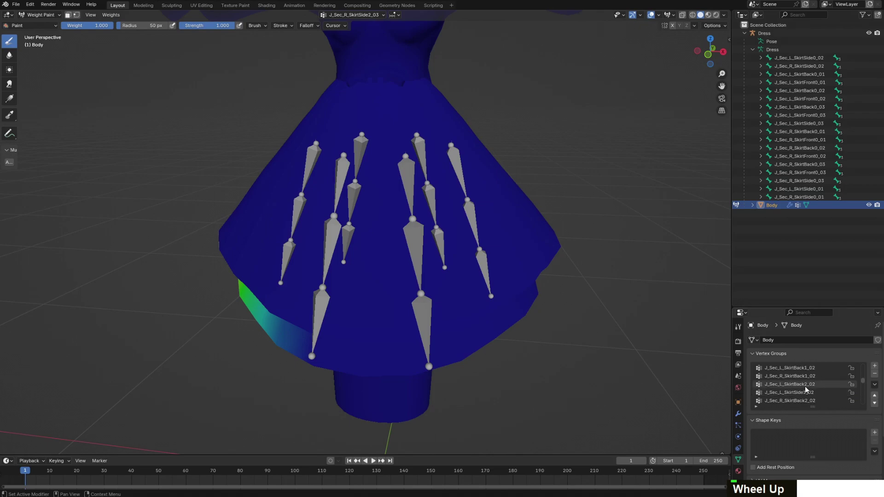
pyautogui.scroll(5, 806, 386)
pyautogui.scroll(-2, 808, 381)
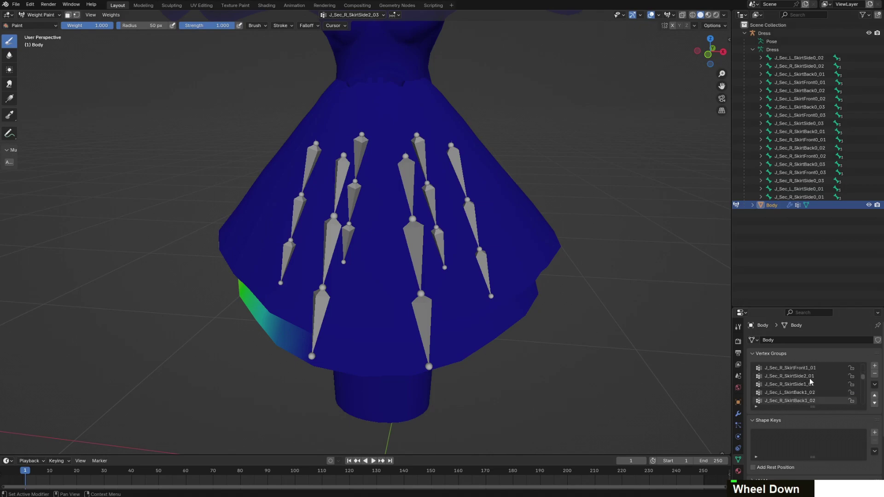
pyautogui.scroll(-3, 810, 381)
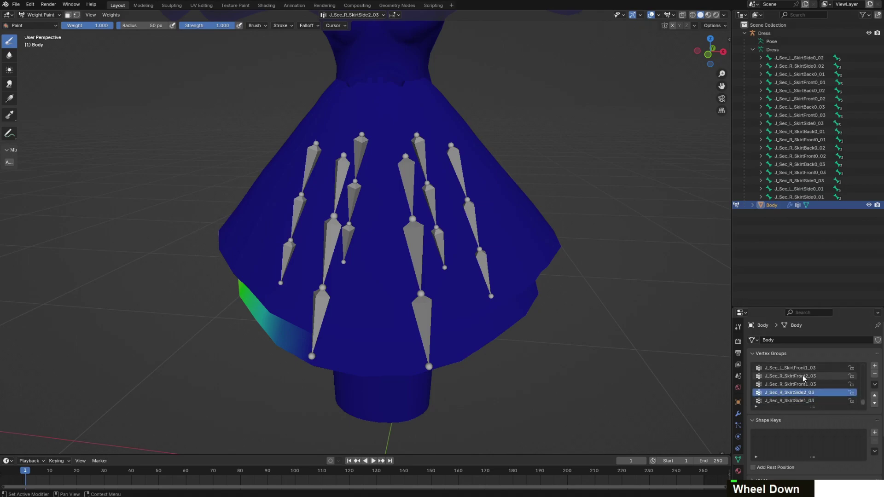
pyautogui.scroll(4, 803, 374)
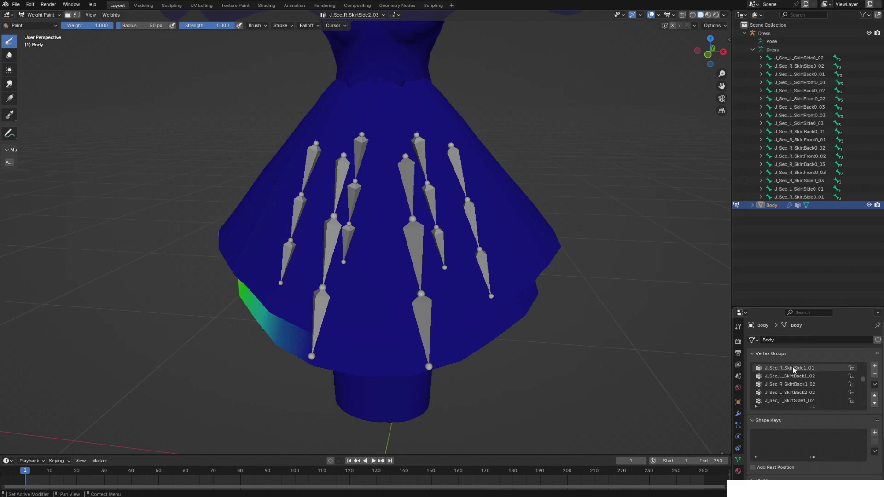
# Return Body to Object Mode, select the Dress armature and put it in Pose Mode
pyautogui.click(34, 17)
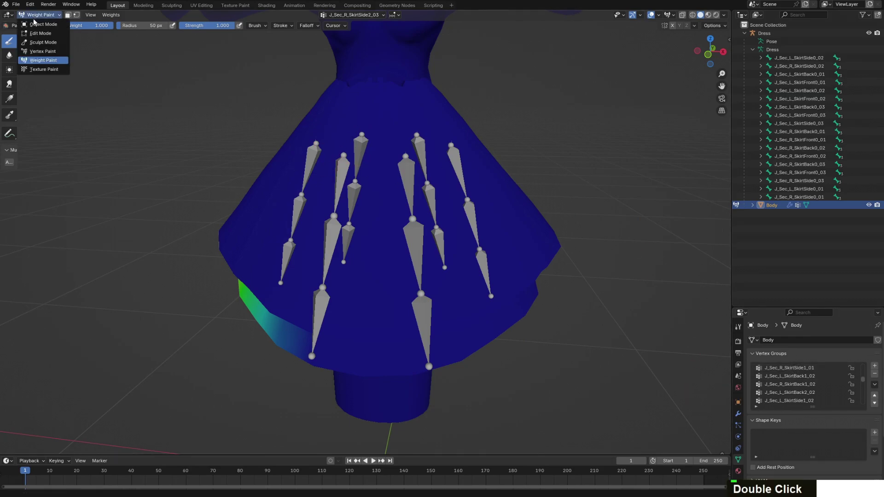
pyautogui.click(35, 24)
pyautogui.click(417, 150)
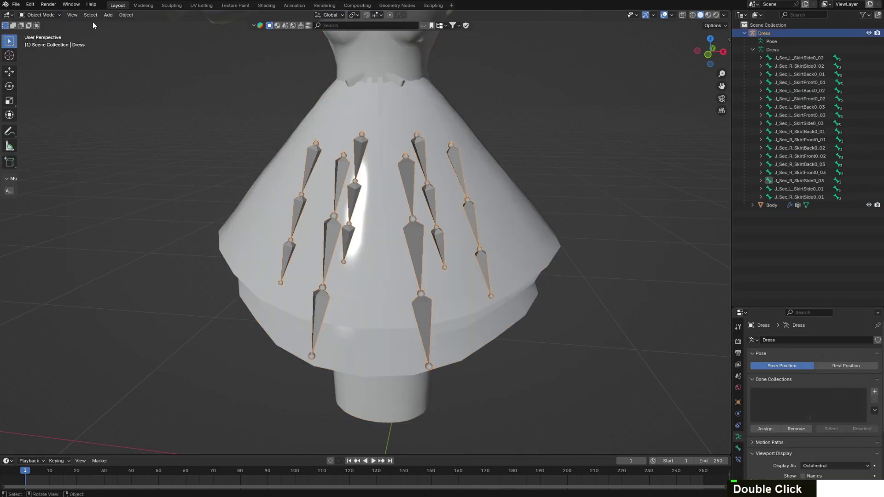
pyautogui.click(54, 17)
pyautogui.click(54, 45)
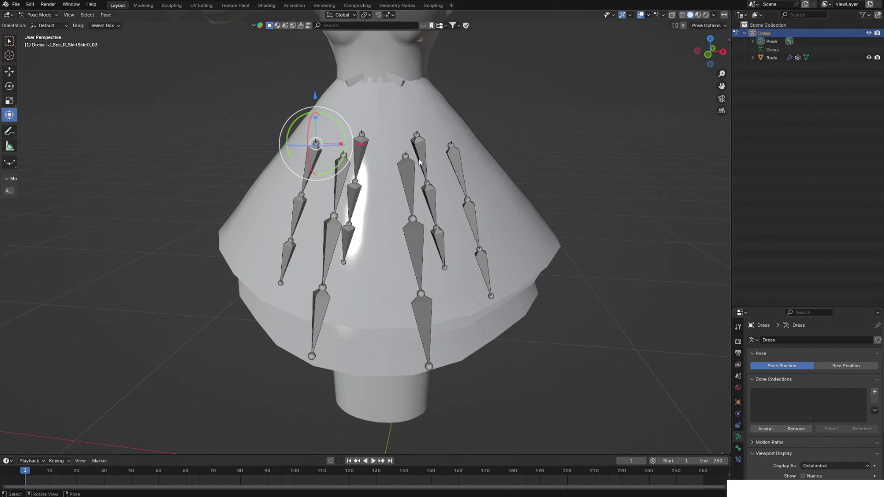
# Try rotating the upper left back and left side skirt bones to test the skirt deformation, undoing each rotation
pyautogui.click(418, 158)
pyautogui.moveTo(427, 145); pyautogui.dragTo(402, 65)
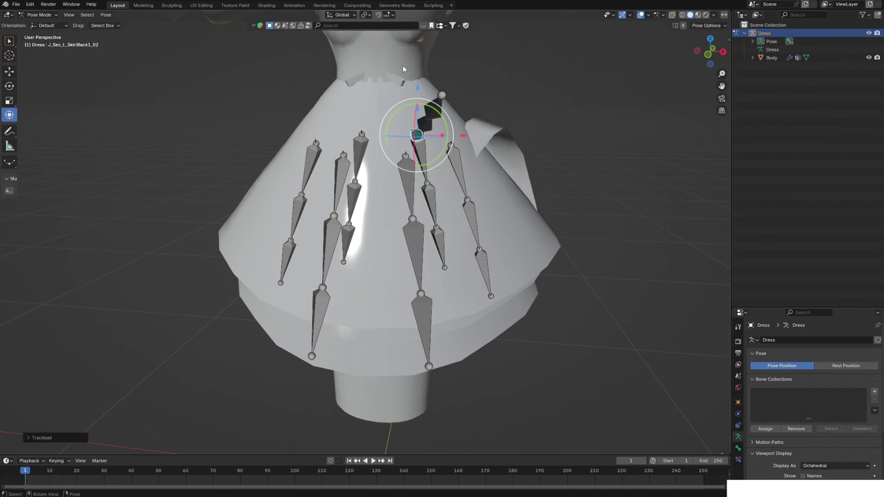
pyautogui.hotkey('ctrl', 'z')
pyautogui.click(460, 166)
pyautogui.moveTo(458, 159); pyautogui.dragTo(595, 164)
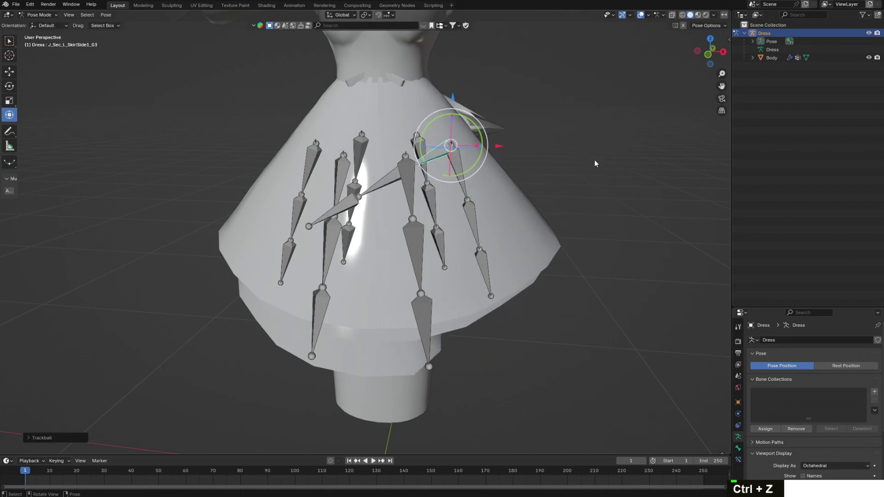
pyautogui.hotkey('ctrl', 'z')
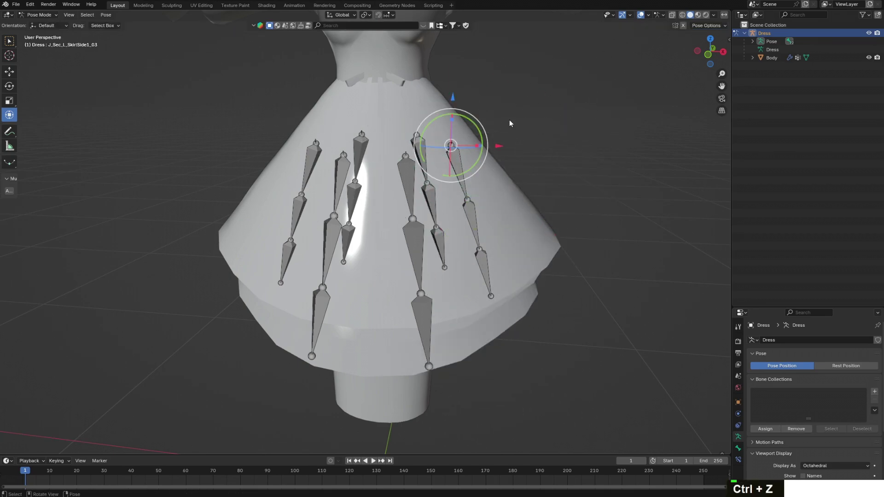
# Return the Dress armature to Object Mode and deselect everything
pyautogui.scroll(-3, 509, 120)
pyautogui.scroll(5, 509, 117)
pyautogui.scroll(-4, 527, 120)
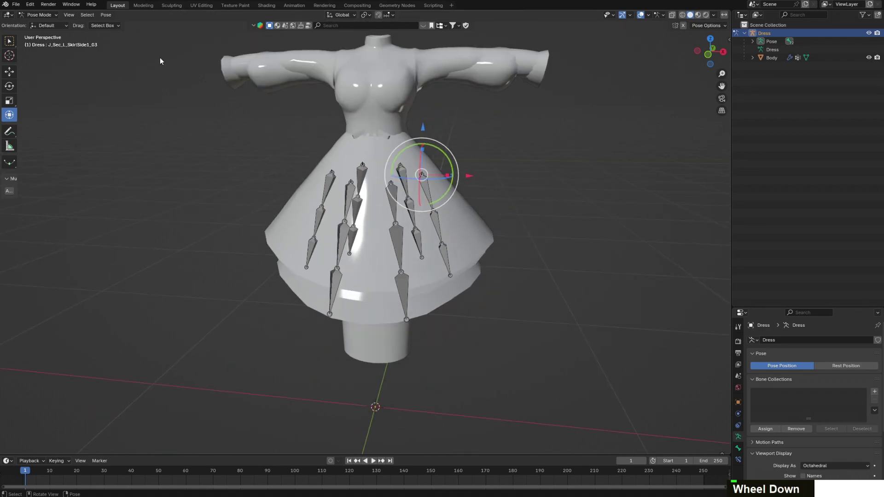
pyautogui.click(56, 15)
pyautogui.click(42, 25)
pyautogui.doubleClick(584, 234)
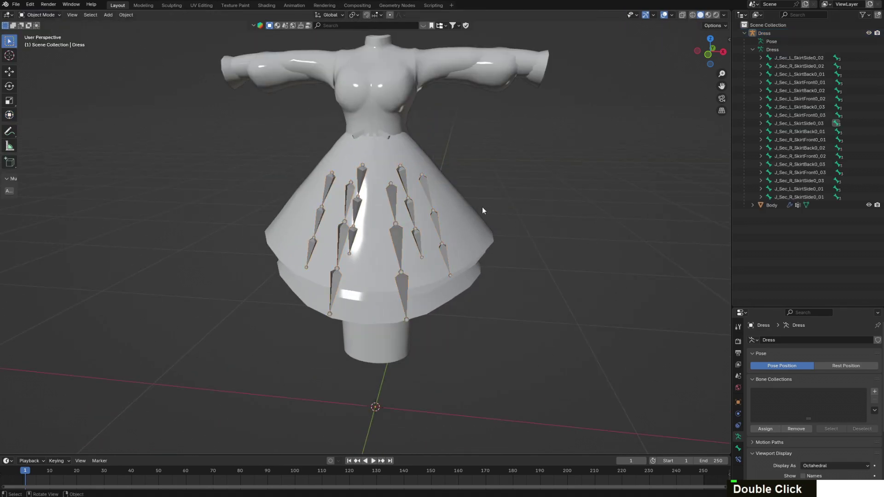
pyautogui.moveTo(482, 206); pyautogui.dragTo(377, 298, button='middle')
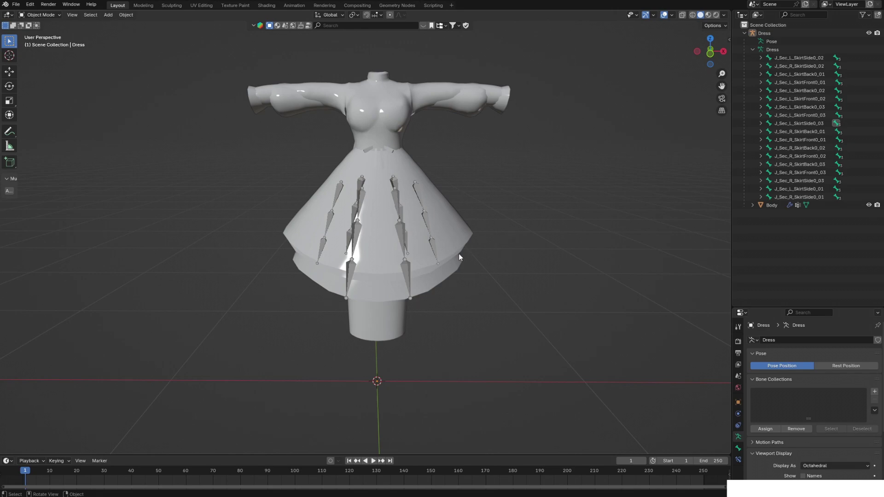
pyautogui.scroll(-1, 375, 201)
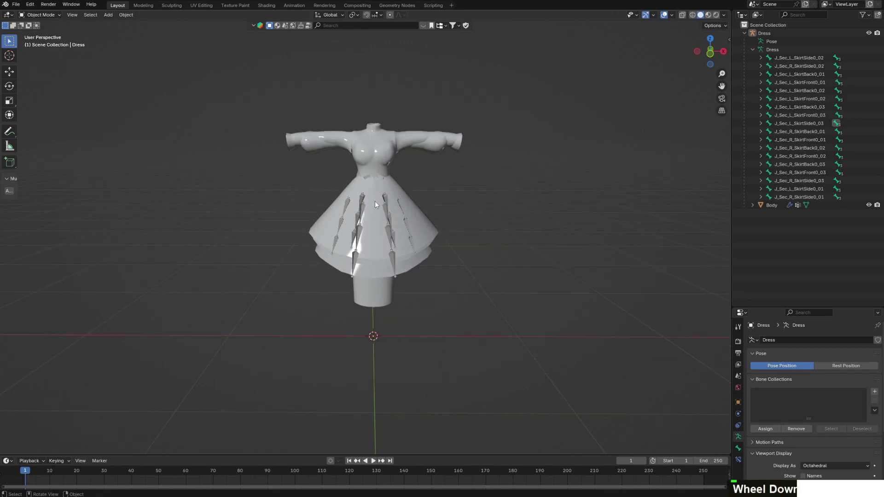
pyautogui.scroll(5, 380, 198)
pyautogui.scroll(-4, 380, 201)
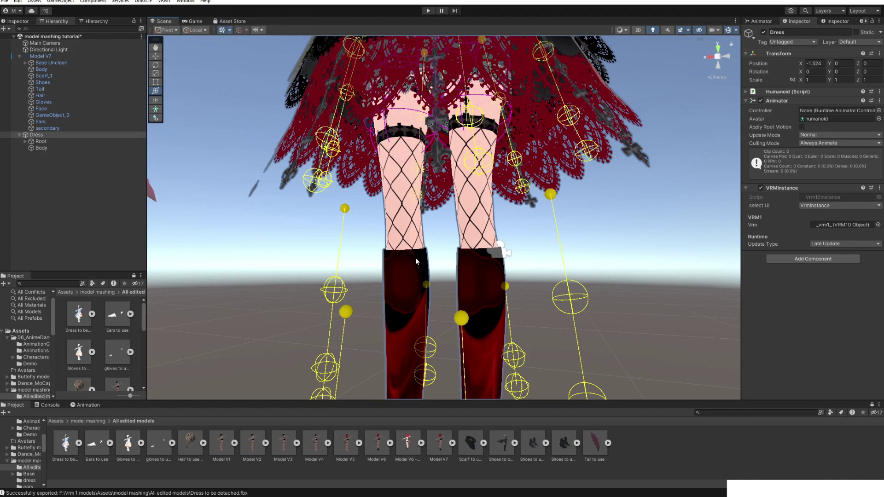
# Switch to Unity and show the Model V7 asset from the All edited models folder in File Explorer
pyautogui.scroll(-2, 416, 260)
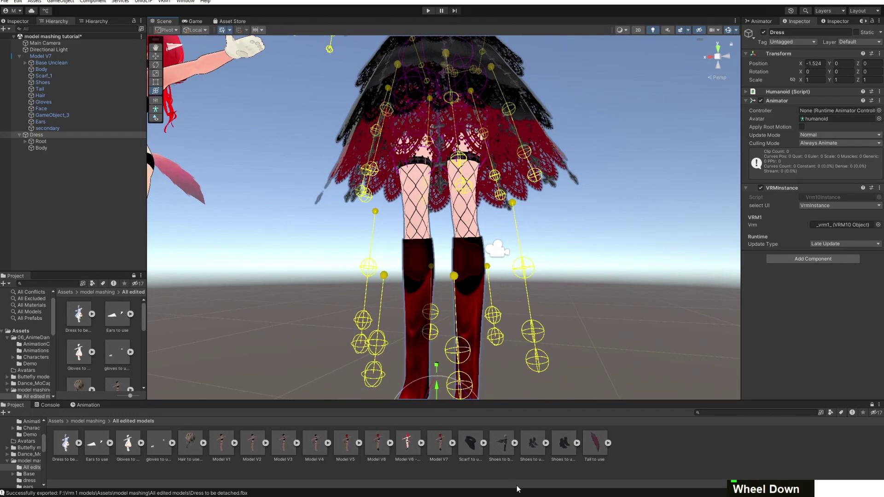
pyautogui.rightClick(449, 431)
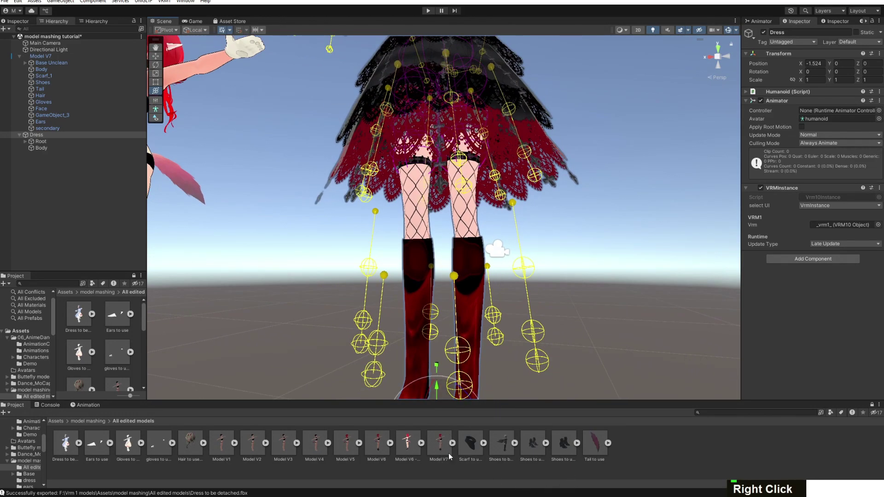
pyautogui.rightClick(443, 447)
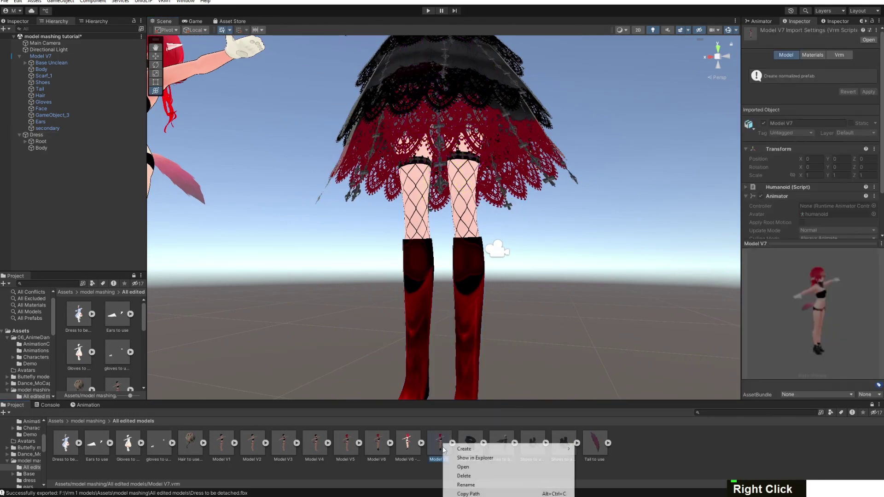
pyautogui.click(476, 458)
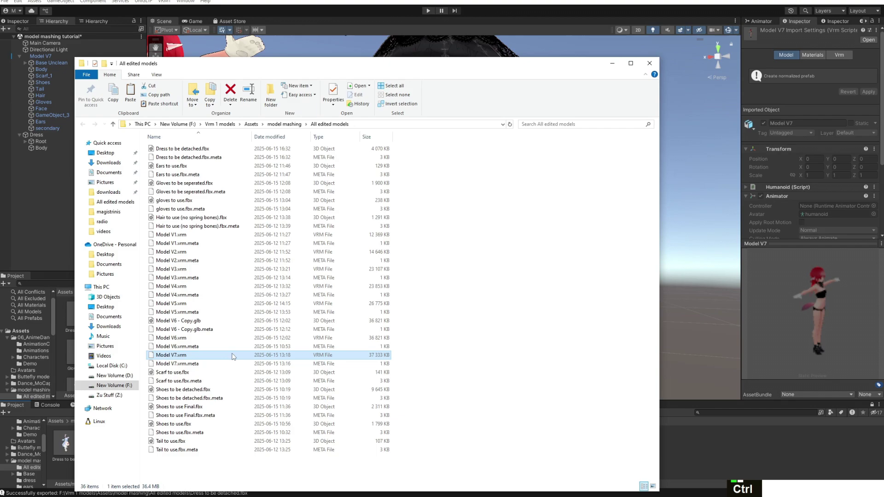
# Duplicate Model V7.vrm in the same folder and rename the copy as Model V7 - Copy.glb
pyautogui.hotkey('ctrl', 'v')
pyautogui.click(204, 357)
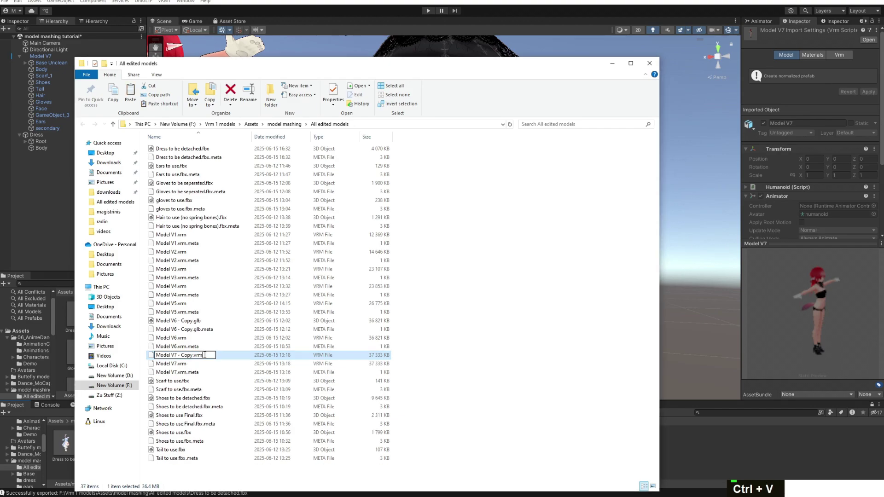
pyautogui.press('BackSpace')
pyautogui.press('BackSpace')
pyautogui.press('BackSpace')
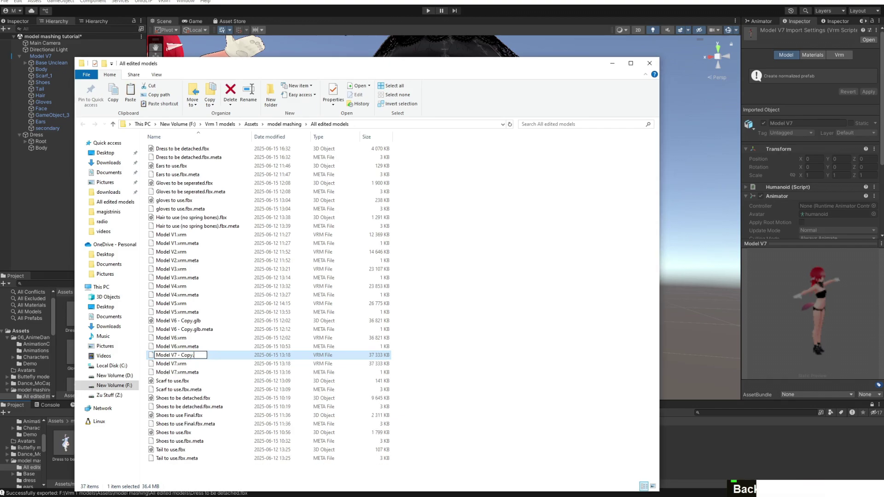
pyautogui.write('glb')
pyautogui.press('Return')
pyautogui.press('Return')
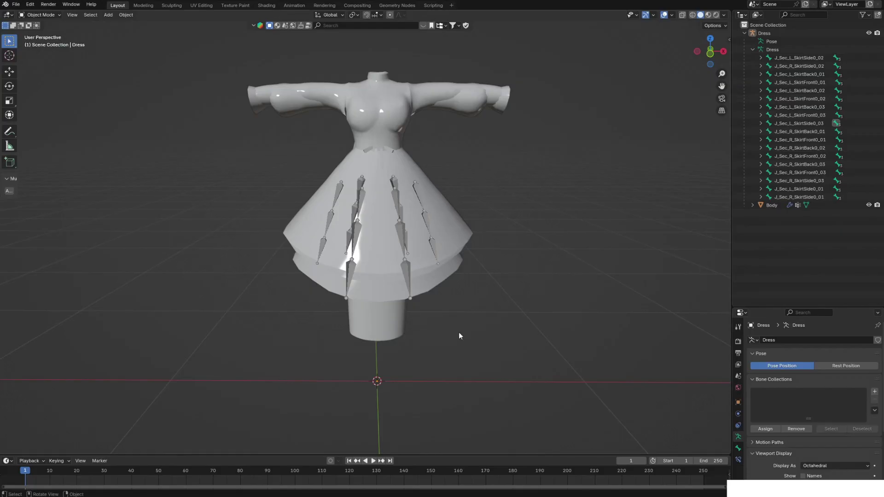
# Switch to Blender, try importing Model V7 - Copy.glb as glTF 2.0 with a bone shape scale of 1.00, and undo the import
pyautogui.click(17, 4)
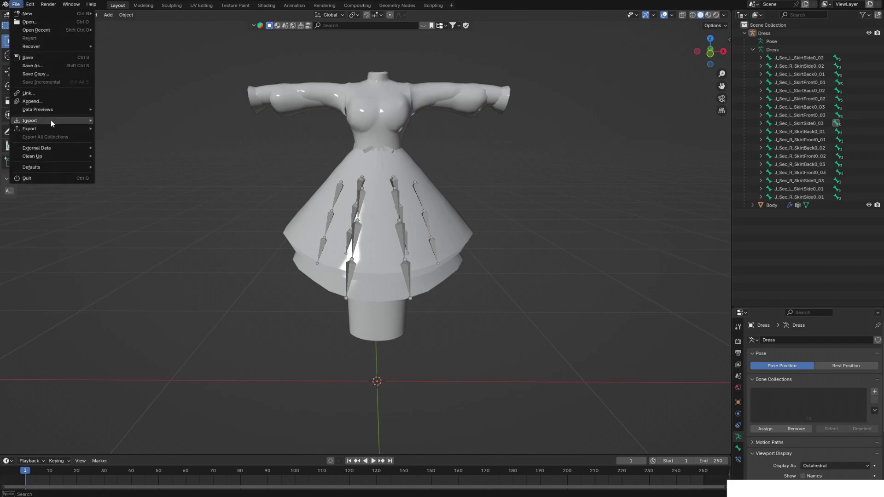
pyautogui.moveTo(50, 119)
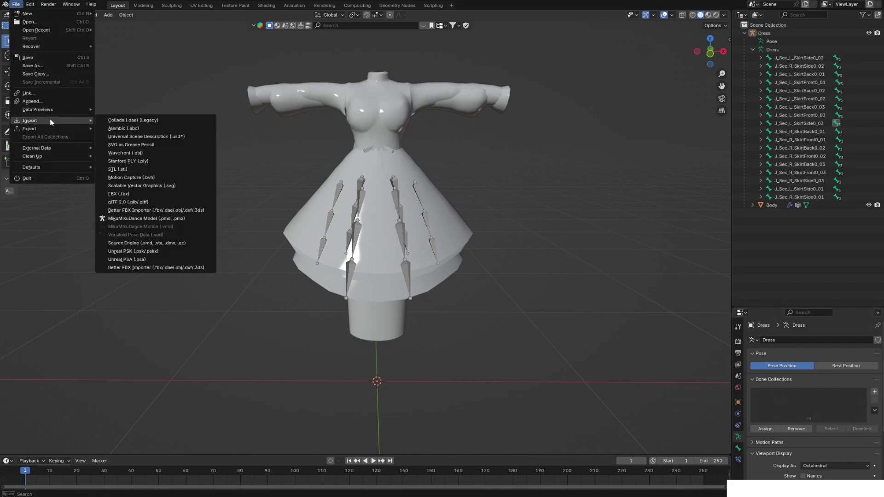
pyautogui.click(153, 201)
pyautogui.doubleClick(167, 308)
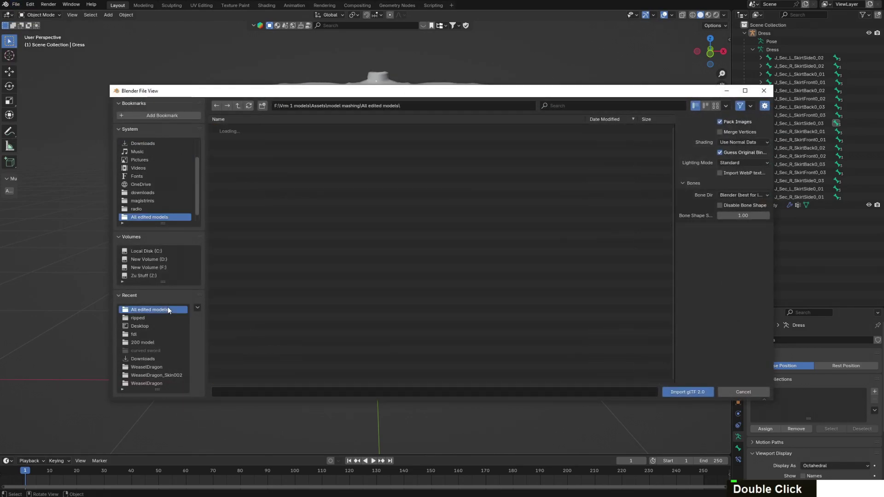
pyautogui.click(281, 129)
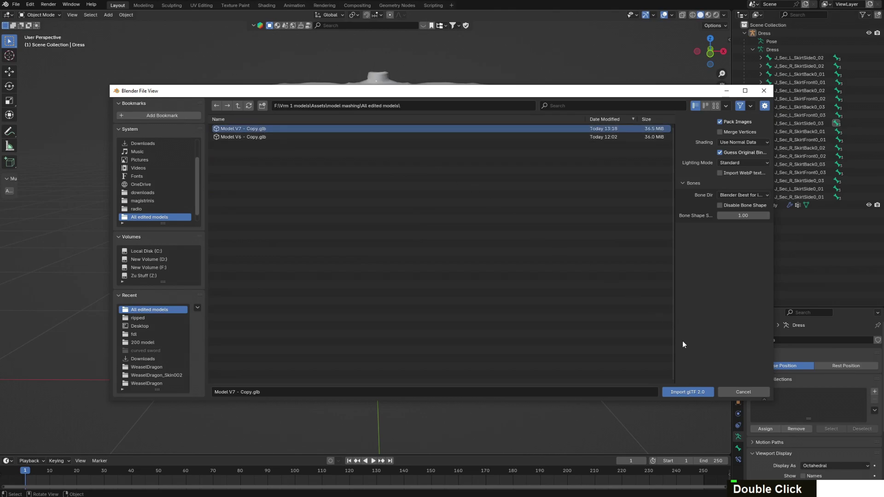
pyautogui.click(688, 392)
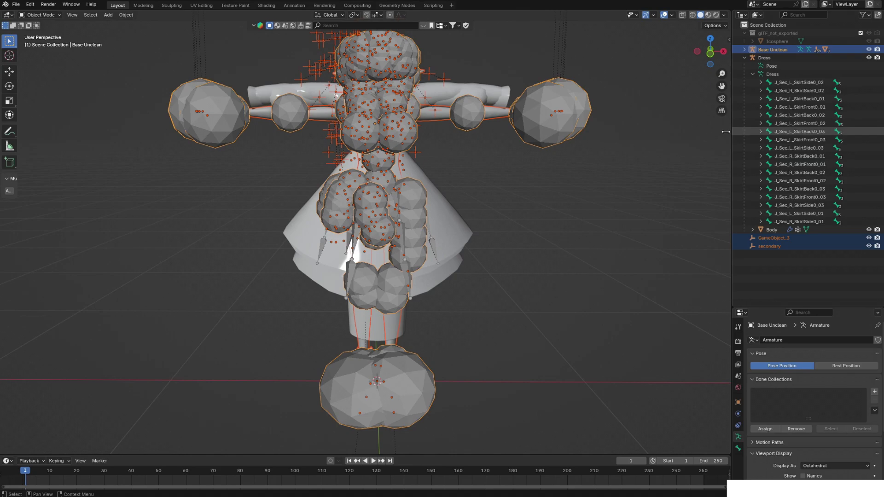
pyautogui.scroll(4, 595, 133)
pyautogui.scroll(-4, 598, 134)
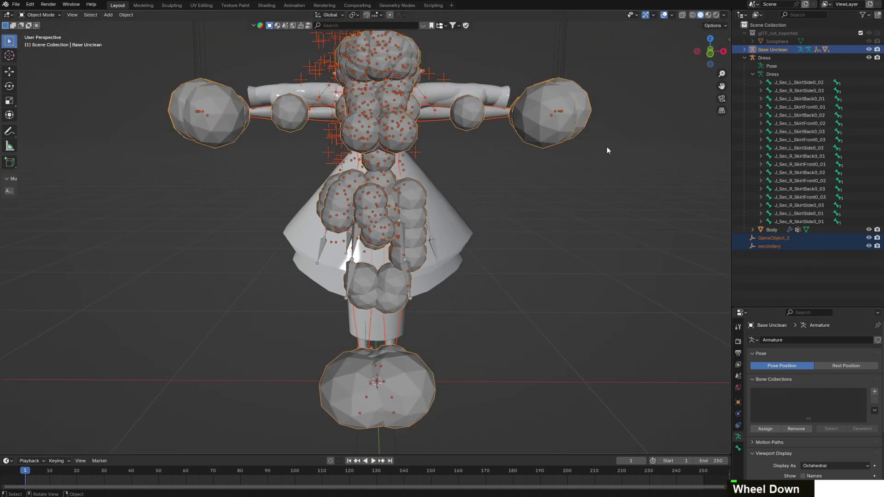
pyautogui.hotkey('ctrl', 'z')
# Try importing Model V7 - Copy.glb with the bone shape scale set to 0.1, and undo the import
pyautogui.click(15, 4)
pyautogui.moveTo(39, 120)
pyautogui.click(150, 201)
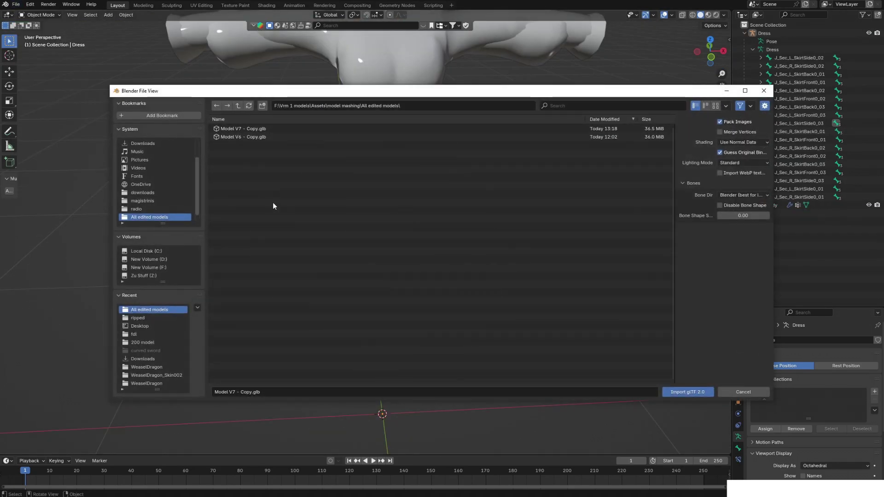
pyautogui.click(258, 139)
pyautogui.click(274, 131)
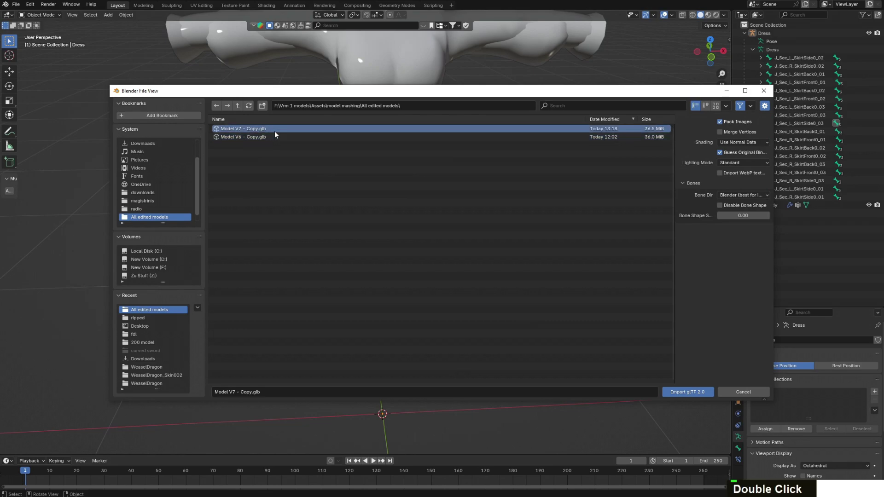
pyautogui.moveTo(749, 215); pyautogui.dragTo(762, 216)
pyautogui.doubleClick(768, 217)
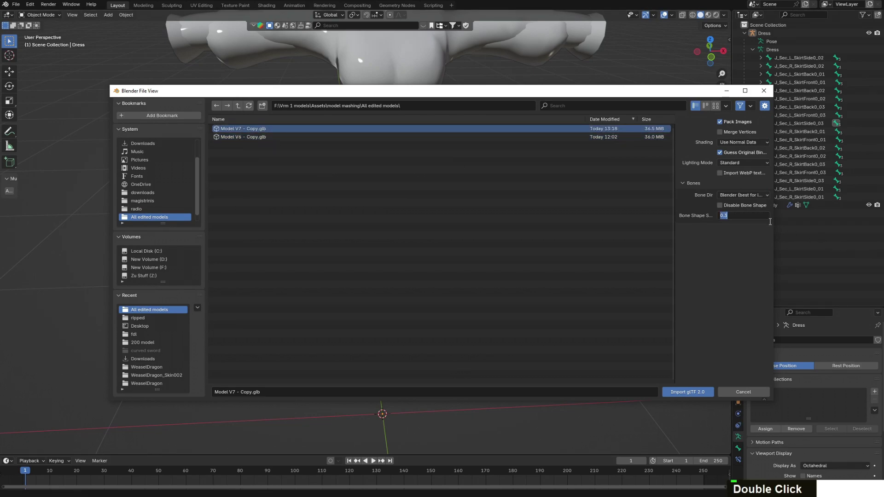
pyautogui.write('0.')
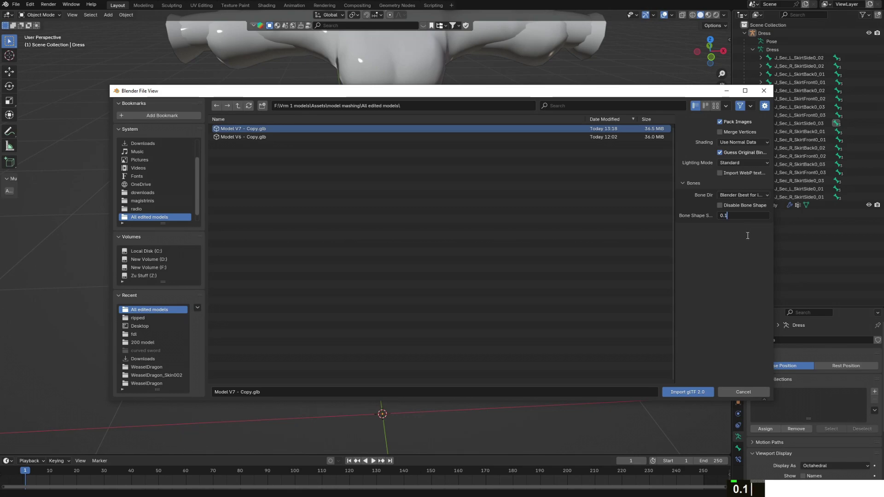
pyautogui.press('Return')
pyautogui.click(704, 392)
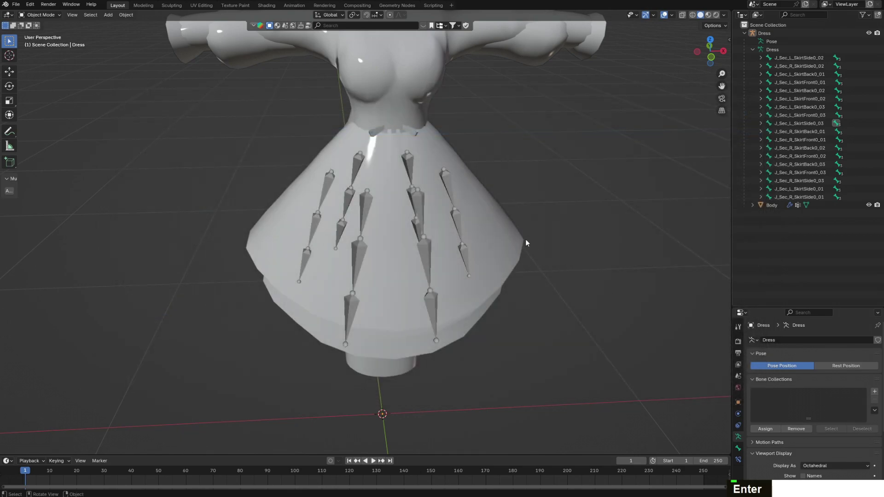
pyautogui.scroll(-4, 540, 227)
pyautogui.scroll(-1, 549, 201)
pyautogui.scroll(3, 549, 200)
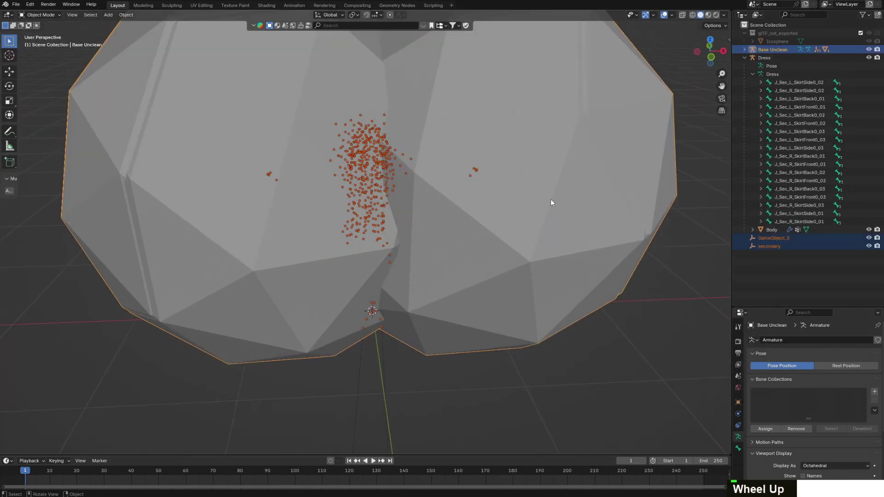
pyautogui.hotkey('ctrl', 'z')
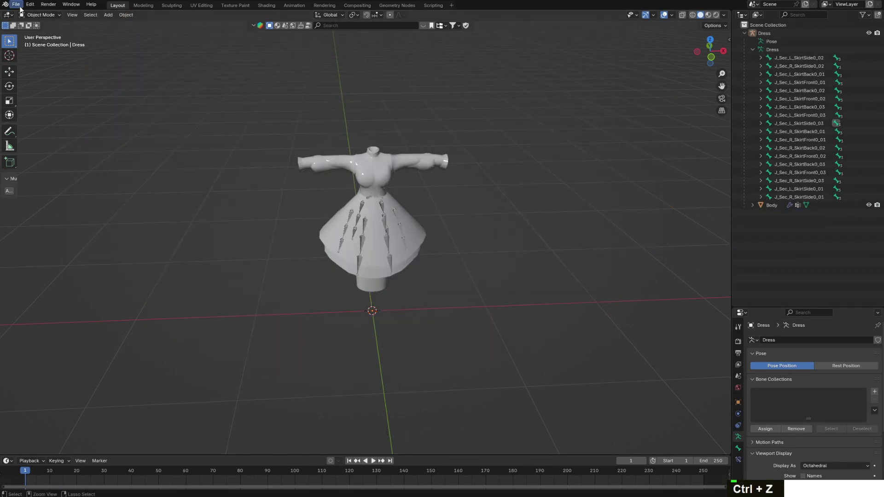
# Import Model V7 - Copy.glb as glTF 2.0 with the bone shape scale reduced to nearly zero
pyautogui.click(16, 5)
pyautogui.moveTo(37, 120)
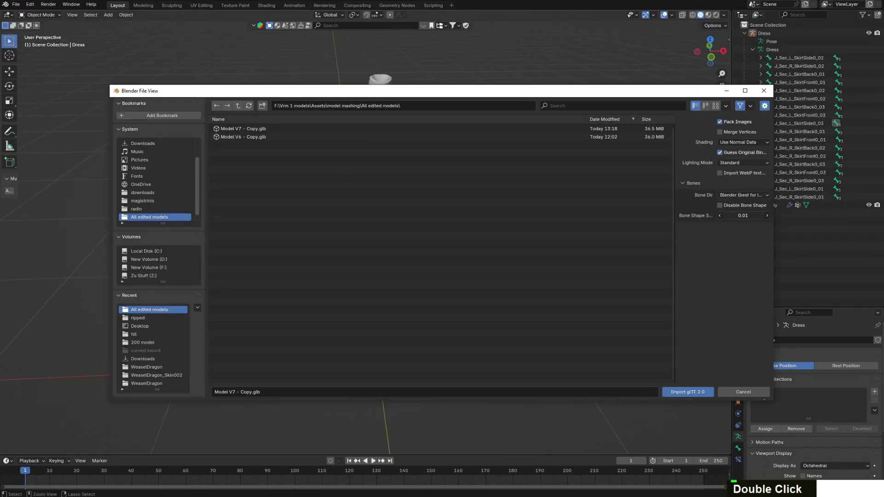
pyautogui.press('Return')
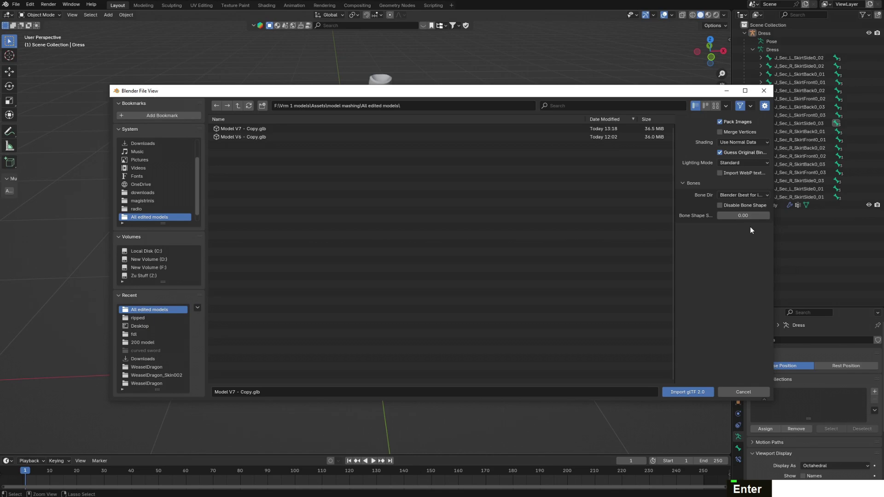
pyautogui.click(698, 391)
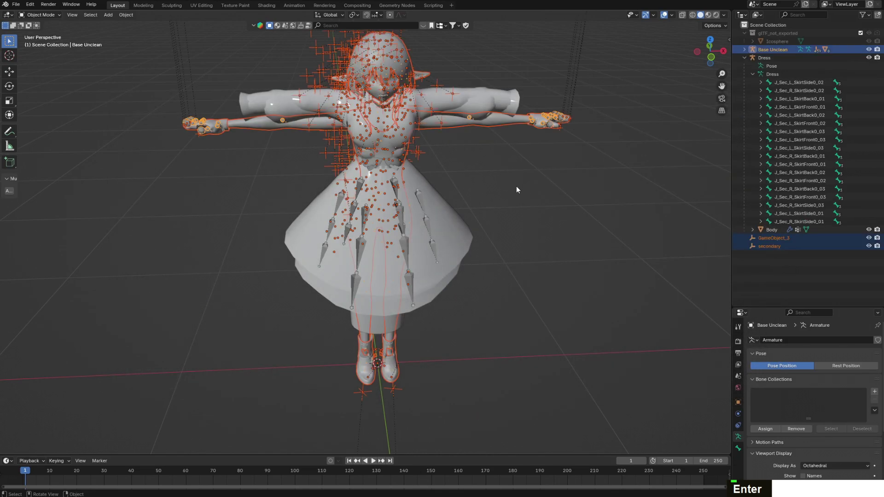
# Clear the selection of the imported objects and select the Dress armature
pyautogui.scroll(-4, 542, 134)
pyautogui.moveTo(543, 133); pyautogui.dragTo(663, 134, button='middle')
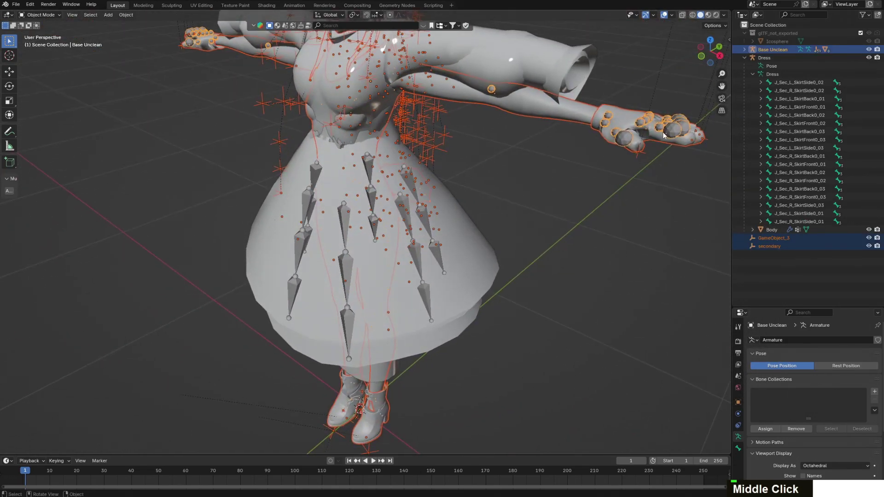
pyautogui.click(584, 155)
pyautogui.scroll(-2, 588, 153)
pyautogui.scroll(-2, 575, 133)
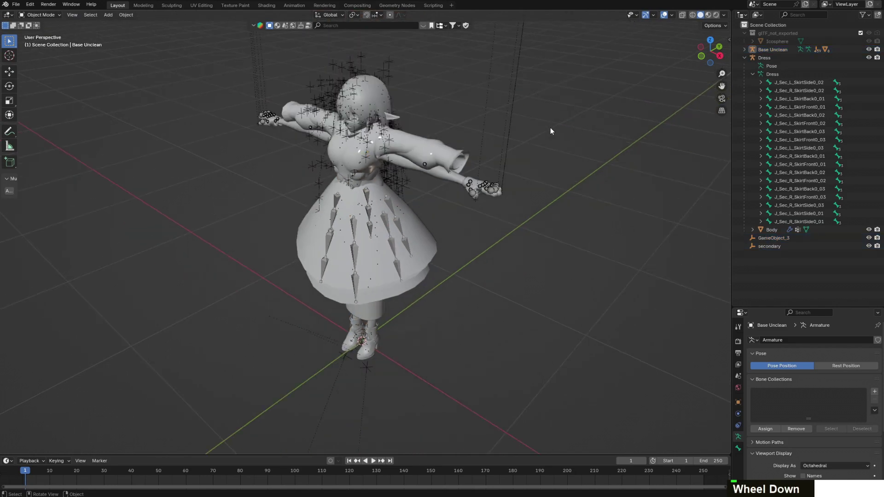
pyautogui.moveTo(550, 130); pyautogui.dragTo(541, 113, button='middle')
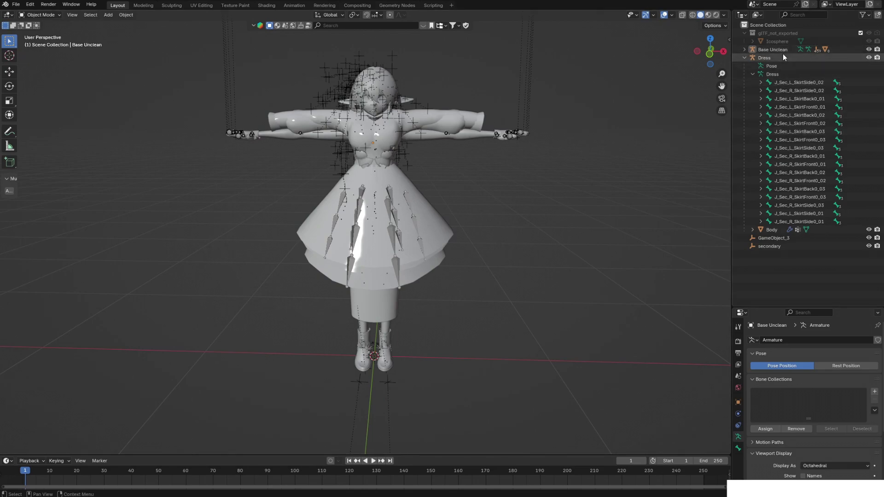
pyautogui.click(770, 59)
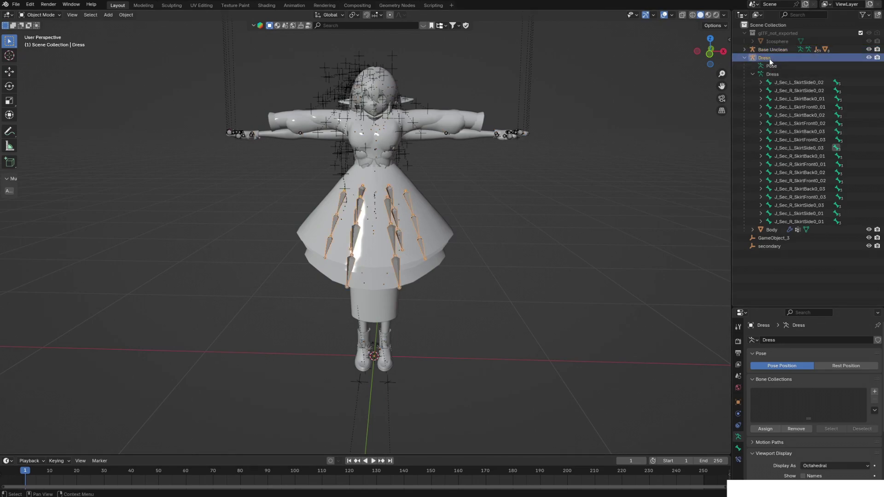
# Scale the Dress armature down slightly so the outfit fits closer to the base body
pyautogui.click(9, 115)
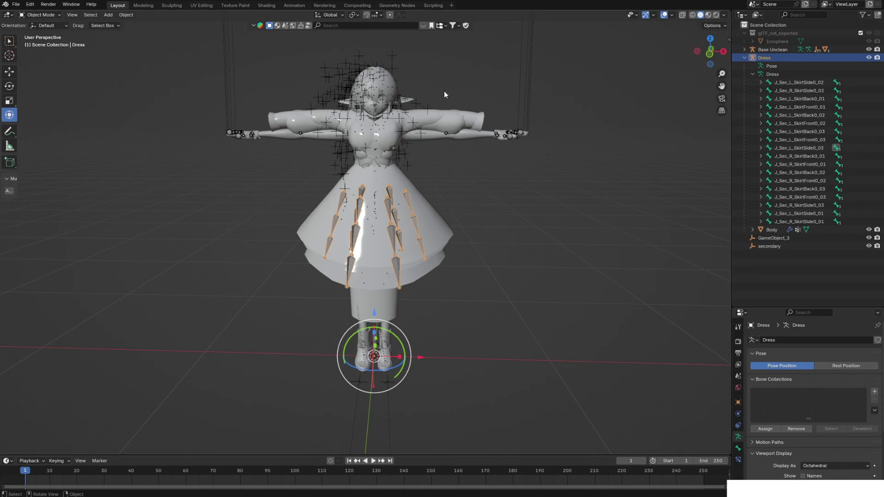
pyautogui.press('s')
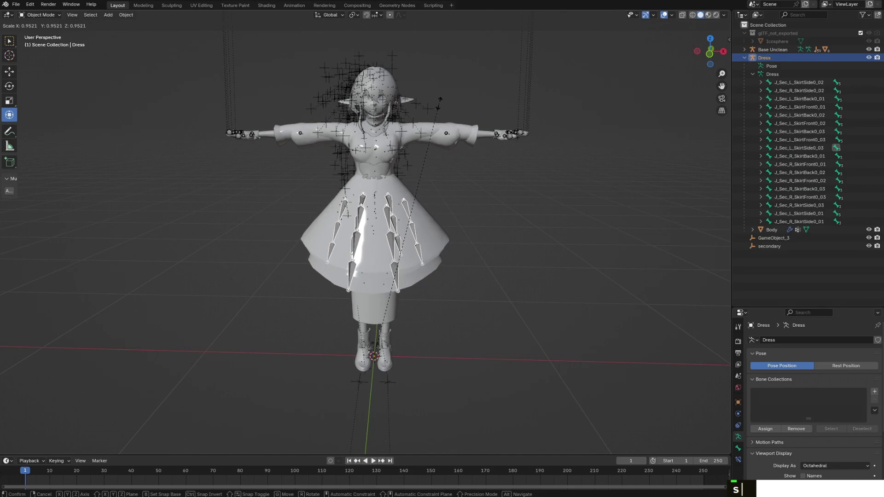
pyautogui.click(479, 120)
# Move the Dress armature along the Y axis to line the dress up with the base body
pyautogui.moveTo(479, 121); pyautogui.dragTo(471, 164, button='middle')
pyautogui.scroll(4, 469, 159)
pyautogui.scroll(-2, 385, 396)
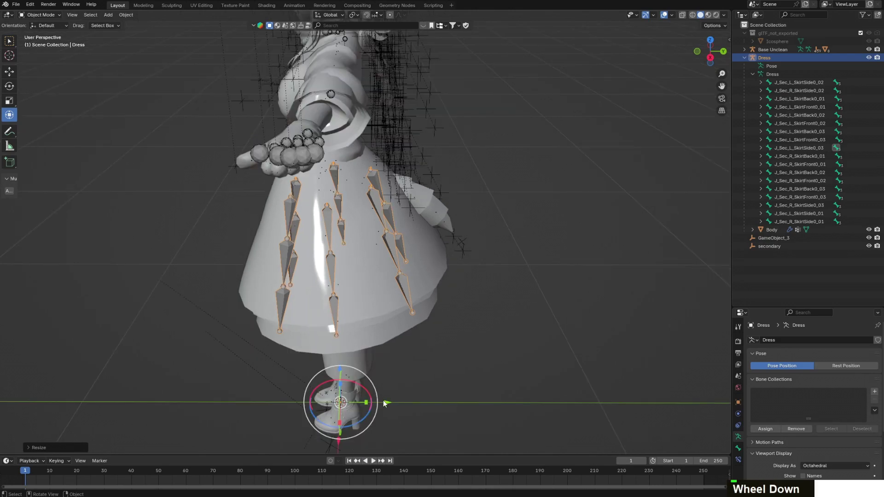
pyautogui.moveTo(387, 405); pyautogui.dragTo(380, 391)
pyautogui.moveTo(336, 367); pyautogui.dragTo(336, 366)
pyautogui.moveTo(336, 366); pyautogui.dragTo(466, 260, button='middle')
pyautogui.scroll(-5, 466, 260)
pyautogui.scroll(4, 470, 164)
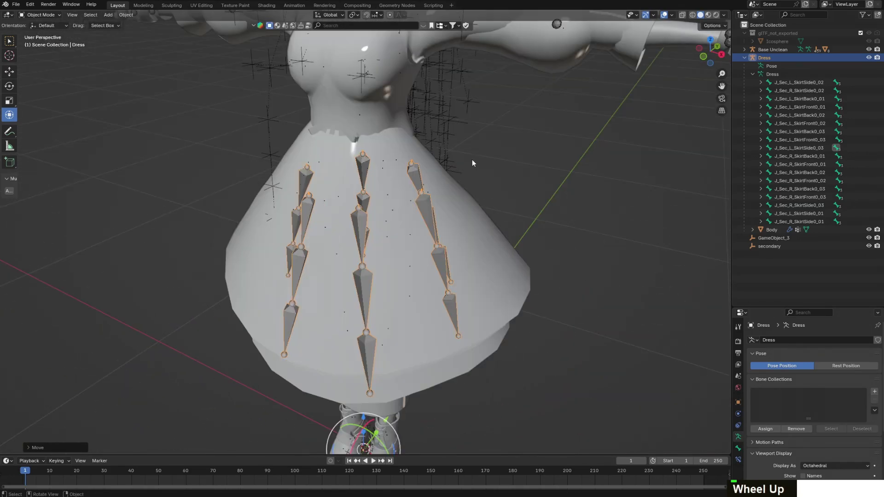
# Select the dress's Body mesh and enter Edit Mode with the Transform tool active
pyautogui.keyDown('shift'); pyautogui.moveTo(471, 159); pyautogui.dragTo(309, 205, button='middle'); pyautogui.keyUp('shift')
pyautogui.click(309, 205)
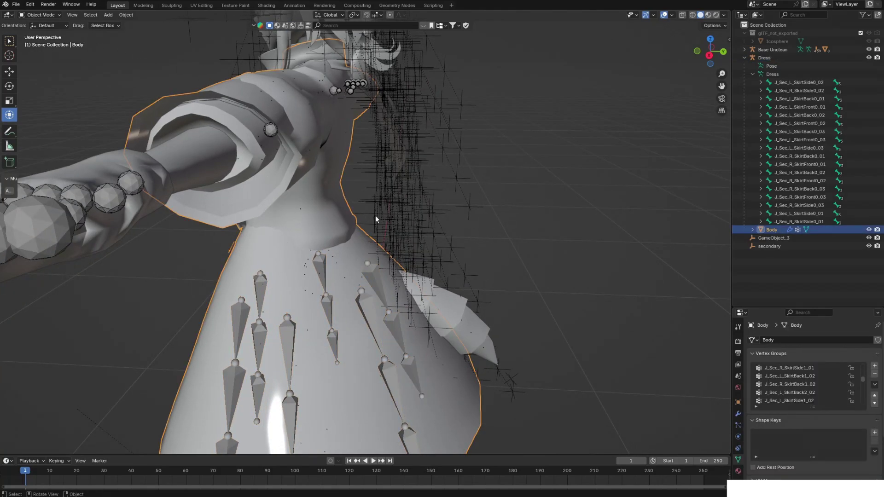
pyautogui.click(44, 15)
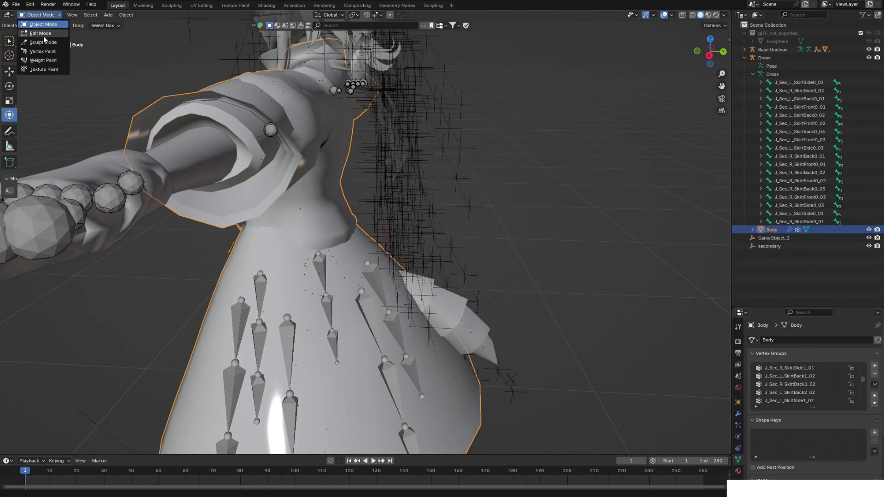
pyautogui.click(40, 34)
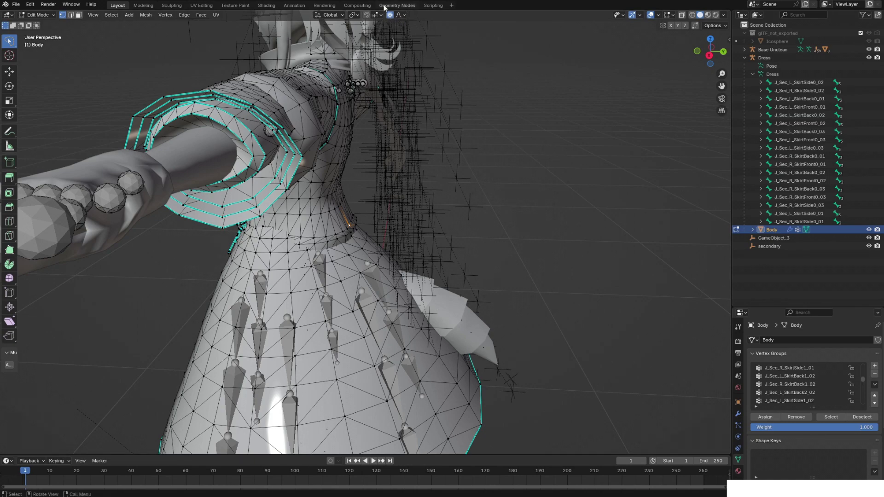
pyautogui.click(10, 115)
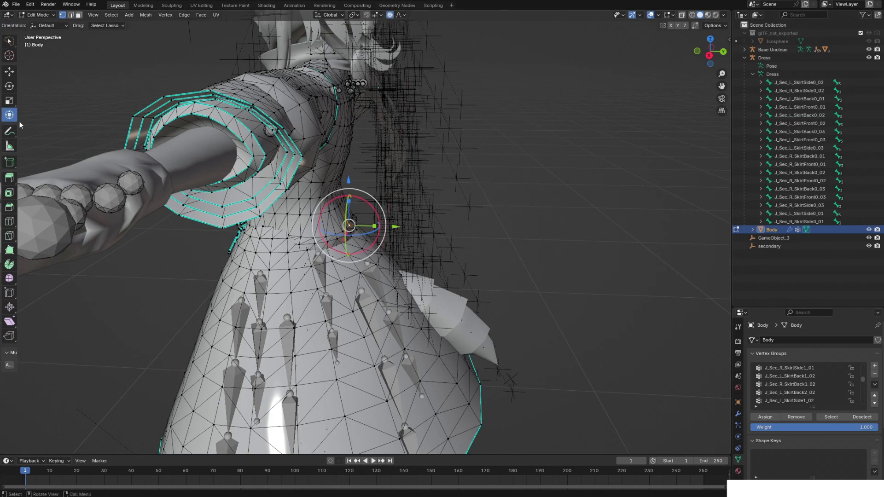
# Shift the vertex at the back of the dress's waist along Y, adjusting the smooth proportional editing radius
pyautogui.moveTo(394, 227); pyautogui.dragTo(362, 219)
pyautogui.scroll(3, 417, 225)
pyautogui.scroll(-5, 450, 225)
pyautogui.scroll(5, 406, 228)
pyautogui.scroll(8, 367, 219)
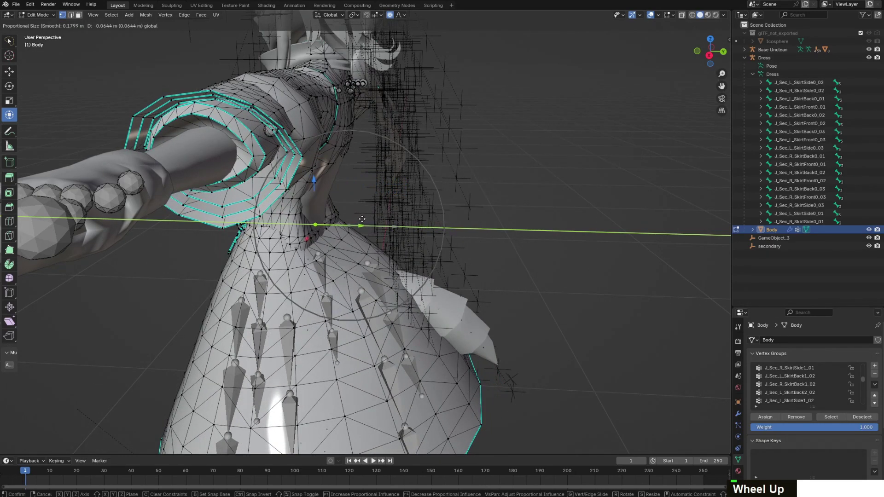
pyautogui.moveTo(496, 219); pyautogui.dragTo(499, 223)
pyautogui.scroll(-2, 499, 222)
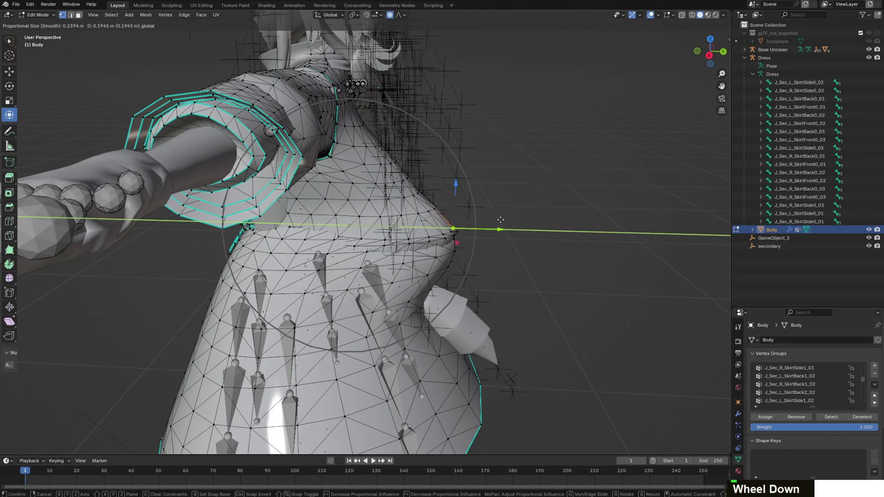
# Select a vertex on the inner side of the upper sleeve and move it along Z with proportional editing
pyautogui.moveTo(500, 223); pyautogui.dragTo(379, 138, button='middle')
pyautogui.click(523, 157)
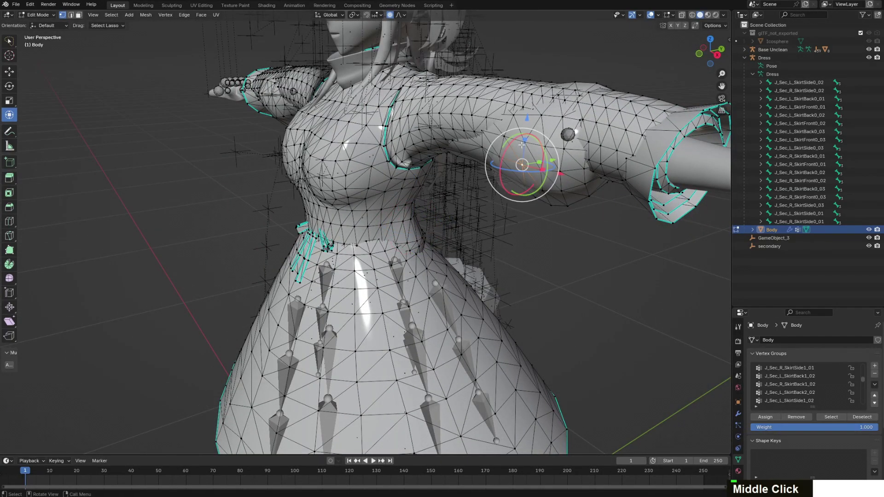
pyautogui.moveTo(523, 116); pyautogui.dragTo(524, 159)
pyautogui.scroll(3, 528, 111)
pyautogui.moveTo(524, 159); pyautogui.dragTo(544, 129, button='middle')
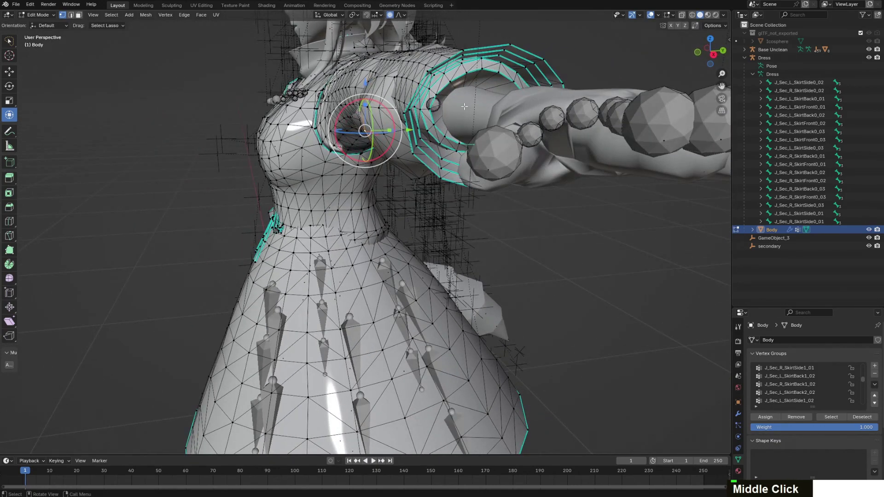
# Nudge one vertex high on the inner skirt along X and a neighbouring one along Y with smooth proportional editing
pyautogui.moveTo(465, 106); pyautogui.dragTo(588, 104, button='middle')
pyautogui.scroll(-2, 585, 106)
pyautogui.moveTo(529, 184); pyautogui.dragTo(516, 129, button='middle')
pyautogui.scroll(4, 451, 221)
pyautogui.moveTo(426, 285); pyautogui.dragTo(520, 281, button='middle')
pyautogui.scroll(-3, 491, 211)
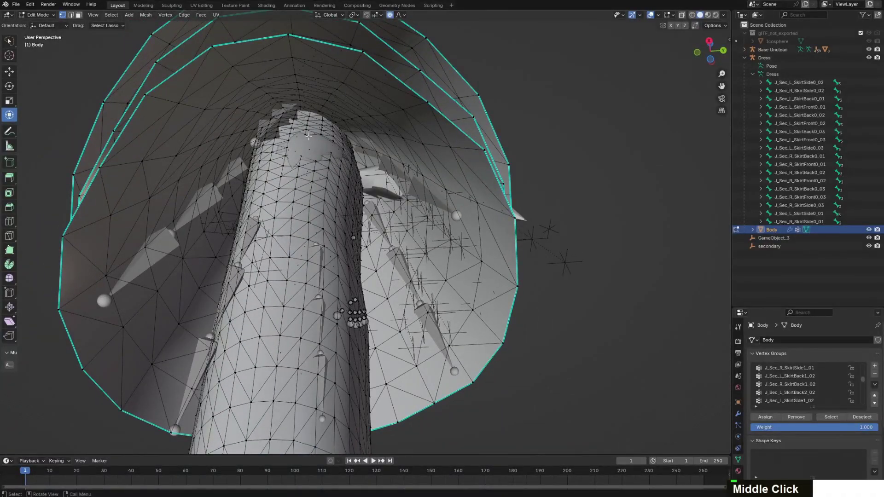
pyautogui.moveTo(298, 98); pyautogui.dragTo(295, 98)
pyautogui.scroll(6, 295, 98)
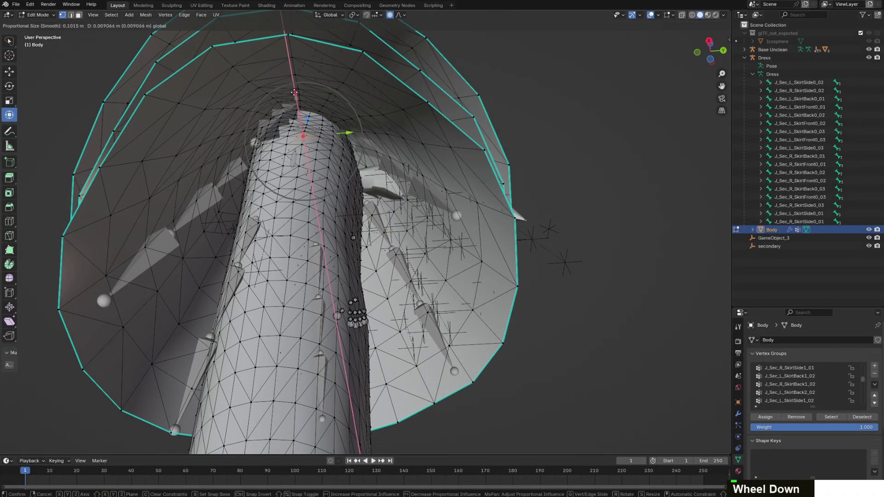
pyautogui.moveTo(291, 92); pyautogui.dragTo(293, 92)
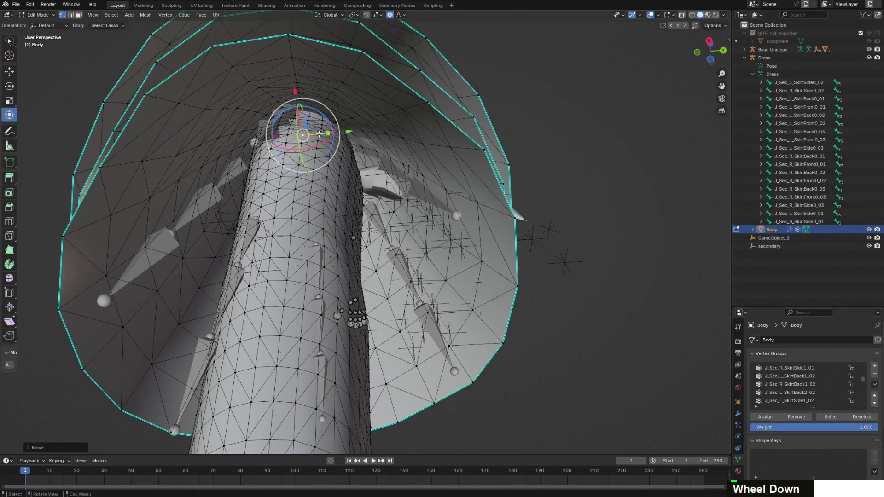
pyautogui.click(341, 161)
pyautogui.moveTo(386, 157); pyautogui.dragTo(395, 152)
# Move a vertex on the front of the dress's waist slightly along Y with proportional editing
pyautogui.moveTo(395, 152); pyautogui.dragTo(556, 247, button='middle')
pyautogui.scroll(4, 460, 165)
pyautogui.scroll(-2, 528, 189)
pyautogui.scroll(-4, 547, 201)
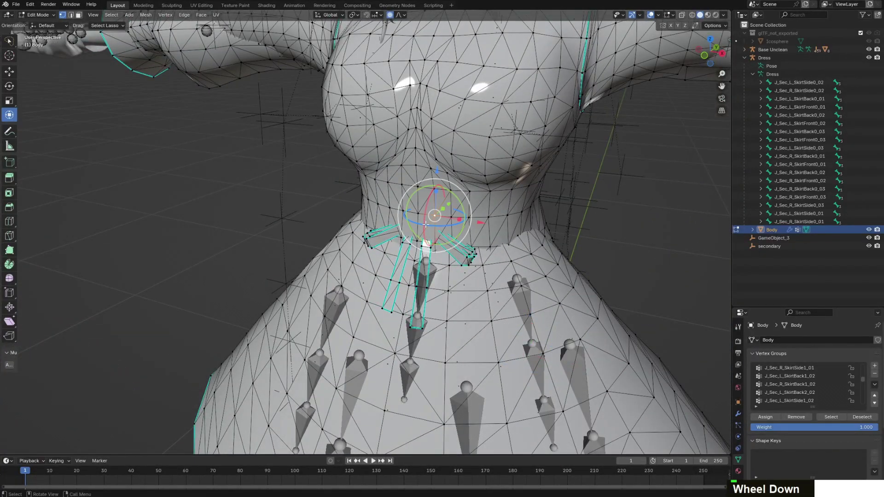
pyautogui.moveTo(430, 208); pyautogui.dragTo(408, 236, button='middle')
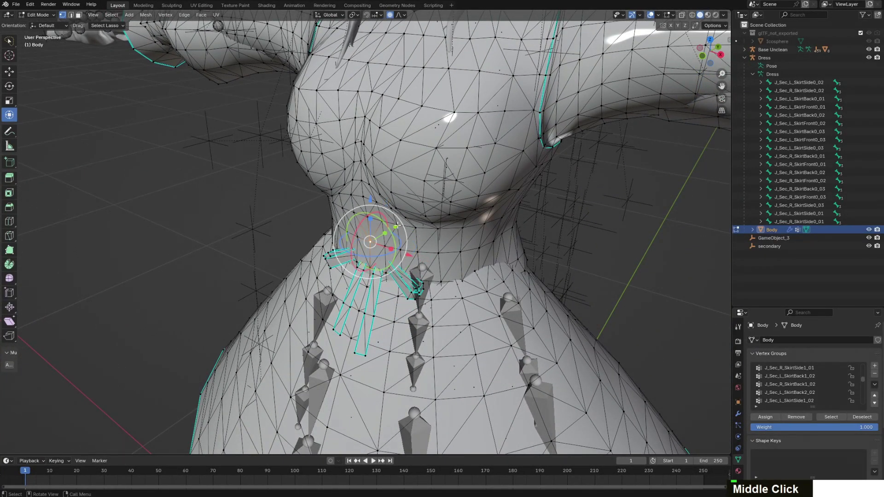
pyautogui.moveTo(396, 225); pyautogui.dragTo(390, 227)
pyautogui.scroll(-3, 391, 227)
pyautogui.moveTo(390, 225); pyautogui.dragTo(407, 175, button='middle')
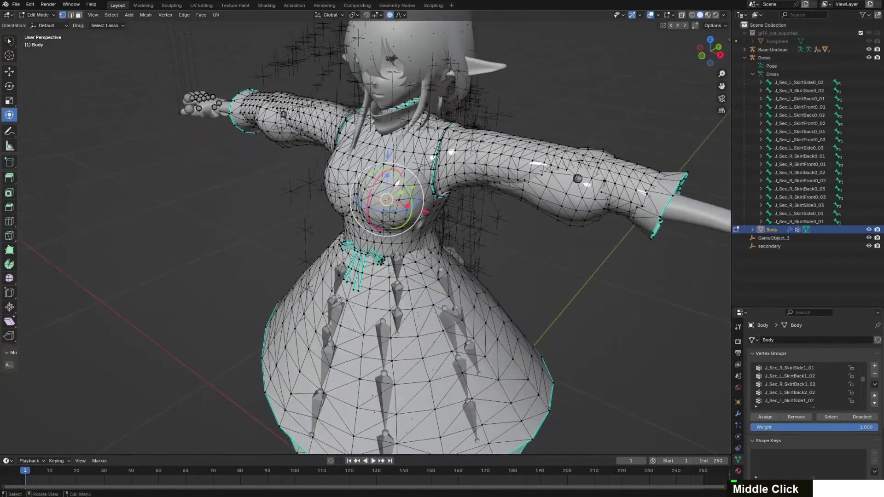
# Select a matching pair of vertices on both sides of the chest and adjust their position along Z with proportional editing
pyautogui.scroll(3, 407, 175)
pyautogui.keyDown('shift'); pyautogui.moveTo(414, 148); pyautogui.dragTo(400, 122); pyautogui.keyUp('shift')
pyautogui.scroll(1, 390, 120)
pyautogui.scroll(-1, 388, 124)
pyautogui.scroll(4, 388, 125)
pyautogui.moveTo(400, 123); pyautogui.dragTo(432, 113, button='middle')
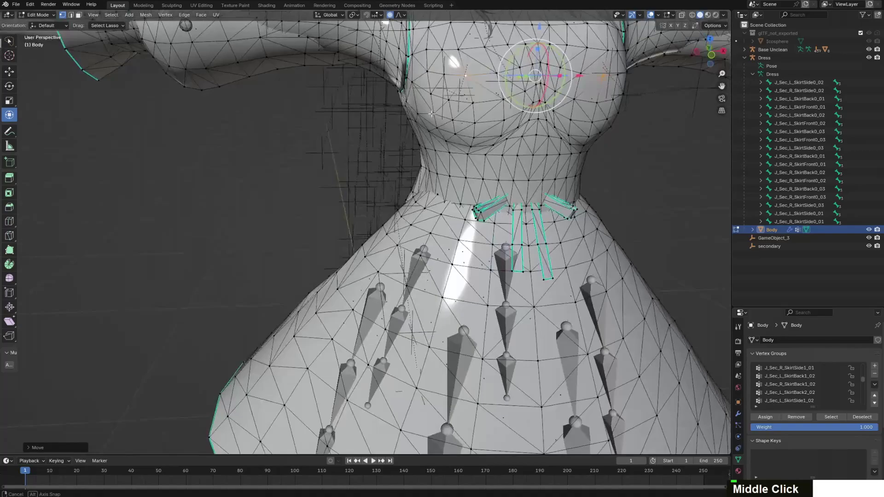
pyautogui.scroll(-2, 432, 113)
pyautogui.keyDown('shift'); pyautogui.moveTo(458, 46); pyautogui.dragTo(365, 121, button='middle'); pyautogui.keyUp('shift')
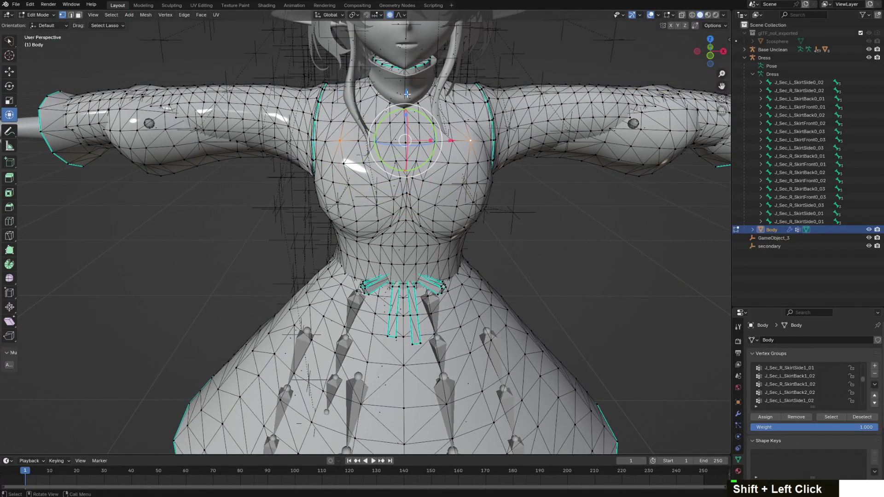
pyautogui.keyDown('shift'); pyautogui.moveTo(407, 94); pyautogui.dragTo(415, 109); pyautogui.keyUp('shift')
pyautogui.scroll(2, 415, 110)
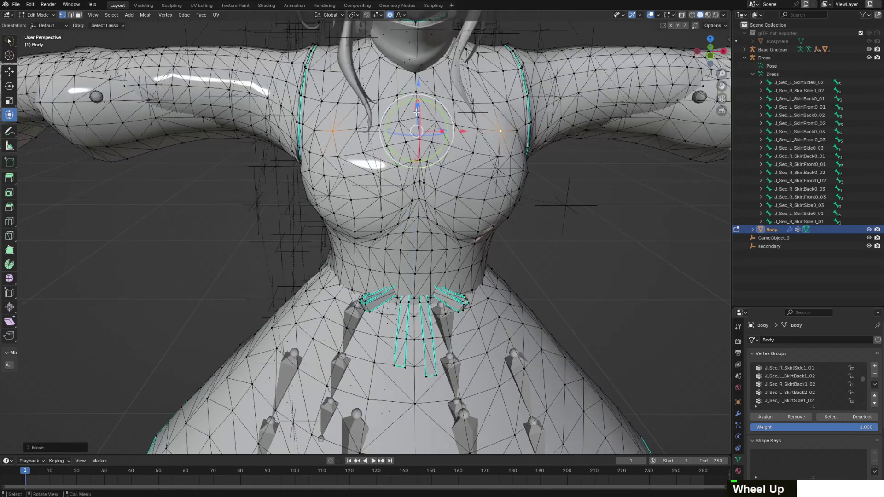
# Select the matching pair of lower bust vertices, scale them along X, and shift them along Y
pyautogui.moveTo(414, 109); pyautogui.dragTo(384, 194, button='middle')
pyautogui.keyDown('shift'); pyautogui.click(341, 182); pyautogui.keyUp('shift')
pyautogui.press('s')
pyautogui.press('x')
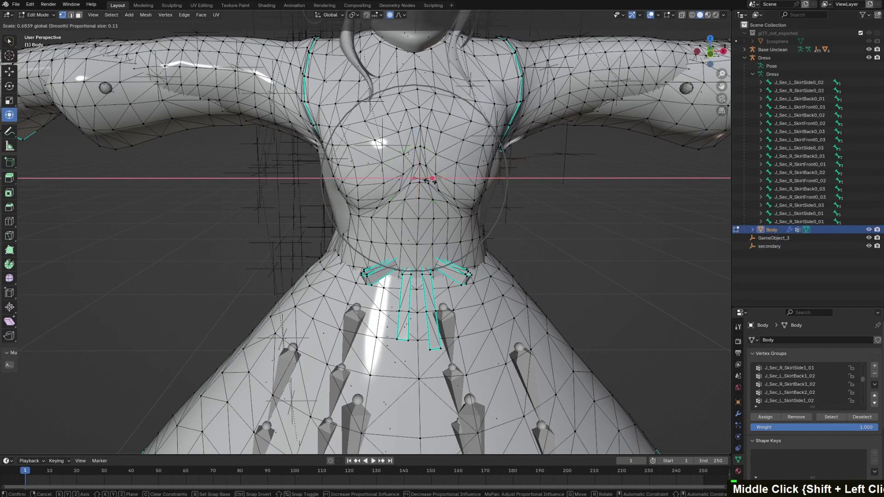
pyautogui.moveTo(554, 156); pyautogui.dragTo(570, 158)
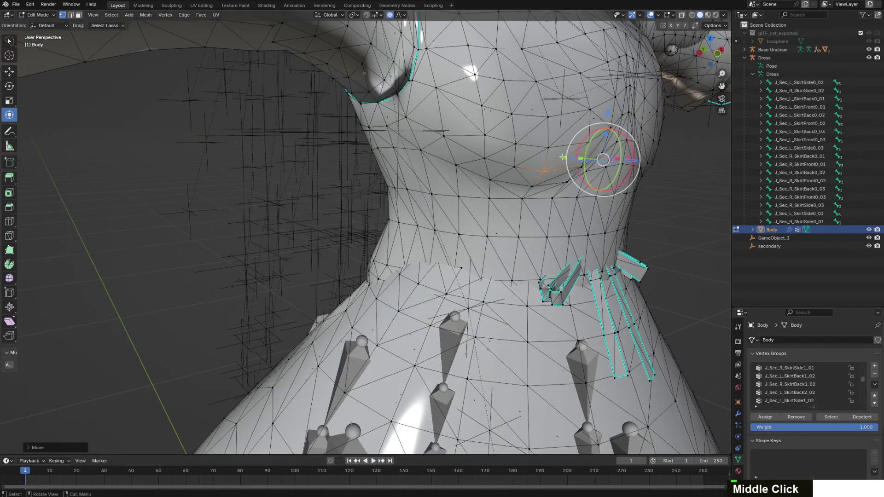
# Select a vertex at the back of the waist, move it along Y, and inspect the inside of the skirt
pyautogui.scroll(-4, 571, 161)
pyautogui.moveTo(576, 168); pyautogui.dragTo(439, 144, button='middle')
pyautogui.scroll(-6, 422, 154)
pyautogui.click(470, 178)
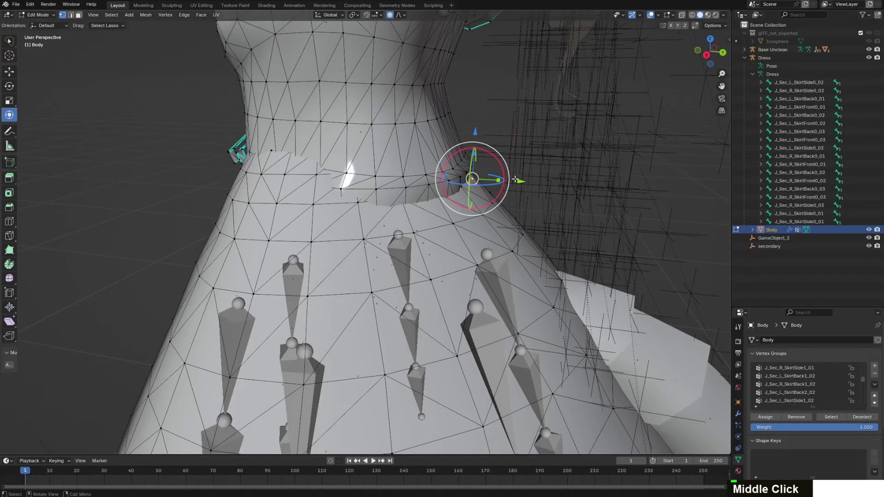
pyautogui.moveTo(516, 179); pyautogui.dragTo(360, 183)
pyautogui.moveTo(417, 219); pyautogui.dragTo(355, 169, button='middle')
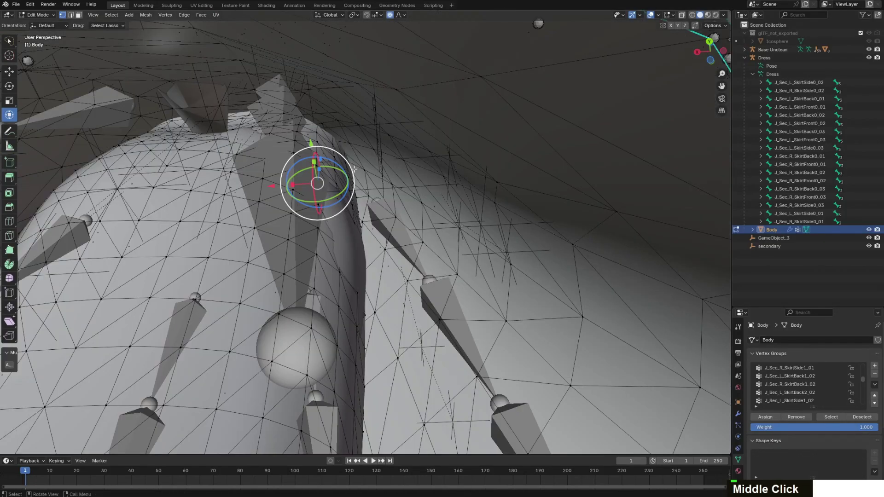
# Check the proportional editing options, including Connected Only, and move the selected back waist vertex along X
pyautogui.click(401, 14)
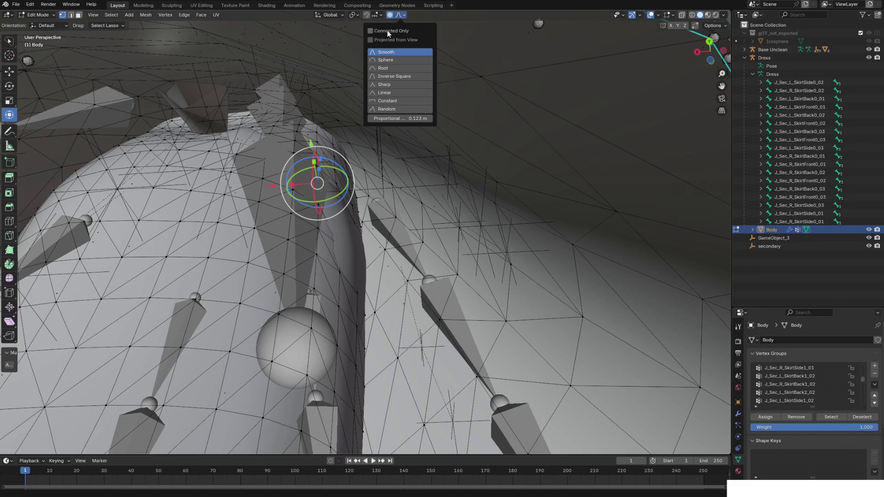
pyautogui.moveTo(322, 152); pyautogui.dragTo(274, 159, button='middle')
pyautogui.moveTo(262, 160); pyautogui.dragTo(284, 157)
# Try to move a back skirt vertex about 1.2 m along X with a proportional size of 1.21 m, and undo it
pyautogui.scroll(-5, 284, 156)
pyautogui.moveTo(284, 157); pyautogui.dragTo(379, 253, button='middle')
pyautogui.scroll(-5, 364, 202)
pyautogui.click(384, 248)
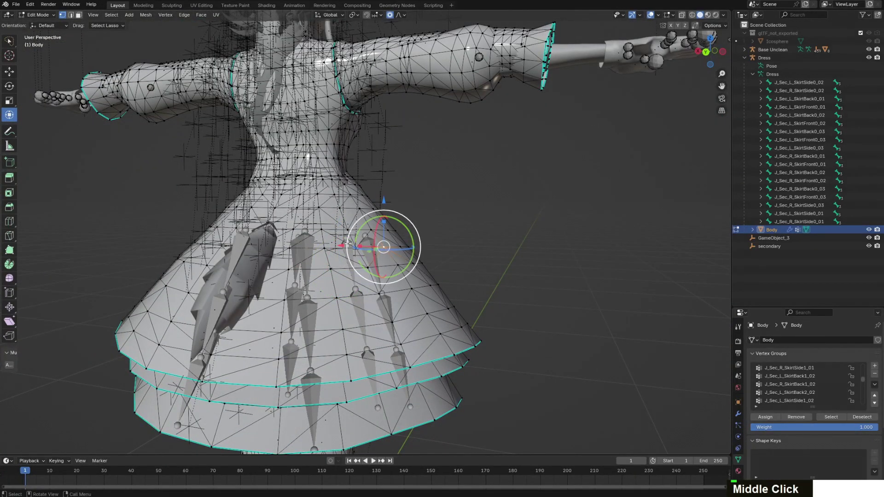
pyautogui.press('g')
pyautogui.press('x')
pyautogui.scroll(-5, 552, 217)
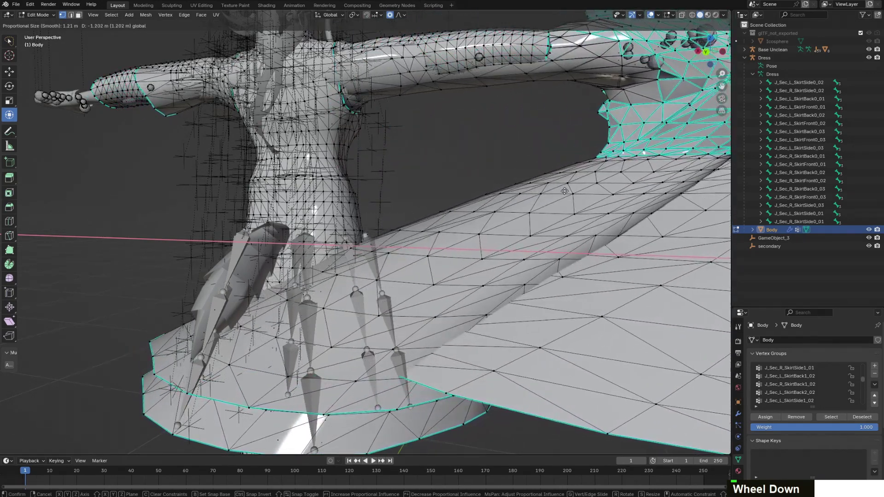
pyautogui.click(565, 192)
pyautogui.scroll(-5, 565, 191)
pyautogui.moveTo(497, 175)
pyautogui.mouseDown(button='middle')
pyautogui.moveTo(488, 131)
pyautogui.moveTo(491, 159)
pyautogui.mouseUp(button='middle')
pyautogui.hotkey('ctrl', 'z')
# Check the Connected Only option, try moving the skirt vertex along X again, and undo the move
pyautogui.click(400, 15)
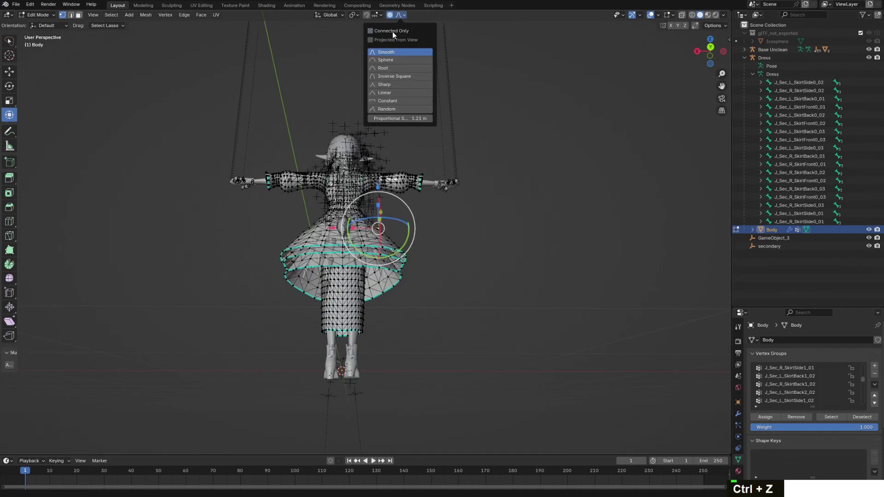
pyautogui.moveTo(331, 226); pyautogui.dragTo(553, 220)
pyautogui.hotkey('ctrl', 'z')
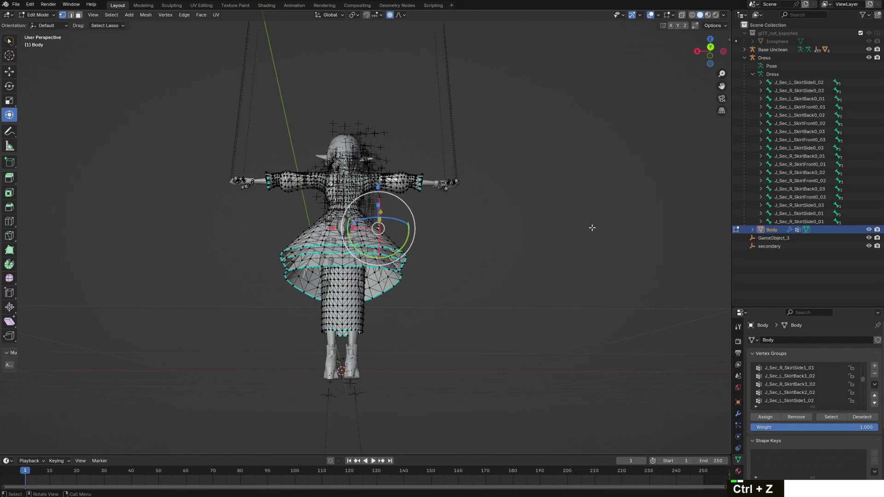
# Return the dress's Body mesh to Object Mode
pyautogui.scroll(4, 498, 184)
pyautogui.moveTo(334, 184); pyautogui.dragTo(472, 220, button='middle')
pyautogui.scroll(3, 472, 226)
pyautogui.scroll(-2, 472, 220)
pyautogui.scroll(6, 475, 212)
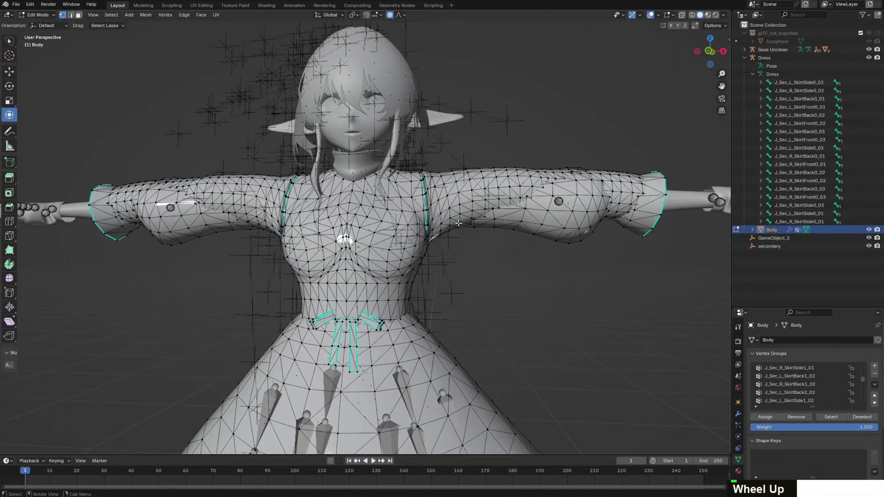
pyautogui.click(44, 16)
pyautogui.click(43, 26)
pyautogui.scroll(-5, 338, 136)
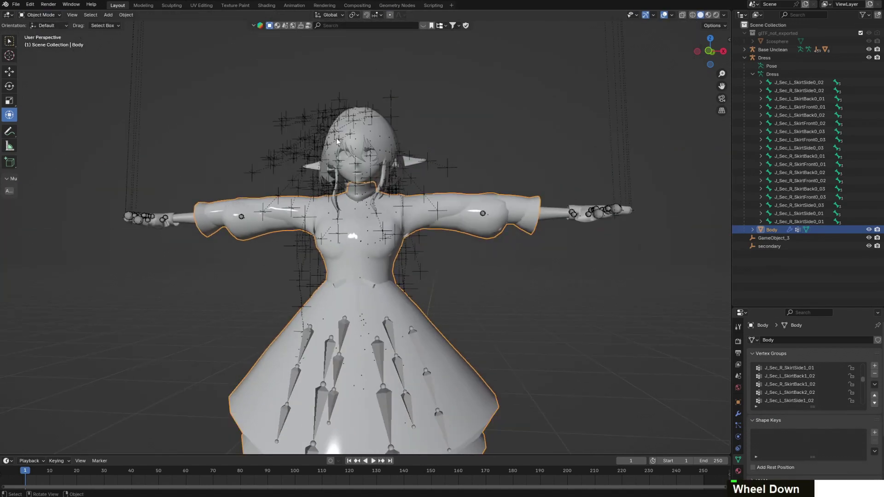
# Select the base body mesh Body.001 together with the dress's Body mesh, making the dress the active object
pyautogui.click(558, 212)
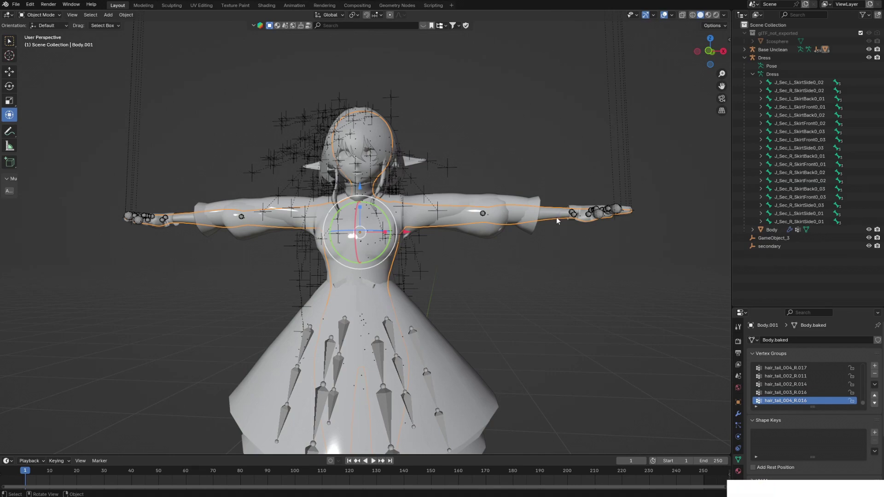
pyautogui.keyDown('shift'); pyautogui.click(513, 204); pyautogui.keyUp('shift')
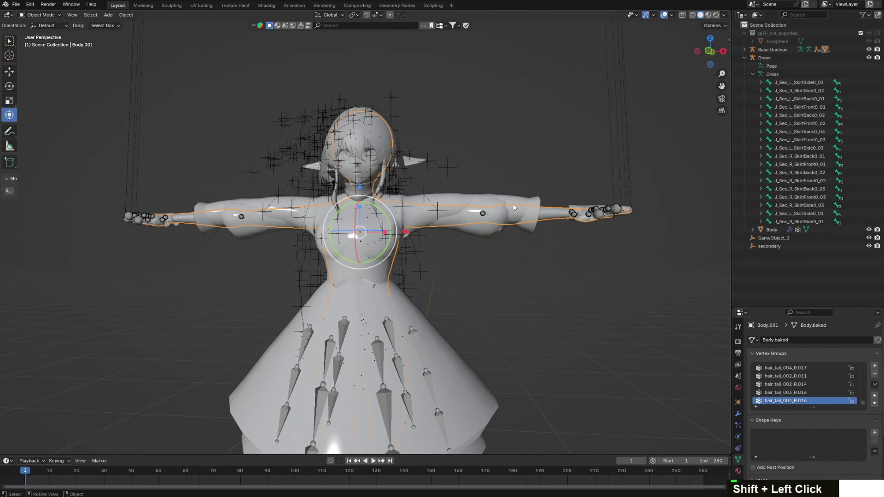
pyautogui.keyDown('shift'); pyautogui.click(509, 201); pyautogui.keyUp('shift')
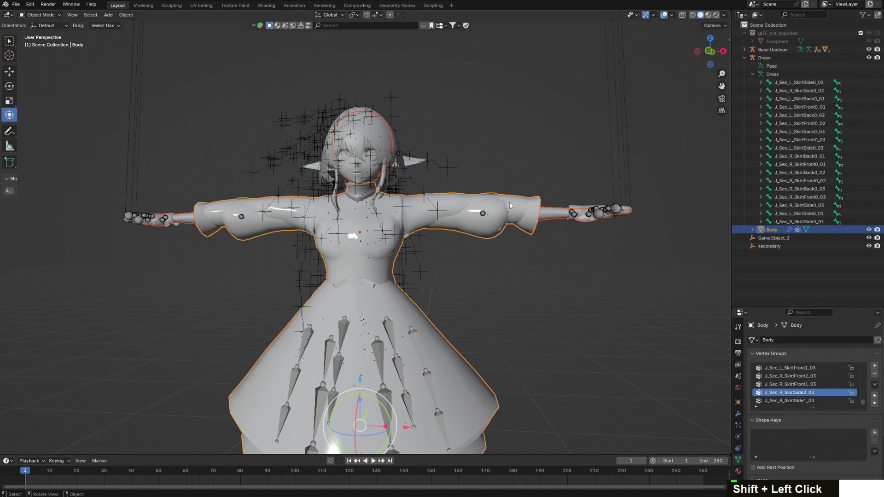
# Clear the selection, select the base body mesh Body.001 again, and add the dress's Body mesh as the active object
pyautogui.click(563, 242)
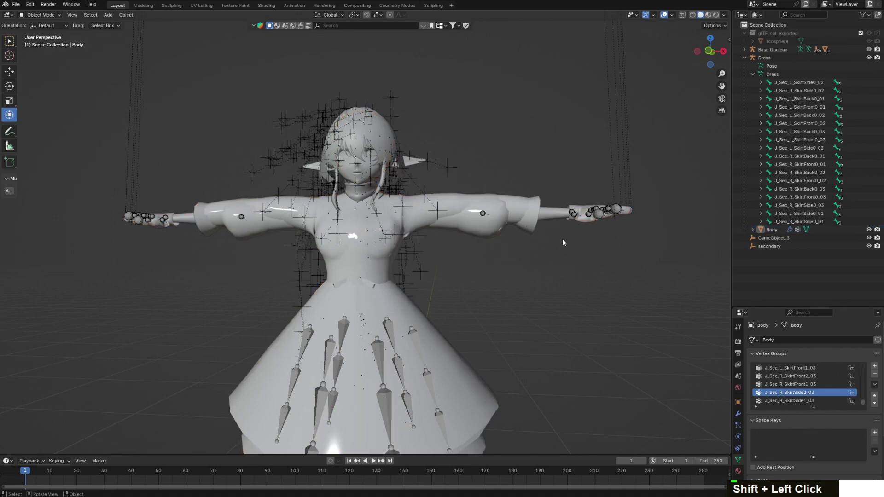
pyautogui.click(553, 207)
pyautogui.scroll(6, 556, 211)
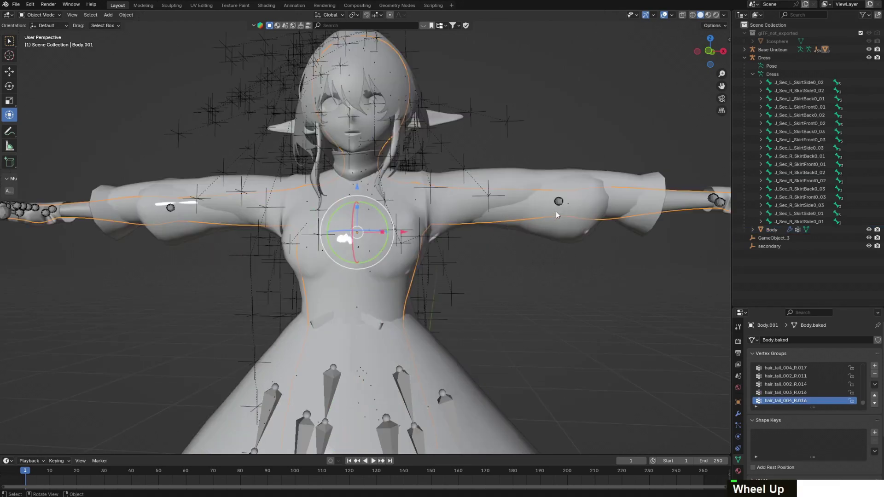
pyautogui.moveTo(556, 211); pyautogui.dragTo(524, 221, button='middle')
pyautogui.scroll(-3, 524, 221)
pyautogui.scroll(-4, 621, 255)
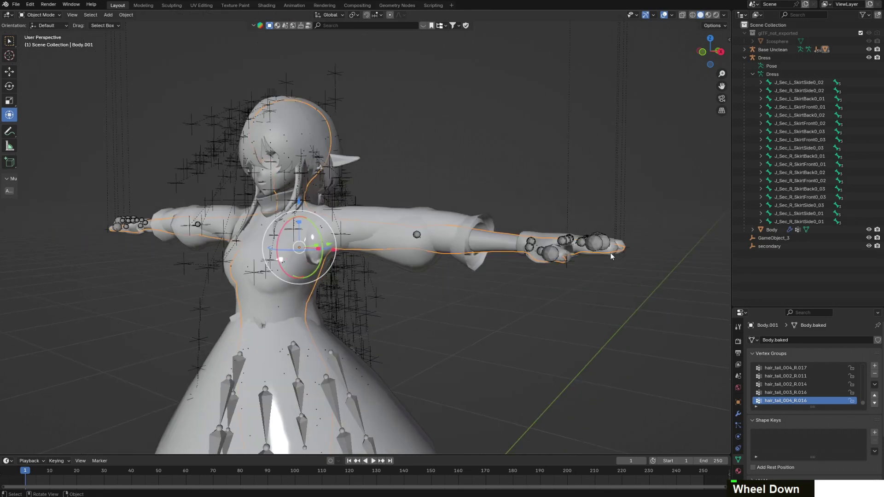
pyautogui.press('shift')
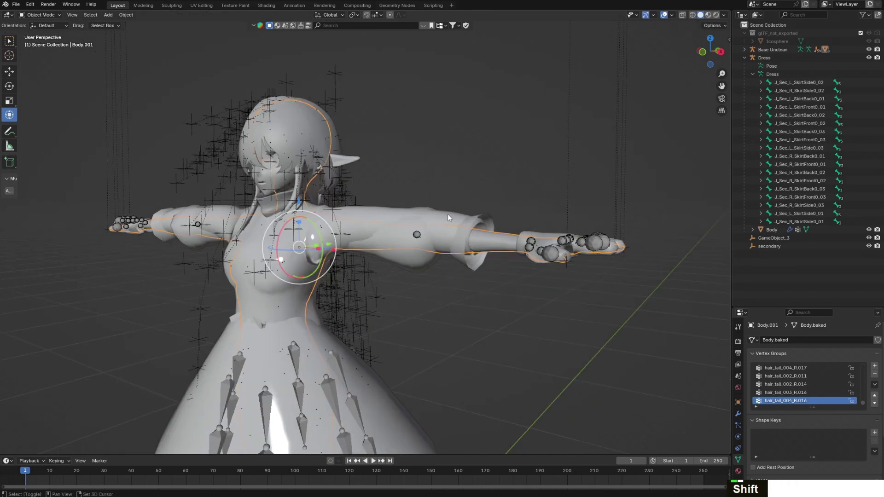
pyautogui.keyDown('shift'); pyautogui.click(448, 214); pyautogui.keyUp('shift')
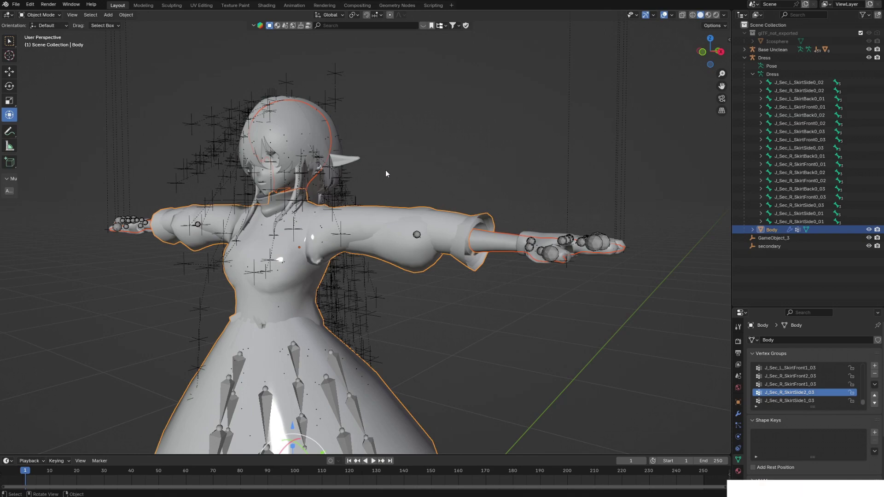
# Switch the dress's Body mesh to Weight Paint mode
pyautogui.click(16, 4)
pyautogui.click(17, 5)
pyautogui.click(41, 15)
pyautogui.click(44, 60)
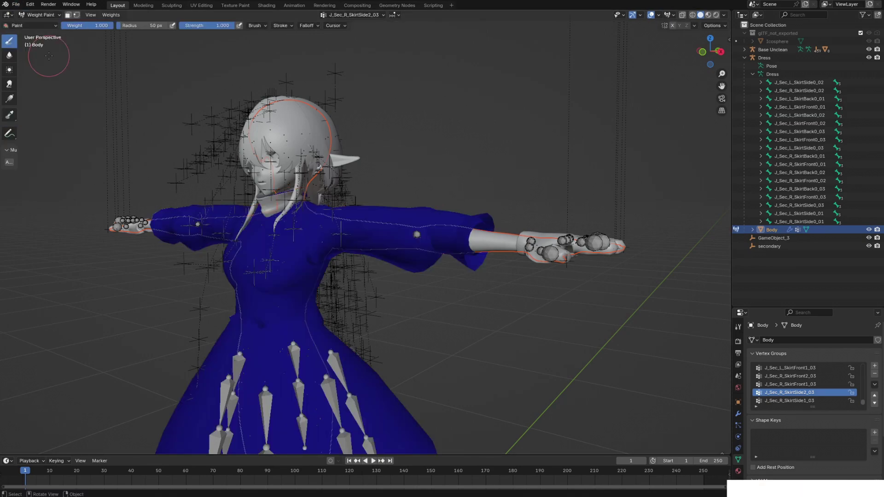
# Transfer weights from Body.001 to the dress with source layers By Name, destination All Layers, and a ray radius of 2 m
pyautogui.click(110, 15)
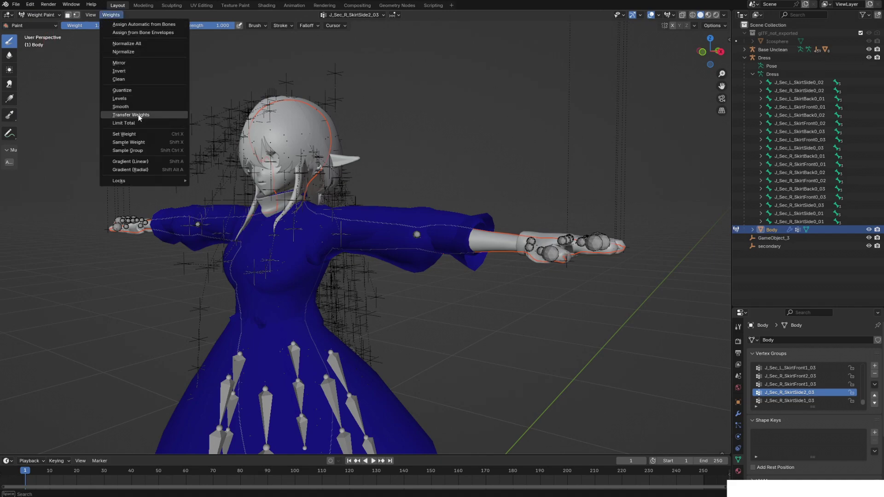
pyautogui.click(131, 115)
pyautogui.click(31, 436)
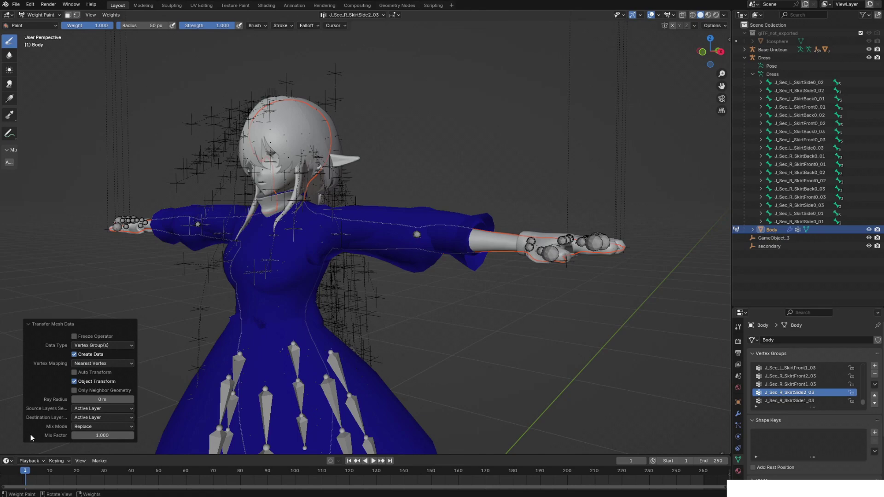
pyautogui.click(93, 411)
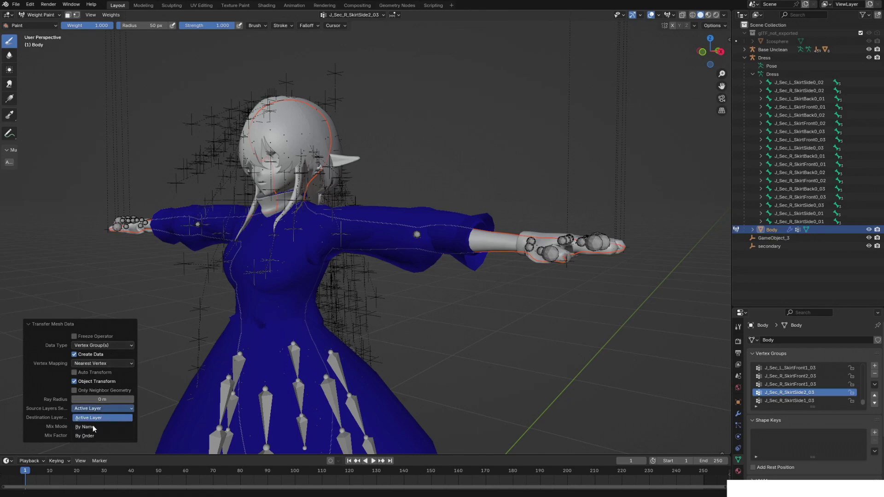
pyautogui.click(91, 429)
pyautogui.click(103, 400)
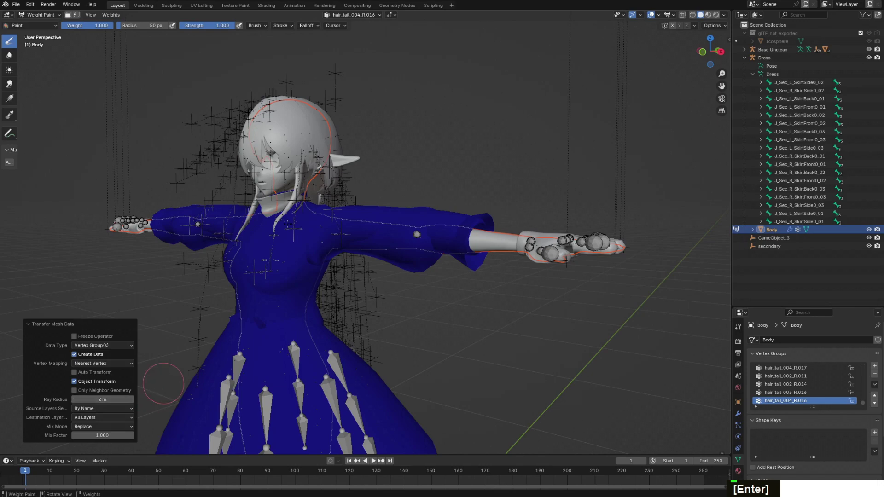
# Return to Object Mode, select only the dress's Body mesh, and put it back into Weight Paint mode
pyautogui.click(41, 15)
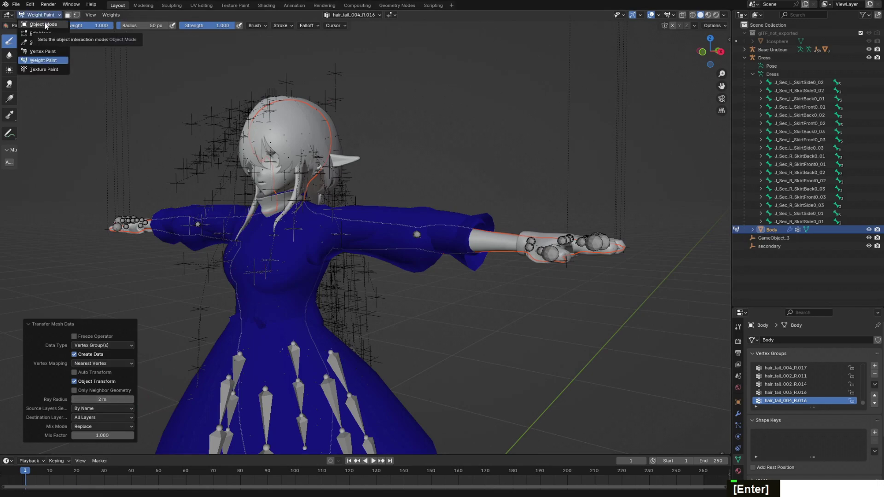
pyautogui.click(45, 24)
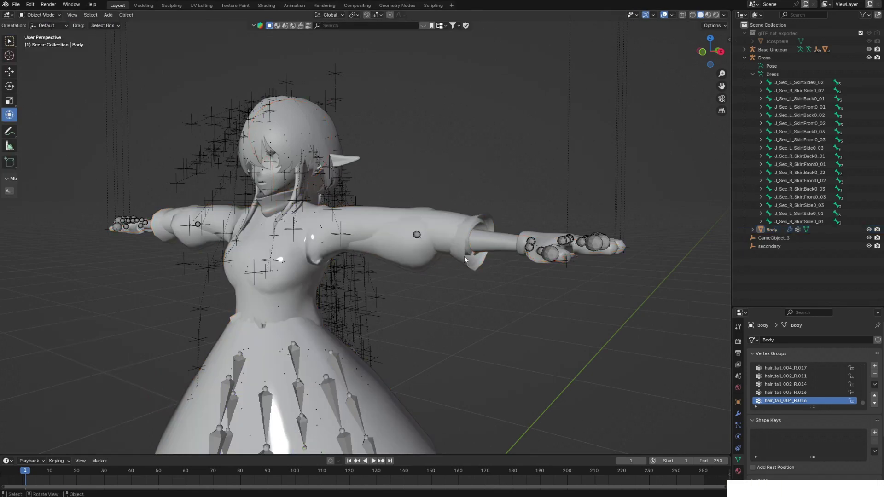
pyautogui.click(464, 257)
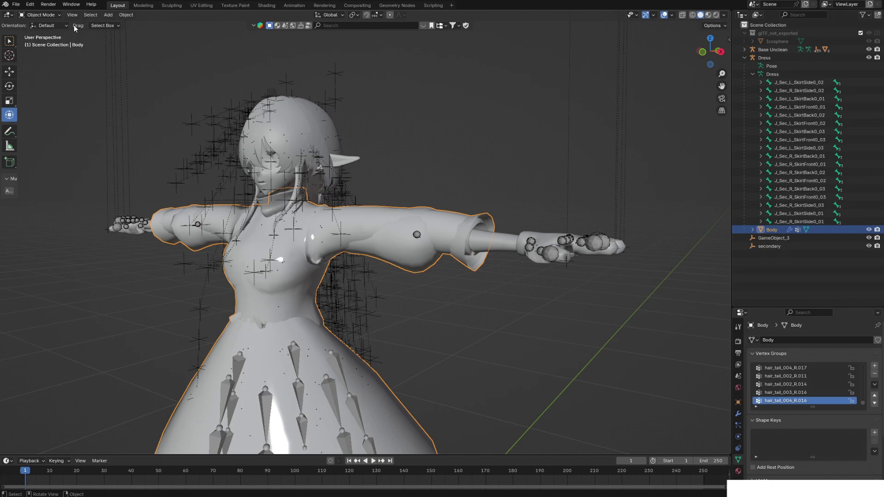
pyautogui.click(45, 15)
pyautogui.click(43, 61)
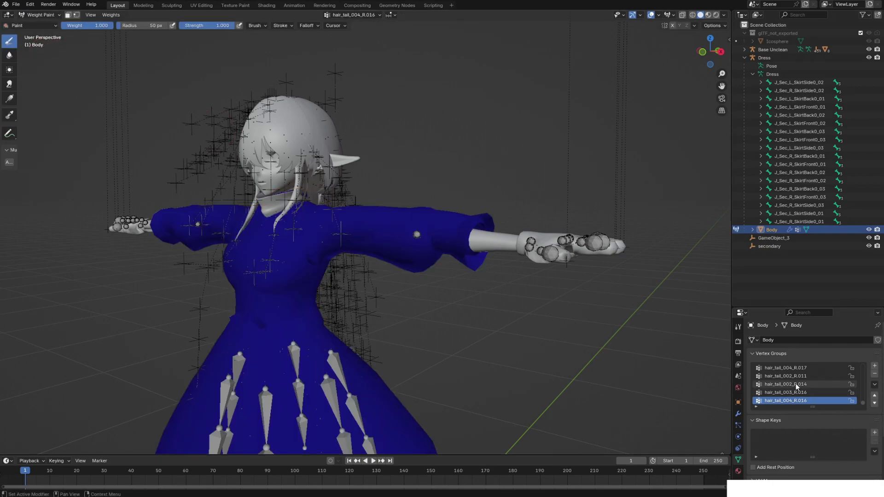
# Examine the dress's transferred weights for the right-hand finger groups and J_Sec_L_Bust1 from the front
pyautogui.press('Up')
pyautogui.press('Up')
pyautogui.press('Up')
pyautogui.press('Up')
pyautogui.press('Up')
pyautogui.press('Up')
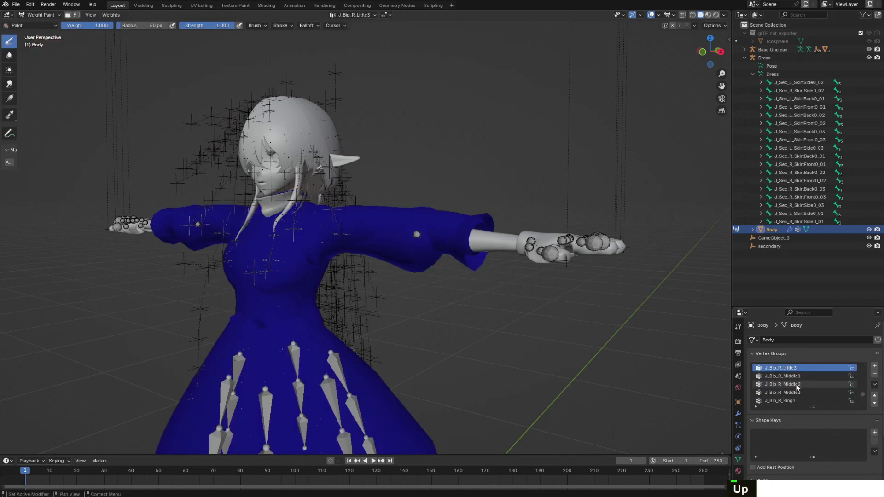
pyautogui.press('Down')
pyautogui.press('Down')
pyautogui.press('Down')
pyautogui.press('Down')
pyautogui.press('Down')
pyautogui.press('Down')
pyautogui.press('Down')
pyautogui.press('Down')
pyautogui.press('Down')
pyautogui.press('Down')
pyautogui.press('Down')
pyautogui.press('Up')
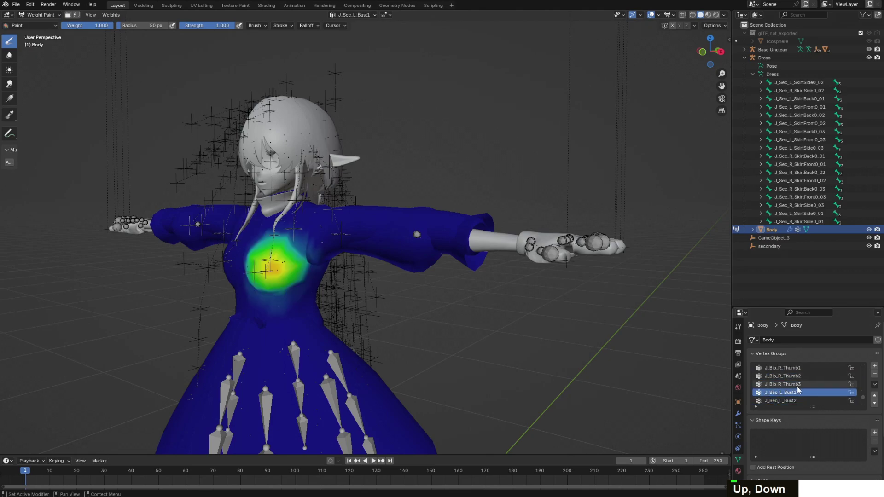
pyautogui.scroll(-2, 602, 316)
pyautogui.moveTo(602, 316); pyautogui.dragTo(525, 314, button='middle')
pyautogui.scroll(5, 525, 313)
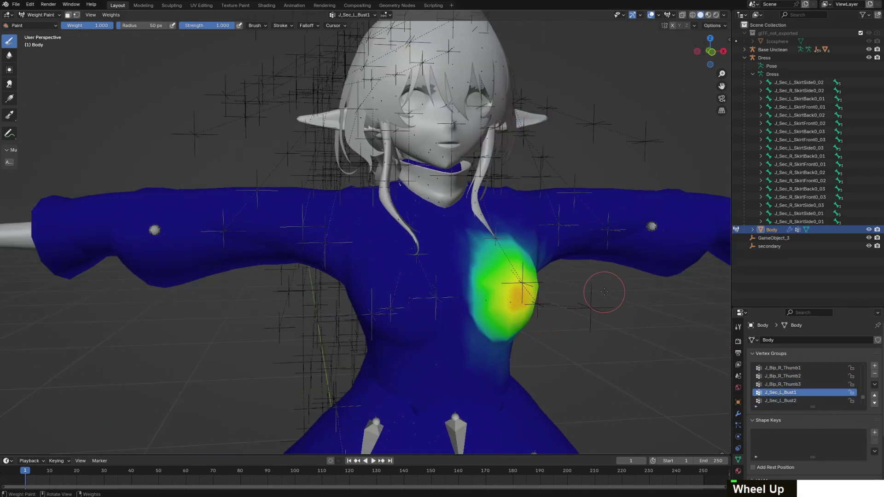
# Review the vertex groups from J_Sec_L_Bust1 back through the finger groups to J_Bip_L_Middle2
pyautogui.press('Up')
pyautogui.press('Up')
pyautogui.press('Up')
pyautogui.press('Up')
pyautogui.press('Up')
pyautogui.press('Up')
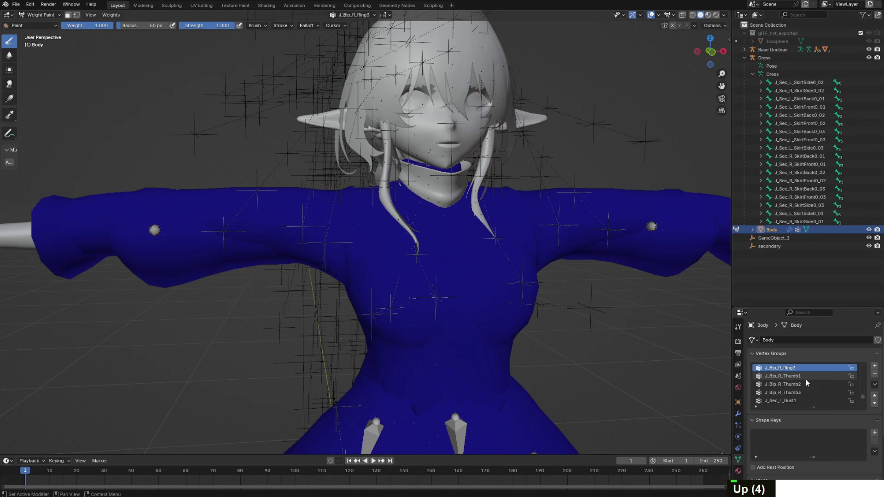
pyautogui.press('Up')
pyautogui.press('Up')
pyautogui.press('Up')
pyautogui.press('Up')
pyautogui.press('Up')
pyautogui.press('Up')
pyautogui.press('Up')
pyautogui.press('Up')
pyautogui.press('Up')
pyautogui.press('Up')
pyautogui.press('Up')
pyautogui.press('Up')
pyautogui.press('Up')
pyautogui.press('Up')
pyautogui.press('Up')
pyautogui.press('Up')
pyautogui.press('Up')
pyautogui.press('Up')
pyautogui.press('Up')
pyautogui.press('Up')
pyautogui.press('Down')
pyautogui.press('Down')
pyautogui.press('Down')
pyautogui.press('Down')
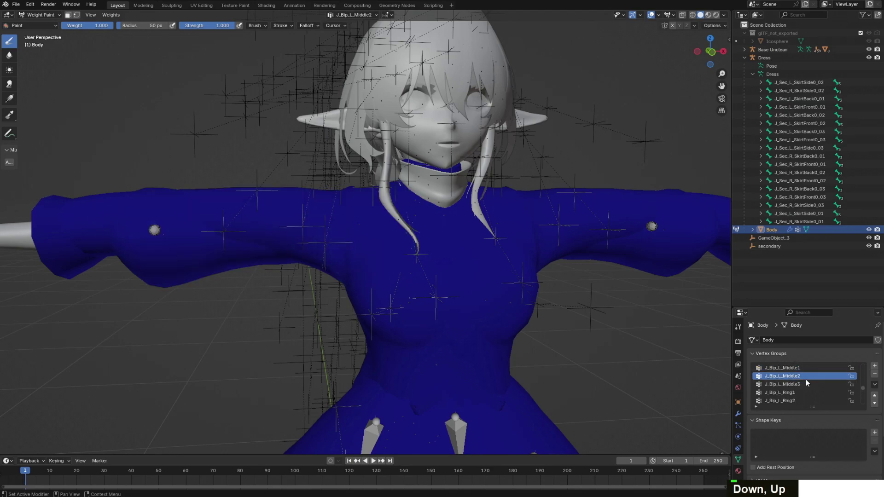
pyautogui.press('Down')
# Examine the dress's weights for the J_Sec_R_Bust2, J_Bip_C_Spine and right leg vertex groups
pyautogui.press('Up')
pyautogui.press('Up')
pyautogui.press('Up')
pyautogui.press('Up')
pyautogui.press('Up')
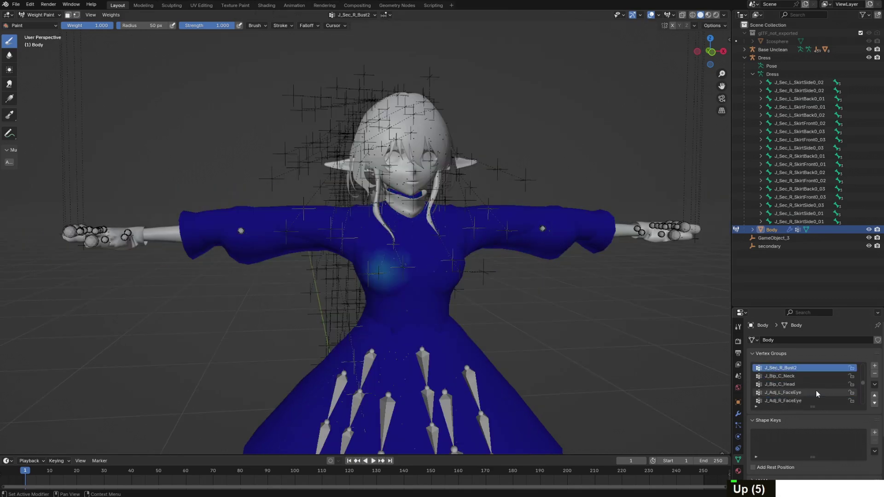
pyautogui.press('Down')
pyautogui.press('Up')
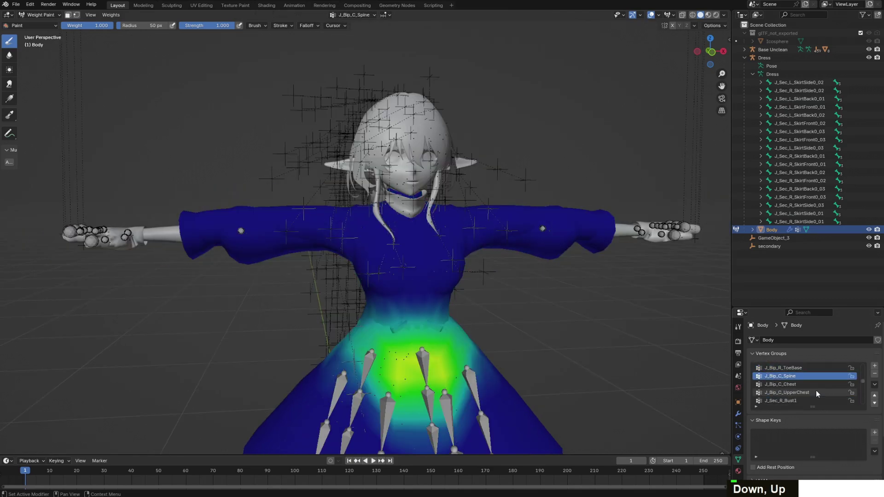
pyautogui.press('Down')
pyautogui.press('Up')
pyautogui.press('Up')
pyautogui.press('Up')
pyautogui.press('Up')
pyautogui.press('Up')
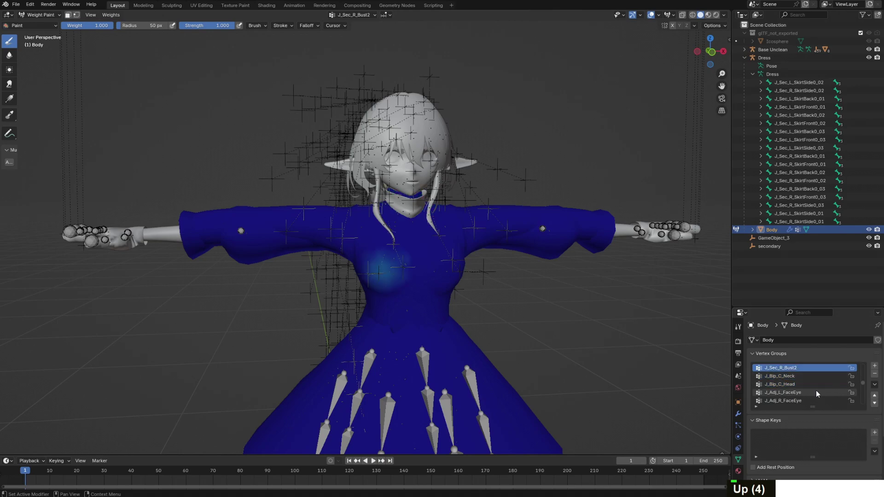
pyautogui.press('Up')
pyautogui.press('Up')
pyautogui.press('Up')
pyautogui.press('Up')
pyautogui.press('Up')
pyautogui.press('Up')
pyautogui.press('Up')
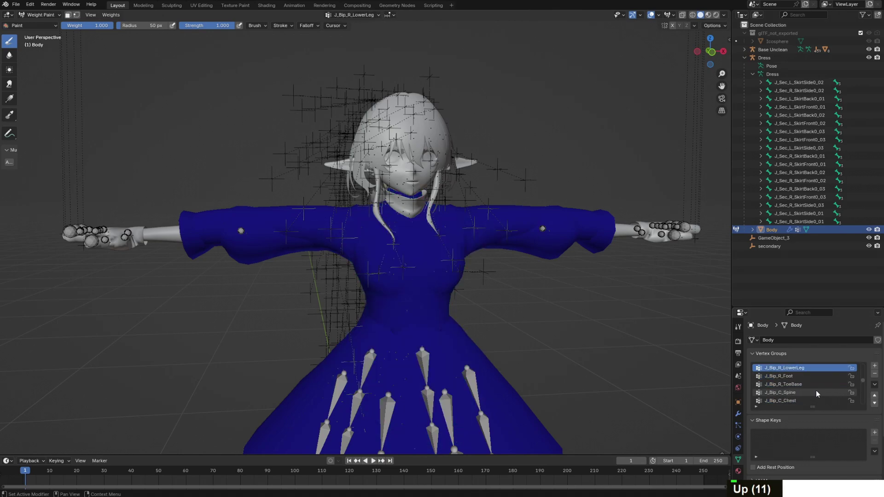
# Inspect the J_Sec skirt vertex group weights from below, covering the front, side and back groups through J_Sec_R_SkirtSide1_03
pyautogui.scroll(-3, 549, 303)
pyautogui.moveTo(548, 302); pyautogui.dragTo(576, 310, button='middle')
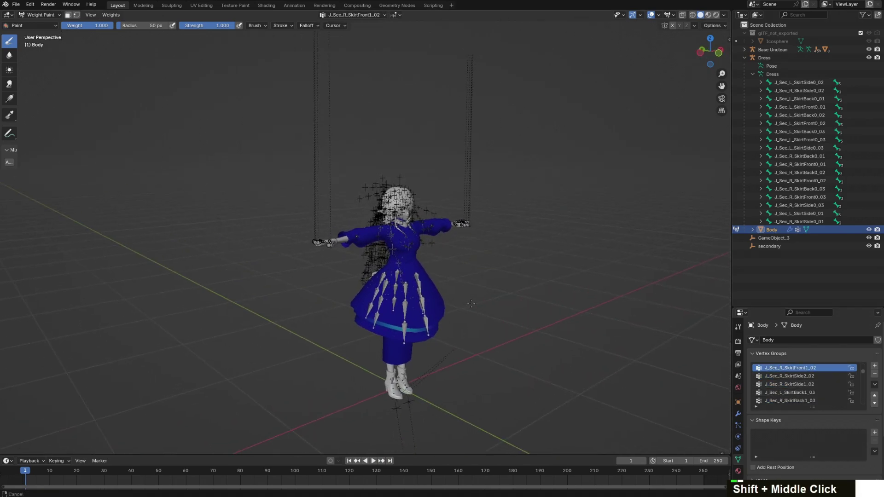
pyautogui.scroll(3, 443, 278)
pyautogui.moveTo(443, 278); pyautogui.dragTo(447, 220, button='middle')
pyautogui.scroll(-2, 792, 374)
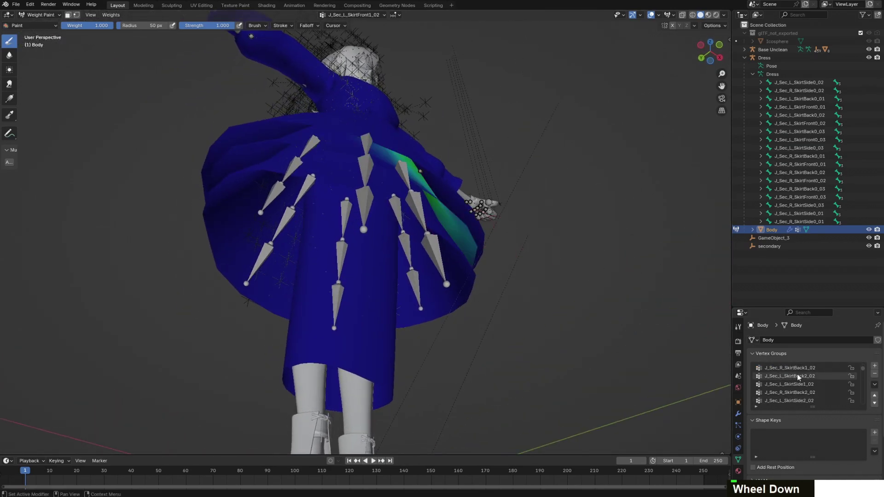
pyautogui.scroll(-2, 803, 375)
pyautogui.press('Down')
pyautogui.press('Down')
pyautogui.press('Down')
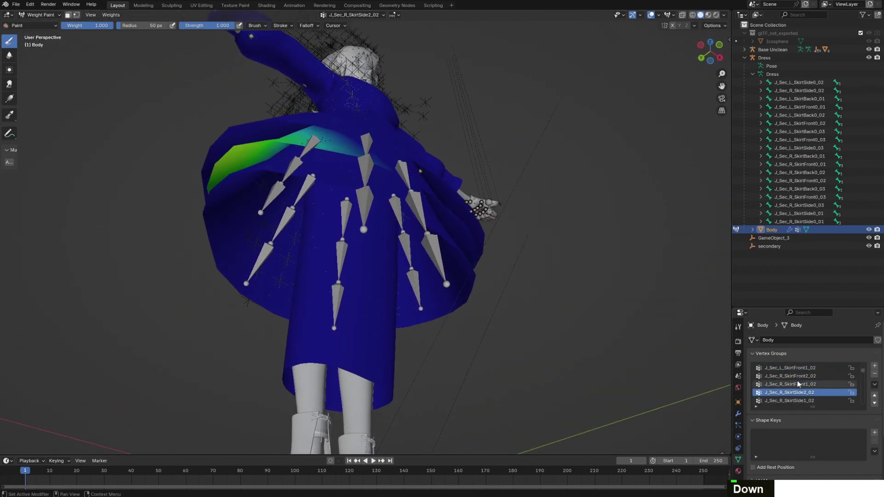
pyautogui.press('Down')
pyautogui.press('Down')
pyautogui.press('Down')
pyautogui.press('Down')
pyautogui.press('Down')
pyautogui.press('Down')
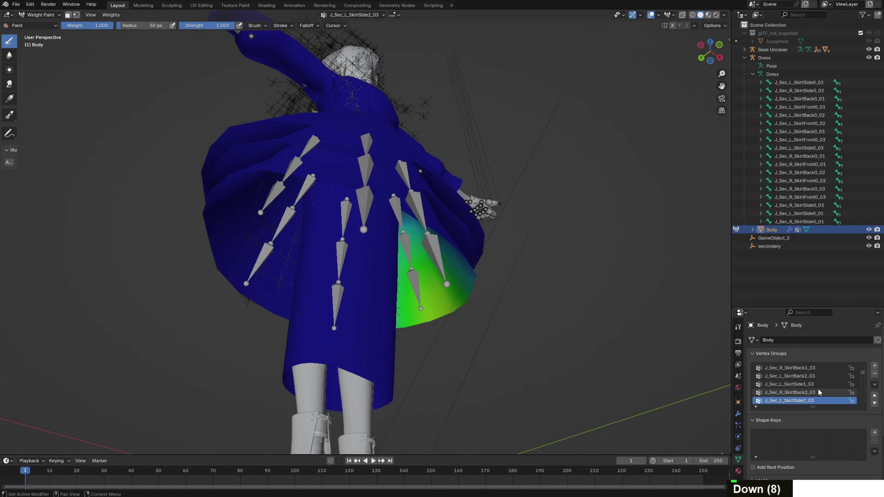
pyautogui.press('Down')
pyautogui.press('Down')
pyautogui.press('Down')
pyautogui.press('Down')
pyautogui.press('Down')
pyautogui.press('Down')
pyautogui.press('Down')
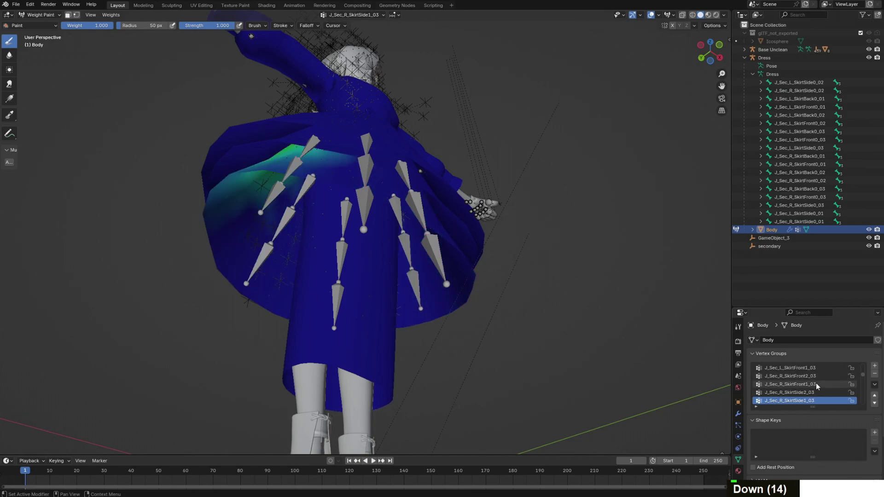
pyautogui.press('Up')
# Examine the Root and J_Bip_C_Hips weights across the front and side of the skirt
pyautogui.scroll(-3, 457, 170)
pyautogui.moveTo(458, 170); pyautogui.dragTo(530, 175, button='middle')
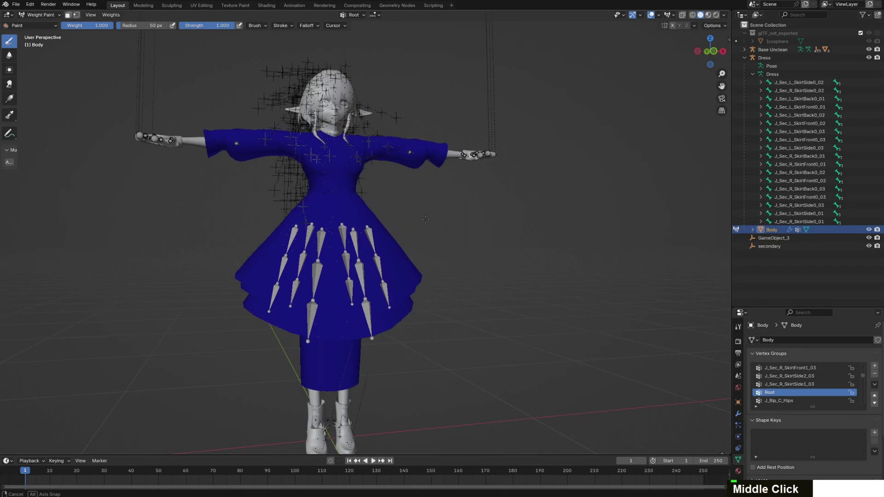
pyautogui.press('Down')
pyautogui.scroll(5, 419, 267)
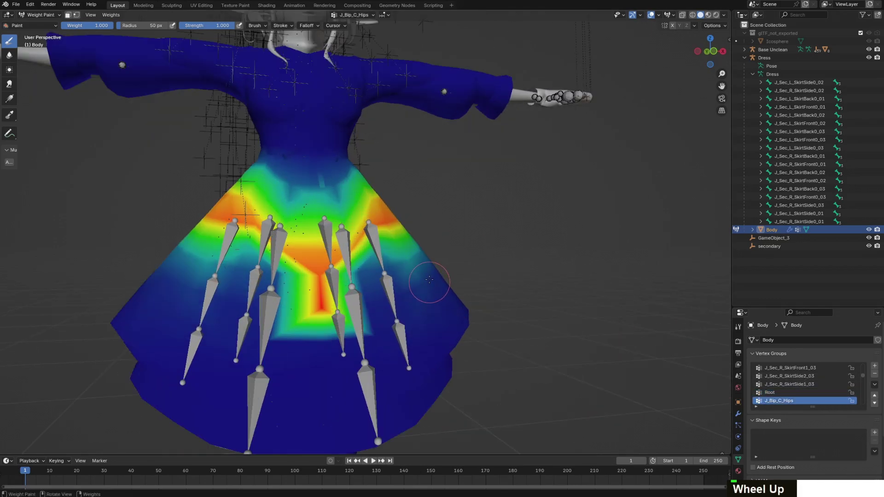
pyautogui.scroll(-4, 415, 259)
pyautogui.moveTo(511, 185); pyautogui.dragTo(545, 182, button='middle')
pyautogui.scroll(4, 547, 182)
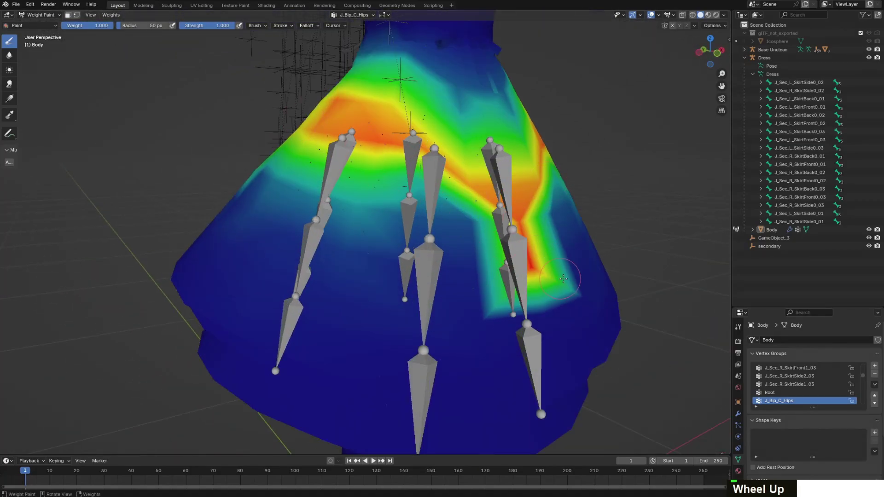
pyautogui.scroll(-4, 563, 278)
pyautogui.moveTo(563, 279); pyautogui.dragTo(533, 253, button='middle')
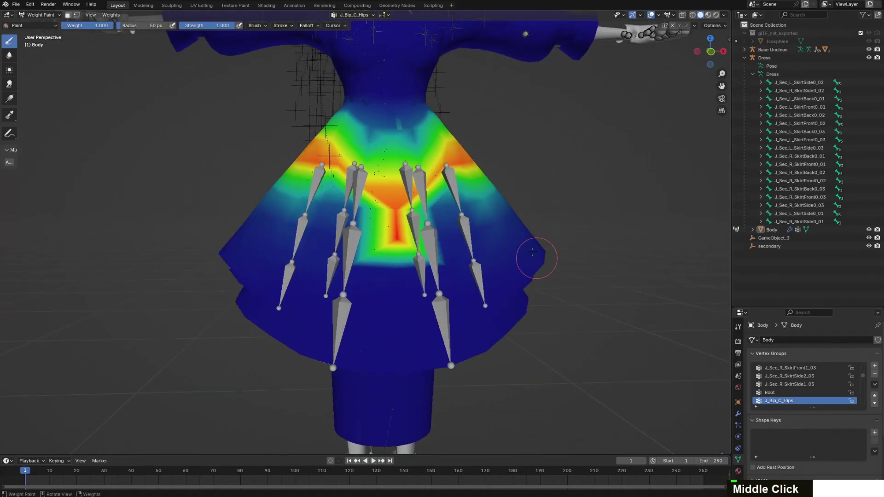
# Return the dress to Object Mode, select it, and display its modifiers
pyautogui.click(49, 14)
pyautogui.click(47, 24)
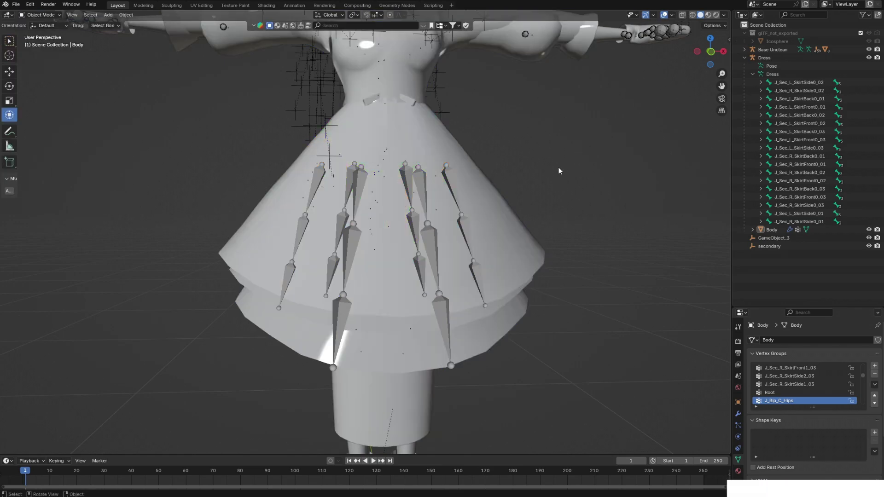
pyautogui.click(516, 280)
pyautogui.click(738, 413)
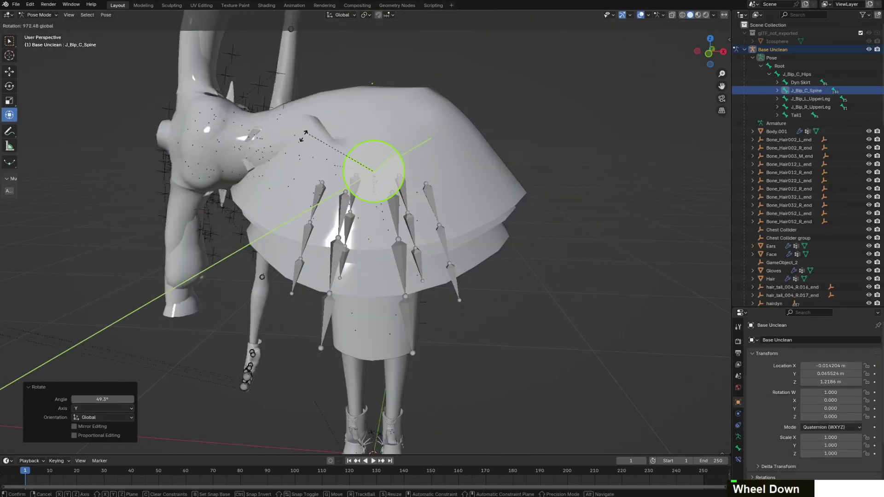
# Try rotating the J_Bip_C_Spine bone of the Base Unclean armature in Pose Mode to test the deformation
pyautogui.moveTo(482, 170); pyautogui.dragTo(469, 149)
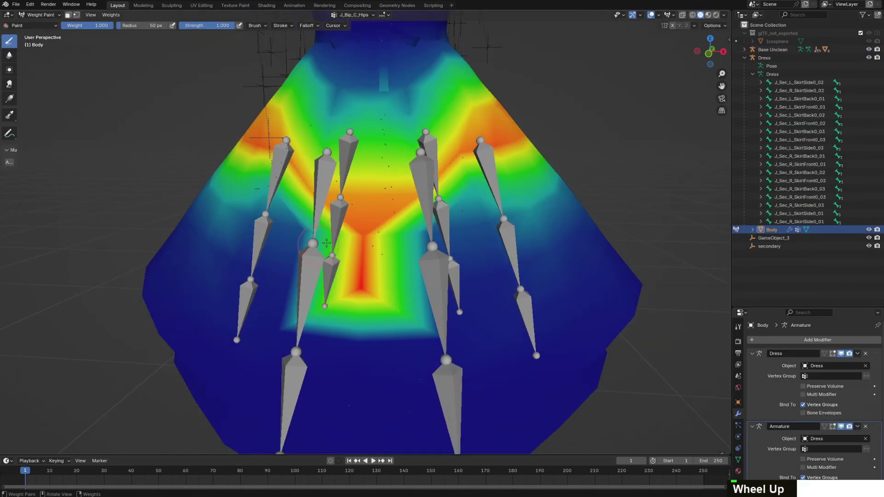
# Blur the J_Bip_C_Hips weights around the skirt with the Blur brush at a radius of 218 px and strength 0.486
pyautogui.scroll(-3, 249, 186)
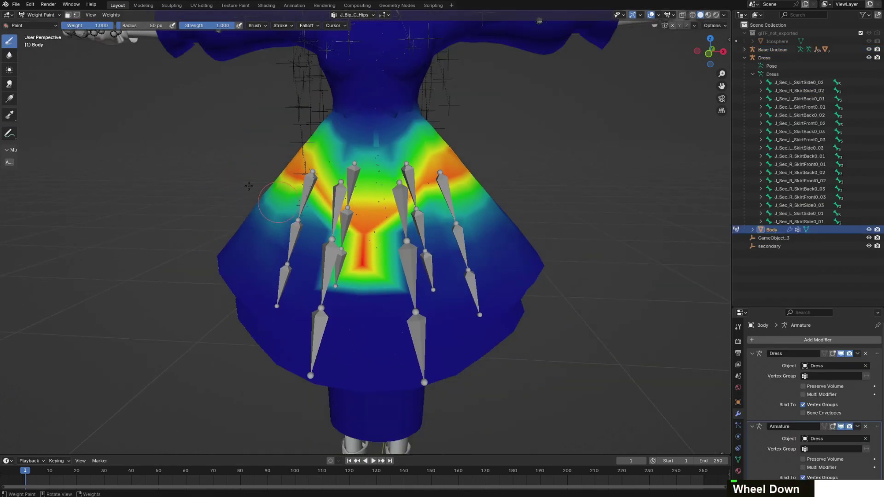
pyautogui.click(9, 55)
pyautogui.scroll(2, 479, 249)
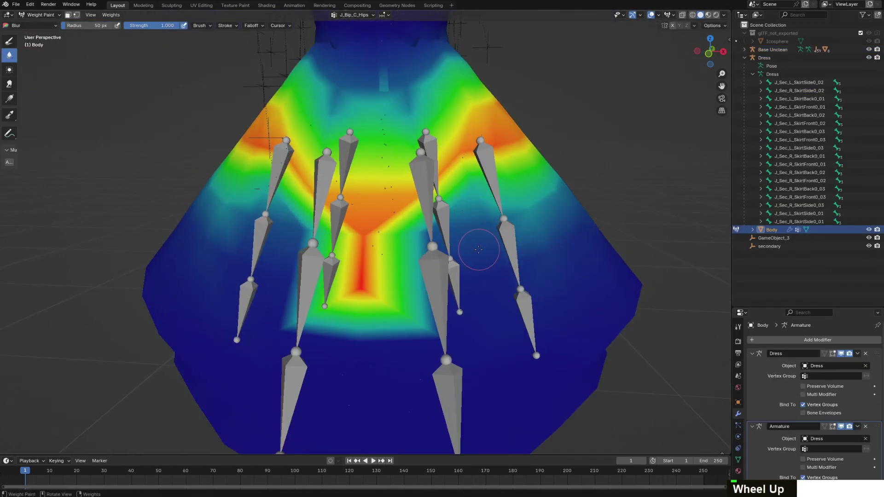
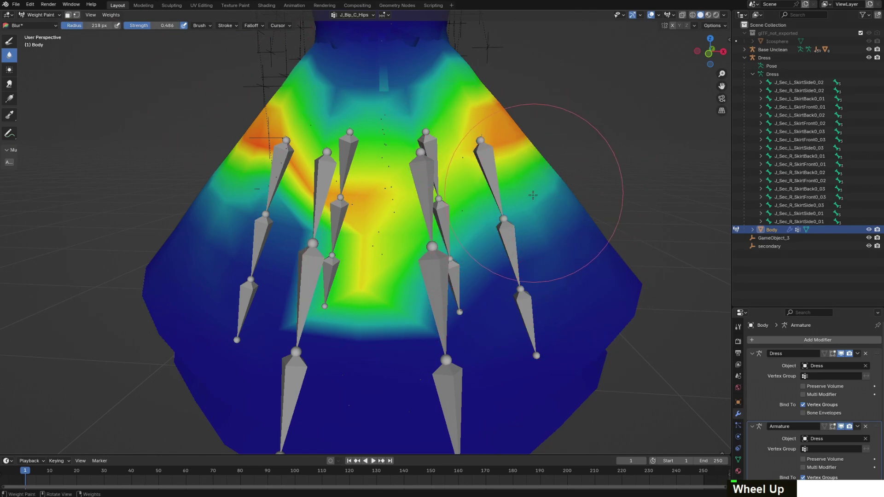
pyautogui.moveTo(571, 195); pyautogui.dragTo(467, 206, button='middle')
pyautogui.moveTo(253, 222); pyautogui.dragTo(334, 221)
pyautogui.moveTo(355, 207); pyautogui.dragTo(281, 192, button='middle')
pyautogui.moveTo(290, 244)
pyautogui.mouseDown()
pyautogui.moveTo(405, 270)
pyautogui.moveTo(368, 296)
pyautogui.moveTo(359, 292)
pyautogui.mouseUp()
pyautogui.moveTo(368, 285); pyautogui.dragTo(291, 274, button='middle')
pyautogui.moveTo(394, 250); pyautogui.dragTo(487, 264, button='middle')
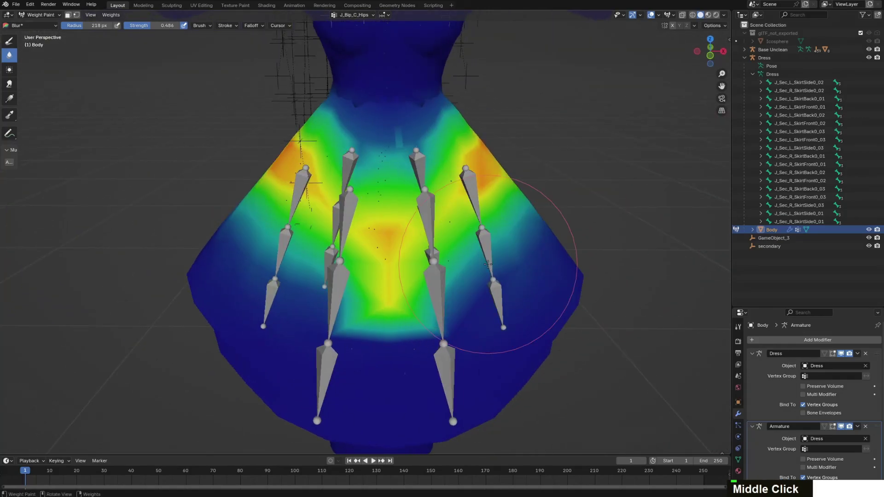
# Swing the J_Bip_C_Spine bone sideways in Pose Mode to test the dress's deformation, and cancel the rotation
pyautogui.moveTo(440, 92); pyautogui.dragTo(334, 109, button='middle')
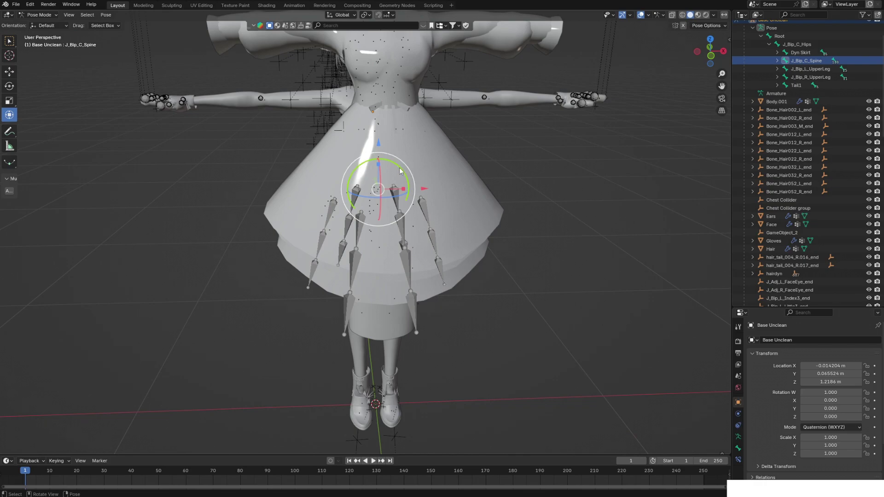
pyautogui.moveTo(399, 171); pyautogui.dragTo(294, 148)
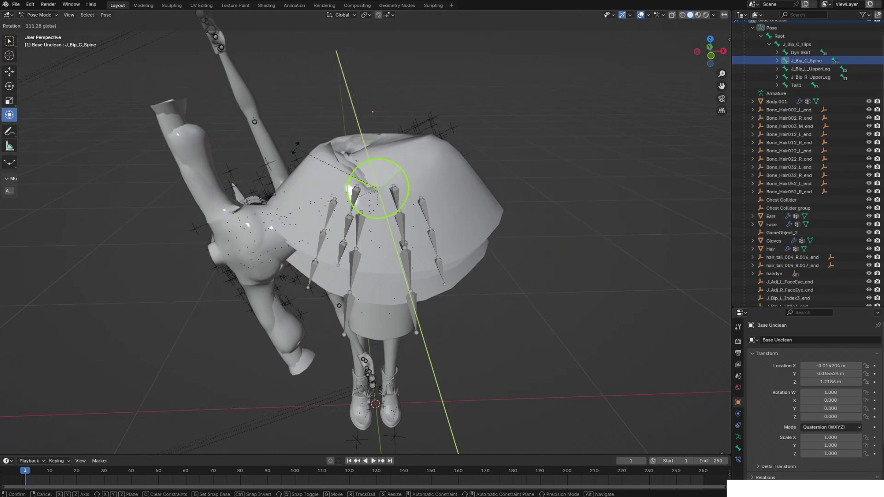
pyautogui.rightClick(295, 147)
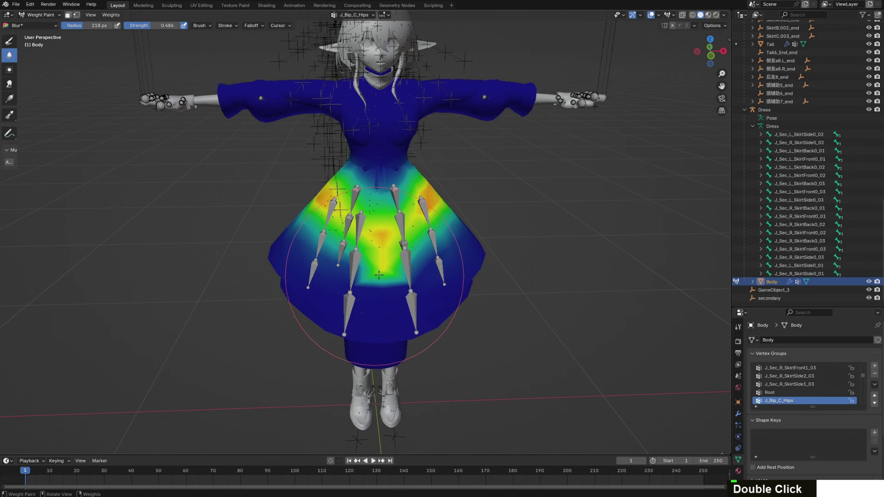
# Blur the J_Bip_L_UpperLeg weights on the front of the skirt and the inner straight skirt
pyautogui.scroll(5, 379, 275)
pyautogui.moveTo(379, 275); pyautogui.dragTo(451, 244, button='middle')
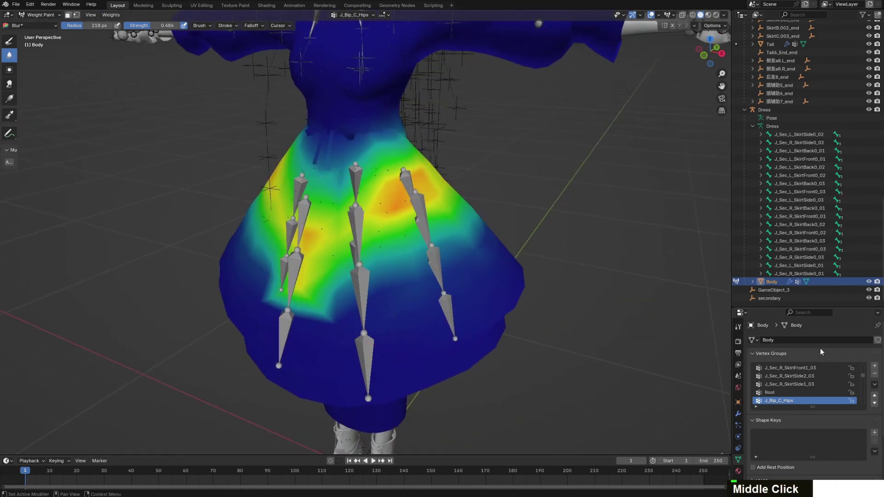
pyautogui.scroll(-2, 796, 387)
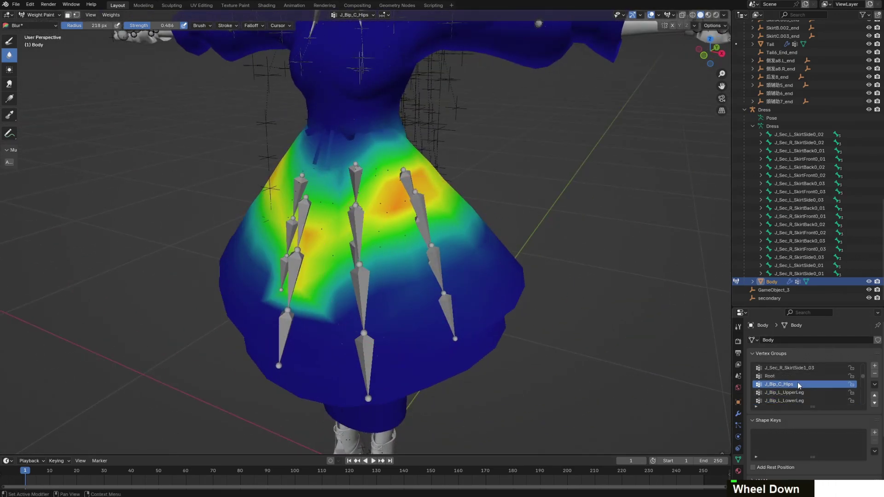
pyautogui.press('Down')
pyautogui.scroll(-4, 424, 304)
pyautogui.moveTo(424, 304); pyautogui.dragTo(454, 285, button='middle')
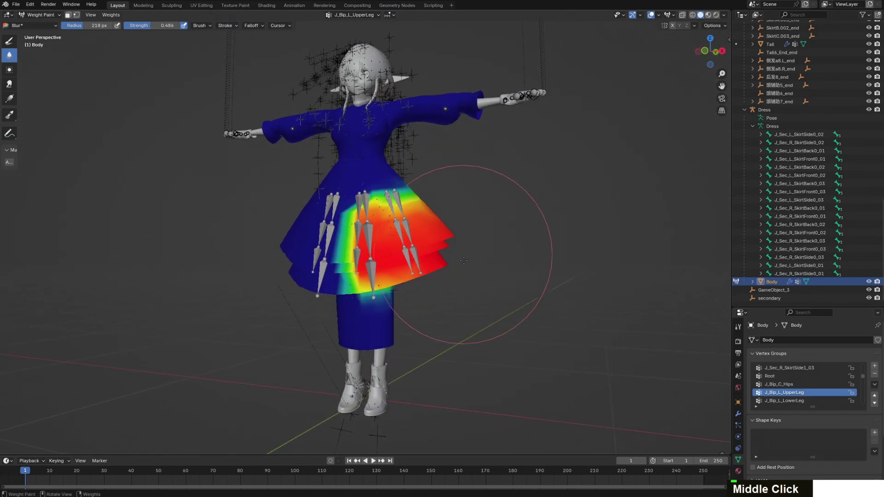
pyautogui.scroll(4, 410, 306)
pyautogui.moveTo(410, 306); pyautogui.dragTo(426, 280, button='middle')
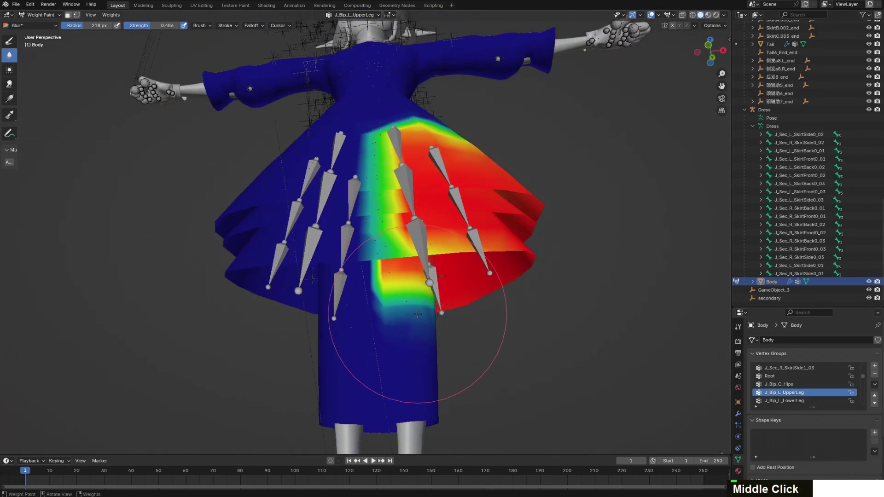
pyautogui.keyDown('shift'); pyautogui.moveTo(418, 314); pyautogui.dragTo(417, 285, button='middle'); pyautogui.keyUp('shift')
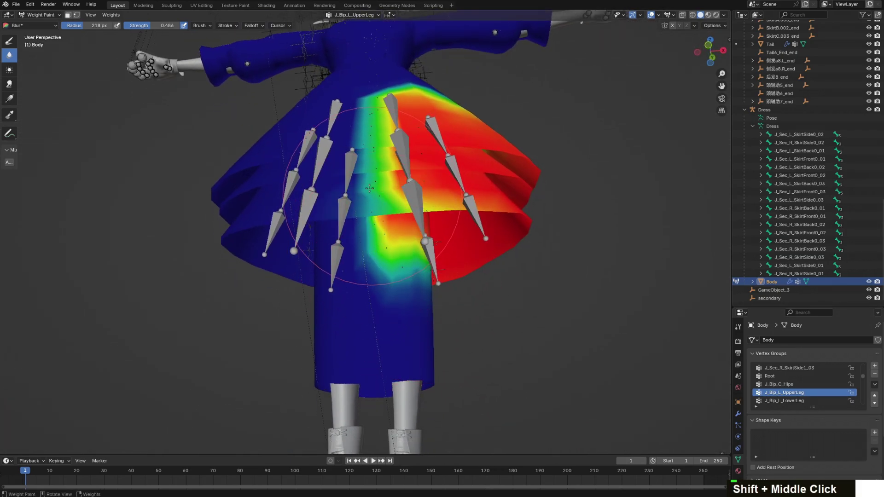
pyautogui.moveTo(375, 102); pyautogui.dragTo(357, 234, button='middle')
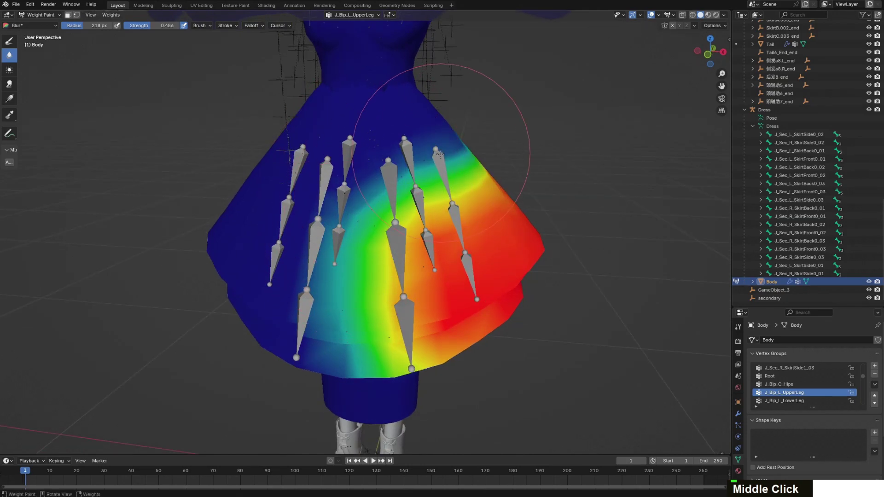
# Continue blurring the J_Bip_L_UpperLeg weights around the side, back and underside of the skirt
pyautogui.moveTo(440, 154); pyautogui.dragTo(260, 185, button='middle')
pyautogui.moveTo(366, 178); pyautogui.dragTo(369, 213, button='middle')
pyautogui.moveTo(384, 260); pyautogui.dragTo(340, 238, button='middle')
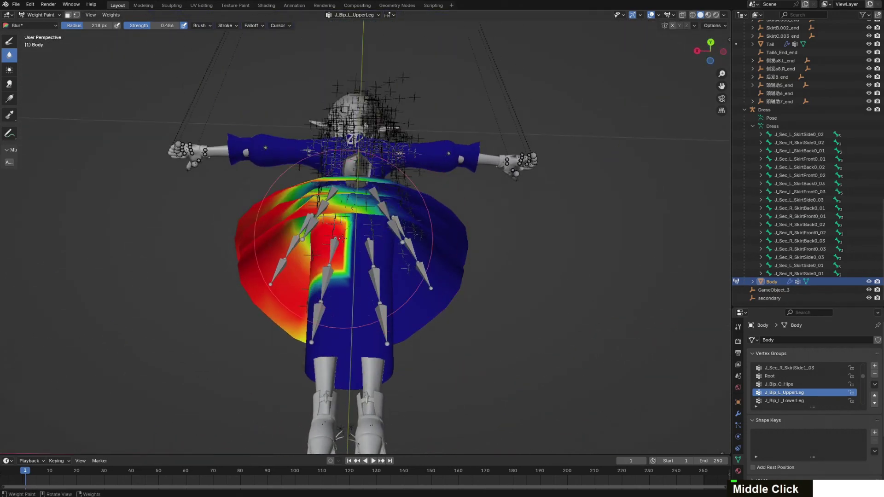
pyautogui.moveTo(347, 286); pyautogui.dragTo(409, 278, button='middle')
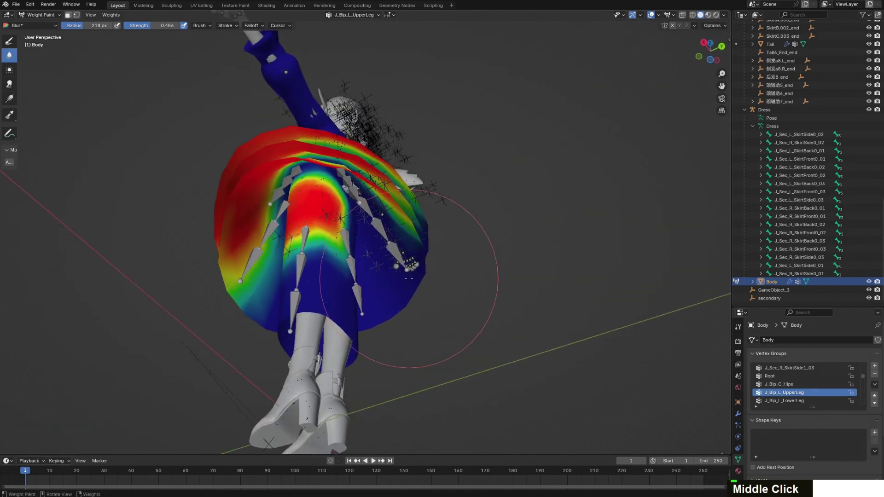
pyautogui.moveTo(290, 266); pyautogui.dragTo(375, 251, button='middle')
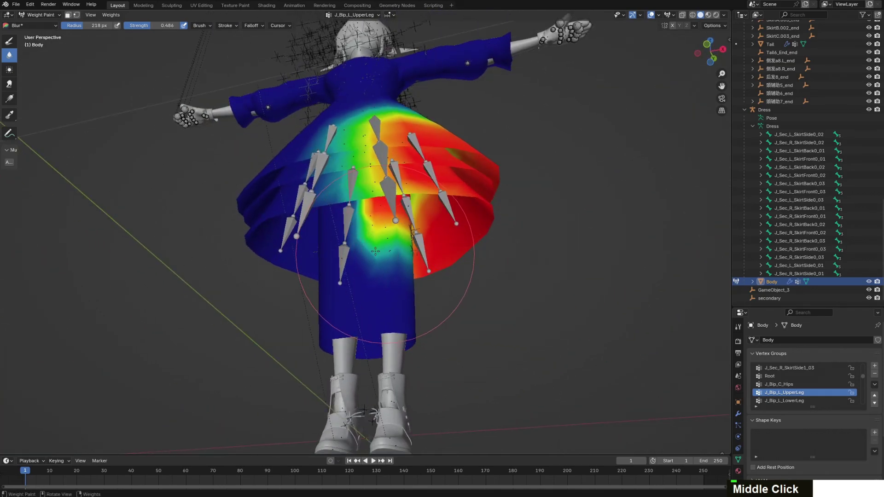
# Blur the J_Bip_L_LowerLeg weights around the inner straight skirt
pyautogui.press('Down')
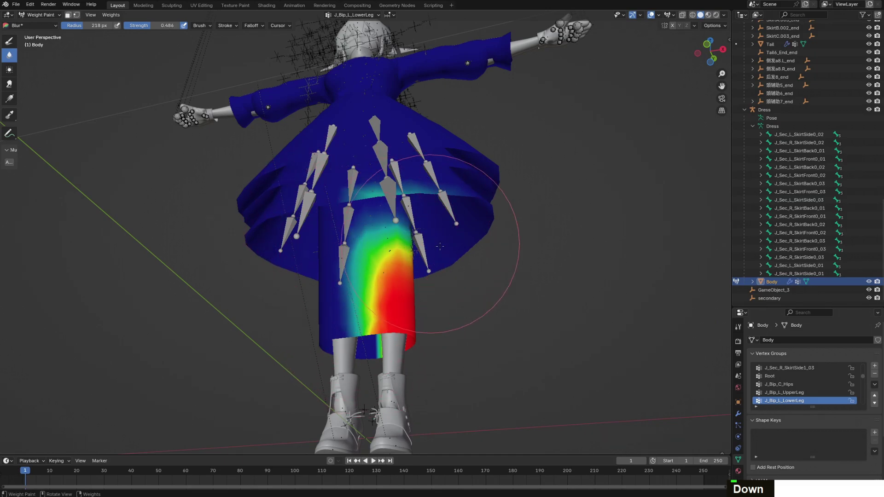
pyautogui.moveTo(439, 247); pyautogui.dragTo(410, 303, button='middle')
pyautogui.scroll(3, 410, 303)
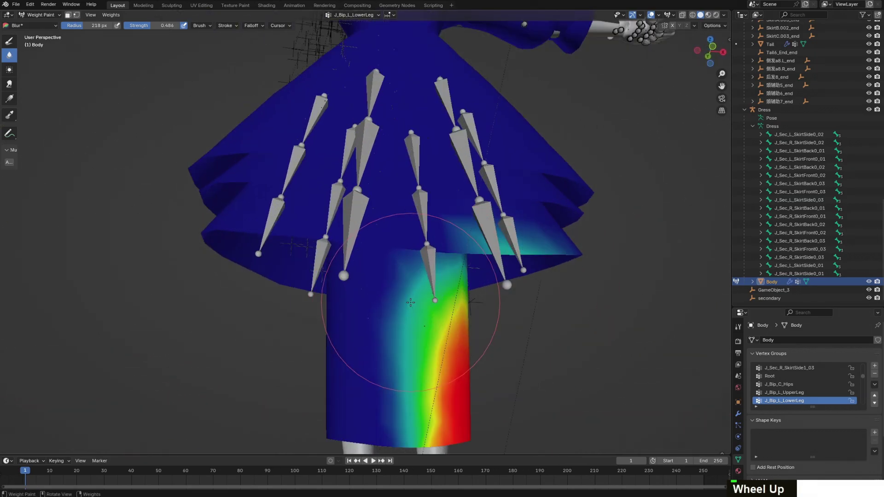
pyautogui.scroll(-3, 479, 310)
# Step through the vertex groups from J_Bip_L_Foot past the SkirtC groups to J_Bip_R_UpperLeg, checking the dress's weights
pyautogui.press('Down')
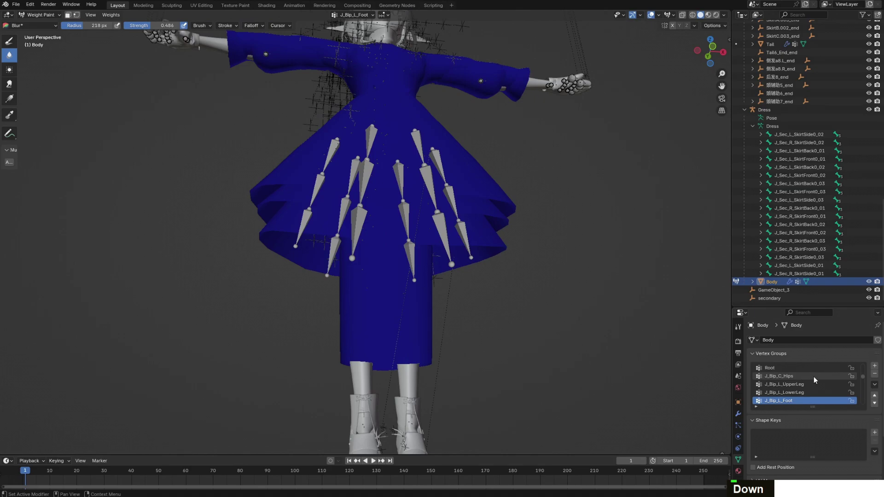
pyautogui.scroll(-3, 532, 276)
pyautogui.moveTo(533, 276); pyautogui.dragTo(638, 326, button='middle')
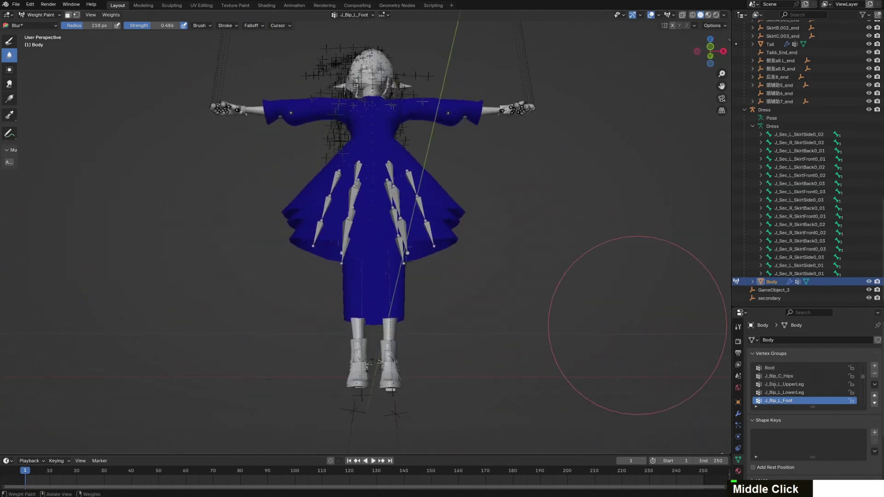
pyautogui.press('Down')
pyautogui.press('Down')
pyautogui.press('Down')
pyautogui.press('Down')
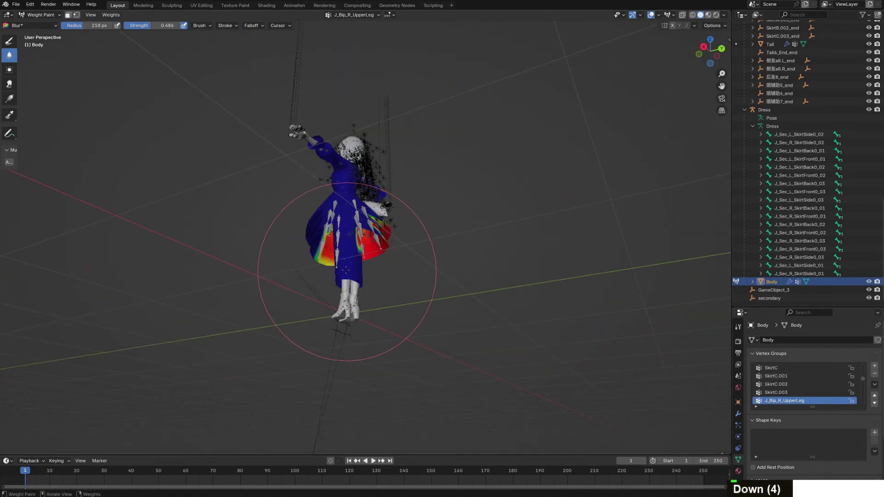
# Blur the J_Bip_R_UpperLeg weights on the underside, front, side and back of the skirt
pyautogui.scroll(6, 347, 300)
pyautogui.moveTo(348, 301); pyautogui.dragTo(319, 283, button='middle')
pyautogui.scroll(-5, 317, 279)
pyautogui.scroll(3, 319, 283)
pyautogui.moveTo(375, 373); pyautogui.dragTo(435, 216, button='middle')
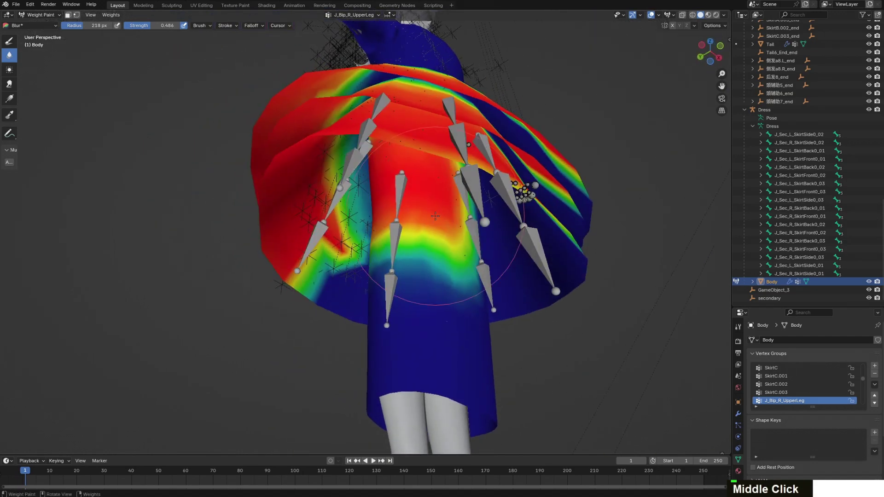
pyautogui.moveTo(421, 259); pyautogui.dragTo(435, 195, button='middle')
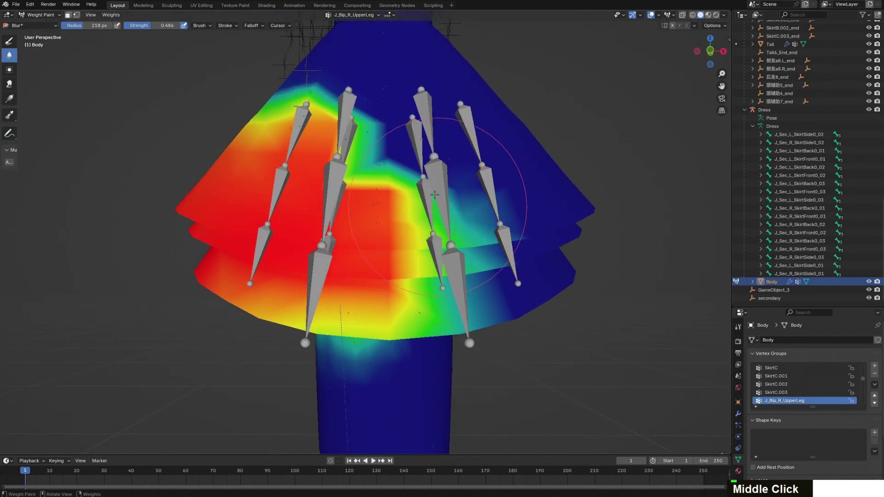
pyautogui.moveTo(328, 101); pyautogui.dragTo(518, 190, button='middle')
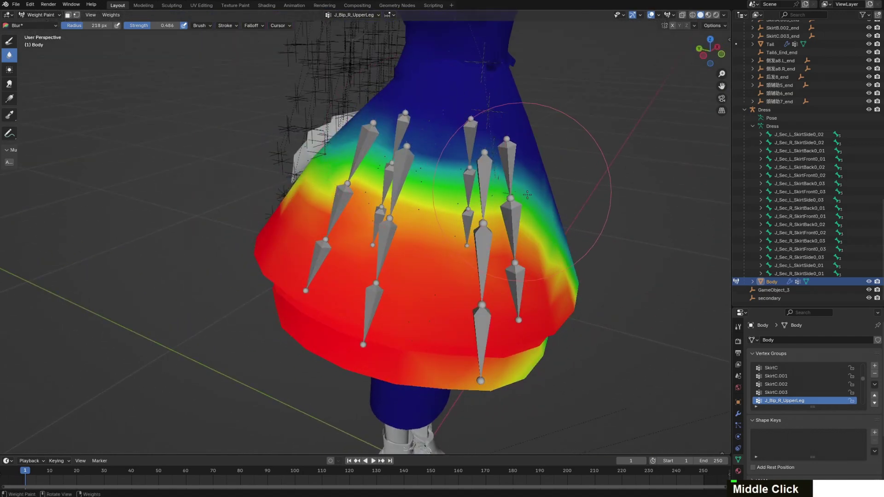
pyautogui.moveTo(346, 168)
pyautogui.mouseDown(button='middle')
pyautogui.moveTo(425, 156)
pyautogui.moveTo(469, 127)
pyautogui.mouseUp(button='middle')
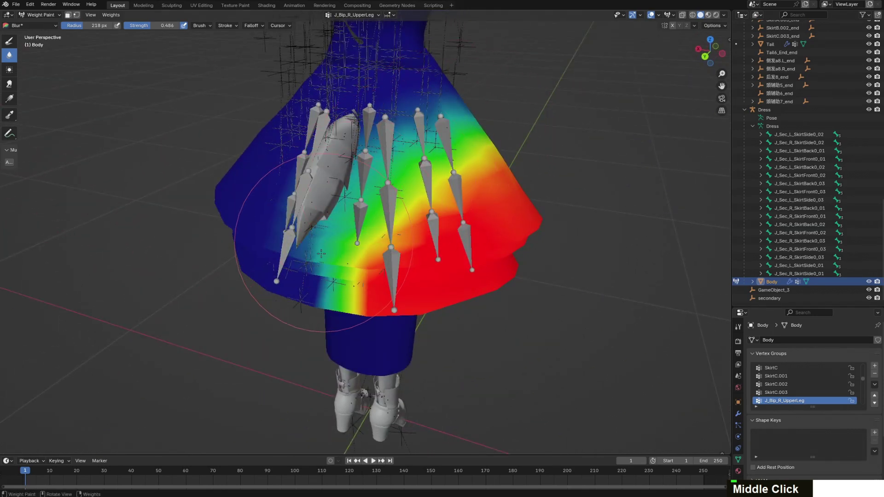
pyautogui.moveTo(321, 254); pyautogui.dragTo(143, 262, button='middle')
# Blur the J_Bip_C_Chest weights around the dress's waist, sides and back
pyautogui.keyDown('ctrl'); pyautogui.scroll(-5, 810, 384); pyautogui.keyUp('ctrl')
pyautogui.scroll(5, 268, 188)
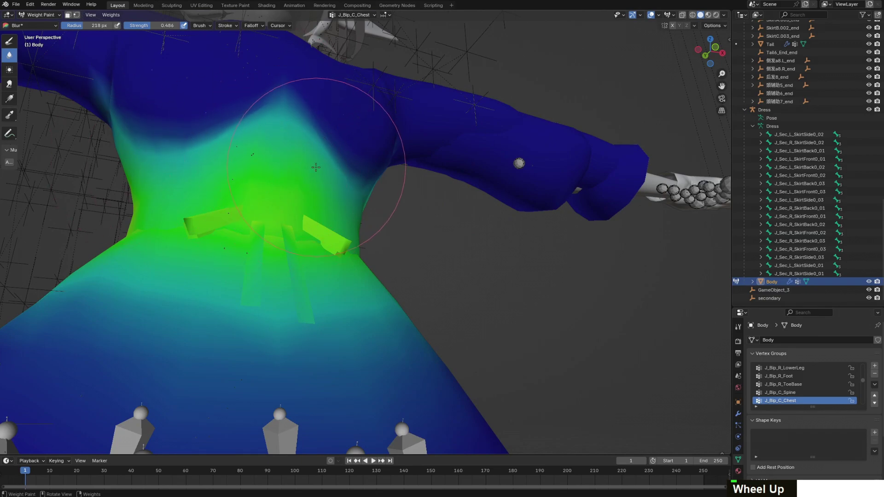
pyautogui.moveTo(365, 193); pyautogui.dragTo(298, 192, button='middle')
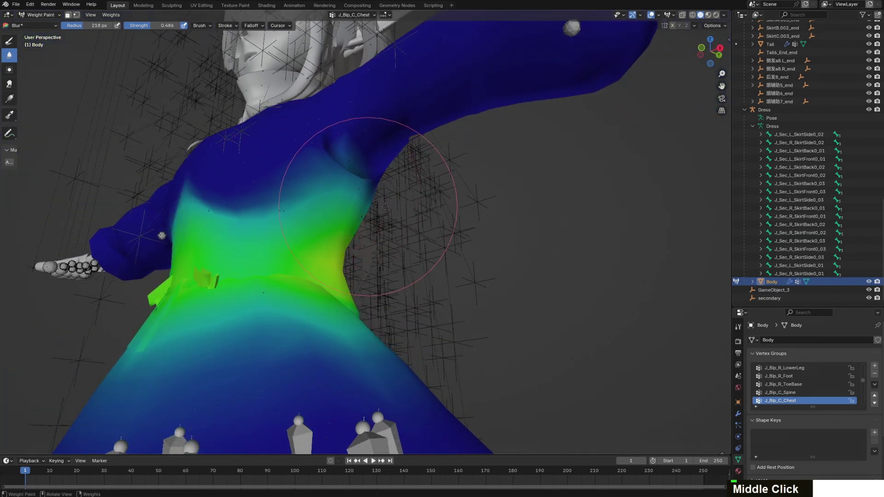
pyautogui.moveTo(385, 206); pyautogui.dragTo(374, 192, button='middle')
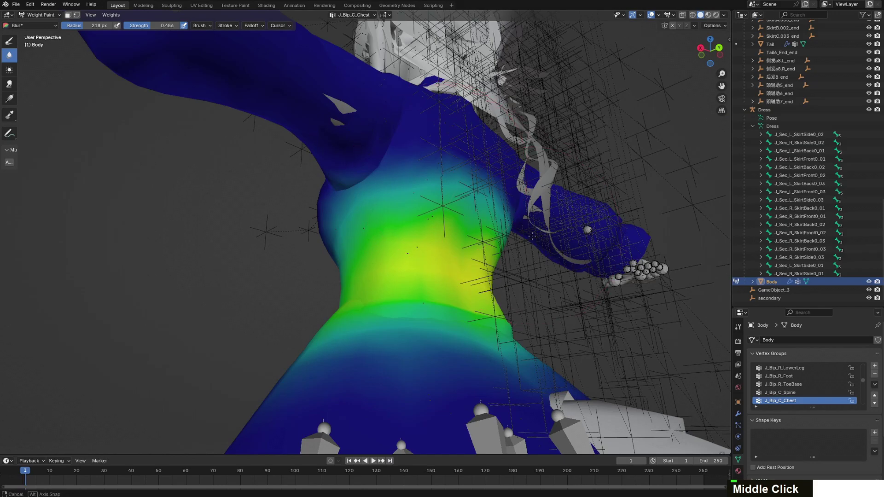
pyautogui.moveTo(532, 236); pyautogui.dragTo(522, 266, button='middle')
pyautogui.keyDown('shift'); pyautogui.moveTo(400, 145); pyautogui.dragTo(424, 89, button='middle'); pyautogui.keyUp('shift')
pyautogui.scroll(3, 460, 227)
pyautogui.scroll(-4, 464, 112)
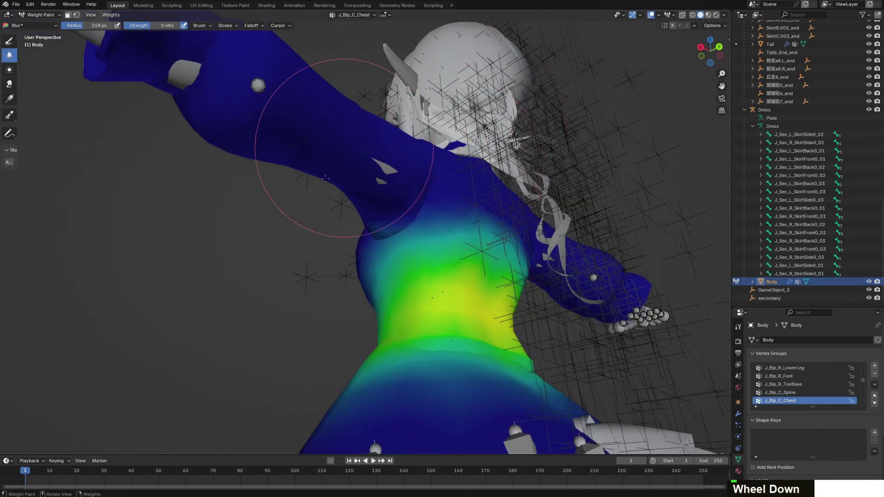
pyautogui.moveTo(432, 187); pyautogui.dragTo(413, 167, button='middle')
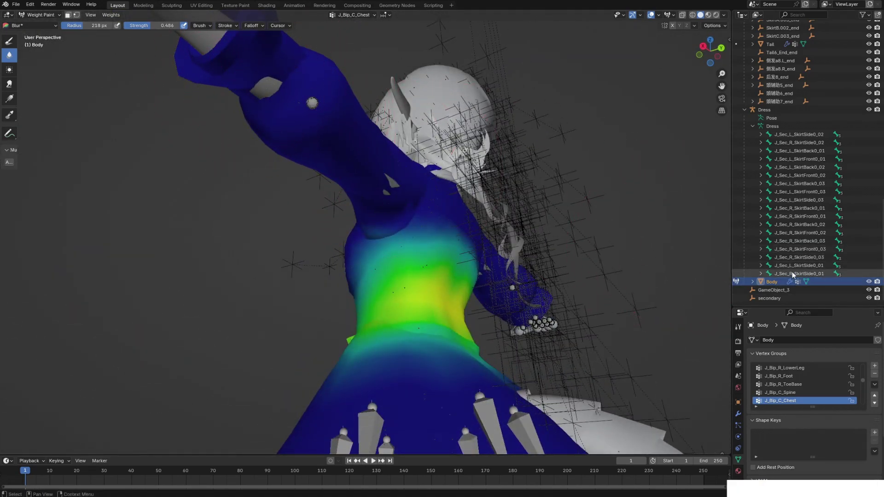
# Blur the J_Bip_C_UpperChest weights across the upper back and side of the bodice
pyautogui.press('Down')
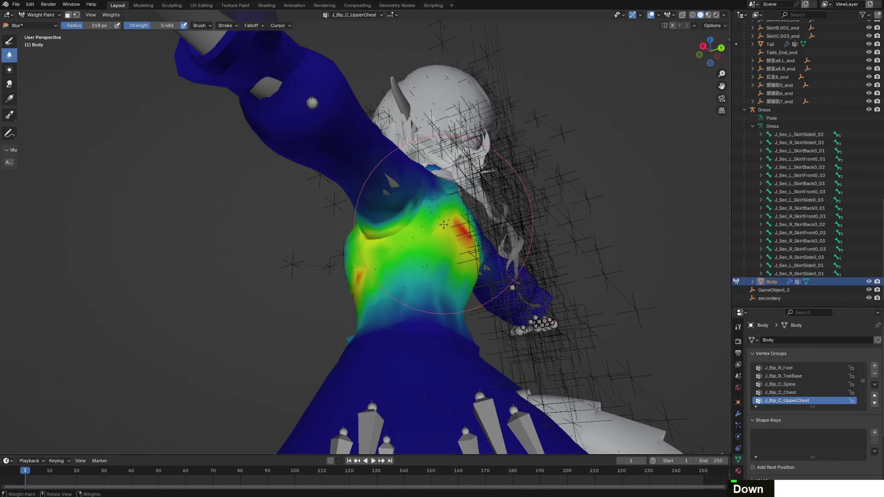
pyautogui.moveTo(444, 224); pyautogui.dragTo(365, 145, button='middle')
pyautogui.scroll(2, 603, 176)
pyautogui.scroll(-3, 603, 176)
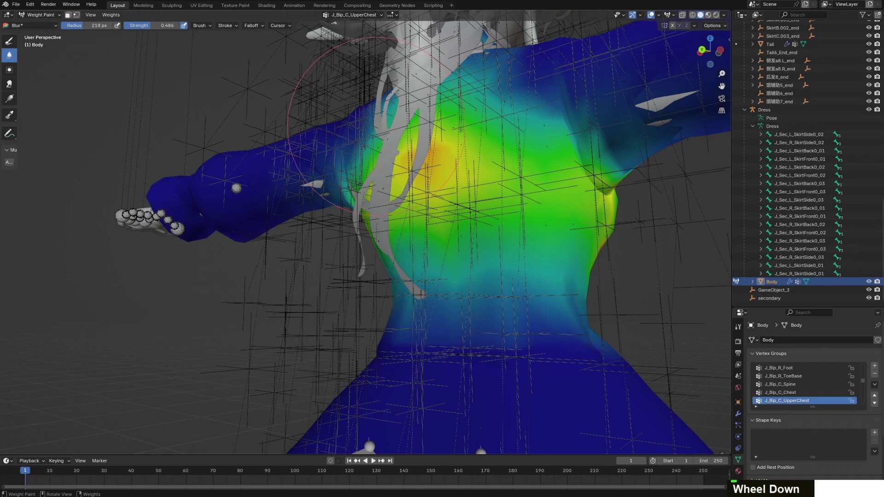
# Step through the vertex groups after J_Bip_C_UpperChest up to hair_tail_004_R.016, examining their weights on the dress
pyautogui.scroll(-3, 366, 146)
pyautogui.press('Down')
pyautogui.press('Down')
pyautogui.press('Down')
pyautogui.press('Down')
pyautogui.press('Down')
pyautogui.press('Down')
pyautogui.press('Down')
pyautogui.press('Down')
pyautogui.press('Down')
pyautogui.press('Down')
pyautogui.press('Down')
pyautogui.press('Down')
pyautogui.press('Down')
pyautogui.press('Down')
pyautogui.scroll(-3, 237, 128)
pyautogui.moveTo(237, 129); pyautogui.dragTo(384, 164, button='middle')
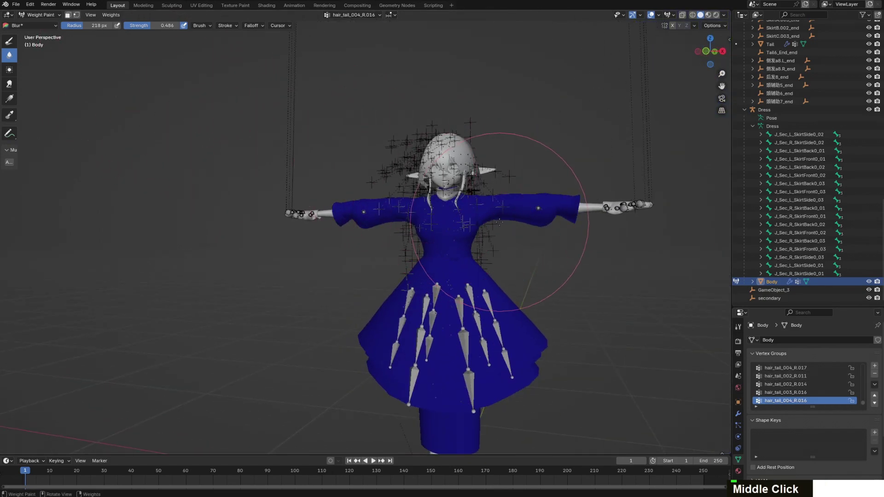
pyautogui.keyDown('shift'); pyautogui.moveTo(499, 222); pyautogui.dragTo(405, 216, button='middle'); pyautogui.keyUp('shift')
pyautogui.scroll(3, 293, 140)
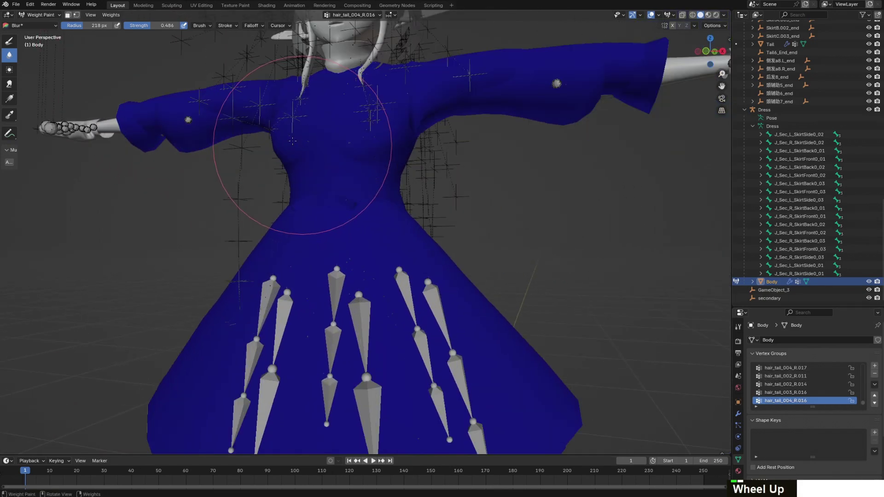
# Return the Body dress mesh to Object Mode and deselect it
pyautogui.click(41, 15)
pyautogui.click(39, 24)
pyautogui.click(545, 218)
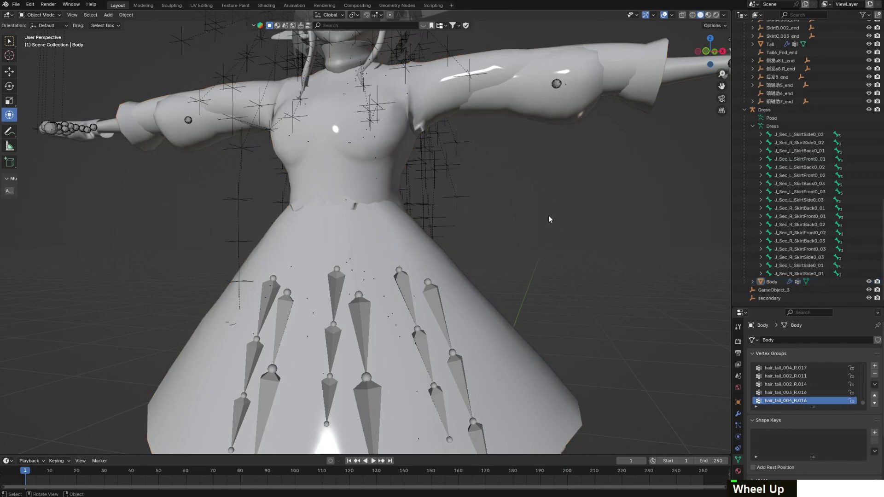
# Move a vertex on the back of the upper sleeve about 0.008 m along Y, using smooth proportional editing sized 0.036
pyautogui.scroll(2, 588, 211)
pyautogui.moveTo(587, 208); pyautogui.dragTo(375, 192, button='middle')
pyautogui.scroll(4, 505, 290)
pyautogui.moveTo(505, 290); pyautogui.dragTo(571, 204, button='middle')
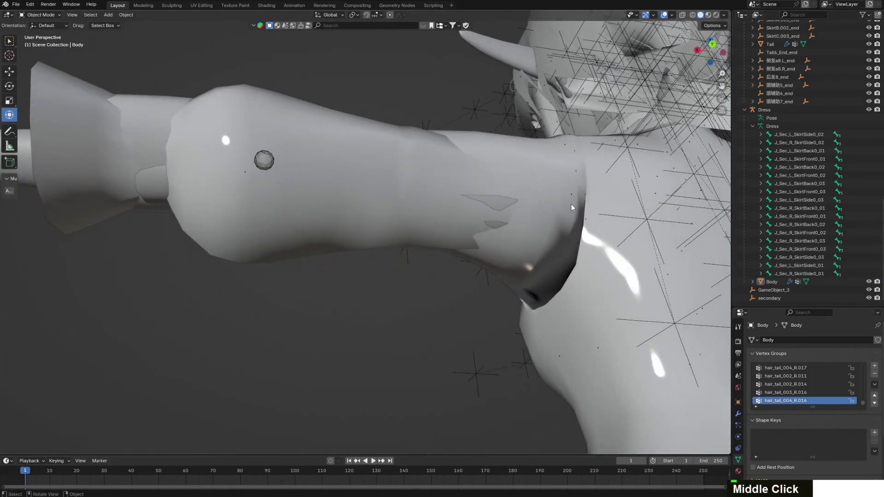
pyautogui.click(540, 214)
pyautogui.press('Tab')
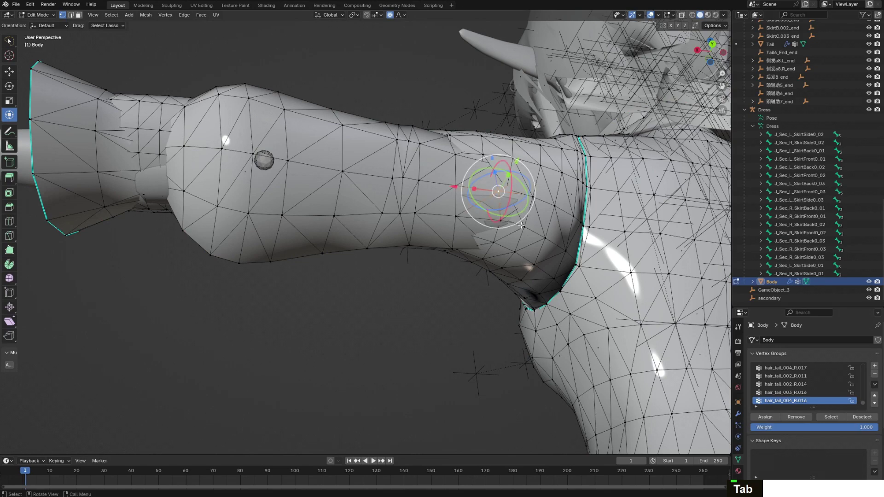
pyautogui.scroll(20, 524, 158)
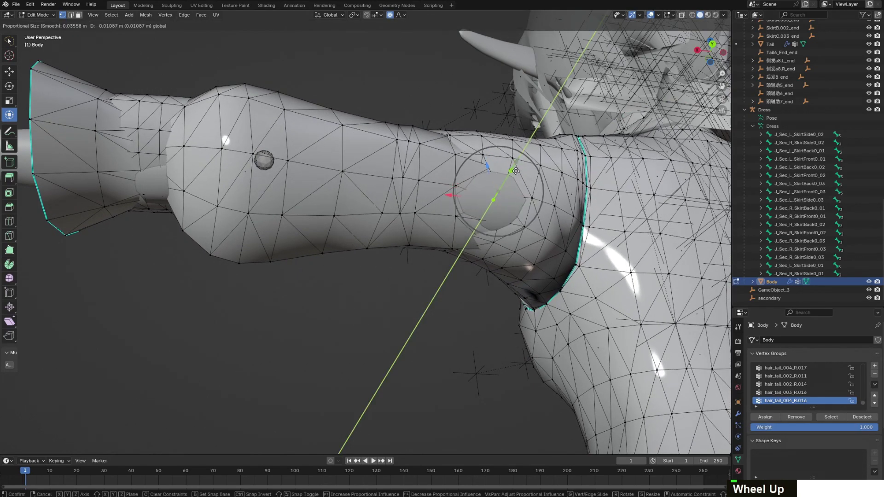
pyautogui.click(532, 161)
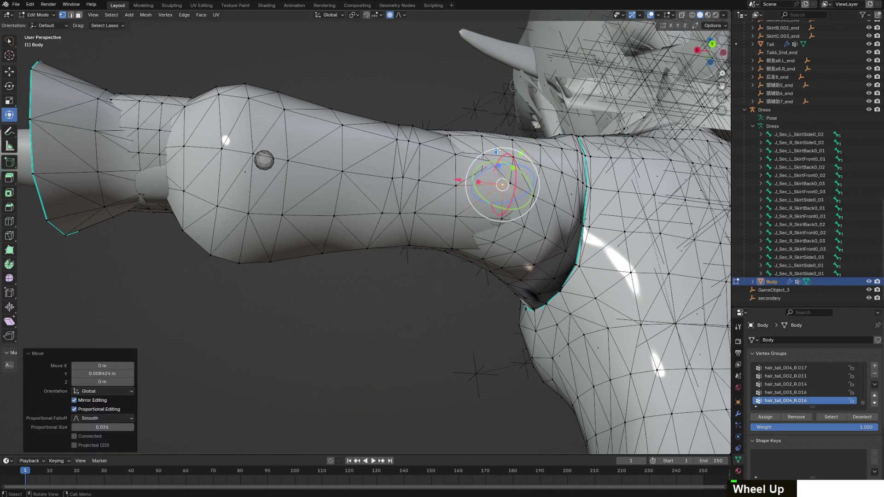
# Reposition the neighbouring upper-sleeve vertices and a vertex near the same sleeve's cuff with proportional editing
pyautogui.keyDown('shift'); pyautogui.click(499, 214); pyautogui.keyUp('shift')
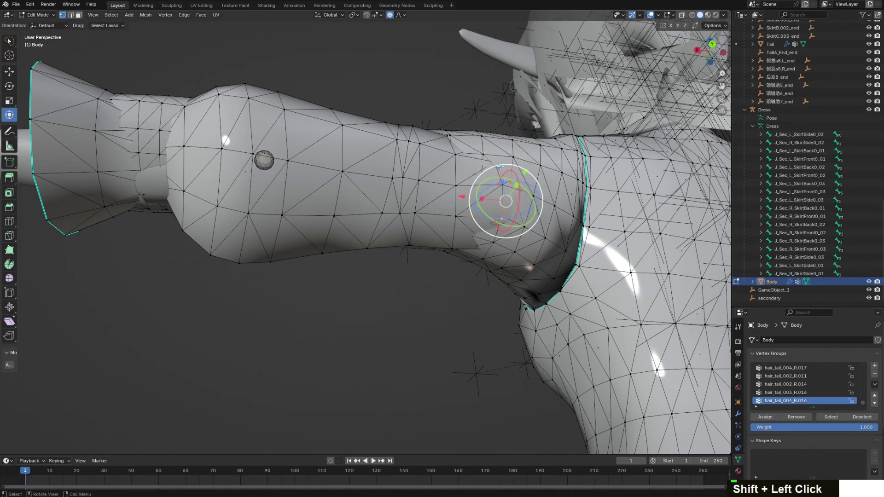
pyautogui.moveTo(501, 168); pyautogui.dragTo(502, 180)
pyautogui.scroll(-2, 502, 177)
pyautogui.scroll(-5, 501, 177)
pyautogui.click(157, 173)
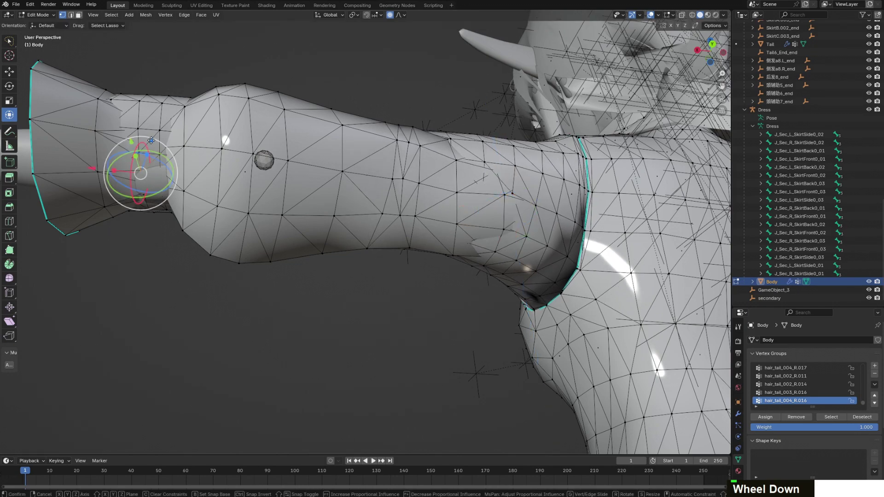
pyautogui.moveTo(151, 138); pyautogui.dragTo(165, 155)
# Adjust the vertices on the back of the opposite upper sleeve and return the dress mesh to Object Mode
pyautogui.moveTo(165, 155); pyautogui.dragTo(355, 166, button='middle')
pyautogui.scroll(5, 441, 104)
pyautogui.scroll(-5, 440, 104)
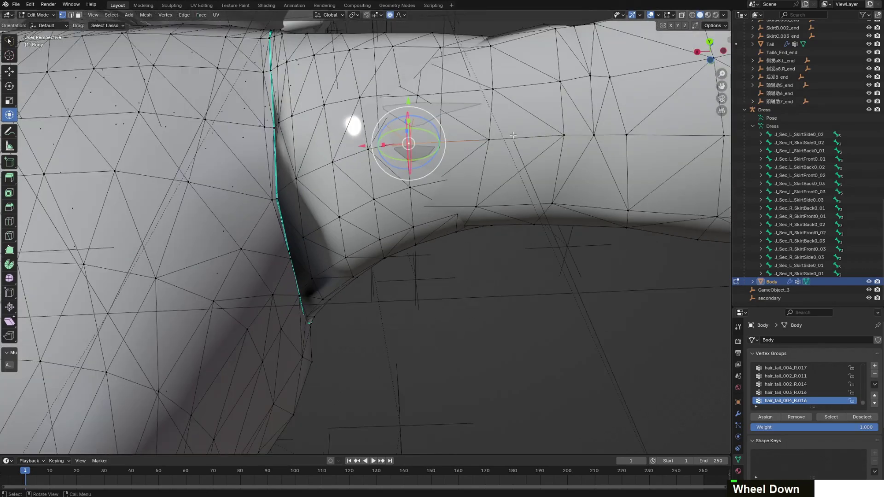
pyautogui.moveTo(442, 108); pyautogui.dragTo(485, 161, button='middle')
pyautogui.moveTo(282, 179); pyautogui.dragTo(280, 194)
pyautogui.moveTo(235, 213); pyautogui.dragTo(231, 212)
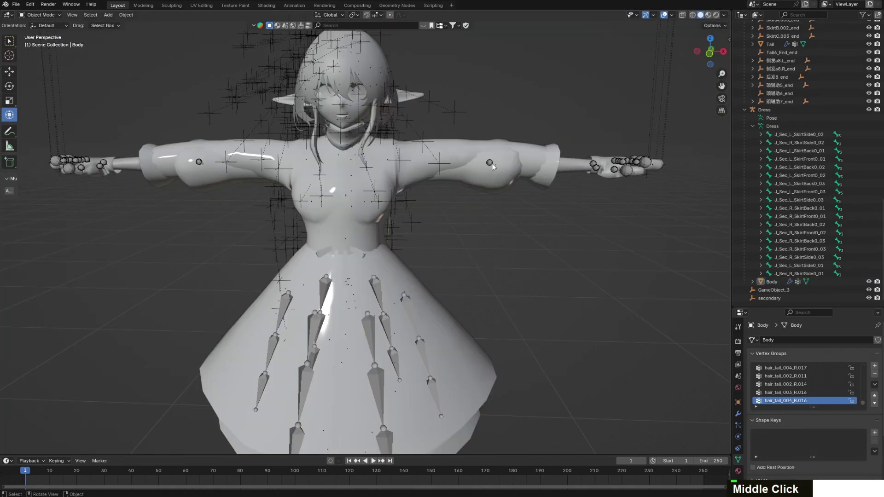
# Delete all objects parented to the Base Unclean armature, from Body.001 through the last child empty
pyautogui.click(490, 163)
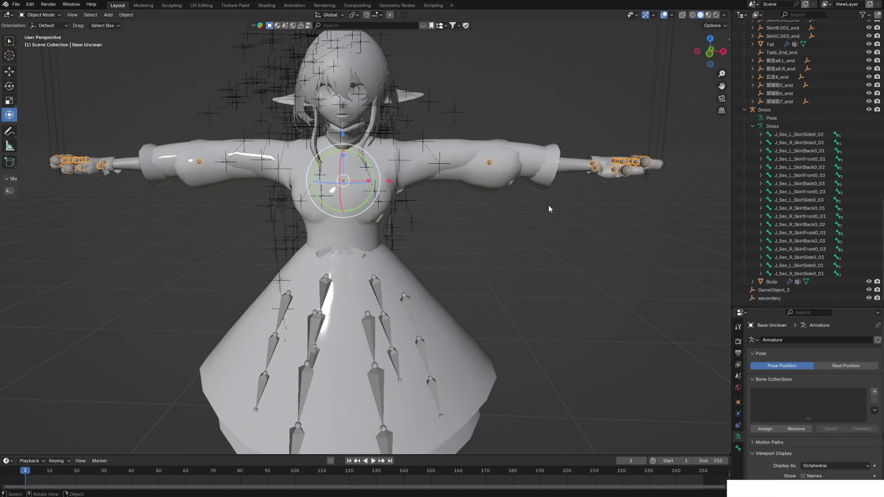
pyautogui.scroll(20, 827, 196)
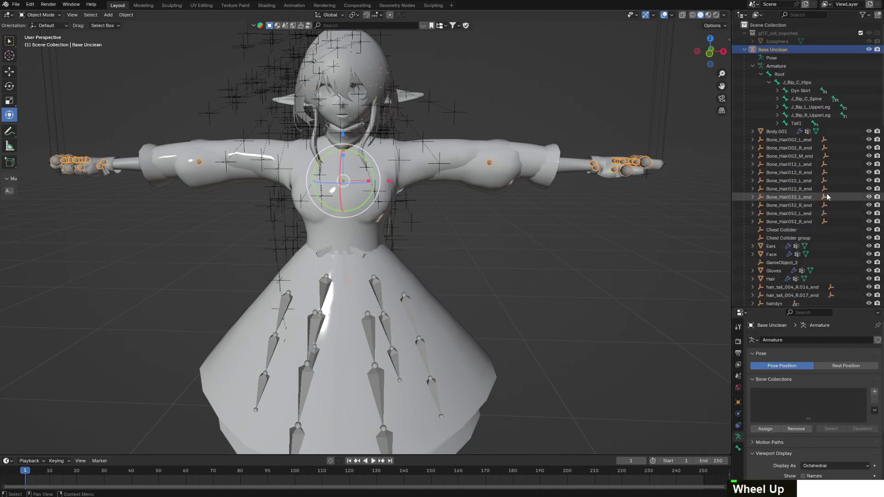
pyautogui.click(780, 133)
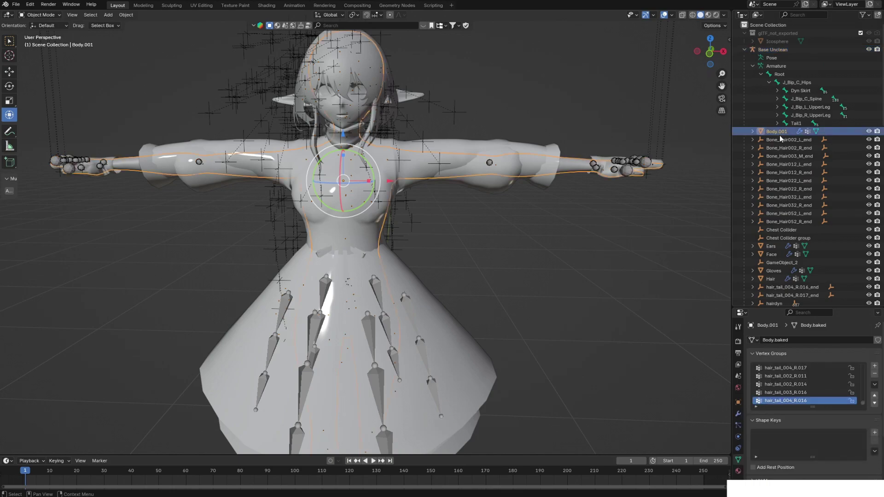
pyautogui.scroll(-4, 786, 143)
pyautogui.scroll(-12, 787, 143)
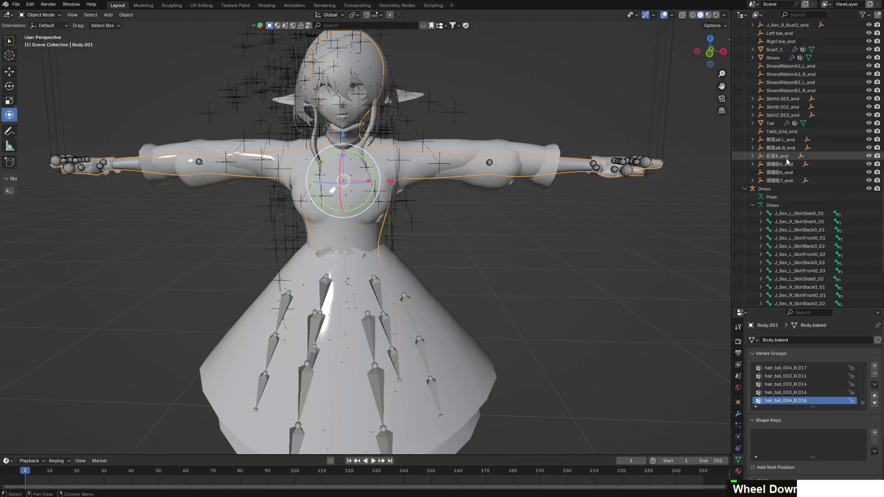
pyautogui.scroll(18, 786, 156)
pyautogui.scroll(-16, 809, 132)
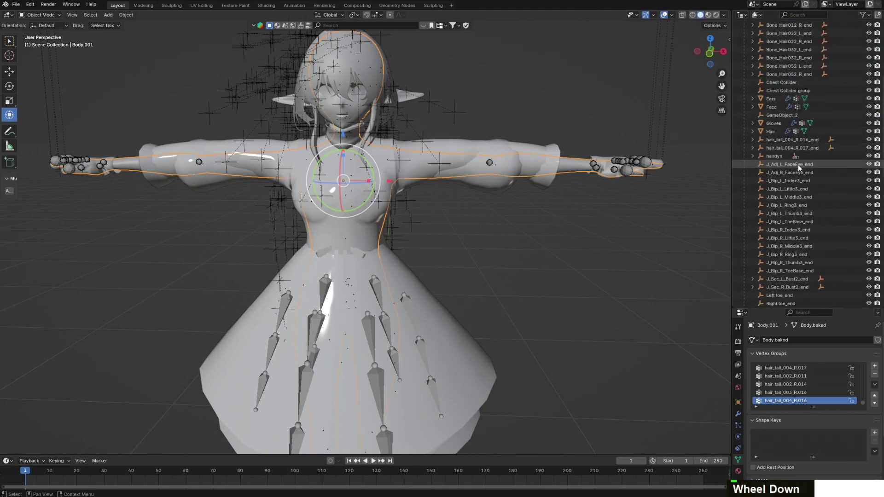
pyautogui.keyDown('shift'); pyautogui.click(784, 181); pyautogui.keyUp('shift')
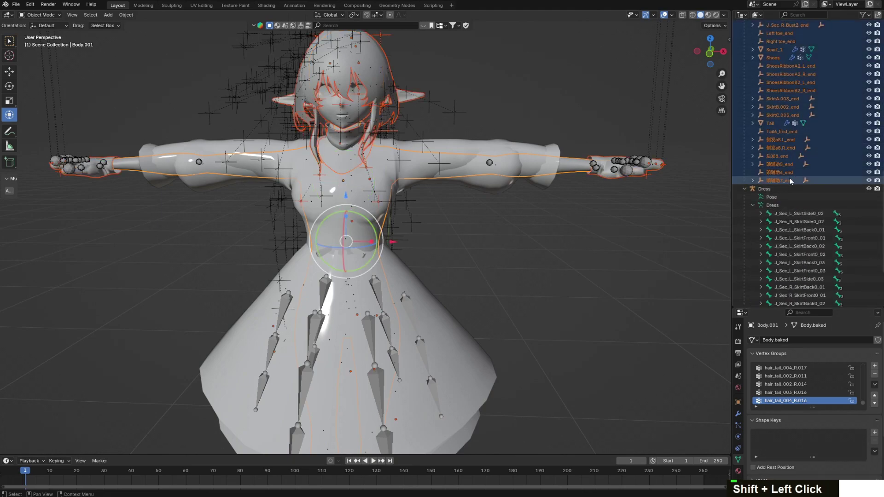
pyautogui.scroll(15, 800, 176)
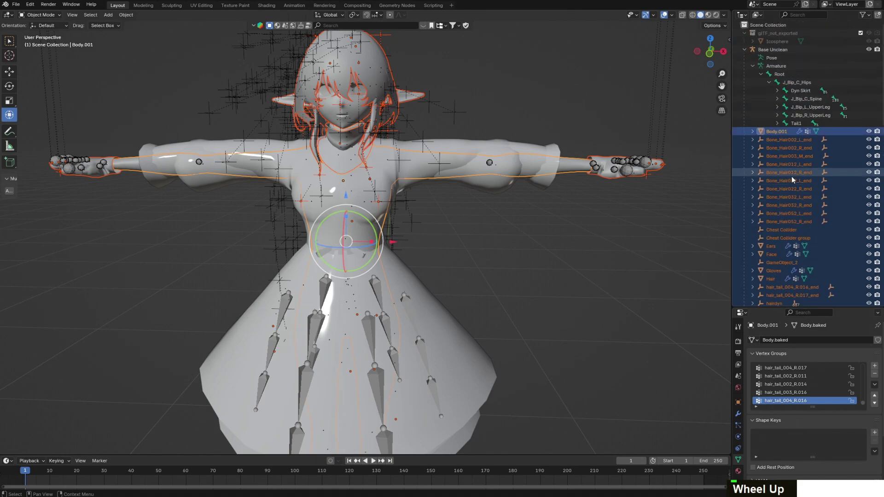
pyautogui.press('Delete')
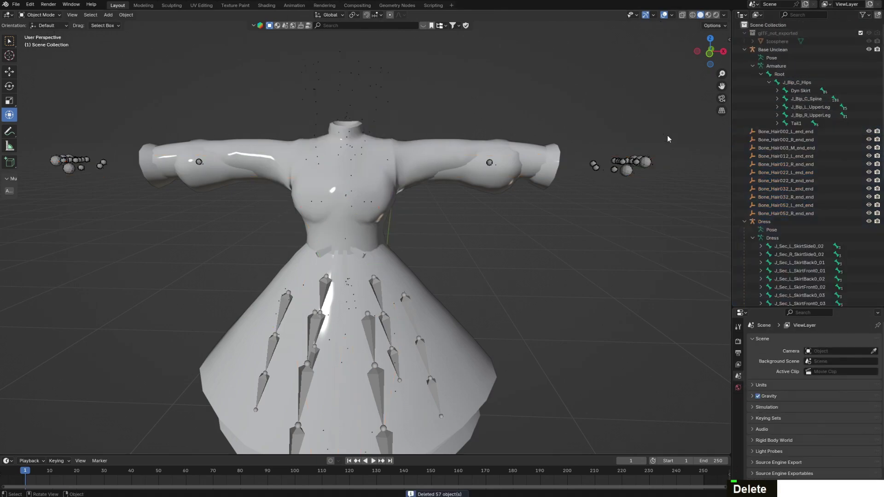
# Delete the leftover hair empties from Bone_Hair002_L_end_end through Bone_Hair052_R_end_end
pyautogui.click(826, 131)
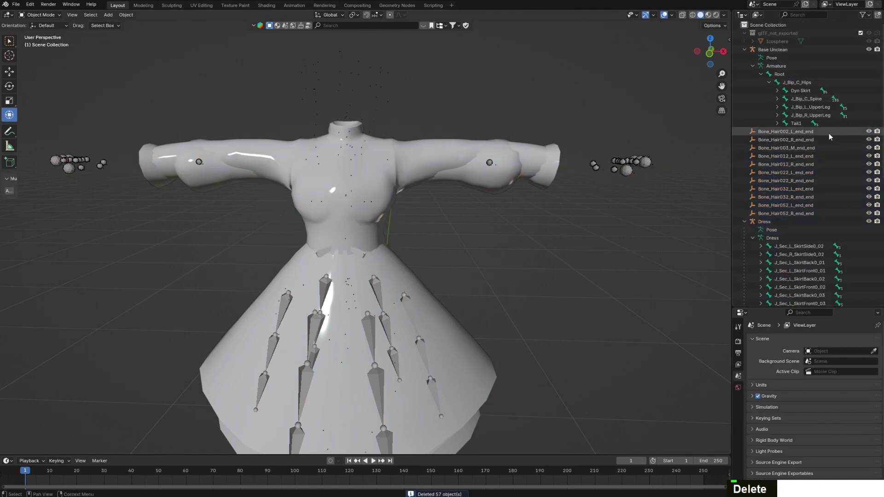
pyautogui.keyDown('shift'); pyautogui.click(811, 214); pyautogui.keyUp('shift')
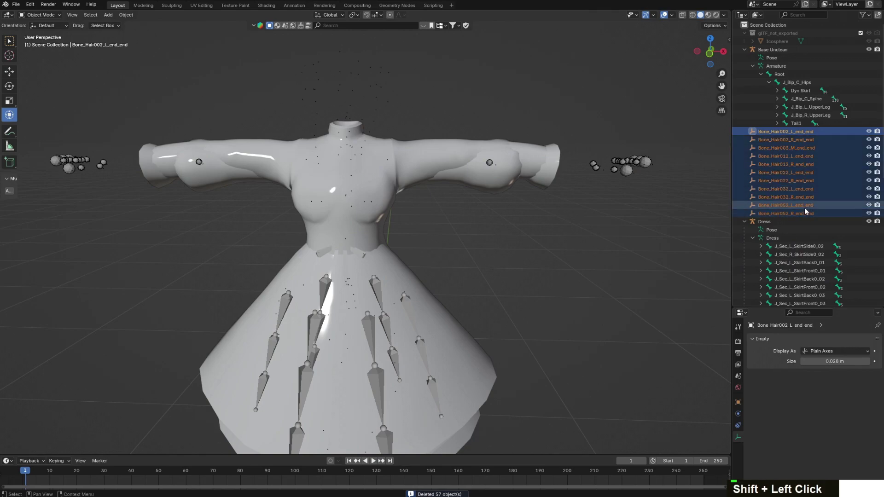
pyautogui.press('Delete')
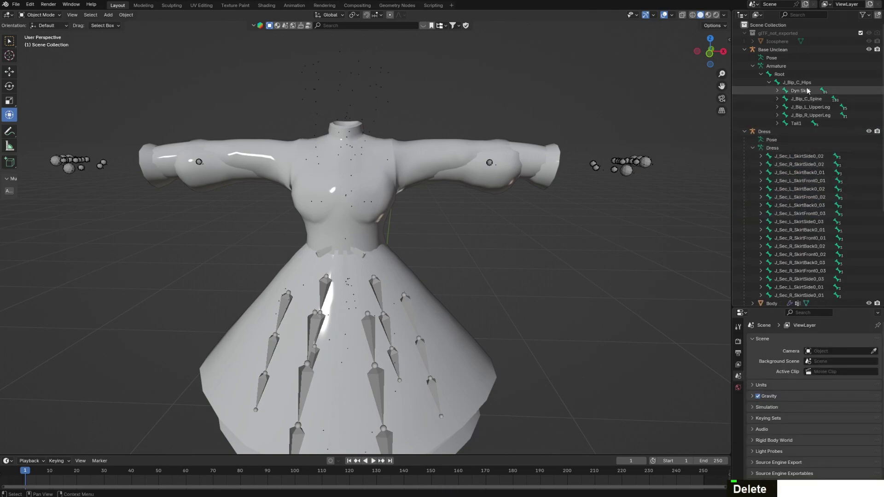
# Examine the Base Unclean armature's bones in Edit Mode, expanding Root and J_Bip_C_Hips to reach Dyn Skirt, and return to Object Mode
pyautogui.click(794, 50)
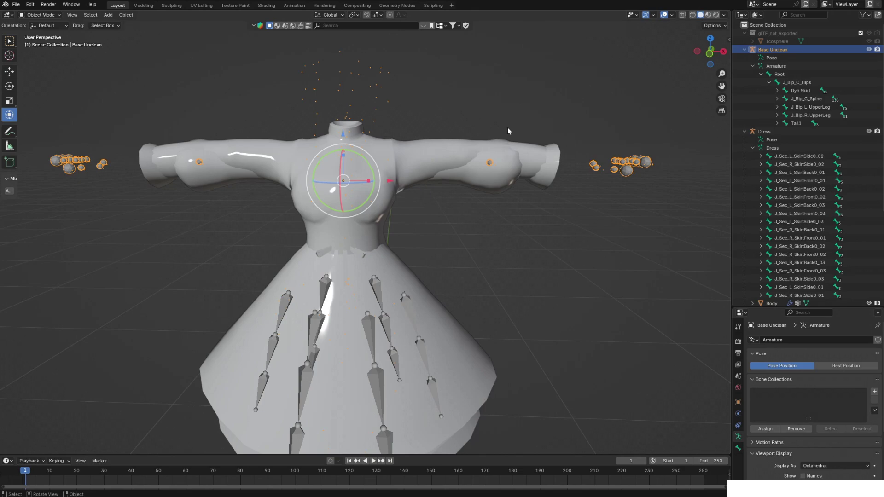
pyautogui.click(44, 15)
pyautogui.click(46, 34)
pyautogui.scroll(-3, 450, 126)
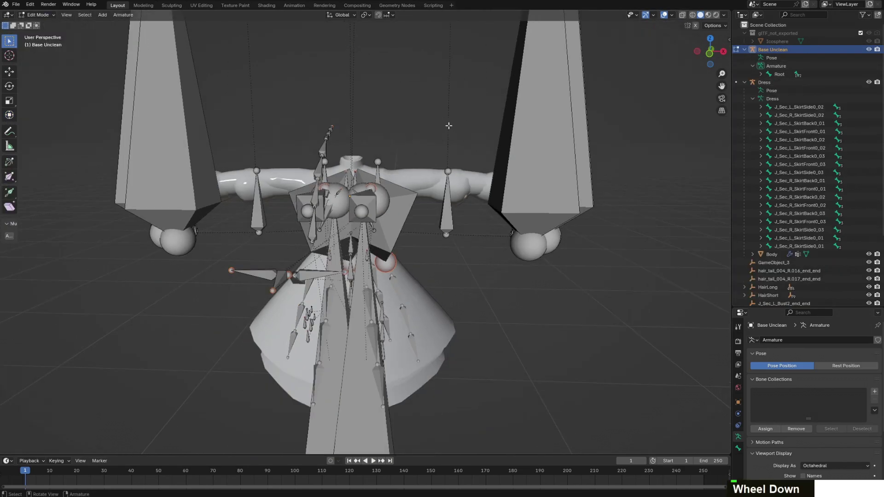
pyautogui.moveTo(450, 126); pyautogui.dragTo(668, 92, button='middle')
pyautogui.scroll(4, 442, 324)
pyautogui.scroll(-3, 542, 106)
pyautogui.click(761, 74)
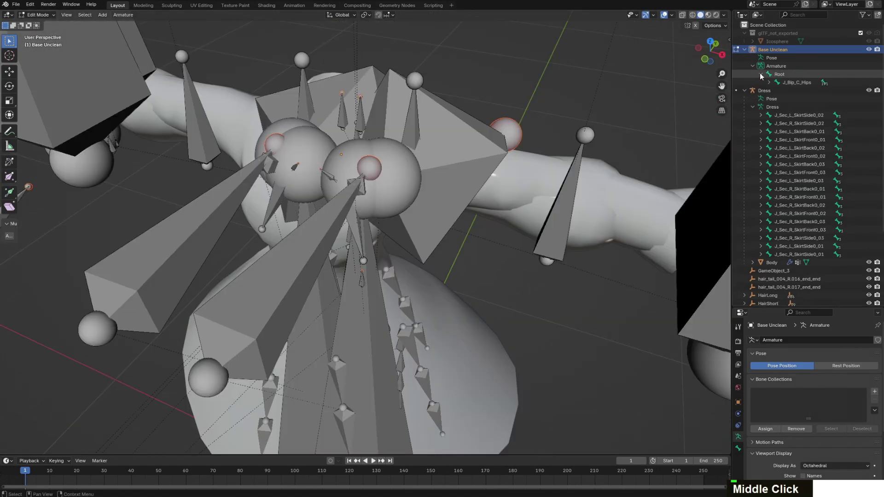
pyautogui.click(769, 82)
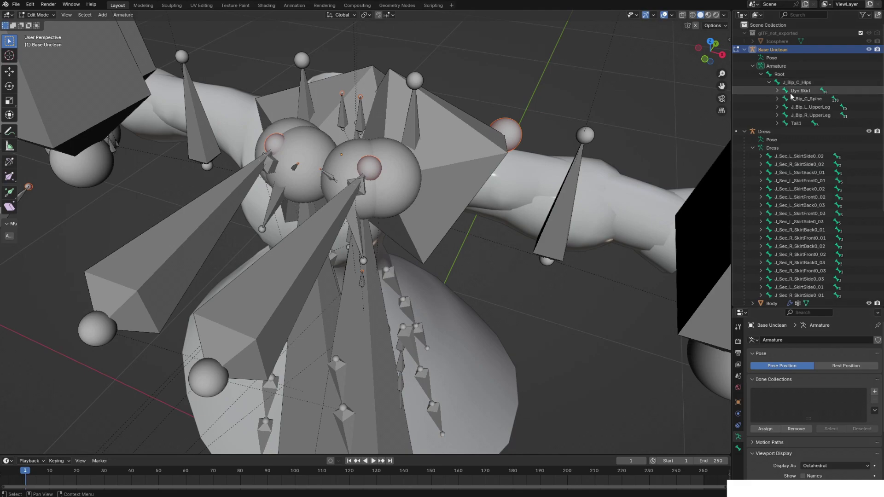
pyautogui.click(791, 94)
pyautogui.scroll(-3, 311, 98)
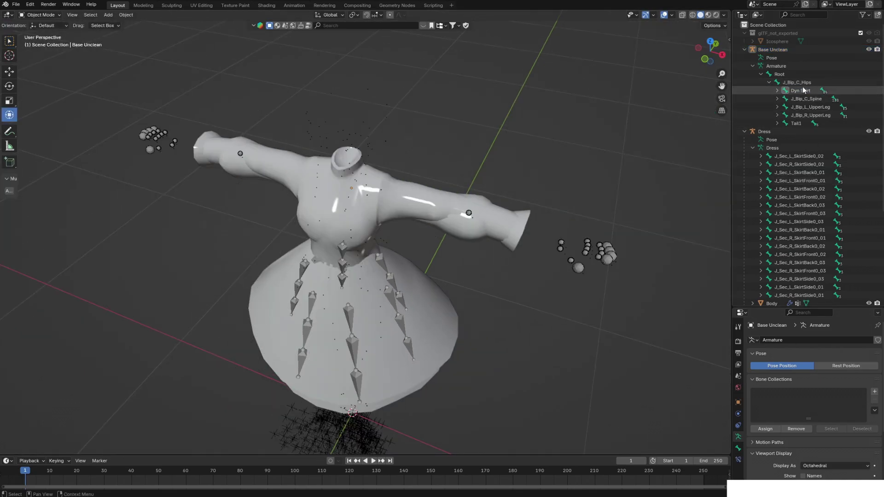
pyautogui.press('Tab')
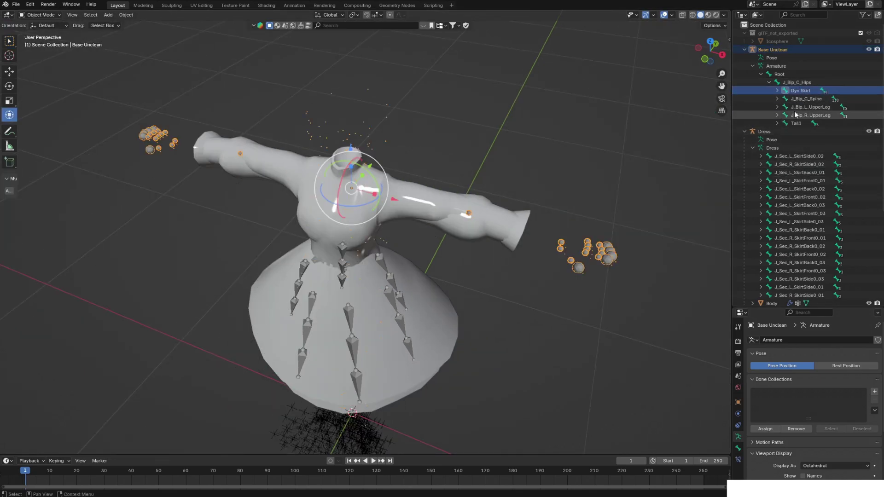
# Delete all child objects of the HairLong and HairShort empties
pyautogui.scroll(-6, 836, 132)
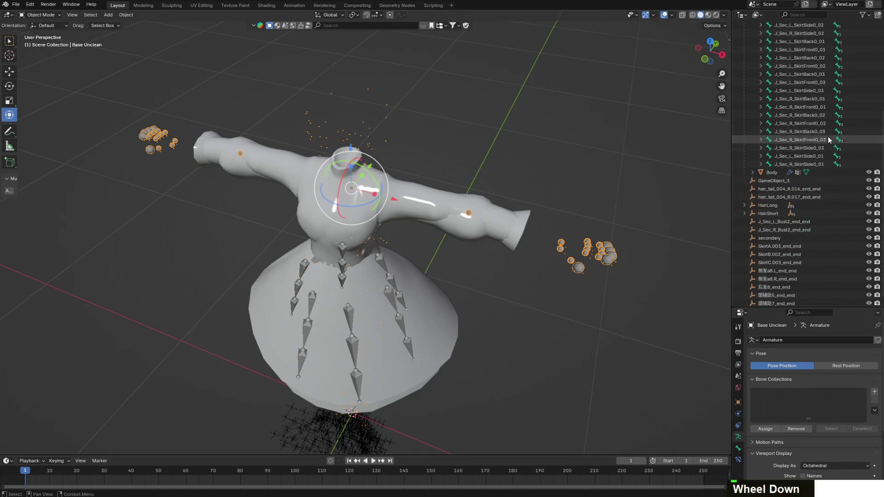
pyautogui.click(776, 177)
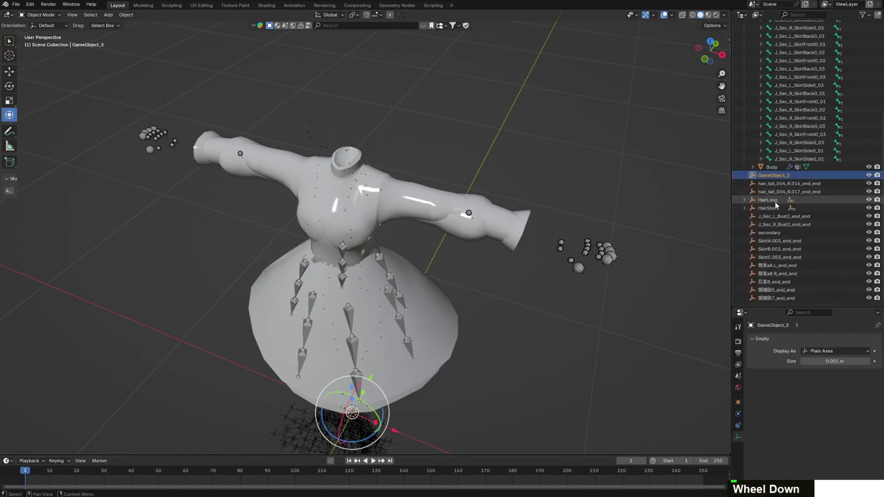
pyautogui.click(775, 200)
pyautogui.hotkey('shift', 'g')
pyautogui.click(593, 238)
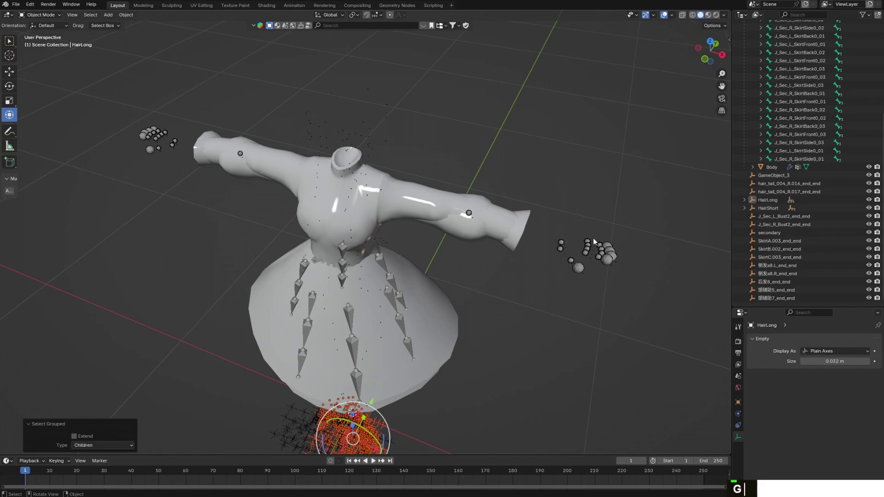
pyautogui.press('Delete')
pyautogui.click(768, 208)
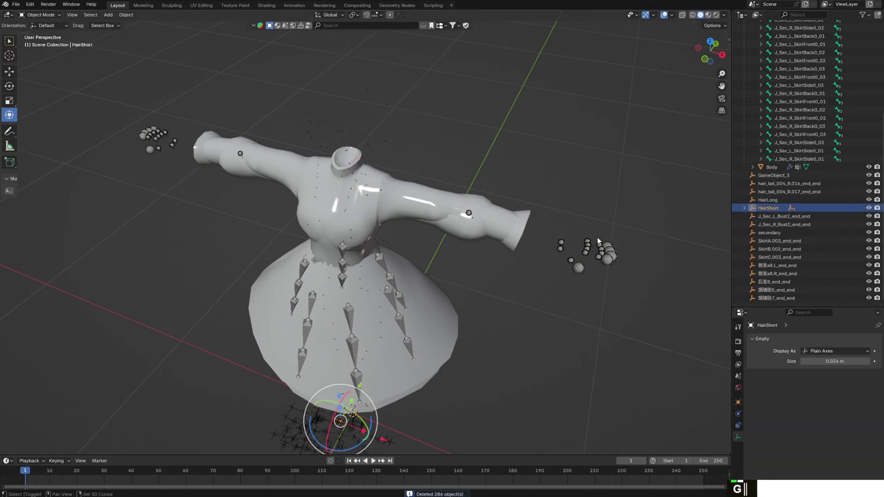
pyautogui.hotkey('shift', 'g')
pyautogui.click(598, 236)
pyautogui.press('Delete')
# Delete the remaining loose empties, from hair_tail_004_R.016_end_end through the last one in the scene, and GameObject_3
pyautogui.click(774, 184)
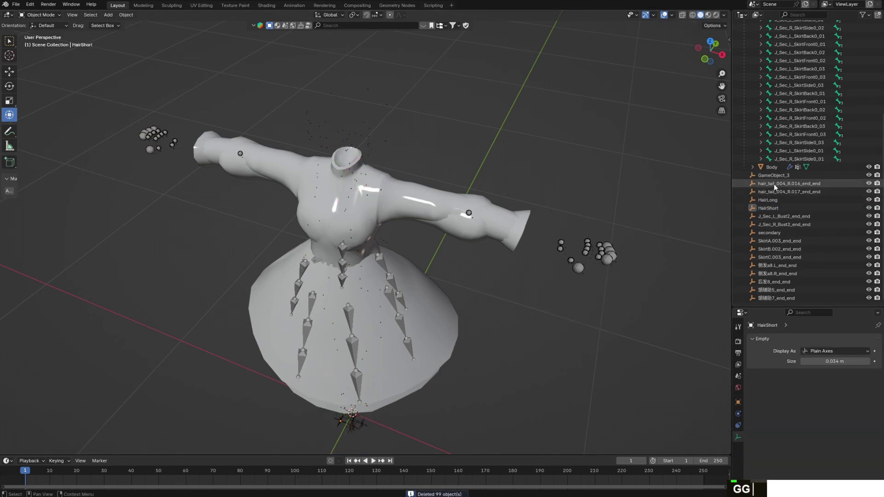
pyautogui.keyDown('shift'); pyautogui.click(777, 294); pyautogui.keyUp('shift')
pyautogui.press('Delete')
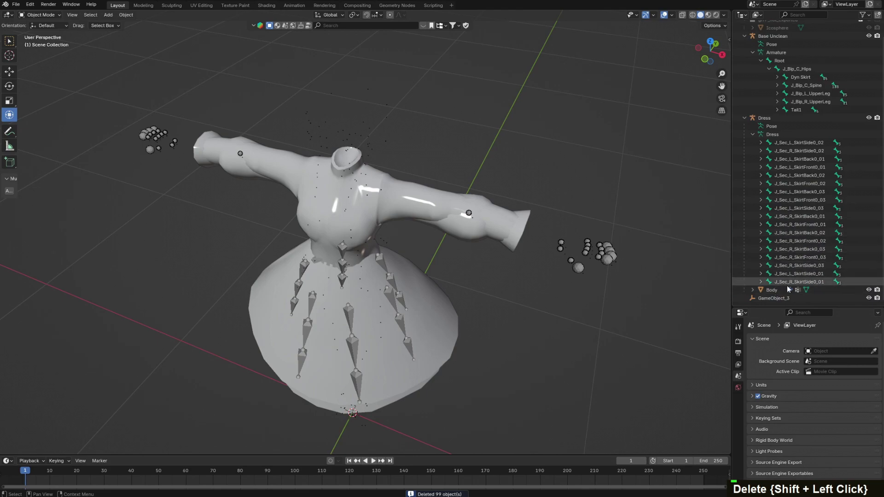
pyautogui.click(782, 297)
pyautogui.moveTo(671, 279); pyautogui.dragTo(566, 265, button='middle')
pyautogui.scroll(-2, 596, 220)
pyautogui.press('Delete')
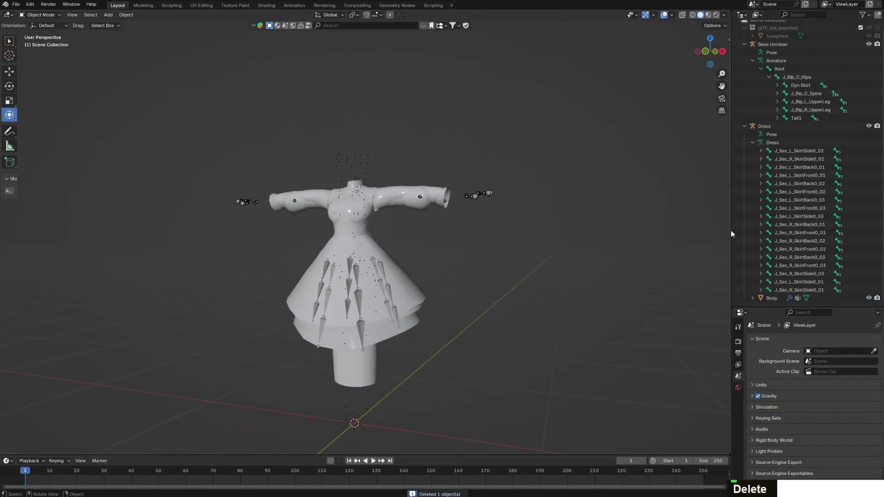
# Select the Body mesh and enlarge the properties area and its vertex group list to show more entries
pyautogui.click(776, 297)
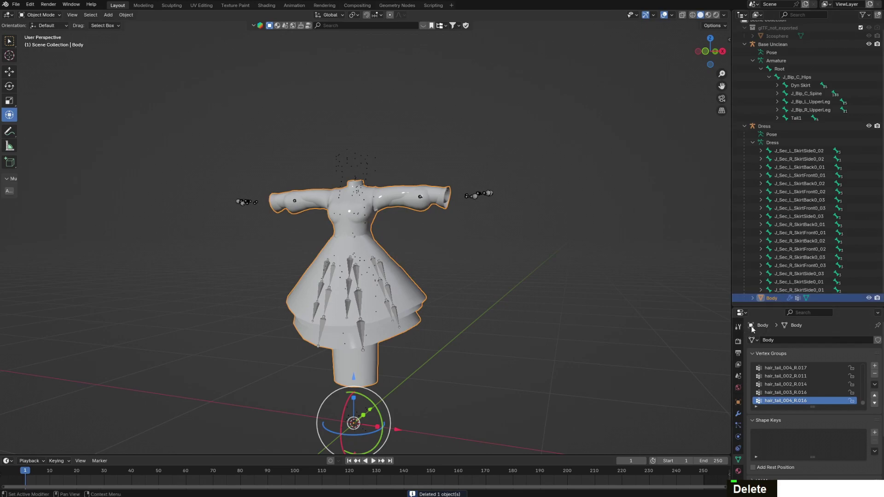
pyautogui.moveTo(792, 306); pyautogui.dragTo(815, 232)
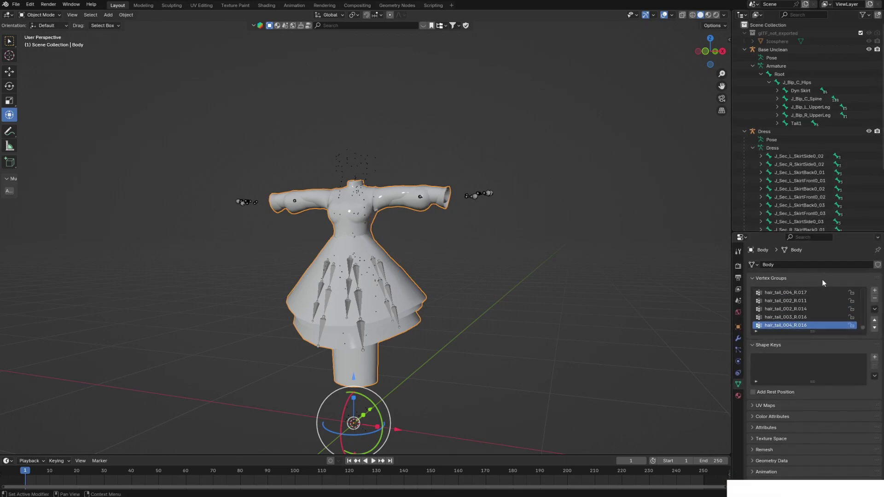
pyautogui.moveTo(812, 331); pyautogui.dragTo(812, 430)
# Examine Body's J_Sec skirt vertex groups down to J_Sec_R_SkirtSide1_03 against the Dress armature's bones
pyautogui.scroll(5, 824, 373)
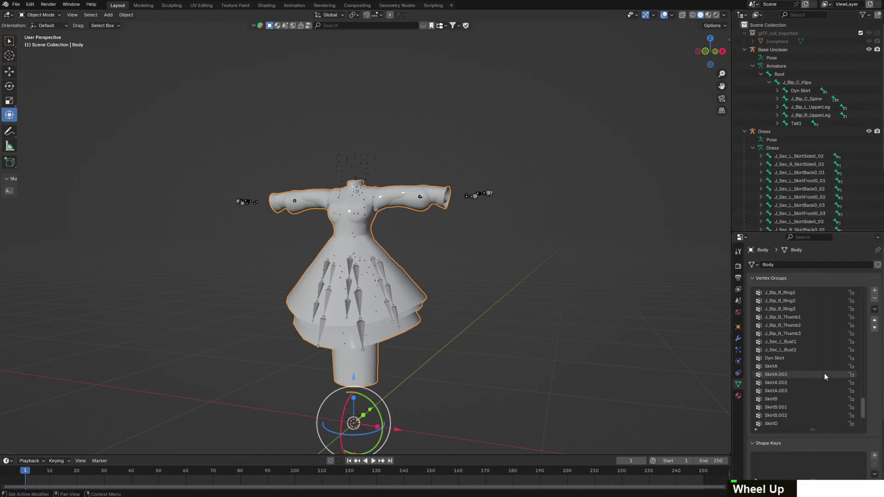
pyautogui.press('Down')
pyautogui.press('Down')
pyautogui.press('Down')
pyautogui.press('Down')
pyautogui.press('Down')
pyautogui.press('Down')
pyautogui.press('Down')
pyautogui.press('Down')
pyautogui.press('Down')
pyautogui.press('Down')
pyautogui.press('Down')
pyautogui.press('Down')
pyautogui.press('Down')
pyautogui.press('Down')
pyautogui.press('Down')
pyautogui.press('Down')
pyautogui.press('Down')
pyautogui.press('Down')
pyautogui.press('Down')
pyautogui.press('Down')
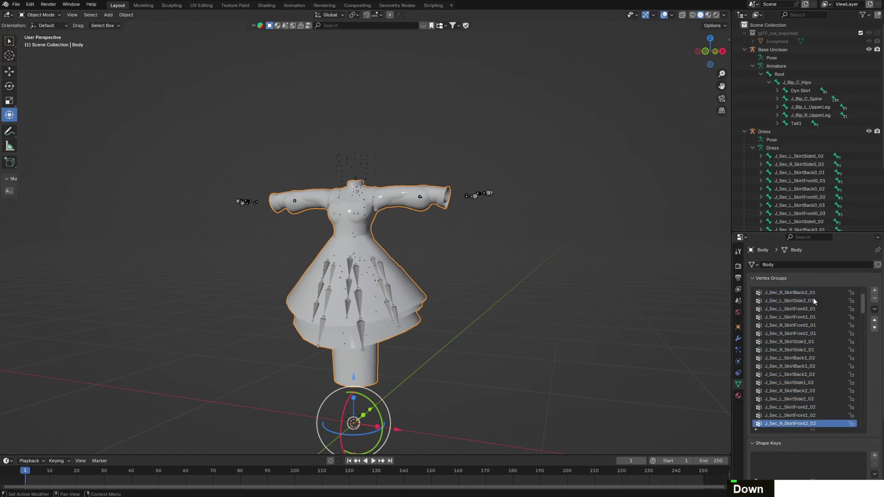
pyautogui.press('Down')
pyautogui.press('Down')
pyautogui.press('Down')
pyautogui.press('Down')
pyautogui.press('Down')
pyautogui.press('Down')
pyautogui.press('Down')
pyautogui.press('Down')
pyautogui.press('Down')
pyautogui.press('Down')
pyautogui.press('Down')
pyautogui.press('Down')
pyautogui.press('Down')
pyautogui.press('Up')
pyautogui.click(813, 319)
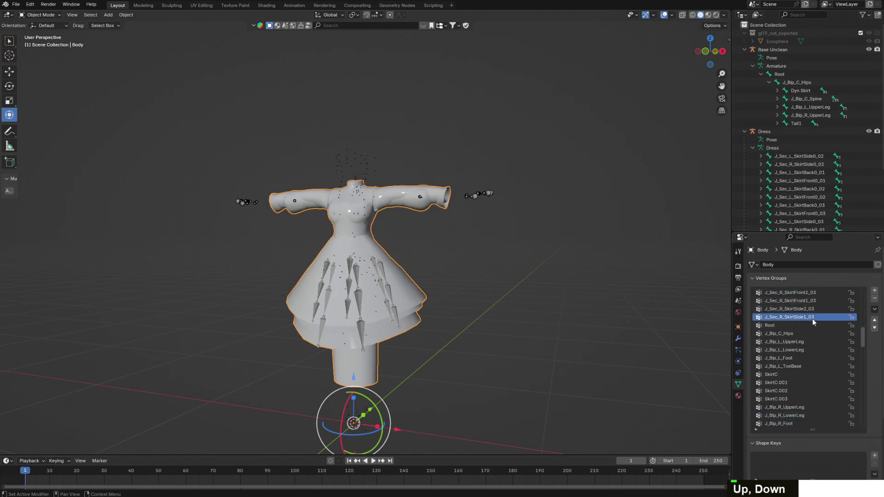
pyautogui.scroll(6, 813, 320)
pyautogui.scroll(-5, 794, 171)
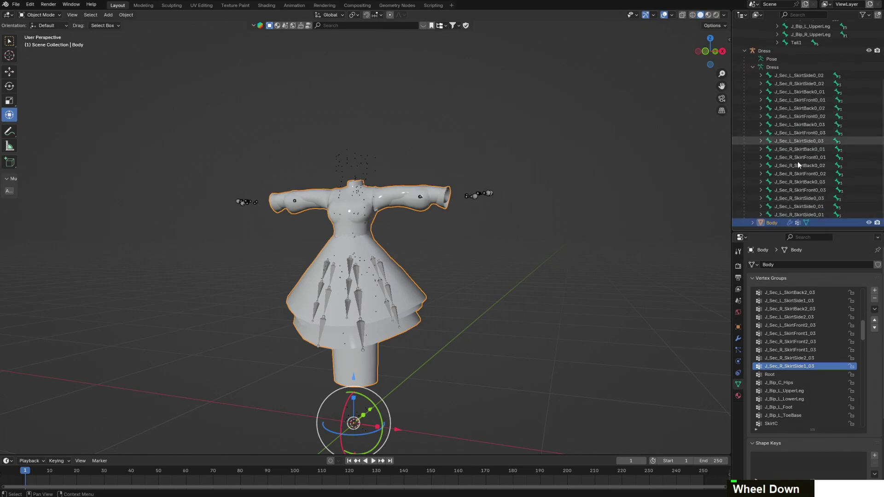
# Review Body's transferred vertex groups from Root to hair_tail_004_R.016 against the Root and J_Bip_C_Hips bones in Base Unclean
pyautogui.scroll(-2, 801, 316)
pyautogui.scroll(-11, 803, 313)
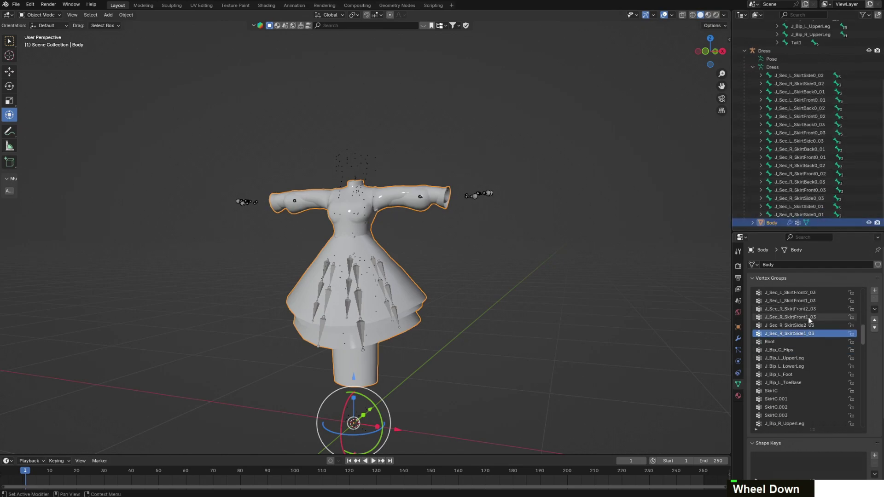
pyautogui.scroll(-20, 804, 319)
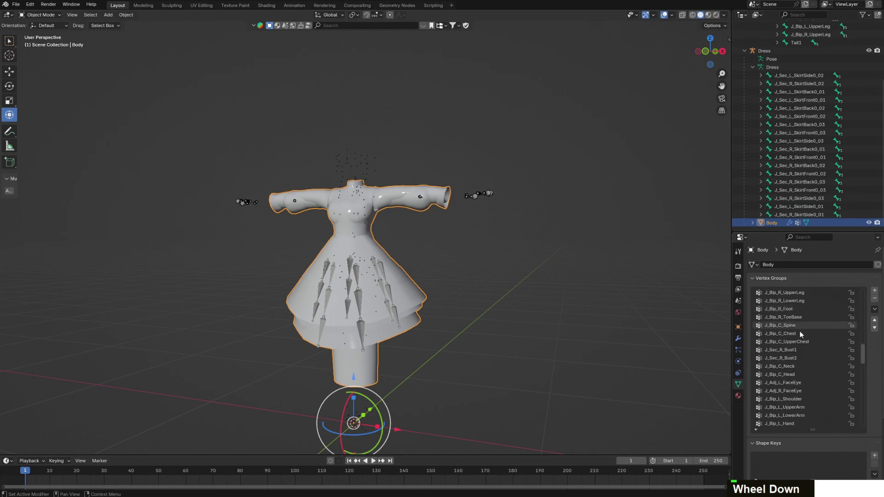
pyautogui.scroll(-10, 801, 413)
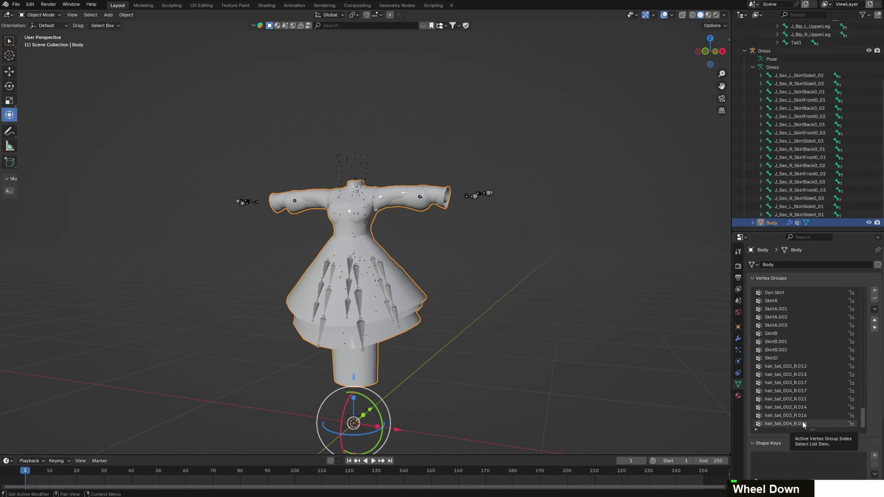
pyautogui.scroll(12, 804, 419)
pyautogui.scroll(20, 803, 410)
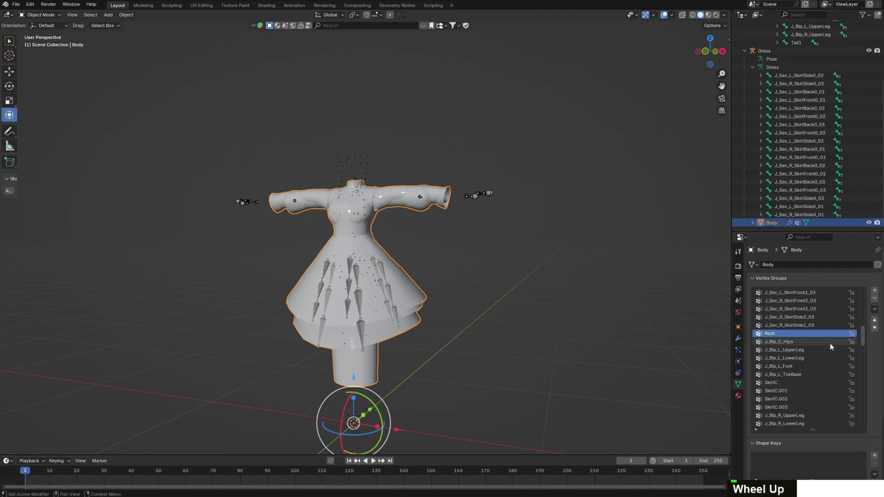
pyautogui.scroll(-14, 830, 350)
pyautogui.scroll(-15, 819, 358)
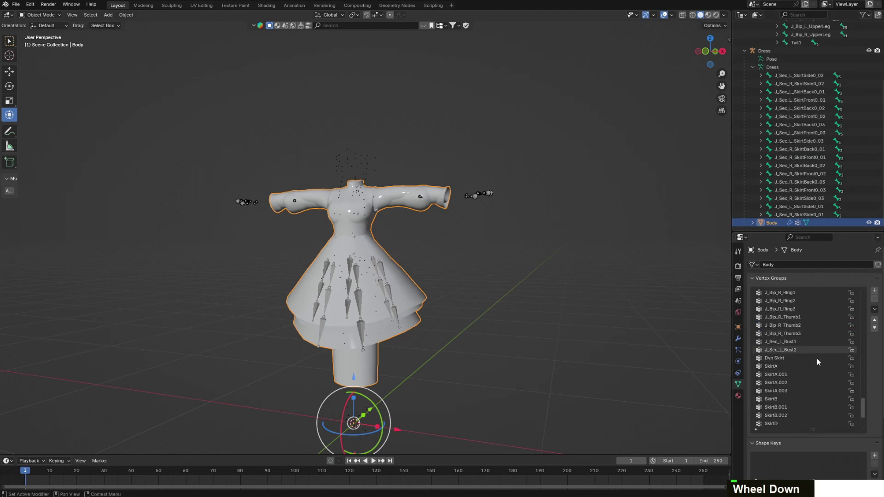
pyautogui.scroll(5, 788, 73)
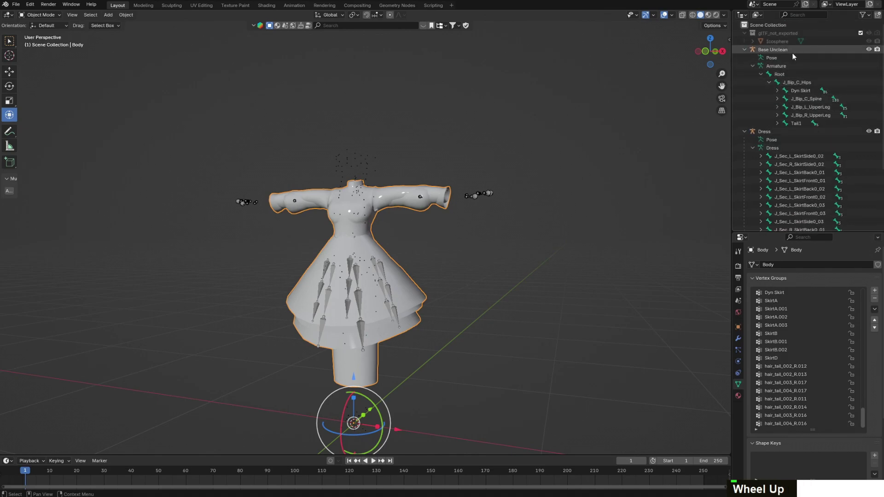
pyautogui.scroll(3, 809, 334)
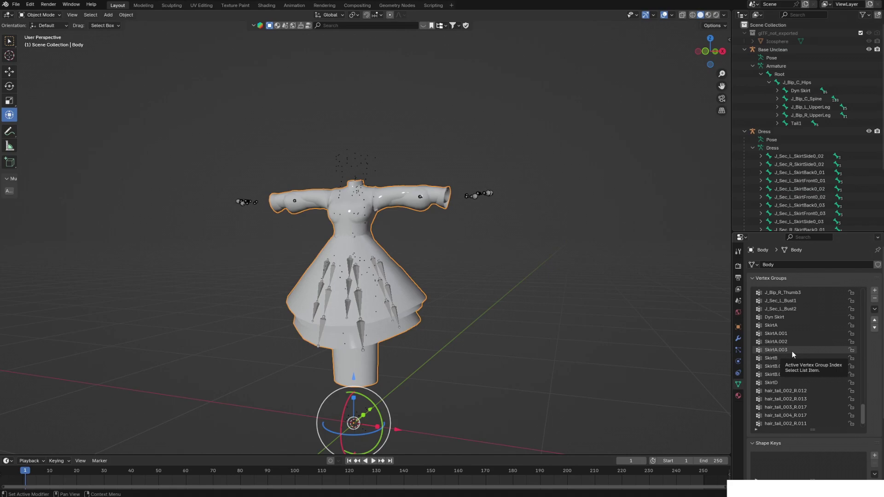
pyautogui.scroll(10, 812, 316)
pyautogui.click(810, 310)
pyautogui.scroll(-1, 806, 323)
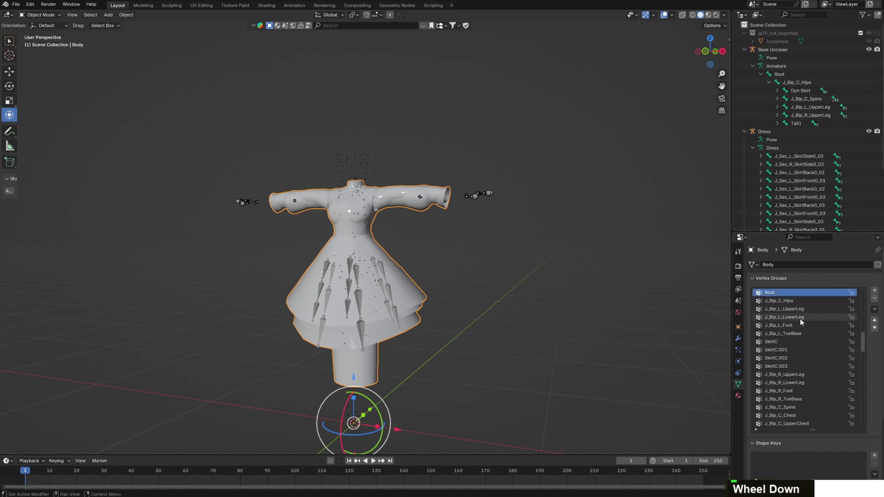
pyautogui.scroll(3, 797, 320)
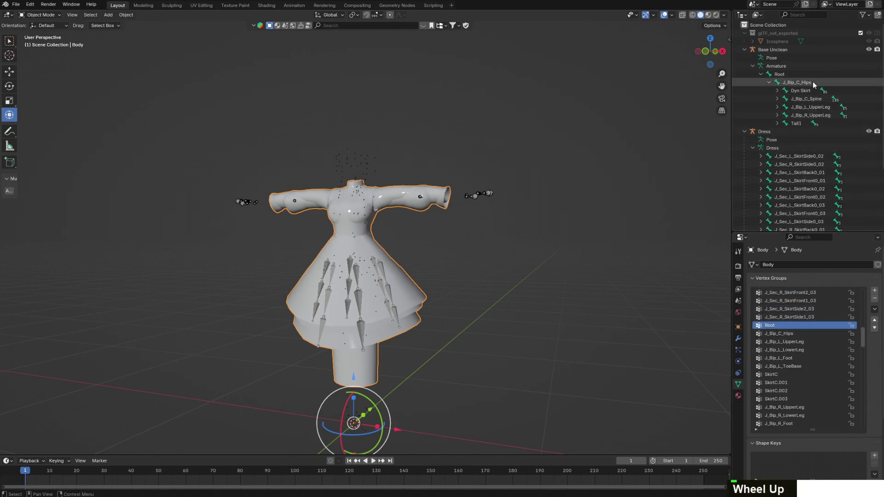
pyautogui.click(813, 334)
pyautogui.scroll(-20, 812, 360)
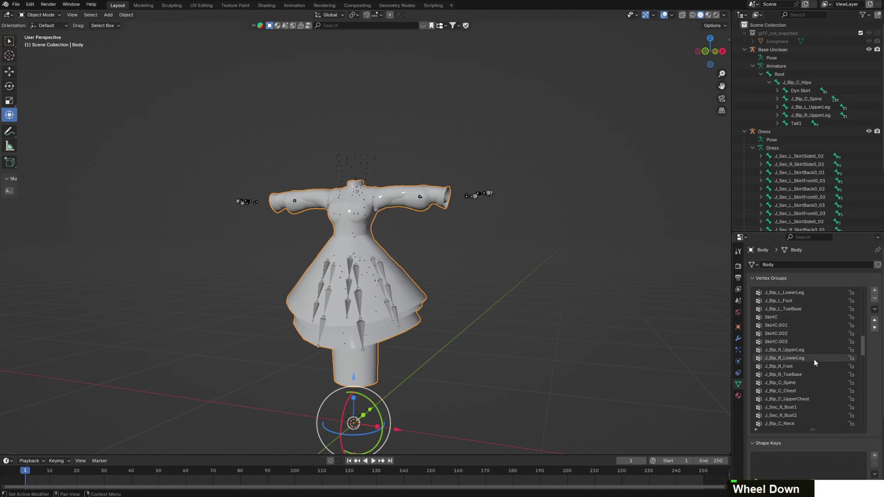
pyautogui.scroll(-15, 811, 365)
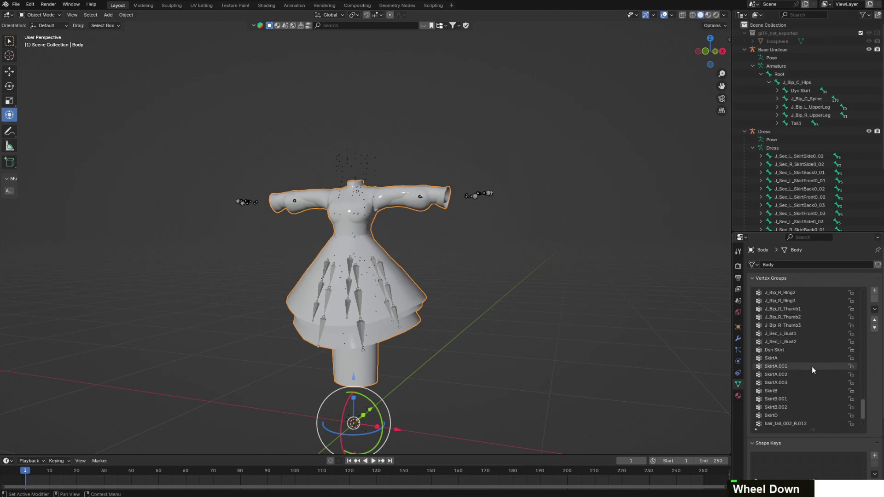
# Compare the Dyn Skirt and J_Bip_C_Spine bones with Body's vertex groups, checking the spine, upper chest, bust and neck entries
pyautogui.click(812, 91)
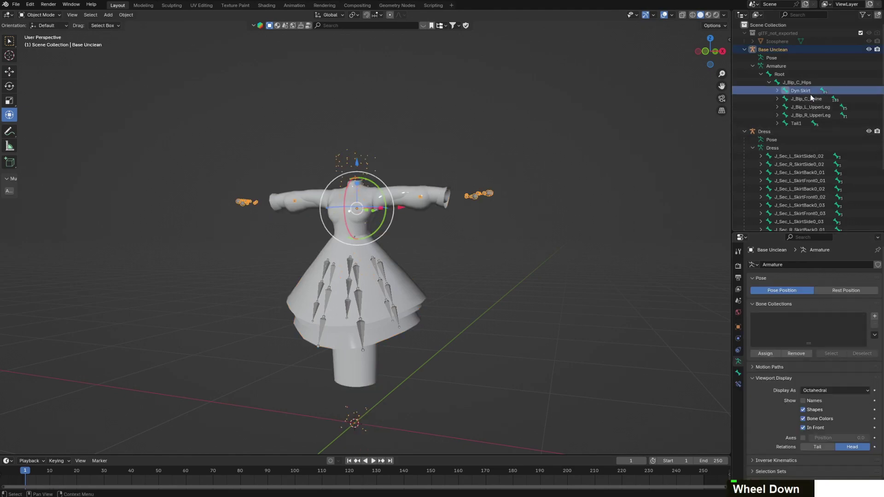
pyautogui.click(810, 98)
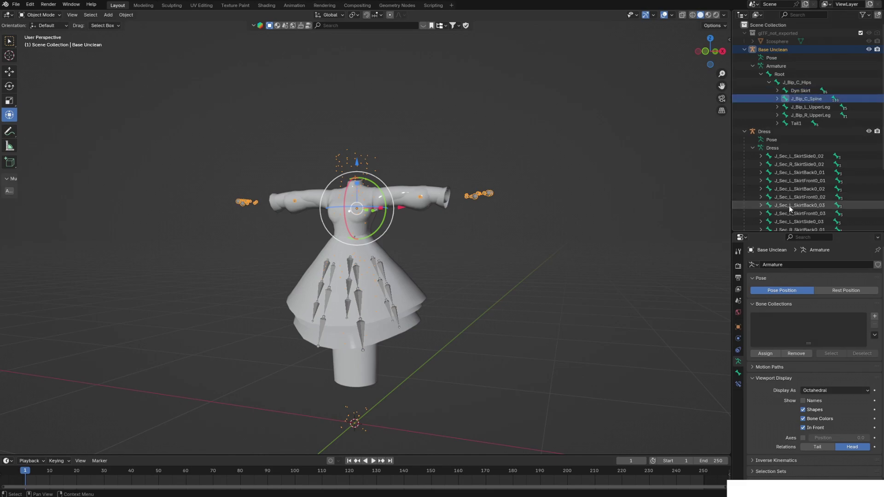
pyautogui.doubleClick(412, 196)
pyautogui.scroll(-2, 825, 345)
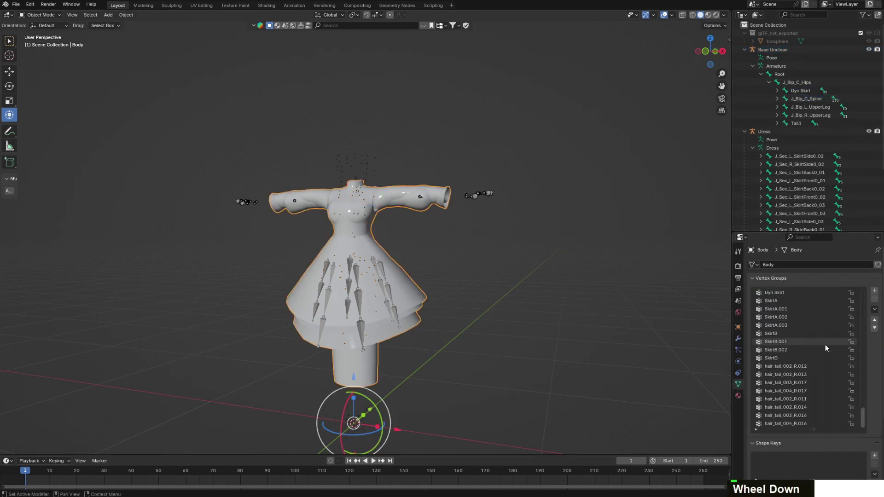
pyautogui.scroll(8, 810, 327)
pyautogui.scroll(10, 814, 328)
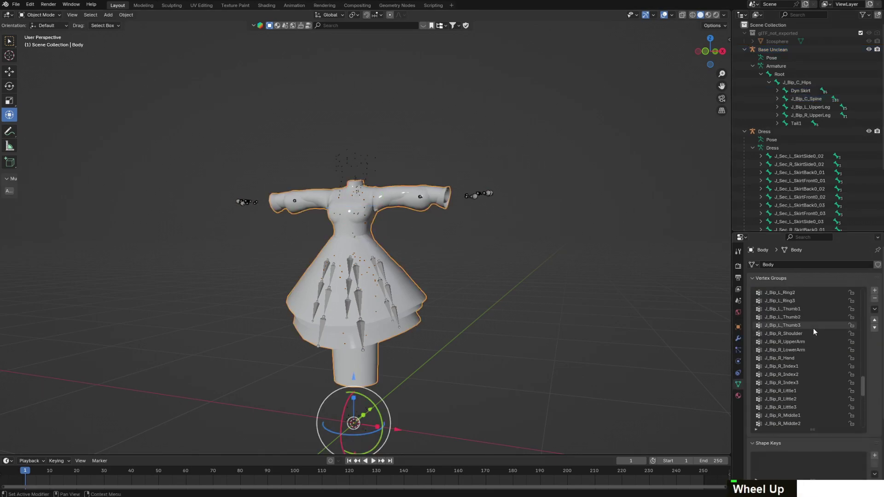
pyautogui.scroll(-1, 802, 367)
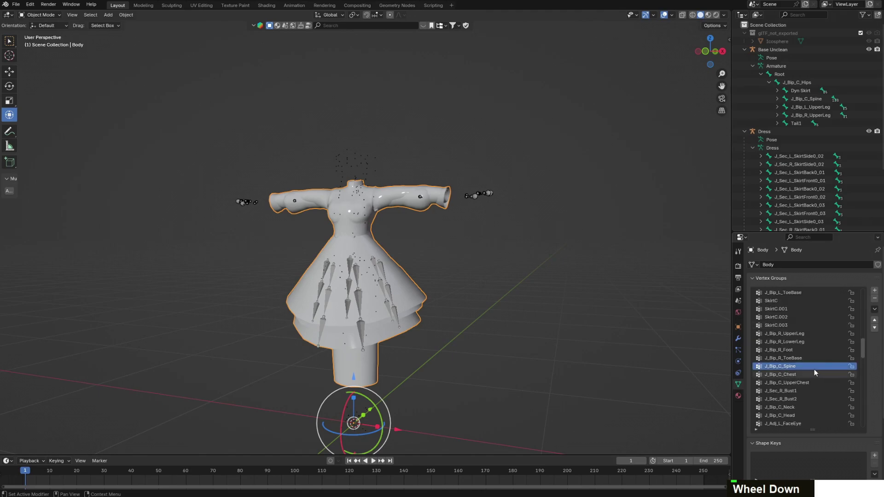
pyautogui.doubleClick(810, 382)
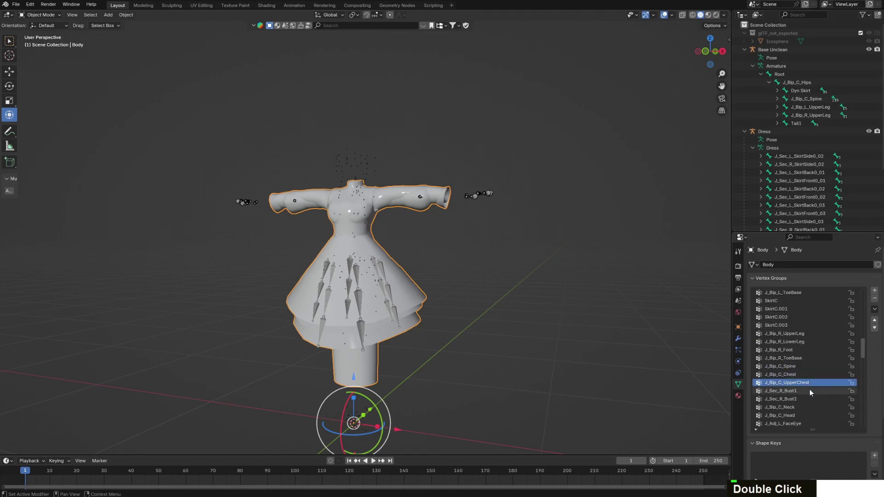
pyautogui.click(810, 390)
pyautogui.click(809, 401)
pyautogui.click(805, 409)
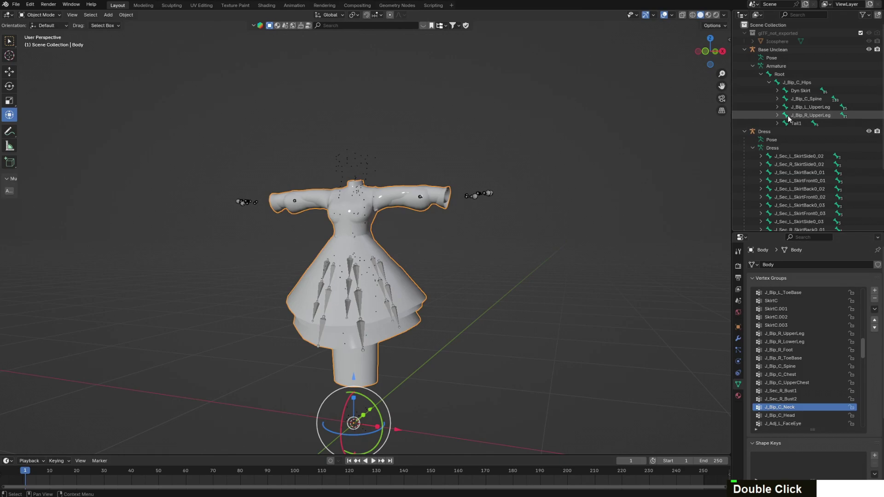
pyautogui.scroll(-10, 836, 372)
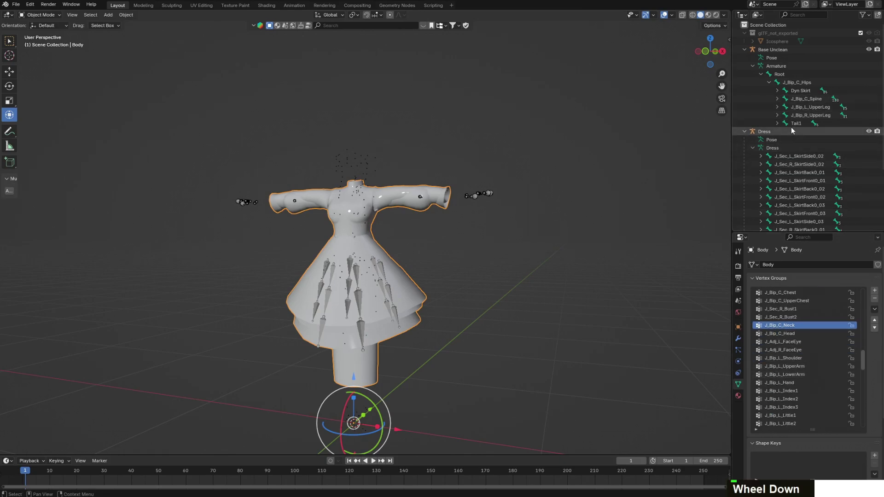
# Expand Base Unclean's upper leg bones down to J_Bip_L_Foot and check Body's vertex groups for the shoe bones
pyautogui.click(778, 115)
pyautogui.click(778, 107)
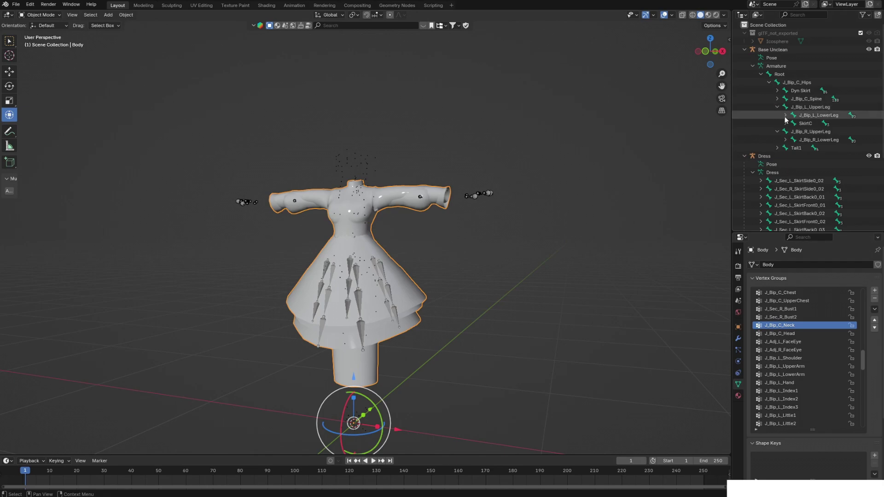
pyautogui.click(786, 116)
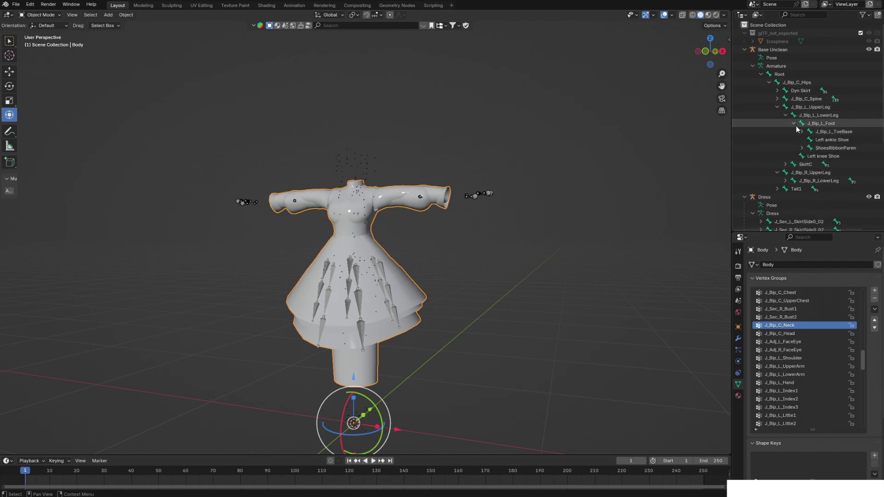
pyautogui.click(794, 124)
pyautogui.scroll(-10, 805, 352)
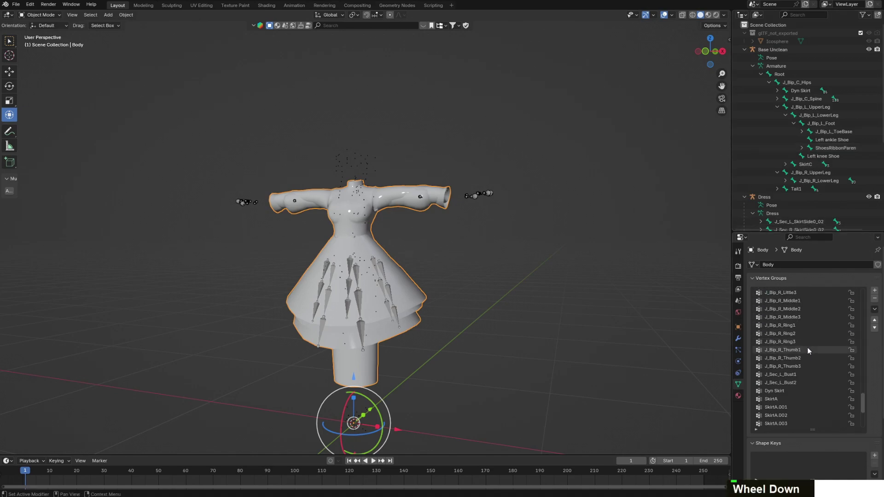
pyautogui.scroll(2, 807, 347)
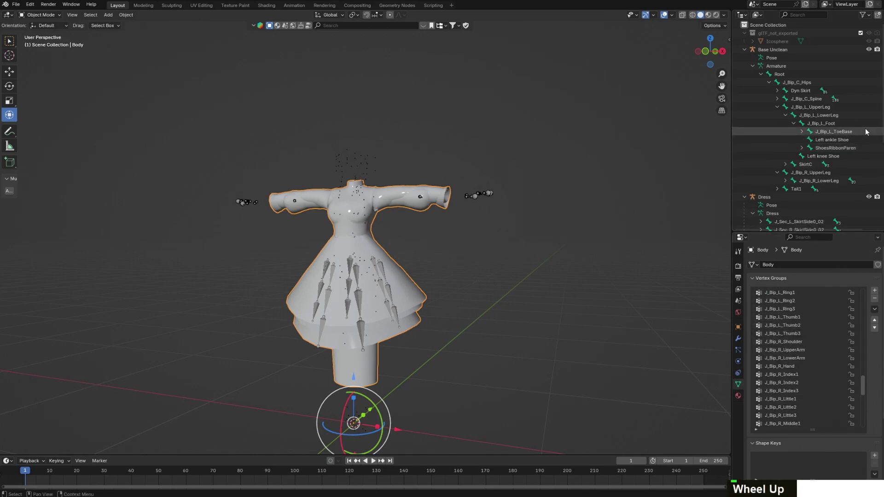
# Make the Base Unclean armature active through its Left ankle Shoe bone and enter Edit Mode
pyautogui.click(847, 140)
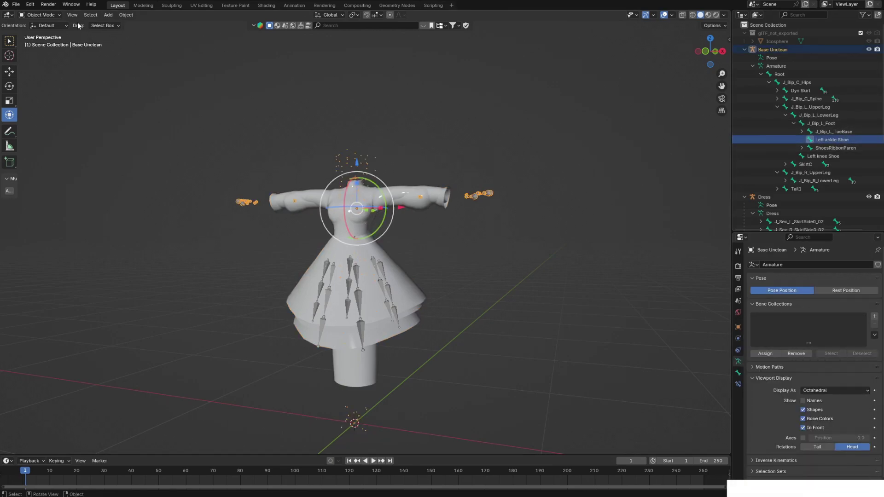
pyautogui.click(45, 15)
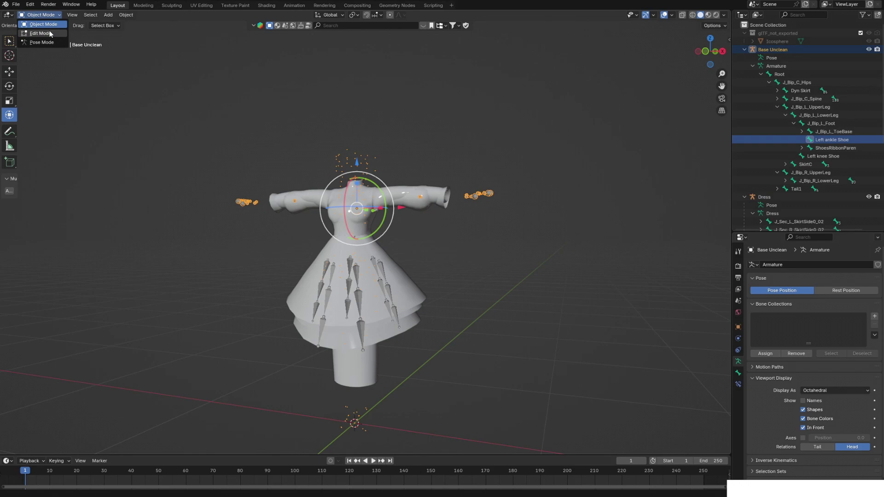
pyautogui.click(42, 33)
# Expand the left and right leg bone hierarchies and delete the Left ankle Shoe bone under J_Bip_L_Foot
pyautogui.click(777, 107)
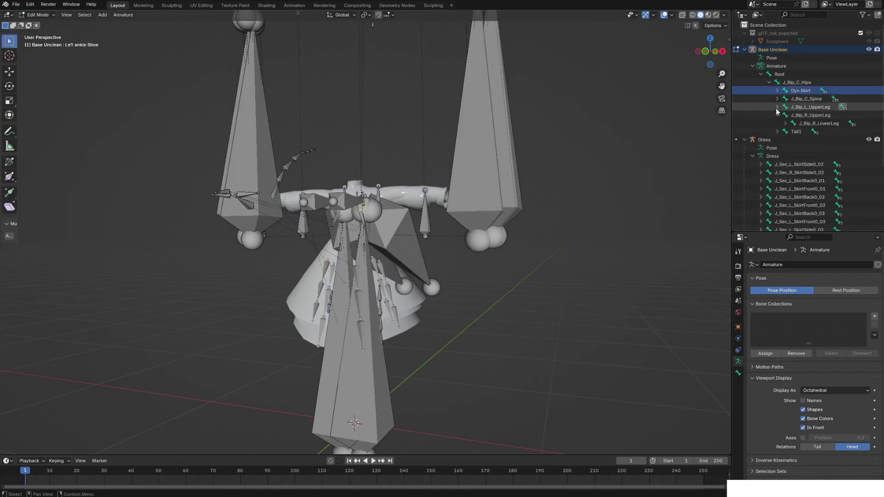
pyautogui.click(777, 108)
pyautogui.click(785, 139)
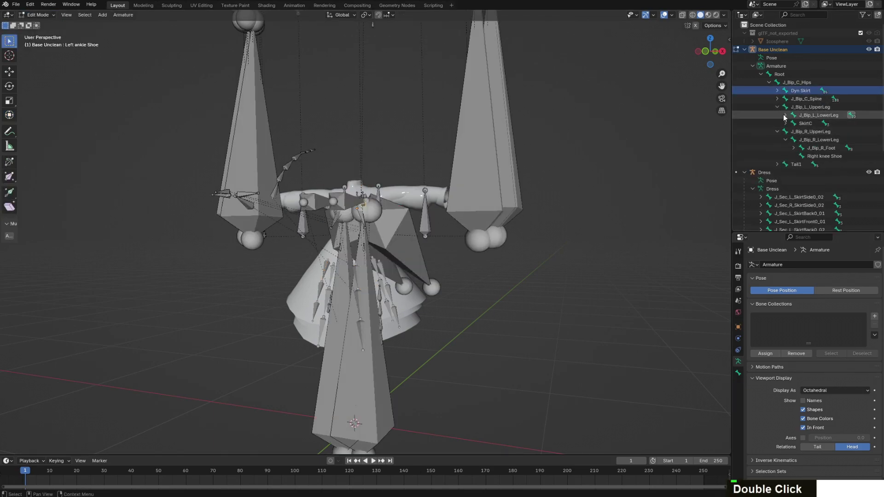
pyautogui.click(786, 115)
pyautogui.click(794, 123)
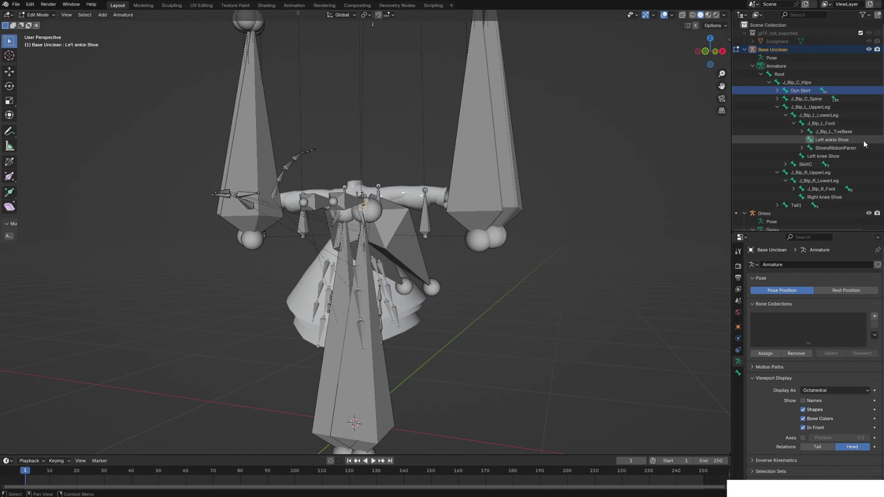
pyautogui.click(829, 140)
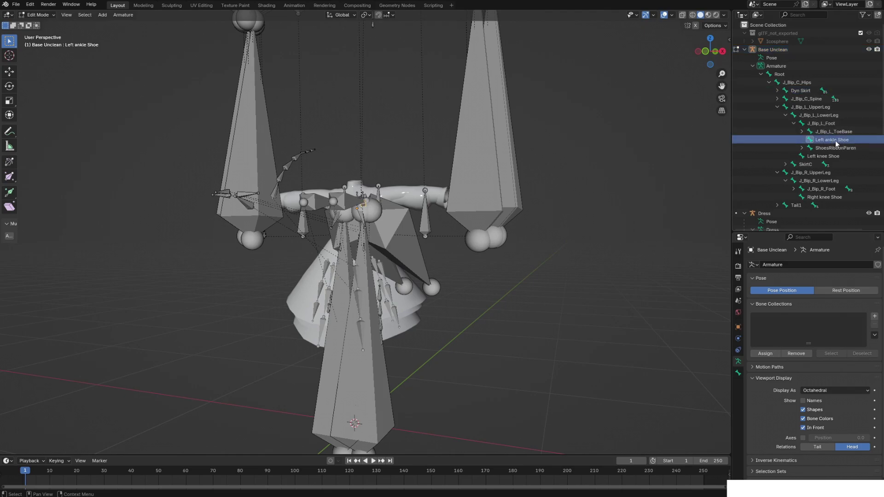
pyautogui.press('Delete')
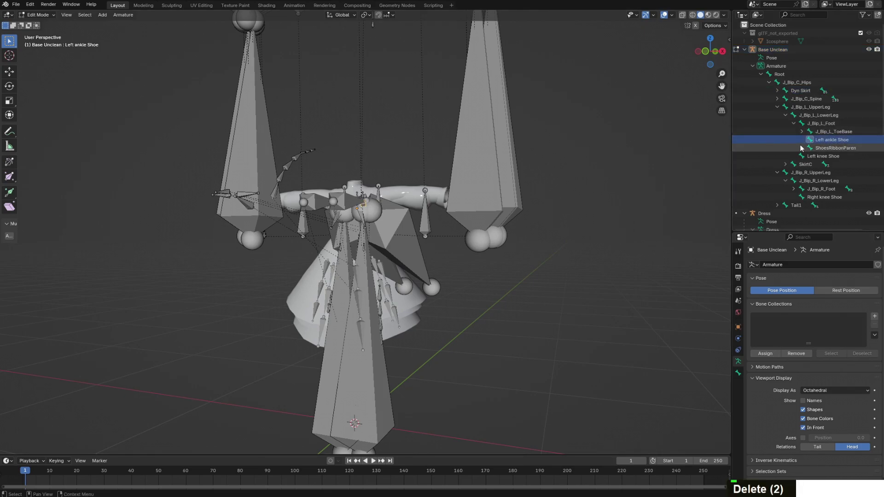
pyautogui.press('Delete')
pyautogui.click(613, 141)
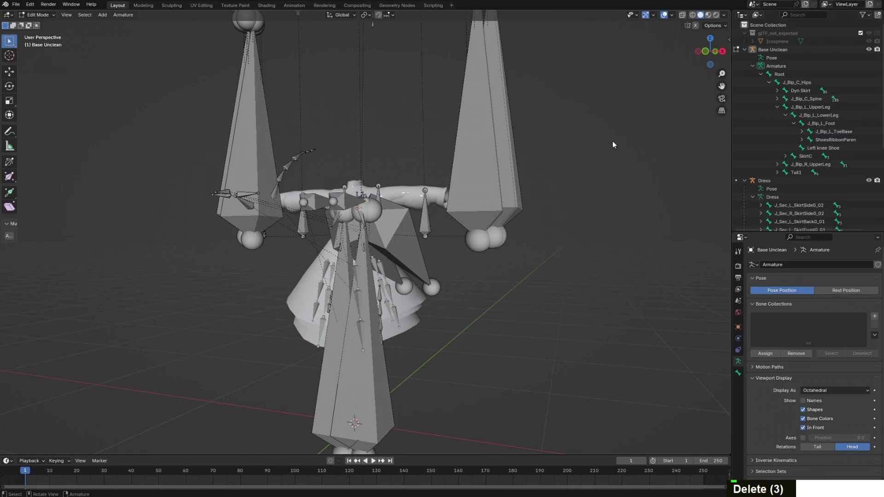
# Delete ShoesRibbonParent_L with its child bones ShoesRibbonA1_L, A2_L, B1_L and B2_L
pyautogui.click(822, 142)
pyautogui.click(802, 140)
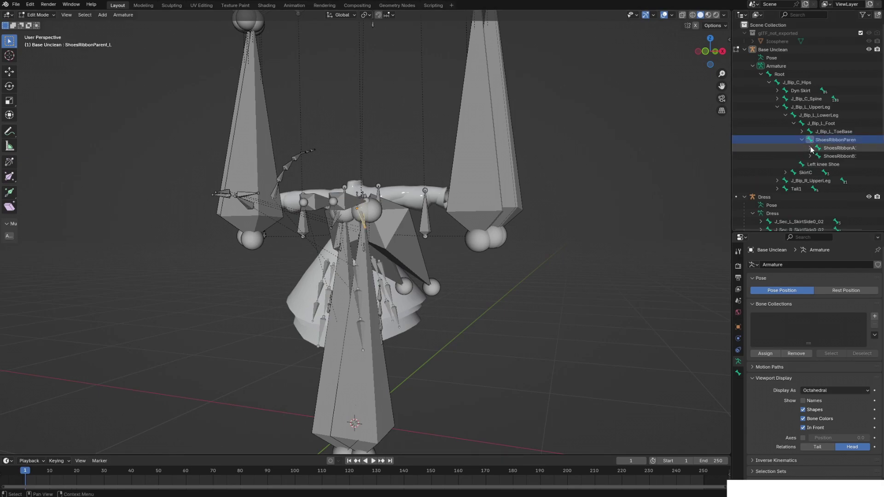
pyautogui.click(810, 148)
pyautogui.click(810, 164)
pyautogui.moveTo(731, 168); pyautogui.dragTo(585, 169)
pyautogui.keyDown('shift'); pyautogui.click(692, 172); pyautogui.keyUp('shift')
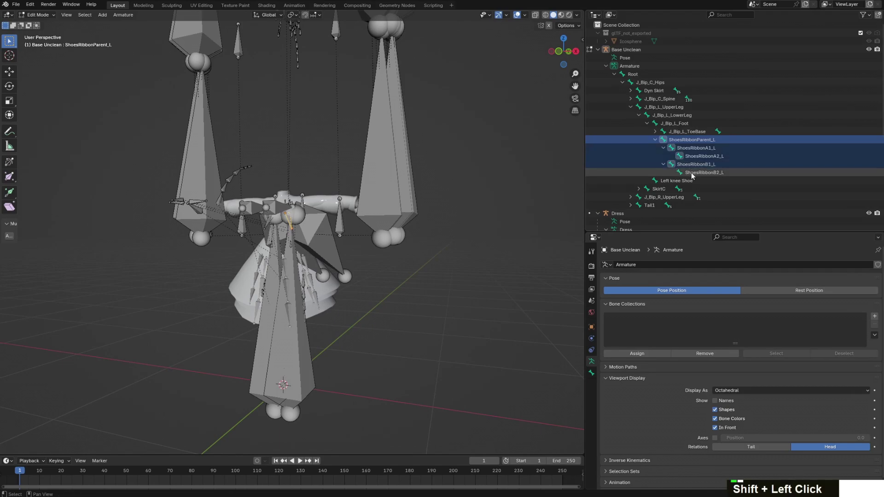
pyautogui.press('x')
pyautogui.click(505, 193)
# Delete the Left knee Shoe and Right knee Shoe bones from the lower legs
pyautogui.click(678, 140)
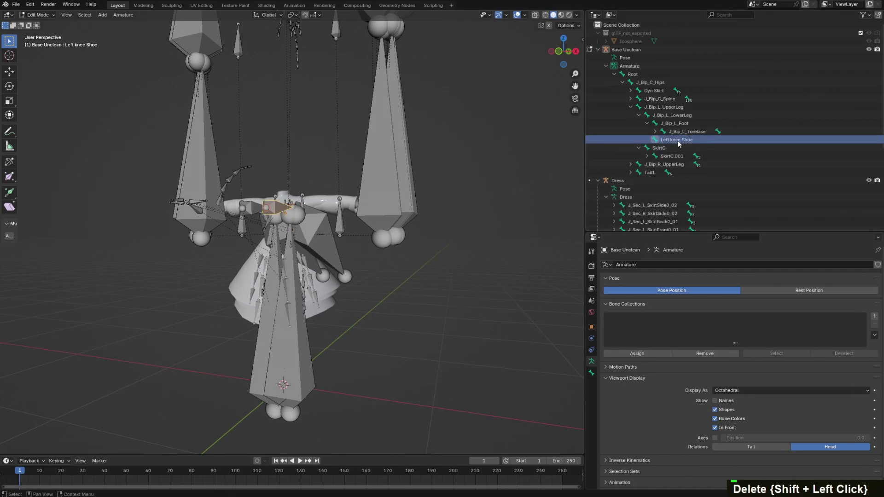
pyautogui.press('x')
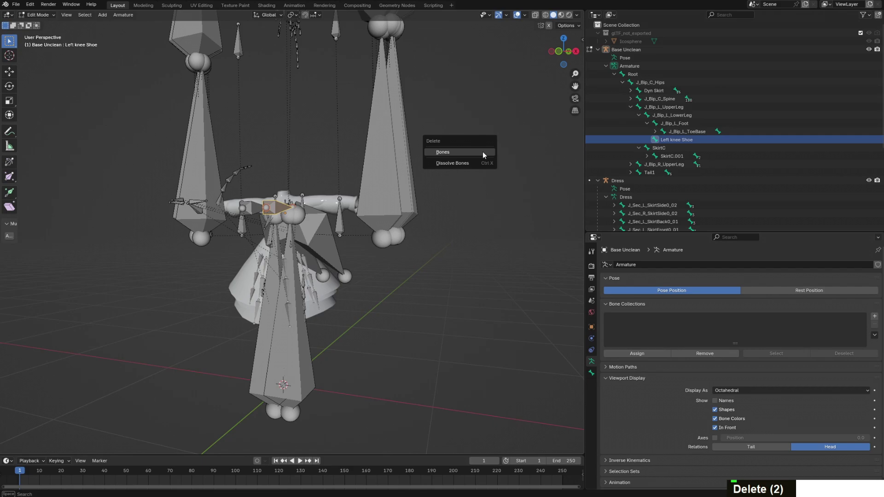
pyautogui.click(483, 151)
pyautogui.click(647, 148)
pyautogui.click(631, 164)
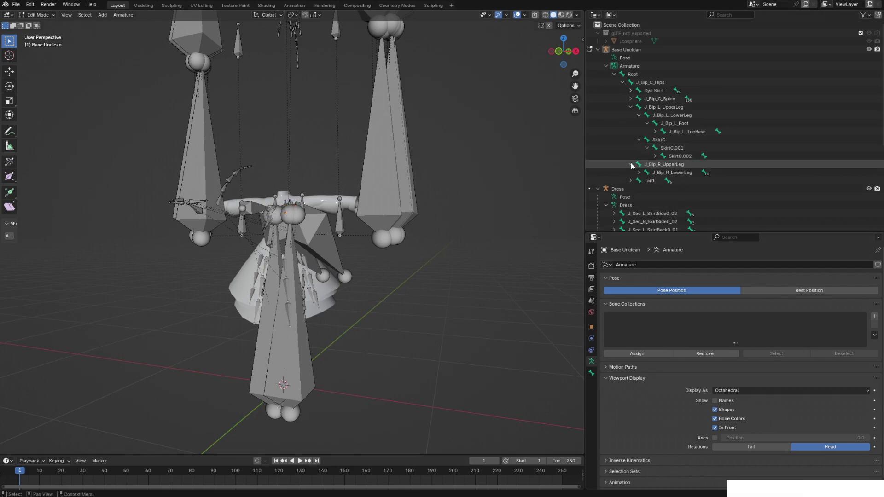
pyautogui.click(639, 173)
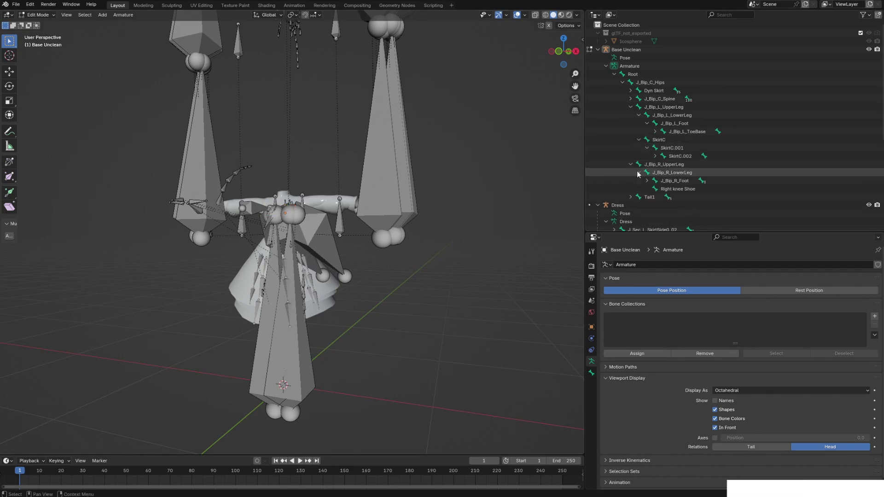
pyautogui.click(659, 188)
pyautogui.press('x')
pyautogui.click(489, 190)
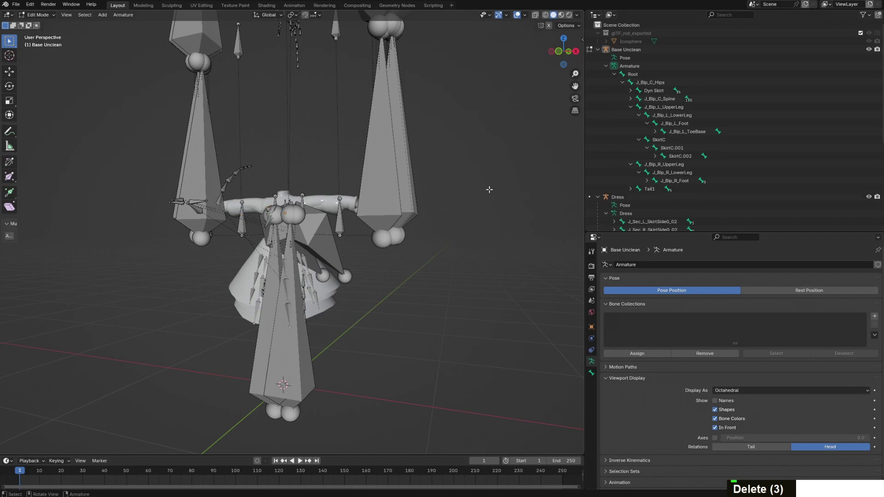
# Delete the Left toe Shoe bone under J_Bip_L_ToeBase and the Right ankle Shoe bone under J_Bip_R_Foot
pyautogui.click(655, 132)
pyautogui.click(691, 139)
pyautogui.press('x')
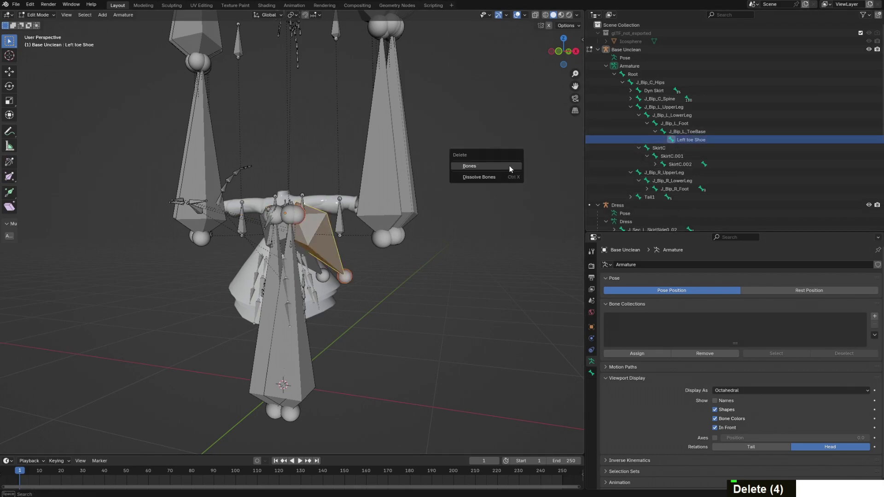
pyautogui.click(469, 165)
pyautogui.click(647, 165)
pyautogui.click(676, 181)
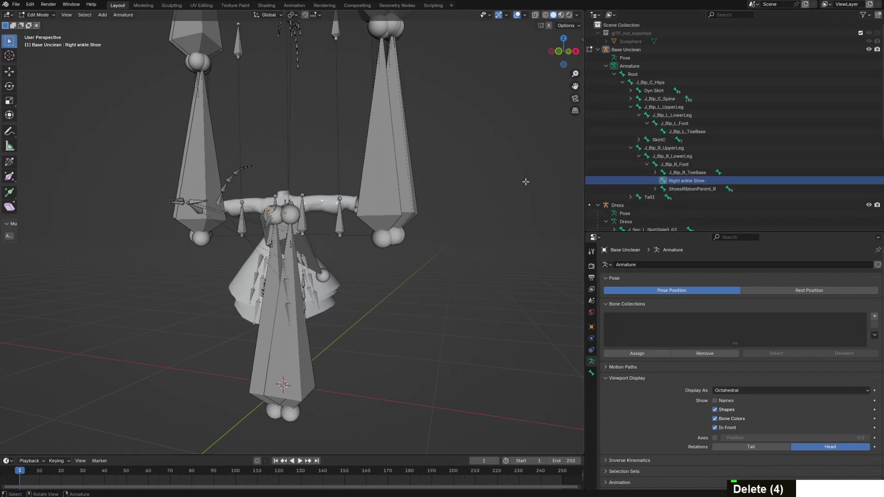
pyautogui.press('x')
pyautogui.click(519, 181)
# Delete ShoesRibbonParent_R together with all its ShoesRibbonA and ShoesRibbonB child bones
pyautogui.click(655, 181)
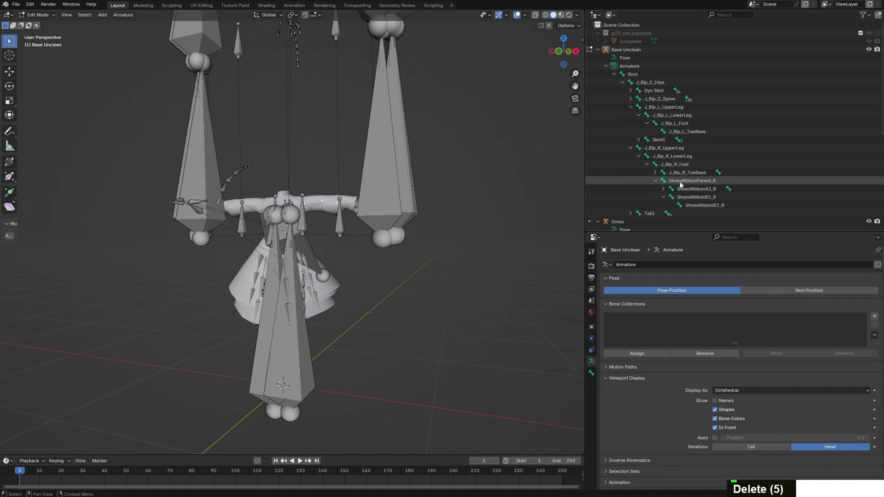
pyautogui.click(696, 183)
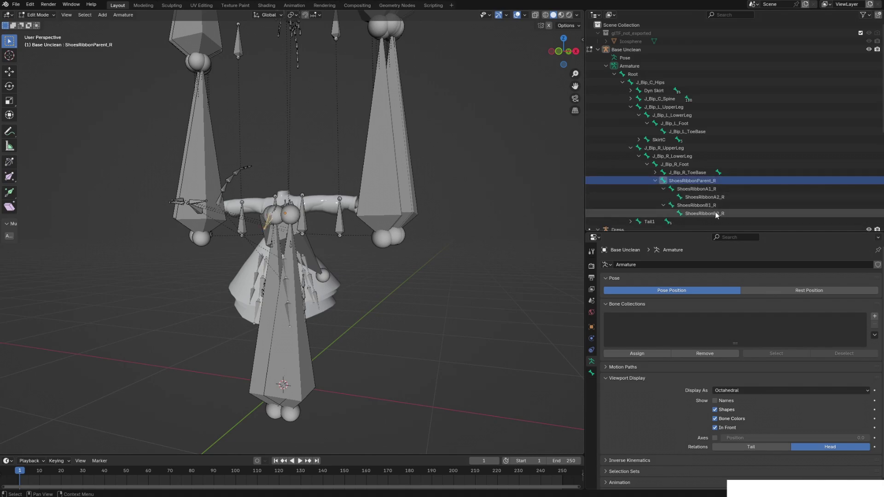
pyautogui.keyDown('shift'); pyautogui.click(715, 213); pyautogui.keyUp('shift')
pyautogui.press('x')
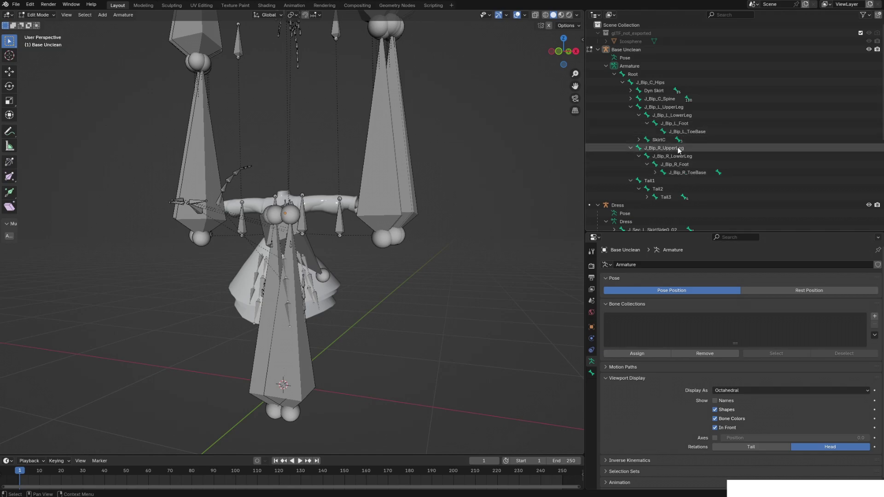
# Return to Object Mode and check Body's vertex groups for entries matching the Tail1 bone chain
pyautogui.click(629, 148)
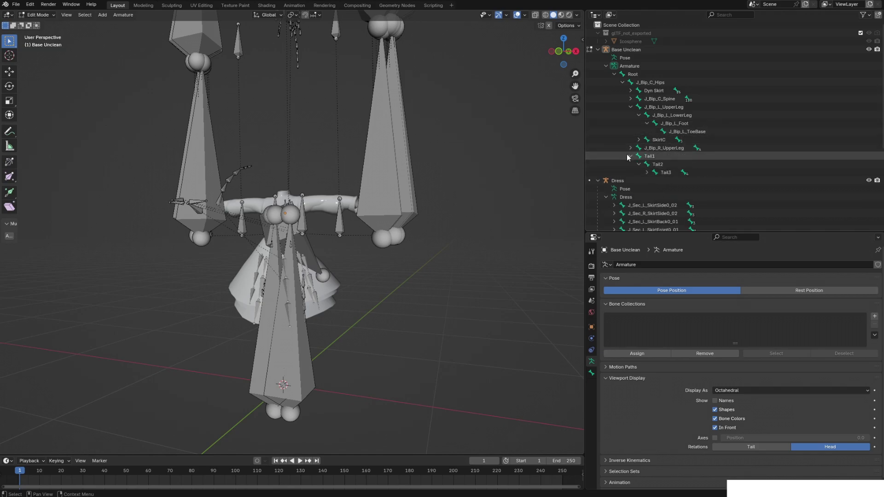
pyautogui.click(643, 157)
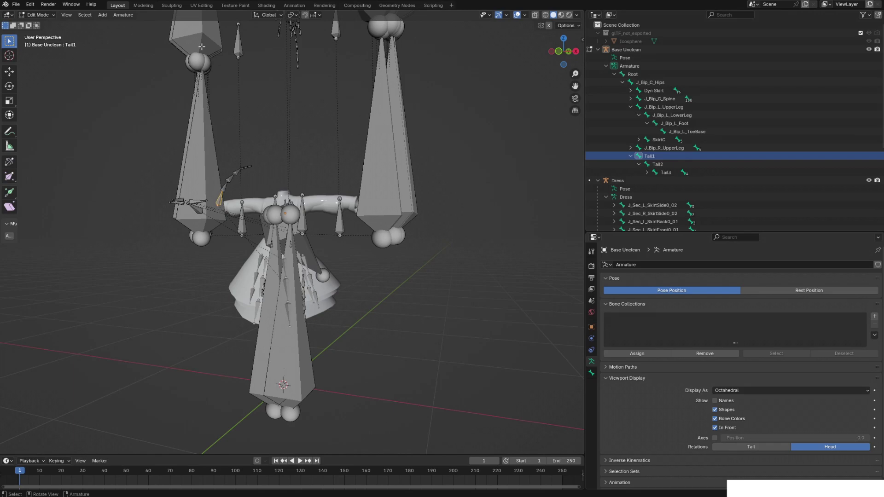
pyautogui.click(48, 16)
pyautogui.click(49, 25)
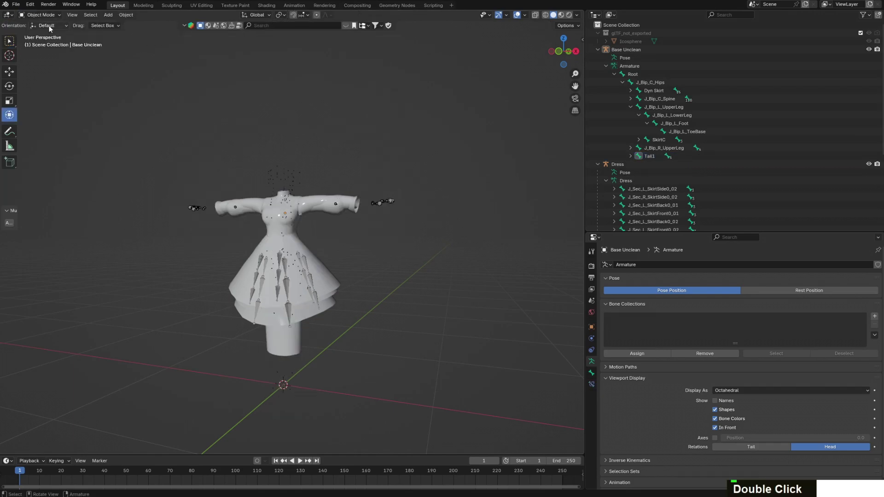
pyautogui.click(348, 202)
pyautogui.scroll(-10, 634, 335)
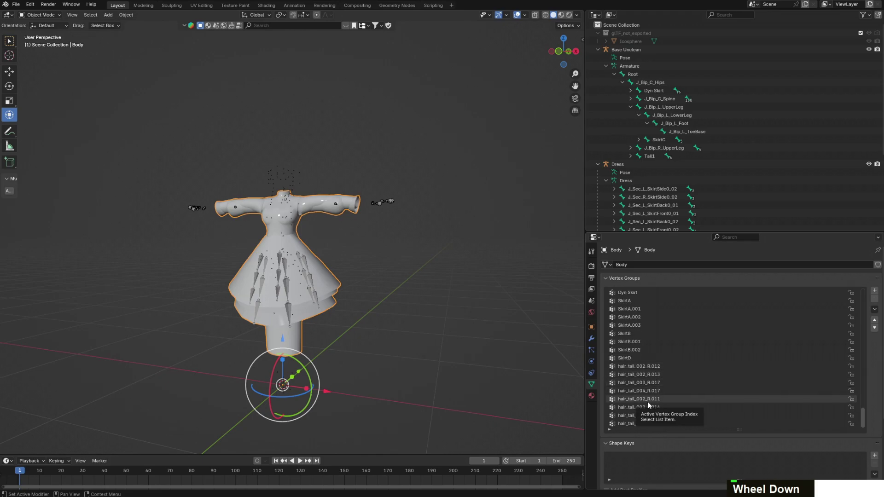
pyautogui.scroll(12, 644, 385)
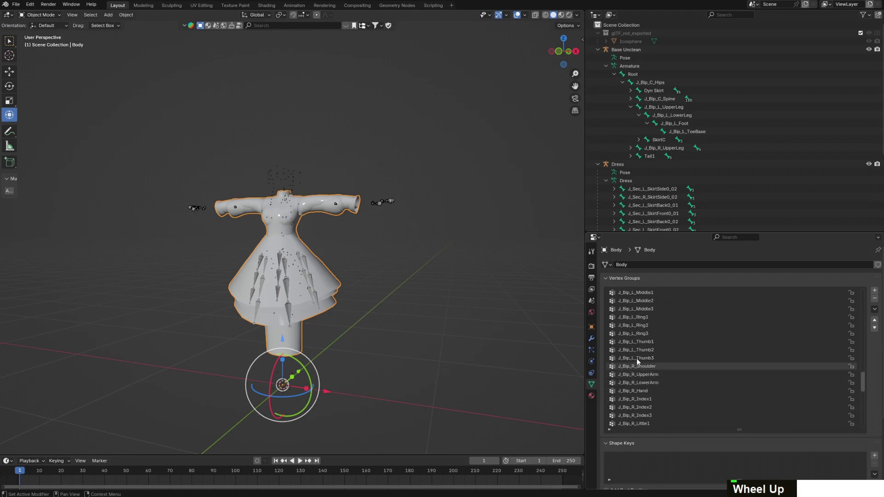
pyautogui.scroll(10, 635, 354)
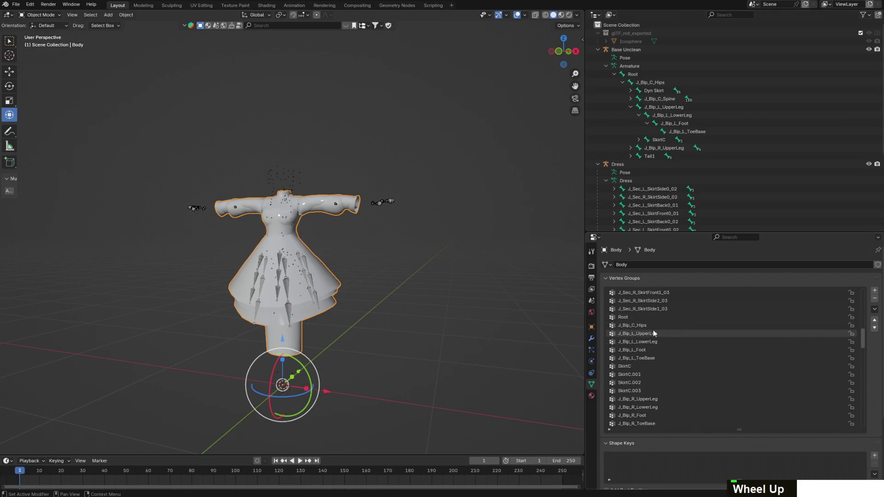
pyautogui.scroll(3, 658, 334)
# Delete the Tail1 bone chain from Base Unclean in Edit Mode
pyautogui.click(663, 155)
pyautogui.press('Delete')
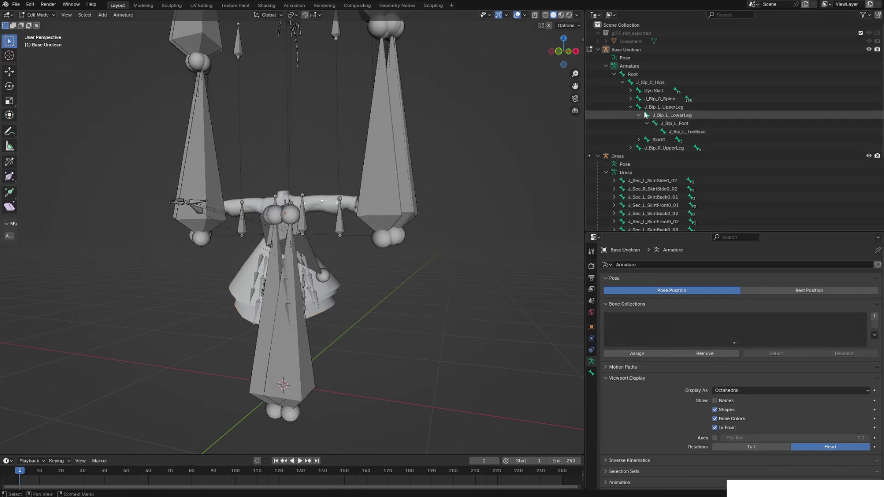
pyautogui.click(631, 107)
# Expand J_Bip_C_Spine down to J_Bip_C_Chest and delete its Scarf Chest bone
pyautogui.click(630, 99)
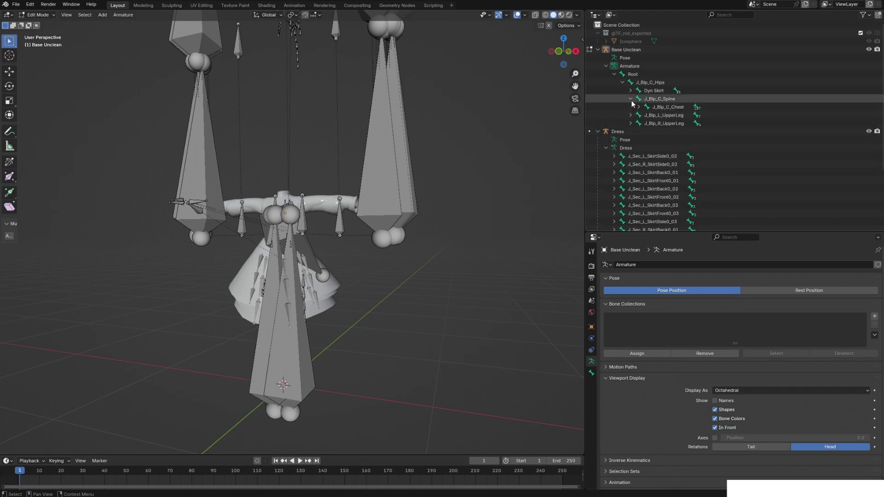
pyautogui.click(639, 107)
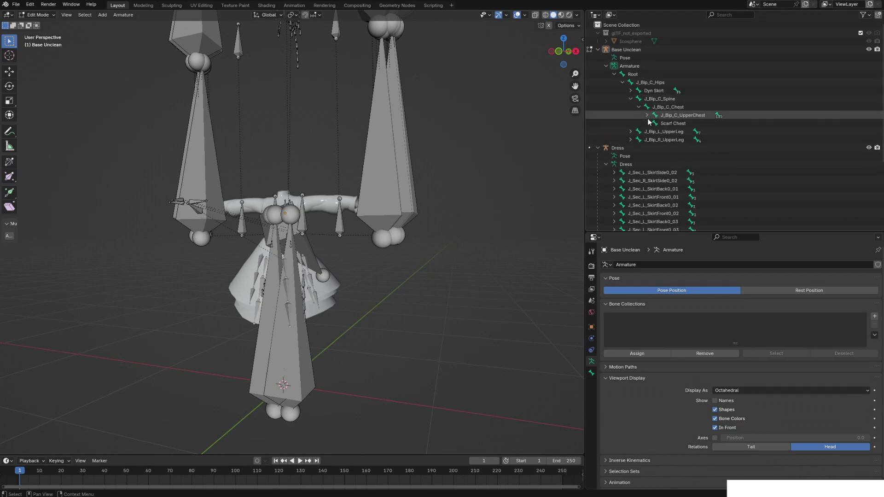
pyautogui.click(665, 125)
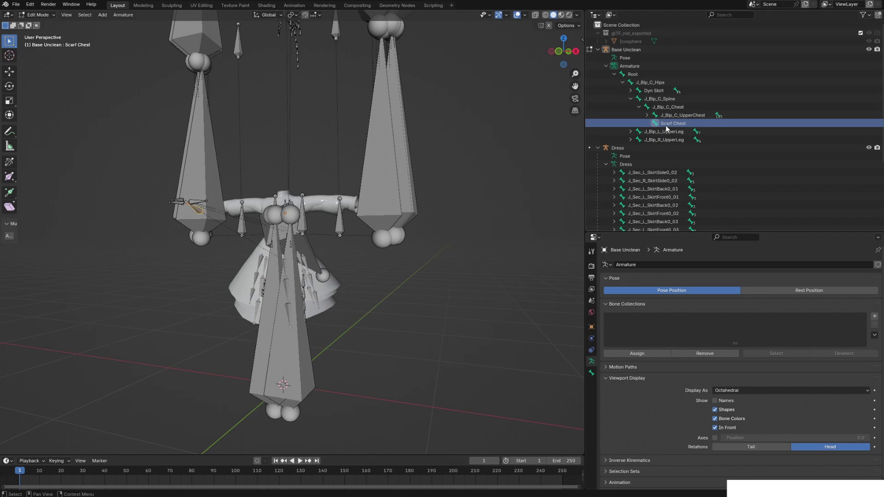
pyautogui.press('Delete')
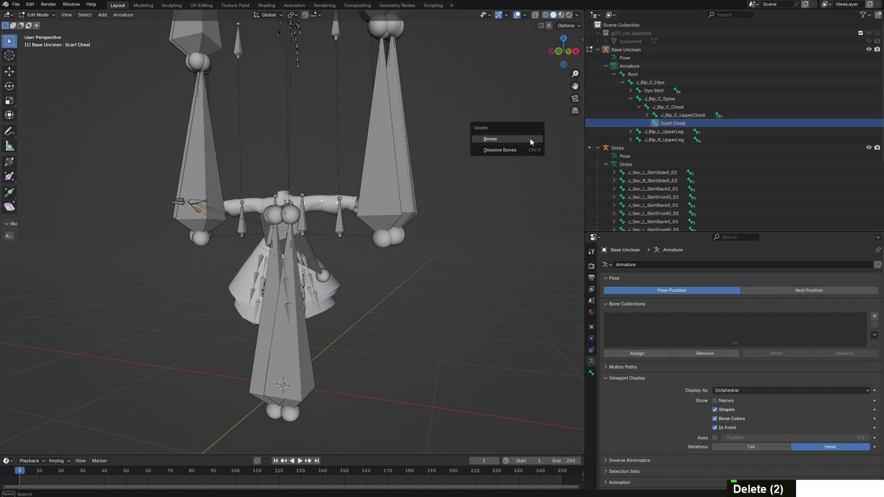
pyautogui.click(530, 139)
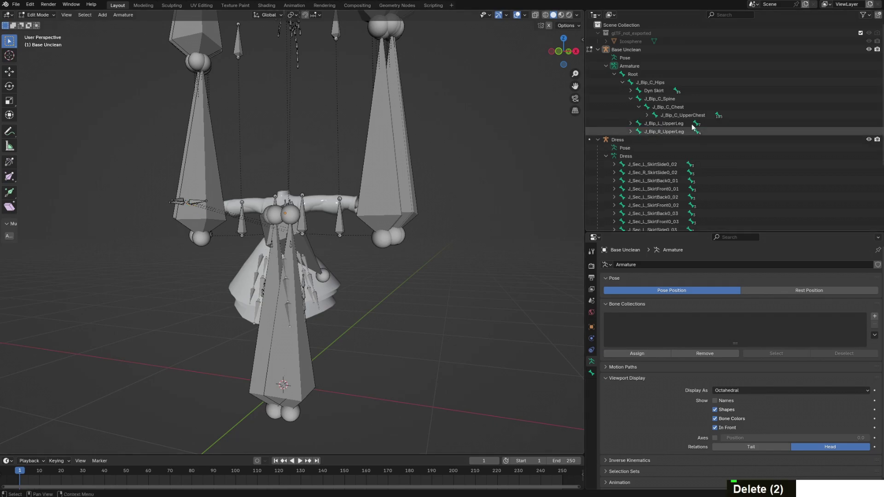
# Expand J_Bip_C_UpperChest and both shoulder bones, and delete the Scarf Left shoulder and Scarf Right shoulder bones
pyautogui.click(647, 116)
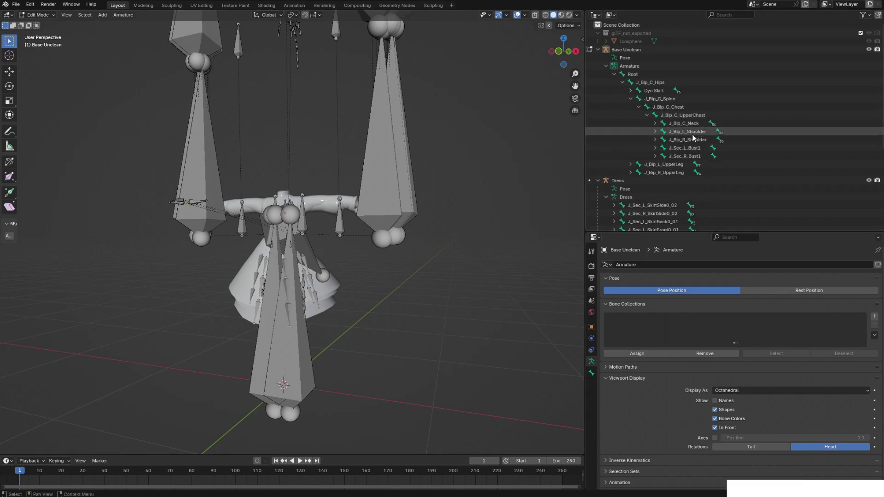
pyautogui.click(655, 140)
pyautogui.click(655, 131)
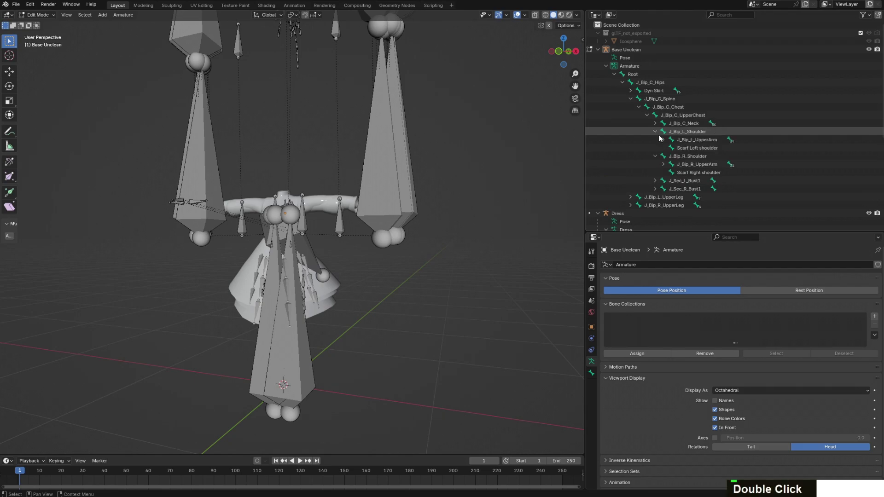
pyautogui.click(687, 149)
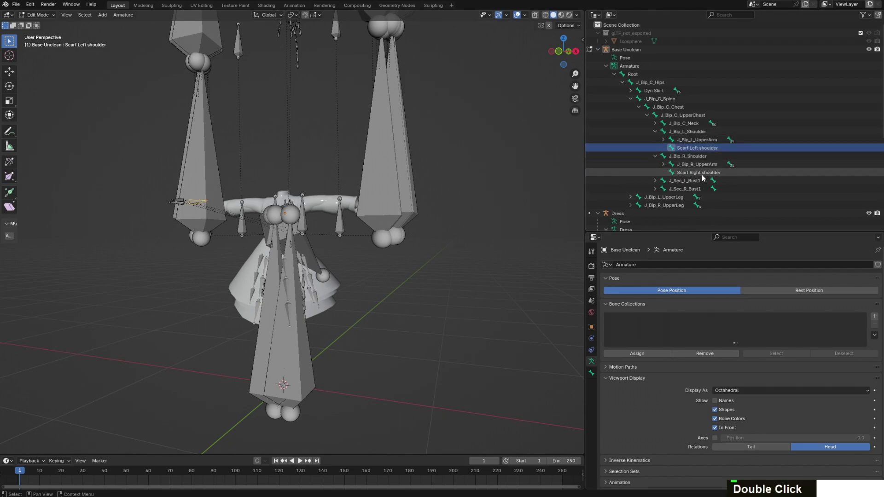
pyautogui.press('Delete')
pyautogui.click(701, 174)
pyautogui.press('Delete')
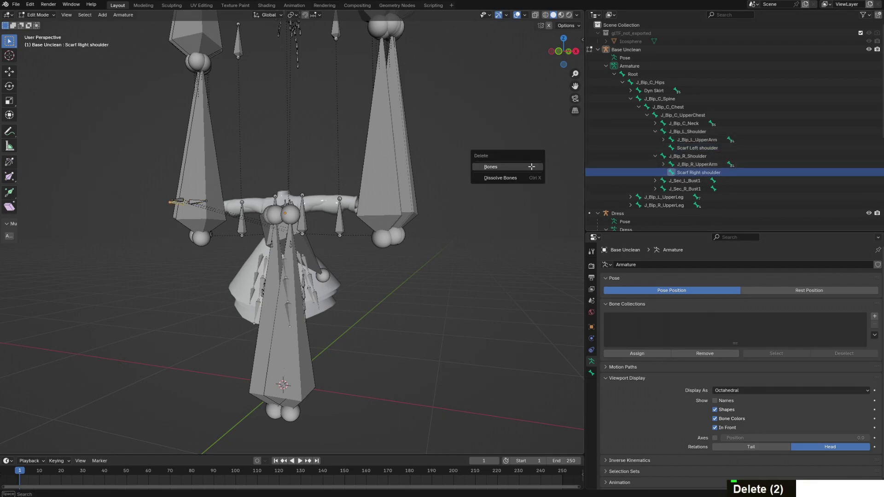
pyautogui.click(492, 166)
pyautogui.click(714, 150)
pyautogui.press('Delete')
pyautogui.click(532, 162)
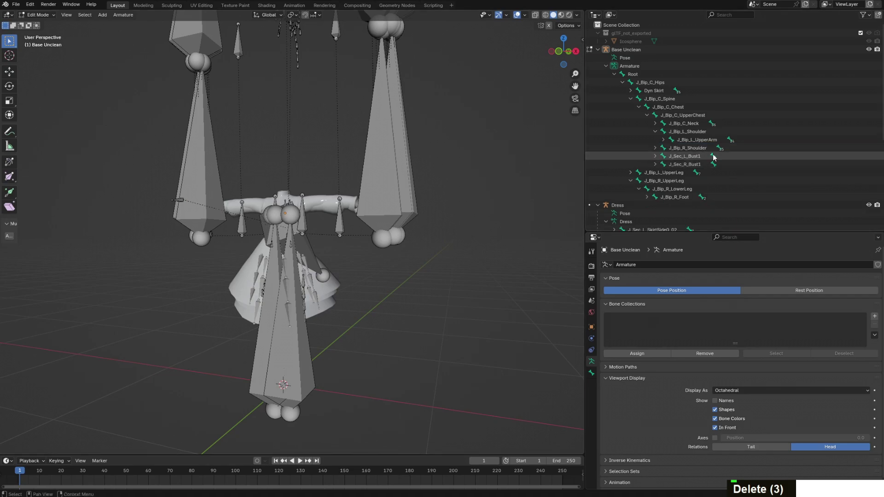
# Collapse J_Bip_L_Shoulder, expand J_Bip_C_Neck, and delete its Scarf Neck bone
pyautogui.click(656, 131)
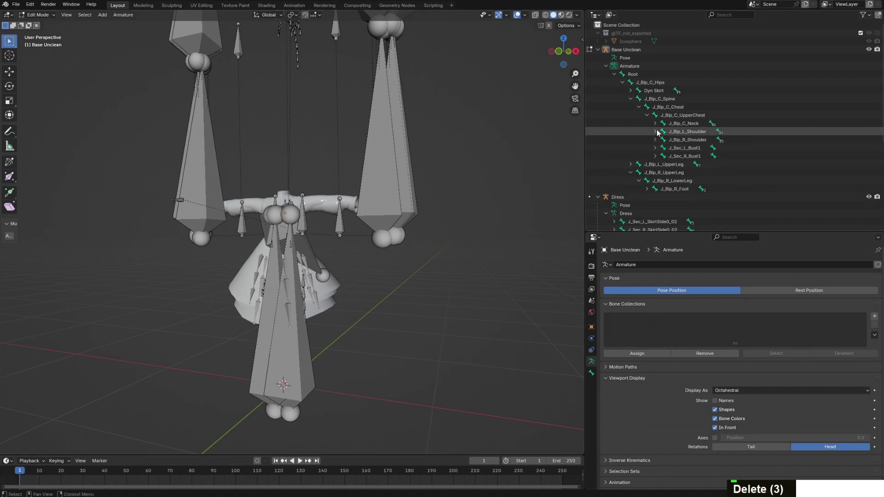
pyautogui.click(655, 123)
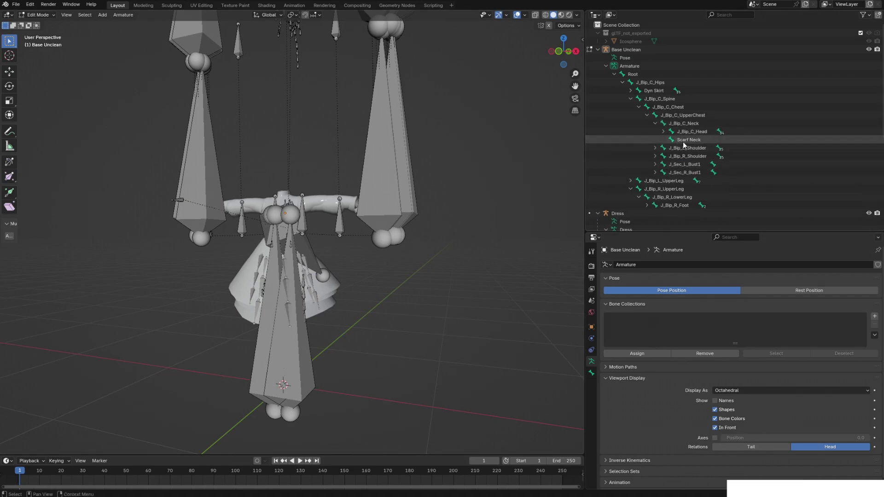
pyautogui.click(686, 141)
pyautogui.press('Delete')
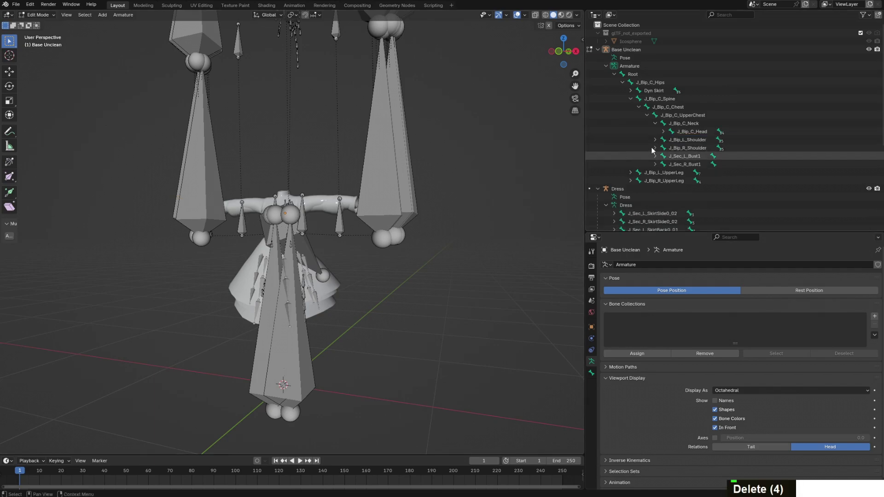
# Delete the kanji-named bone under J_Bip_C_Head together with all its child bones
pyautogui.click(664, 132)
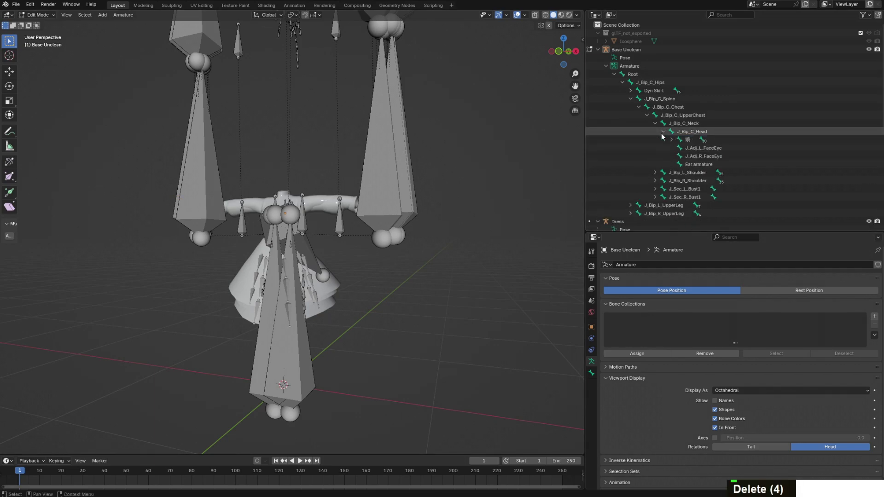
pyautogui.click(690, 140)
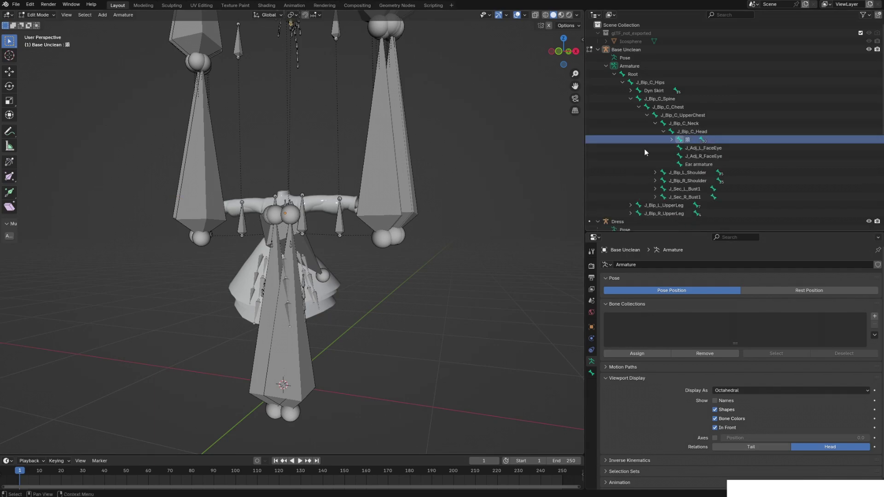
pyautogui.rightClick(502, 189)
pyautogui.click(502, 189)
pyautogui.press('x')
pyautogui.click(501, 189)
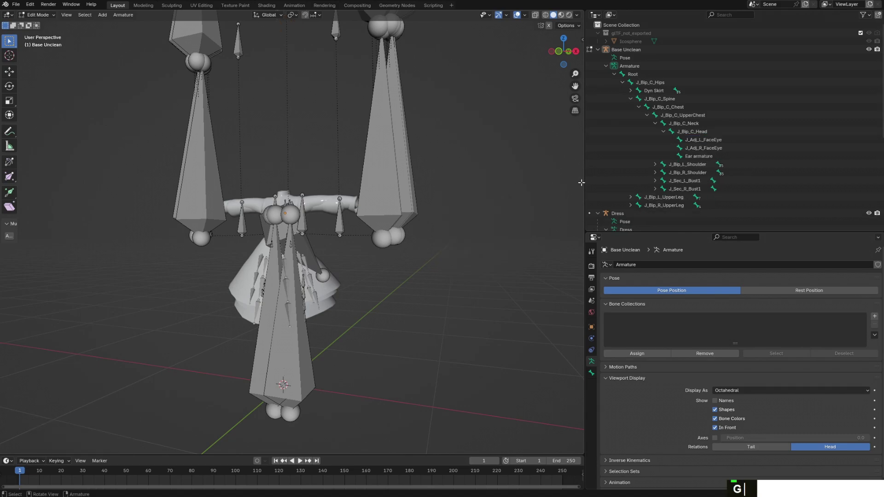
# Delete the Ear armature bone under J_Bip_C_Head and return to Object Mode
pyautogui.click(715, 156)
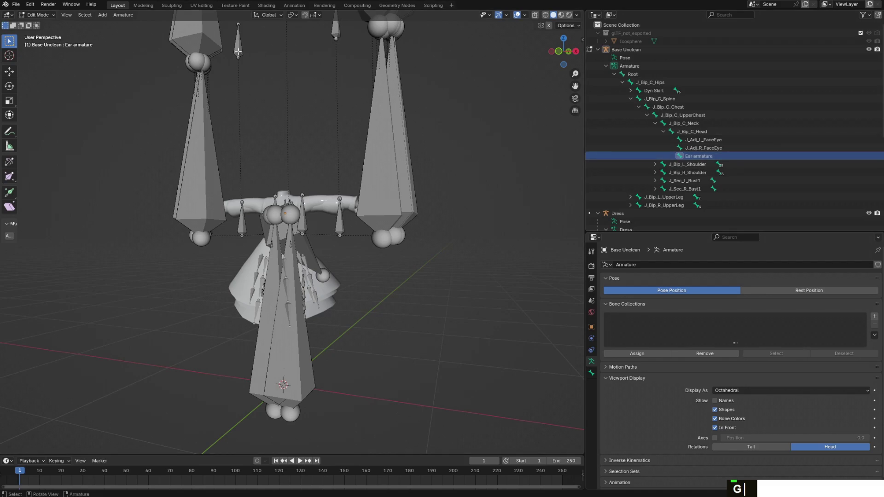
pyautogui.press('x')
pyautogui.click(416, 135)
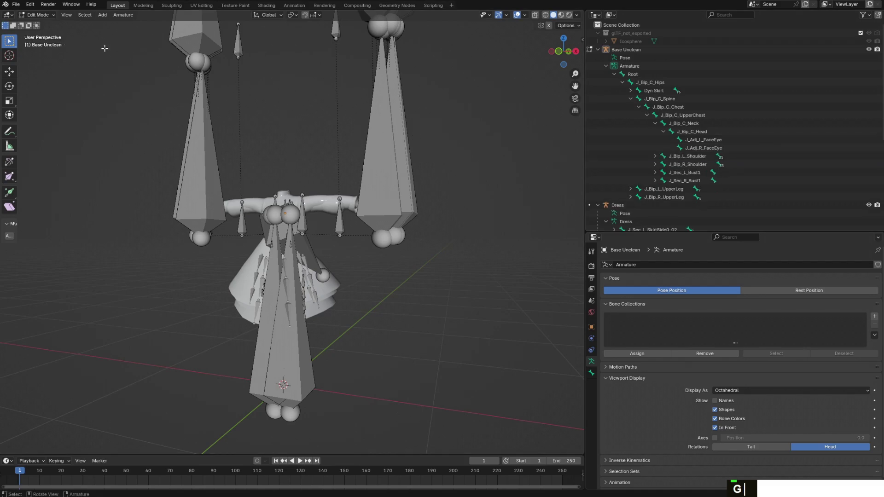
pyautogui.click(37, 16)
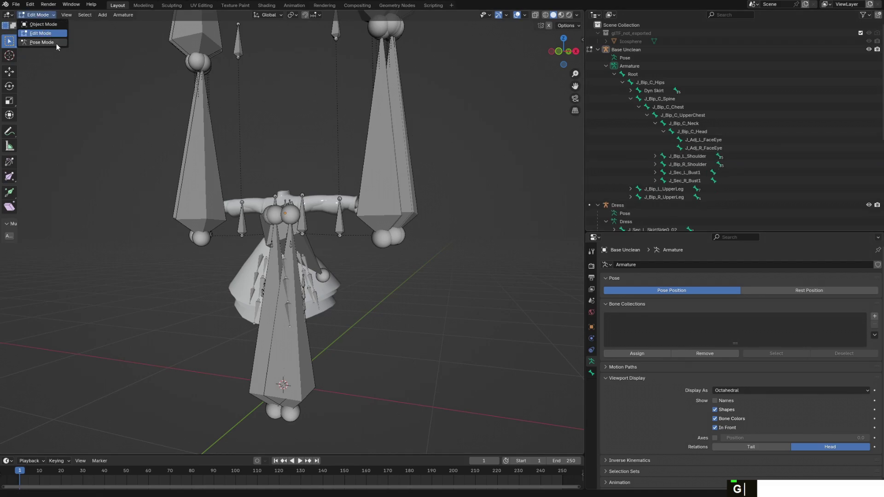
pyautogui.click(37, 15)
pyautogui.click(39, 21)
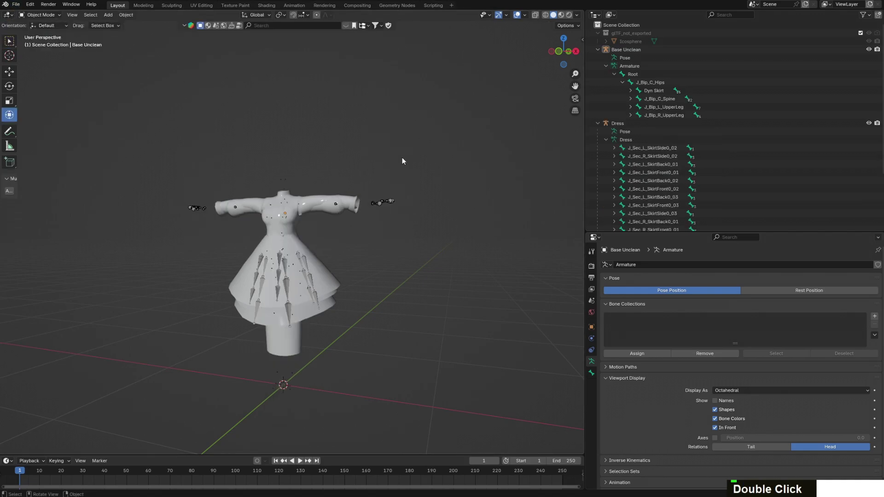
# Examine Body's vertex groups from the head bones through the arm, finger and skirt entries to compare them with the remaining bones
pyautogui.doubleClick(305, 211)
pyautogui.scroll(-5, 645, 329)
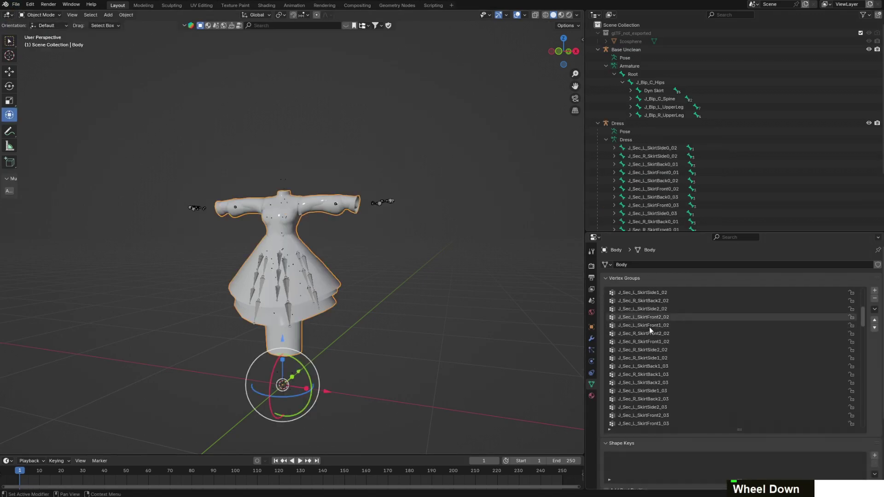
pyautogui.scroll(-8, 656, 329)
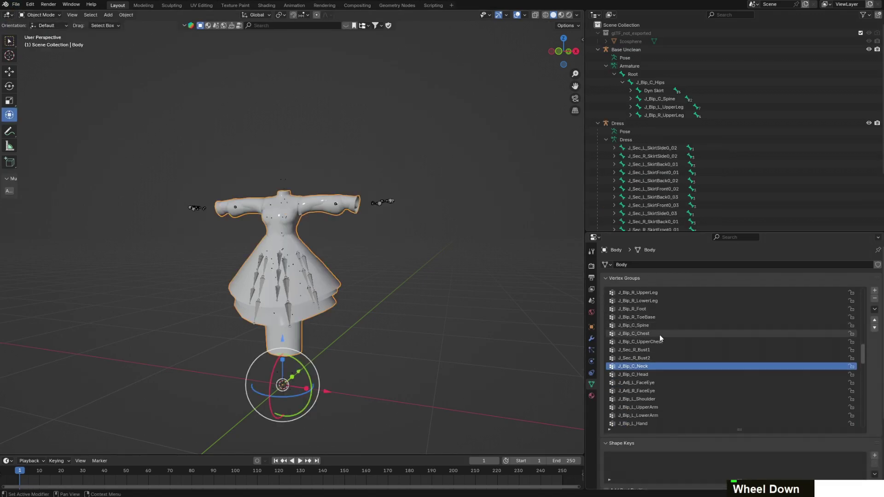
pyautogui.click(679, 375)
pyautogui.press('Down')
pyautogui.press('Down')
pyautogui.press('Down')
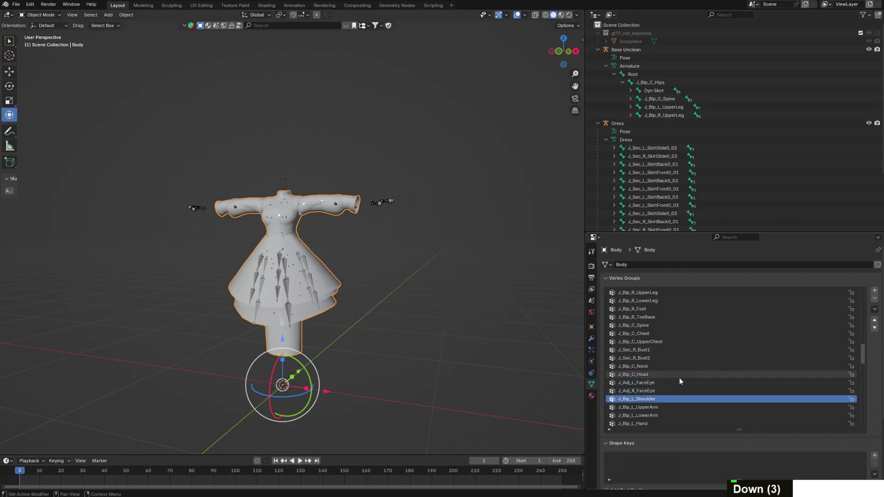
pyautogui.press('Down')
pyautogui.press('Down')
pyautogui.press('Down')
pyautogui.press('Down')
pyautogui.press('Down')
pyautogui.press('Down')
pyautogui.press('Down')
pyautogui.press('Down')
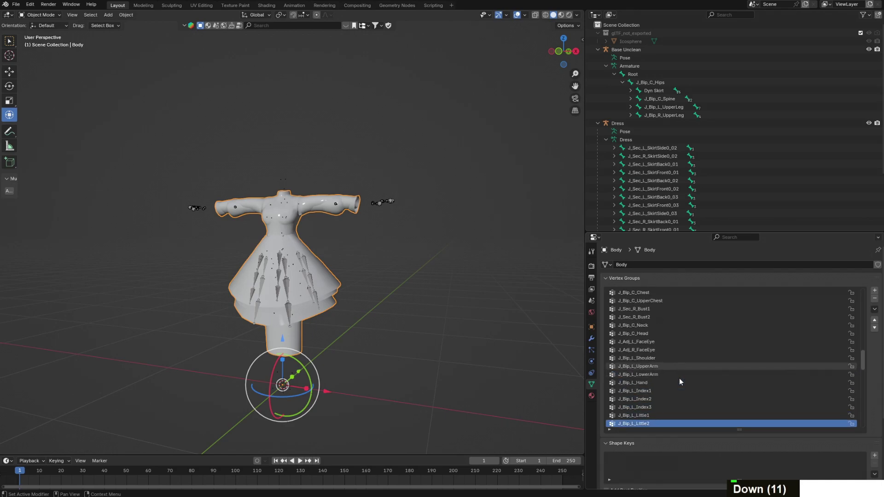
pyautogui.press('Down')
pyautogui.press('Down')
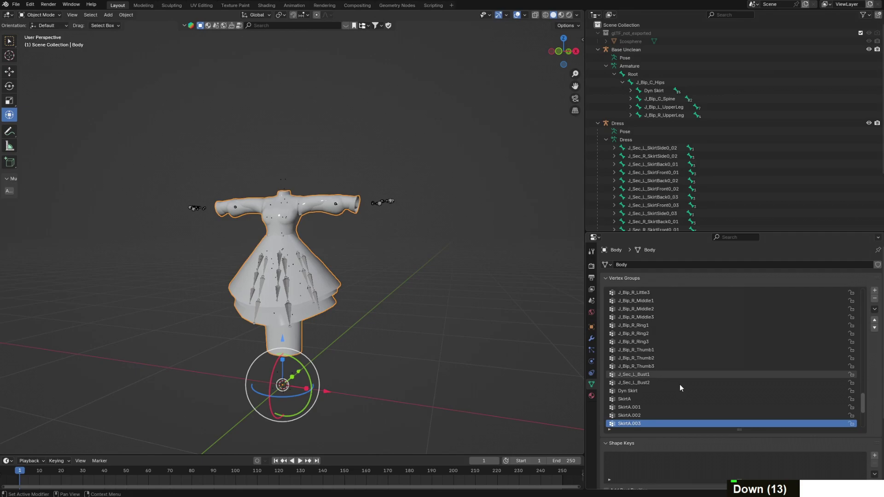
pyautogui.scroll(5, 659, 312)
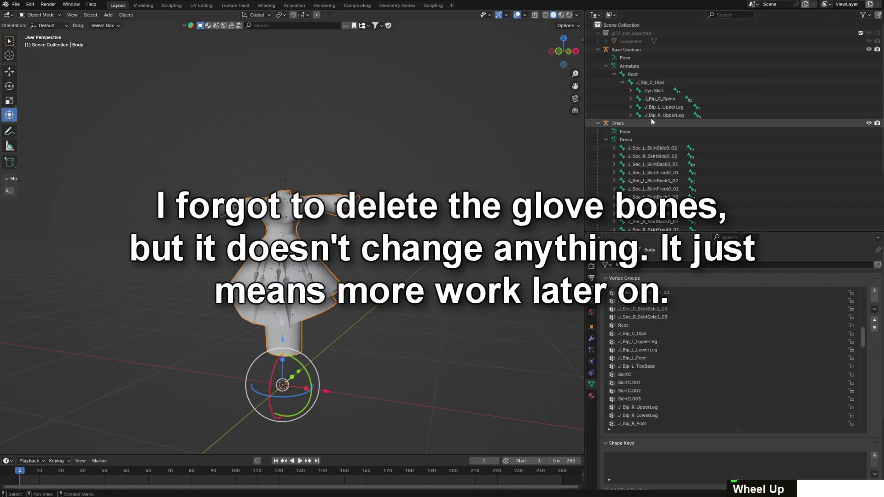
# Apply all transforms to the Base Unclean armature
pyautogui.click(634, 52)
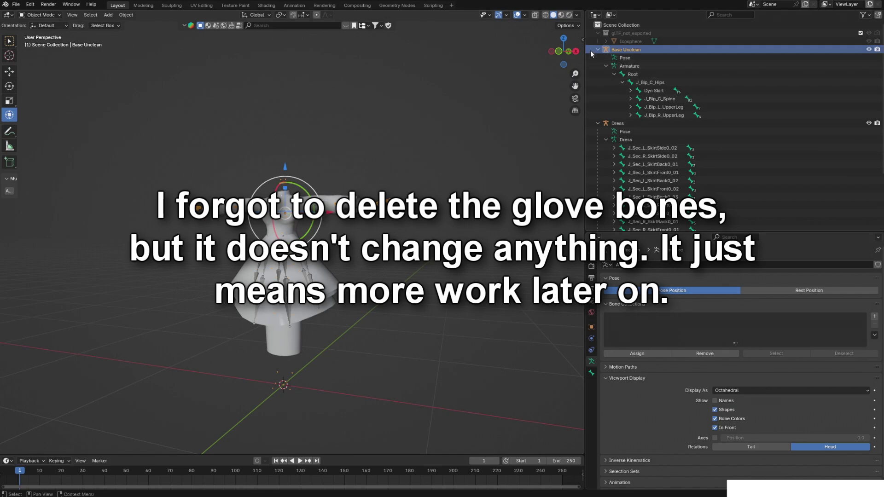
pyautogui.click(628, 42)
pyautogui.click(627, 50)
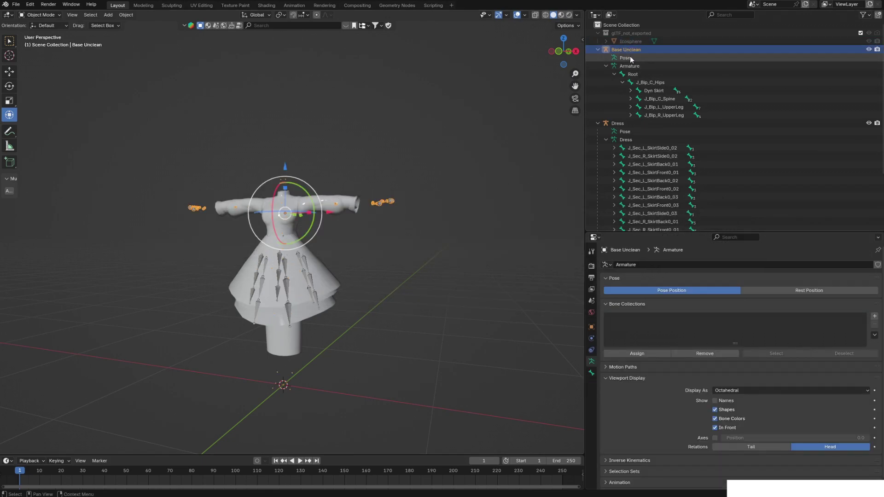
pyautogui.click(123, 14)
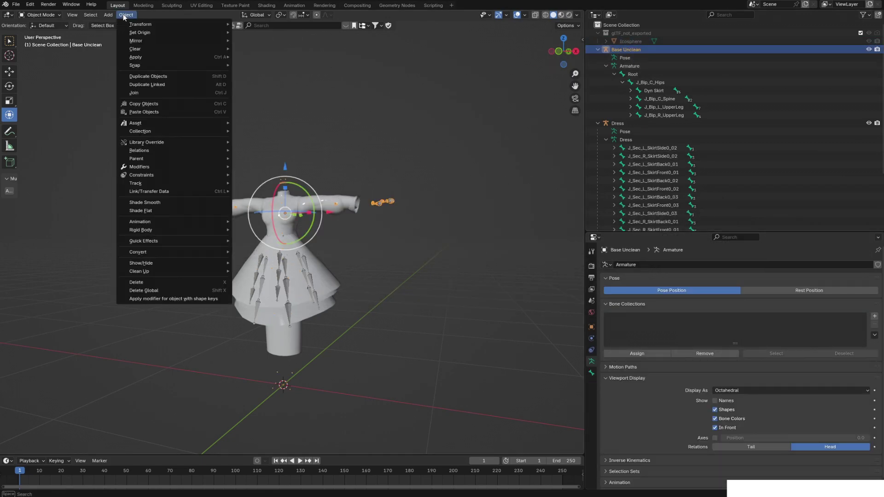
pyautogui.moveTo(155, 59)
pyautogui.click(314, 81)
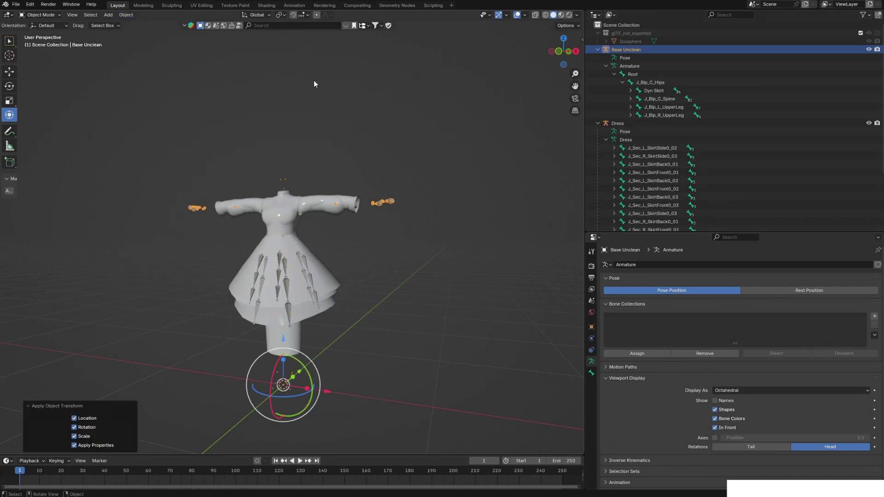
# Apply all transforms to the Dress armature
pyautogui.click(630, 123)
pyautogui.click(125, 14)
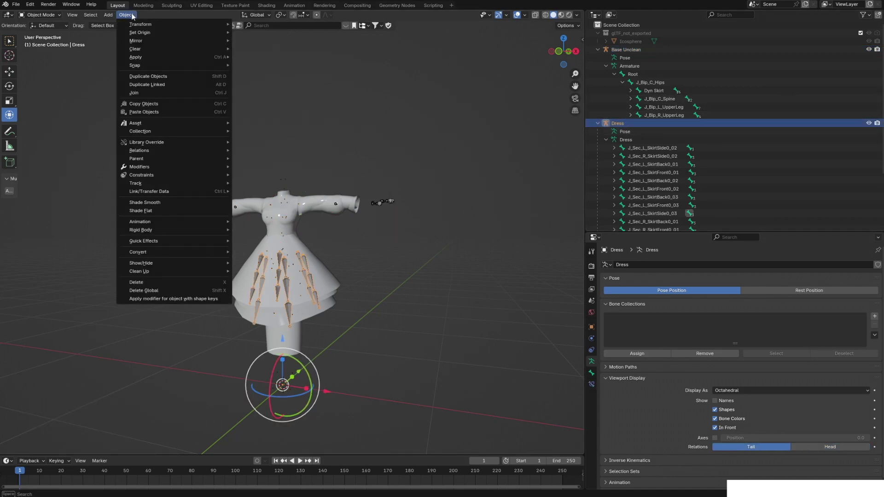
pyautogui.moveTo(158, 56)
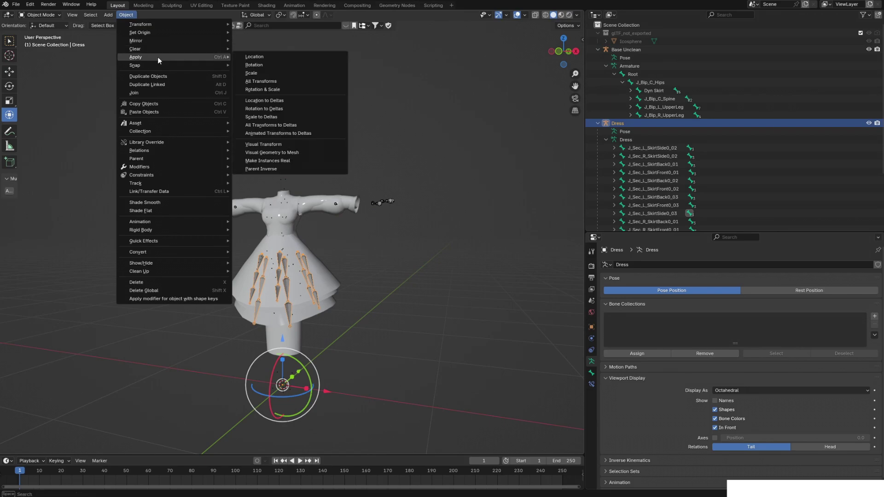
pyautogui.click(275, 79)
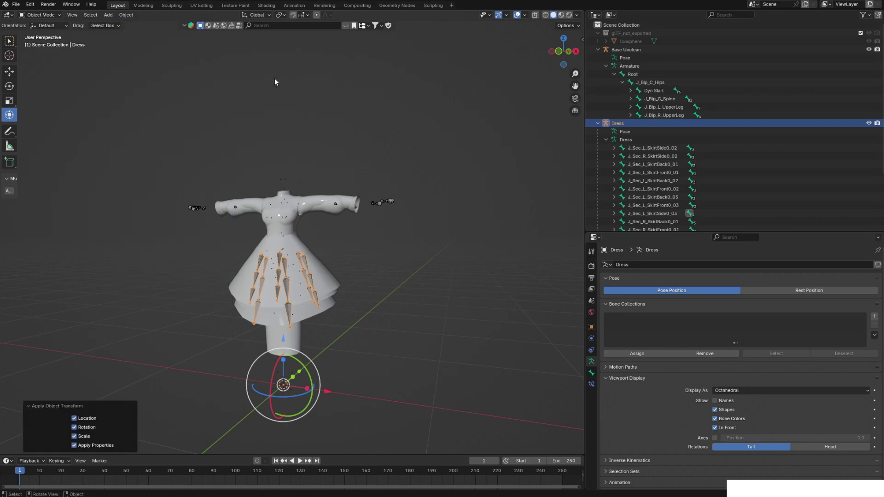
# Clear the Body mesh's parent while keeping its transformation, detaching it from the Dress armature
pyautogui.click(318, 196)
pyautogui.scroll(-5, 629, 190)
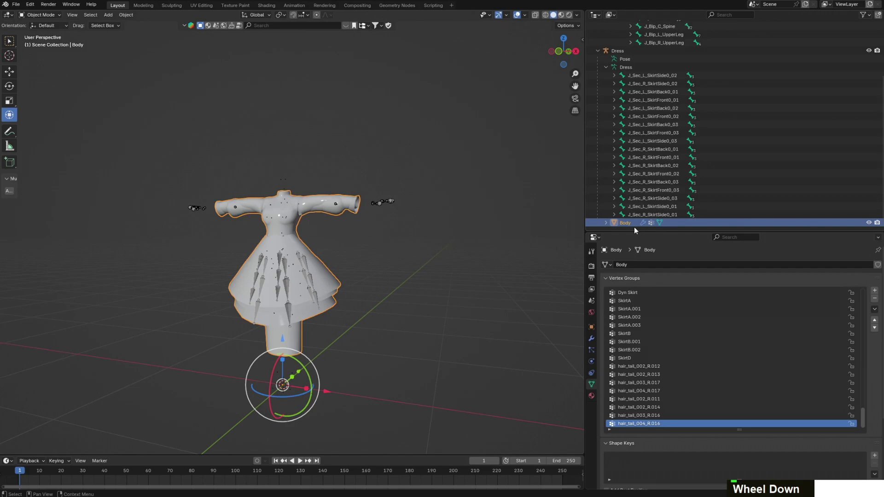
pyautogui.rightClick(374, 159)
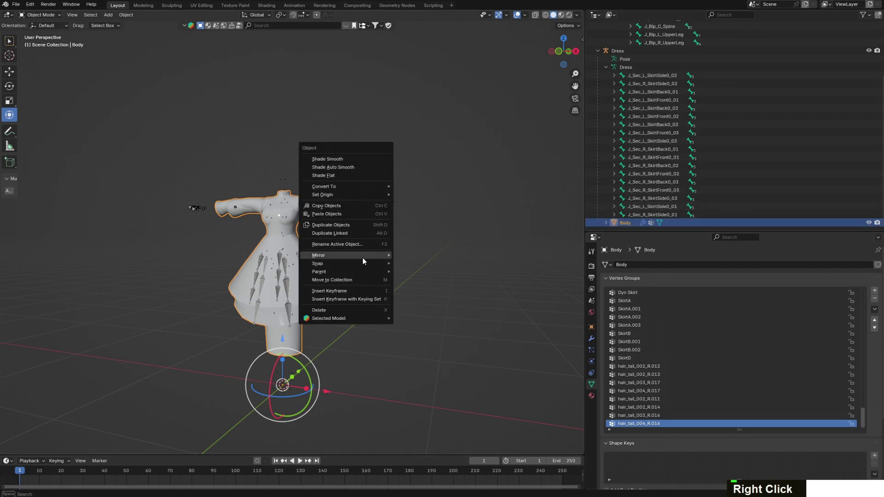
pyautogui.moveTo(345, 271)
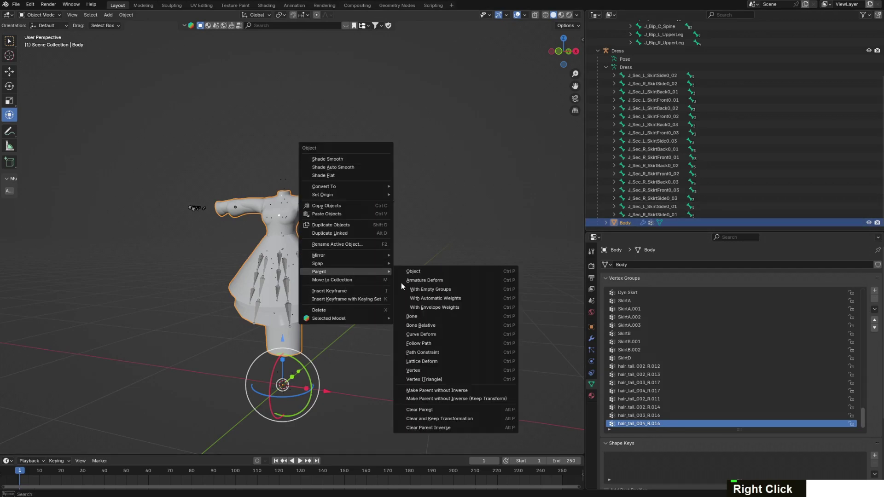
pyautogui.click(452, 419)
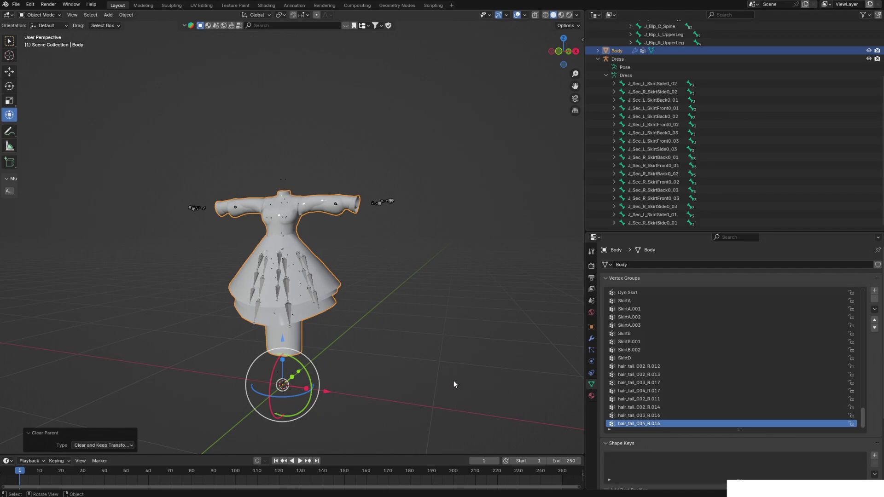
# Join the Base Unclean armature into the Dress armature, with Dress as the active object
pyautogui.click(380, 203)
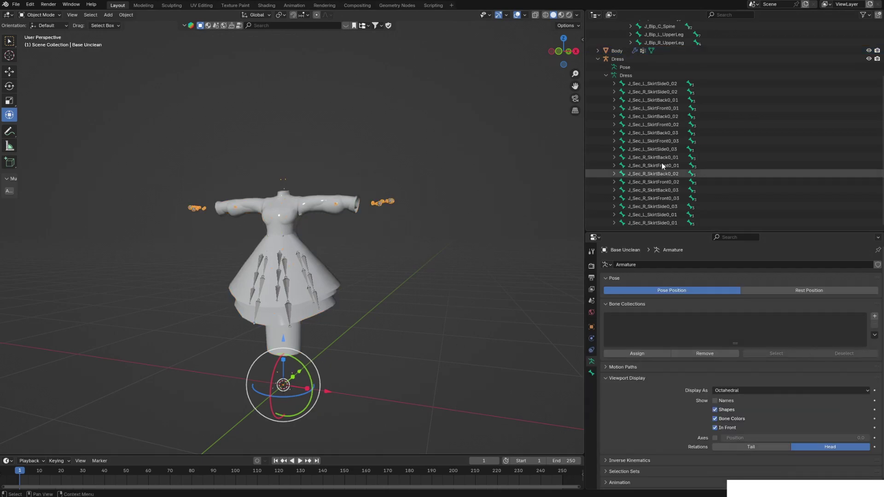
pyautogui.scroll(5, 670, 159)
pyautogui.keyDown('ctrl'); pyautogui.click(651, 133); pyautogui.keyUp('ctrl')
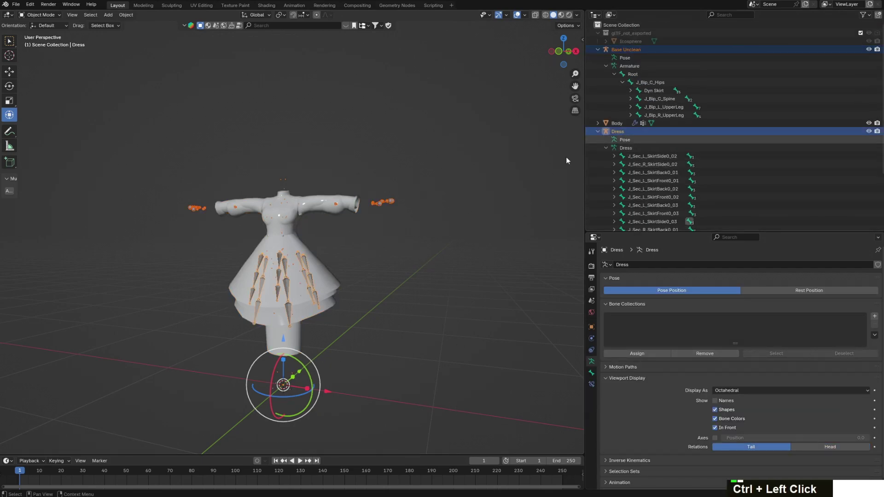
pyautogui.hotkey('ctrl', 'j')
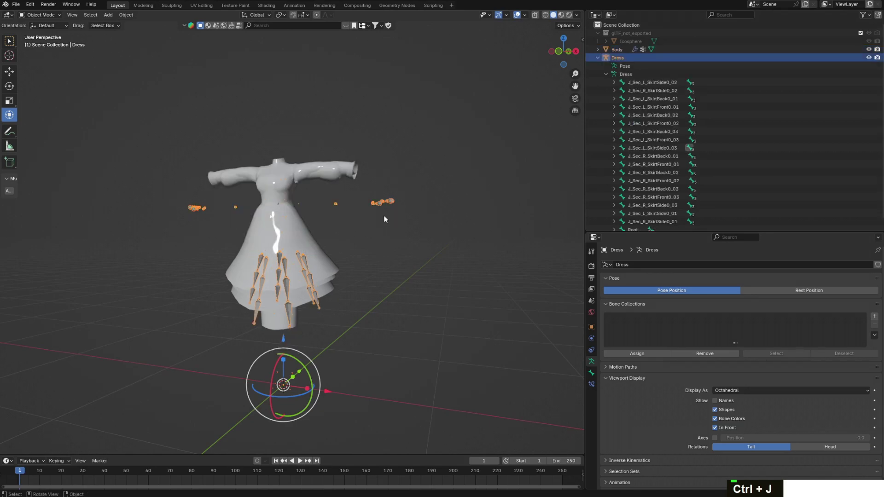
# Undo the join of the two armatures and apply the Dress armature modifier on the Body mesh
pyautogui.hotkey('ctrl', 'z')
pyautogui.hotkey('ctrl', 'z')
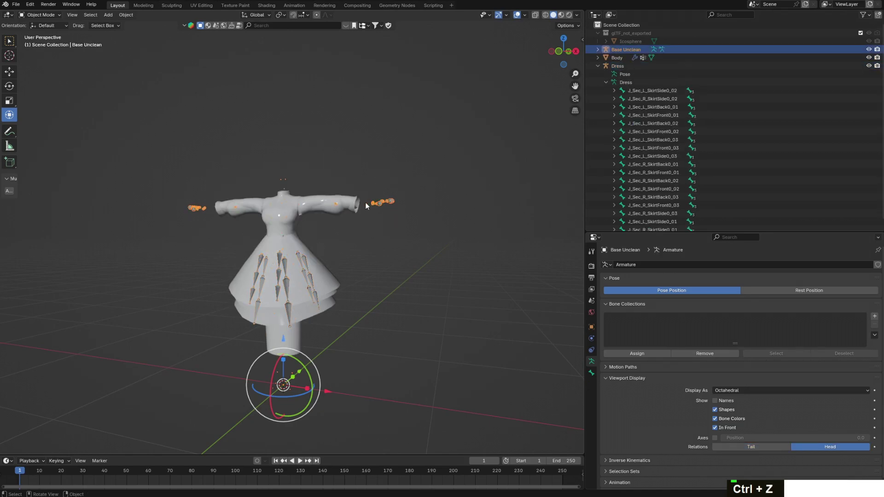
pyautogui.click(352, 203)
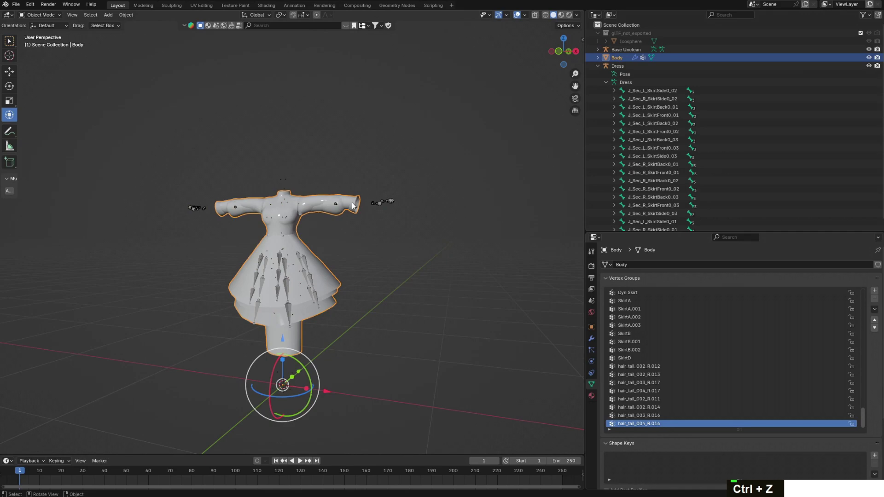
pyautogui.click(589, 342)
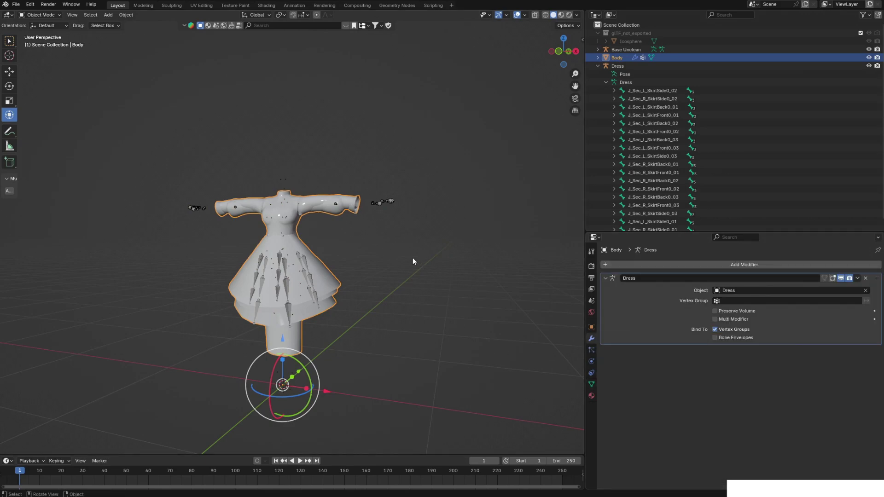
pyautogui.scroll(4, 402, 253)
pyautogui.click(858, 278)
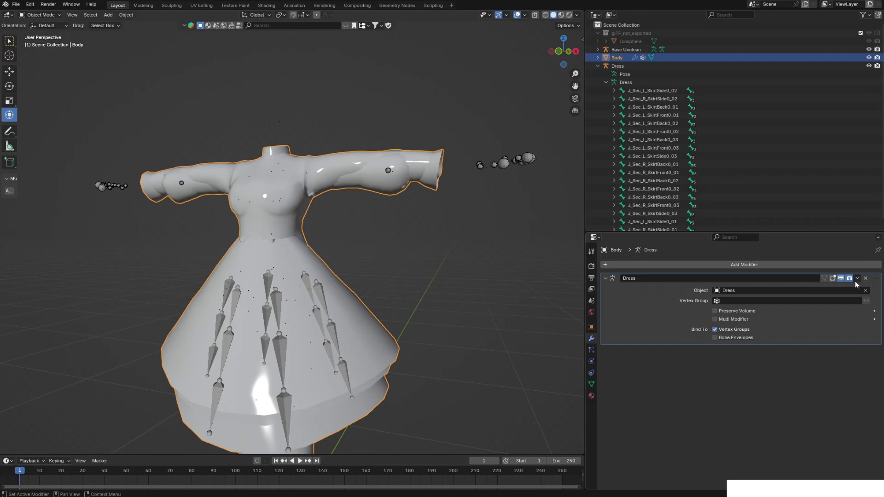
pyautogui.click(857, 279)
pyautogui.click(850, 286)
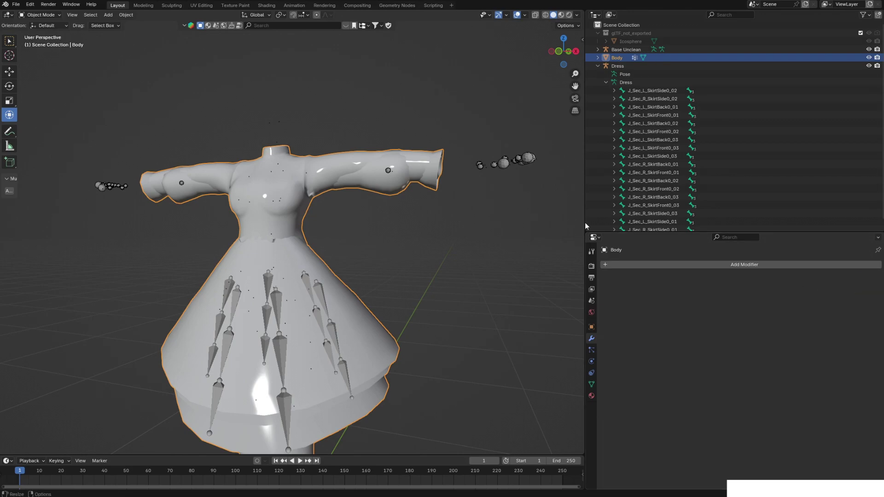
# Join the Base Unclean armature into the Dress armature, keeping Dress as the active object
pyautogui.scroll(-2, 472, 199)
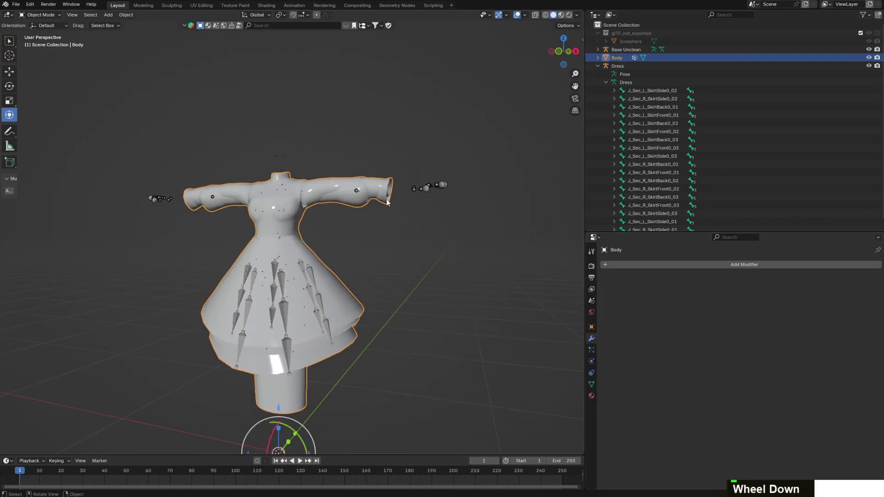
pyautogui.click(414, 195)
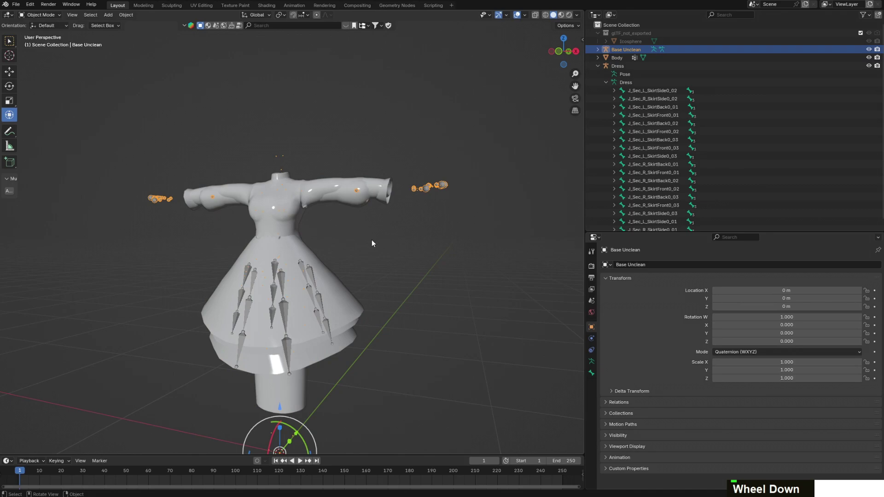
pyautogui.keyDown('shift'); pyautogui.click(314, 267); pyautogui.keyUp('shift')
pyautogui.hotkey('ctrl', 'j')
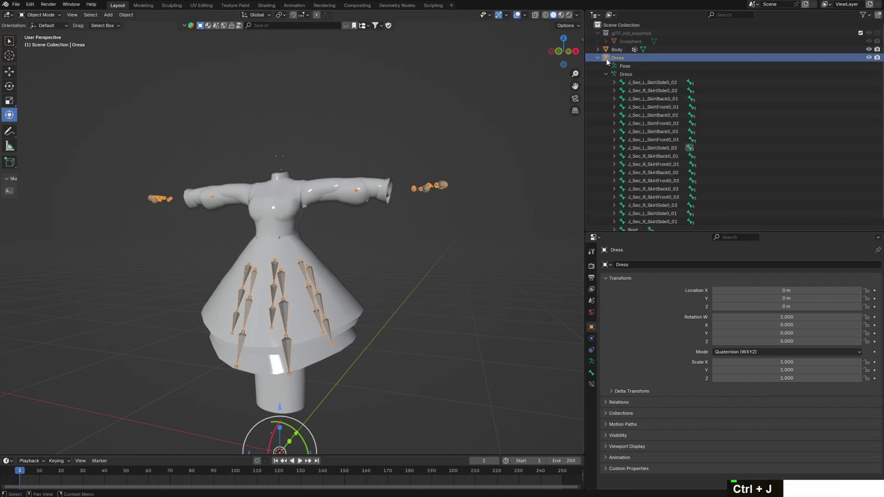
# Parent the Body mesh to the joined Dress armature with the Object parent type
pyautogui.click(617, 50)
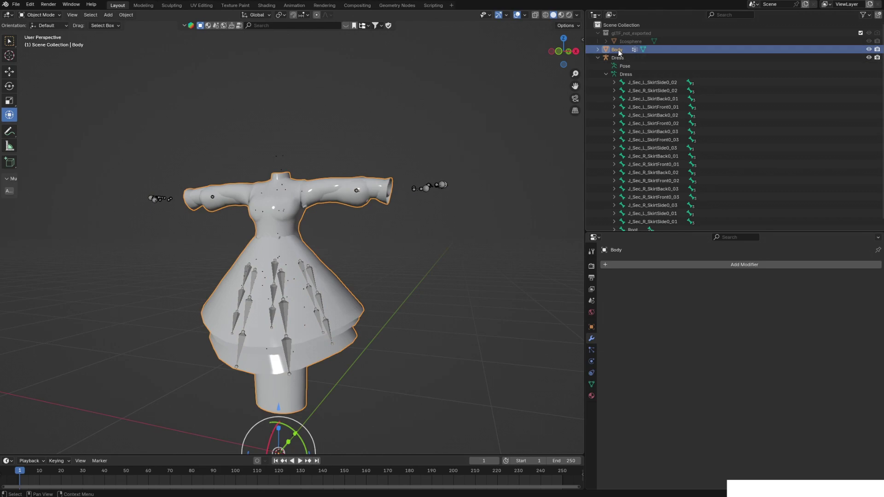
pyautogui.keyDown('shift'); pyautogui.click(424, 187); pyautogui.keyUp('shift')
pyautogui.rightClick(391, 174)
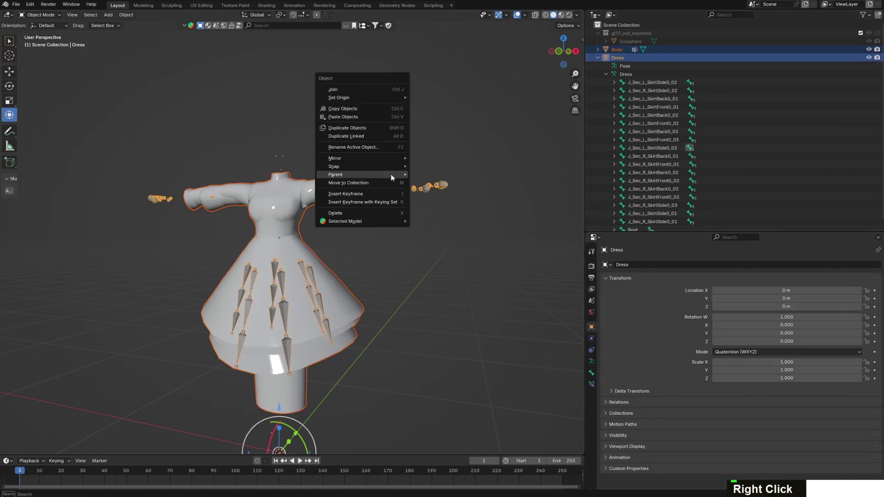
pyautogui.moveTo(391, 174)
pyautogui.click(437, 173)
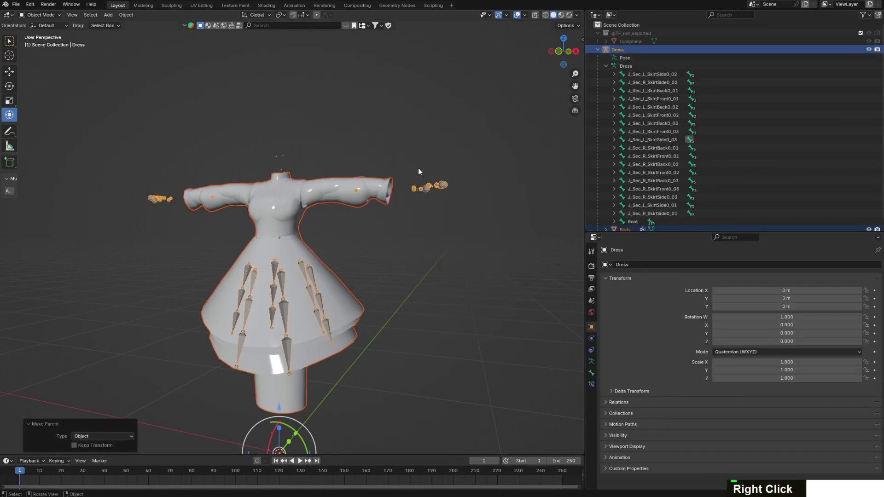
# Add an Armature deform modifier to the Body mesh
pyautogui.click(392, 181)
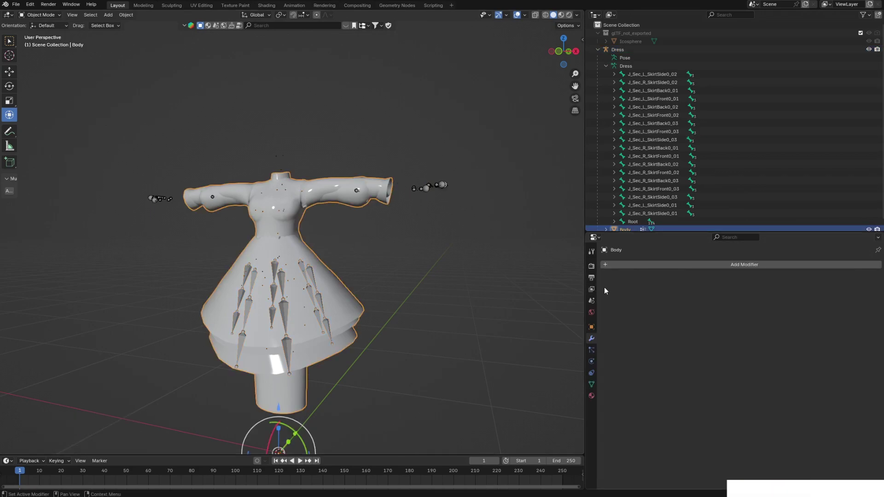
pyautogui.click(626, 267)
pyautogui.moveTo(614, 265)
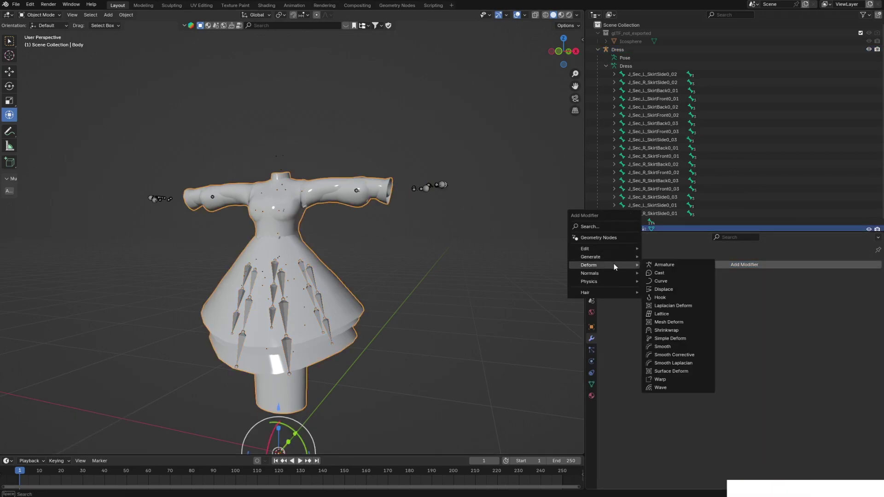
pyautogui.click(659, 264)
# Try Dress as the target object of Body's Armature modifier and undo the assignment
pyautogui.click(760, 291)
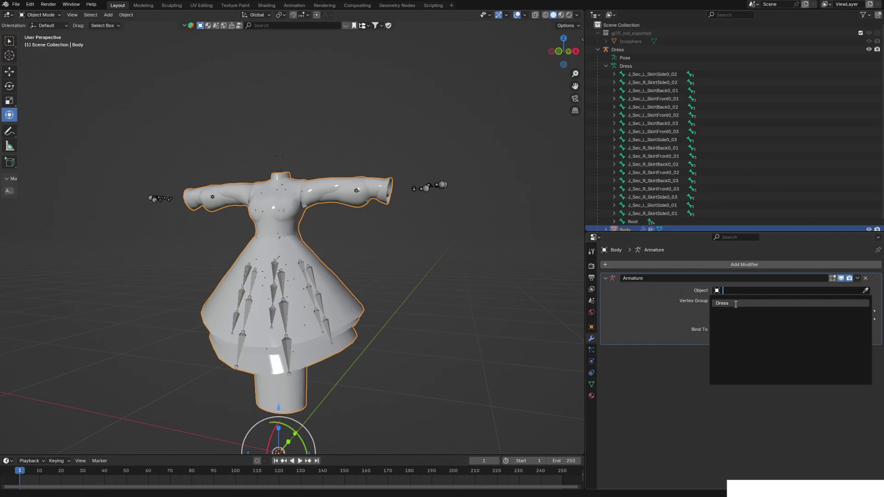
pyautogui.click(734, 303)
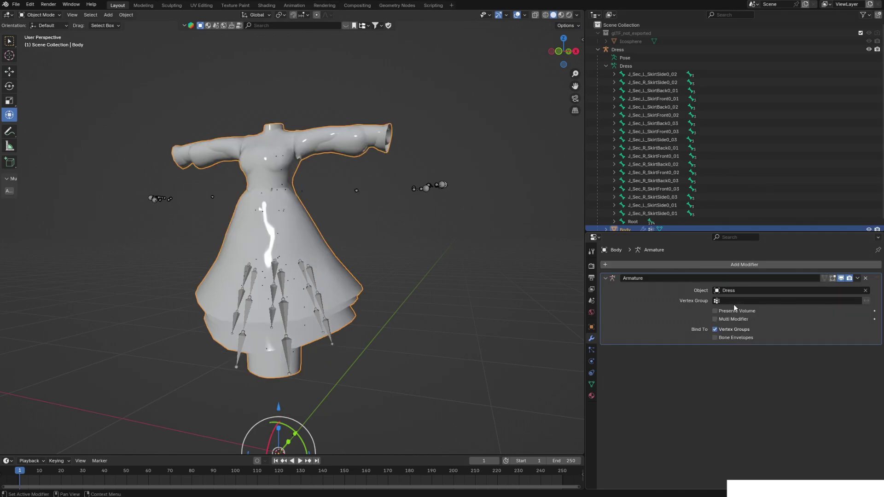
pyautogui.hotkey('ctrl', 'z')
pyautogui.hotkey('ctrl', 'z')
pyautogui.hotkey('ctrl', 'z')
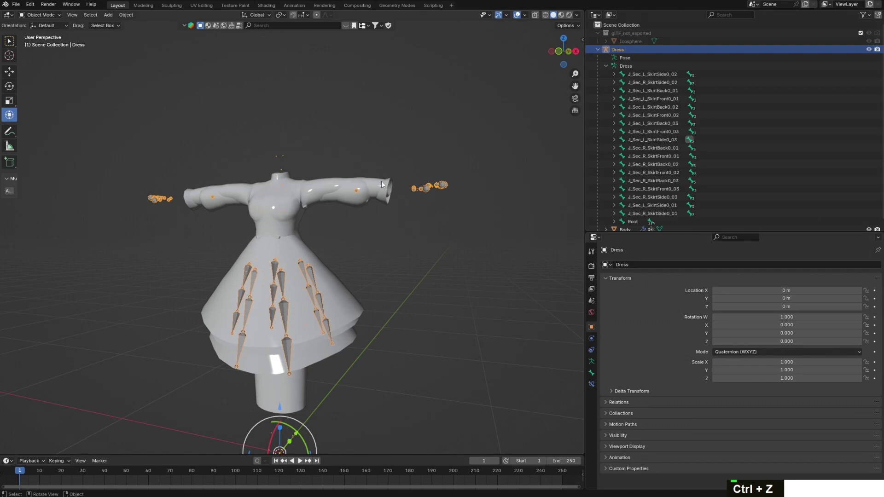
pyautogui.hotkey('ctrl', 'z')
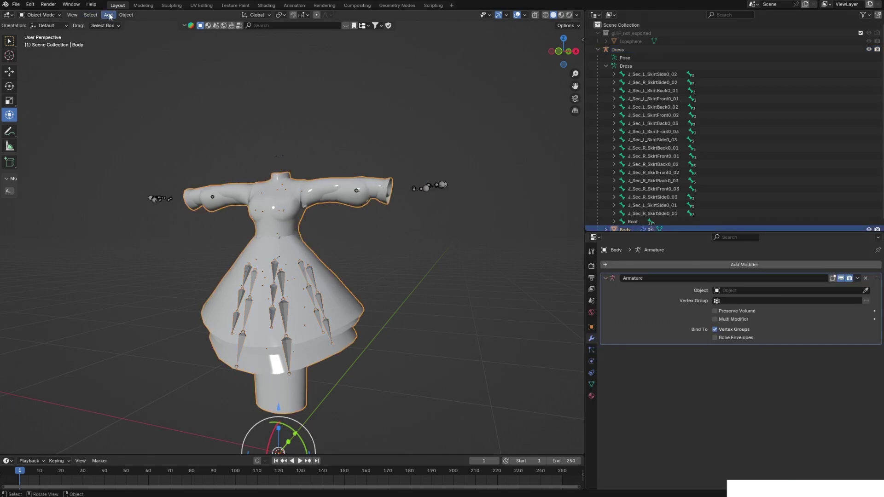
# Try applying all transforms to Body before assigning Dress as its modifier's object, and undo both changes
pyautogui.click(127, 17)
pyautogui.moveTo(148, 57)
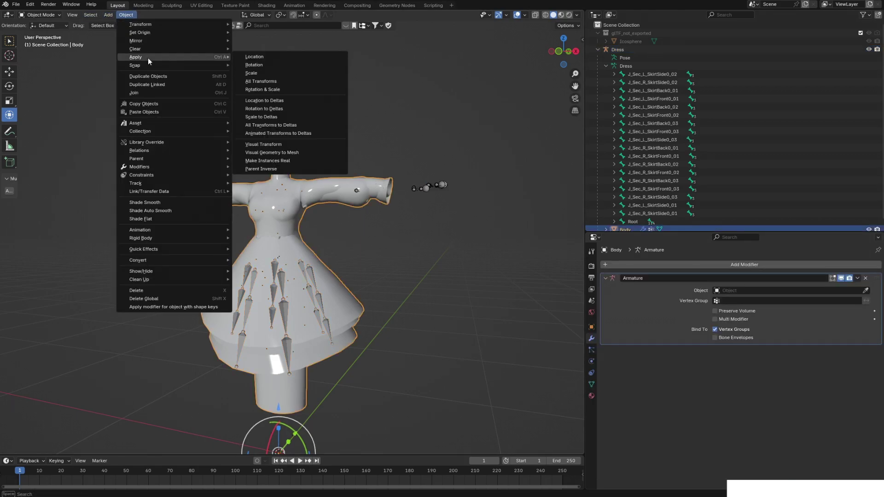
pyautogui.click(280, 79)
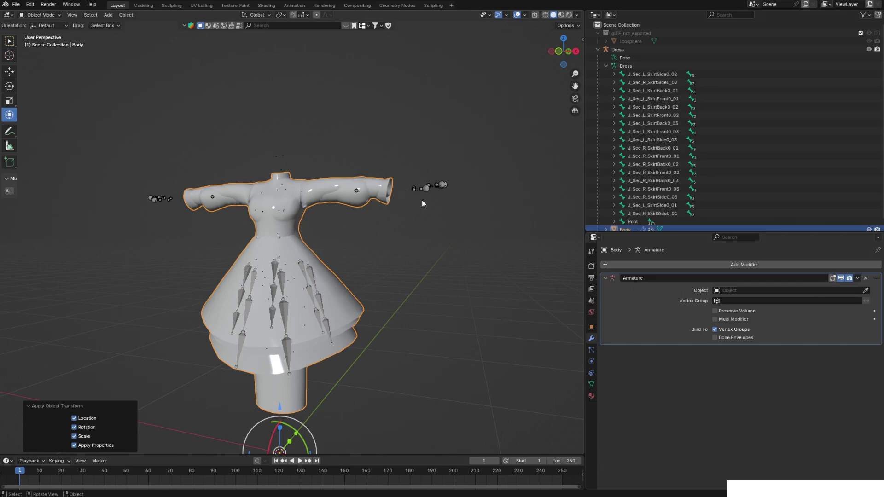
pyautogui.click(742, 290)
pyautogui.click(746, 303)
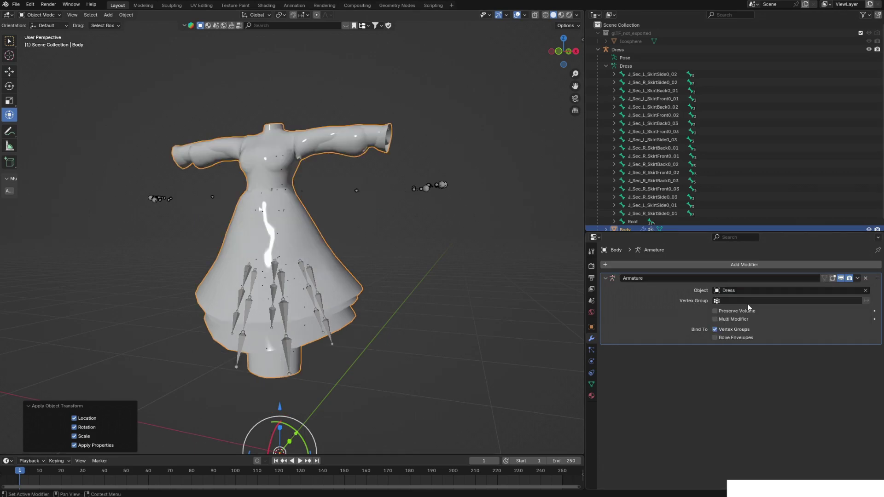
pyautogui.hotkey('ctrl', 'z')
pyautogui.hotkey('ctrl', 'z')
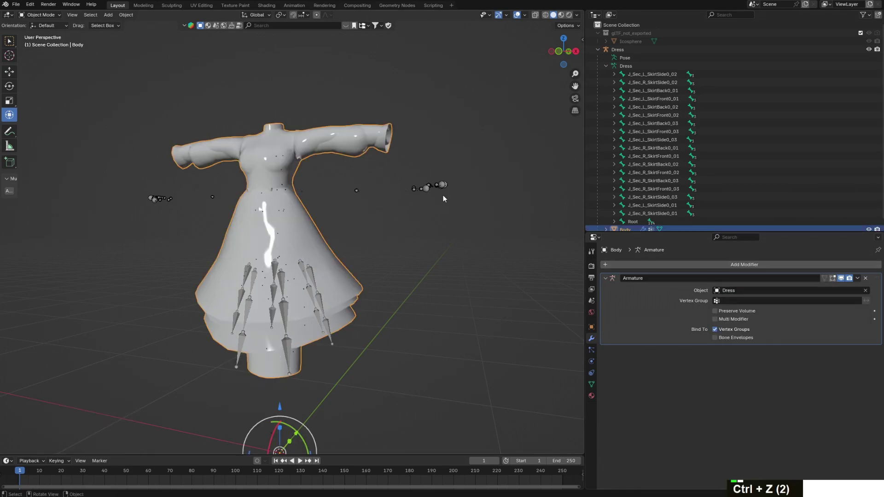
# Select all bones of the Dress armature in Pose Mode and apply the selected pose as the rest pose
pyautogui.click(423, 184)
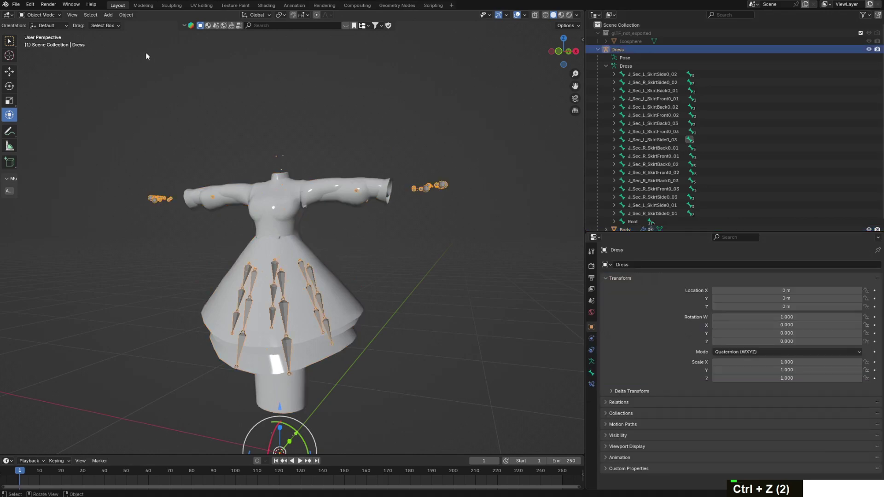
pyautogui.click(39, 15)
pyautogui.click(30, 38)
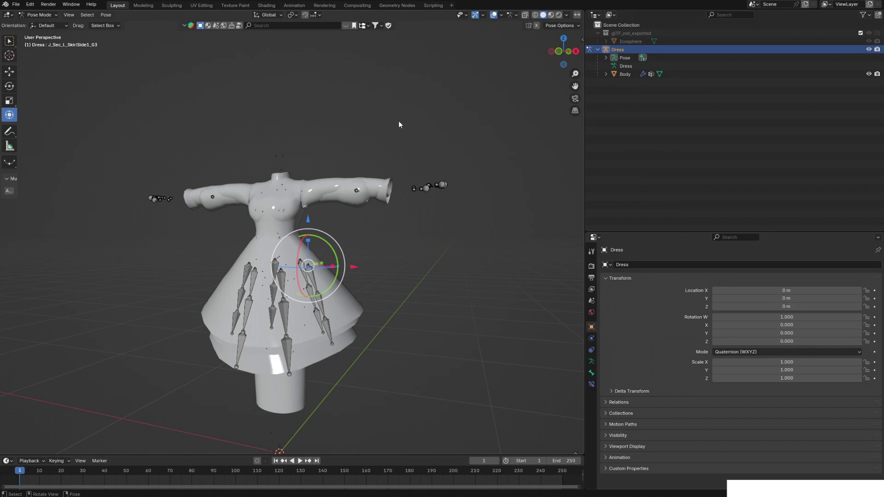
pyautogui.press('a')
pyautogui.click(109, 18)
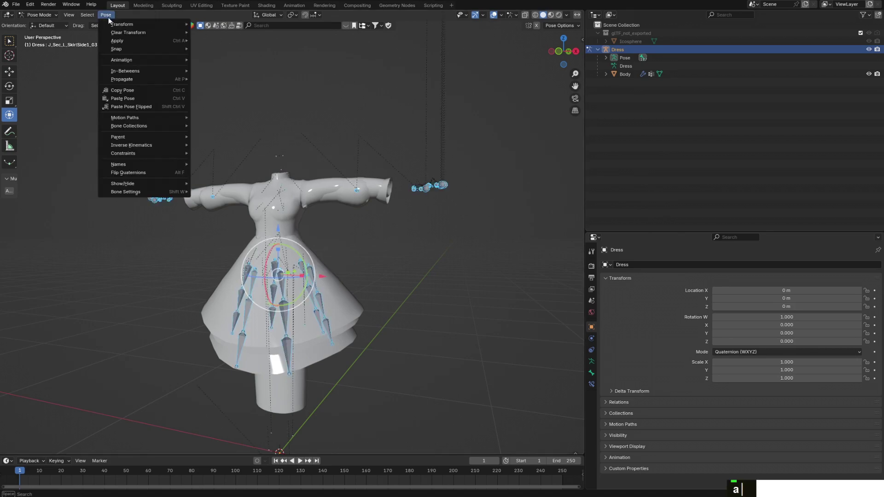
pyautogui.moveTo(125, 40)
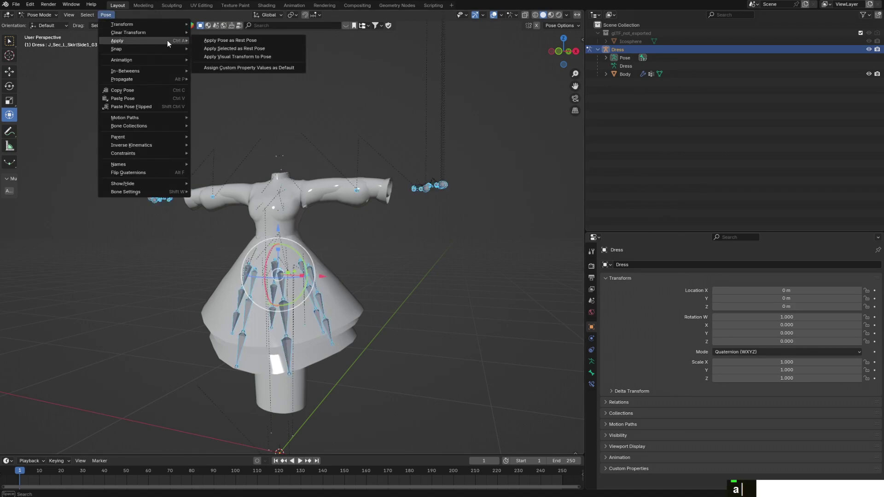
pyautogui.click(247, 48)
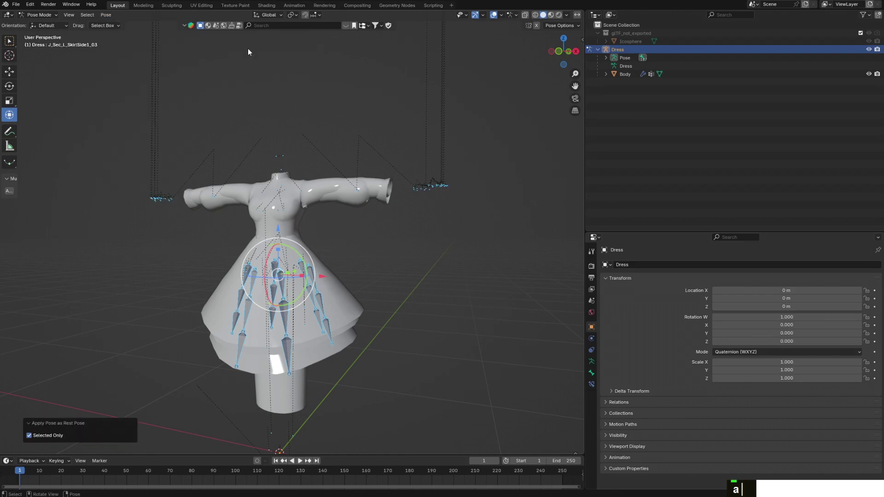
# Return to Object Mode and assign Dress as the object of the Body mesh's Armature modifier
pyautogui.click(39, 15)
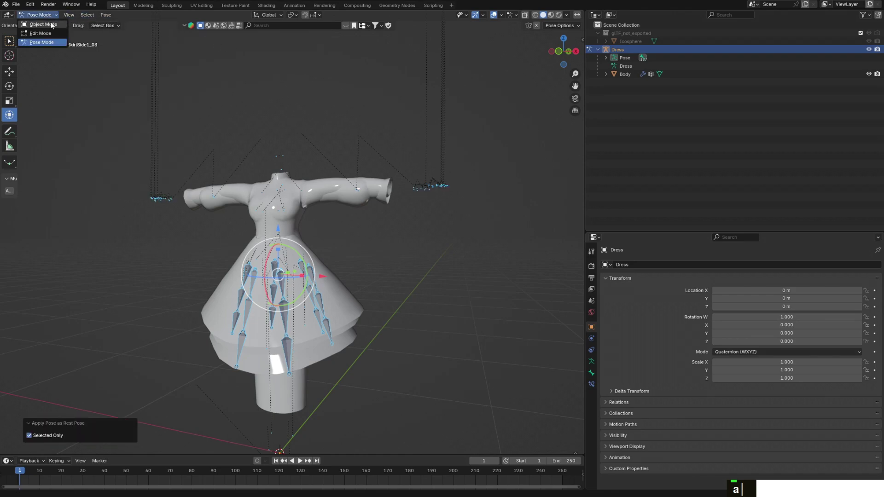
pyautogui.click(51, 22)
pyautogui.click(364, 186)
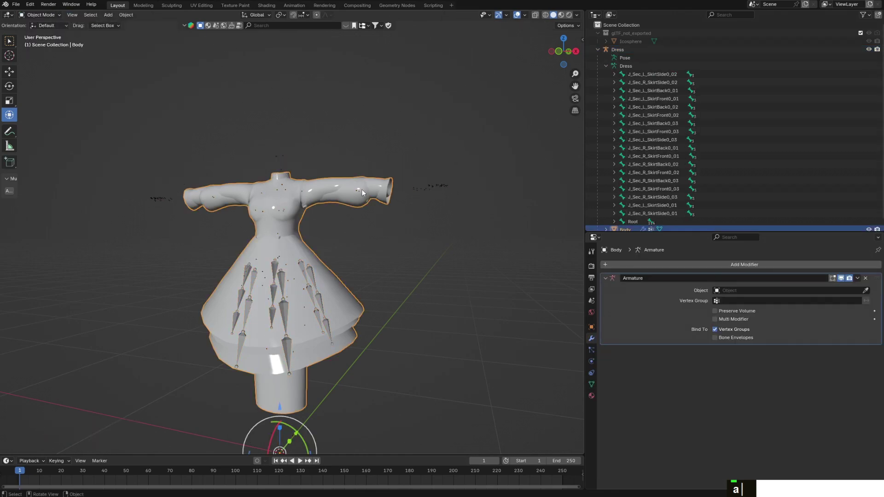
pyautogui.click(790, 291)
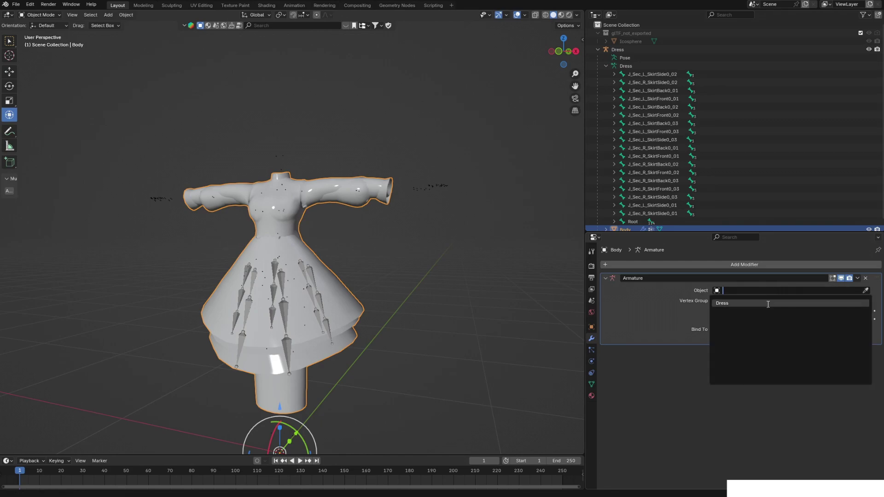
pyautogui.click(767, 303)
# Examine the dress mesh from several sides and review the bone hierarchy of the combined Dress armature
pyautogui.scroll(4, 379, 238)
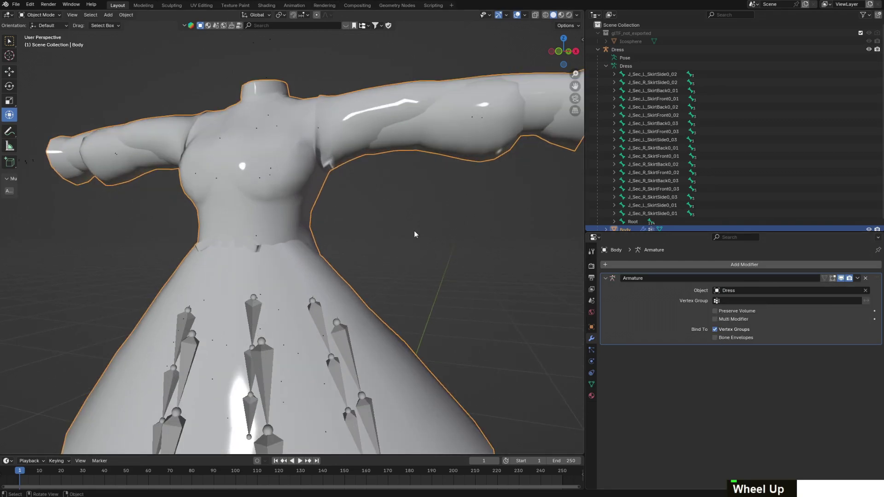
pyautogui.moveTo(415, 234); pyautogui.dragTo(381, 236, button='middle')
pyautogui.scroll(-5, 389, 236)
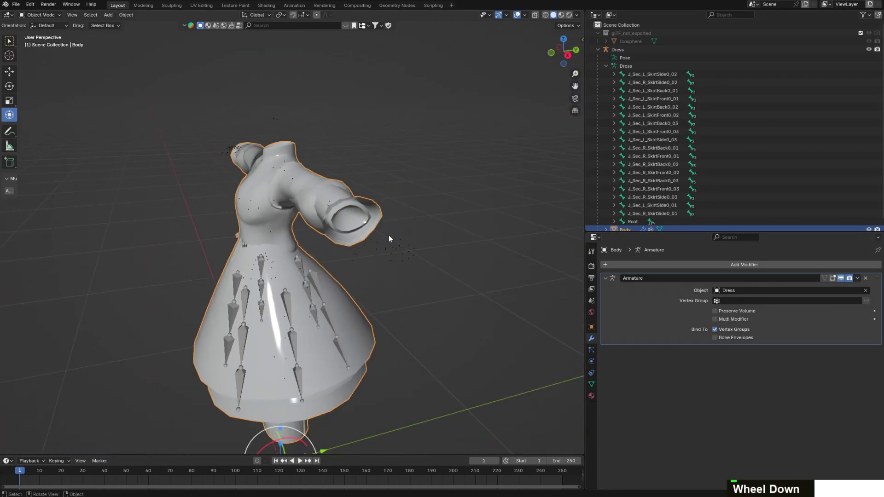
pyautogui.scroll(3, 406, 261)
pyautogui.scroll(-4, 387, 258)
pyautogui.moveTo(372, 256); pyautogui.dragTo(335, 212, button='middle')
pyautogui.scroll(2, 335, 220)
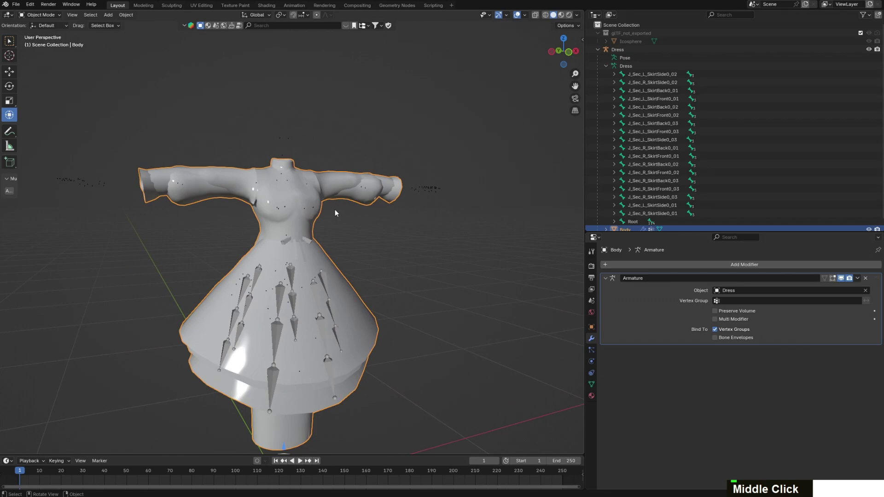
pyautogui.scroll(-1, 667, 167)
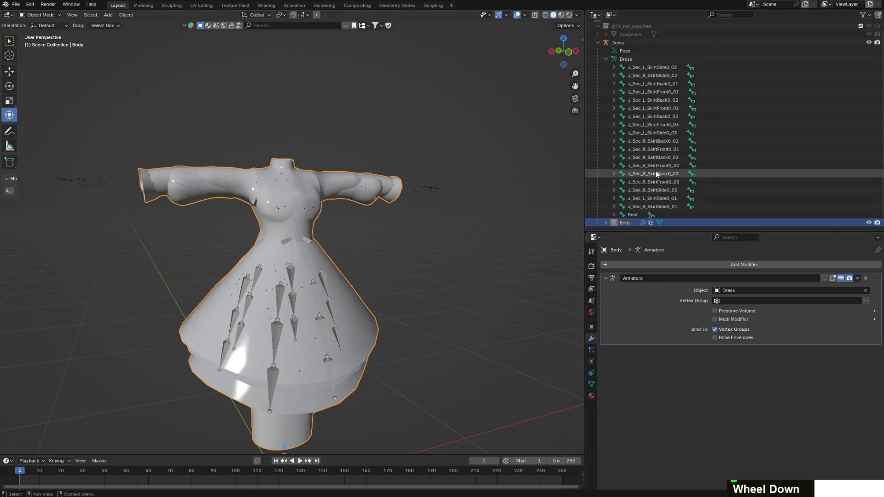
pyautogui.scroll(1, 650, 171)
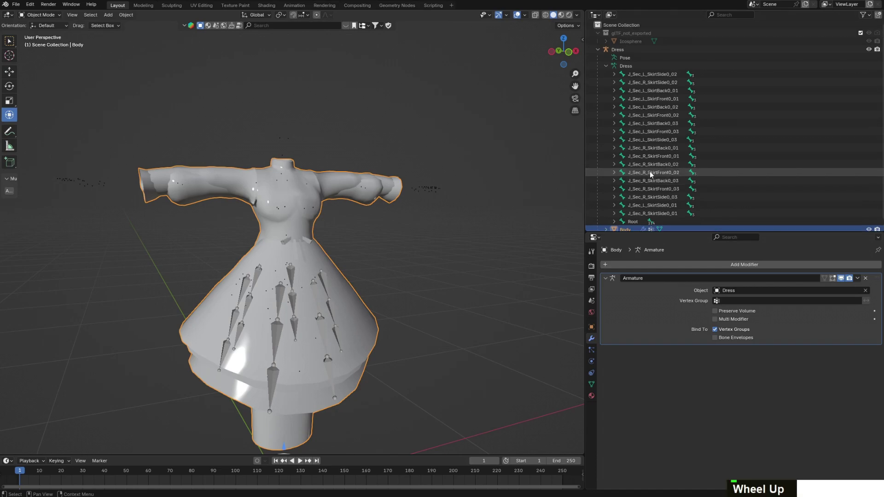
pyautogui.scroll(-1, 615, 177)
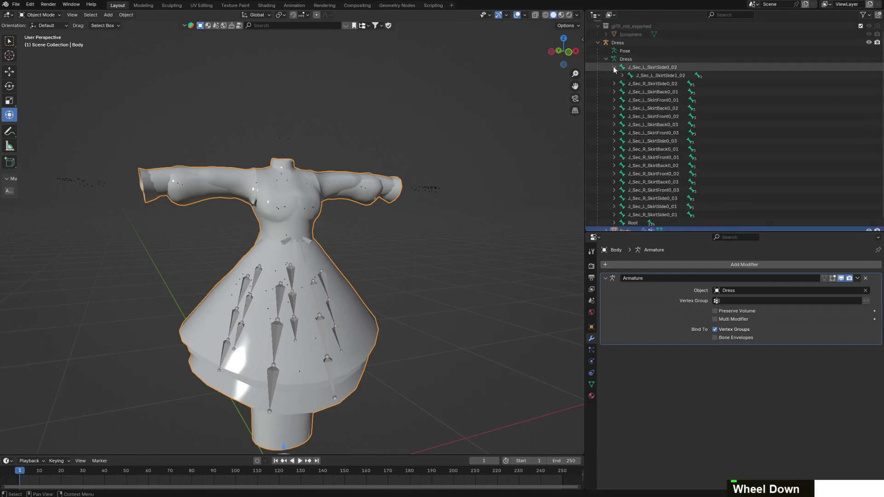
# Try deleting the Icosphere from the glTF_not_exported collection and undo the deletion
pyautogui.scroll(1, 642, 151)
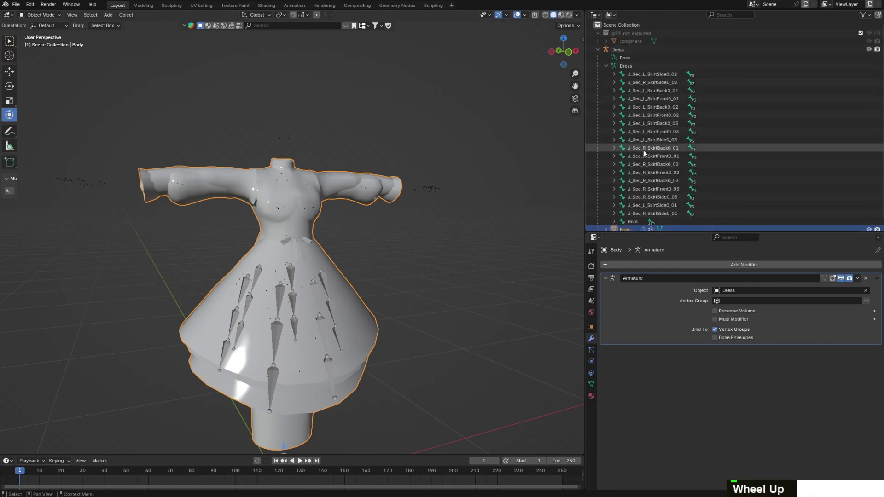
pyautogui.click(630, 41)
pyautogui.press('Delete')
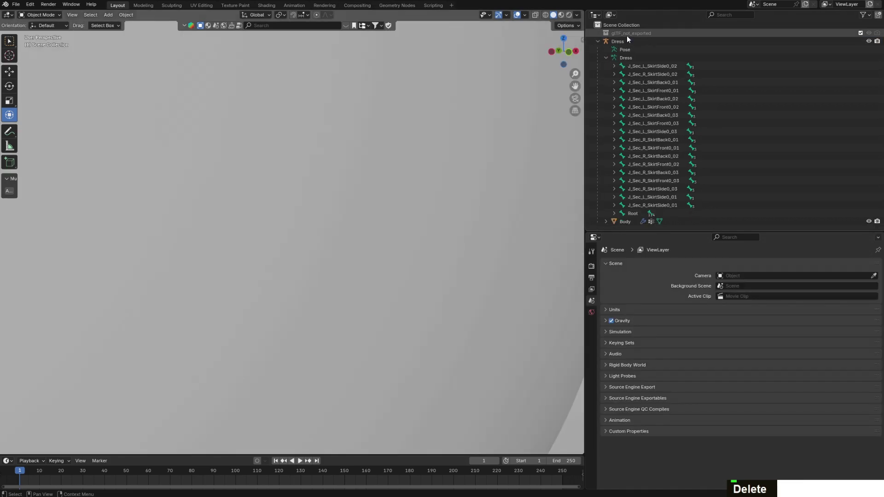
pyautogui.scroll(-1, 638, 81)
pyautogui.scroll(1, 643, 126)
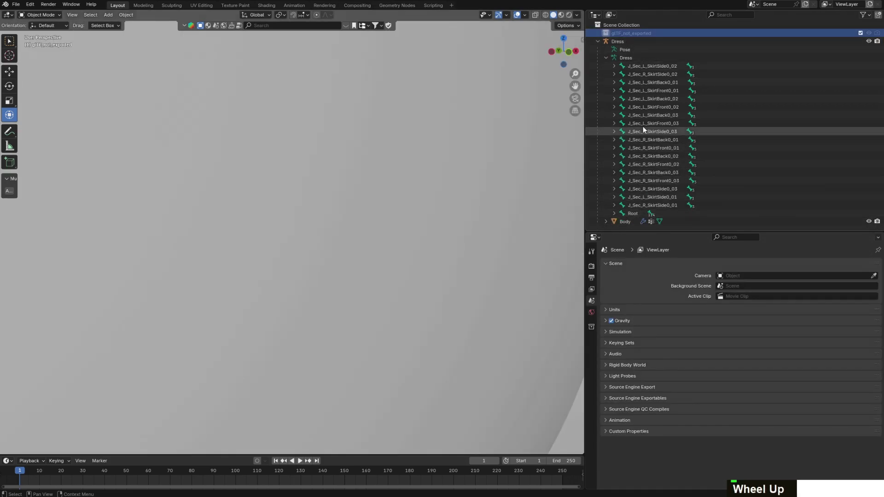
pyautogui.scroll(-6, 472, 94)
pyautogui.scroll(-8, 472, 99)
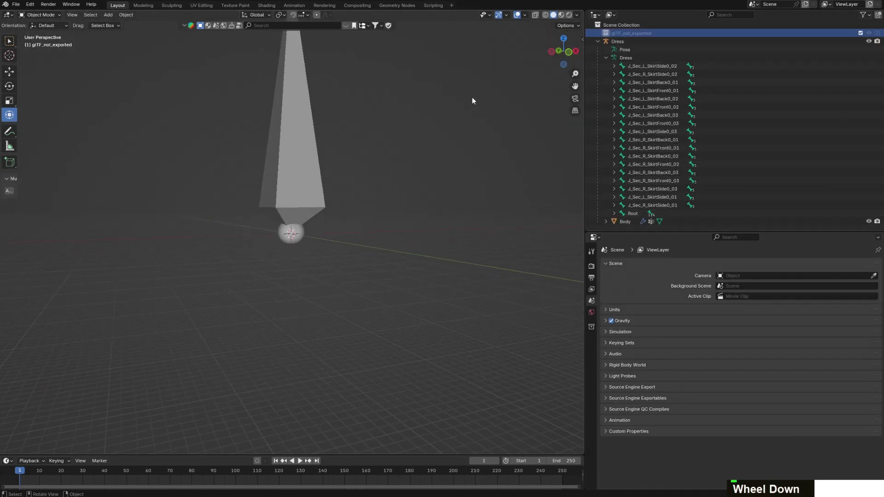
pyautogui.scroll(5, 391, 190)
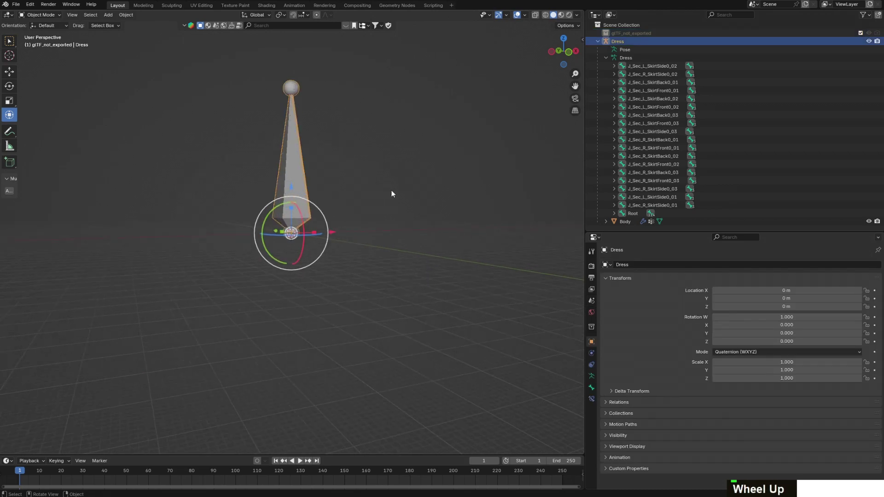
pyautogui.hotkey('ctrl', 'z')
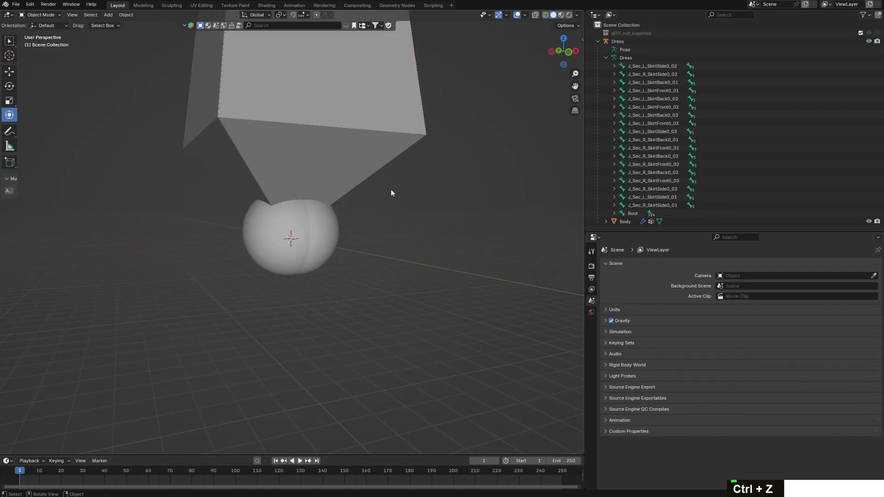
pyautogui.hotkey('ctrl', 'z')
pyautogui.scroll(6, 413, 185)
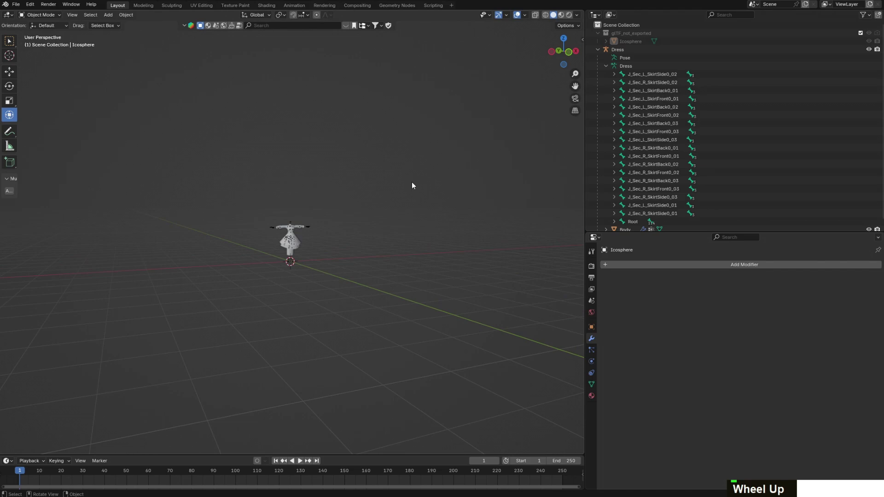
# Collapse the bone list under the Dress armature and select the Dress armature object
pyautogui.scroll(-3, 413, 185)
pyautogui.scroll(-1, 629, 159)
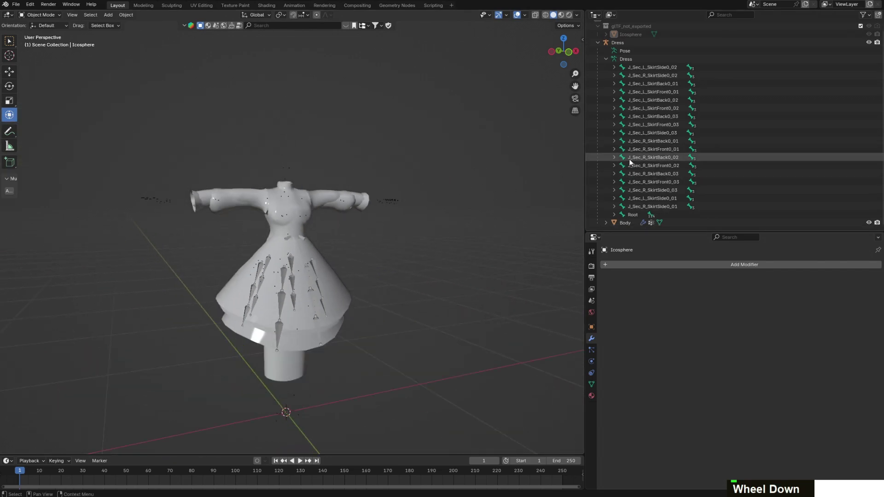
pyautogui.click(607, 60)
pyautogui.click(617, 51)
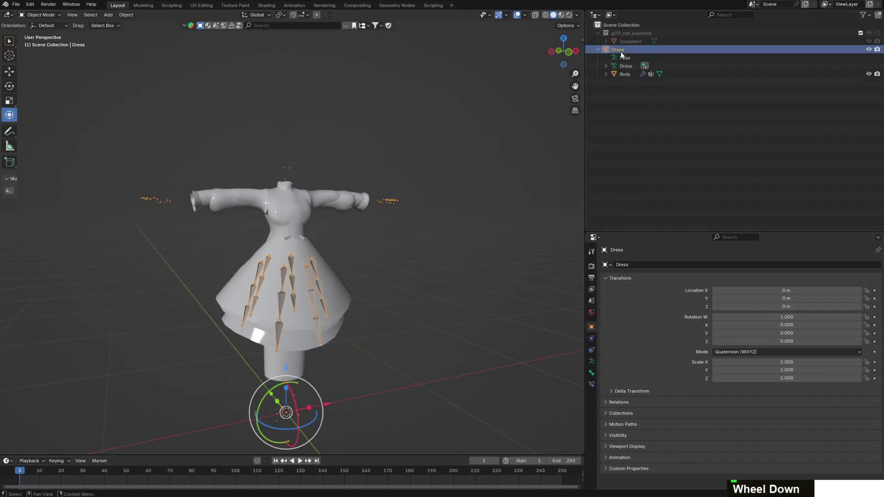
pyautogui.click(631, 72)
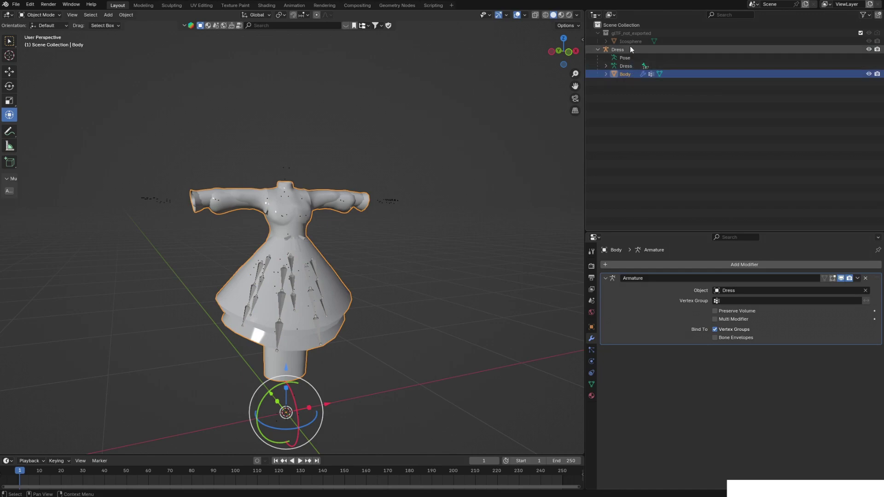
pyautogui.click(630, 49)
# Start an FBX export to the All edited models folder with the file name Dress to use.fbx
pyautogui.click(16, 4)
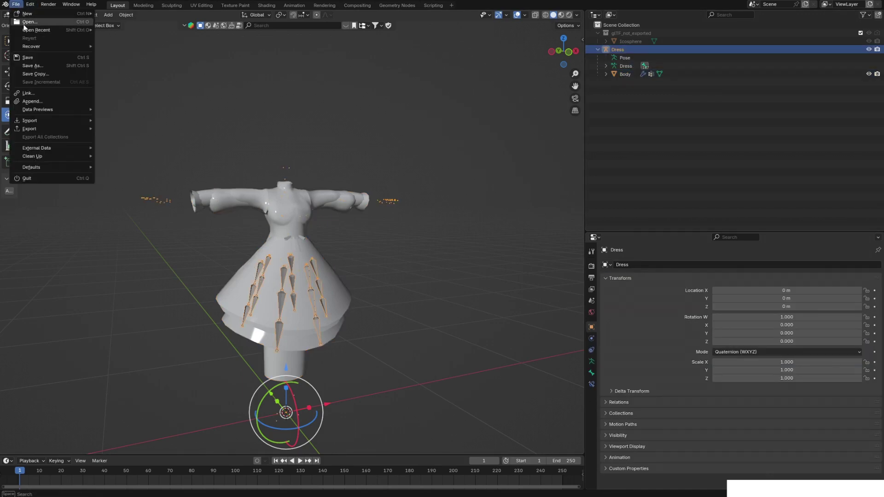
pyautogui.moveTo(35, 129)
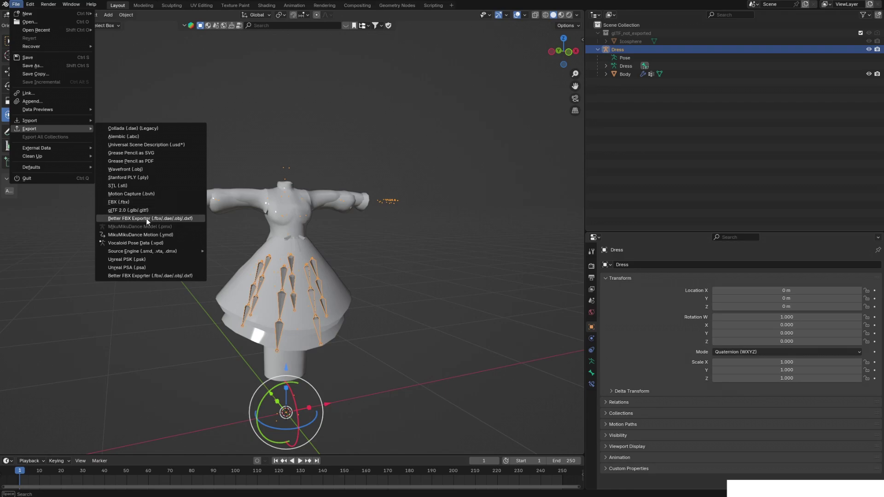
pyautogui.click(139, 203)
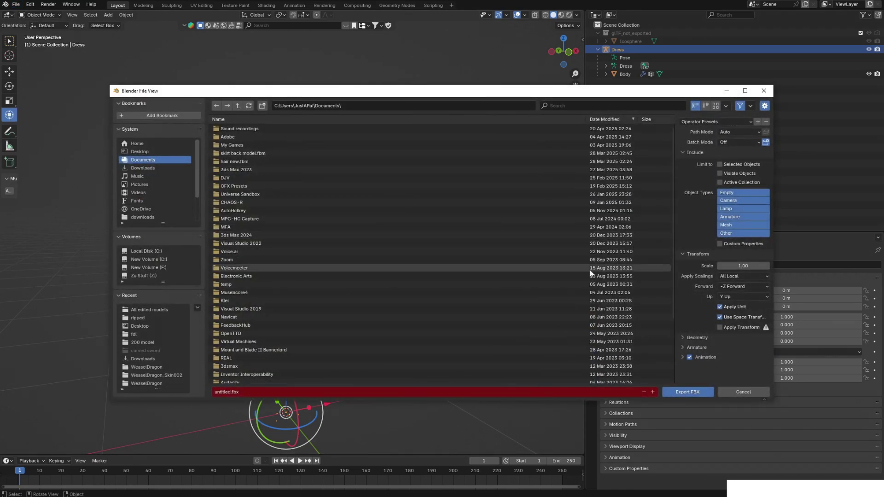
pyautogui.click(153, 310)
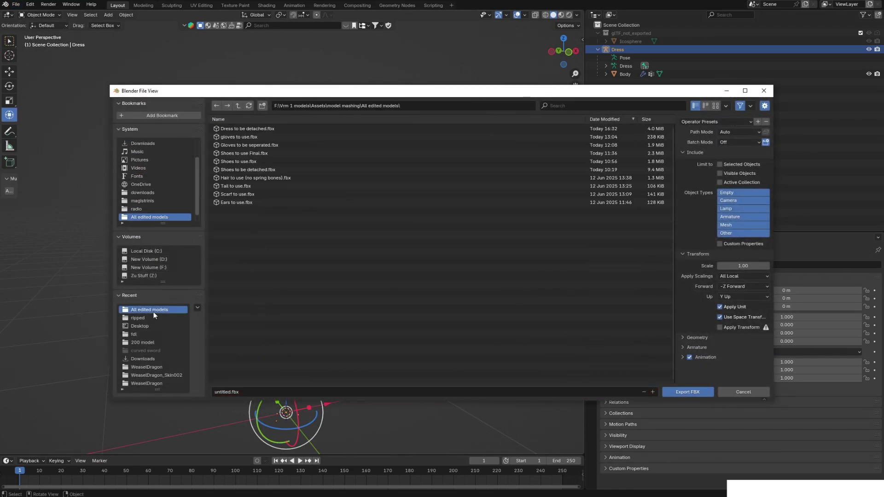
pyautogui.click(259, 392)
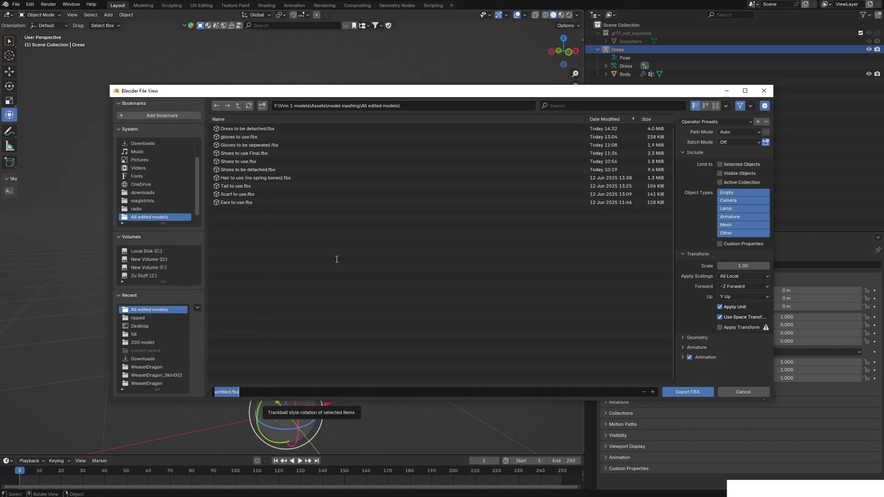
pyautogui.write('Dress to')
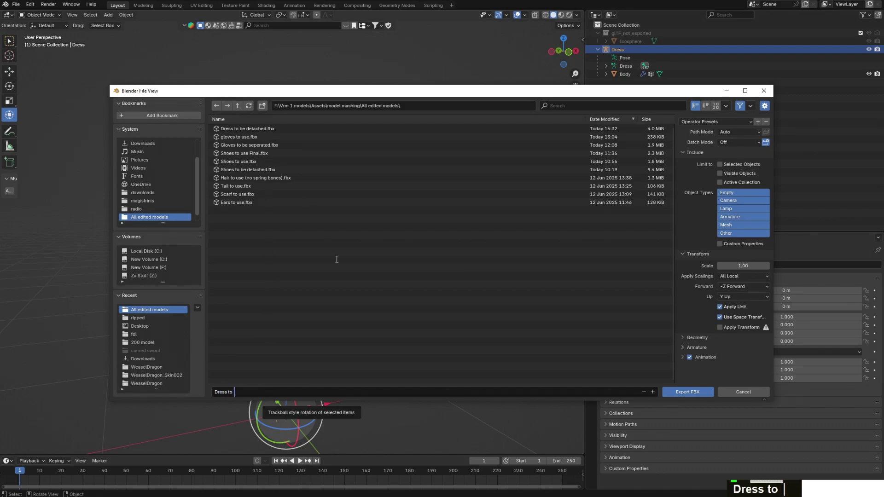
pyautogui.write(' use')
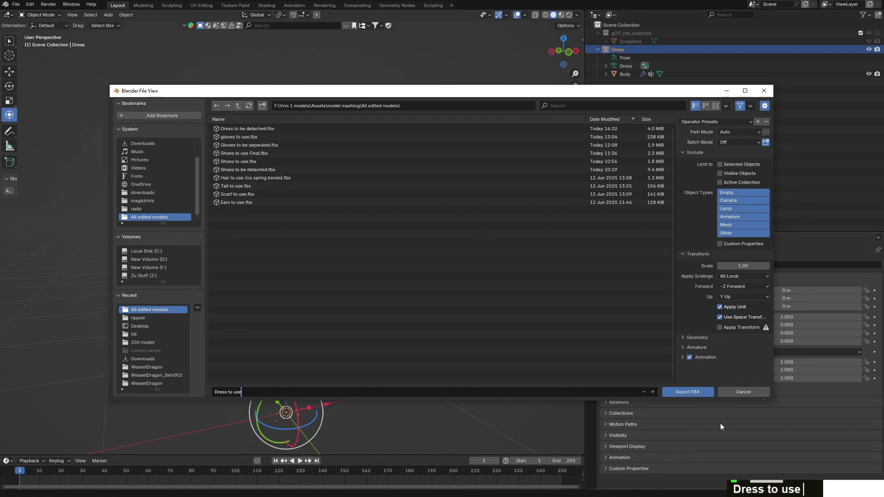
# Expand the Geometry export settings, toggle the Apply Modifiers option and export the FBX file
pyautogui.doubleClick(684, 338)
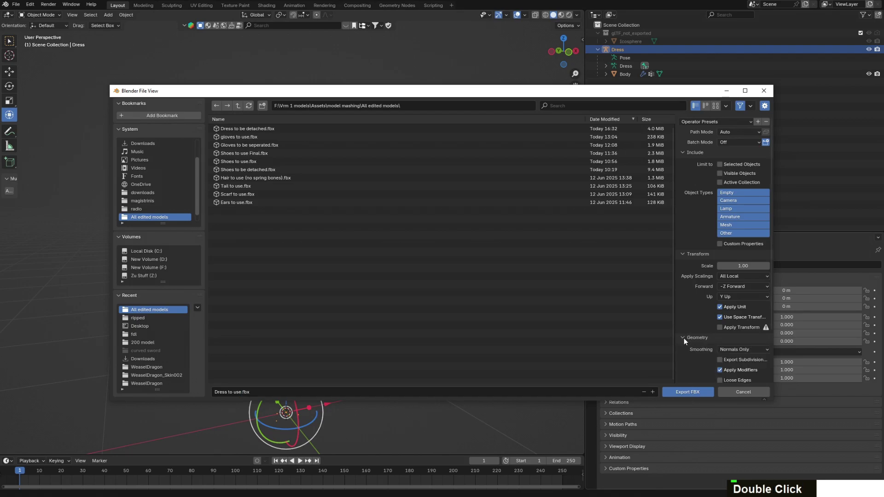
pyautogui.scroll(-3, 685, 341)
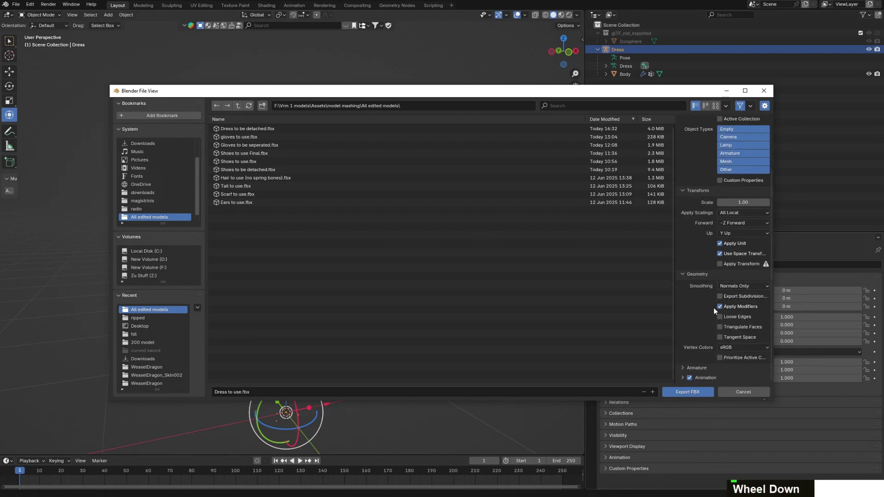
pyautogui.doubleClick(729, 306)
pyautogui.click(688, 392)
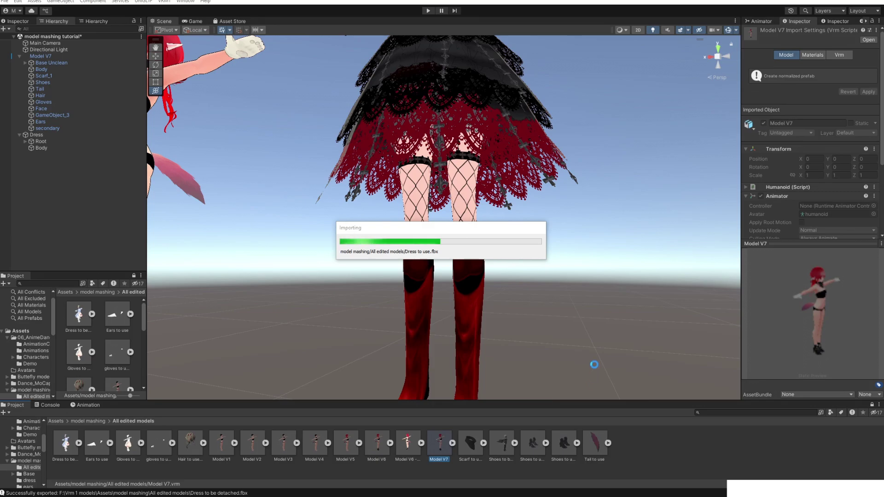
# Switch to Unity and add the imported Dress to use model to the scene next to the other characters
pyautogui.scroll(-5, 413, 298)
pyautogui.scroll(5, 484, 314)
pyautogui.moveTo(465, 317); pyautogui.dragTo(427, 281, button='right')
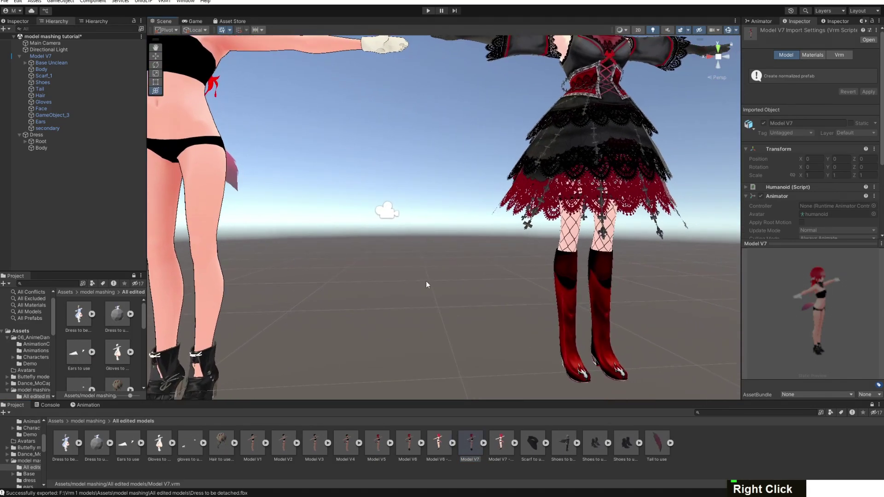
pyautogui.moveTo(426, 281); pyautogui.dragTo(623, 316, button='middle')
pyautogui.scroll(-4, 623, 316)
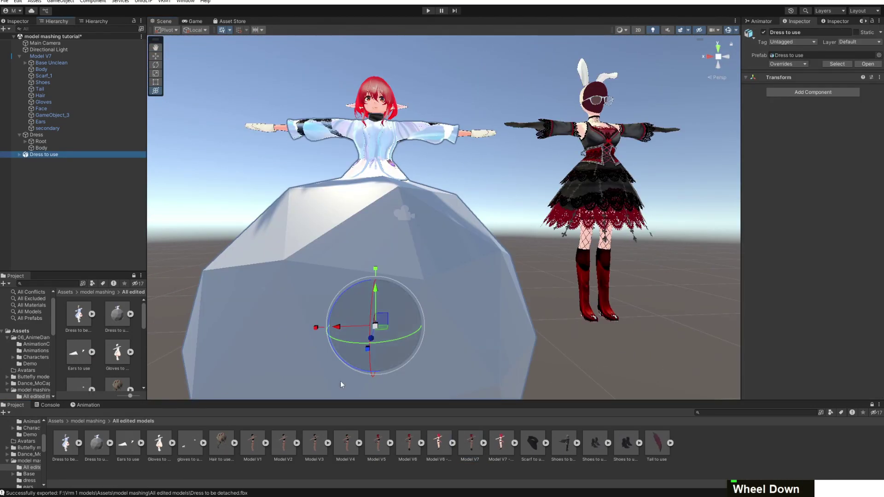